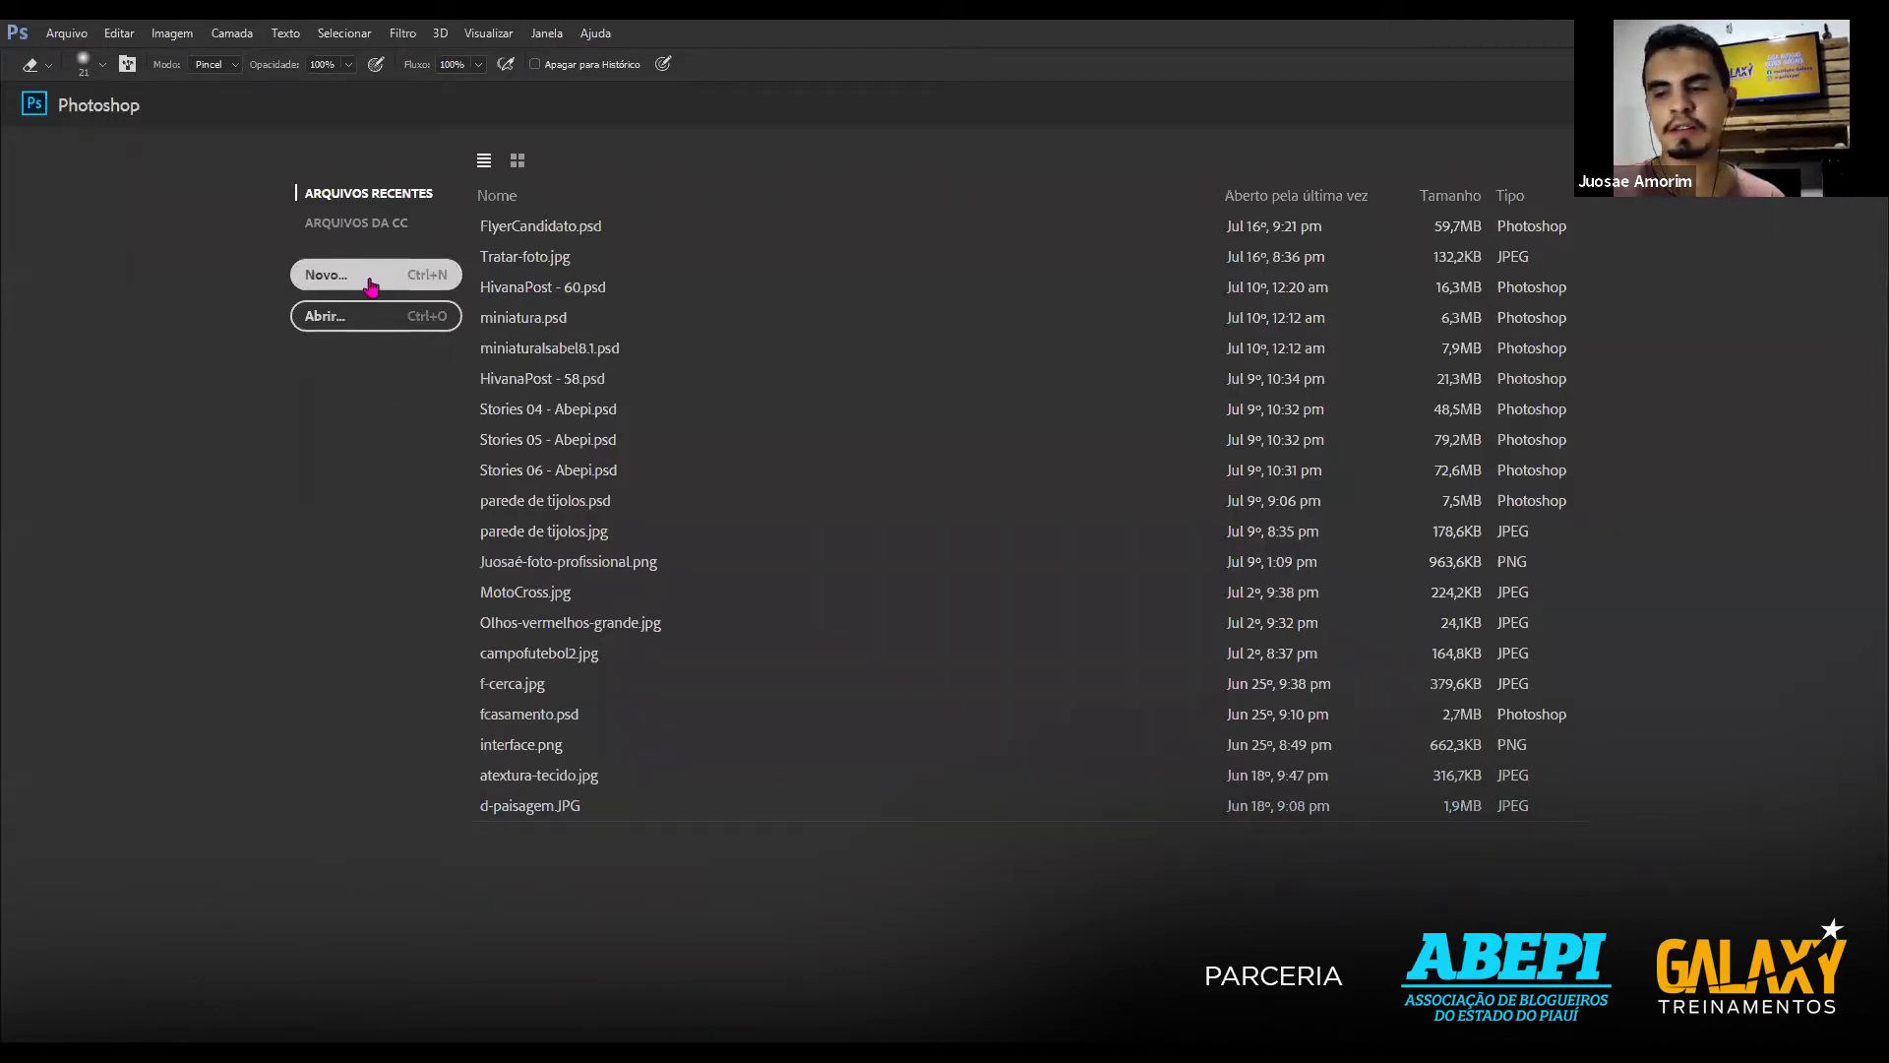
# In Abrir, go up to AMORIM HD (D:) and into AULA PHOTOSHOP > CursoPhotoshop > Aula01 > Aula 01.
pyautogui.click(376, 330)
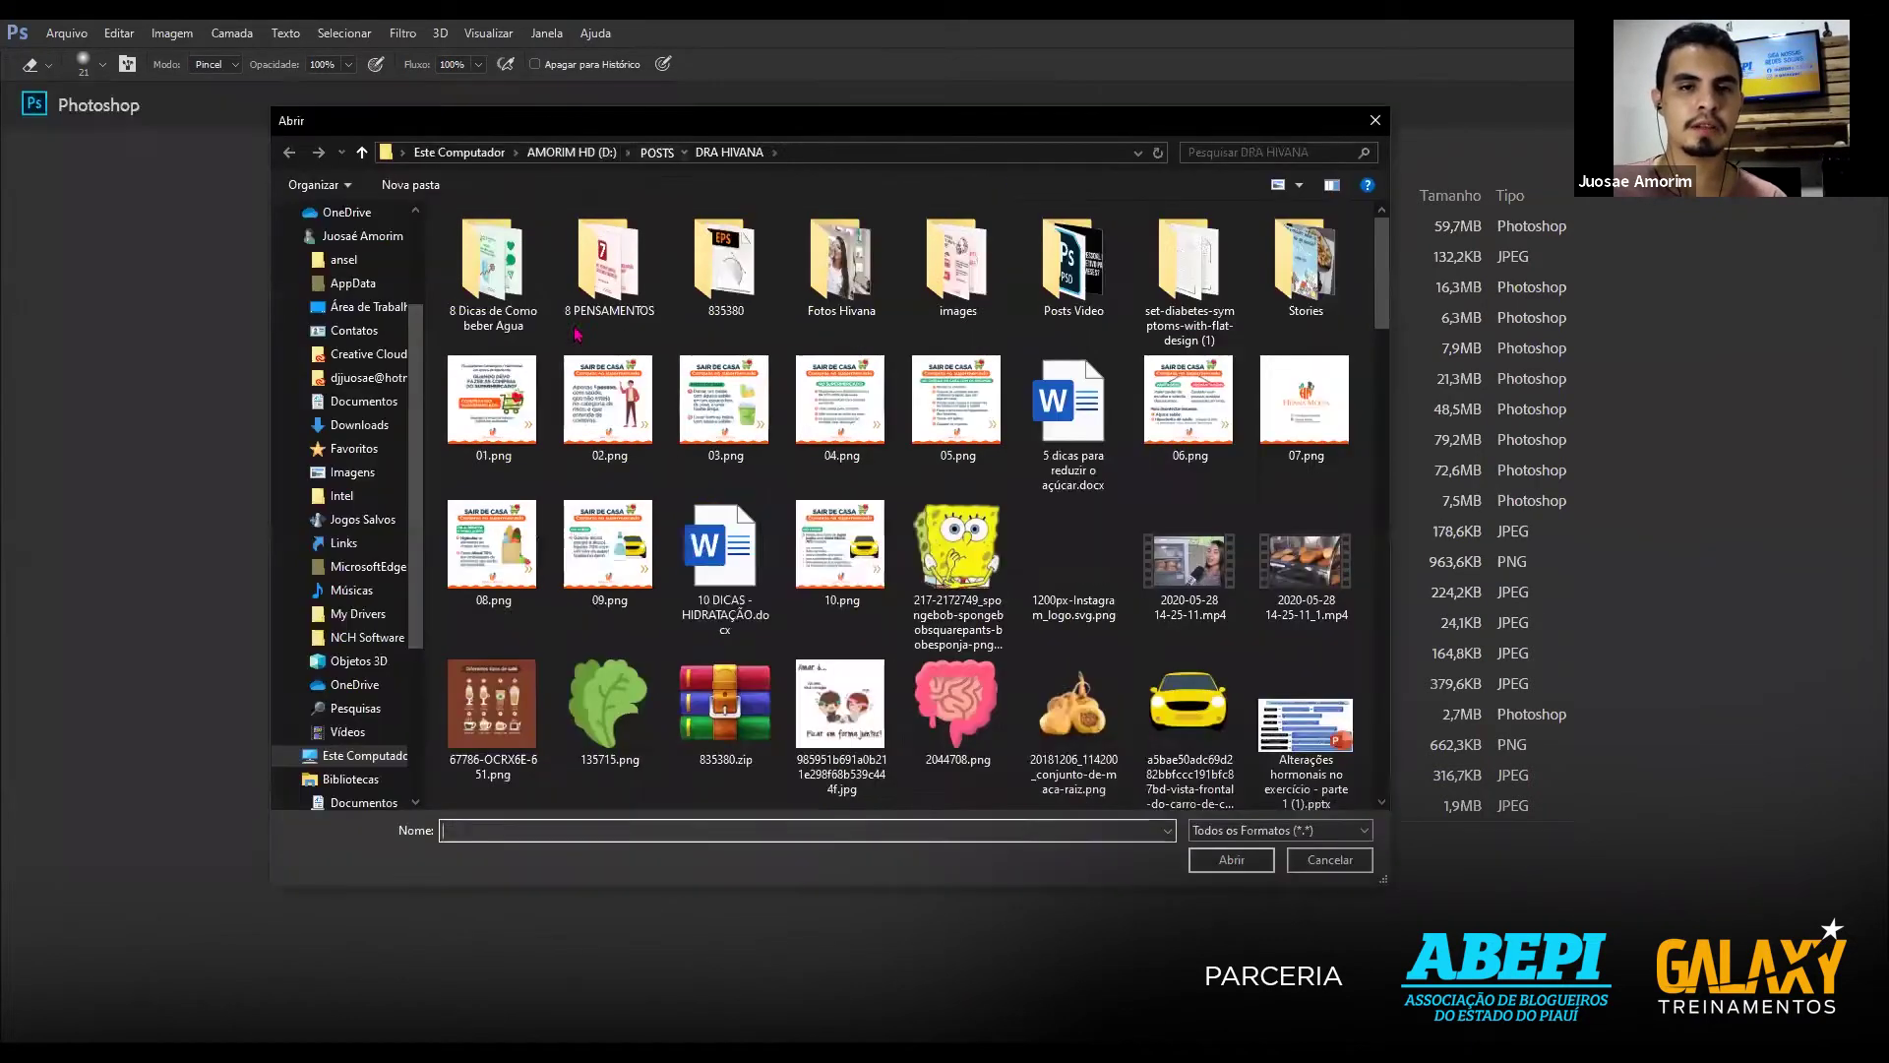
pyautogui.click(653, 153)
pyautogui.hotkey('alt', 'Up')
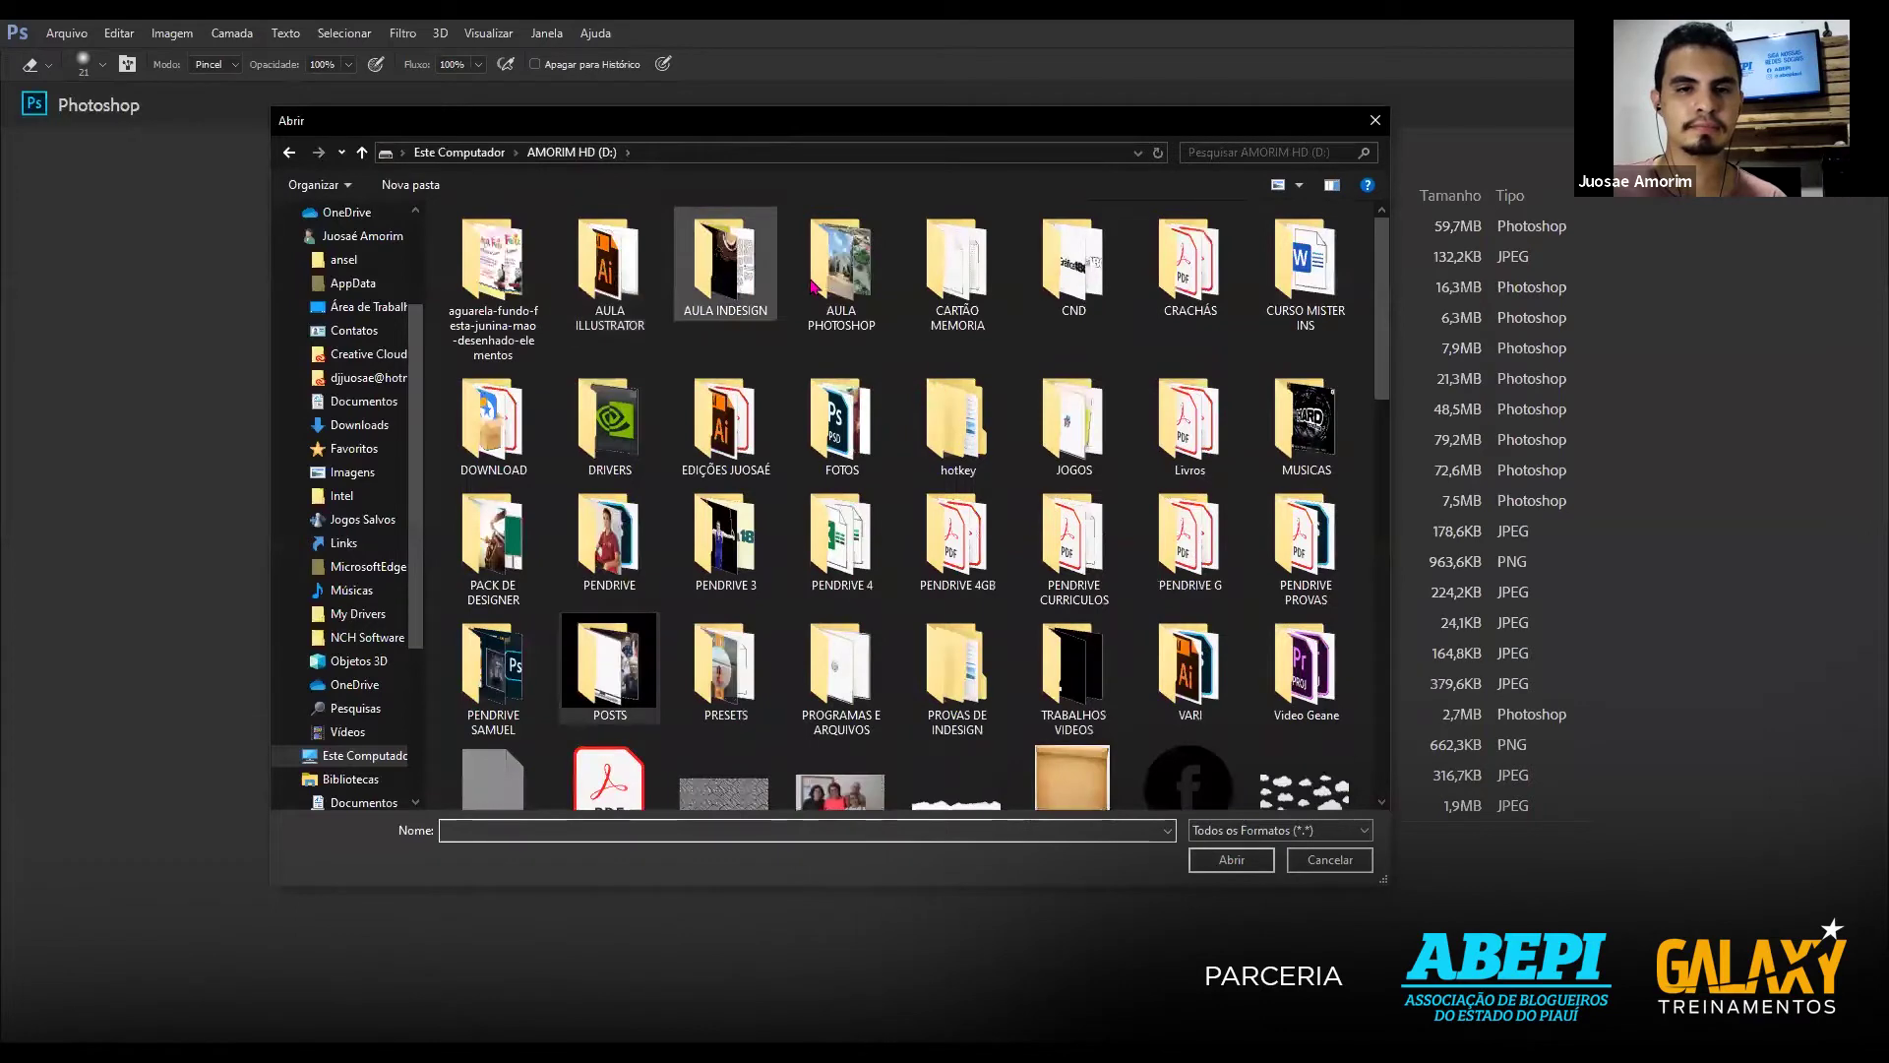
pyautogui.doubleClick(841, 271)
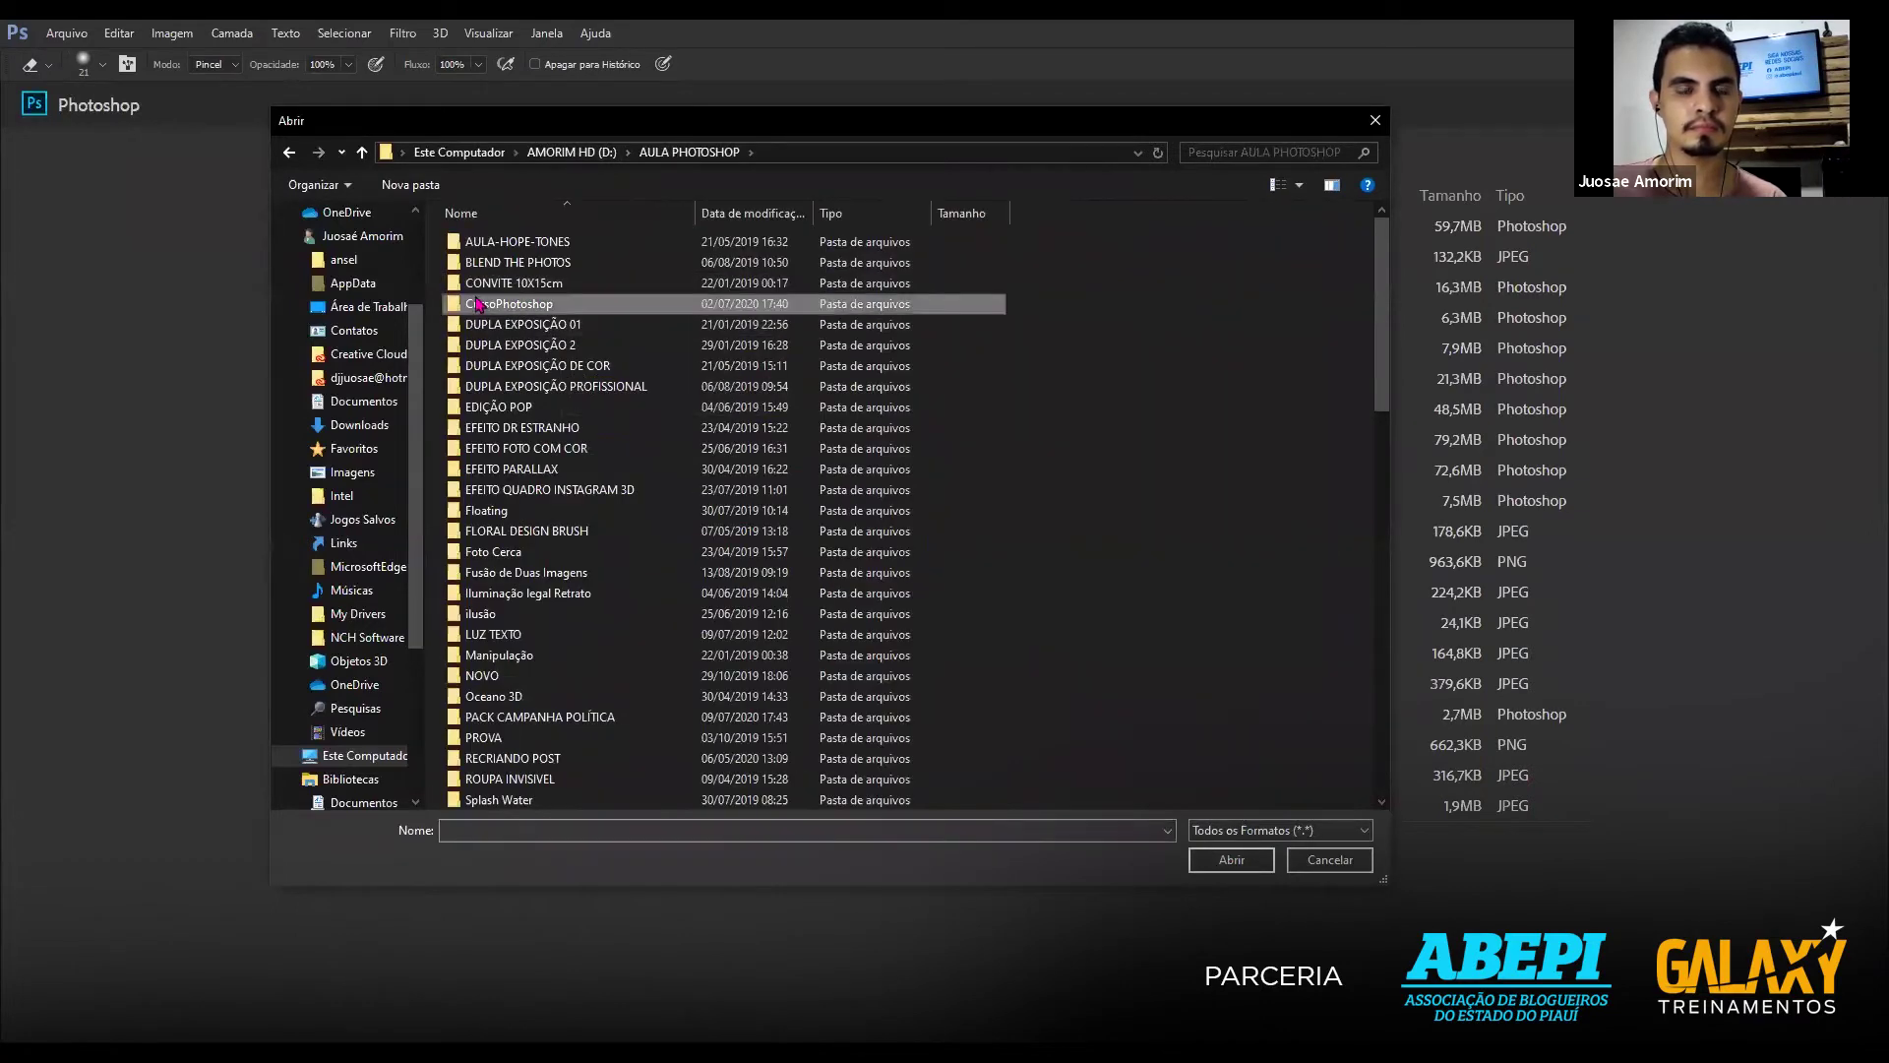
pyautogui.doubleClick(477, 301)
pyautogui.doubleClick(514, 246)
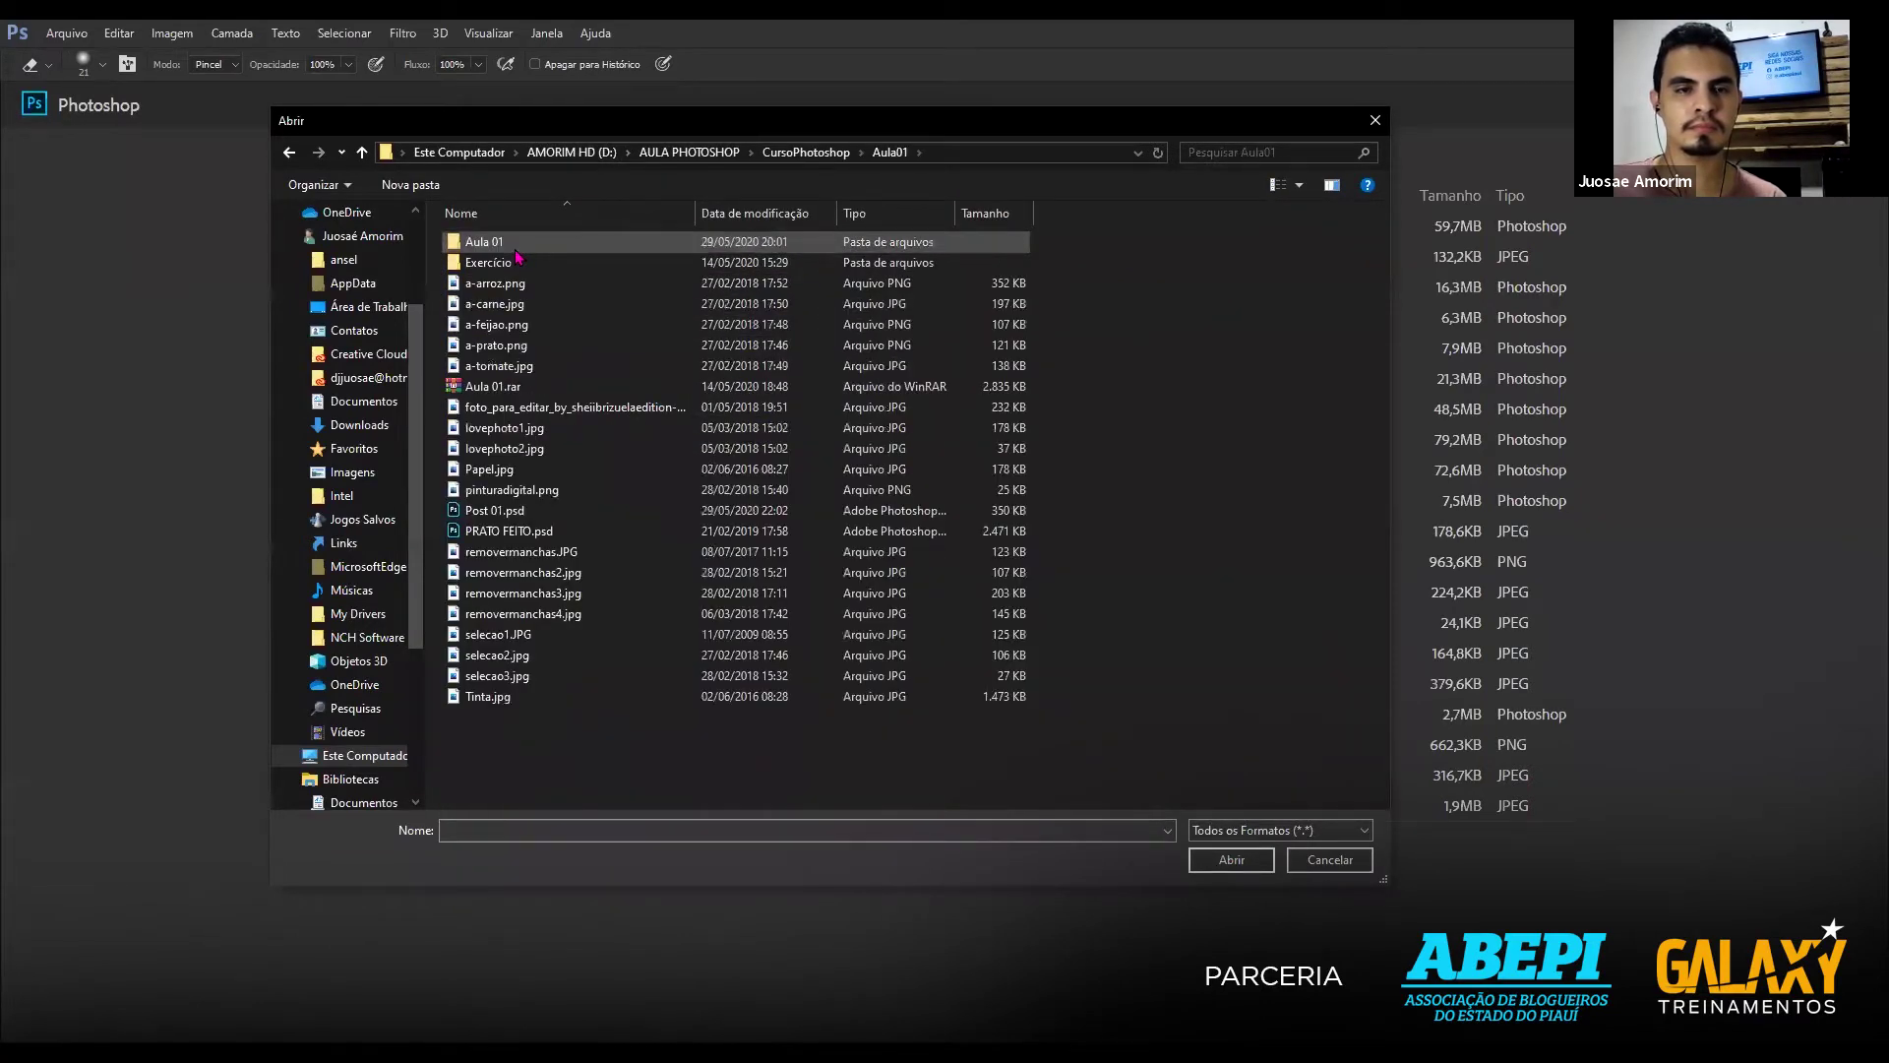
pyautogui.doubleClick(515, 248)
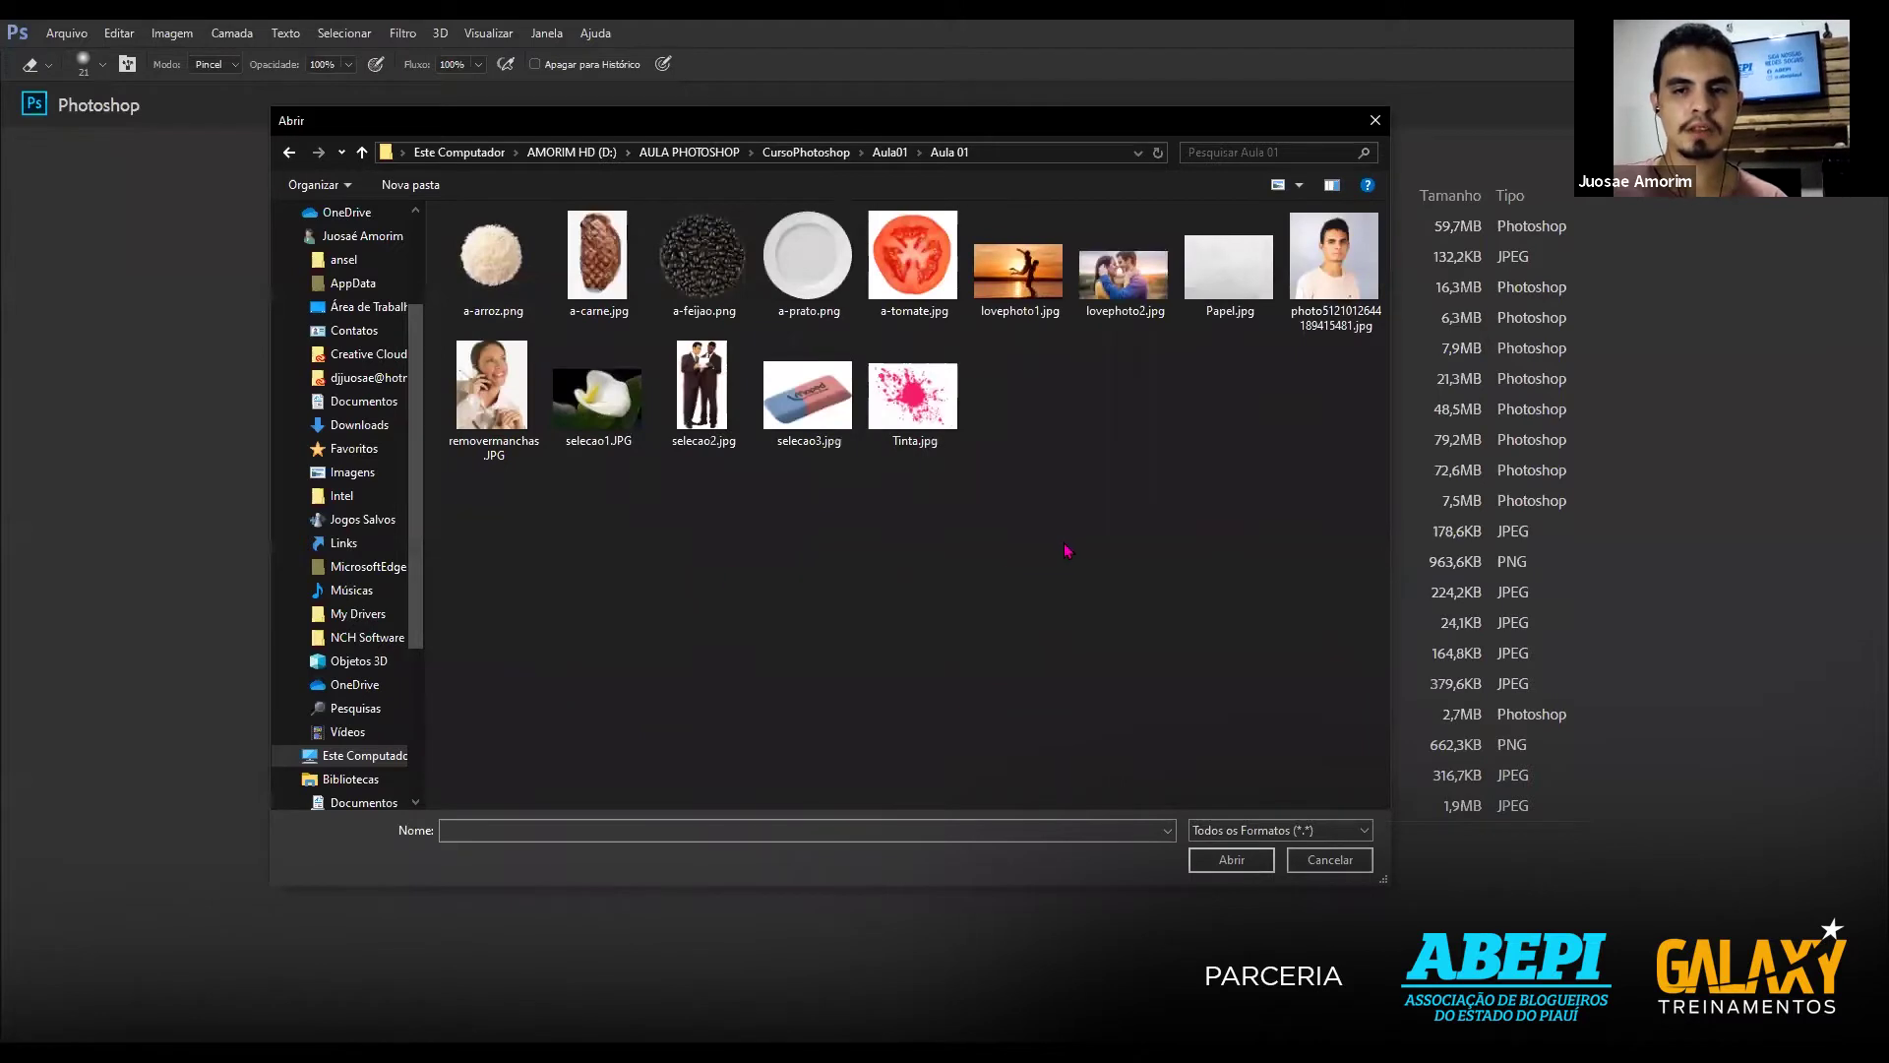
pyautogui.click(1299, 185)
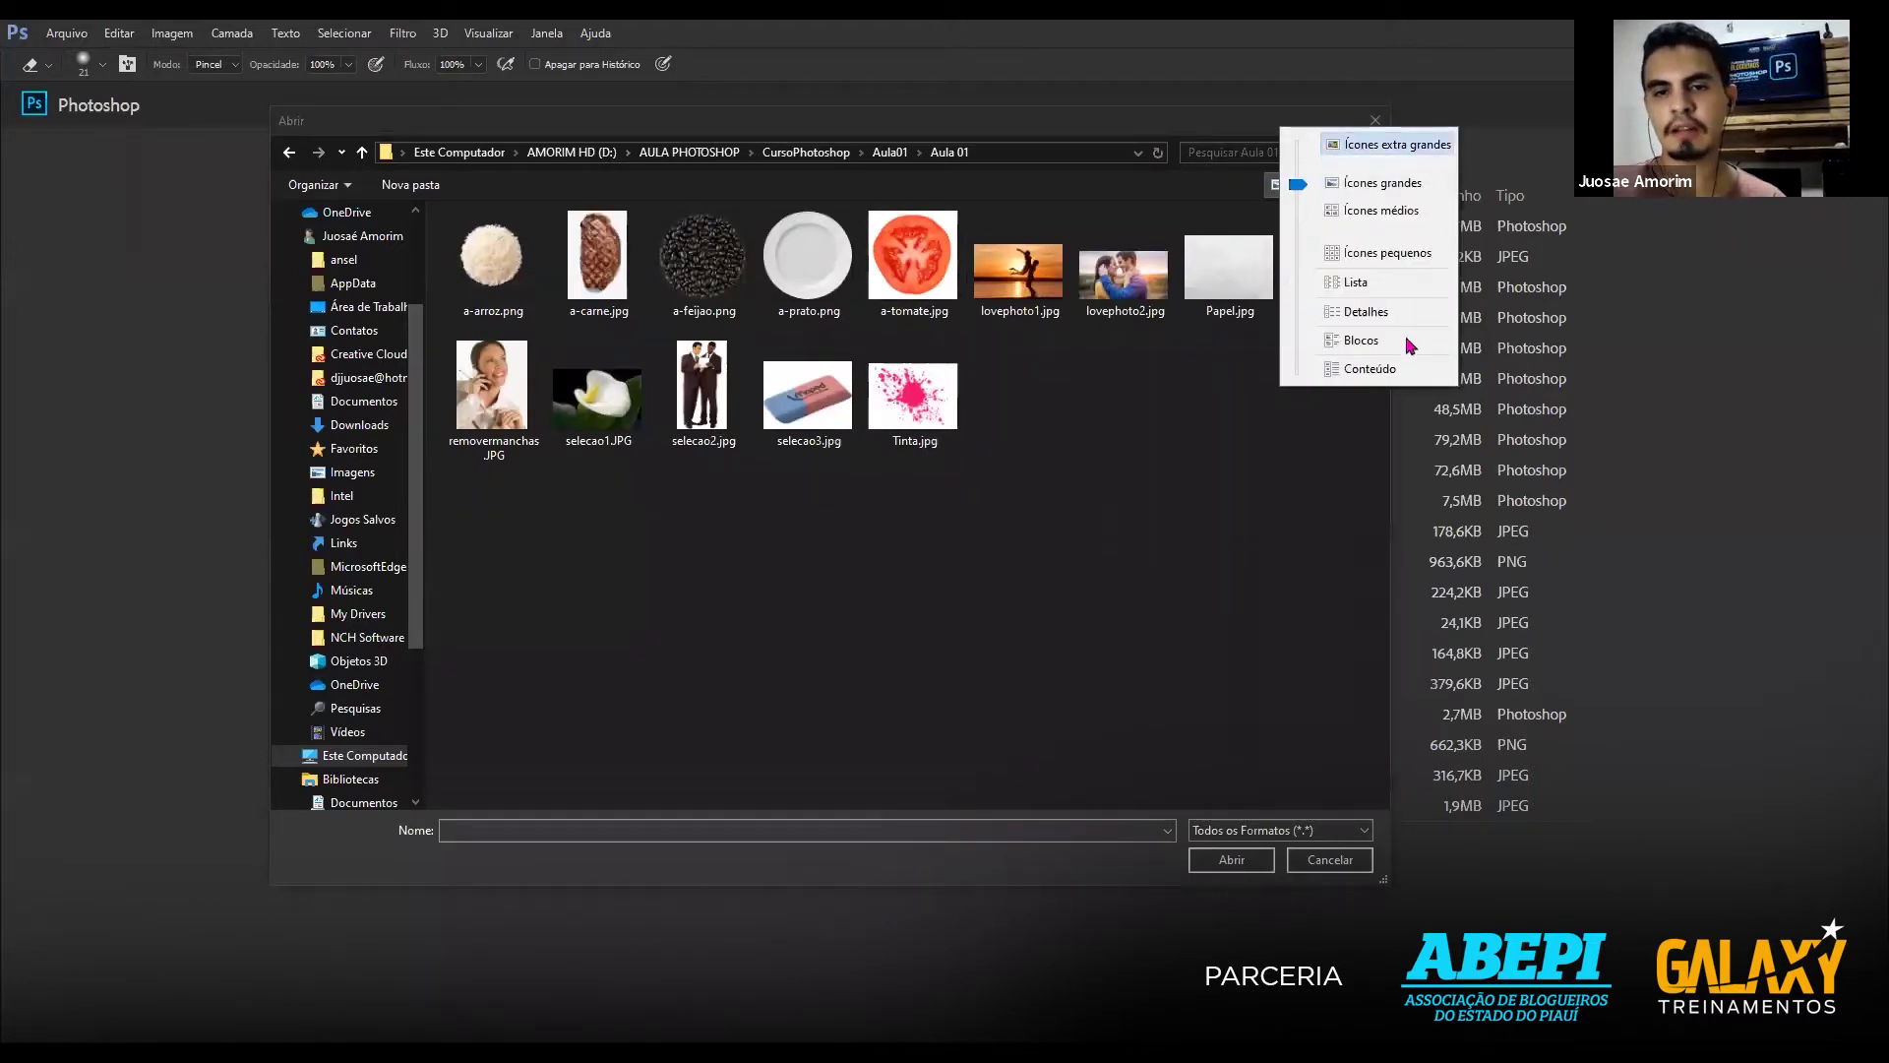
# Show the files as Ícones extra grandes and adjust the dialog to see the food thumbnails.
pyautogui.press('Return')
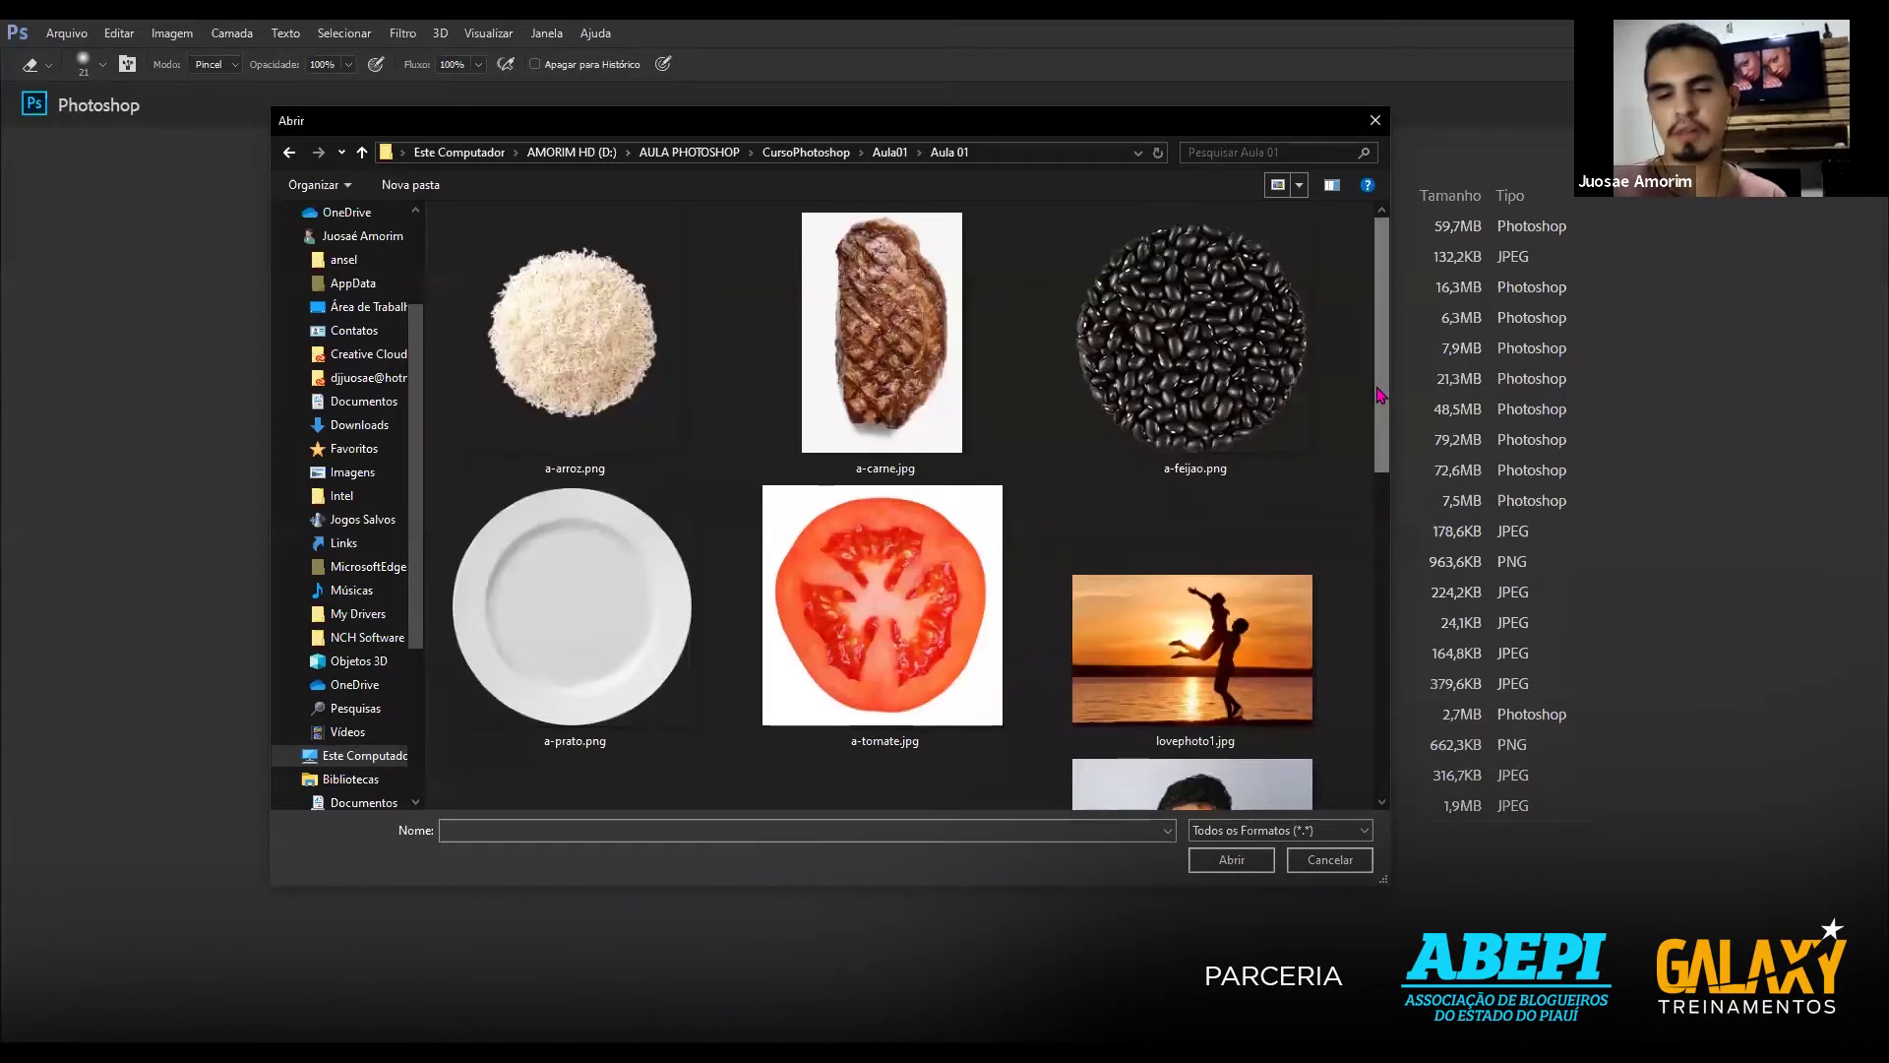
pyautogui.moveTo(1381, 395); pyautogui.dragTo(1367, 611)
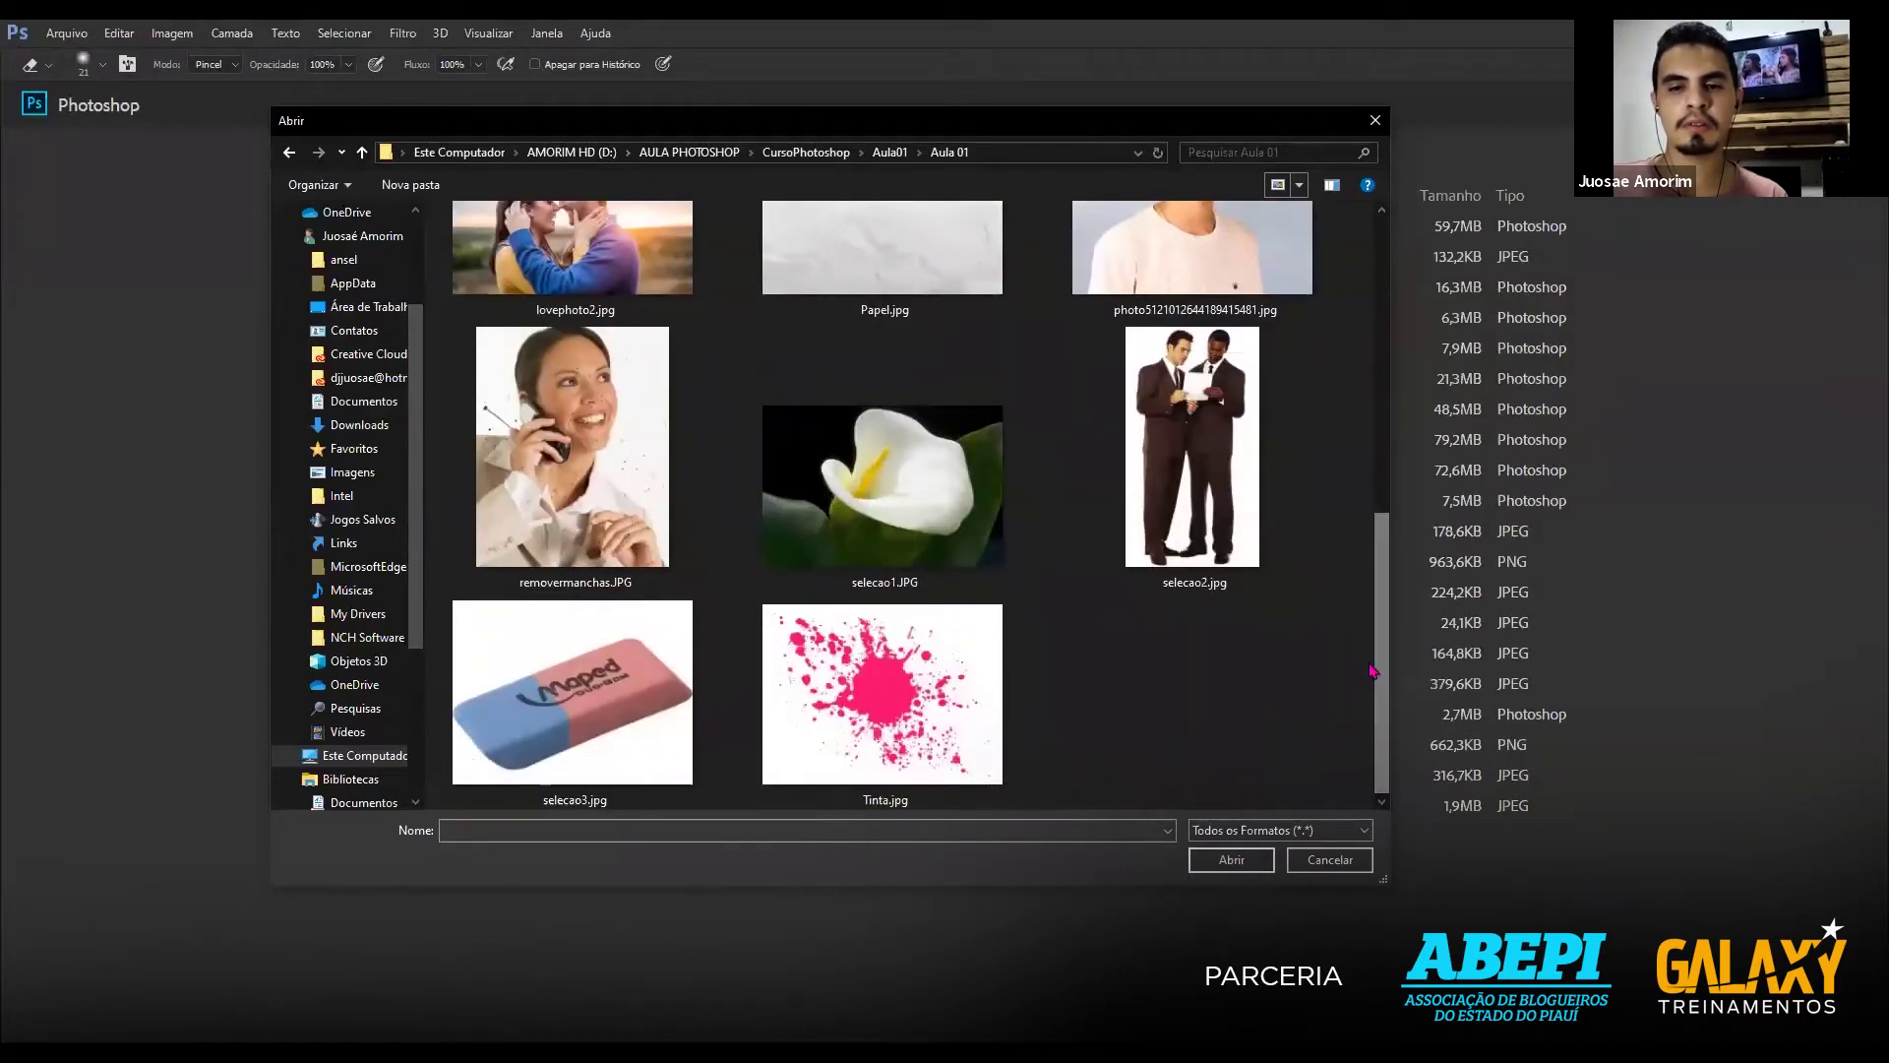
pyautogui.moveTo(1382, 625); pyautogui.dragTo(1383, 315)
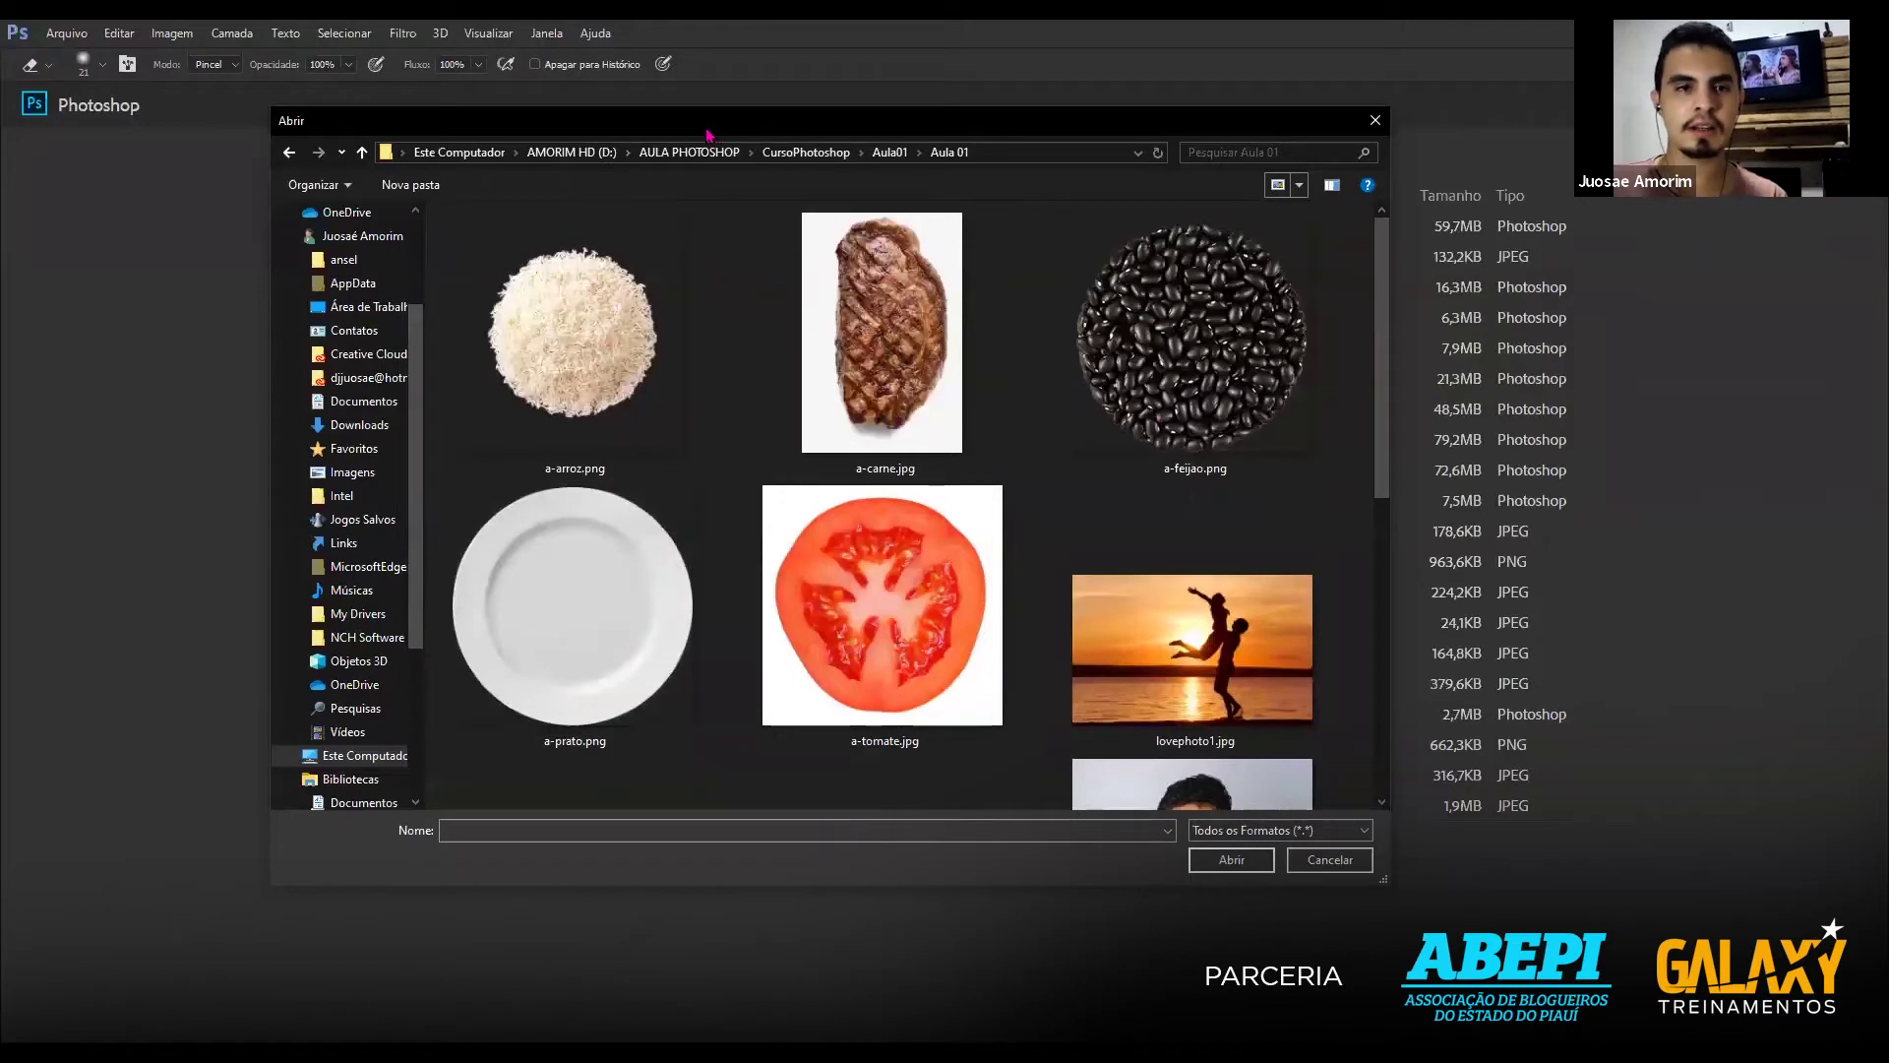
pyautogui.moveTo(706, 135); pyautogui.dragTo(624, 159)
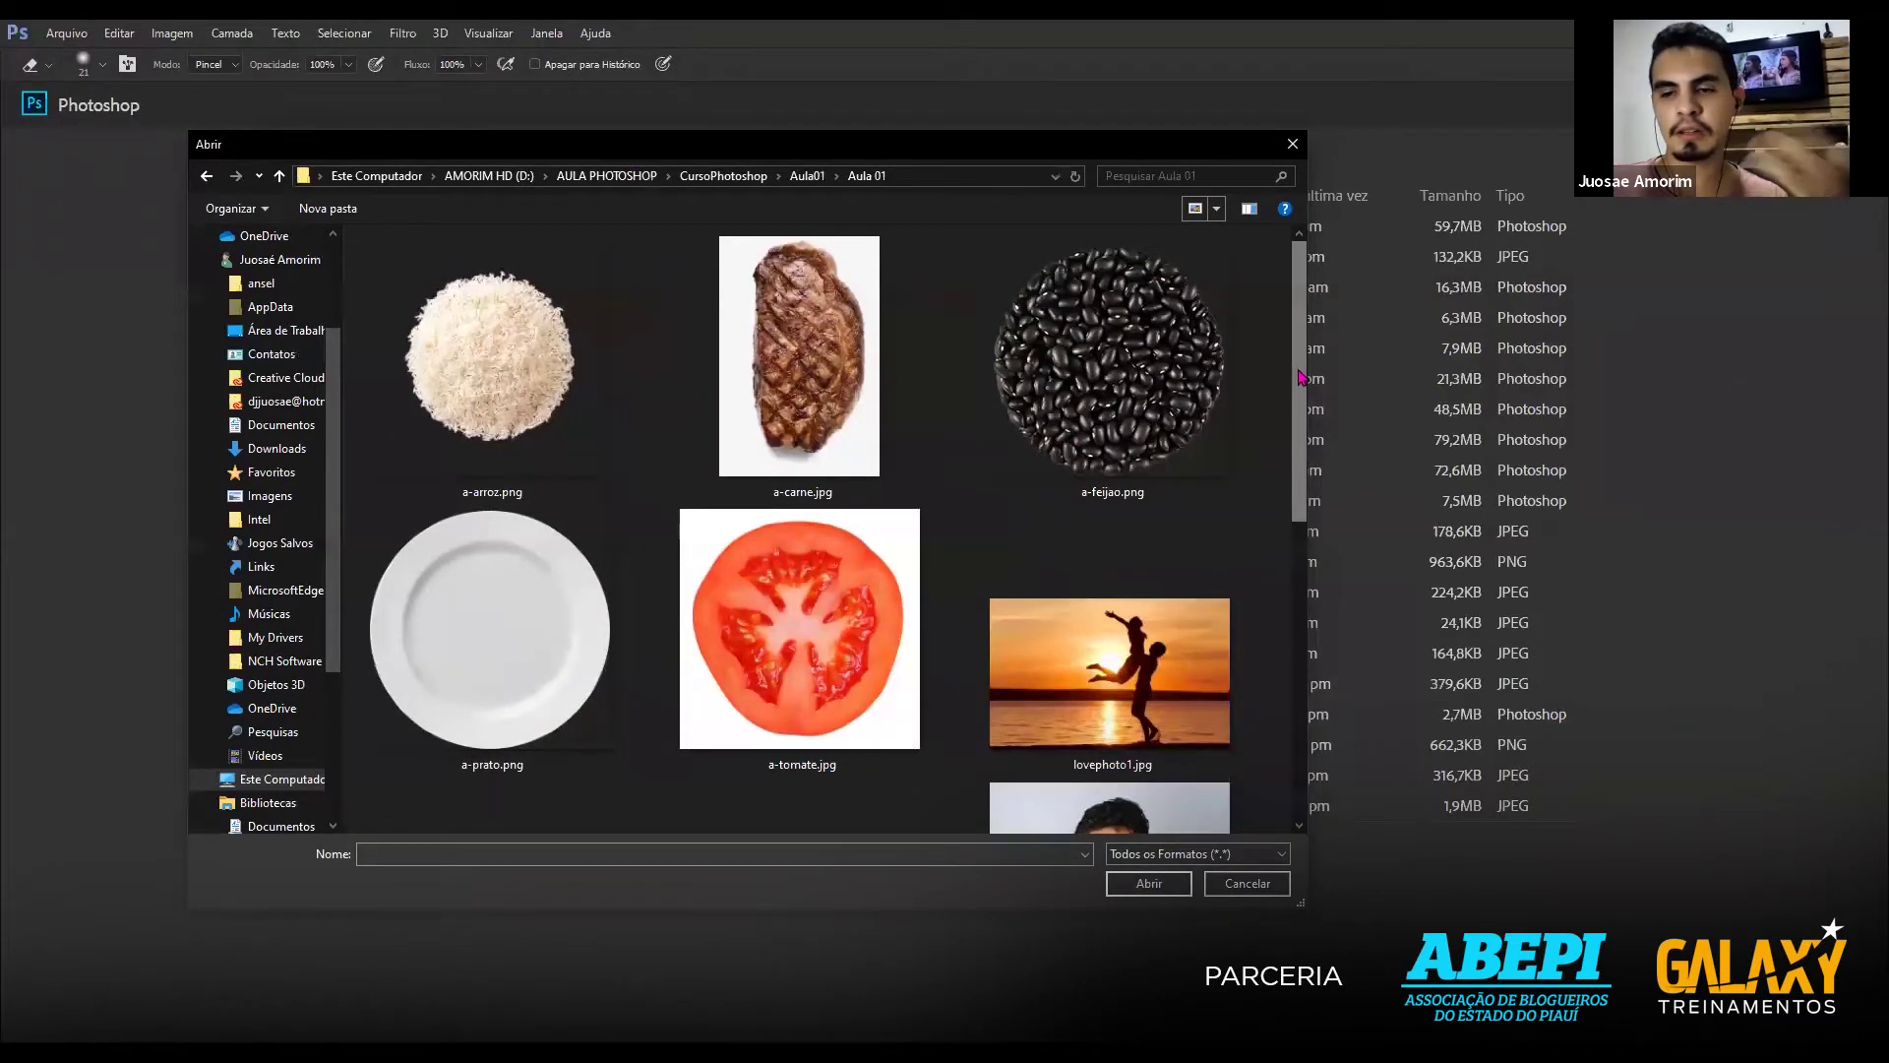
# Select the a-prato.png, a-carne.jpg and a-arroz.png thumbnails in turn.
pyautogui.click(545, 588)
pyautogui.click(532, 411)
pyautogui.press('Right')
pyautogui.press('Right')
pyautogui.press('Left')
pyautogui.press('Right')
pyautogui.click(552, 634)
pyautogui.click(532, 354)
pyautogui.press('Right')
pyautogui.press('Right')
pyautogui.press('Left')
pyautogui.press('Down')
pyautogui.click(511, 603)
# Point out the food images, selecting the tomato a-tomate.jpg and the rice a-arroz.png.
pyautogui.click(789, 618)
pyautogui.click(540, 413)
pyautogui.click(527, 620)
pyautogui.click(762, 582)
pyautogui.click(773, 448)
pyautogui.click(1110, 374)
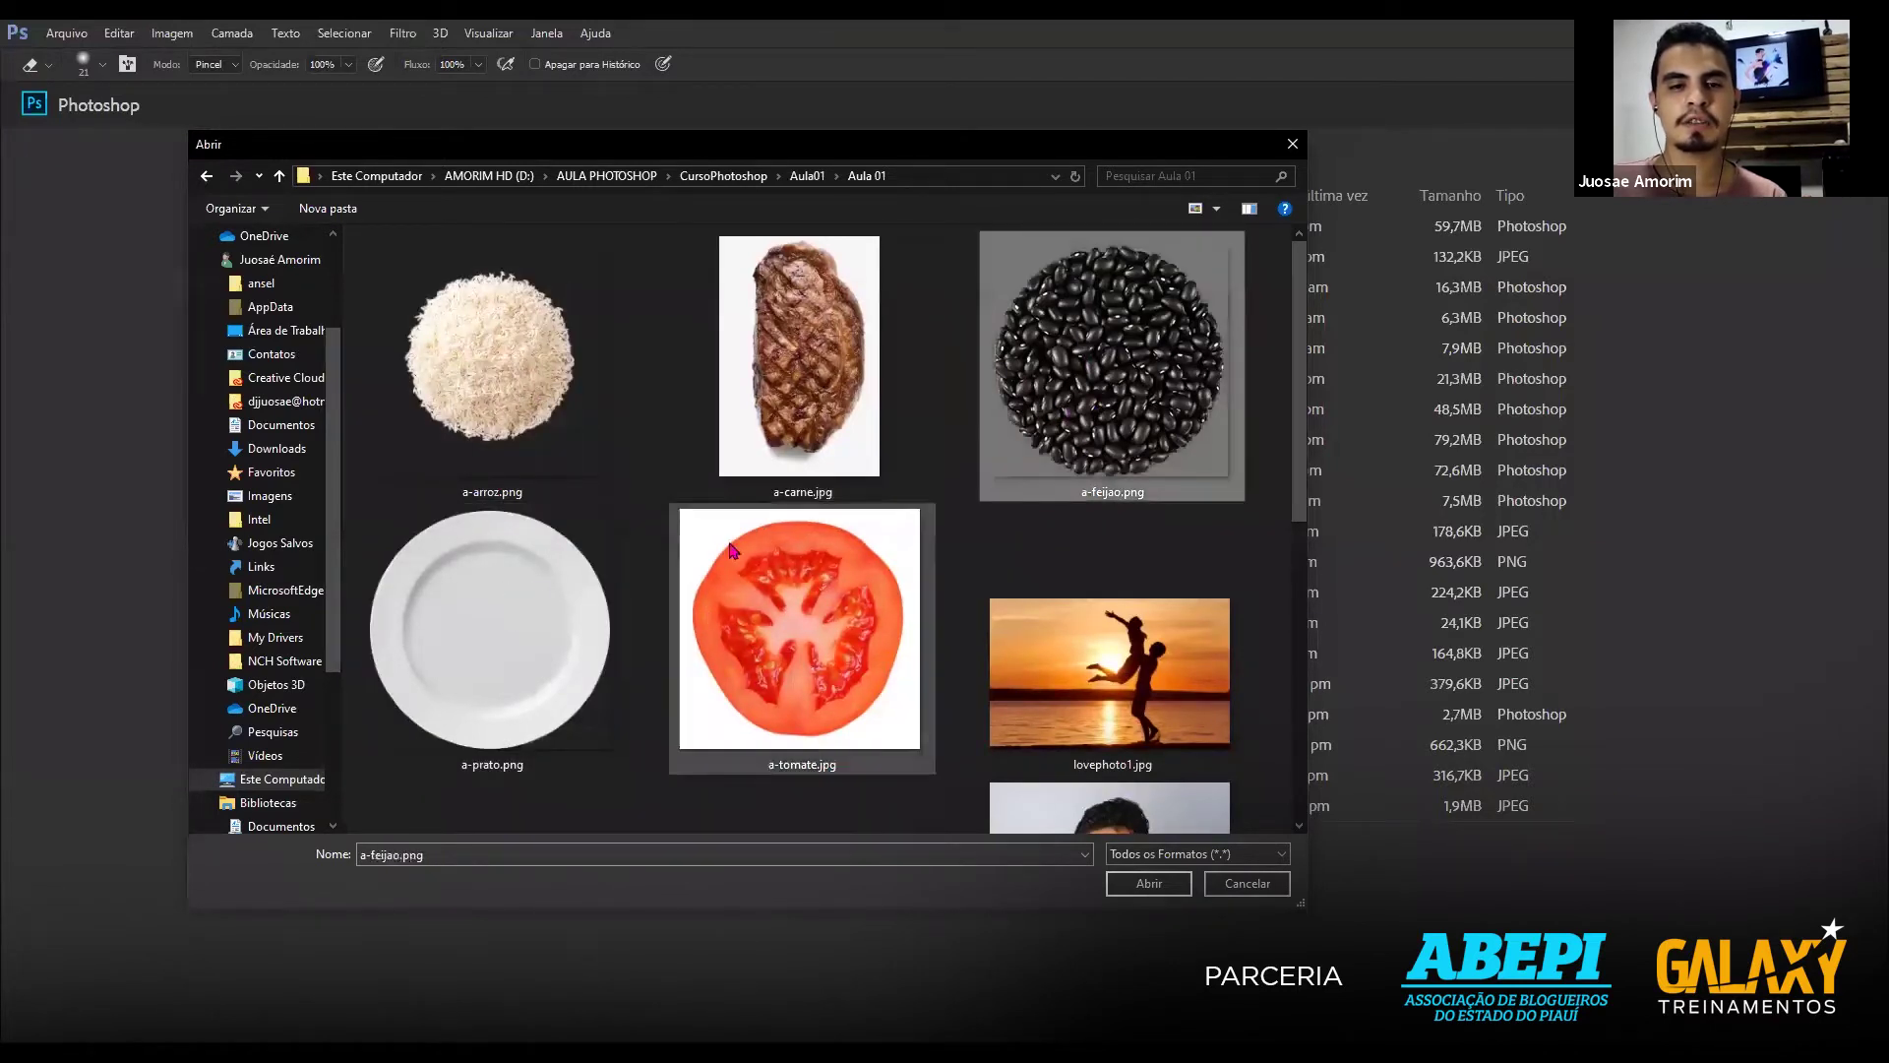
pyautogui.click(518, 394)
# Select a-feijao.png, a-arroz.png, a-carne.jpg and a-prato.png, then dismiss the Abrir dialog.
pyautogui.click(1063, 394)
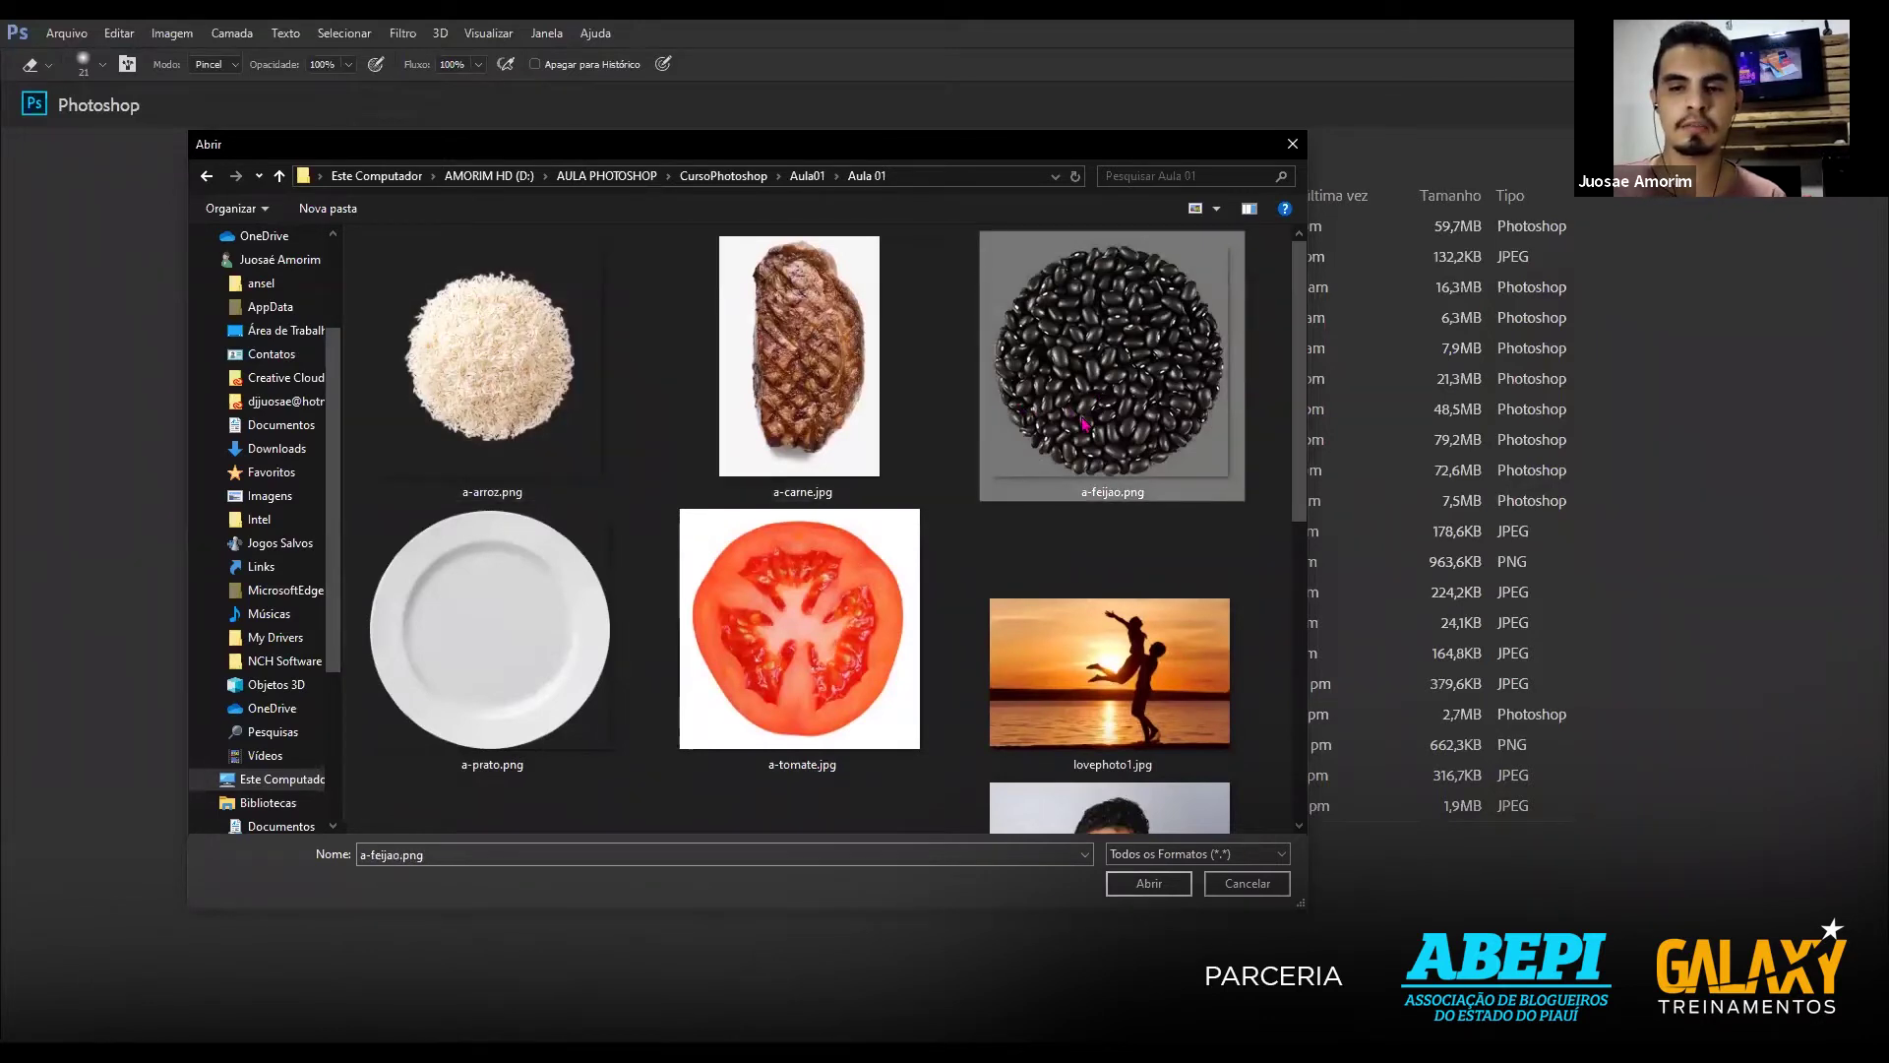
pyautogui.click(802, 630)
pyautogui.click(546, 424)
pyautogui.click(1000, 412)
pyautogui.click(905, 622)
pyautogui.click(688, 426)
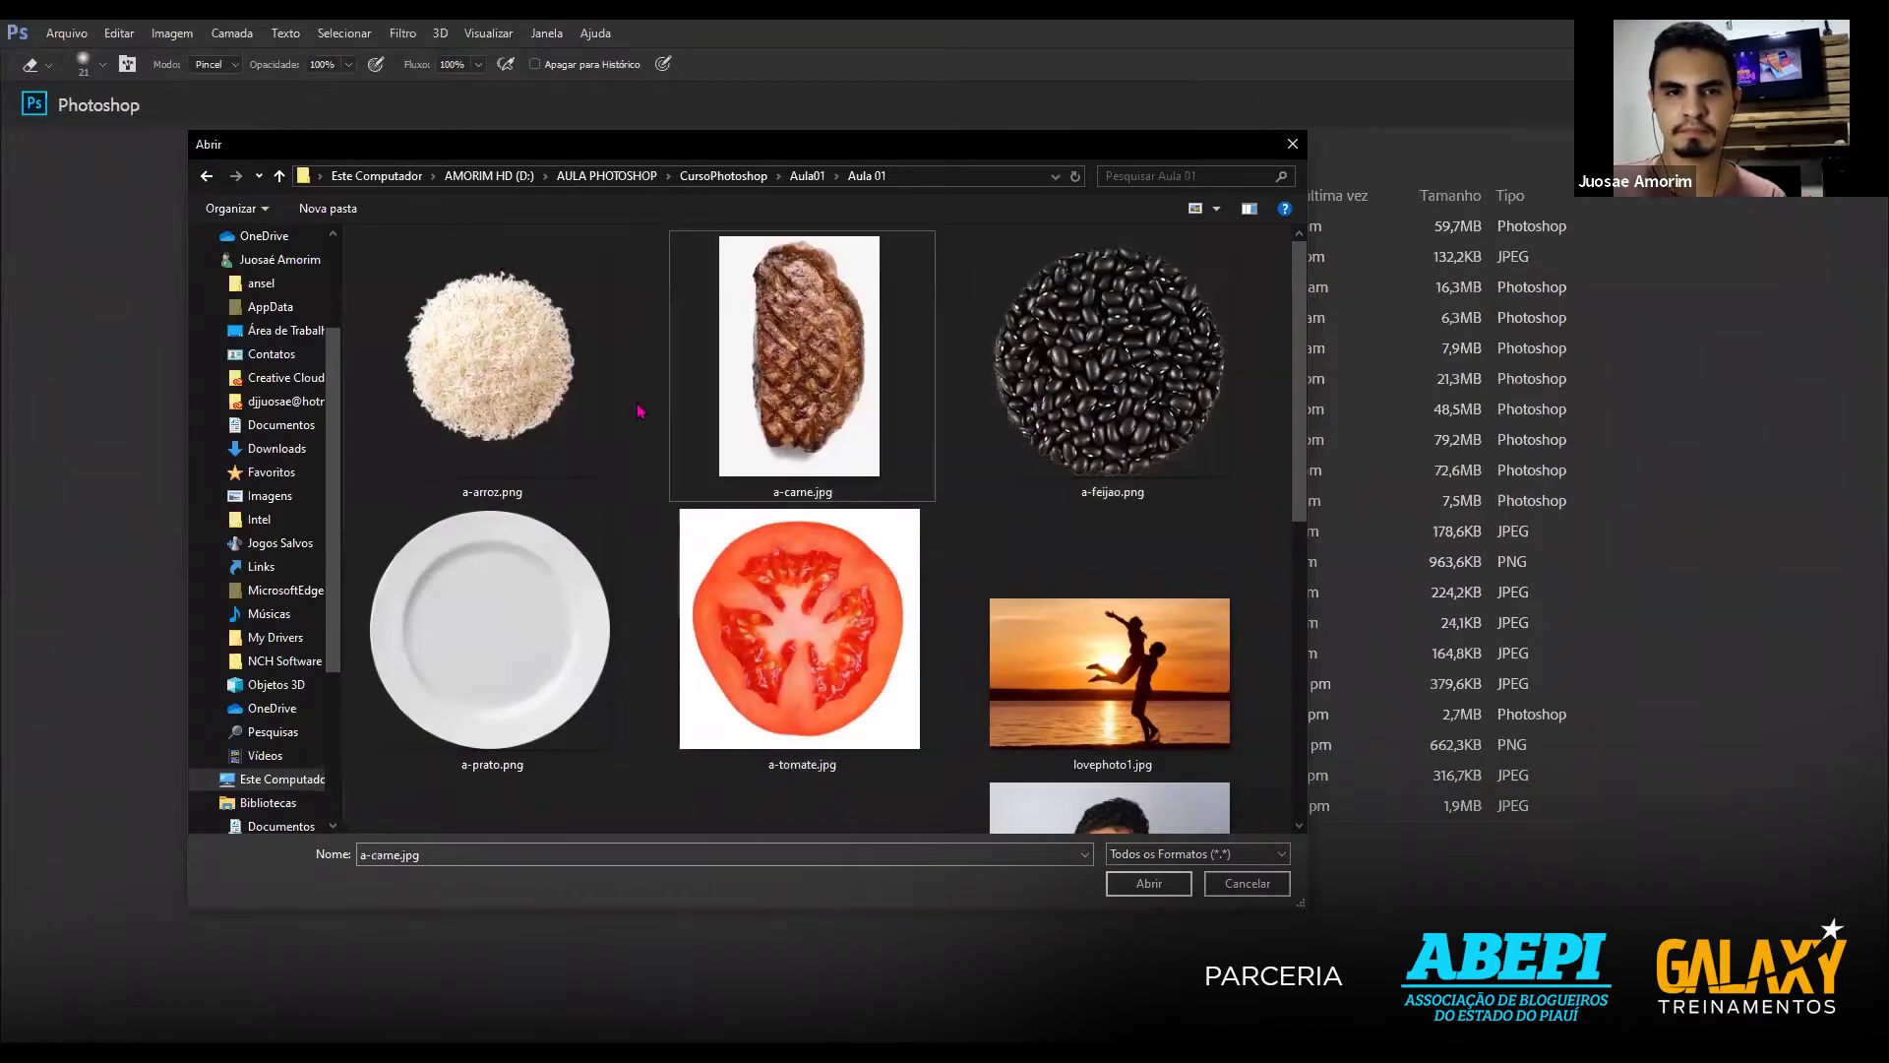
pyautogui.click(574, 641)
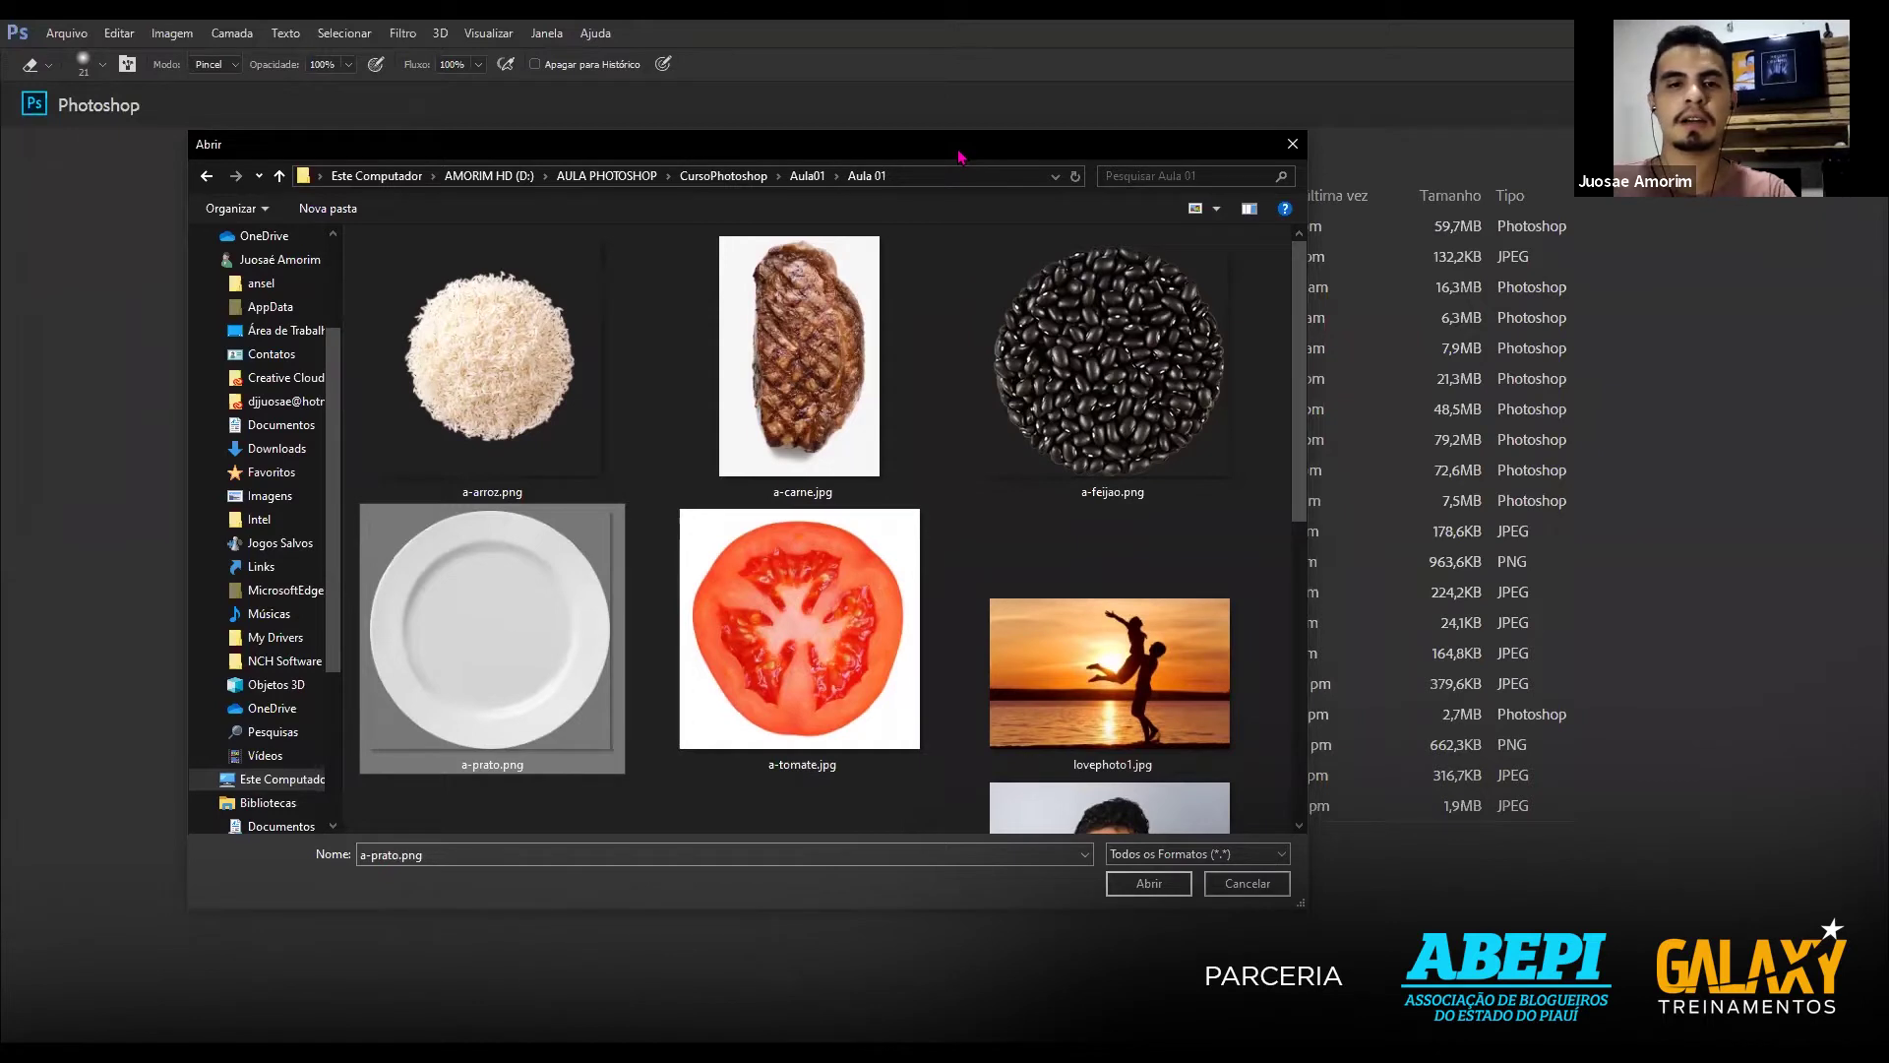
pyautogui.doubleClick(712, 753)
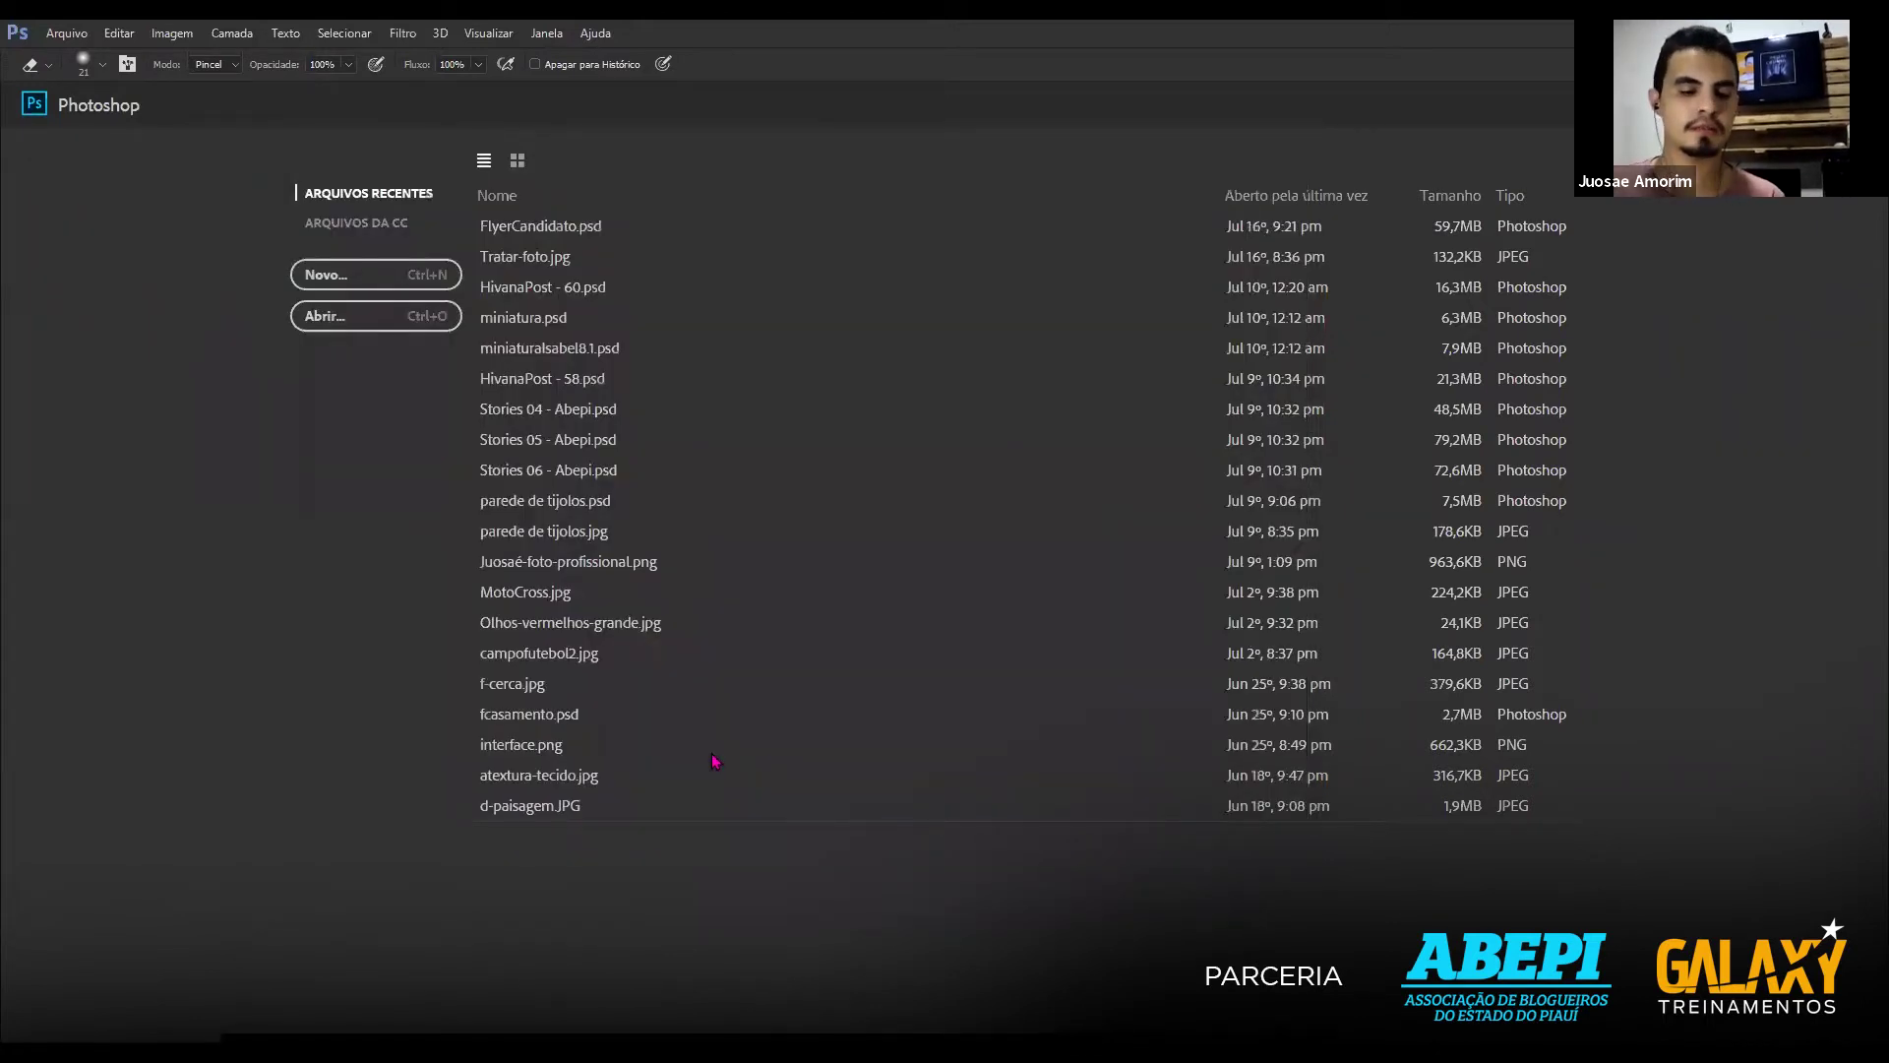
pyautogui.press('super+plus')
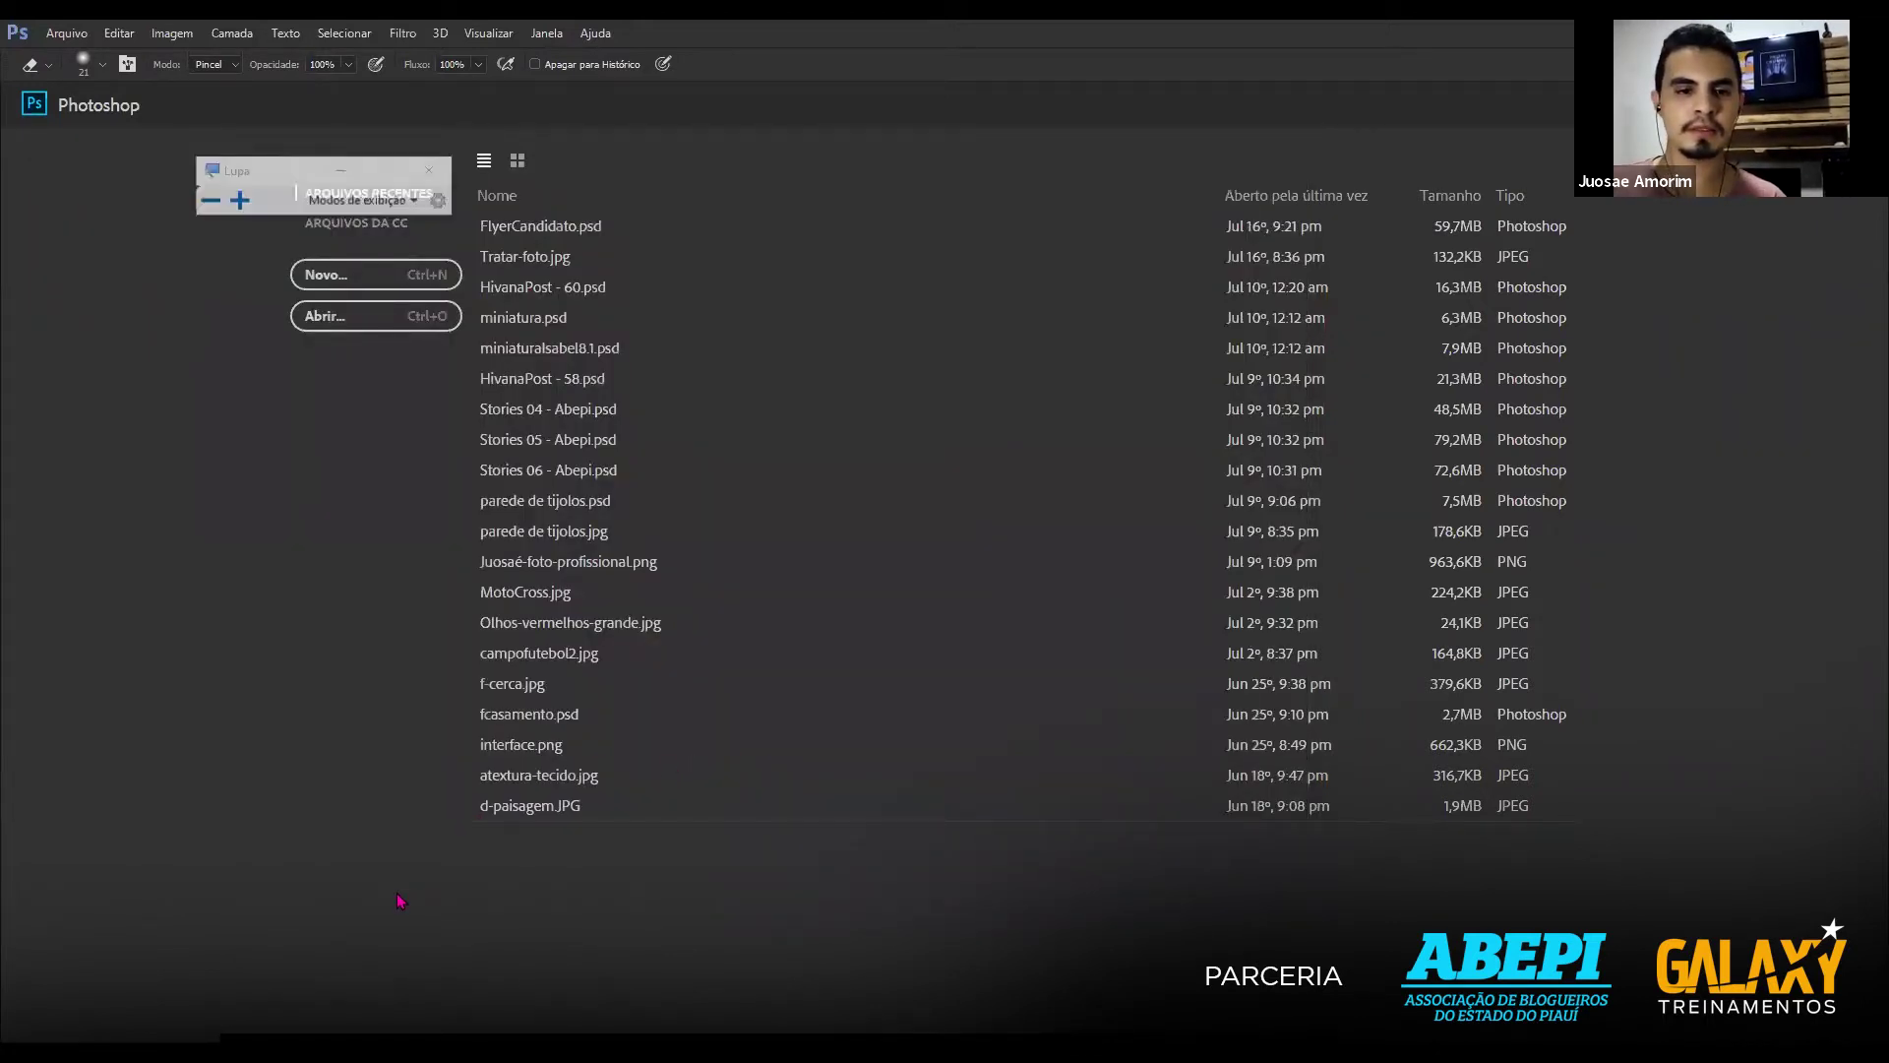
pyautogui.press('super+Escape')
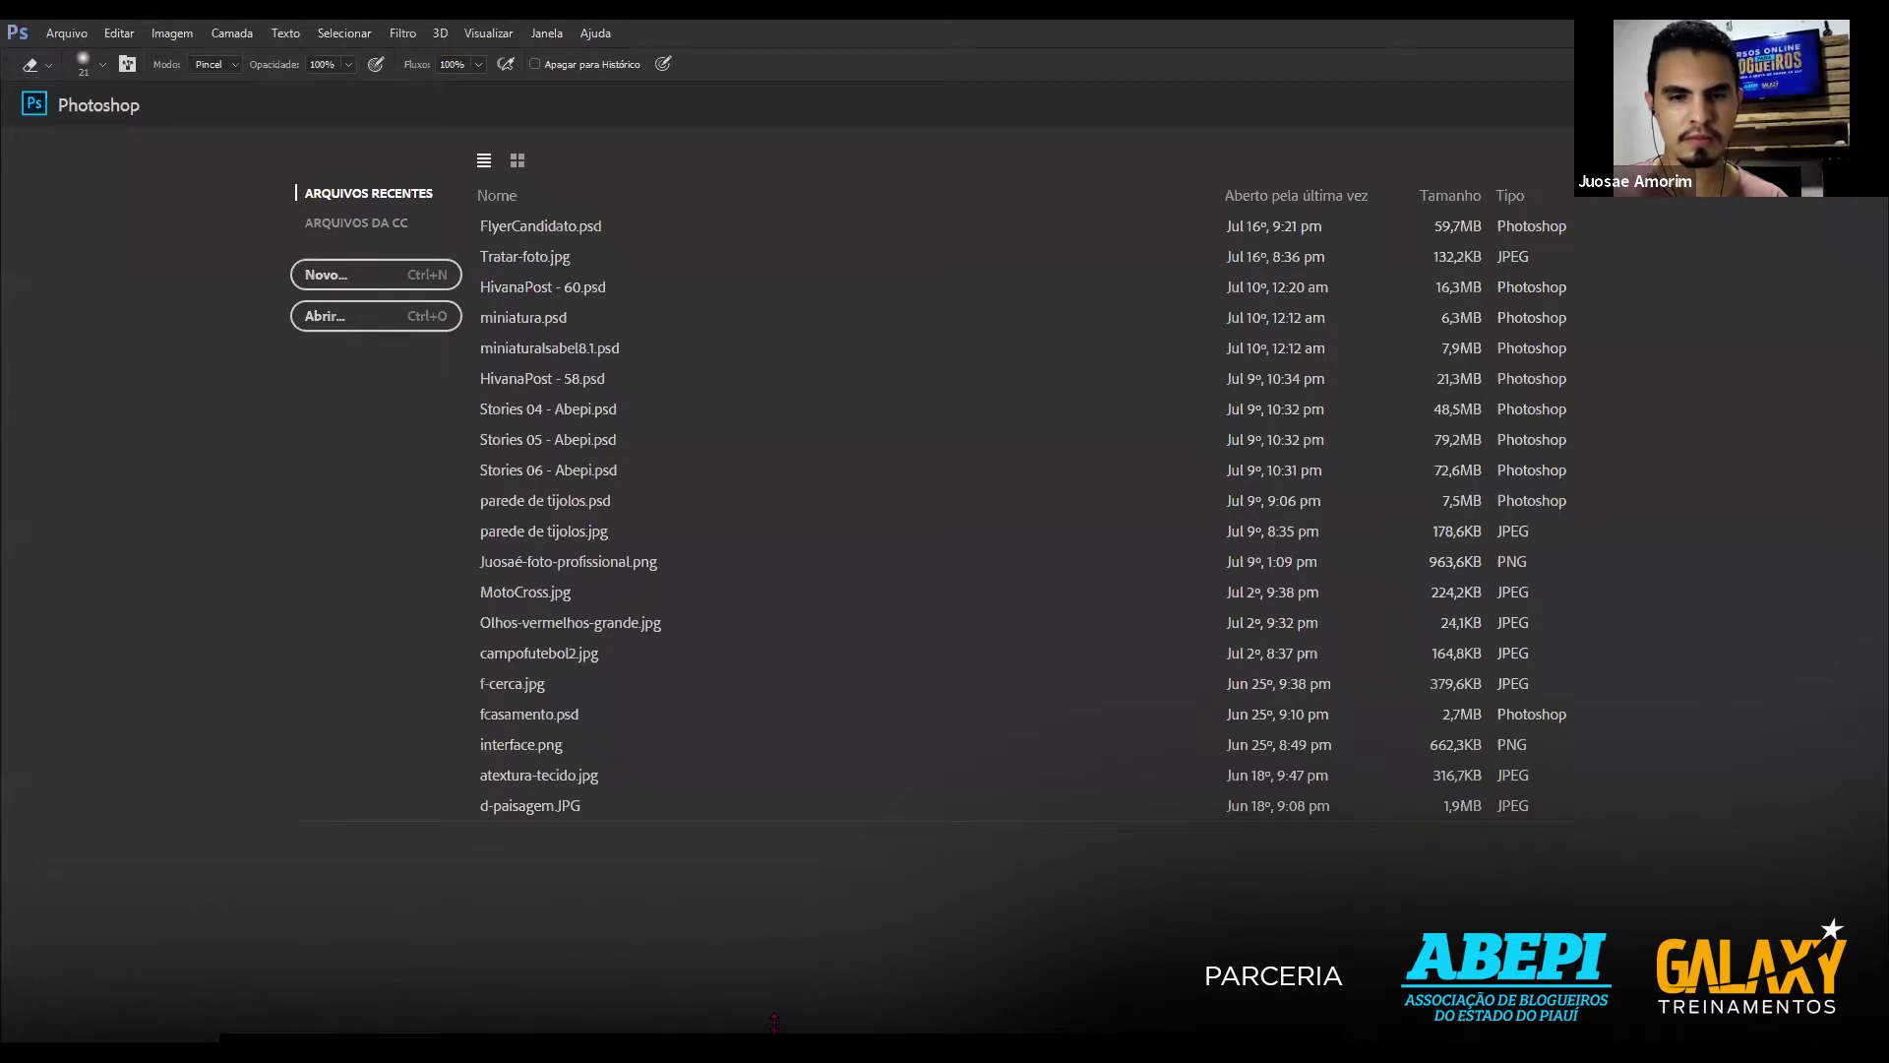
pyautogui.hotkey('ctrl', 'o')
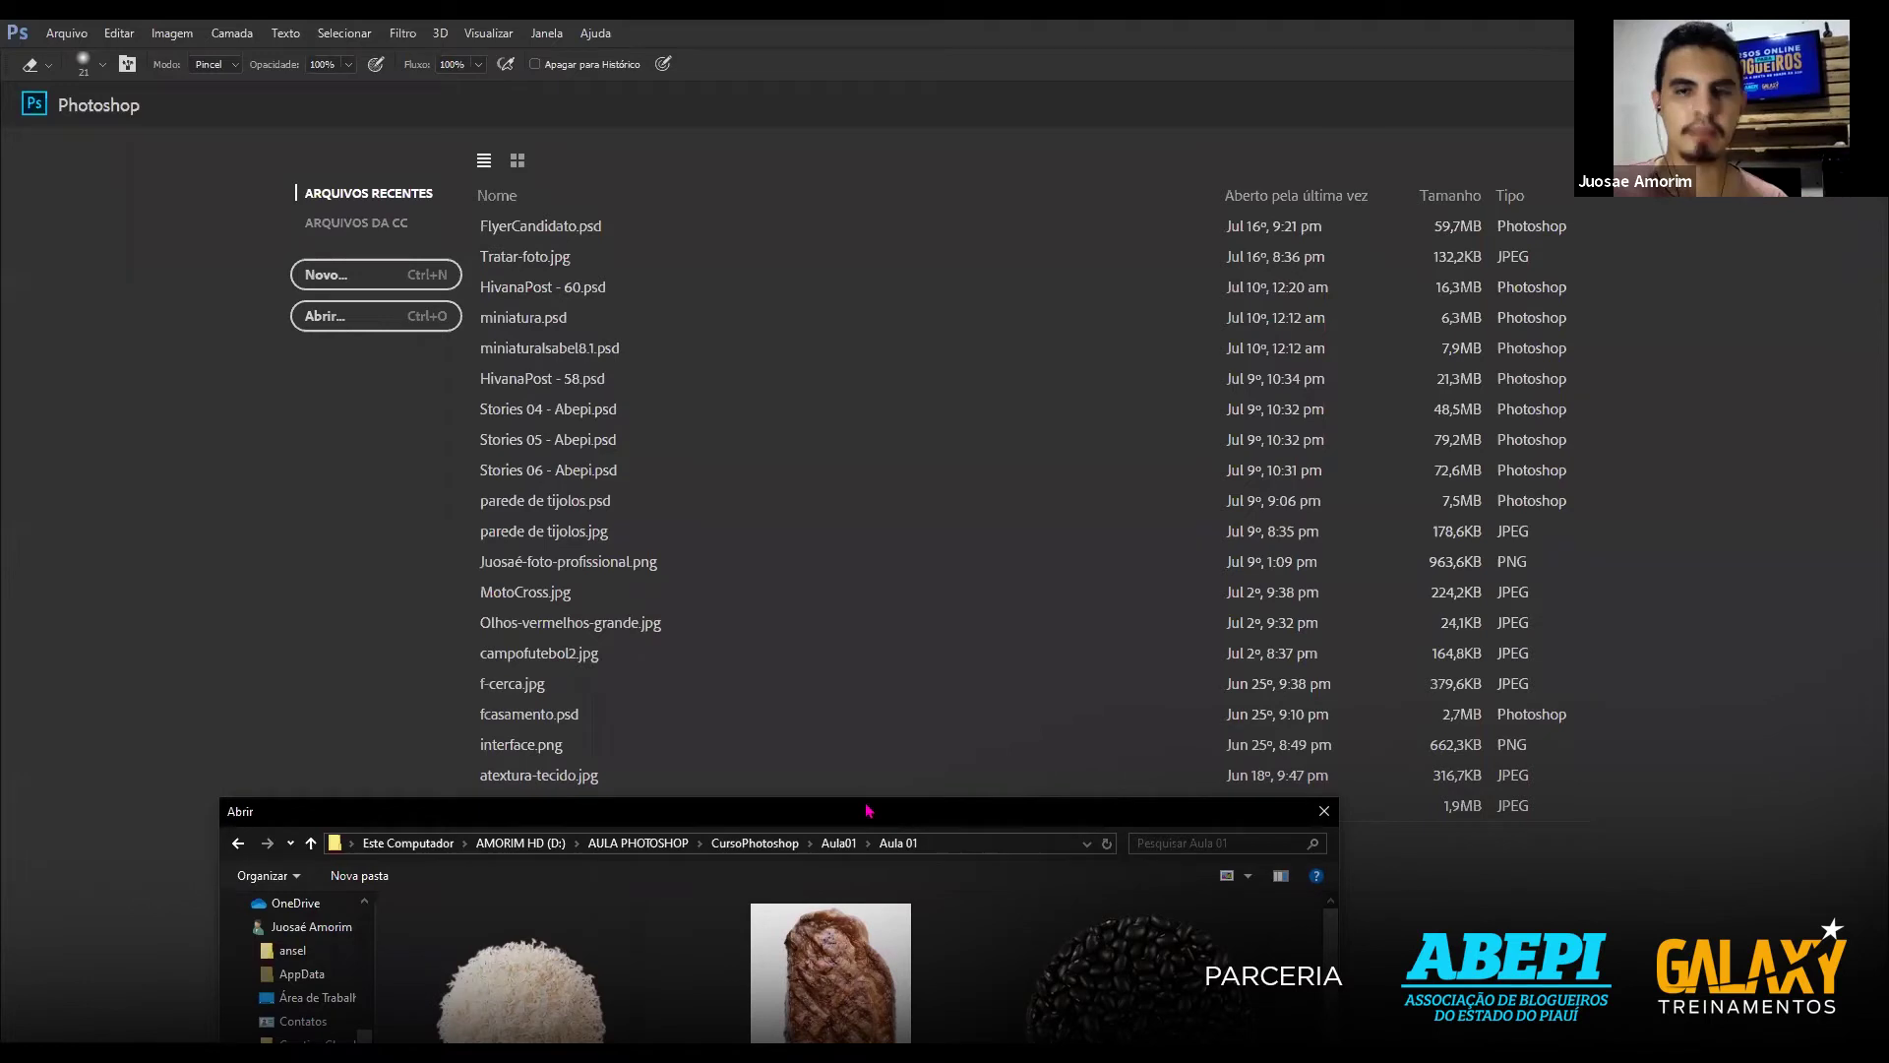
# Reposition and close the Abrir dialog, then start a new document with Ctrl+N.
pyautogui.moveTo(869, 809); pyautogui.dragTo(1186, 34)
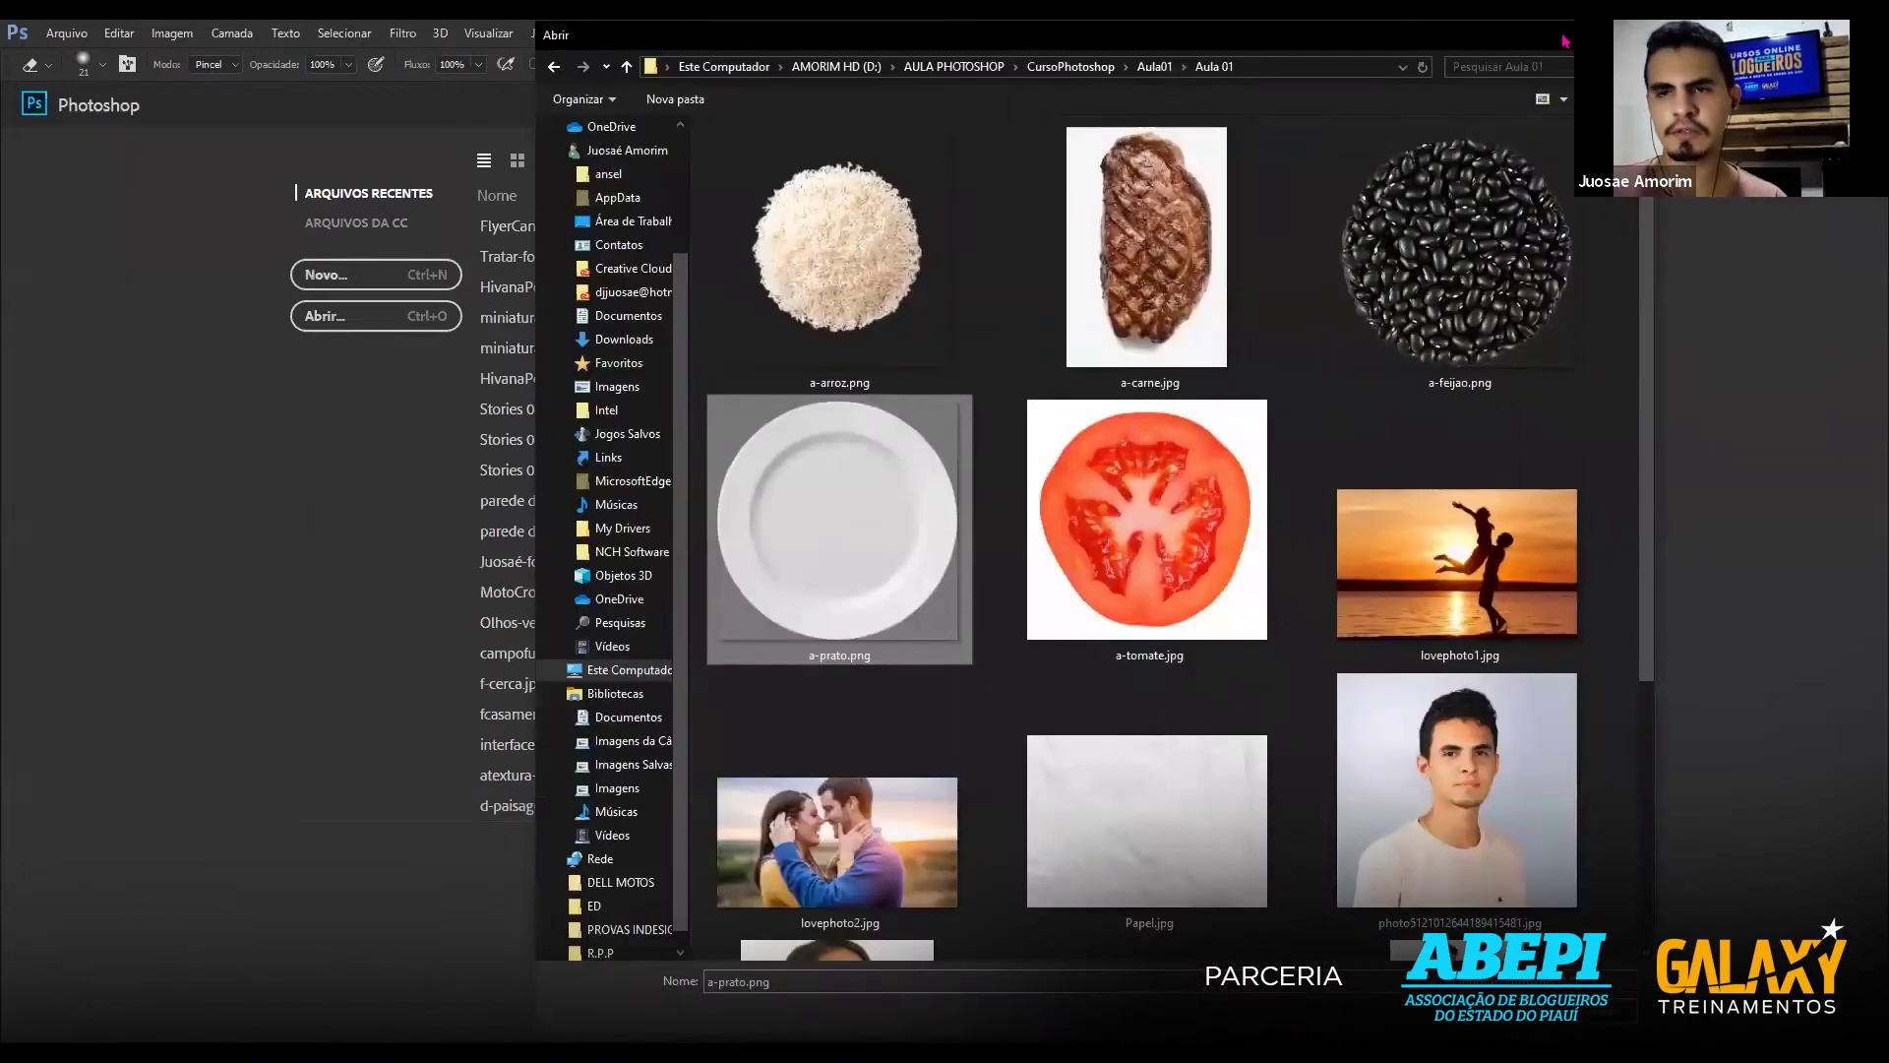
pyautogui.moveTo(1564, 41); pyautogui.dragTo(1349, 285)
pyautogui.click(1625, 296)
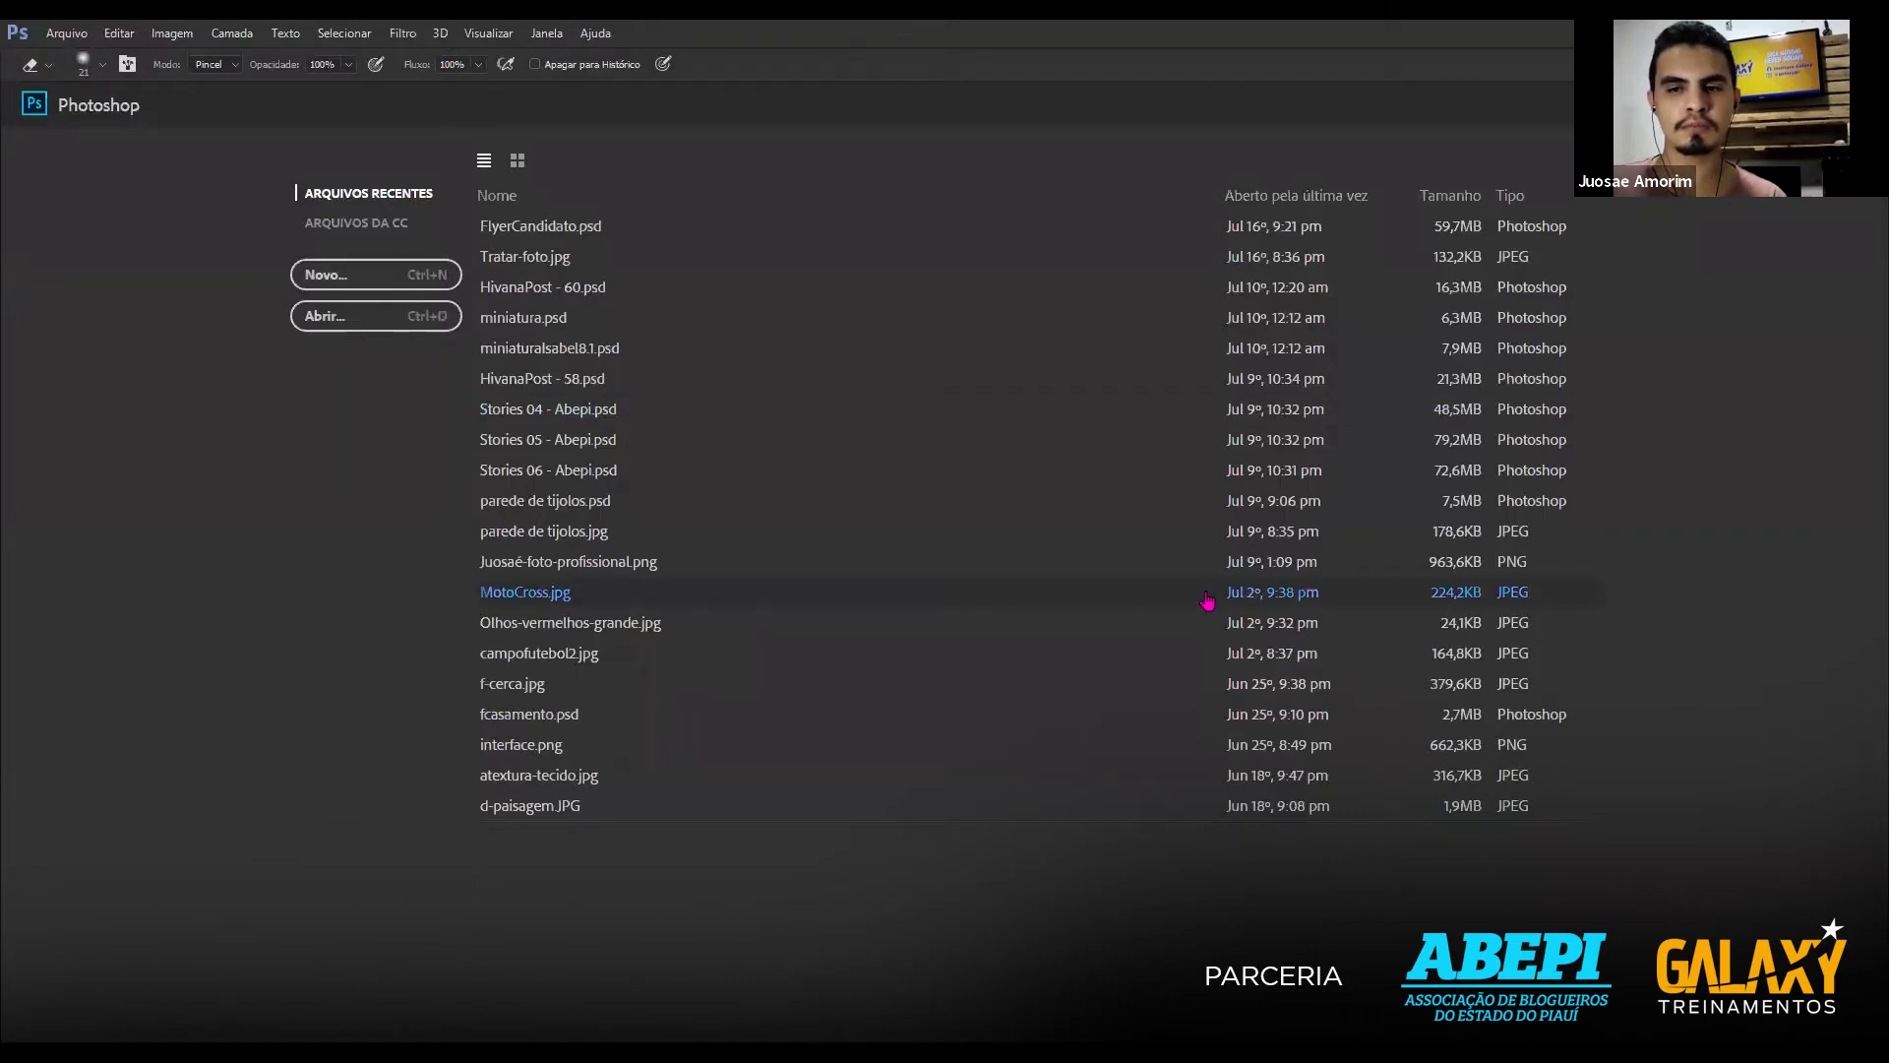
pyautogui.hotkey('ctrl', 'n')
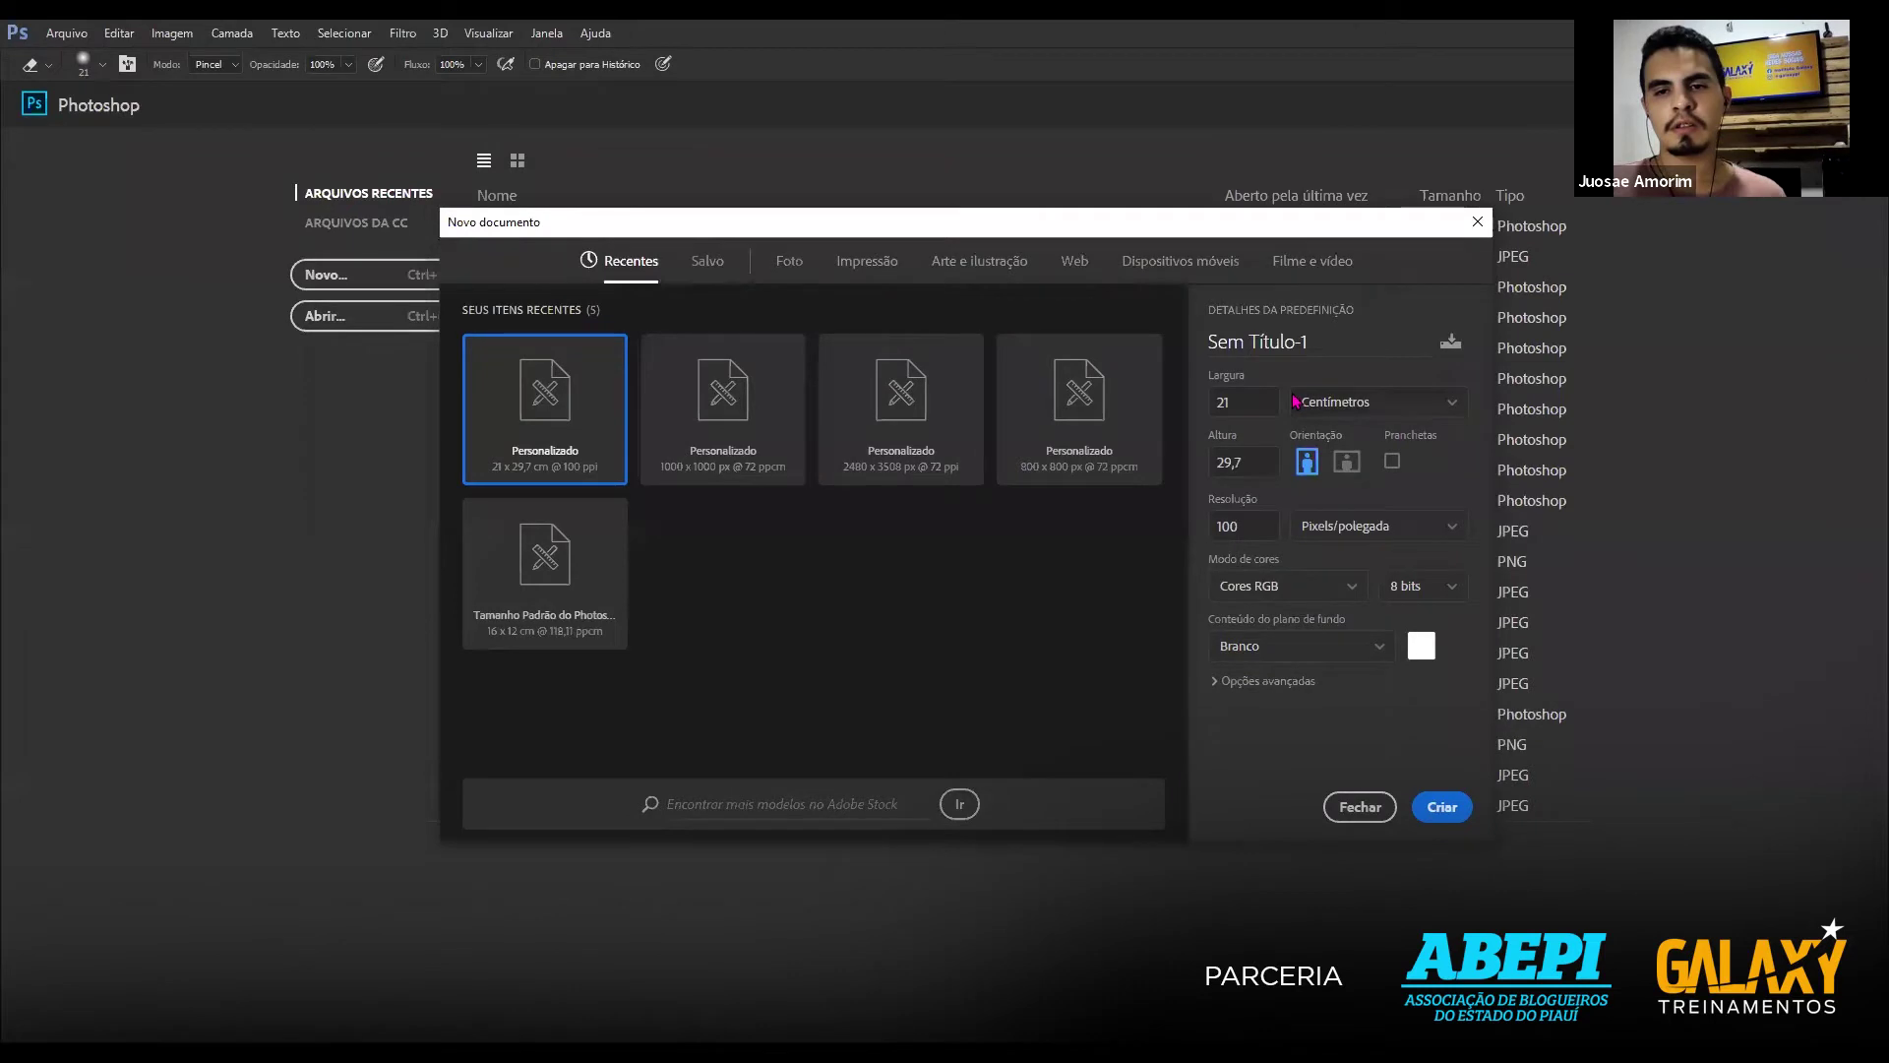
pyautogui.click(1261, 395)
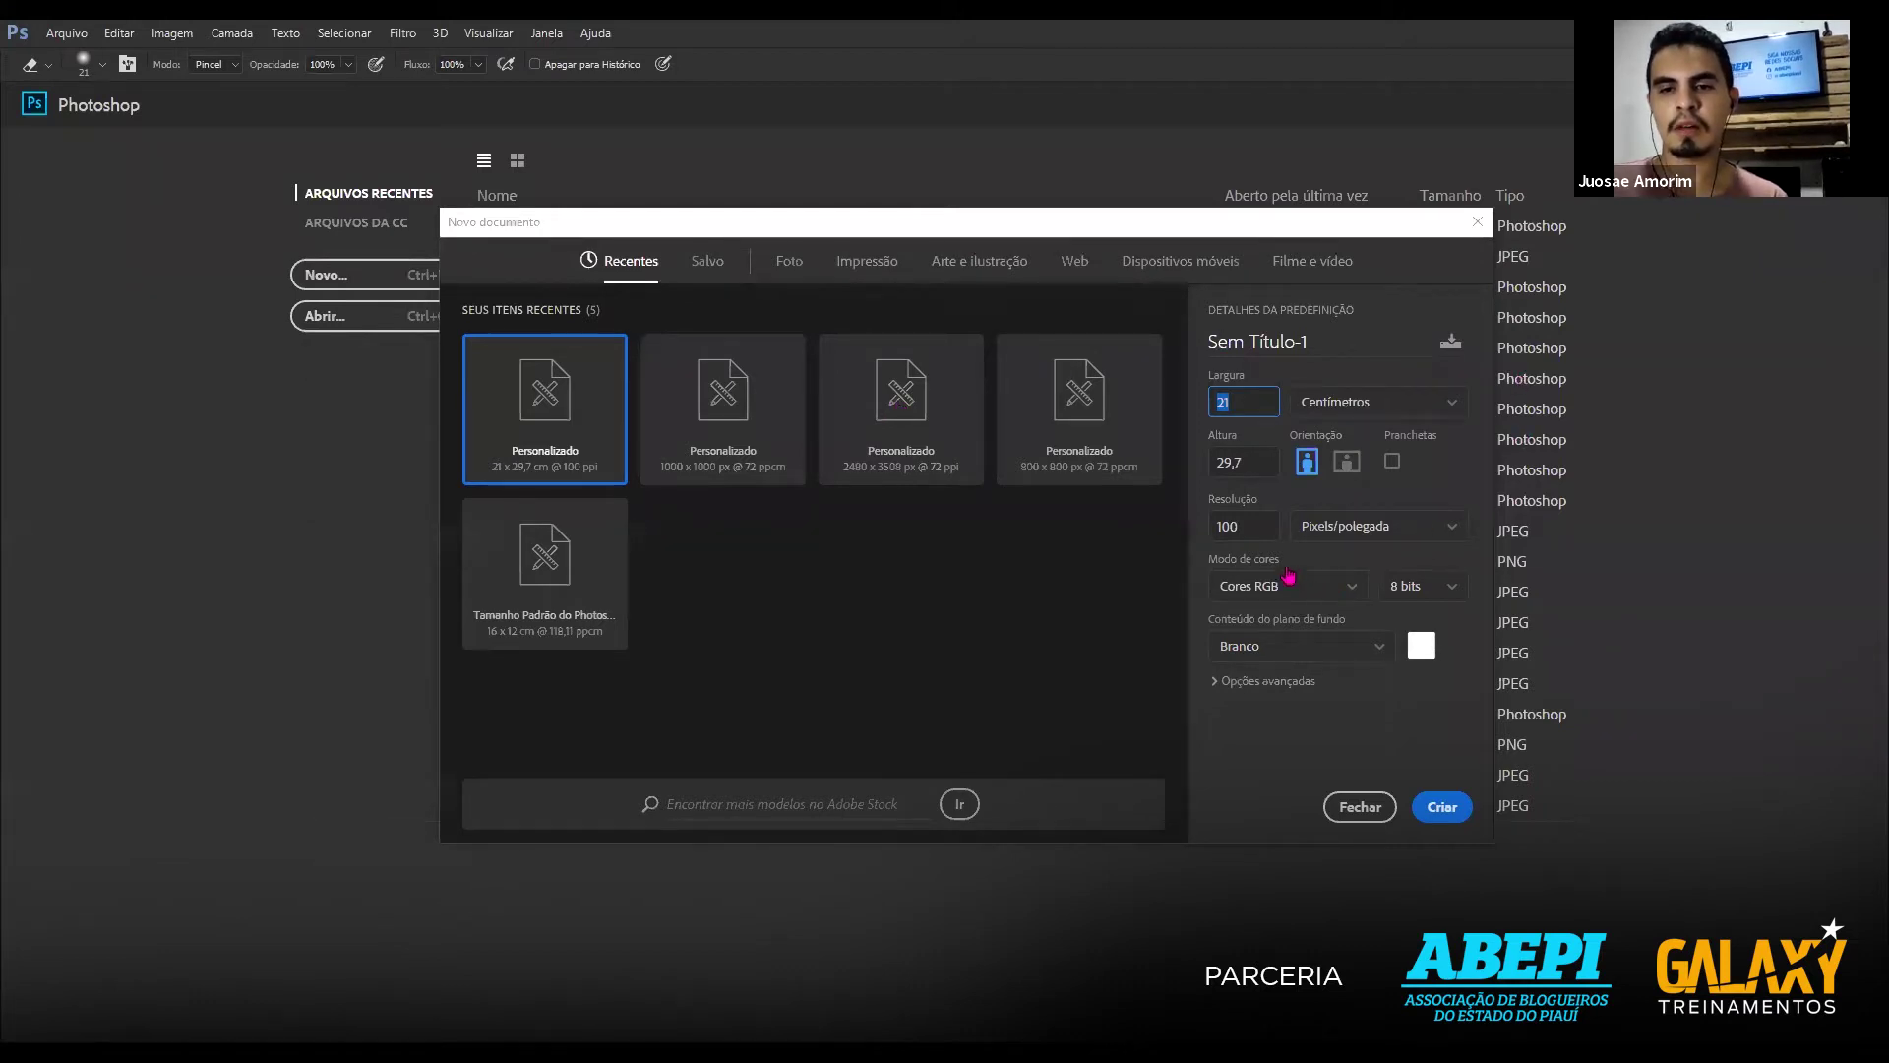
pyautogui.click(1215, 524)
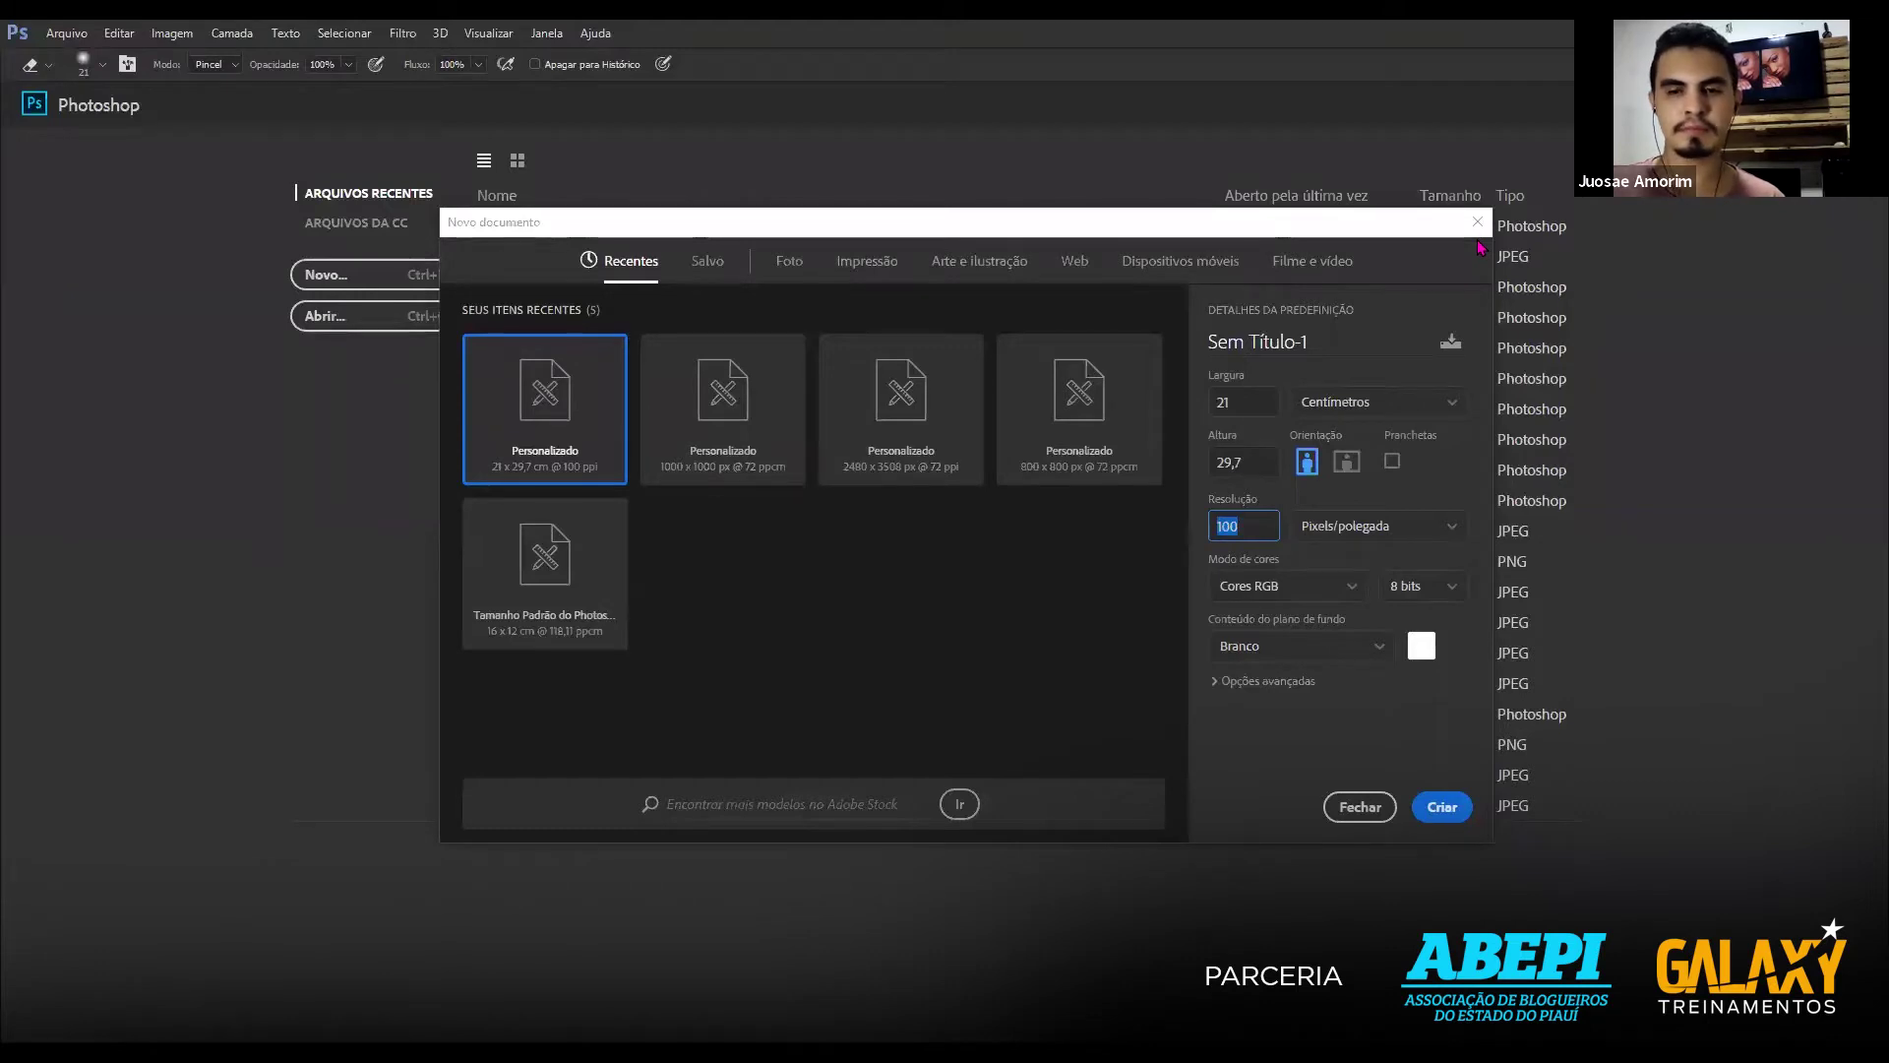
pyautogui.click(1250, 406)
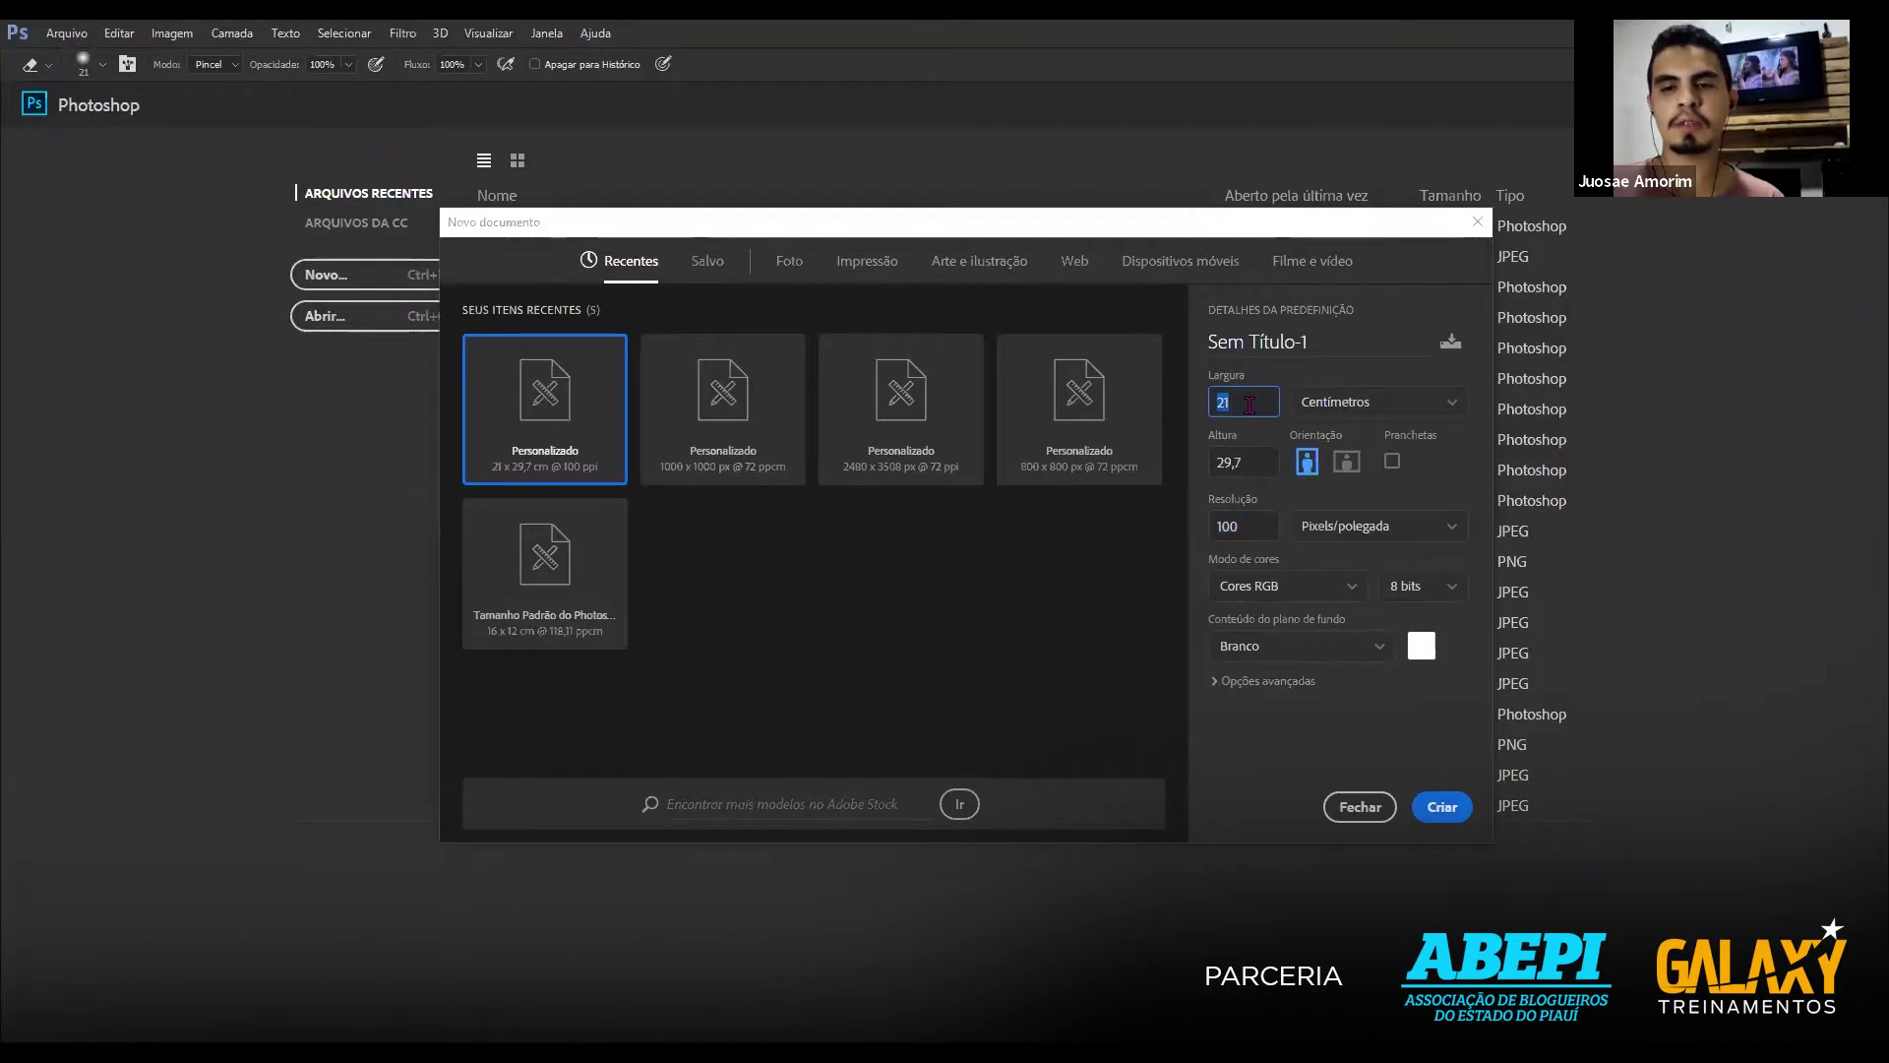
pyautogui.click(1403, 411)
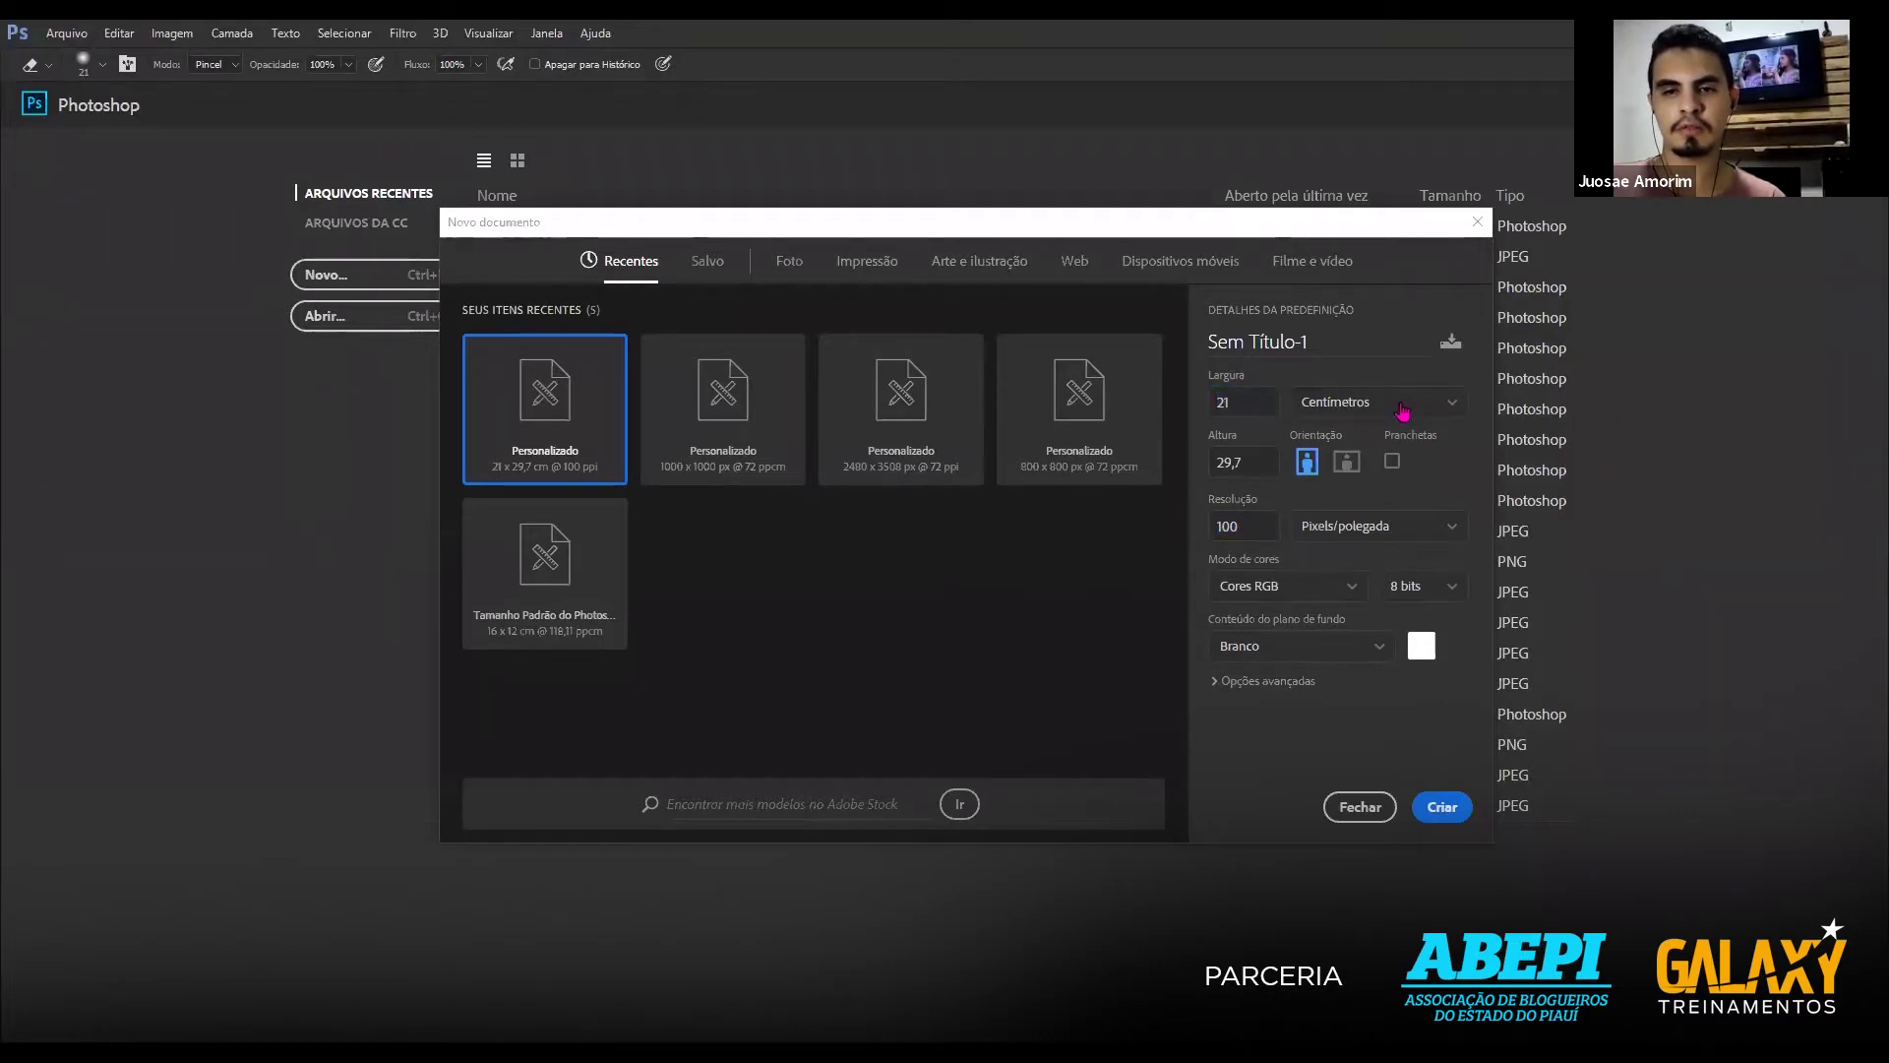
# Switch the page size units through pixels and inches to millimetres.
pyautogui.click(1377, 427)
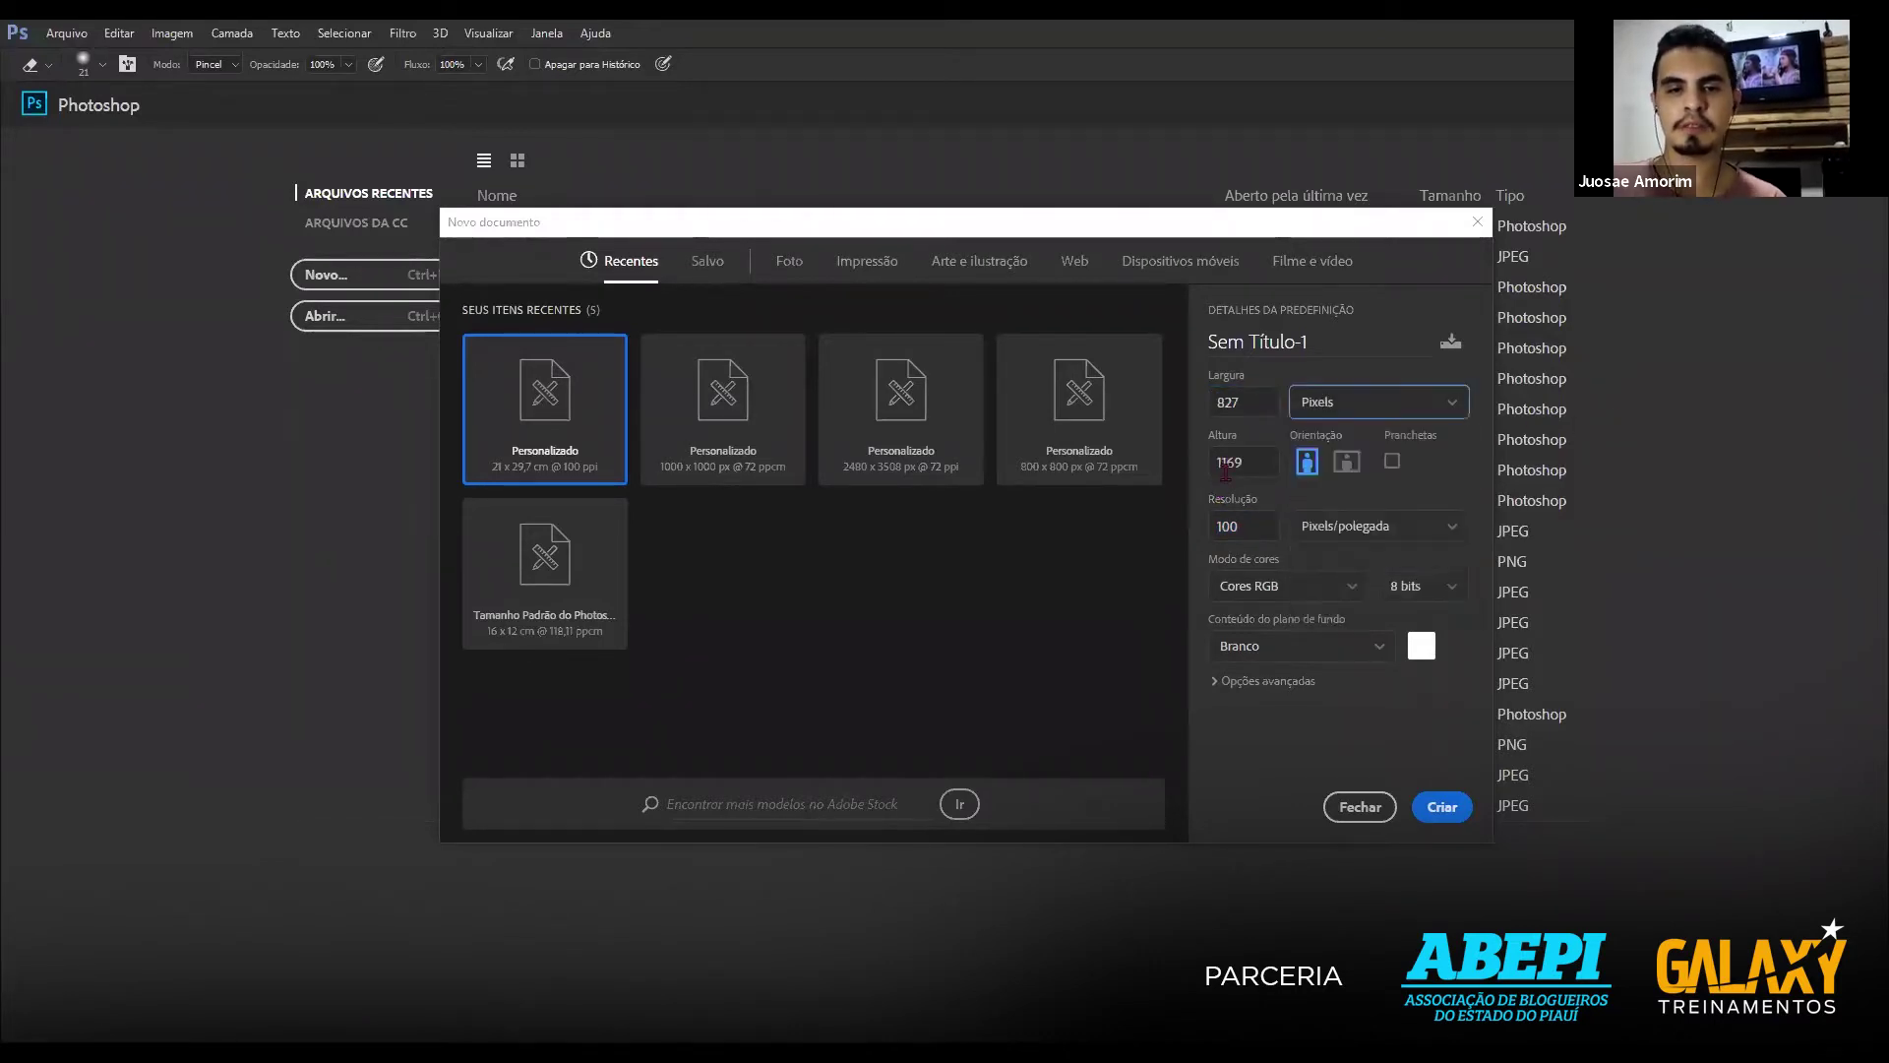
pyautogui.click(1348, 401)
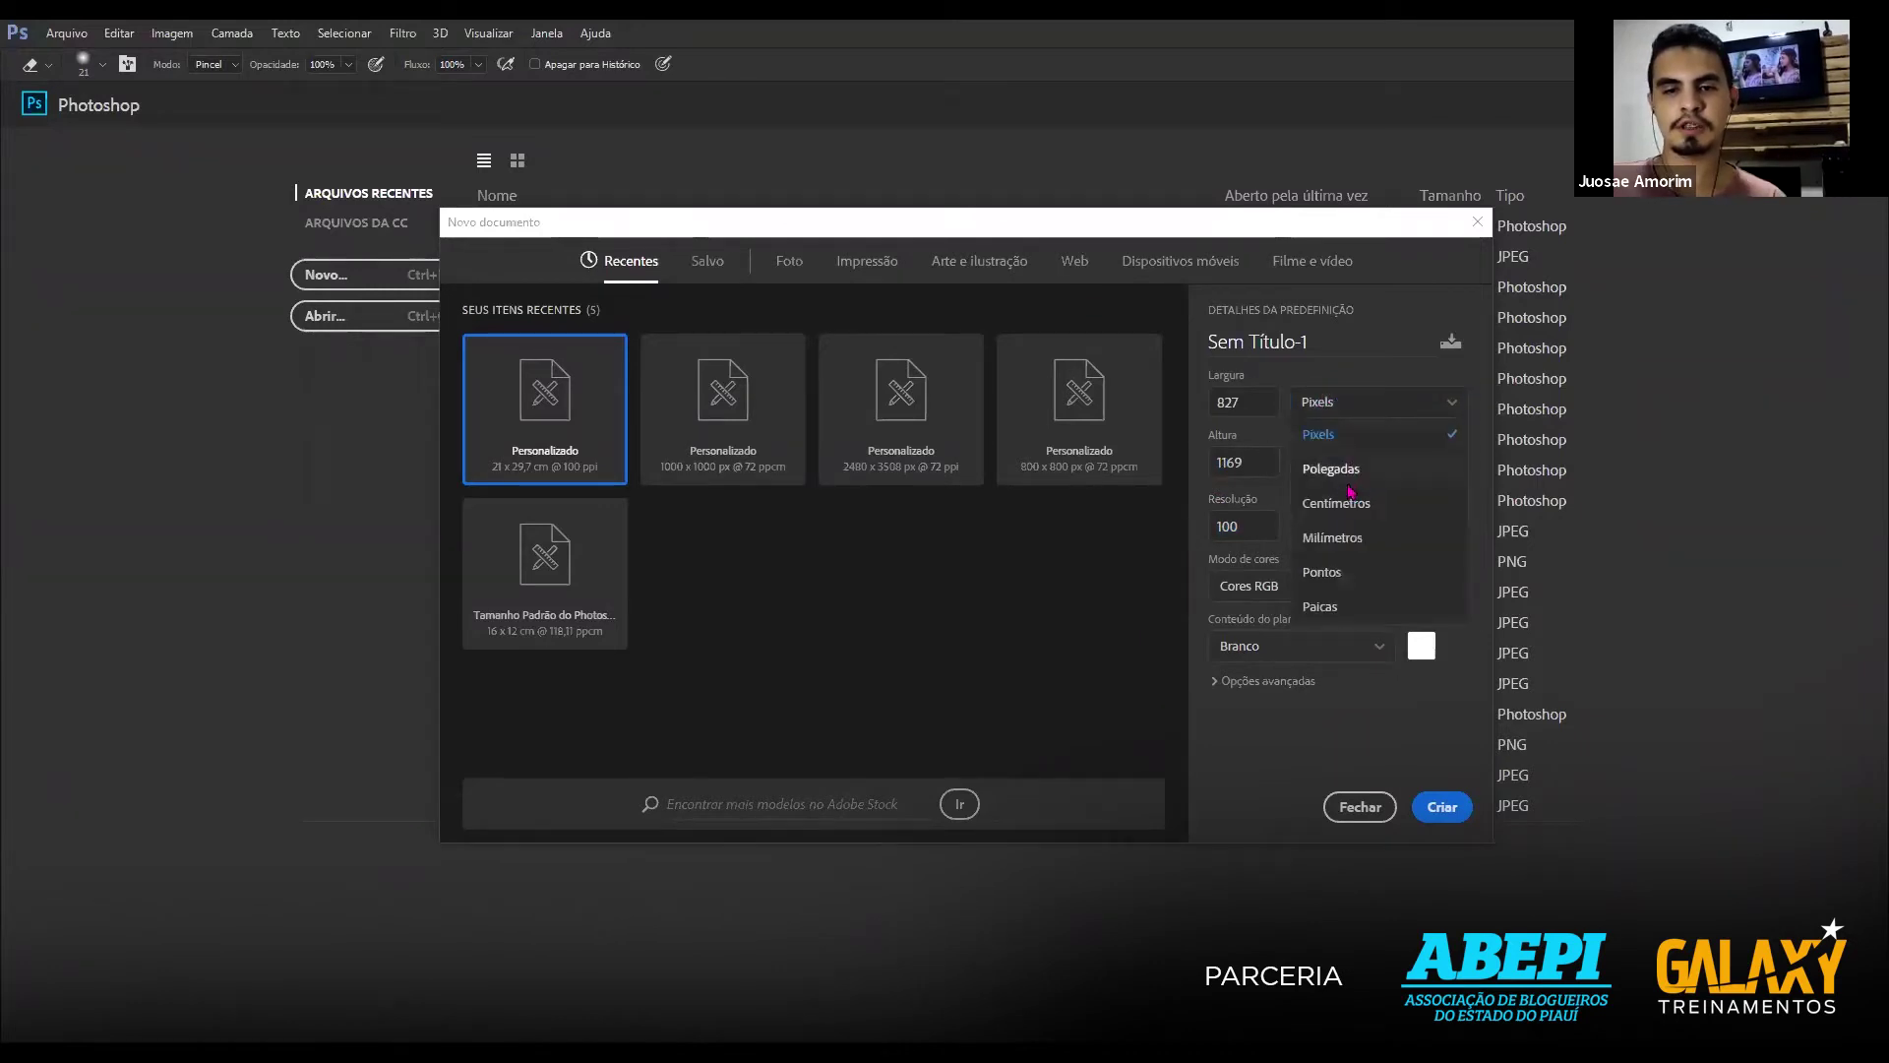
pyautogui.click(1350, 470)
pyautogui.click(1357, 415)
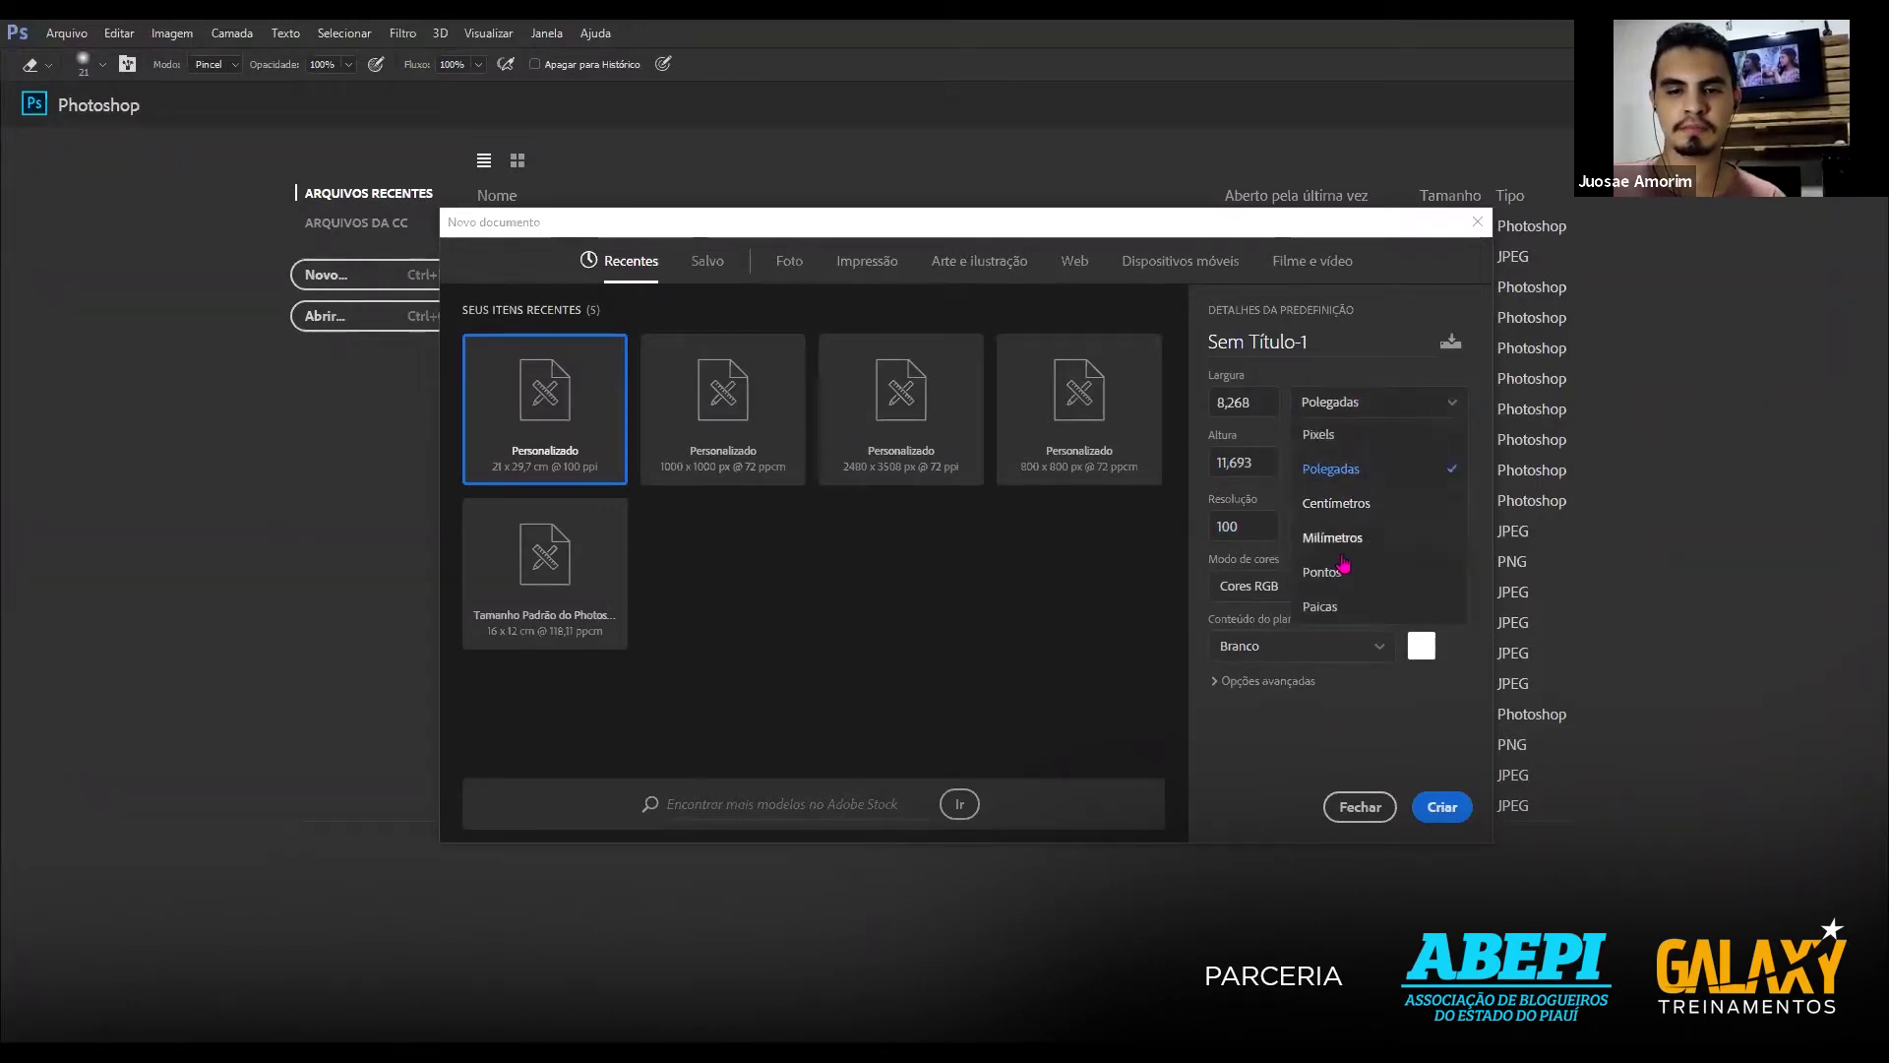
pyautogui.click(1332, 537)
pyautogui.click(1242, 526)
# Set the resolution to 72 ppi, then close New Document without creating a page.
pyautogui.write('72')
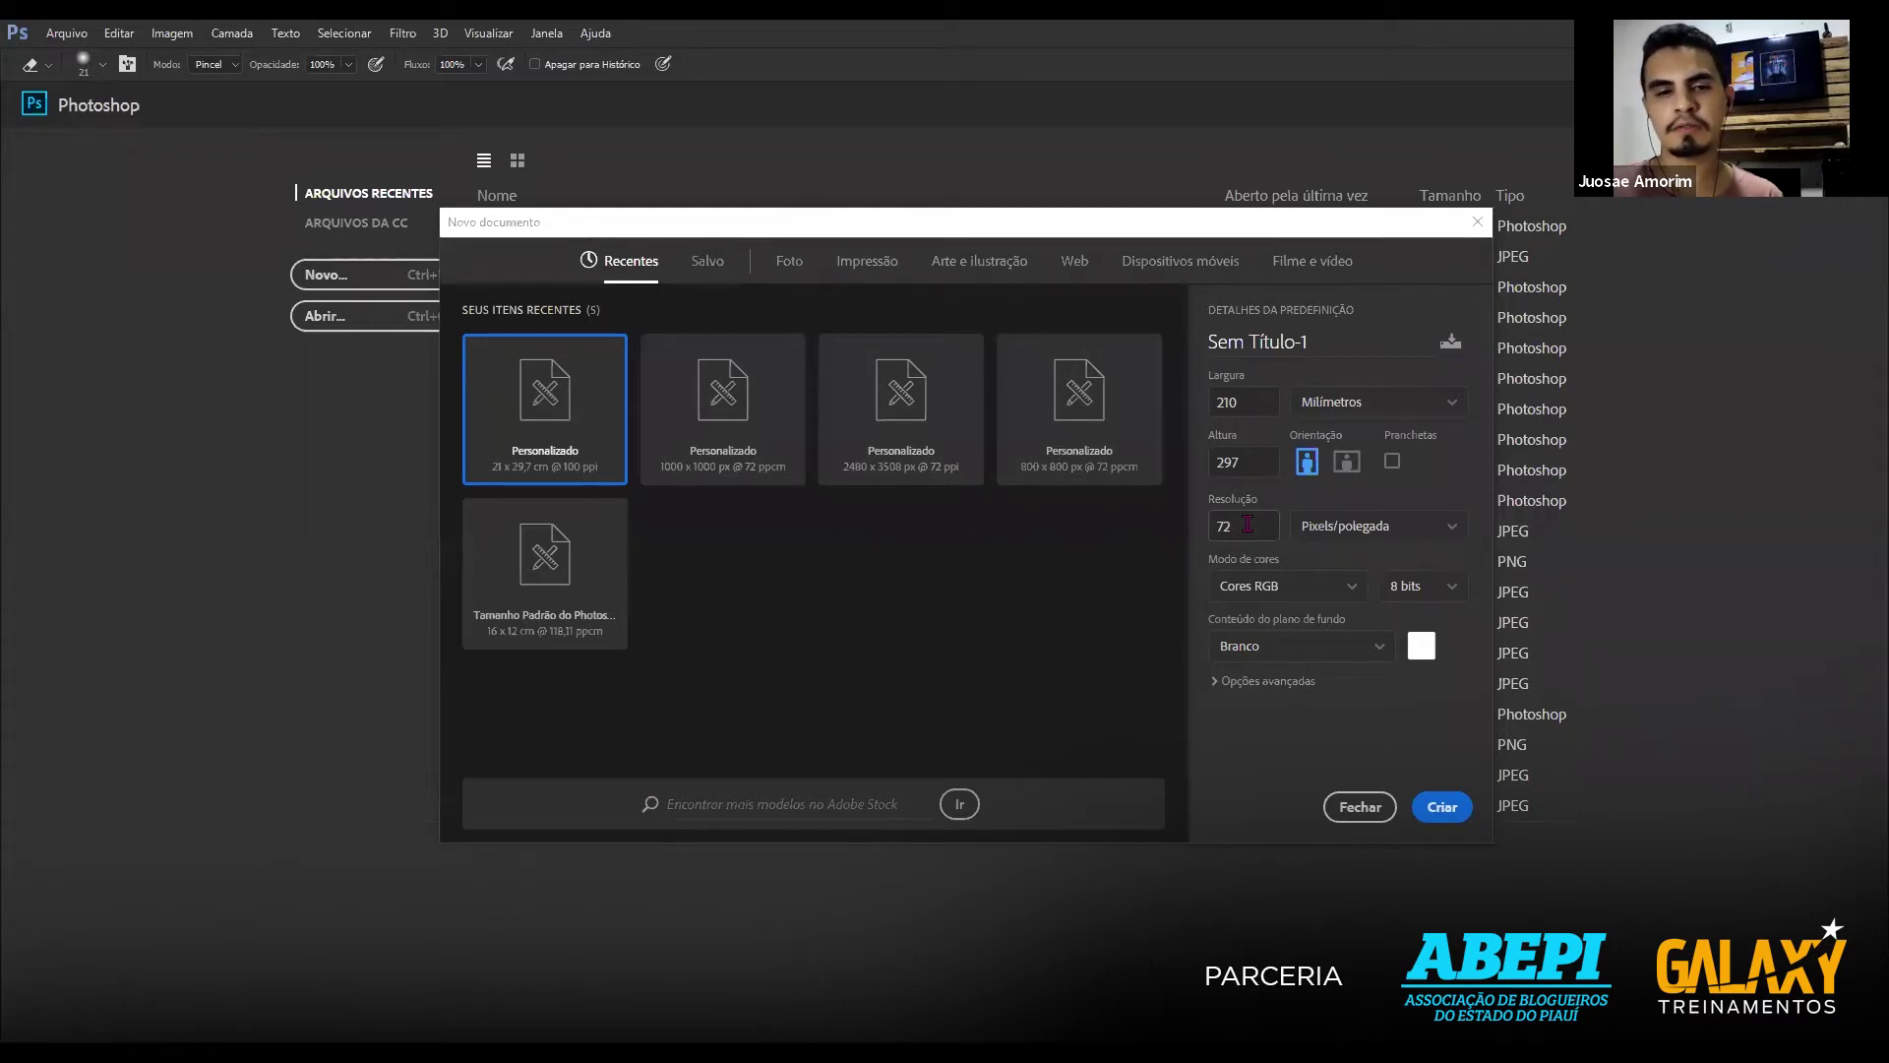
pyautogui.hotkey('shift', 'Tab')
pyautogui.hotkey('shift', 'Tab')
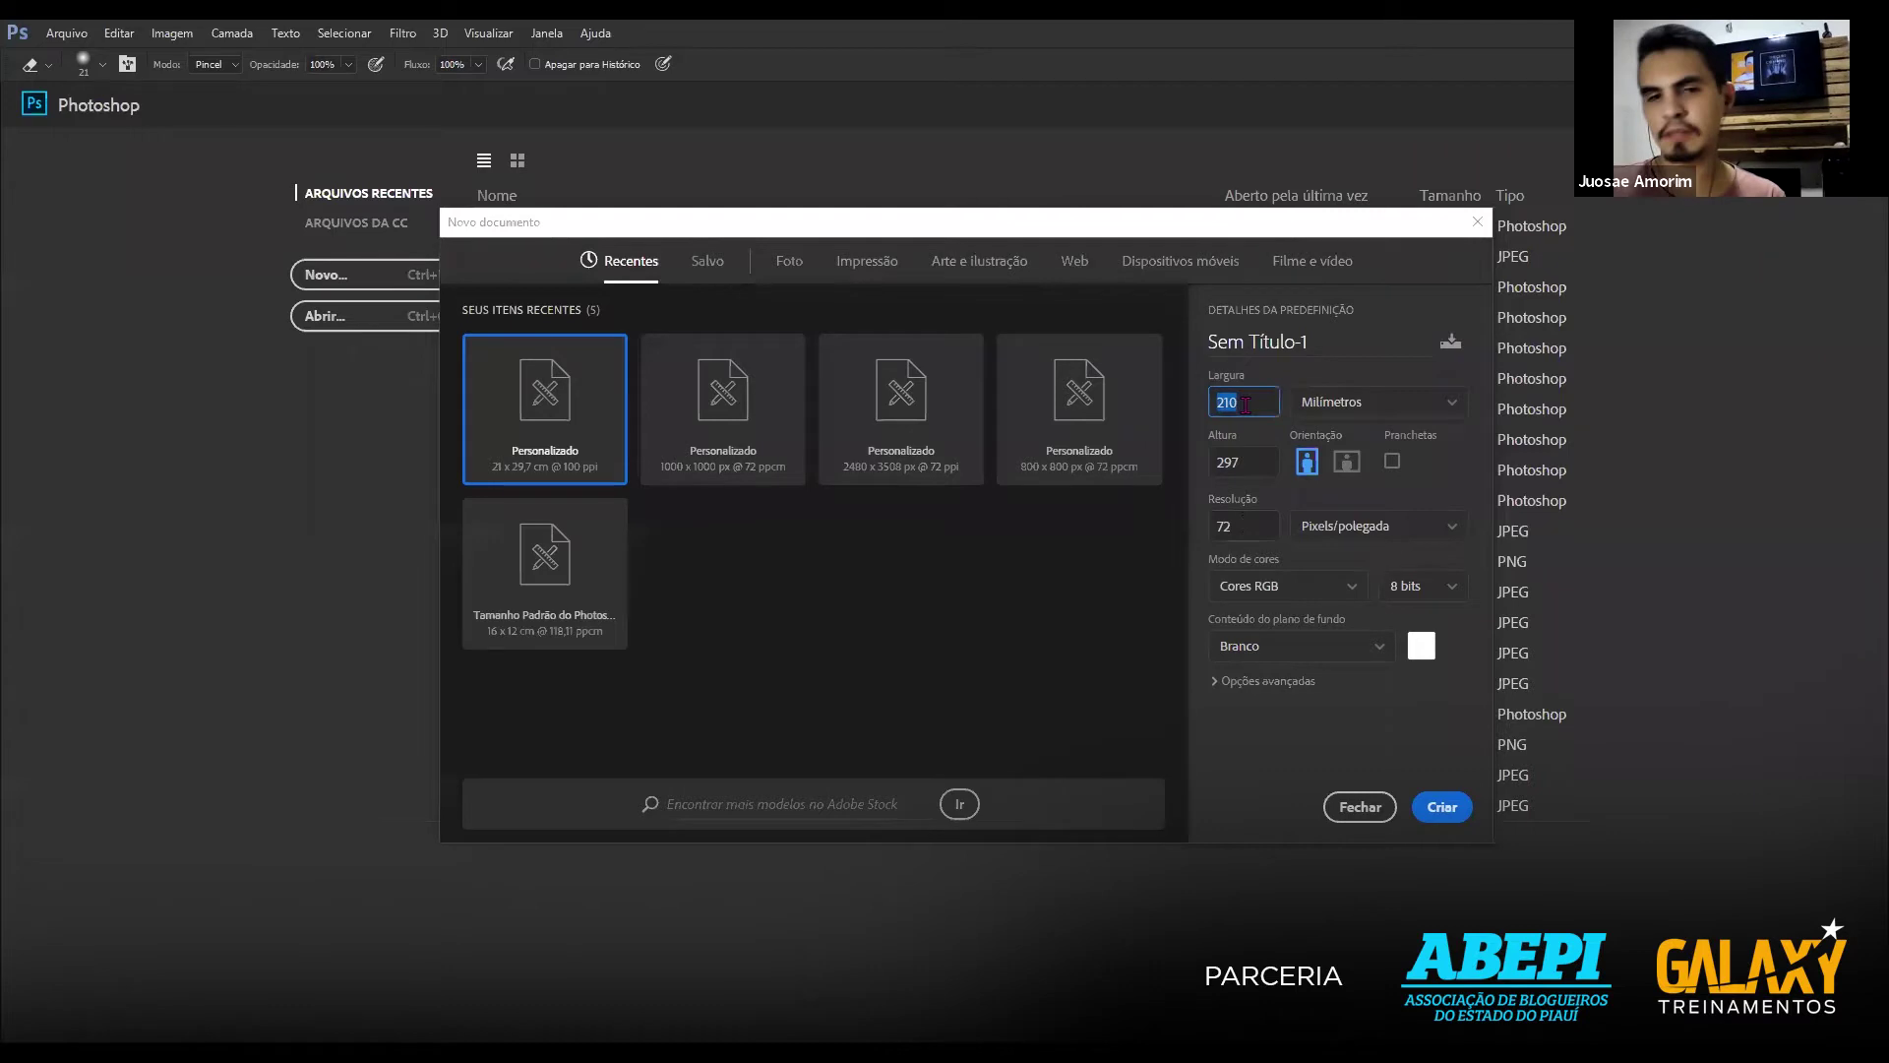
pyautogui.click(1273, 748)
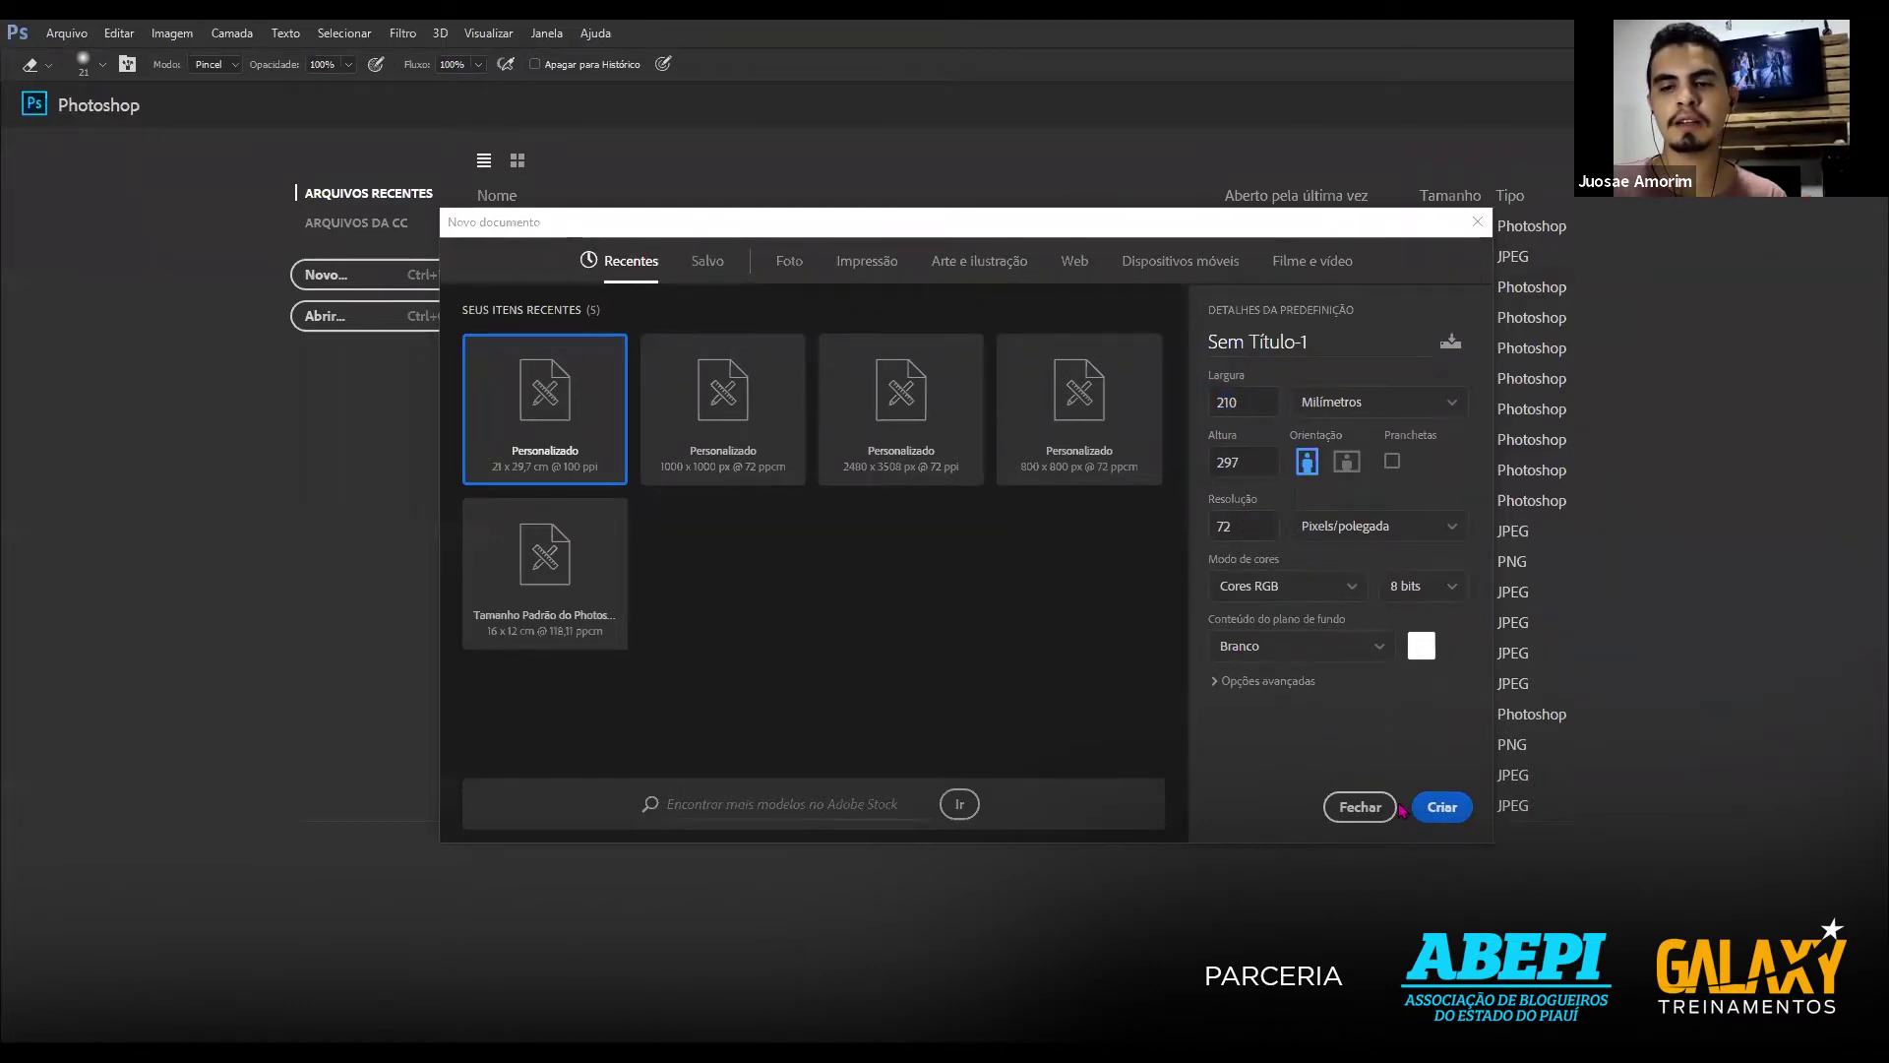
pyautogui.click(1372, 805)
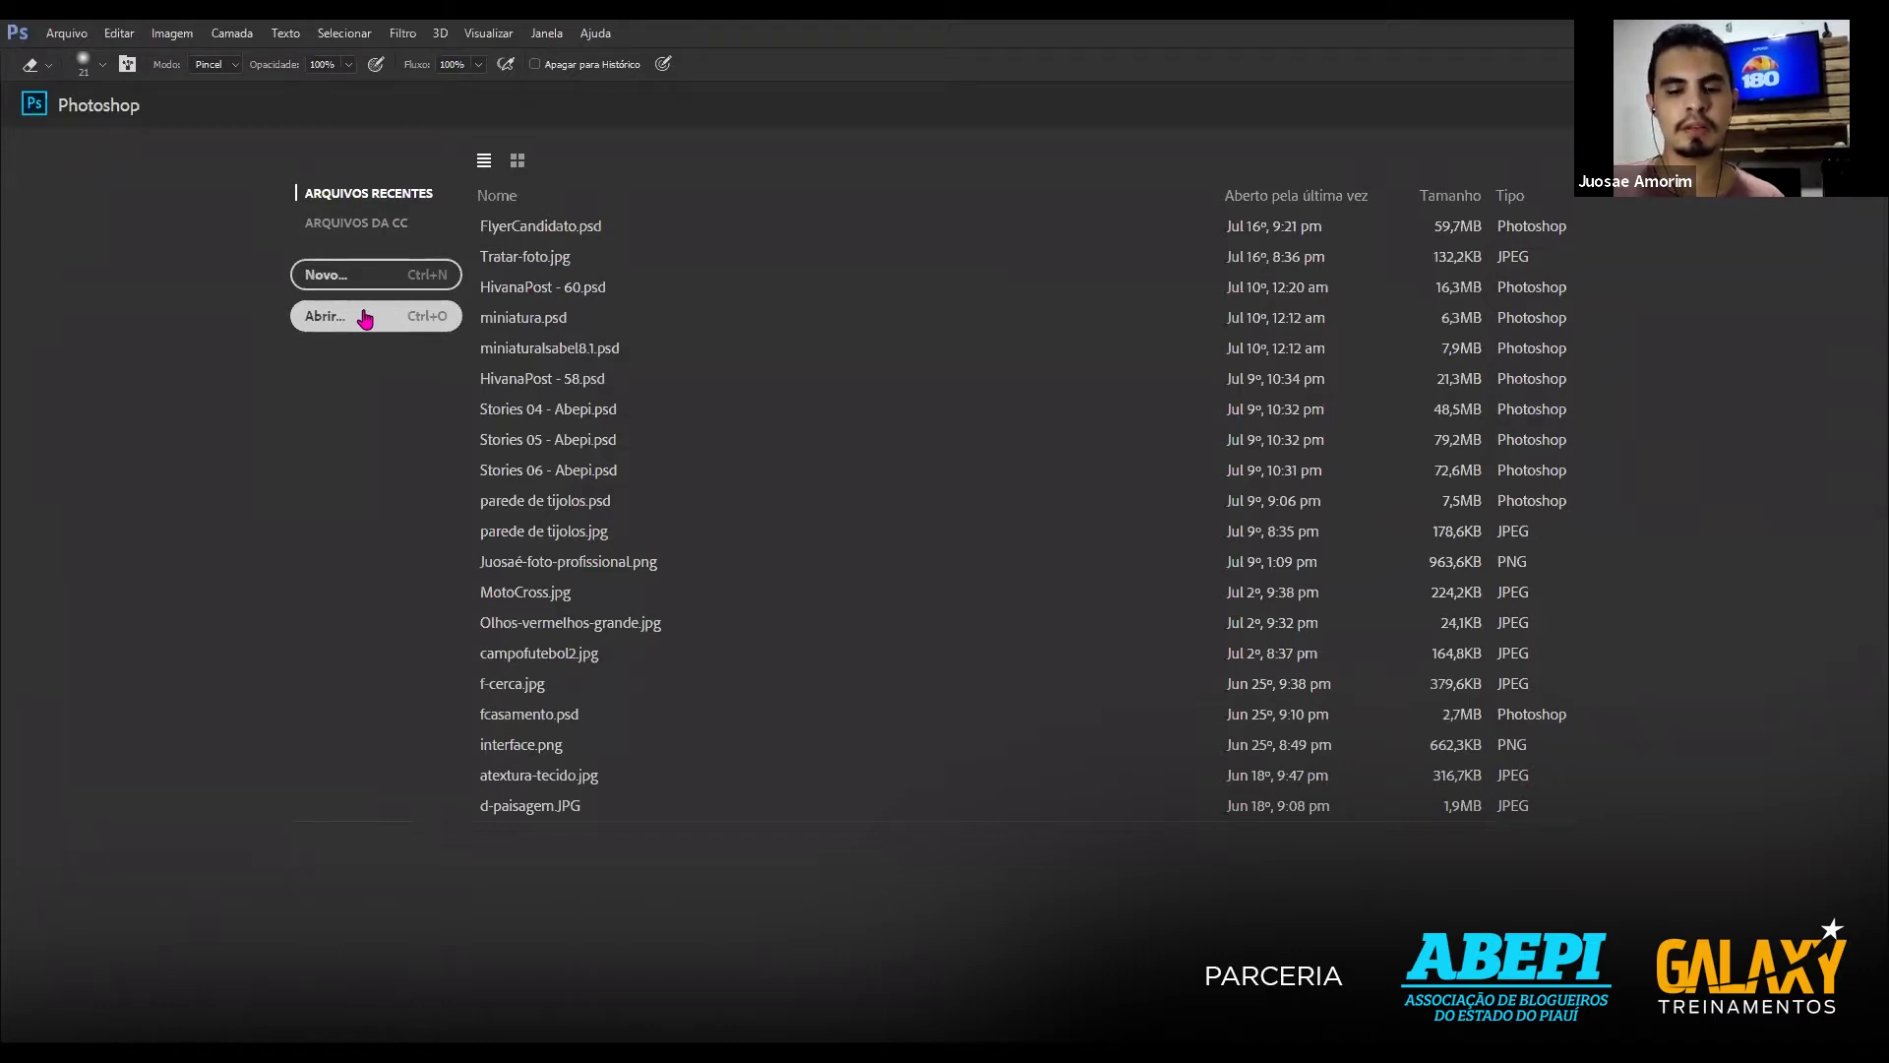
# Browse to D:\AULA PHOTOSHOP\CursoPhotoshop\Aula01\Aula 01 and open a-prato.png.
pyautogui.click(366, 316)
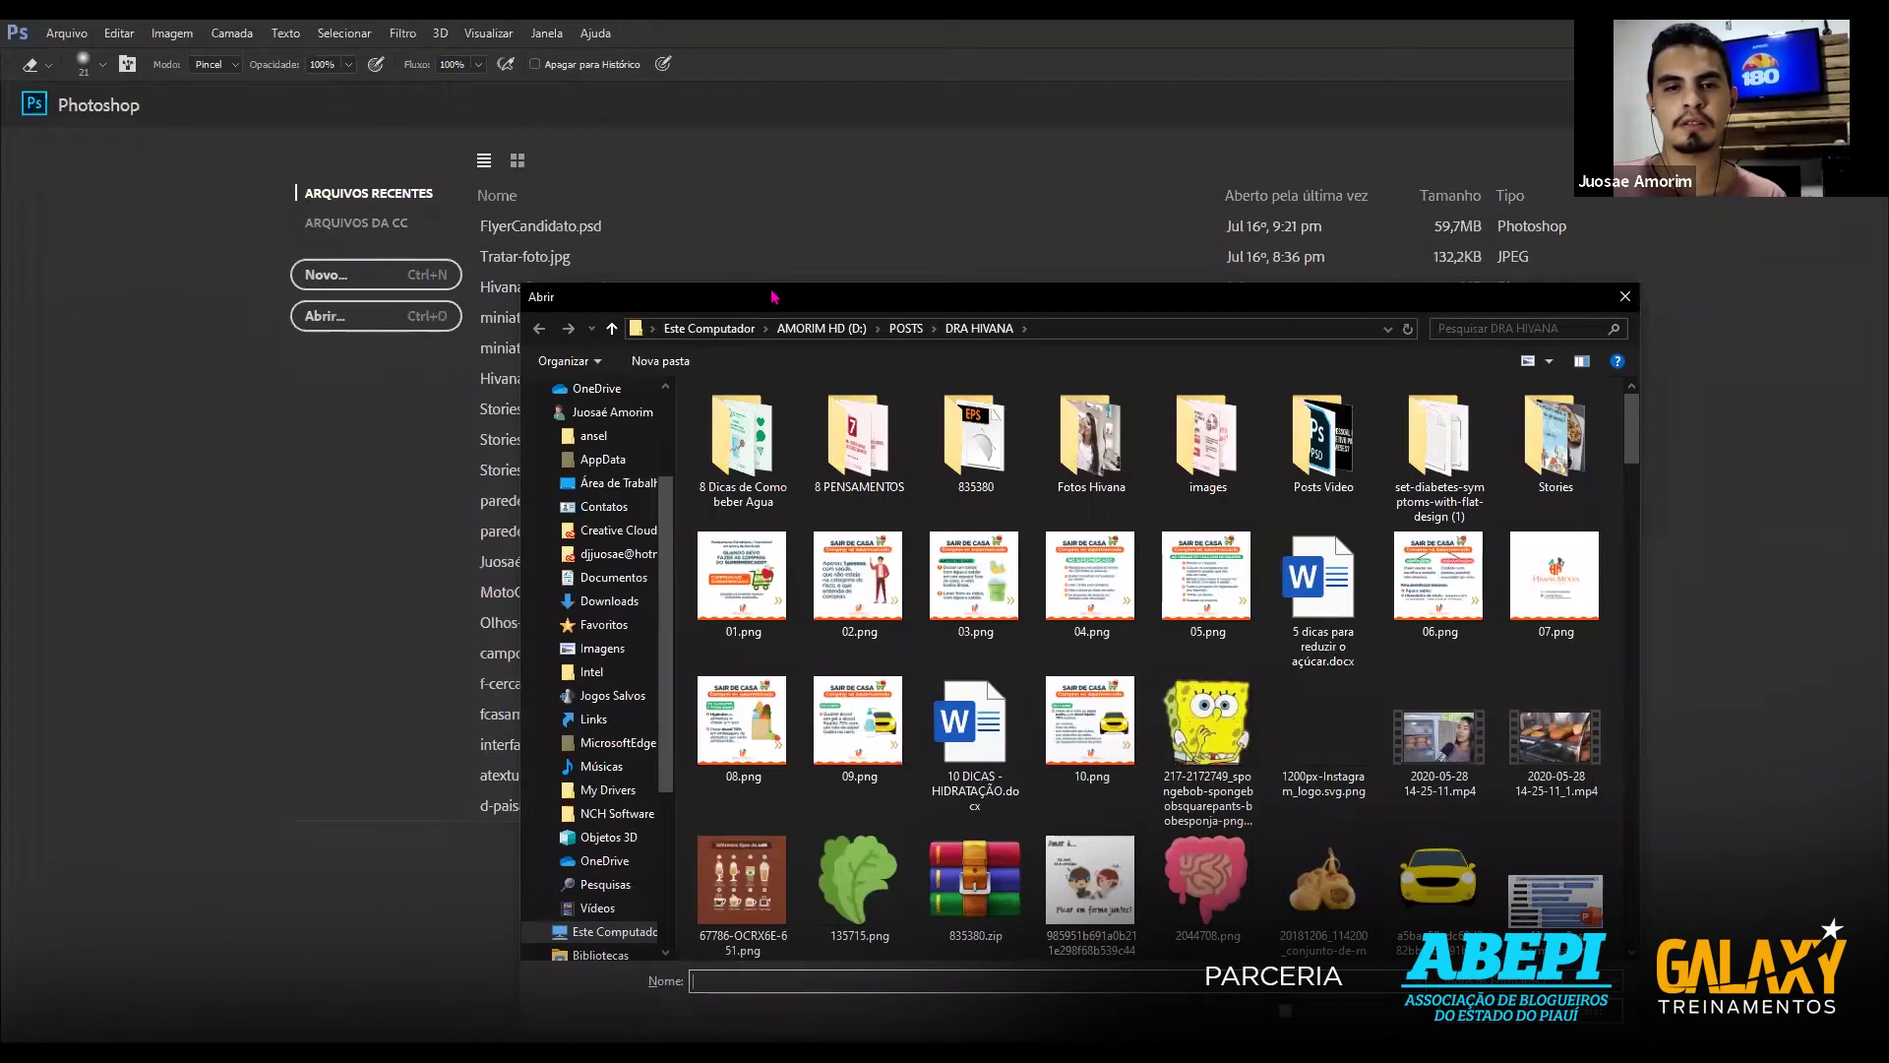
pyautogui.moveTo(774, 296); pyautogui.dragTo(554, 230)
pyautogui.click(686, 262)
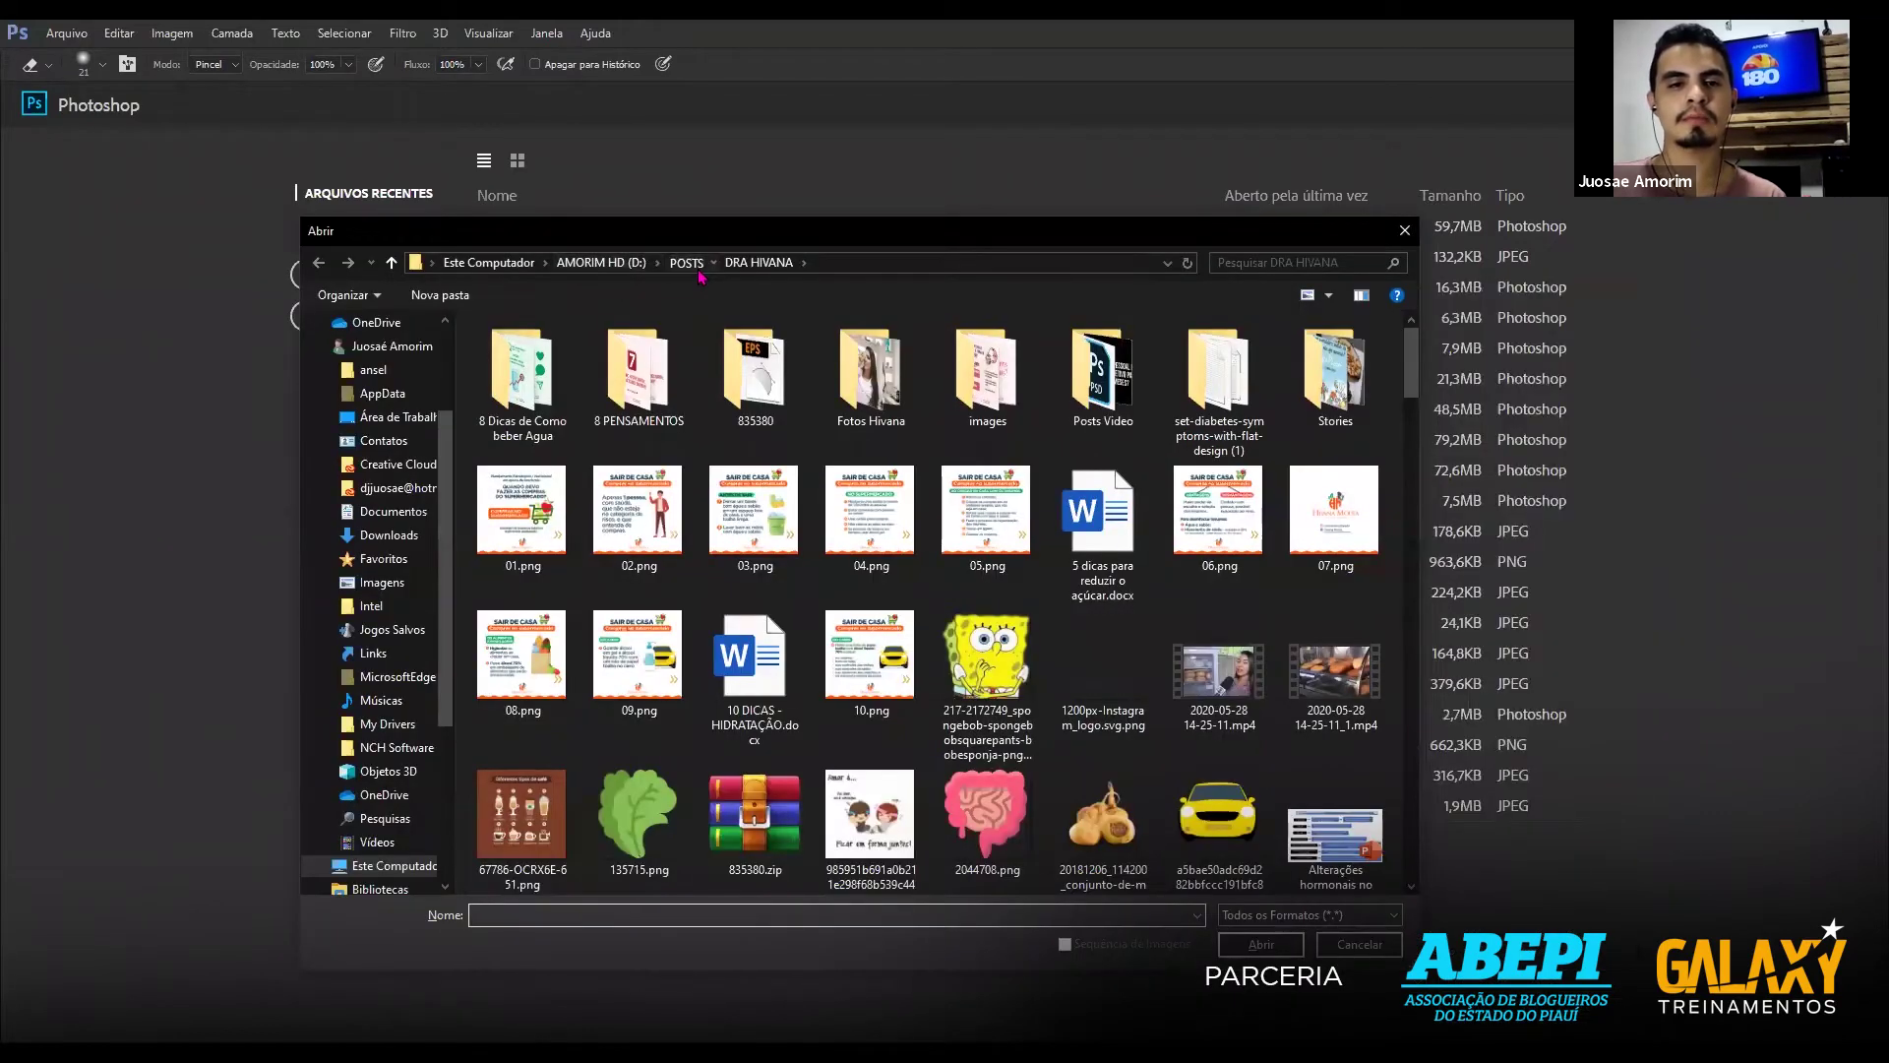
pyautogui.click(601, 262)
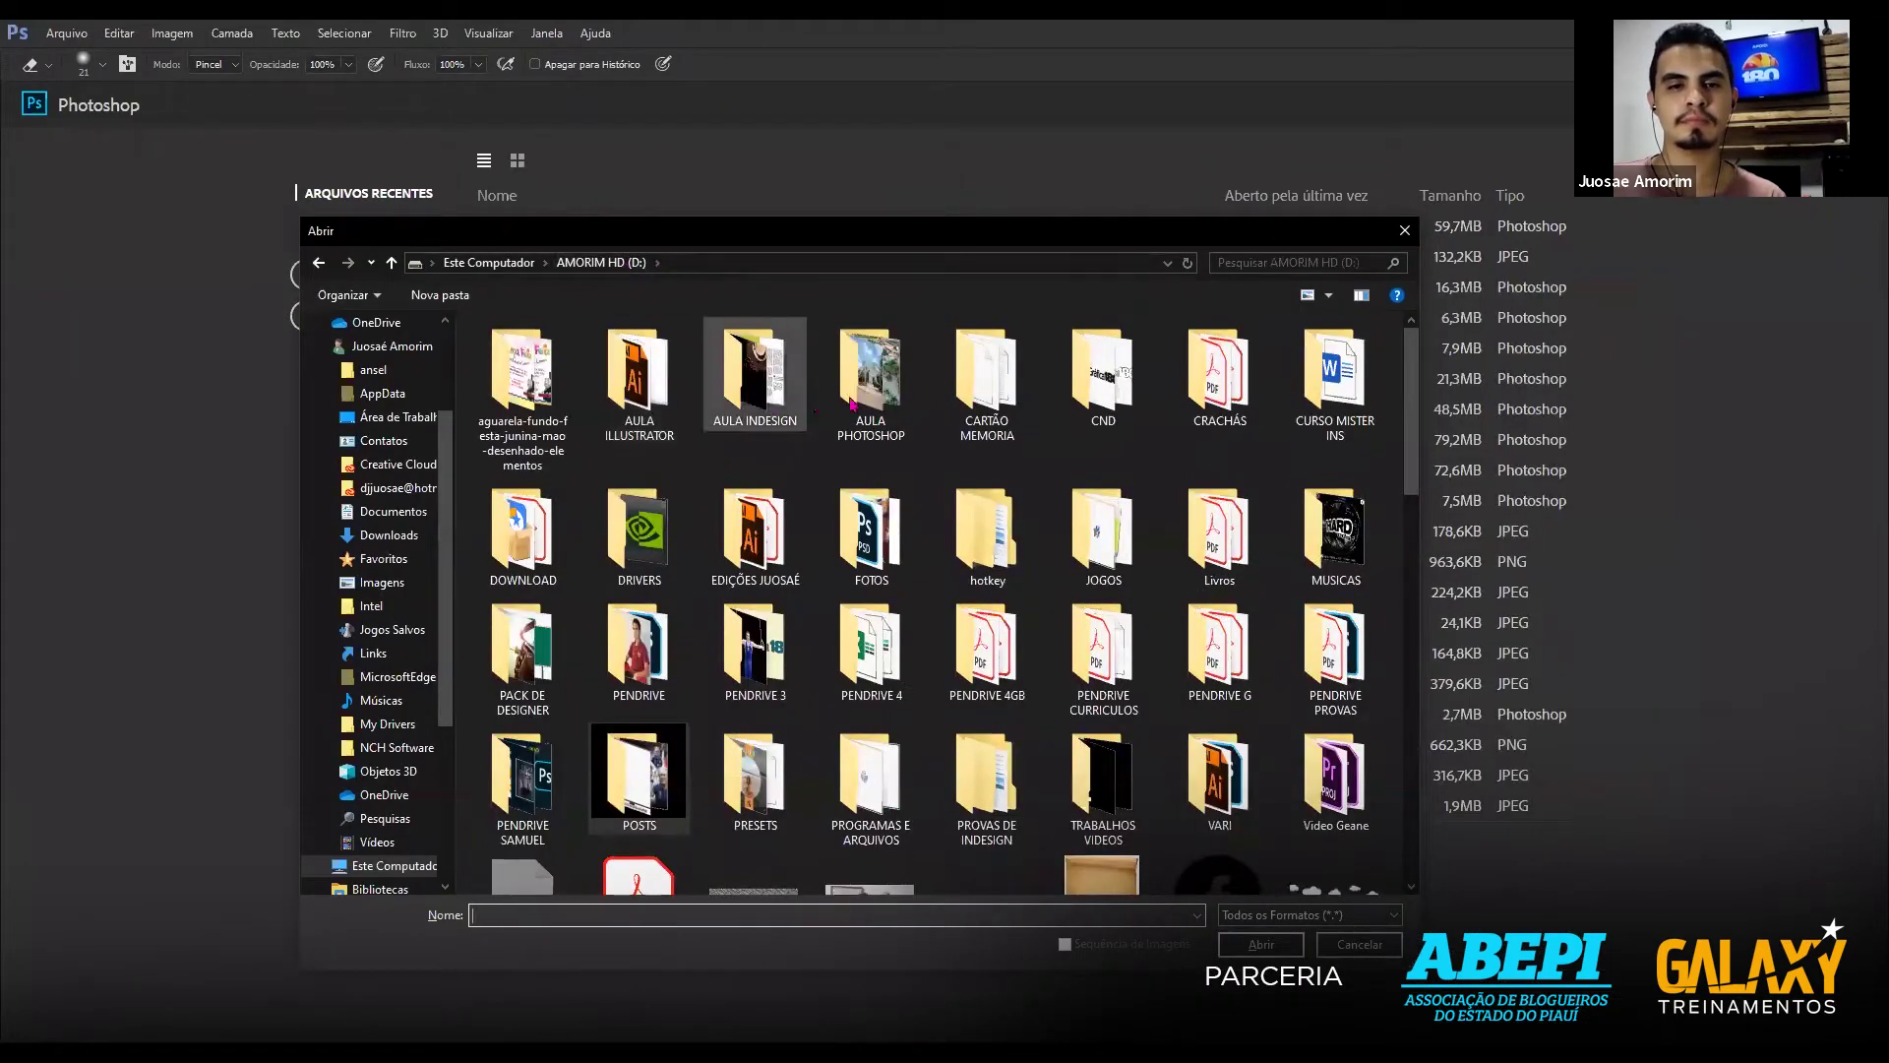
pyautogui.doubleClick(901, 400)
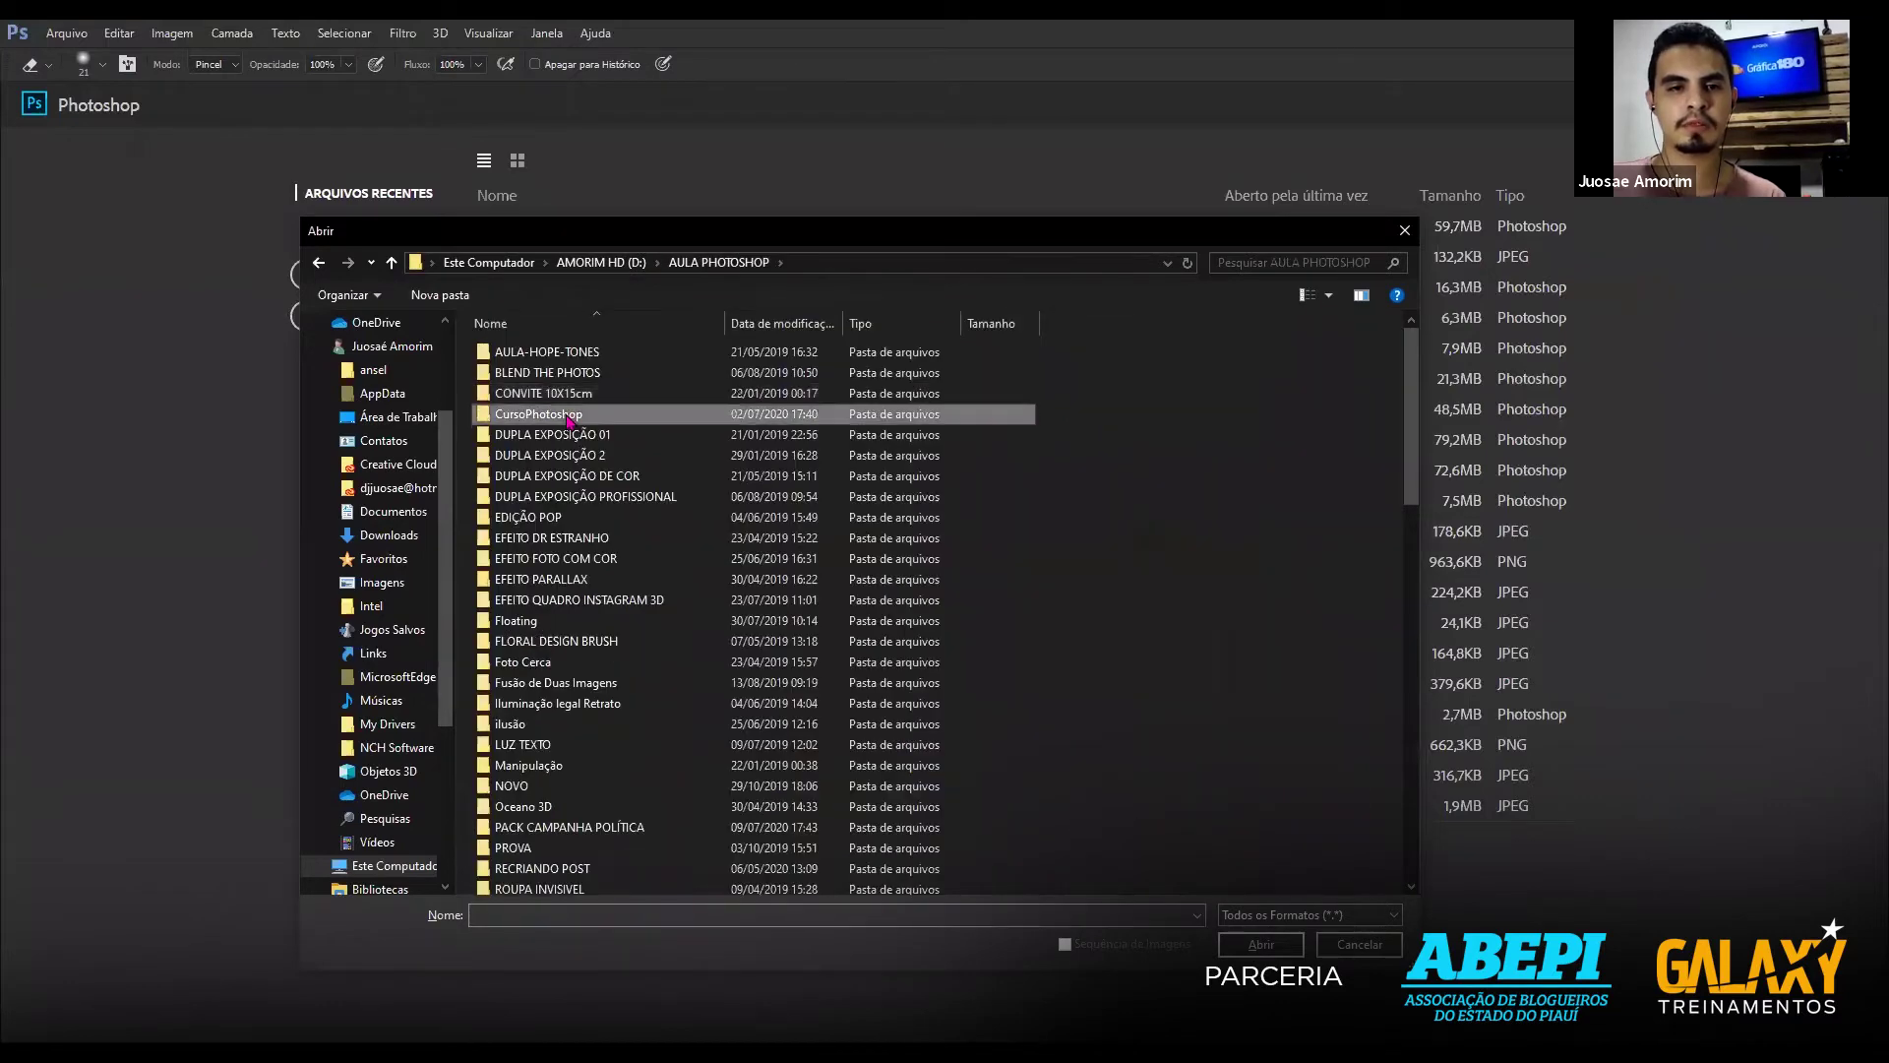
pyautogui.doubleClick(581, 415)
pyautogui.doubleClick(543, 353)
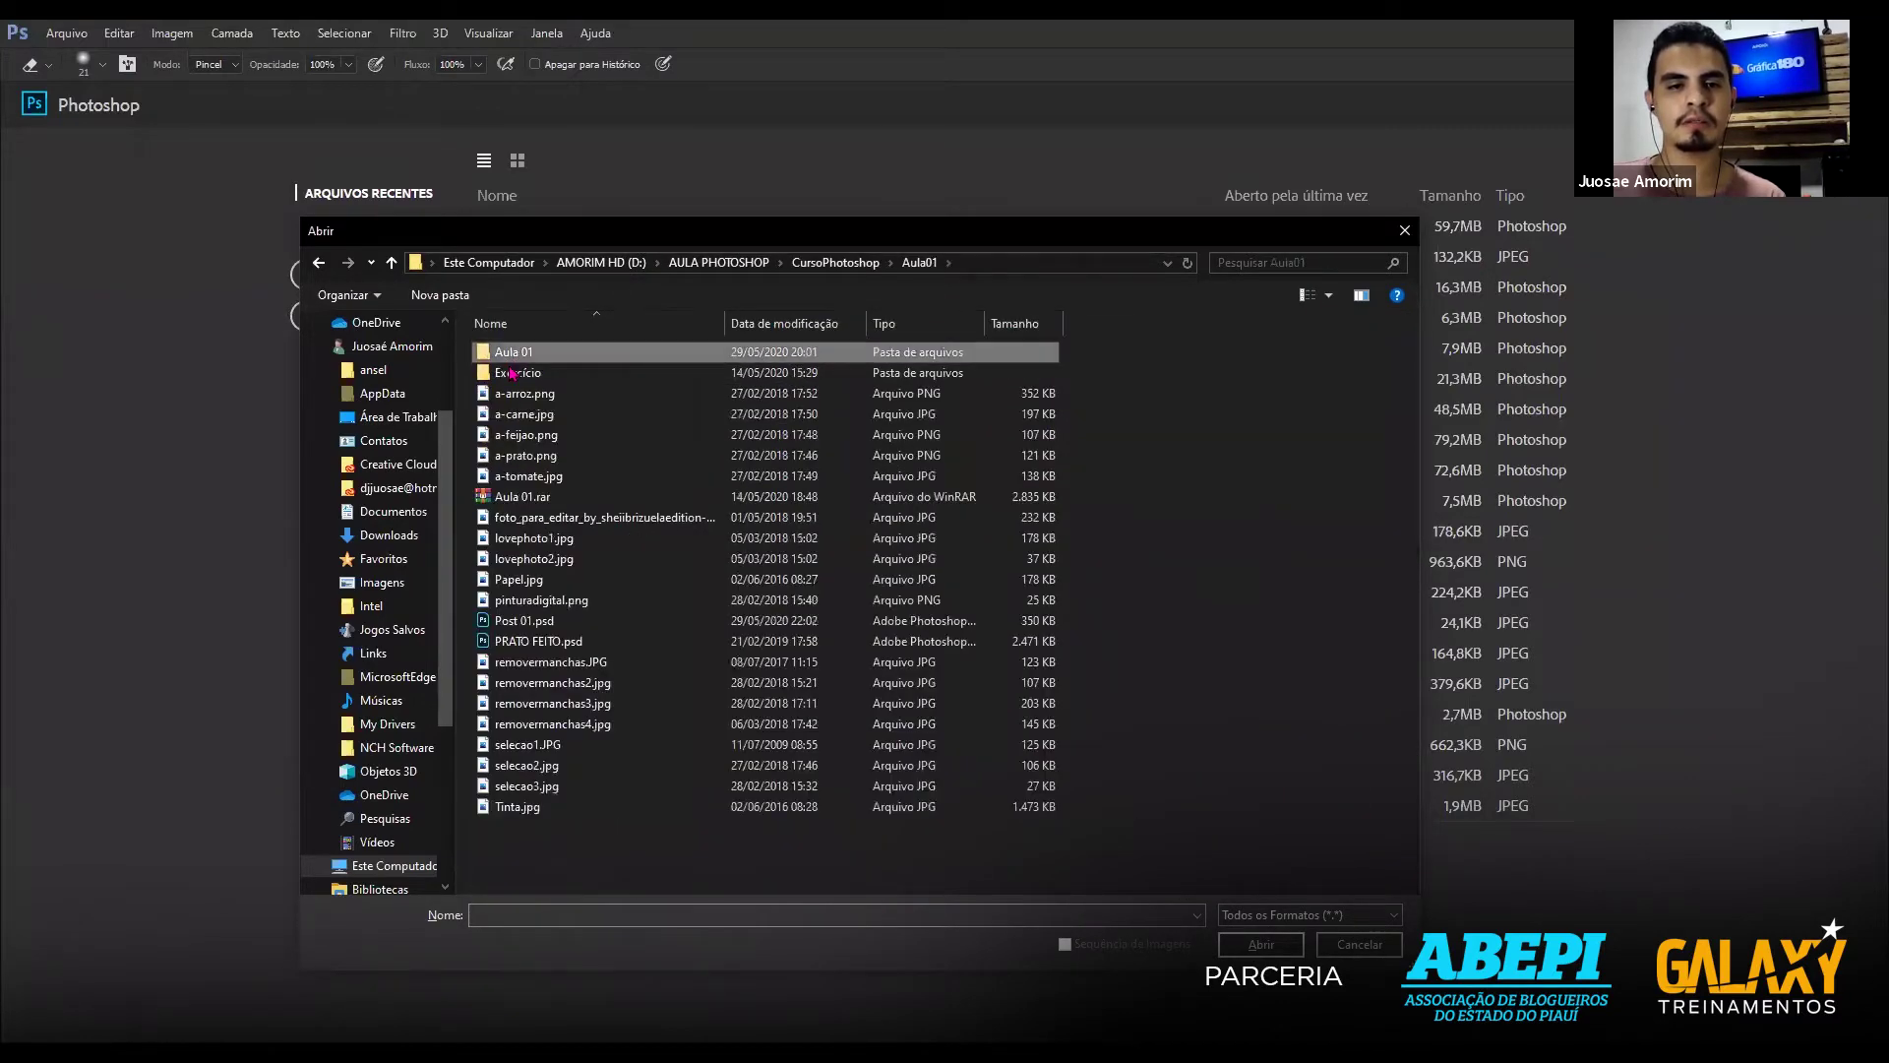
pyautogui.doubleClick(512, 353)
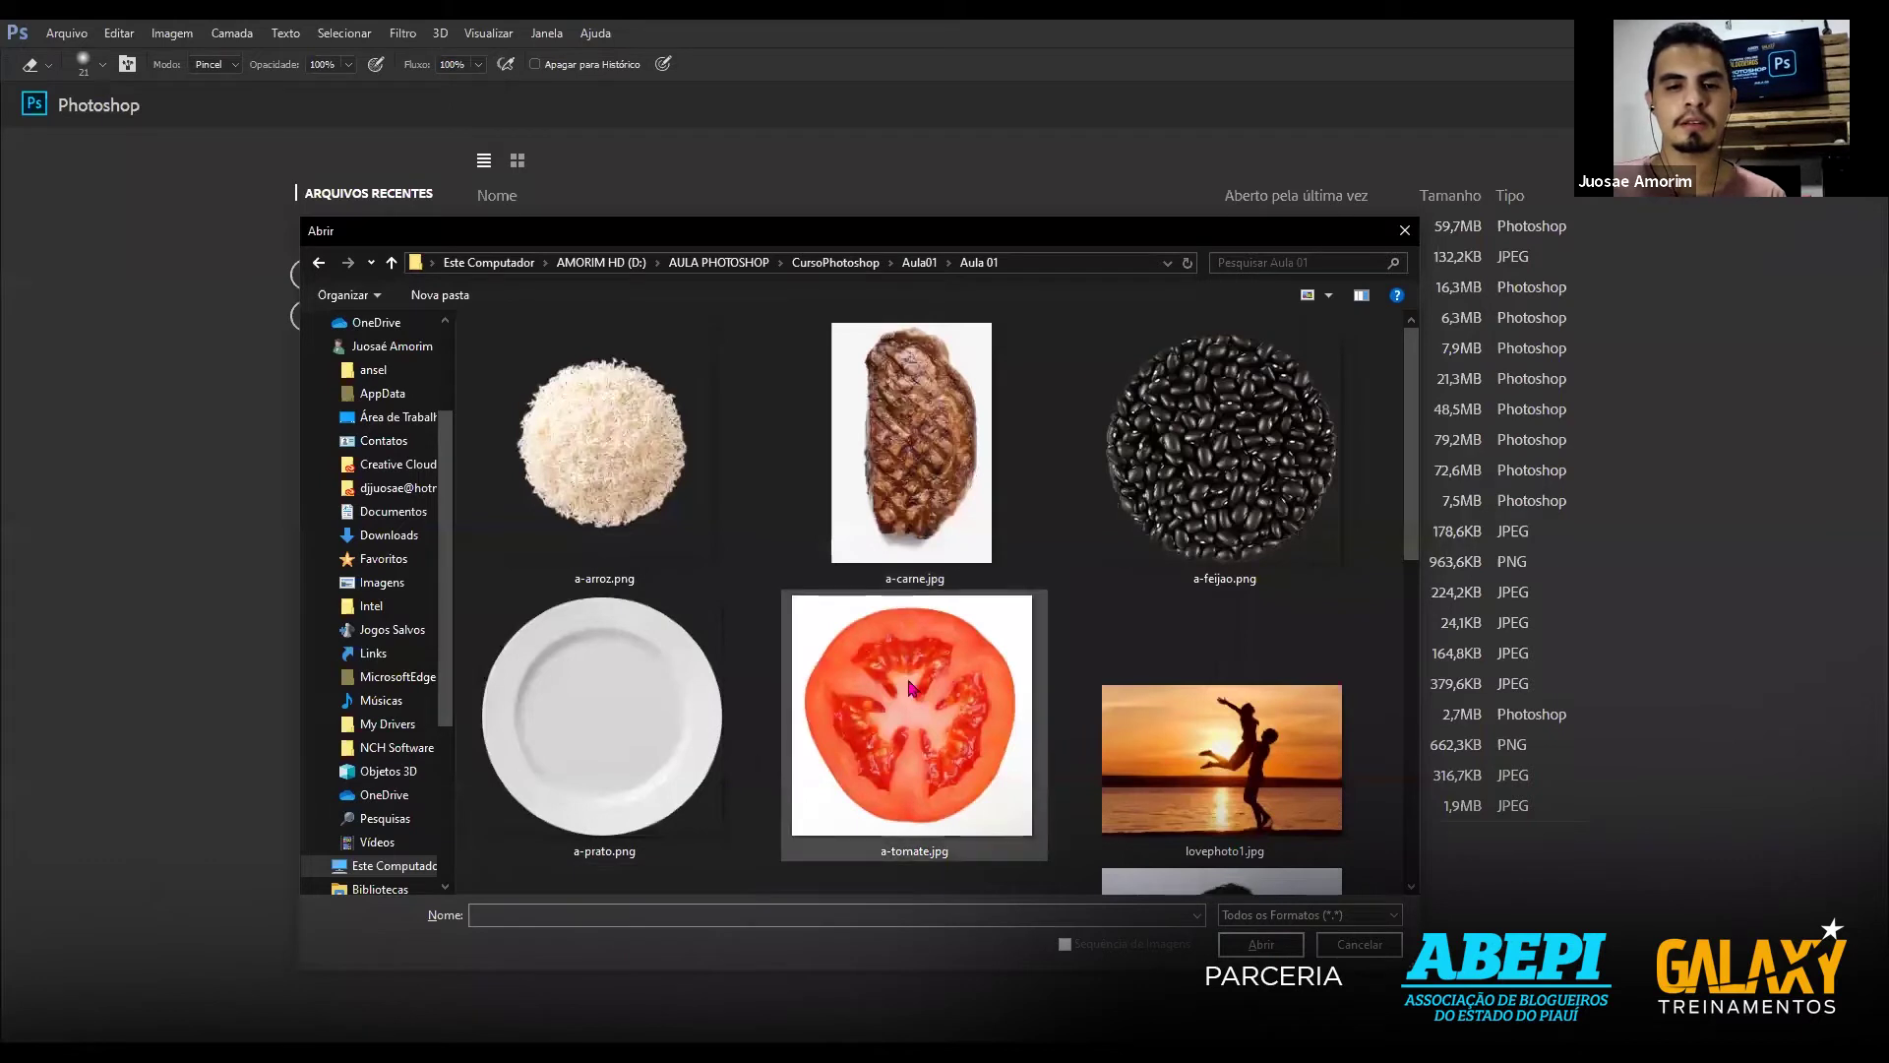
pyautogui.click(702, 700)
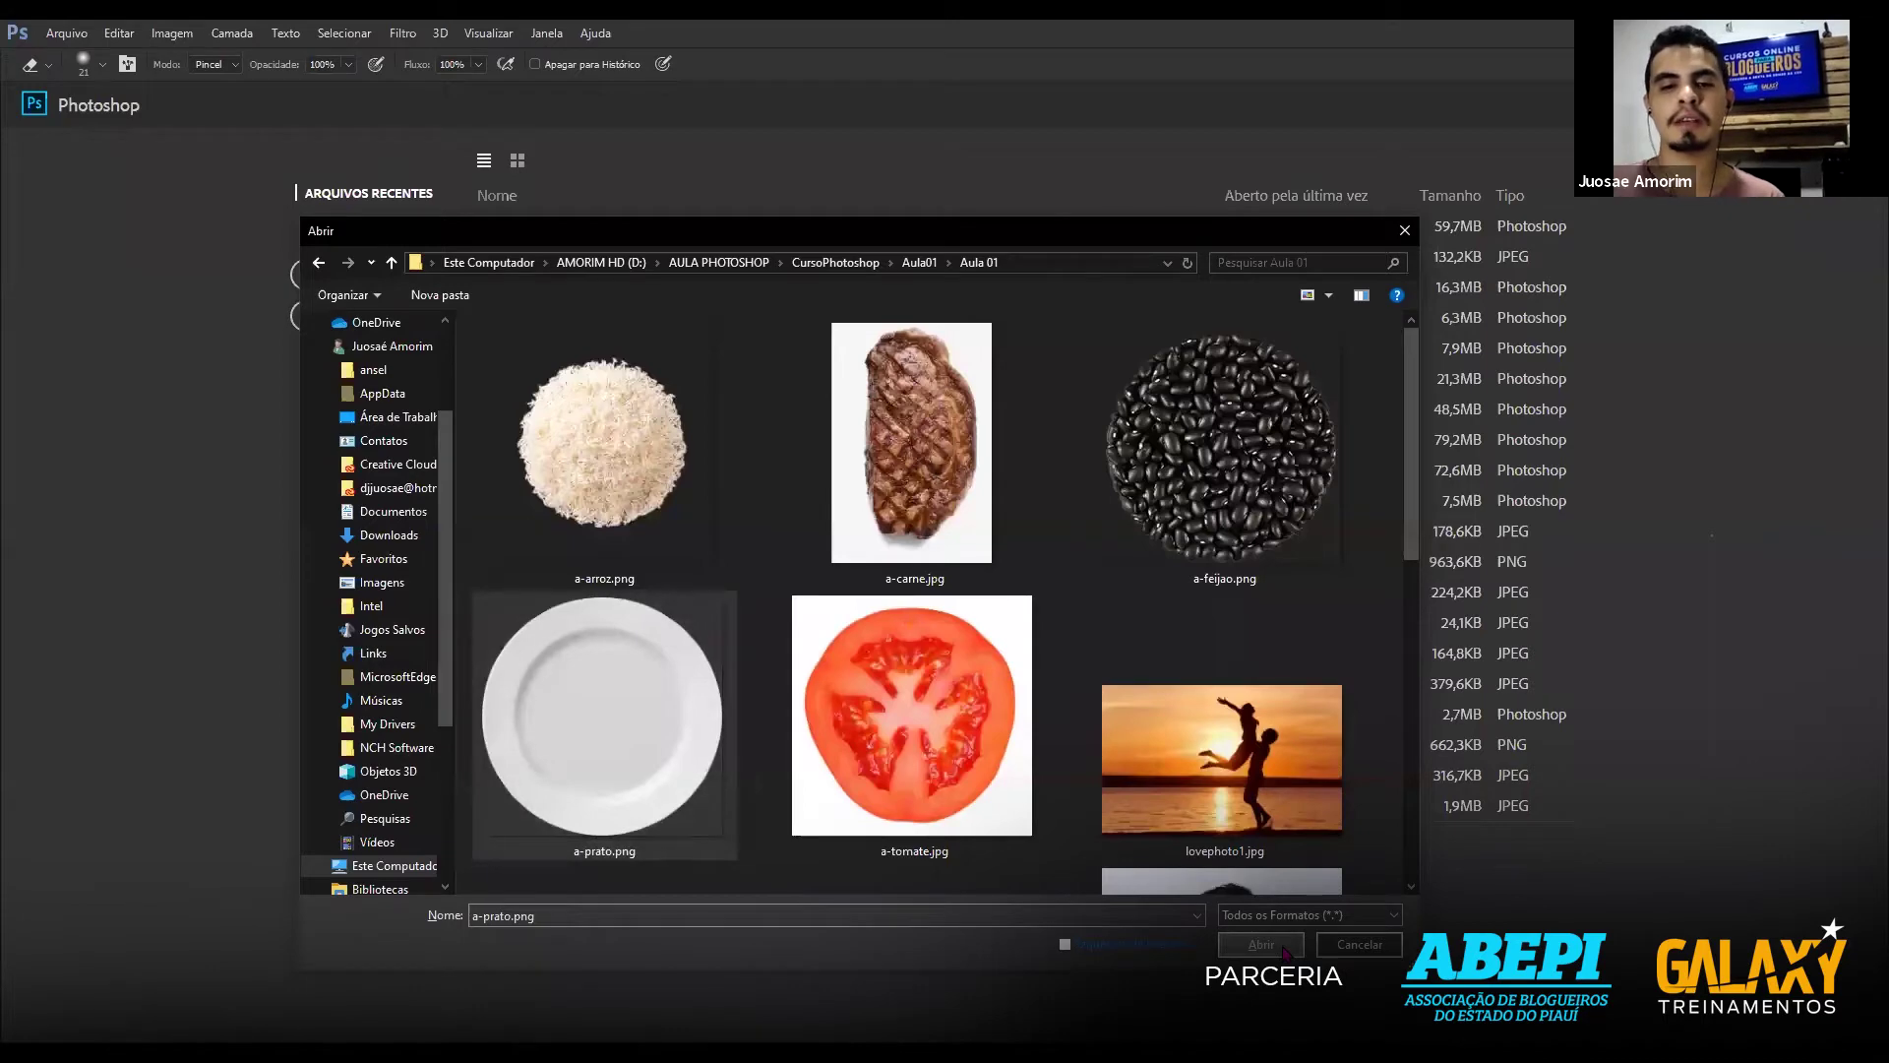
pyautogui.click(1284, 950)
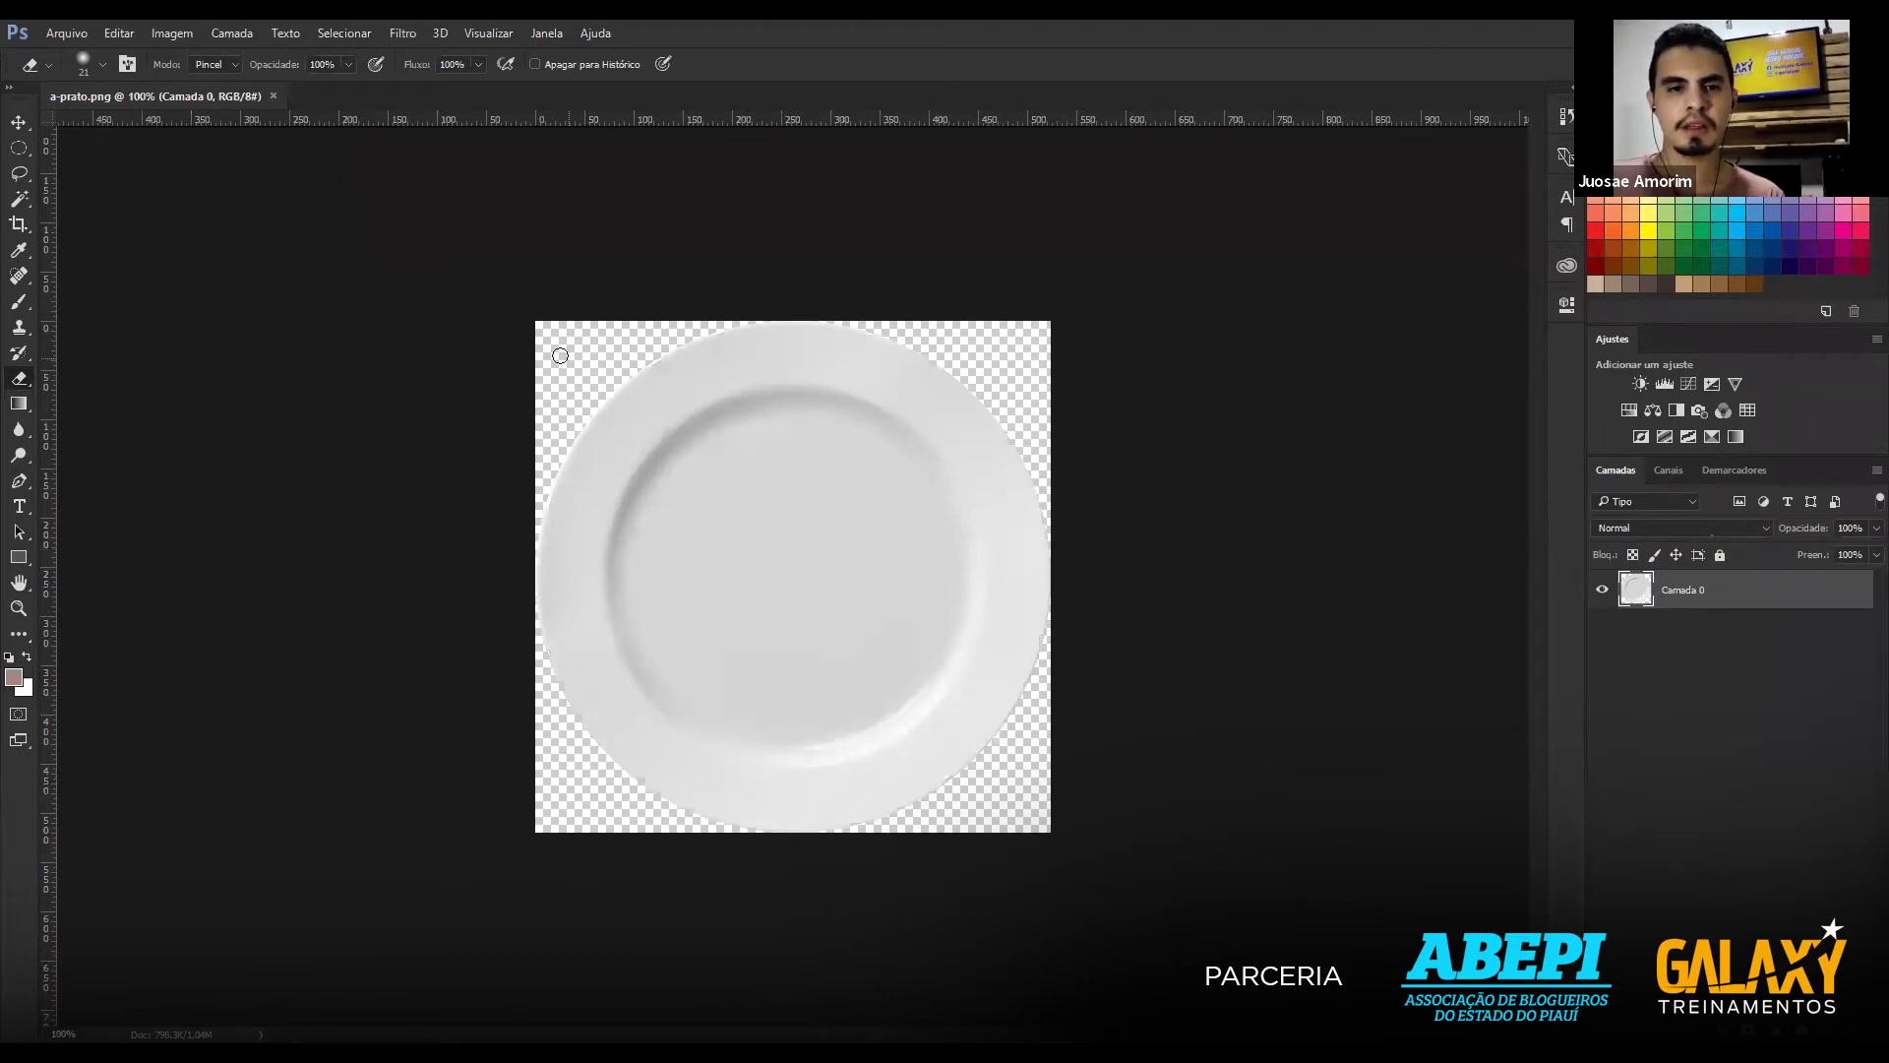
pyautogui.click(18, 122)
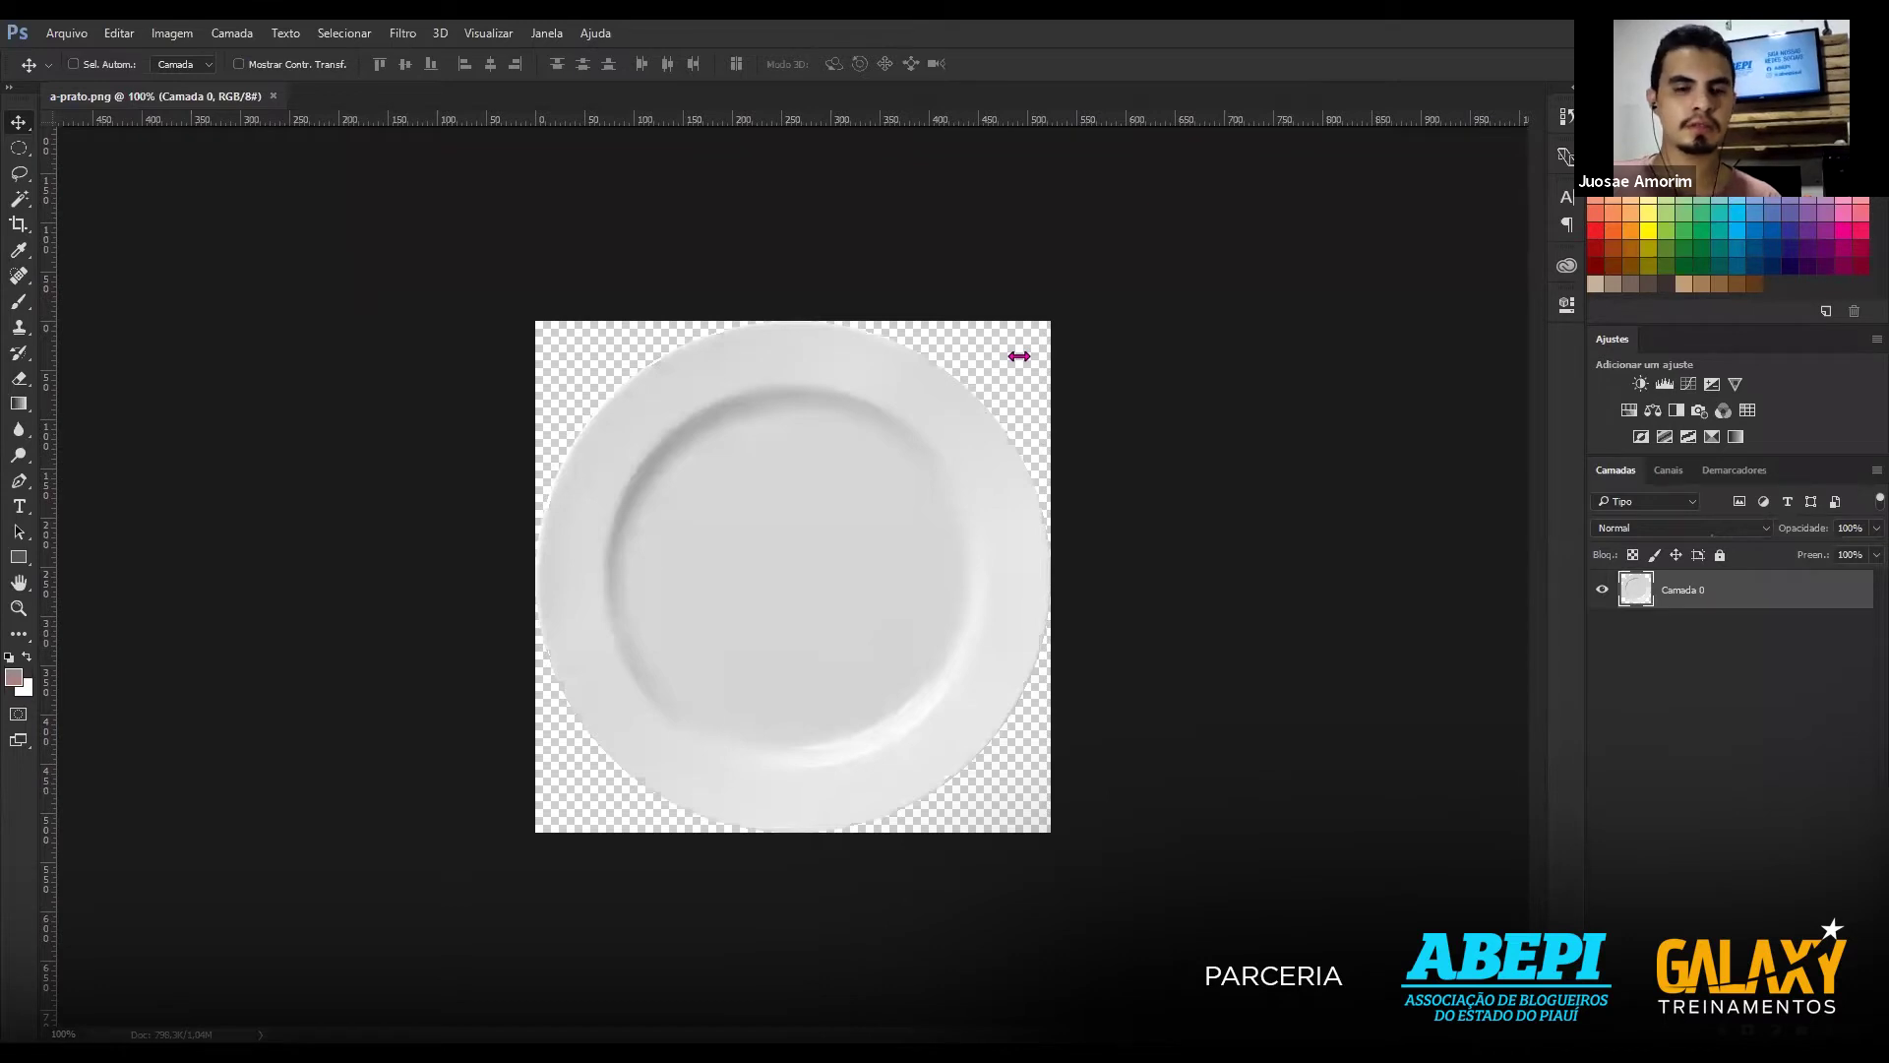
pyautogui.hotkey('ctrl', '+')
pyautogui.hotkey('ctrl', '+')
pyautogui.hotkey('ctrl', '+')
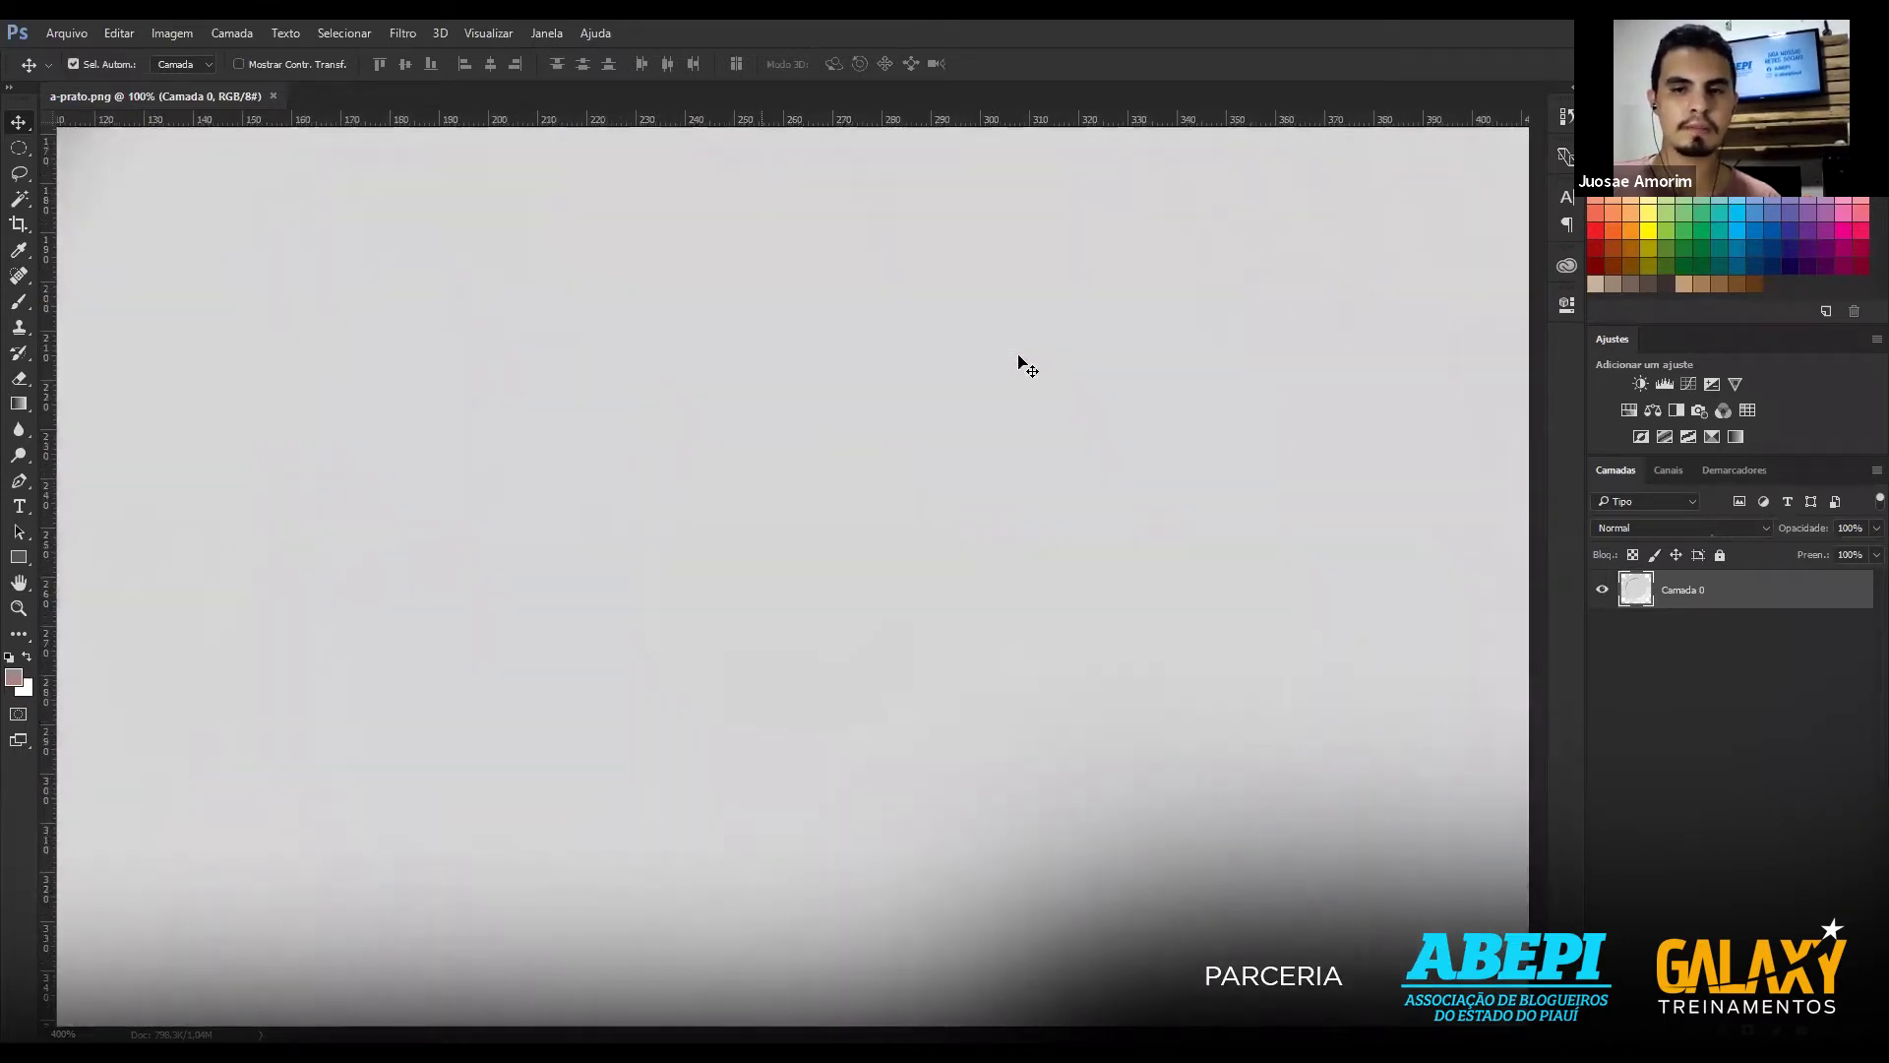
pyautogui.moveTo(1025, 443)
pyautogui.mouseDown()
pyautogui.moveTo(1091, 486)
pyautogui.moveTo(906, 616)
pyautogui.moveTo(994, 746)
pyautogui.mouseUp()
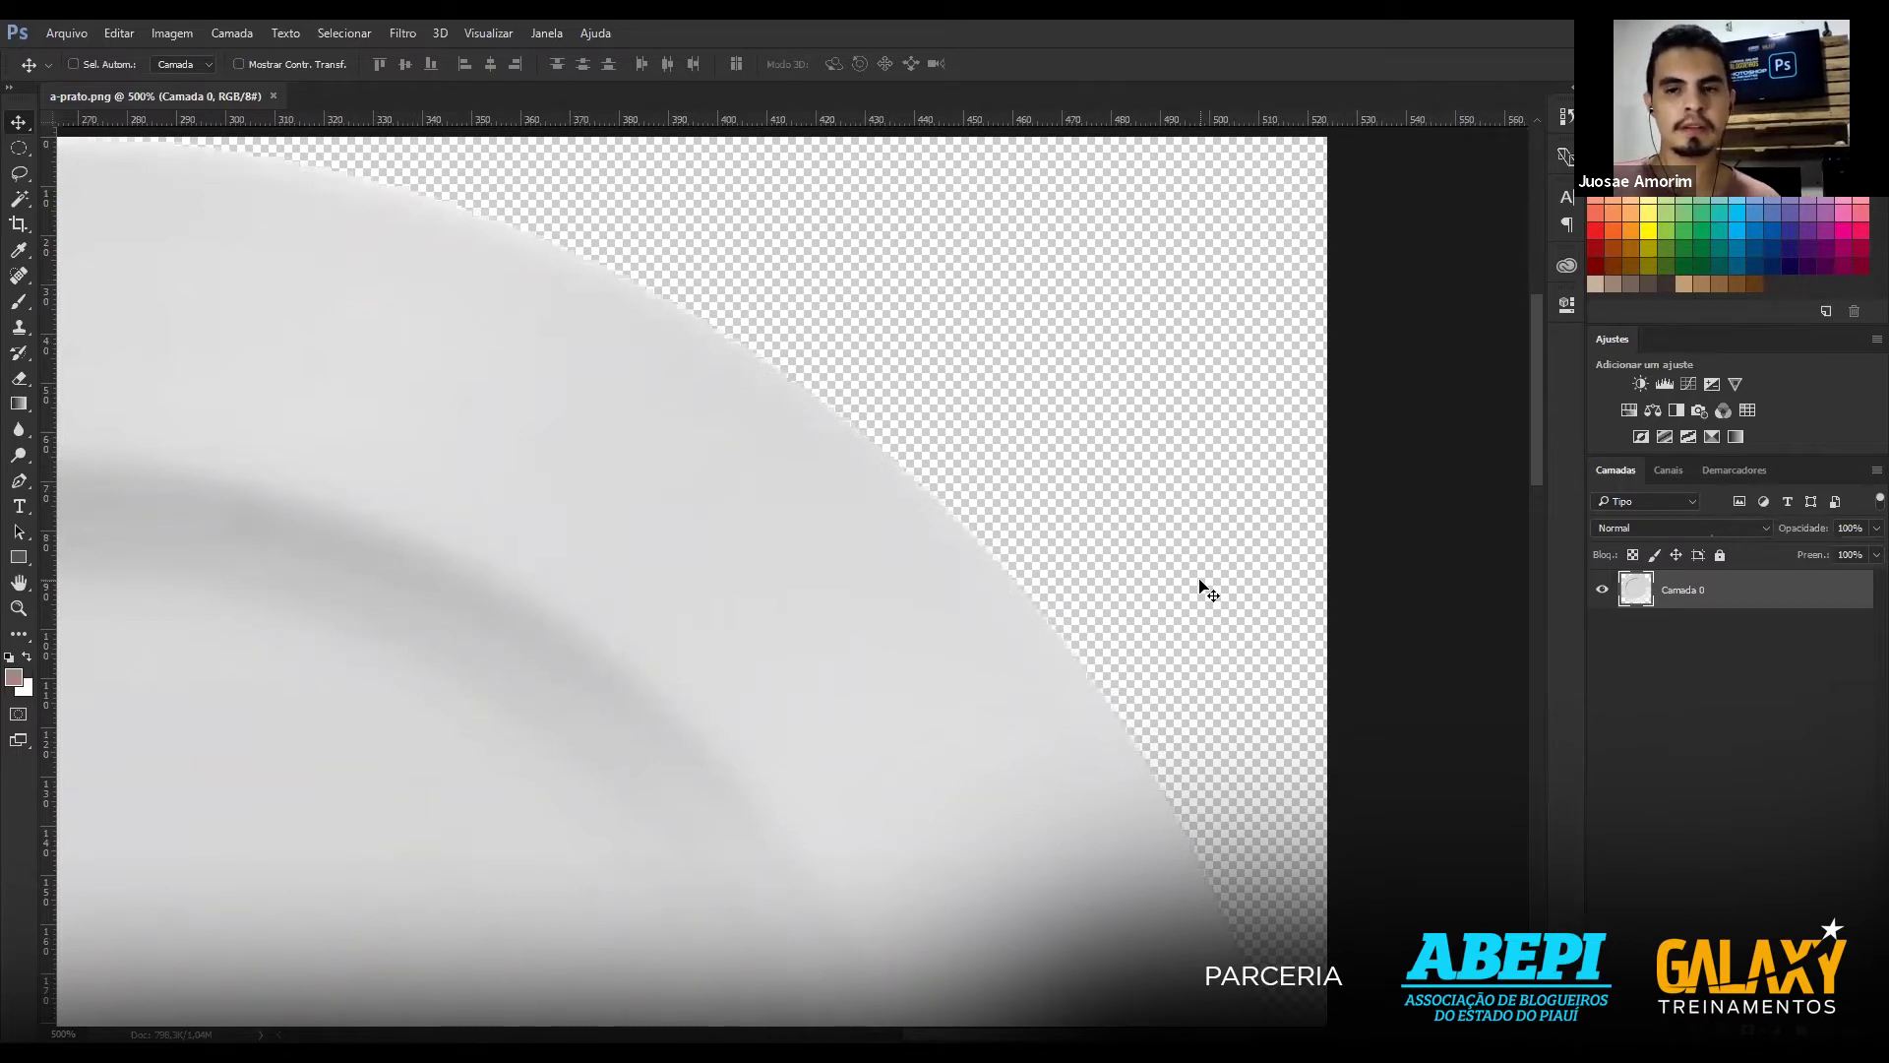
pyautogui.hotkey('ctrl', '-')
pyautogui.hotkey('ctrl', '-')
pyautogui.hotkey('ctrl', '-')
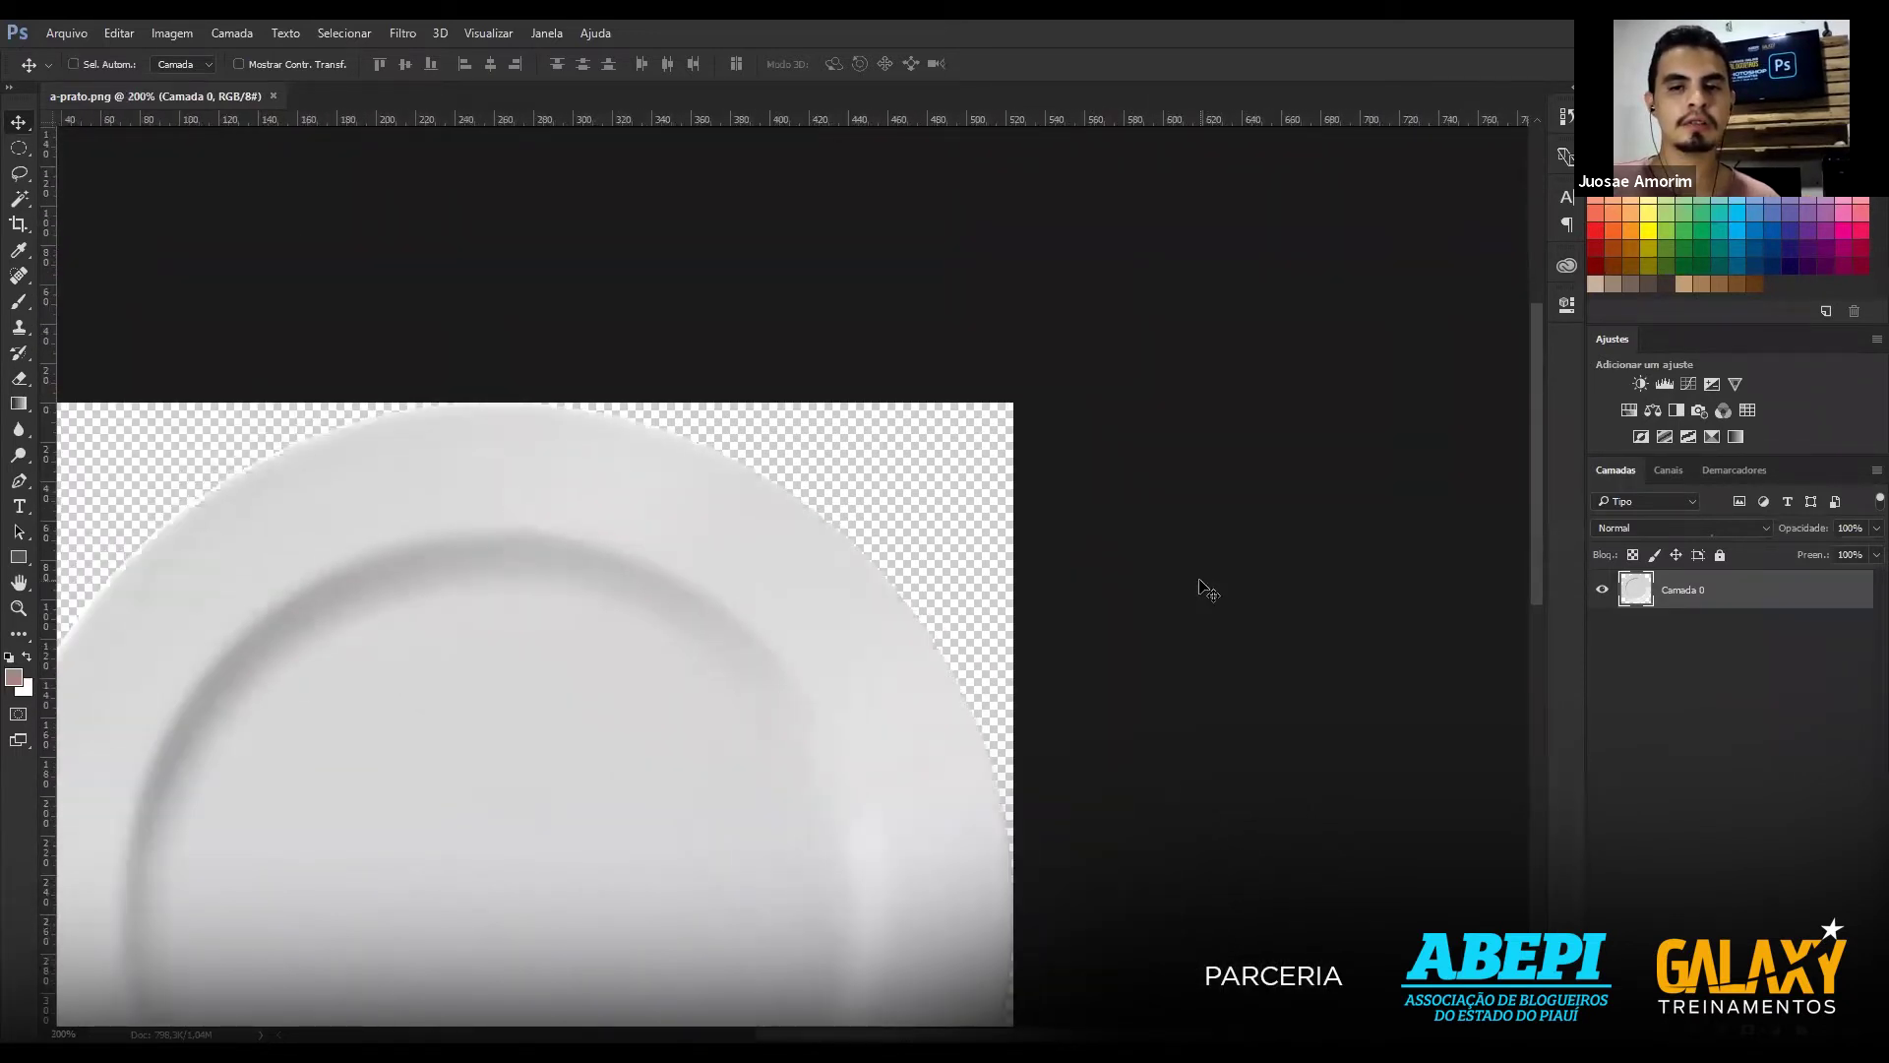
pyautogui.hotkey('ctrl', '0')
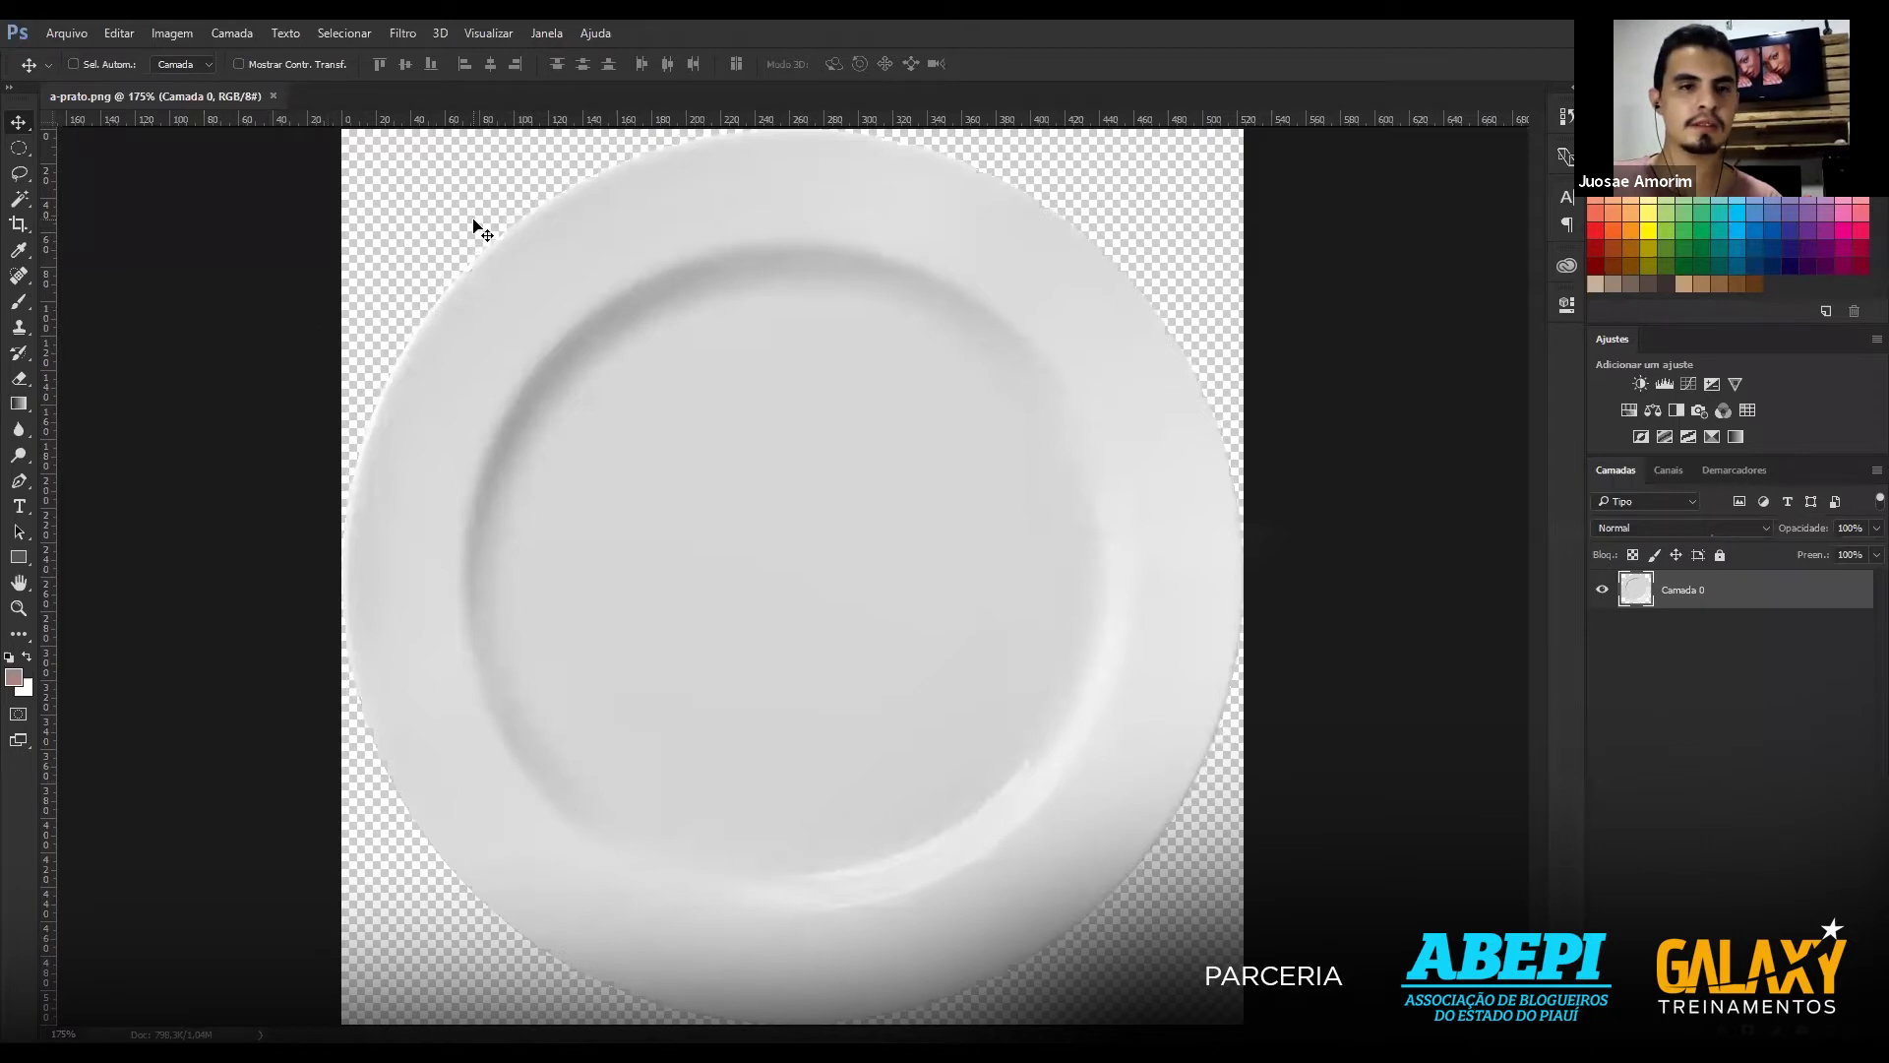
pyautogui.moveTo(476, 434); pyautogui.dragTo(663, 404)
pyautogui.hotkey('ctrl', 'z')
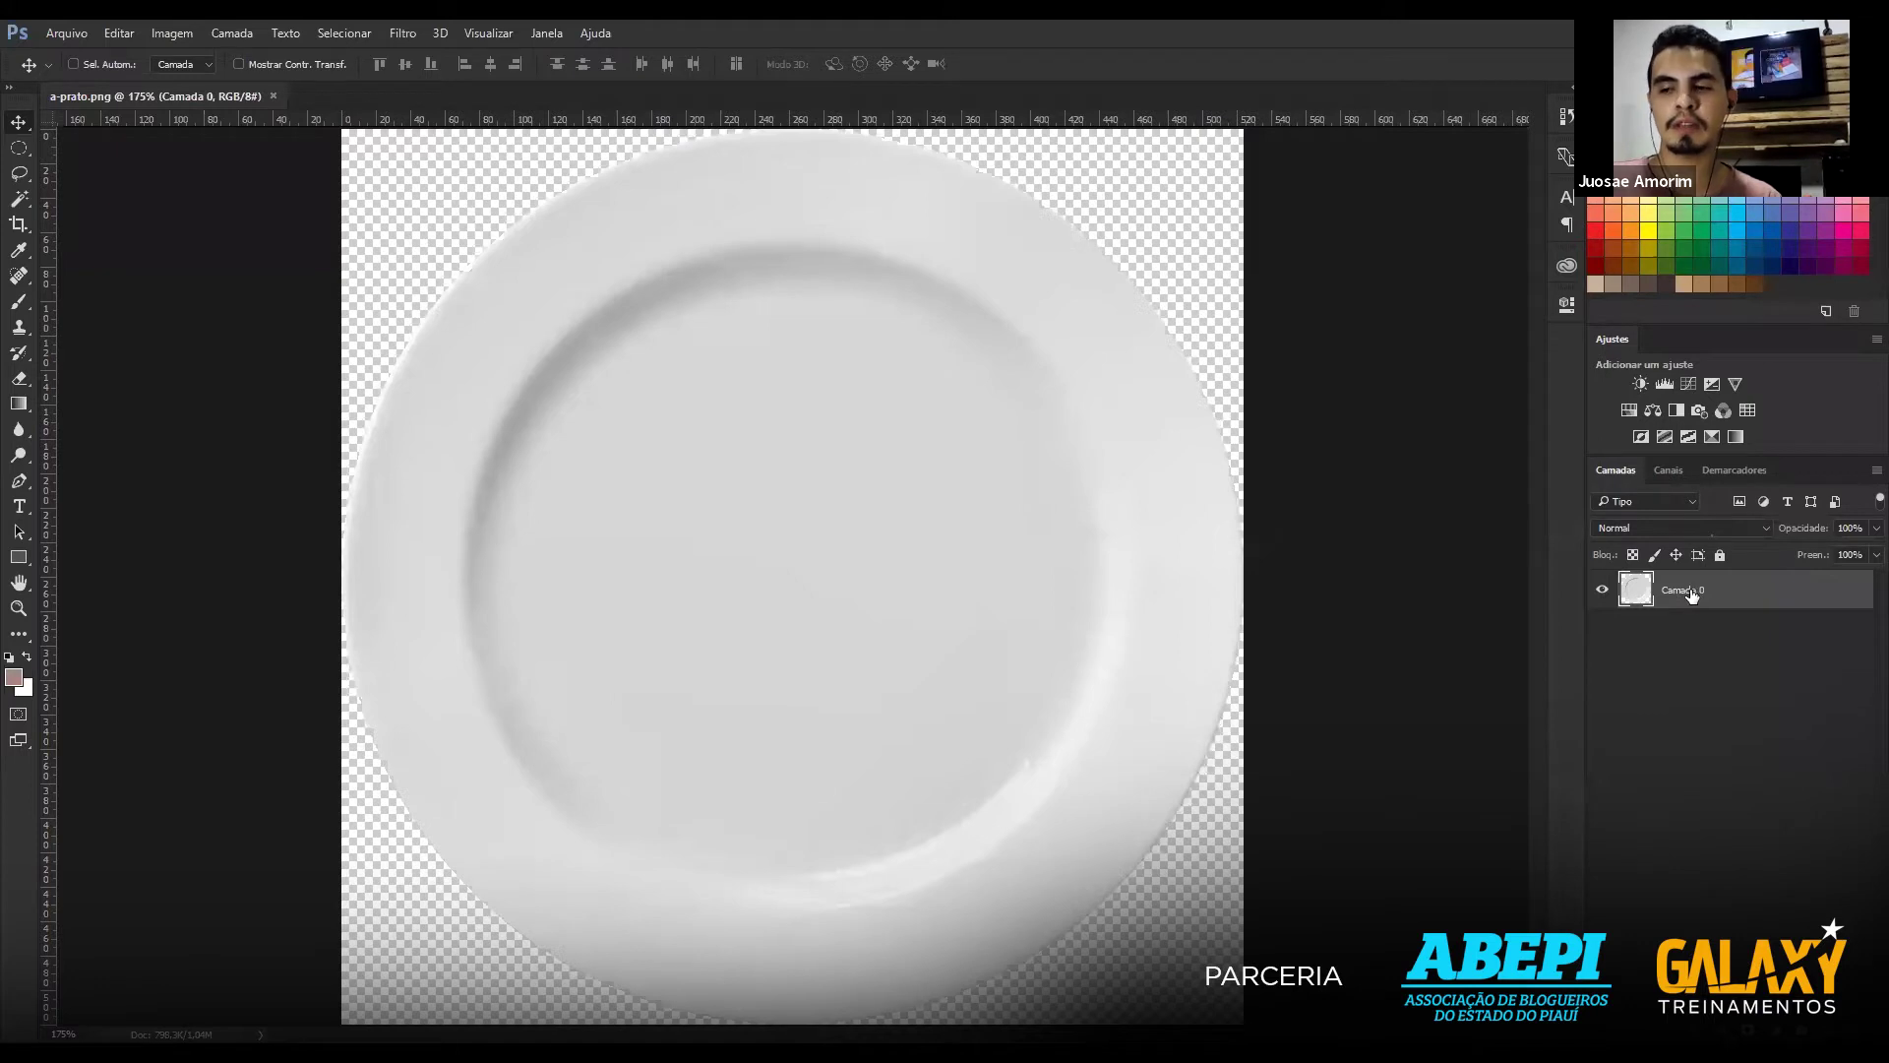
pyautogui.doubleClick(1692, 591)
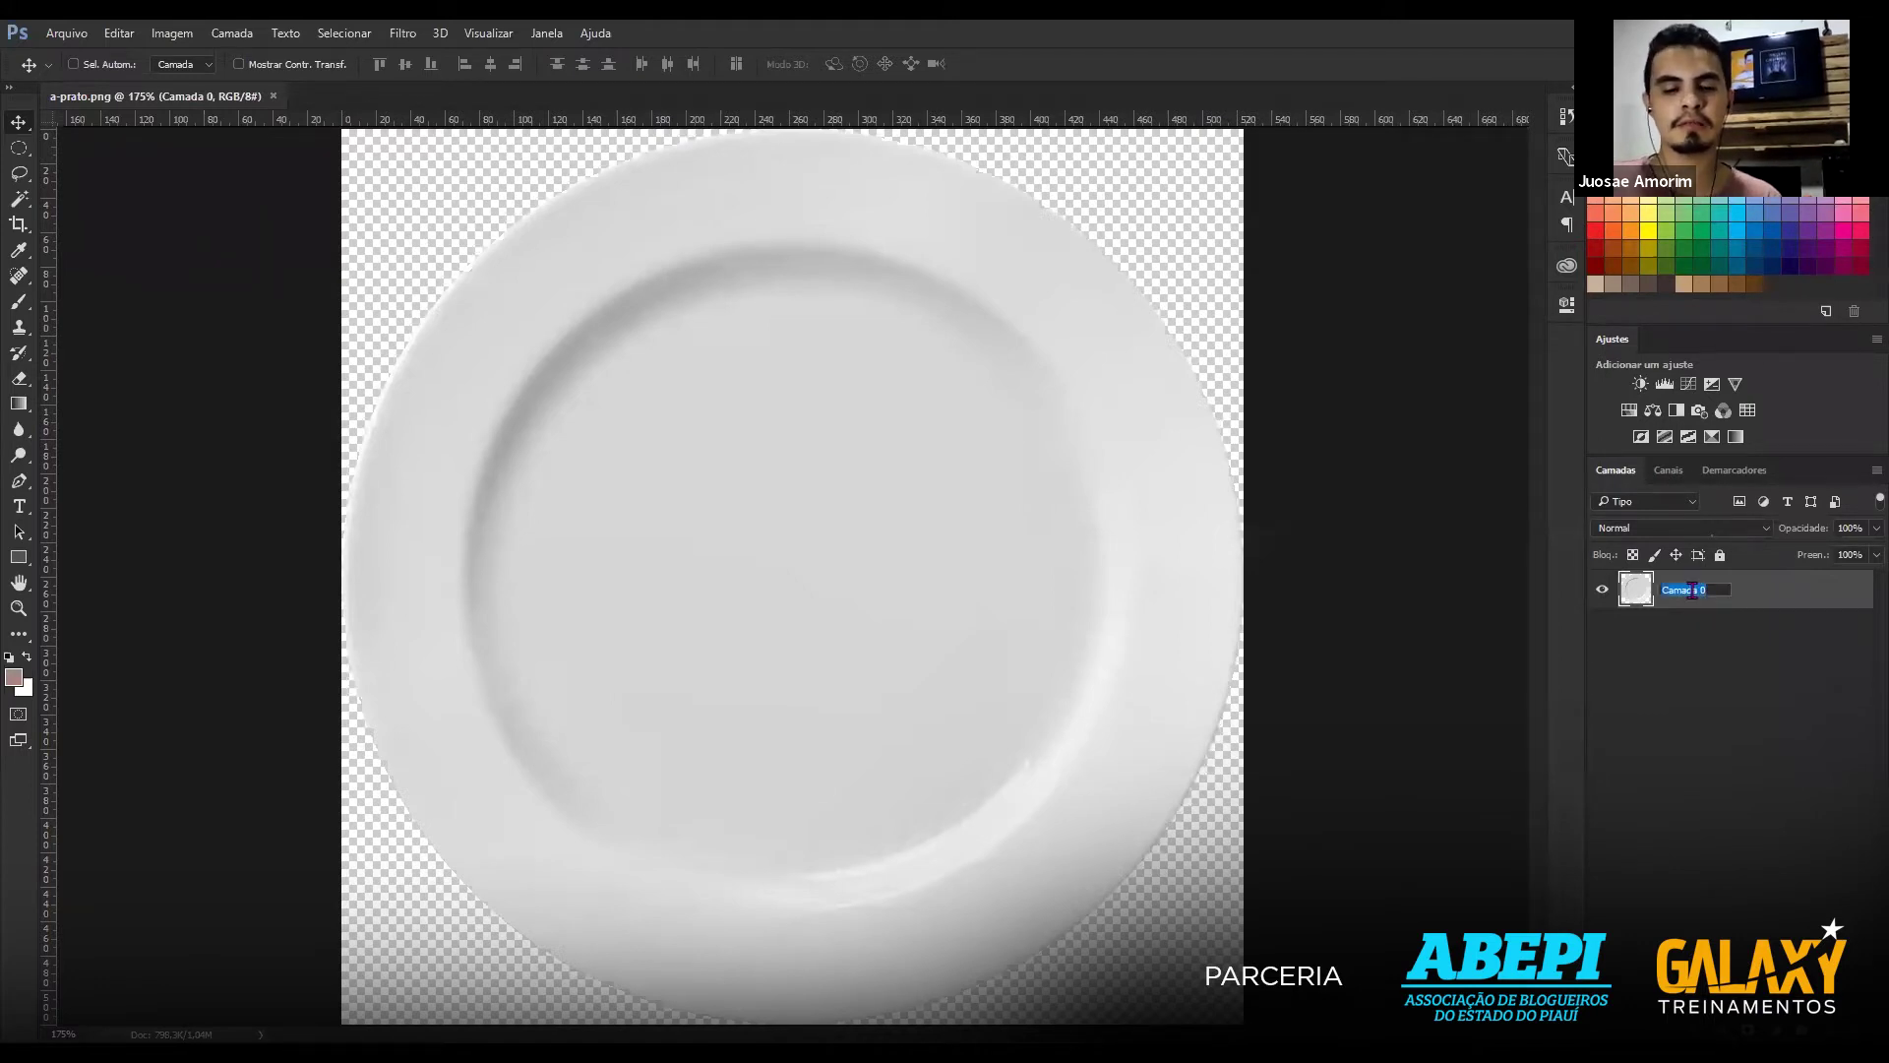
# Rename the plate layer to PRATO and toggle its visibility off and on several times.
pyautogui.write('PRATO')
pyautogui.press('Return')
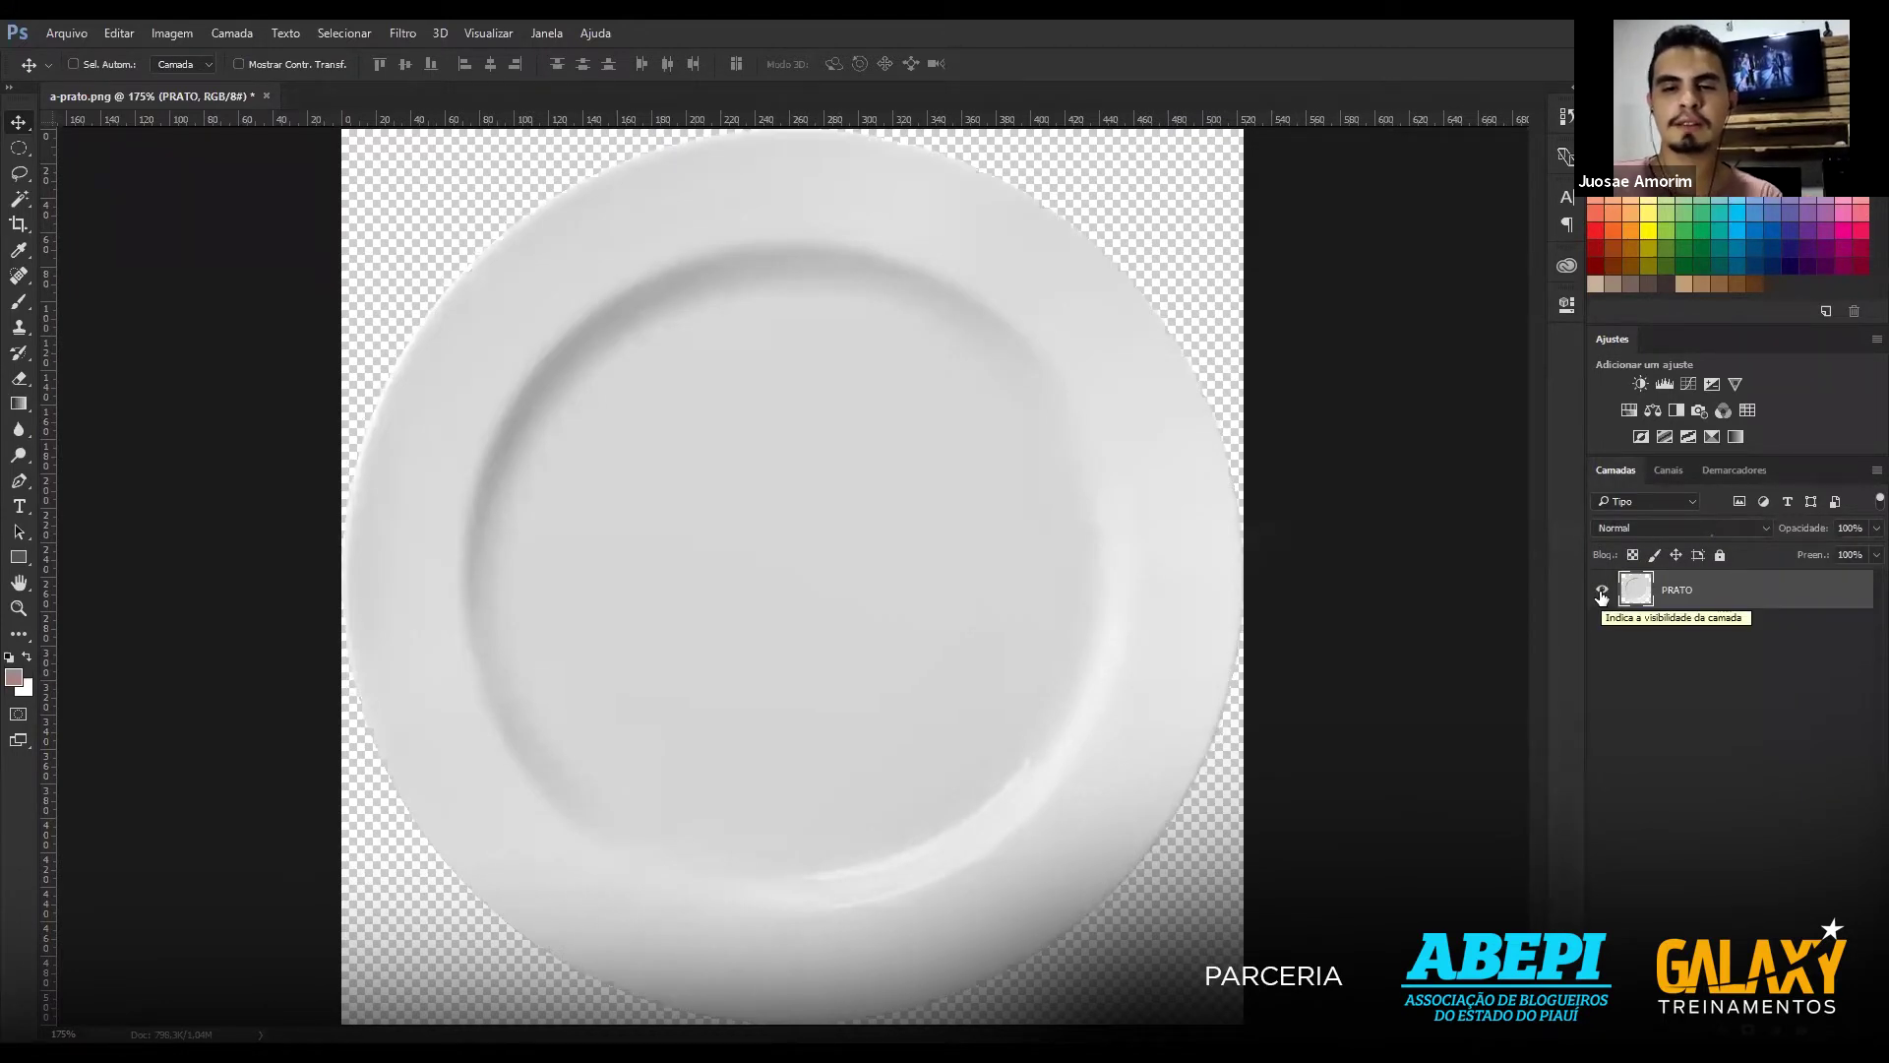
pyautogui.click(1602, 593)
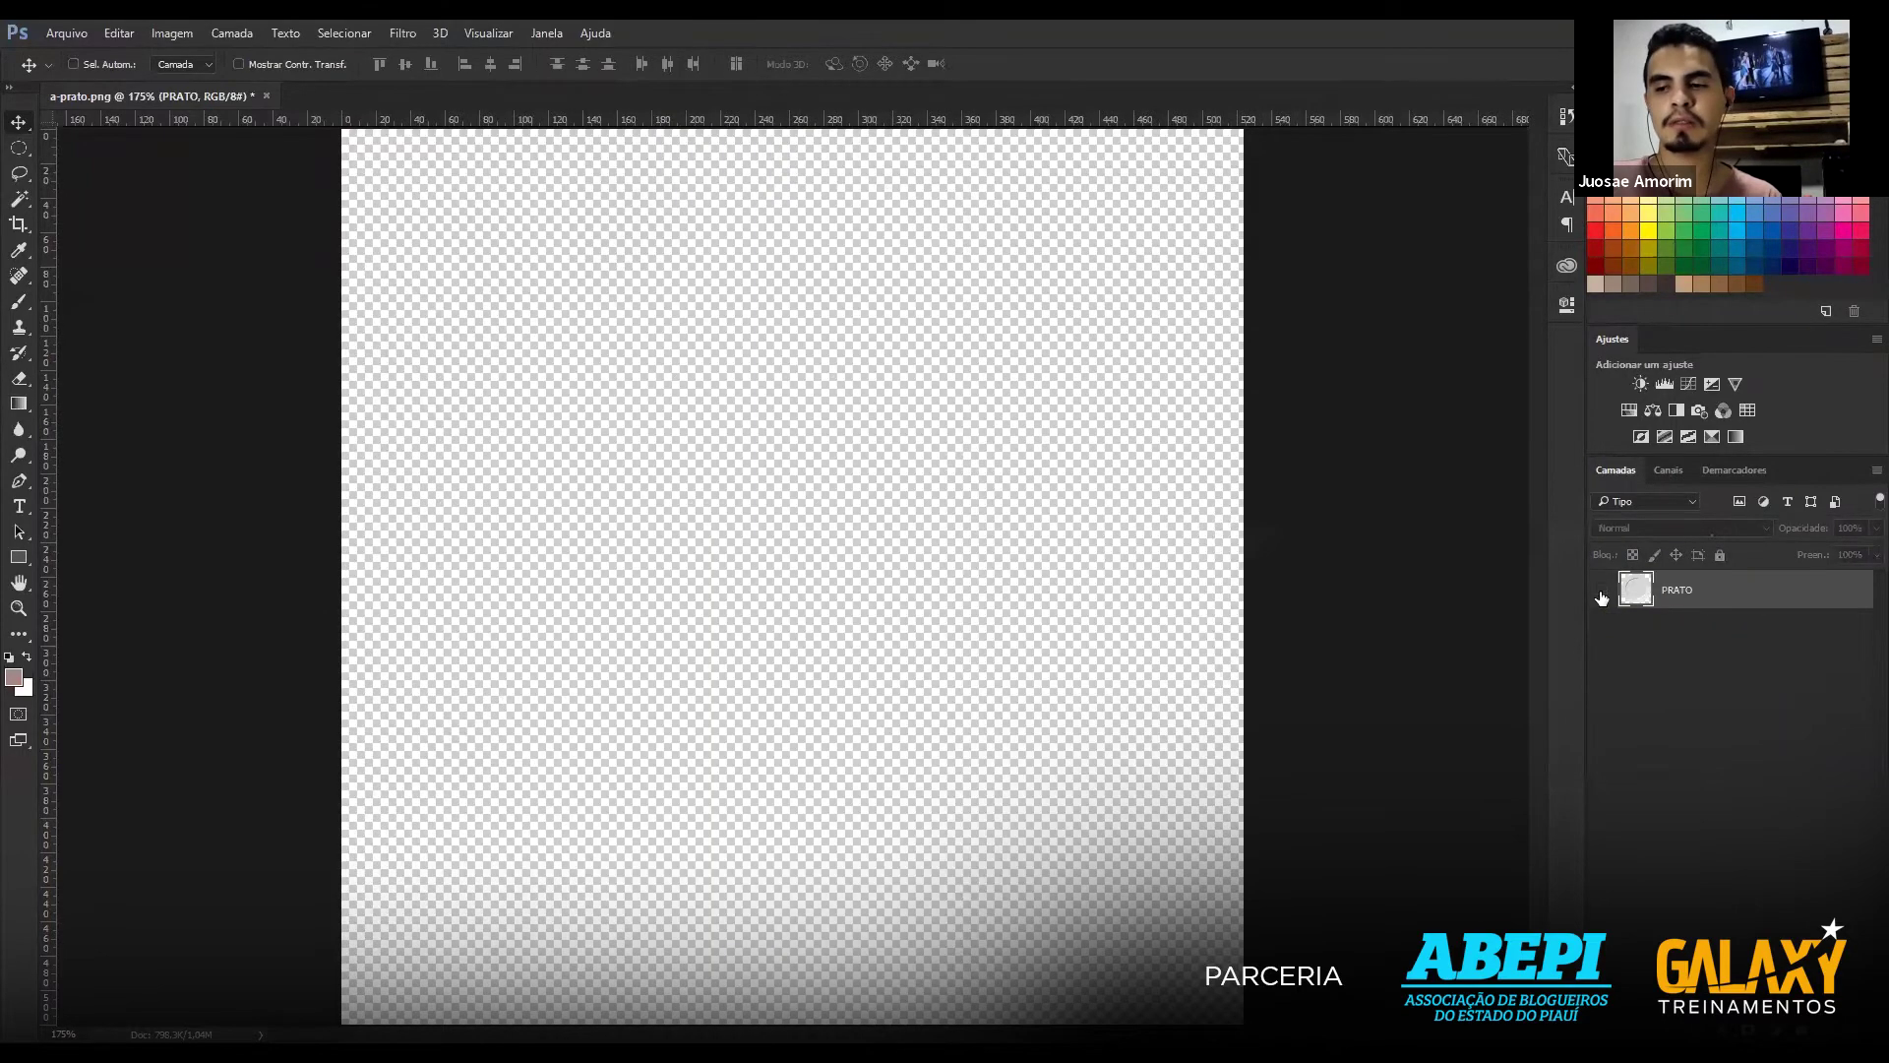
pyautogui.click(1602, 592)
pyautogui.click(1602, 592)
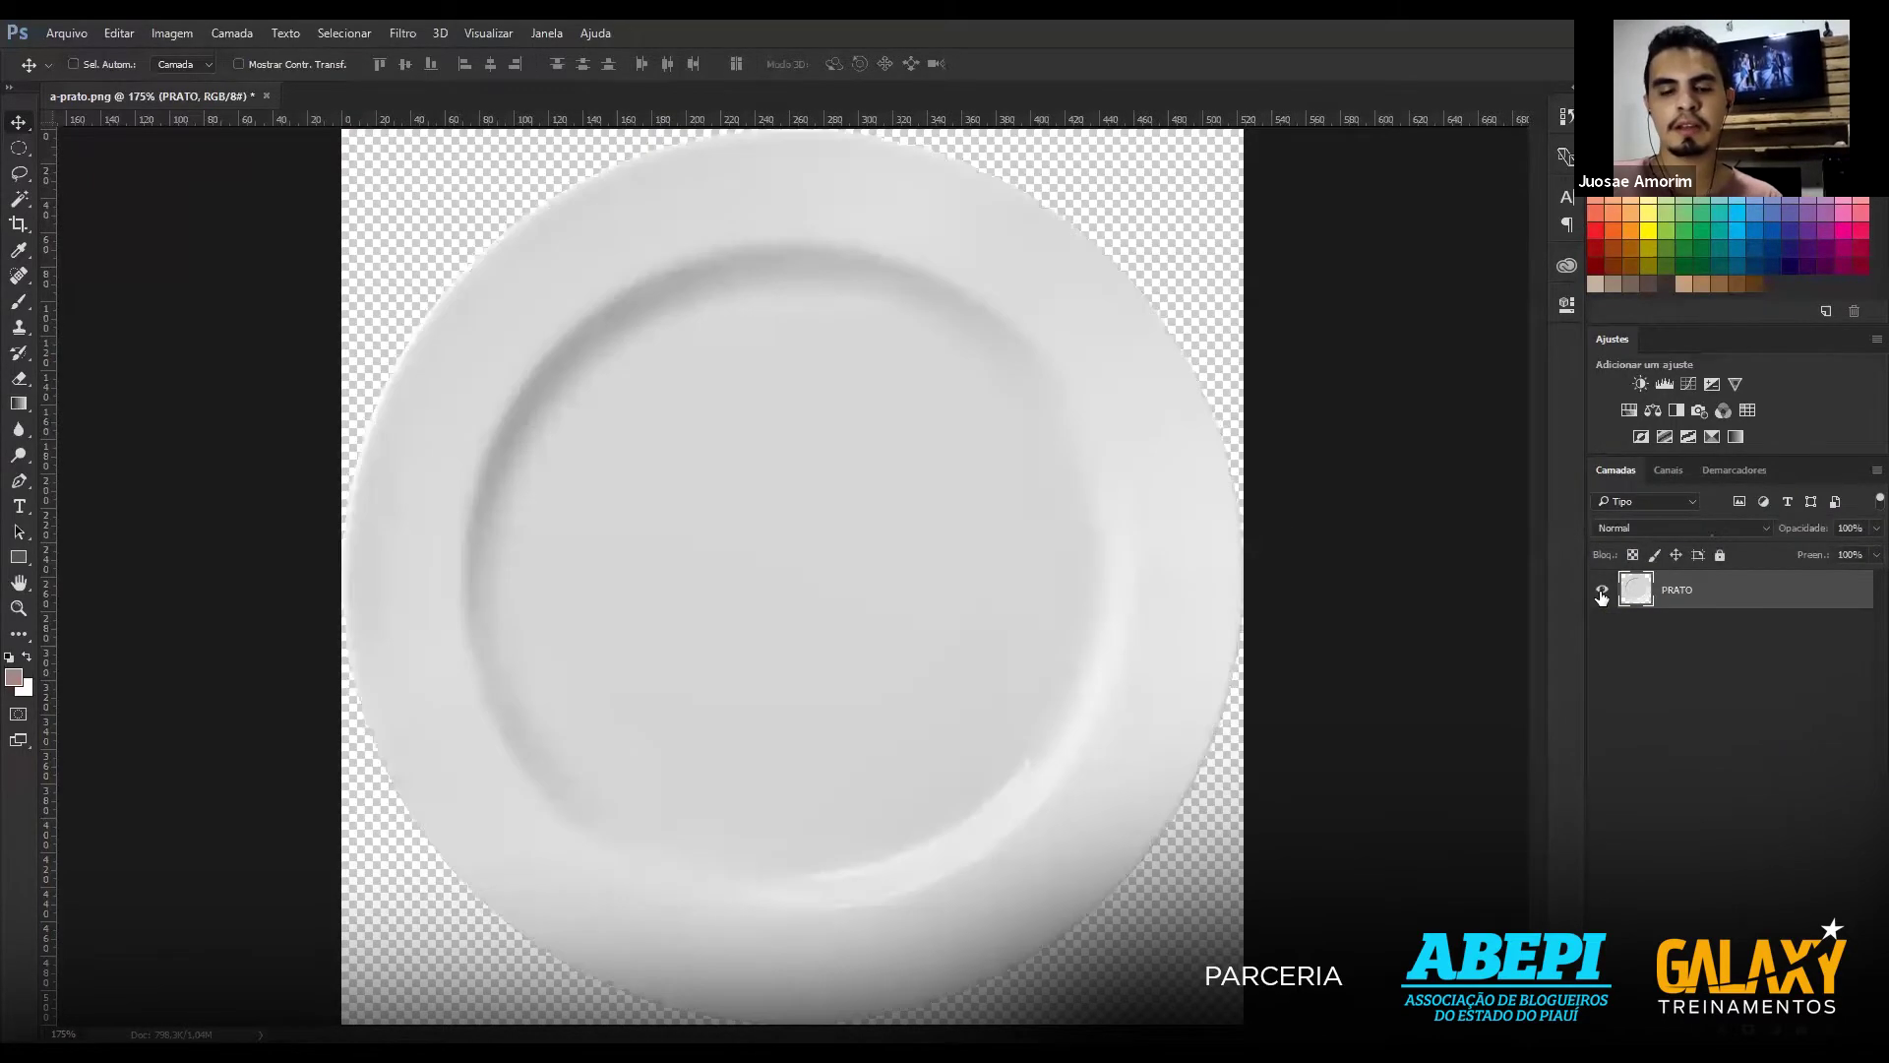
pyautogui.click(1602, 592)
pyautogui.click(1602, 592)
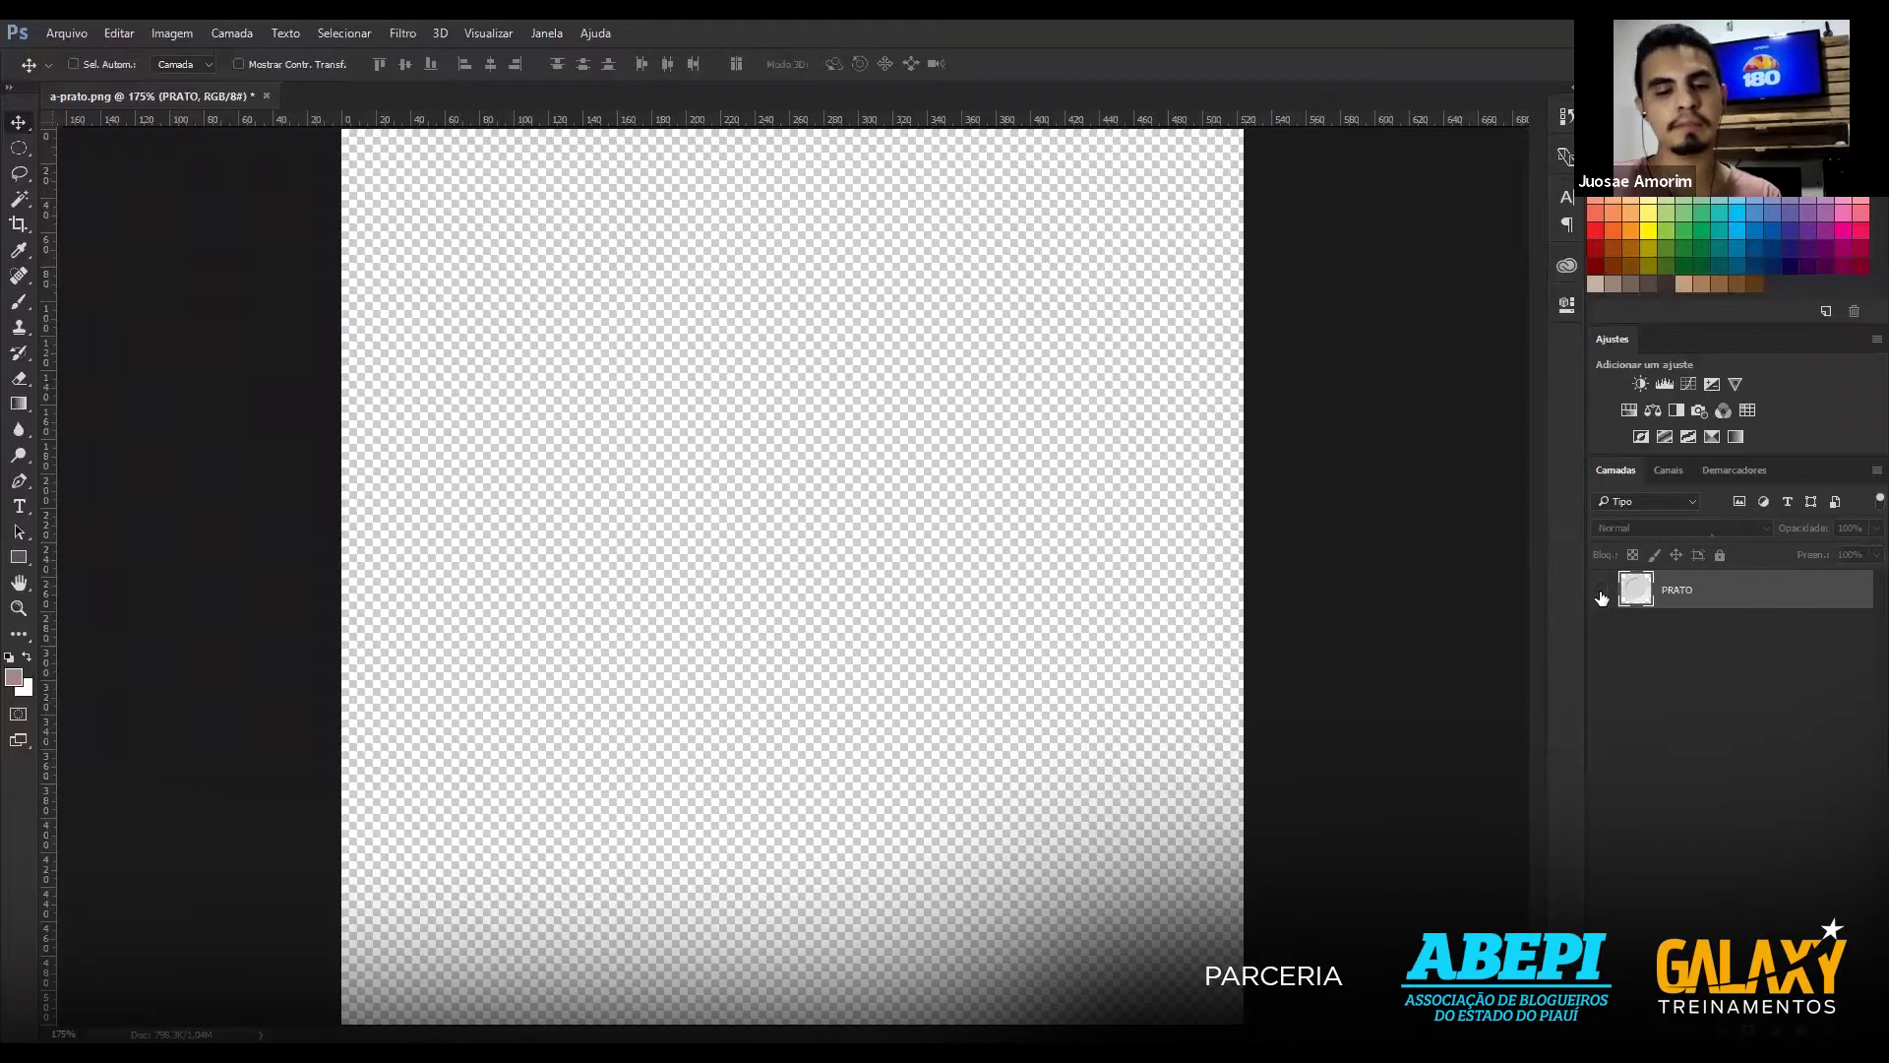
pyautogui.click(1602, 592)
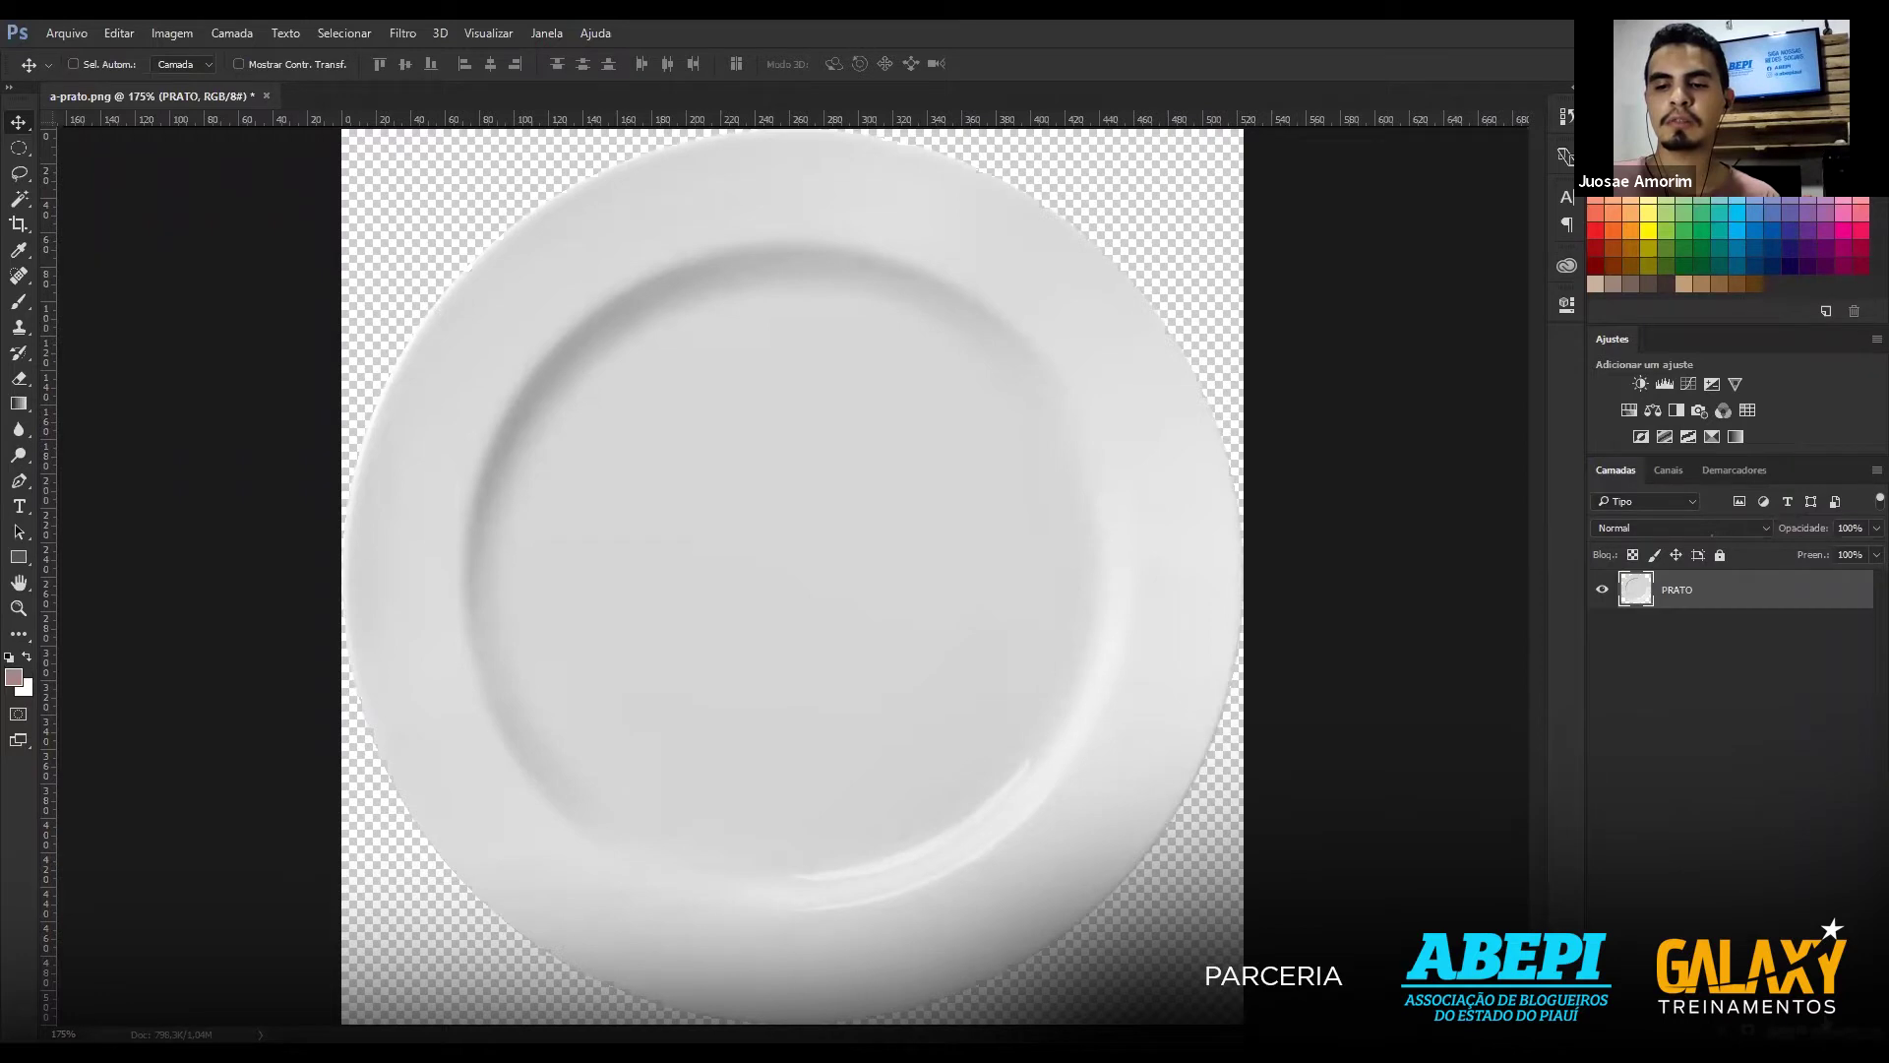
# Add a new layer with Ctrl+Shift+Alt+N, drag it below PRATO and name it FUNDO.
pyautogui.hotkey('ctrl', 'shift', 'alt', 'n')
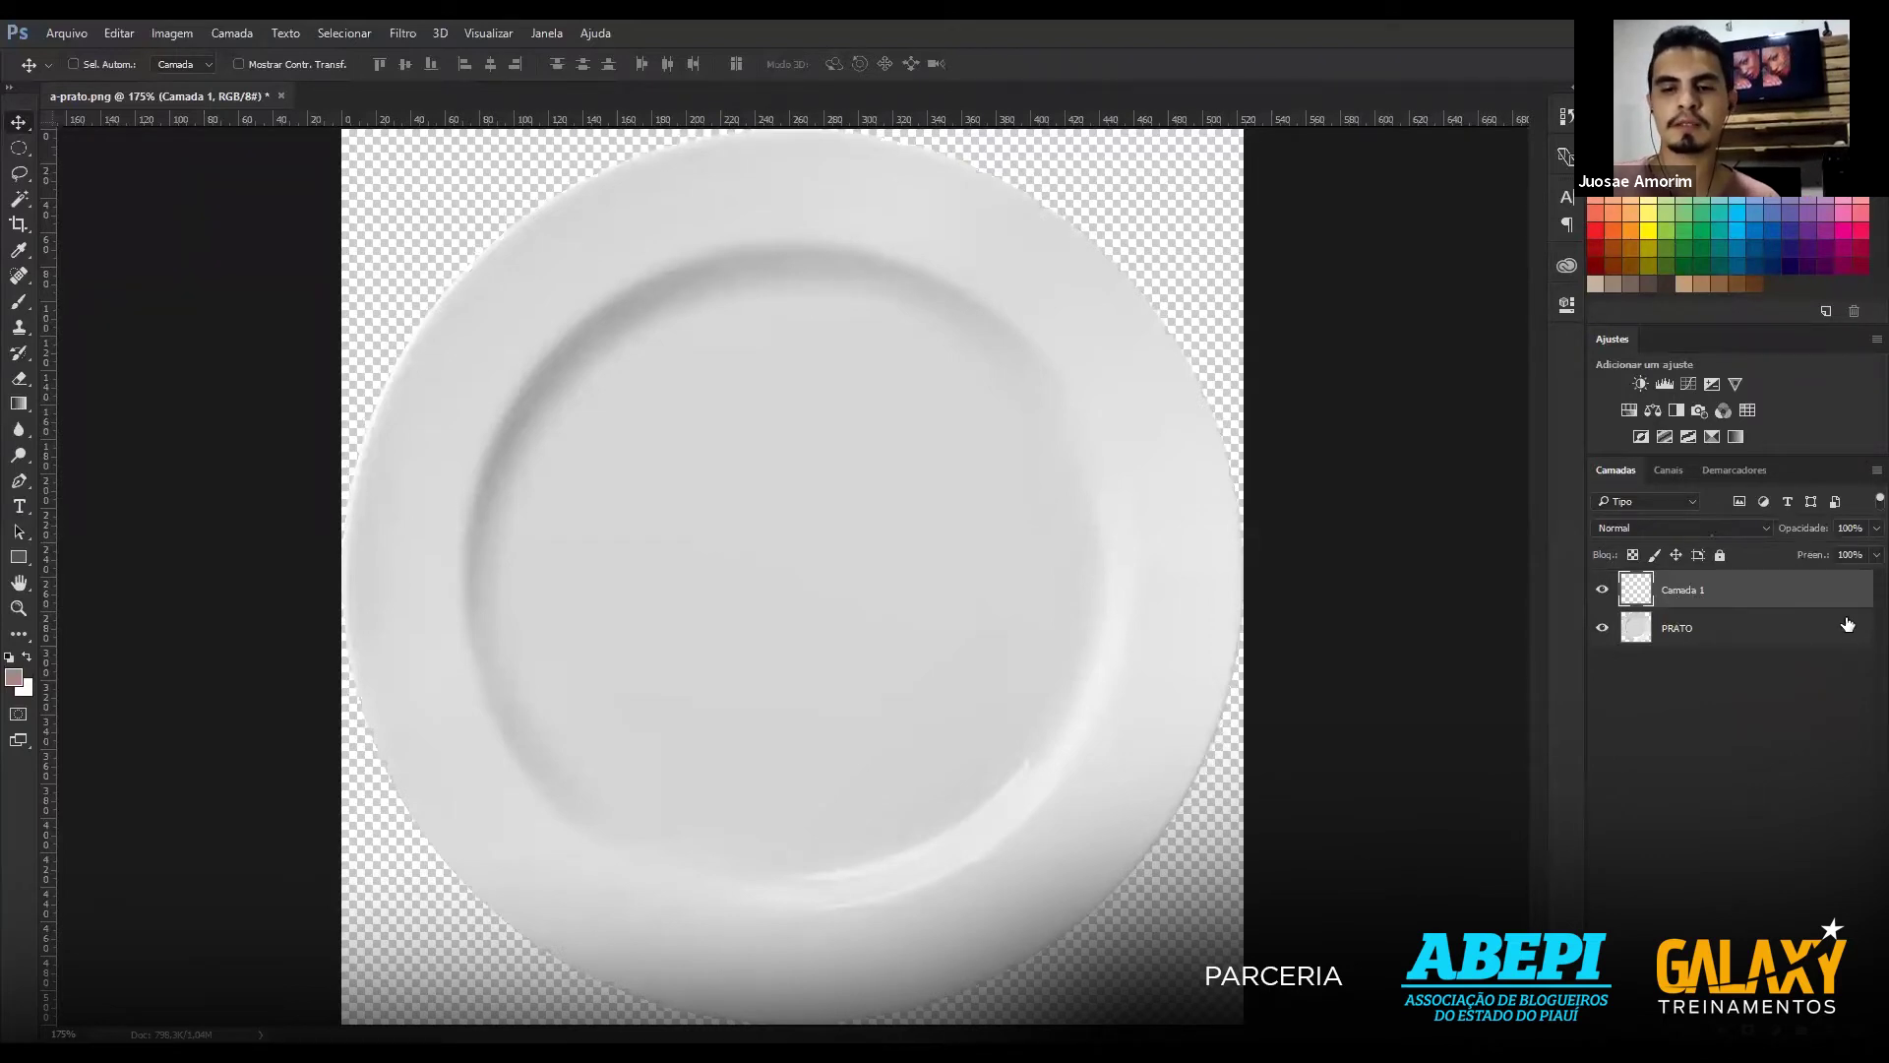
pyautogui.click(1759, 622)
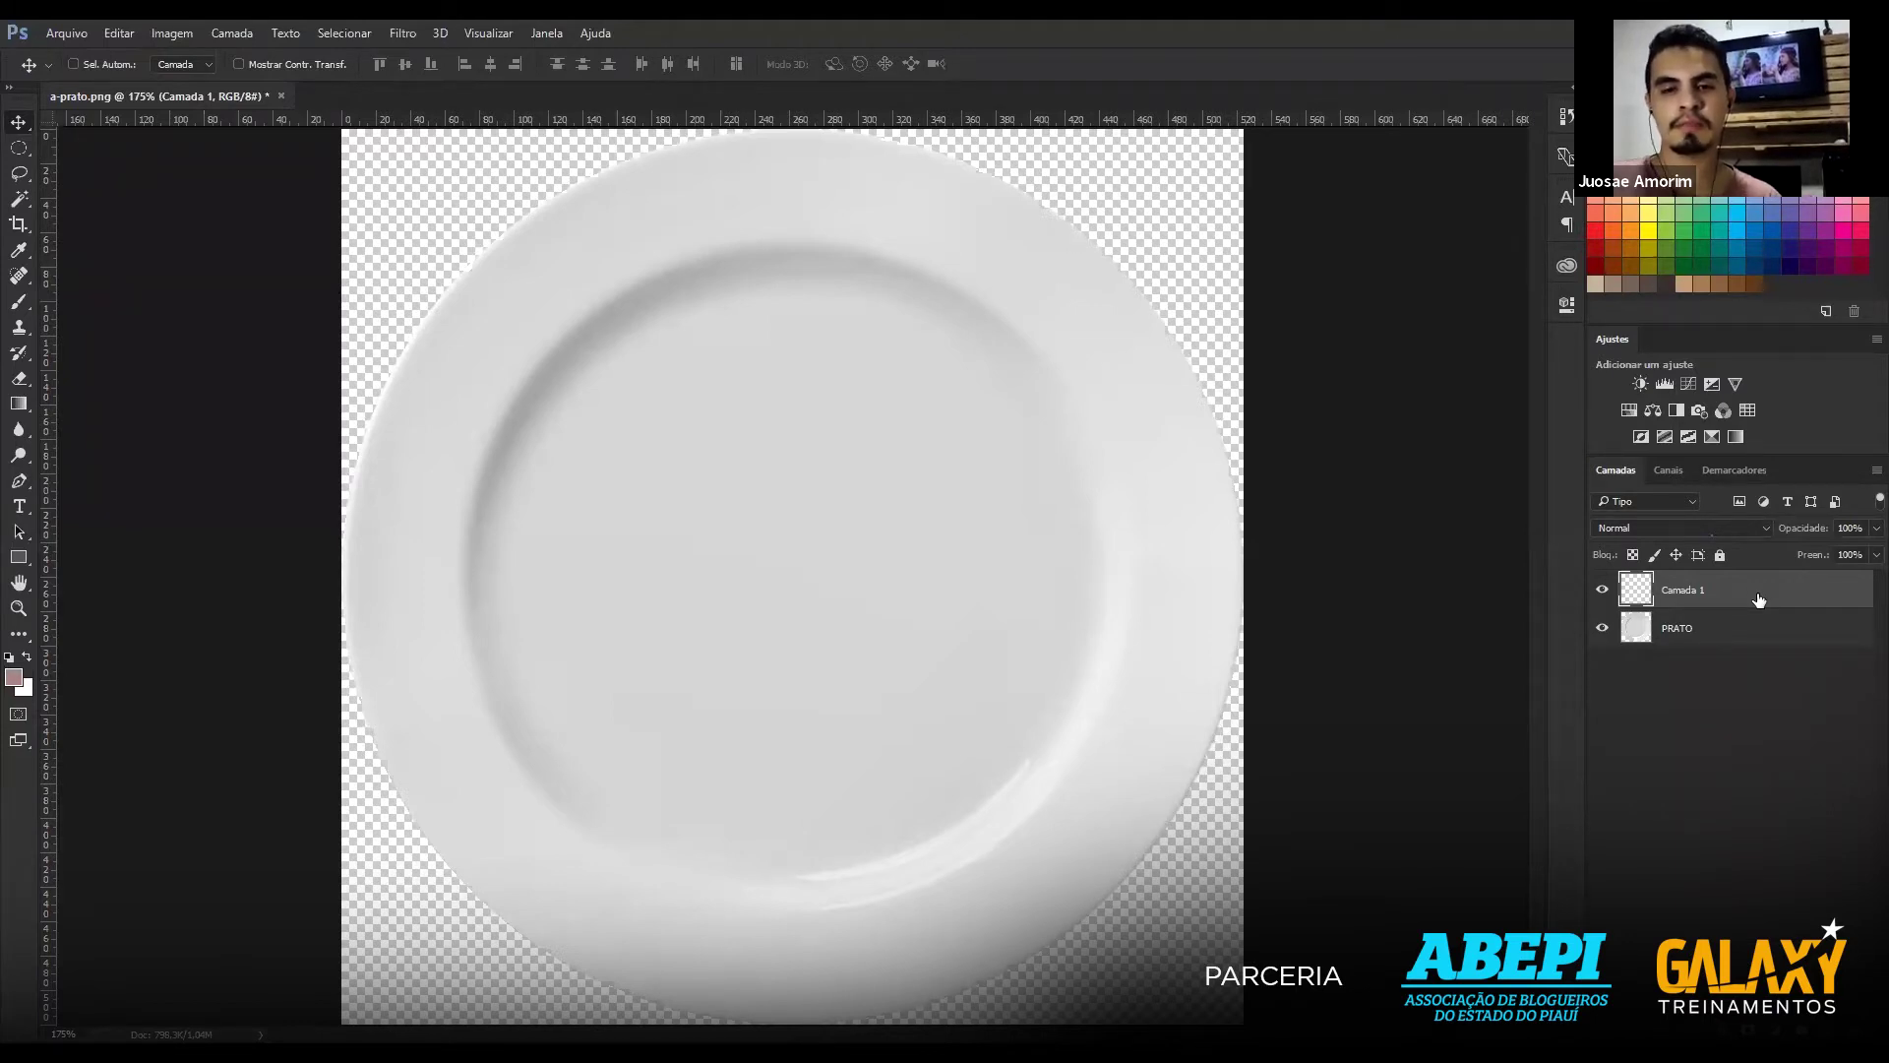
pyautogui.moveTo(1758, 599); pyautogui.dragTo(1763, 660)
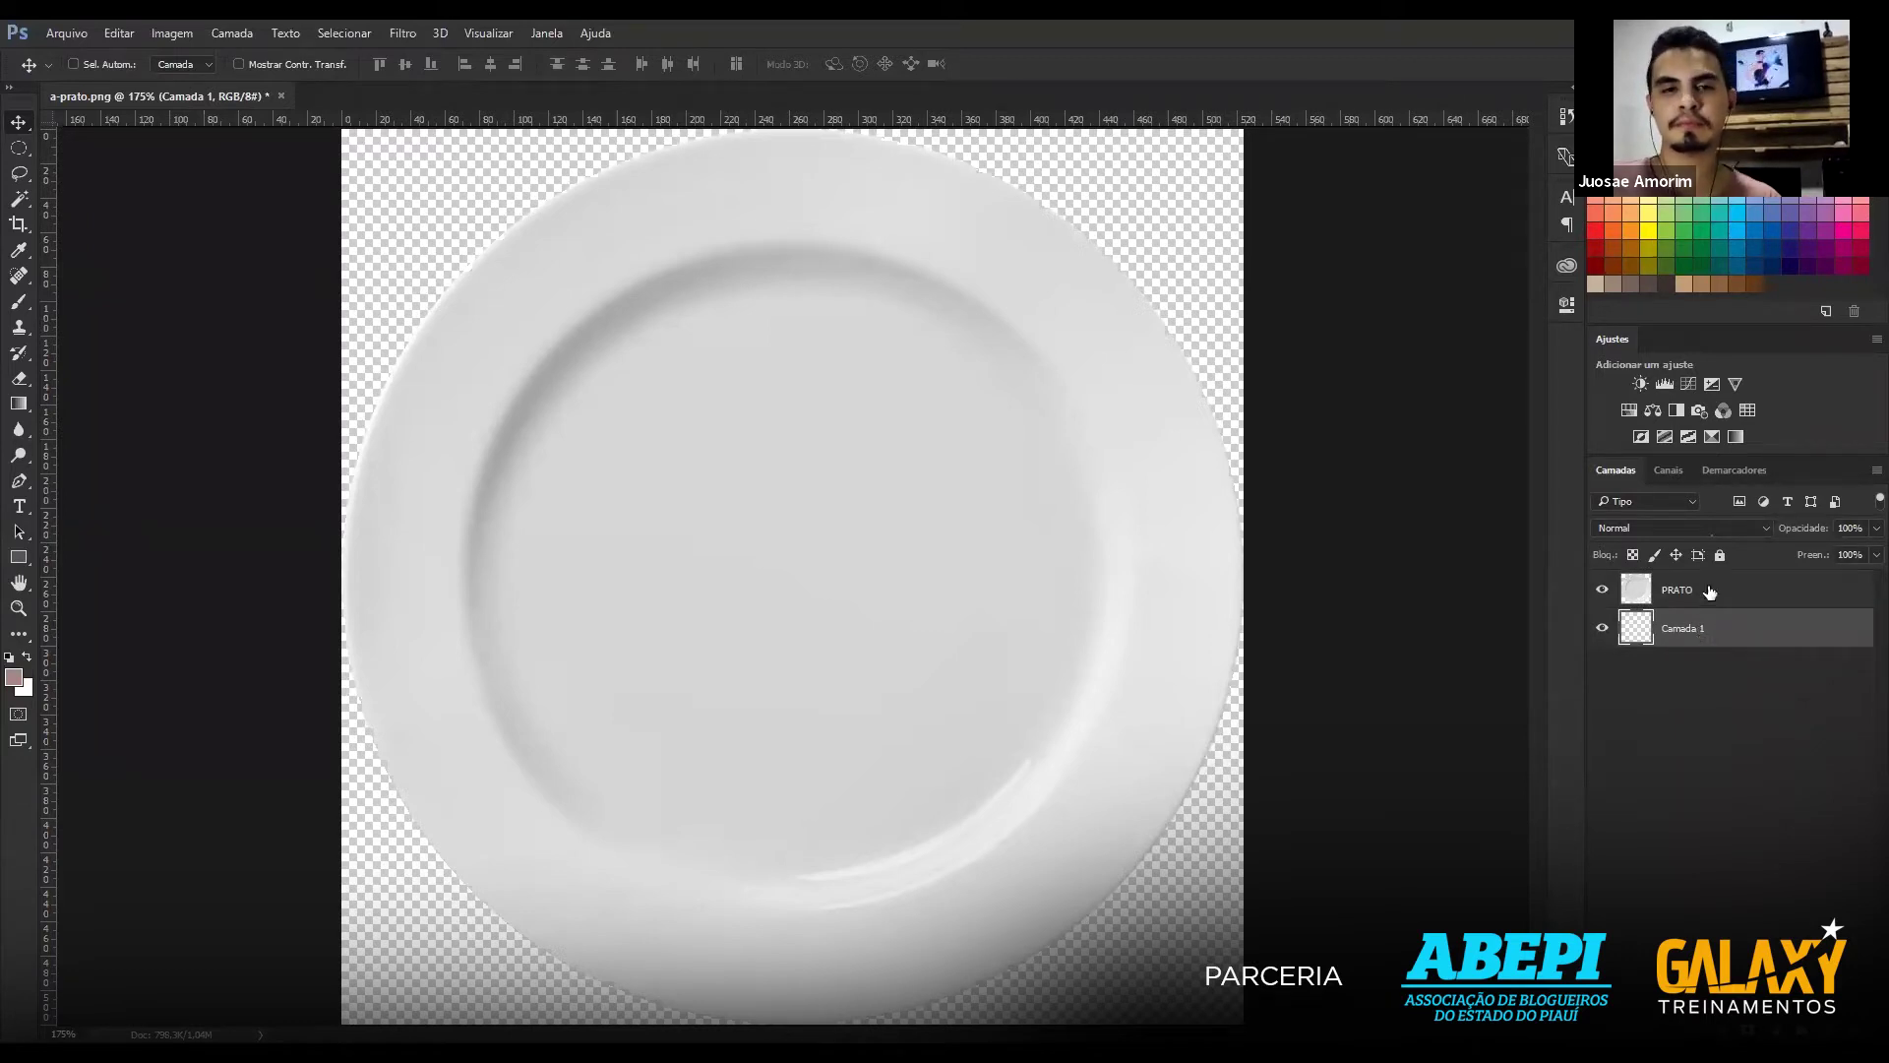
pyautogui.click(1710, 591)
pyautogui.click(1732, 638)
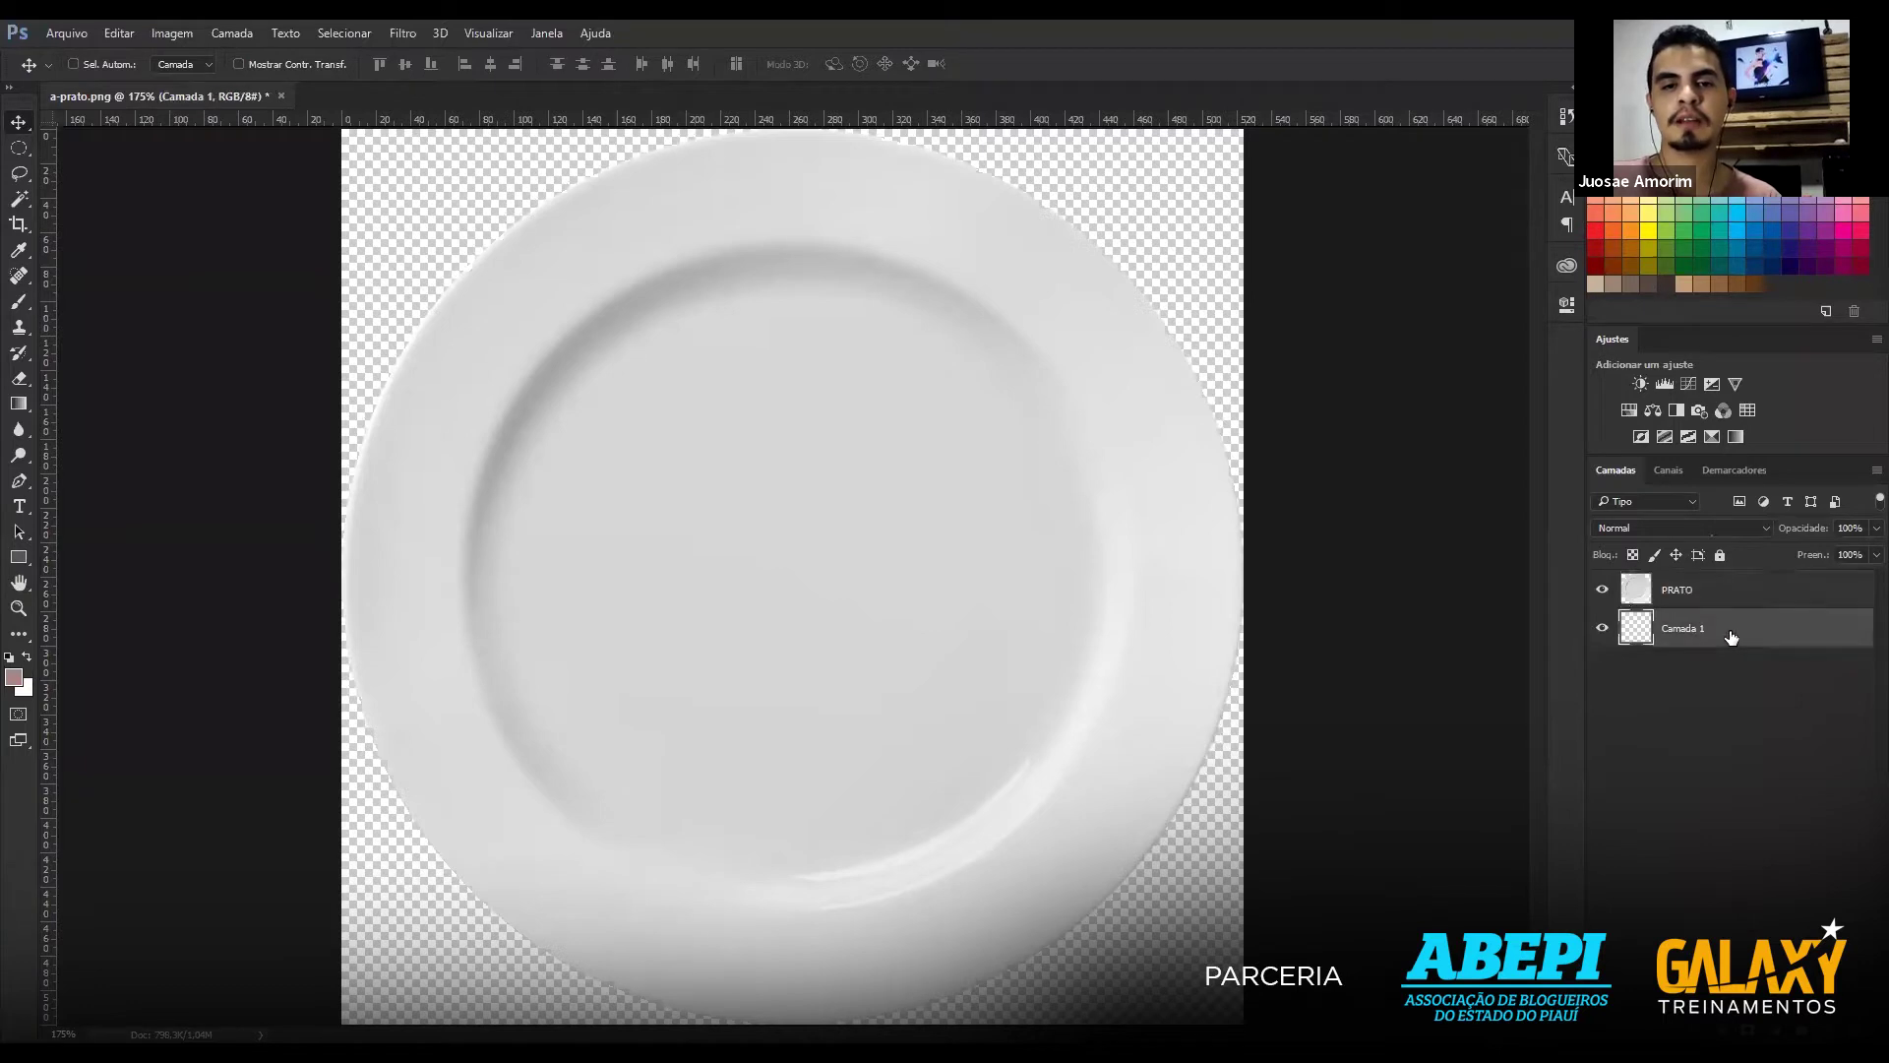
pyautogui.doubleClick(1690, 631)
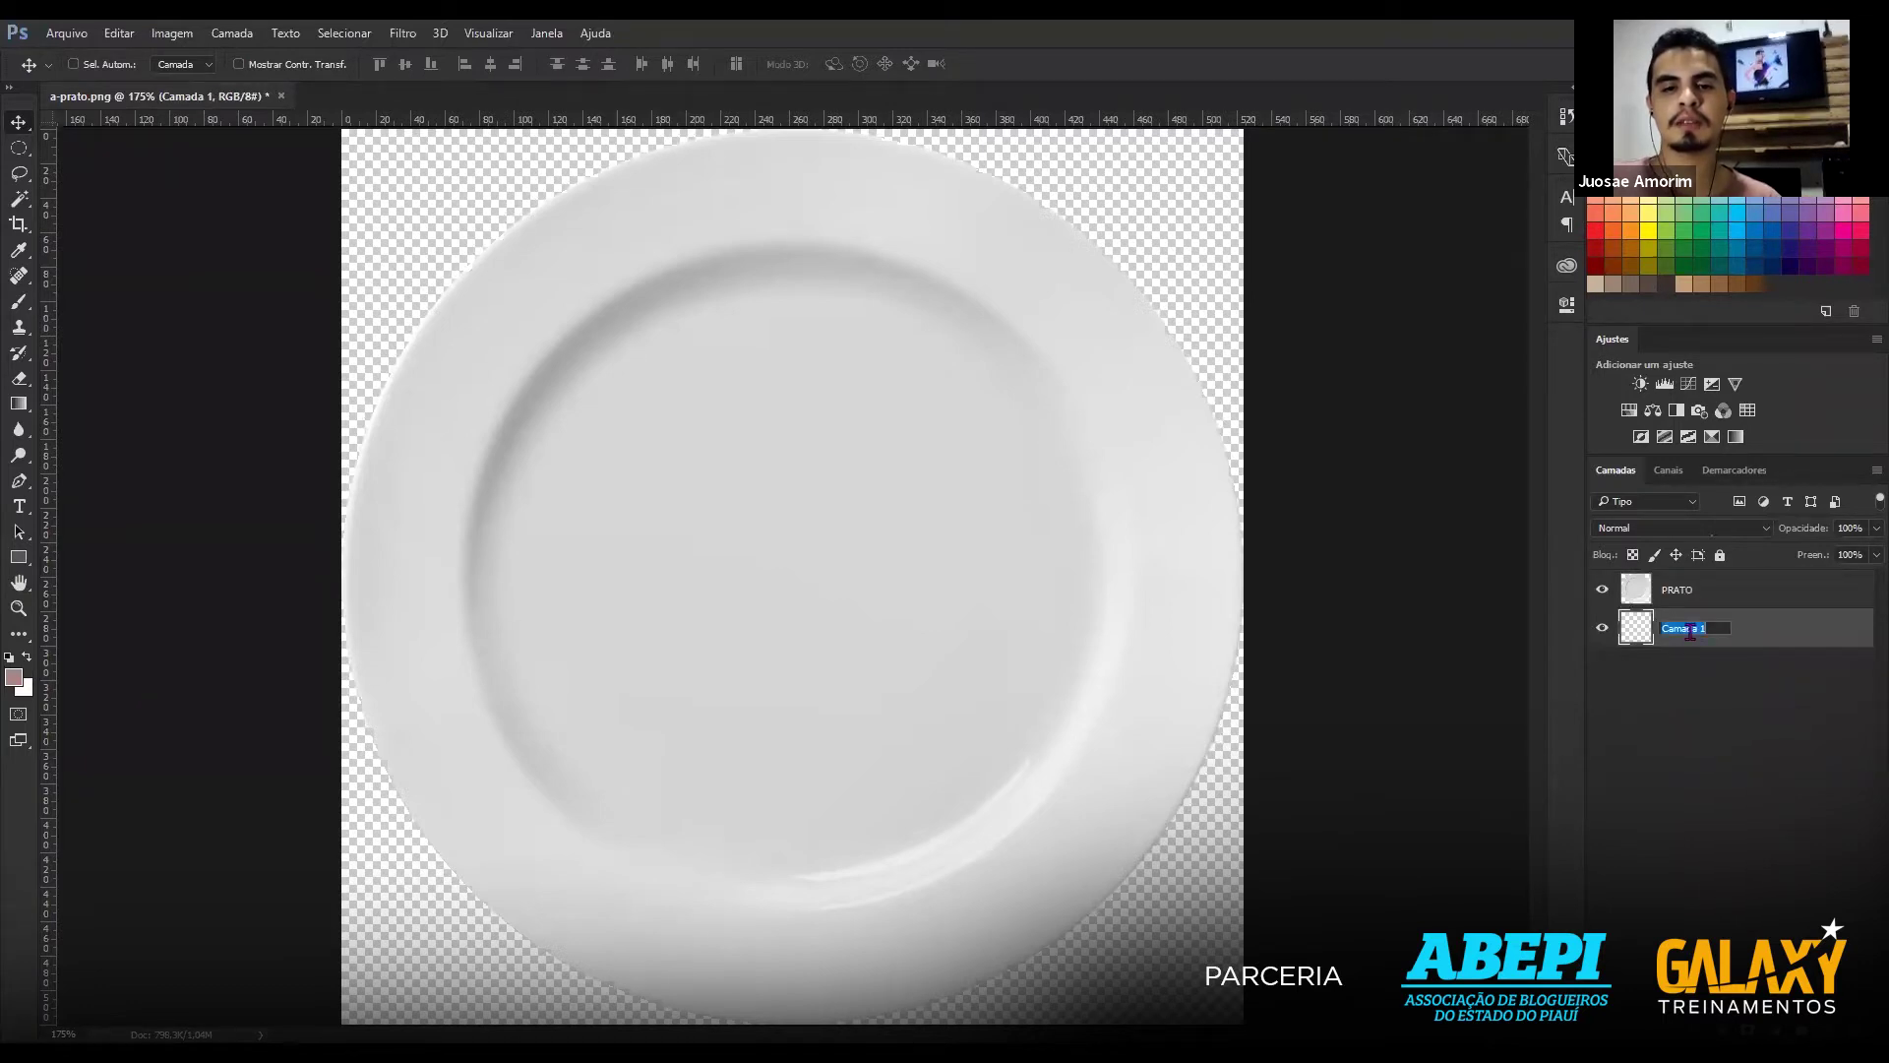
pyautogui.write('FUNDO')
pyautogui.press('Return')
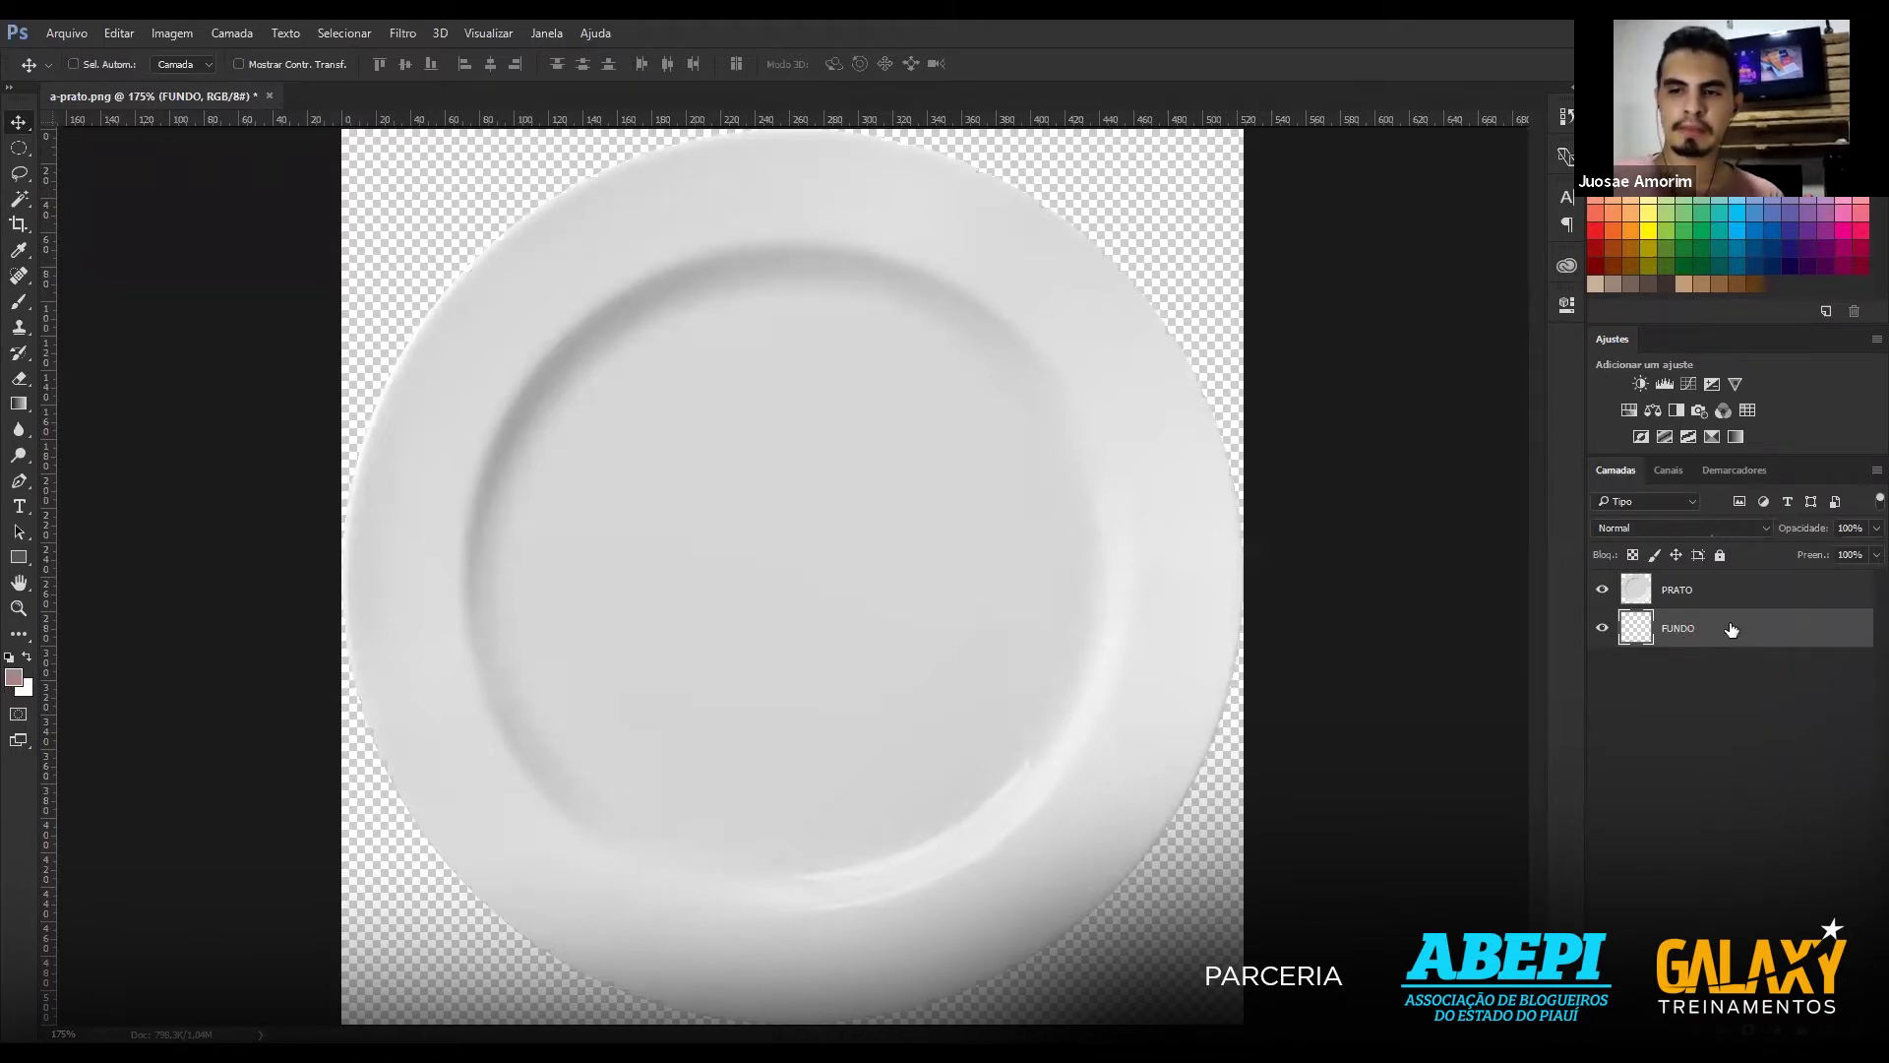
pyautogui.click(1719, 595)
pyautogui.click(1718, 630)
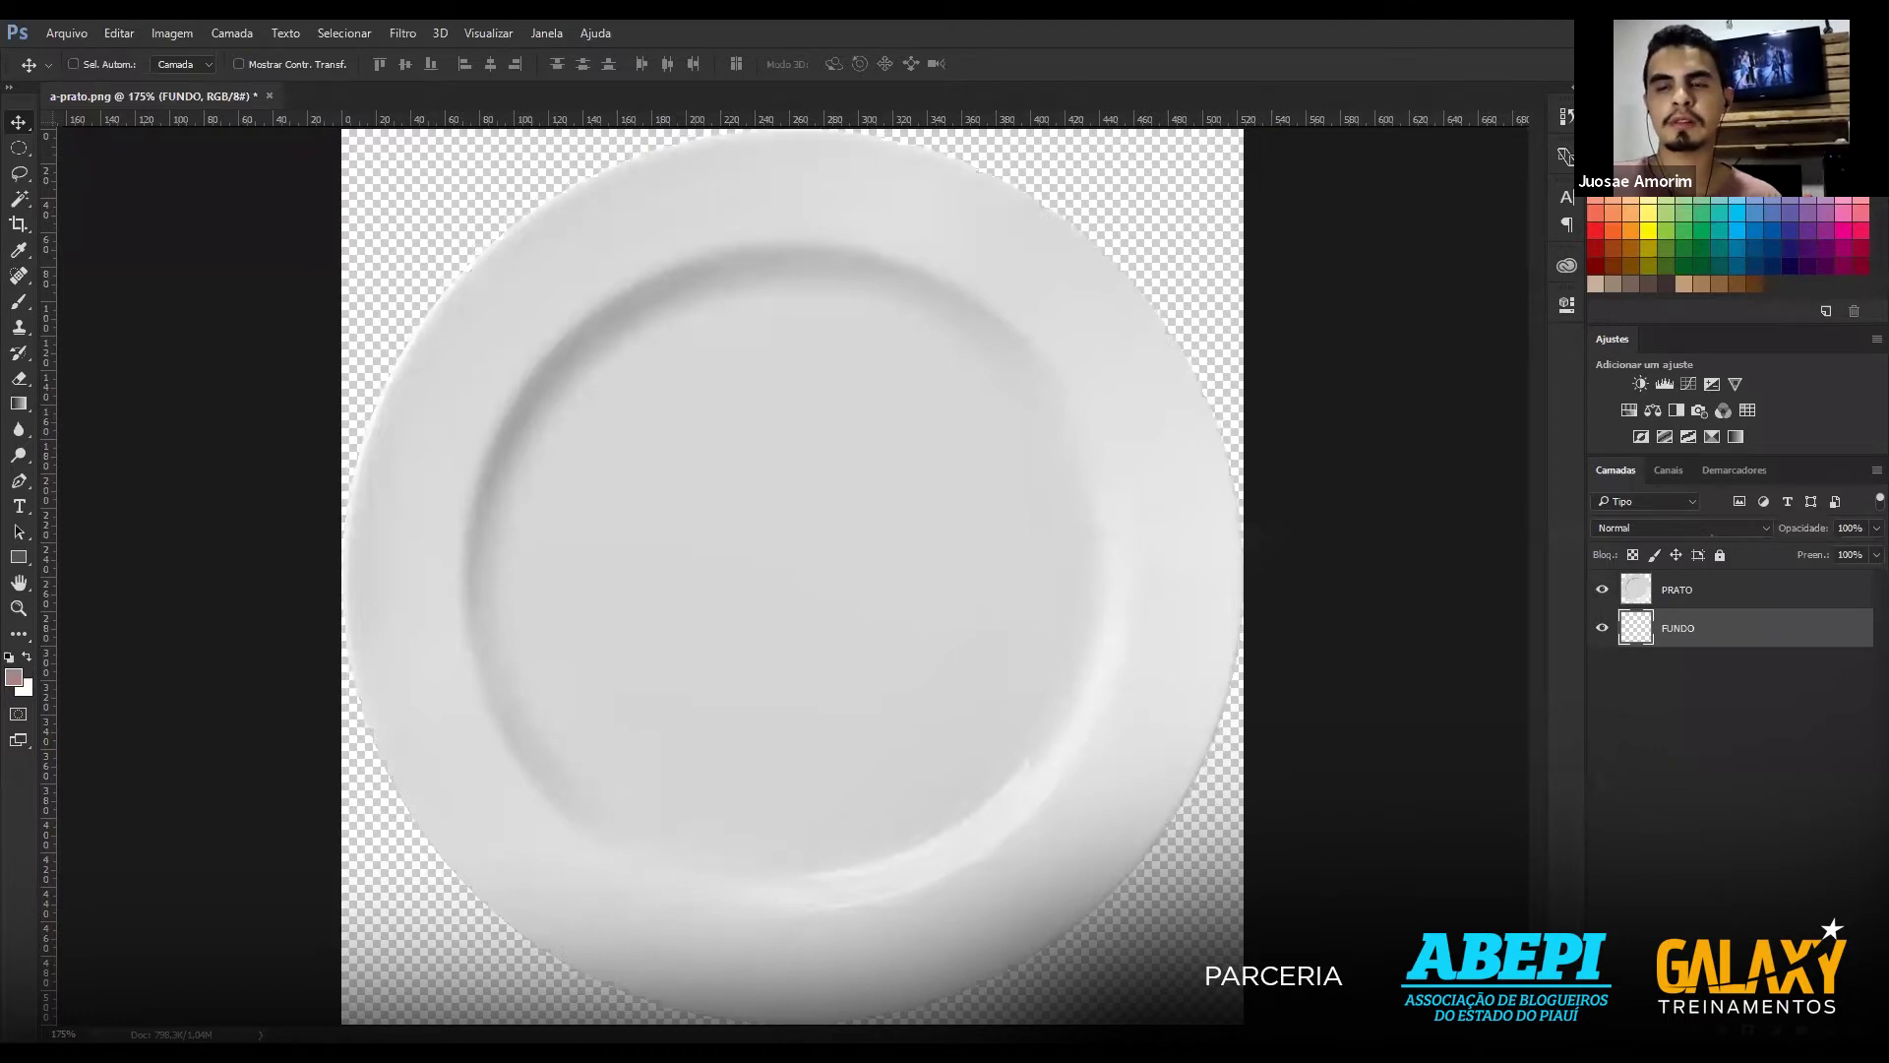
pyautogui.click(17, 411)
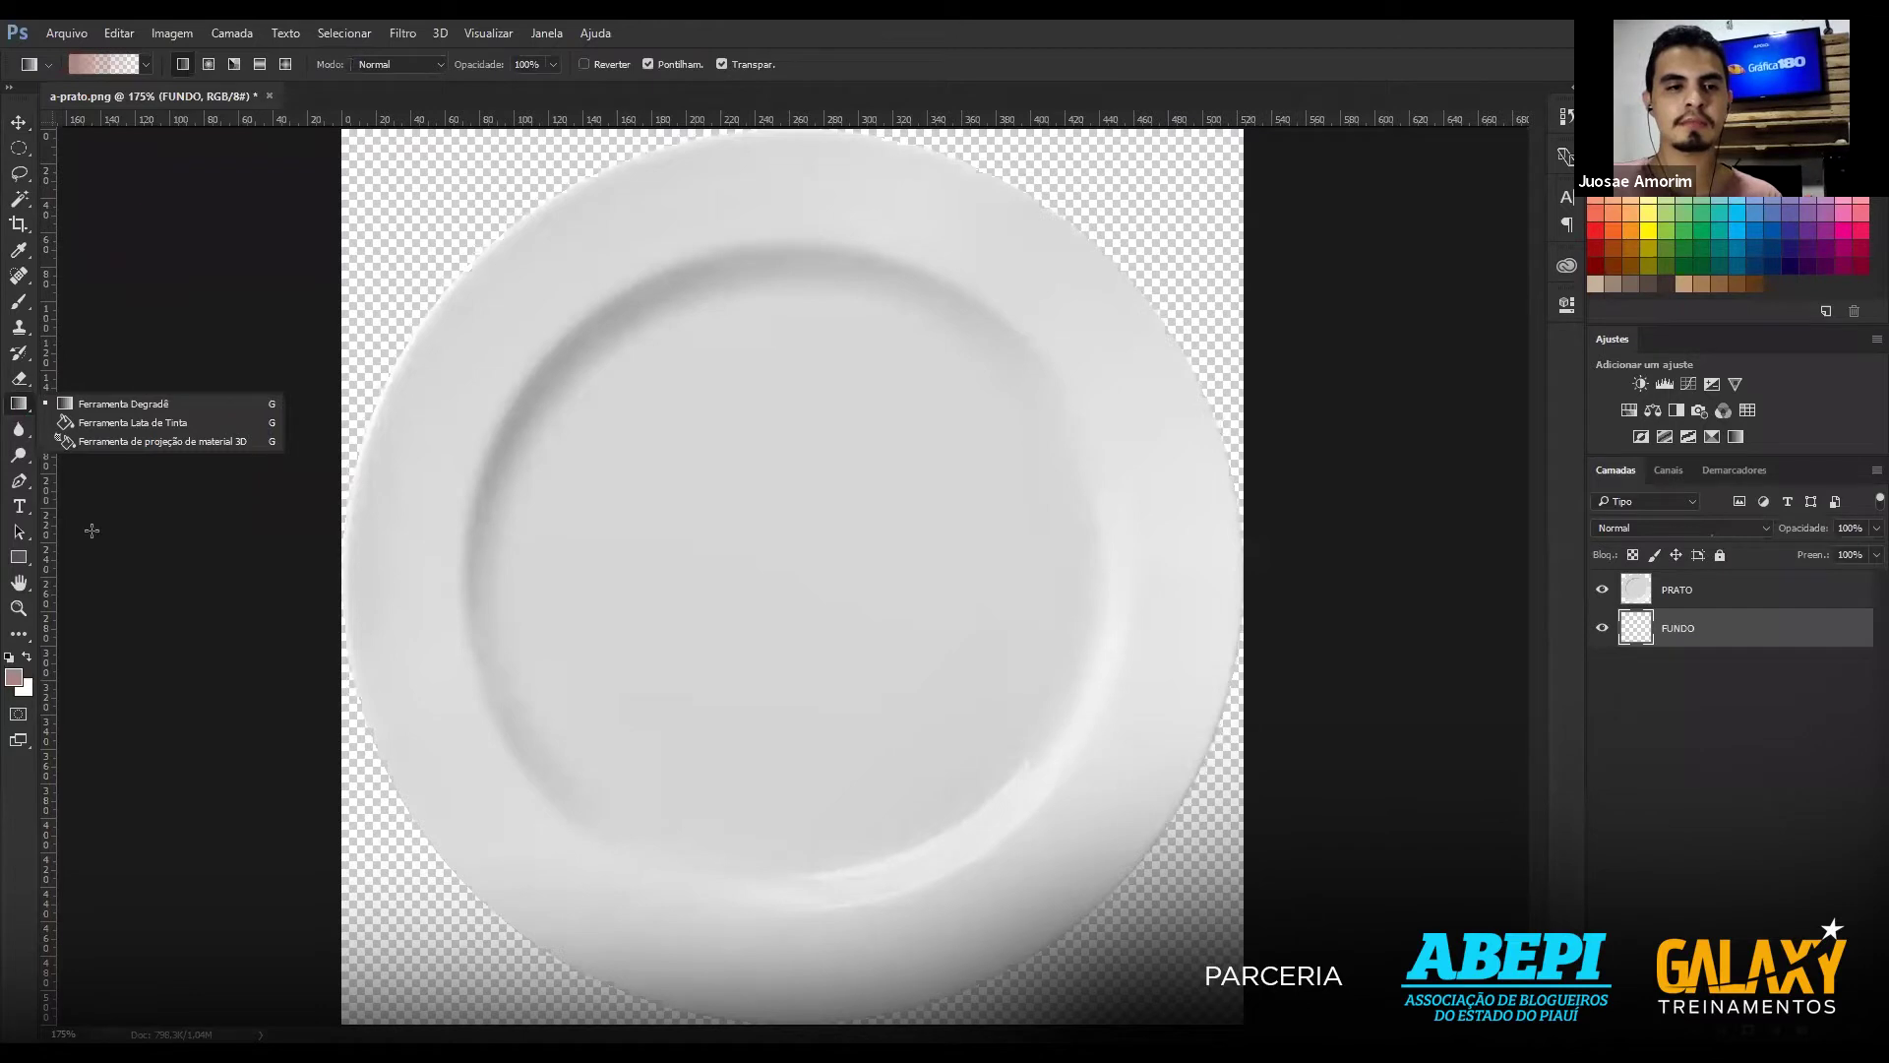
pyautogui.click(37, 429)
pyautogui.rightClick(16, 405)
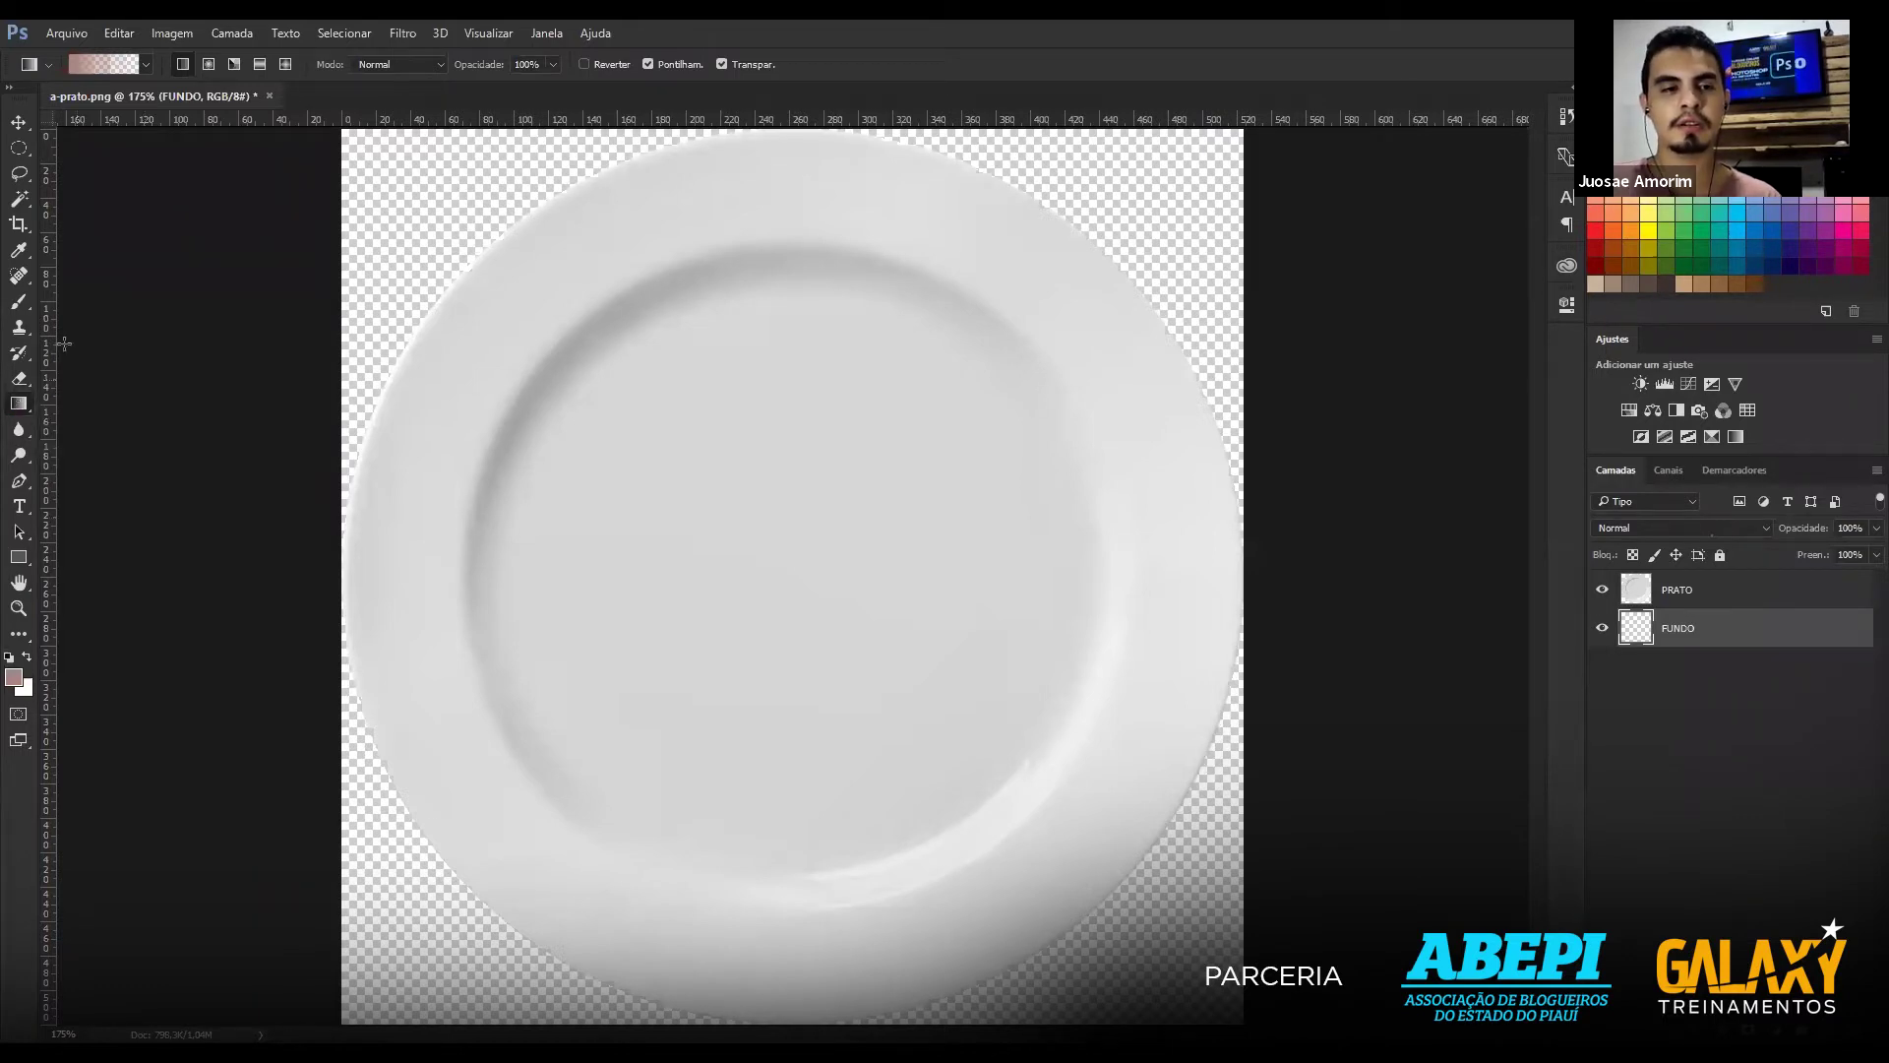
pyautogui.click(20, 122)
pyautogui.press('g')
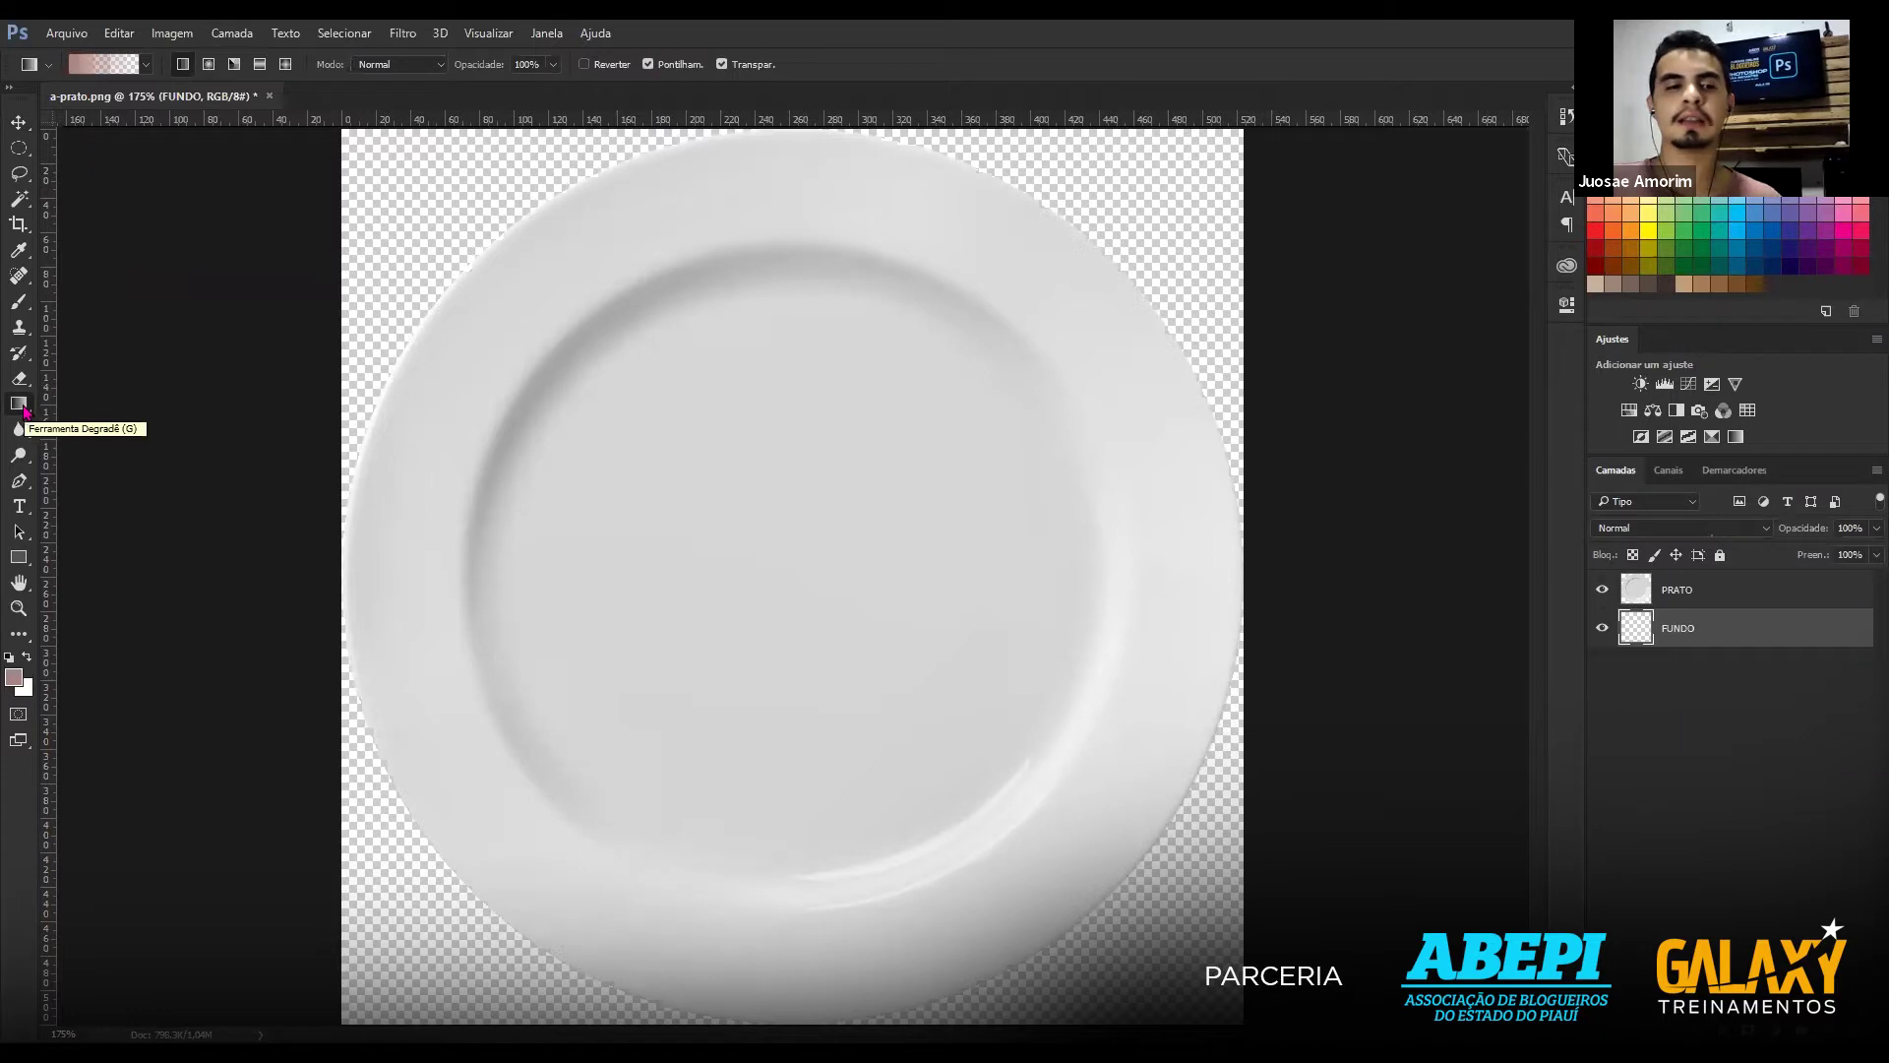
pyautogui.moveTo(534, 566); pyautogui.dragTo(1234, 546)
pyautogui.moveTo(1098, 546); pyautogui.dragTo(1097, 546)
pyautogui.hotkey('ctrl', 'z')
pyautogui.click(88, 65)
pyautogui.click(1185, 309)
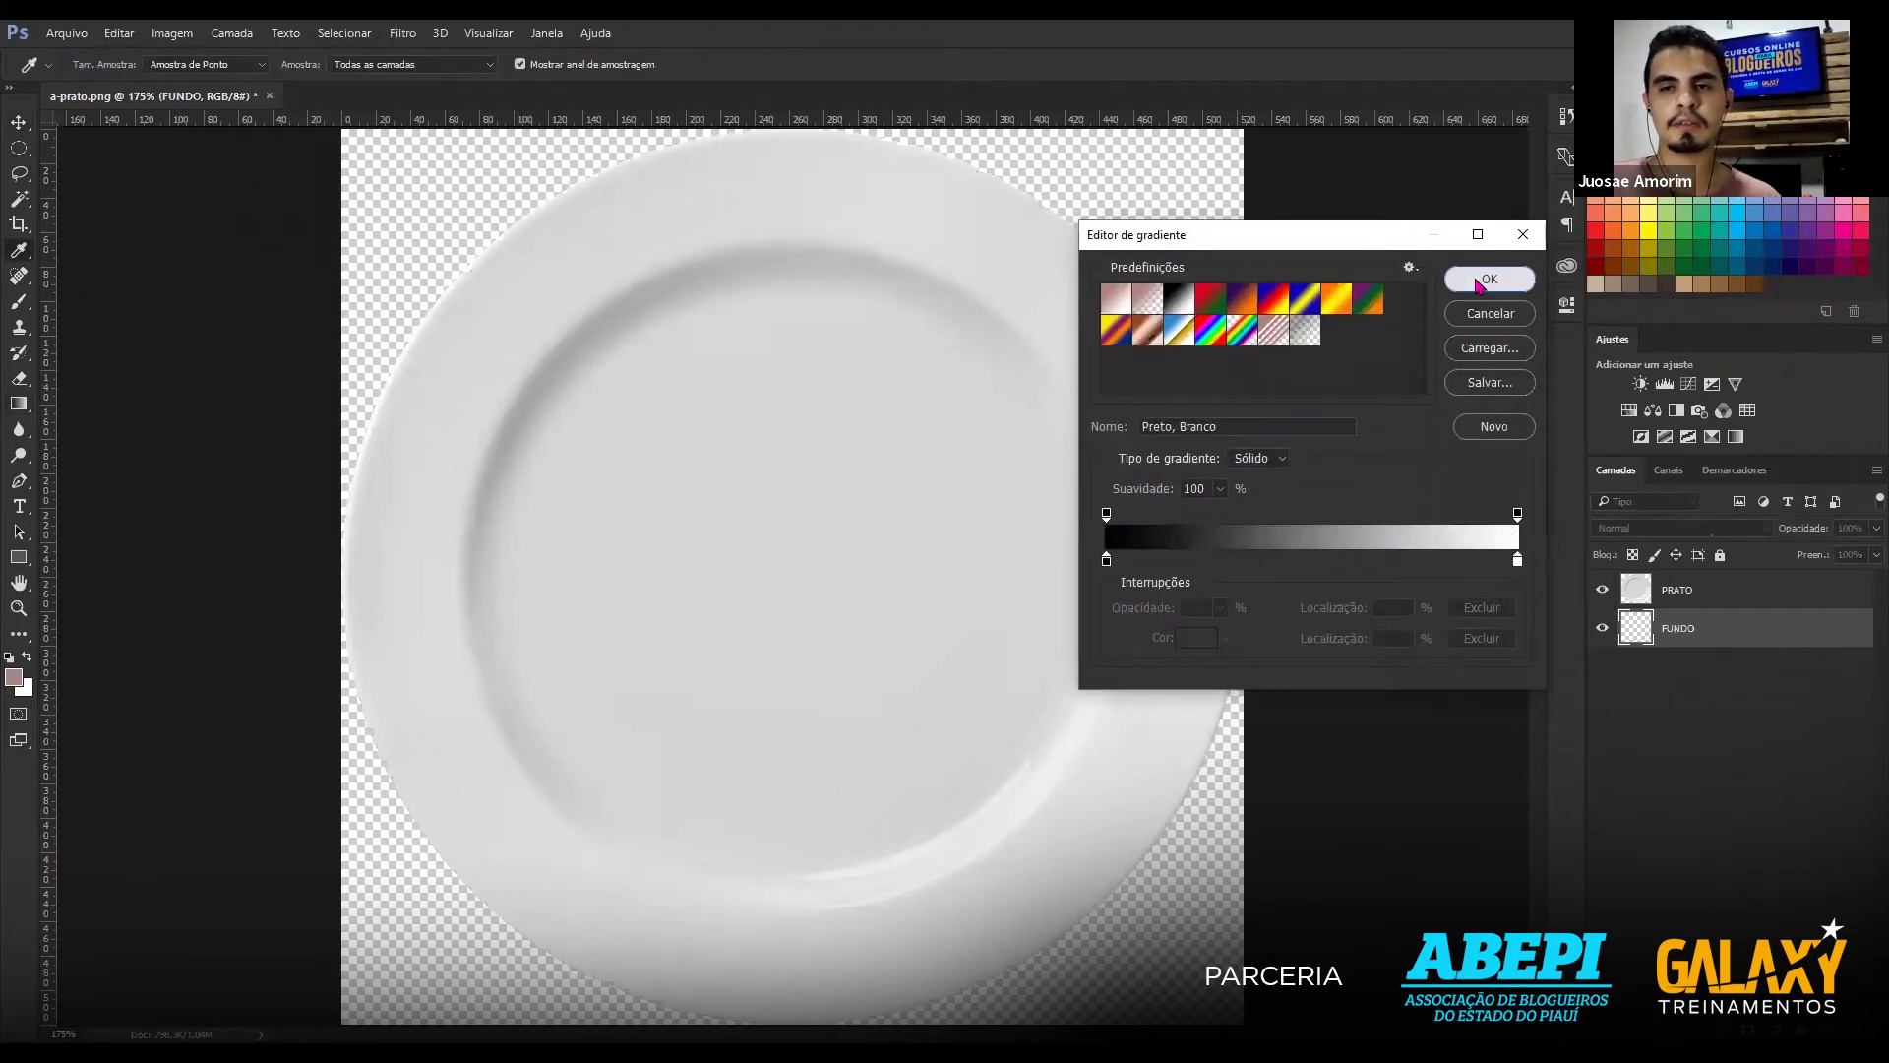
pyautogui.press('Return')
pyautogui.moveTo(455, 595); pyautogui.dragTo(1240, 591)
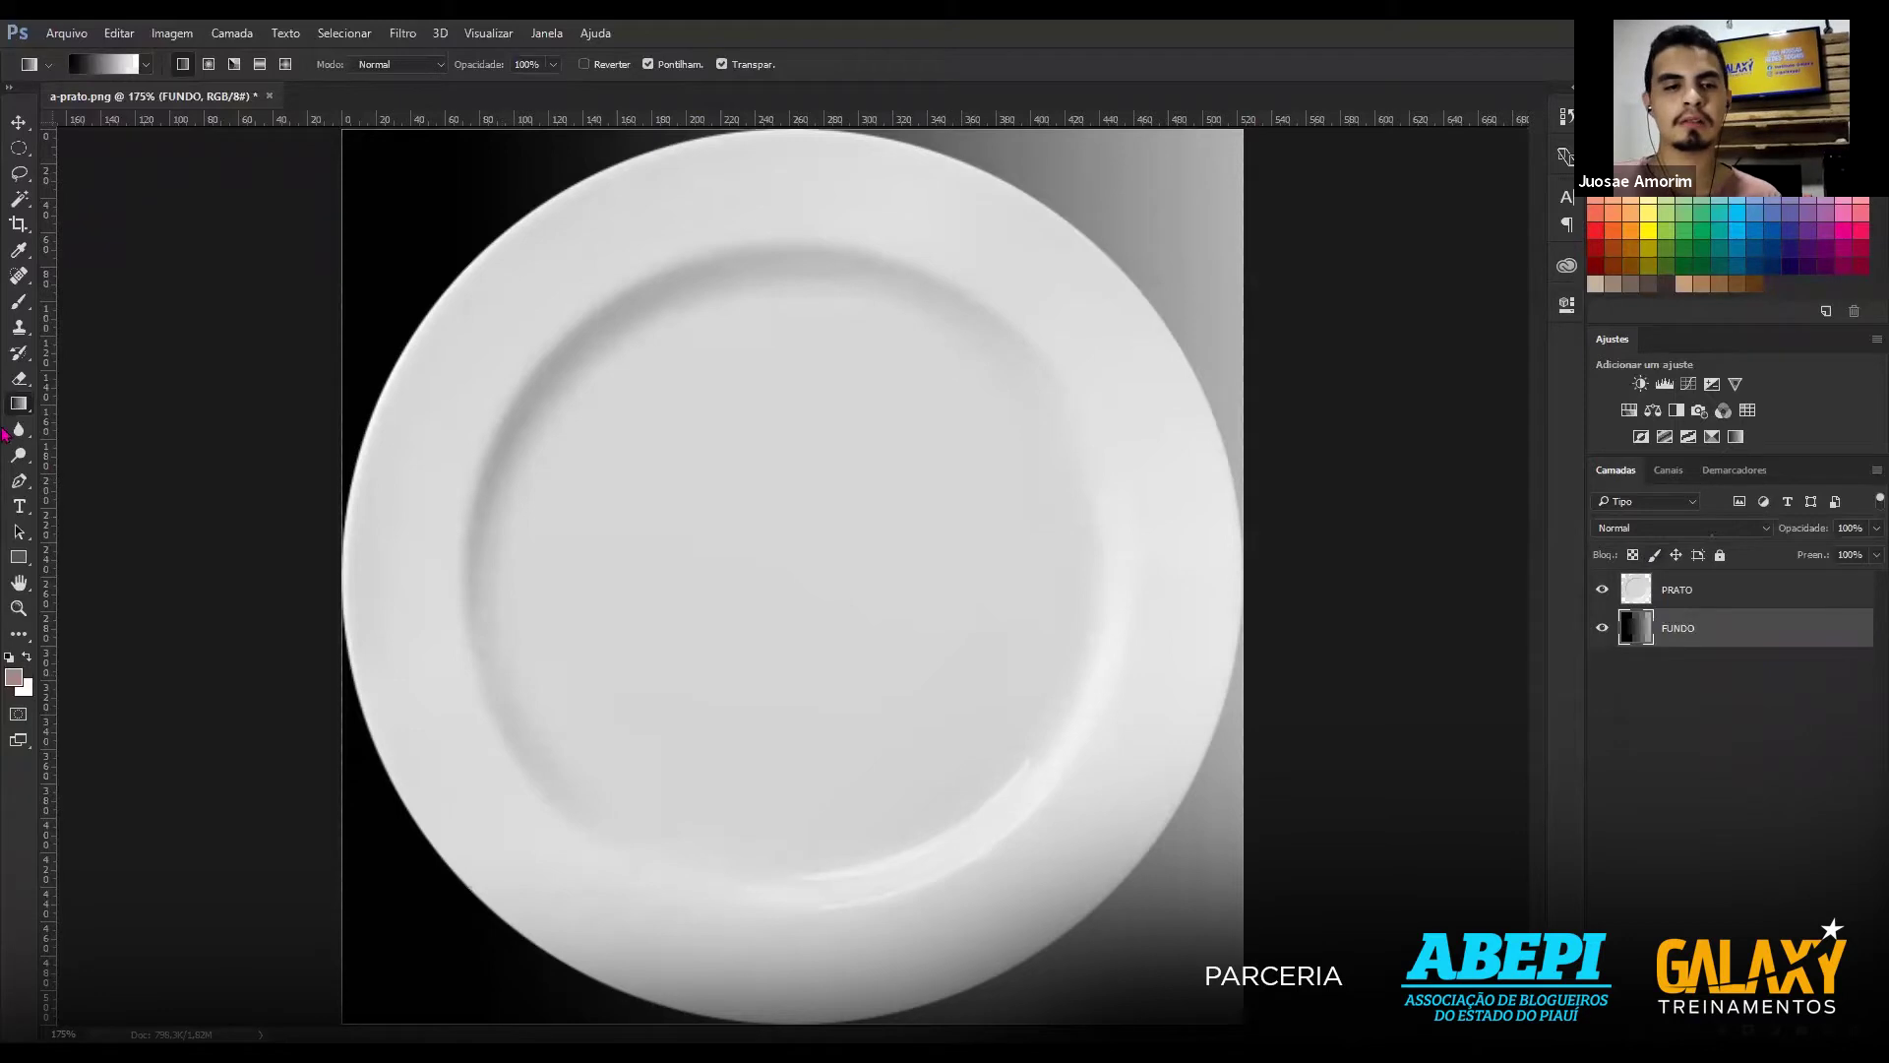
pyautogui.hotkey('ctrl', 'z')
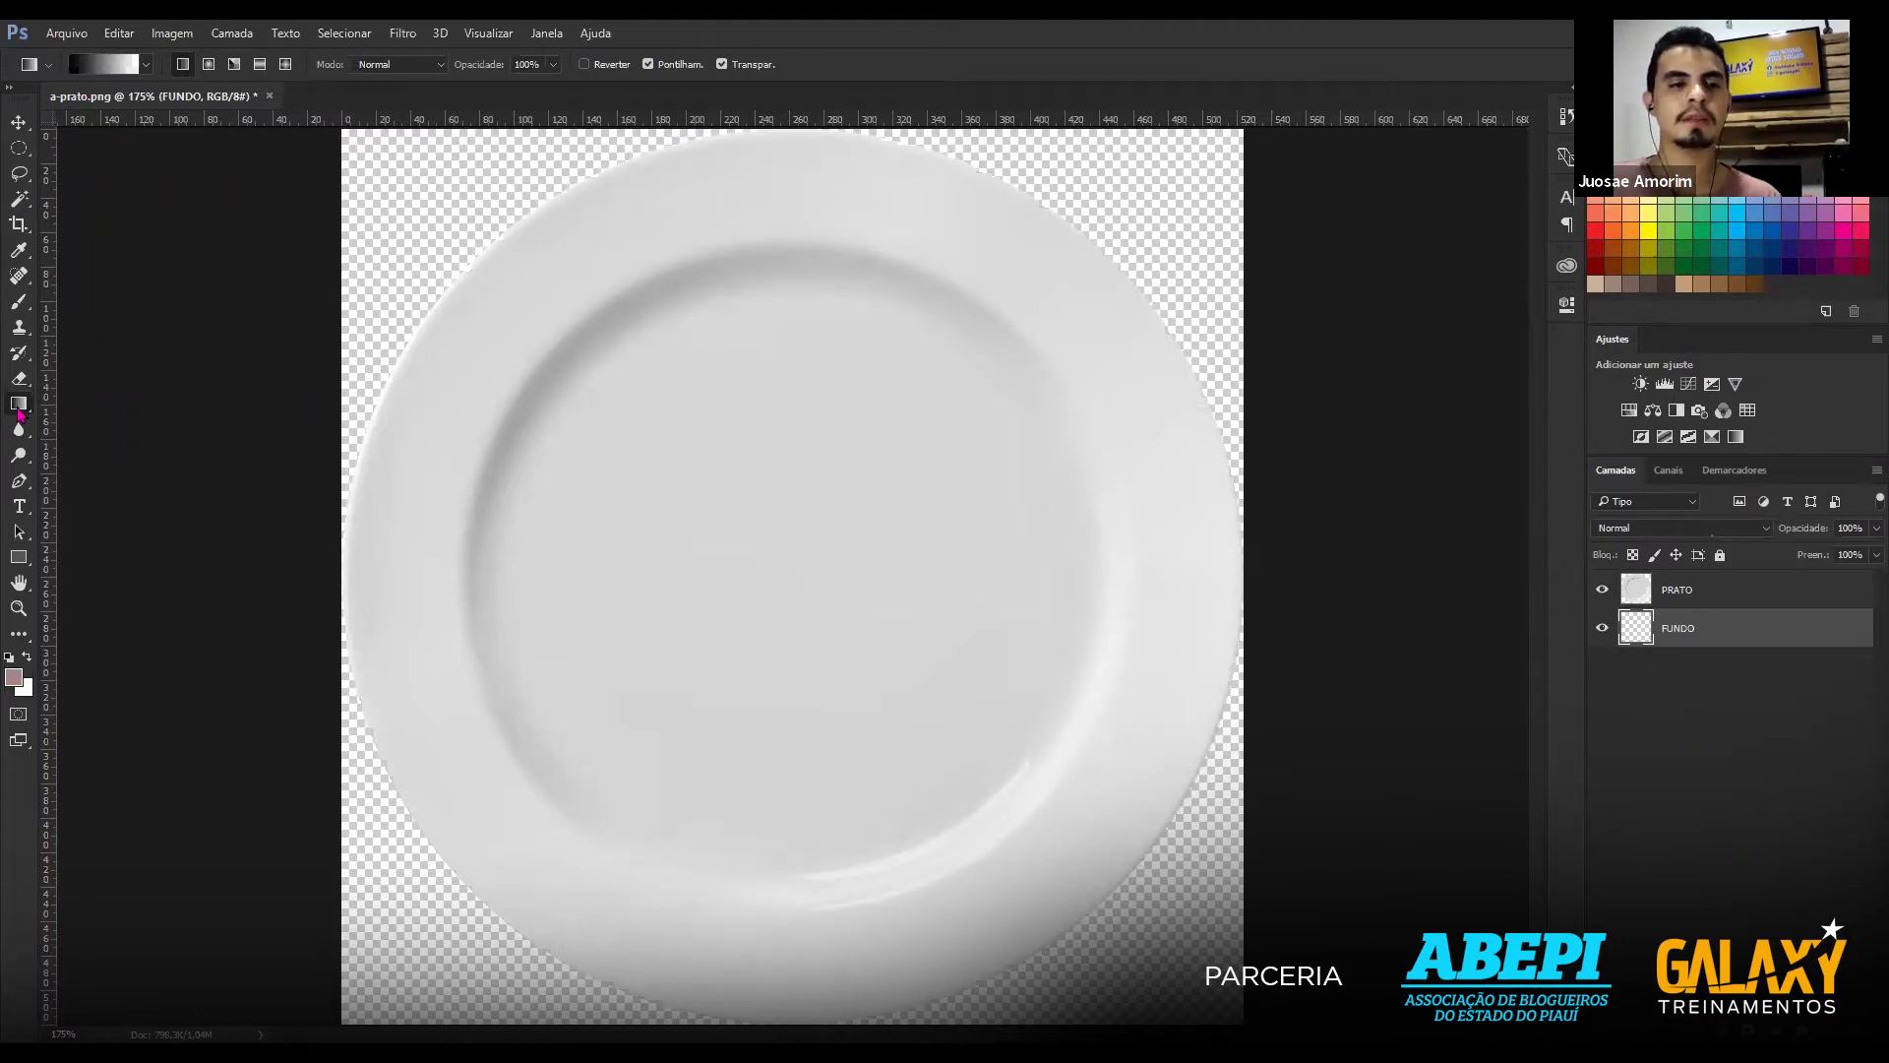
# Switch to the Paint Bucket Tool and try red shades in the colour picker.
pyautogui.rightClick(18, 412)
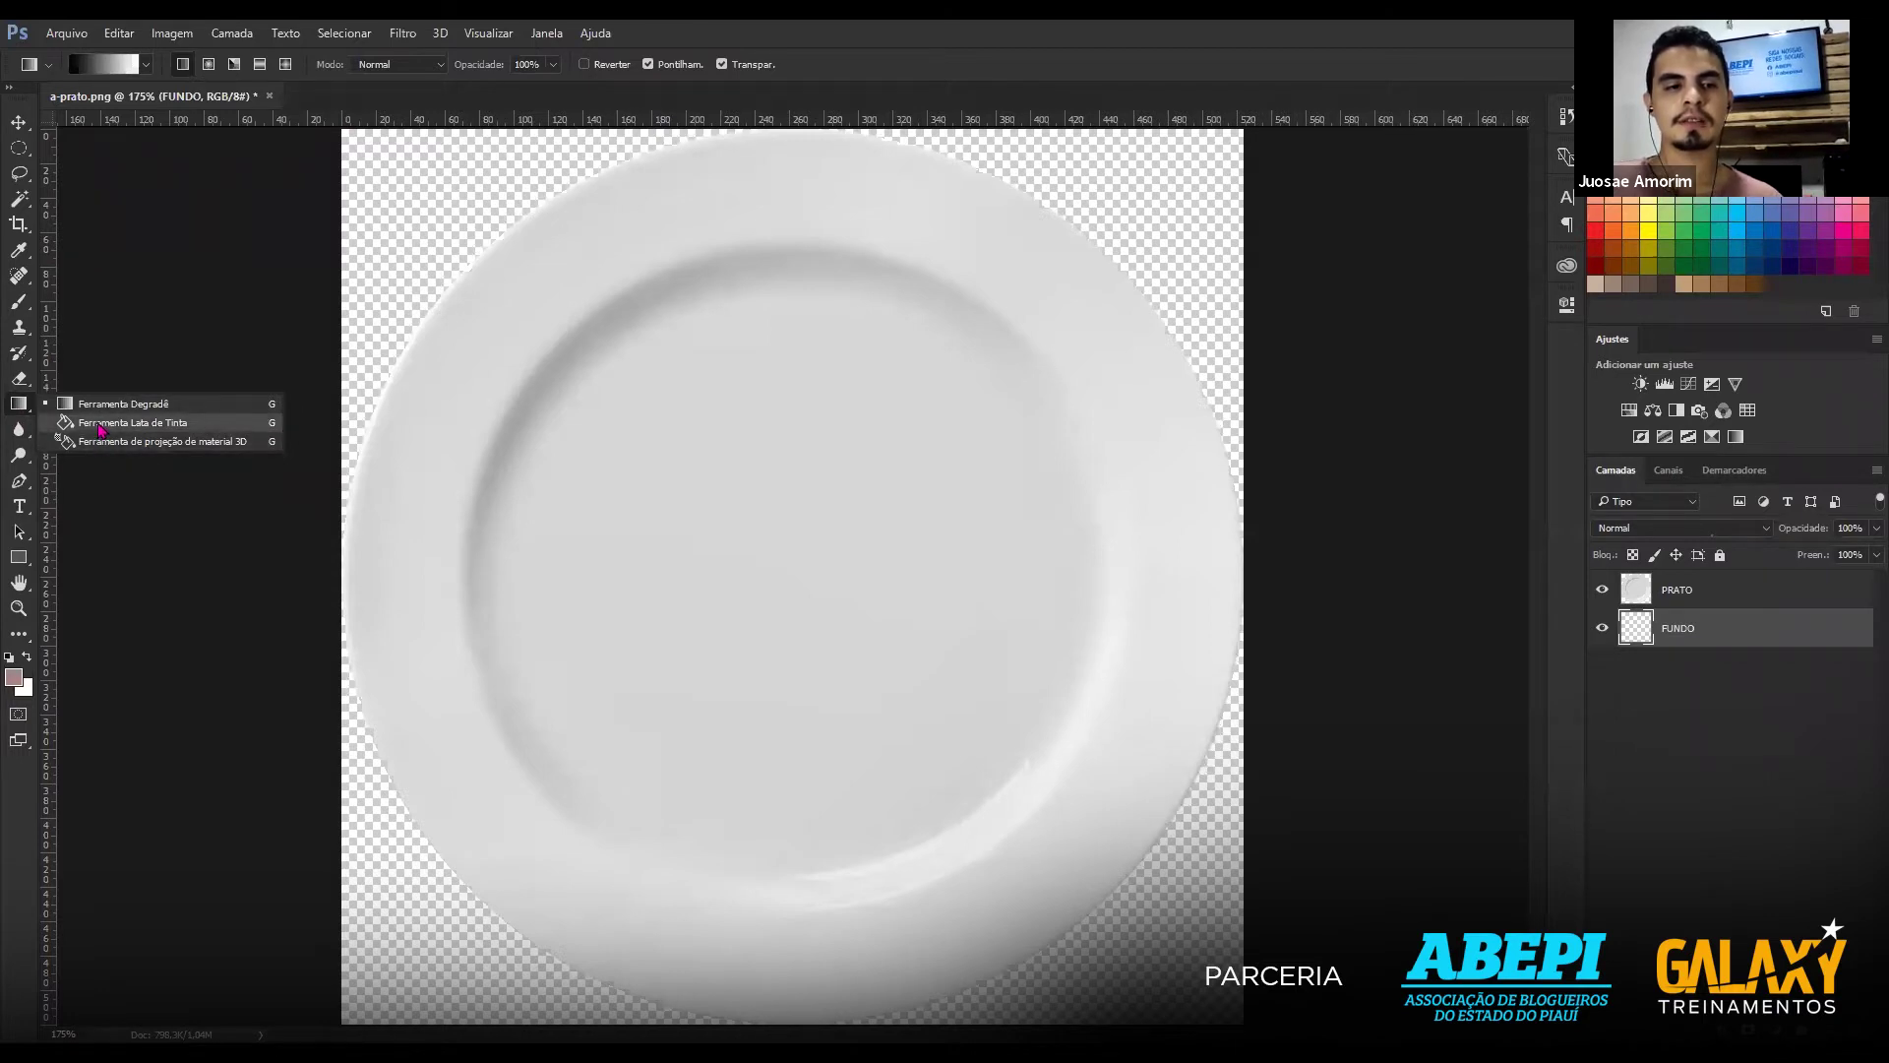
pyautogui.click(101, 429)
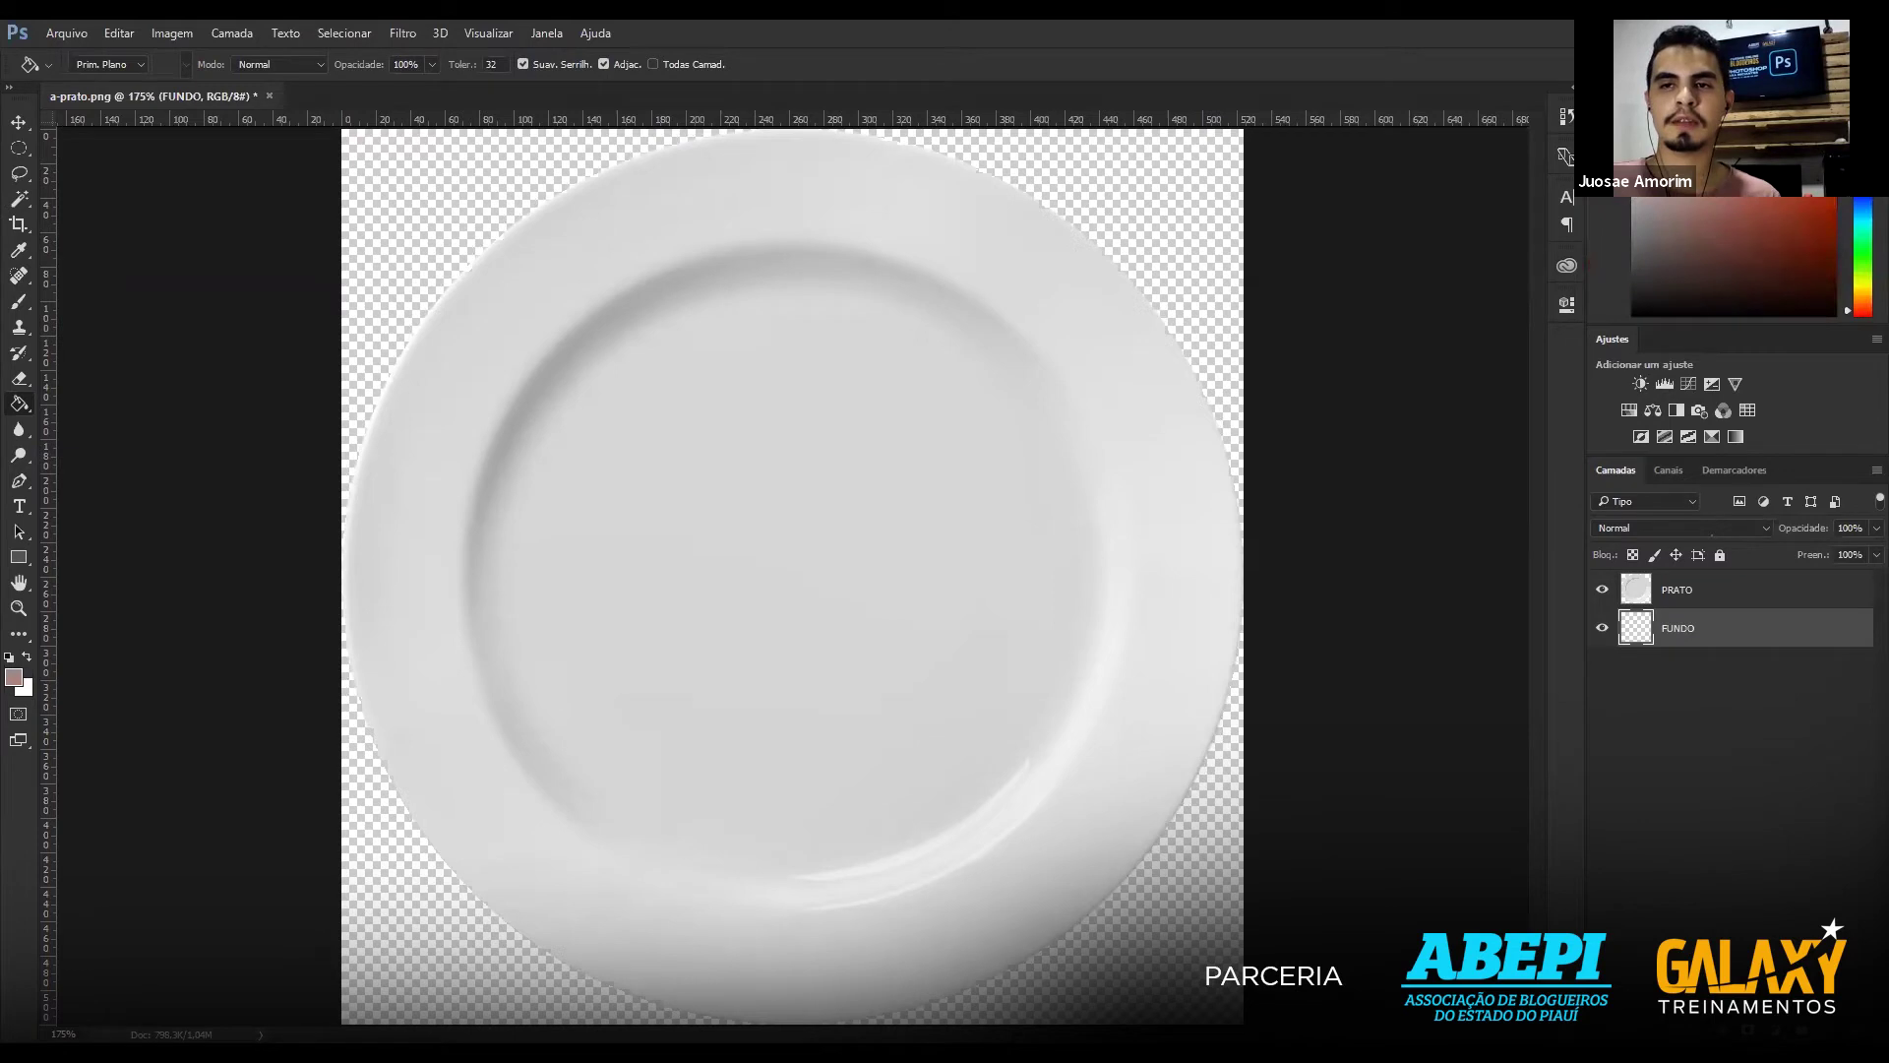
pyautogui.click(1767, 221)
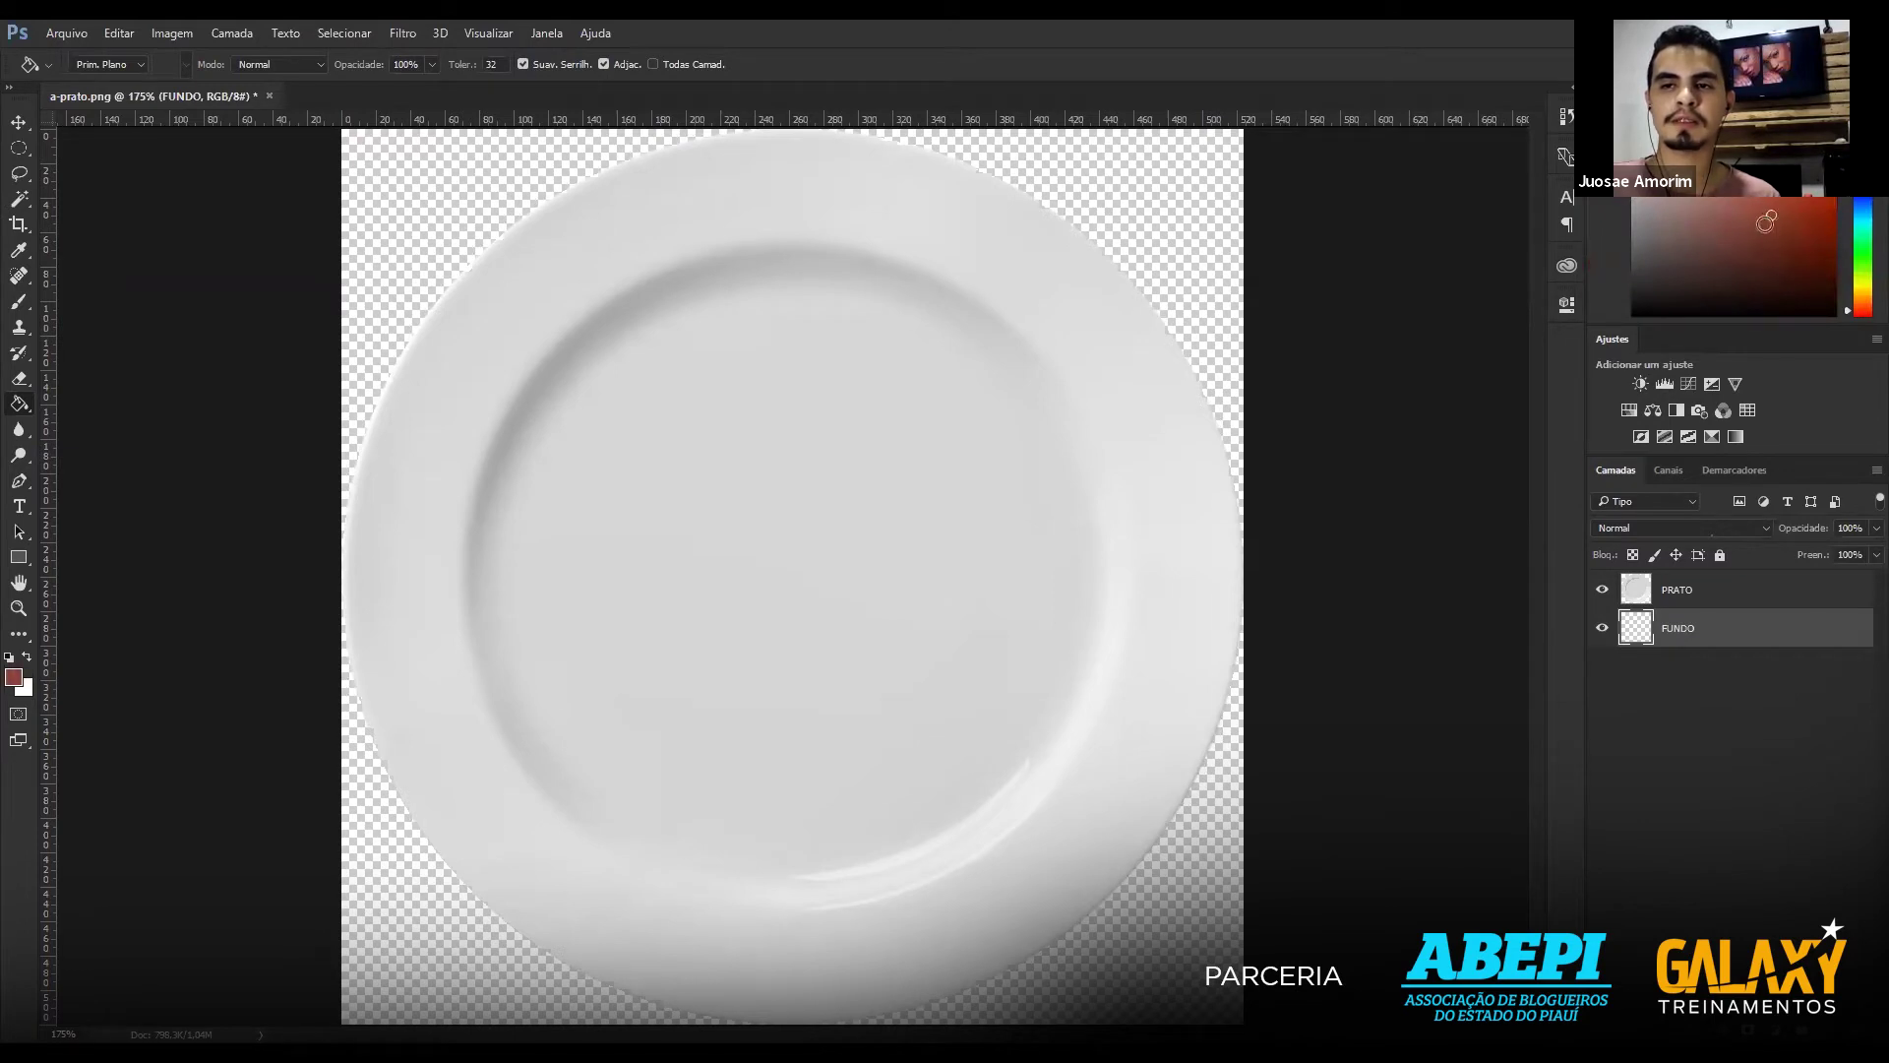
pyautogui.moveTo(1776, 236); pyautogui.dragTo(1811, 202)
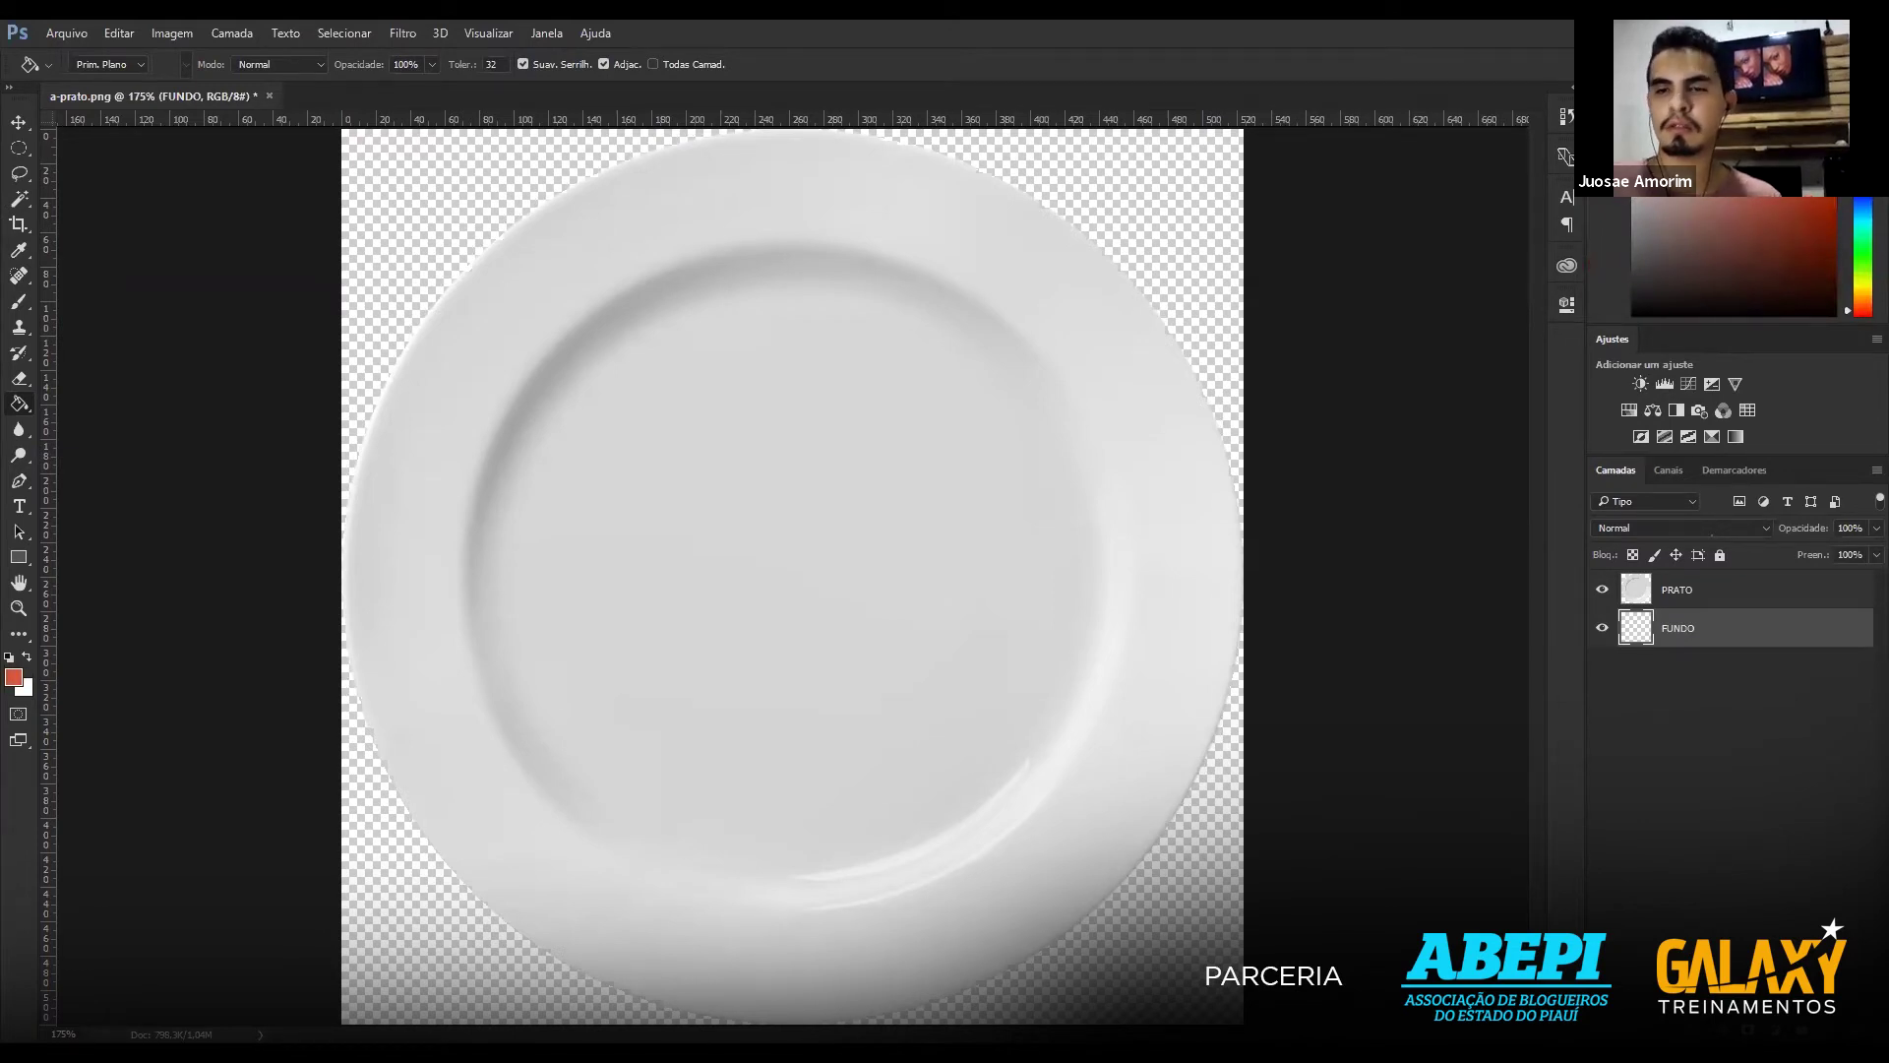
pyautogui.click(1775, 205)
pyautogui.click(1735, 205)
pyautogui.moveTo(1725, 214); pyautogui.dragTo(1736, 254)
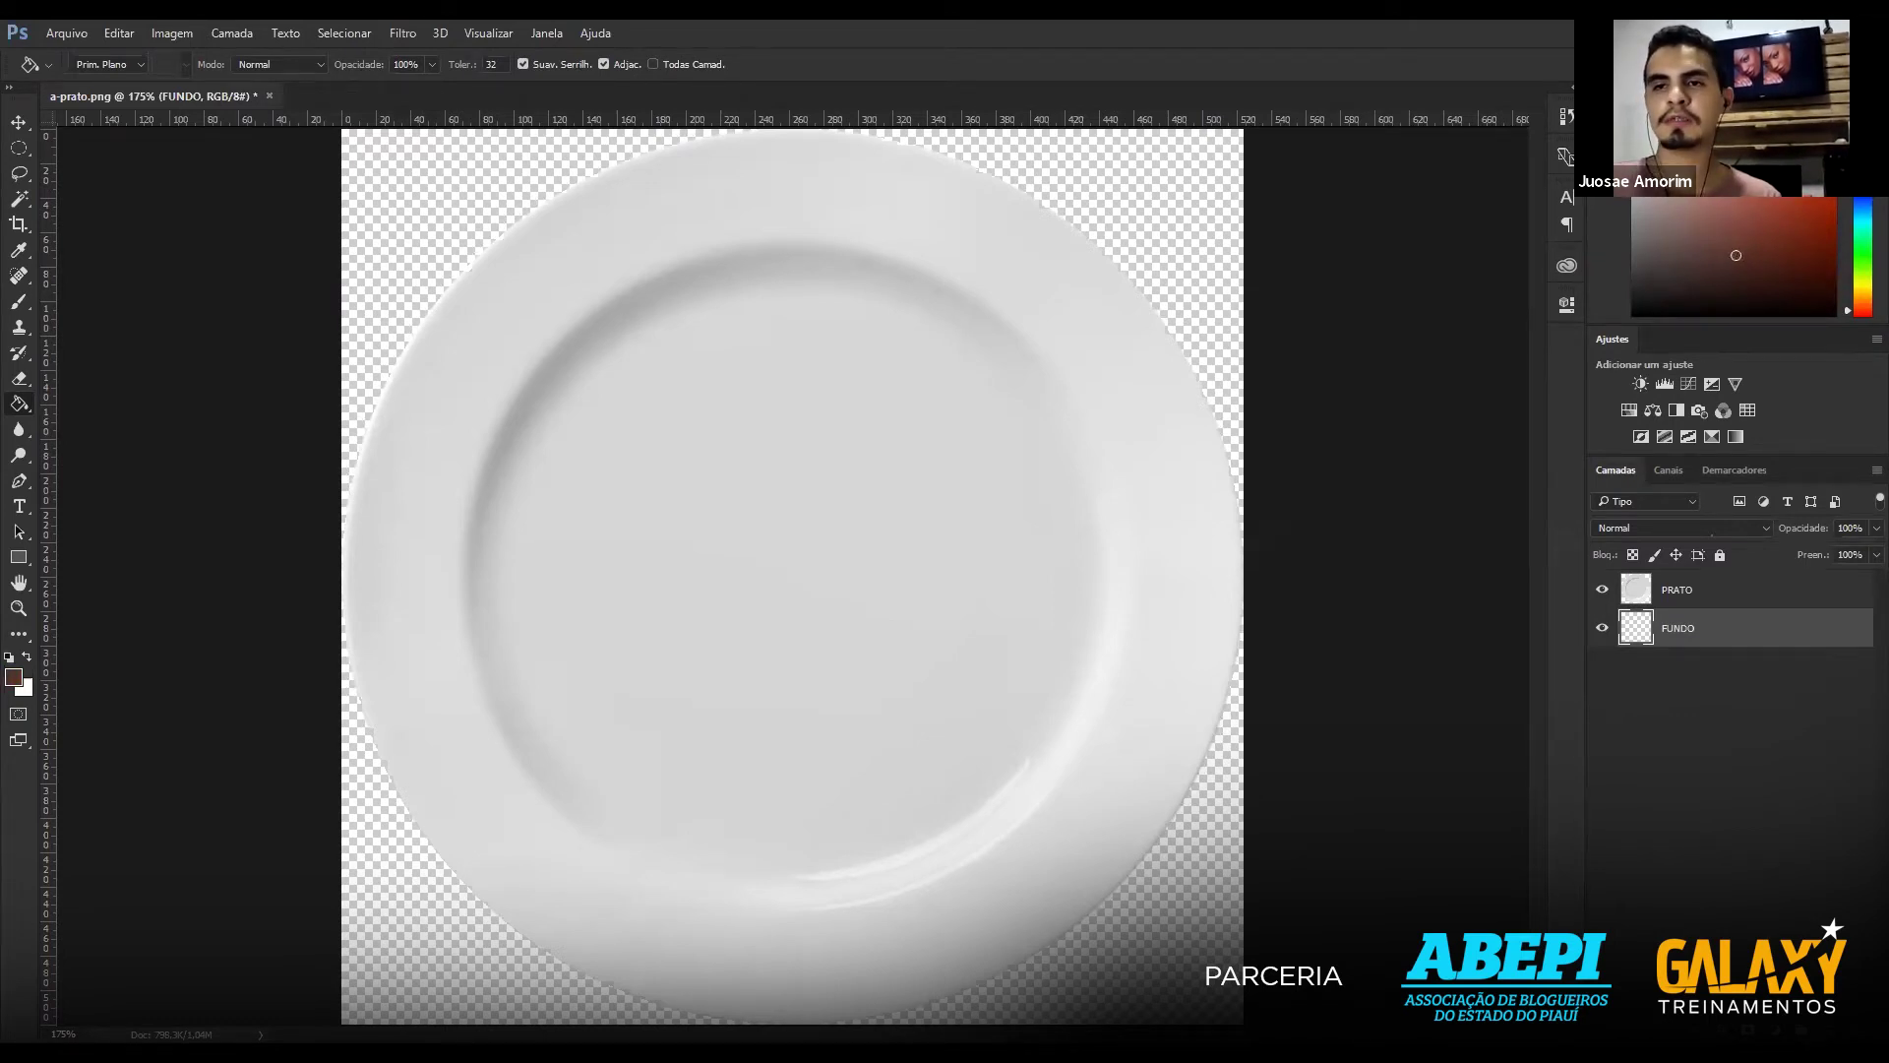
# Pick bright yellow as the foreground colour from the Swatches panel.
pyautogui.click(1654, 183)
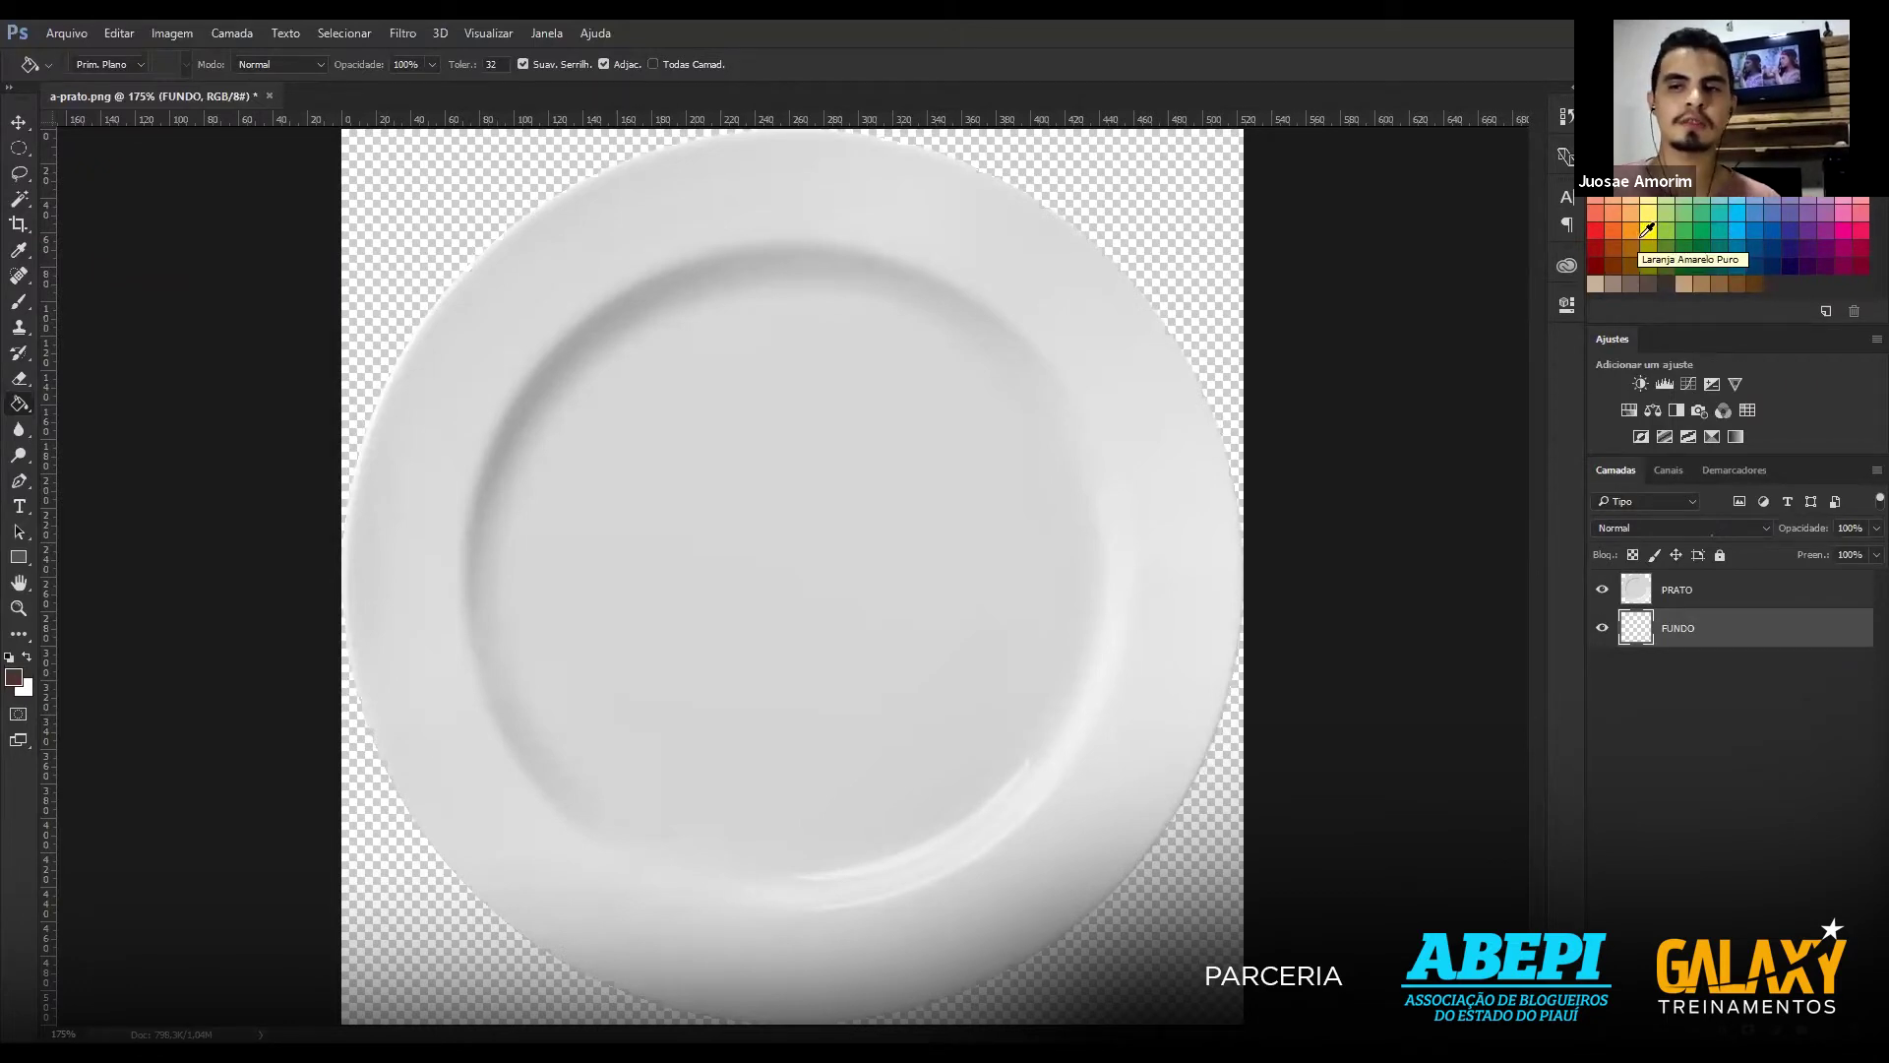
pyautogui.click(1643, 236)
pyautogui.click(1646, 222)
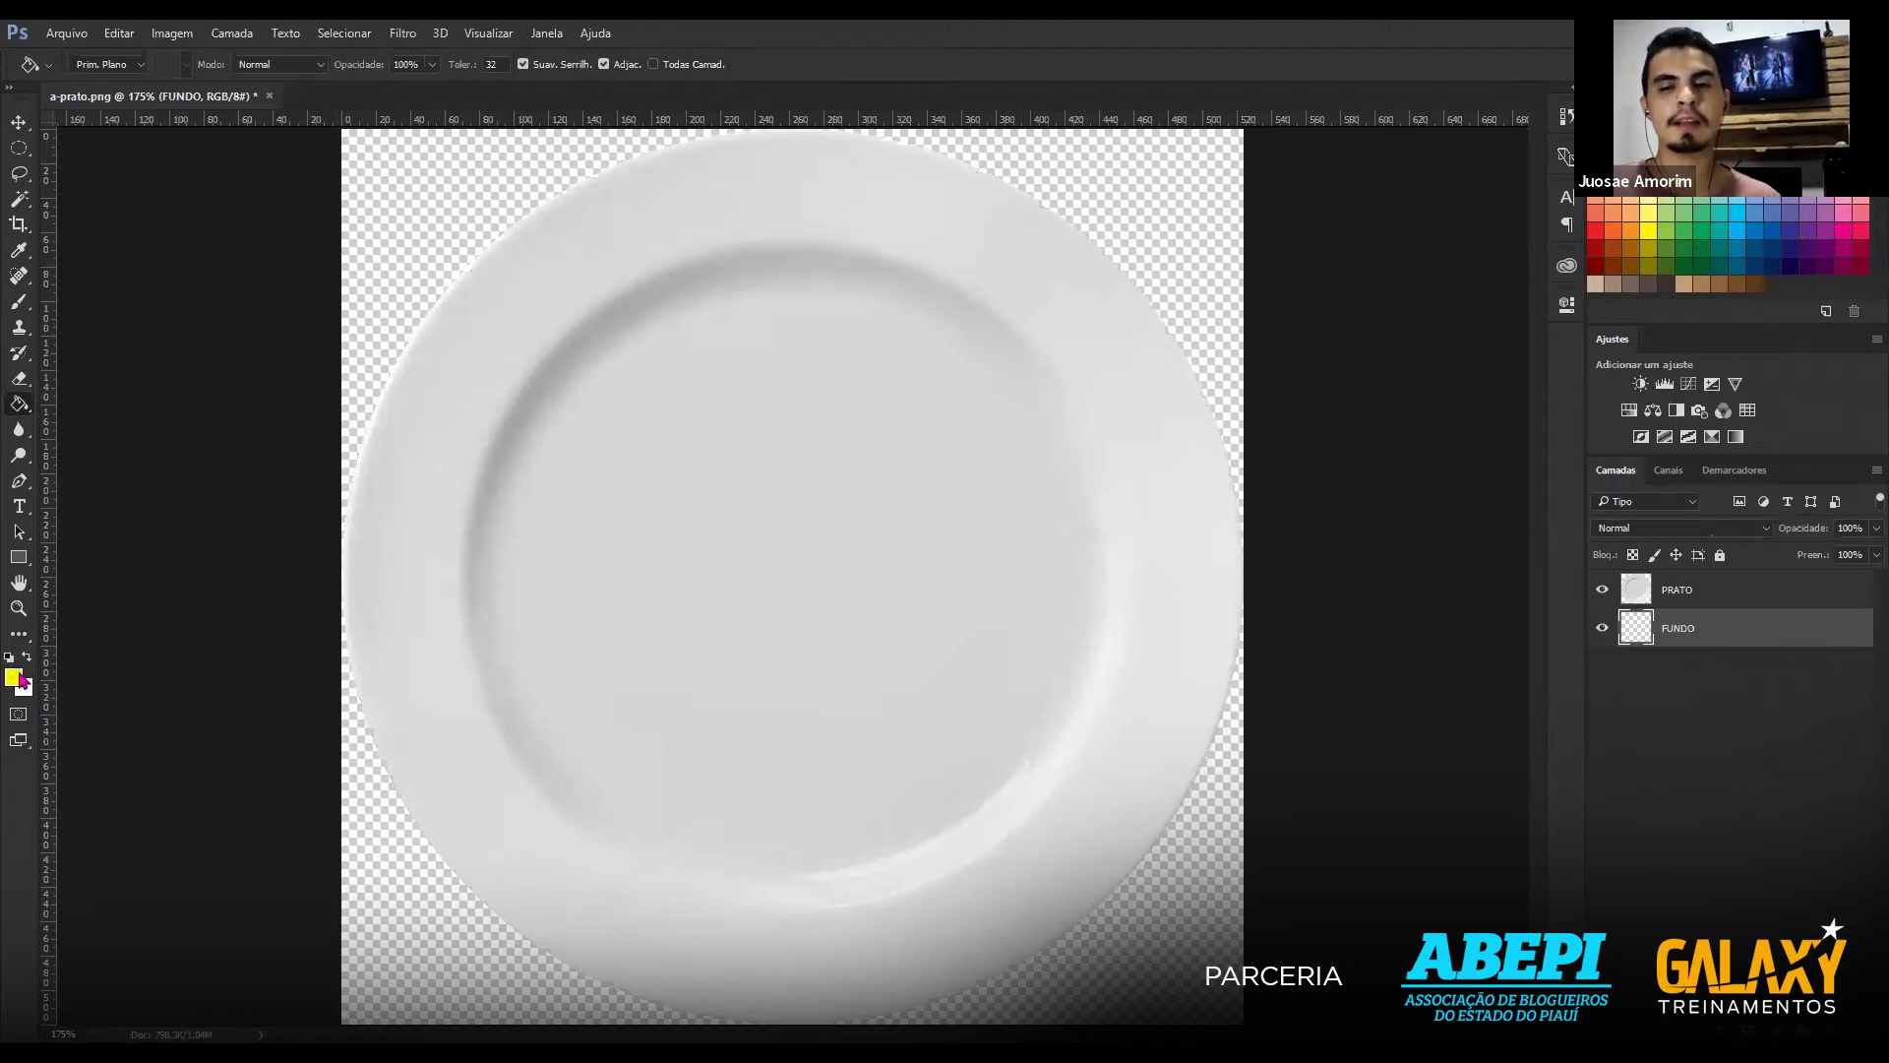
# Try teal, yellow-green and other swatches before returning to bright yellow.
pyautogui.click(1783, 222)
pyautogui.click(1721, 213)
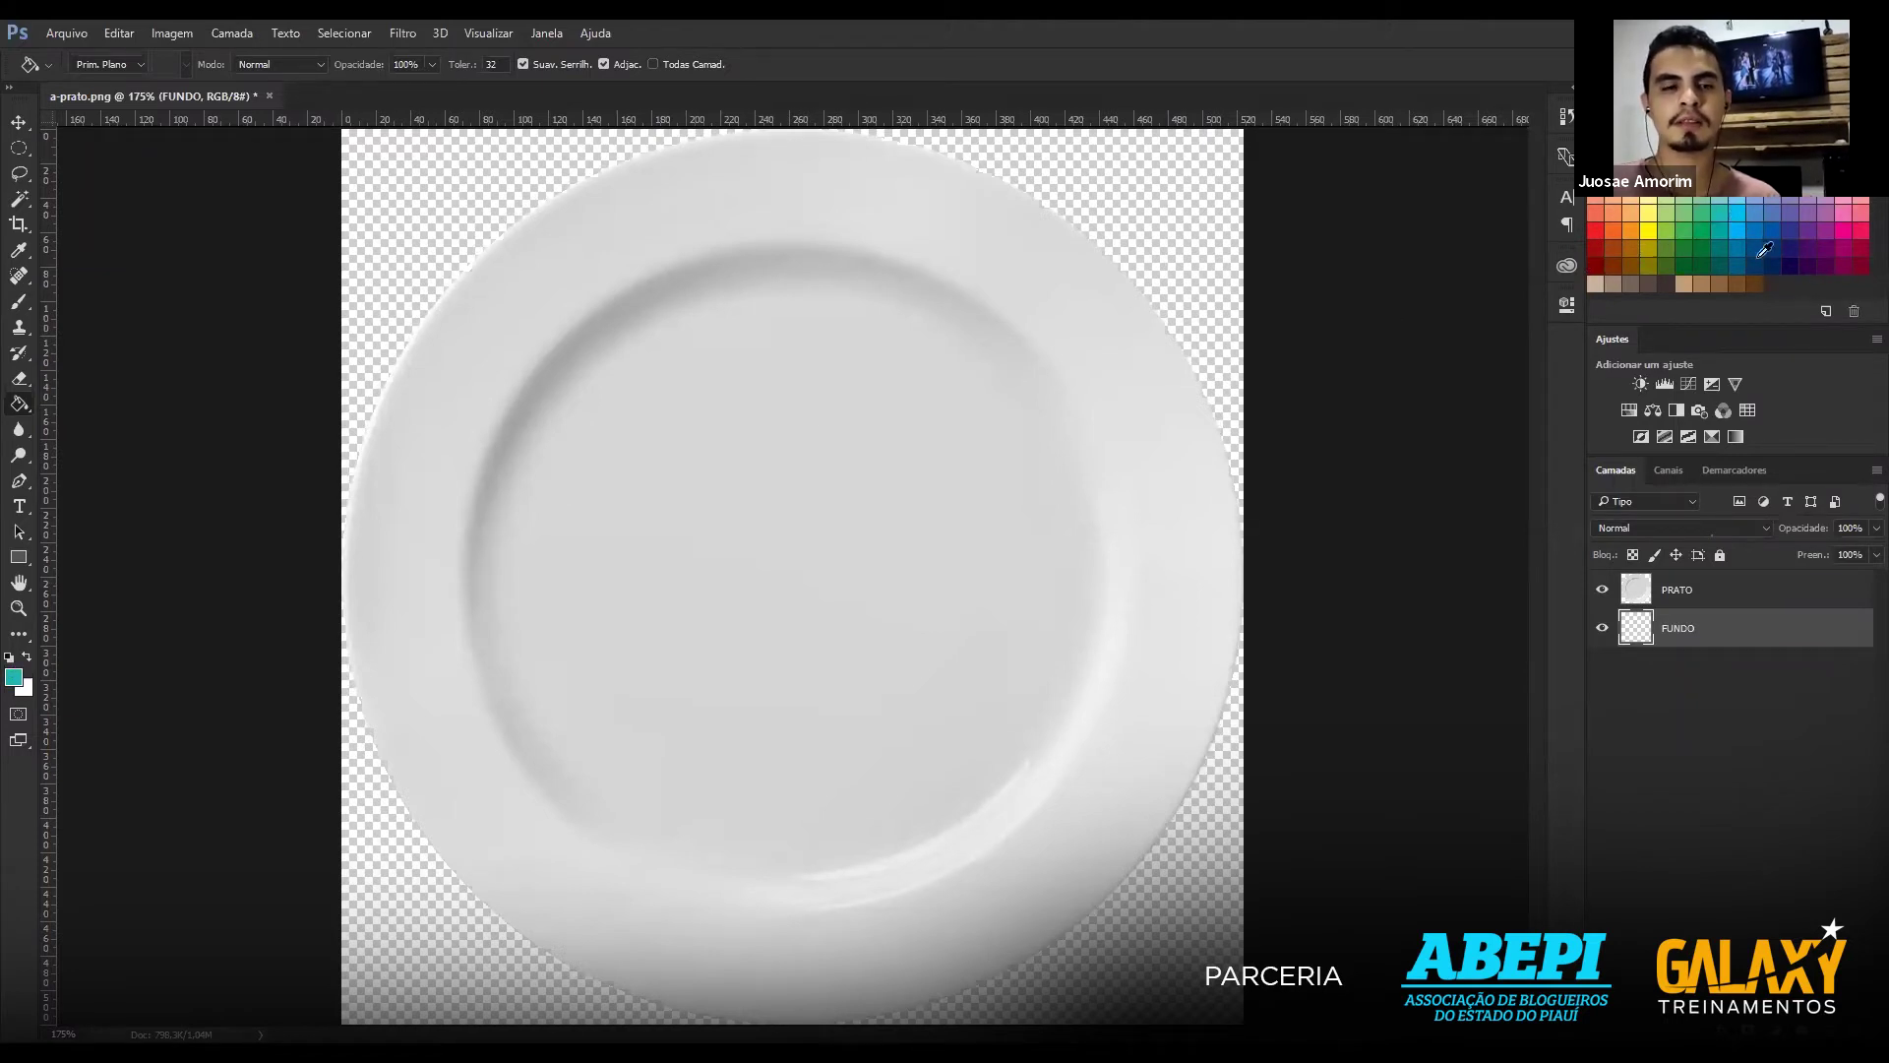
pyautogui.click(1671, 237)
pyautogui.click(1845, 223)
pyautogui.click(1710, 222)
pyautogui.click(1618, 226)
pyautogui.click(1684, 261)
pyautogui.click(1649, 230)
pyautogui.click(1666, 226)
pyautogui.click(1650, 230)
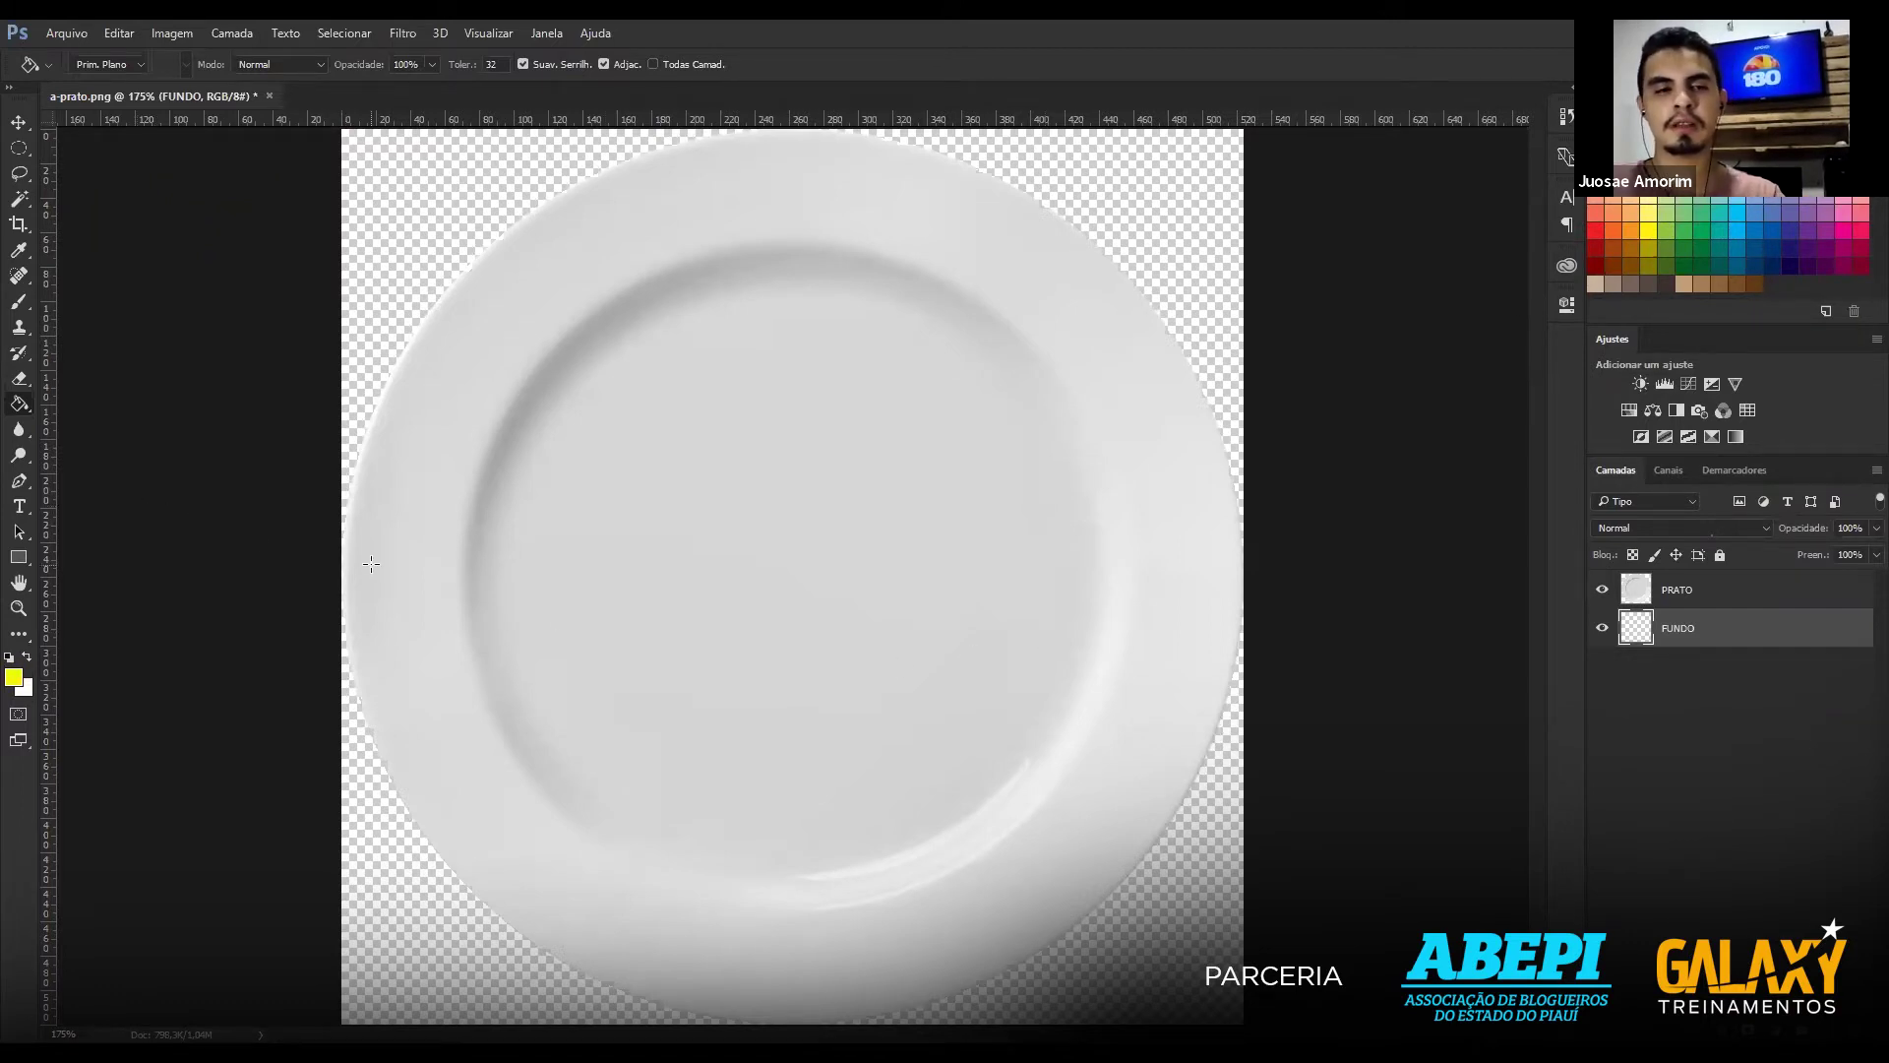
# Paint-bucket the canvas to fill FUNDO with bright yellow, then switch to the Move tool.
pyautogui.click(752, 600)
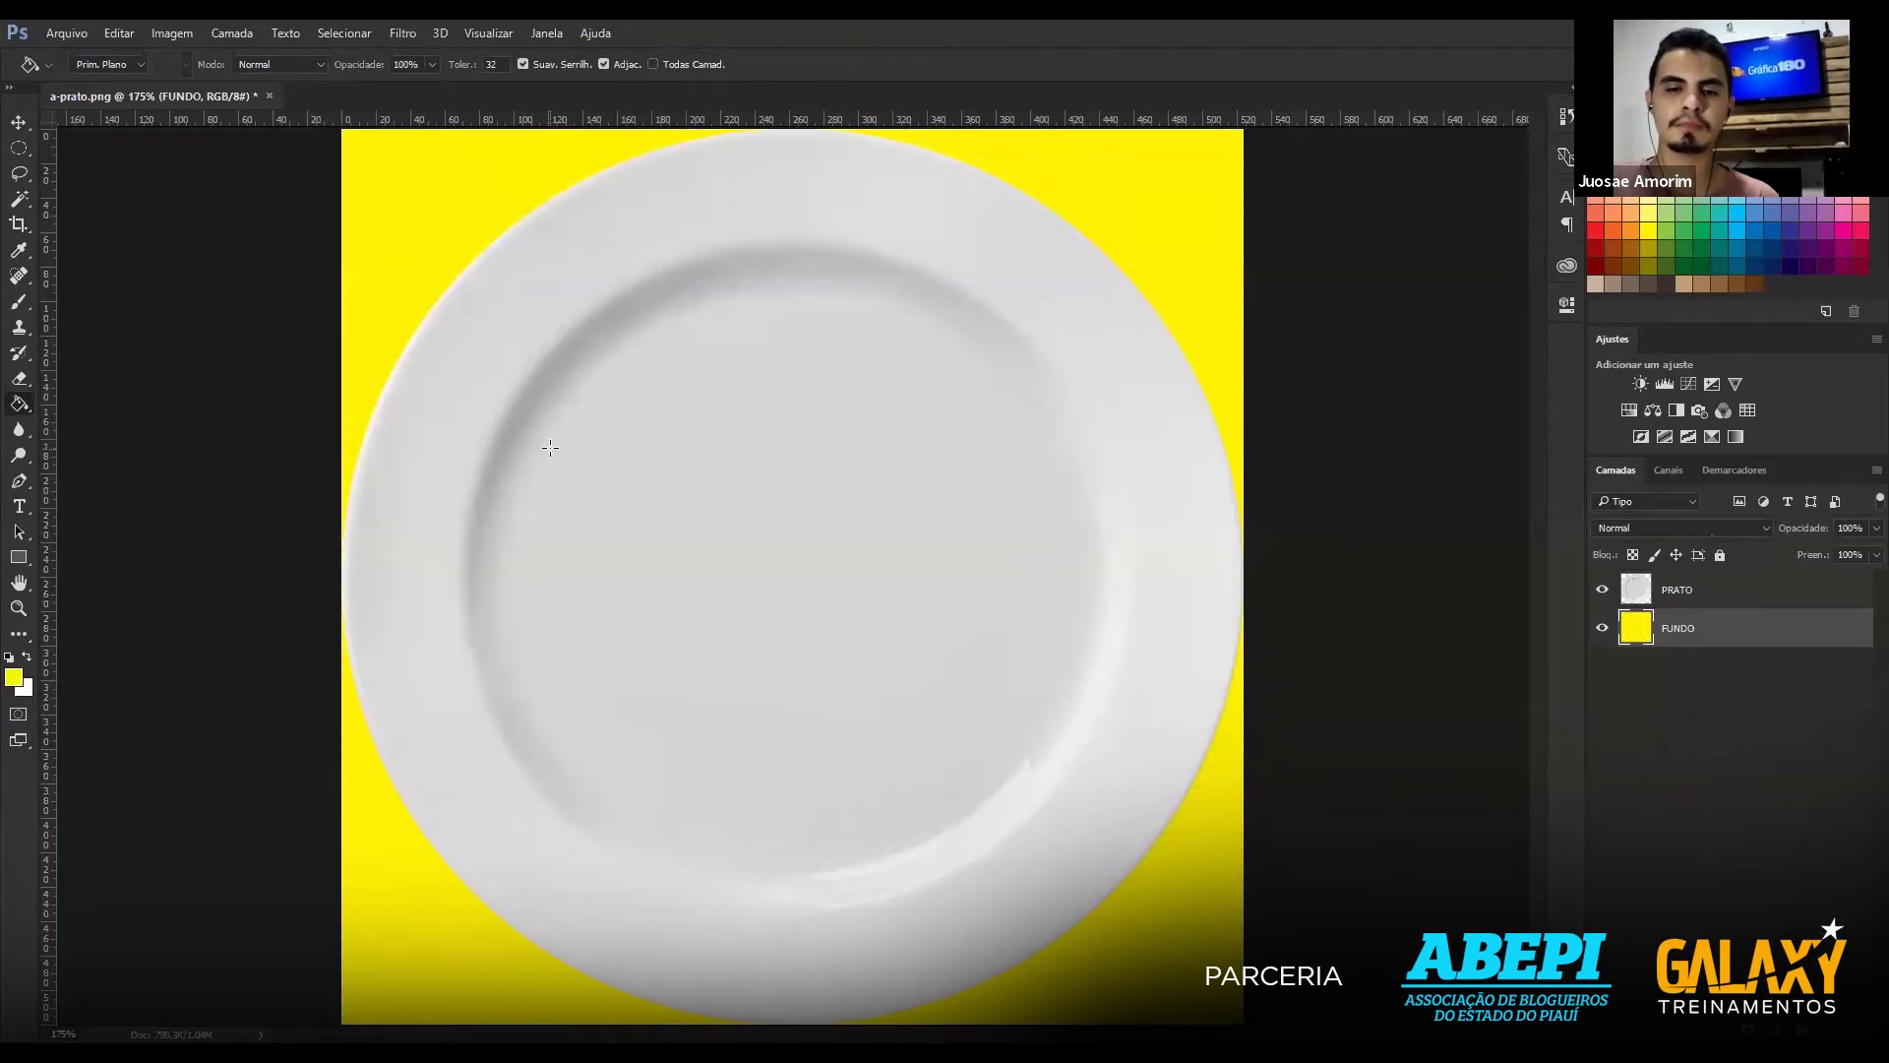
pyautogui.click(18, 123)
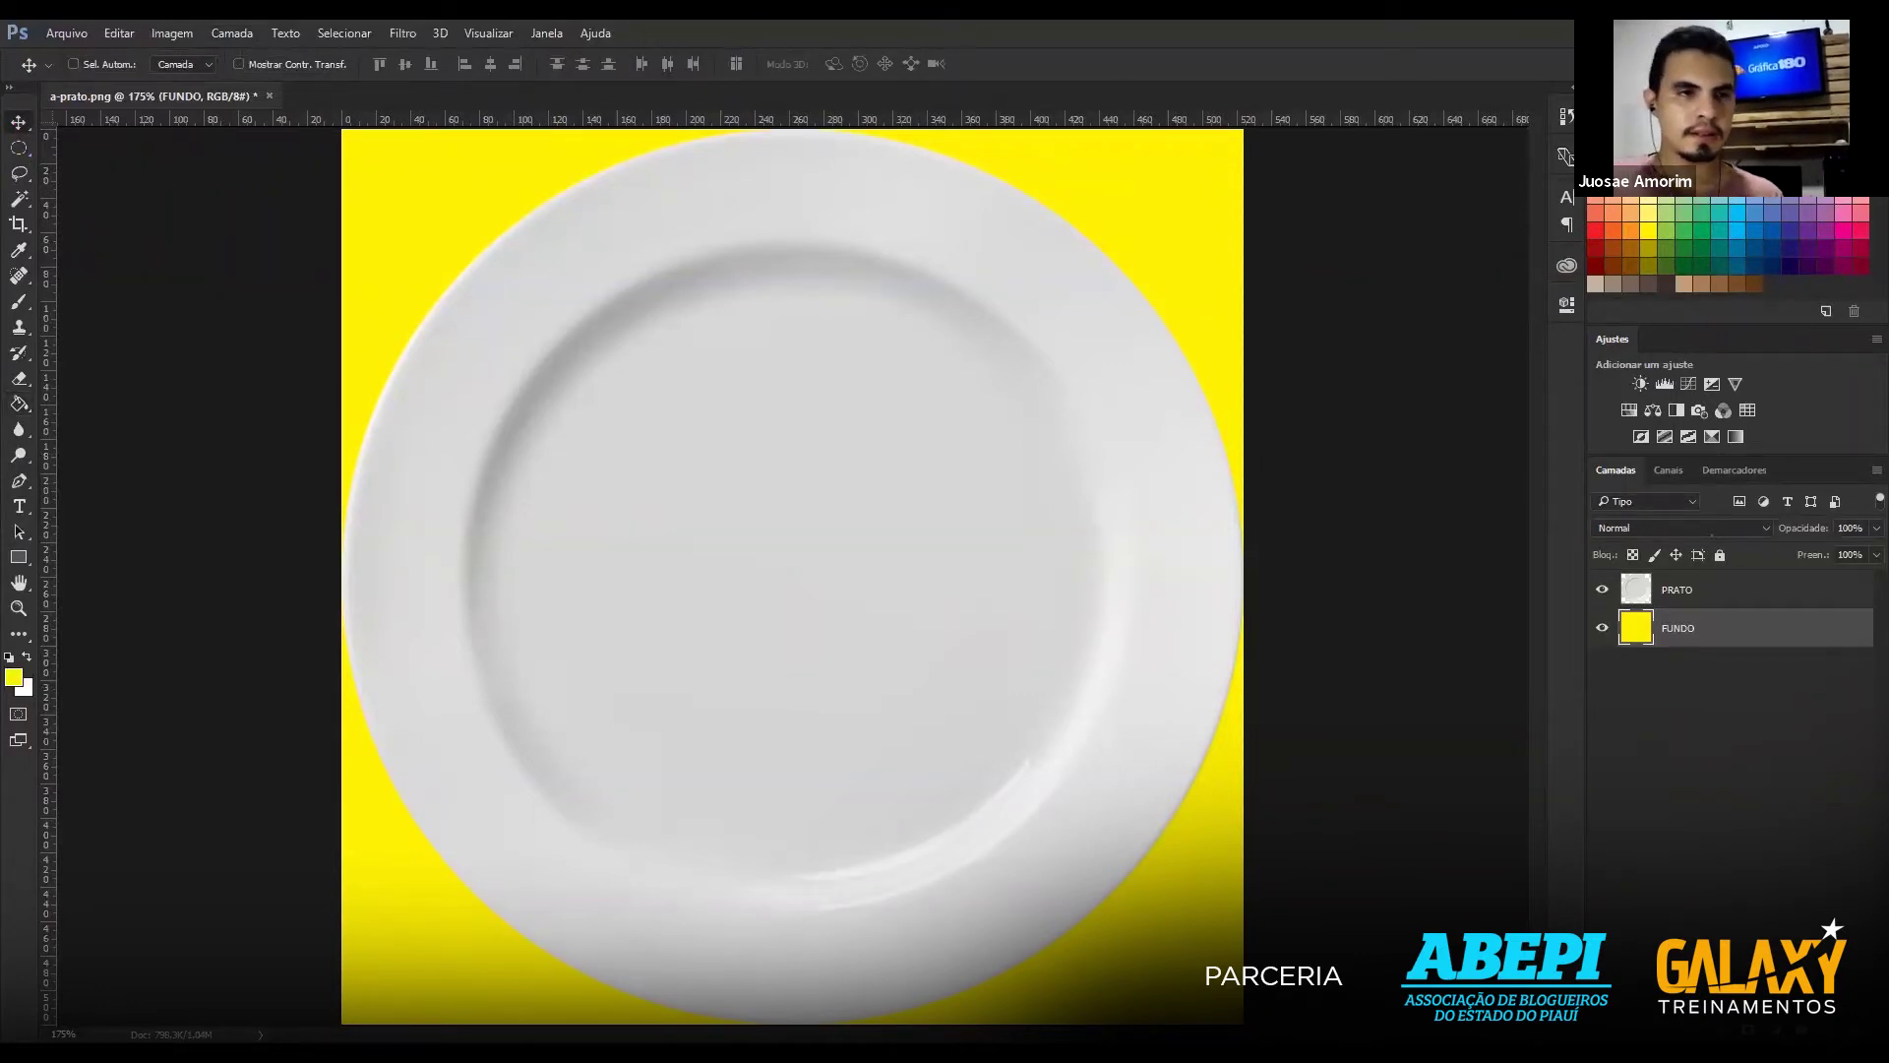
pyautogui.click(72, 34)
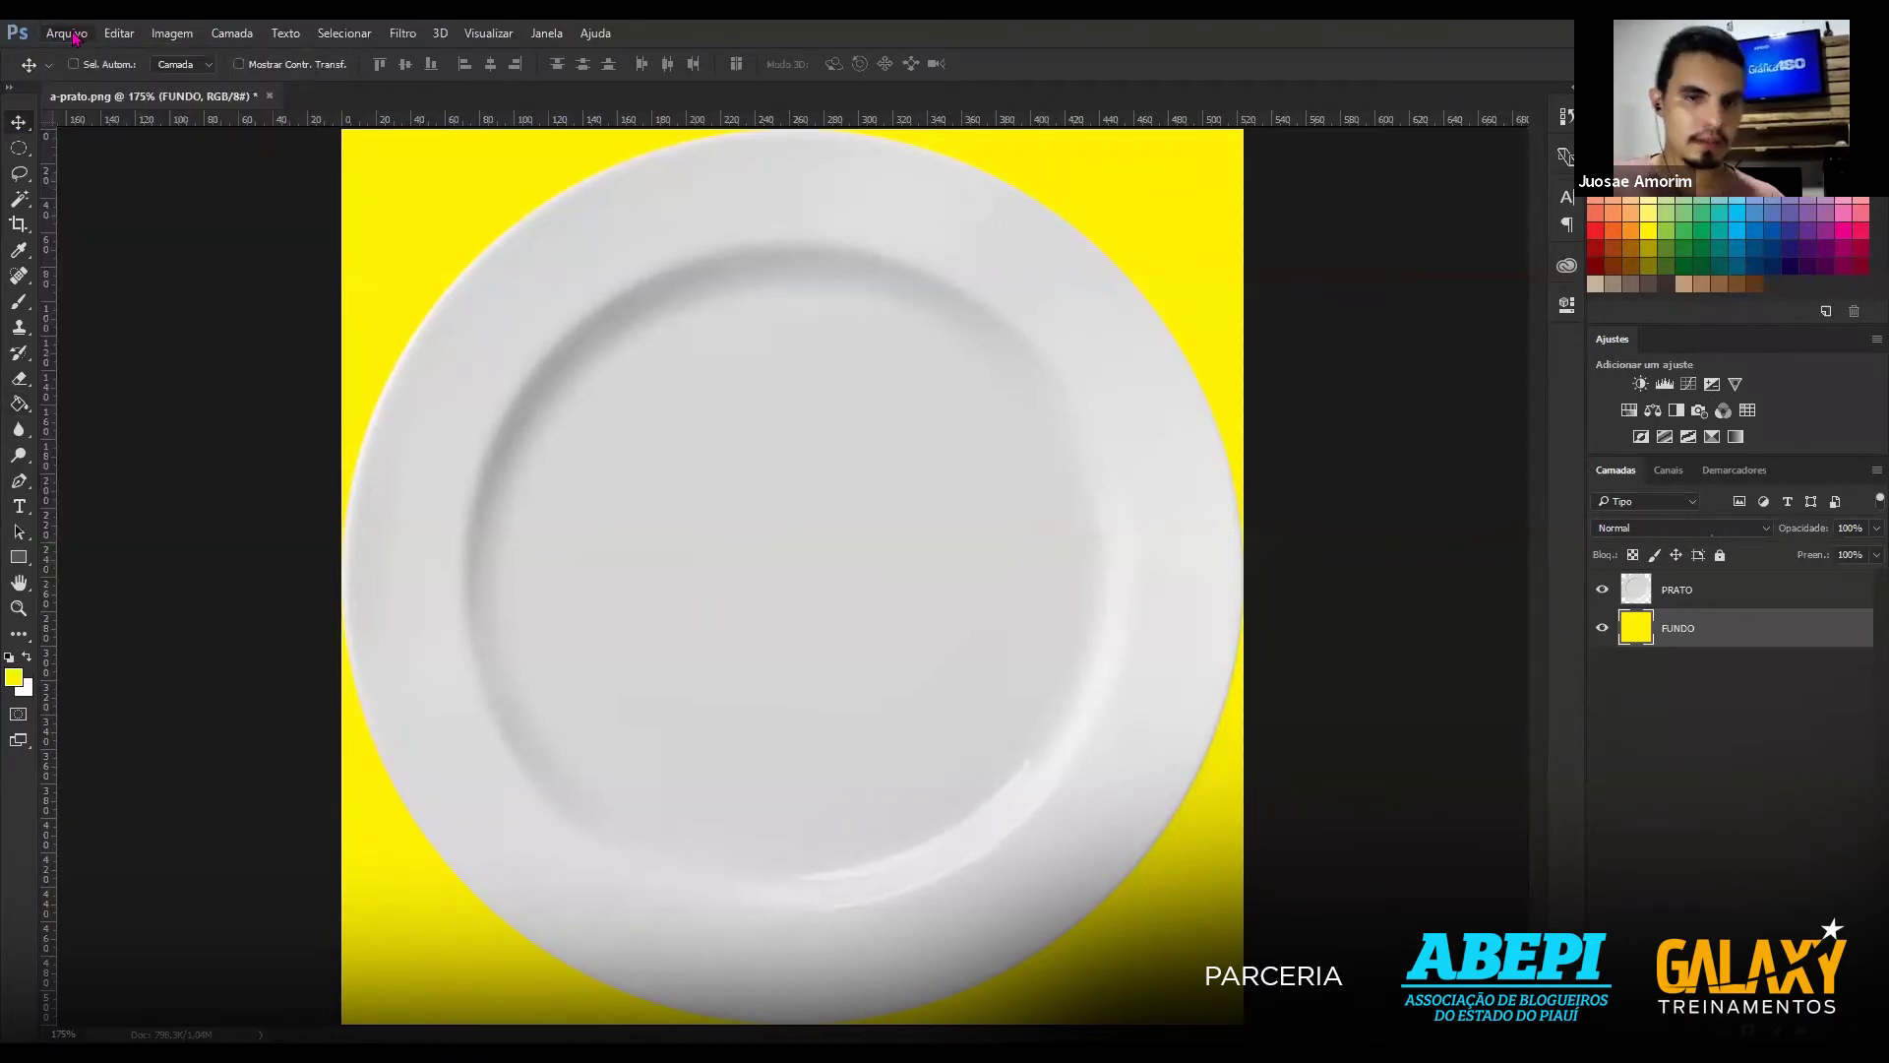
# Bring up Arquivo > Abrir… after toggling the Arquivo menu several times.
pyautogui.click(61, 40)
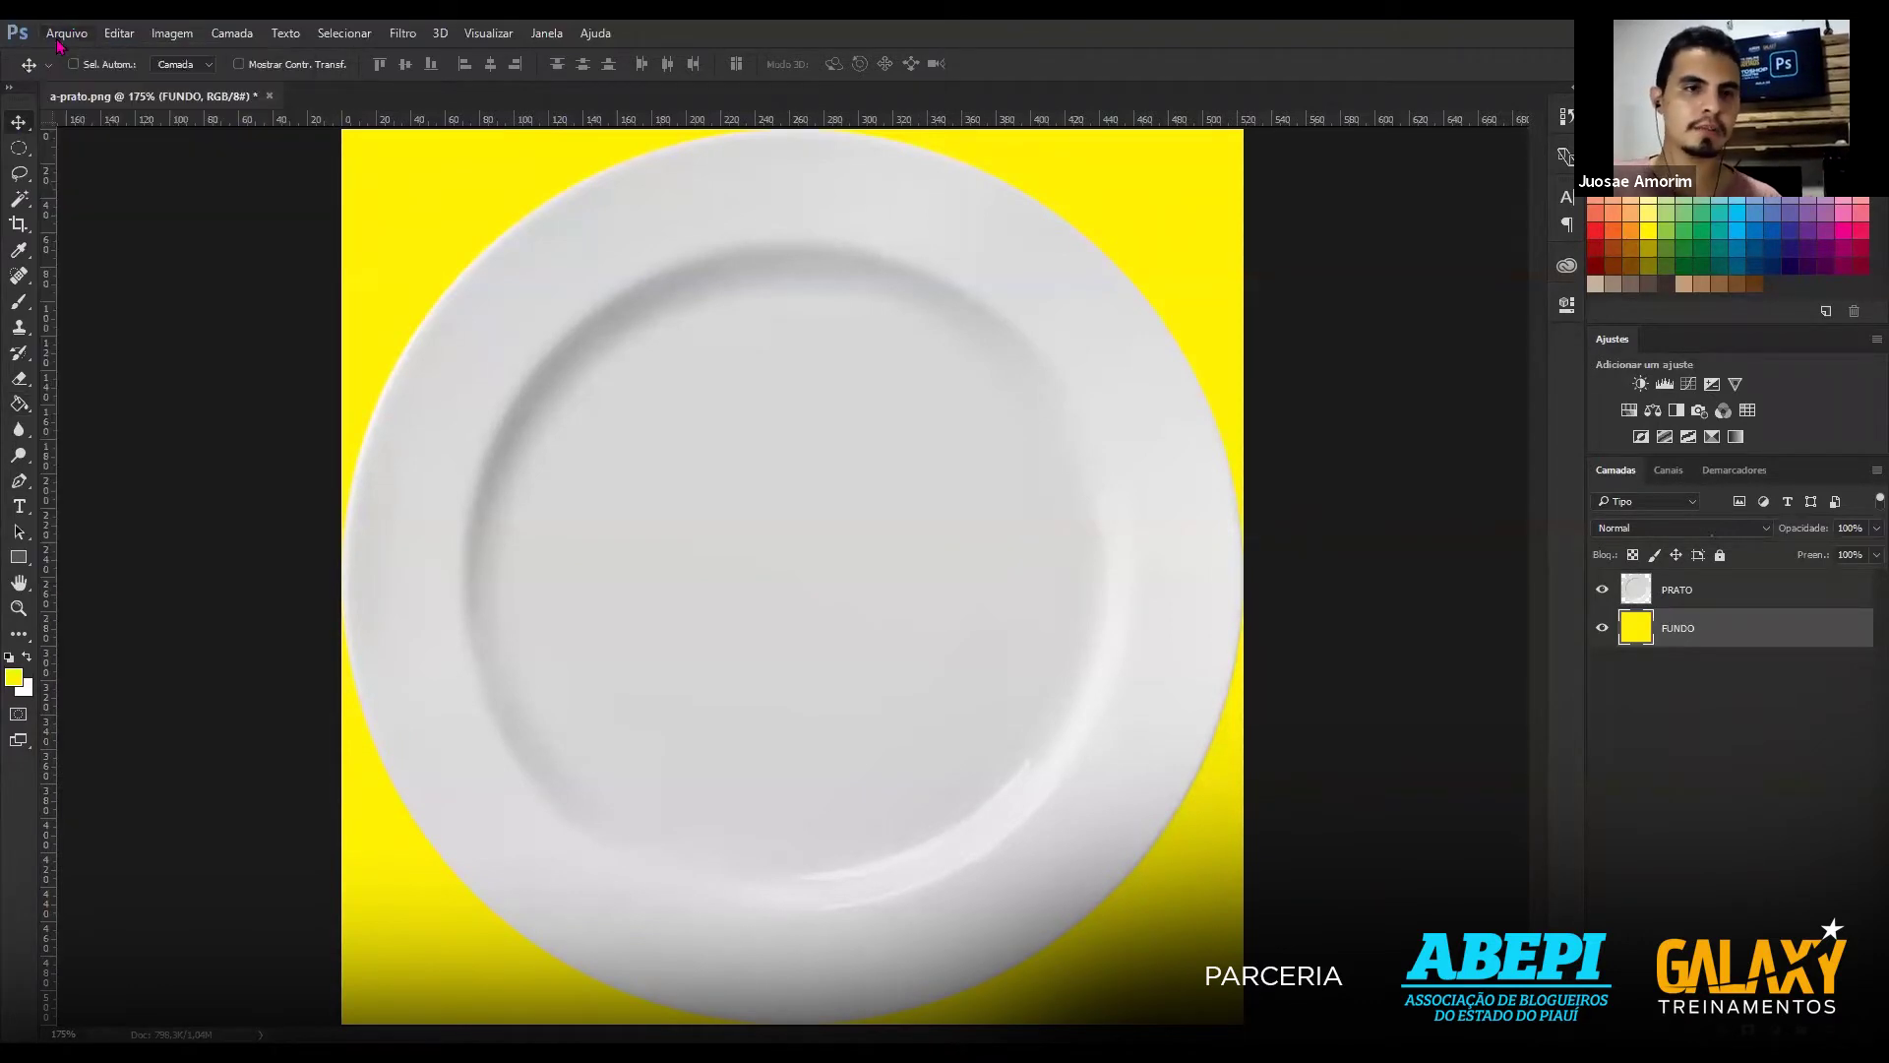
pyautogui.click(61, 40)
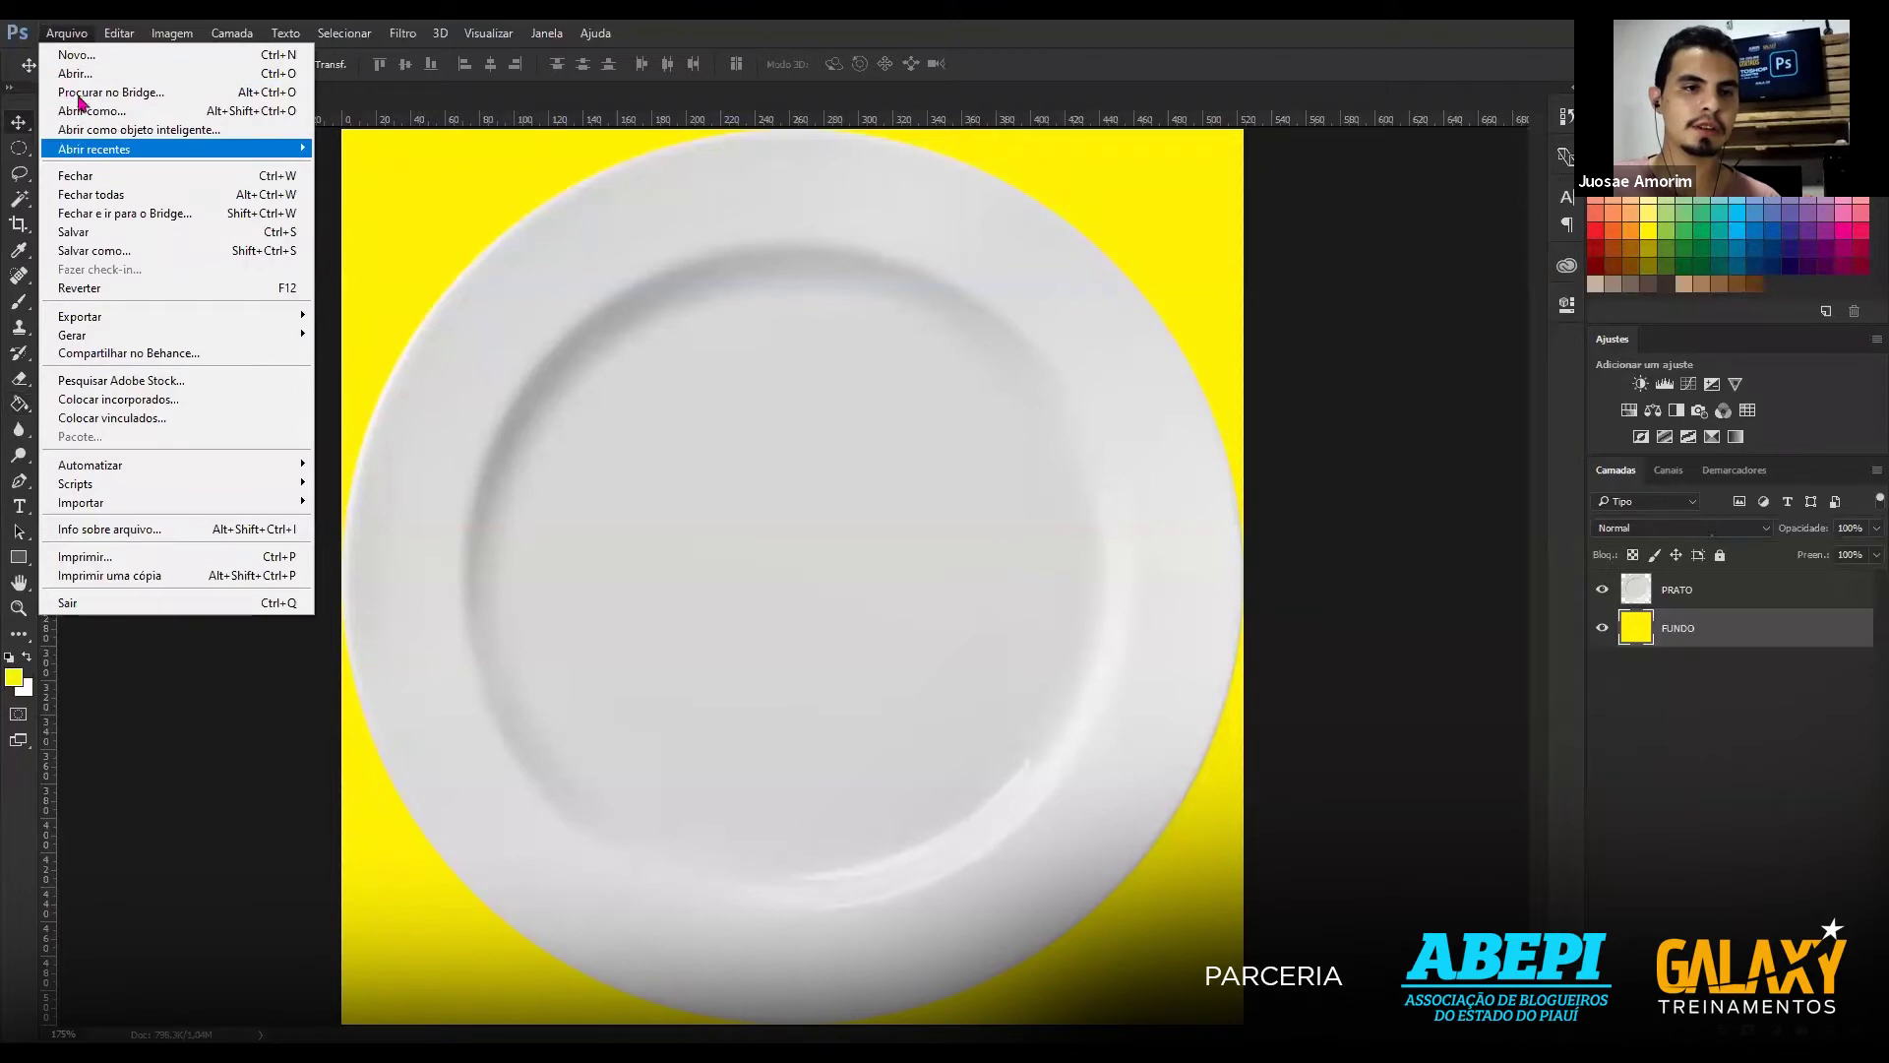
pyautogui.click(71, 32)
pyautogui.click(72, 32)
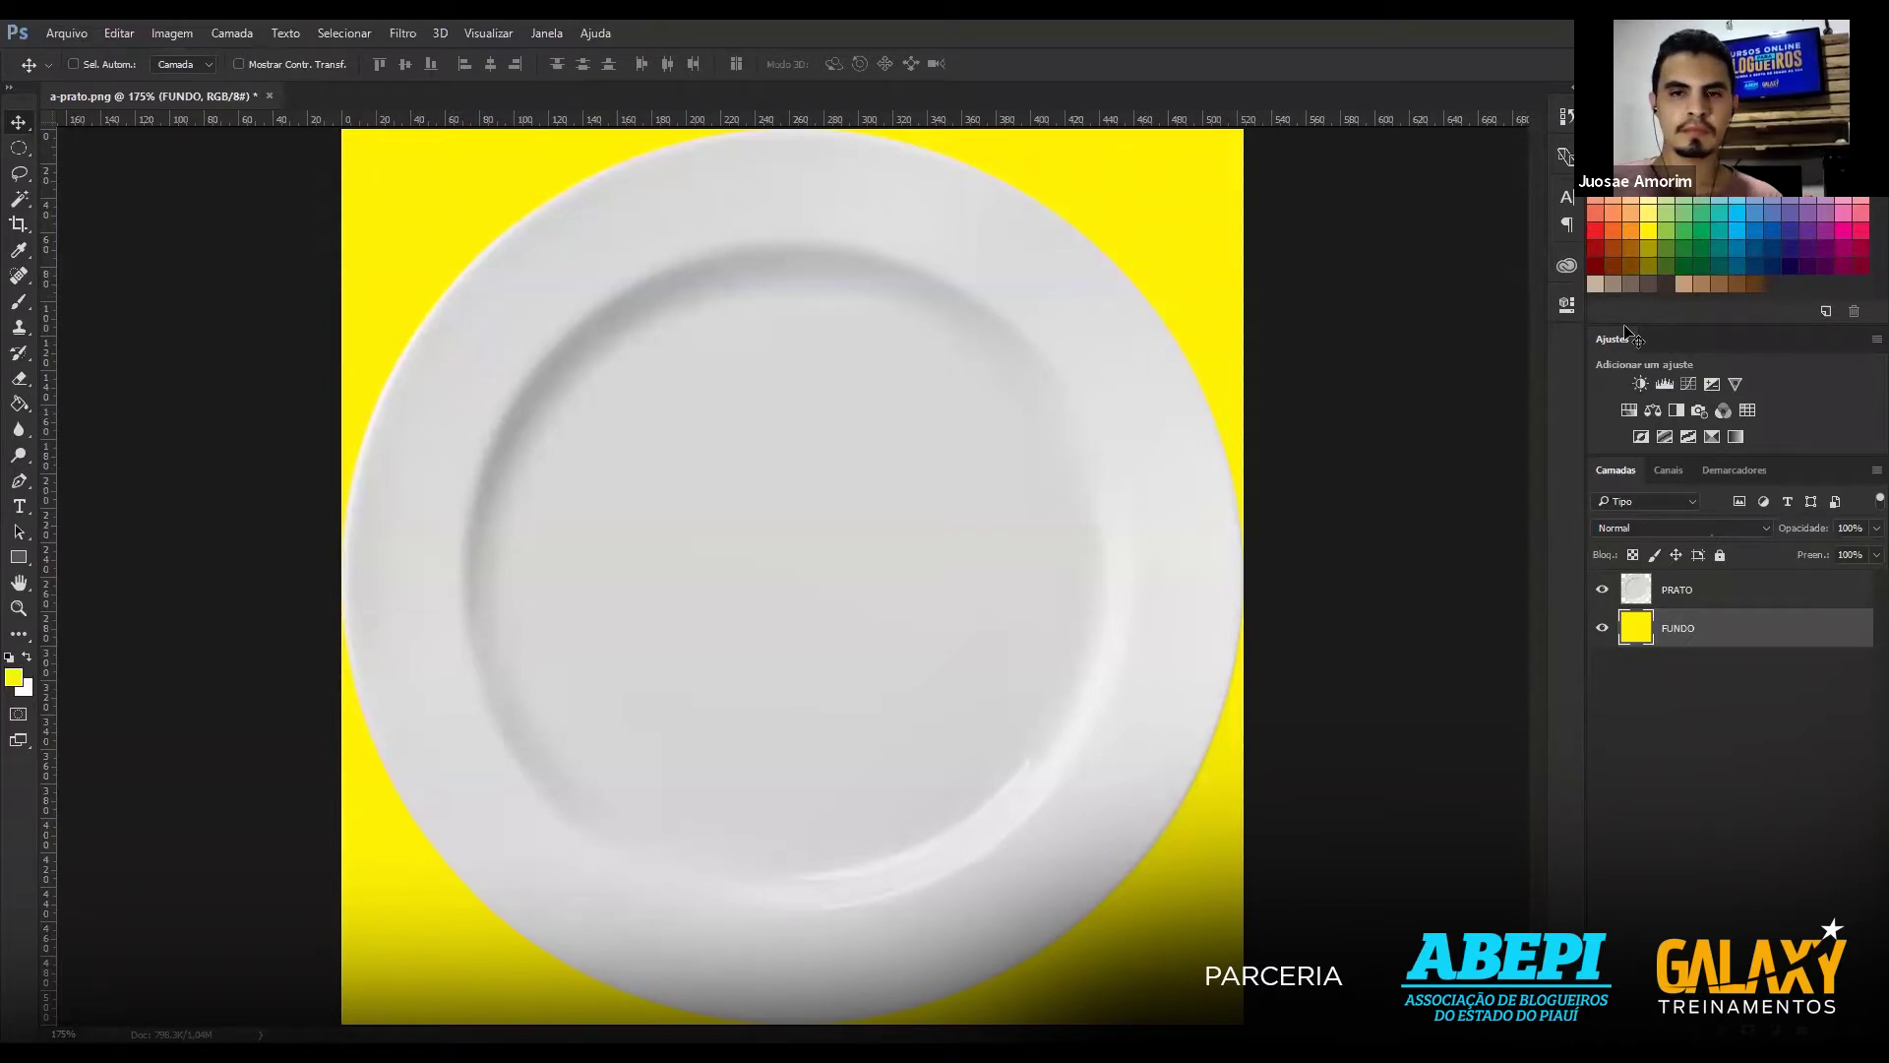
pyautogui.click(66, 31)
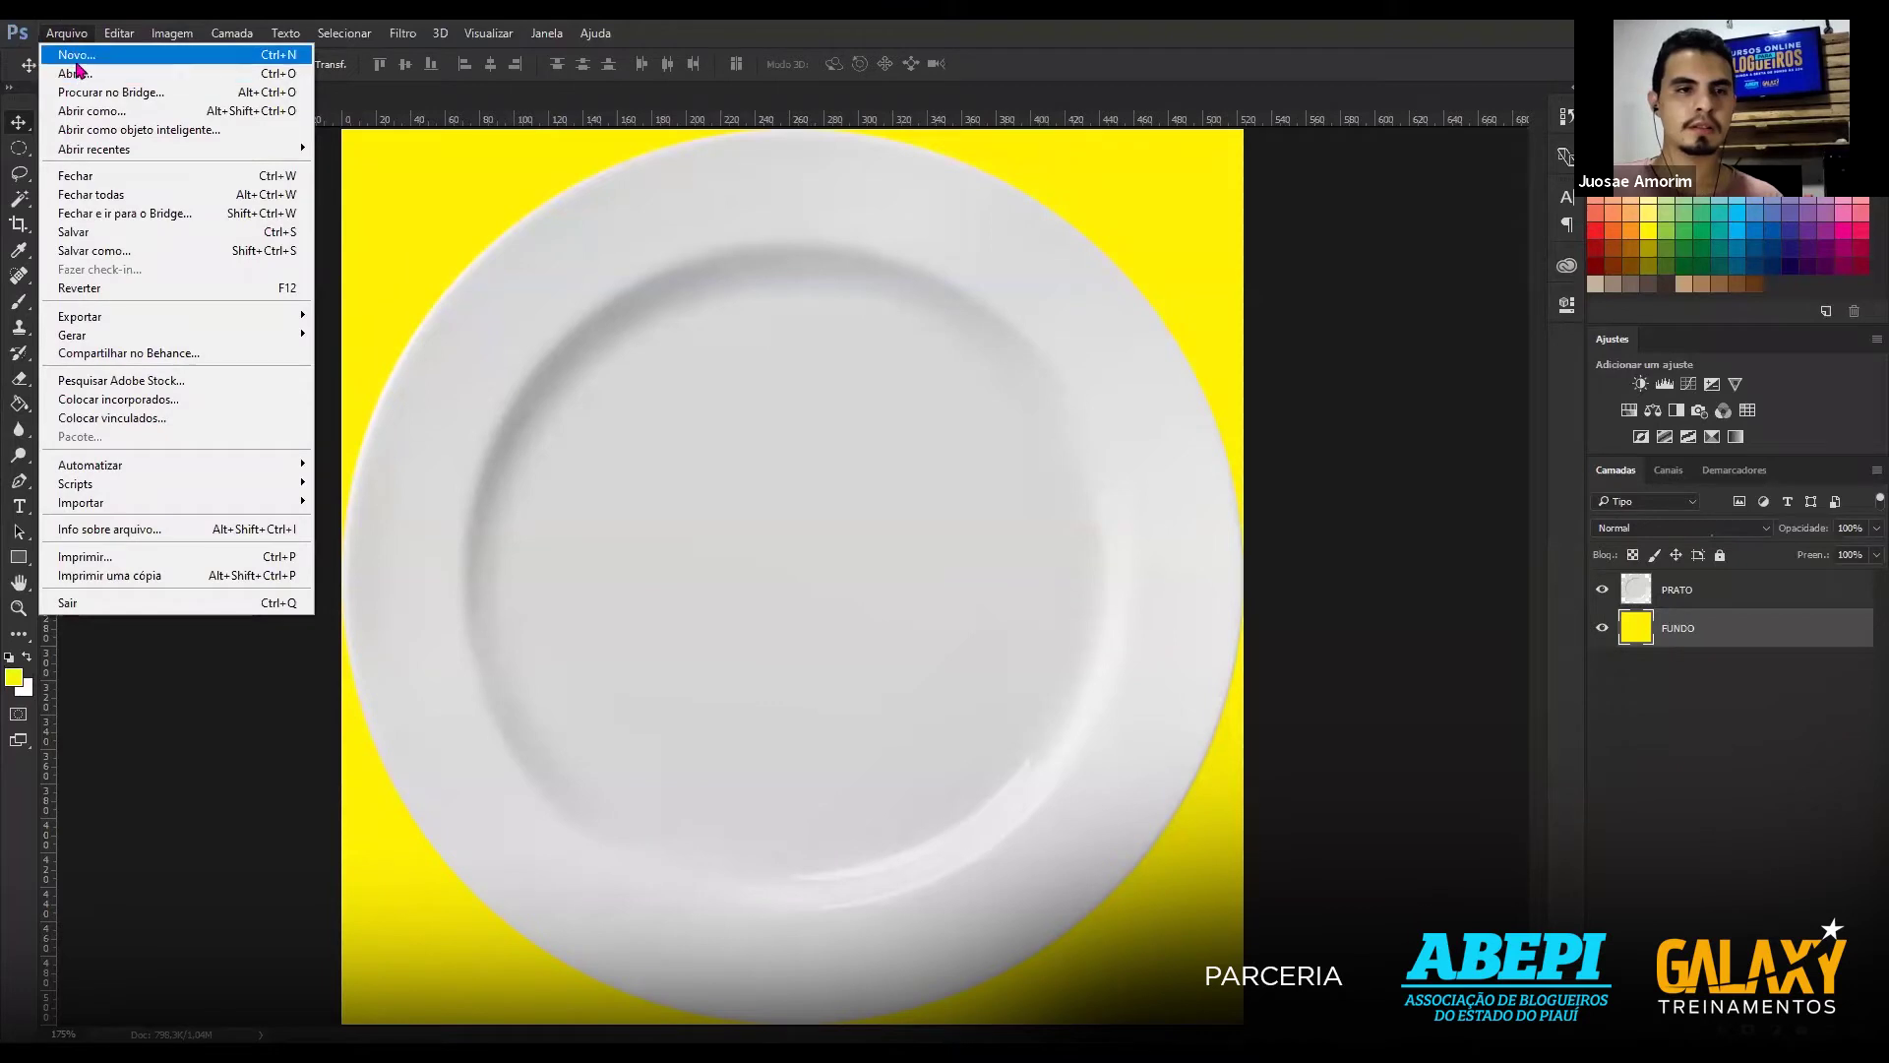
pyautogui.click(71, 37)
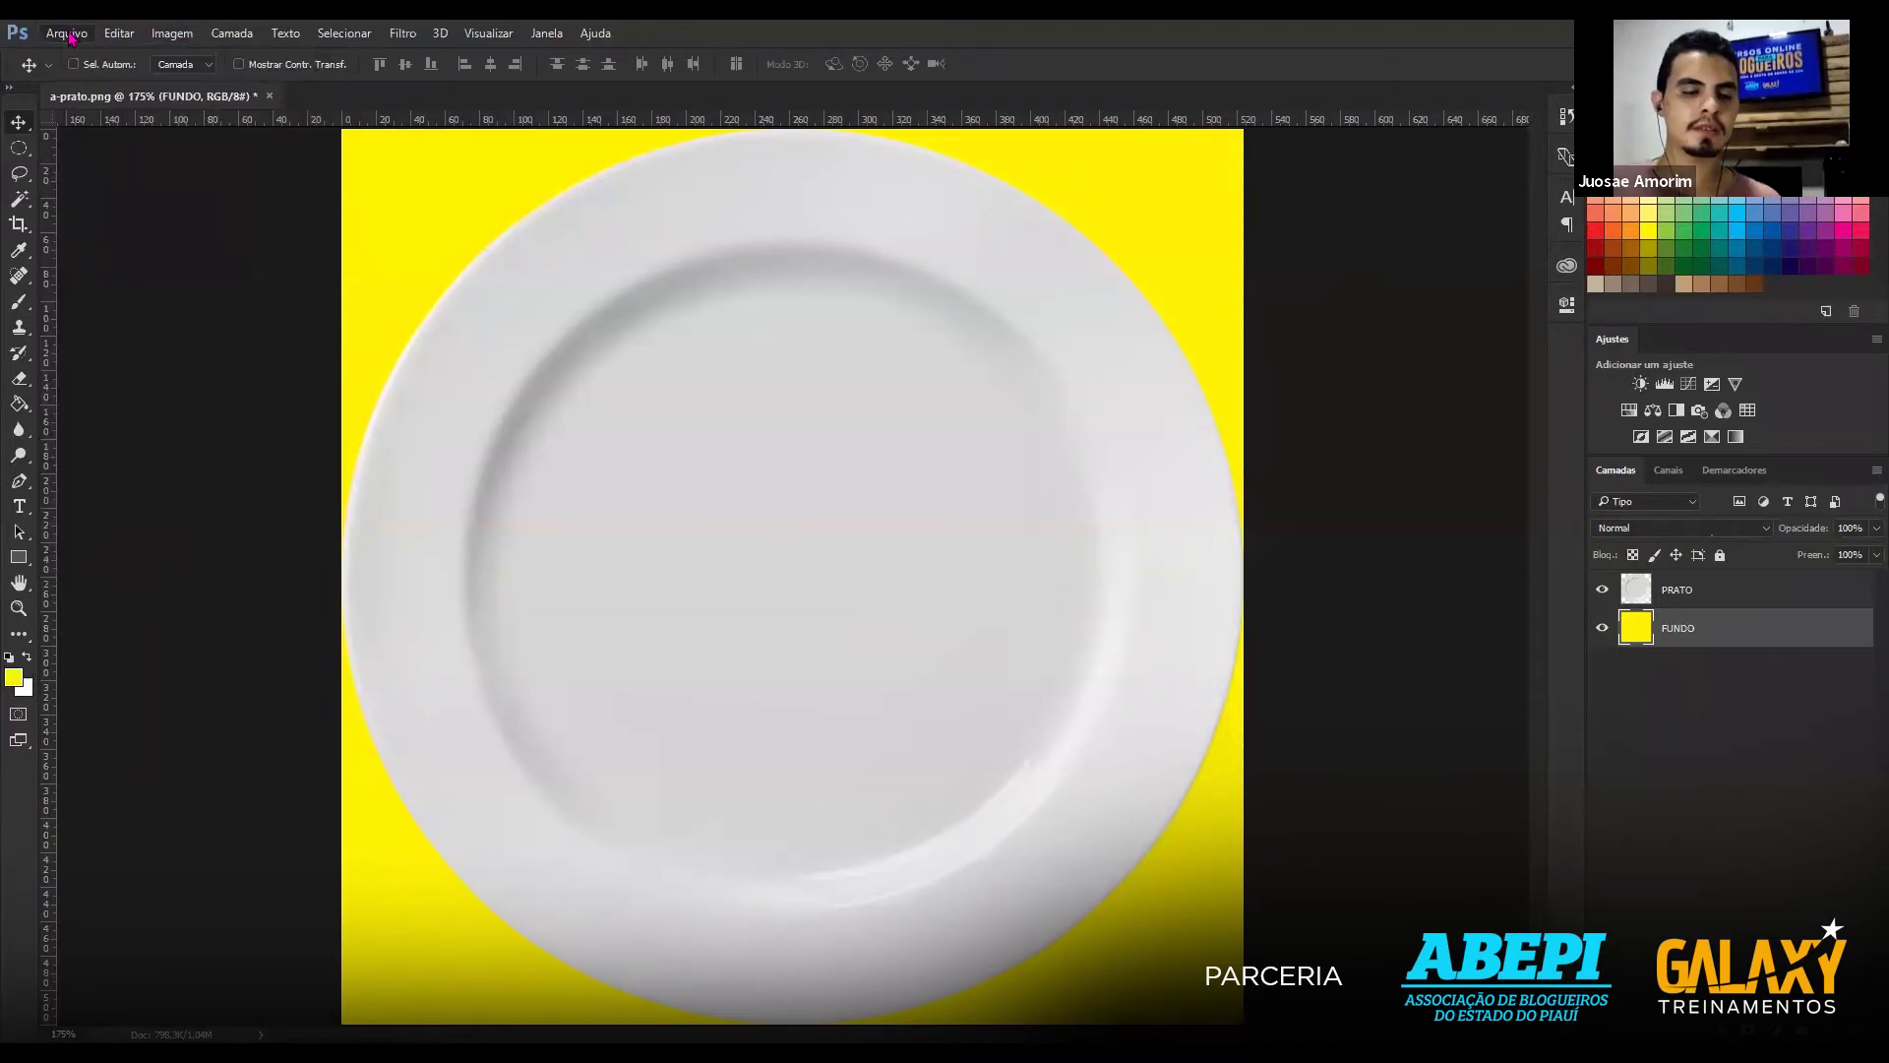
pyautogui.click(71, 37)
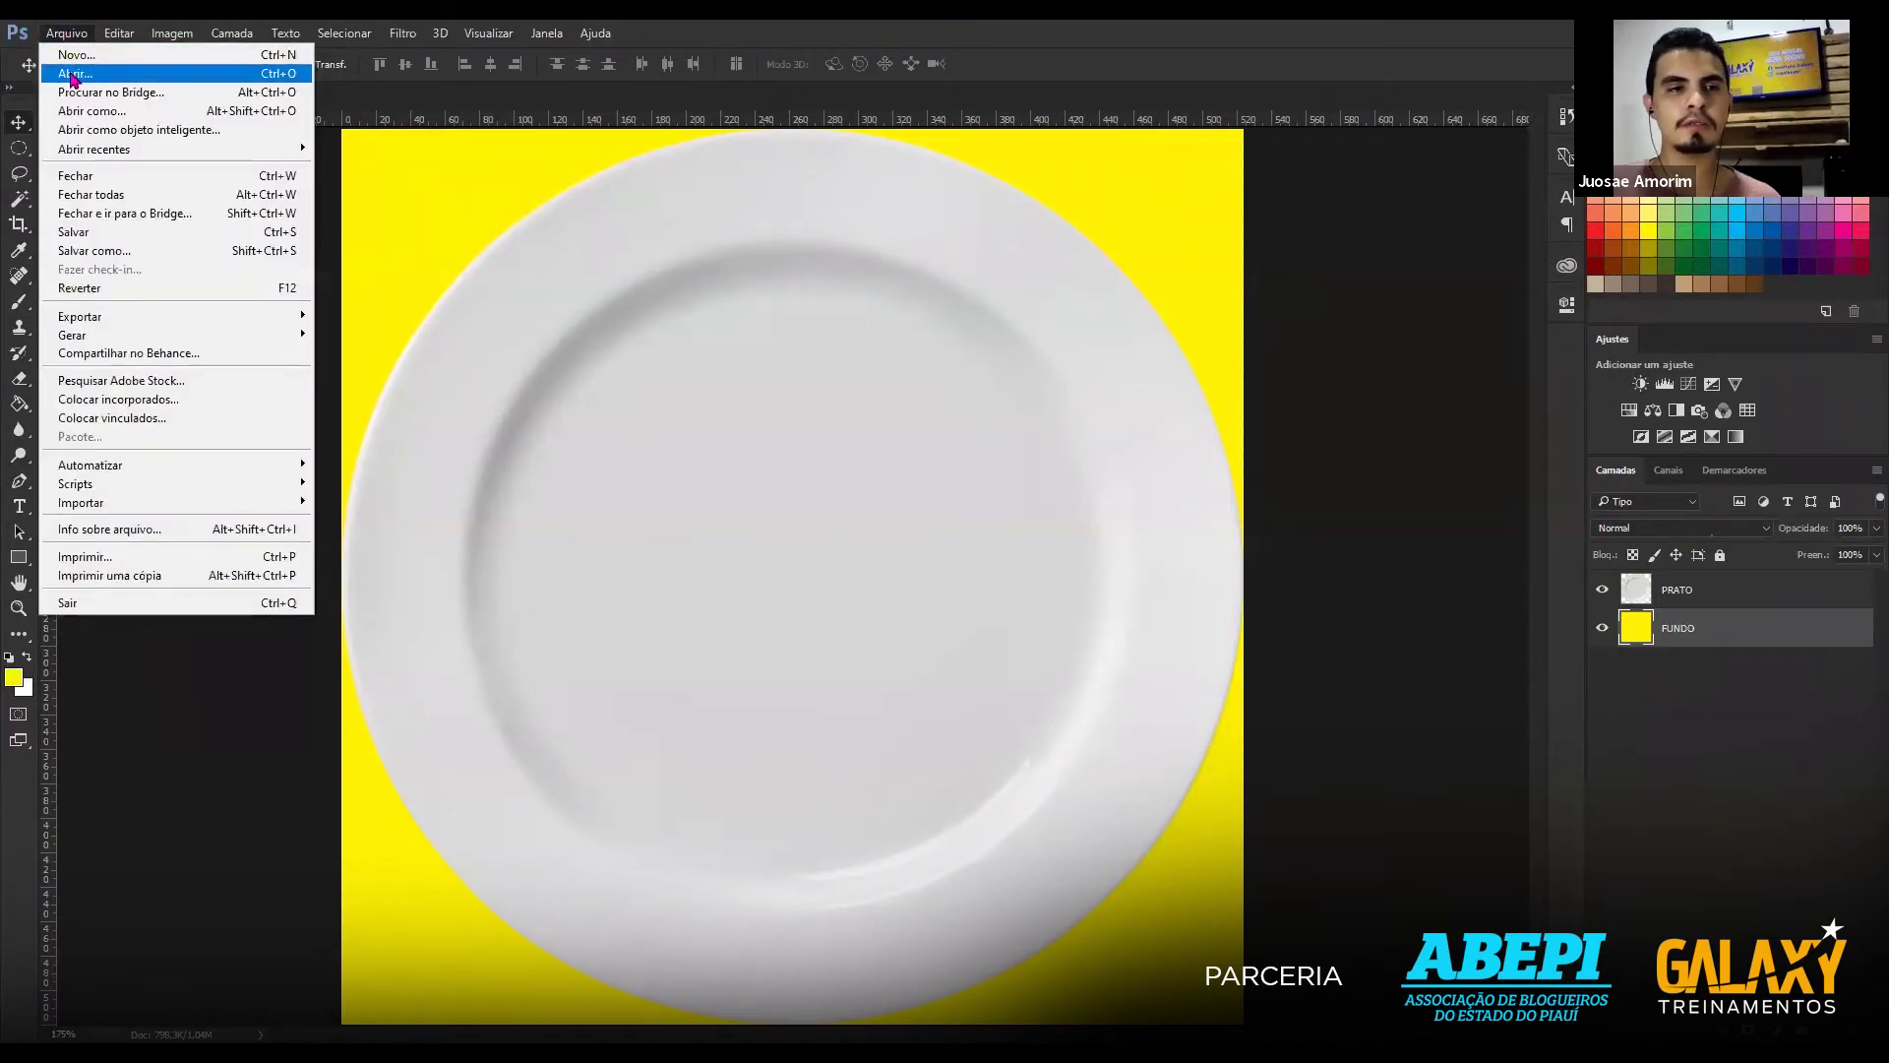
pyautogui.click(73, 78)
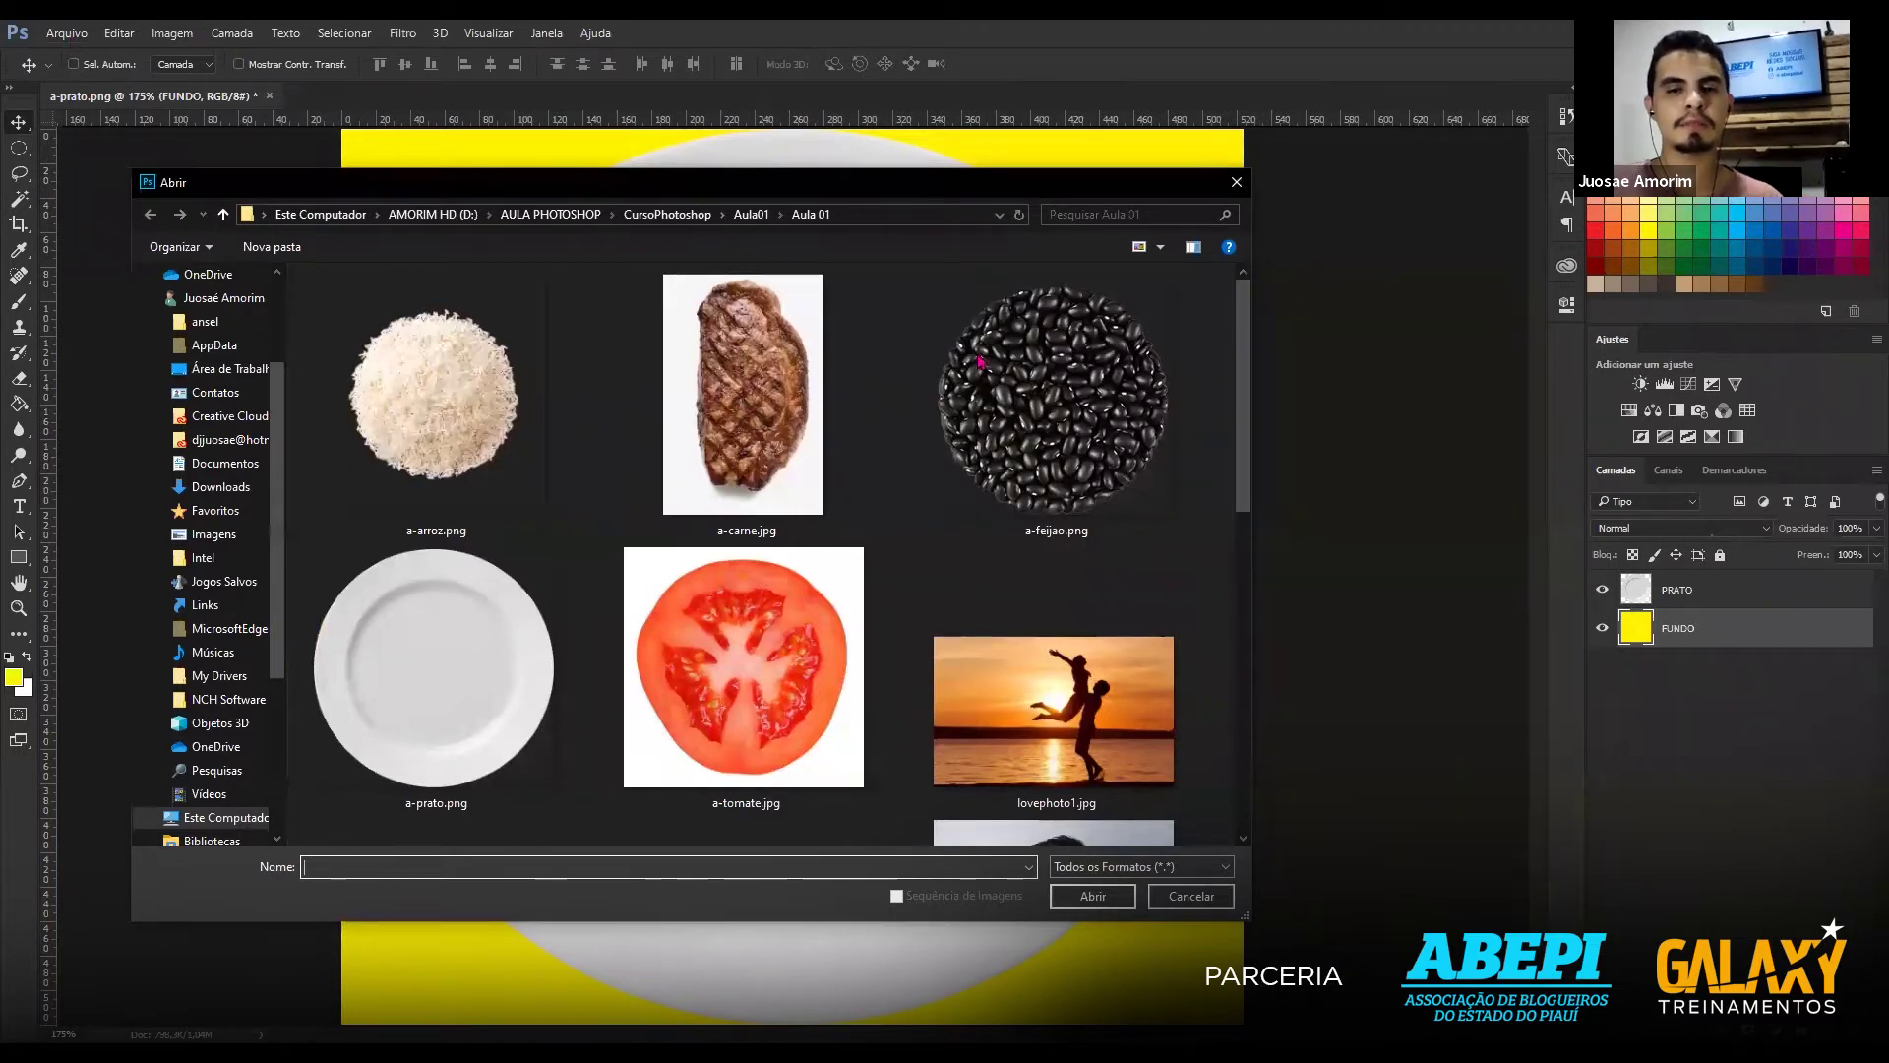
# Select a-arroz.png in the Aula 01 folder and open it.
pyautogui.scroll(-1, 1250, 445)
pyautogui.scroll(1, 1250, 441)
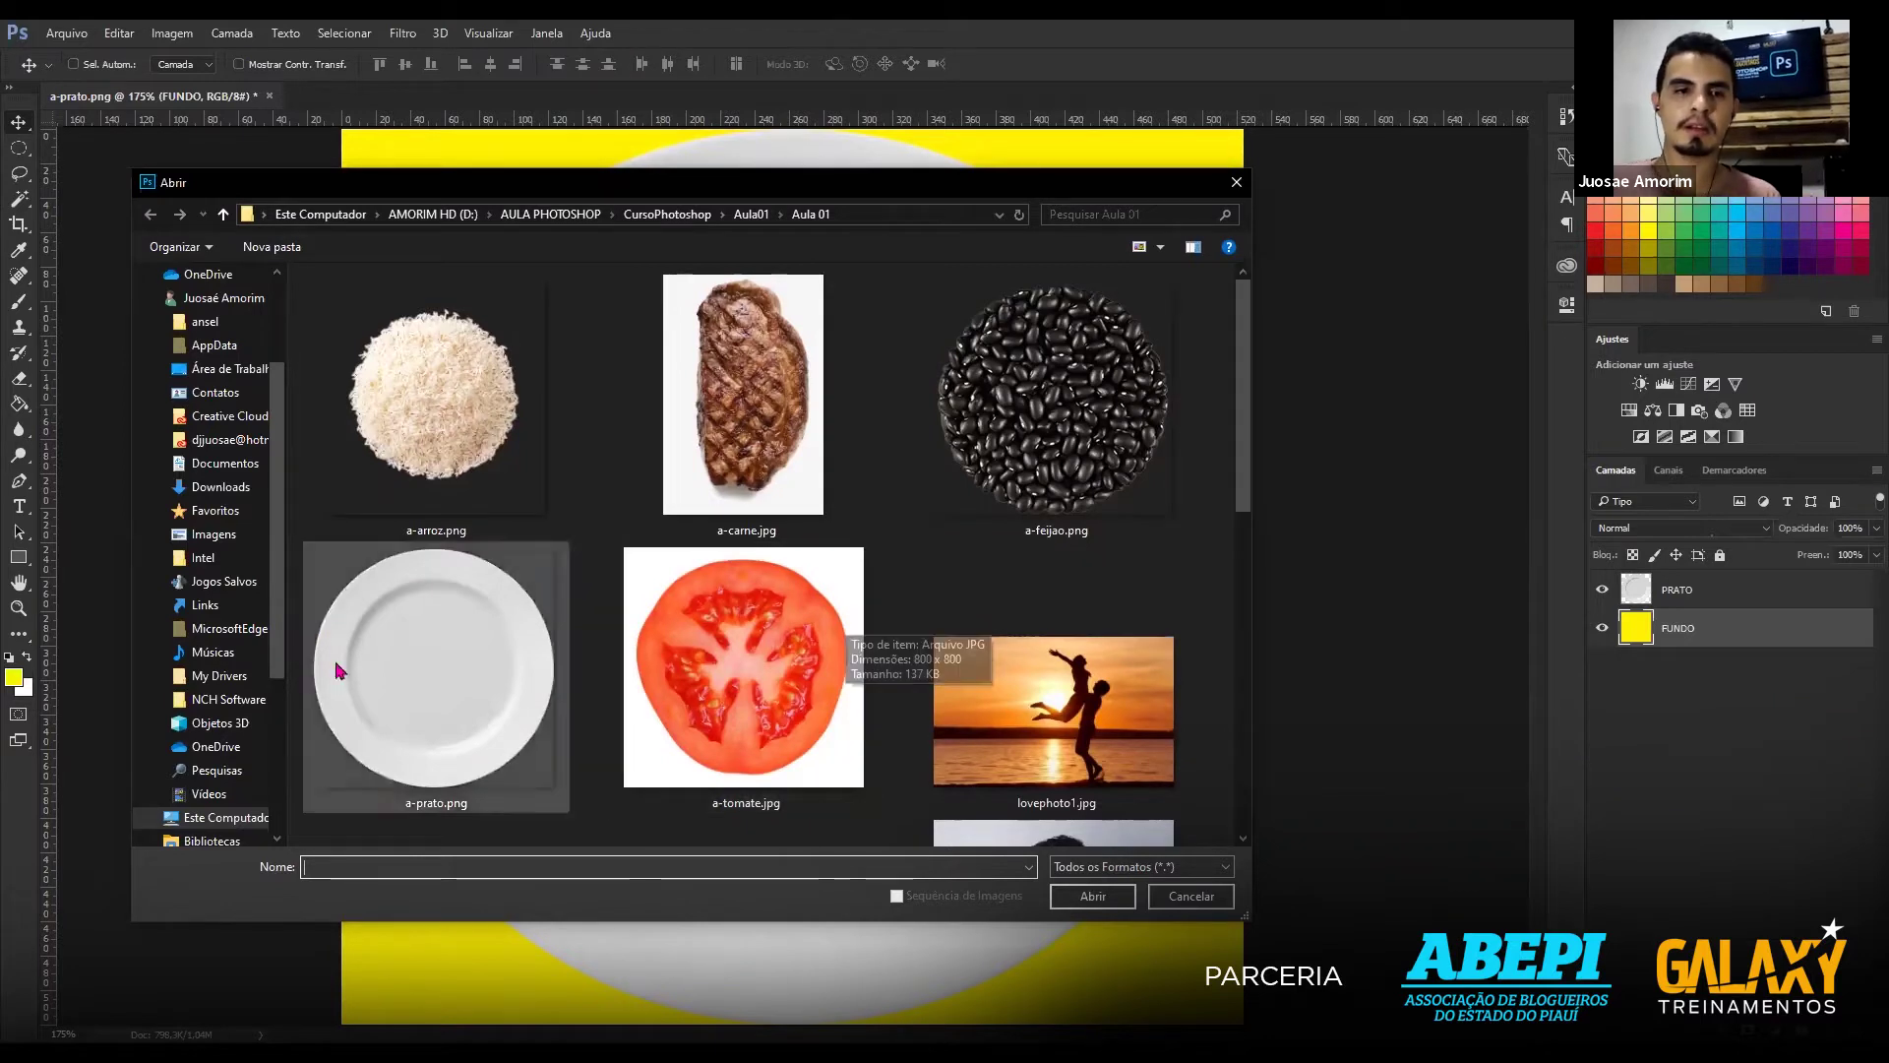
pyautogui.click(425, 453)
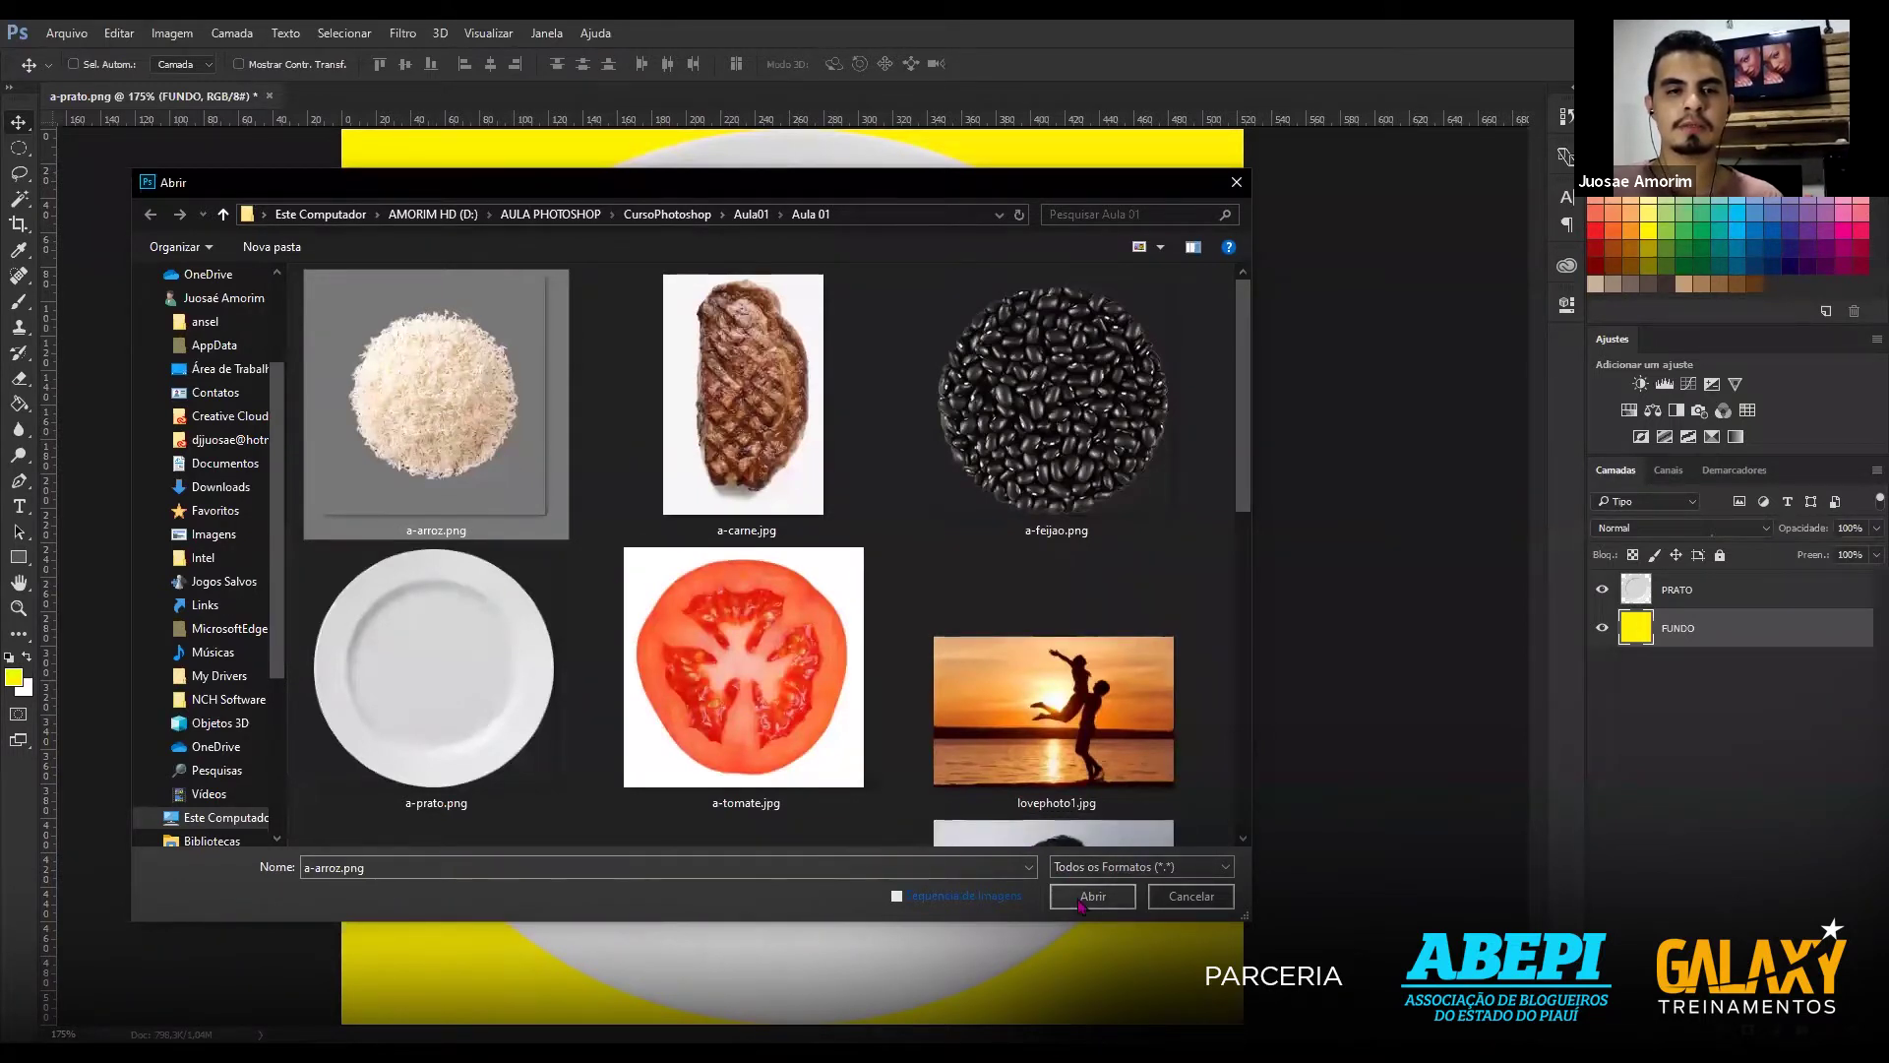
pyautogui.click(1081, 903)
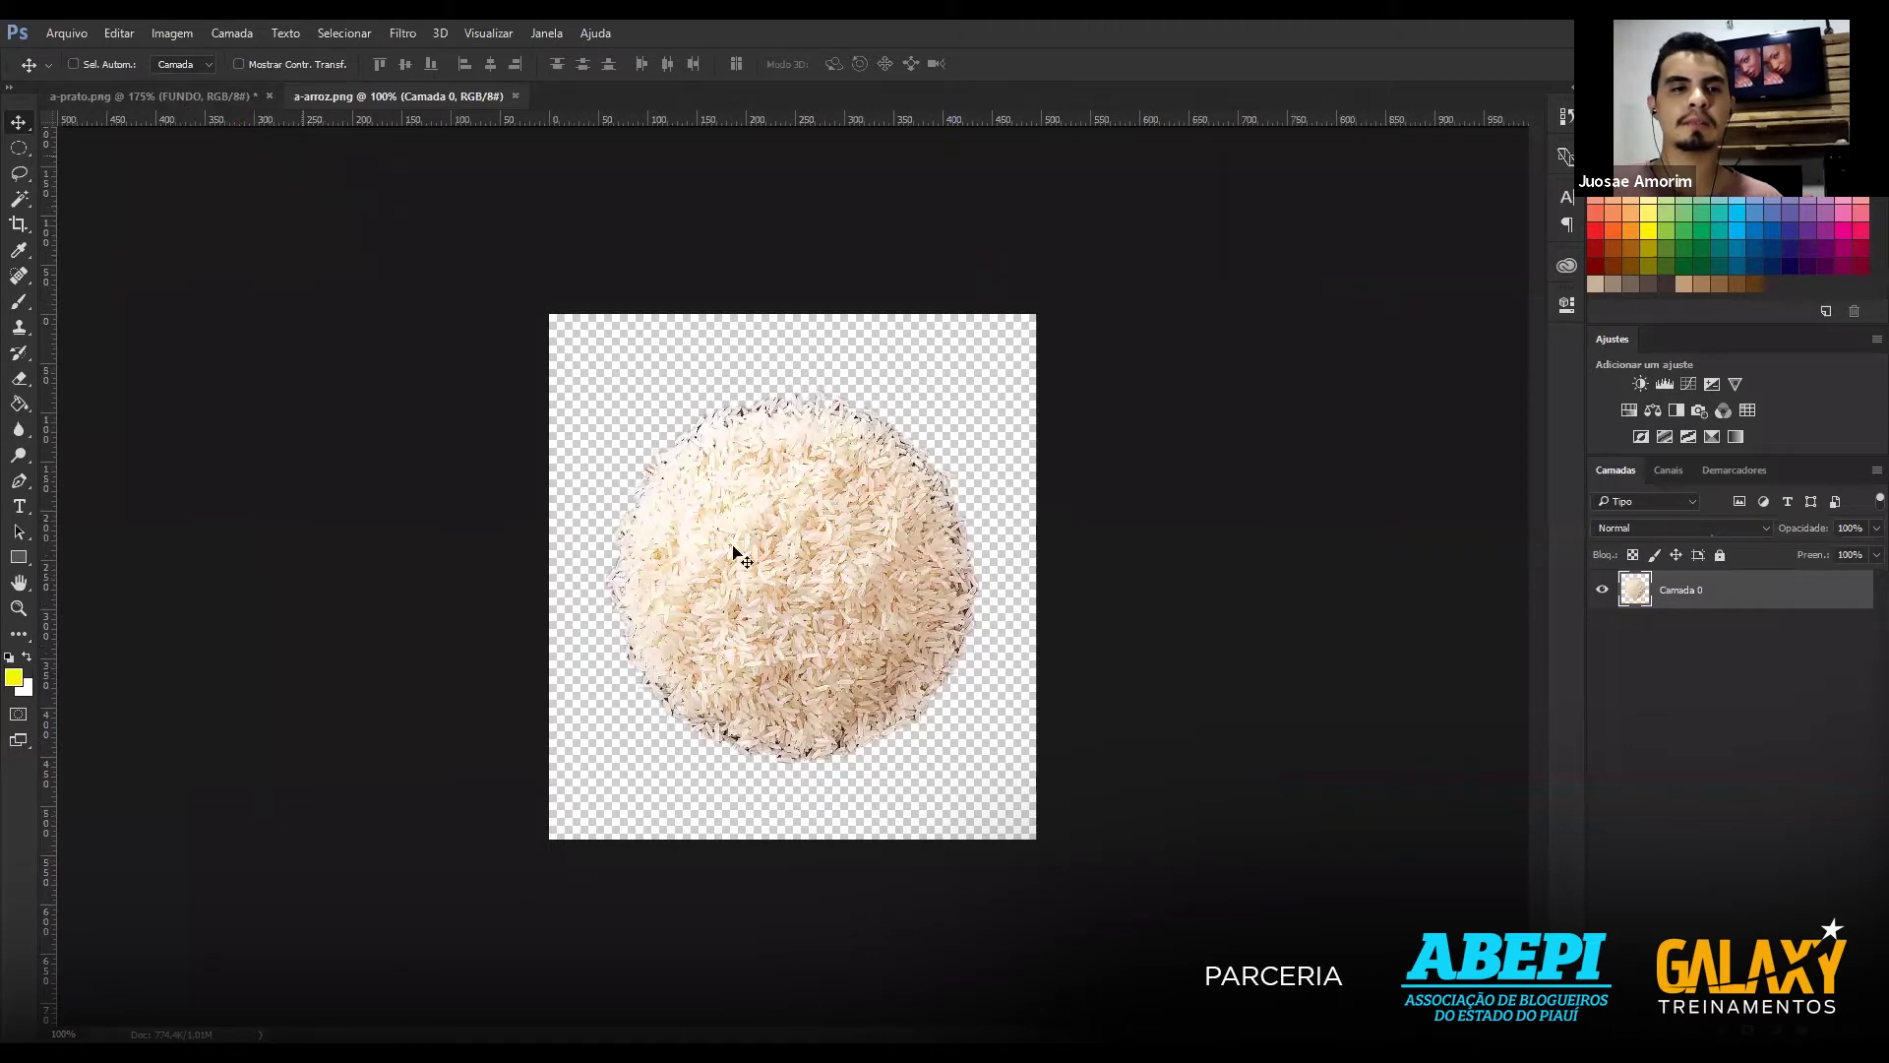
# Zoom in on the rice image and hide the rulers in both the rice and plate documents.
pyautogui.hotkey('ctrl', '+')
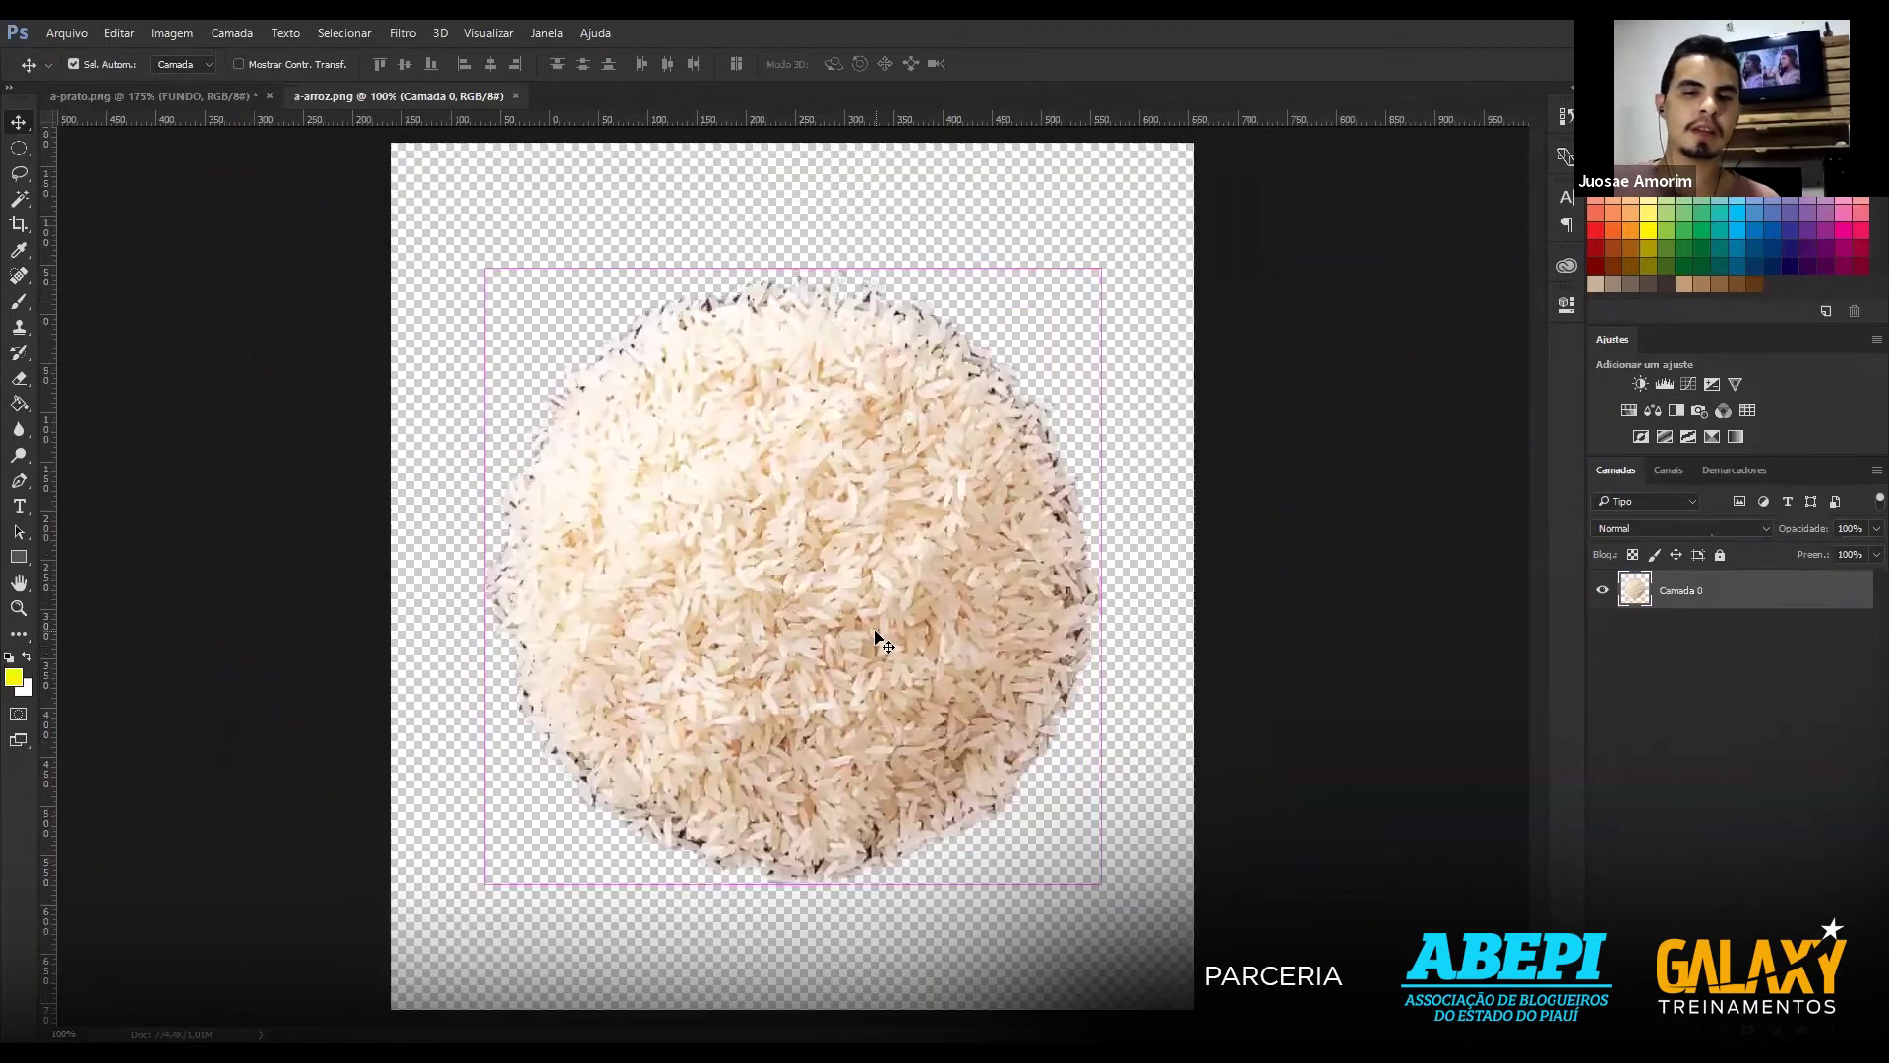
pyautogui.hotkey('ctrl', '+')
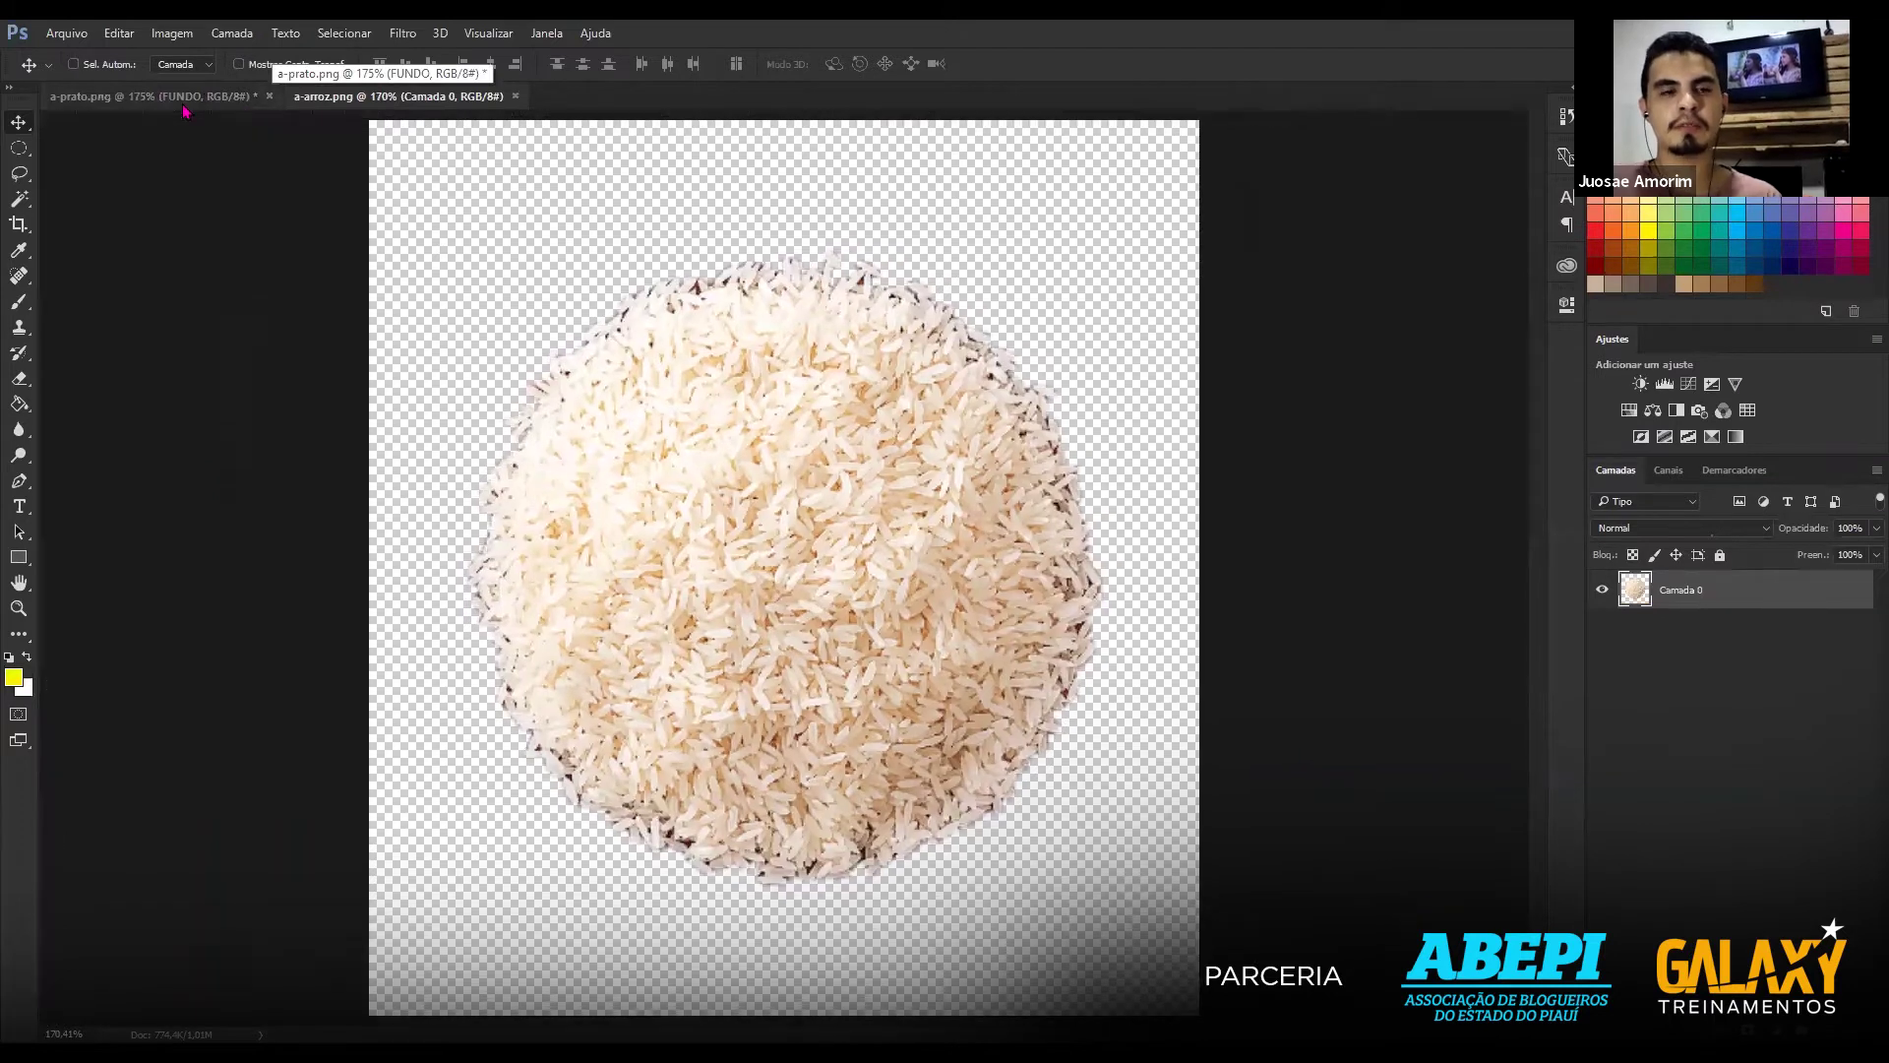
pyautogui.hotkey('ctrl', 'r')
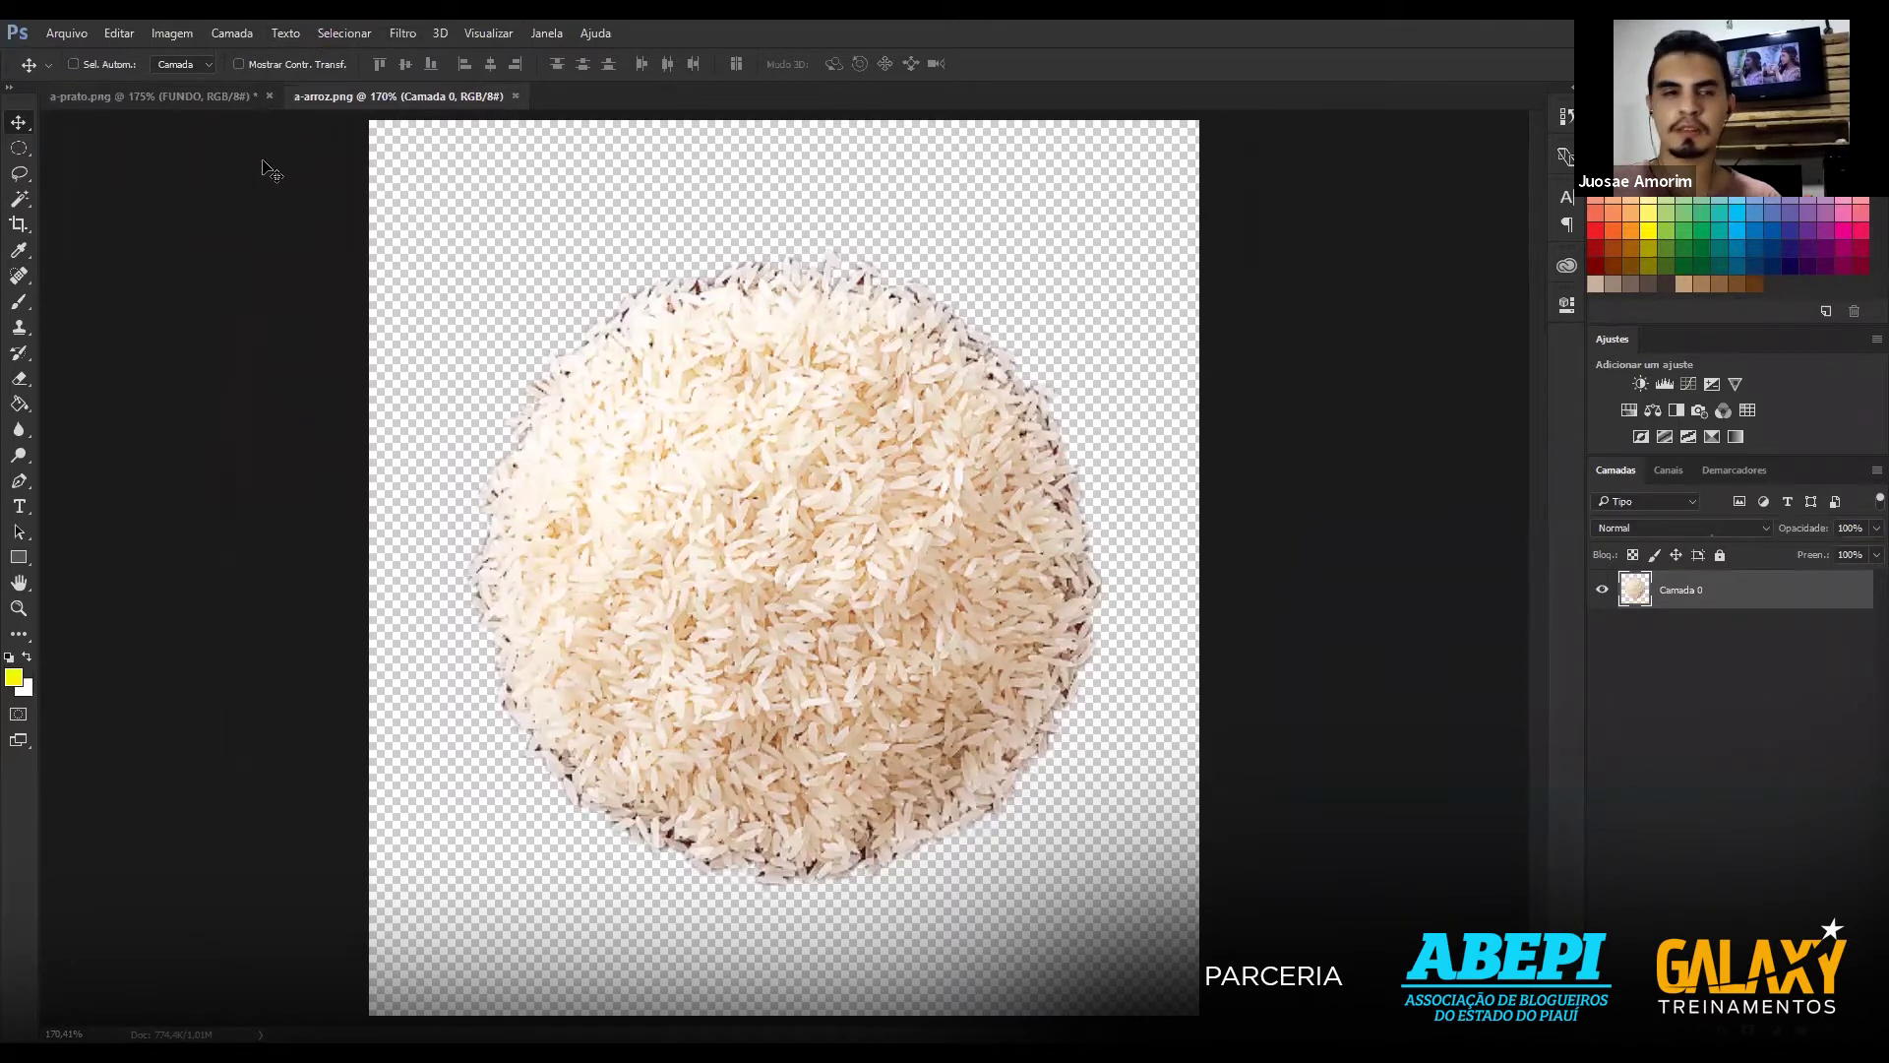
pyautogui.click(228, 108)
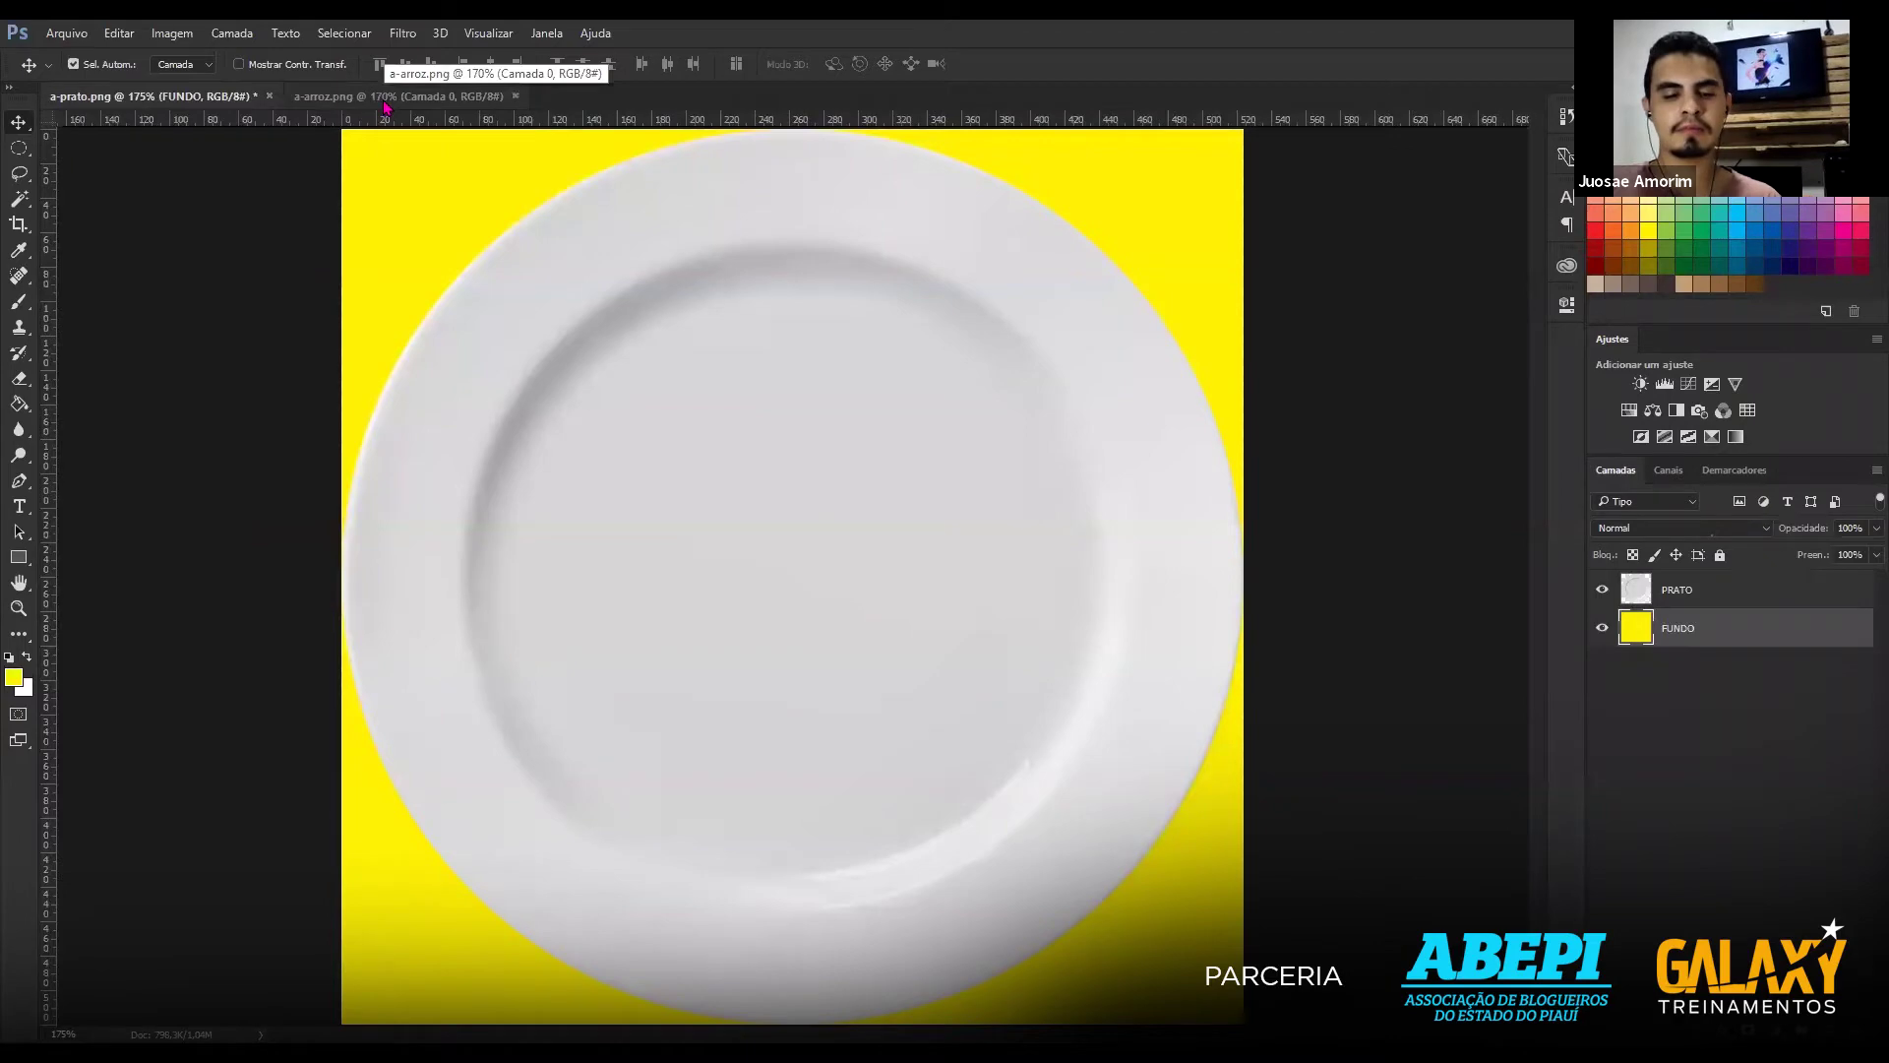
pyautogui.hotkey('ctrl', 'r')
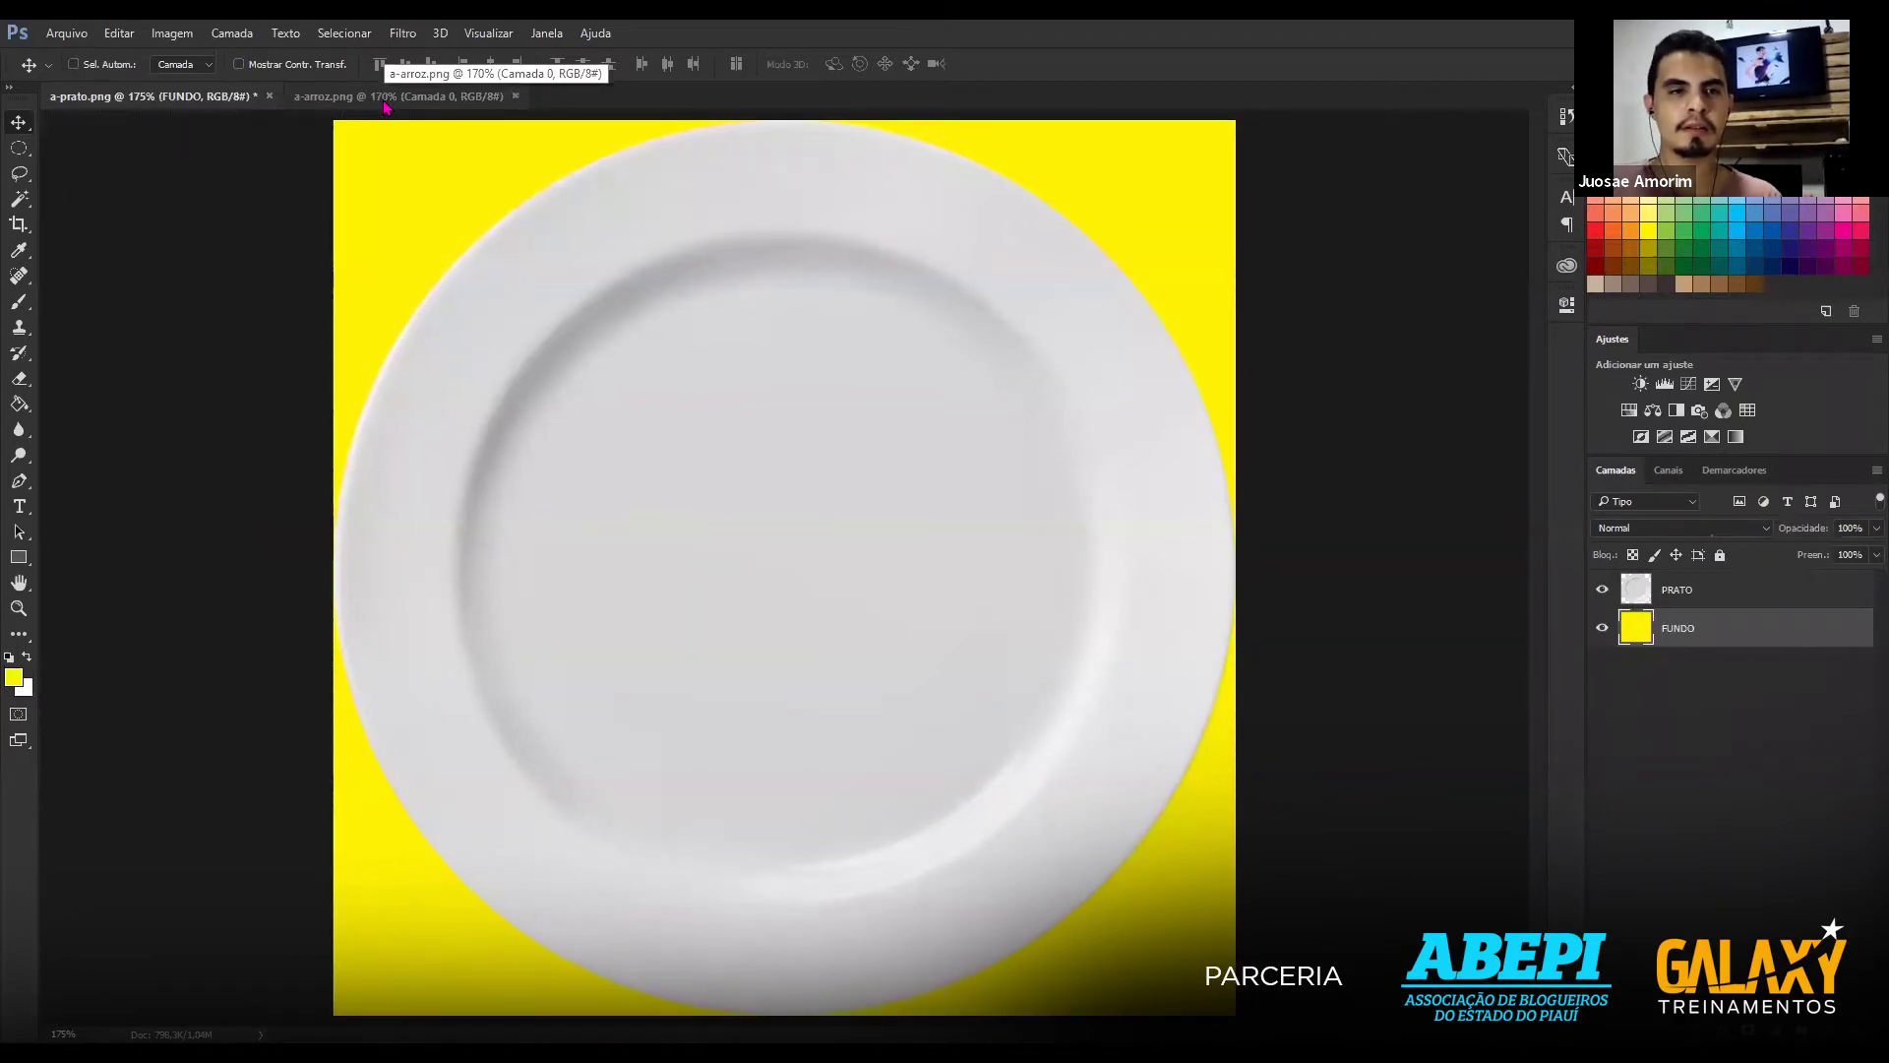
# Flip back and forth between the plate and rice documents, finishing on the rice.
pyautogui.click(374, 98)
pyautogui.click(159, 99)
pyautogui.click(389, 98)
pyautogui.click(194, 98)
pyautogui.click(346, 98)
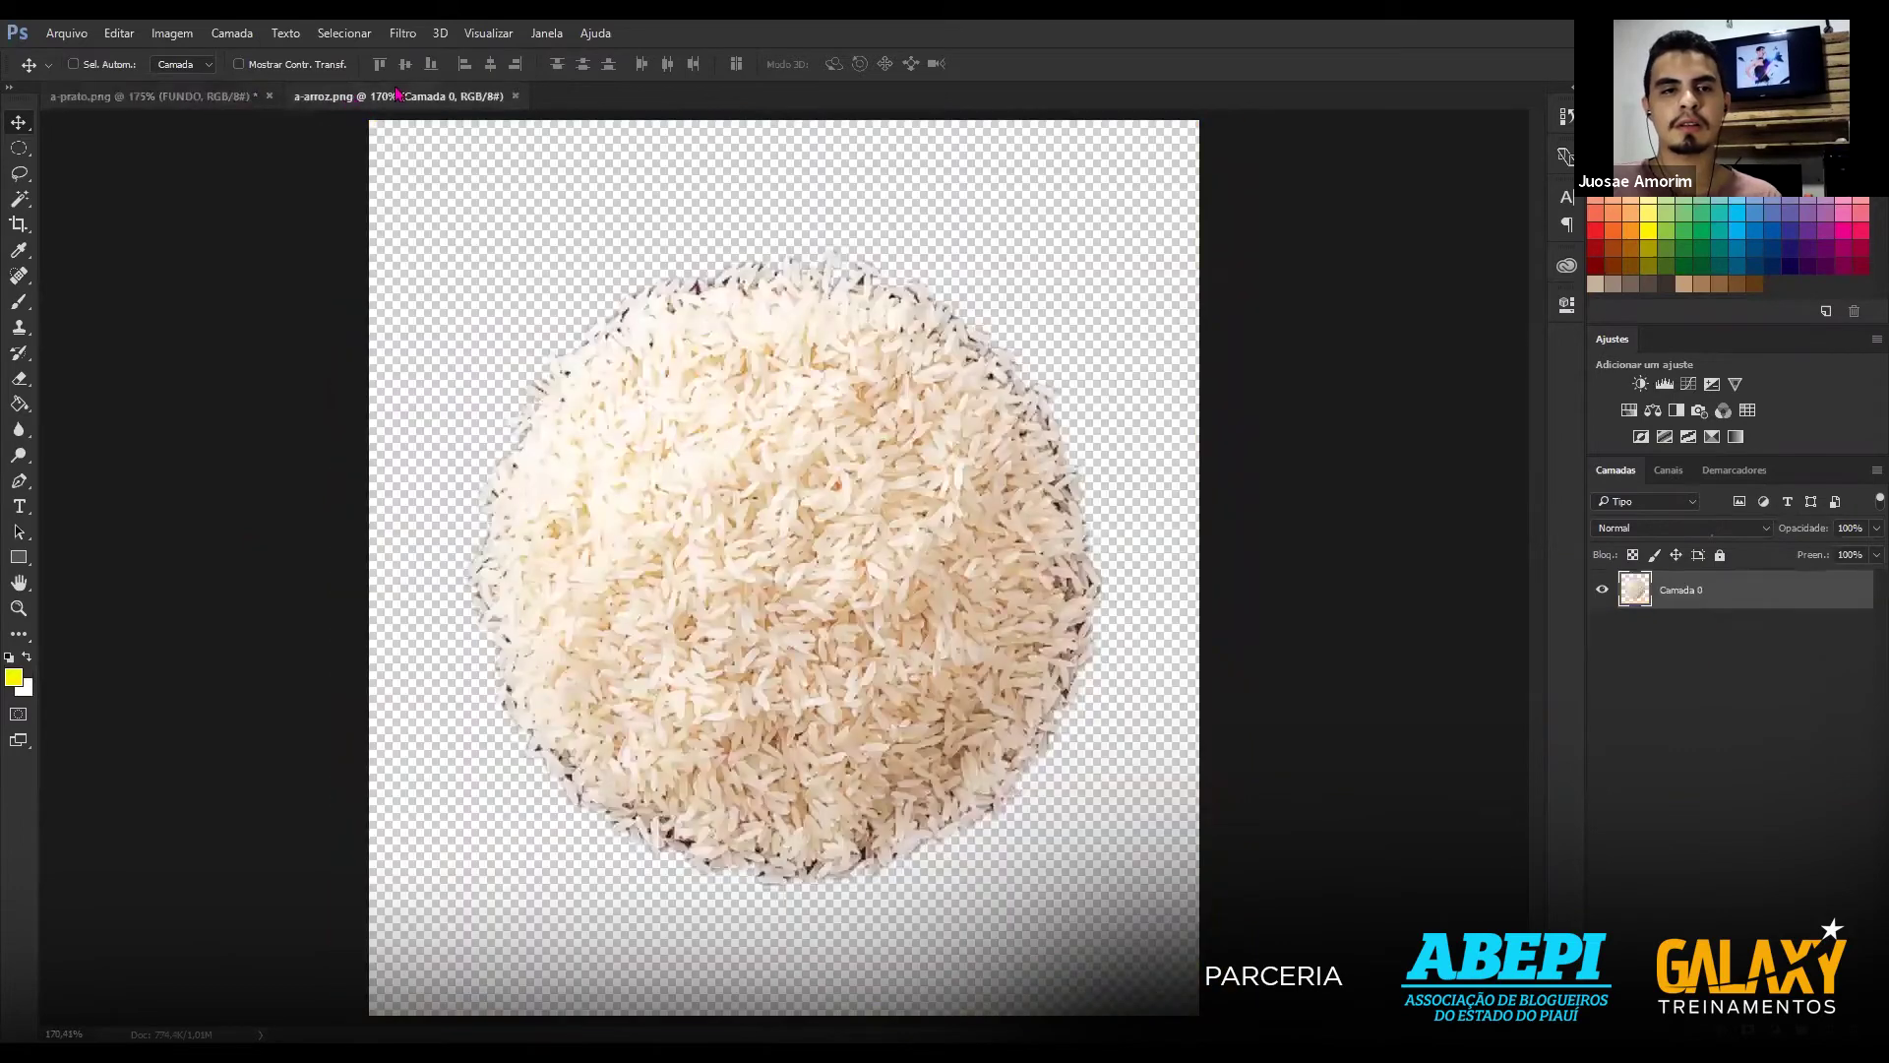
pyautogui.click(206, 98)
pyautogui.click(354, 96)
pyautogui.click(197, 96)
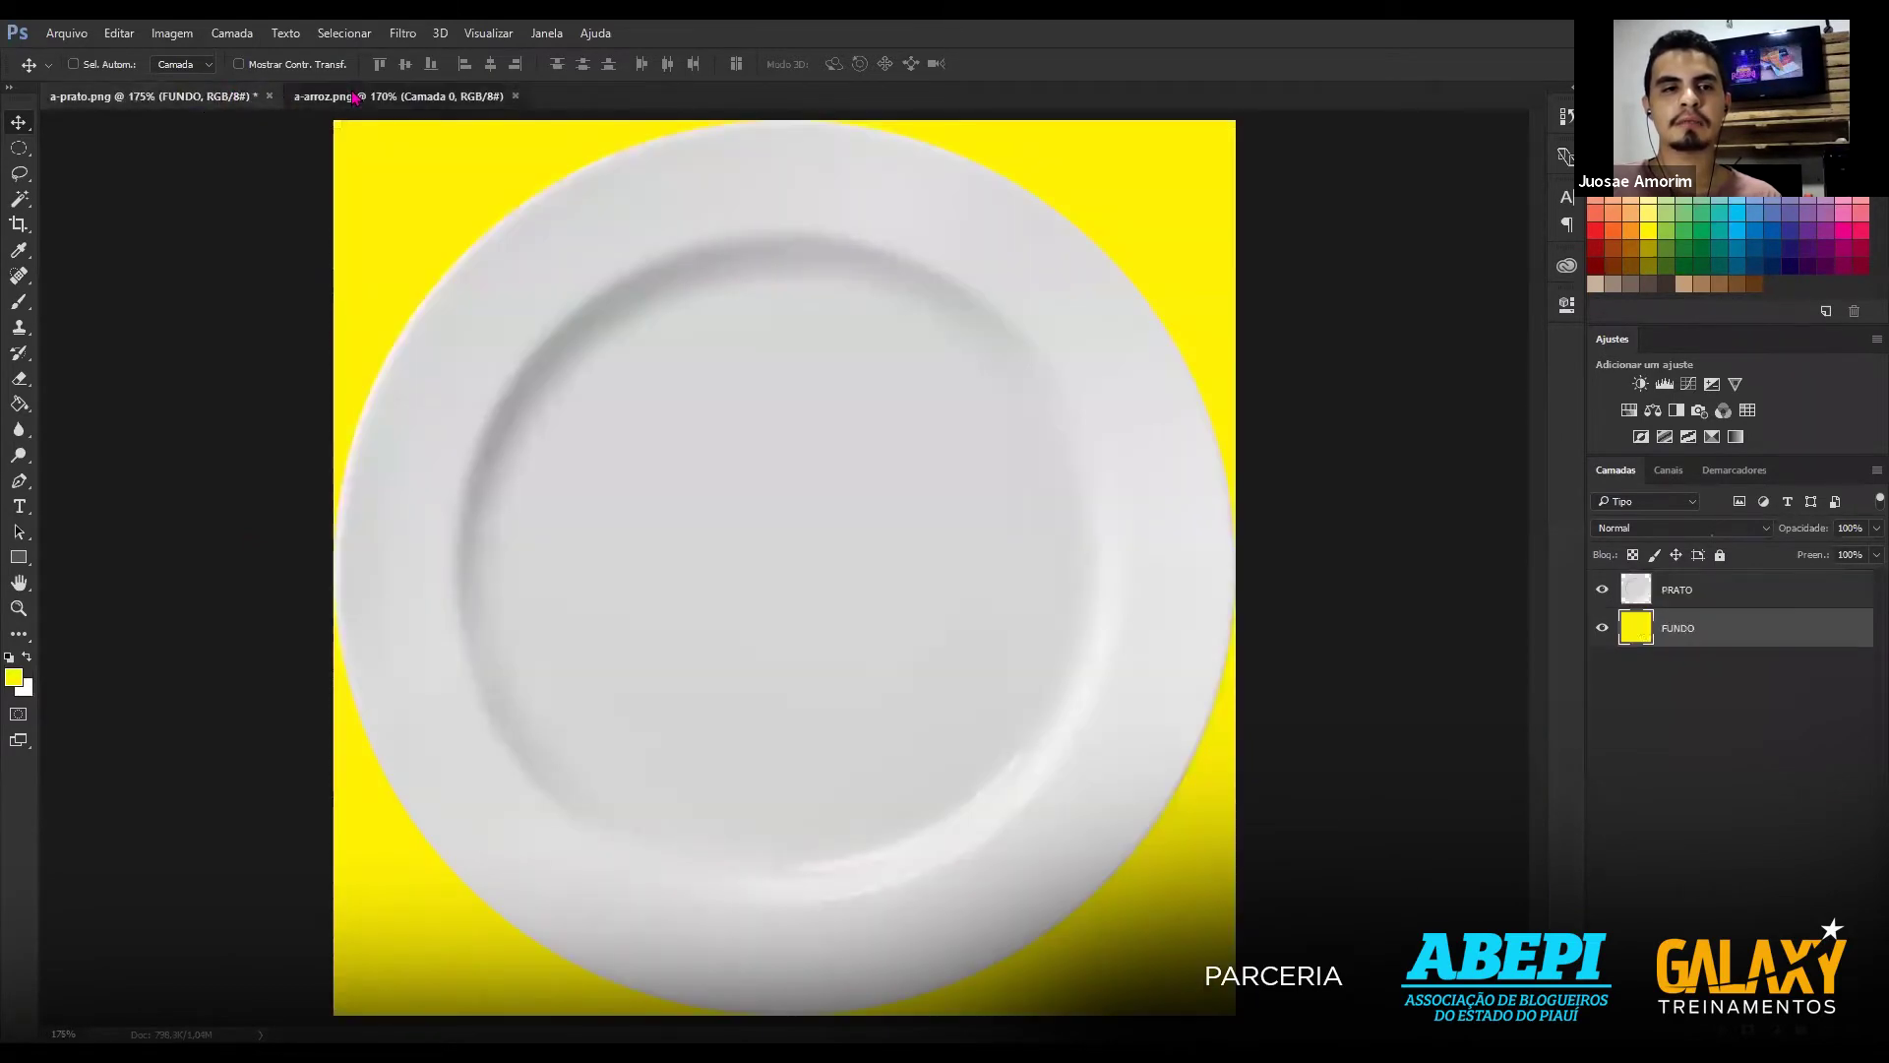
pyautogui.click(355, 97)
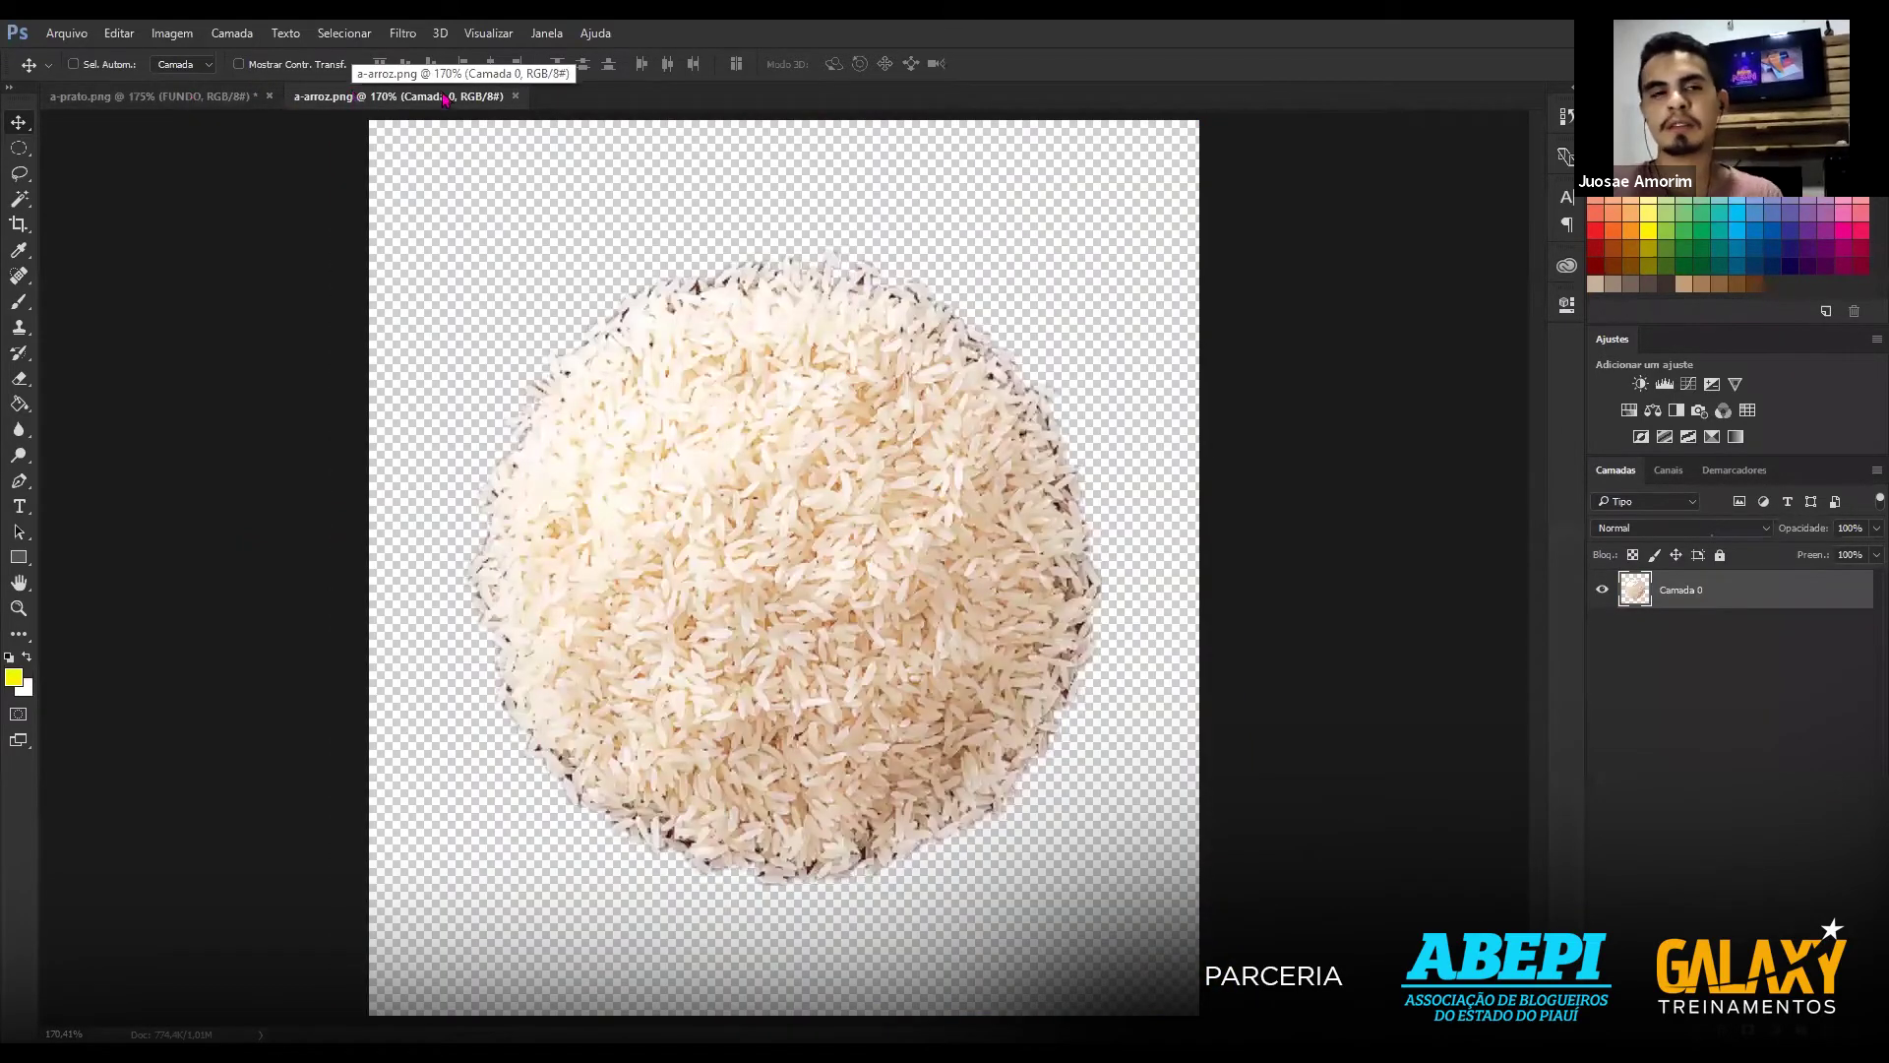
pyautogui.click(68, 34)
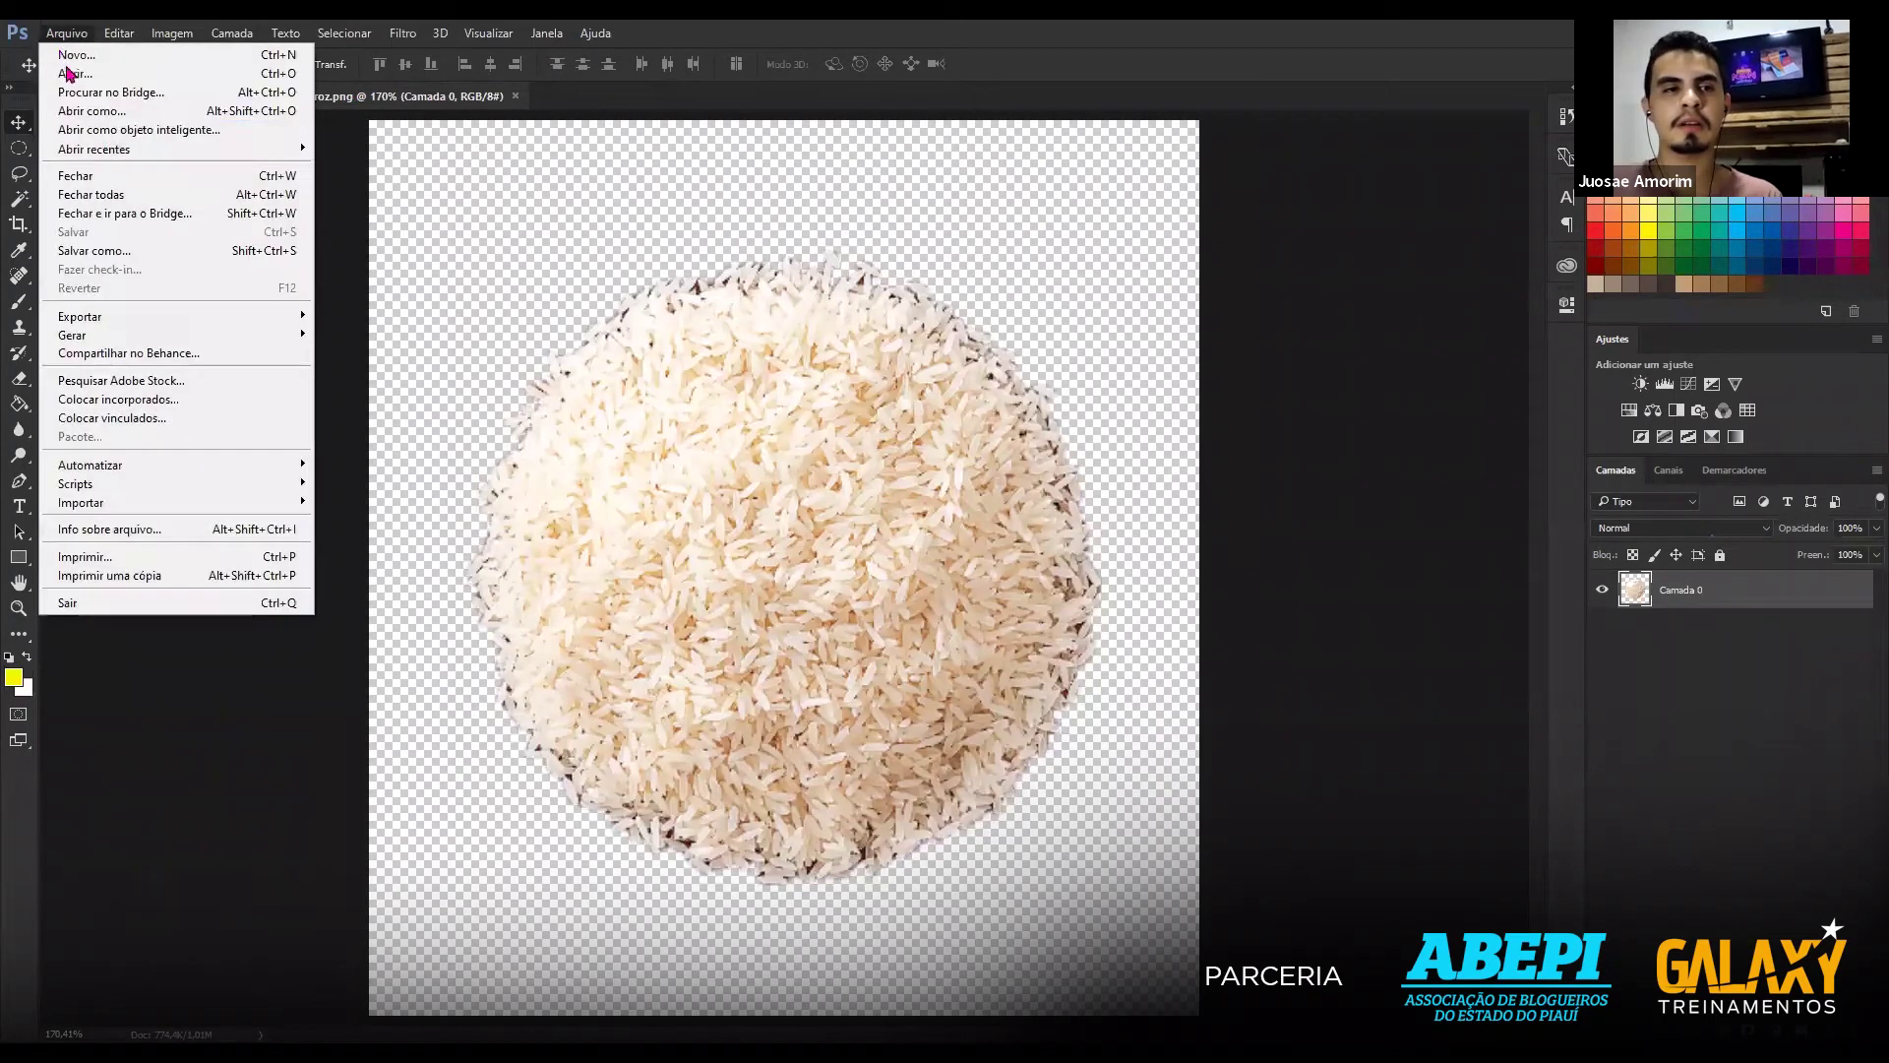
# Open the black beans image a-feijao.png as a new document.
pyautogui.click(97, 82)
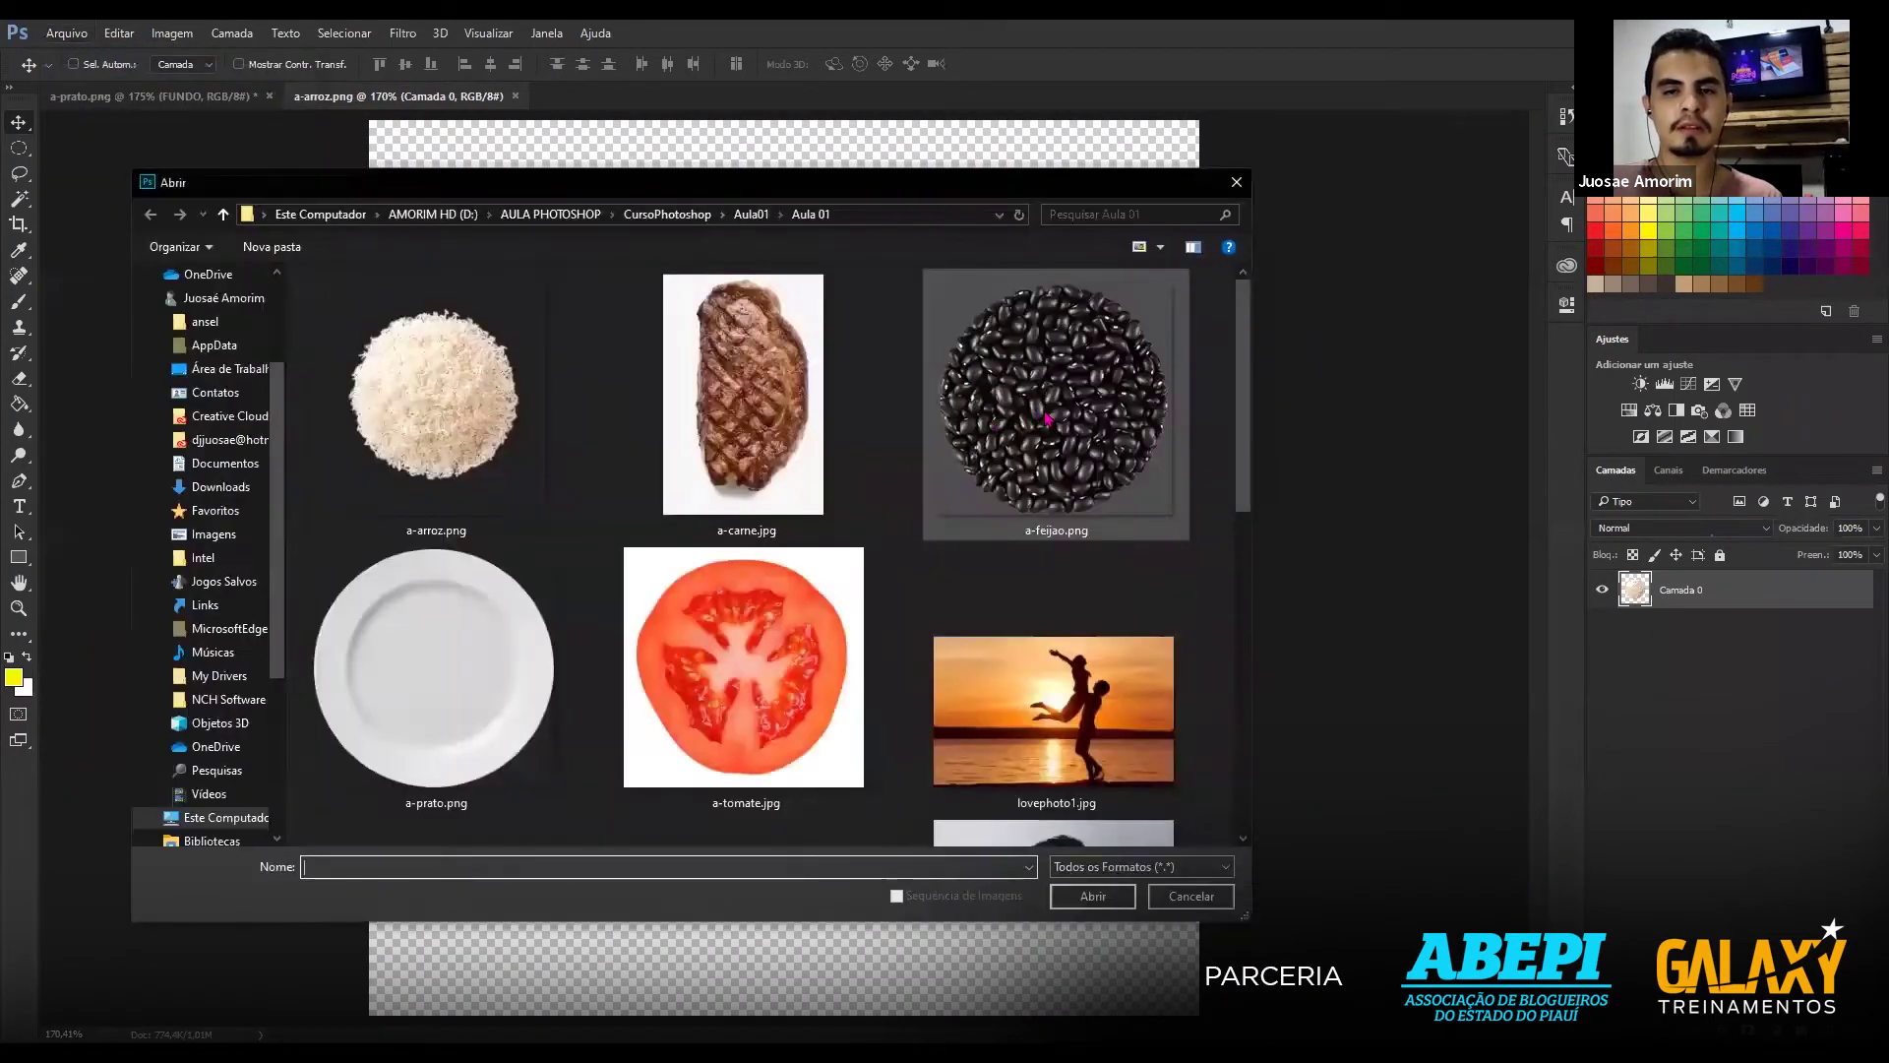
pyautogui.click(1047, 418)
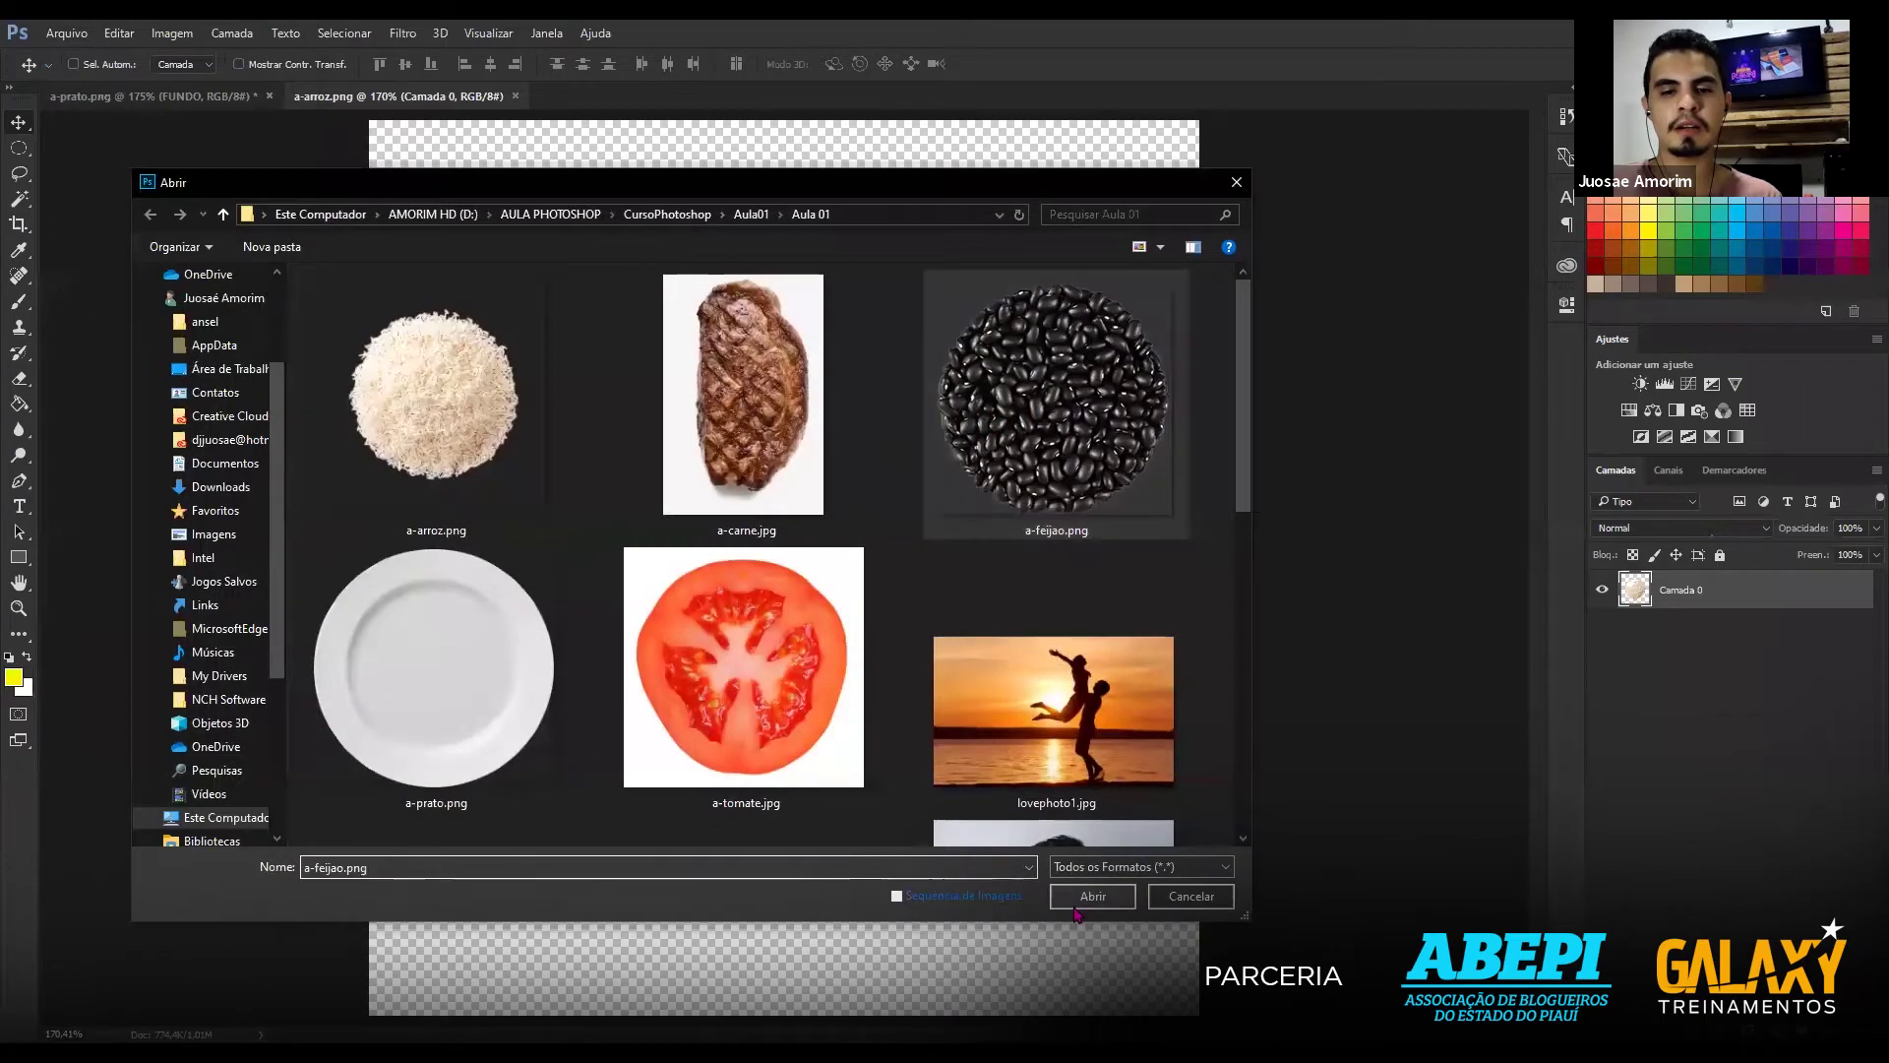
pyautogui.click(1076, 907)
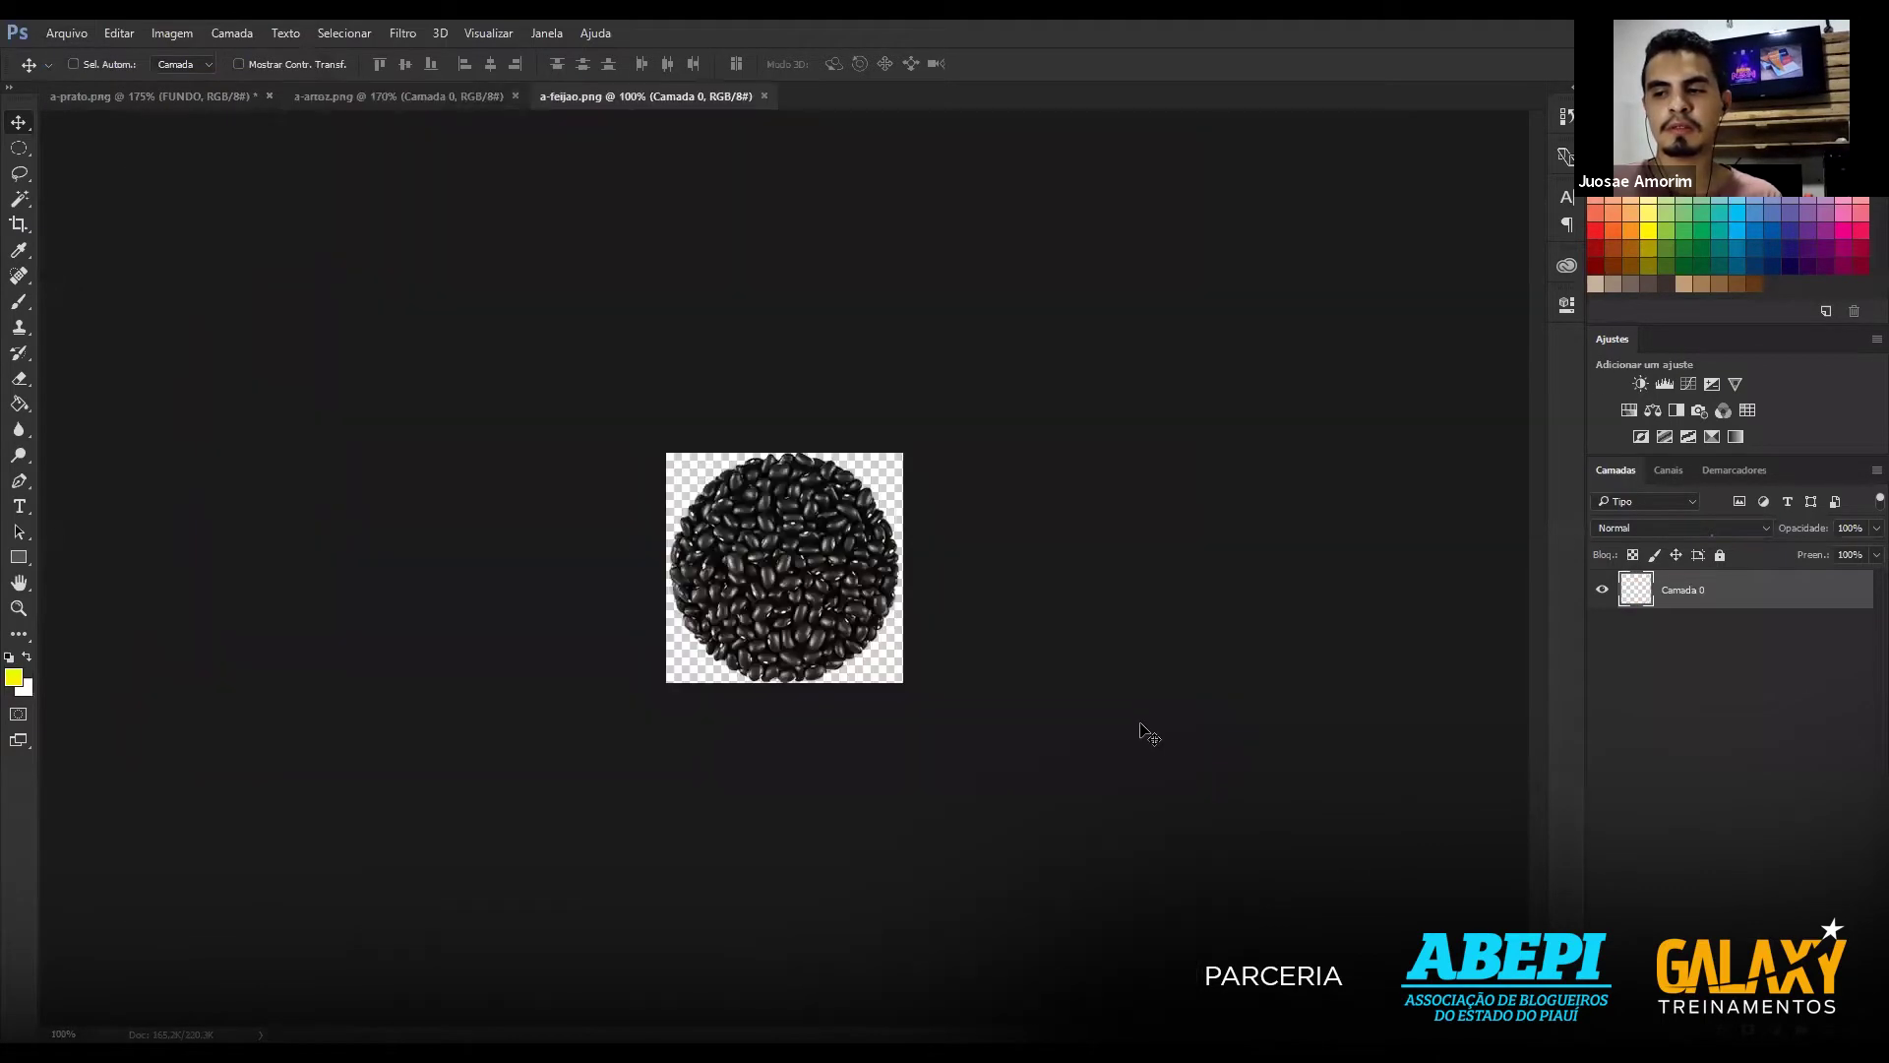
pyautogui.scroll(1, 914, 665)
pyautogui.scroll(4, 914, 665)
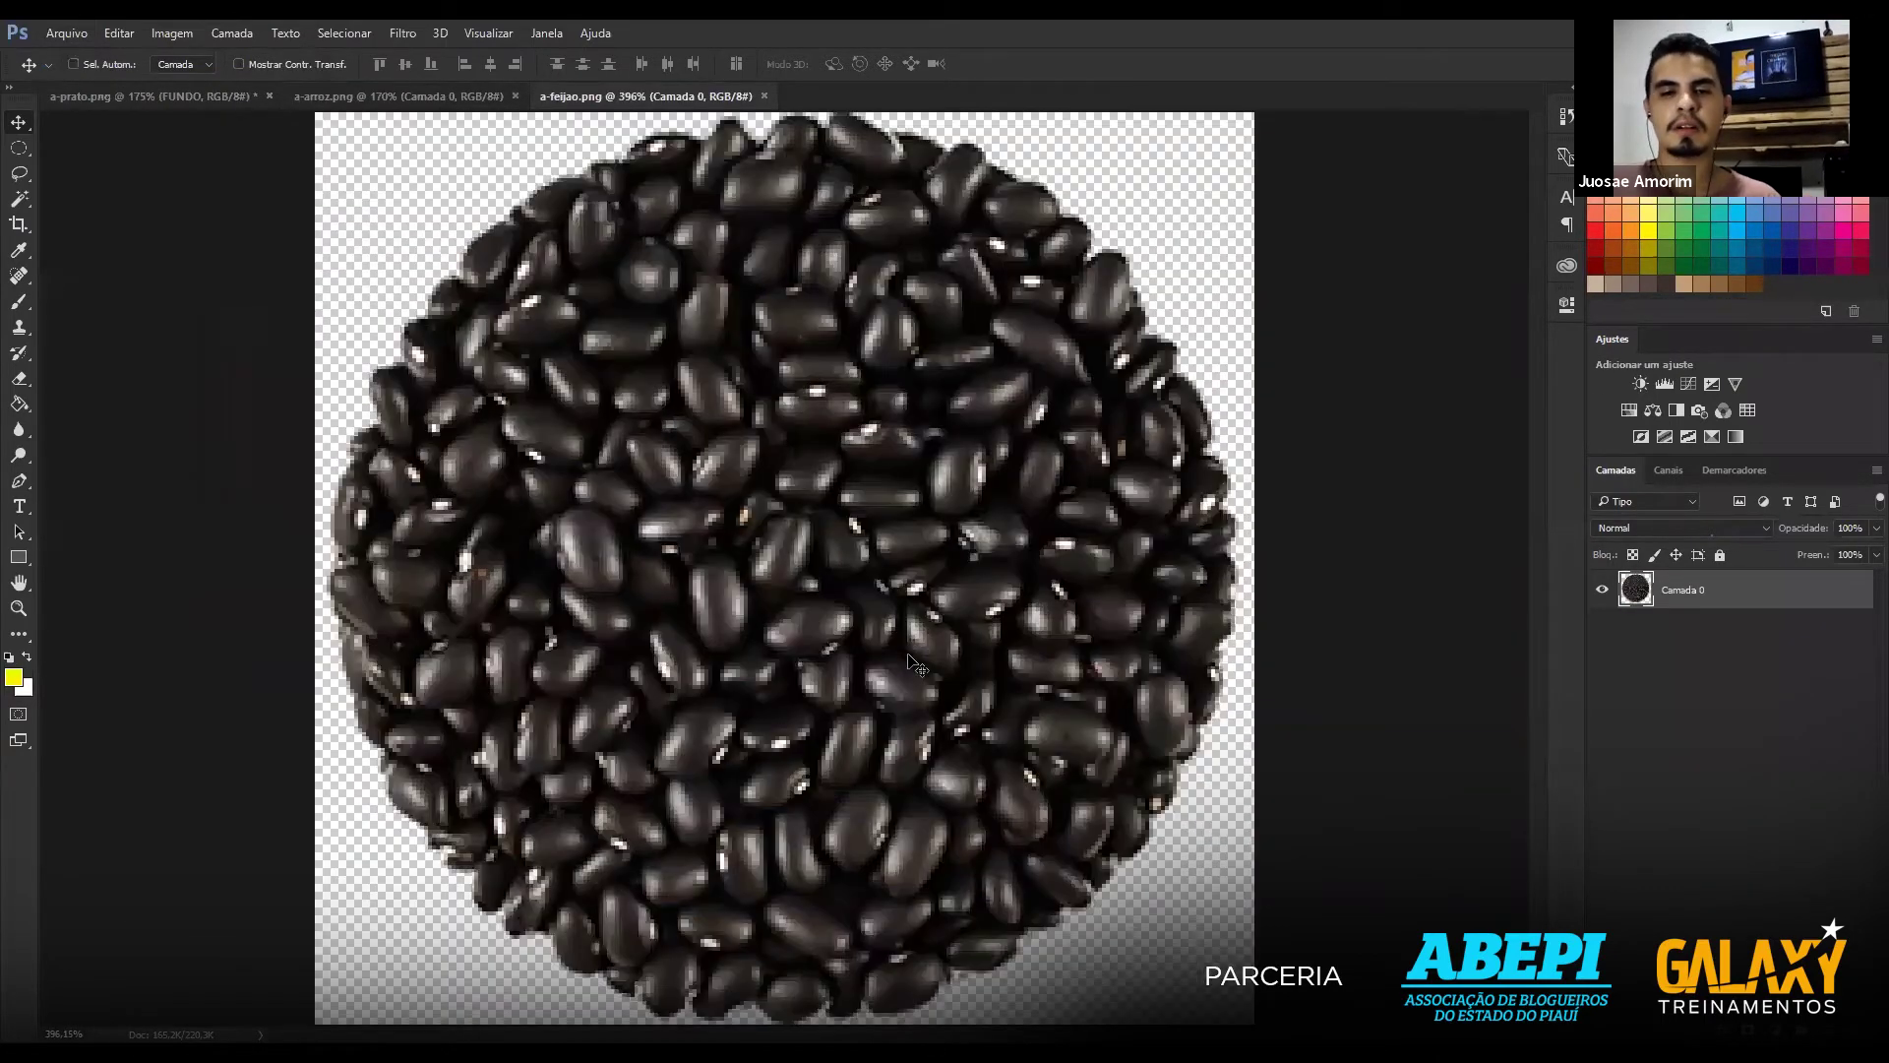
pyautogui.scroll(-2, 914, 665)
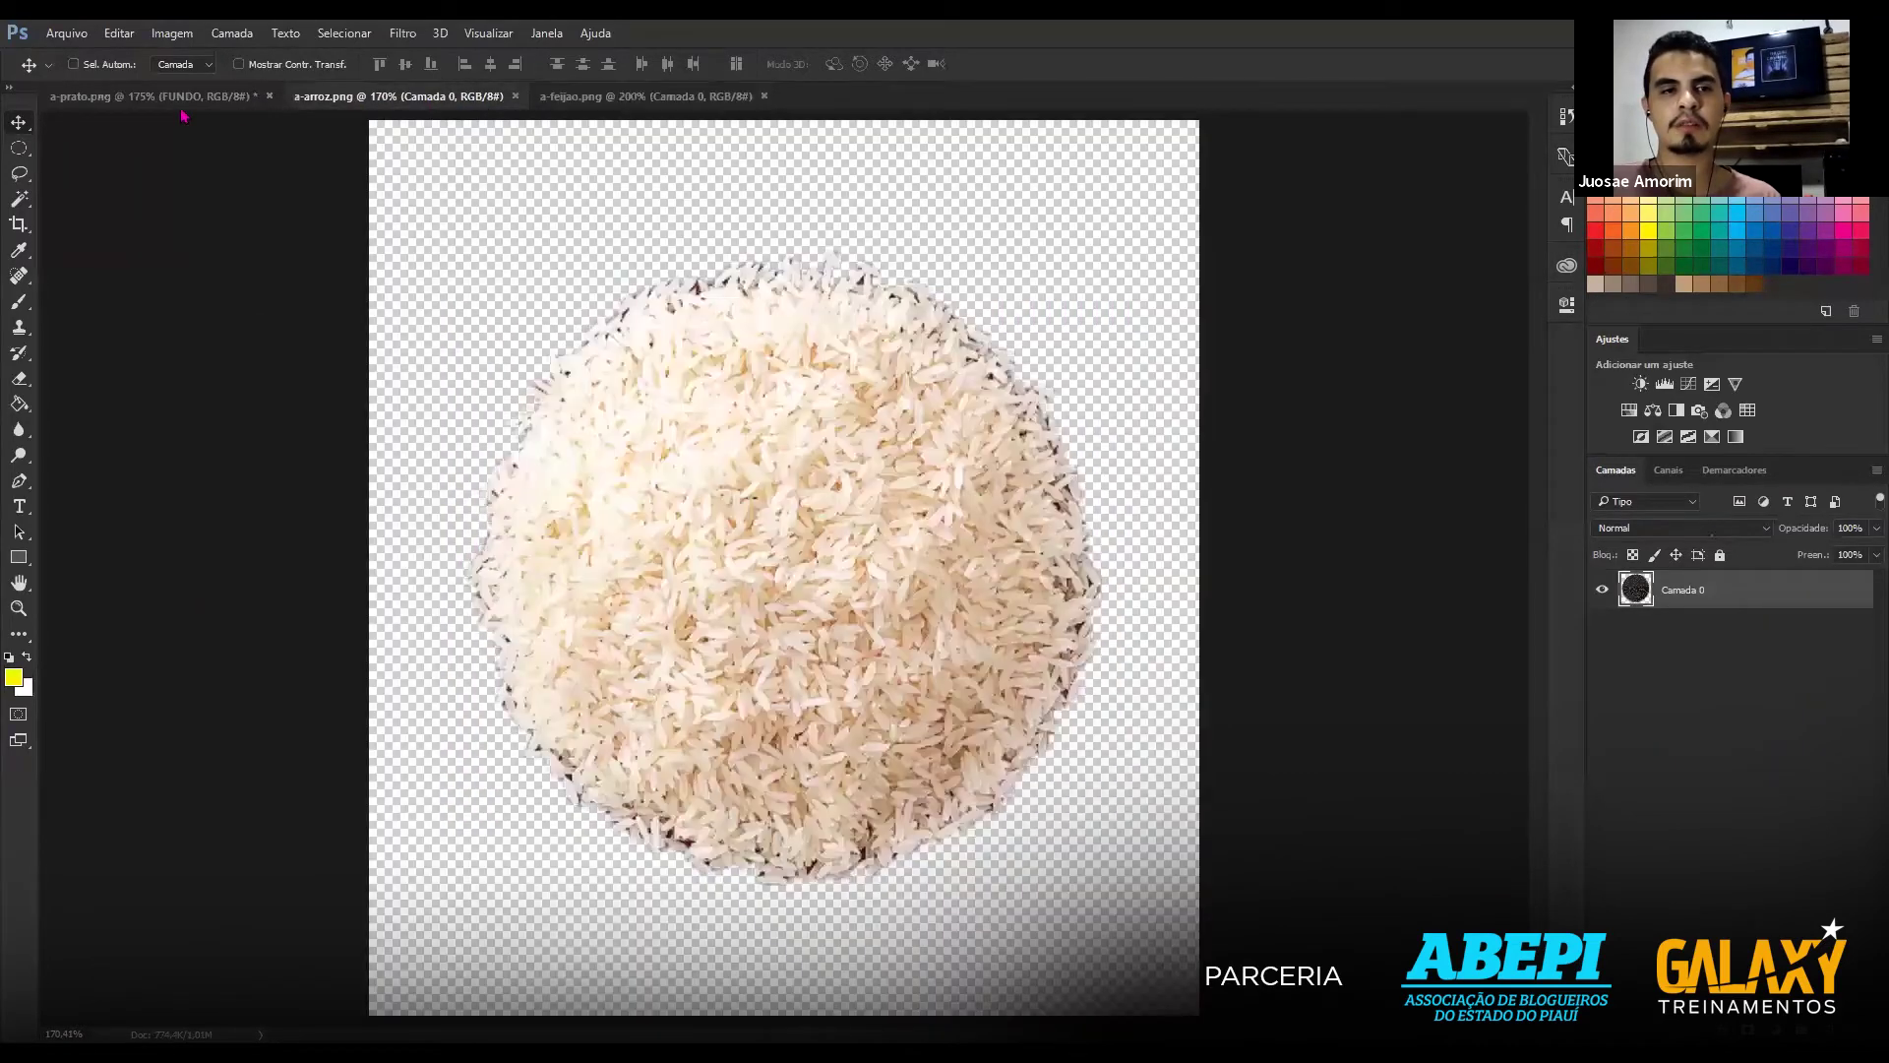
# Compare the plate and rice documents and shift the rice image up and left.
pyautogui.click(399, 96)
pyautogui.click(142, 98)
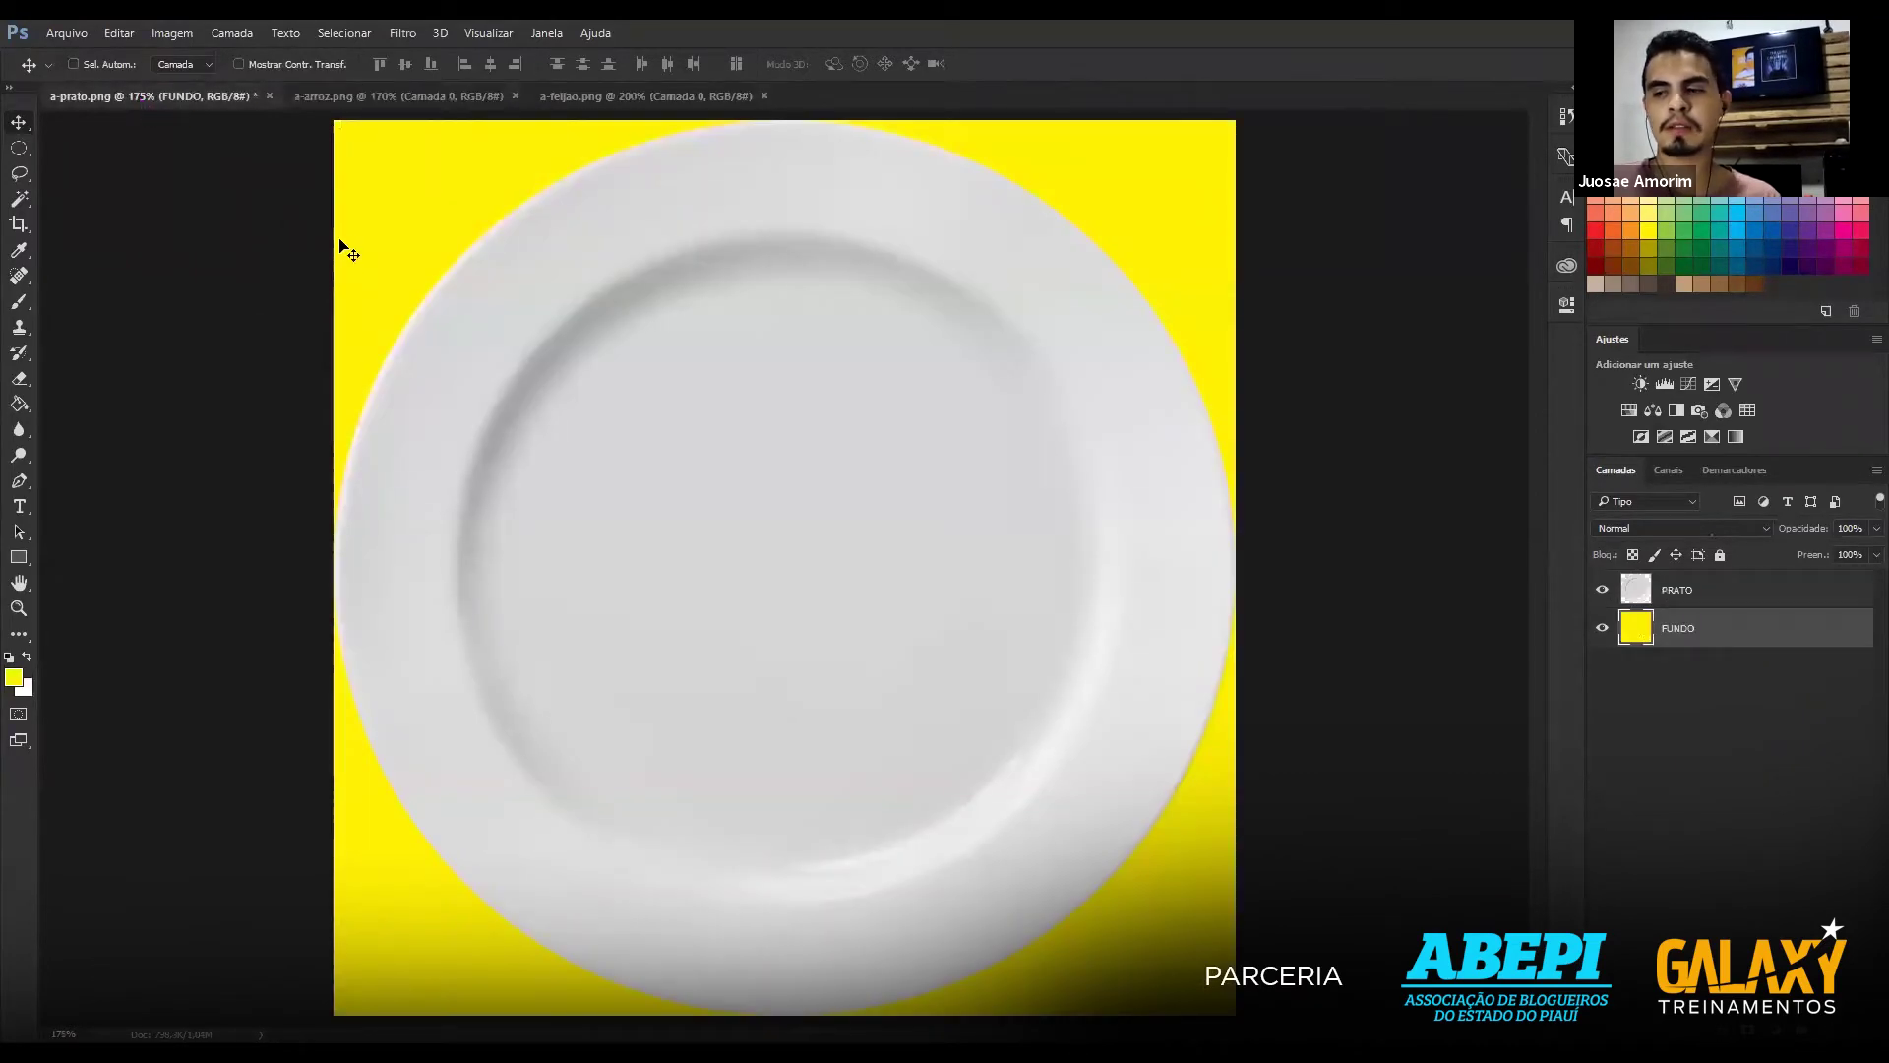
pyautogui.click(433, 97)
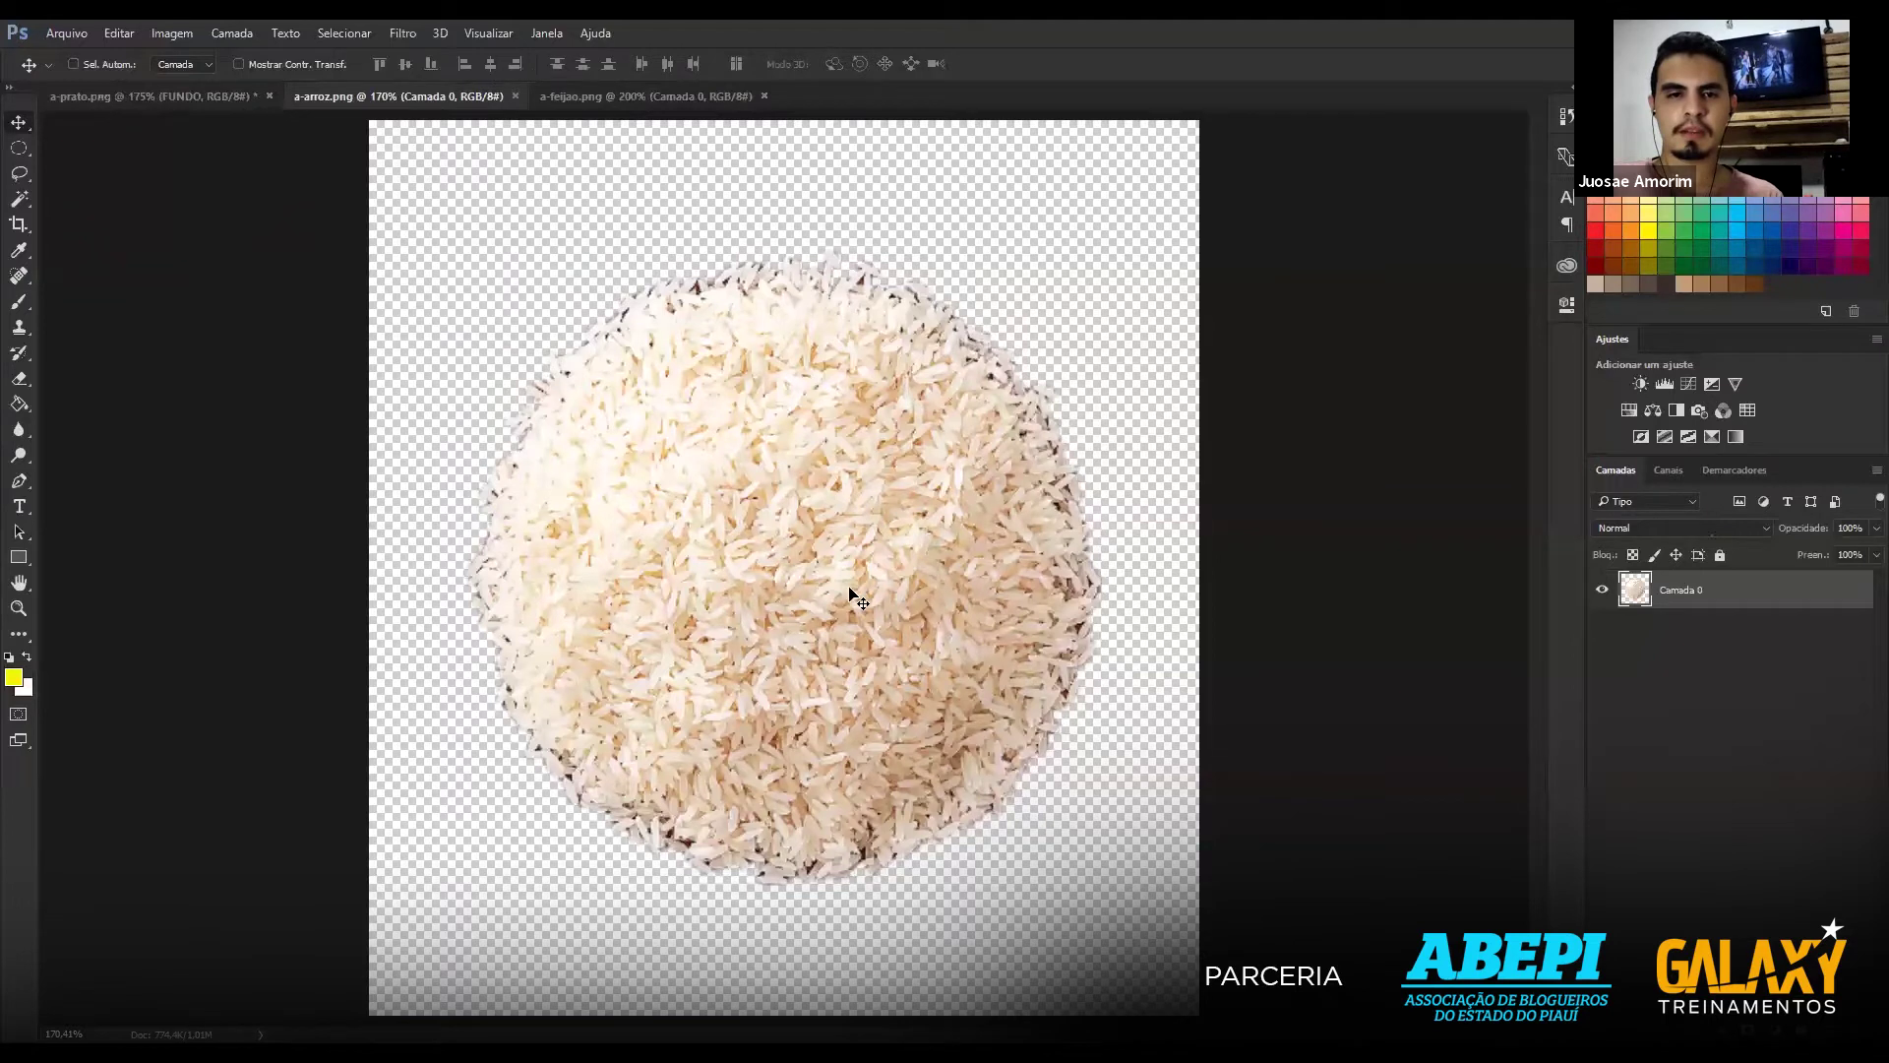
pyautogui.moveTo(866, 598)
pyautogui.mouseDown()
pyautogui.moveTo(338, 286)
pyautogui.moveTo(872, 571)
pyautogui.moveTo(844, 579)
pyautogui.mouseUp()
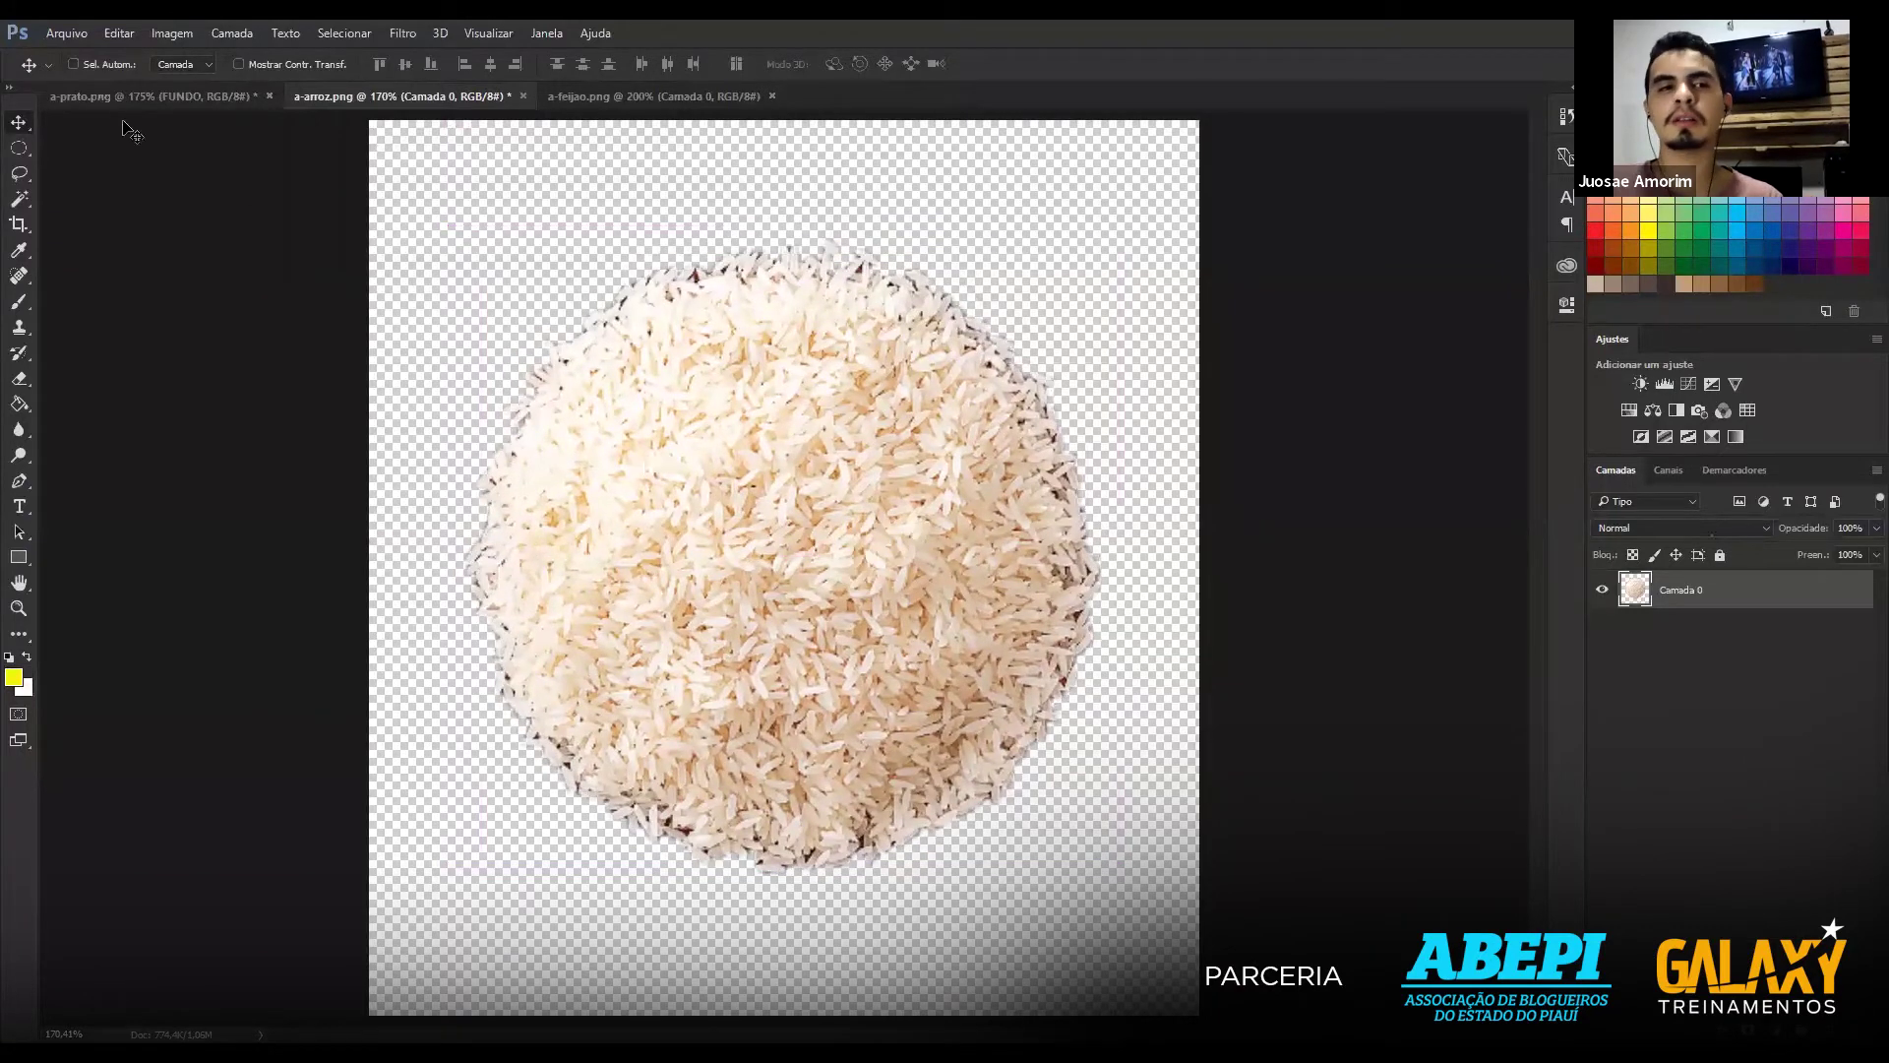
pyautogui.click(159, 89)
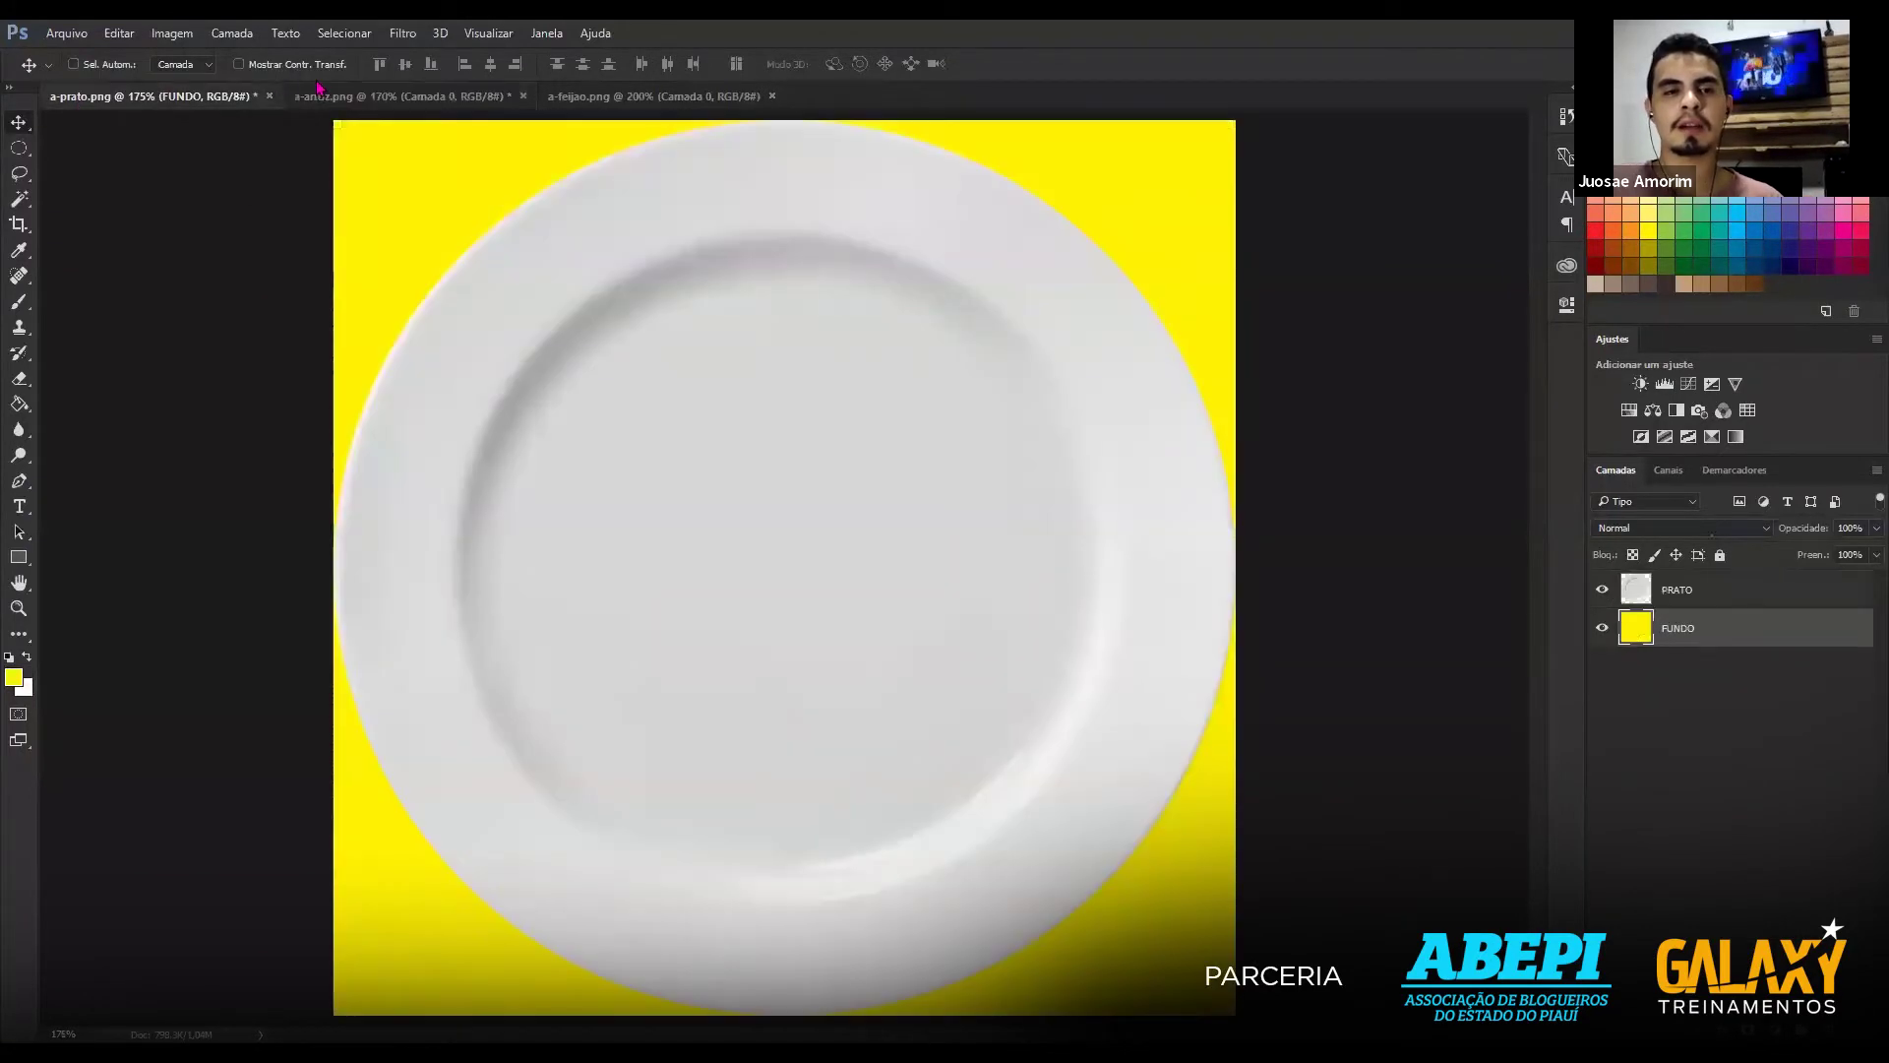
pyautogui.click(331, 100)
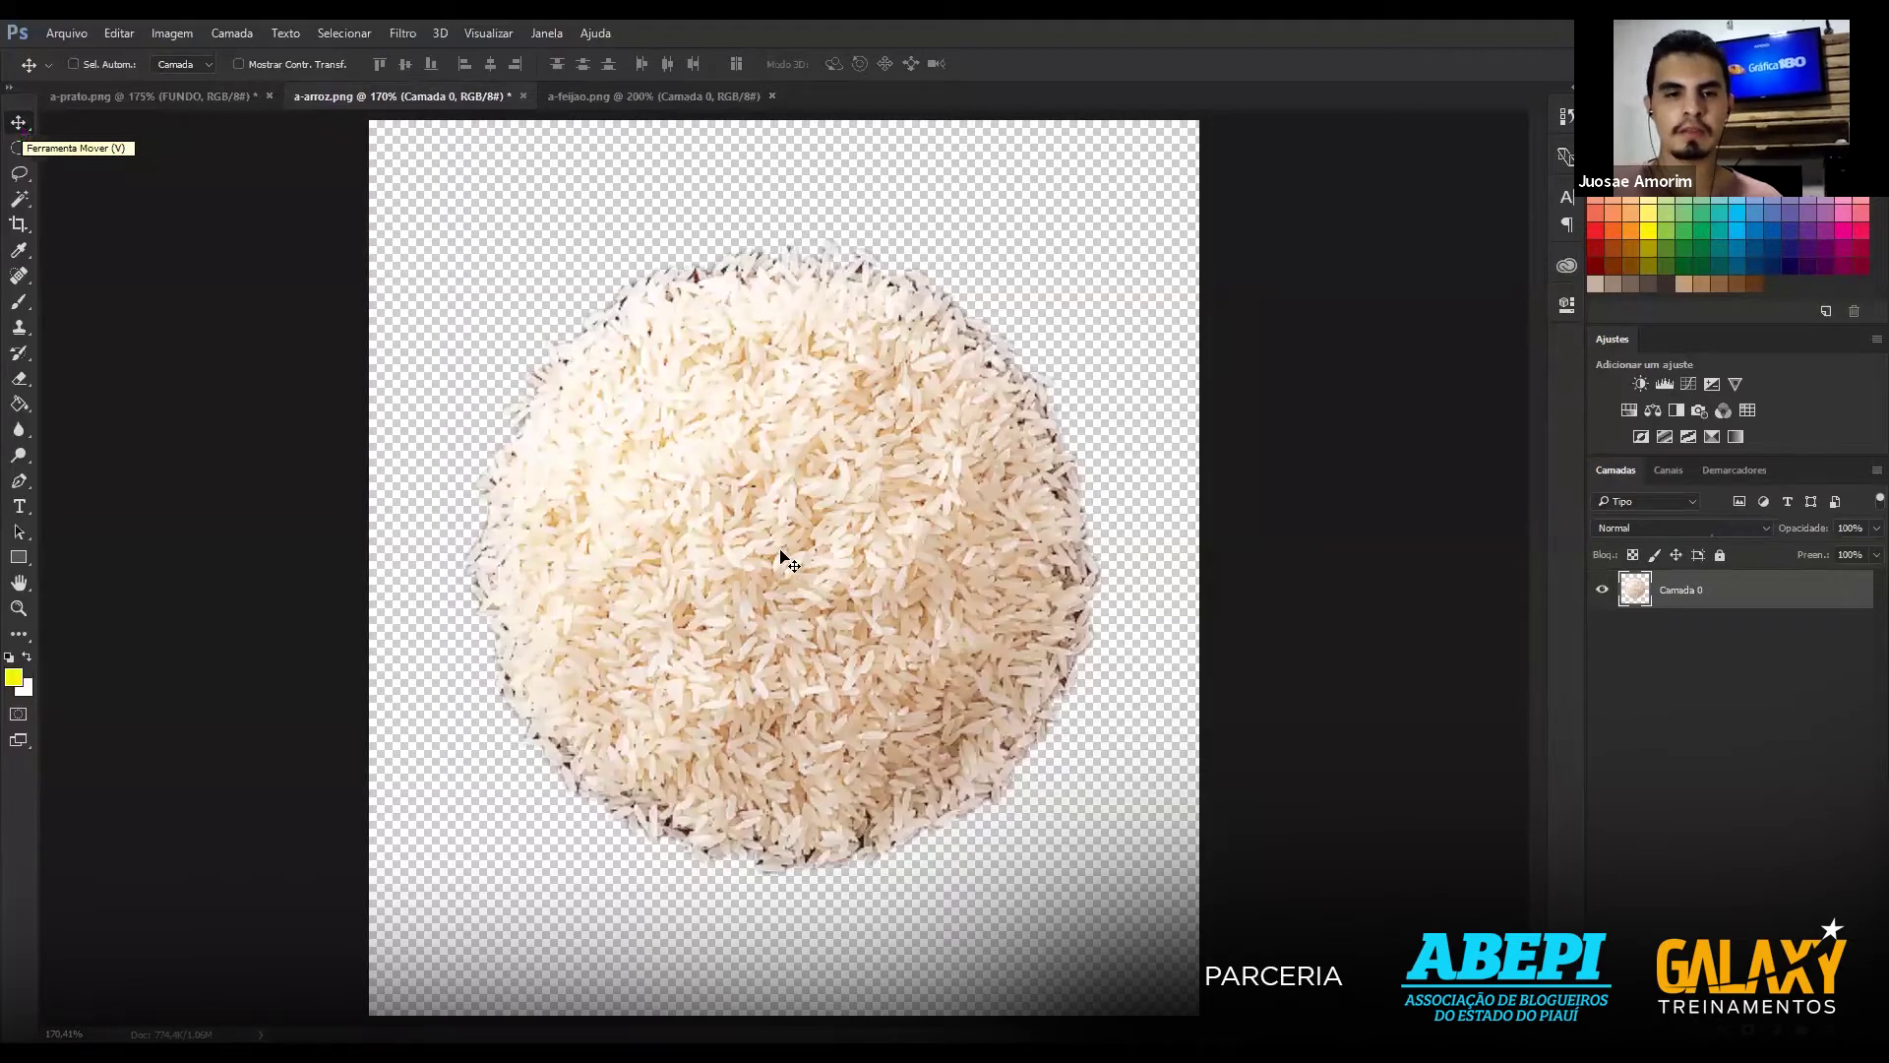
# Drag the rice from a-arroz into the plate document as a new layer, Camada 1.
pyautogui.moveTo(734, 532); pyautogui.dragTo(87, 102)
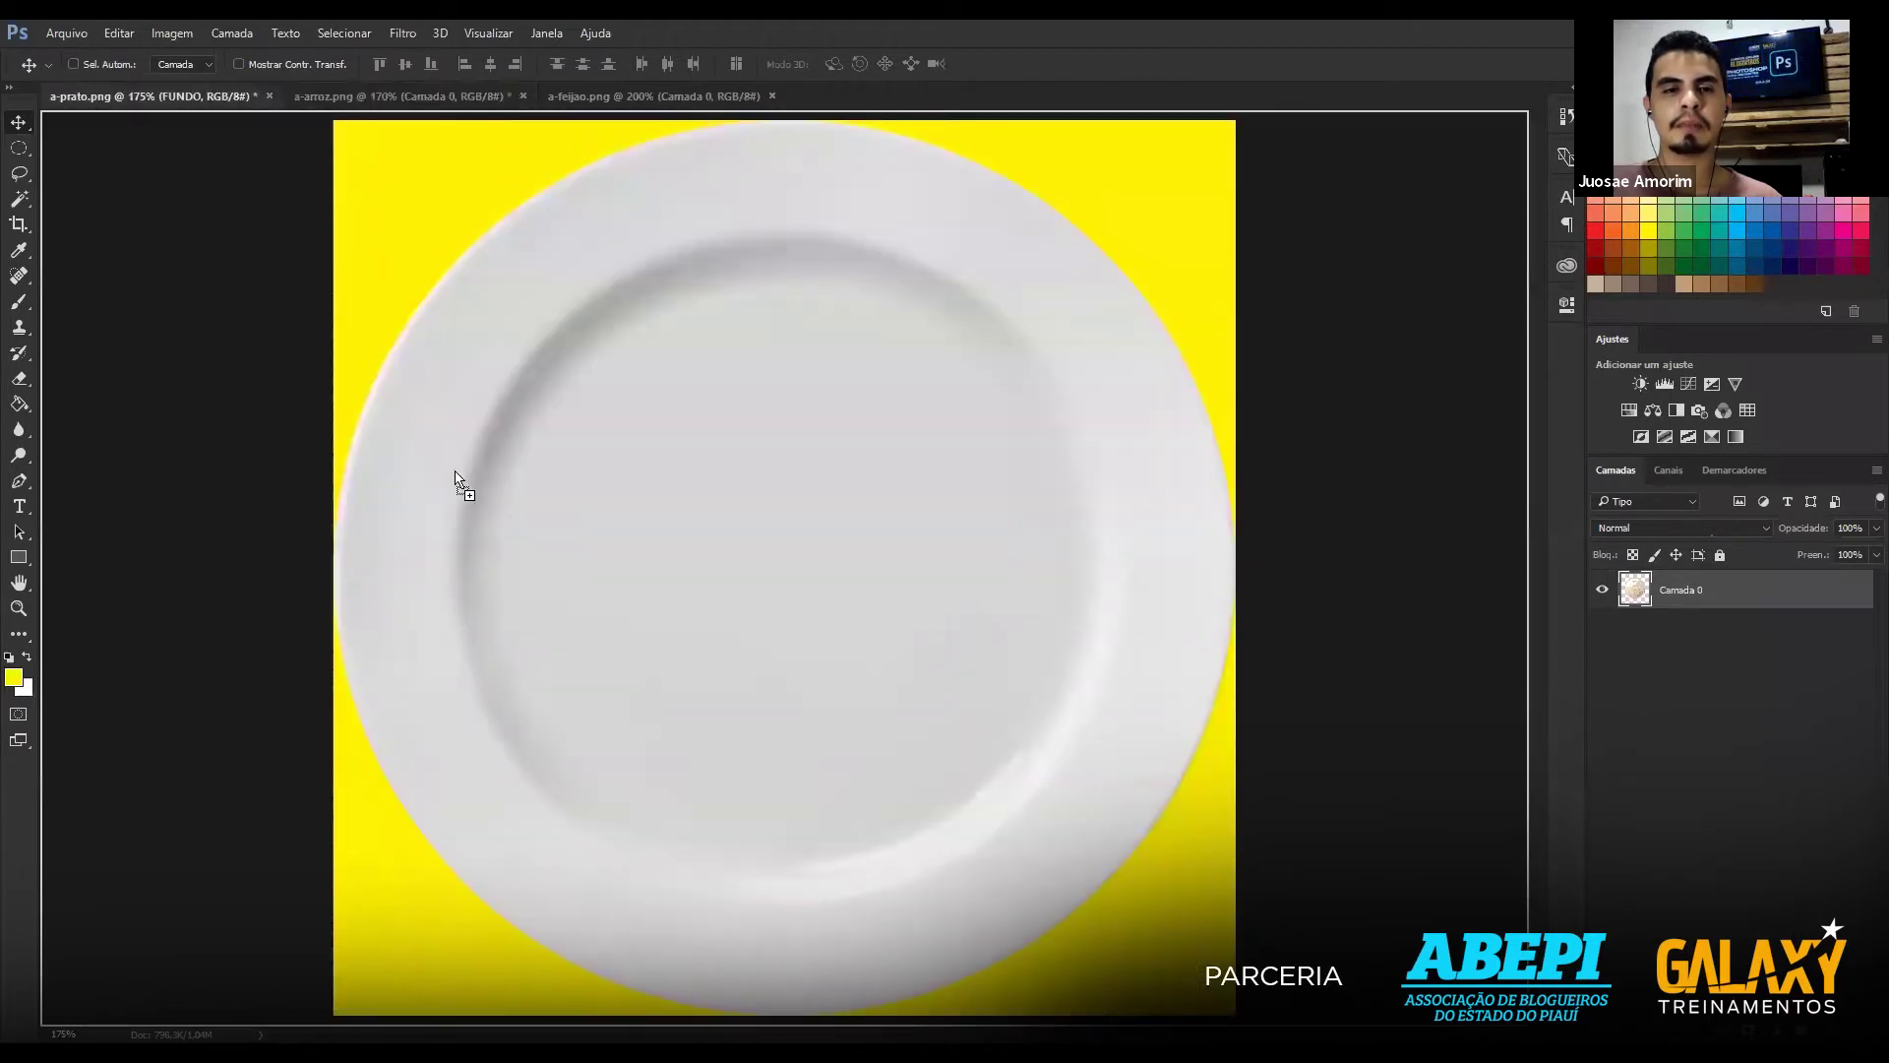
pyautogui.moveTo(86, 103); pyautogui.dragTo(456, 477)
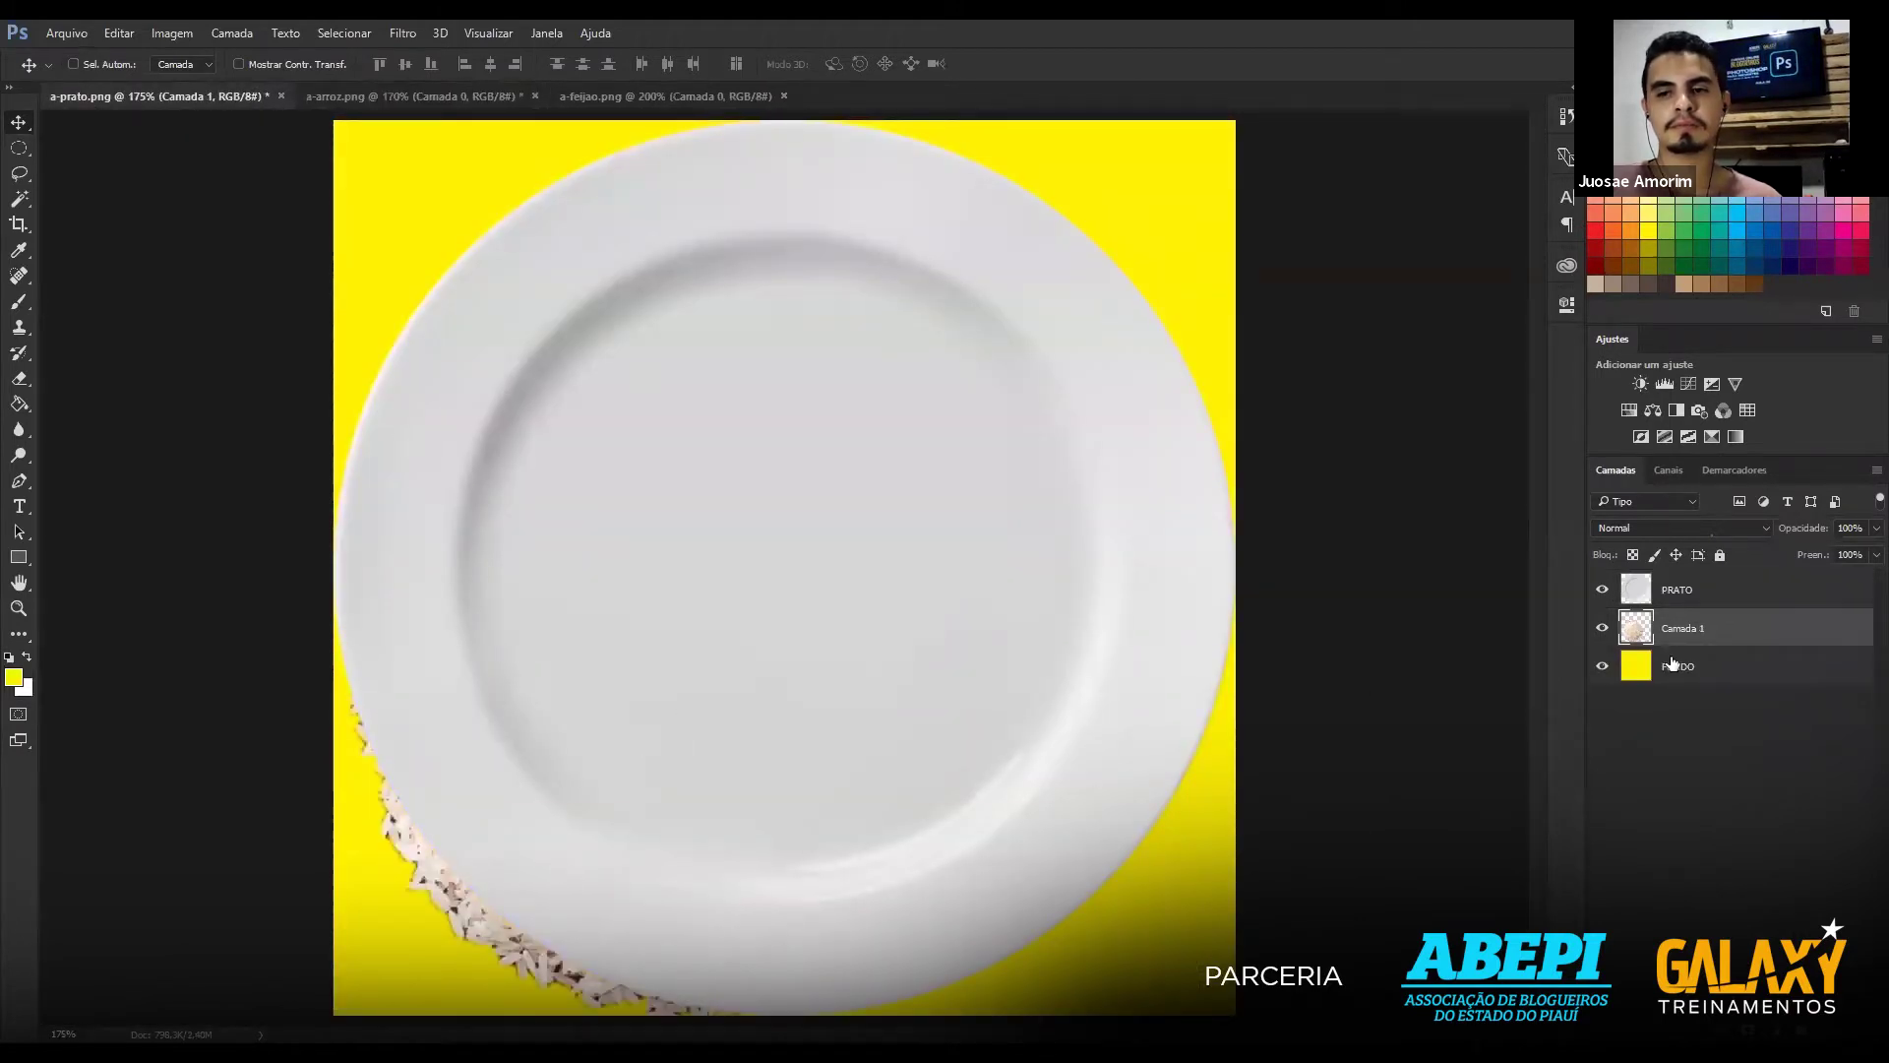
pyautogui.moveTo(1721, 634); pyautogui.dragTo(1729, 617)
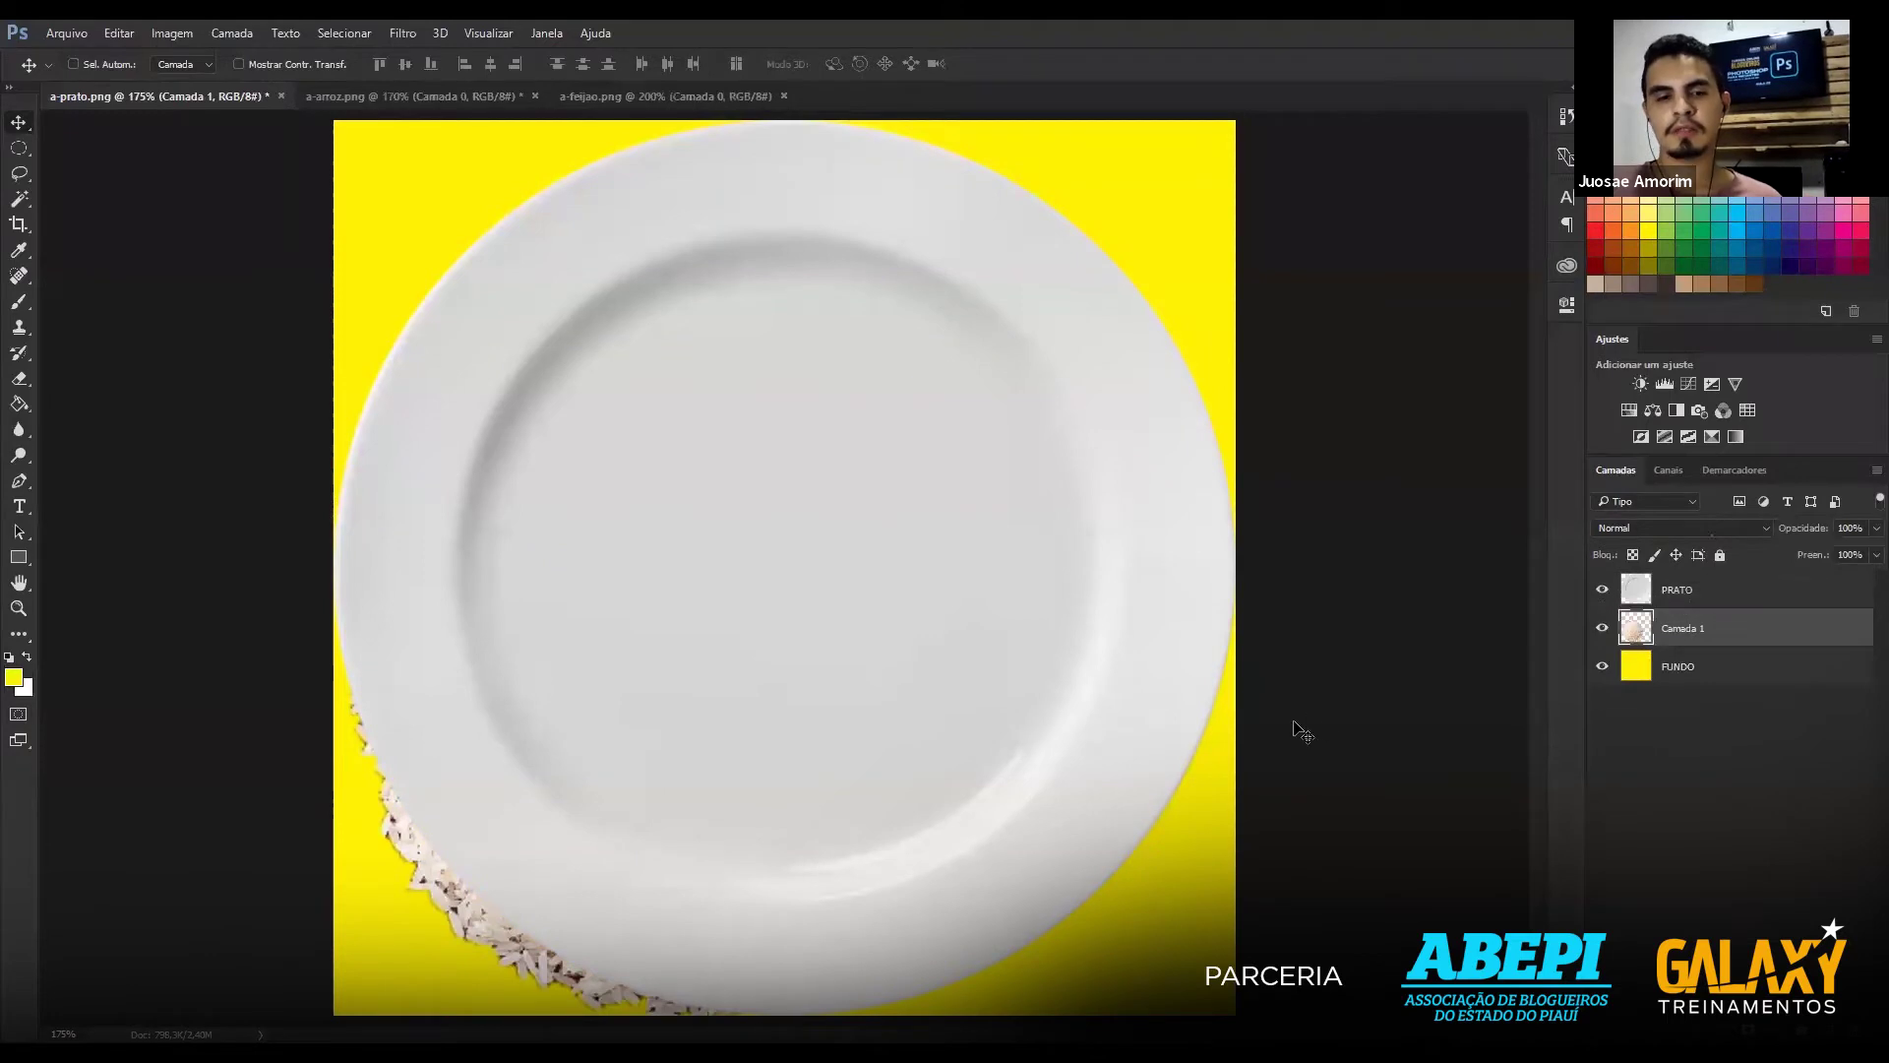
pyautogui.moveTo(507, 848)
pyautogui.mouseDown()
pyautogui.moveTo(583, 959)
pyautogui.moveTo(413, 777)
pyautogui.moveTo(186, 756)
pyautogui.moveTo(747, 355)
pyautogui.moveTo(963, 353)
pyautogui.moveTo(966, 716)
pyautogui.moveTo(612, 771)
pyautogui.moveTo(452, 766)
pyautogui.moveTo(453, 418)
pyautogui.mouseUp()
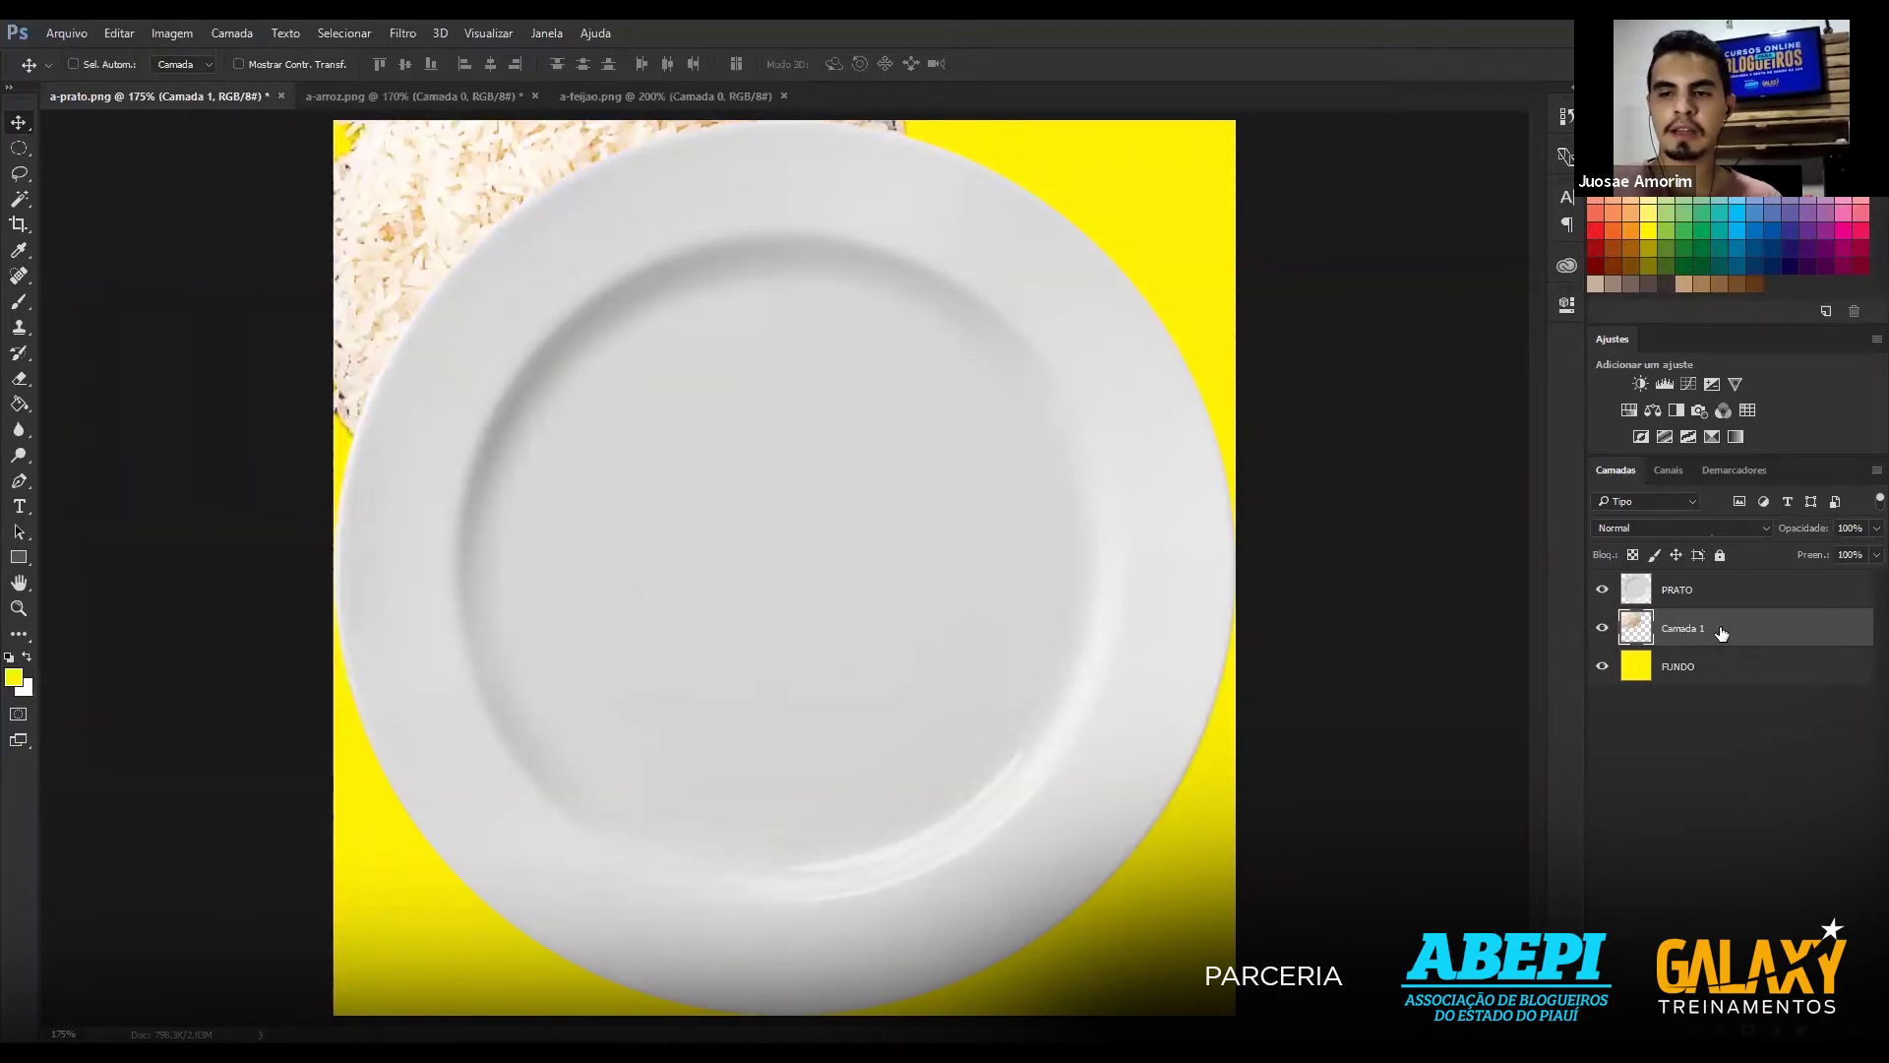
# Raise the rice layer above PRATO and centre the rice on the plate.
pyautogui.moveTo(1720, 630); pyautogui.dragTo(1718, 582)
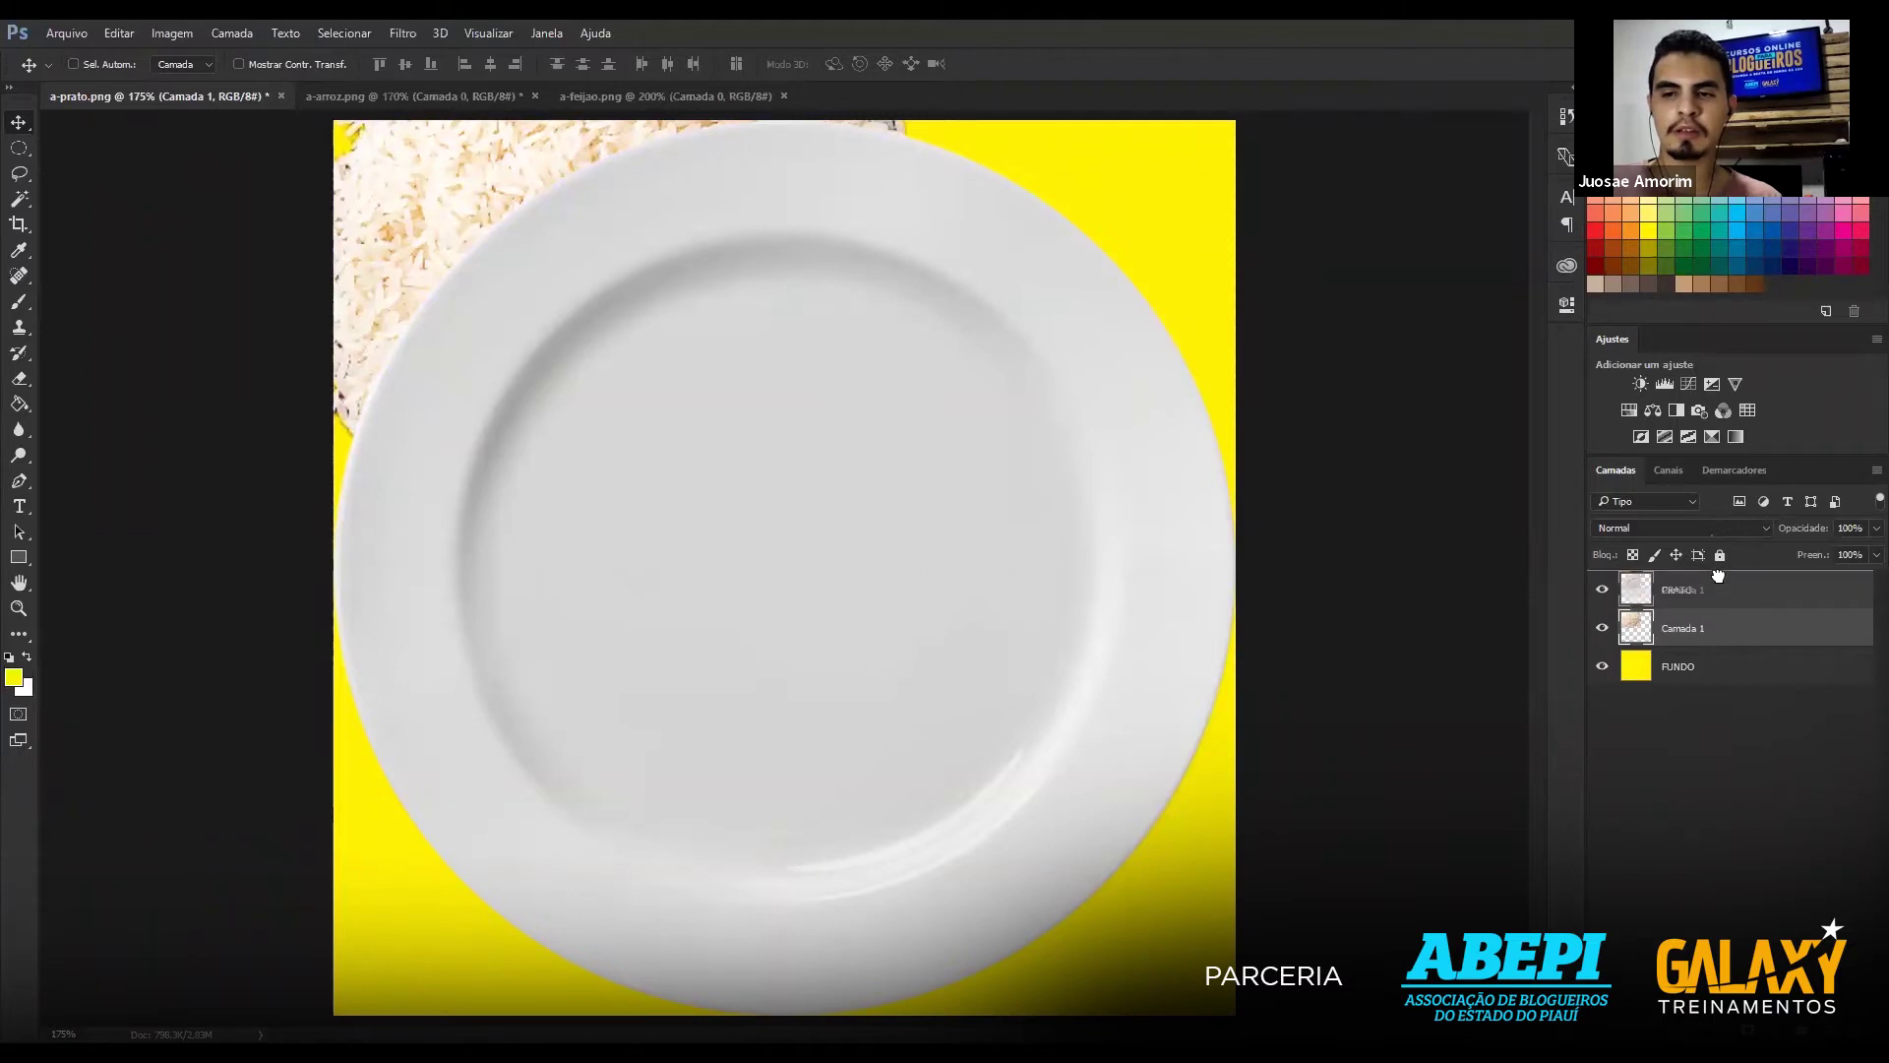
pyautogui.moveTo(1718, 576); pyautogui.dragTo(1719, 580)
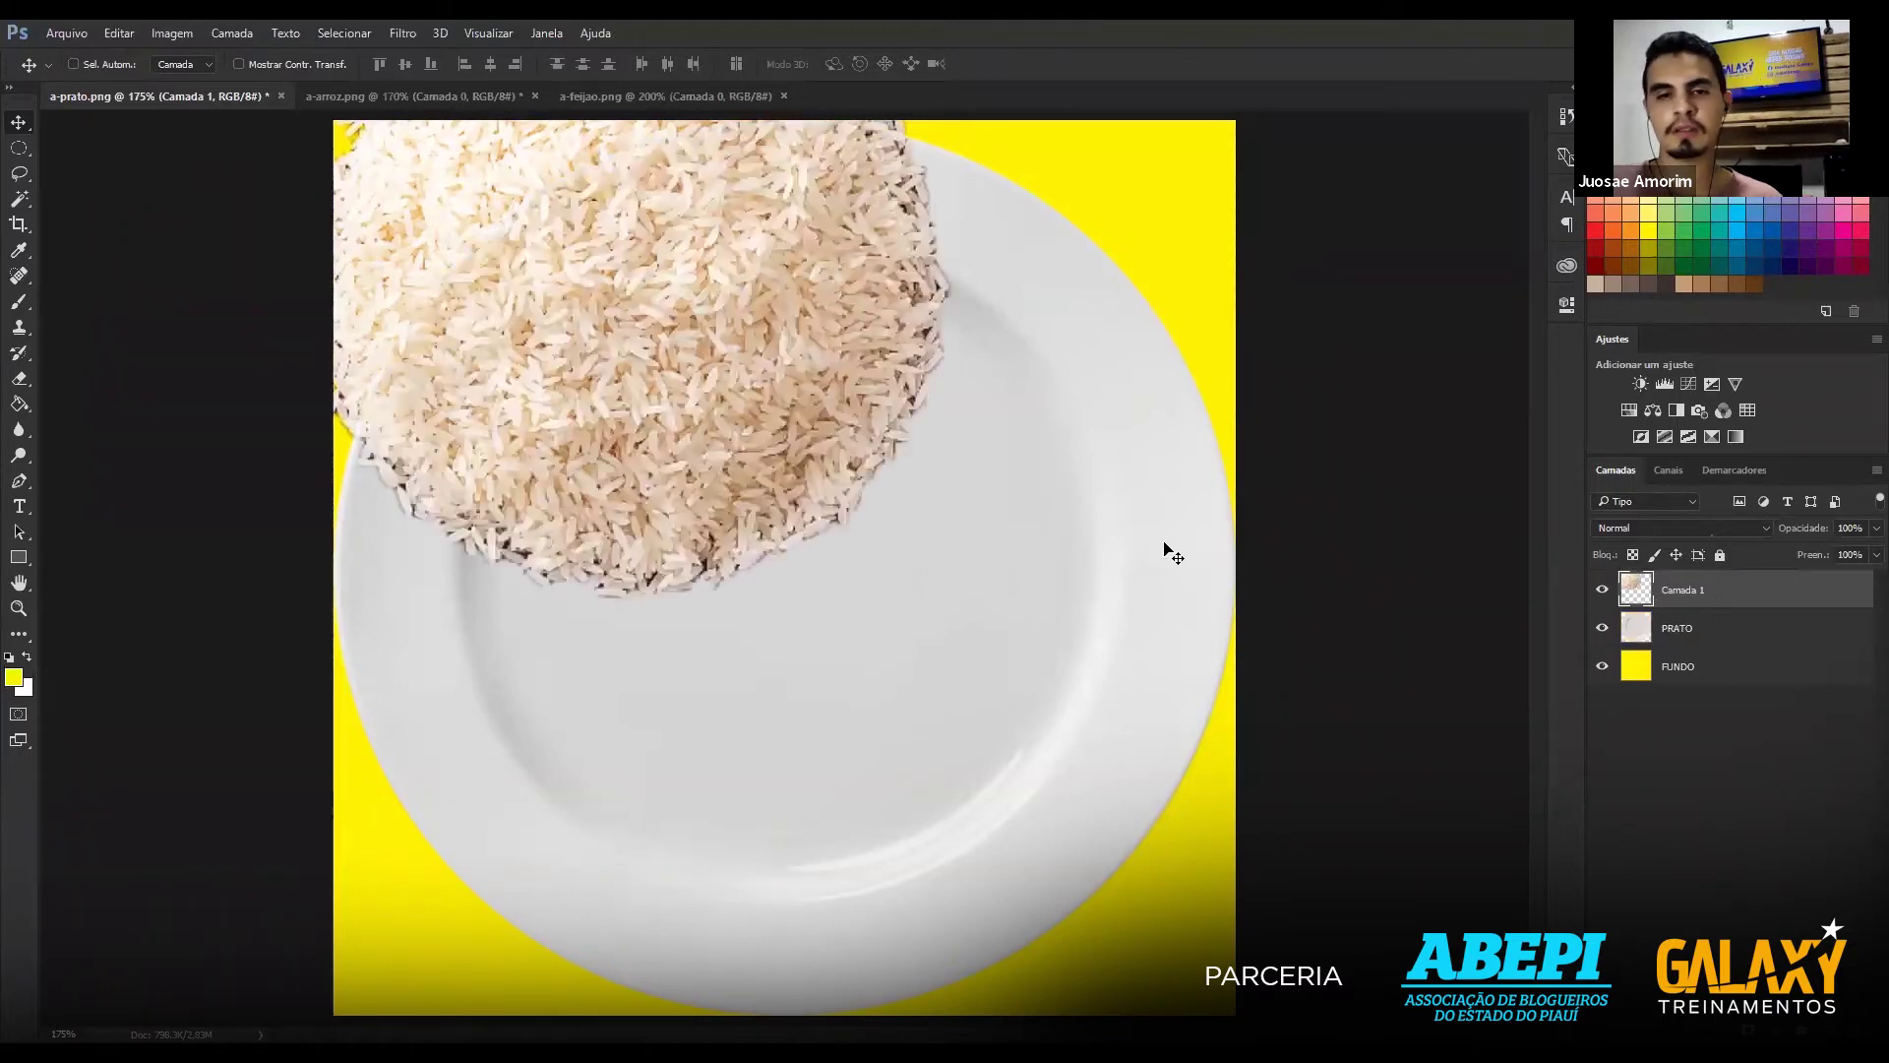
pyautogui.moveTo(744, 317); pyautogui.dragTo(905, 588)
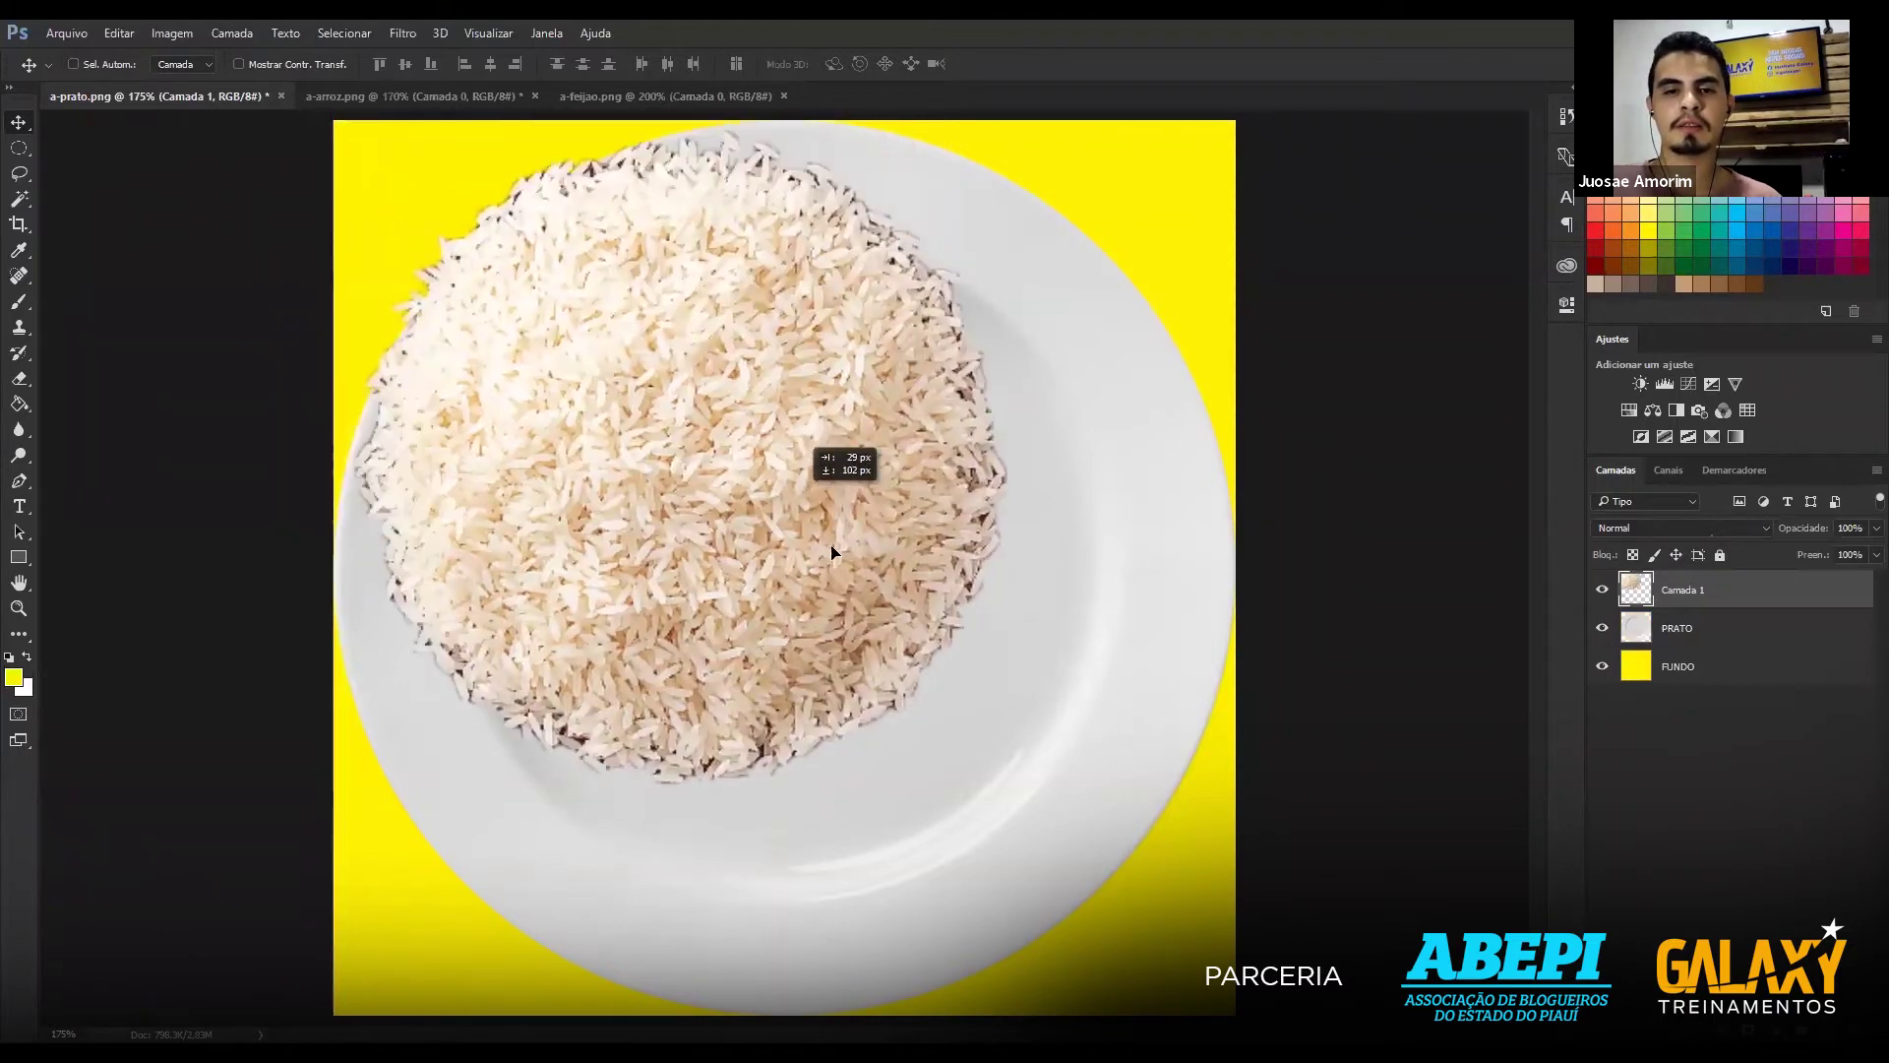
pyautogui.moveTo(906, 583); pyautogui.dragTo(905, 583)
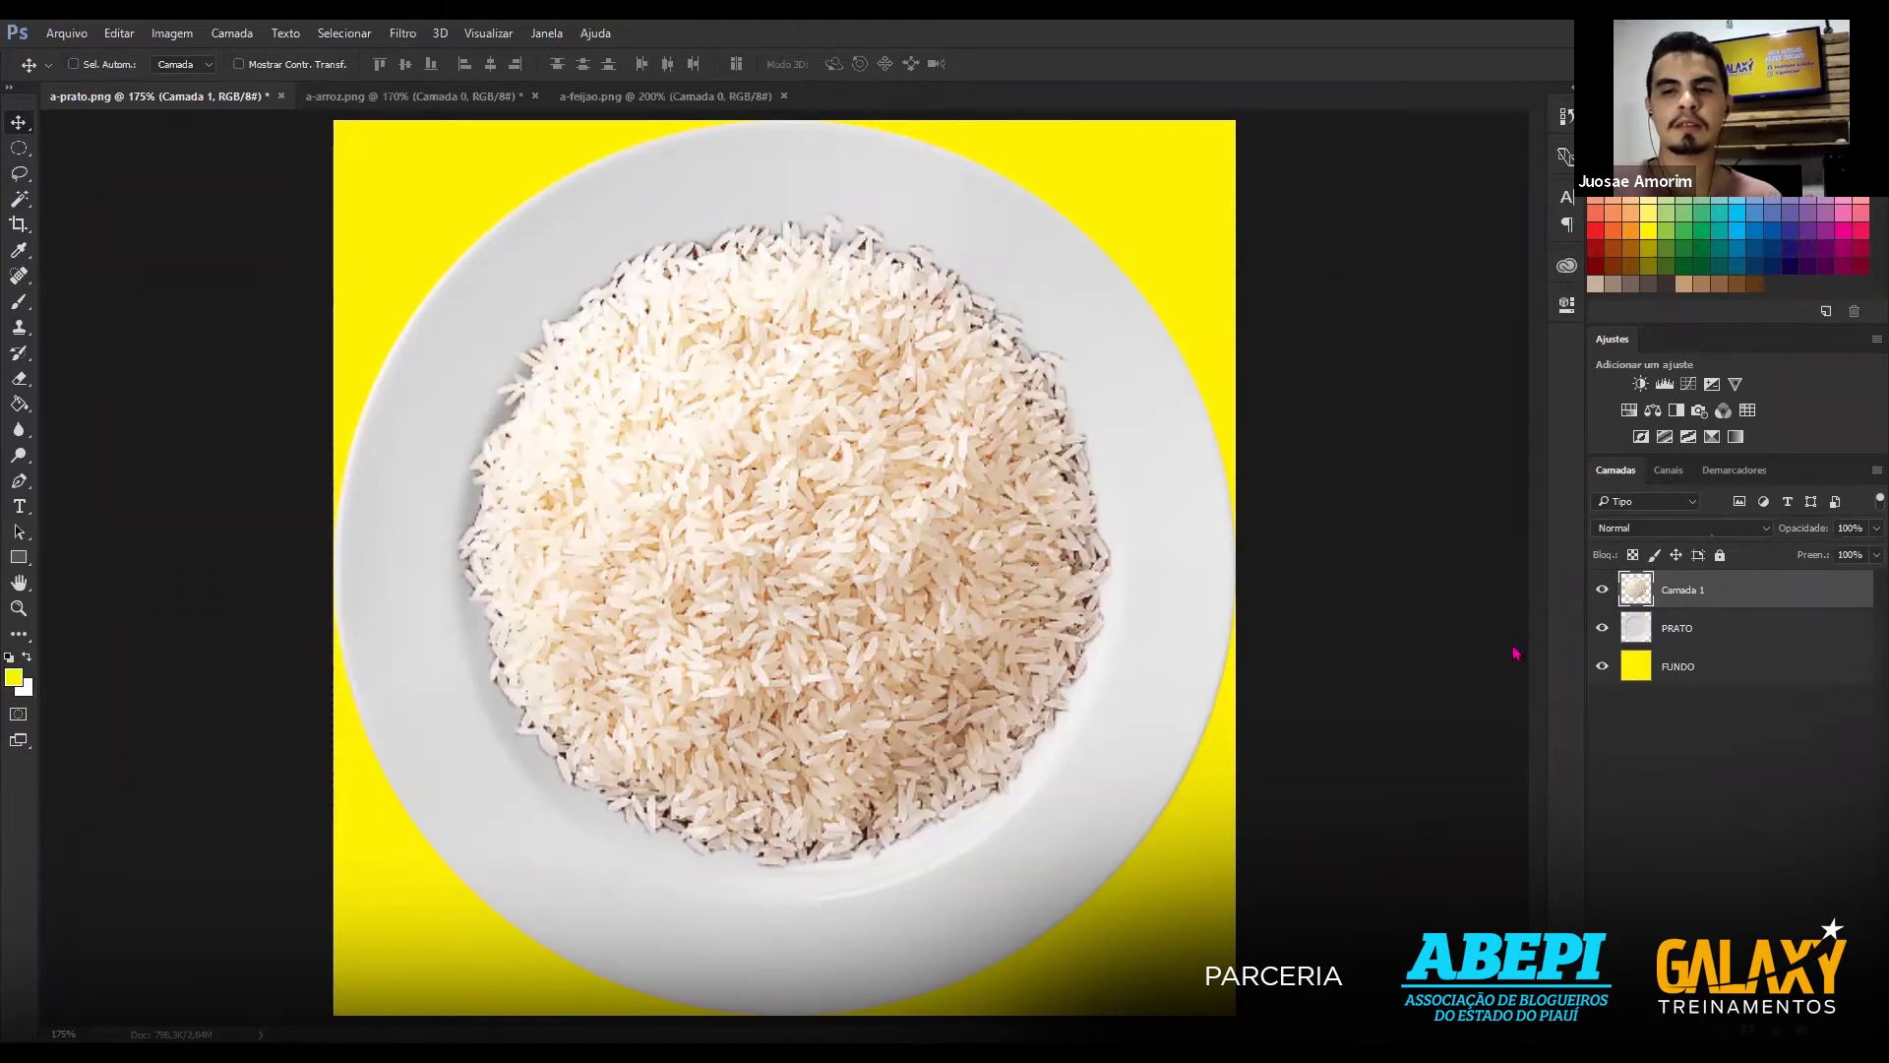
pyautogui.click(1708, 630)
# Move the PRATO layer above the rice and toggle the plate and yellow background visibility.
pyautogui.moveTo(1708, 630); pyautogui.dragTo(1703, 579)
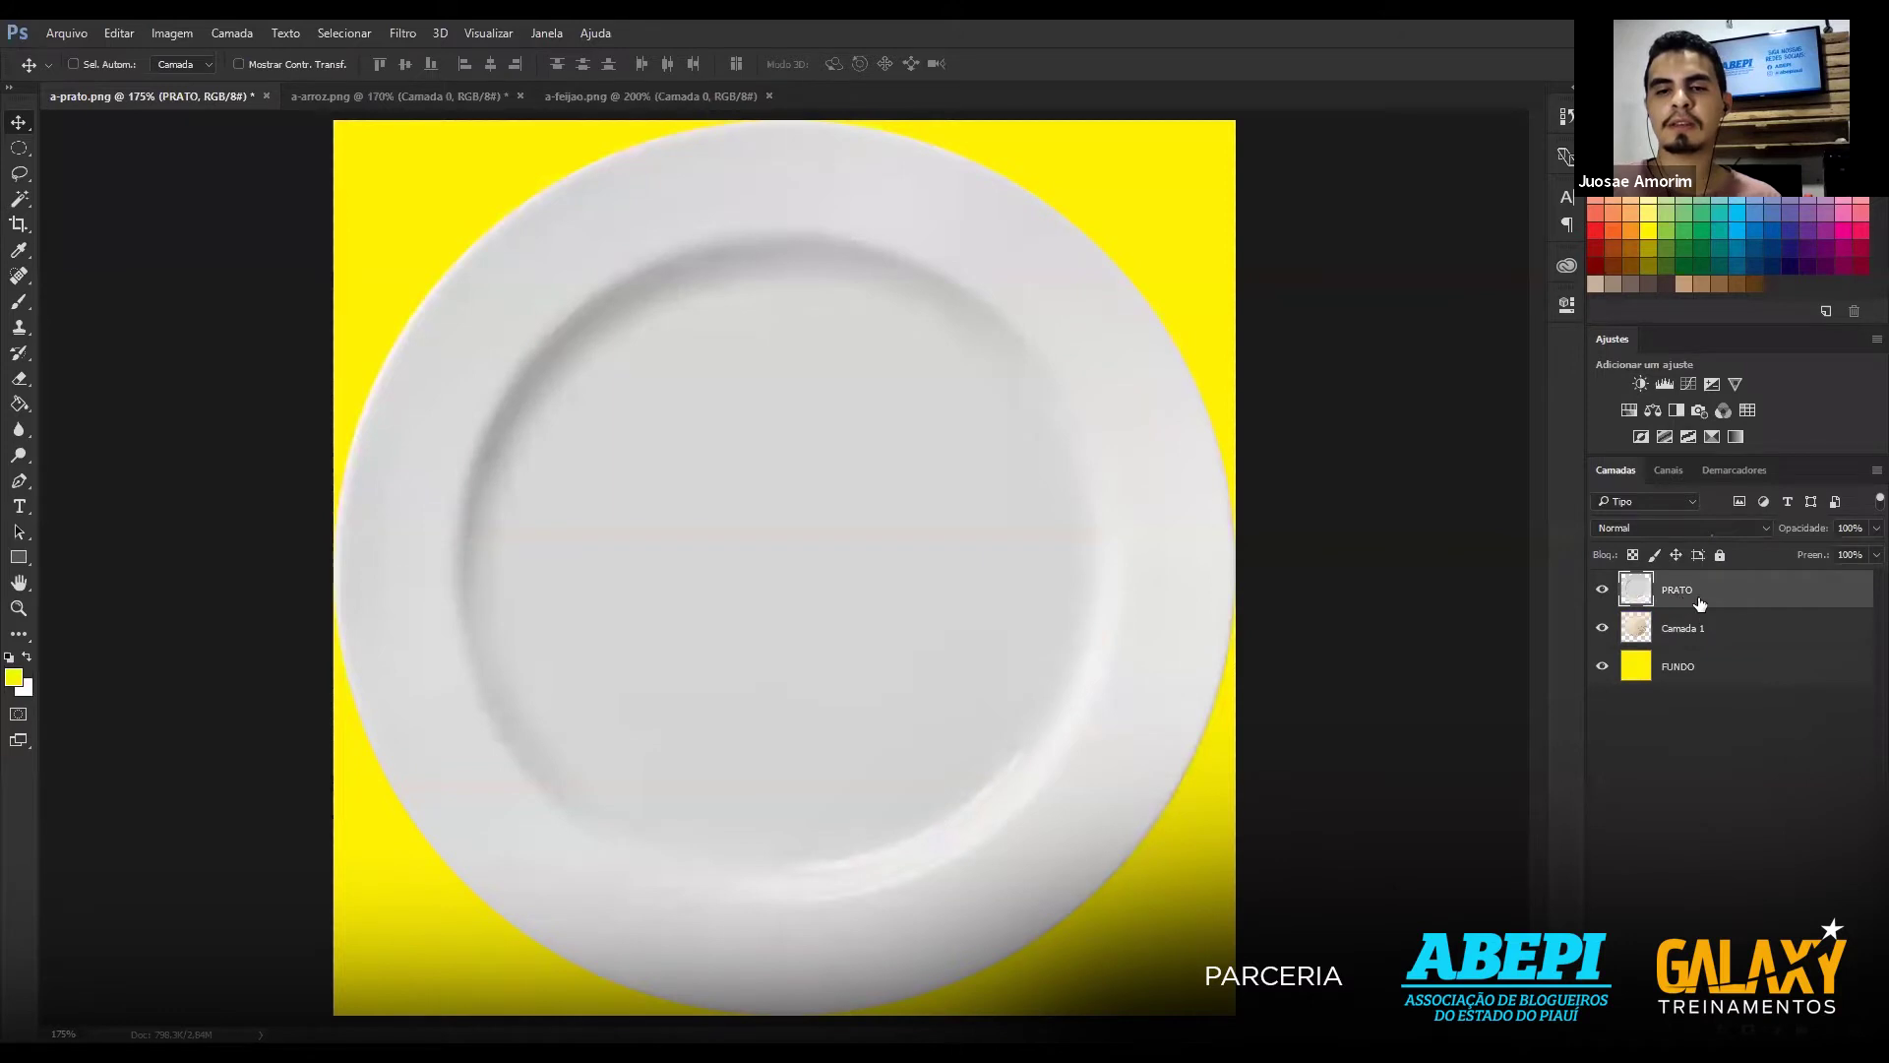
pyautogui.click(1605, 595)
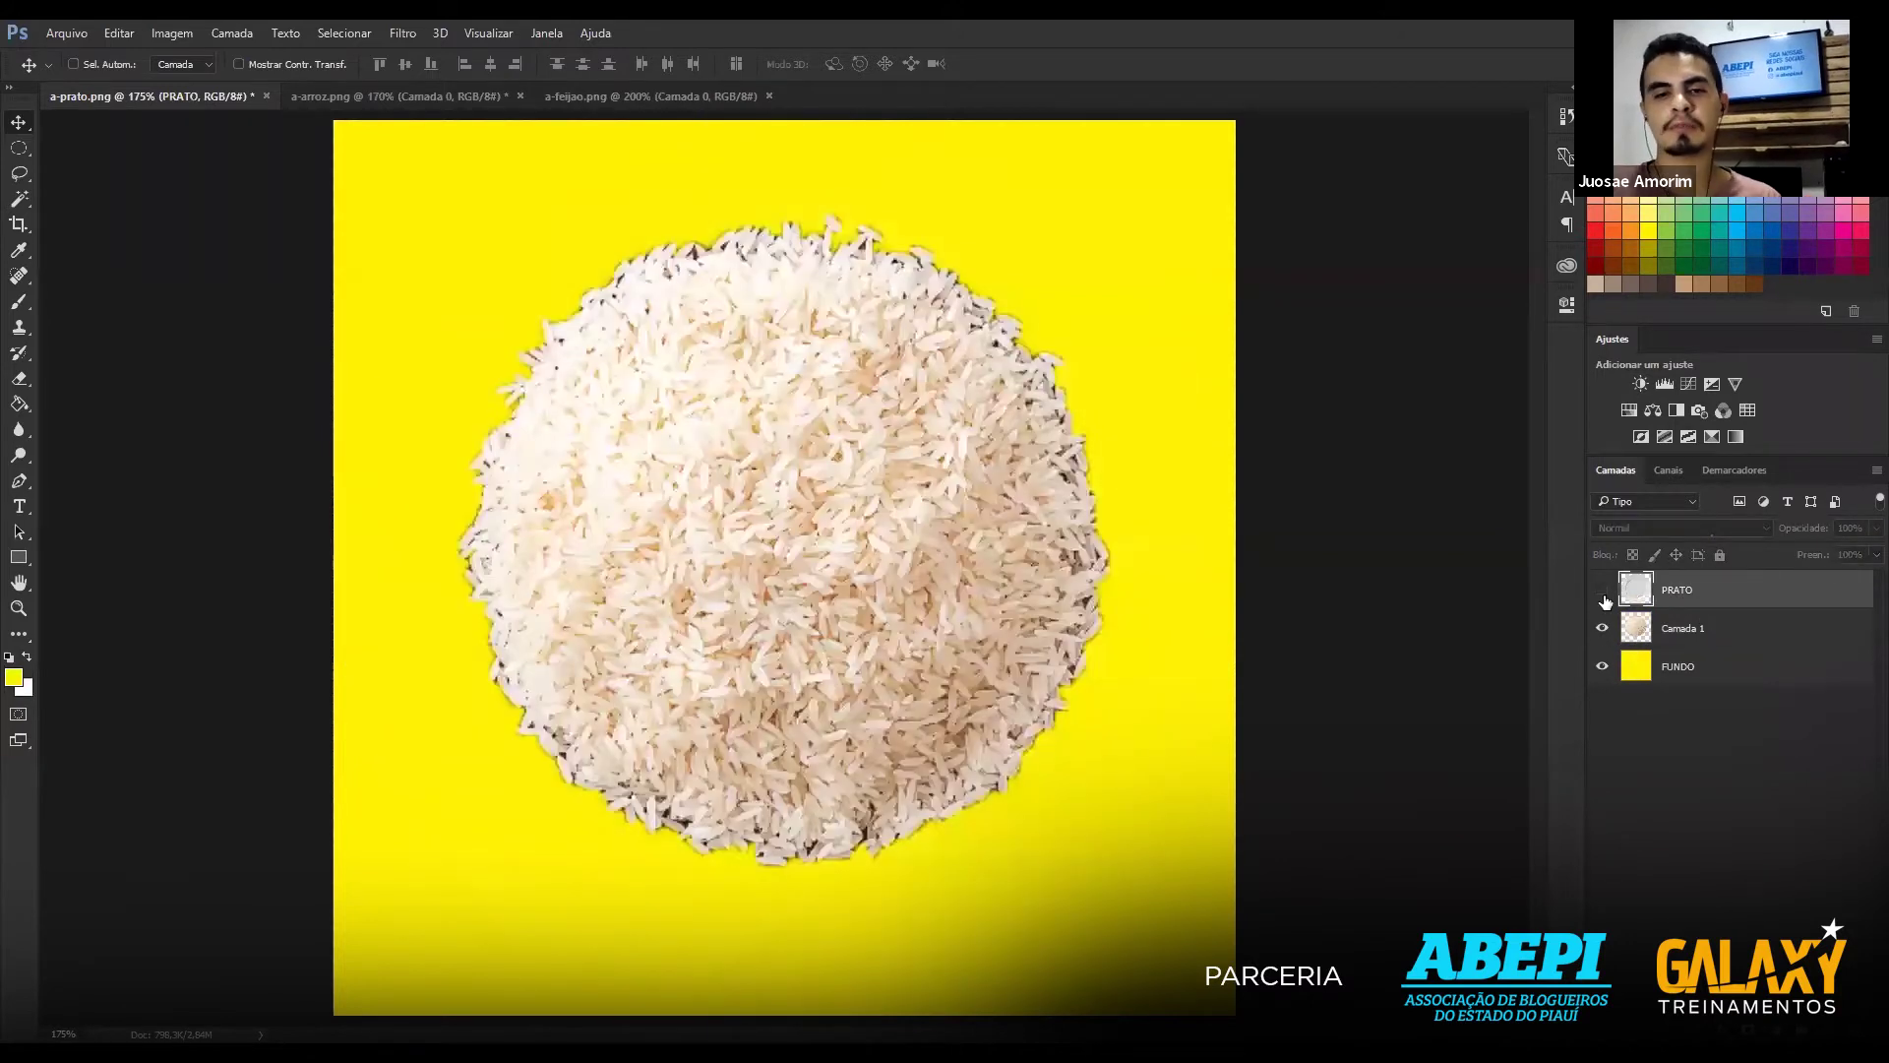
pyautogui.click(1604, 666)
pyautogui.click(1604, 666)
pyautogui.click(1604, 666)
pyautogui.click(1604, 666)
# Toggle the rice and plate layers back on and drag the rice layer above the plate.
pyautogui.click(1604, 632)
pyautogui.click(1604, 632)
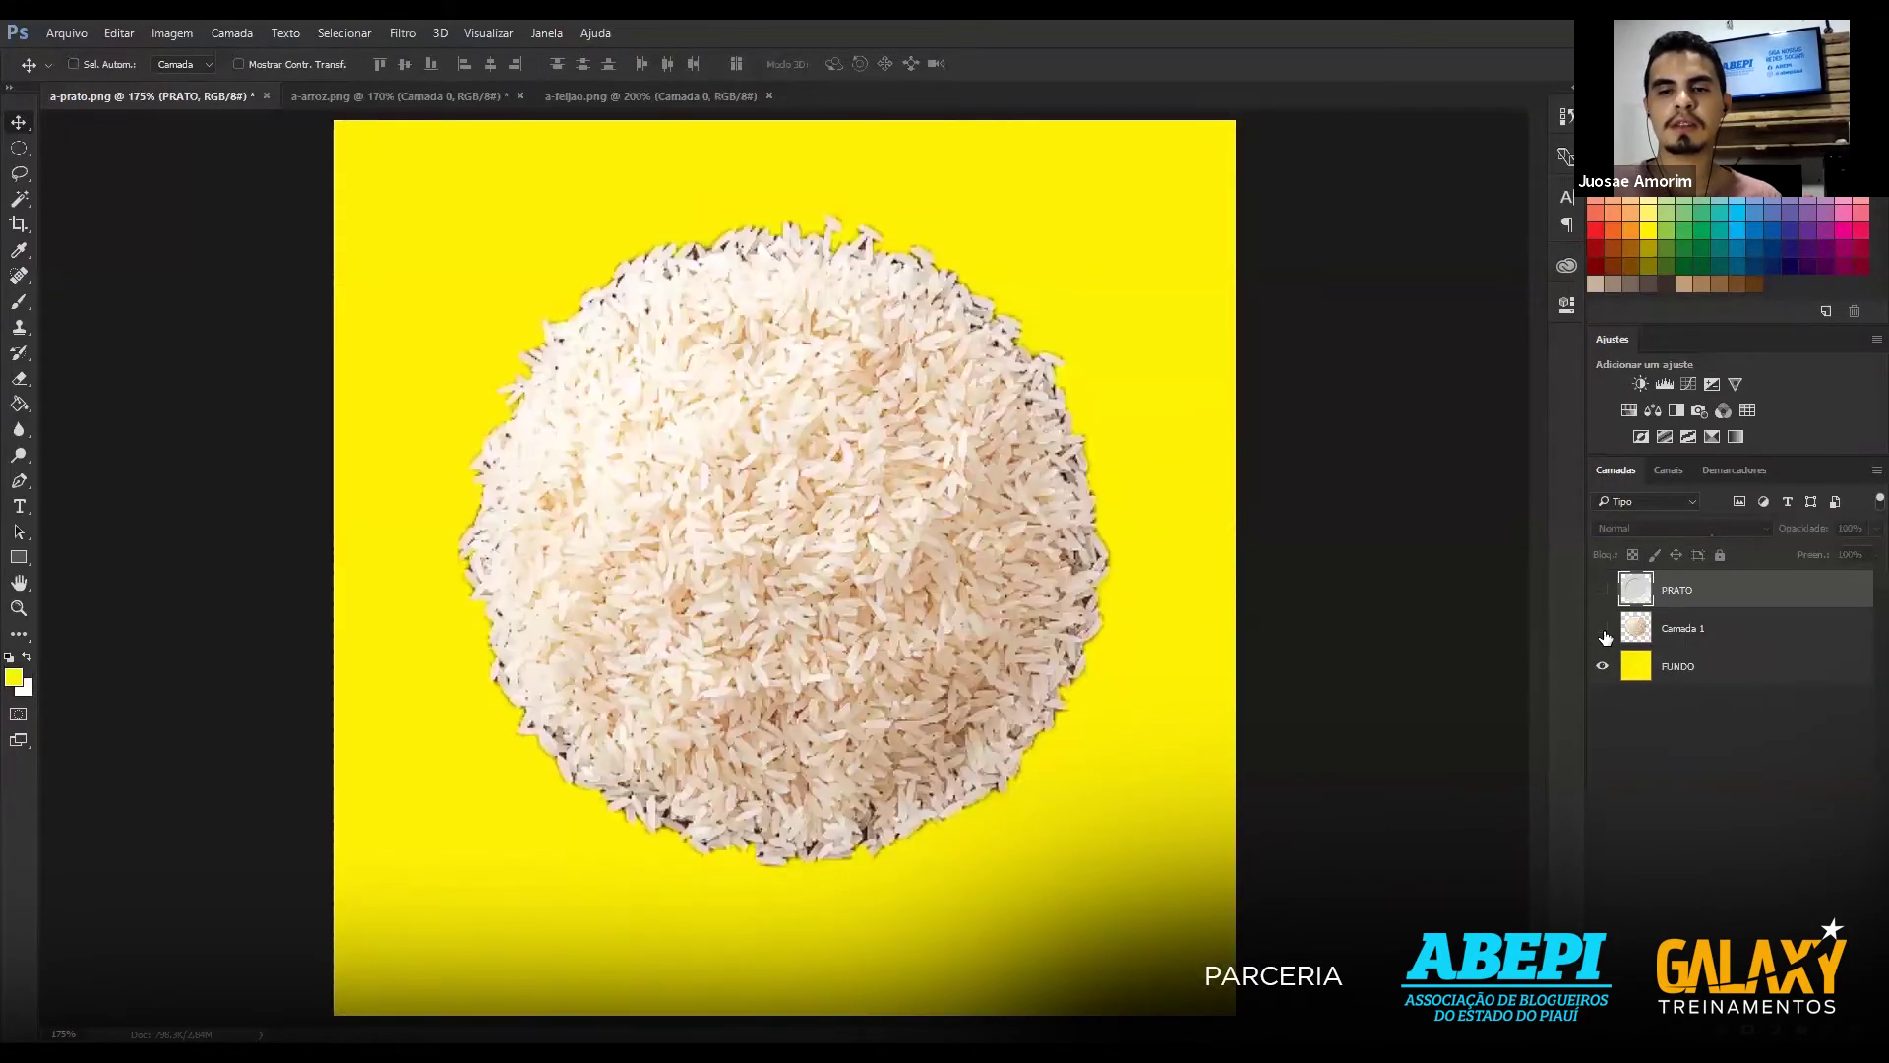
pyautogui.click(1604, 632)
pyautogui.click(1604, 631)
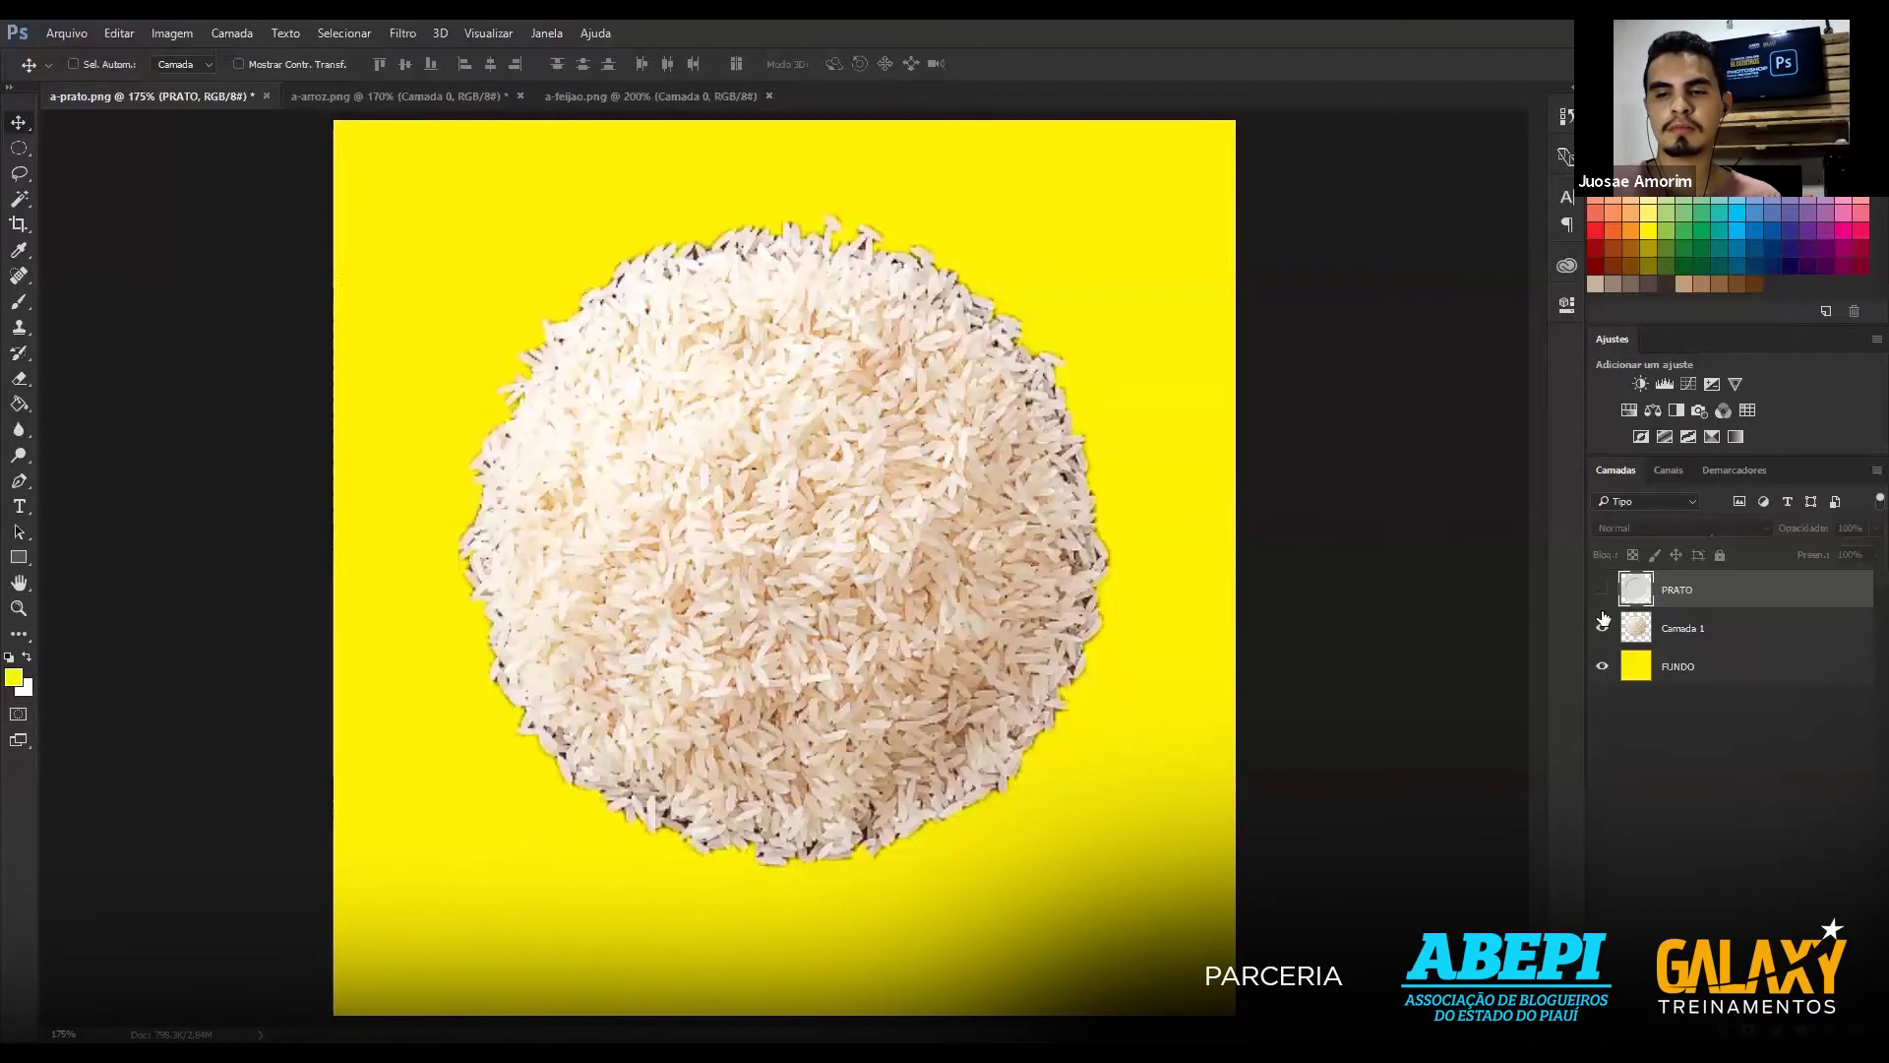
pyautogui.click(1602, 590)
pyautogui.click(1602, 589)
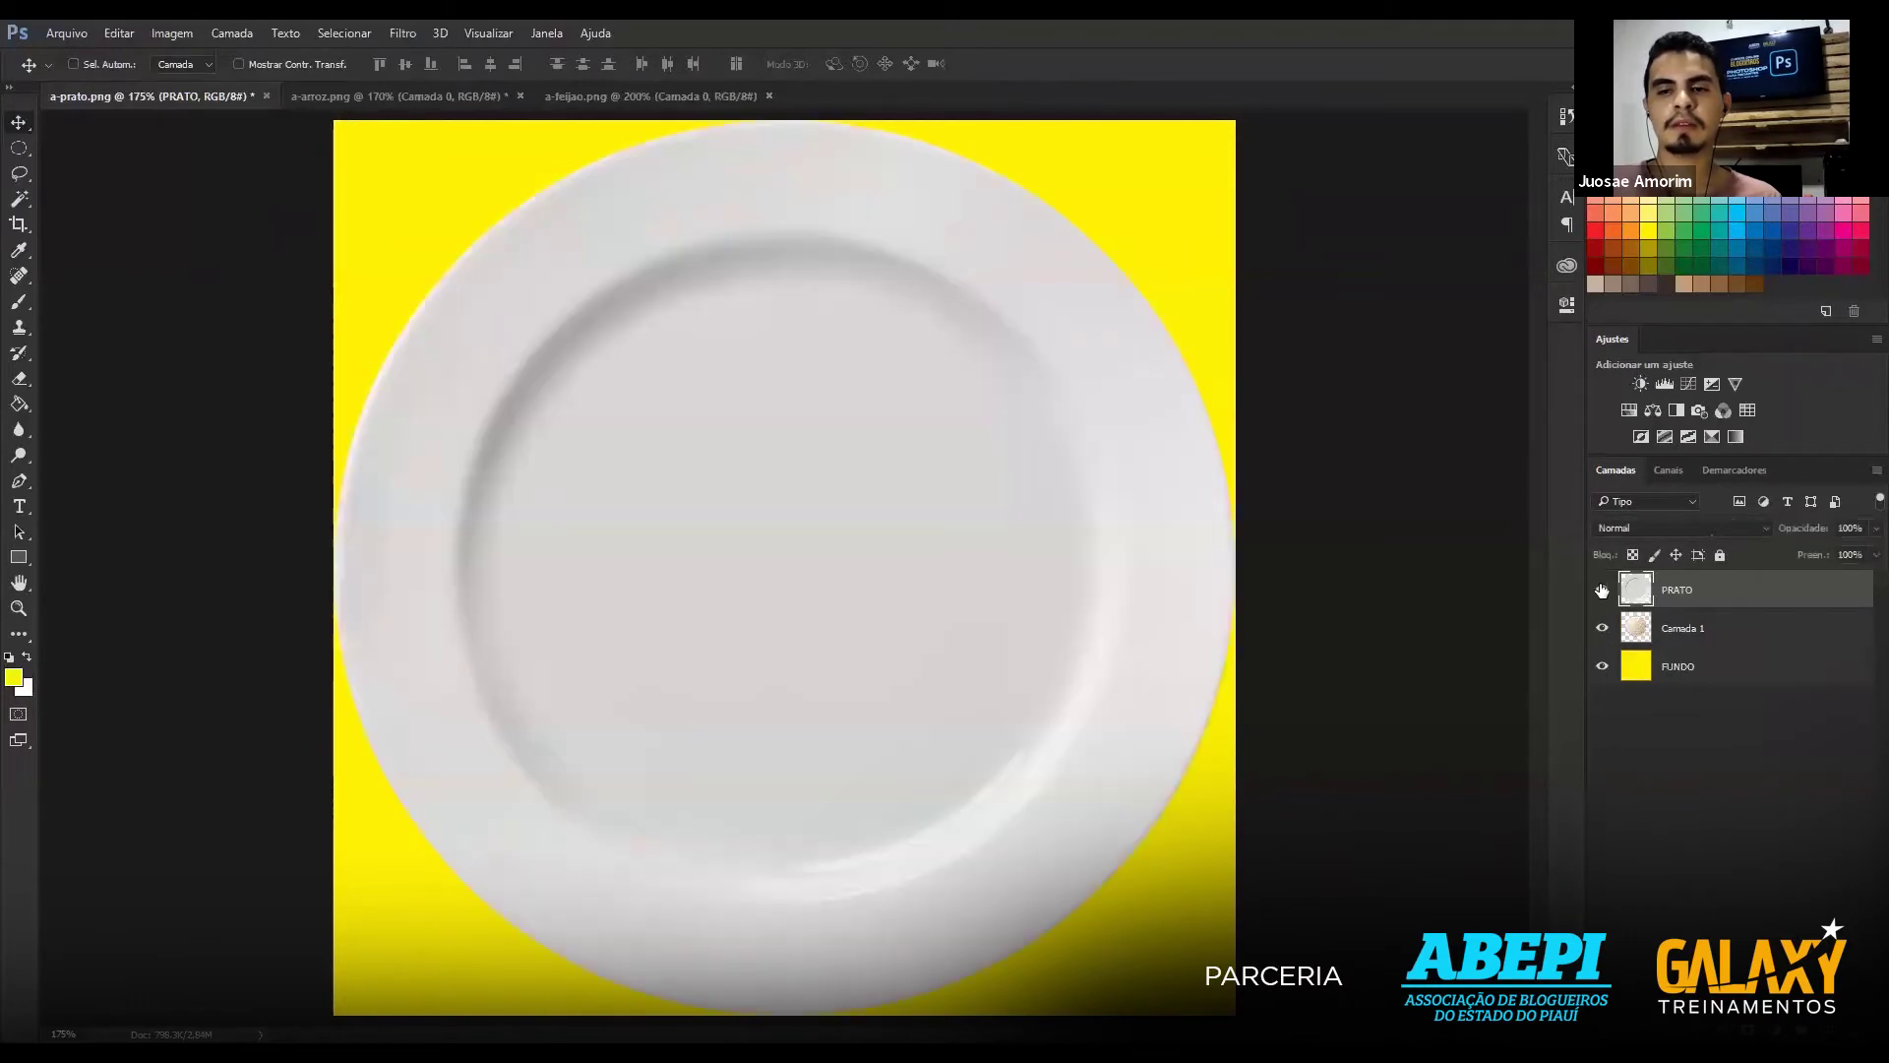
pyautogui.moveTo(1663, 630); pyautogui.dragTo(1663, 577)
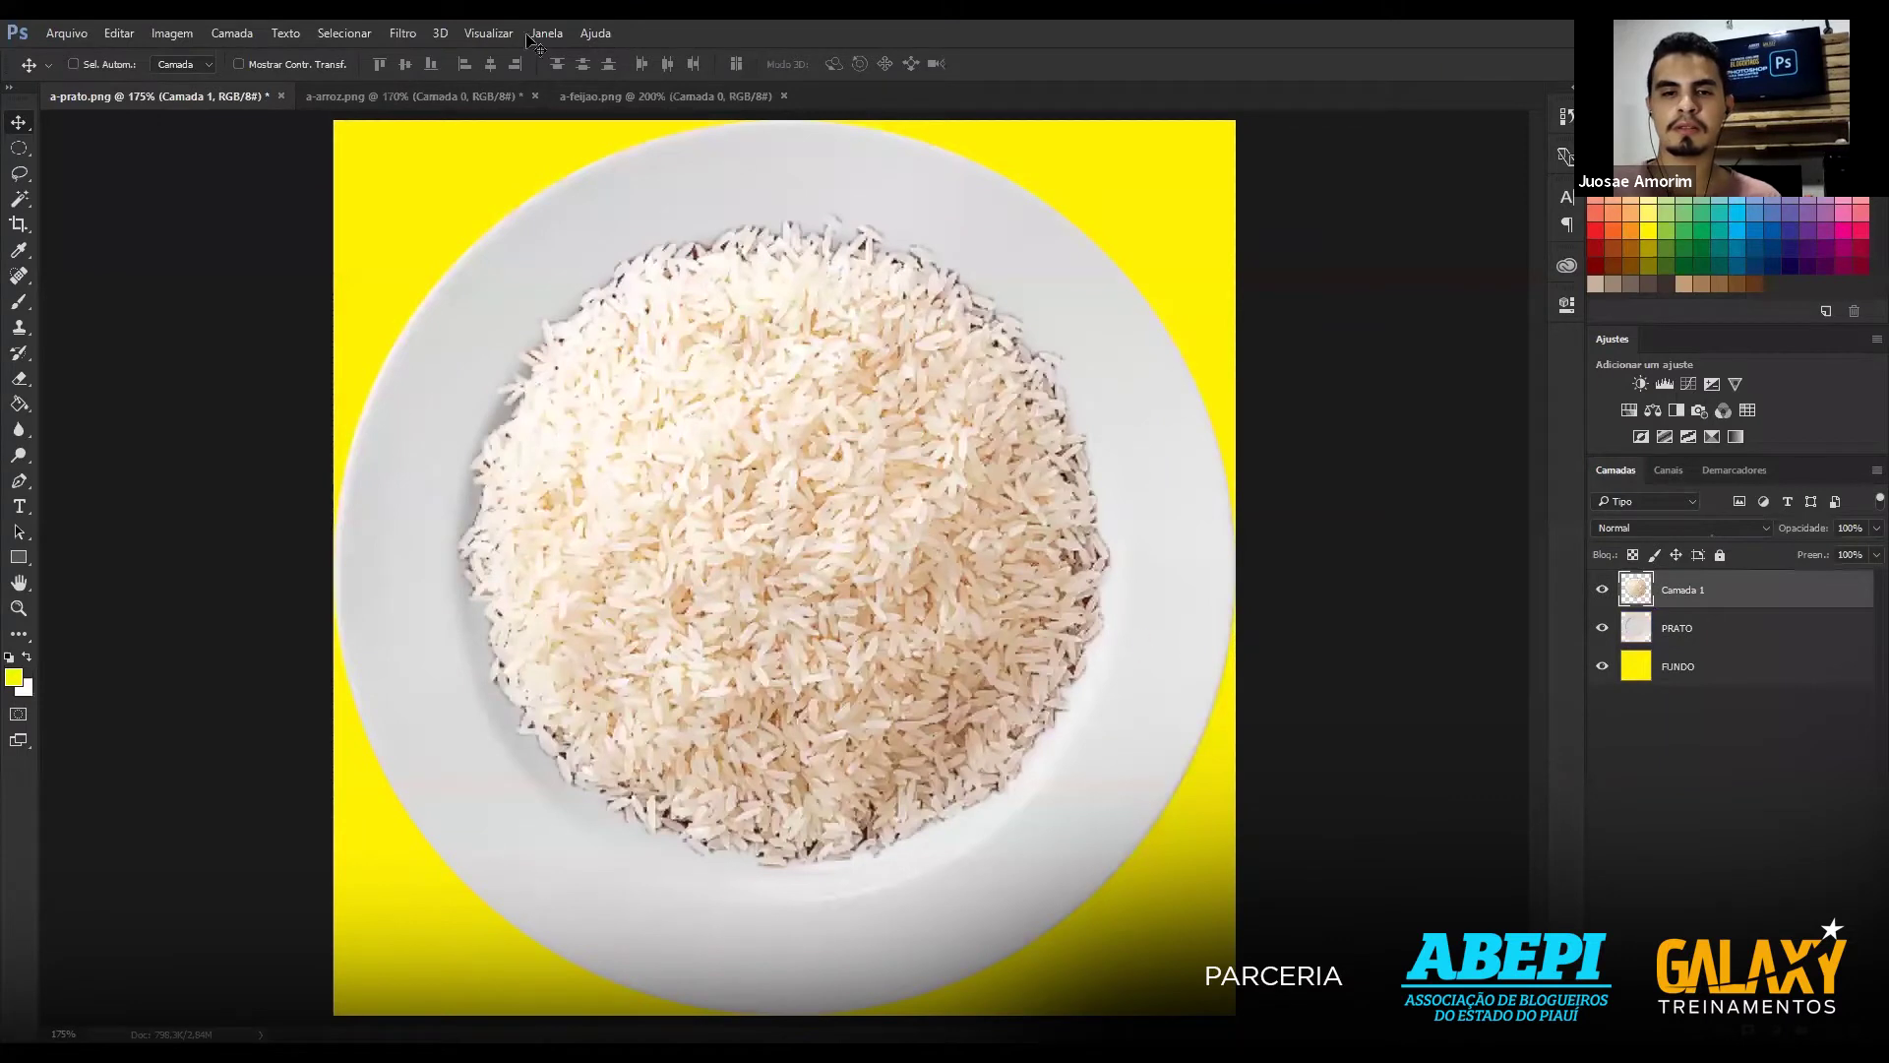
# Rename the rice layer Camada 1 to ARROZ.
pyautogui.doubleClick(1678, 590)
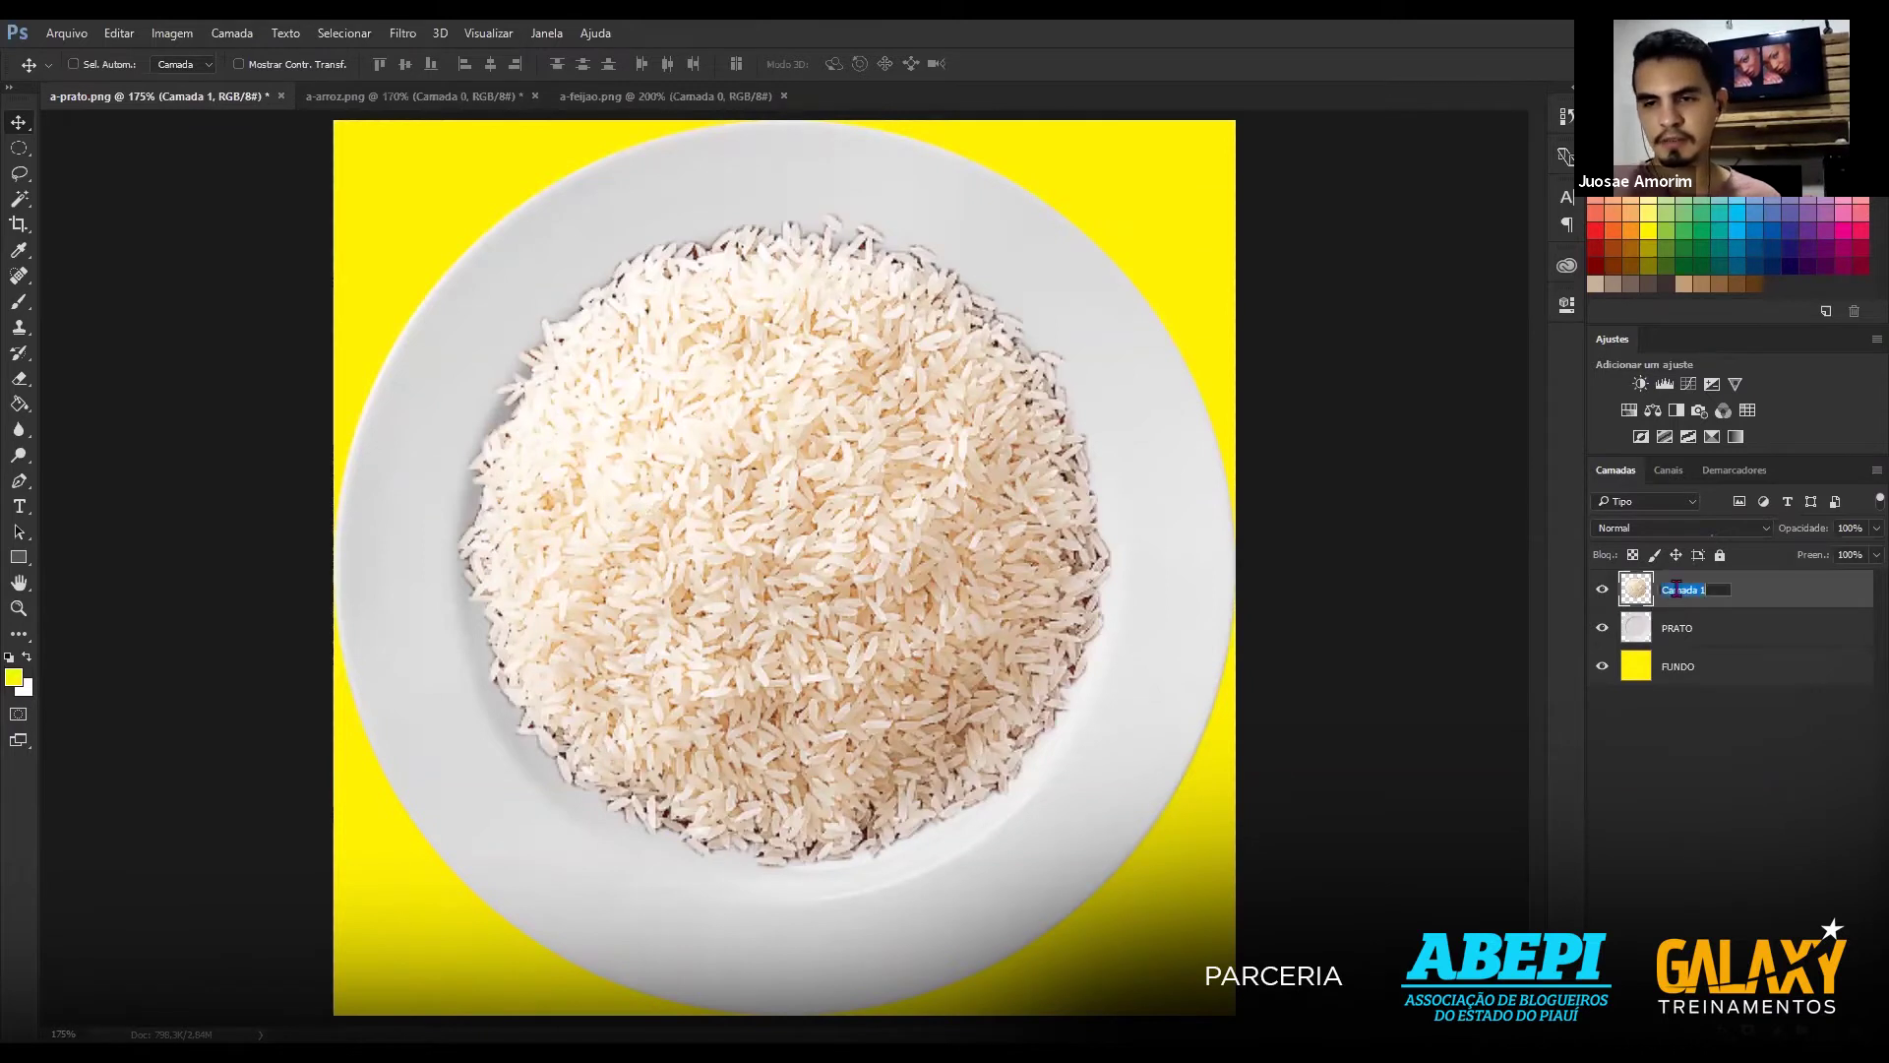
pyautogui.write('arr')
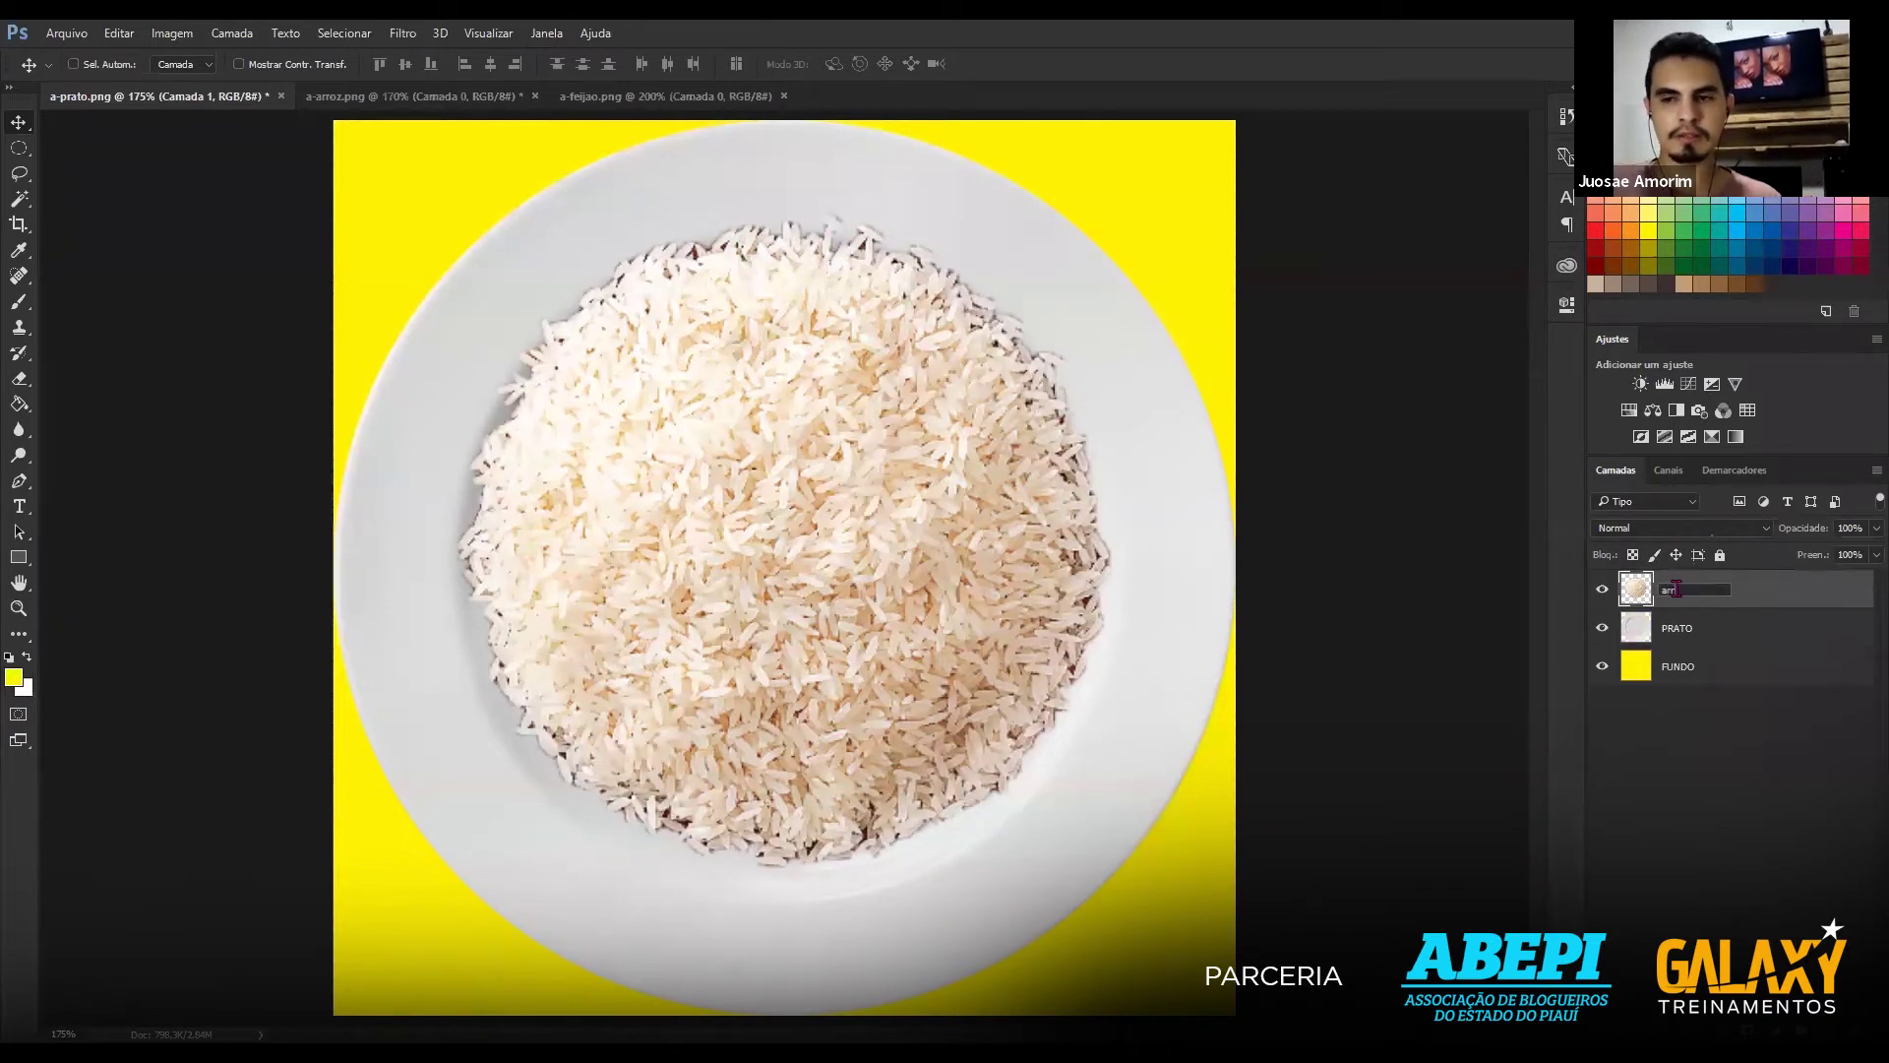
pyautogui.write('OZ')
pyautogui.press('Return')
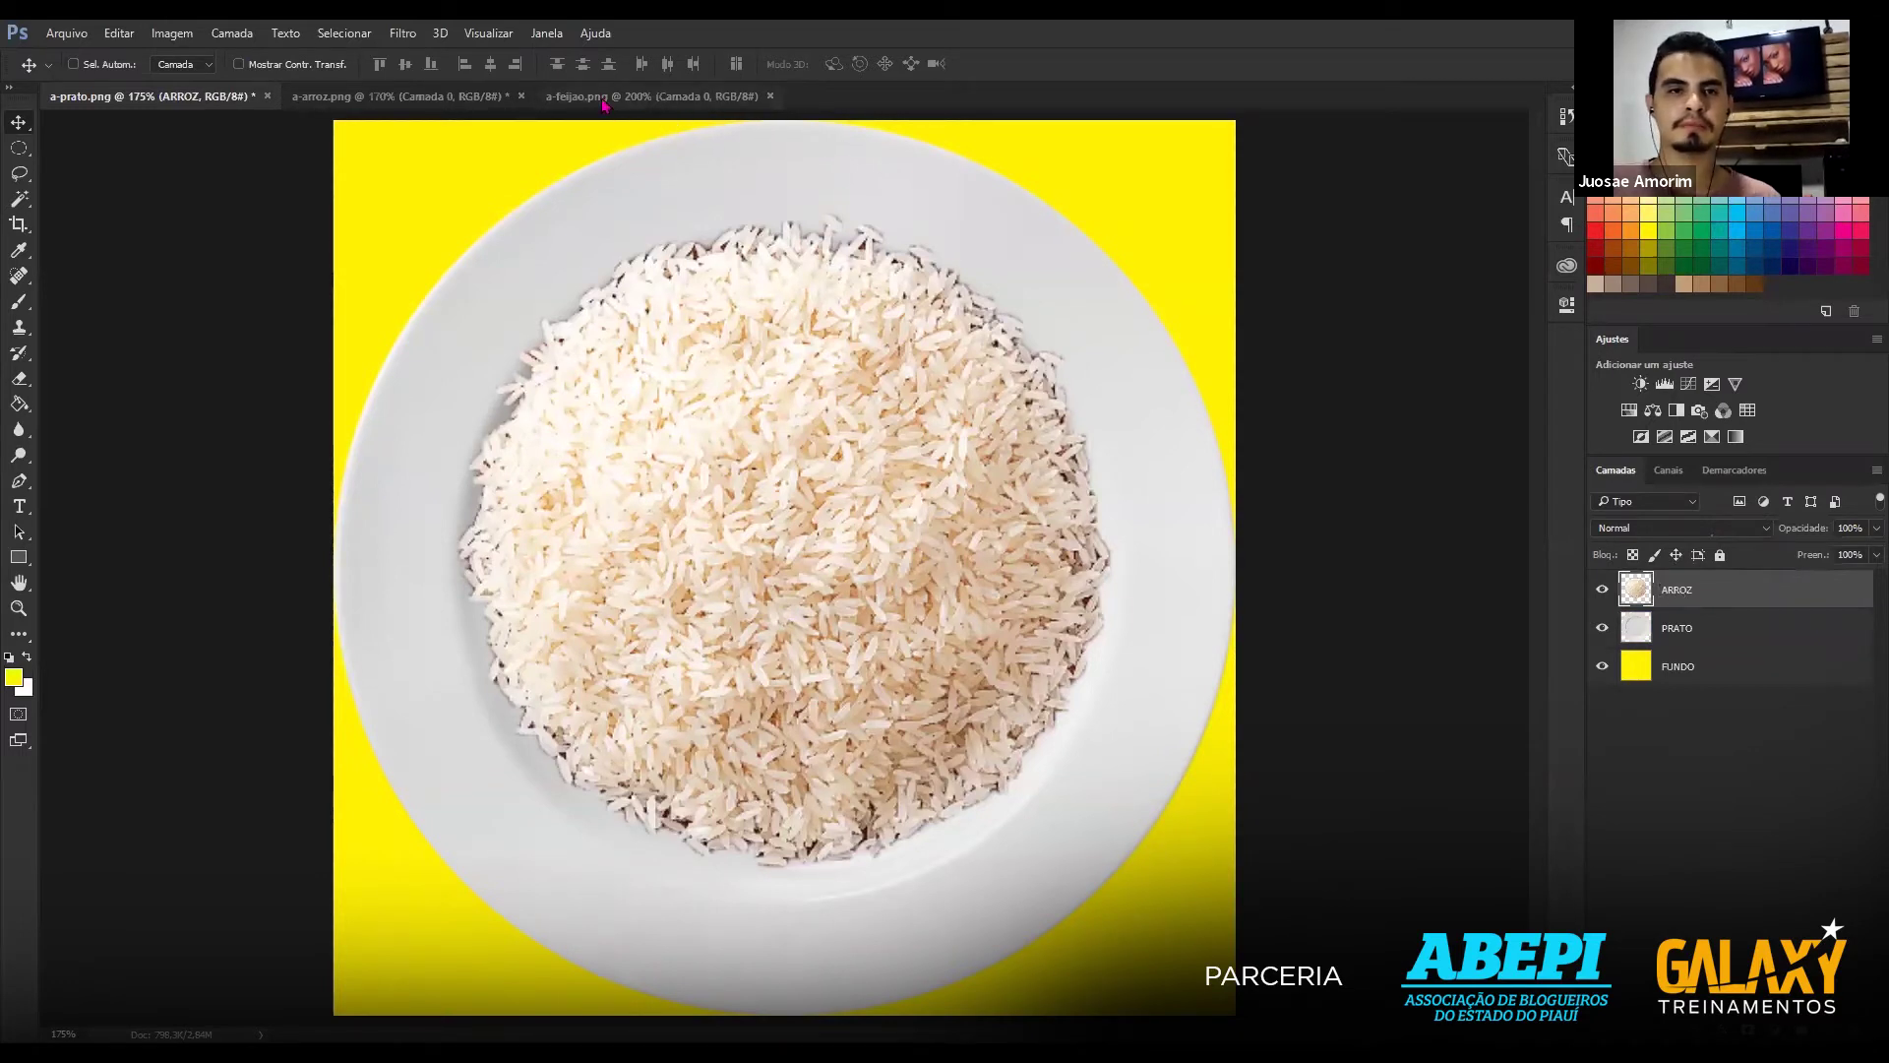
pyautogui.click(567, 103)
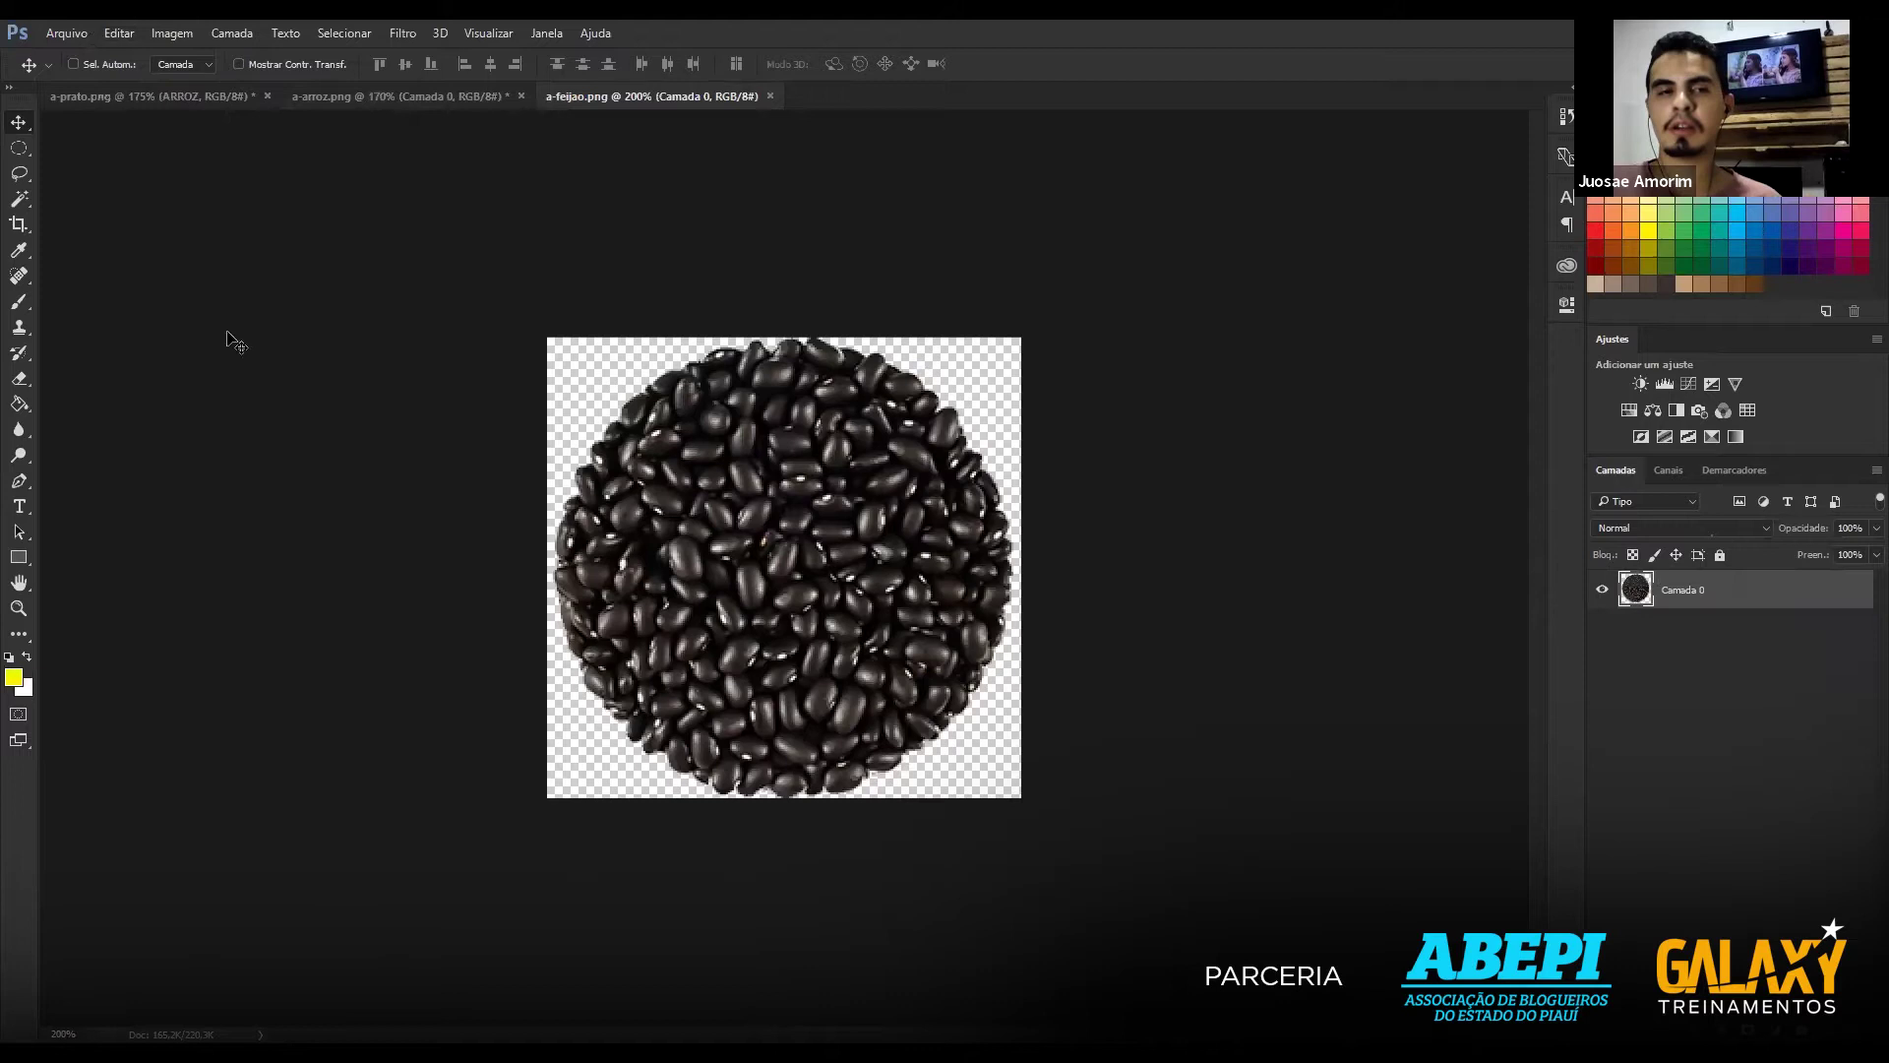
# Select the entire black beans canvas in a-feijao.png and zoom in.
pyautogui.click(99, 96)
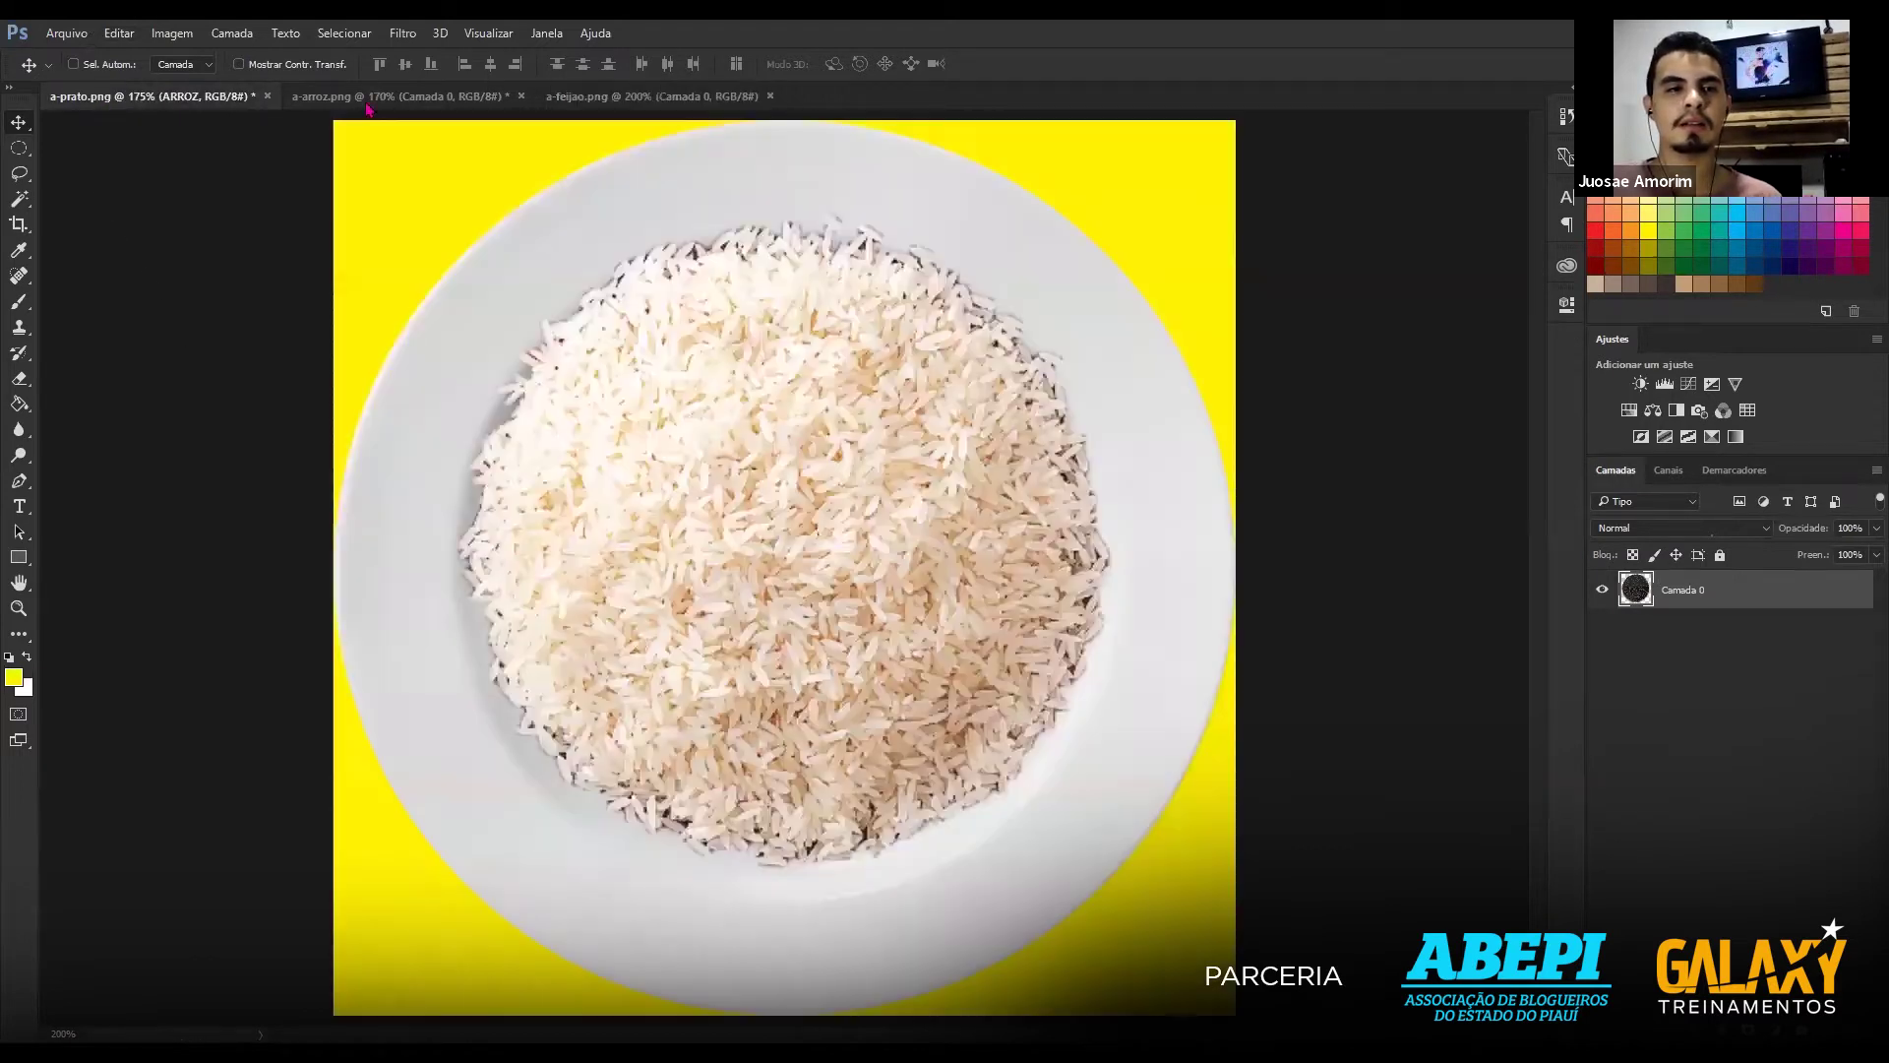
pyautogui.click(689, 103)
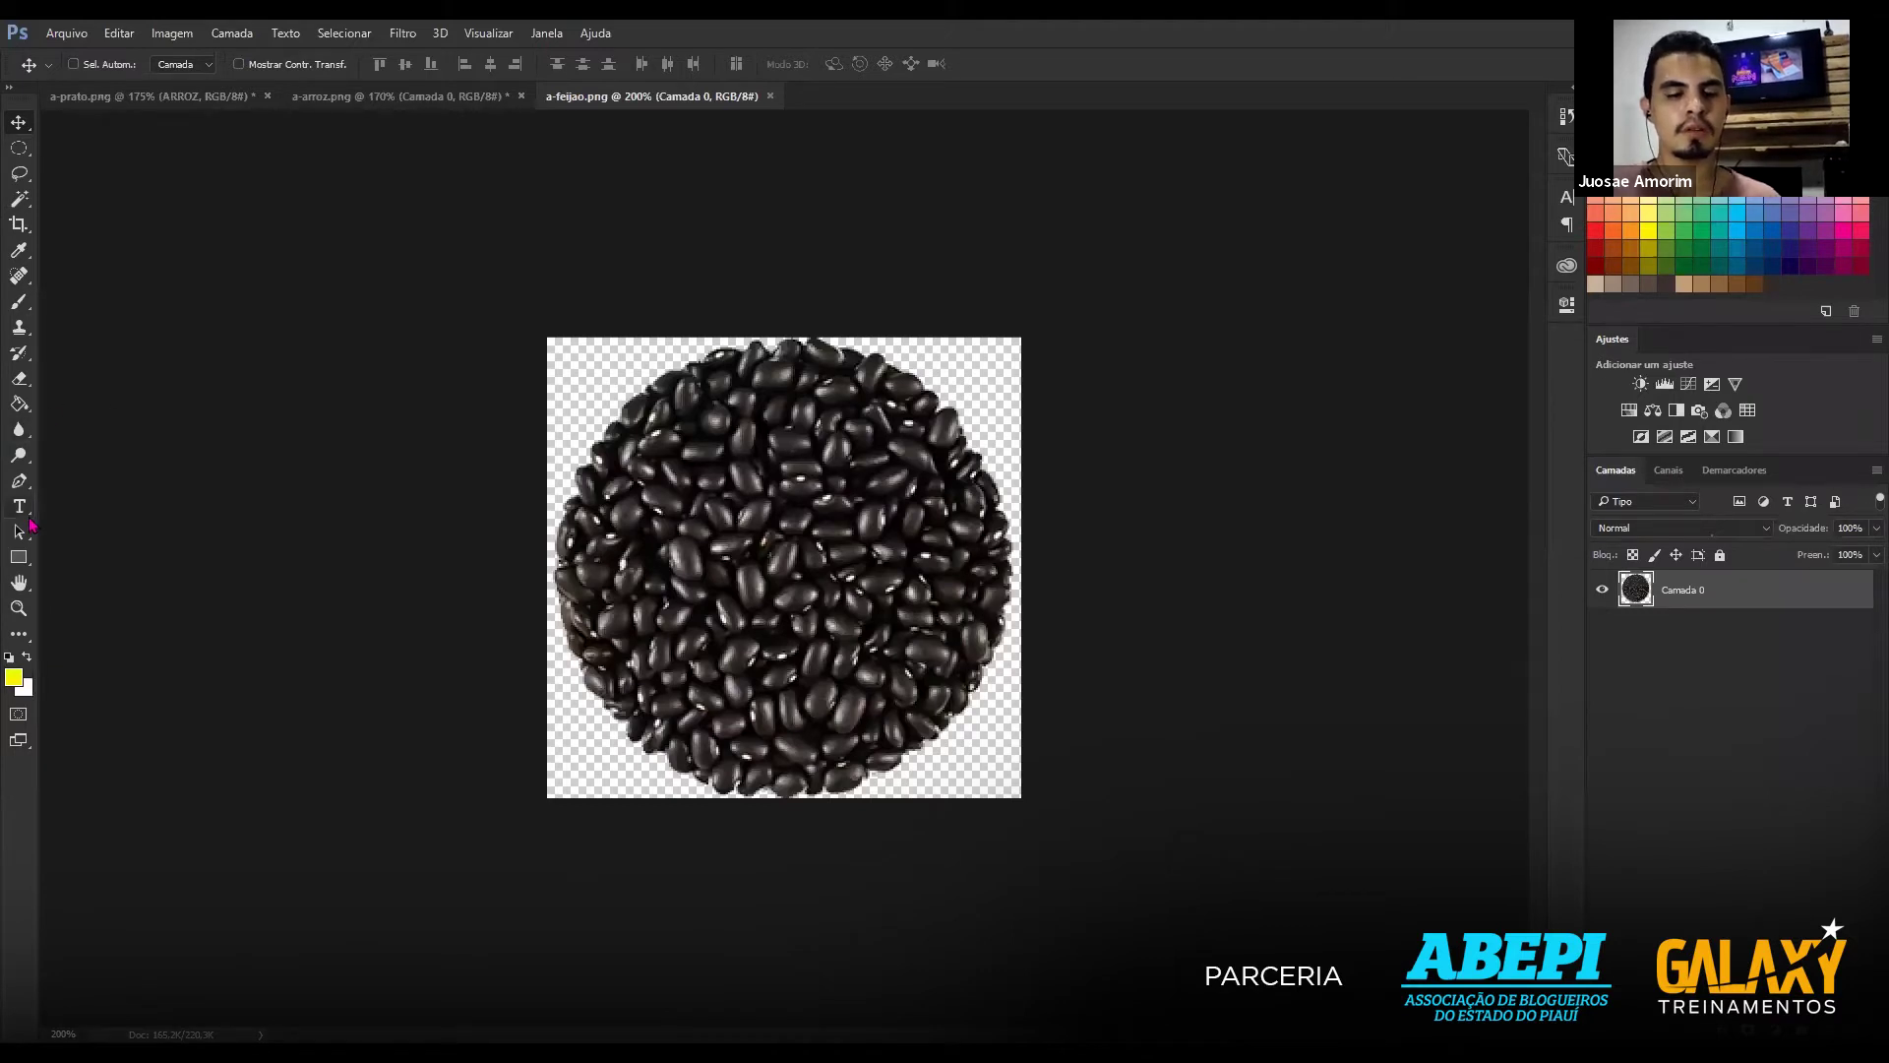
pyautogui.hotkey('ctrl', 'a')
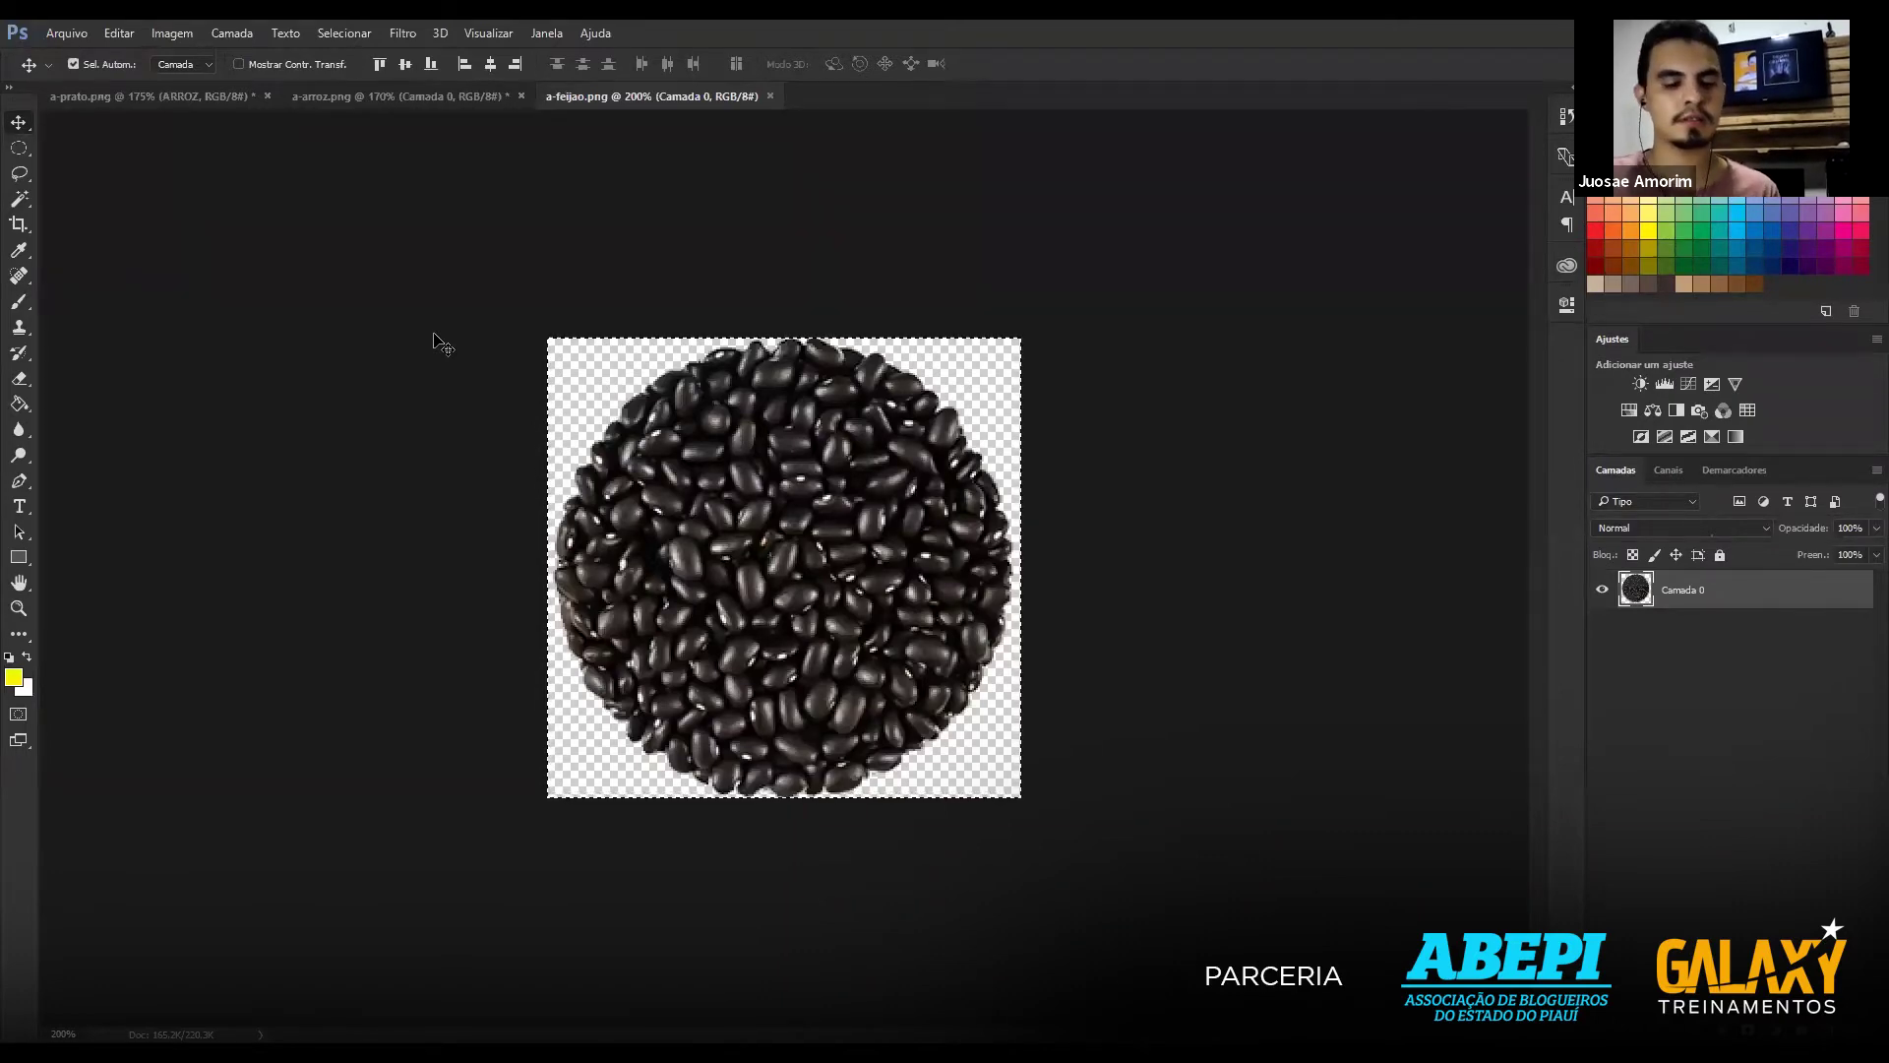
pyautogui.hotkey('ctrl', '+')
pyautogui.hotkey('ctrl', '+')
pyautogui.hotkey('ctrl', '+')
pyautogui.hotkey('ctrl', '+')
pyautogui.hotkey('ctrl', '+')
pyautogui.hotkey('ctrl', '+')
pyautogui.hotkey('ctrl', '+')
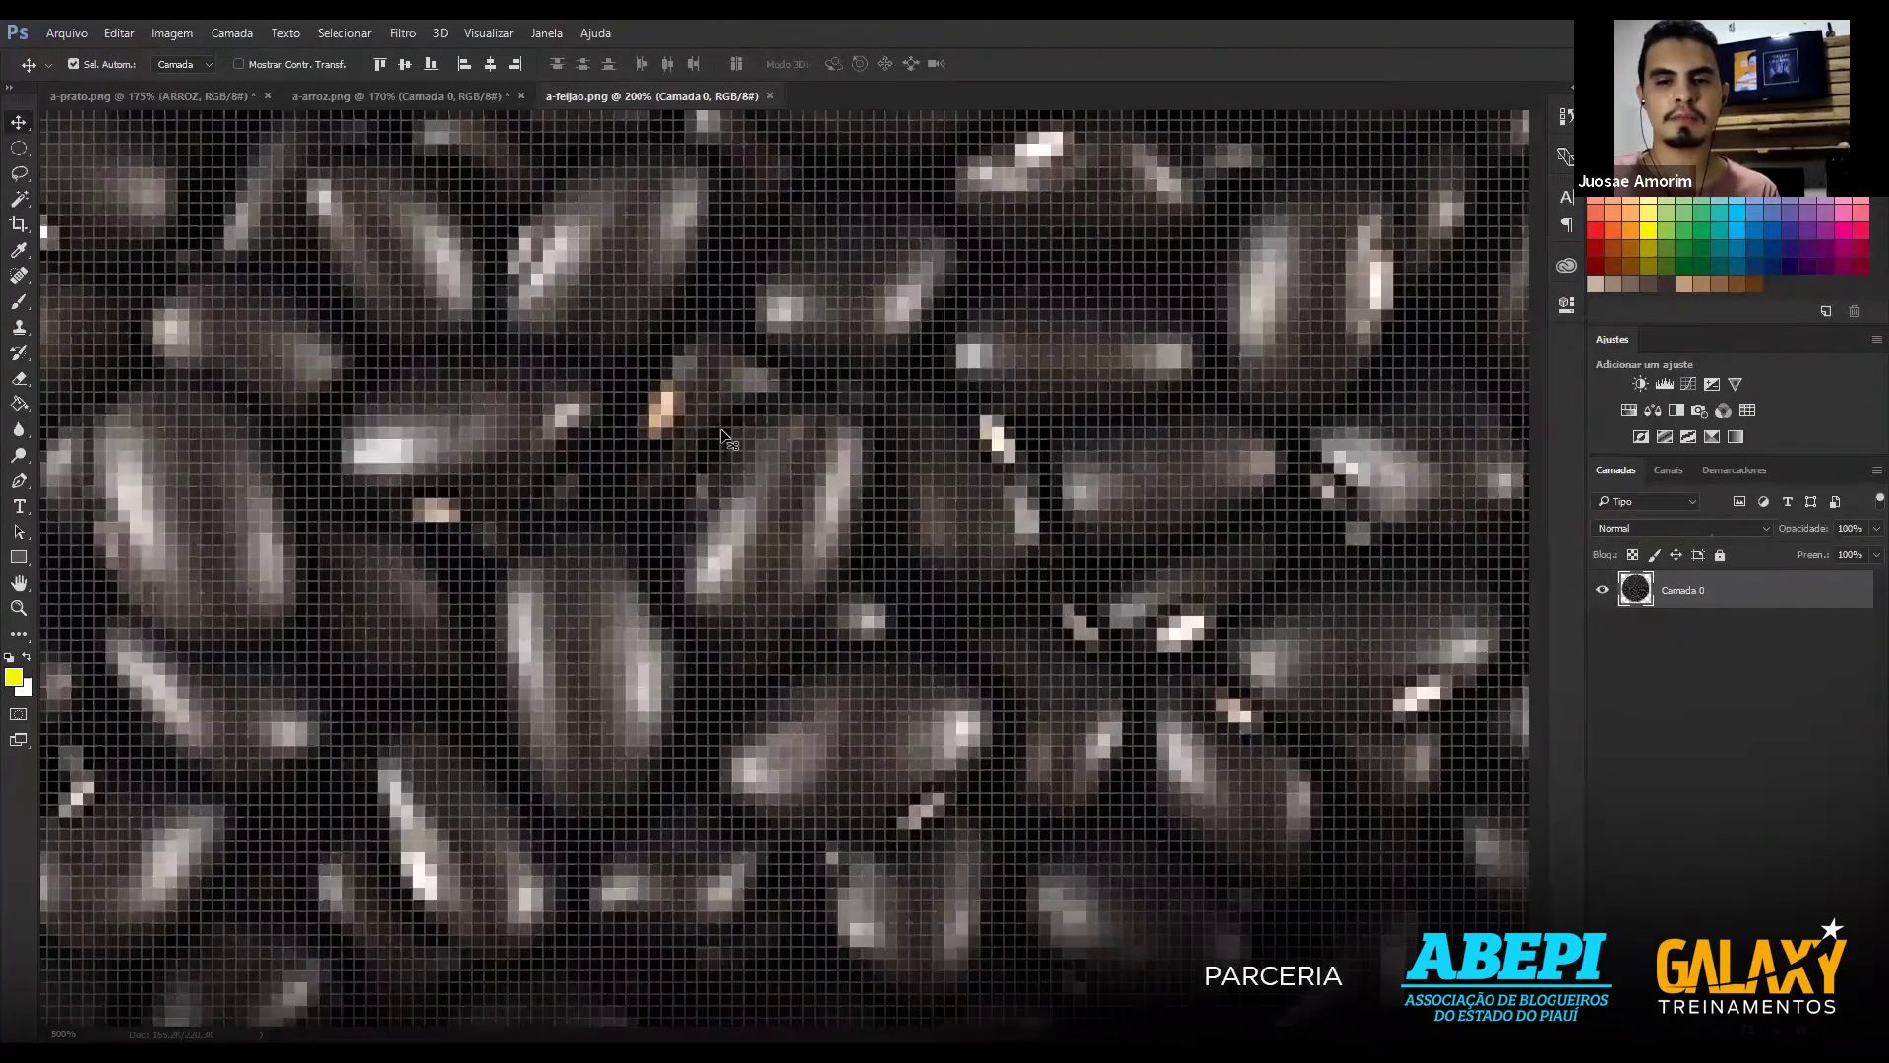
pyautogui.hotkey('ctrl', '+')
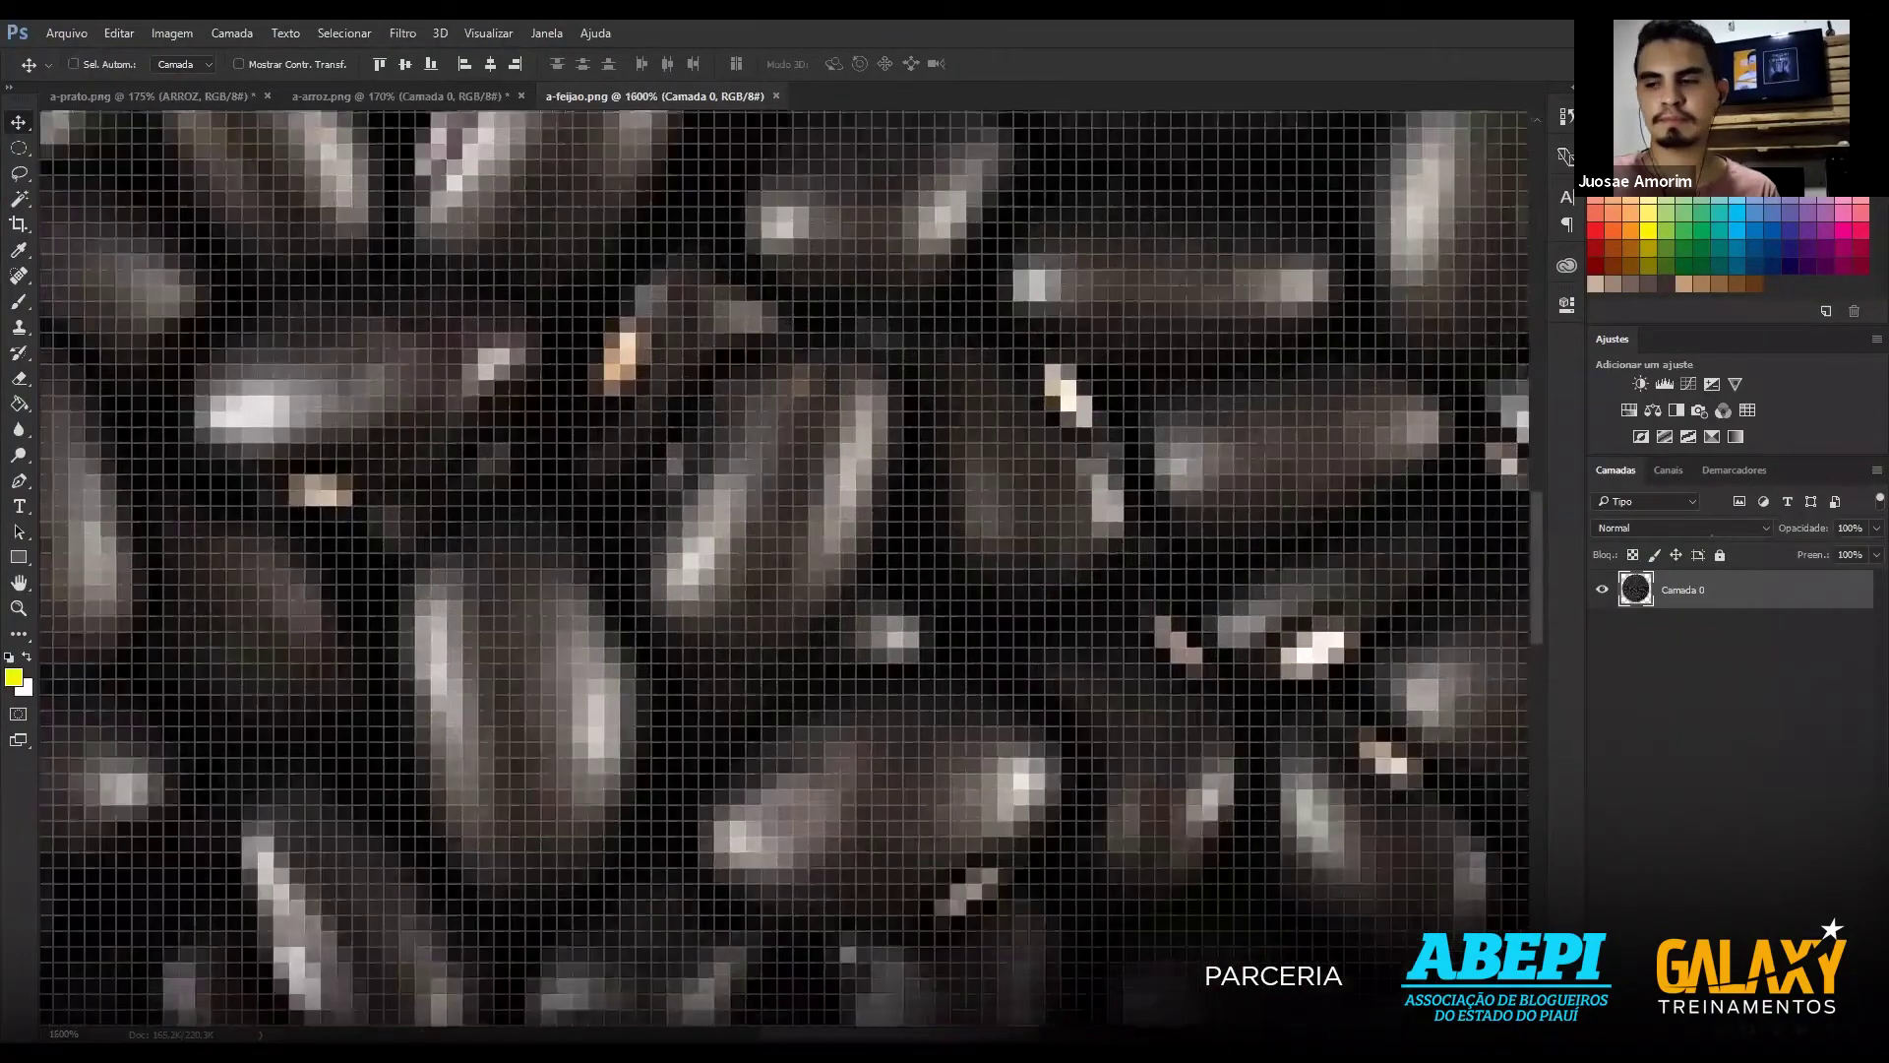
pyautogui.hscroll(5, 1171, 580)
pyautogui.hscroll(5, 1171, 580)
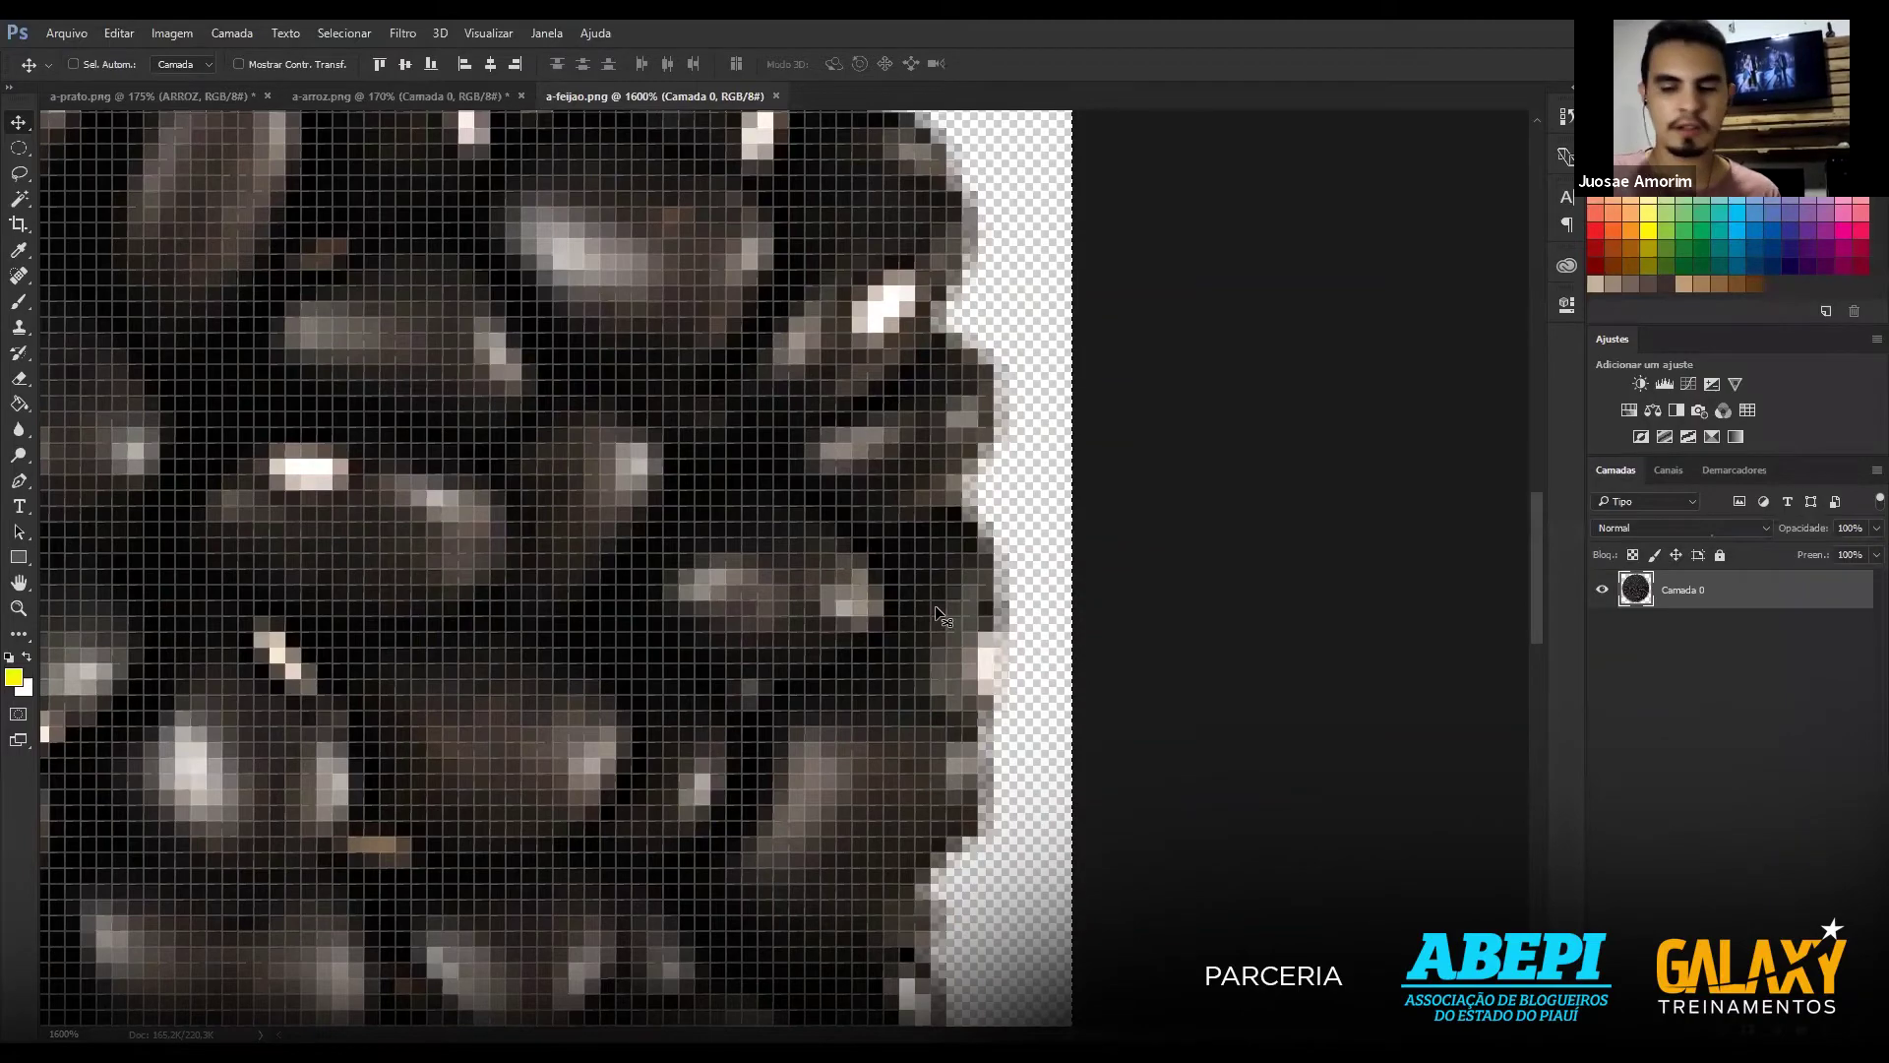
pyautogui.hotkey('ctrl', '-')
pyautogui.hotkey('ctrl', '-')
pyautogui.hotkey('ctrl', '-')
pyautogui.hotkey('ctrl', '-')
pyautogui.hotkey('ctrl', '-')
pyautogui.hotkey('ctrl', '-')
pyautogui.hotkey('ctrl', '-')
pyautogui.hotkey('ctrl', '-')
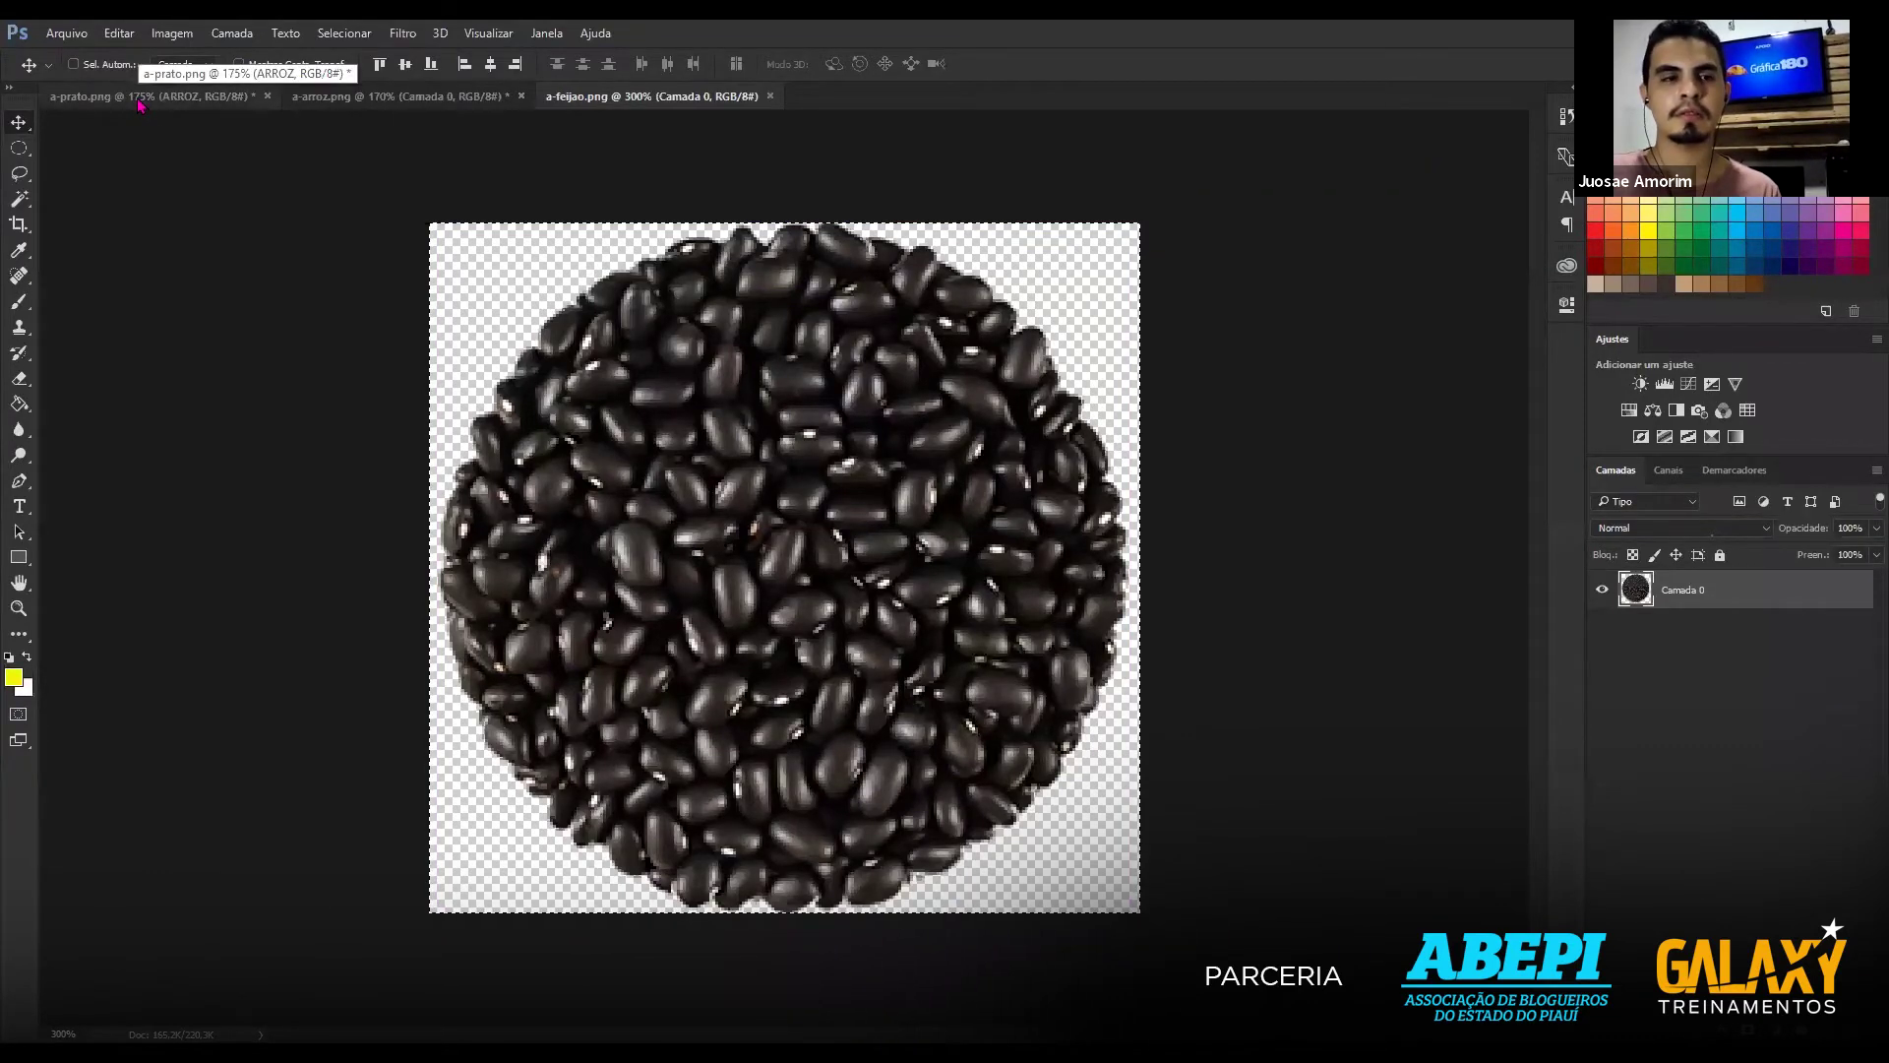
# Paste the beans into the plate document and drag them over the lower centre of the rice.
pyautogui.click(139, 99)
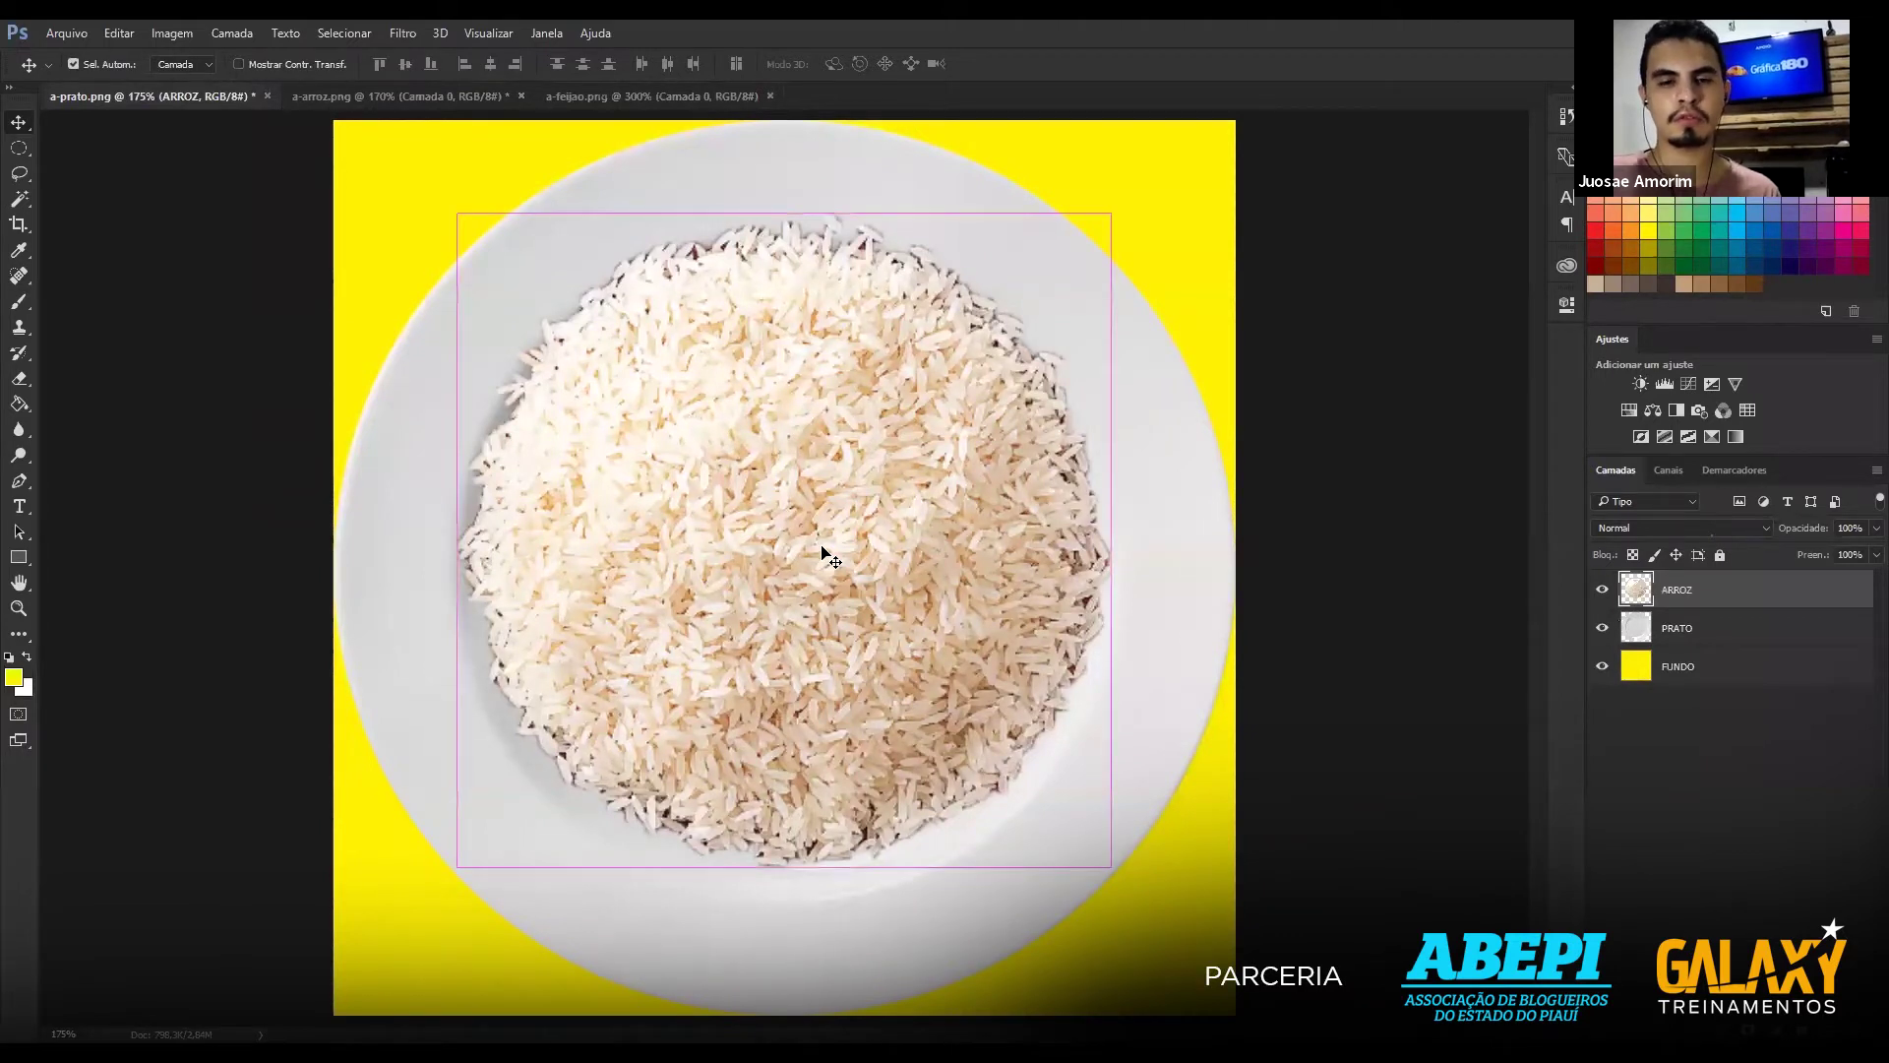
pyautogui.hotkey('ctrl', 'v')
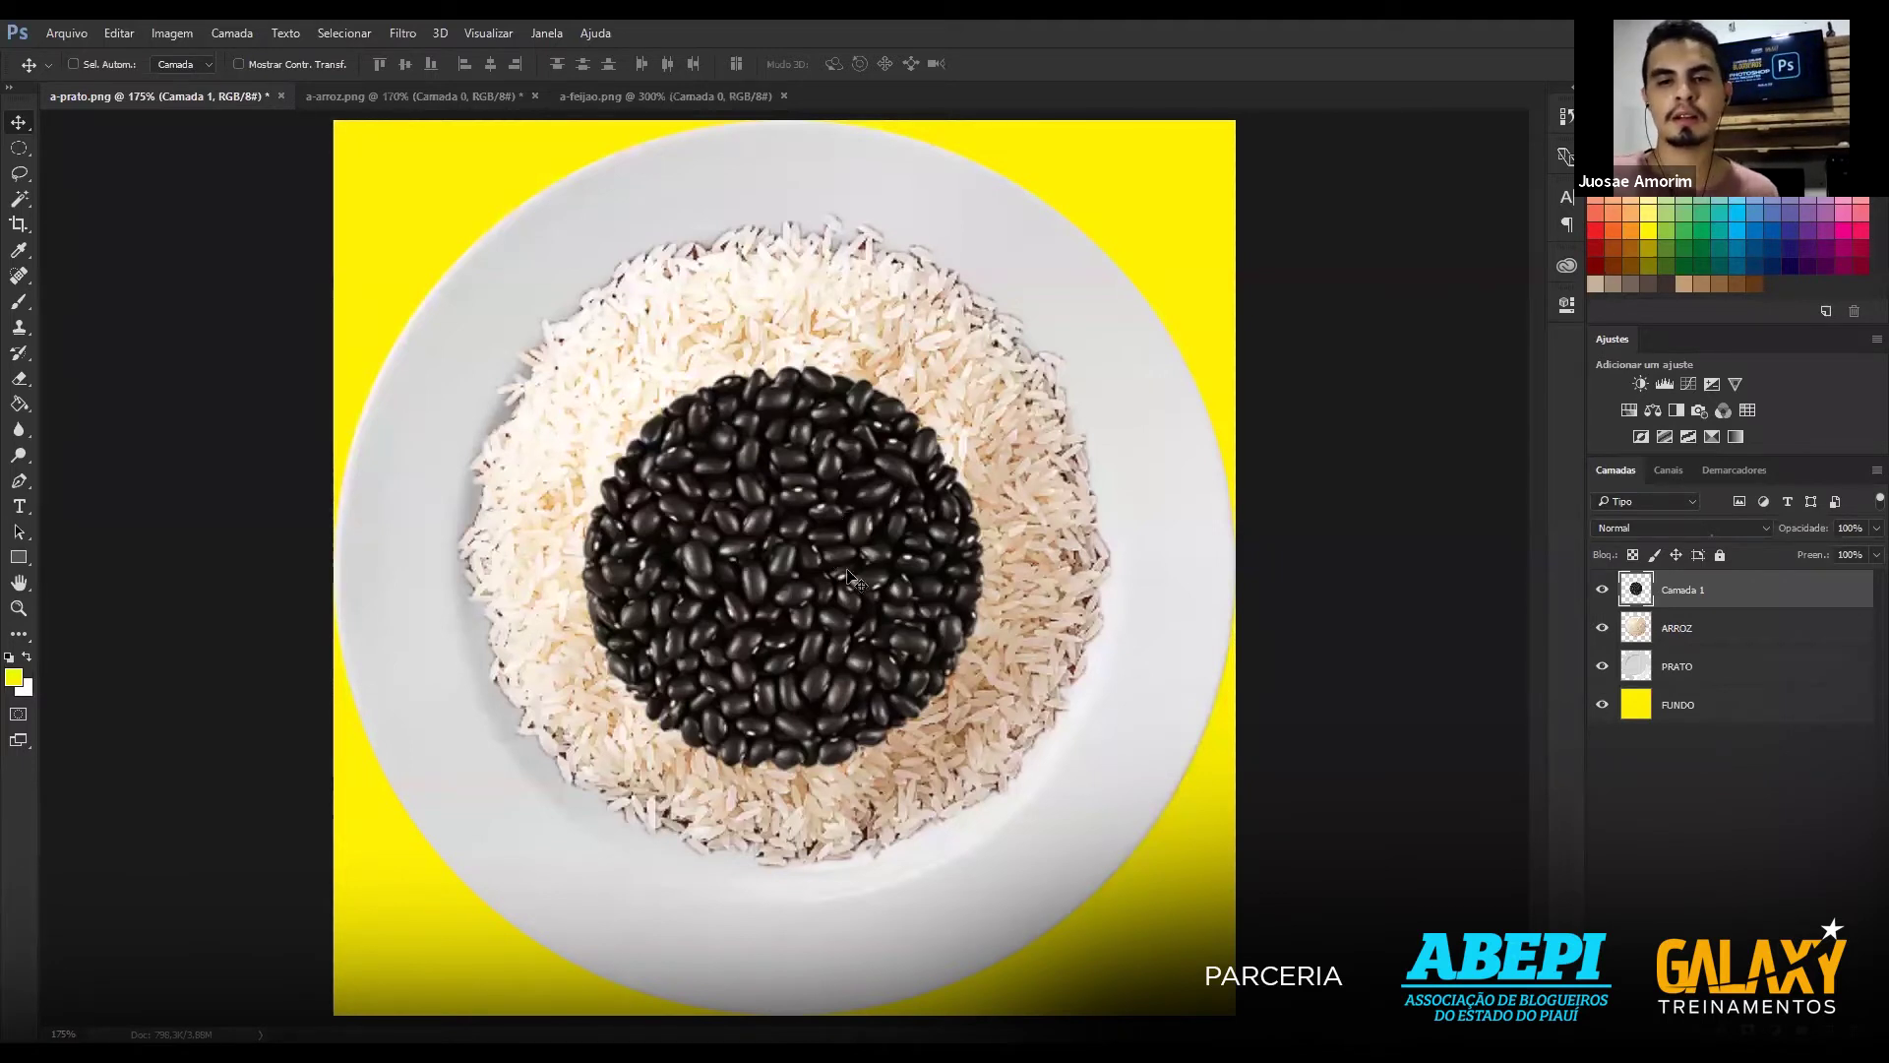
pyautogui.moveTo(847, 570); pyautogui.dragTo(966, 618)
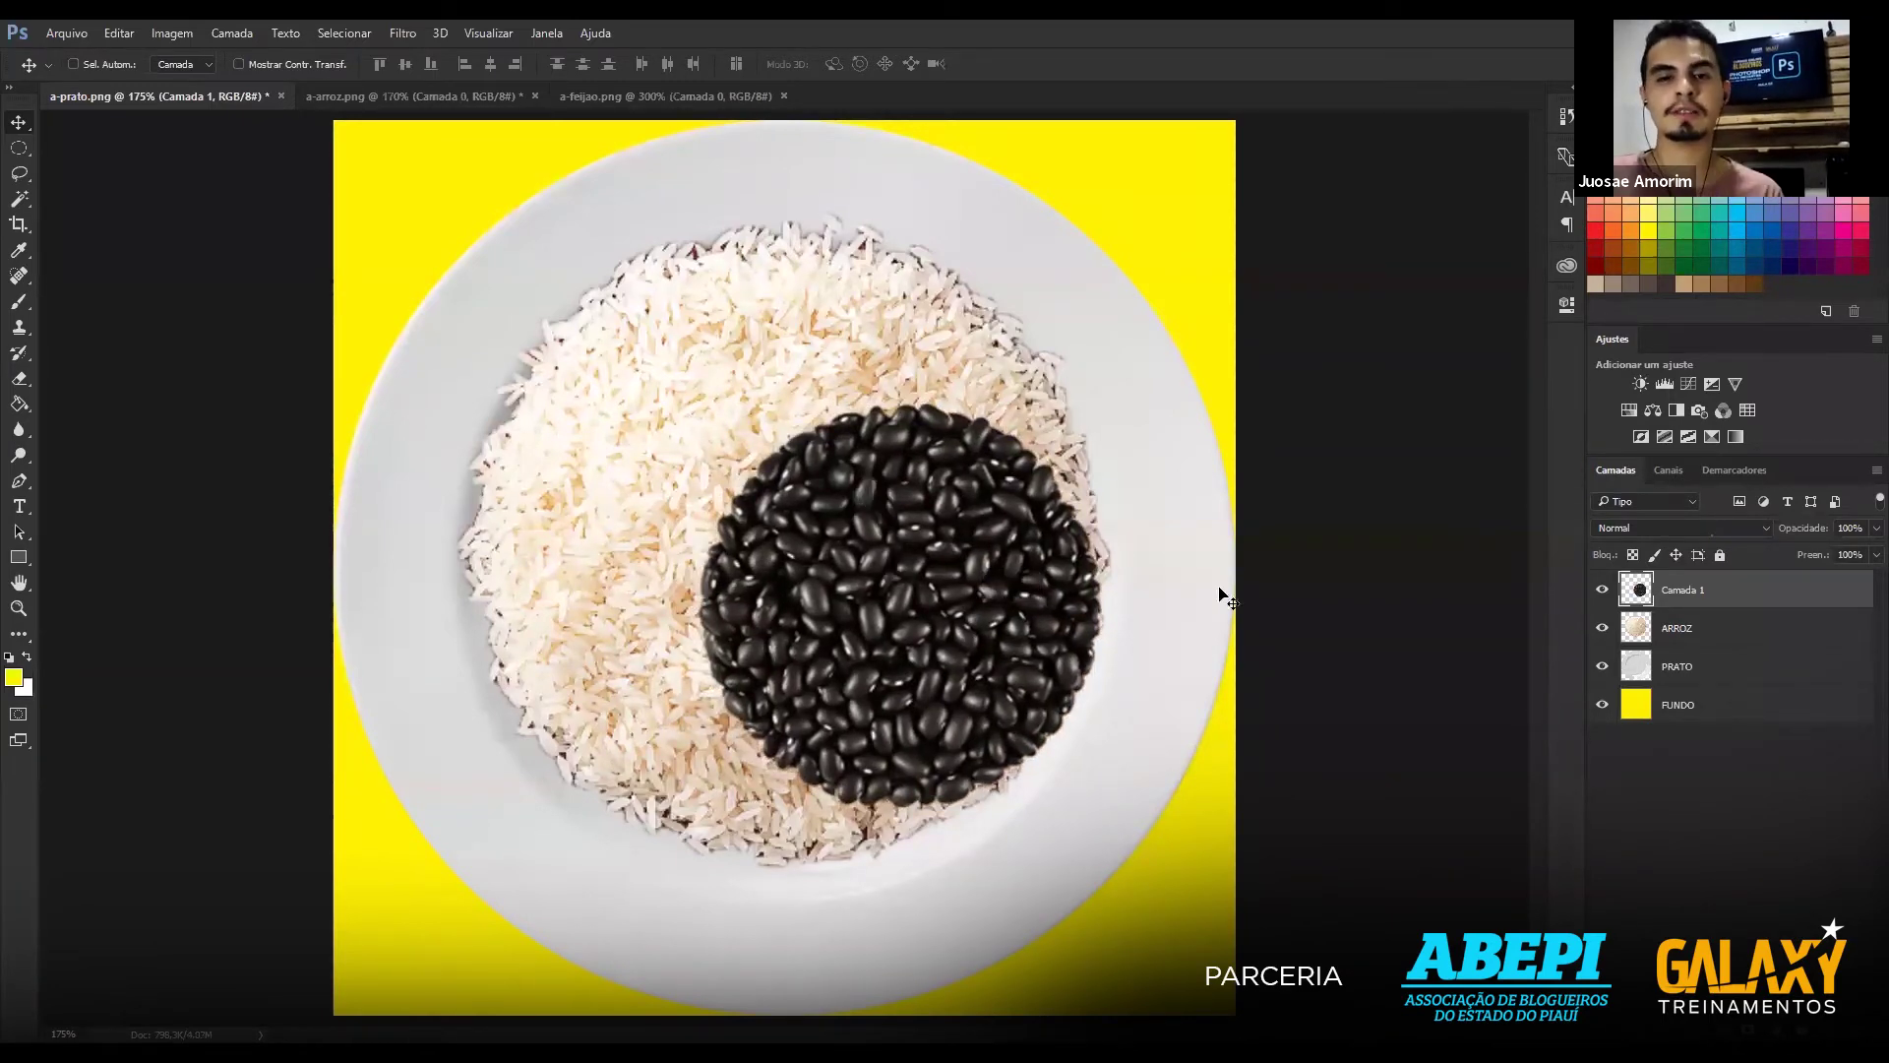
pyautogui.moveTo(979, 620)
pyautogui.mouseDown()
pyautogui.moveTo(960, 386)
pyautogui.moveTo(817, 675)
pyautogui.moveTo(990, 681)
pyautogui.mouseUp()
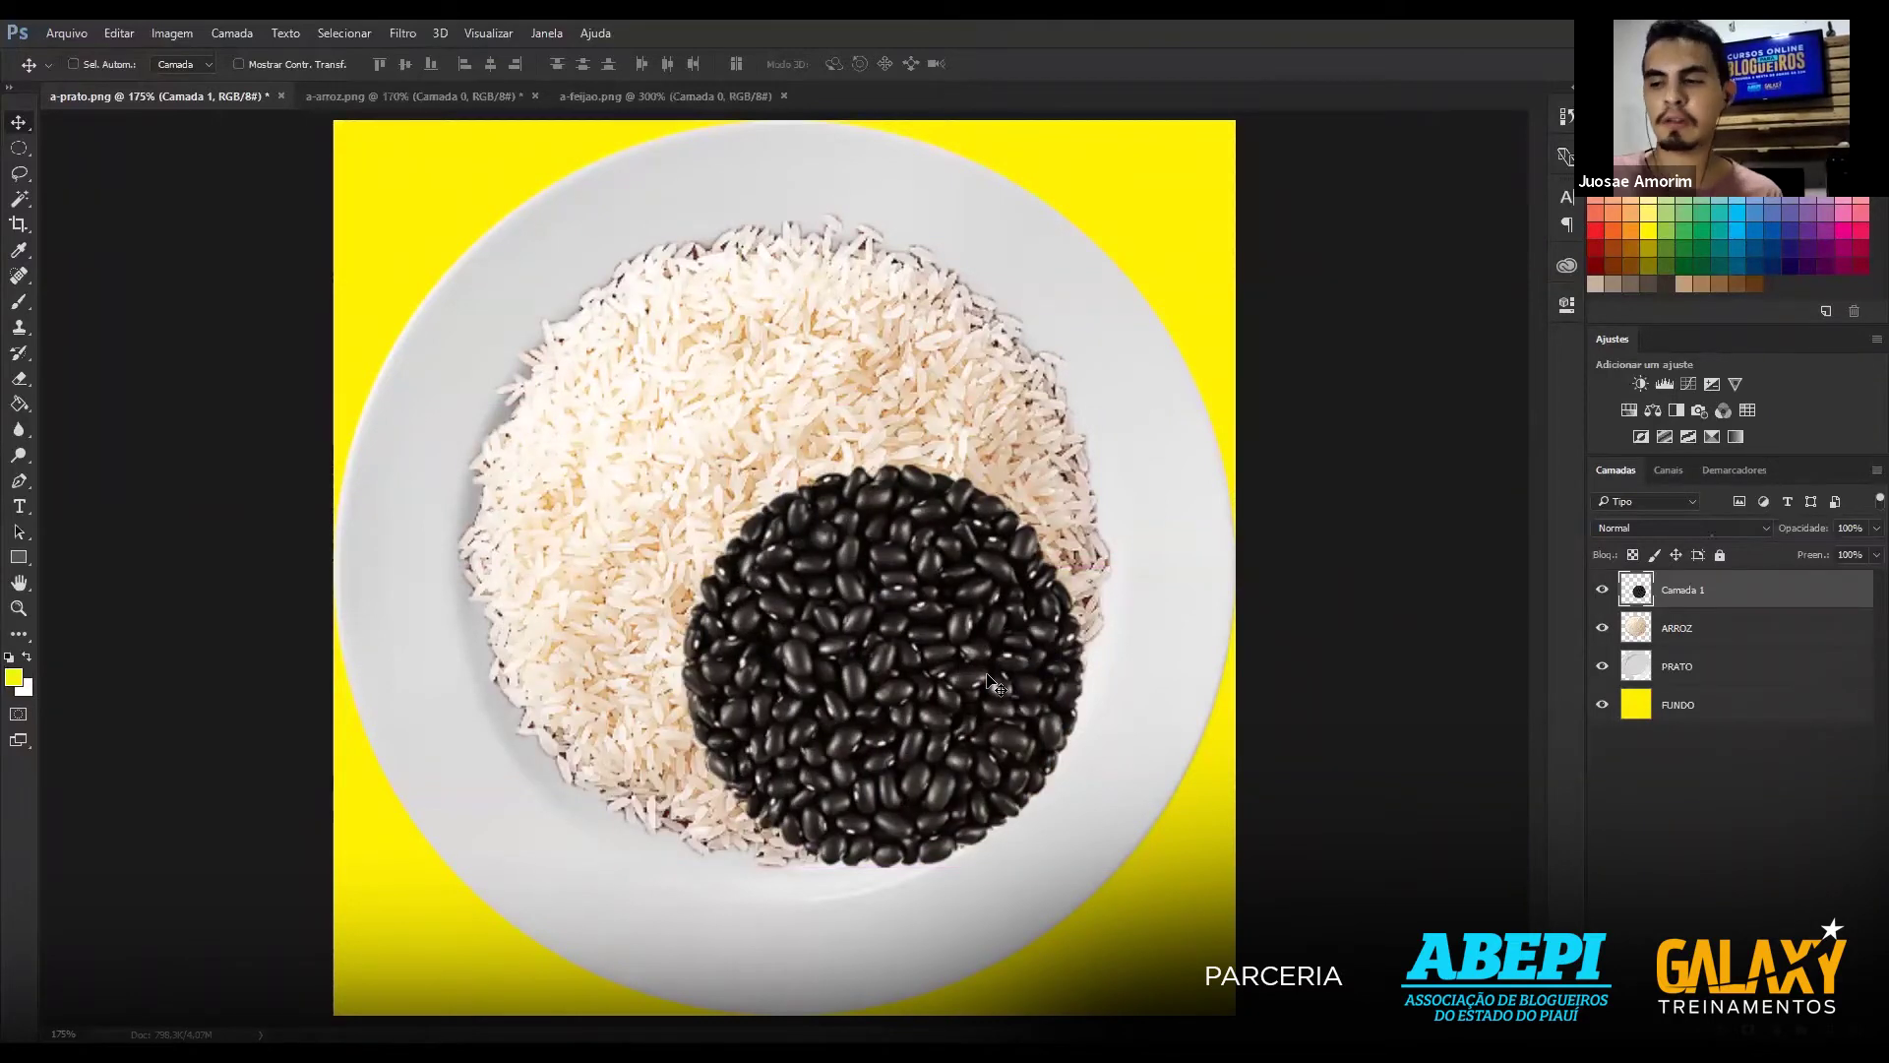
pyautogui.moveTo(990, 681); pyautogui.dragTo(843, 676)
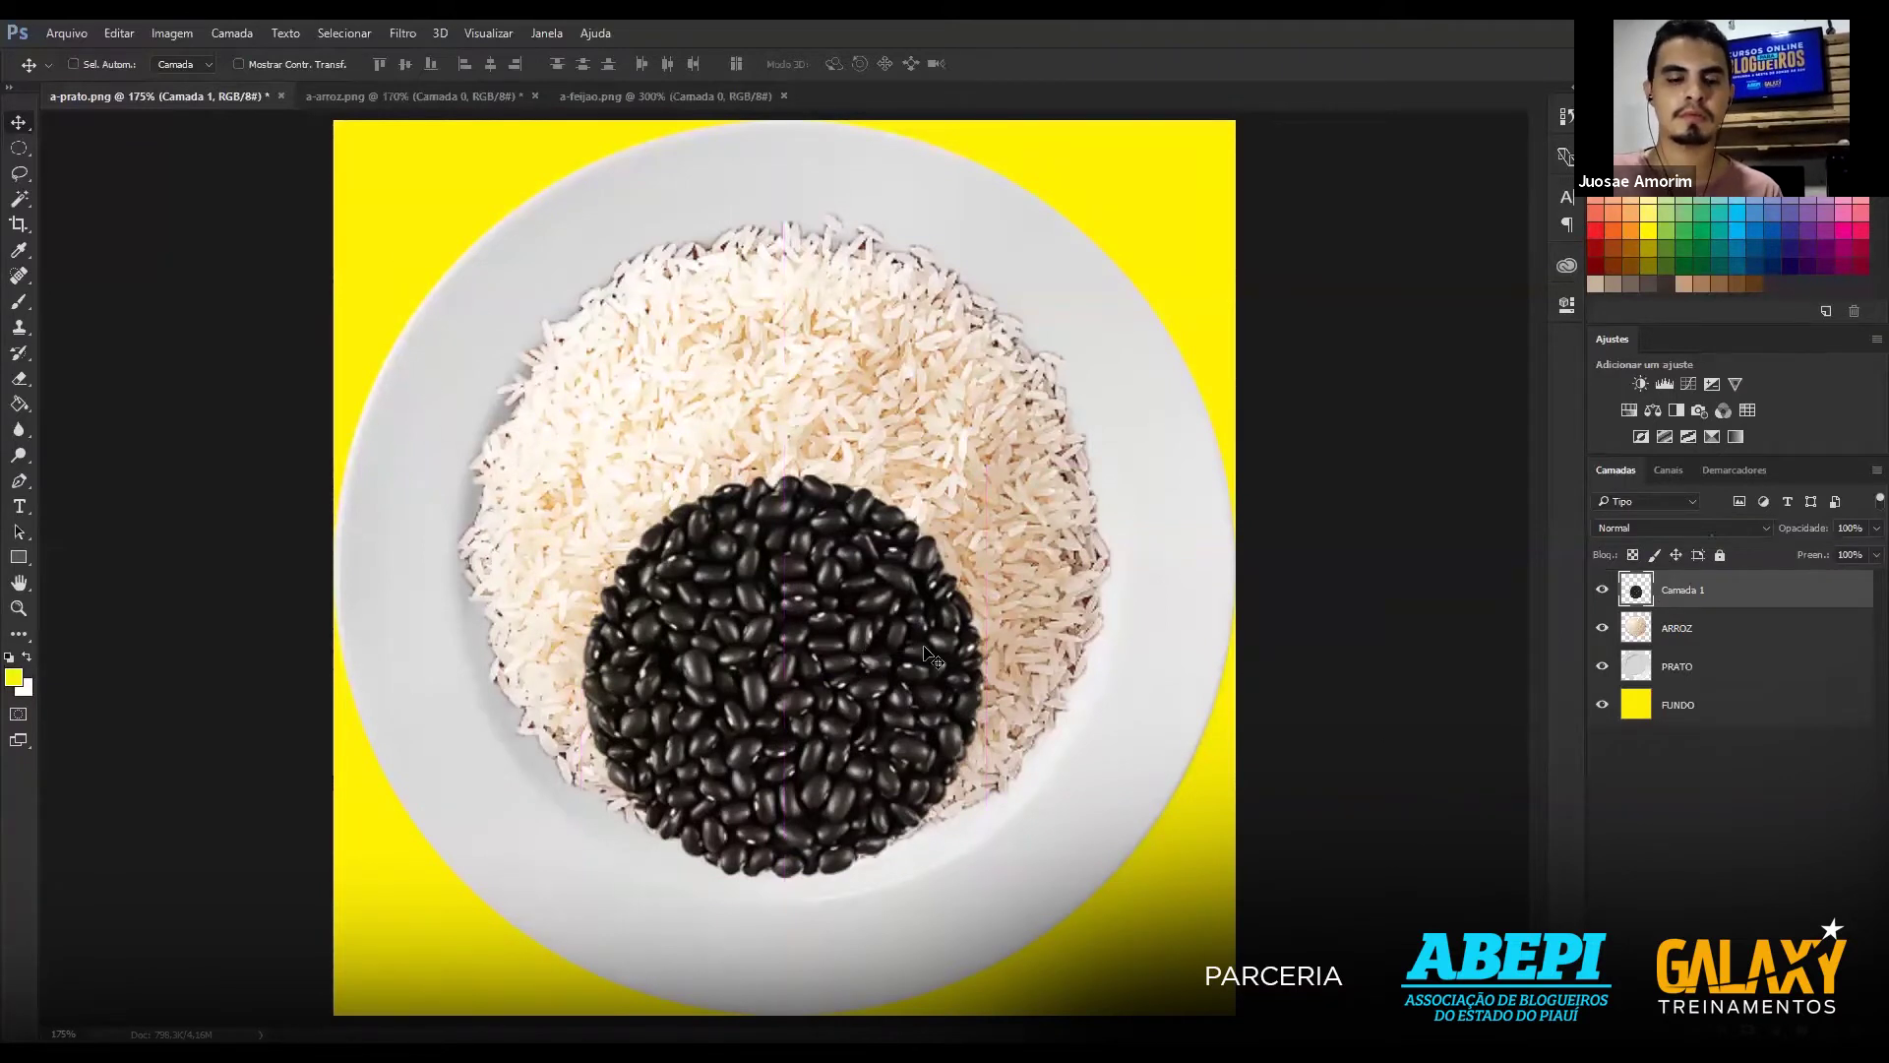
pyautogui.click(119, 34)
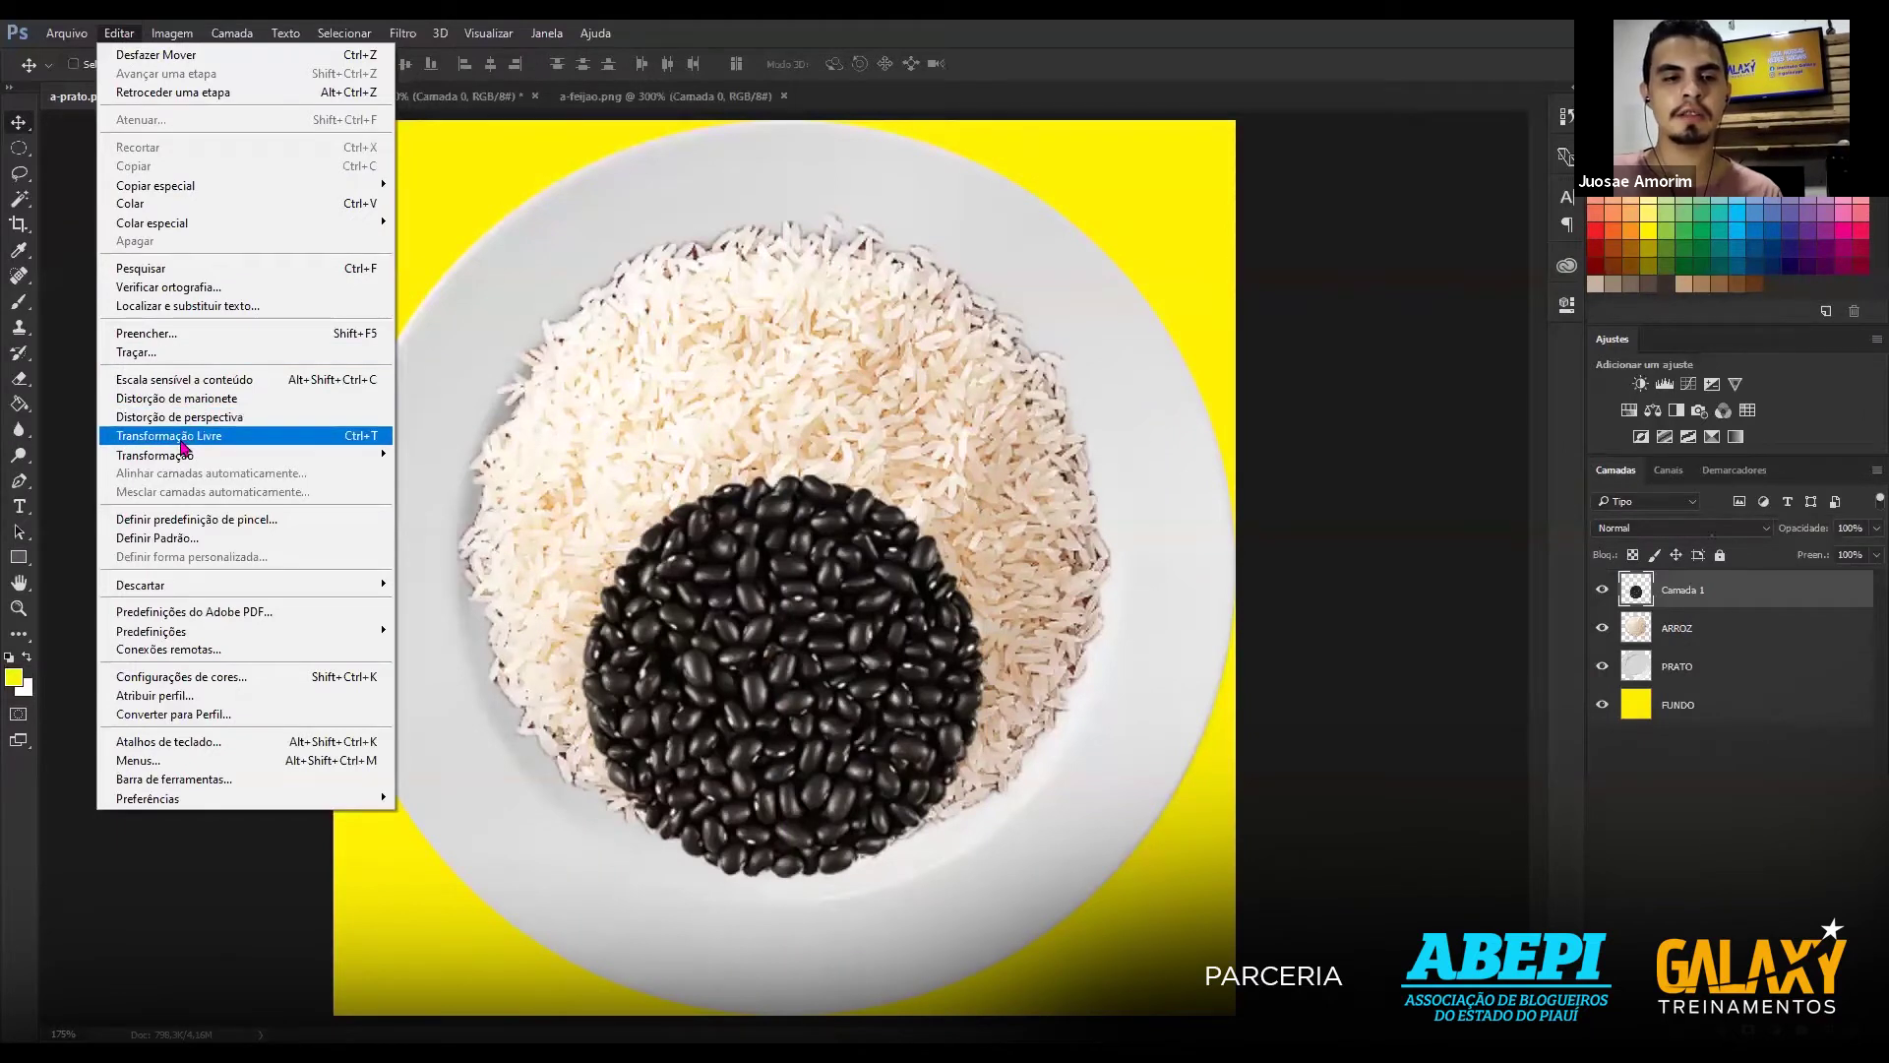
pyautogui.click(133, 36)
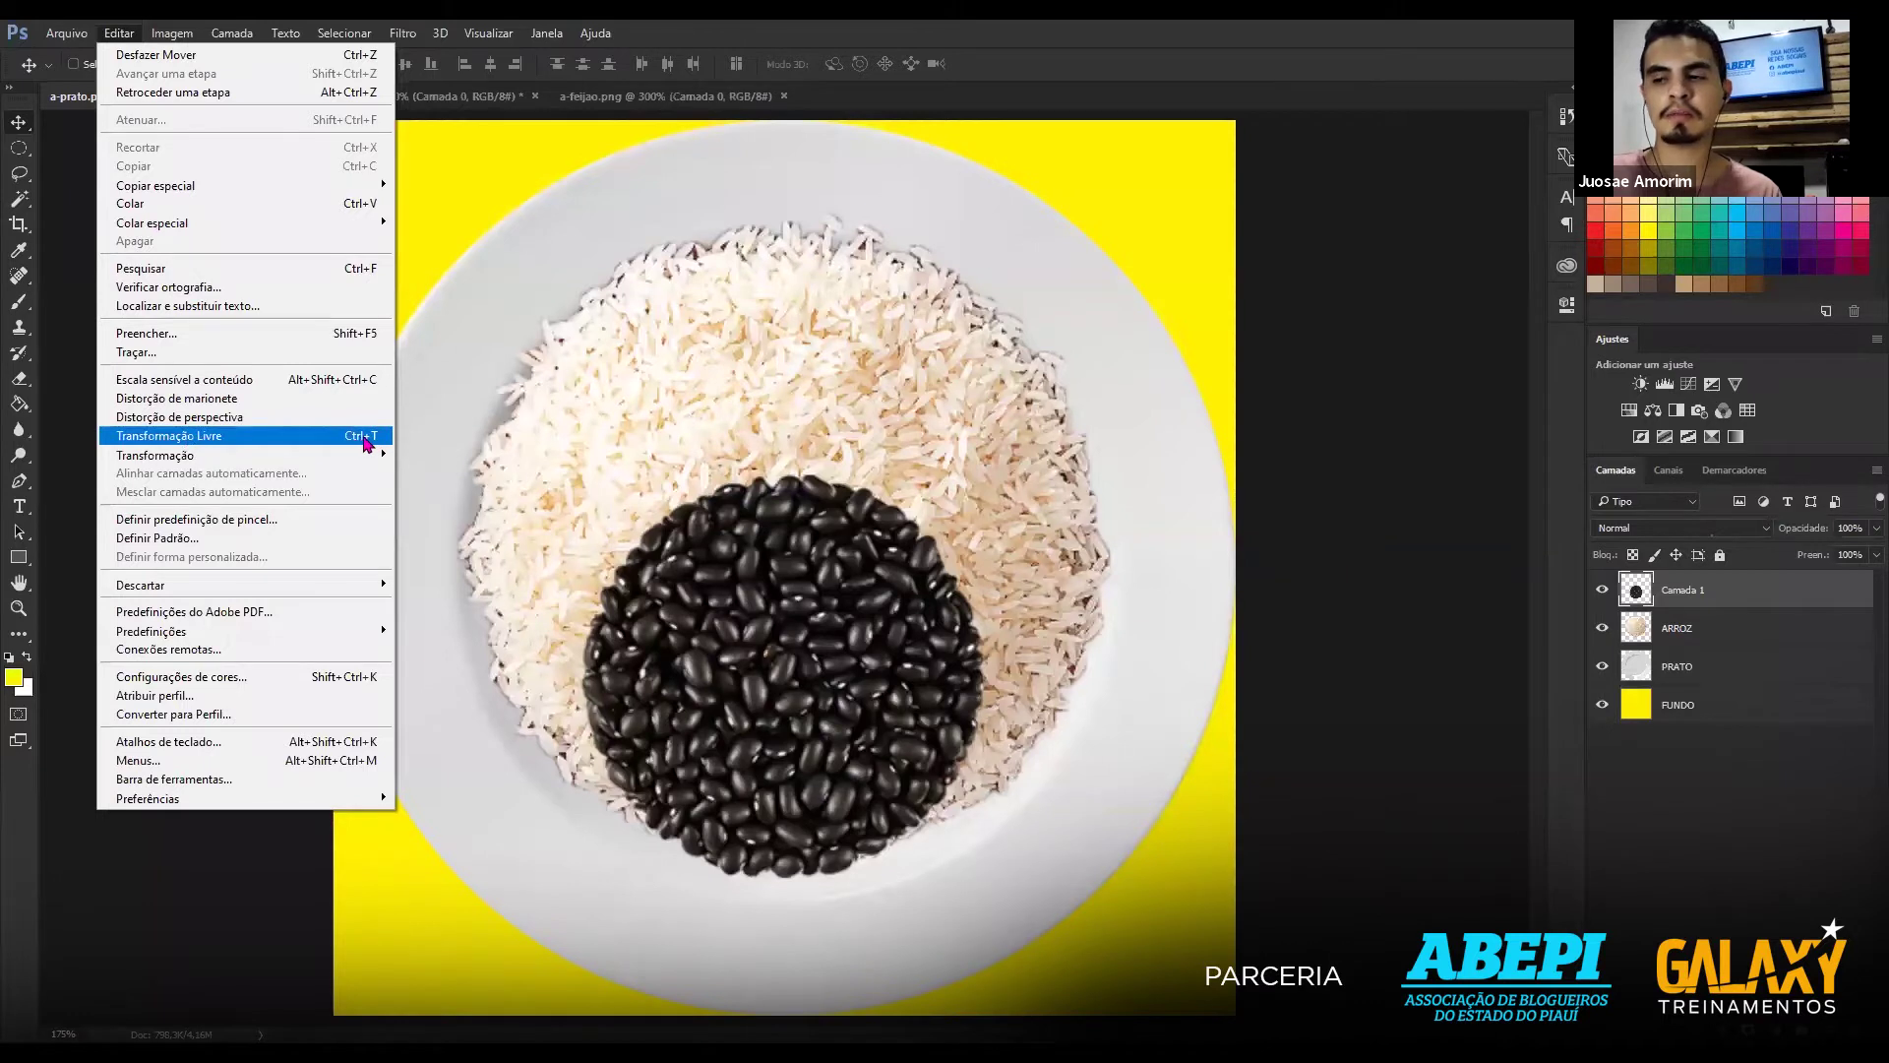
pyautogui.click(364, 438)
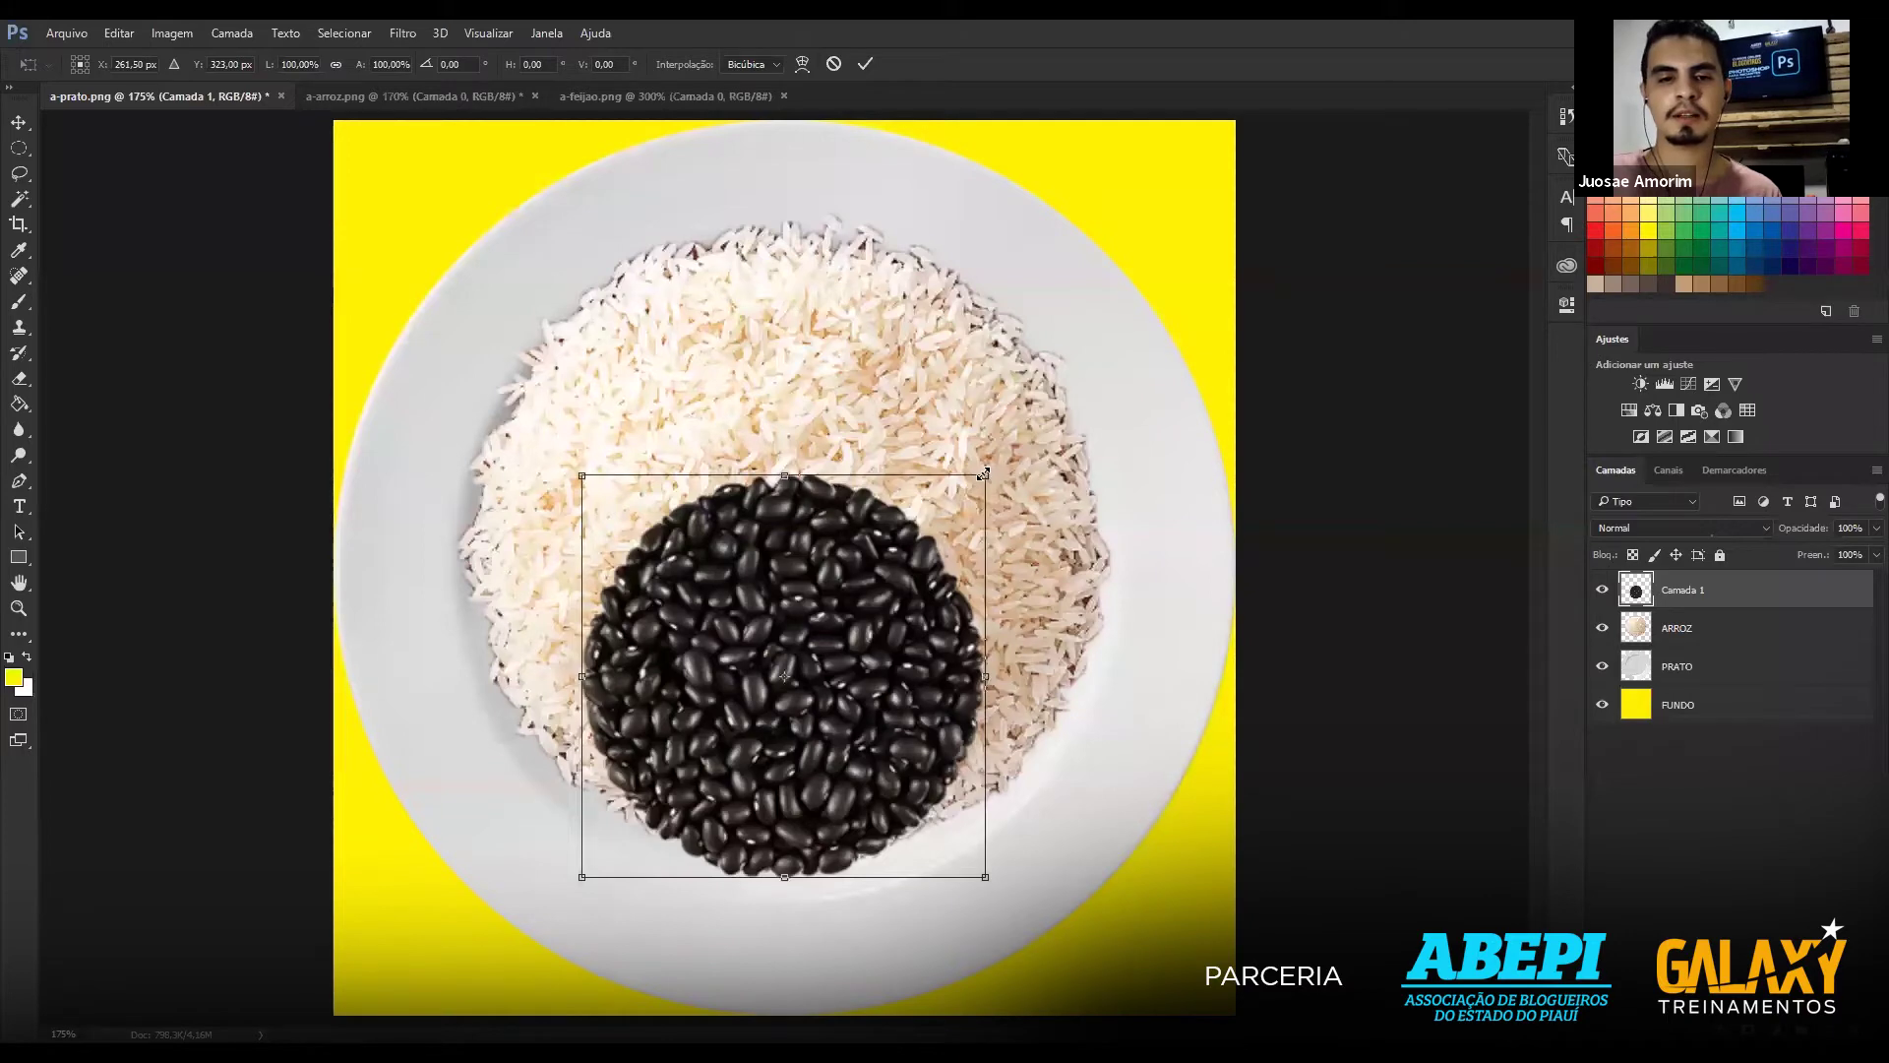
pyautogui.moveTo(928, 500); pyautogui.dragTo(771, 662)
pyautogui.moveTo(847, 574)
pyautogui.mouseDown()
pyautogui.moveTo(1323, 182)
pyautogui.moveTo(891, 553)
pyautogui.moveTo(1153, 264)
pyautogui.mouseUp()
pyautogui.moveTo(772, 208)
pyautogui.mouseDown()
pyautogui.moveTo(768, 505)
pyautogui.moveTo(1144, 446)
pyautogui.mouseUp()
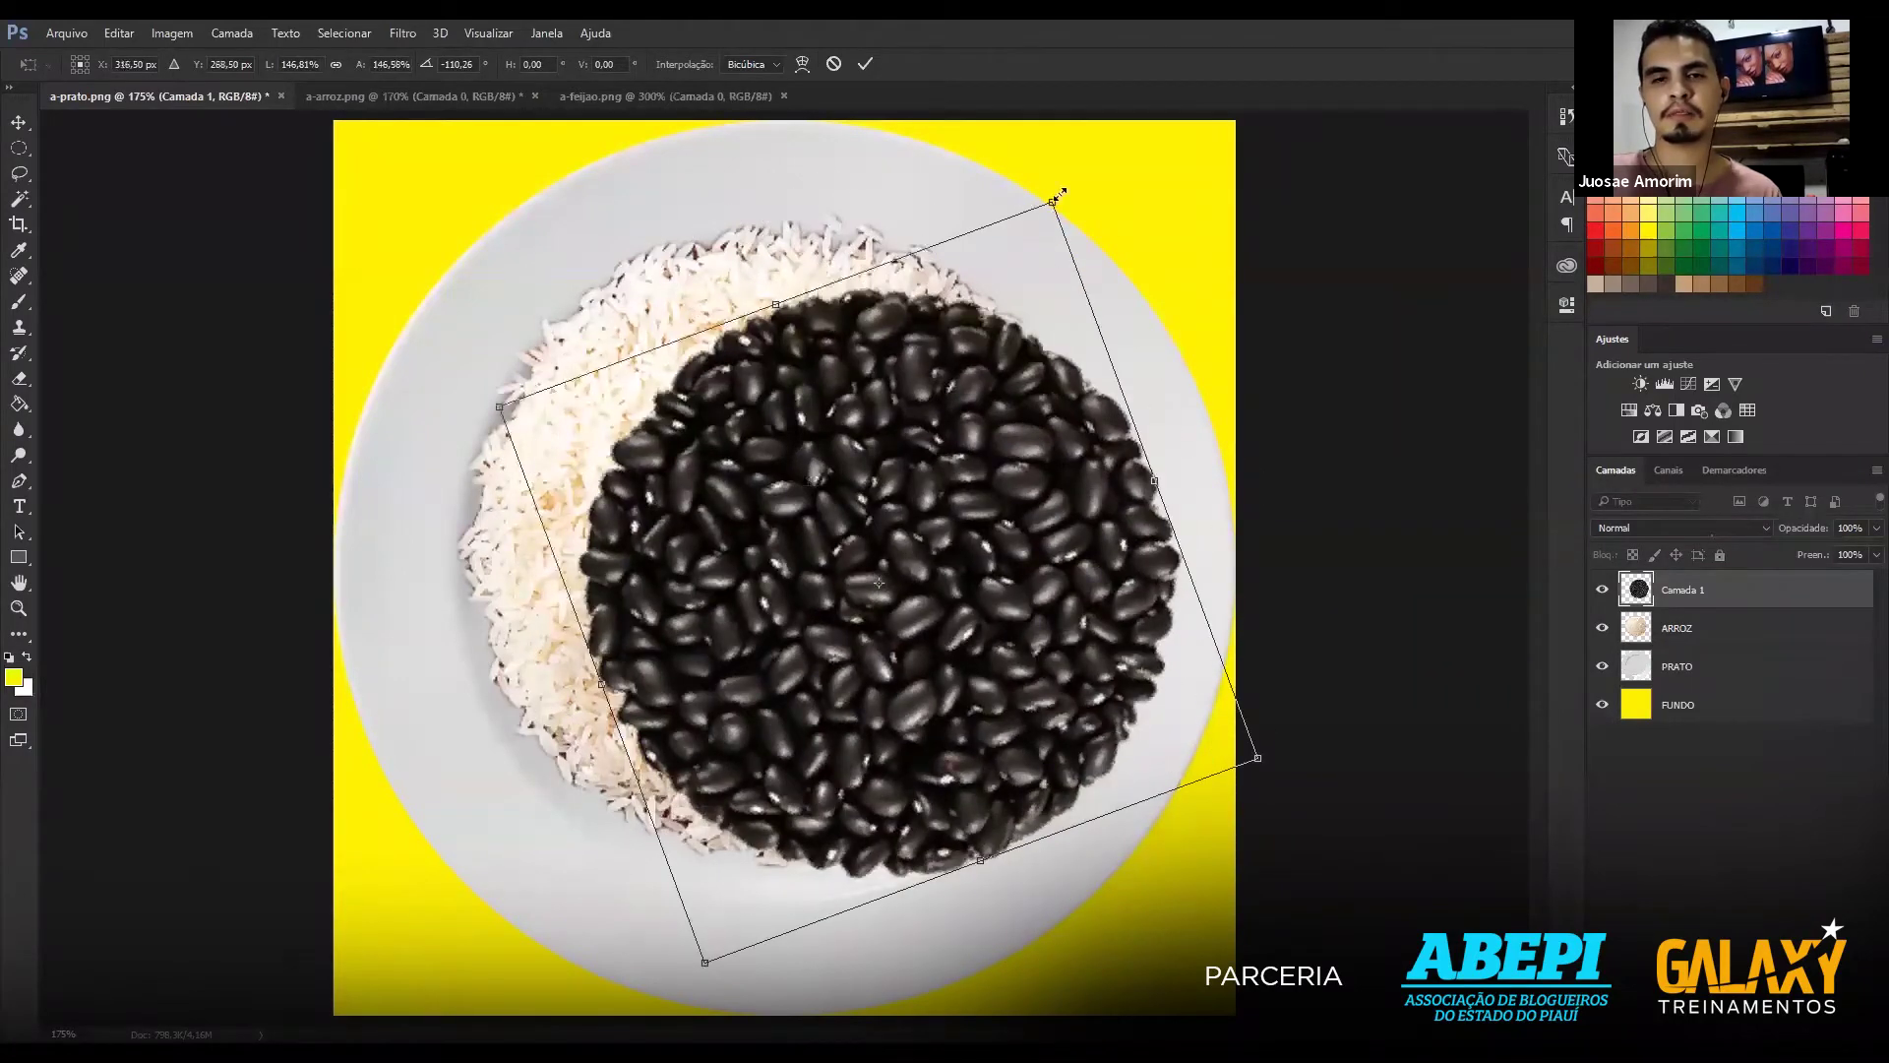
pyautogui.moveTo(1058, 195); pyautogui.dragTo(728, 492)
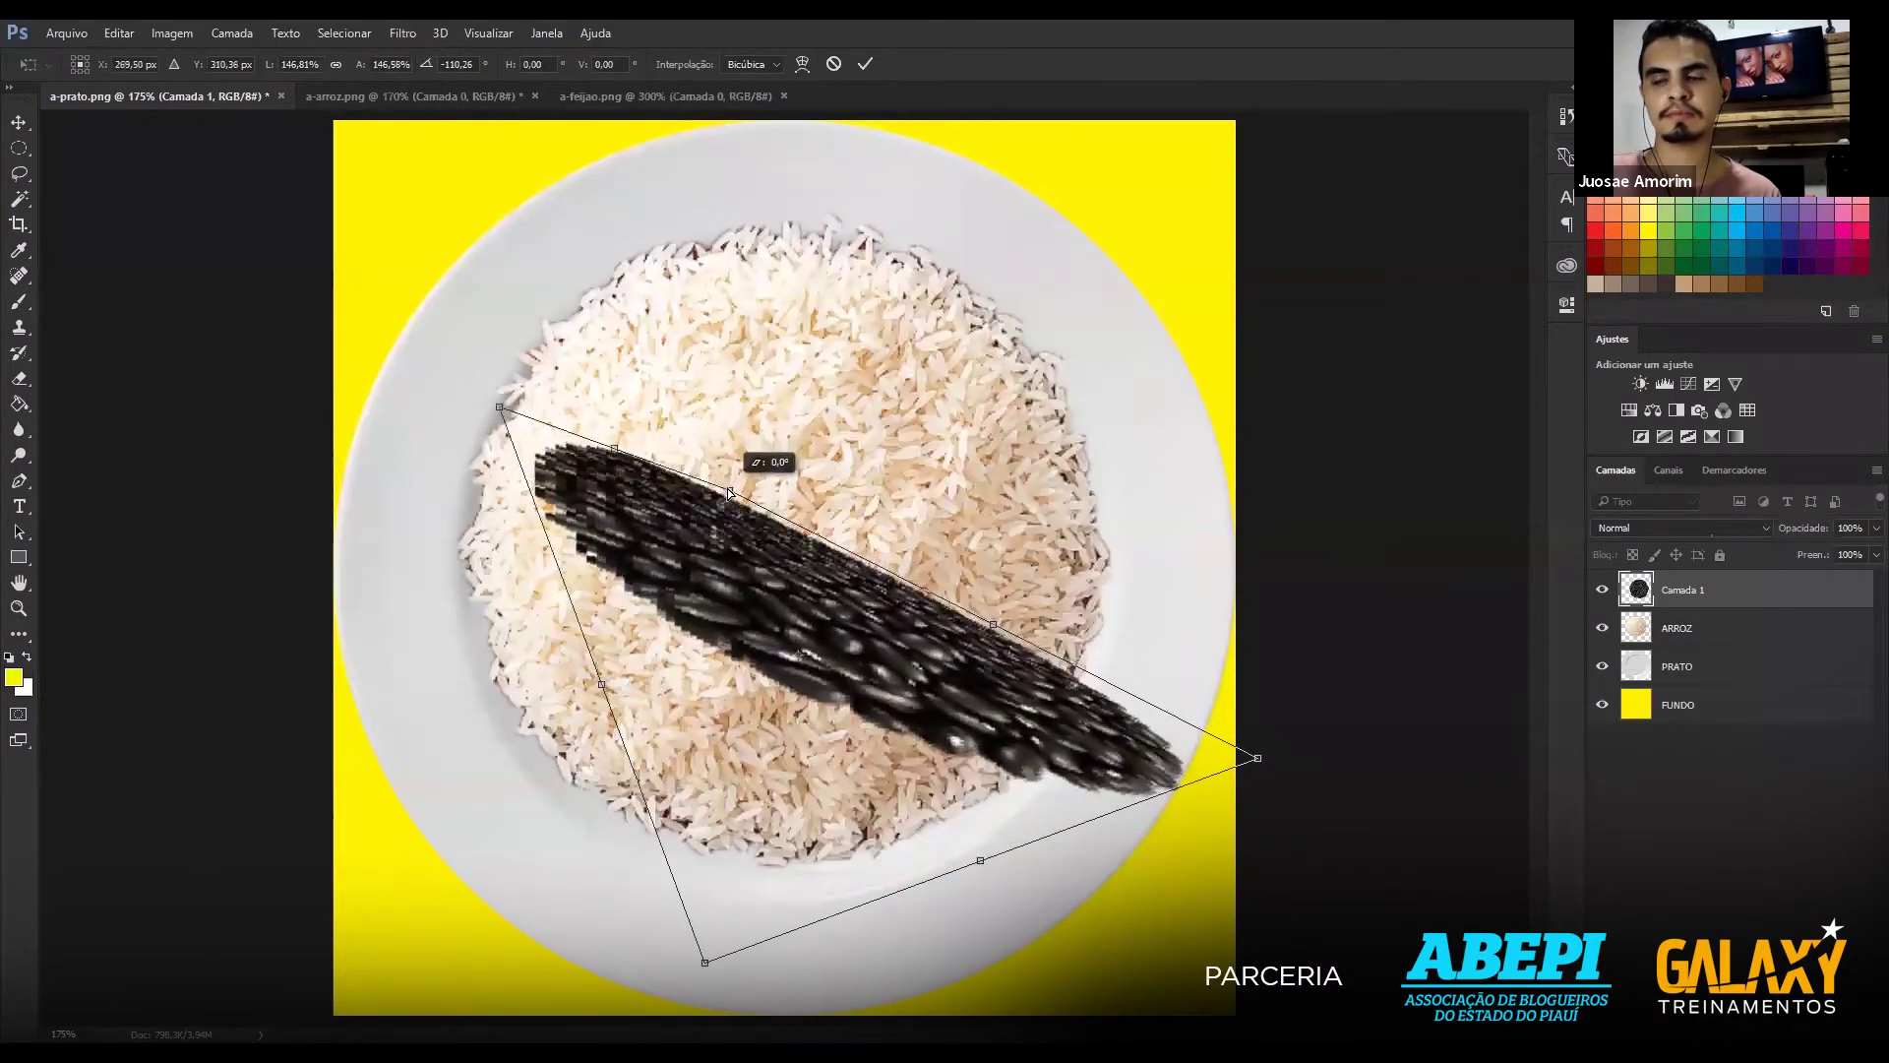
pyautogui.moveTo(800, 392); pyautogui.dragTo(1060, 179)
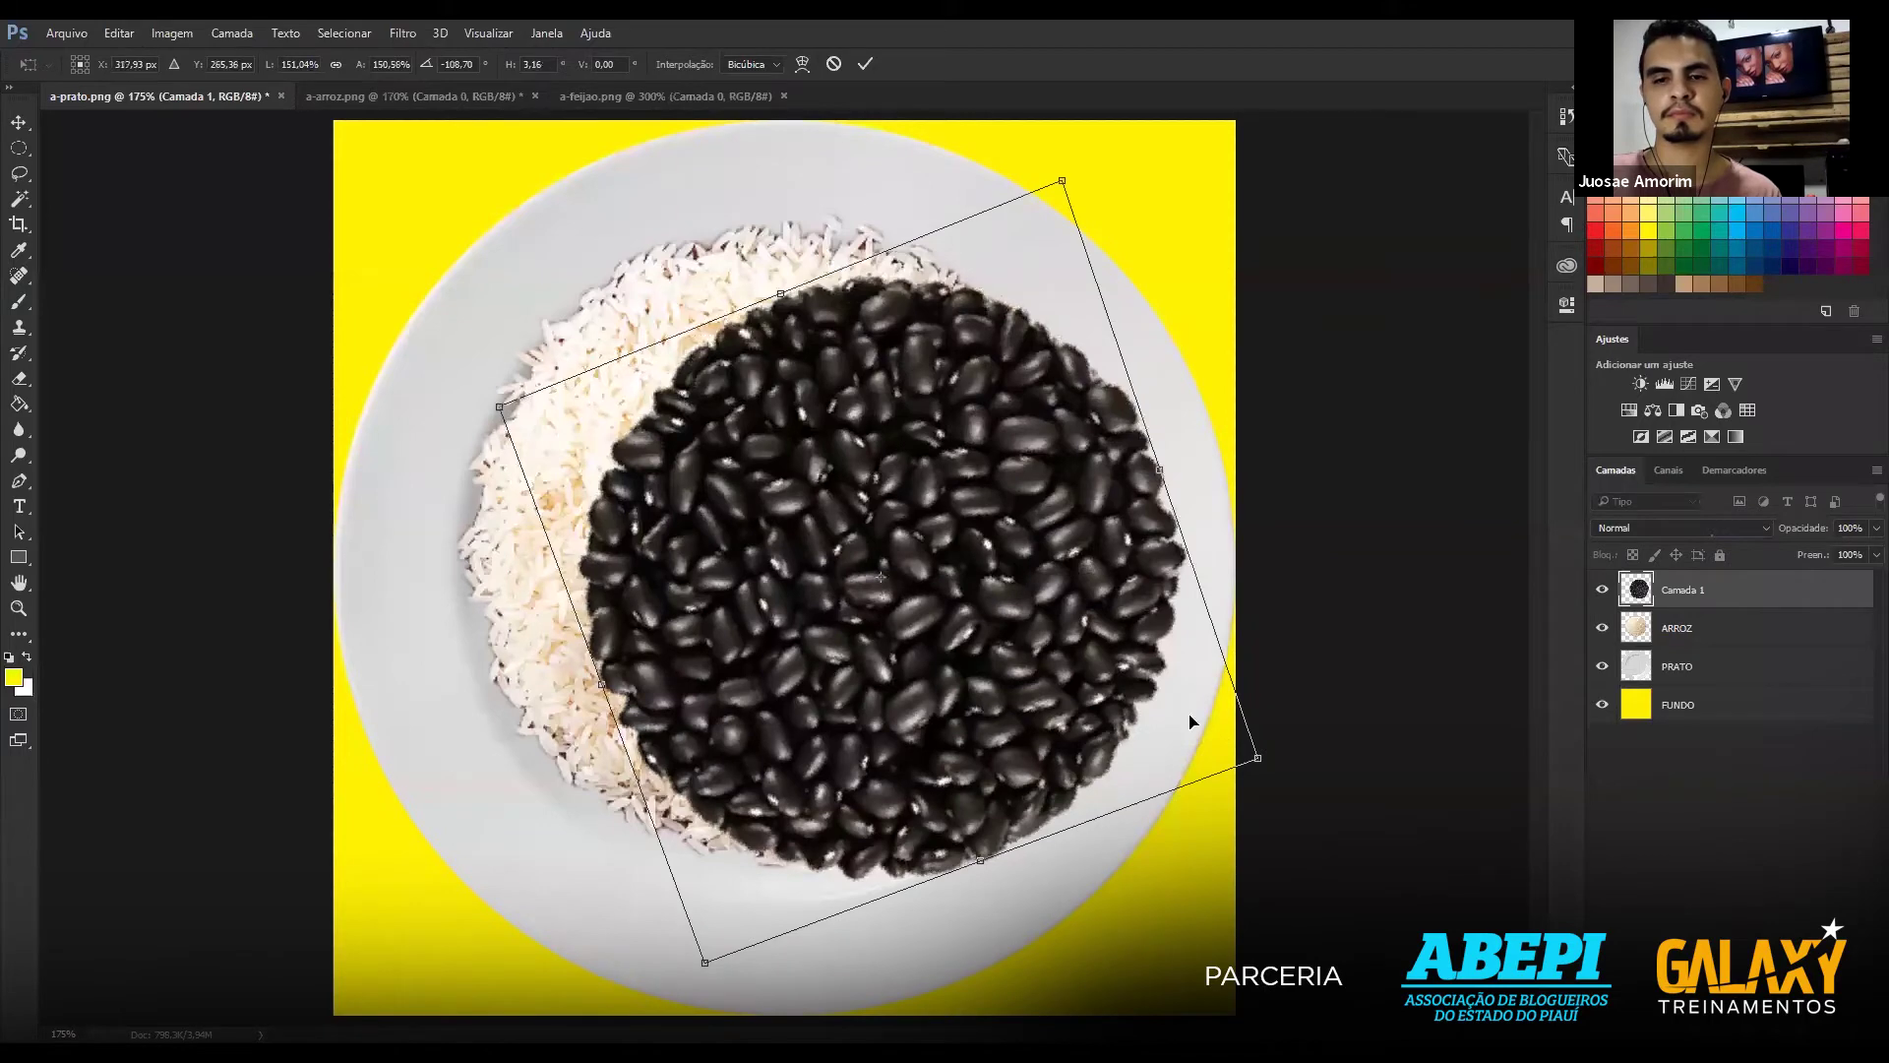
pyautogui.moveTo(1259, 756); pyautogui.dragTo(873, 530)
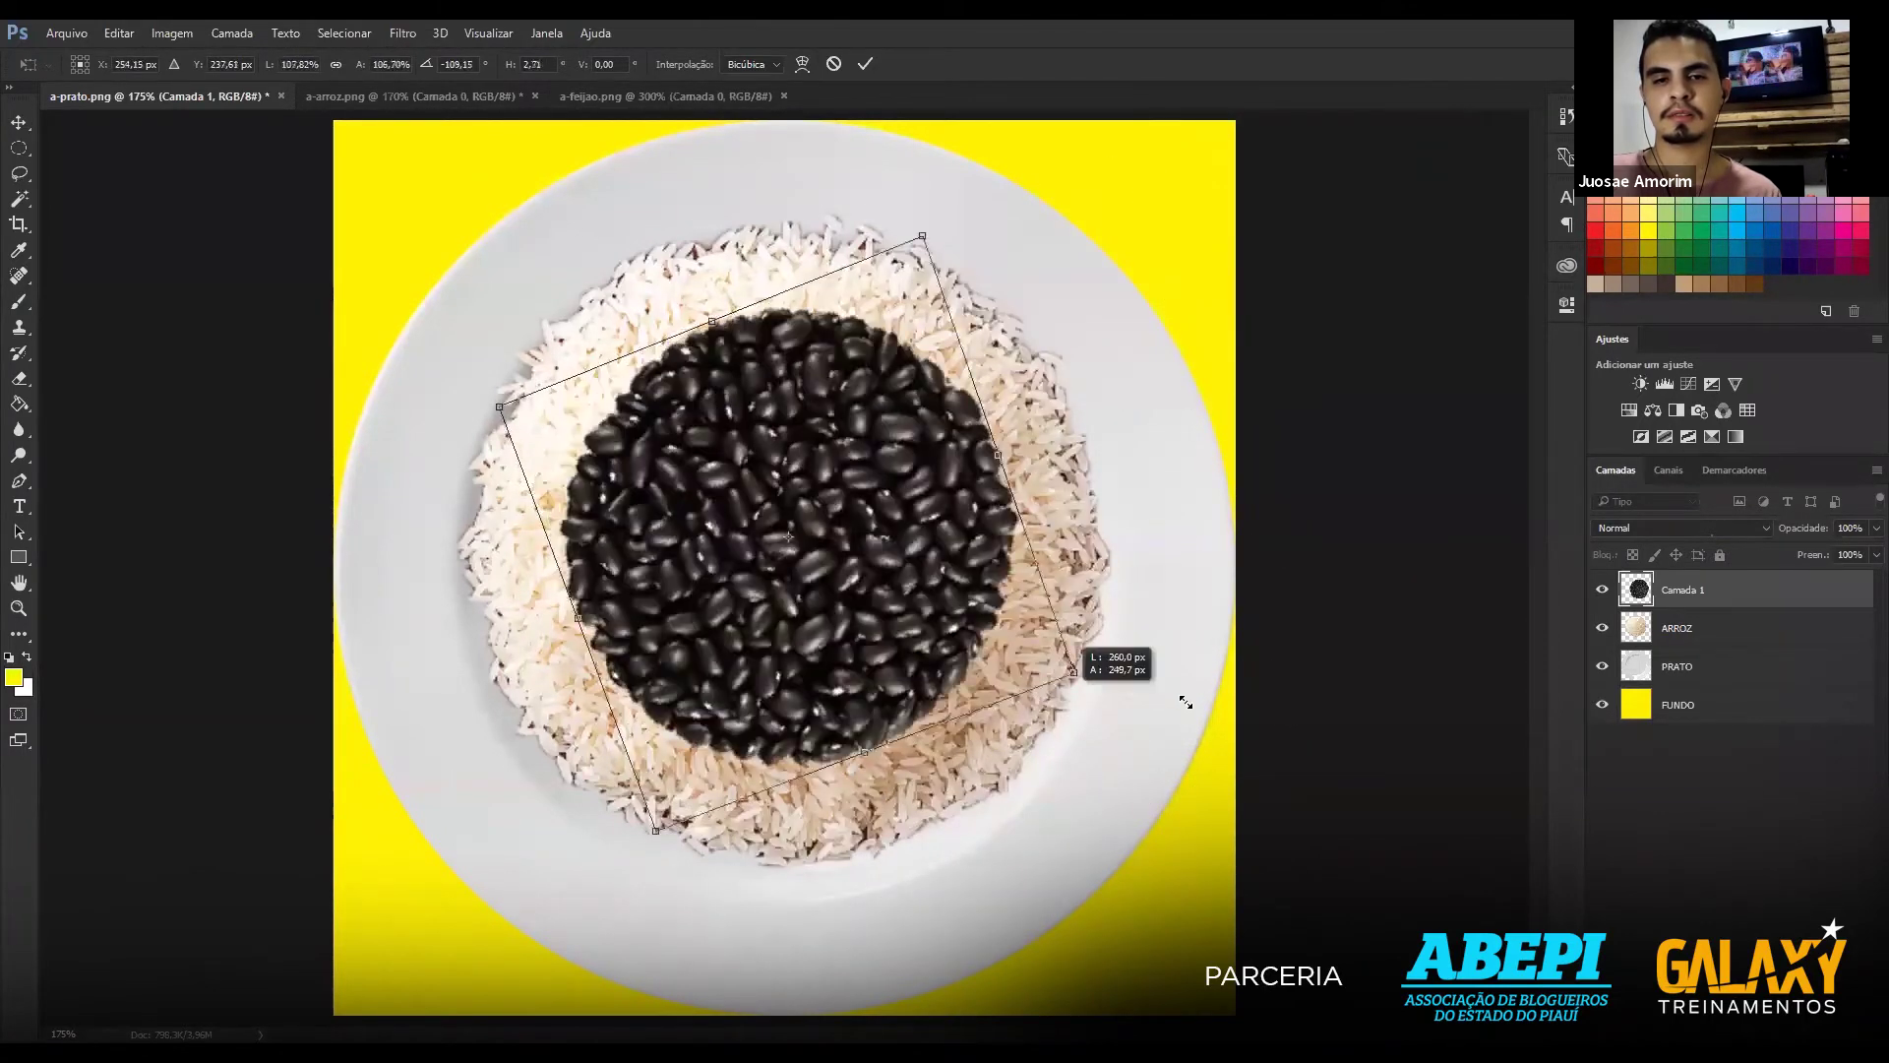
pyautogui.moveTo(873, 530); pyautogui.dragTo(1259, 756)
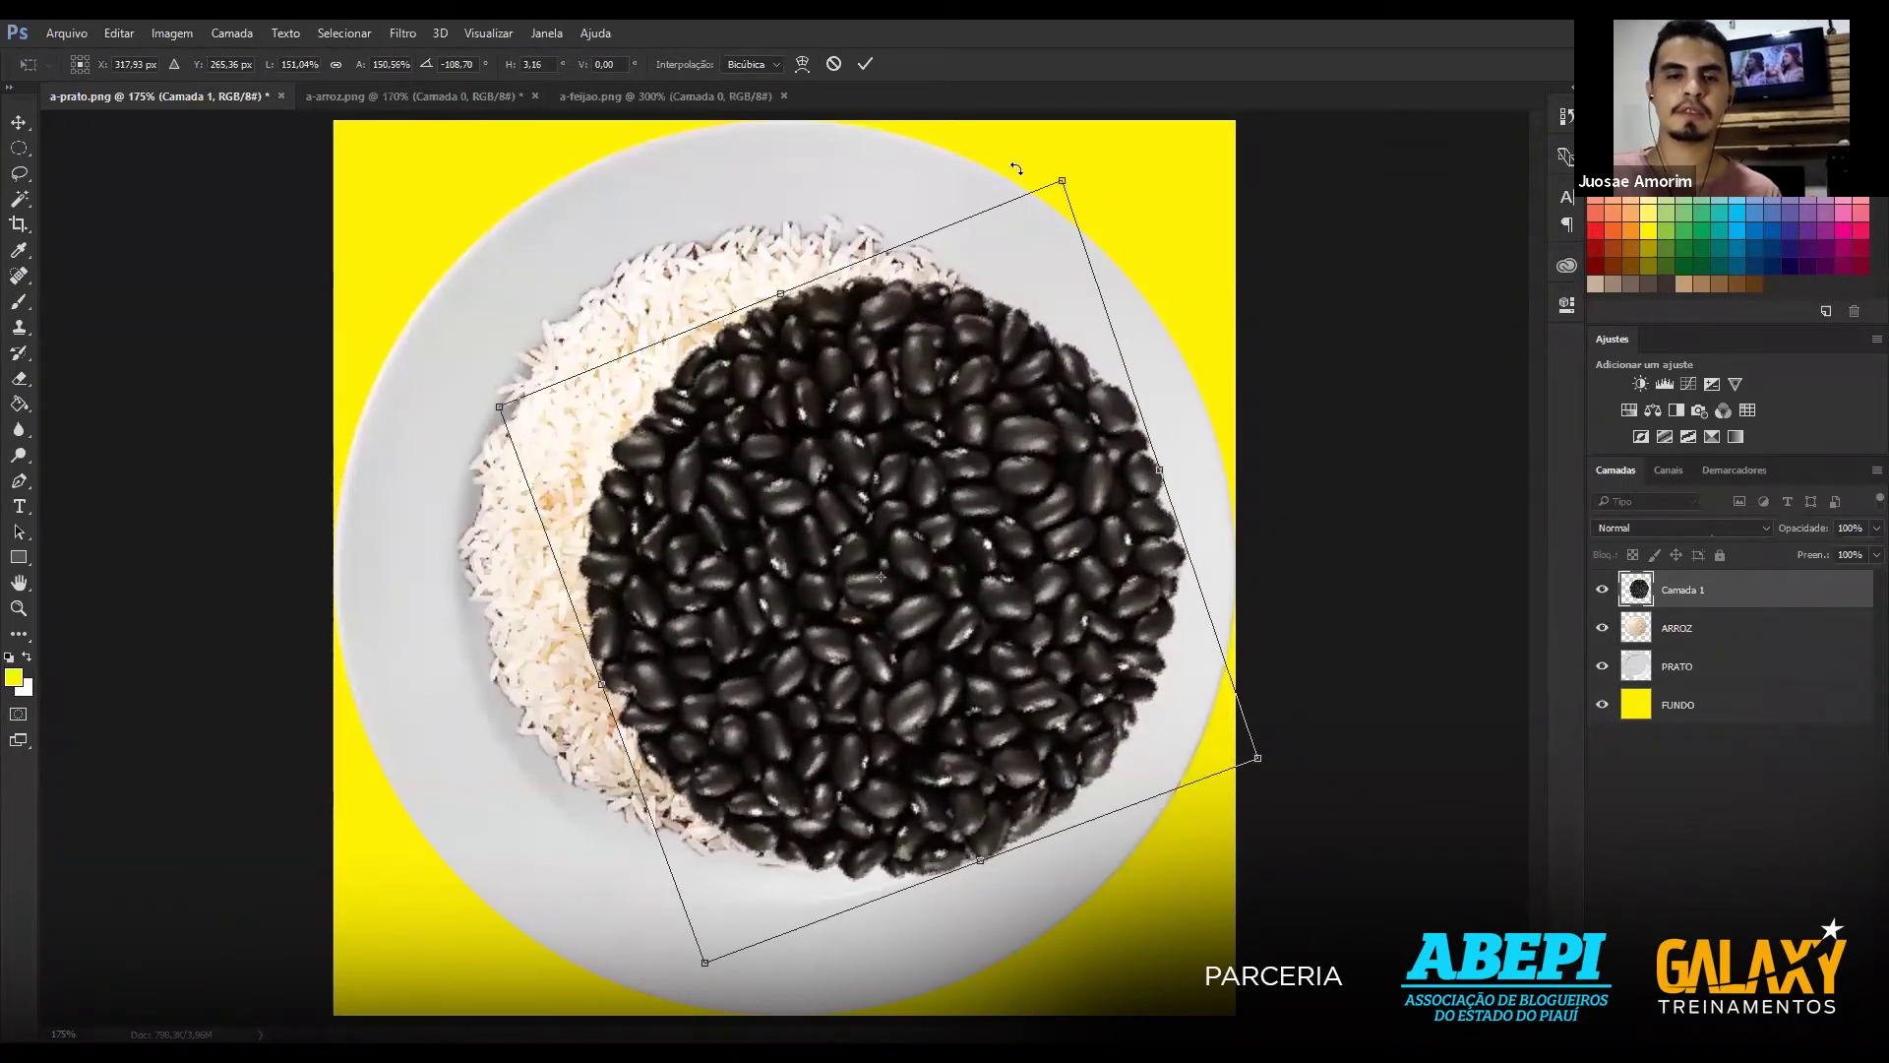
pyautogui.moveTo(1056, 183); pyautogui.dragTo(1062, 181)
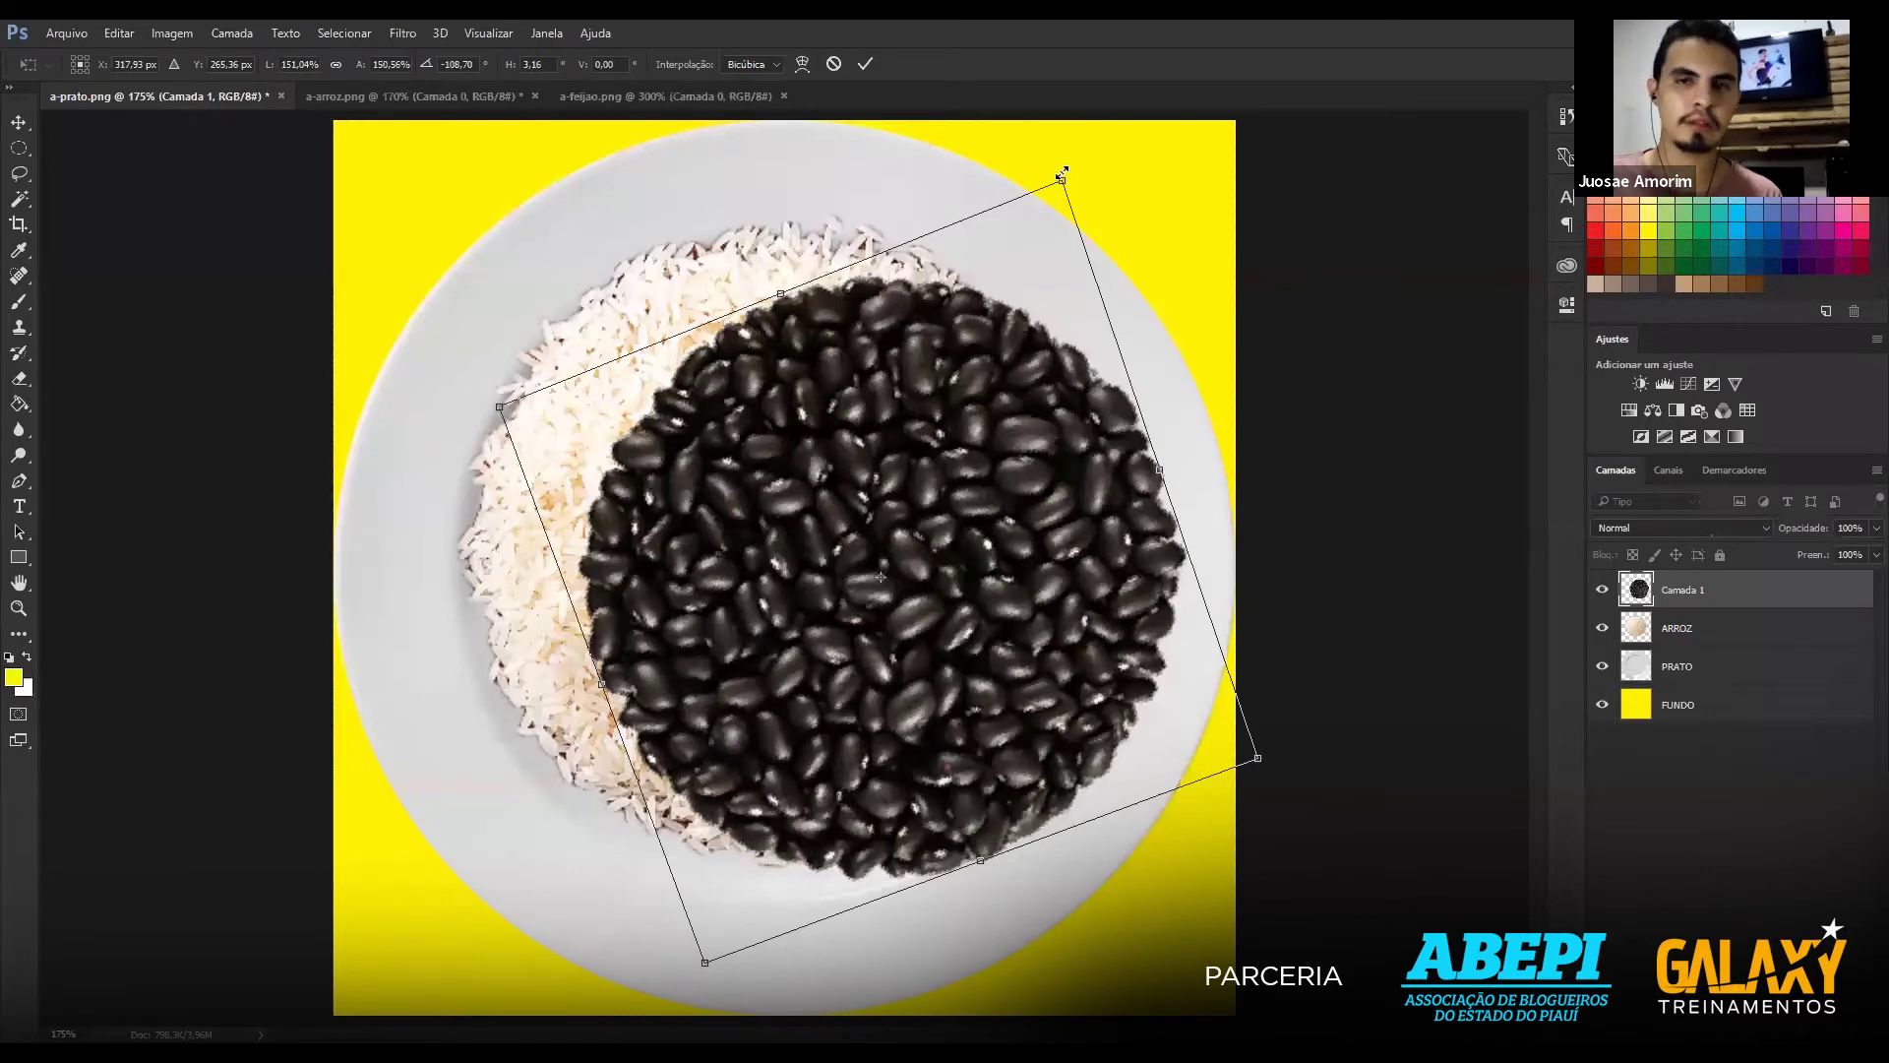
pyautogui.moveTo(964, 602); pyautogui.dragTo(903, 347)
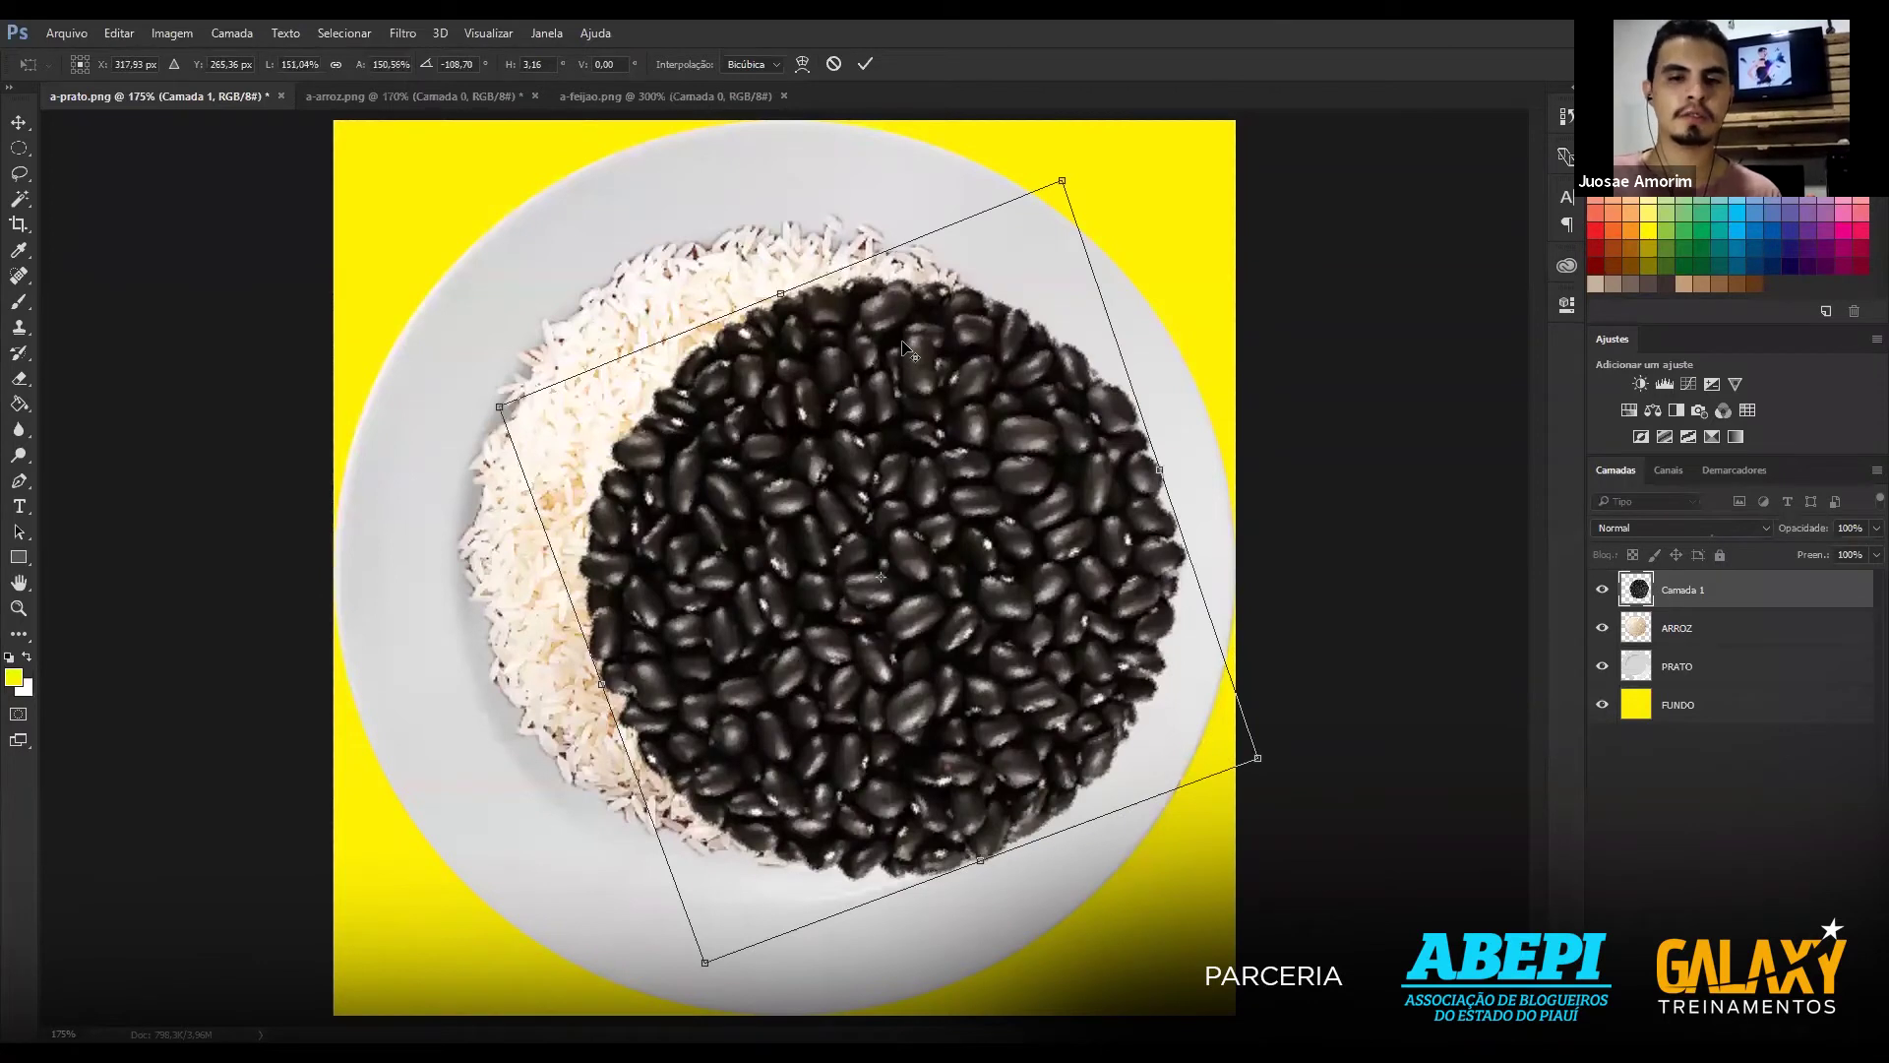
pyautogui.click(834, 66)
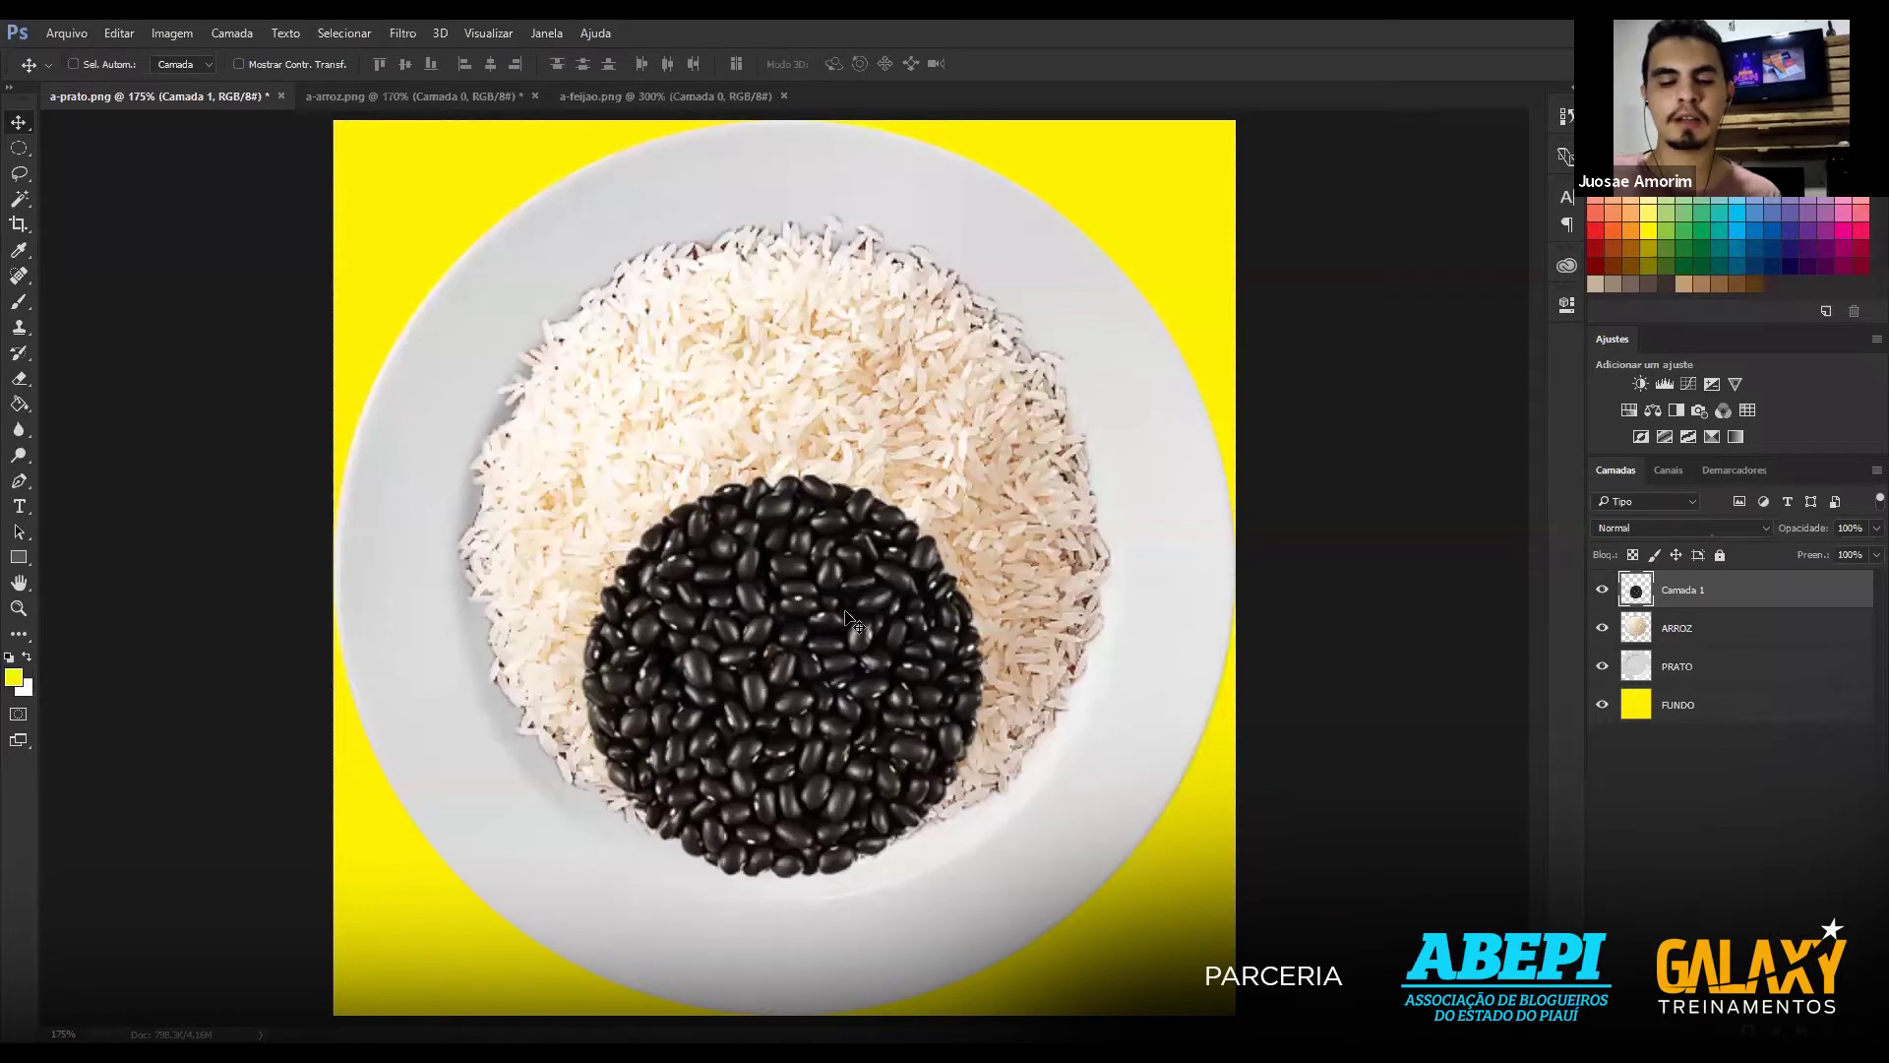
# Free-transform the beans into a smaller circle and move it onto the upper rice.
pyautogui.hotkey('ctrl', 't')
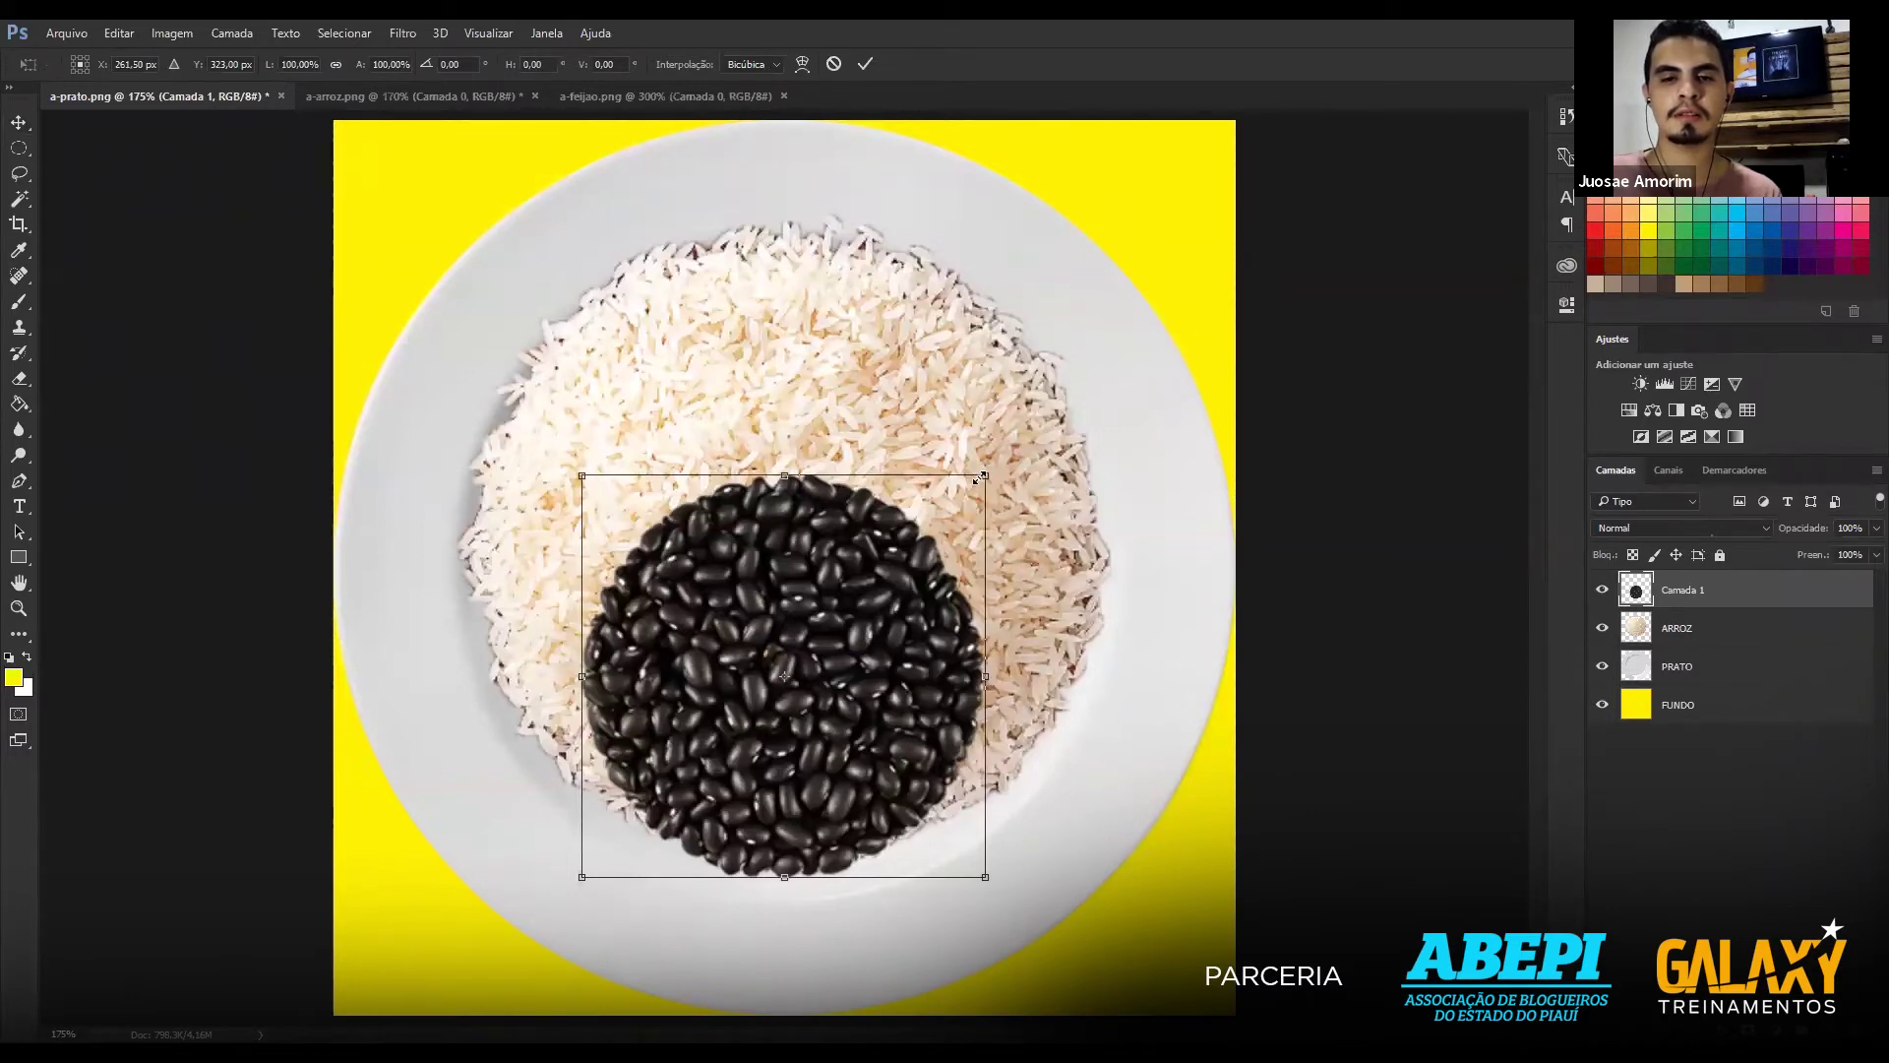
pyautogui.moveTo(980, 478); pyautogui.dragTo(918, 530)
pyautogui.moveTo(1020, 428)
pyautogui.mouseDown()
pyautogui.moveTo(903, 552)
pyautogui.moveTo(1105, 363)
pyautogui.moveTo(823, 620)
pyautogui.moveTo(1147, 287)
pyautogui.moveTo(742, 626)
pyautogui.moveTo(1092, 367)
pyautogui.moveTo(947, 458)
pyautogui.moveTo(951, 492)
pyautogui.moveTo(1213, 640)
pyautogui.moveTo(1244, 610)
pyautogui.moveTo(1244, 464)
pyautogui.moveTo(1211, 374)
pyautogui.moveTo(891, 374)
pyautogui.moveTo(854, 576)
pyautogui.moveTo(1067, 408)
pyautogui.moveTo(899, 548)
pyautogui.moveTo(974, 455)
pyautogui.moveTo(826, 540)
pyautogui.moveTo(892, 479)
pyautogui.moveTo(865, 511)
pyautogui.mouseUp()
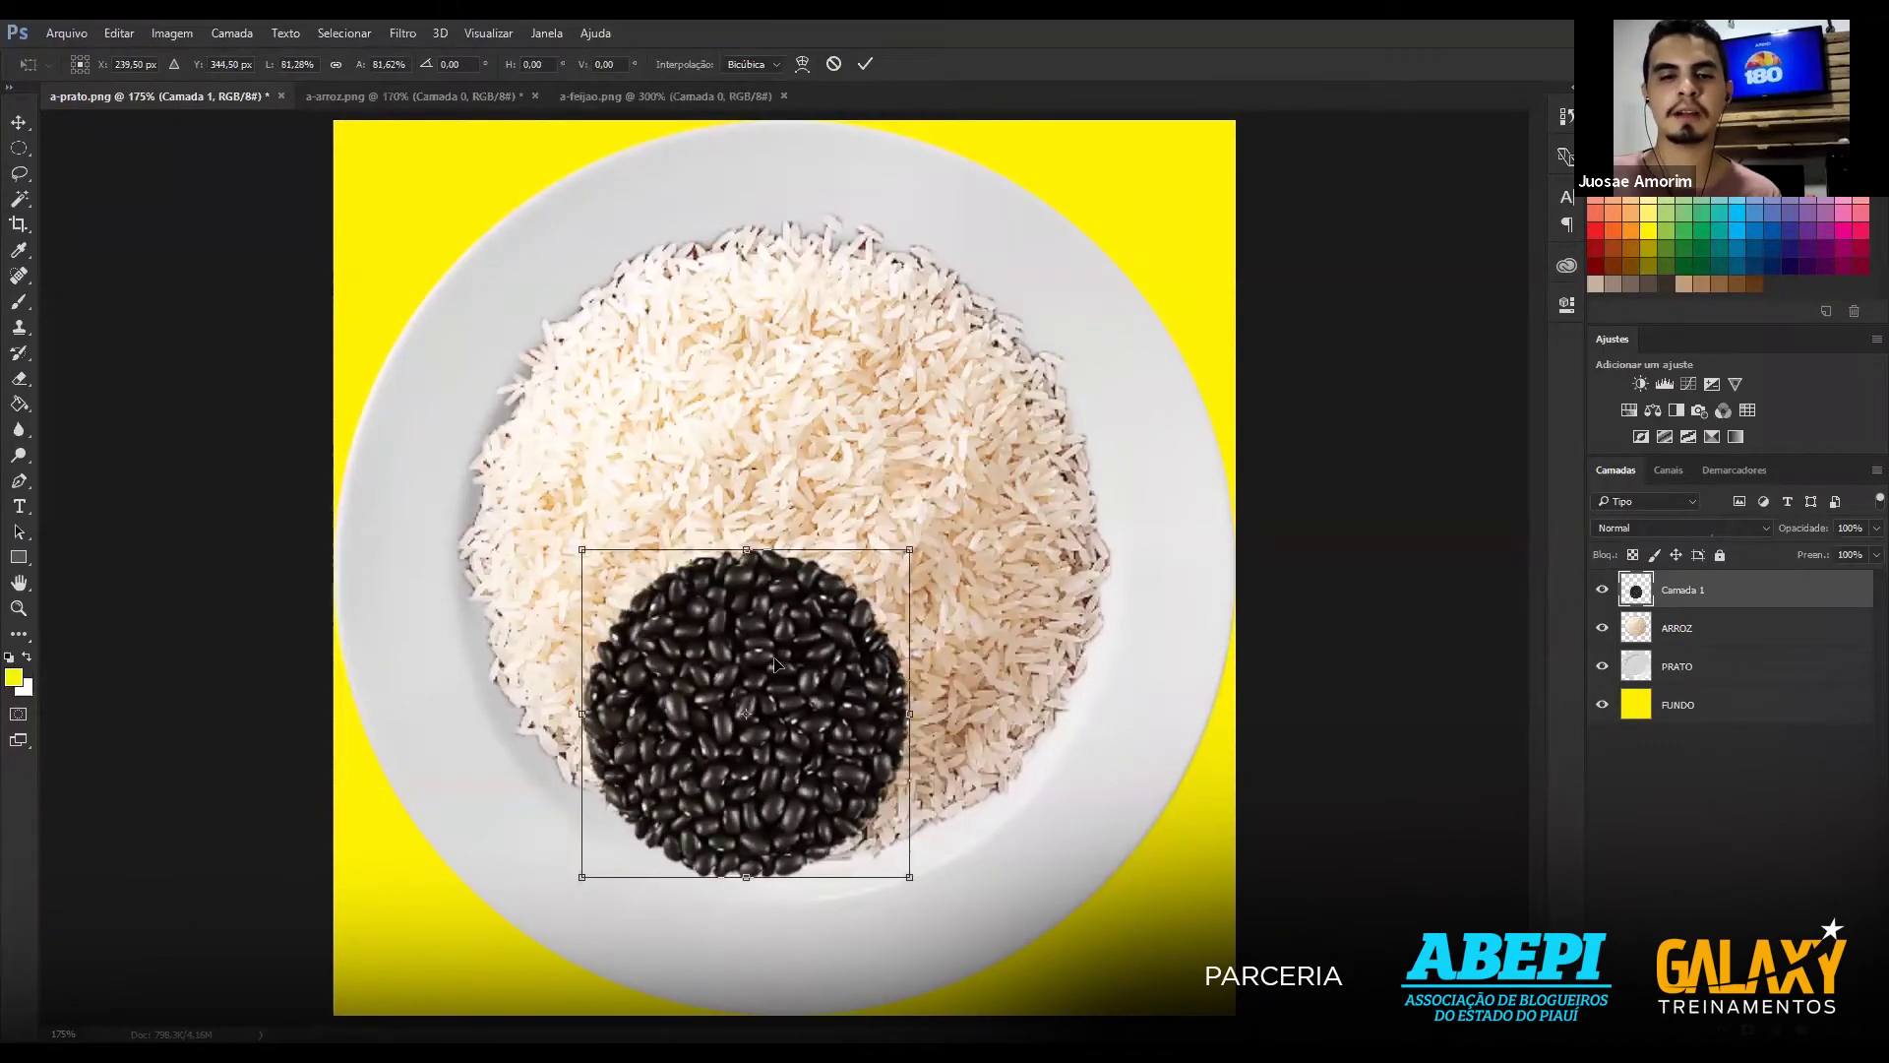
pyautogui.moveTo(775, 671); pyautogui.dragTo(859, 361)
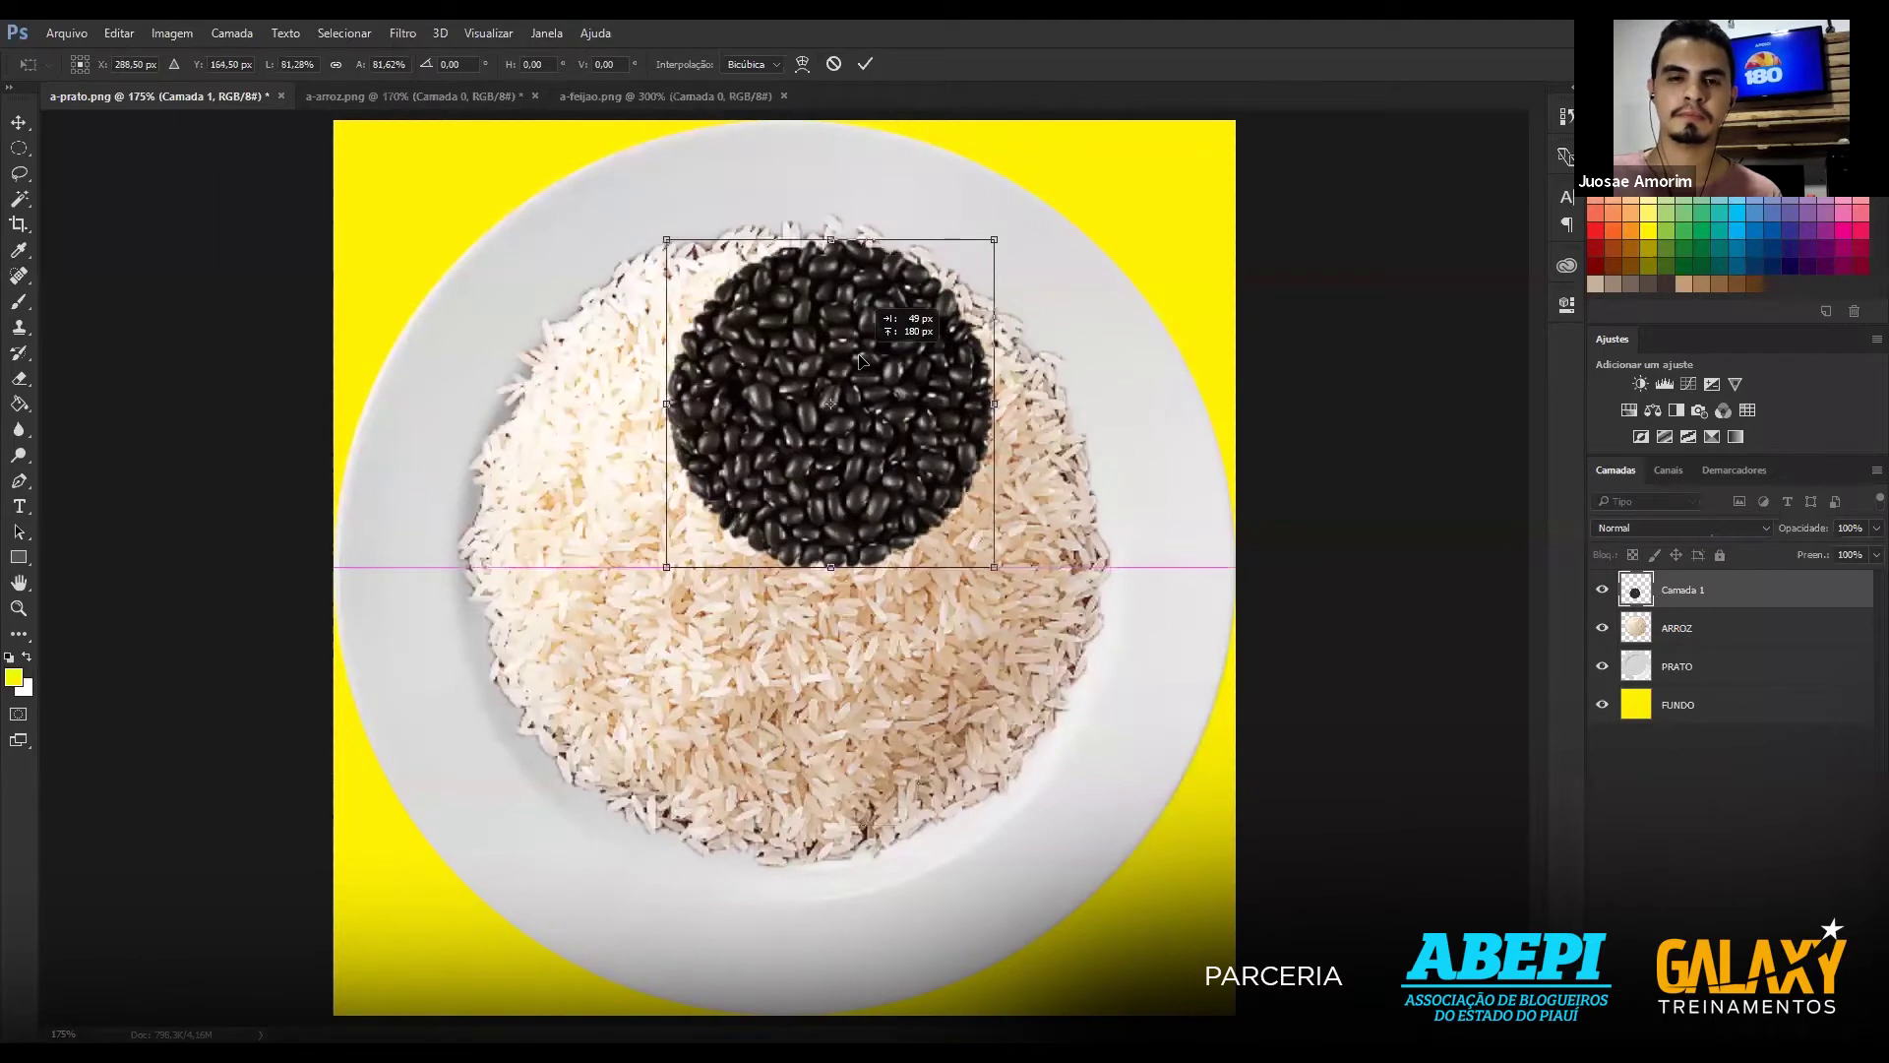
pyautogui.moveTo(859, 360); pyautogui.dragTo(865, 347)
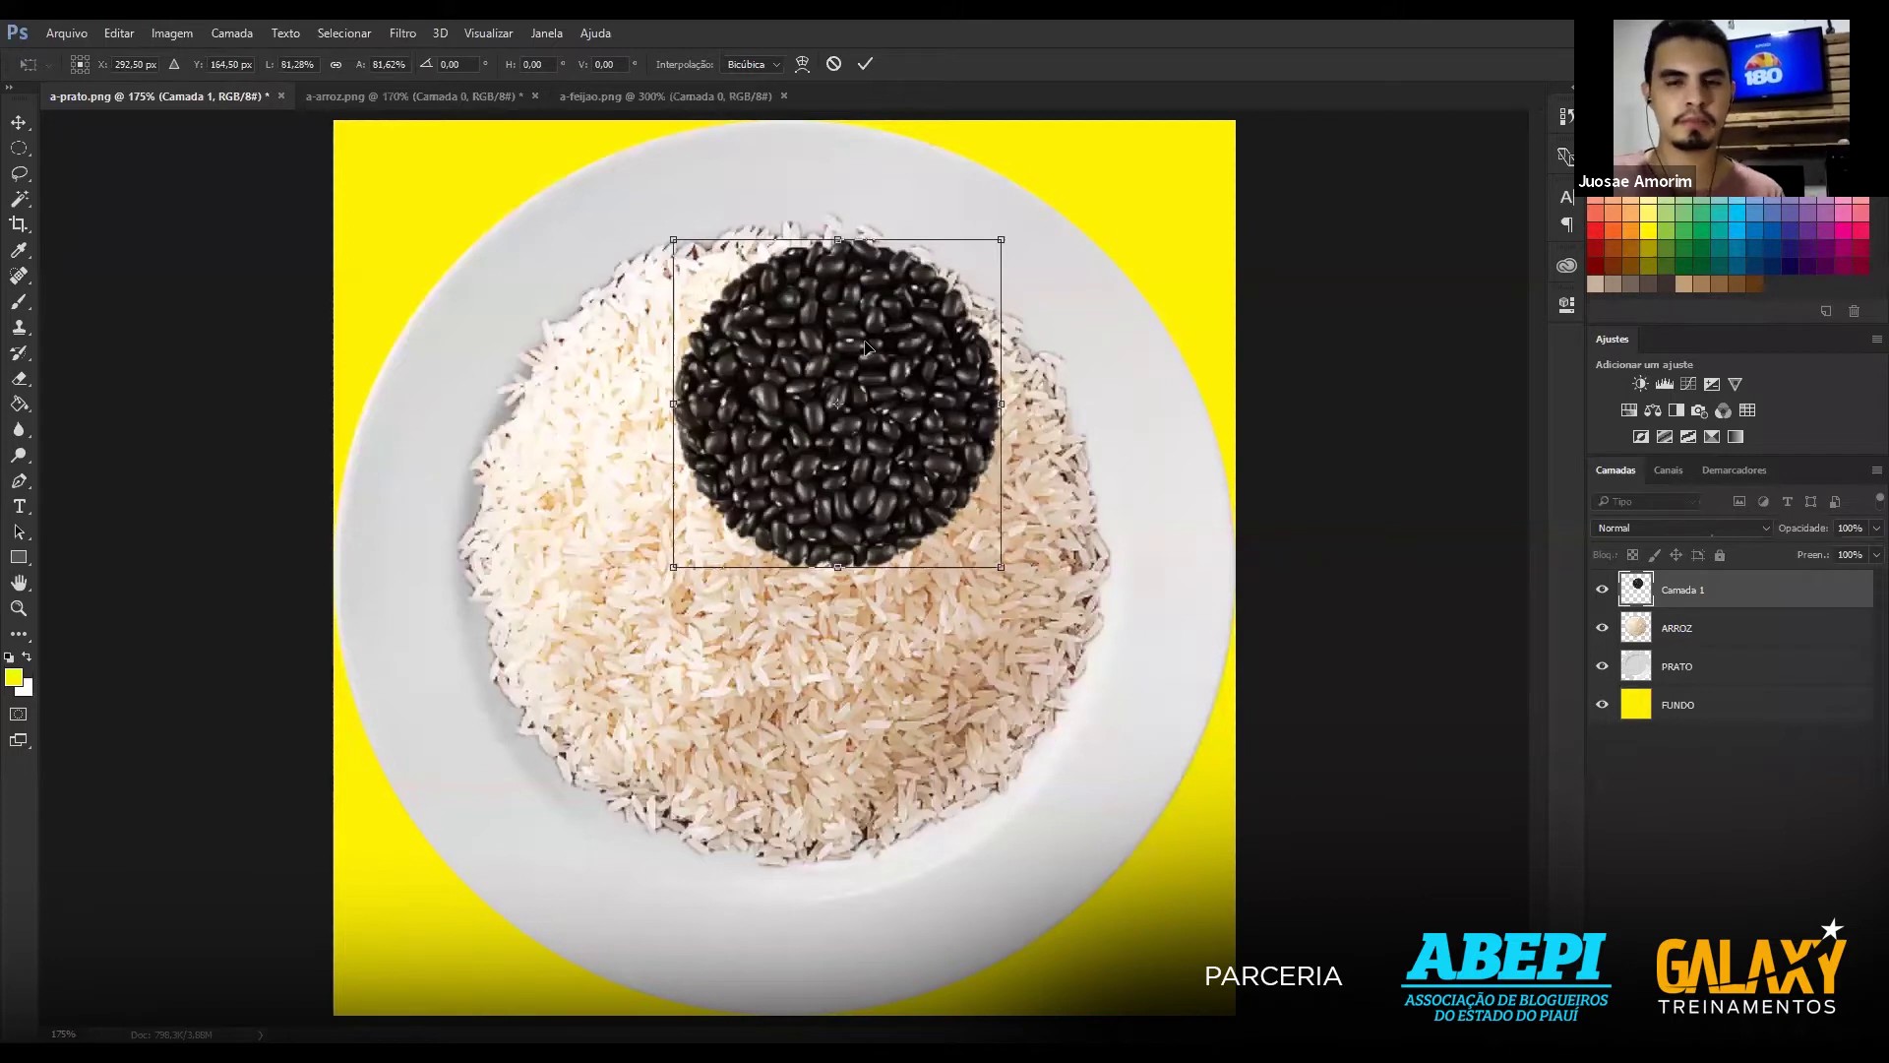
pyautogui.moveTo(865, 346); pyautogui.dragTo(875, 331)
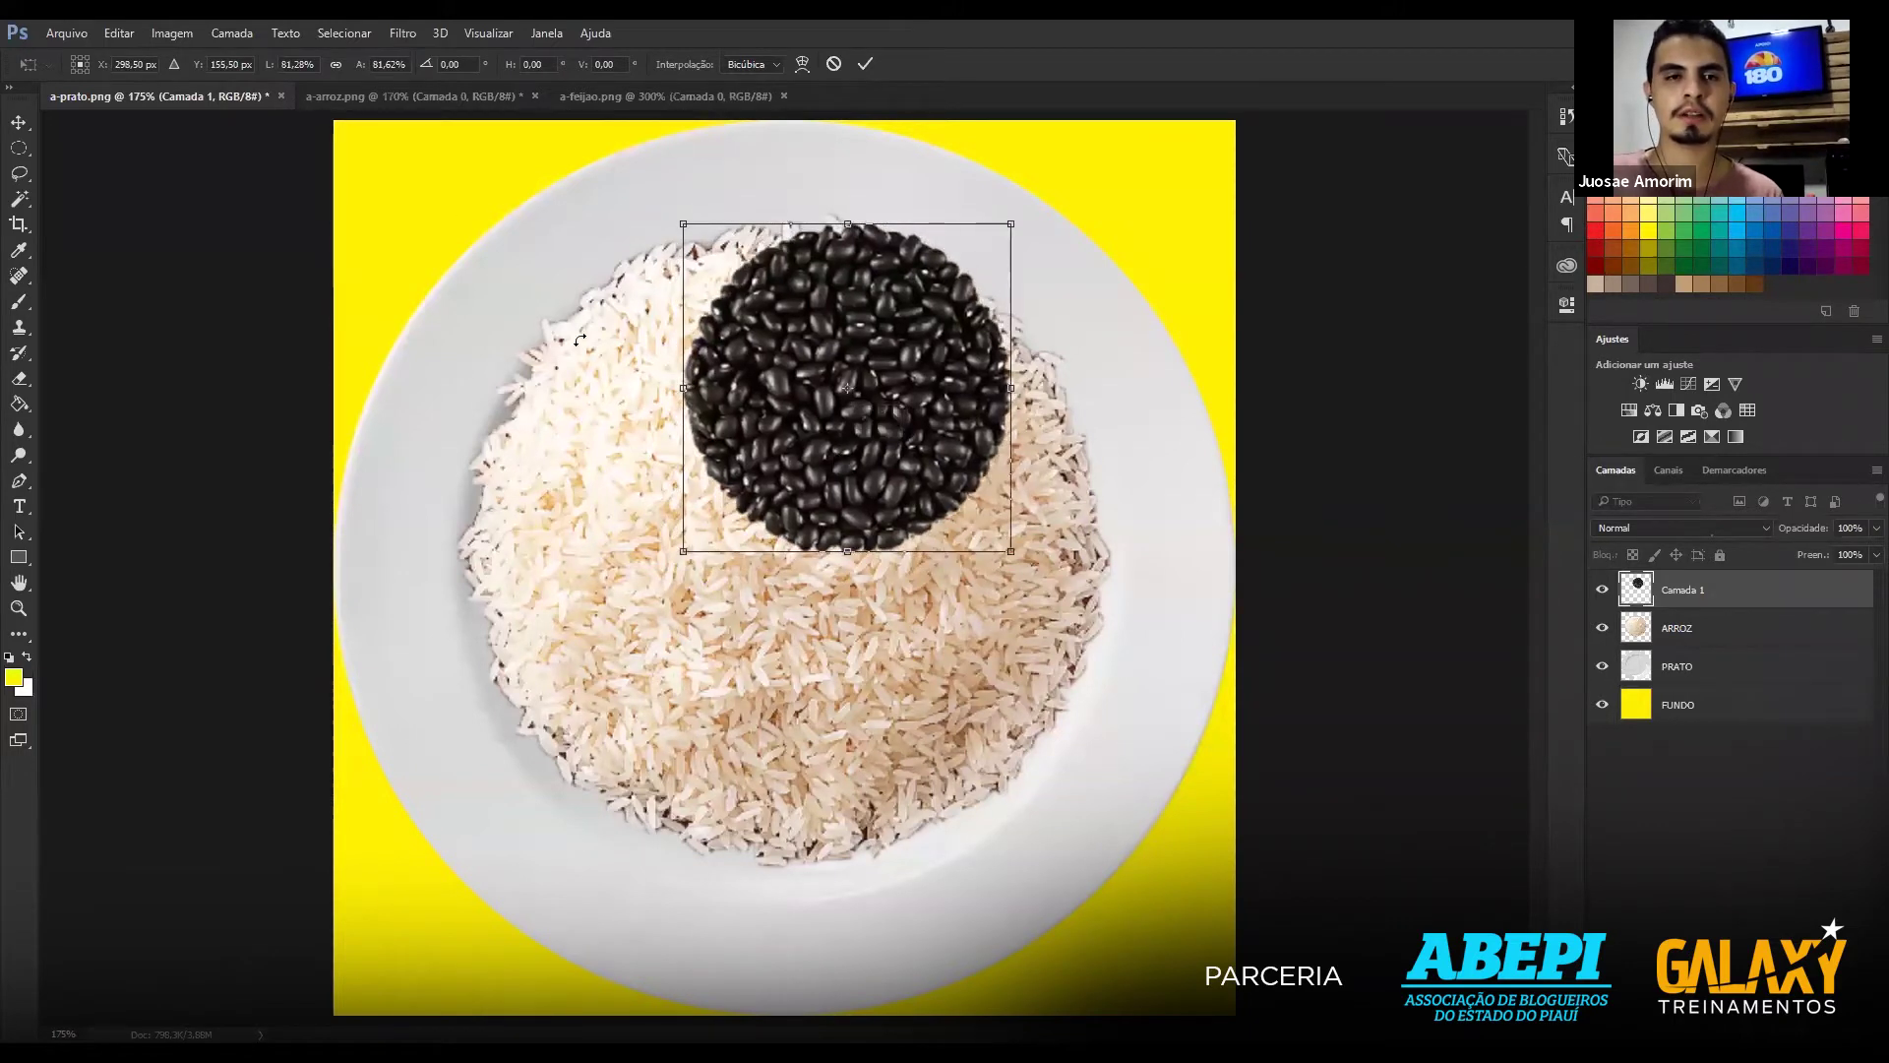
pyautogui.press('Return')
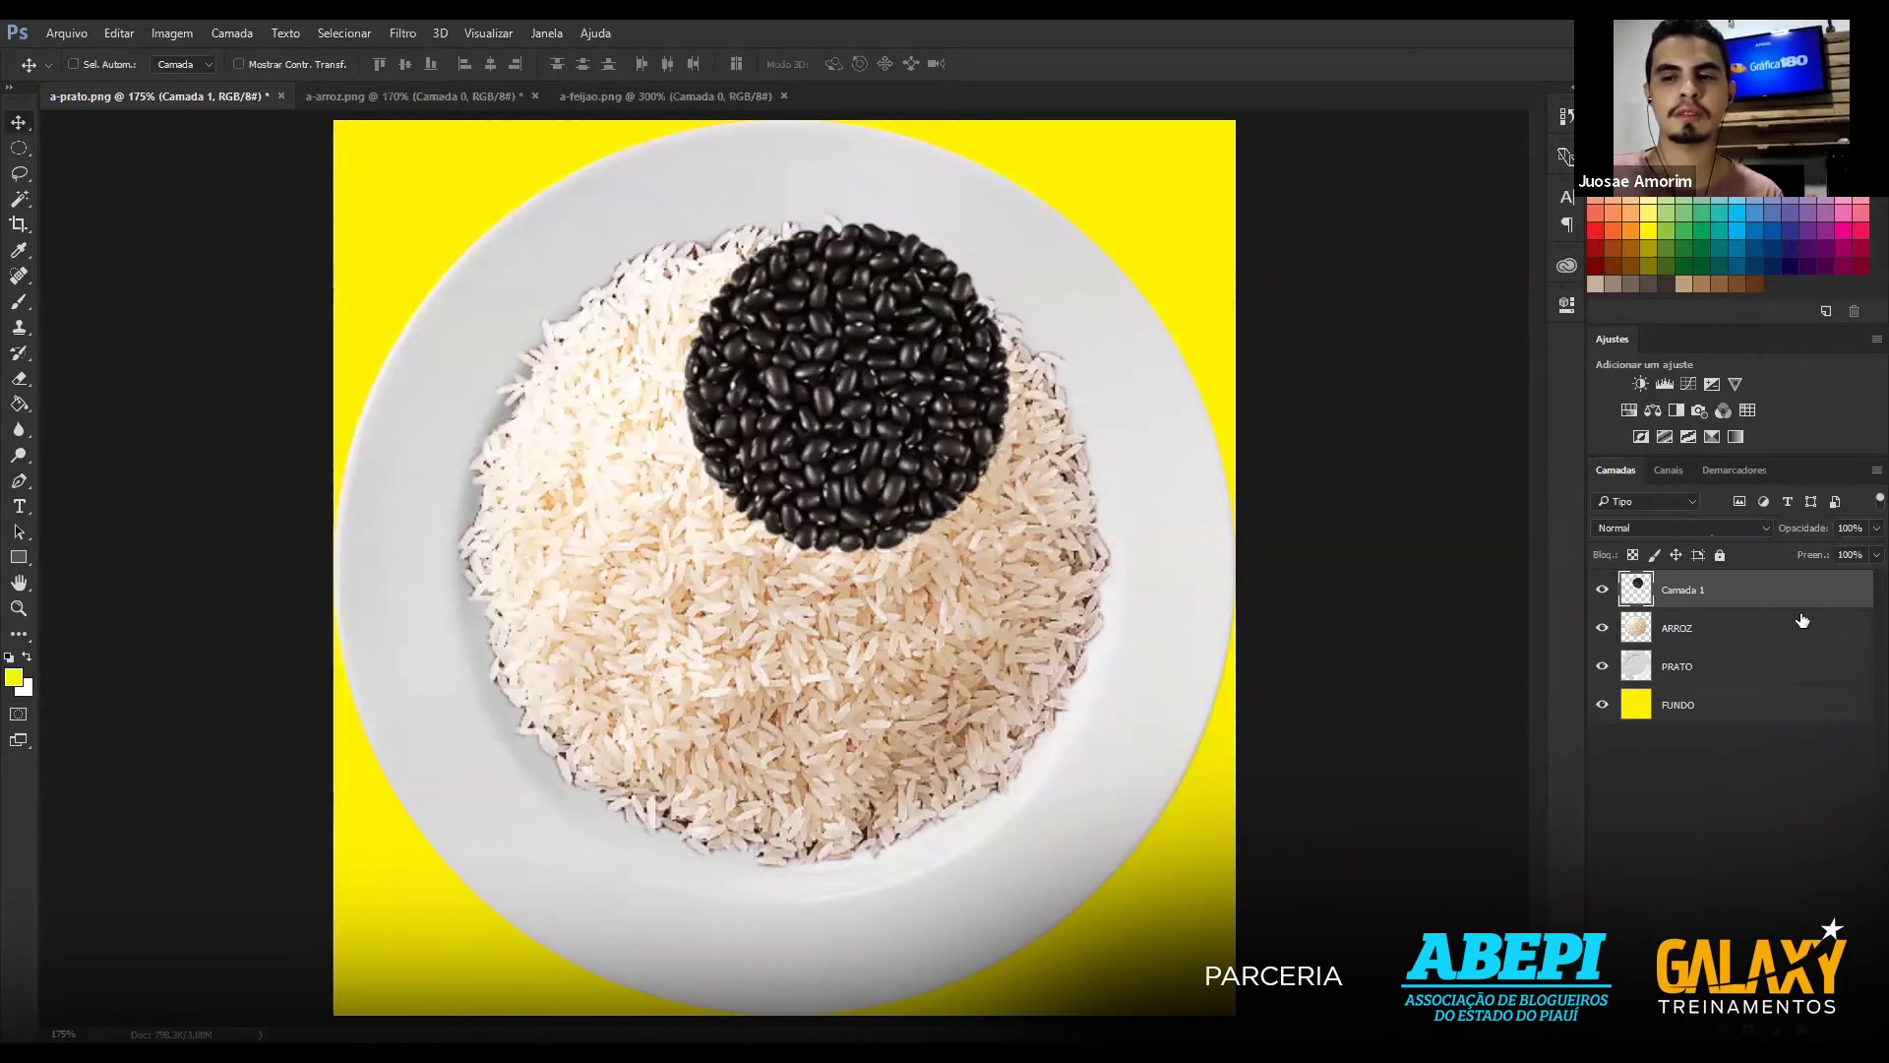
# Rename the beans layer Camada 1 to FEIJÃO.
pyautogui.doubleClick(1690, 590)
pyautogui.write('fe')
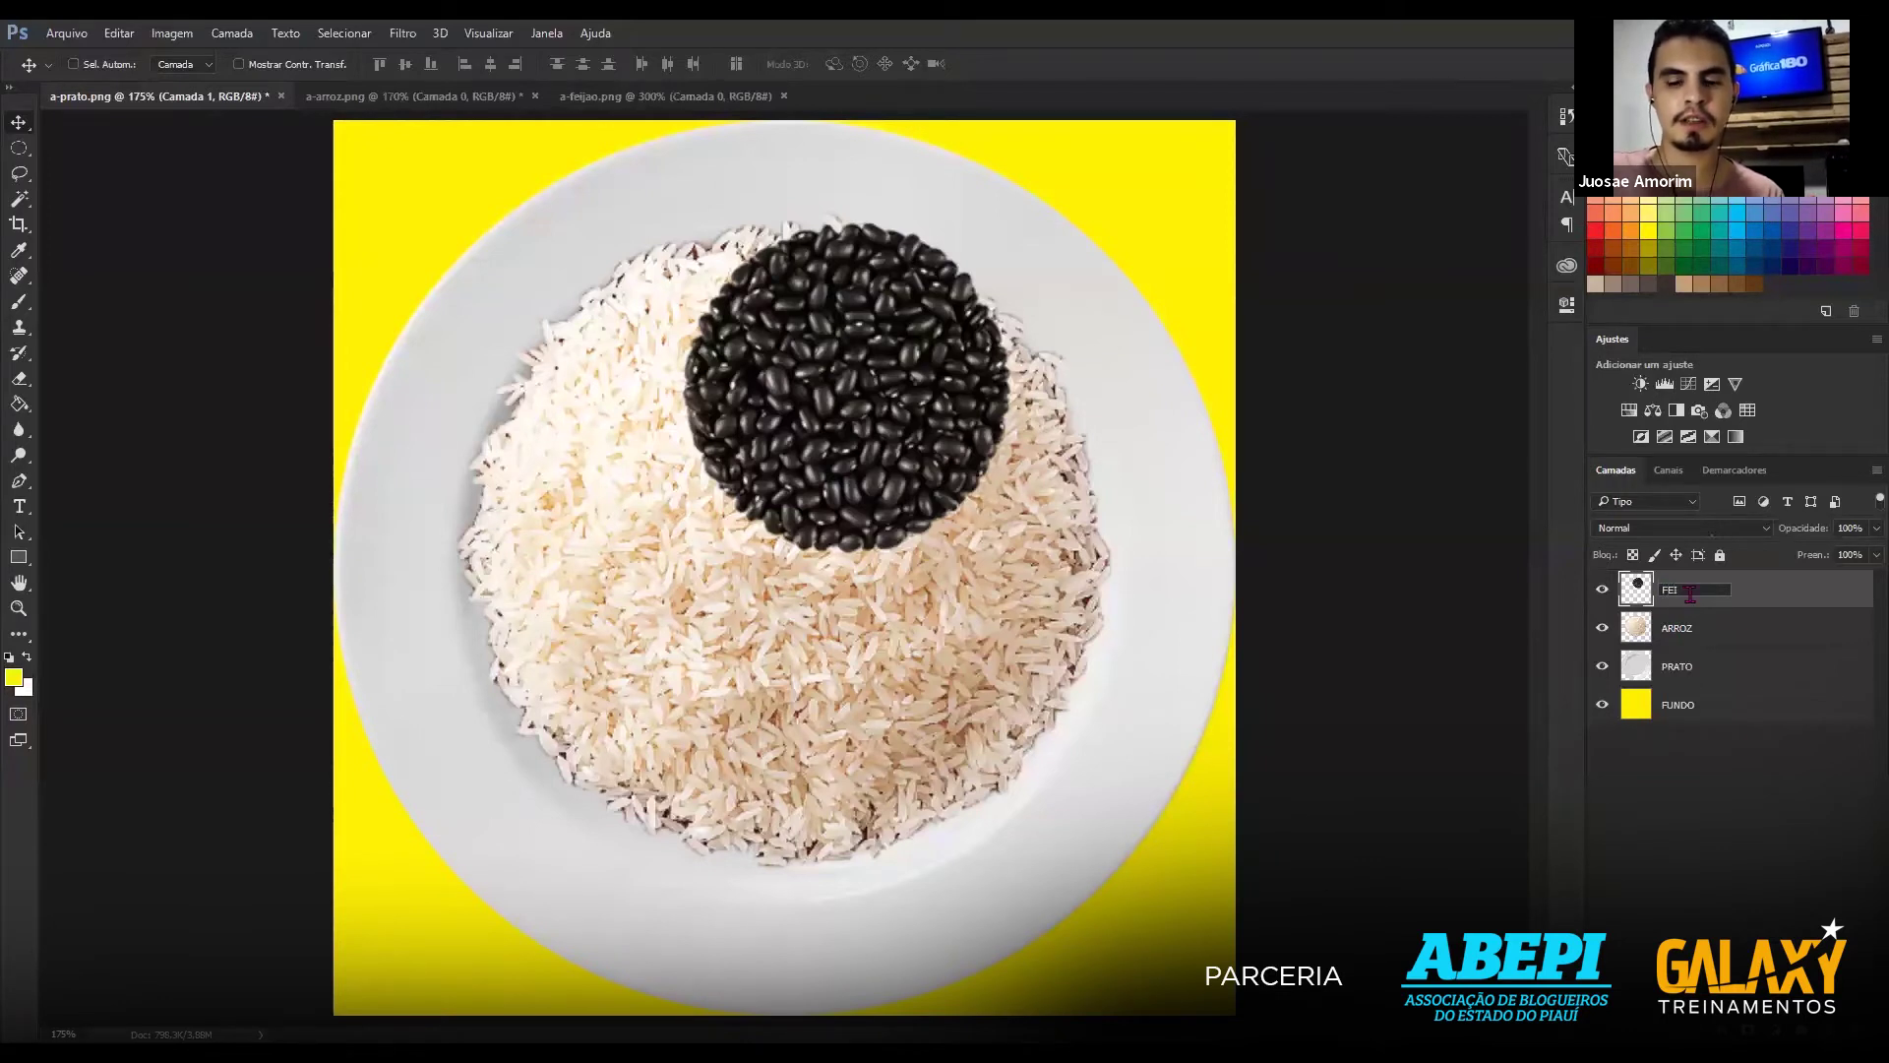
pyautogui.press('Return')
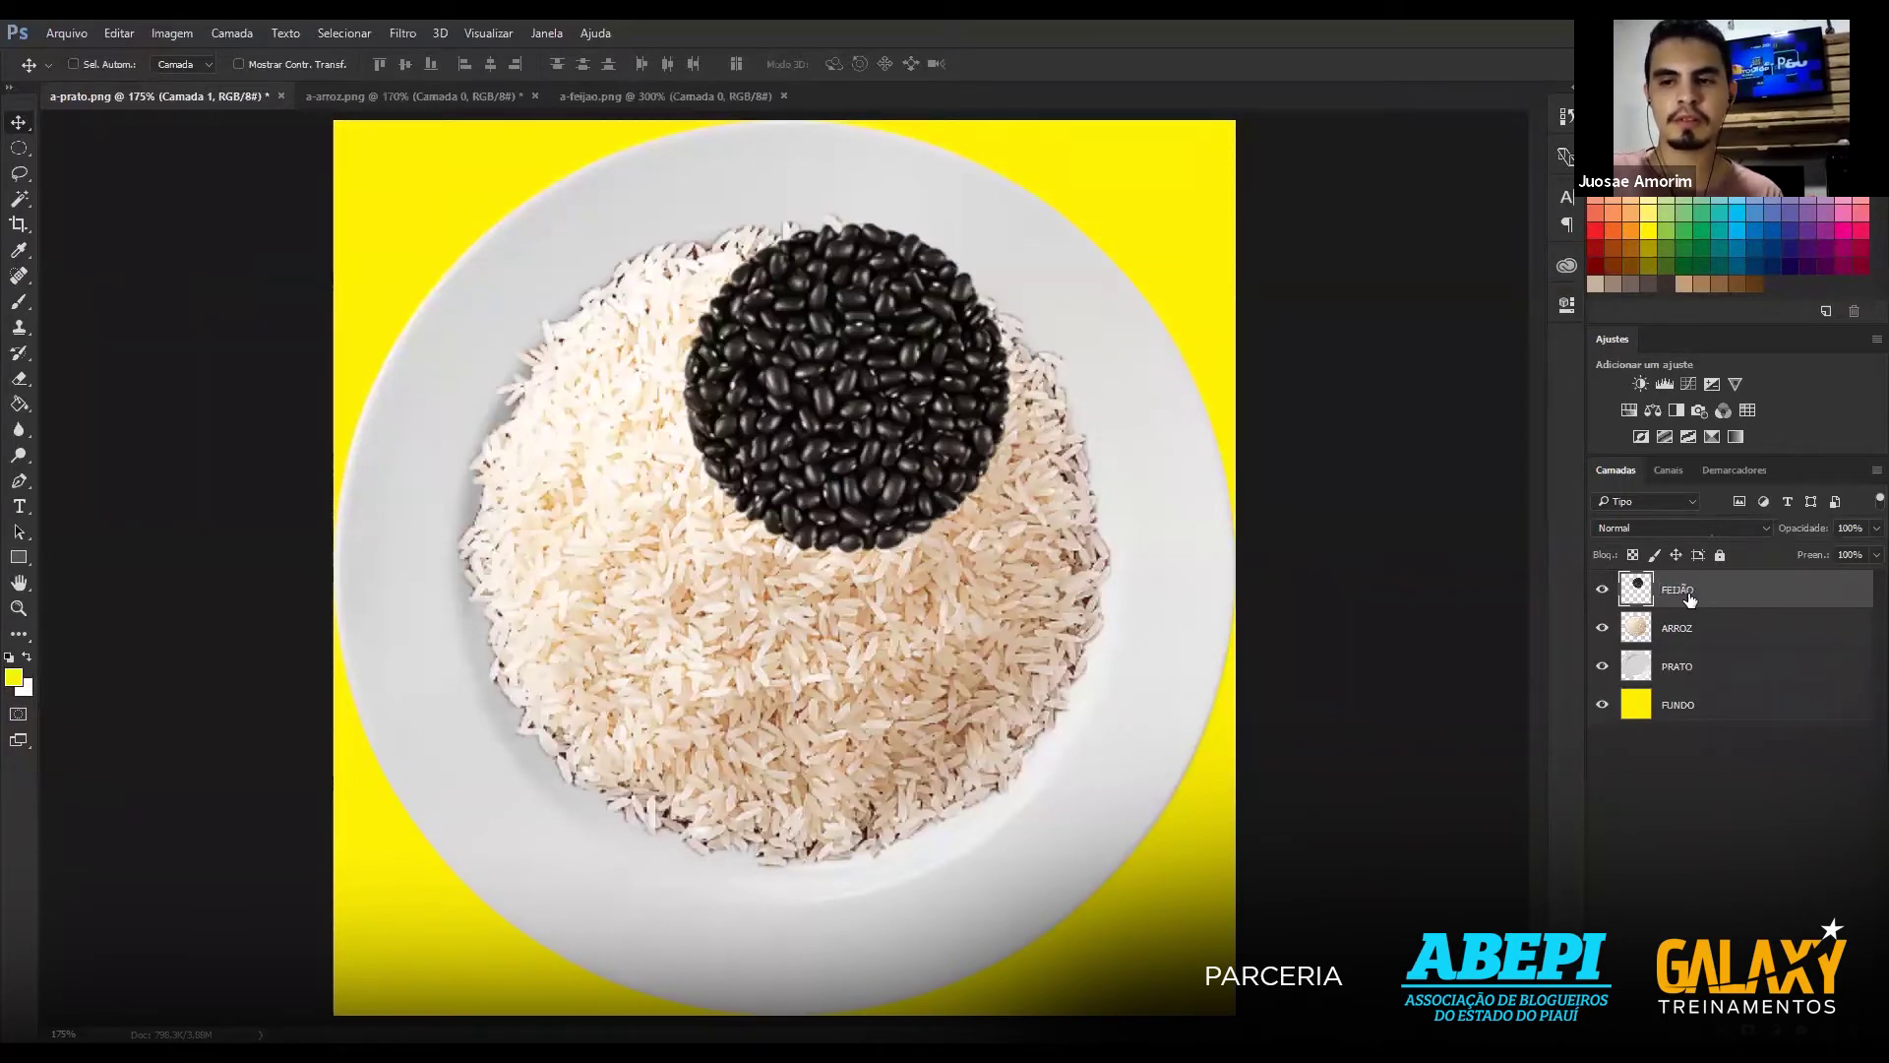
# Briefly hide and show the FEIJÃO, ARROZ, PRATO and yellow FUNDO layers to check each.
pyautogui.click(1604, 590)
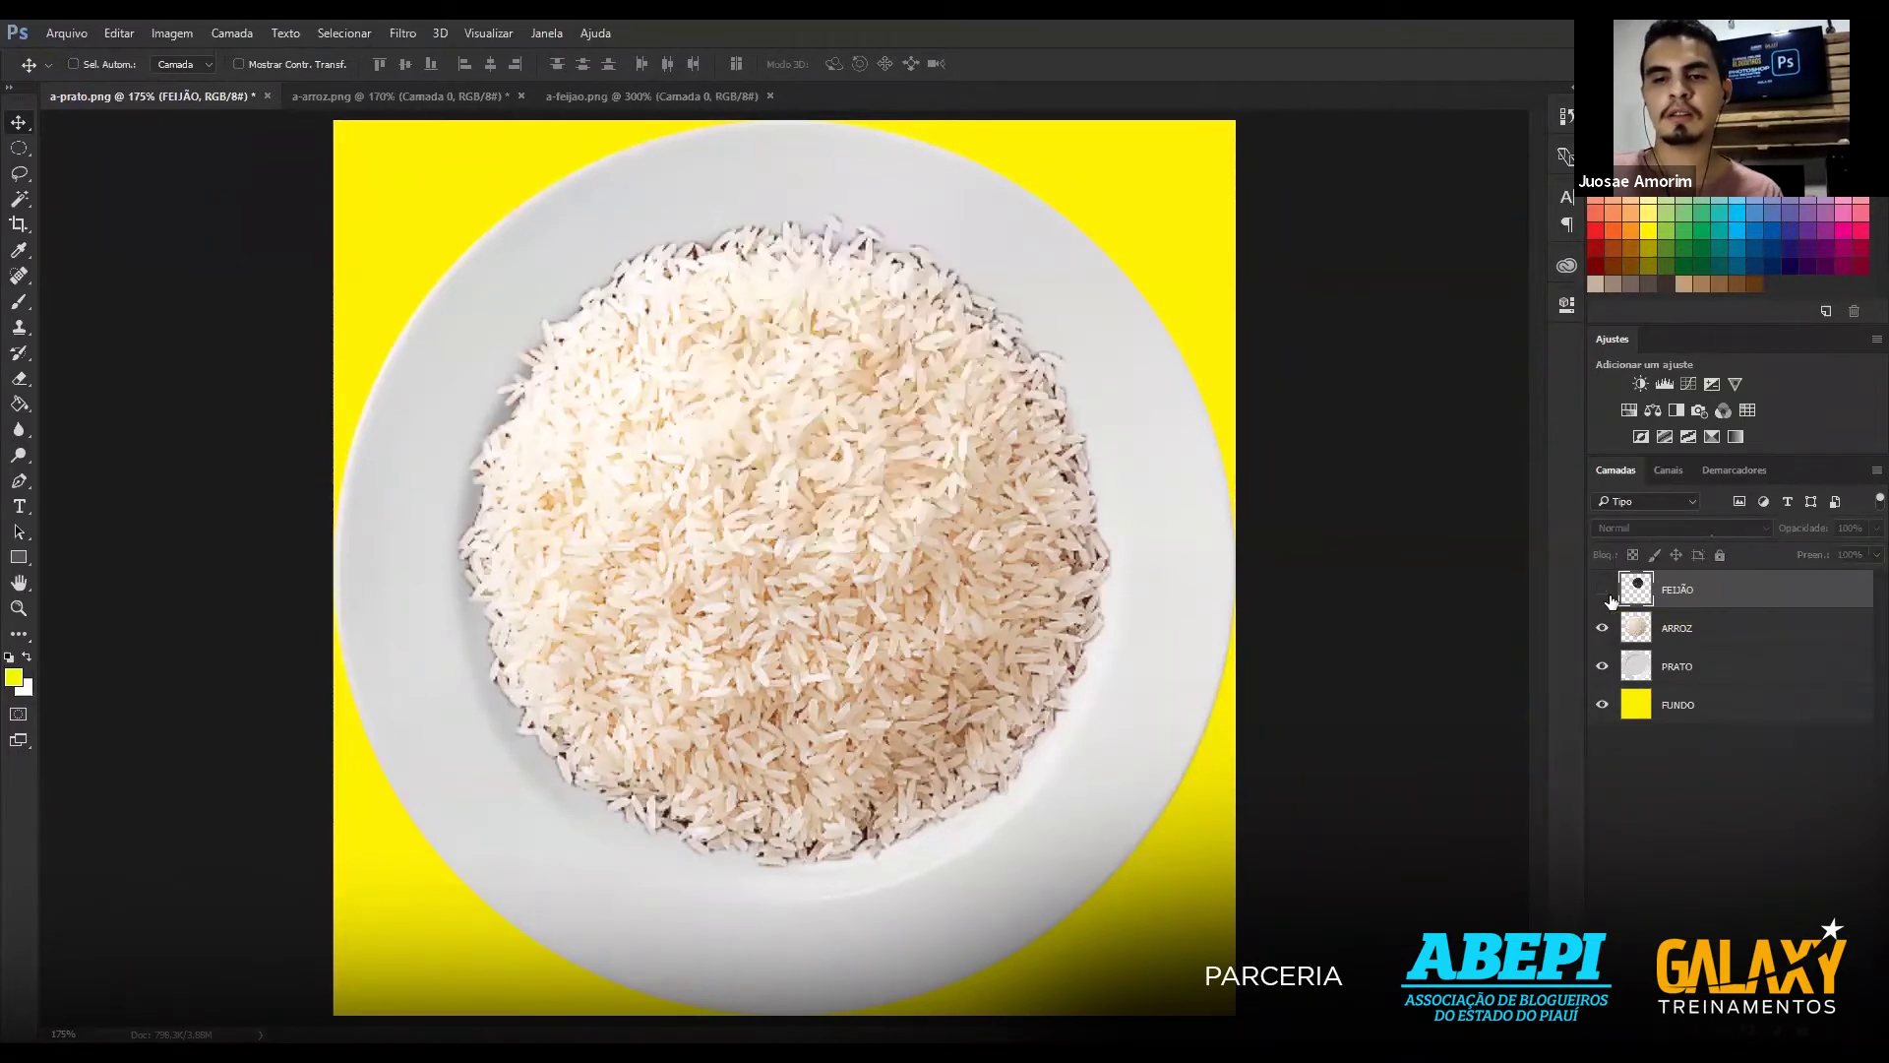
pyautogui.click(1604, 635)
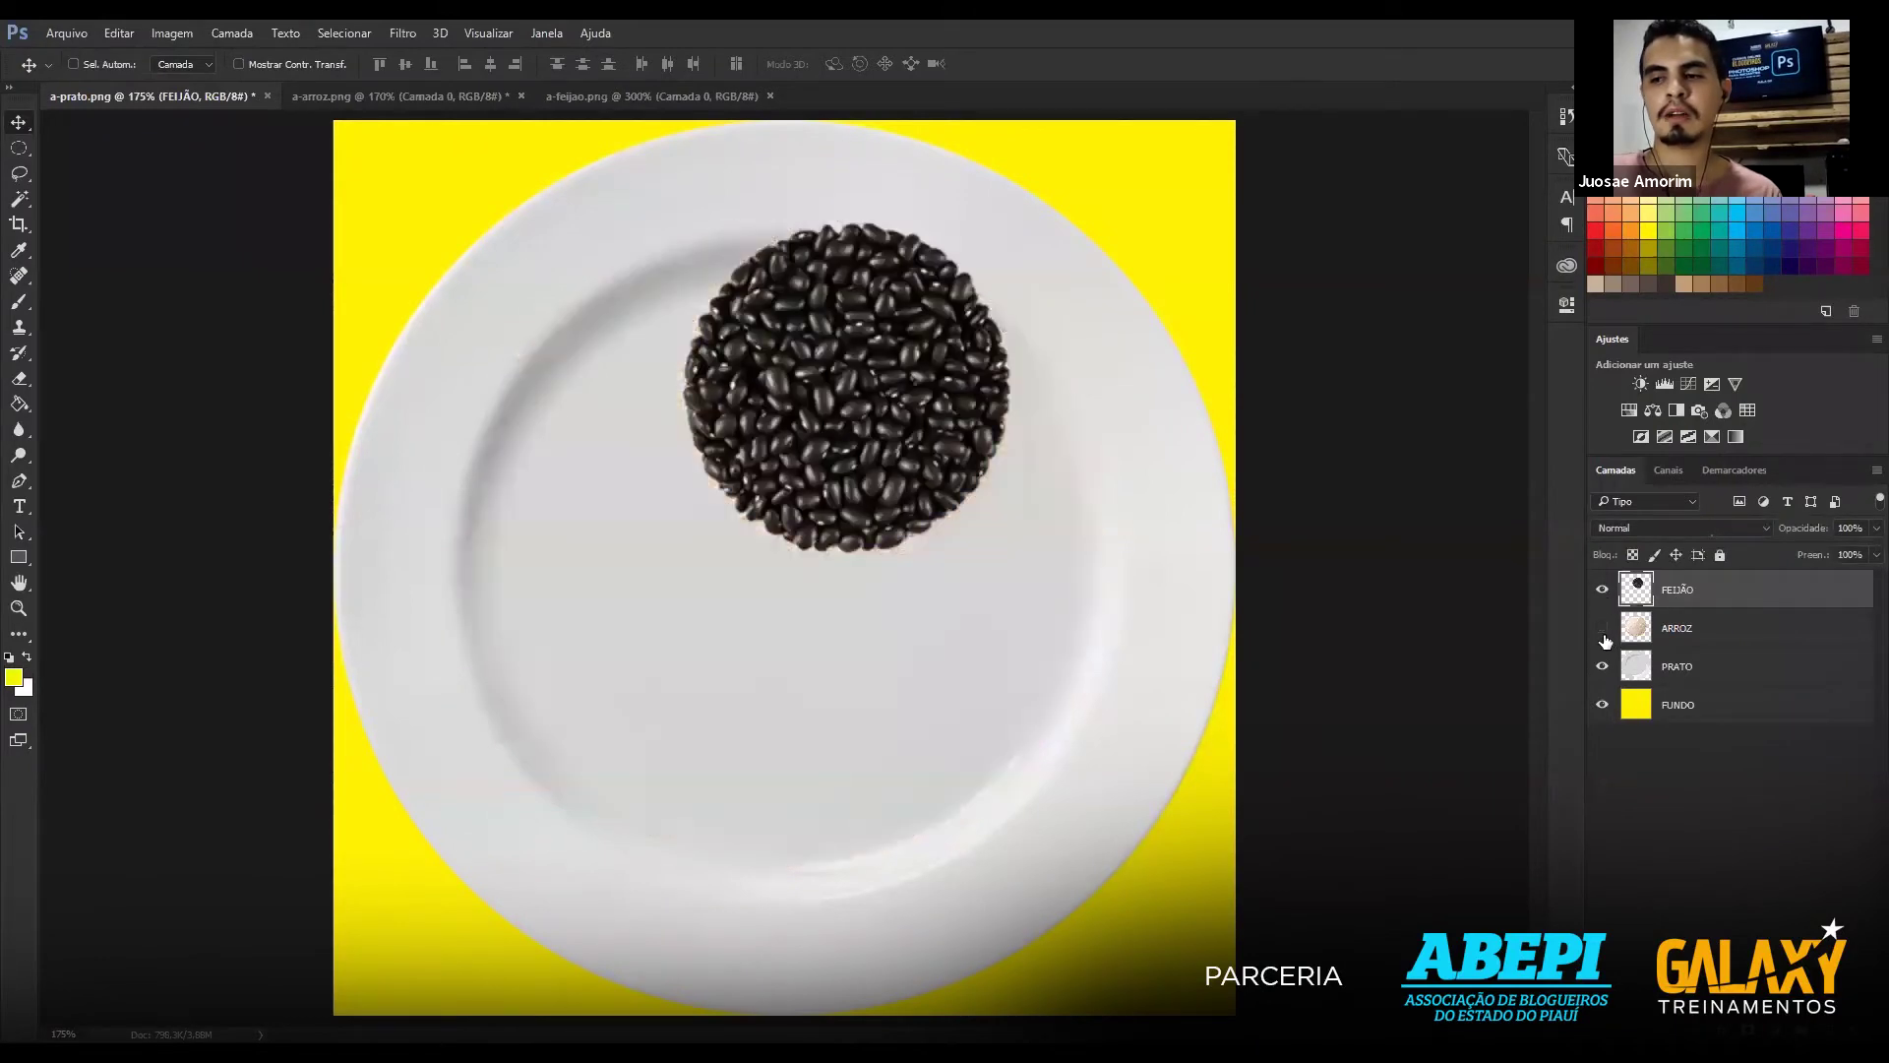
pyautogui.click(1602, 669)
pyautogui.click(1600, 708)
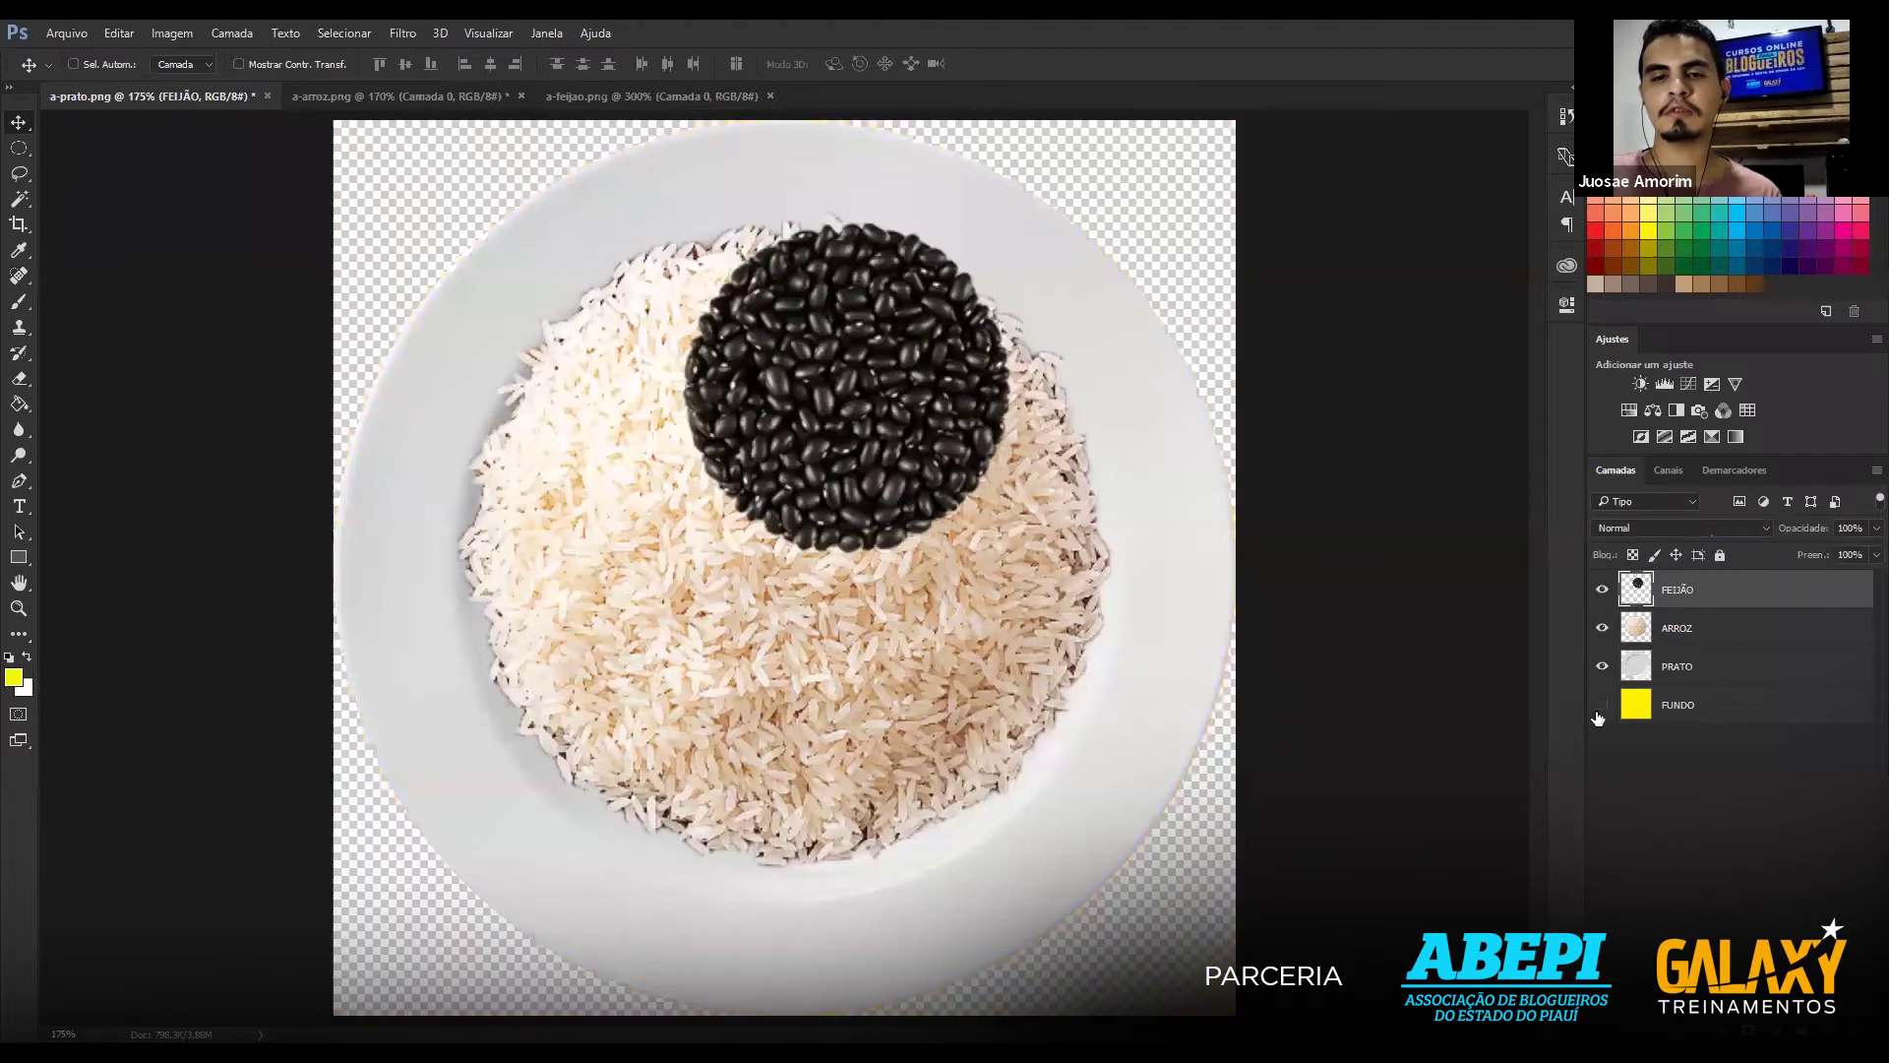
pyautogui.click(1600, 709)
pyautogui.click(1600, 709)
pyautogui.click(1600, 709)
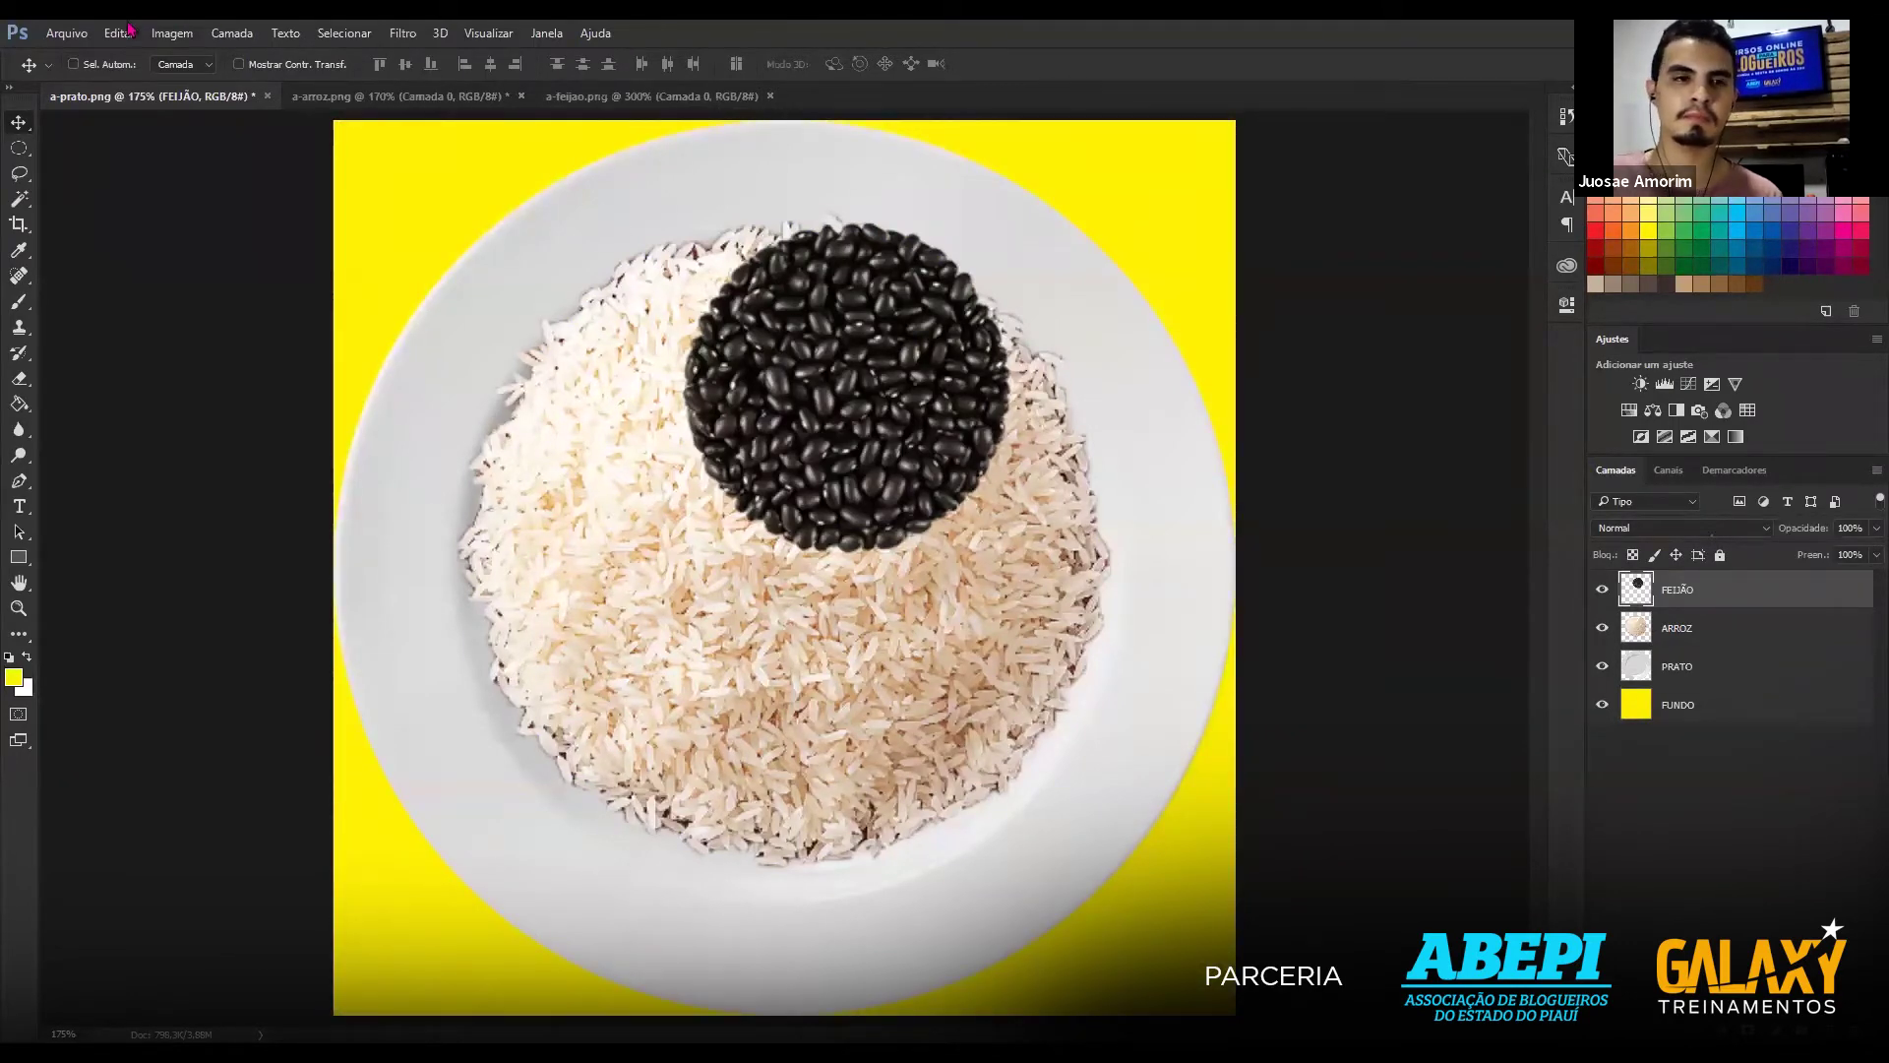
pyautogui.click(67, 33)
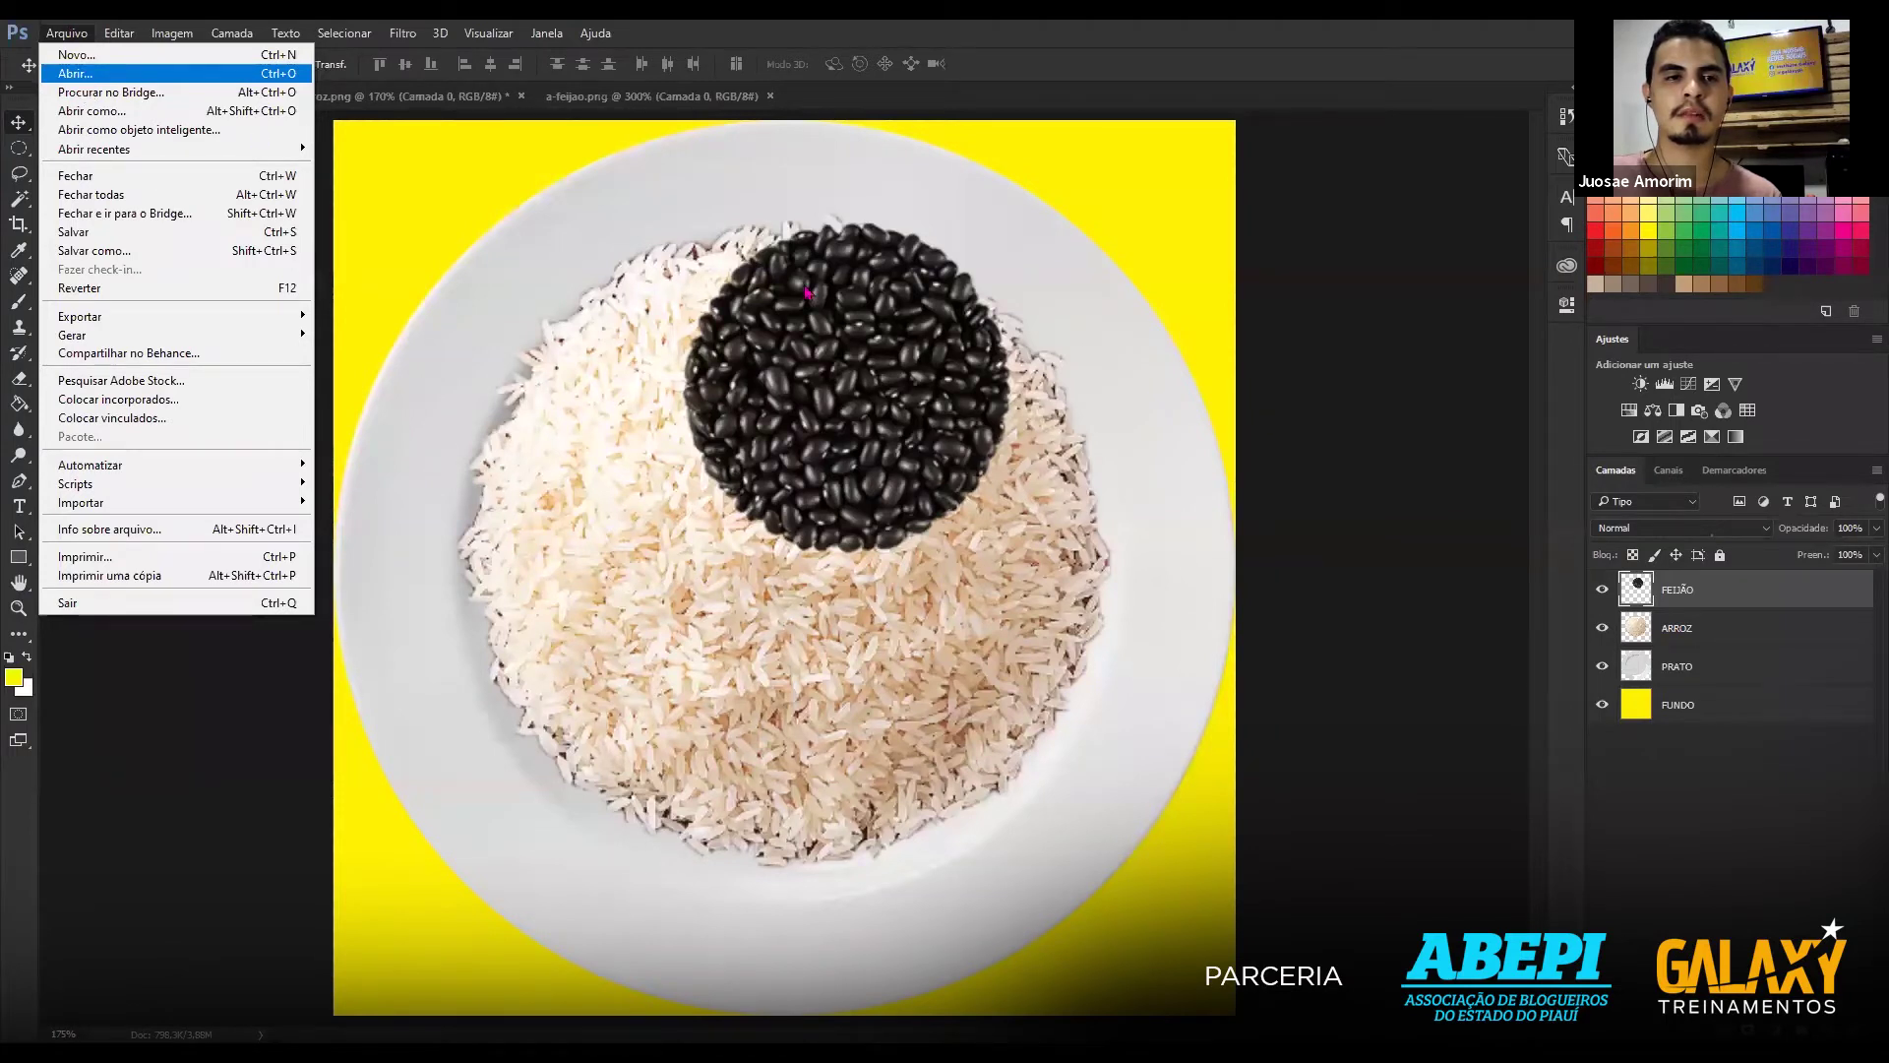
# Open the grilled steak photo a-carne.jpg as a new document.
pyautogui.click(664, 295)
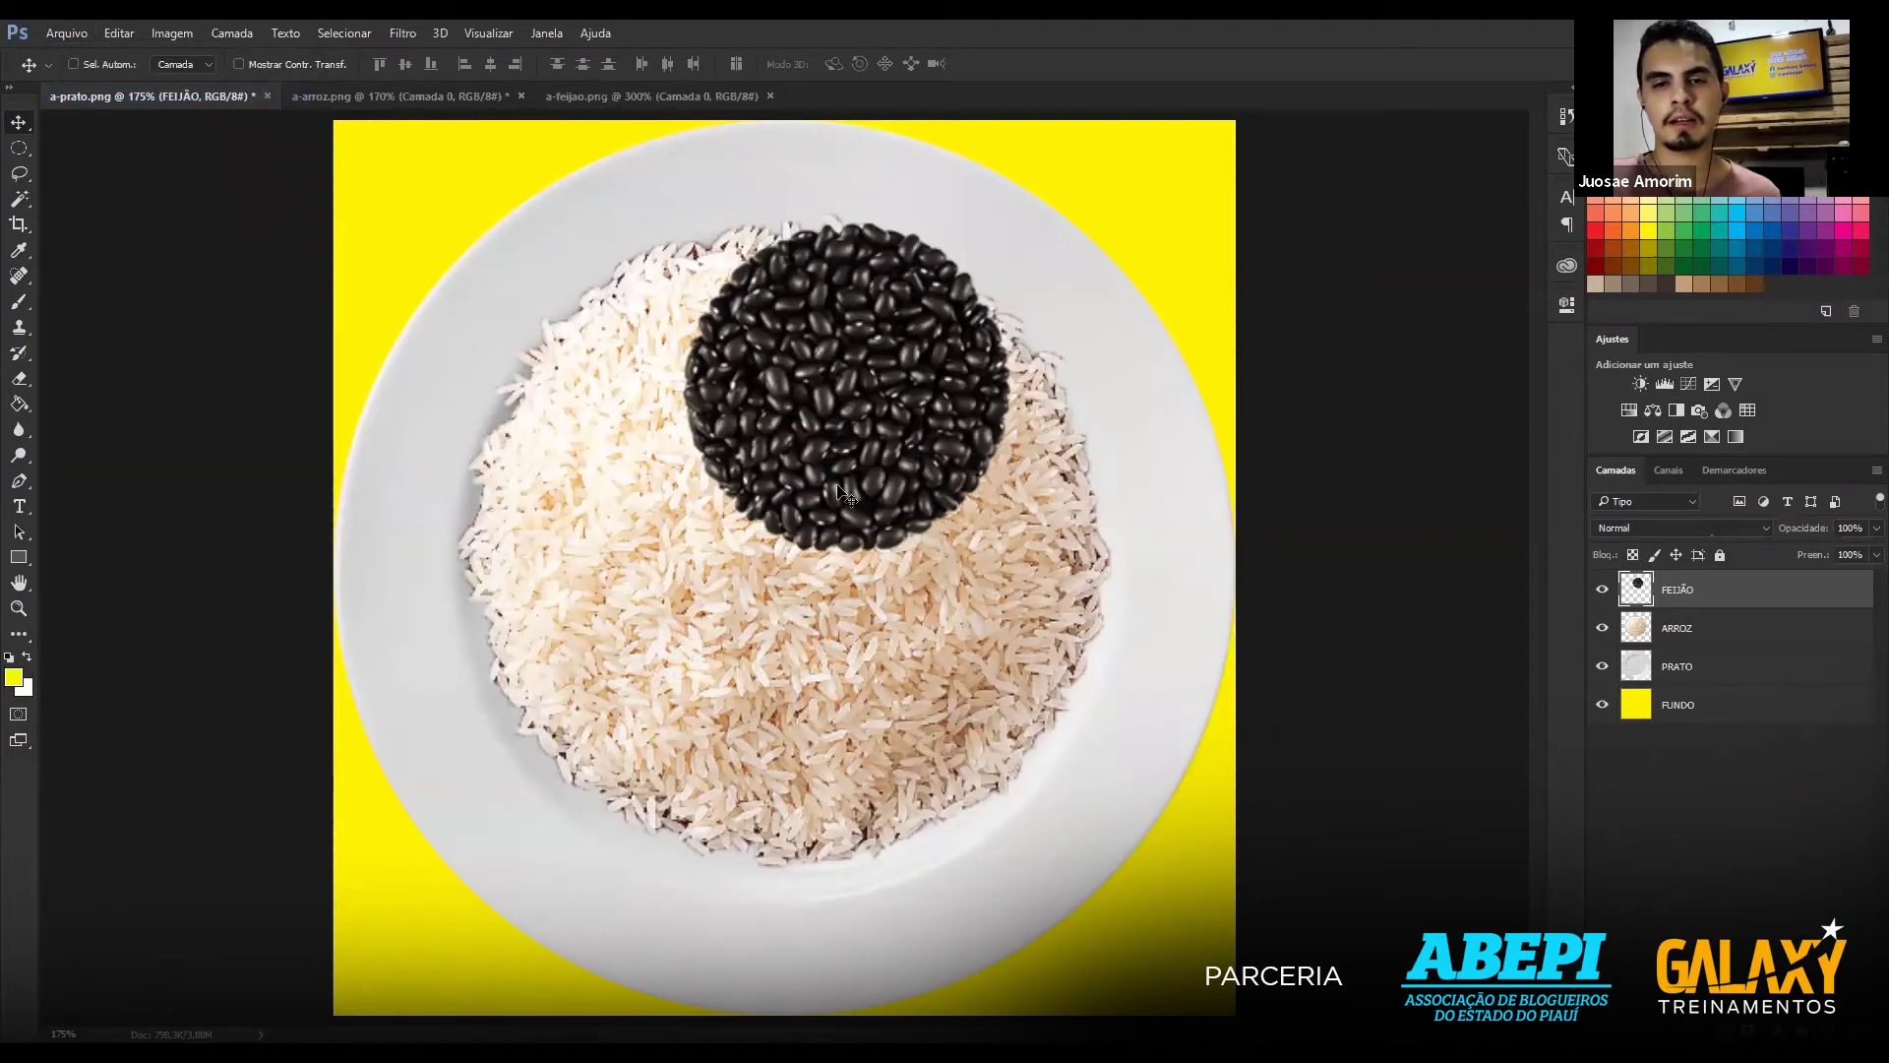
pyautogui.click(61, 34)
pyautogui.click(79, 74)
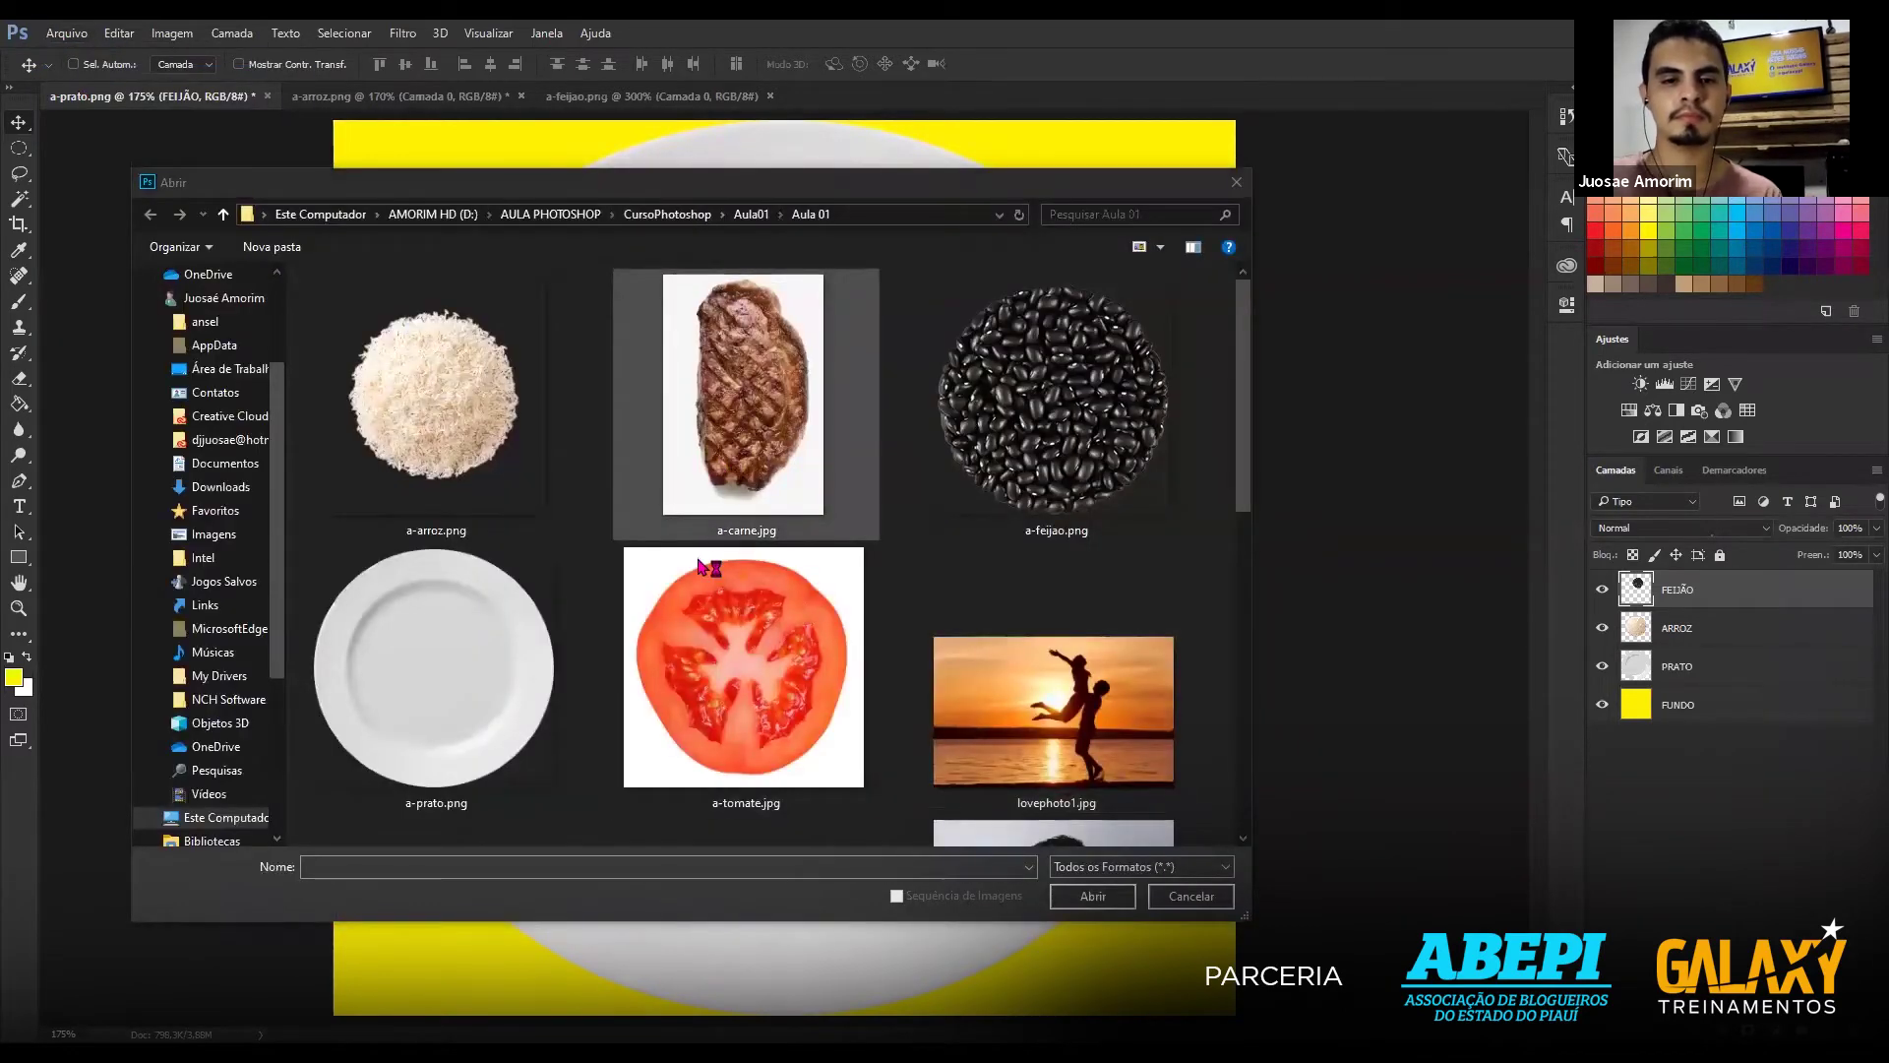
pyautogui.click(784, 454)
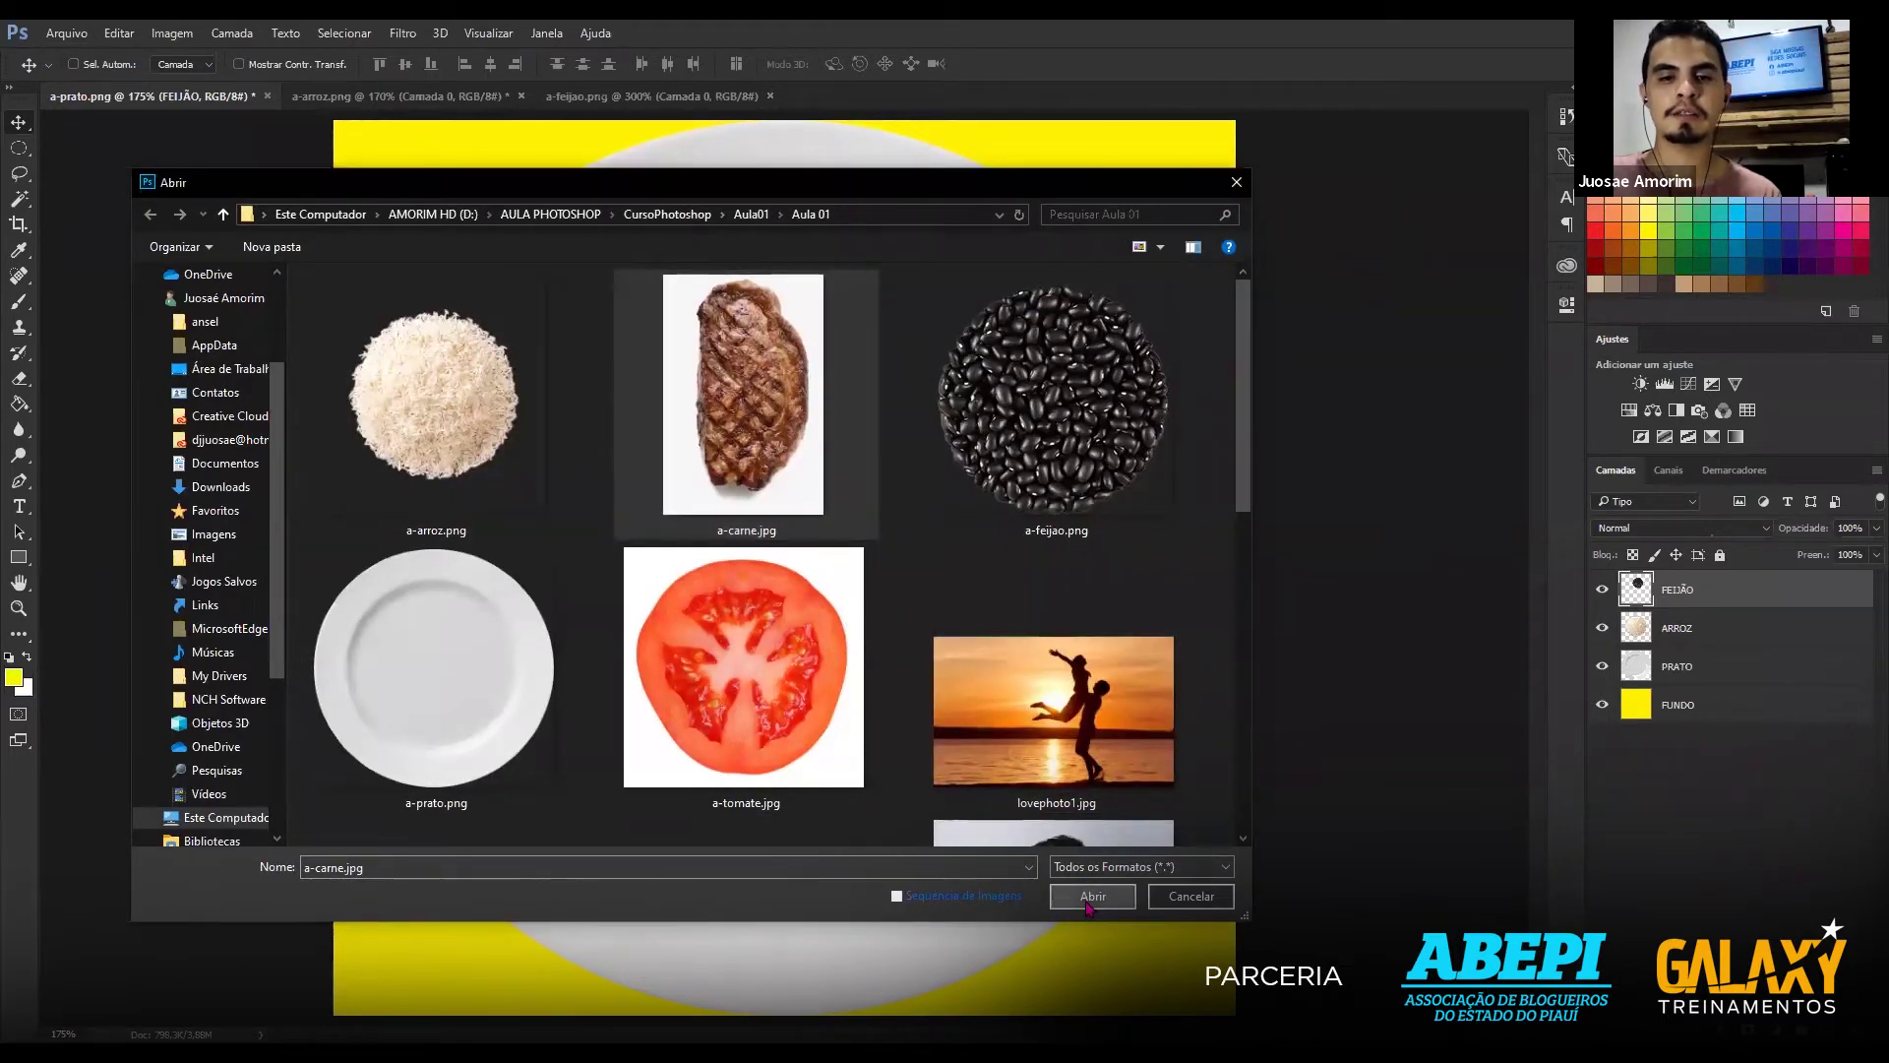
pyautogui.click(1090, 897)
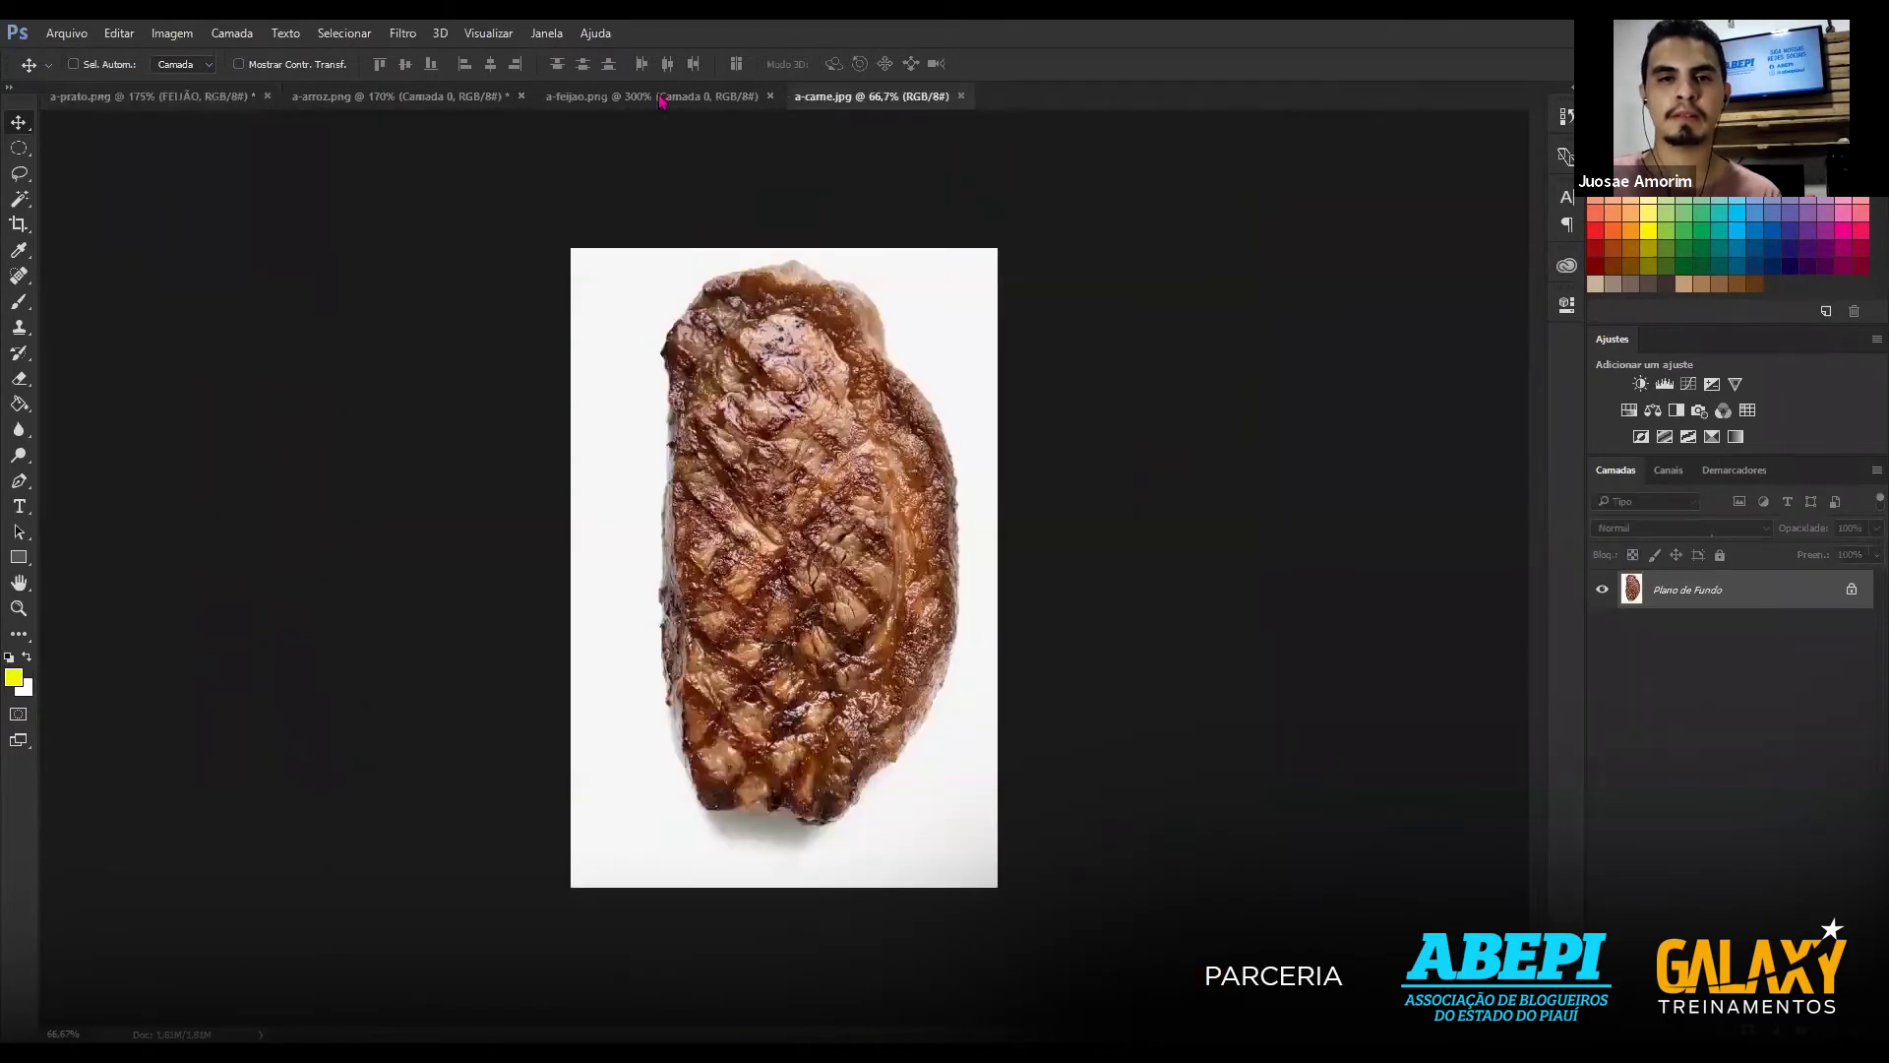
pyautogui.click(374, 100)
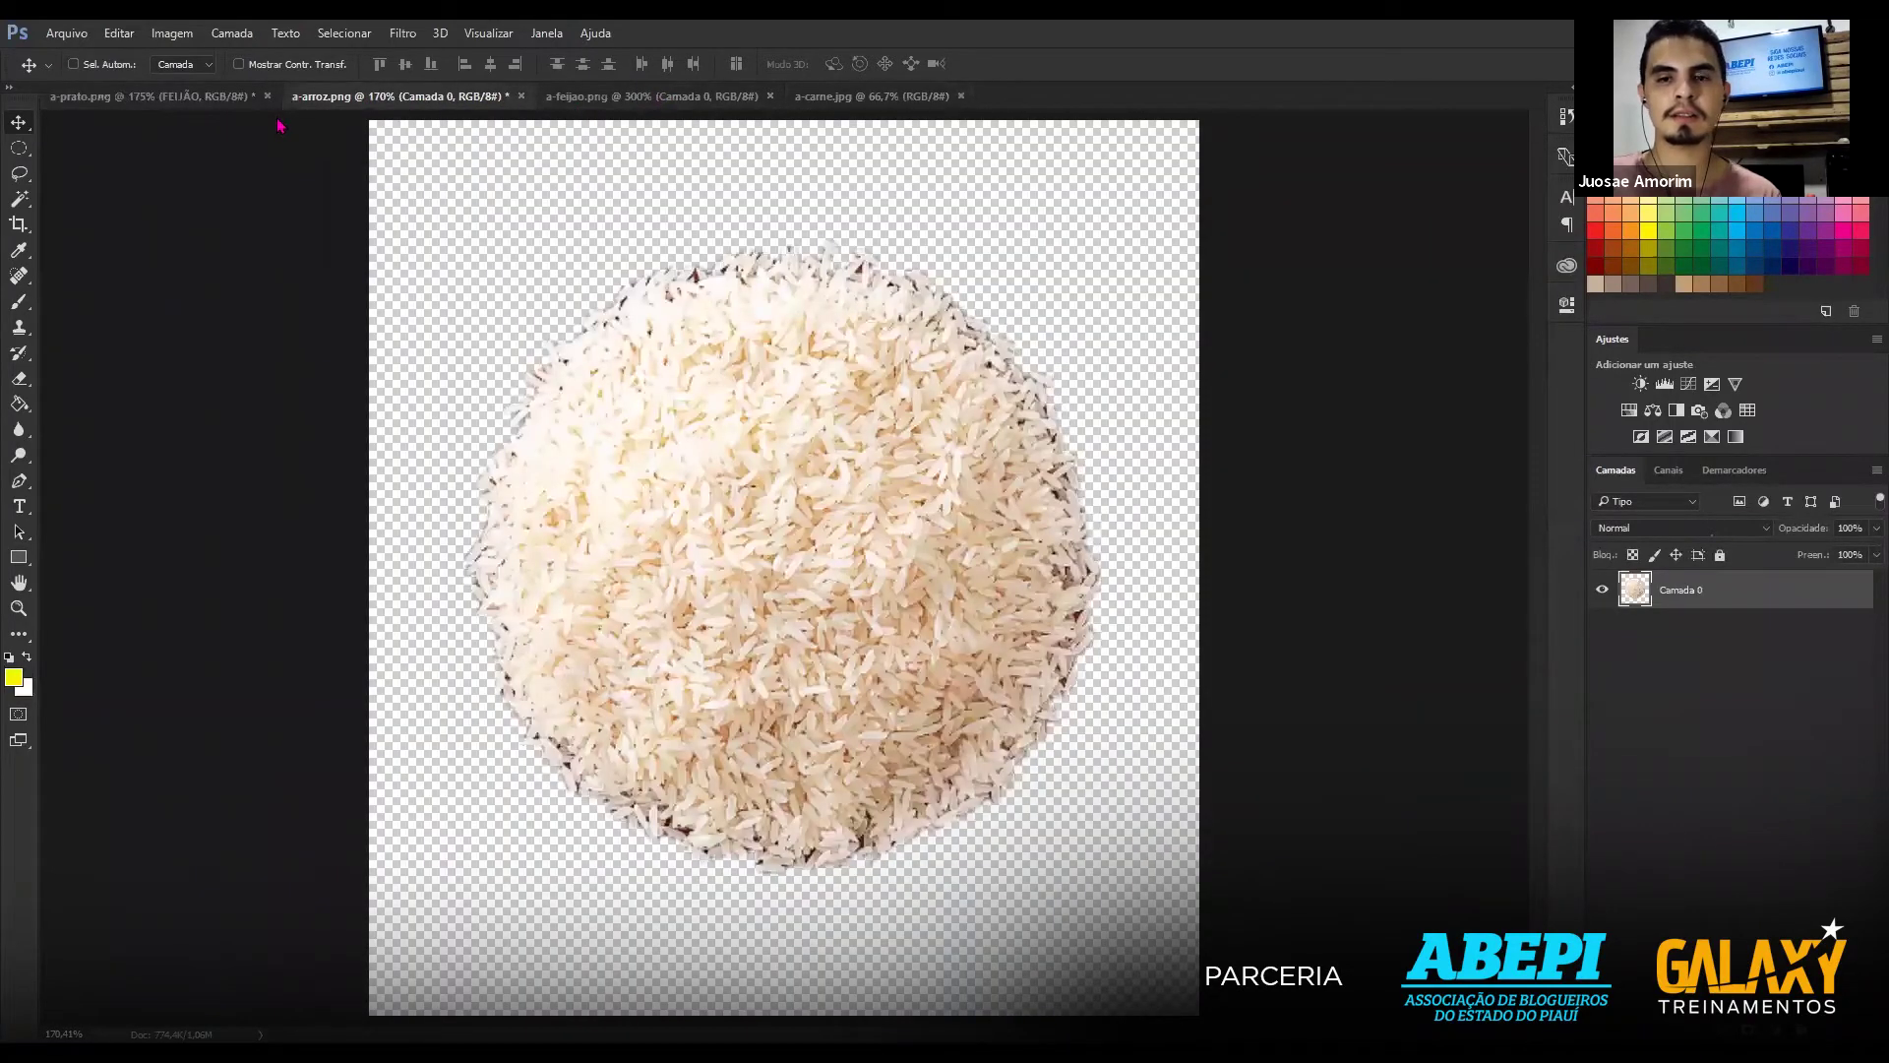
pyautogui.click(629, 101)
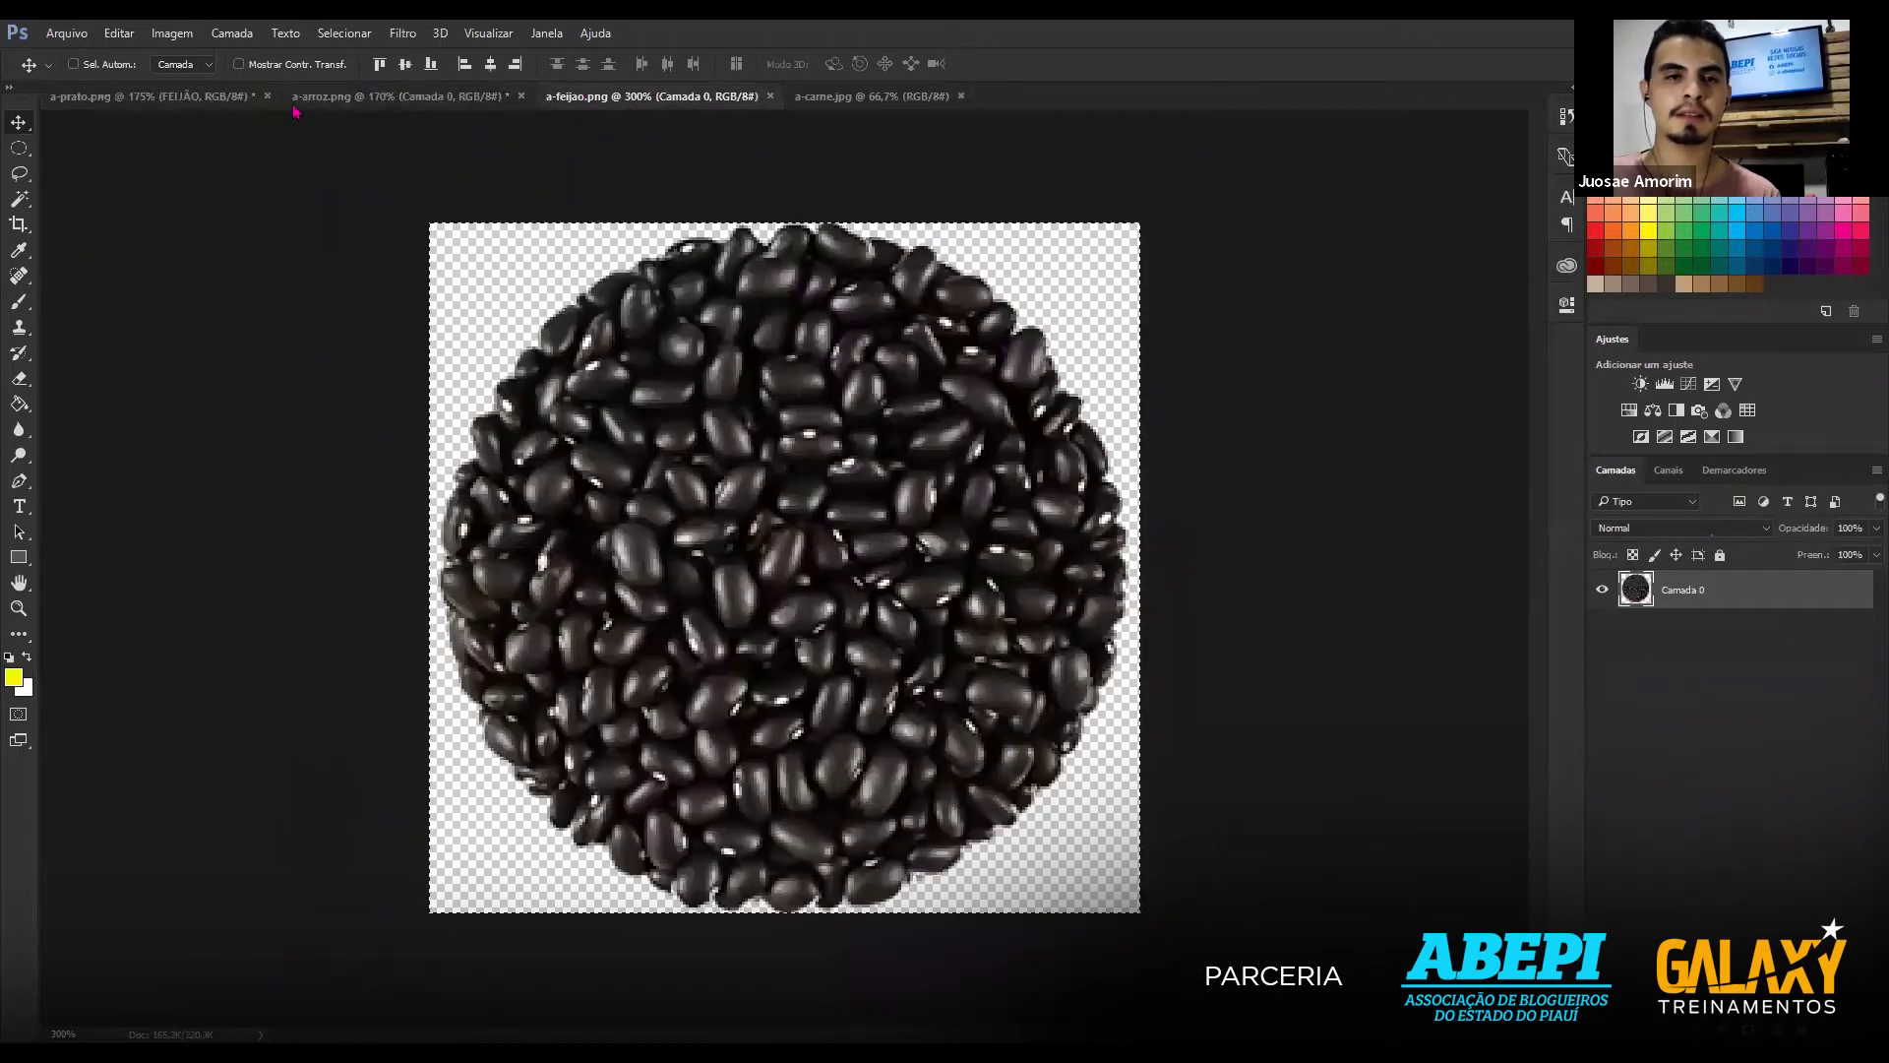
pyautogui.click(139, 102)
pyautogui.click(384, 100)
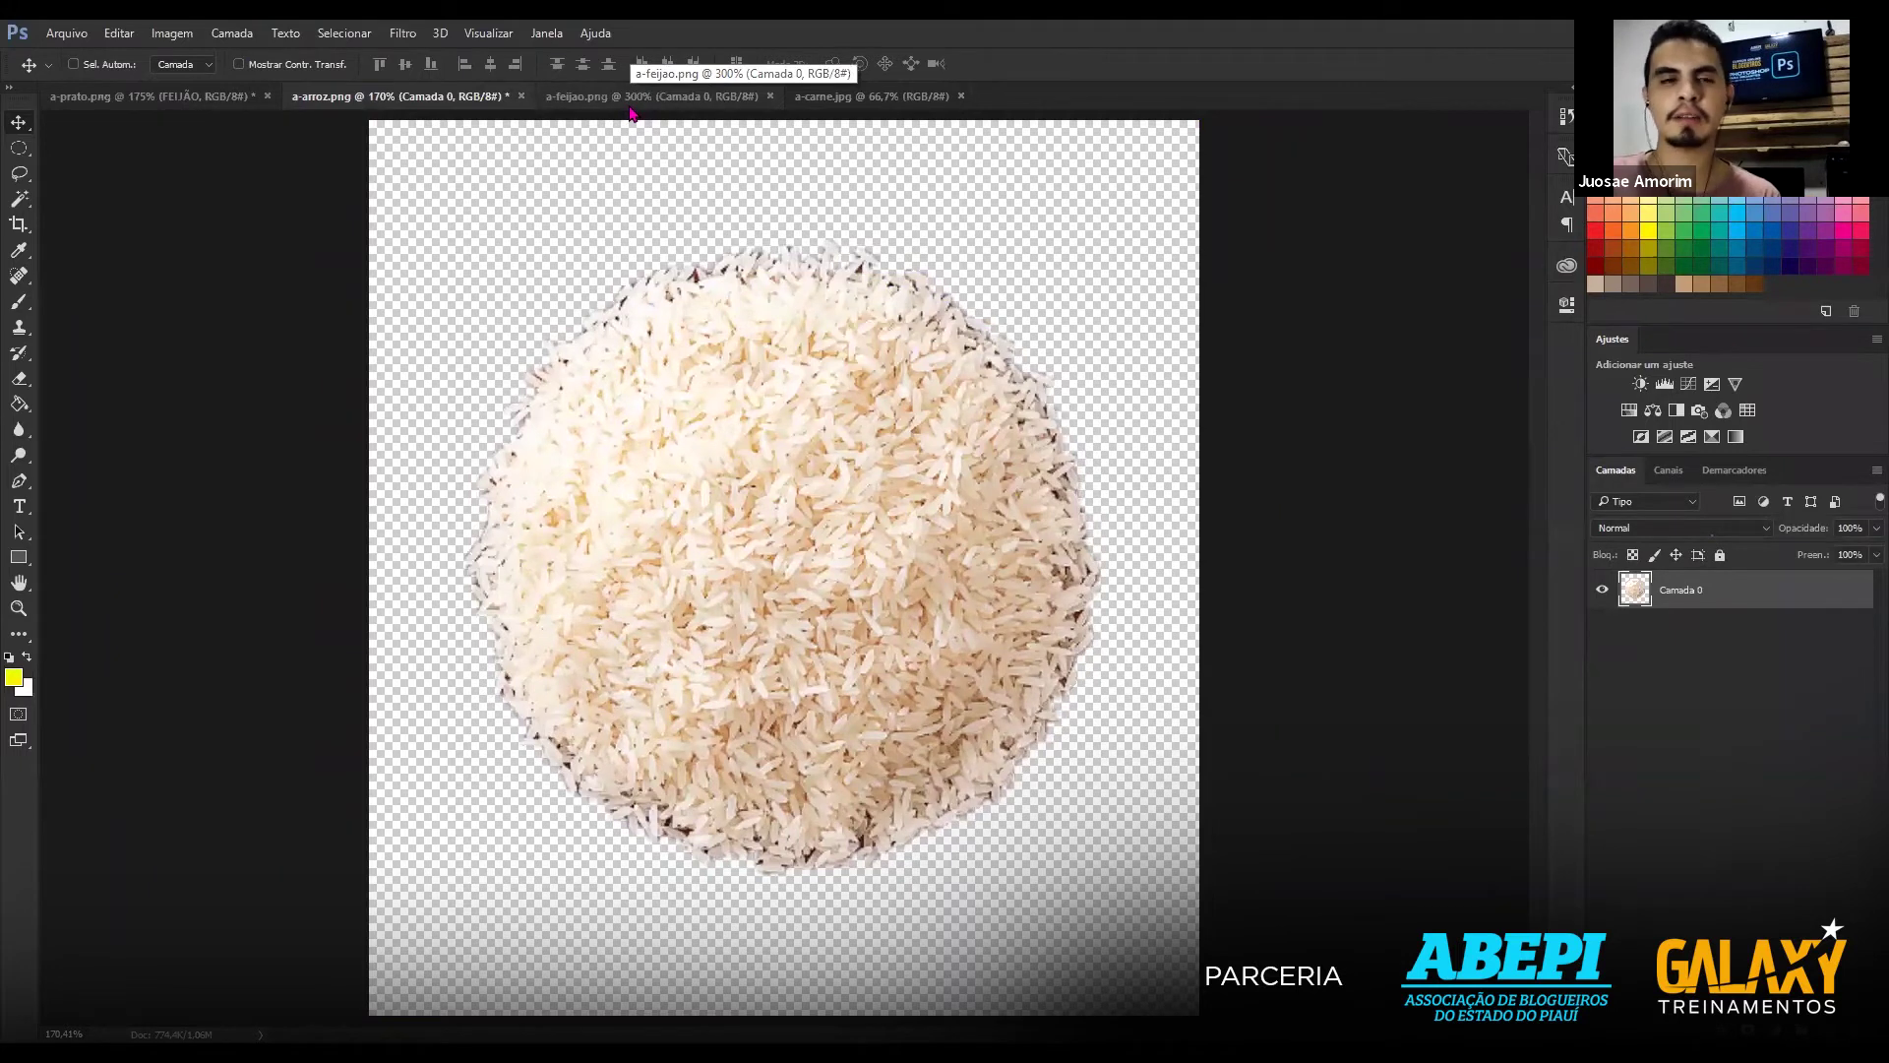
pyautogui.click(753, 97)
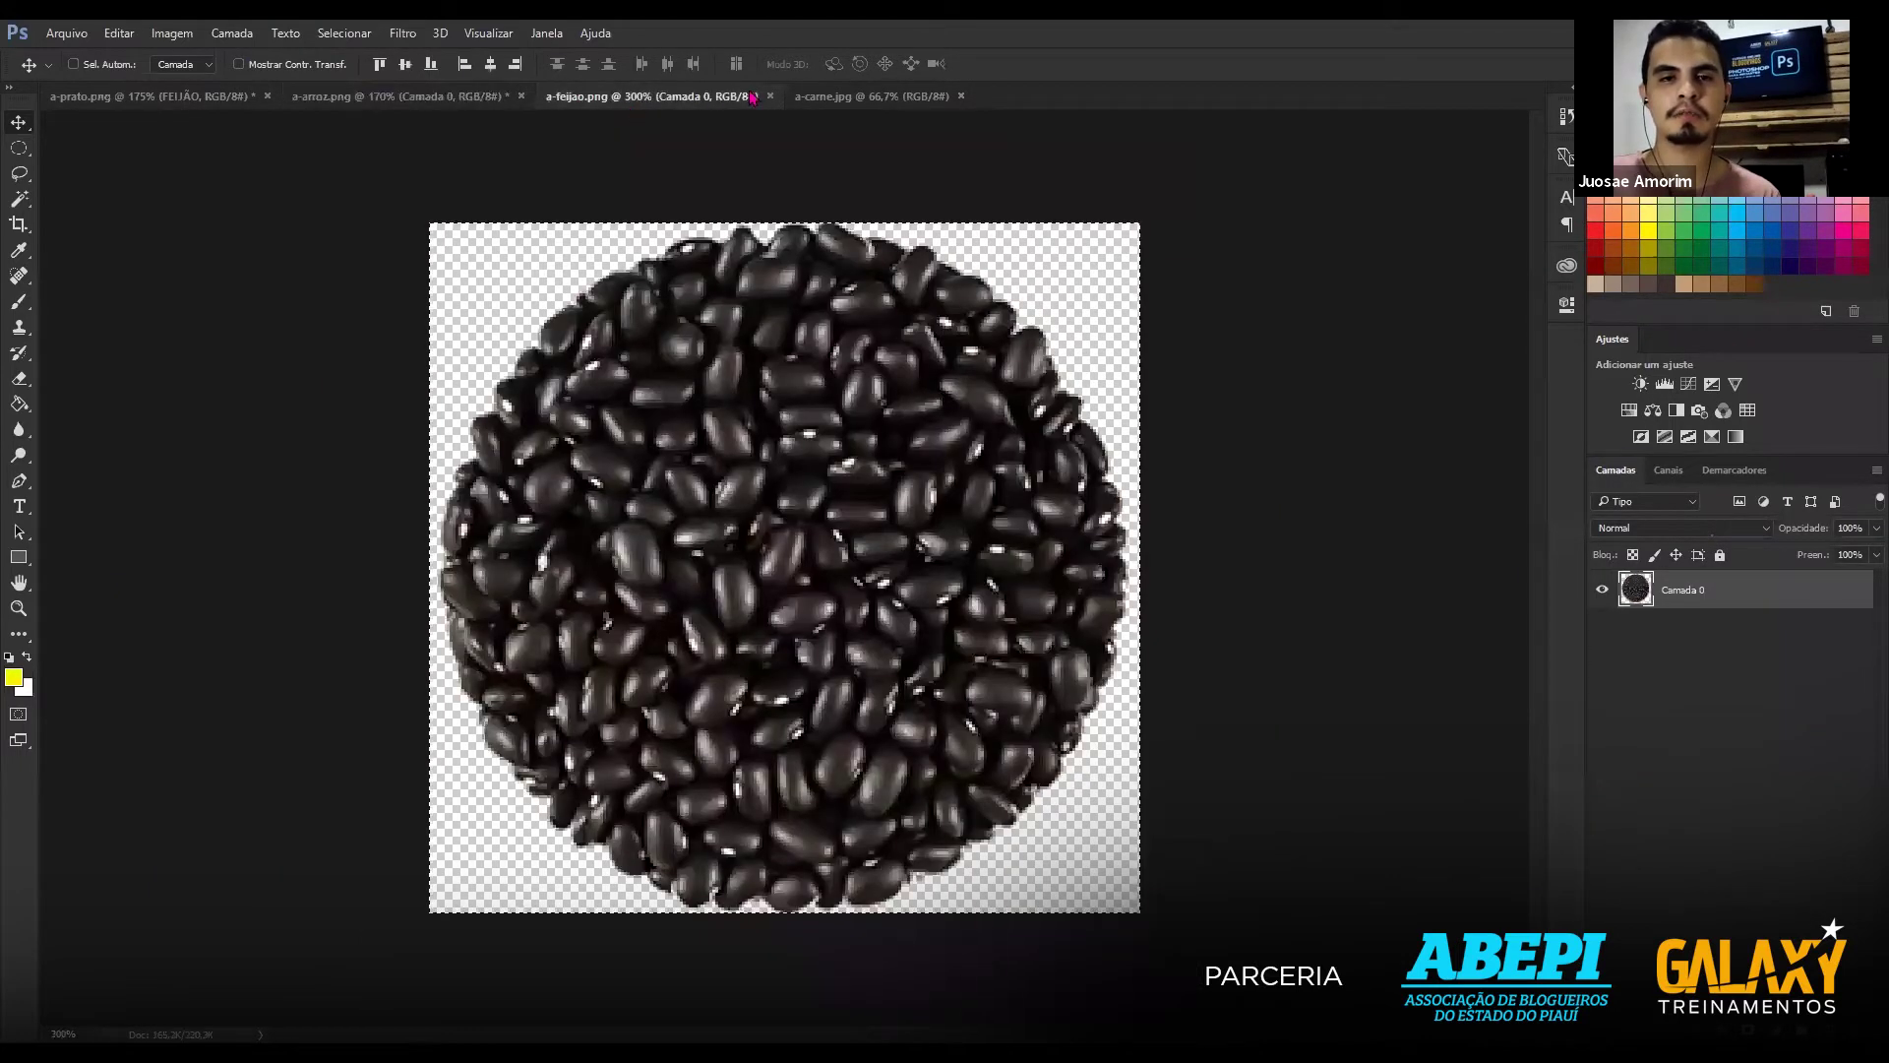
pyautogui.click(836, 102)
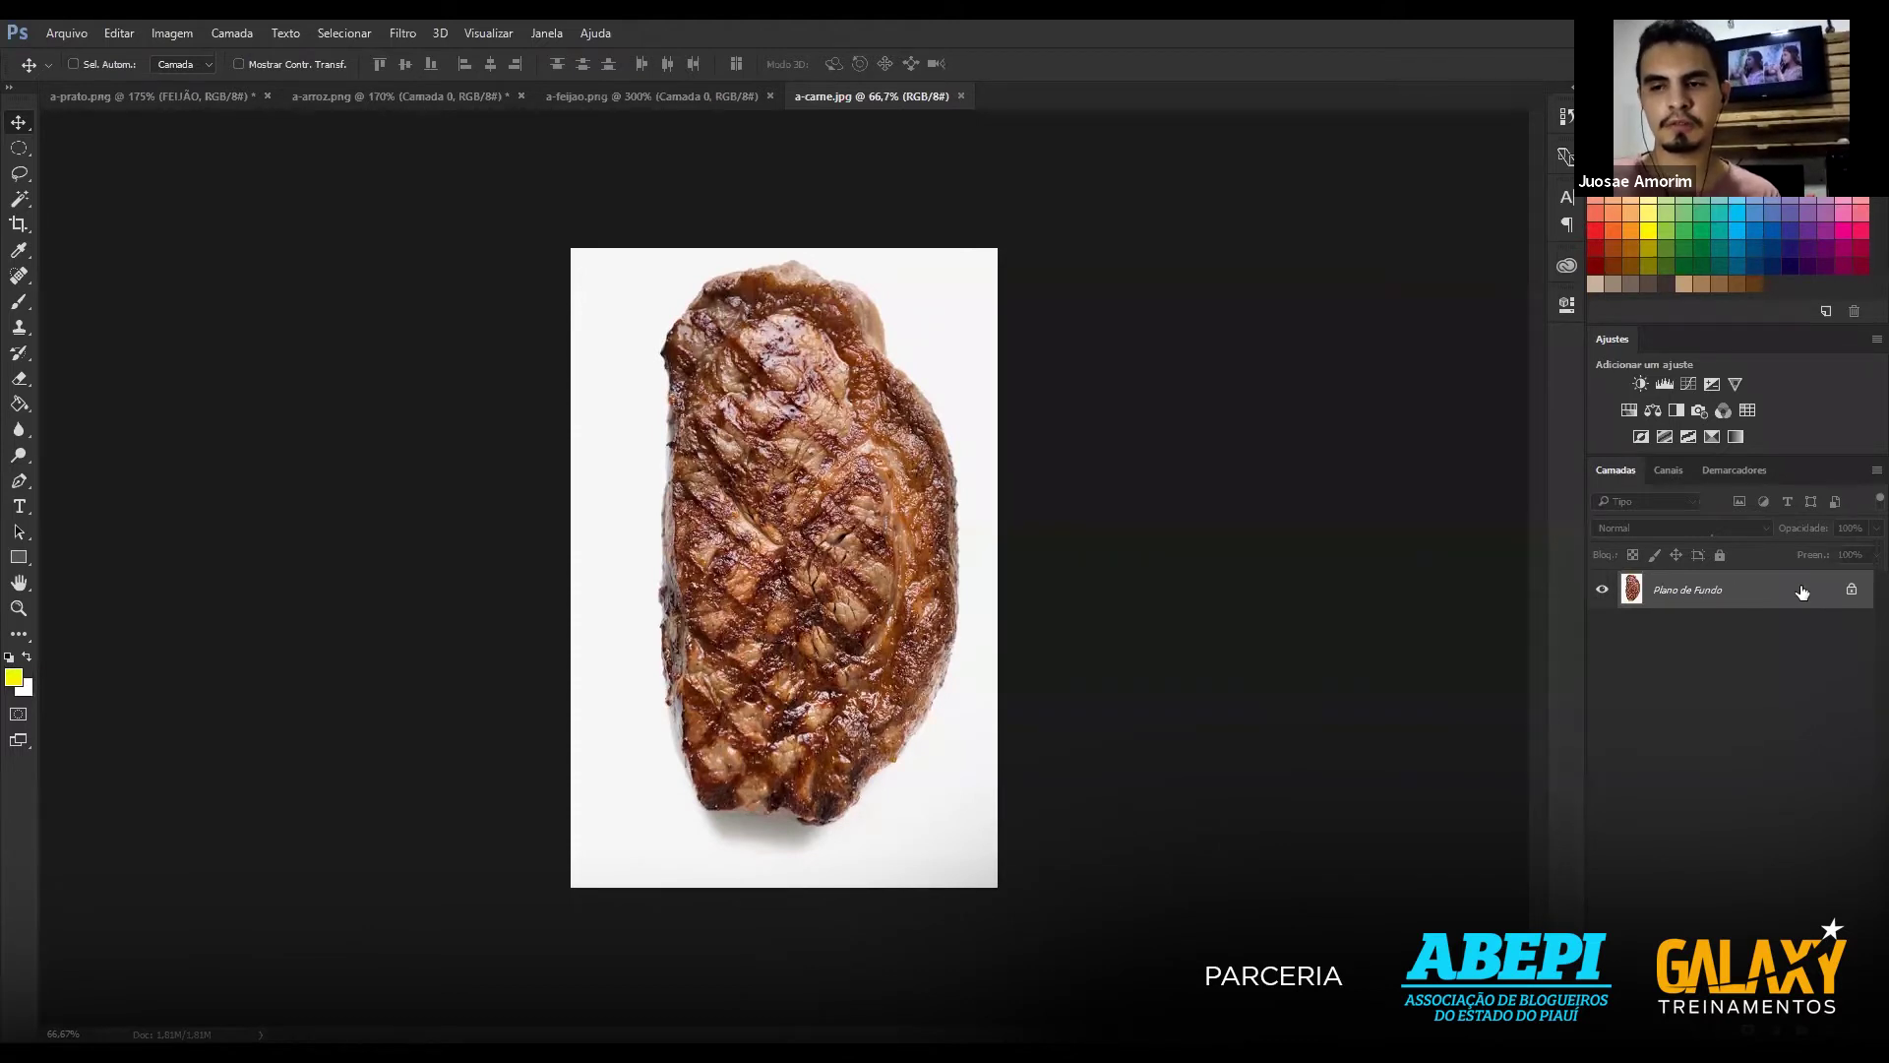
pyautogui.click(1851, 591)
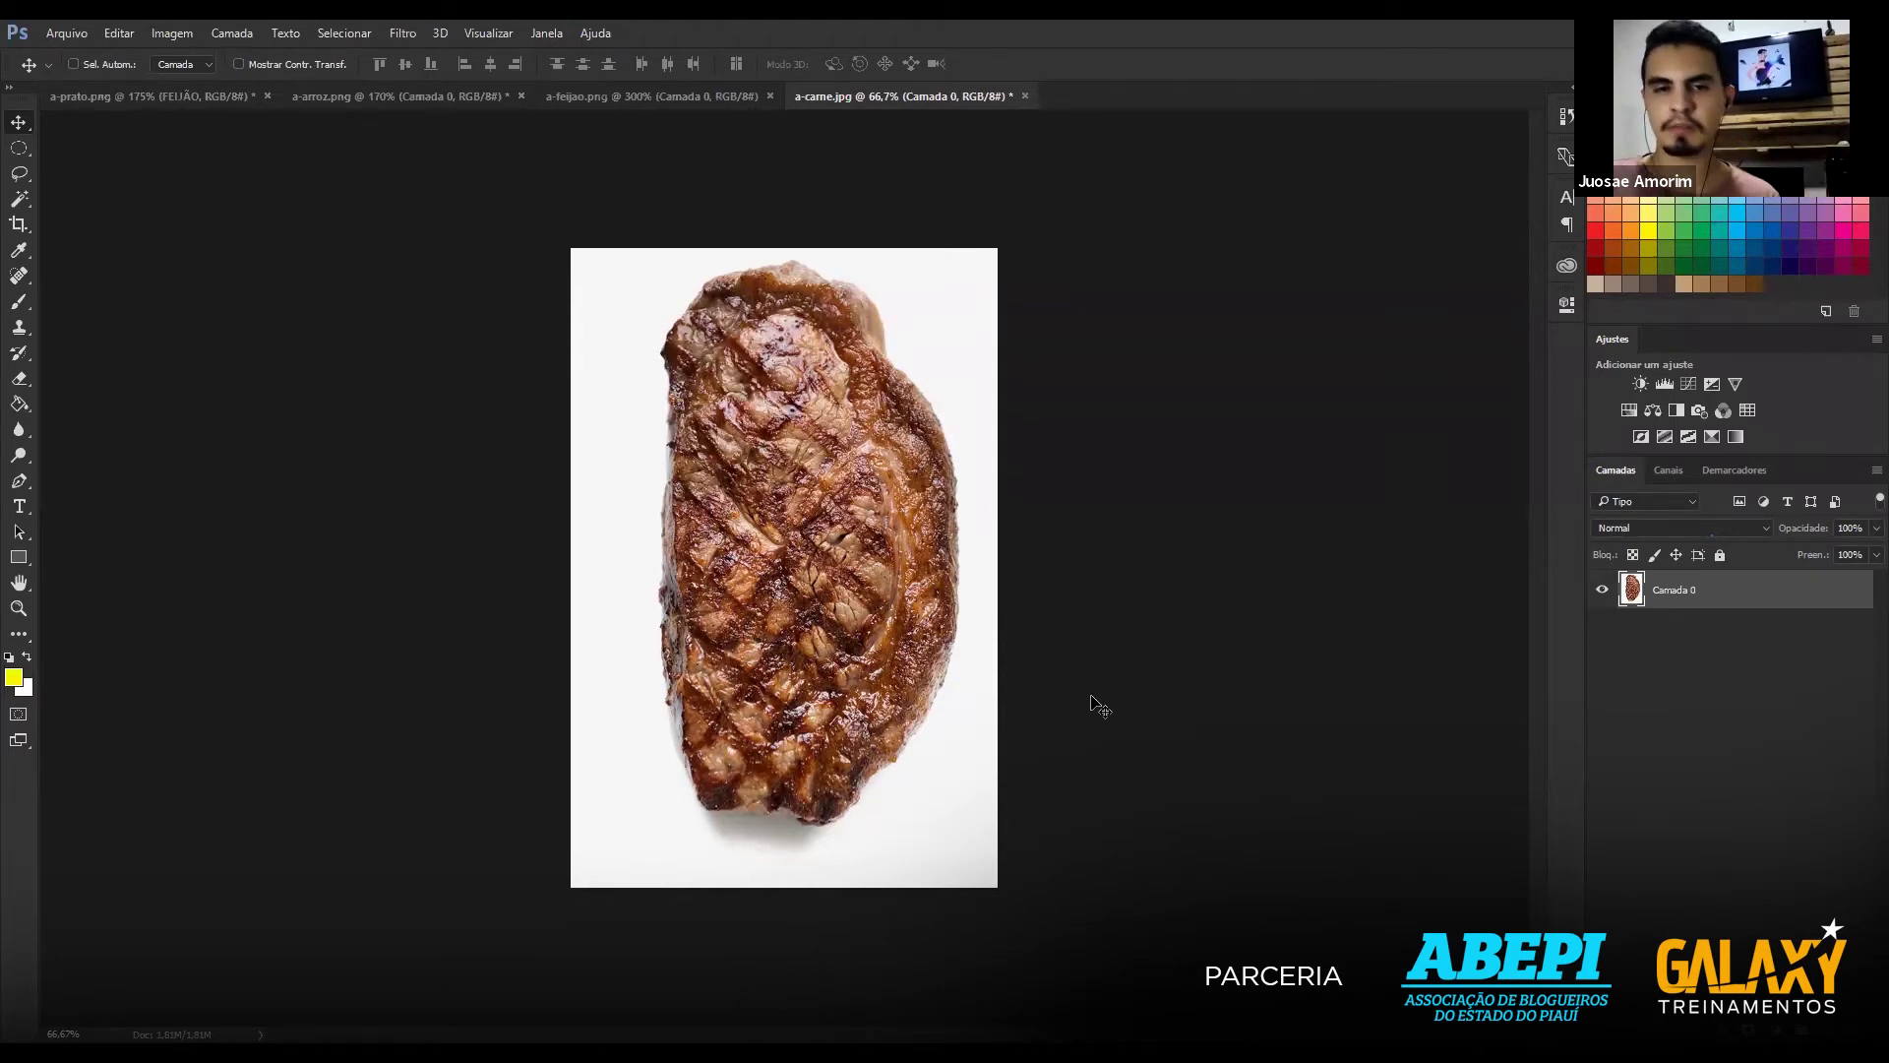
# Drag the steak photo into a-prato as layer Camada 1 above FEIJÃO, centred over the plate.
pyautogui.moveTo(928, 669); pyautogui.dragTo(394, 395)
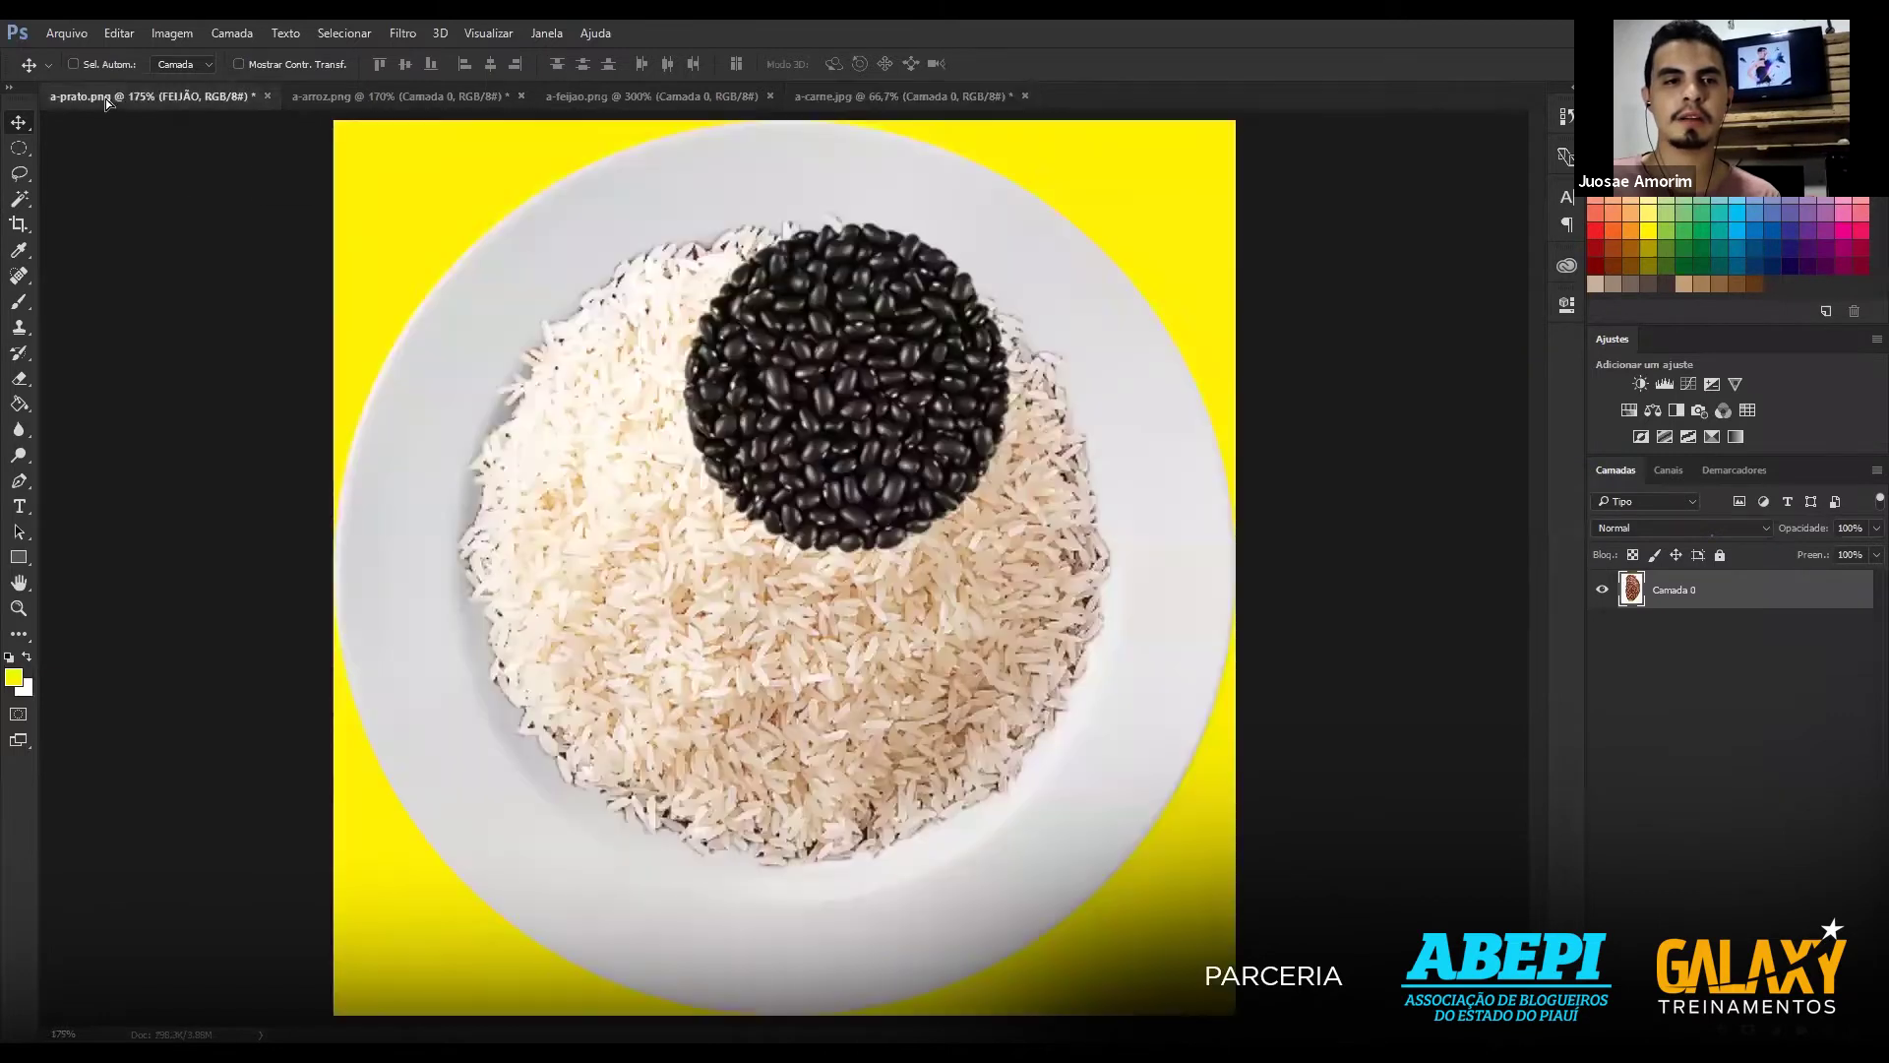
pyautogui.moveTo(393, 395)
pyautogui.mouseDown()
pyautogui.moveTo(825, 643)
pyautogui.moveTo(960, 615)
pyautogui.moveTo(944, 575)
pyautogui.mouseUp()
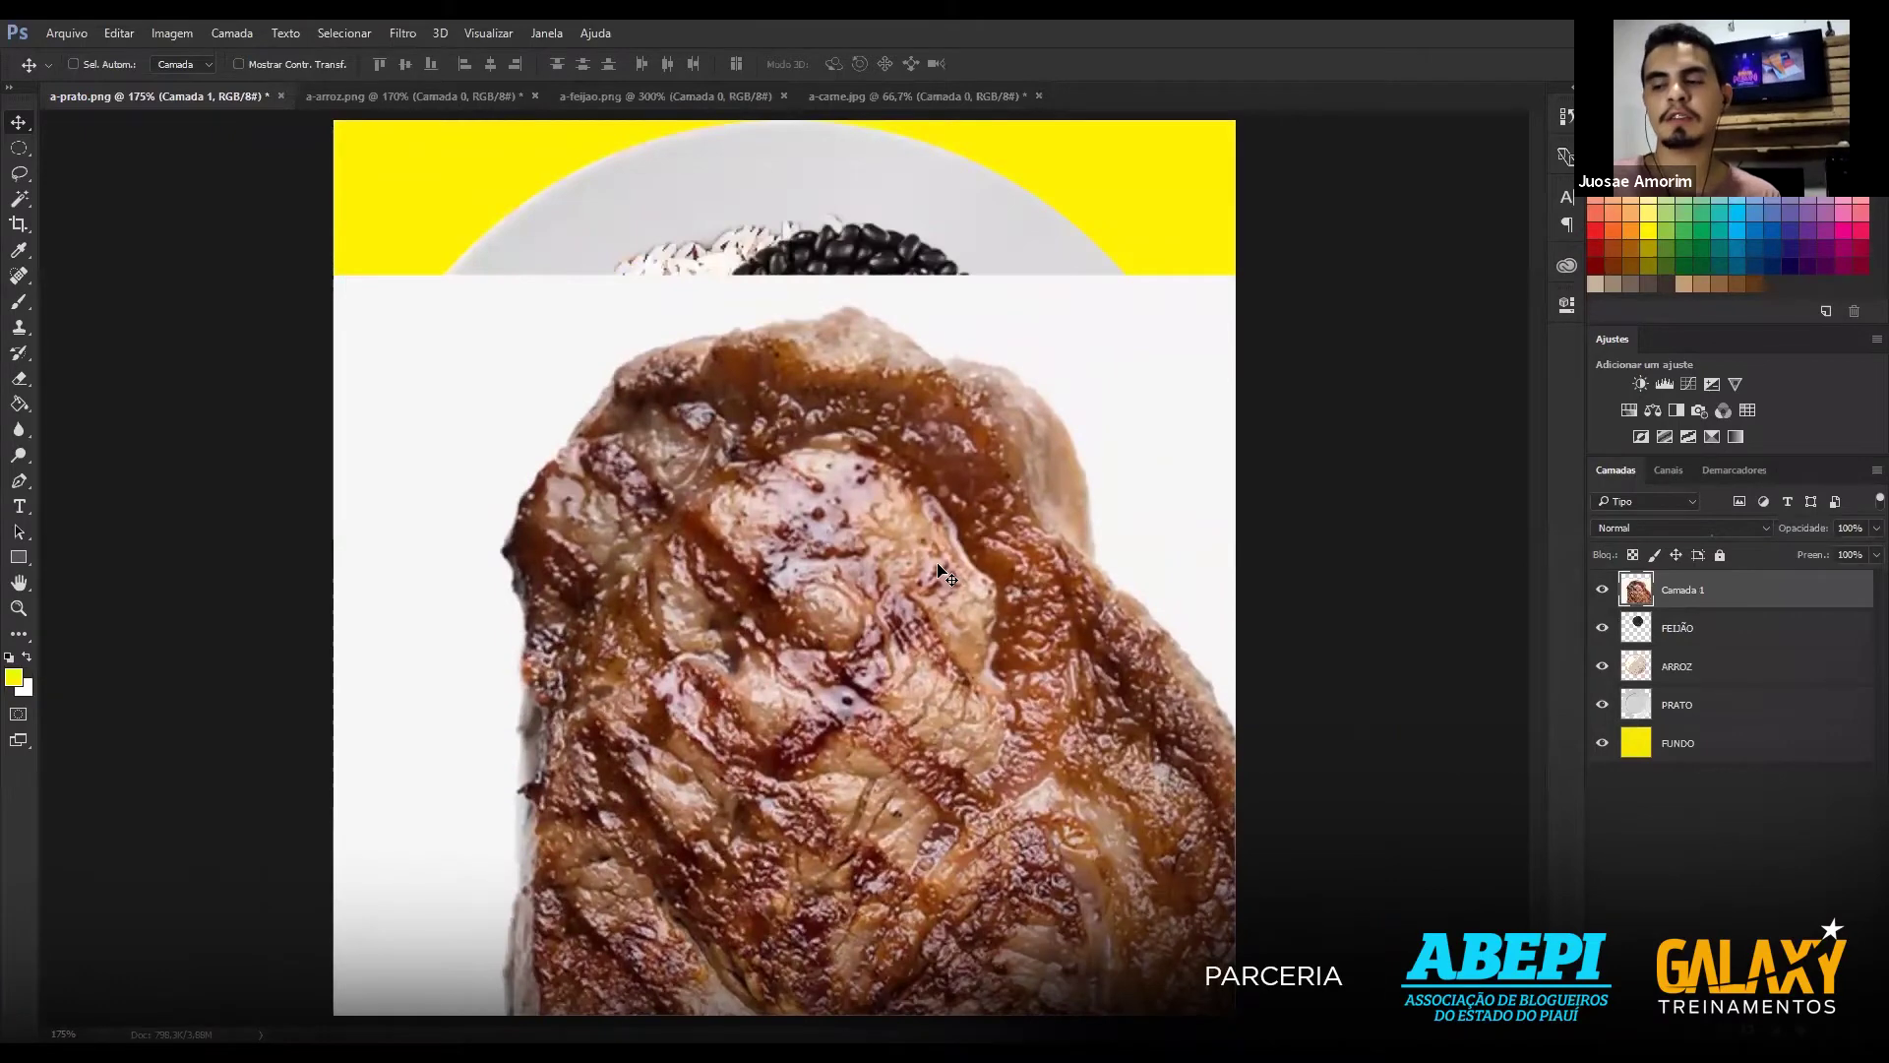
pyautogui.moveTo(938, 564); pyautogui.dragTo(833, 394)
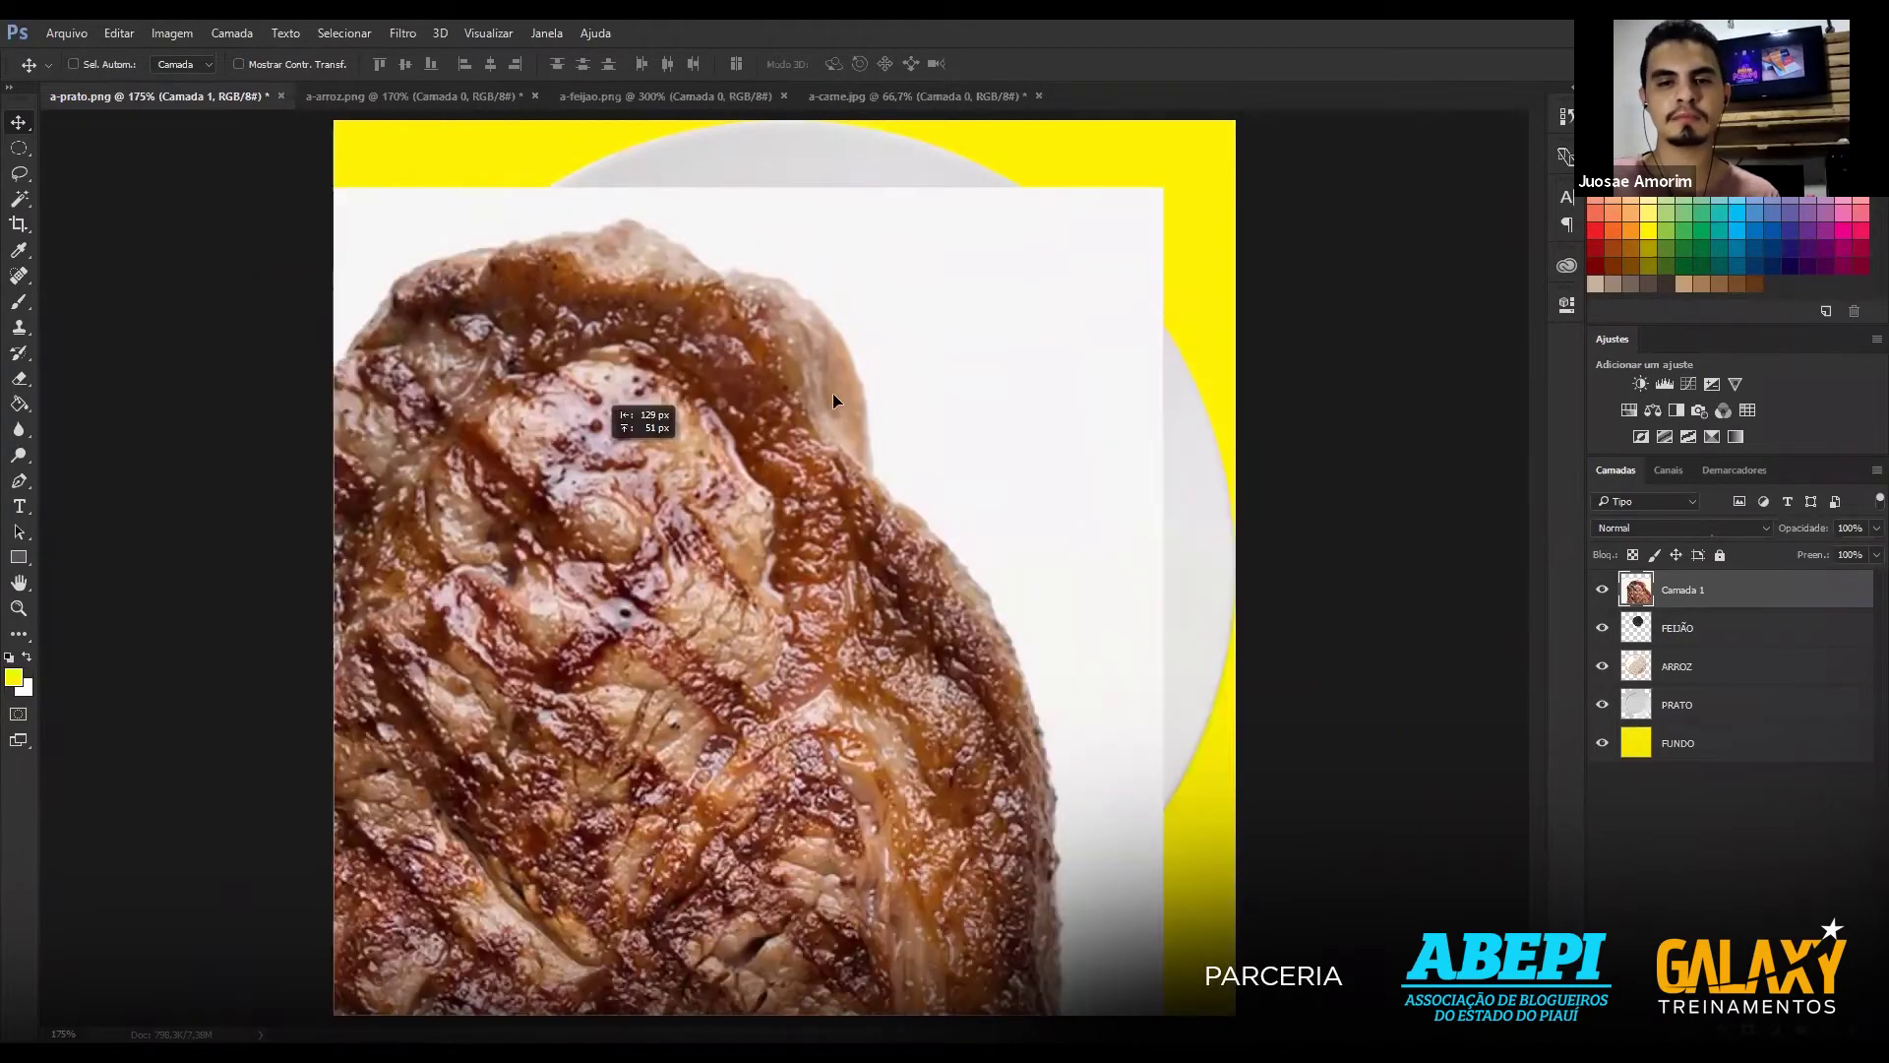
pyautogui.scroll(-4, 833, 393)
pyautogui.press('ctrl')
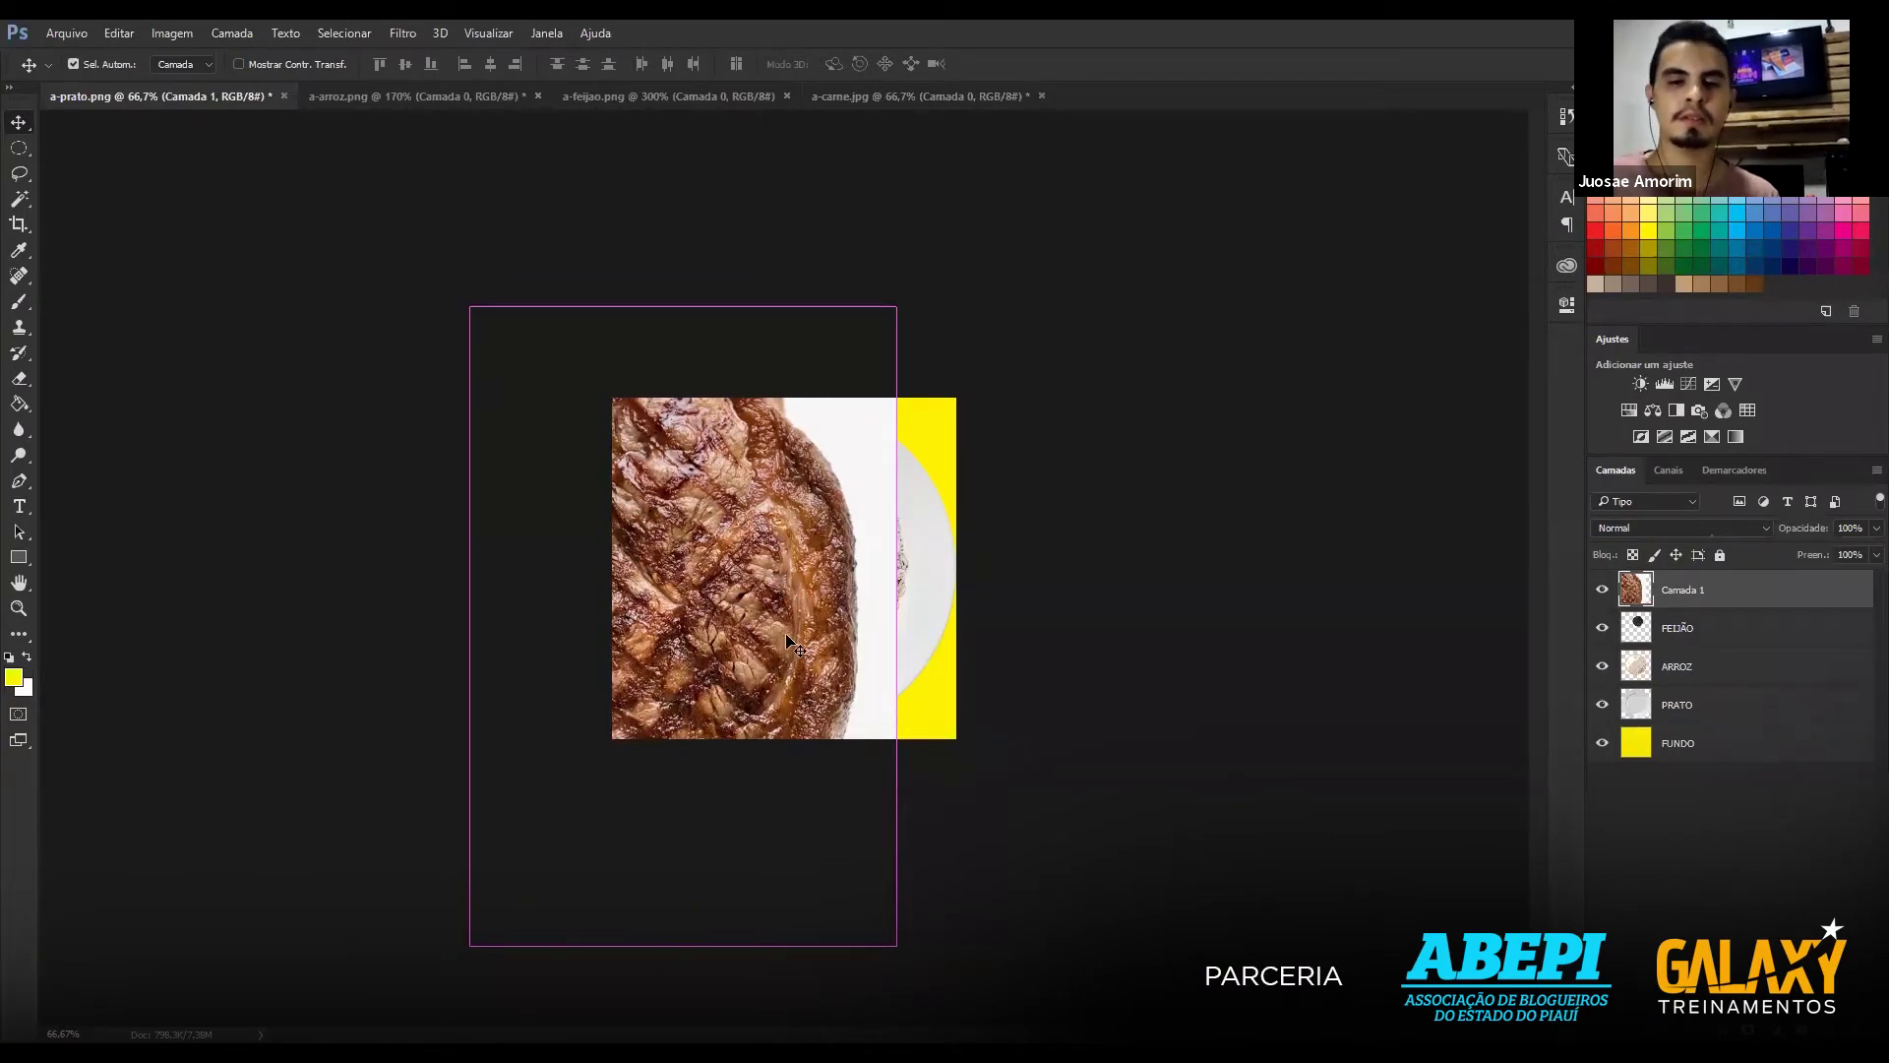
pyautogui.press('ctrl')
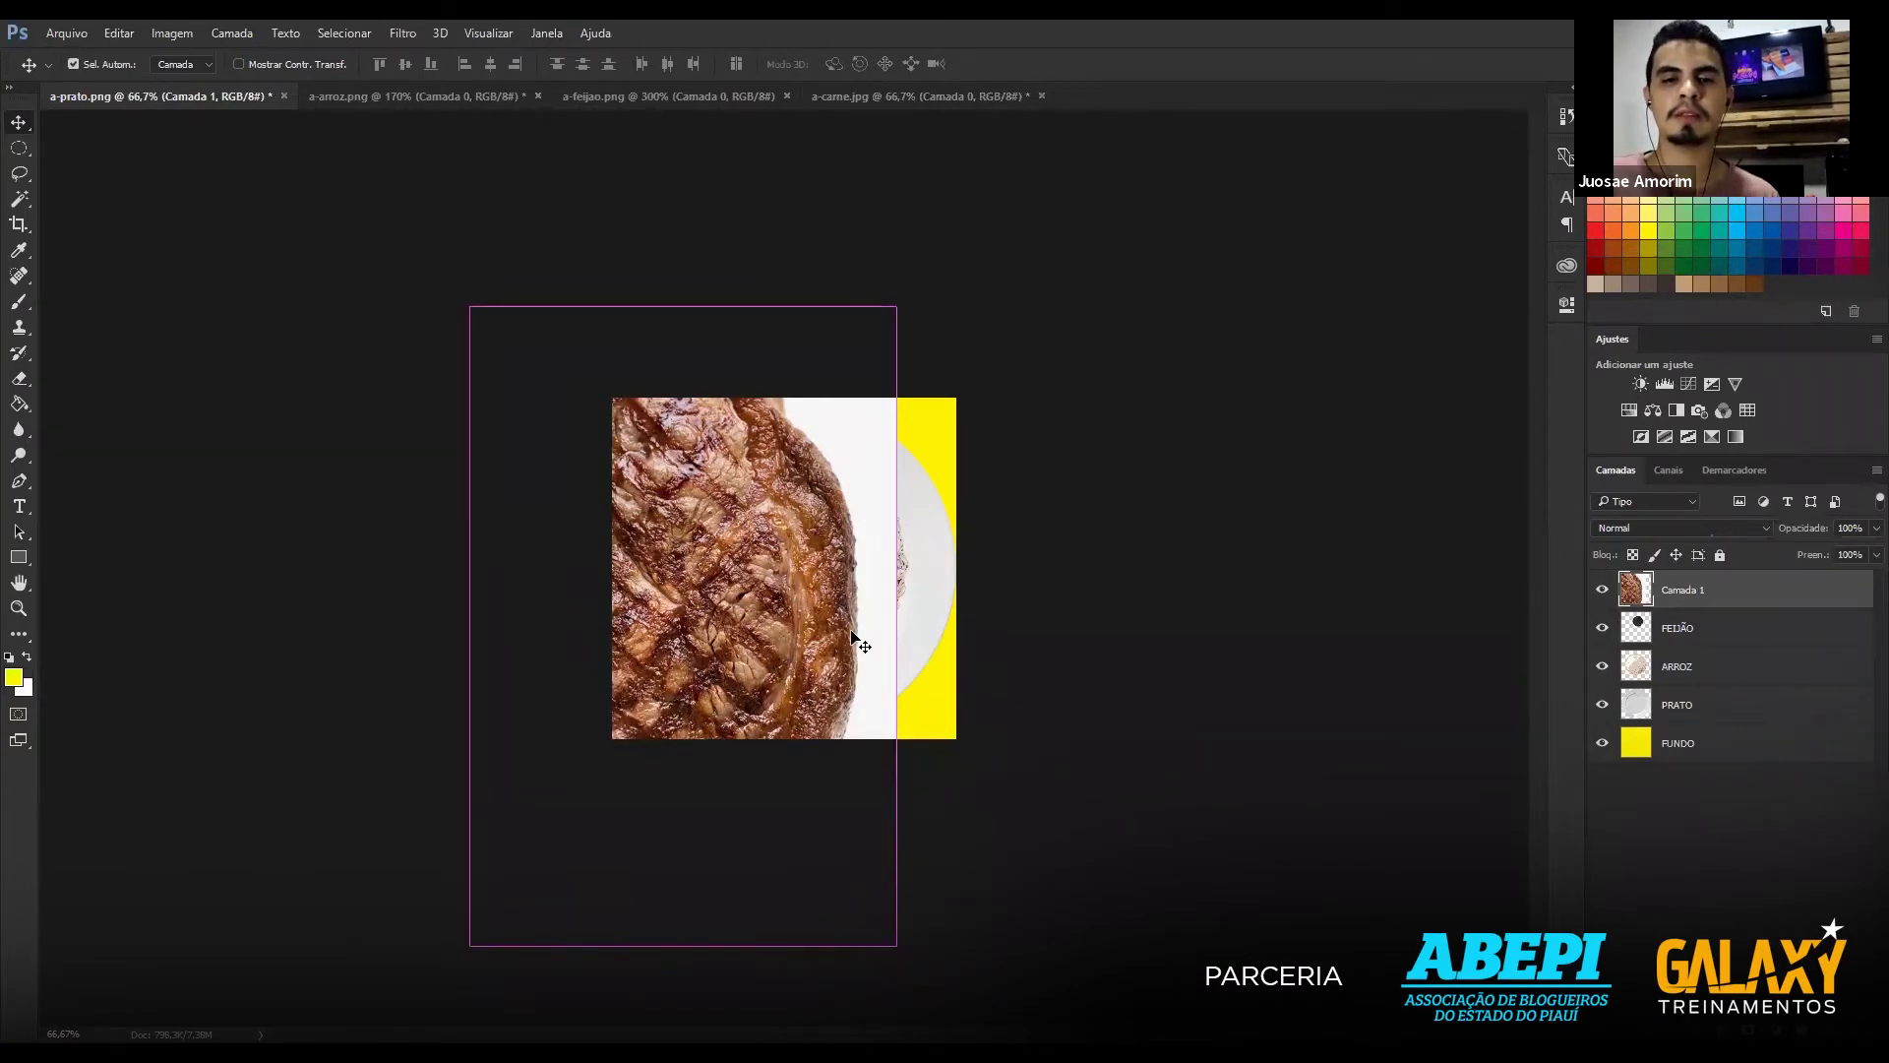
pyautogui.press('ctrl')
pyautogui.press('ctrl')
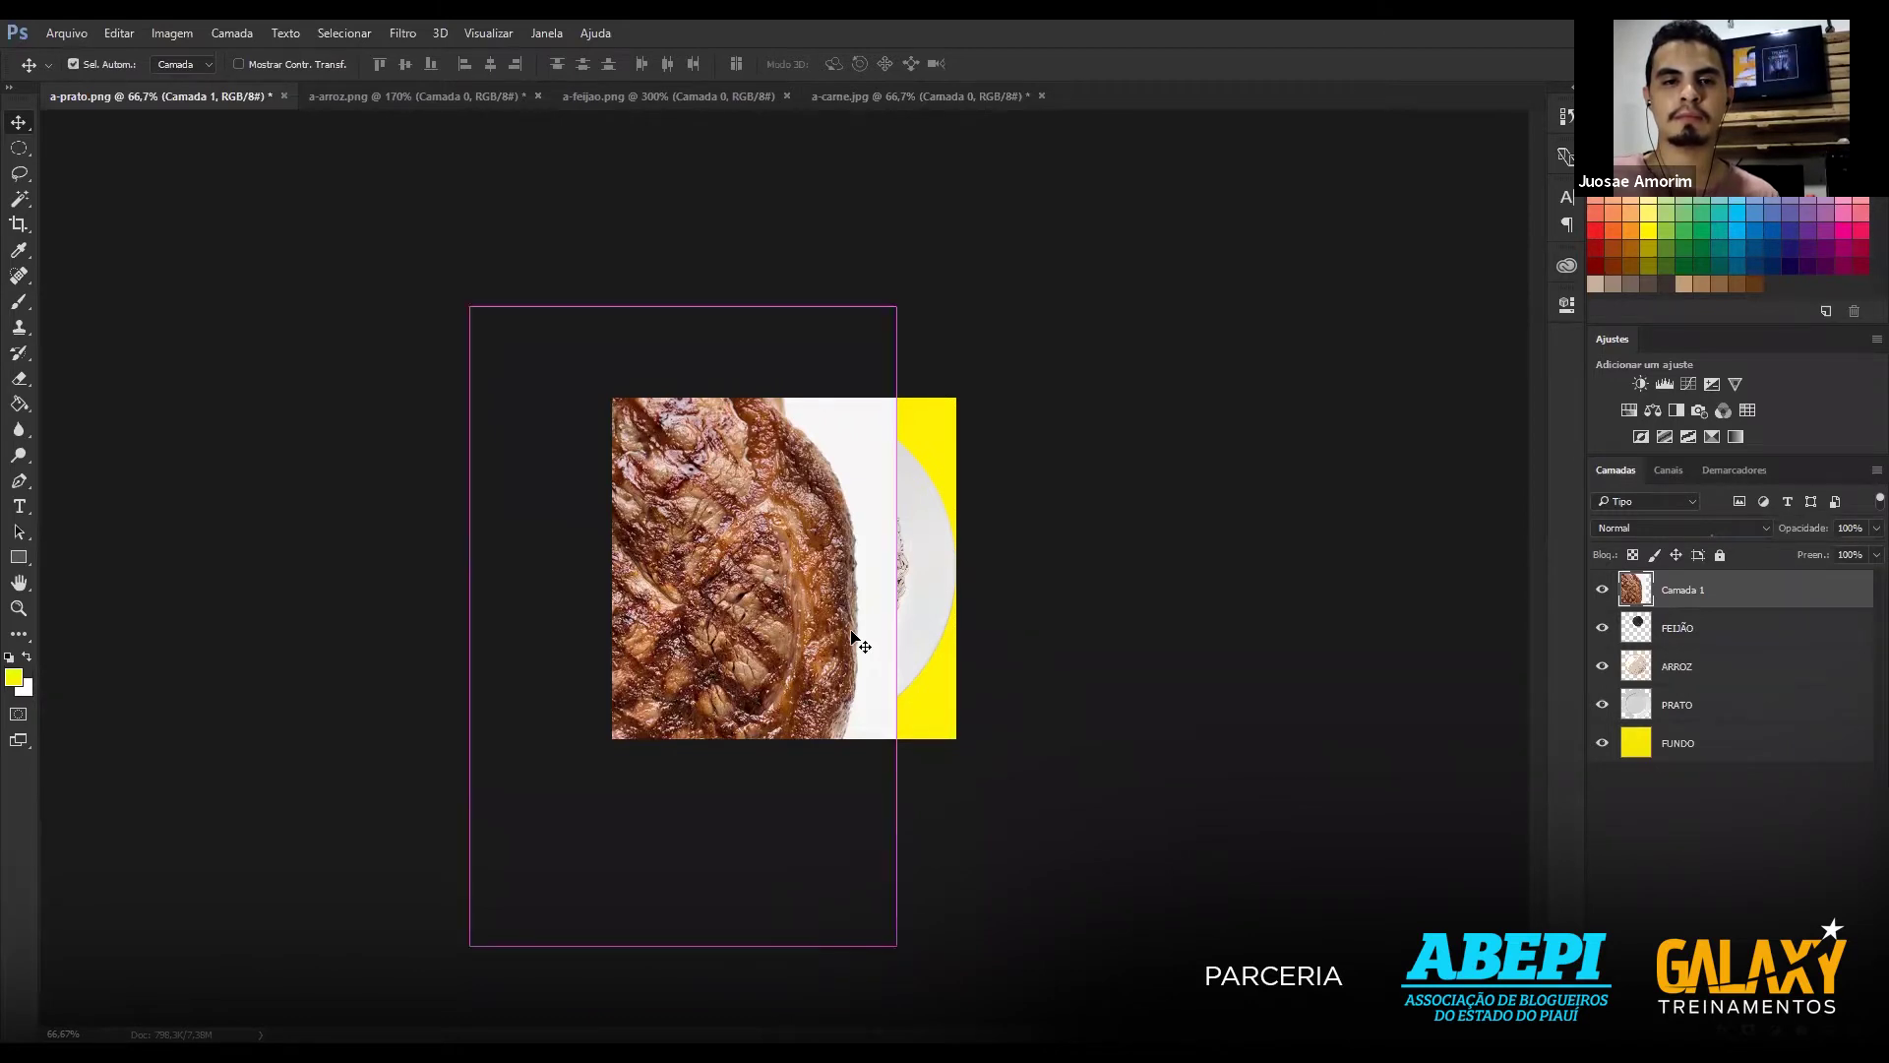
pyautogui.moveTo(805, 637); pyautogui.dragTo(879, 603)
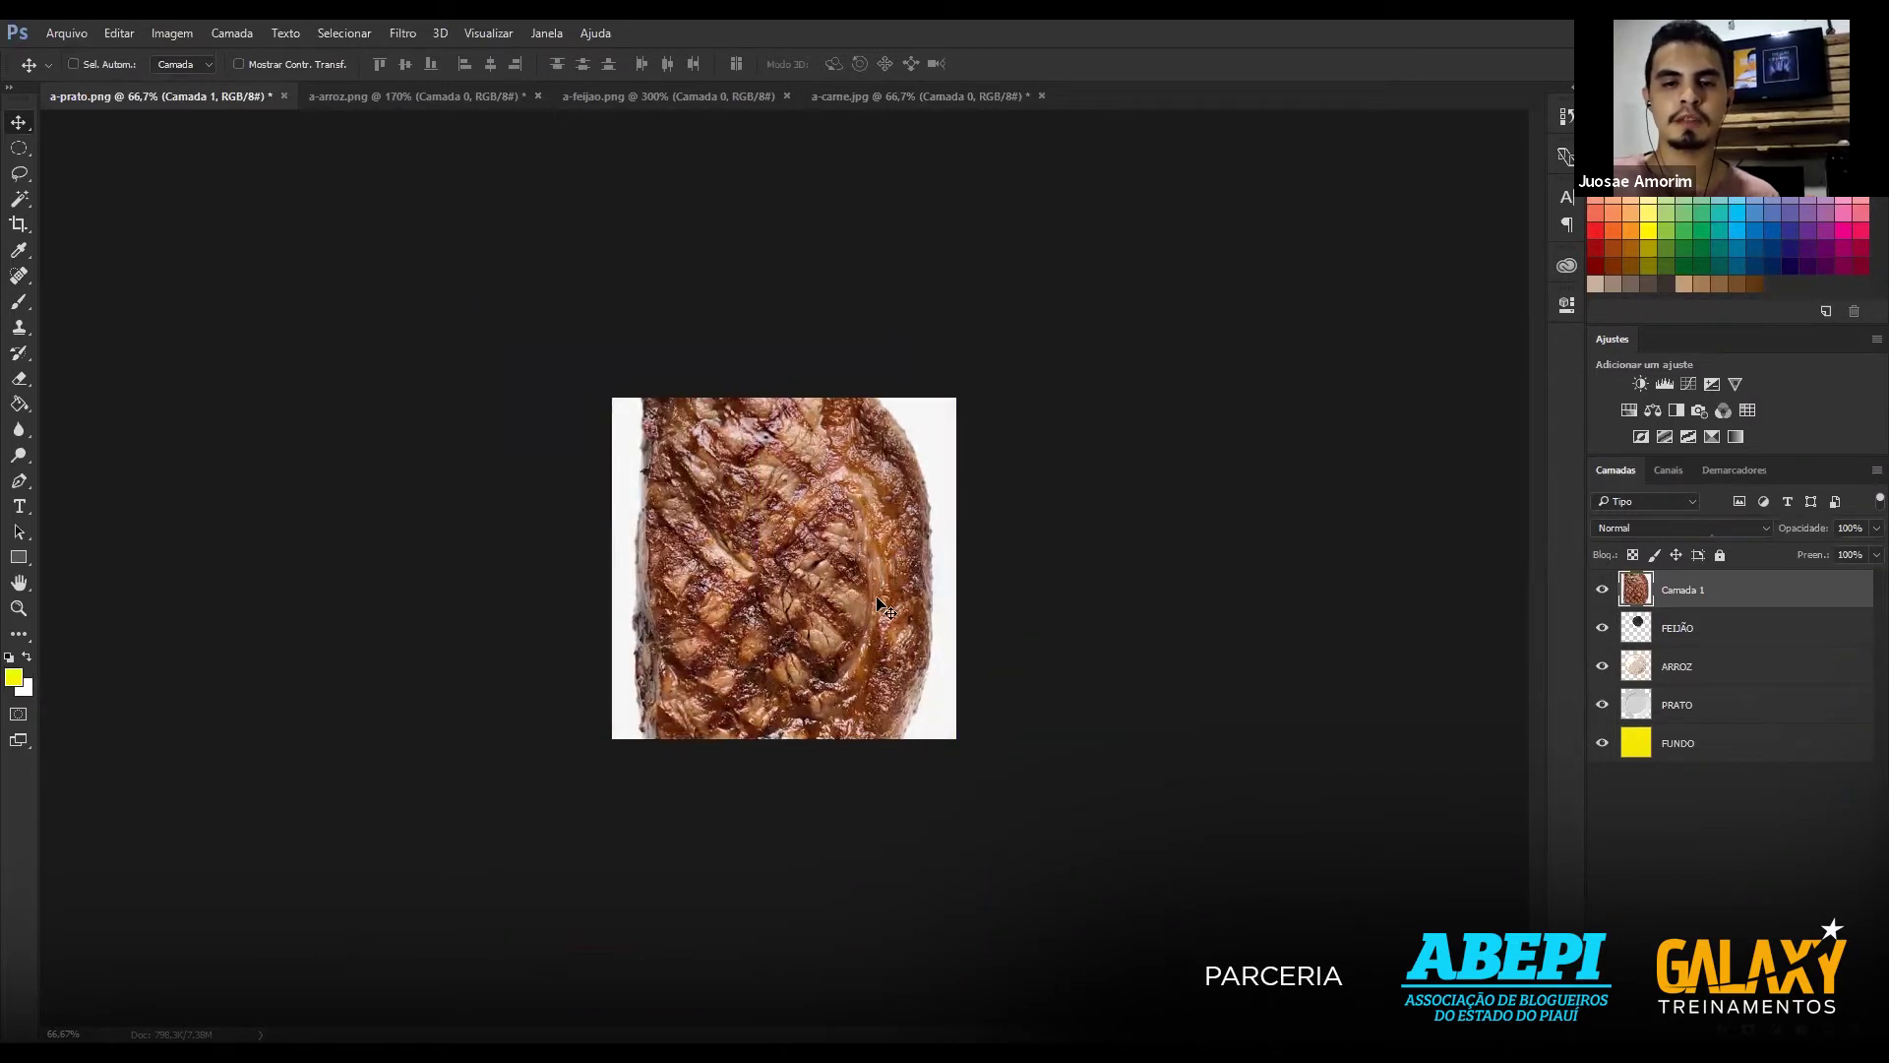
pyautogui.hotkey('ctrl', '+')
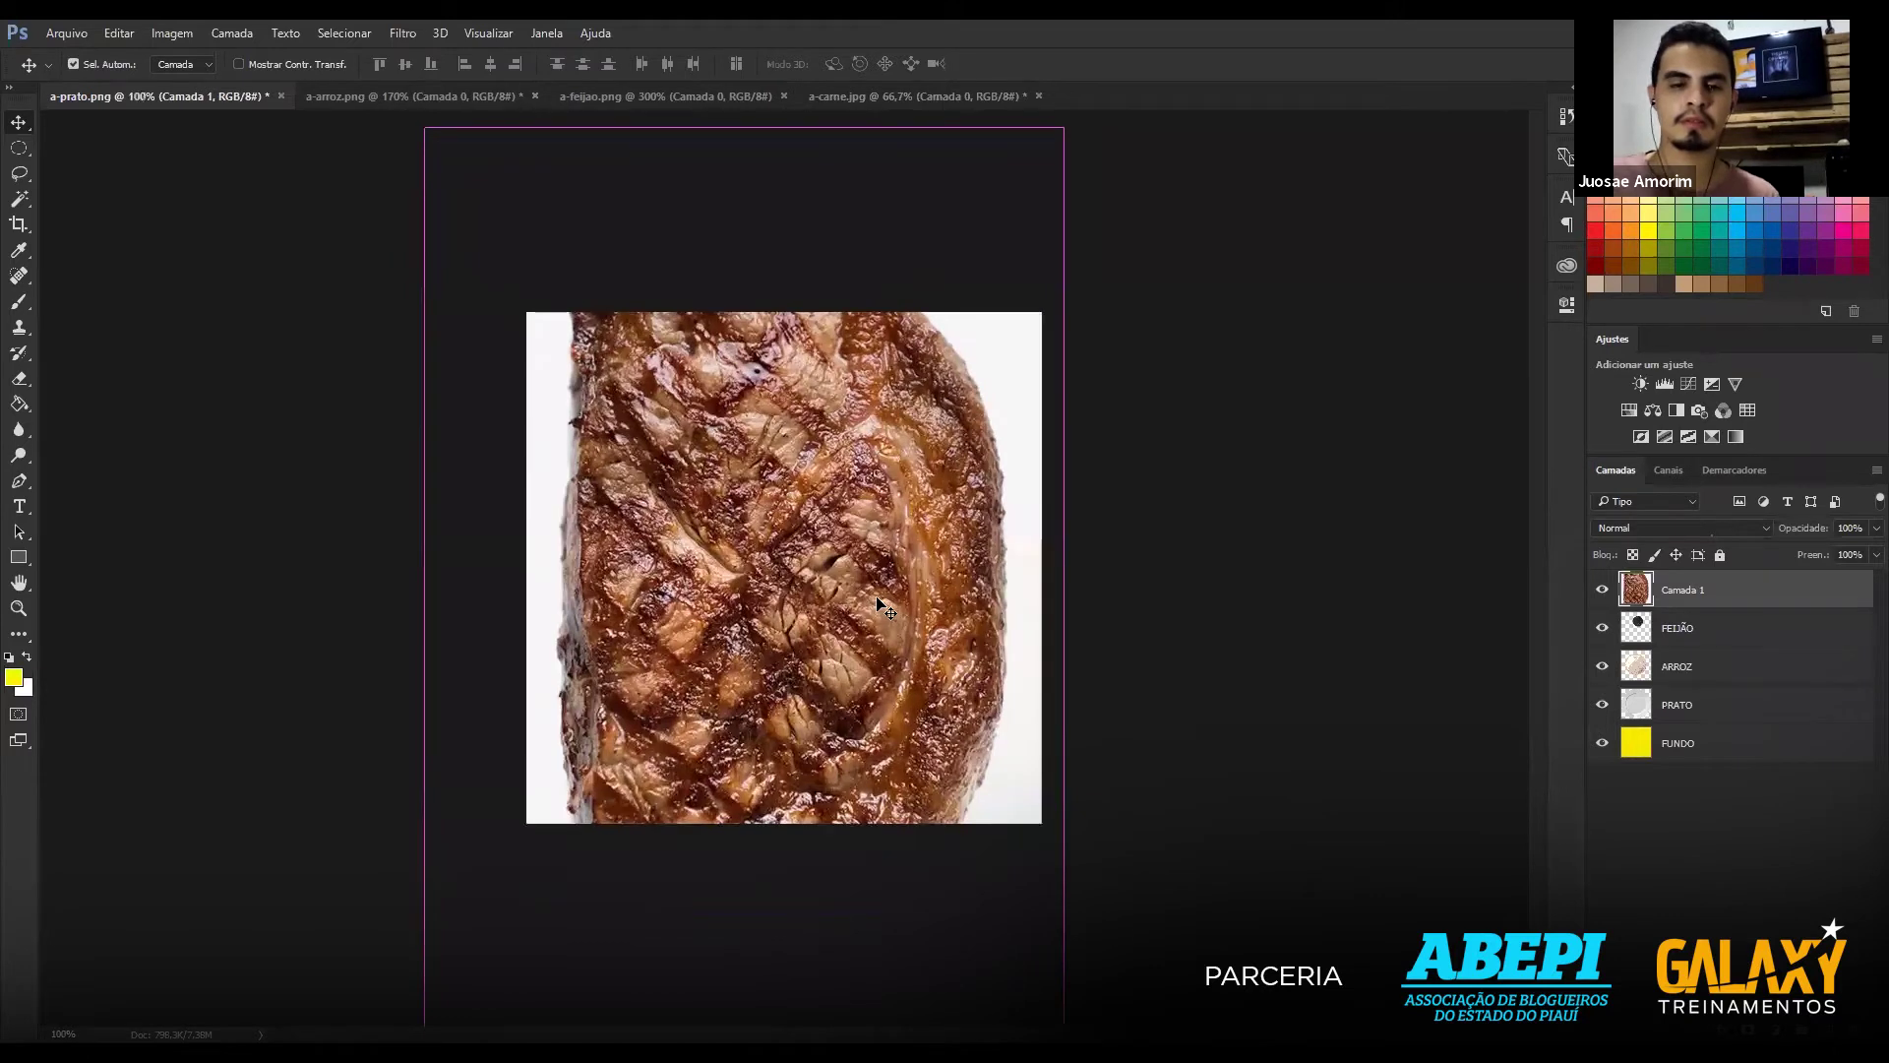
pyautogui.hotkey('ctrl', 't')
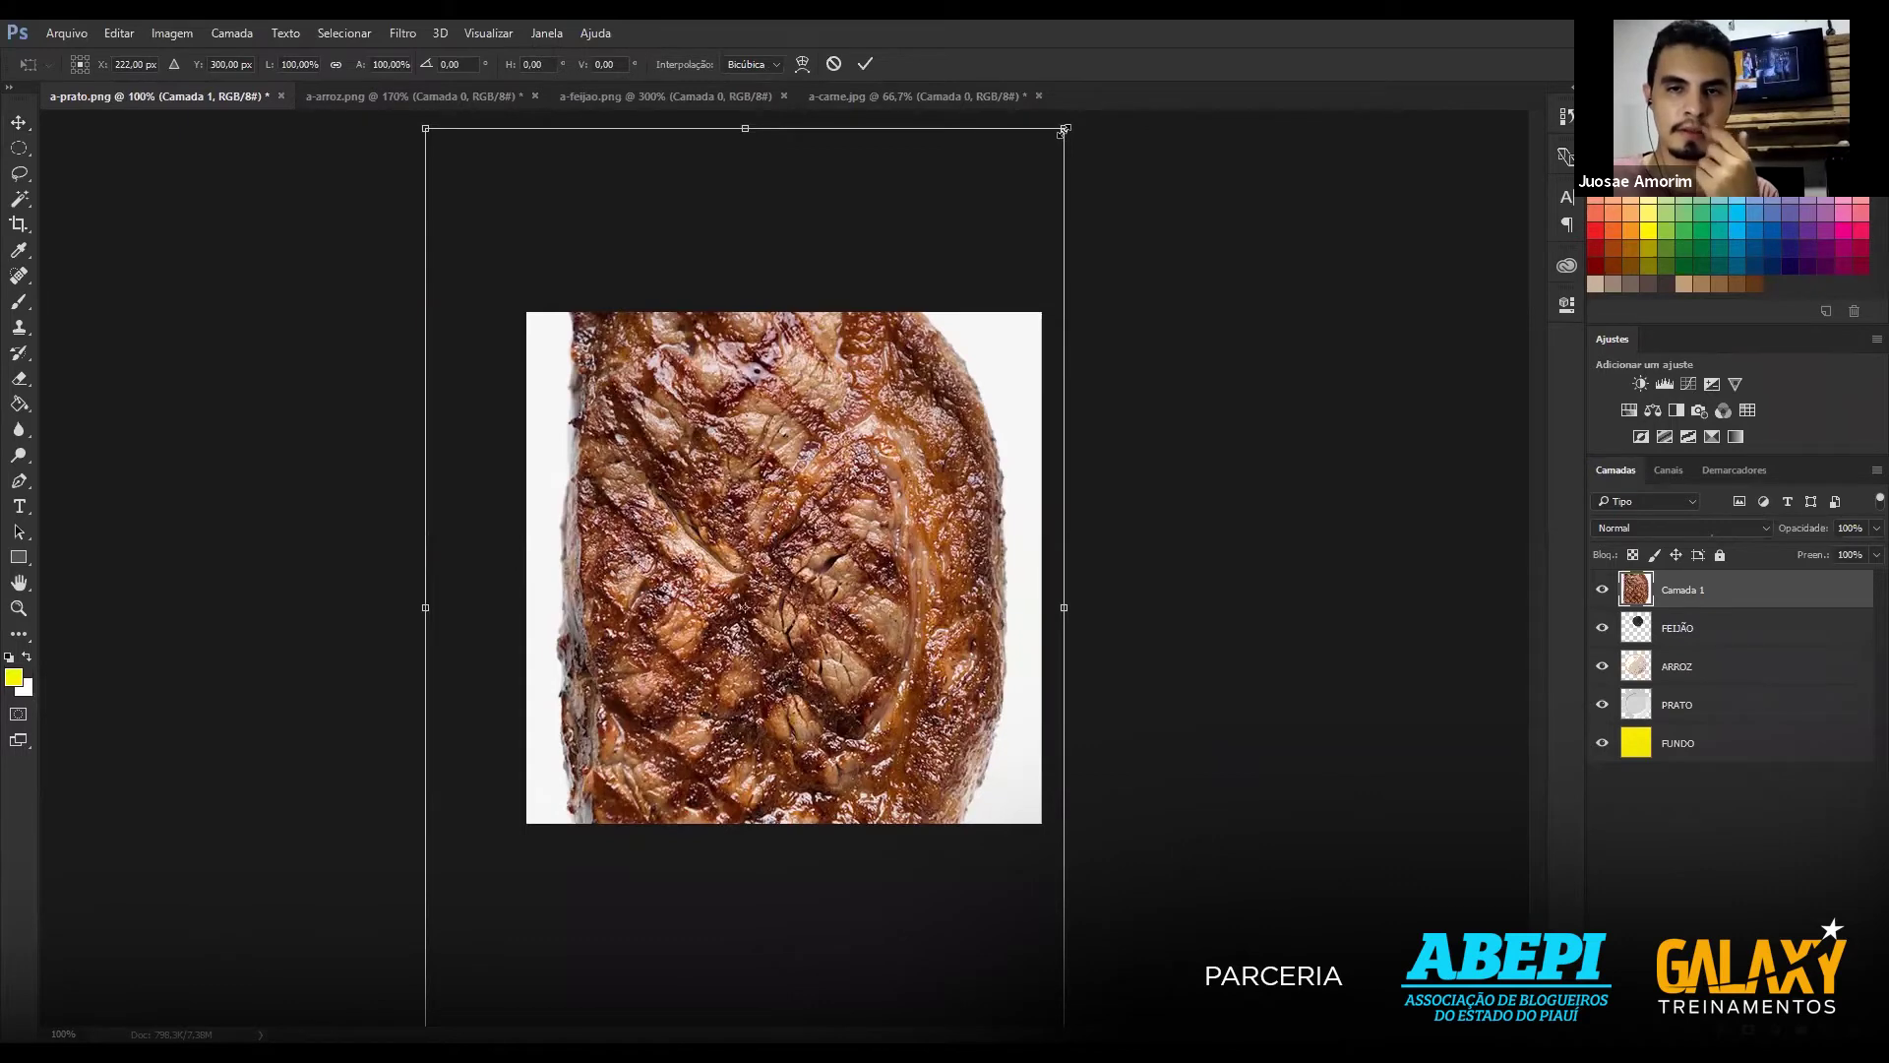
# Shrink the steak, rotate it about 179°, and move it up-left beside the beans.
pyautogui.moveTo(1040, 158); pyautogui.dragTo(770, 668)
pyautogui.moveTo(741, 600)
pyautogui.mouseDown()
pyautogui.moveTo(903, 411)
pyautogui.moveTo(802, 570)
pyautogui.mouseUp()
pyautogui.moveTo(709, 728)
pyautogui.mouseDown()
pyautogui.moveTo(712, 745)
pyautogui.moveTo(701, 583)
pyautogui.mouseUp()
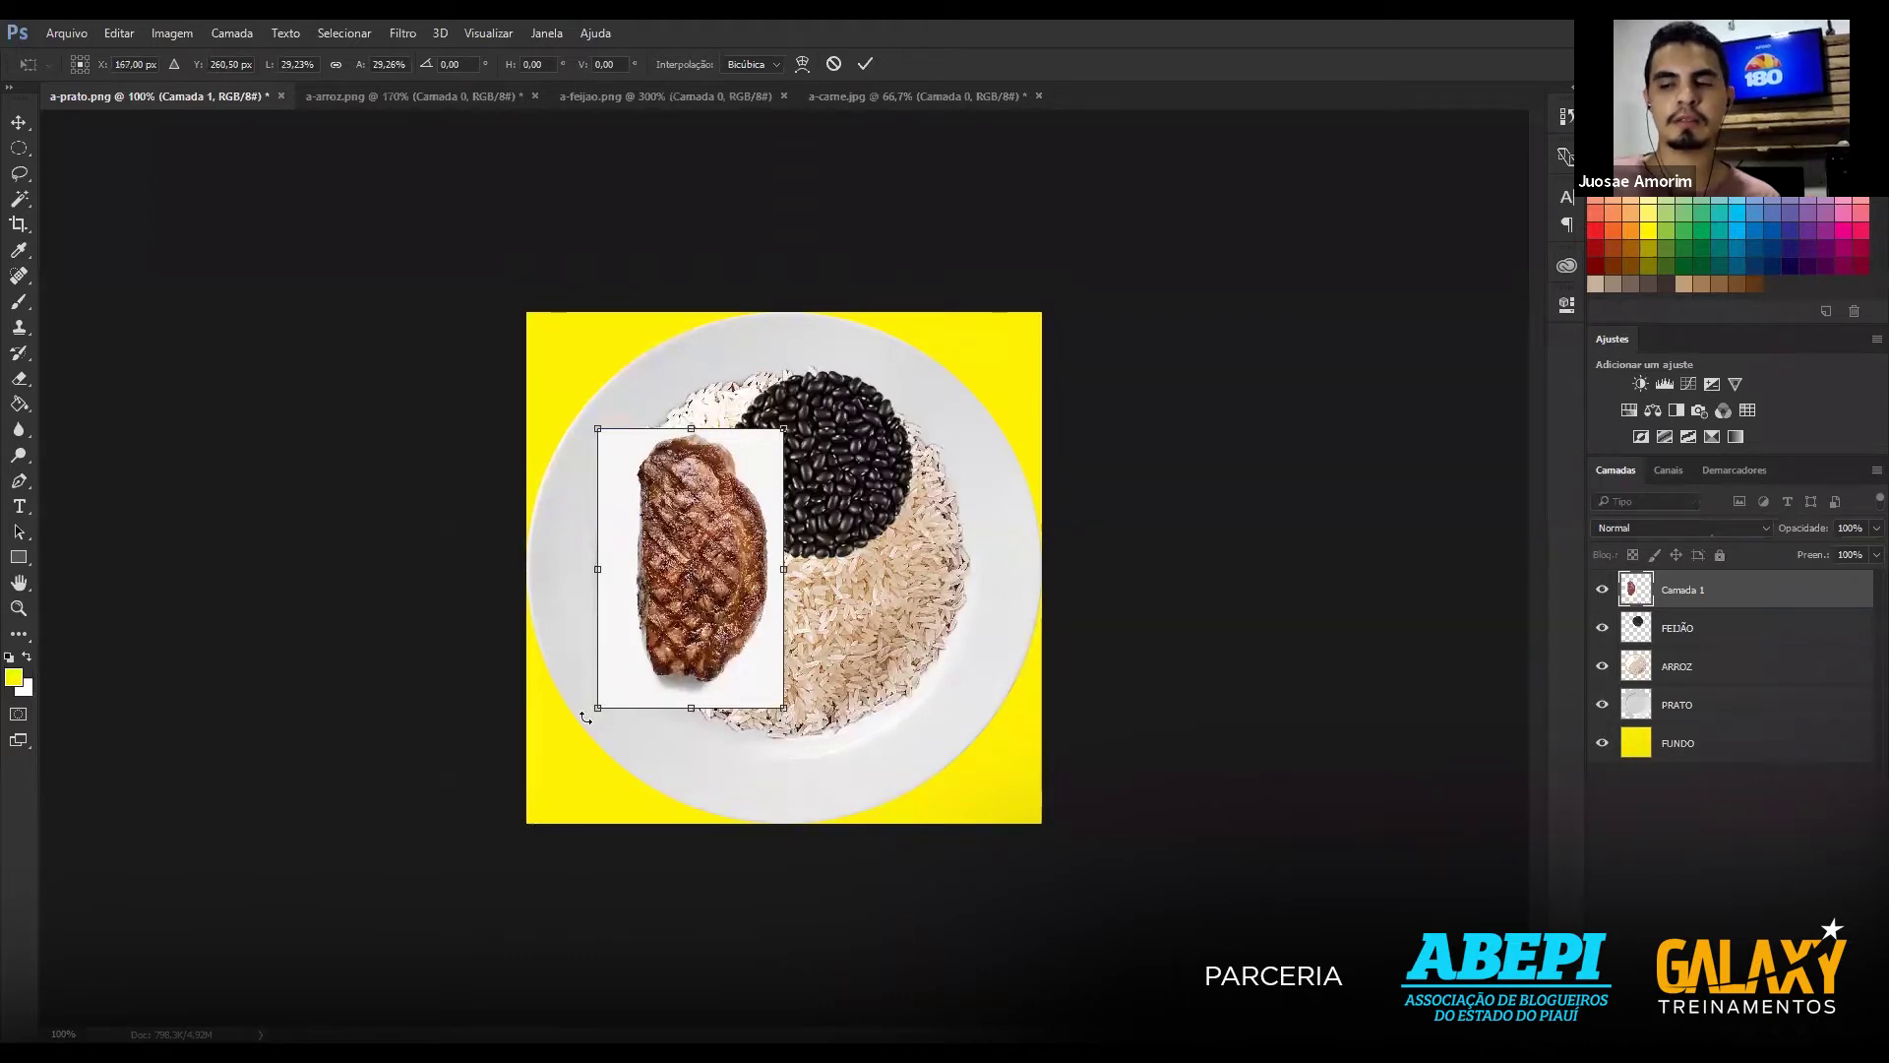
pyautogui.moveTo(585, 718)
pyautogui.mouseDown()
pyautogui.moveTo(799, 405)
pyautogui.moveTo(832, 689)
pyautogui.moveTo(755, 481)
pyautogui.moveTo(816, 417)
pyautogui.moveTo(809, 433)
pyautogui.mouseUp()
pyautogui.moveTo(698, 612); pyautogui.dragTo(679, 586)
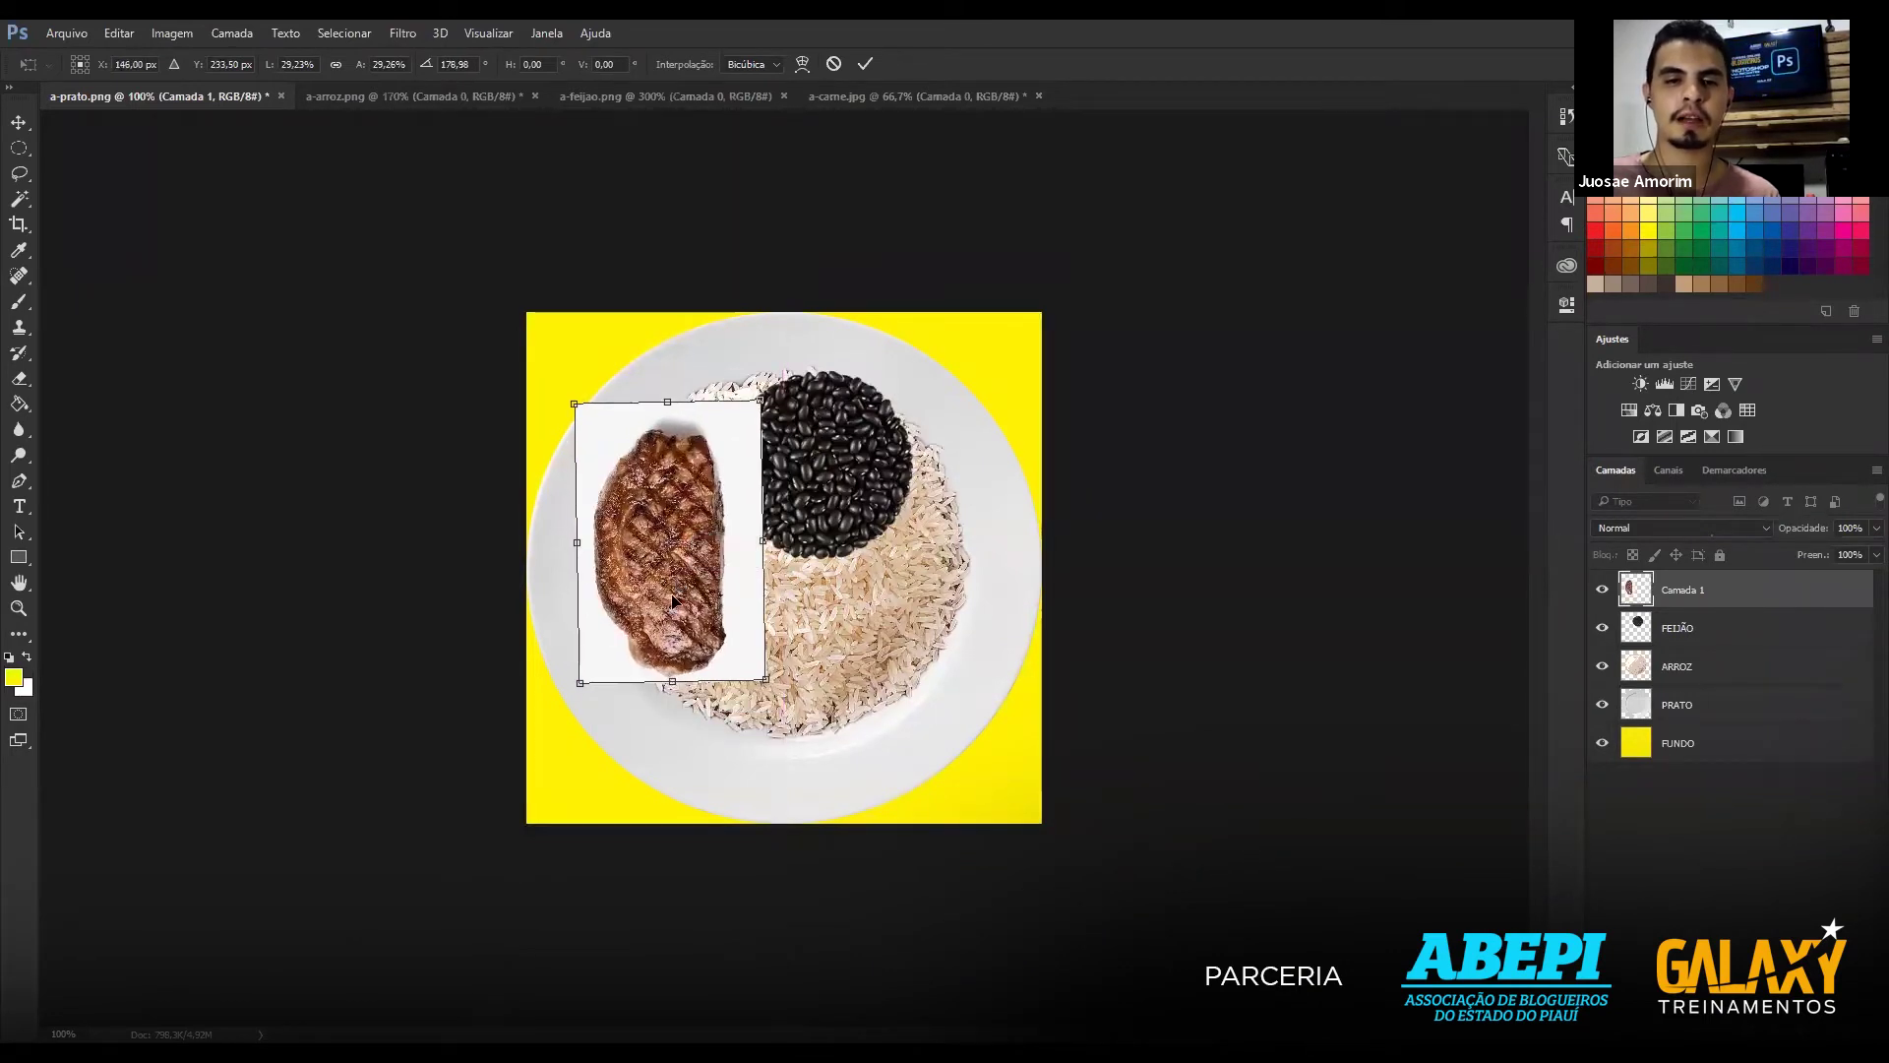
pyautogui.hotkey('ctrl', '+')
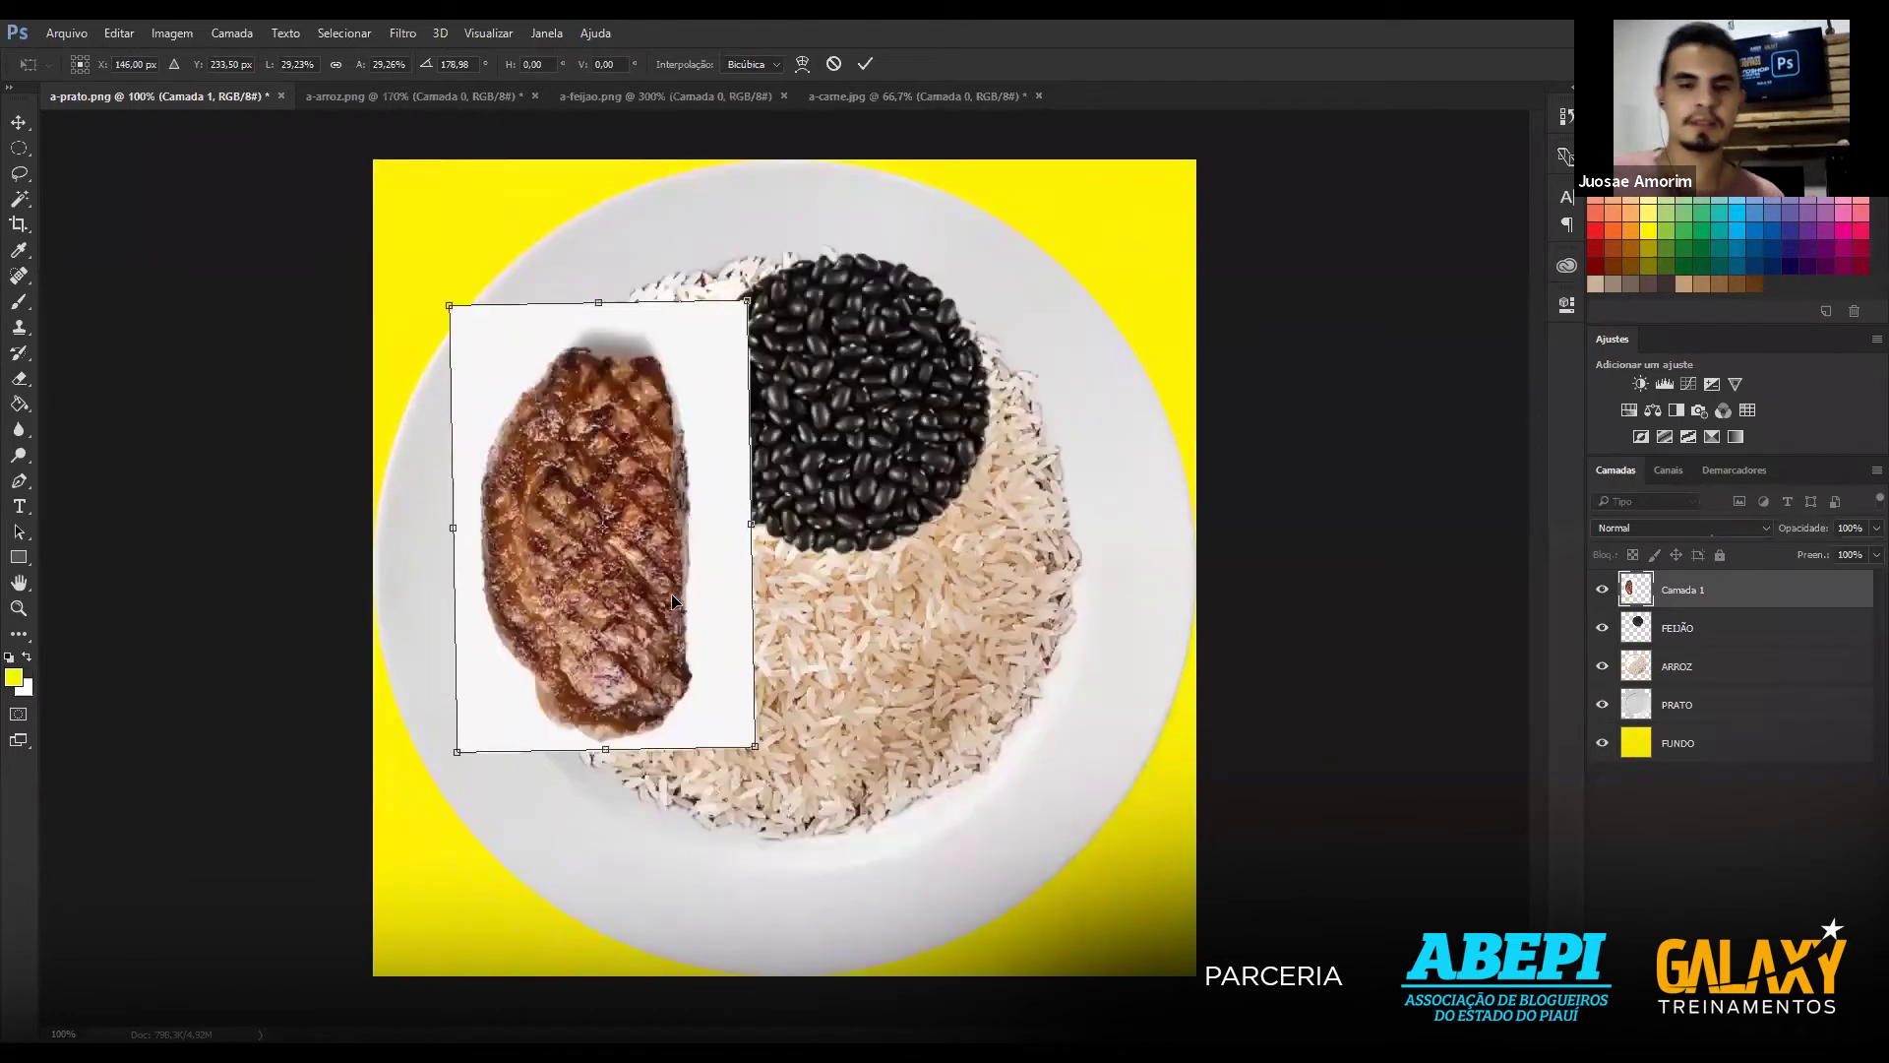
# Fit the plate in the window and commit the steak's resize and rotation.
pyautogui.hotkey('ctrl', '0')
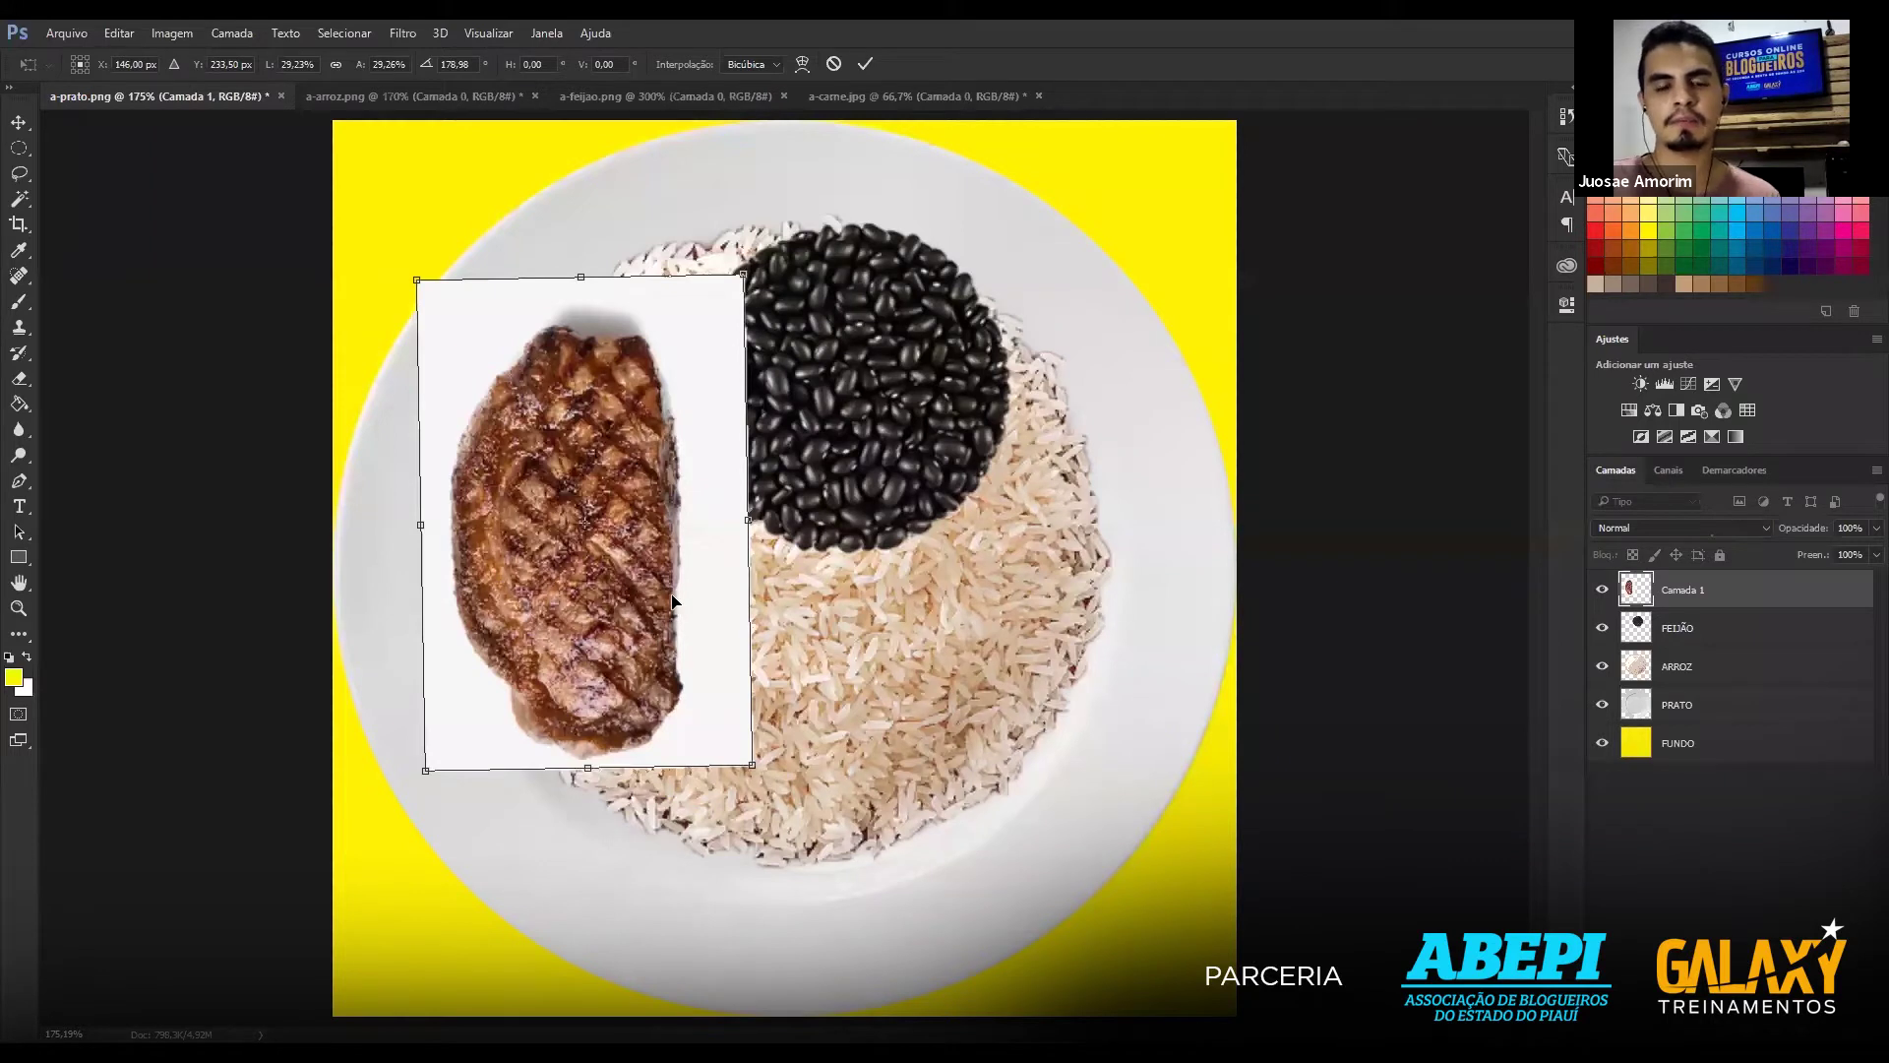
pyautogui.press('Return')
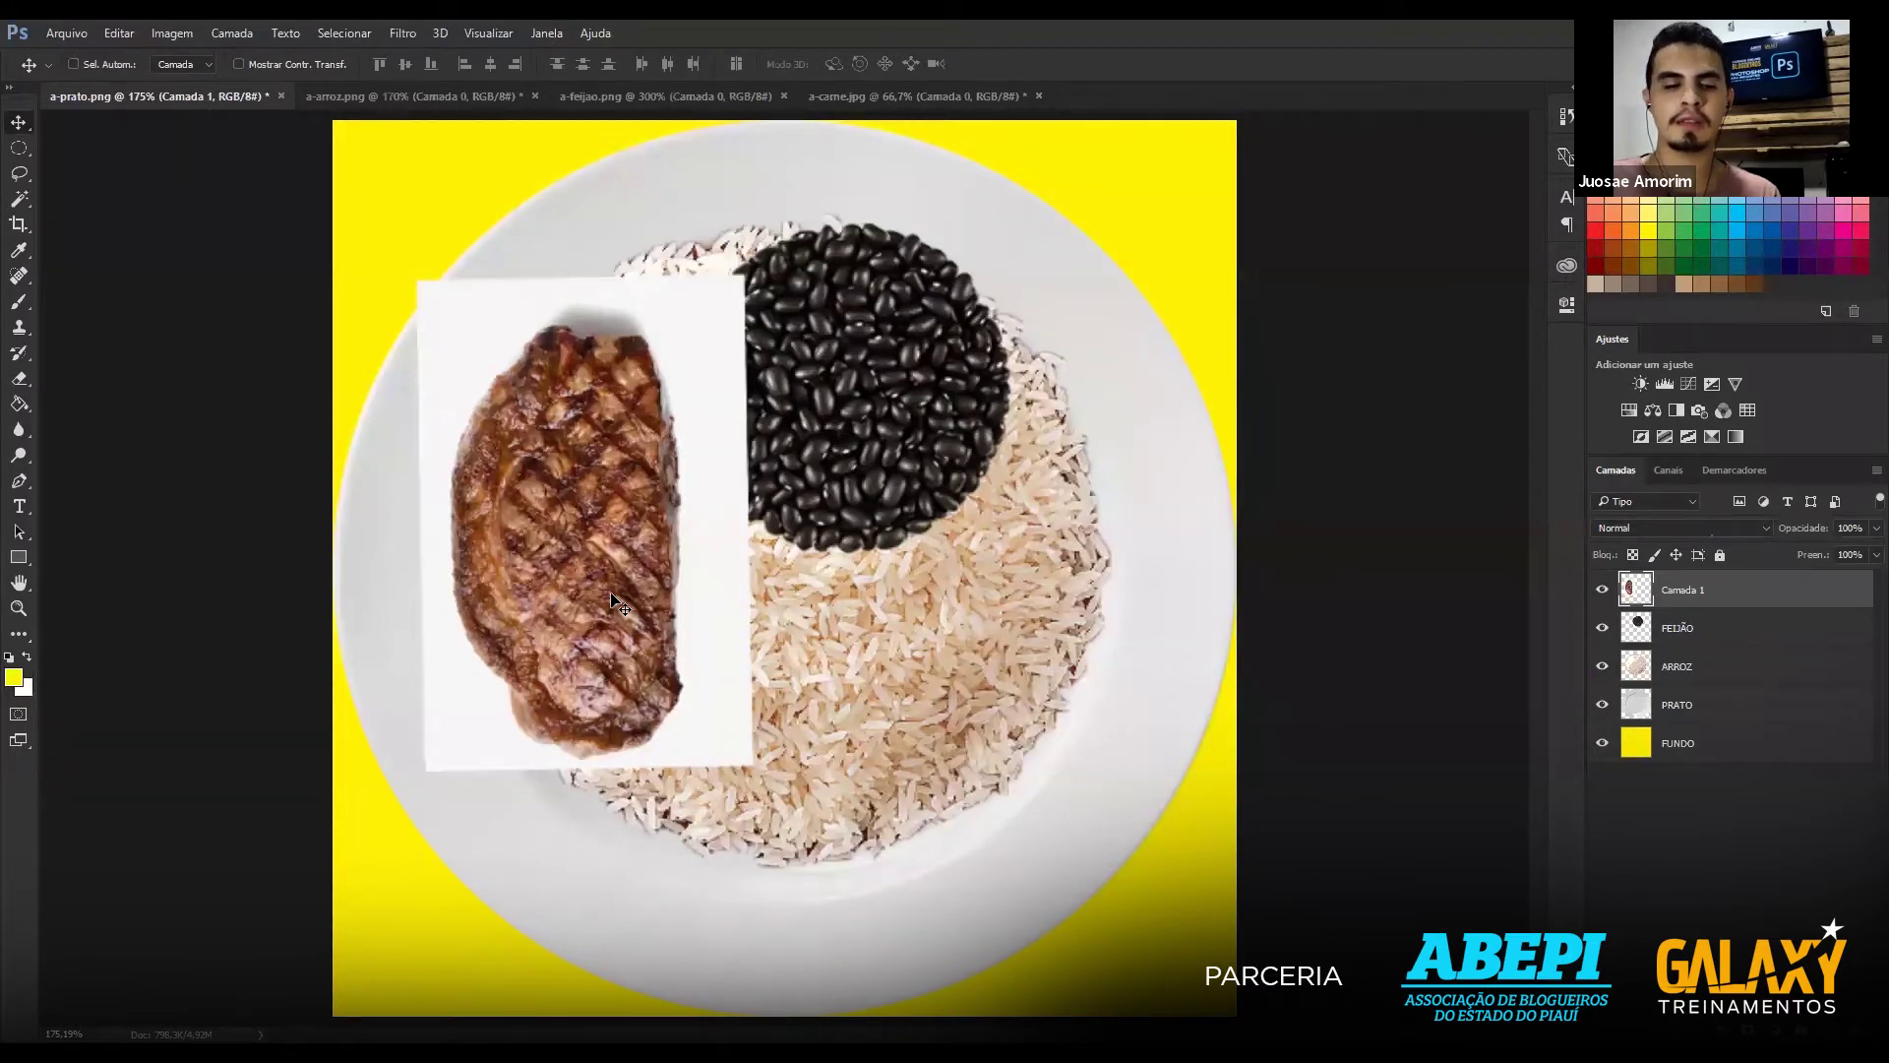
pyautogui.click(21, 364)
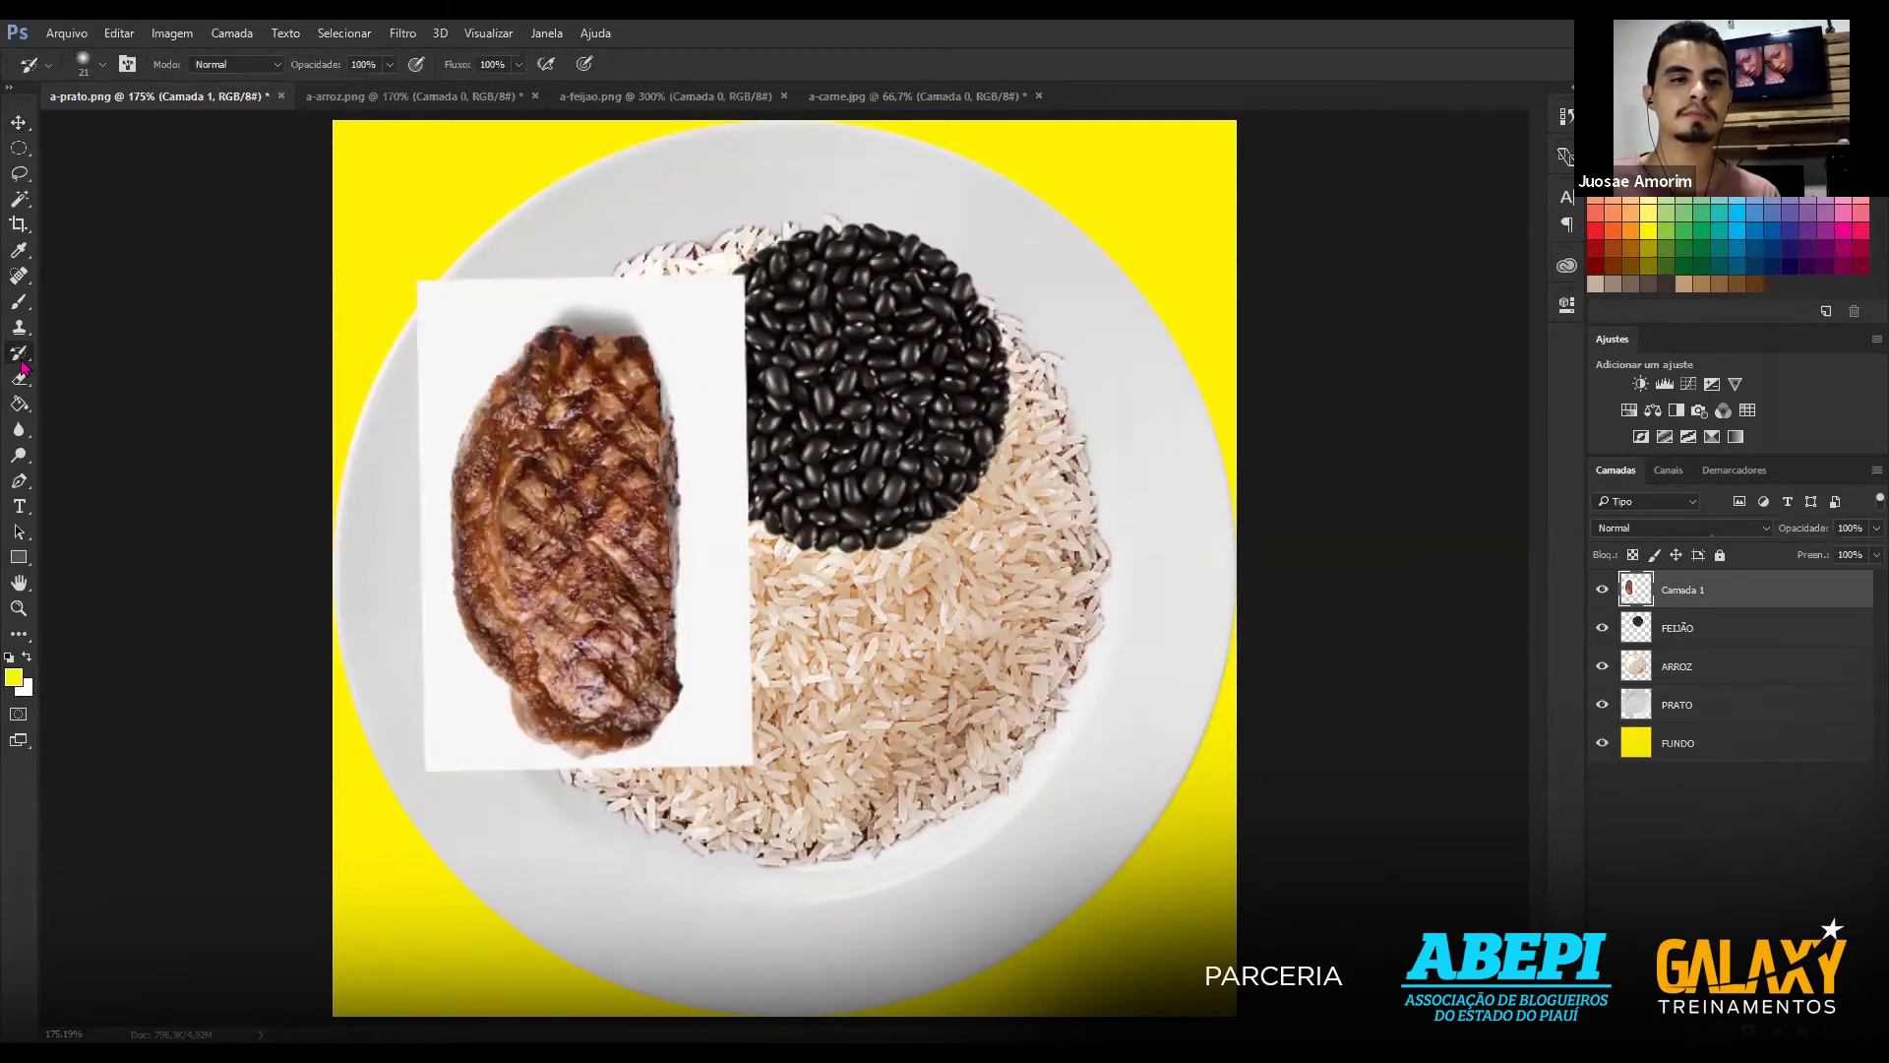
# Switch from the History Brush group to the Background Eraser tool in the eraser flyout.
pyautogui.rightClick(22, 365)
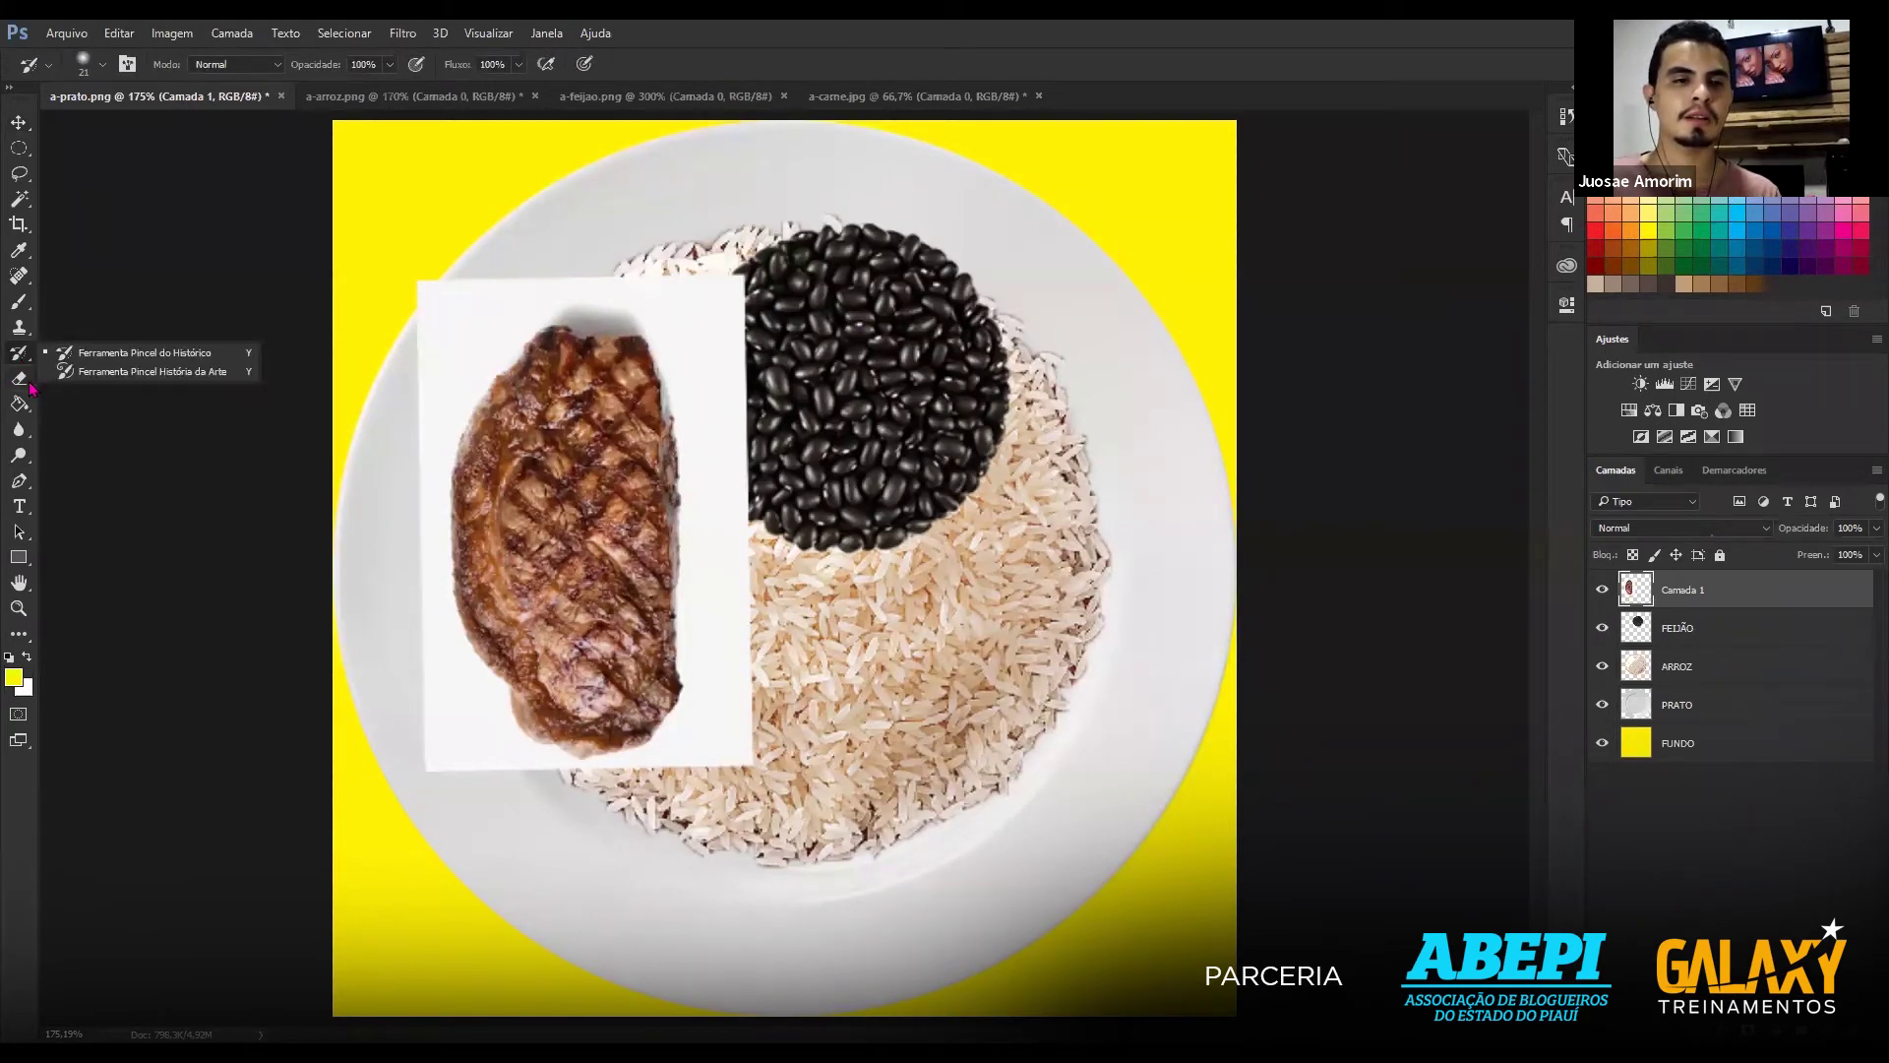
pyautogui.click(29, 390)
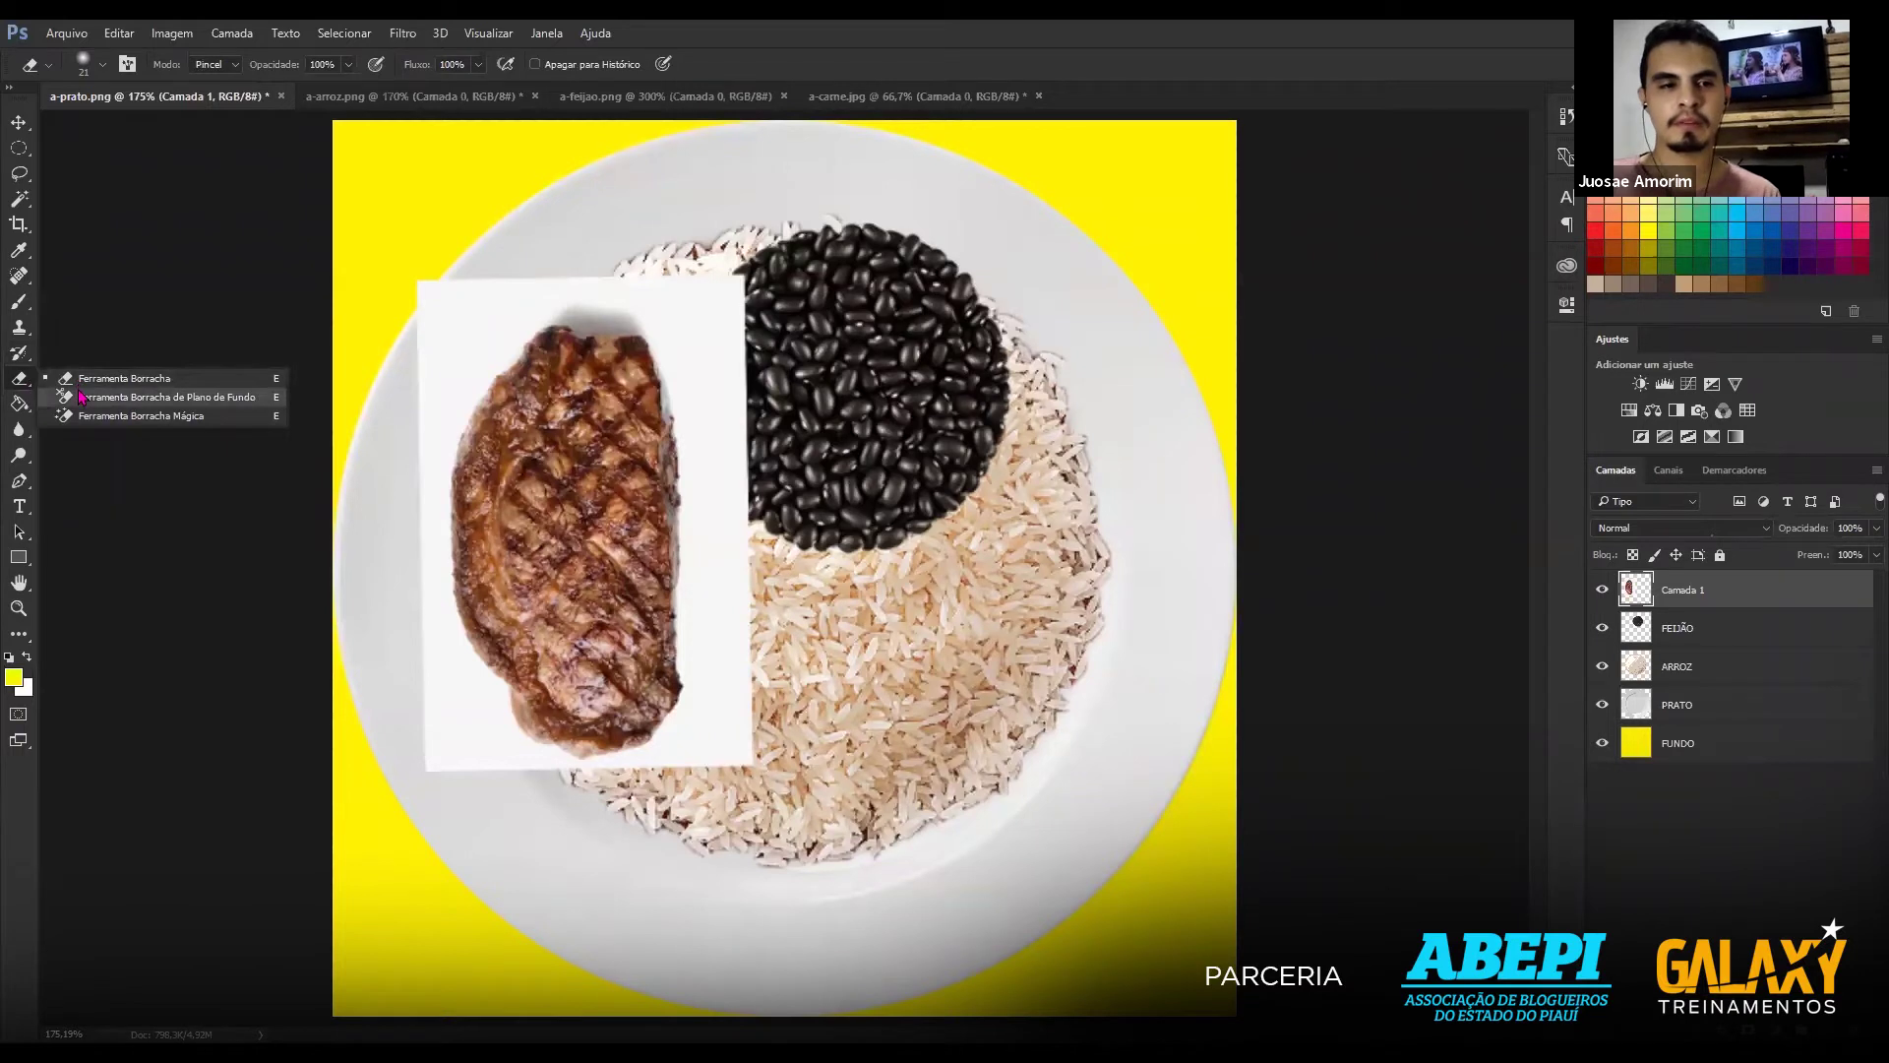
pyautogui.click(85, 380)
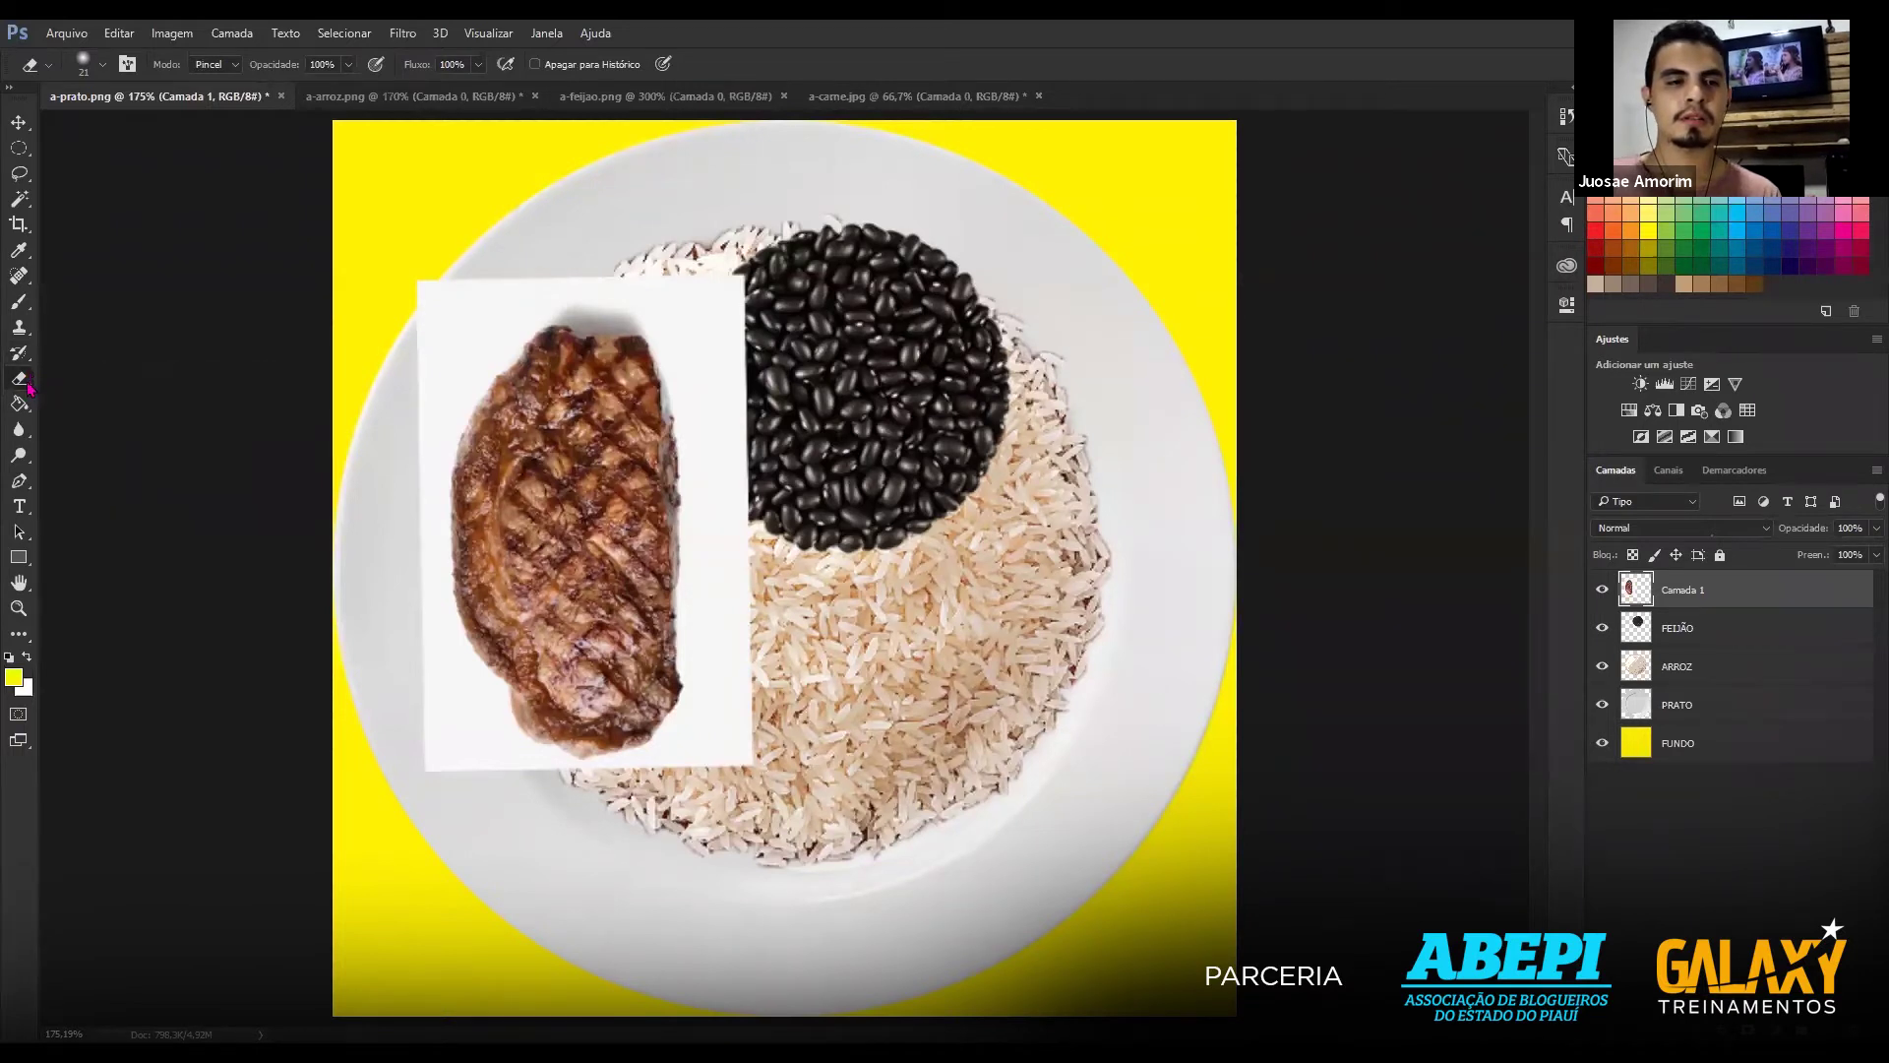
pyautogui.rightClick(27, 387)
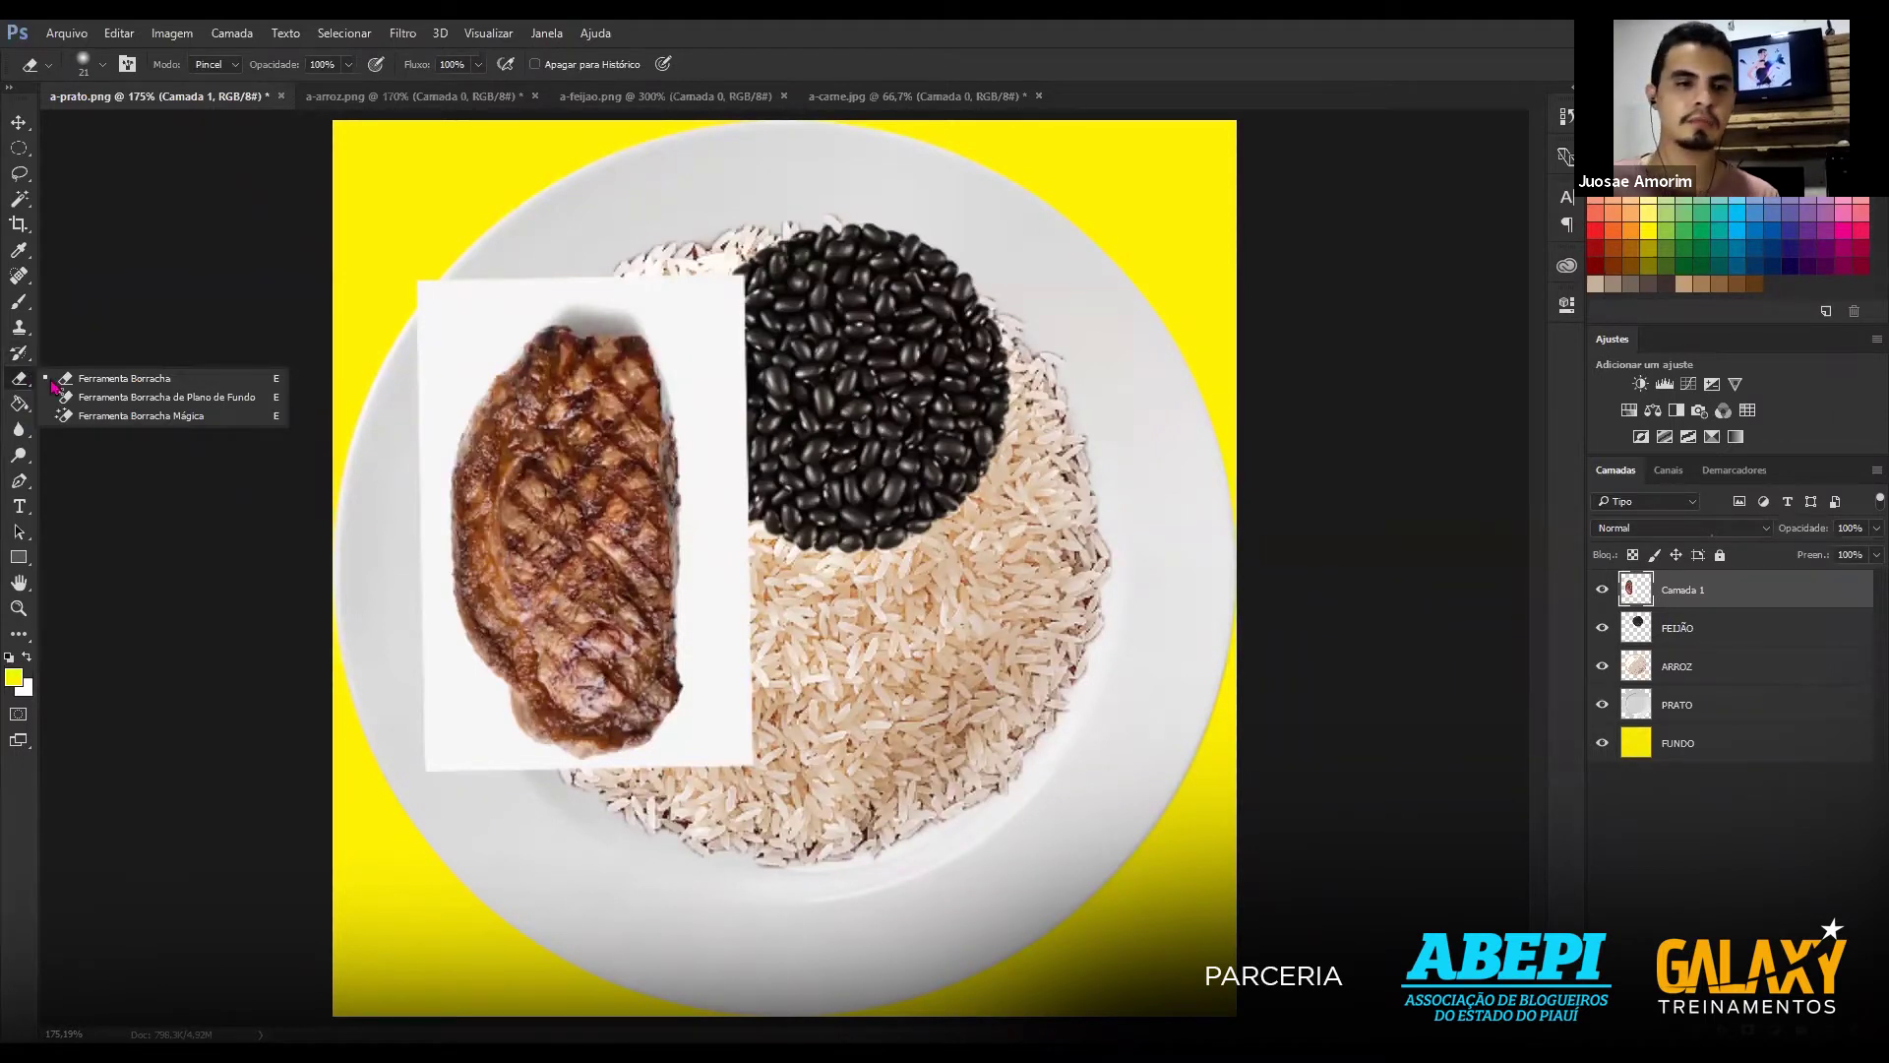
pyautogui.click(119, 397)
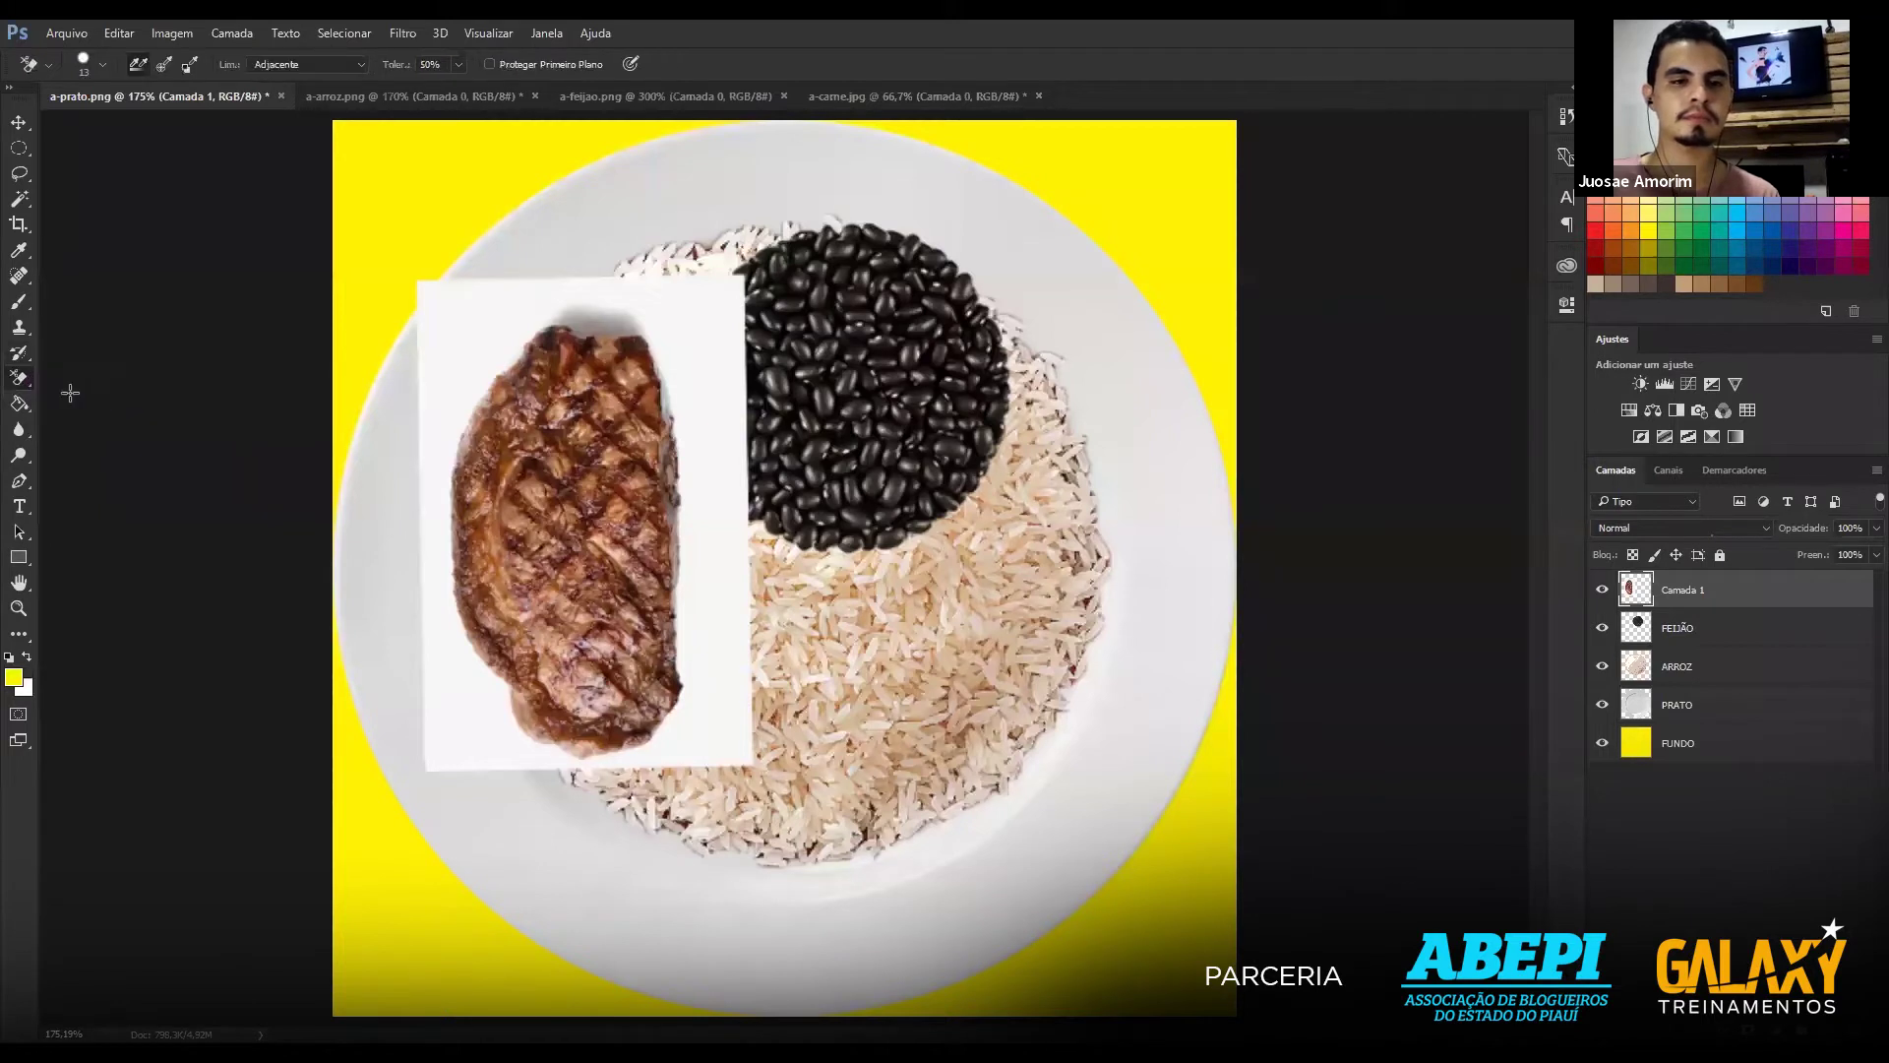
# Try erasing the white strip beside the steak with the Background Eraser, then undo it.
pyautogui.rightClick(21, 376)
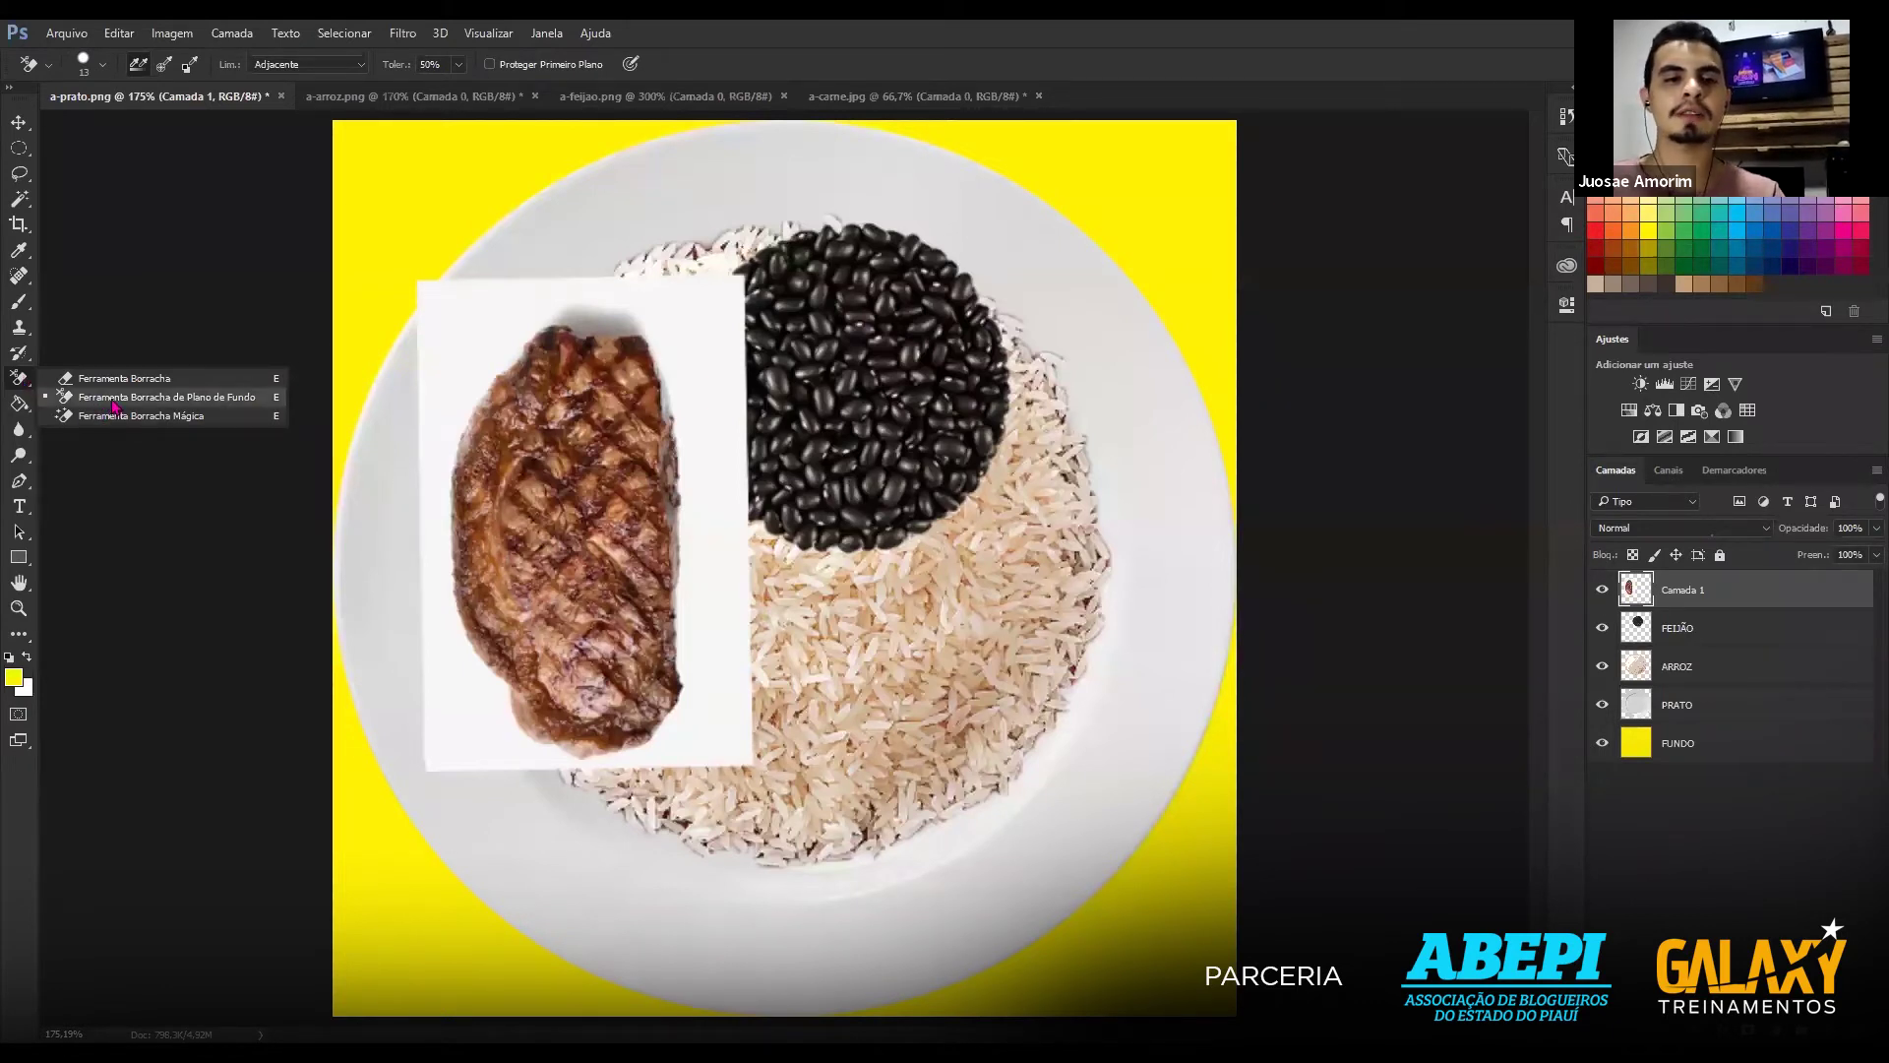
pyautogui.click(113, 399)
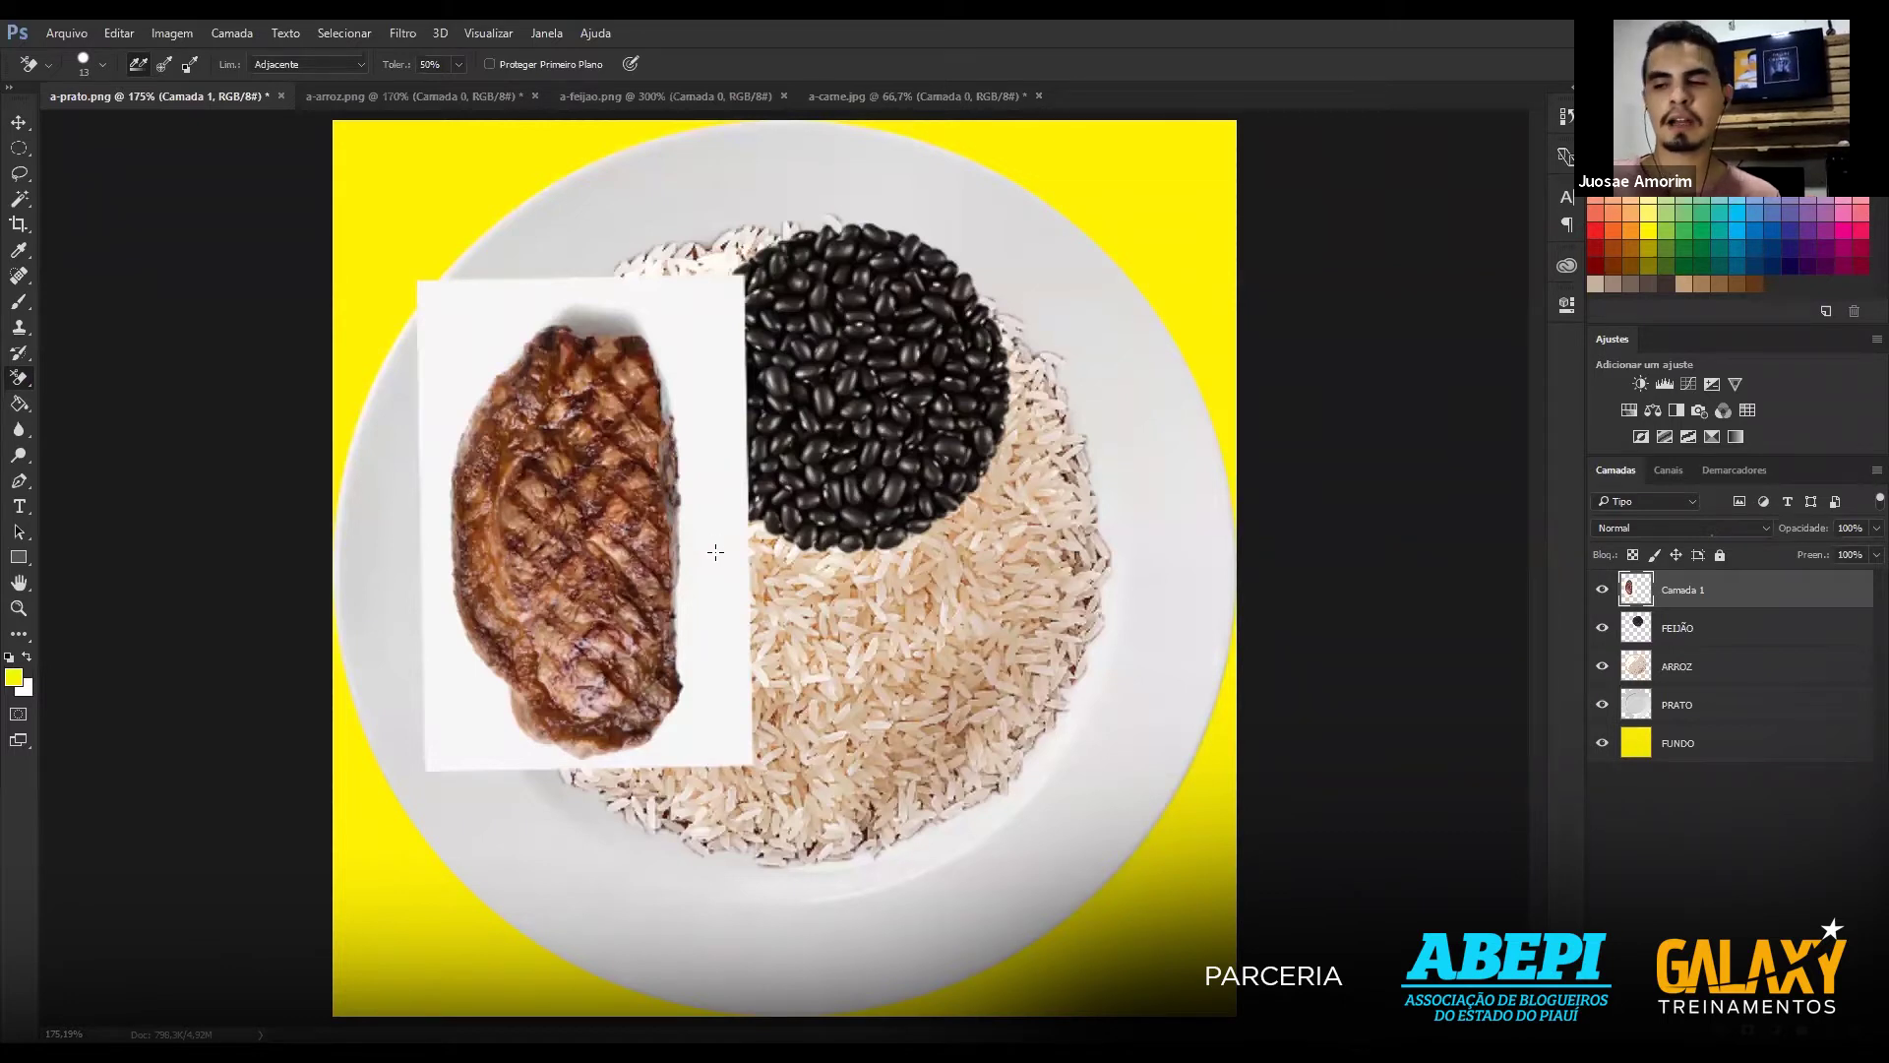
pyautogui.moveTo(721, 539)
pyautogui.mouseDown()
pyautogui.moveTo(726, 704)
pyautogui.moveTo(715, 413)
pyautogui.moveTo(701, 630)
pyautogui.moveTo(700, 325)
pyautogui.moveTo(681, 482)
pyautogui.mouseUp()
pyautogui.moveTo(698, 644); pyautogui.dragTo(707, 738)
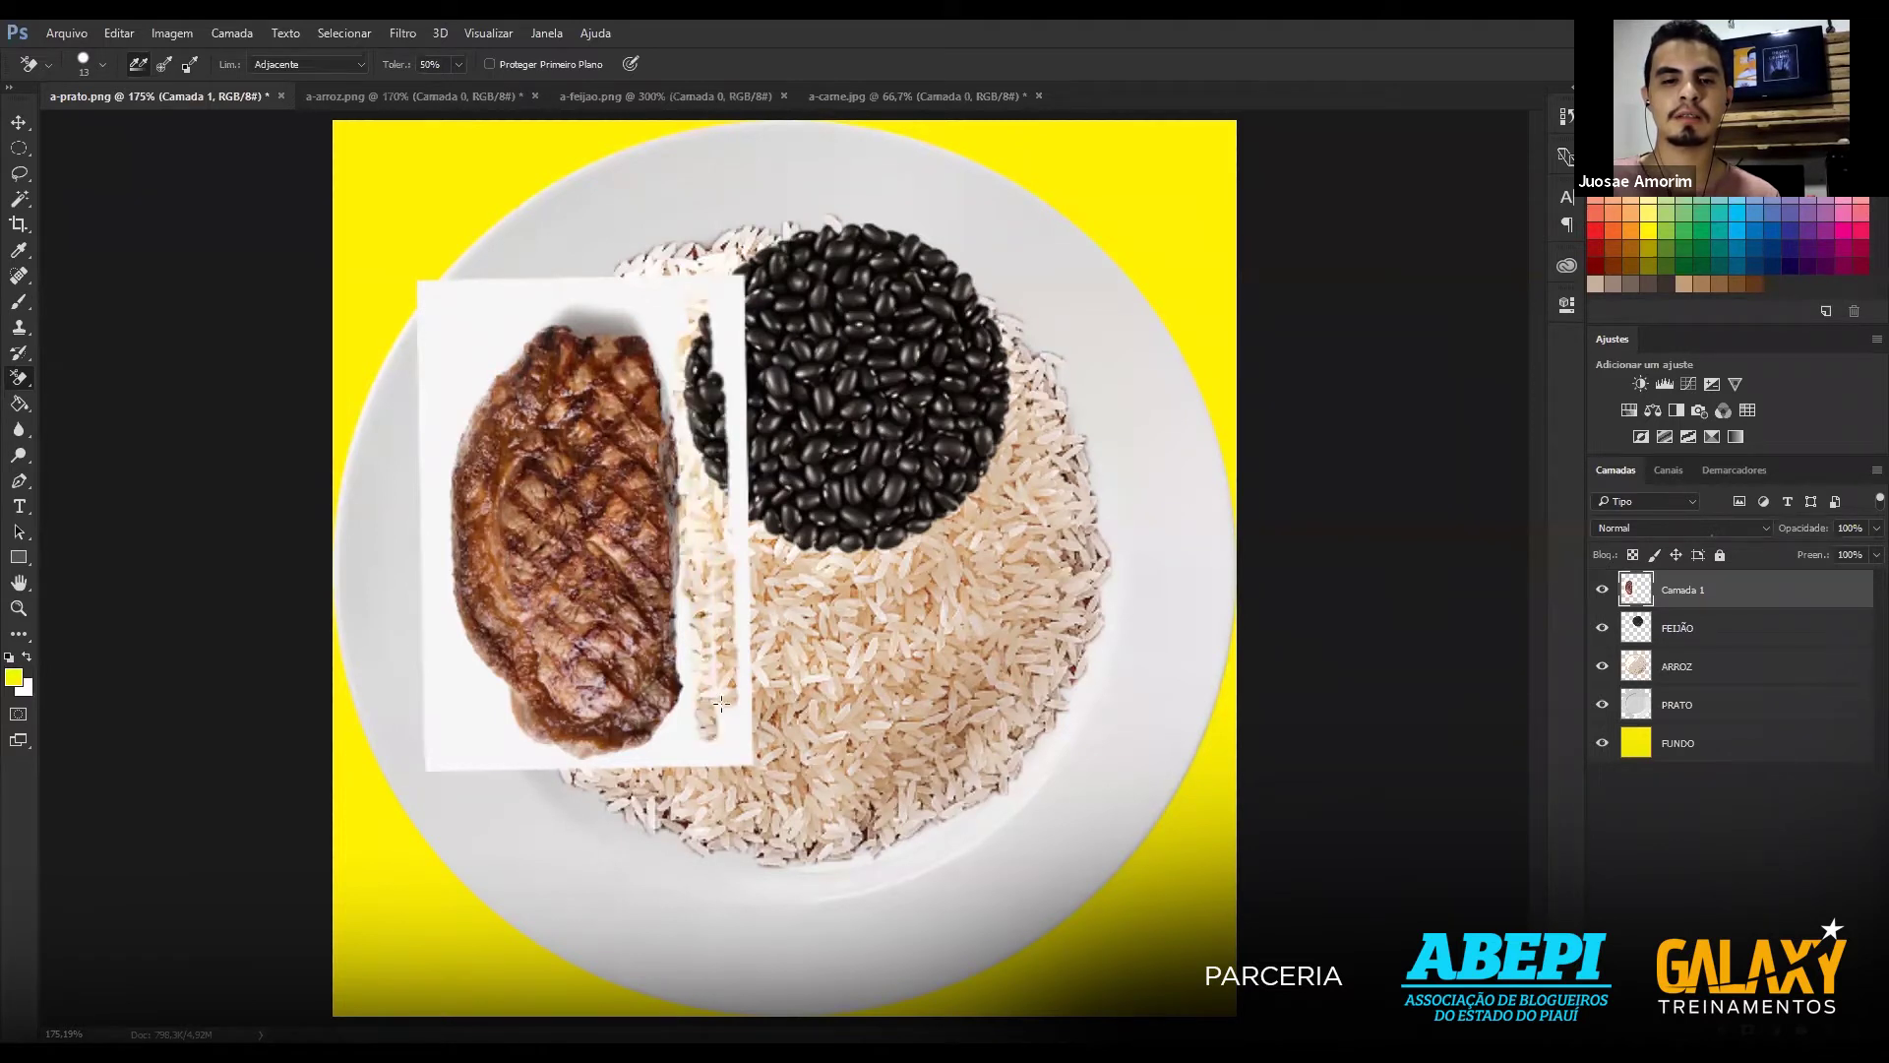
pyautogui.moveTo(748, 678)
pyautogui.mouseDown()
pyautogui.moveTo(728, 768)
pyautogui.moveTo(733, 335)
pyautogui.moveTo(721, 740)
pyautogui.moveTo(630, 768)
pyautogui.moveTo(743, 679)
pyautogui.moveTo(642, 770)
pyautogui.mouseUp()
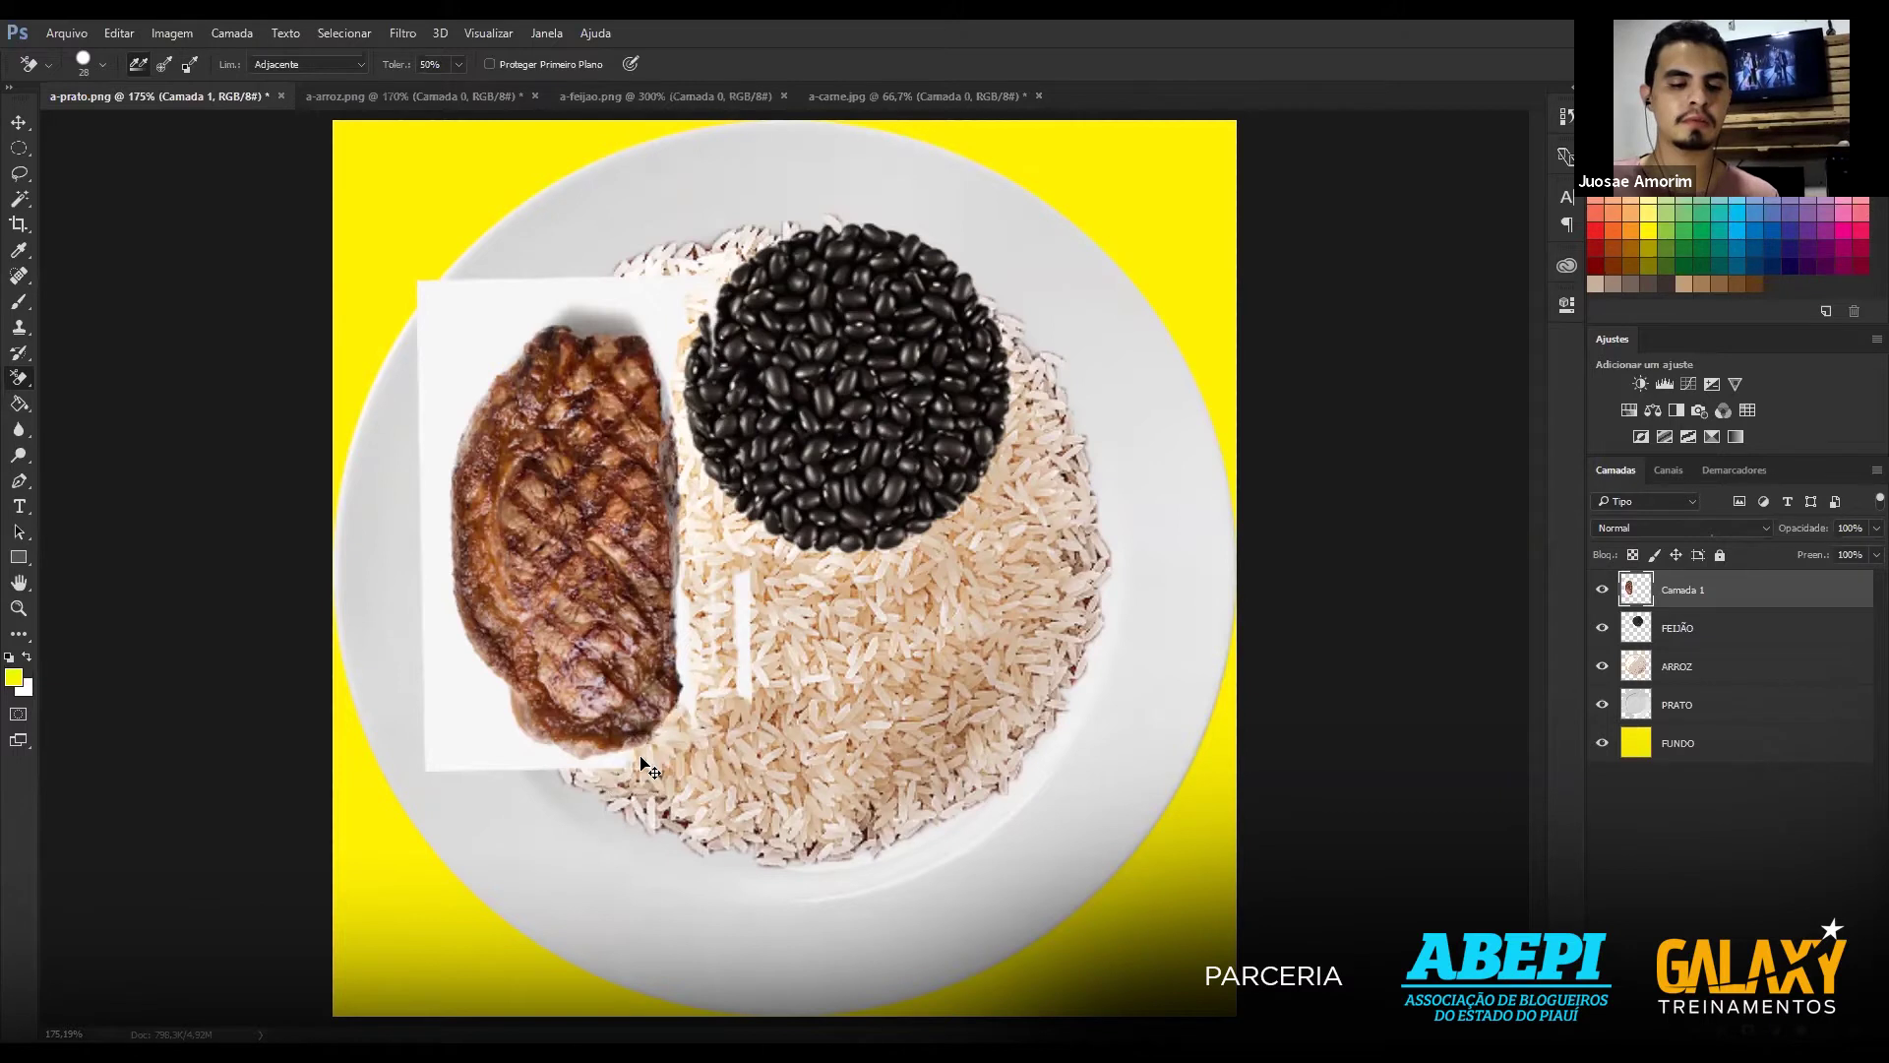
pyautogui.hotkey('ctrl', 'alt', 'z')
pyautogui.hotkey('ctrl', 'alt', 'z')
pyautogui.hotkey('ctrl', 'alt', 'z')
pyautogui.hotkey('ctrl', 'alt', 'z')
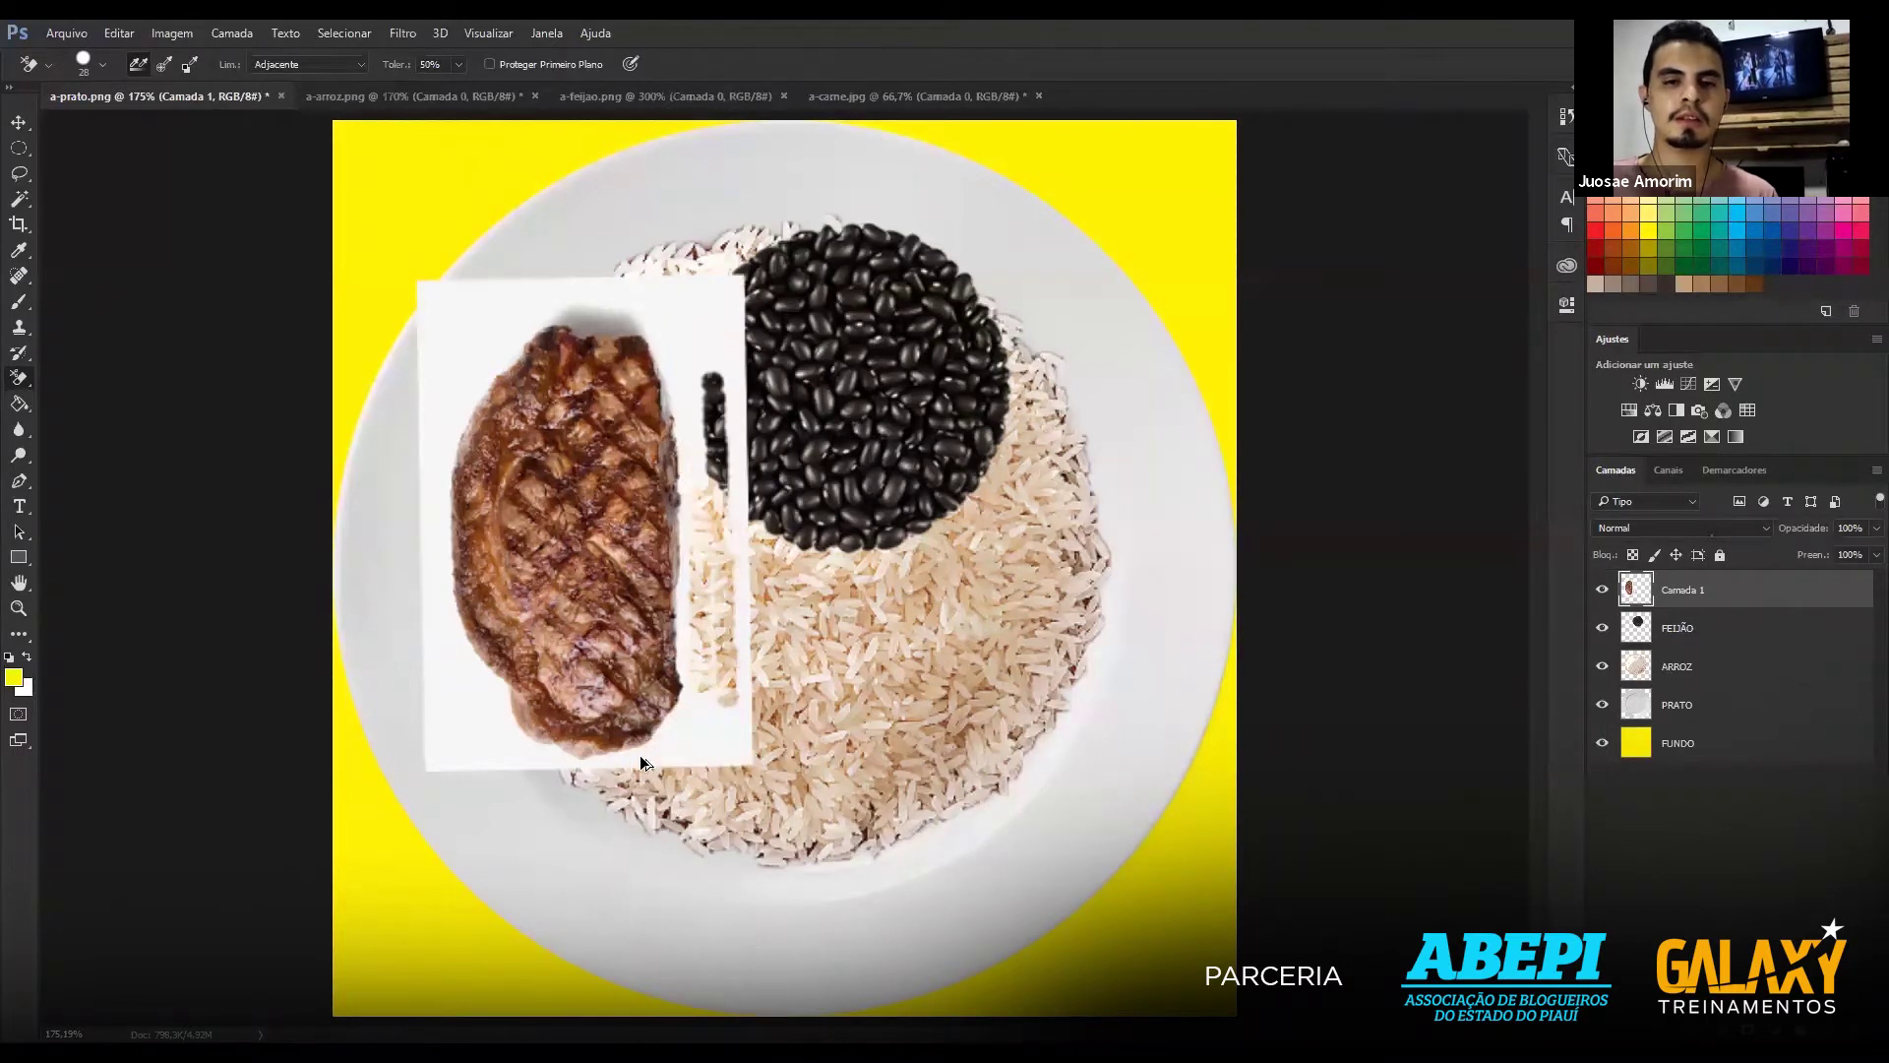
pyautogui.hotkey('ctrl', 'alt', 'z')
pyautogui.hotkey('ctrl', 'alt', 'z')
pyautogui.hotkey('ctrl', 'alt', 'z')
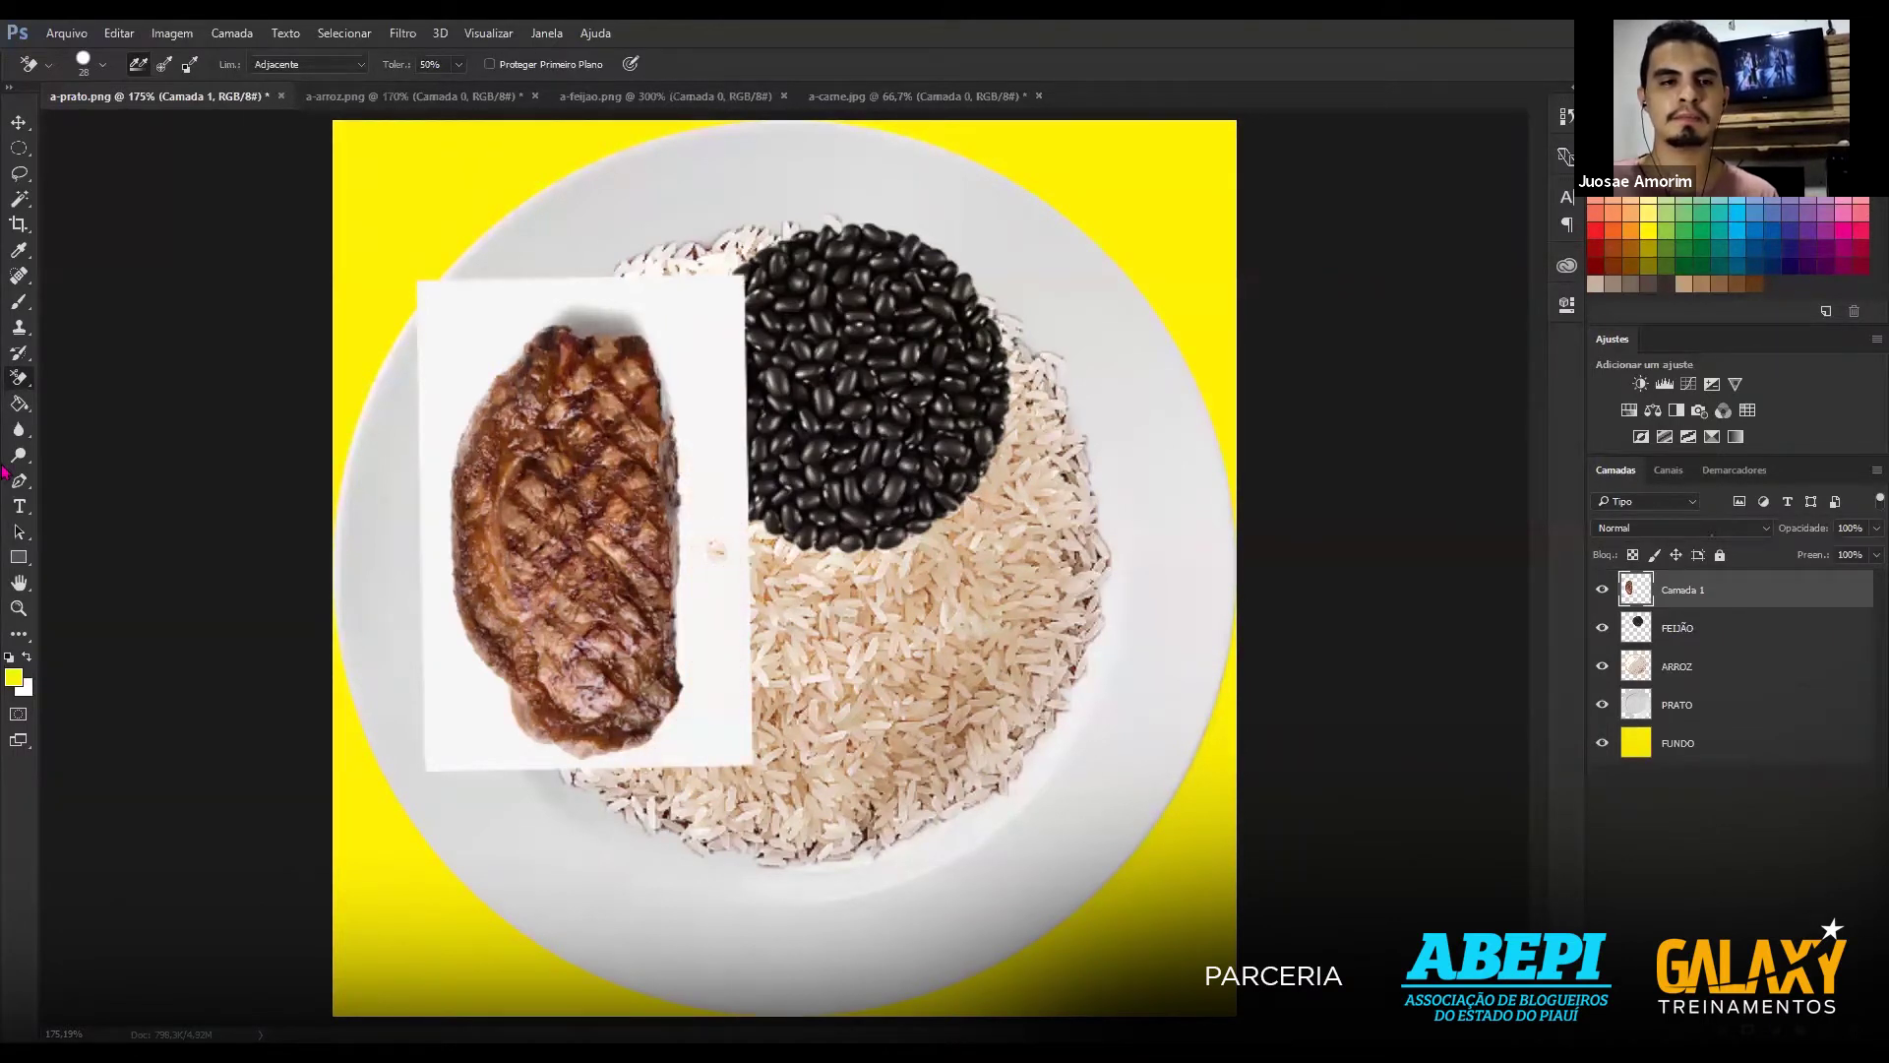
# Remove the steak's white backdrop with one Magic Eraser click.
pyautogui.rightClick(19, 378)
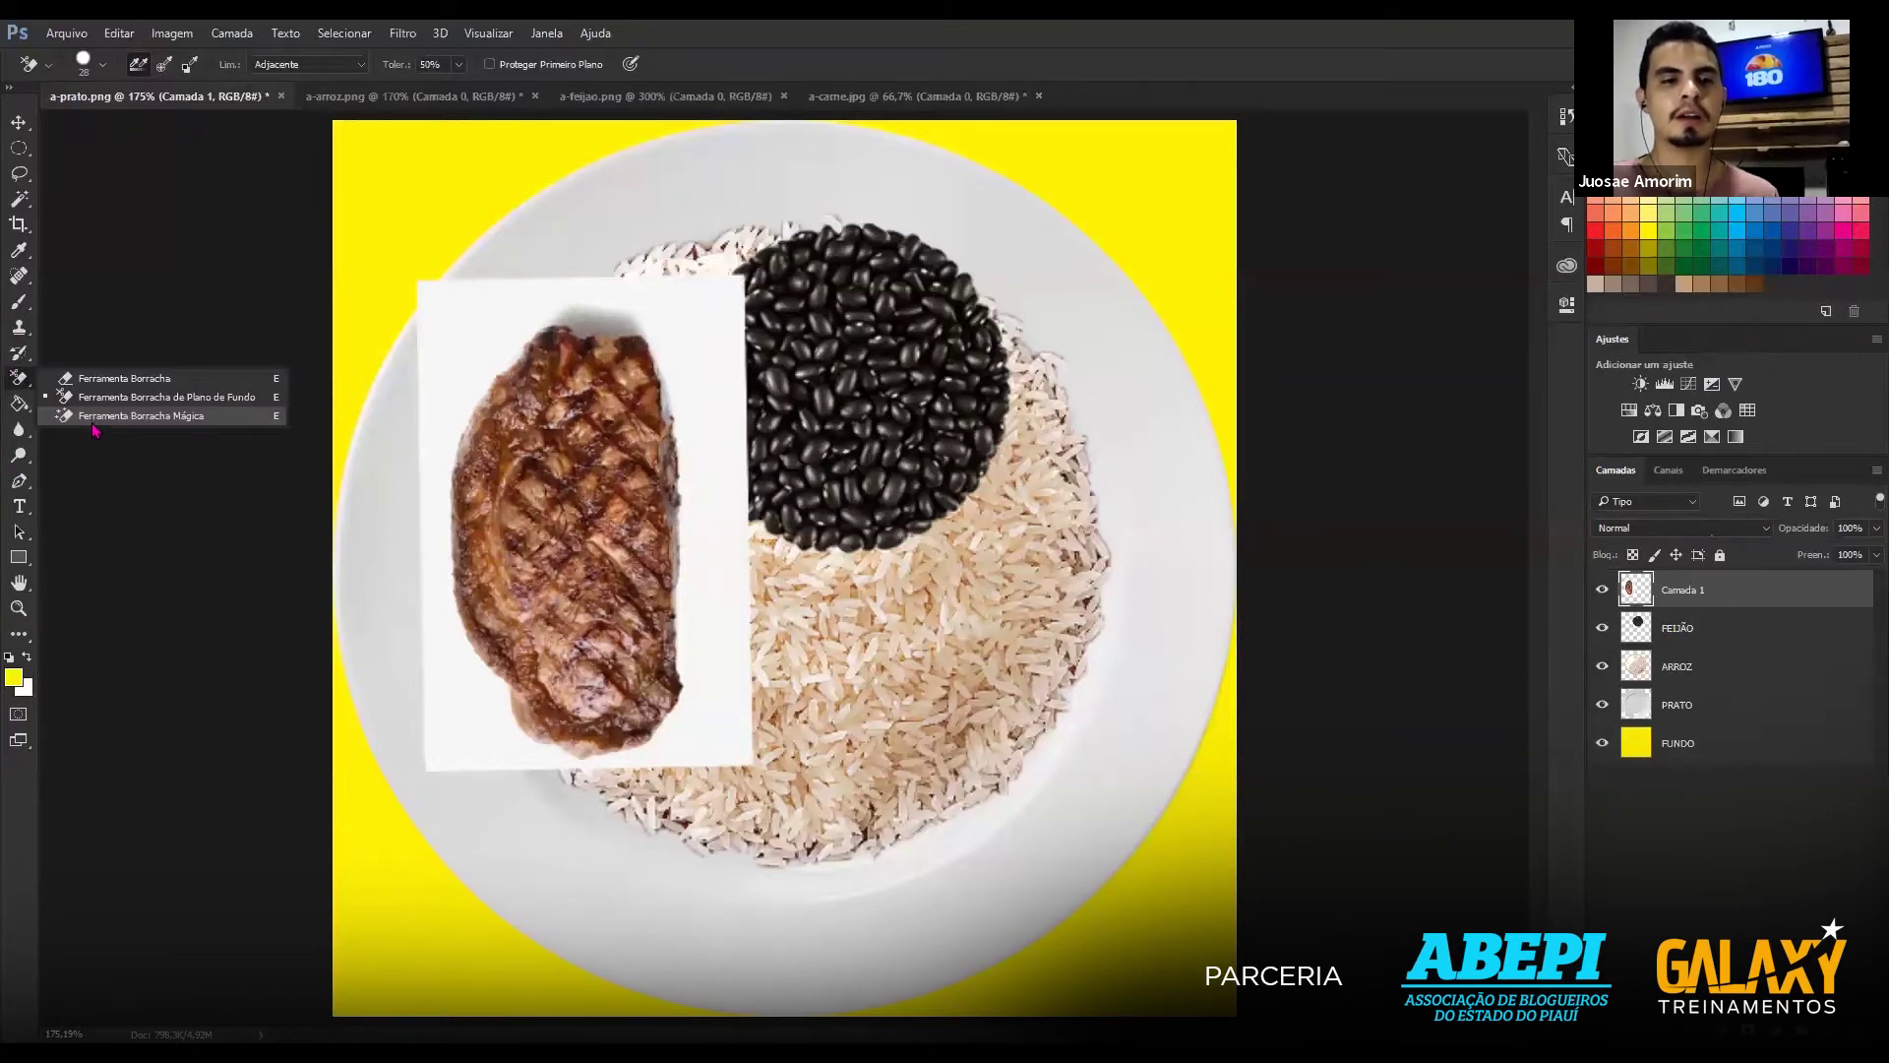
pyautogui.click(138, 415)
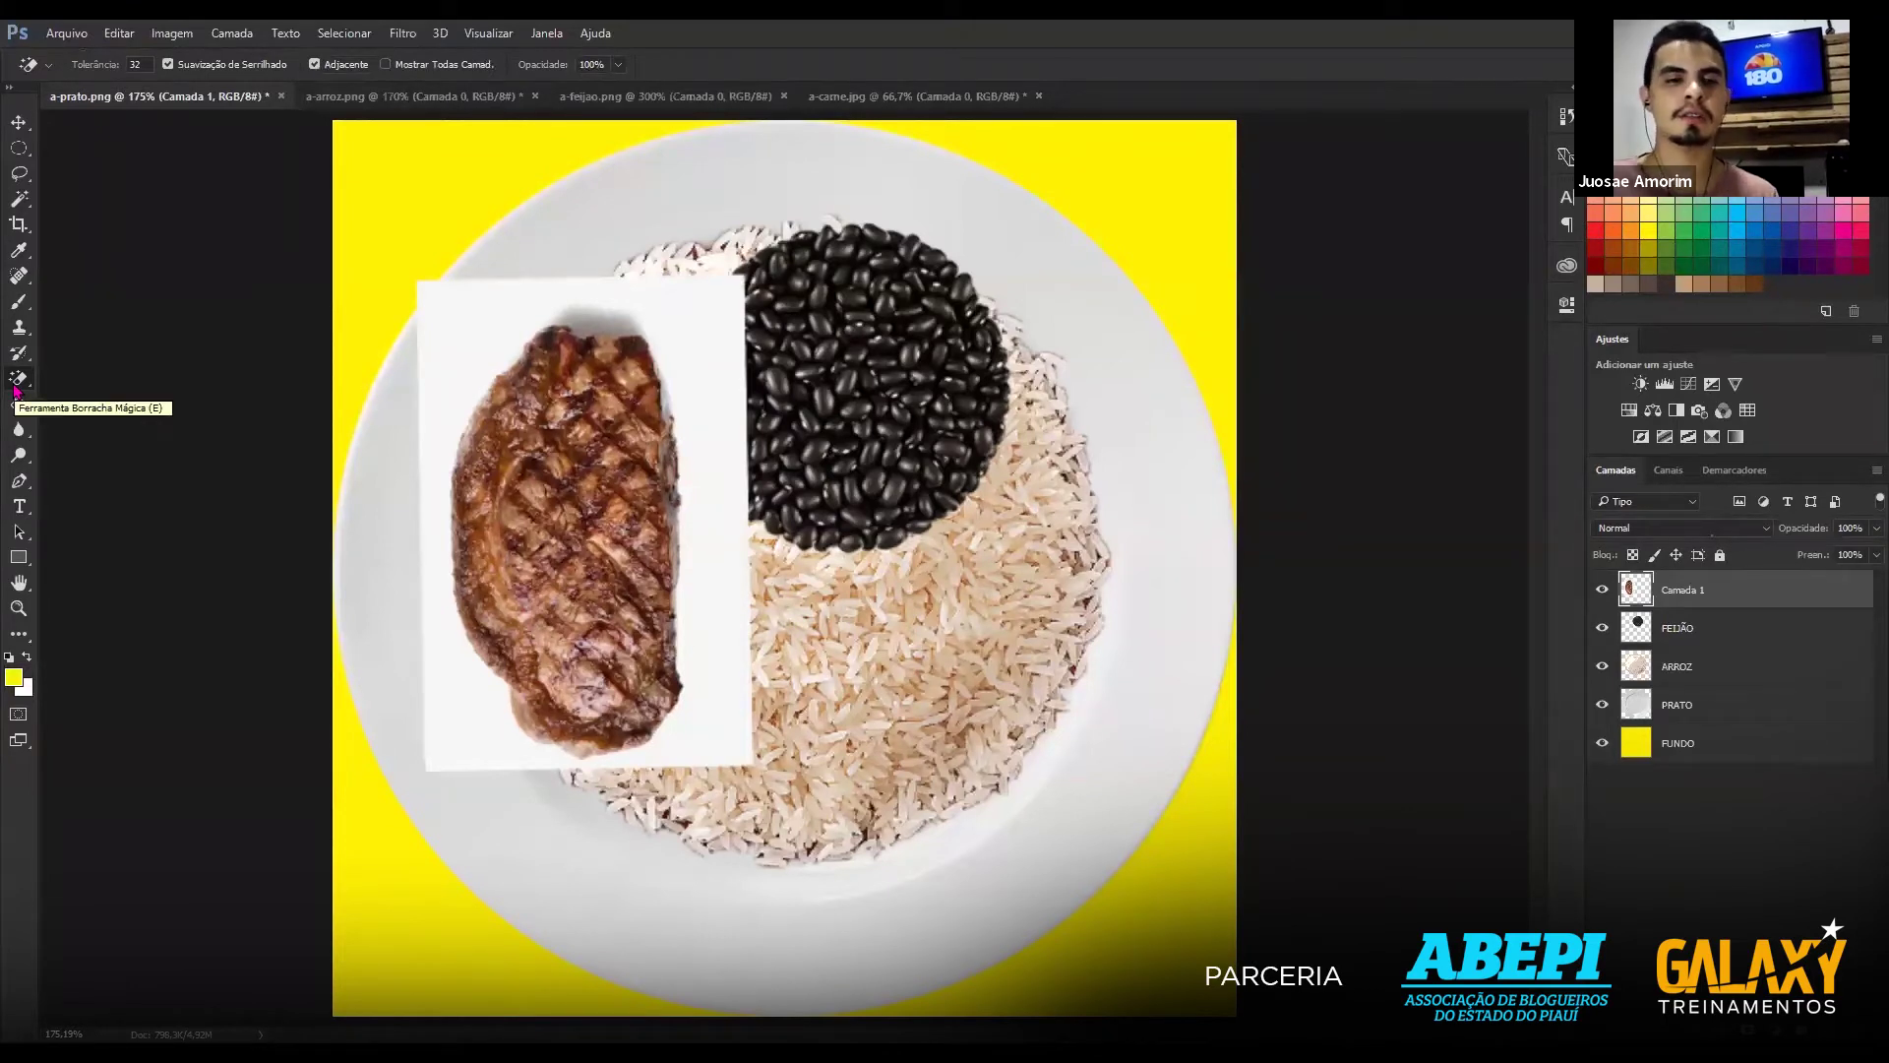
pyautogui.rightClick(14, 392)
pyautogui.click(67, 409)
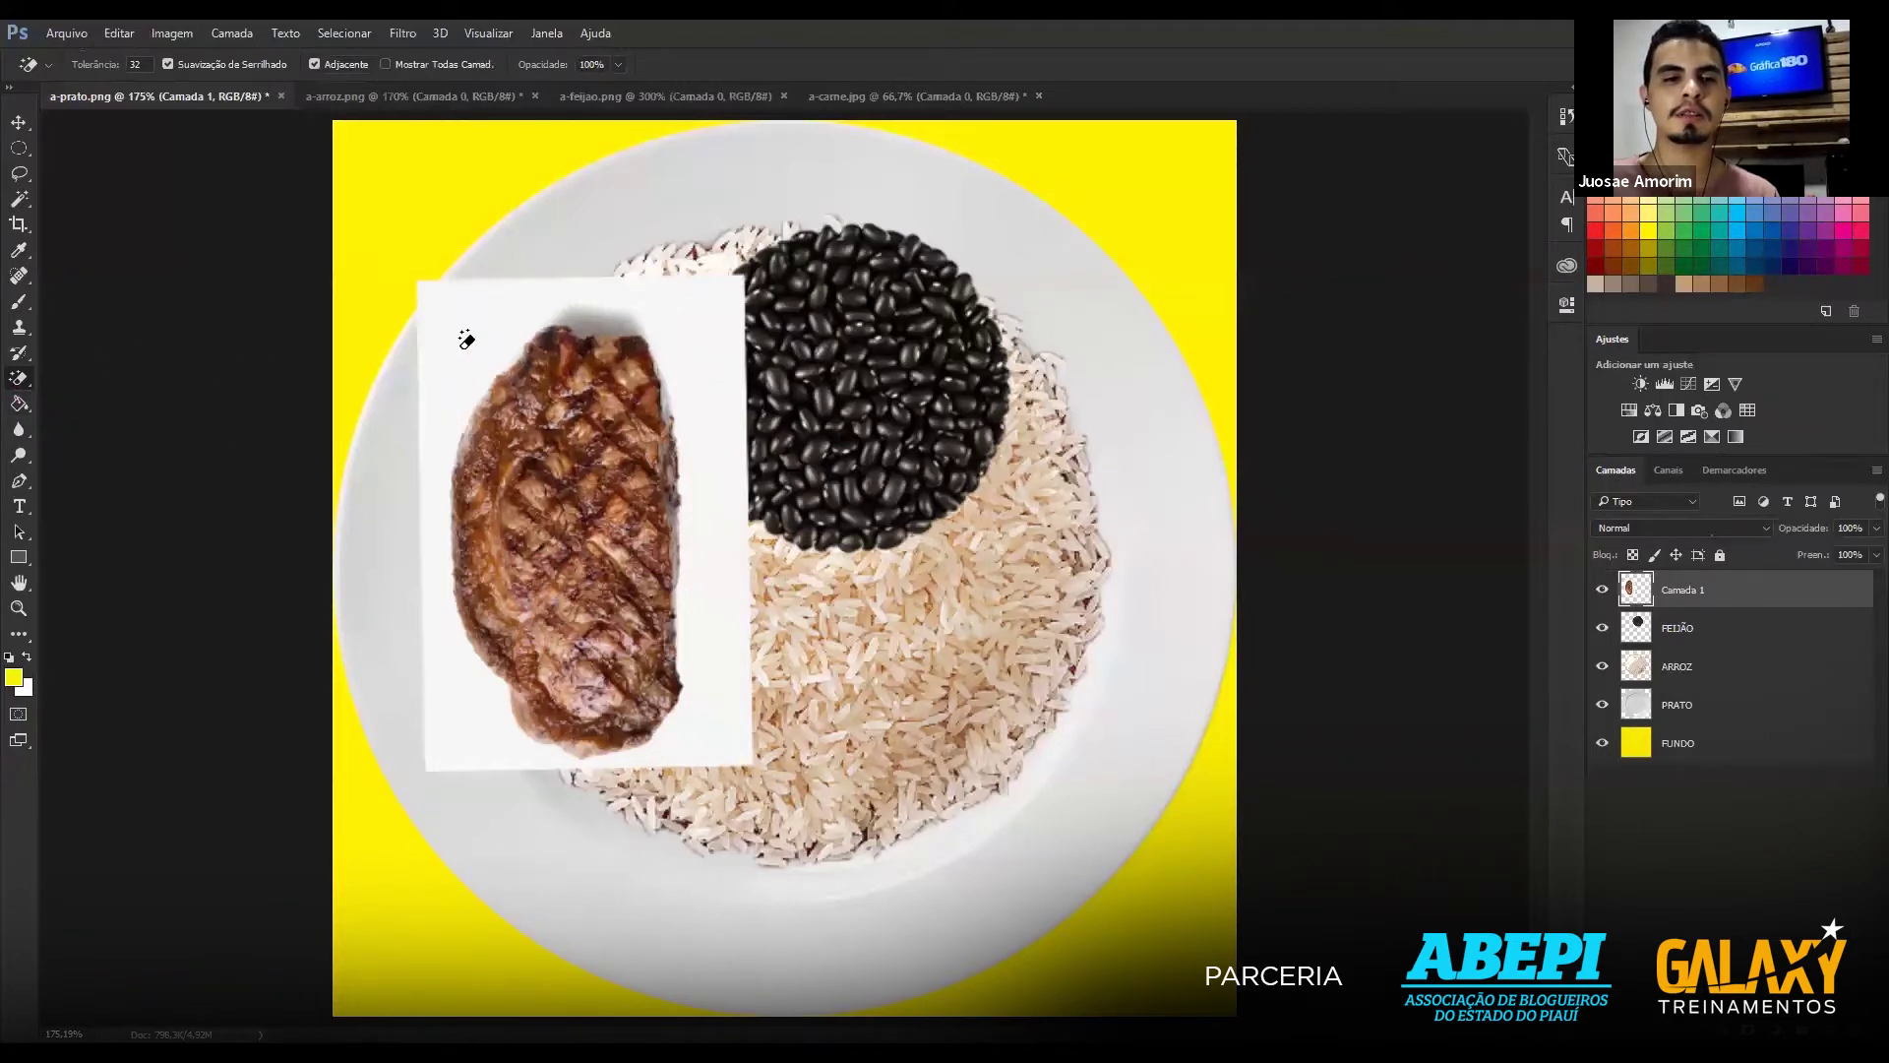
pyautogui.click(467, 339)
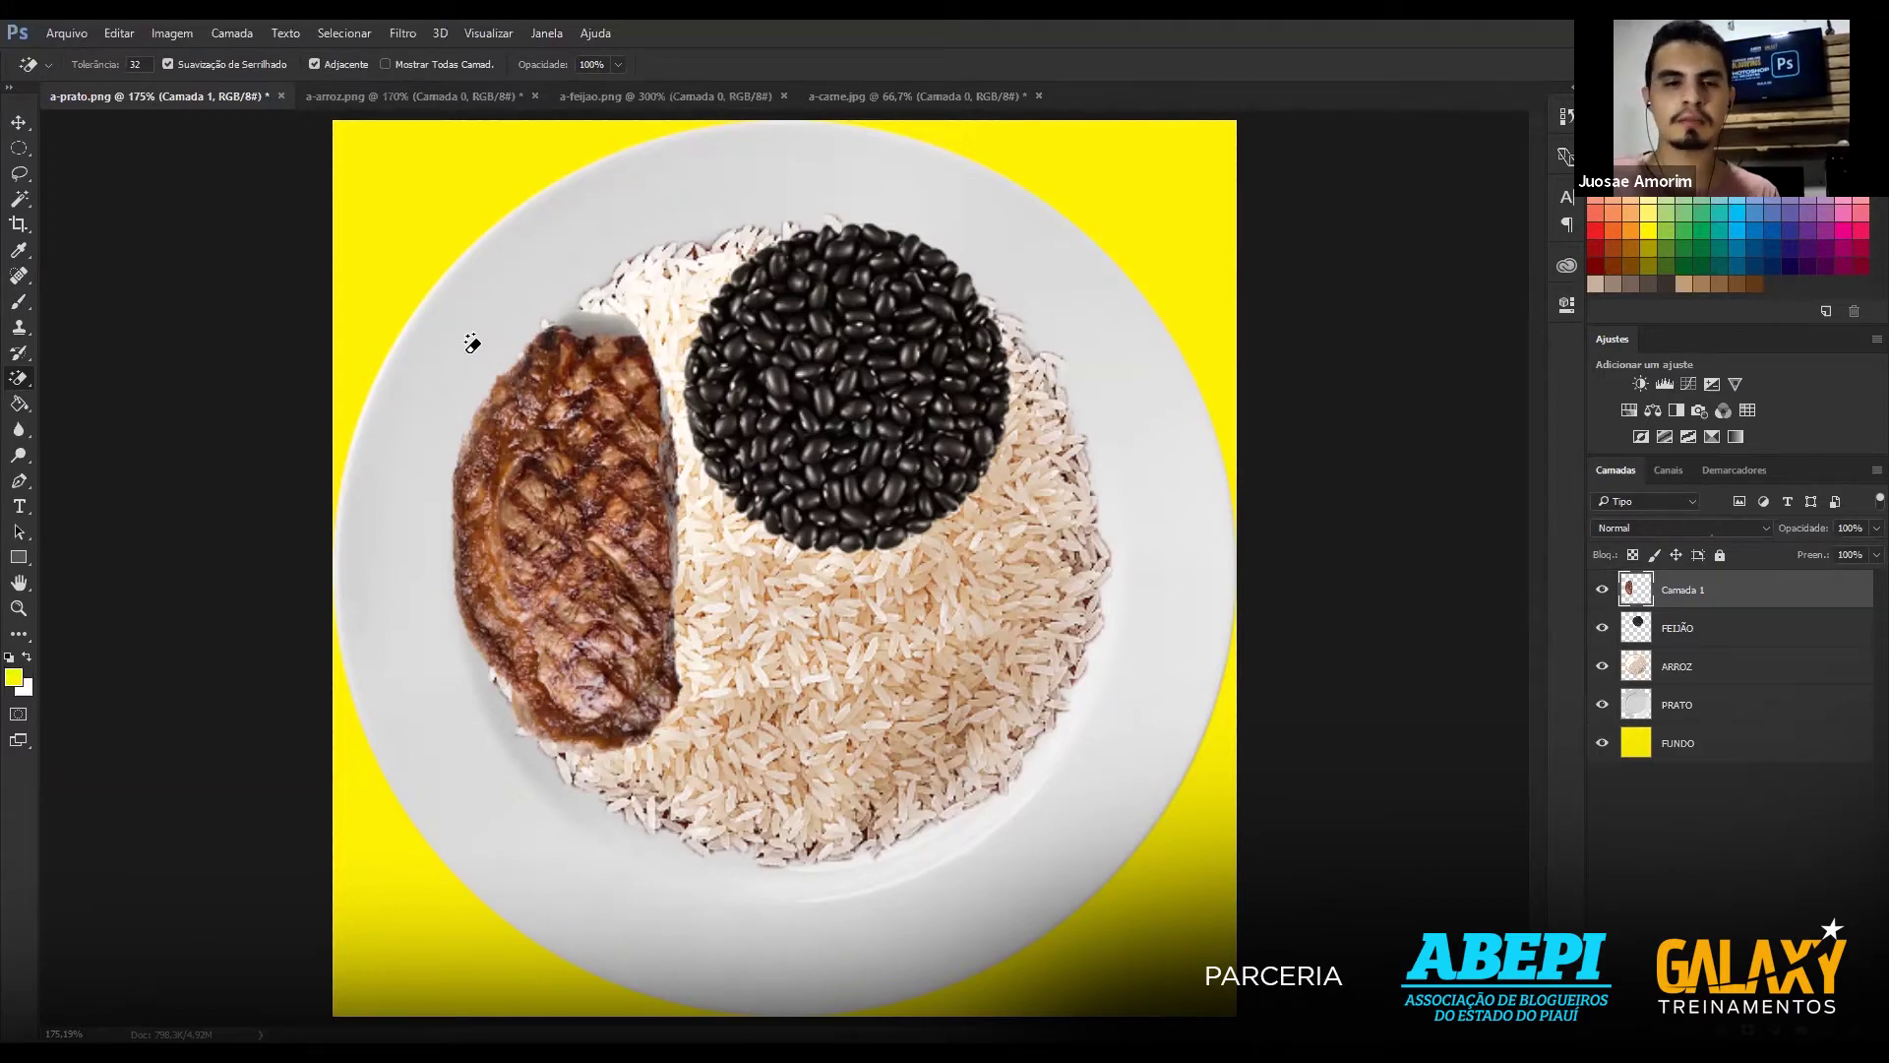
# Move the steak onto the rice just left of the beans.
pyautogui.click(16, 124)
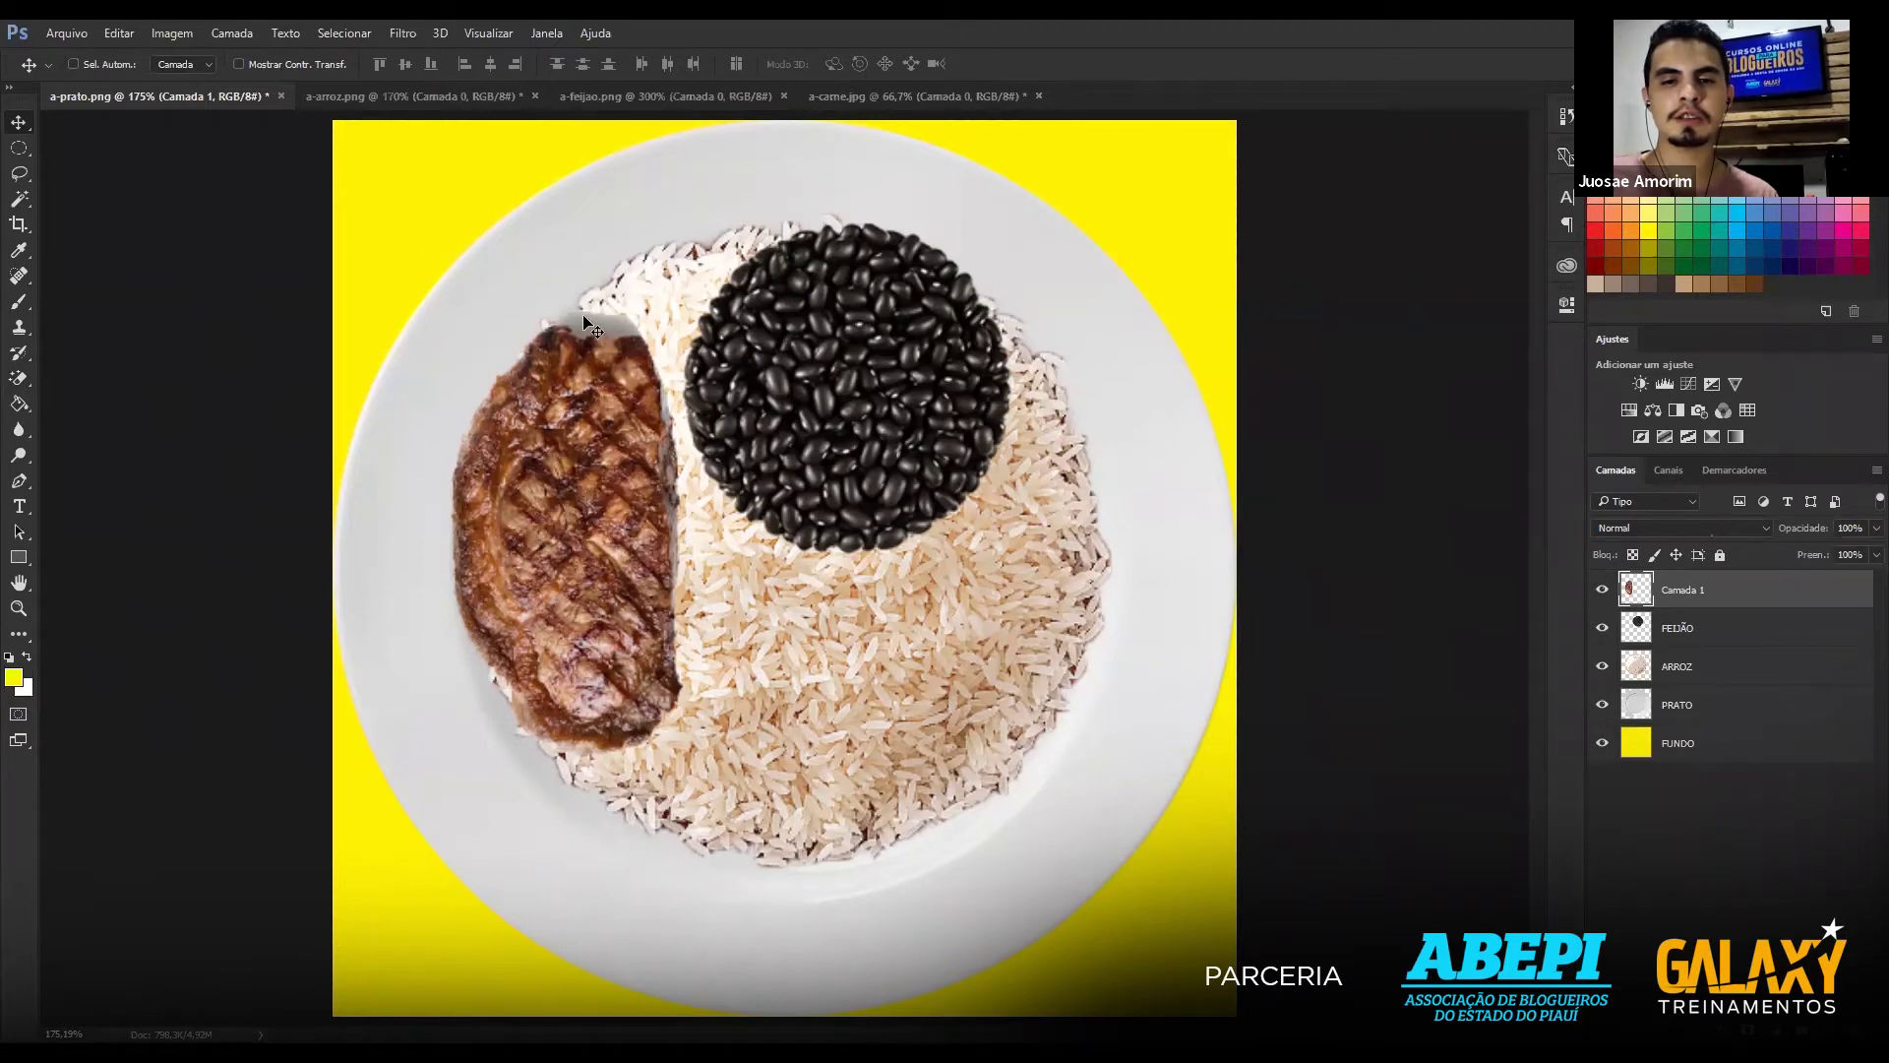
pyautogui.moveTo(607, 397); pyautogui.dragTo(421, 259)
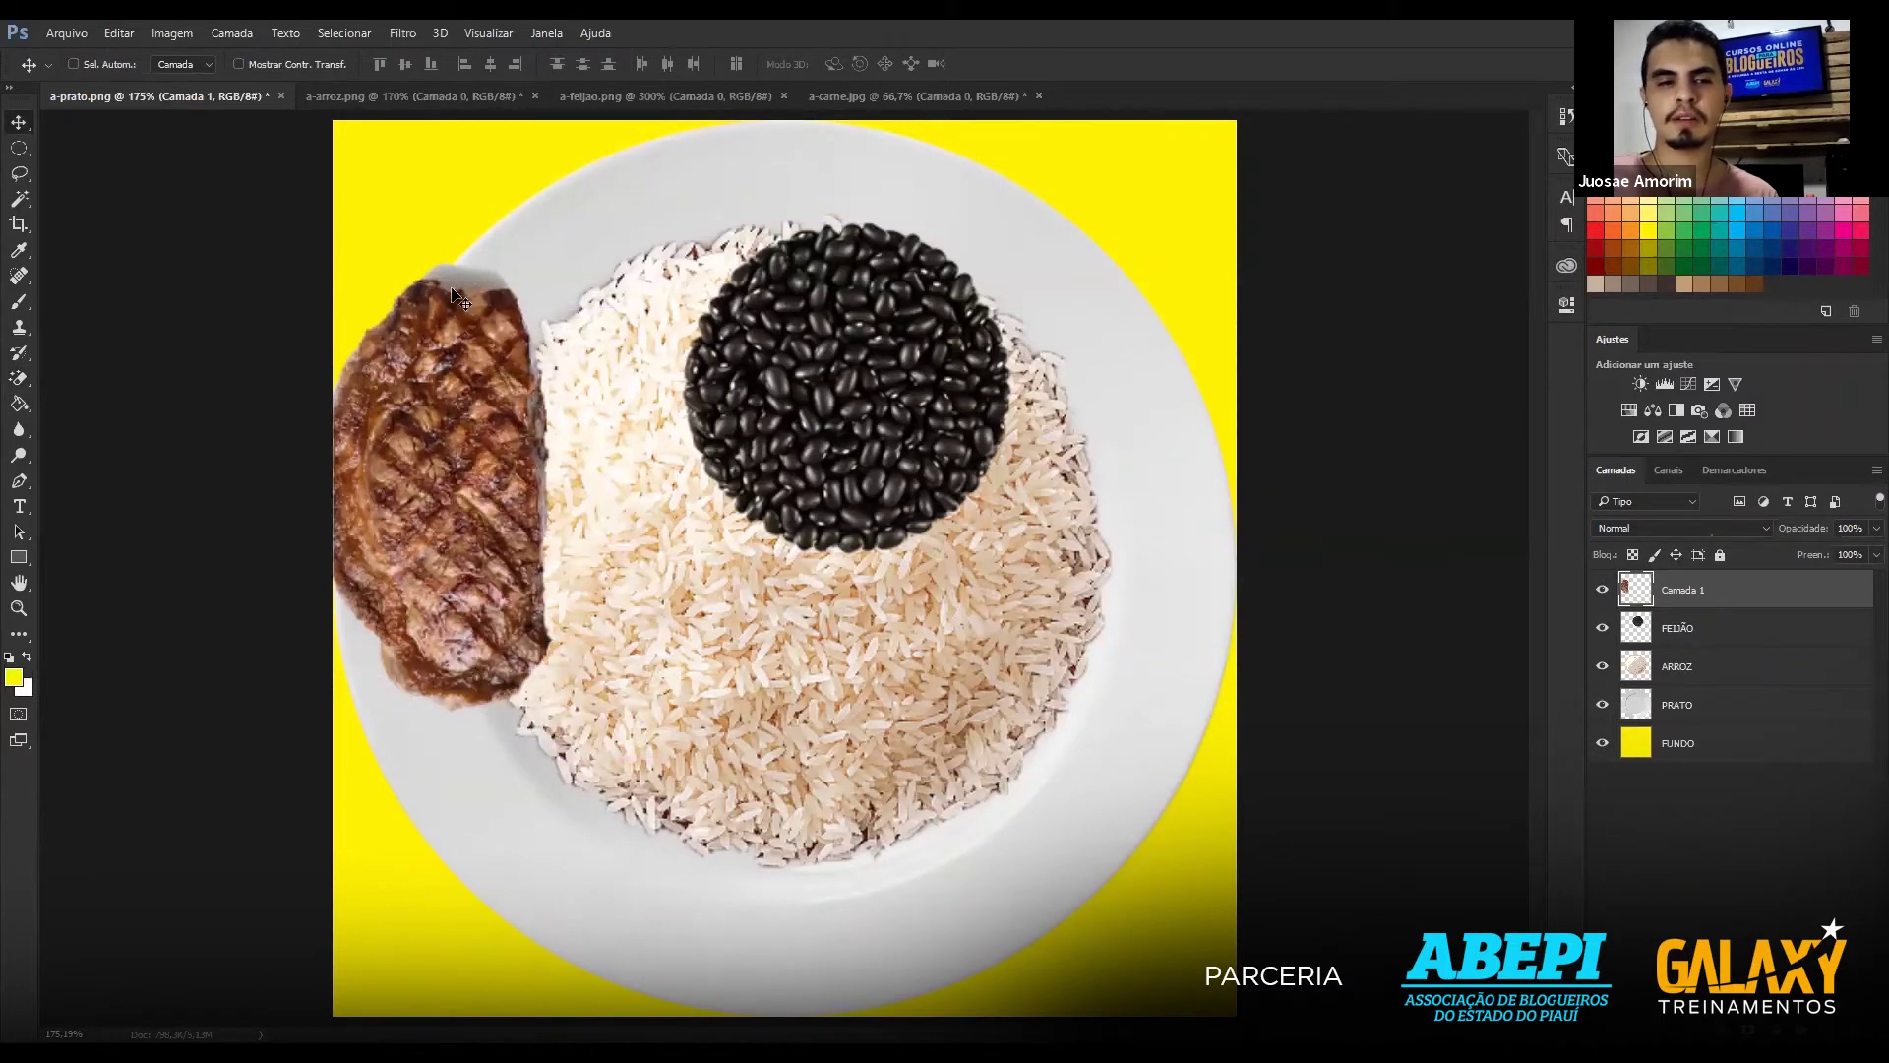
pyautogui.moveTo(446, 375); pyautogui.dragTo(601, 407)
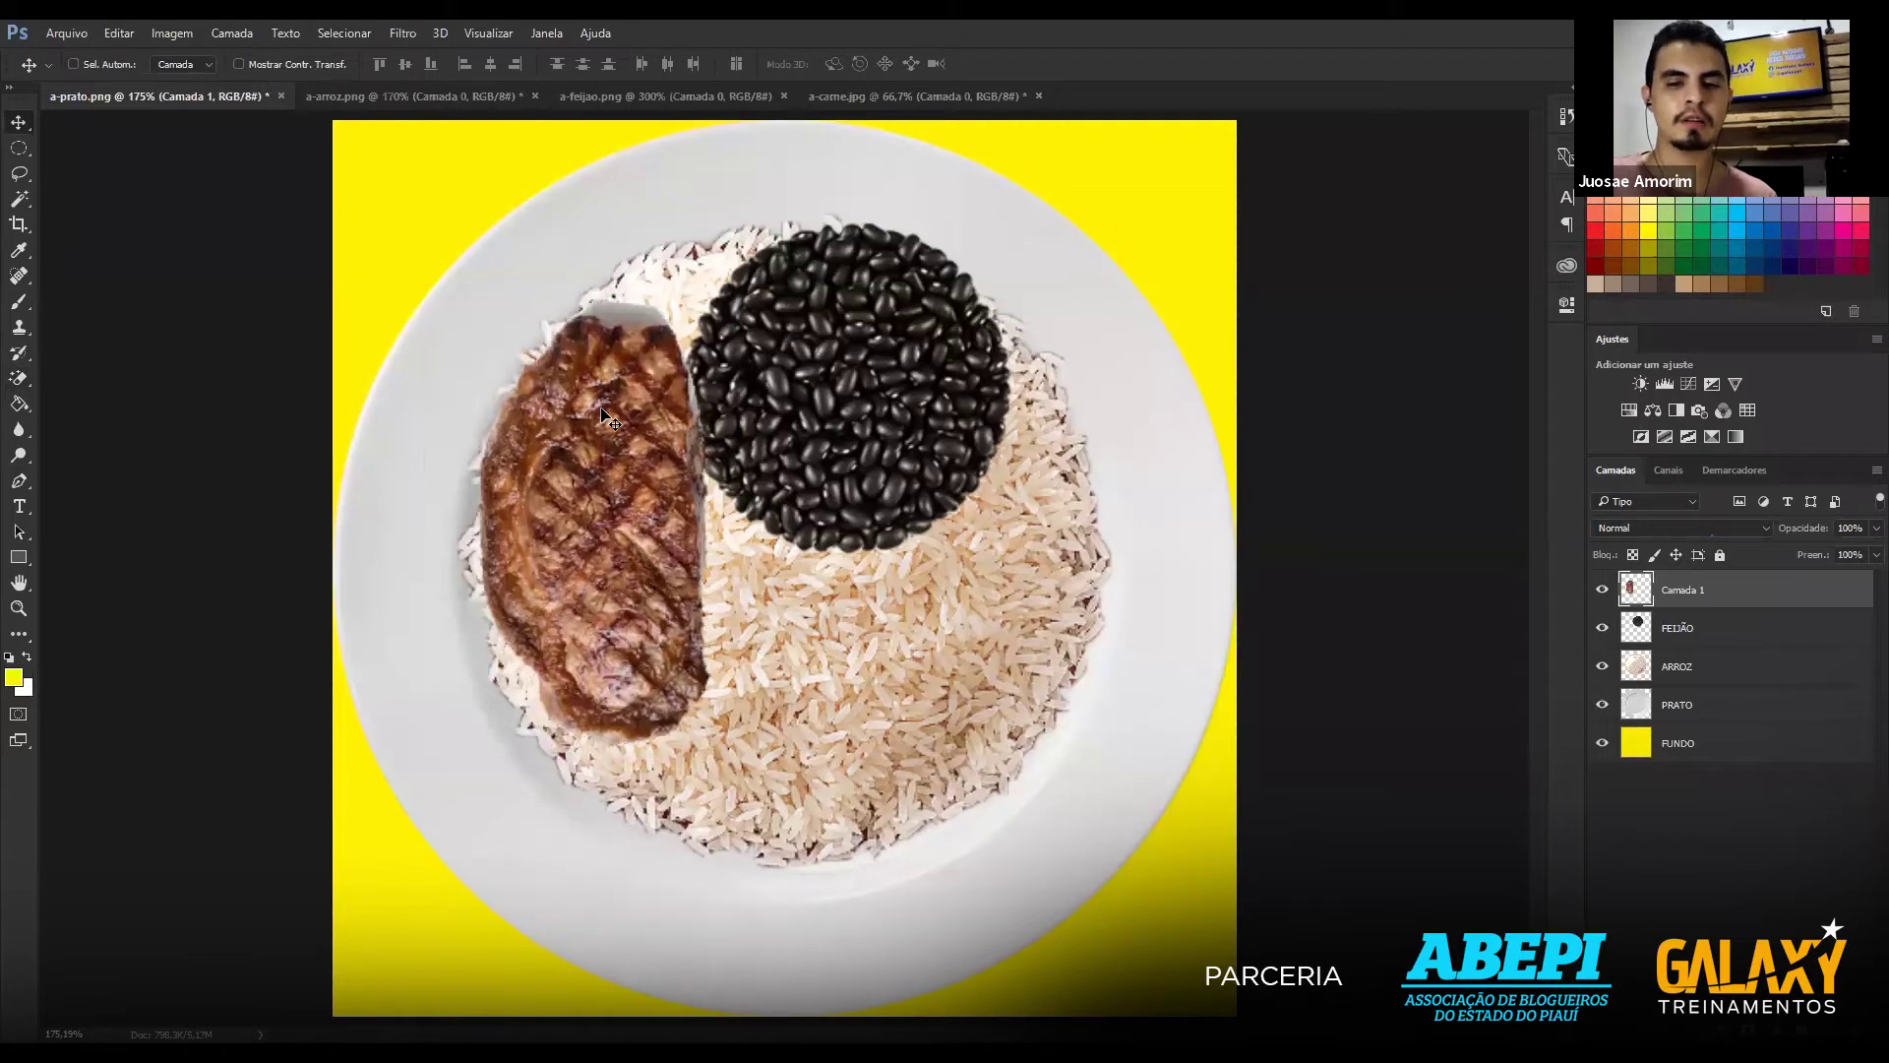
pyautogui.moveTo(586, 491); pyautogui.dragTo(575, 507)
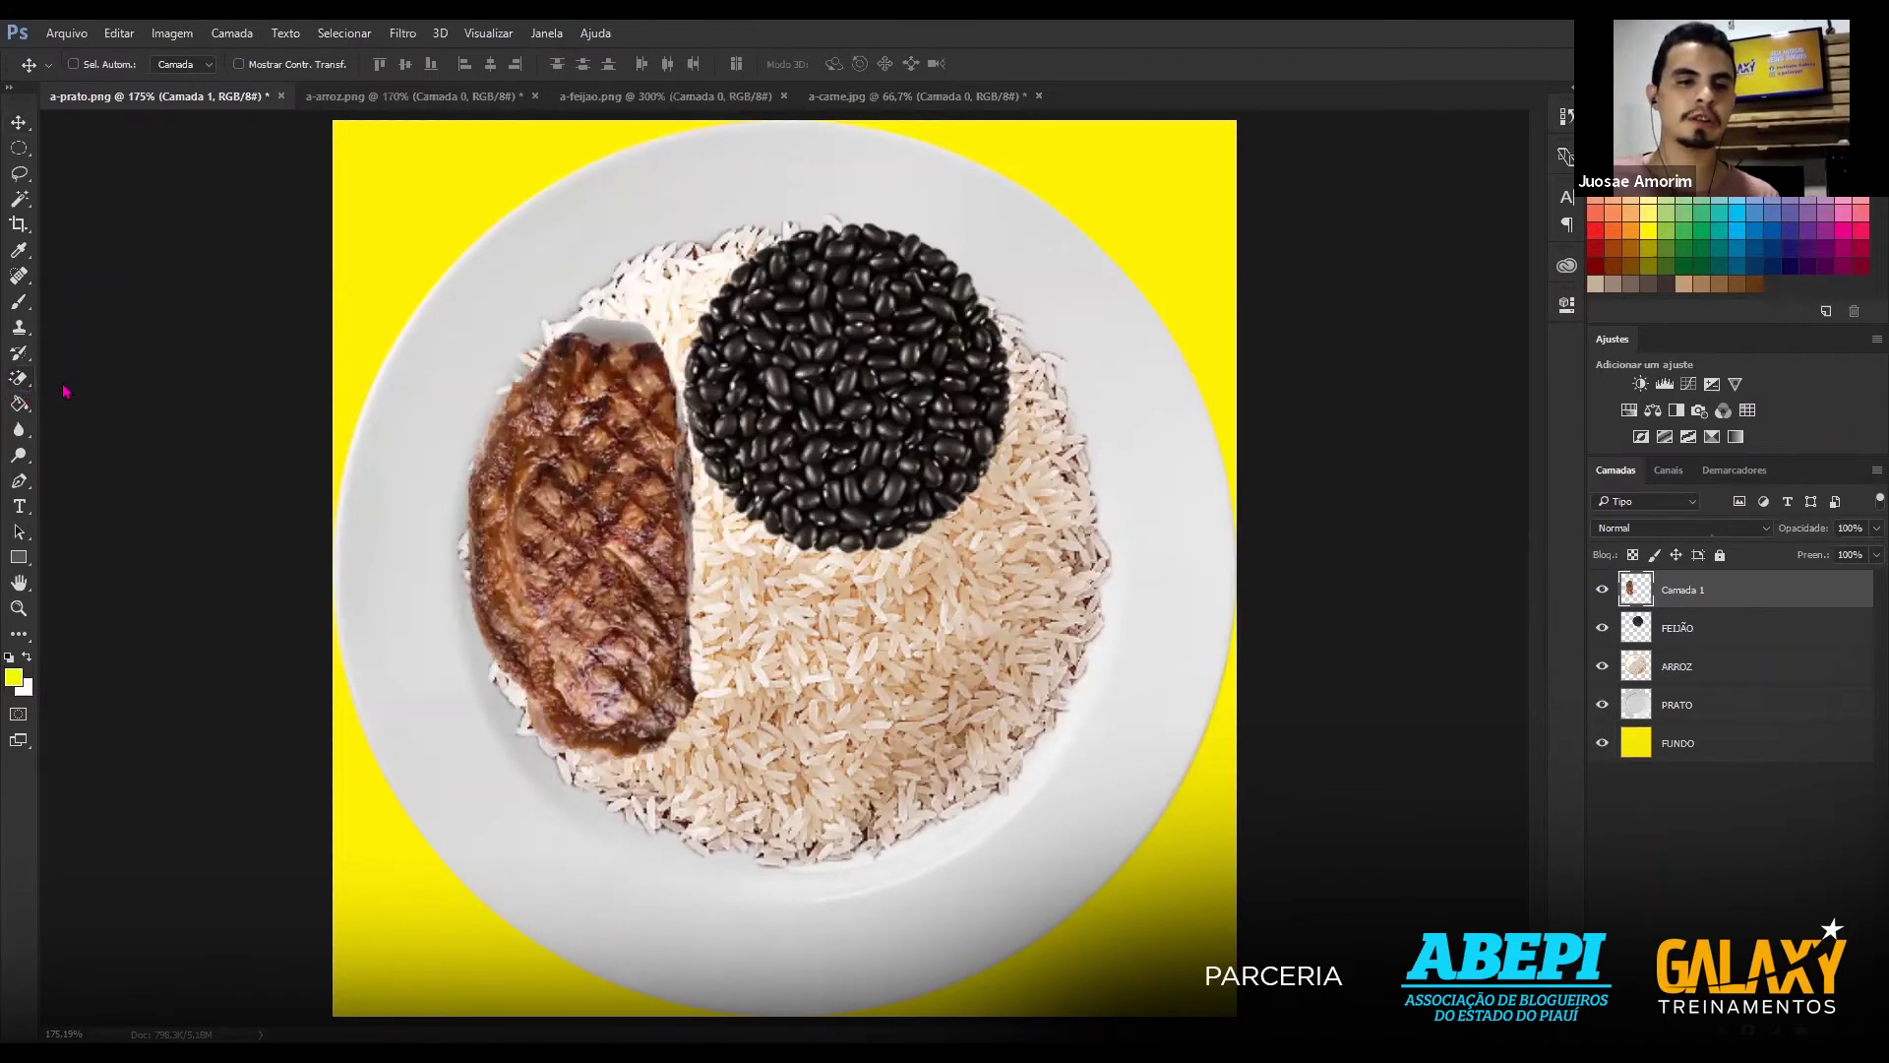
# Adjust the eraser brush size and erase the leftover patch above the steak's top edge.
pyautogui.click(19, 378)
pyautogui.moveTo(580, 318); pyautogui.dragTo(612, 324)
pyautogui.hotkey('ctrl', 'z')
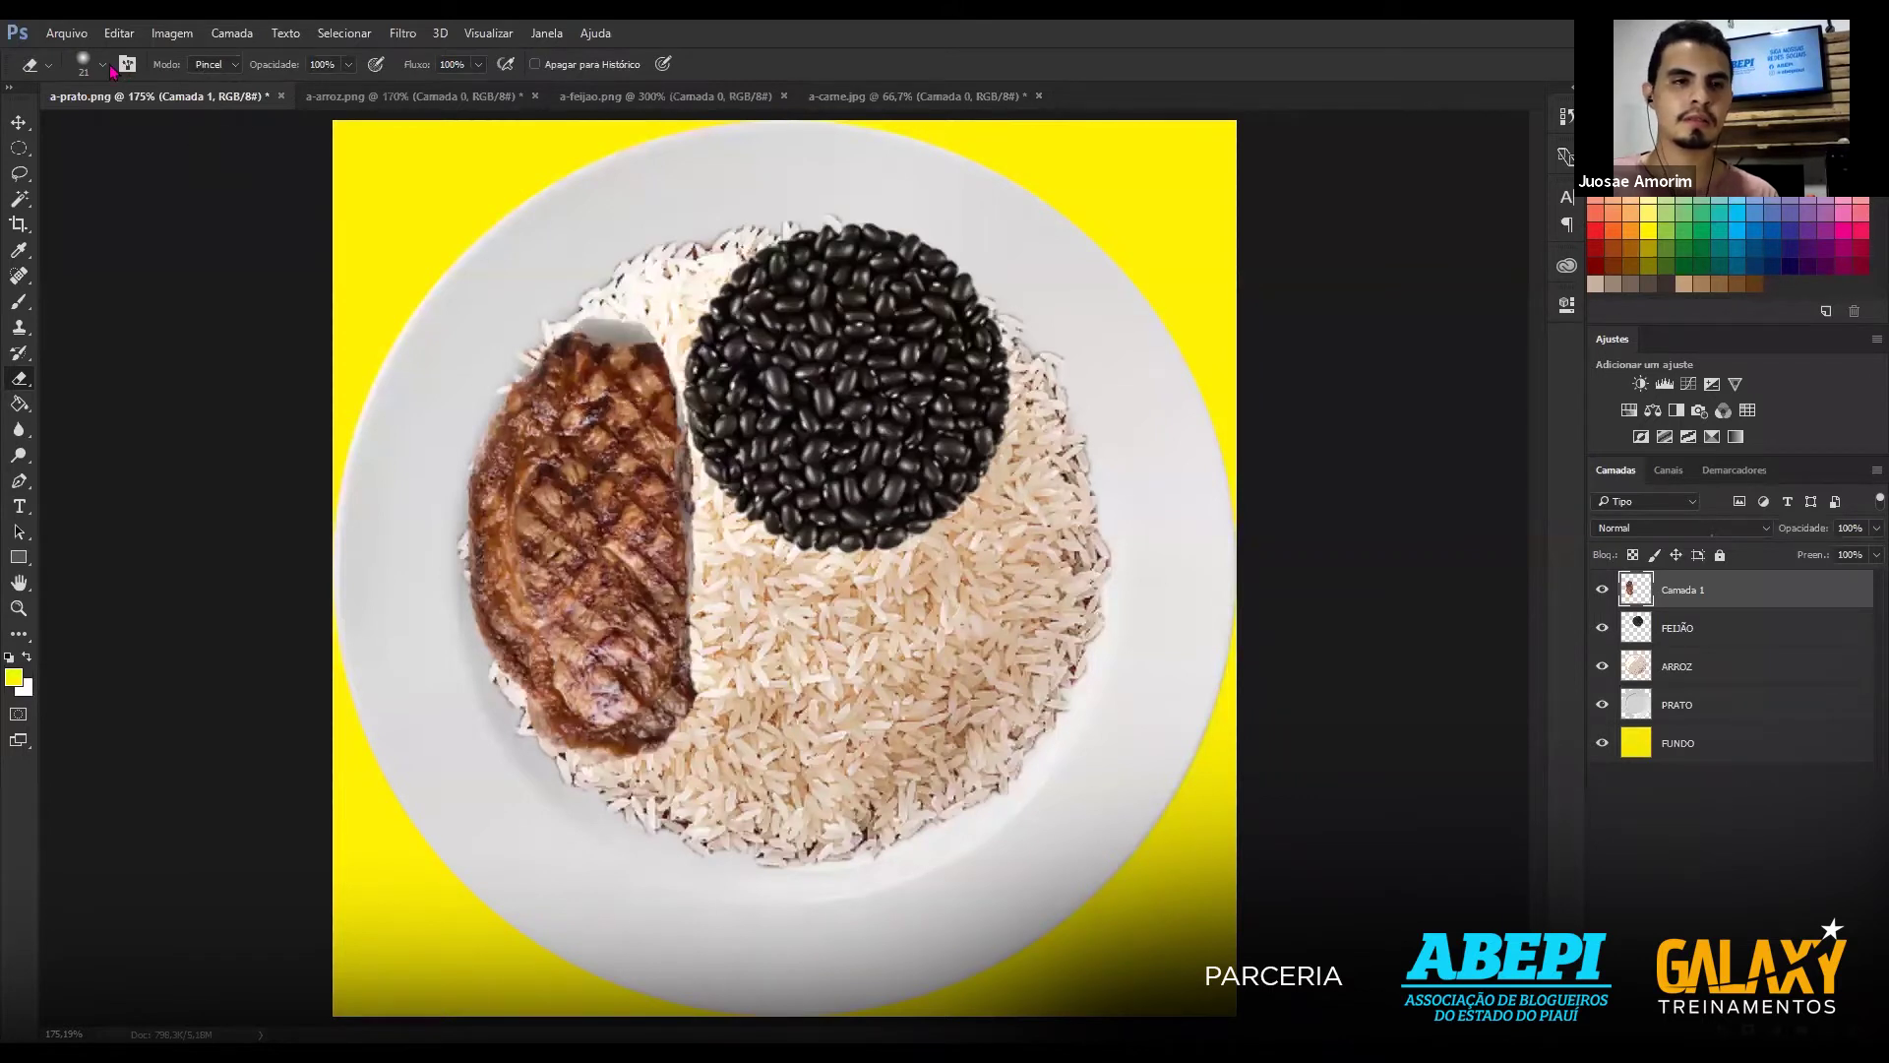
pyautogui.click(103, 66)
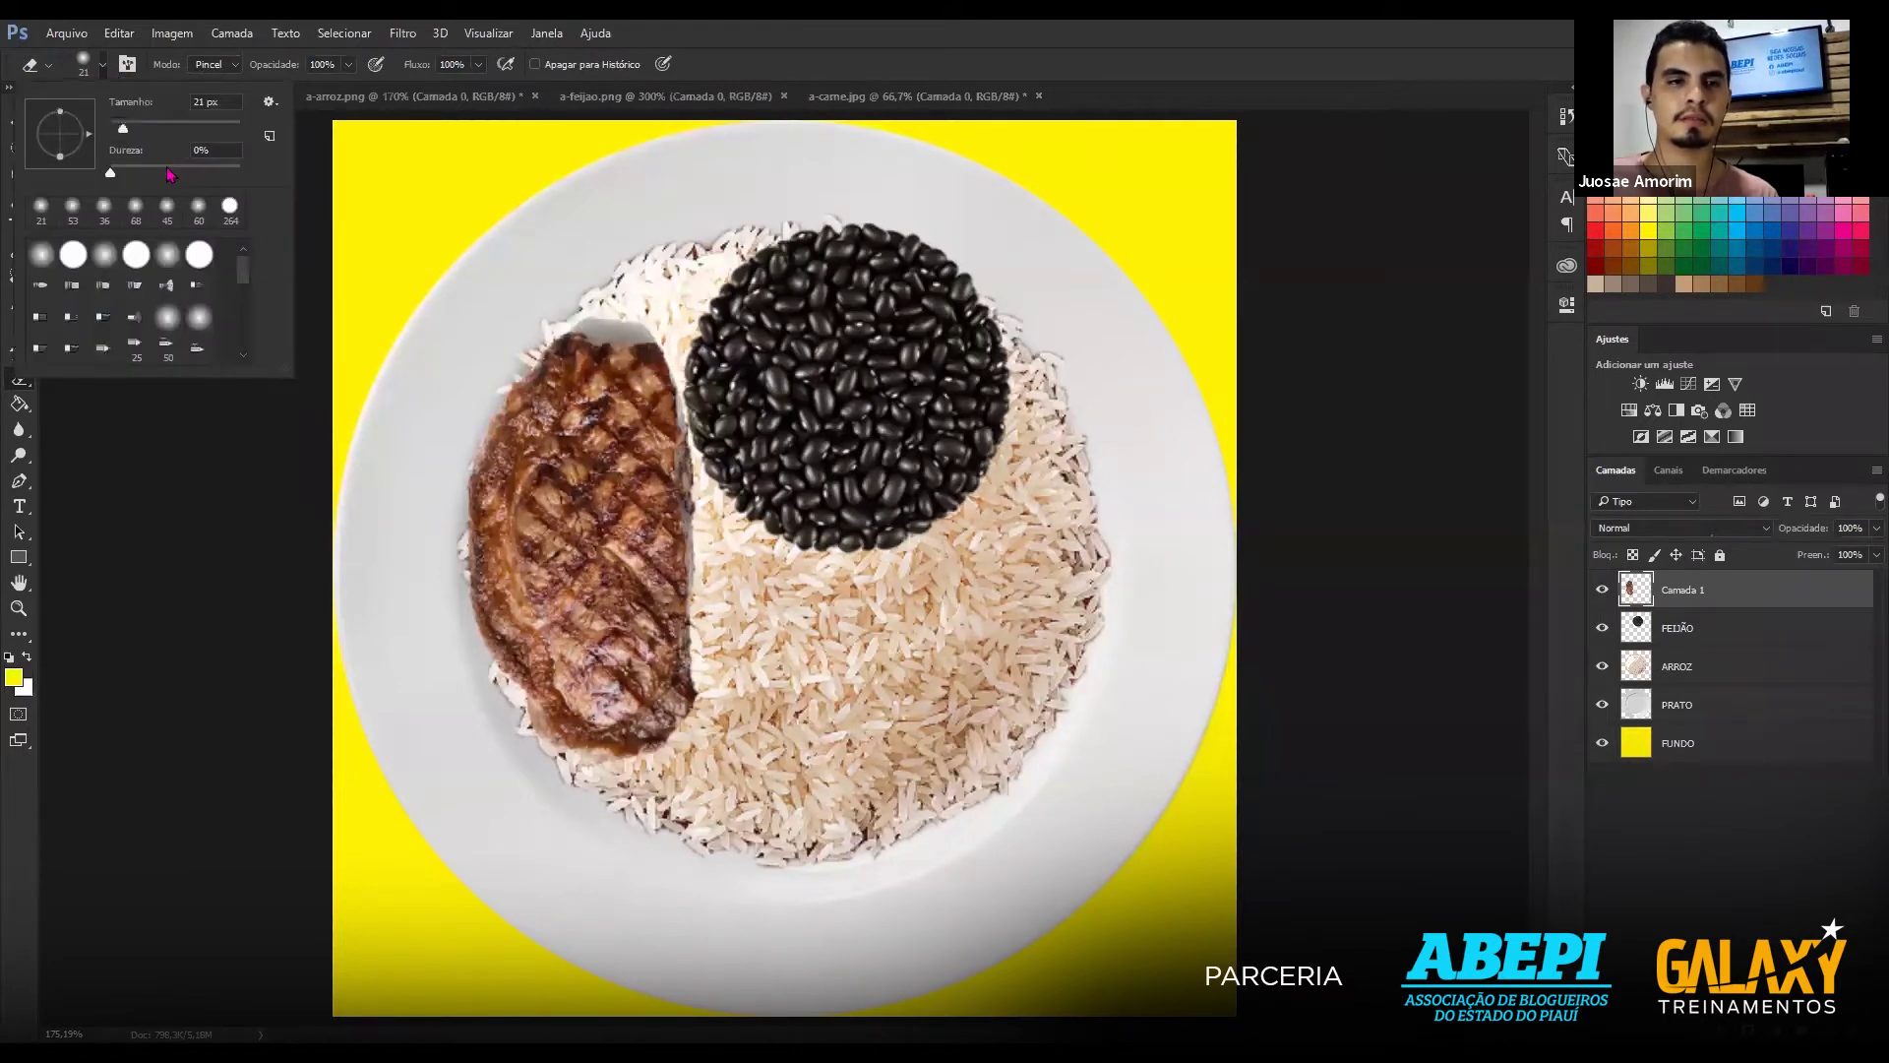
pyautogui.click(547, 294)
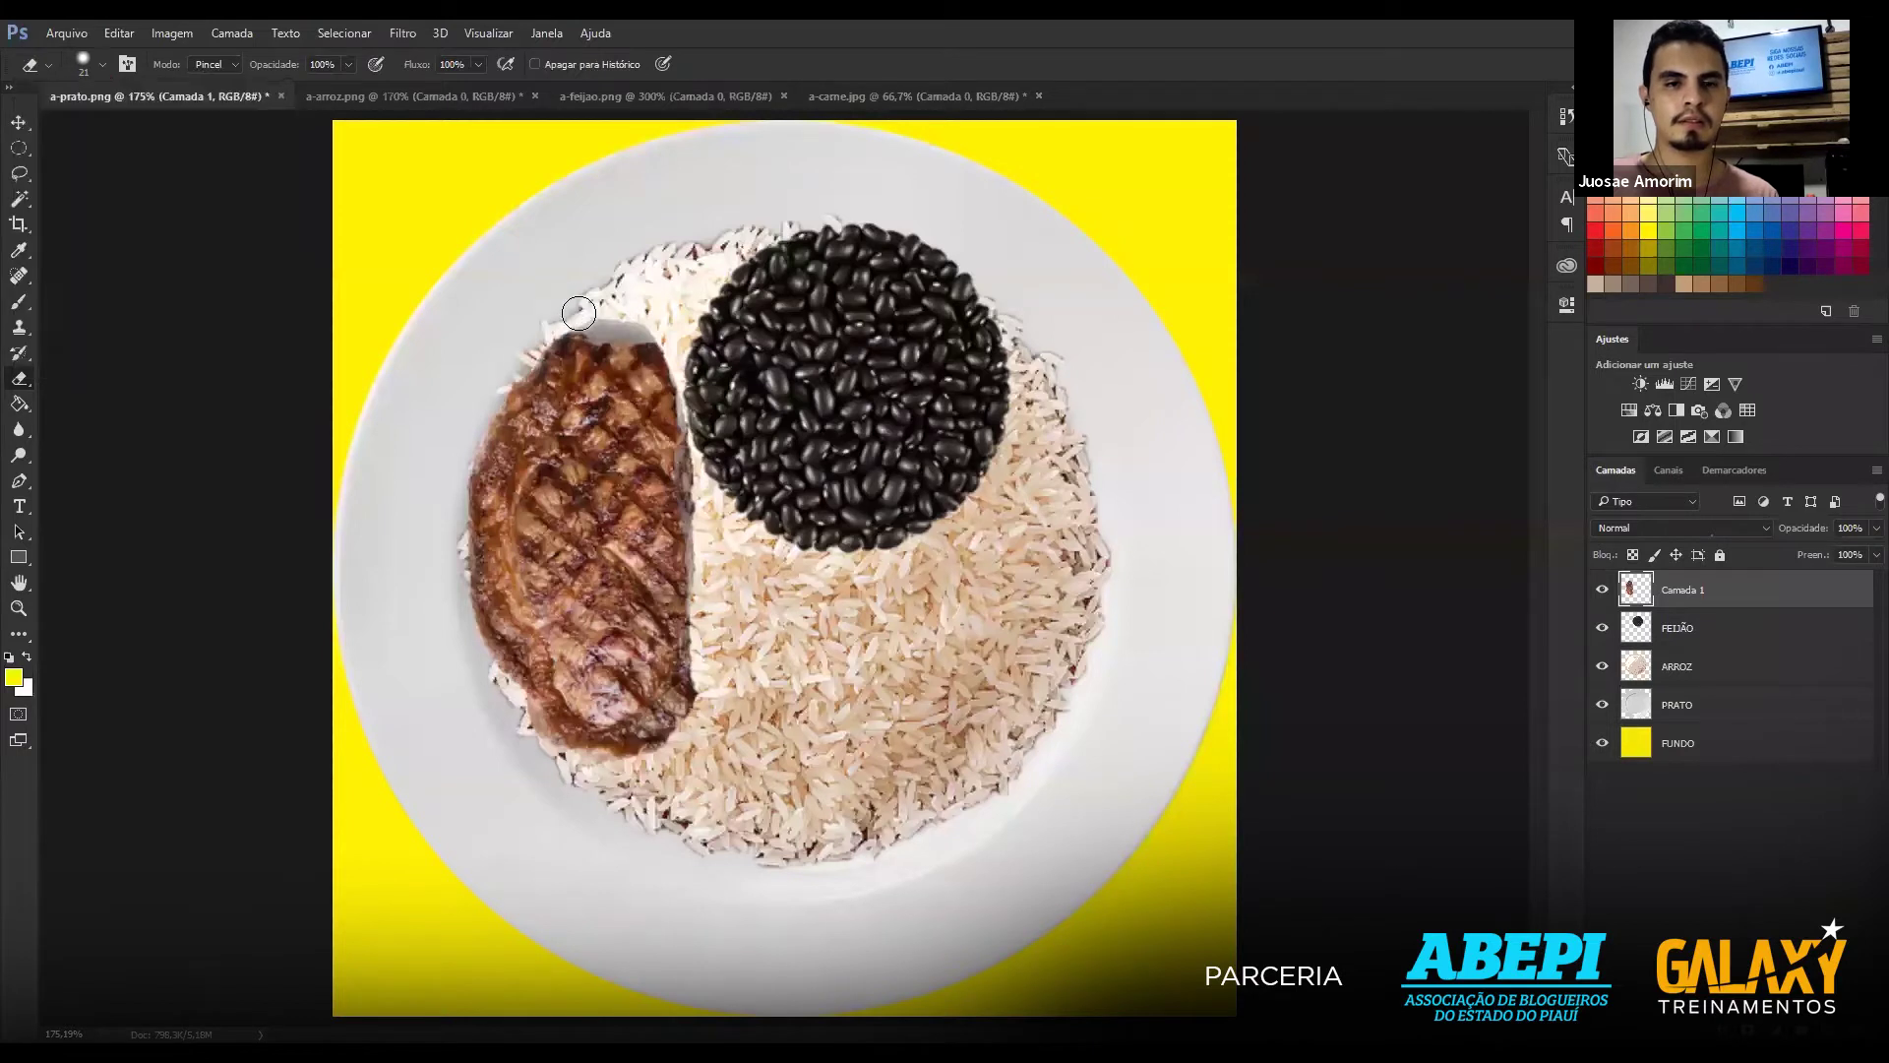
pyautogui.moveTo(647, 313); pyautogui.dragTo(628, 323)
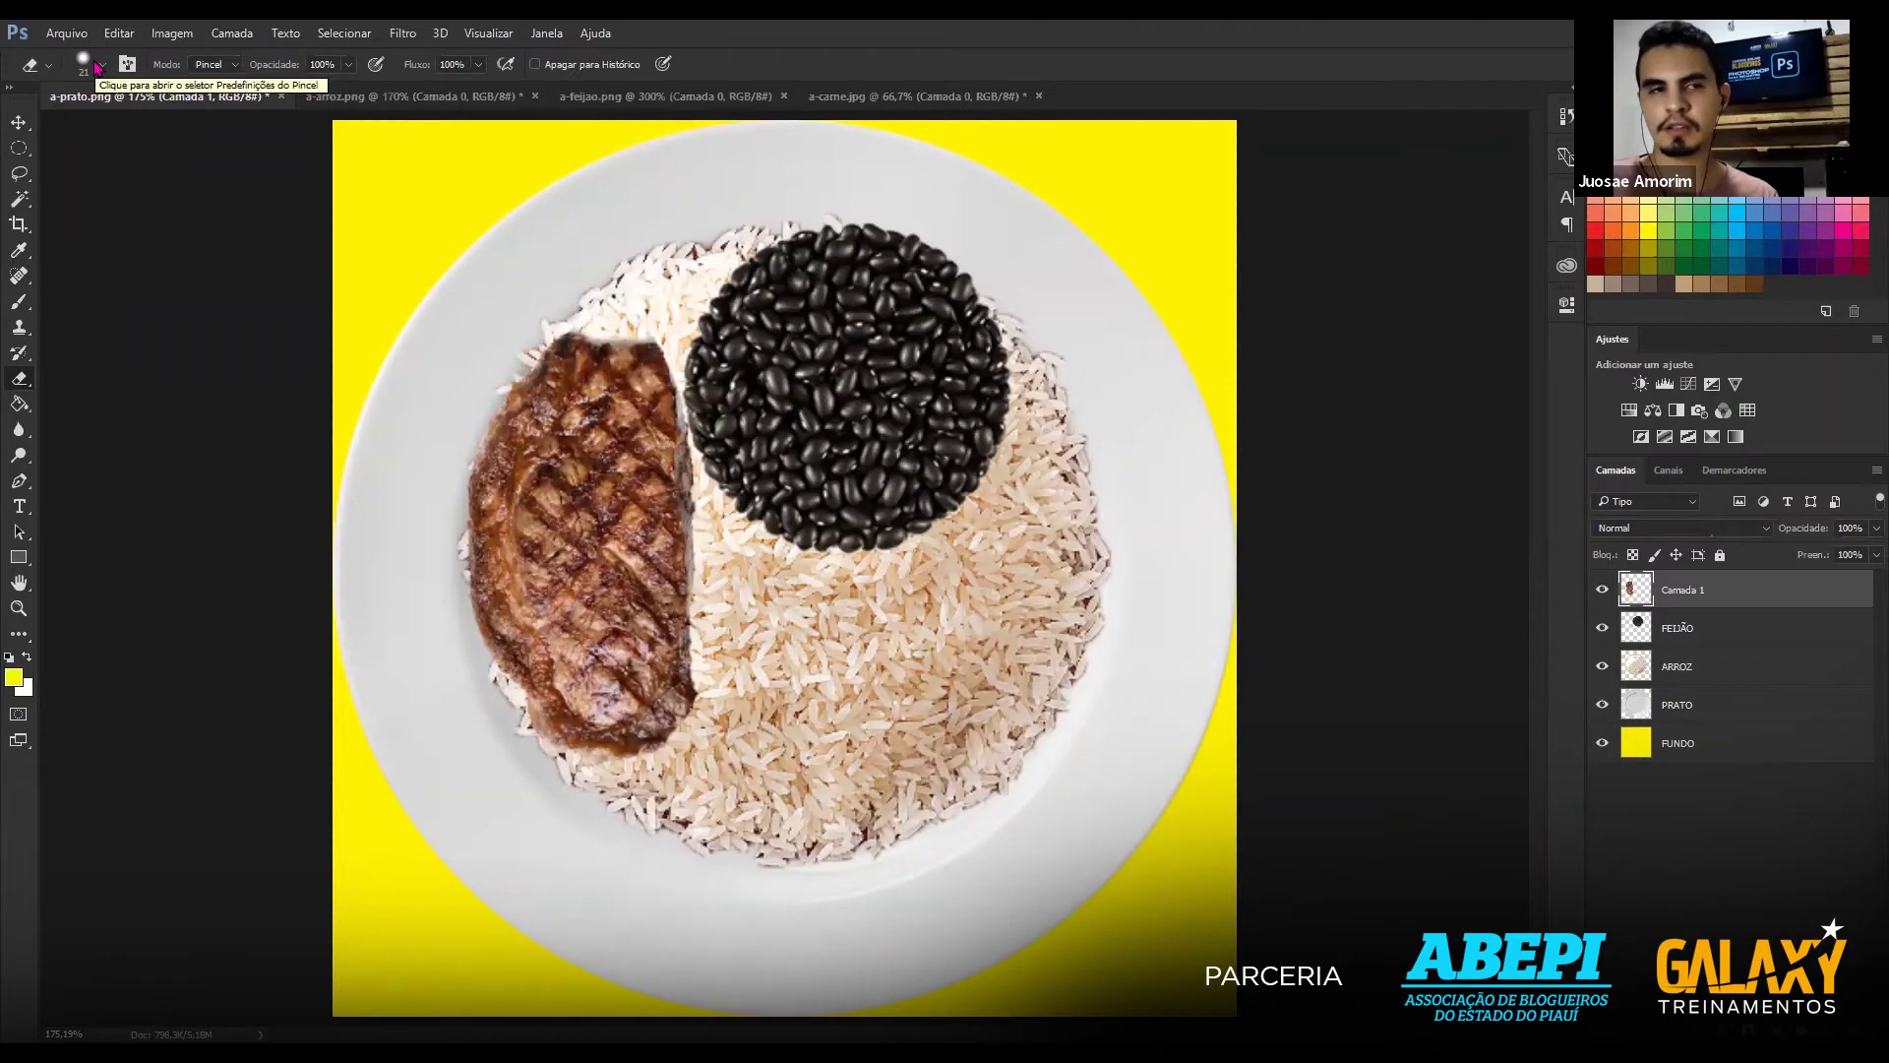
# Open a-tomate.jpg, unlock its background as Camada 0, and drag it toward the a-prato tab.
pyautogui.click(69, 32)
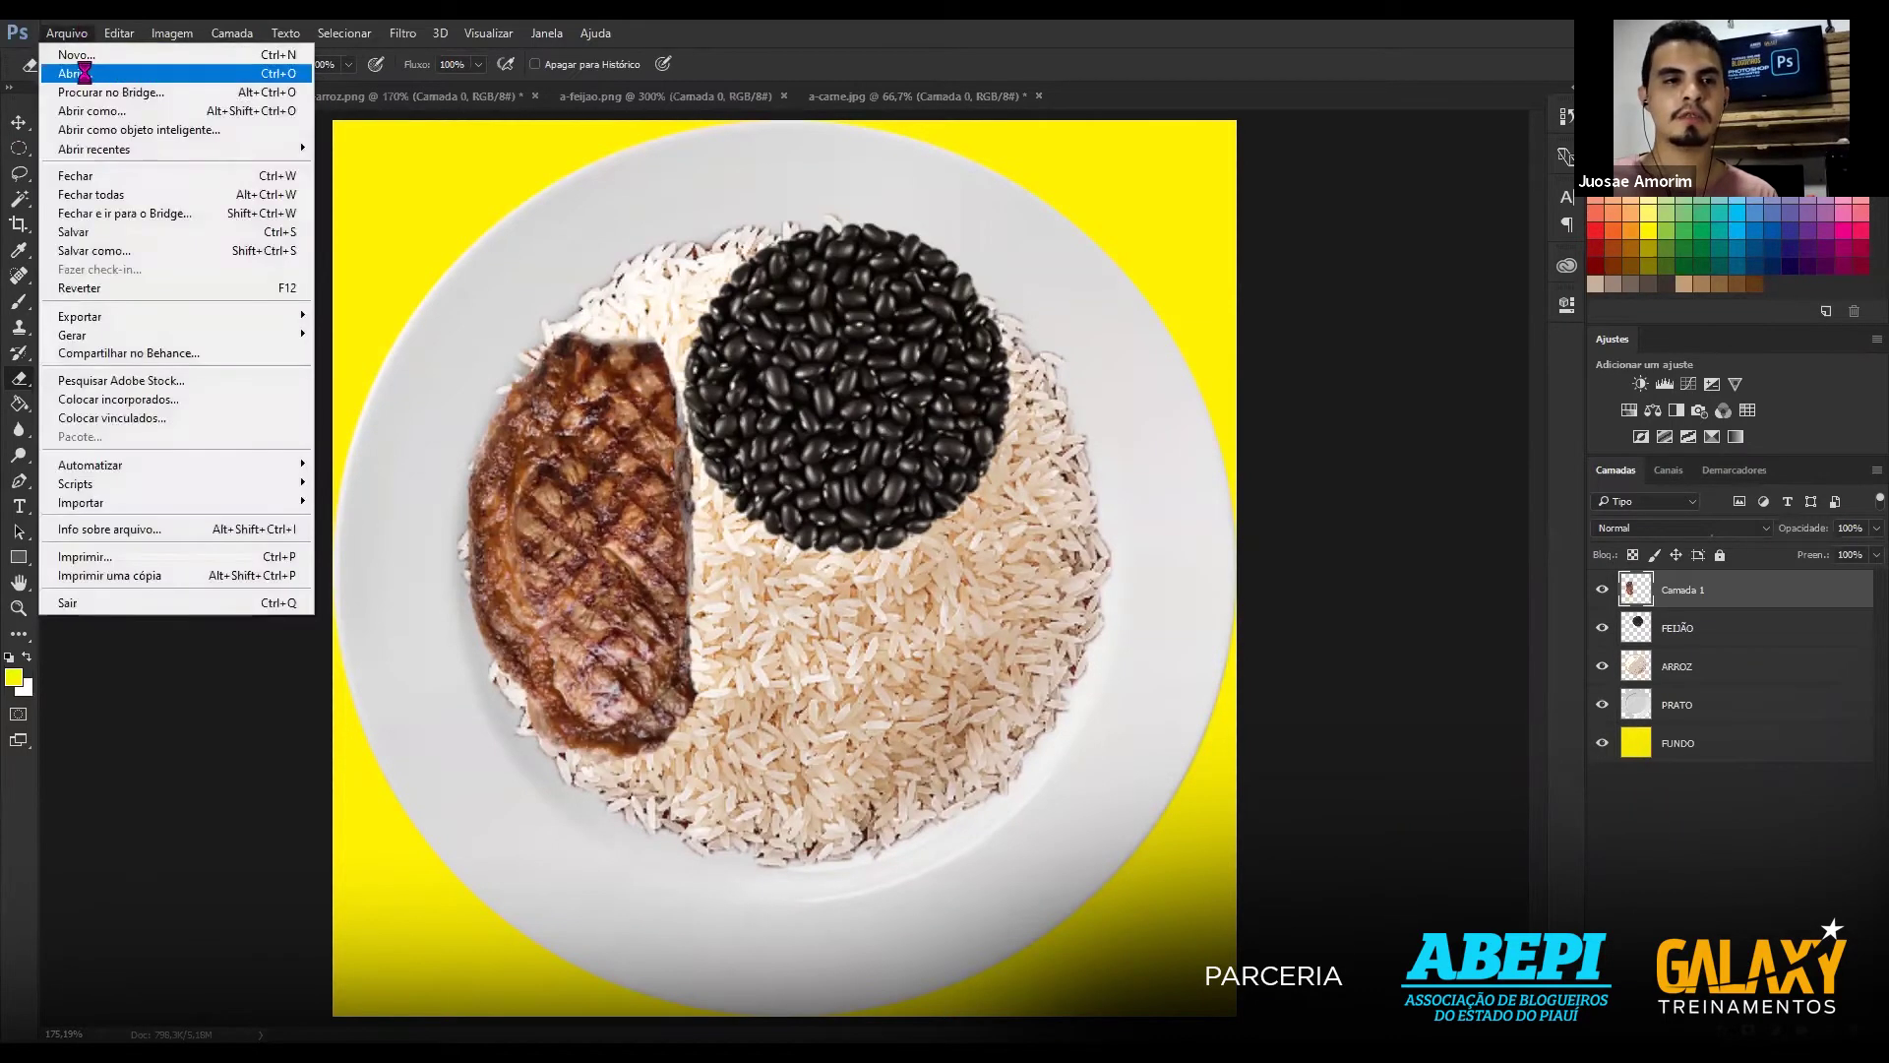
pyautogui.click(88, 75)
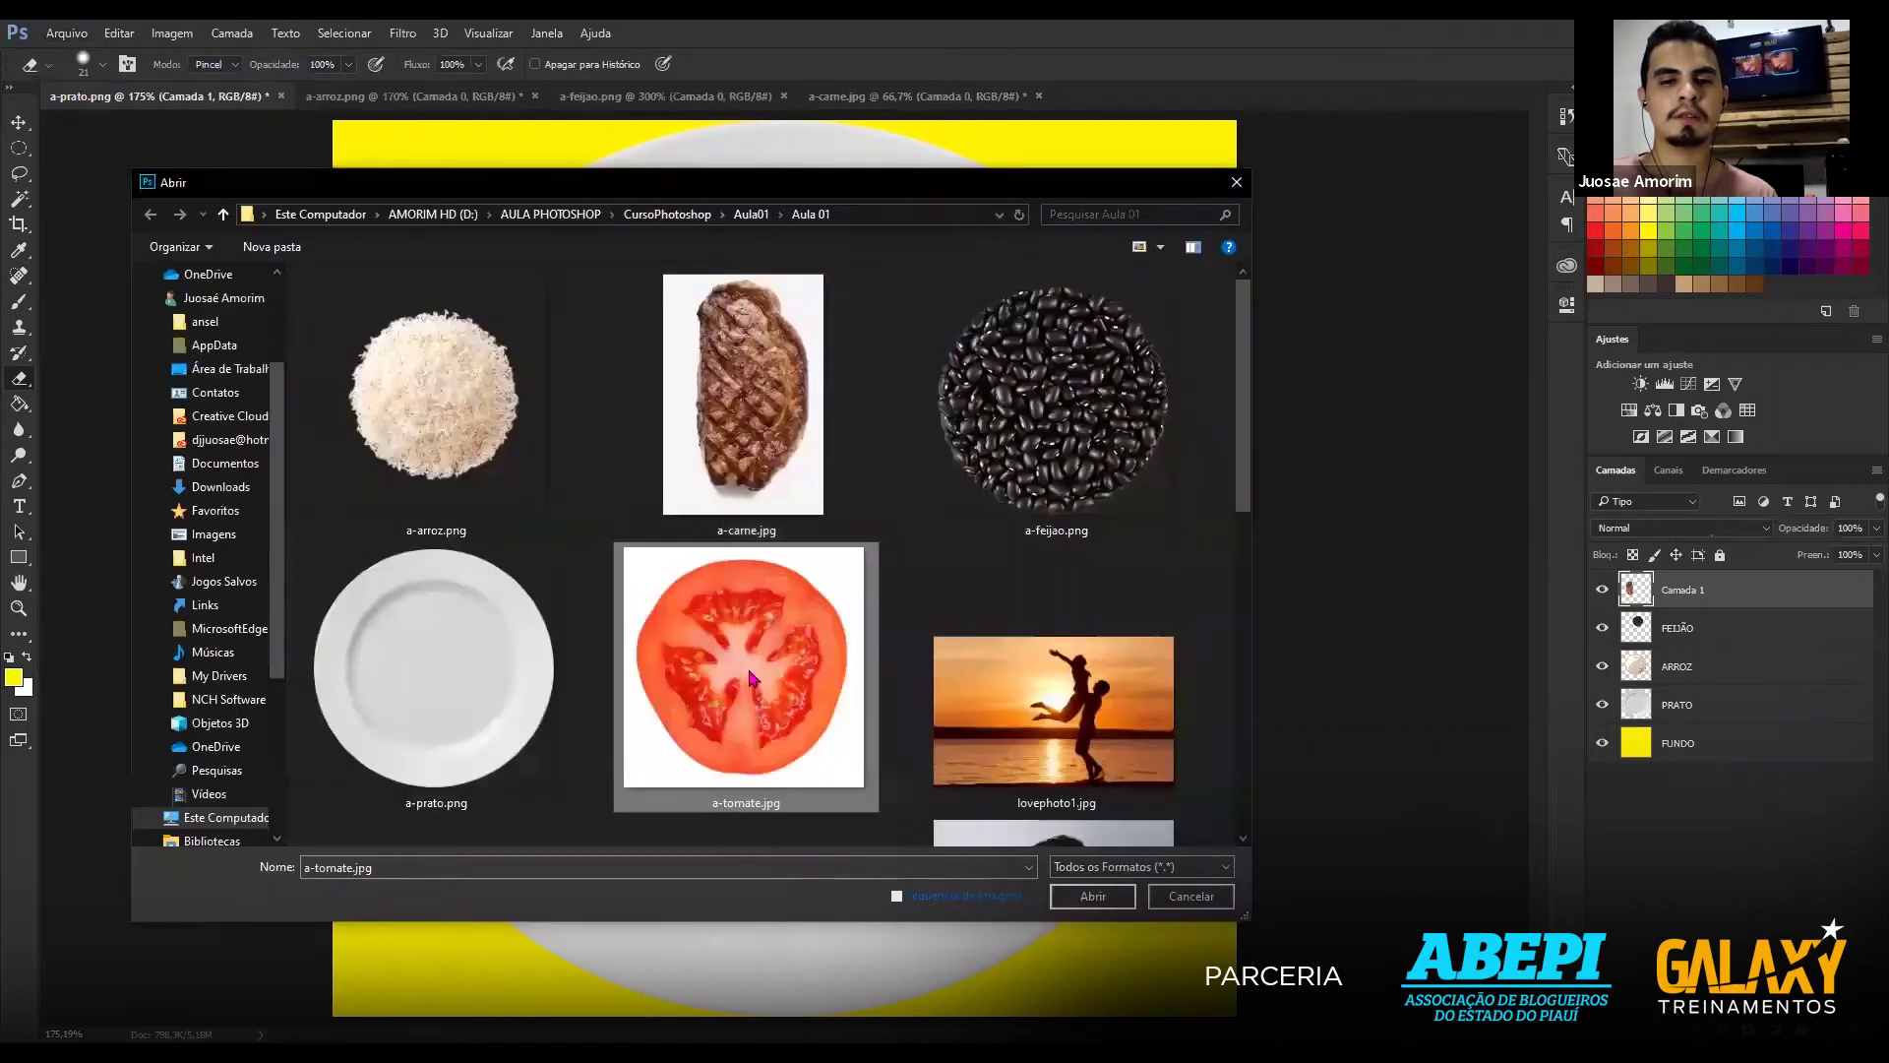
pyautogui.click(1083, 907)
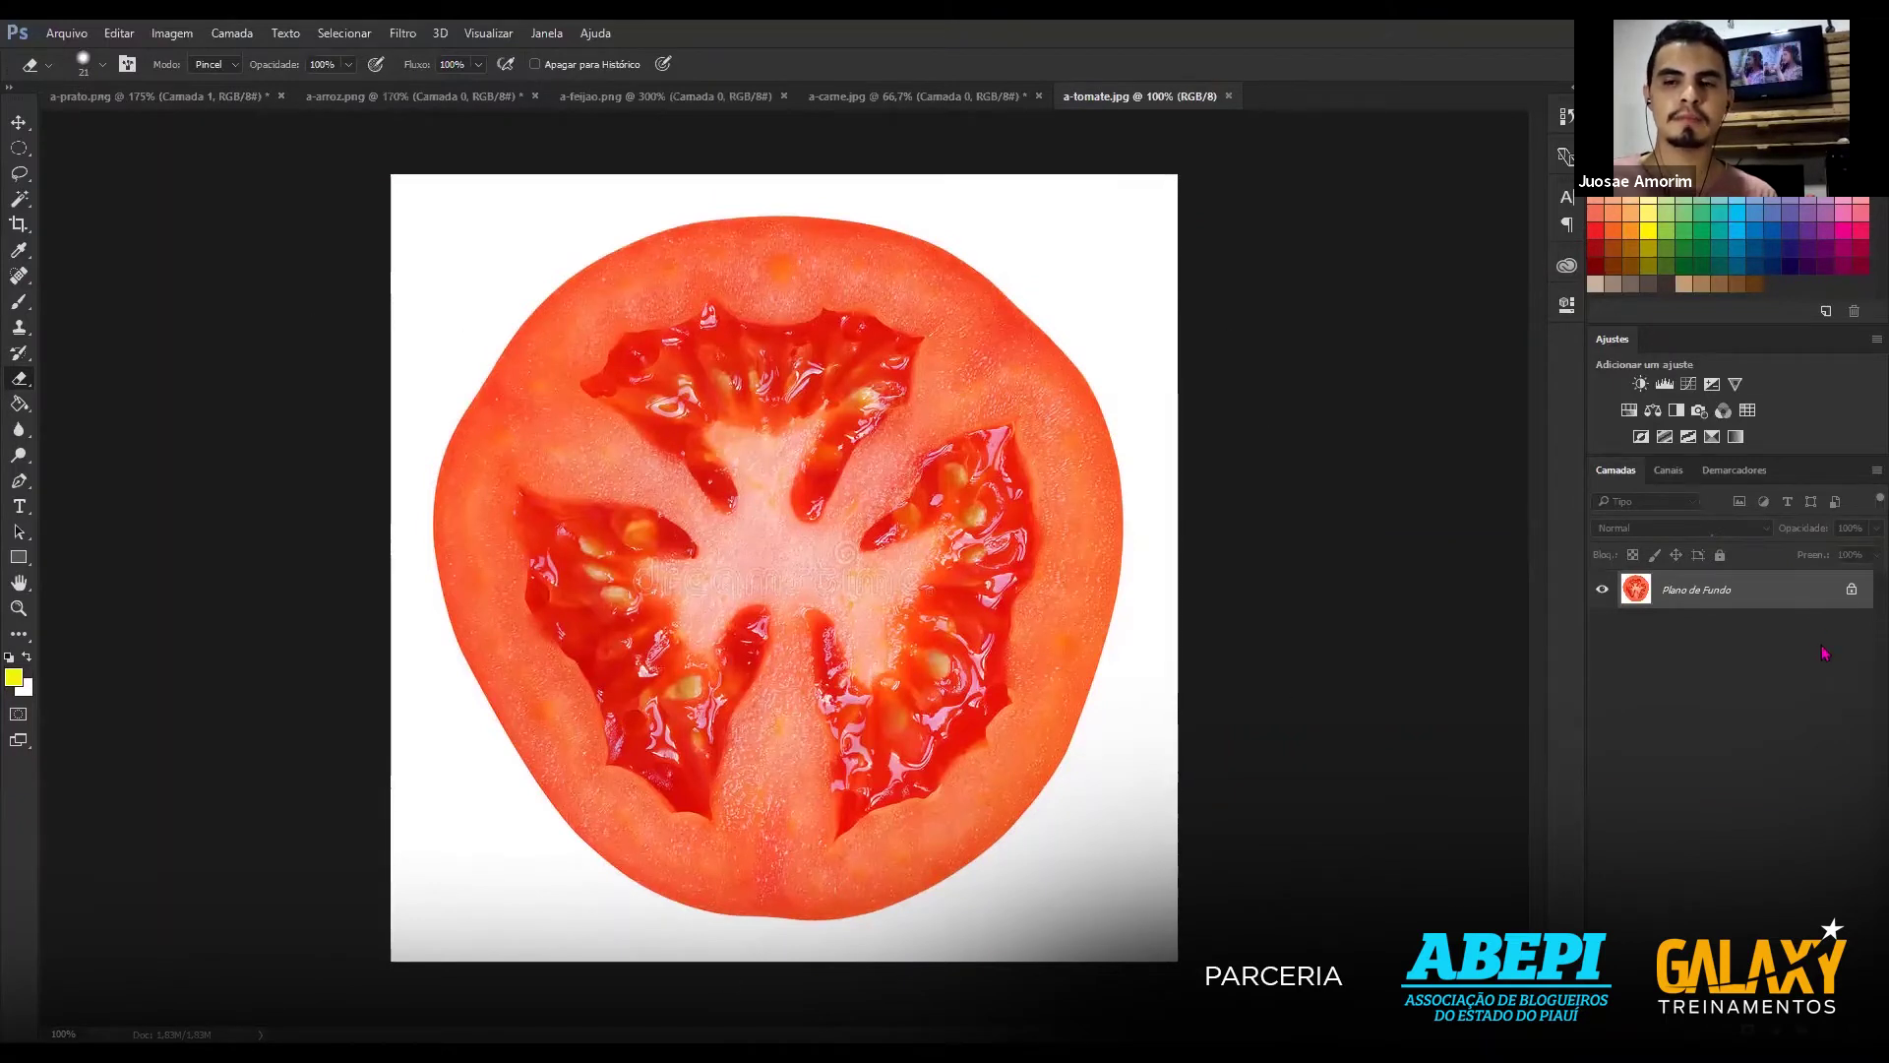
pyautogui.click(1852, 589)
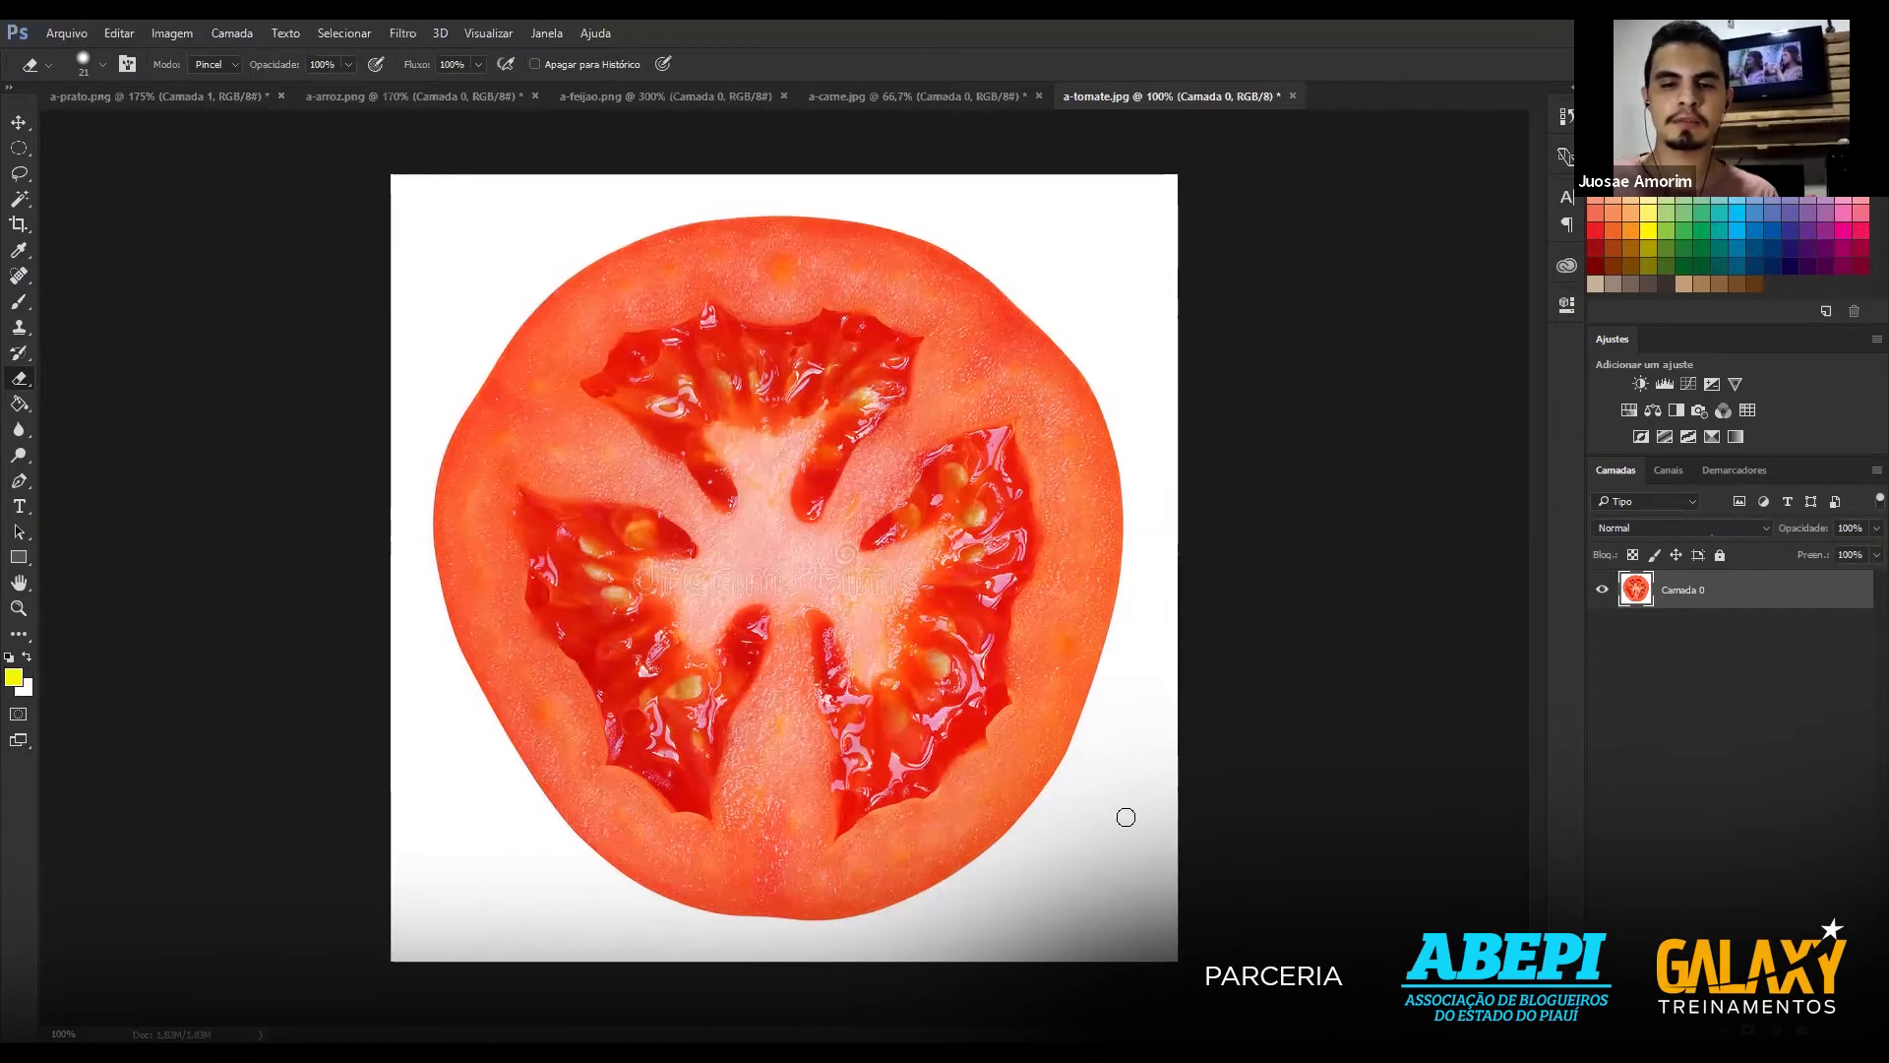
pyautogui.press('v')
pyautogui.moveTo(1090, 642)
pyautogui.mouseDown()
pyautogui.moveTo(864, 564)
pyautogui.moveTo(72, 130)
pyautogui.moveTo(84, 104)
pyautogui.mouseUp()
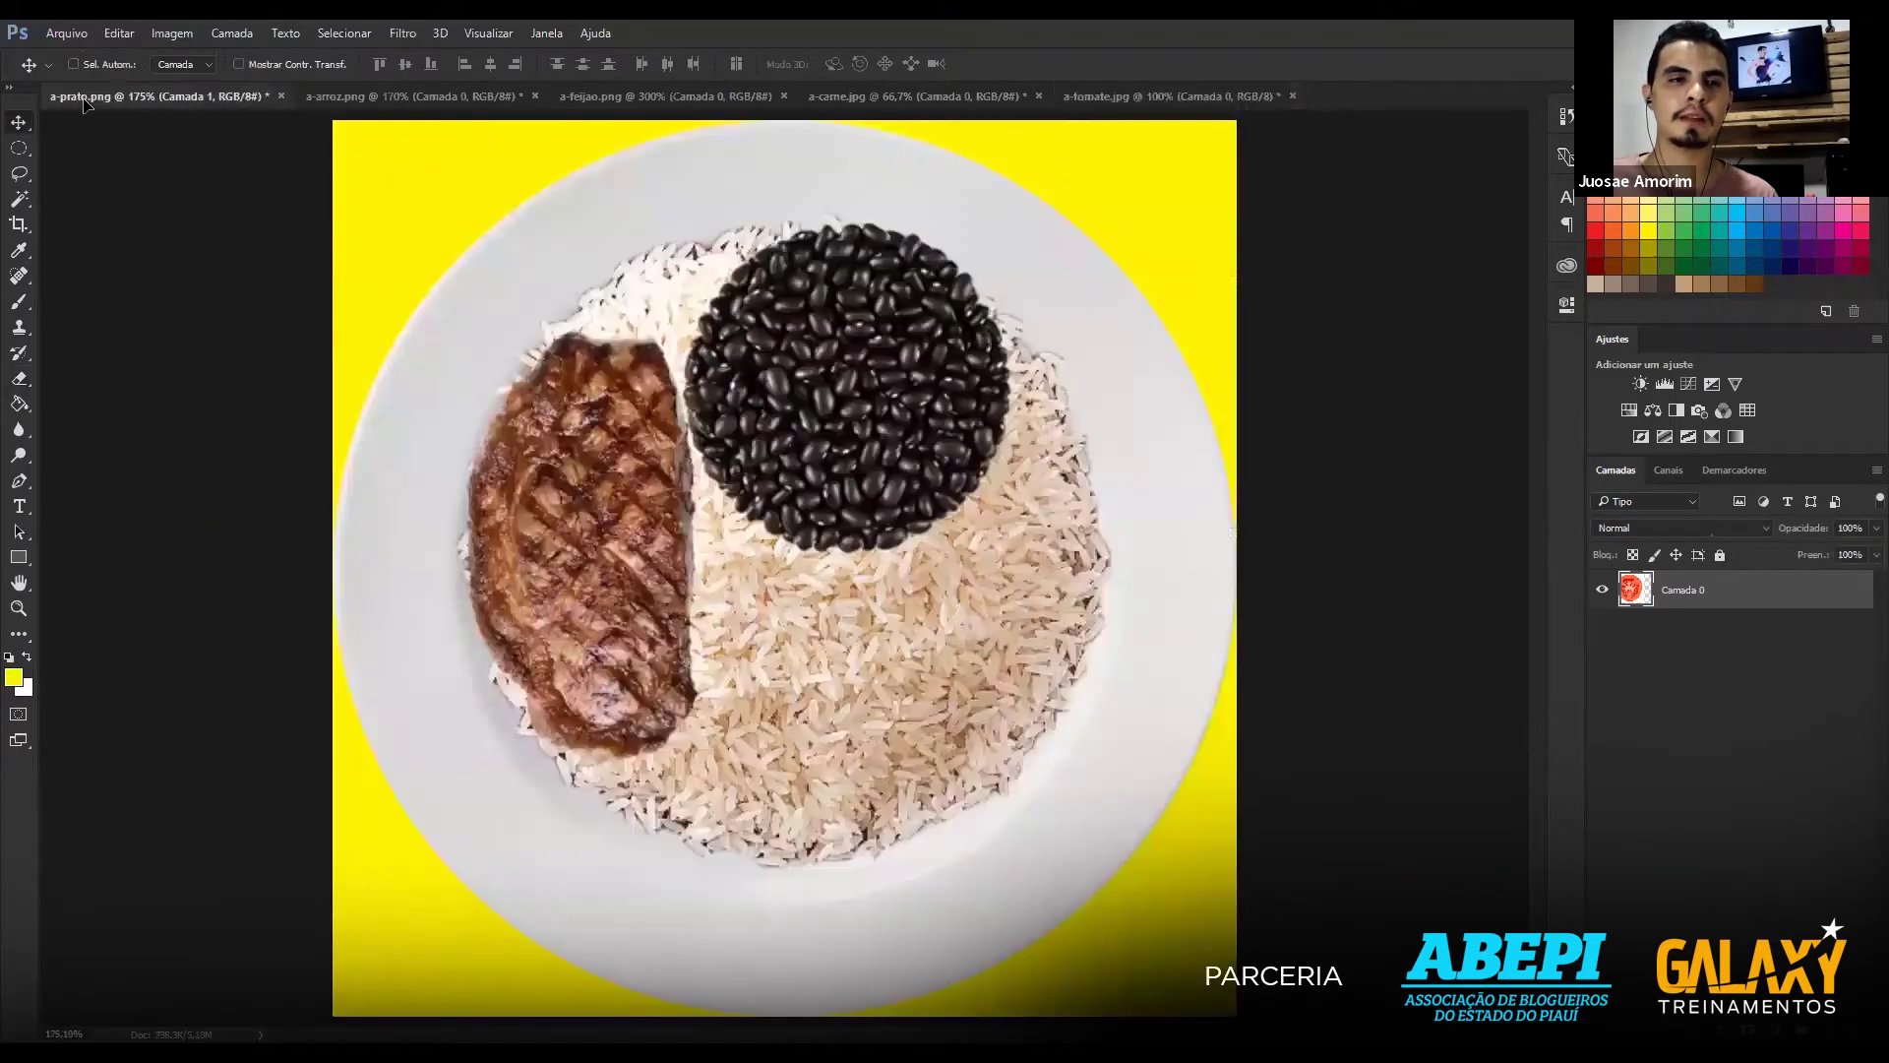
# Drop the tomato photo into a-prato as new layer Camada 2.
pyautogui.moveTo(753, 685); pyautogui.dragTo(753, 685)
pyautogui.moveTo(734, 618); pyautogui.dragTo(892, 772)
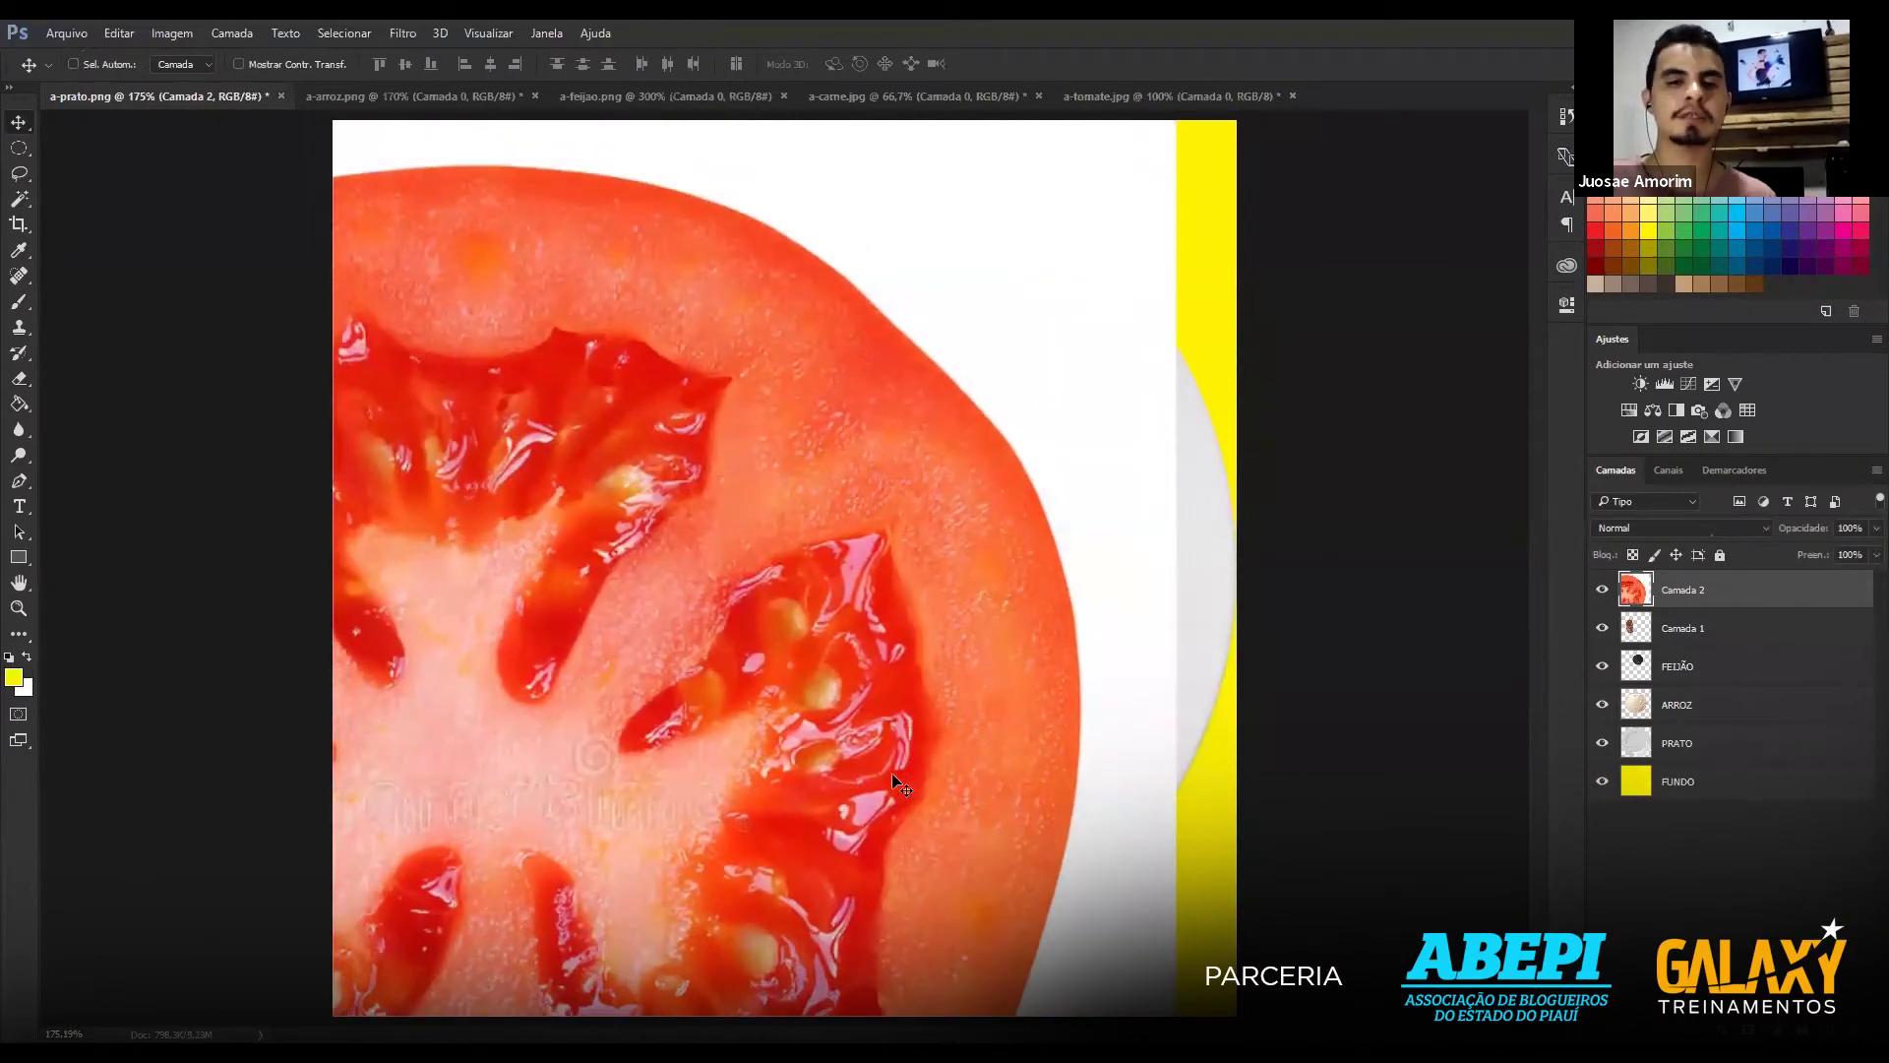
pyautogui.scroll(-1, 892, 772)
pyautogui.scroll(-3, 892, 771)
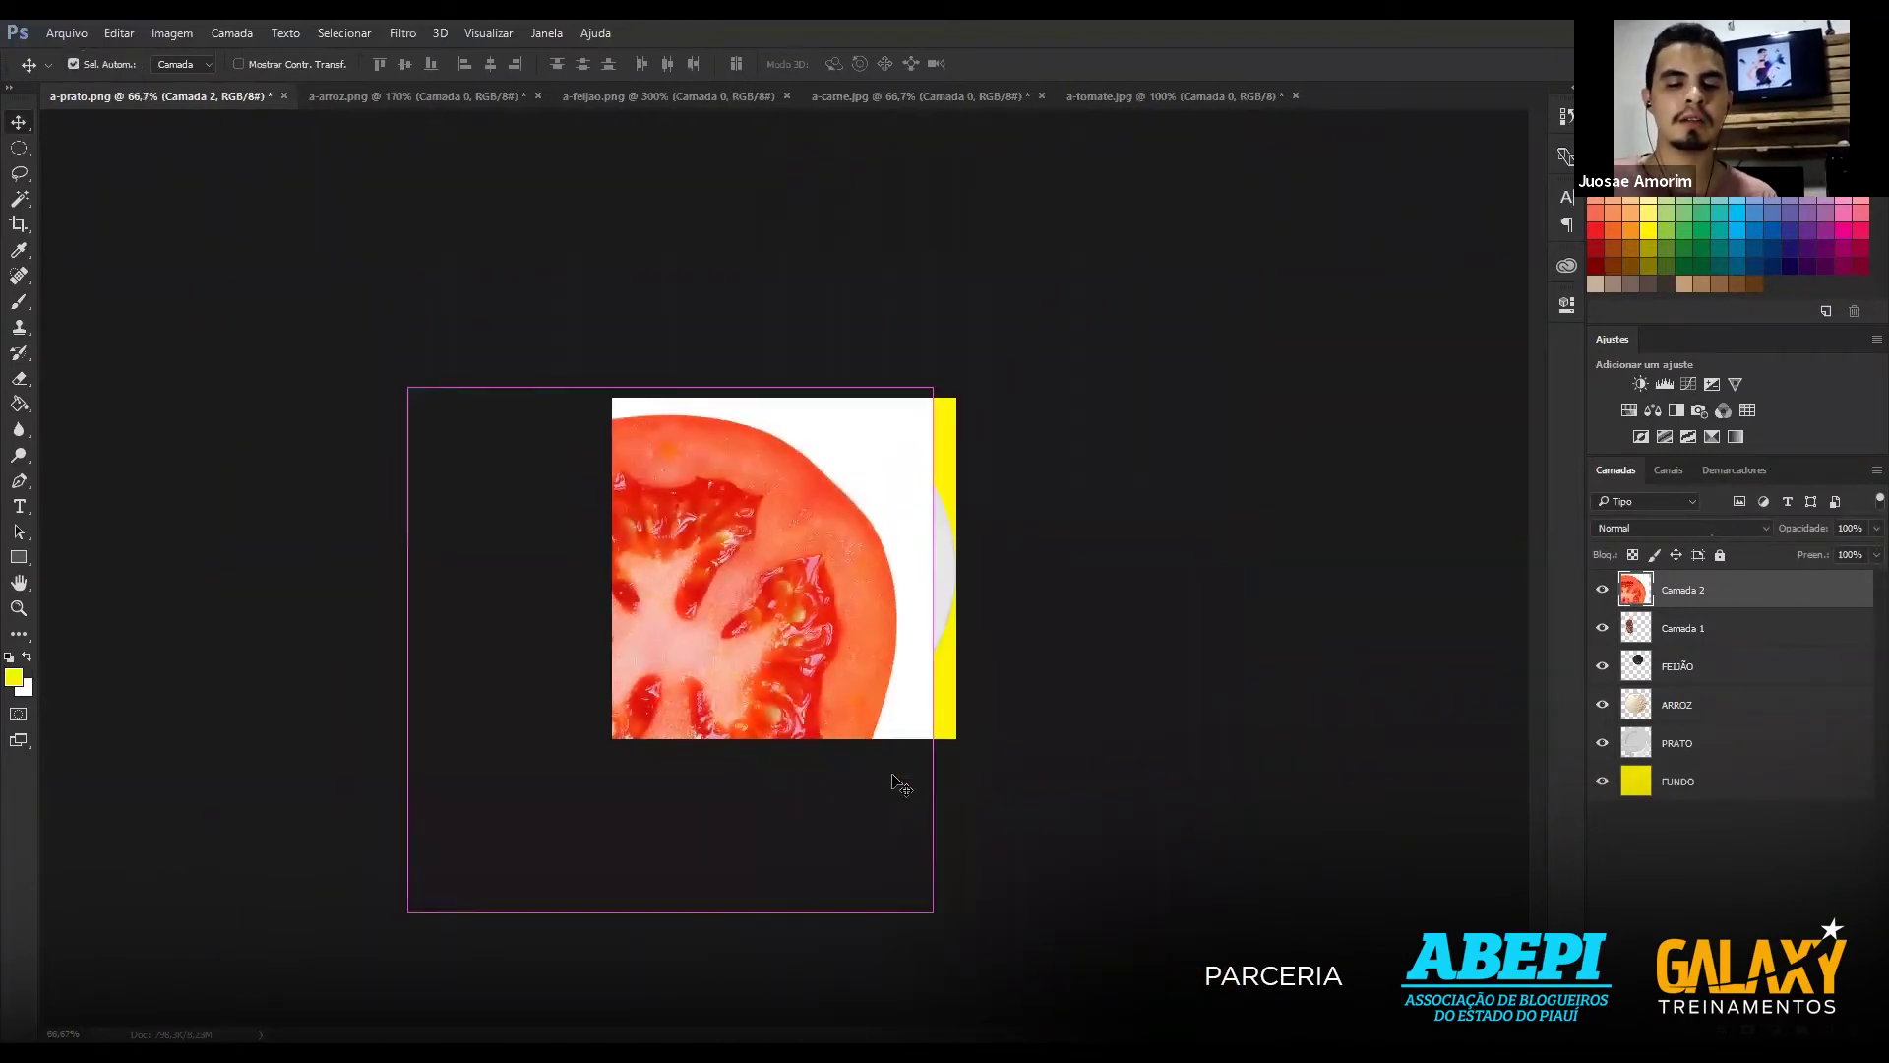
# Shrink the tomato to about a quarter size and place it on the rice below the beans.
pyautogui.hotkey('ctrl', 't')
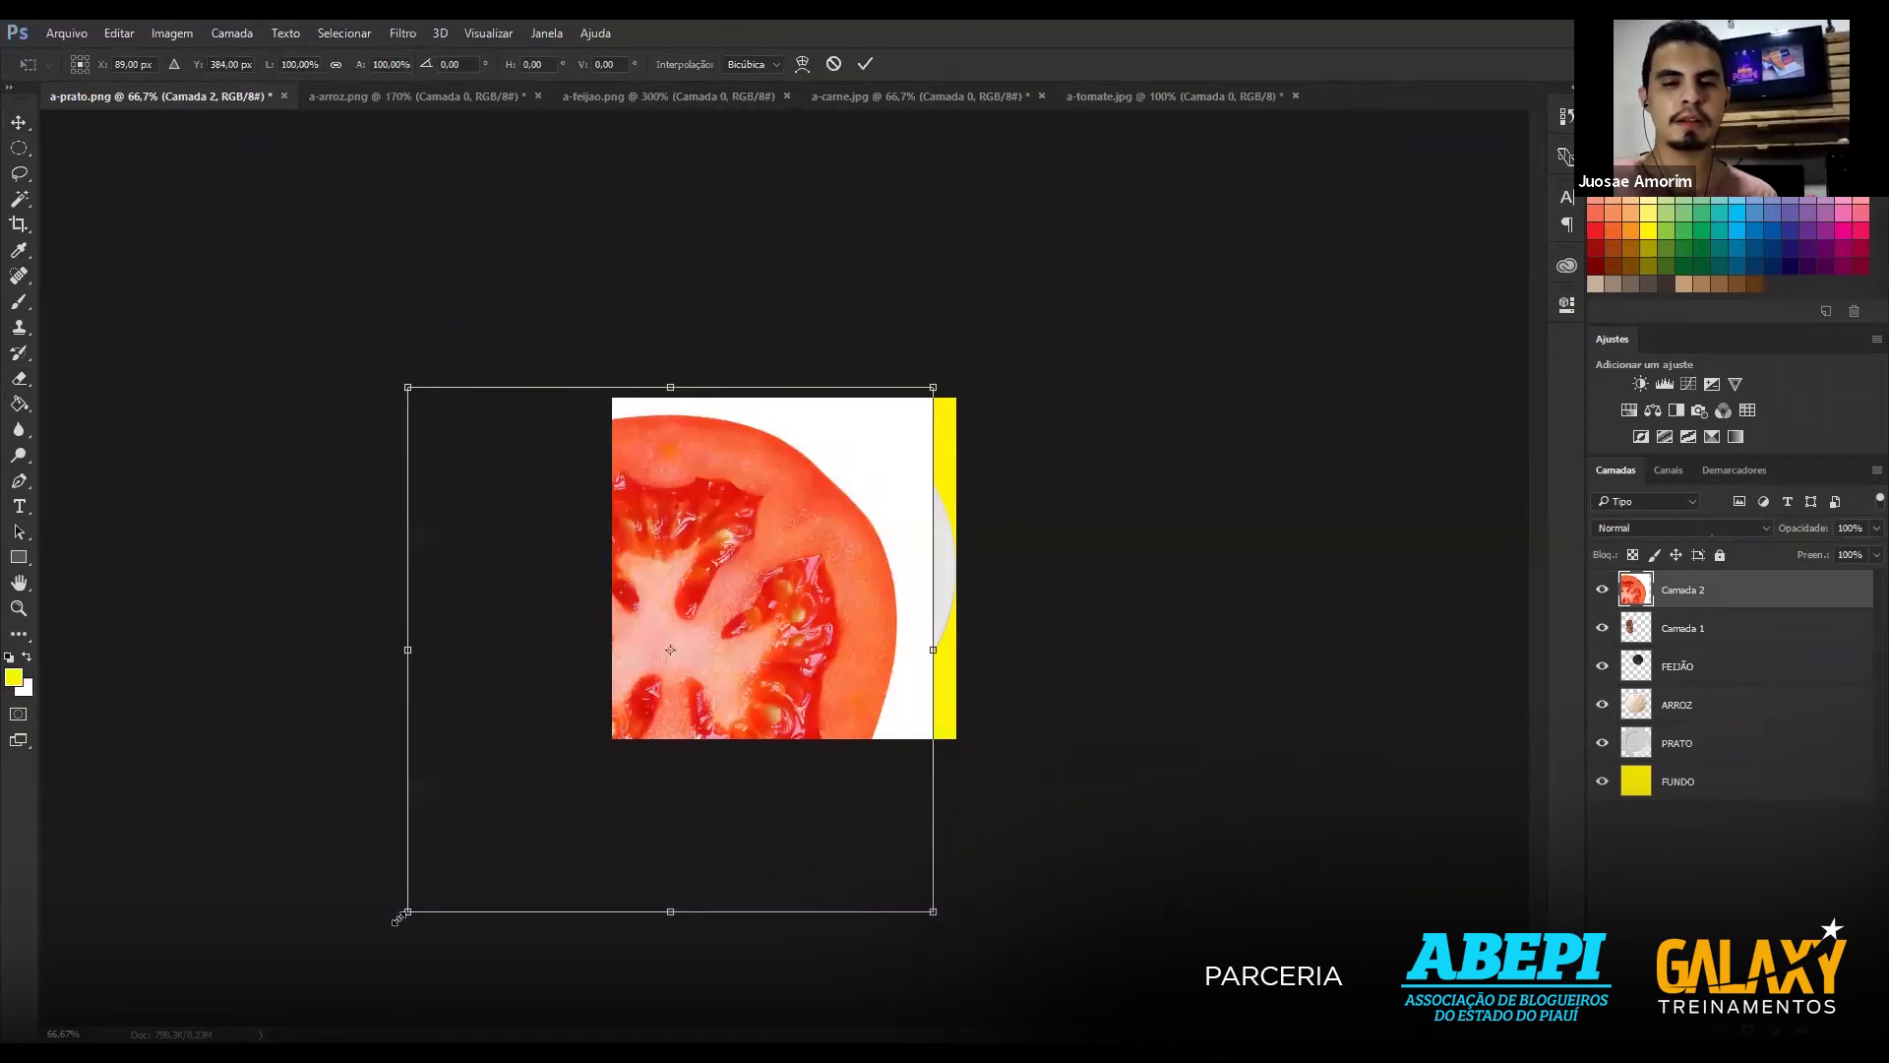
pyautogui.moveTo(398, 918)
pyautogui.mouseDown()
pyautogui.moveTo(540, 801)
pyautogui.moveTo(783, 675)
pyautogui.mouseUp()
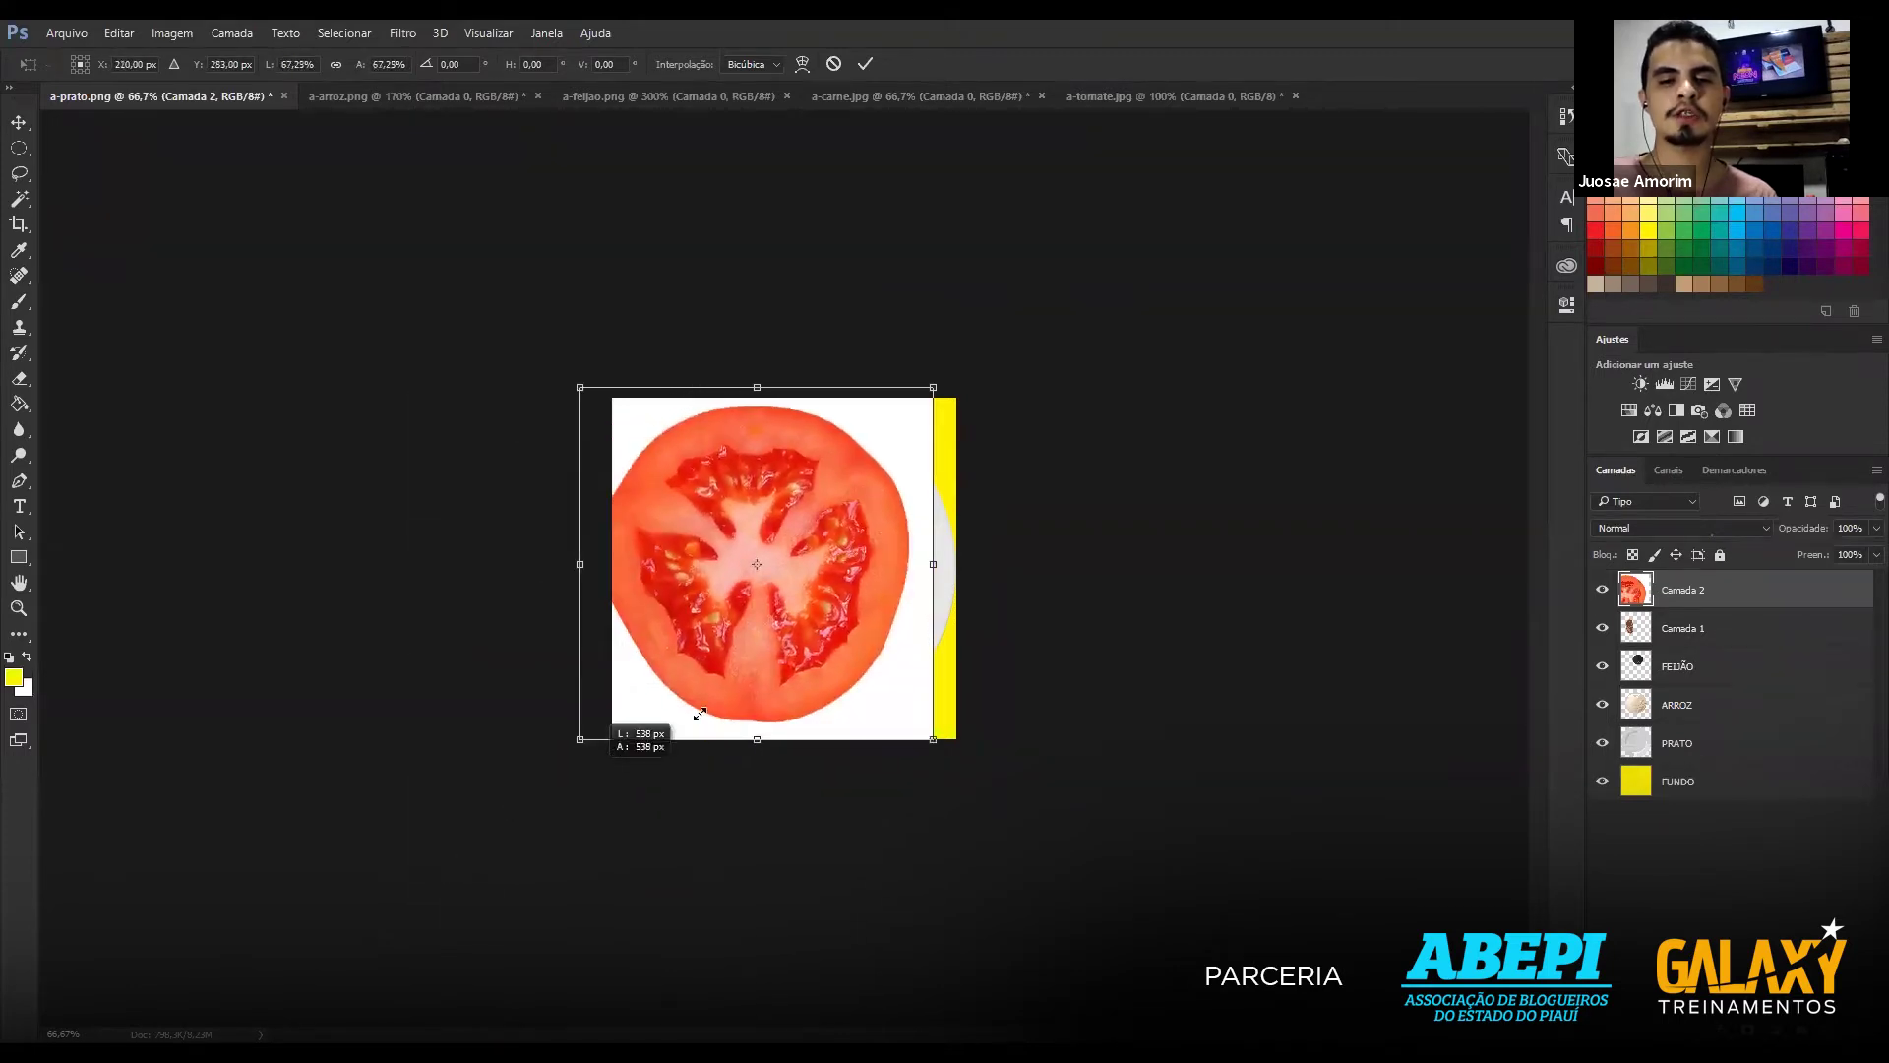
pyautogui.moveTo(782, 675); pyautogui.dragTo(809, 650)
pyautogui.hotkey('ctrl', '0')
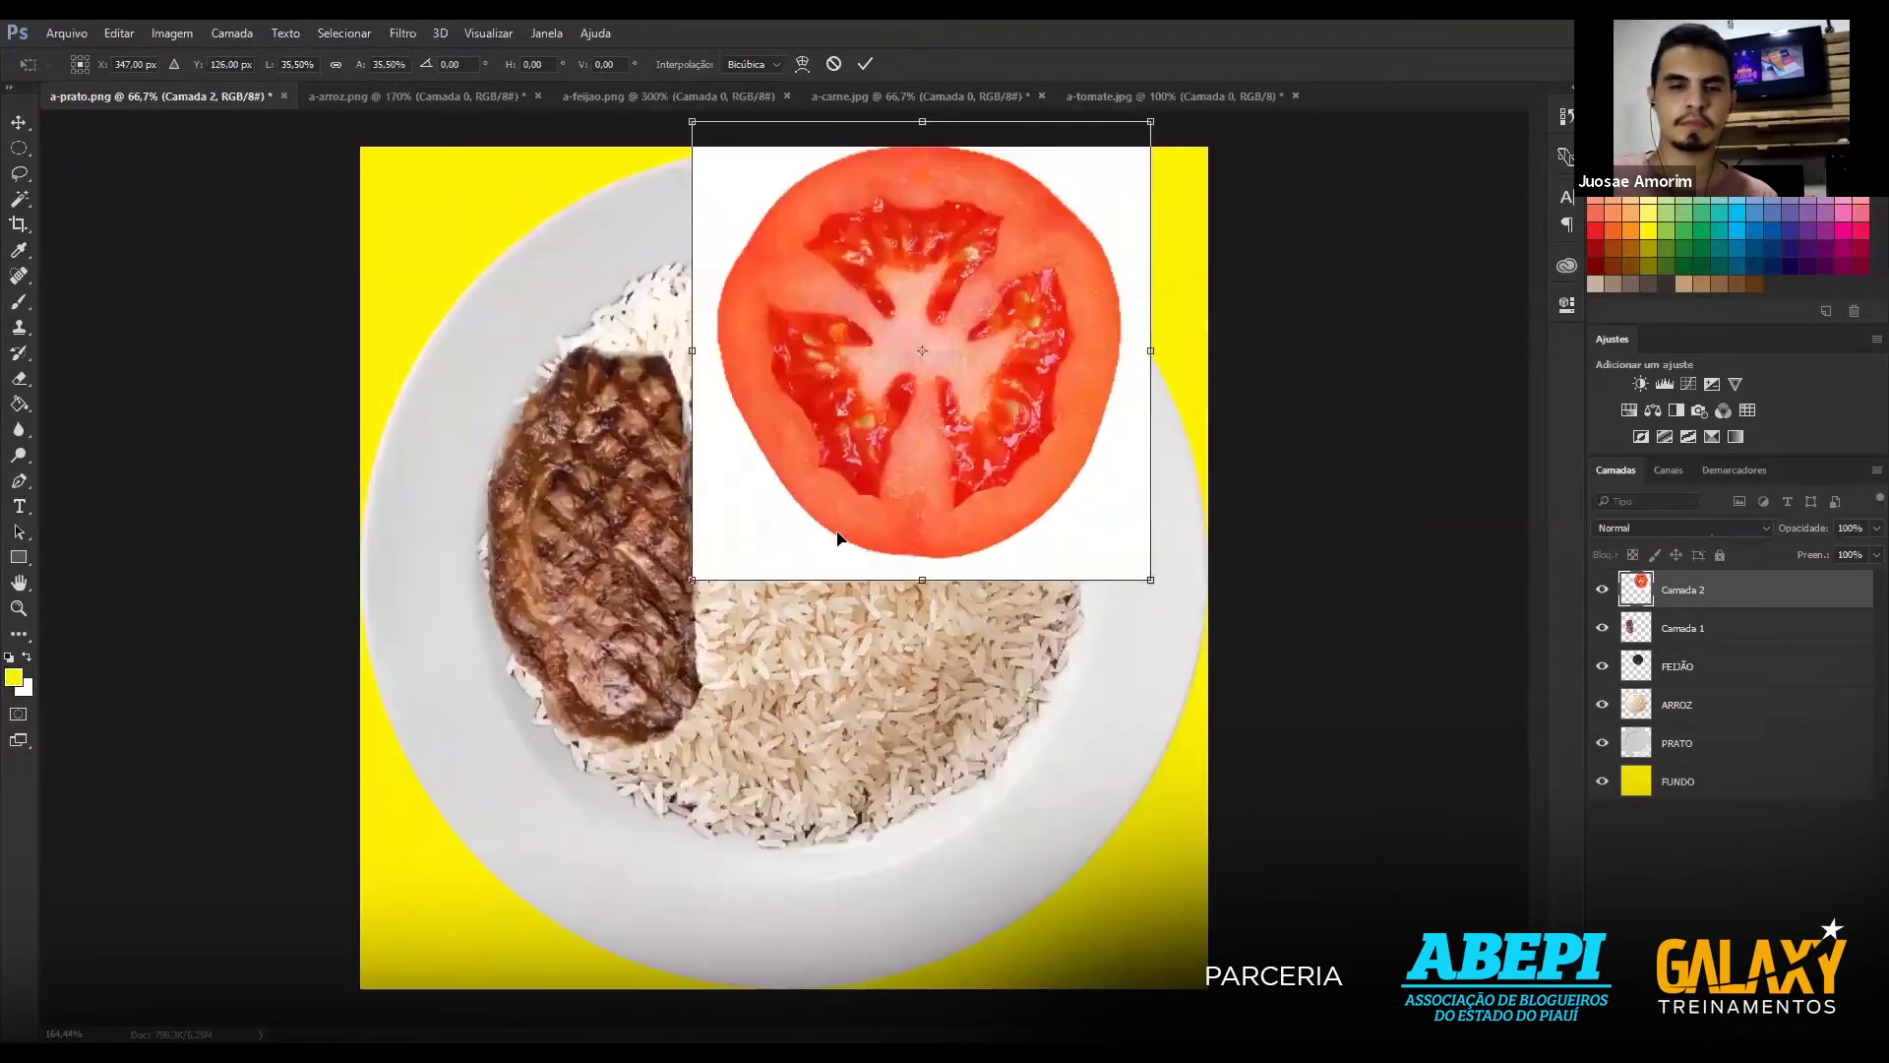
pyautogui.moveTo(999, 248); pyautogui.dragTo(996, 502)
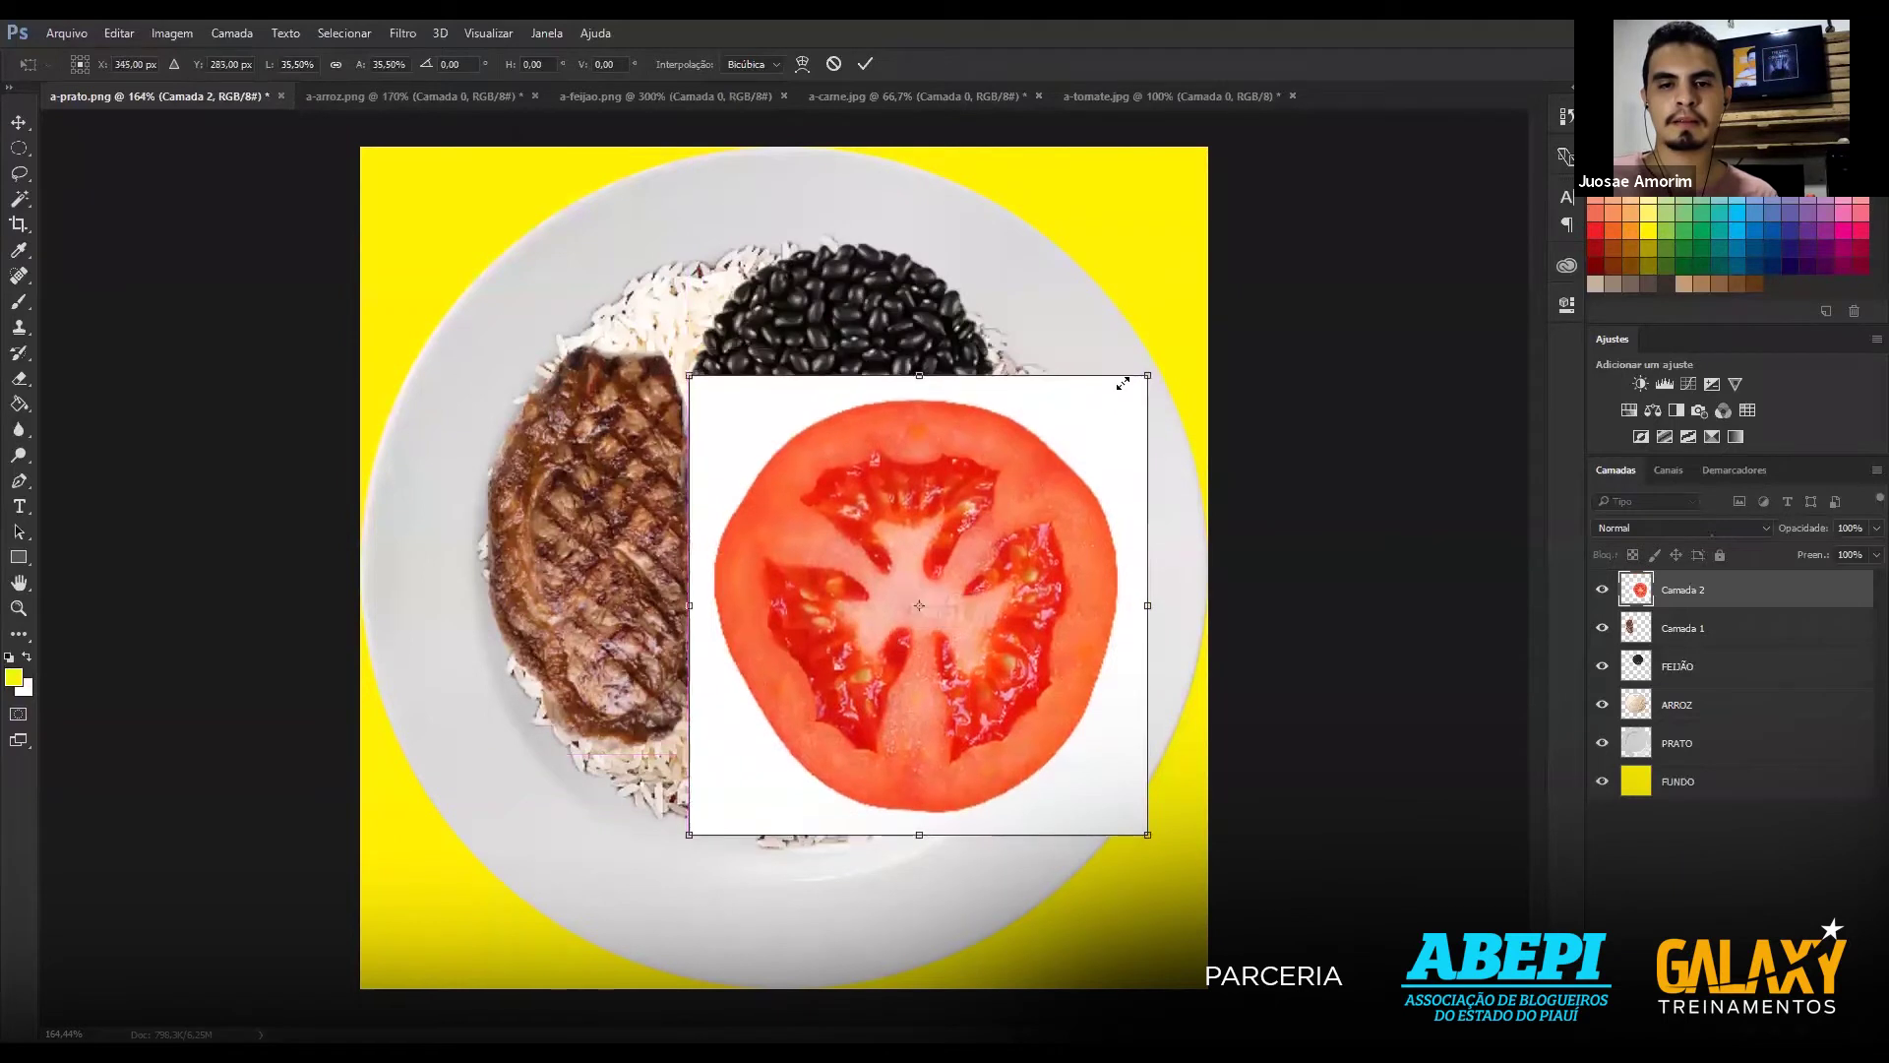
pyautogui.moveTo(1145, 373); pyautogui.dragTo(966, 587)
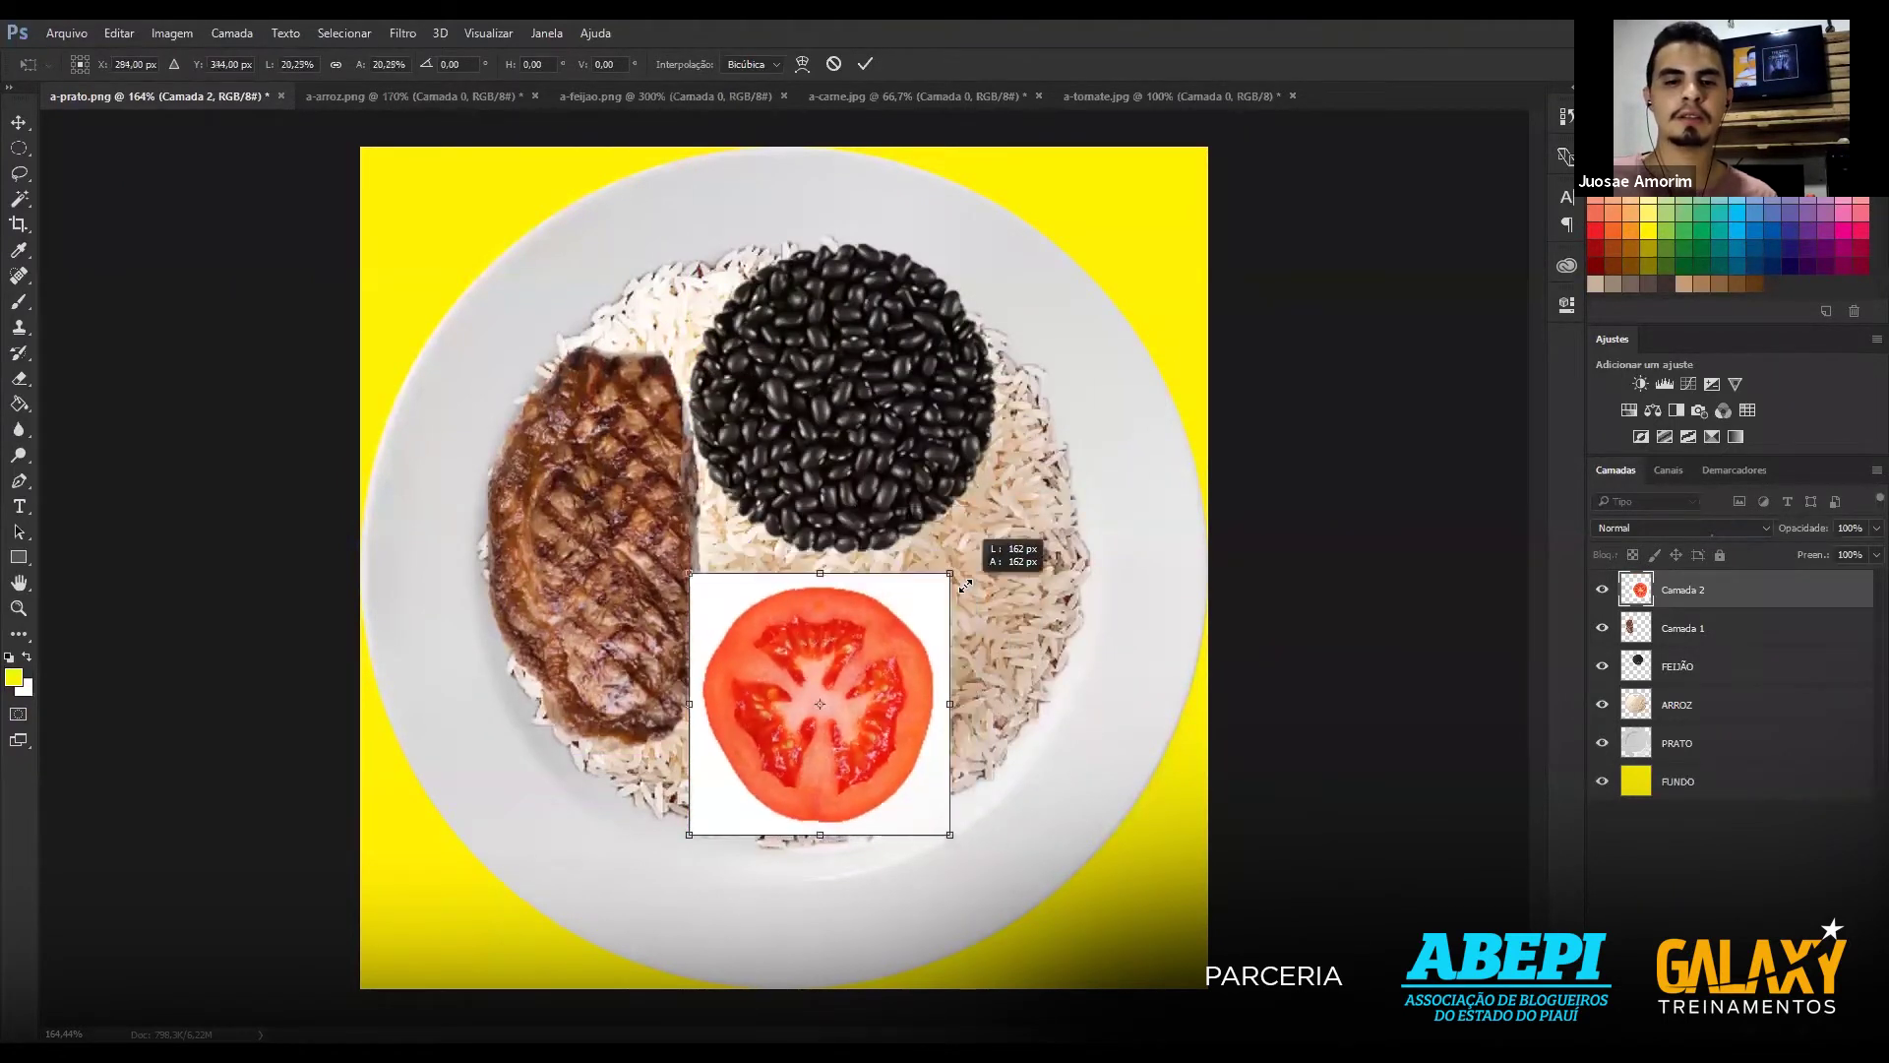
pyautogui.moveTo(951, 574); pyautogui.dragTo(927, 598)
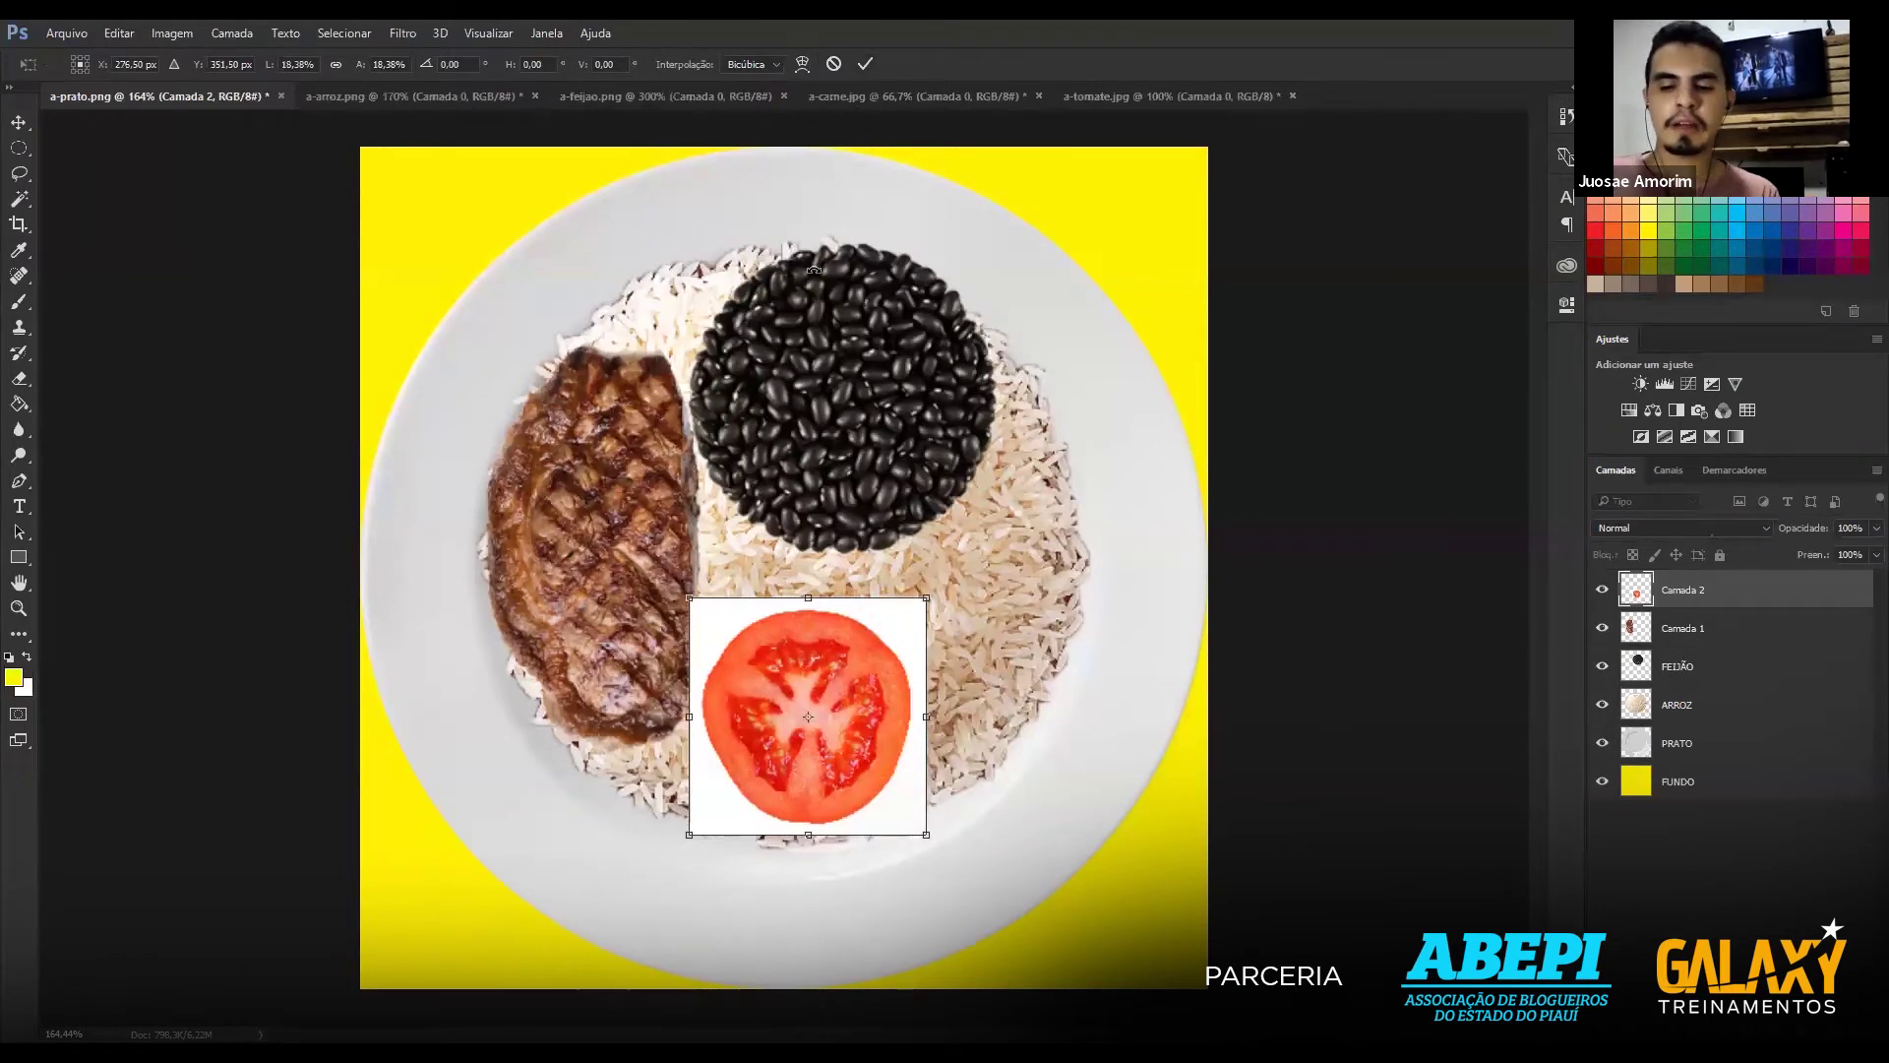
pyautogui.press('Return')
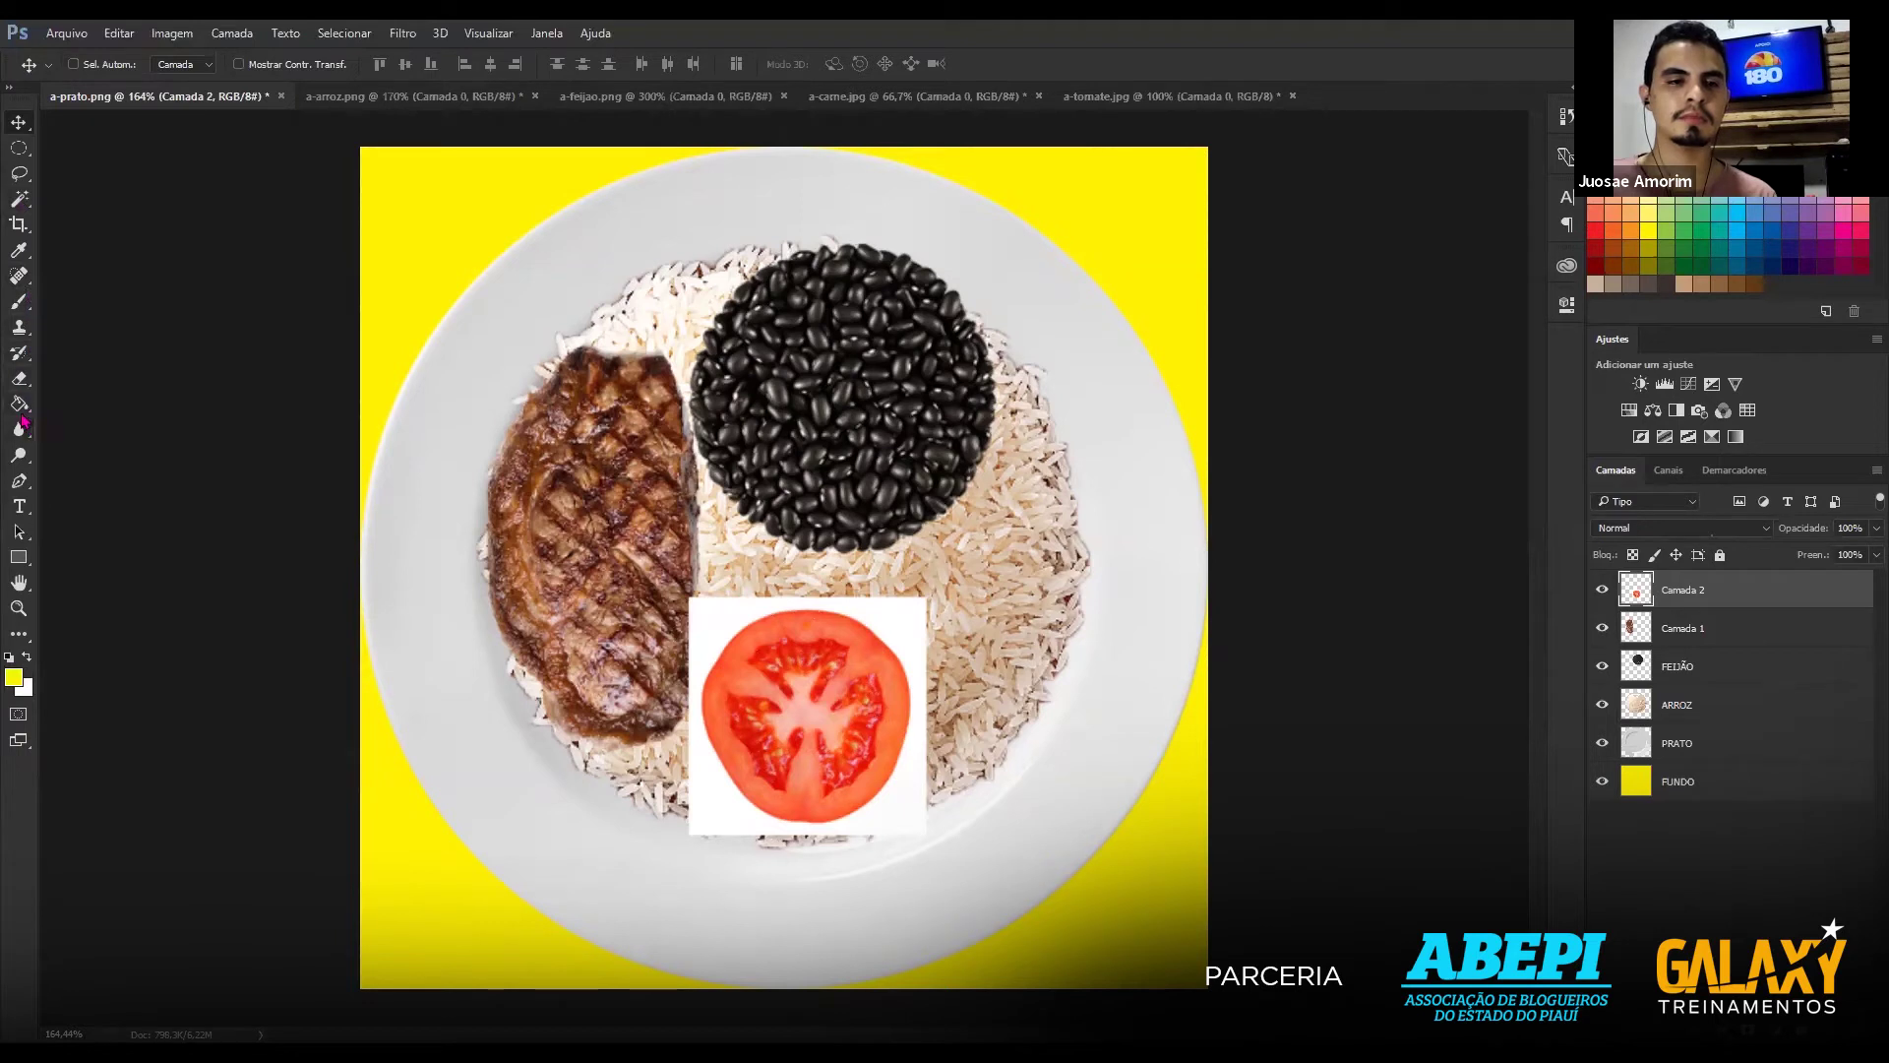
# Erase the white square around the tomato slice with one Magic Eraser click.
pyautogui.click(19, 378)
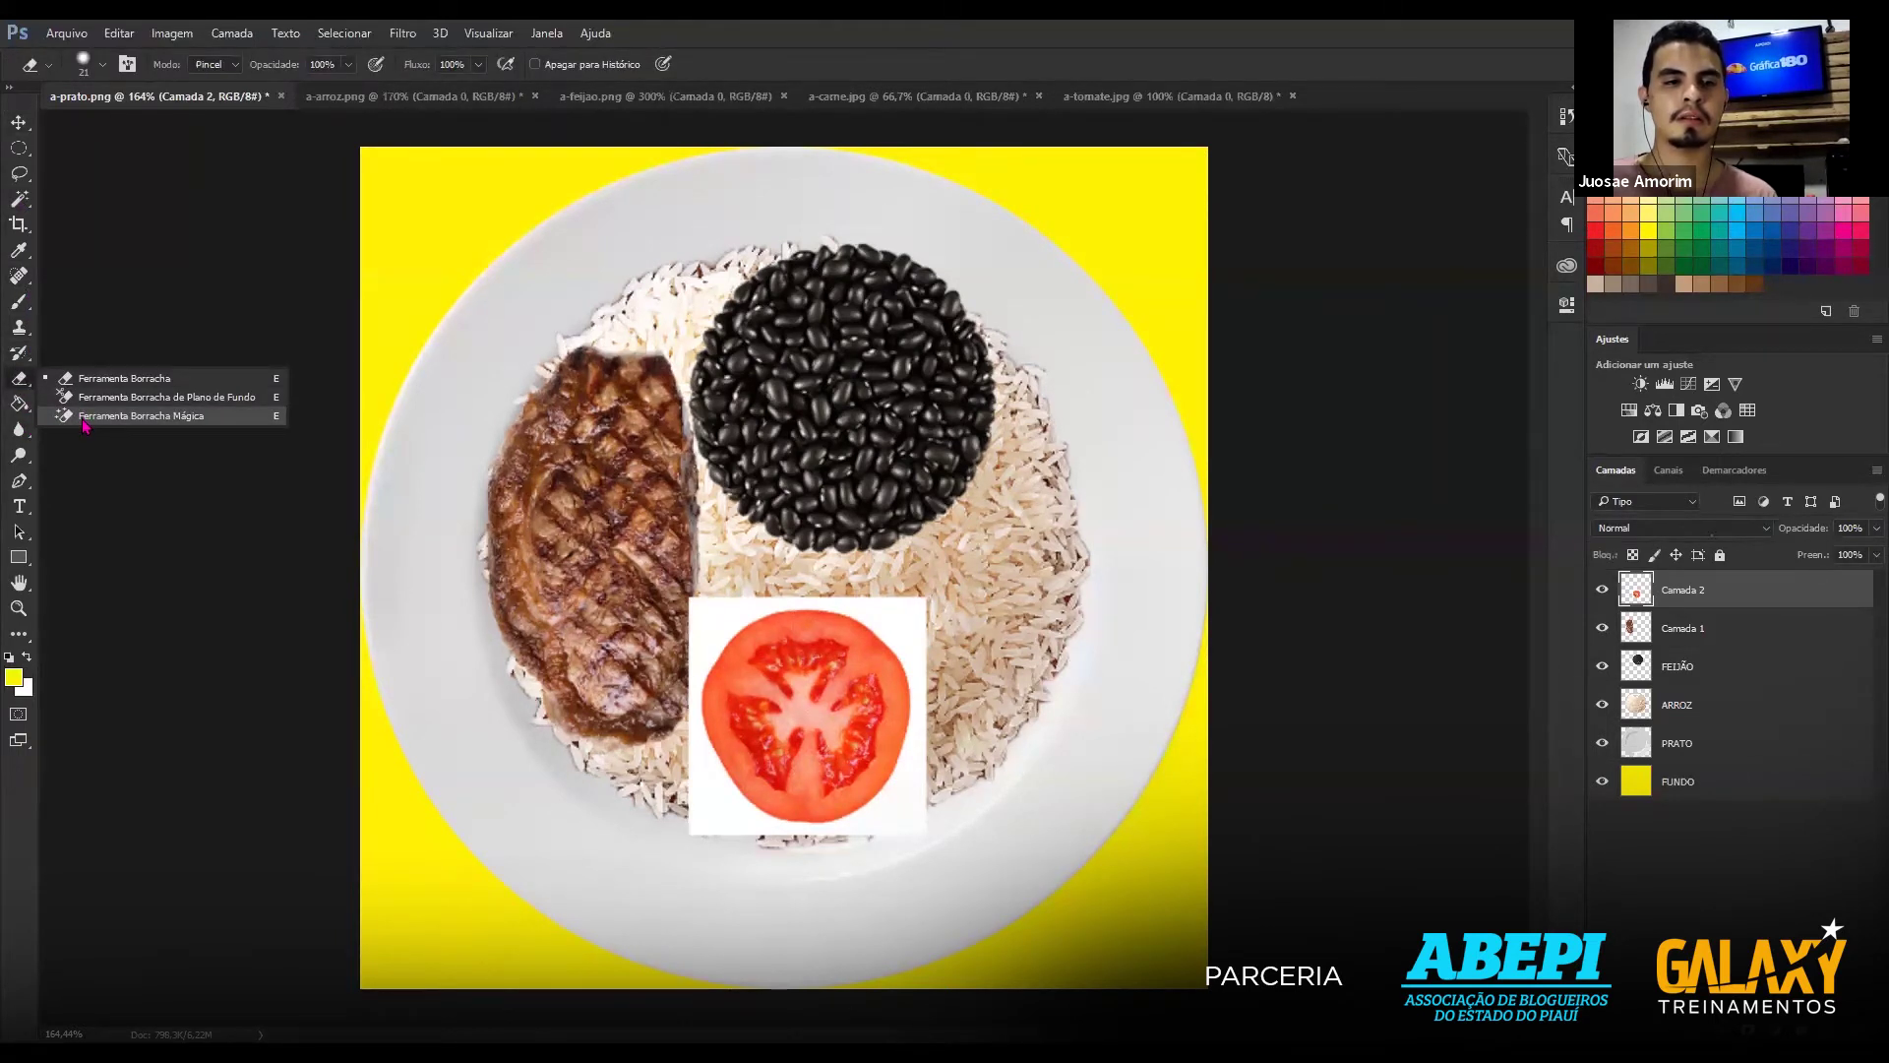
pyautogui.click(86, 418)
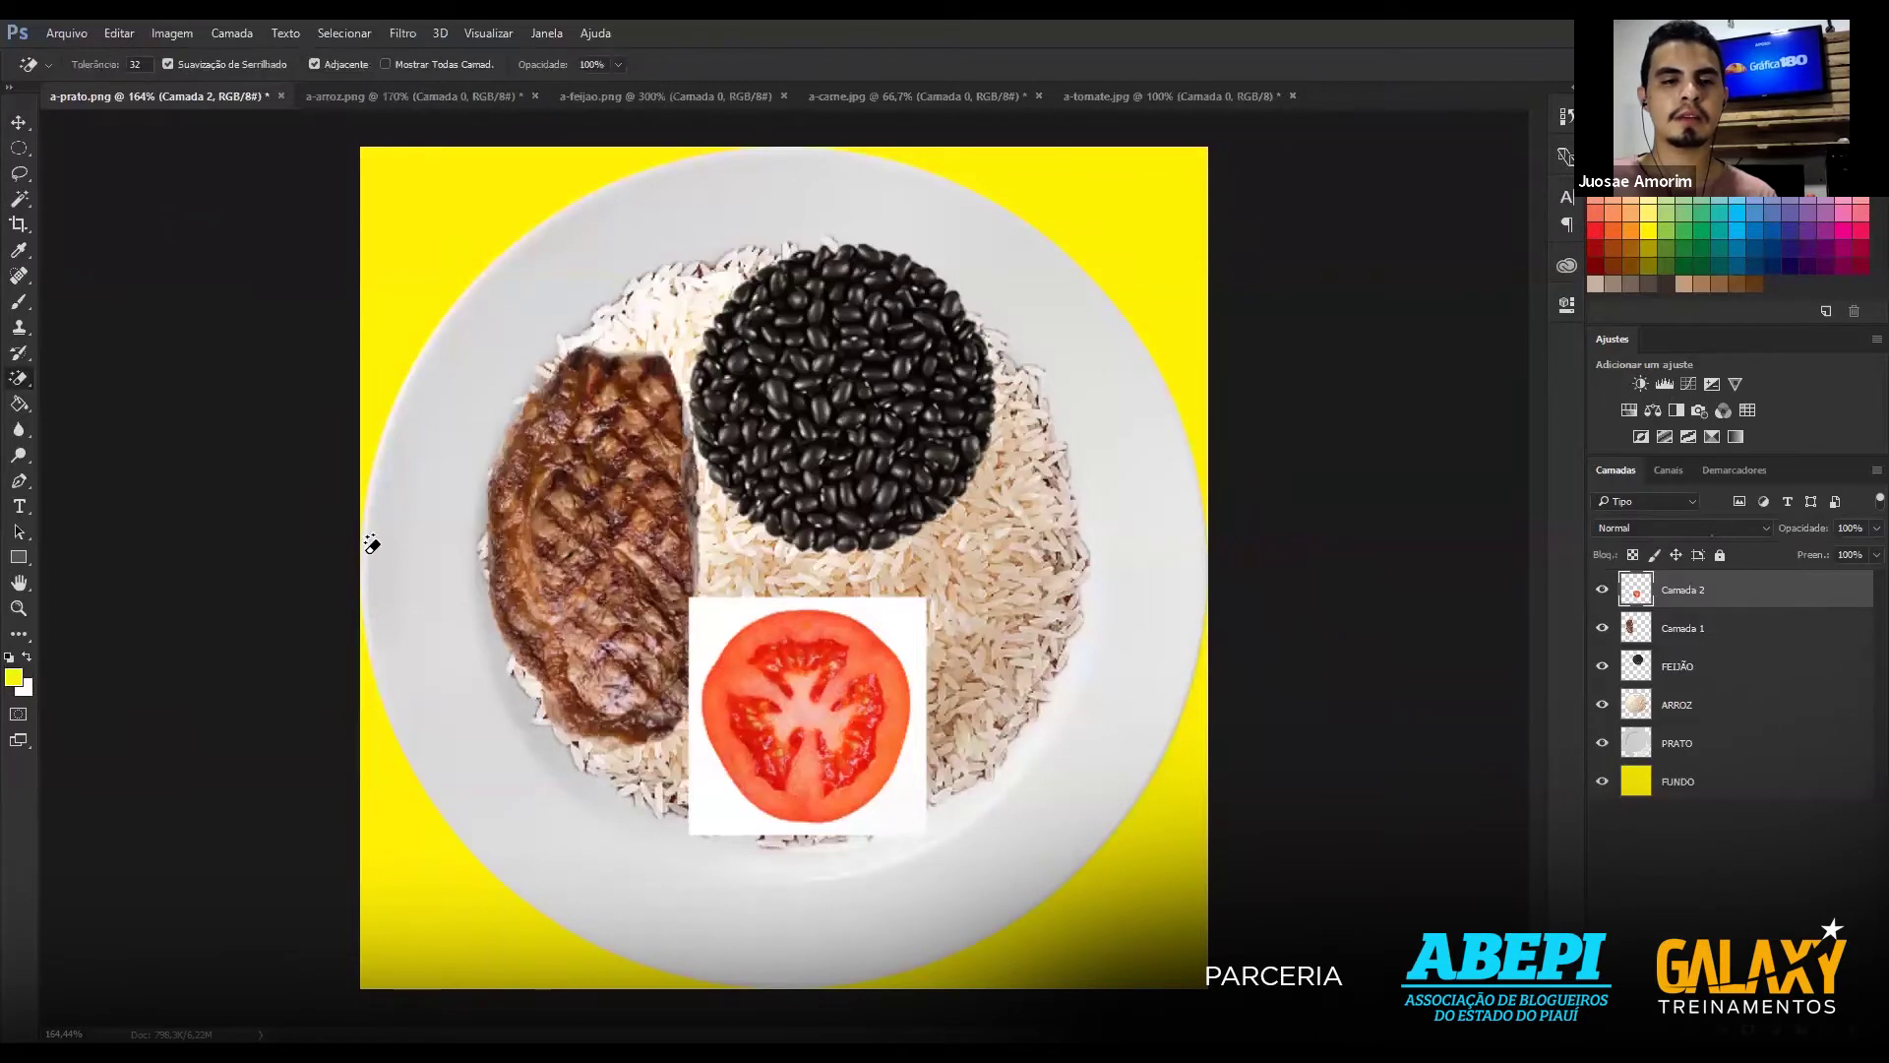
pyautogui.click(714, 631)
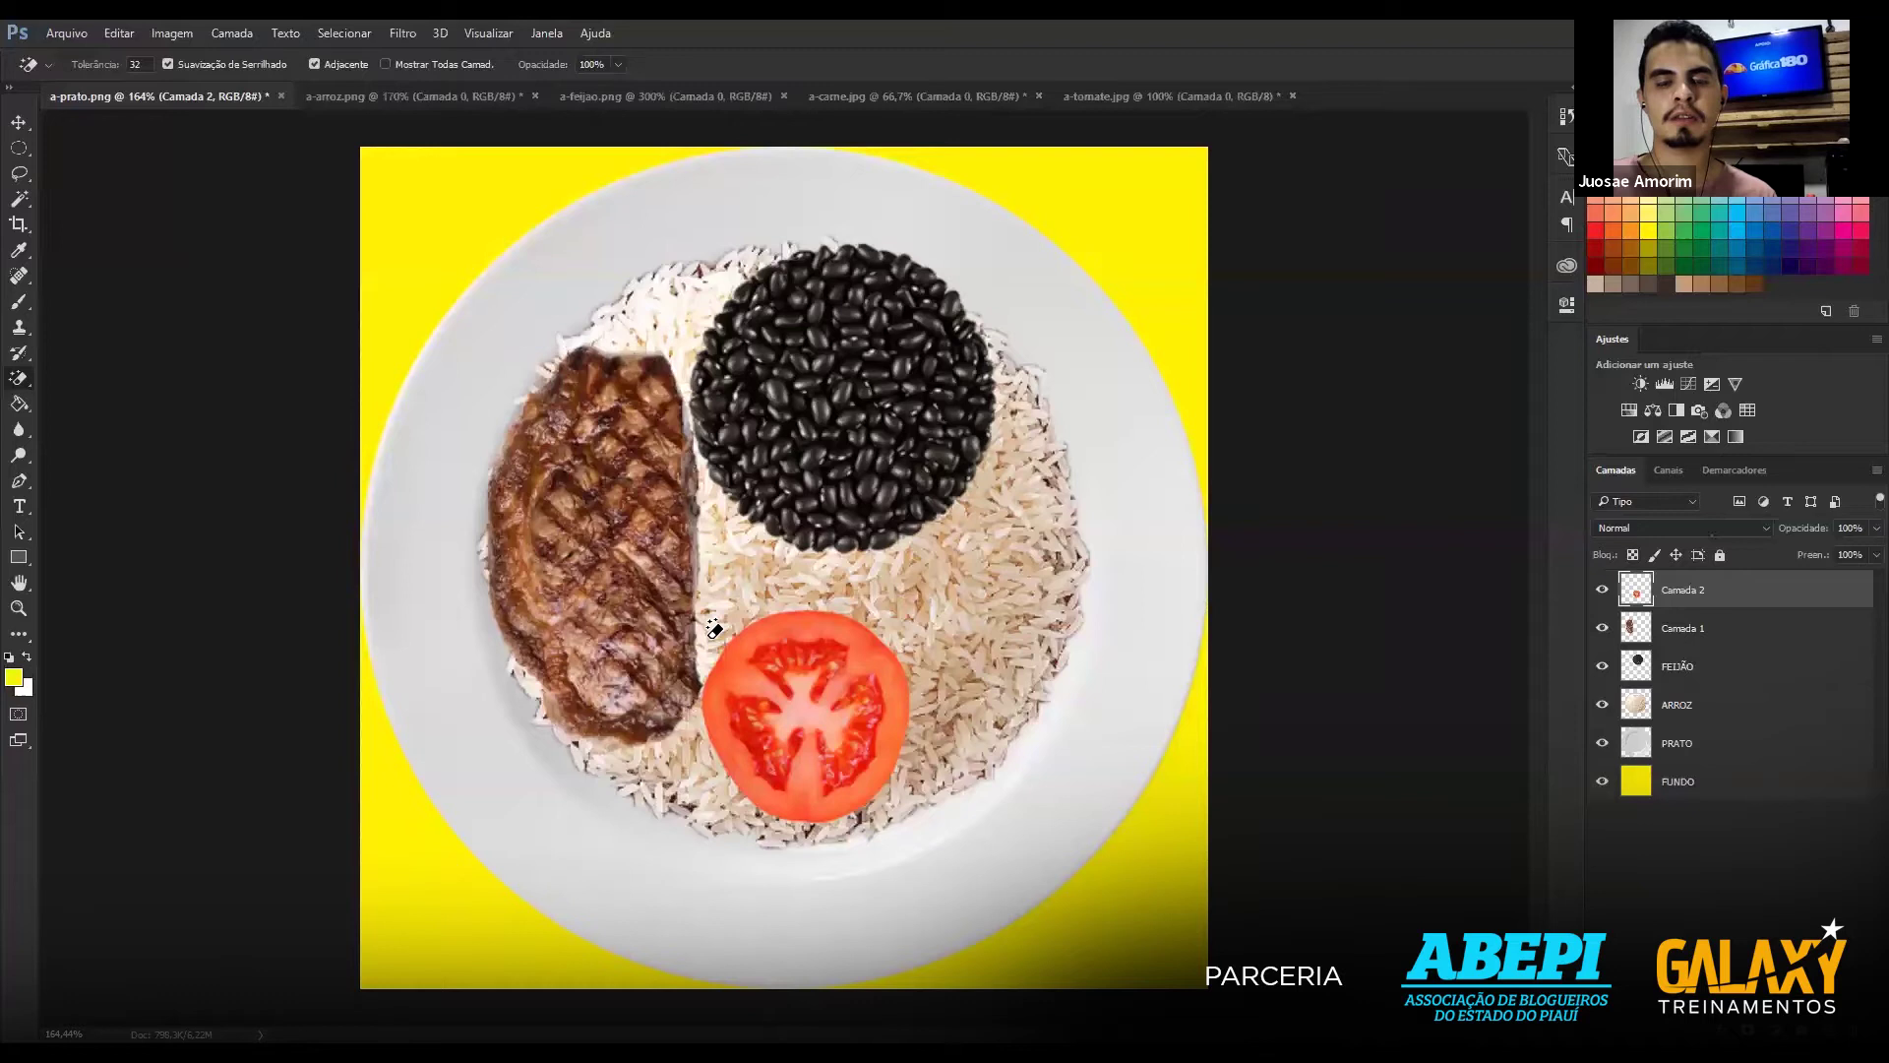
pyautogui.press('v')
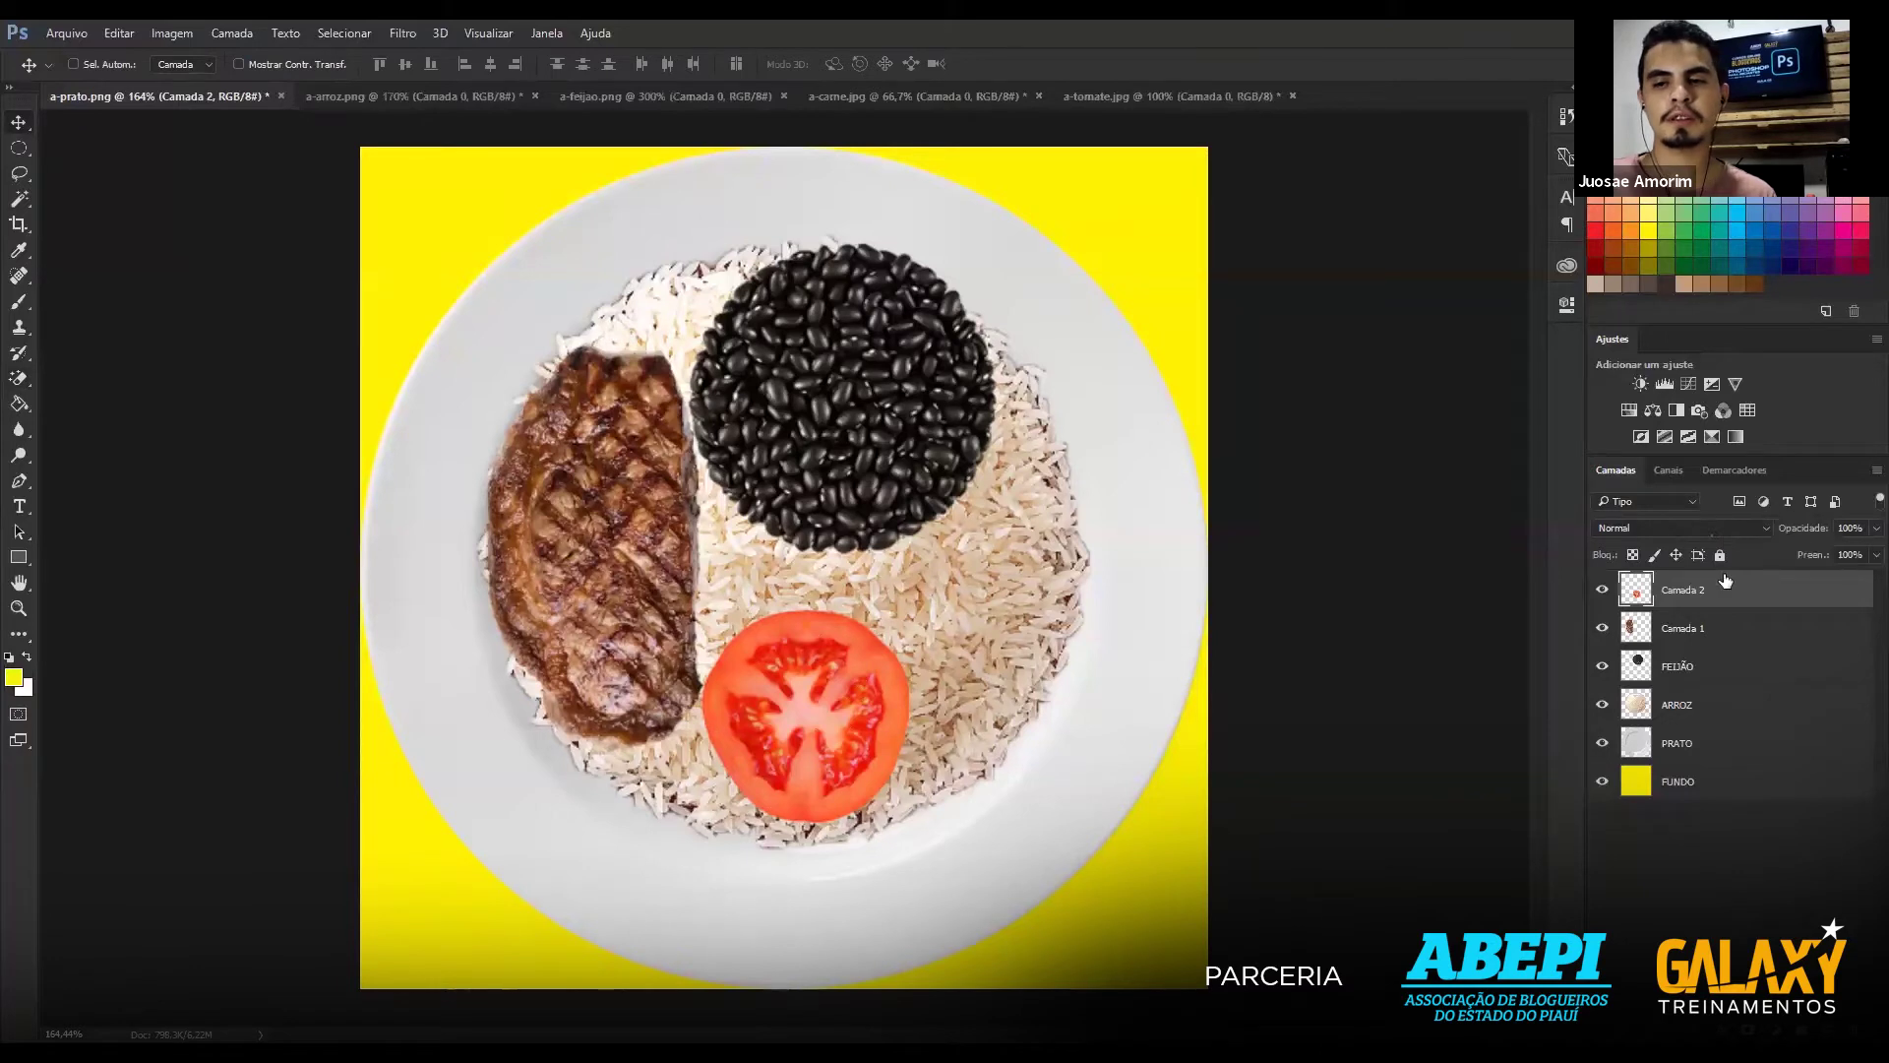
# Rename the steak layer Camada 1 to CARNE.
pyautogui.doubleClick(1702, 628)
pyautogui.write('C')
pyautogui.press('Return')
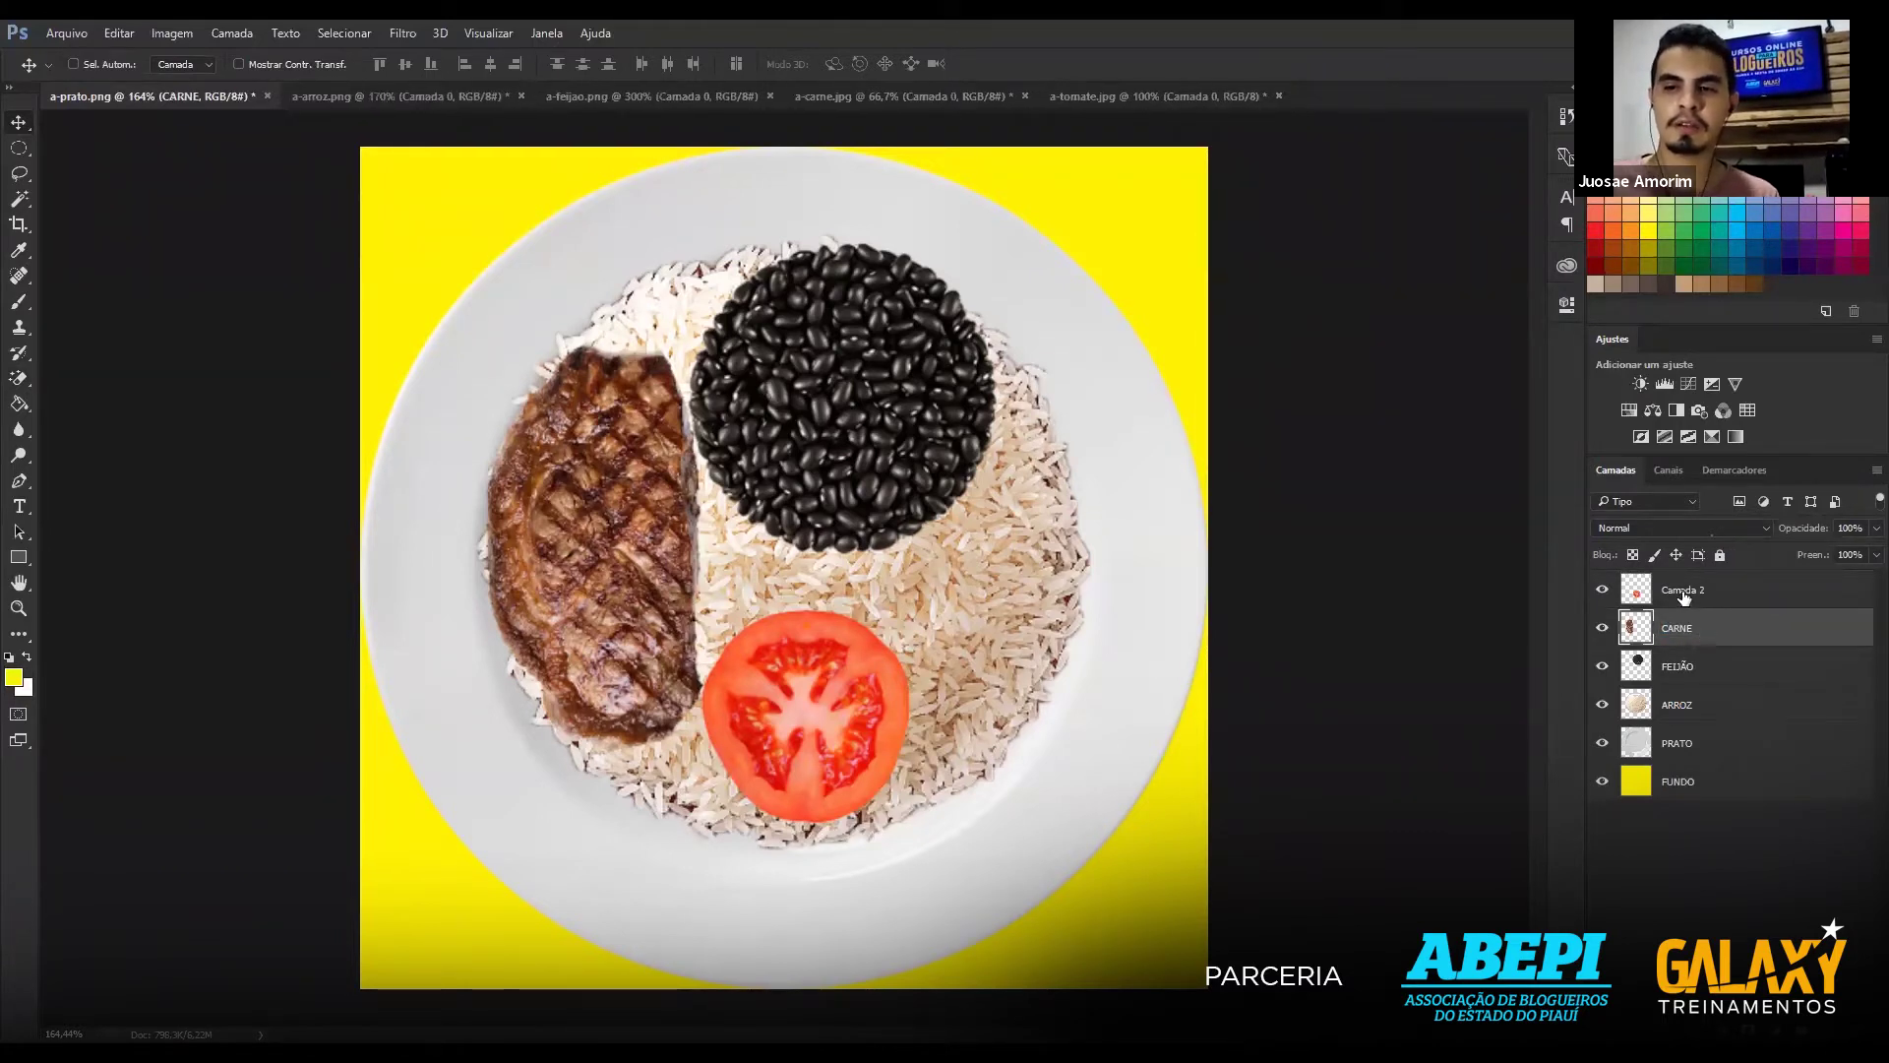
# Rename the tomato layer Camada 2 to TOMATE and nudge the slice slightly lower-left.
pyautogui.doubleClick(1683, 591)
pyautogui.write('TOMATE')
pyautogui.press('Return')
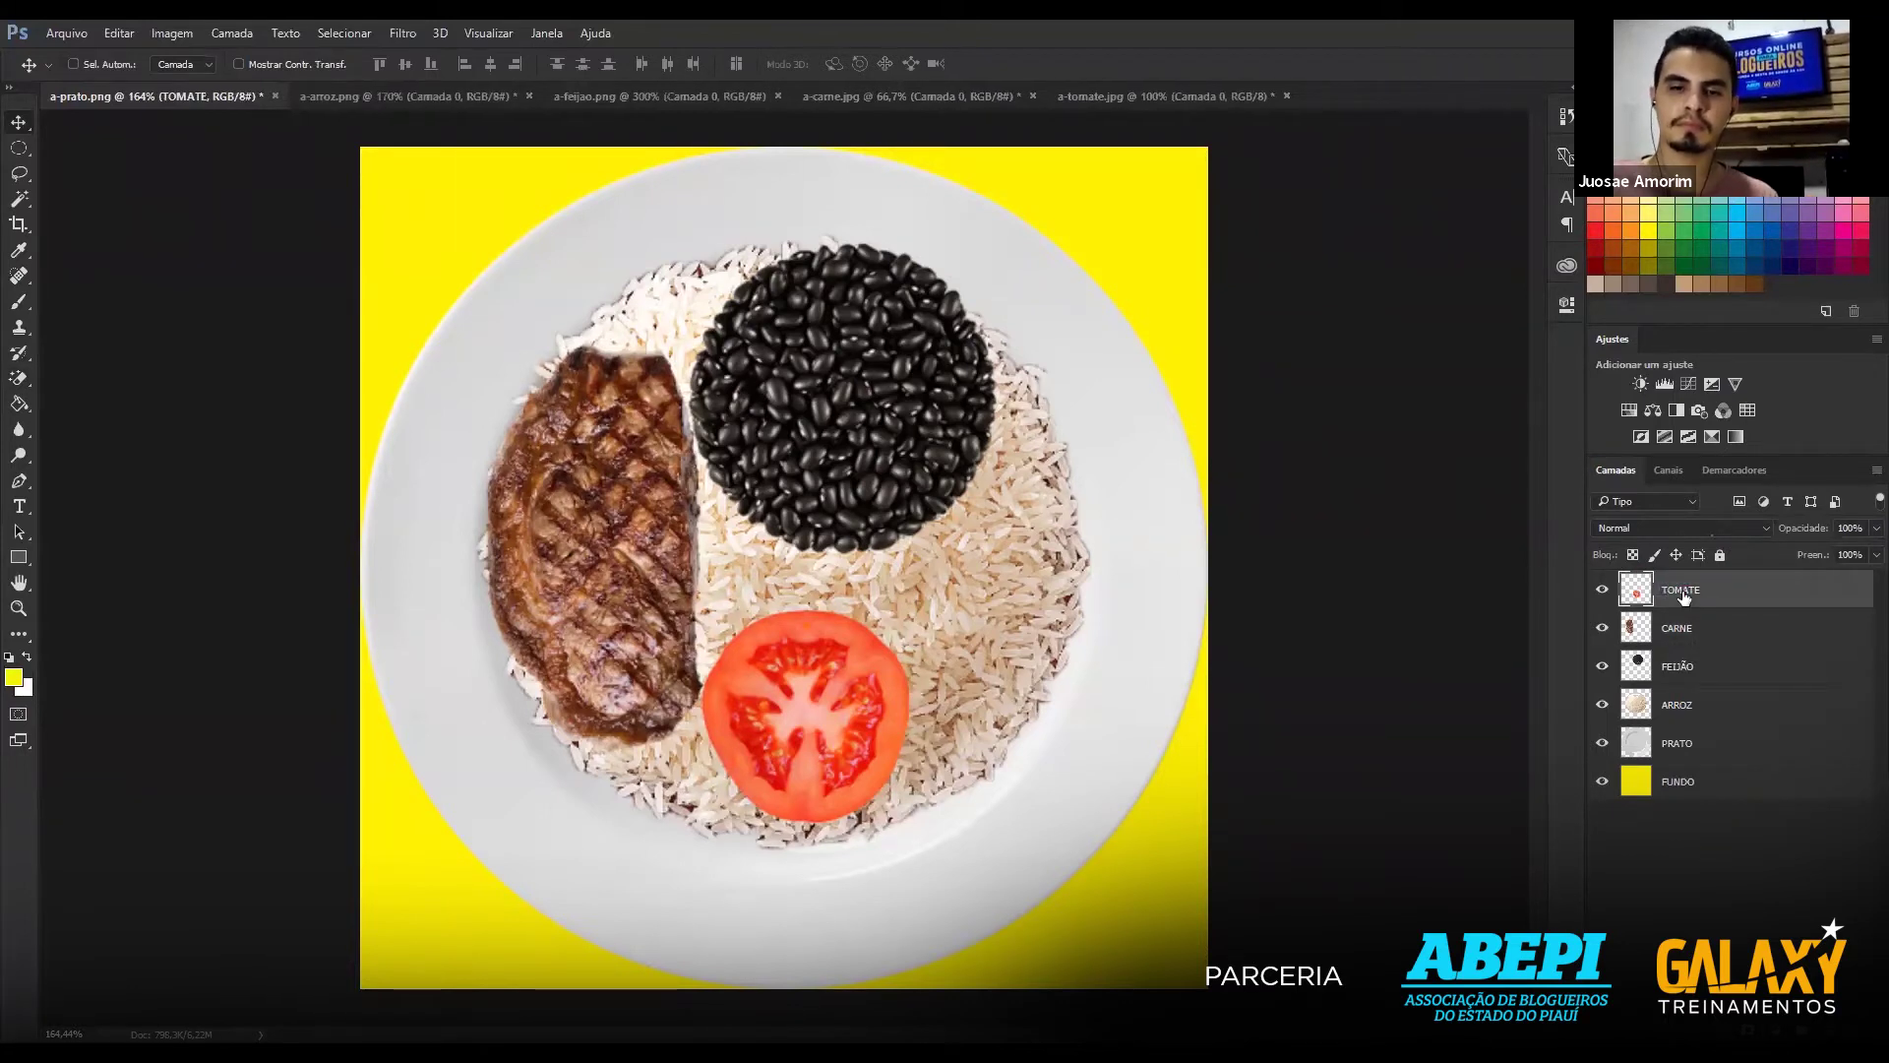
pyautogui.moveTo(930, 726); pyautogui.dragTo(917, 739)
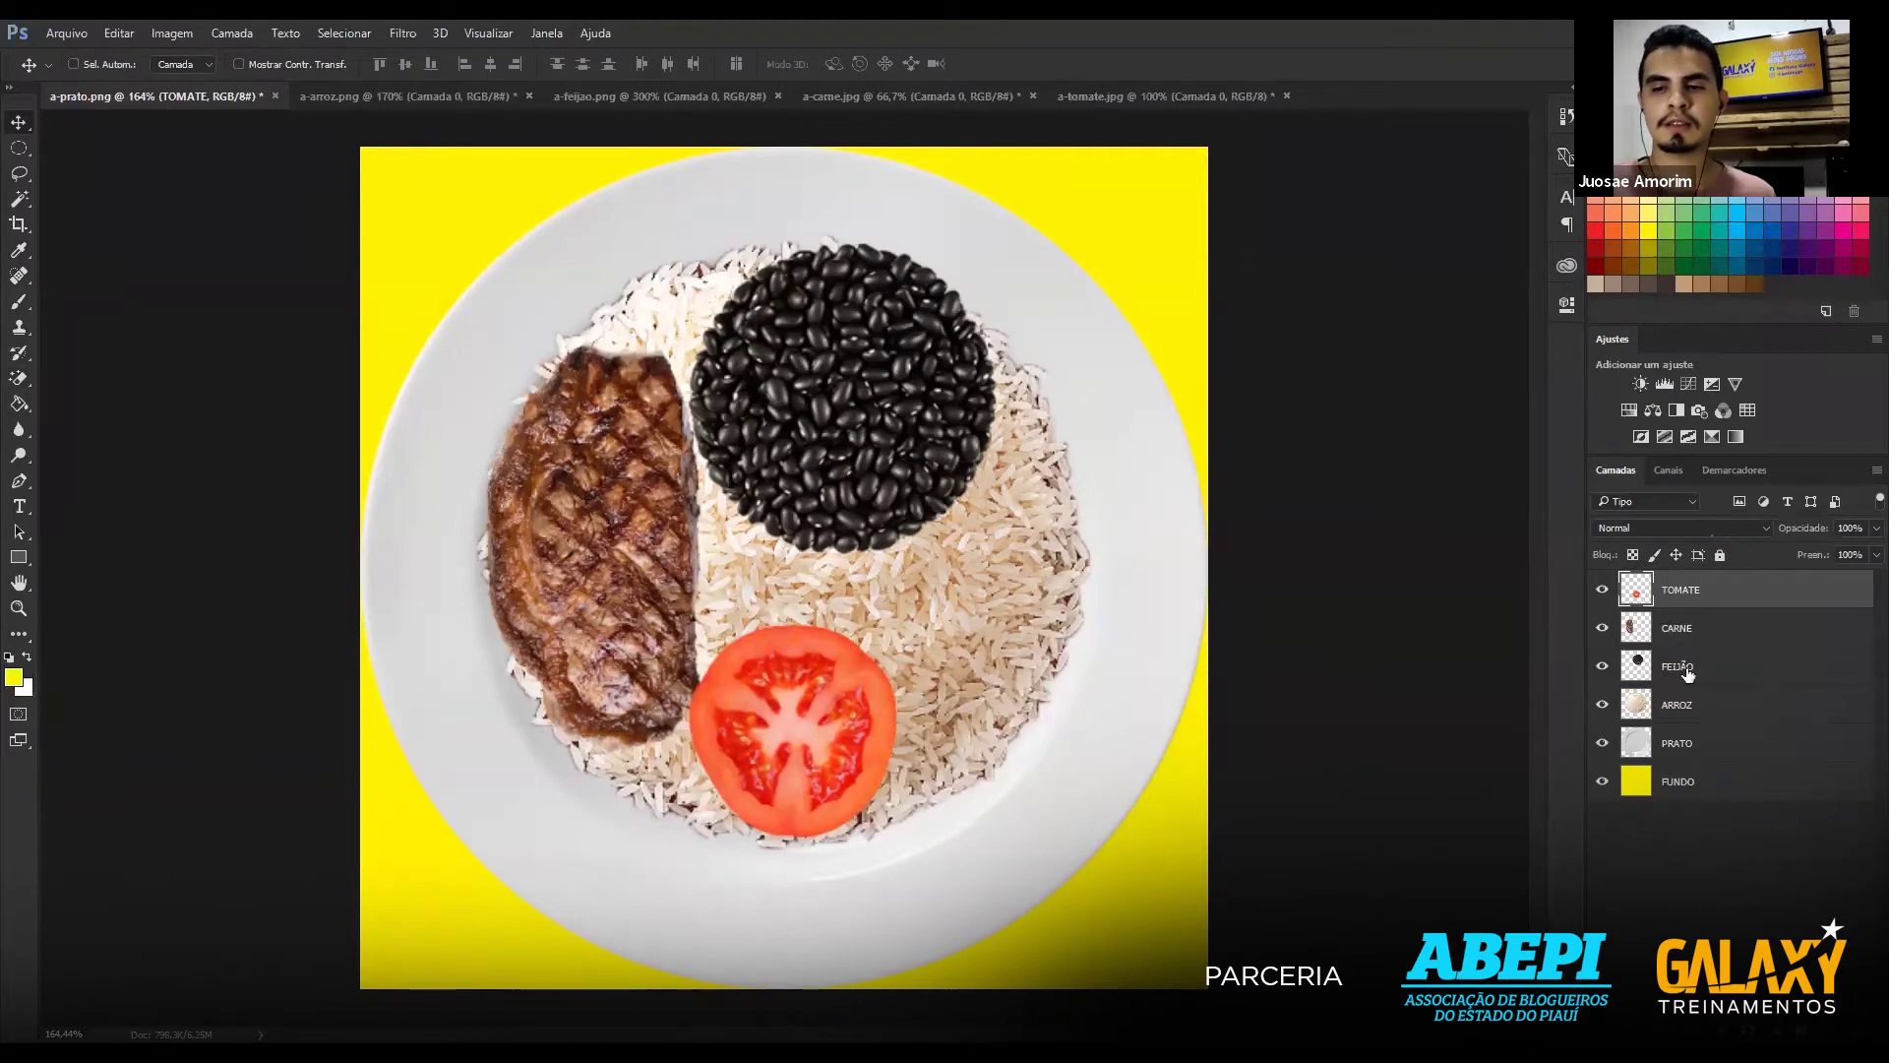
pyautogui.click(1601, 781)
pyautogui.click(1601, 781)
pyautogui.click(1601, 781)
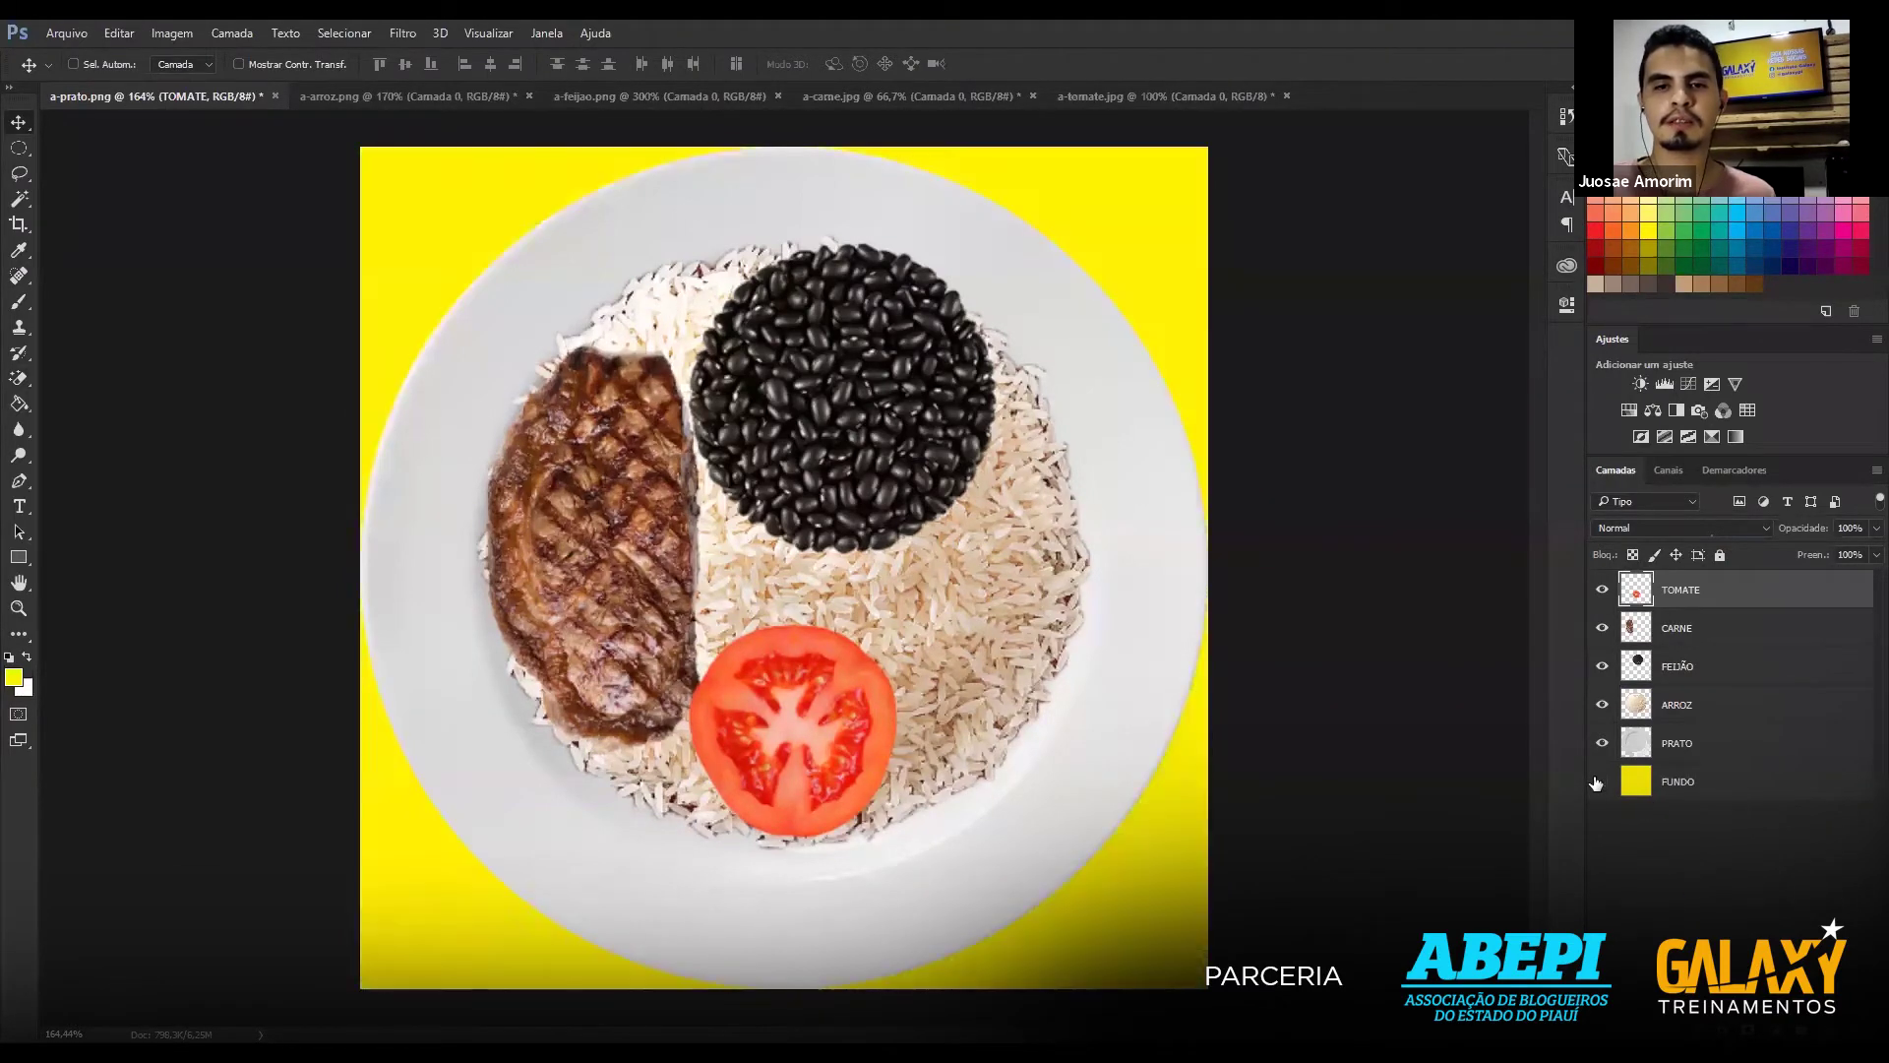
pyautogui.click(1601, 782)
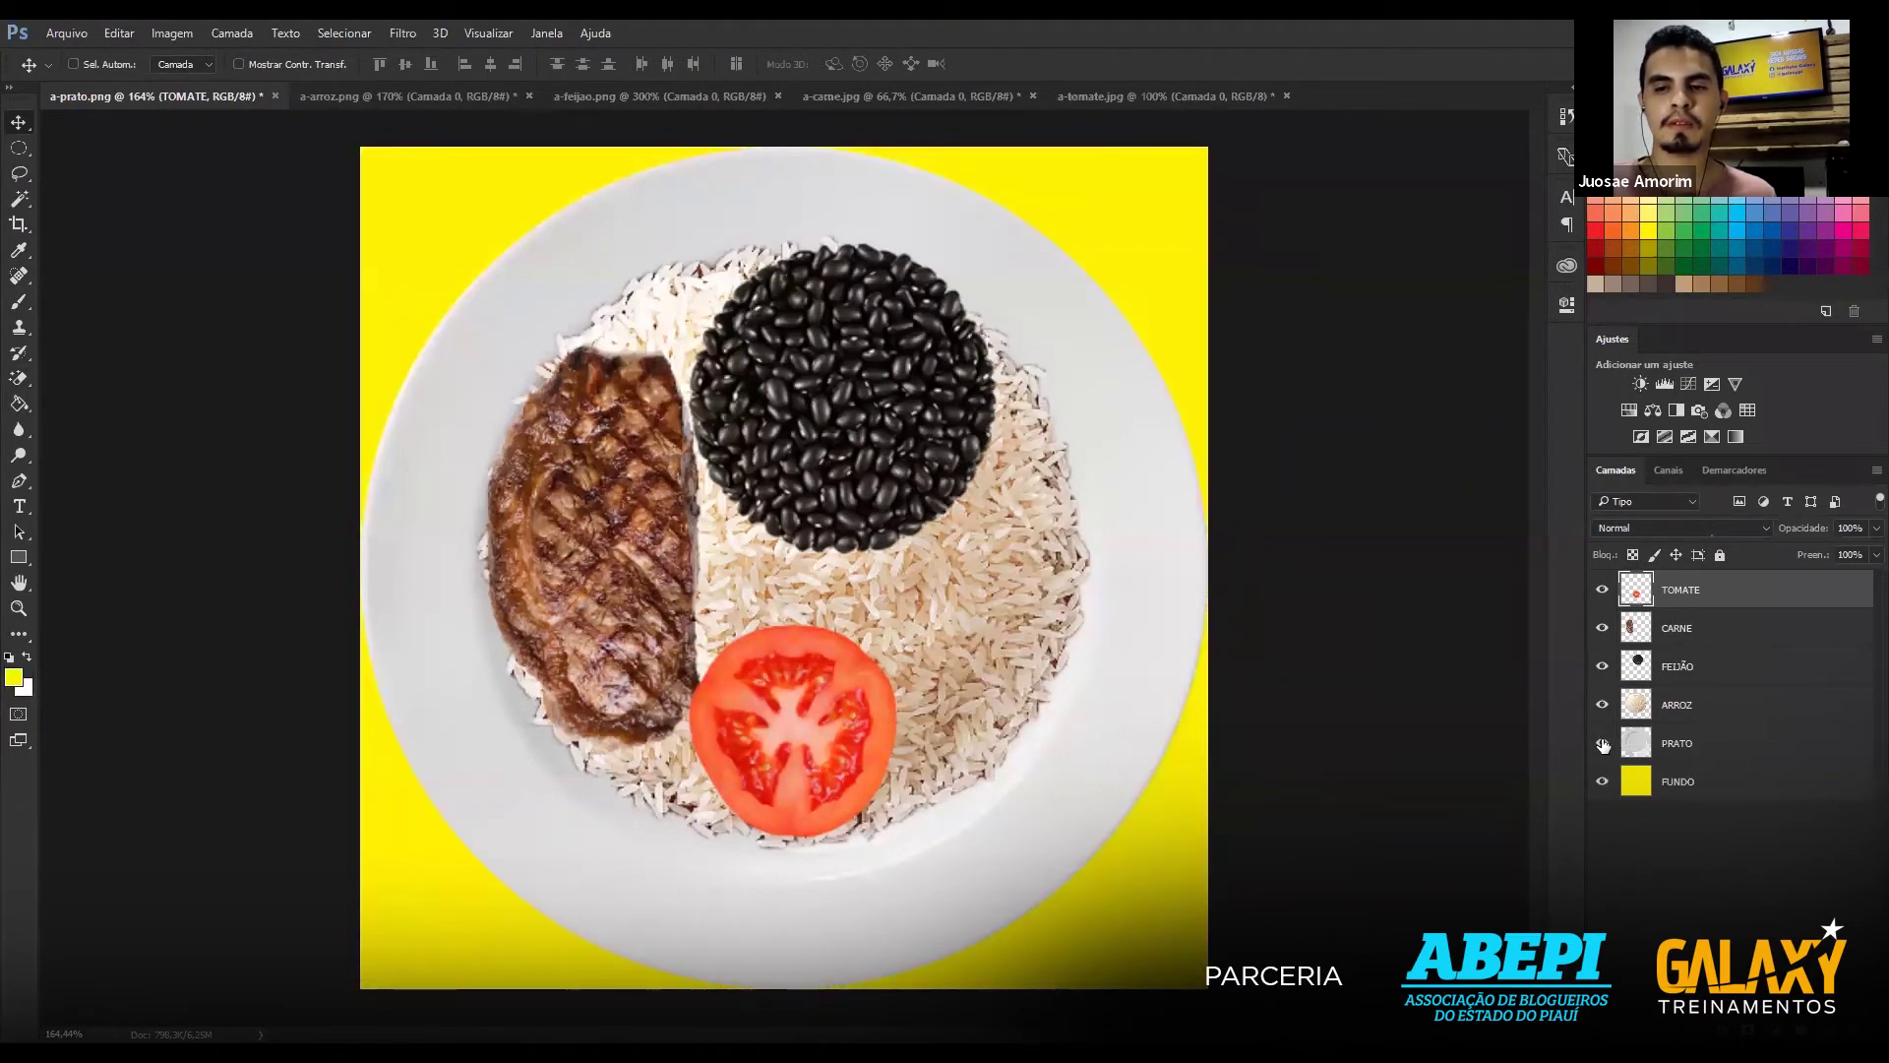
pyautogui.click(1603, 744)
pyautogui.click(1604, 744)
pyautogui.click(1603, 744)
pyautogui.click(1603, 744)
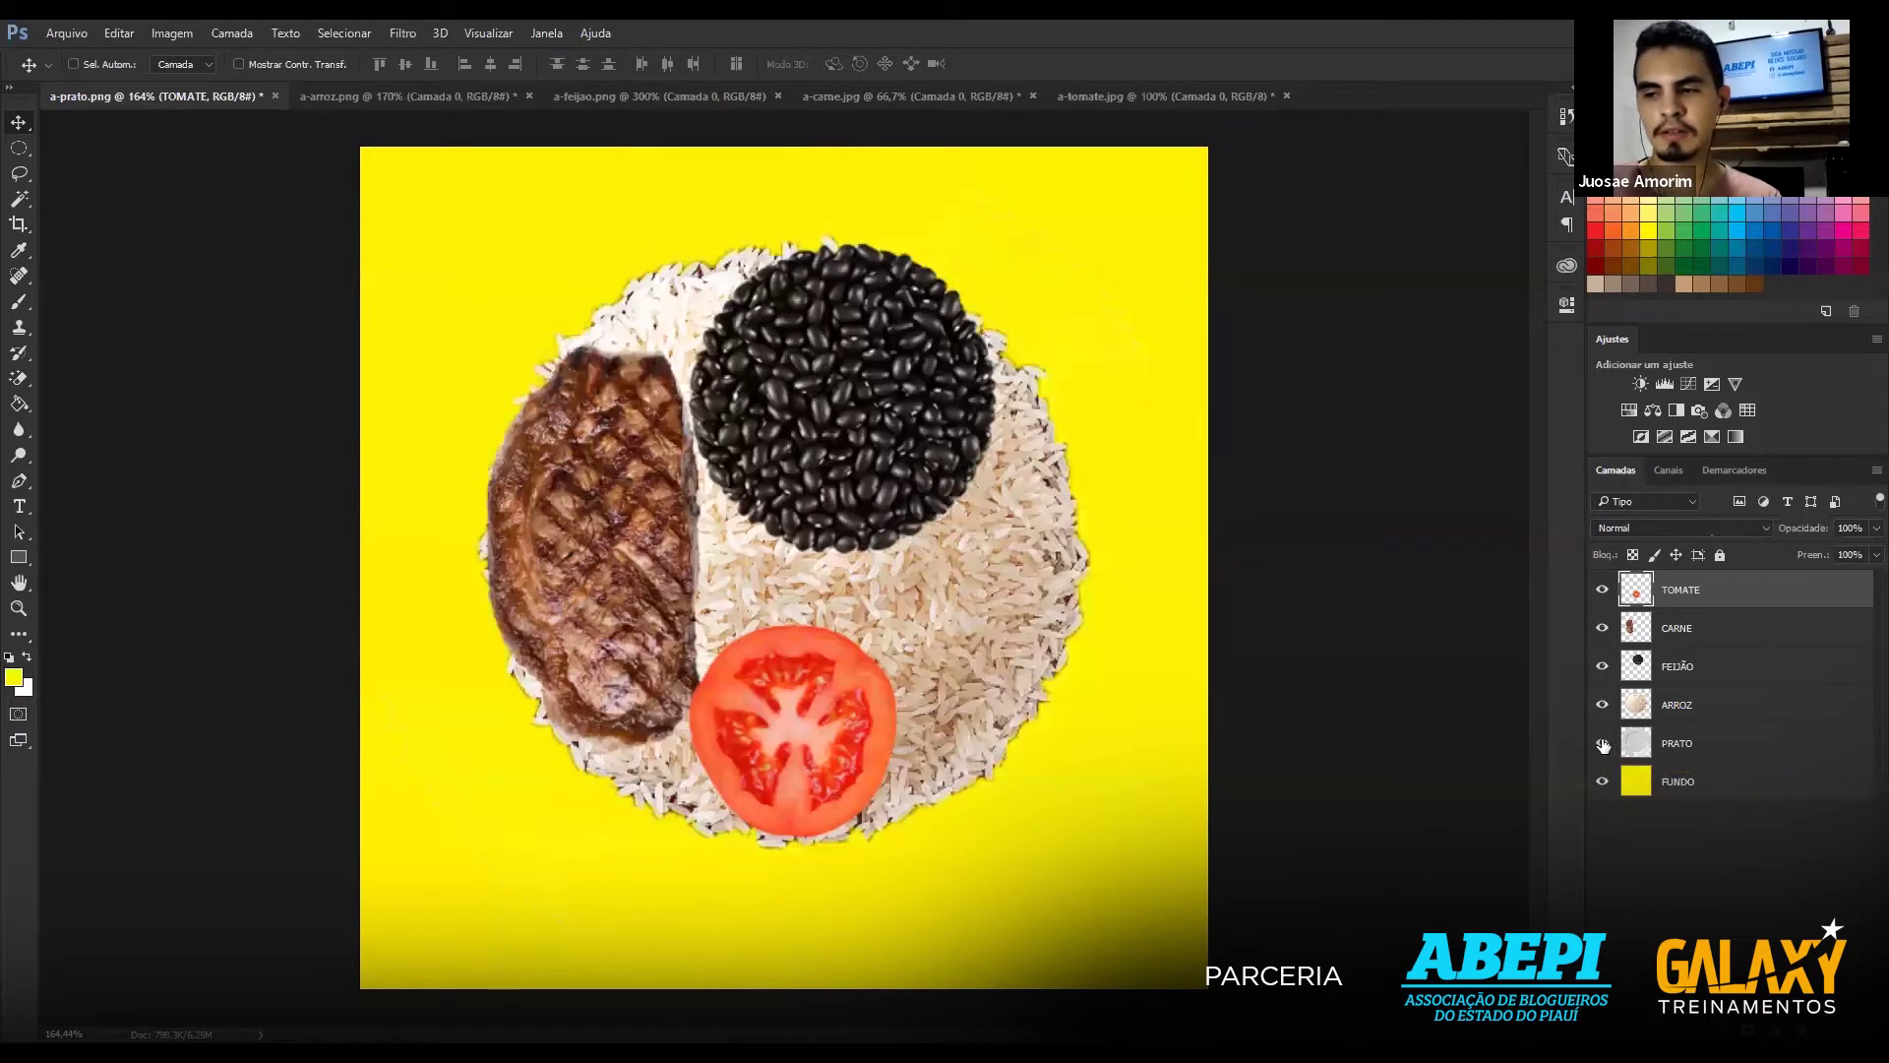
pyautogui.click(1603, 744)
pyautogui.click(1603, 707)
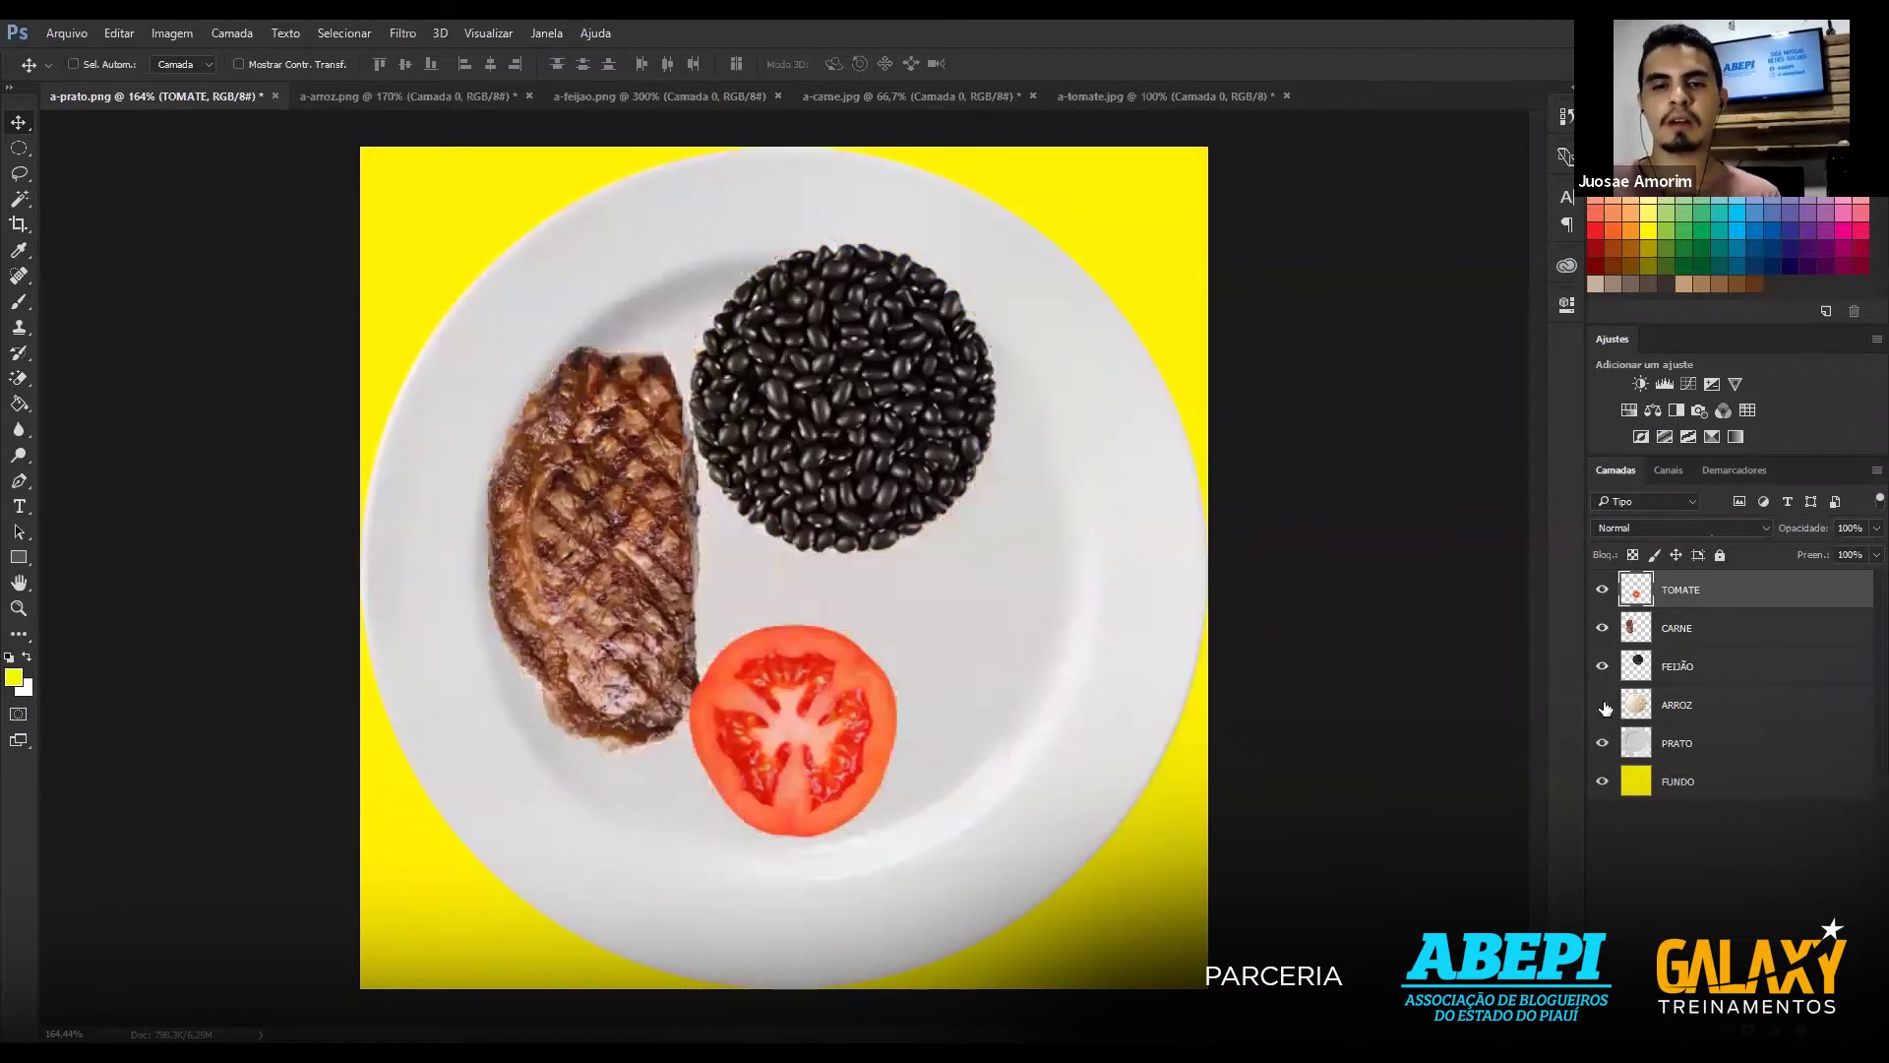
pyautogui.click(1605, 708)
pyautogui.click(1603, 706)
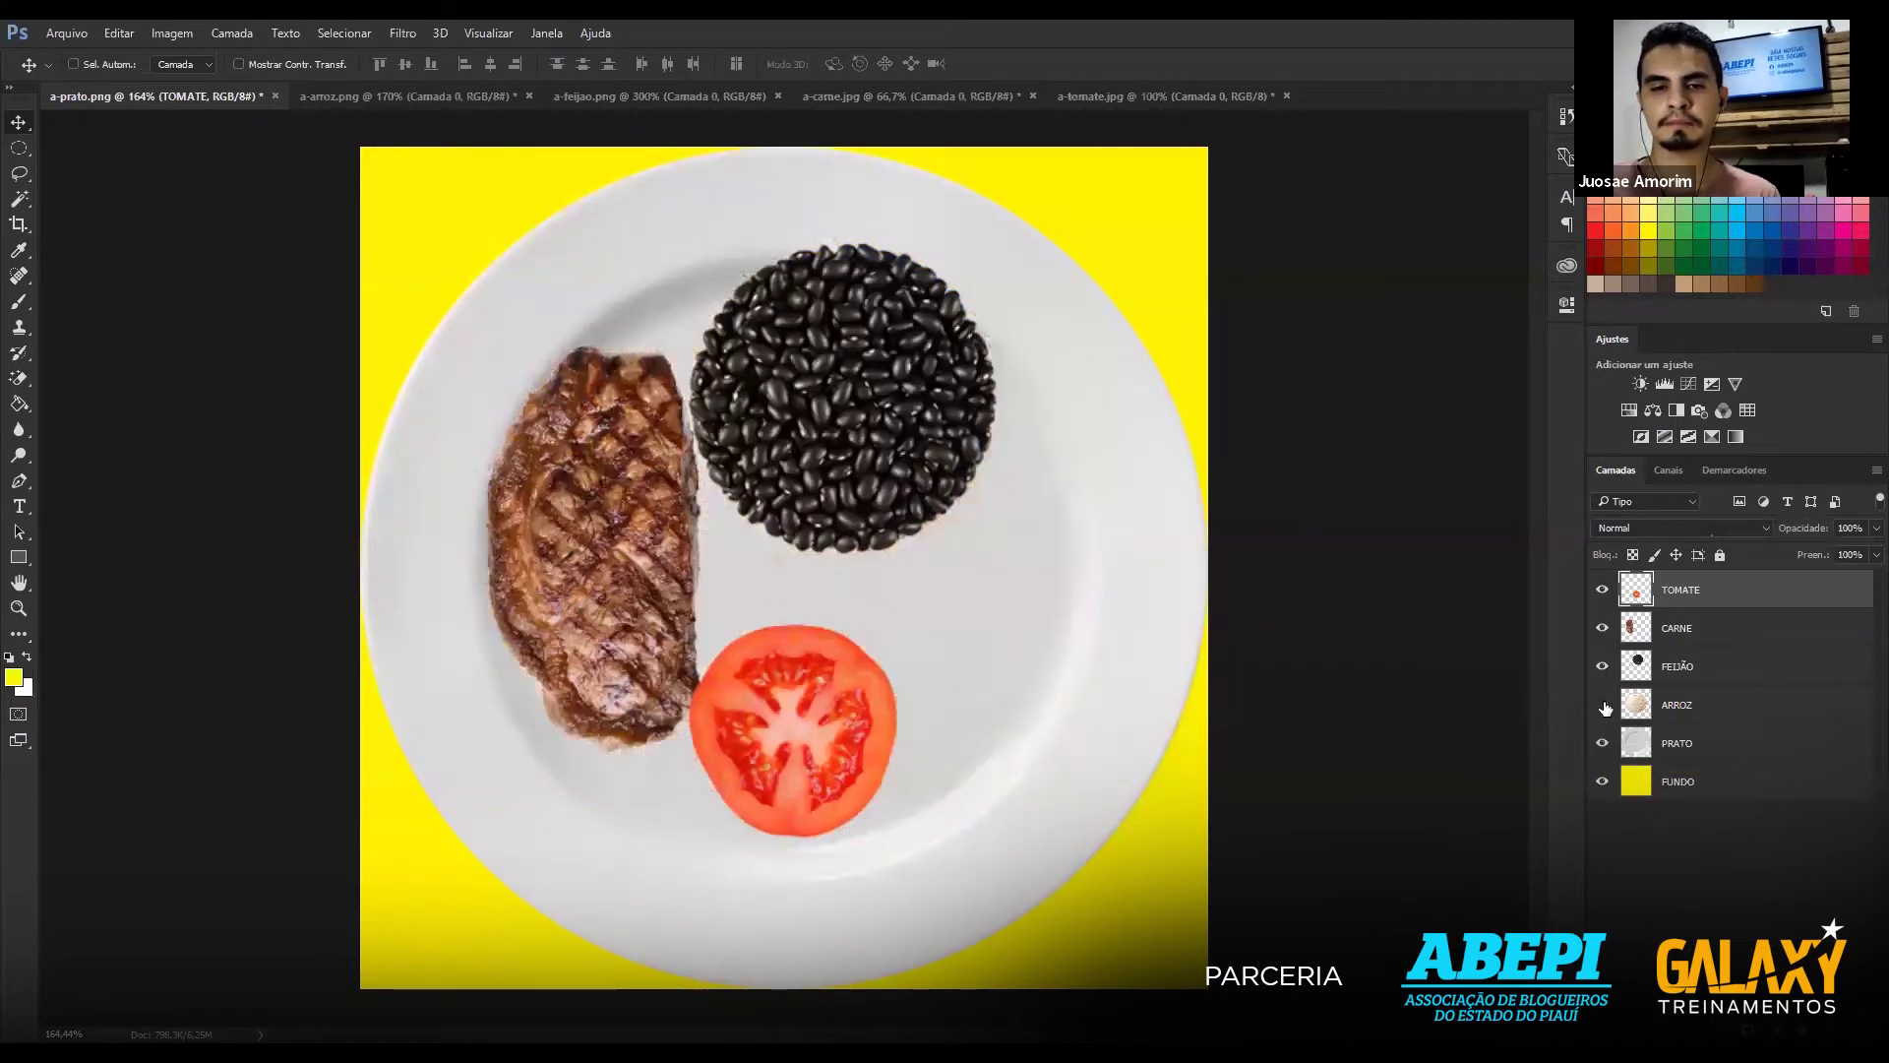
pyautogui.click(1603, 666)
pyautogui.click(1603, 666)
pyautogui.click(1603, 627)
pyautogui.click(1603, 628)
pyautogui.click(1602, 589)
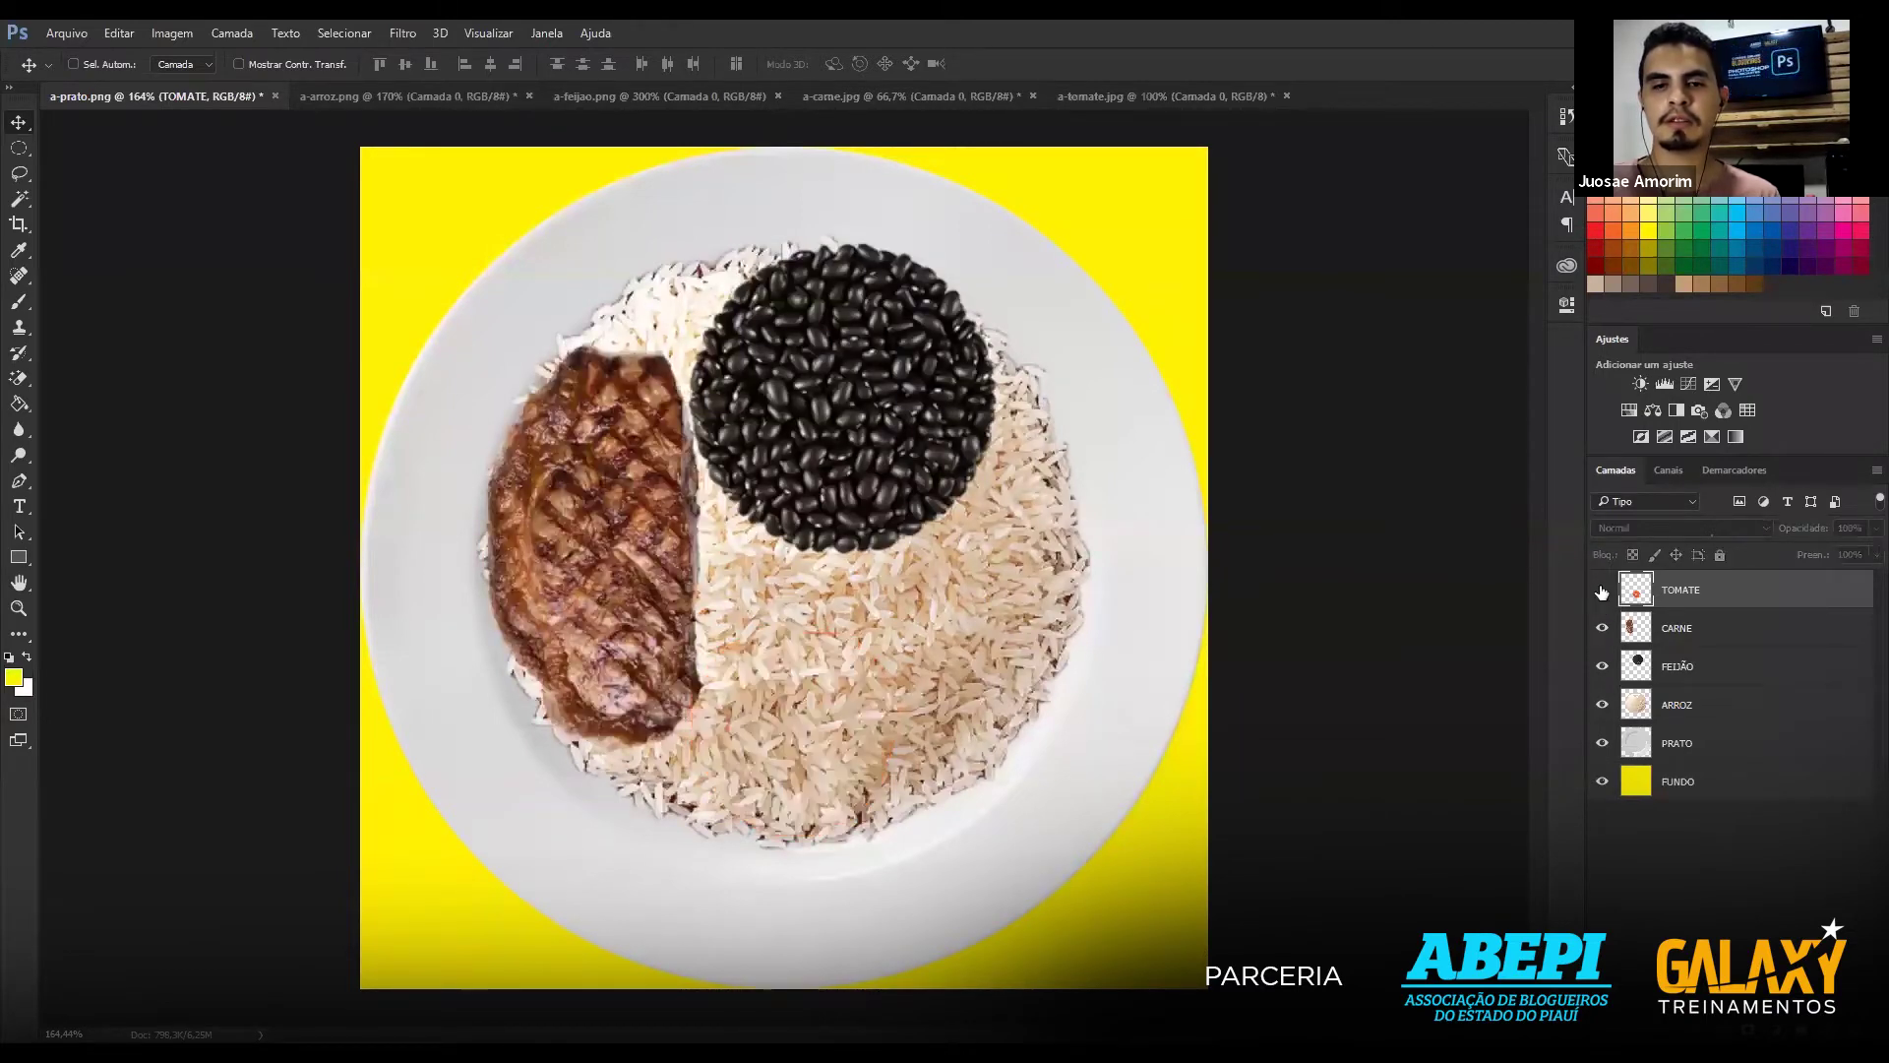
pyautogui.click(1602, 590)
pyautogui.click(1602, 590)
pyautogui.click(1602, 590)
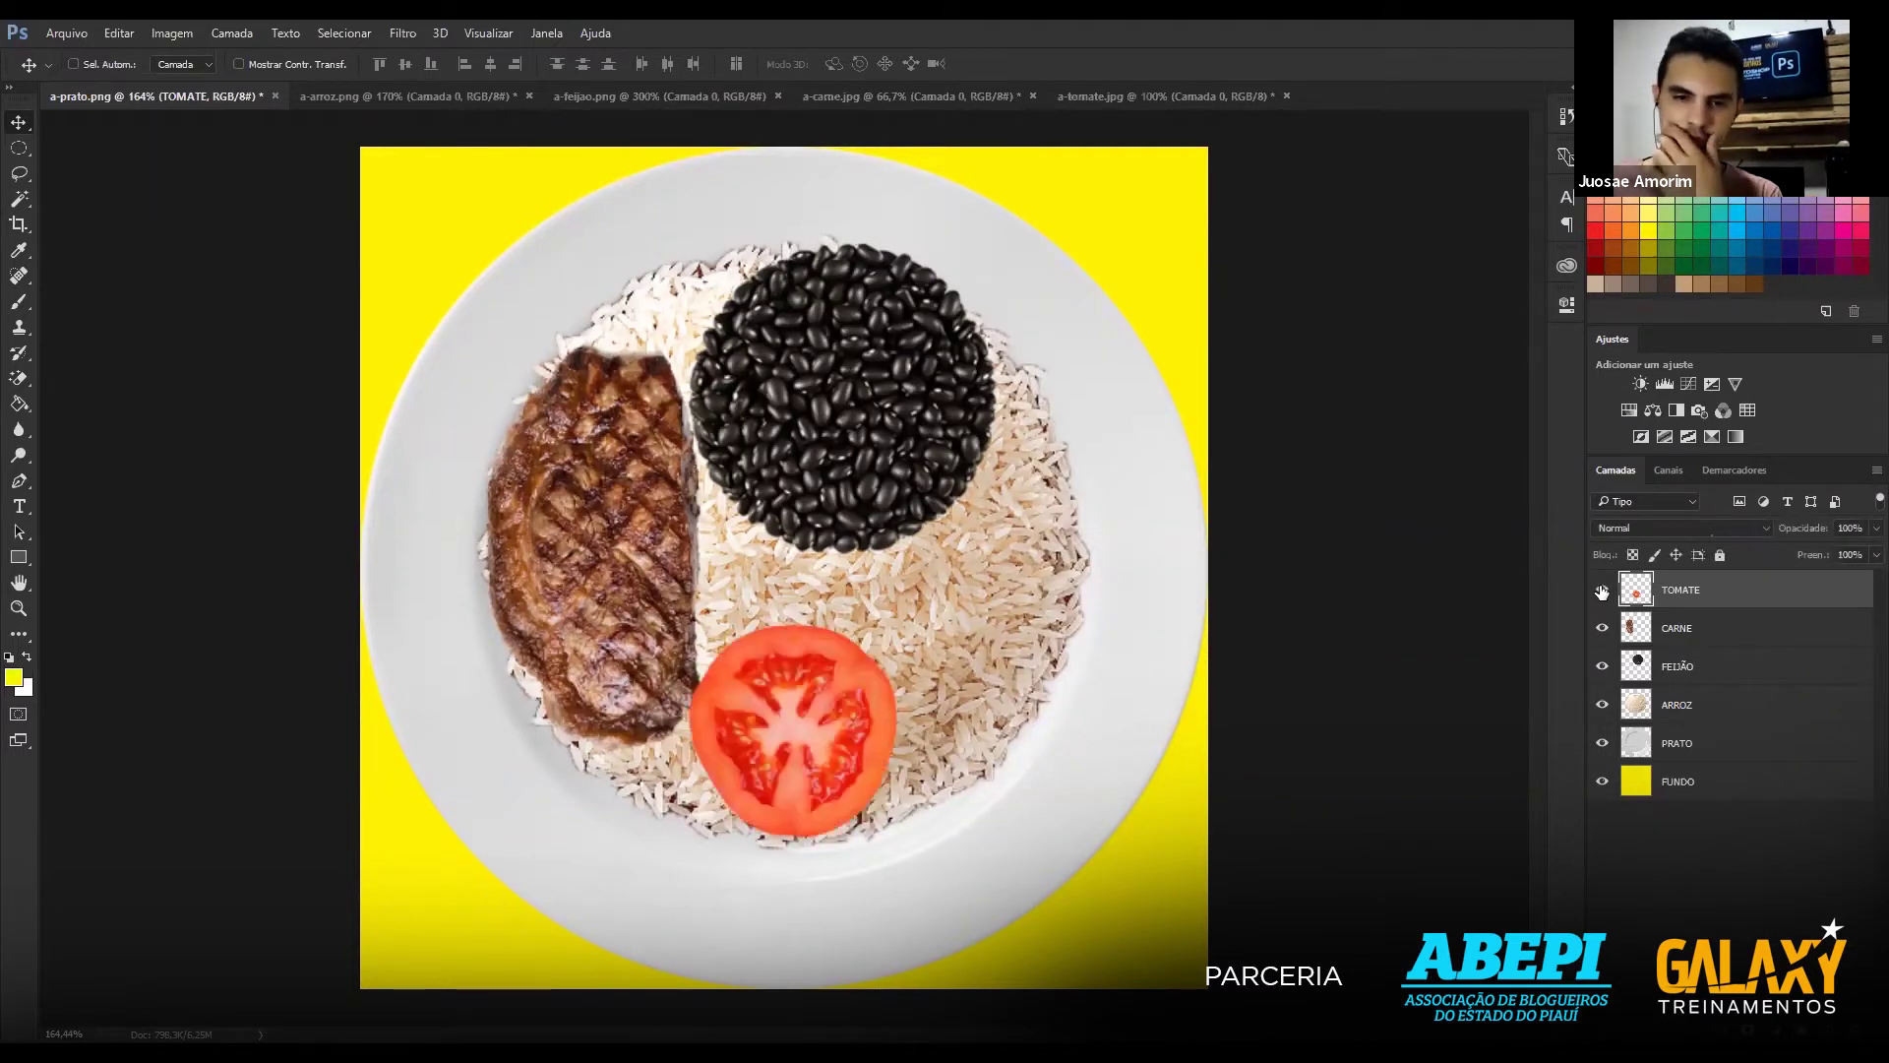
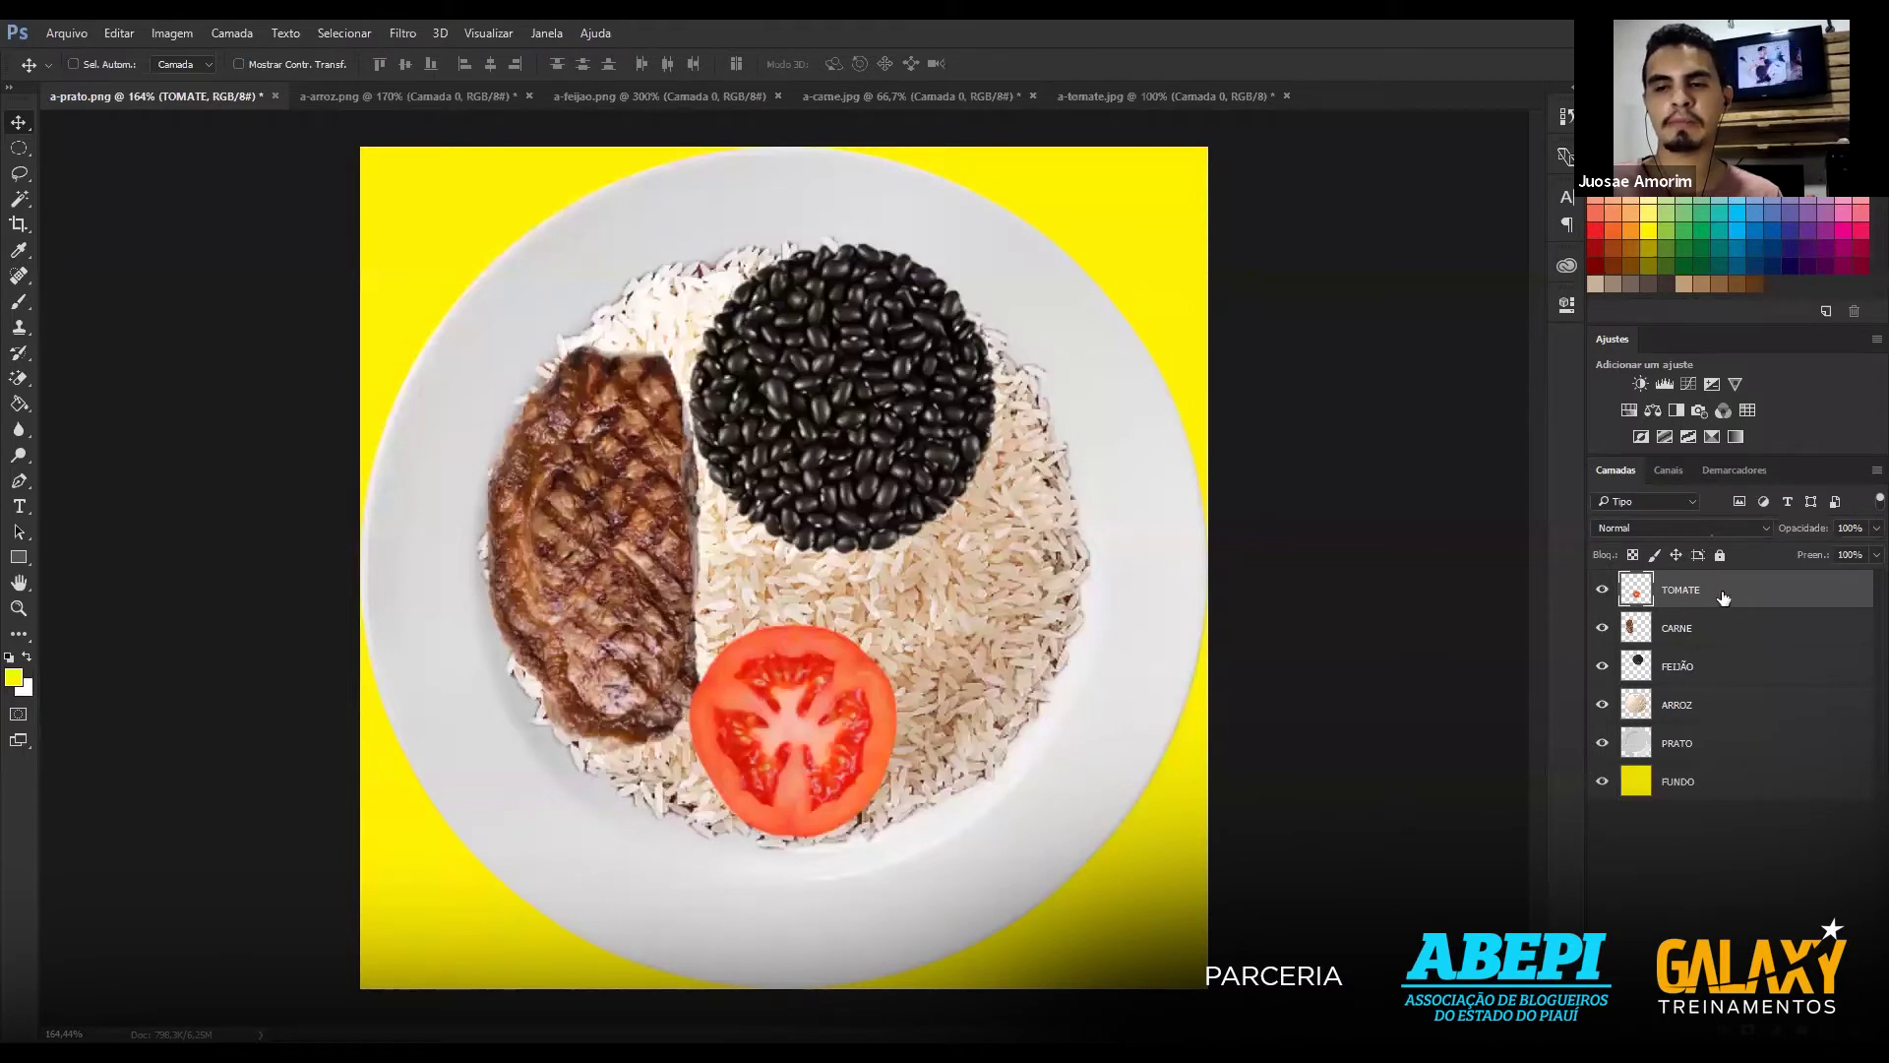
# Duplicate the TOMATE layer twice, creating TOMATE copiar and TOMATE copiar 2 on the original.
pyautogui.doubleClick(1735, 603)
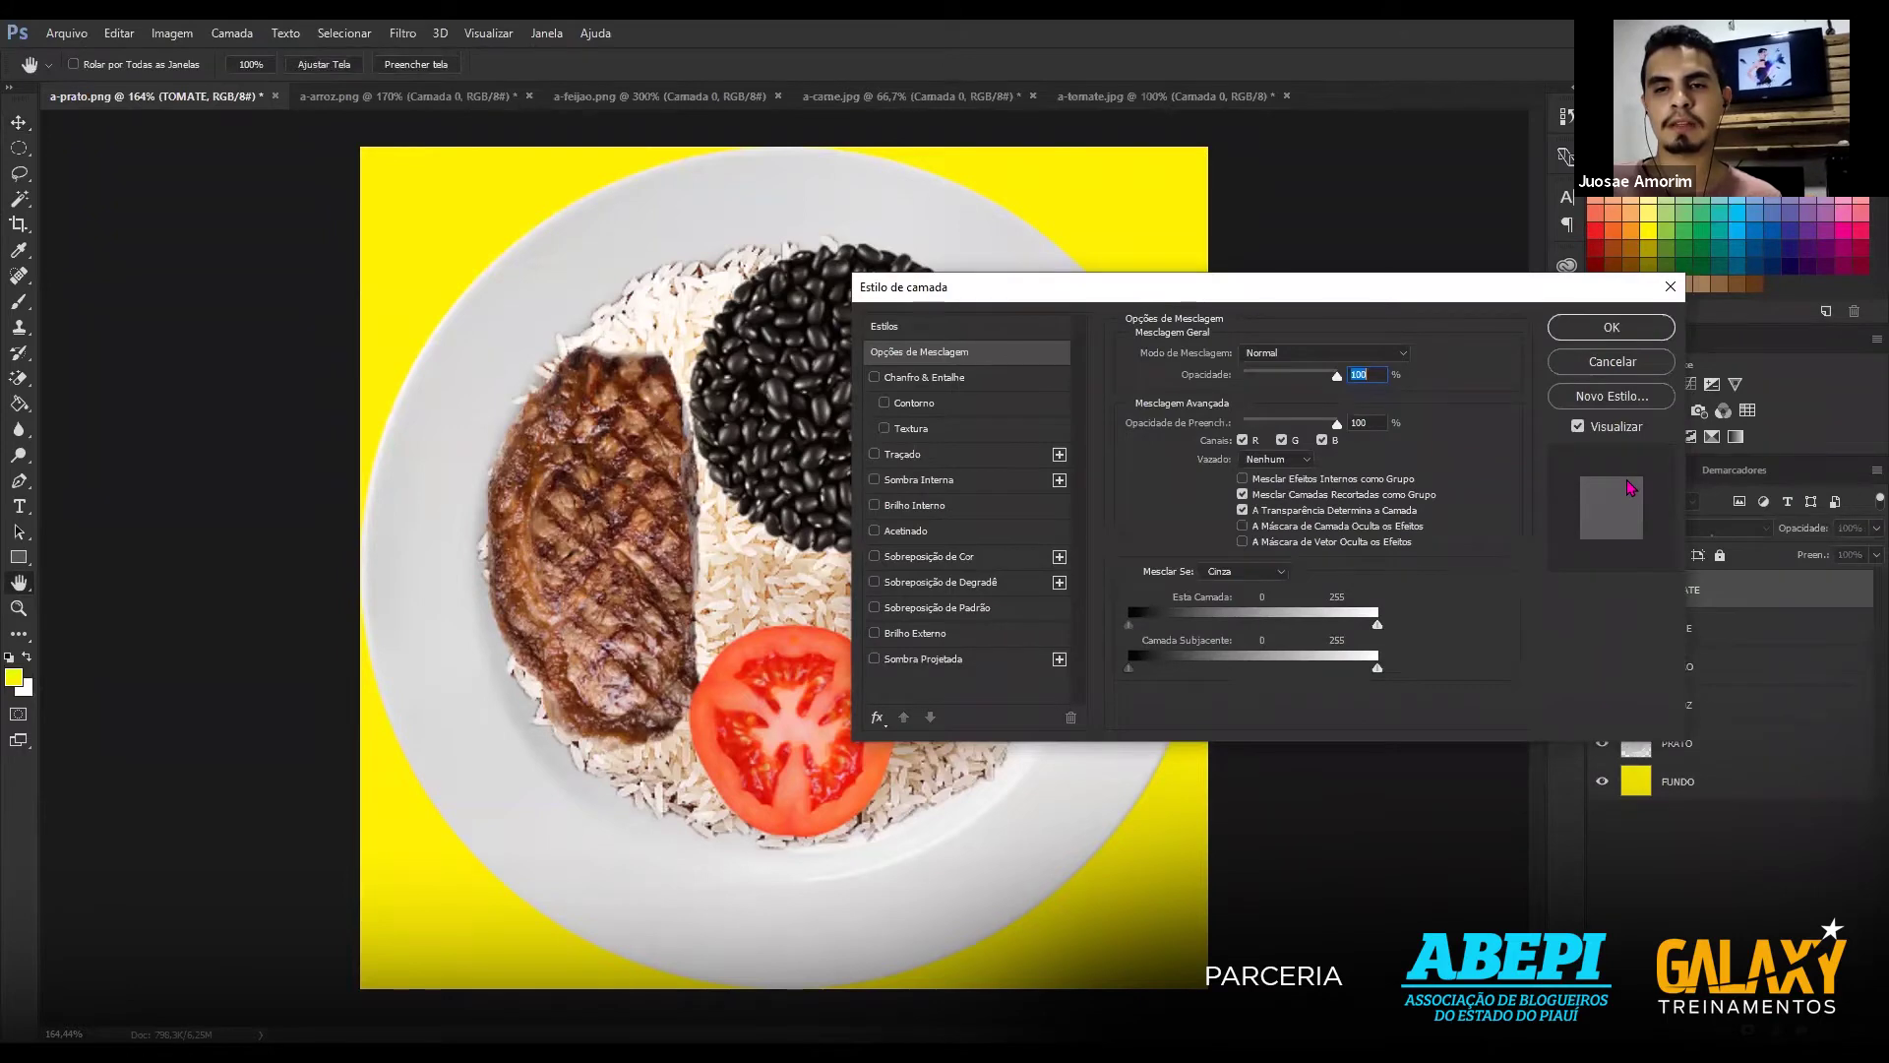
pyautogui.press('Return')
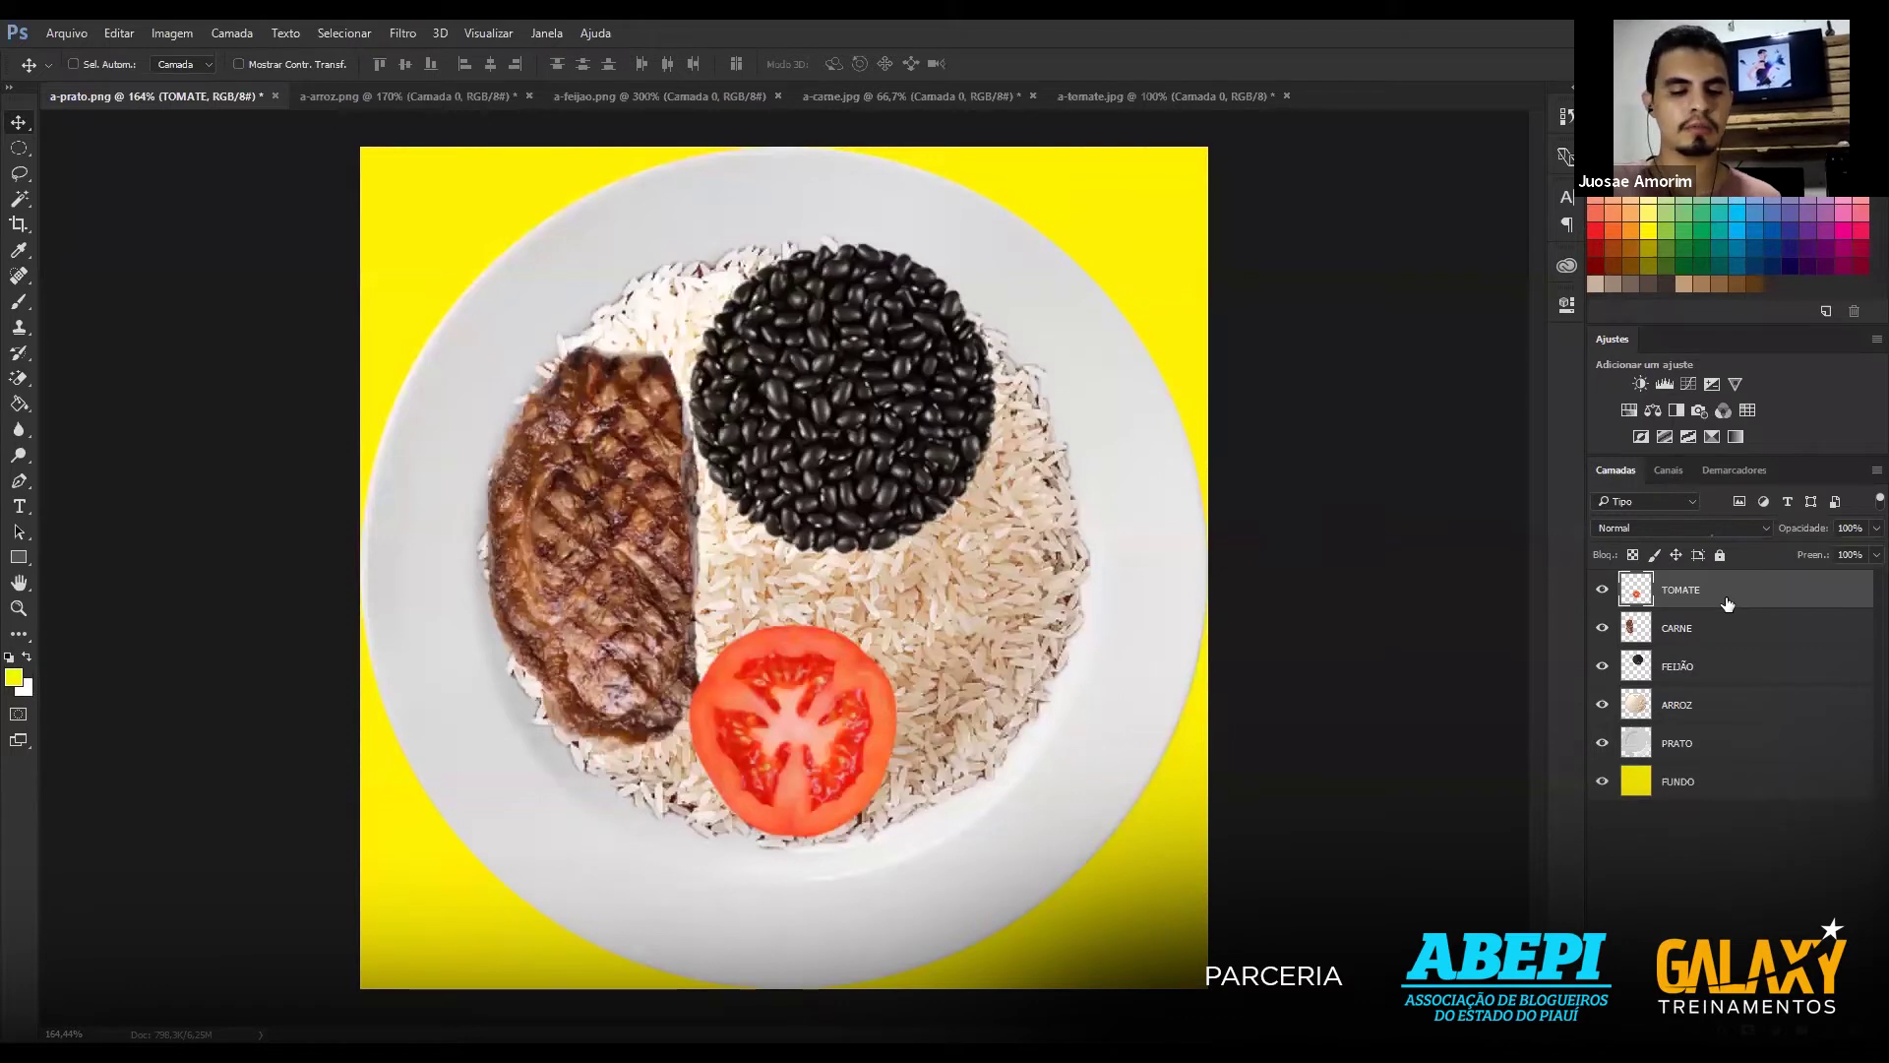
pyautogui.press('ctrl')
pyautogui.hotkey('ctrl', 'j')
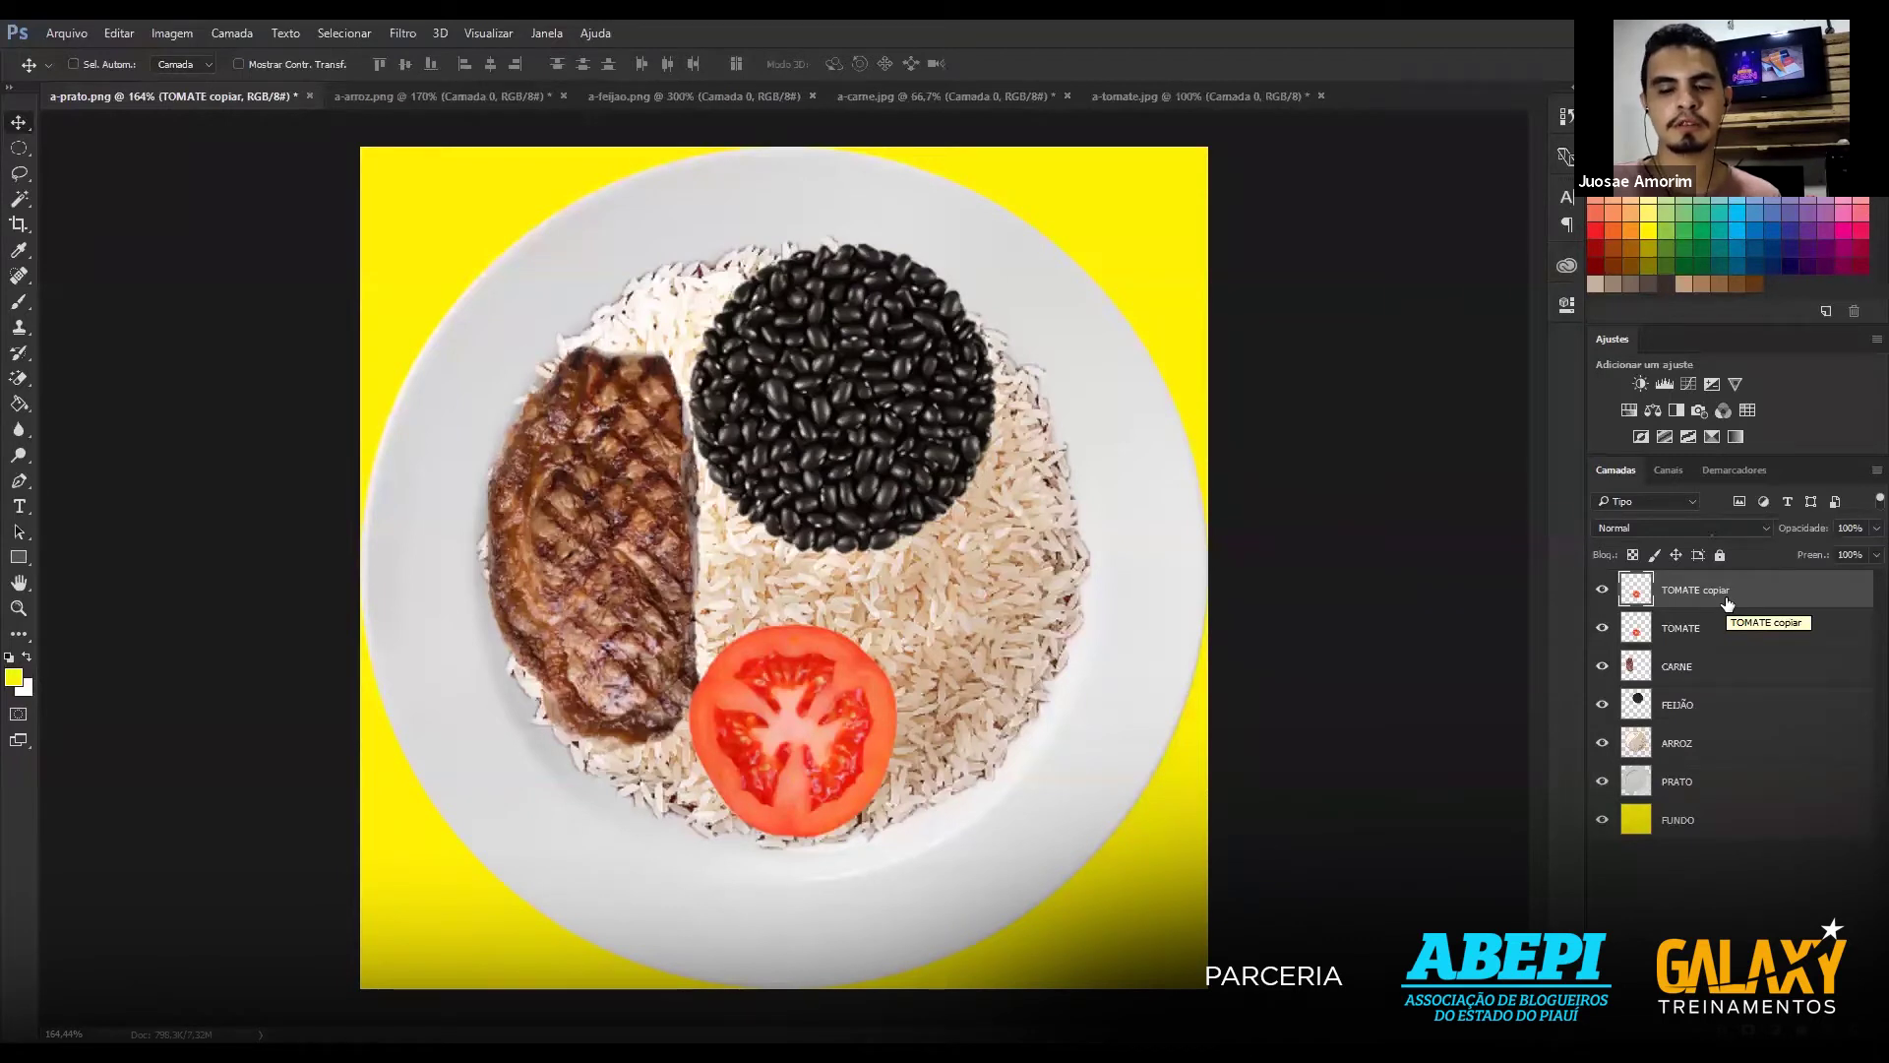
pyautogui.hotkey('ctrl', 'j')
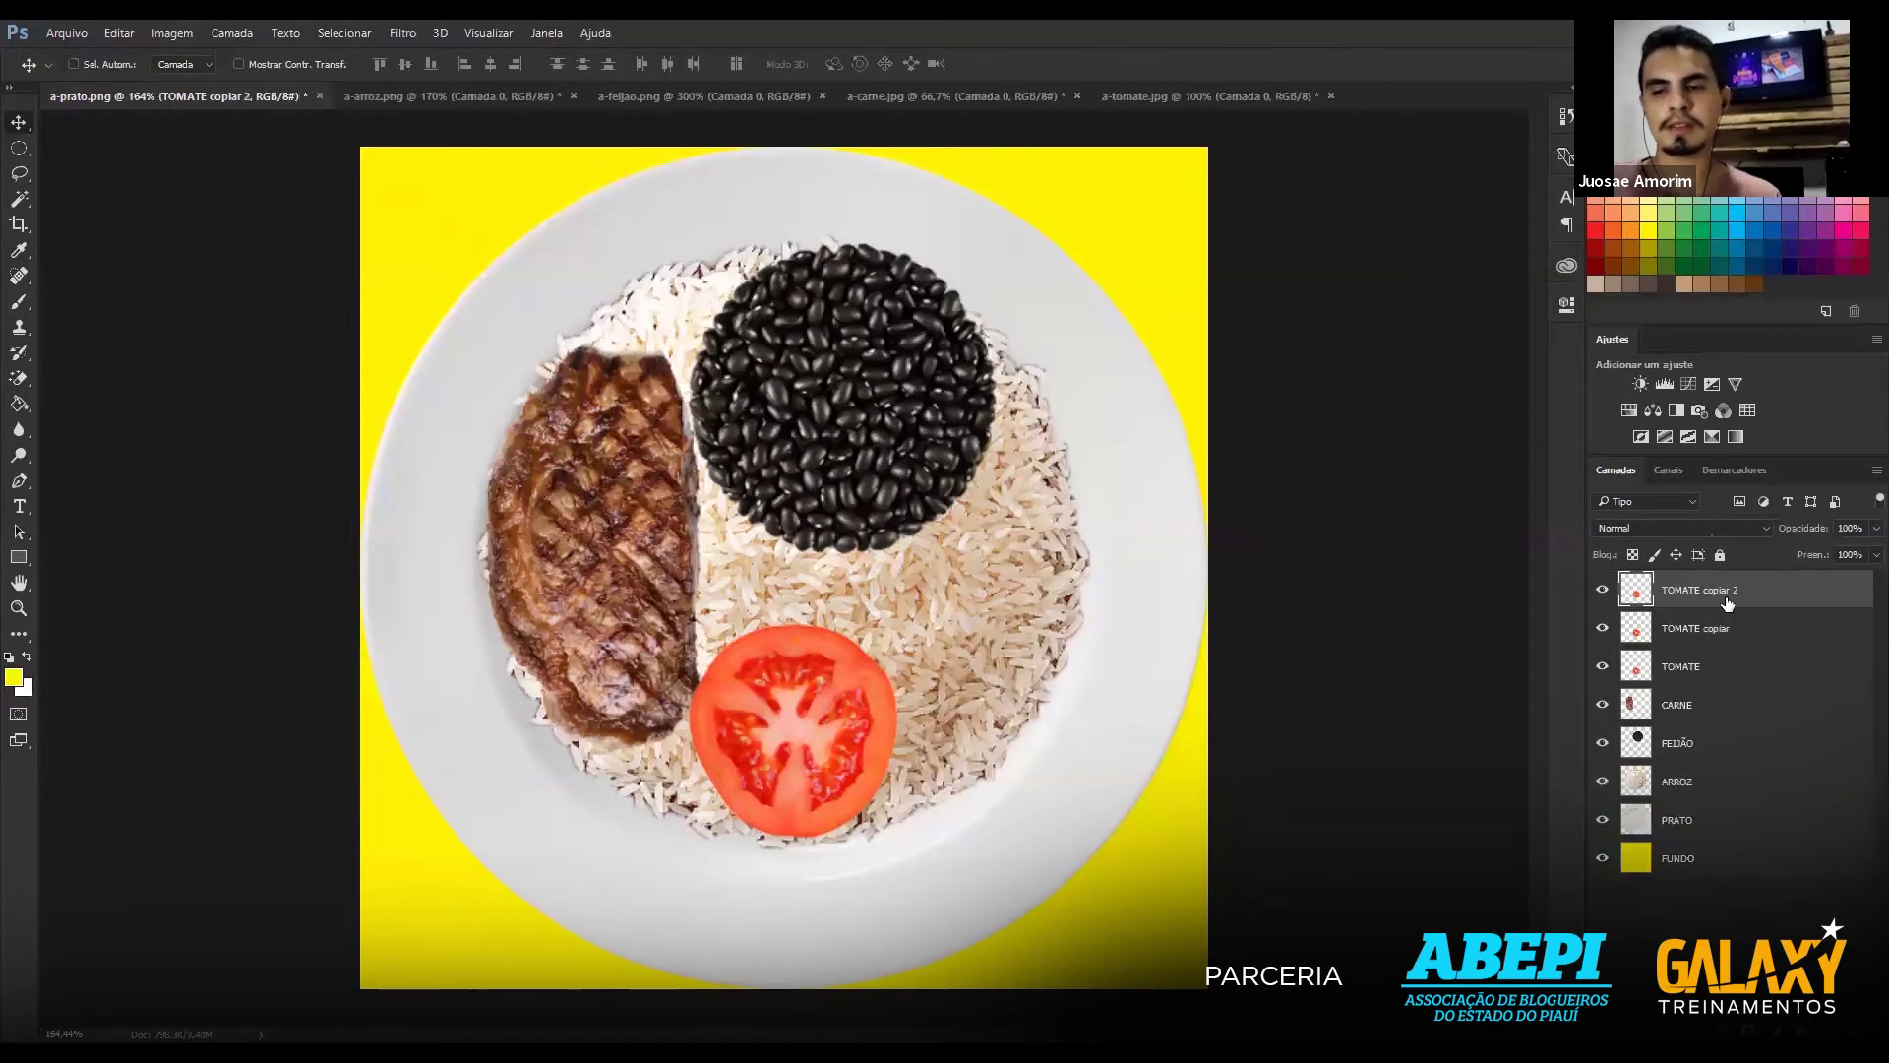
pyautogui.keyDown('shift'); pyautogui.click(1723, 679); pyautogui.keyUp('shift')
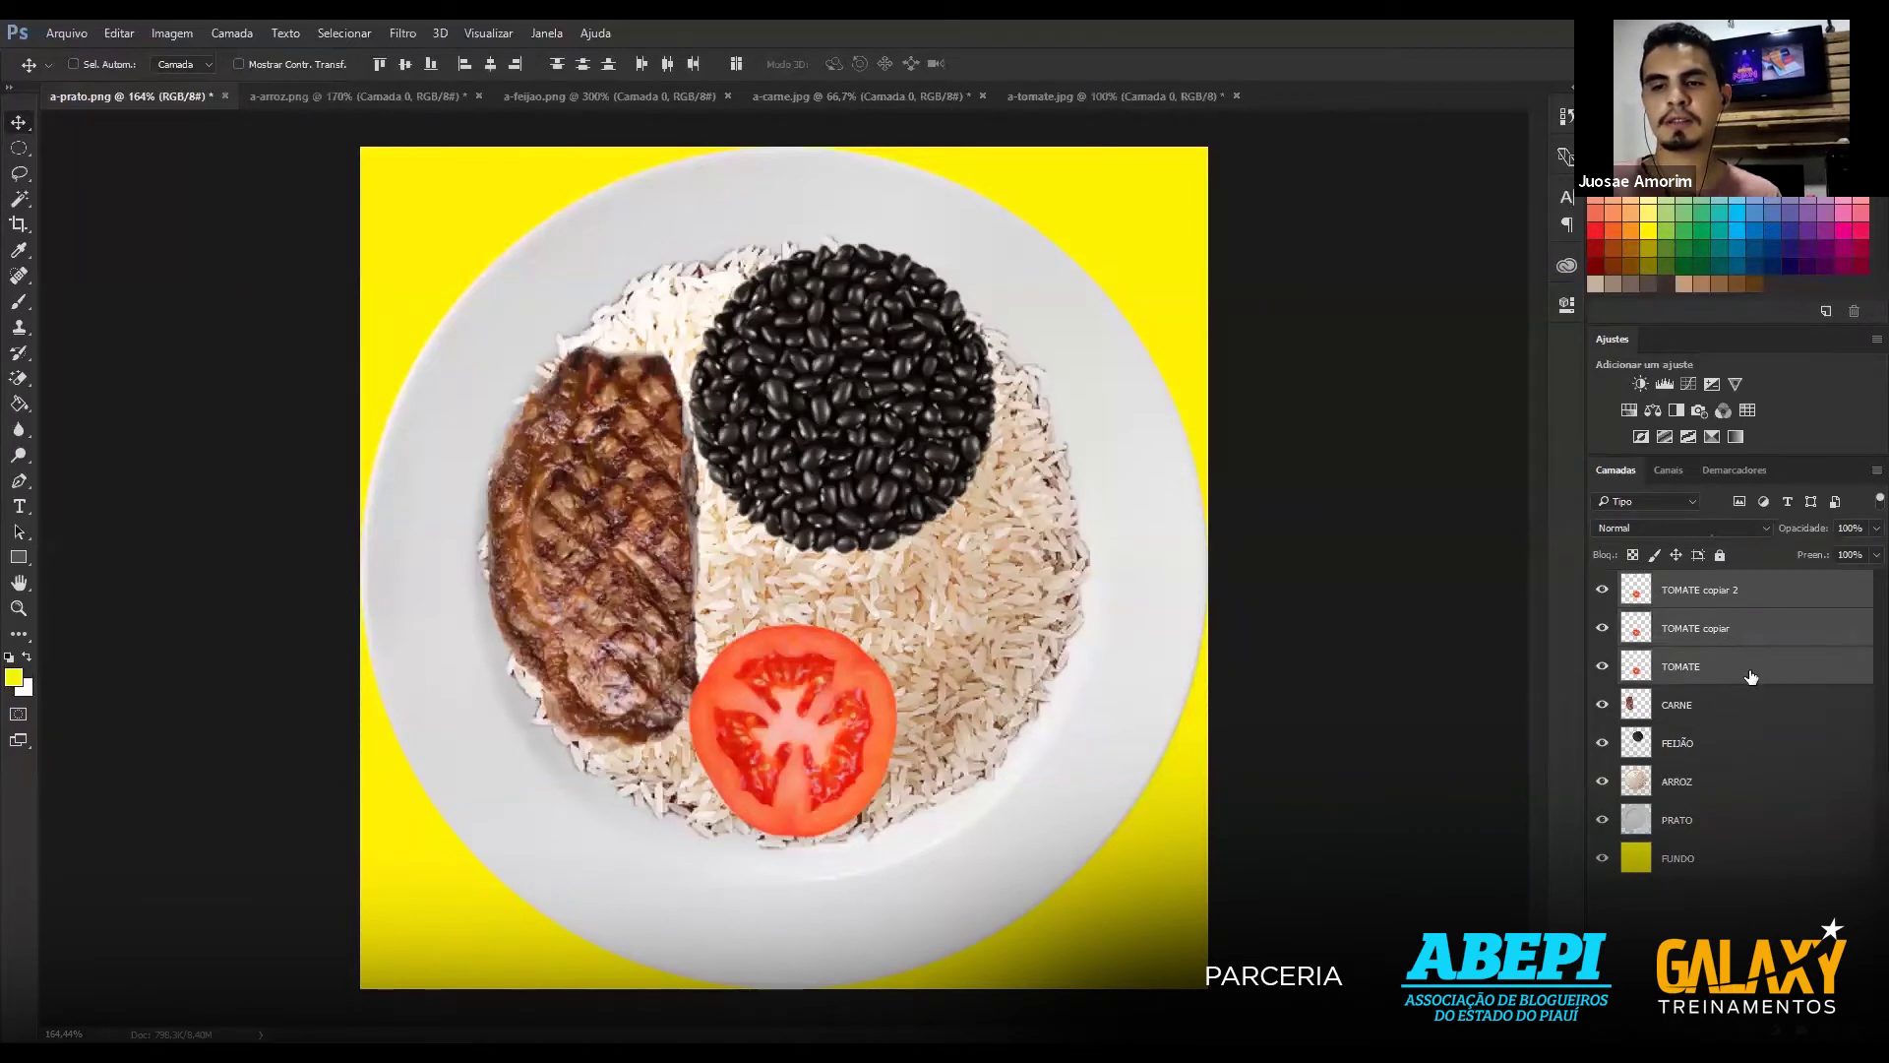
# Label TOMATE, TOMATE copiar and TOMATE copiar 2 red (Vermelho).
pyautogui.click(1752, 677)
pyautogui.rightClick(1750, 666)
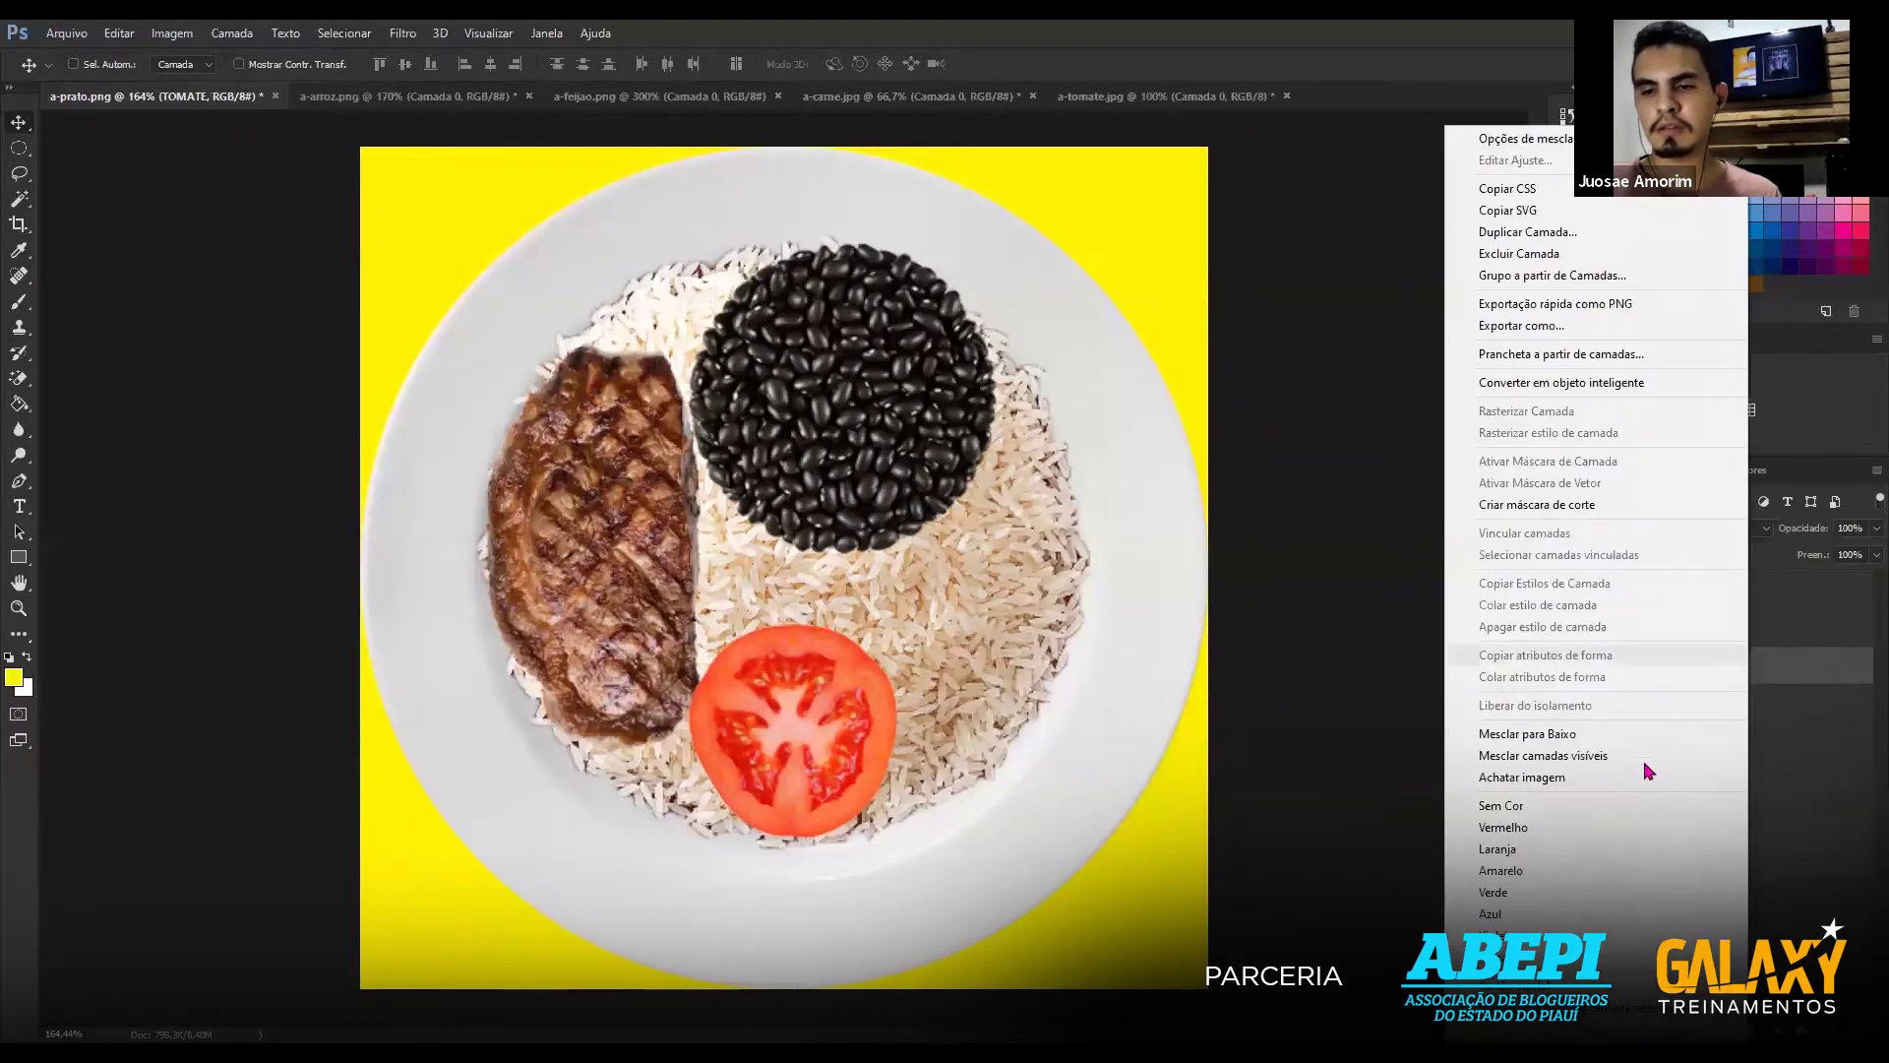
pyautogui.click(1540, 844)
pyautogui.click(1649, 662)
pyautogui.rightClick(1649, 662)
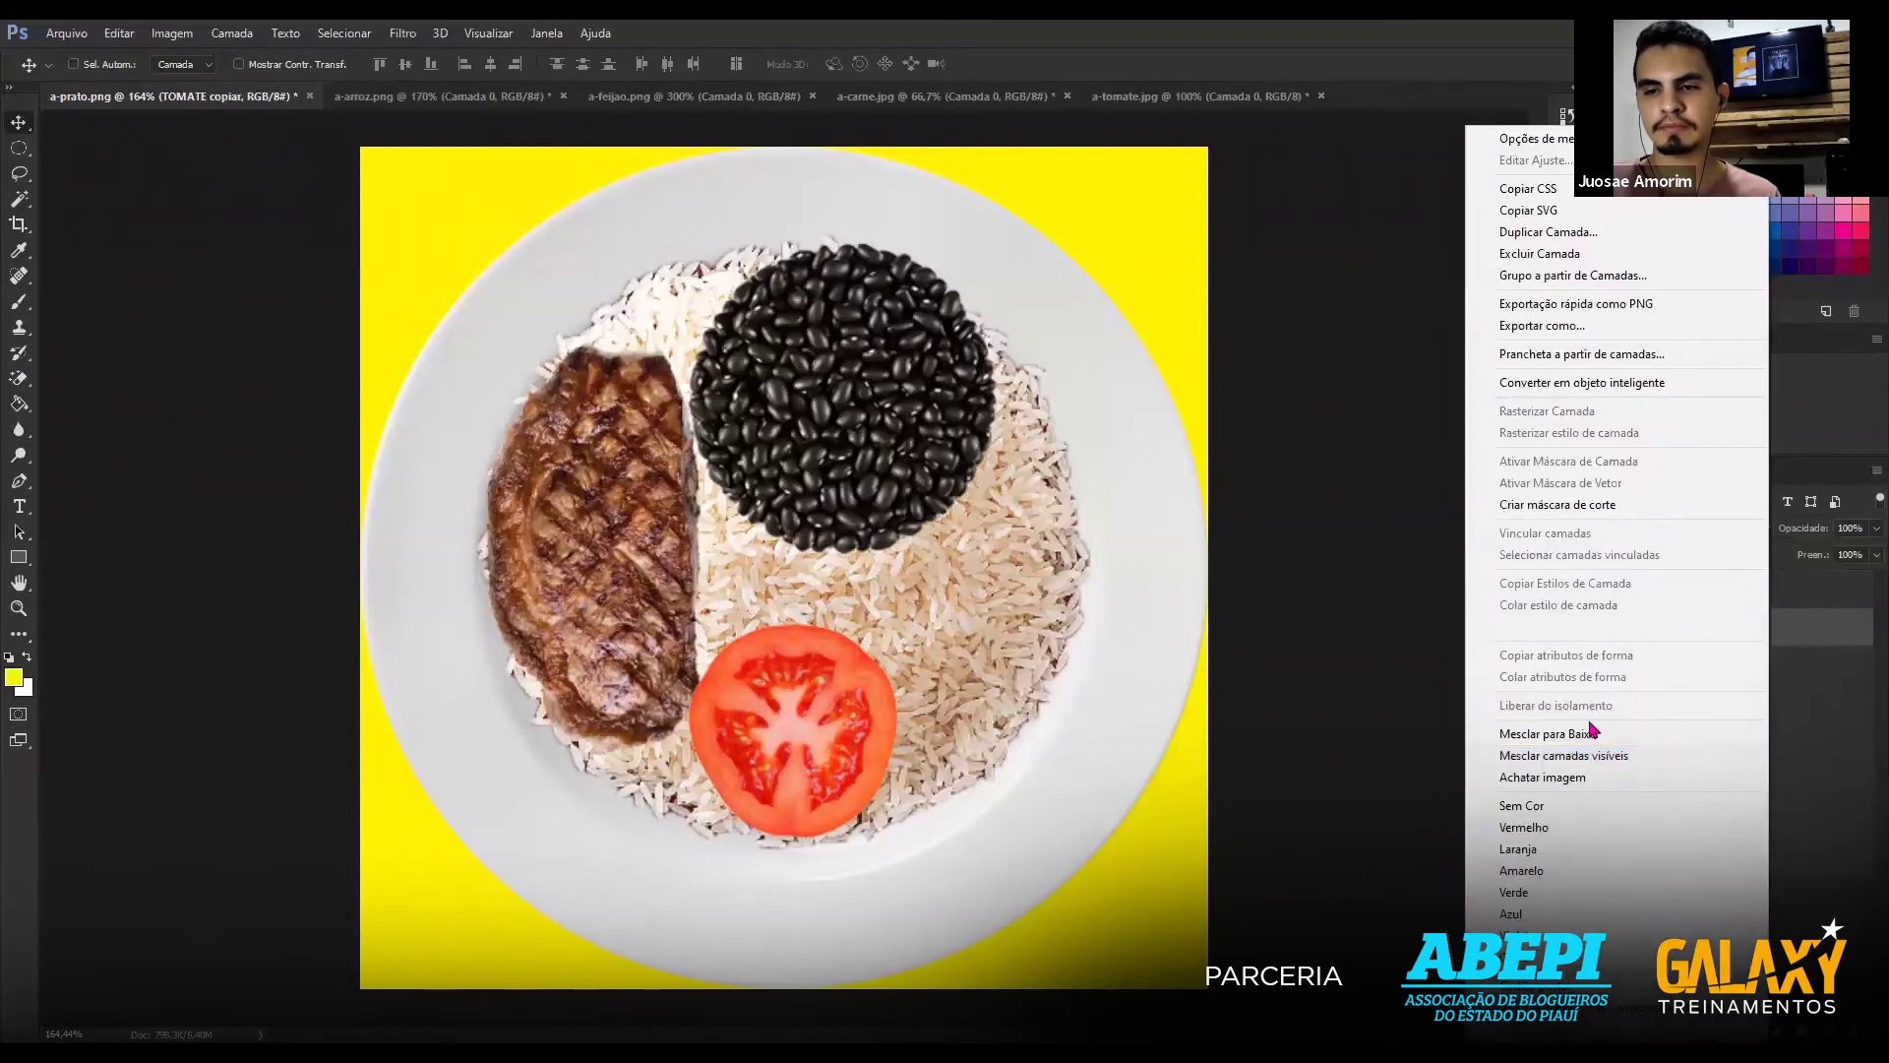
pyautogui.click(1526, 827)
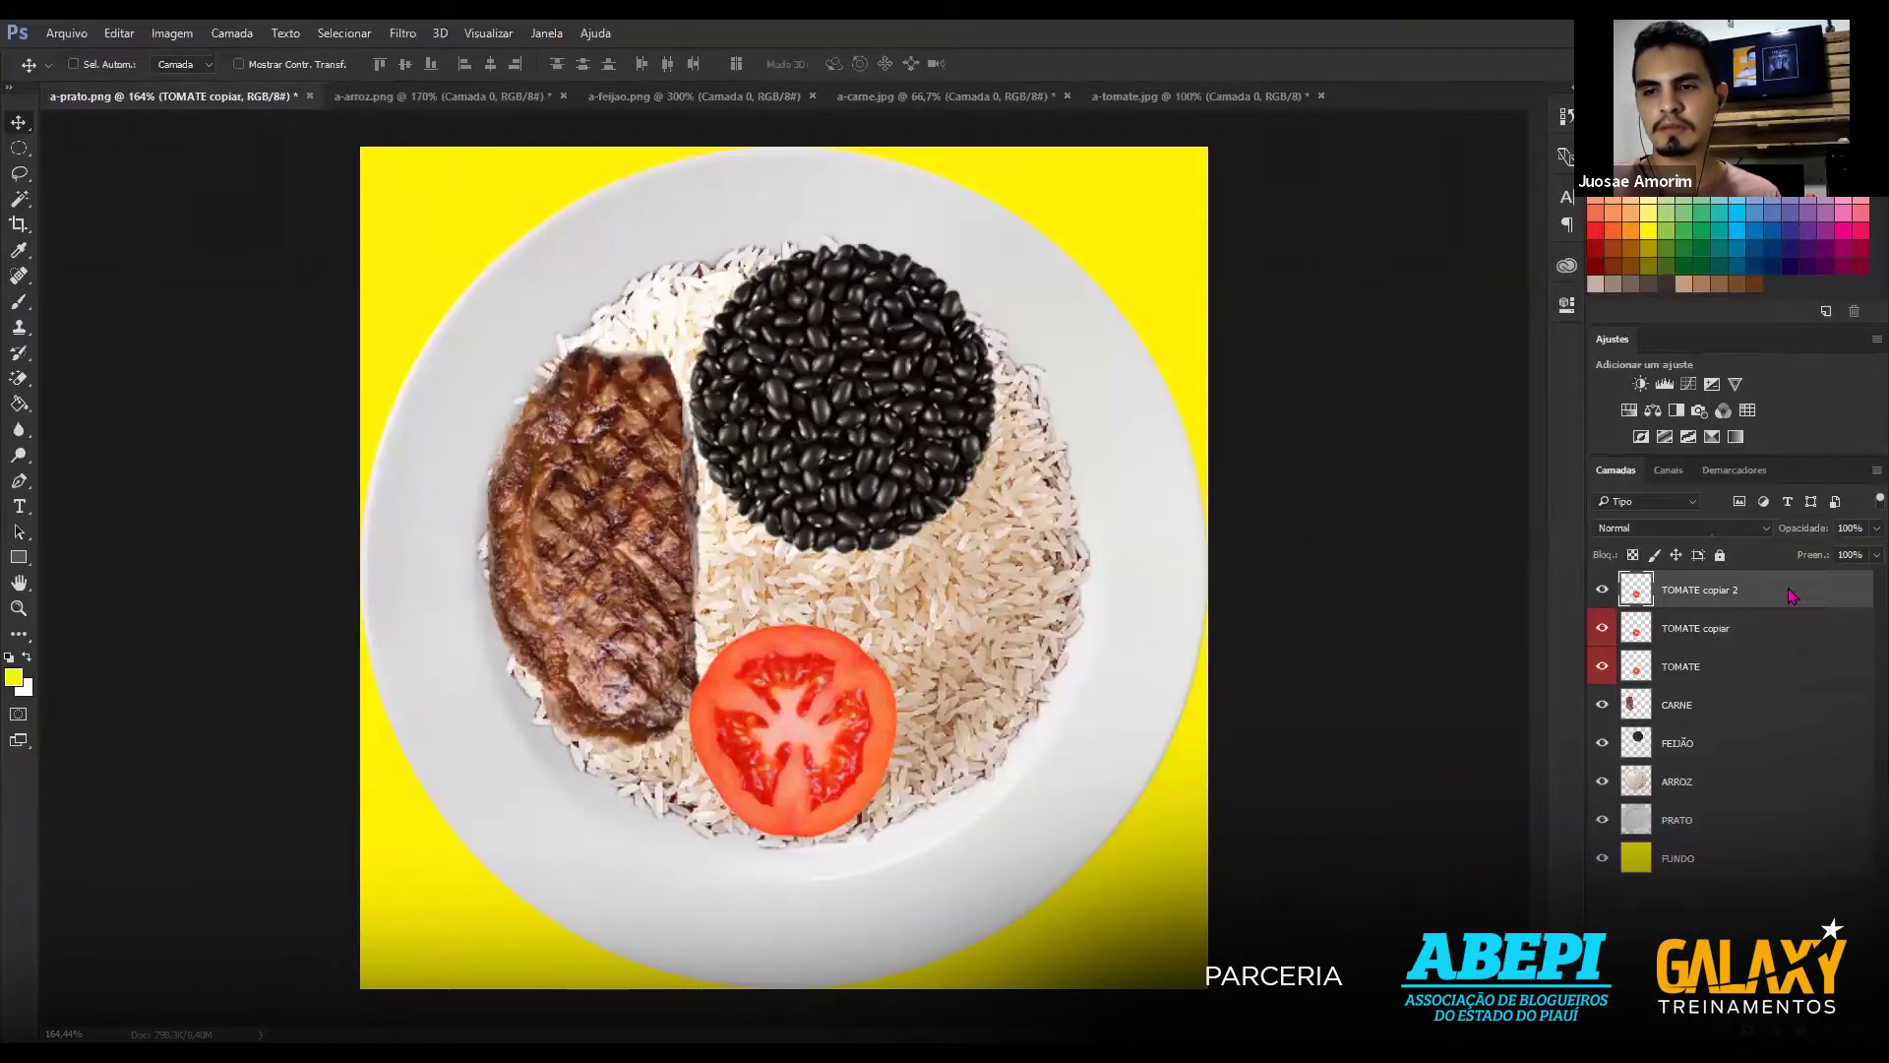
pyautogui.rightClick(1791, 595)
pyautogui.click(1613, 830)
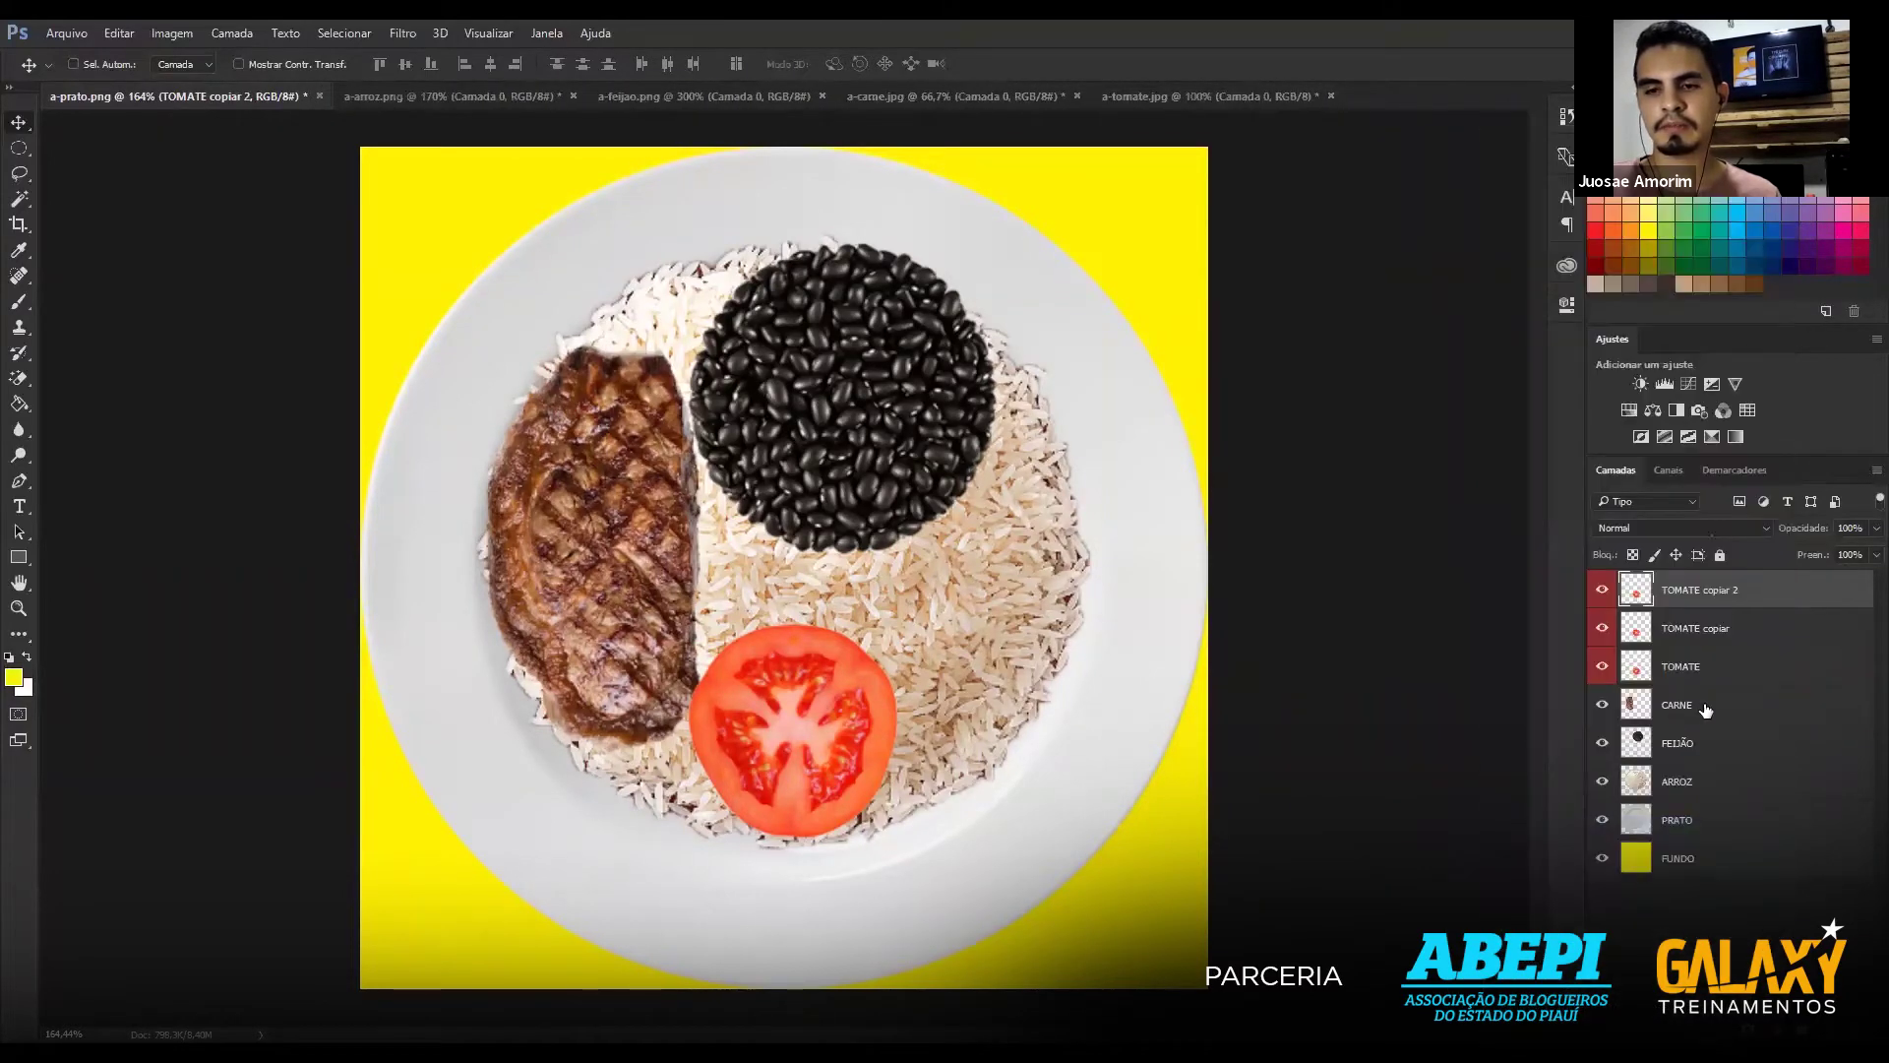
# Label the CARNE layer blue (Azul).
pyautogui.click(1706, 706)
pyautogui.rightClick(1706, 706)
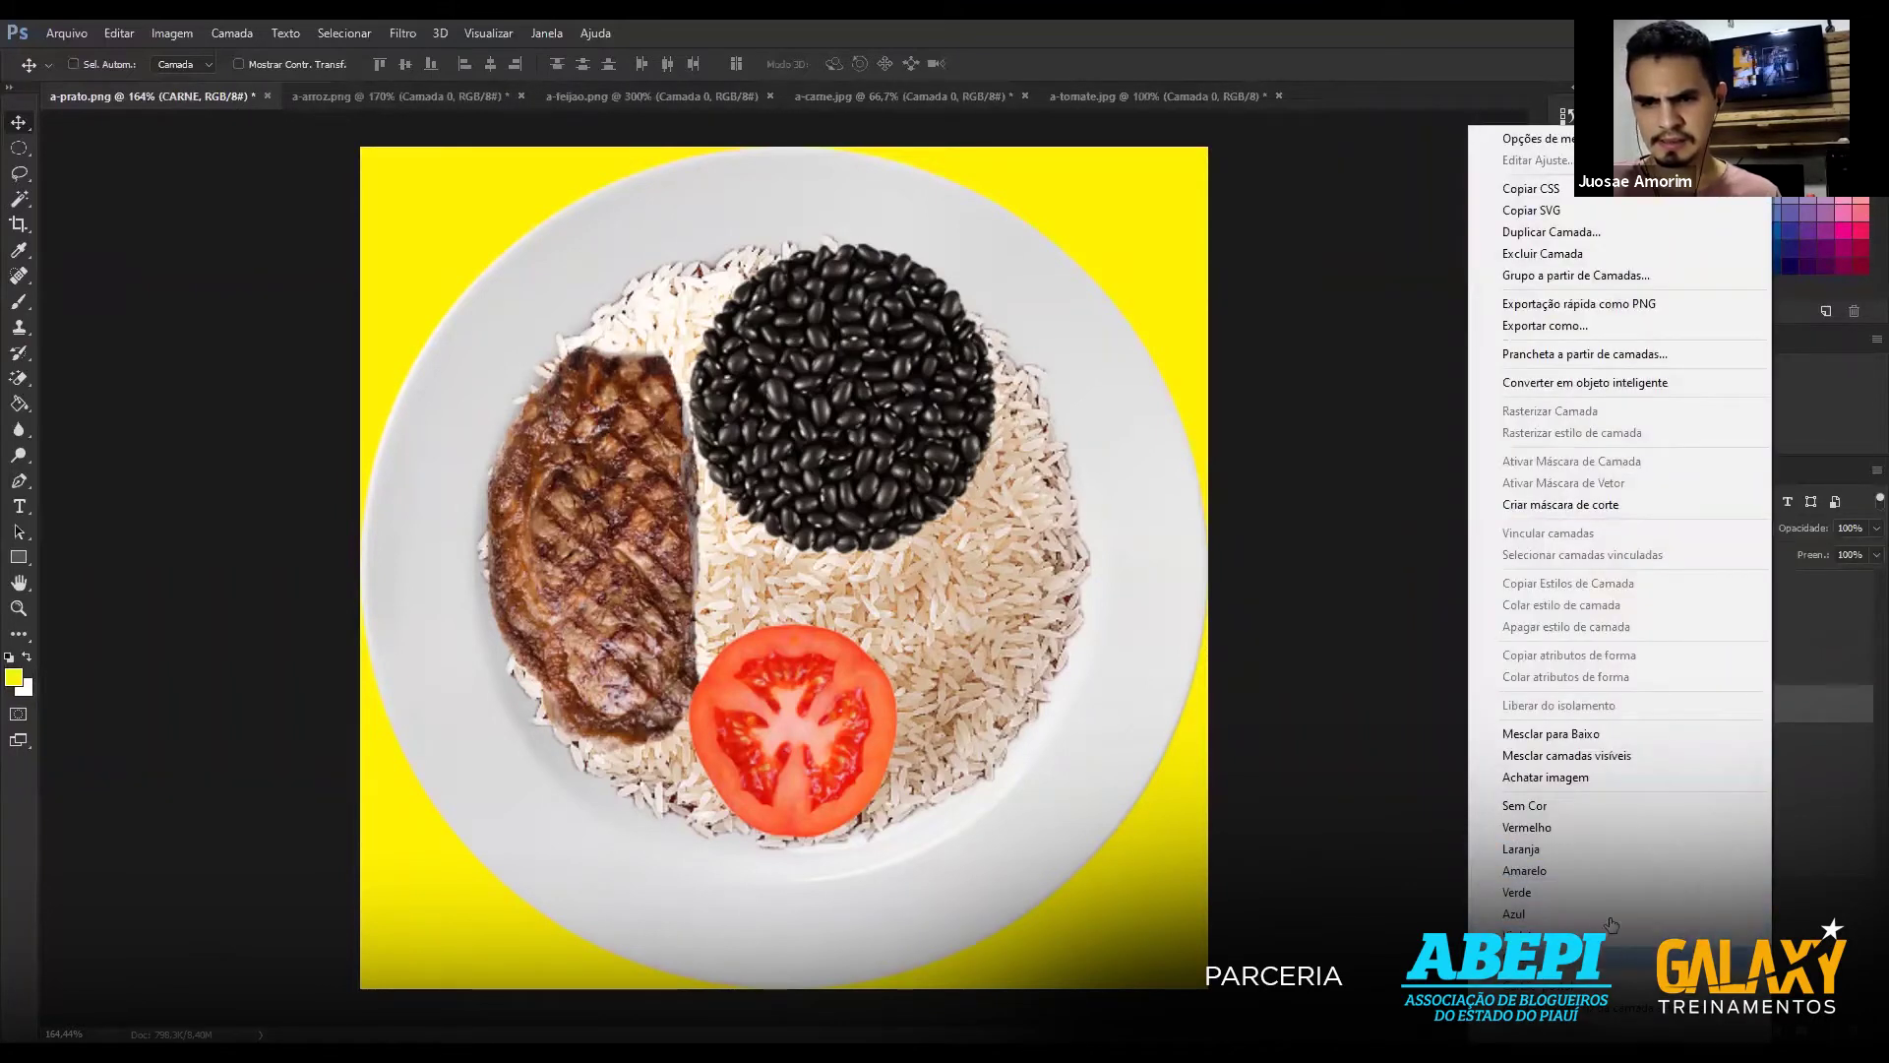
pyautogui.click(1609, 917)
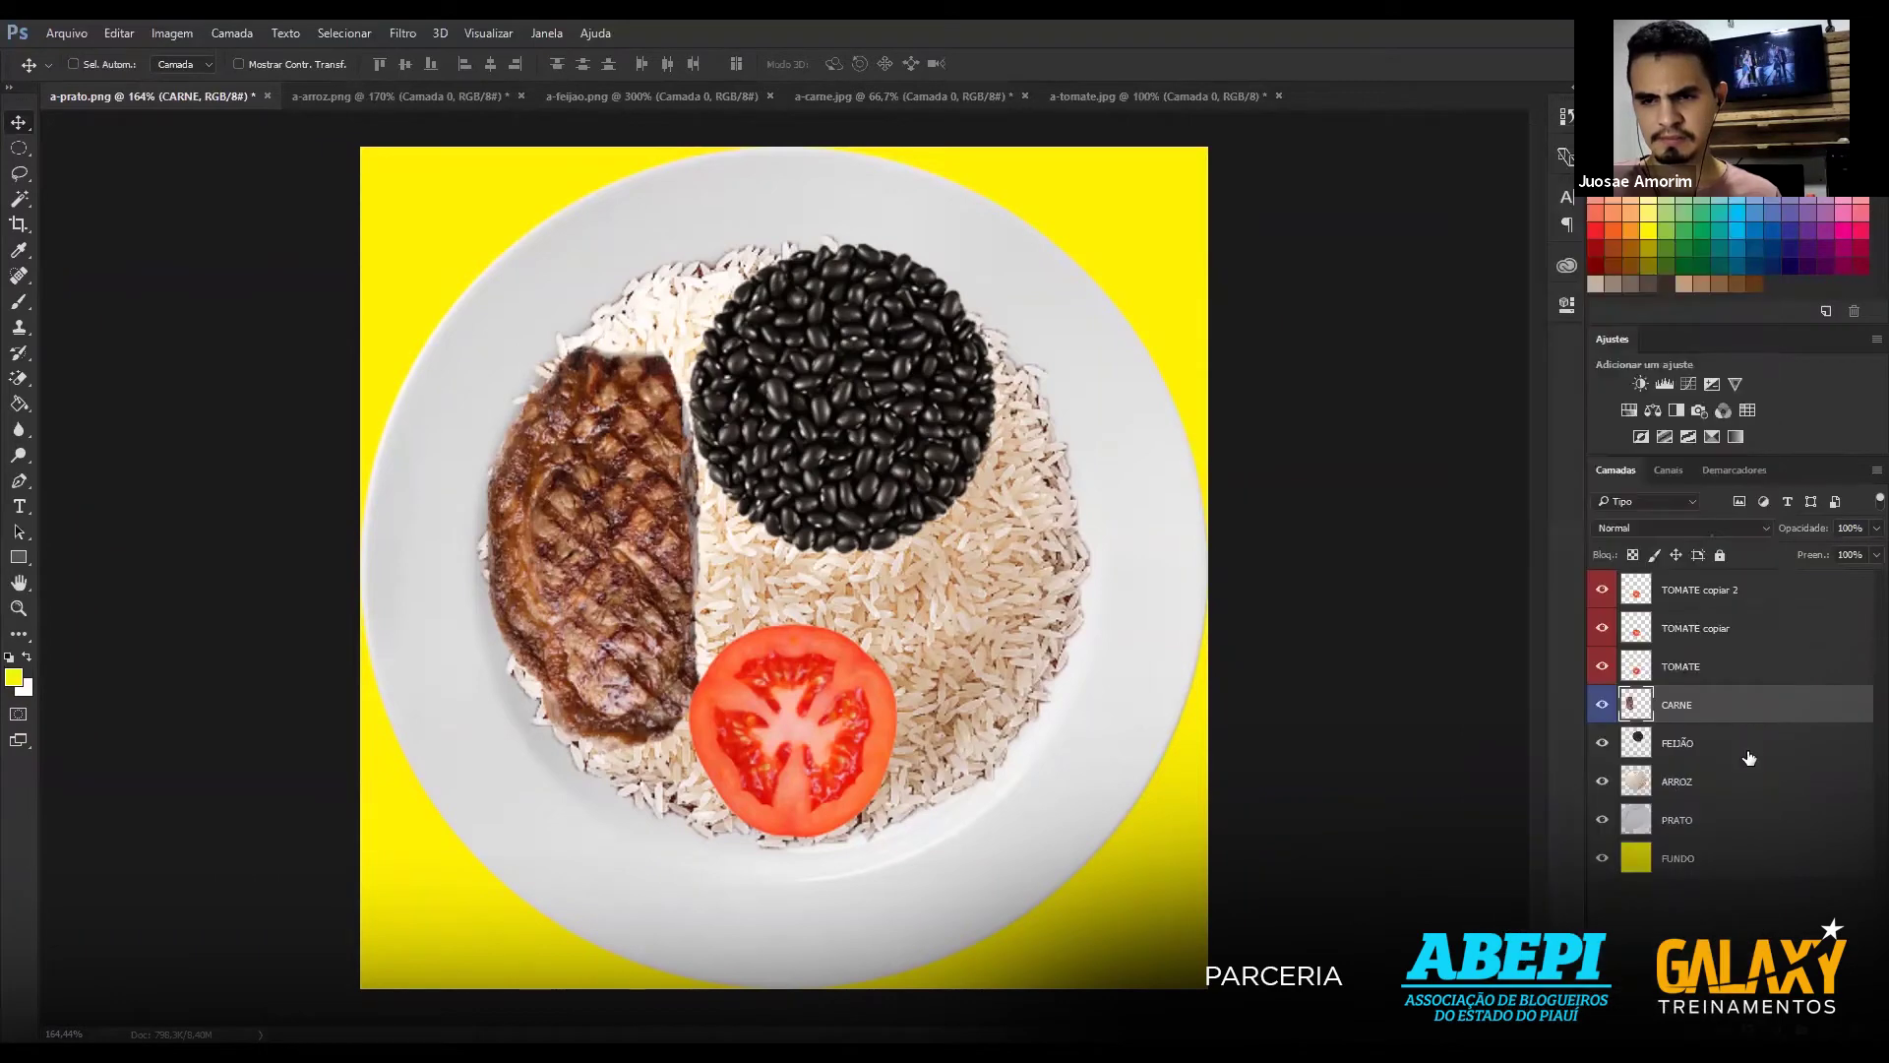
pyautogui.click(1756, 748)
pyautogui.rightClick(1756, 748)
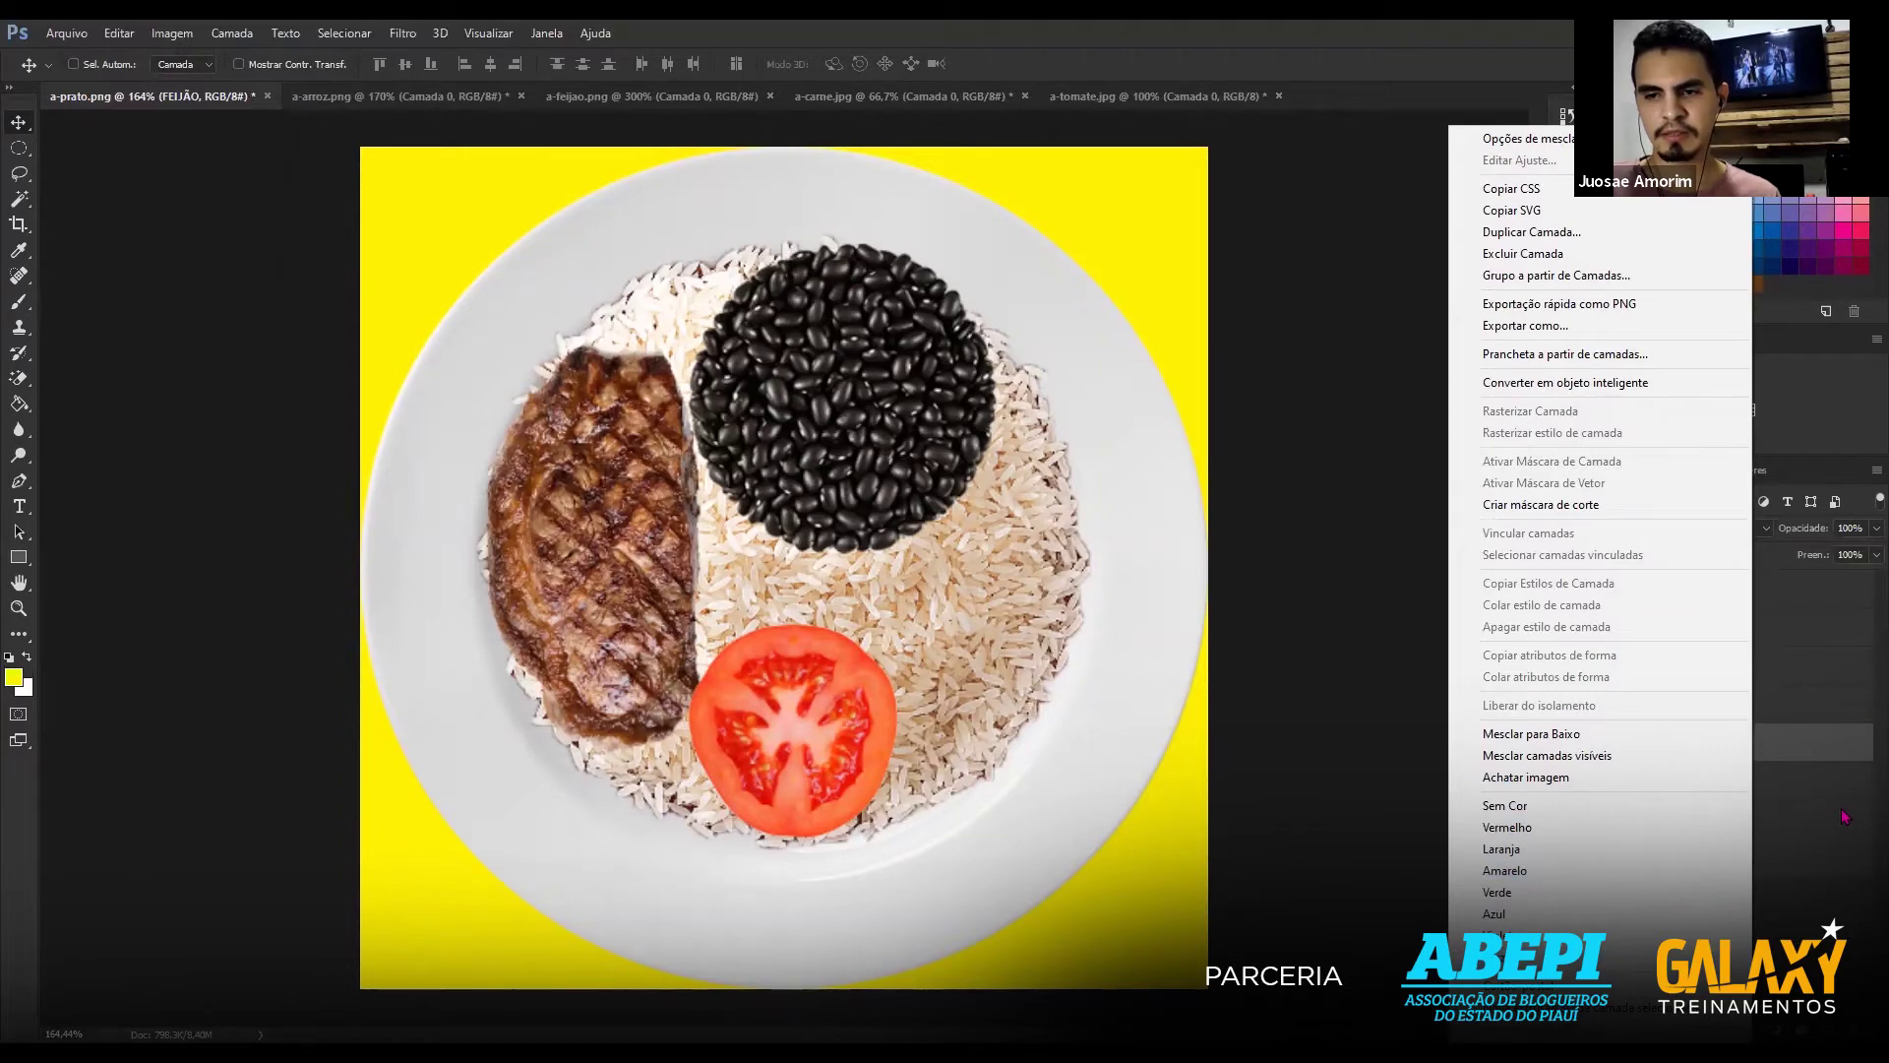
# Label the PRATO layer green (Verde) and the FUNDO layer yellow (Amarelo).
pyautogui.click(1717, 781)
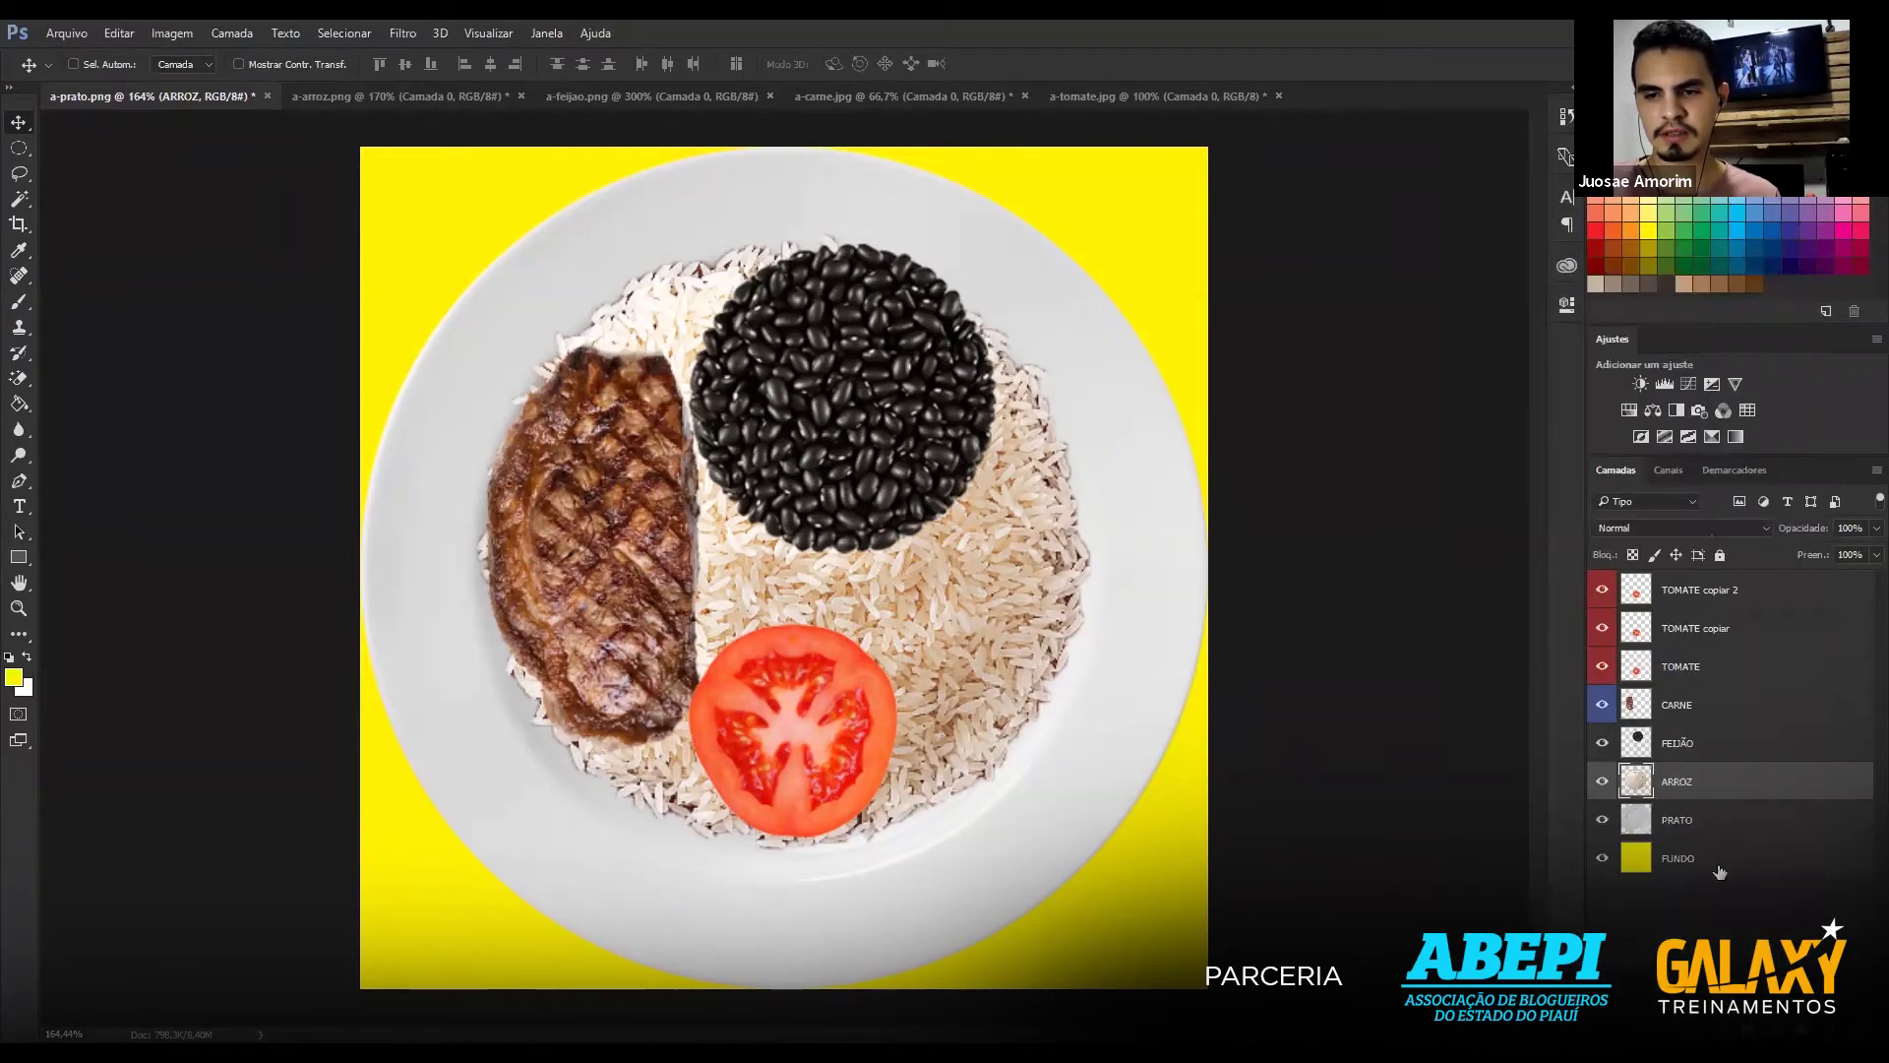
pyautogui.click(1775, 823)
pyautogui.rightClick(1774, 823)
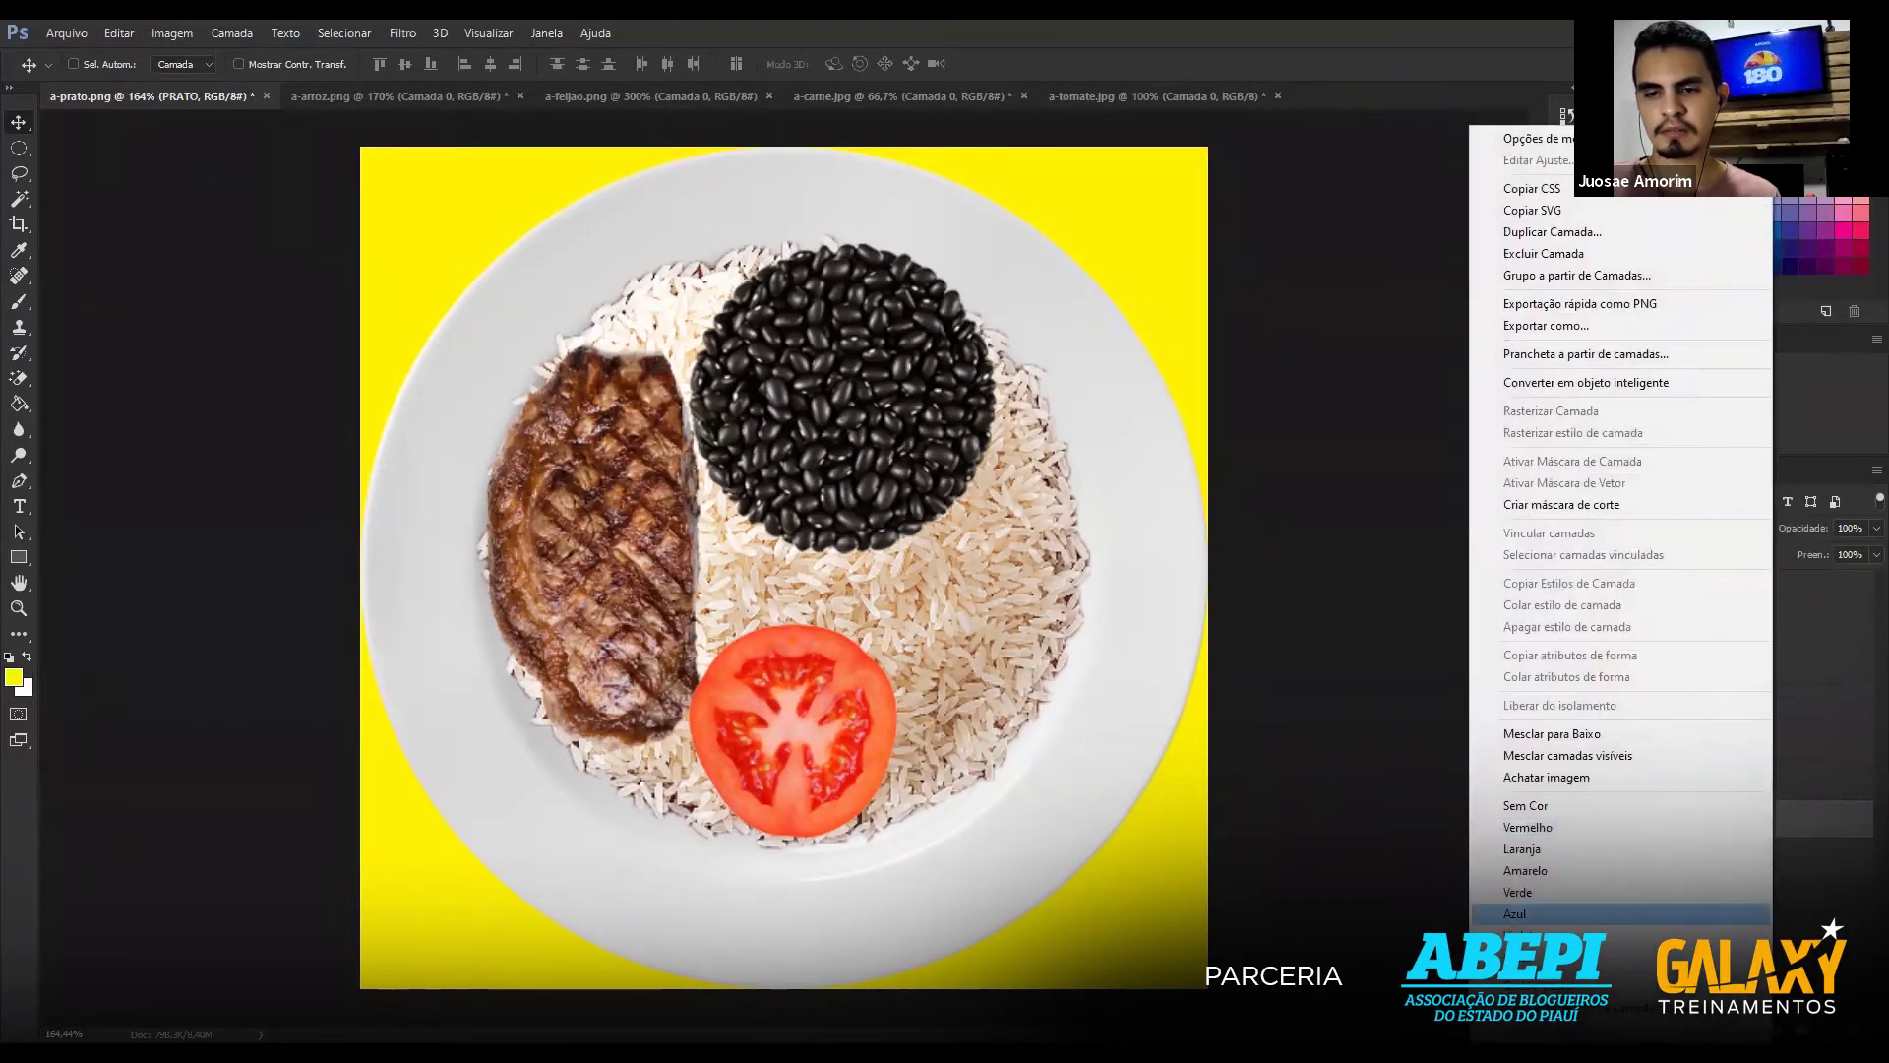
pyautogui.click(1575, 915)
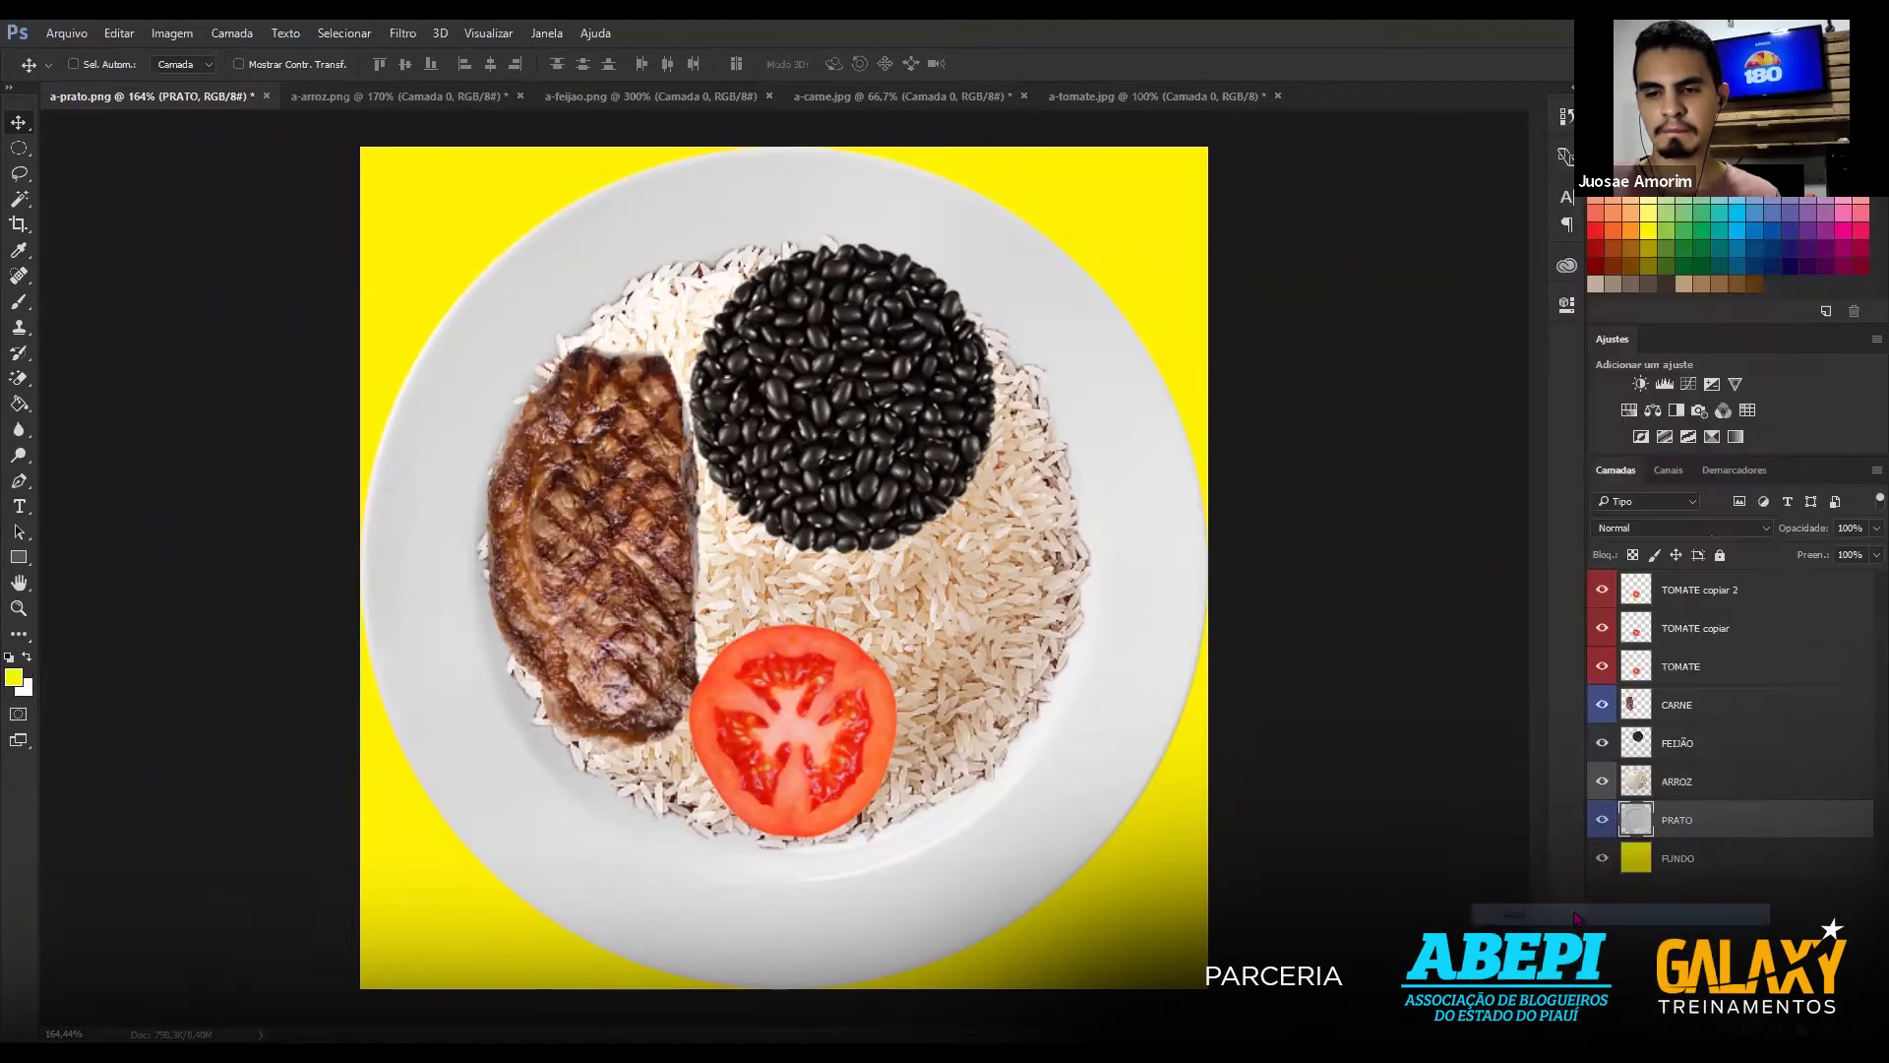
pyautogui.rightClick(1732, 821)
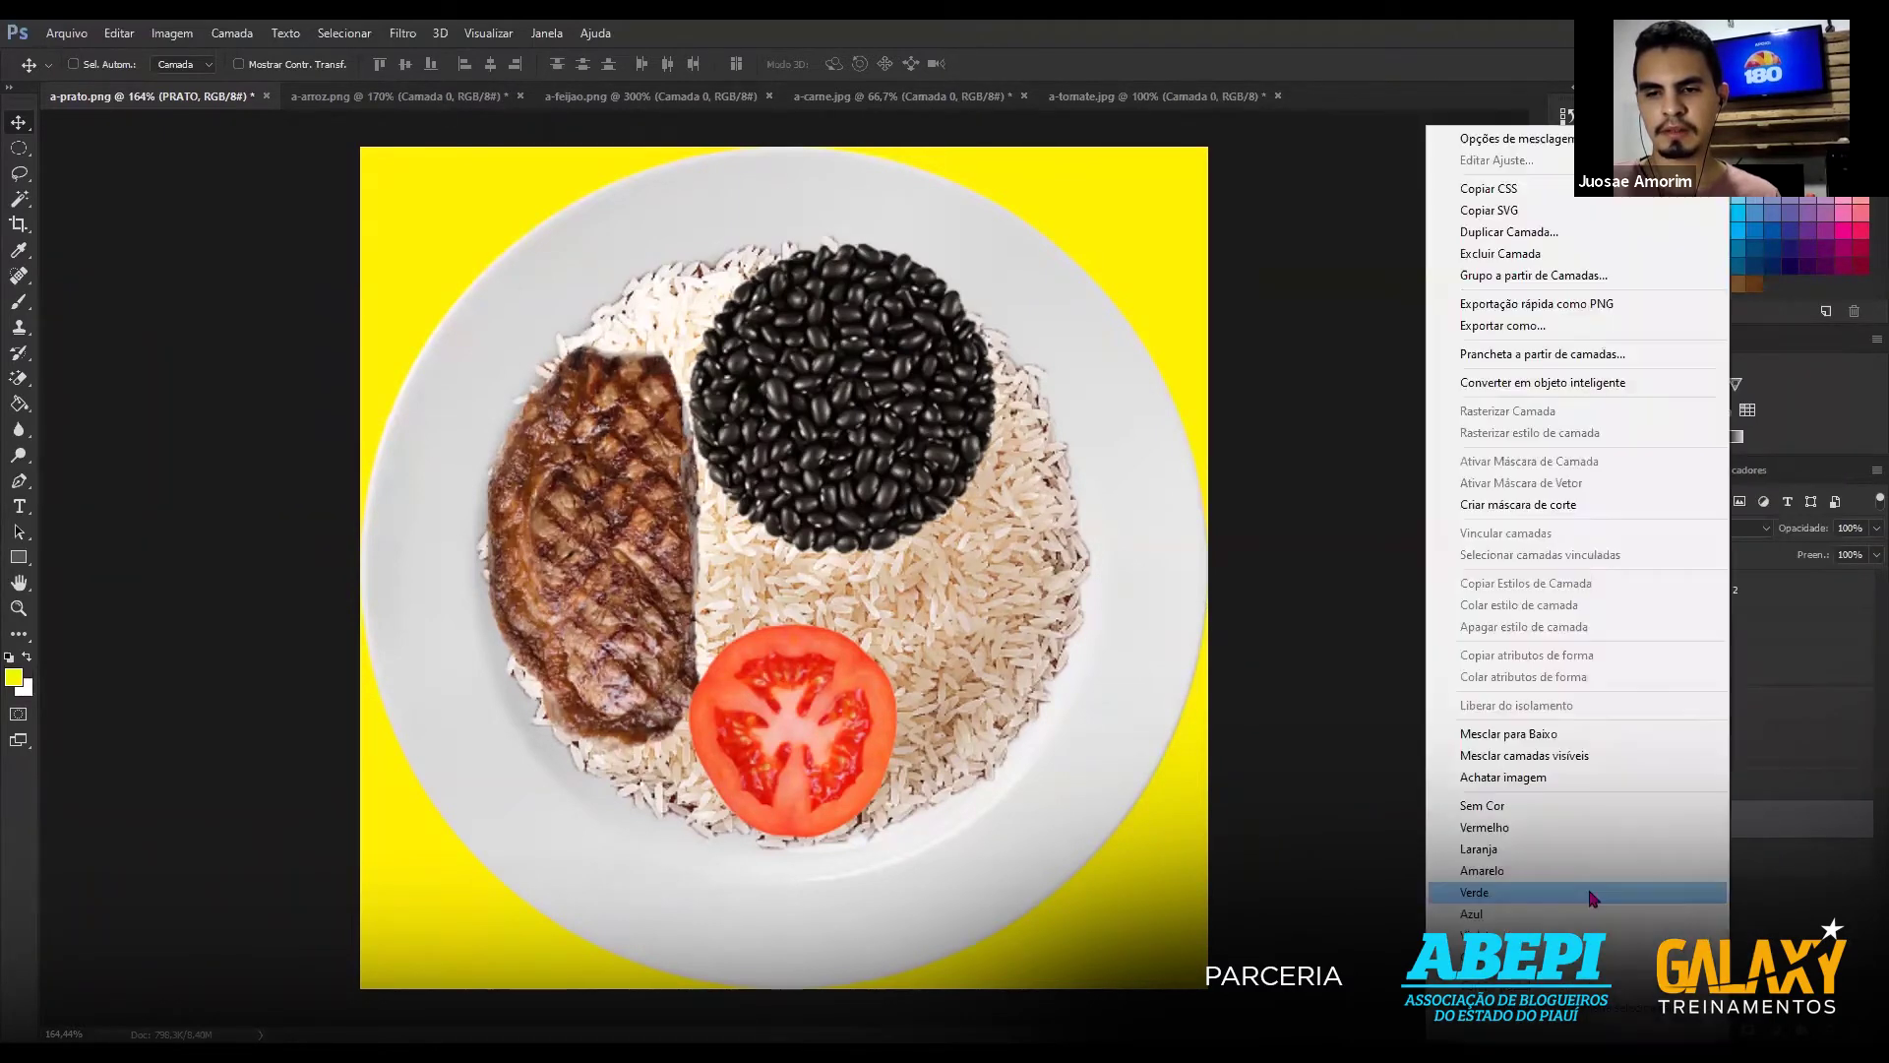
pyautogui.click(1542, 892)
pyautogui.click(1753, 874)
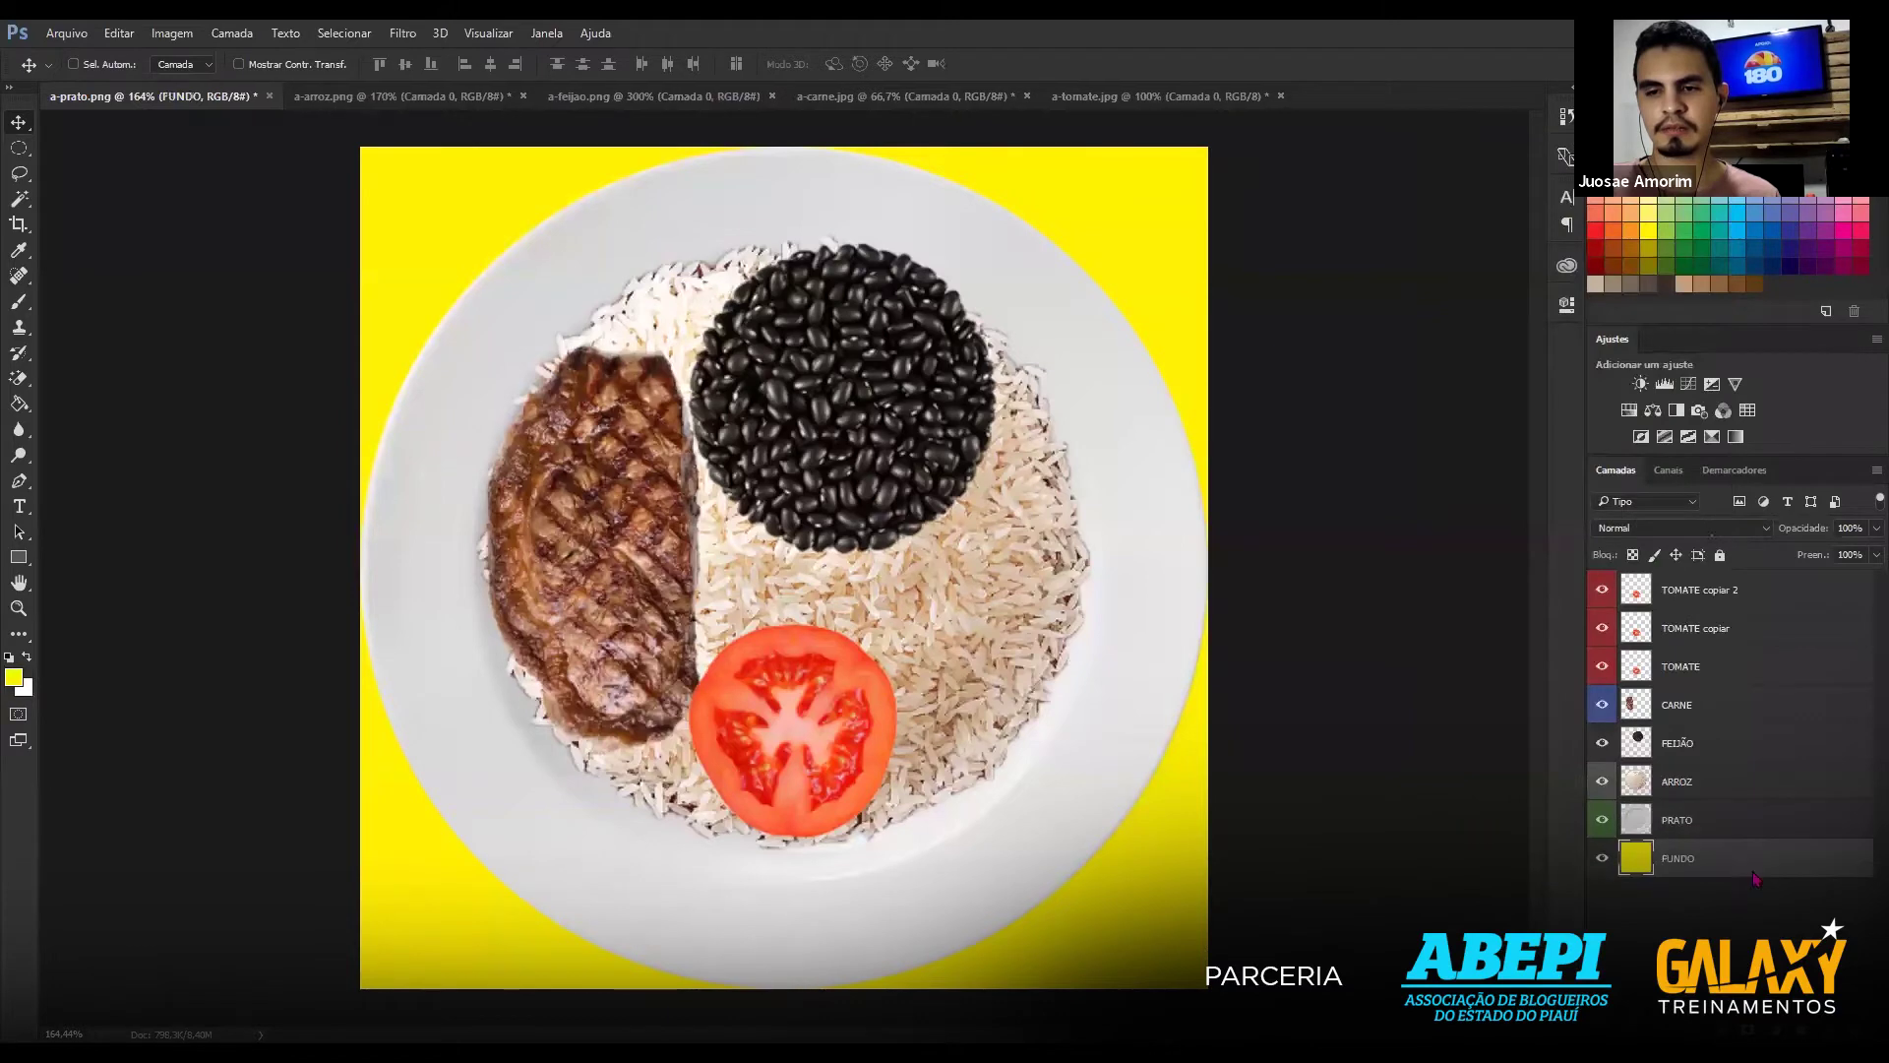
pyautogui.rightClick(1754, 874)
pyautogui.click(1545, 870)
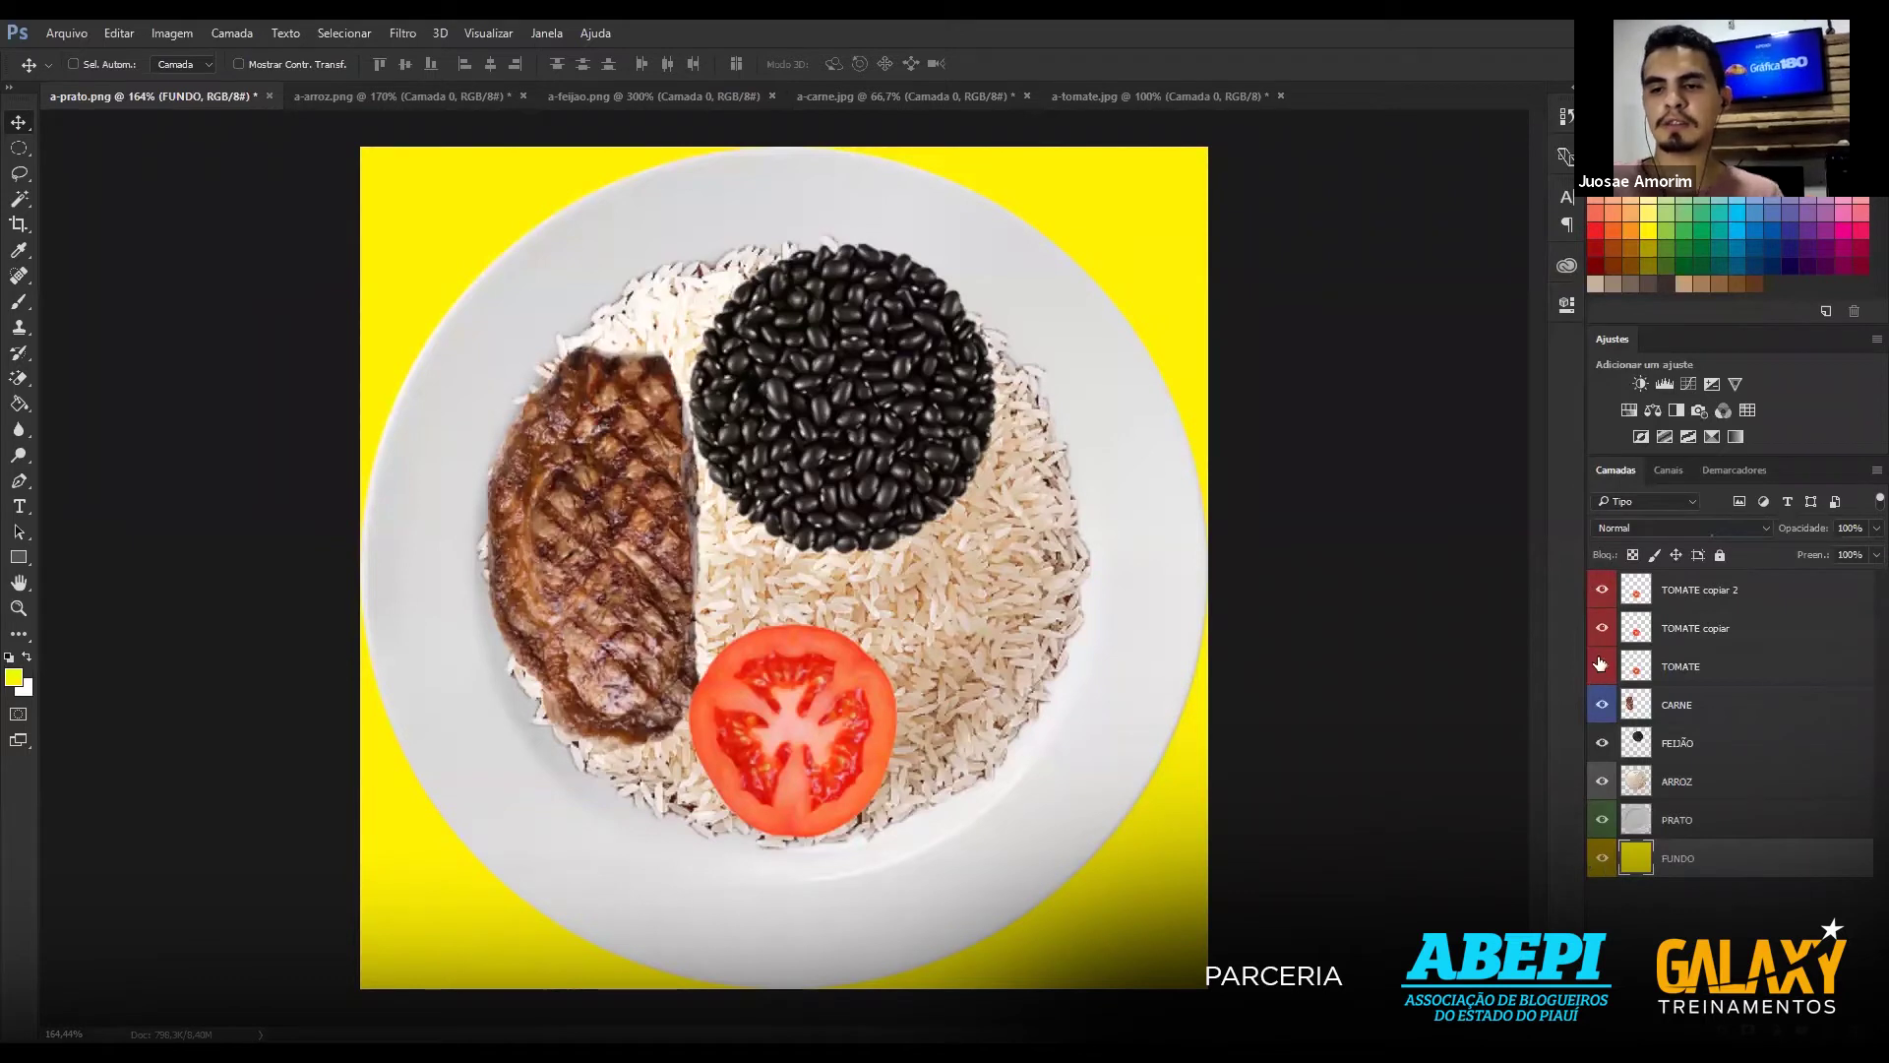
pyautogui.click(1717, 665)
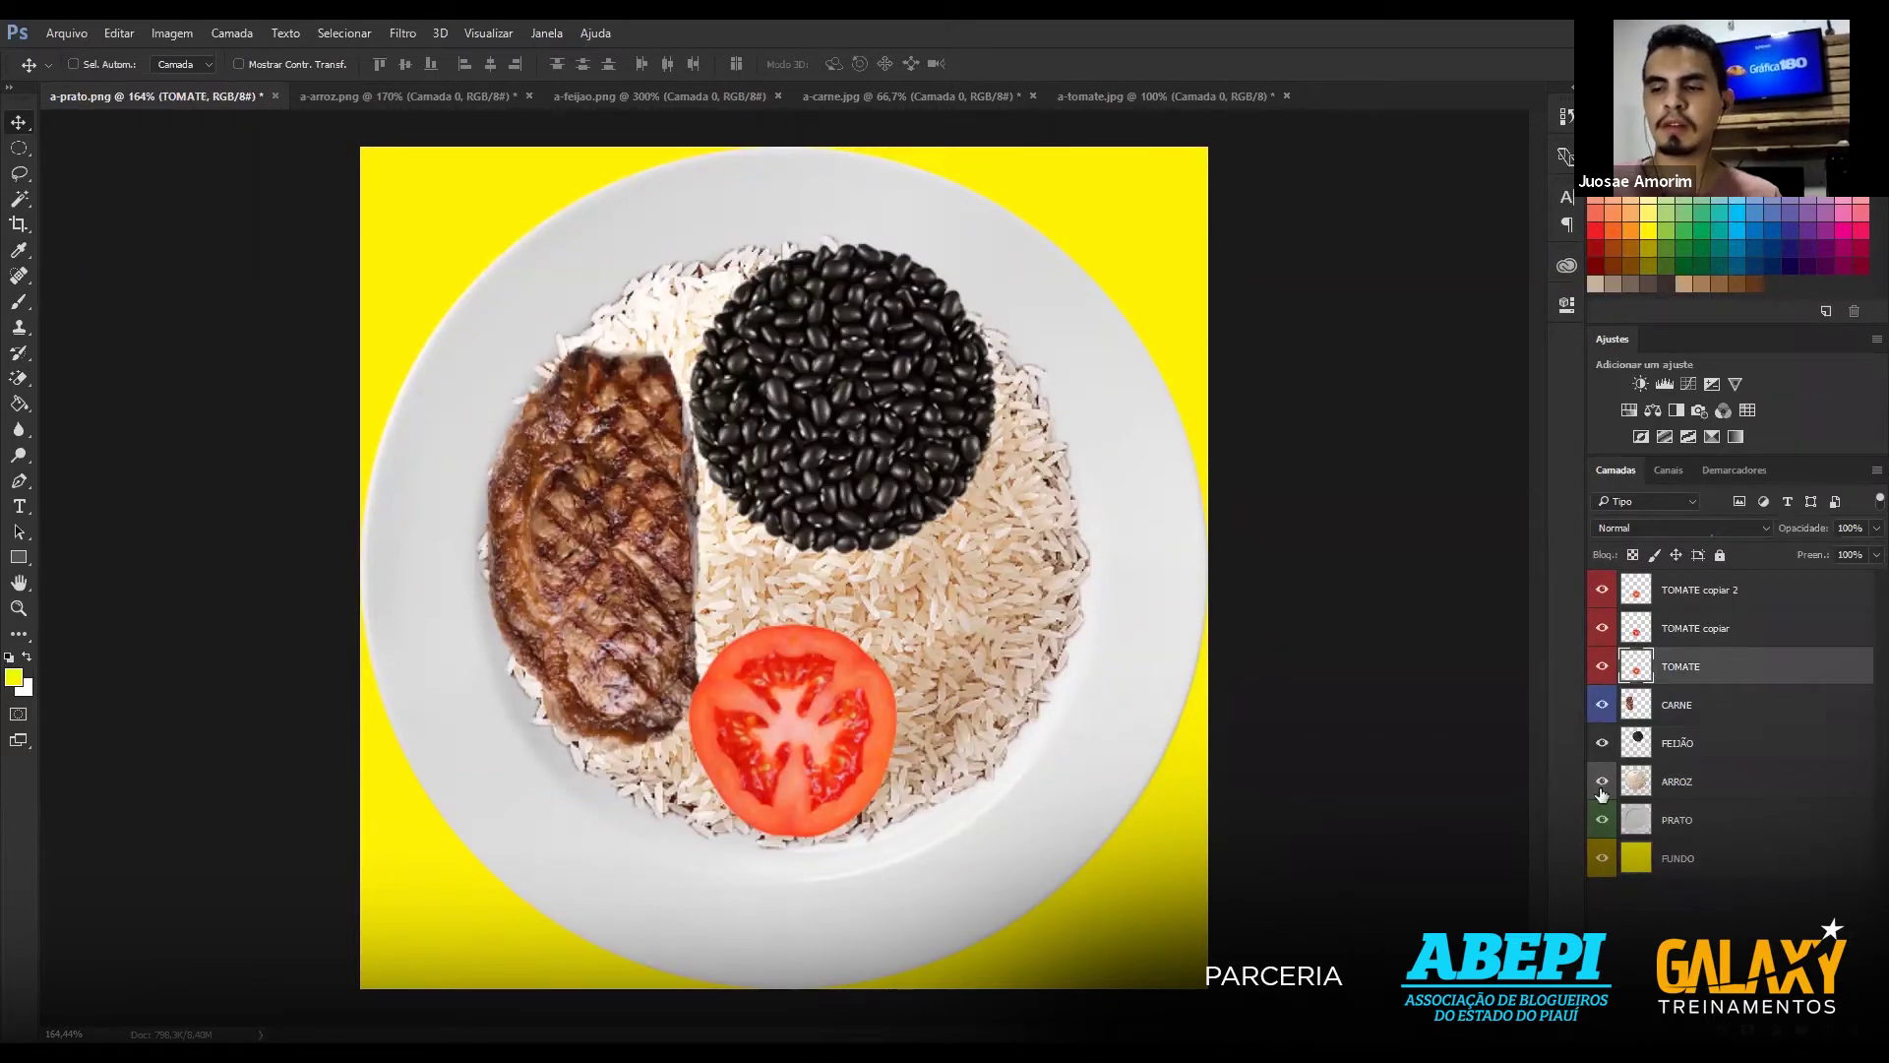
# Spread the two tomato copies up-right from the original, then shift all three slightly down-left.
pyautogui.keyDown('shift'); pyautogui.click(1758, 591); pyautogui.keyUp('shift')
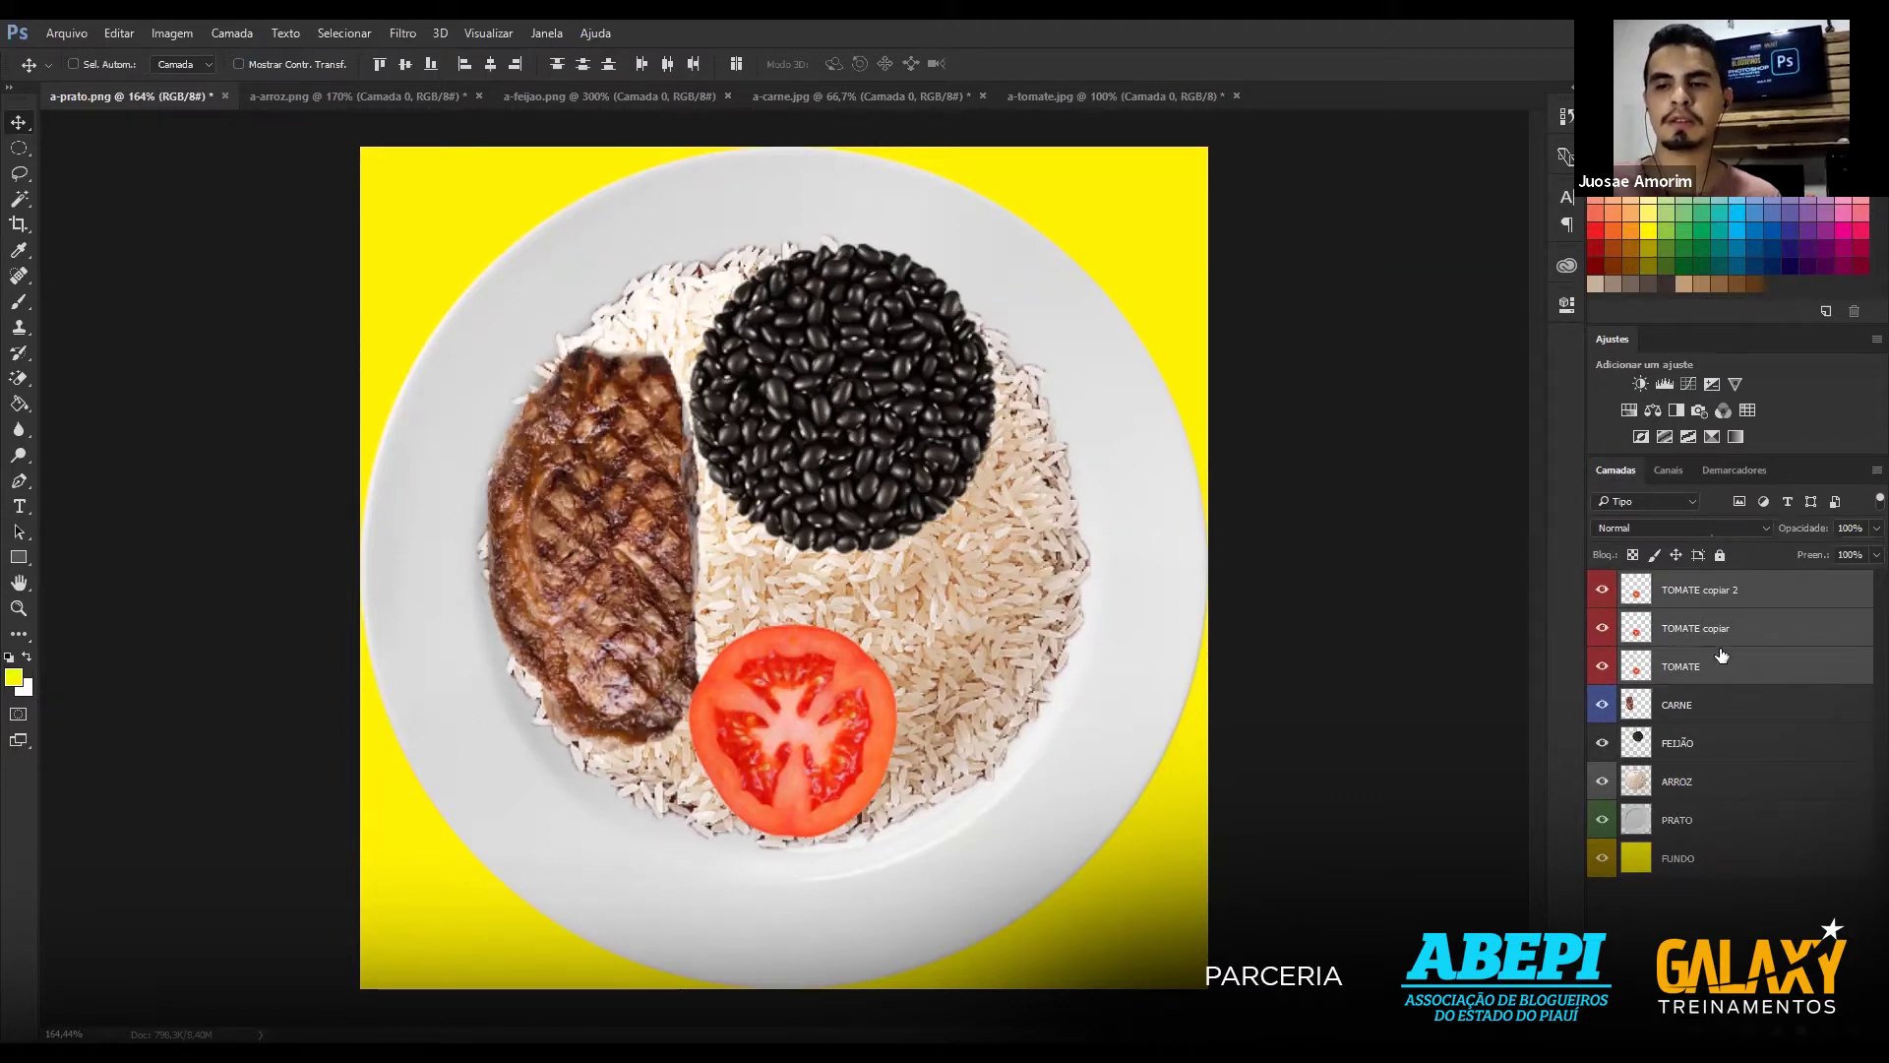
pyautogui.click(1631, 630)
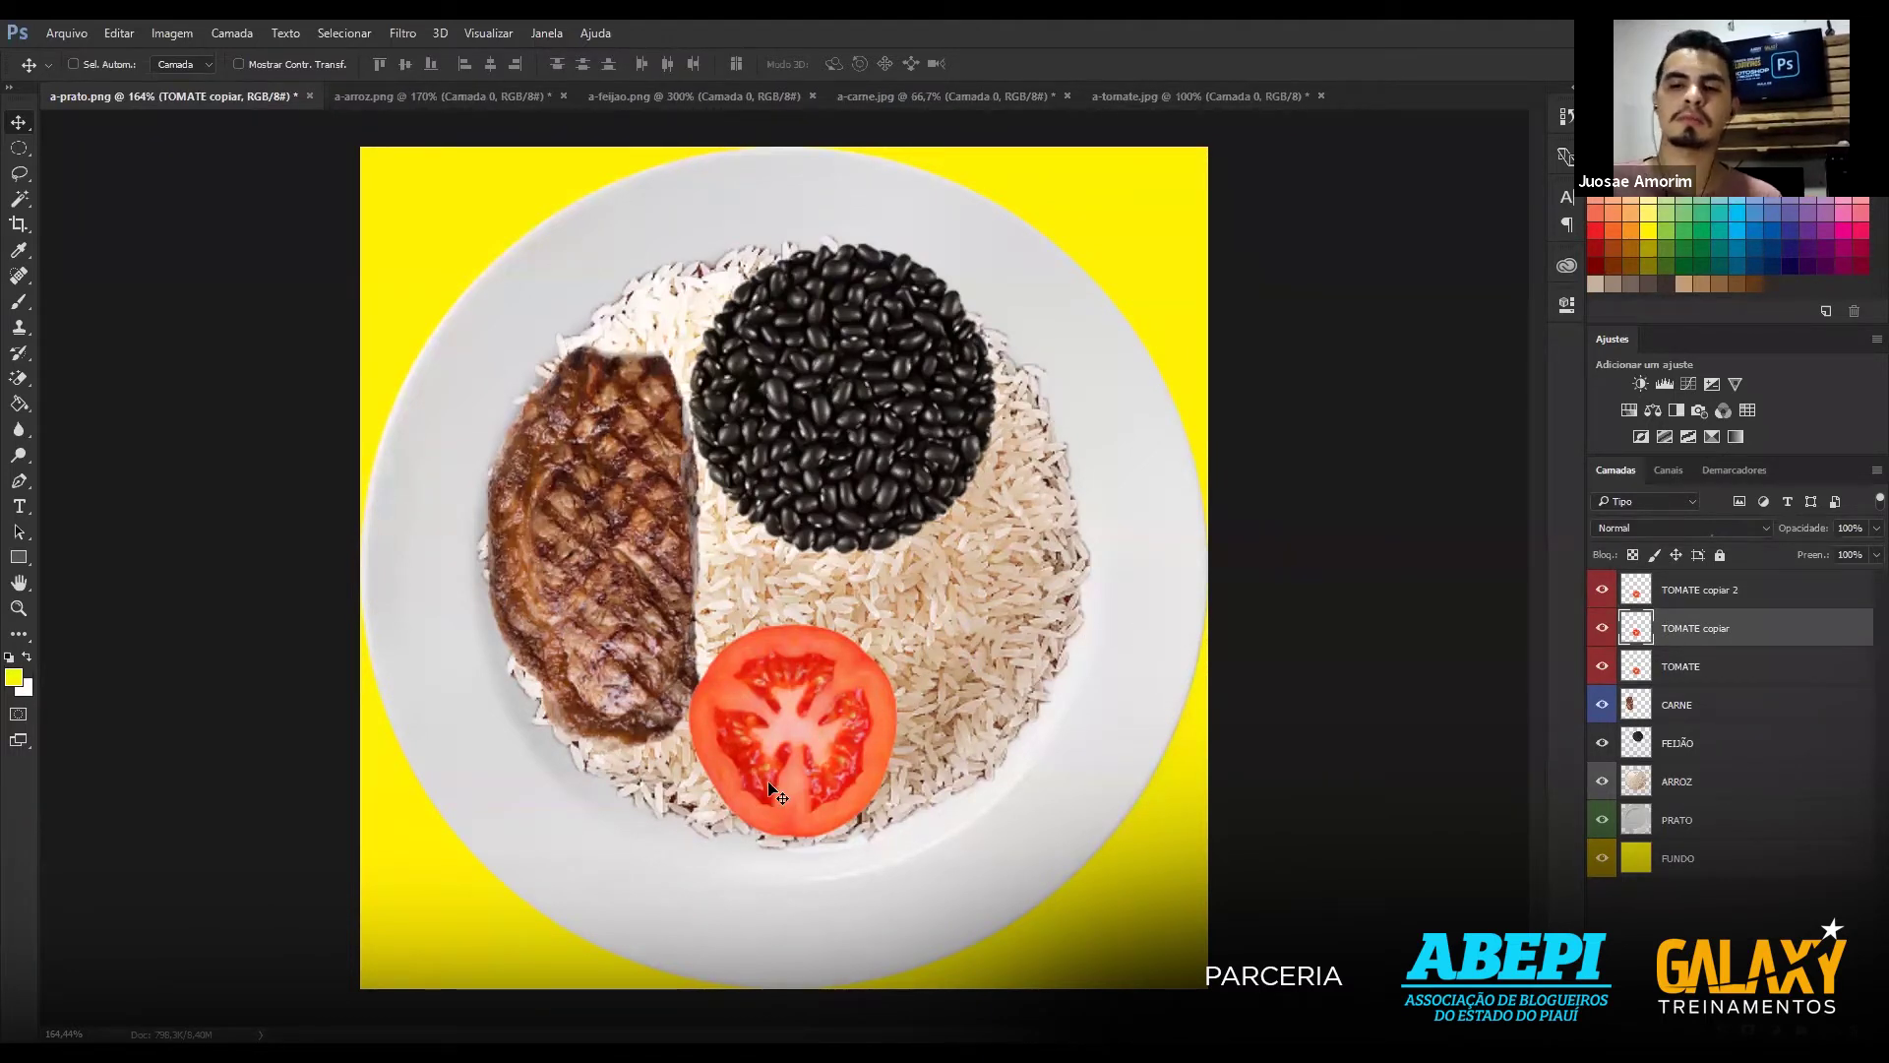
pyautogui.moveTo(879, 748)
pyautogui.mouseDown()
pyautogui.moveTo(1013, 649)
pyautogui.moveTo(1024, 671)
pyautogui.mouseUp()
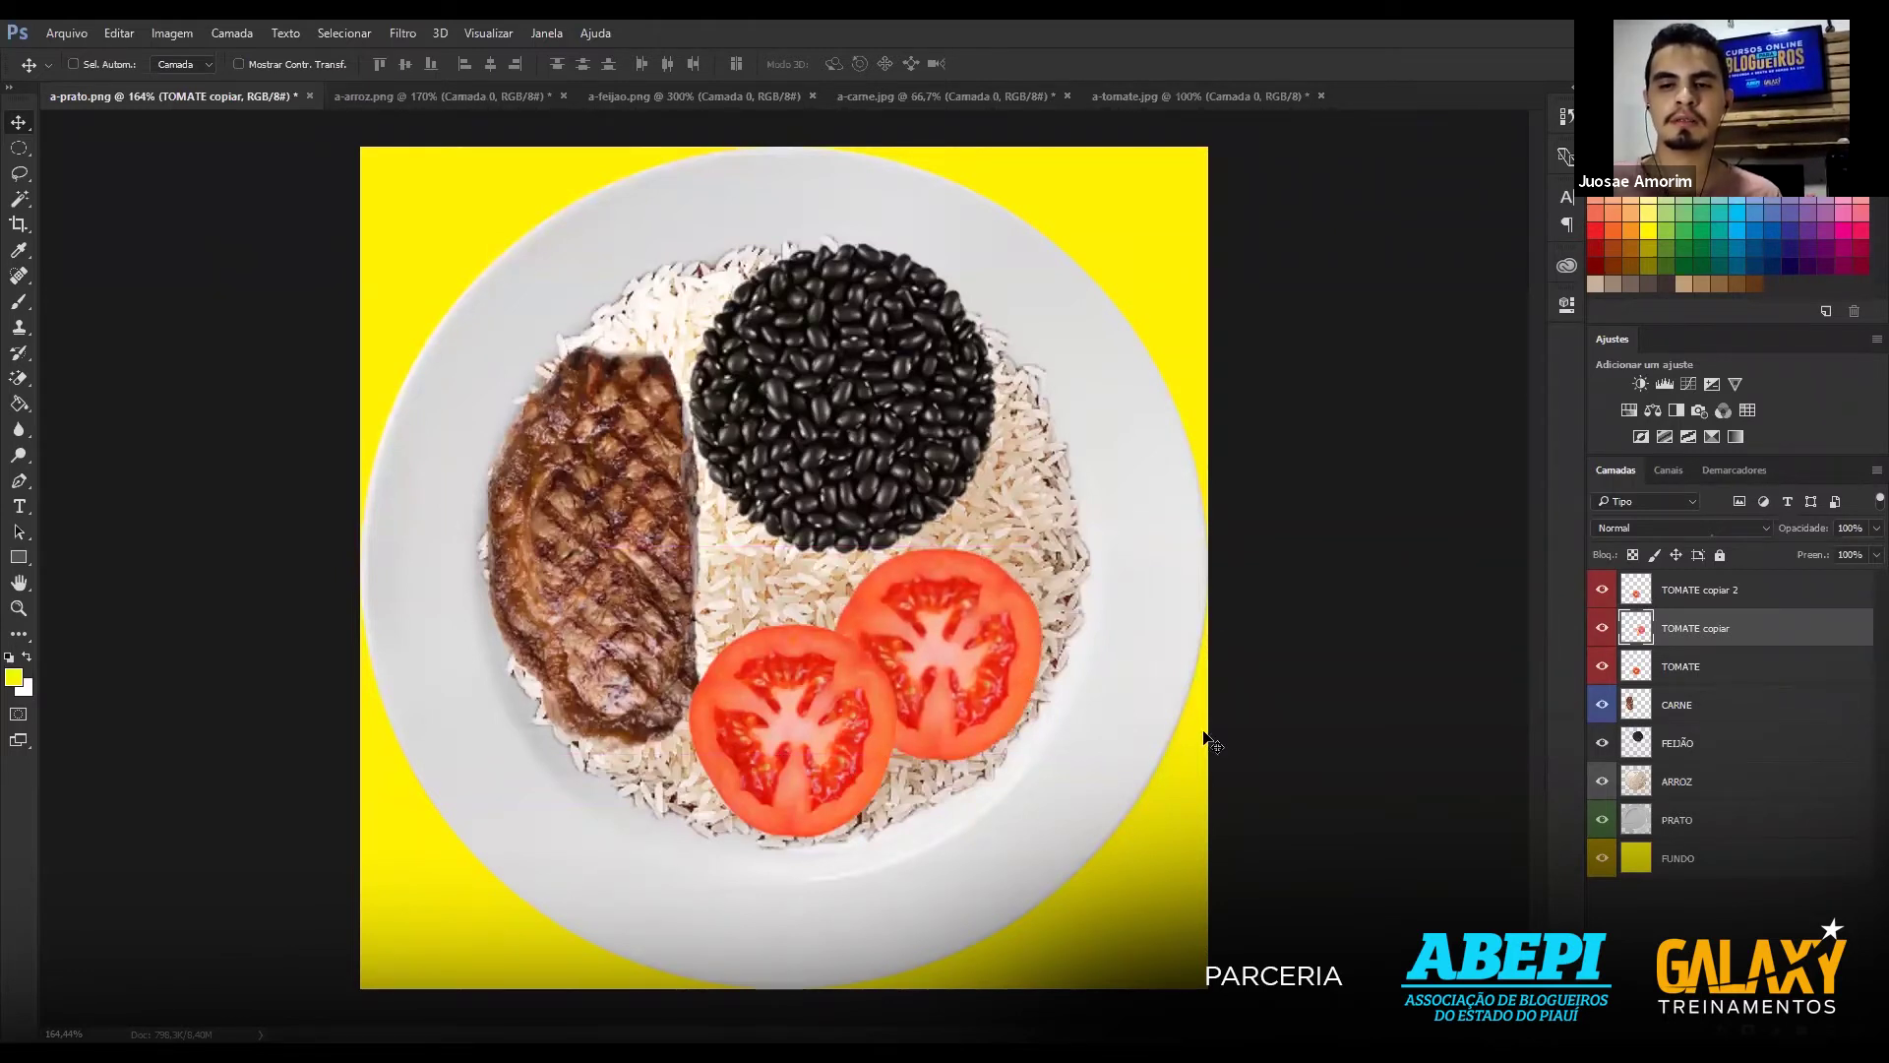
pyautogui.moveTo(967, 701); pyautogui.dragTo(957, 729)
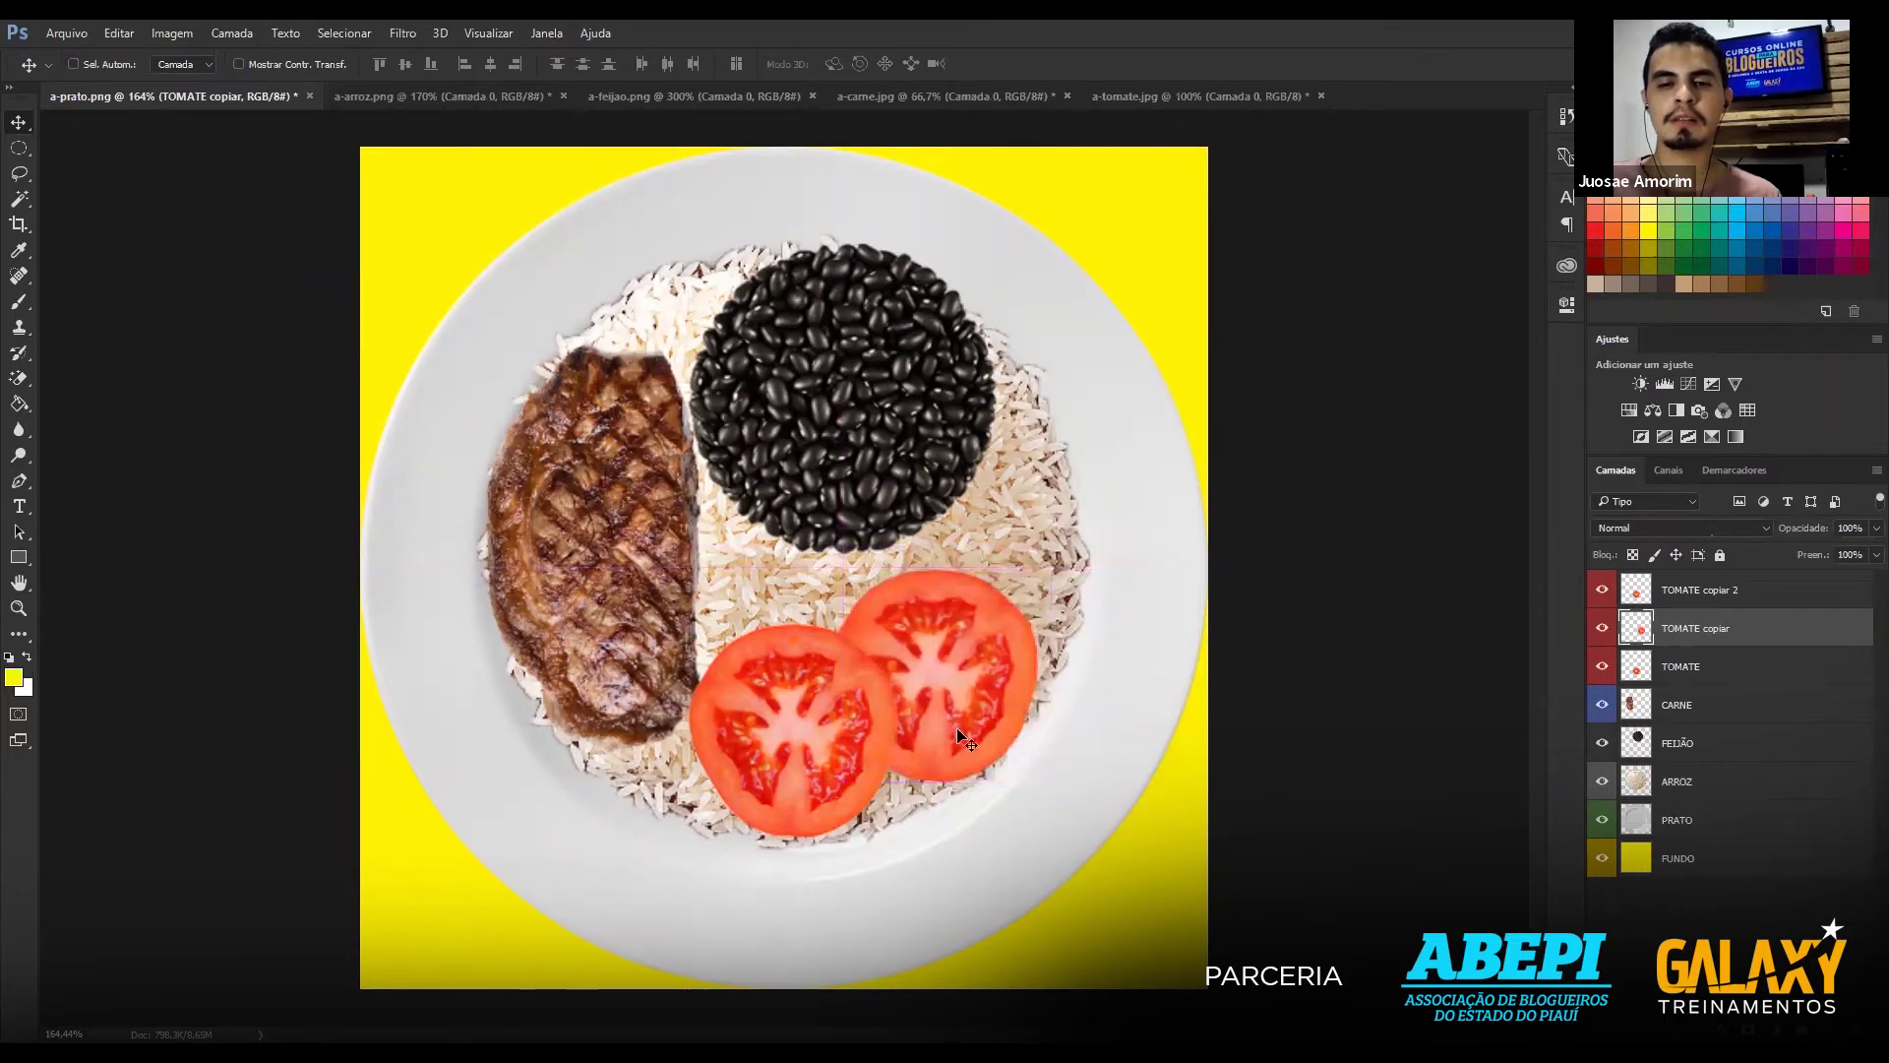
pyautogui.click(1732, 597)
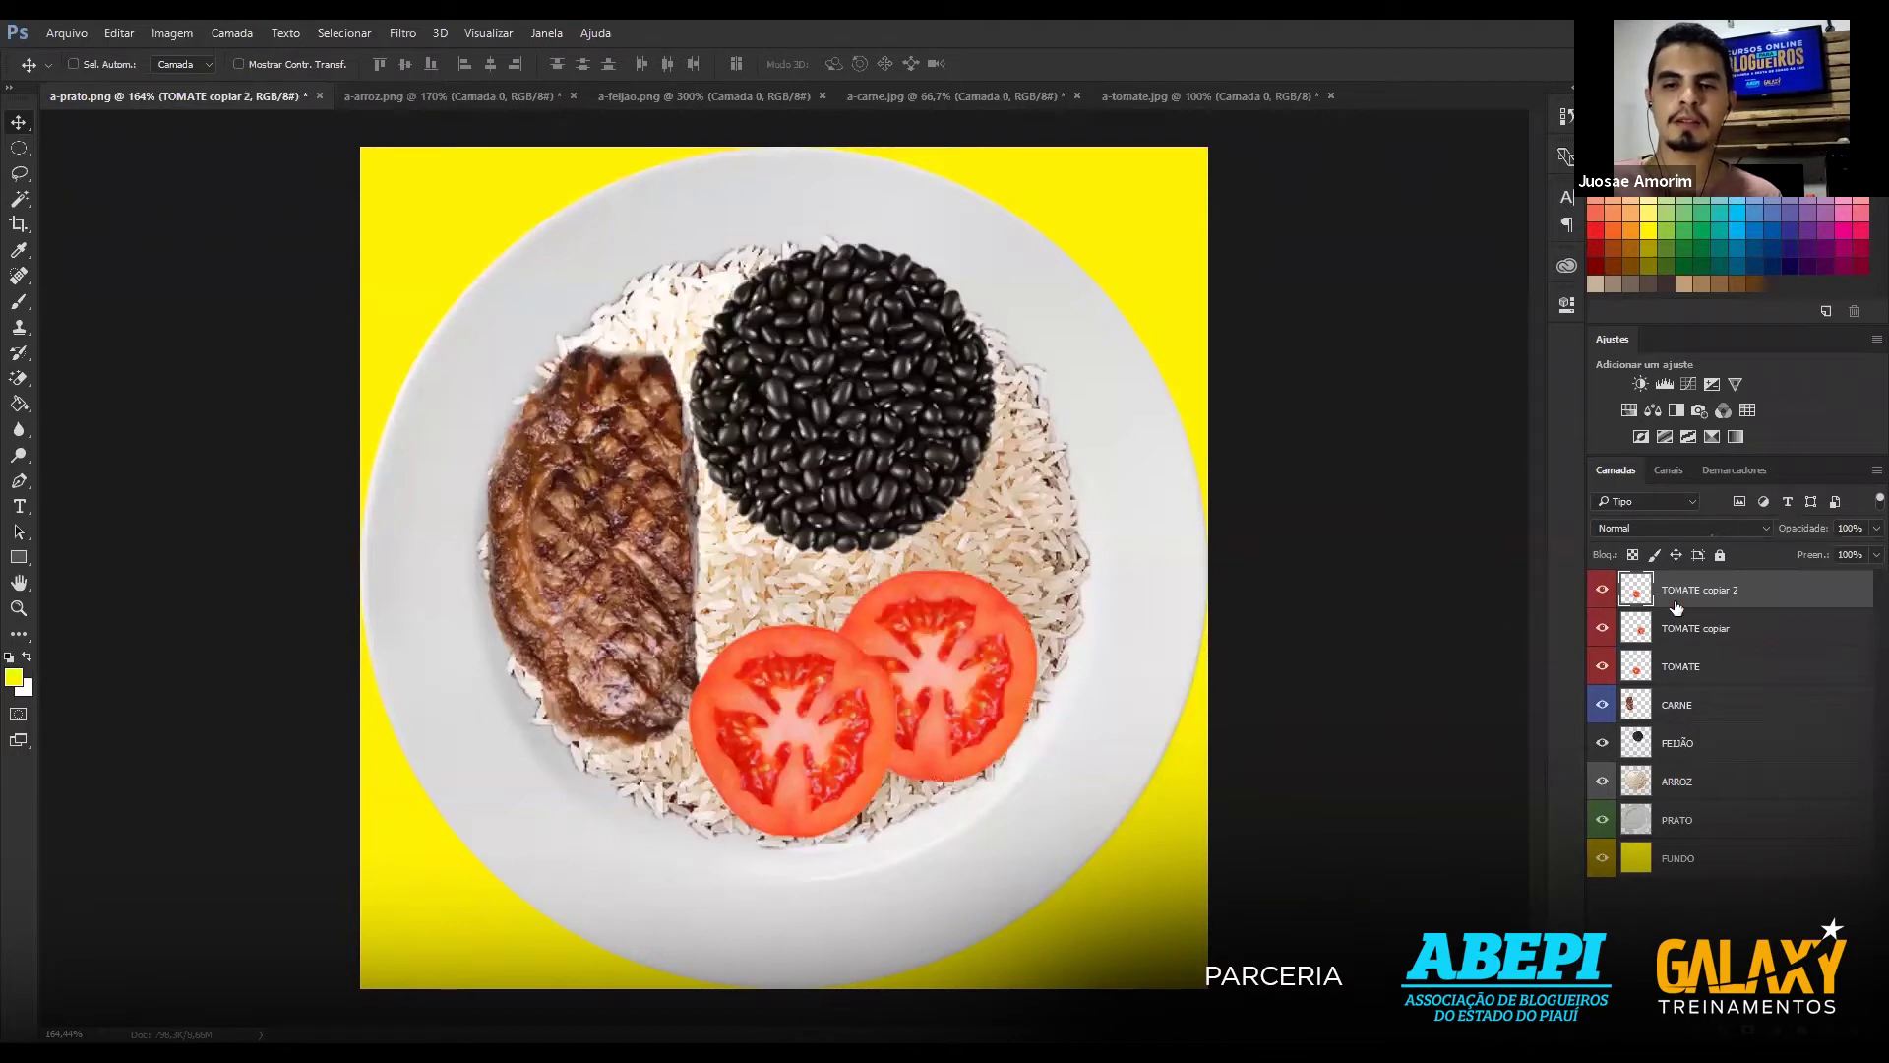
pyautogui.moveTo(789, 703)
pyautogui.mouseDown()
pyautogui.moveTo(1019, 594)
pyautogui.moveTo(1009, 564)
pyautogui.moveTo(1013, 618)
pyautogui.mouseUp()
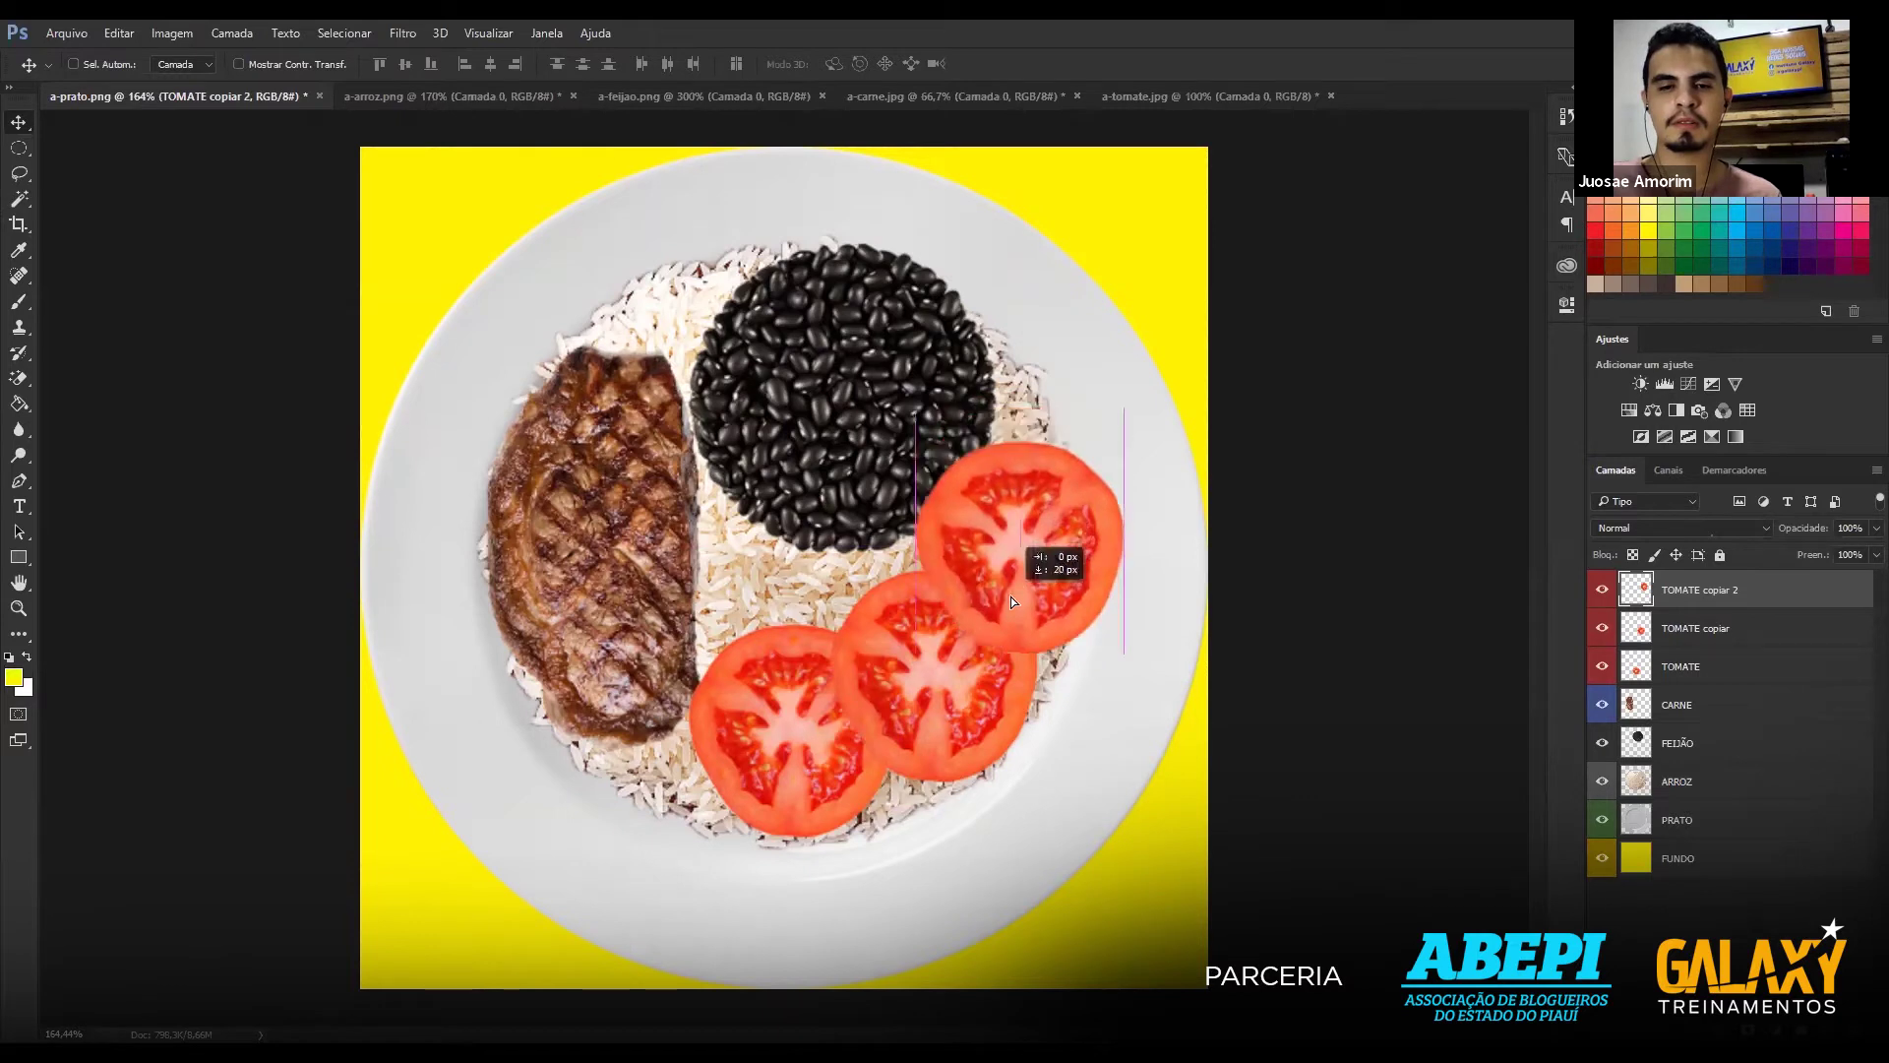
pyautogui.keyDown('shift'); pyautogui.click(1707, 671); pyautogui.keyUp('shift')
pyautogui.moveTo(1137, 661); pyautogui.dragTo(1127, 673)
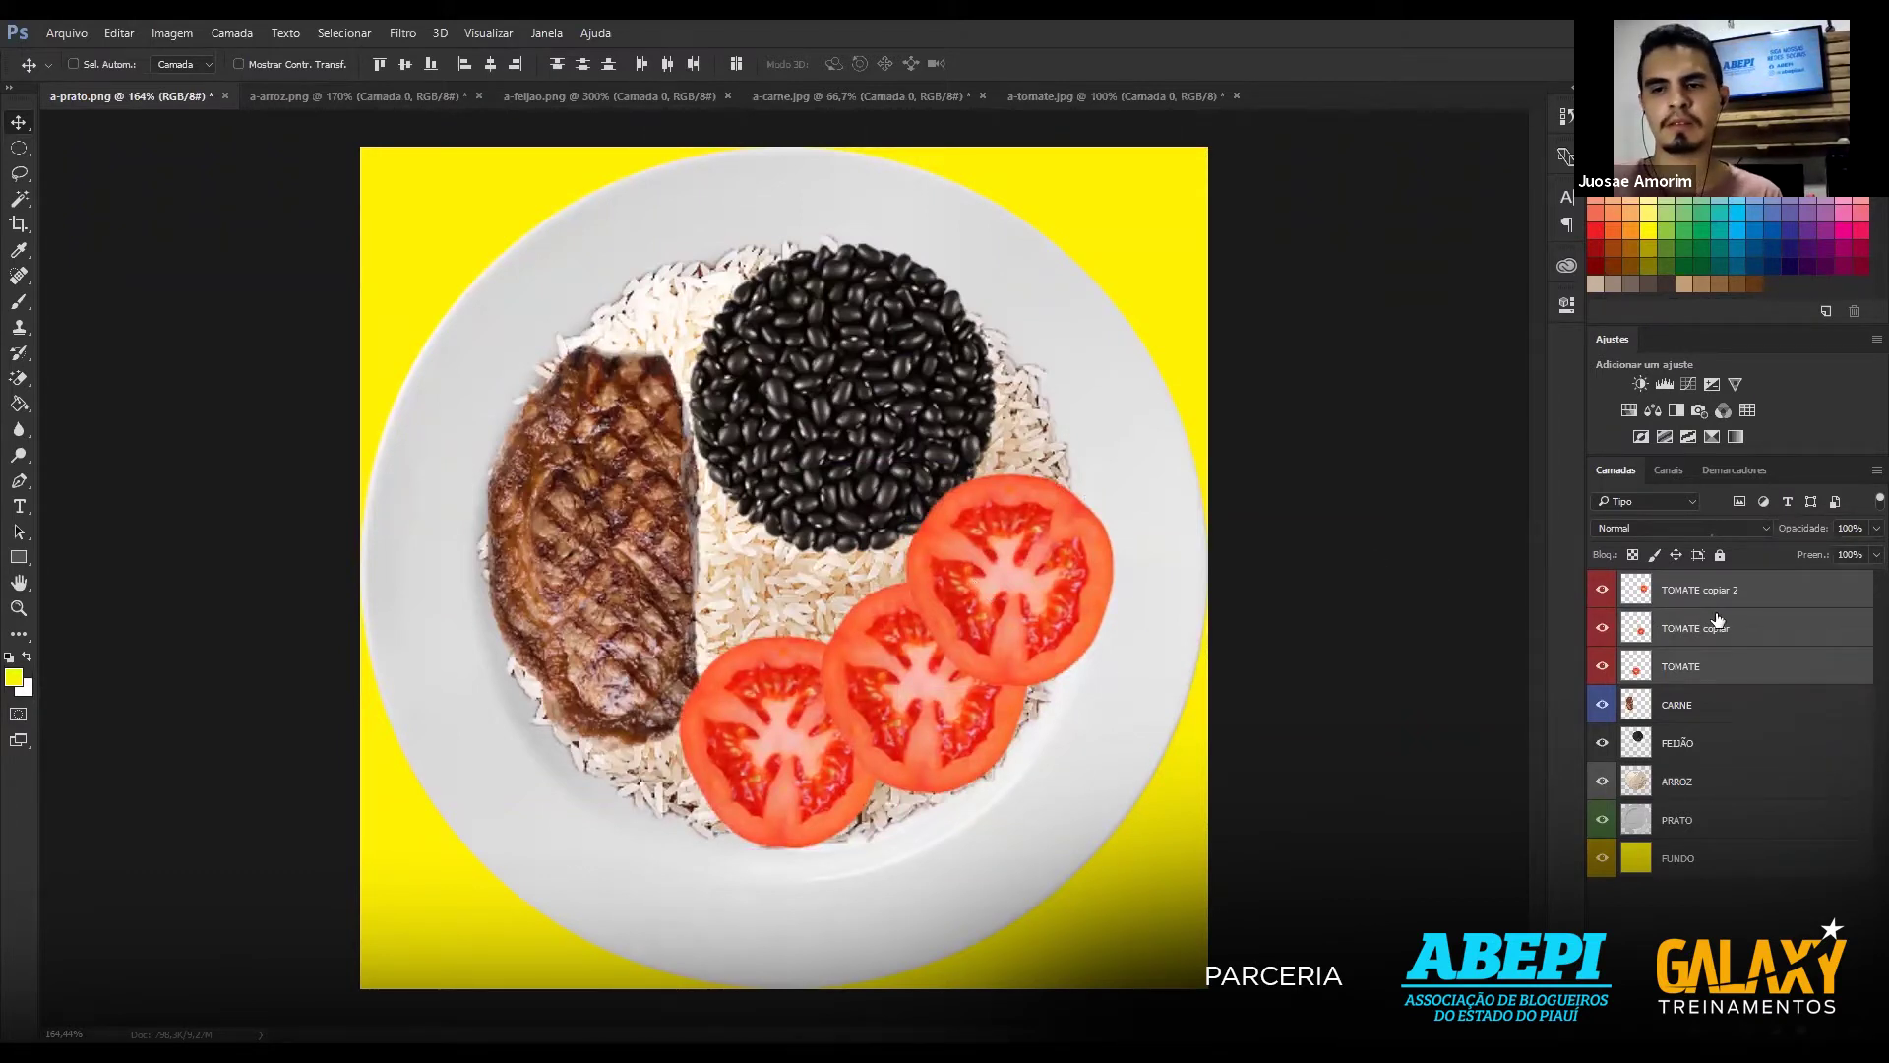
# Select the TOMATE copiar and TOMATE copiar 2 layers together.
pyautogui.click(1732, 715)
pyautogui.click(1732, 590)
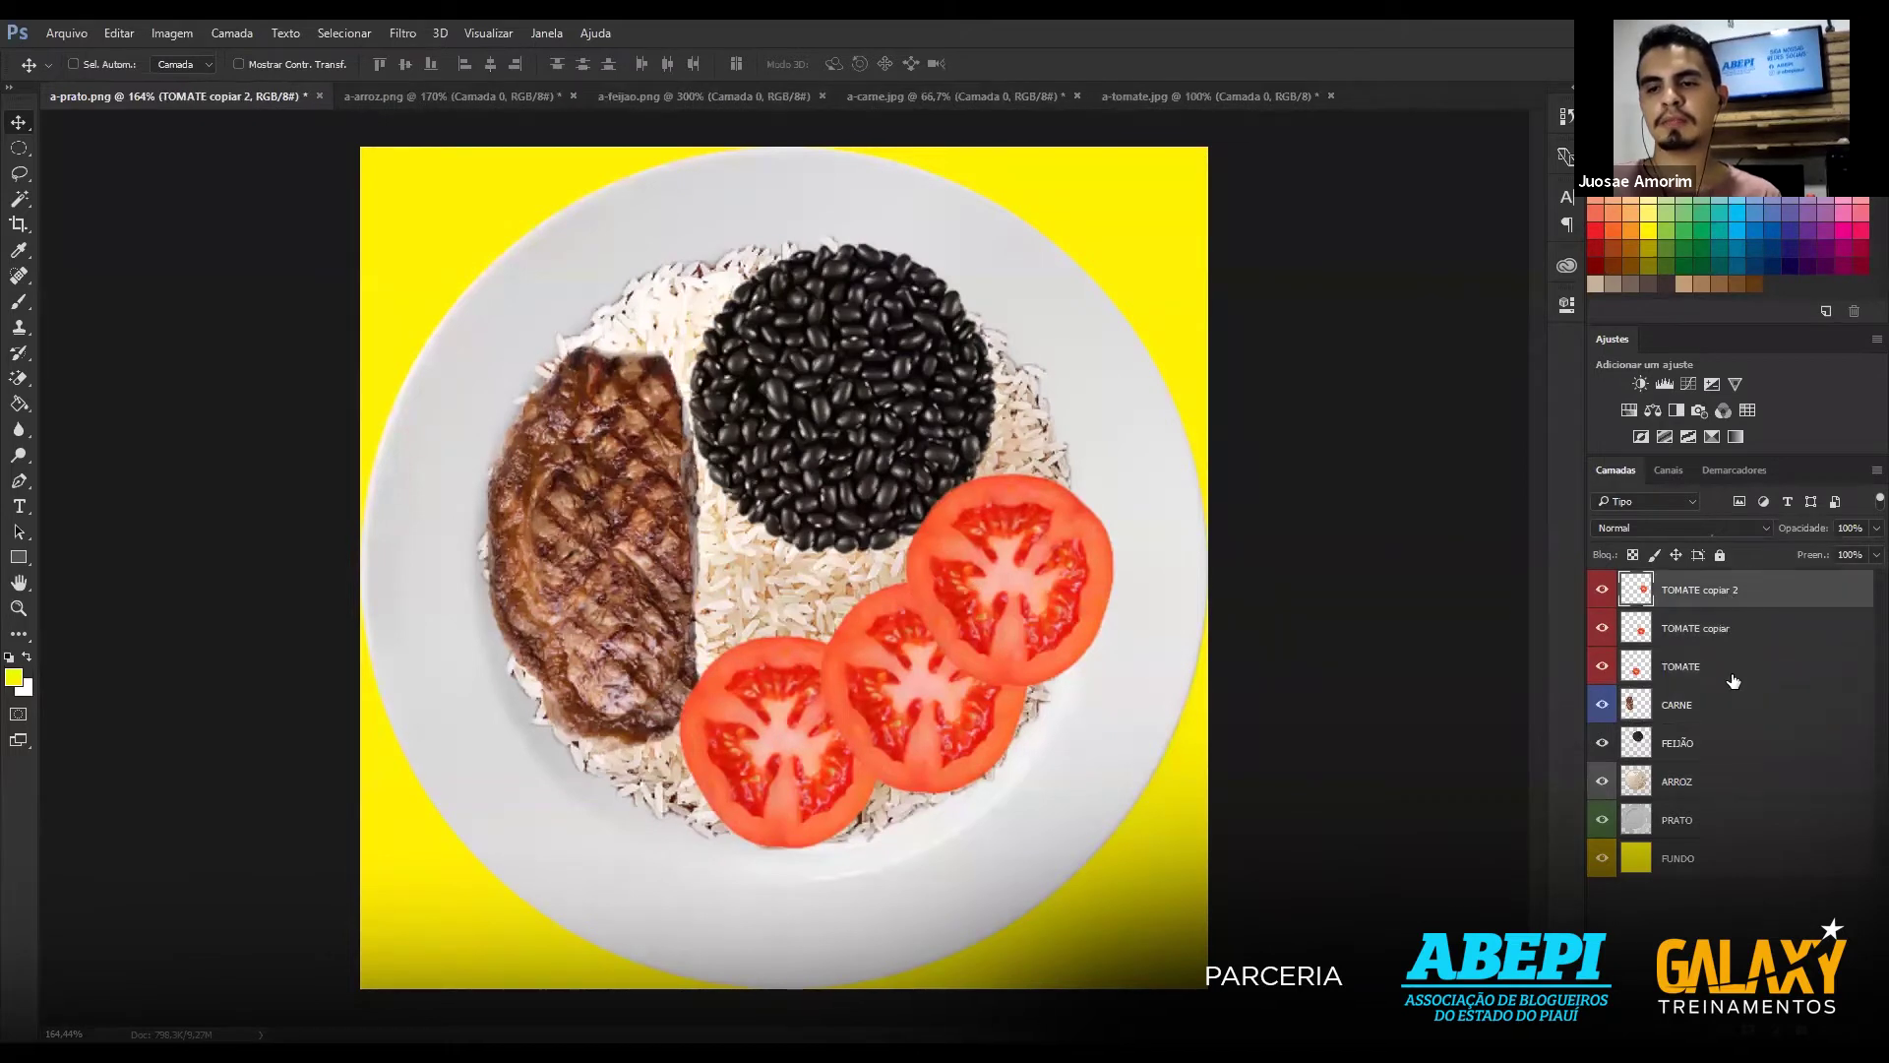
pyautogui.keyDown('shift'); pyautogui.click(1732, 667); pyautogui.keyUp('shift')
pyautogui.click(1730, 590)
pyautogui.click(1730, 666)
pyautogui.keyDown('shift'); pyautogui.click(1730, 628); pyautogui.keyUp('shift')
pyautogui.click(1730, 591)
pyautogui.click(1734, 630)
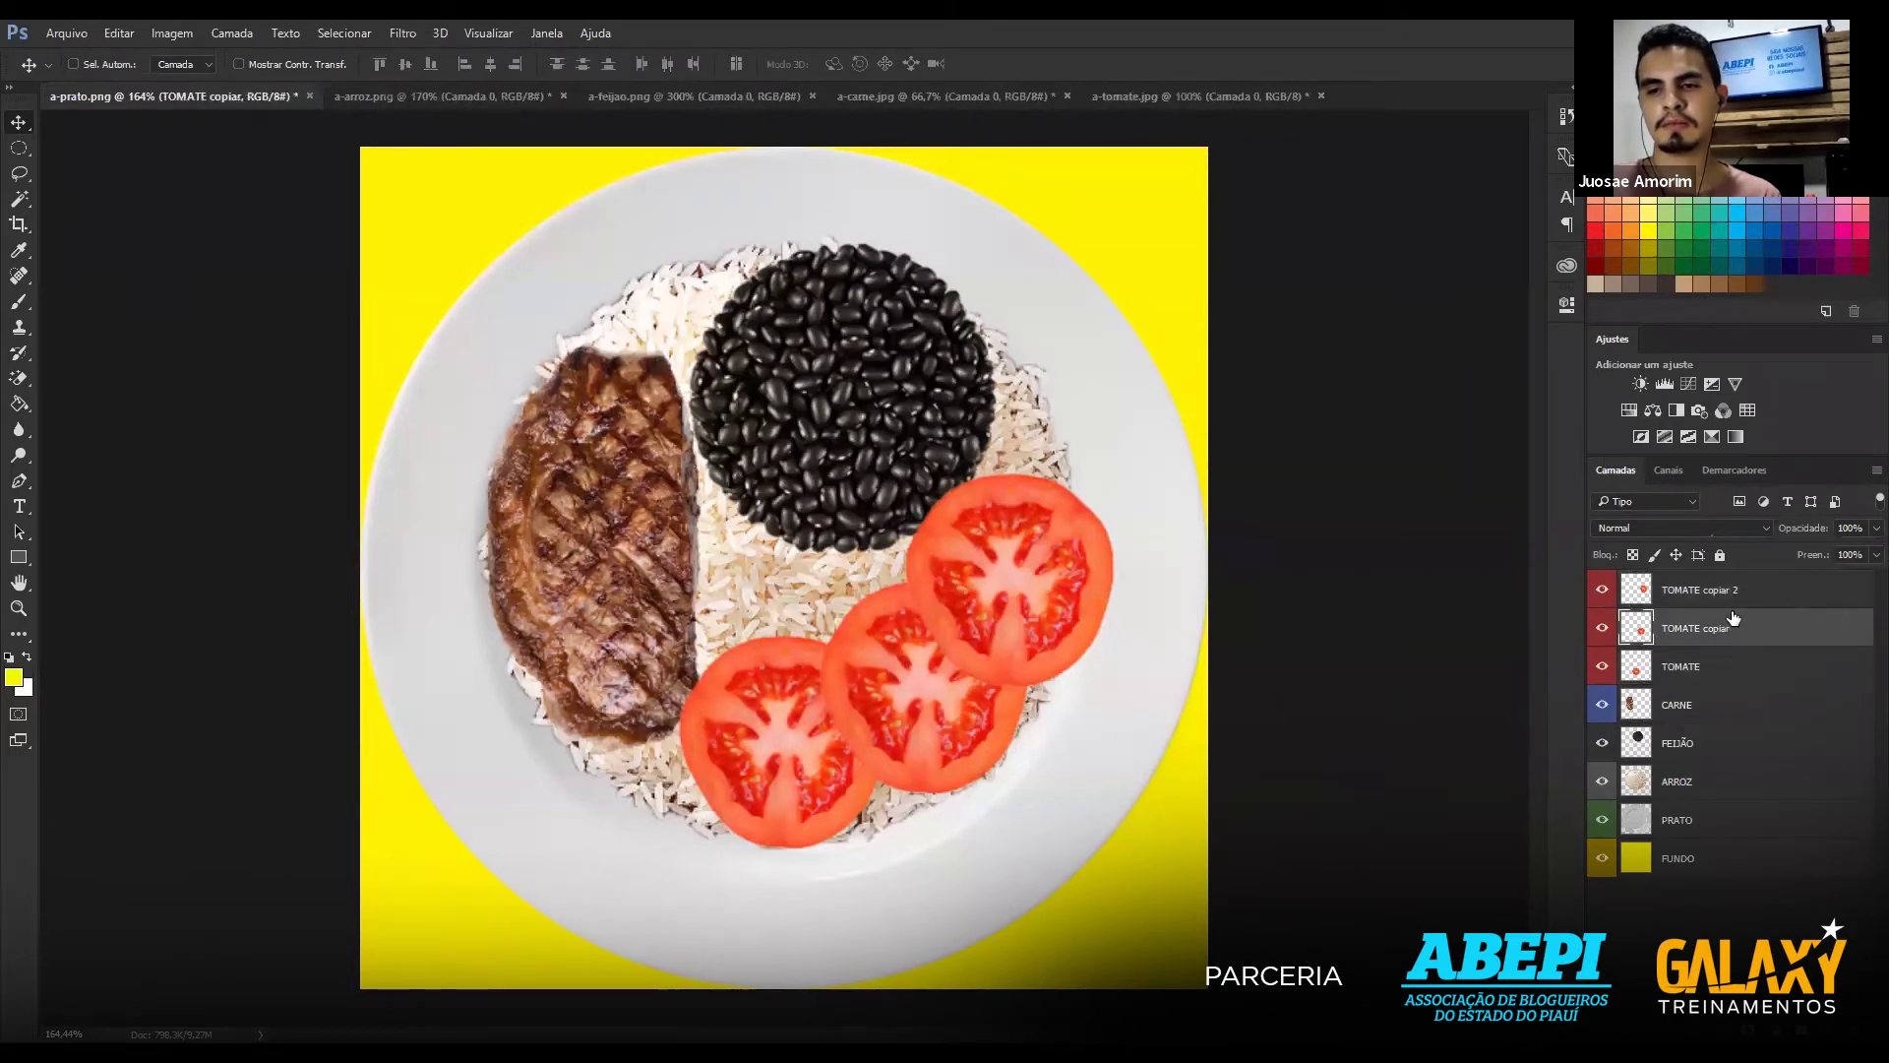
pyautogui.keyDown('shift'); pyautogui.click(1732, 596); pyautogui.keyUp('shift')
# Fan the two tomato copies diagonally up-right and nudge the middle slice about 11 px right.
pyautogui.press('Delete')
pyautogui.moveTo(799, 785); pyautogui.dragTo(1024, 622)
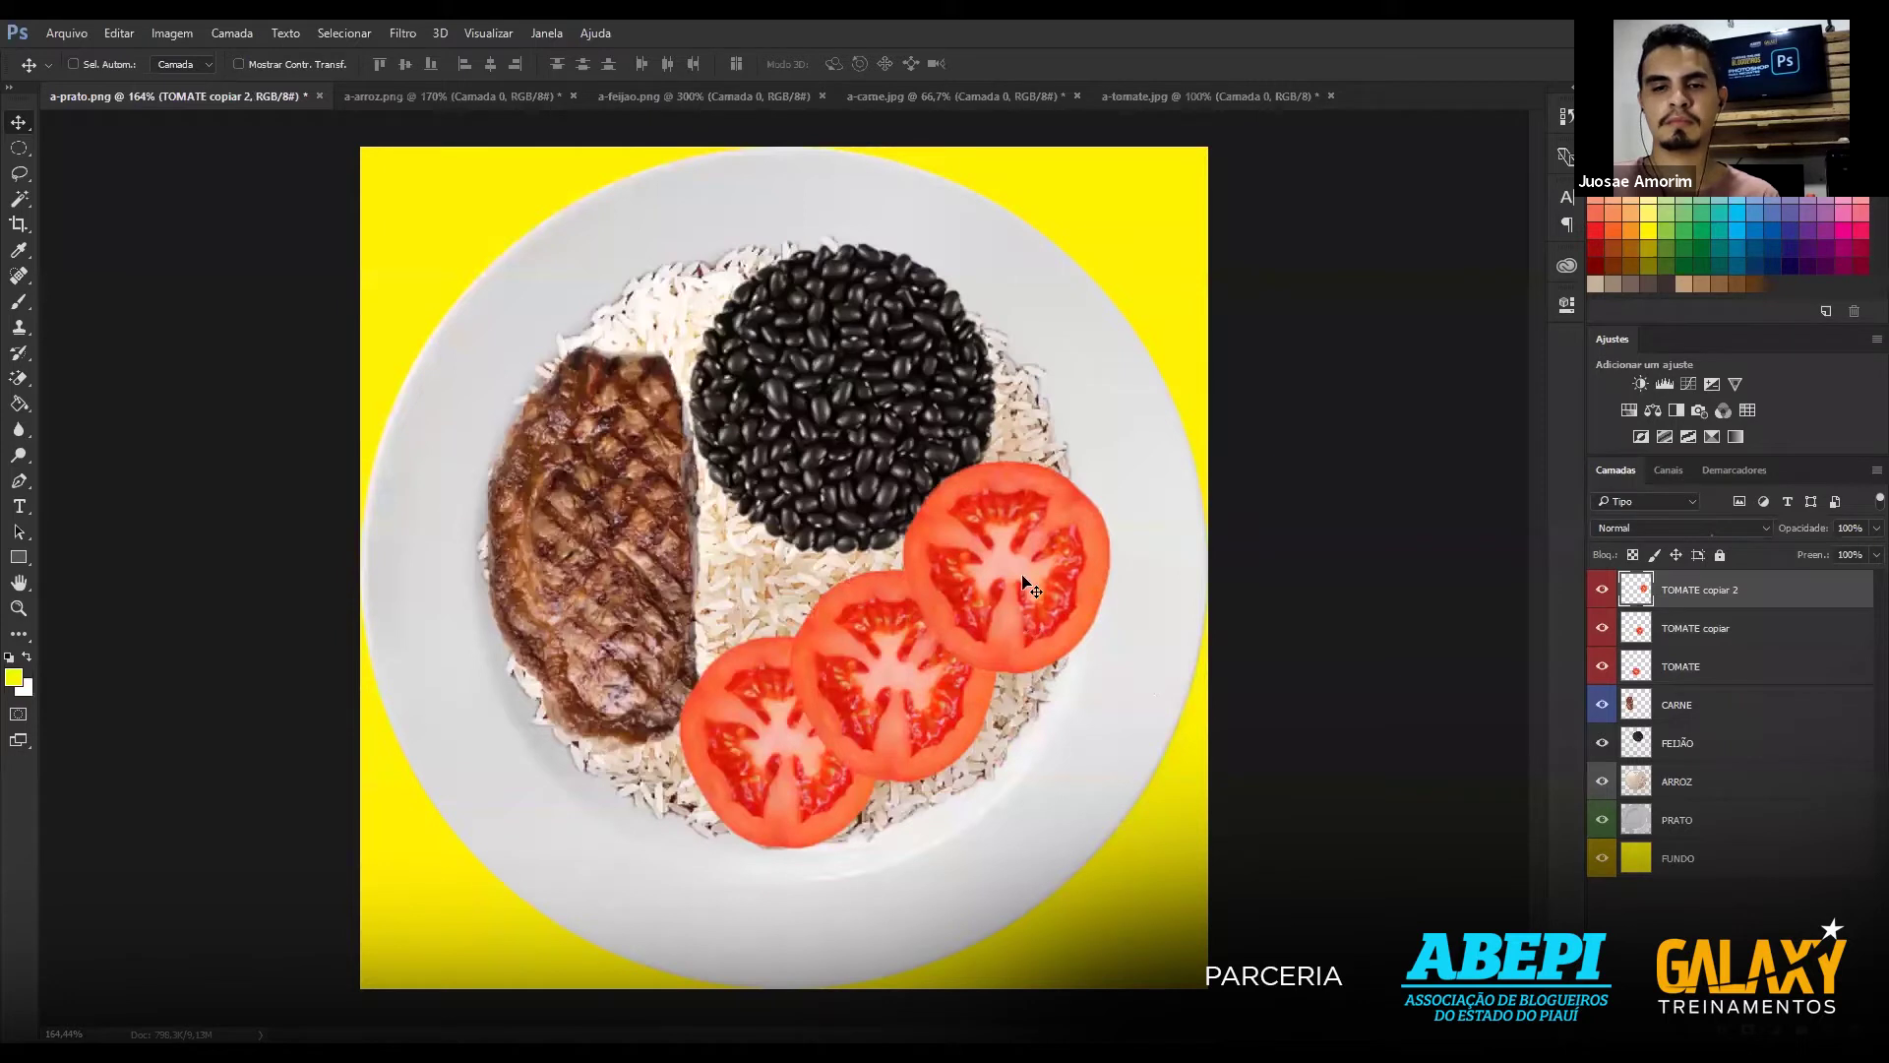
pyautogui.moveTo(1027, 584); pyautogui.dragTo(1026, 600)
pyautogui.click(1690, 630)
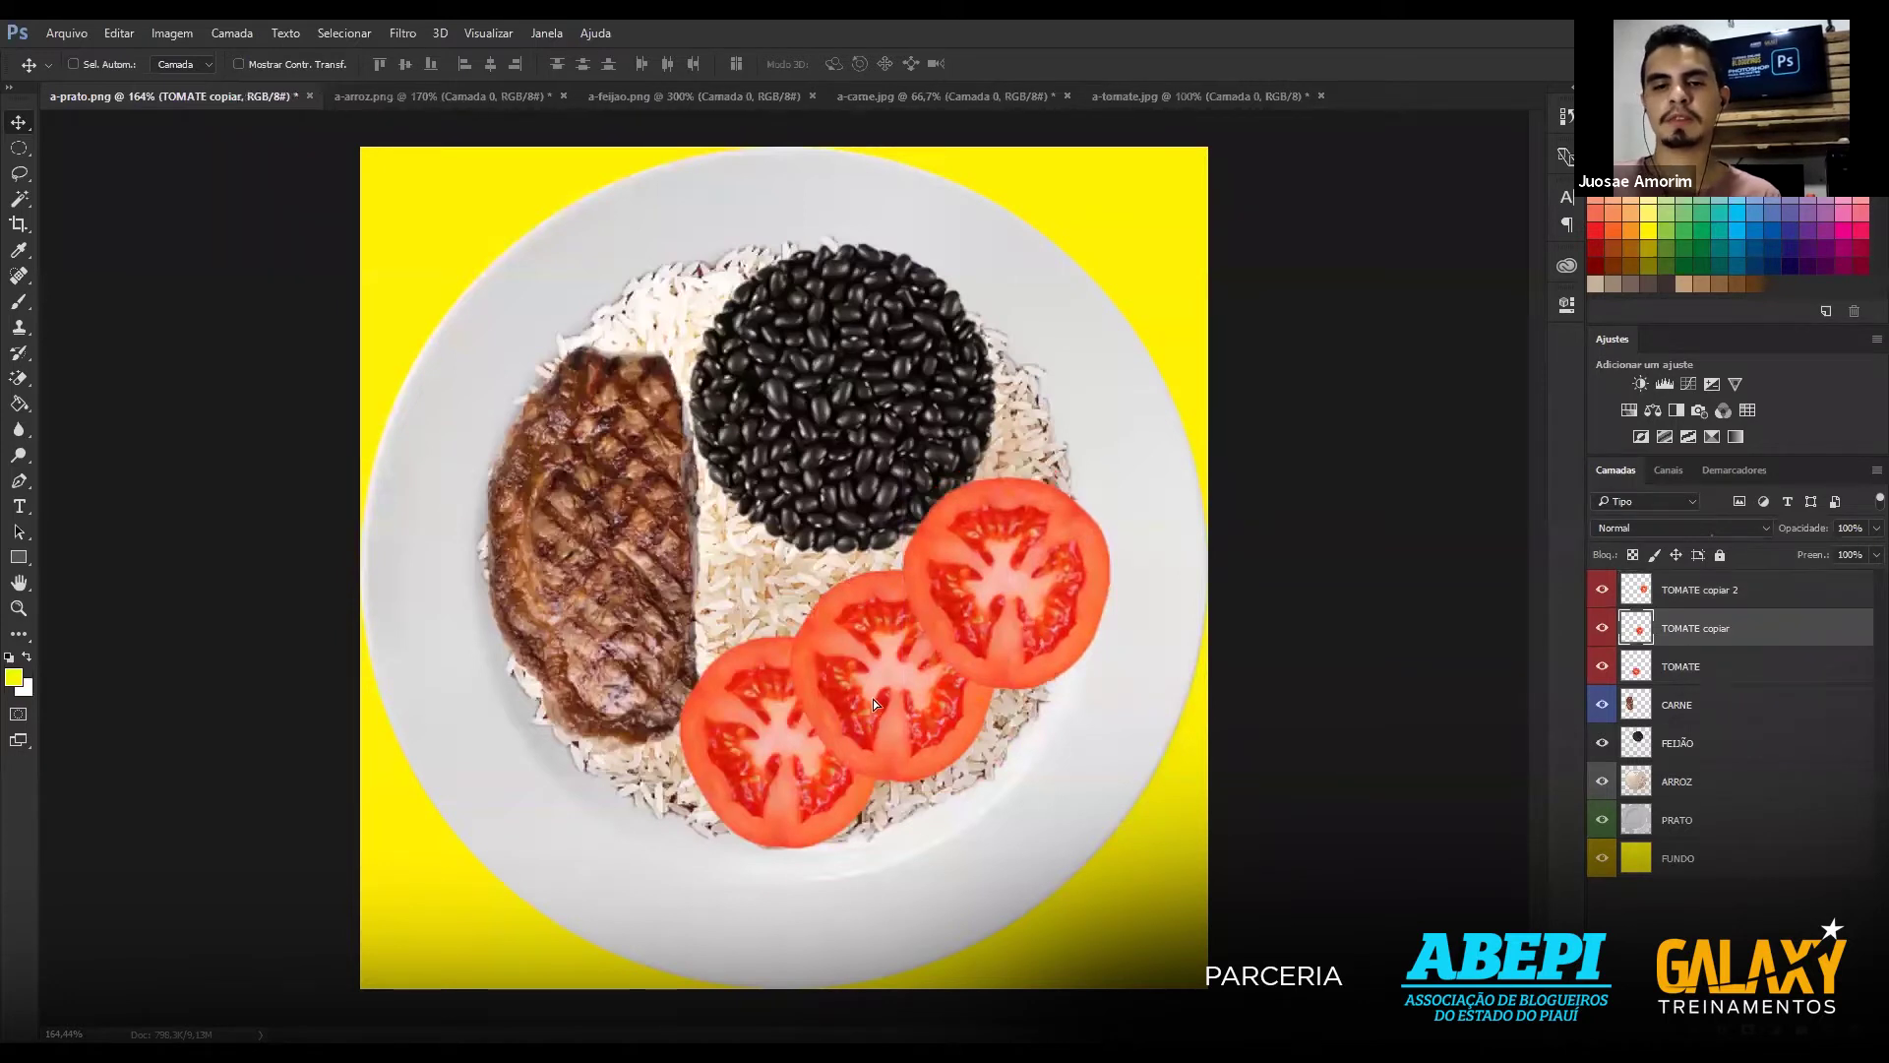
pyautogui.moveTo(910, 777); pyautogui.dragTo(1036, 603)
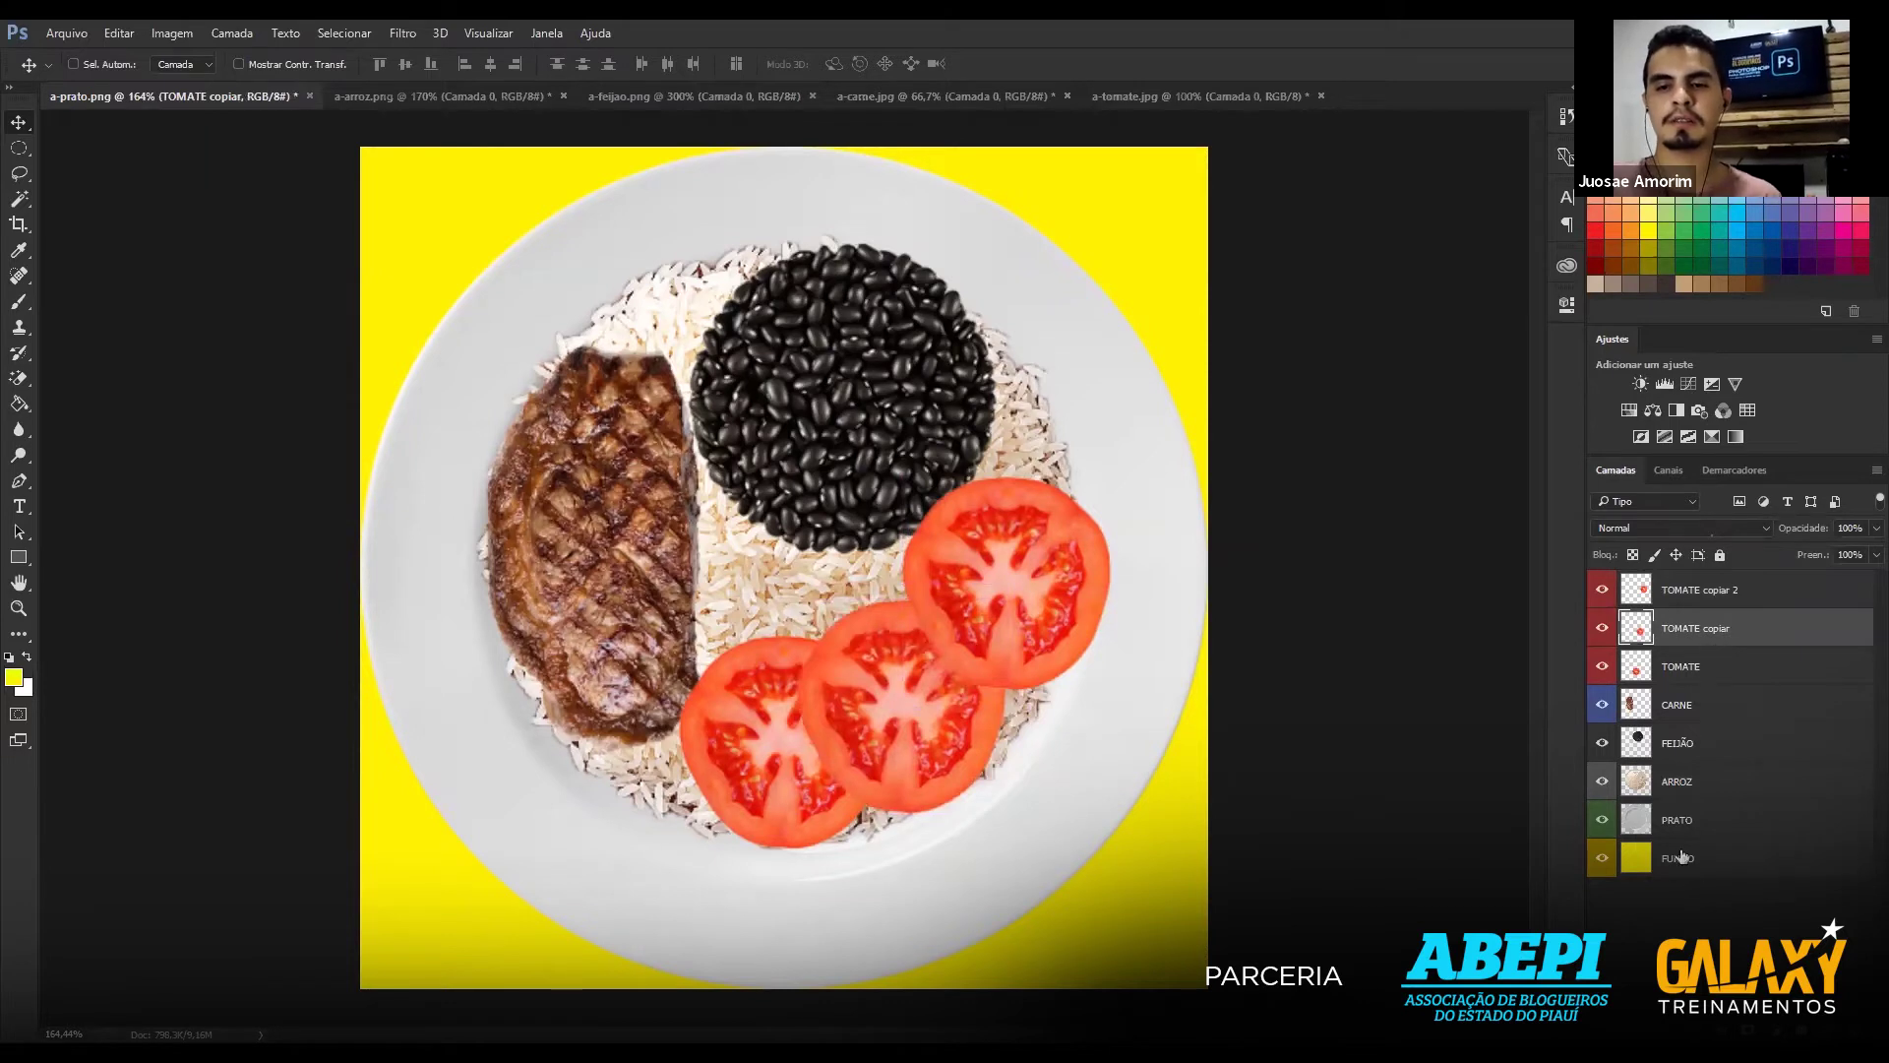
# Try a duplicate of the CARNE steak, undo its move and delete CARNE copiar.
pyautogui.click(1765, 712)
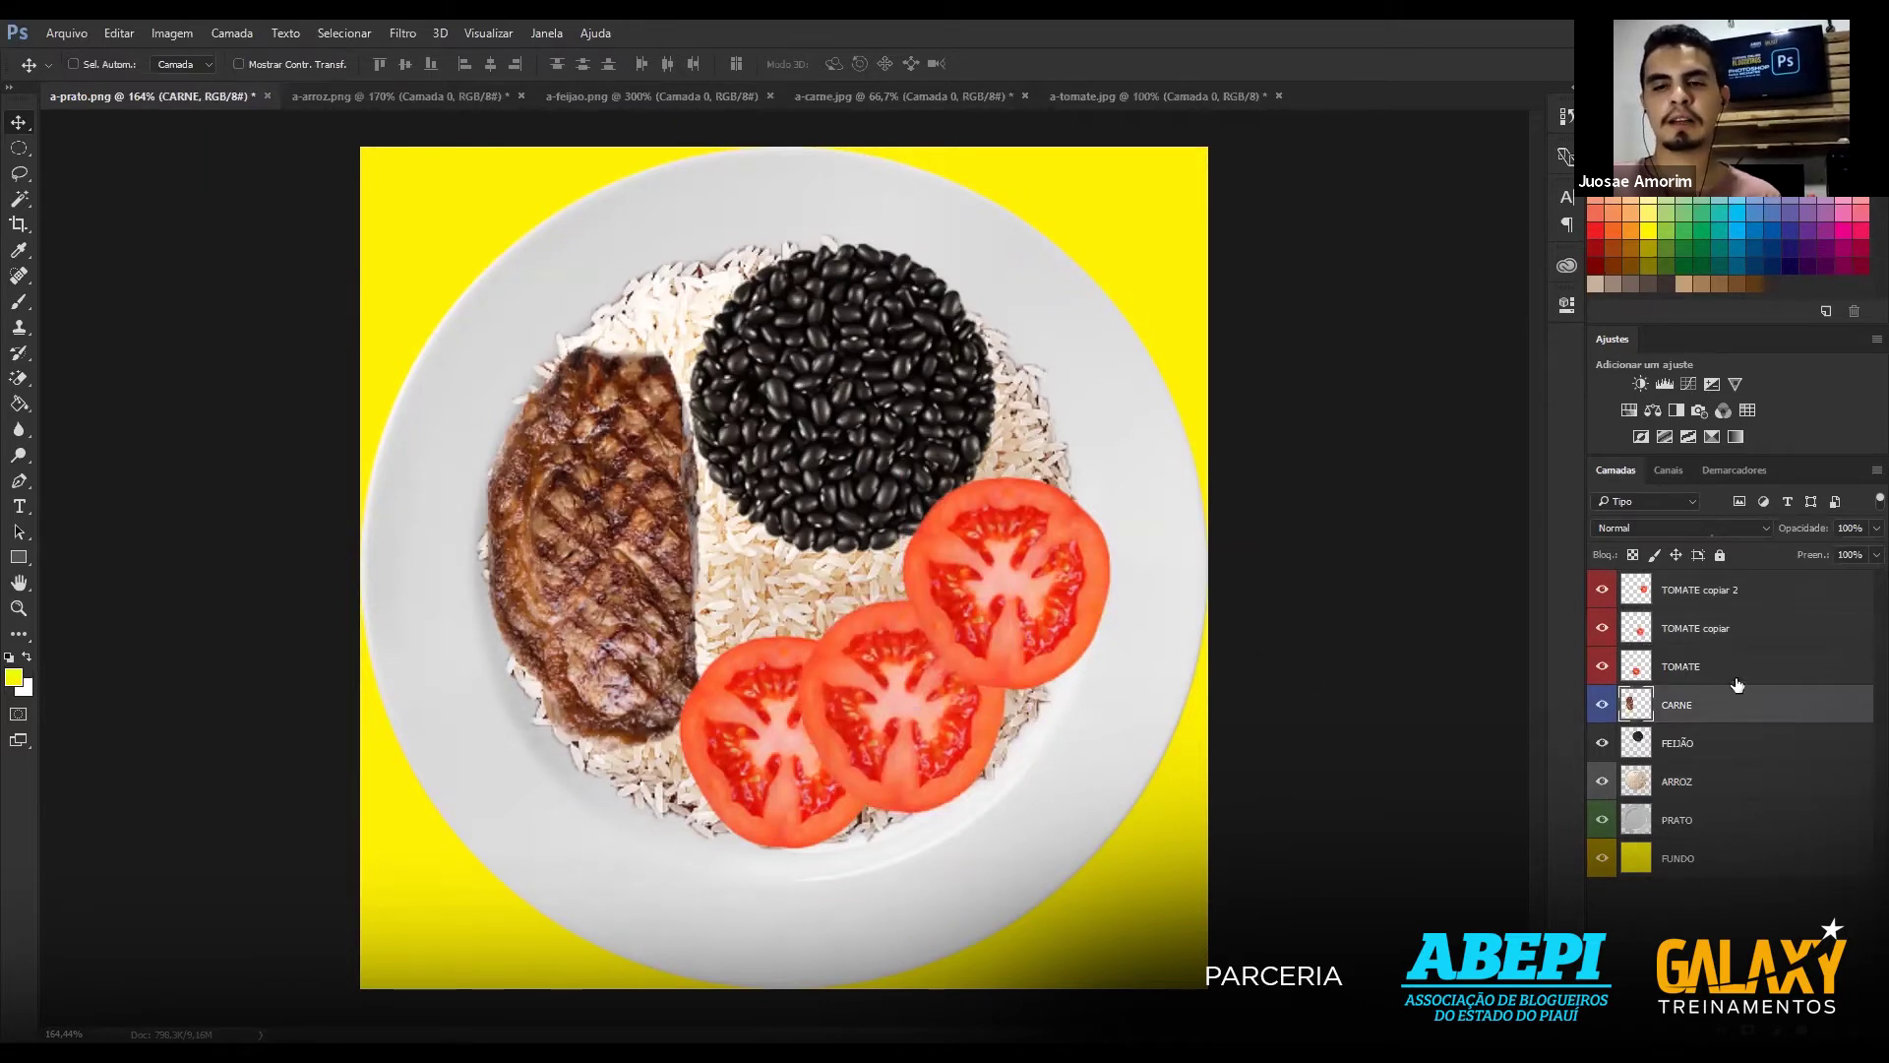
pyautogui.hotkey('ctrl', 'j')
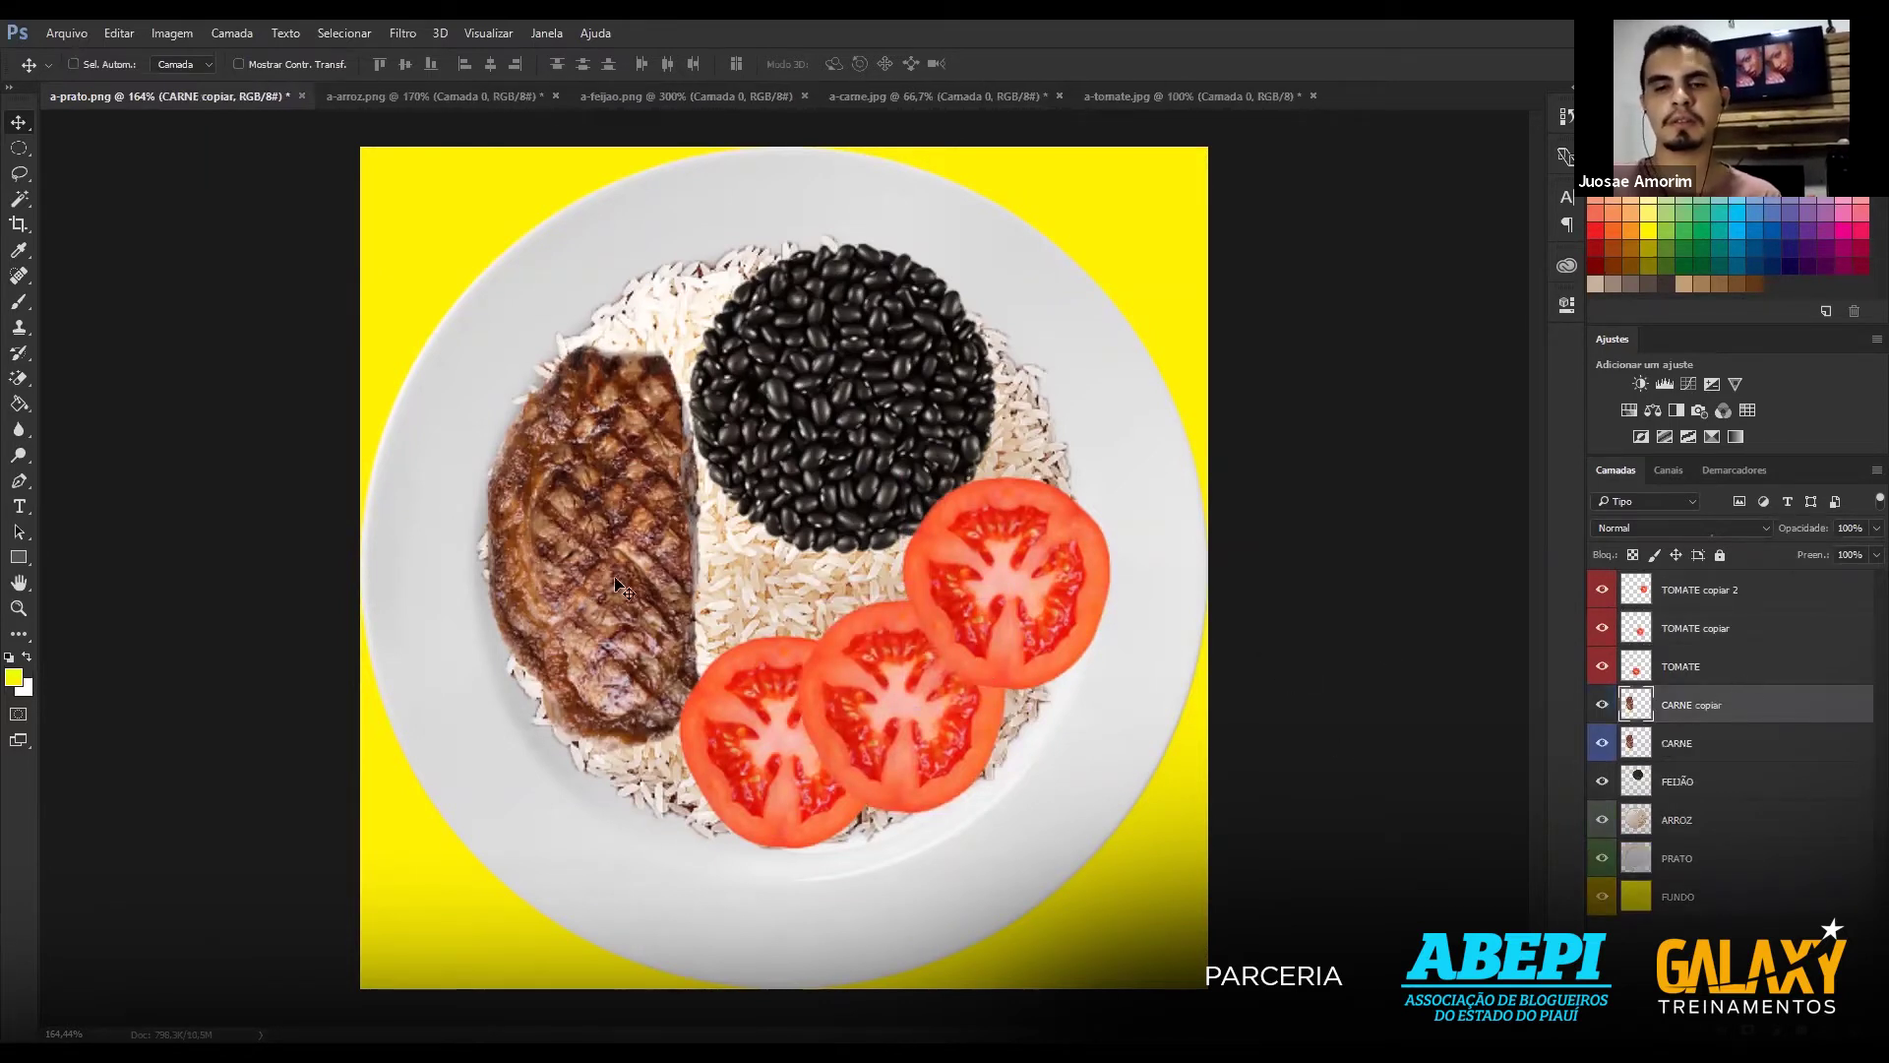
pyautogui.moveTo(665, 432)
pyautogui.mouseDown()
pyautogui.moveTo(934, 492)
pyautogui.moveTo(400, 537)
pyautogui.mouseUp()
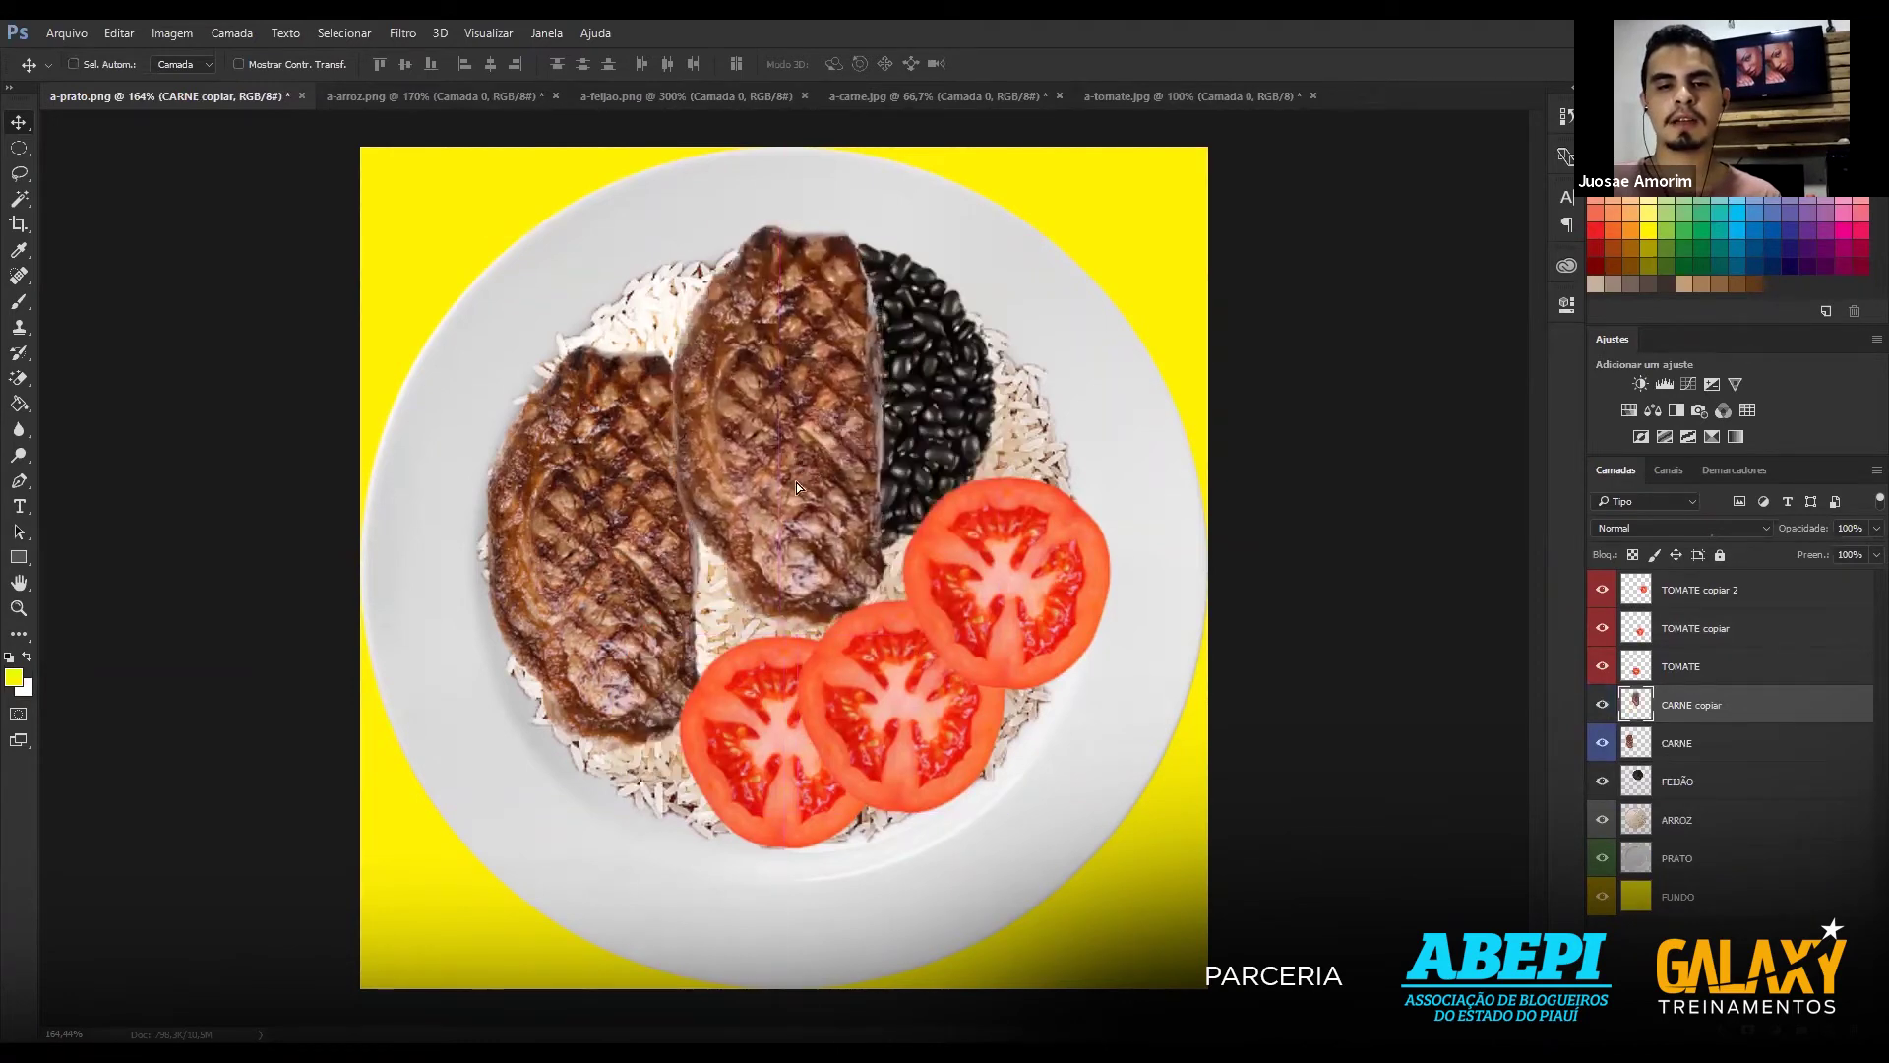
pyautogui.hotkey('ctrl', 'z')
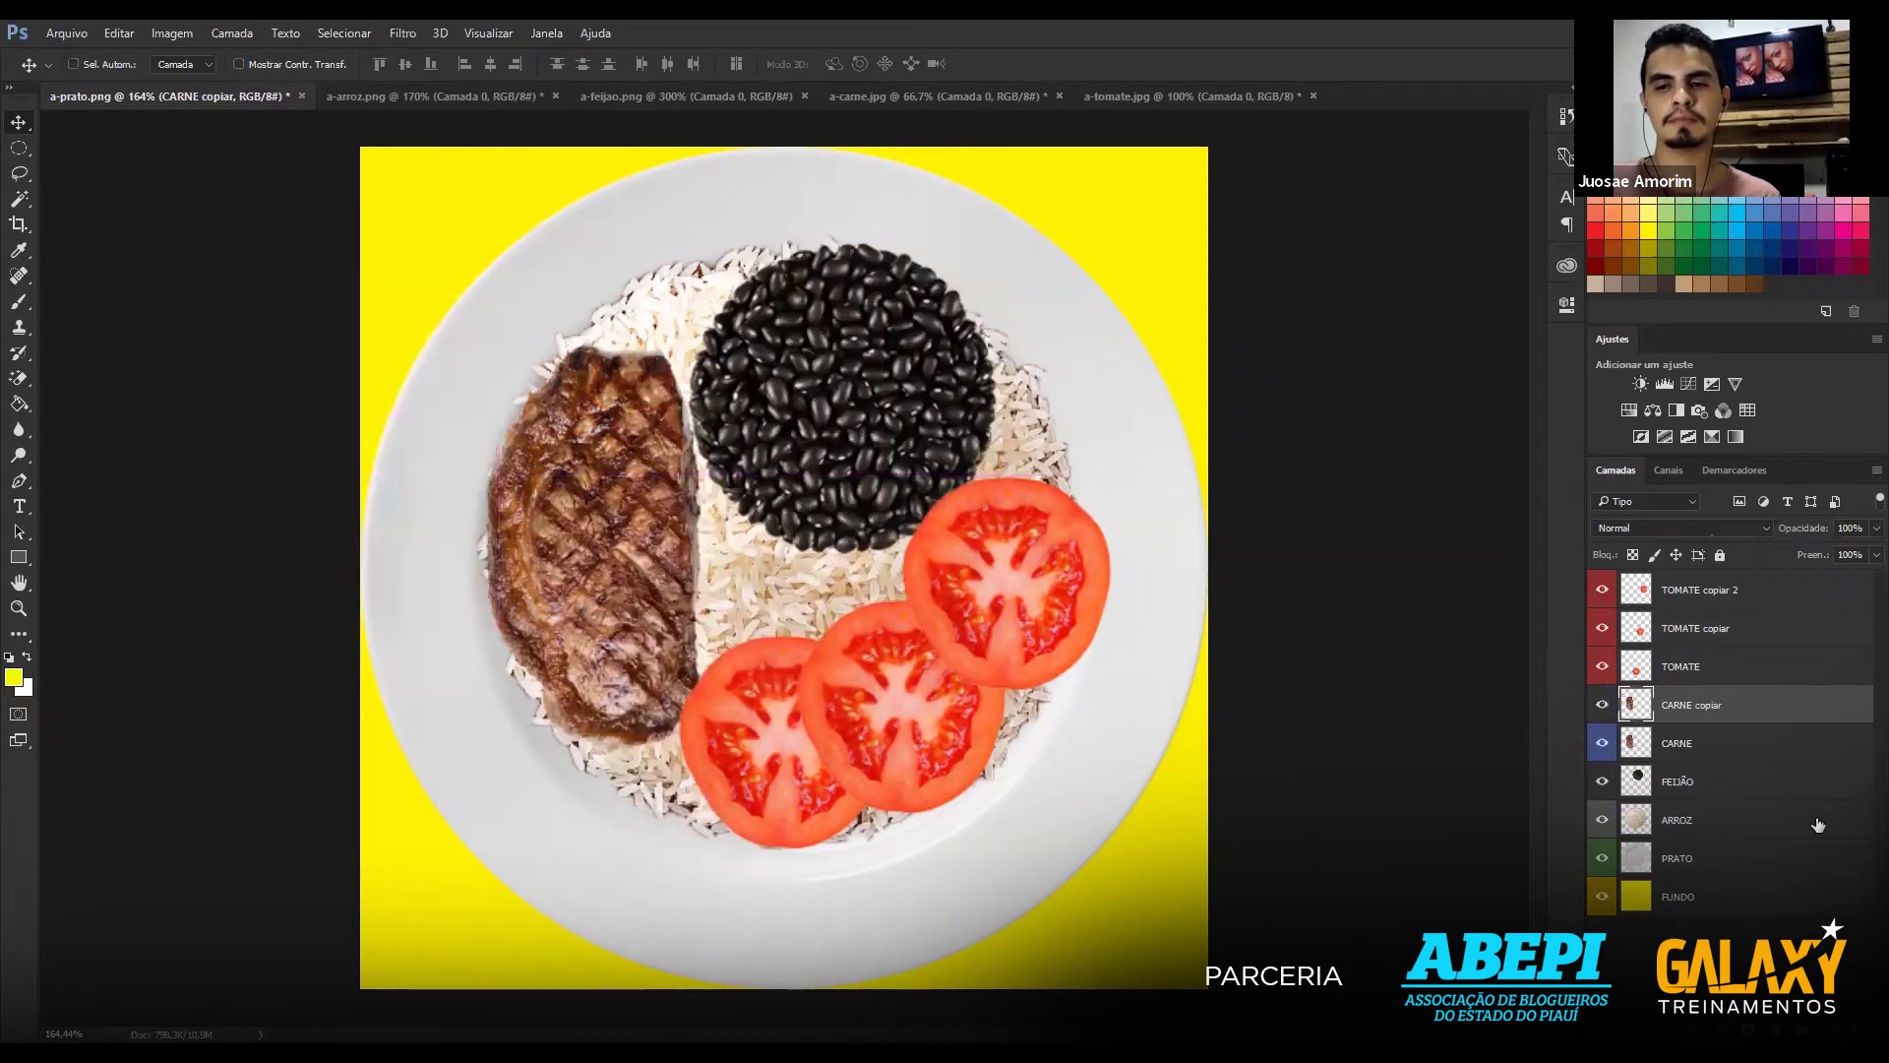
pyautogui.click(1678, 782)
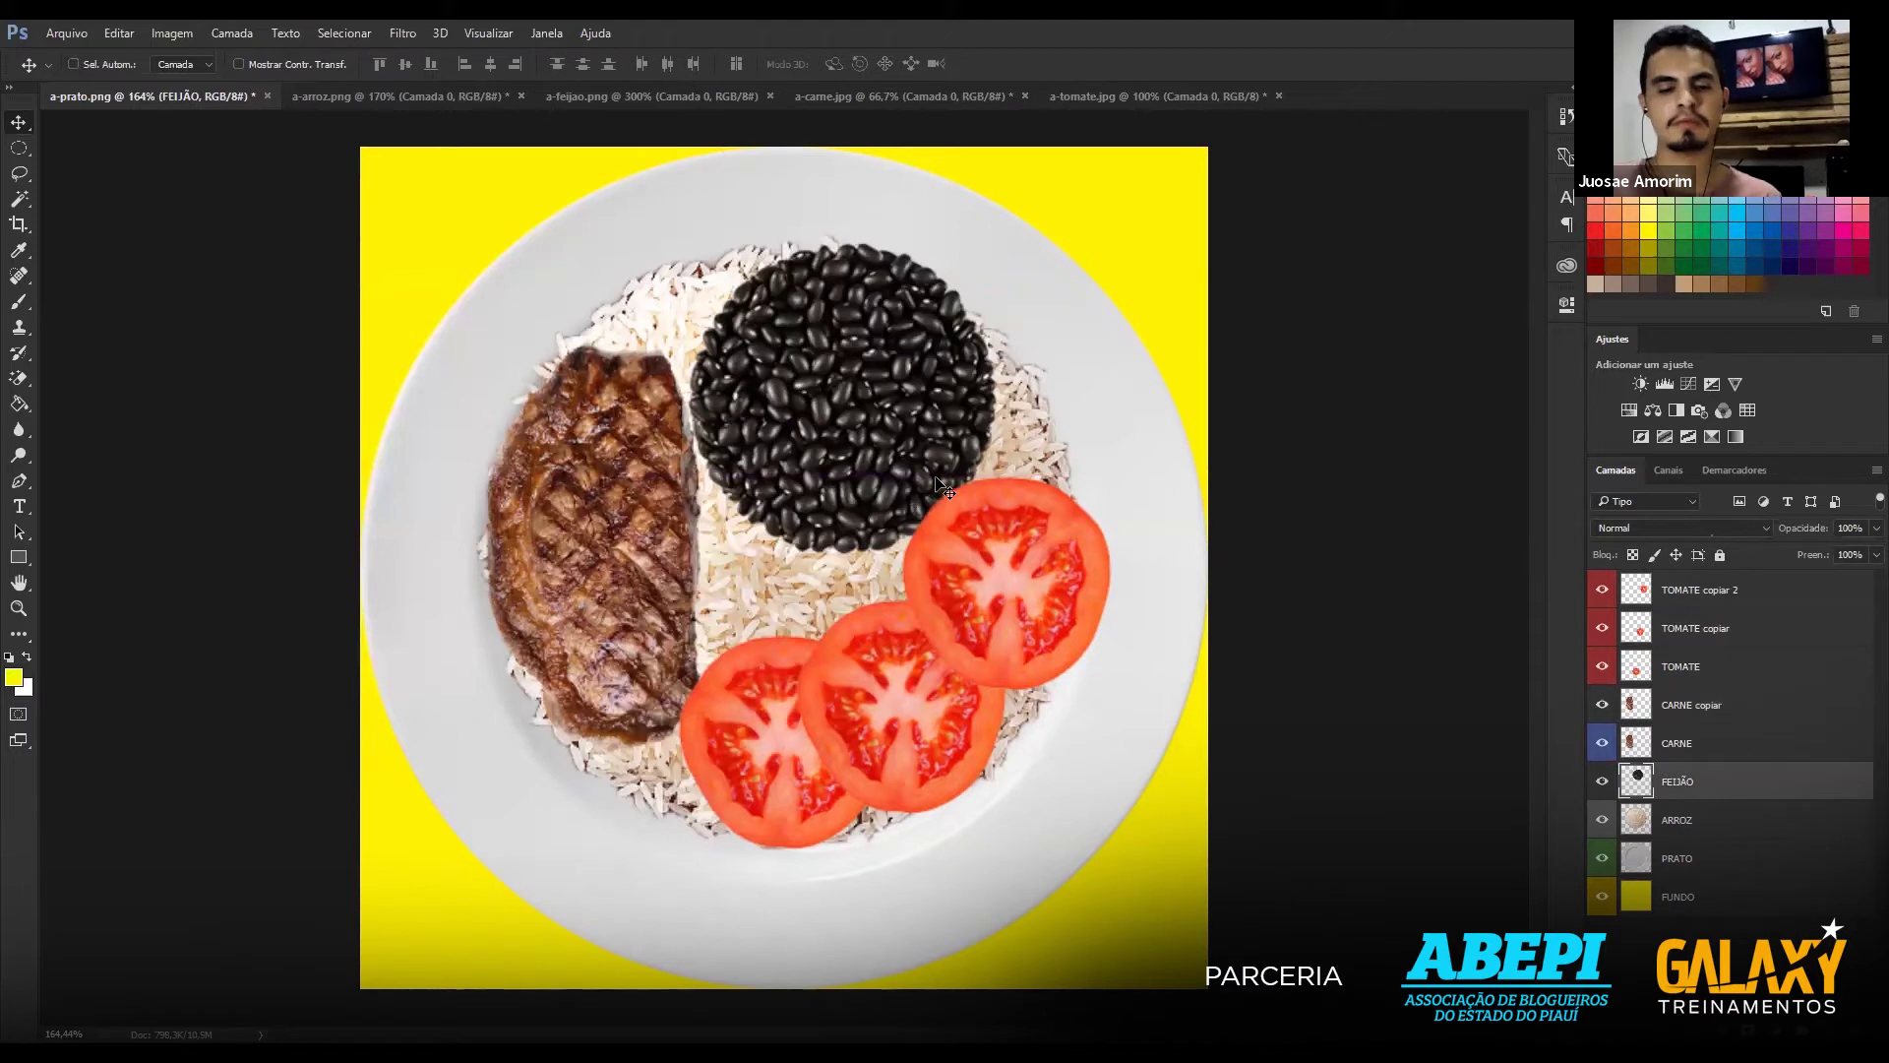
pyautogui.click(1709, 721)
pyautogui.press('Delete')
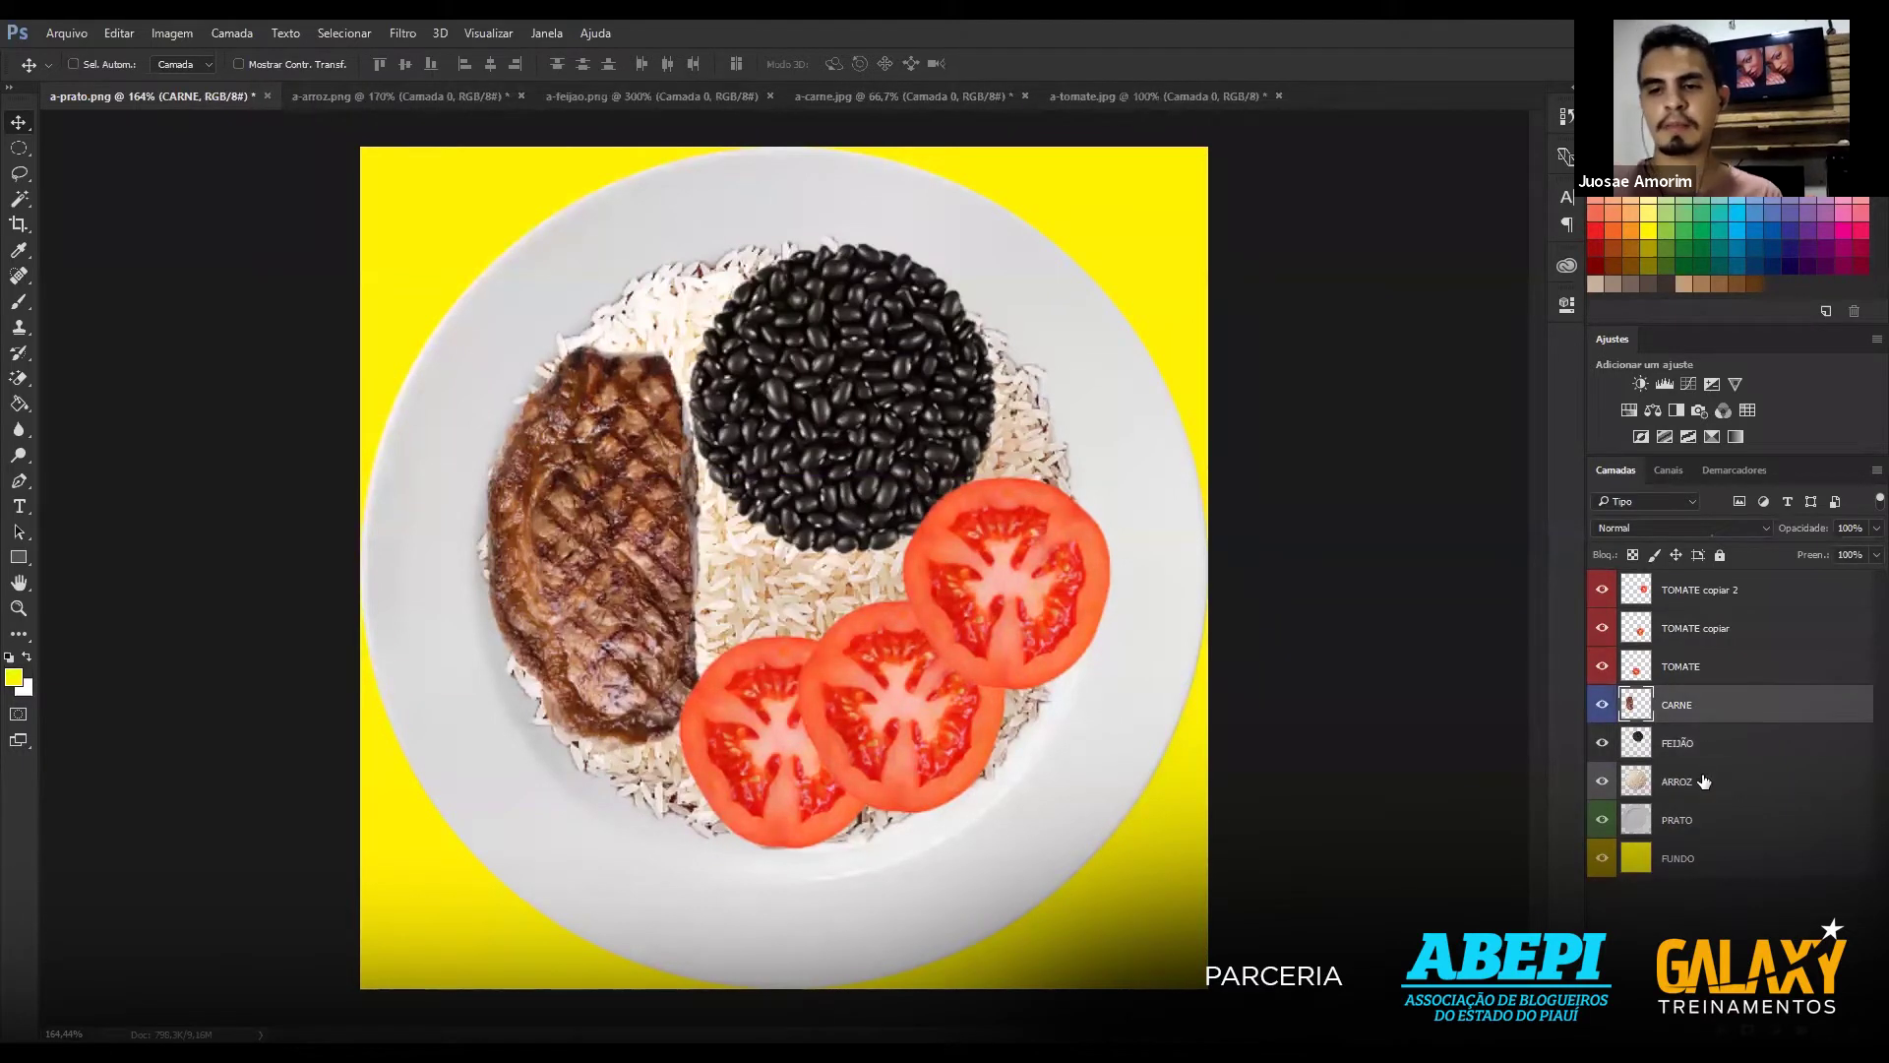
# Duplicate FEIJÃO as FEIJÃO copiar and place it back over the original beans.
pyautogui.click(1705, 782)
pyautogui.click(1709, 747)
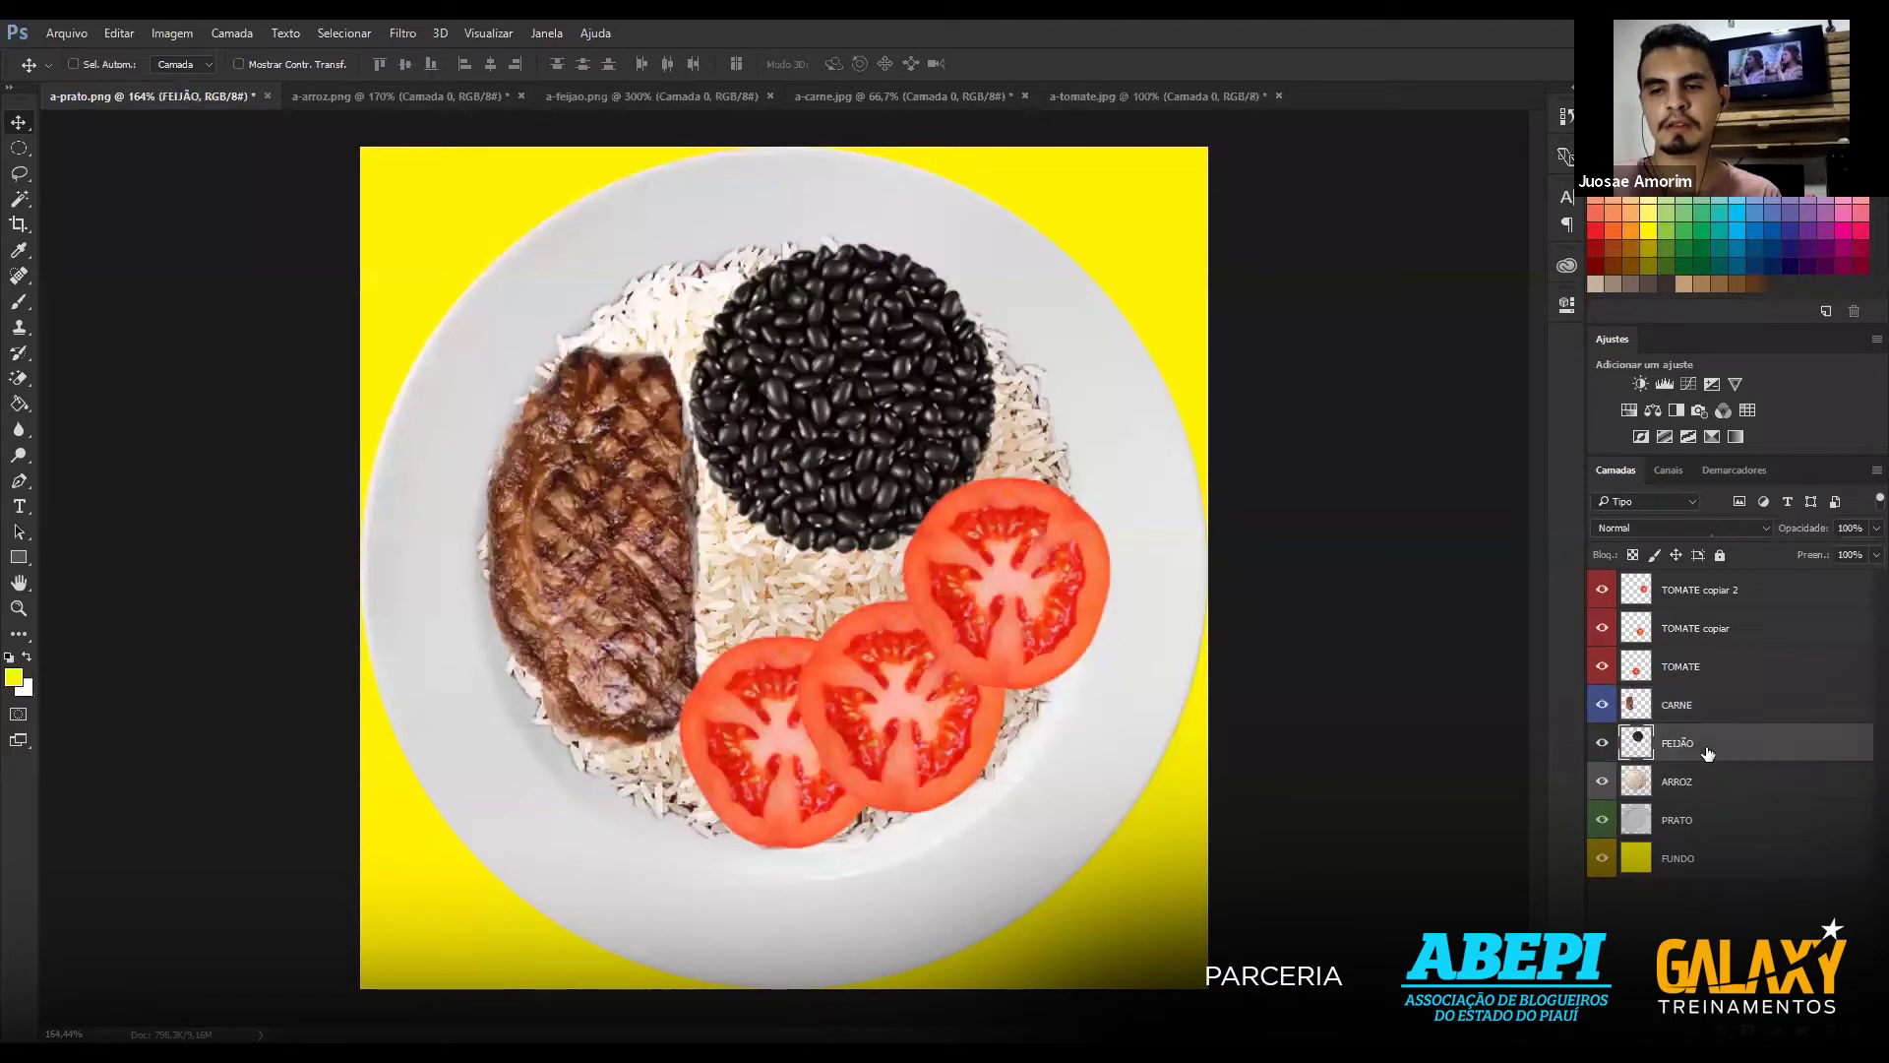
pyautogui.hotkey('ctrl', 'j')
pyautogui.moveTo(916, 590); pyautogui.dragTo(918, 696)
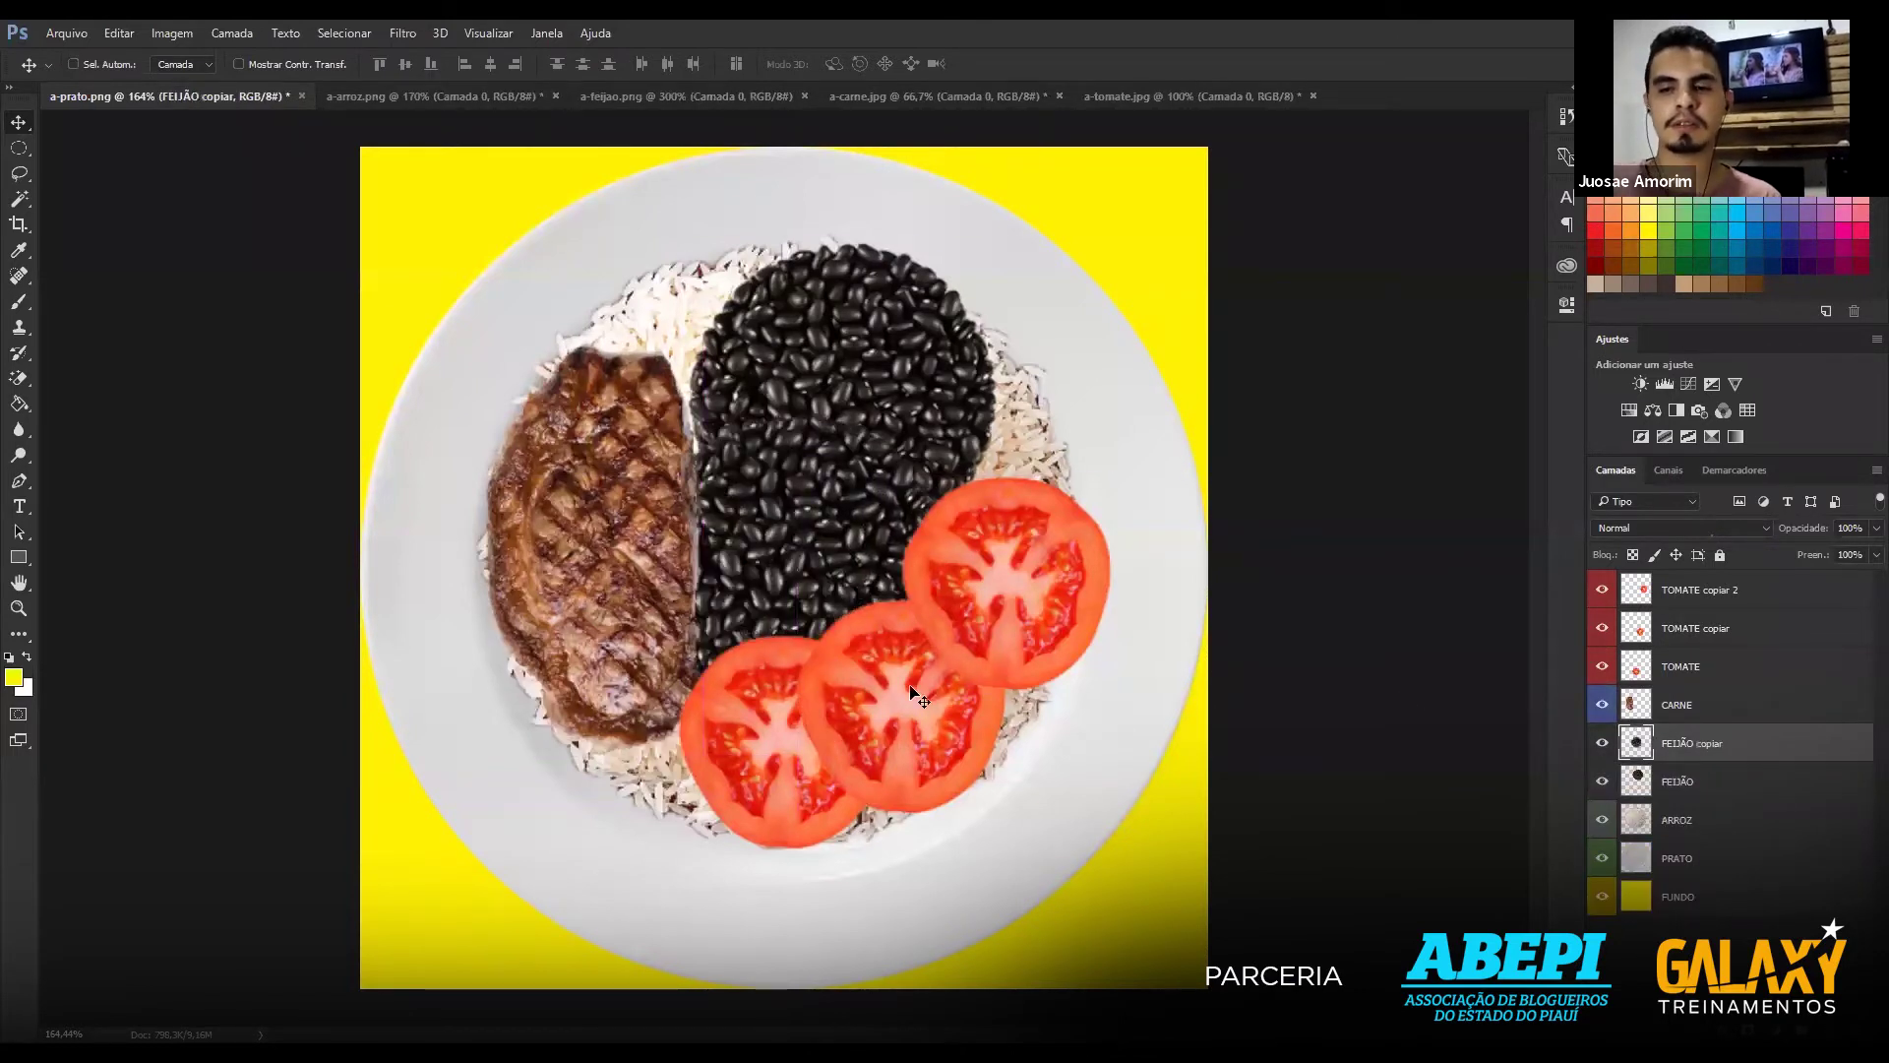
pyautogui.moveTo(918, 697)
pyautogui.mouseDown()
pyautogui.moveTo(992, 303)
pyautogui.moveTo(802, 403)
pyautogui.mouseUp()
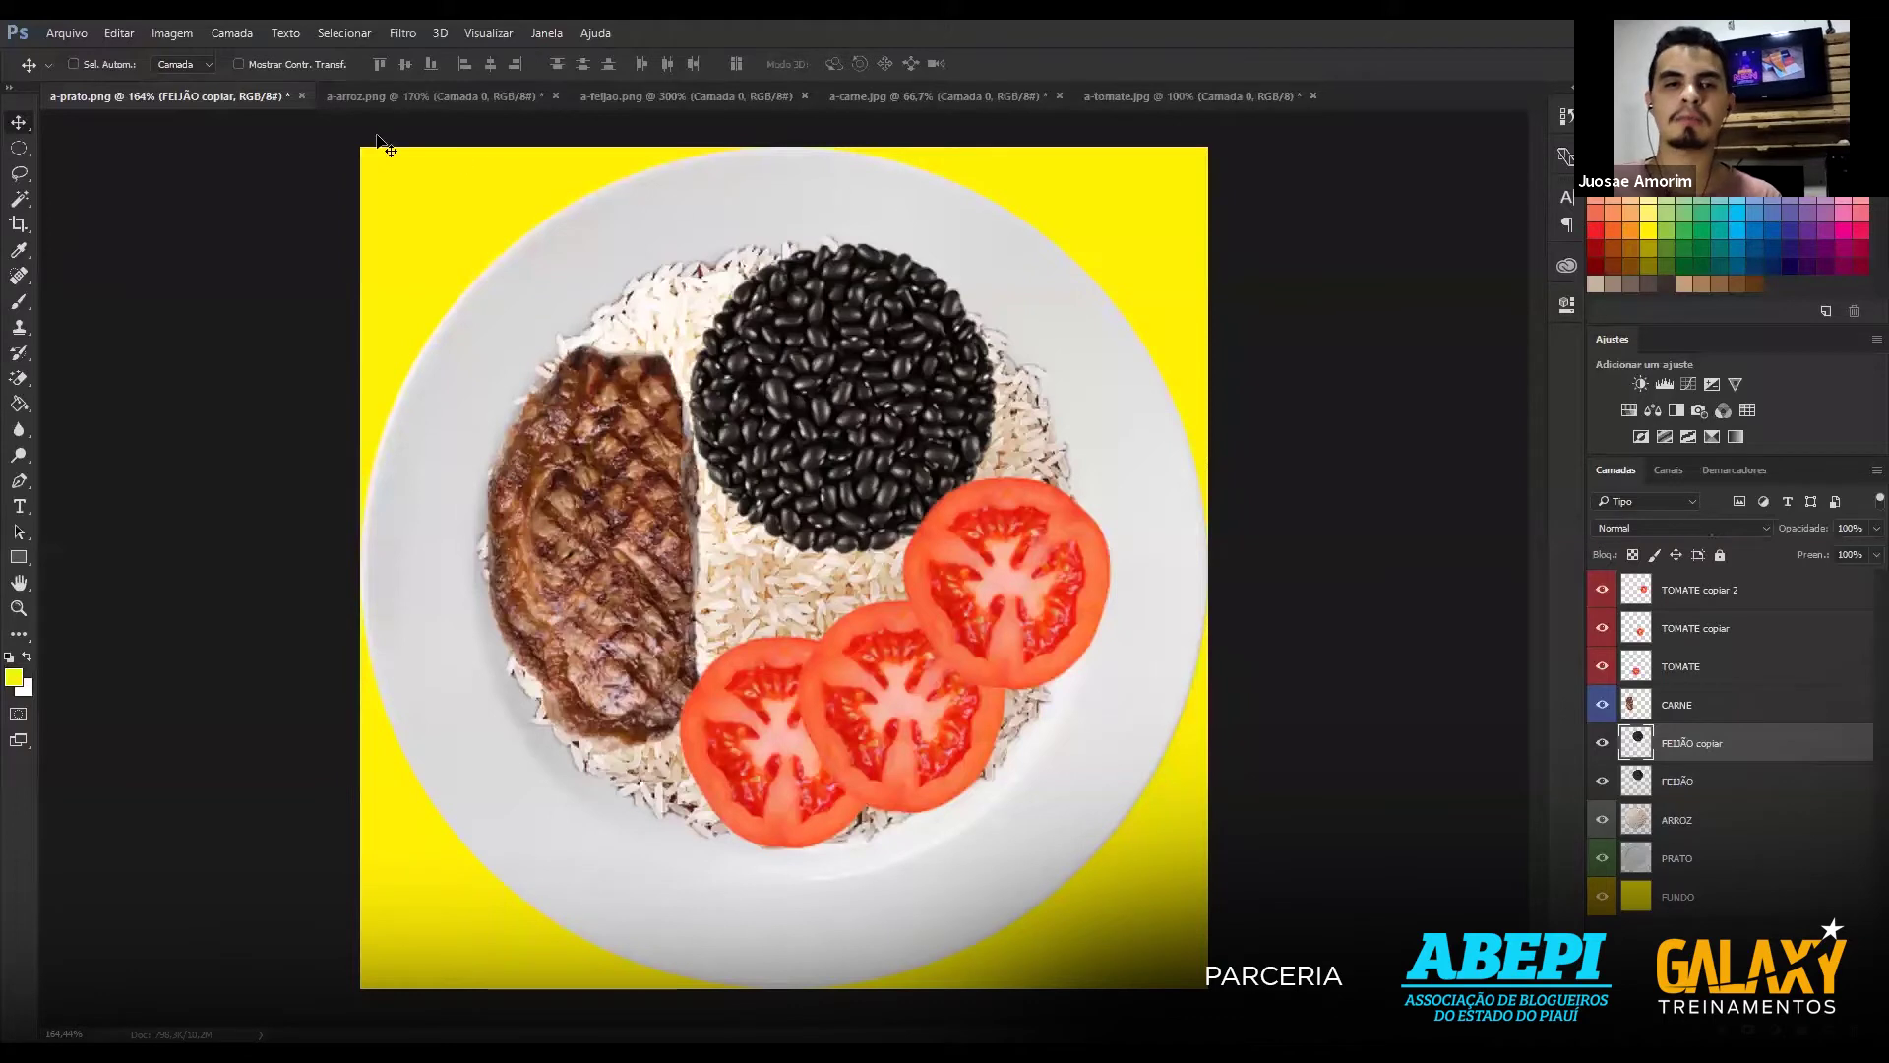
# Review the rice, beans, steak and tomato images, then close the plate composition without saving.
pyautogui.click(302, 96)
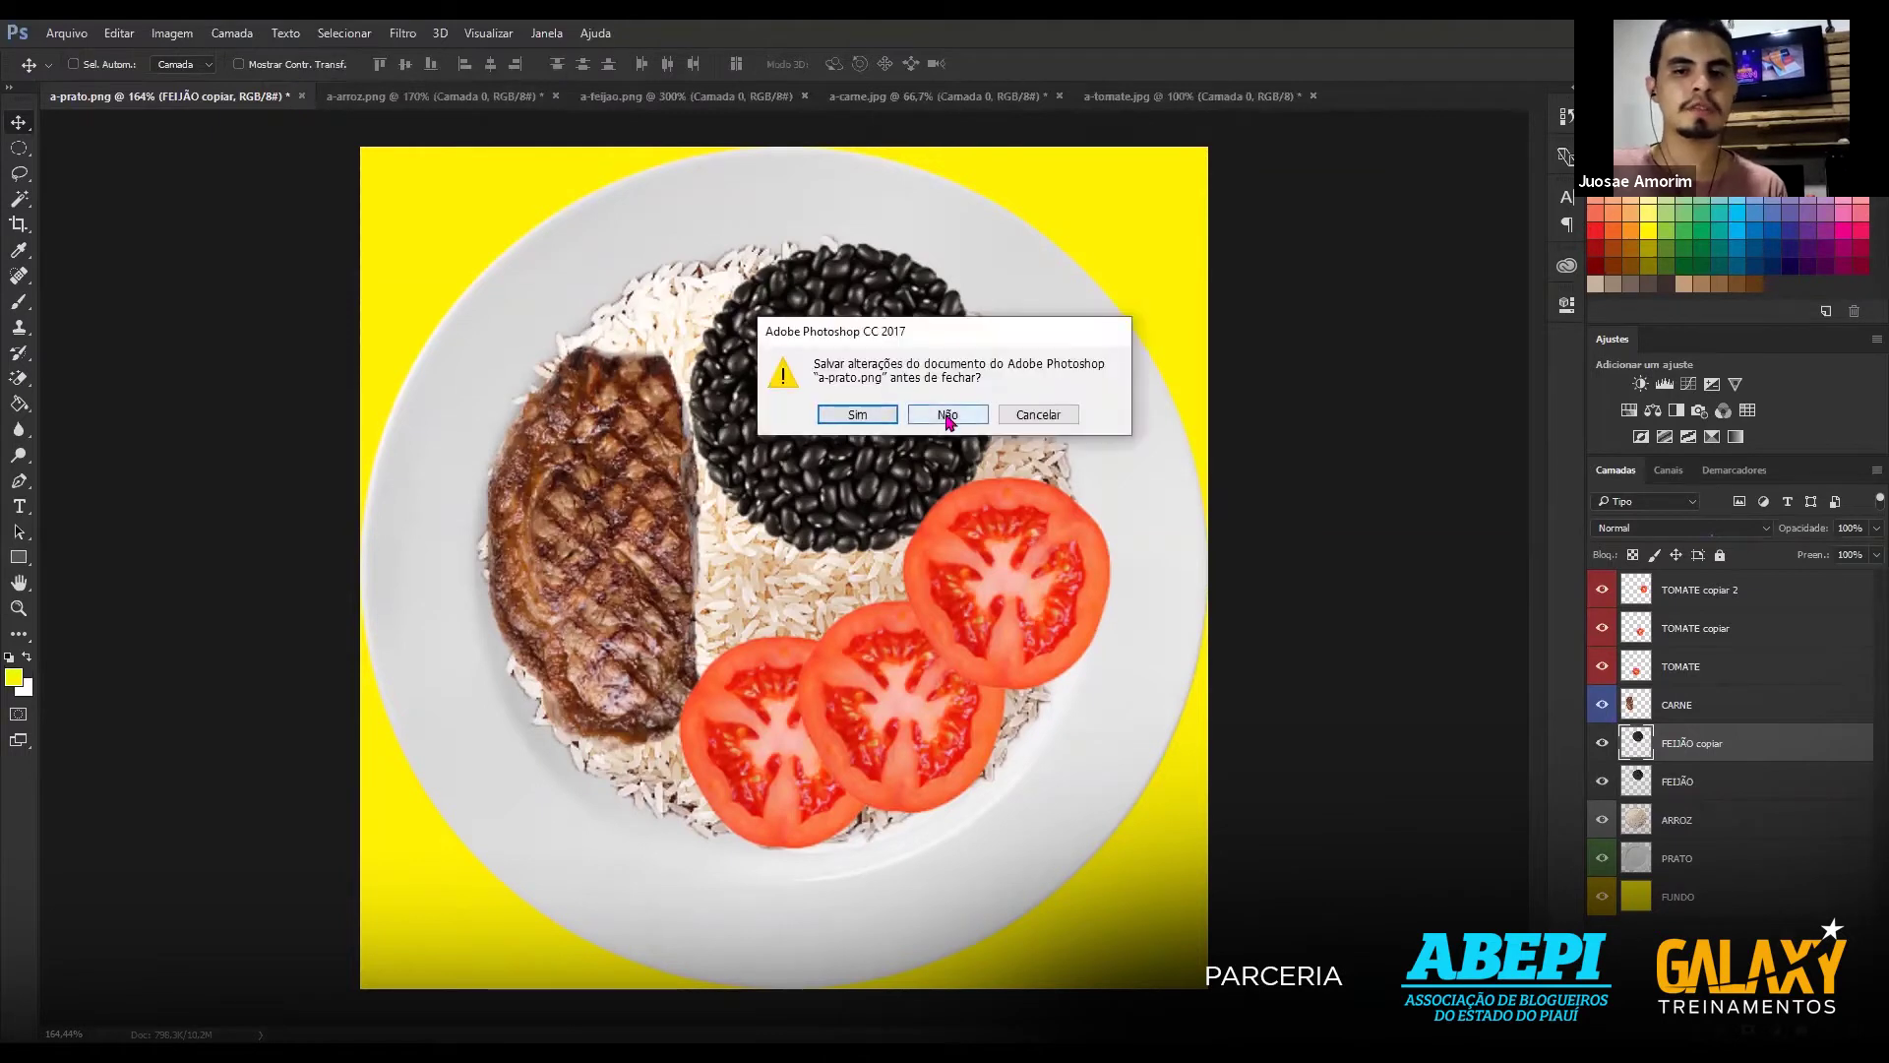
pyautogui.click(1053, 420)
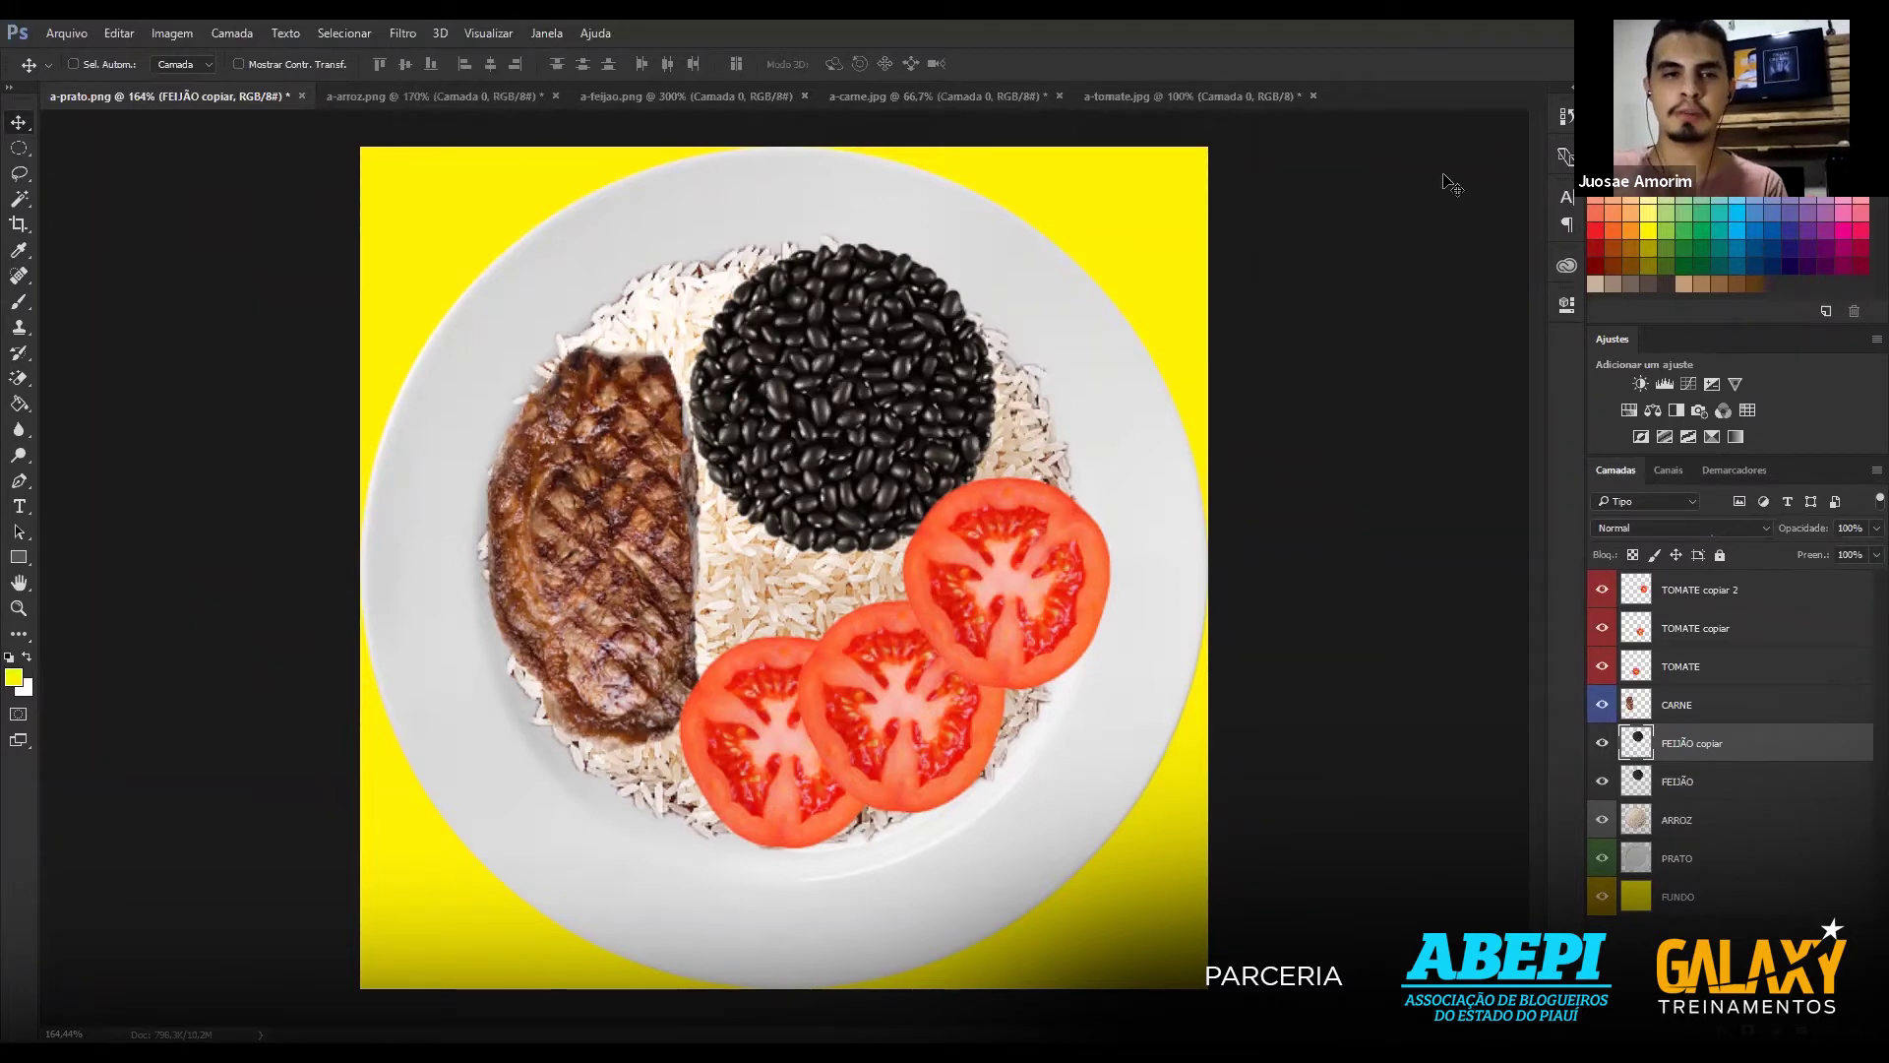
pyautogui.click(433, 95)
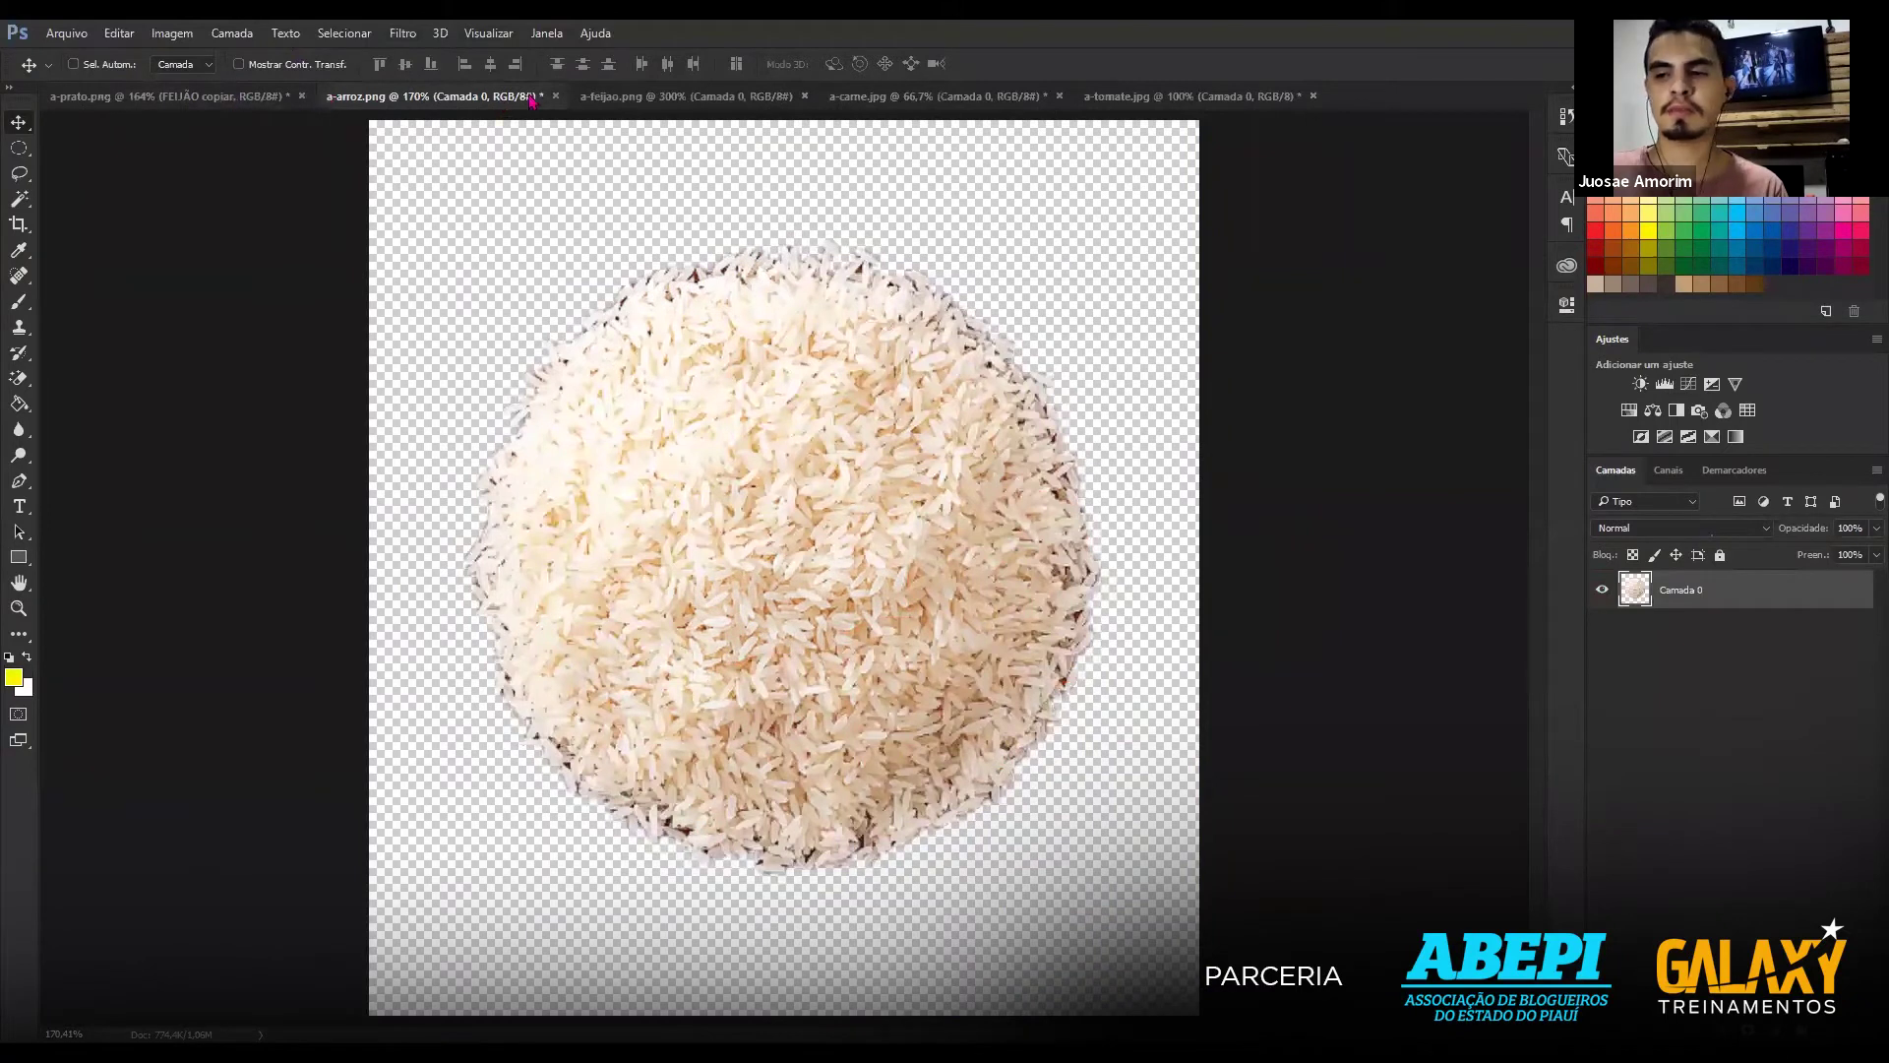
pyautogui.click(640, 96)
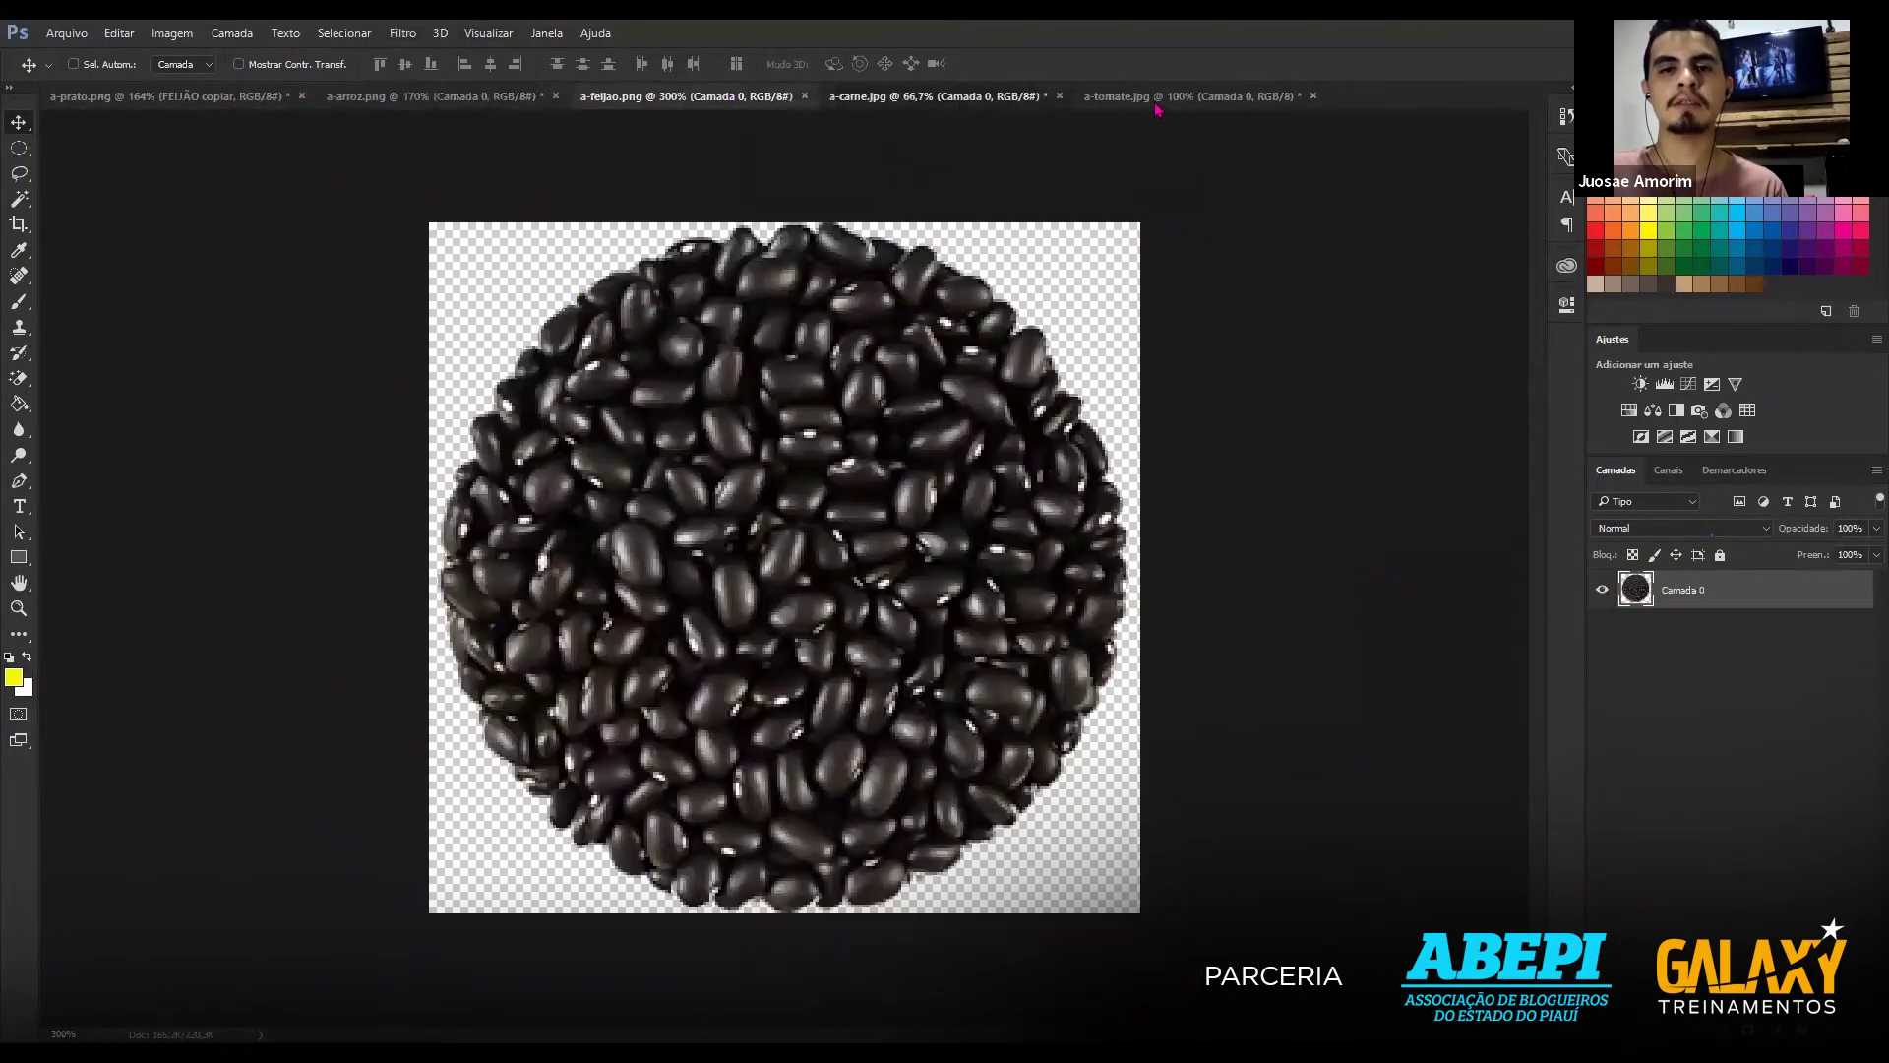
pyautogui.click(935, 96)
pyautogui.click(1193, 95)
pyautogui.click(934, 96)
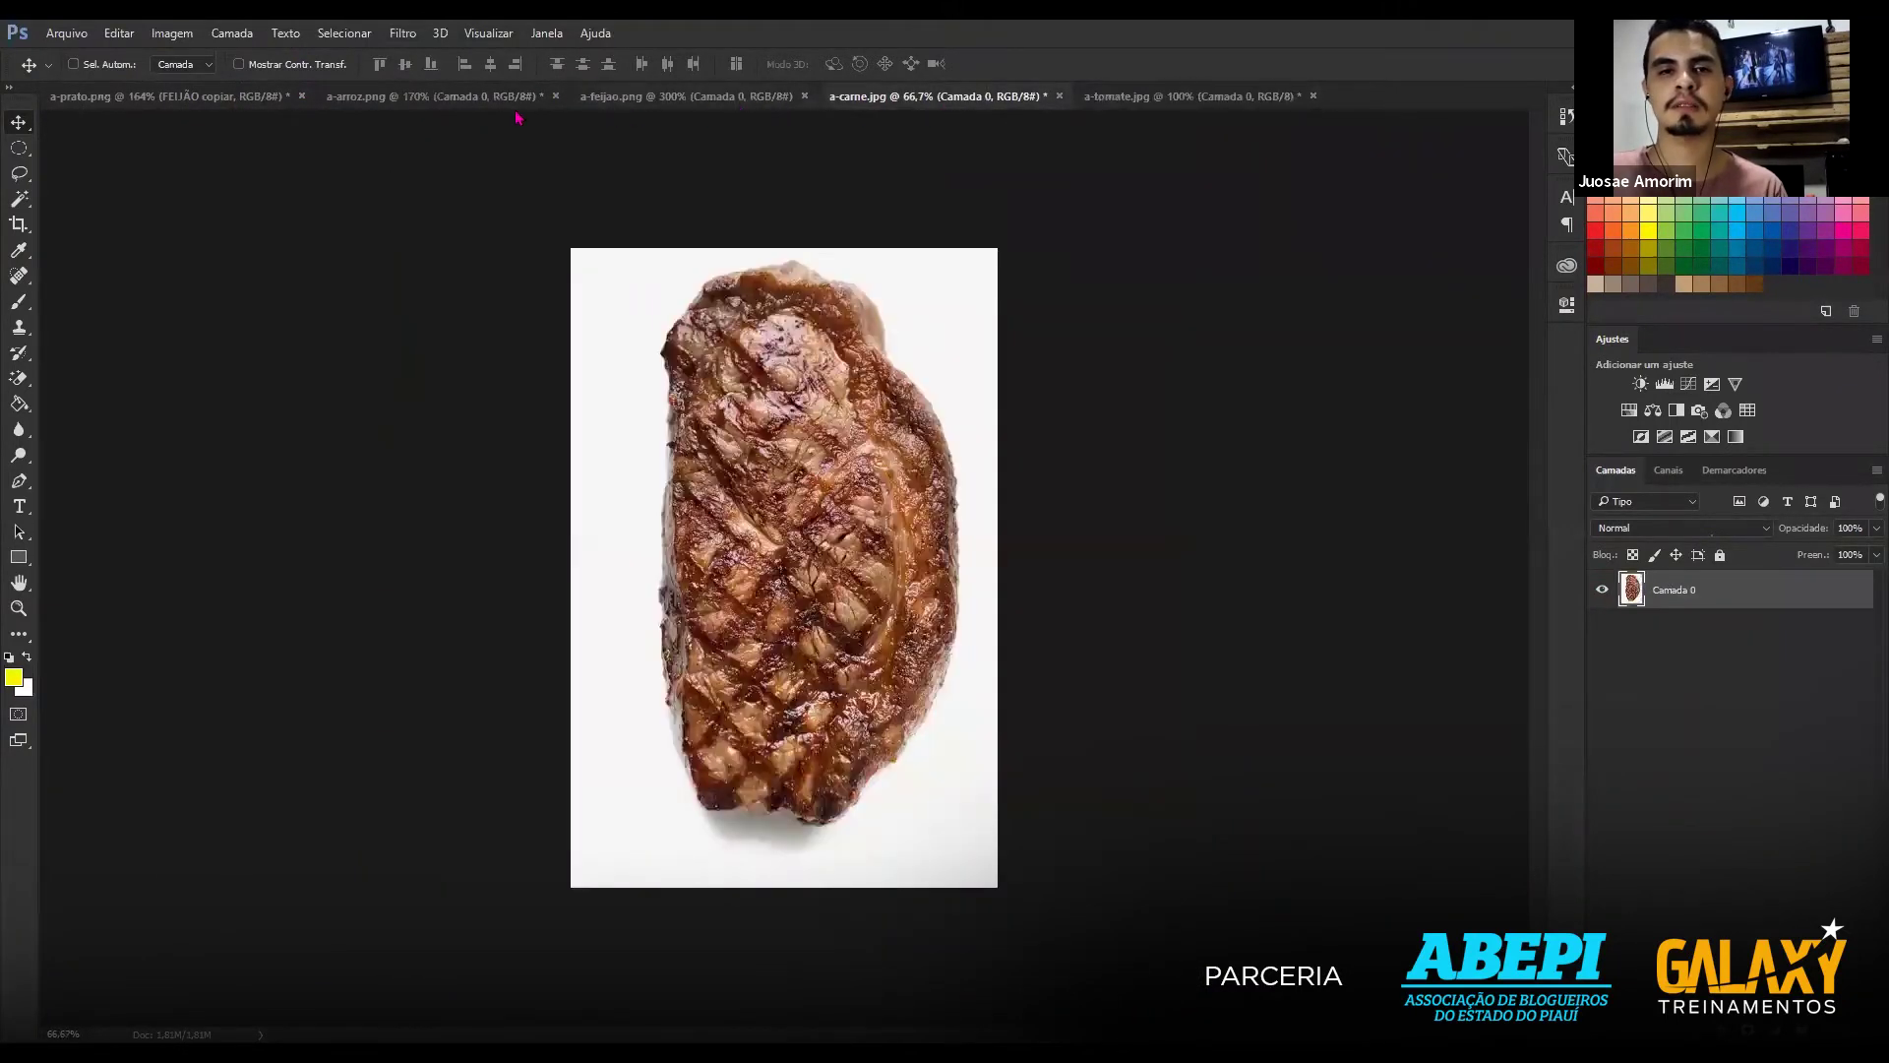
pyautogui.click(433, 96)
pyautogui.click(640, 96)
pyautogui.click(935, 95)
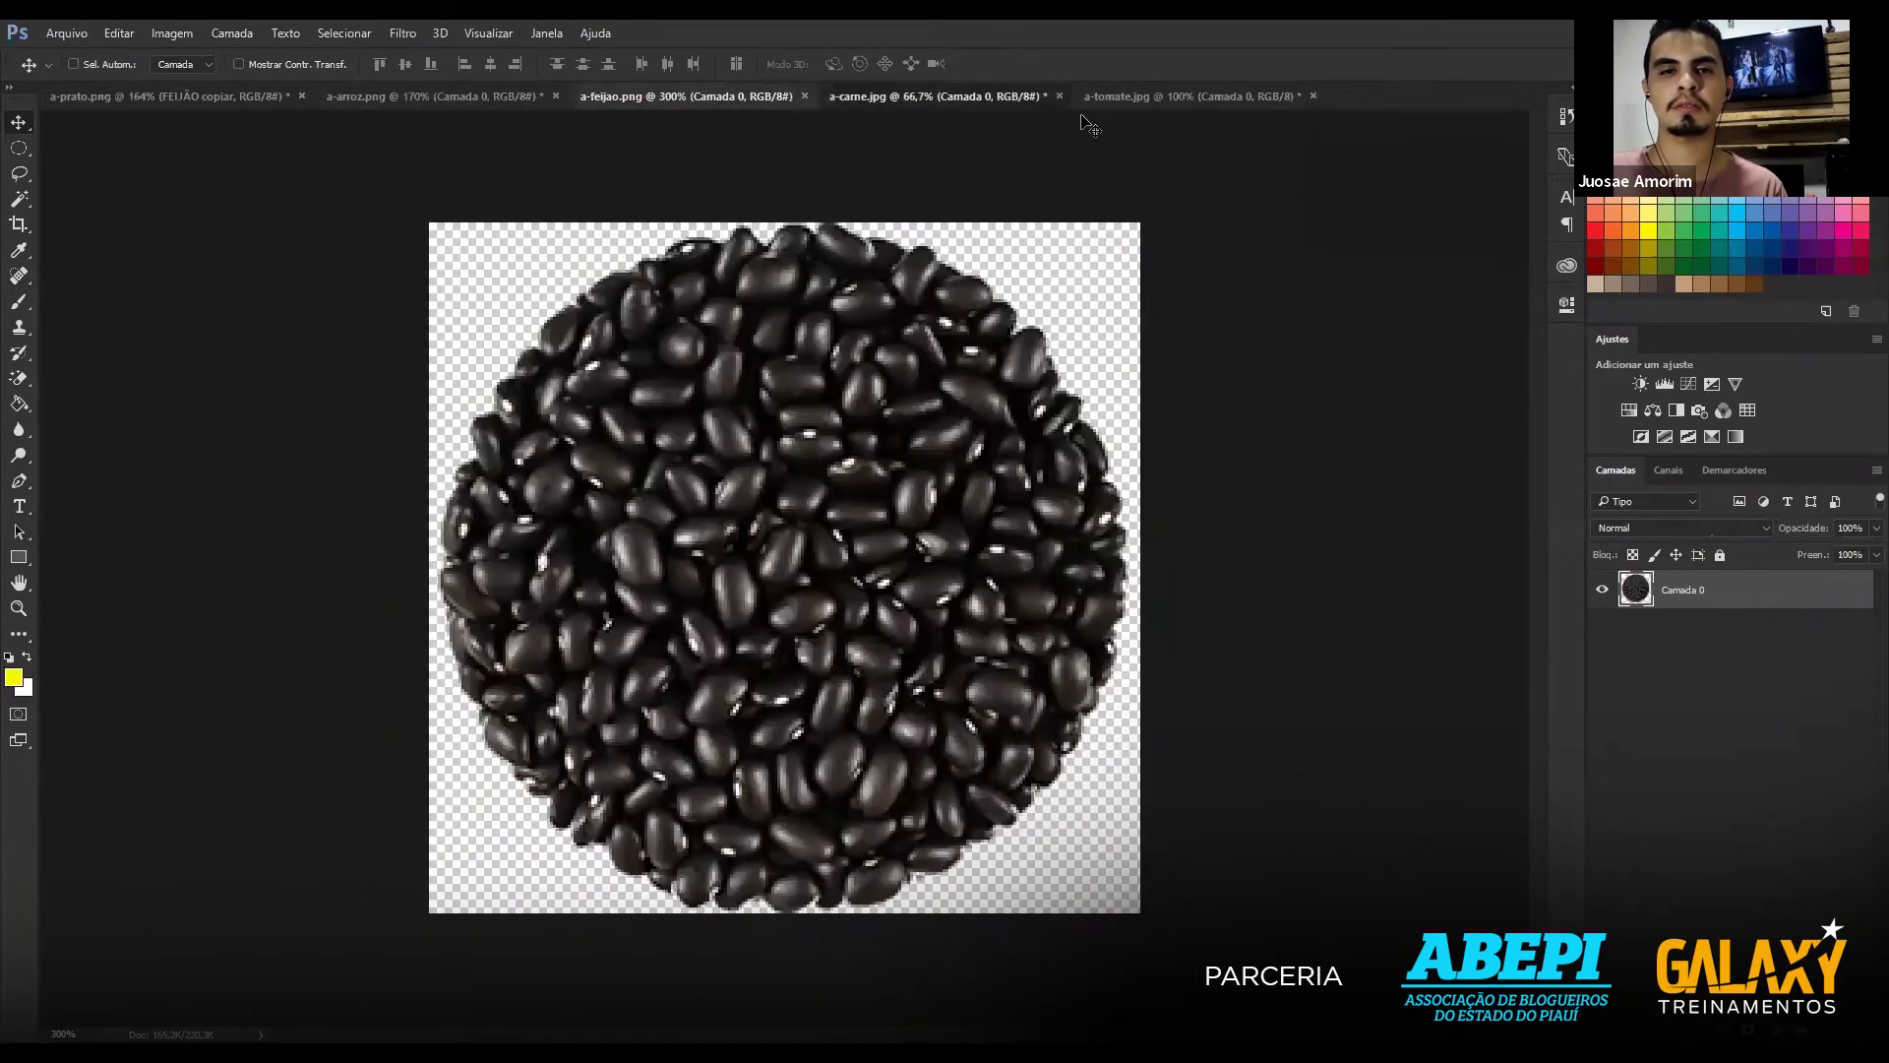
pyautogui.click(1139, 96)
pyautogui.click(388, 102)
pyautogui.click(206, 98)
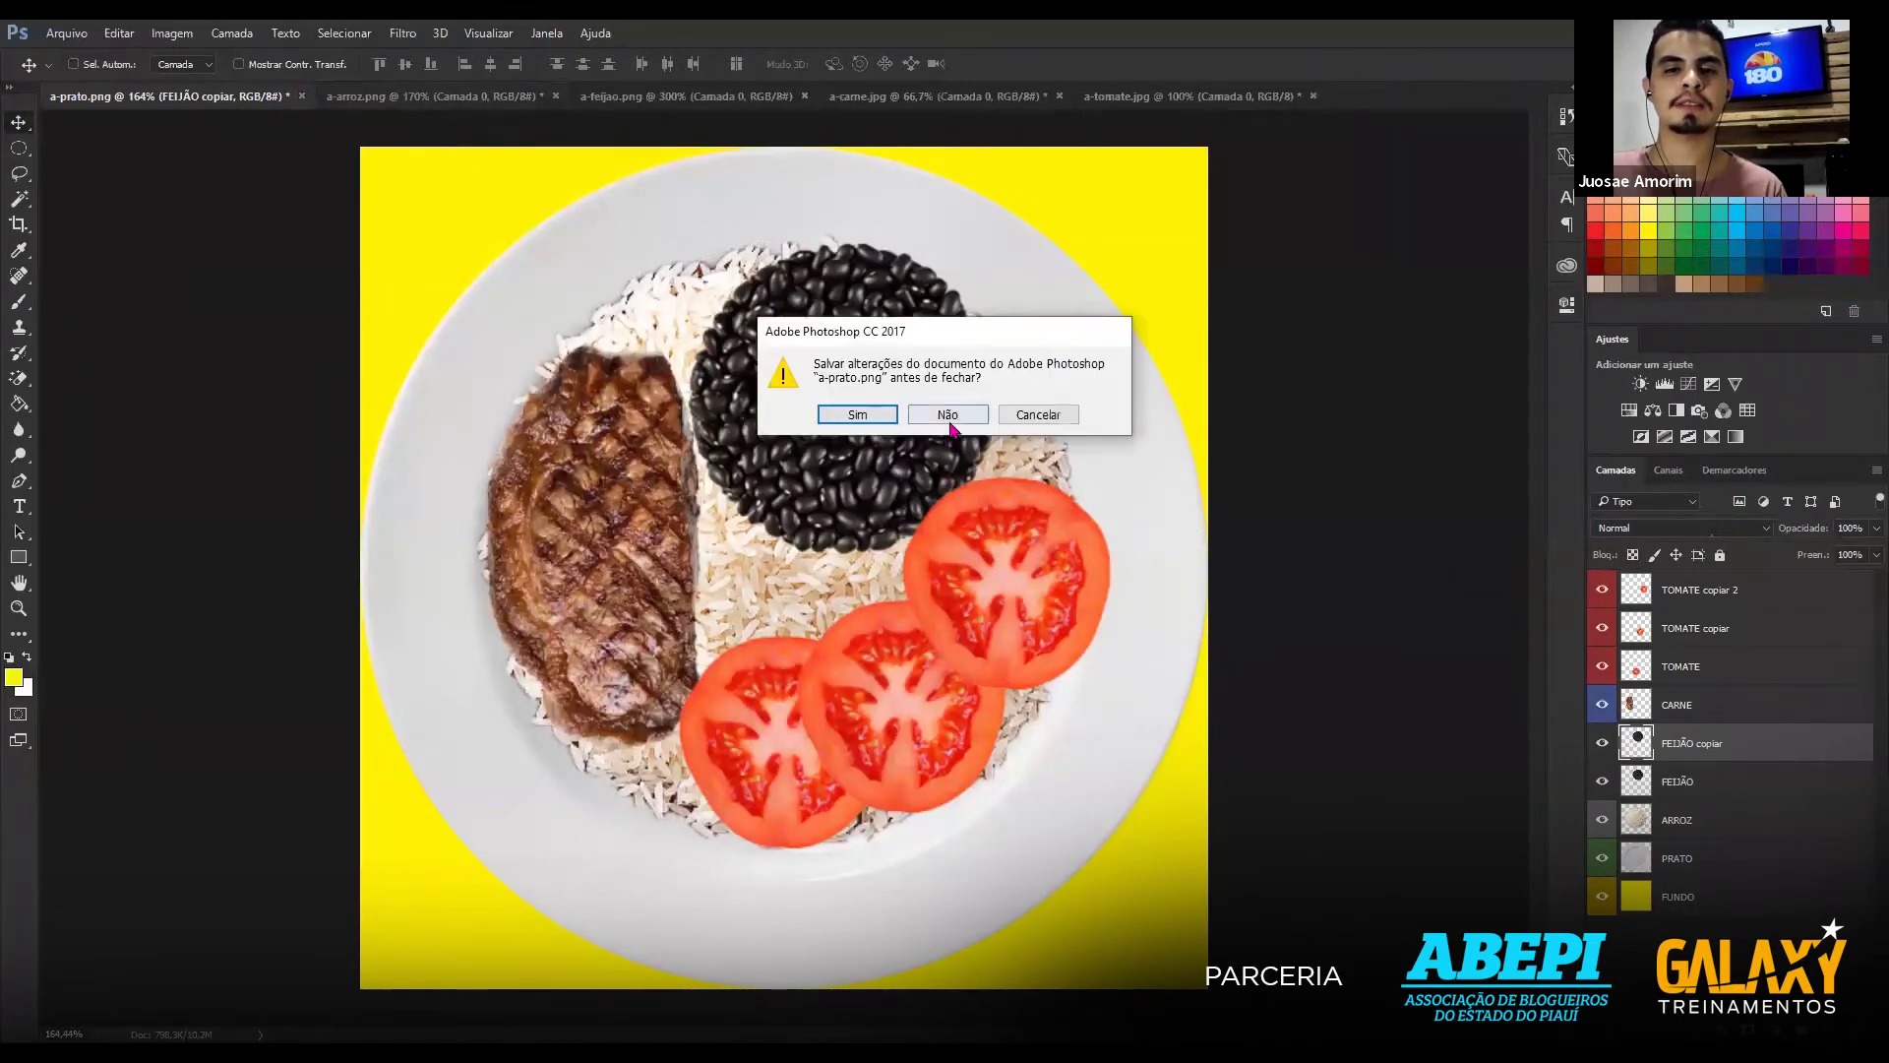
pyautogui.click(951, 421)
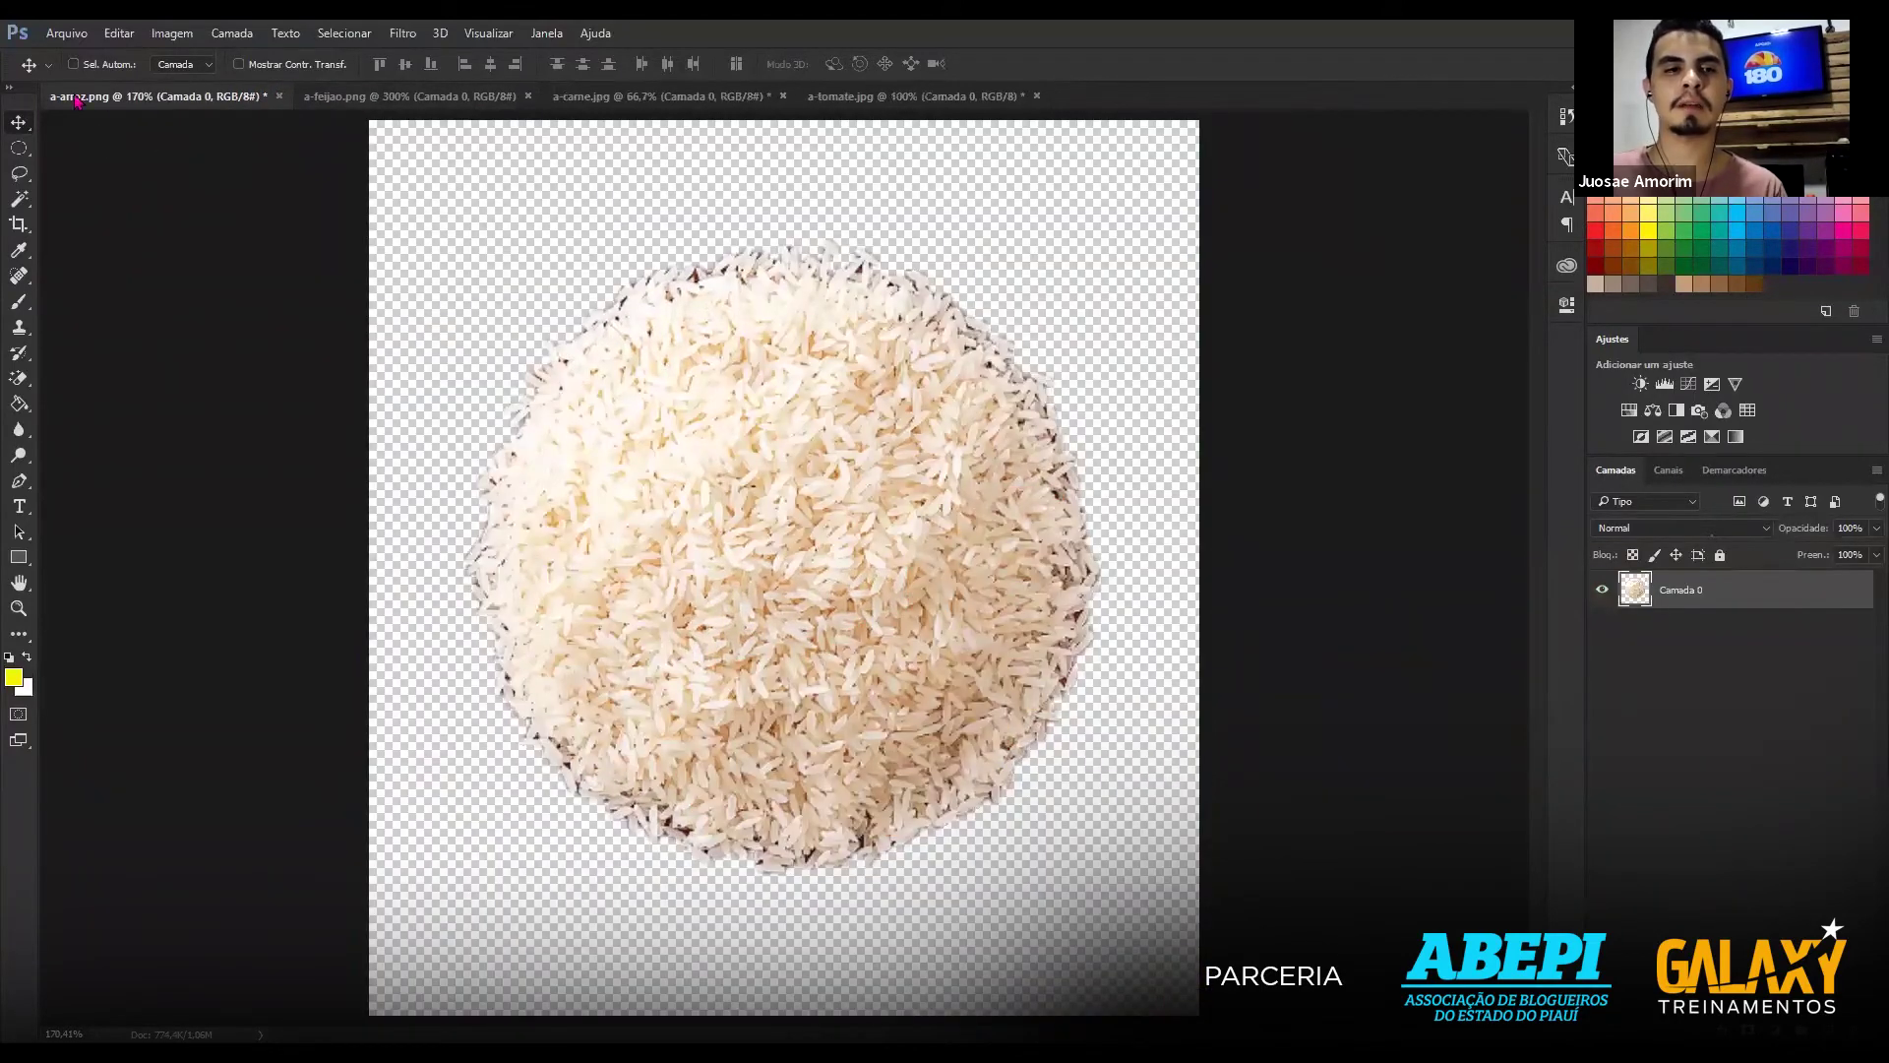
# Close the rice, beans, steak and tomato images without saving (Não).
pyautogui.click(277, 97)
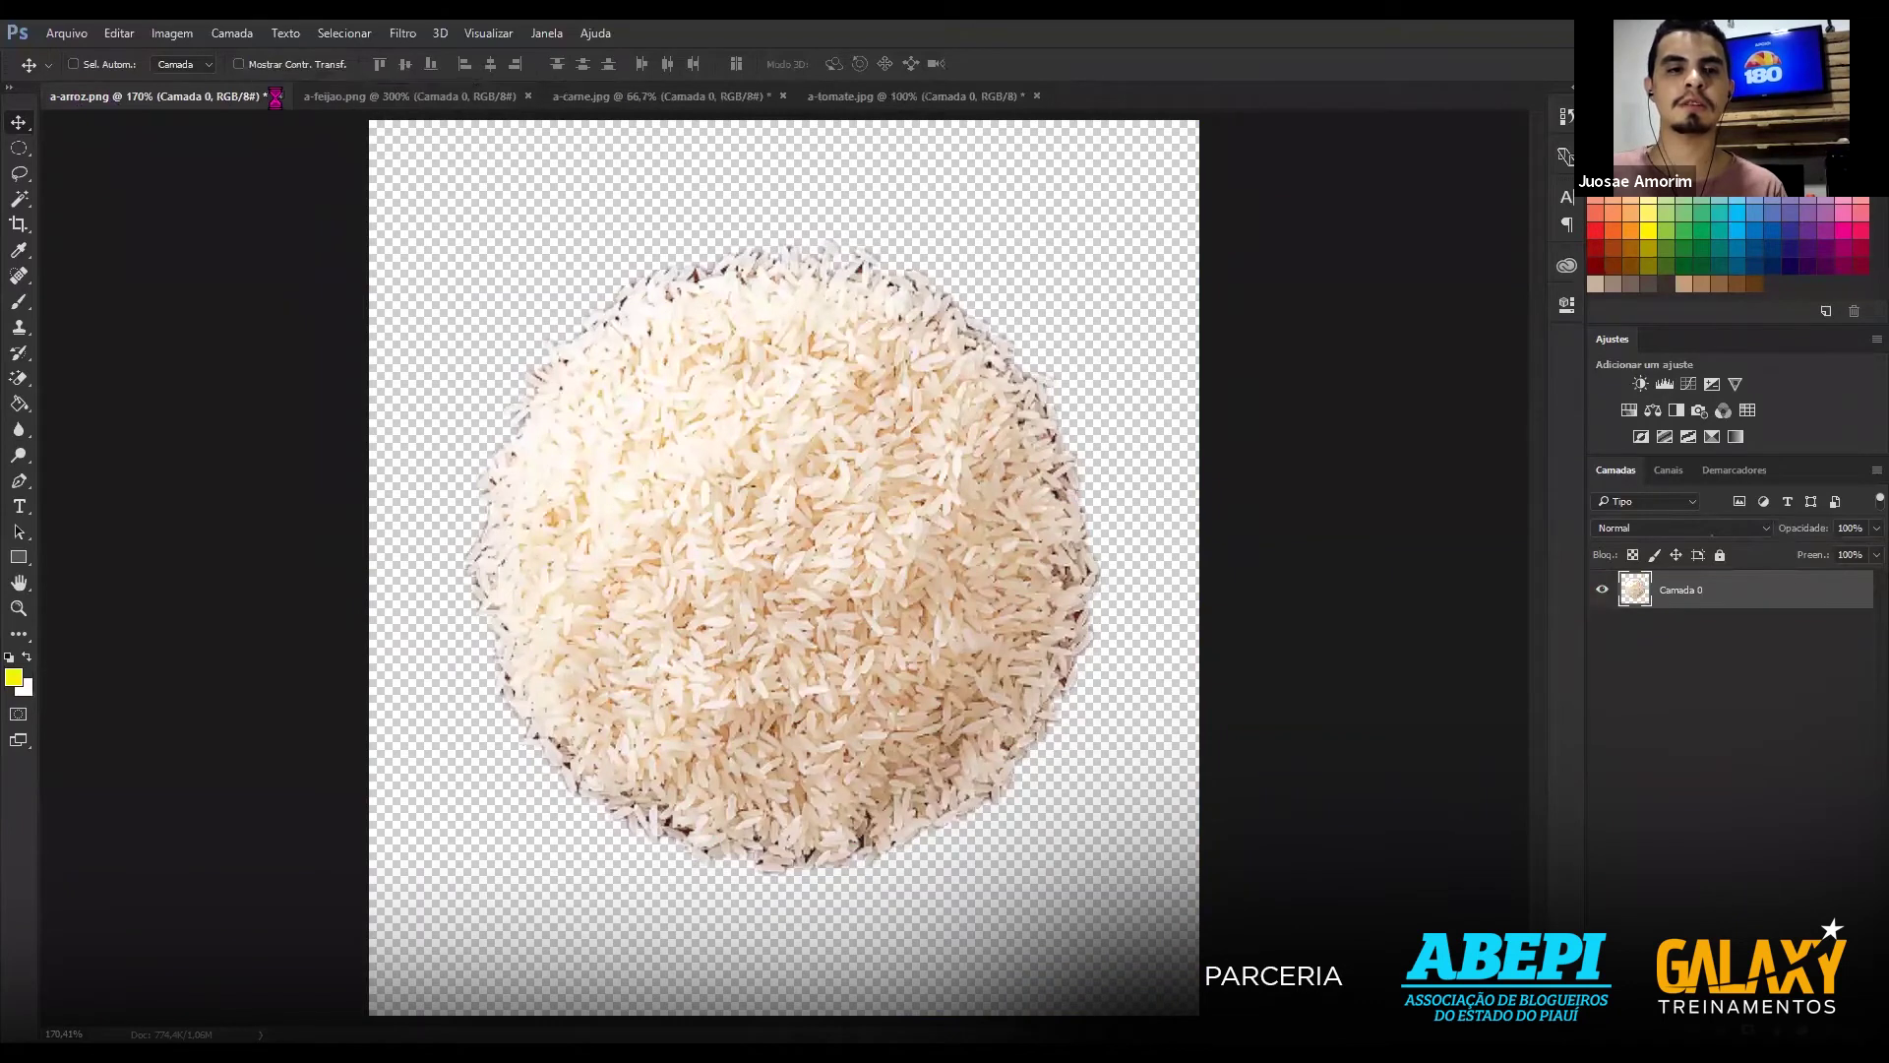
pyautogui.click(948, 417)
pyautogui.click(275, 96)
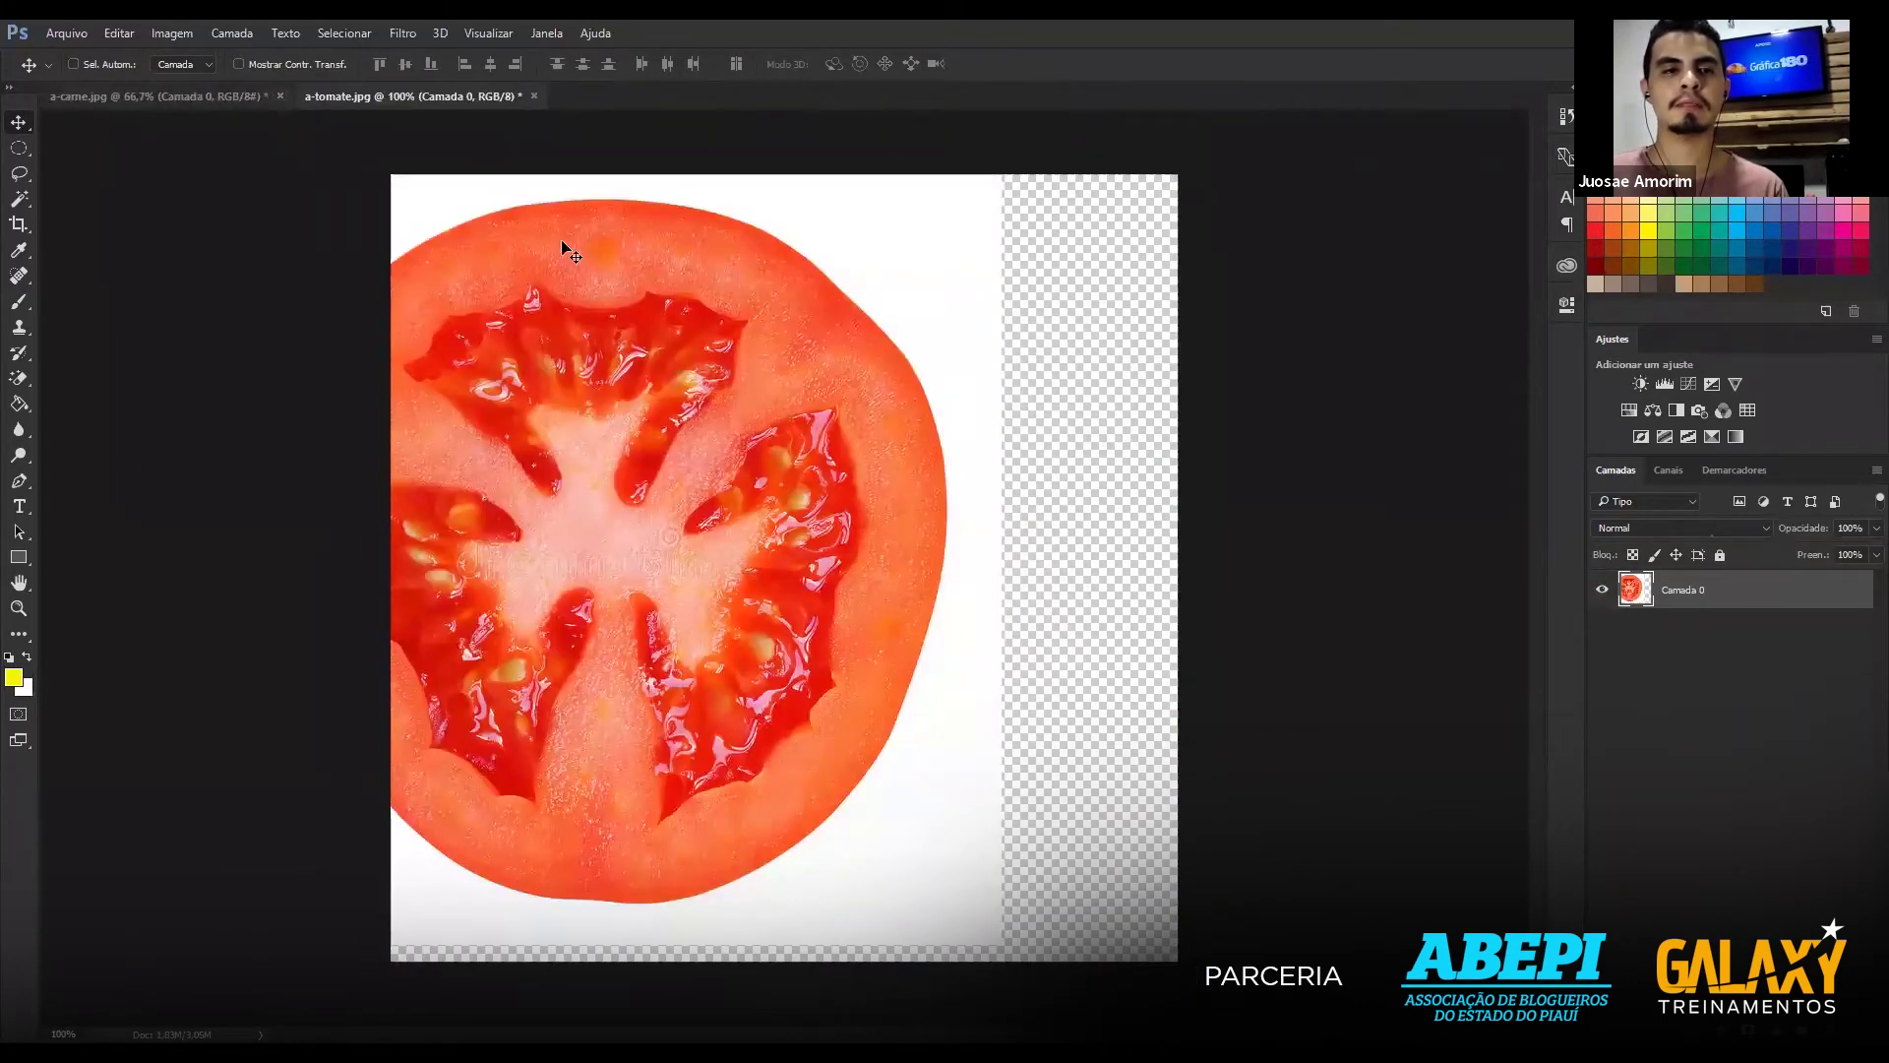
pyautogui.click(279, 98)
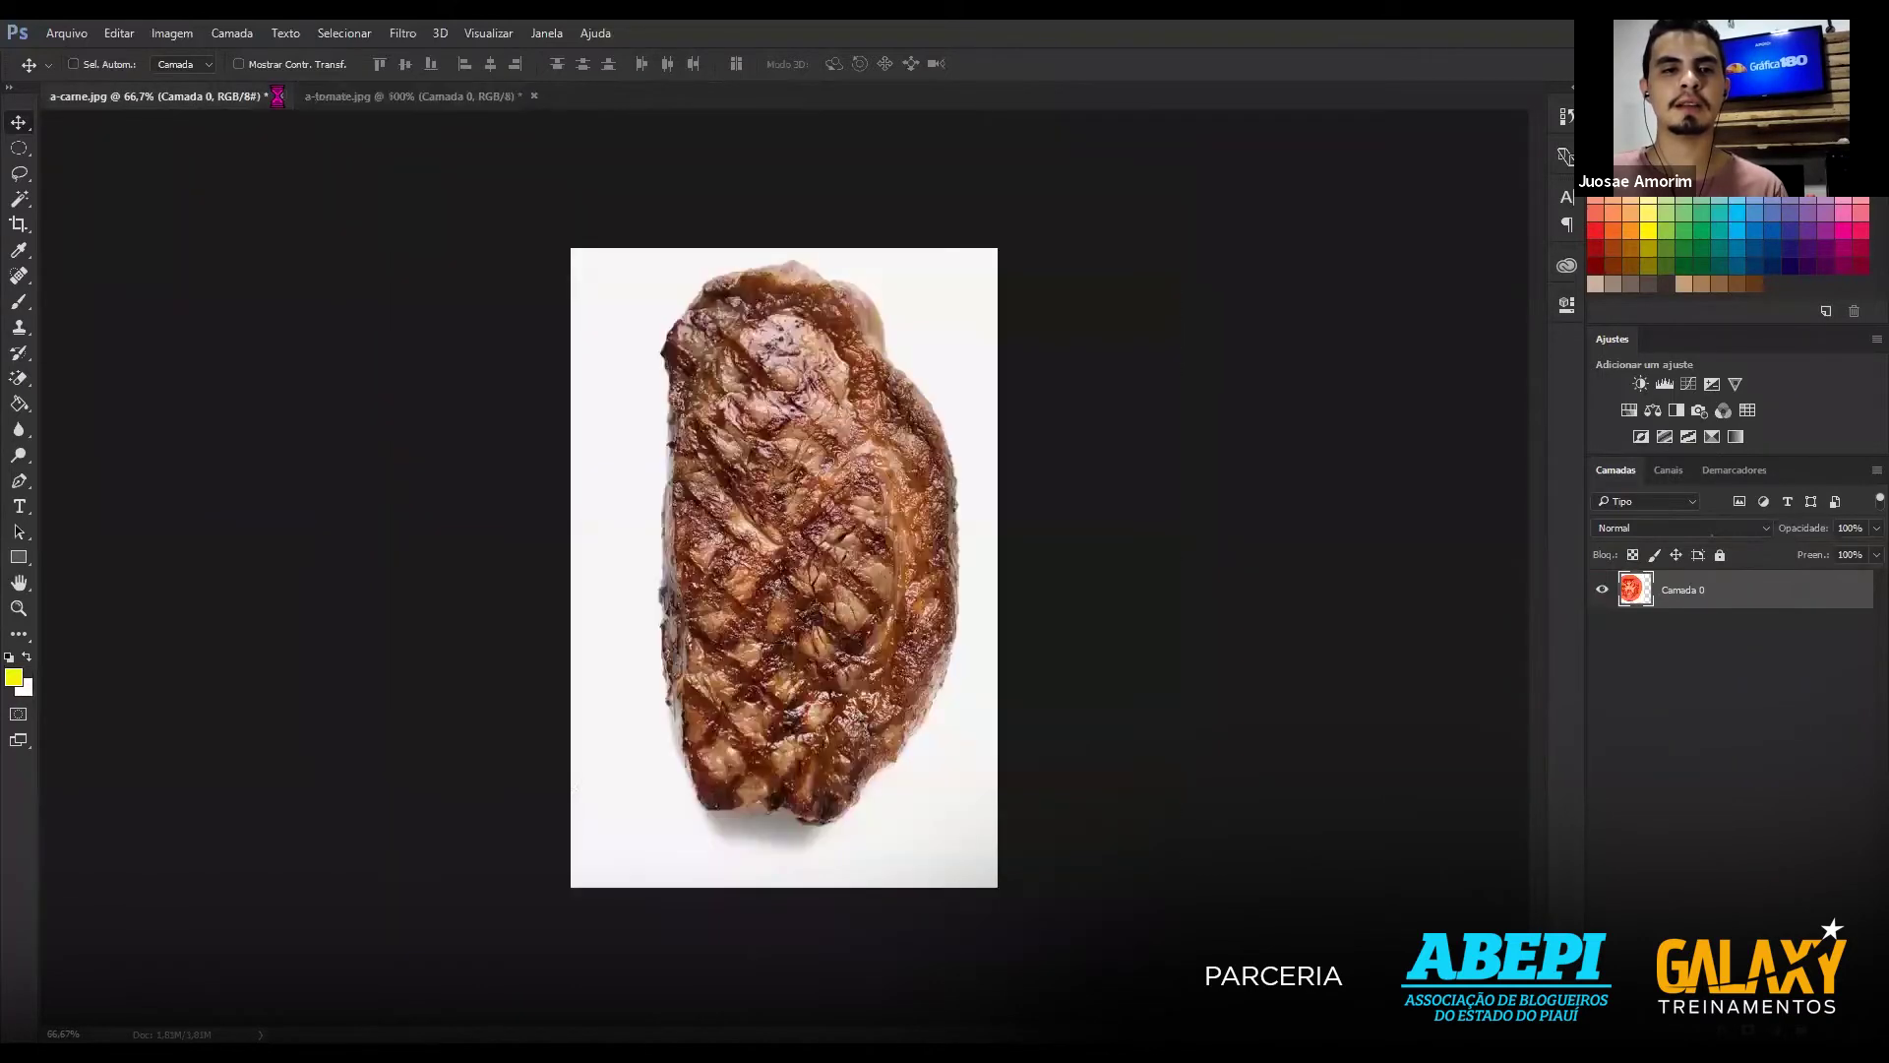
pyautogui.click(948, 415)
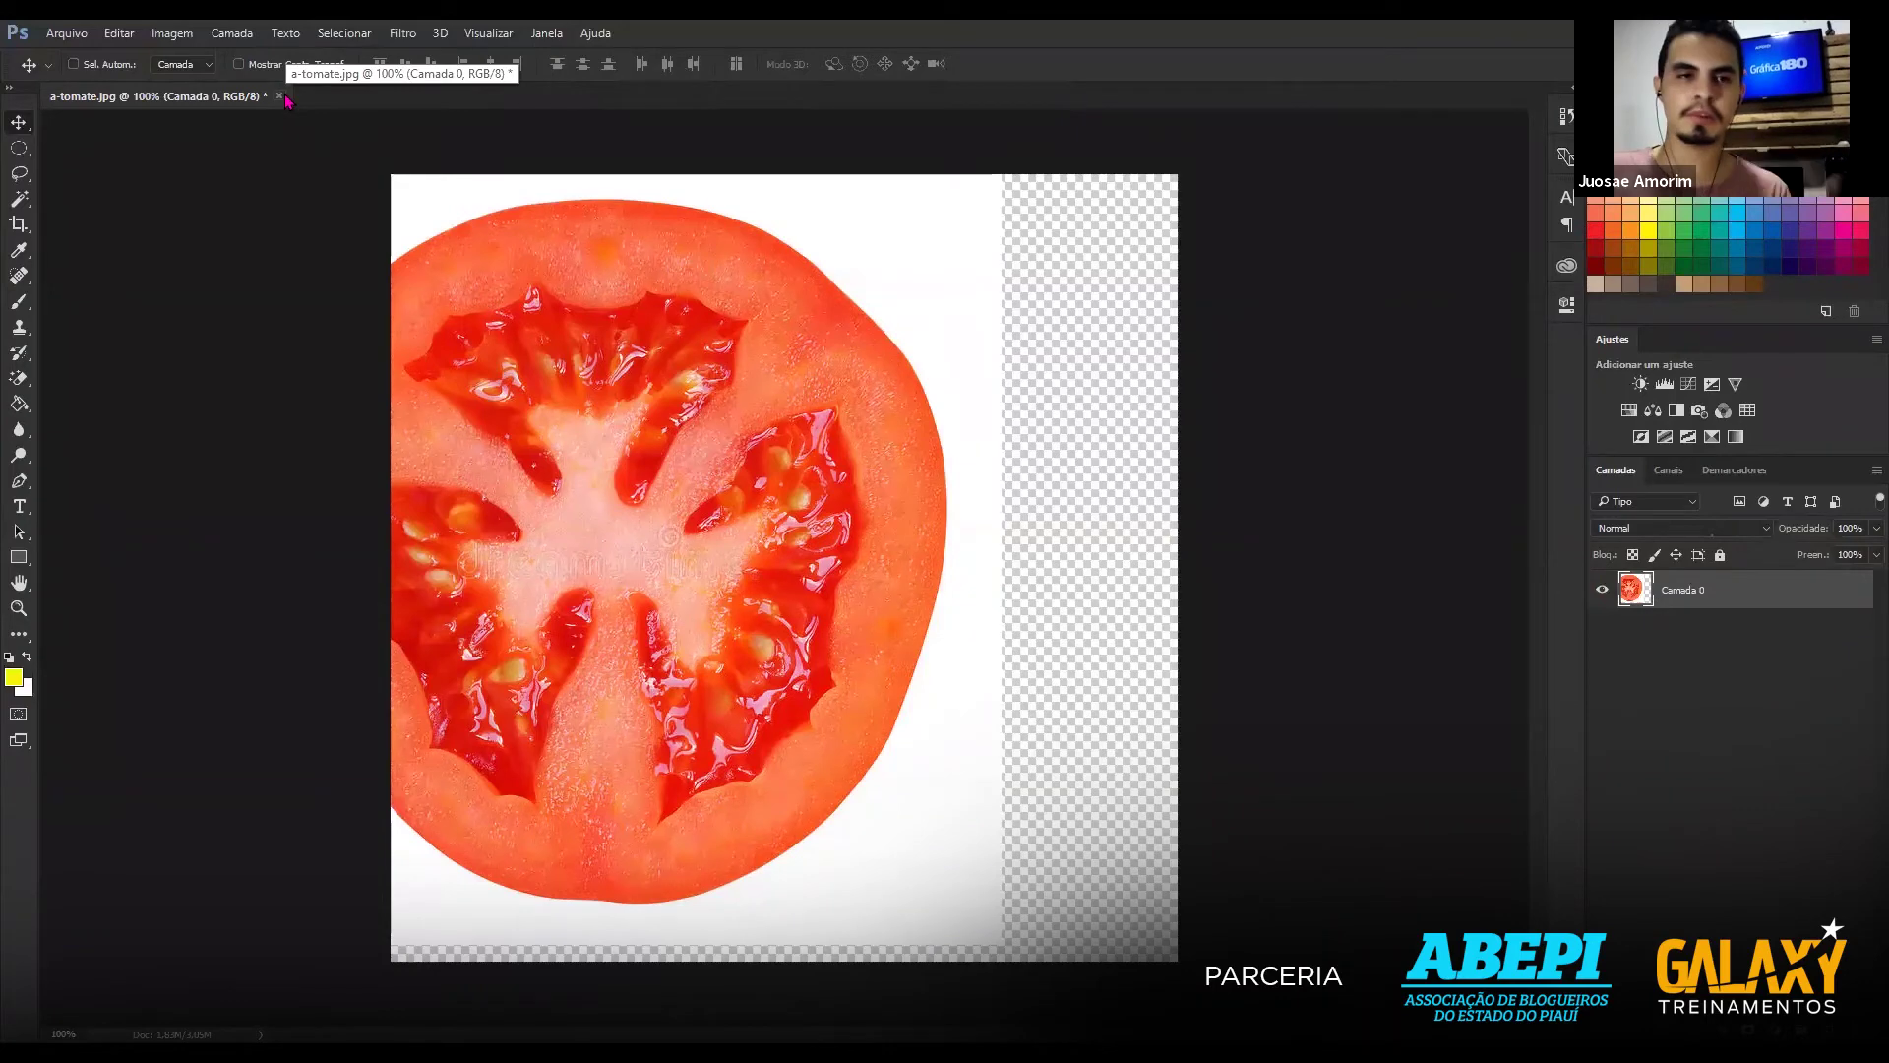
pyautogui.click(279, 97)
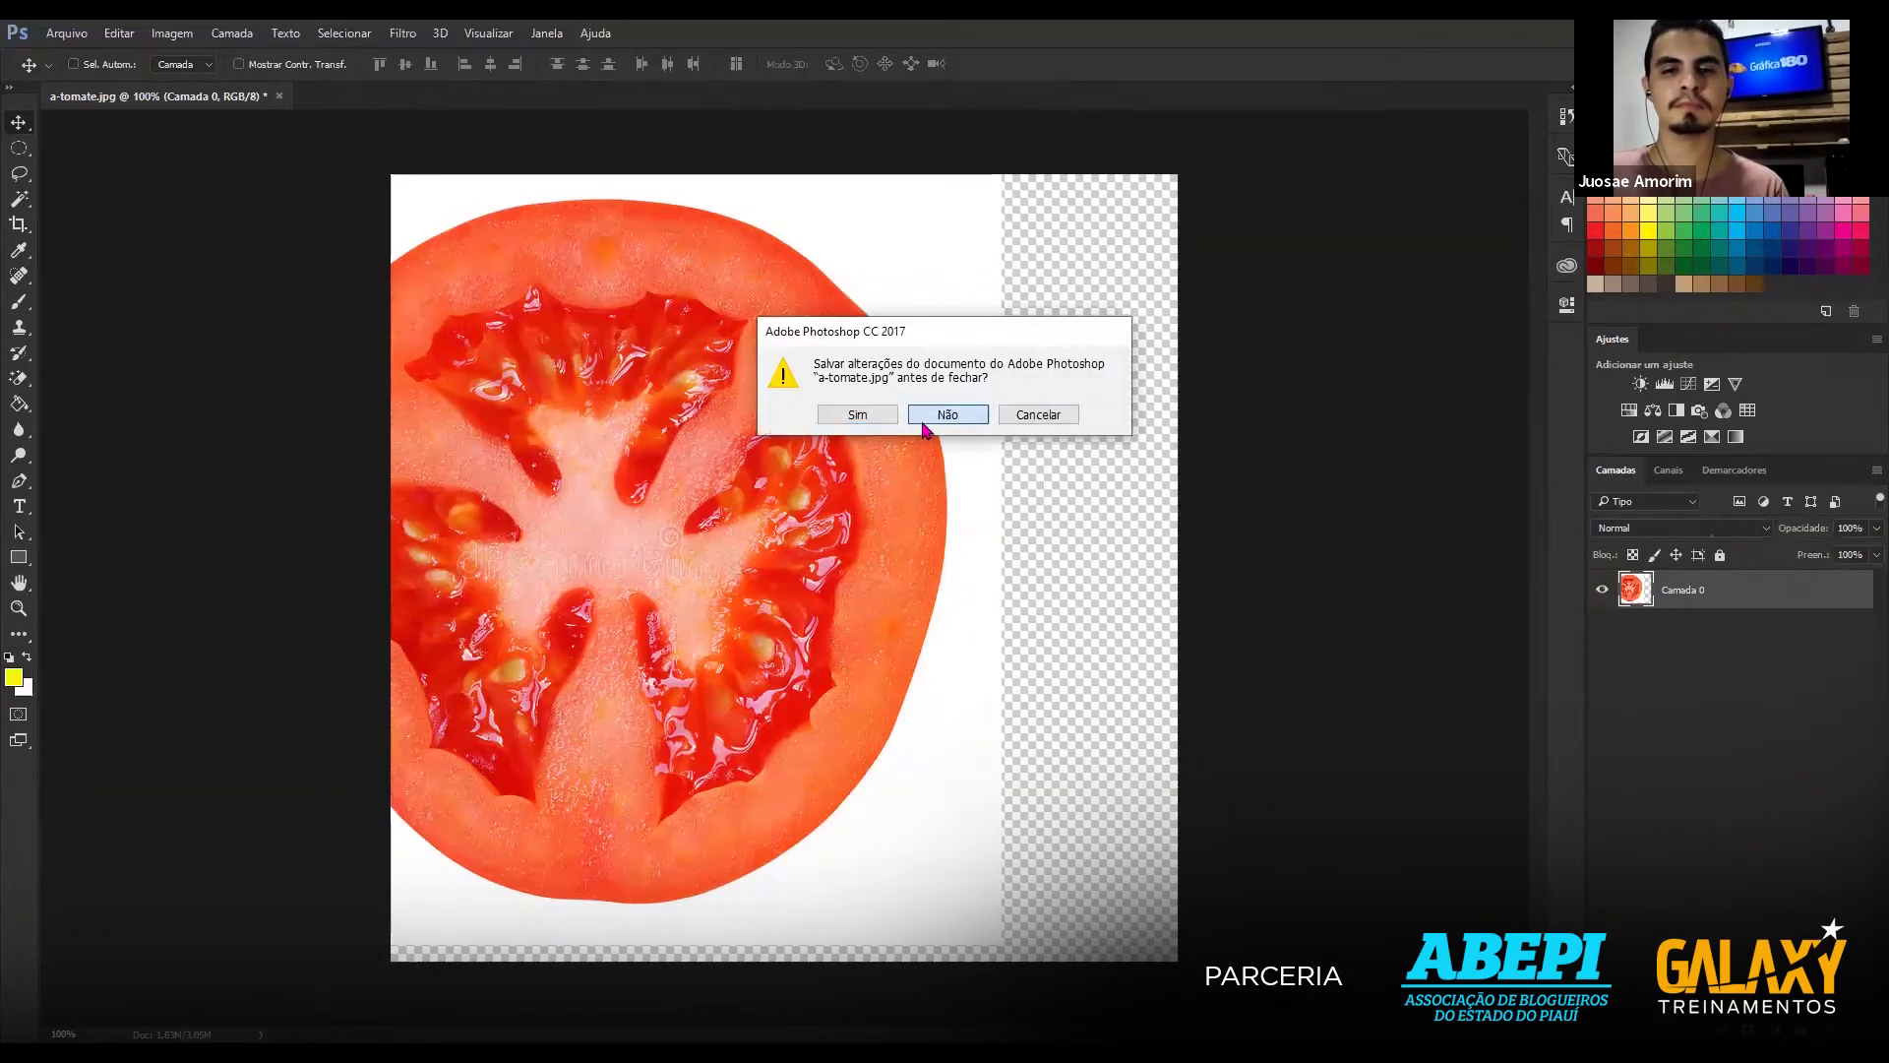
pyautogui.click(925, 427)
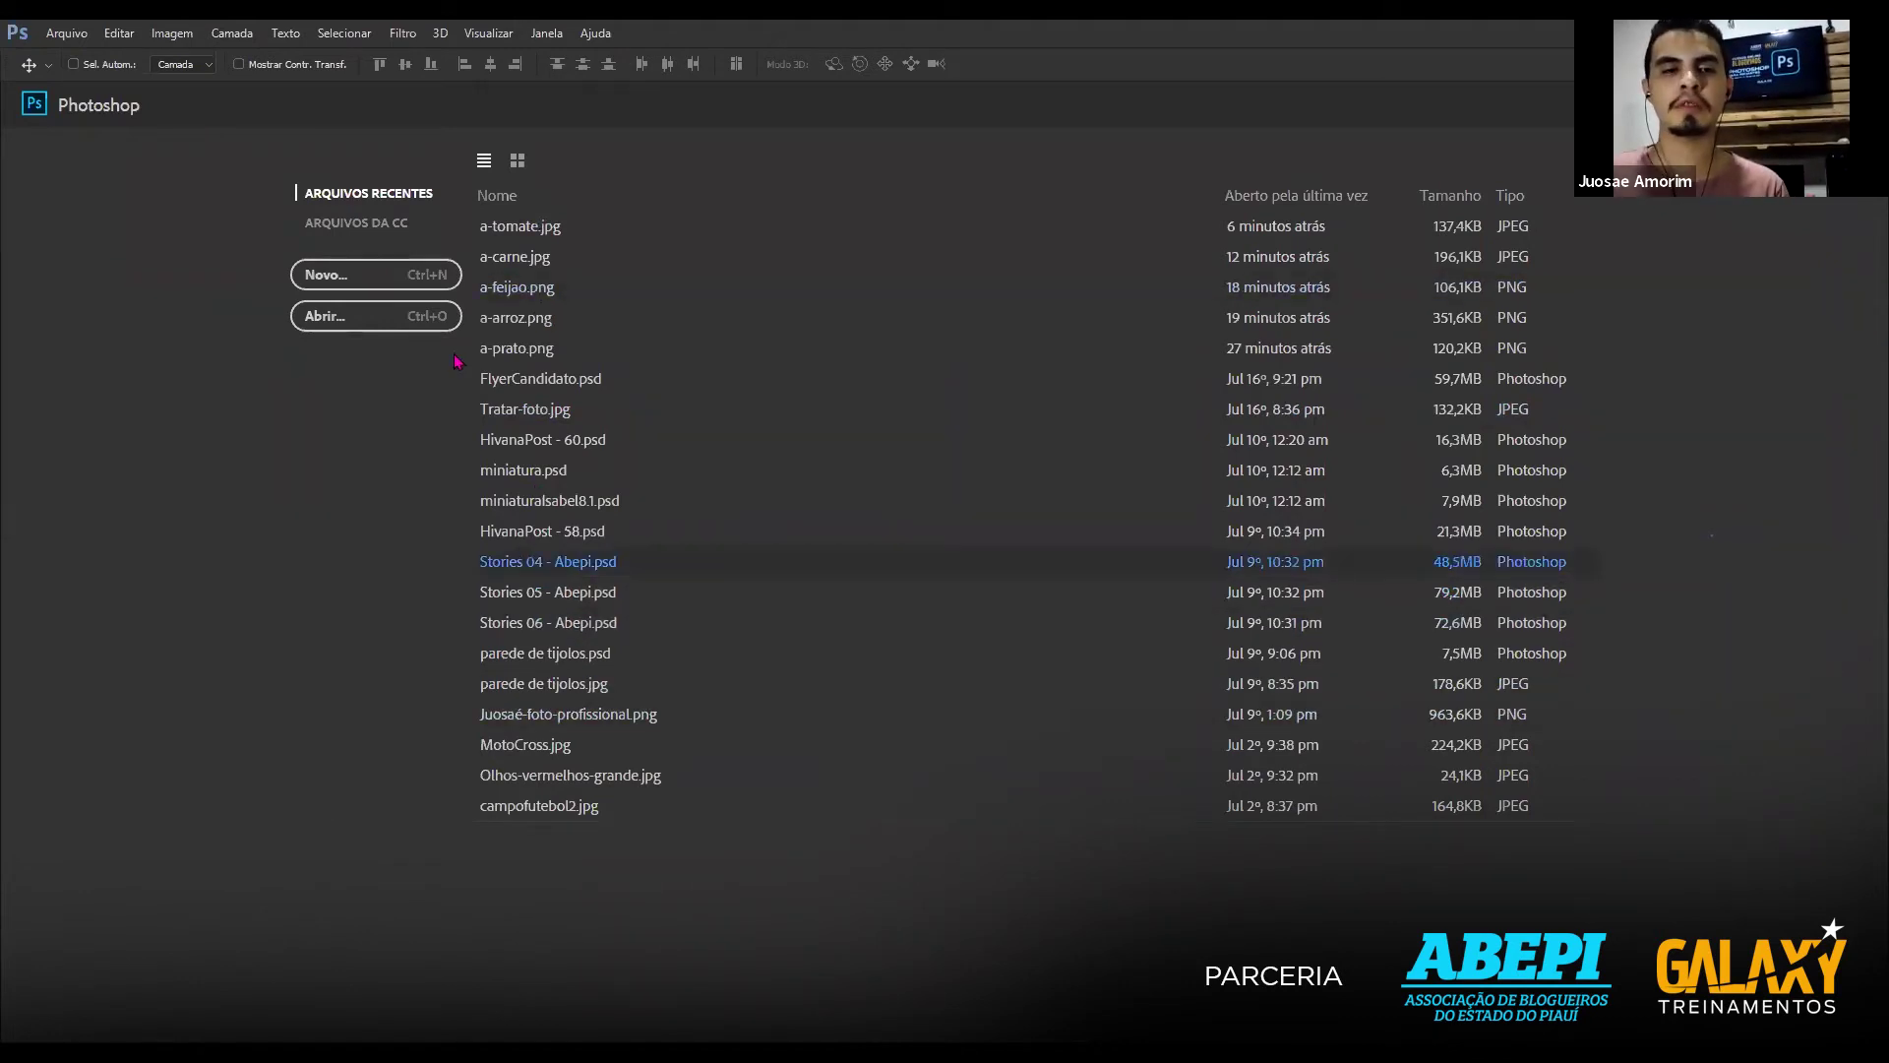
# Open the sunset silhouette photo lovephoto1.jpg from the Aula 01 folder.
pyautogui.click(296, 276)
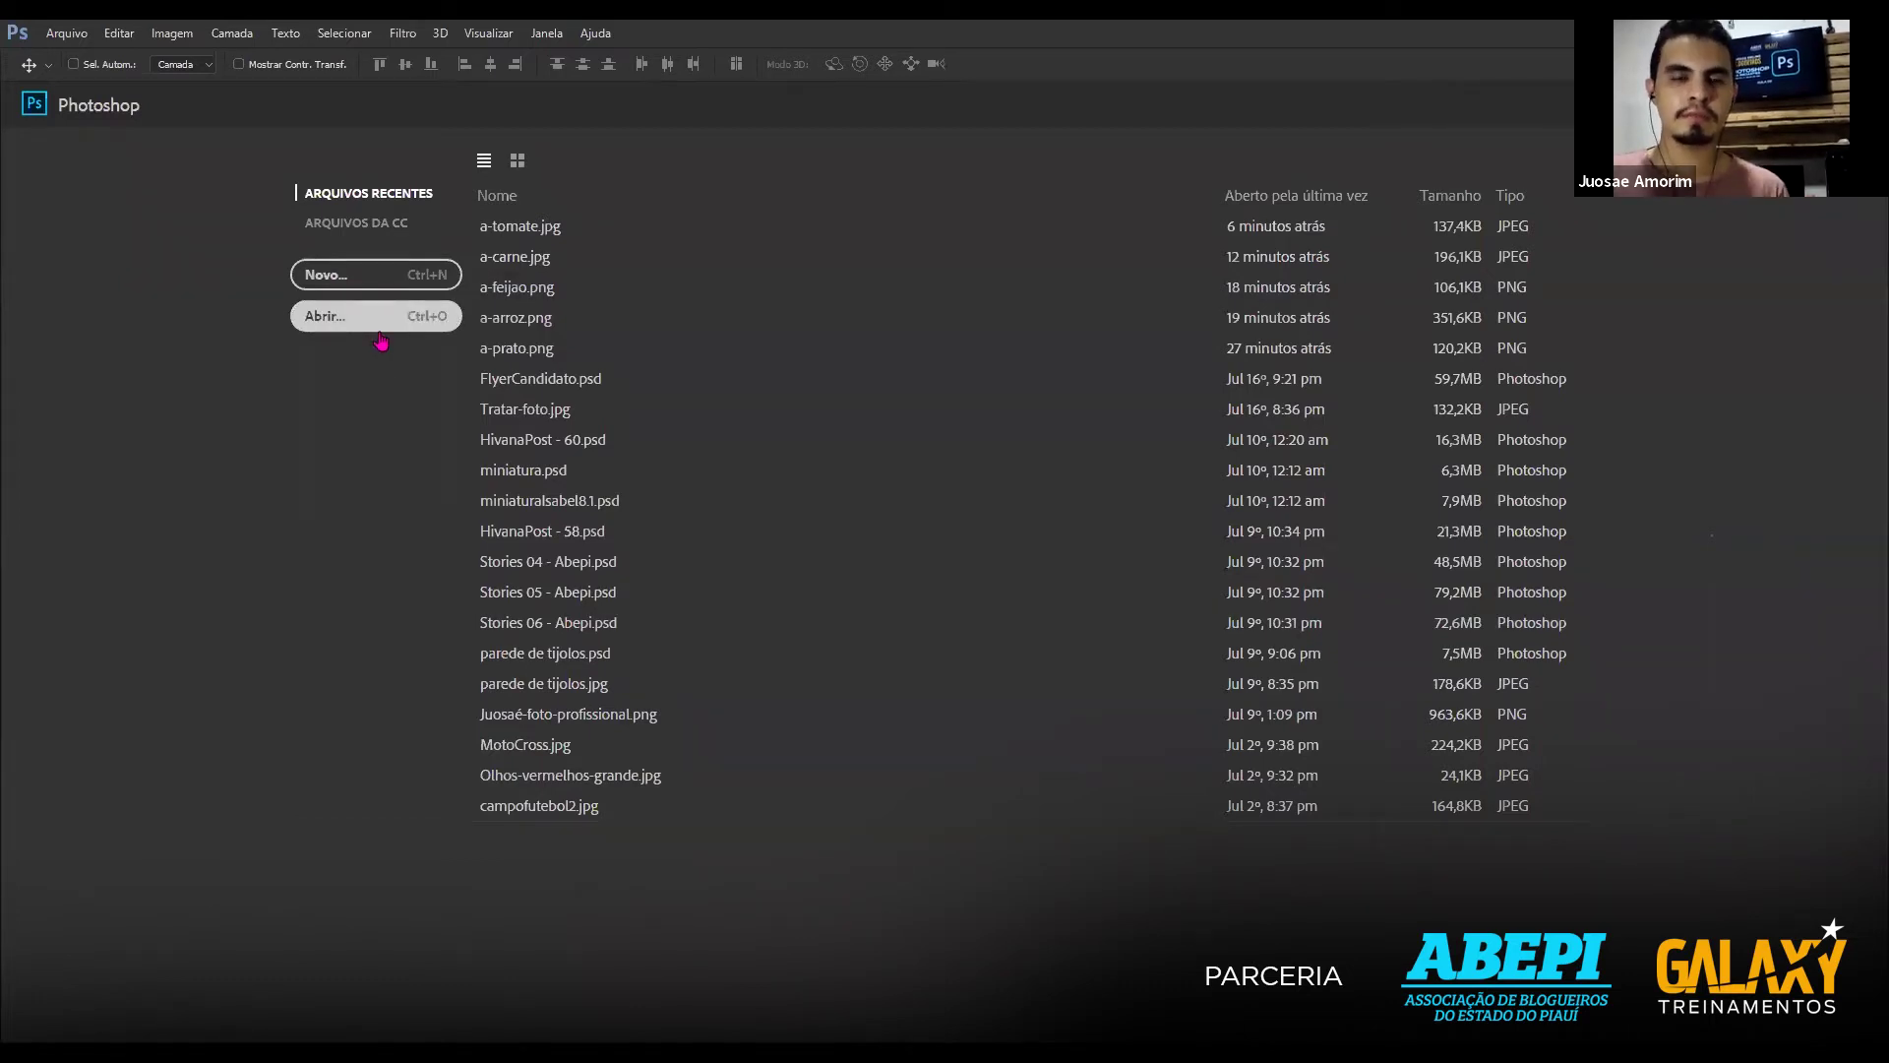
pyautogui.click(380, 341)
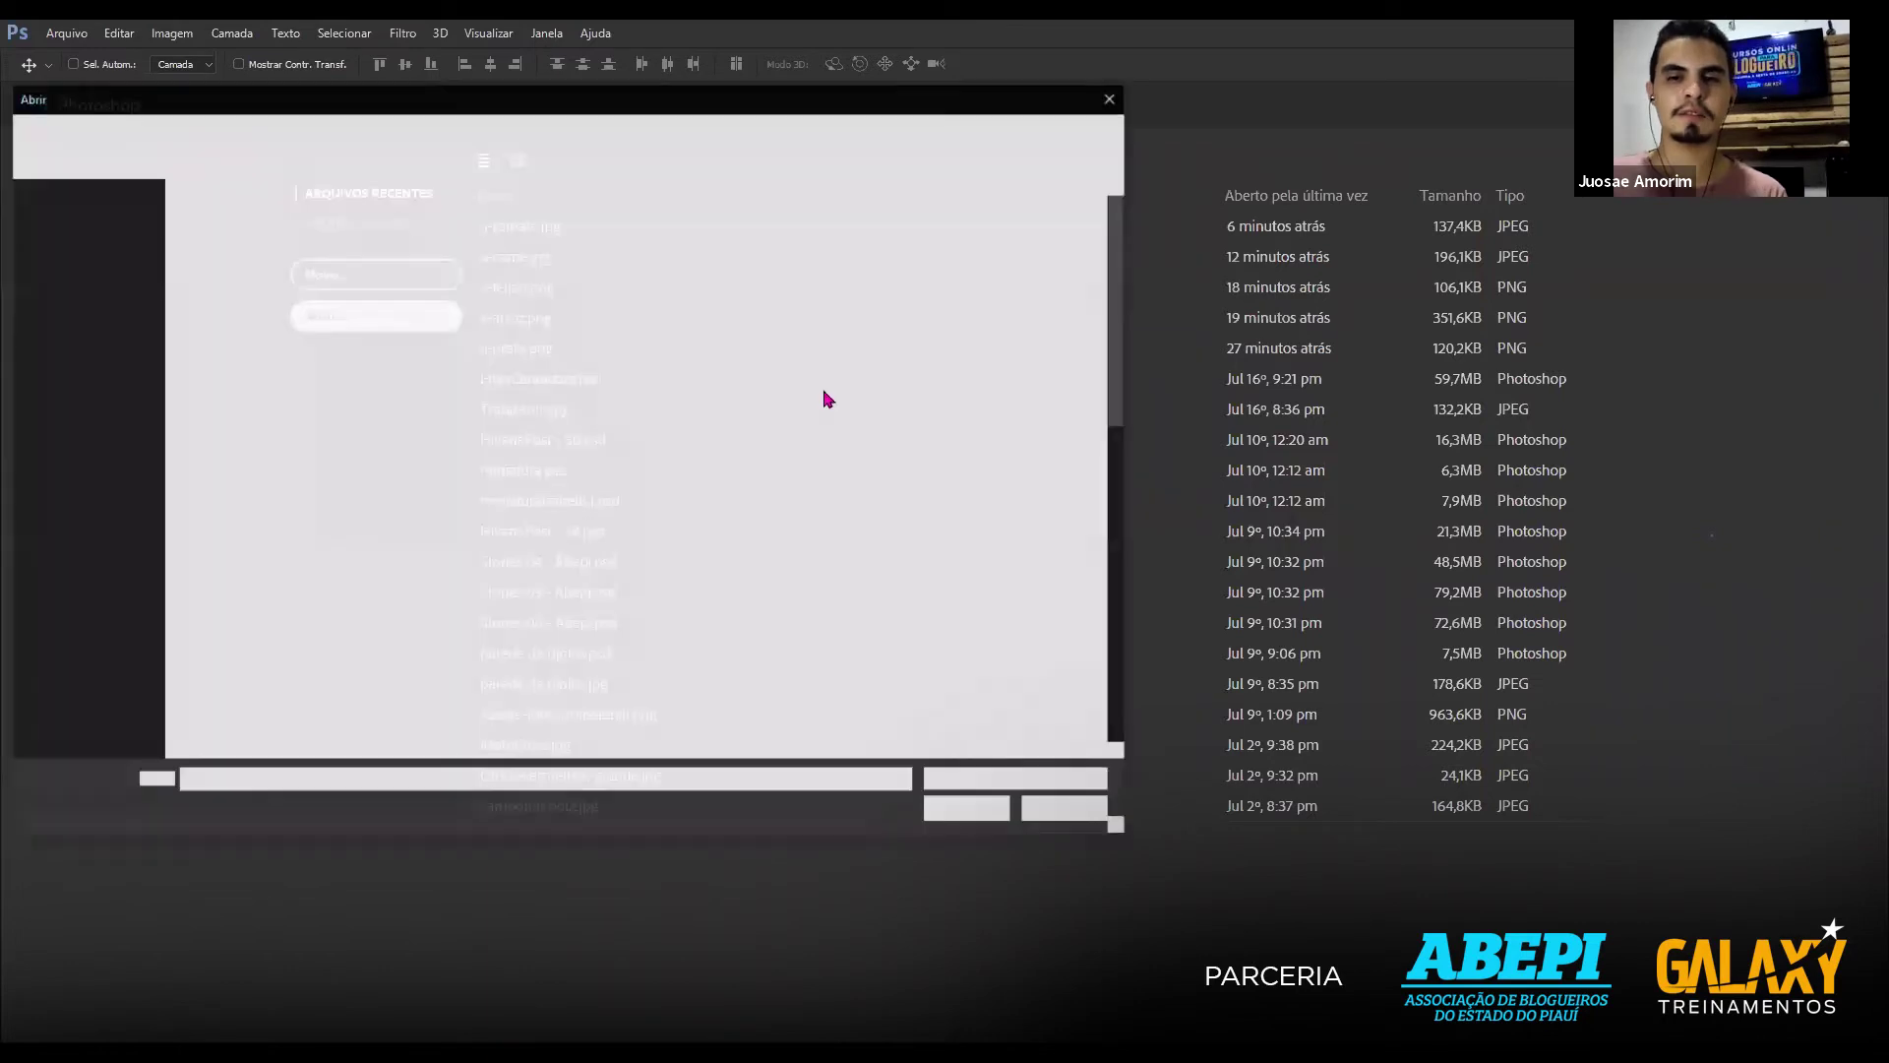
pyautogui.scroll(-2, 982, 454)
pyautogui.scroll(2, 981, 455)
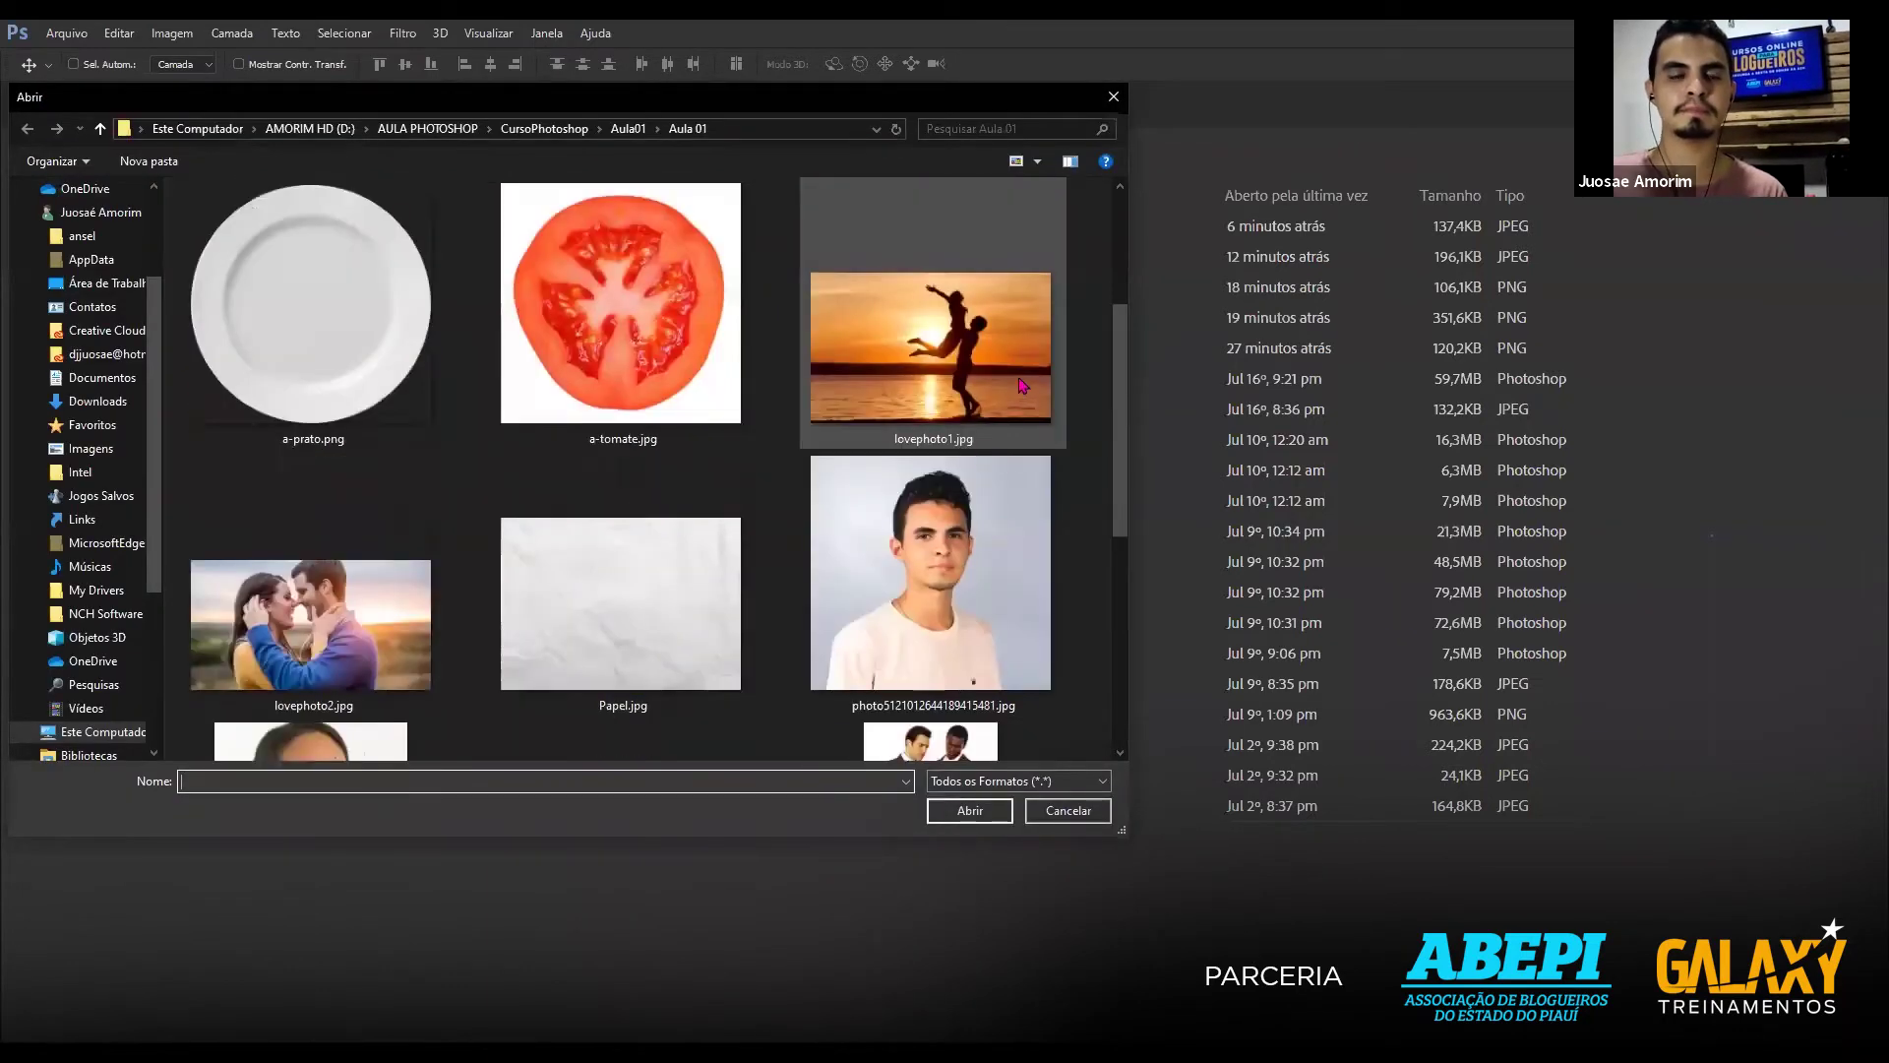
pyautogui.click(974, 306)
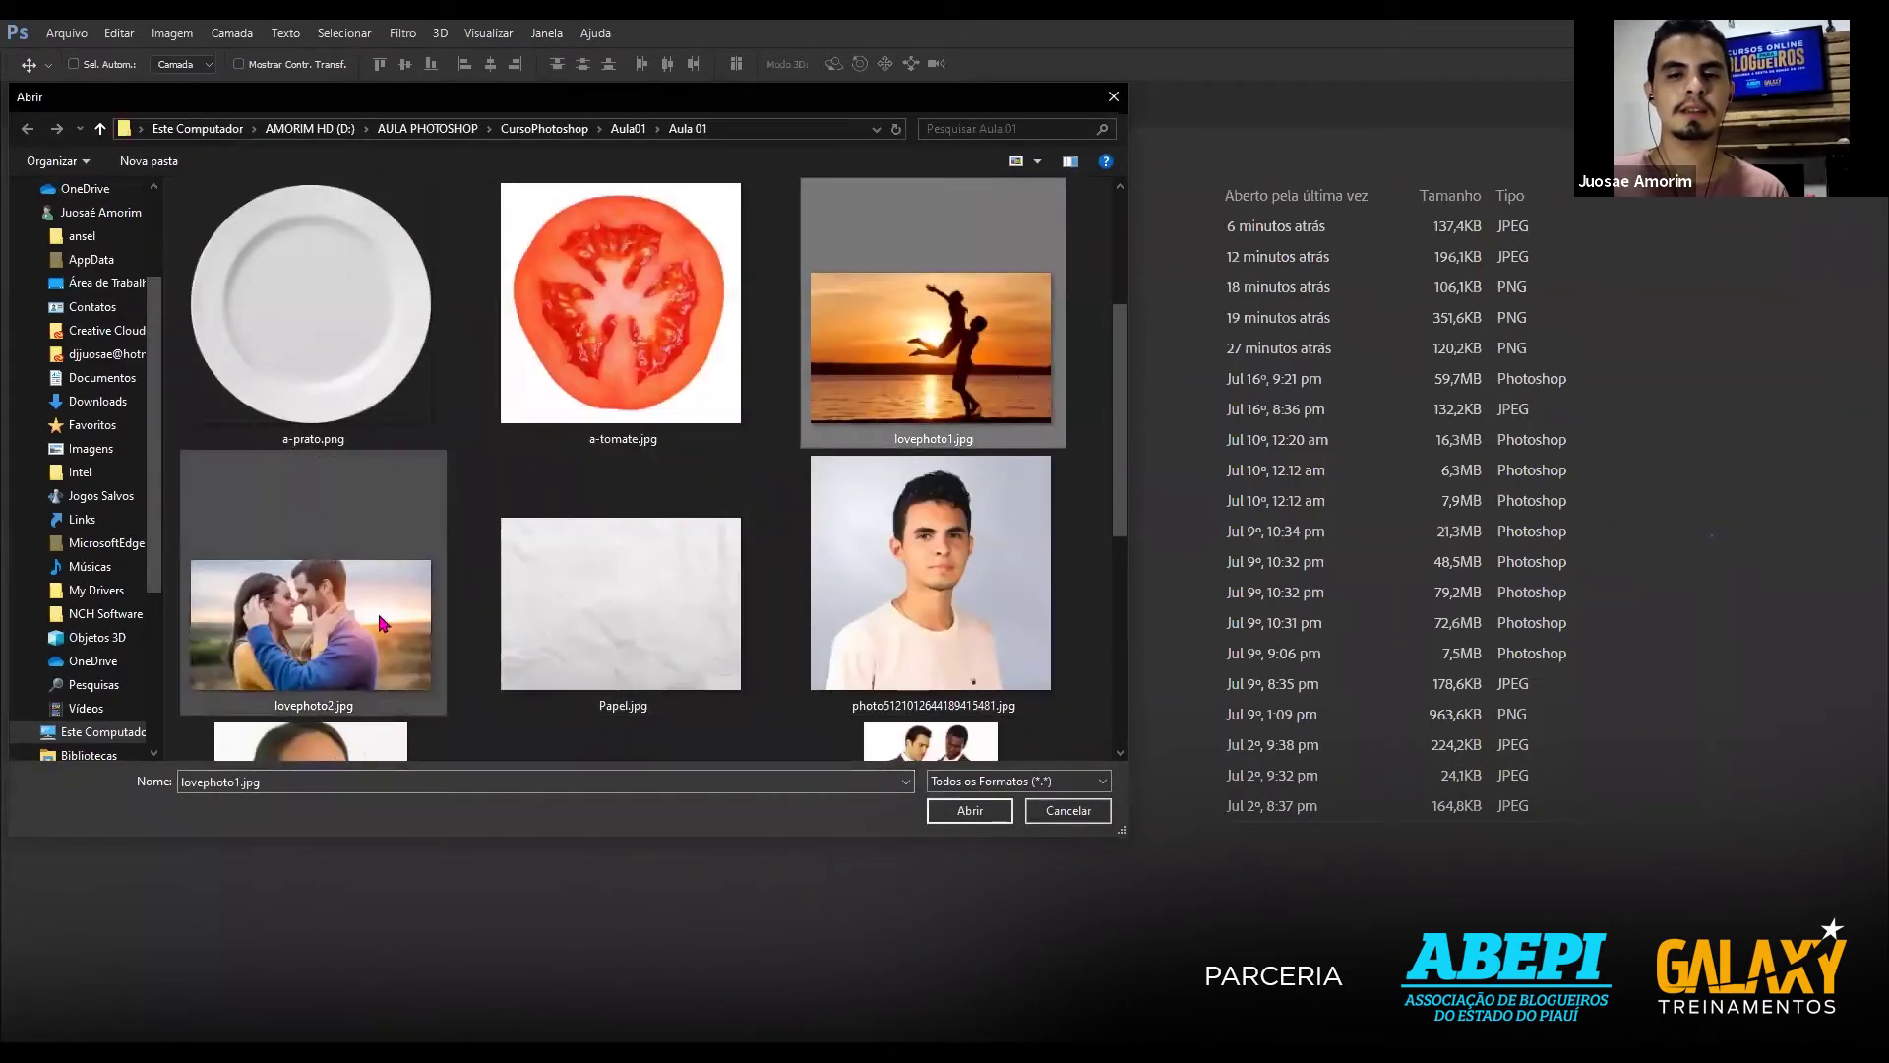
pyautogui.keyDown('ctrl'); pyautogui.click(352, 641); pyautogui.keyUp('ctrl')
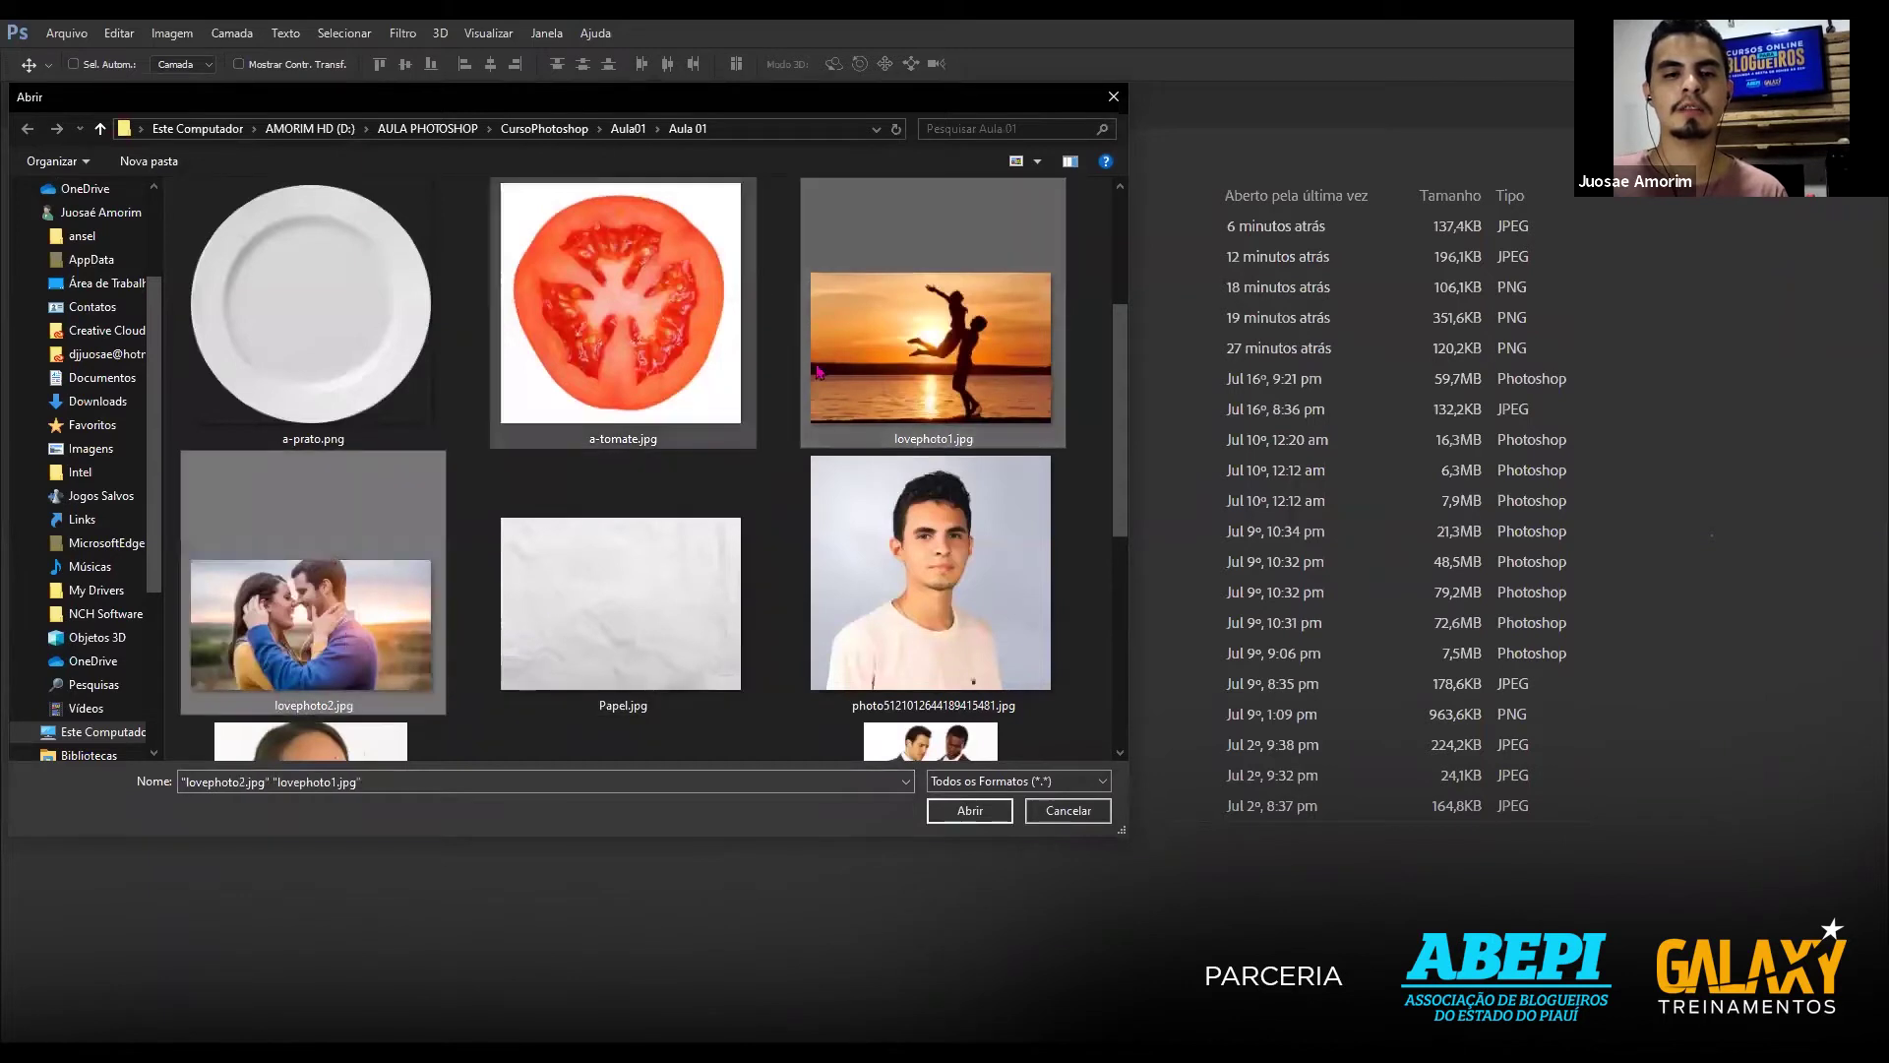
pyautogui.keyDown('ctrl'); pyautogui.click(910, 339); pyautogui.keyUp('ctrl')
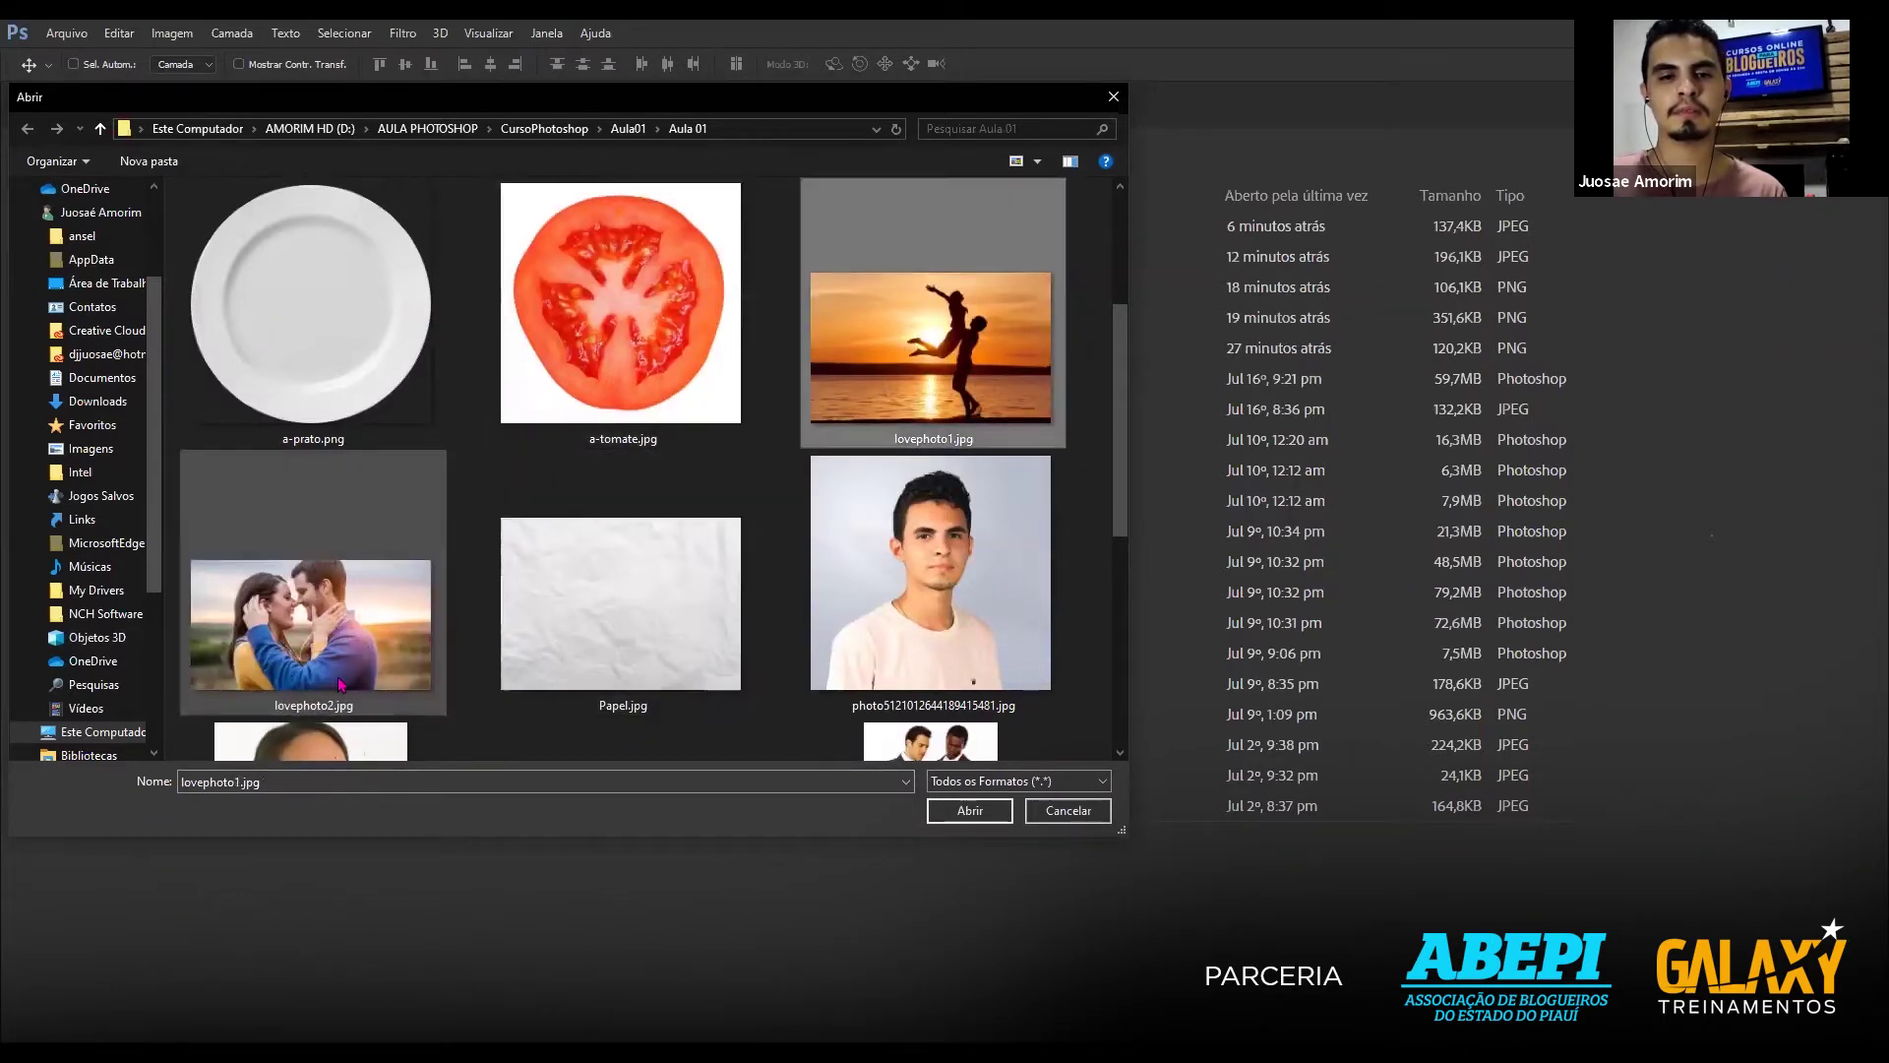
pyautogui.click(898, 356)
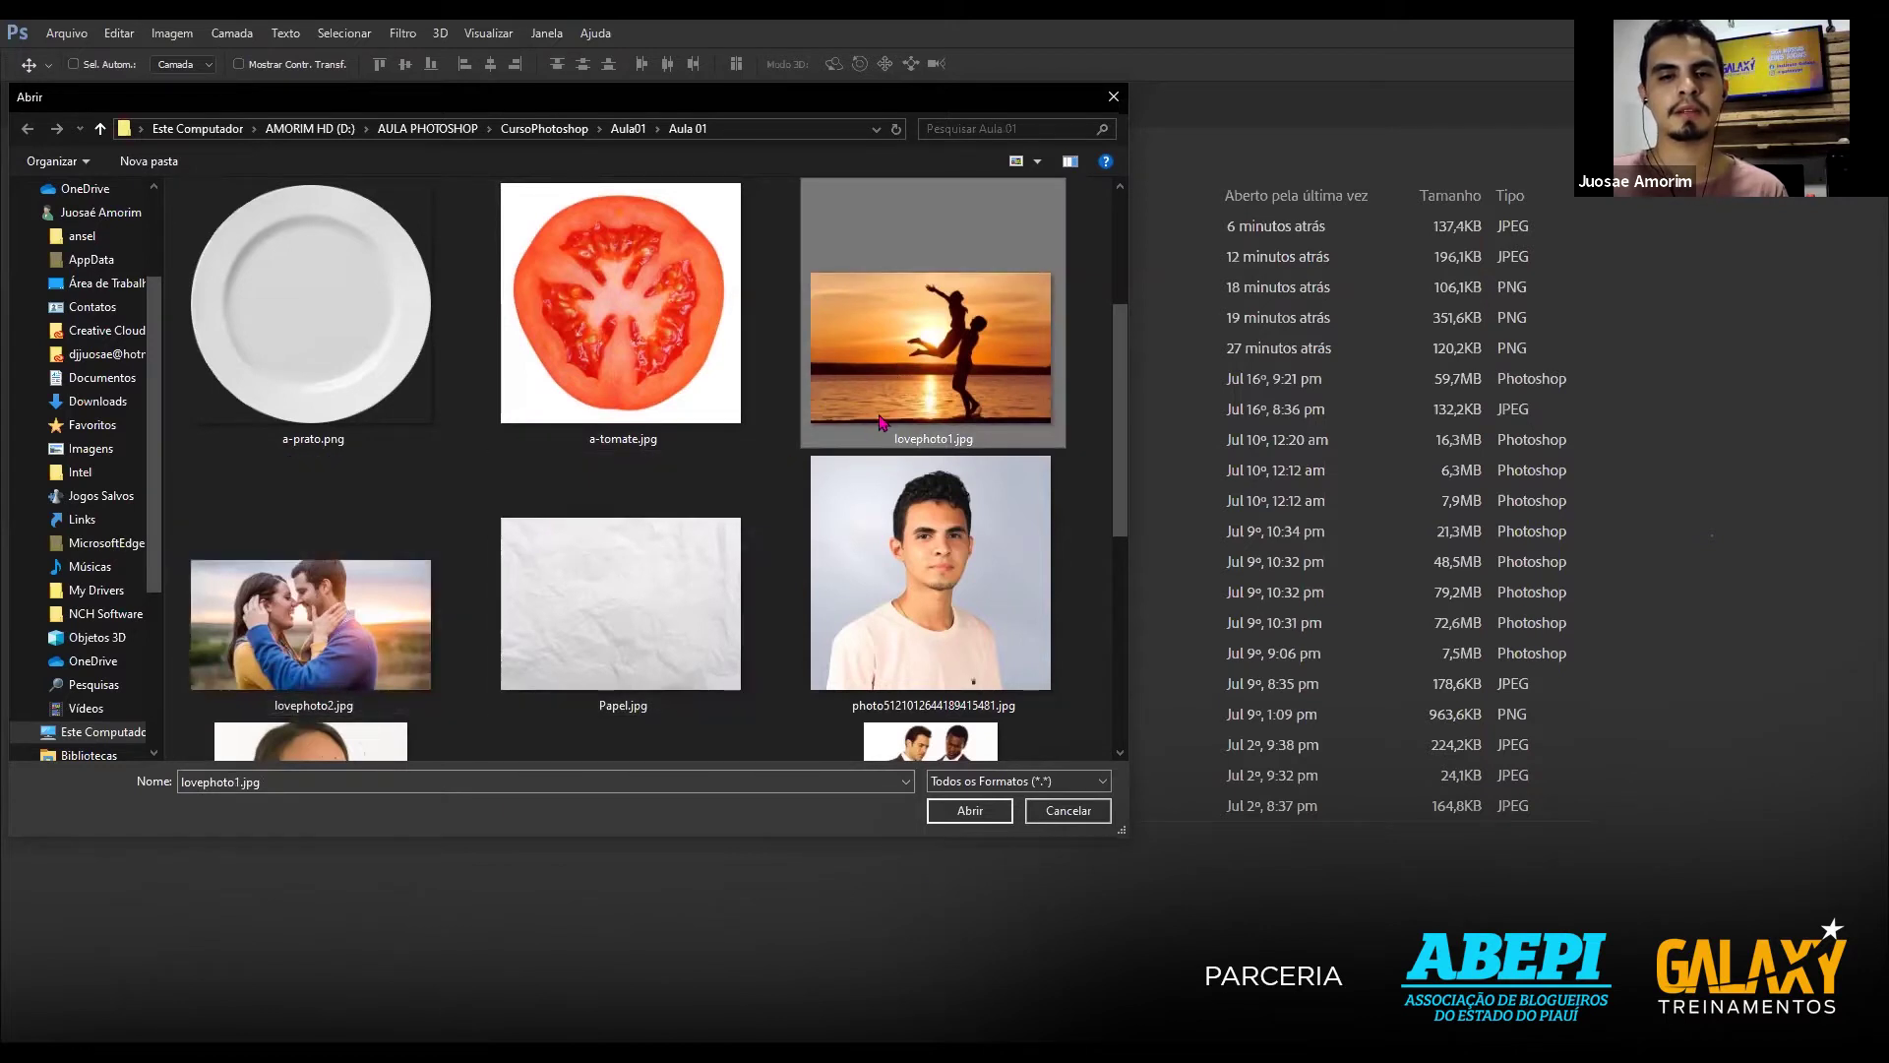
pyautogui.click(335, 679)
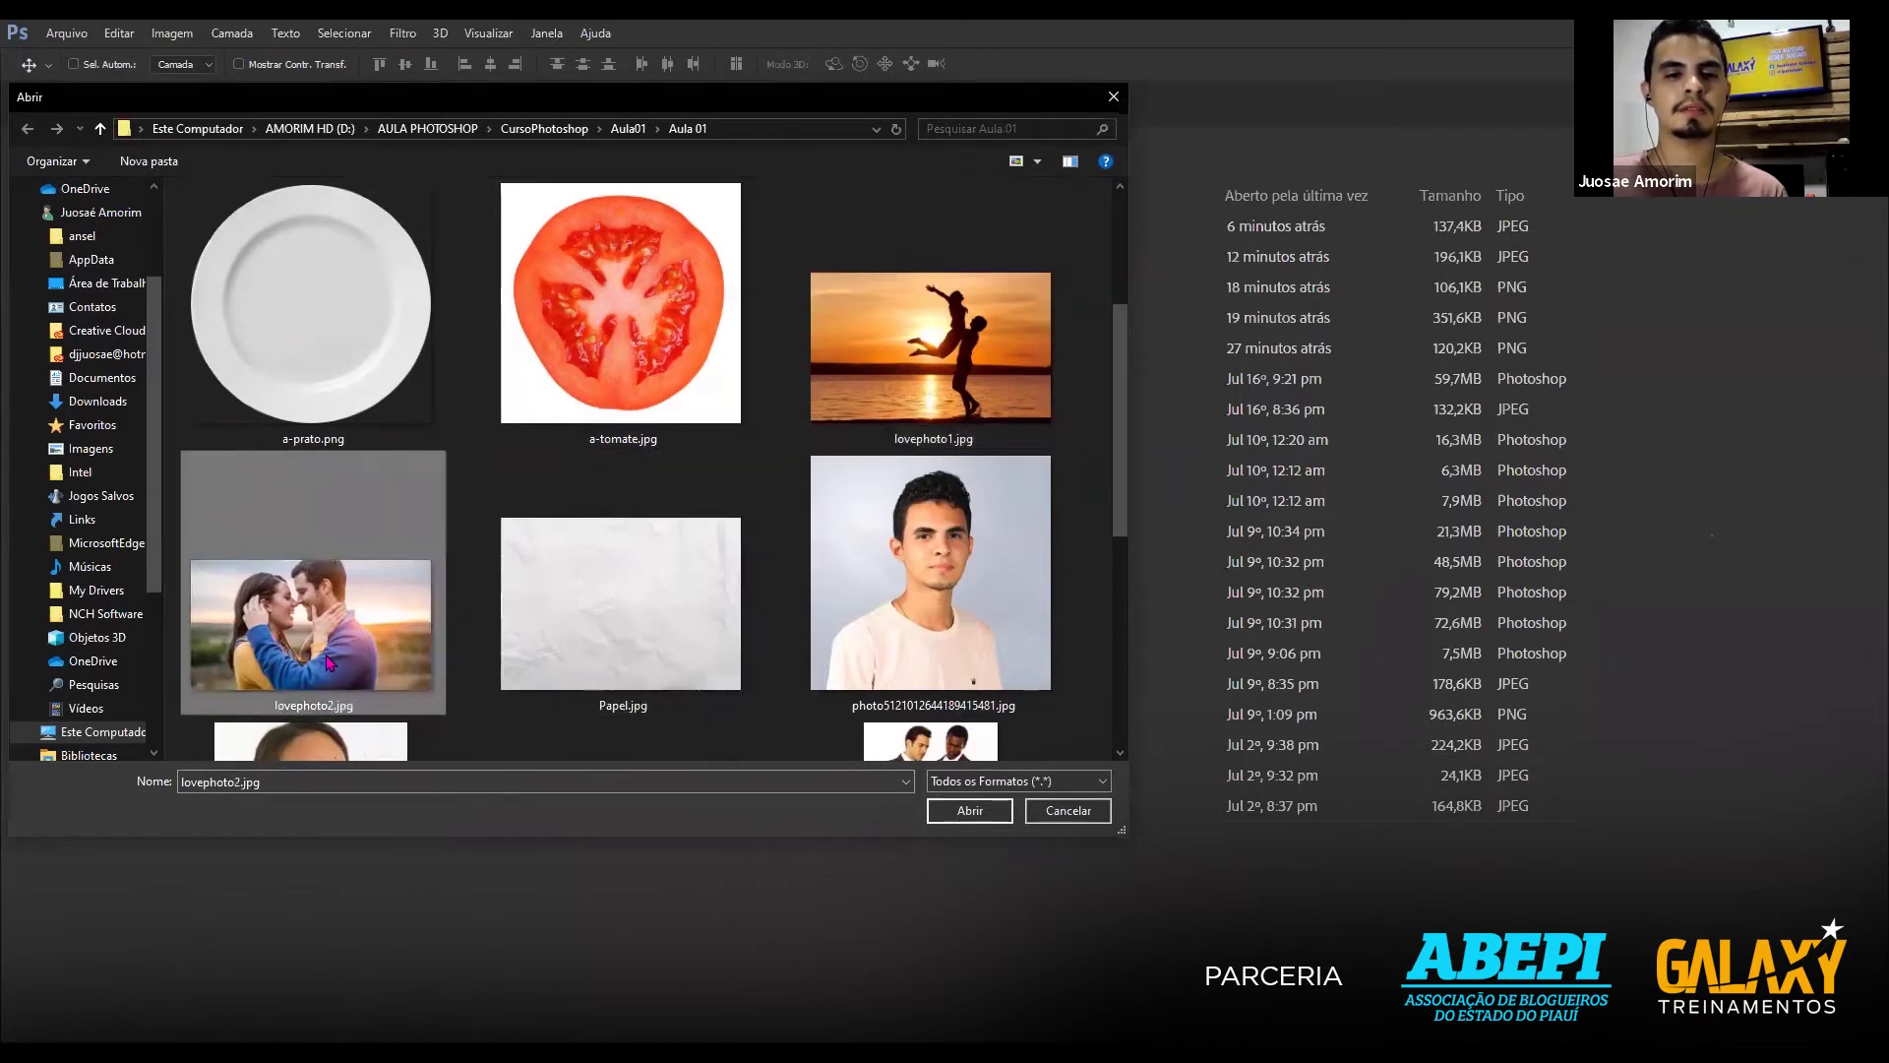
pyautogui.click(930, 421)
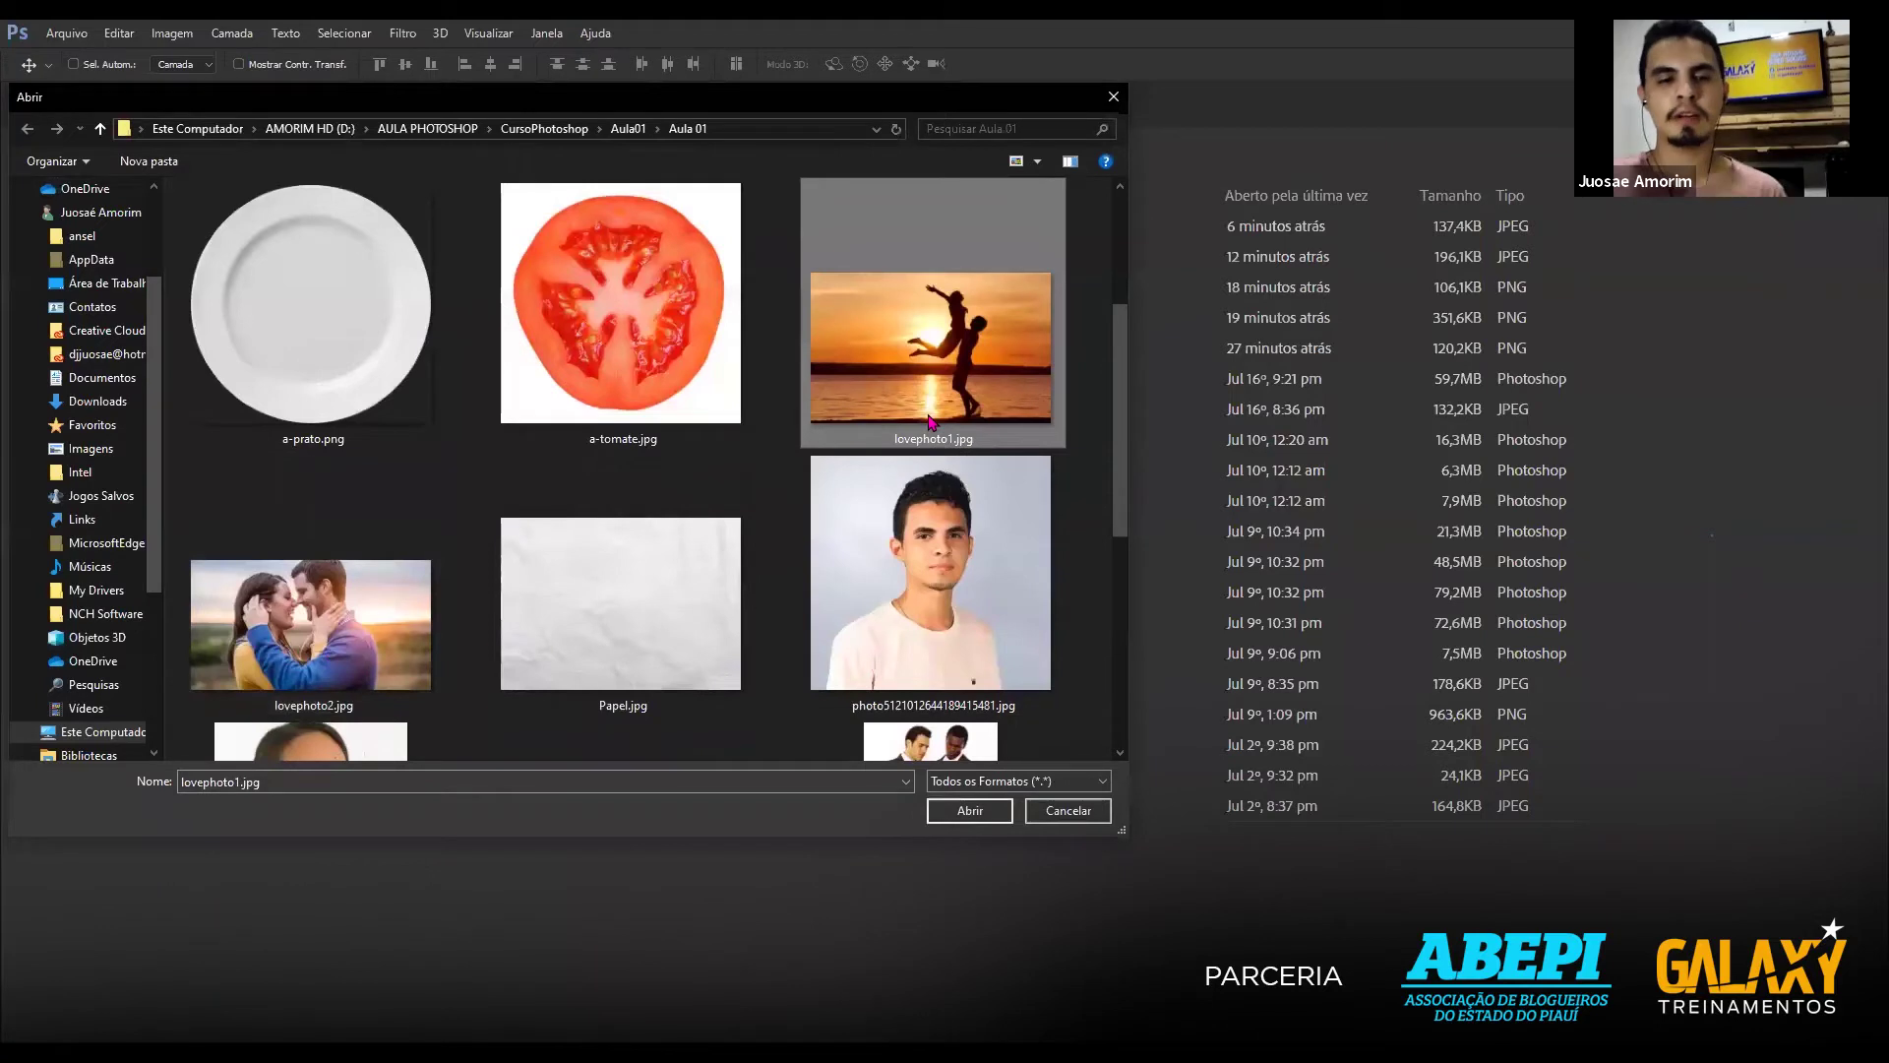
pyautogui.click(962, 812)
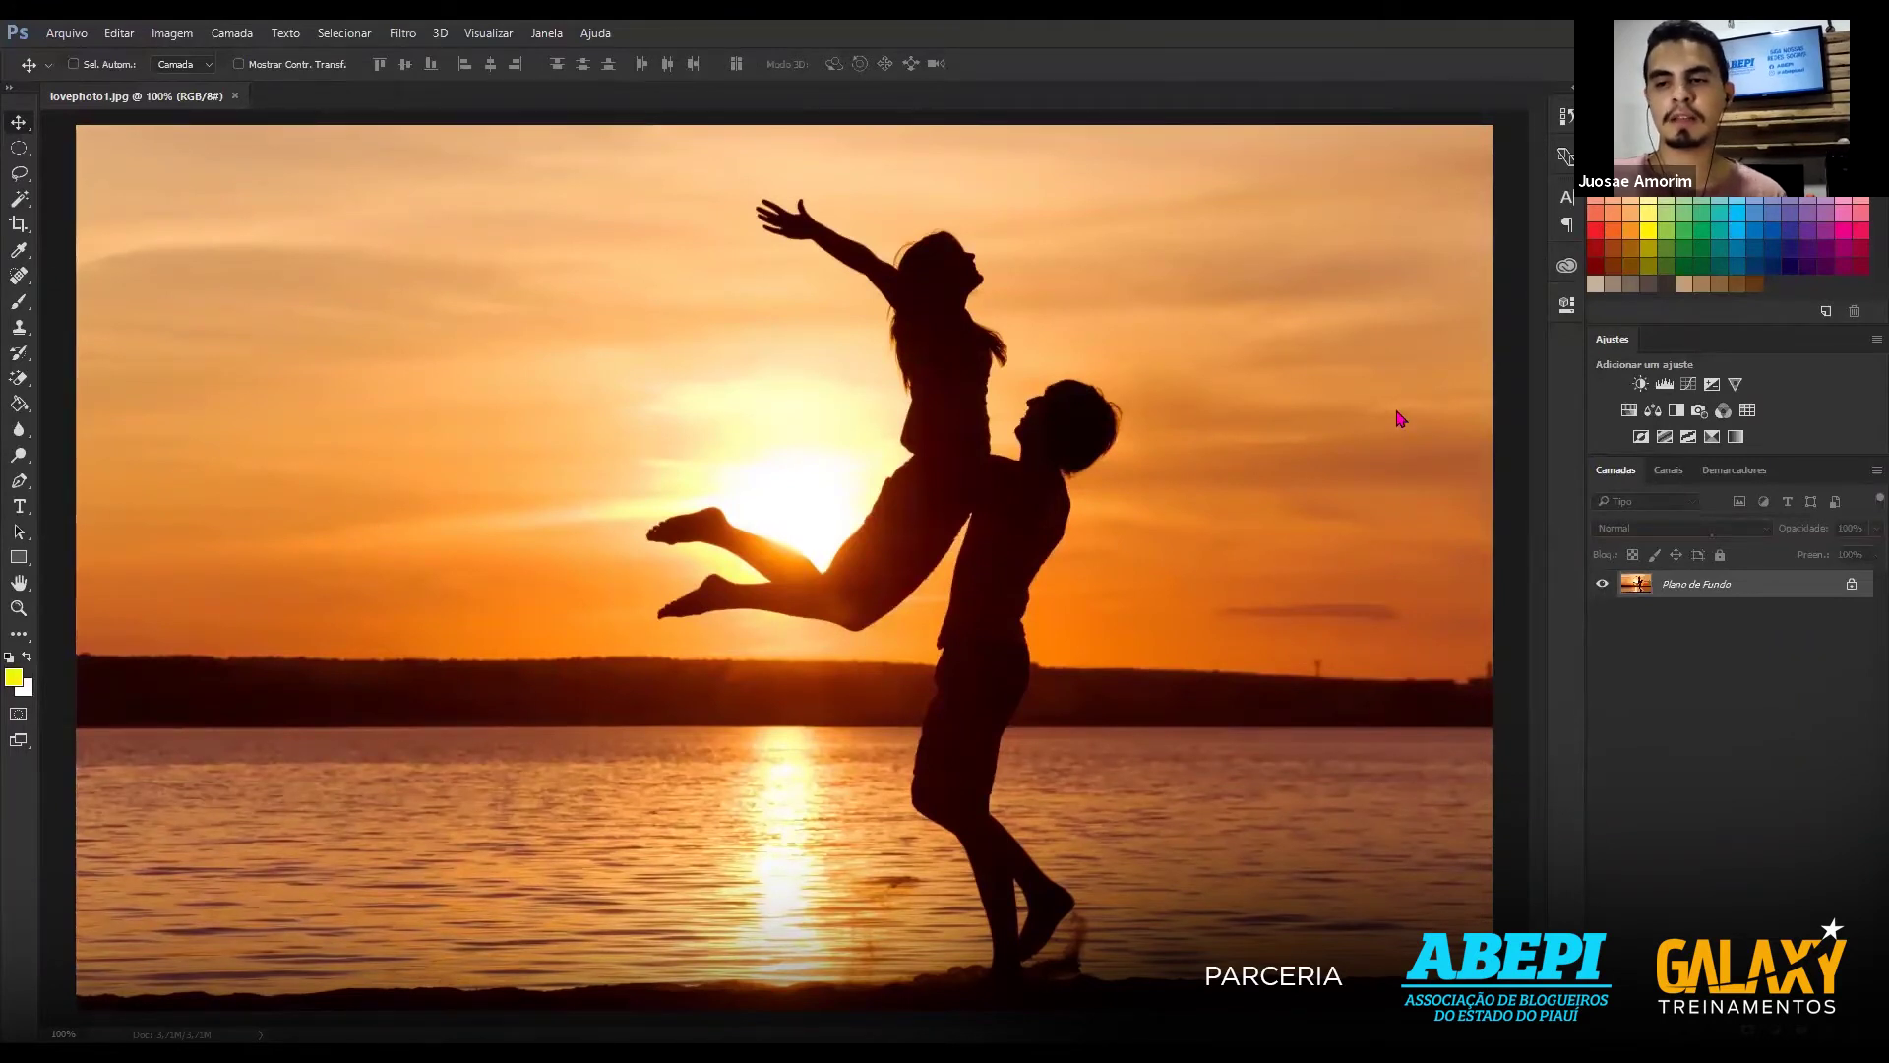
# Unlock Plano de Fundo into Camada 0 and give it an orange (Laranja) colour label.
pyautogui.rightClick(1739, 595)
pyautogui.click(1863, 614)
pyautogui.click(1851, 588)
pyautogui.rightClick(1776, 591)
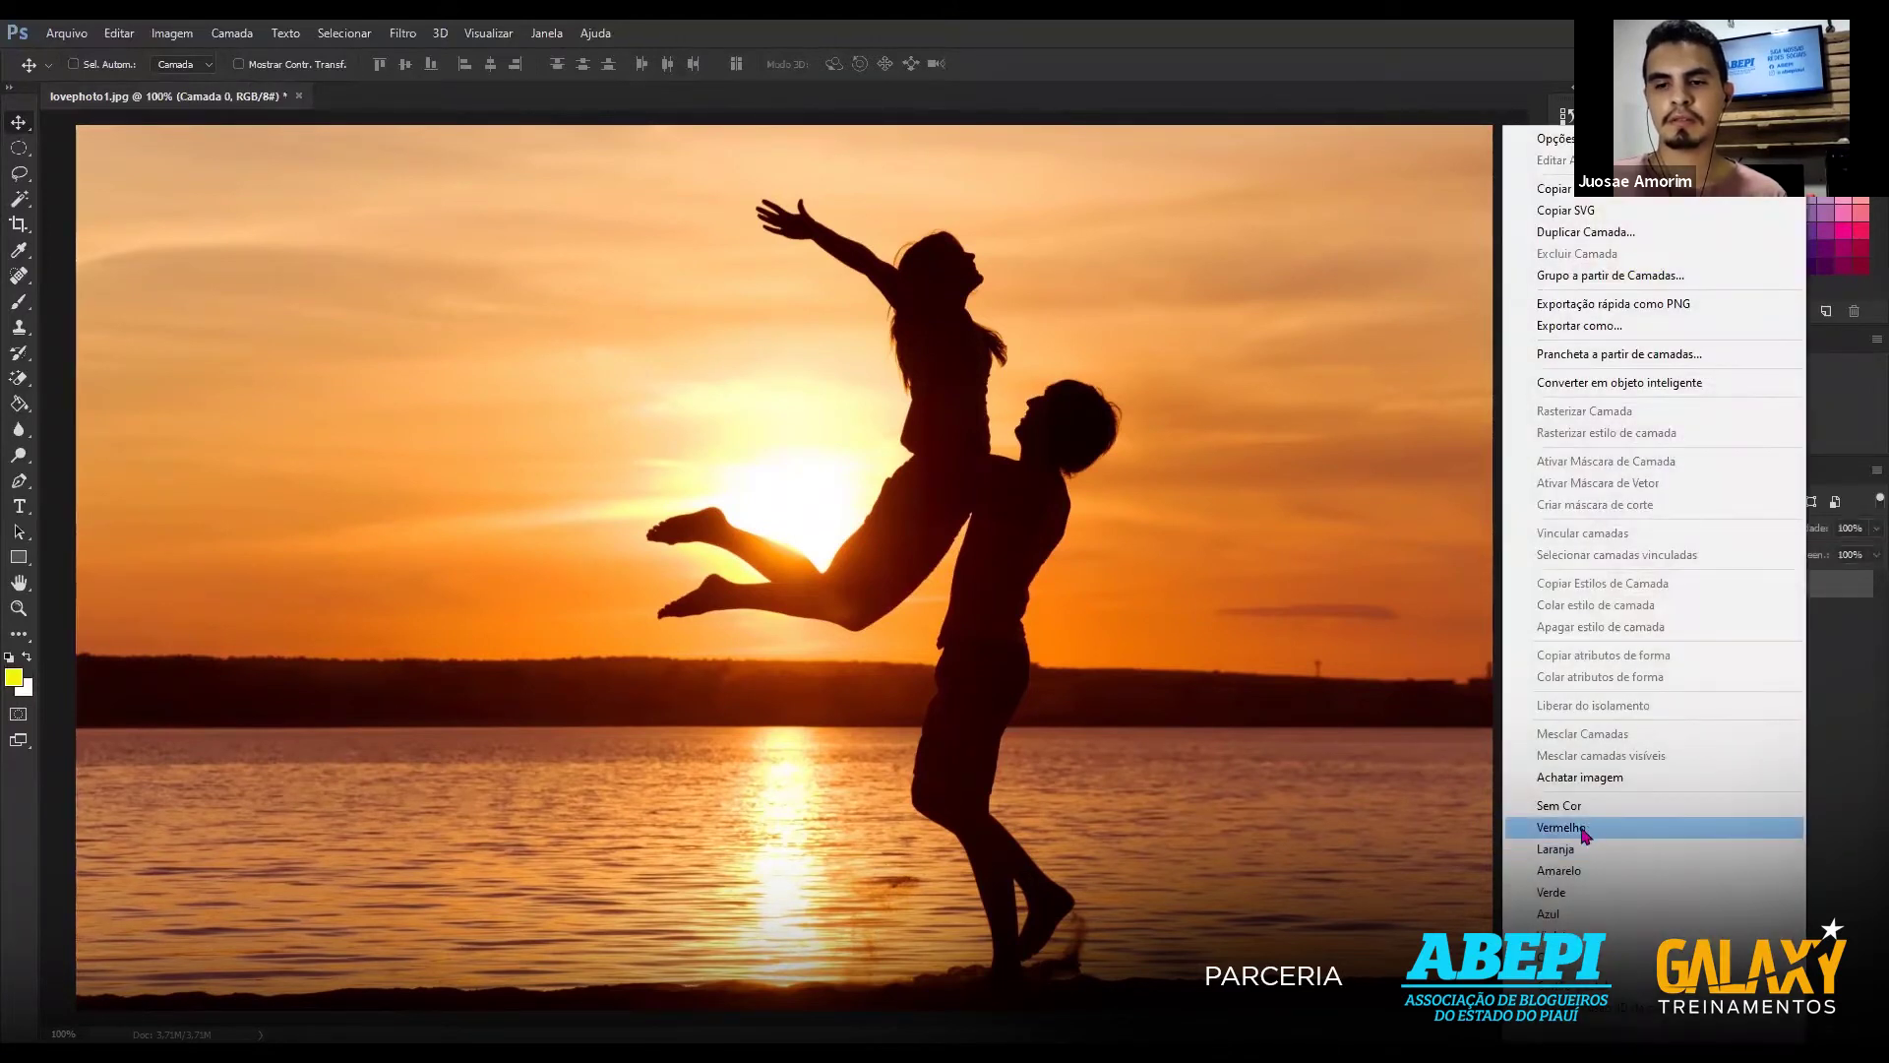
pyautogui.click(1565, 849)
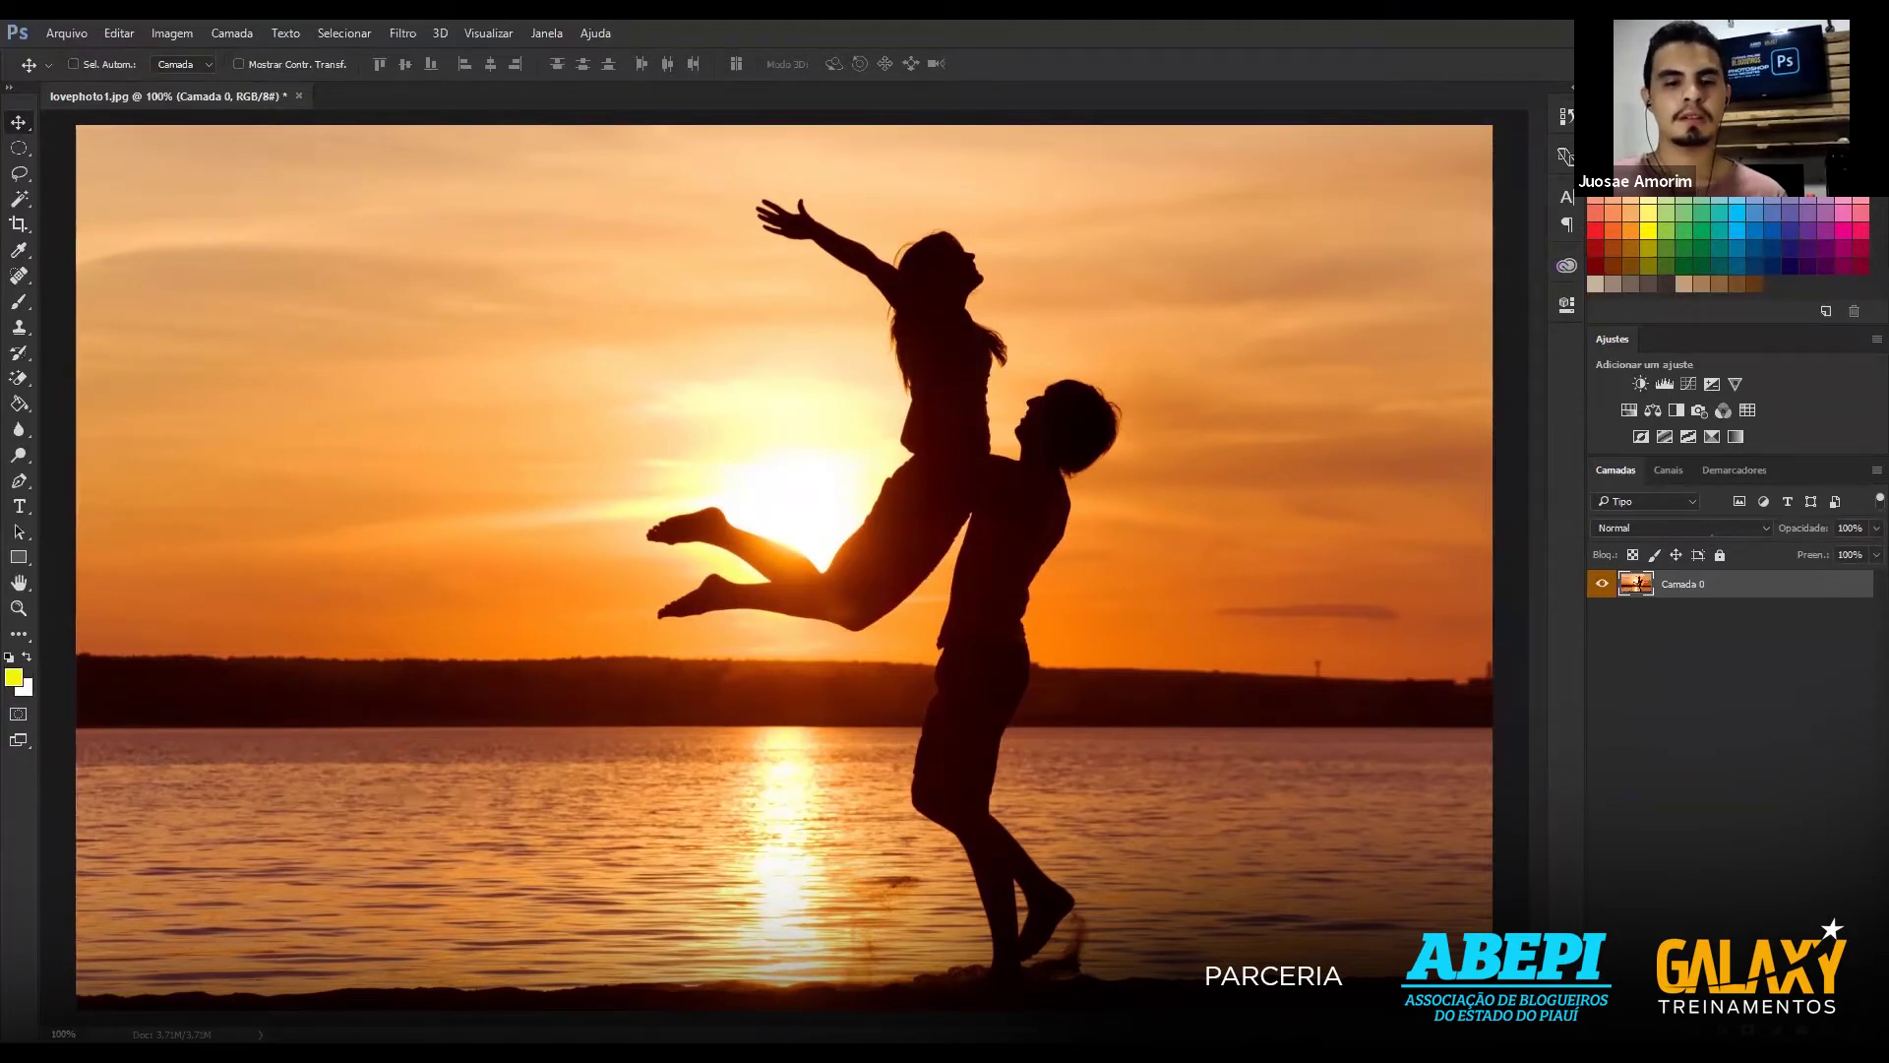
pyautogui.click(46, 29)
pyautogui.click(61, 35)
pyautogui.click(72, 35)
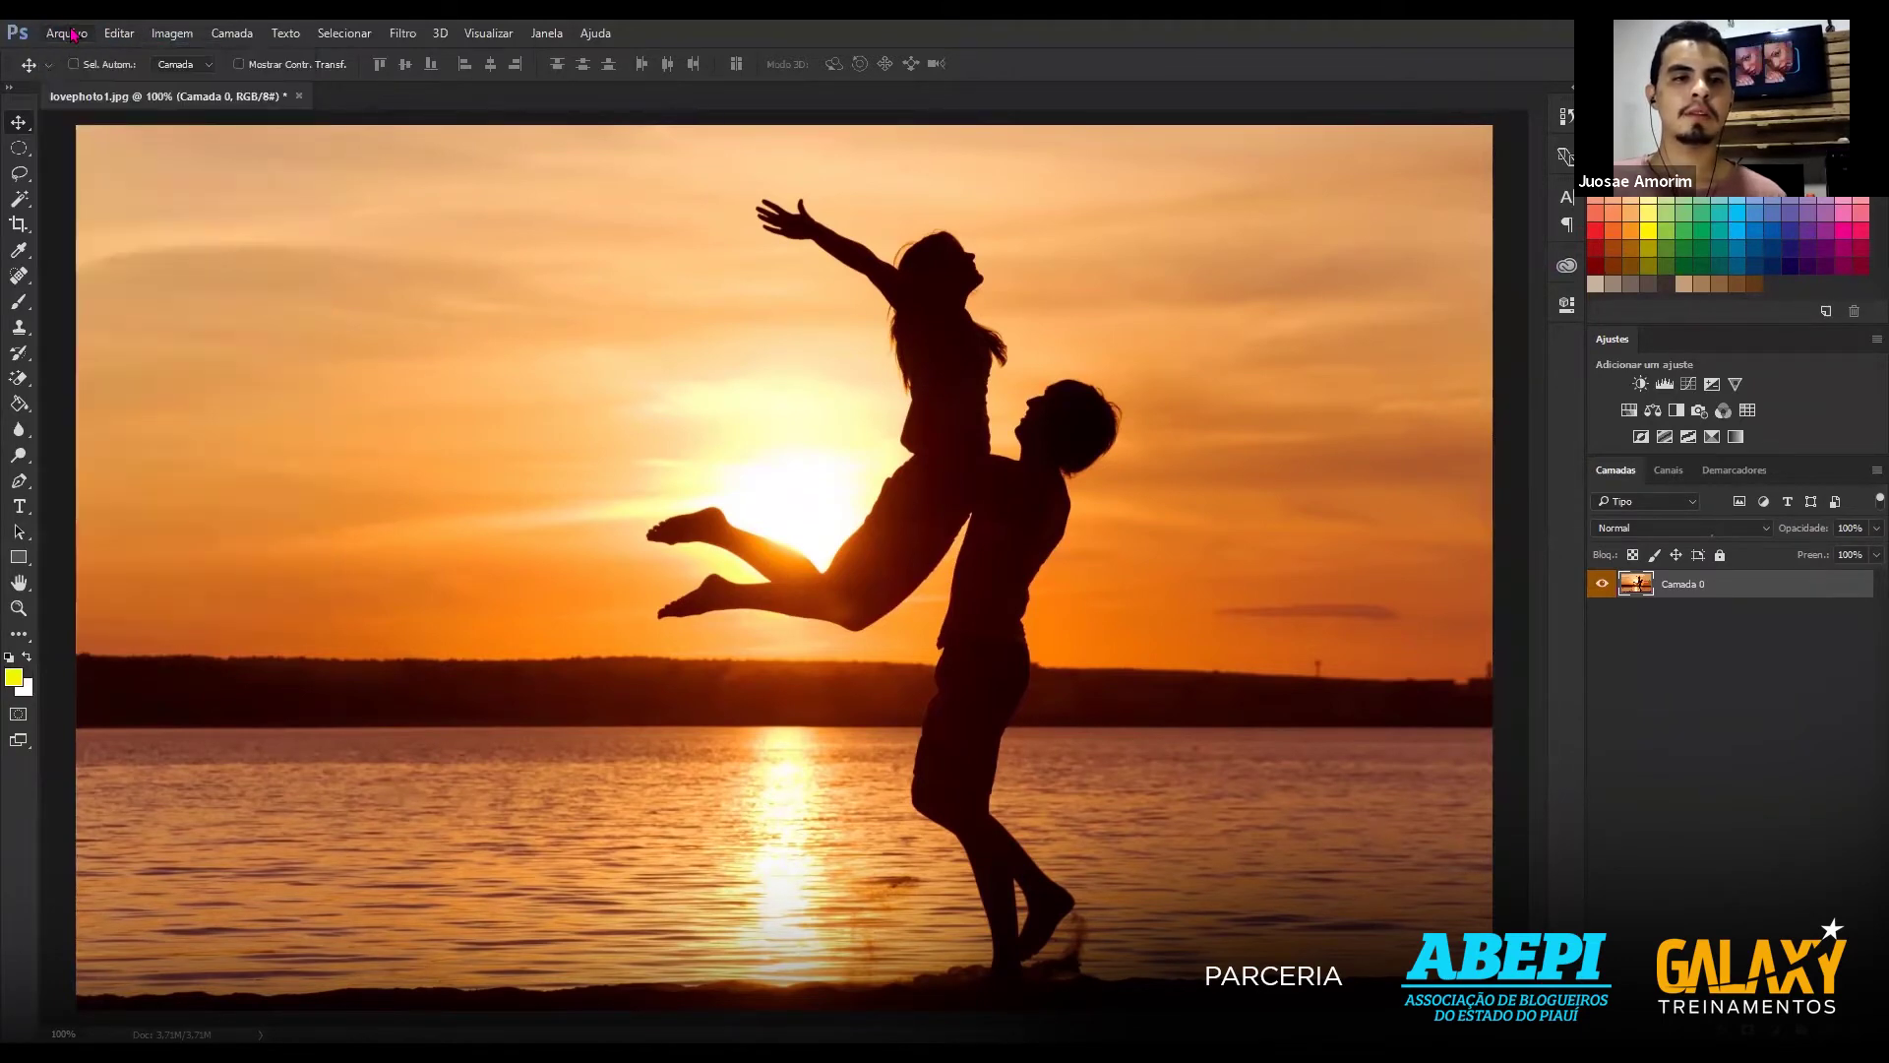
pyautogui.hotkey('ctrl', 'o')
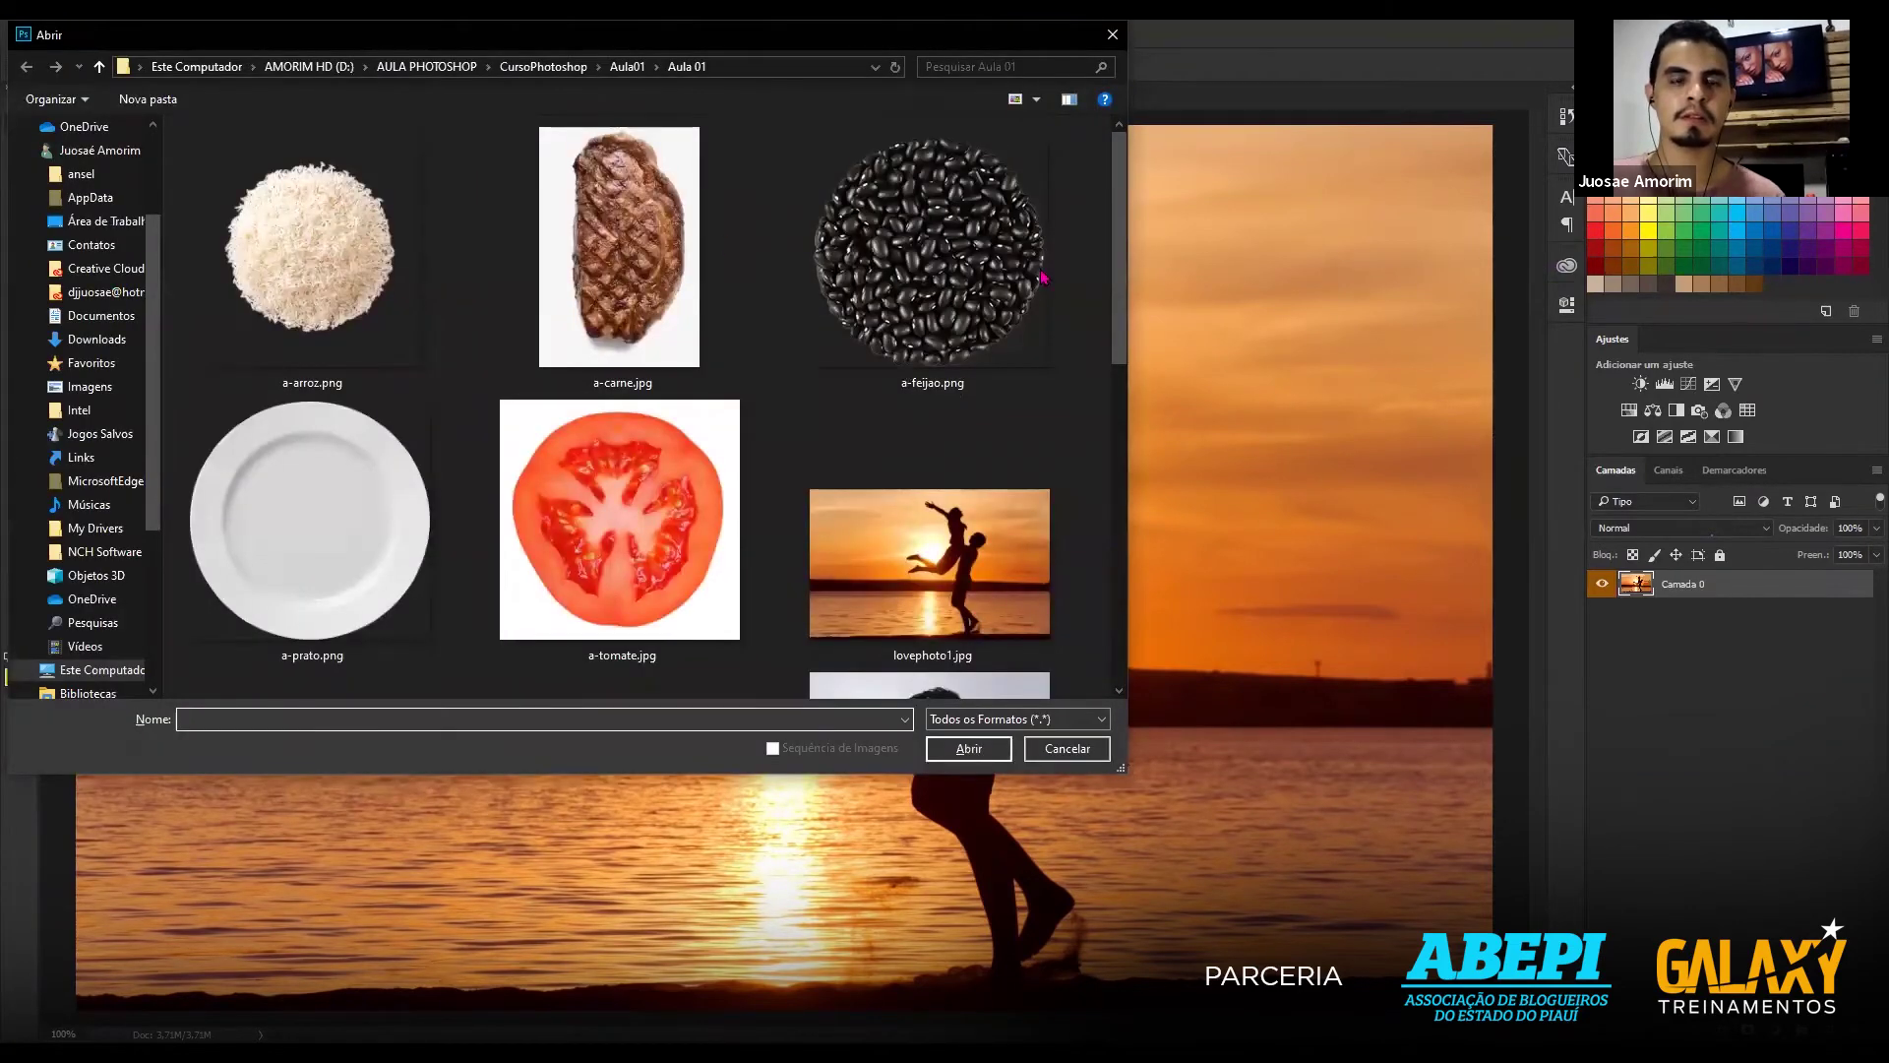
pyautogui.scroll(-3, 1375, 430)
pyautogui.scroll(2, 1378, 413)
pyautogui.scroll(-5, 1387, 394)
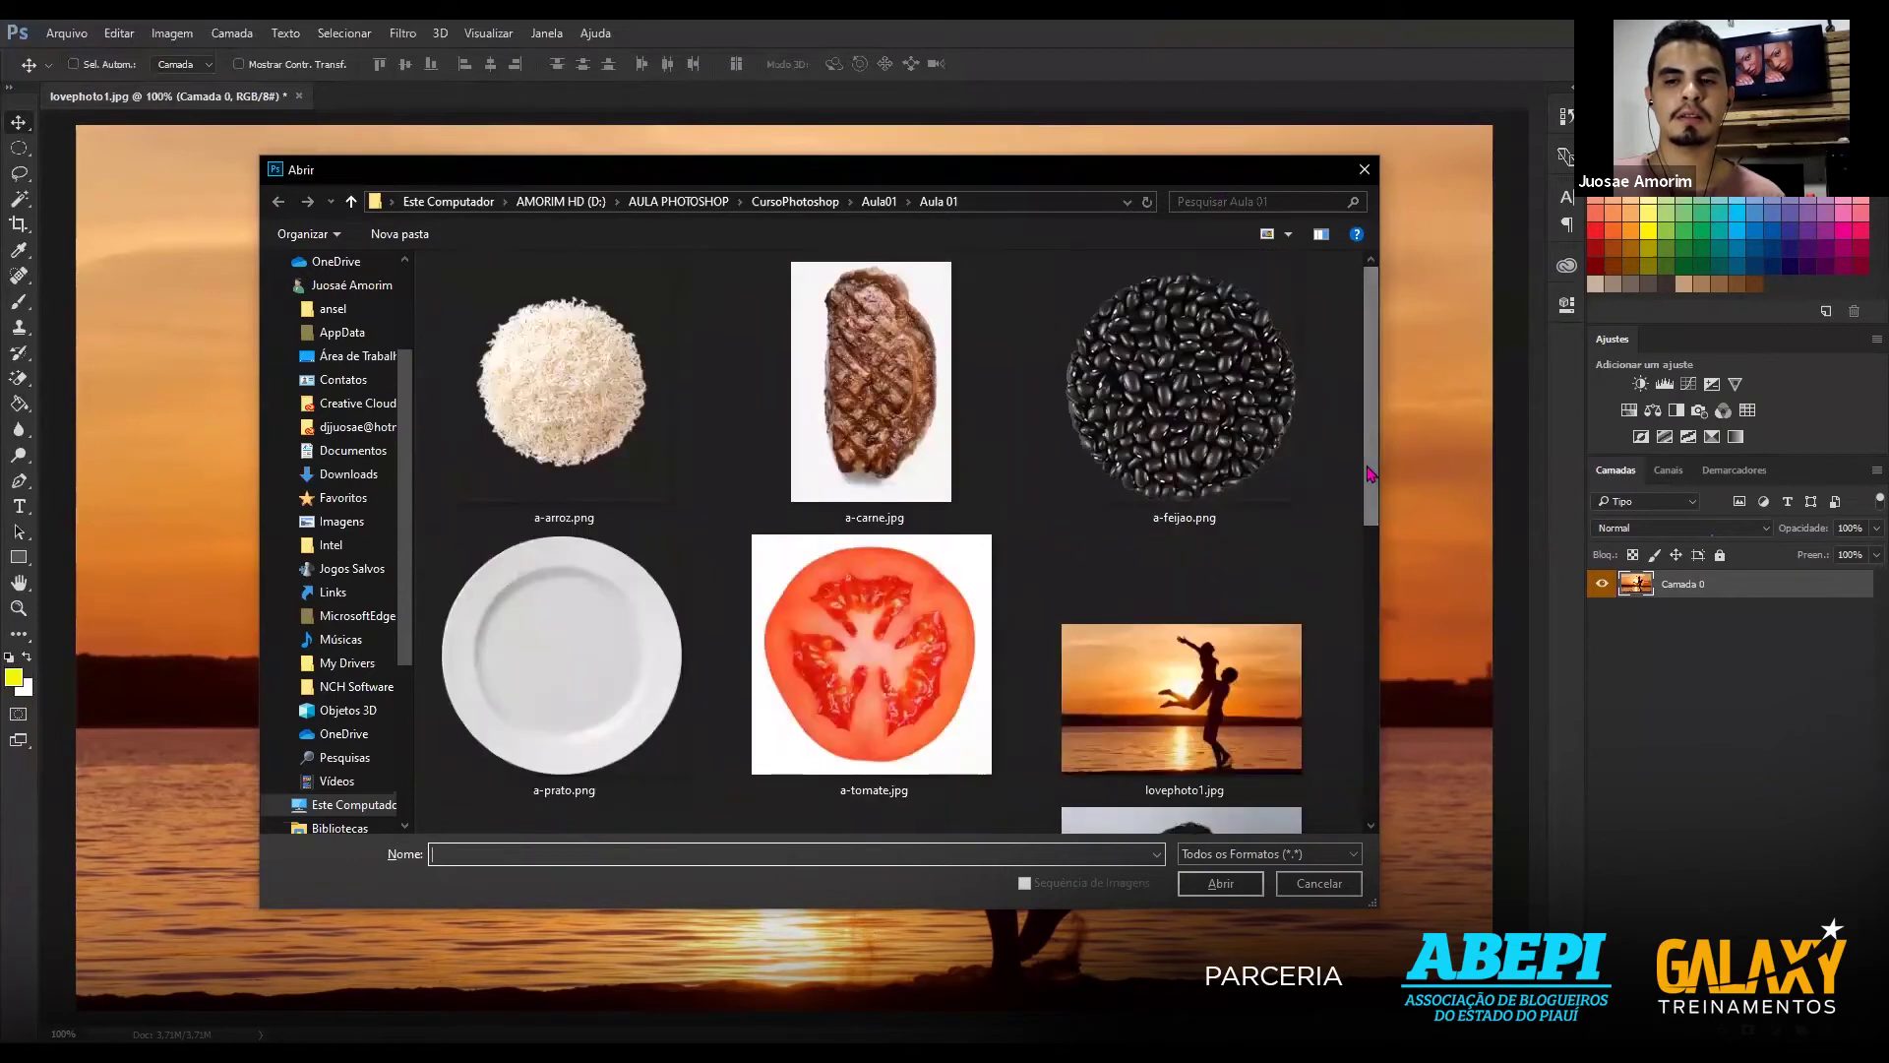
pyautogui.scroll(-2, 1354, 568)
pyautogui.scroll(-1, 1354, 568)
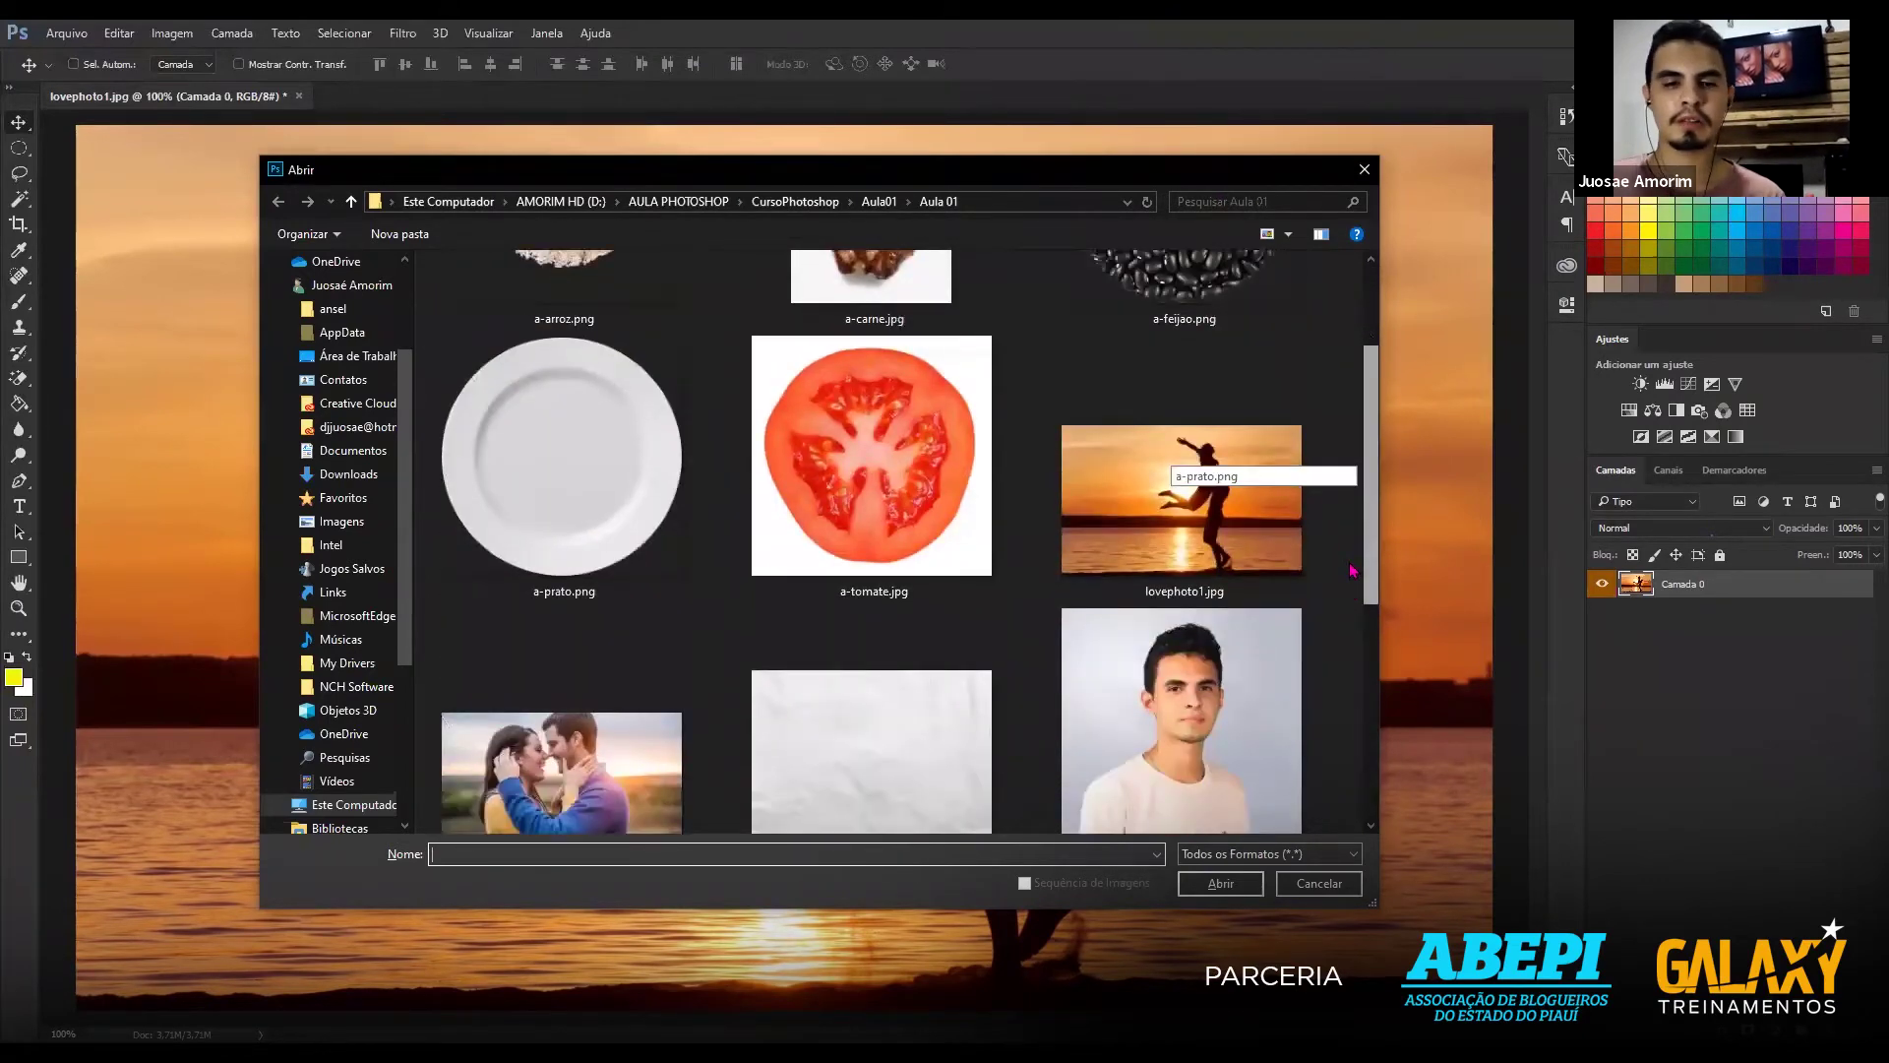
pyautogui.scroll(-1, 1353, 569)
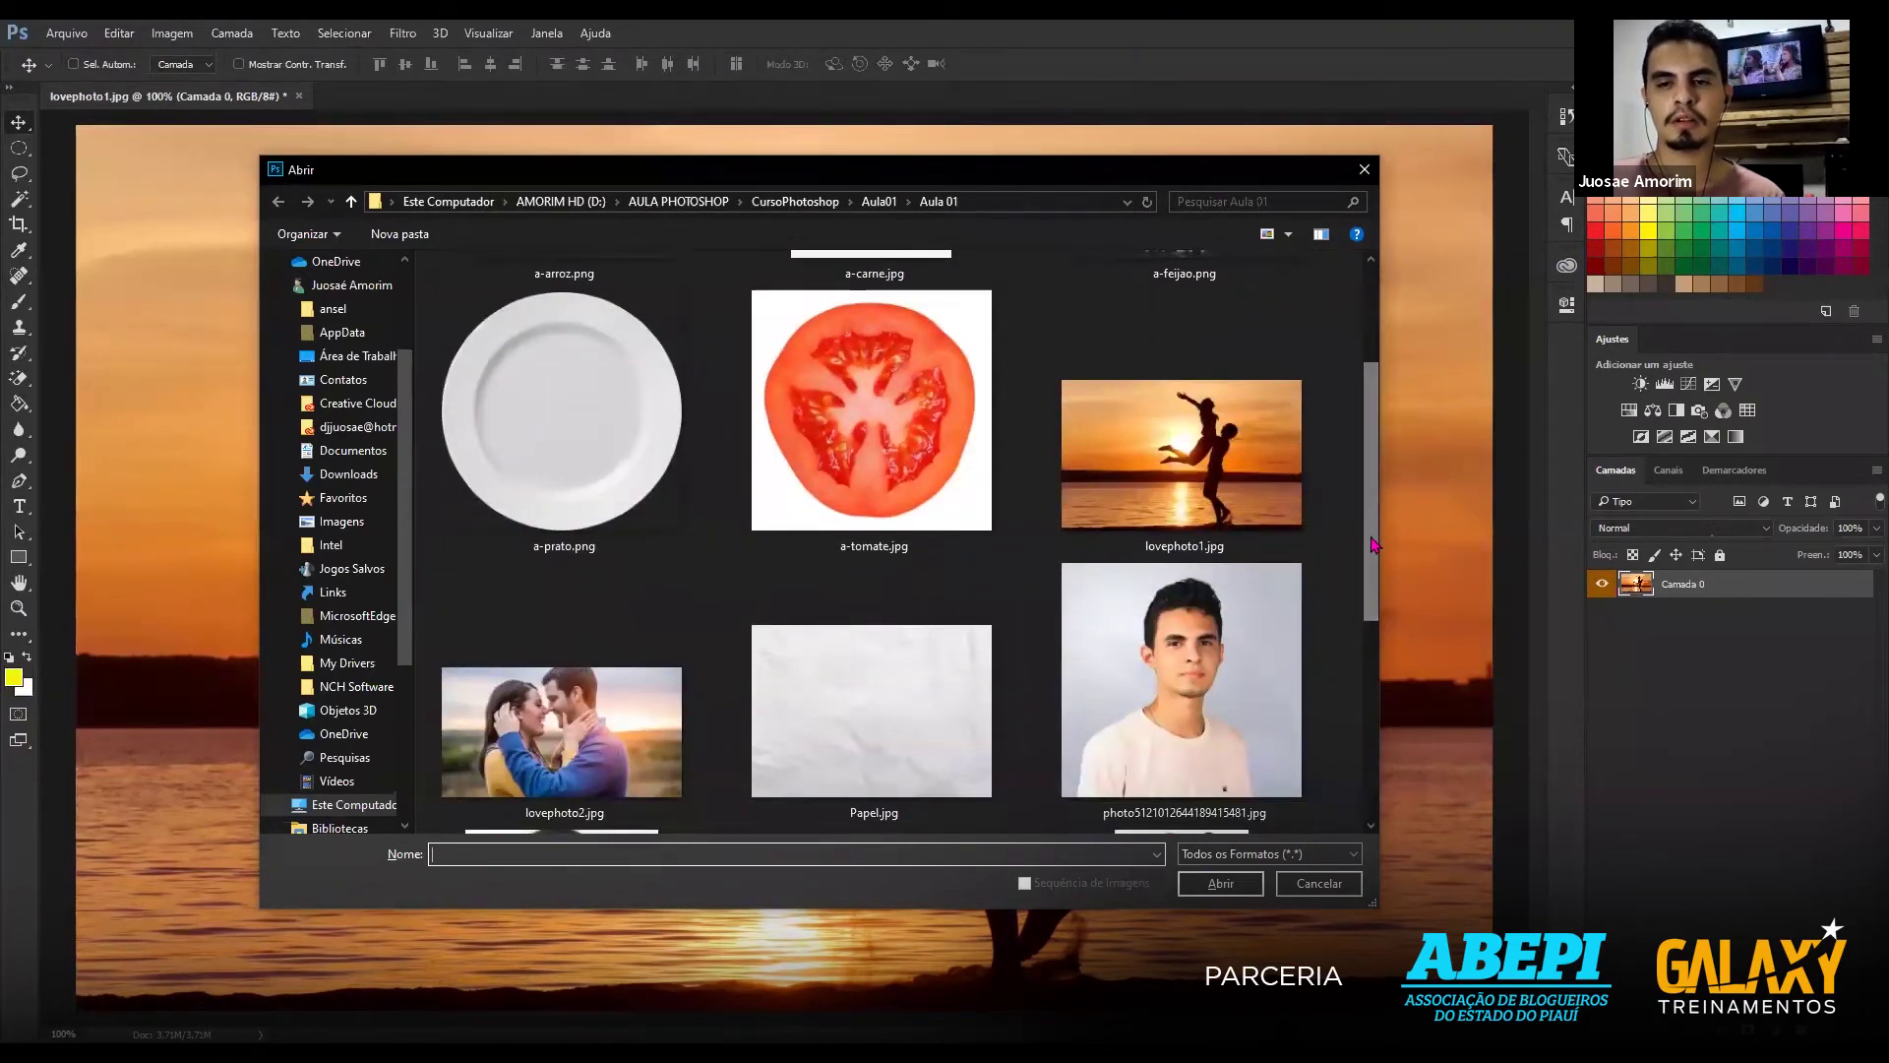
pyautogui.scroll(-1, 1375, 547)
pyautogui.scroll(-2, 1376, 617)
pyautogui.click(566, 522)
pyautogui.click(1243, 890)
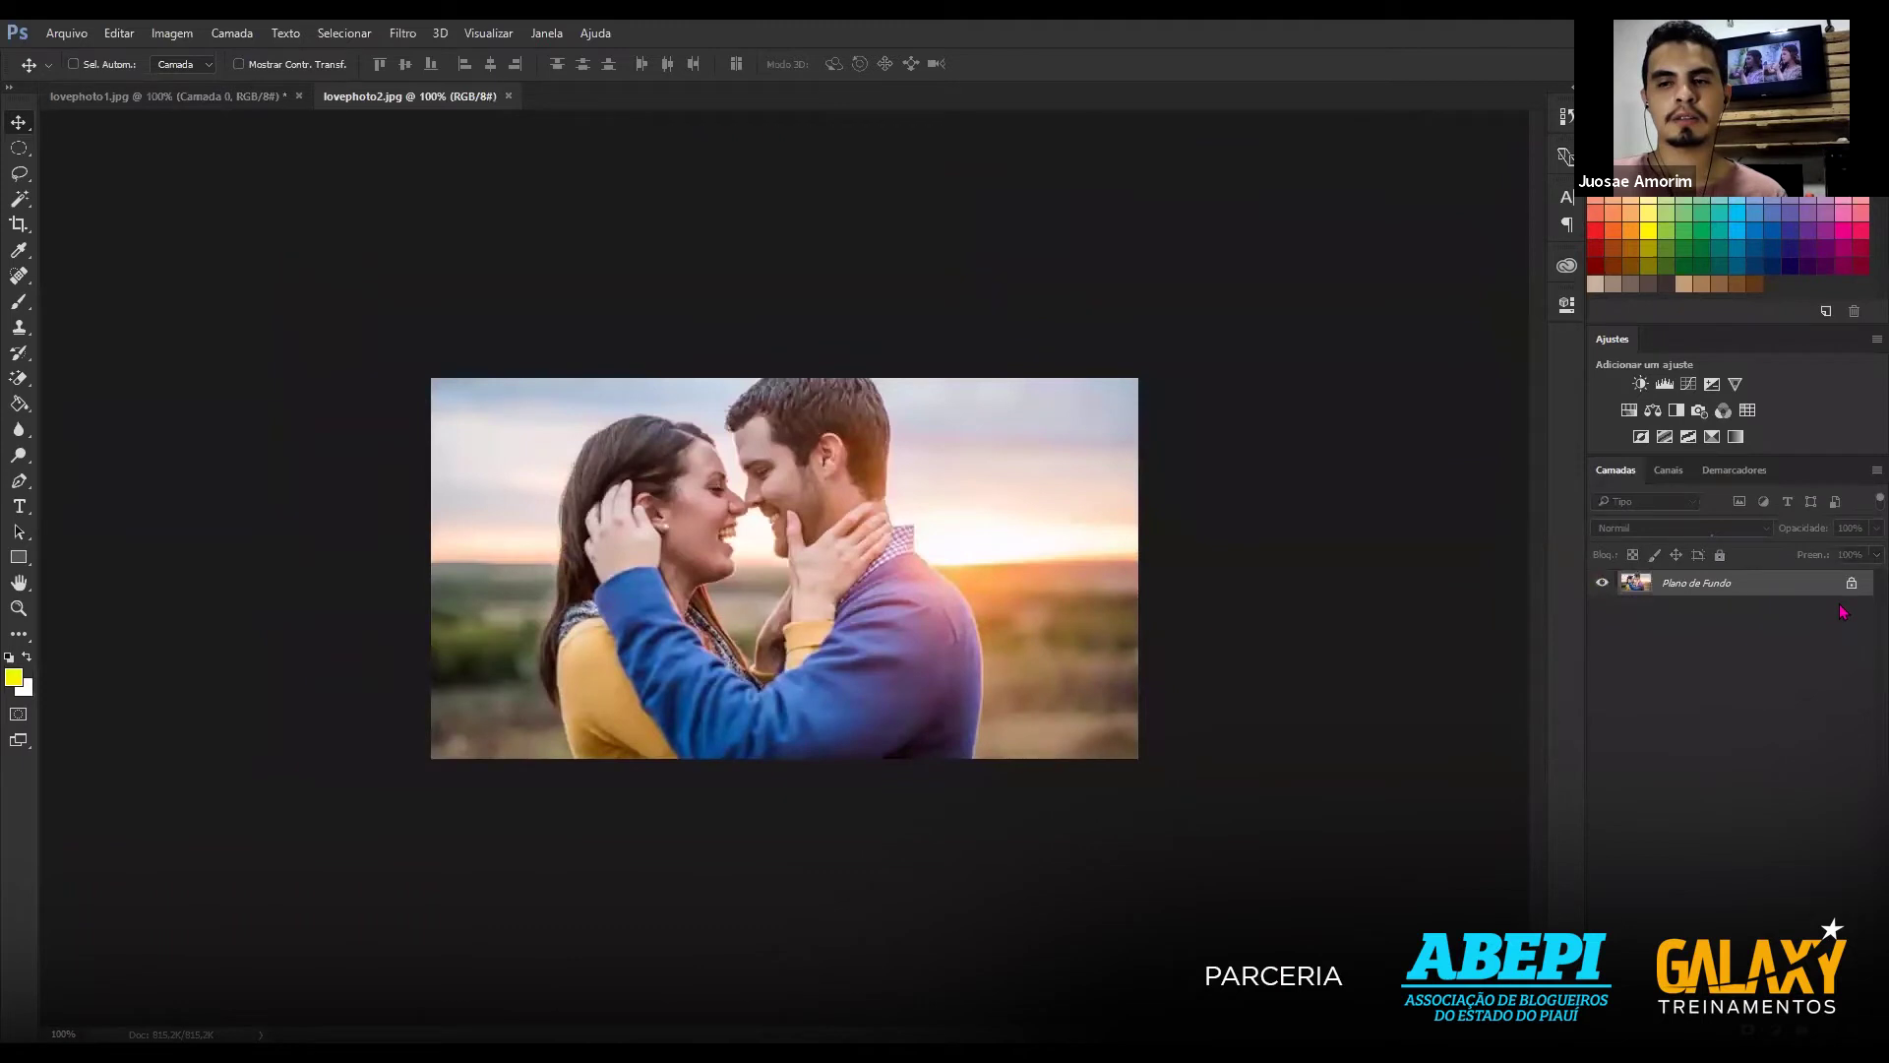
pyautogui.click(177, 96)
pyautogui.hotkey('ctrl', 'Tab')
pyautogui.hotkey('ctrl', 'Tab')
pyautogui.hotkey('ctrl', 'Tab')
pyautogui.hotkey('ctrl', 'Tab')
pyautogui.hotkey('ctrl', 'Tab')
pyautogui.hotkey('ctrl', 'Tab')
pyautogui.hotkey('ctrl', 'Tab')
pyautogui.hotkey('ctrl', 'Tab')
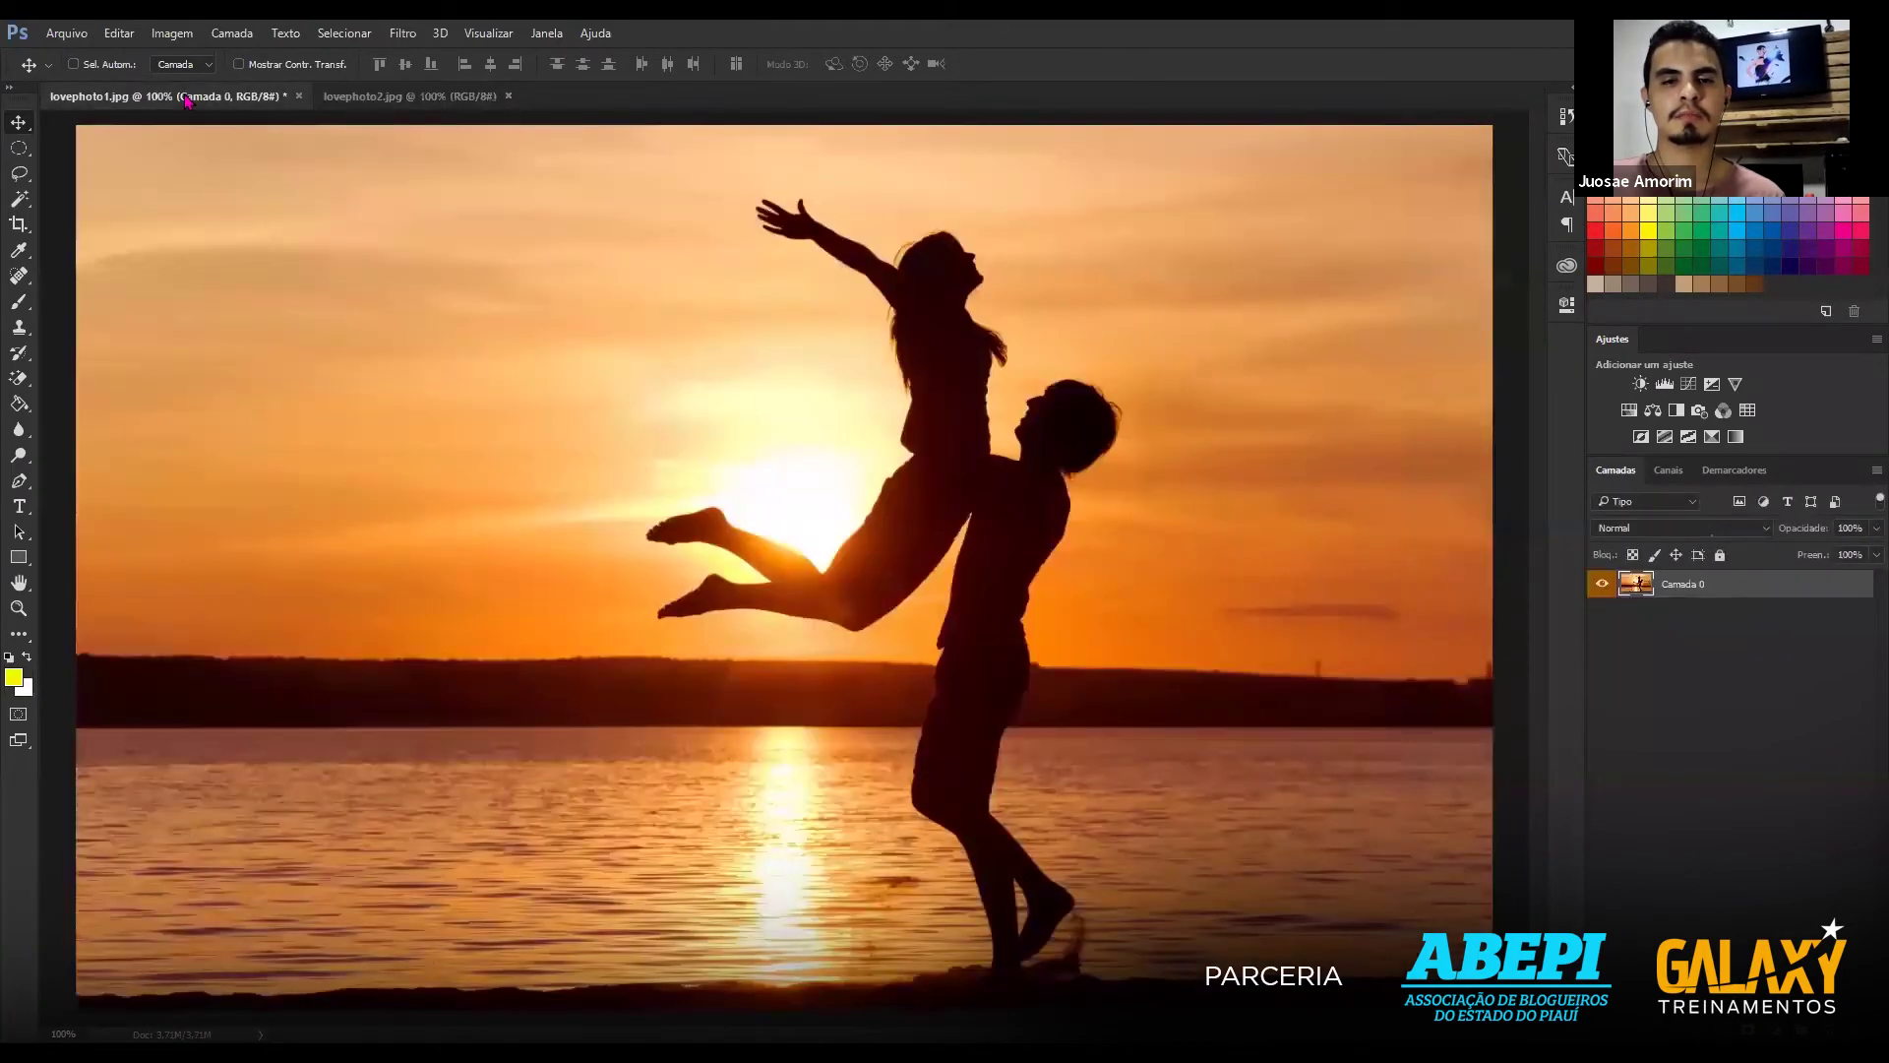
pyautogui.click(355, 96)
pyautogui.hotkey('ctrl', 'Tab')
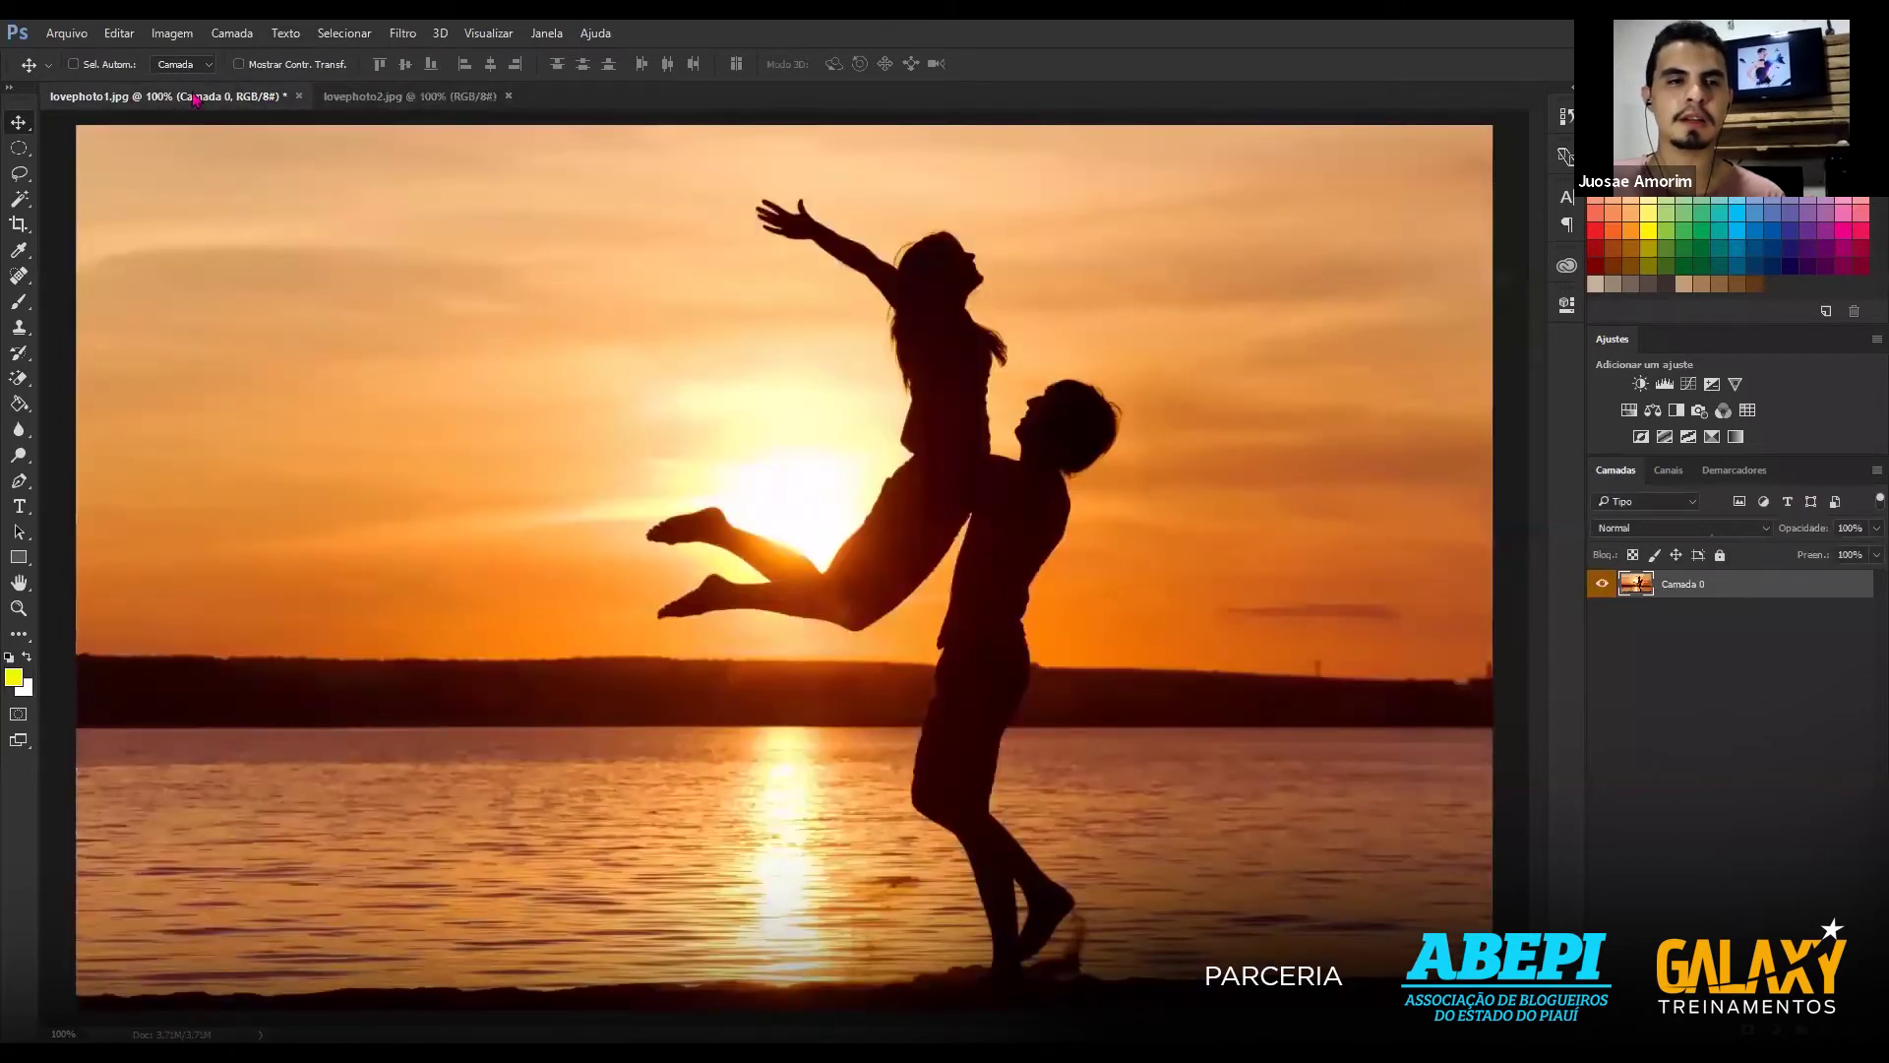
pyautogui.click(508, 96)
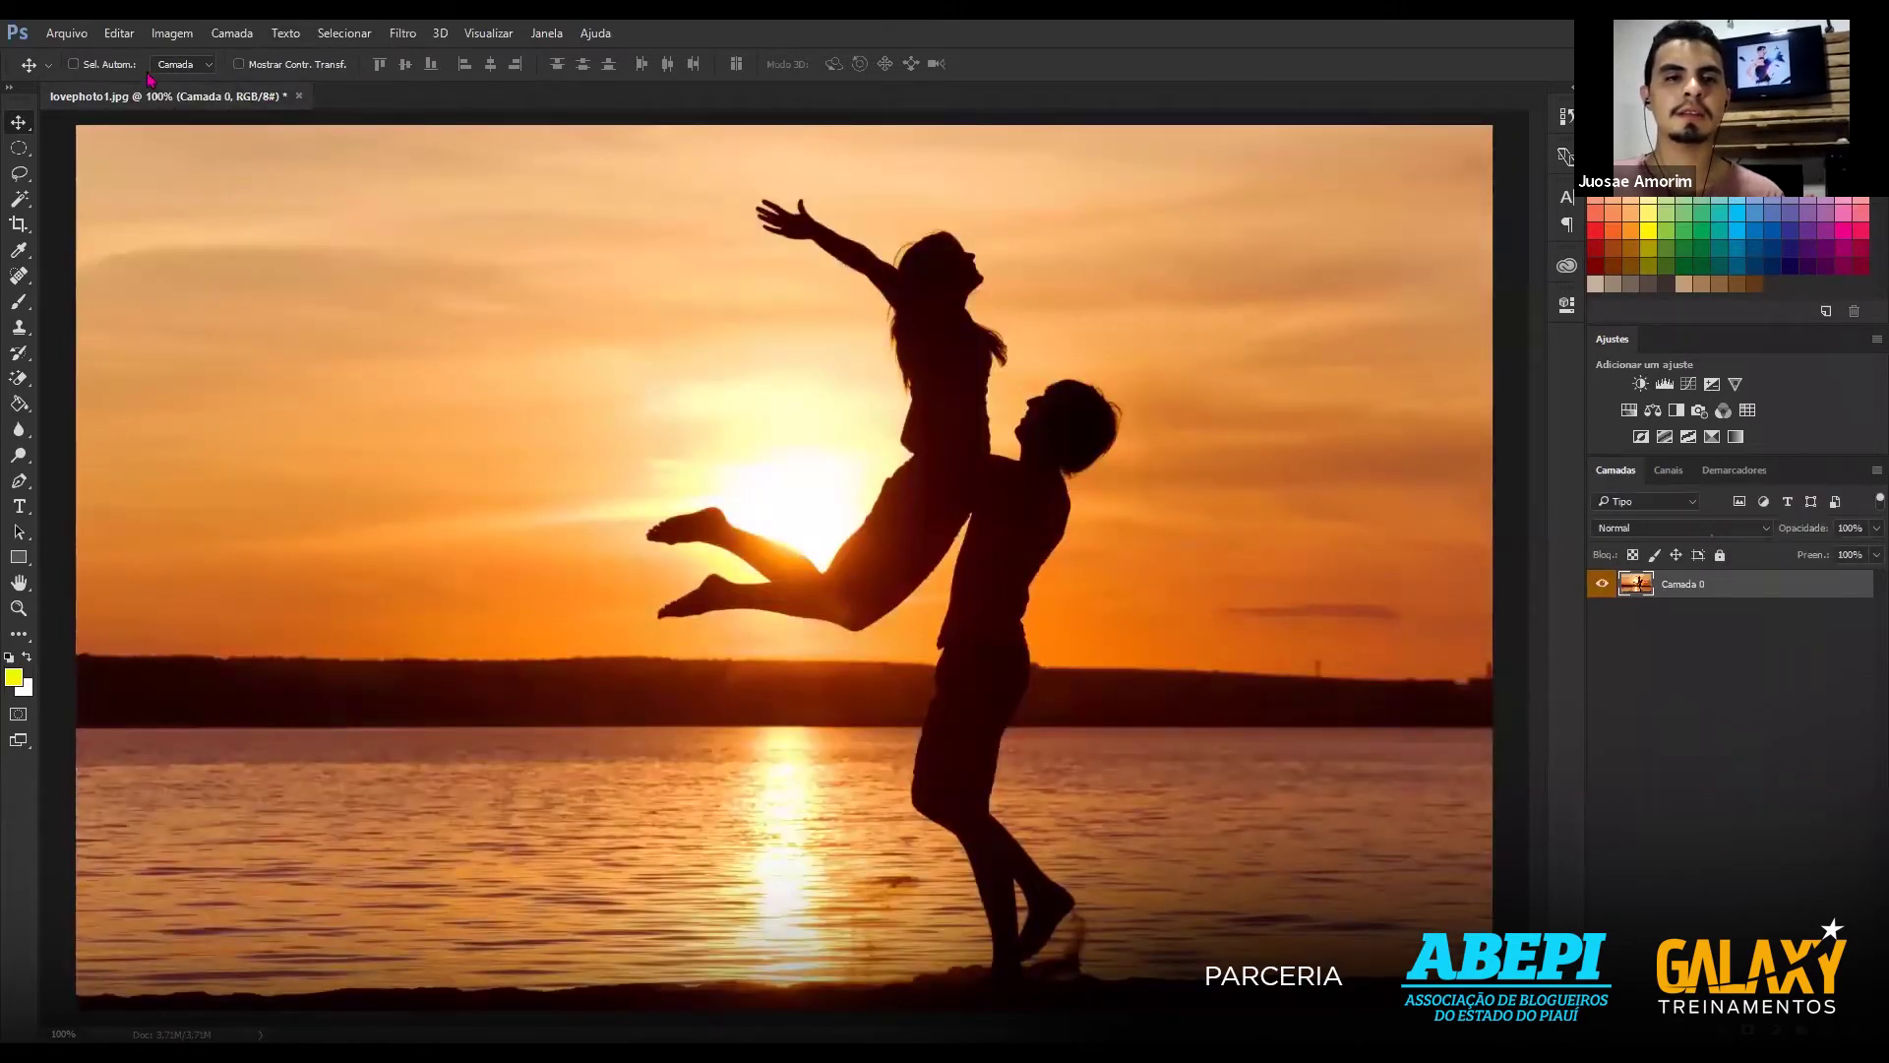
pyautogui.click(66, 34)
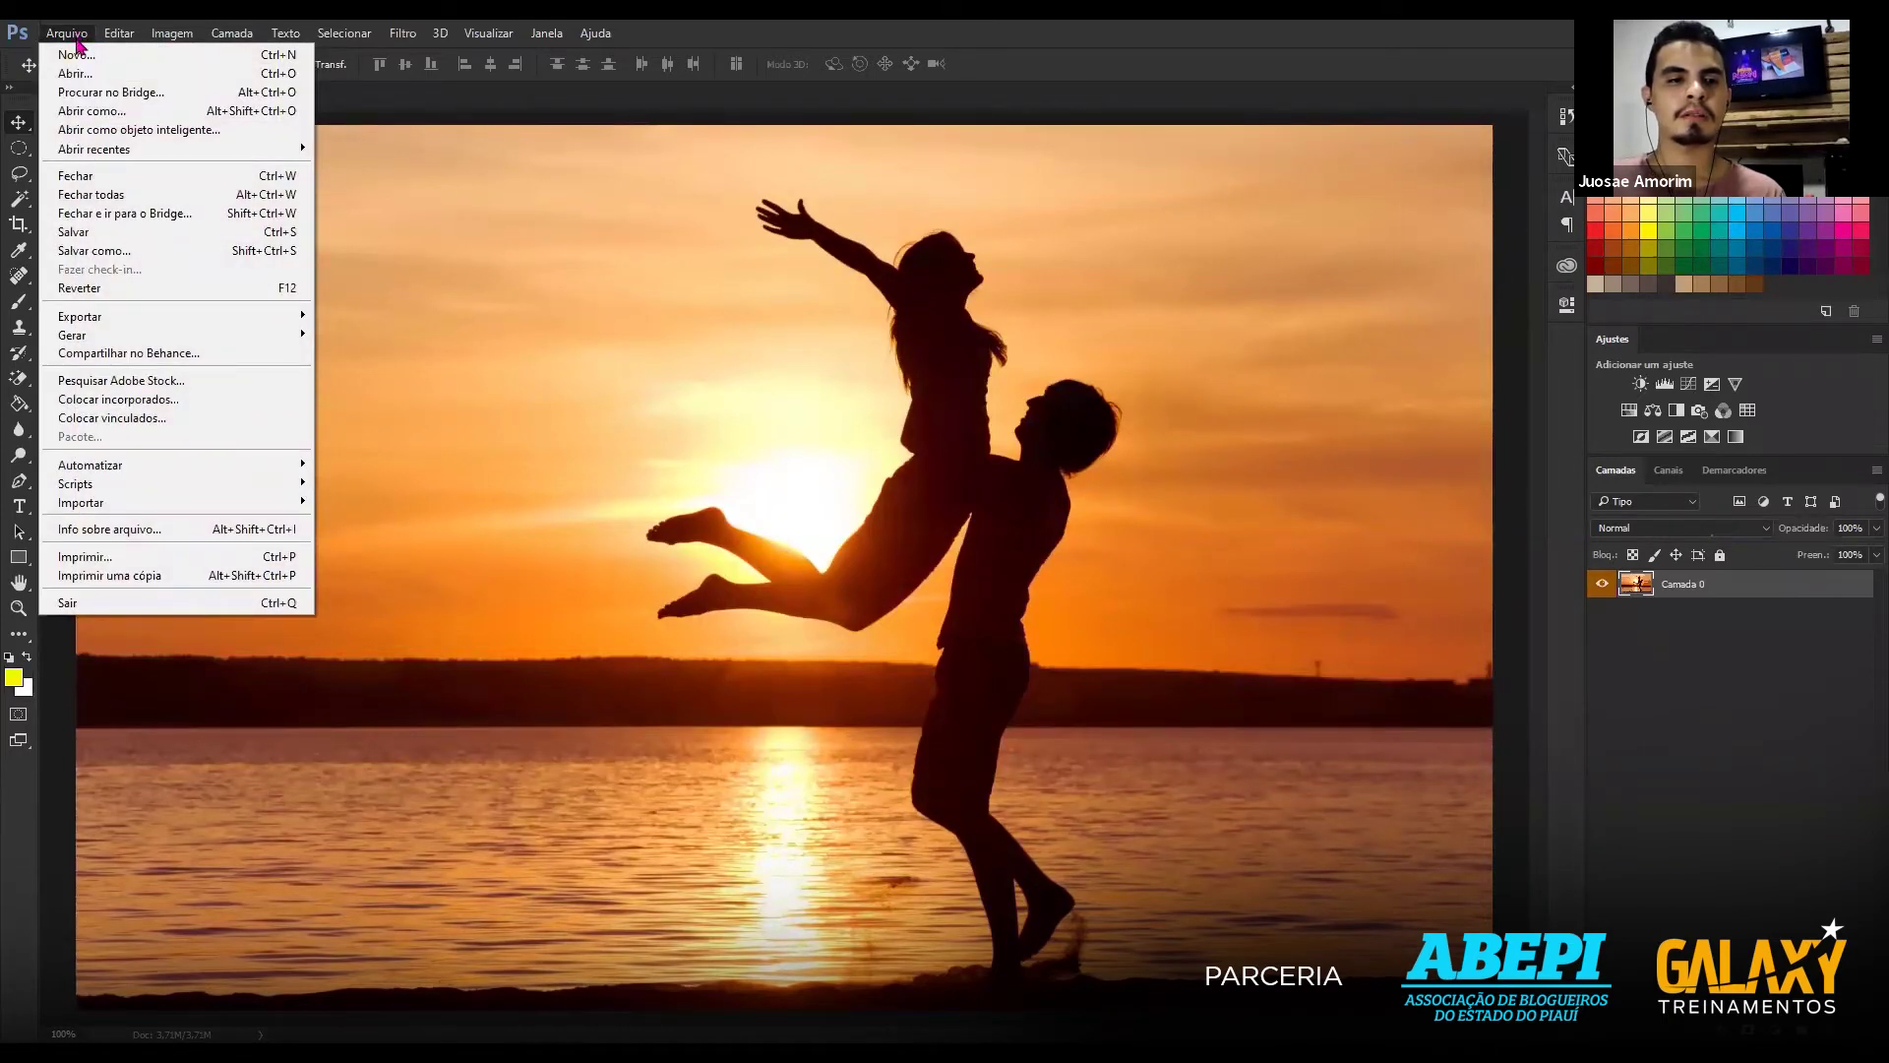
pyautogui.click(77, 39)
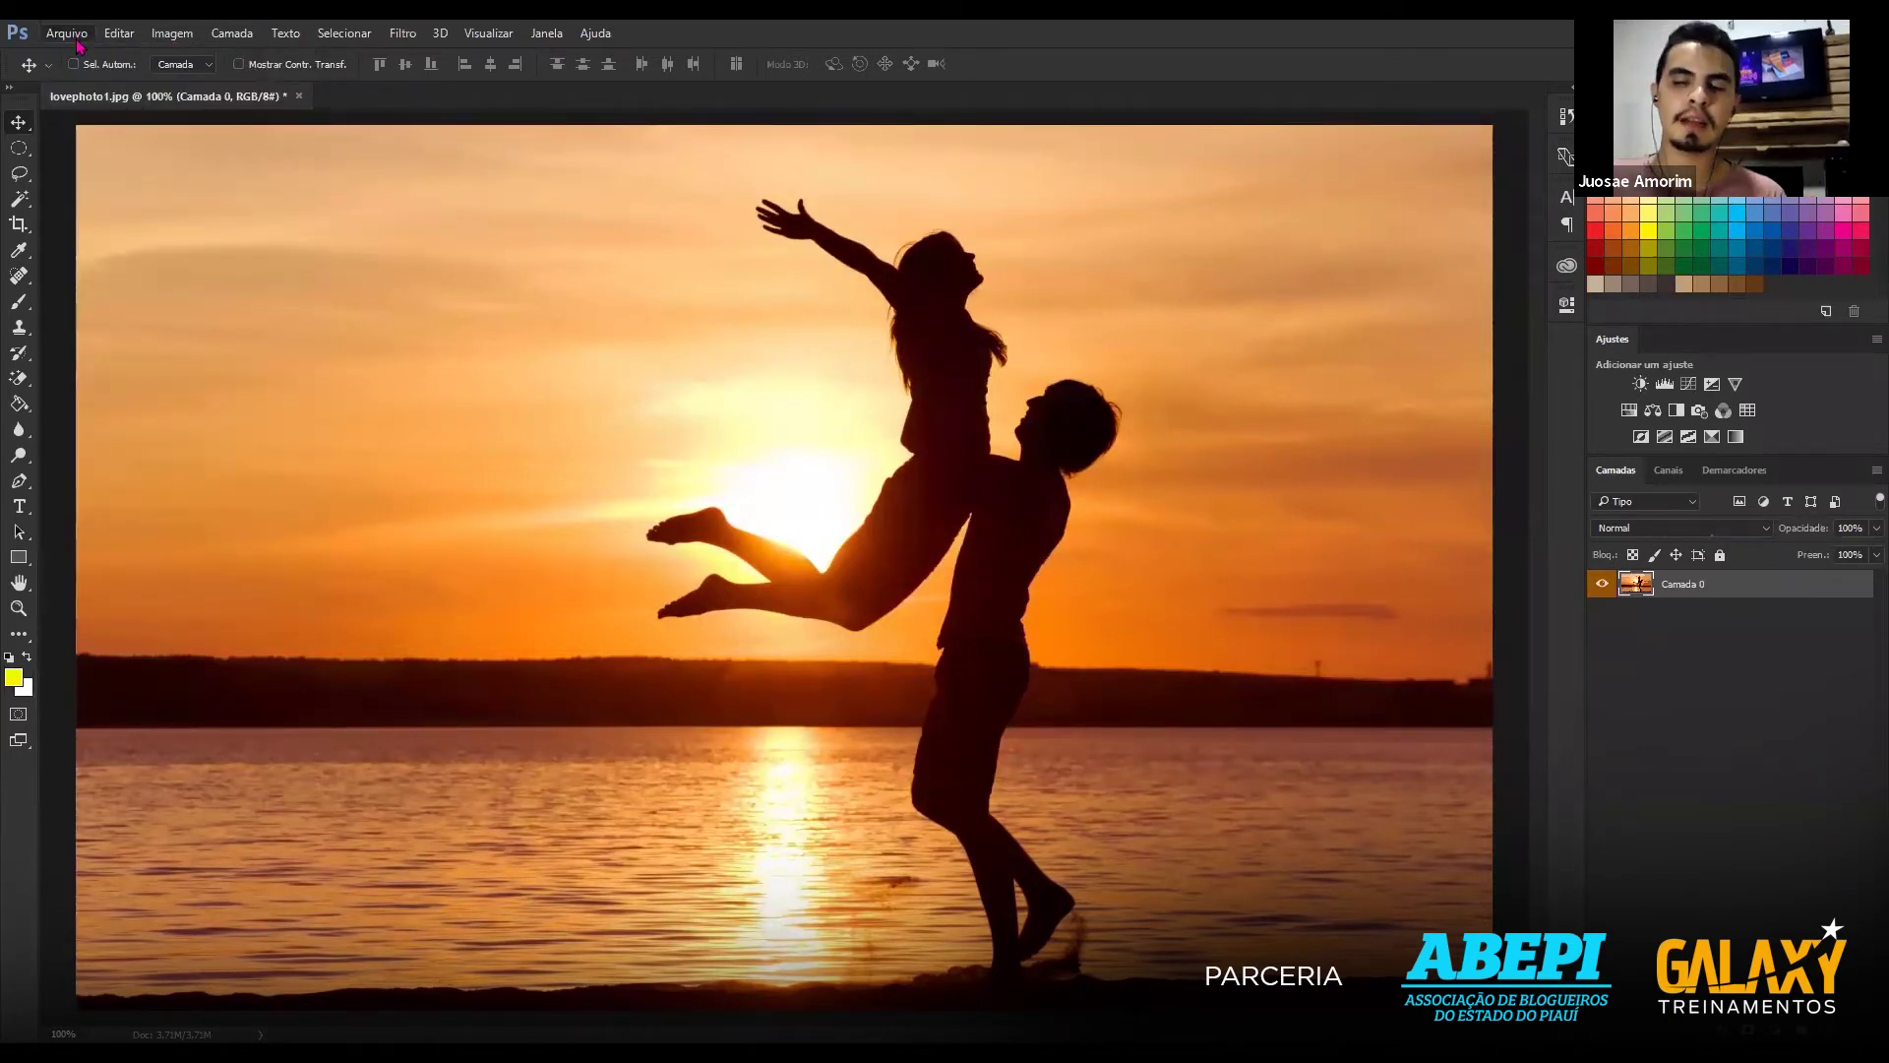
pyautogui.click(76, 40)
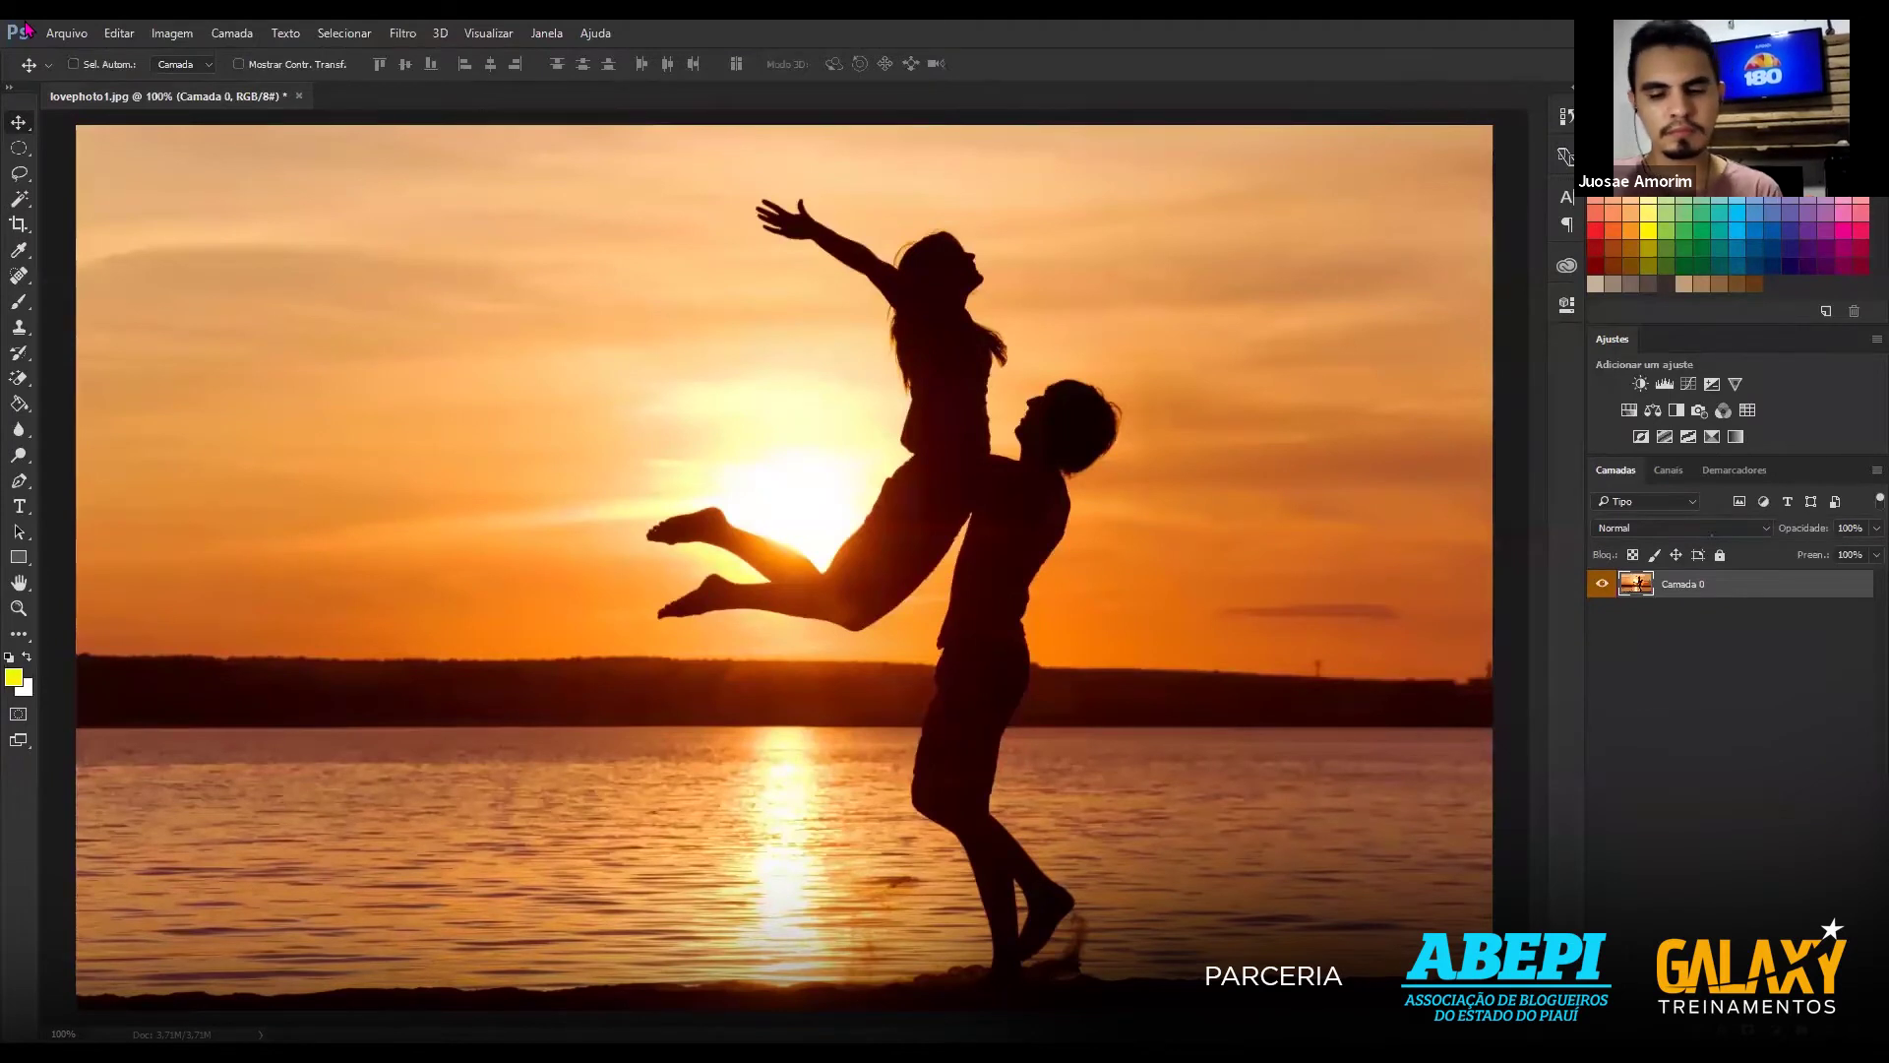
# Open the couple photo lovephoto2.jpg and unlock its background as Camada 0.
pyautogui.rightClick(287, 434)
pyautogui.click(550, 560)
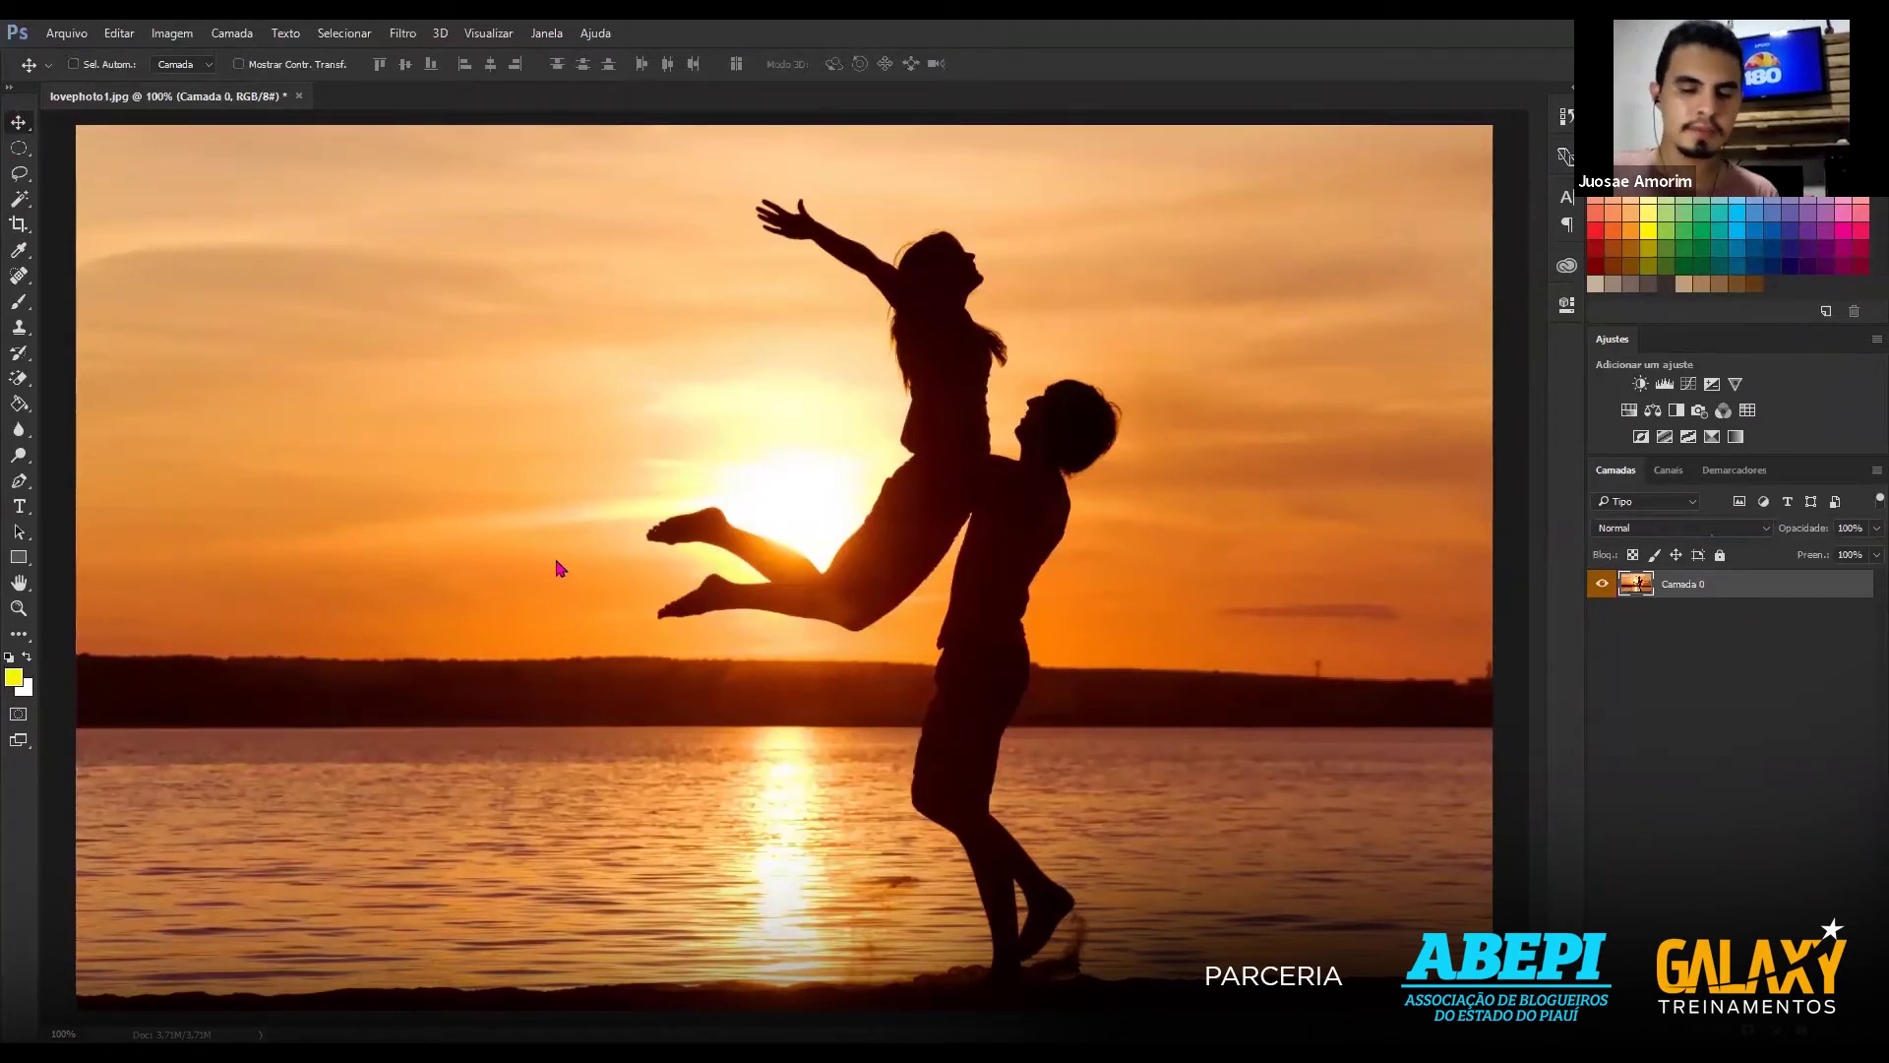
pyautogui.press('ctrl')
pyautogui.hotkey('ctrl', 'o')
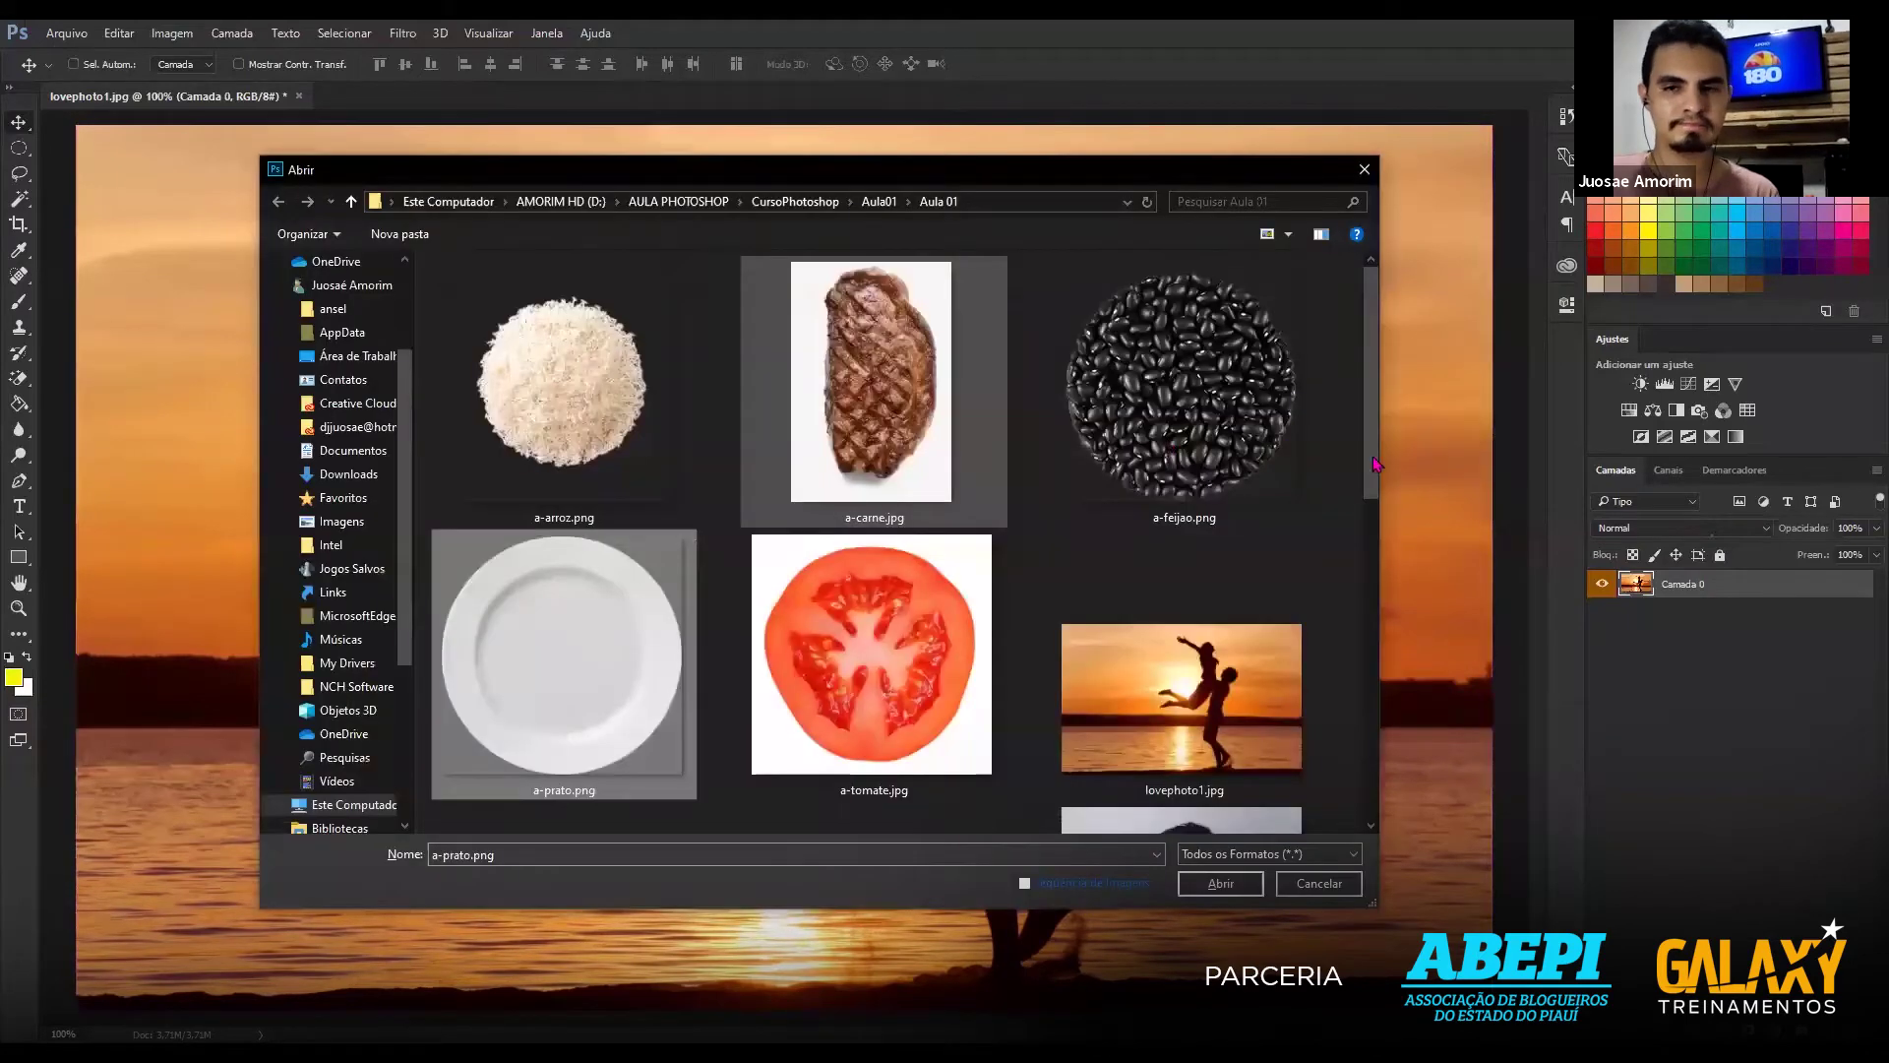
pyautogui.scroll(-1, 1354, 597)
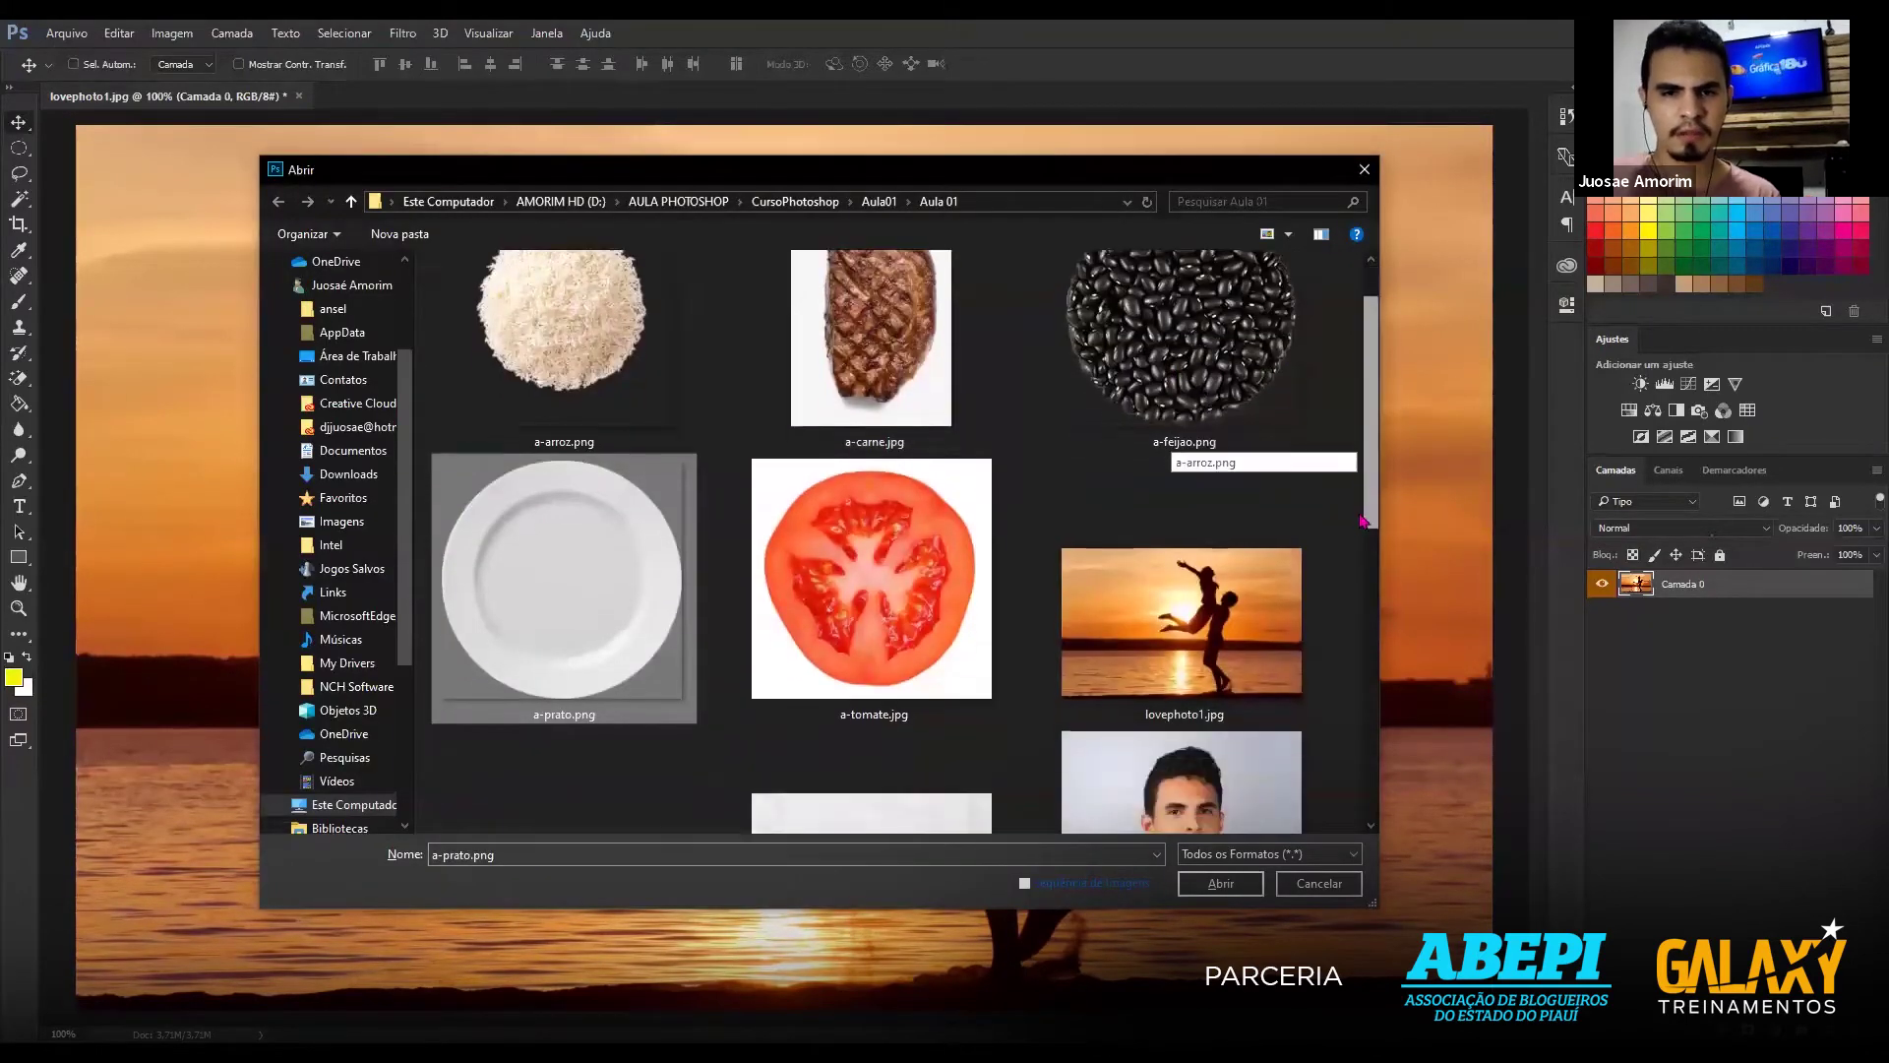
pyautogui.scroll(-3, 701, 675)
pyautogui.click(561, 630)
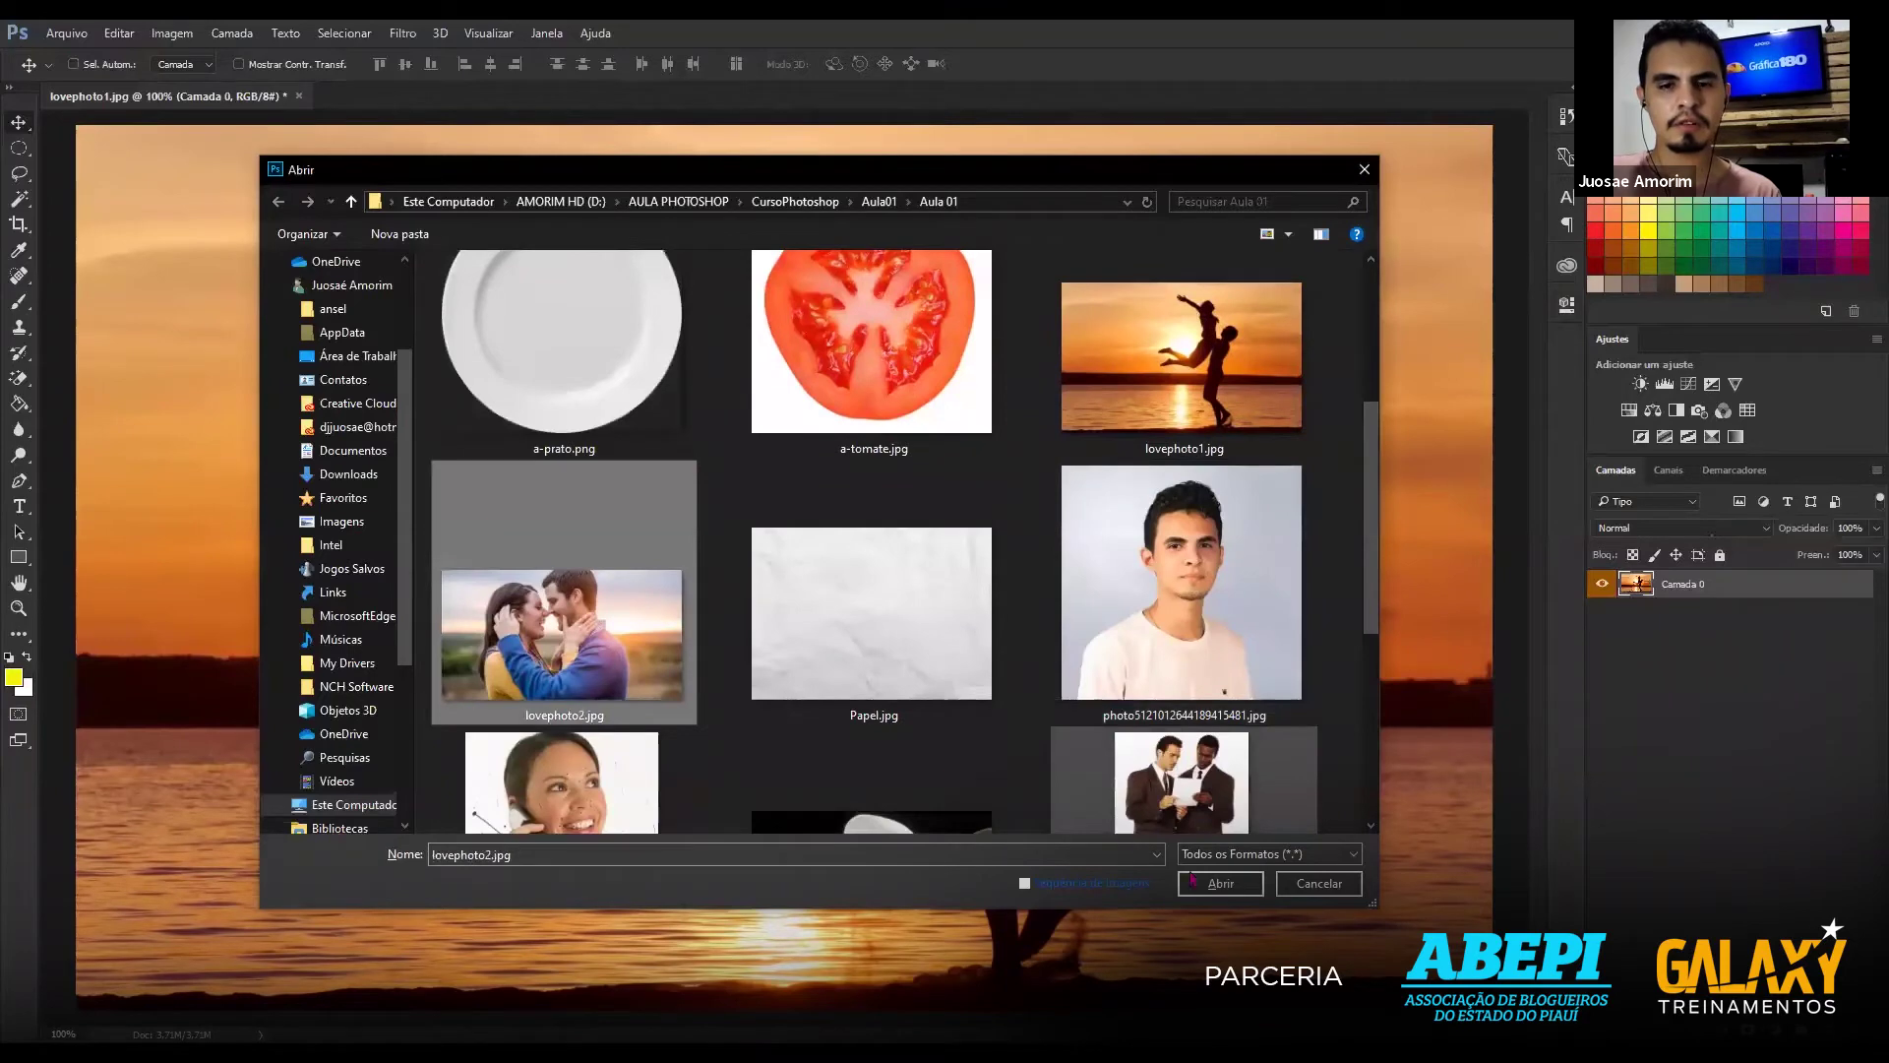
pyautogui.click(1213, 884)
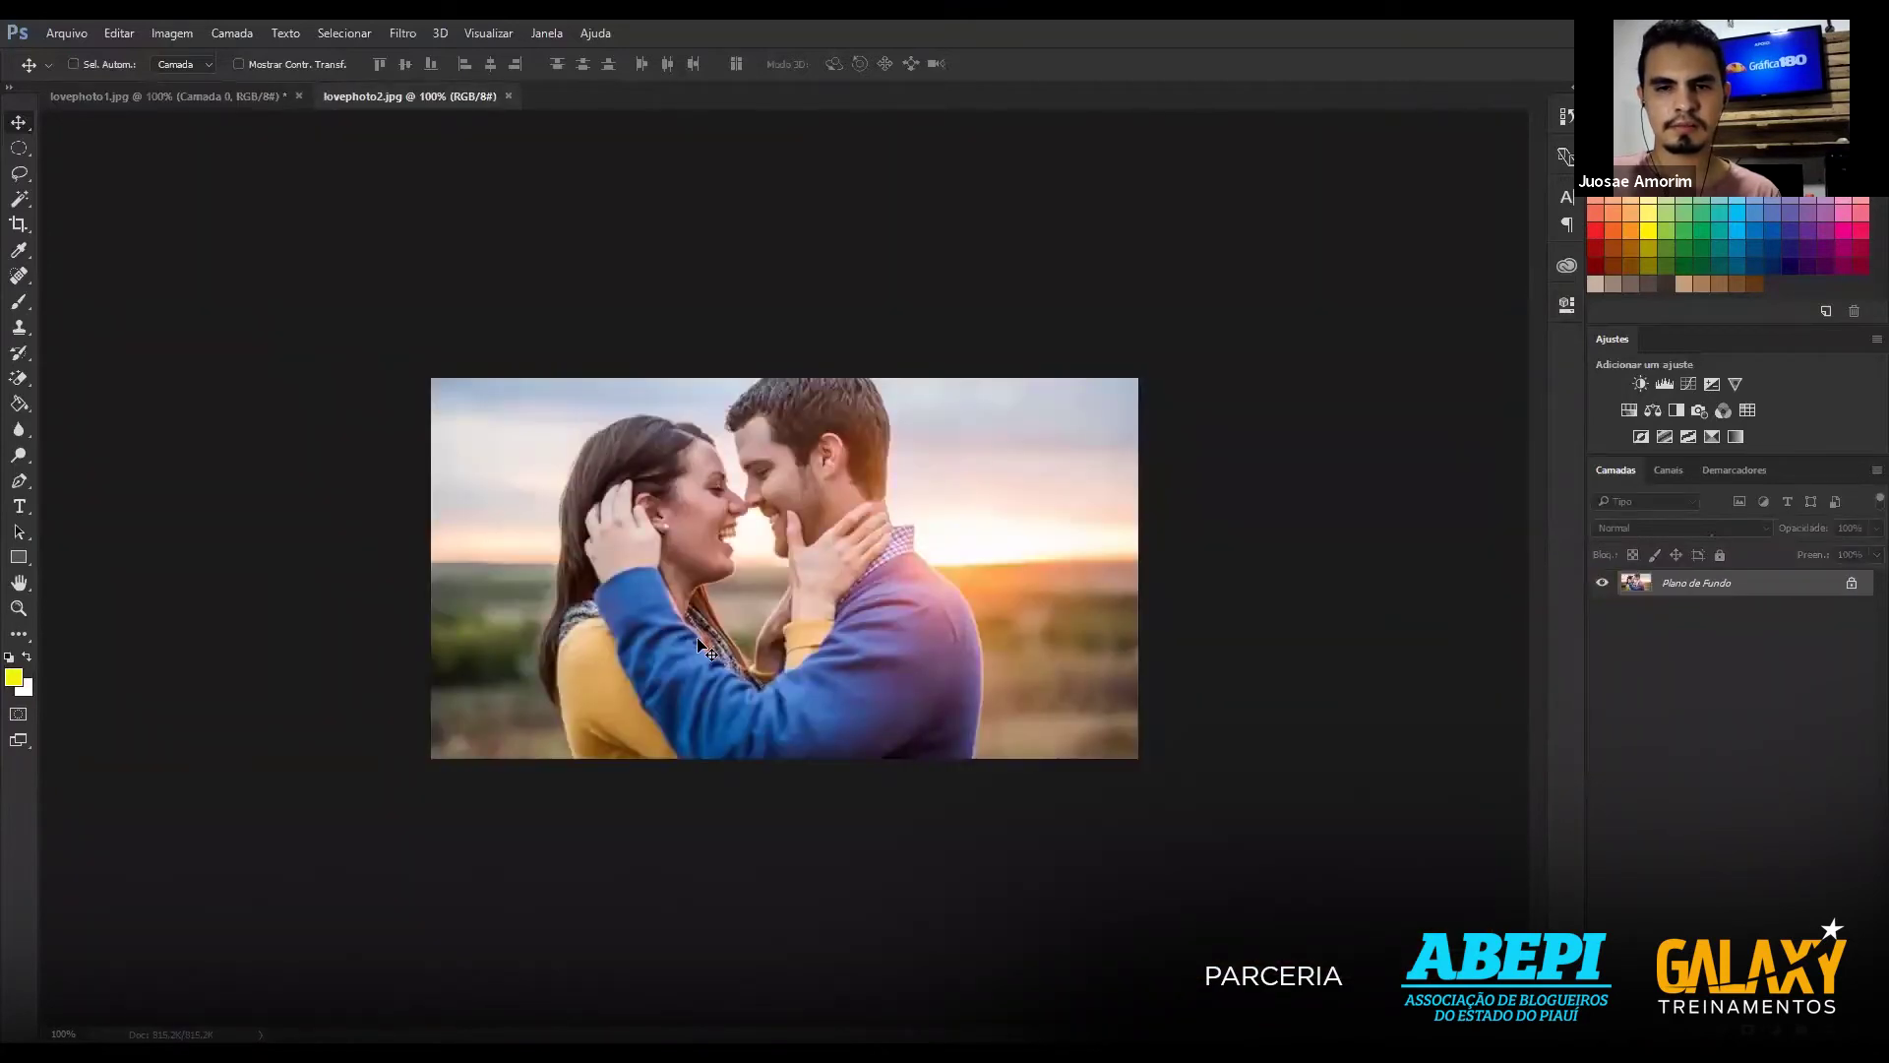
pyautogui.hotkey('ctrl', '-')
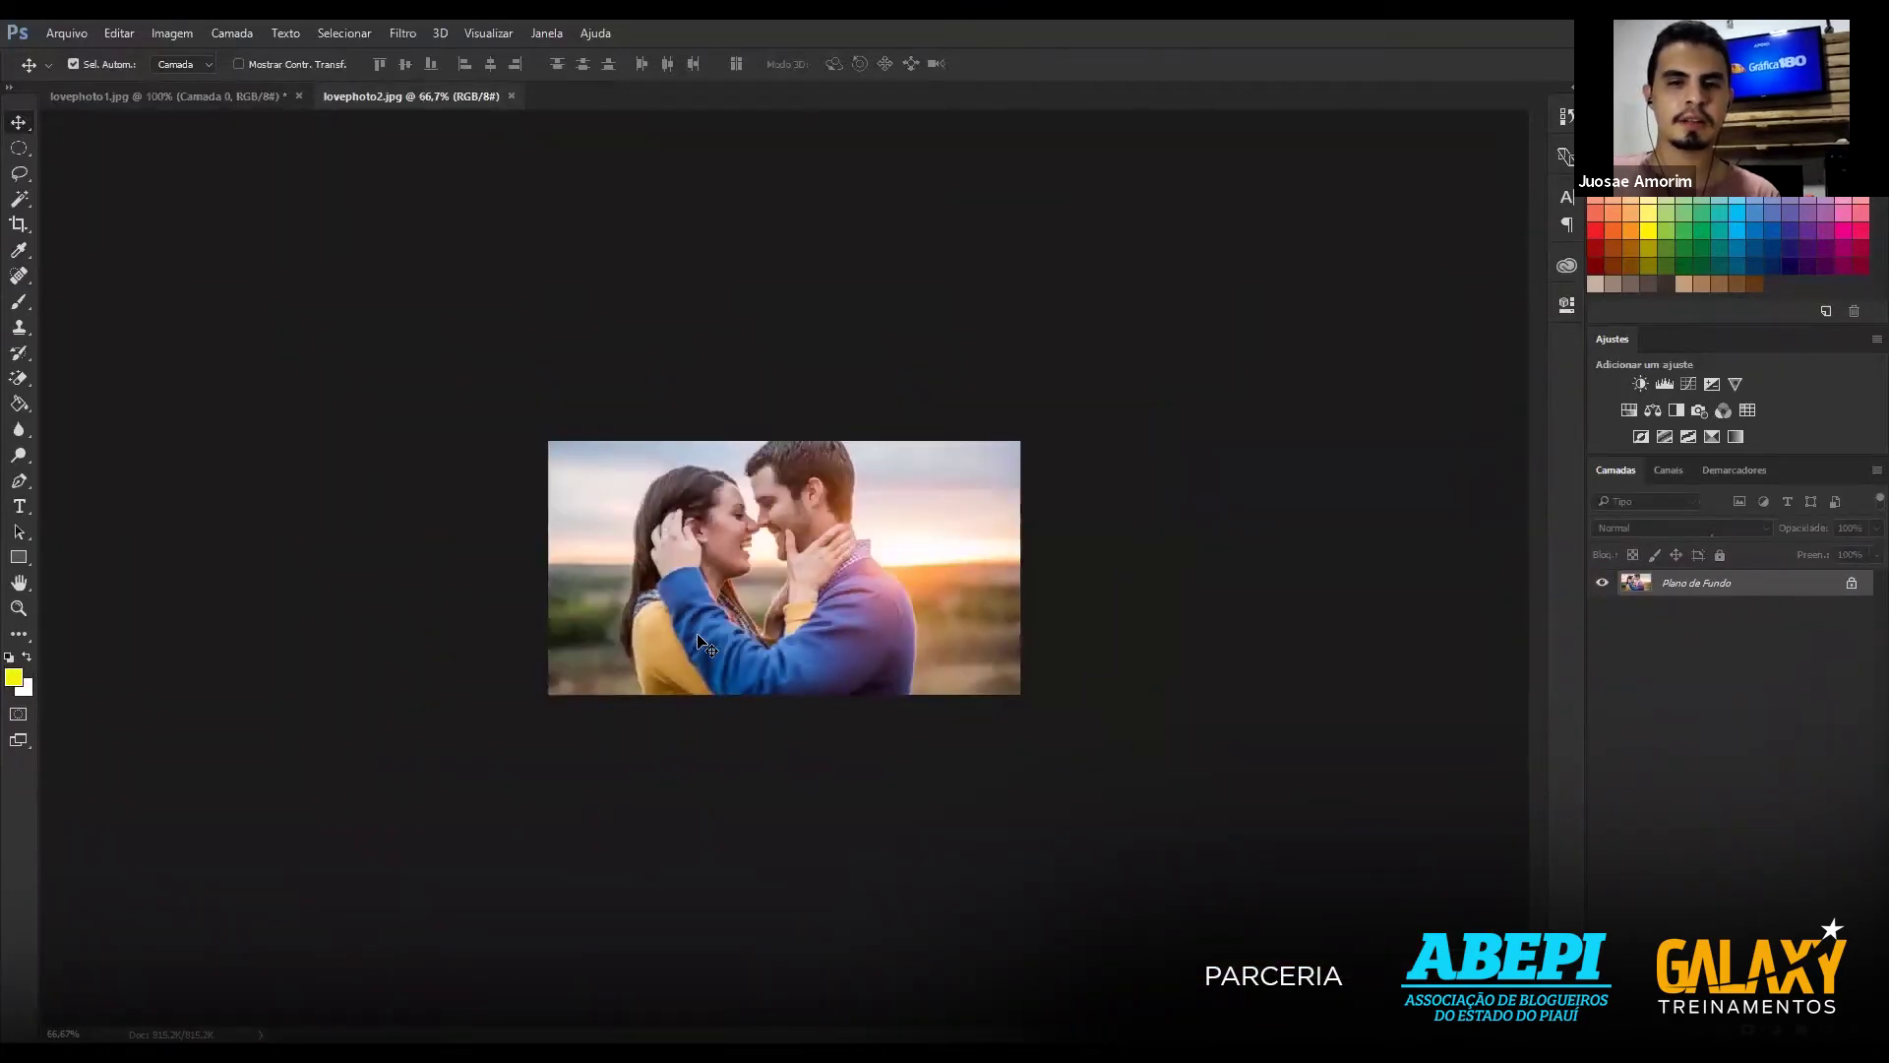
pyautogui.hotkey('ctrl', '+')
pyautogui.hotkey('ctrl', '+')
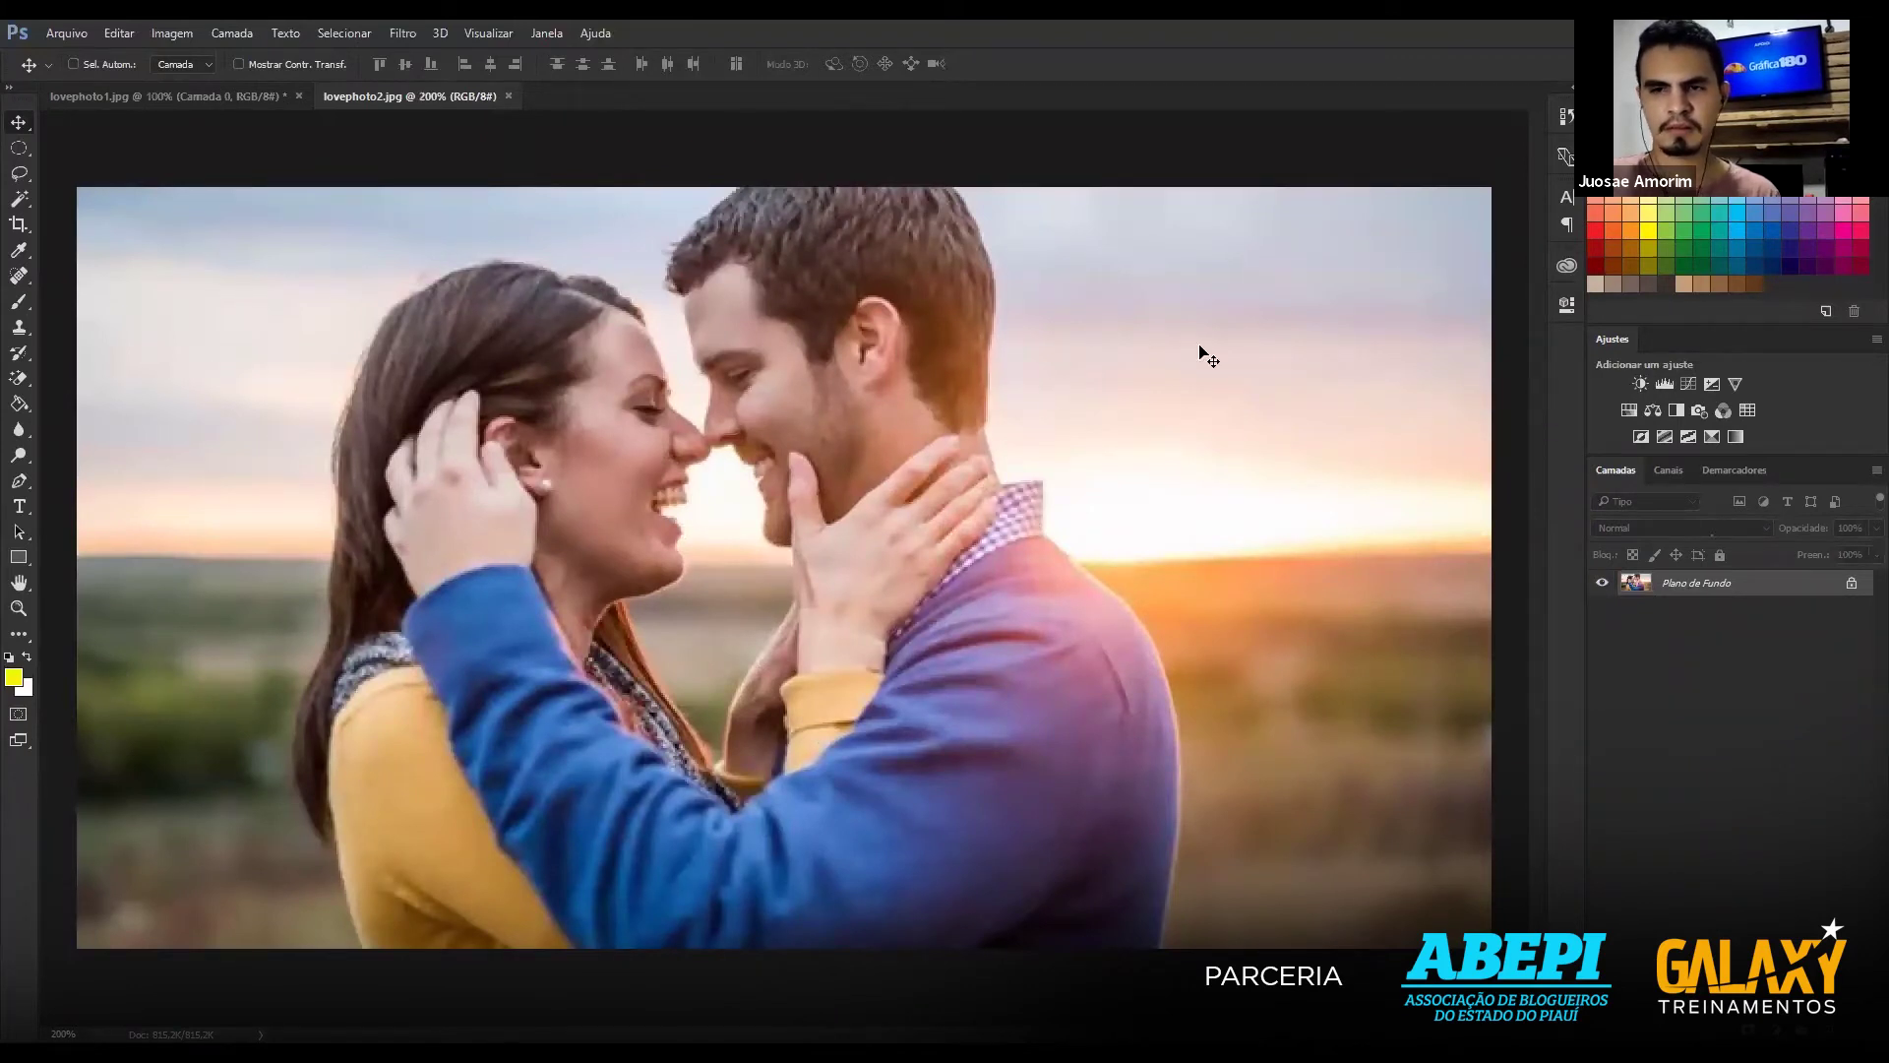
pyautogui.click(1851, 583)
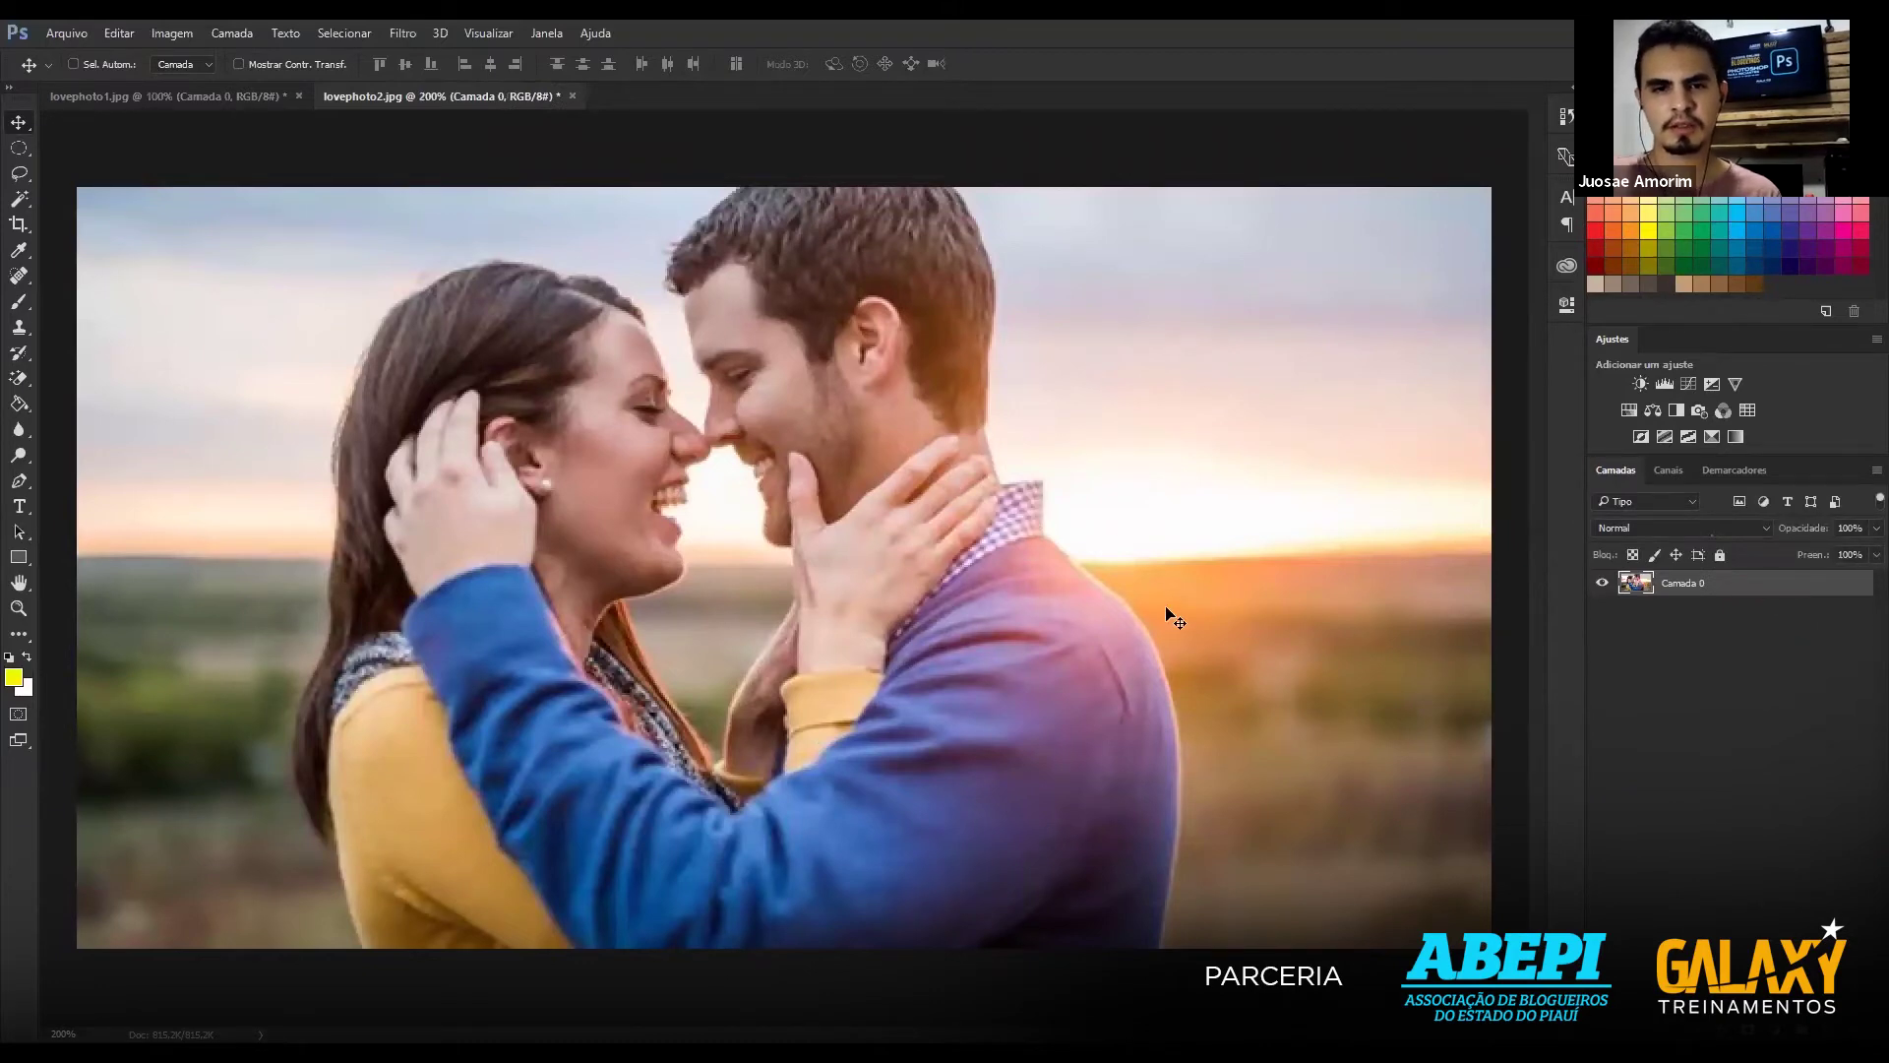
# Drag the couple photo onto the sunset image as Camada 1 and centre it mid-canvas.
pyautogui.moveTo(1167, 612); pyautogui.dragTo(813, 464)
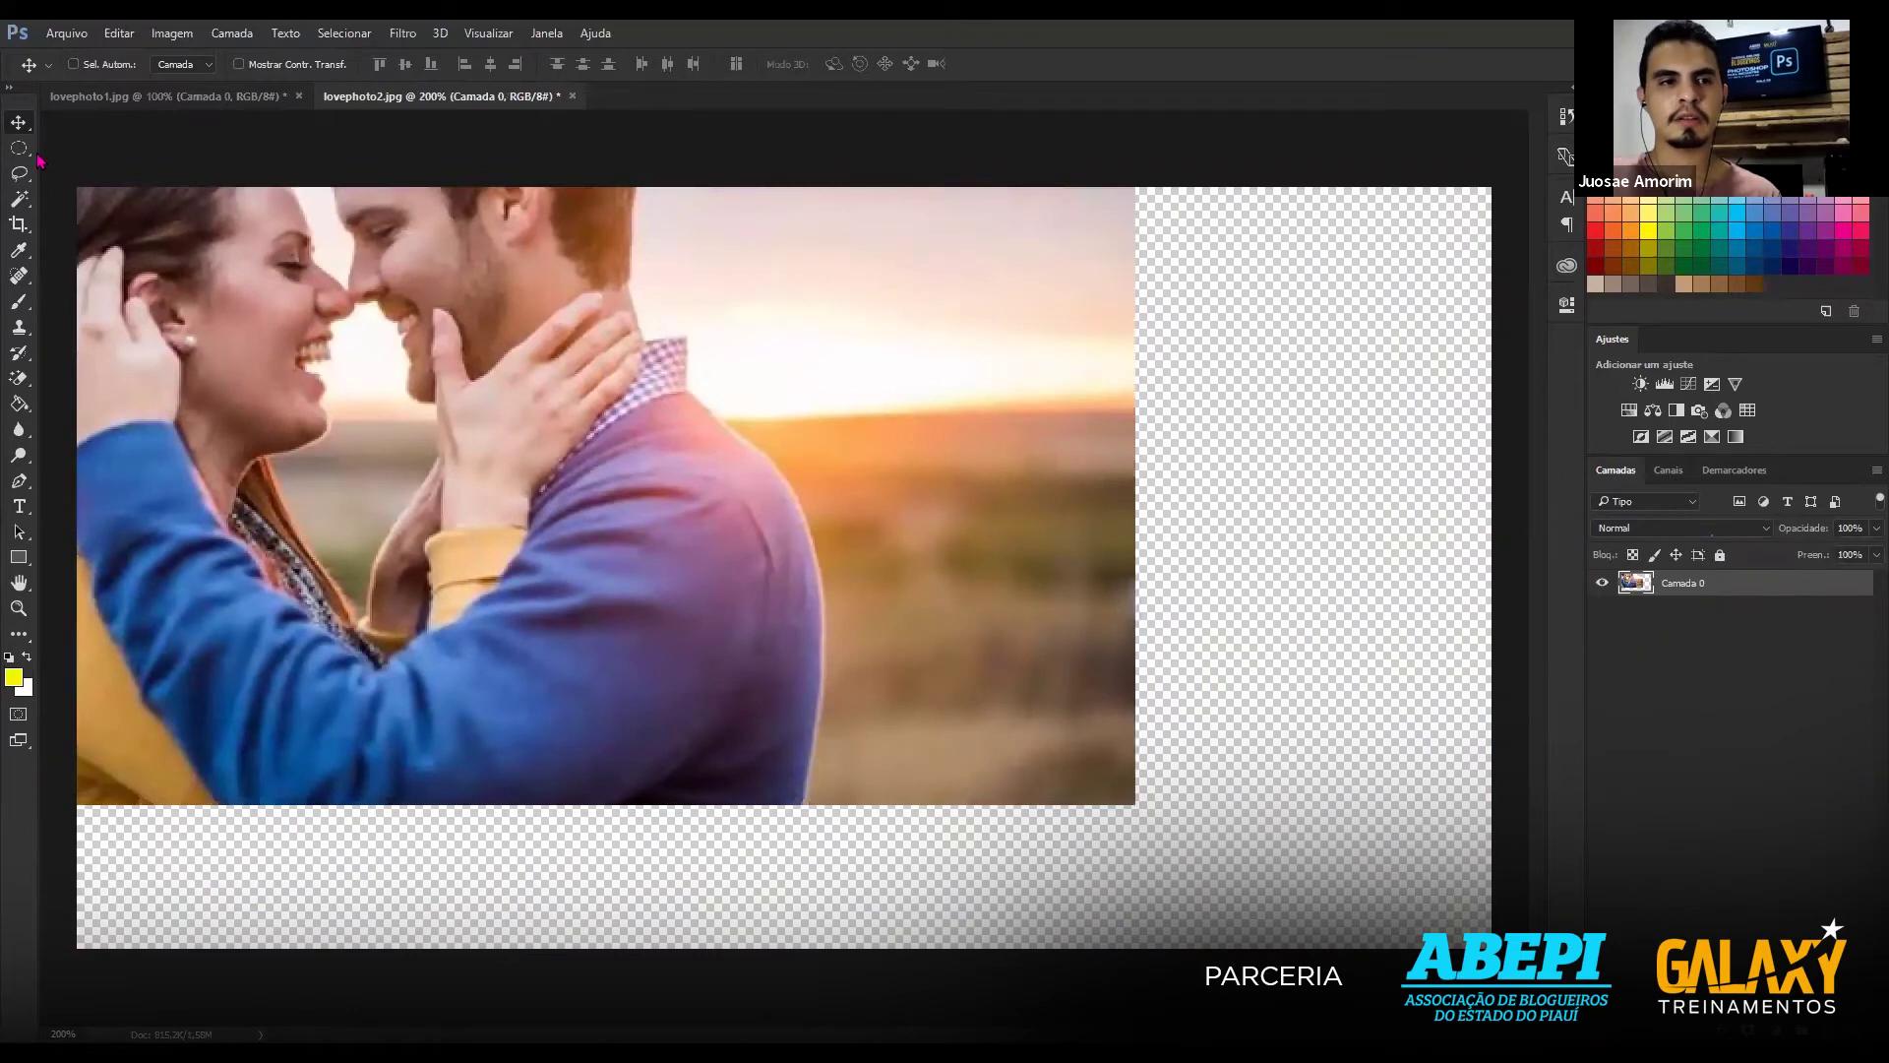
pyautogui.moveTo(1021, 616); pyautogui.dragTo(1245, 881)
pyautogui.moveTo(273, 773)
pyautogui.mouseDown()
pyautogui.moveTo(746, 659)
pyautogui.moveTo(99, 103)
pyautogui.mouseUp()
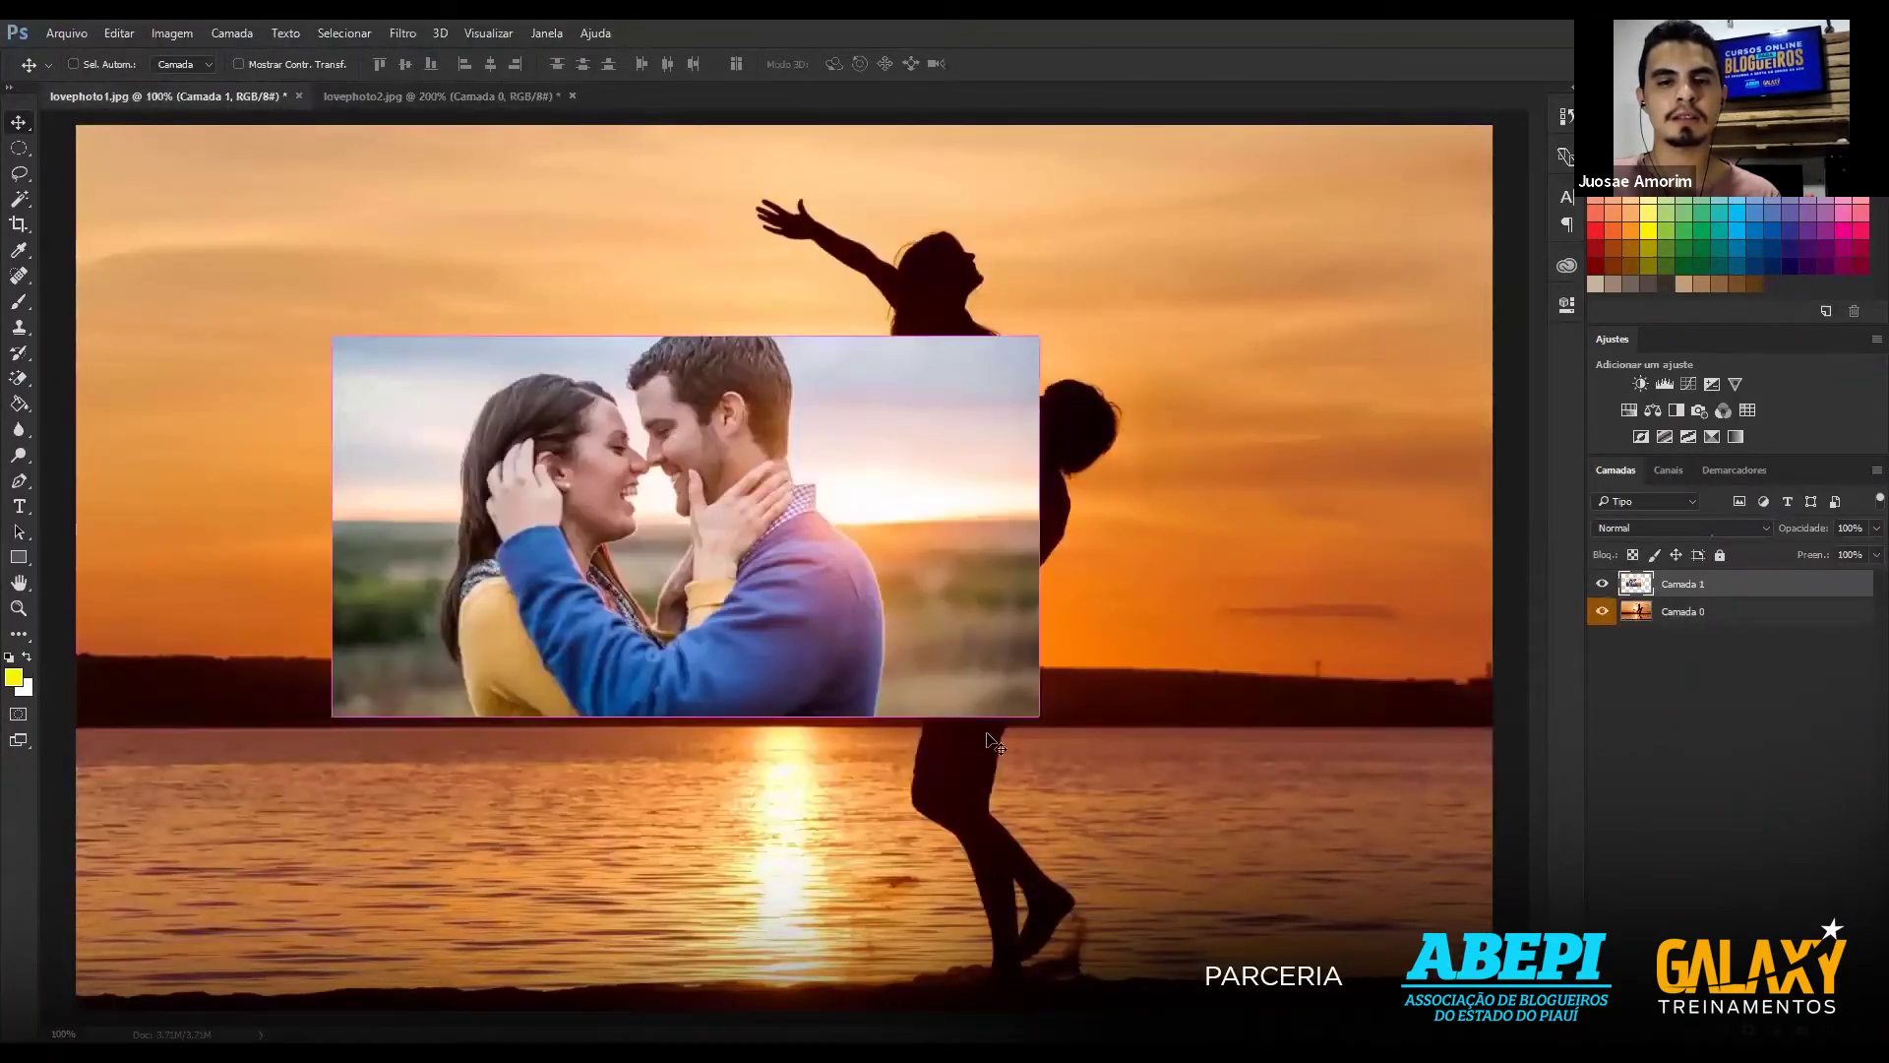
pyautogui.moveTo(98, 104); pyautogui.dragTo(835, 662)
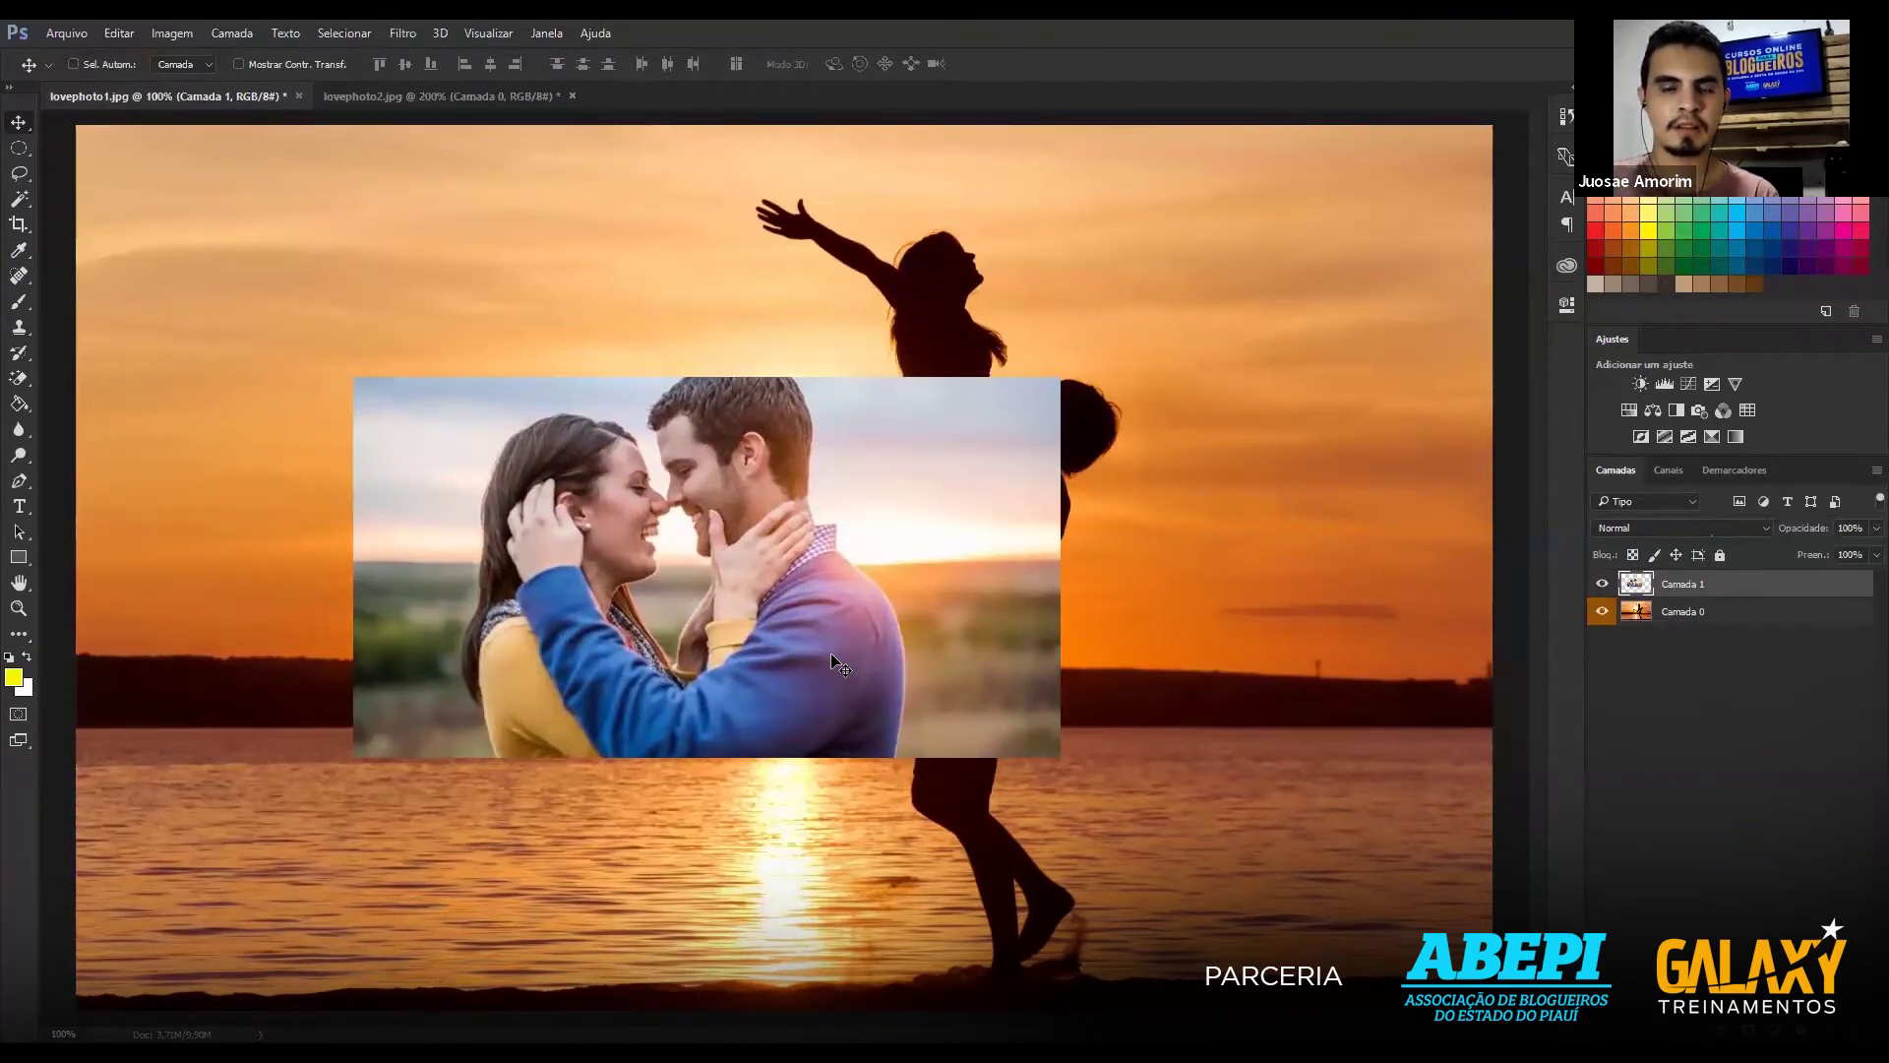
pyautogui.moveTo(834, 661); pyautogui.dragTo(882, 710)
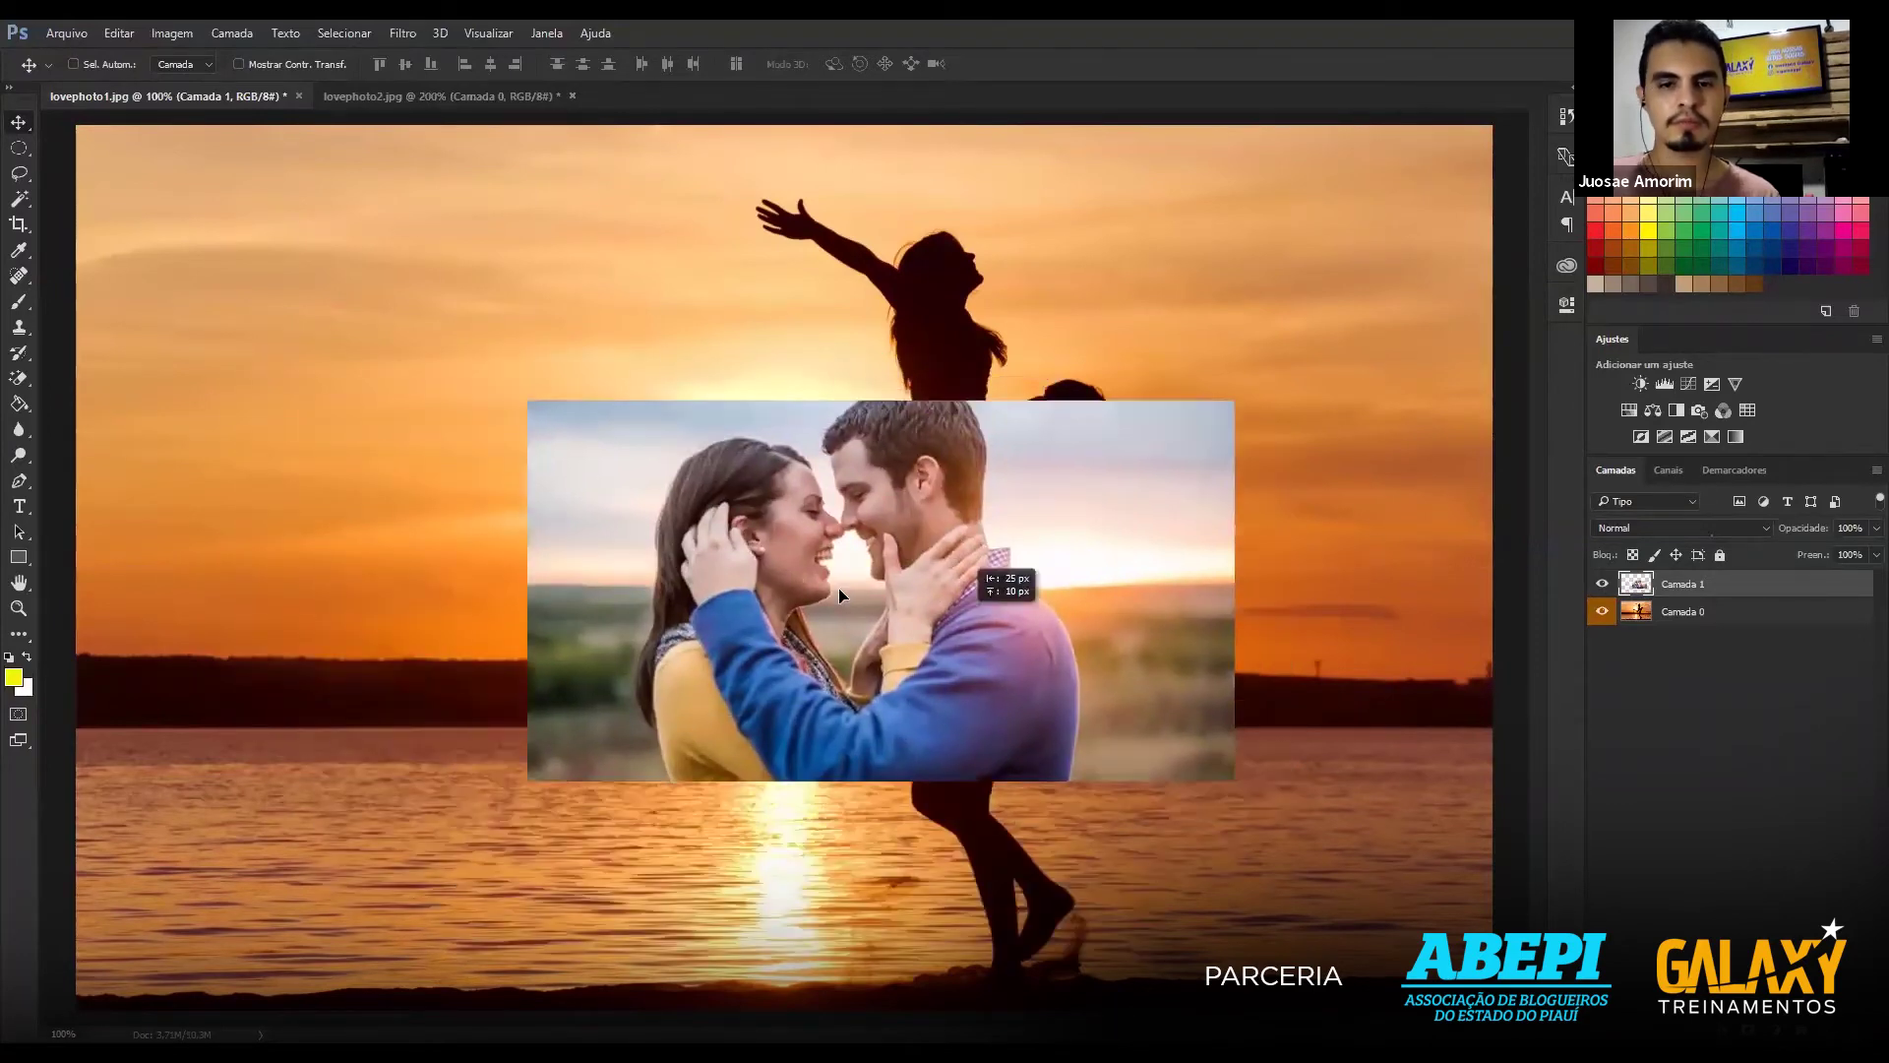
pyautogui.moveTo(883, 711); pyautogui.dragTo(807, 605)
pyautogui.hotkey('ctrl', '-')
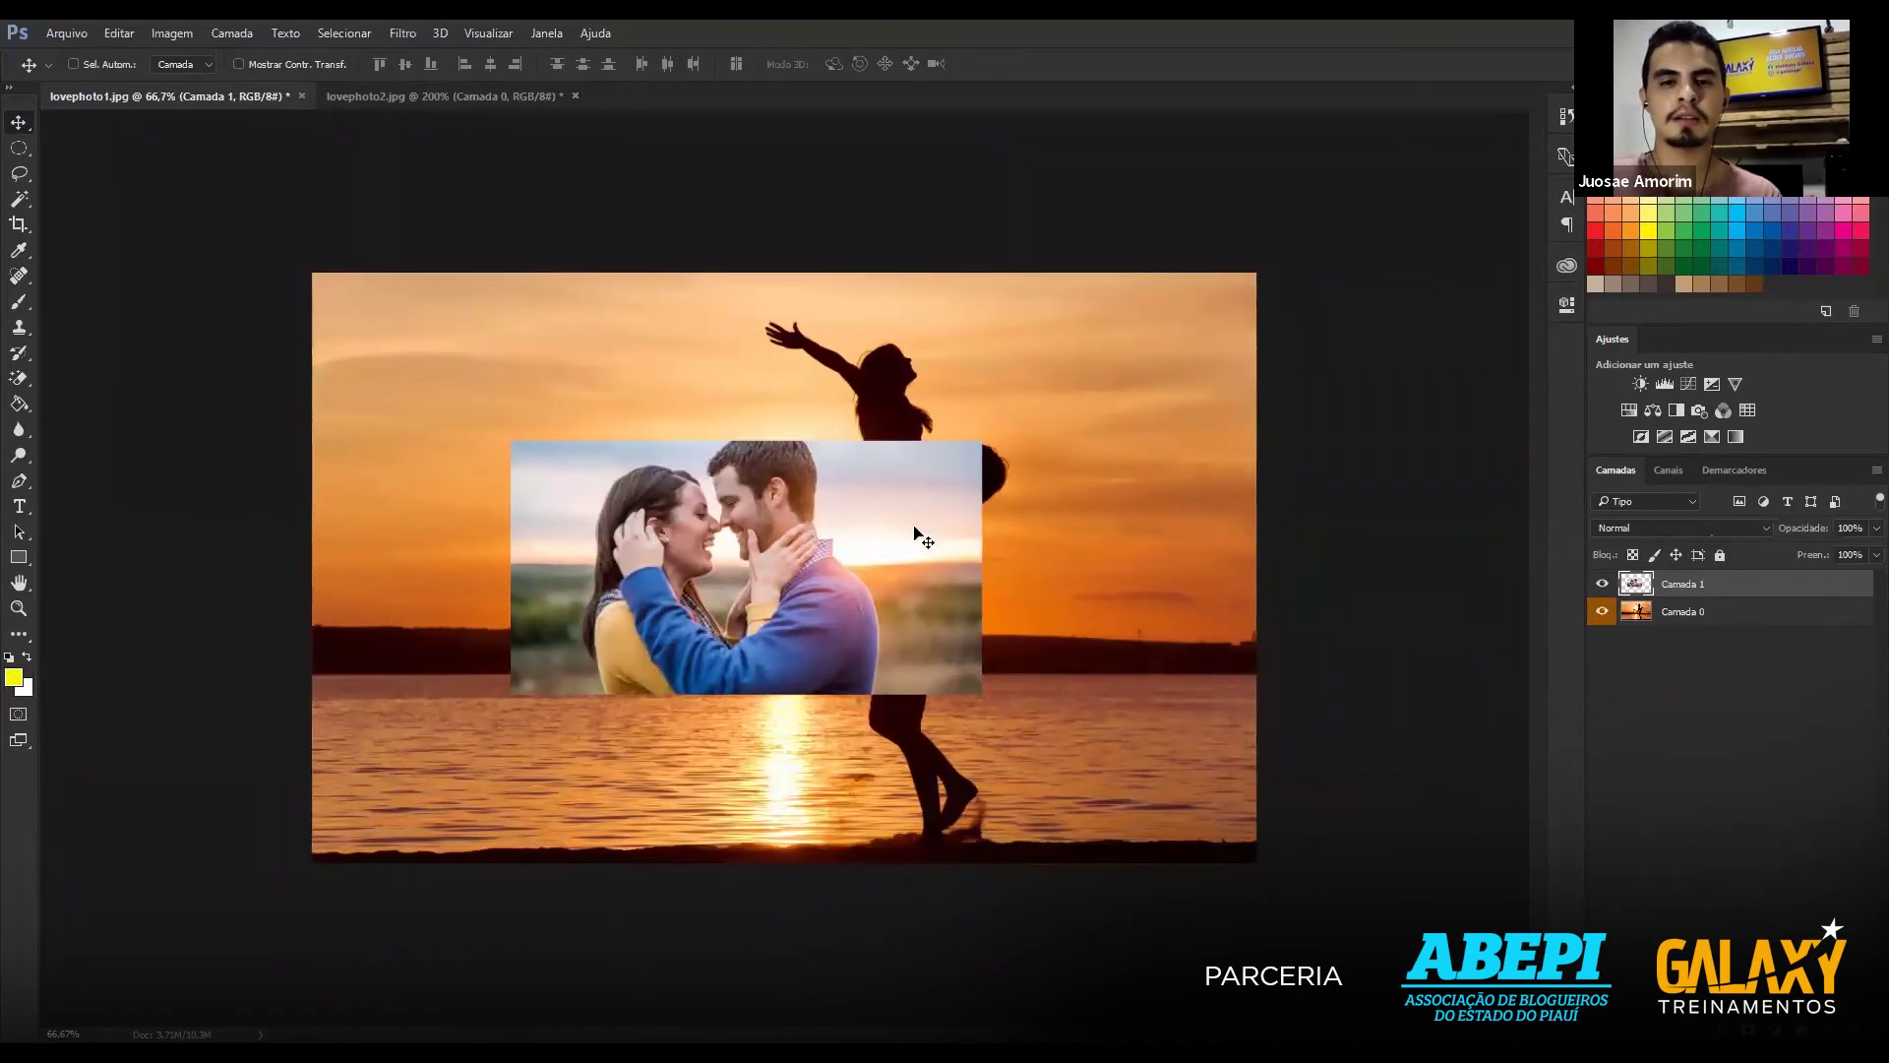
pyautogui.moveTo(881, 618)
pyautogui.mouseDown()
pyautogui.moveTo(698, 667)
pyautogui.moveTo(708, 653)
pyautogui.mouseUp()
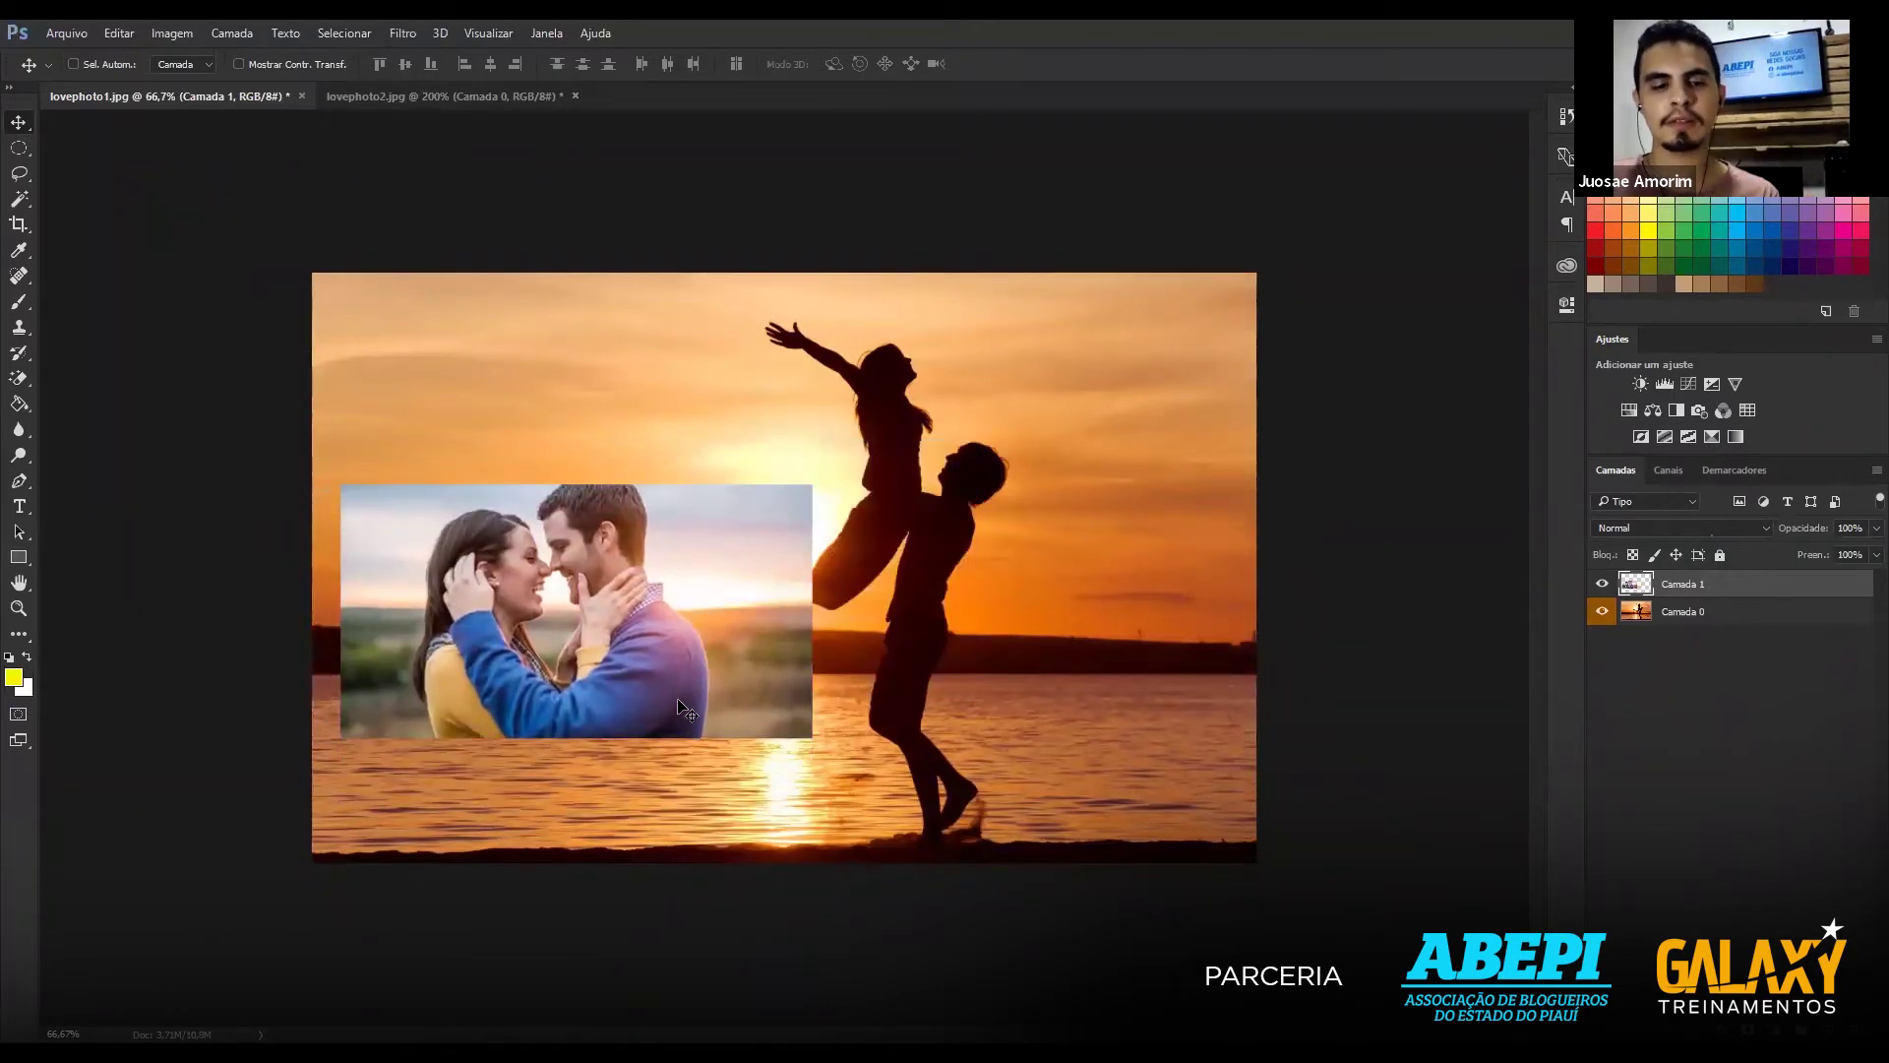
pyautogui.moveTo(682, 682)
pyautogui.mouseDown()
pyautogui.moveTo(722, 660)
pyautogui.moveTo(733, 956)
pyautogui.moveTo(763, 1024)
pyautogui.mouseUp()
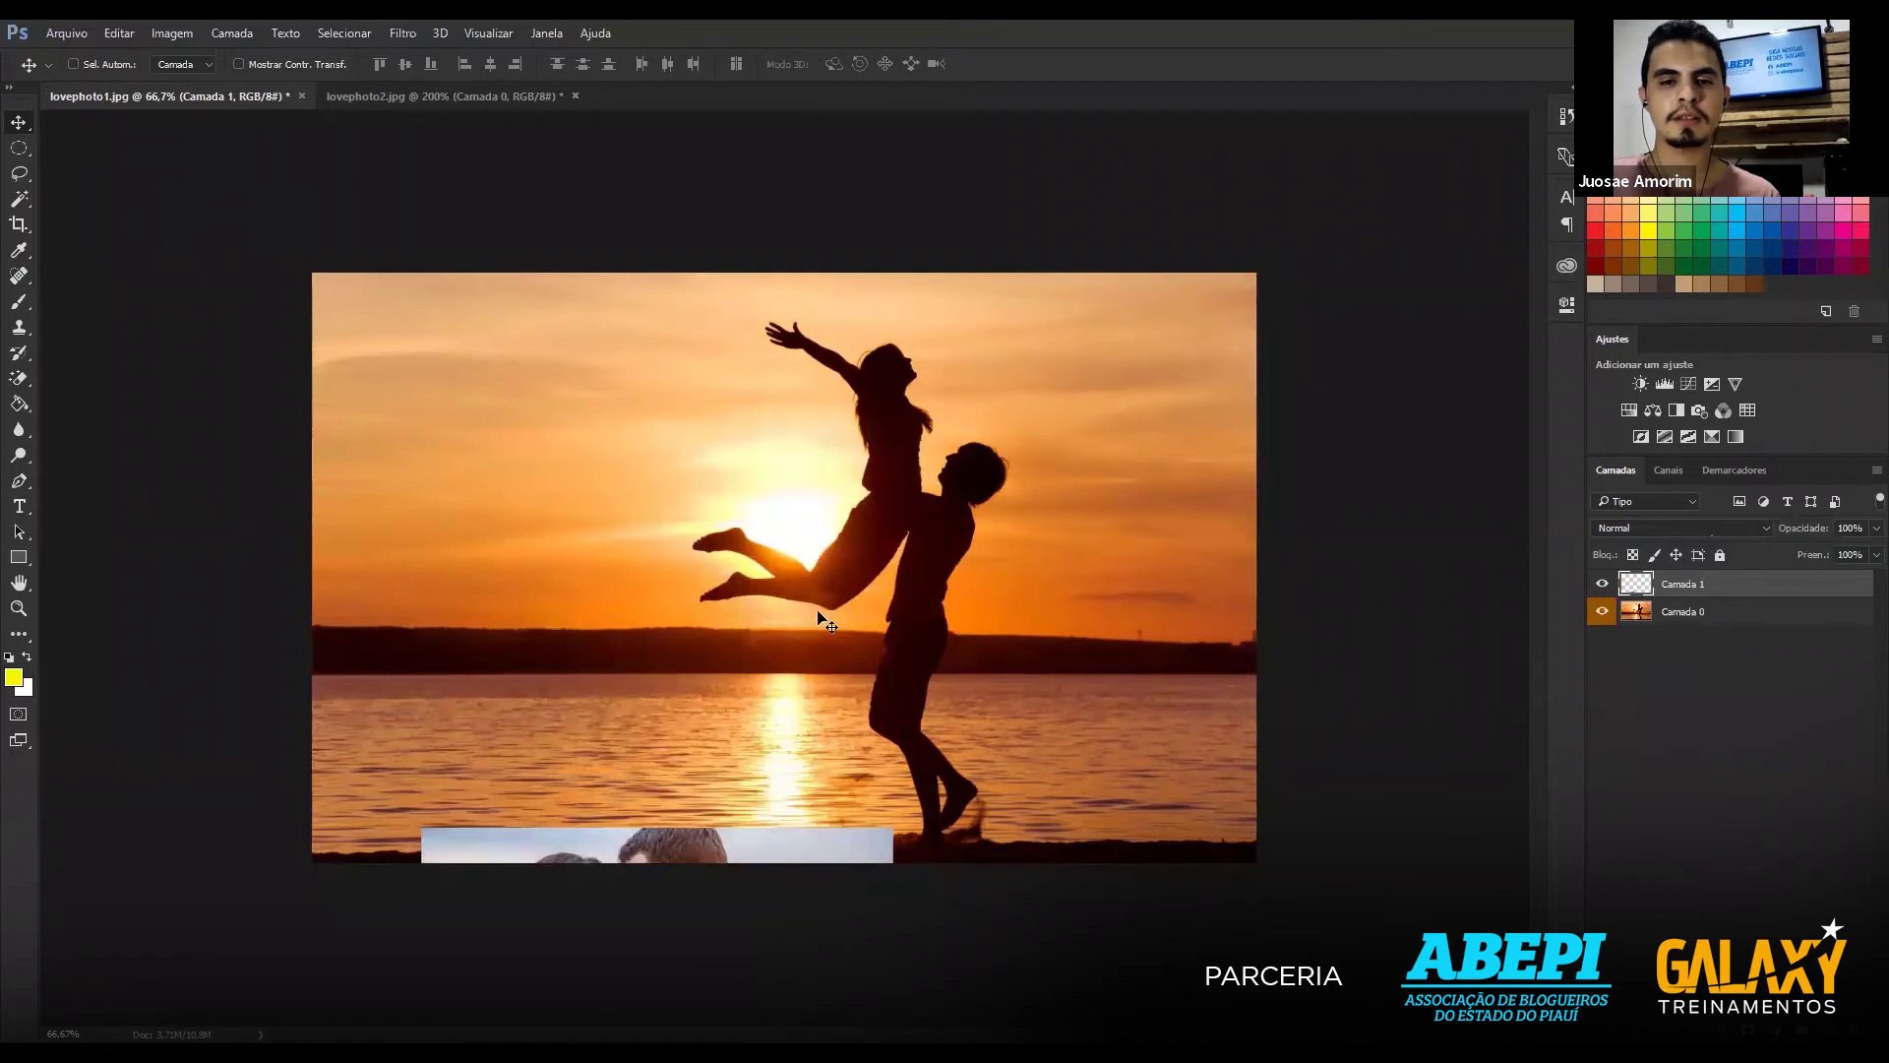
pyautogui.moveTo(814, 895)
pyautogui.mouseDown()
pyautogui.moveTo(800, 533)
pyautogui.moveTo(883, 534)
pyautogui.mouseUp()
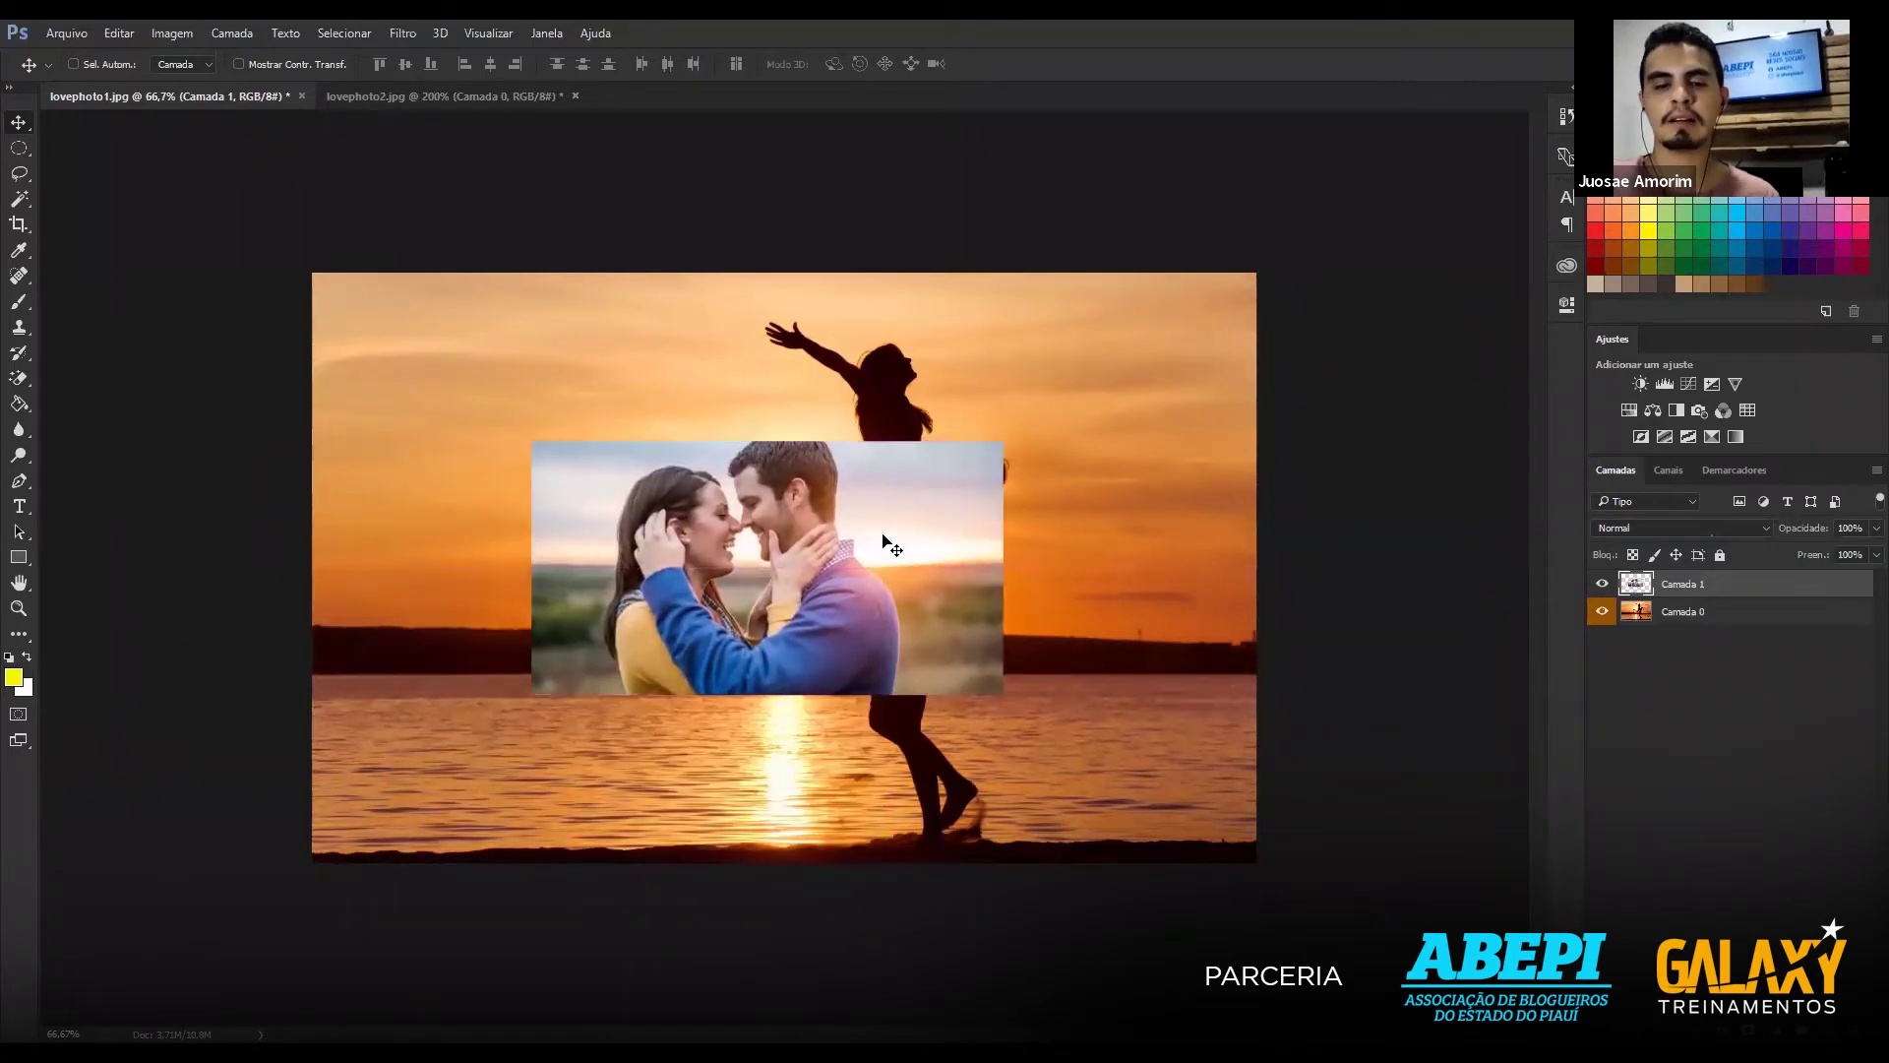
pyautogui.moveTo(888, 583); pyautogui.dragTo(906, 580)
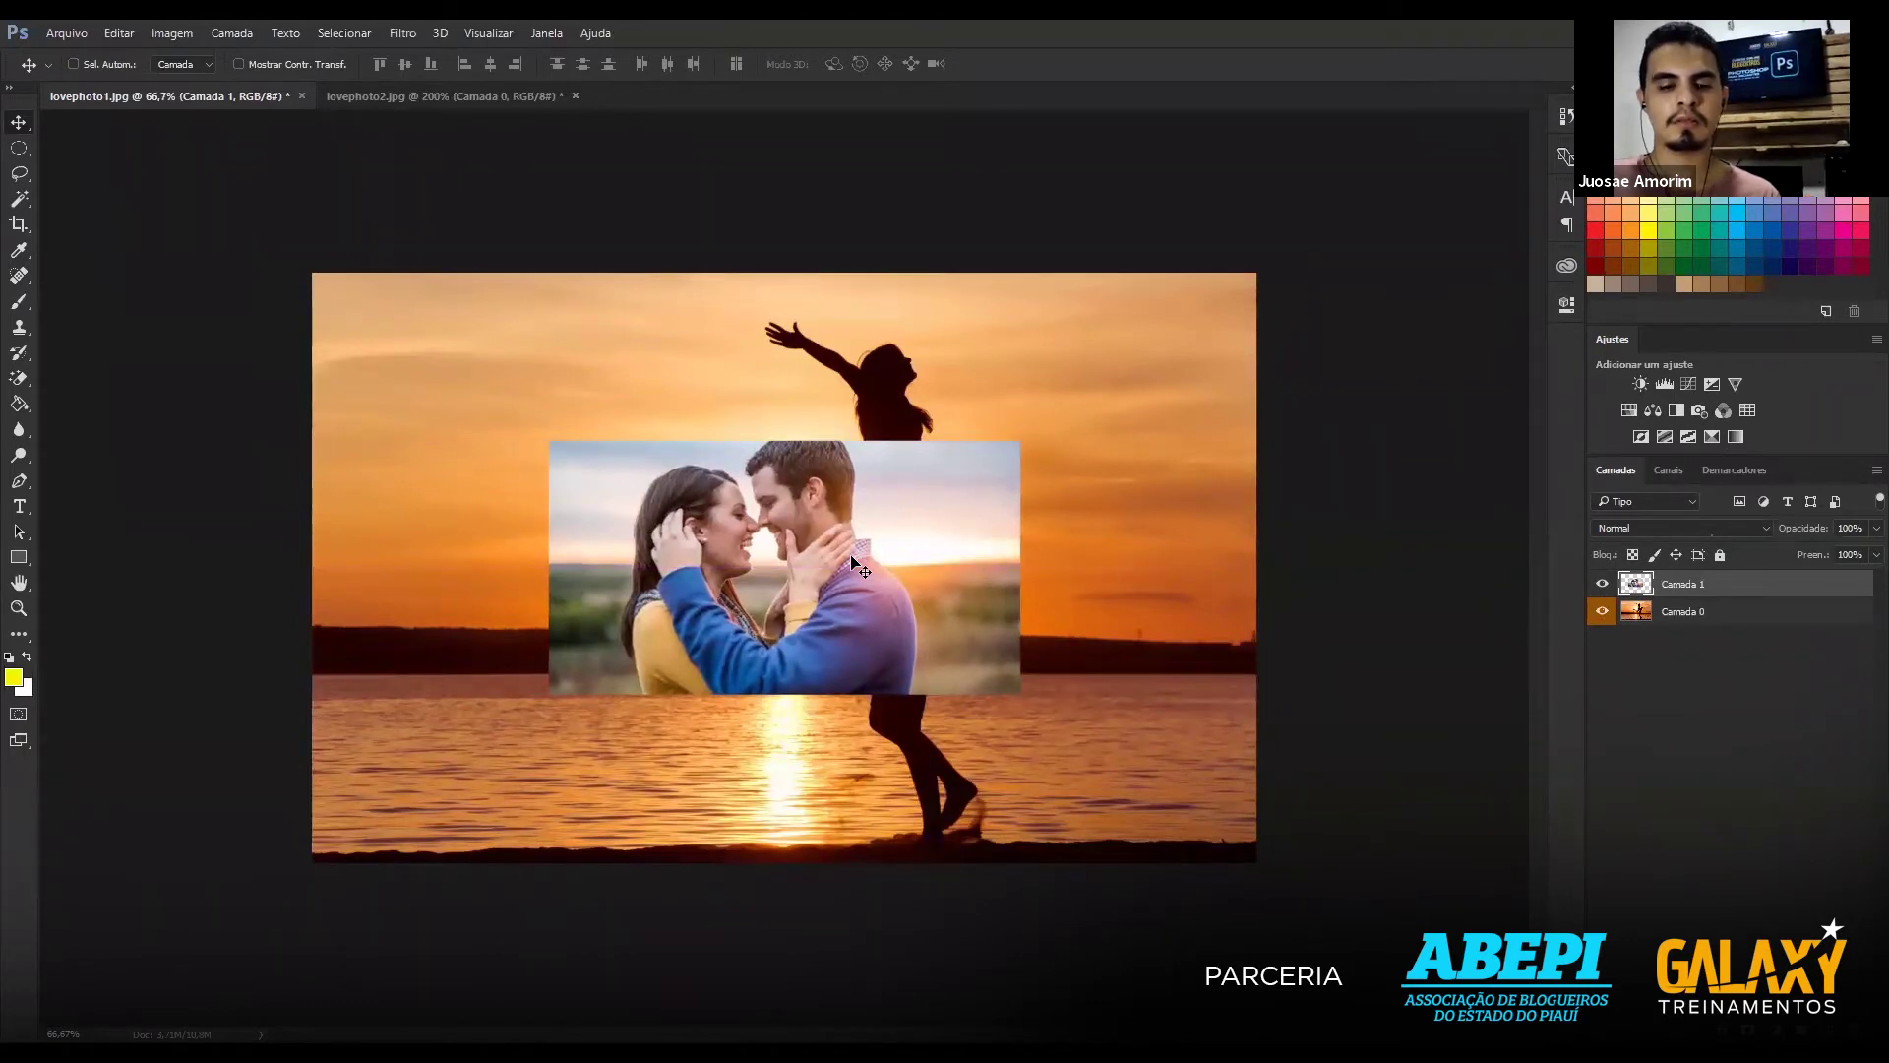
pyautogui.hotkey('ctrl', 't')
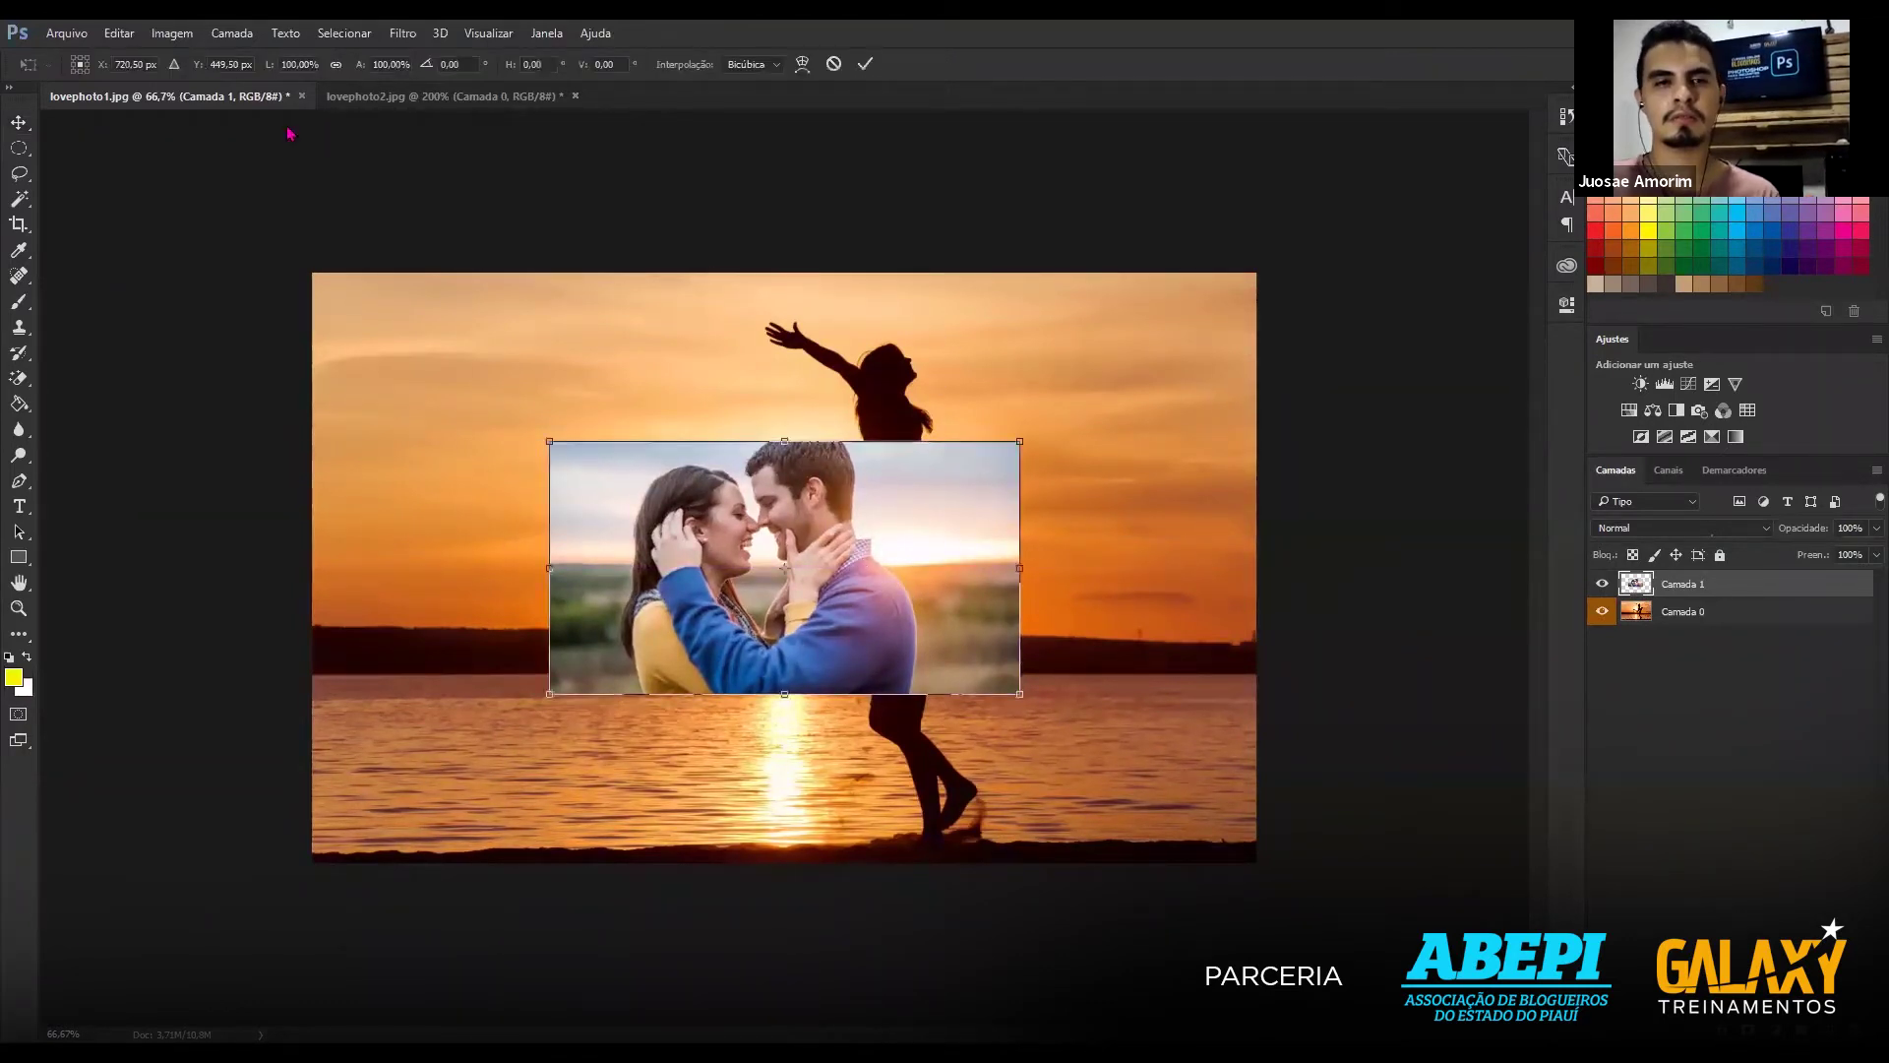
pyautogui.click(833, 67)
pyautogui.click(117, 39)
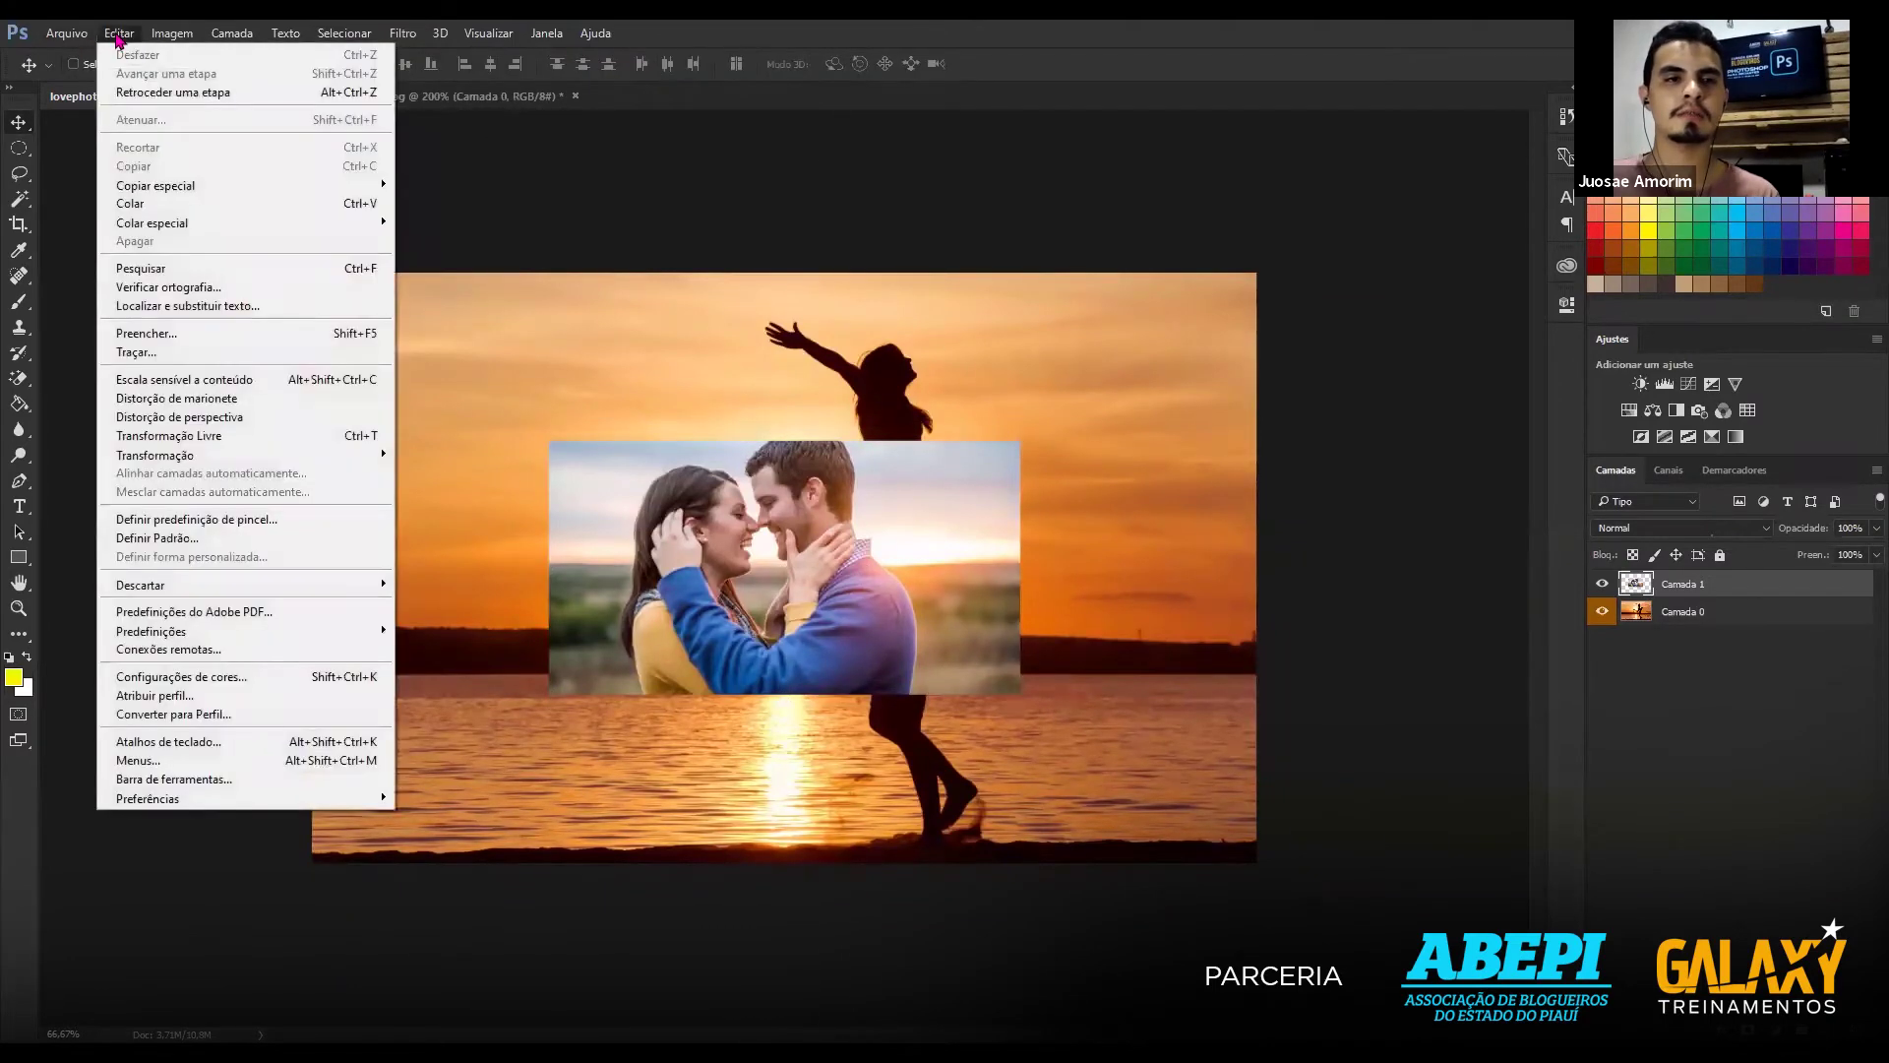
pyautogui.click(118, 37)
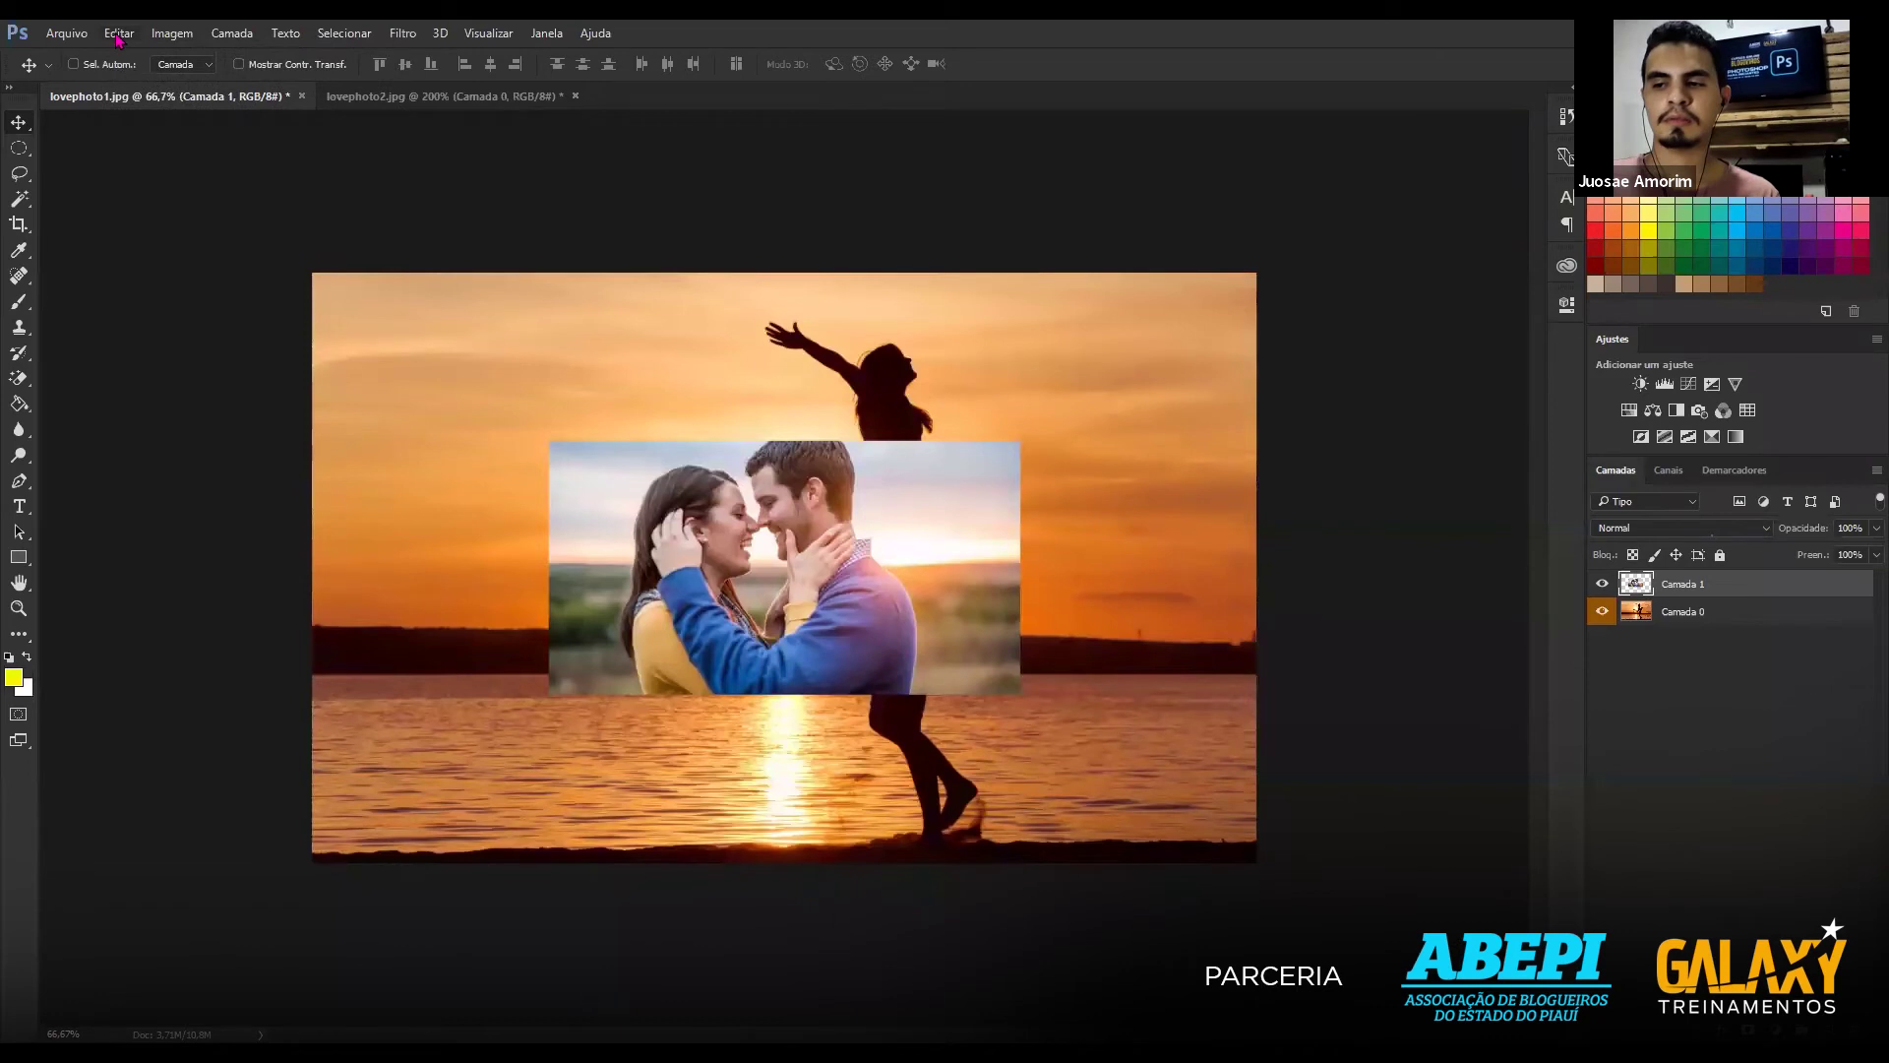
pyautogui.click(118, 37)
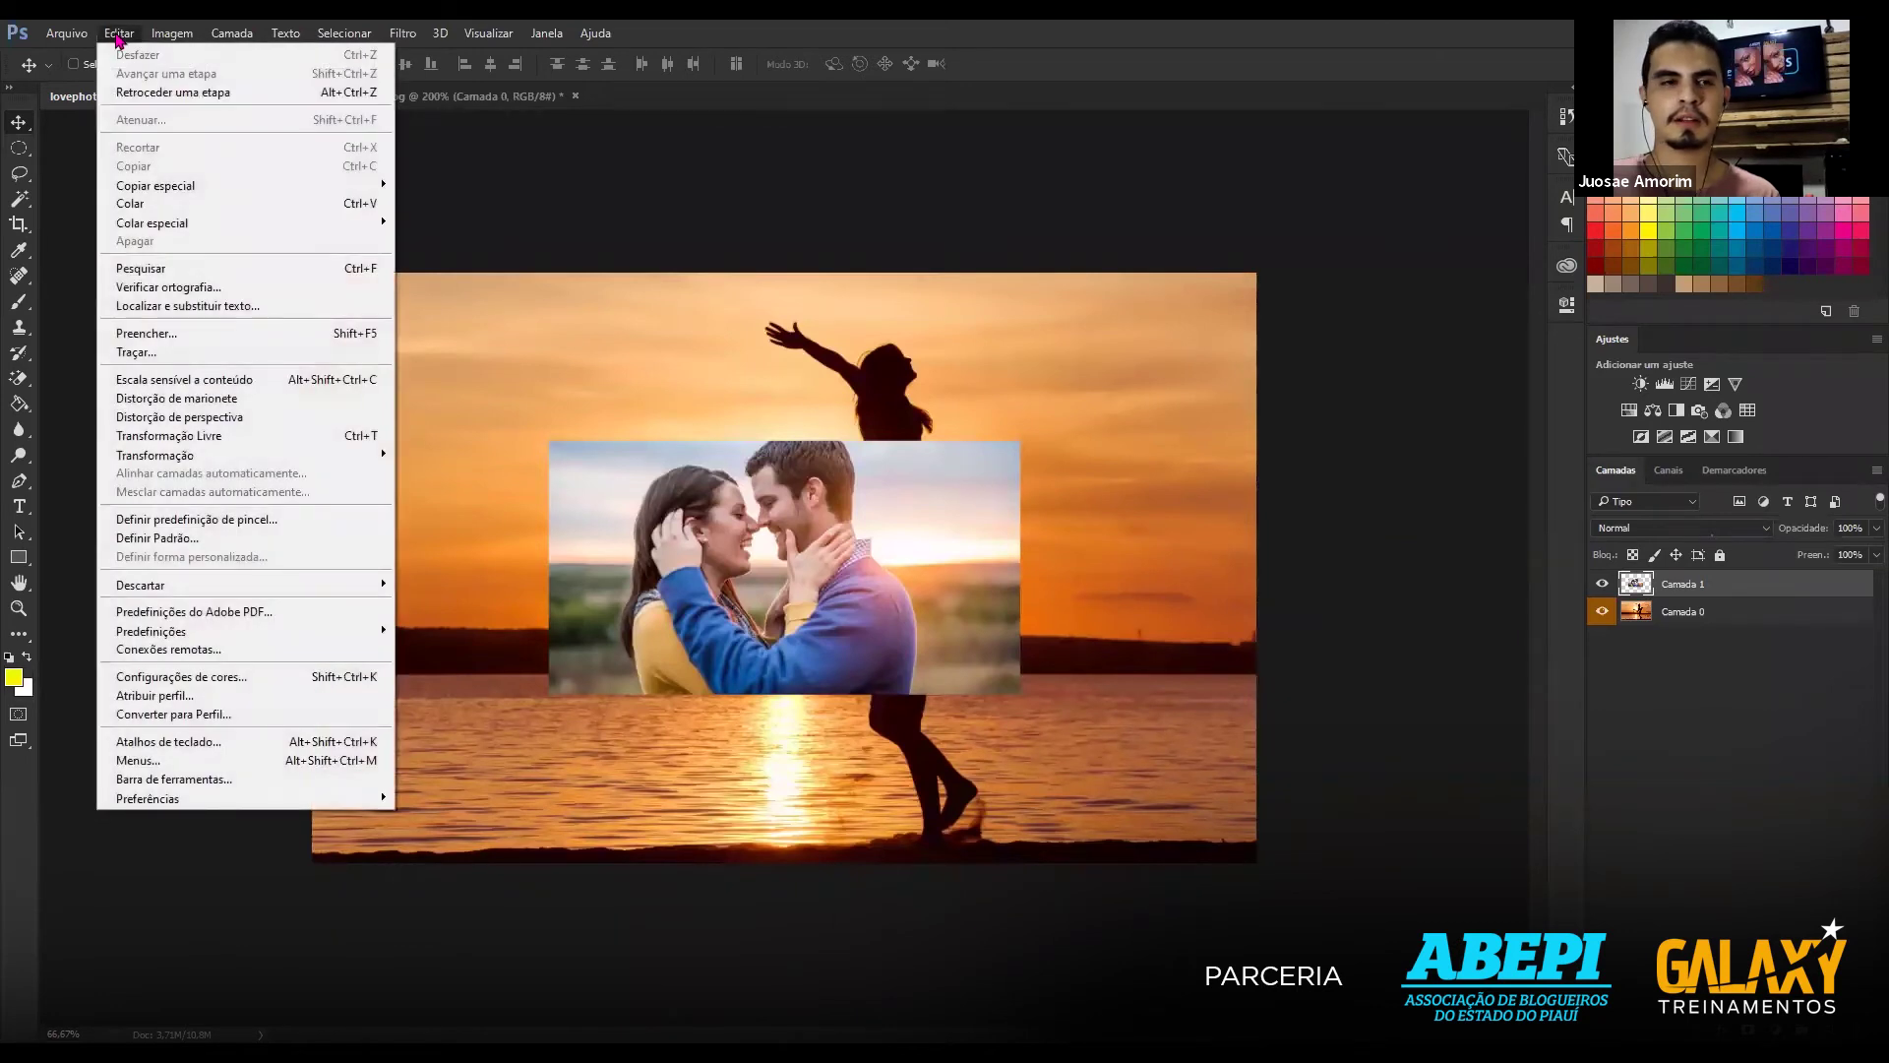
pyautogui.click(155, 440)
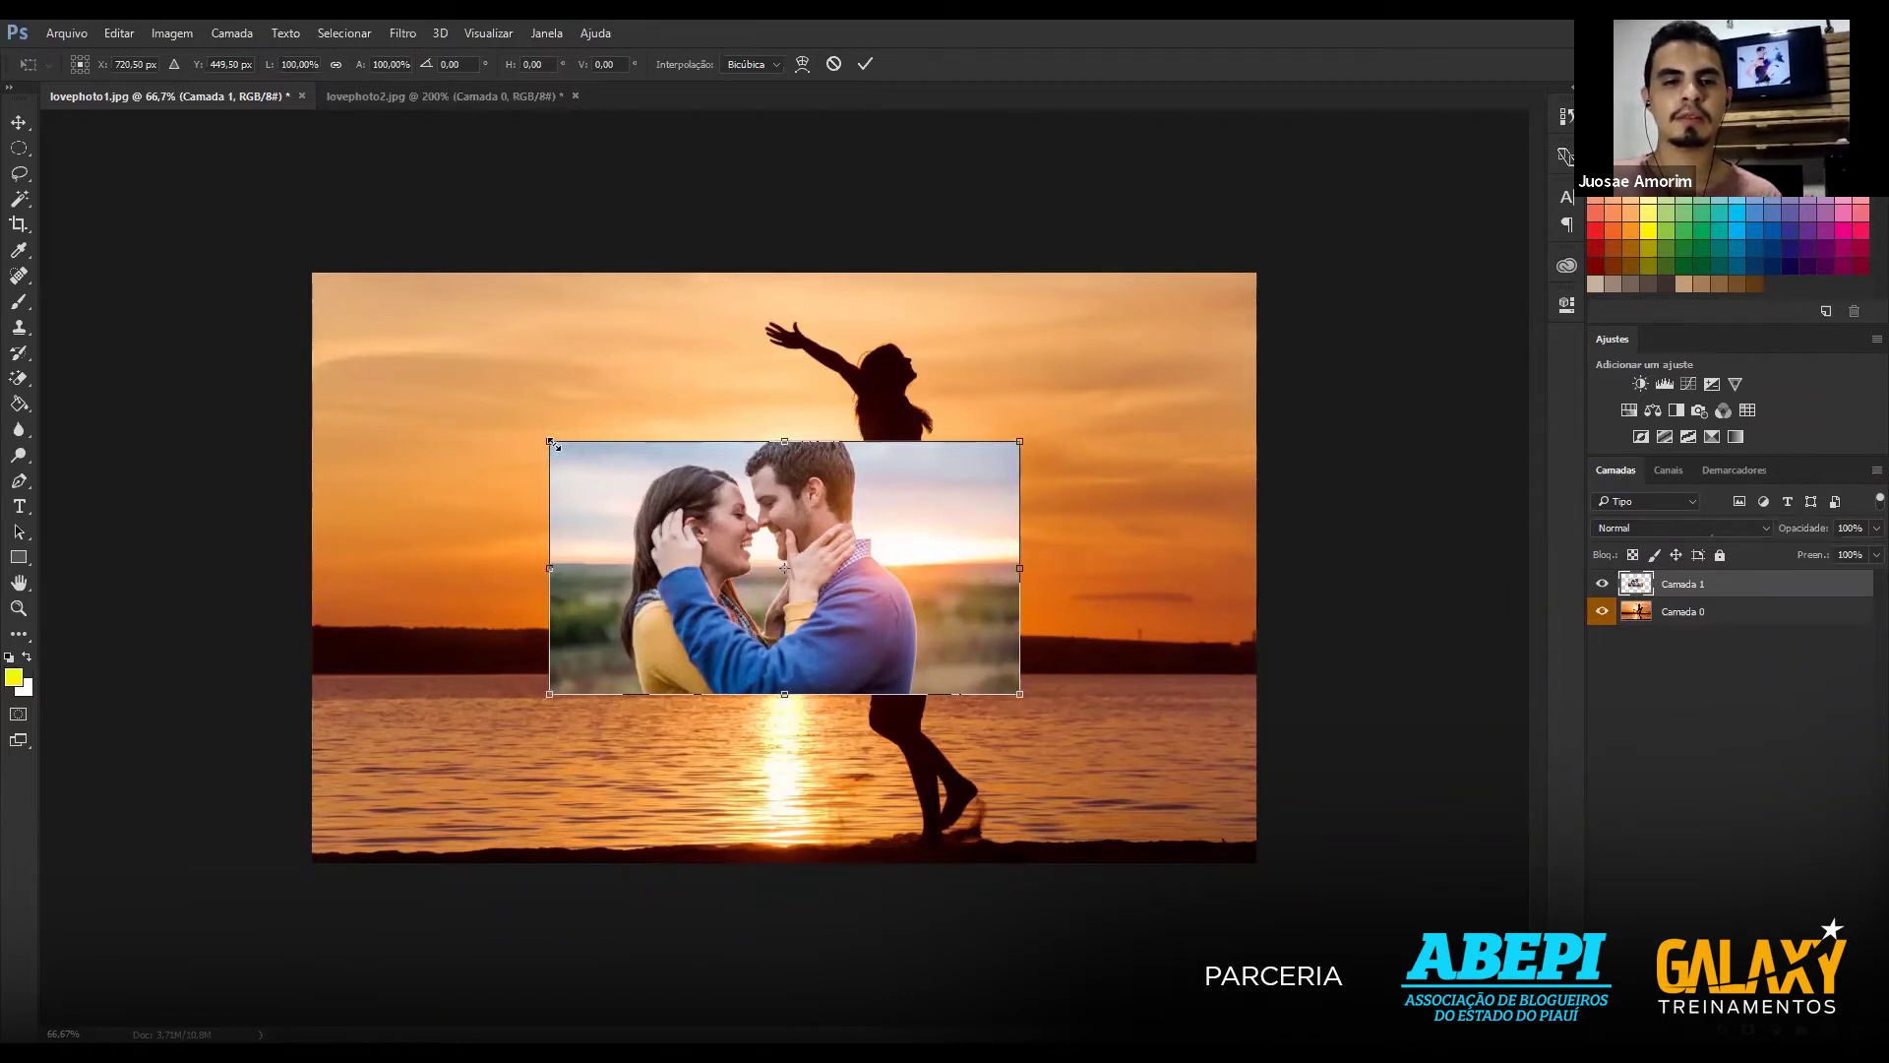
# Try scaling the couple photo up and down with Free Transform, ending at its original size.
pyautogui.moveTo(552, 444); pyautogui.dragTo(460, 391)
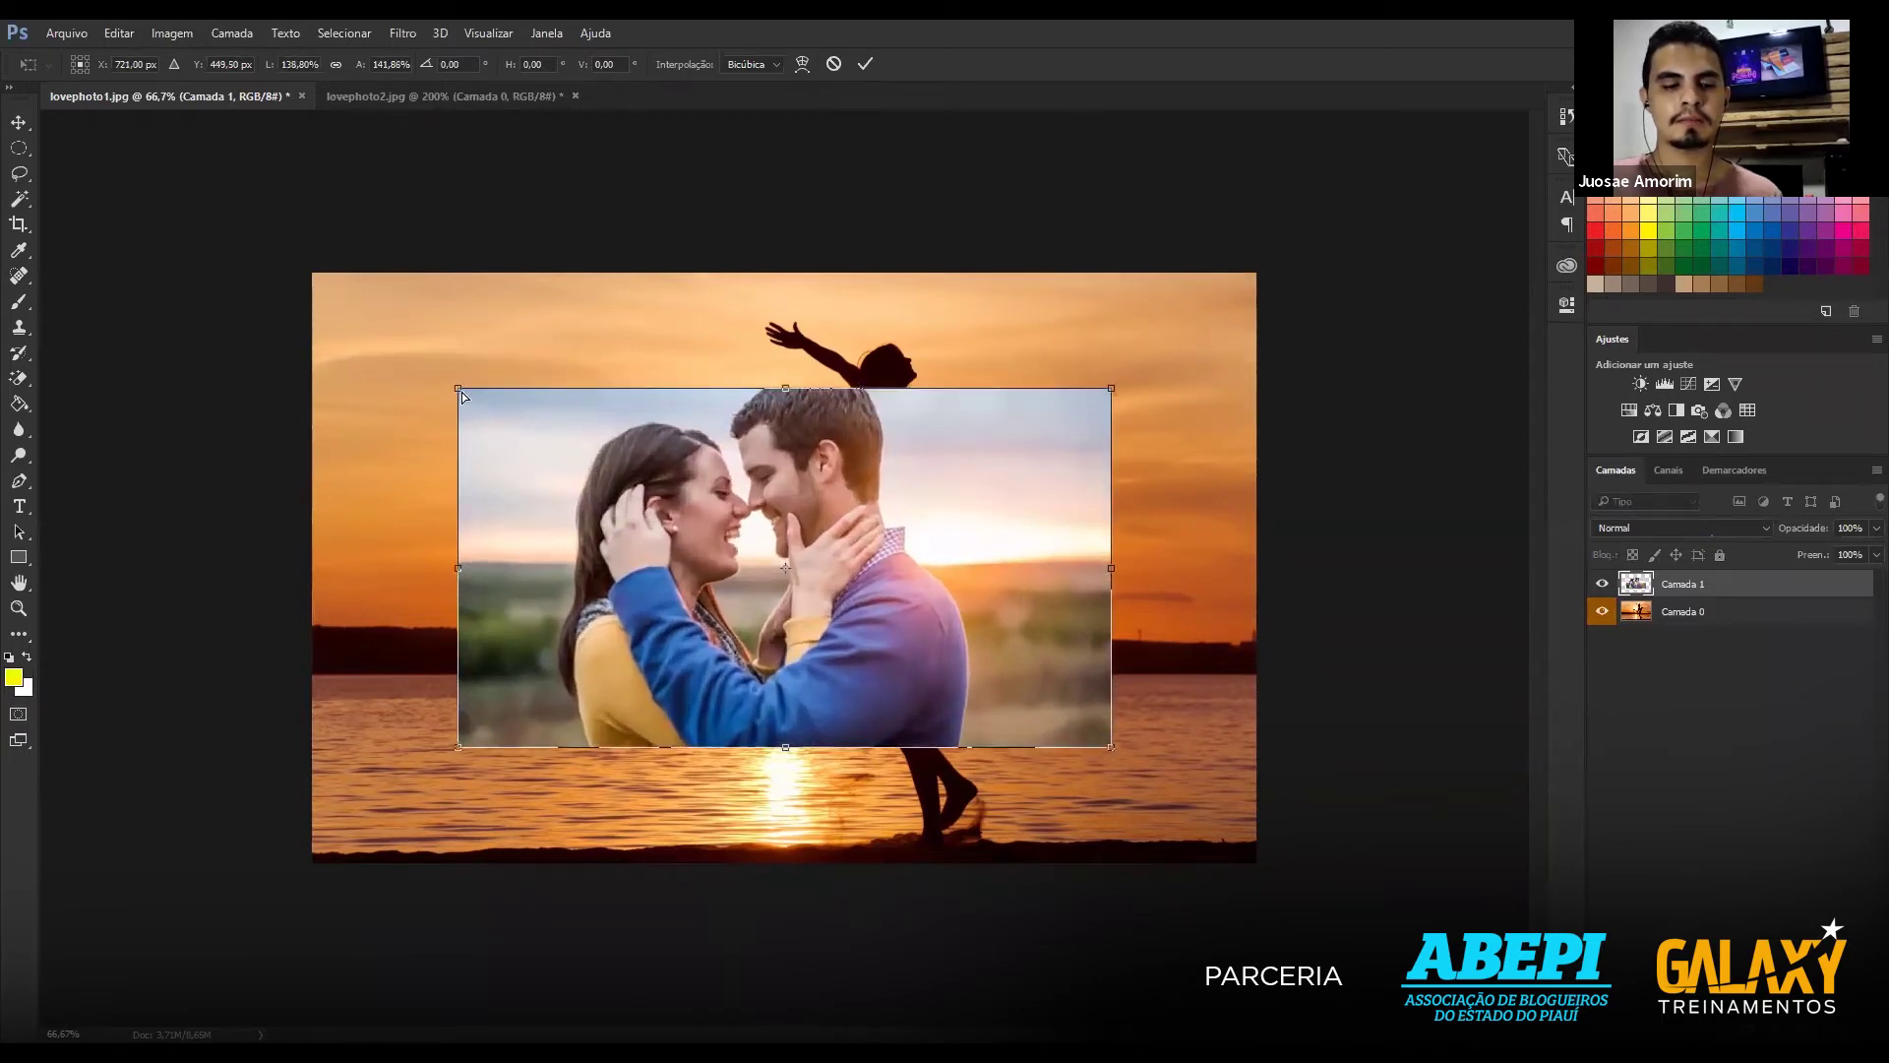
pyautogui.hotkey('ctrl', 'z')
pyautogui.moveTo(548, 445)
pyautogui.mouseDown()
pyautogui.moveTo(607, 456)
pyautogui.moveTo(1064, 709)
pyautogui.mouseUp()
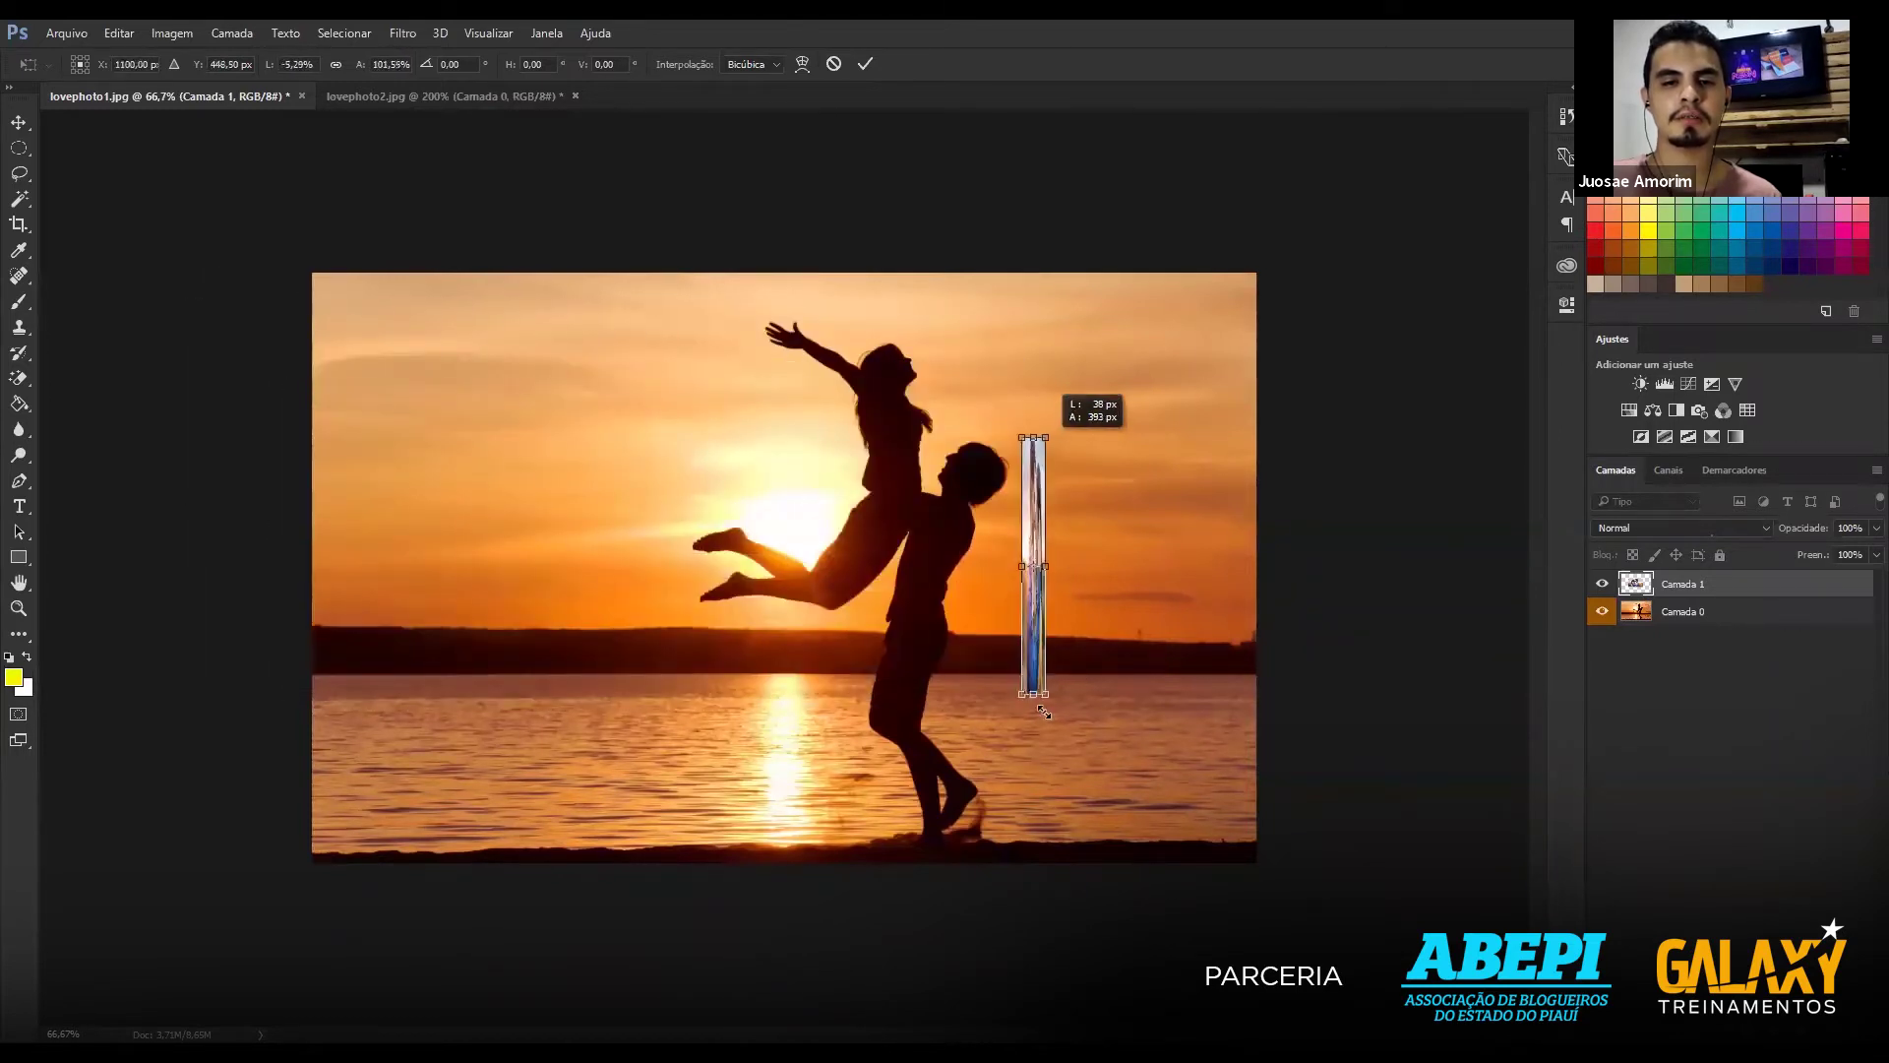
pyautogui.moveTo(1064, 710); pyautogui.dragTo(273, 389)
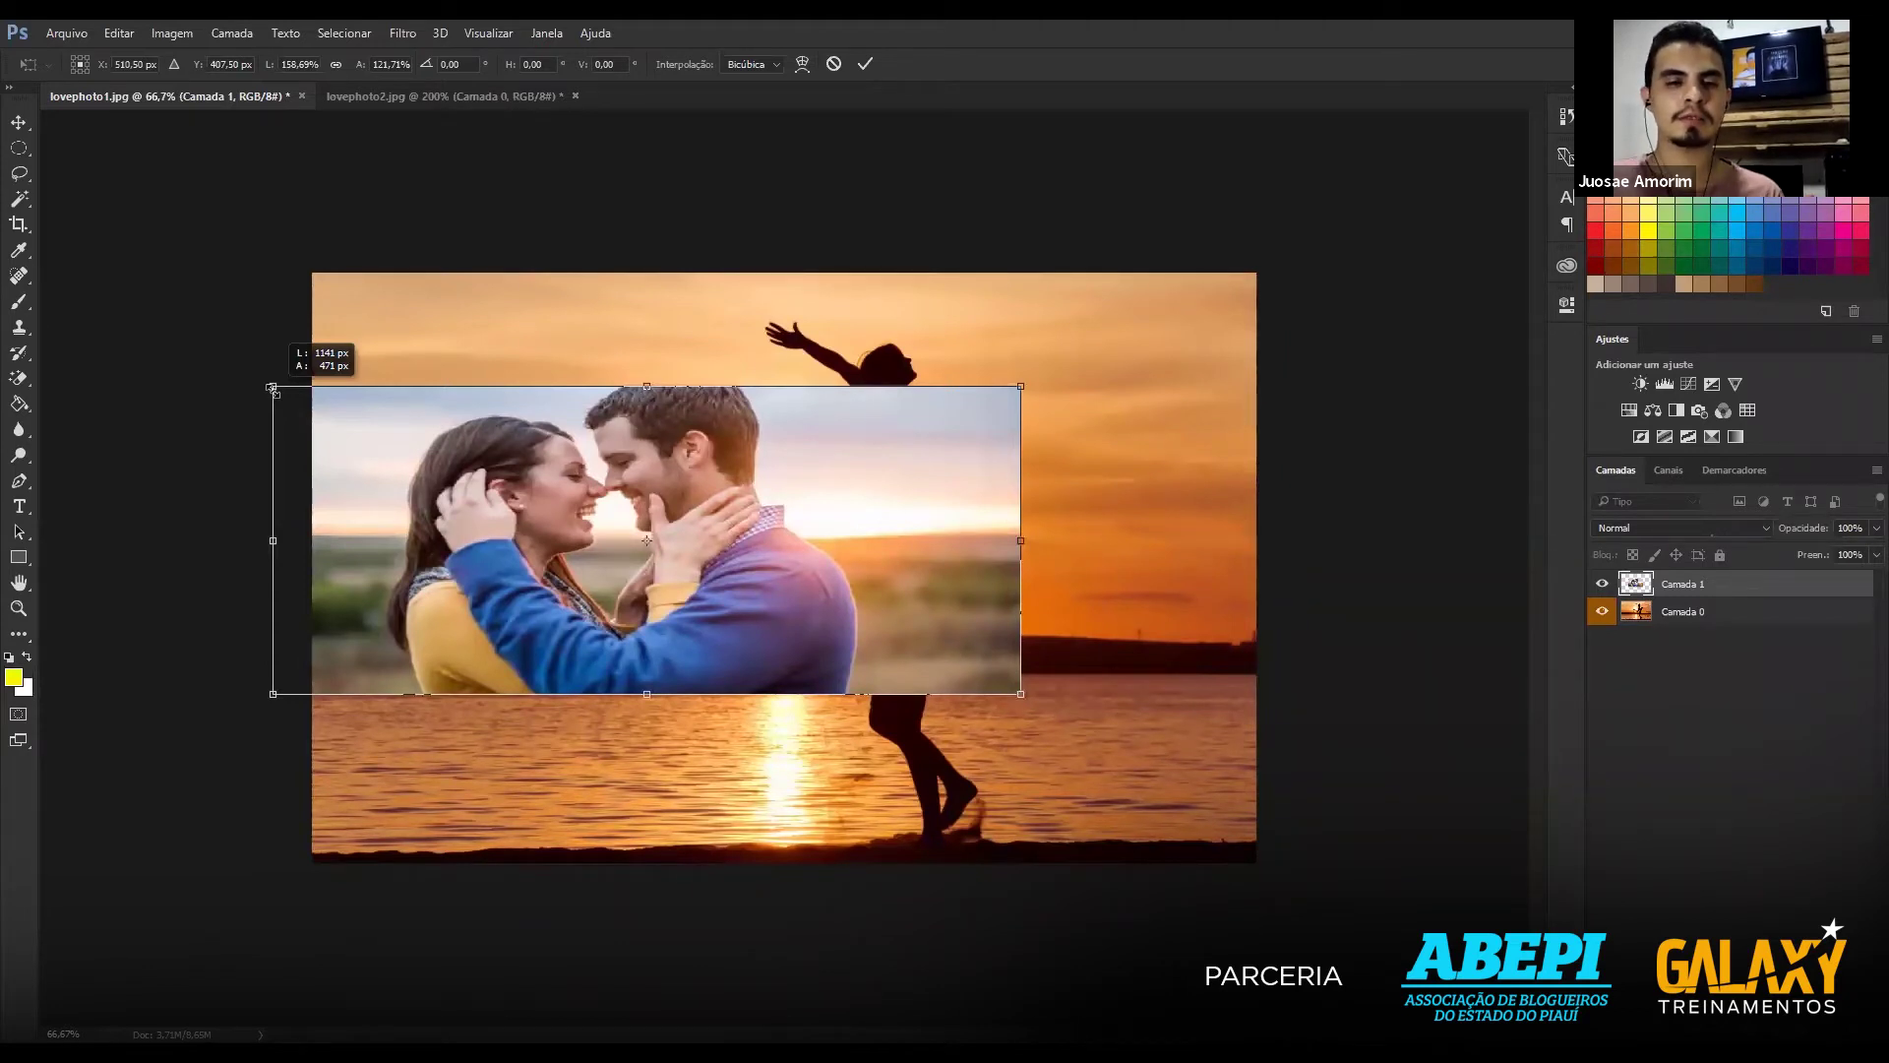
pyautogui.moveTo(272, 387); pyautogui.dragTo(876, 617)
pyautogui.moveTo(383, 412)
pyautogui.mouseDown()
pyautogui.moveTo(359, 384)
pyautogui.moveTo(60, 262)
pyautogui.mouseUp()
pyautogui.moveTo(202, 324)
pyautogui.mouseDown()
pyautogui.moveTo(451, 389)
pyautogui.moveTo(644, 490)
pyautogui.mouseUp()
pyautogui.moveTo(442, 446)
pyautogui.mouseDown()
pyautogui.moveTo(372, 403)
pyautogui.moveTo(571, 504)
pyautogui.mouseUp()
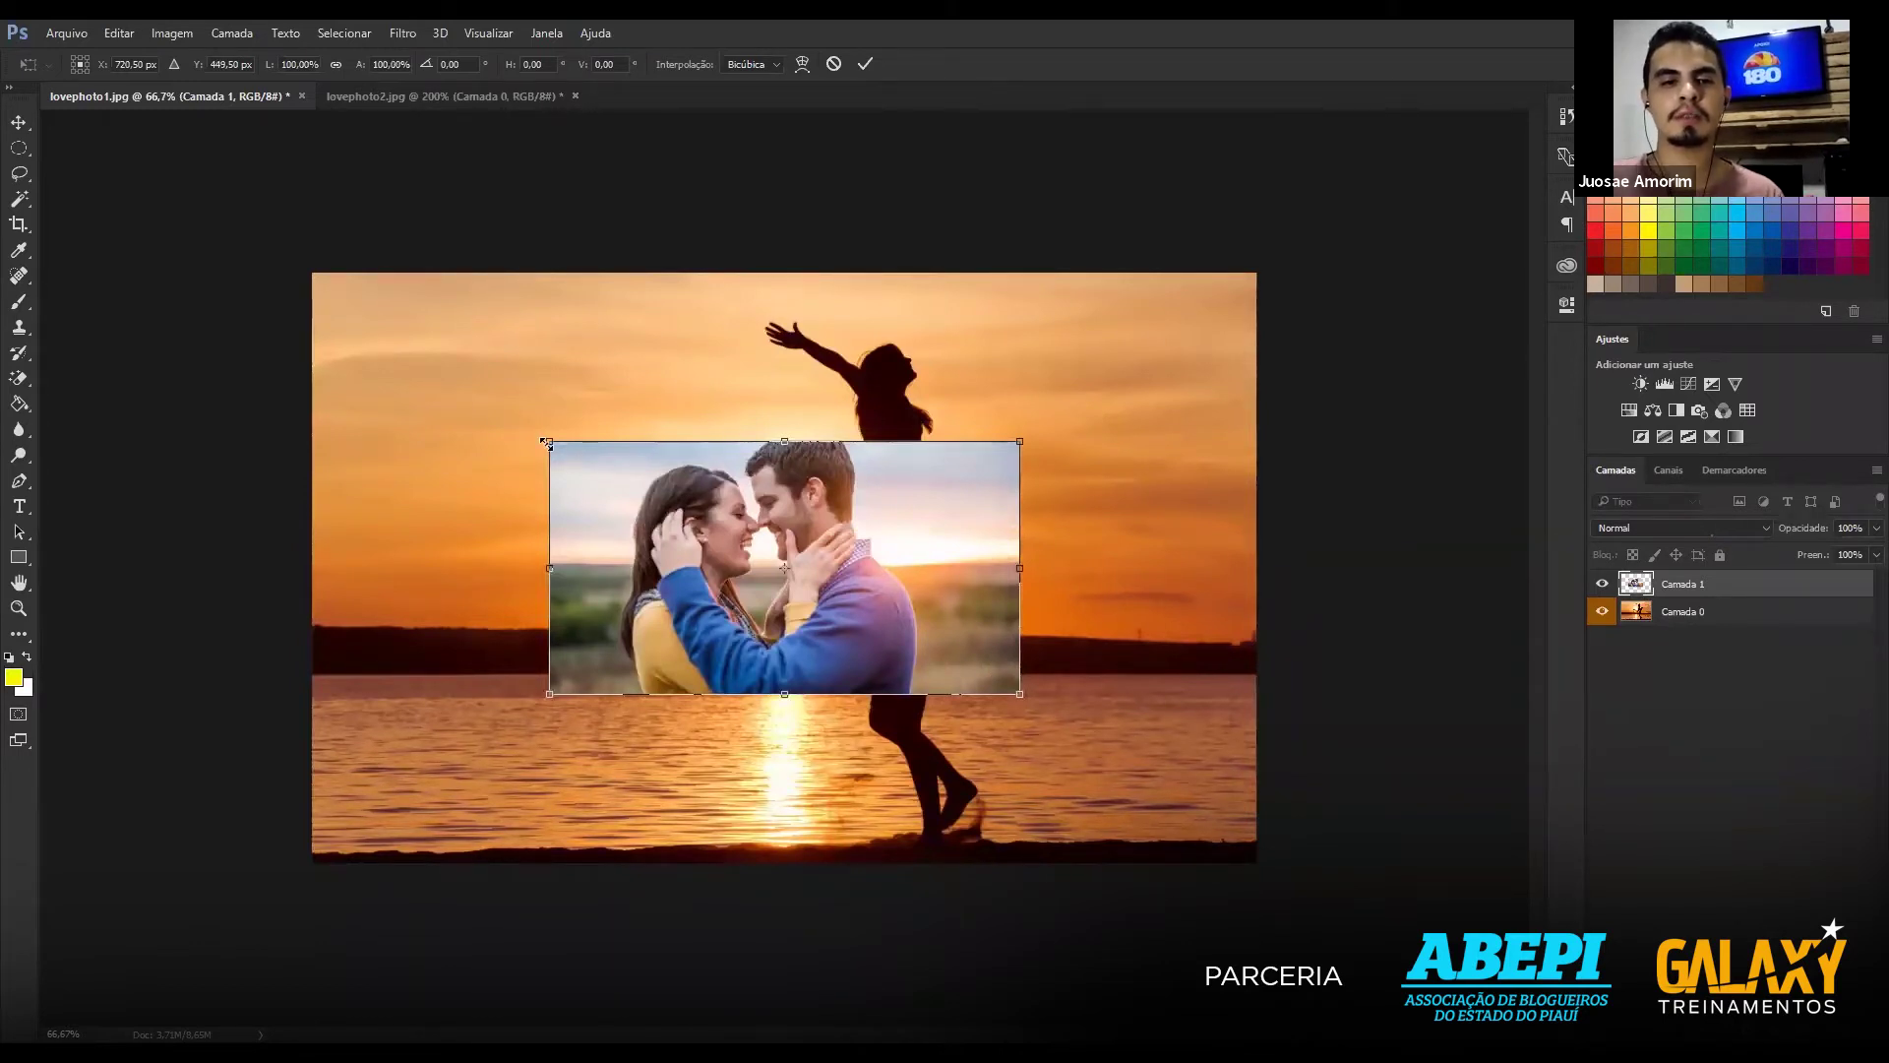
# Enlarge the couple photo to about 238% so it covers the entire sunset canvas.
pyautogui.moveTo(546, 443); pyautogui.dragTo(601, 411)
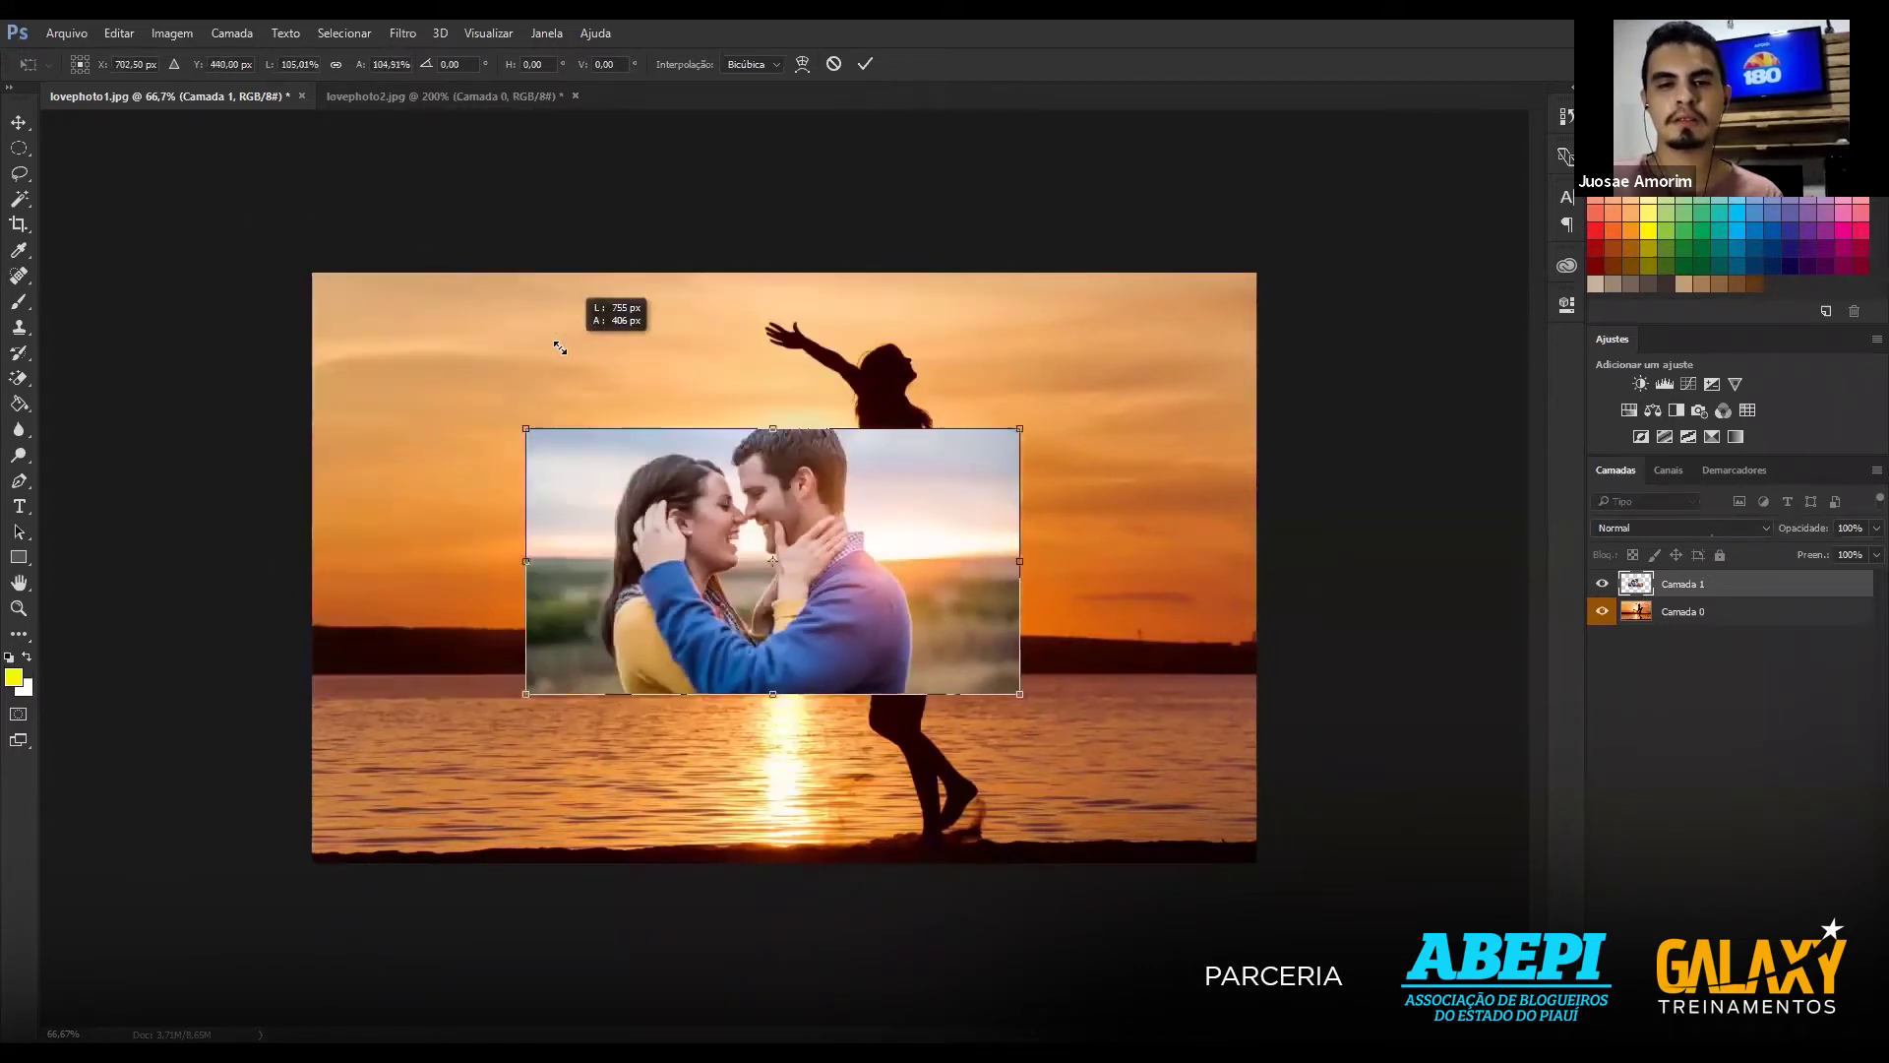
pyautogui.moveTo(601, 411)
pyautogui.mouseDown()
pyautogui.moveTo(98, 199)
pyautogui.moveTo(648, 494)
pyautogui.mouseUp()
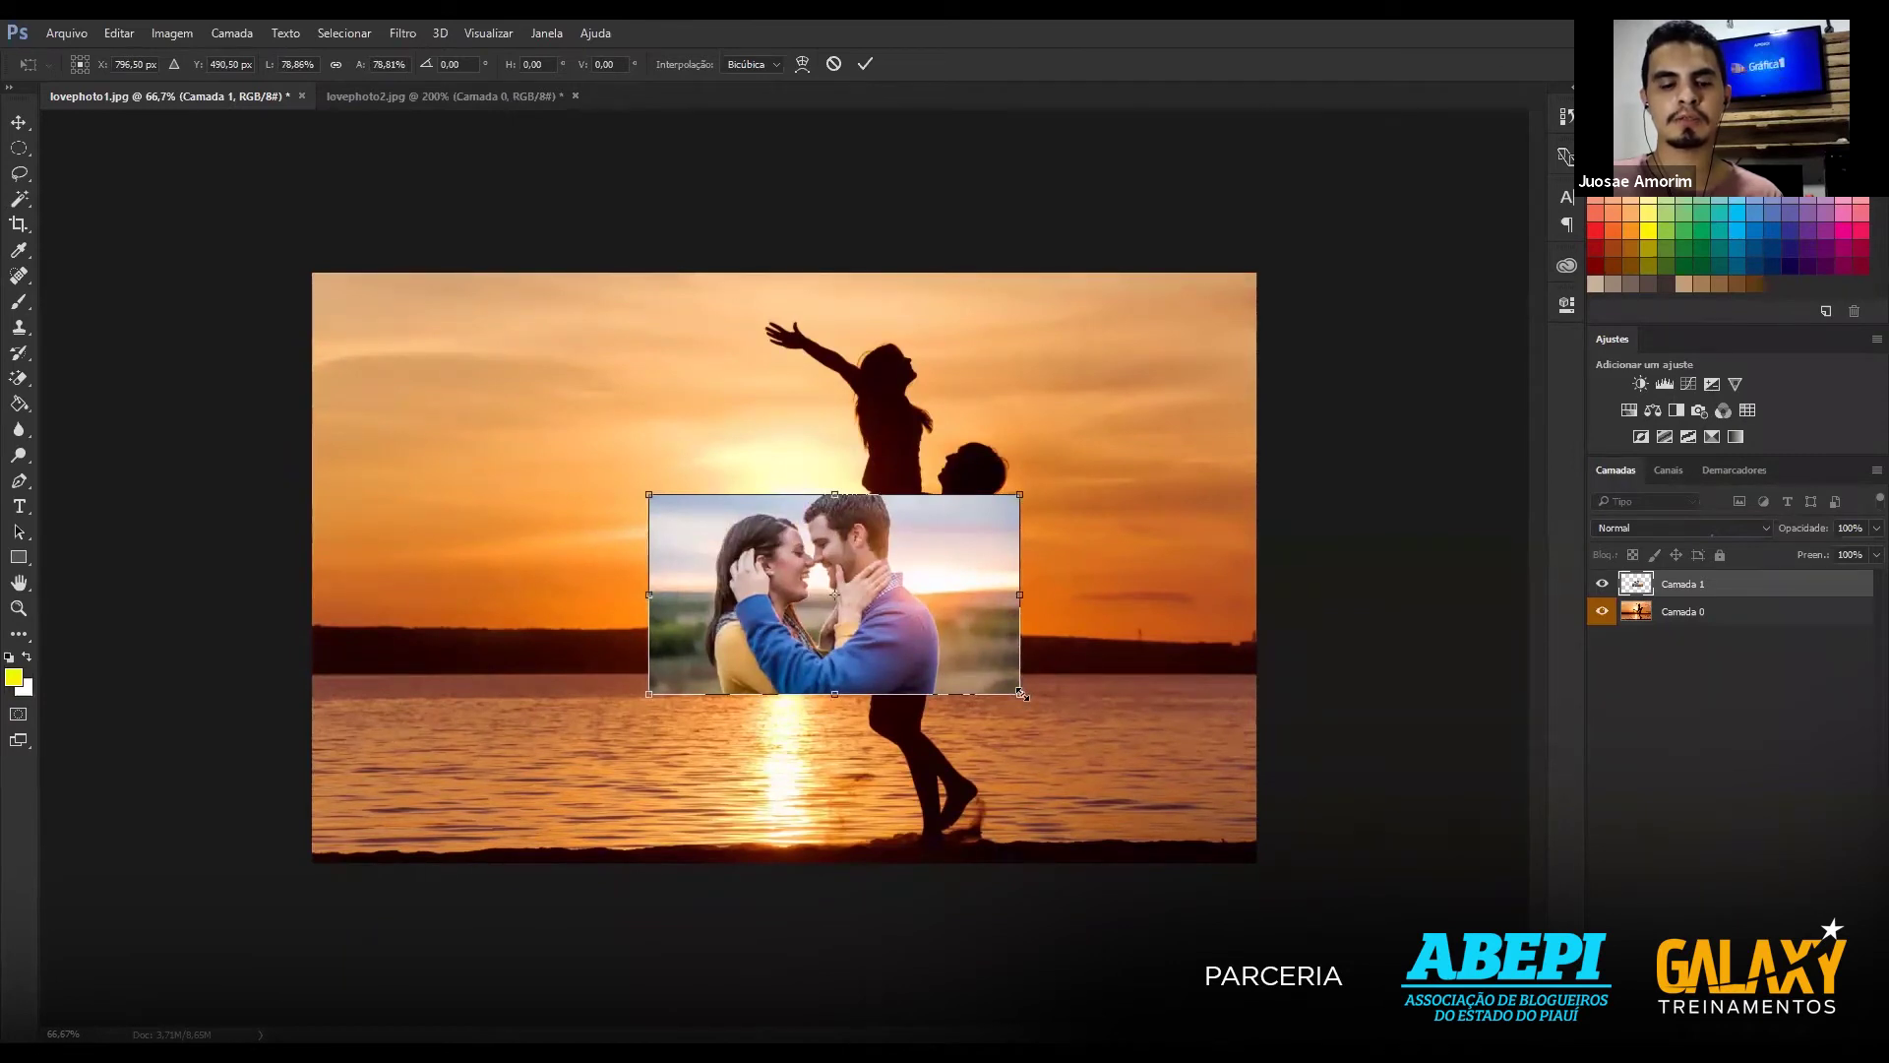
pyautogui.moveTo(1021, 693)
pyautogui.mouseDown()
pyautogui.moveTo(1264, 879)
pyautogui.moveTo(1072, 733)
pyautogui.moveTo(1390, 926)
pyautogui.mouseUp()
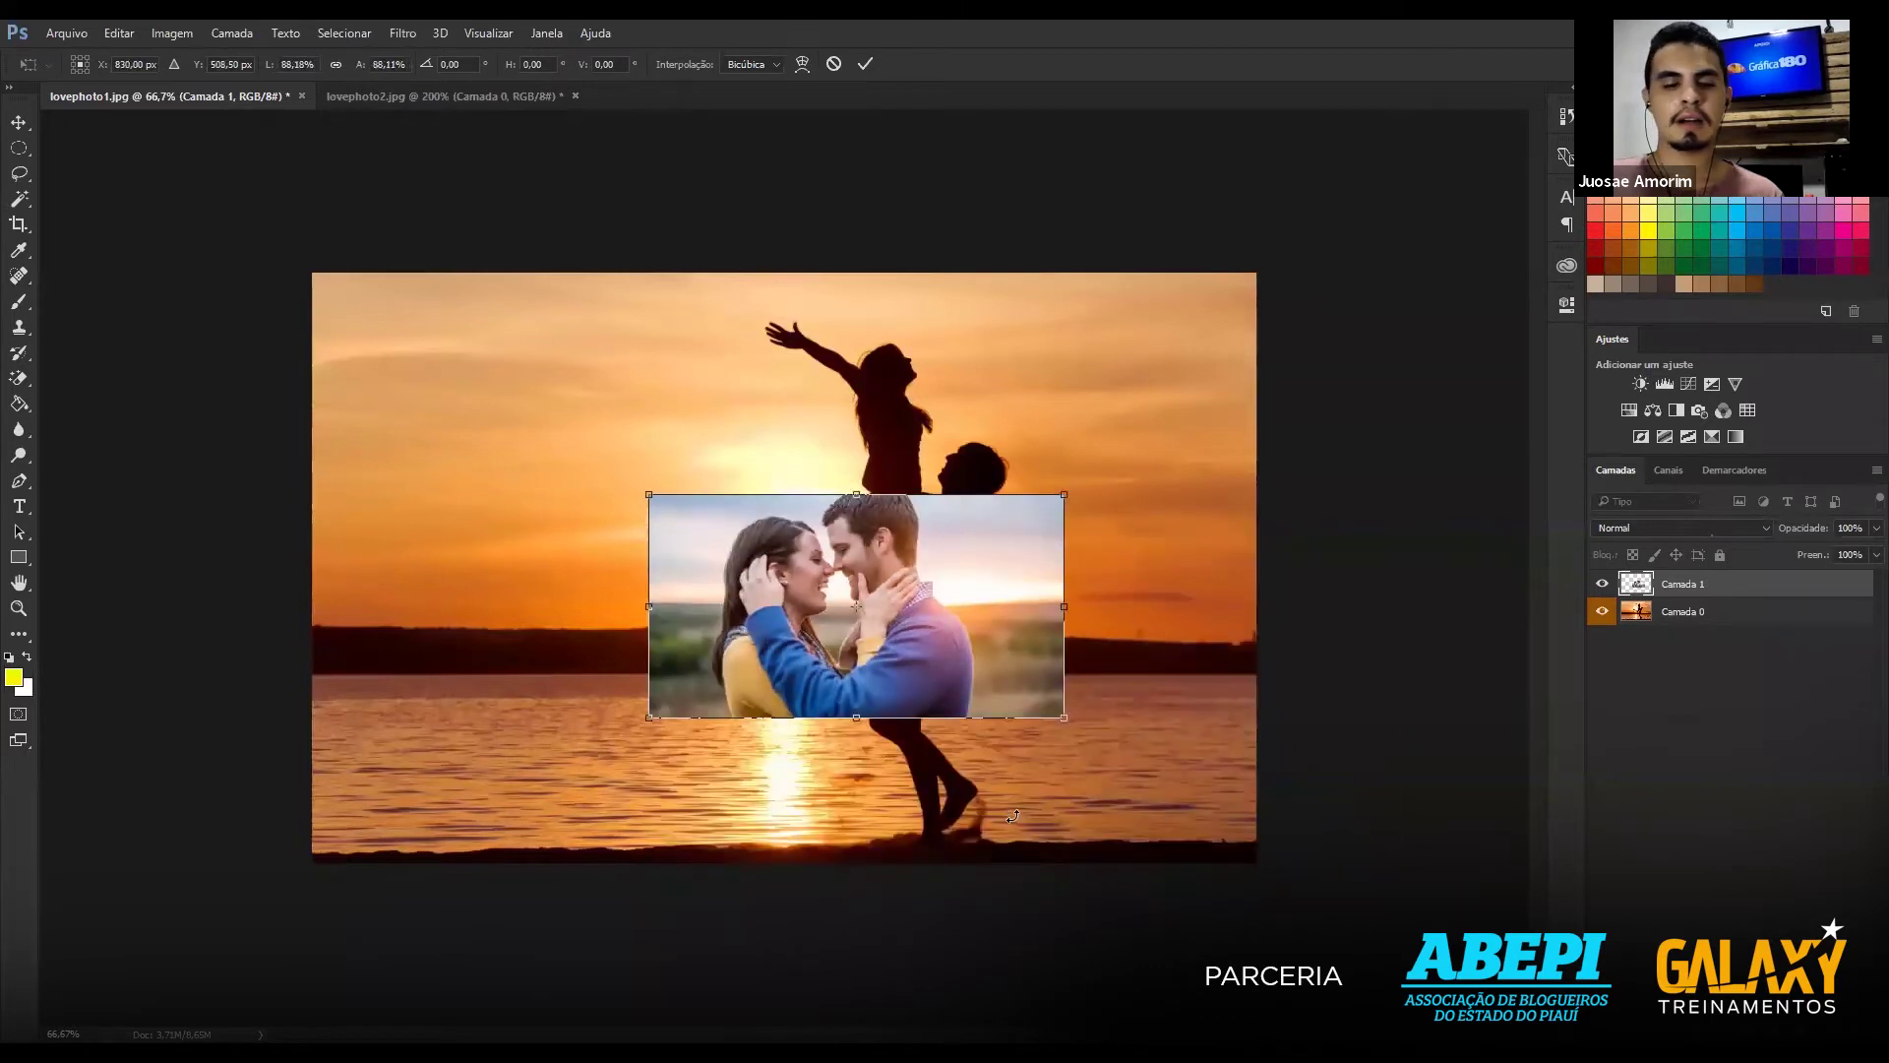
pyautogui.moveTo(1389, 926); pyautogui.dragTo(1064, 718)
pyautogui.hotkey('ctrl', 'z')
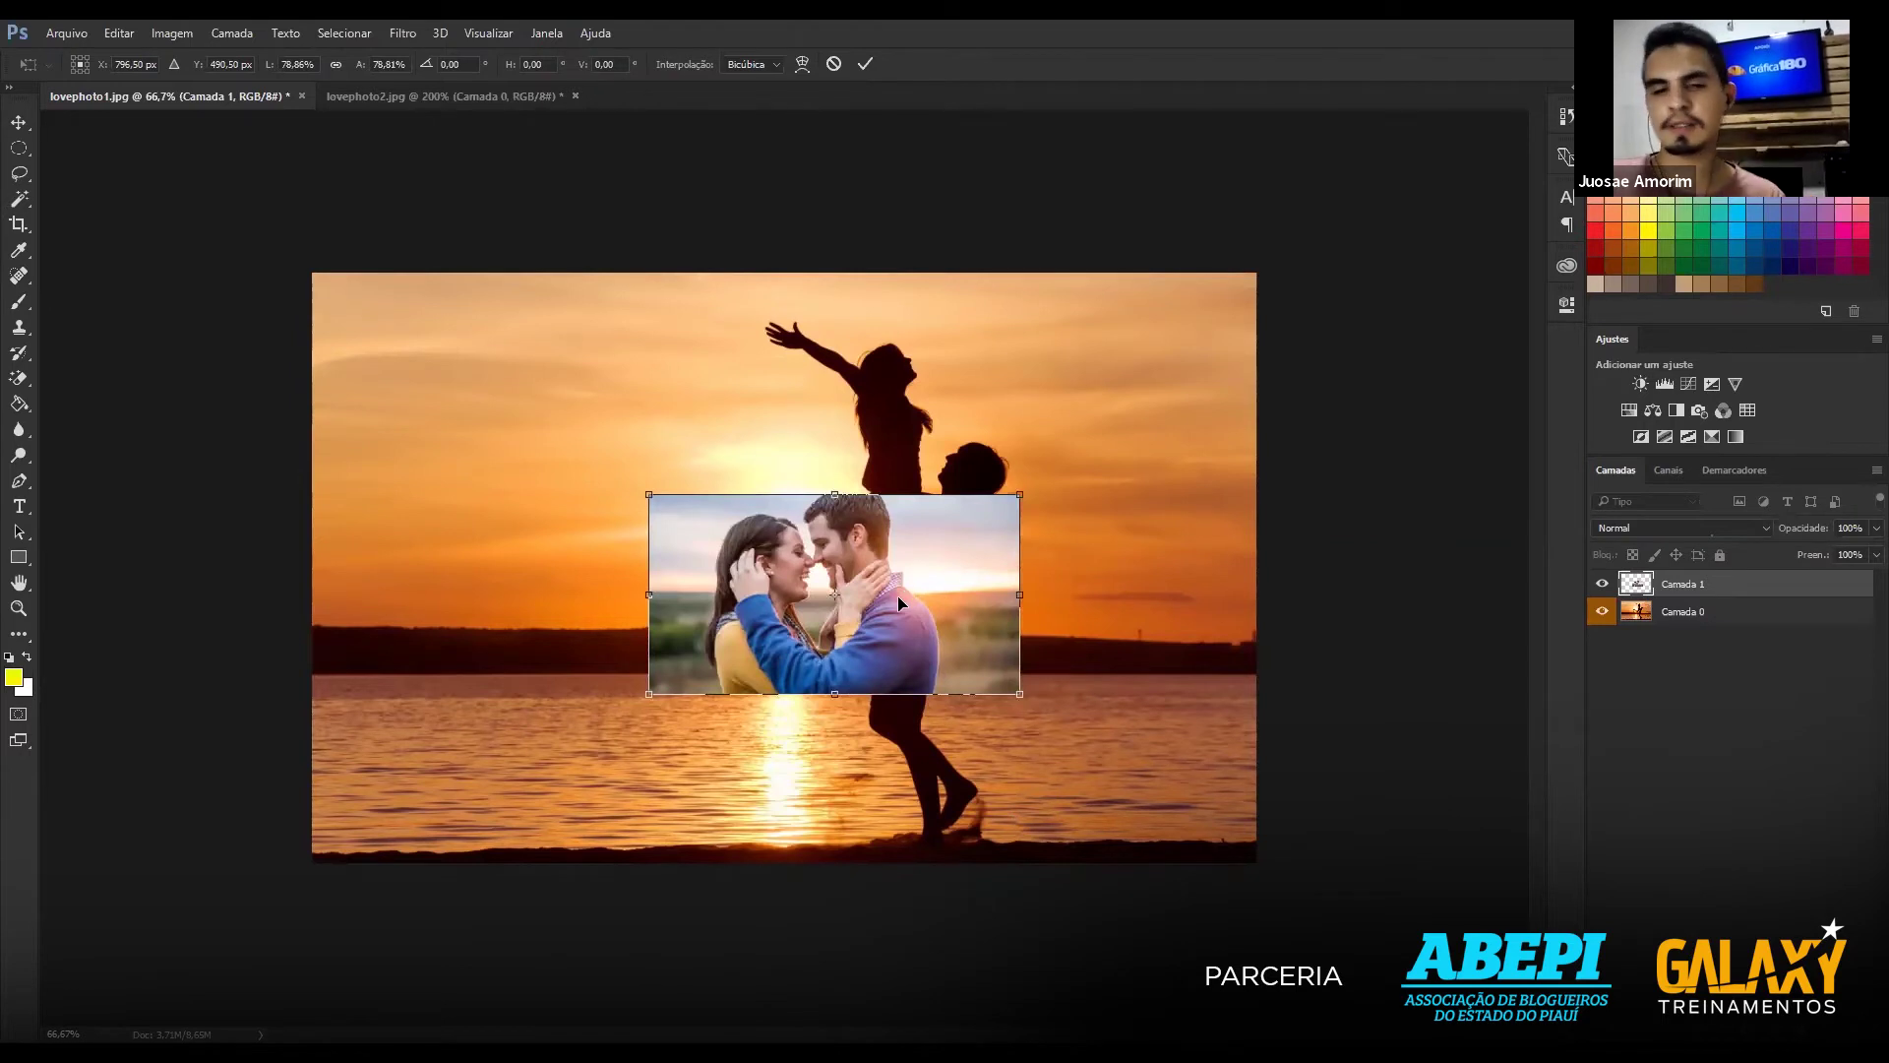
pyautogui.moveTo(832, 587); pyautogui.dragTo(791, 558)
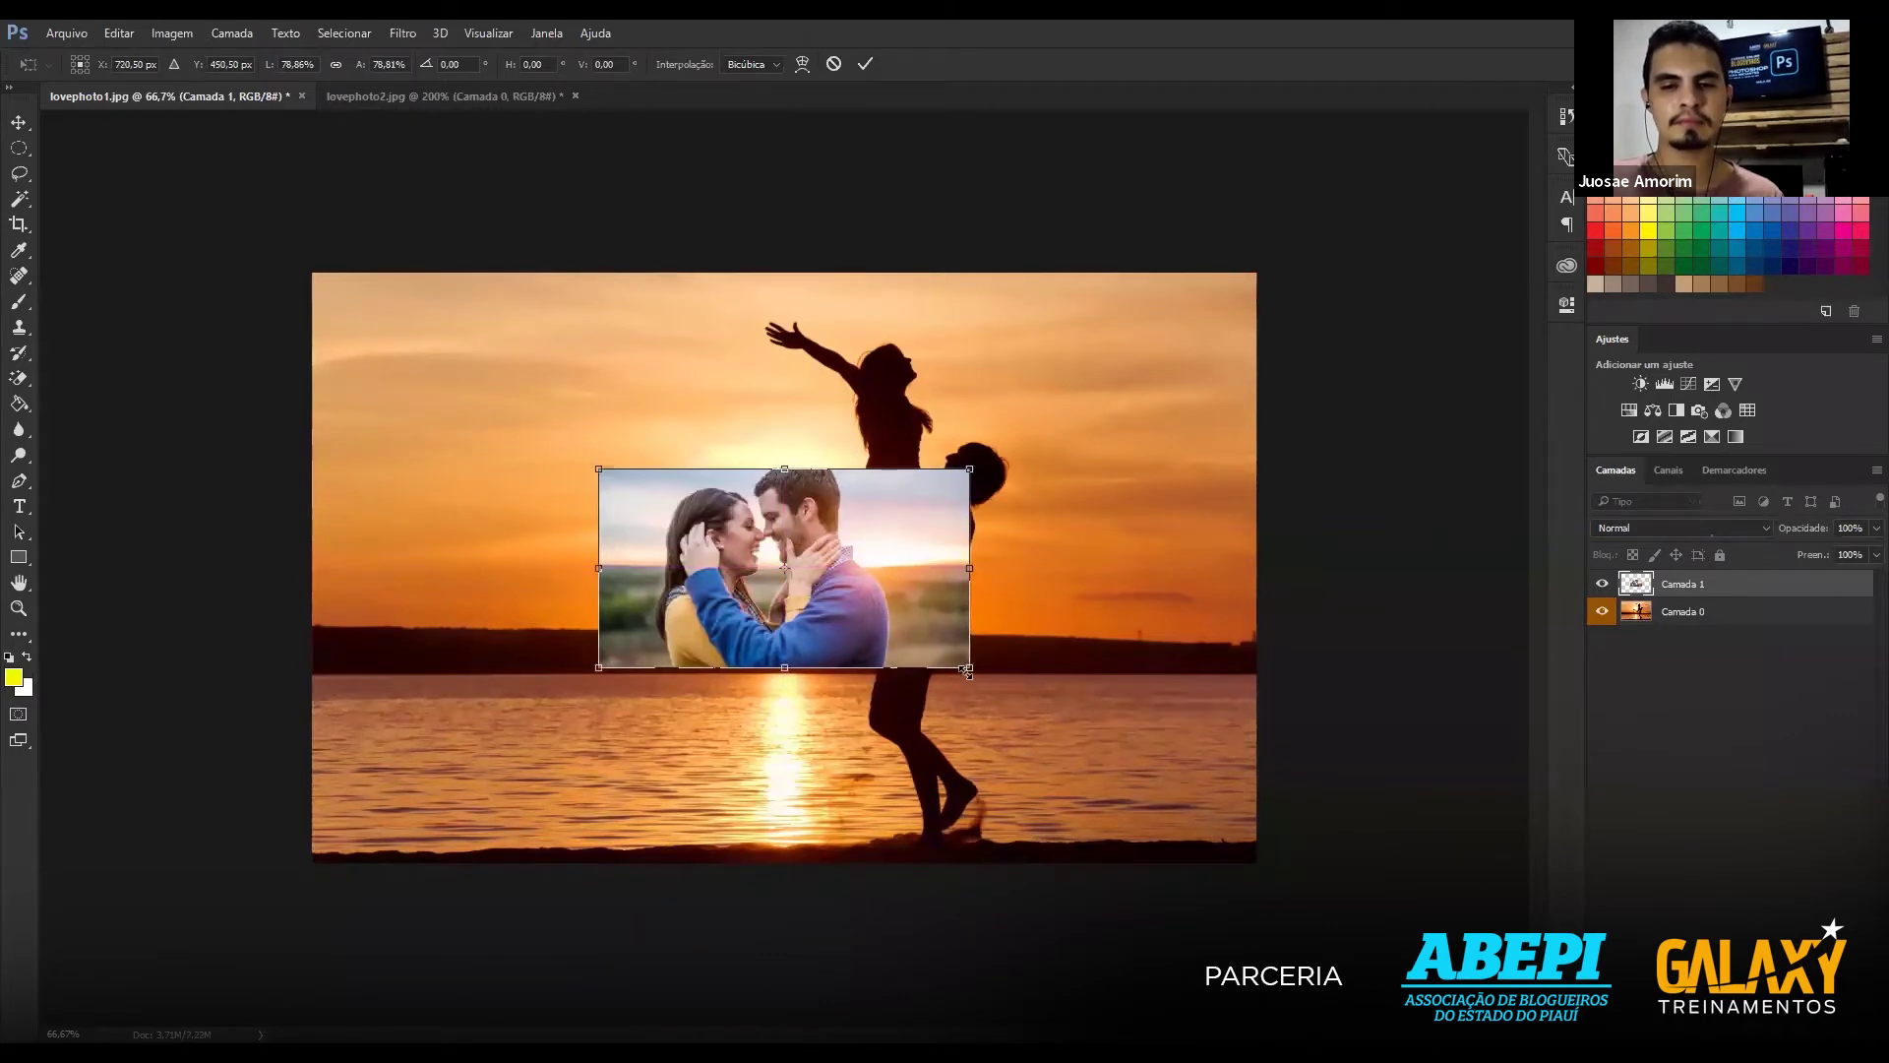
pyautogui.moveTo(966, 669); pyautogui.dragTo(1250, 844)
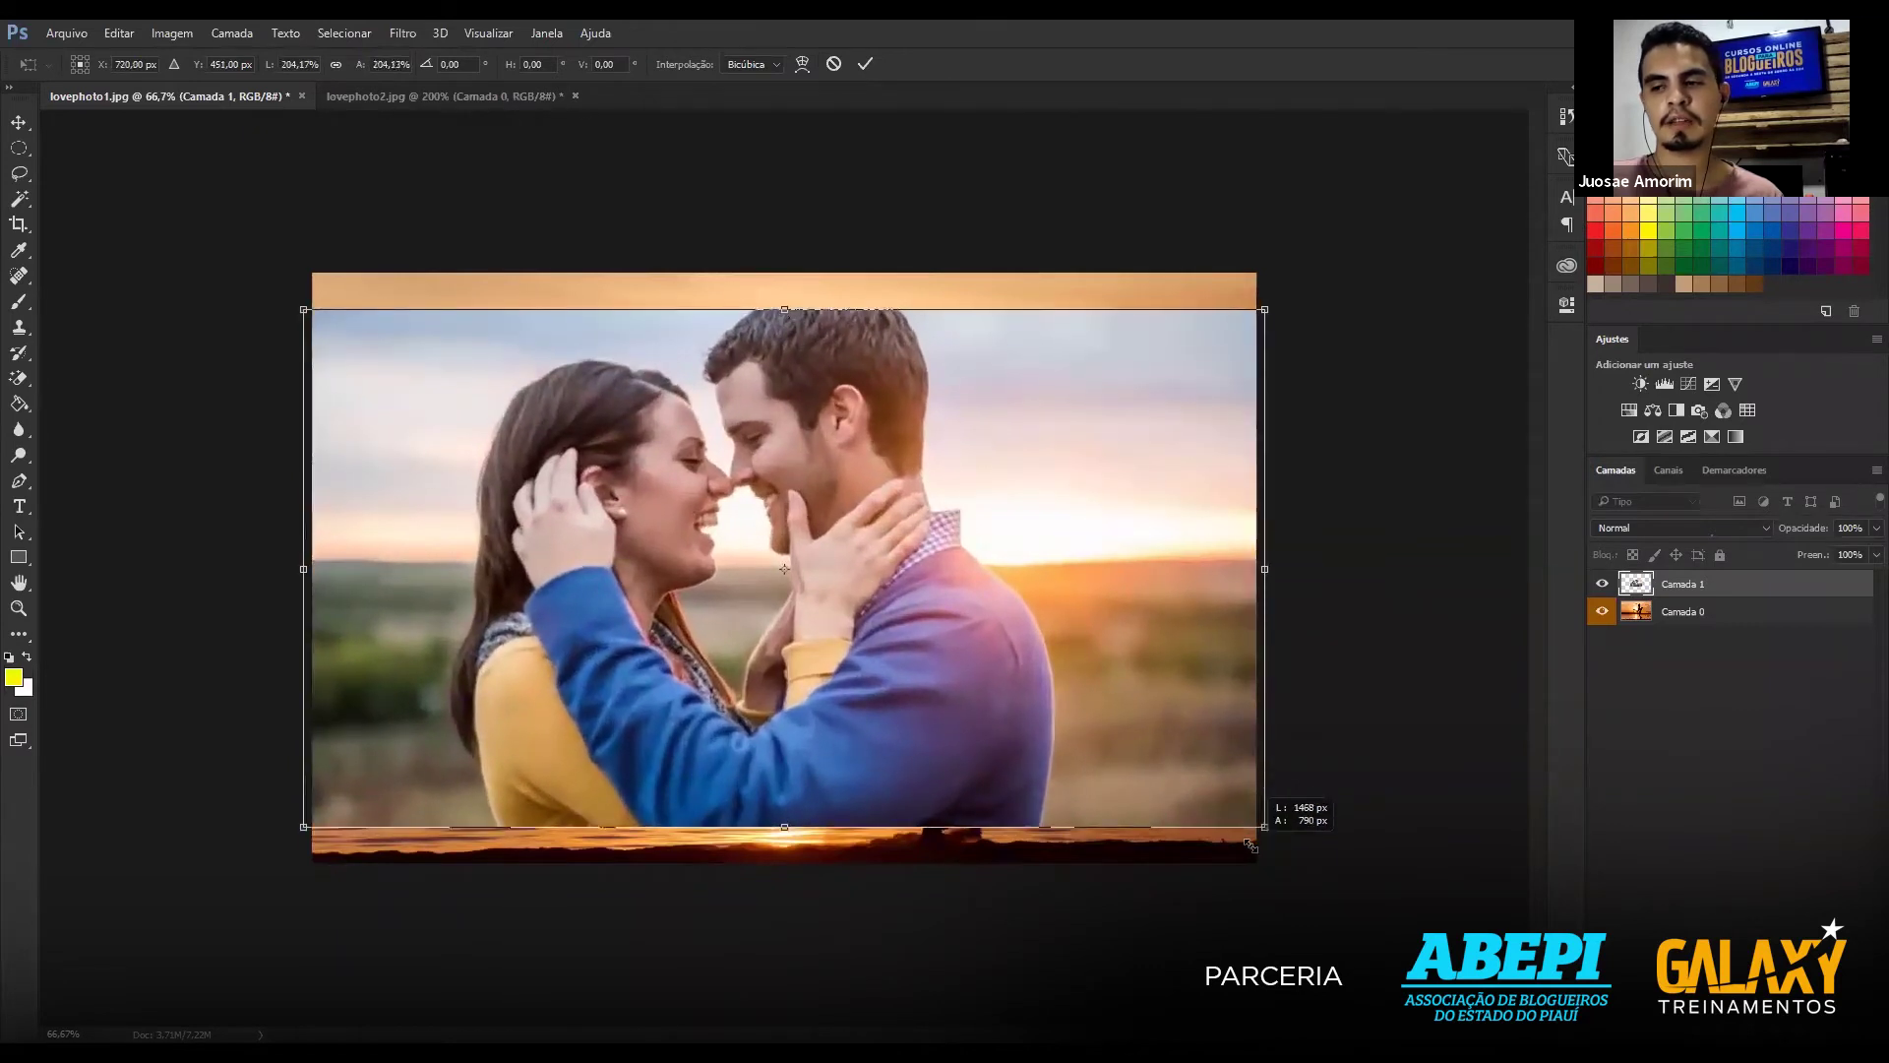
pyautogui.moveTo(1263, 853); pyautogui.dragTo(1330, 898)
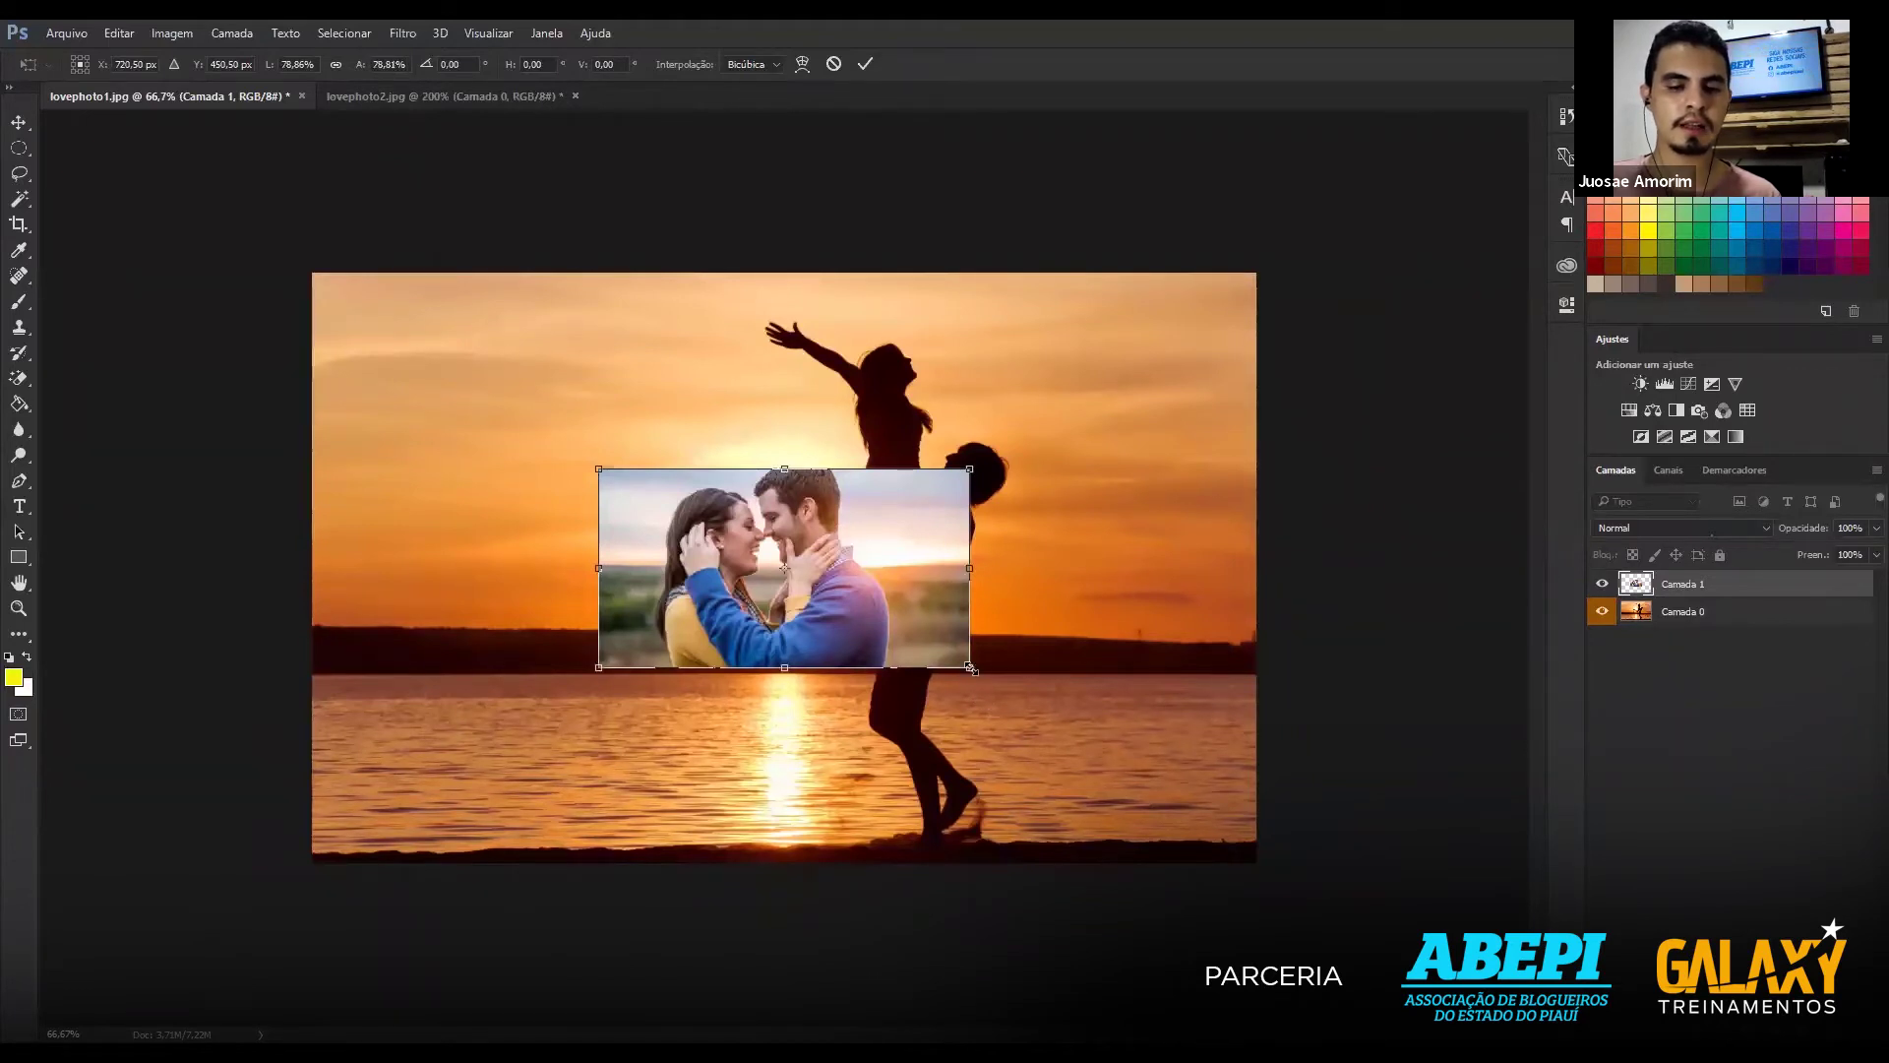
pyautogui.moveTo(971, 669)
pyautogui.mouseDown()
pyautogui.moveTo(1351, 937)
pyautogui.moveTo(1326, 942)
pyautogui.moveTo(1270, 886)
pyautogui.moveTo(1309, 934)
pyautogui.mouseUp()
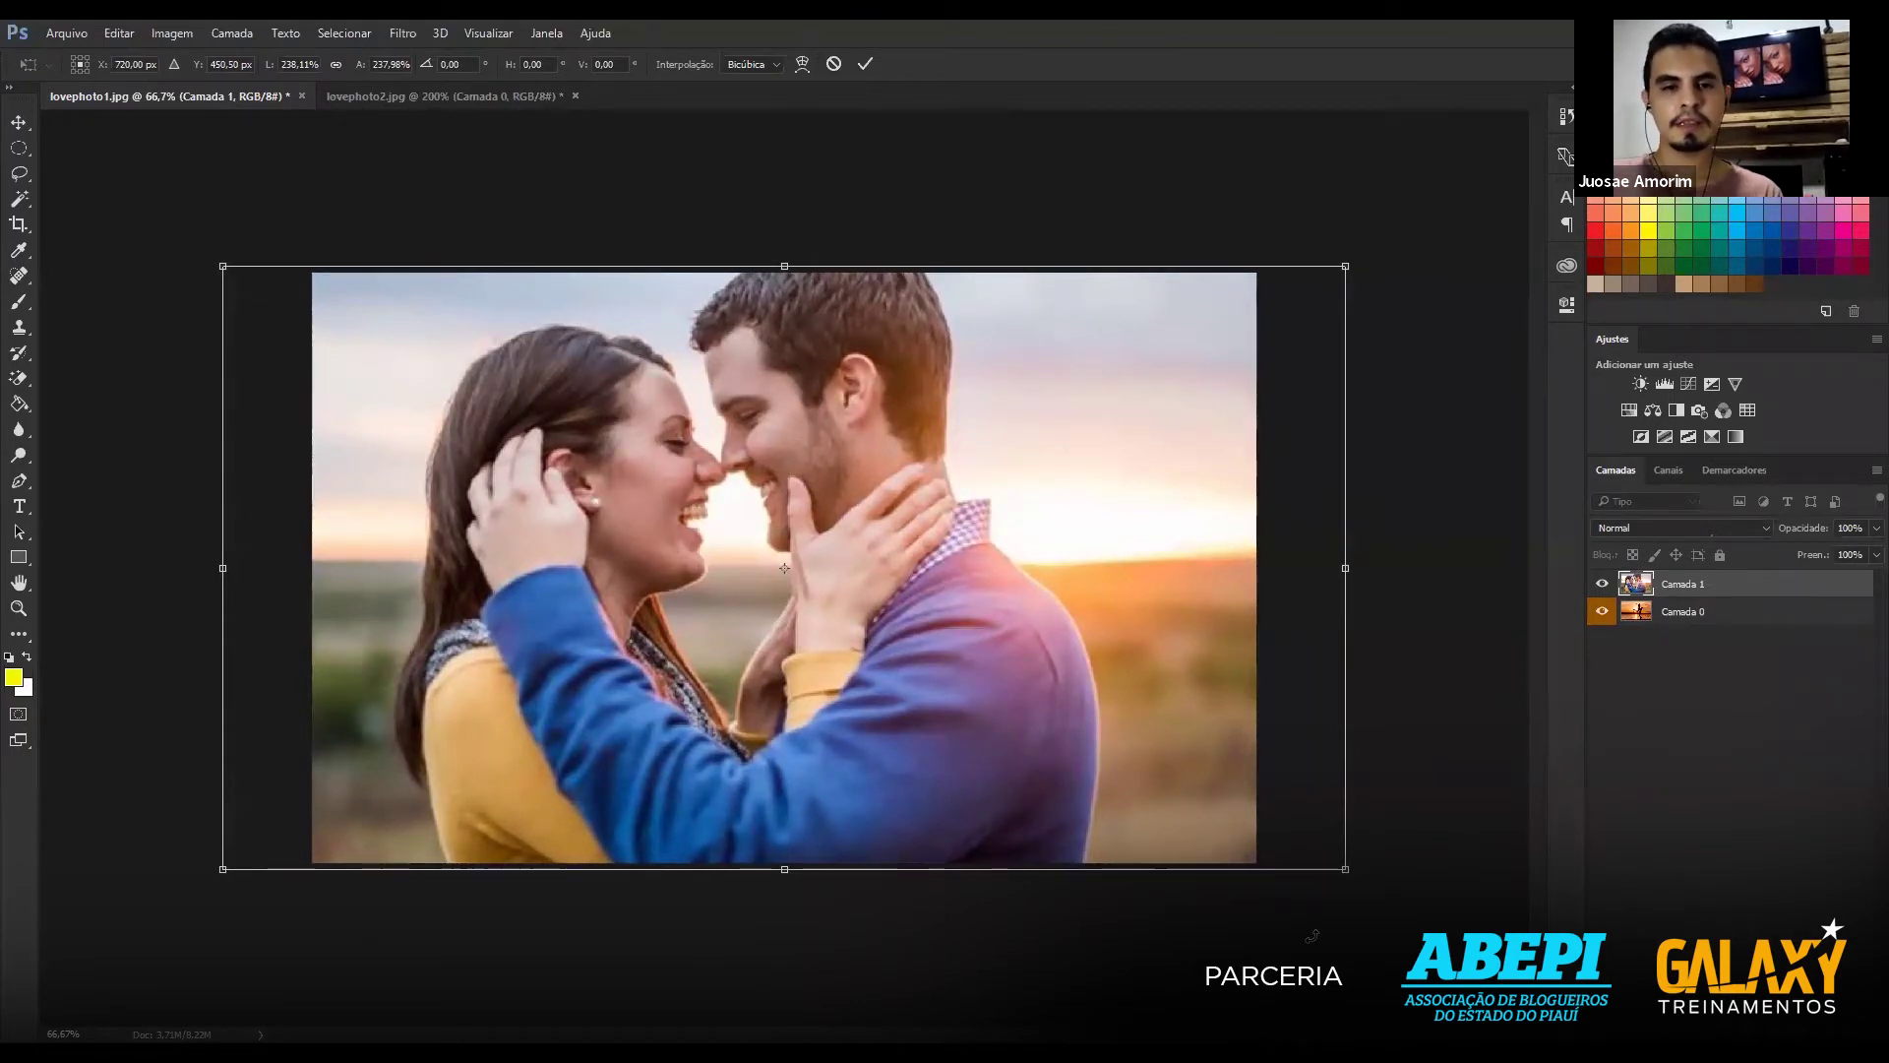
# Commit the scaling and nudge the couple photo slightly left and up.
pyautogui.press('Return')
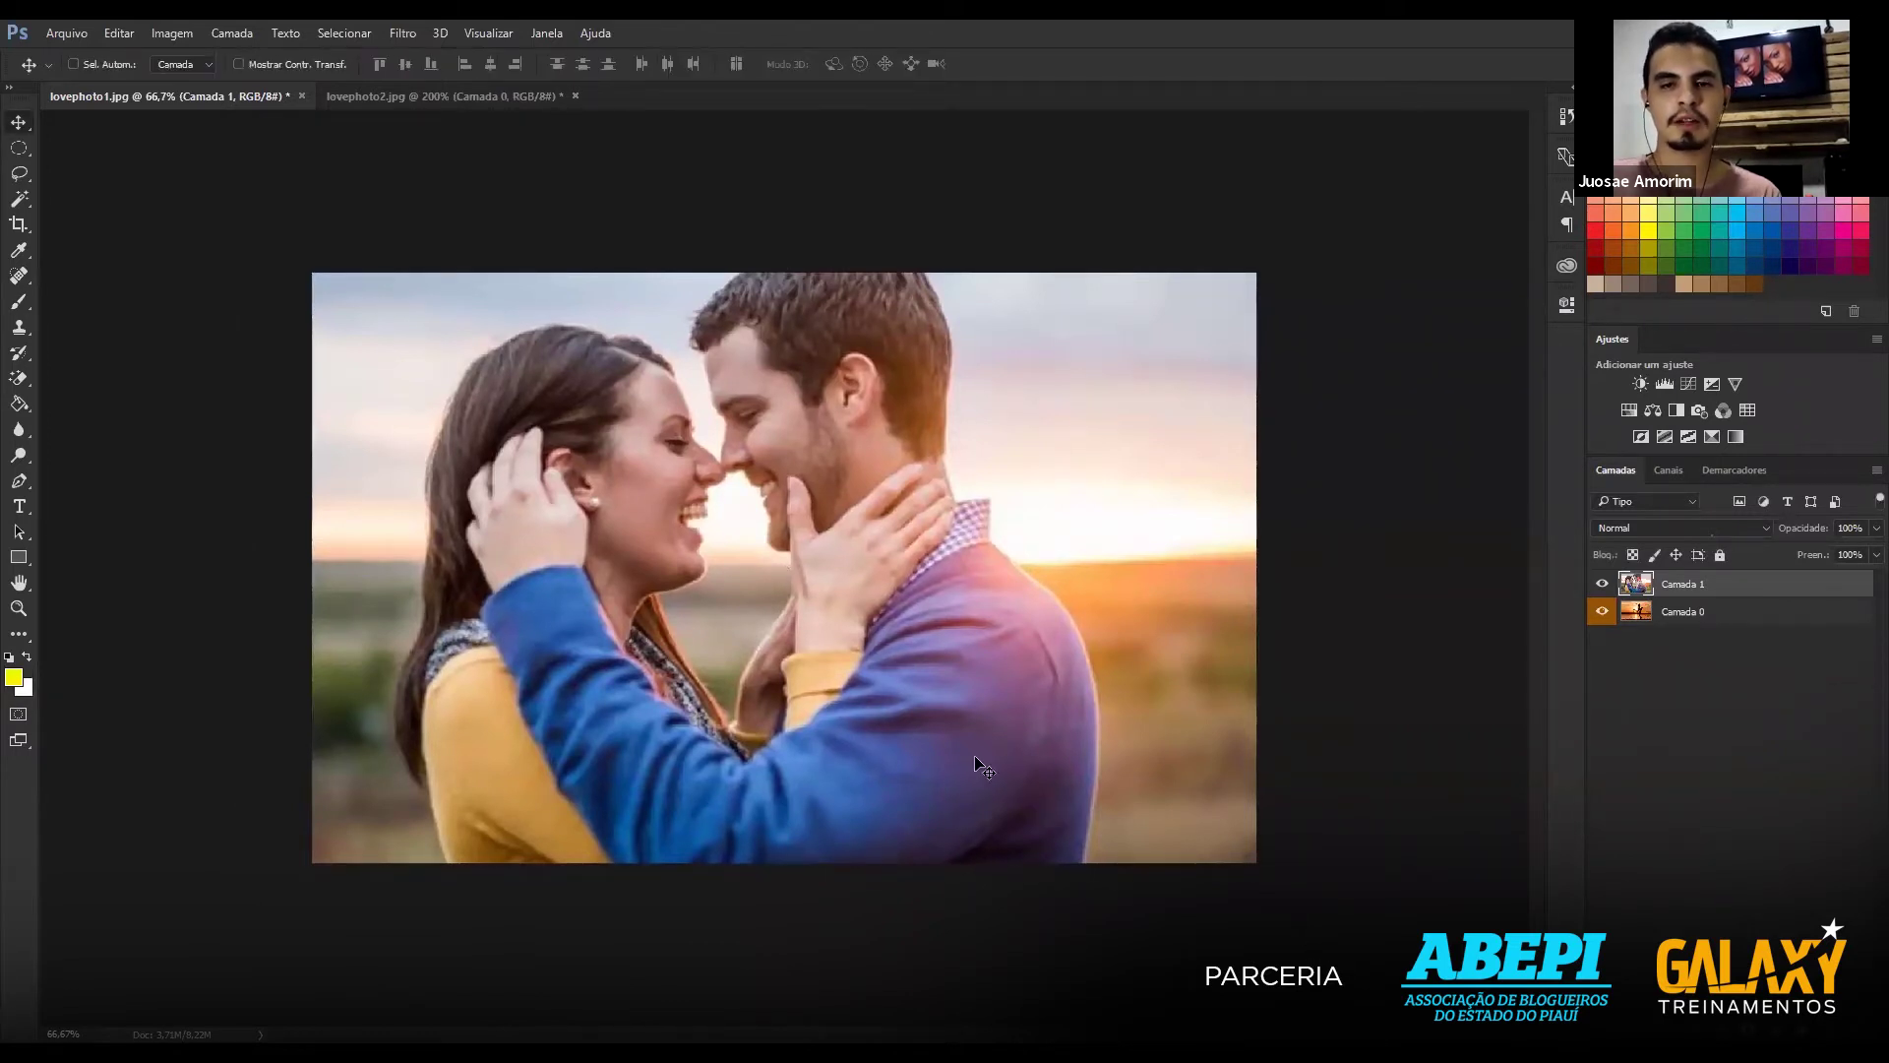
pyautogui.moveTo(640, 713); pyautogui.dragTo(610, 727)
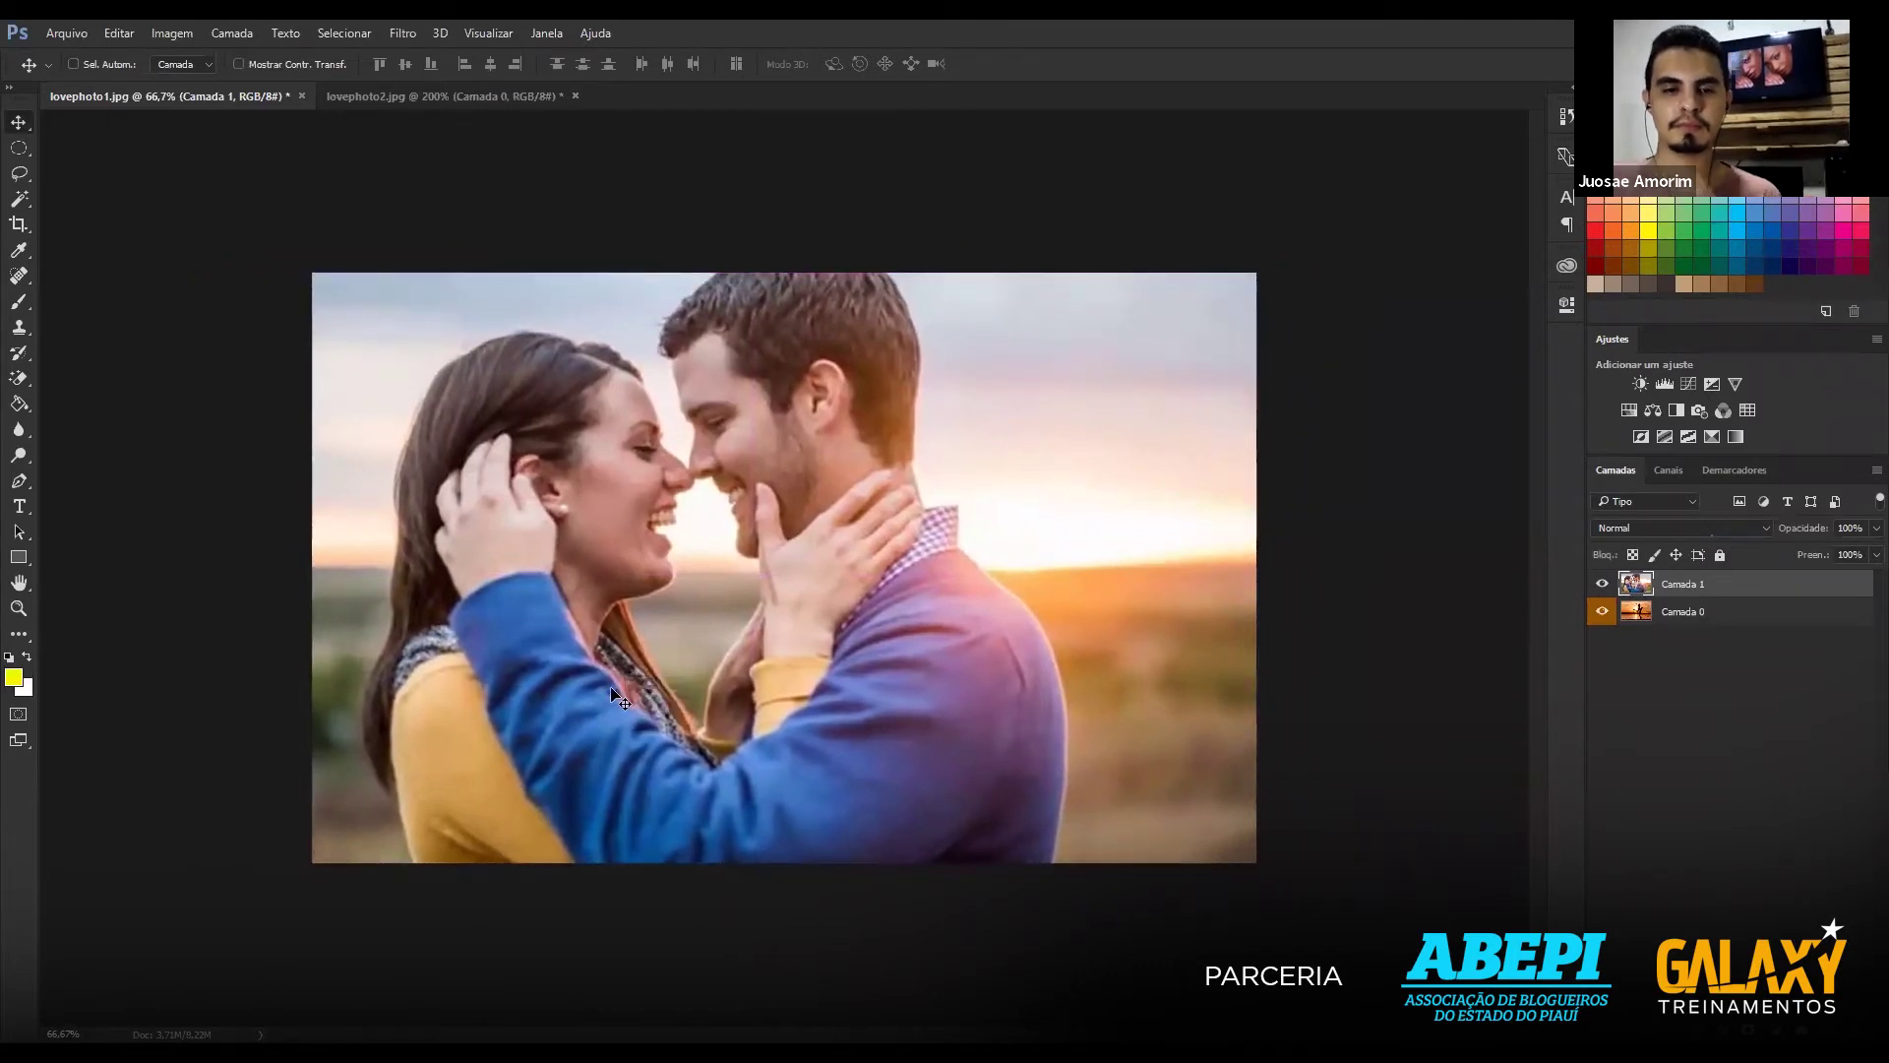
pyautogui.click(1599, 586)
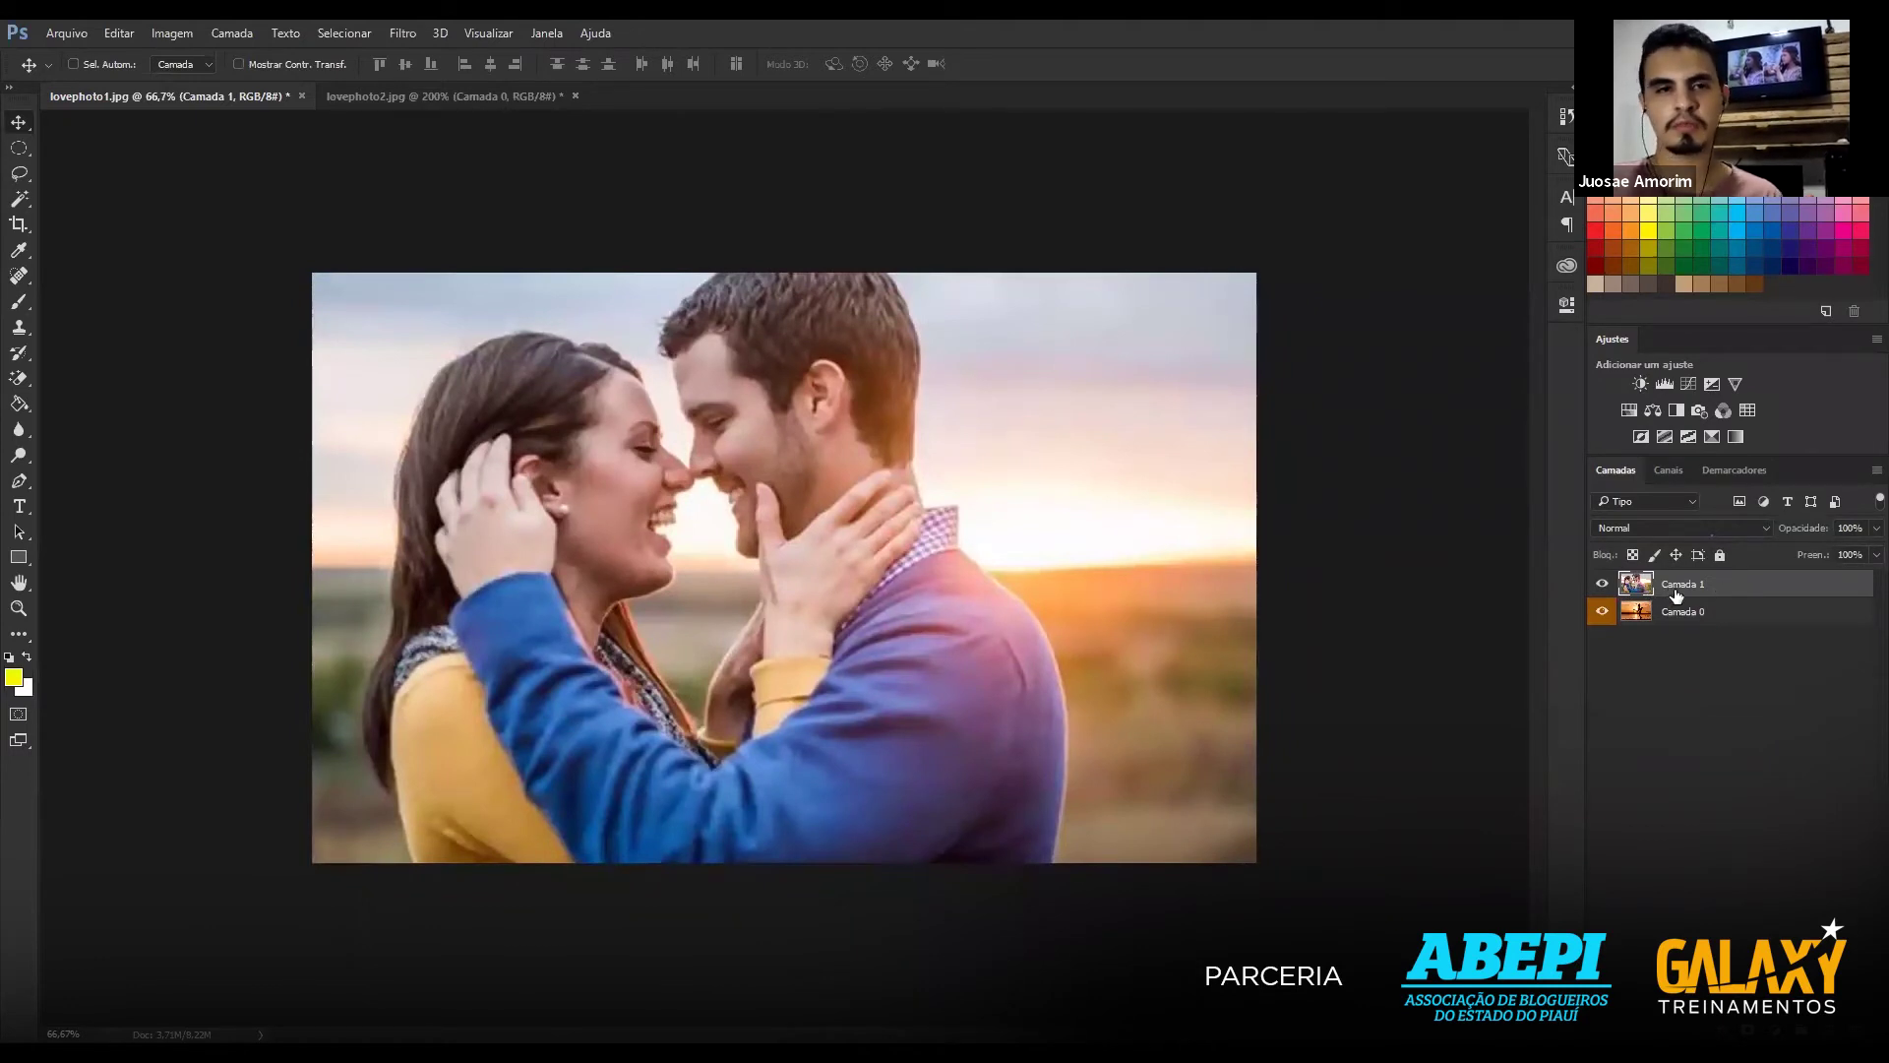
# Rename the couple layer to LOVE PHOTO2 and the sunset layer to LOVE PHOTO 1.
pyautogui.doubleClick(1676, 591)
pyautogui.write('love')
pyautogui.write('LOVE')
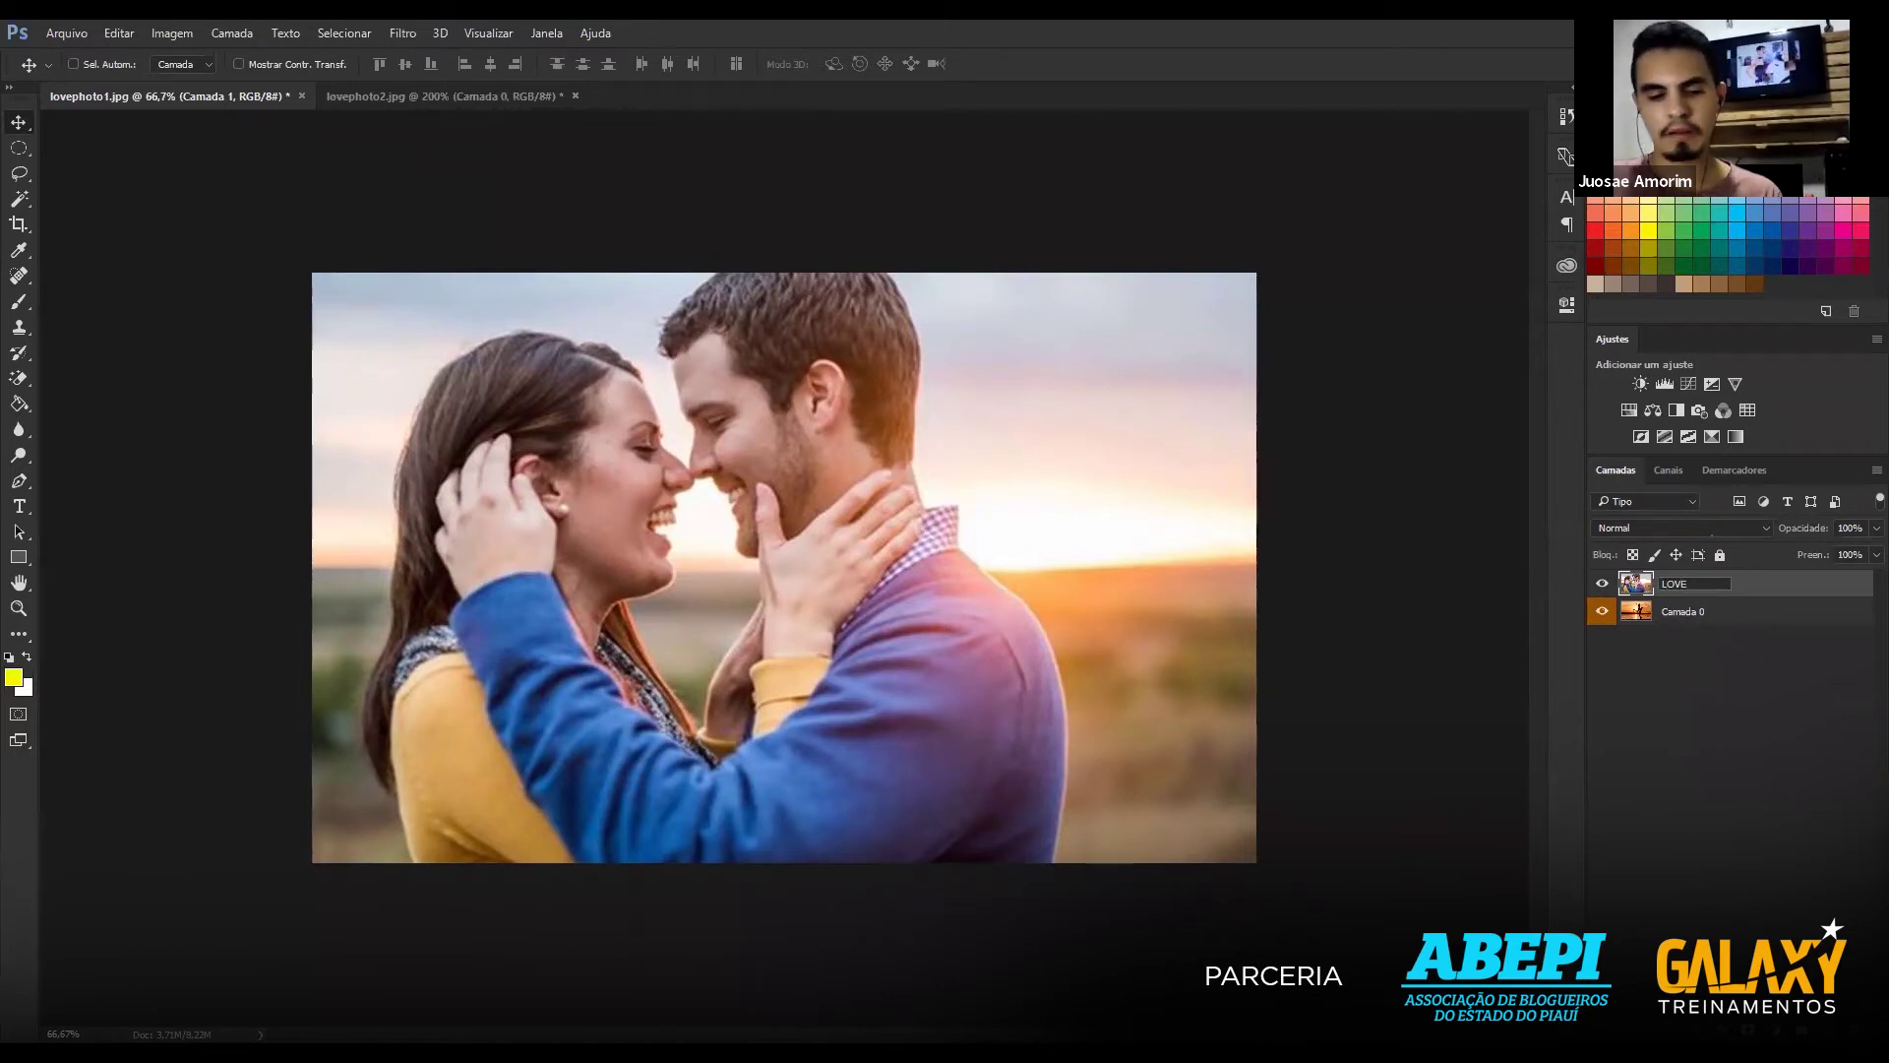
pyautogui.write(' PHOTO2')
pyautogui.press('Return')
pyautogui.doubleClick(1681, 611)
pyautogui.write('LOVE PHO')
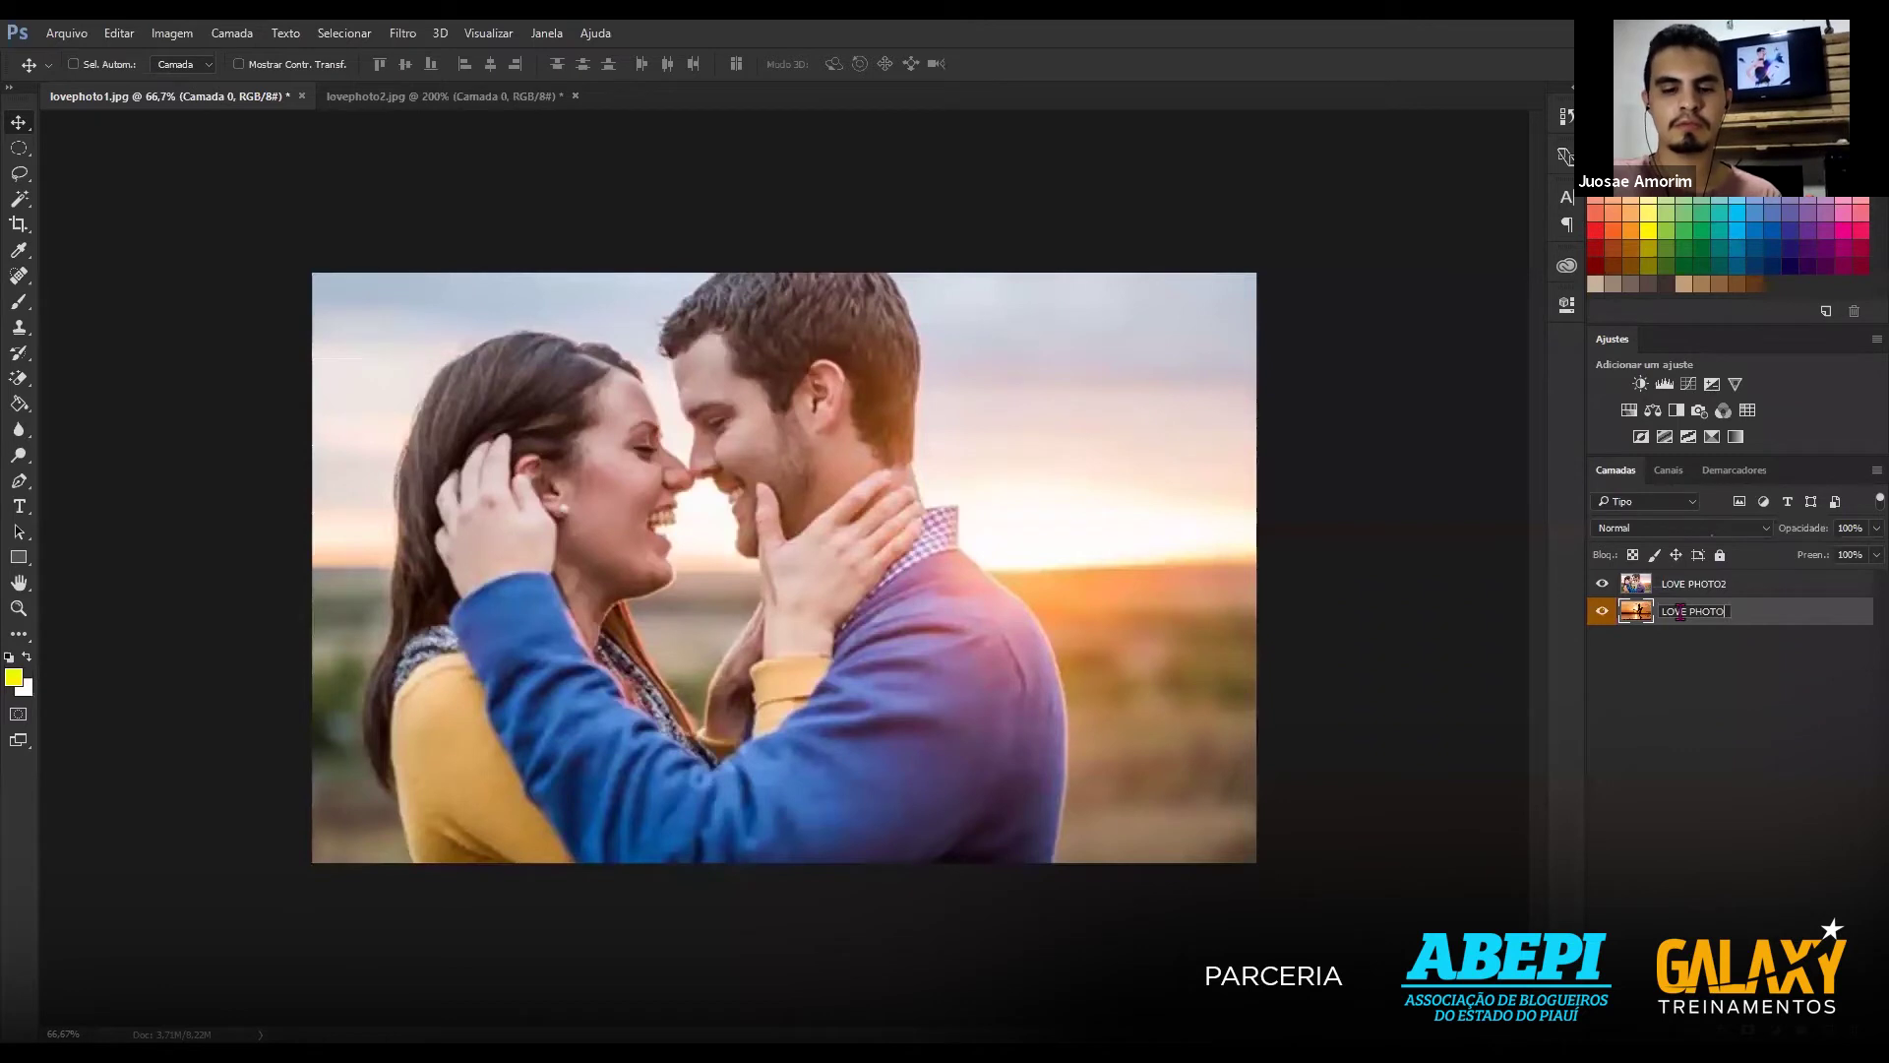
pyautogui.press('BackSpace')
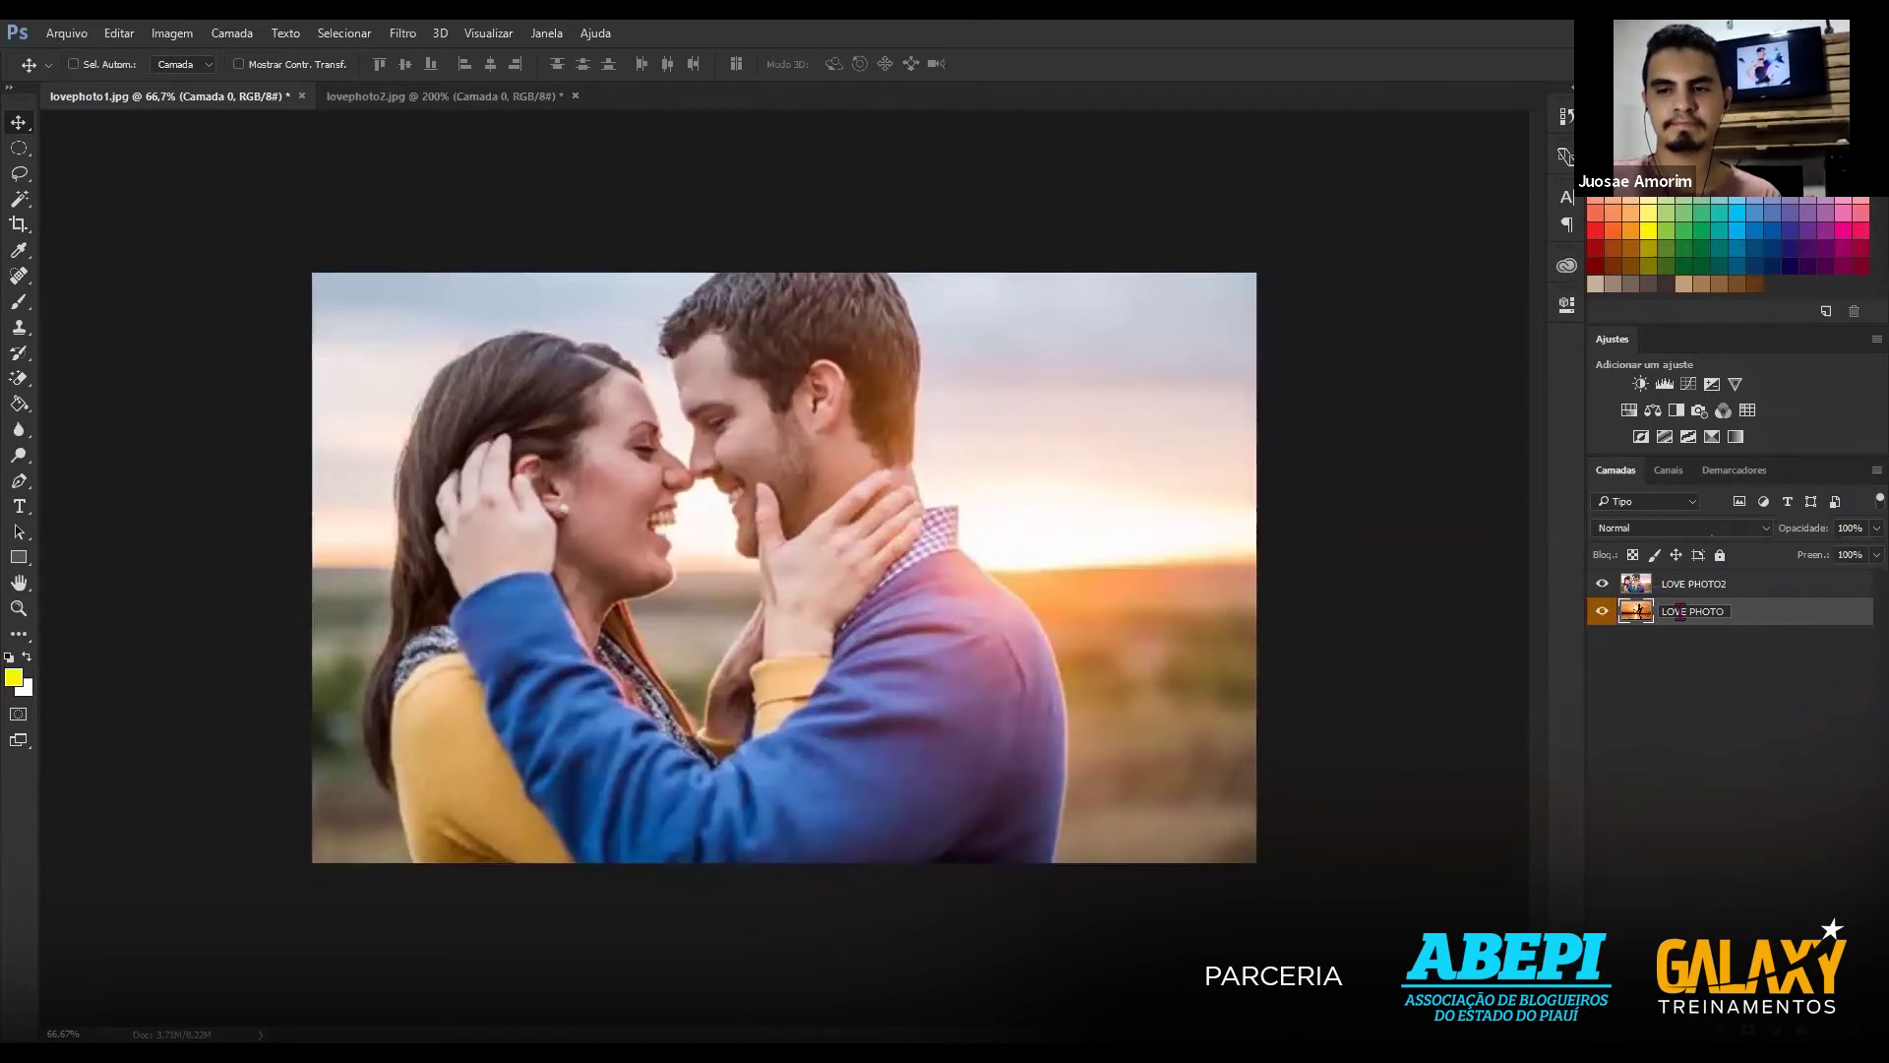
pyautogui.write('1')
pyautogui.press('Return')
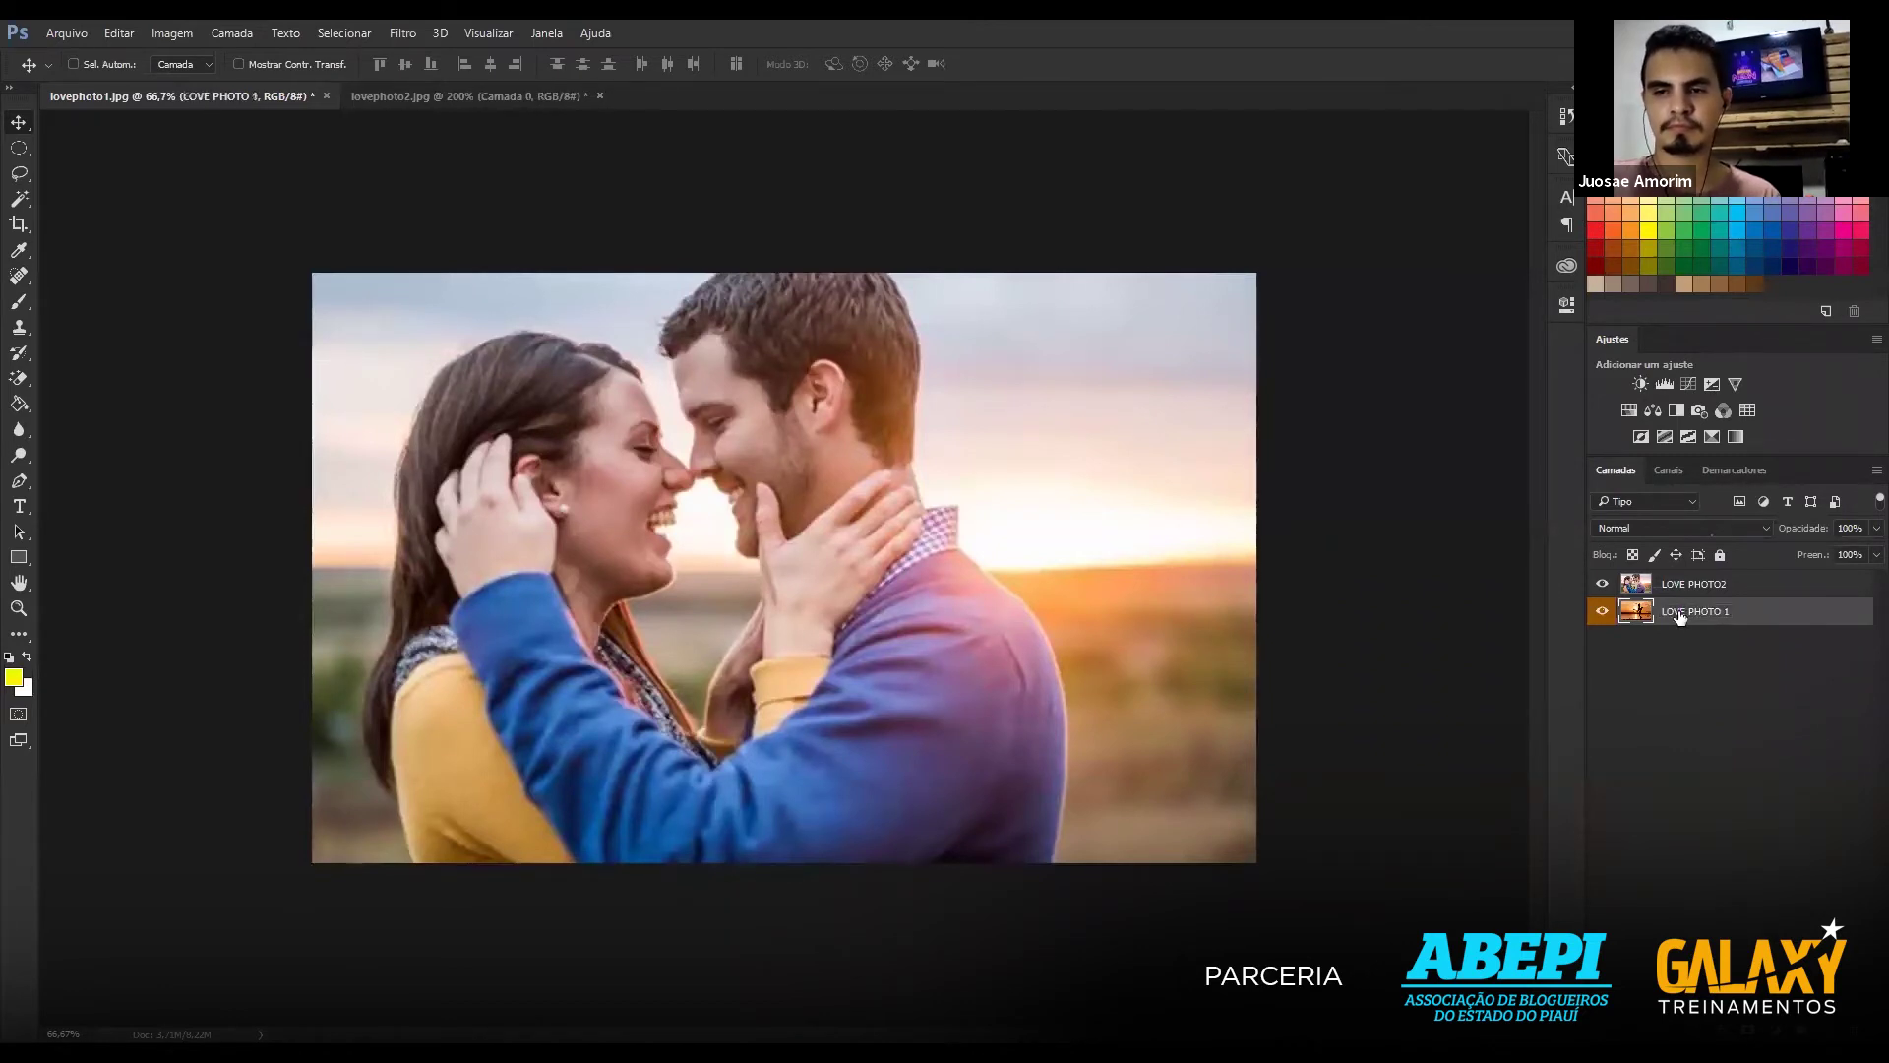
# Toggle both layers' visibility to compare them, leaving both visible.
pyautogui.click(1601, 585)
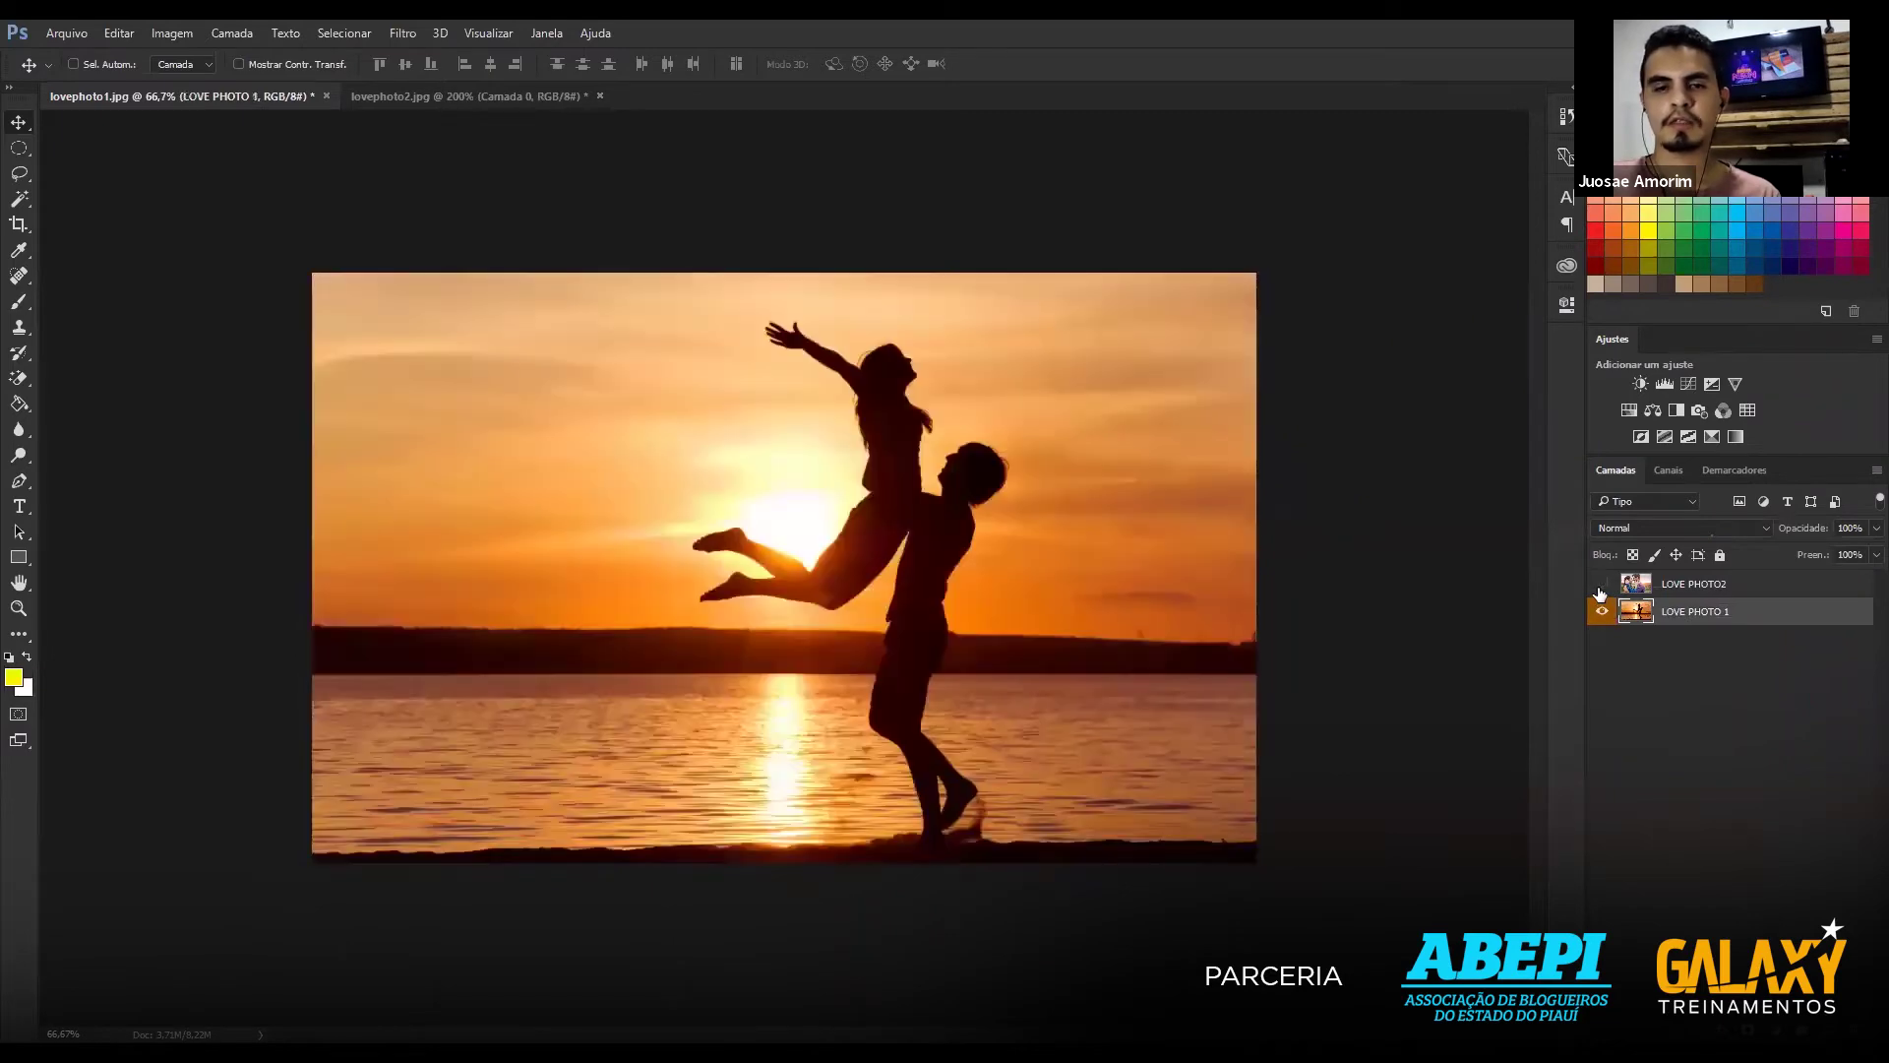
pyautogui.click(1602, 612)
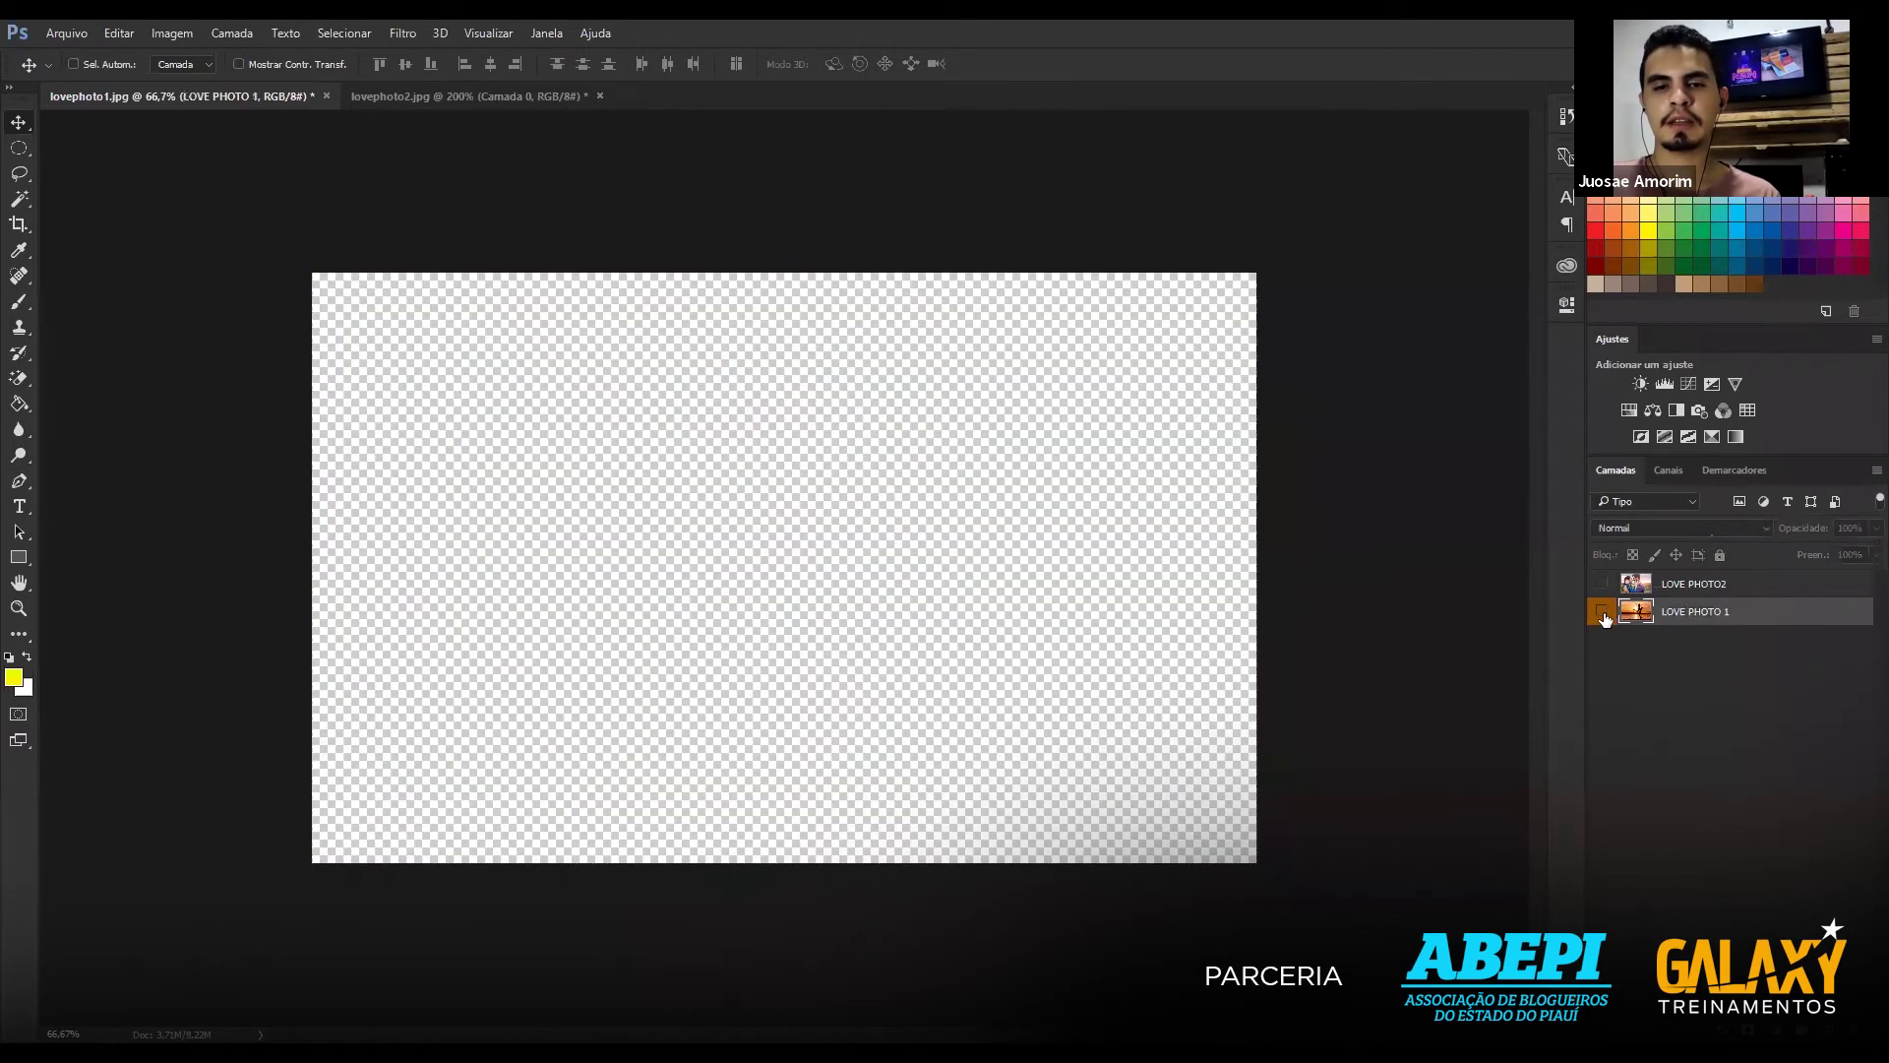
pyautogui.click(1602, 613)
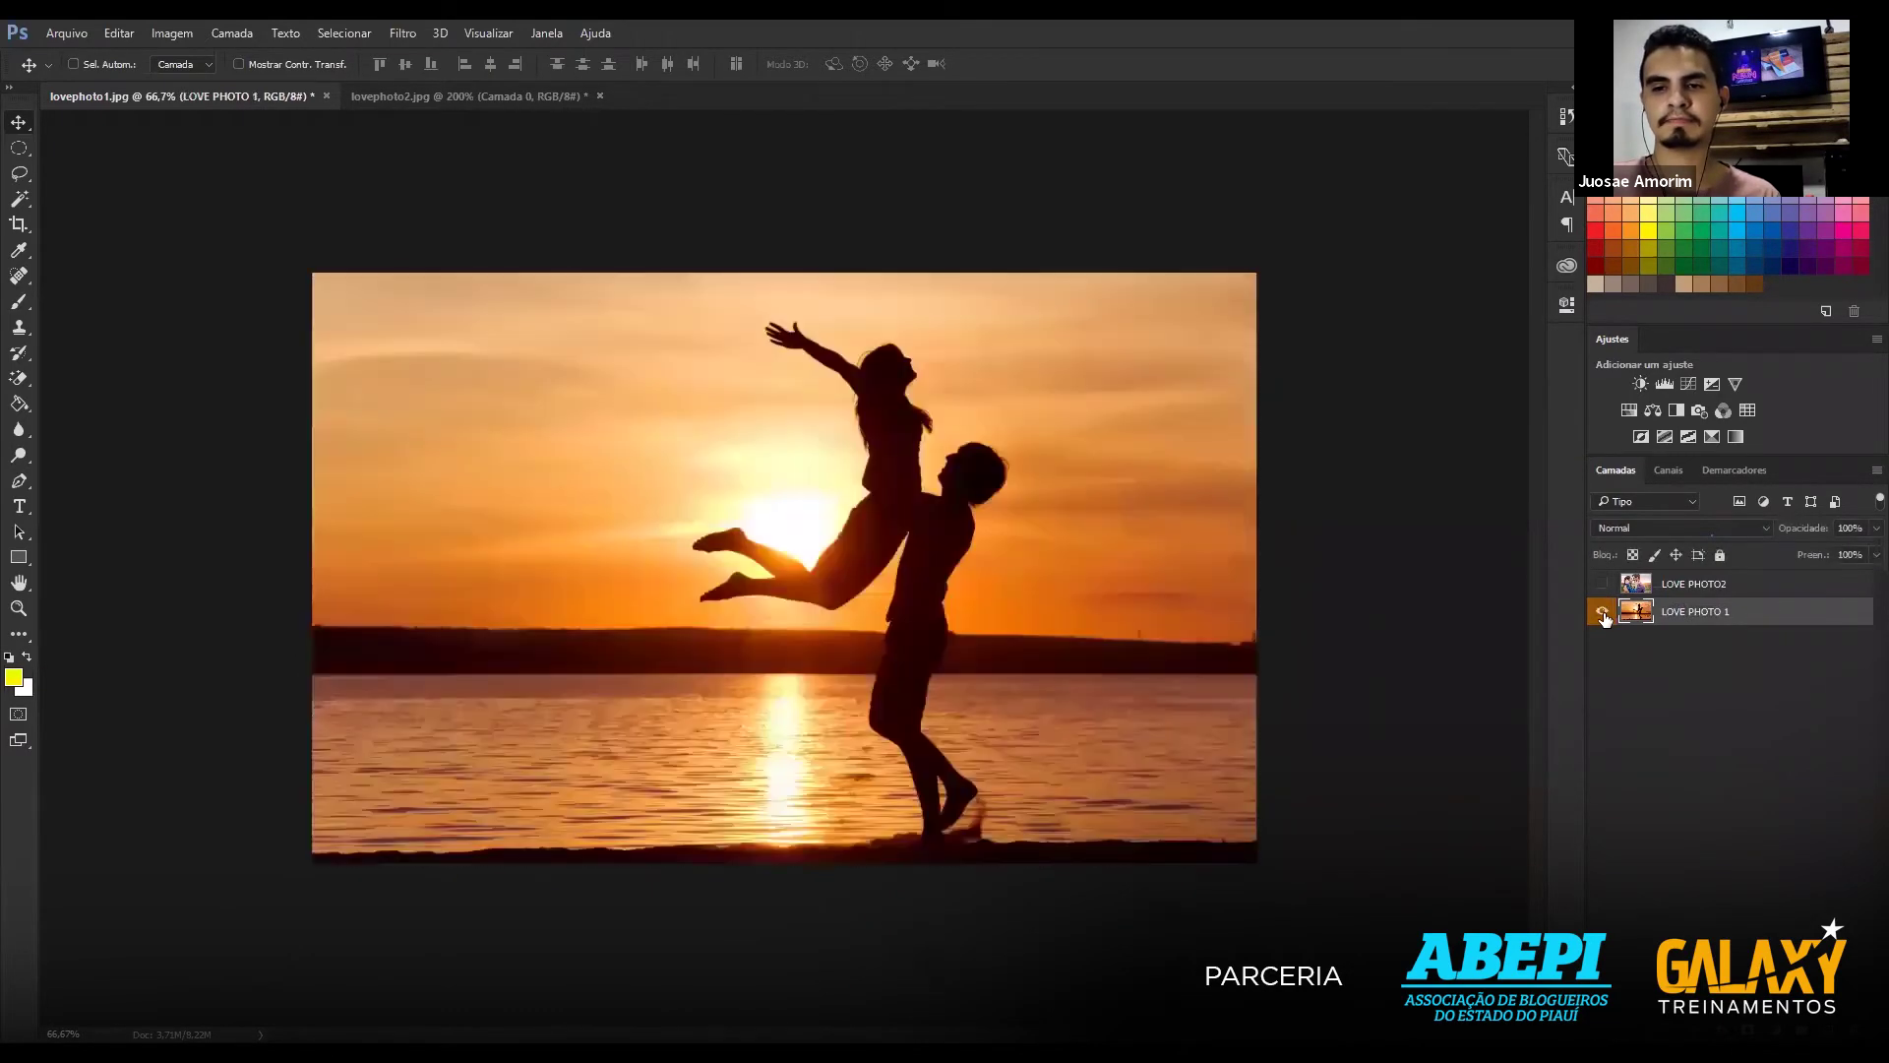
pyautogui.click(1604, 584)
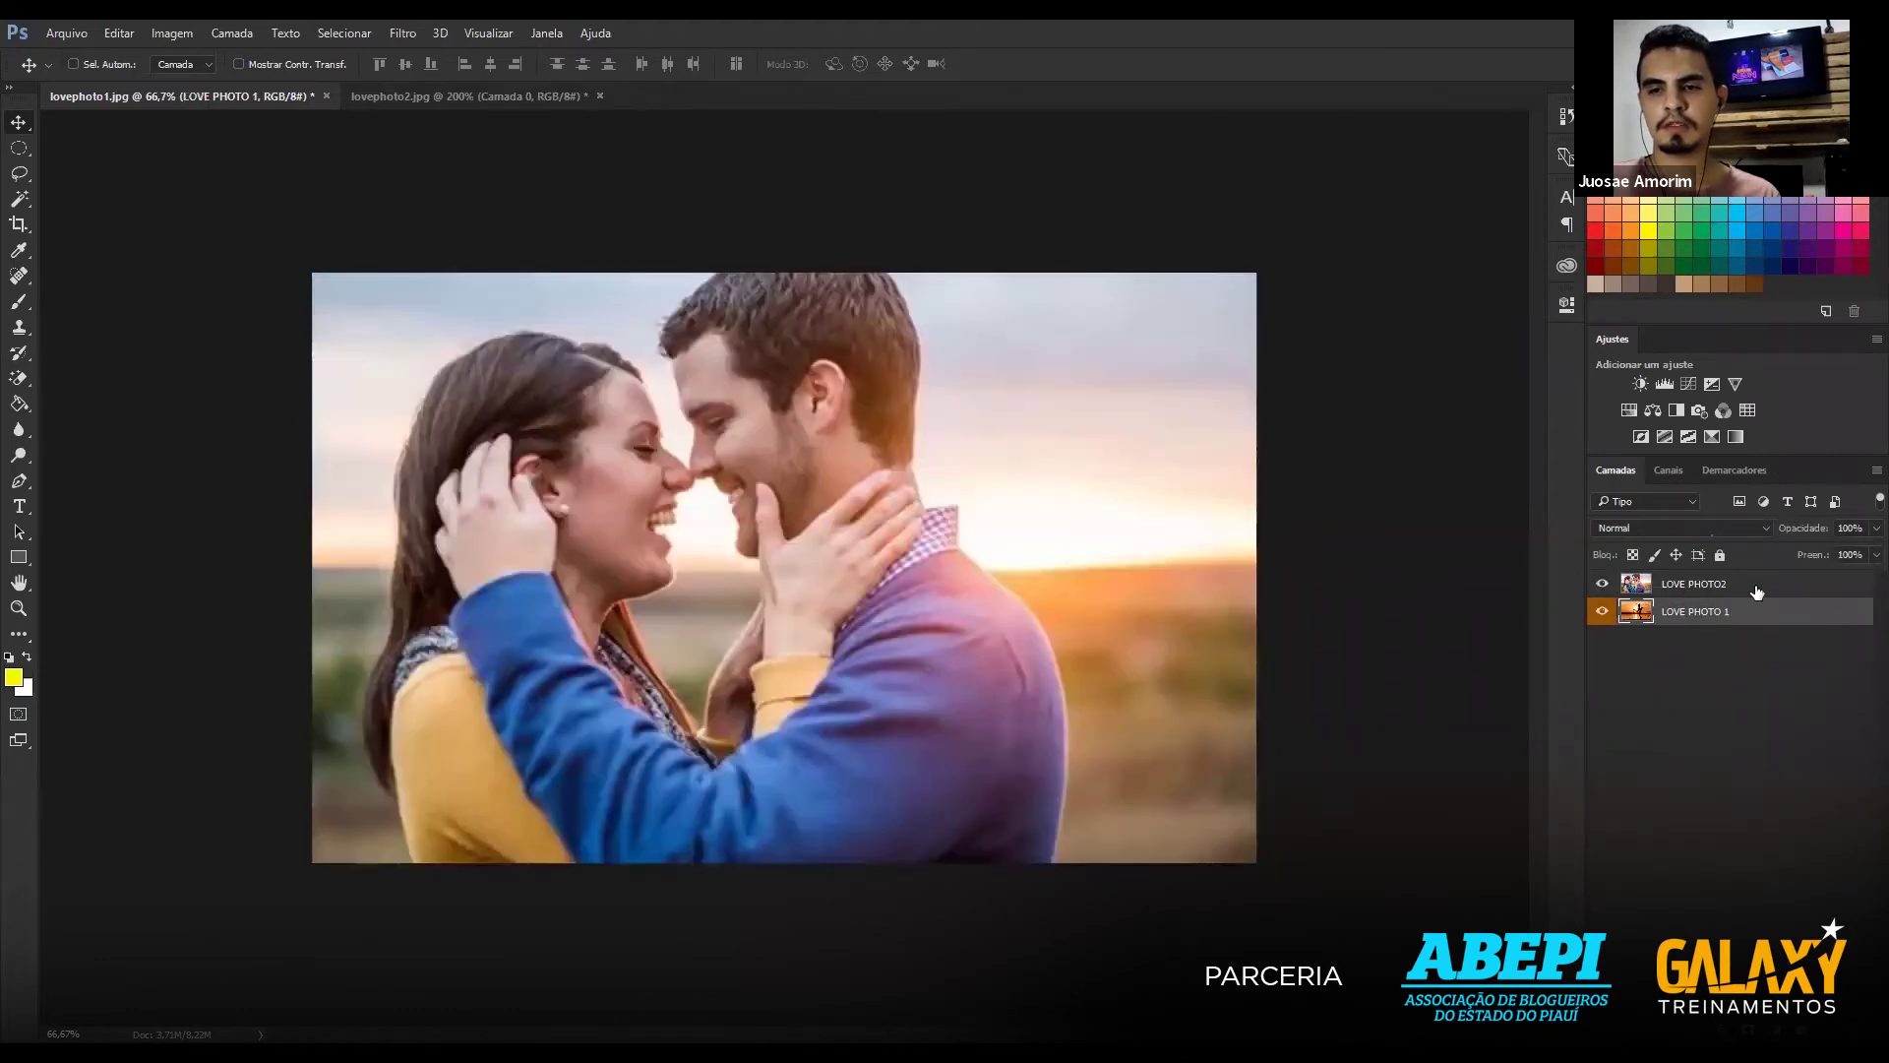
# Give LOVE PHOTO2 a blue (Azul) colour label and toggle its visibility to compare.
pyautogui.rightClick(1750, 591)
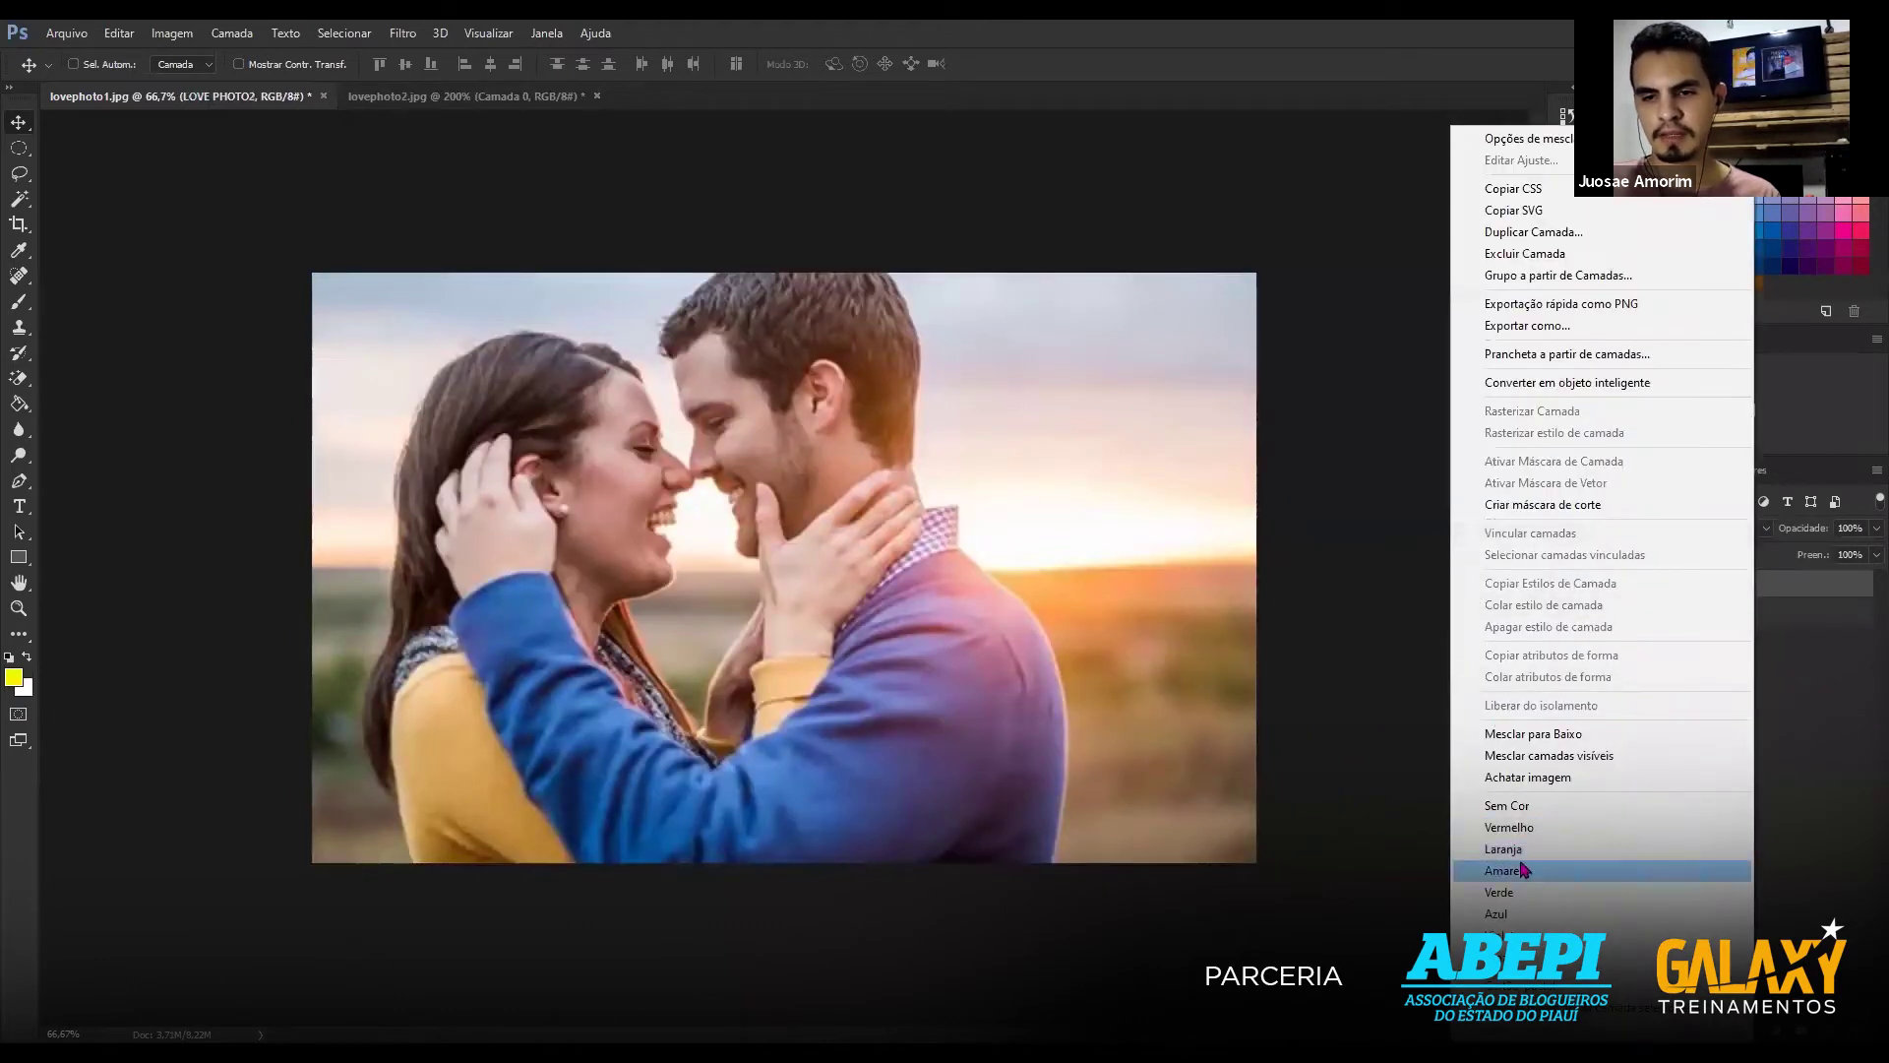
pyautogui.click(1510, 913)
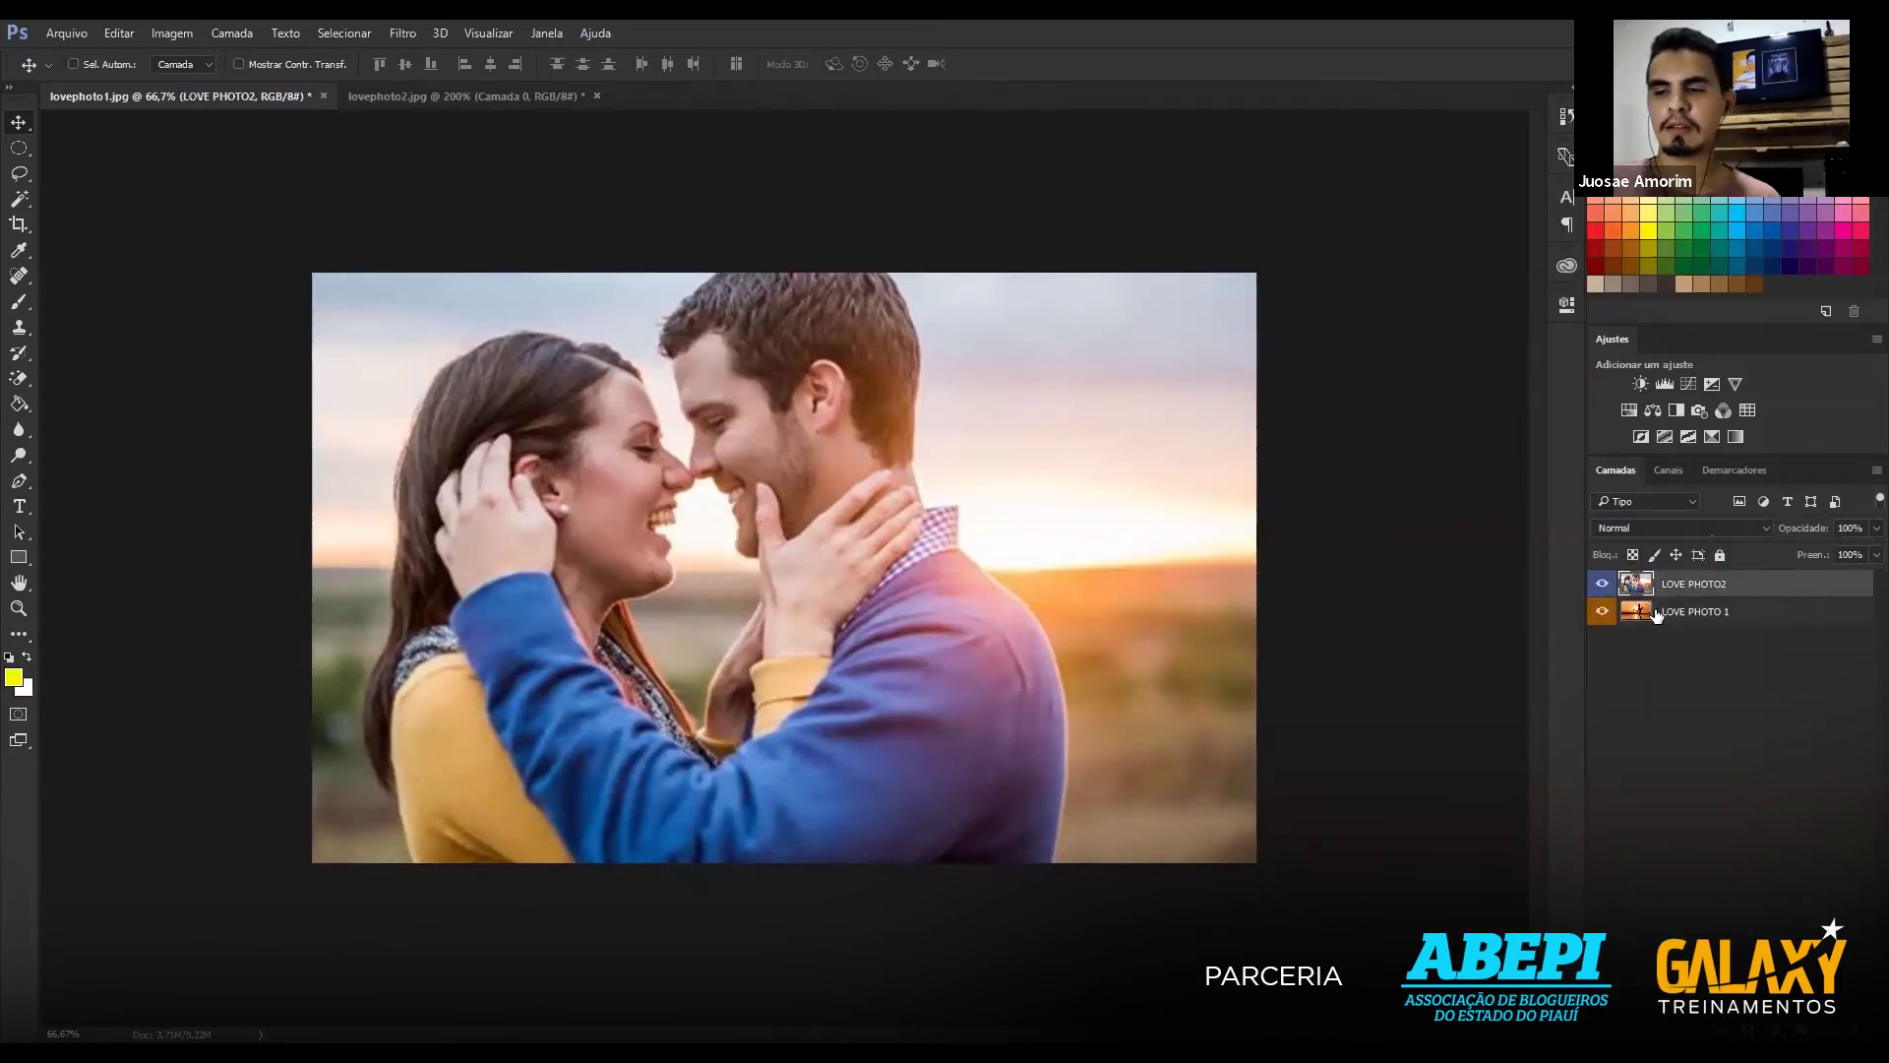
pyautogui.click(1603, 583)
pyautogui.click(1602, 584)
pyautogui.click(1602, 583)
pyautogui.click(1603, 583)
pyautogui.click(1602, 583)
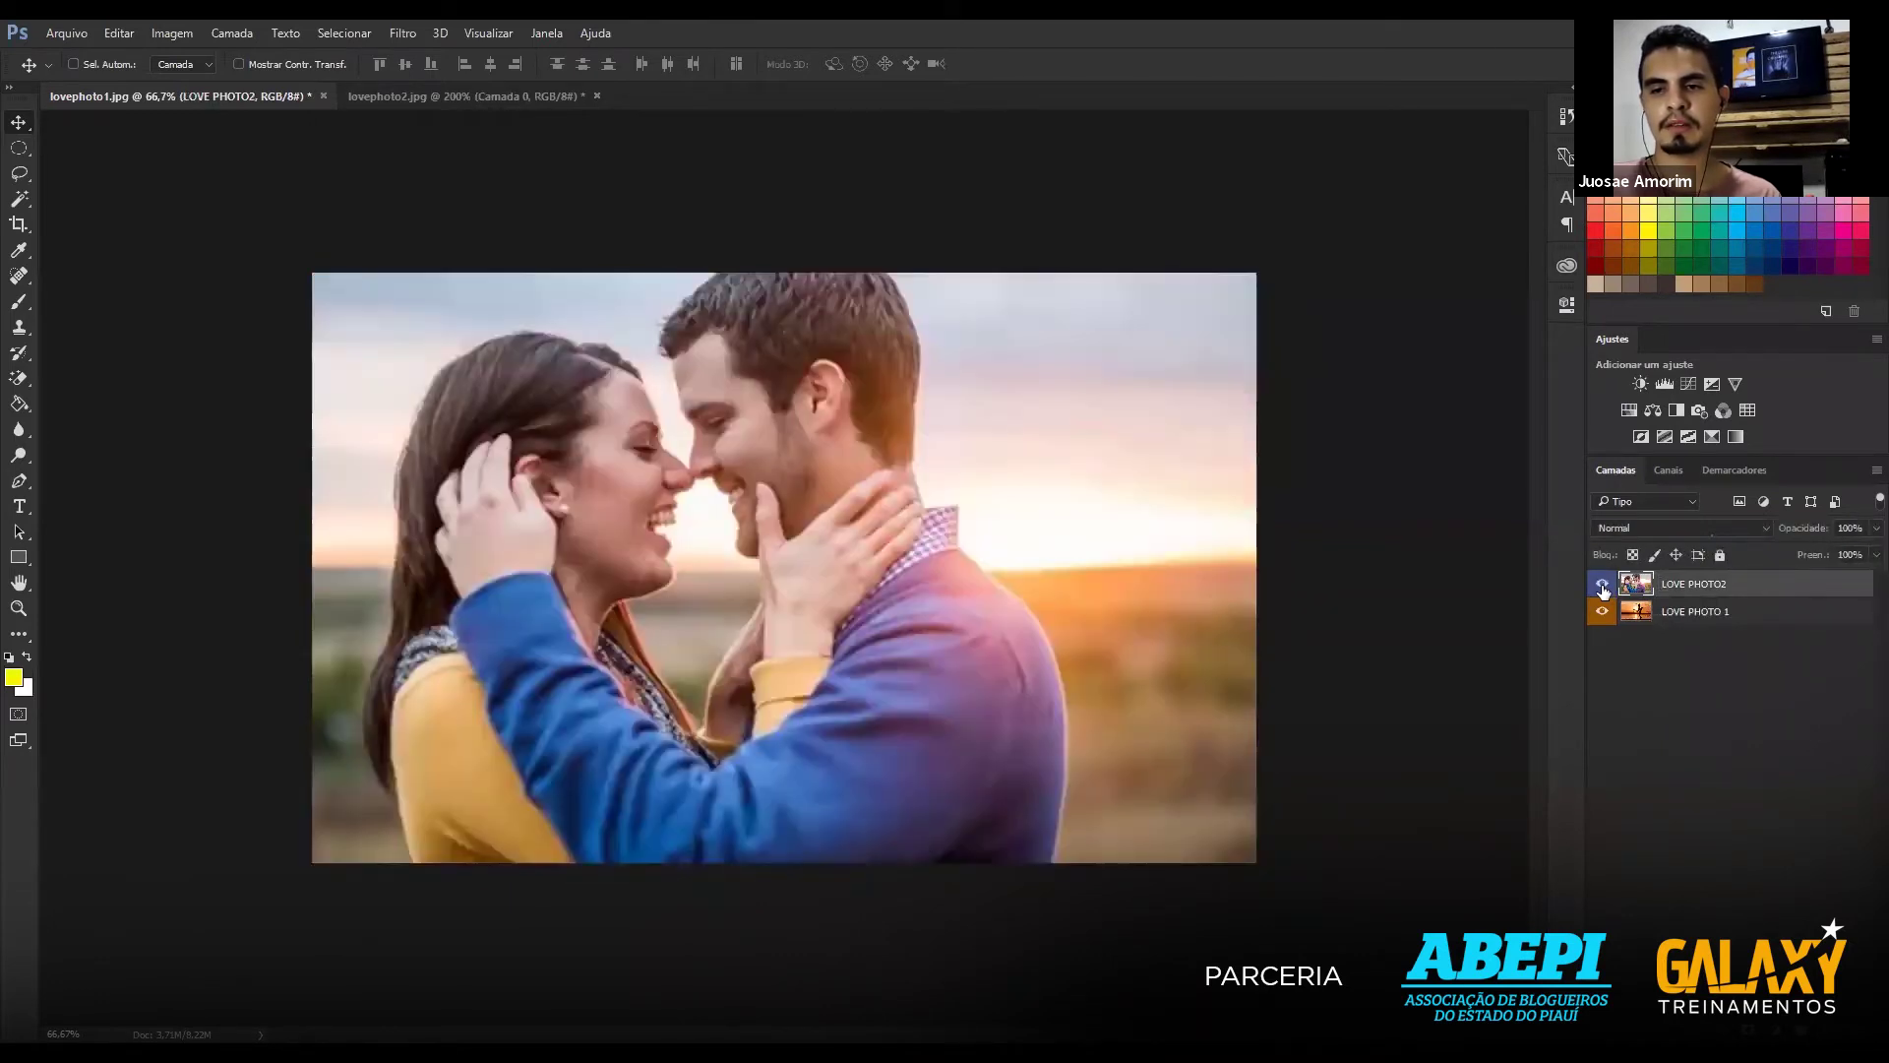
pyautogui.click(1602, 583)
# Send LOVE PHOTO2 below LOVE PHOTO 1 with Ctrl+[, then drag it back on top.
pyautogui.hotkey('ctrl', '[')
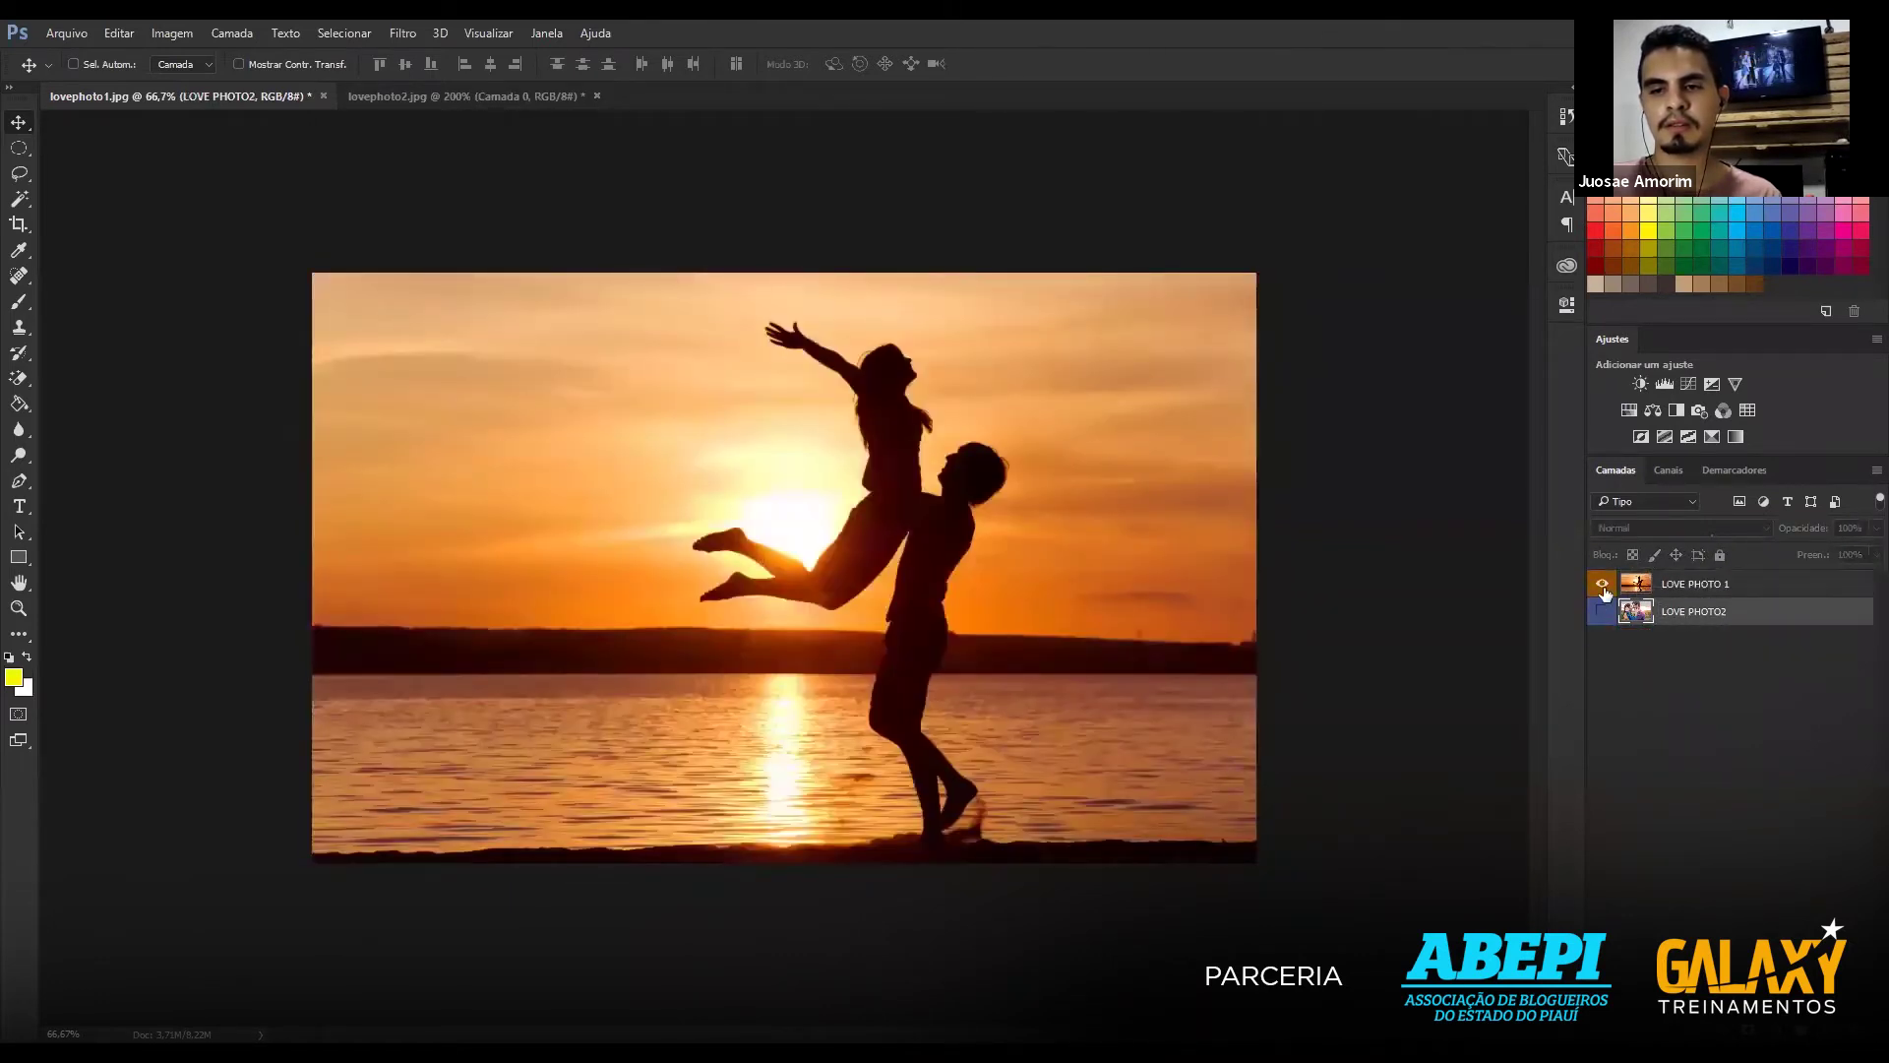
pyautogui.click(1602, 611)
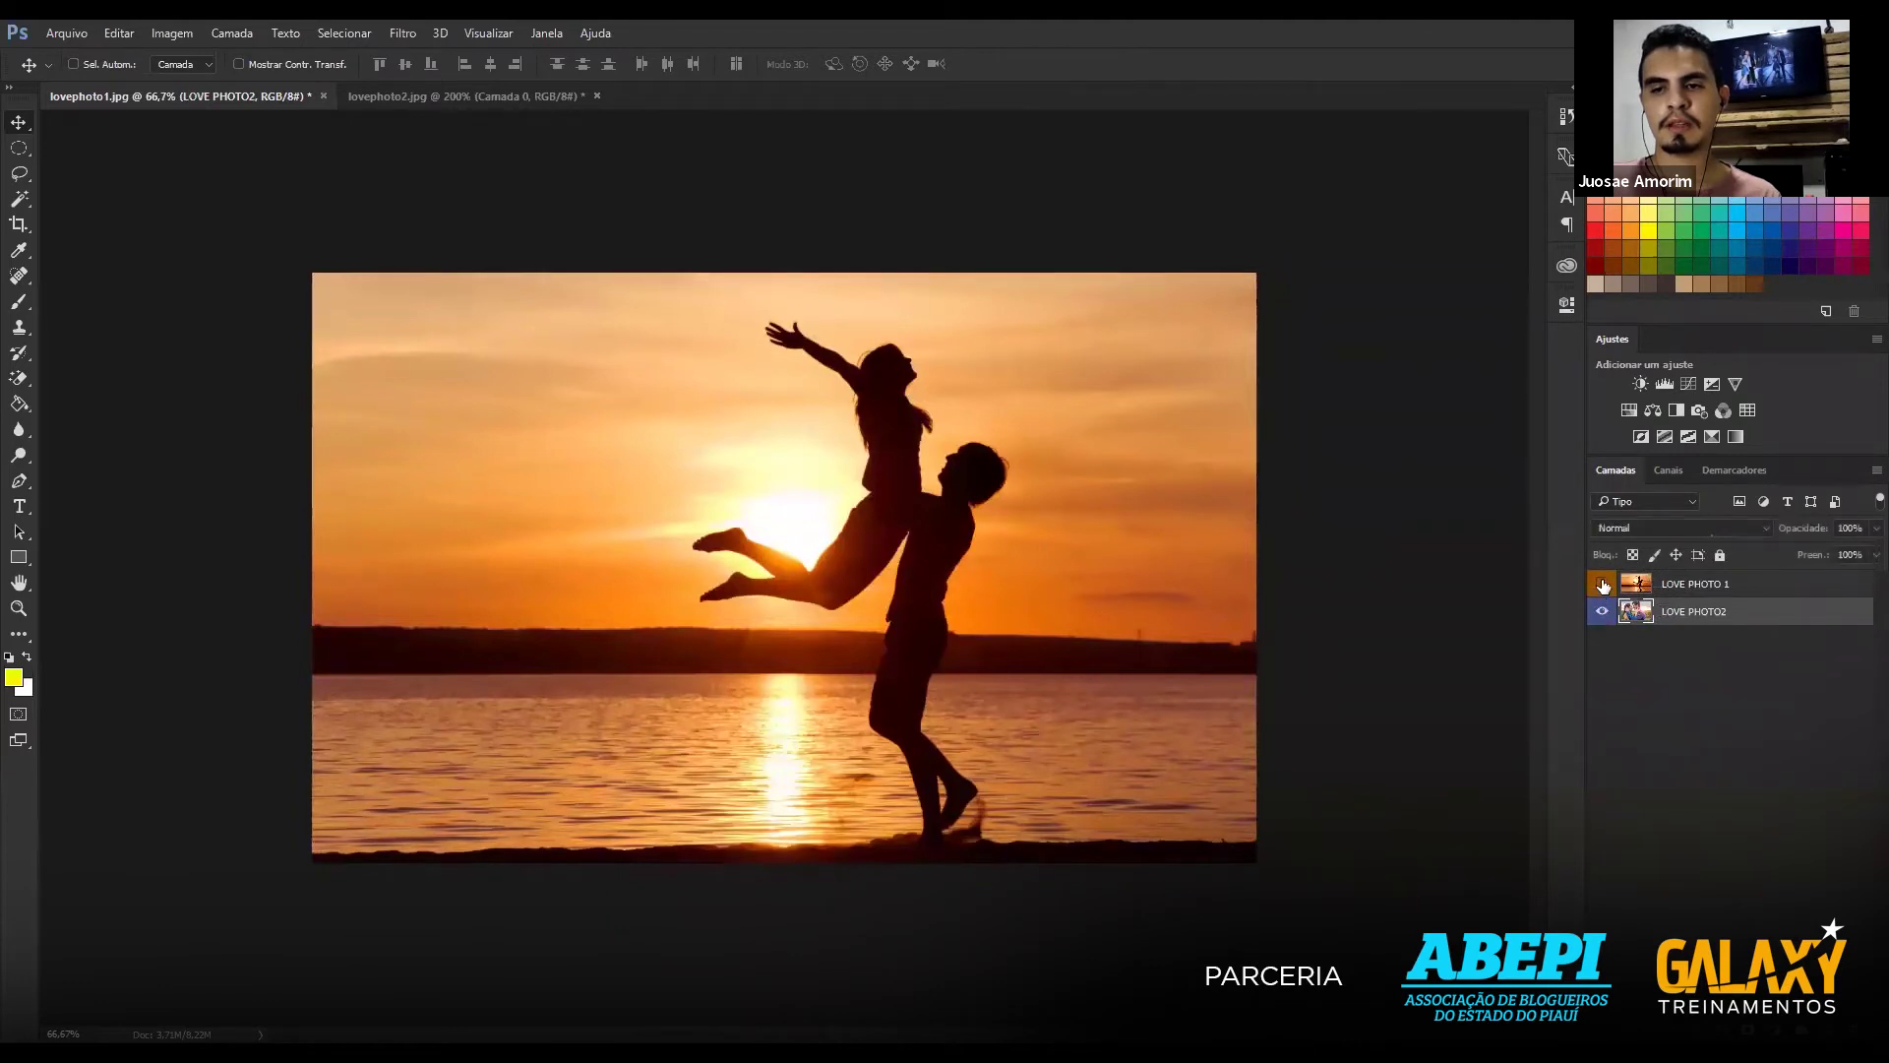
pyautogui.click(1602, 584)
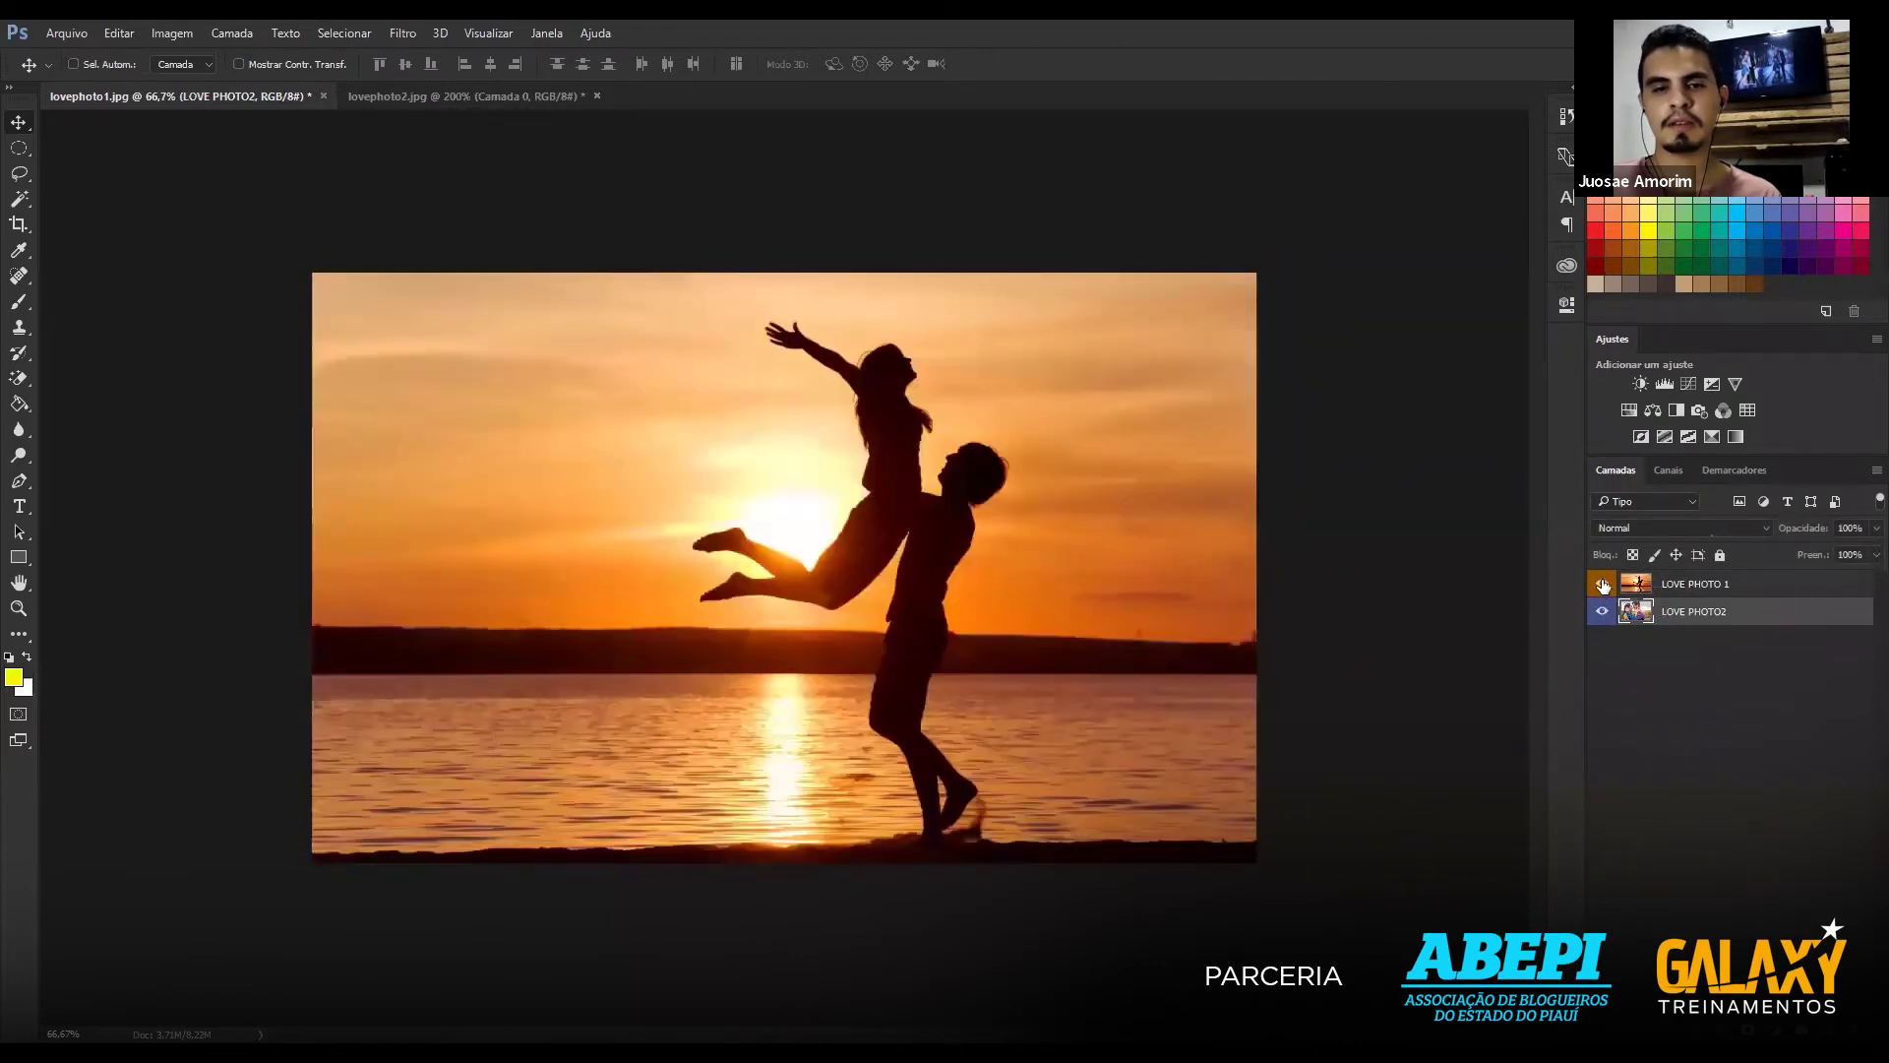
pyautogui.click(1685, 584)
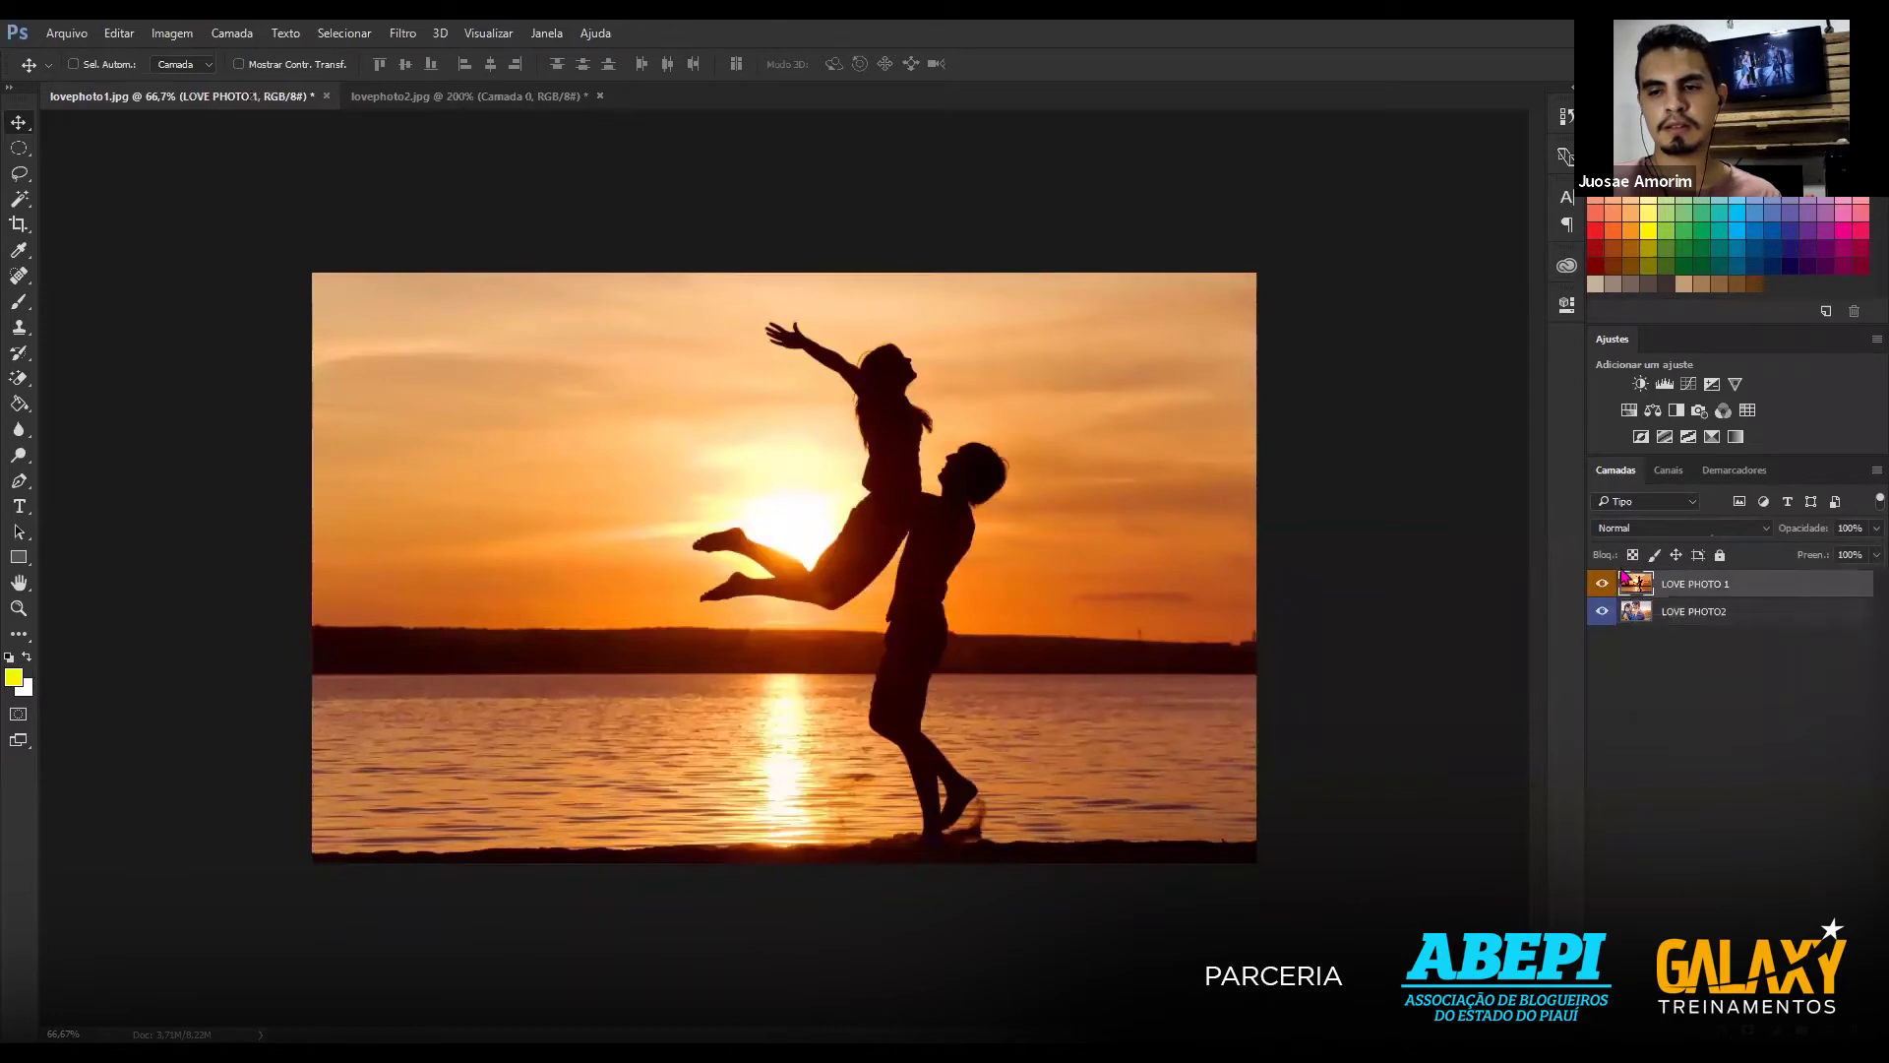
pyautogui.click(1602, 583)
pyautogui.moveTo(1694, 590); pyautogui.dragTo(1698, 645)
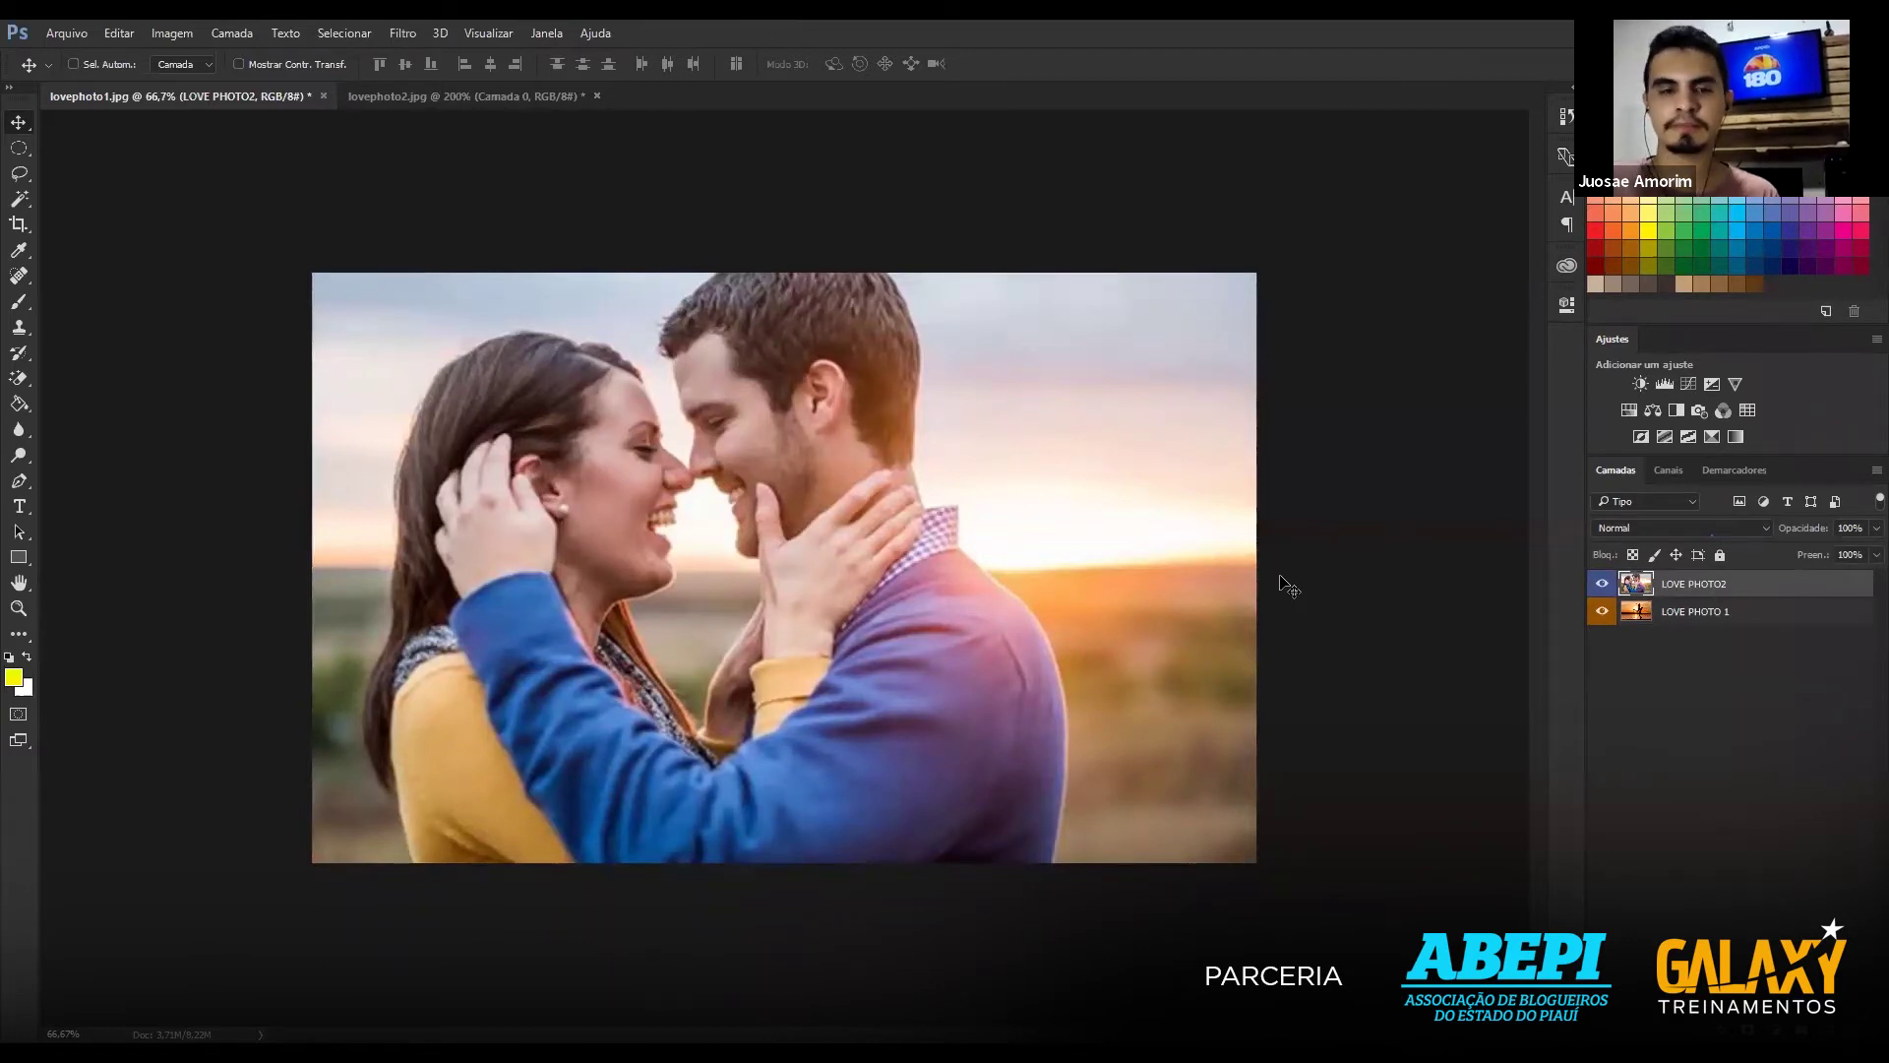
pyautogui.click(1602, 587)
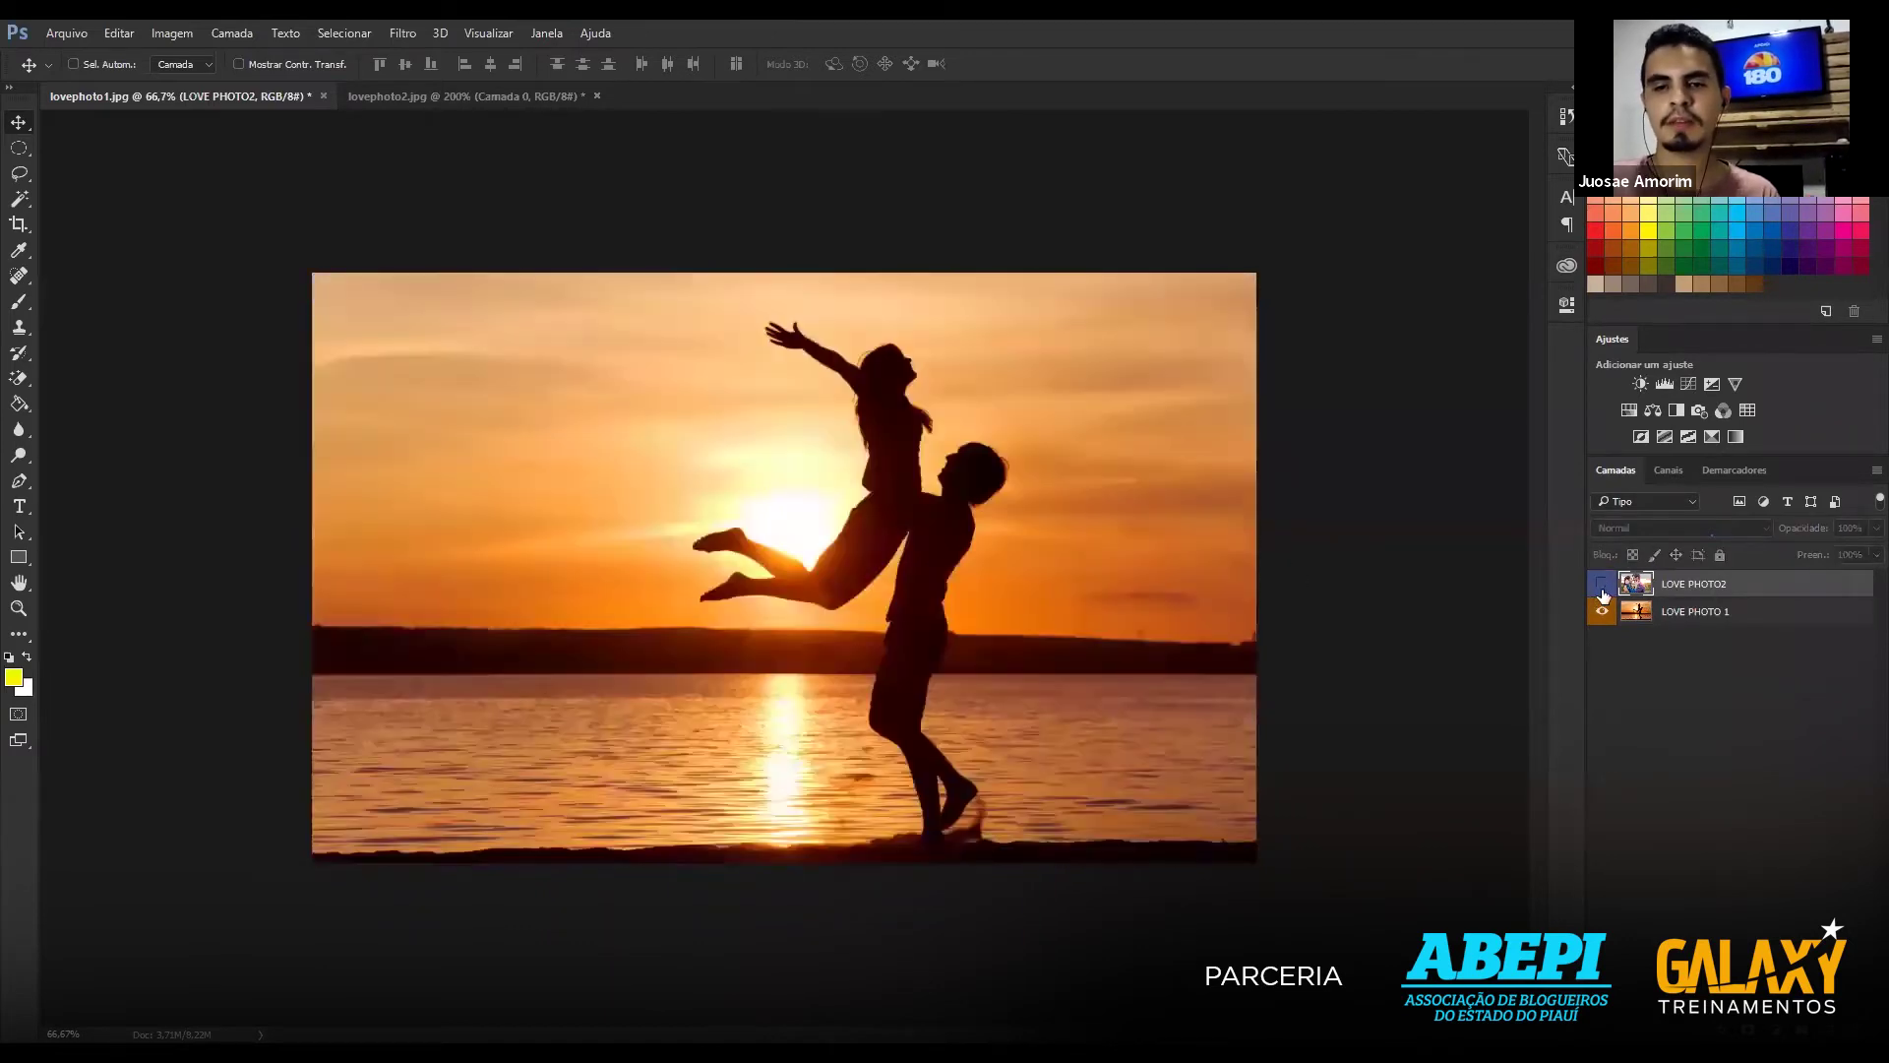
# Shift the couple photo about 100 px left, exposing a sunset strip on the right.
pyautogui.click(1602, 586)
pyautogui.click(1600, 586)
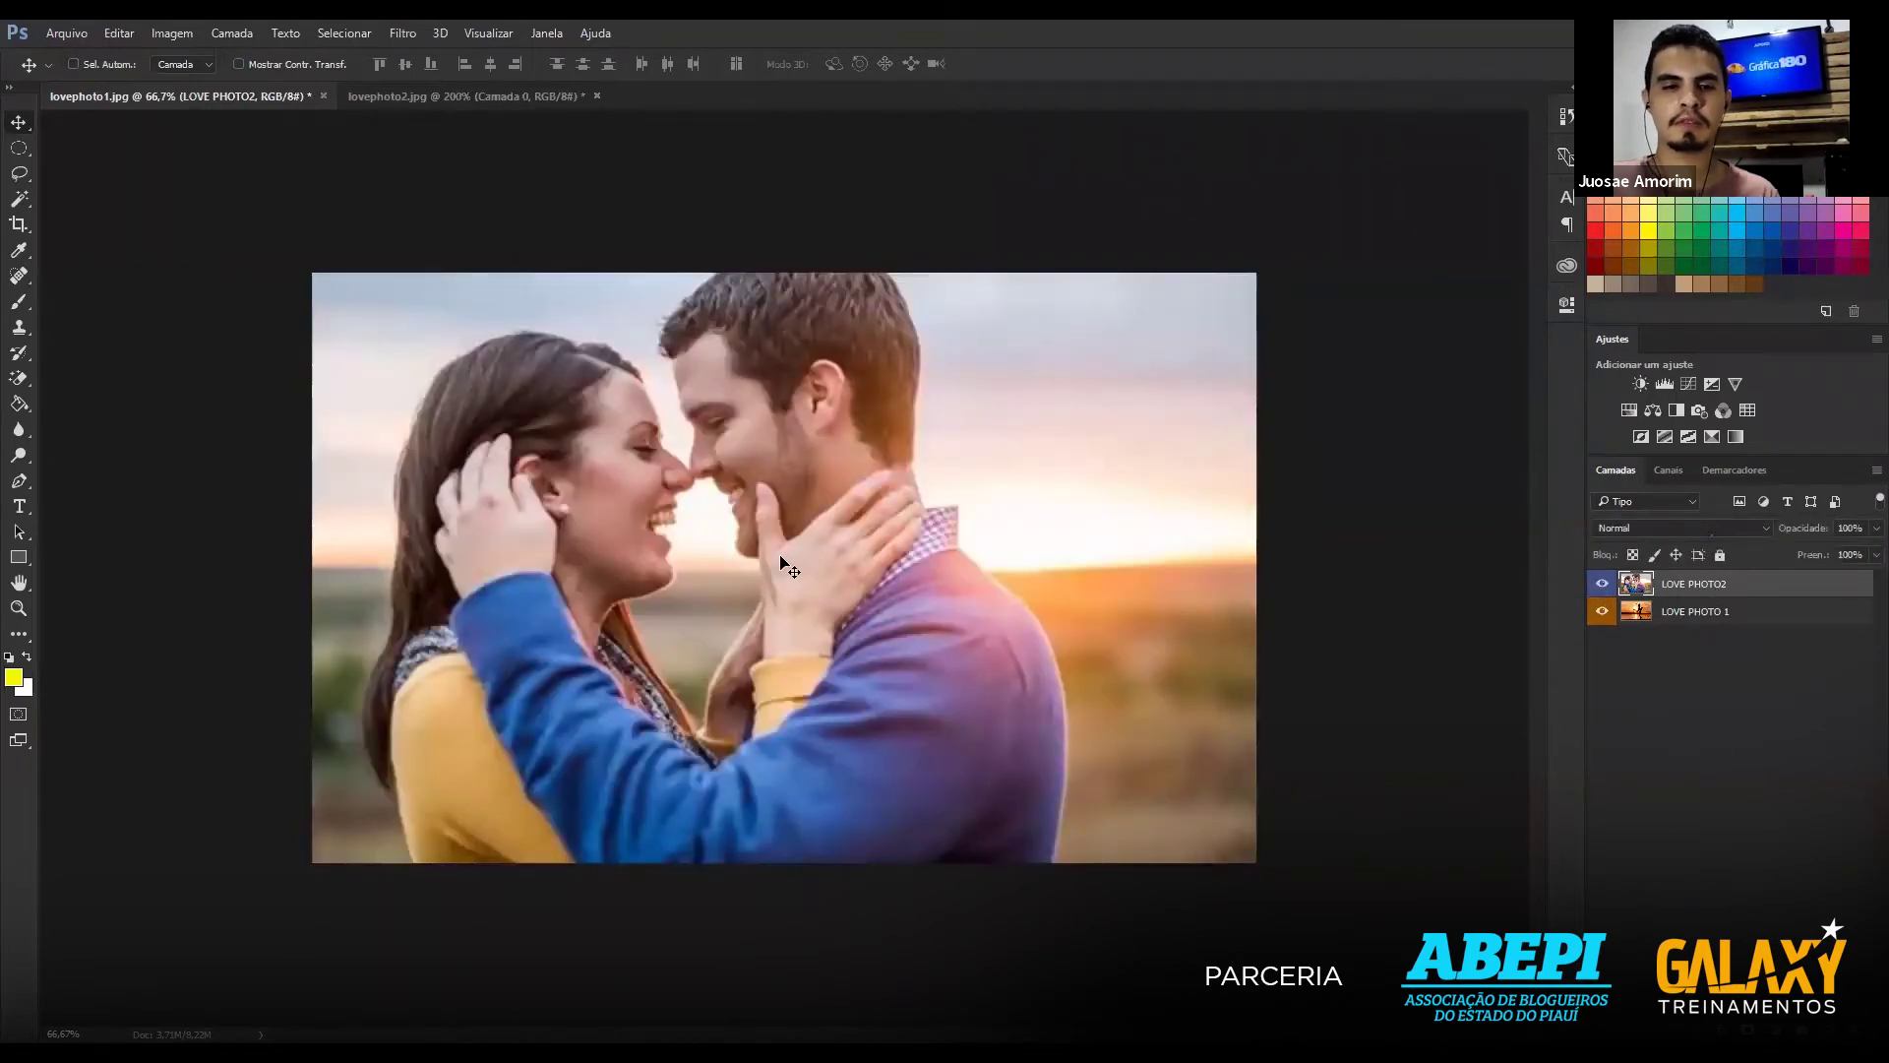
pyautogui.click(1758, 607)
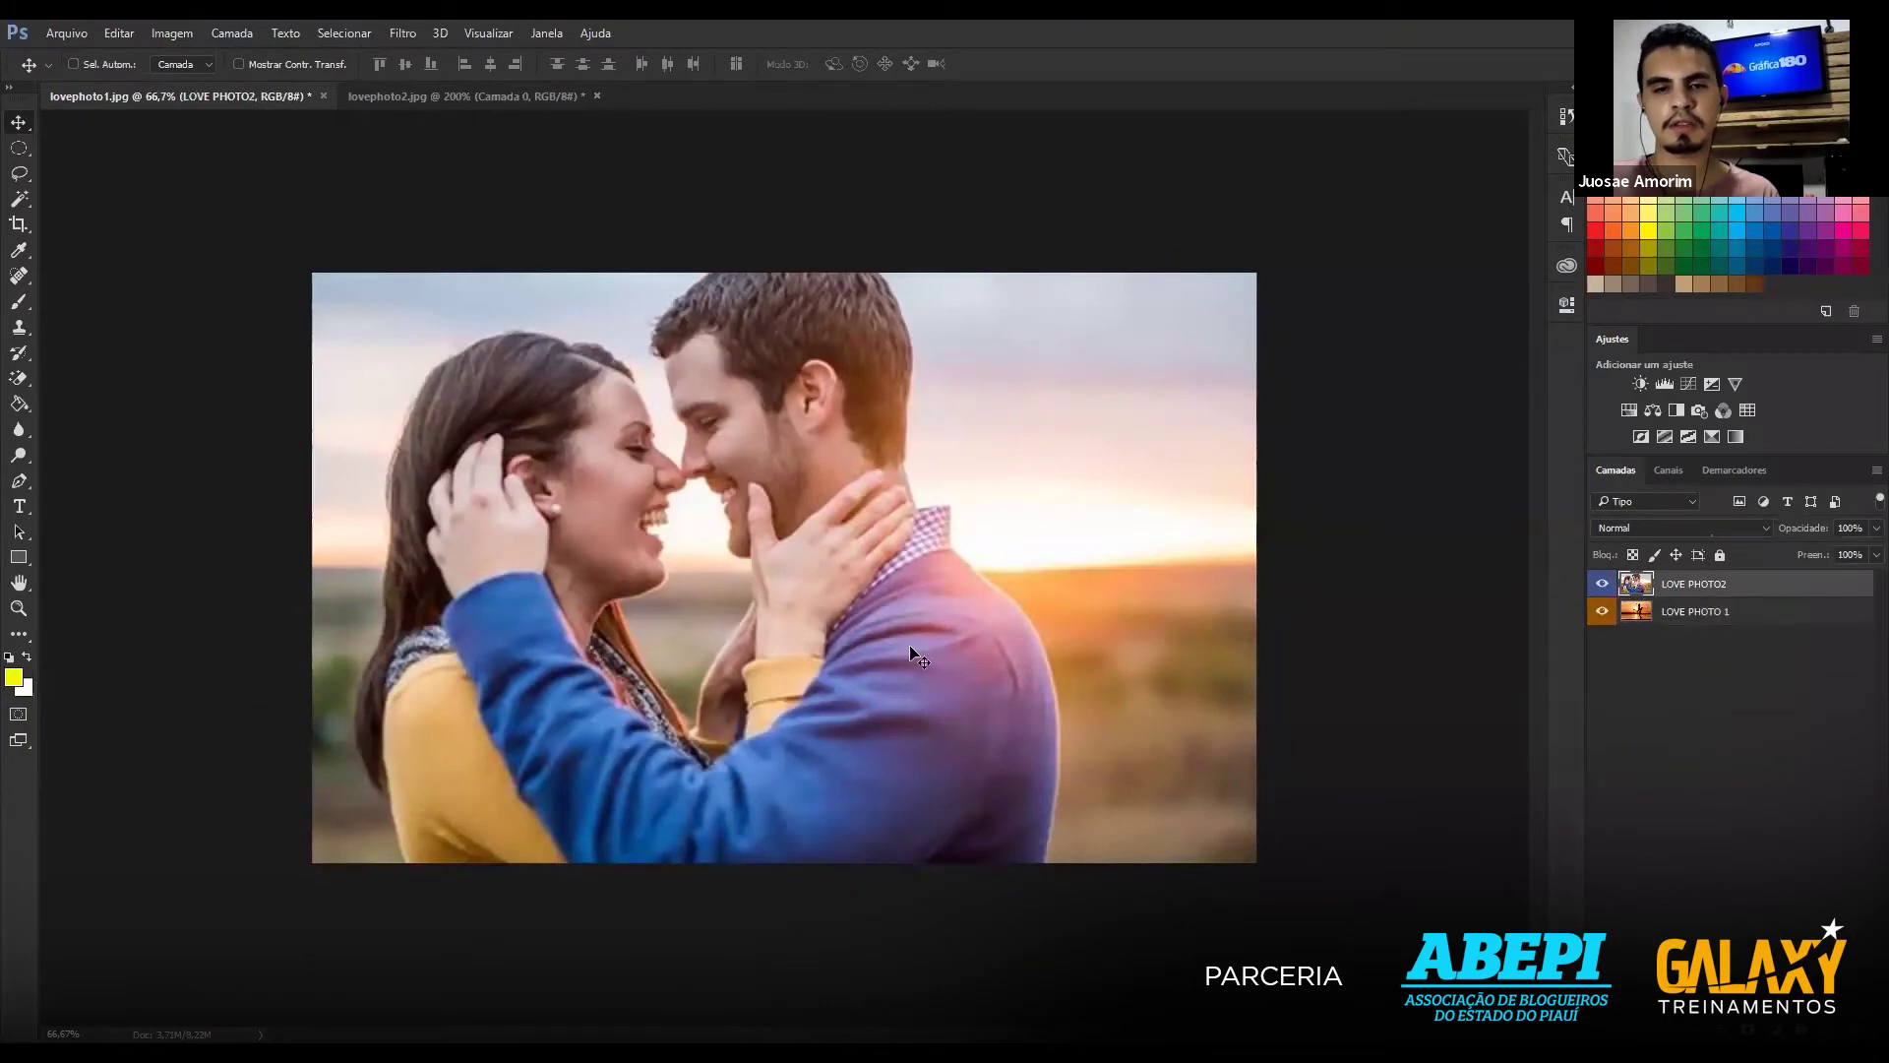
pyautogui.moveTo(991, 638); pyautogui.dragTo(894, 632)
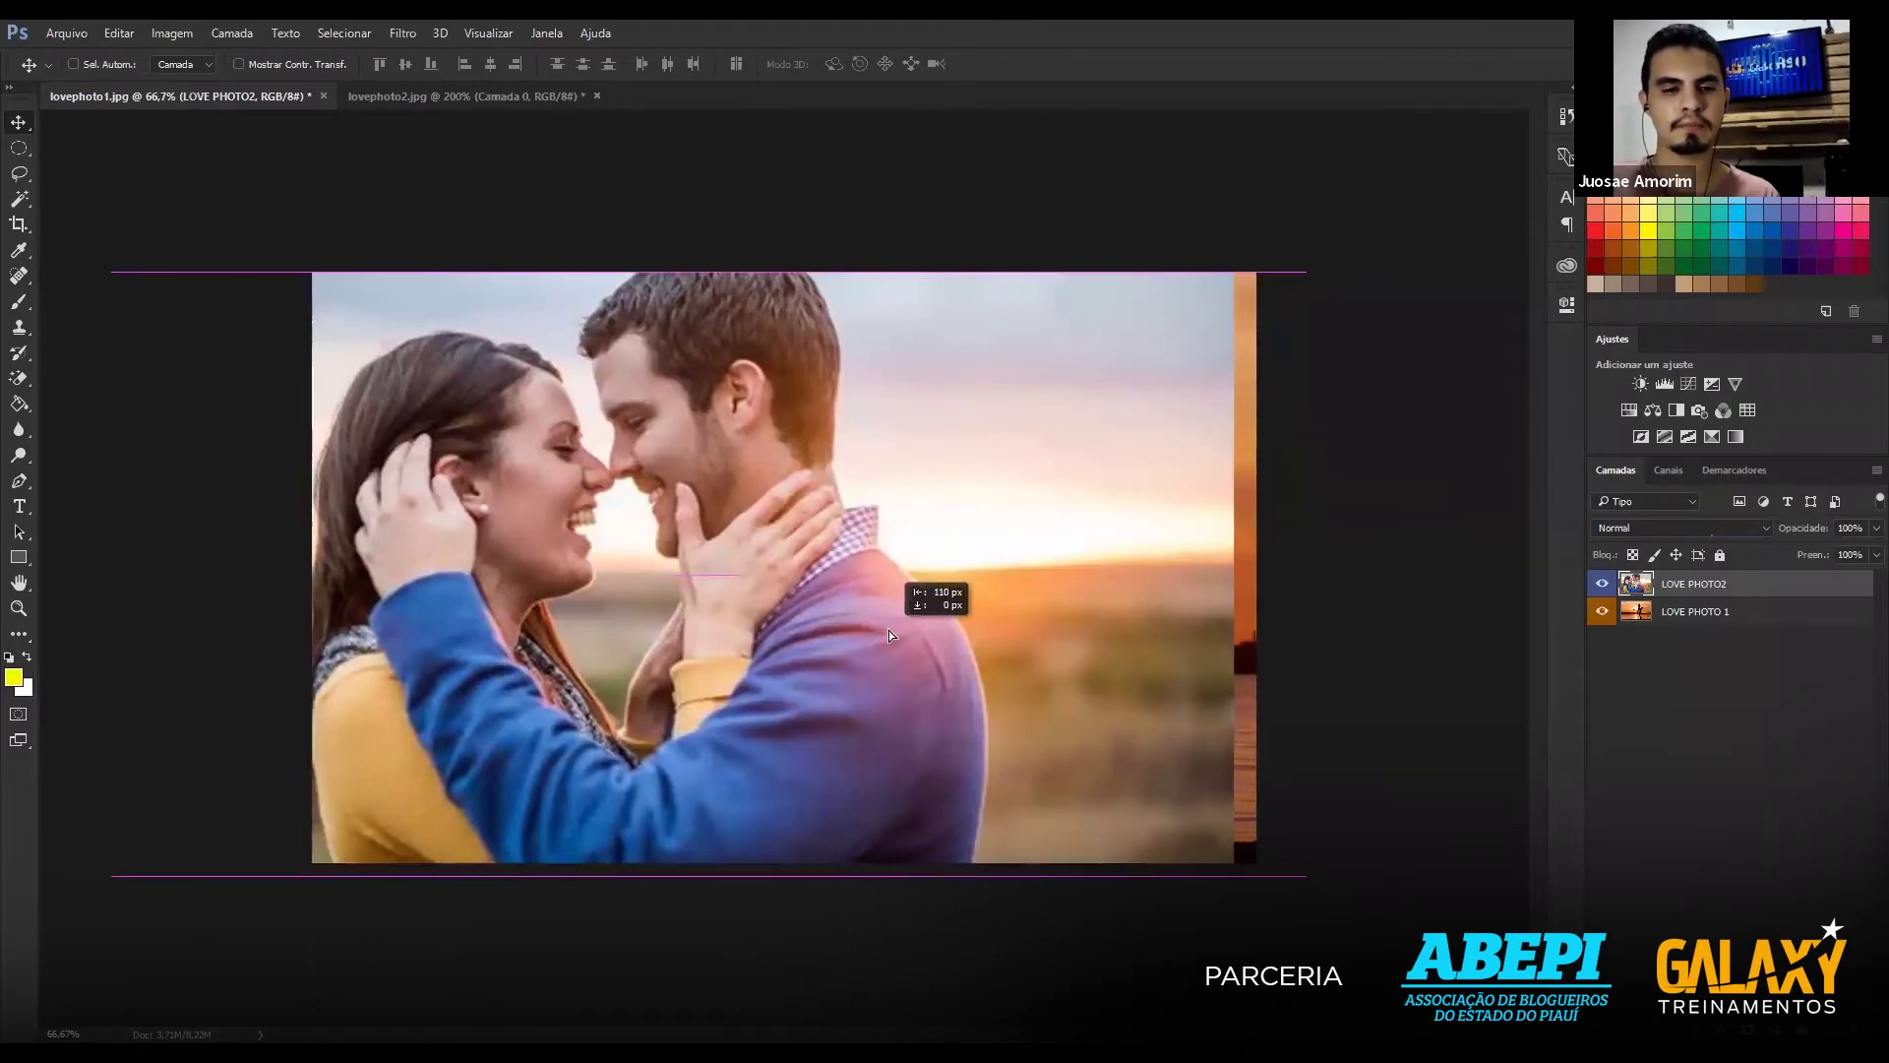
pyautogui.moveTo(895, 629); pyautogui.dragTo(947, 612)
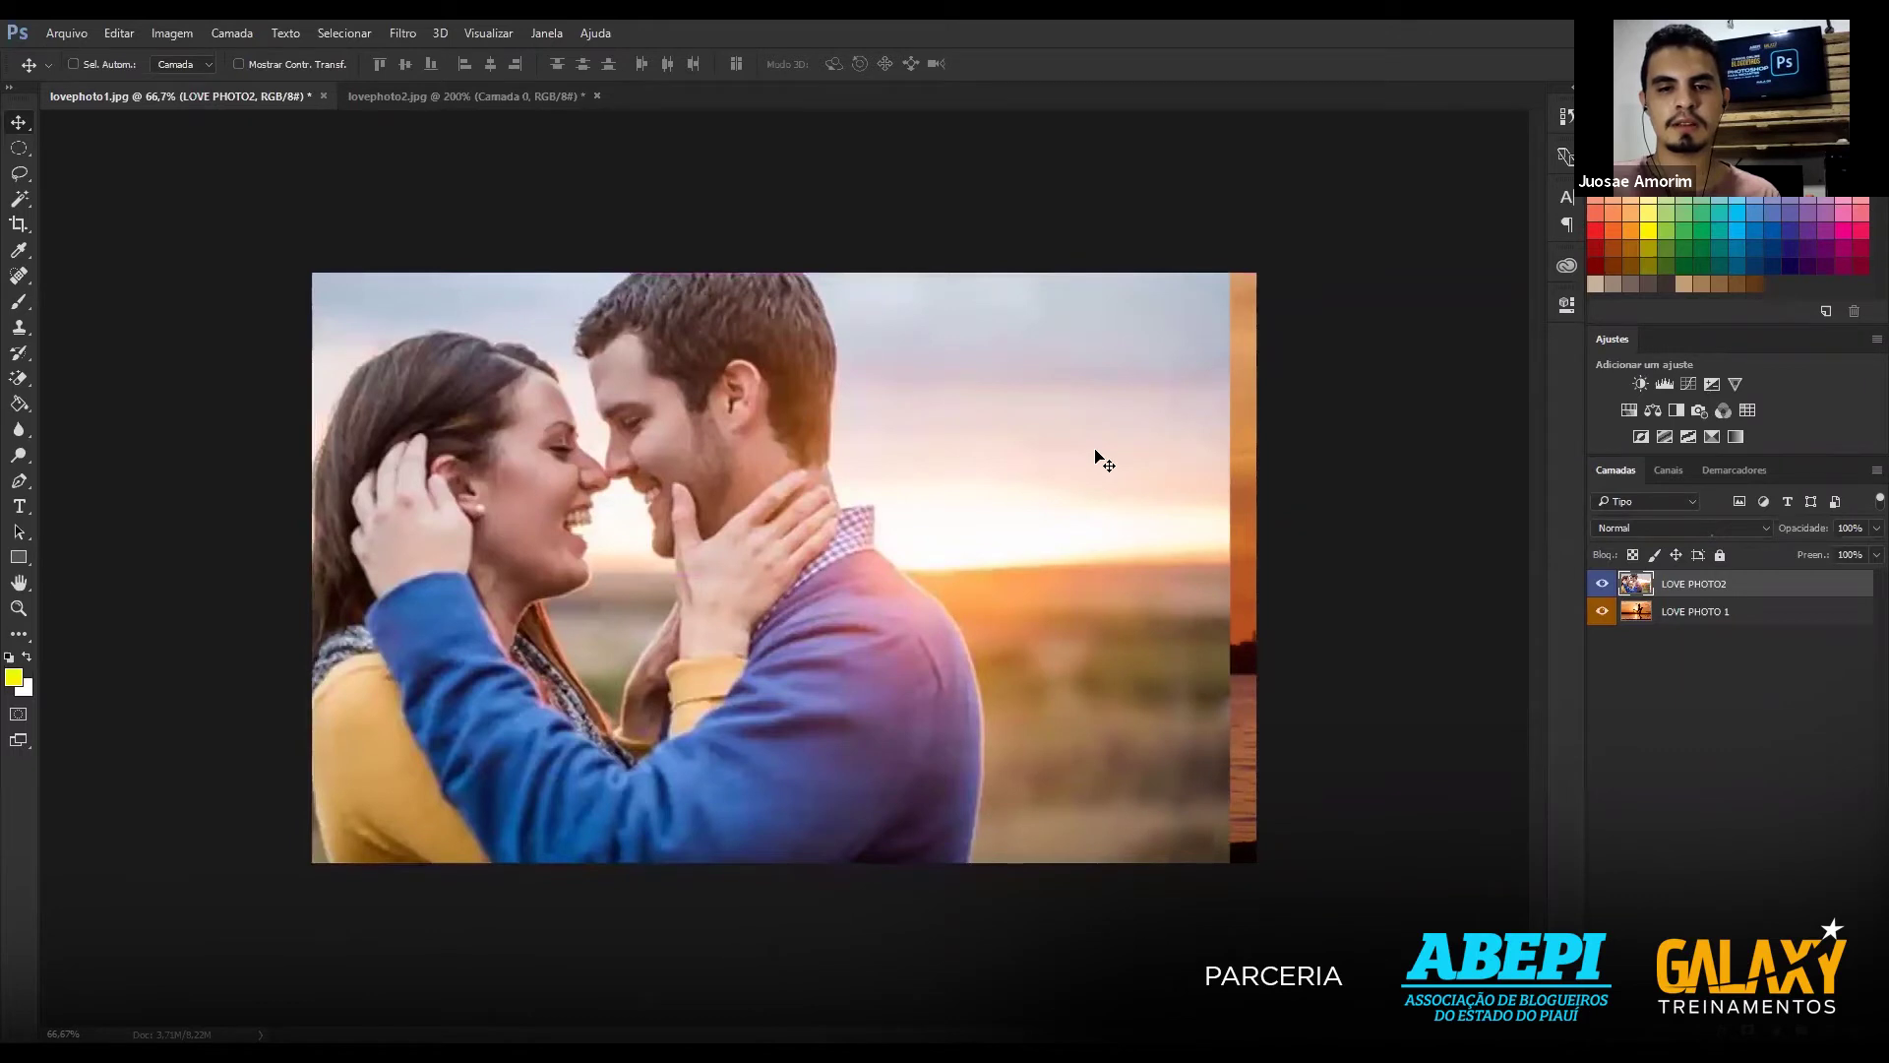
# Add a white layer mask to LOVE PHOTO2.
pyautogui.moveTo(1100, 693); pyautogui.dragTo(1096, 691)
pyautogui.press('ctrl')
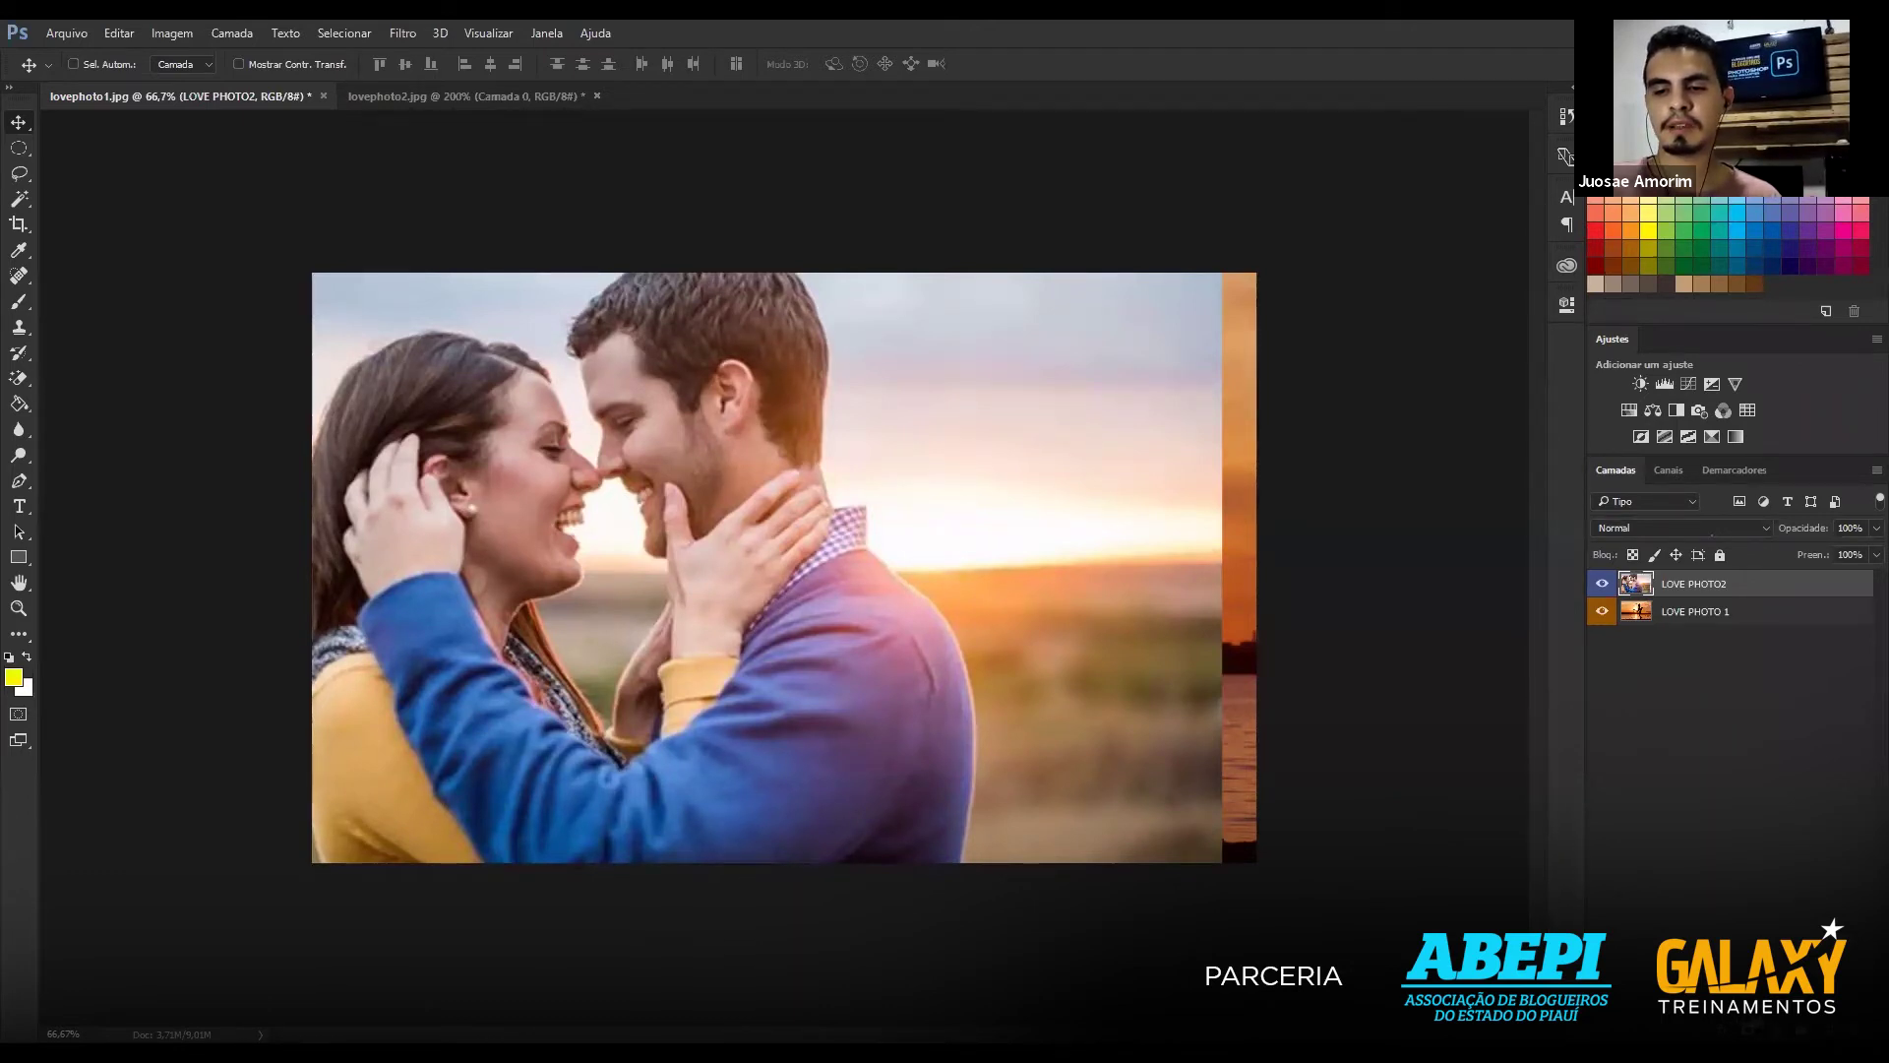
pyautogui.click(1752, 1026)
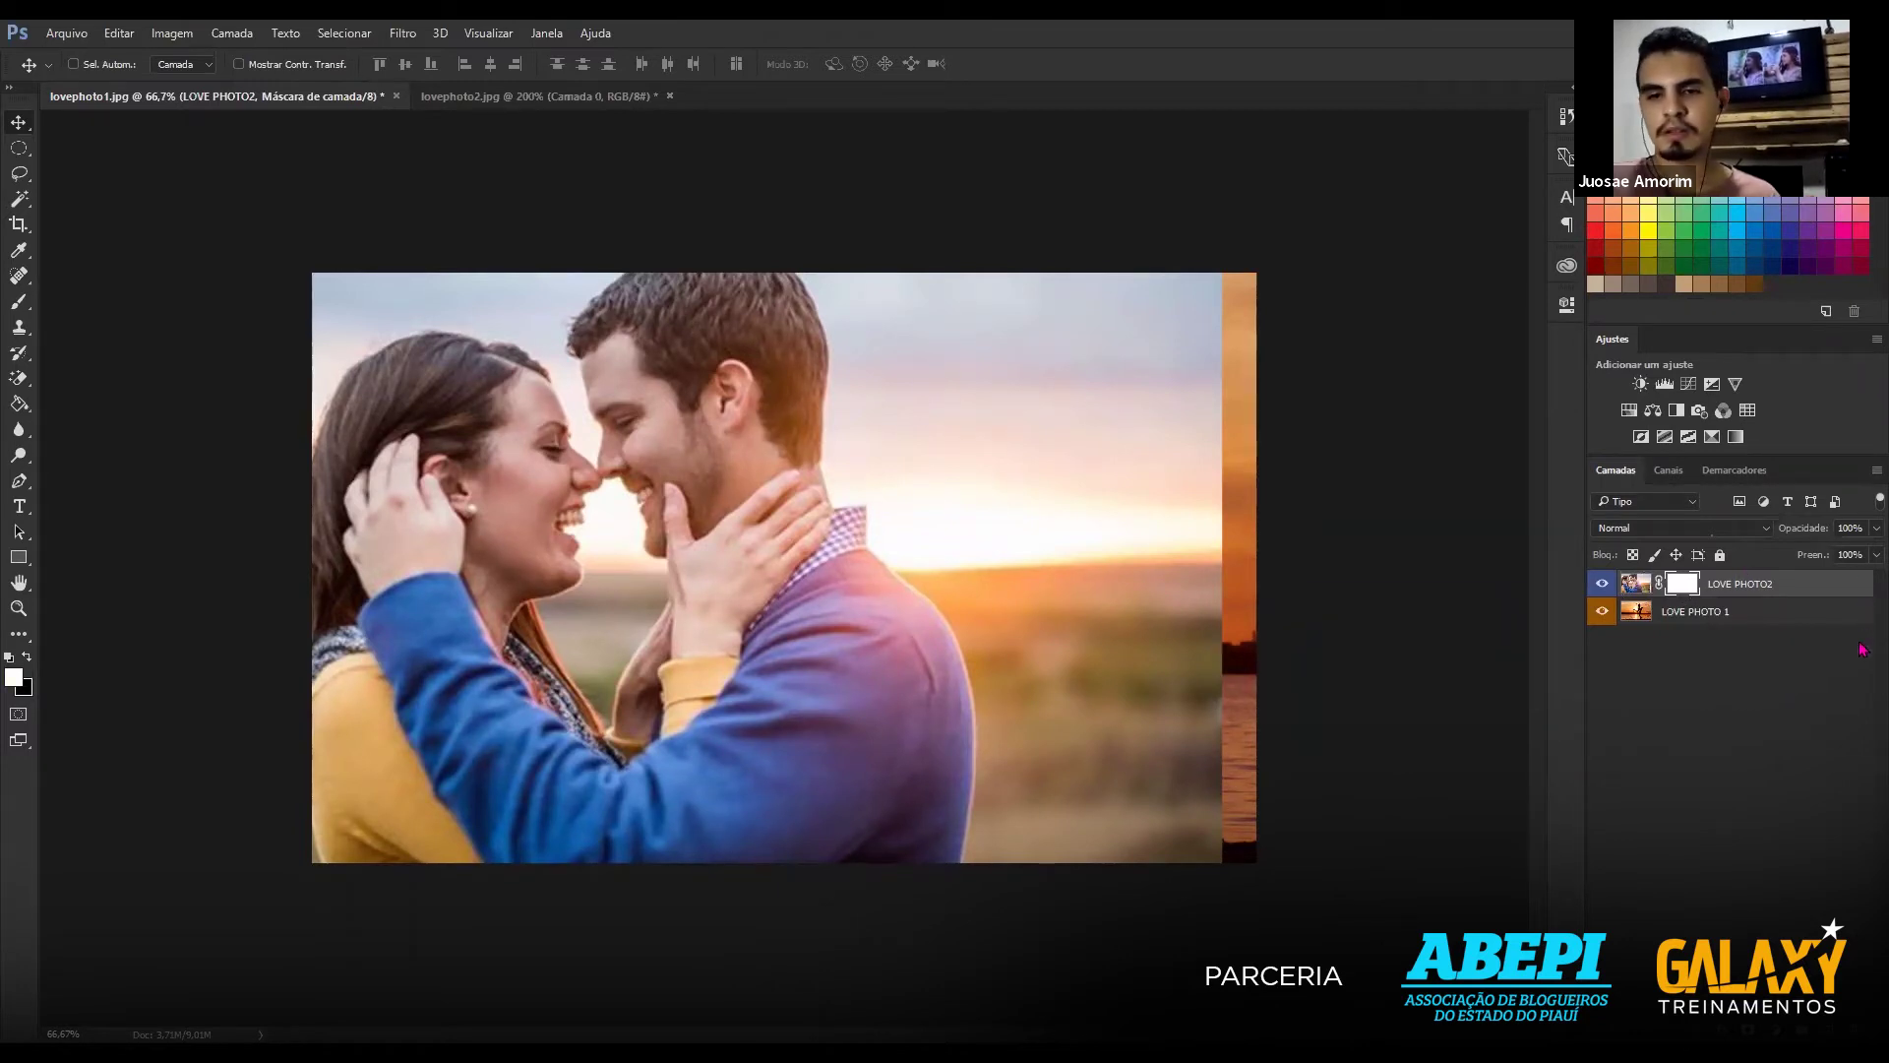
pyautogui.click(1727, 657)
pyautogui.click(1733, 598)
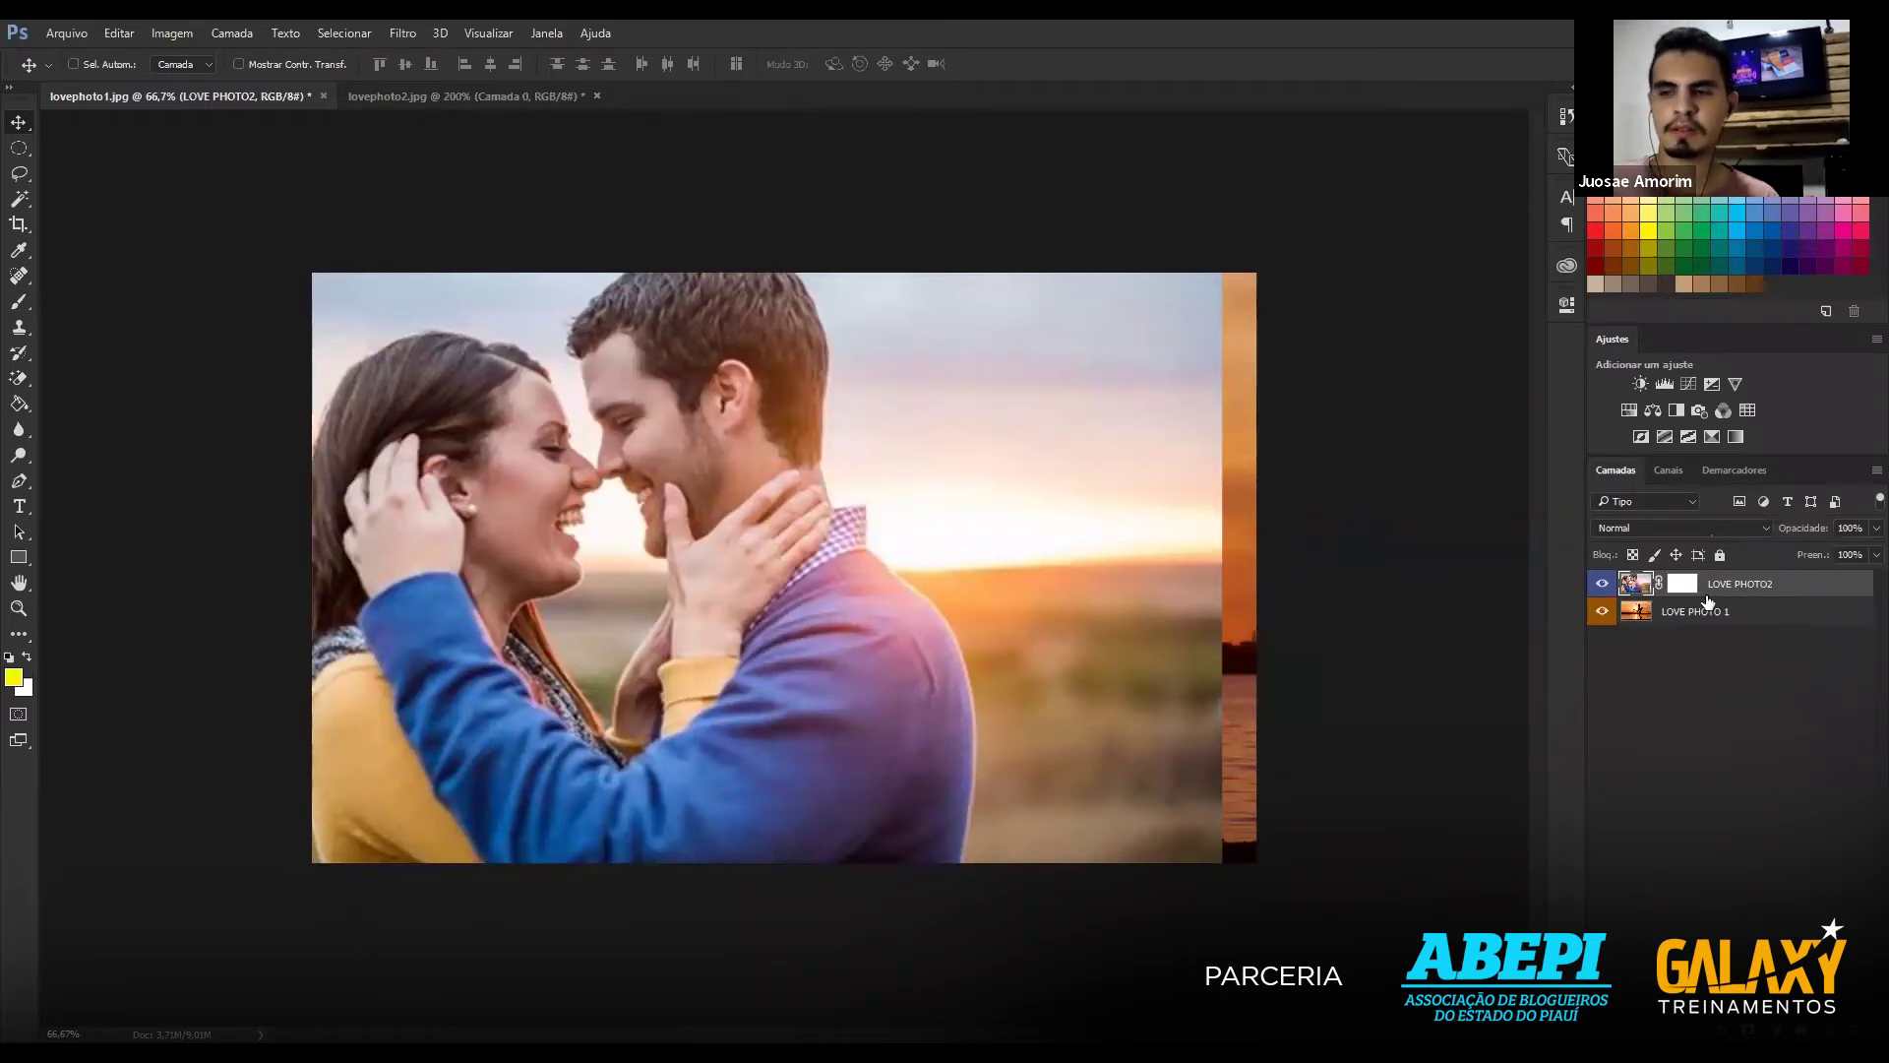
pyautogui.click(1682, 586)
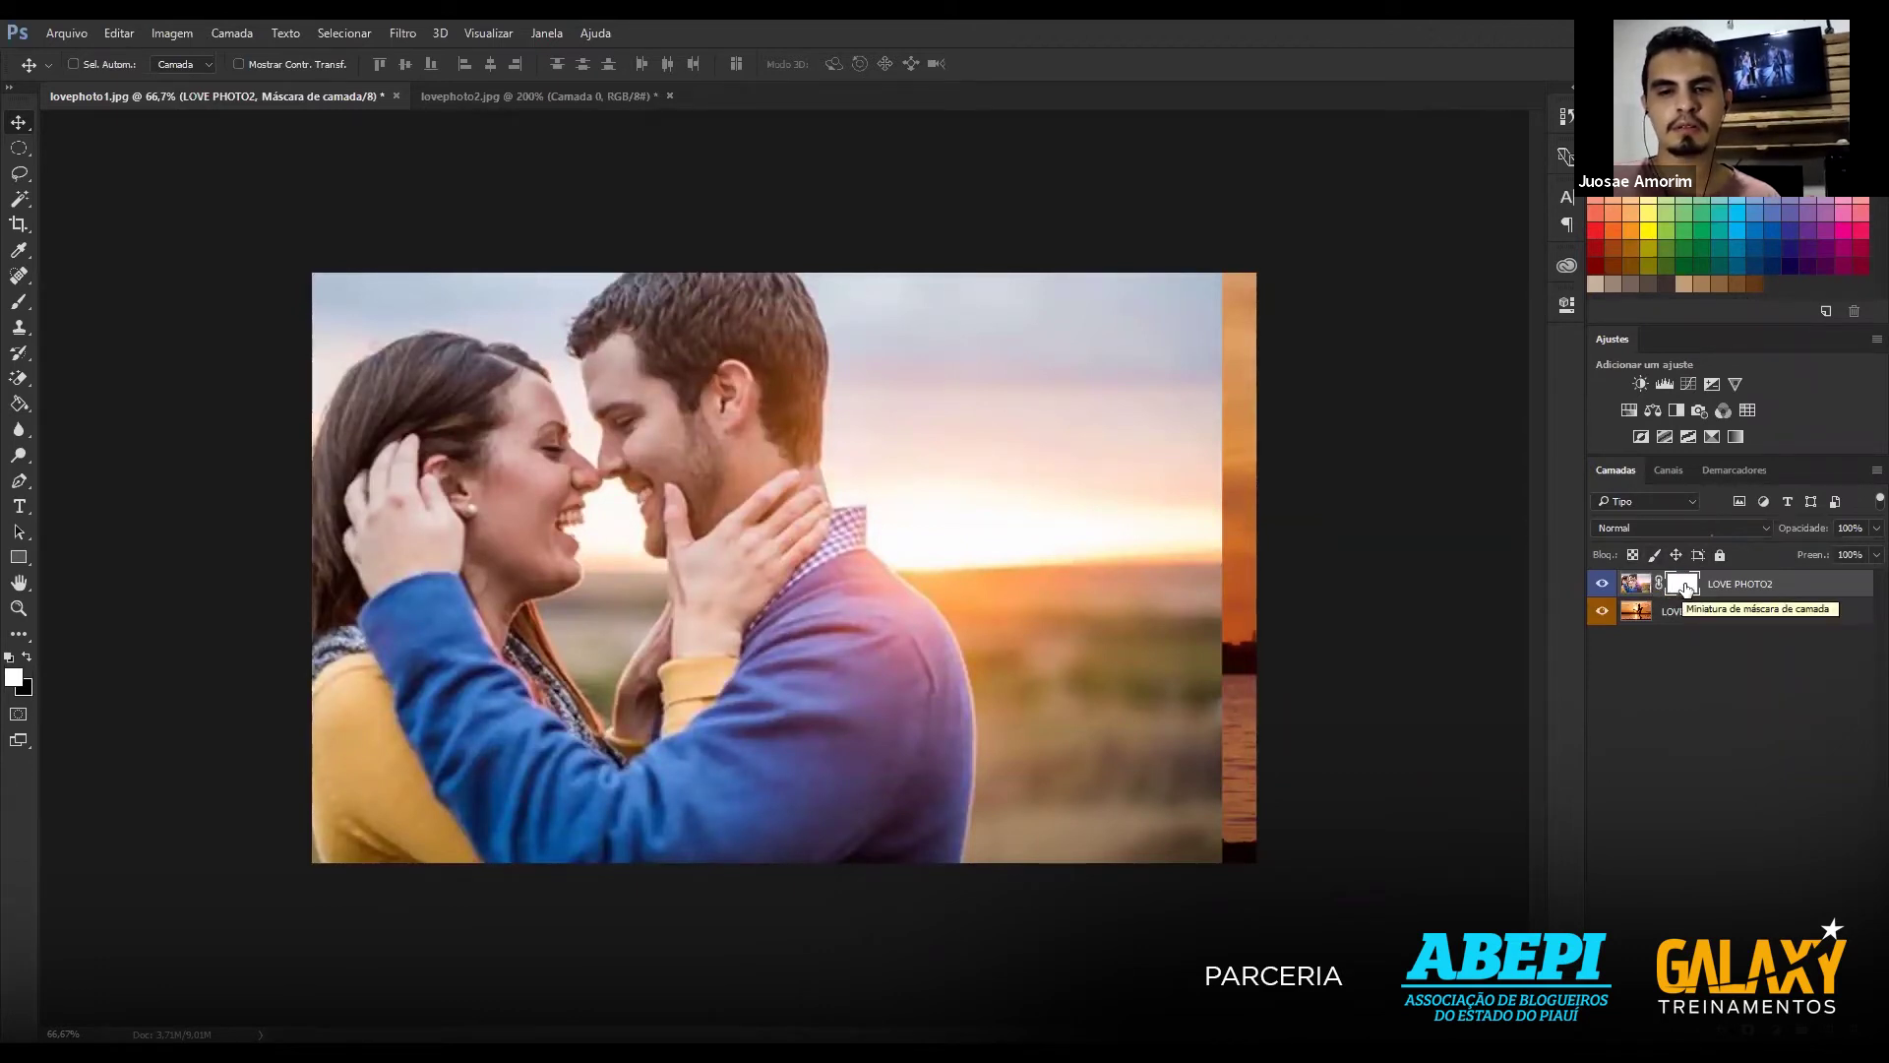
pyautogui.click(1631, 585)
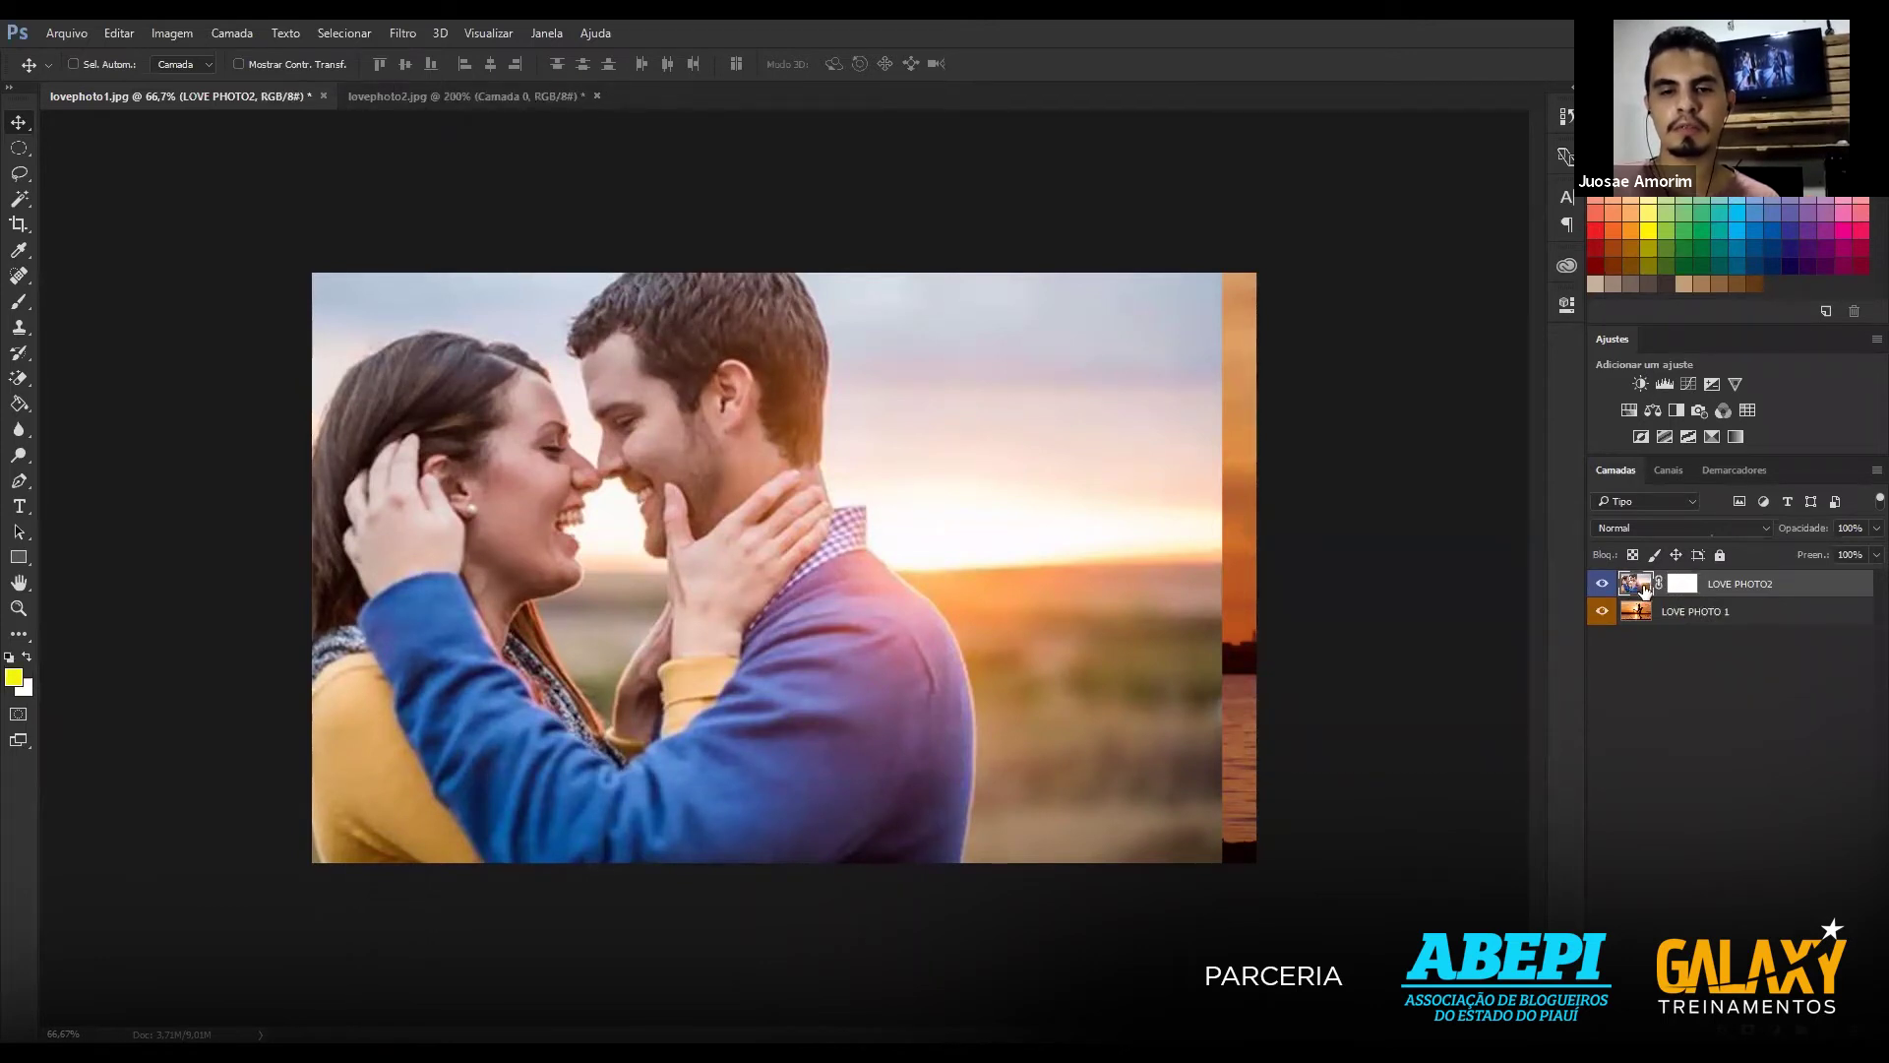
pyautogui.click(1683, 585)
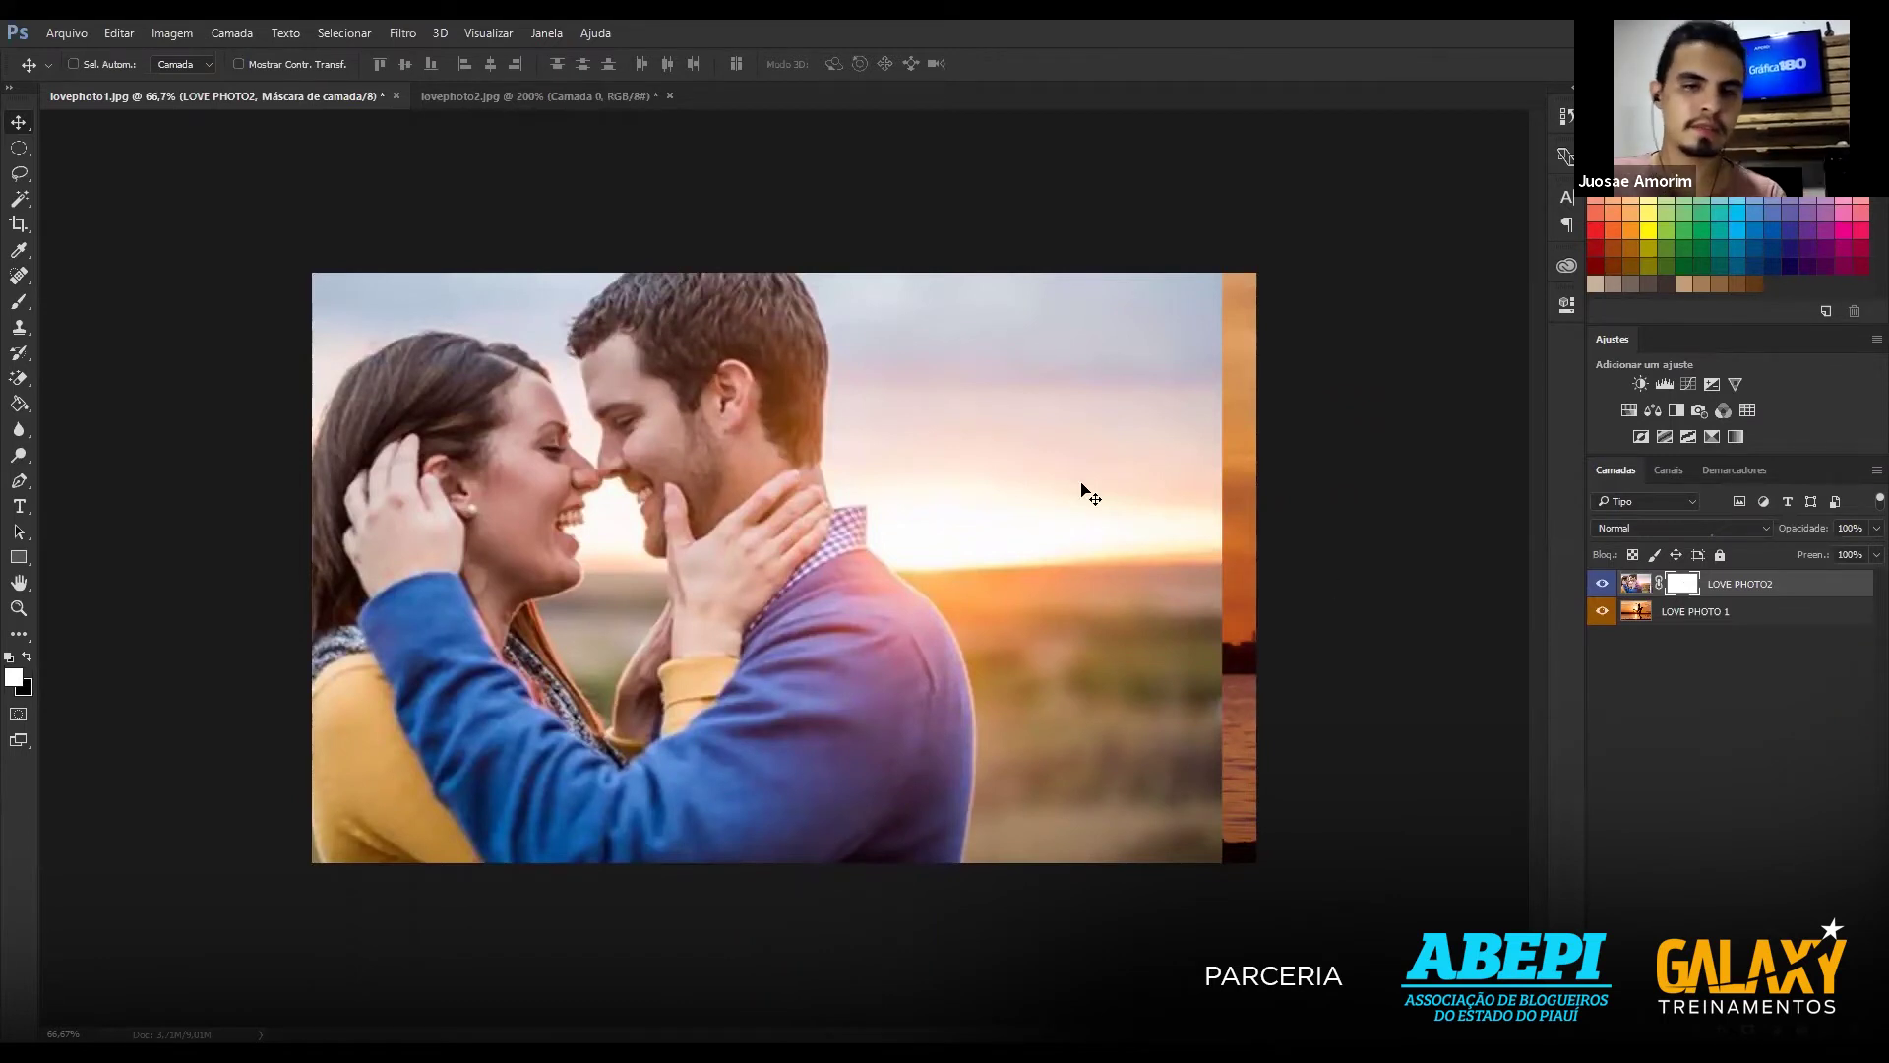
pyautogui.click(19, 303)
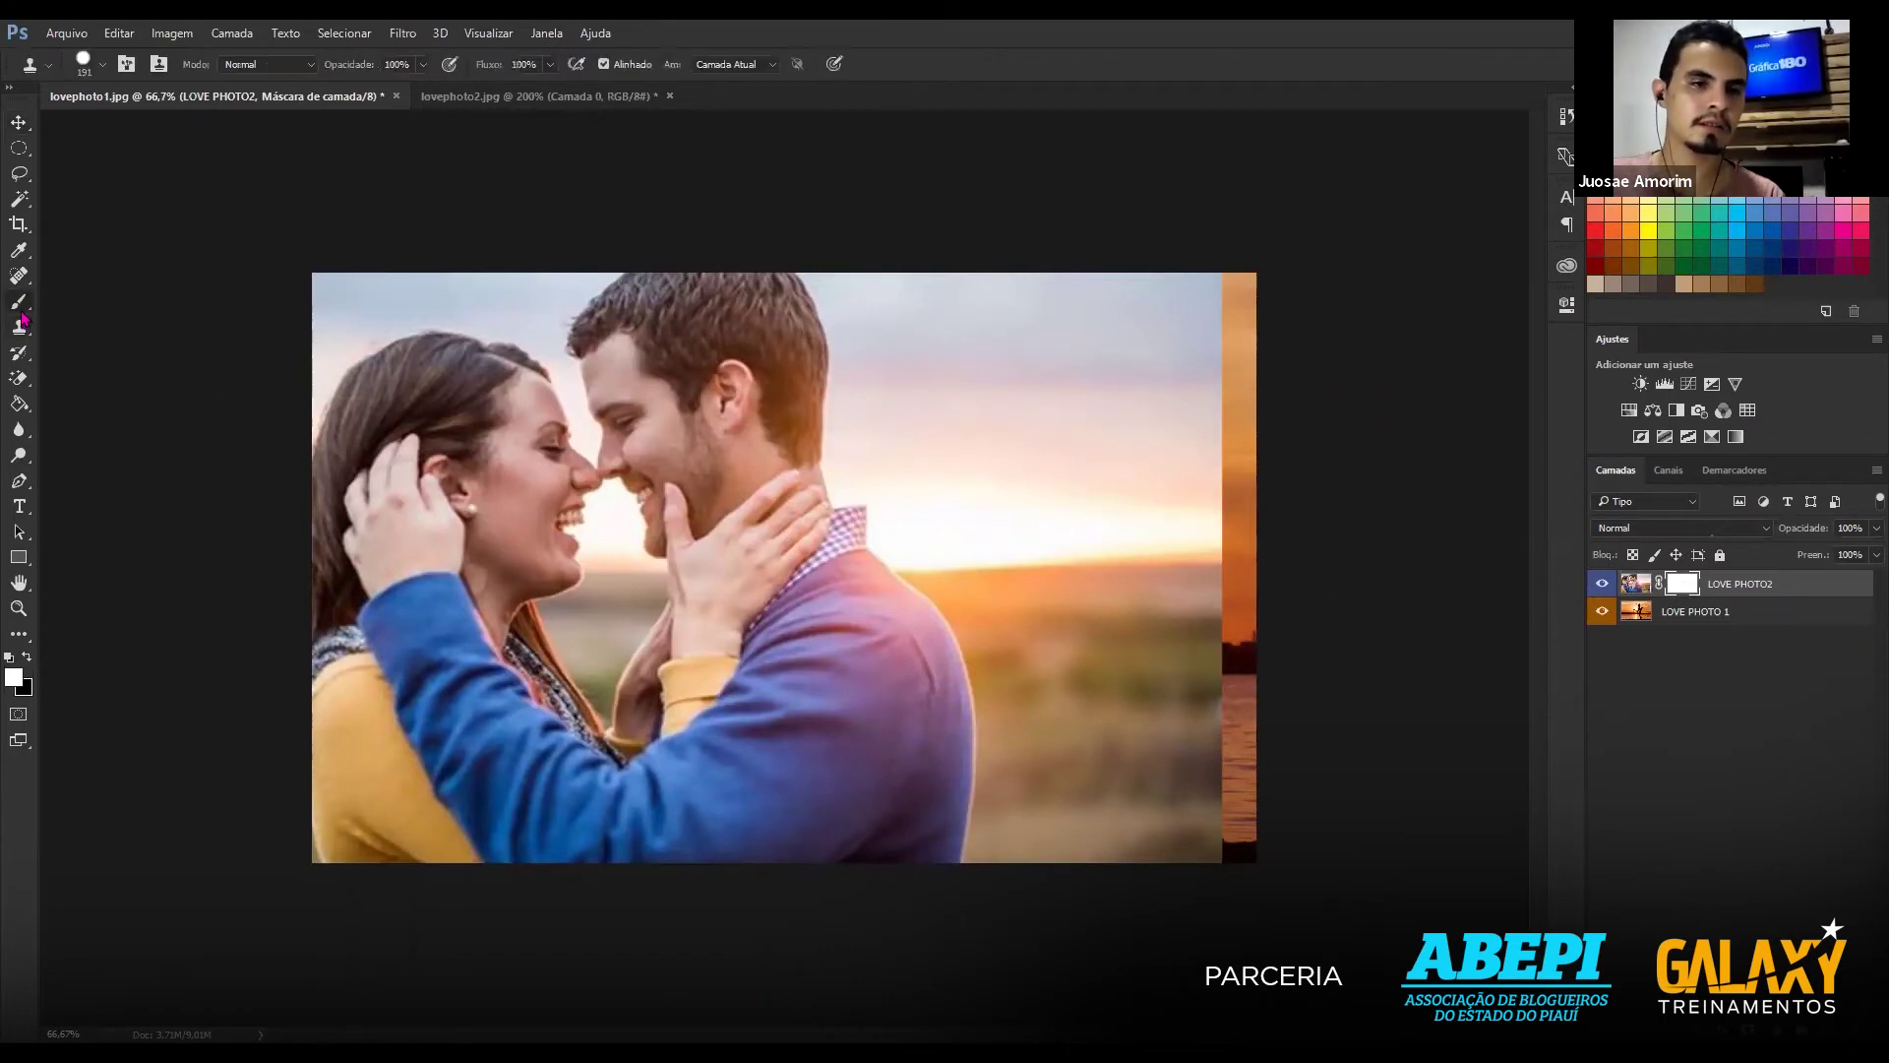
# Choose a 55 px hard round brush, enlarge it to about 541 px, and make black the foreground.
pyautogui.click(99, 69)
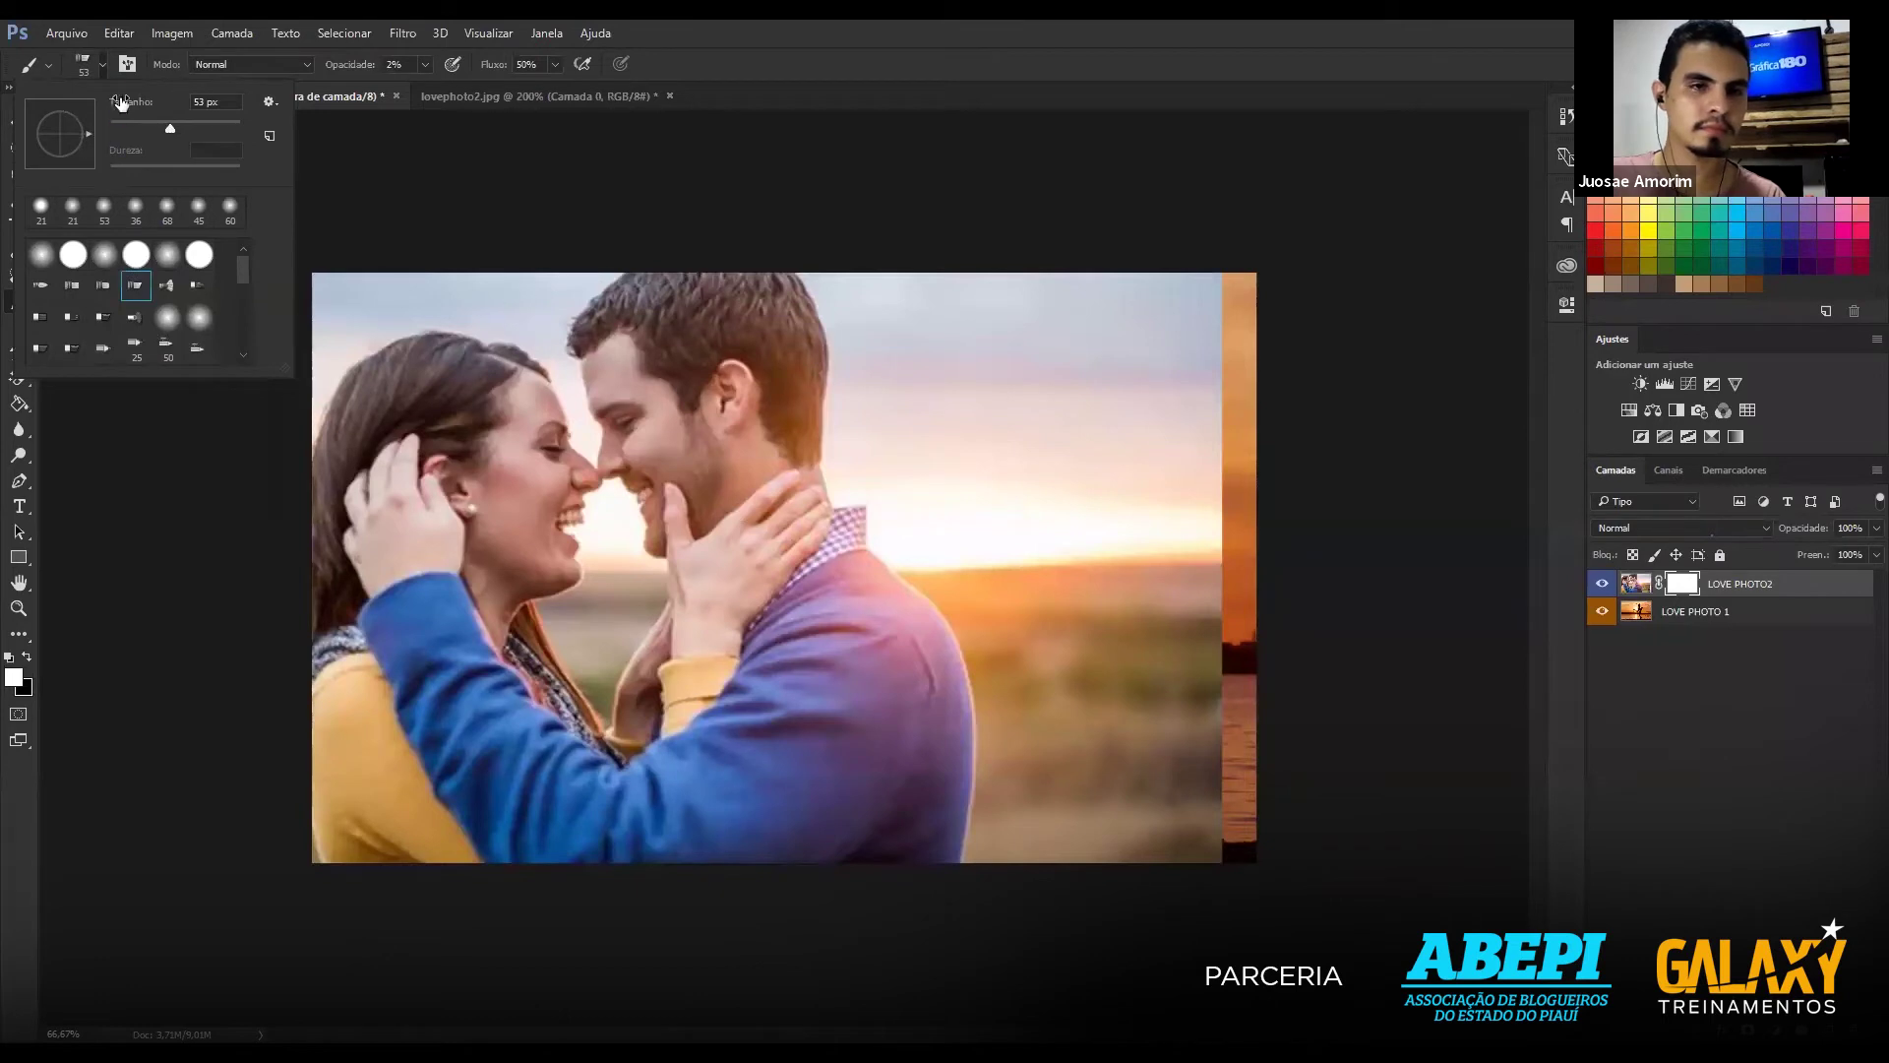
pyautogui.press('Escape')
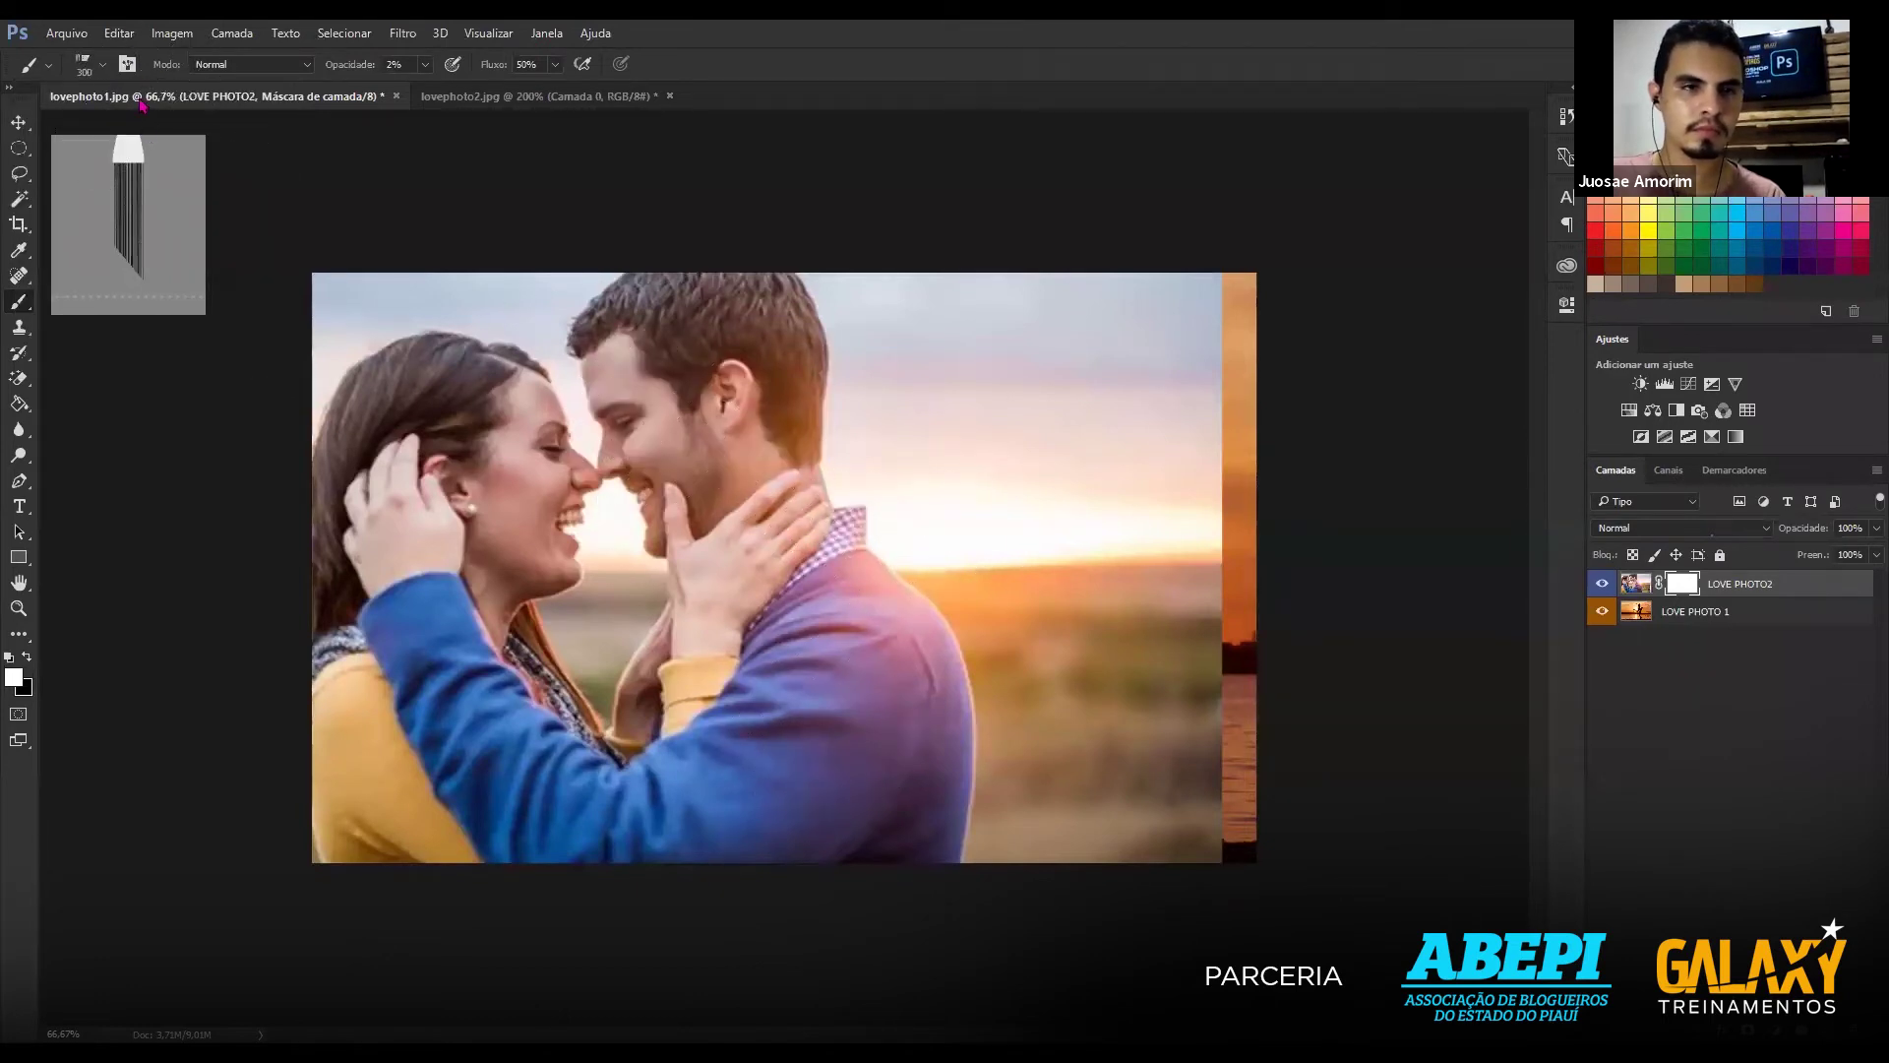
pyautogui.click(104, 67)
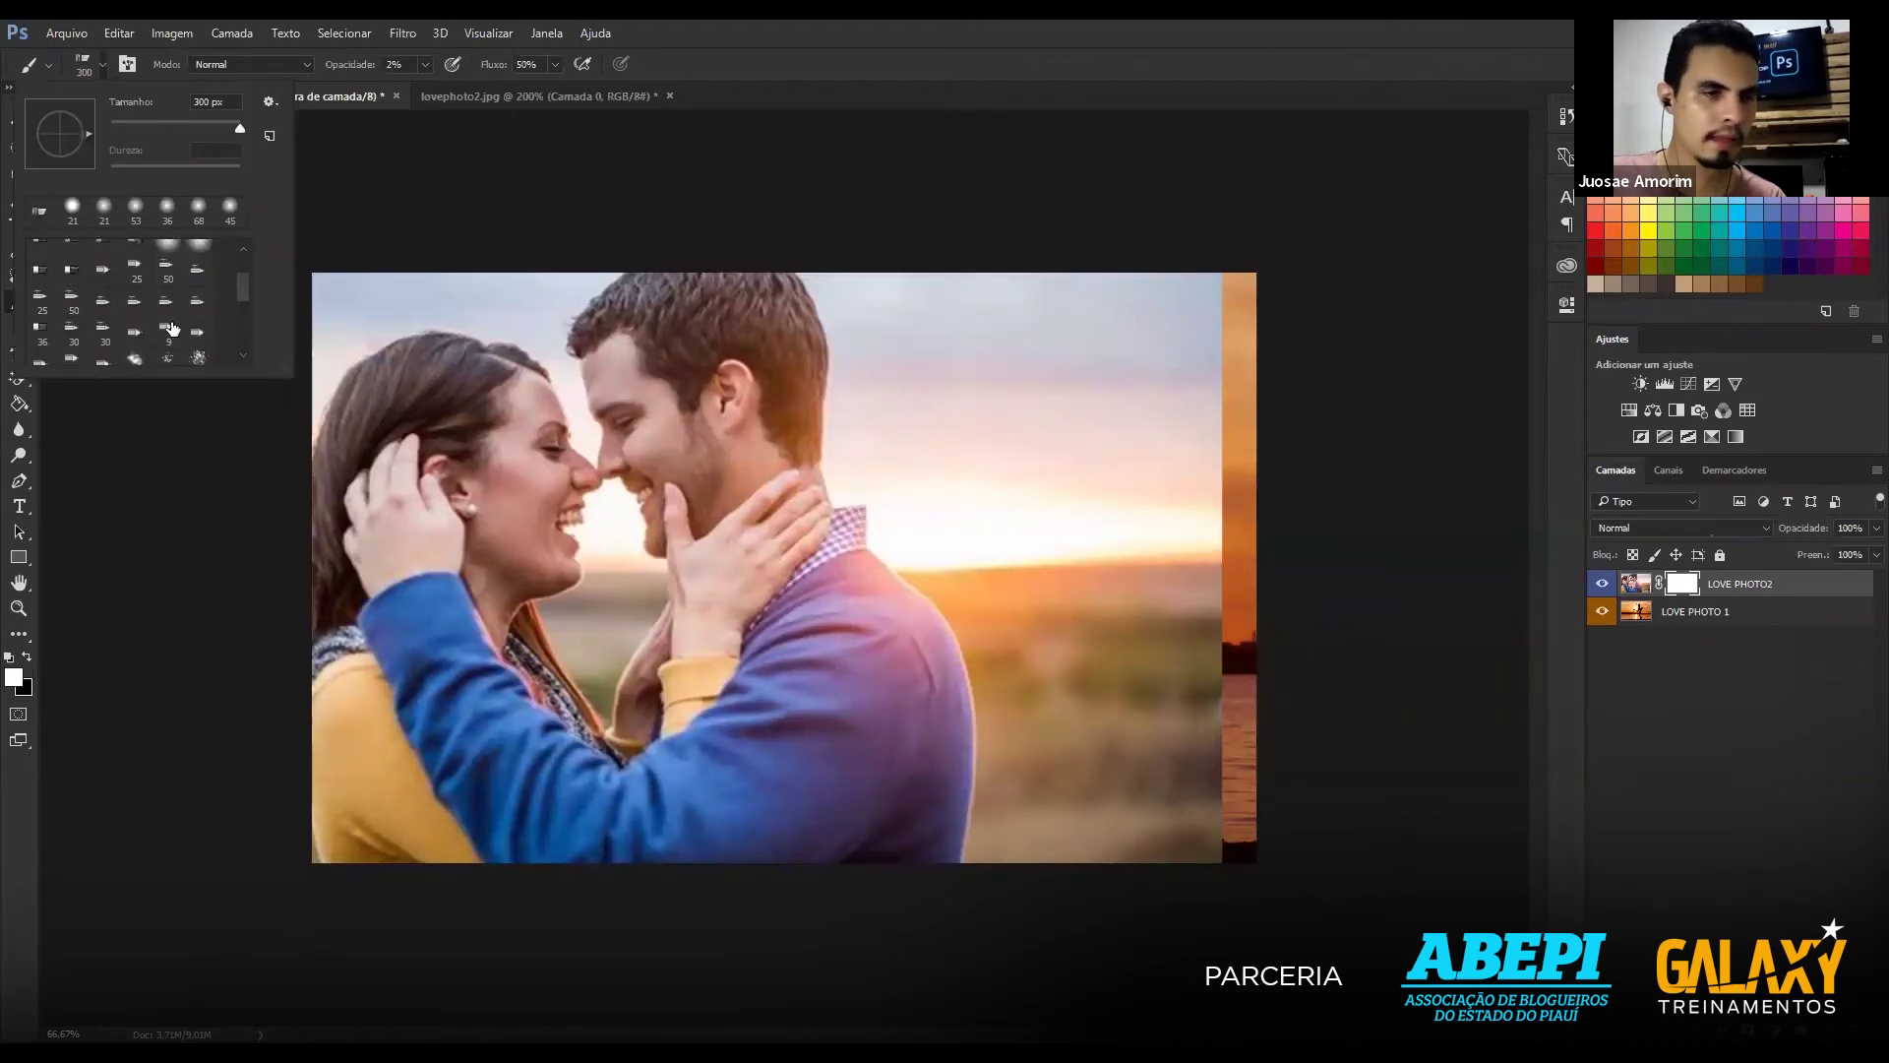
pyautogui.scroll(-1, 145, 320)
pyautogui.scroll(-1, 144, 319)
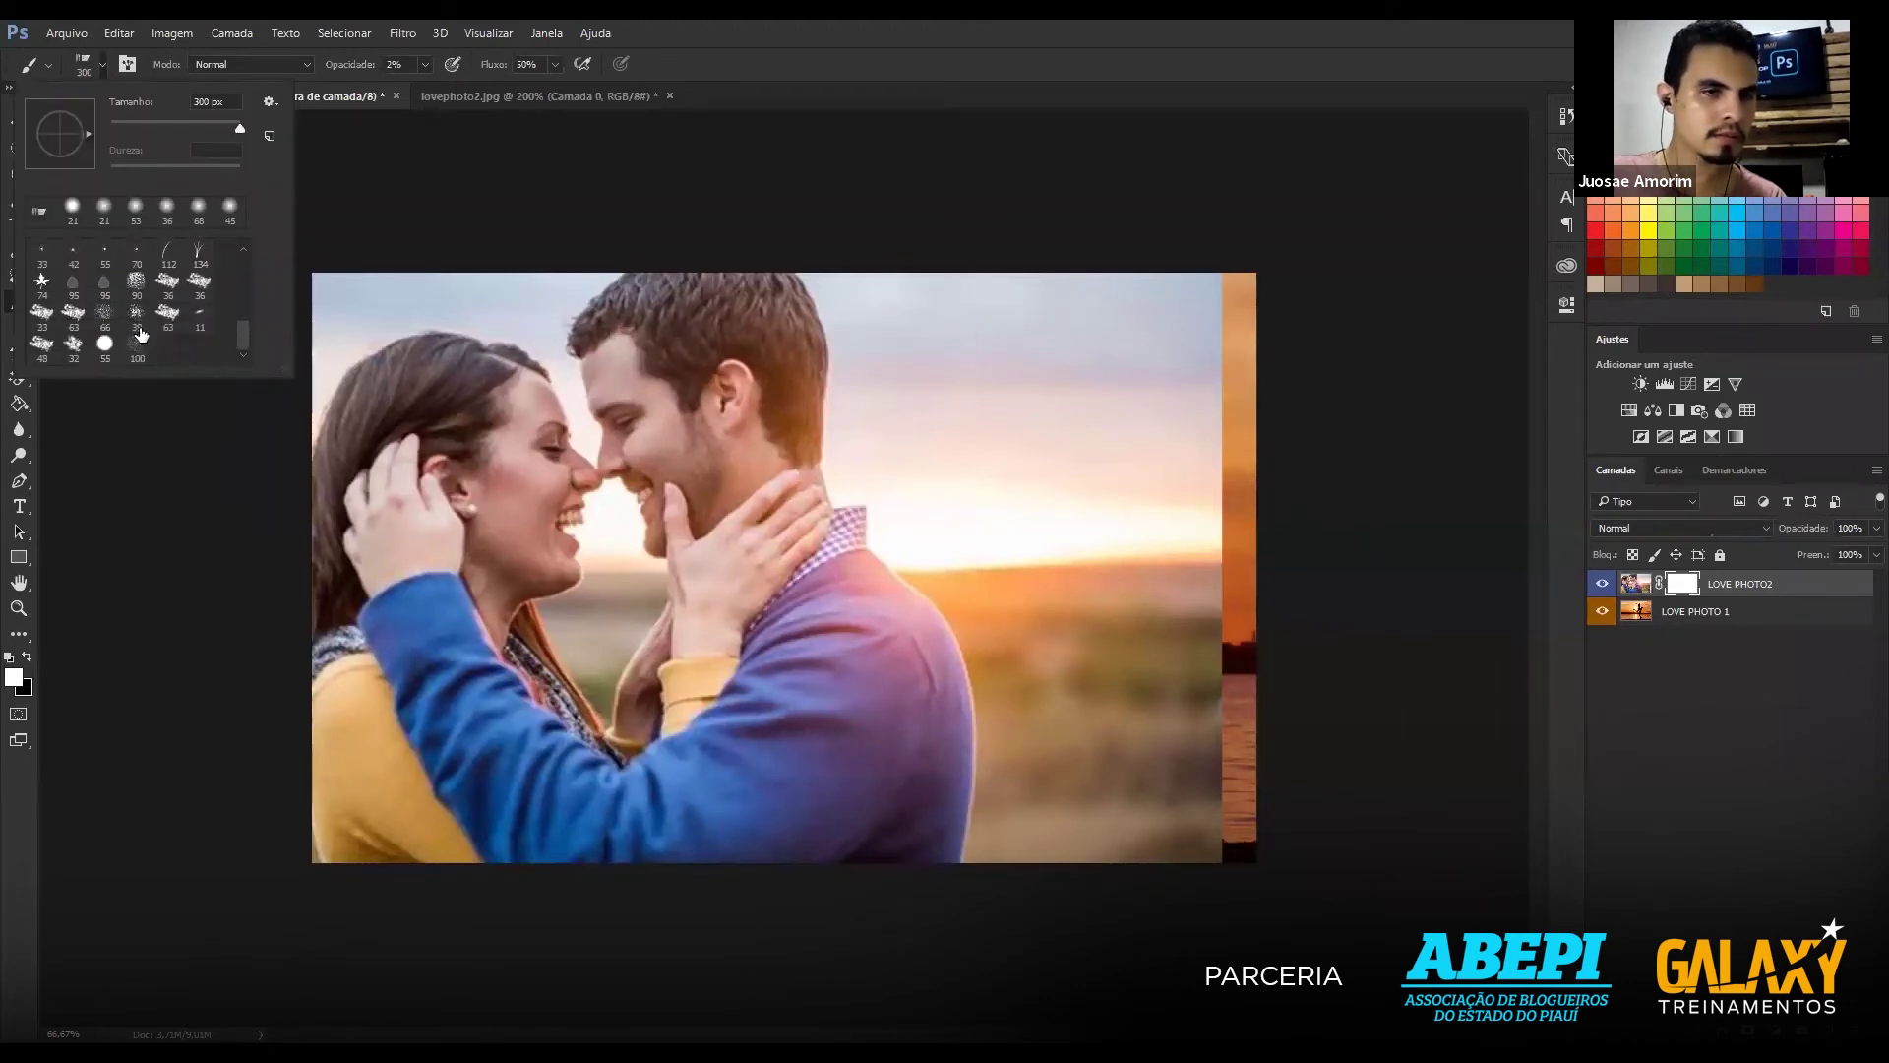
pyautogui.click(105, 345)
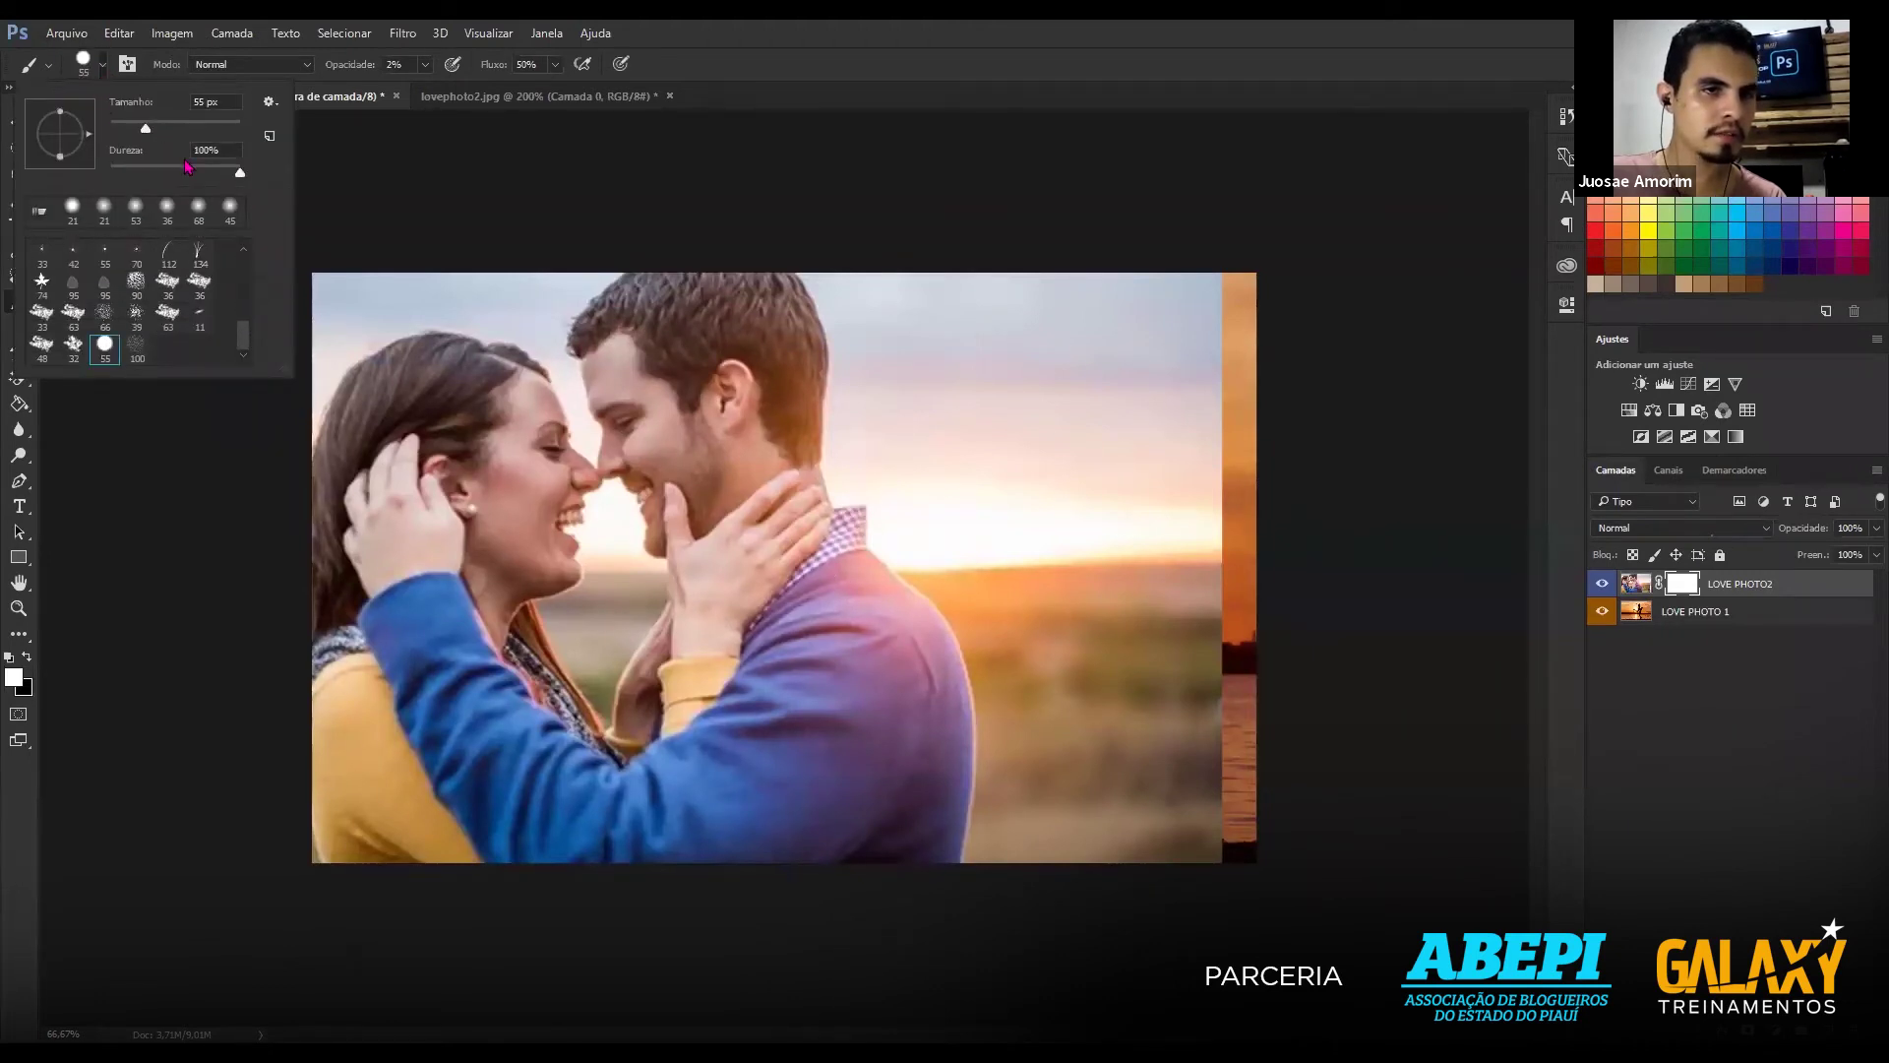
pyautogui.click(1132, 641)
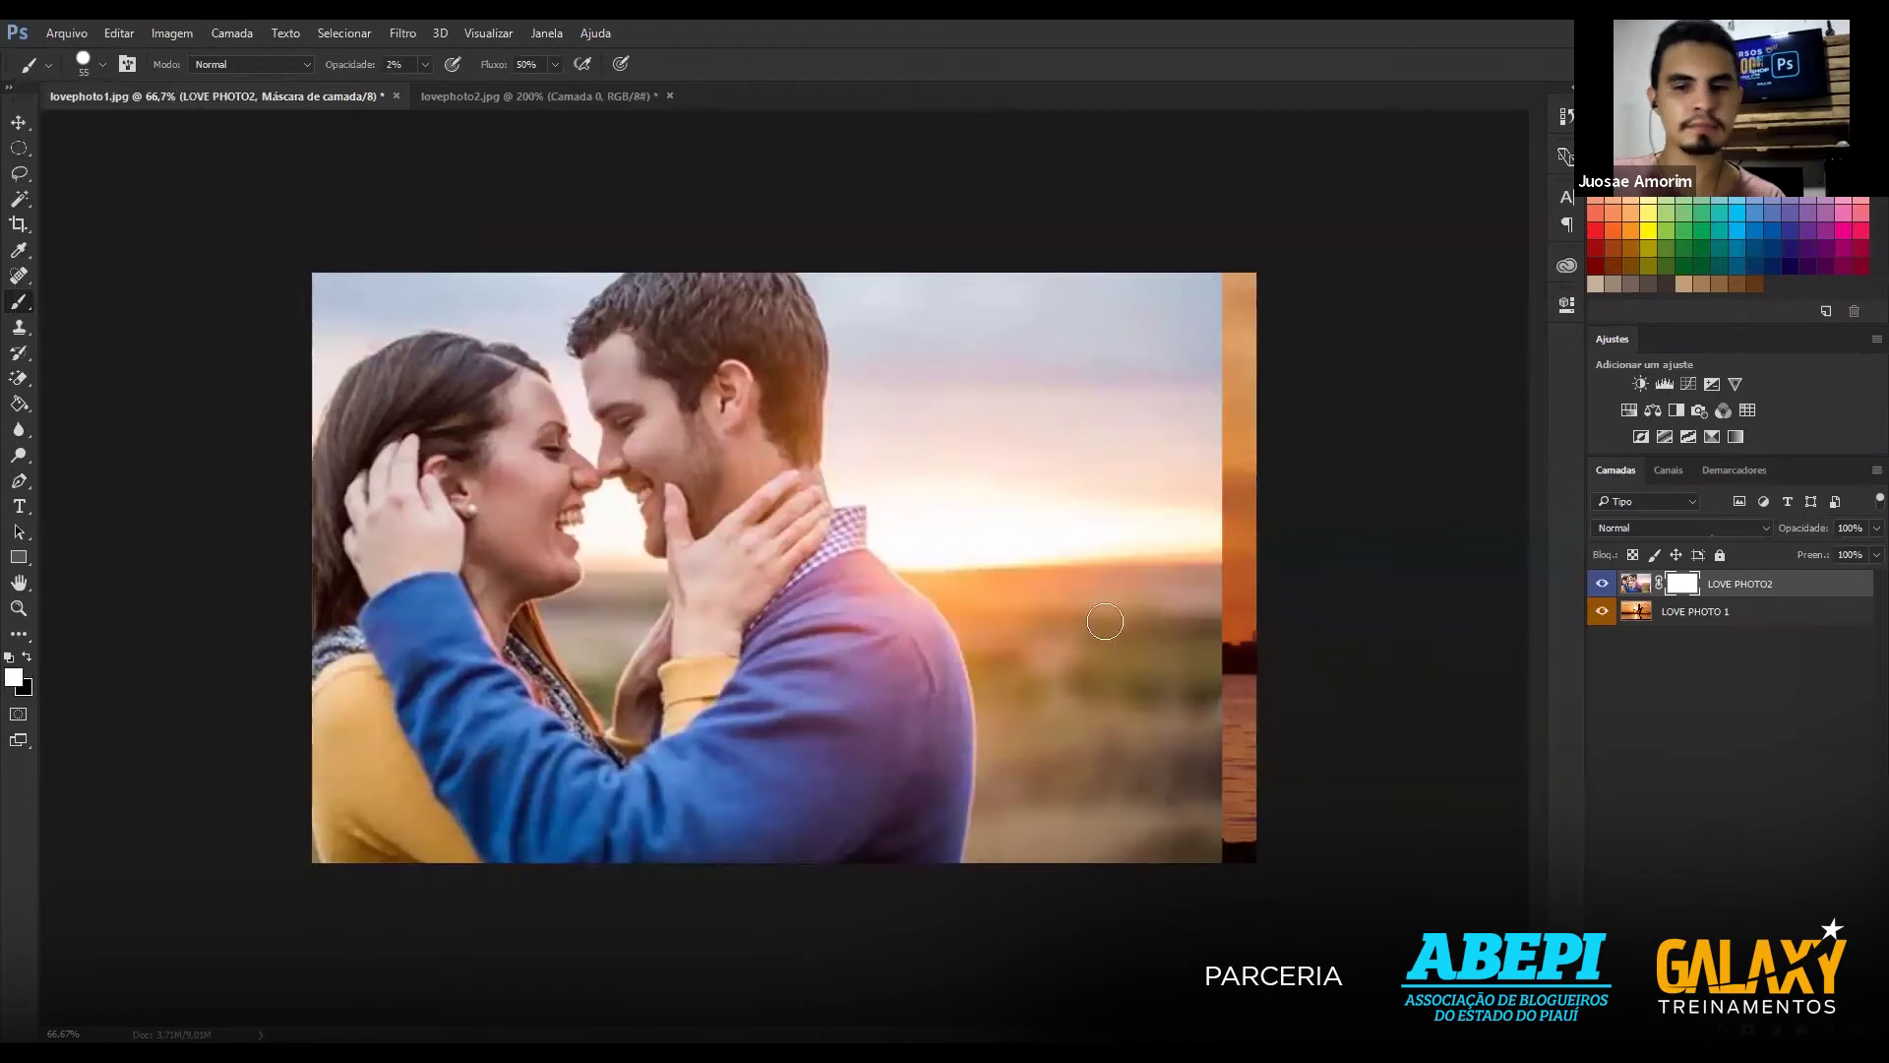
pyautogui.moveTo(1088, 610); pyautogui.dragTo(1141, 595)
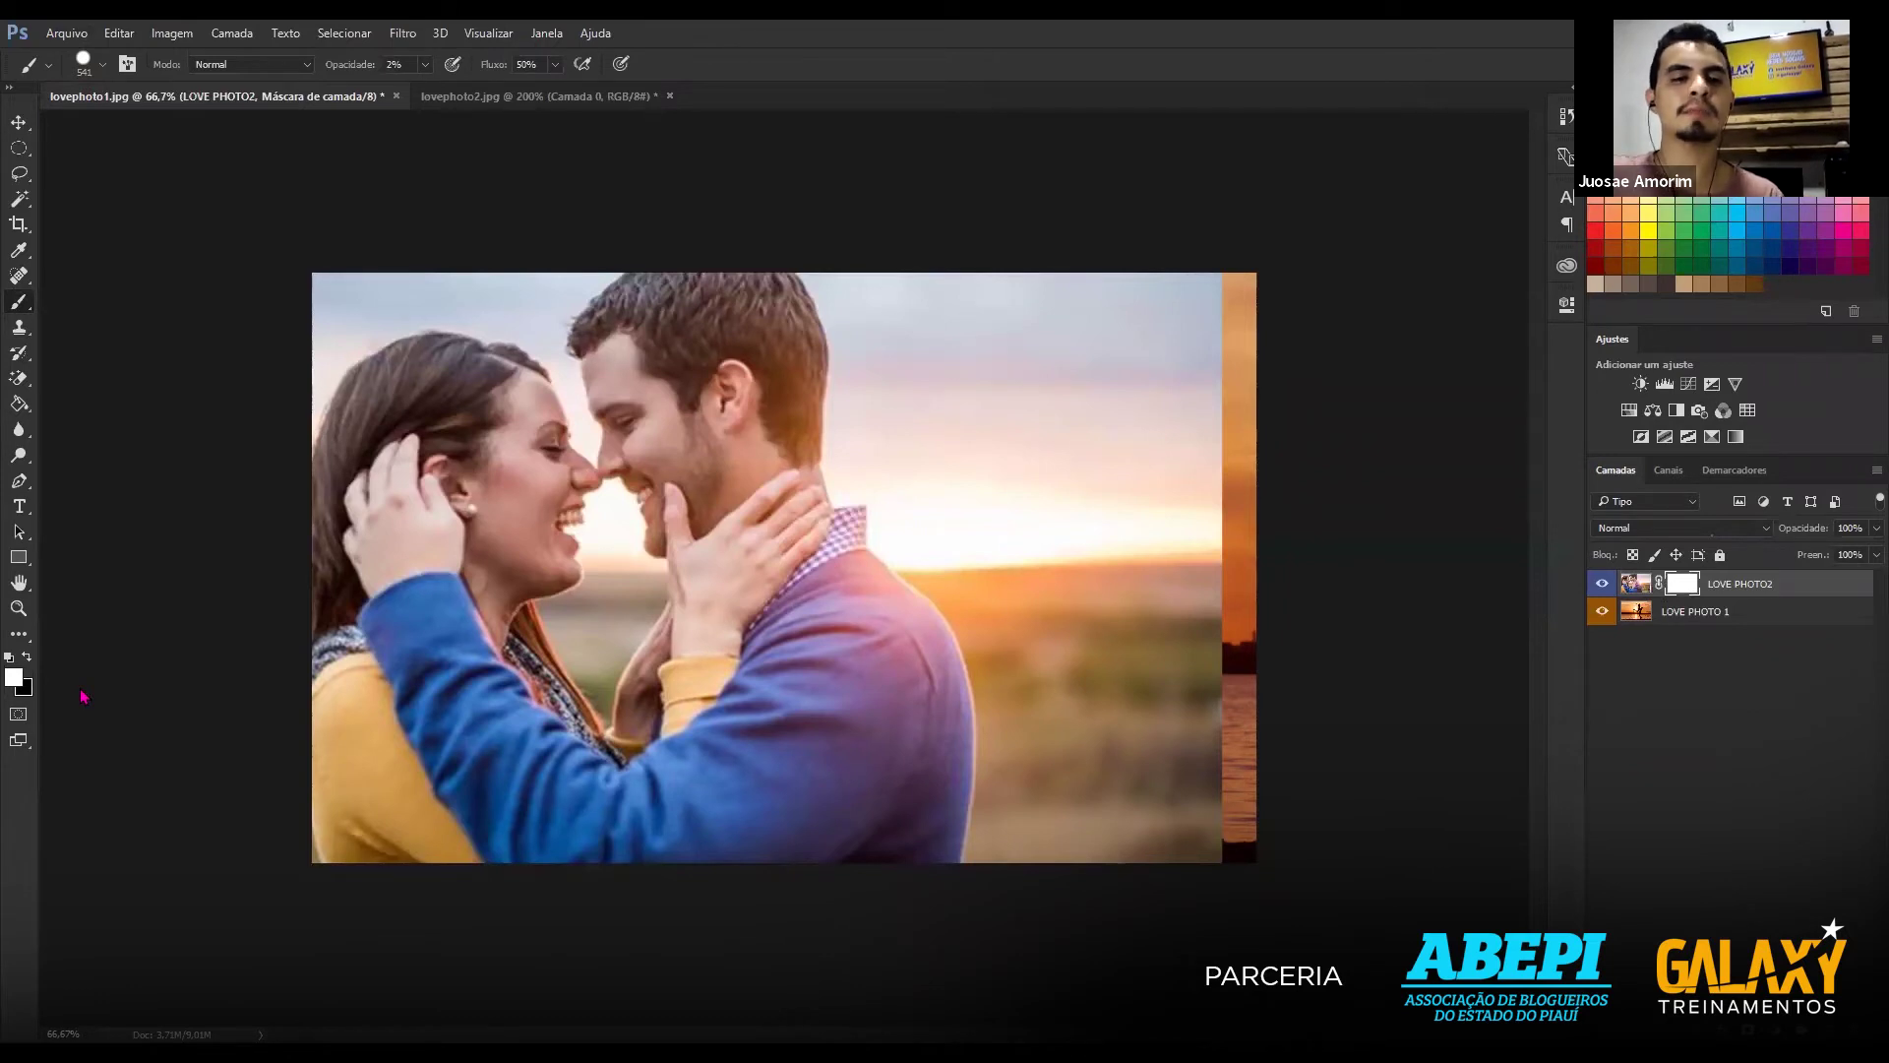
pyautogui.press('x')
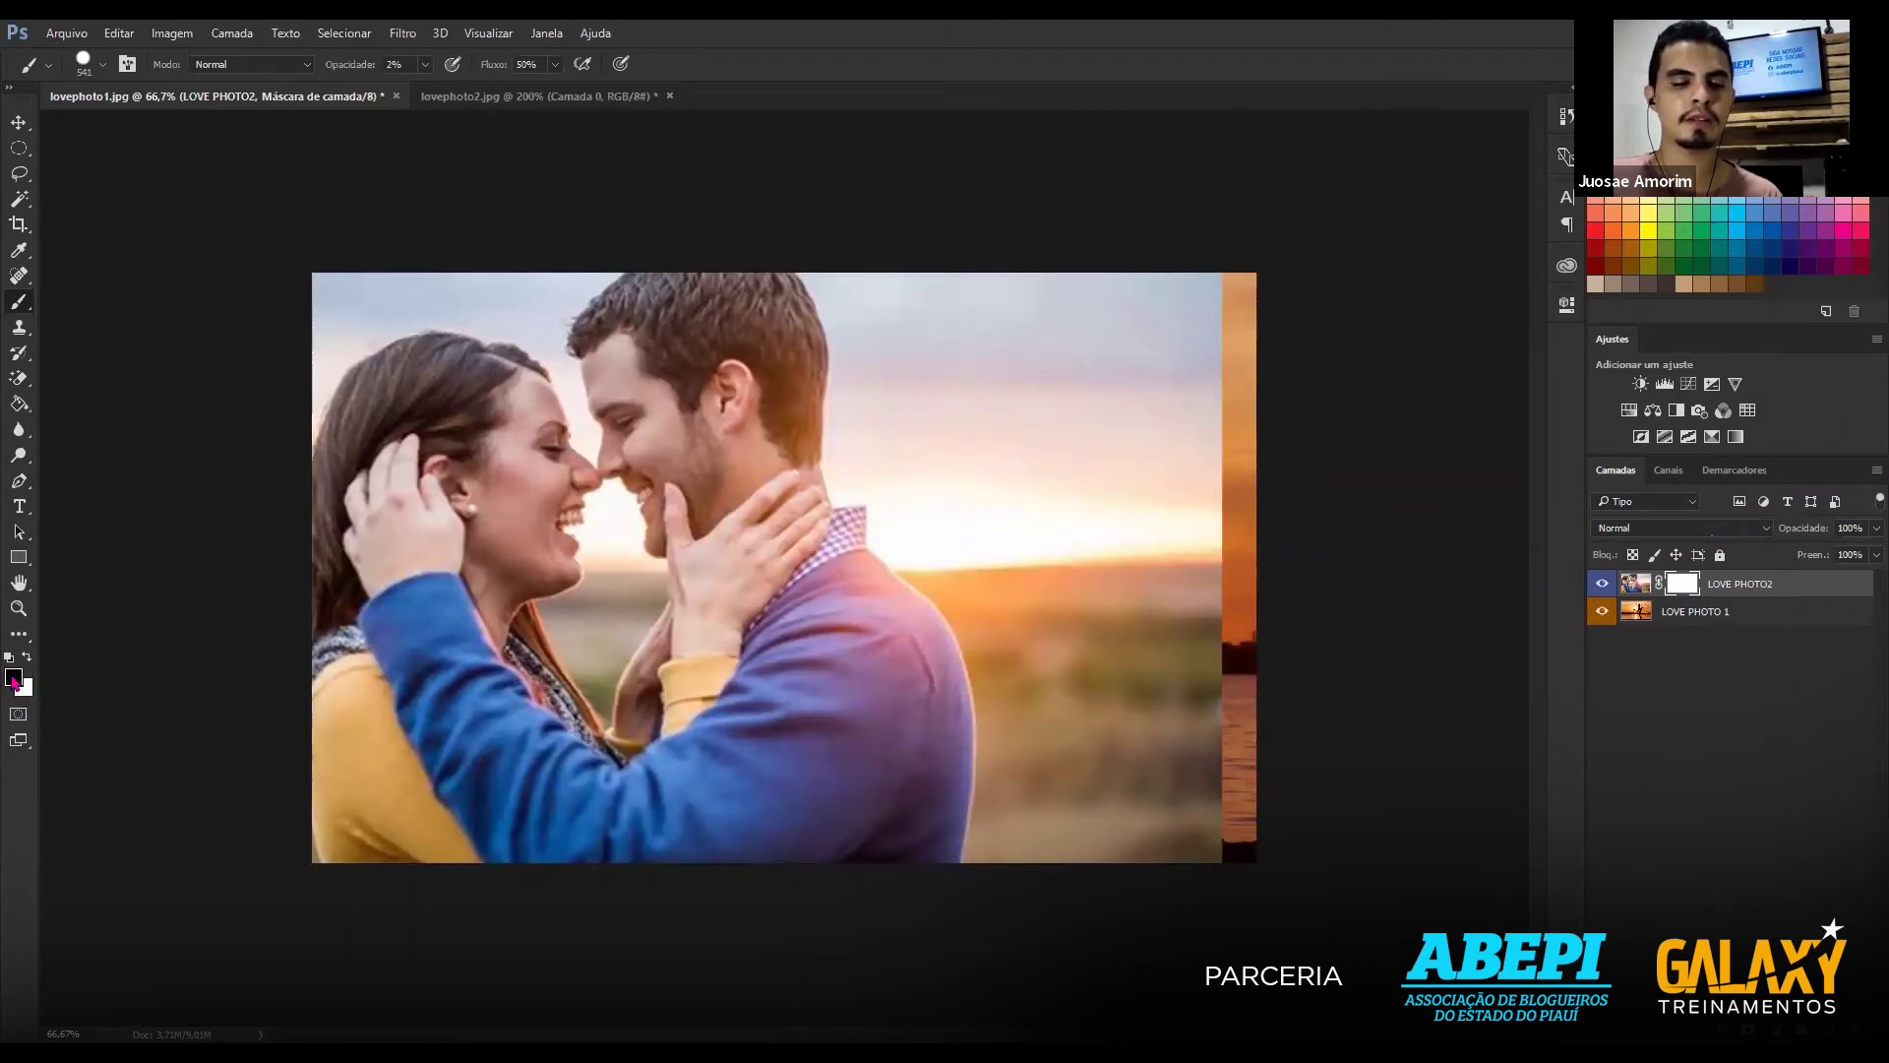
# Keep black as foreground and raise the brush to 100% opacity and 100% flow.
pyautogui.press('x')
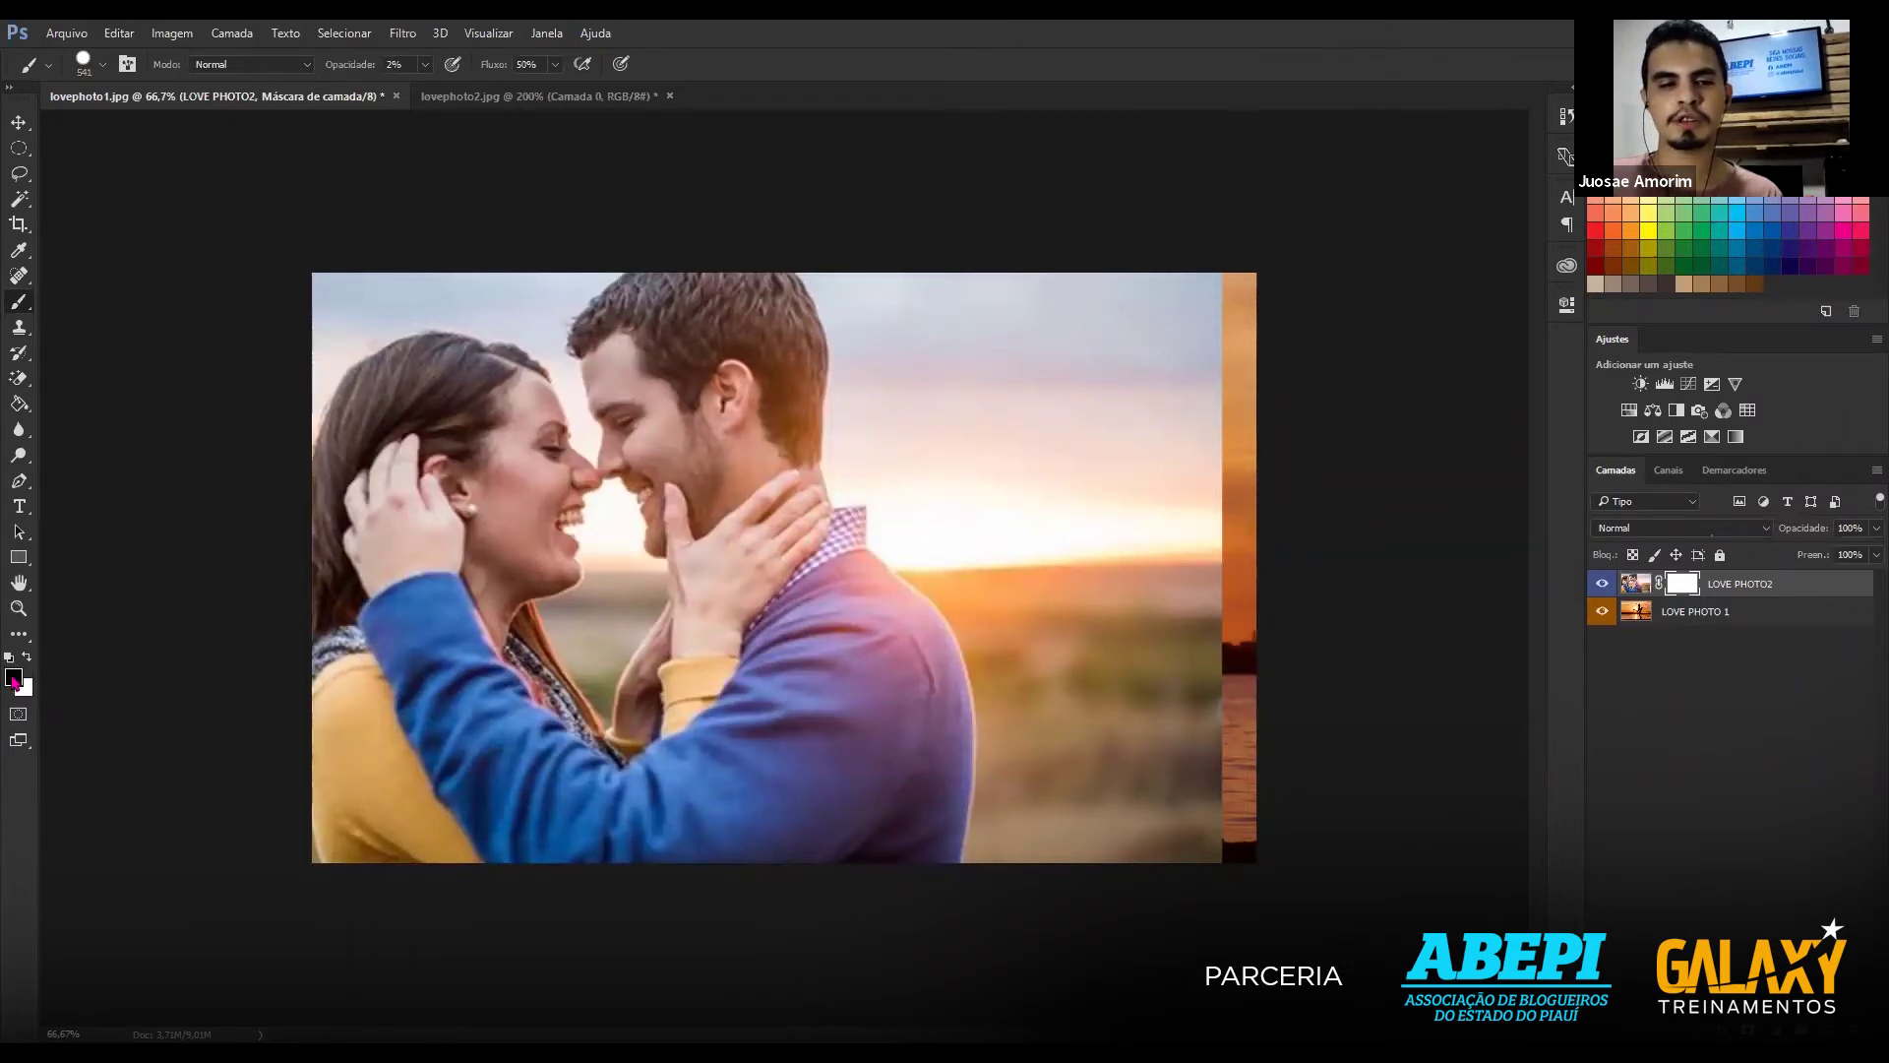
pyautogui.press('x')
pyautogui.press('x')
pyautogui.press('x')
pyautogui.press('x')
pyautogui.press('x')
pyautogui.press('x')
pyautogui.press('x')
pyautogui.press('x')
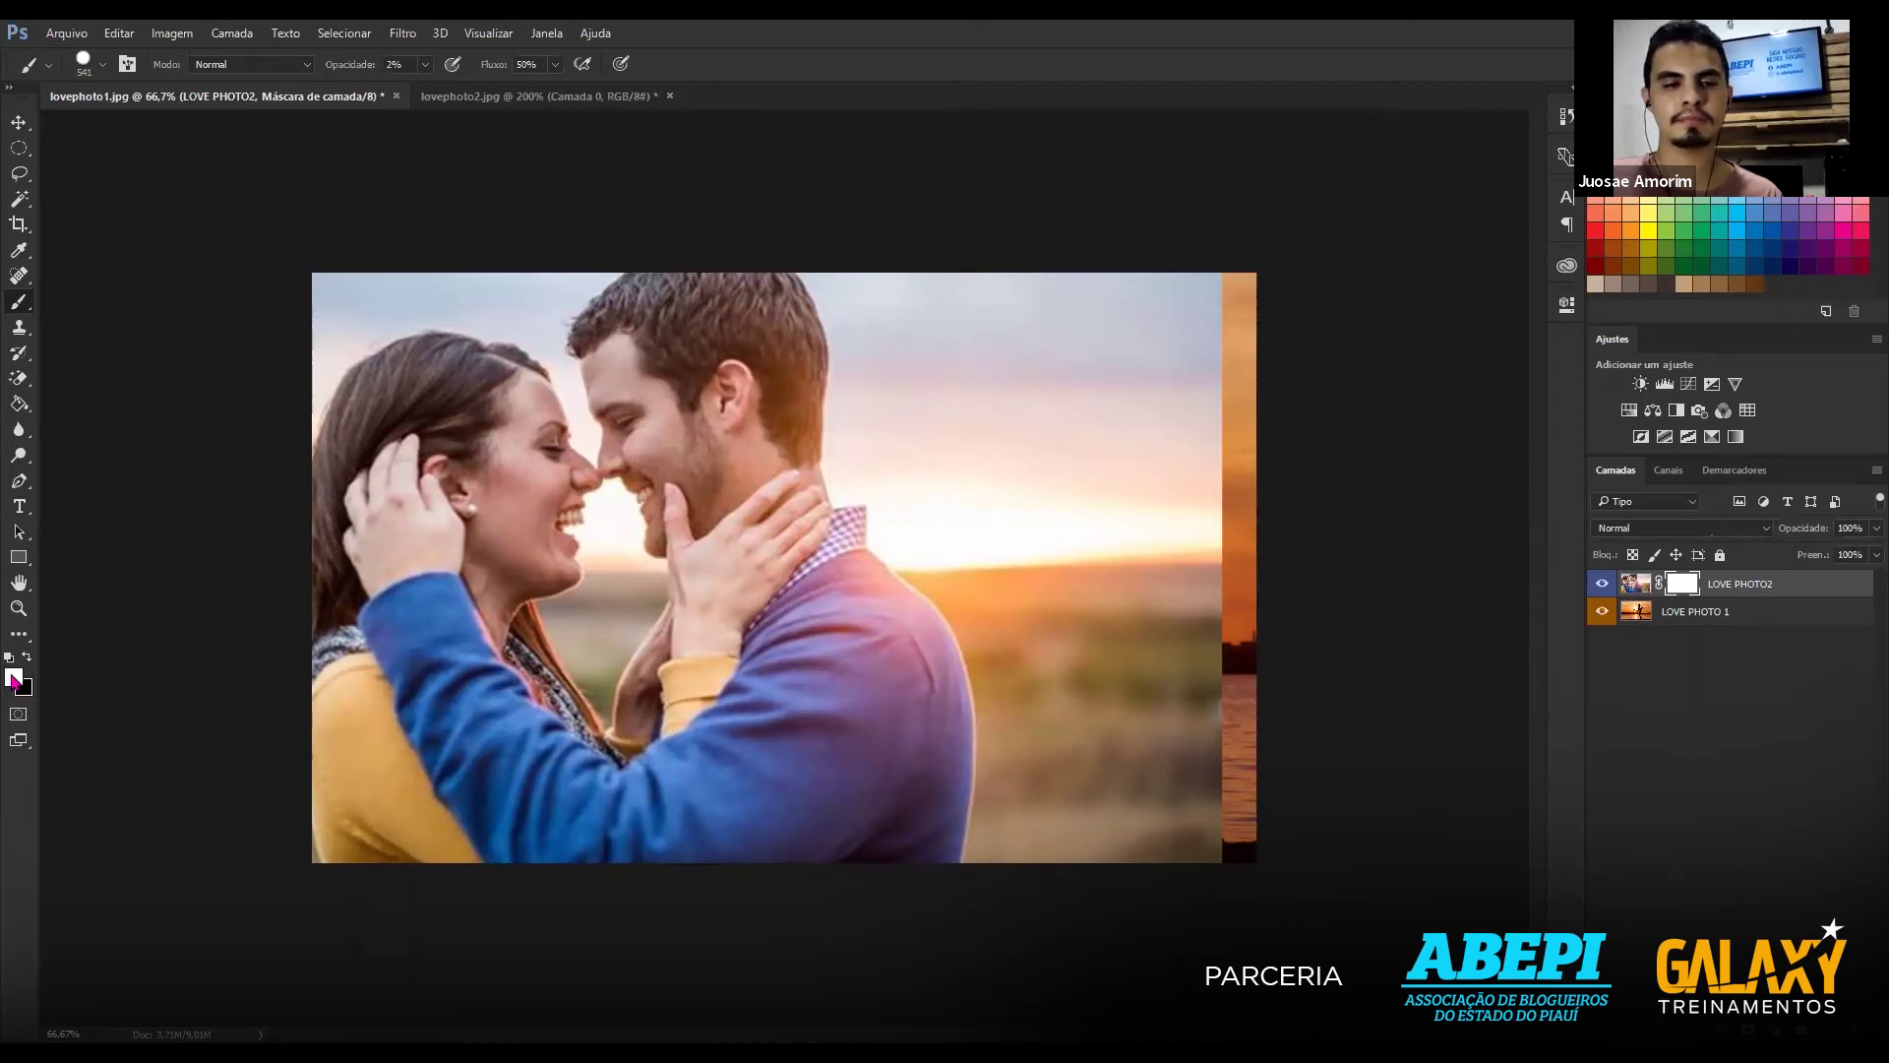
pyautogui.press('x')
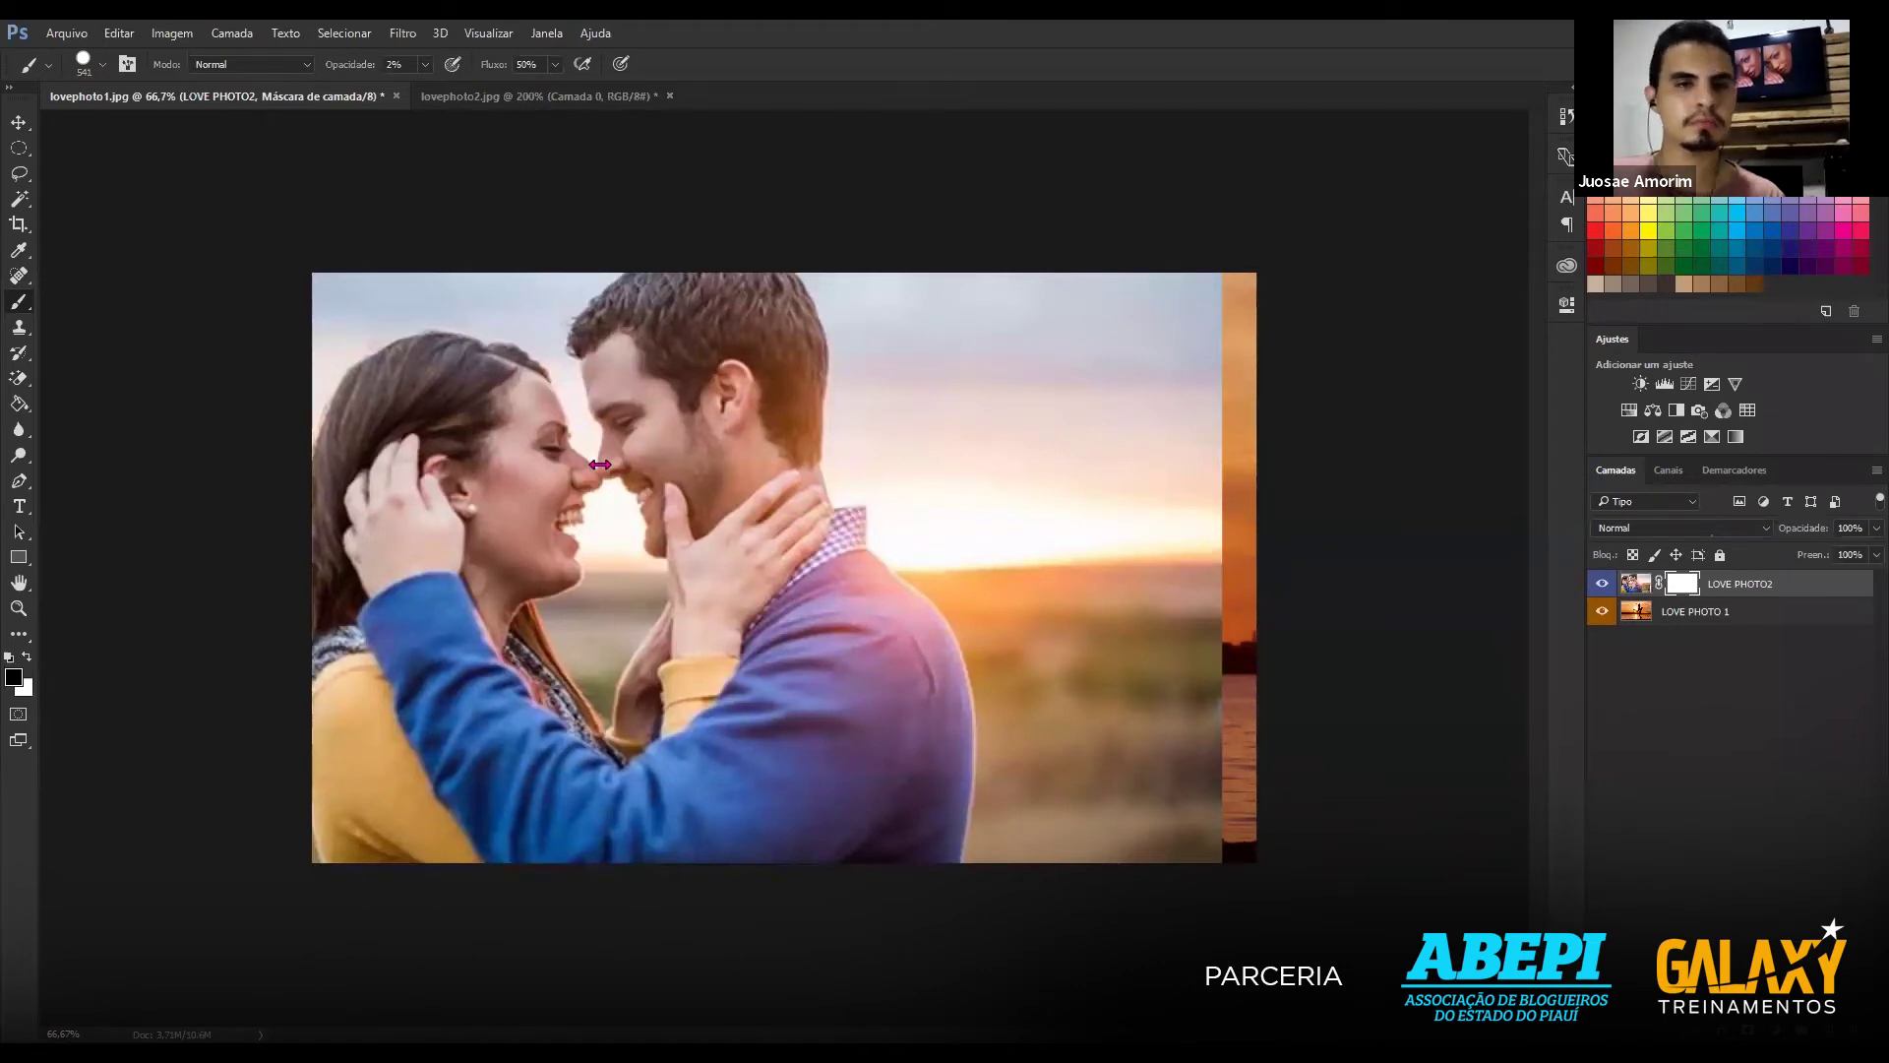
pyautogui.moveTo(429, 69)
pyautogui.mouseDown()
pyautogui.moveTo(556, 71)
pyautogui.moveTo(580, 92)
pyautogui.mouseUp()
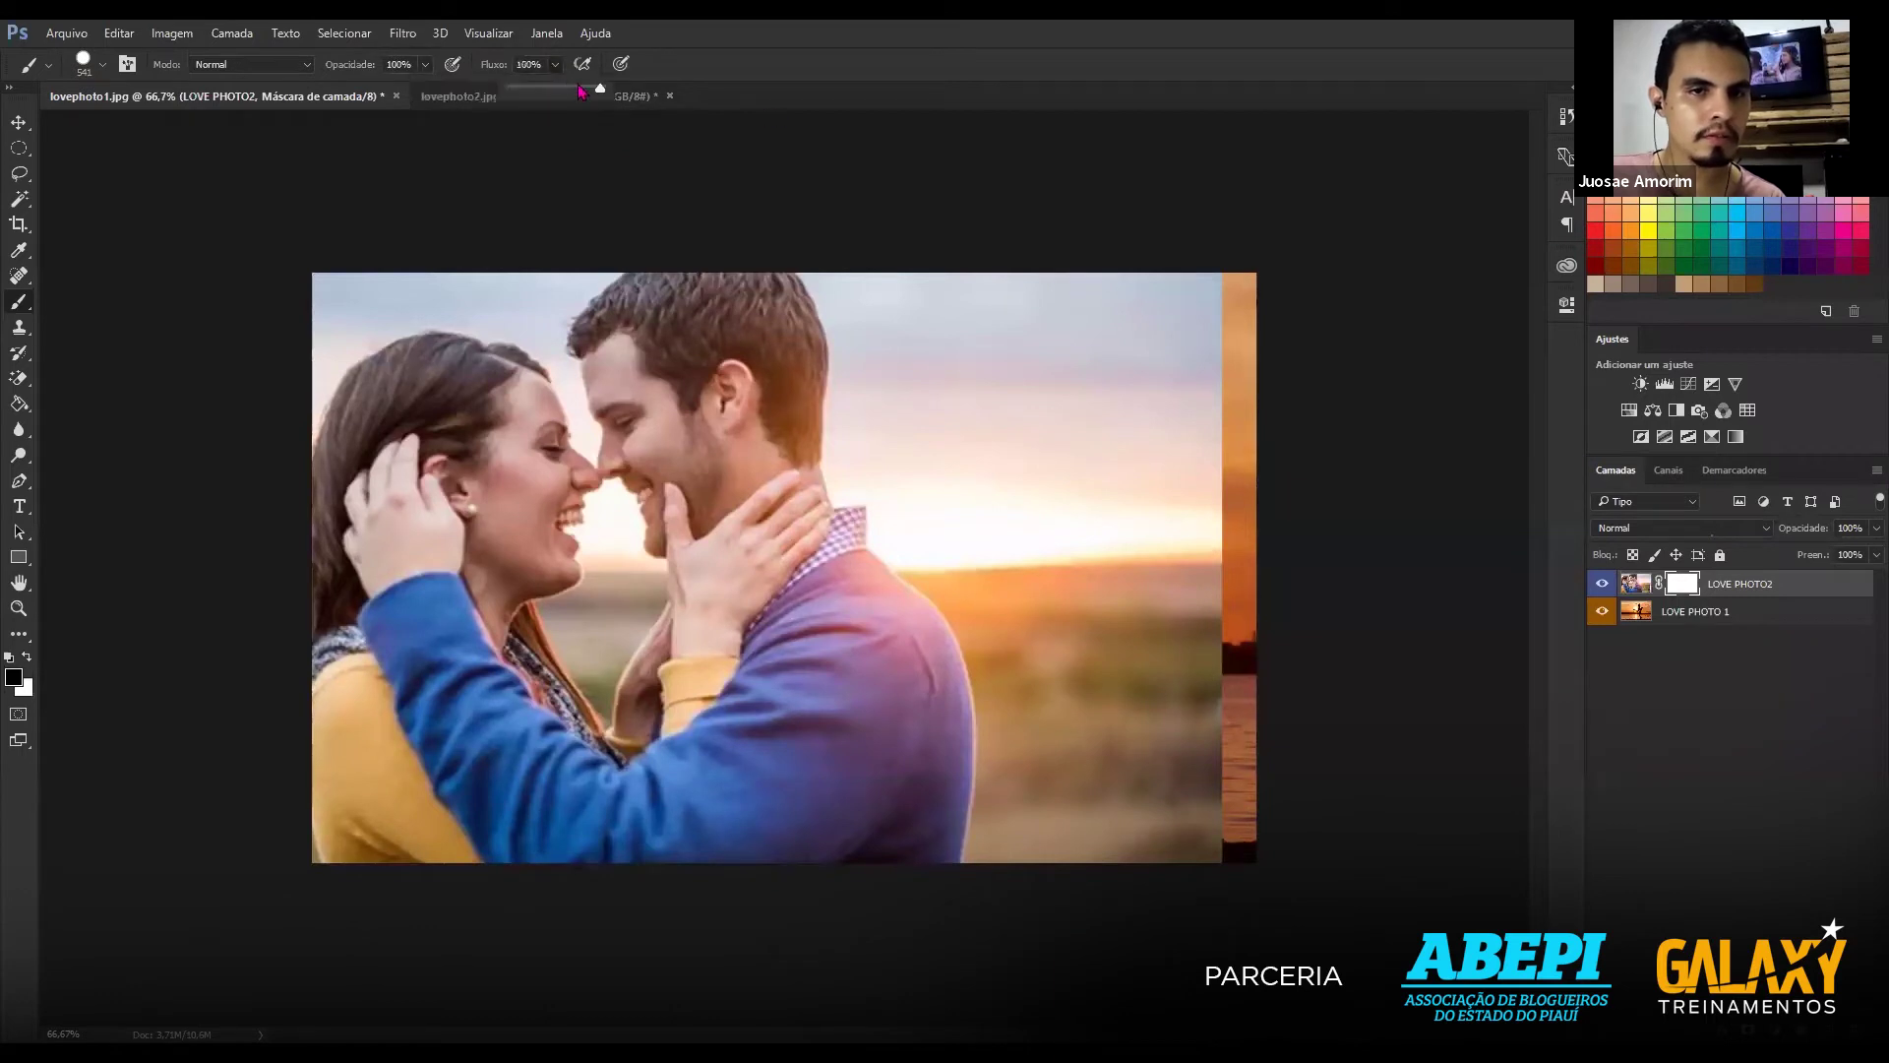
pyautogui.click(599, 491)
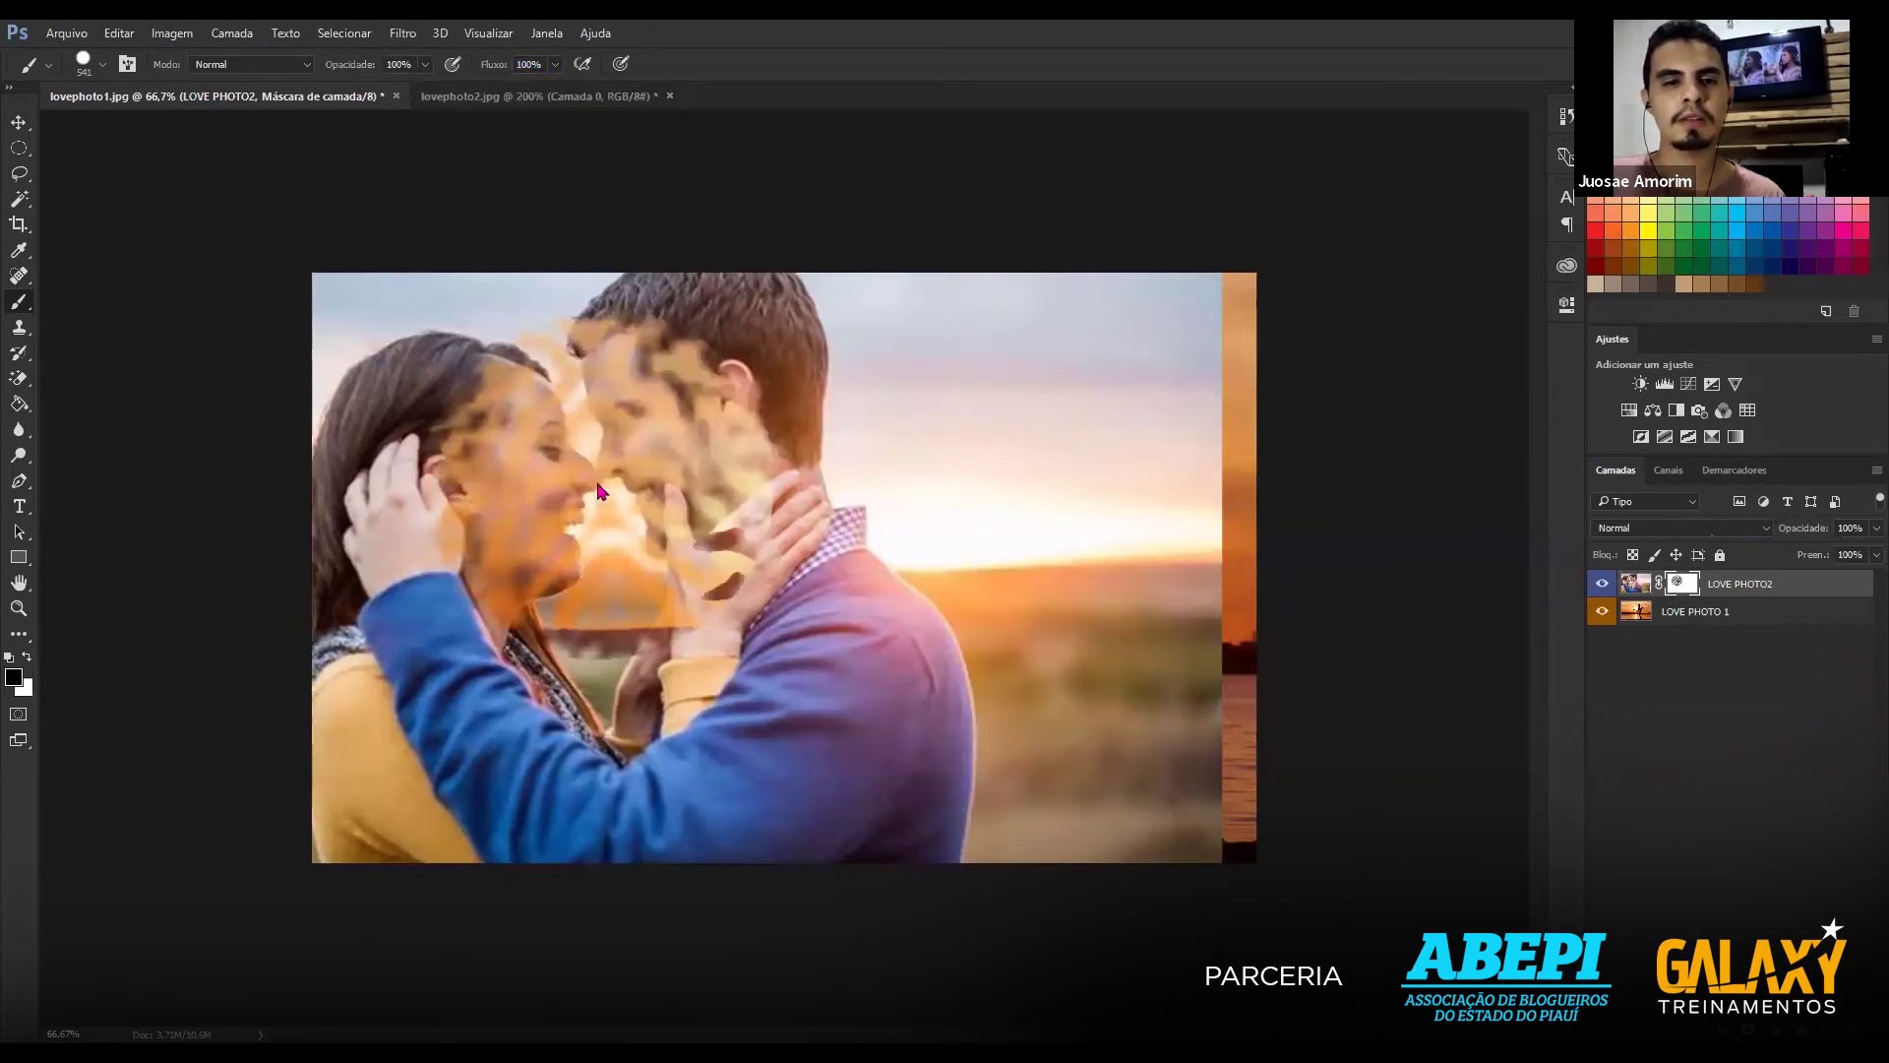
pyautogui.click(598, 491)
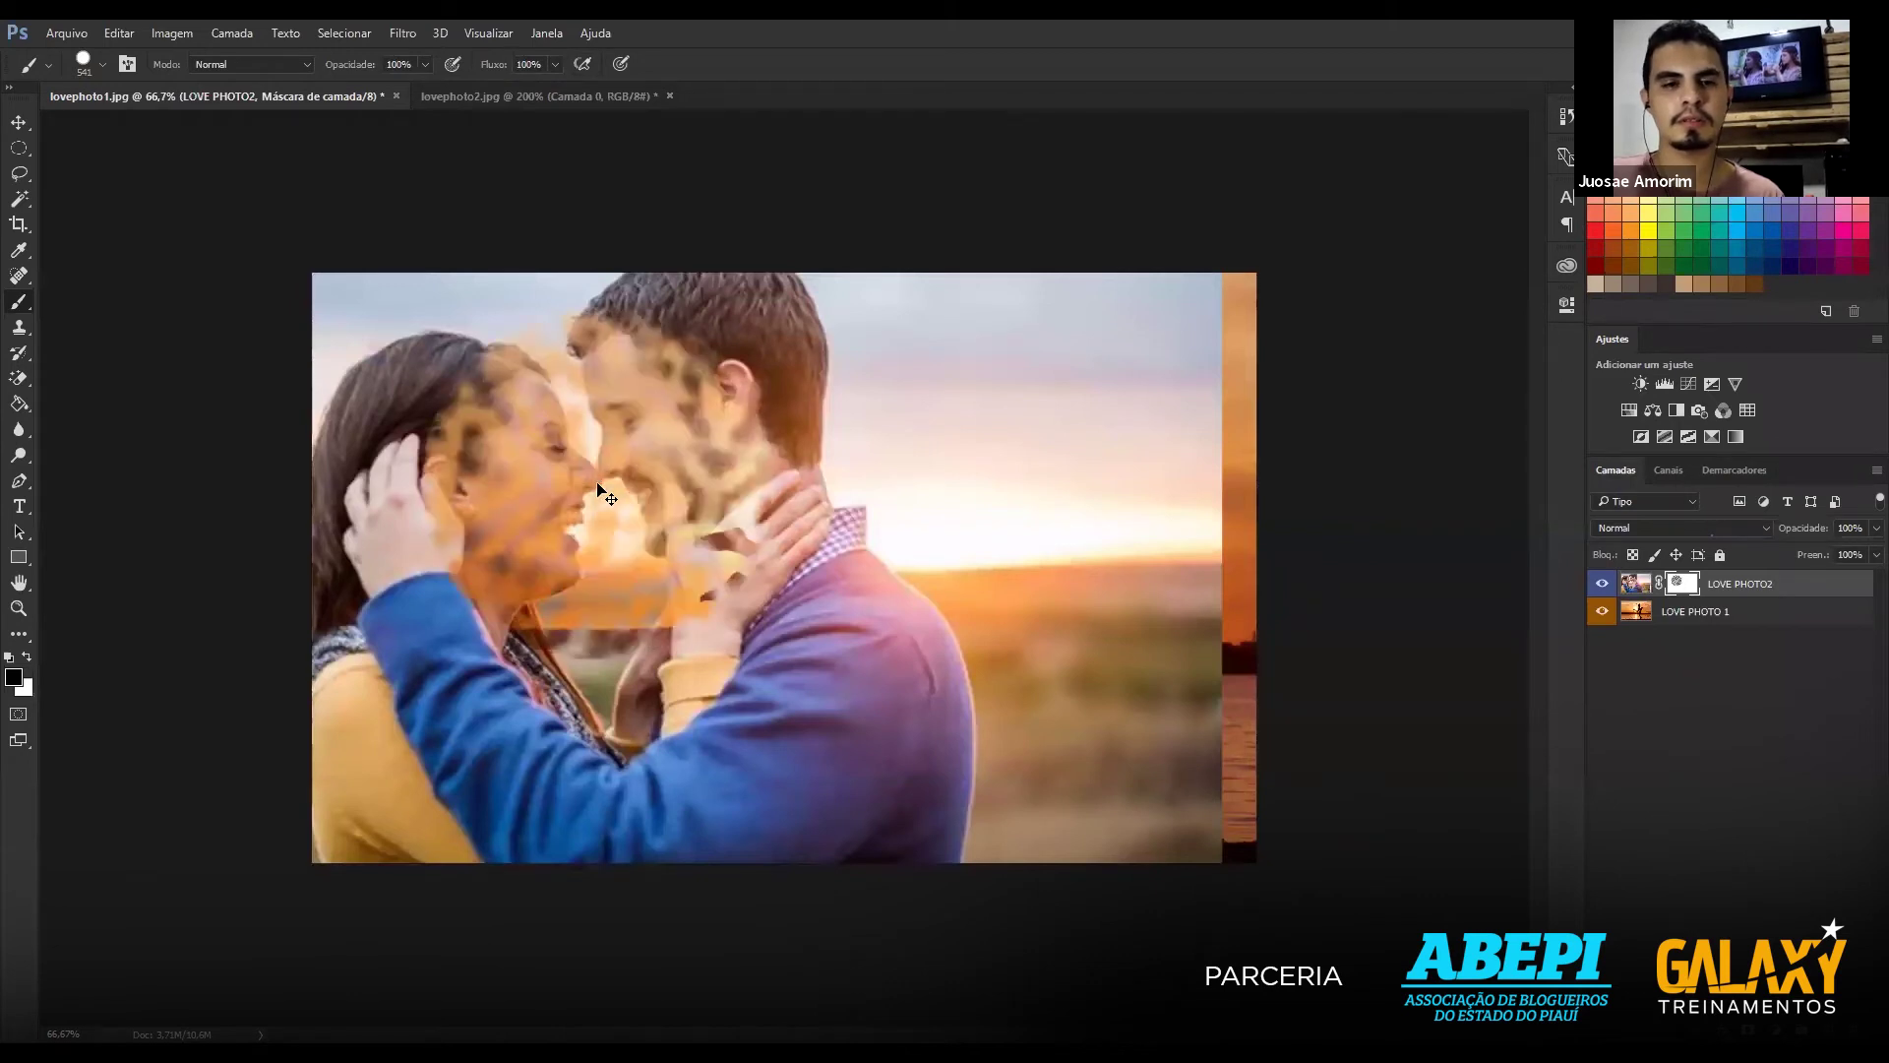
pyautogui.click(598, 491)
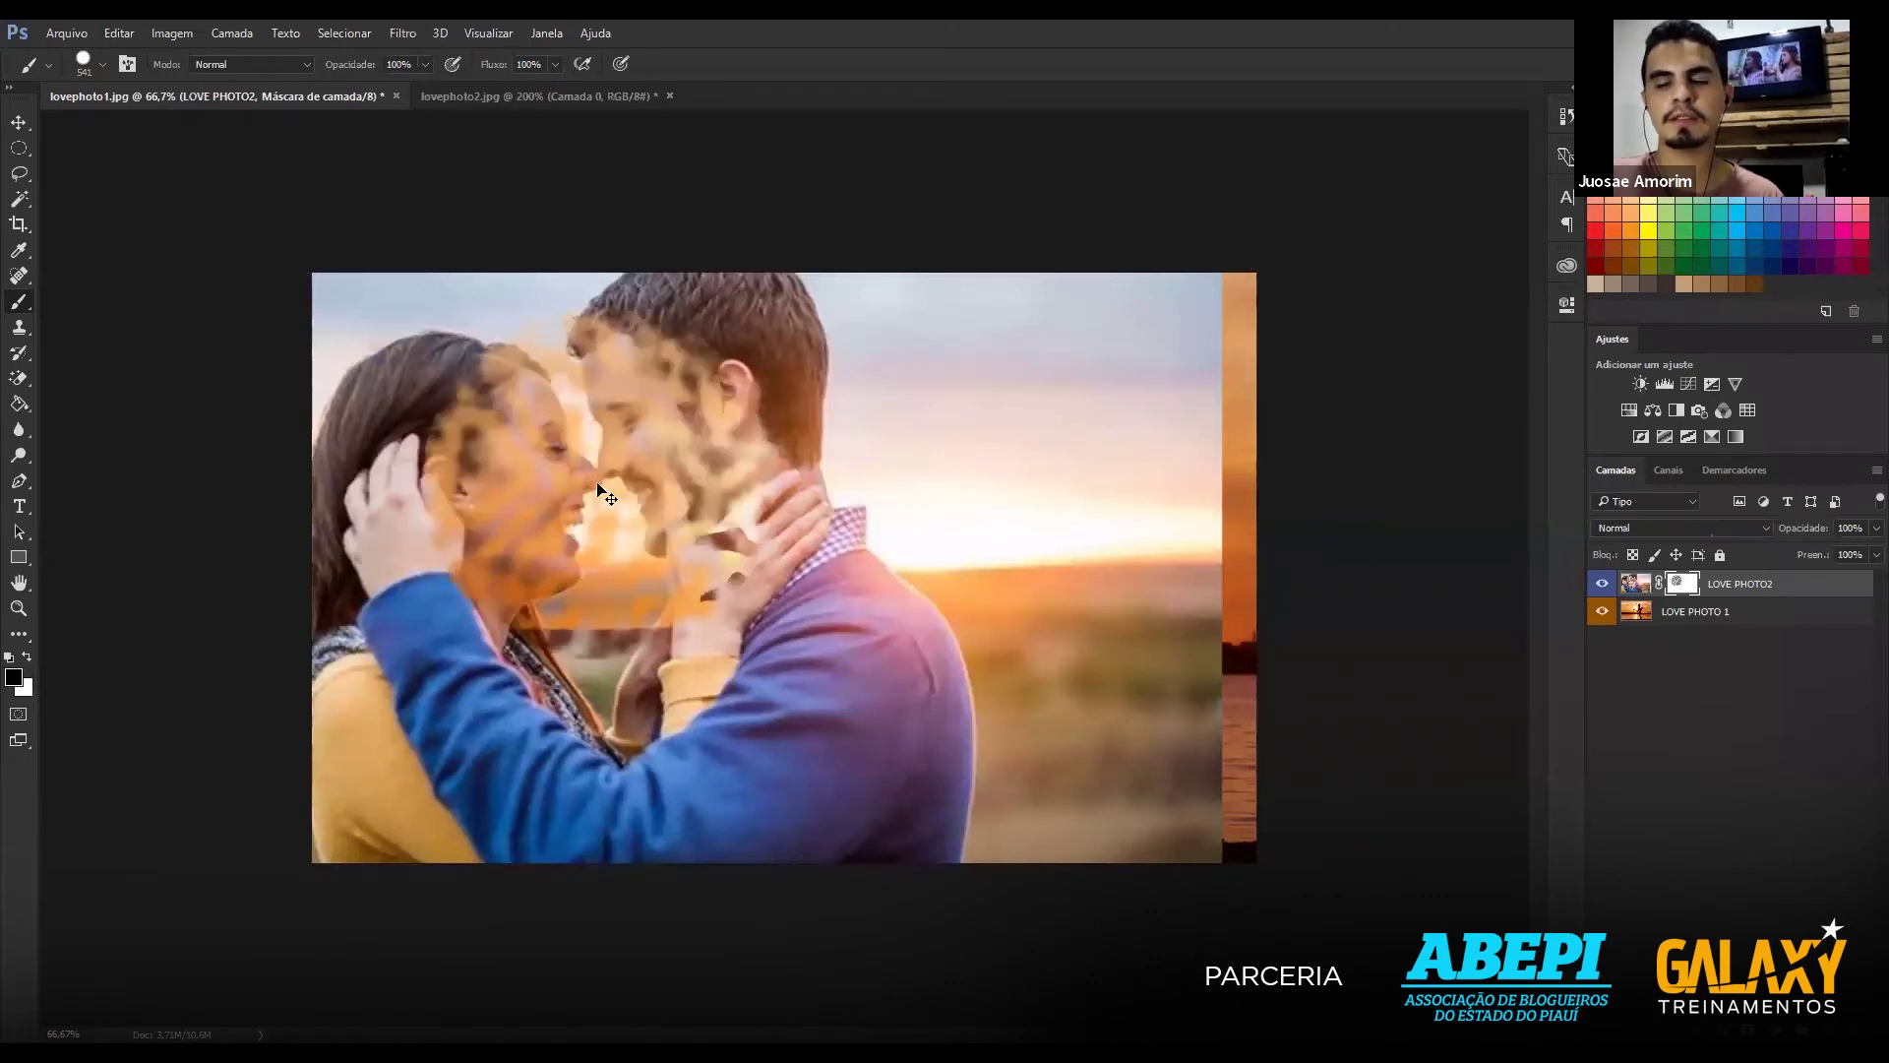
pyautogui.click(598, 491)
pyautogui.click(598, 491)
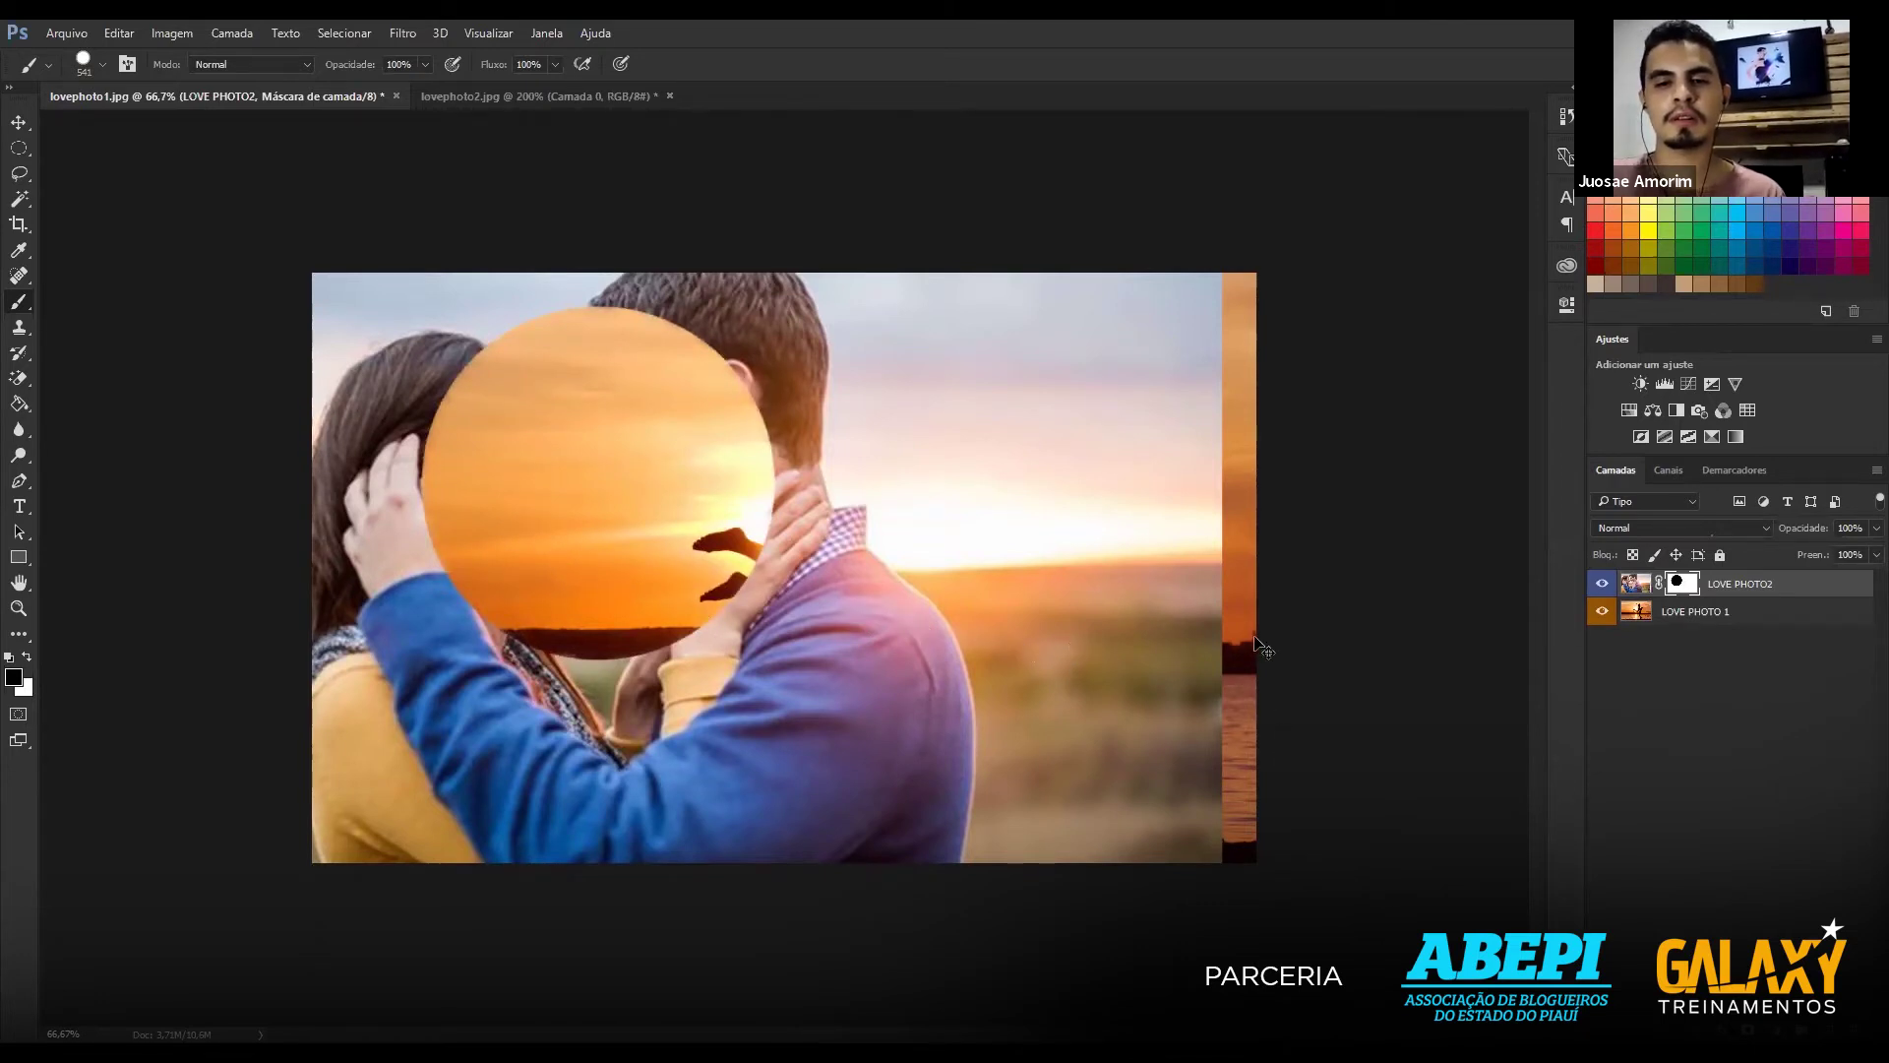
pyautogui.moveTo(1194, 666)
pyautogui.mouseDown()
pyautogui.moveTo(965, 561)
pyautogui.moveTo(863, 573)
pyautogui.mouseUp()
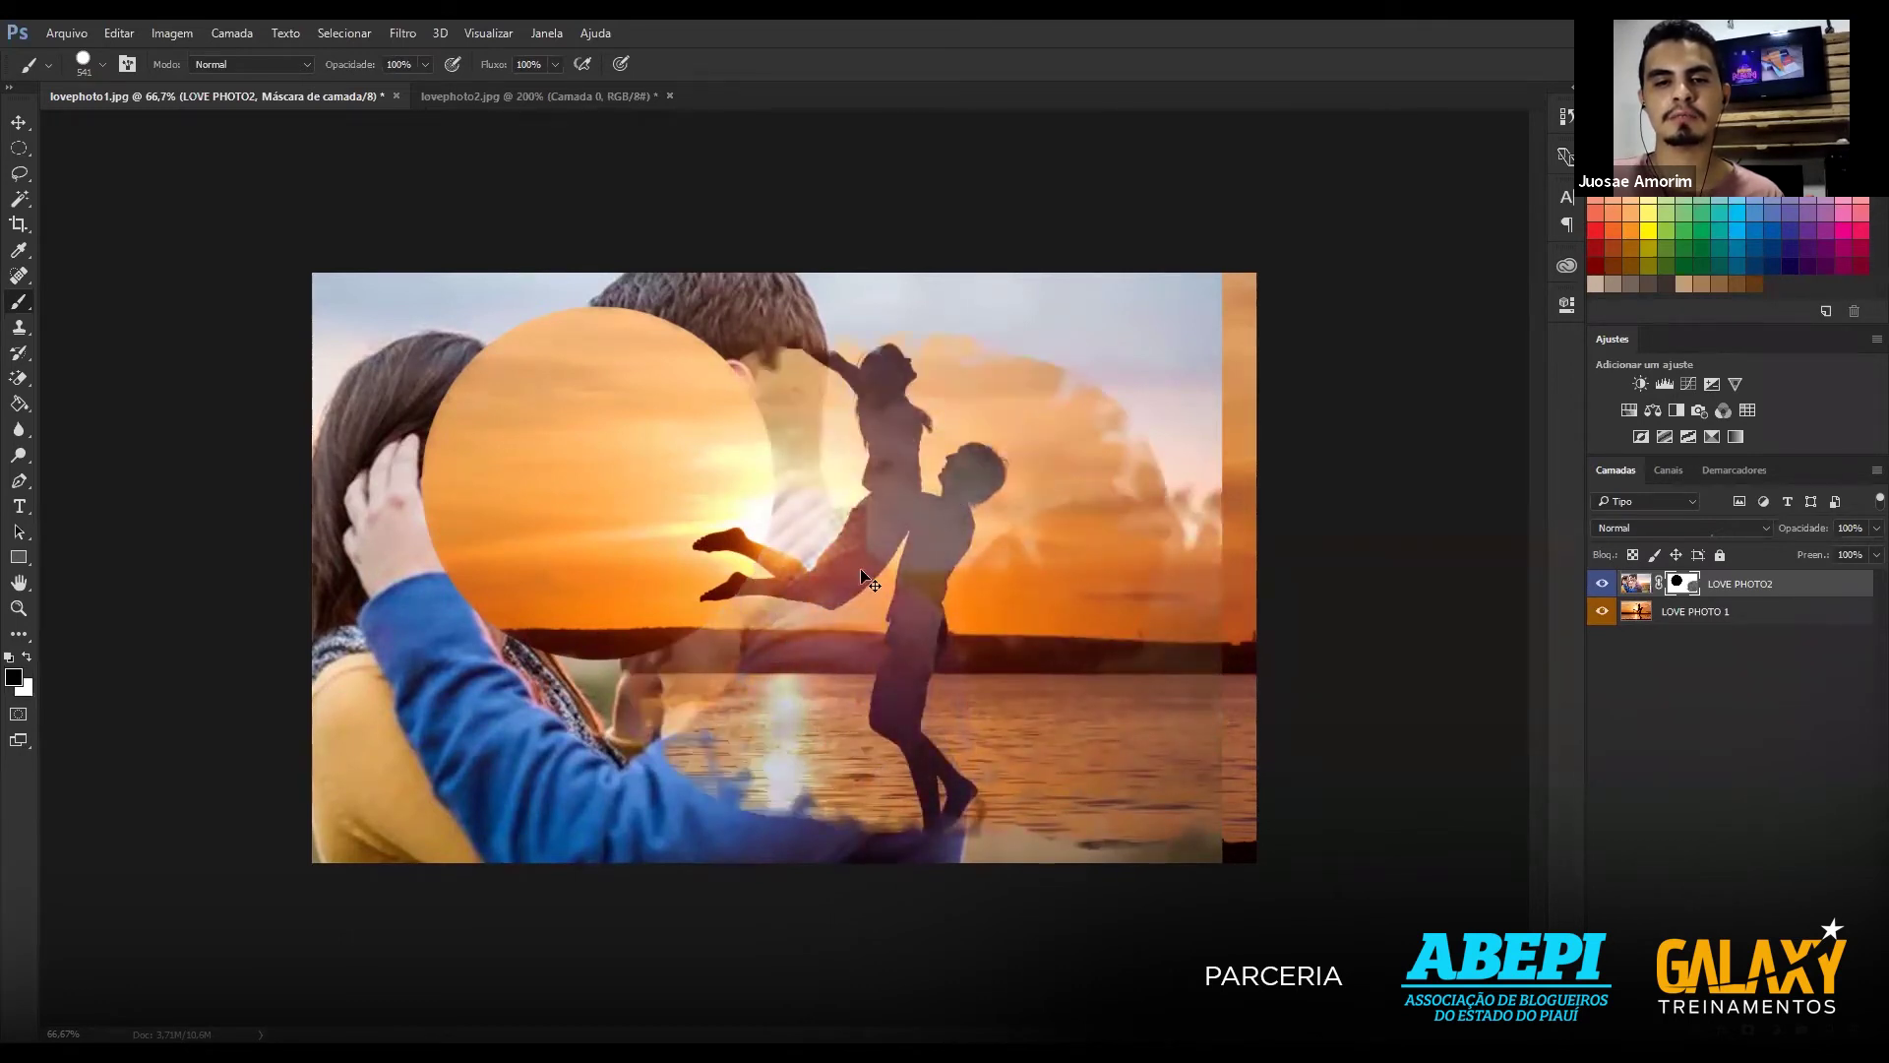
pyautogui.moveTo(746, 662)
pyautogui.mouseDown()
pyautogui.moveTo(527, 528)
pyautogui.moveTo(380, 528)
pyautogui.moveTo(1012, 561)
pyautogui.moveTo(675, 548)
pyautogui.moveTo(1024, 521)
pyautogui.moveTo(888, 568)
pyautogui.moveTo(1034, 586)
pyautogui.moveTo(515, 544)
pyautogui.moveTo(1083, 528)
pyautogui.mouseUp()
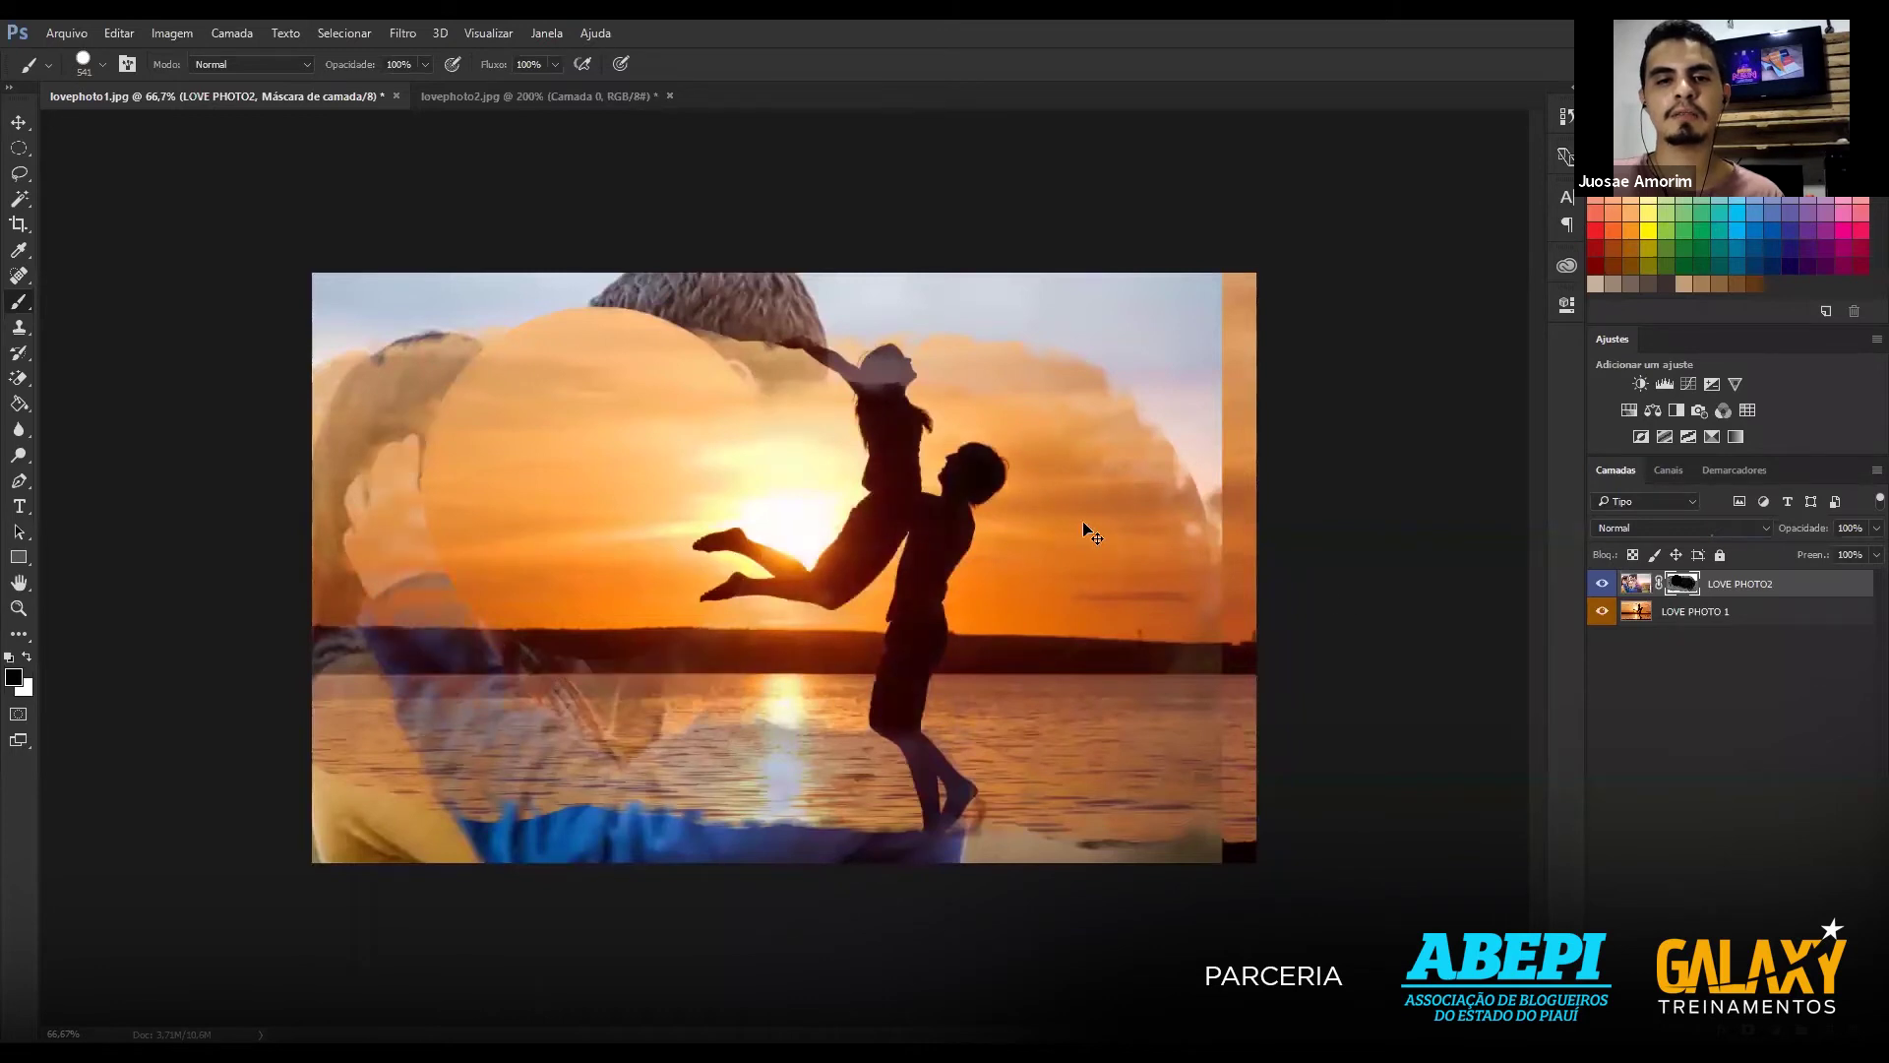
pyautogui.click(1602, 614)
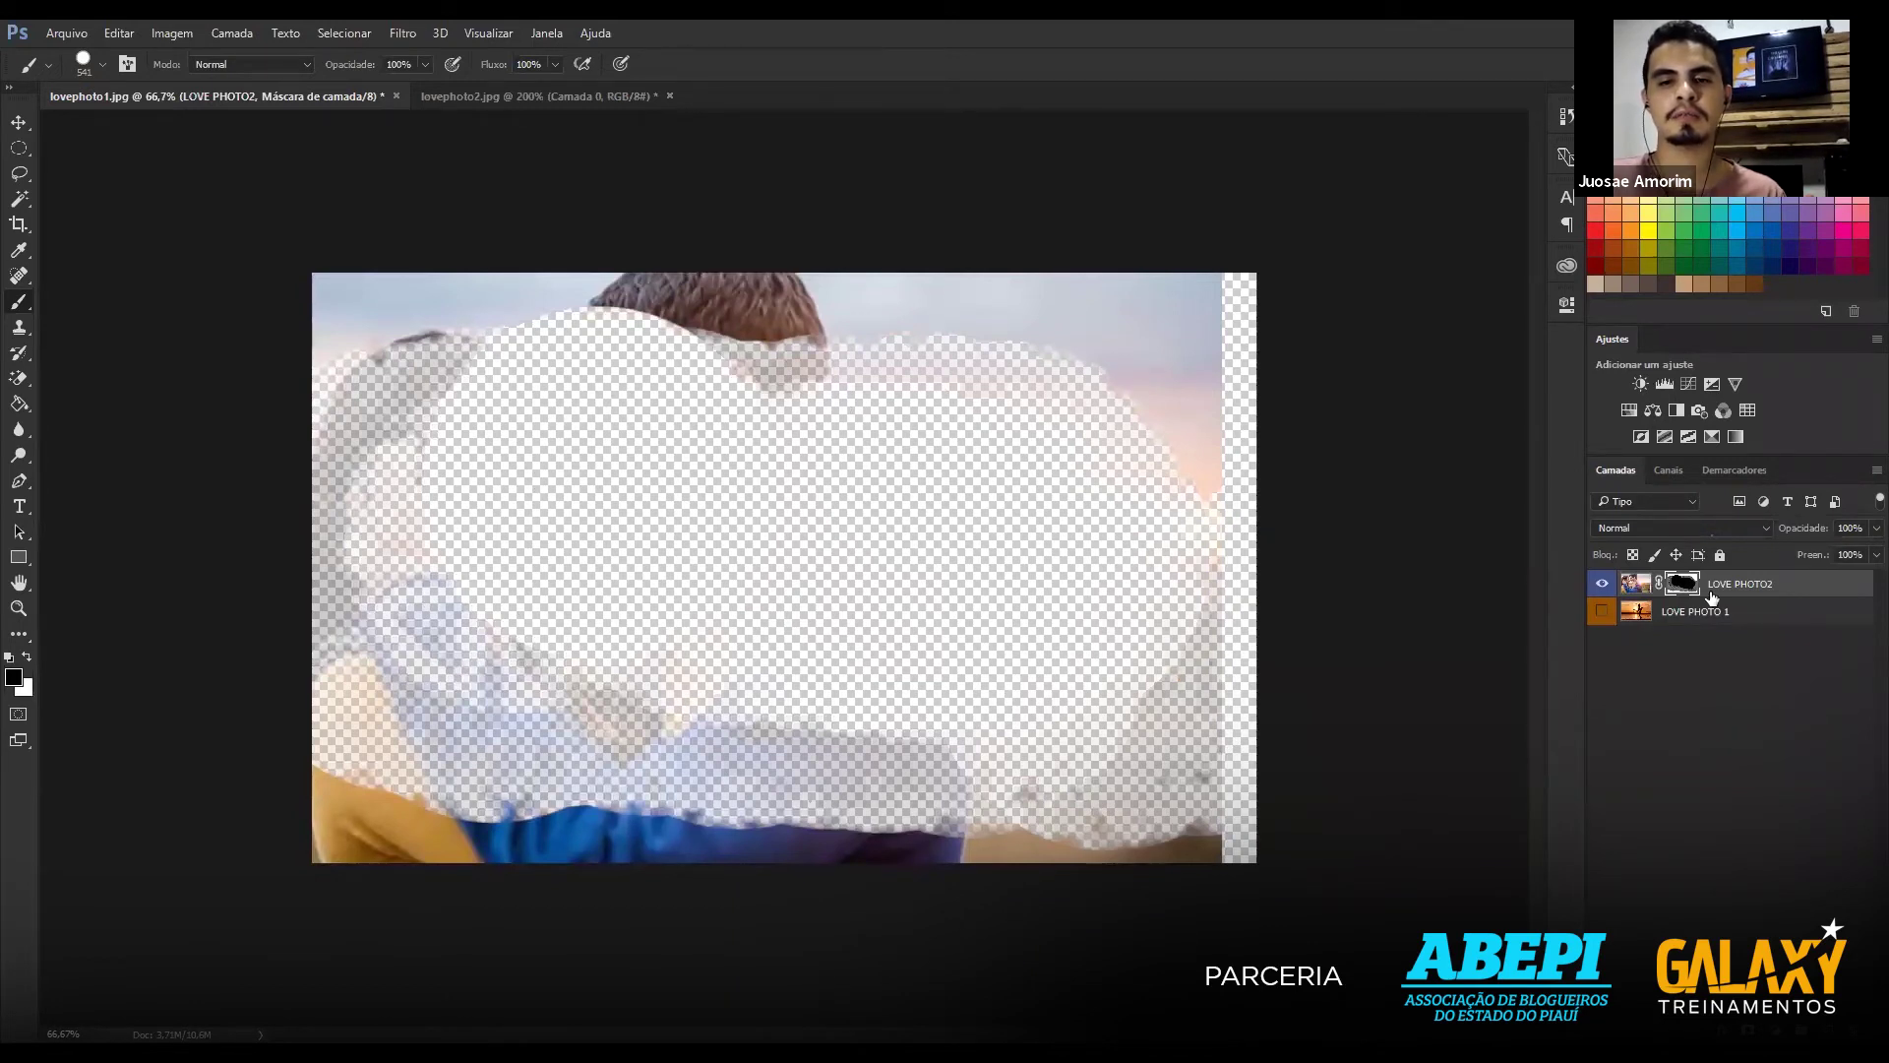
pyautogui.hotkey('ctrl', 'alt', 'z')
pyautogui.hotkey('ctrl', 'alt', 'z')
pyautogui.hotkey('ctrl', 'alt', 'z')
pyautogui.hotkey('ctrl', 'alt', 'z')
pyautogui.hotkey('ctrl', 'alt', 'z')
pyautogui.hotkey('ctrl', 'alt', 'z')
pyautogui.hotkey('ctrl', 'alt', 'z')
pyautogui.hotkey('ctrl', 'alt', 'z')
pyautogui.hotkey('ctrl', 'alt', 'z')
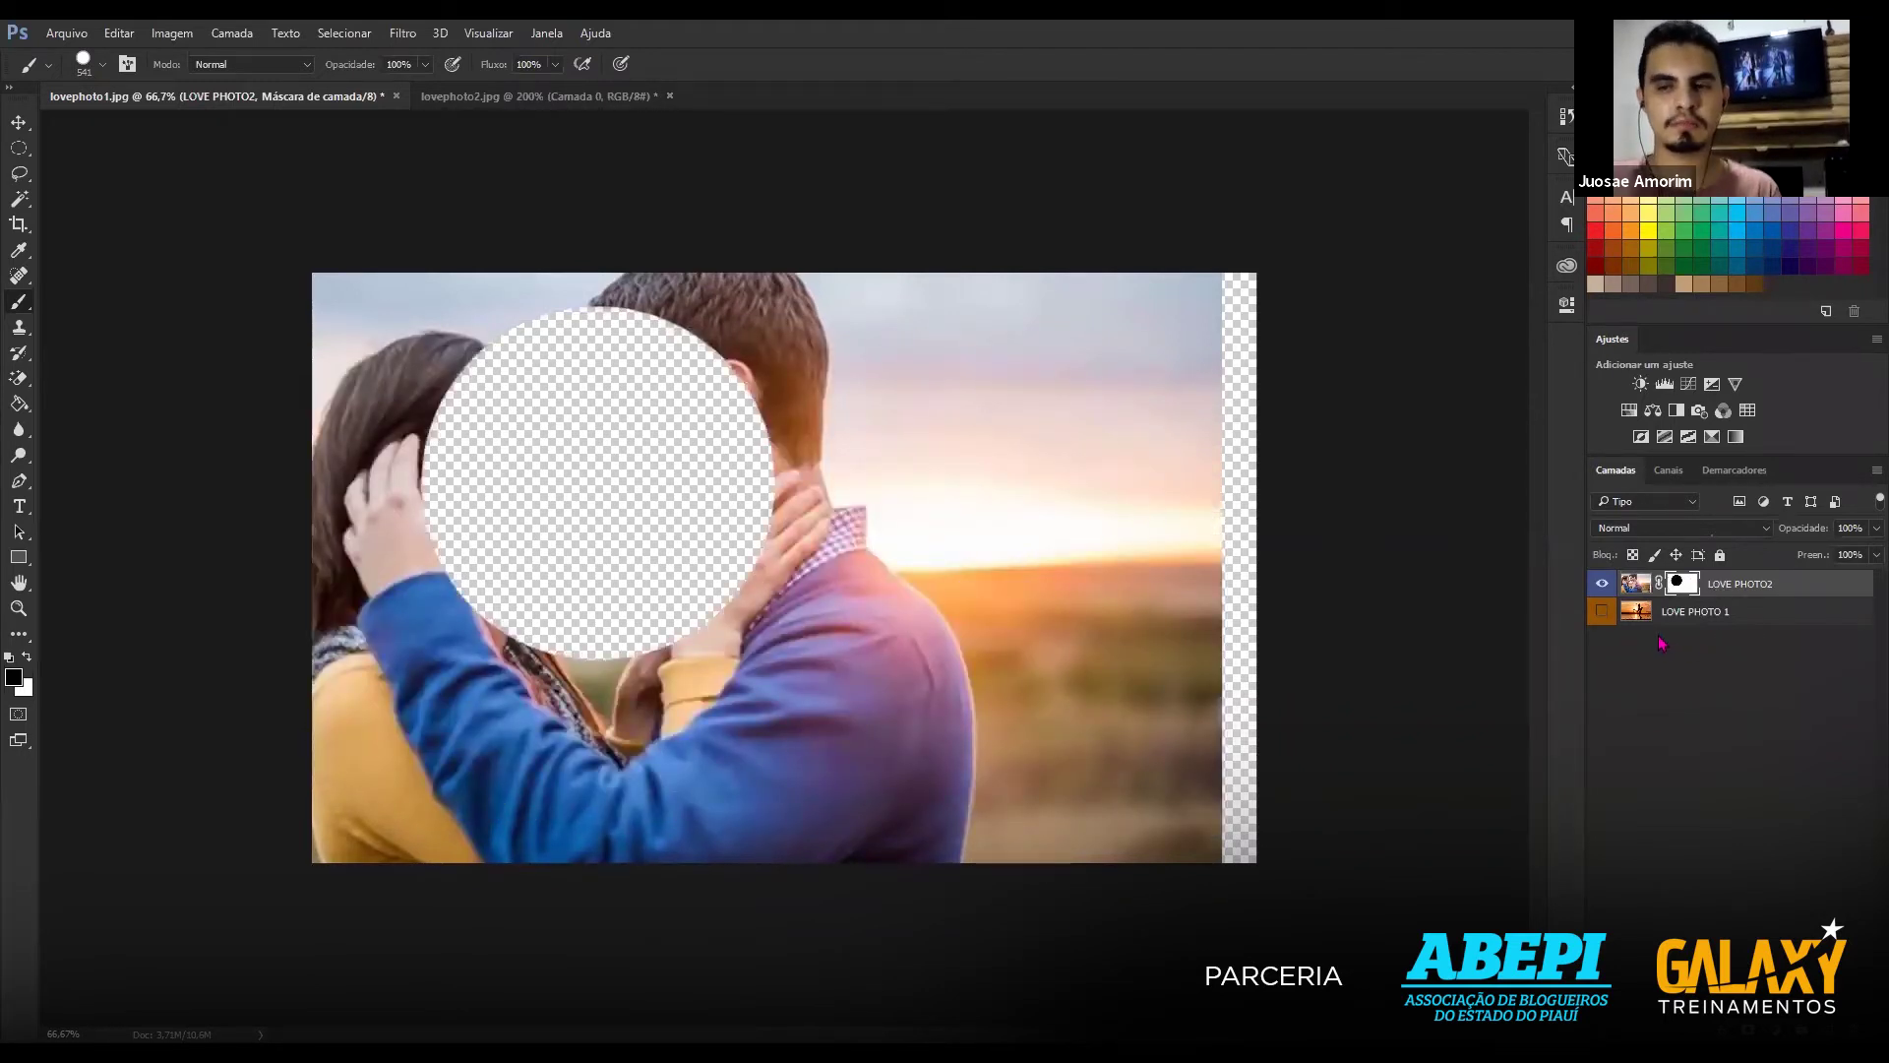
pyautogui.click(1602, 613)
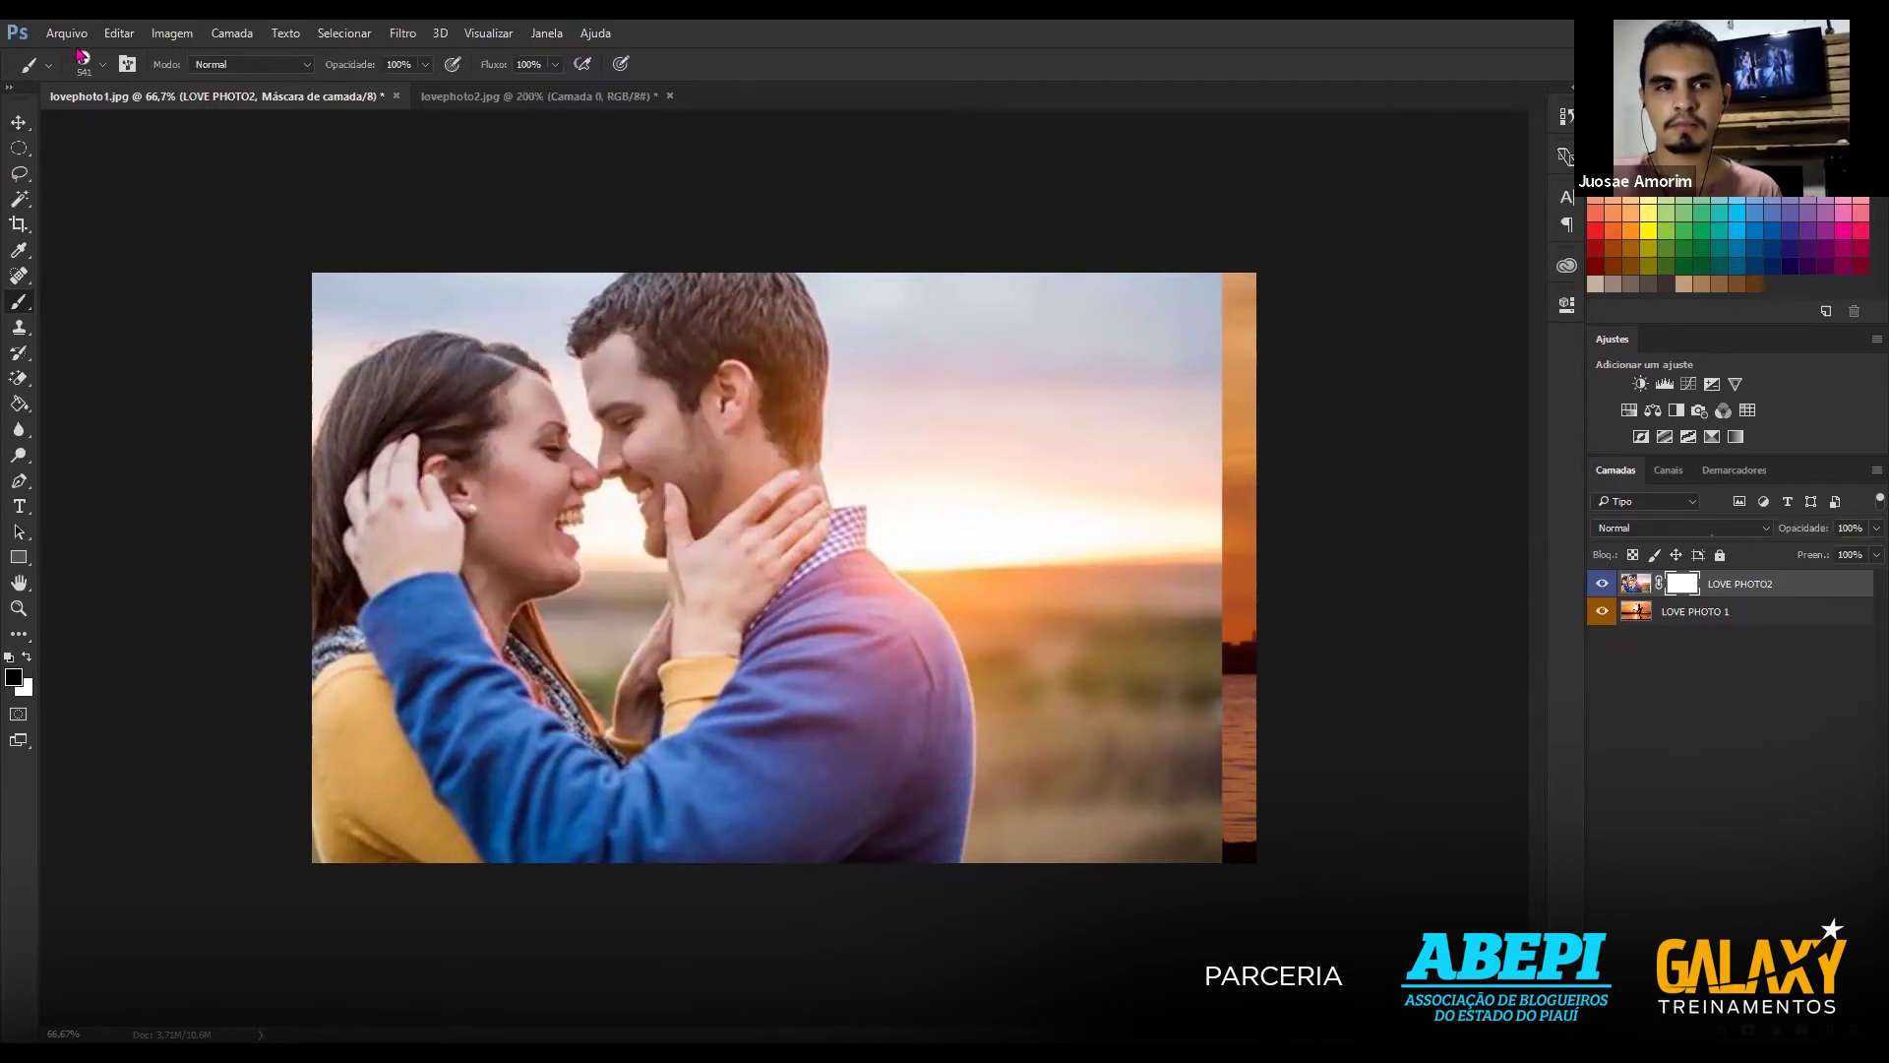
# Make the brush hard-edged at 100% hardness, test-paint a circle on the mask, then undo it.
pyautogui.click(102, 65)
pyautogui.click(105, 209)
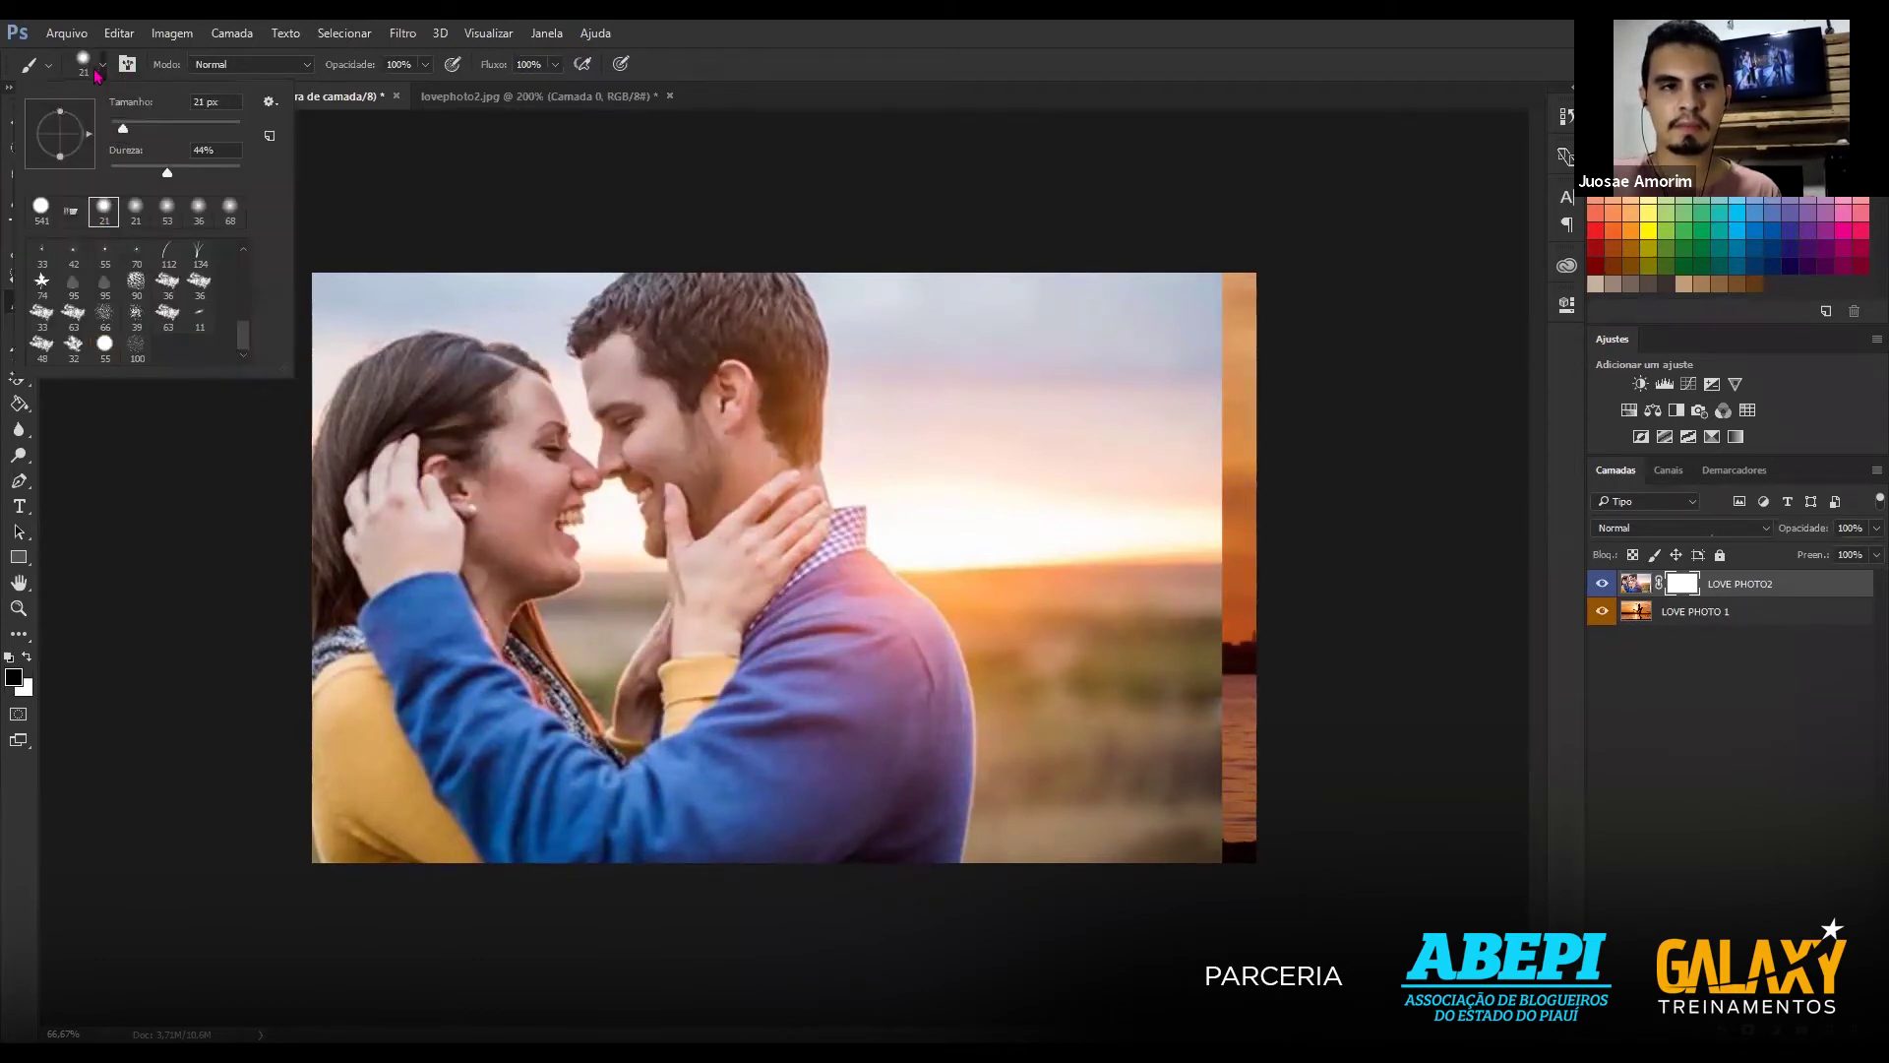
pyautogui.moveTo(167, 173); pyautogui.dragTo(317, 200)
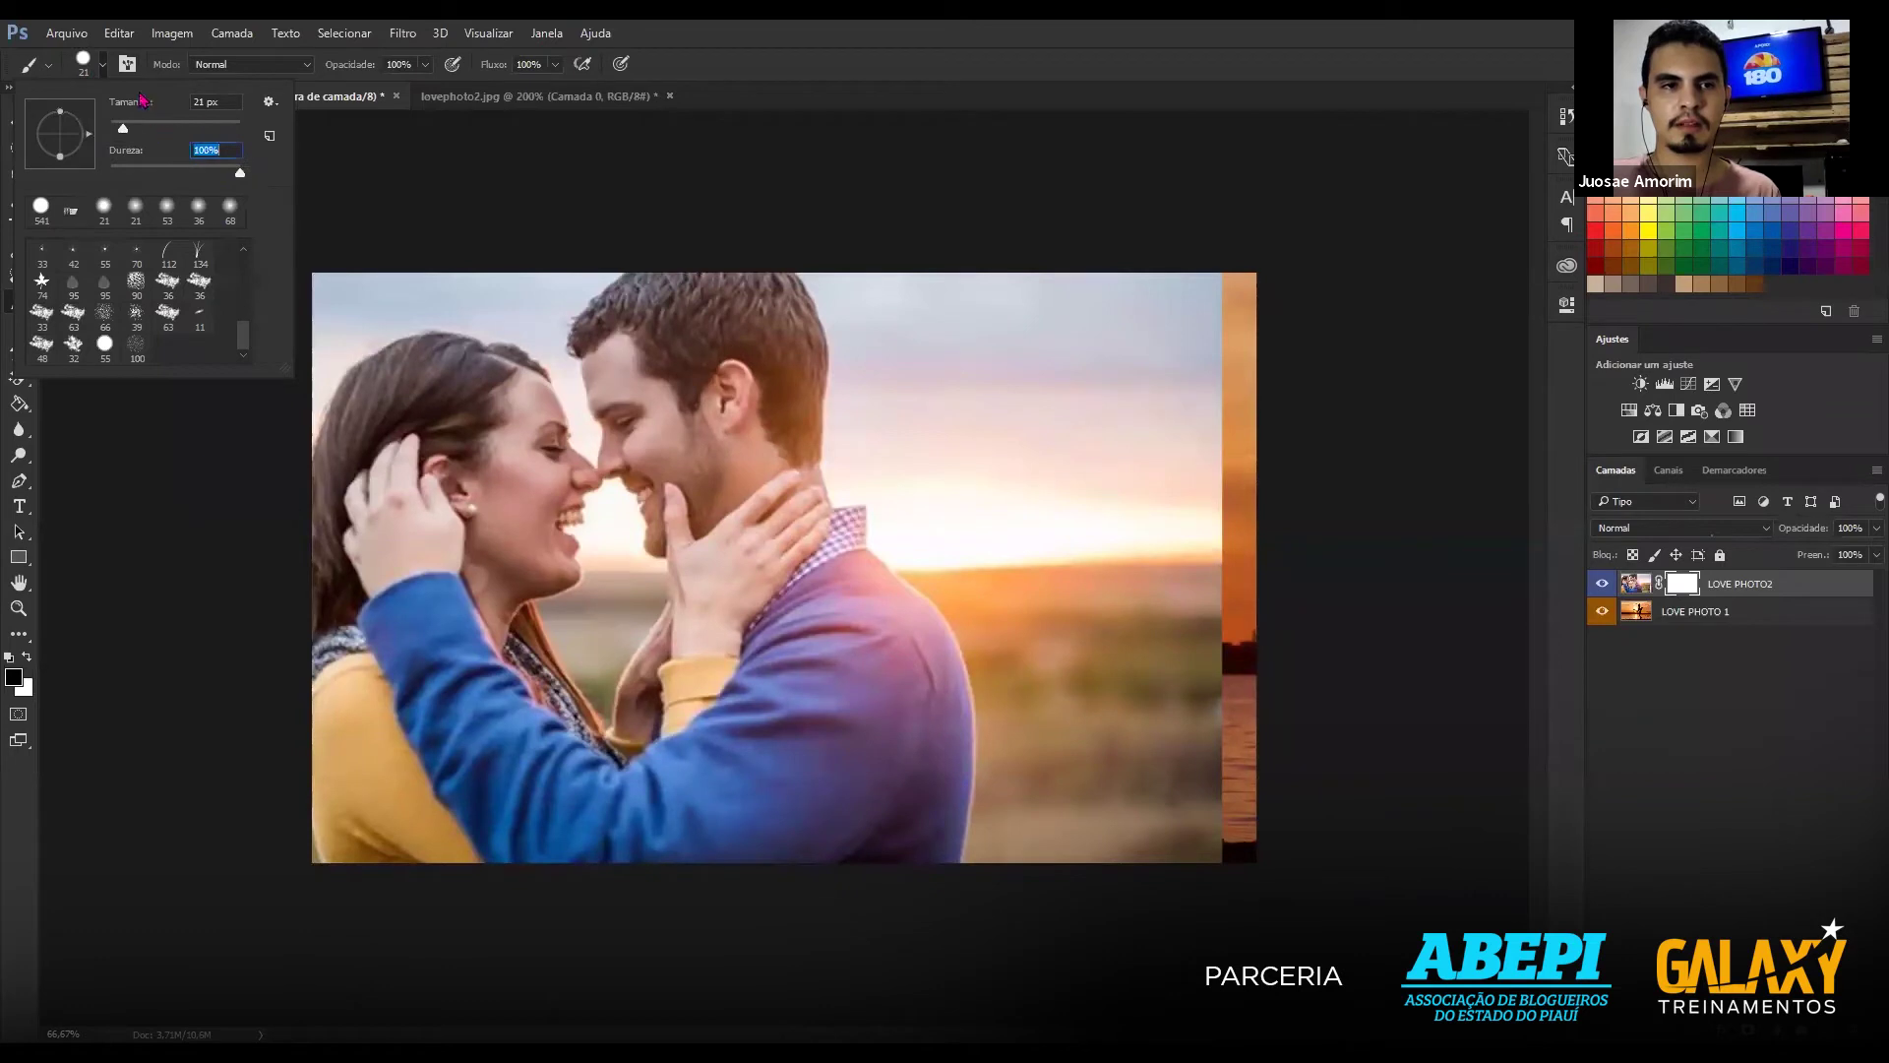
pyautogui.click(102, 66)
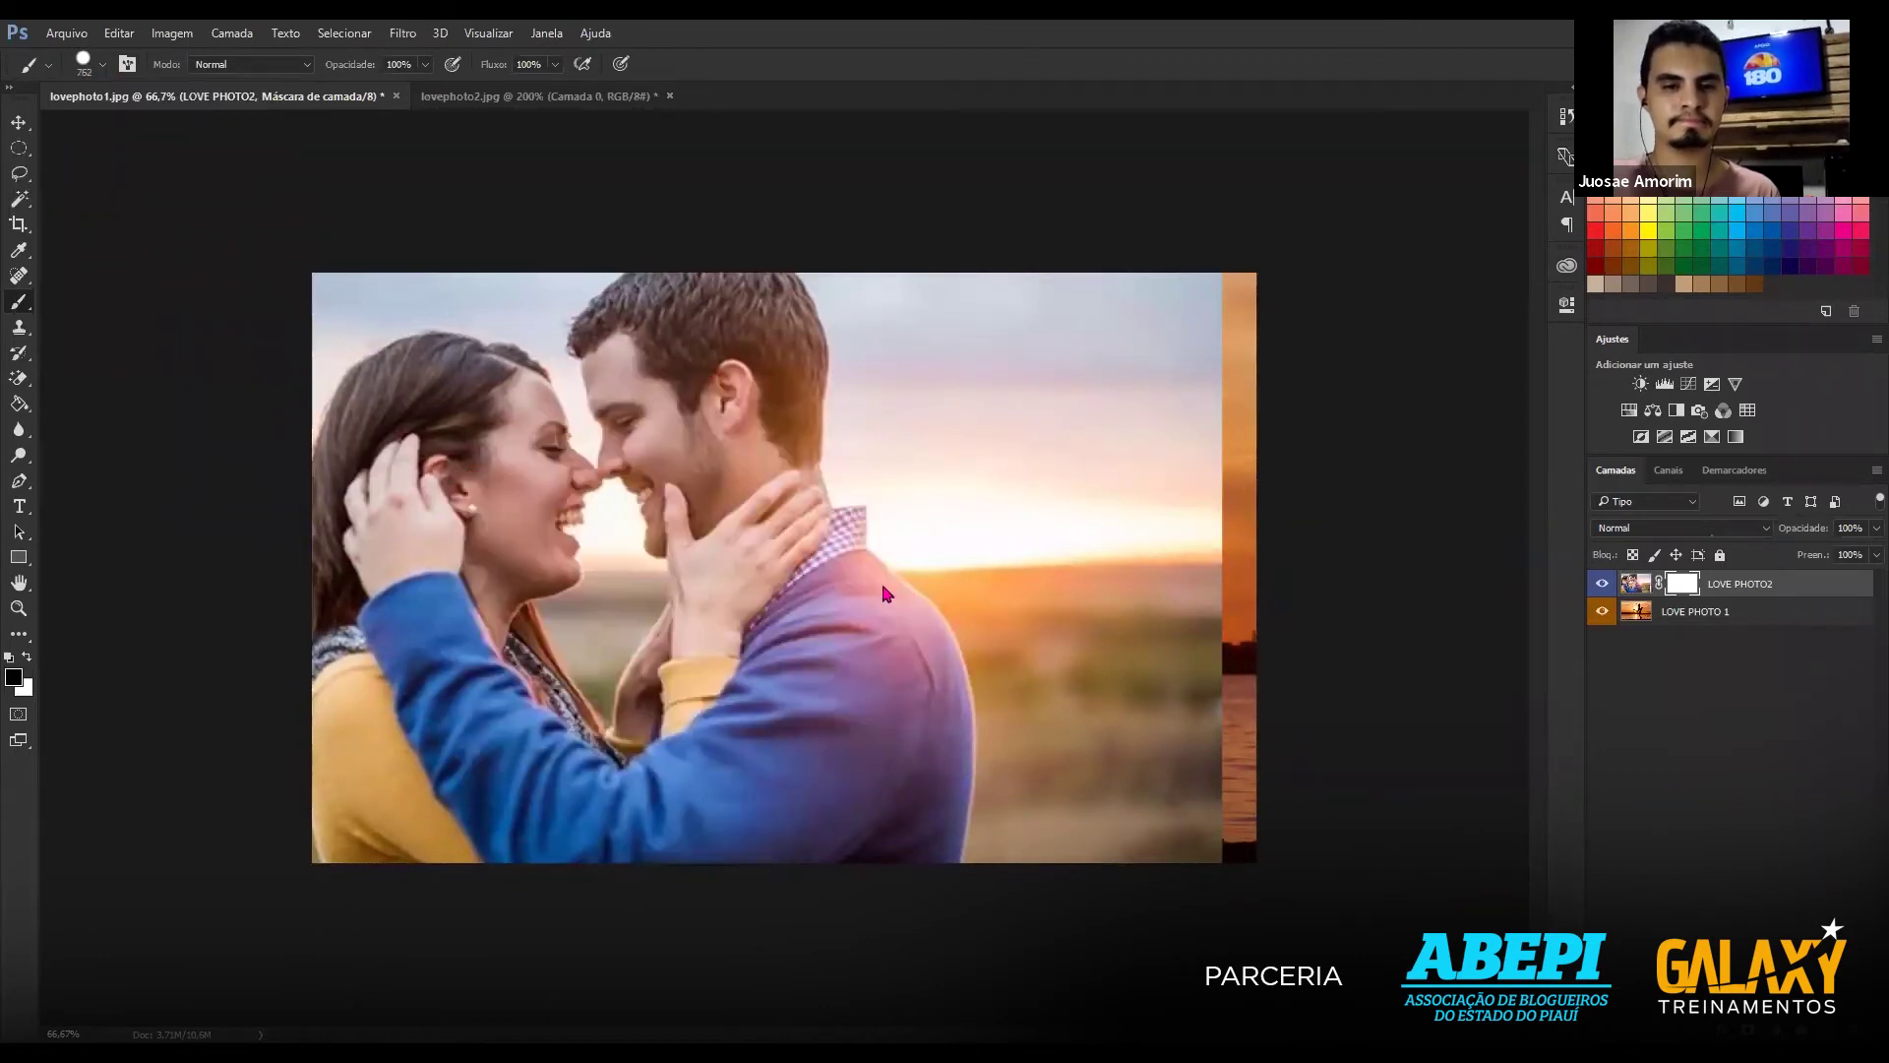
pyautogui.click(666, 550)
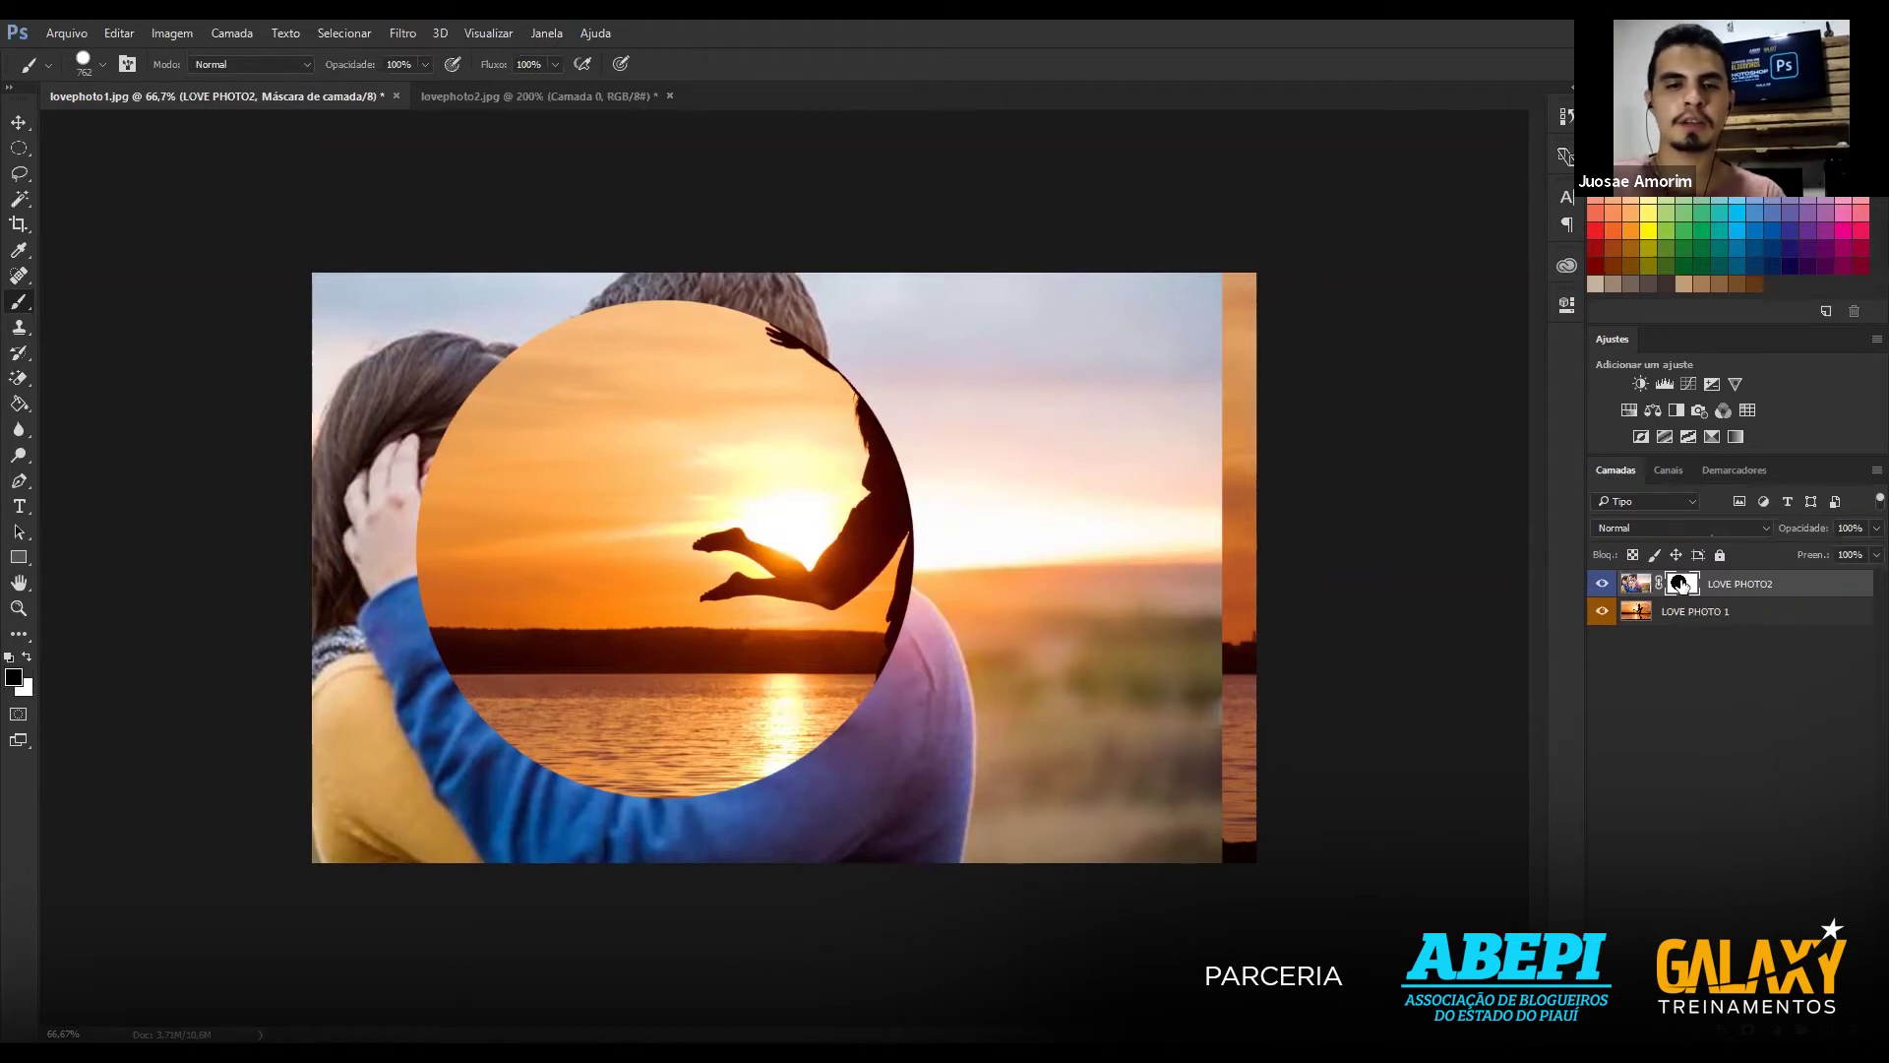
pyautogui.hotkey('ctrl', 'z')
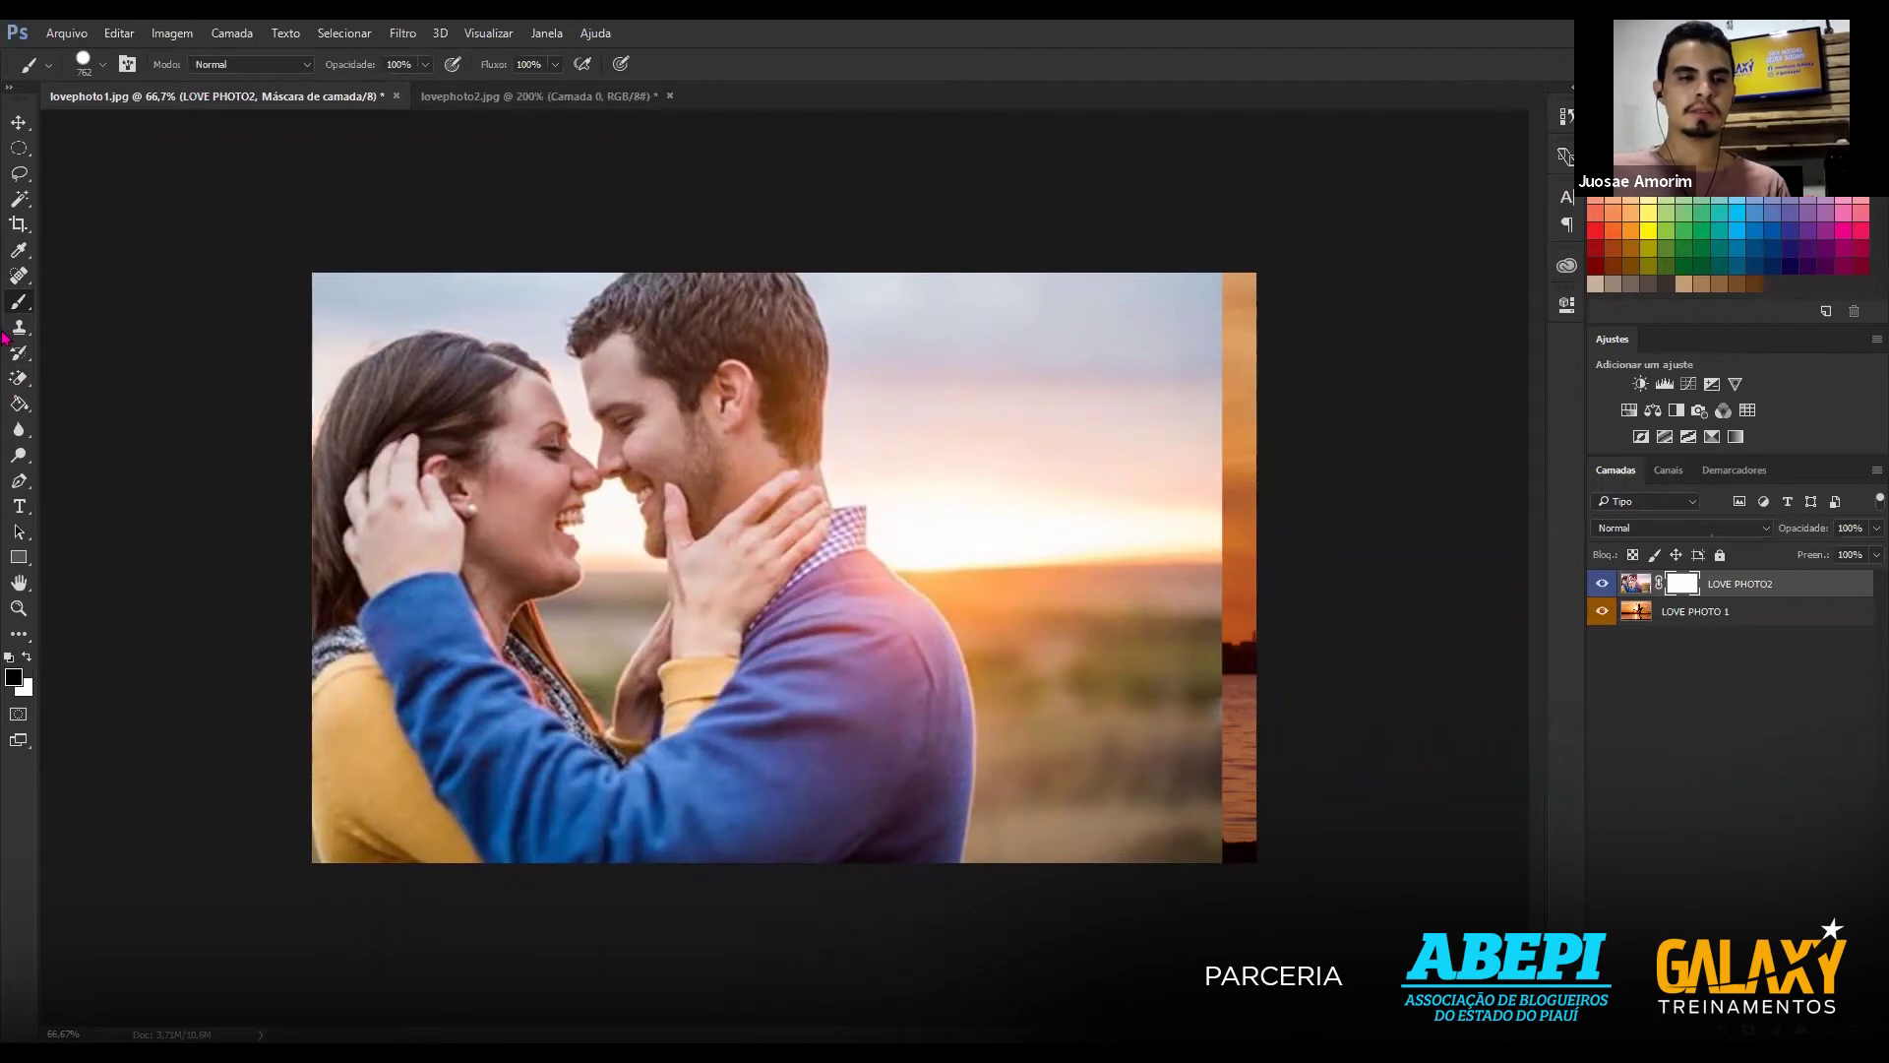
# Pick the Gradient Tool from the Paint Bucket group, then try the lasso, move and crop tools.
pyautogui.click(20, 404)
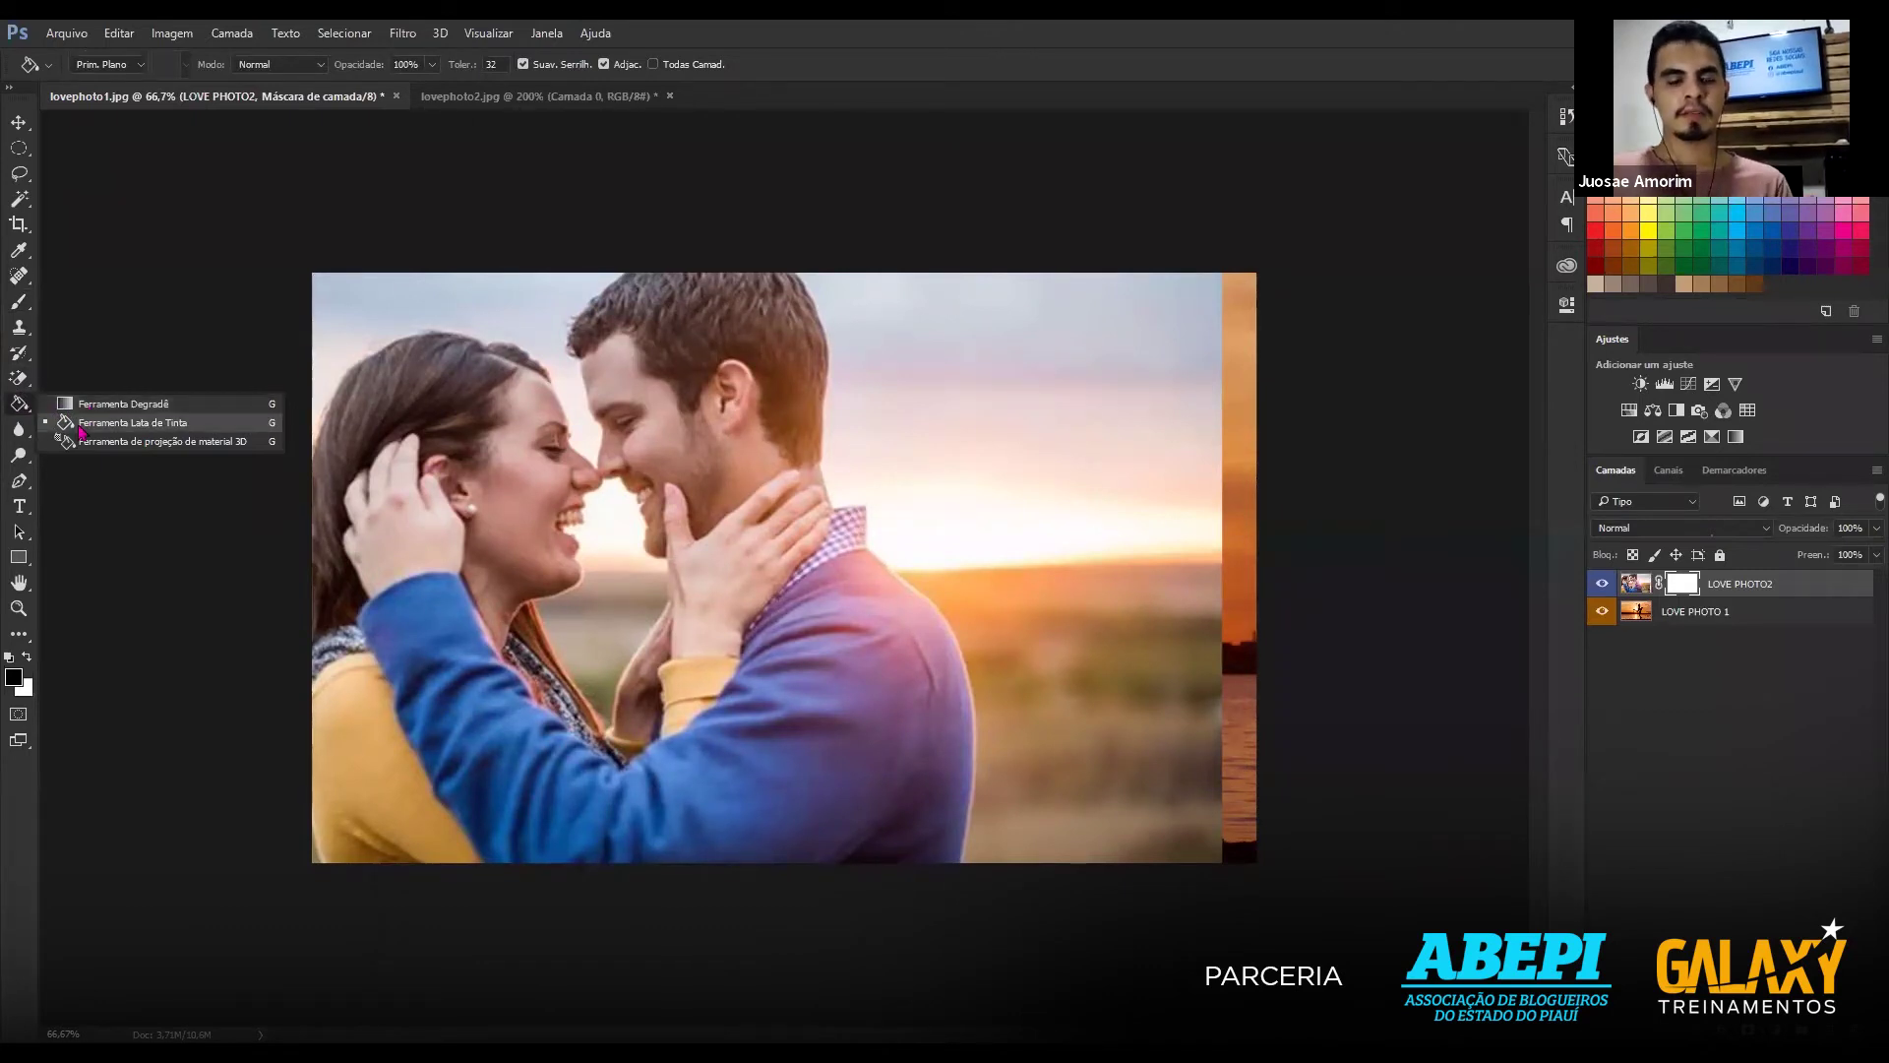
pyautogui.click(140, 409)
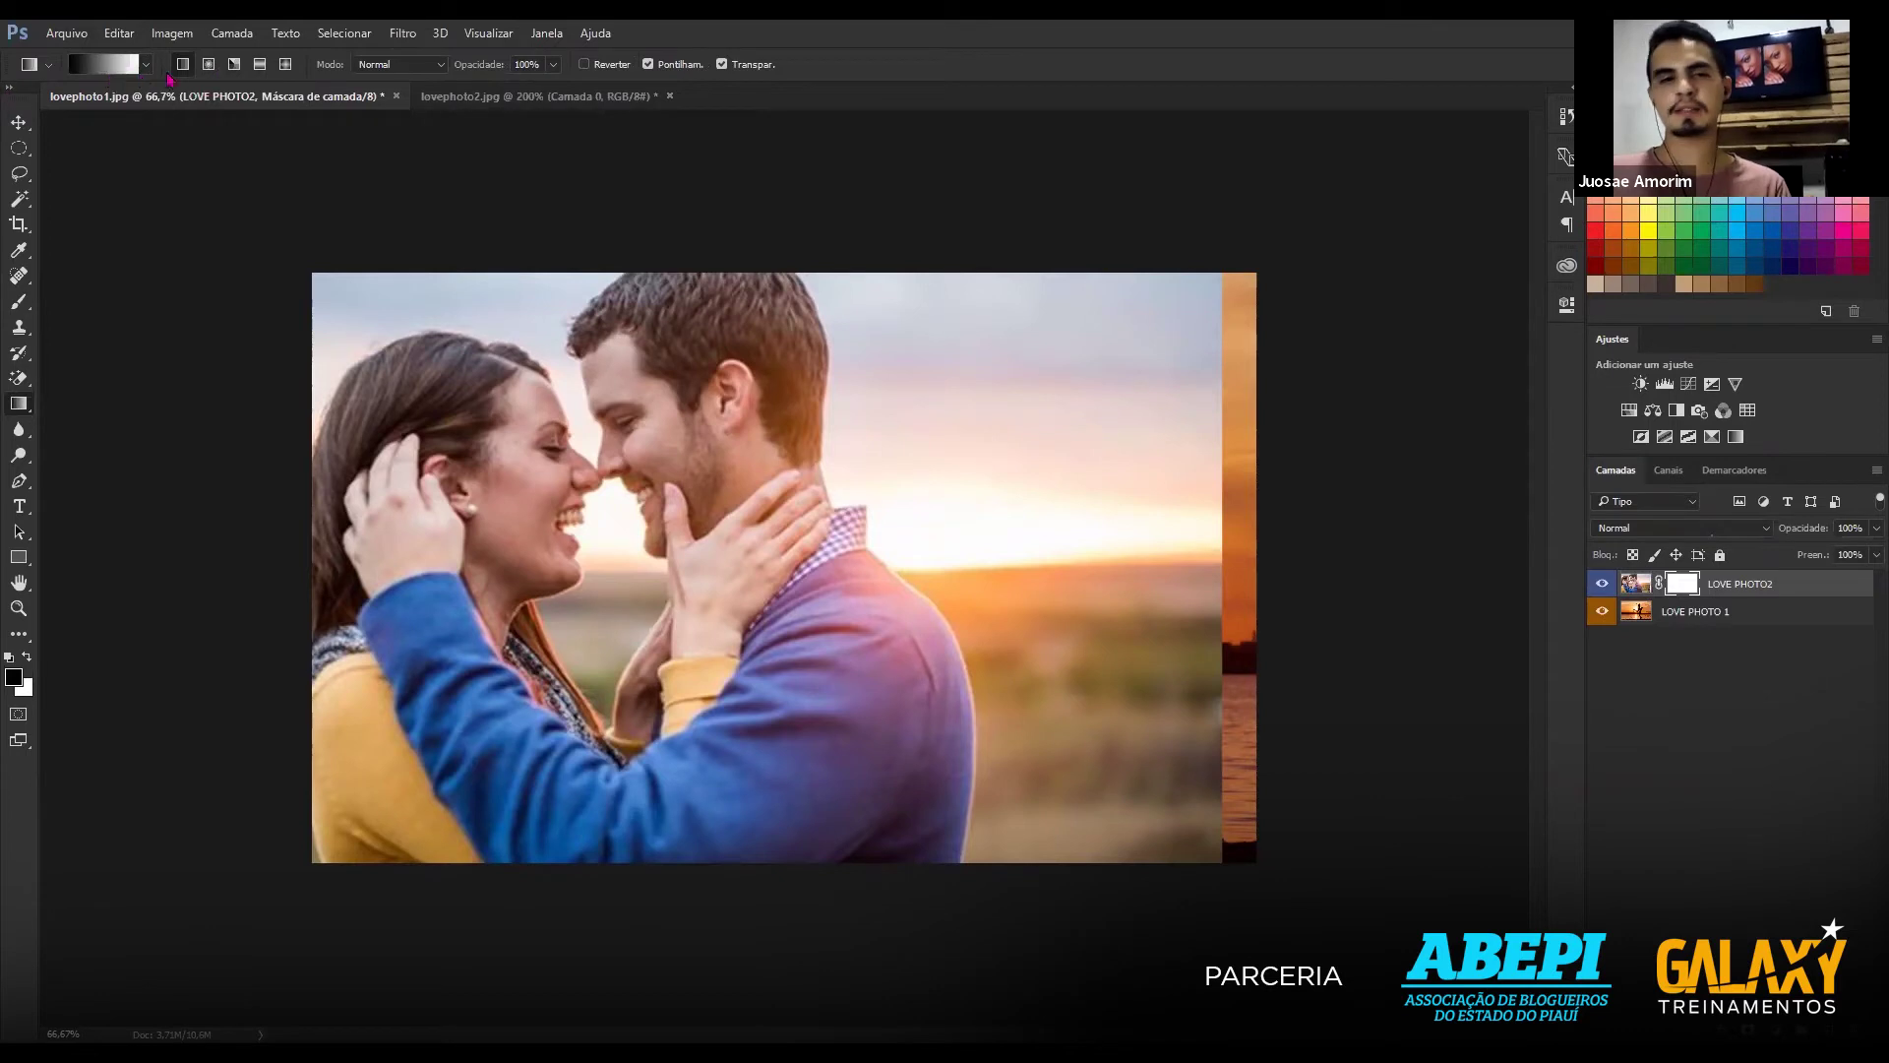
pyautogui.click(22, 175)
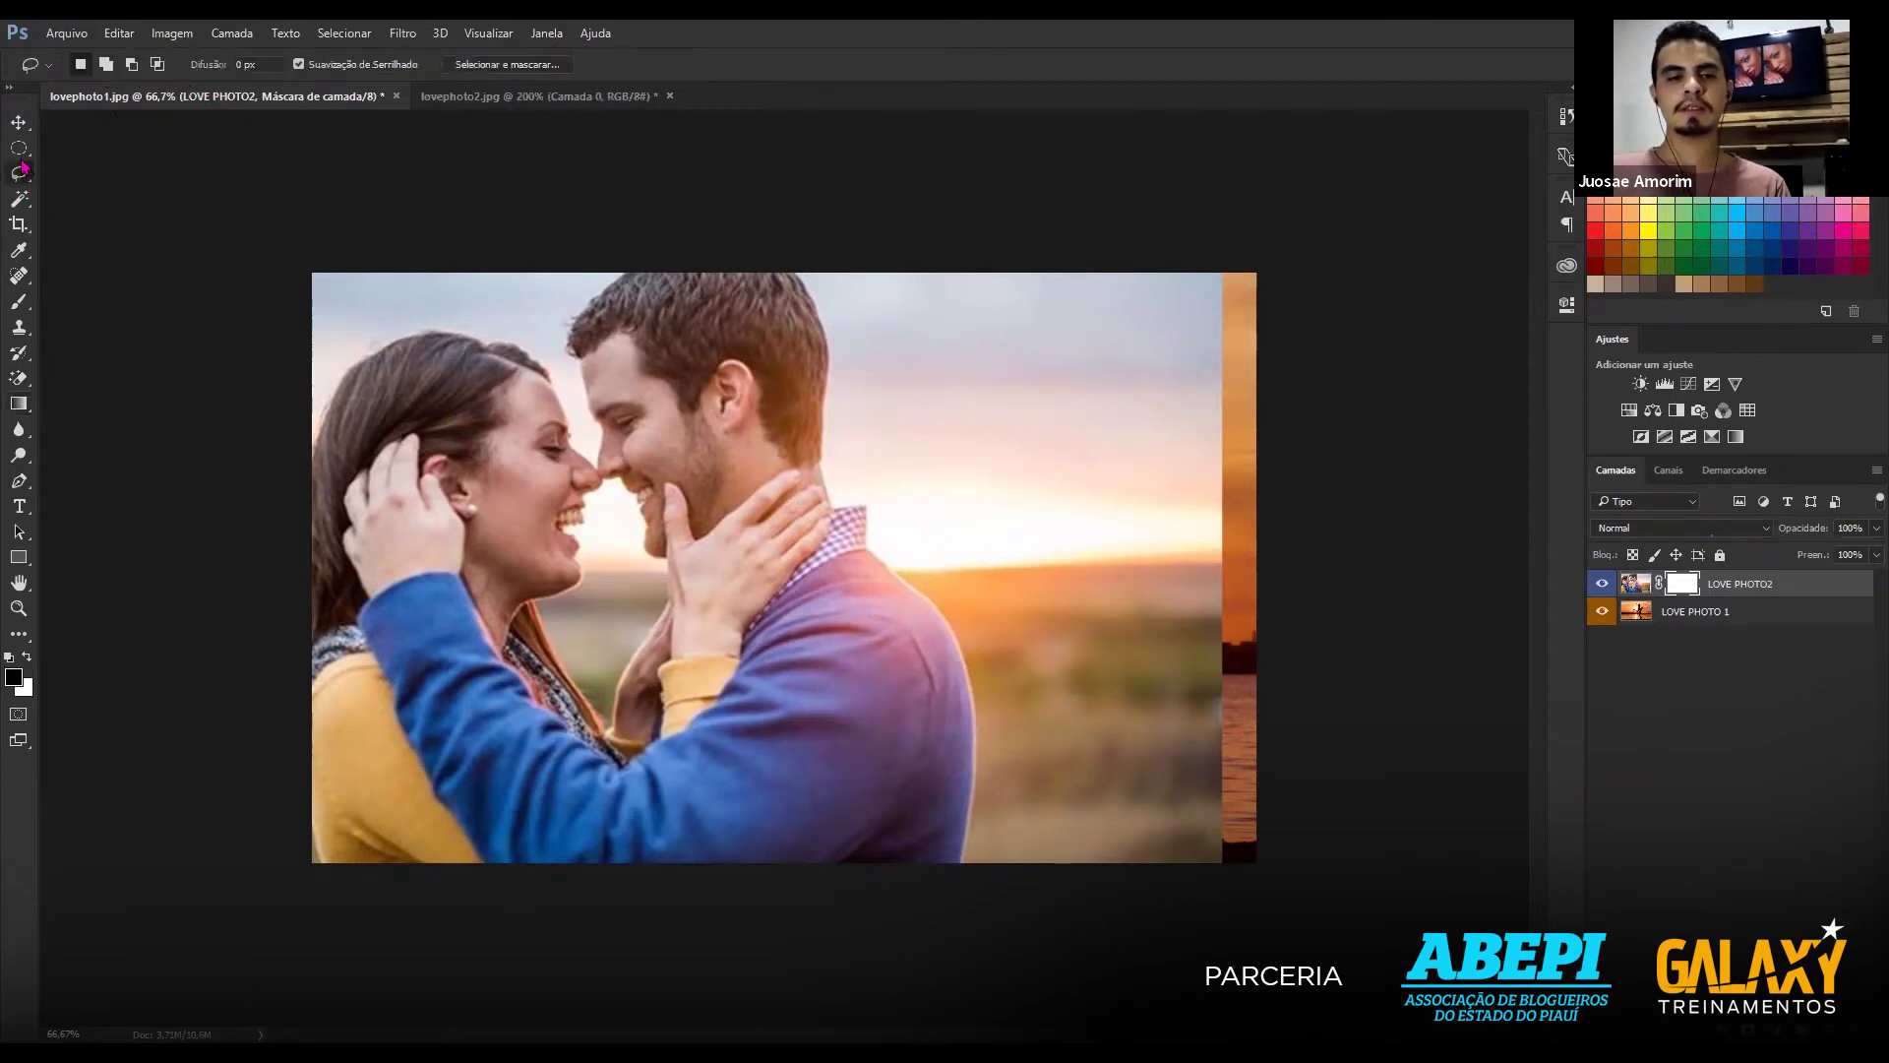
pyautogui.press('v')
pyautogui.click(20, 176)
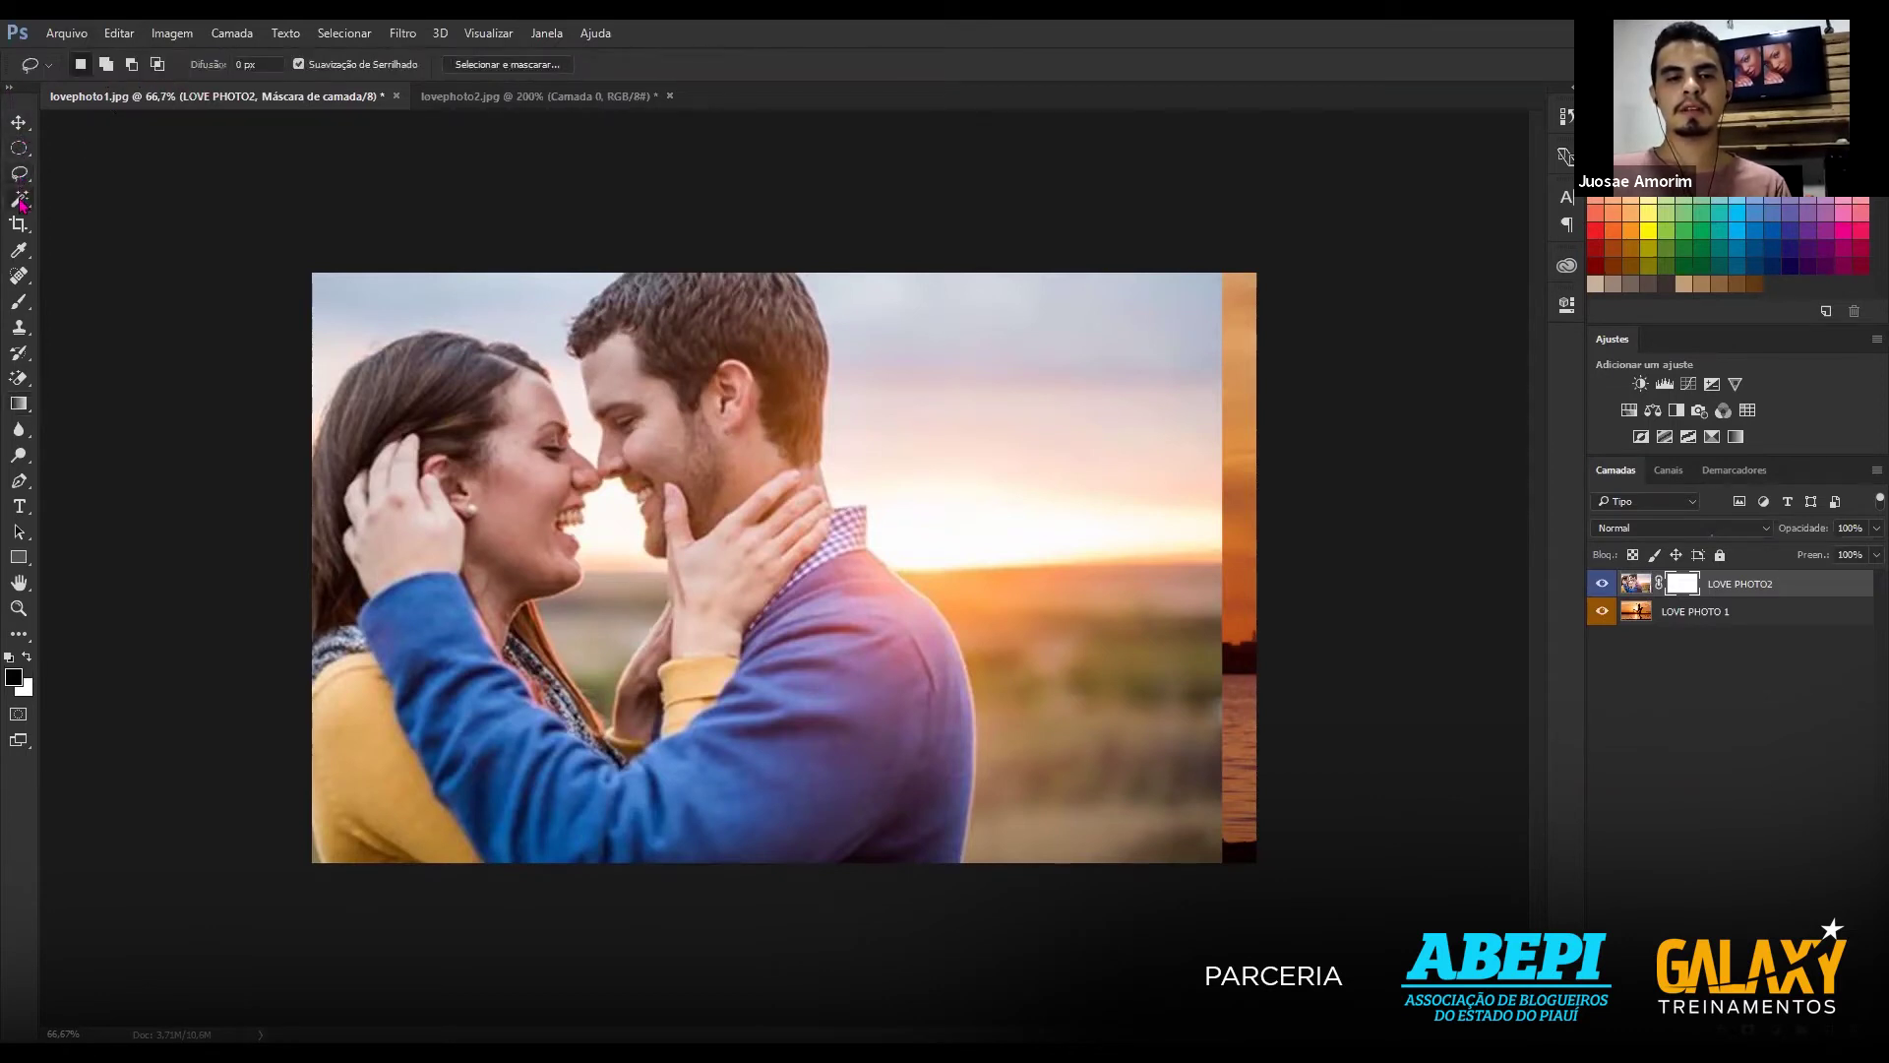
pyautogui.click(19, 224)
# Switch the toolbar between two columns and one, then reselect the Gradient Tool.
pyautogui.click(18, 250)
pyautogui.click(18, 174)
pyautogui.click(19, 122)
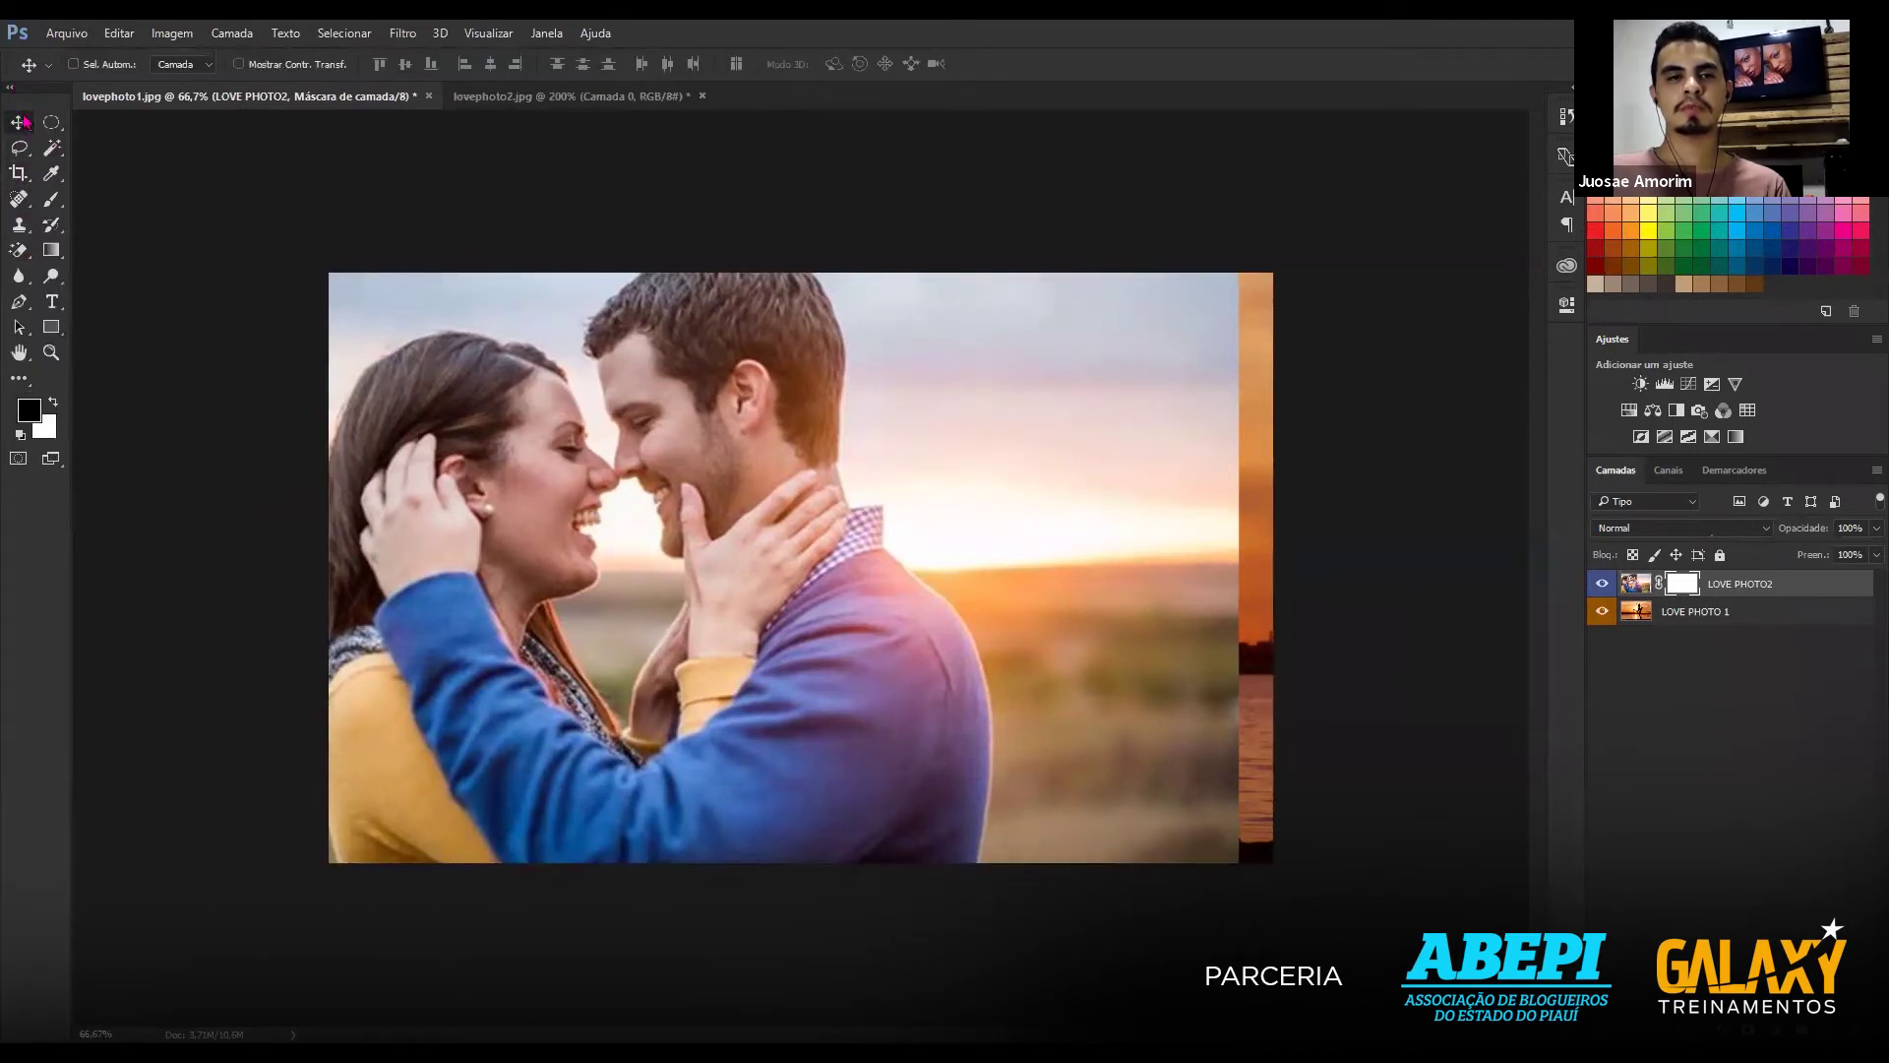
pyautogui.click(9, 93)
pyautogui.click(18, 173)
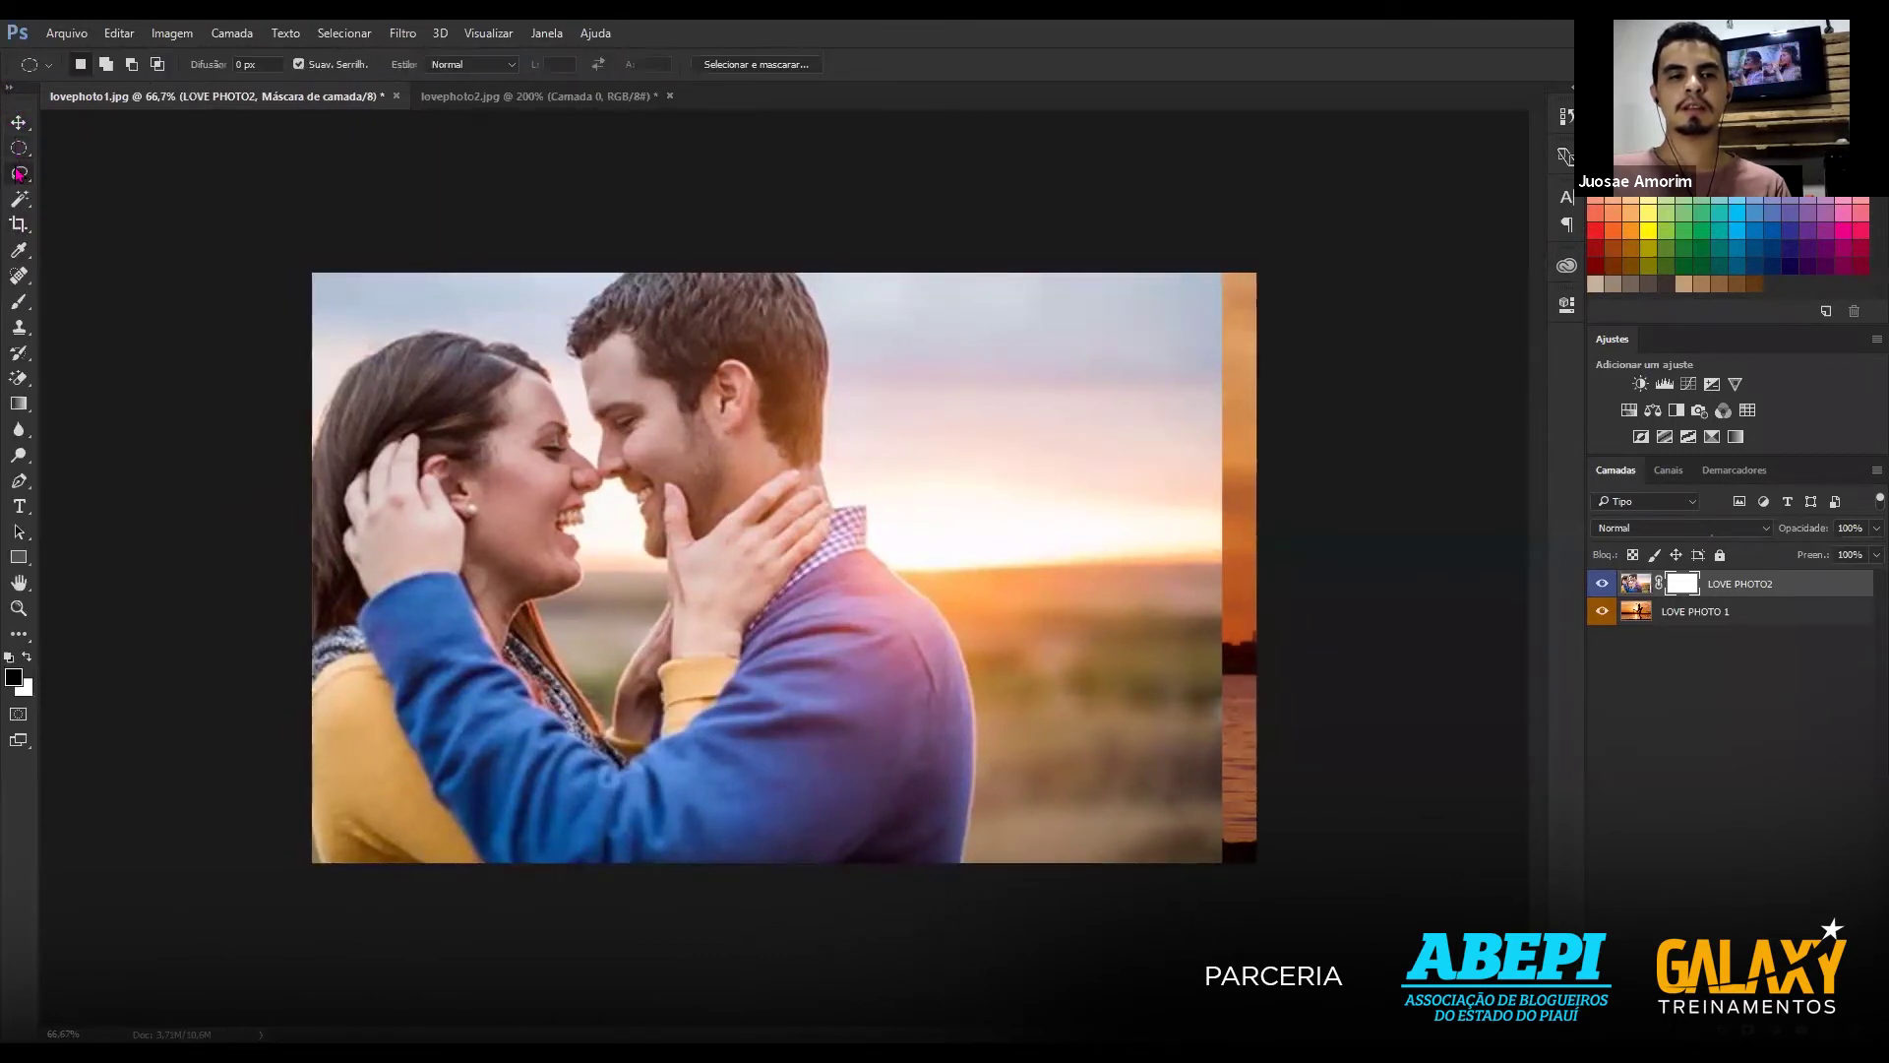
pyautogui.click(19, 122)
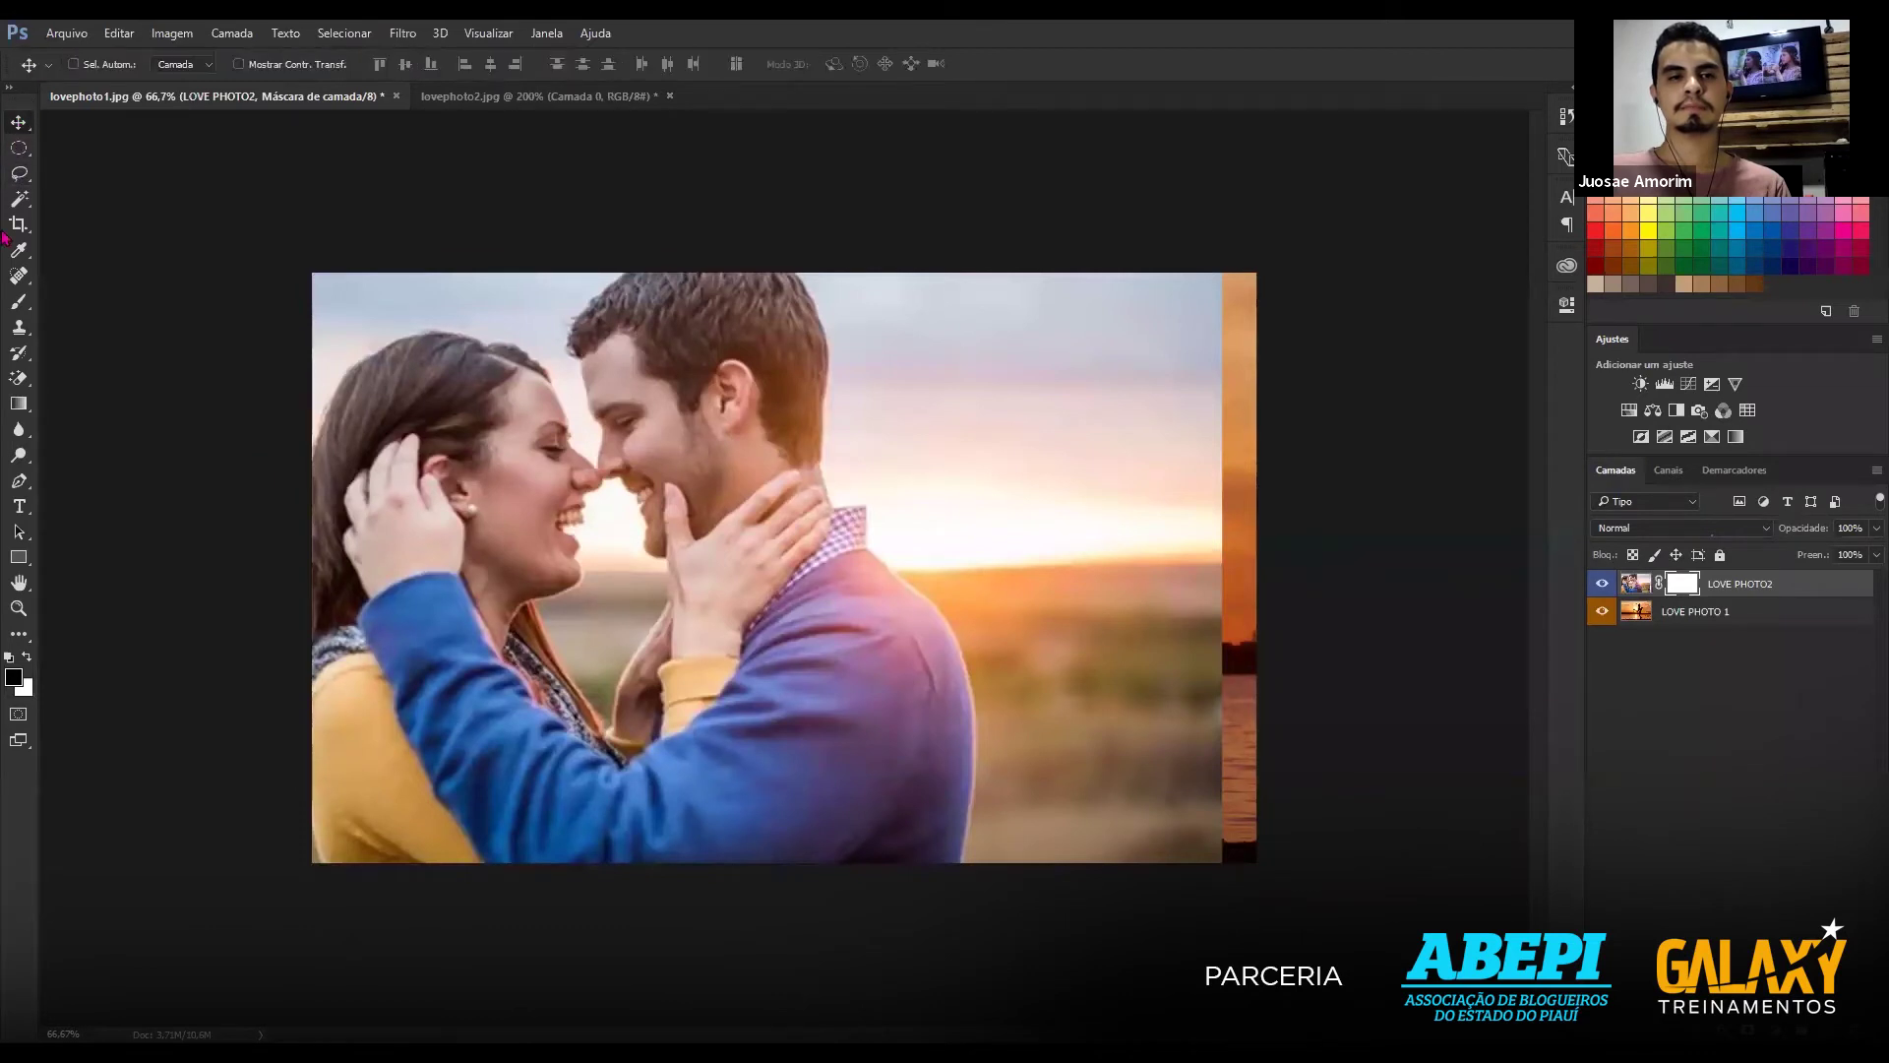
pyautogui.press('g')
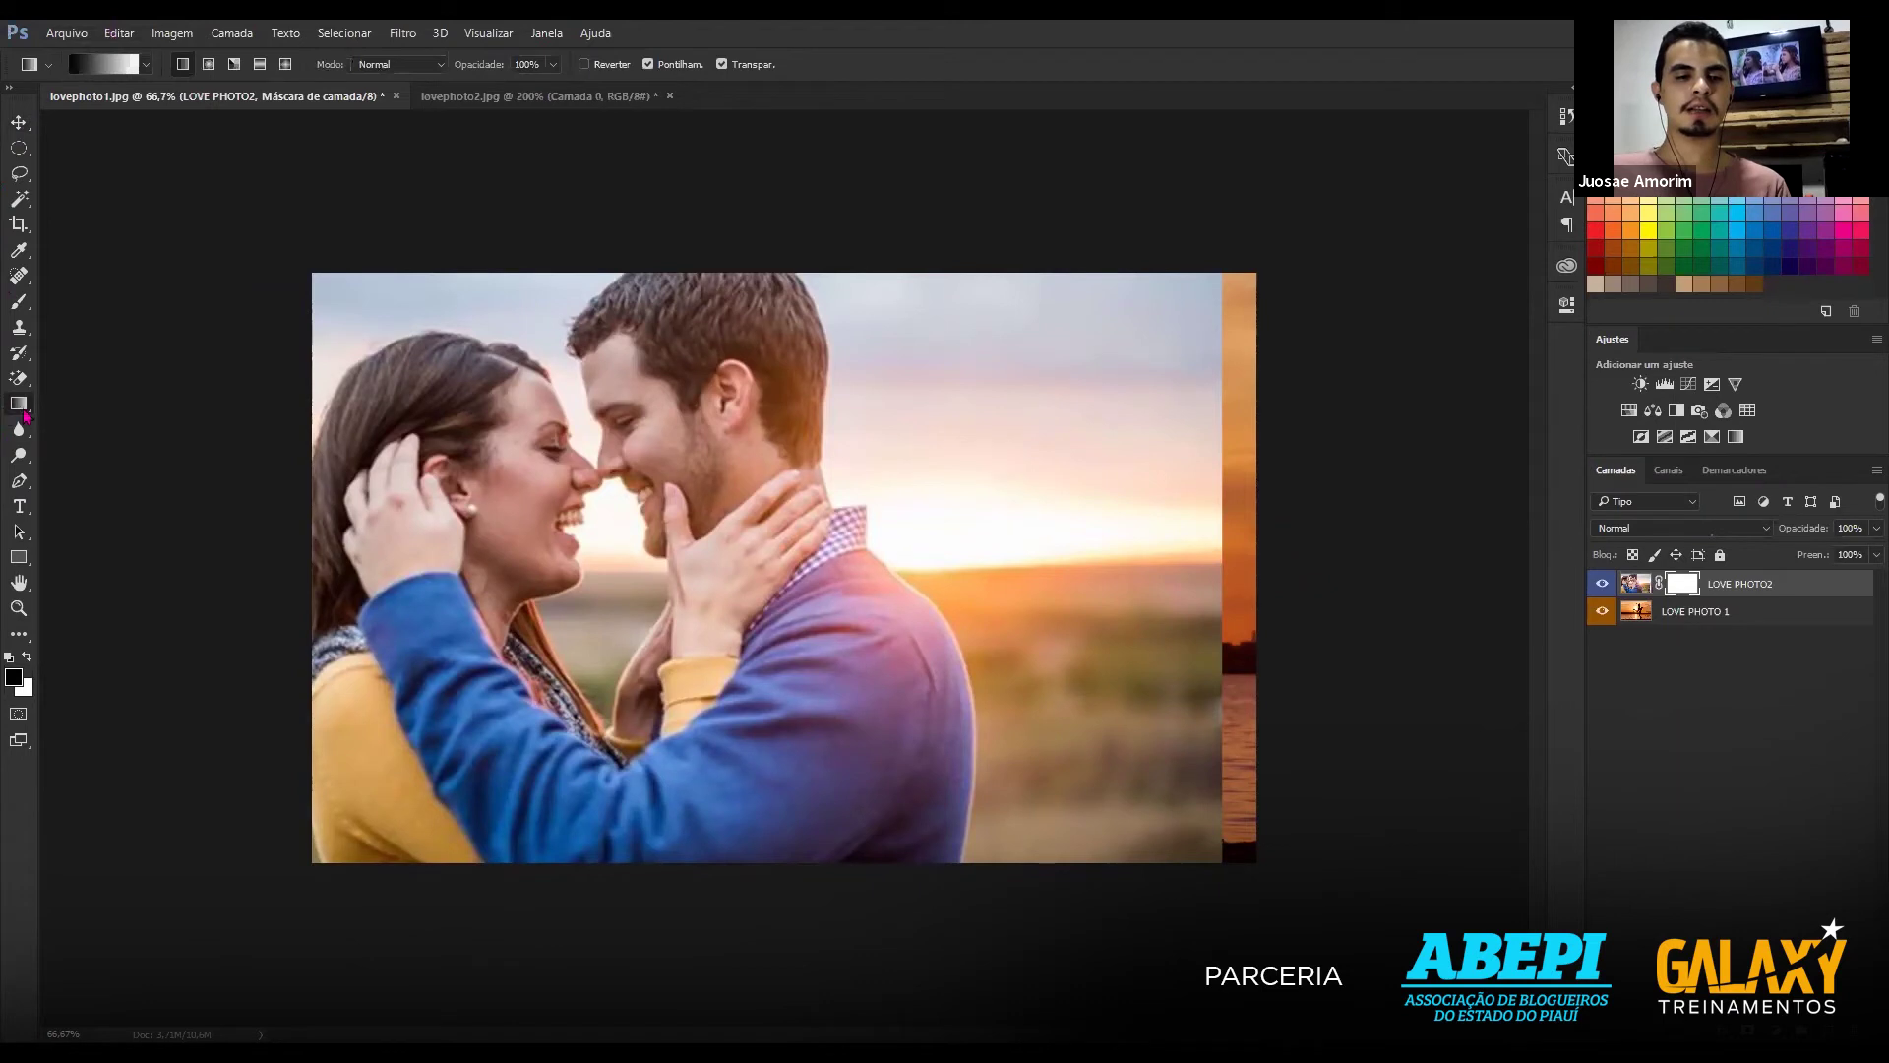
pyautogui.moveTo(30, 418); pyautogui.dragTo(94, 407)
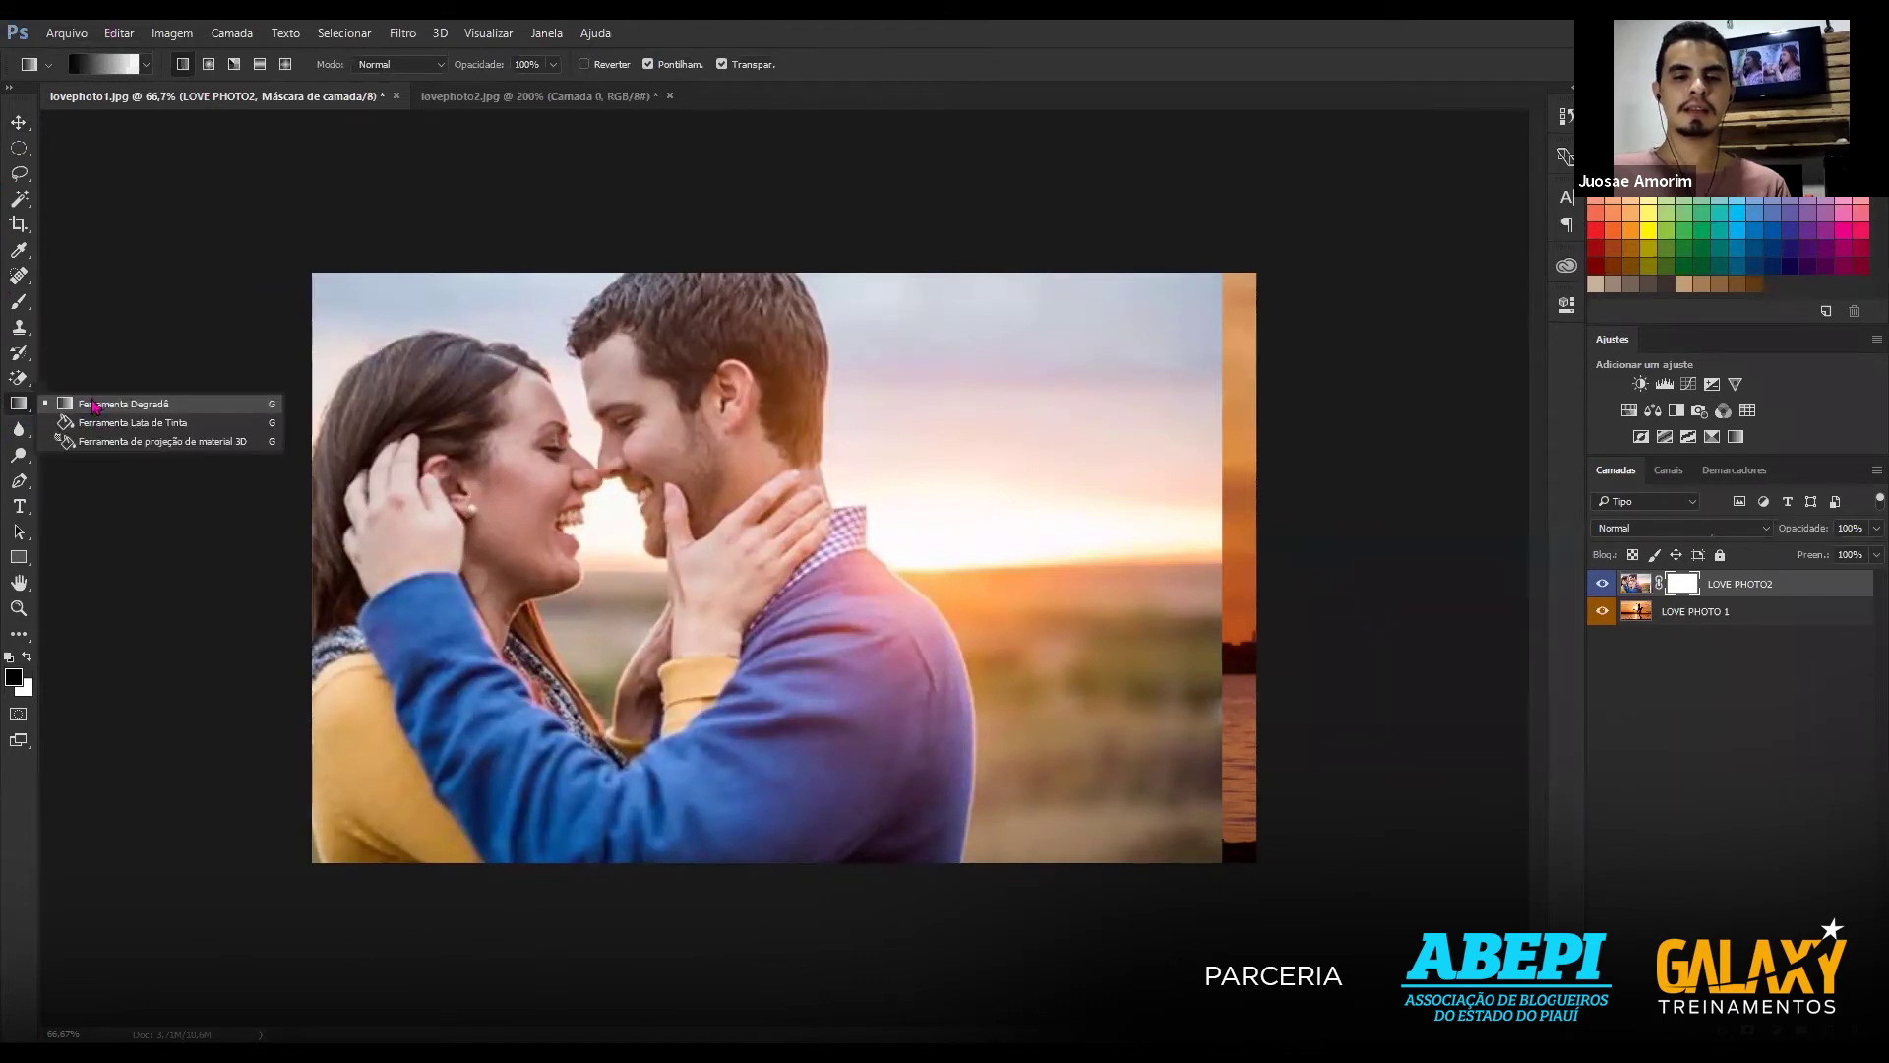
pyautogui.click(94, 405)
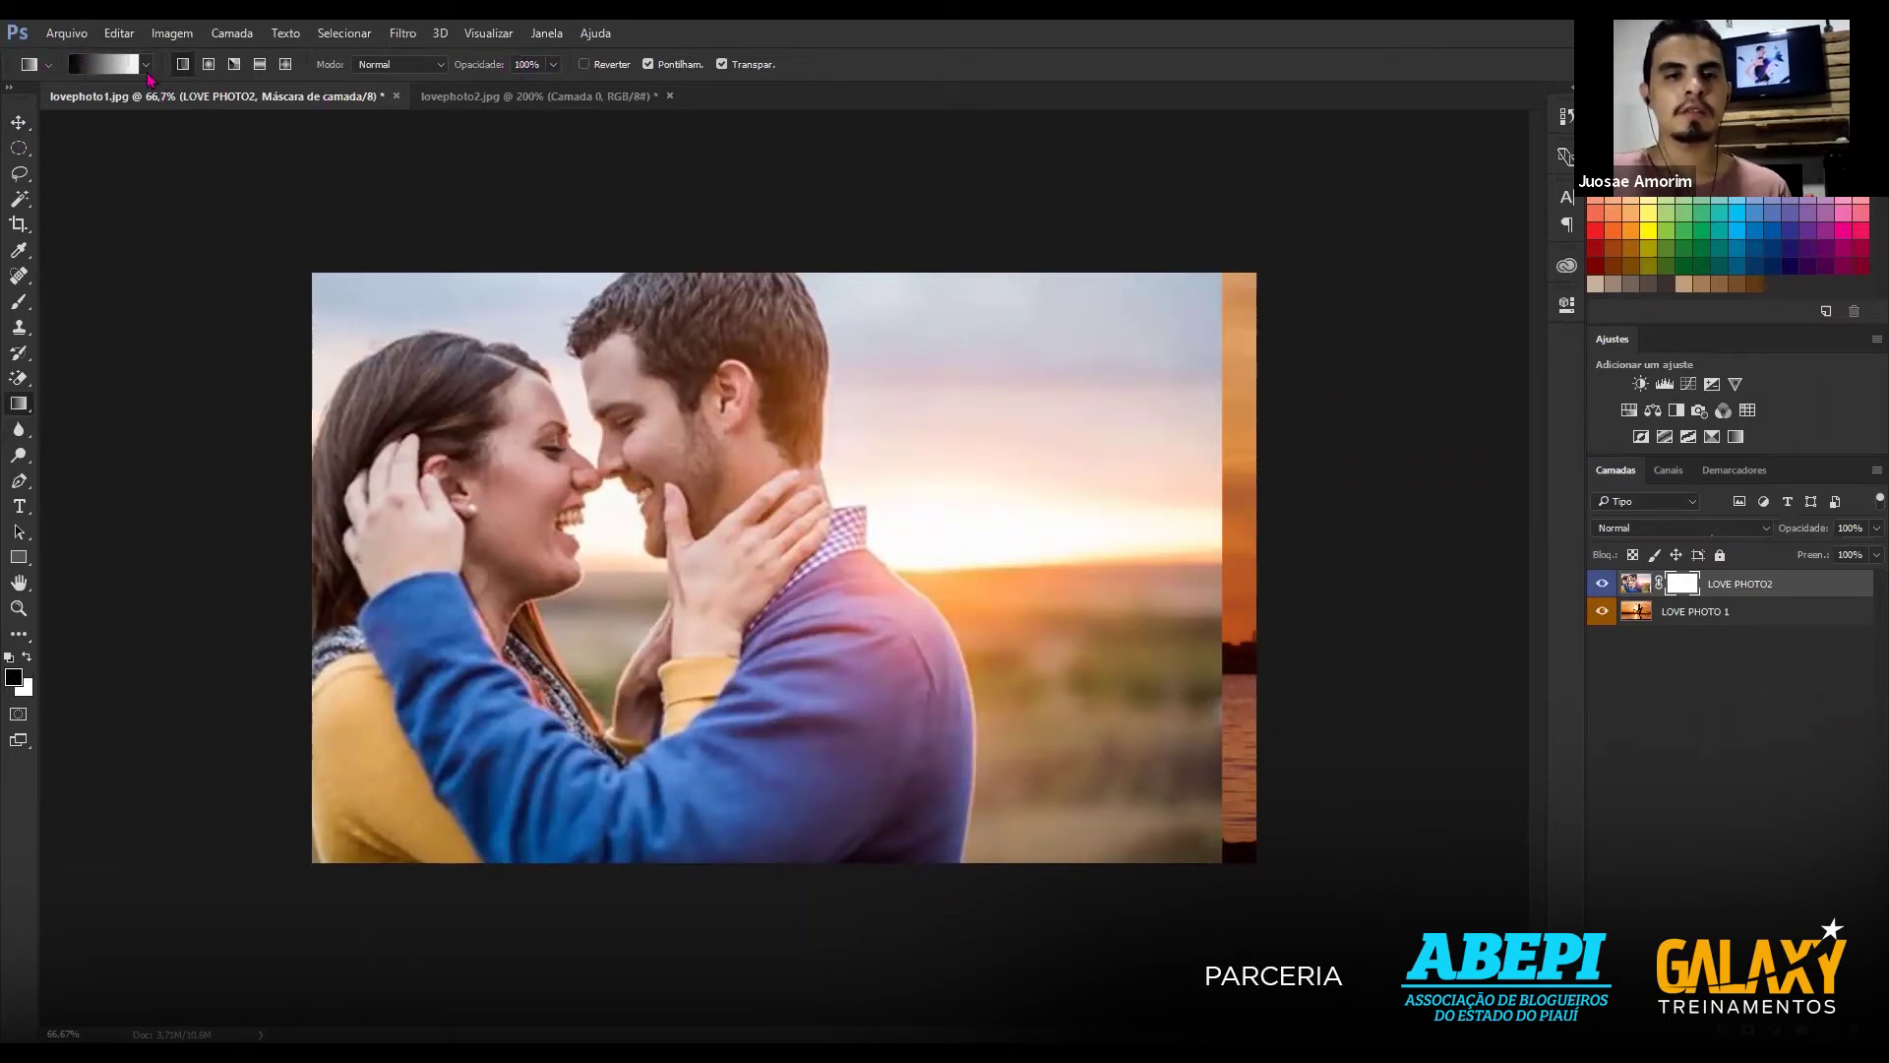
# Select the 'Foreground to Transparent' preset in the Gradient picker and zoom in.
pyautogui.click(146, 65)
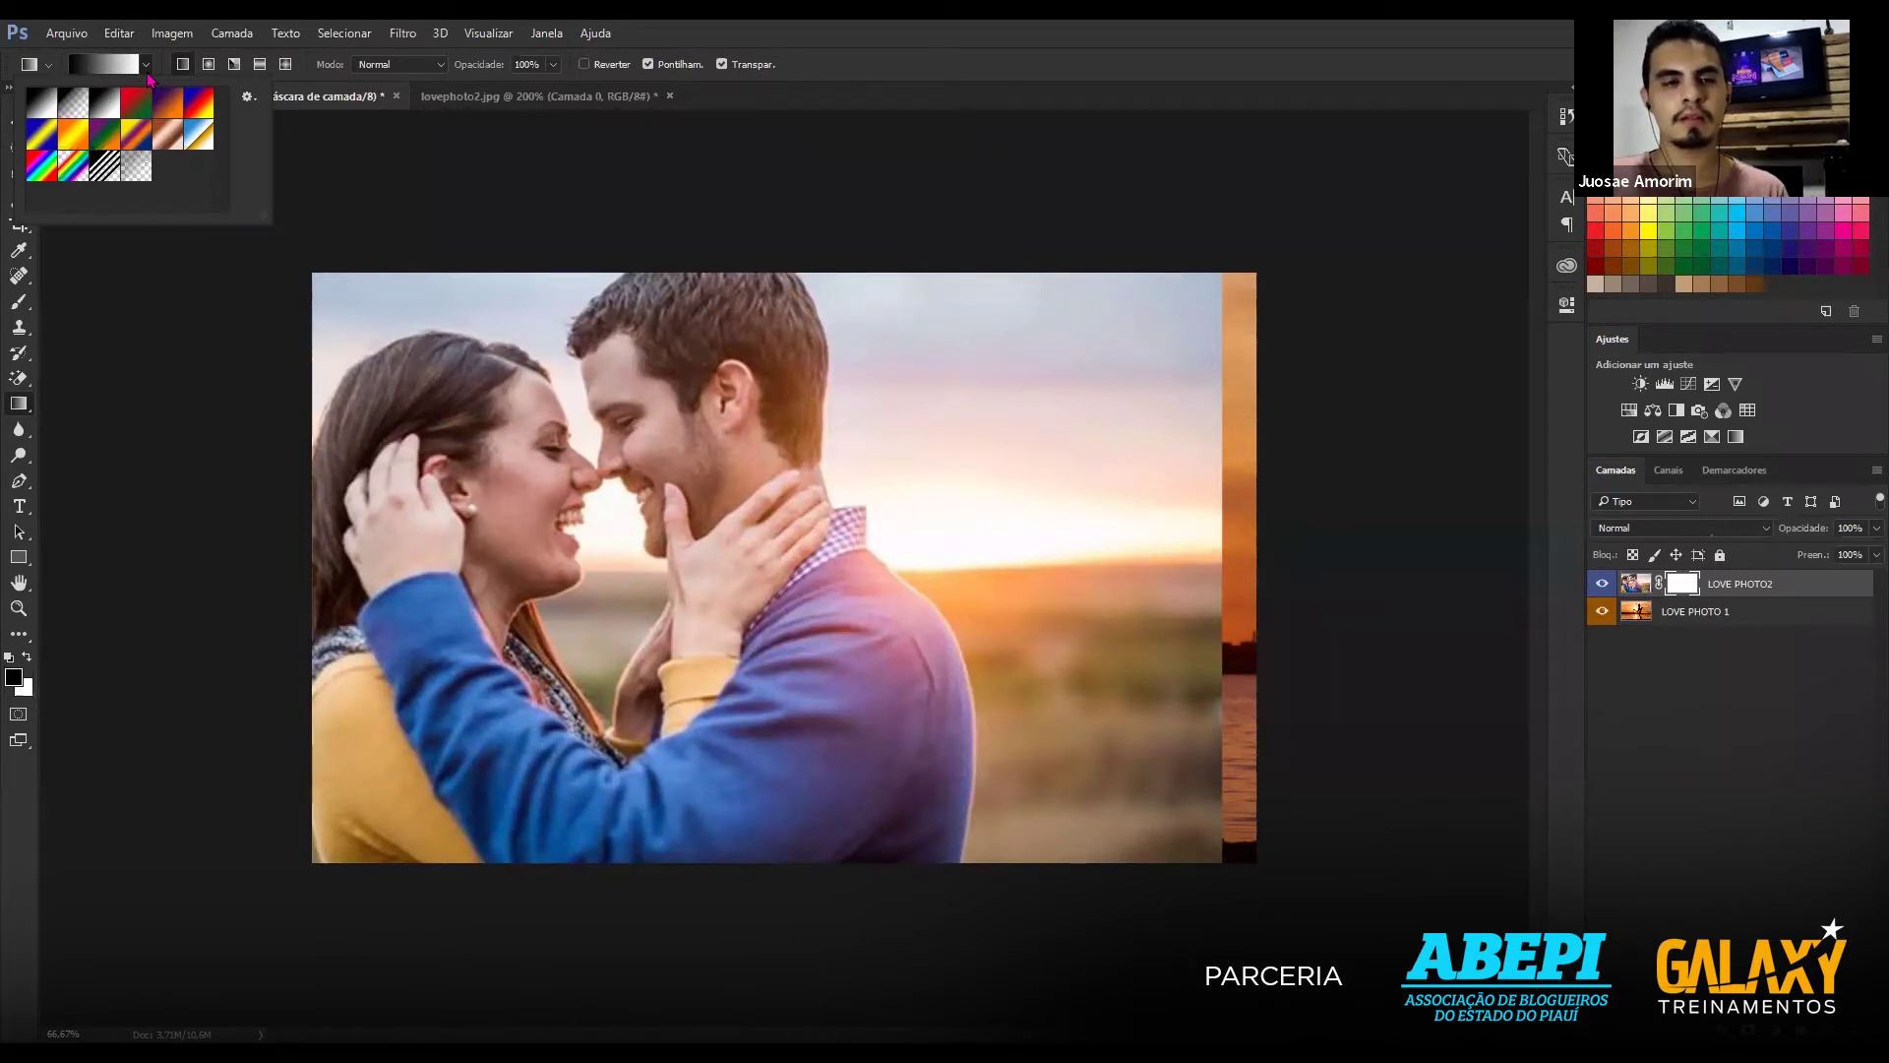
pyautogui.click(80, 110)
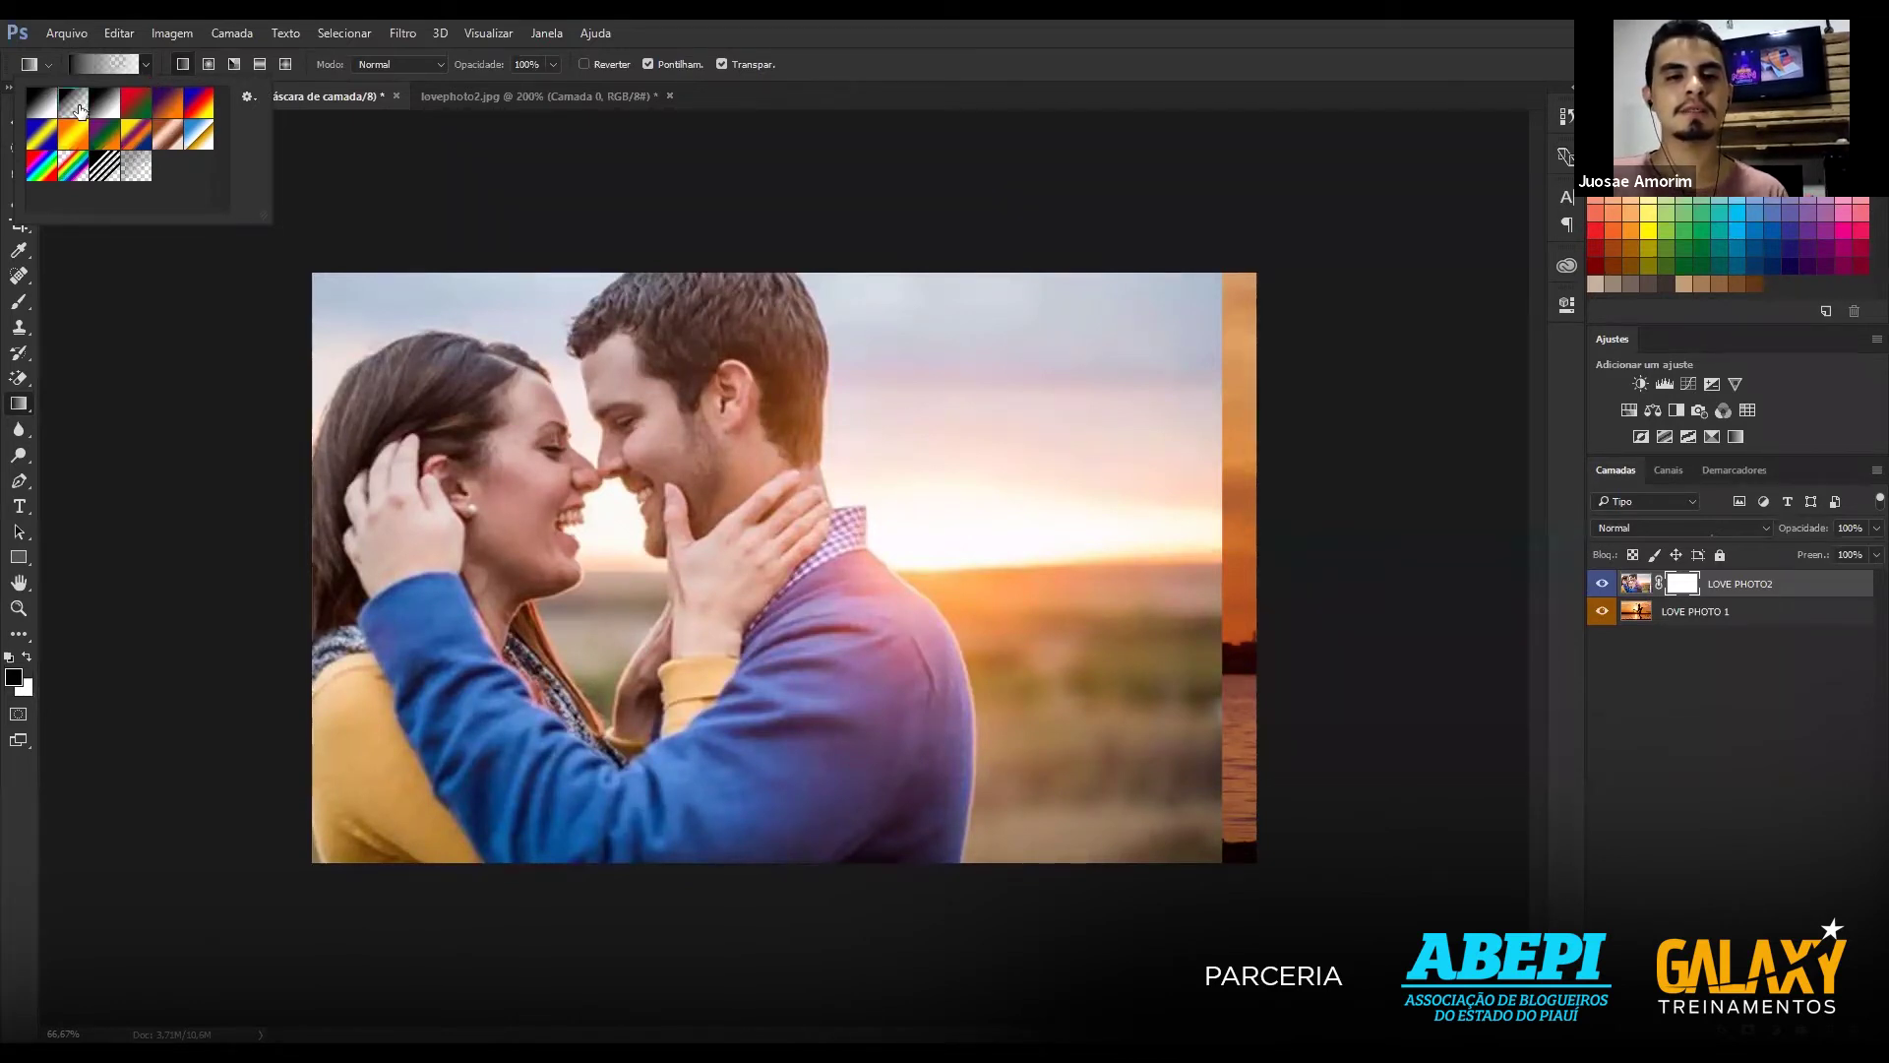
pyautogui.click(146, 67)
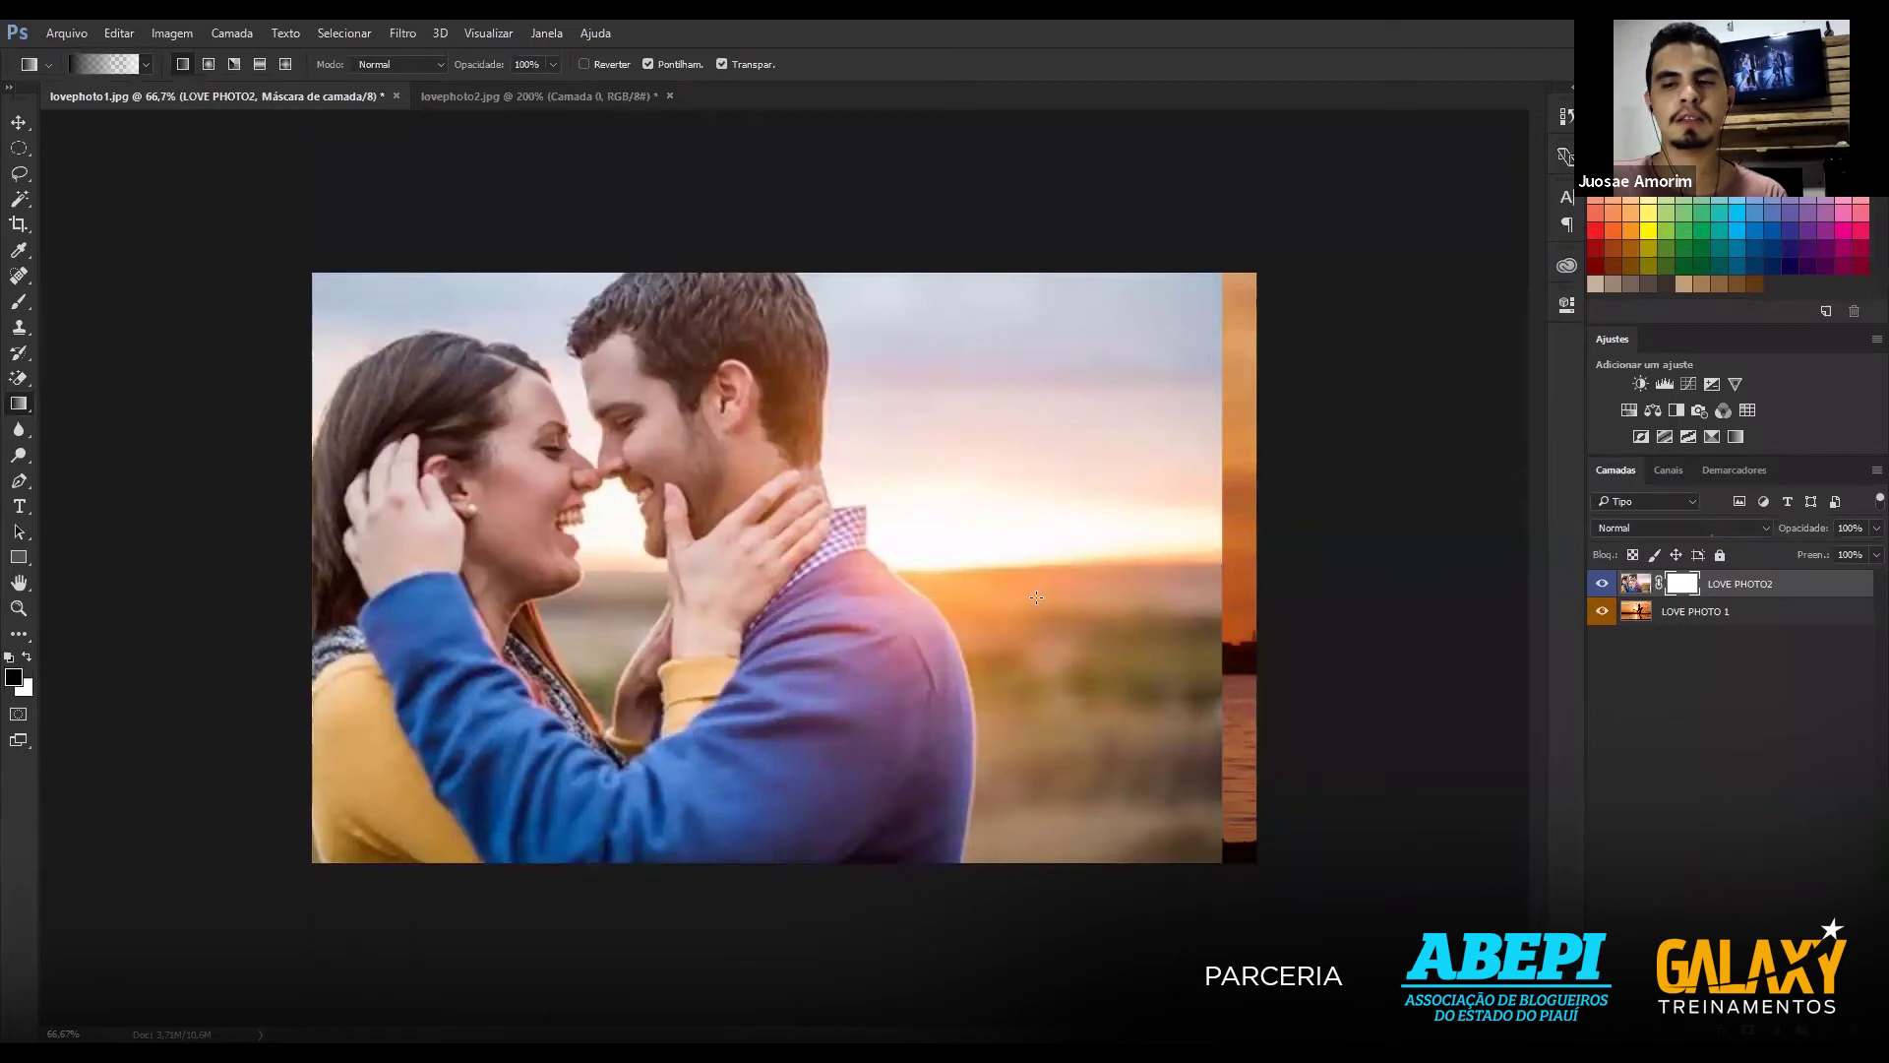
pyautogui.hotkey('ctrl', '+')
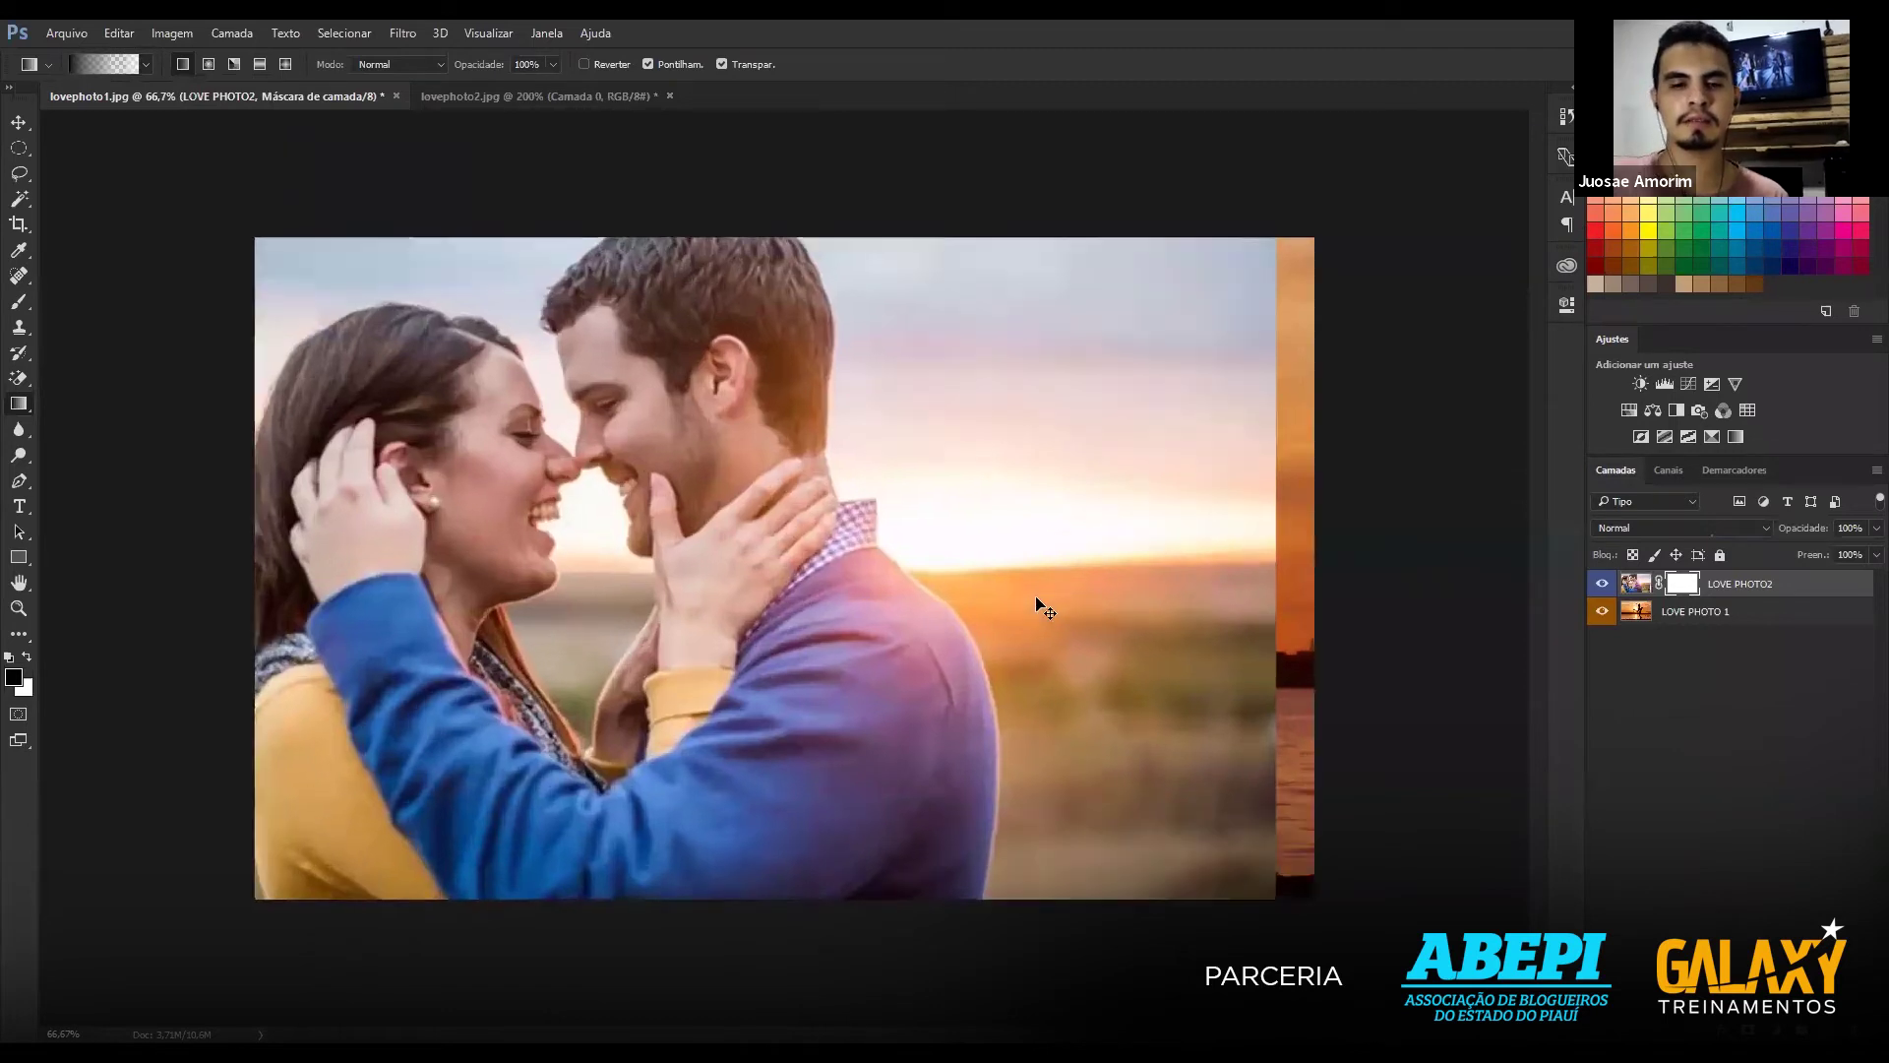
# Draw a right-to-left gradient on the LOVE PHOTO2 mask at 100% zoom, redrawing it once.
pyautogui.hotkey('ctrl', '+')
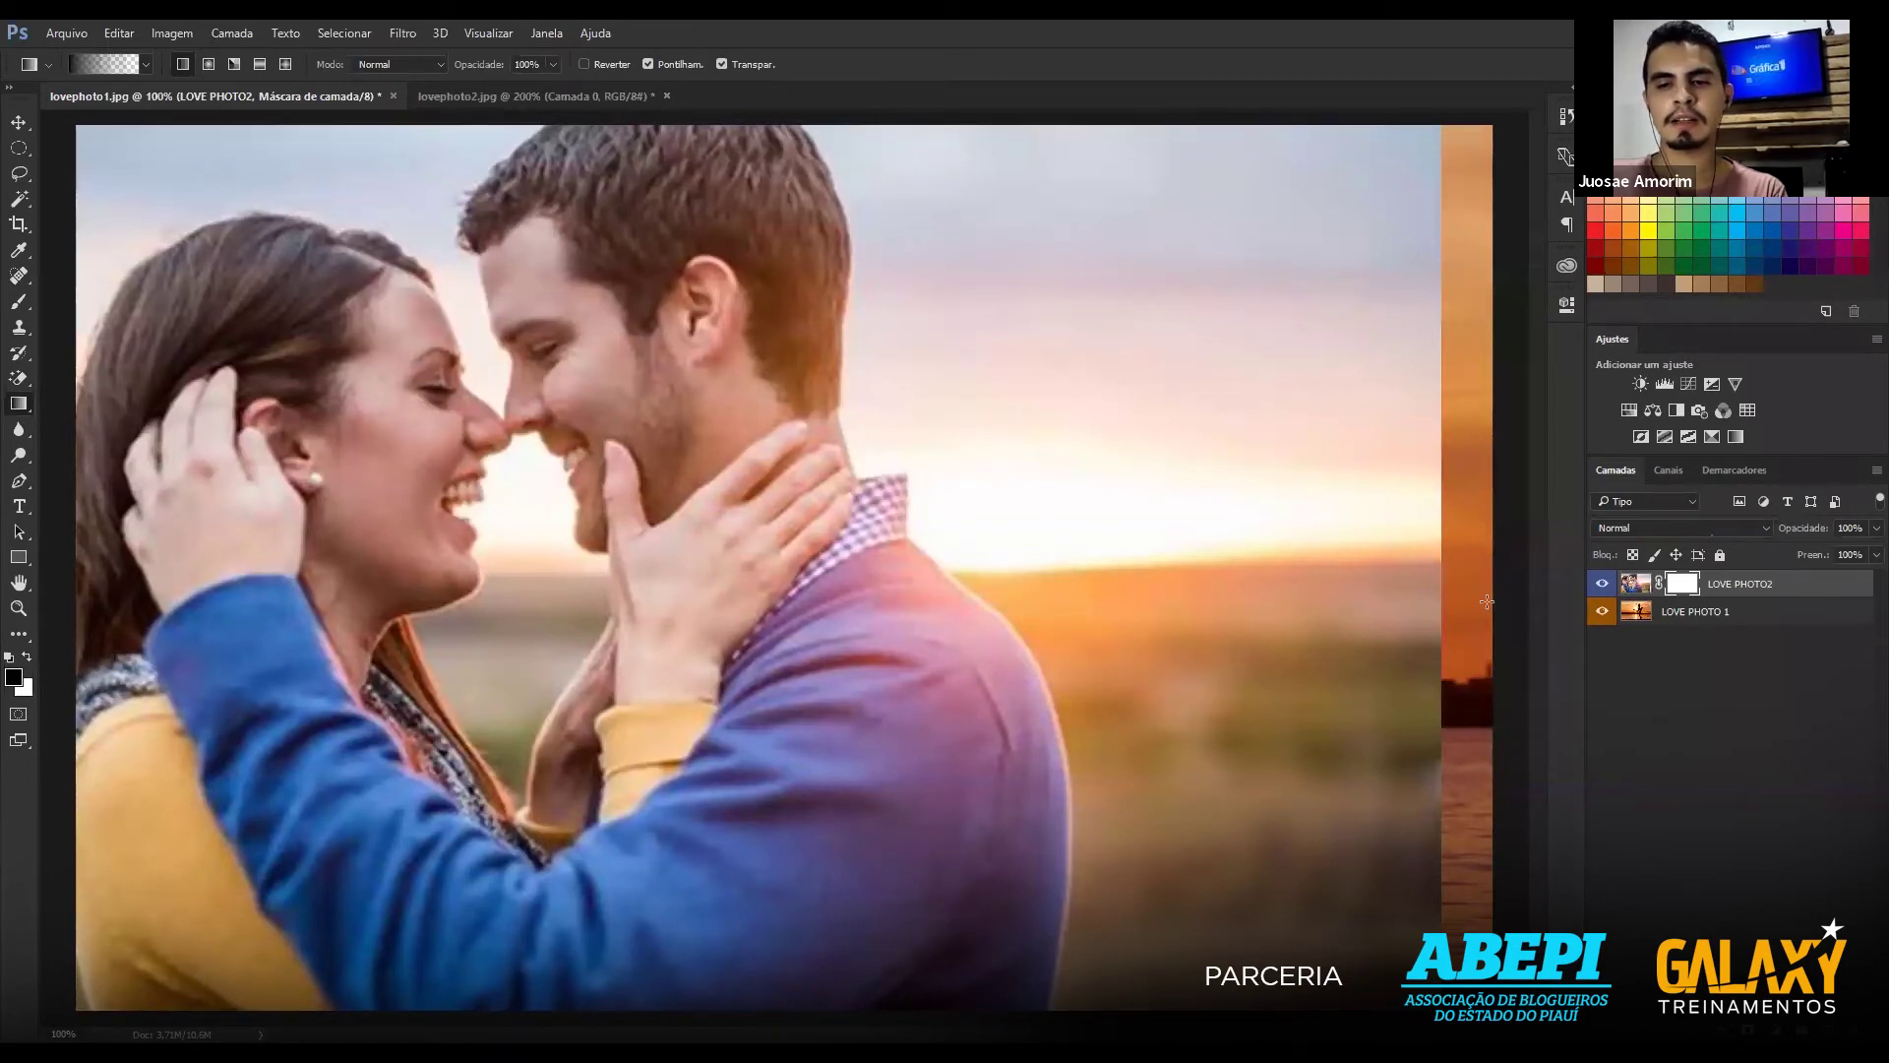
pyautogui.moveTo(1477, 601); pyautogui.dragTo(285, 604)
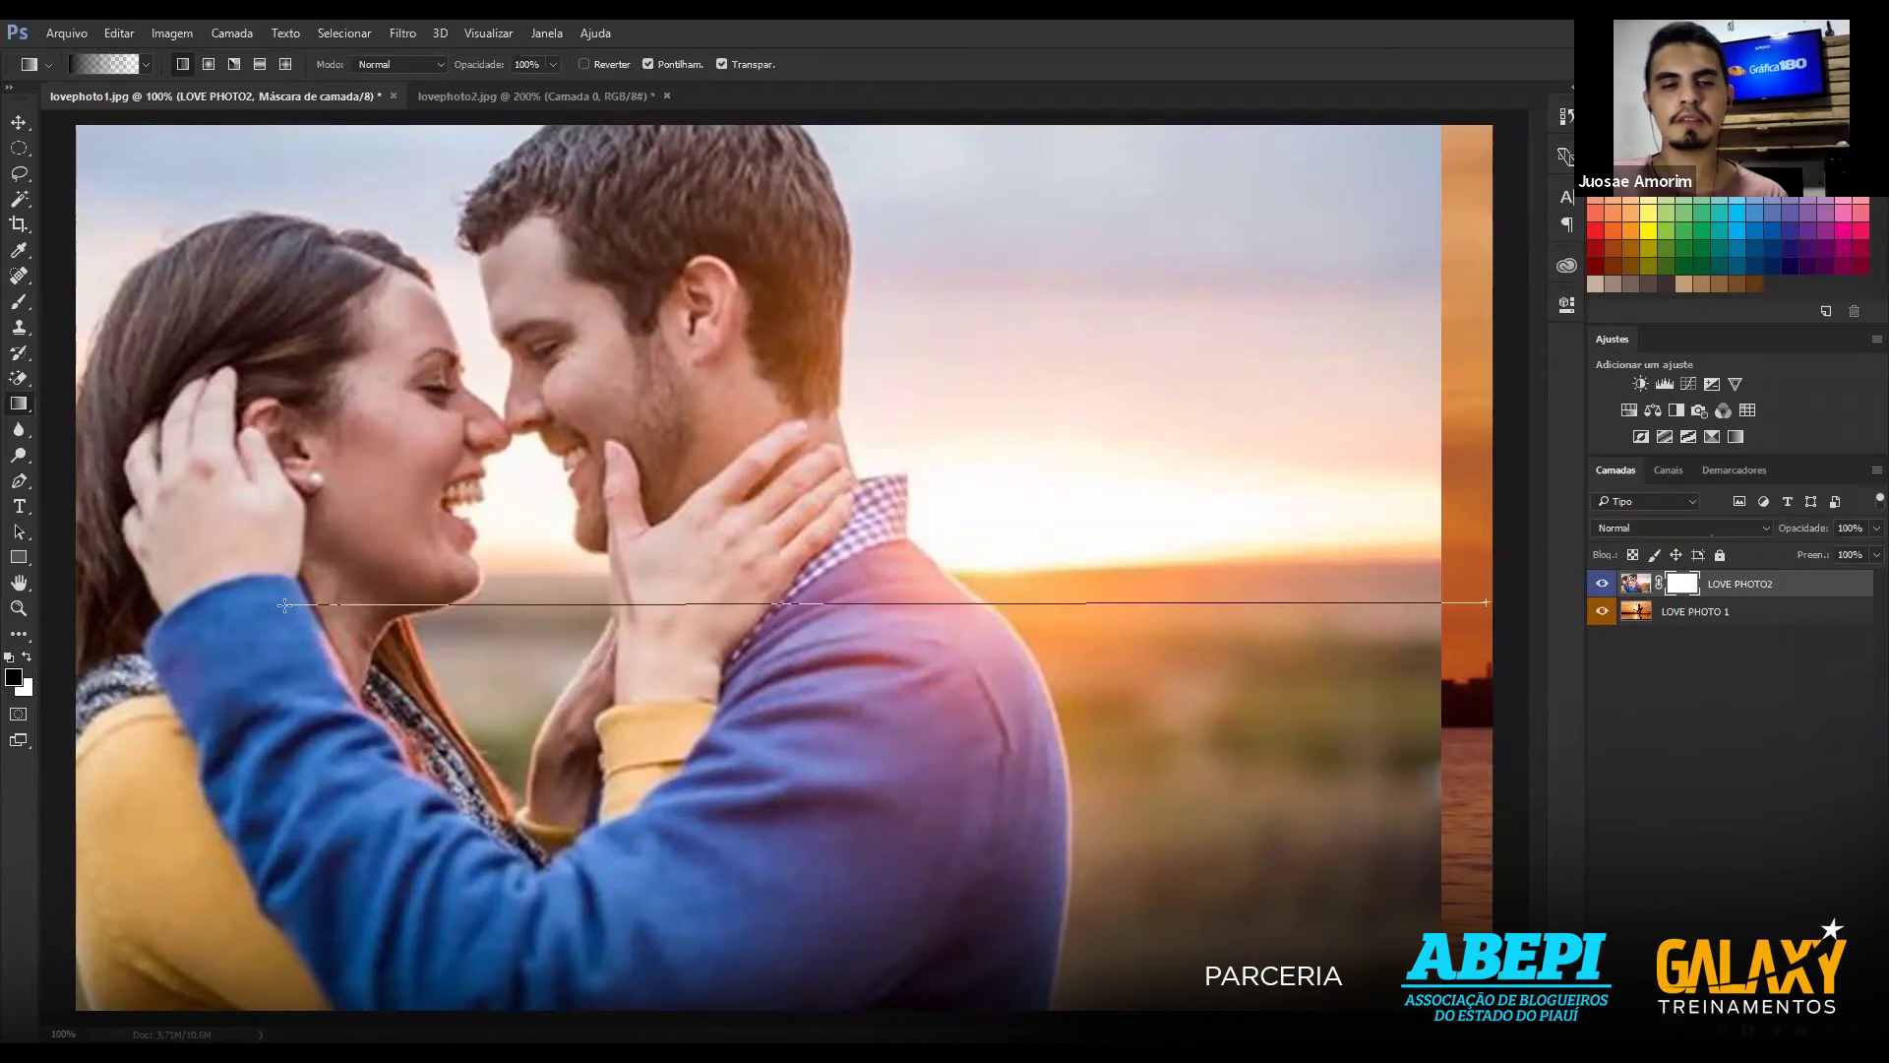
pyautogui.moveTo(284, 605); pyautogui.dragTo(223, 604)
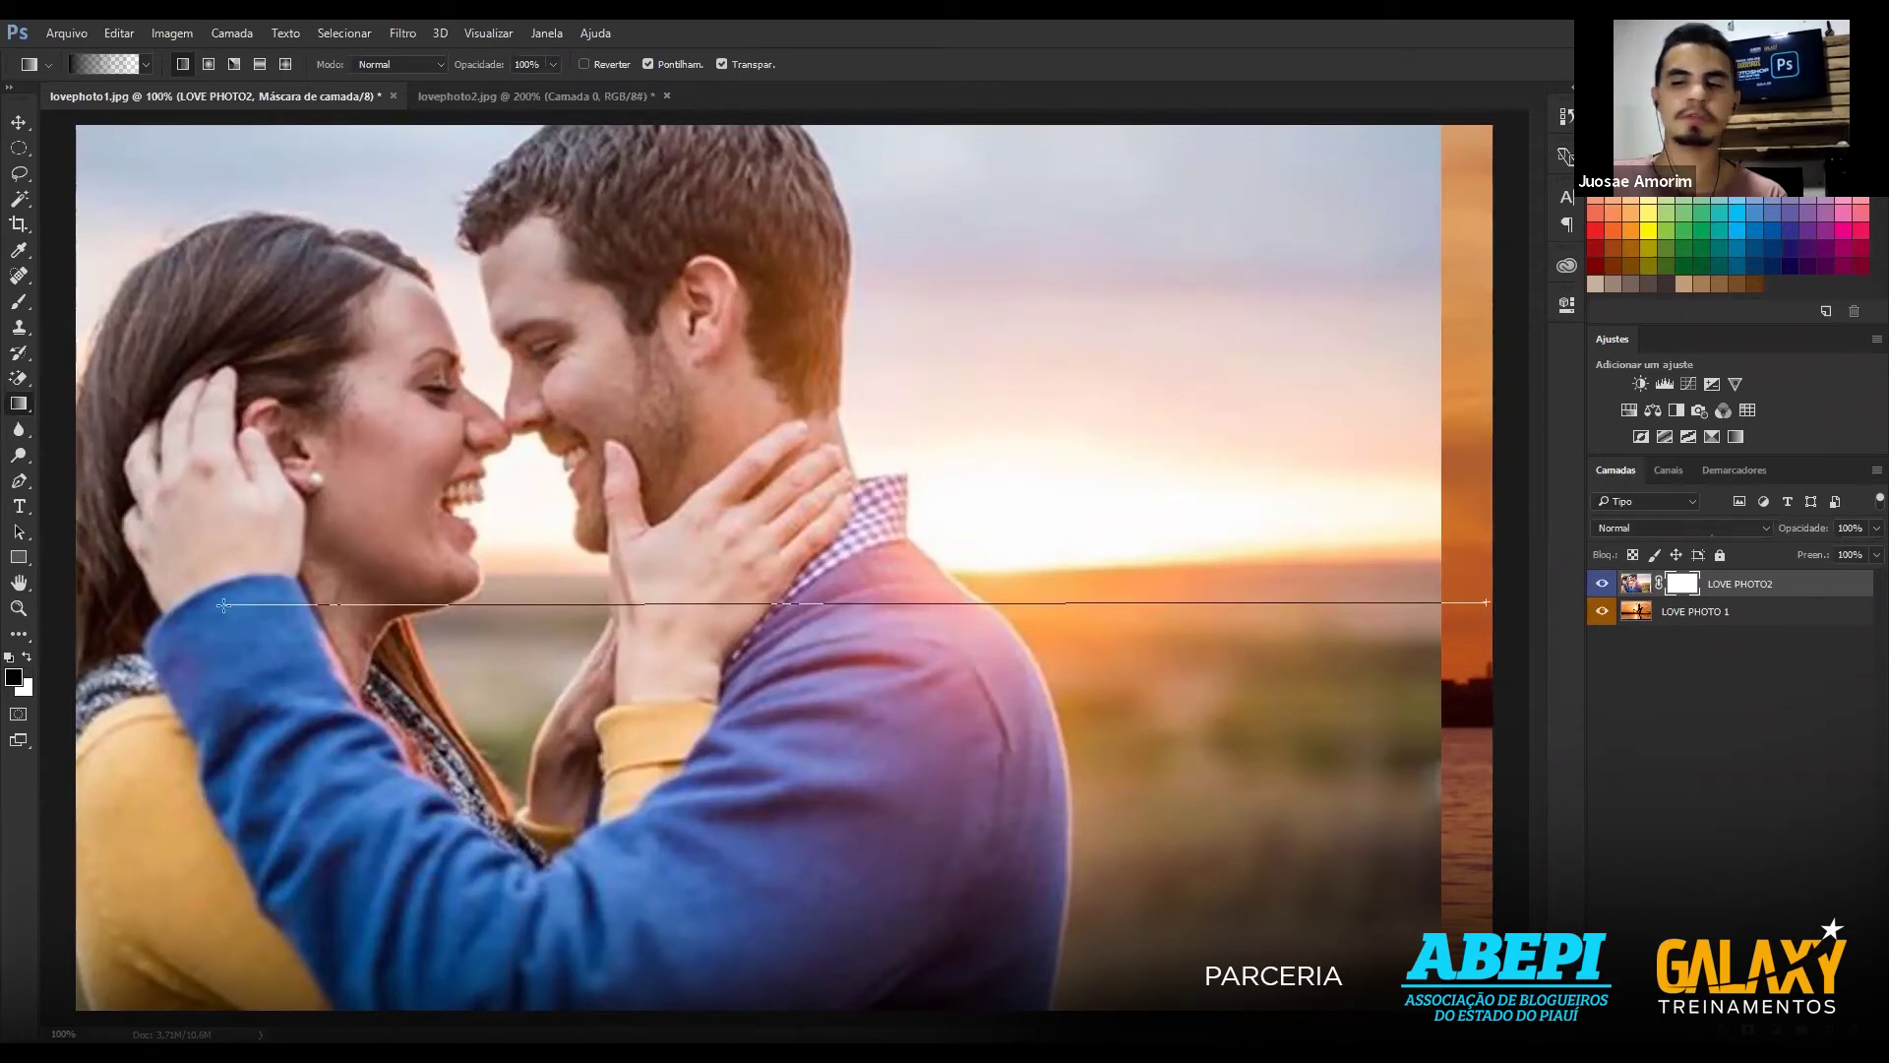
pyautogui.moveTo(223, 604); pyautogui.dragTo(224, 604)
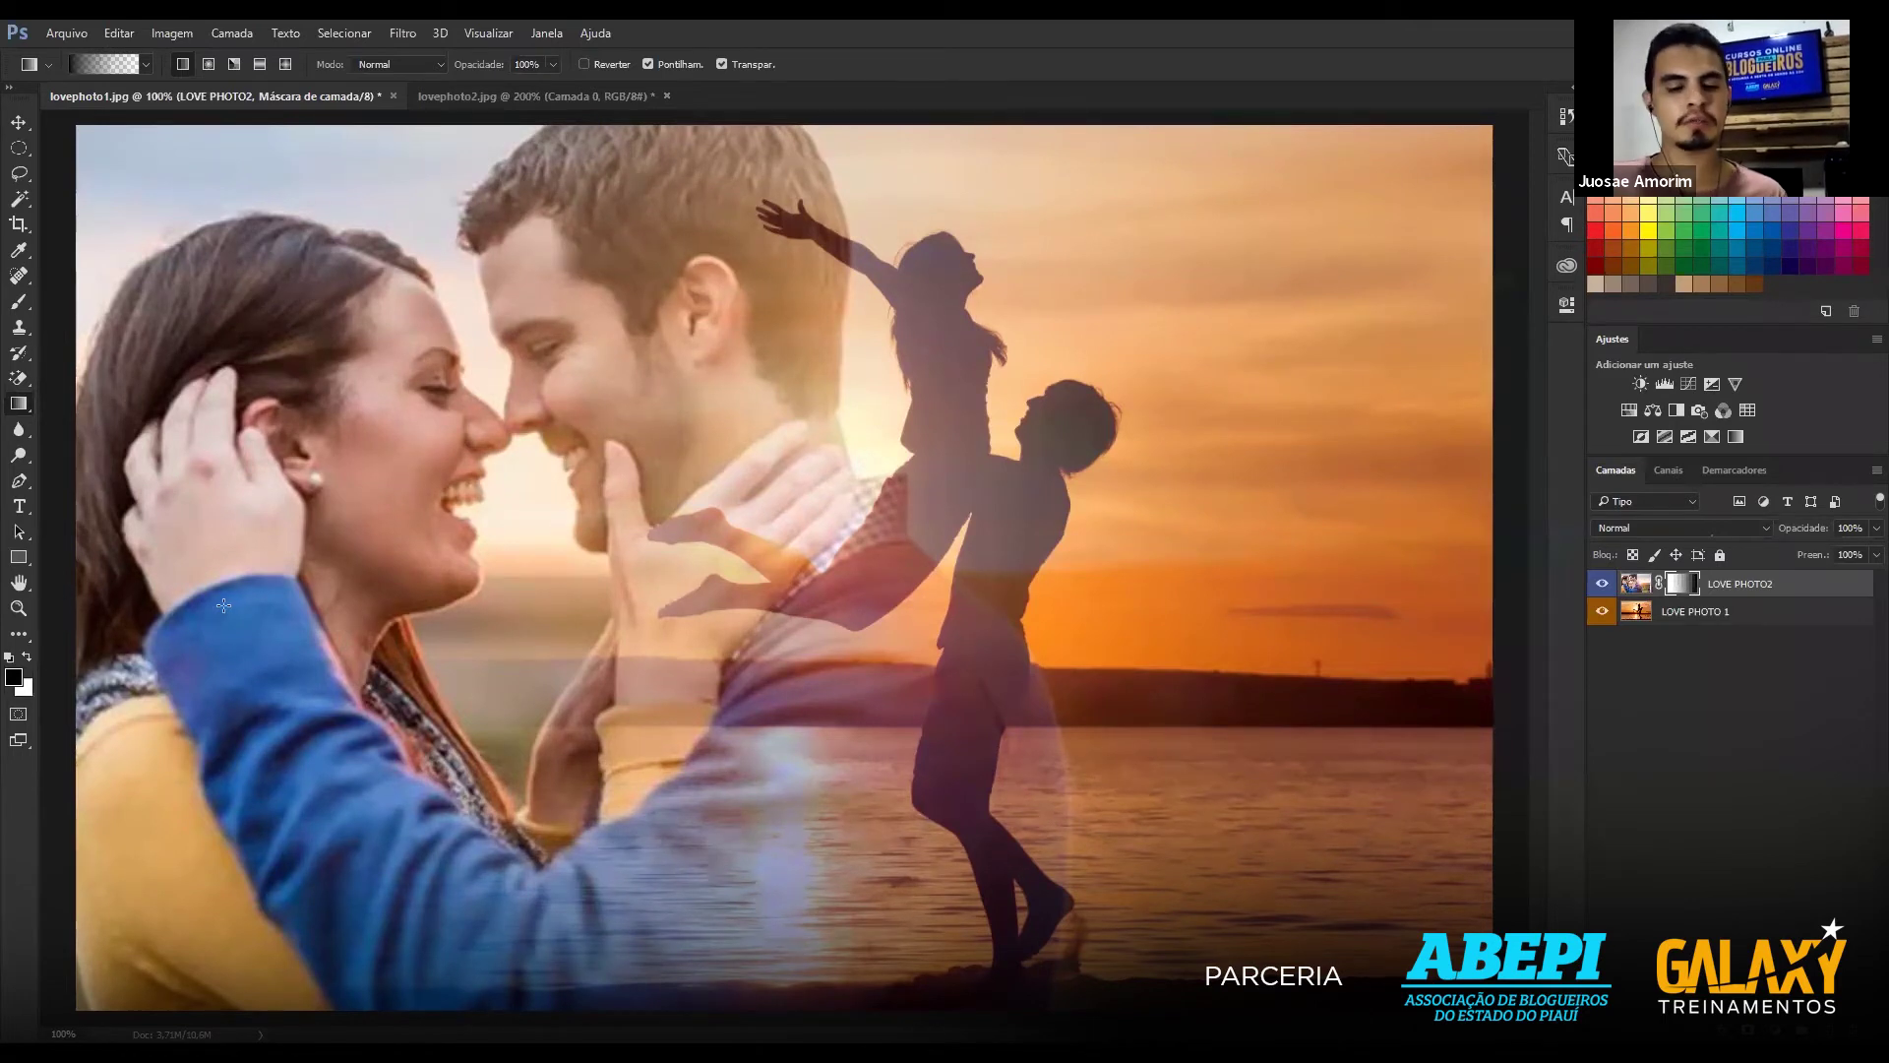
pyautogui.hotkey('ctrl', 'z')
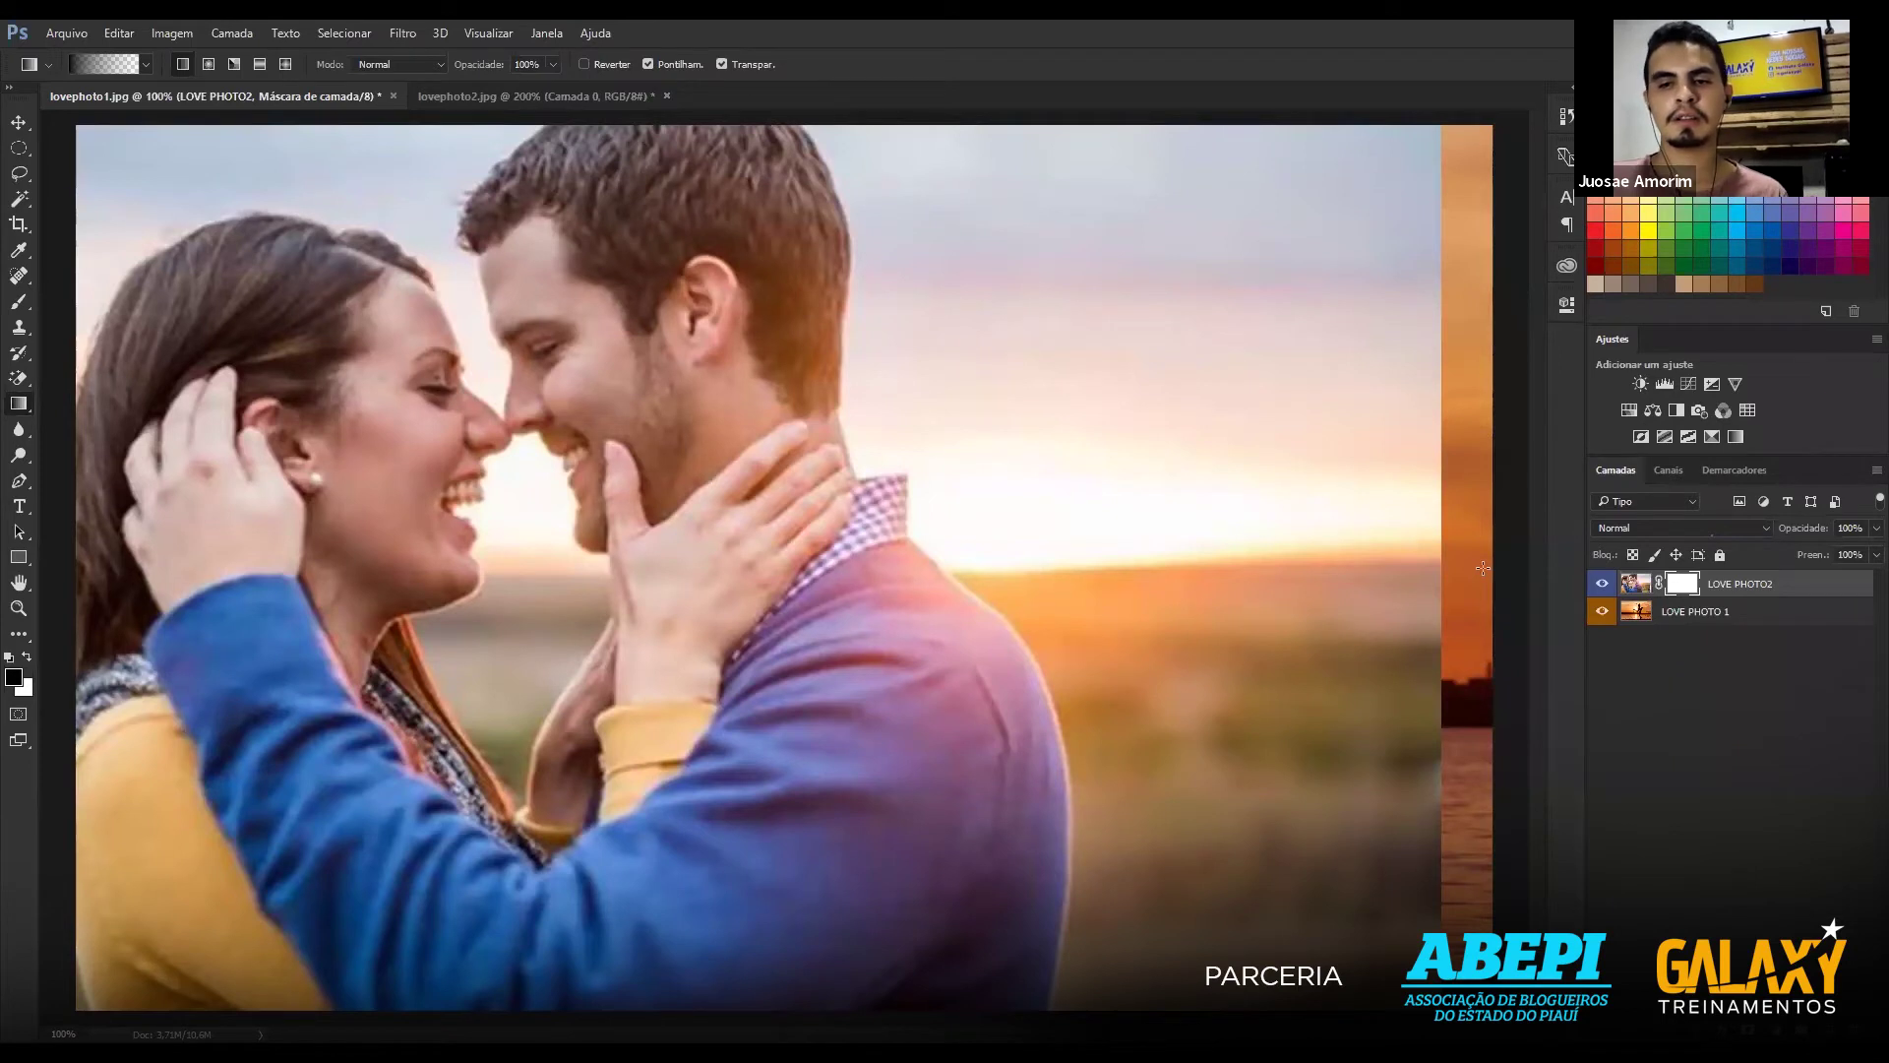
pyautogui.moveTo(1483, 568); pyautogui.dragTo(944, 540)
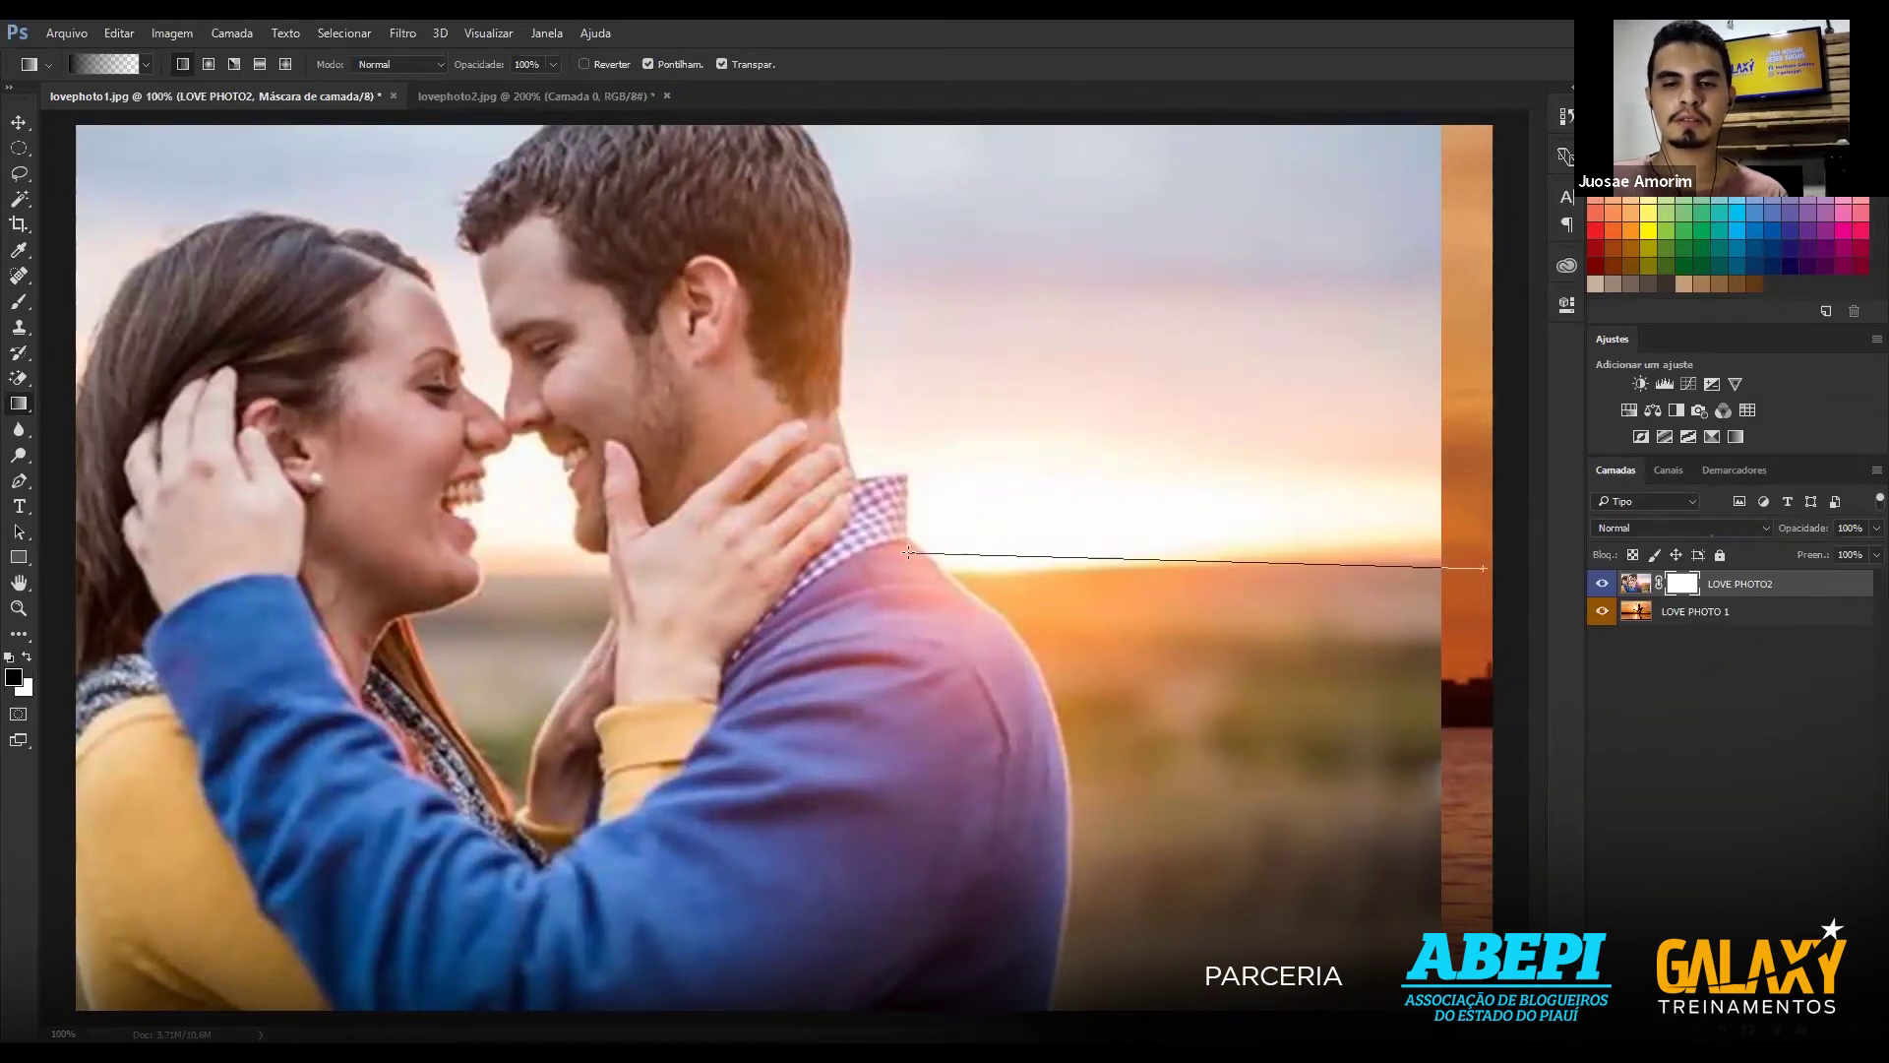
pyautogui.moveTo(944, 540); pyautogui.dragTo(96, 575)
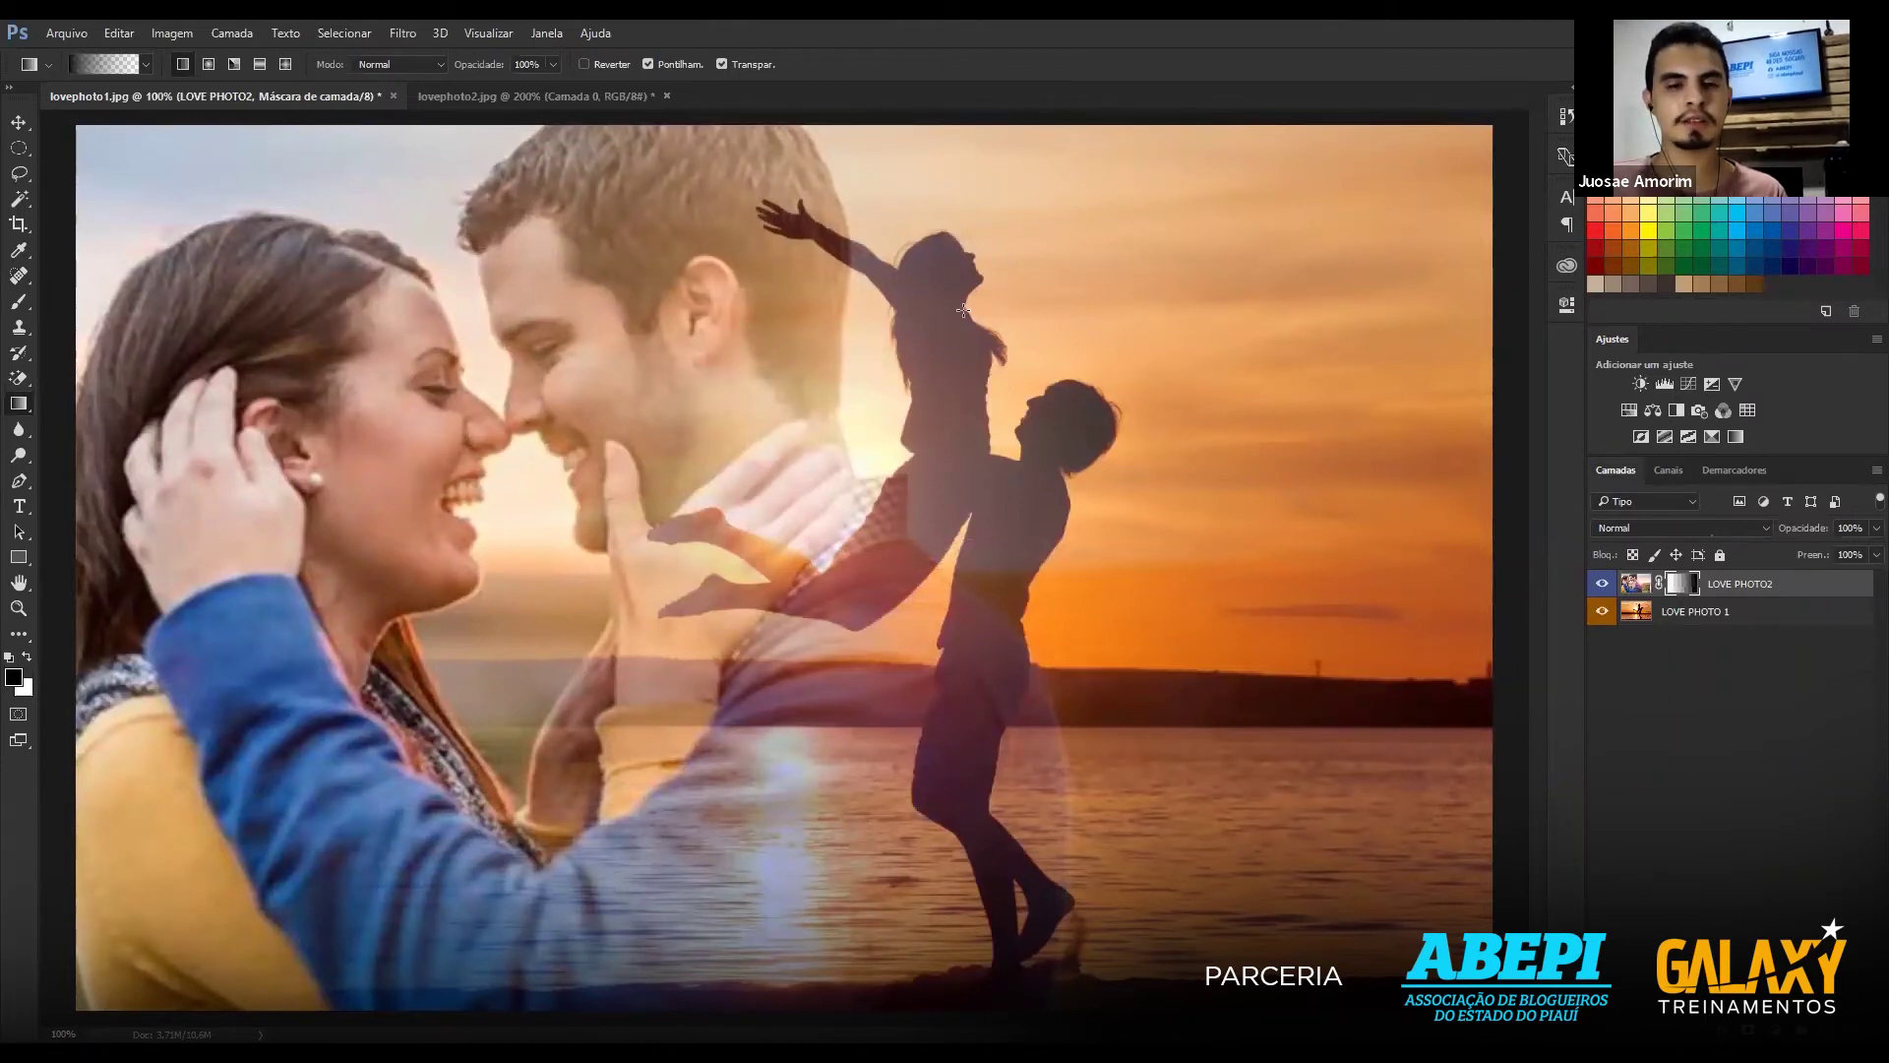
pyautogui.hotkey('ctrl', '-')
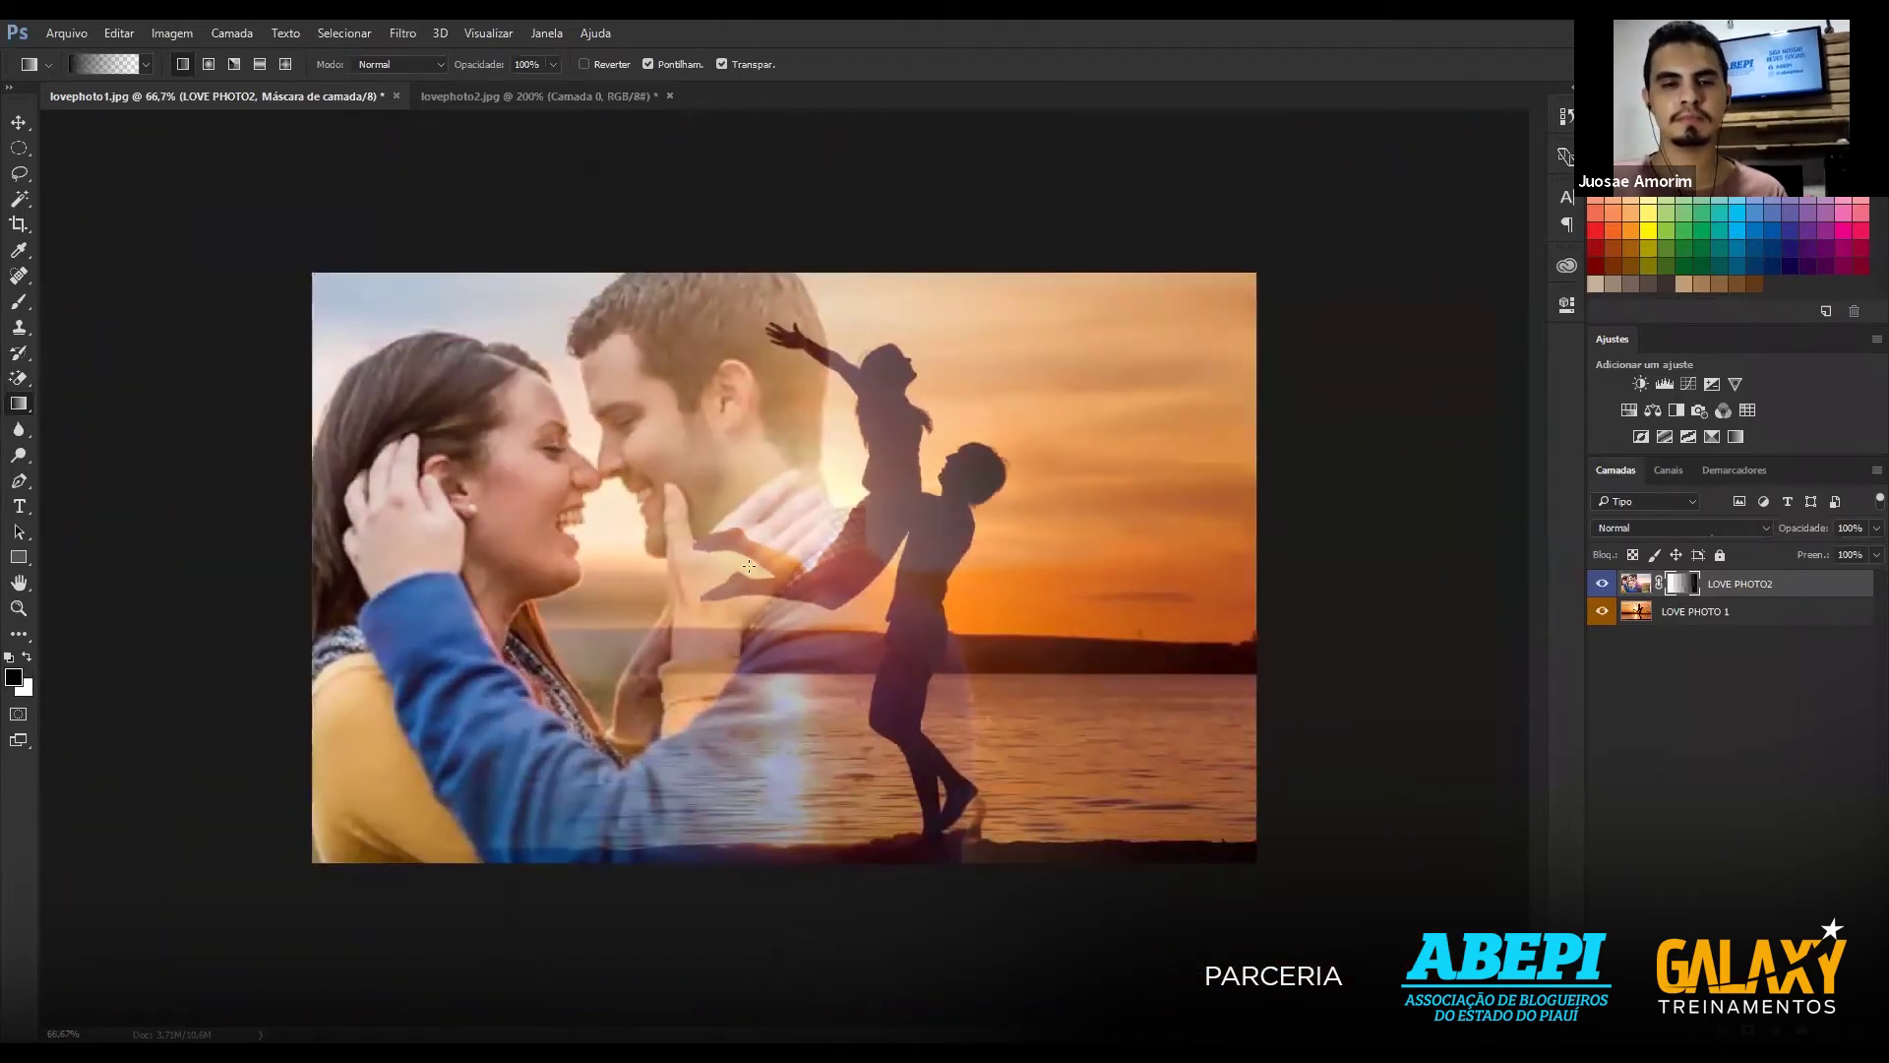
# With the Move tool, shift LOVE PHOTO2 right and LOVE PHOTO 1 slightly right in the blend.
pyautogui.press('v')
pyautogui.moveTo(707, 560); pyautogui.dragTo(672, 552)
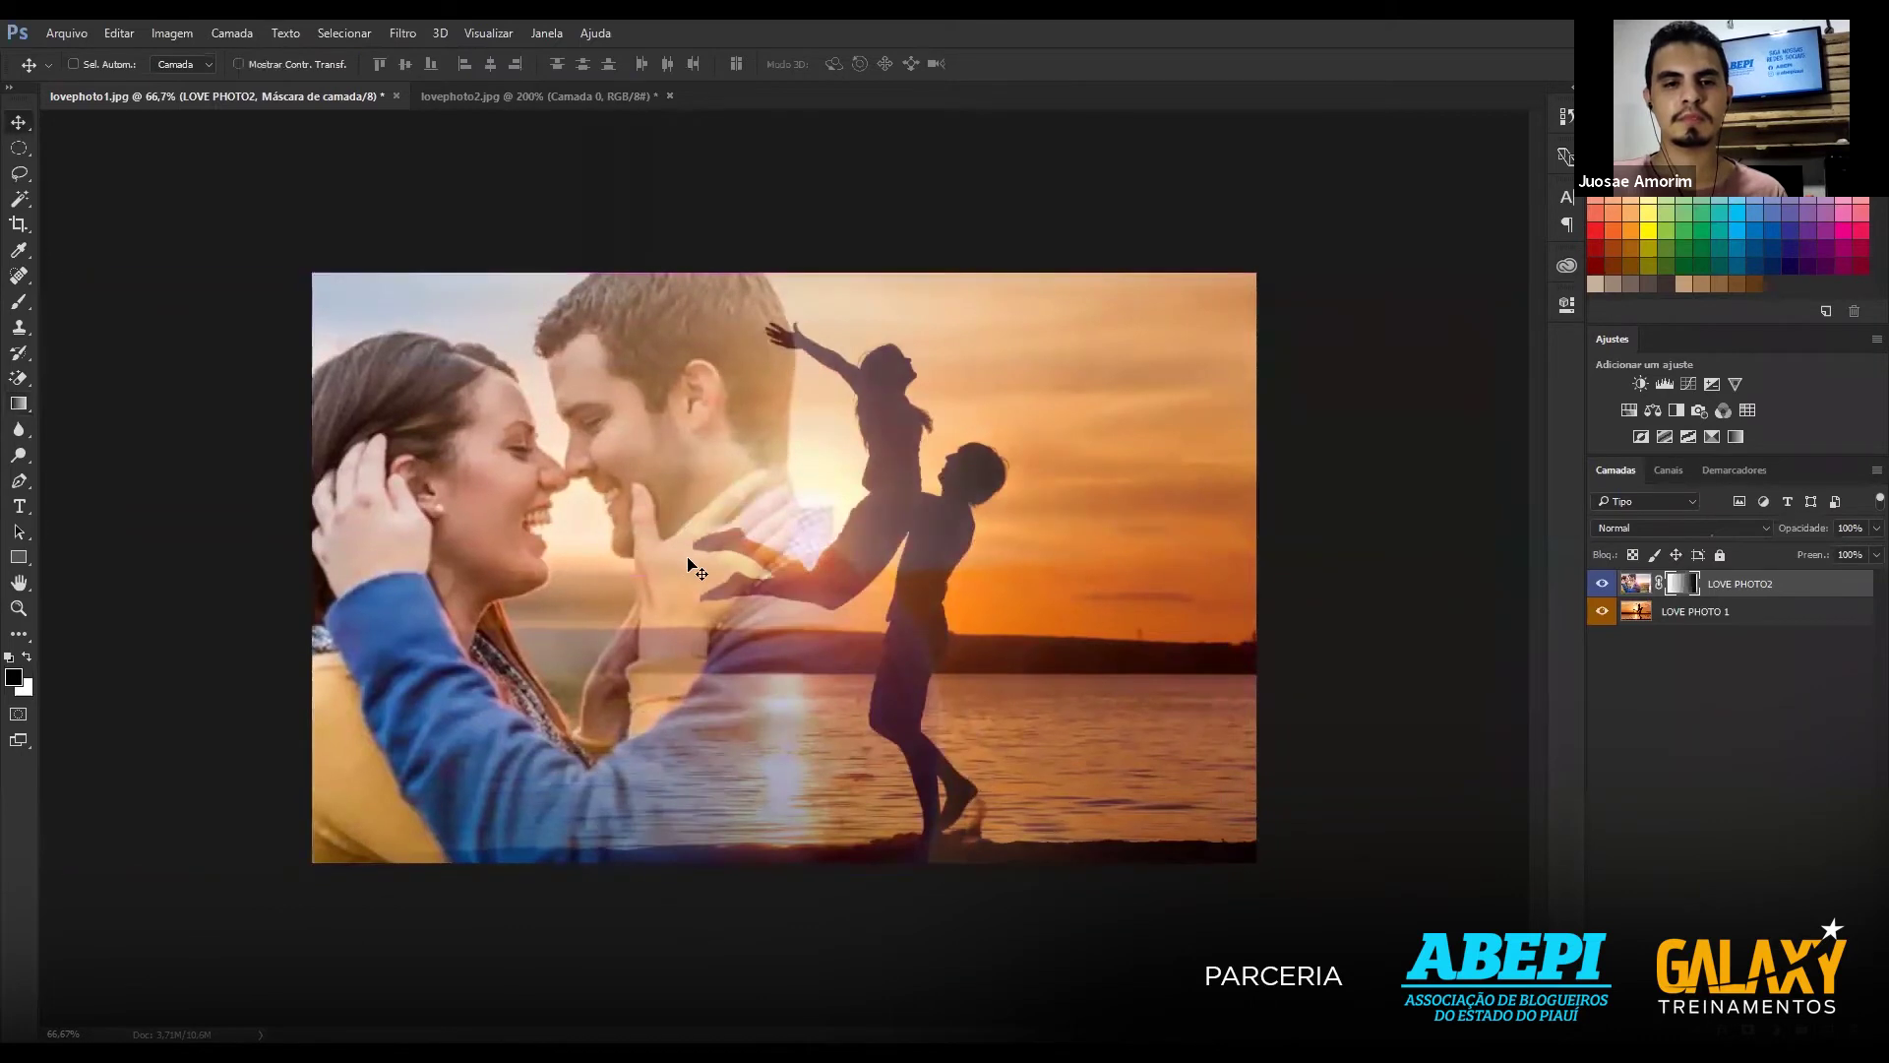
pyautogui.moveTo(827, 559); pyautogui.dragTo(805, 571)
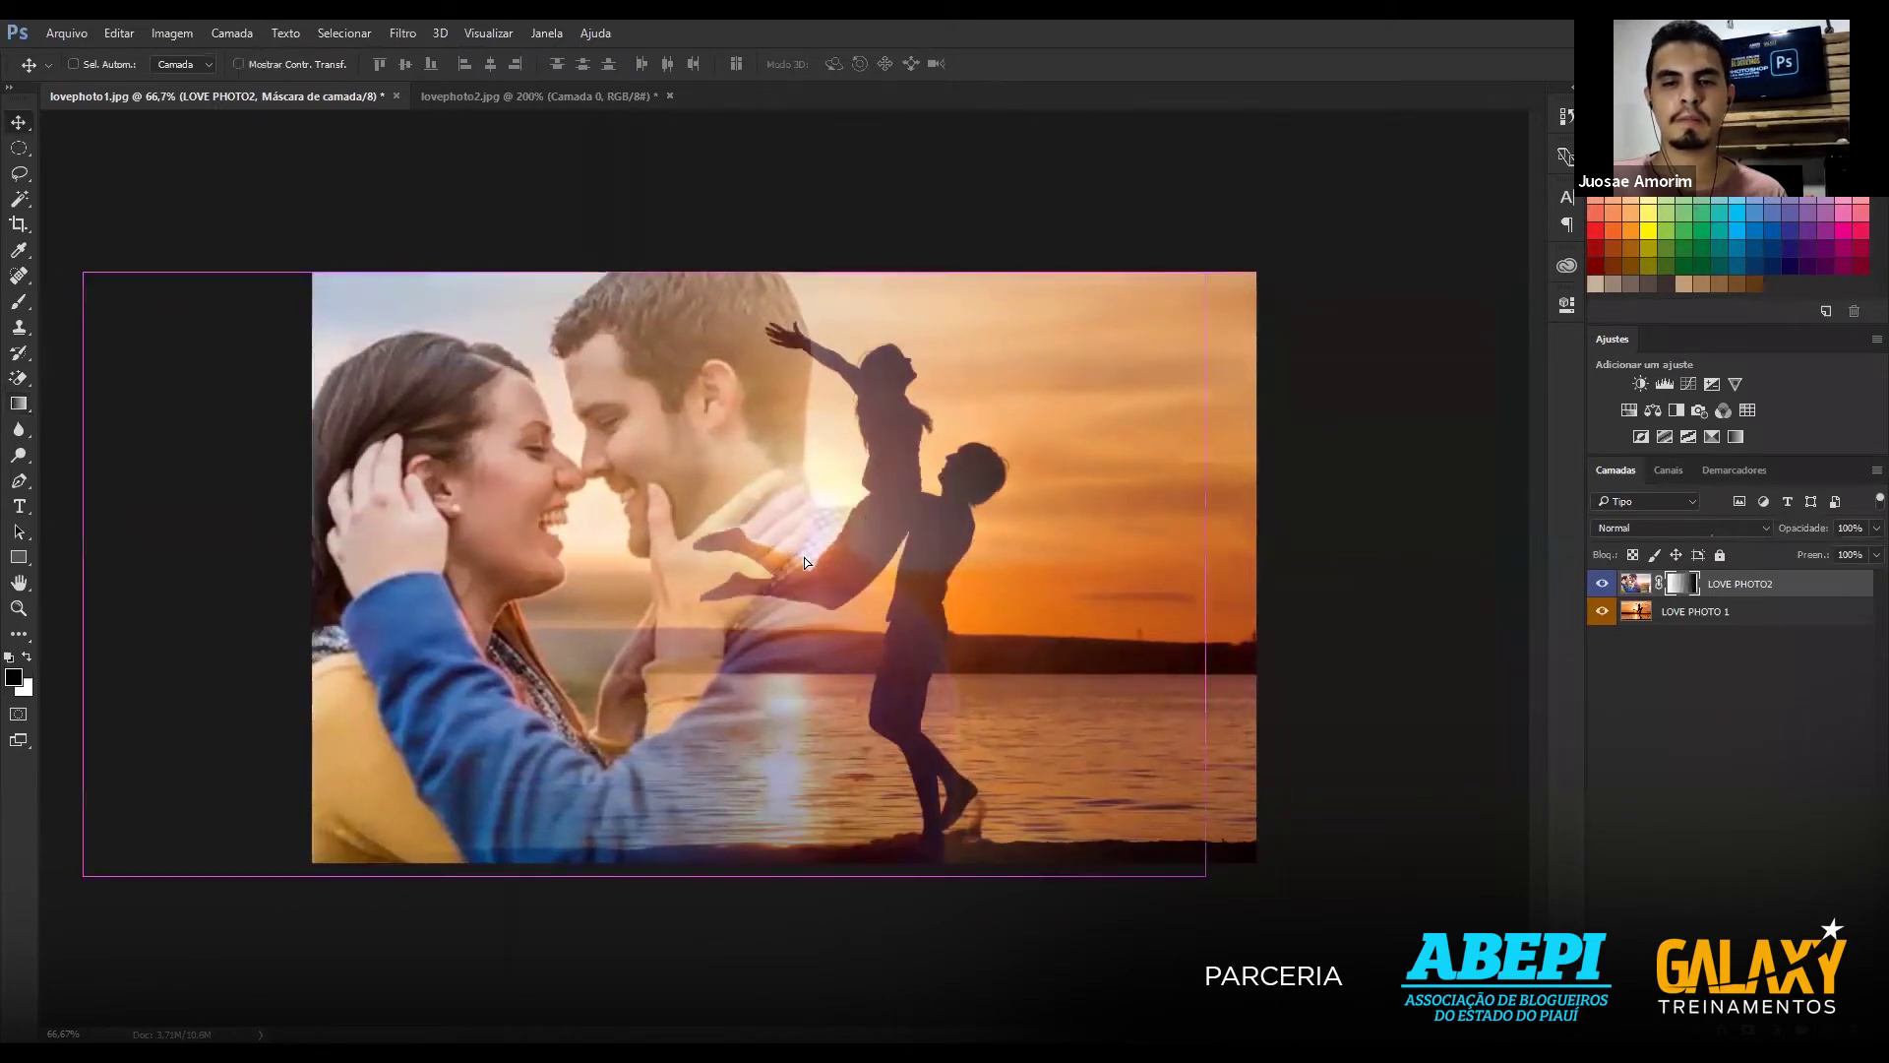
pyautogui.click(1692, 611)
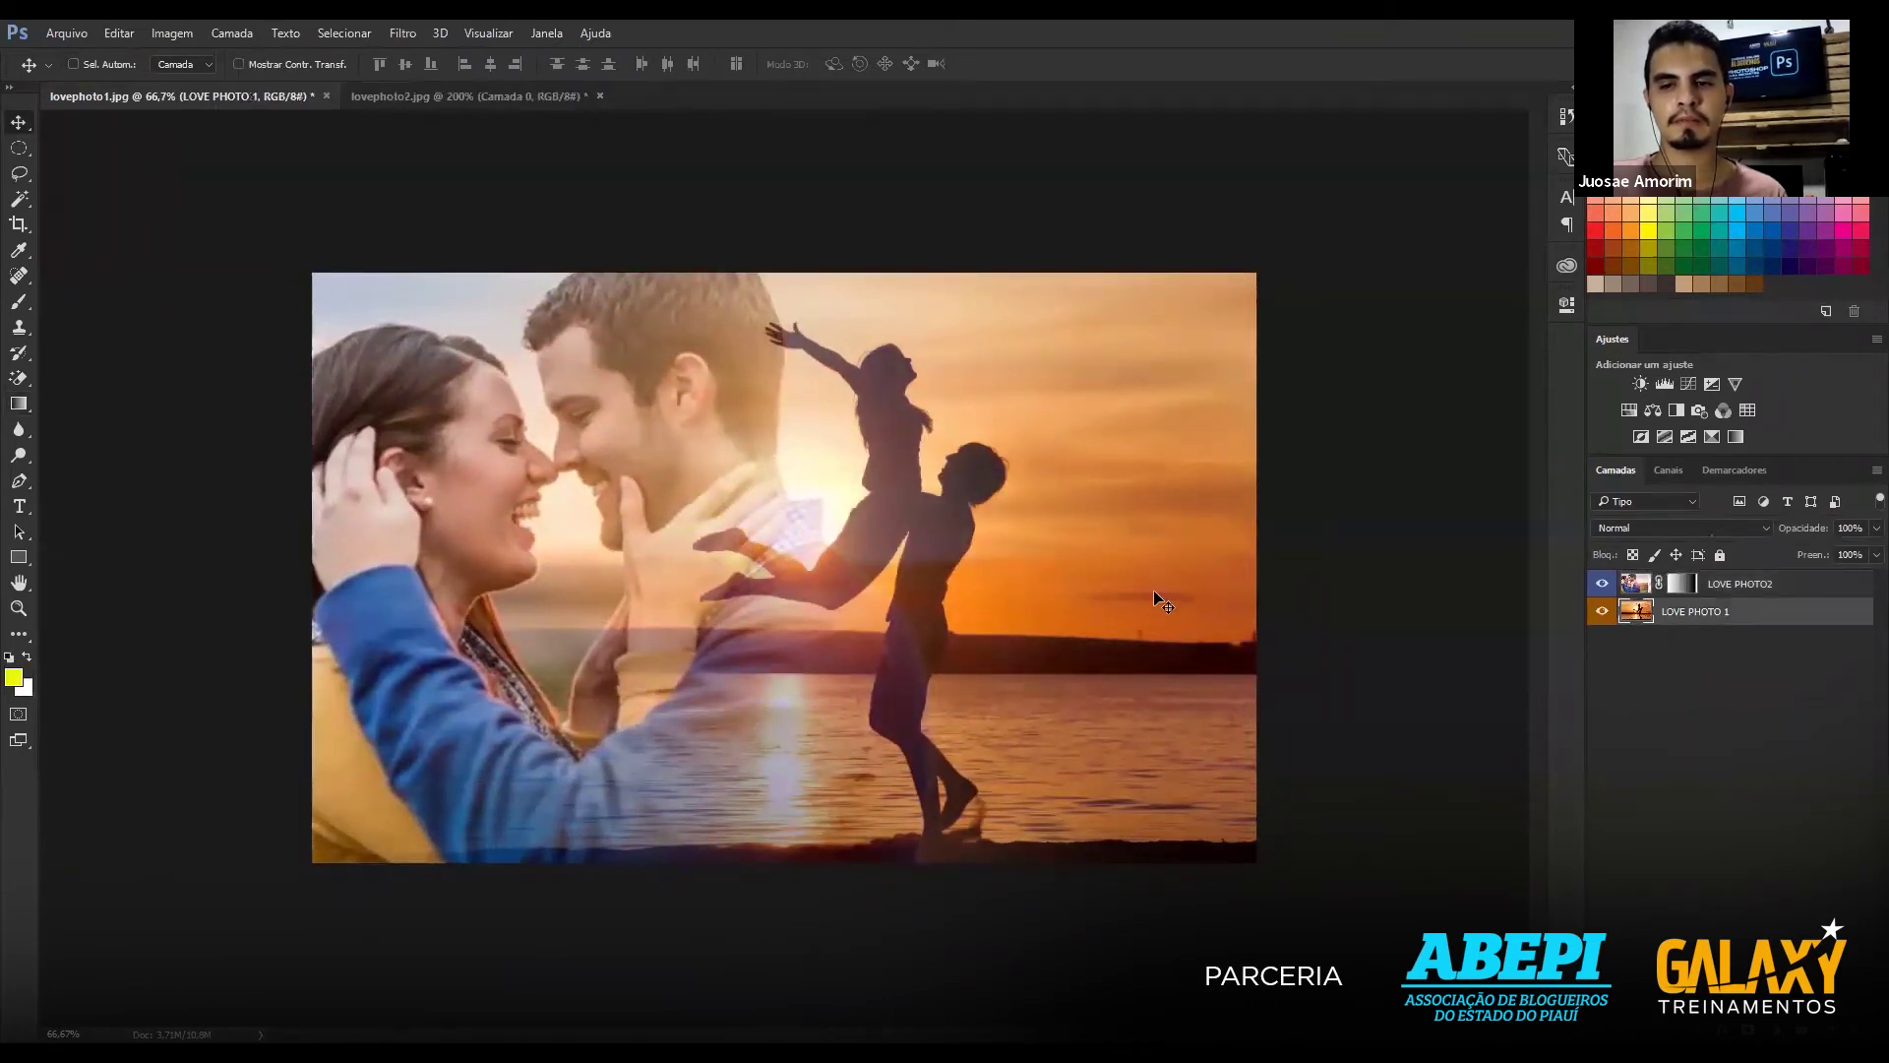
pyautogui.moveTo(1157, 592); pyautogui.dragTo(1232, 593)
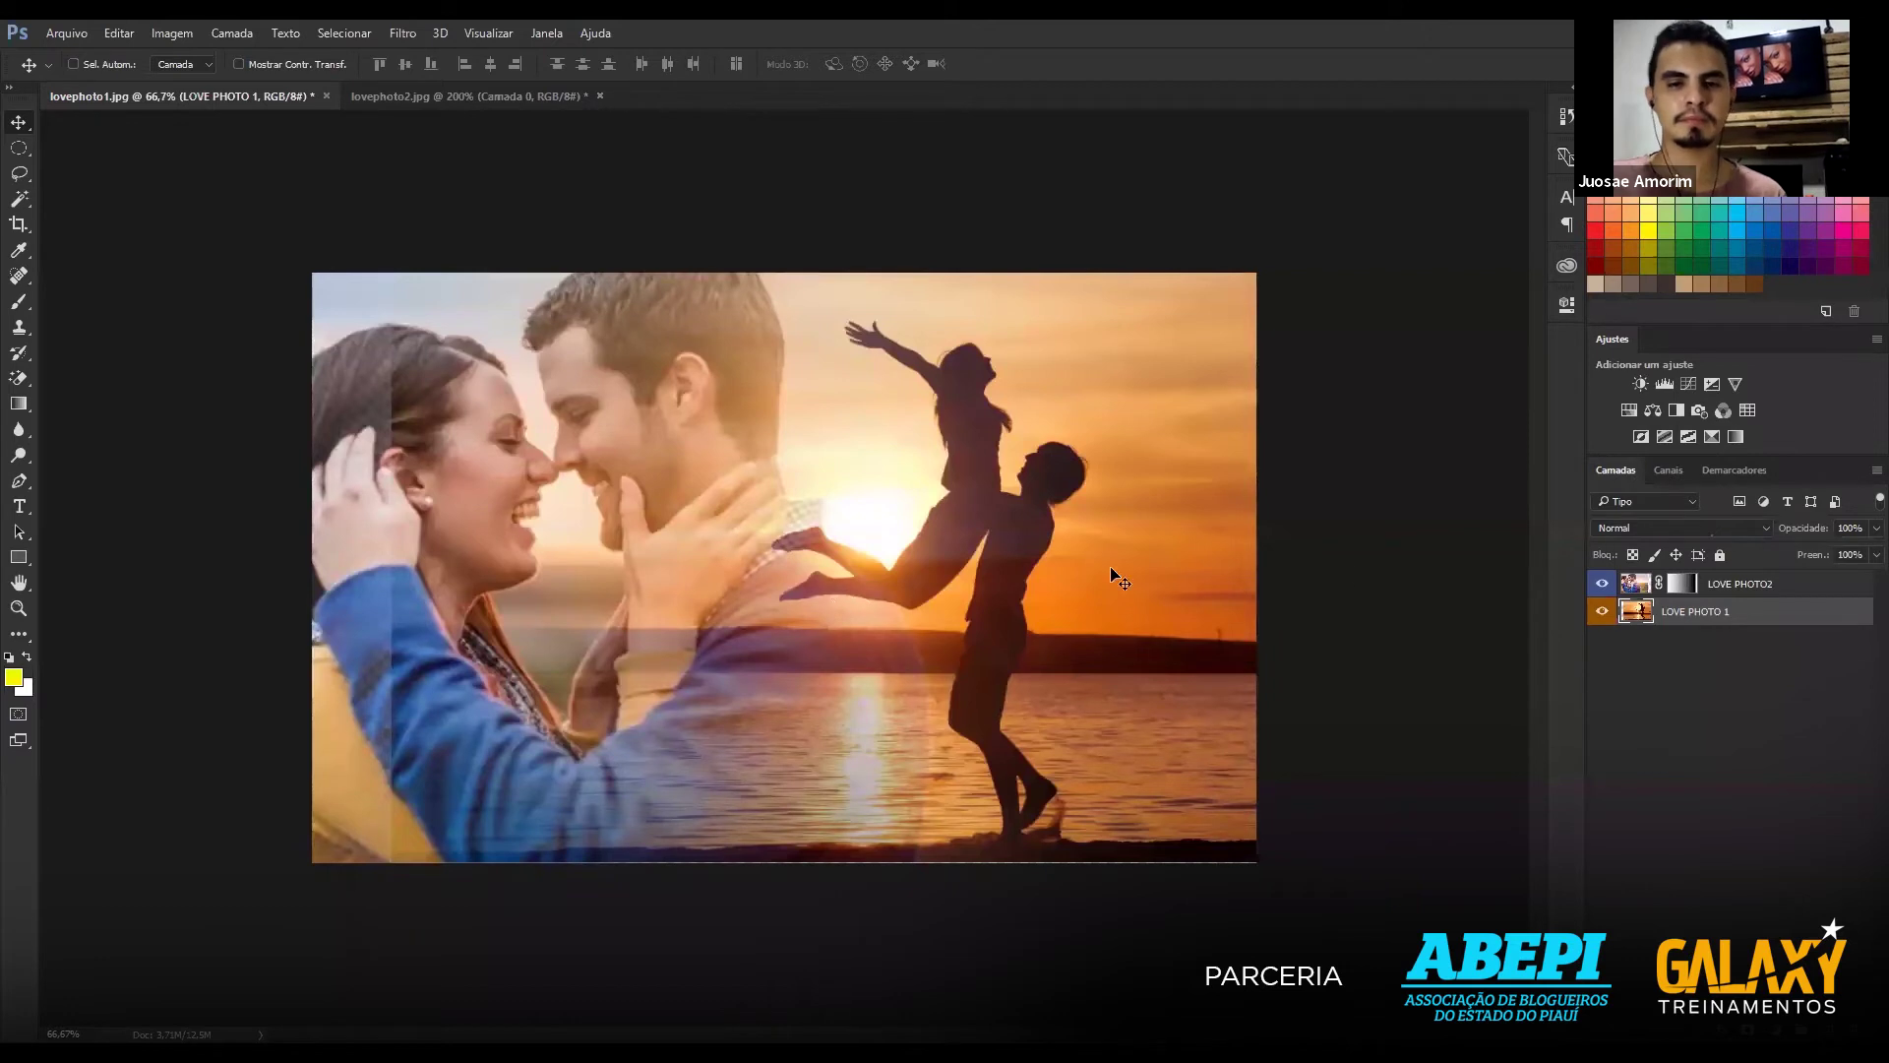
pyautogui.click(1684, 589)
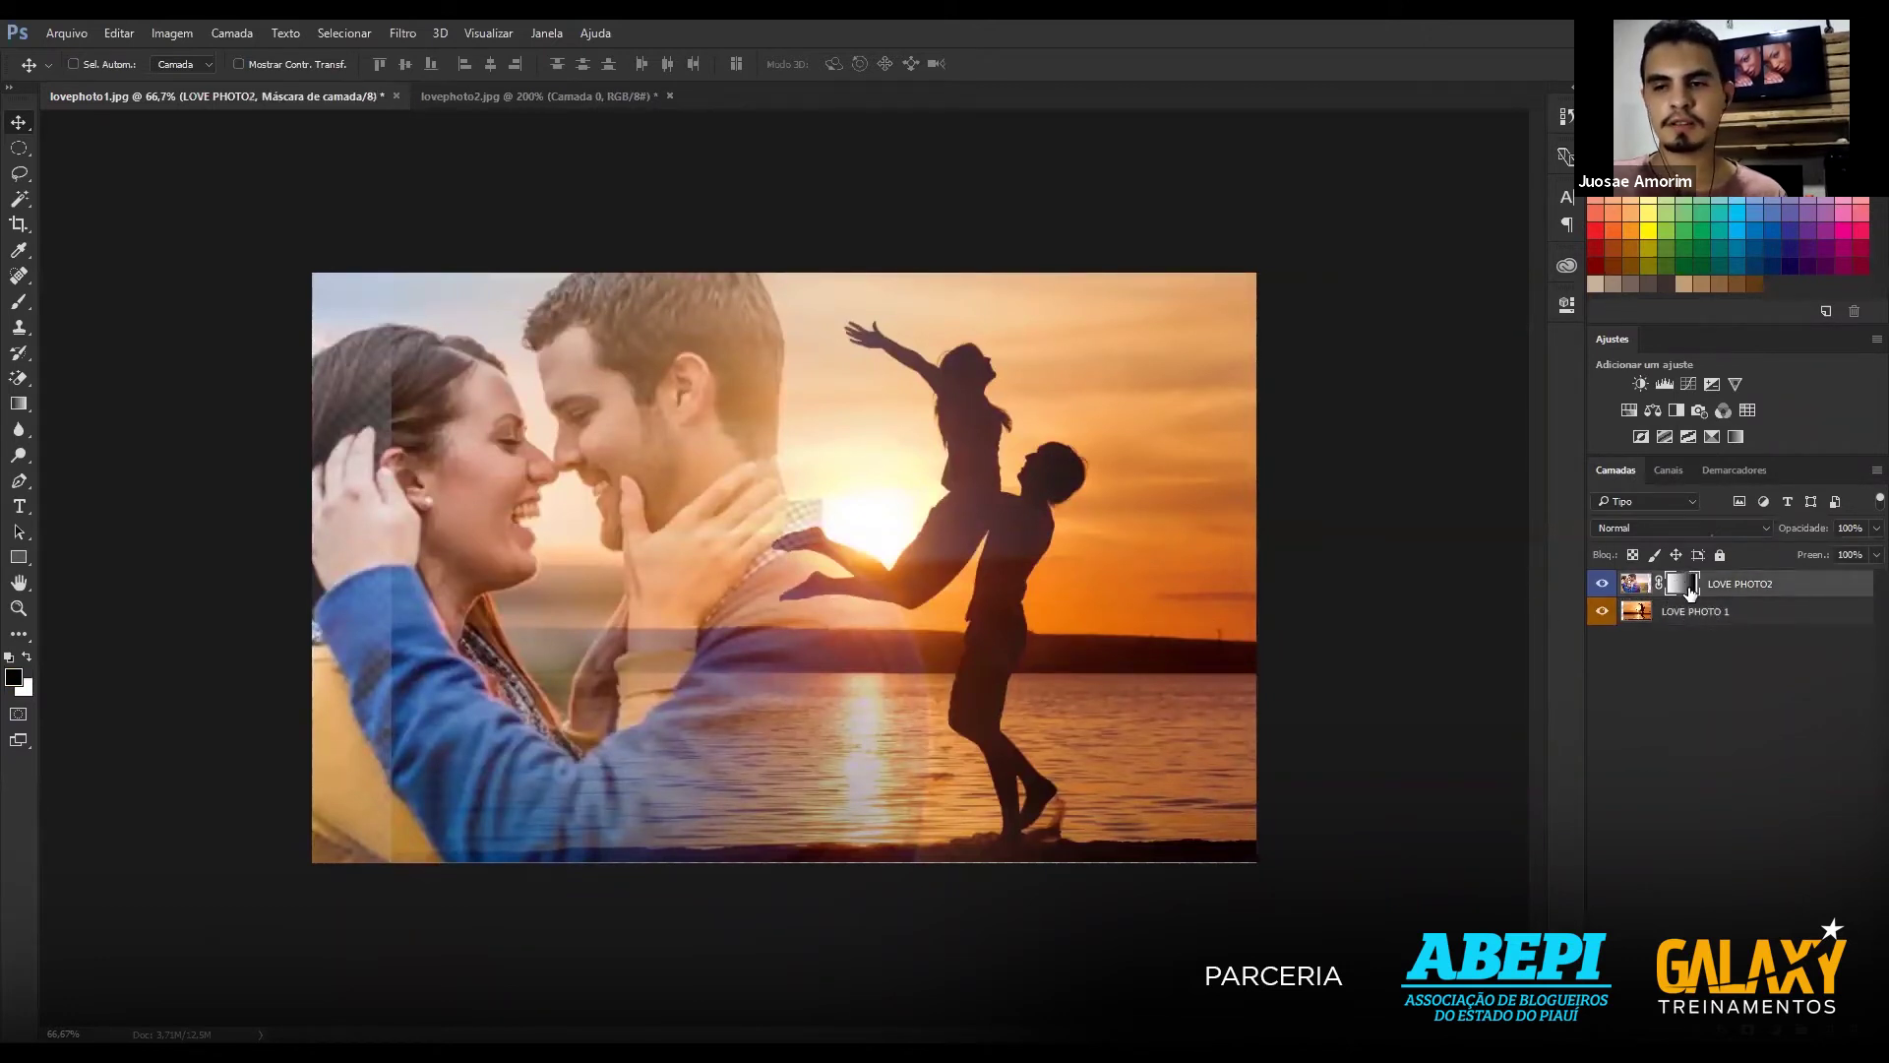
pyautogui.moveTo(841, 633); pyautogui.dragTo(959, 624)
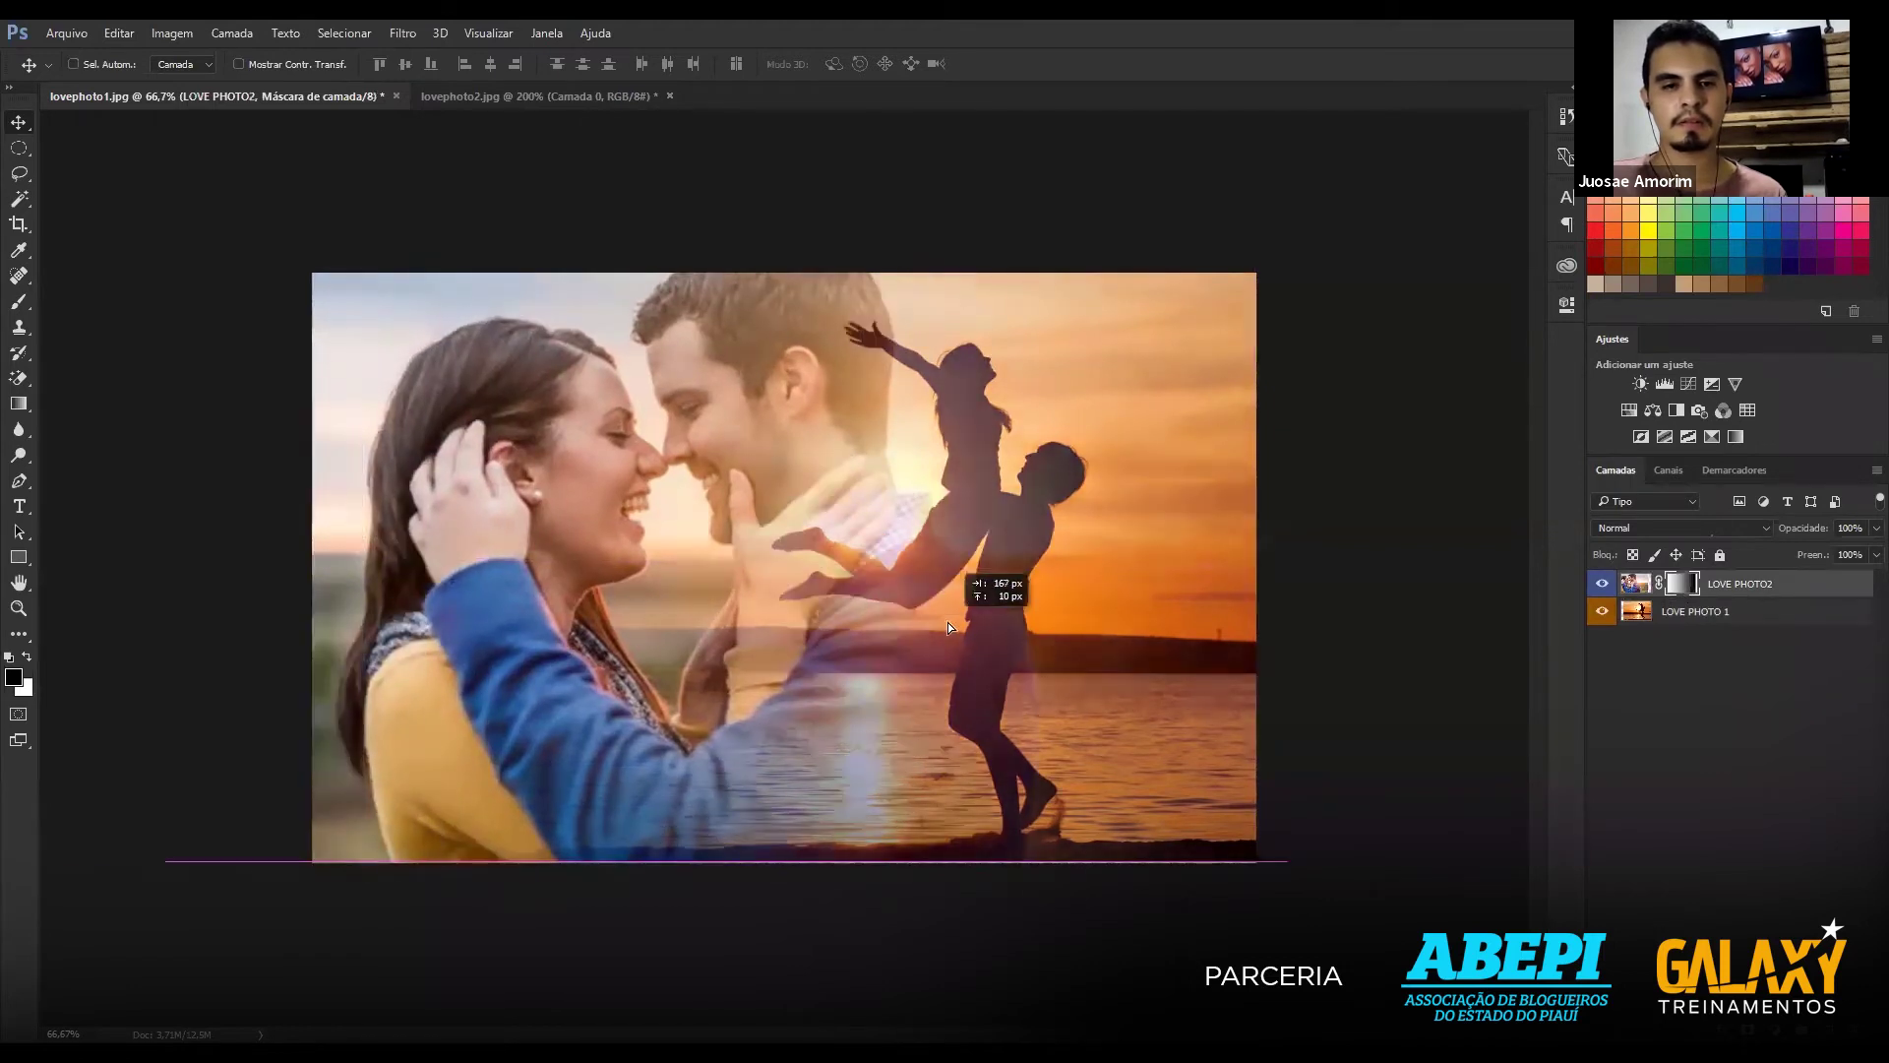
pyautogui.click(1729, 612)
pyautogui.moveTo(1091, 655); pyautogui.dragTo(1101, 653)
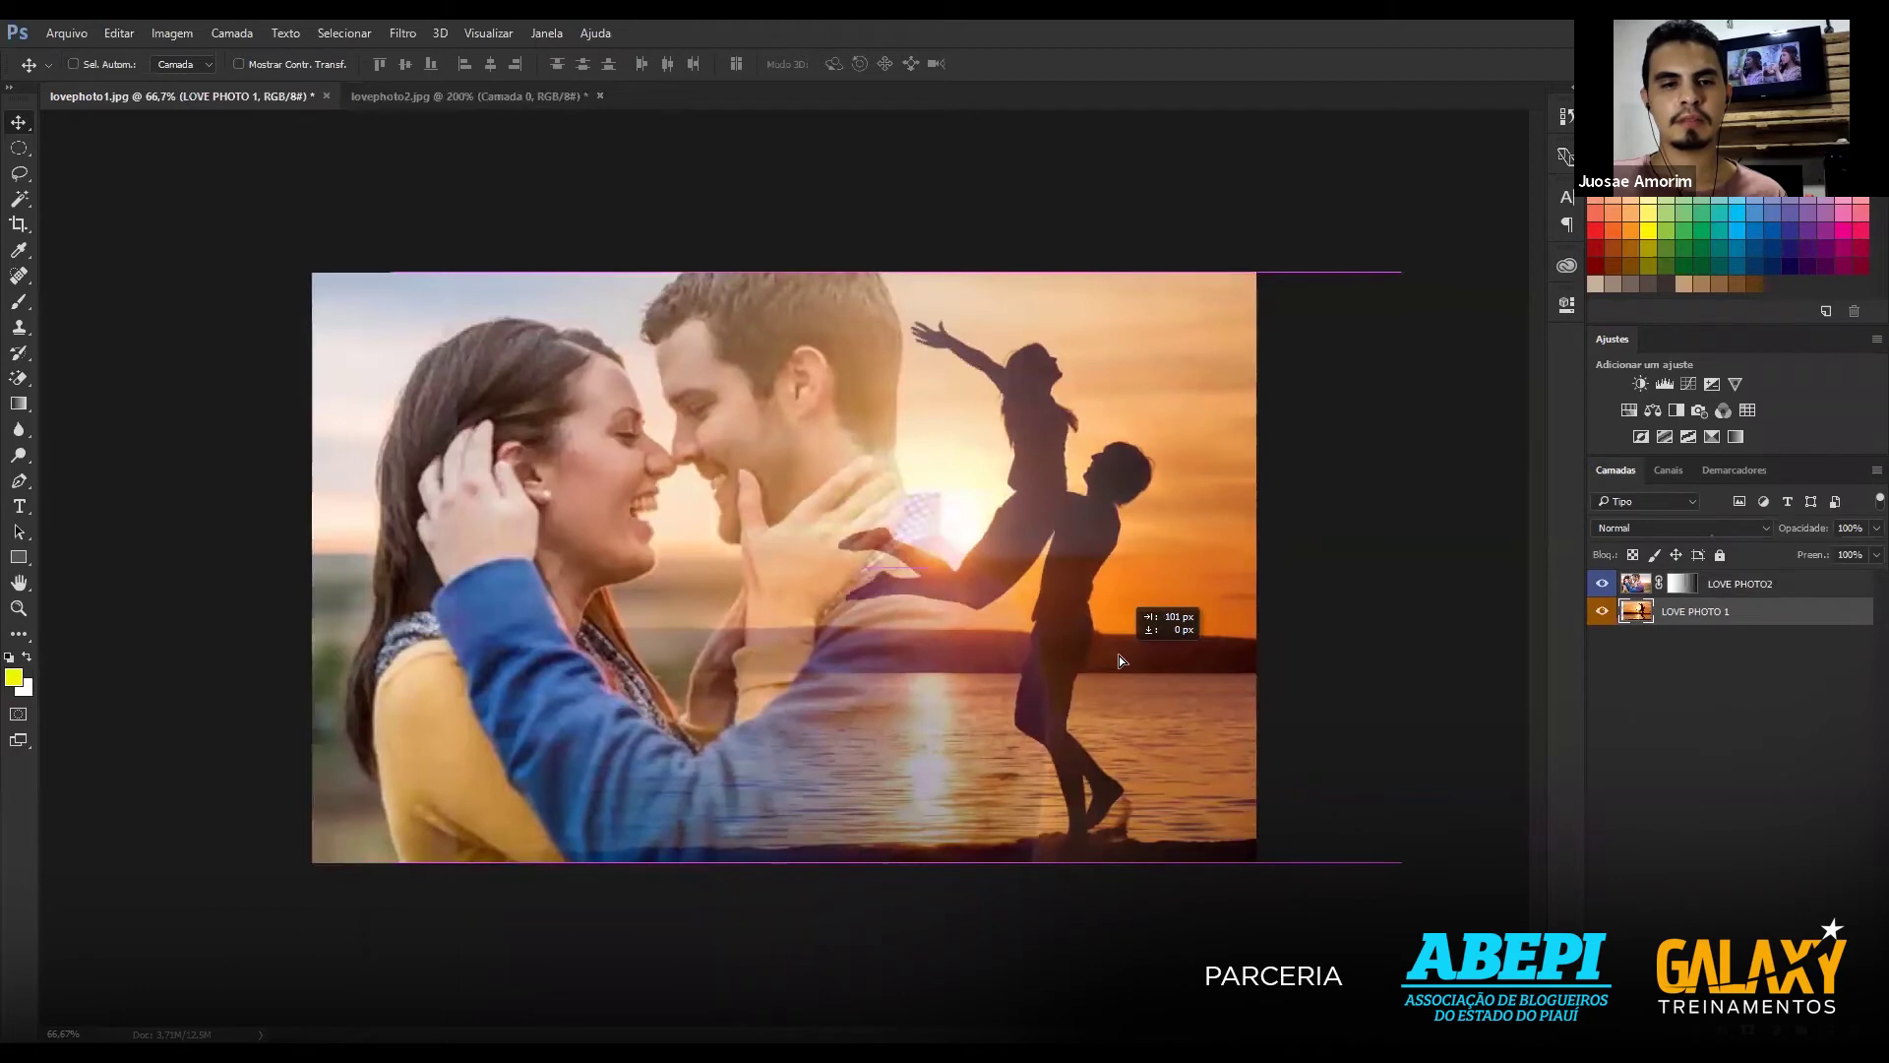
pyautogui.moveTo(1101, 653); pyautogui.dragTo(1054, 640)
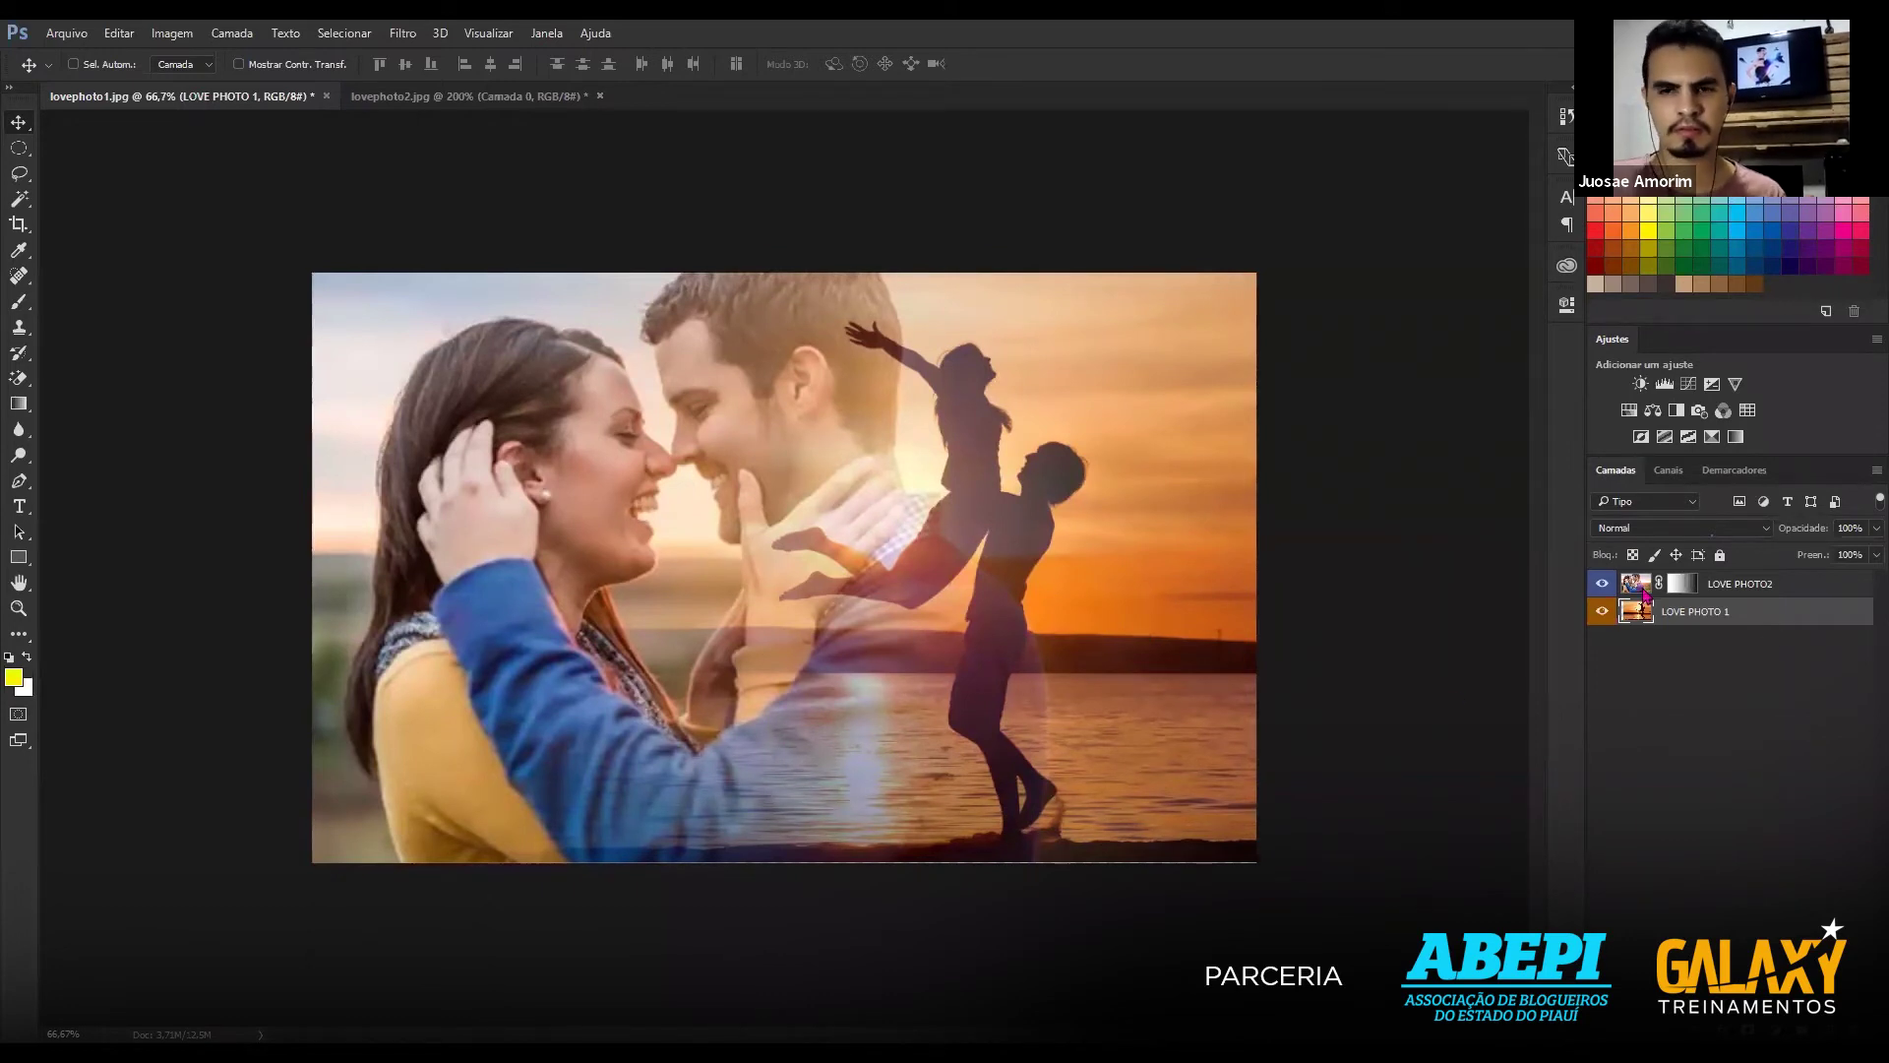
# Toggle LOVE PHOTO2 and LOVE PHOTO 1 visibility to compare the two photos.
pyautogui.click(1601, 587)
pyautogui.click(1600, 587)
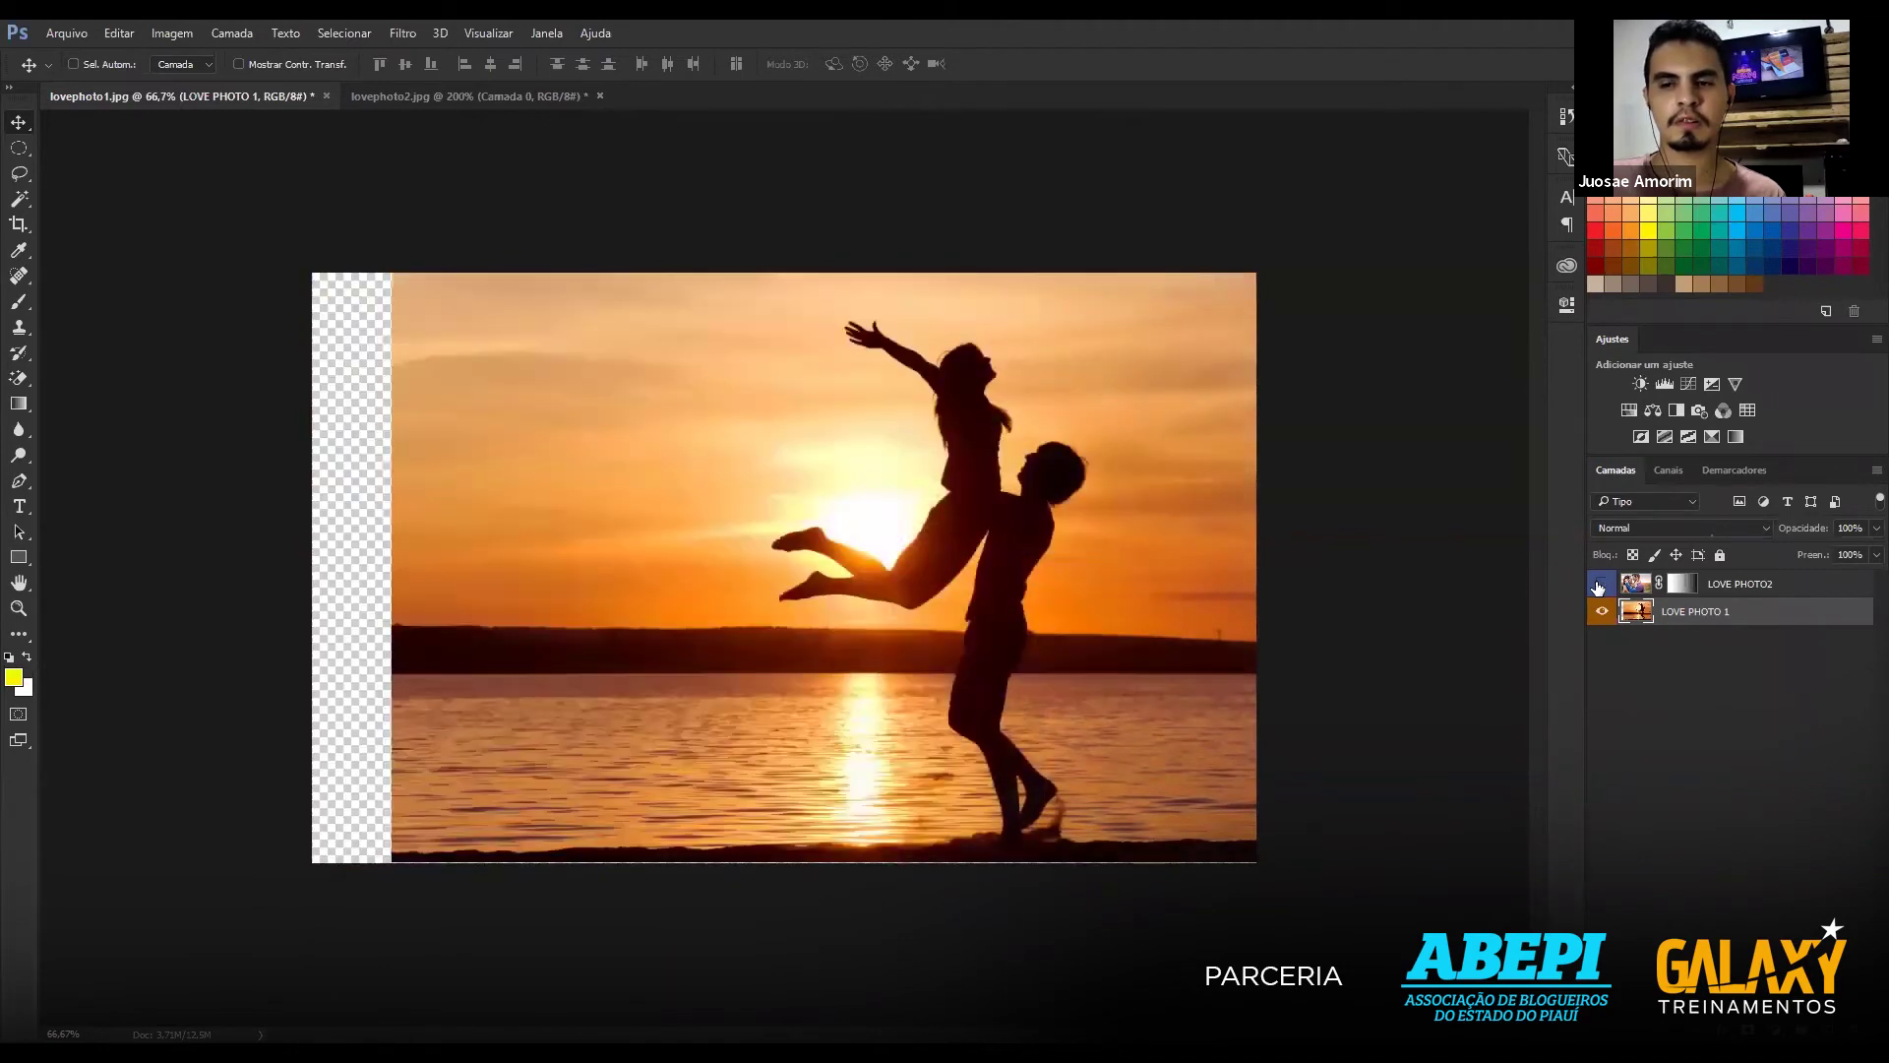
pyautogui.click(1600, 587)
pyautogui.click(1599, 586)
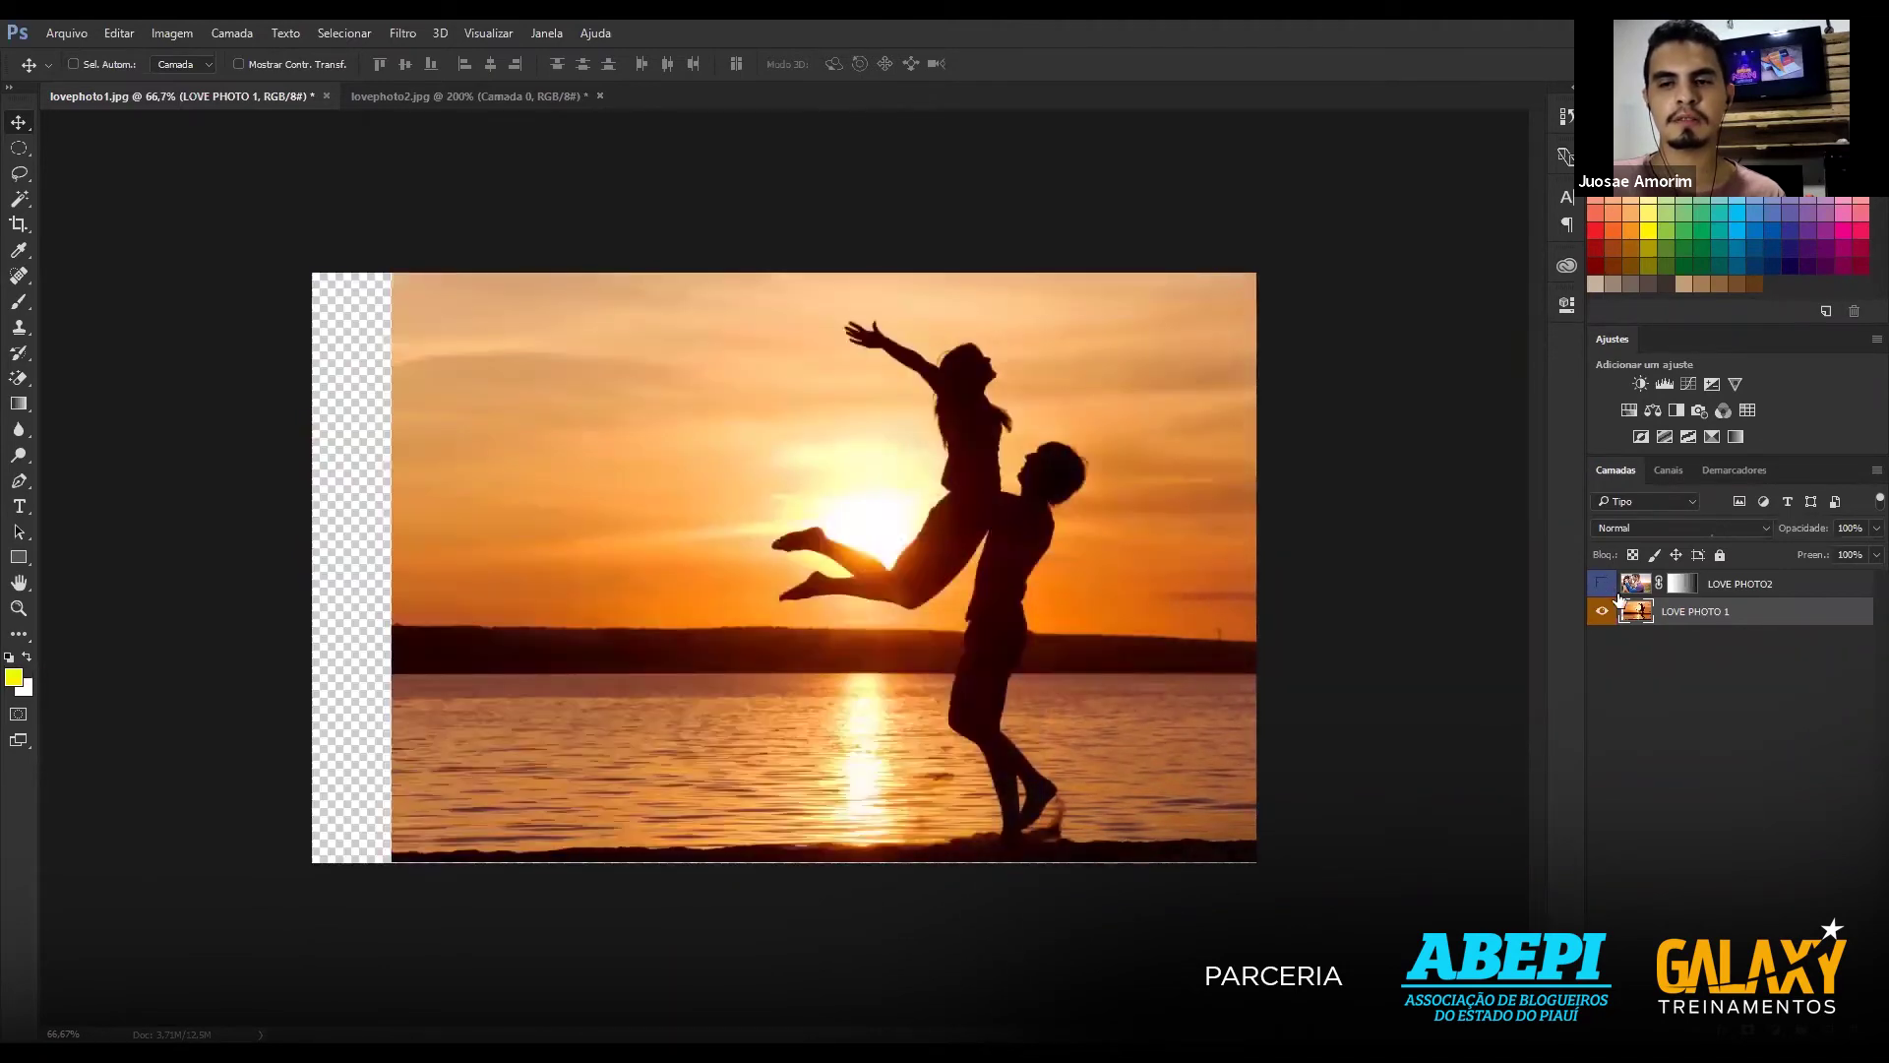
pyautogui.click(1601, 586)
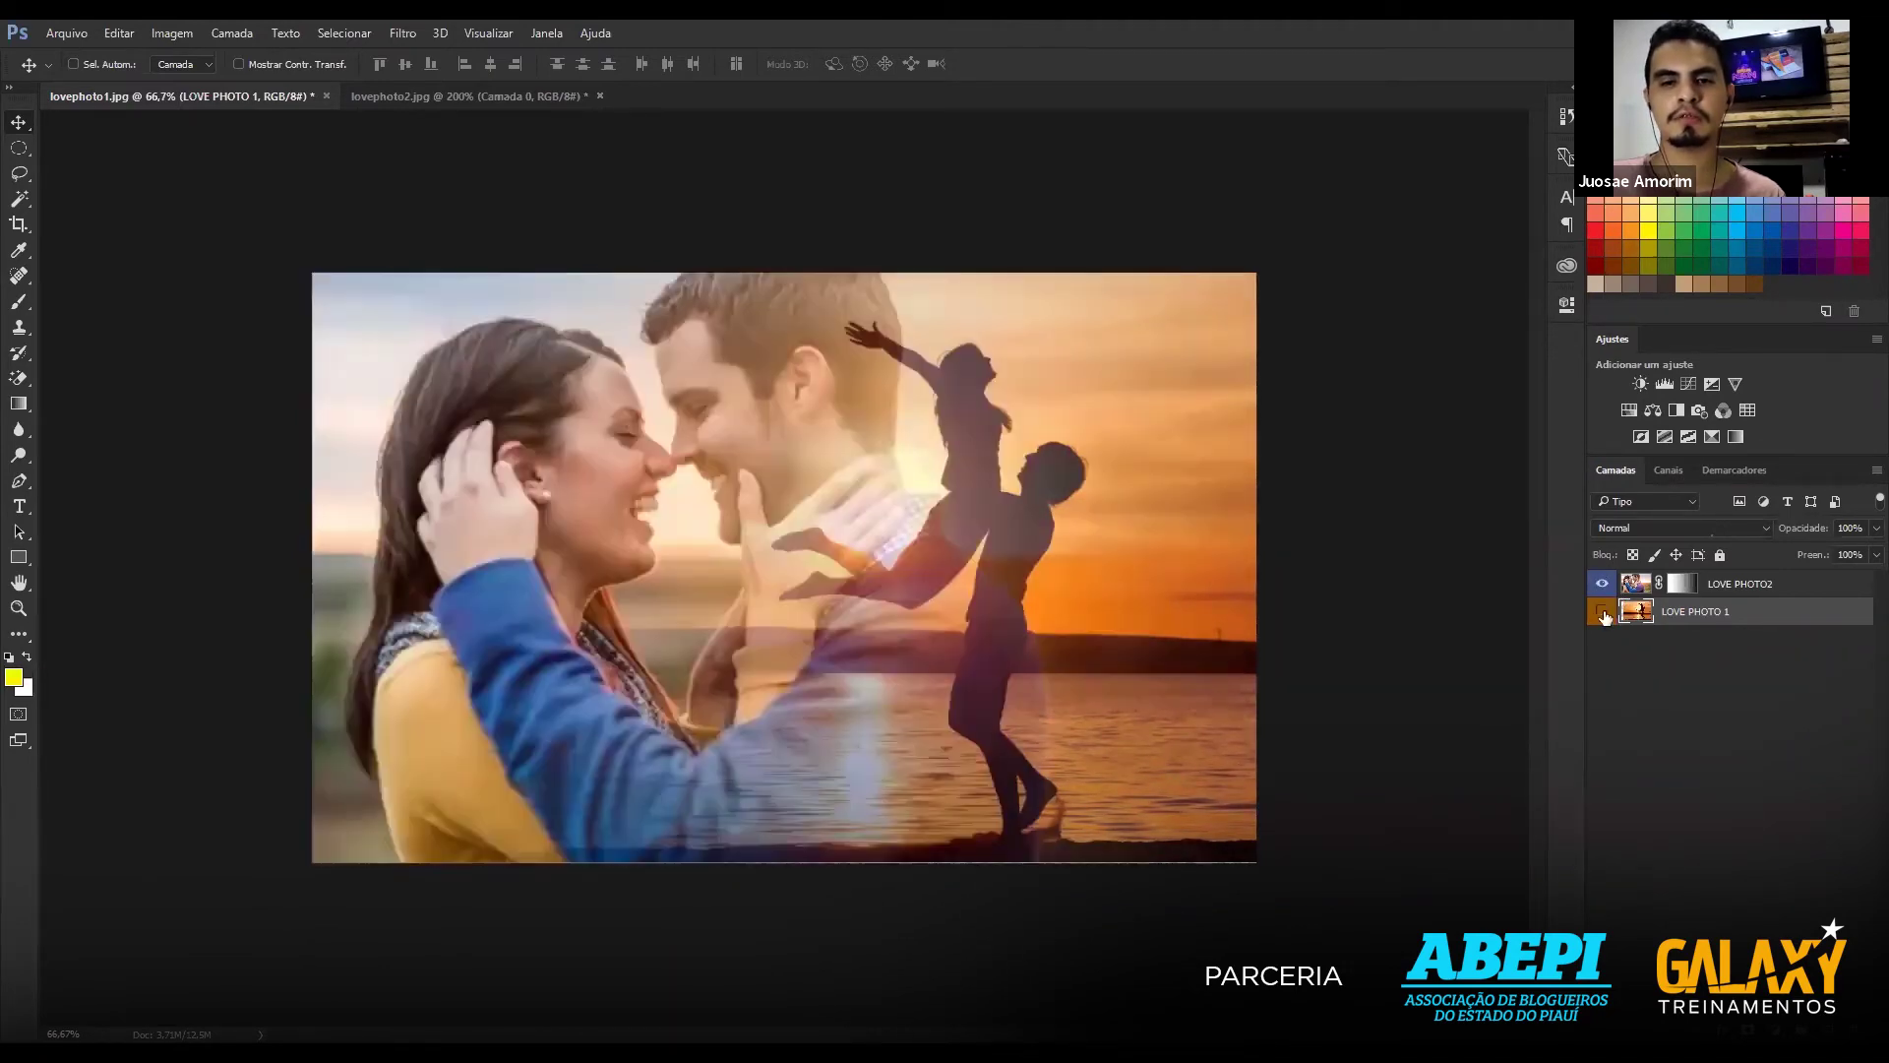
pyautogui.click(1603, 612)
pyautogui.click(1603, 612)
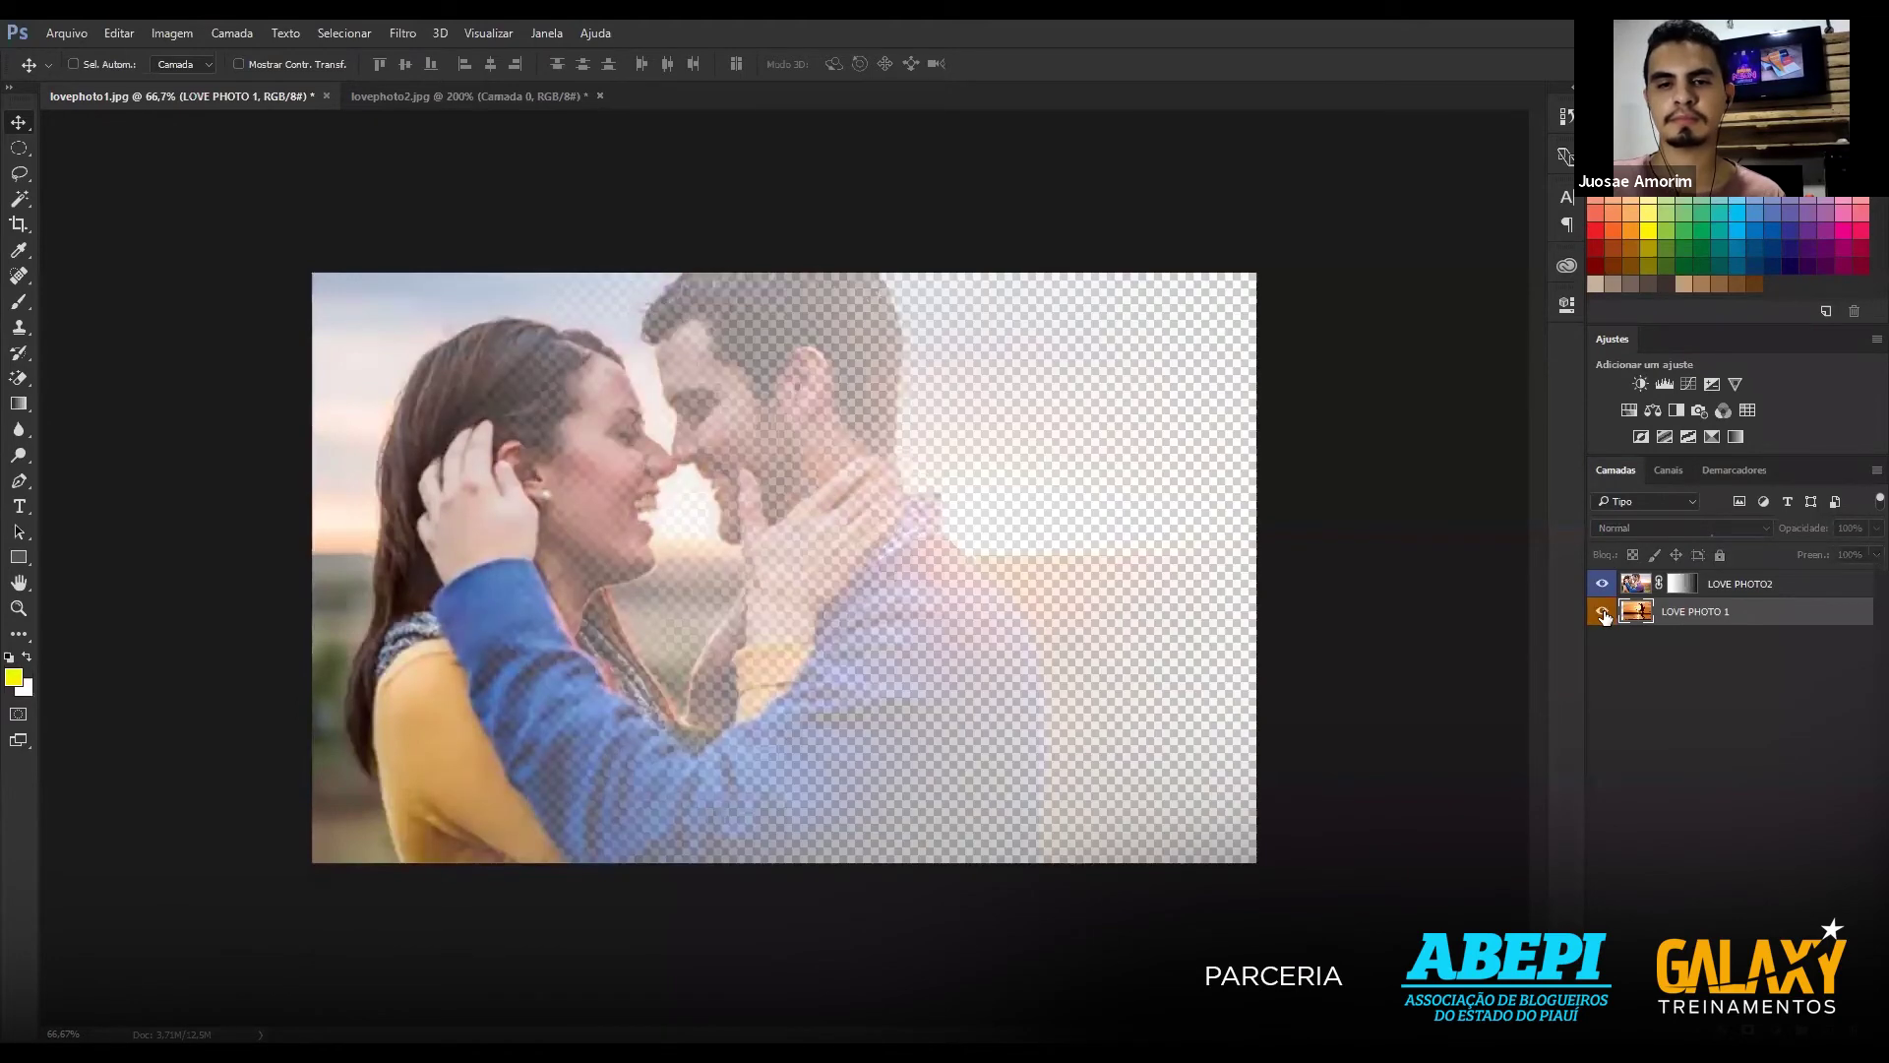
pyautogui.click(1603, 612)
pyautogui.click(1603, 612)
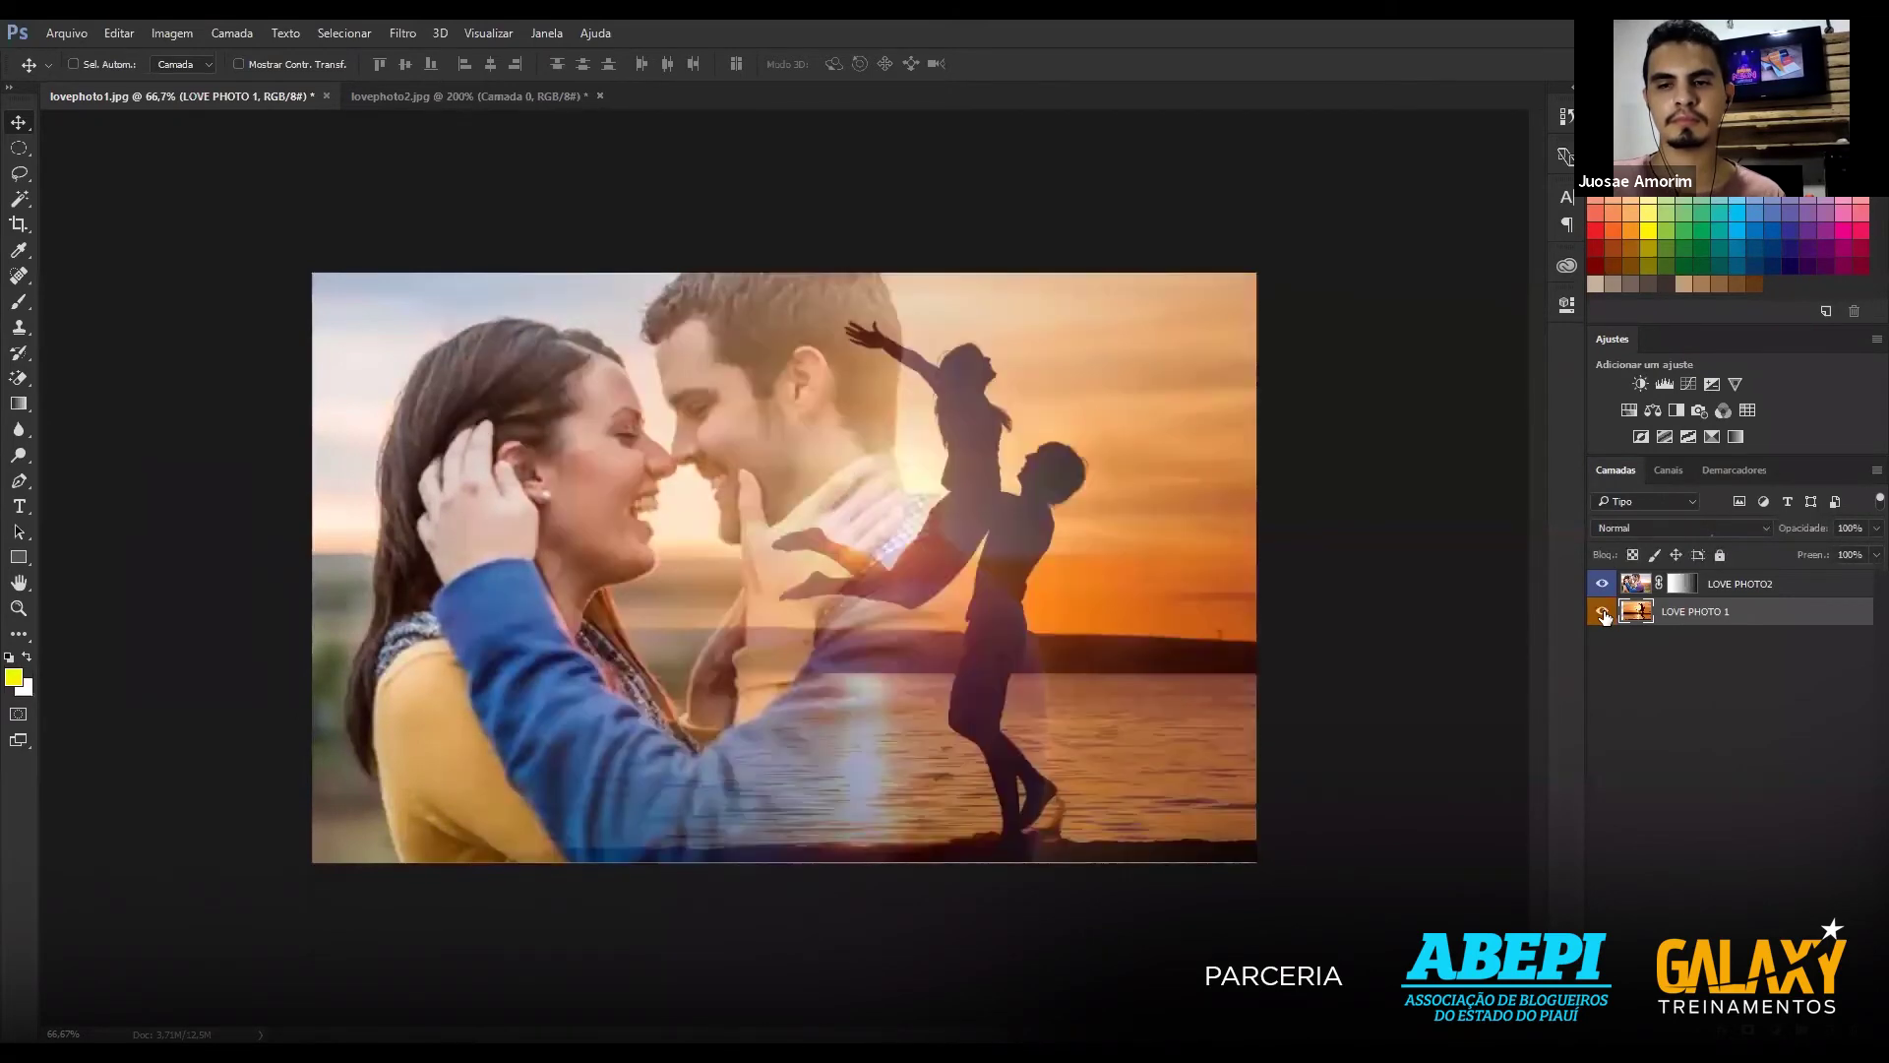
# Delete LOVE PHOTO2's gradient layer mask and replace it with a fresh white mask.
pyautogui.rightClick(1673, 587)
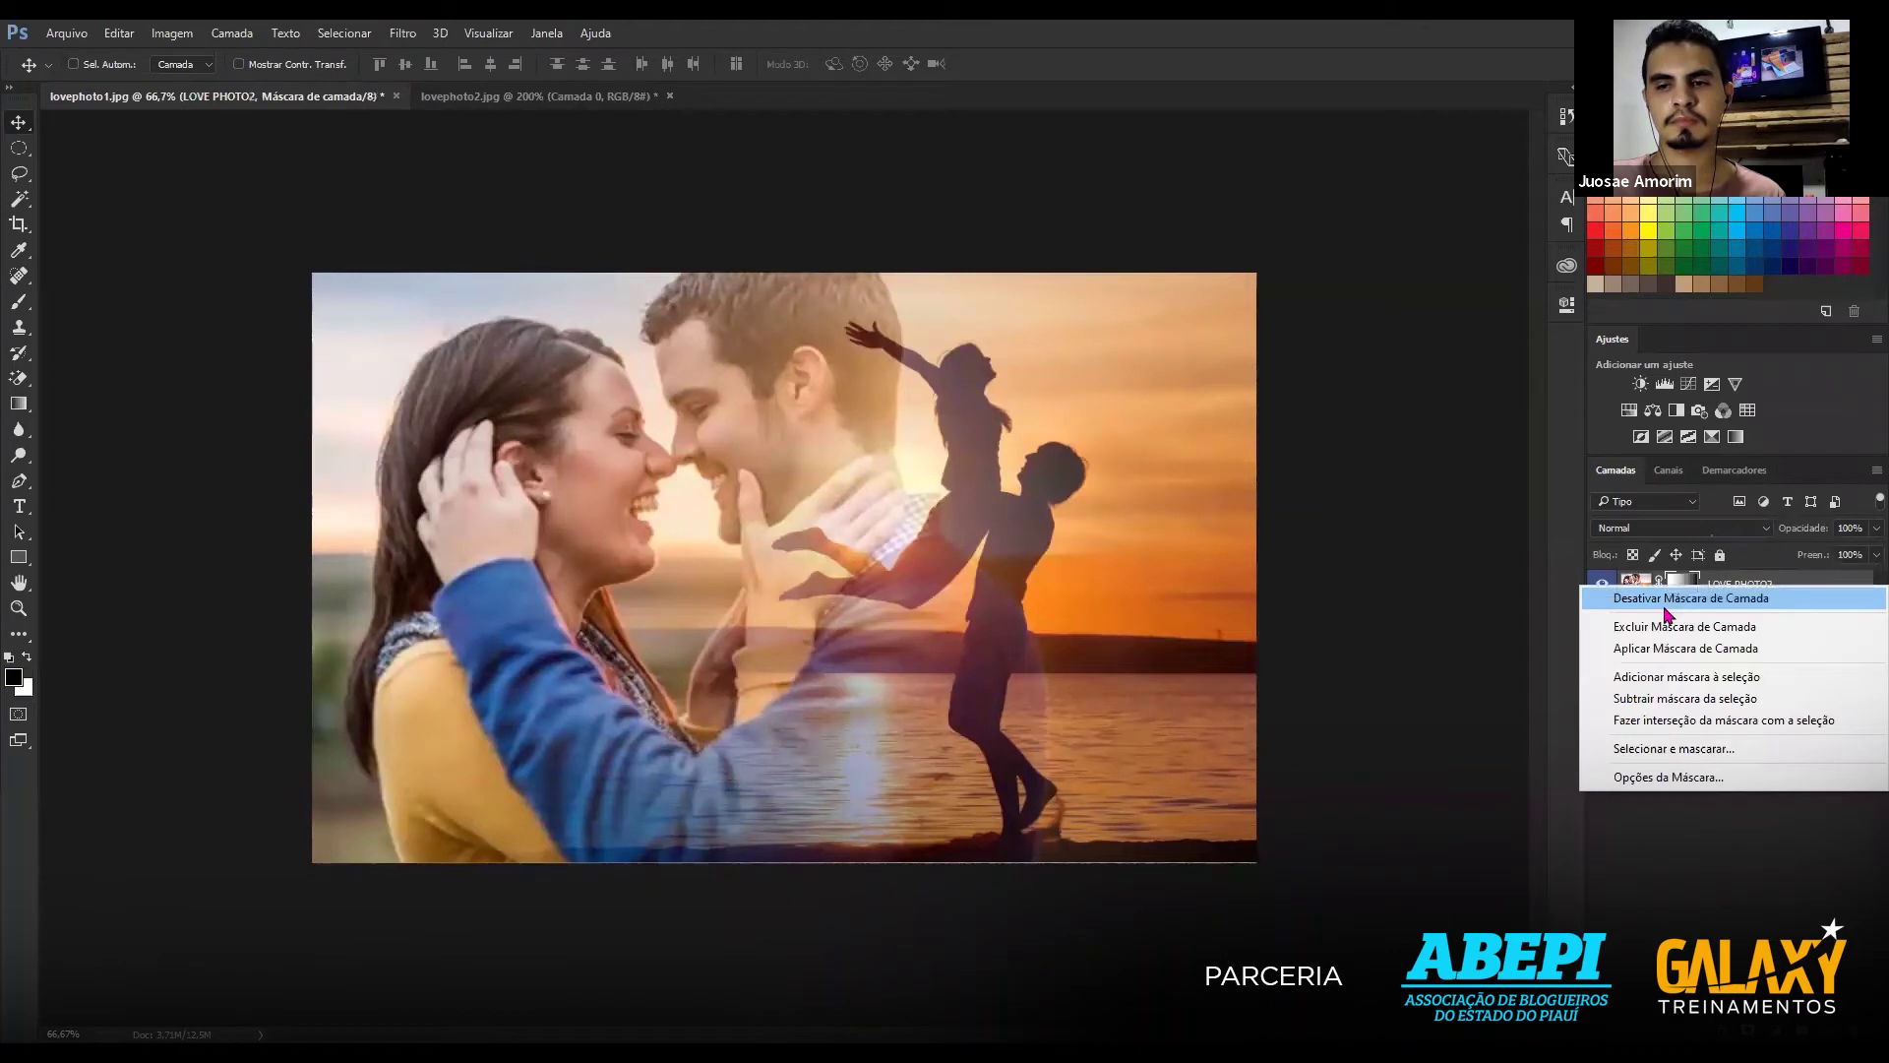
pyautogui.click(1673, 623)
pyautogui.hotkey('ctrl', 'z')
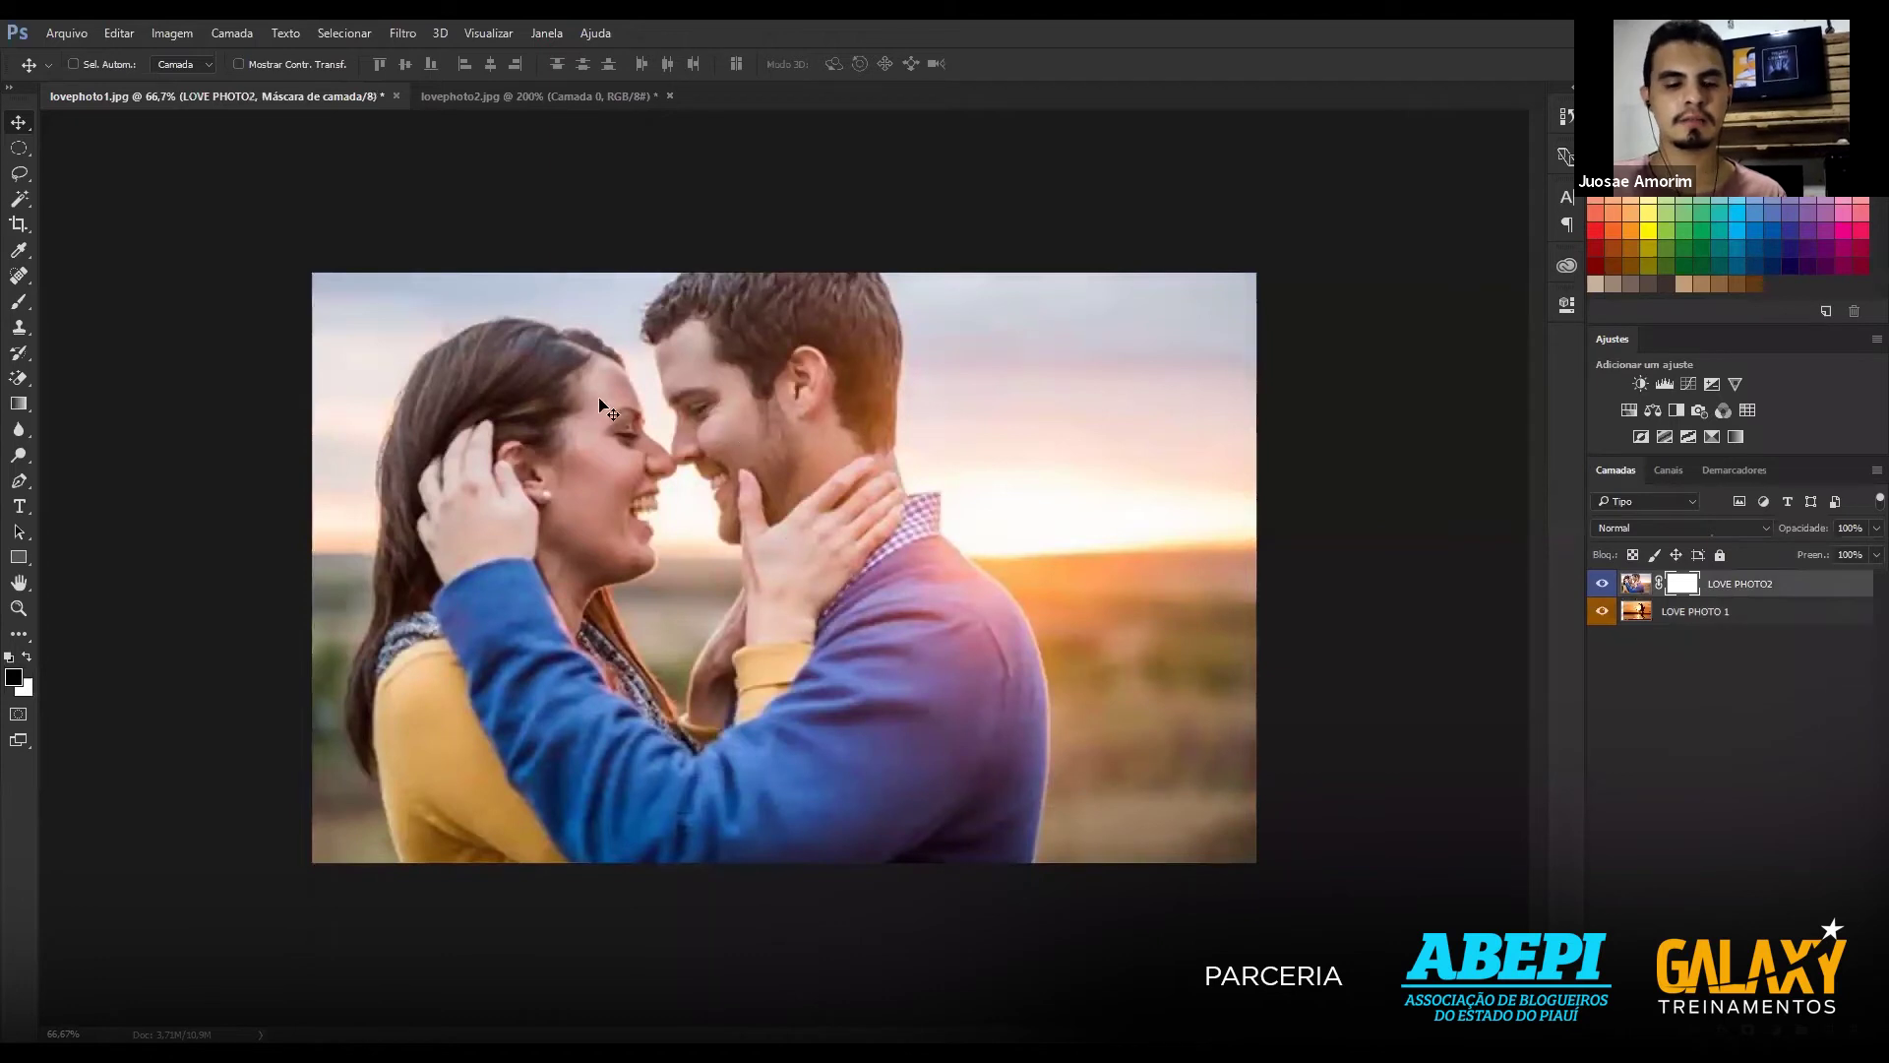
# Draw a right-to-left gradient on LOVE PHOTO2's new mask so the couple fades into the beach.
pyautogui.click(12, 406)
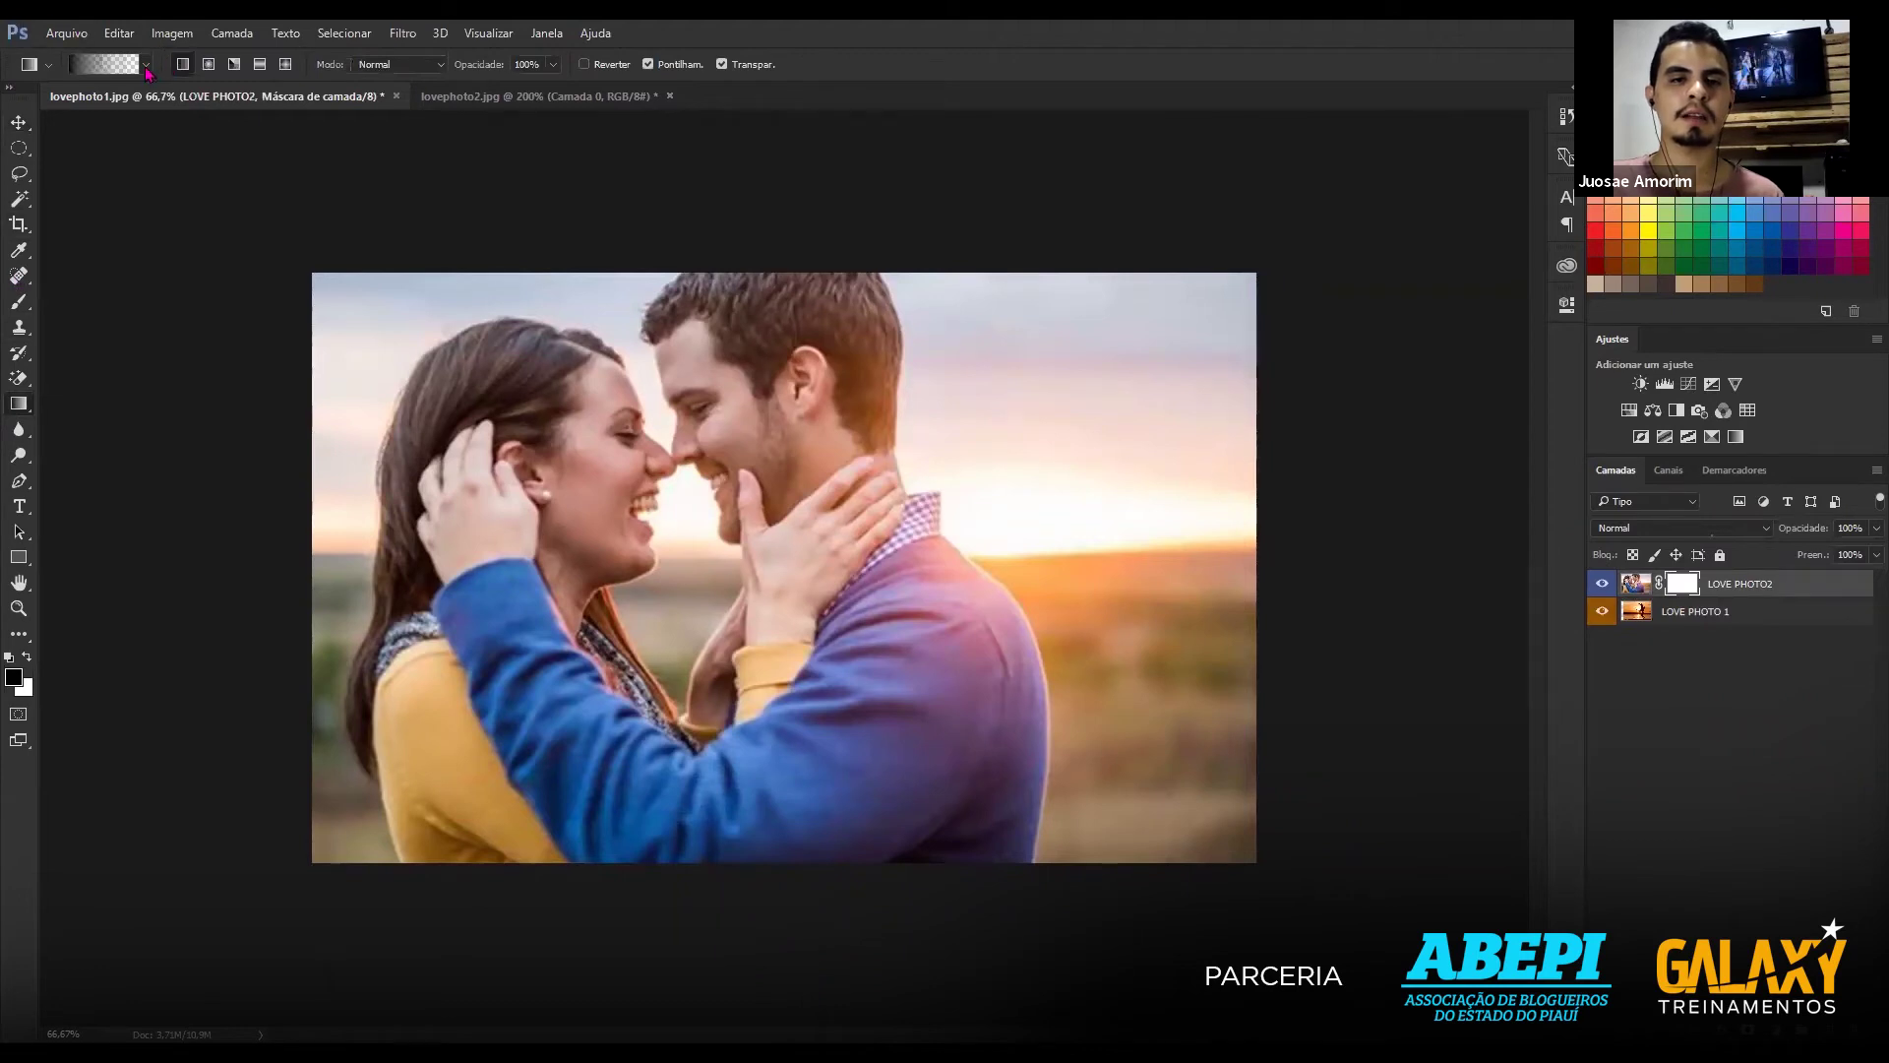
pyautogui.click(146, 66)
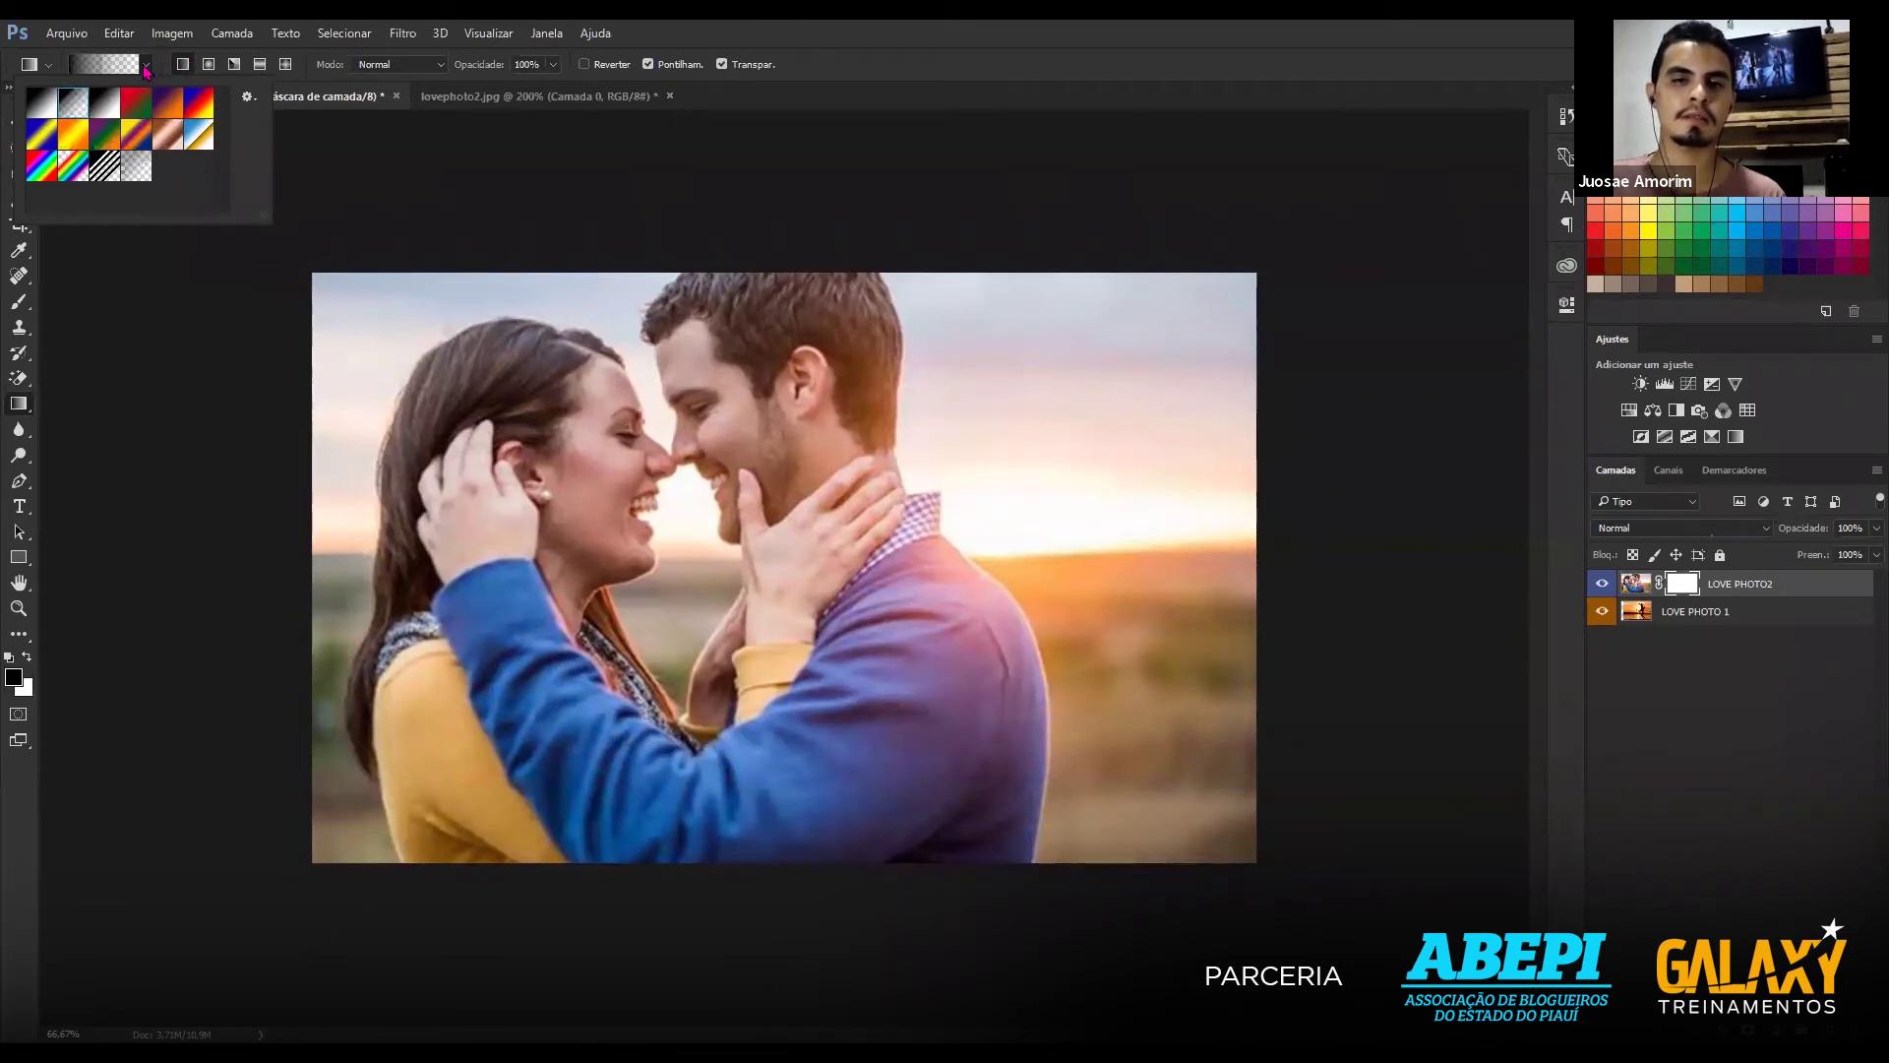
pyautogui.click(146, 69)
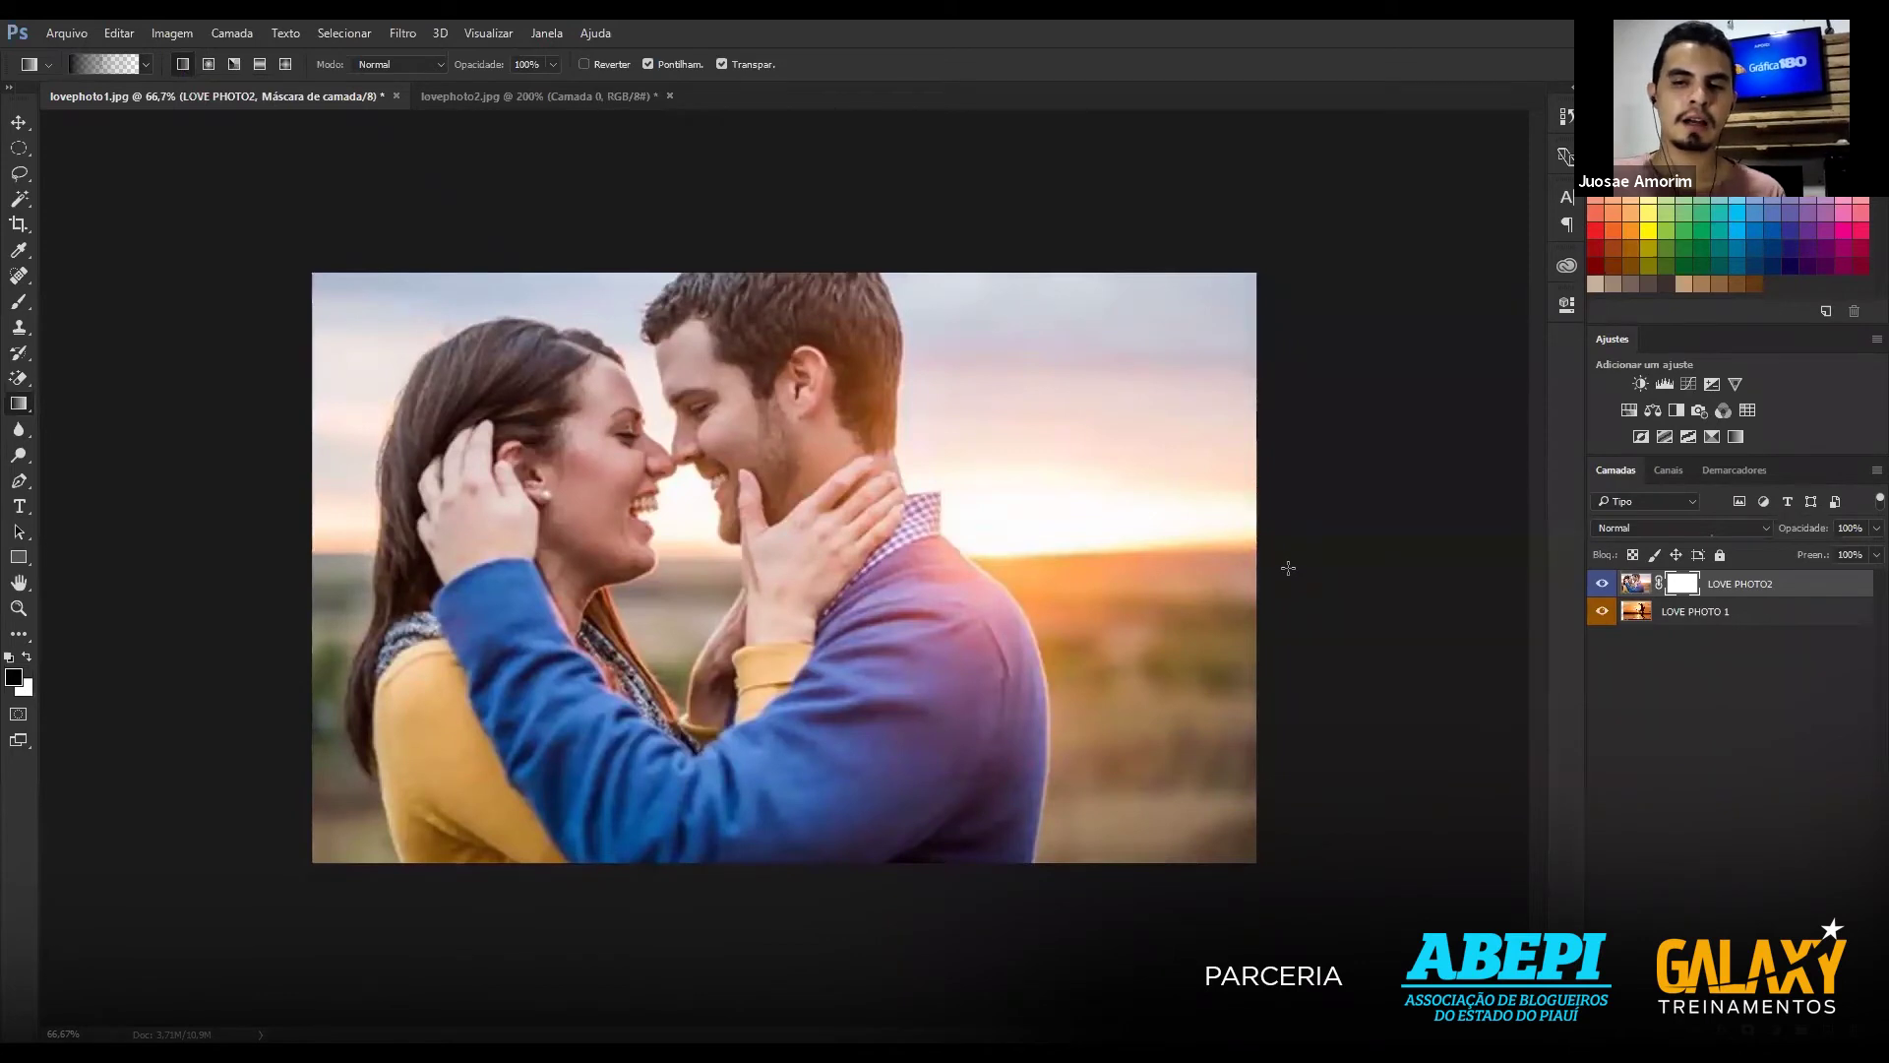
pyautogui.moveTo(1288, 568); pyautogui.dragTo(444, 581)
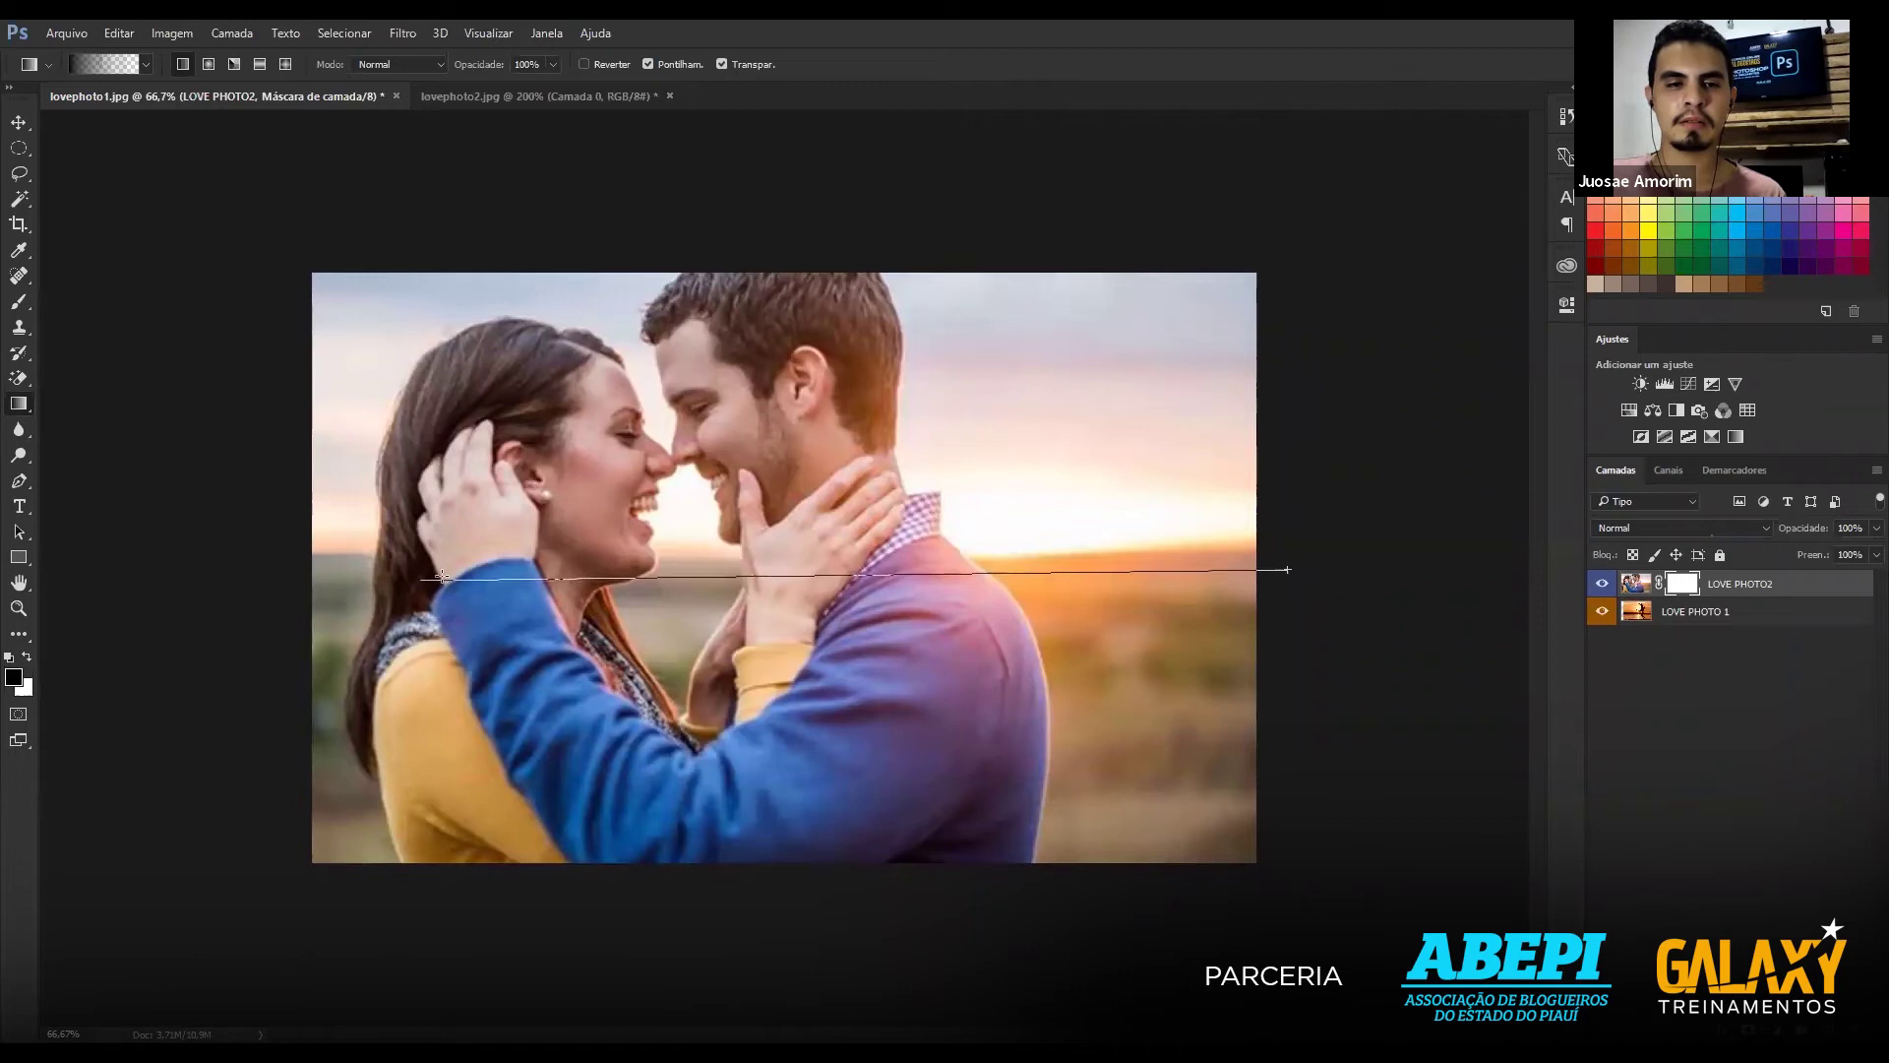
pyautogui.moveTo(444, 581); pyautogui.dragTo(531, 563)
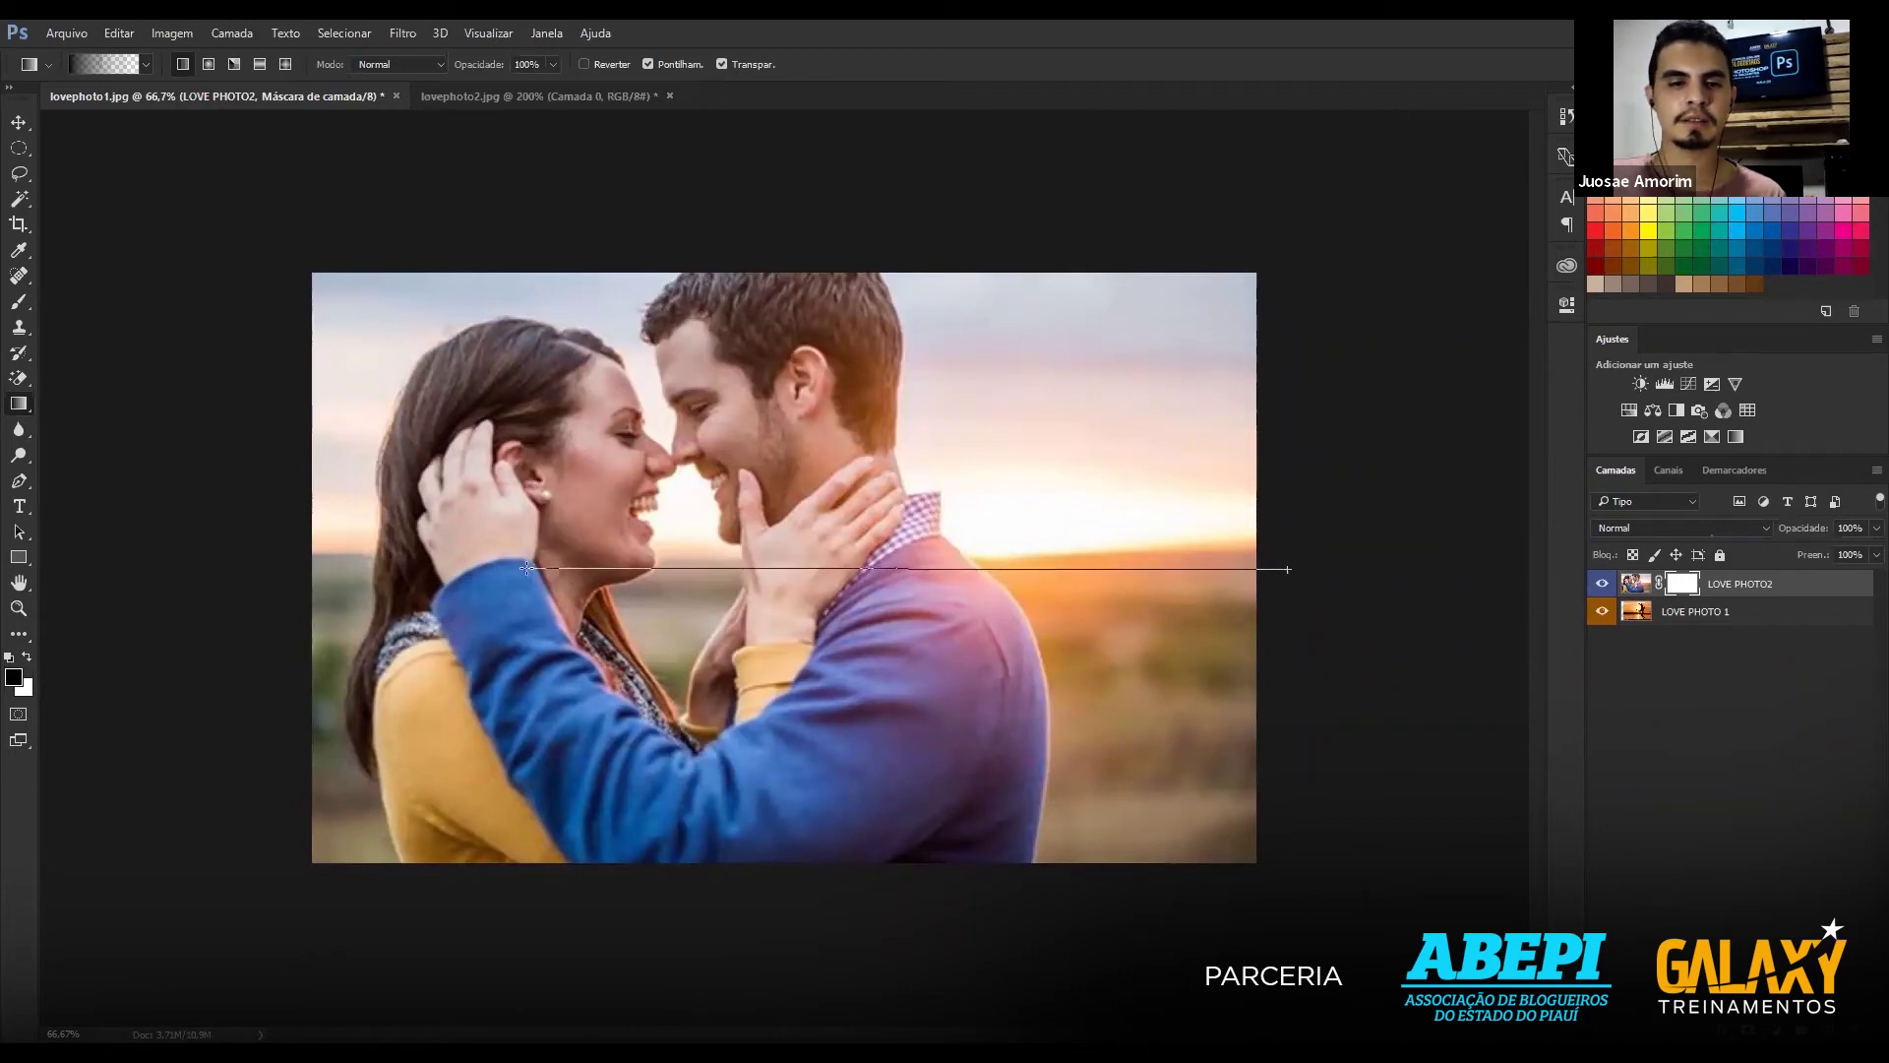
pyautogui.moveTo(530, 564); pyautogui.dragTo(528, 570)
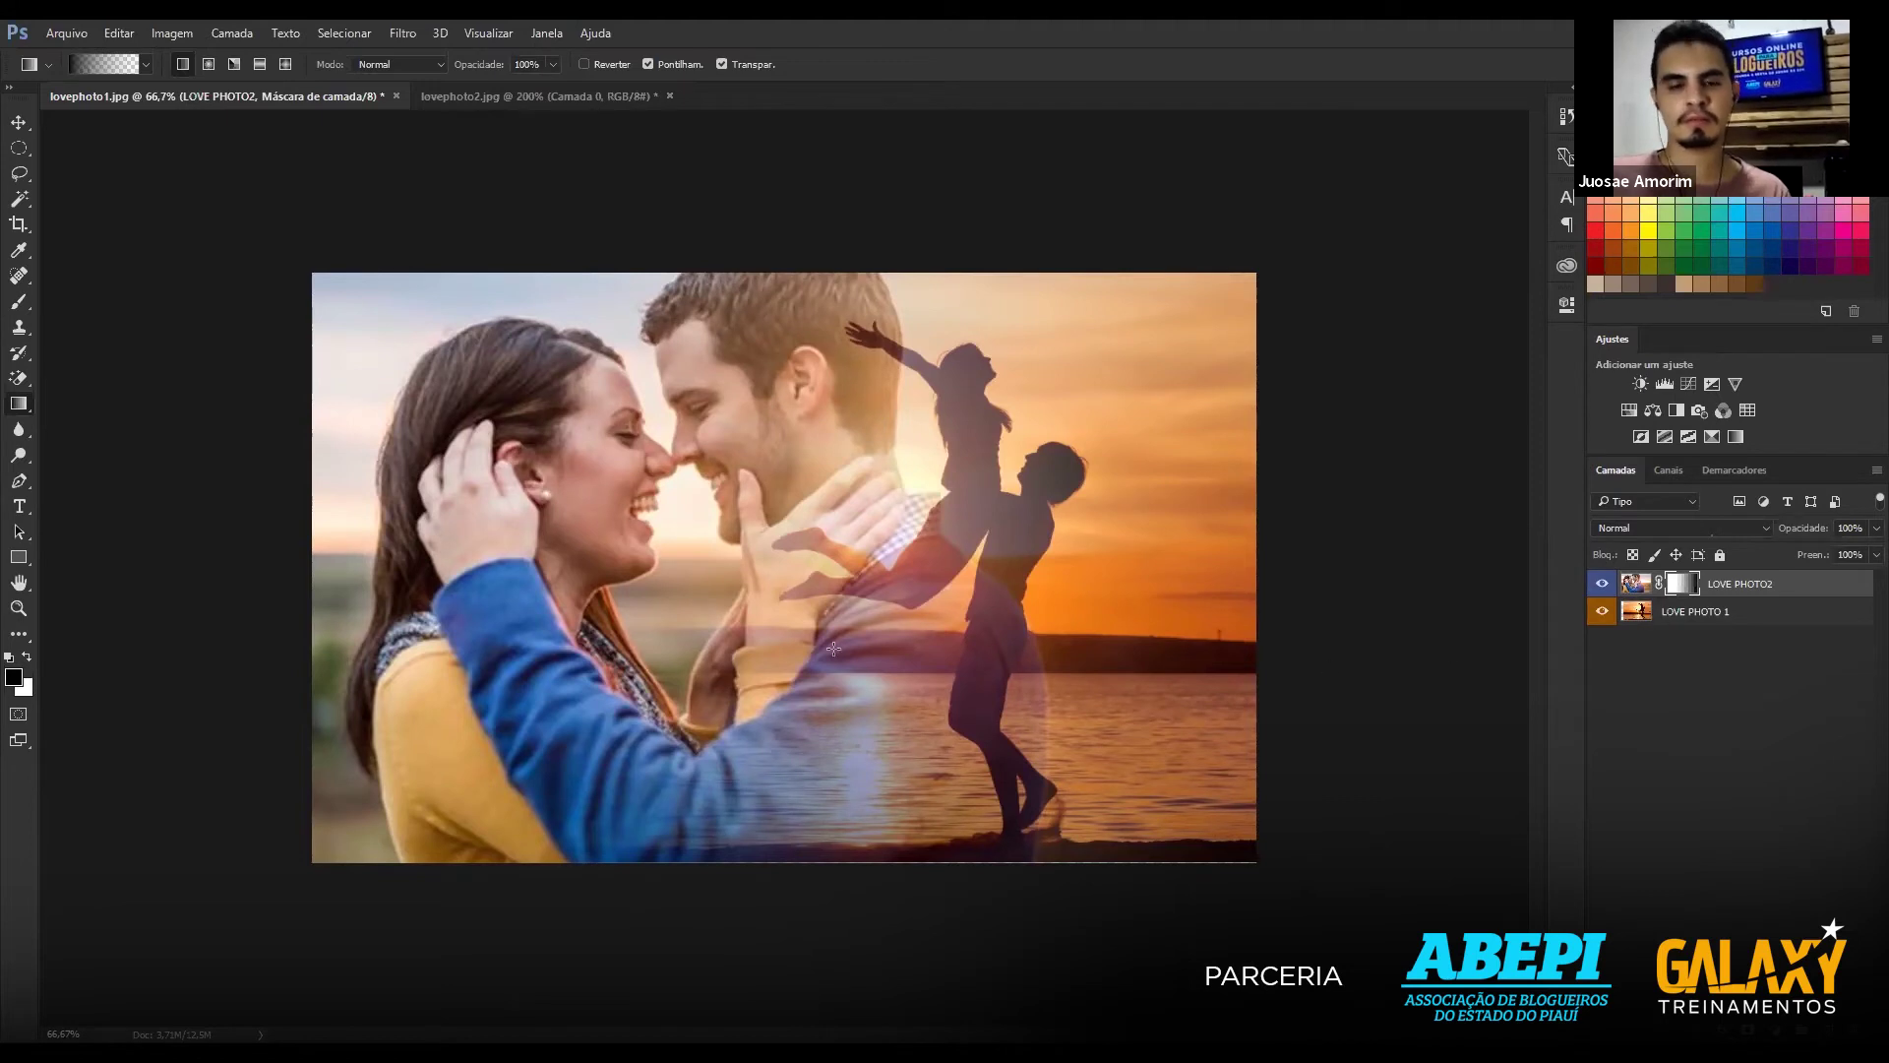
# Move the couple photo a little to the left over the silhouette scene.
pyautogui.press('v')
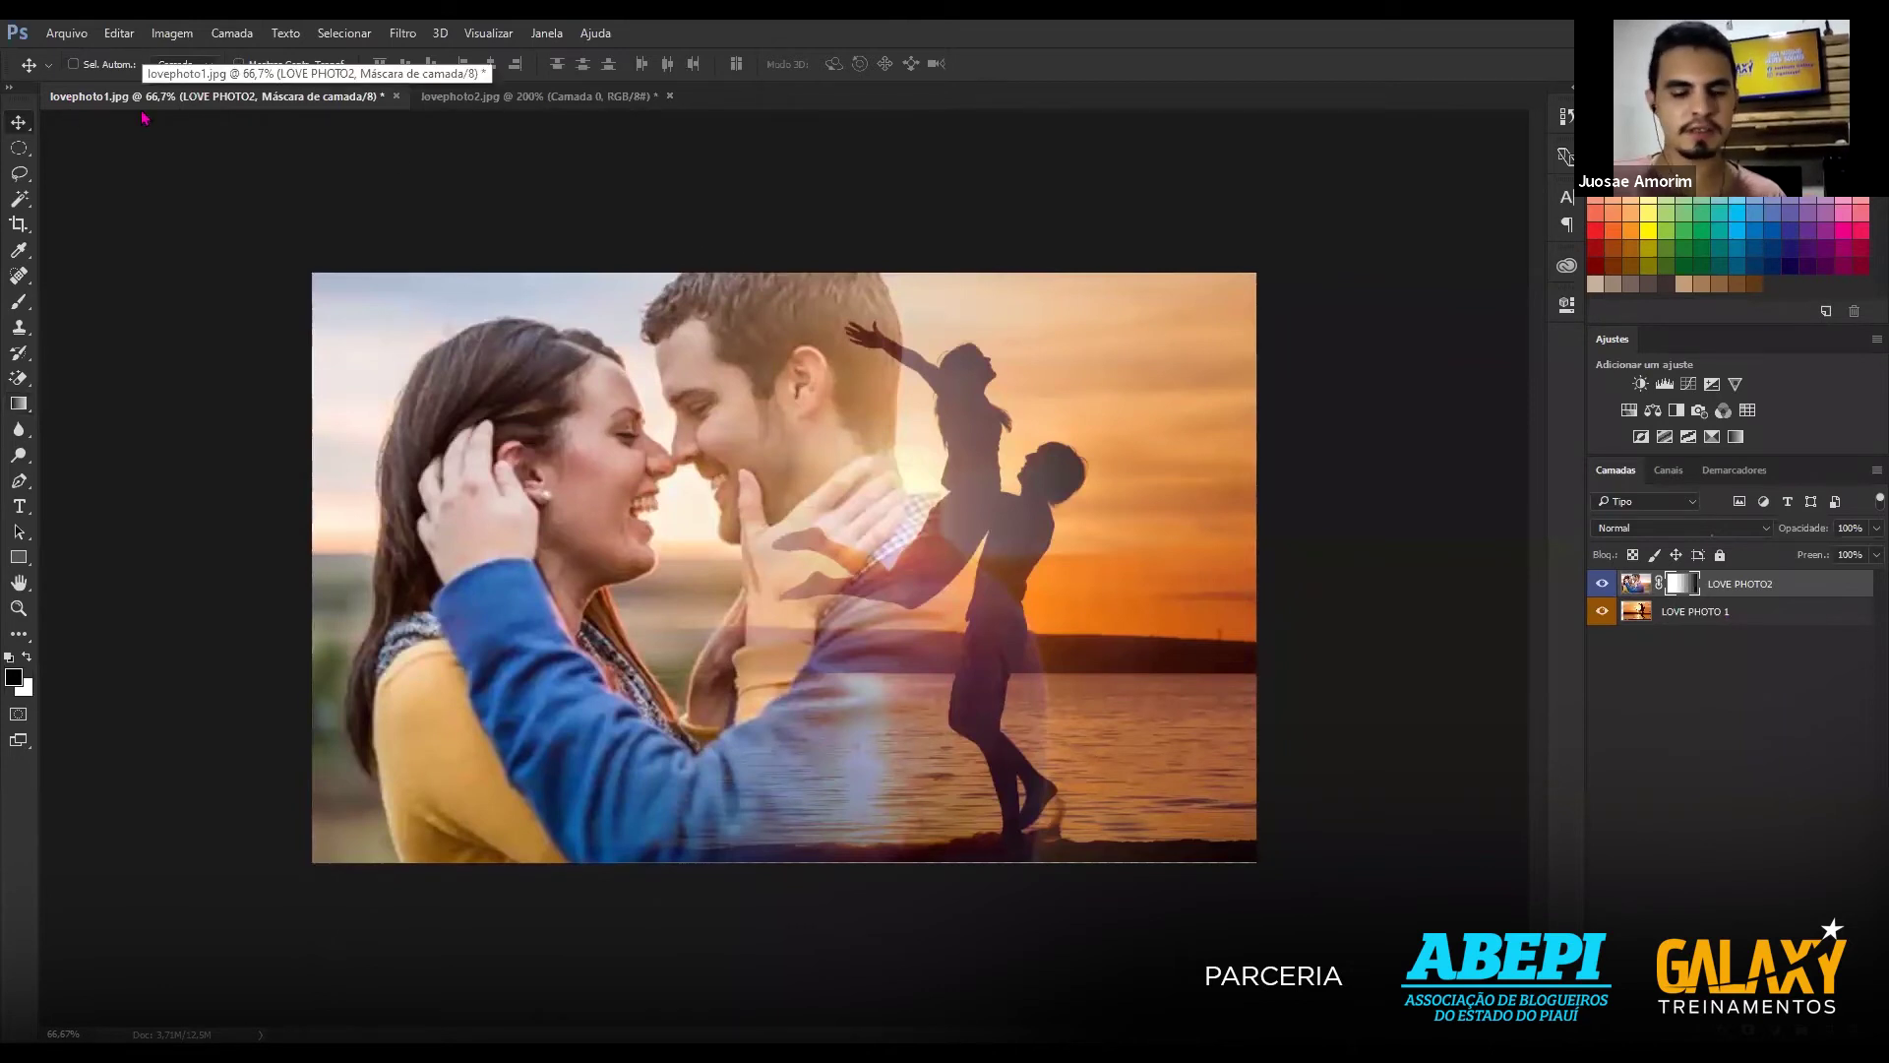
pyautogui.click(486, 96)
pyautogui.click(369, 98)
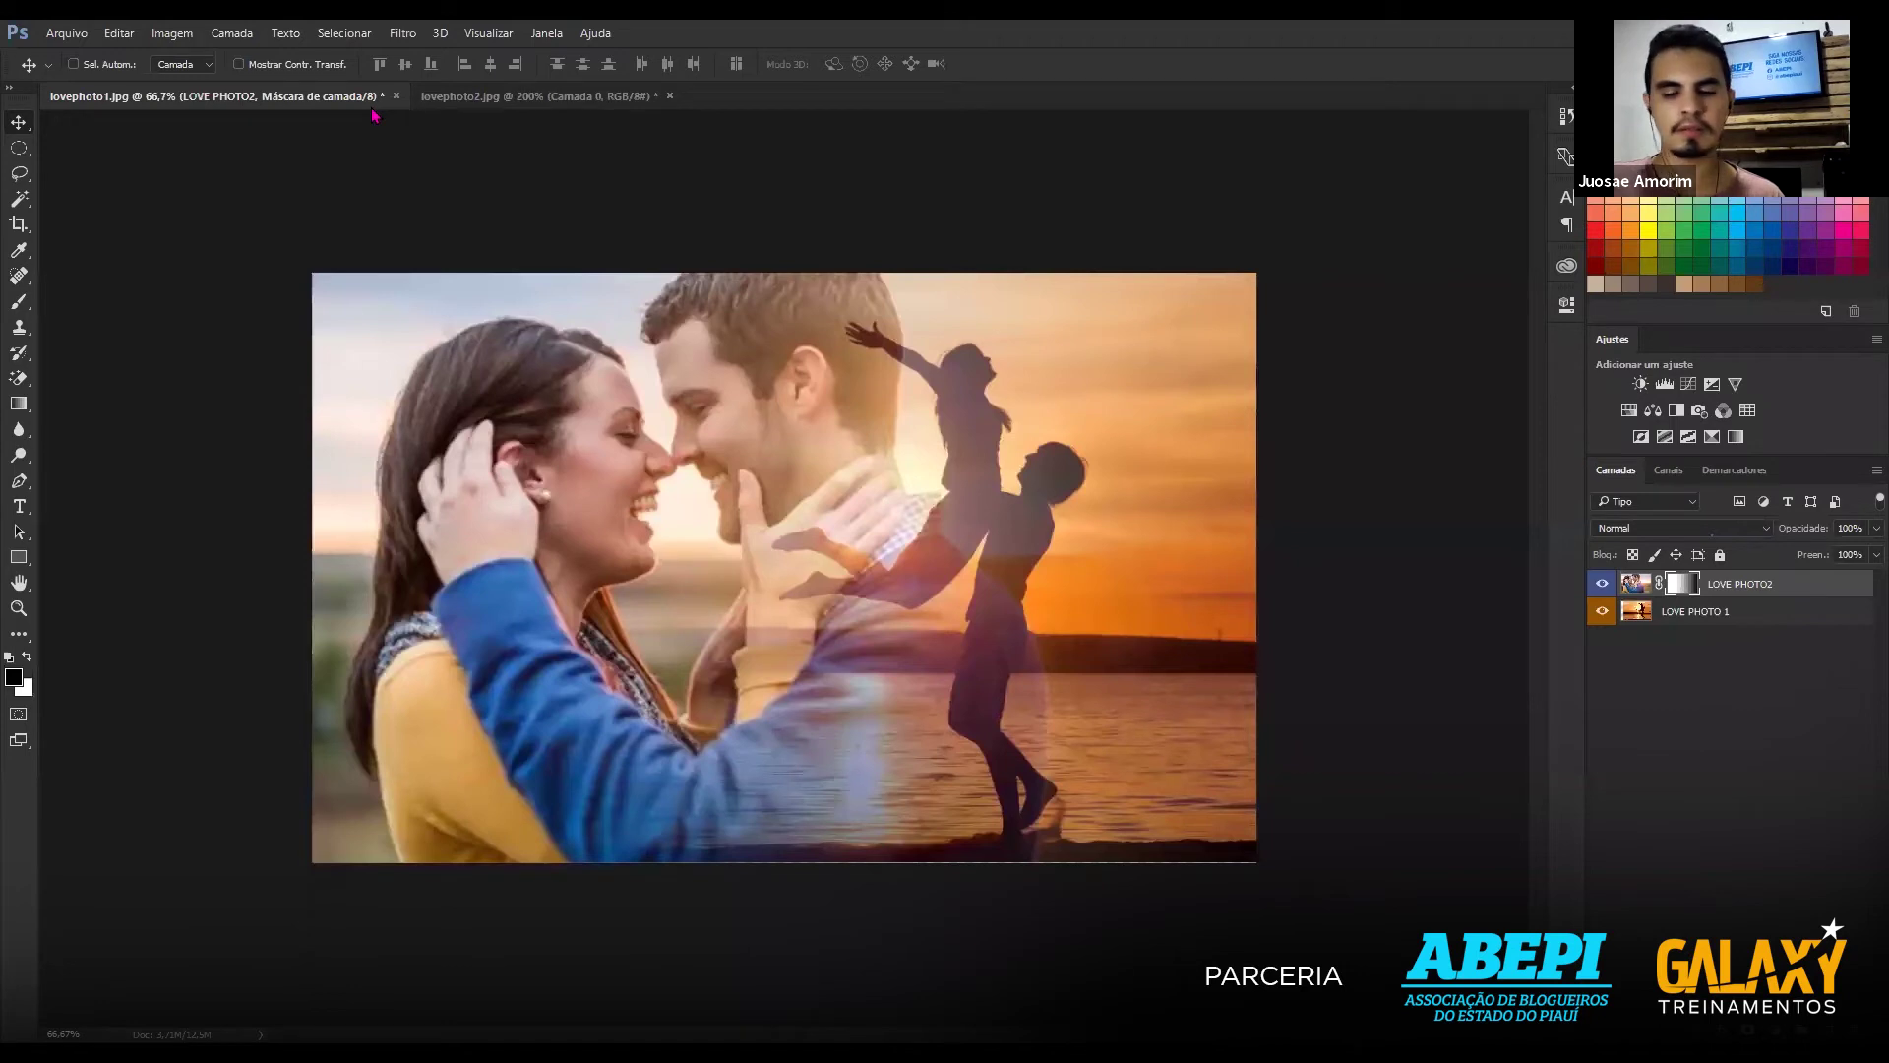
pyautogui.hotkey('ctrl', '0')
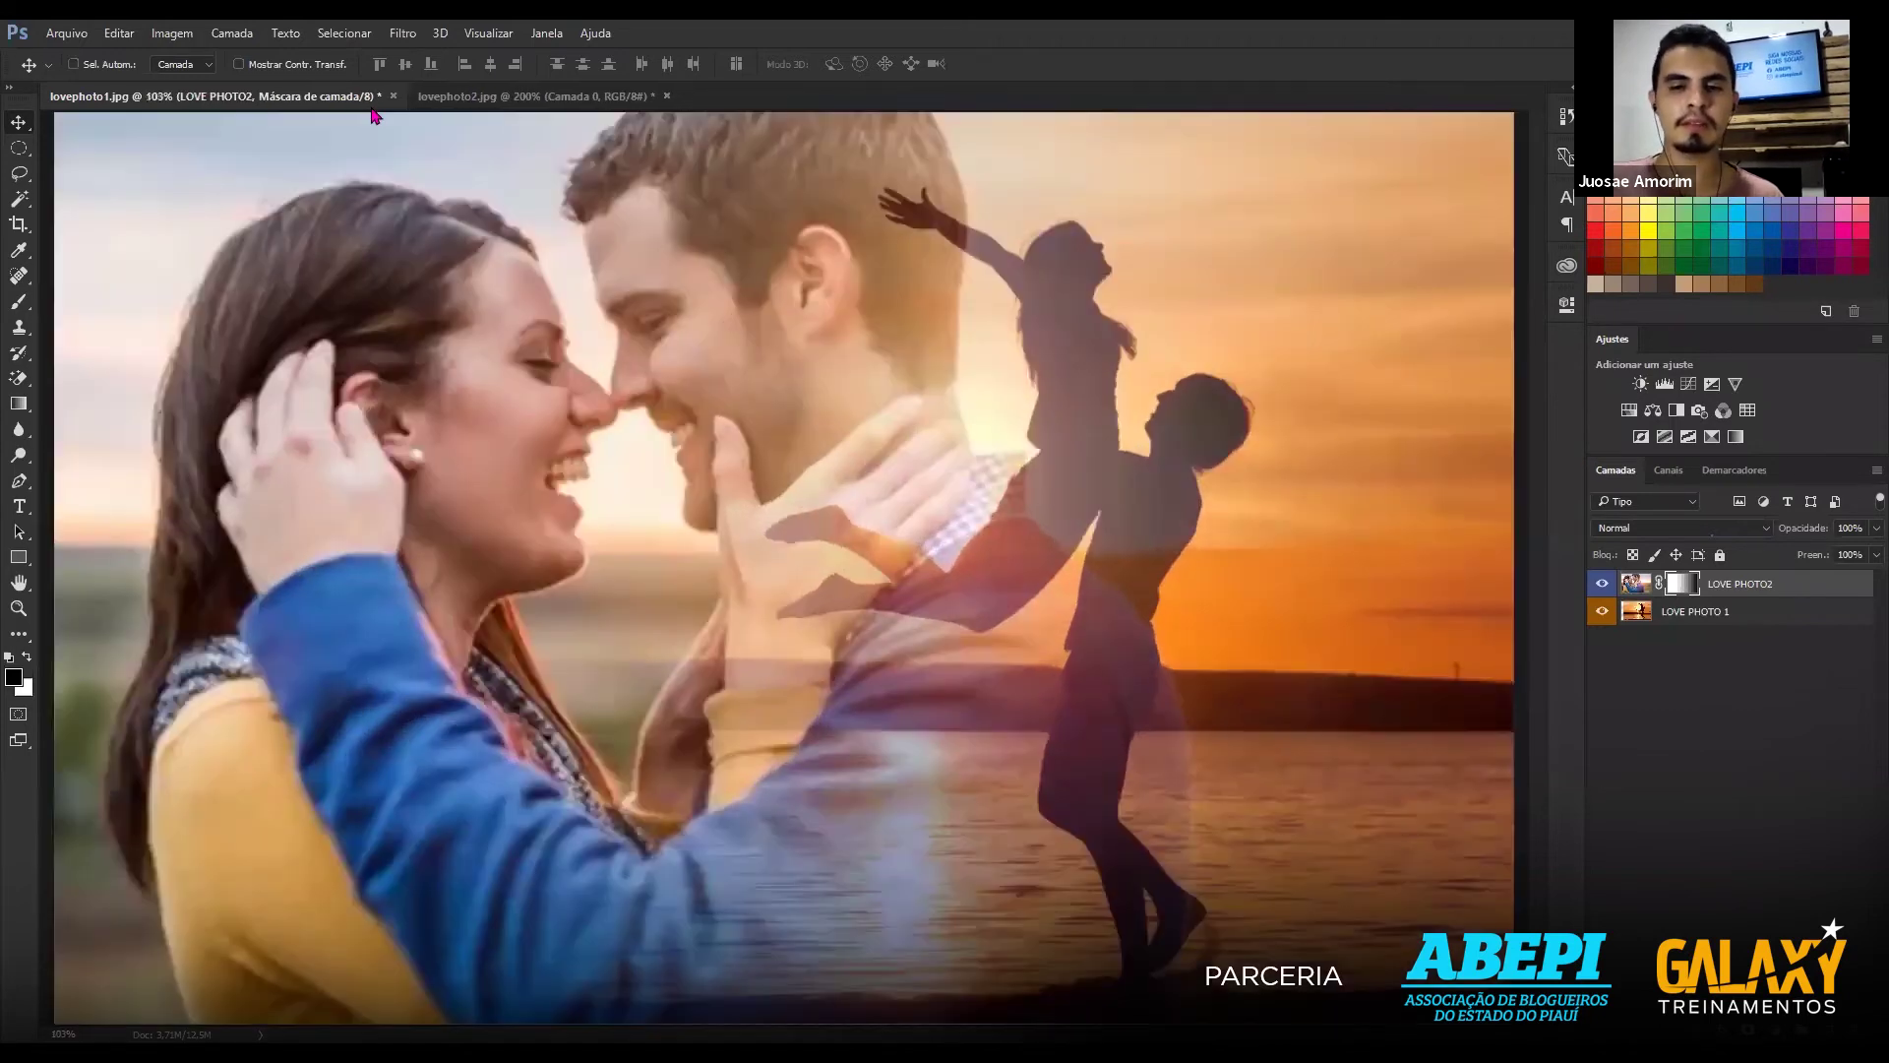
pyautogui.hotkey('ctrl', '-')
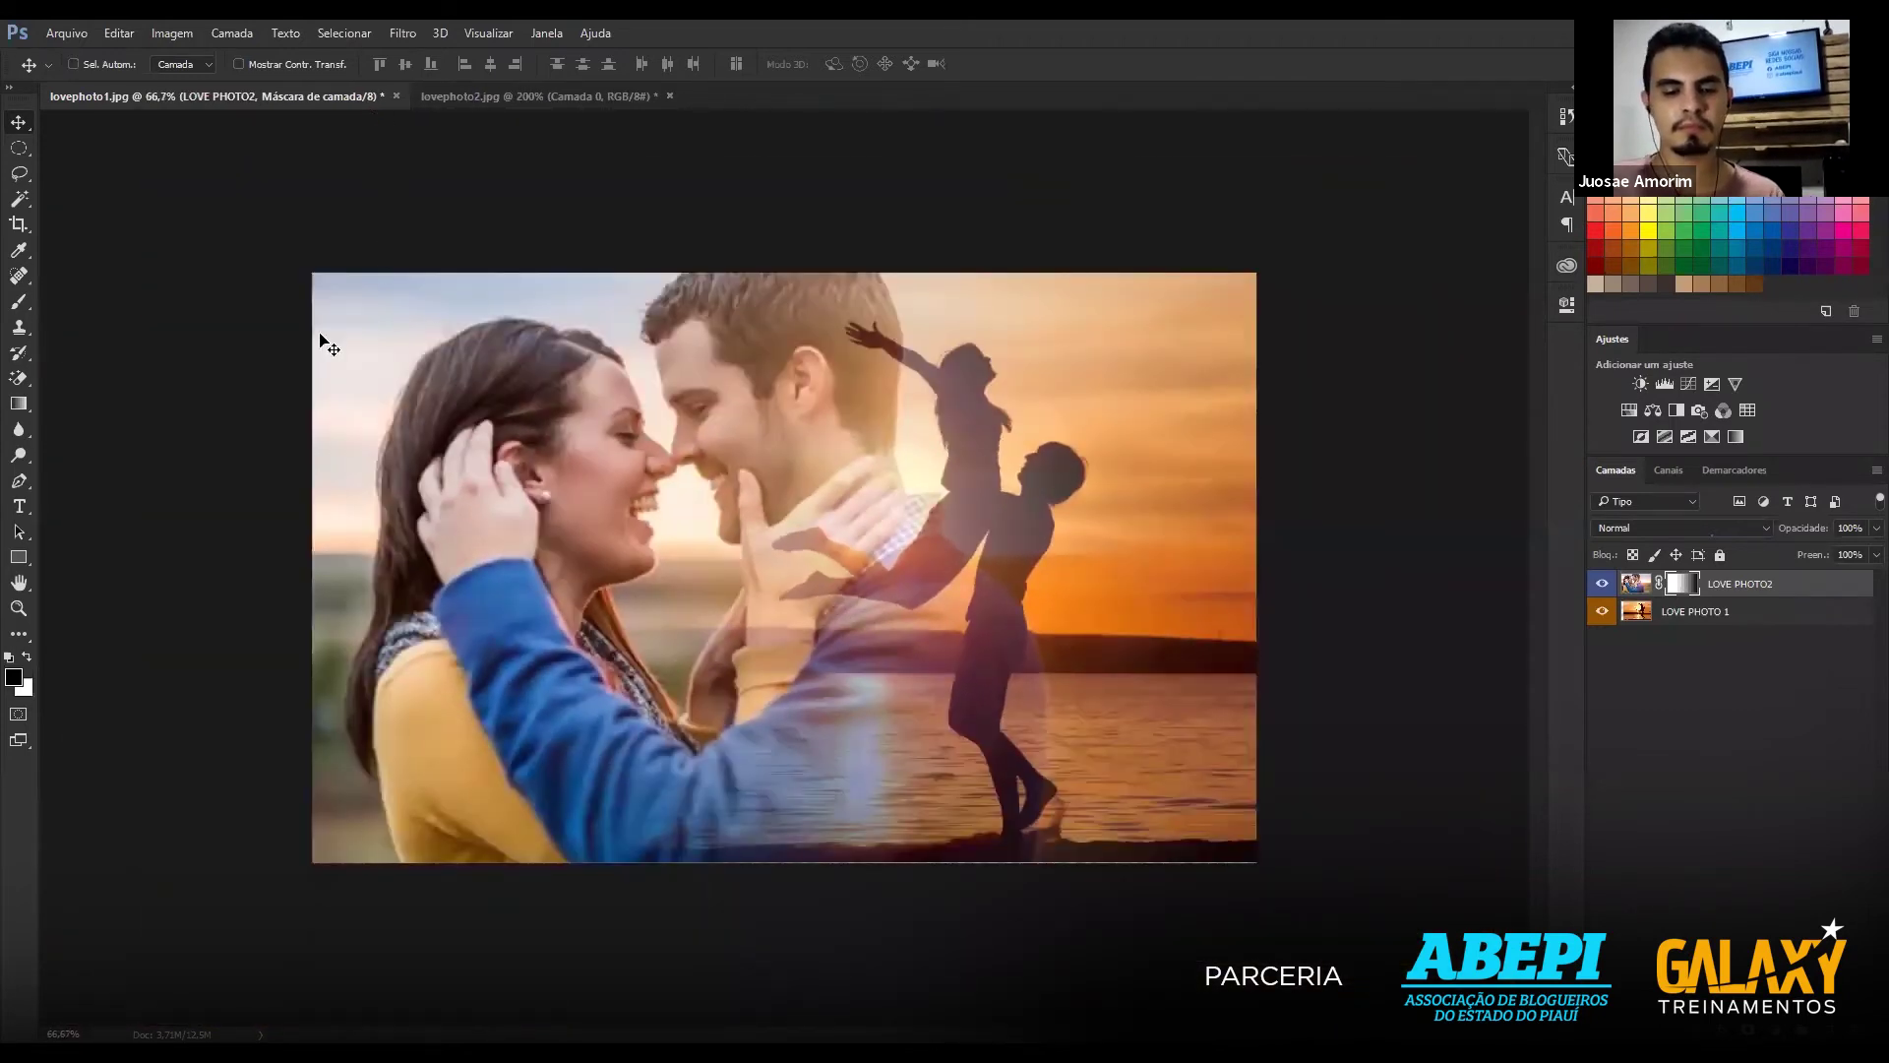
pyautogui.moveTo(585, 504); pyautogui.dragTo(530, 506)
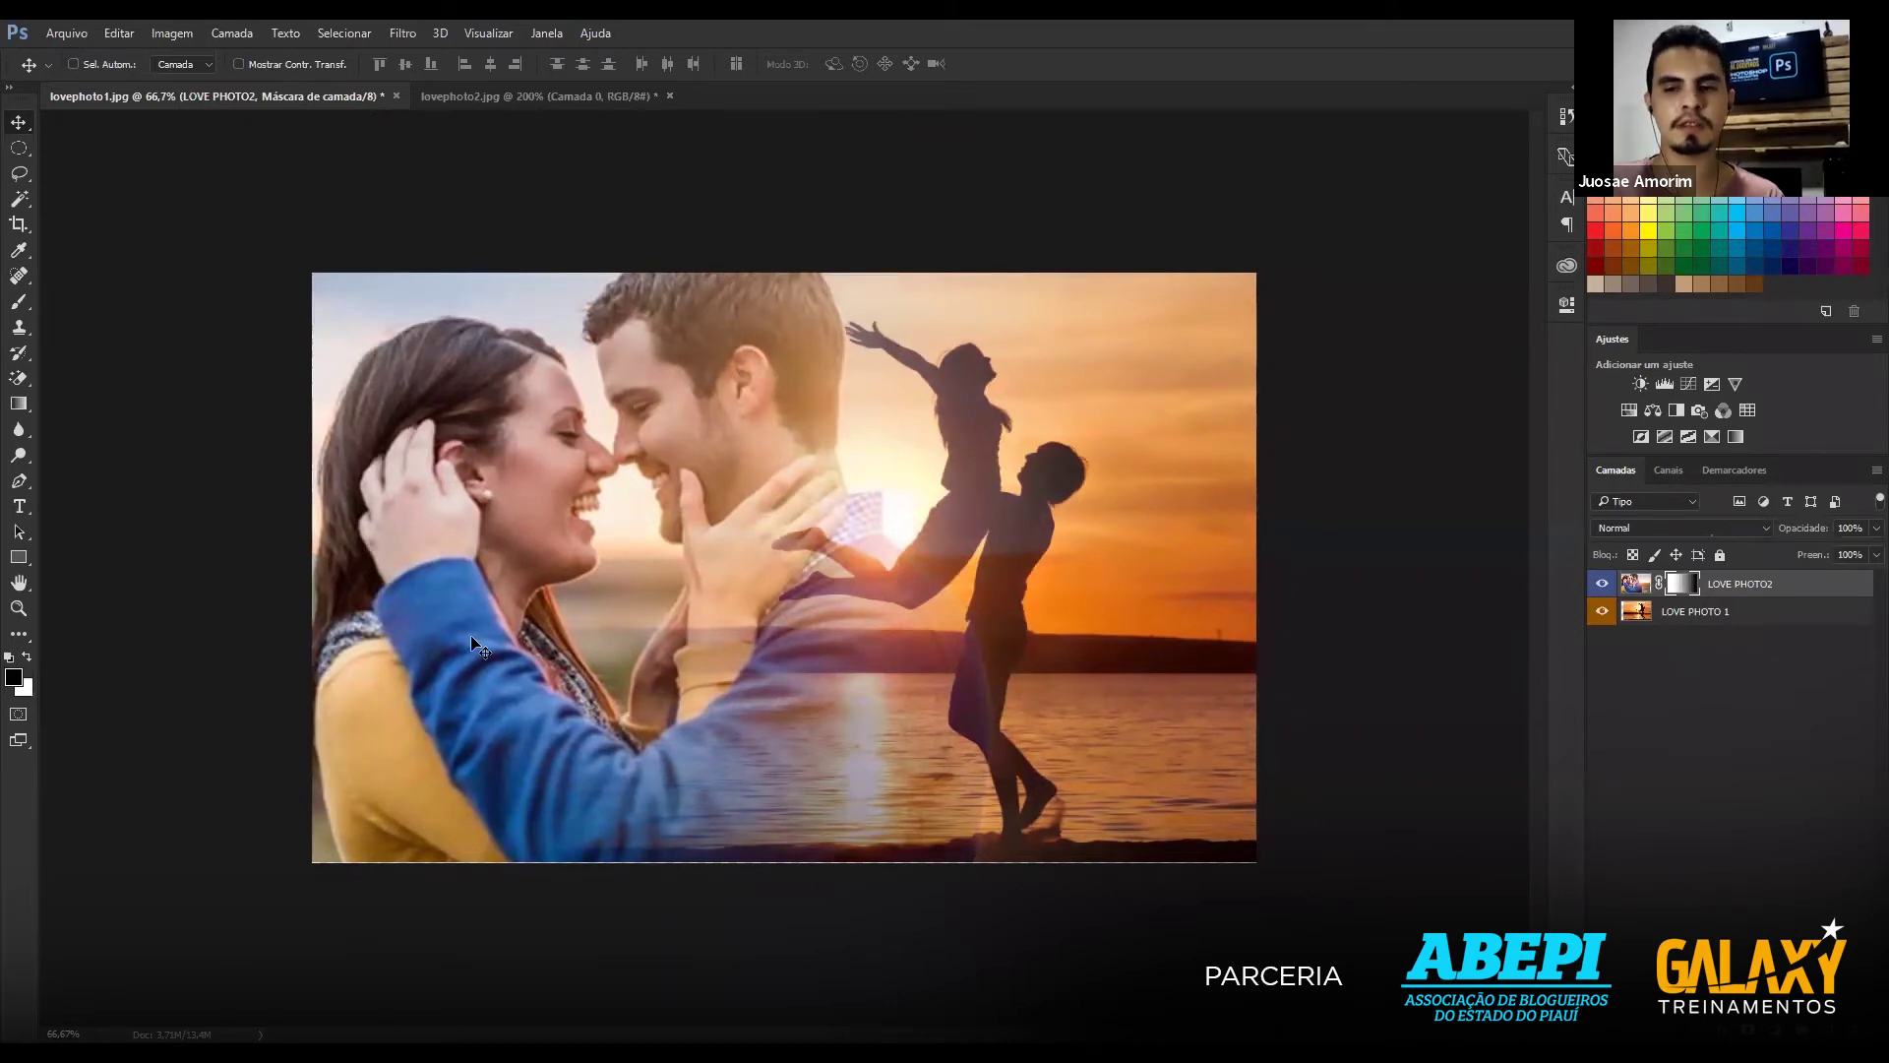
pyautogui.moveTo(777, 588); pyautogui.dragTo(797, 591)
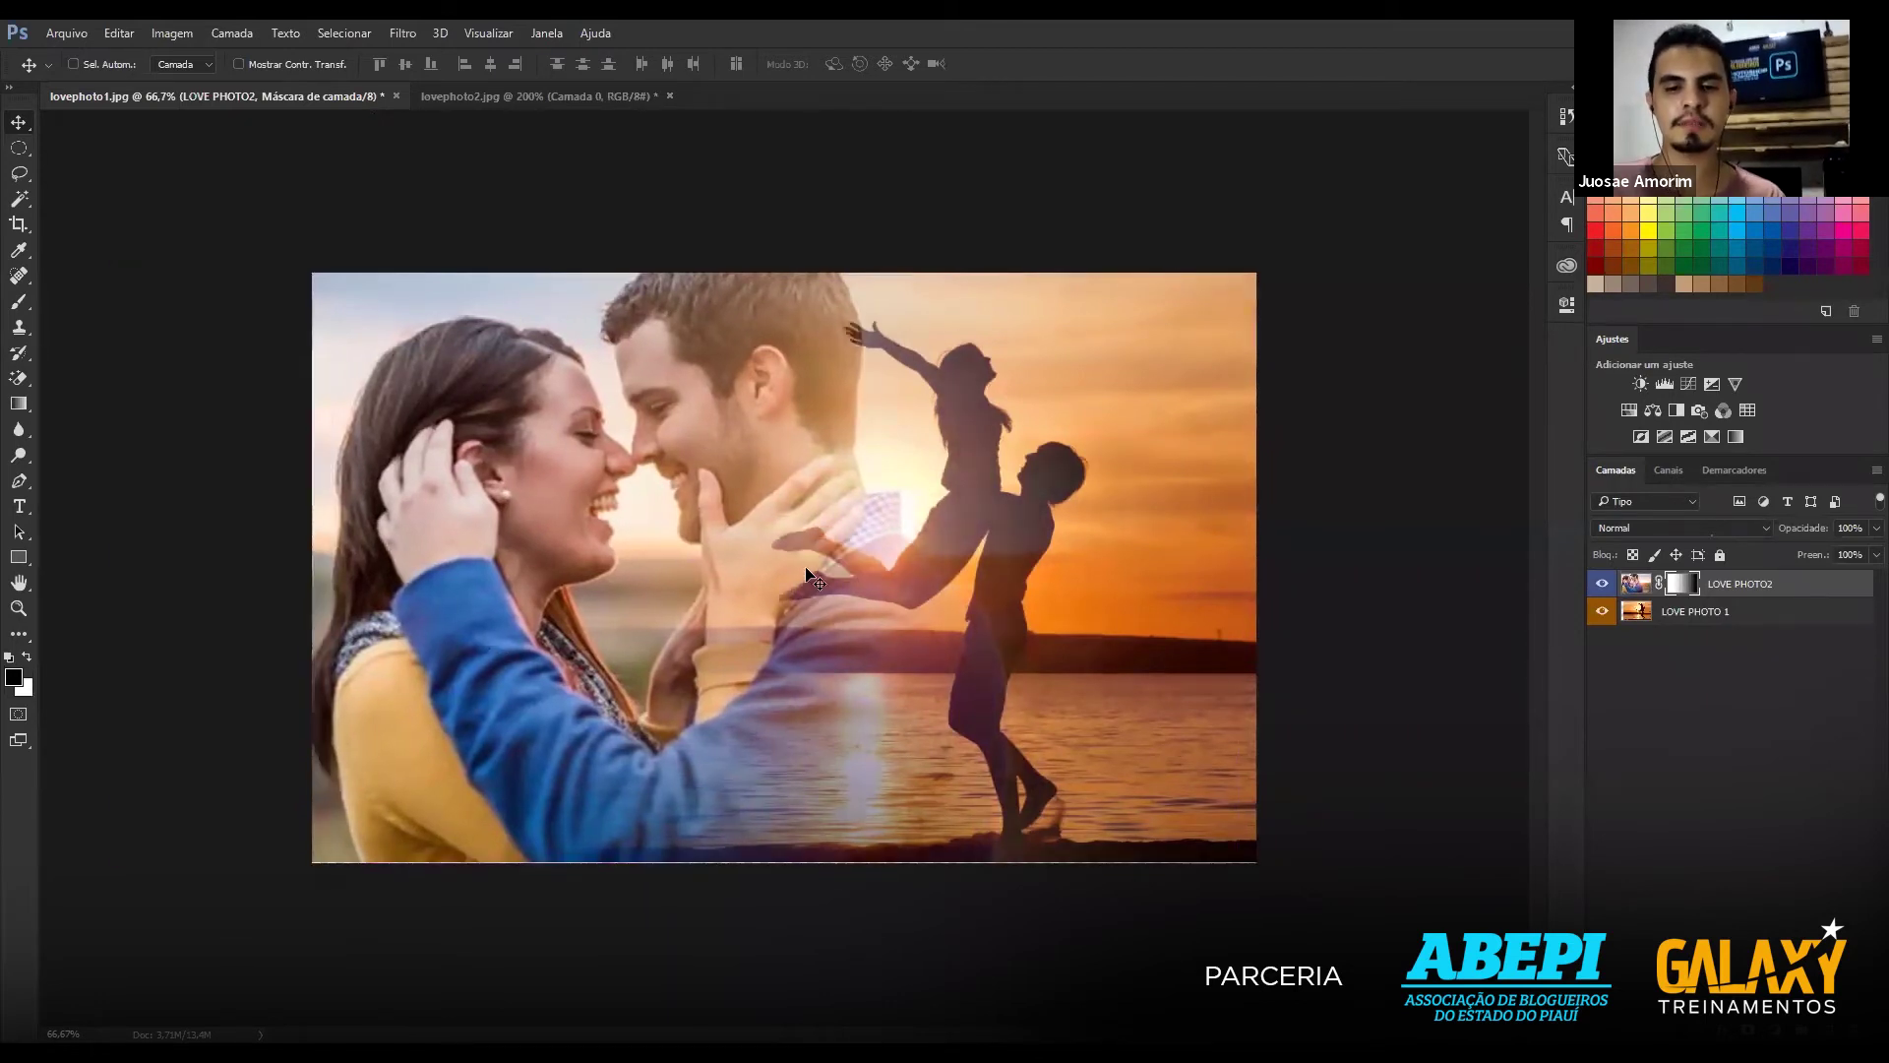
# Scale both photo layers slightly larger with Free Transform and check the result.
pyautogui.keyDown('shift'); pyautogui.click(1793, 611); pyautogui.keyUp('shift')
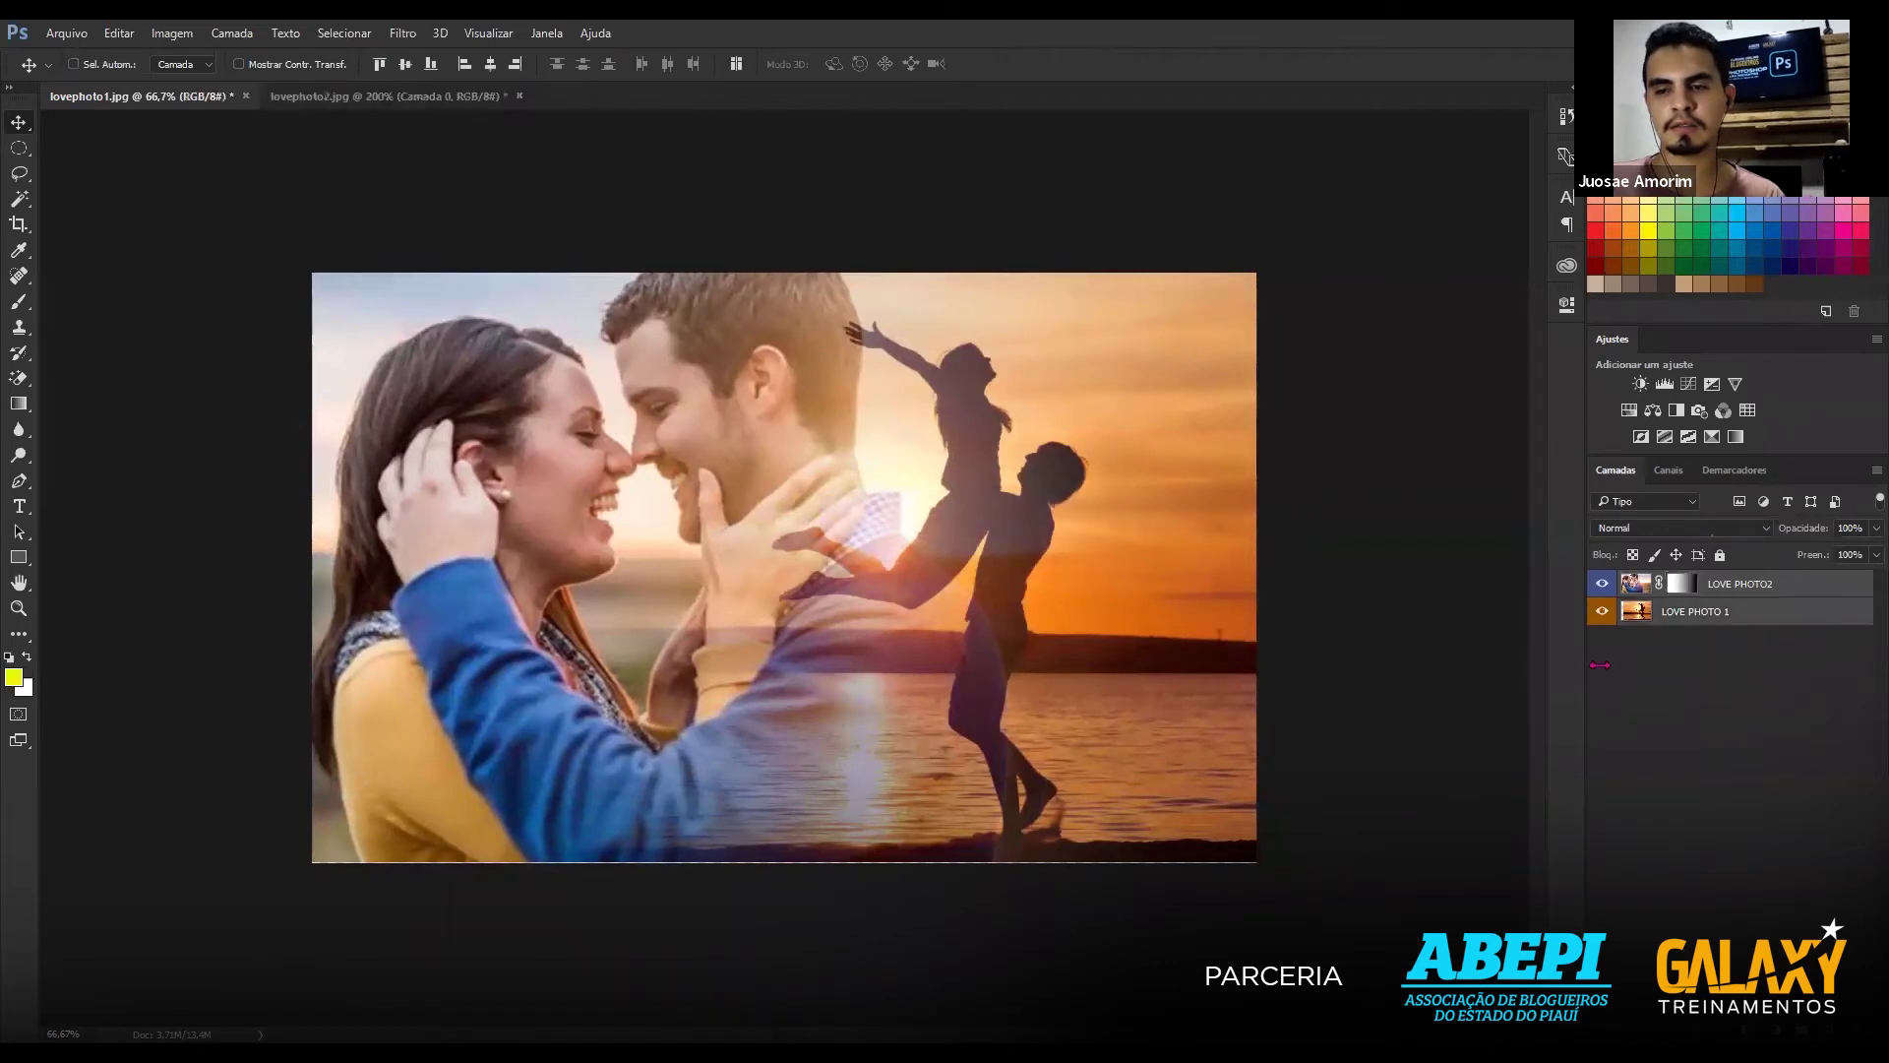
pyautogui.hotkey('ctrl', 't')
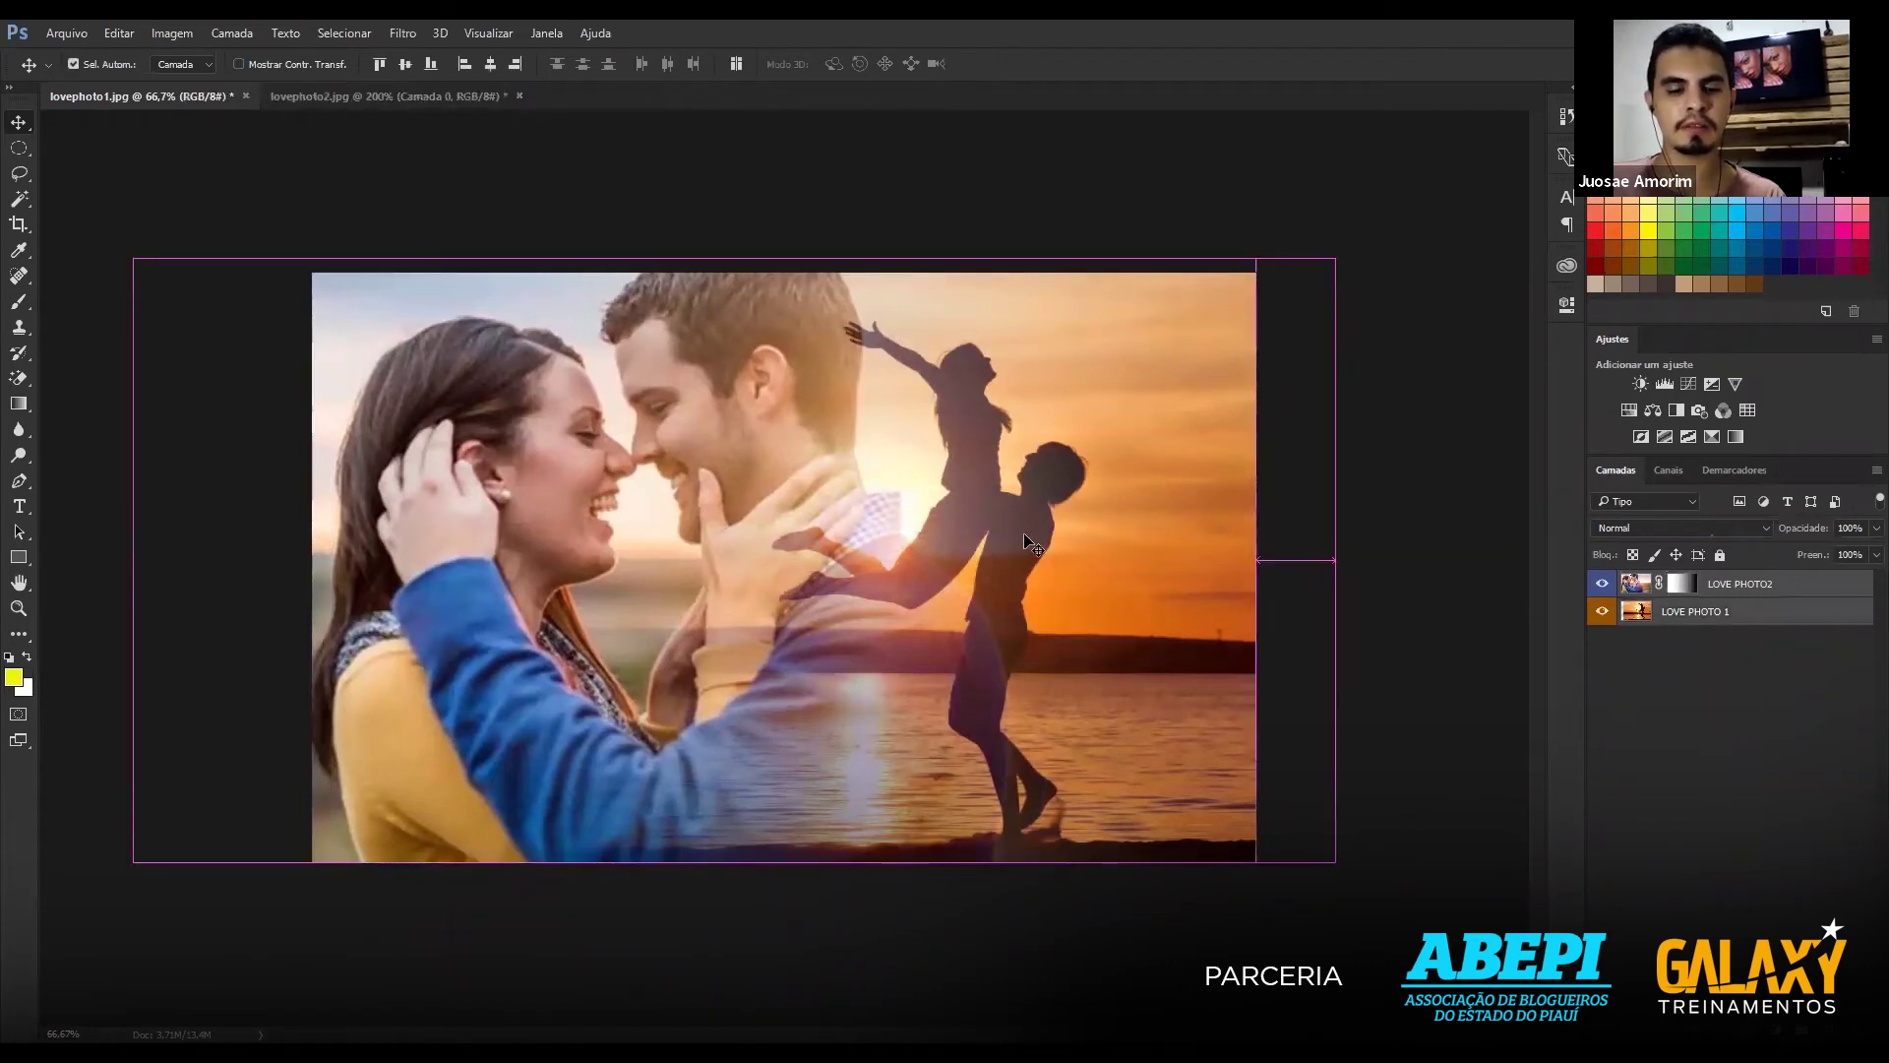
pyautogui.moveTo(1335, 859); pyautogui.dragTo(1401, 833)
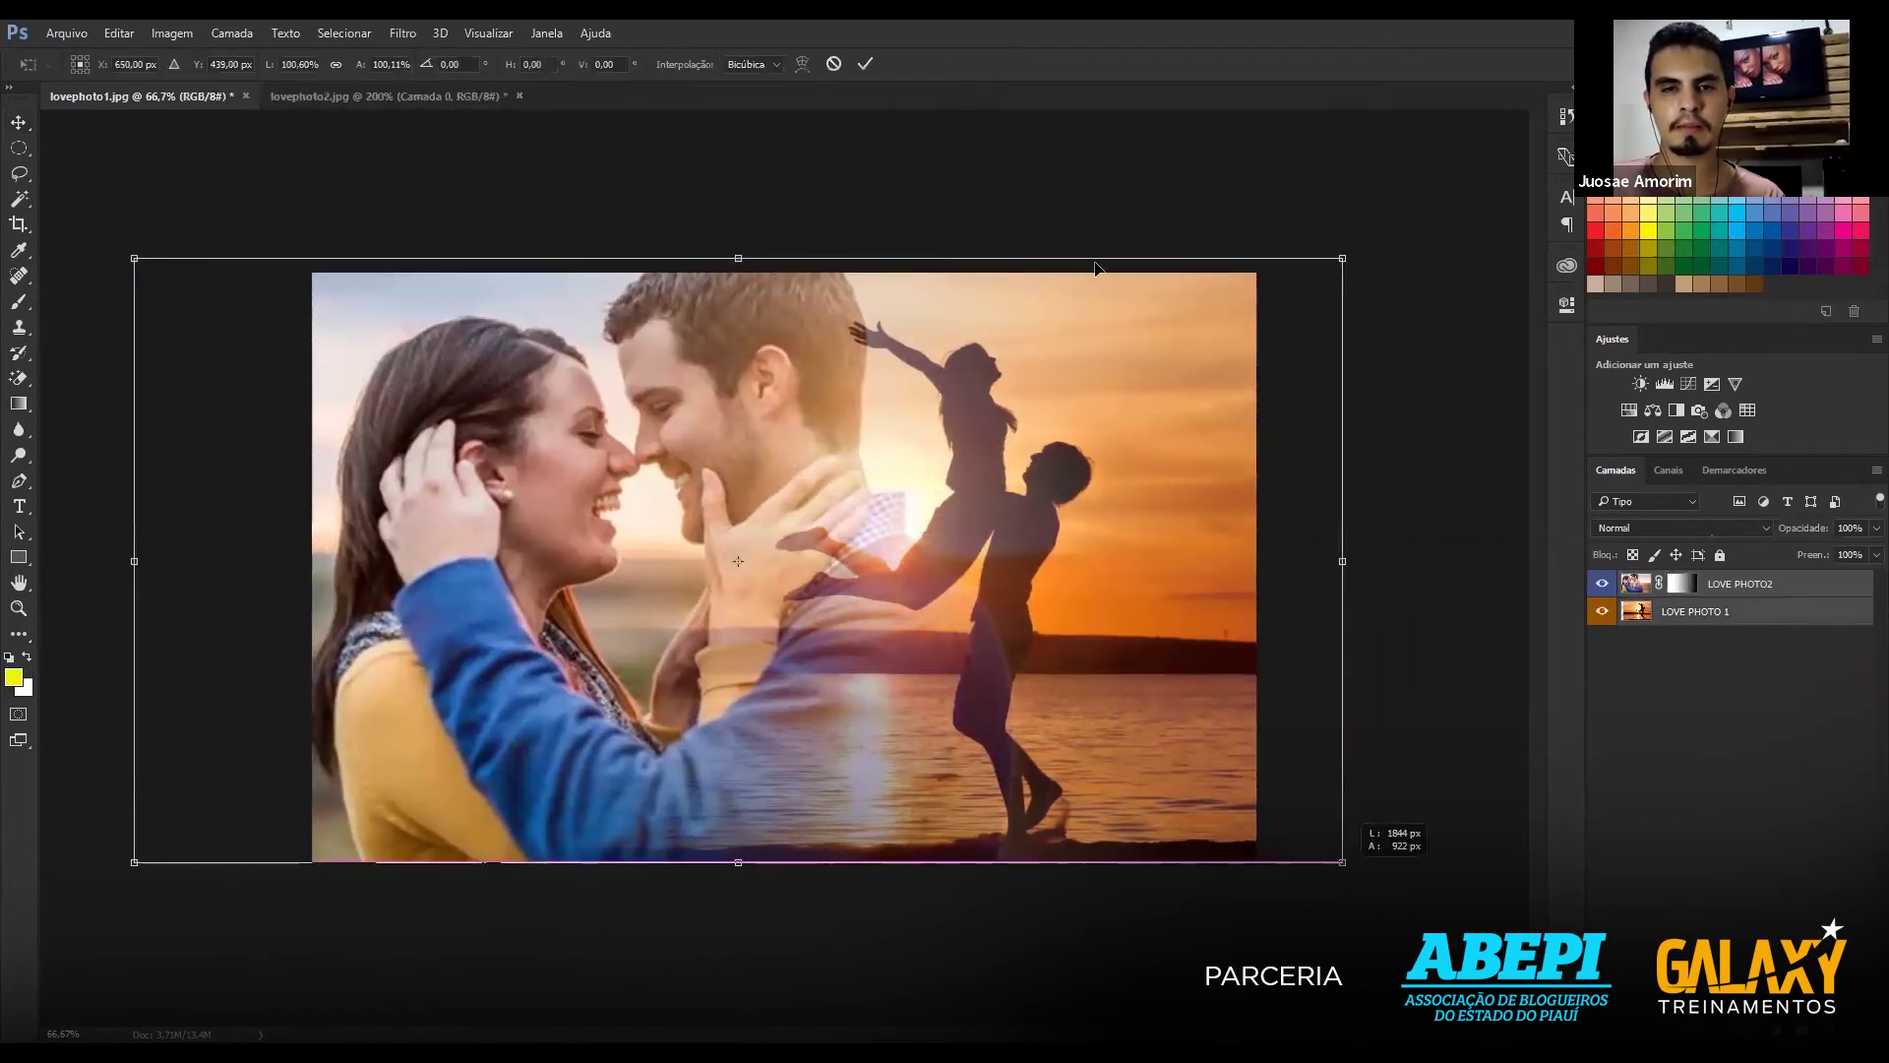
pyautogui.press('Return')
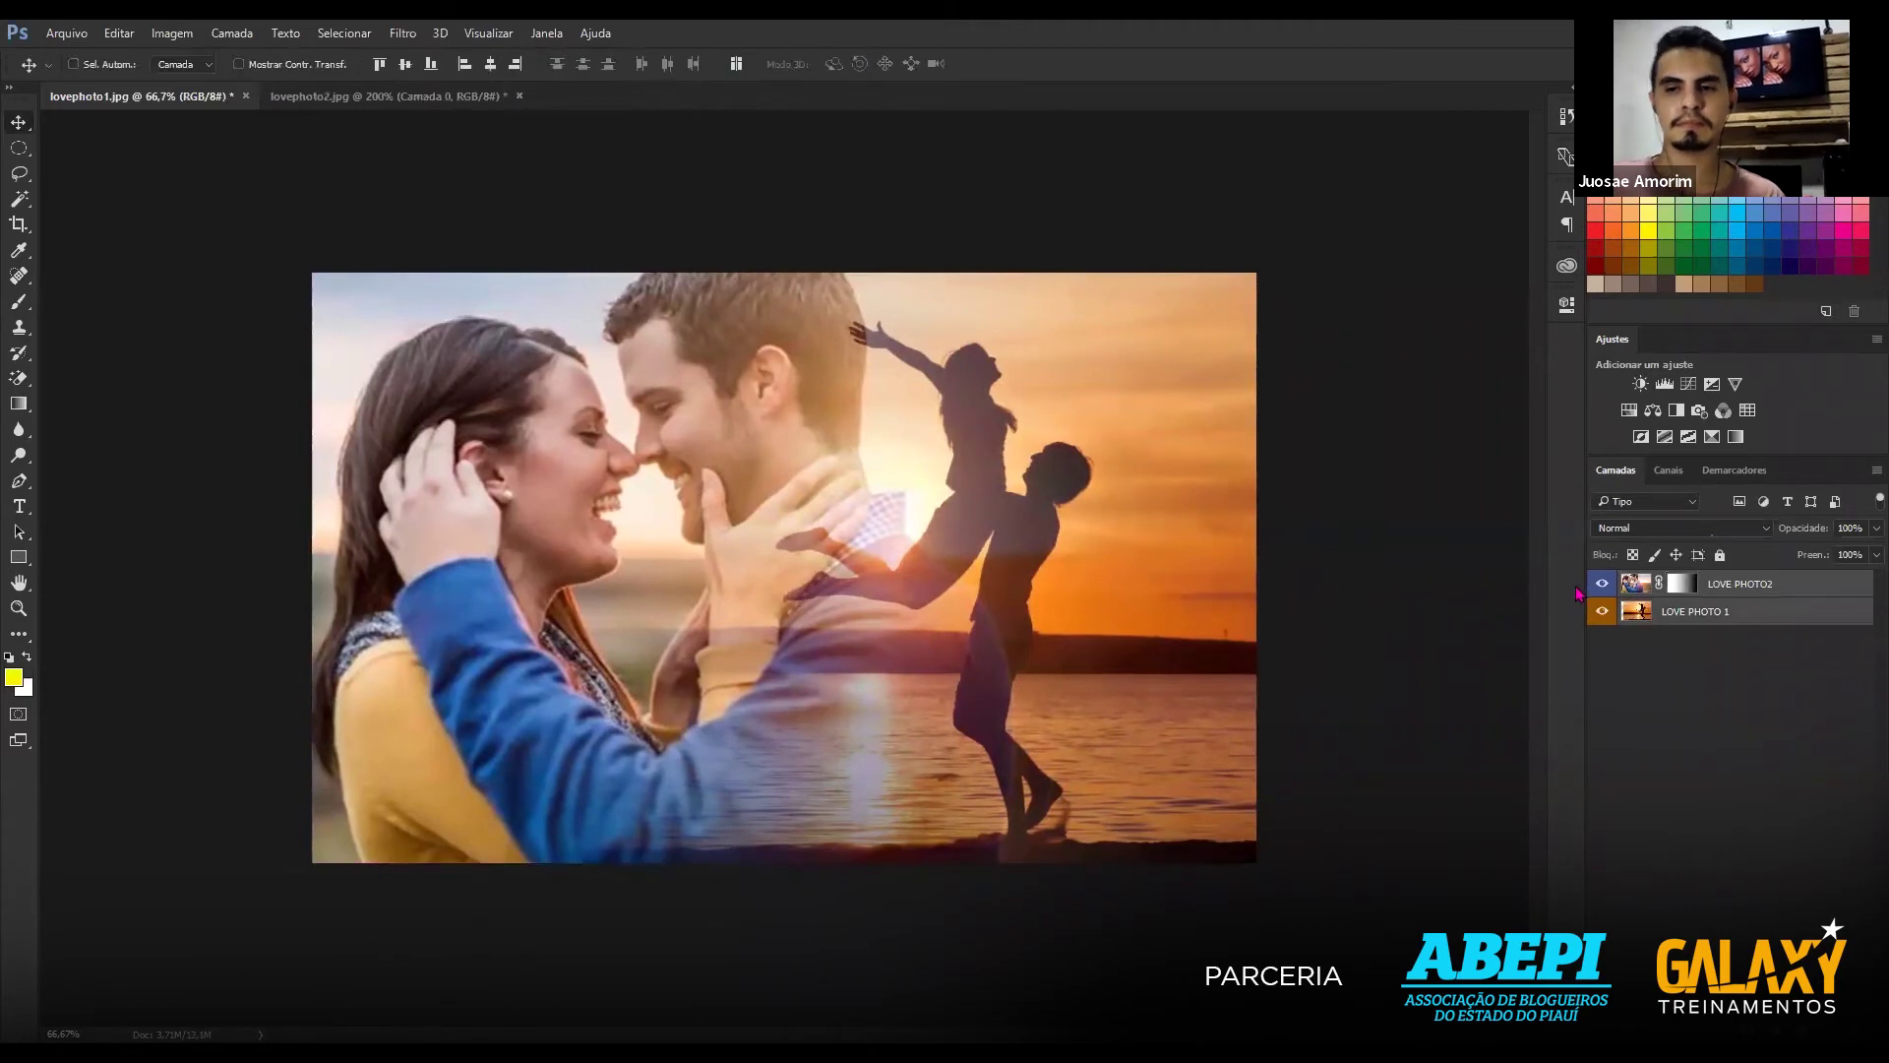
pyautogui.click(1602, 584)
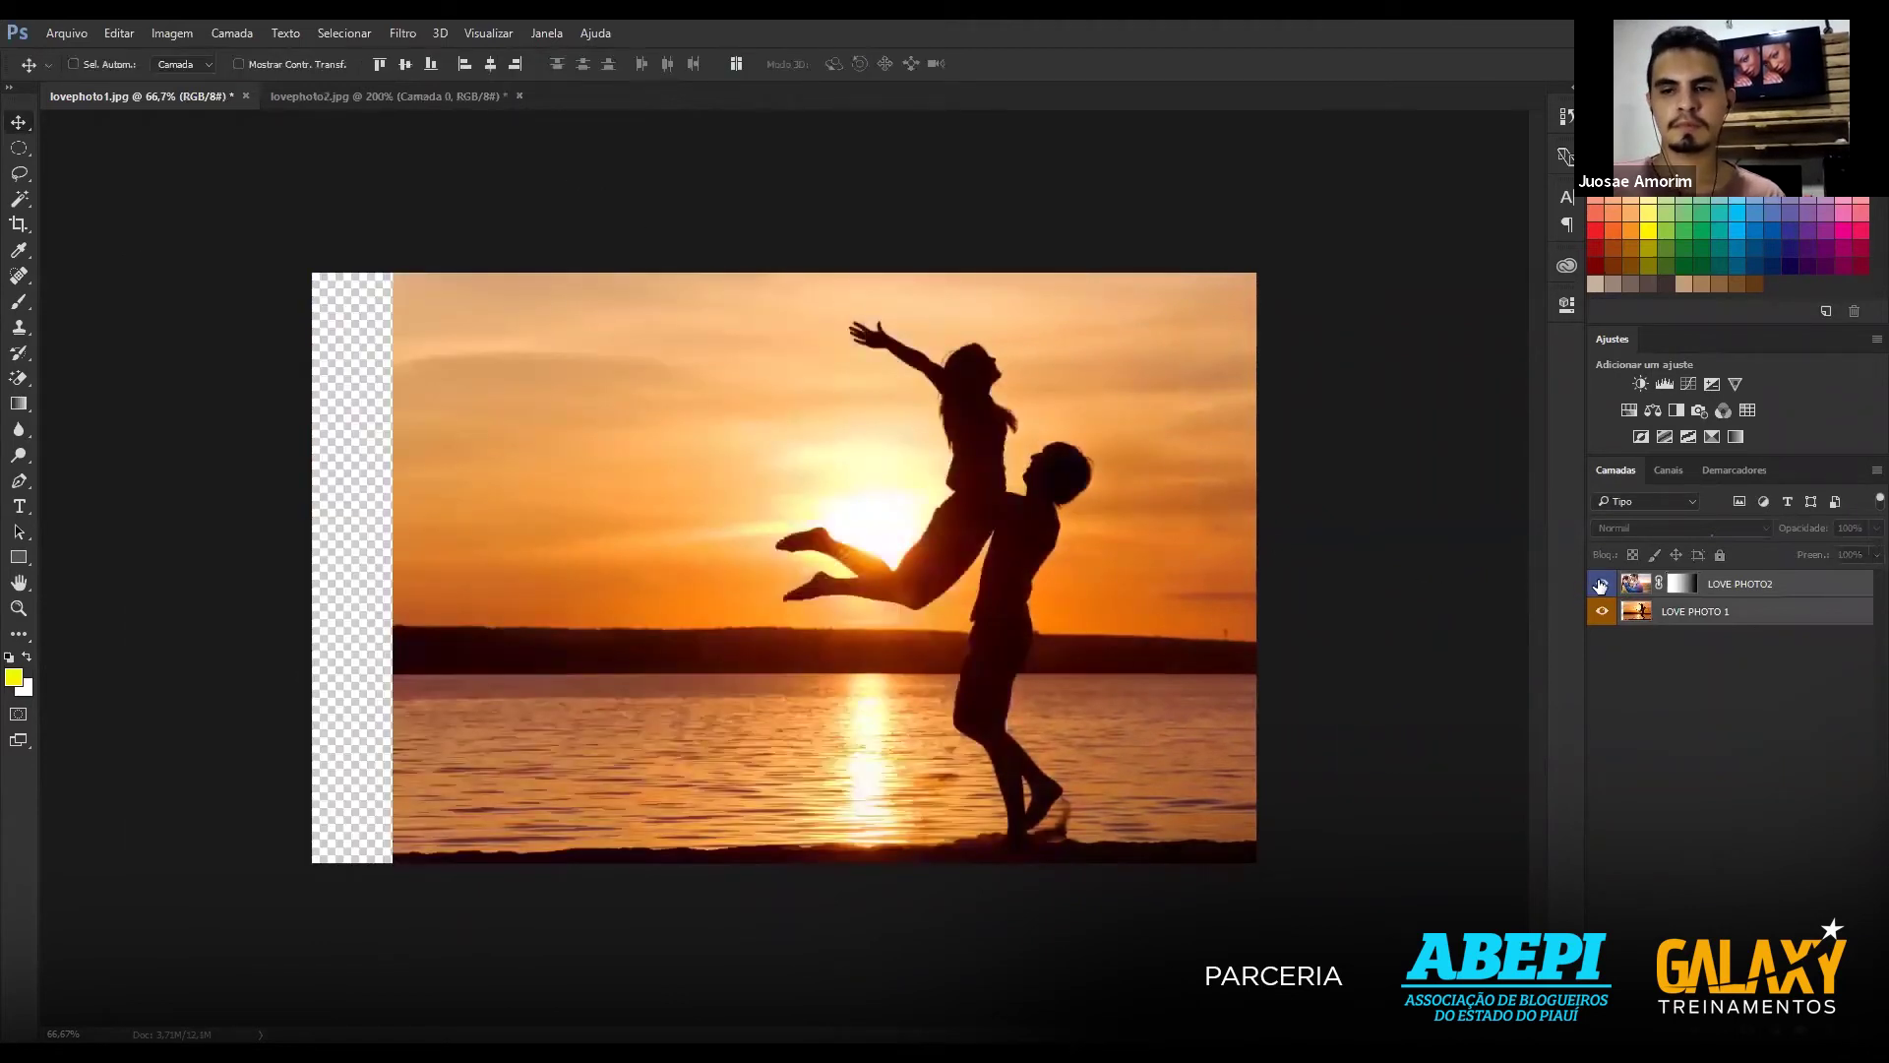
pyautogui.click(1601, 584)
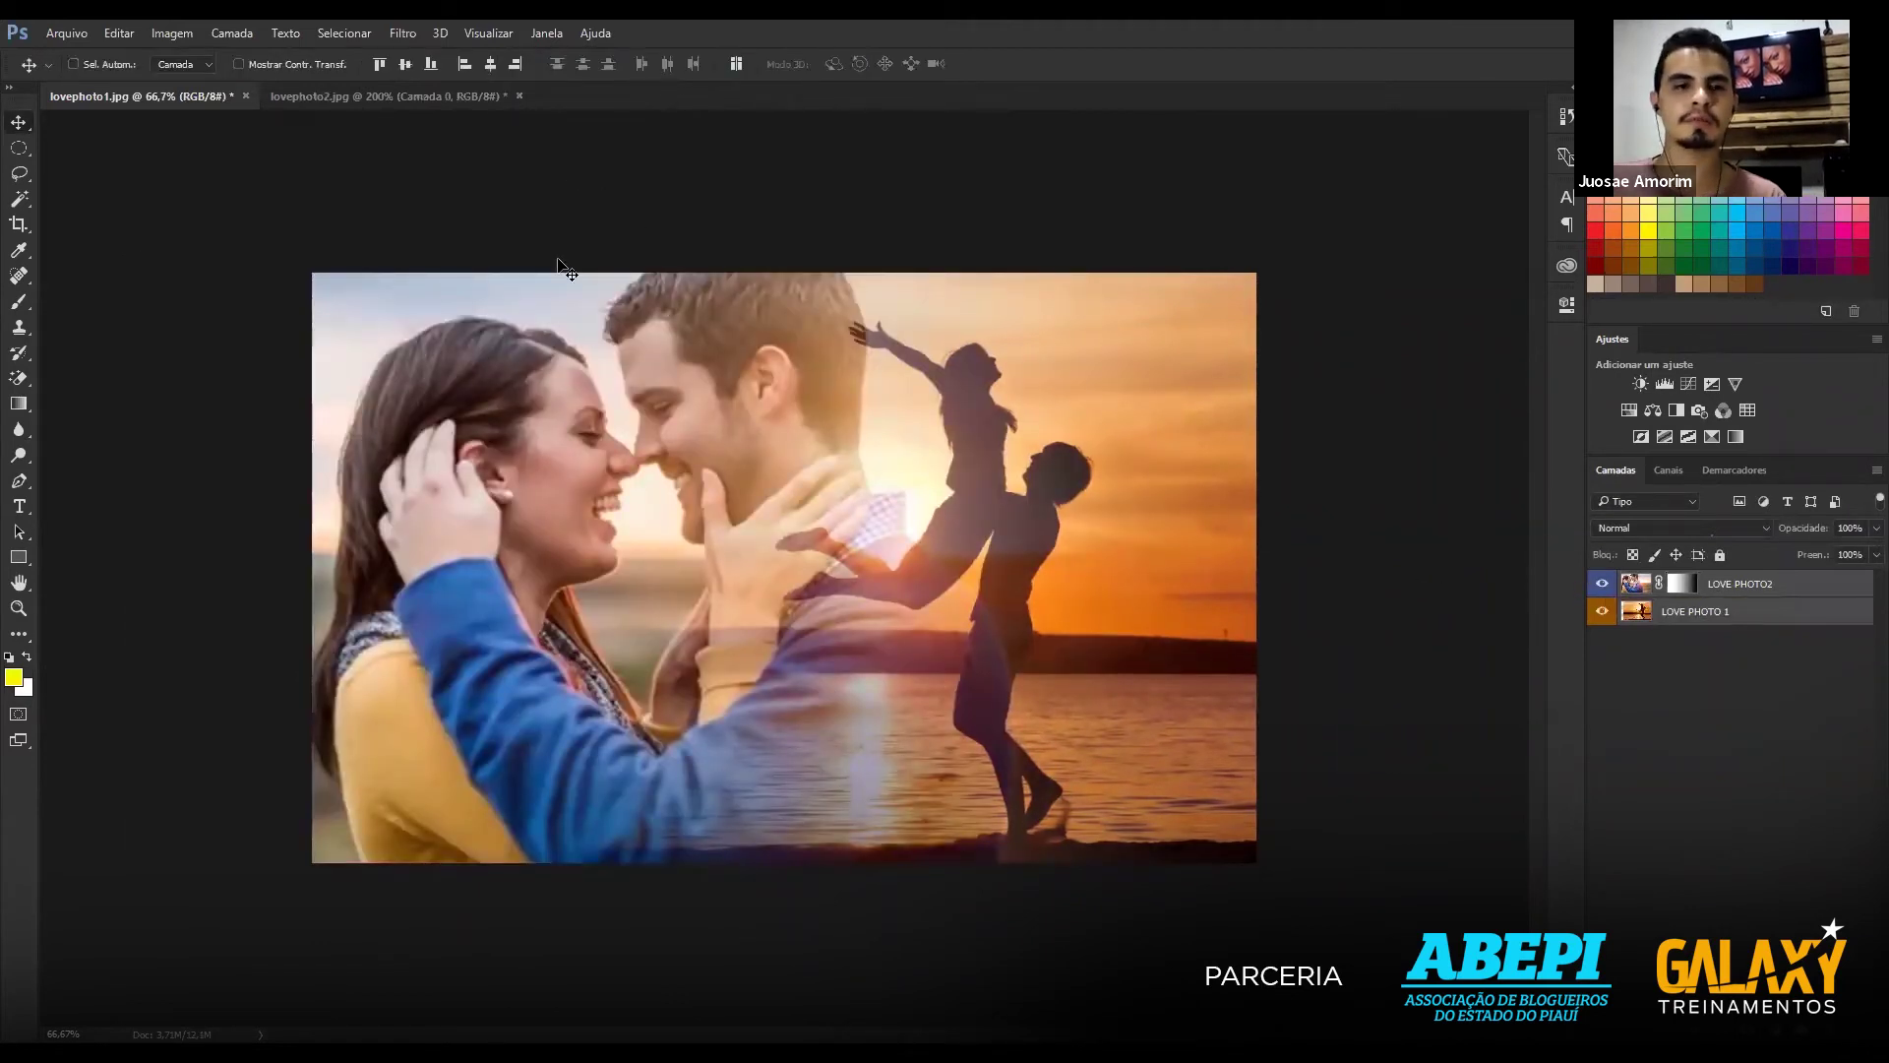
pyautogui.click(63, 34)
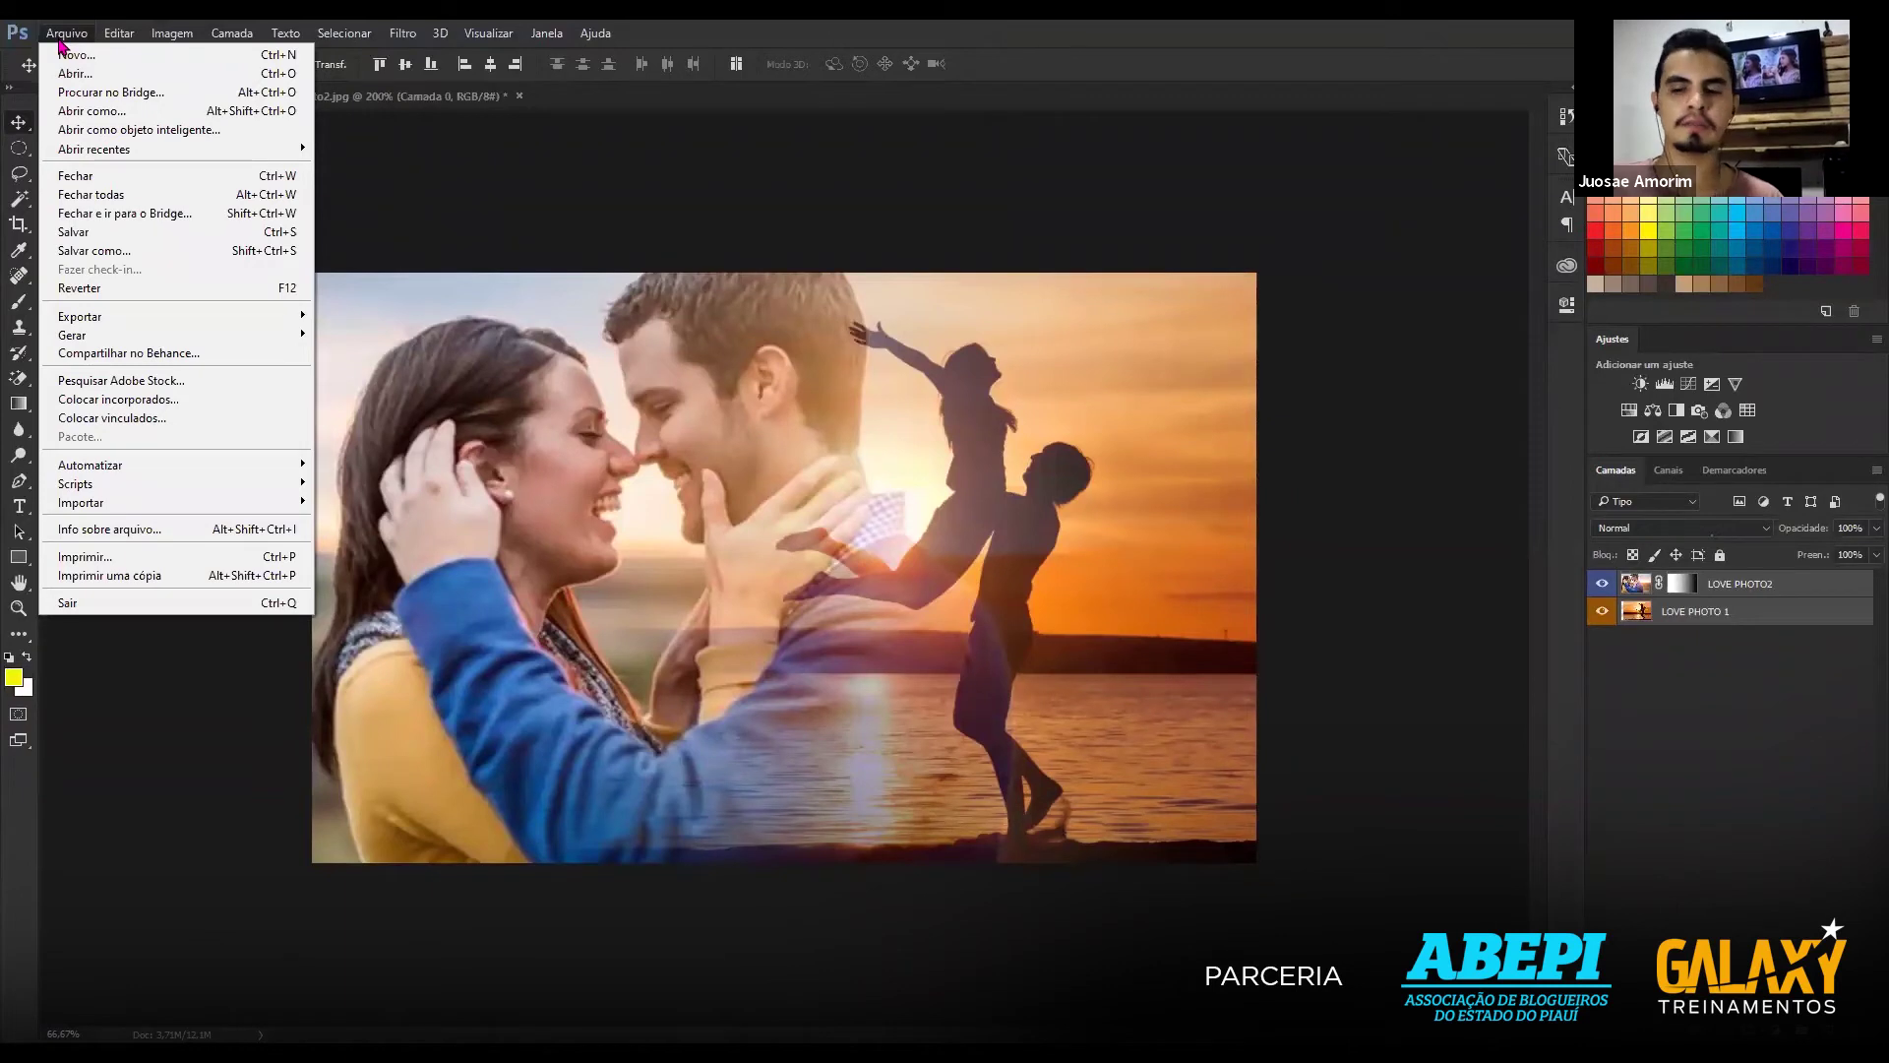
# Save the composite as Efeito Degradê in Photoshop (*.PSD) format in the Aula 01 folder.
pyautogui.click(61, 38)
pyautogui.click(56, 30)
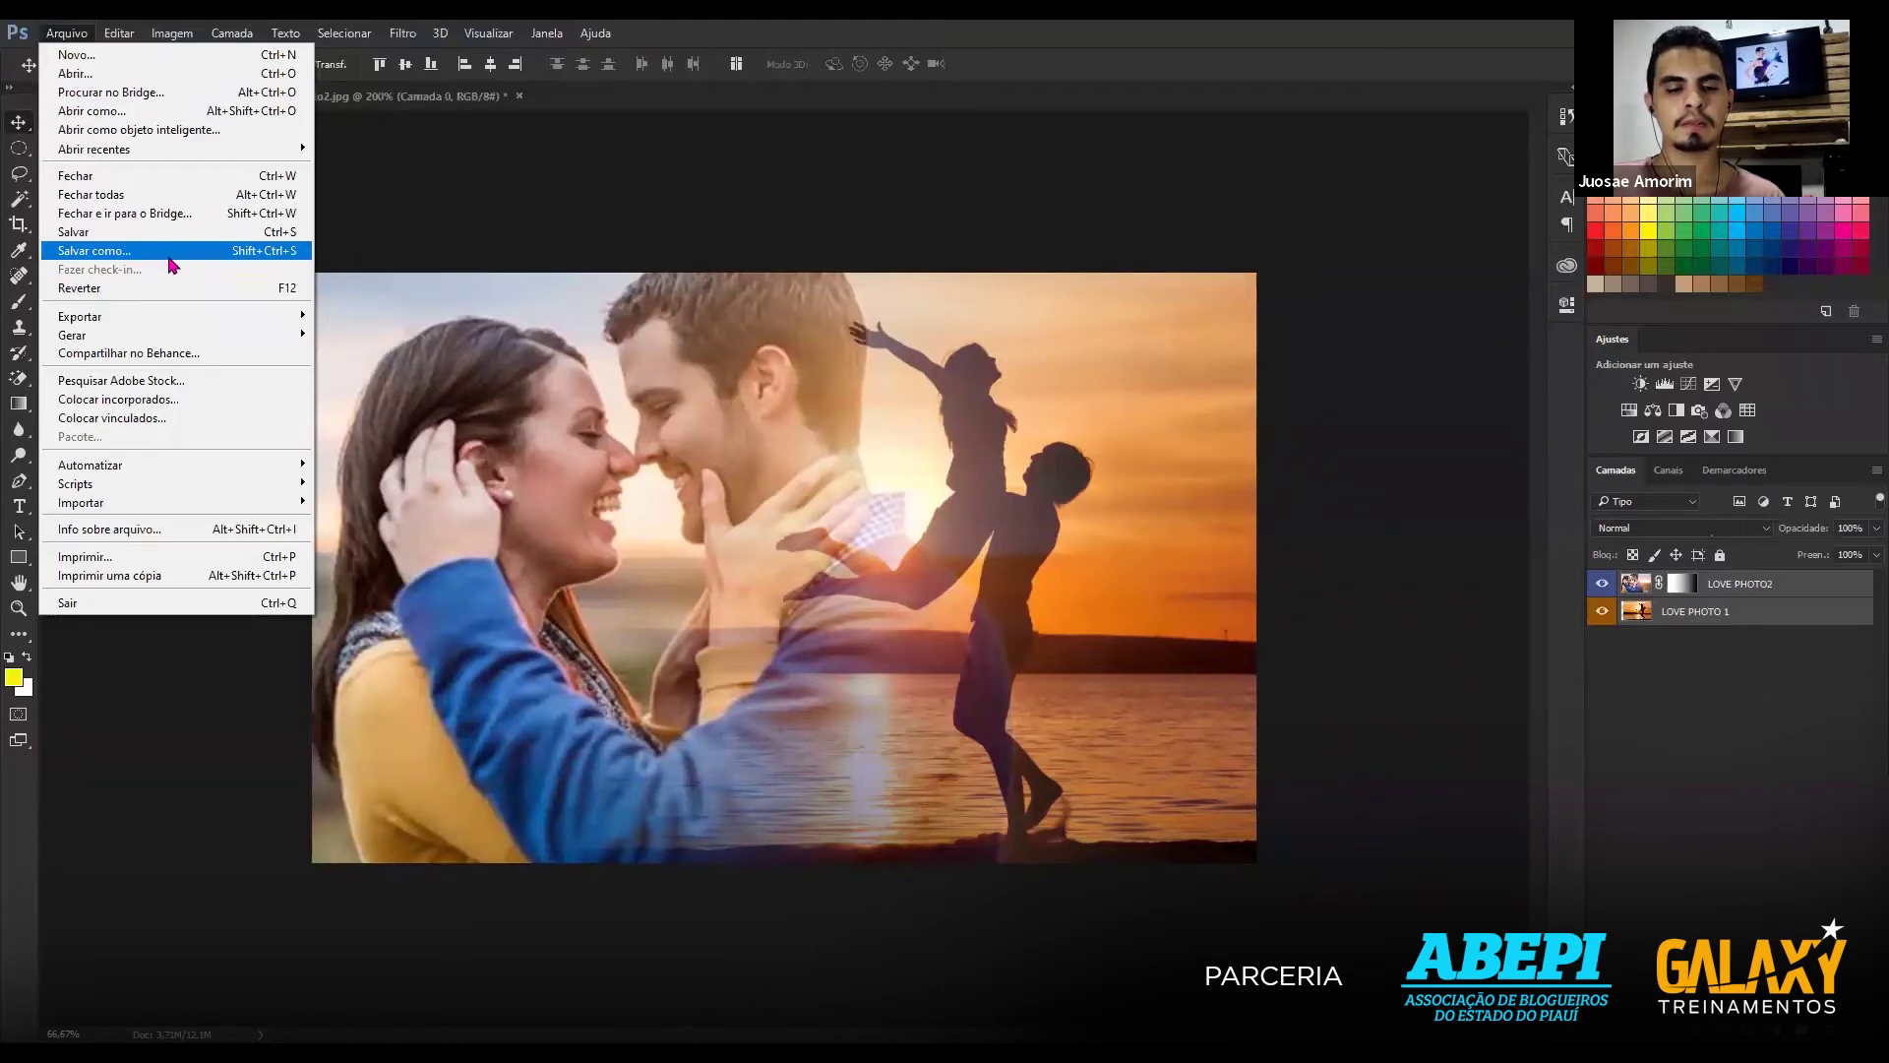
pyautogui.click(170, 252)
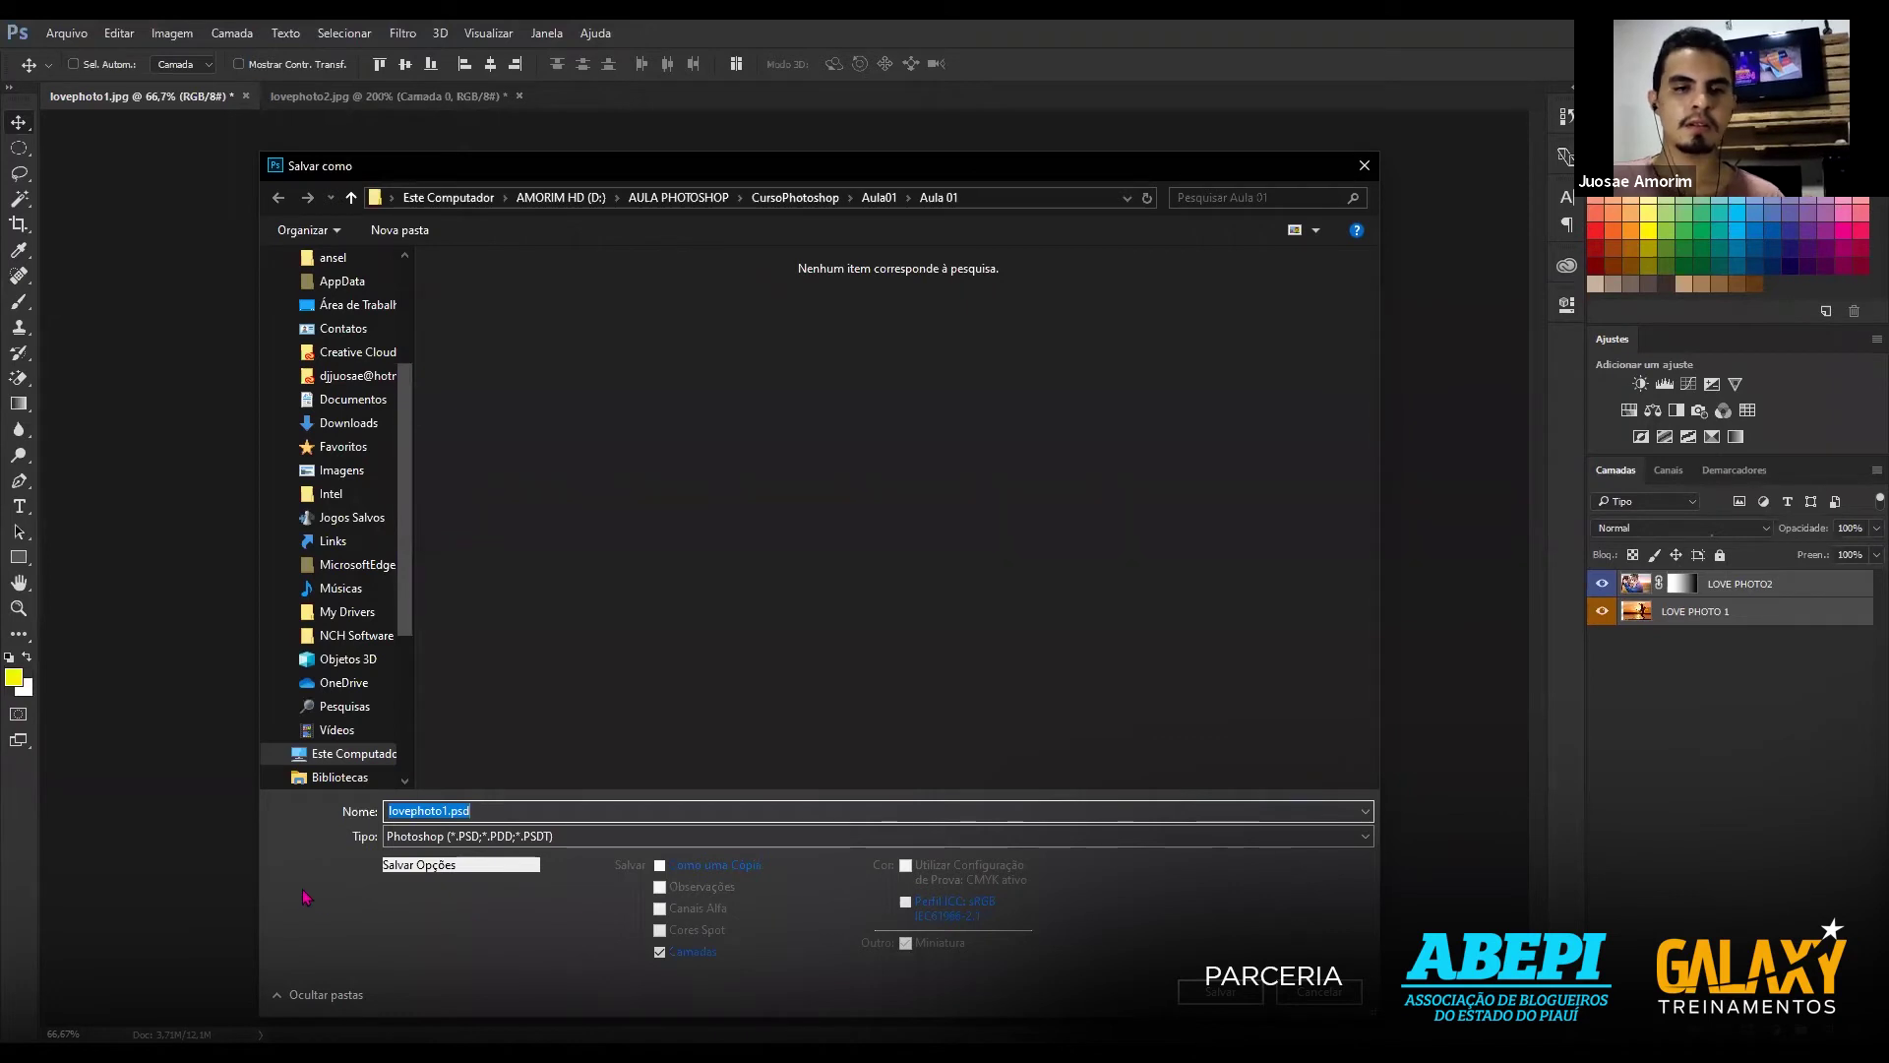
pyautogui.click(446, 810)
pyautogui.moveTo(445, 810); pyautogui.dragTo(387, 810)
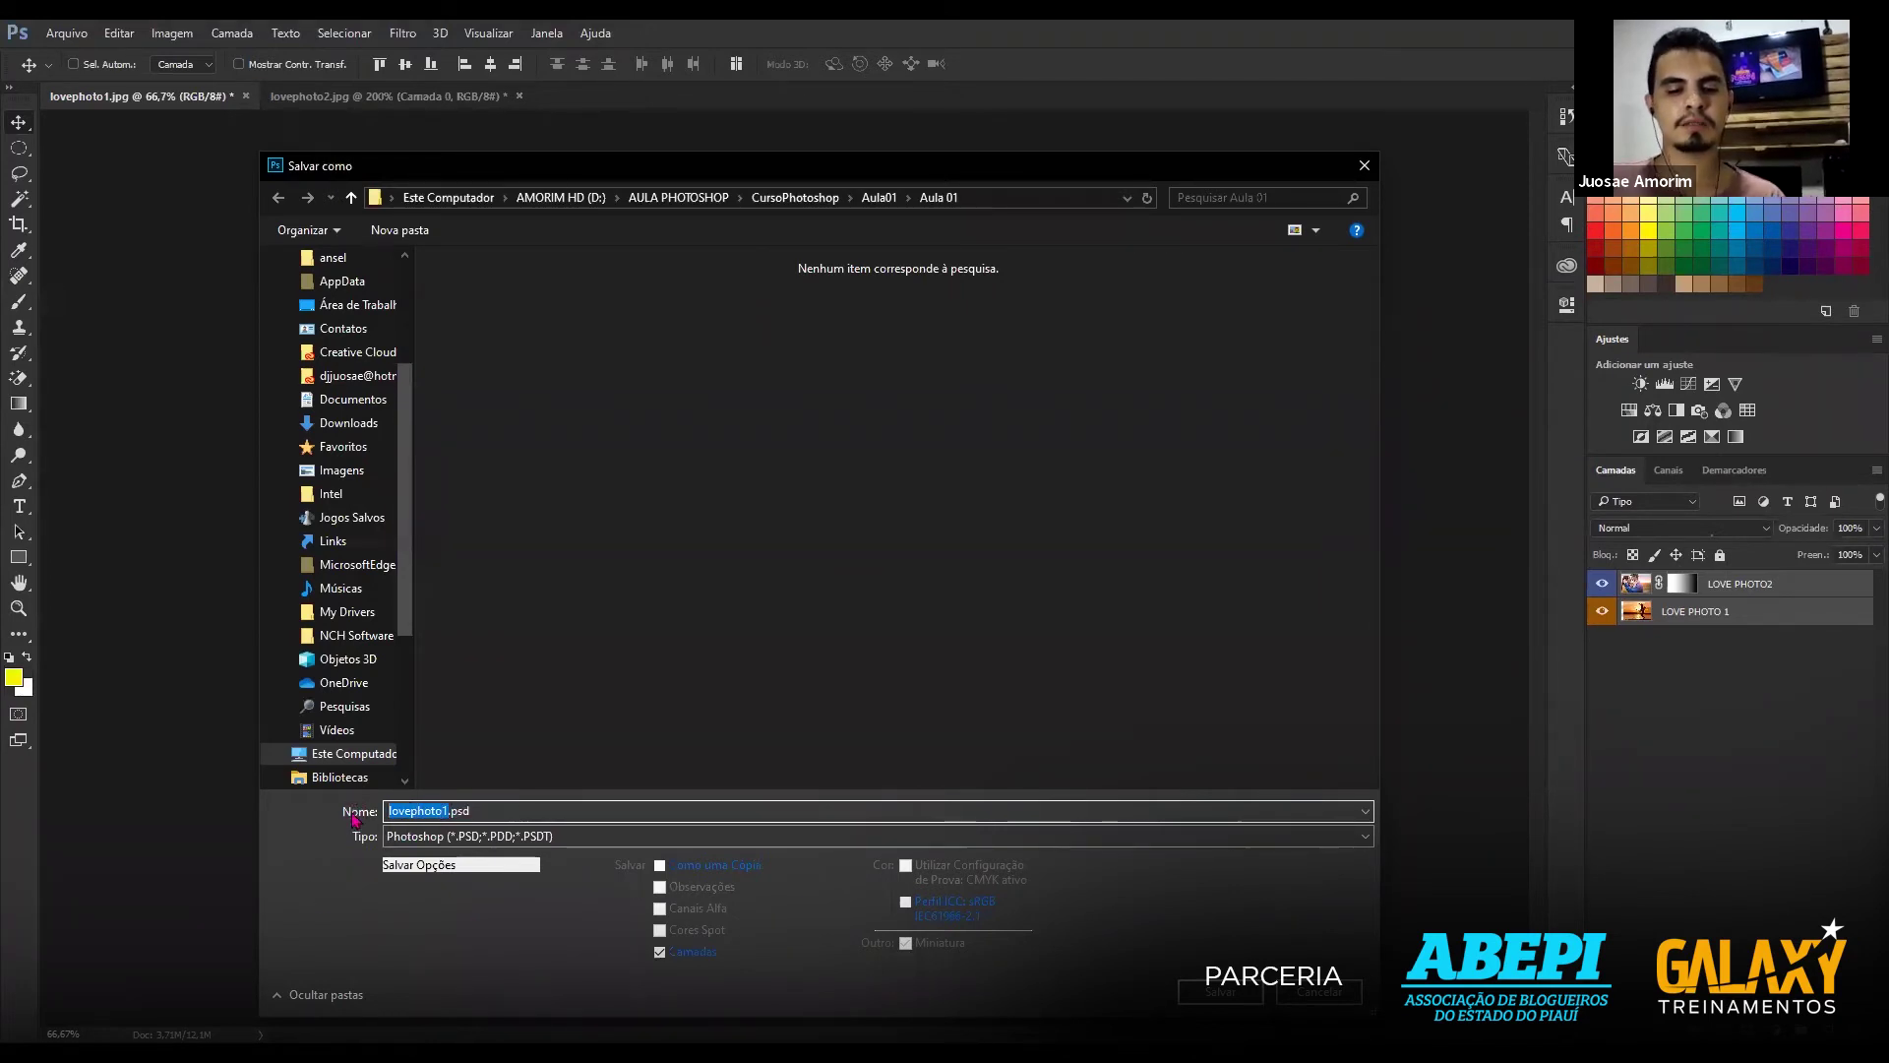
pyautogui.write('Efeito D')
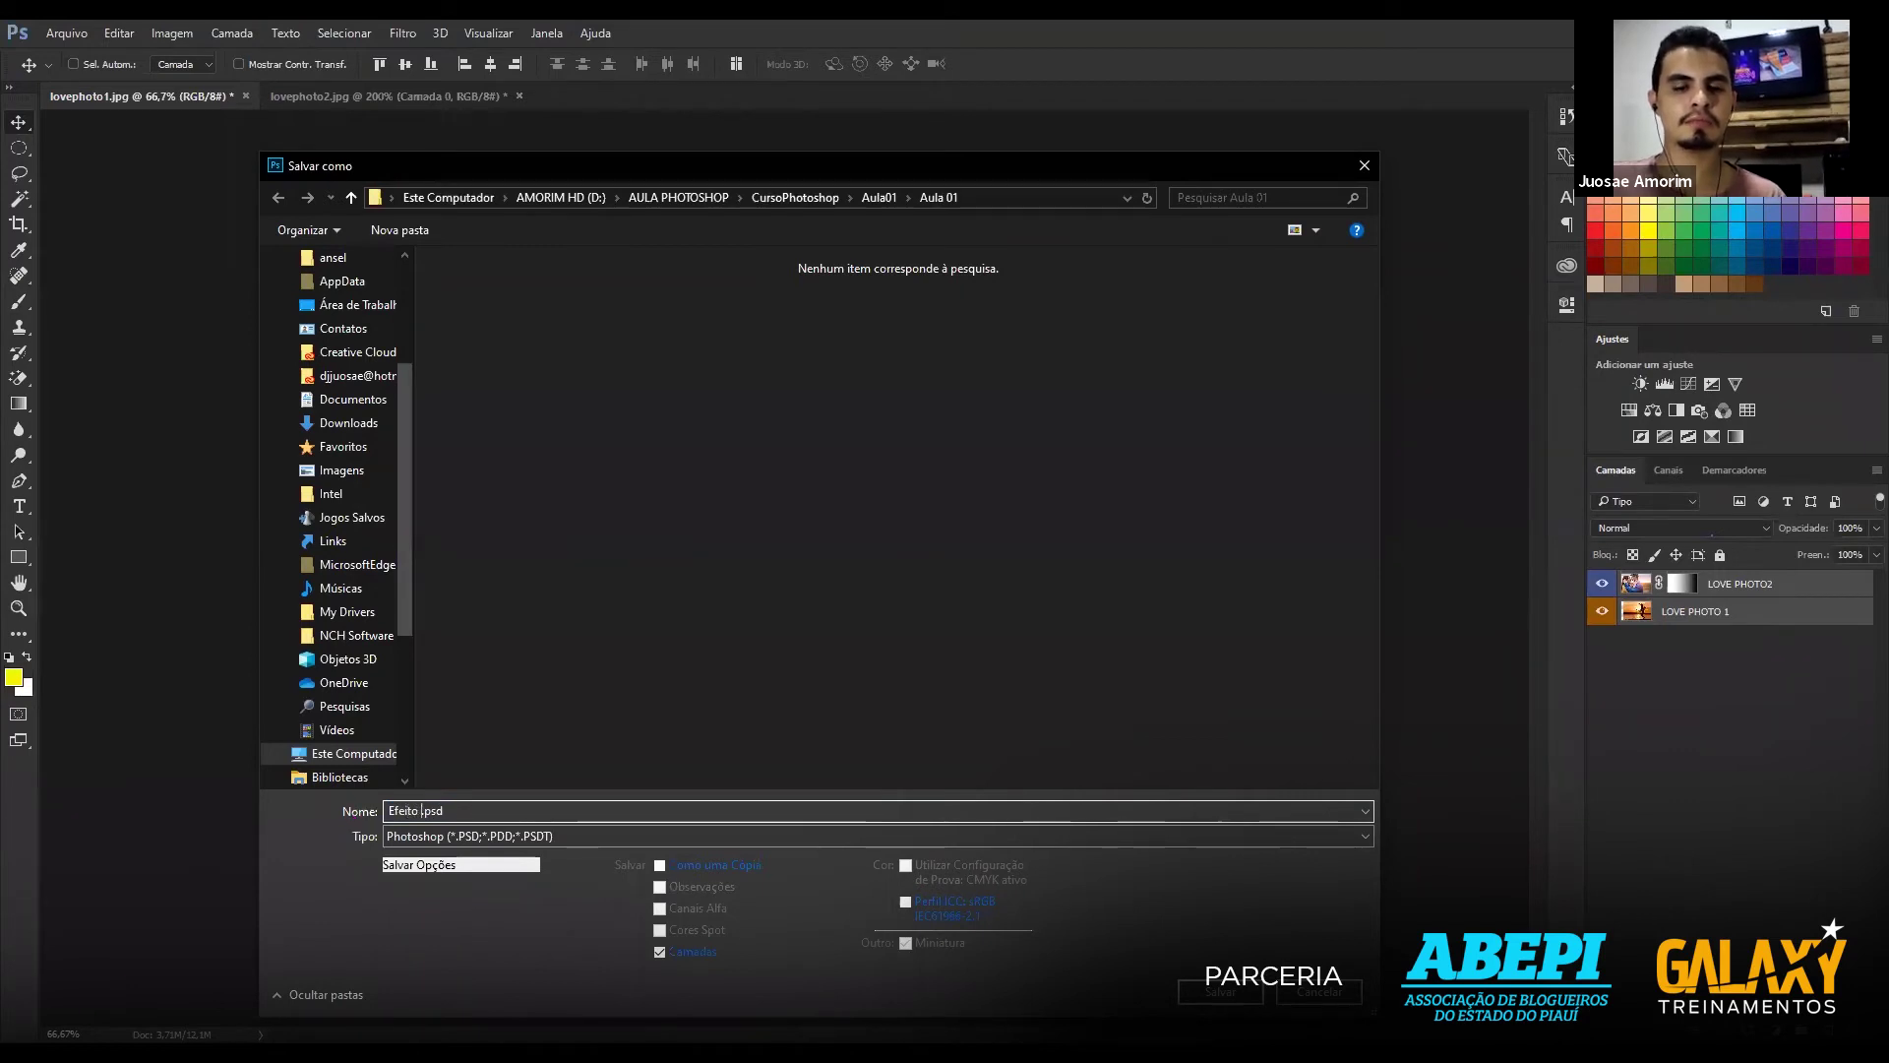
pyautogui.write('egra')
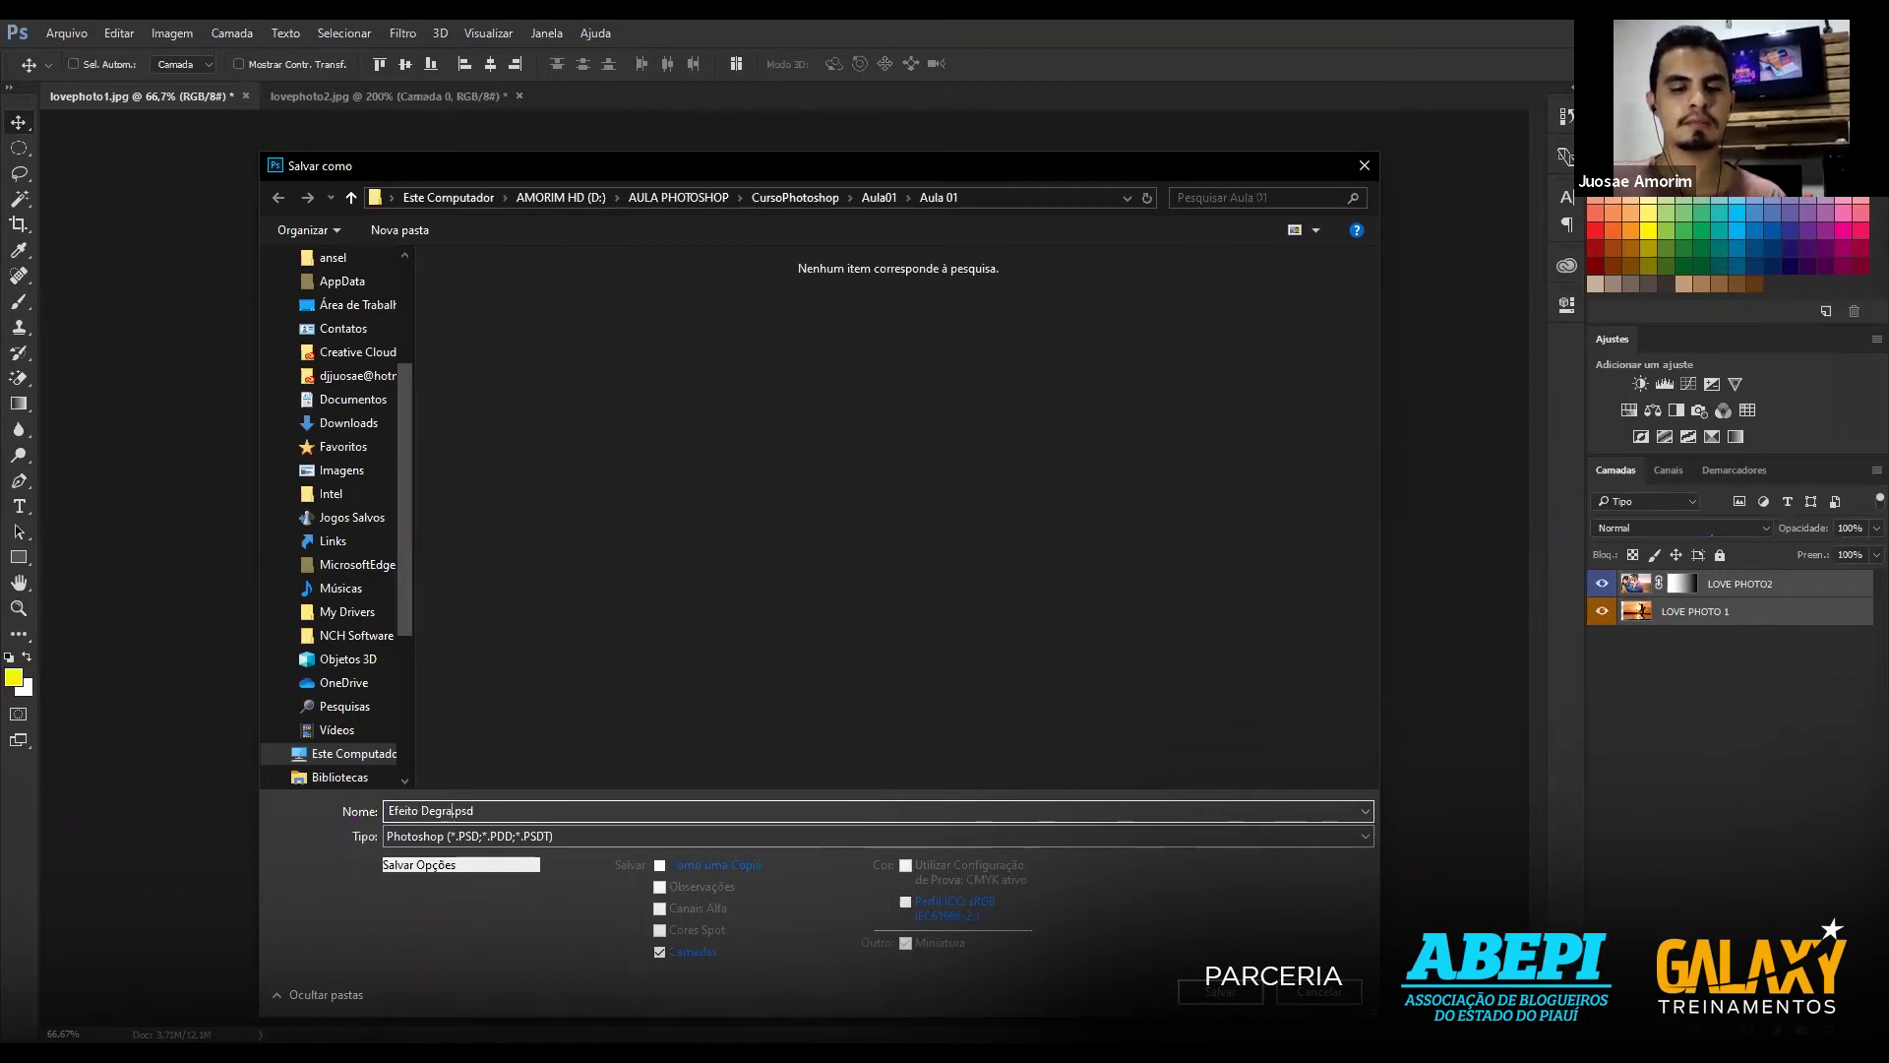
pyautogui.write('de')
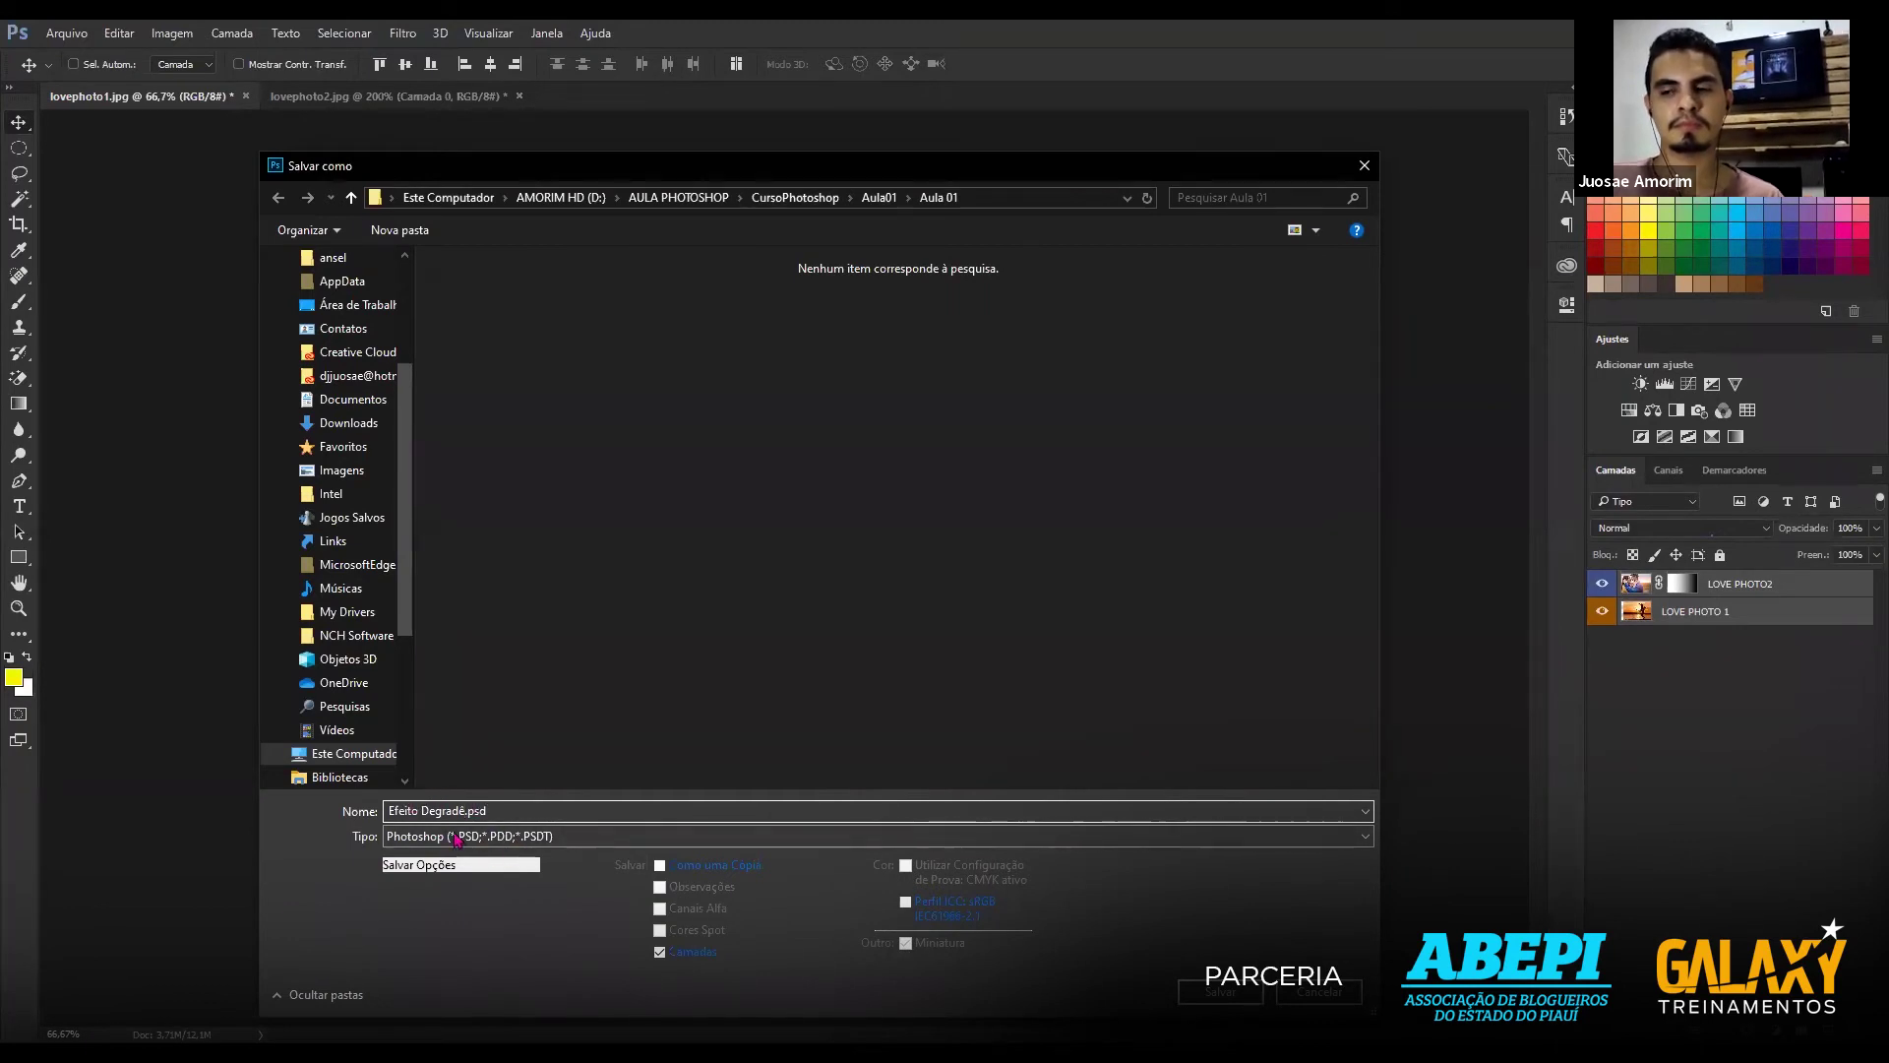
pyautogui.click(459, 838)
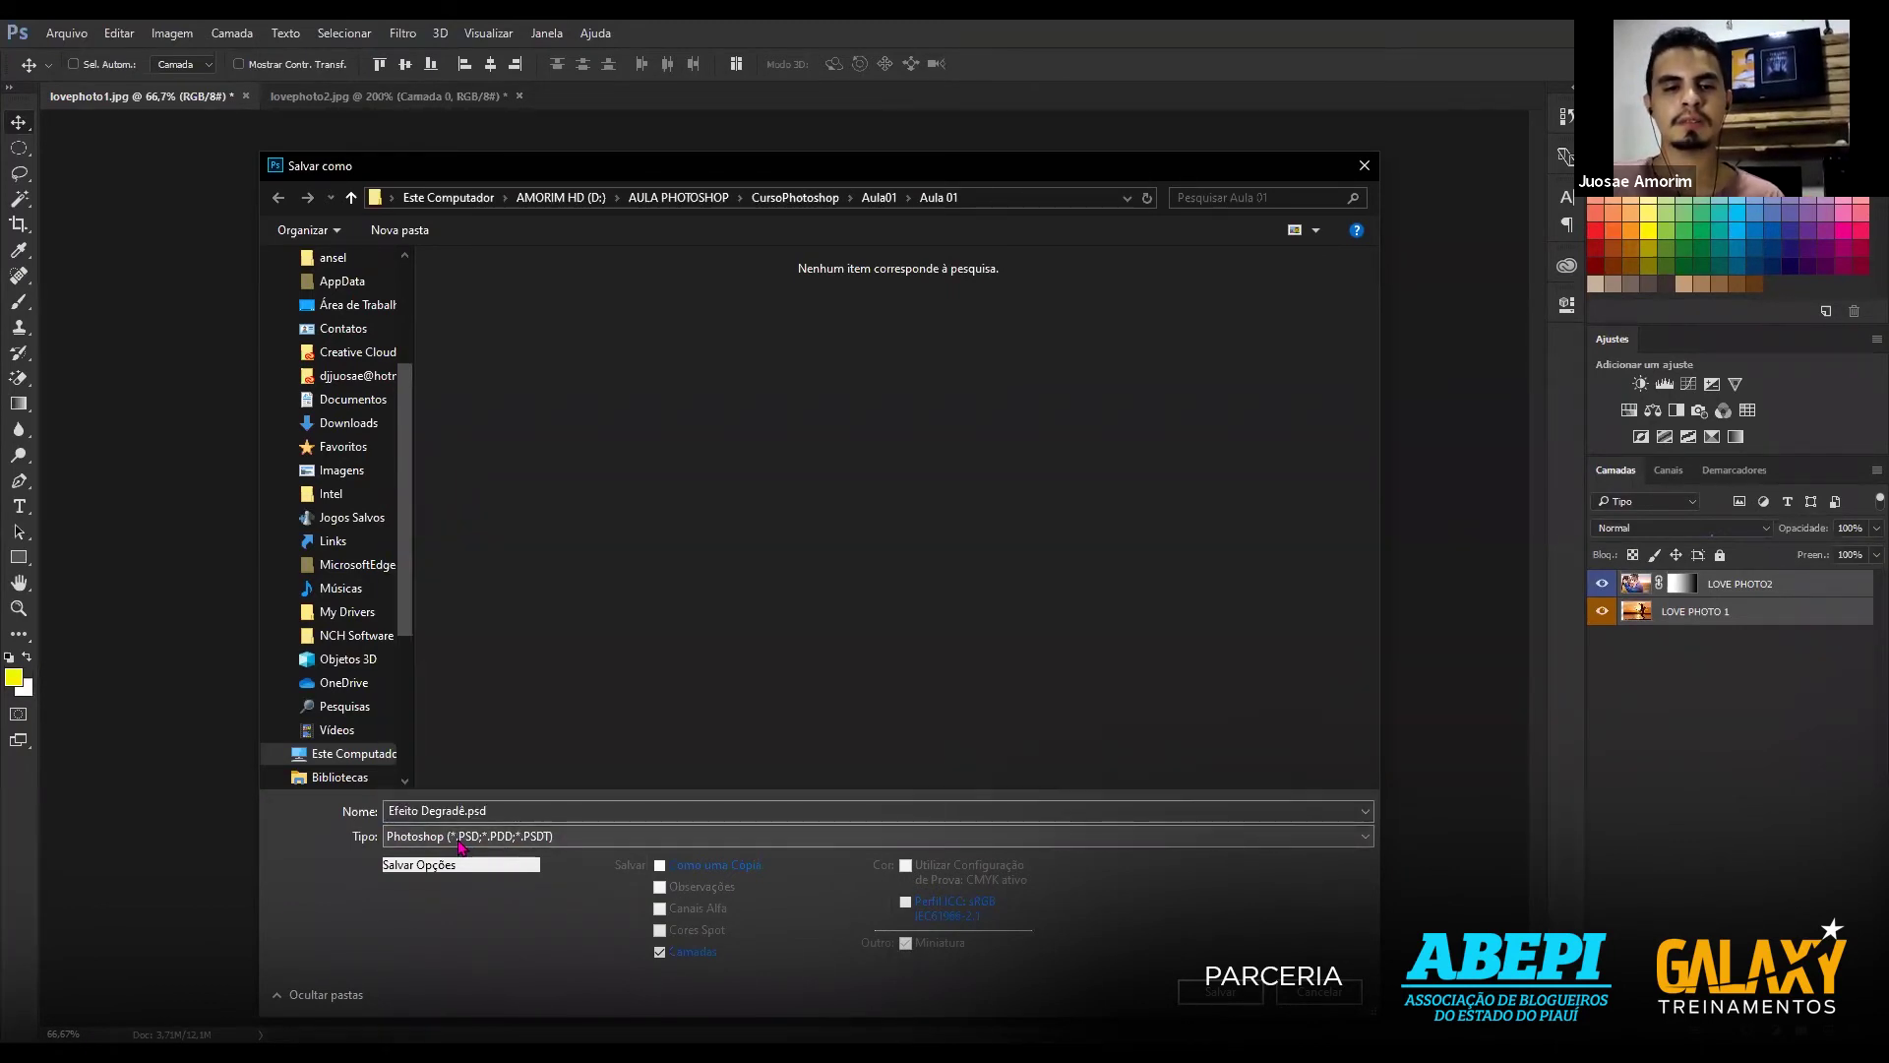
pyautogui.click(460, 839)
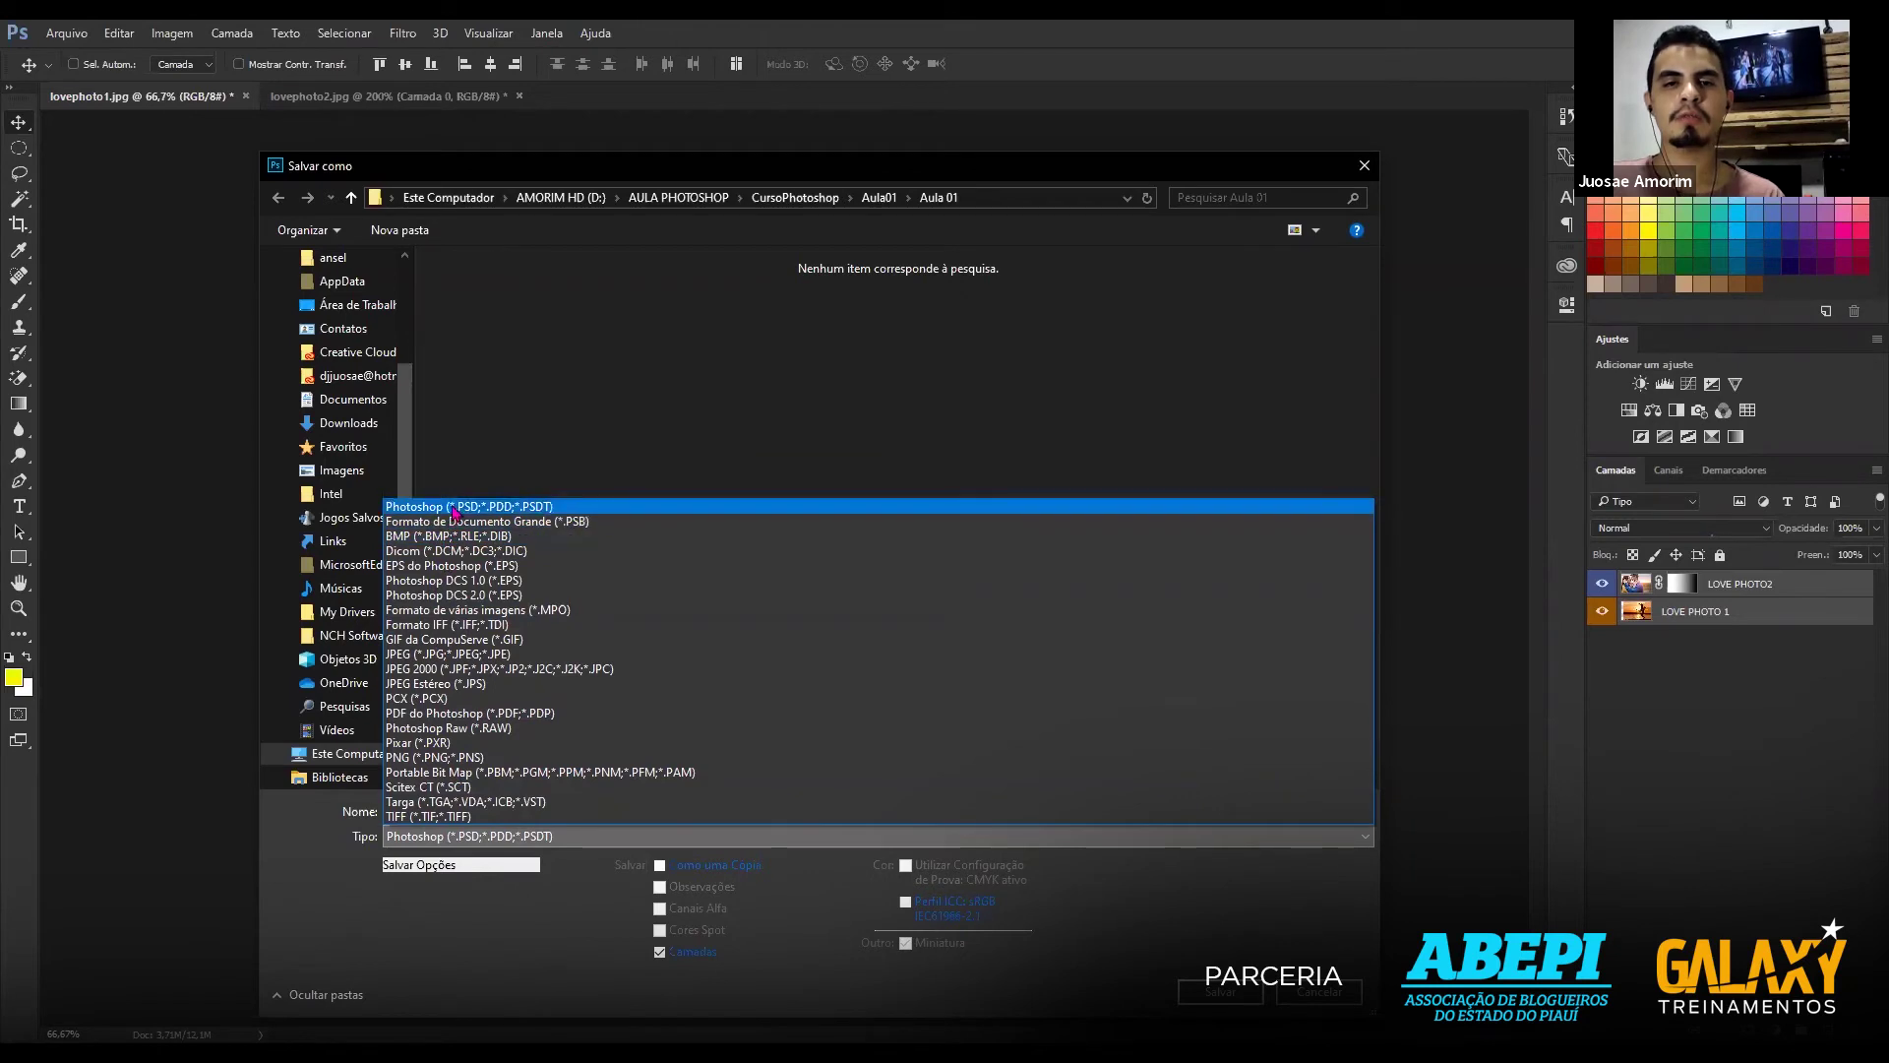
pyautogui.click(455, 508)
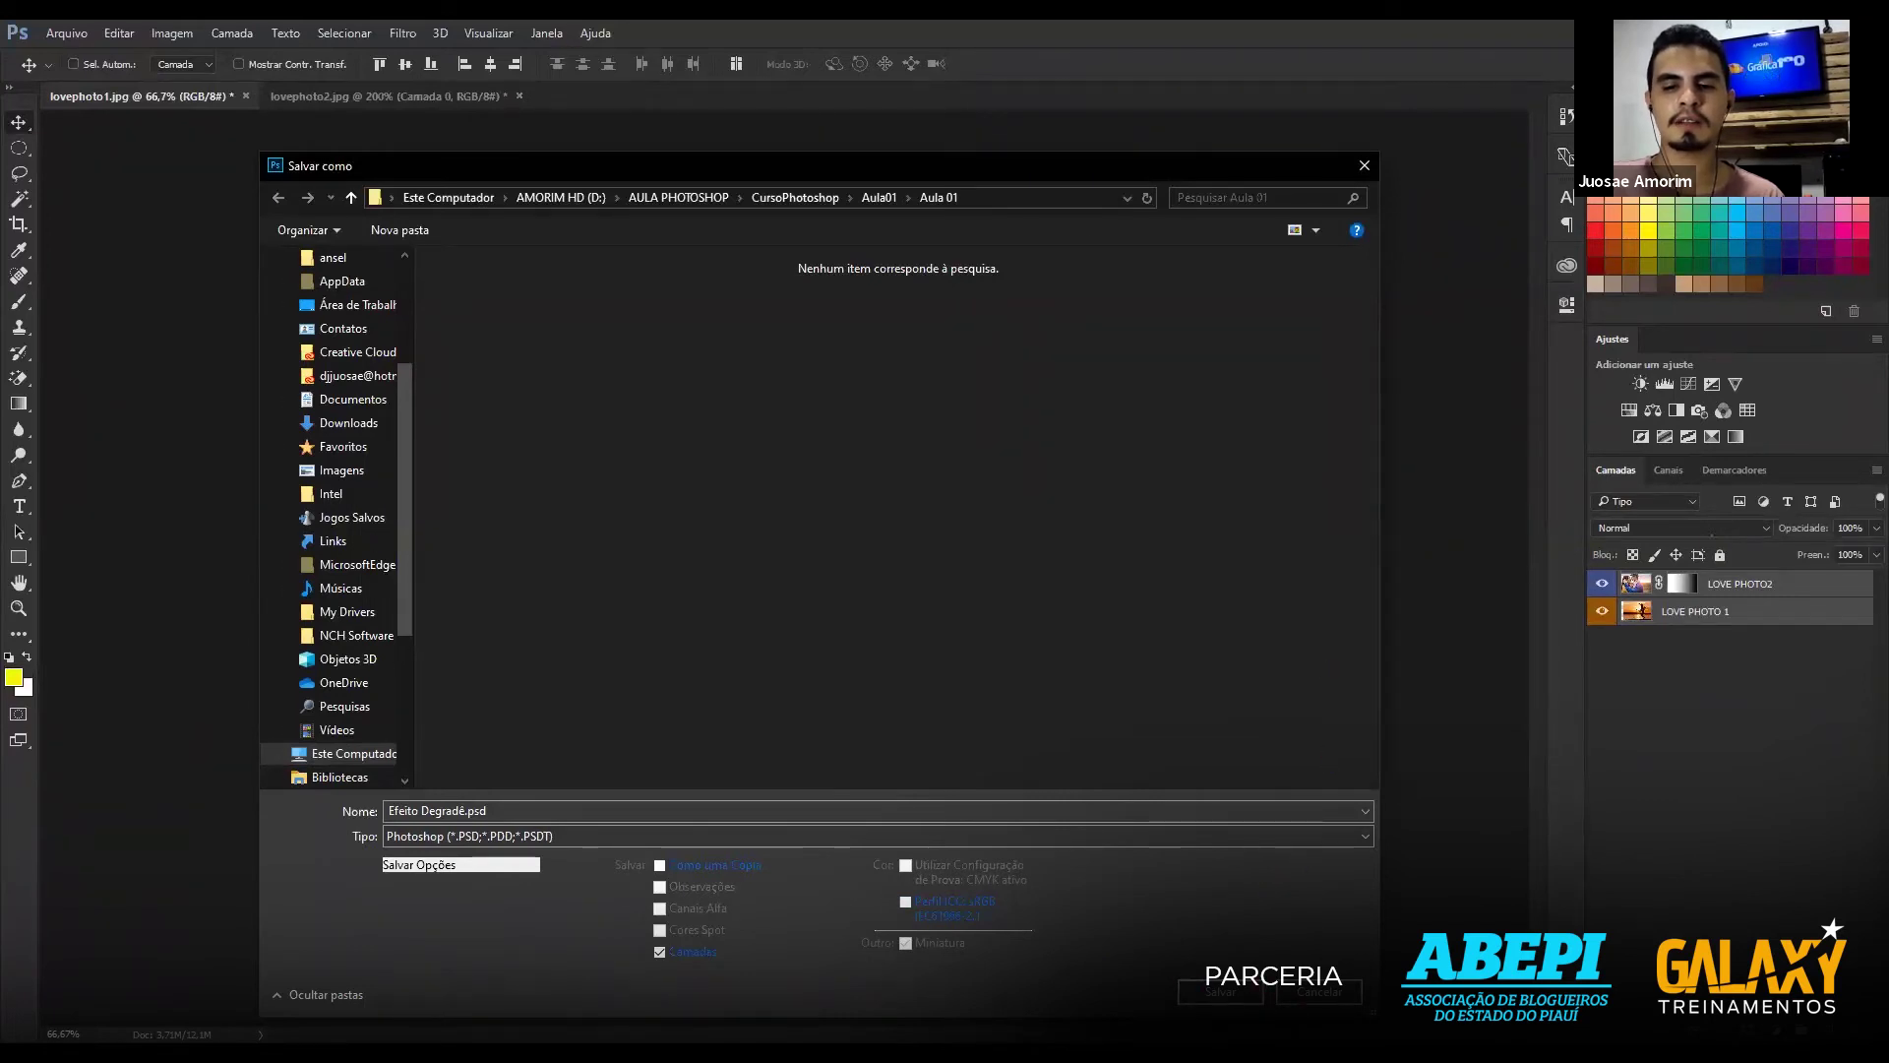
pyautogui.press('Escape')
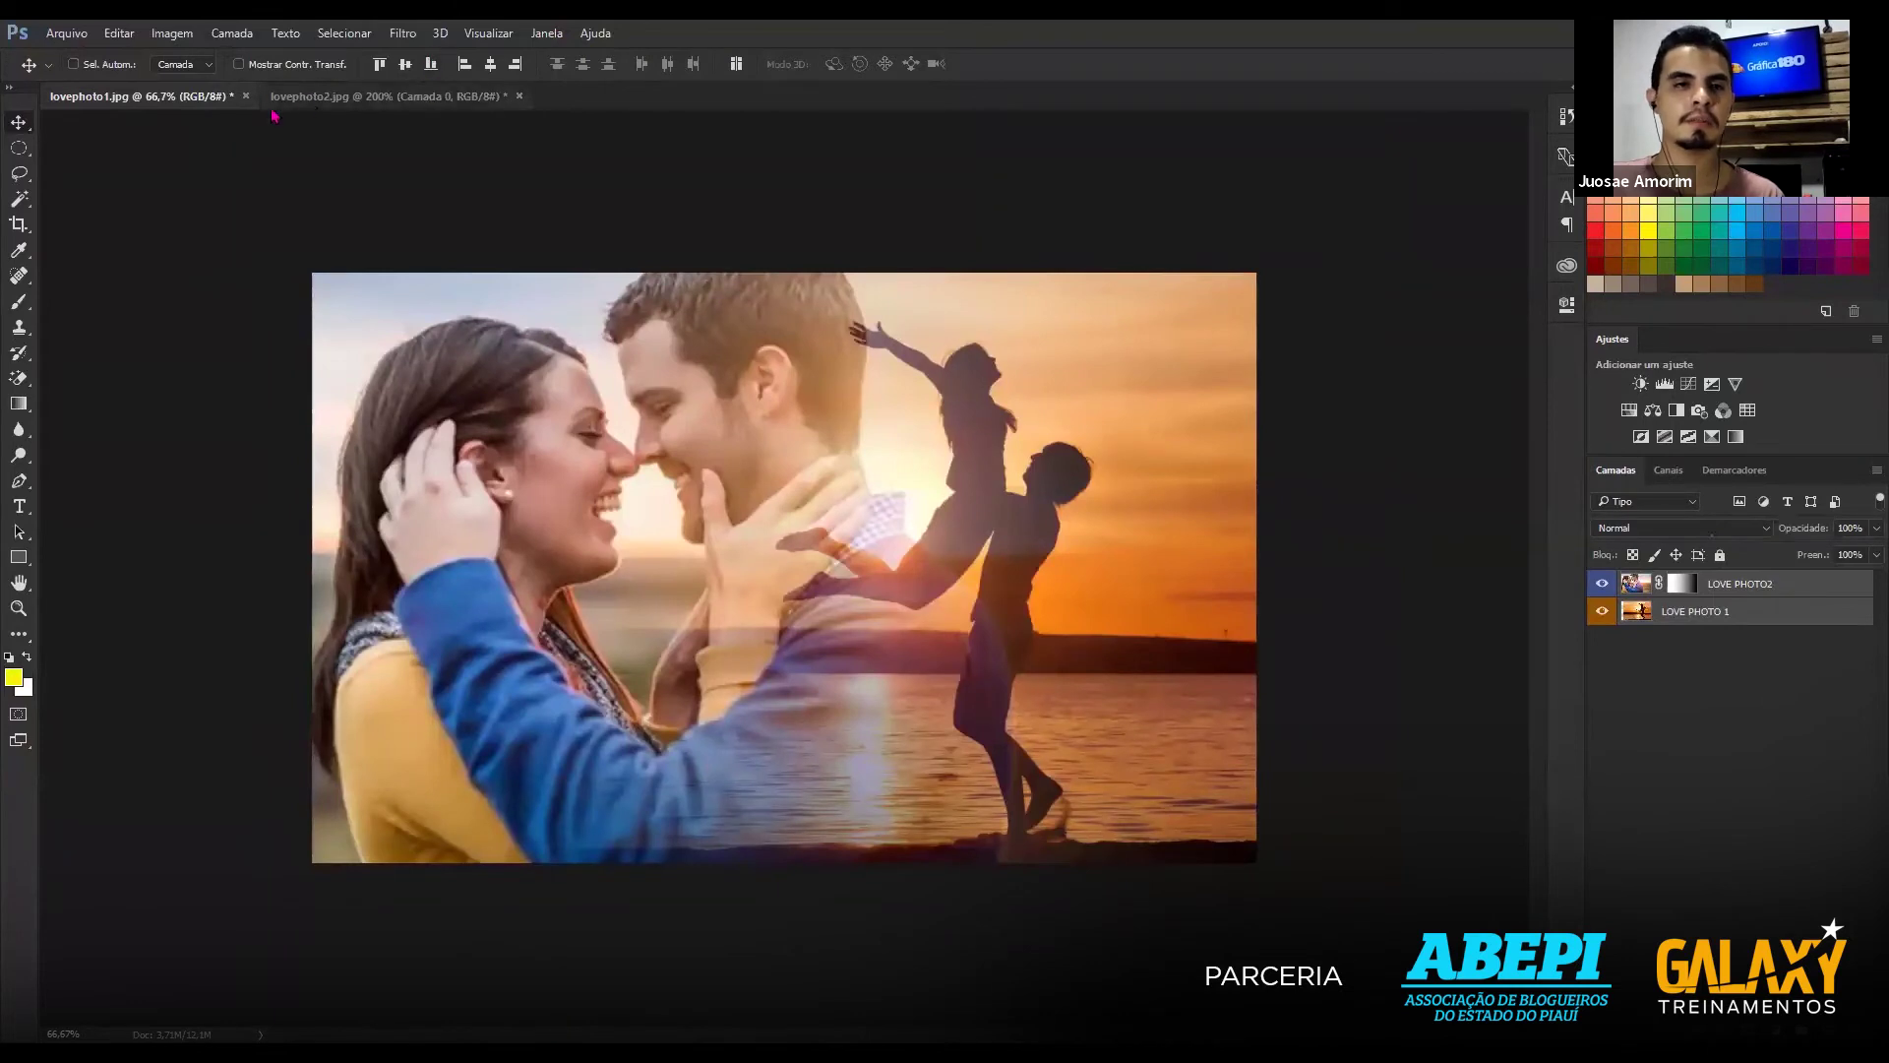
# Close lovephoto1.jpg and lovephoto2.jpg without saving changes.
pyautogui.click(247, 96)
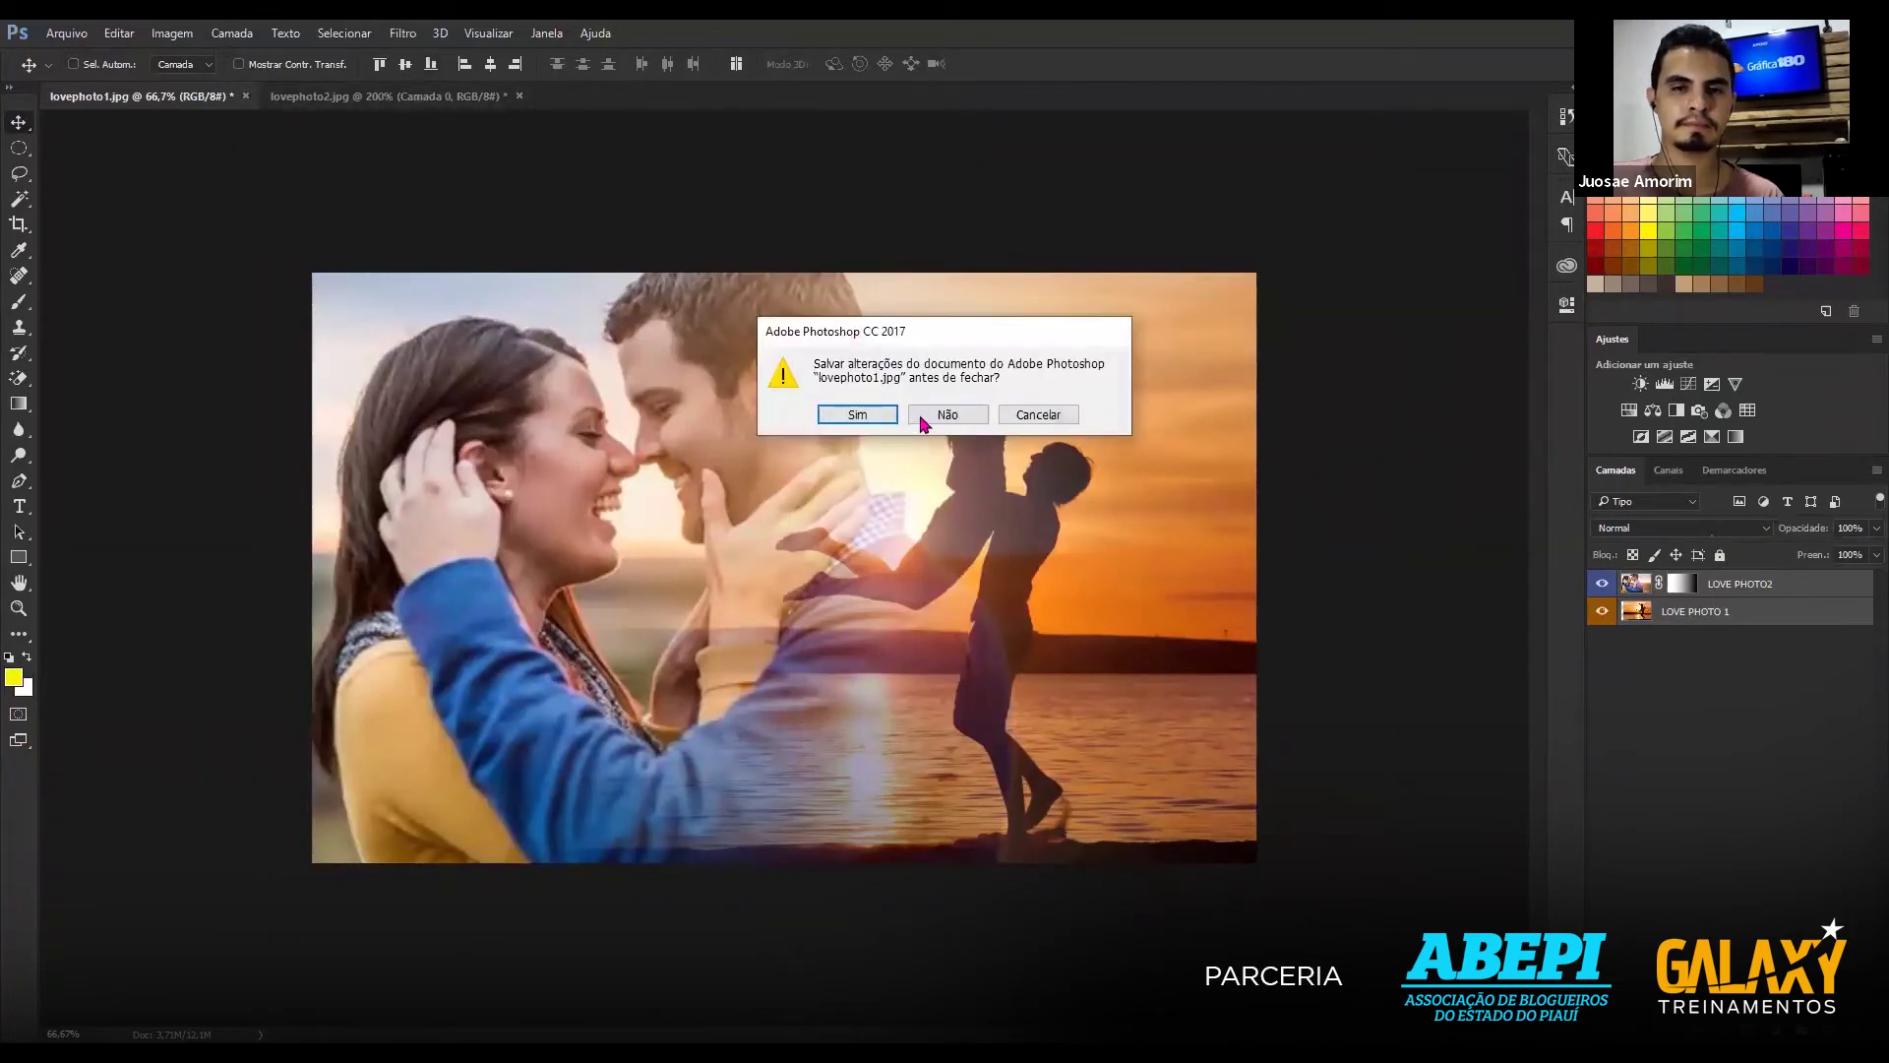
pyautogui.press('Return')
pyautogui.hotkey('ctrl', 'w')
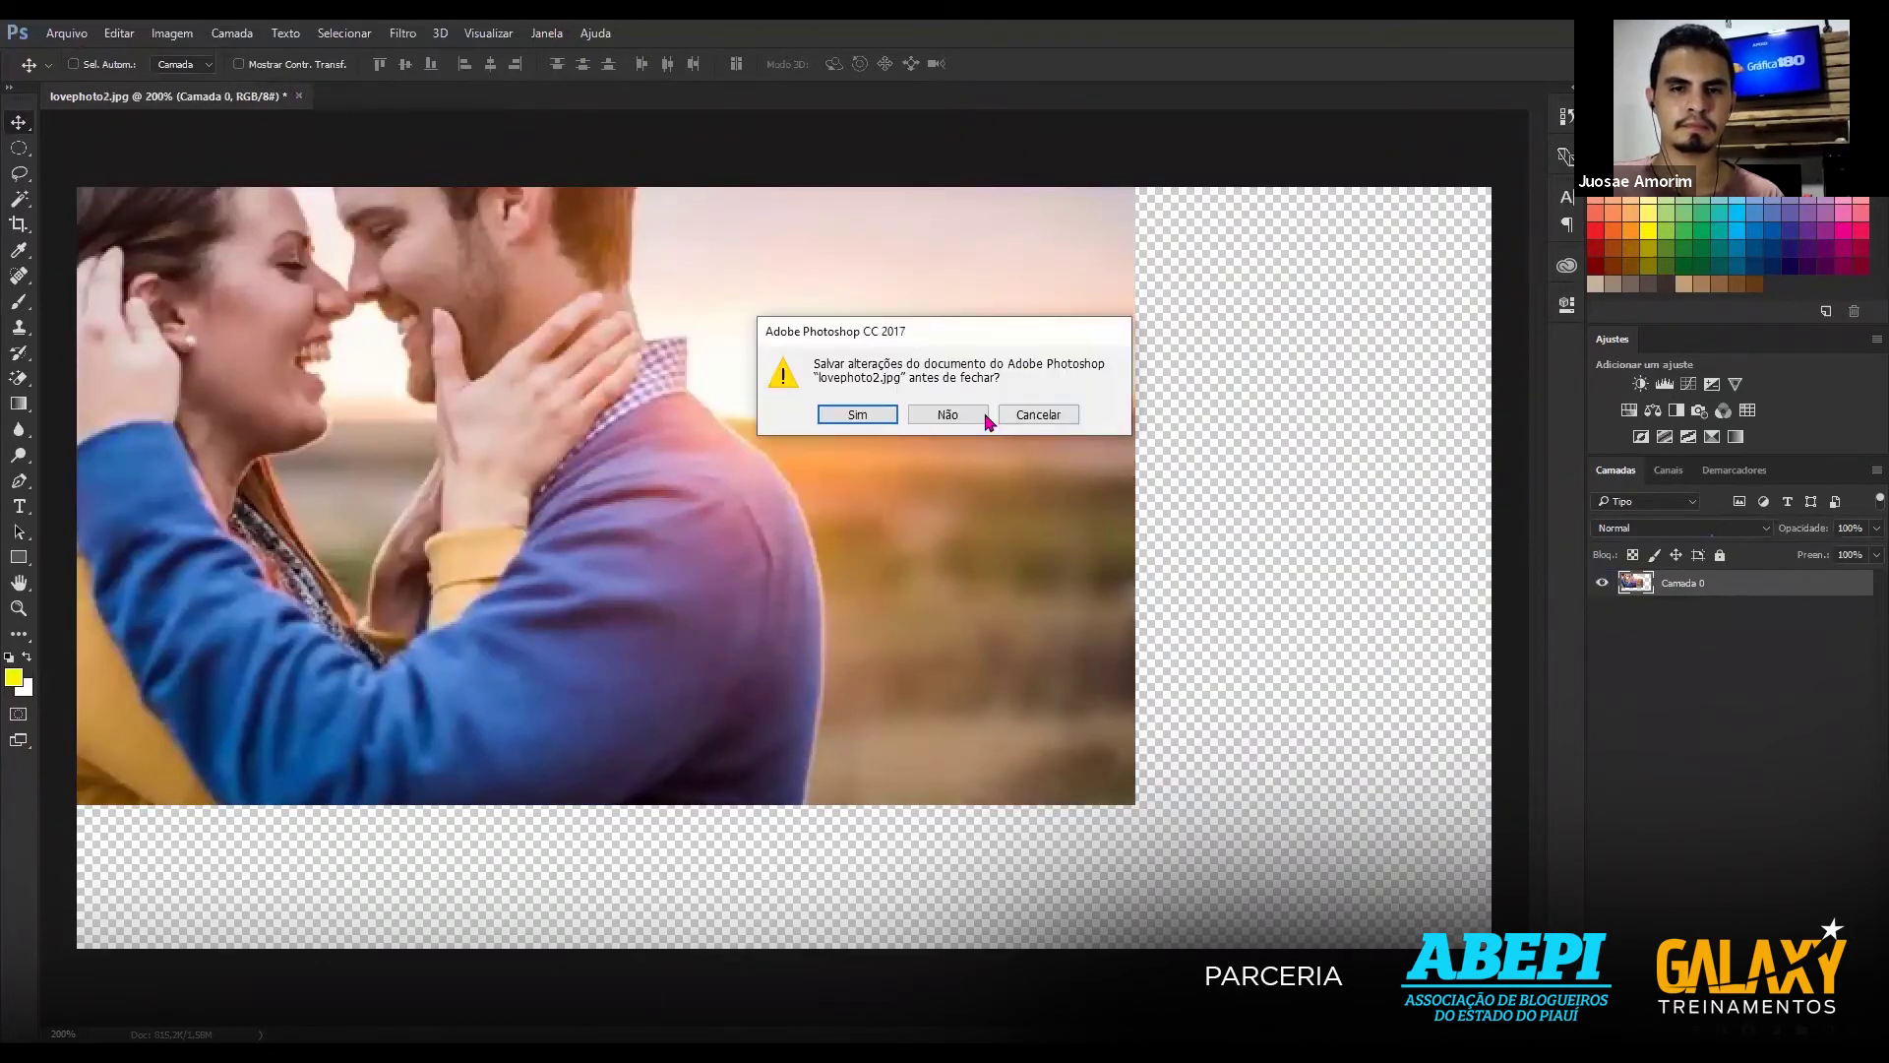
pyautogui.press('Return')
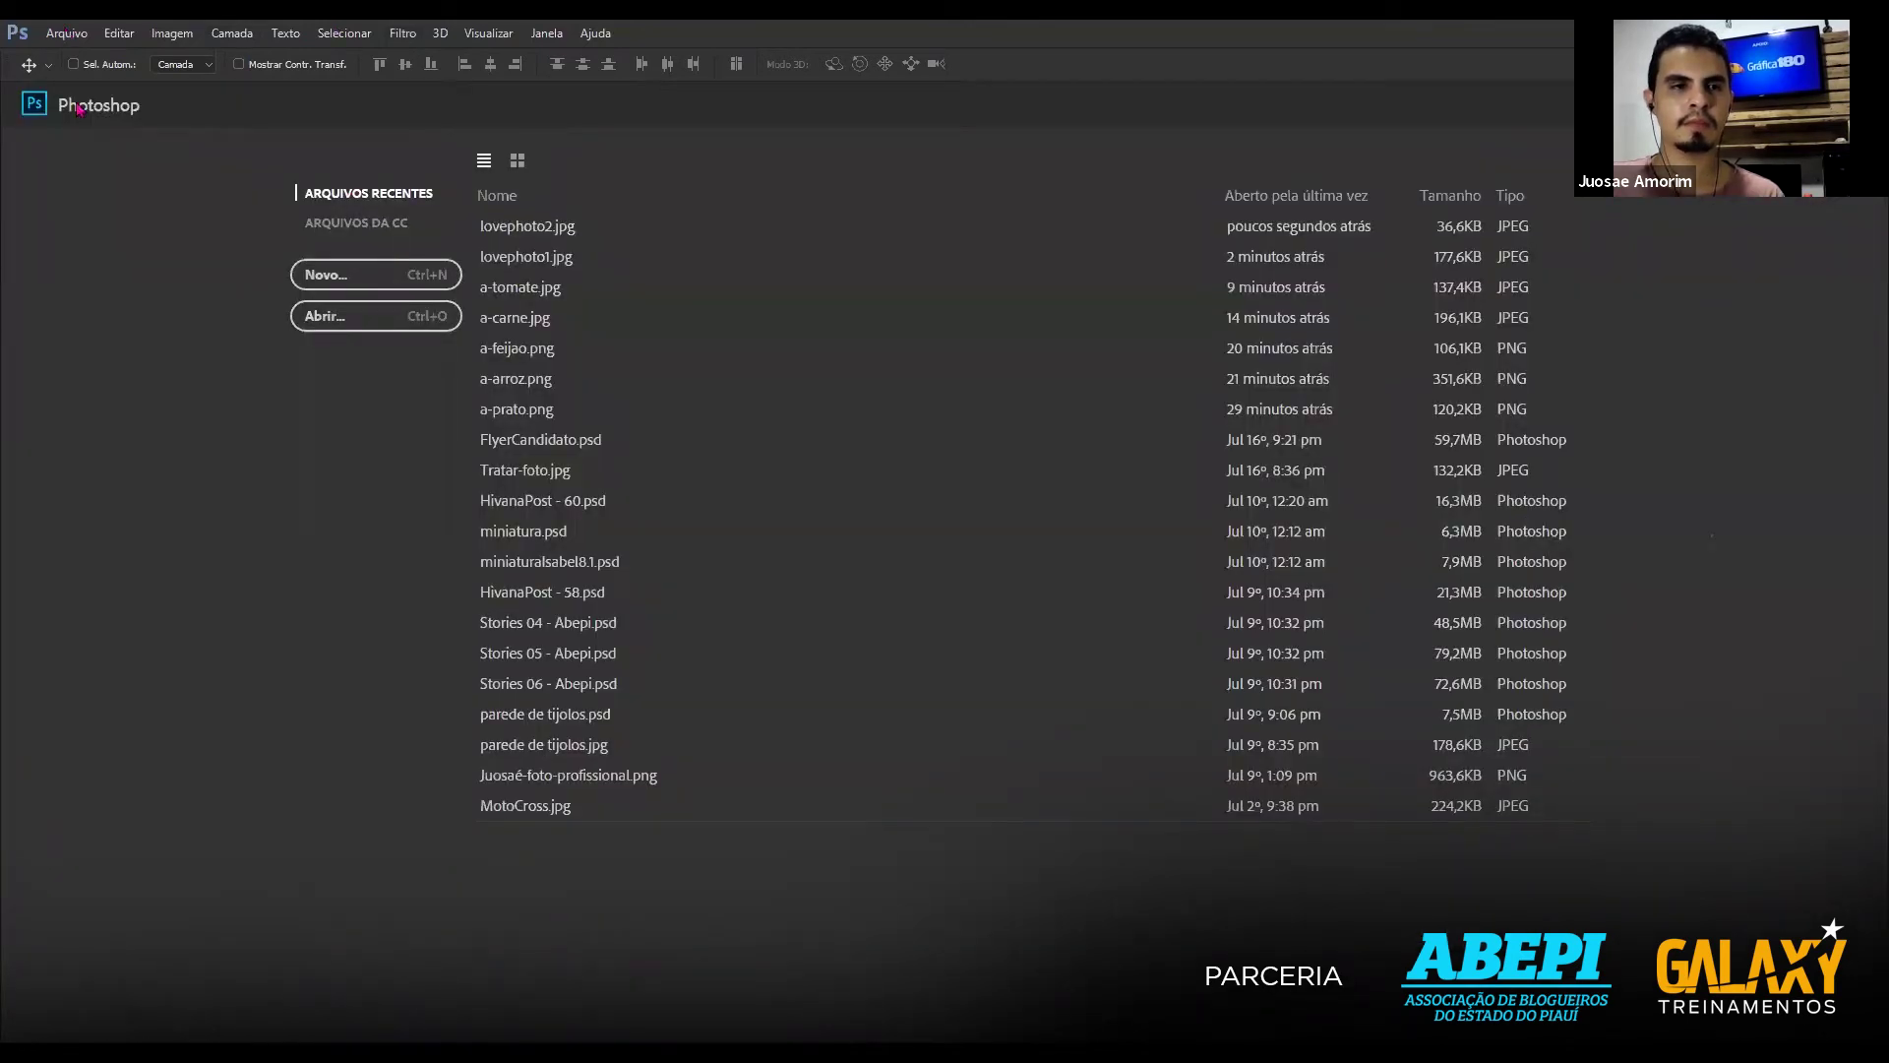
pyautogui.click(66, 33)
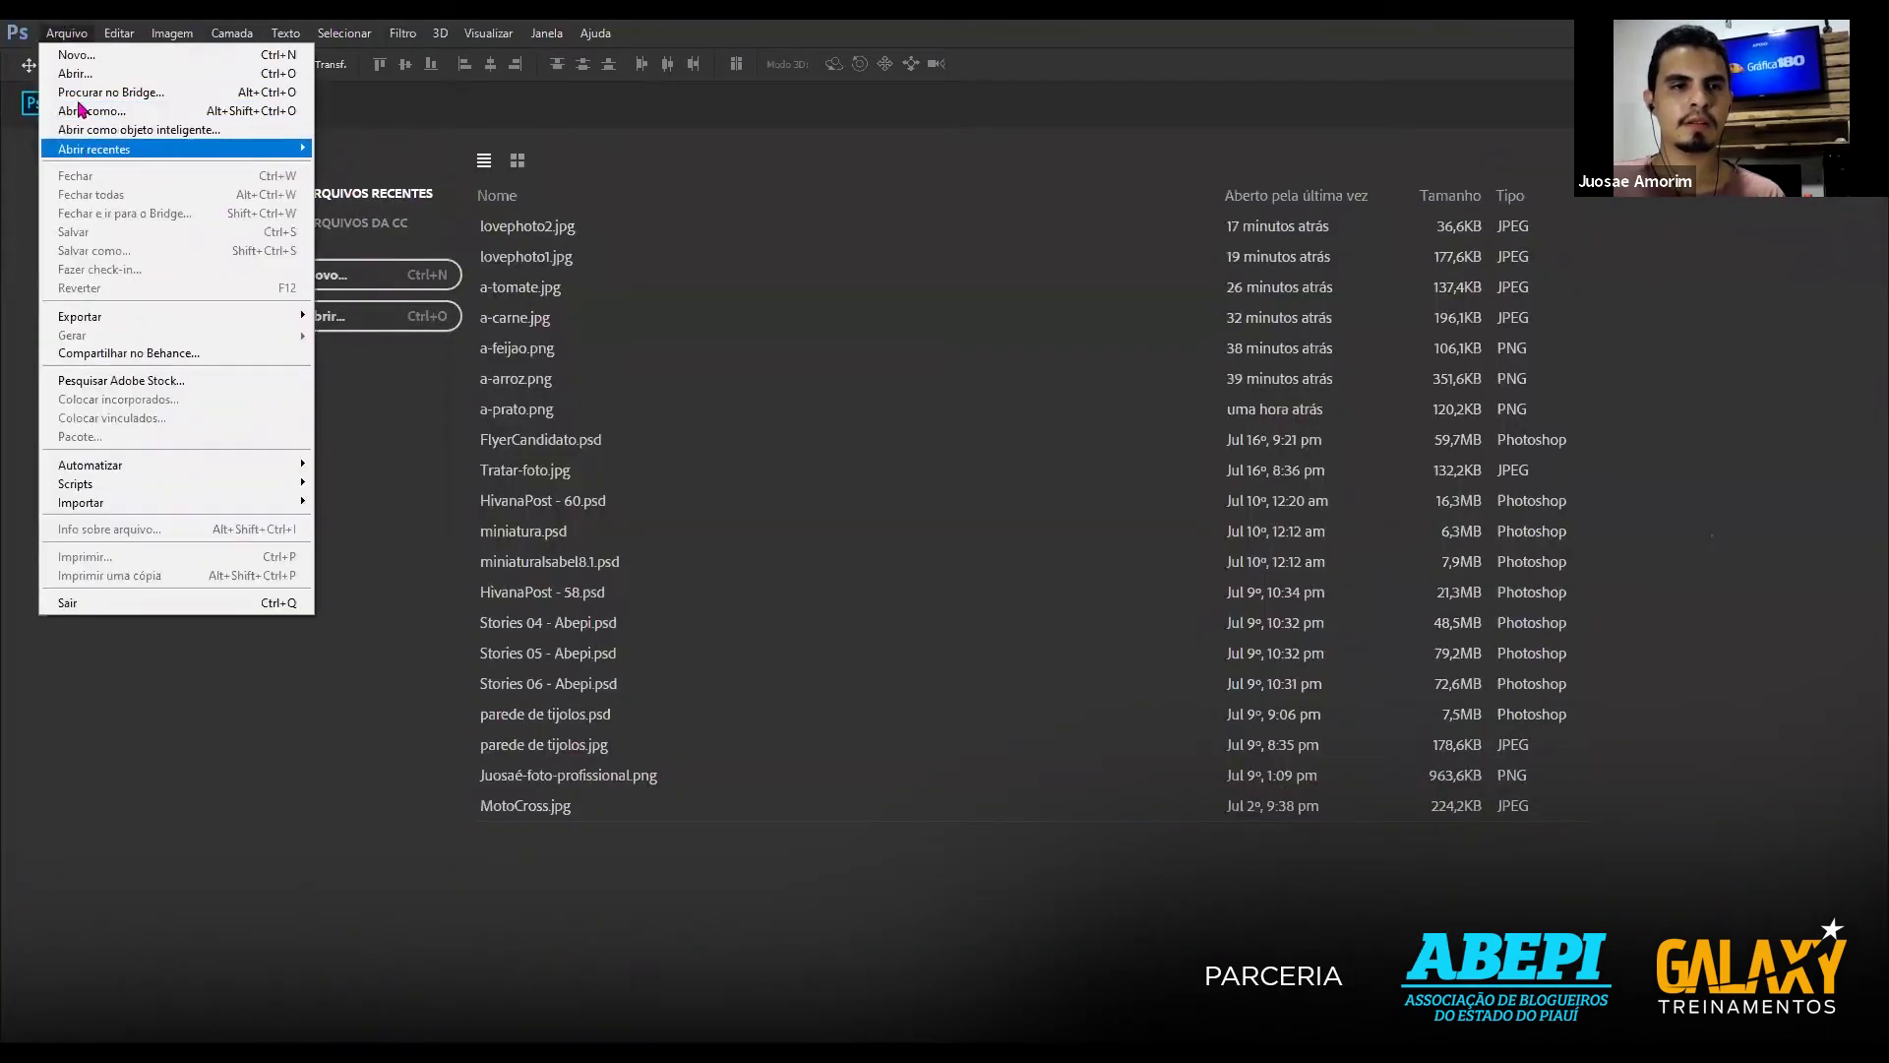
# Bring up the Open dialog with Ctrl+O and browse the Aula 01 image thumbnails.
pyautogui.click(66, 30)
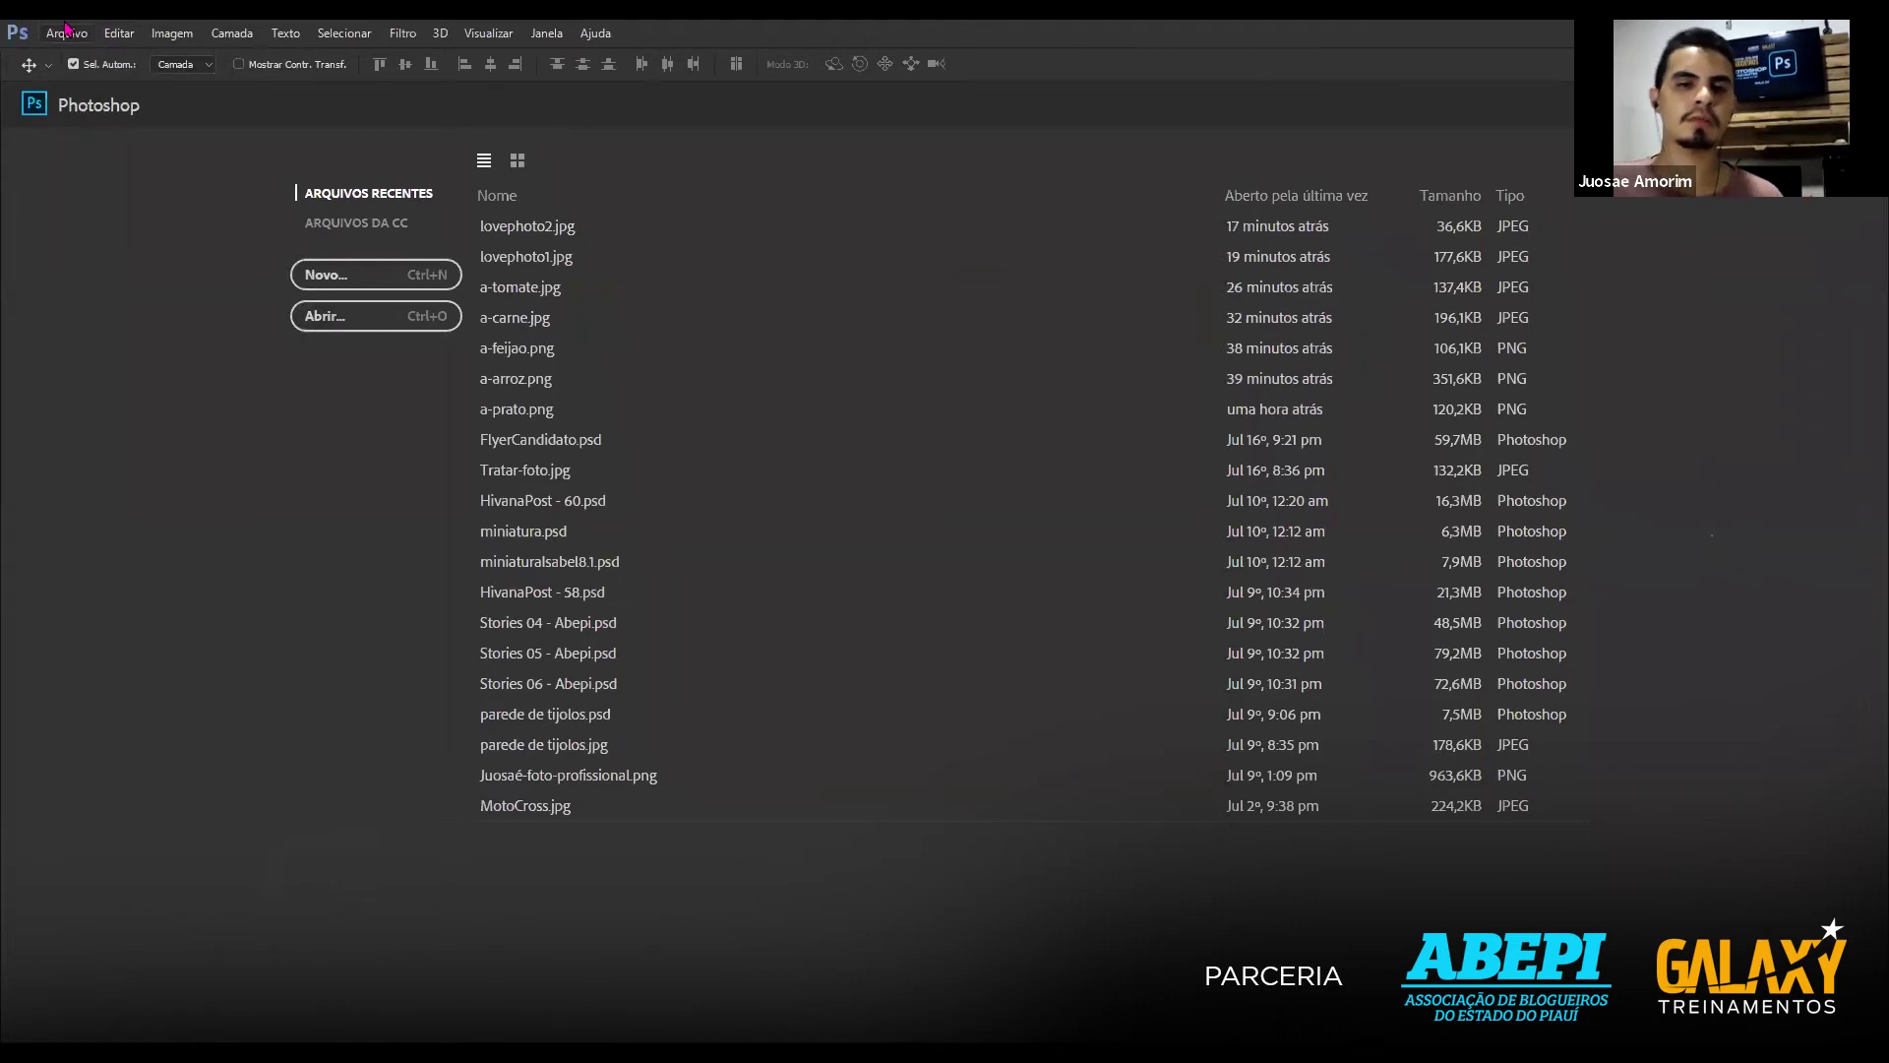
pyautogui.hotkey('ctrl', 'o')
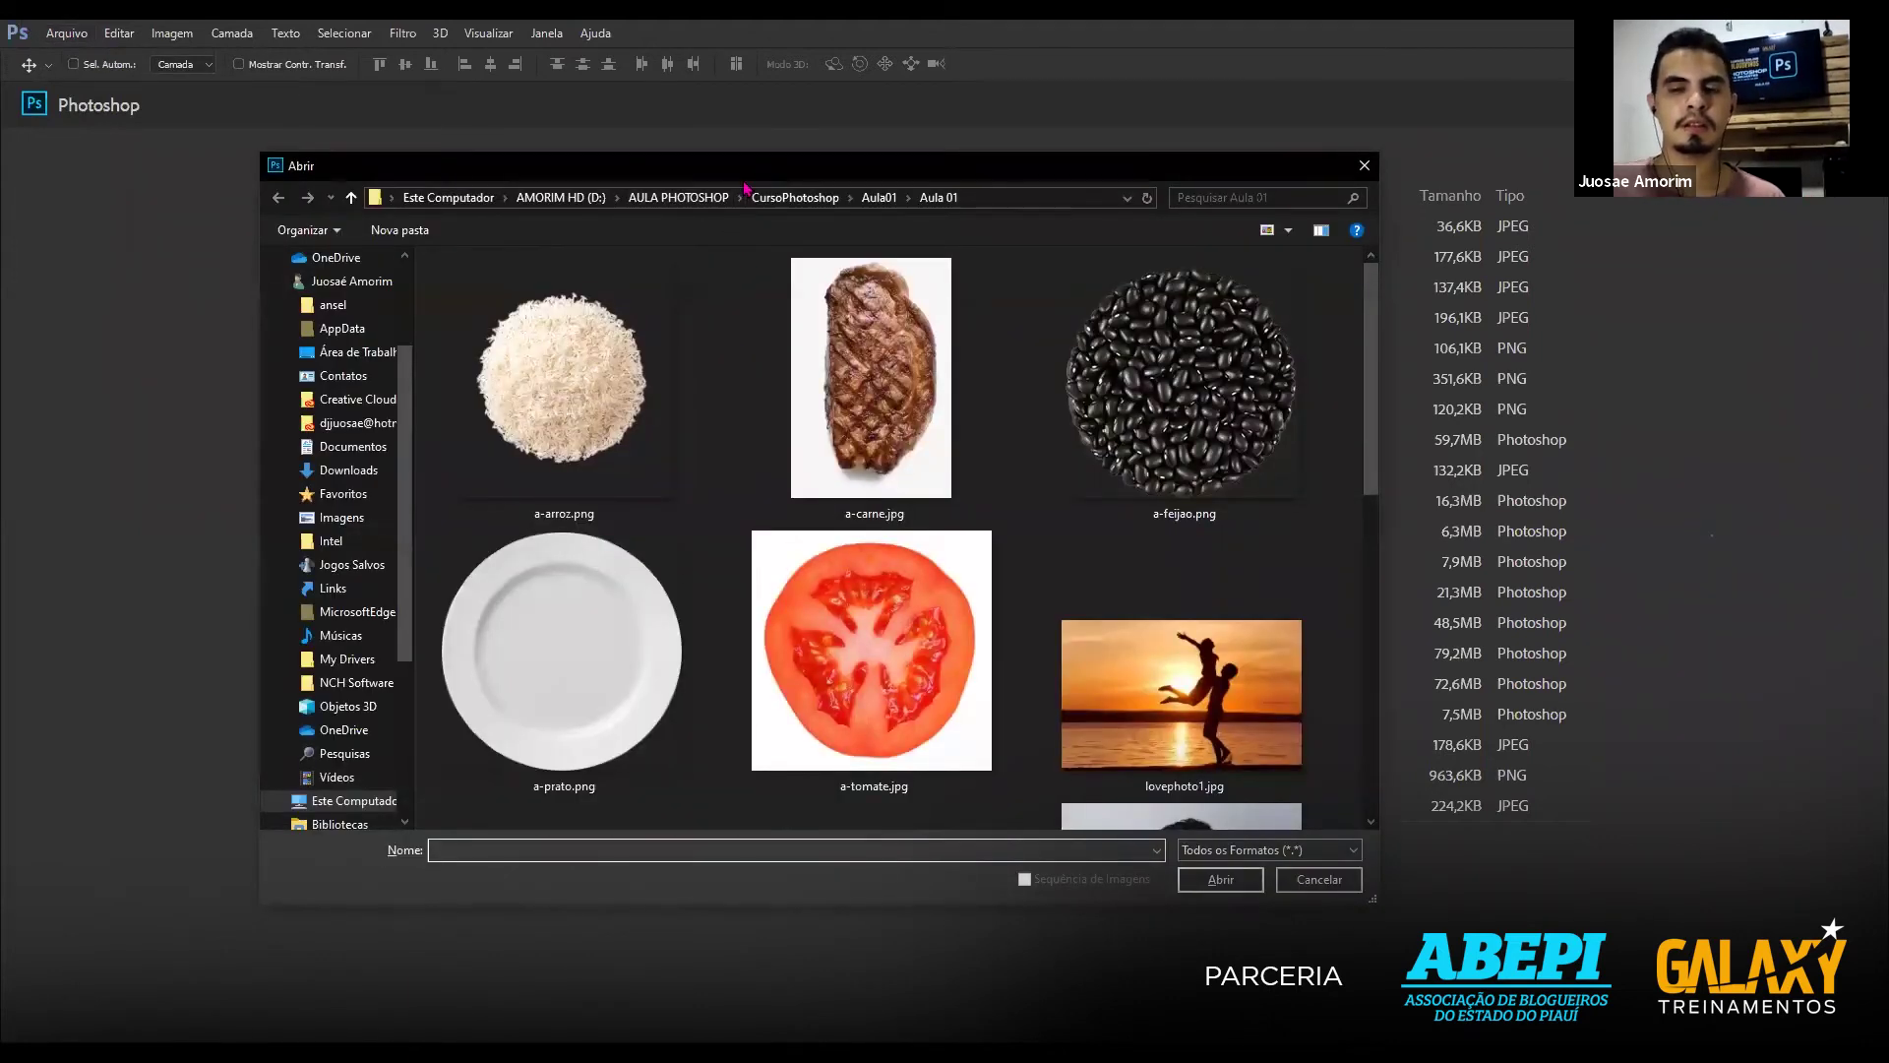
pyautogui.scroll(-2, 864, 438)
pyautogui.scroll(-2, 876, 519)
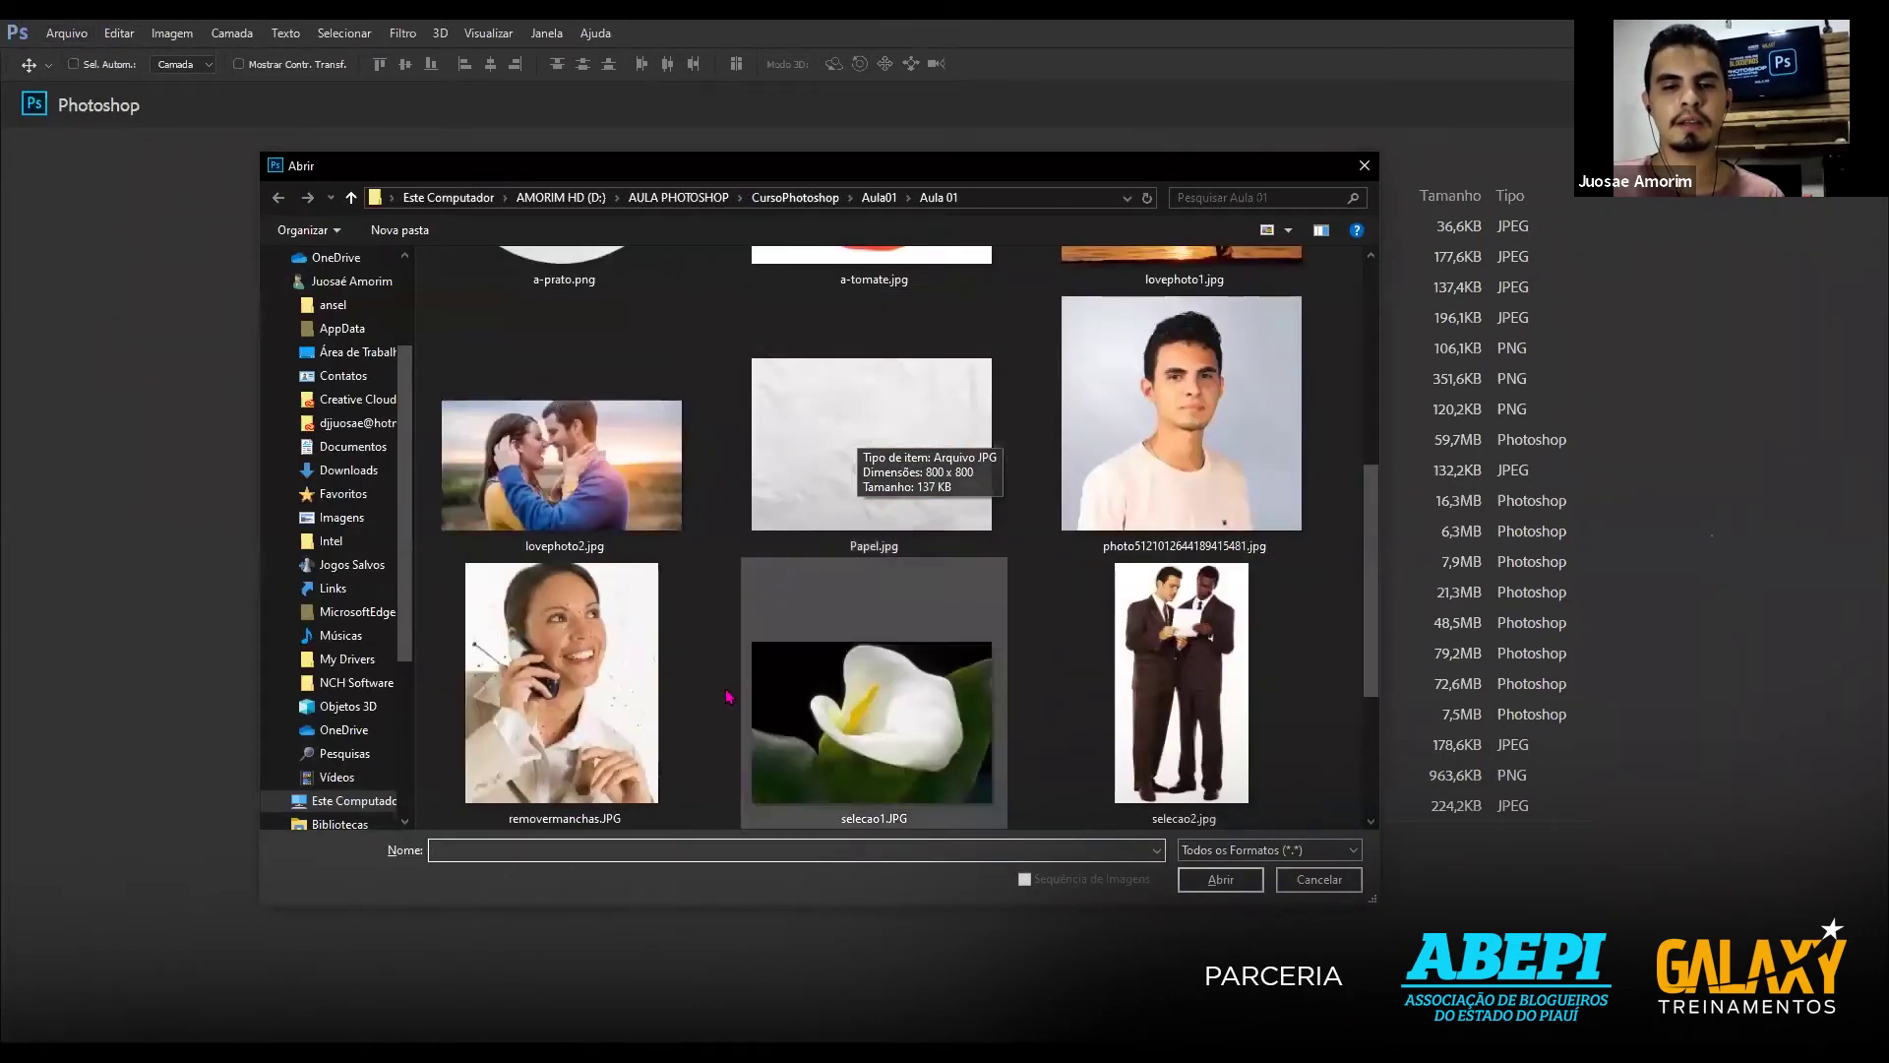
pyautogui.click(1171, 468)
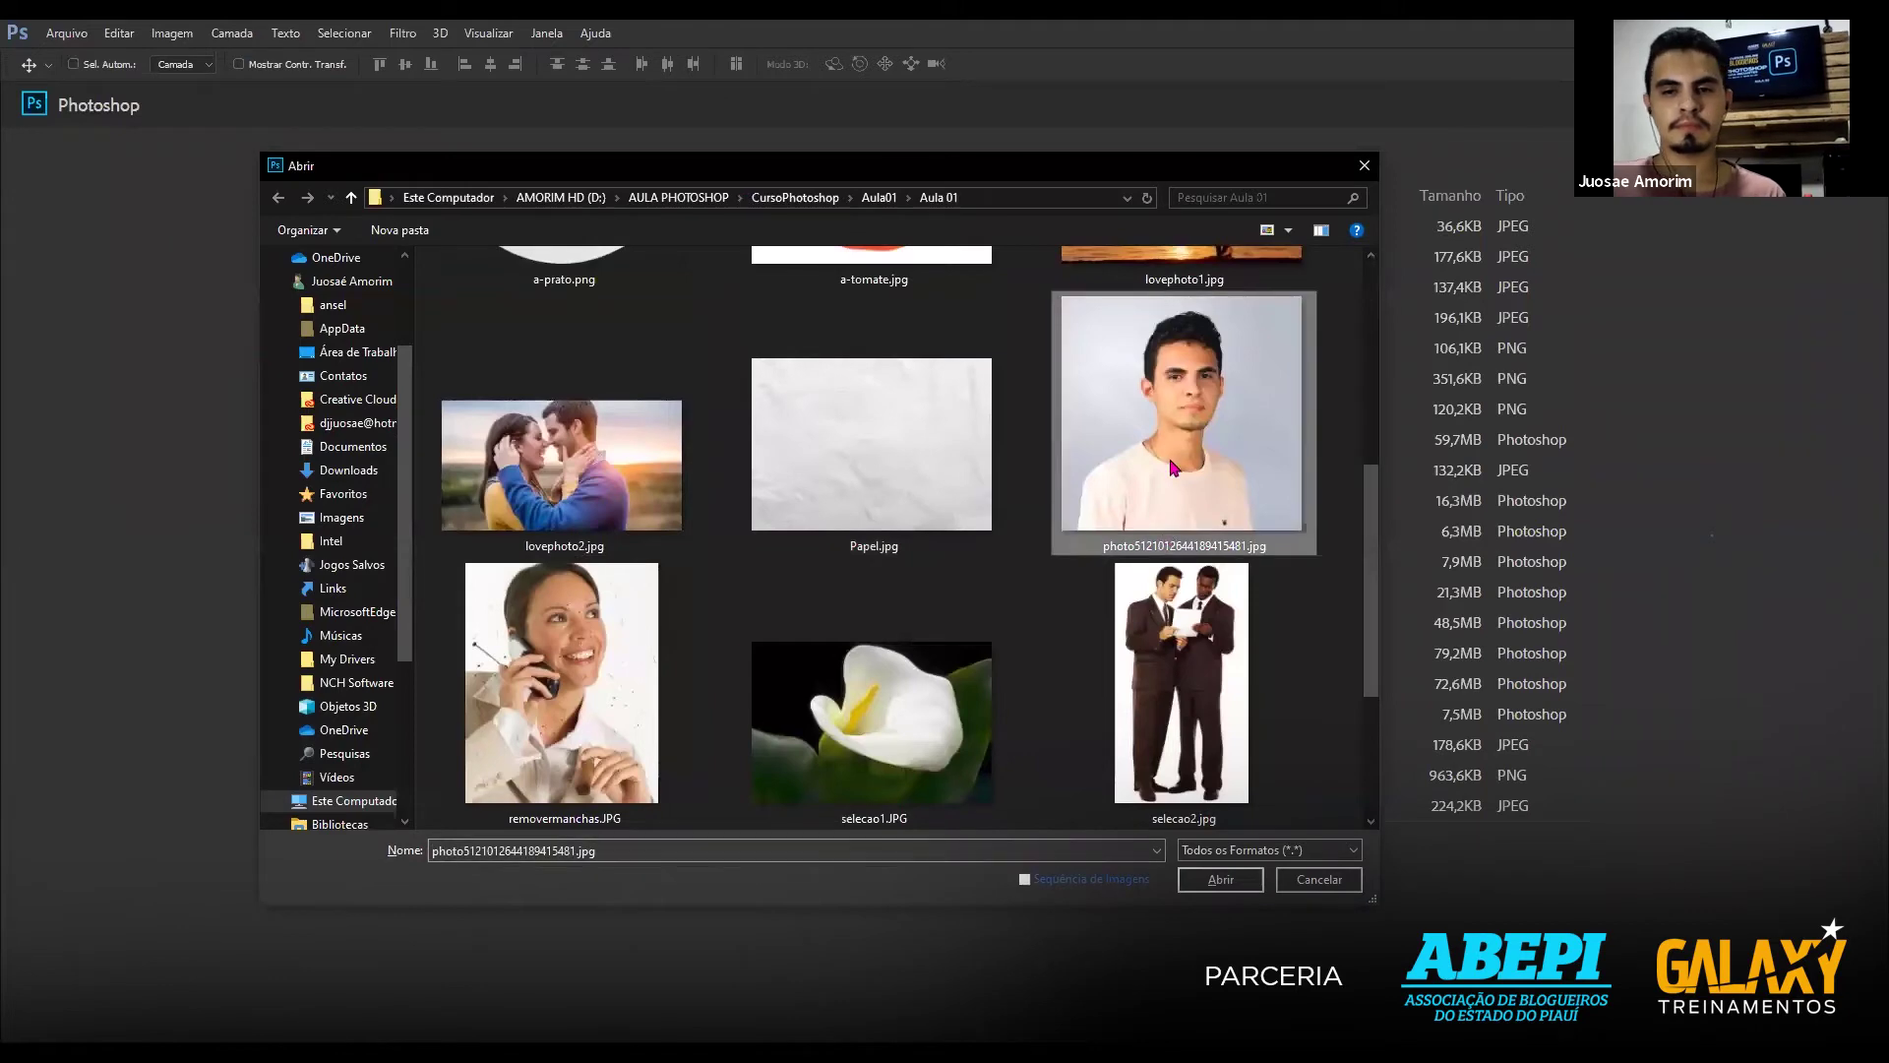
pyautogui.click(630, 627)
pyautogui.click(885, 443)
pyautogui.scroll(2, 886, 551)
pyautogui.click(1181, 413)
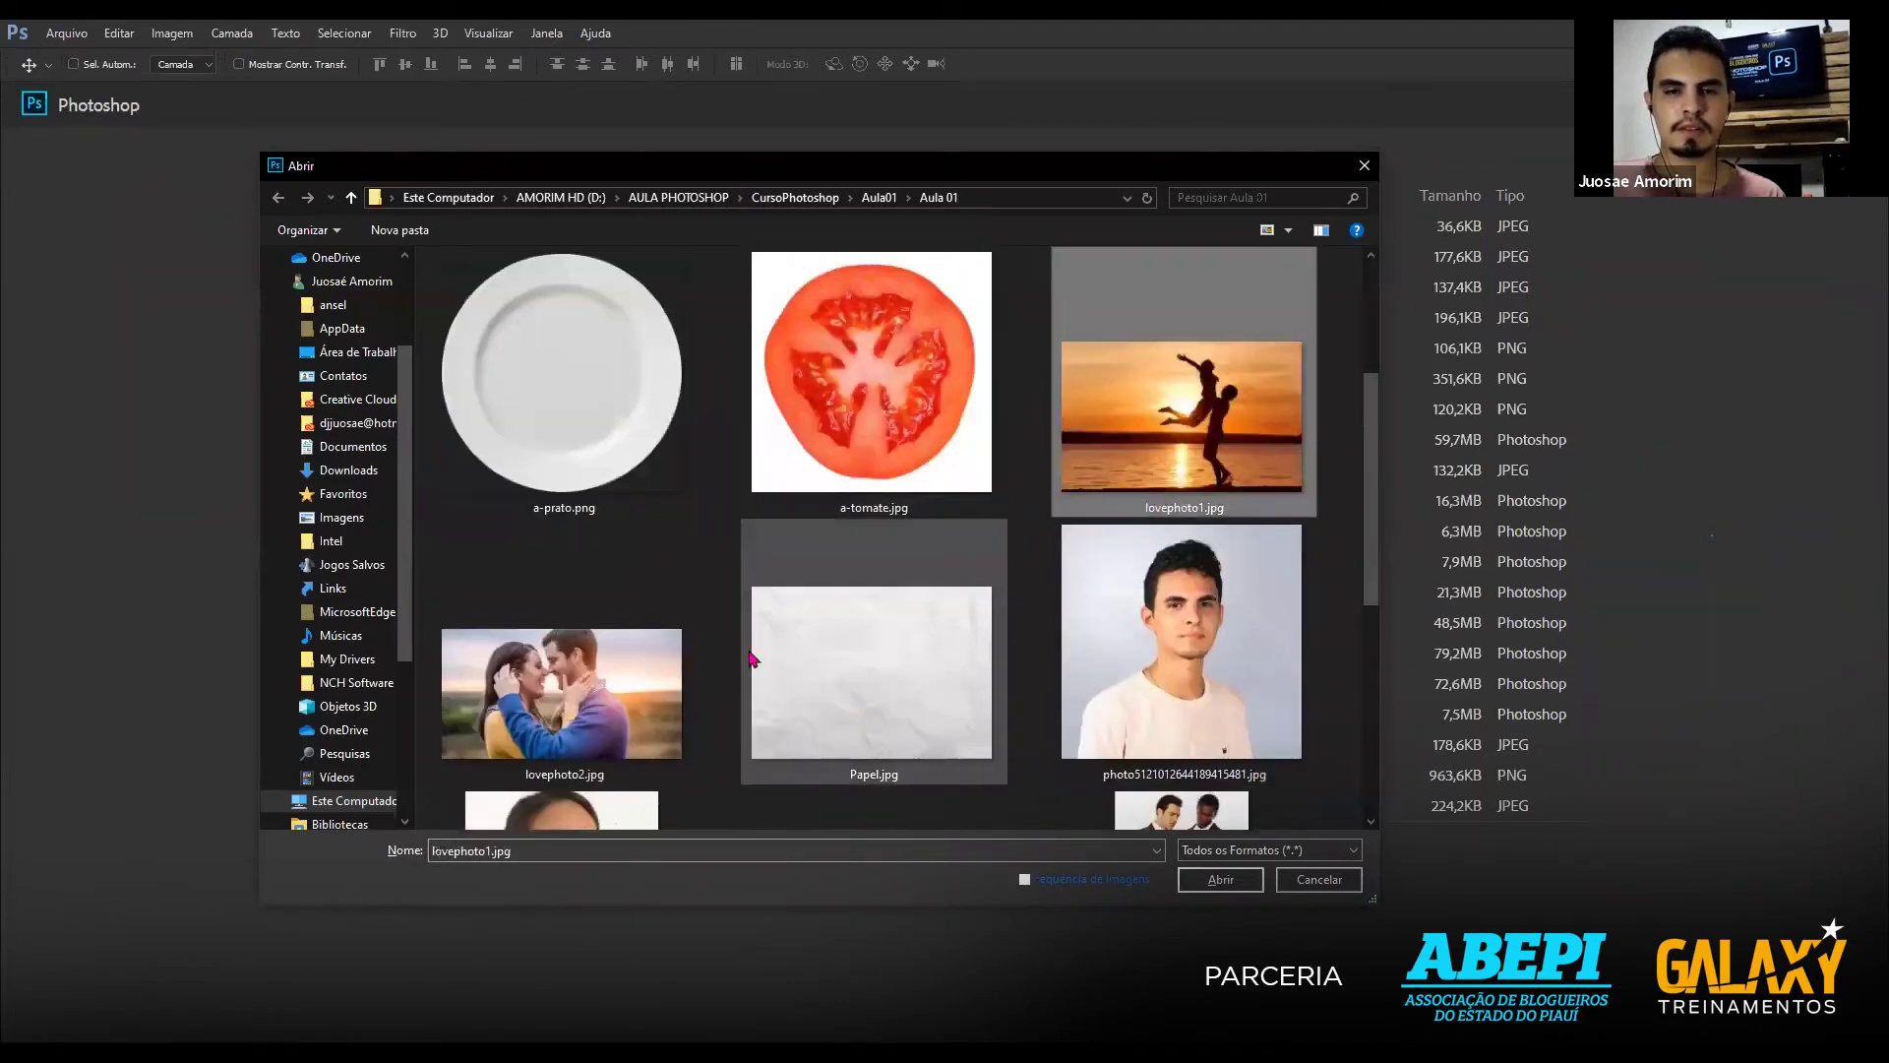
pyautogui.scroll(-3, 751, 659)
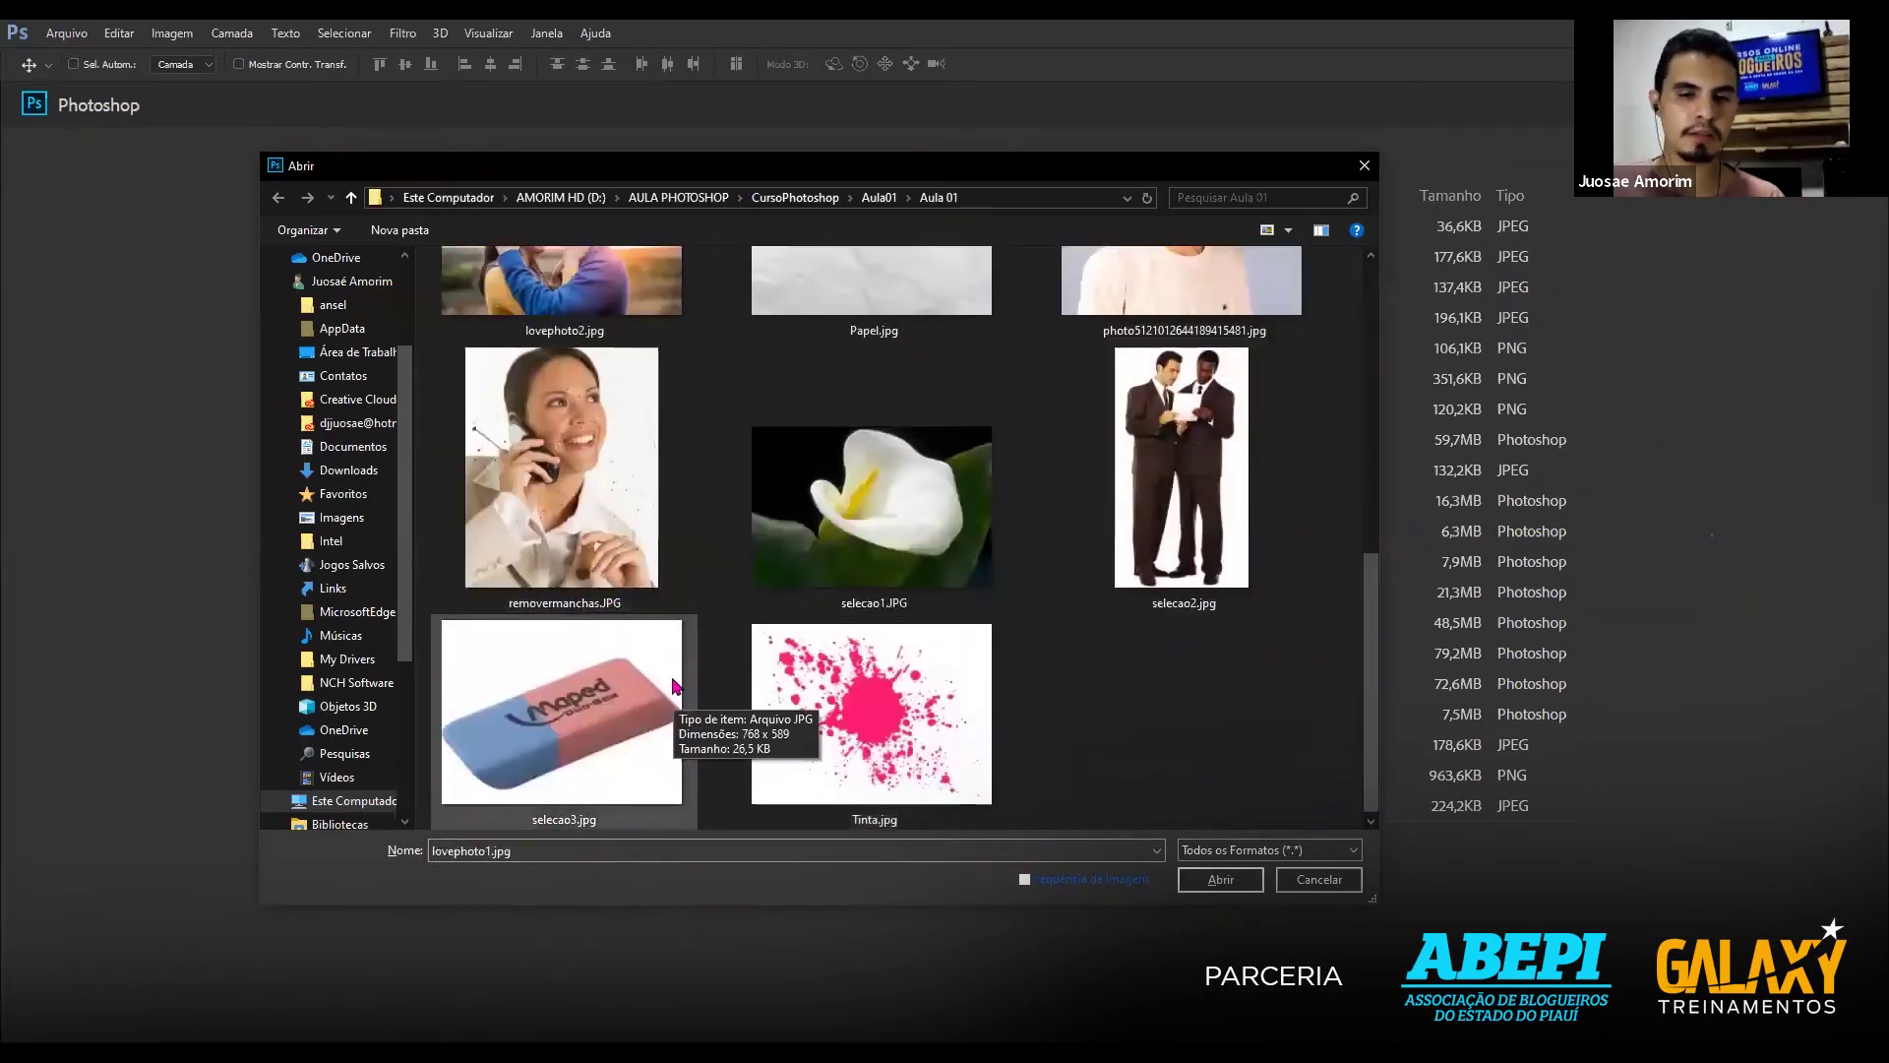
# Select the white lily photo selecao1.JPG and open it.
pyautogui.click(676, 495)
pyautogui.scroll(1, 1375, 651)
pyautogui.scroll(-1, 1375, 652)
pyautogui.click(910, 645)
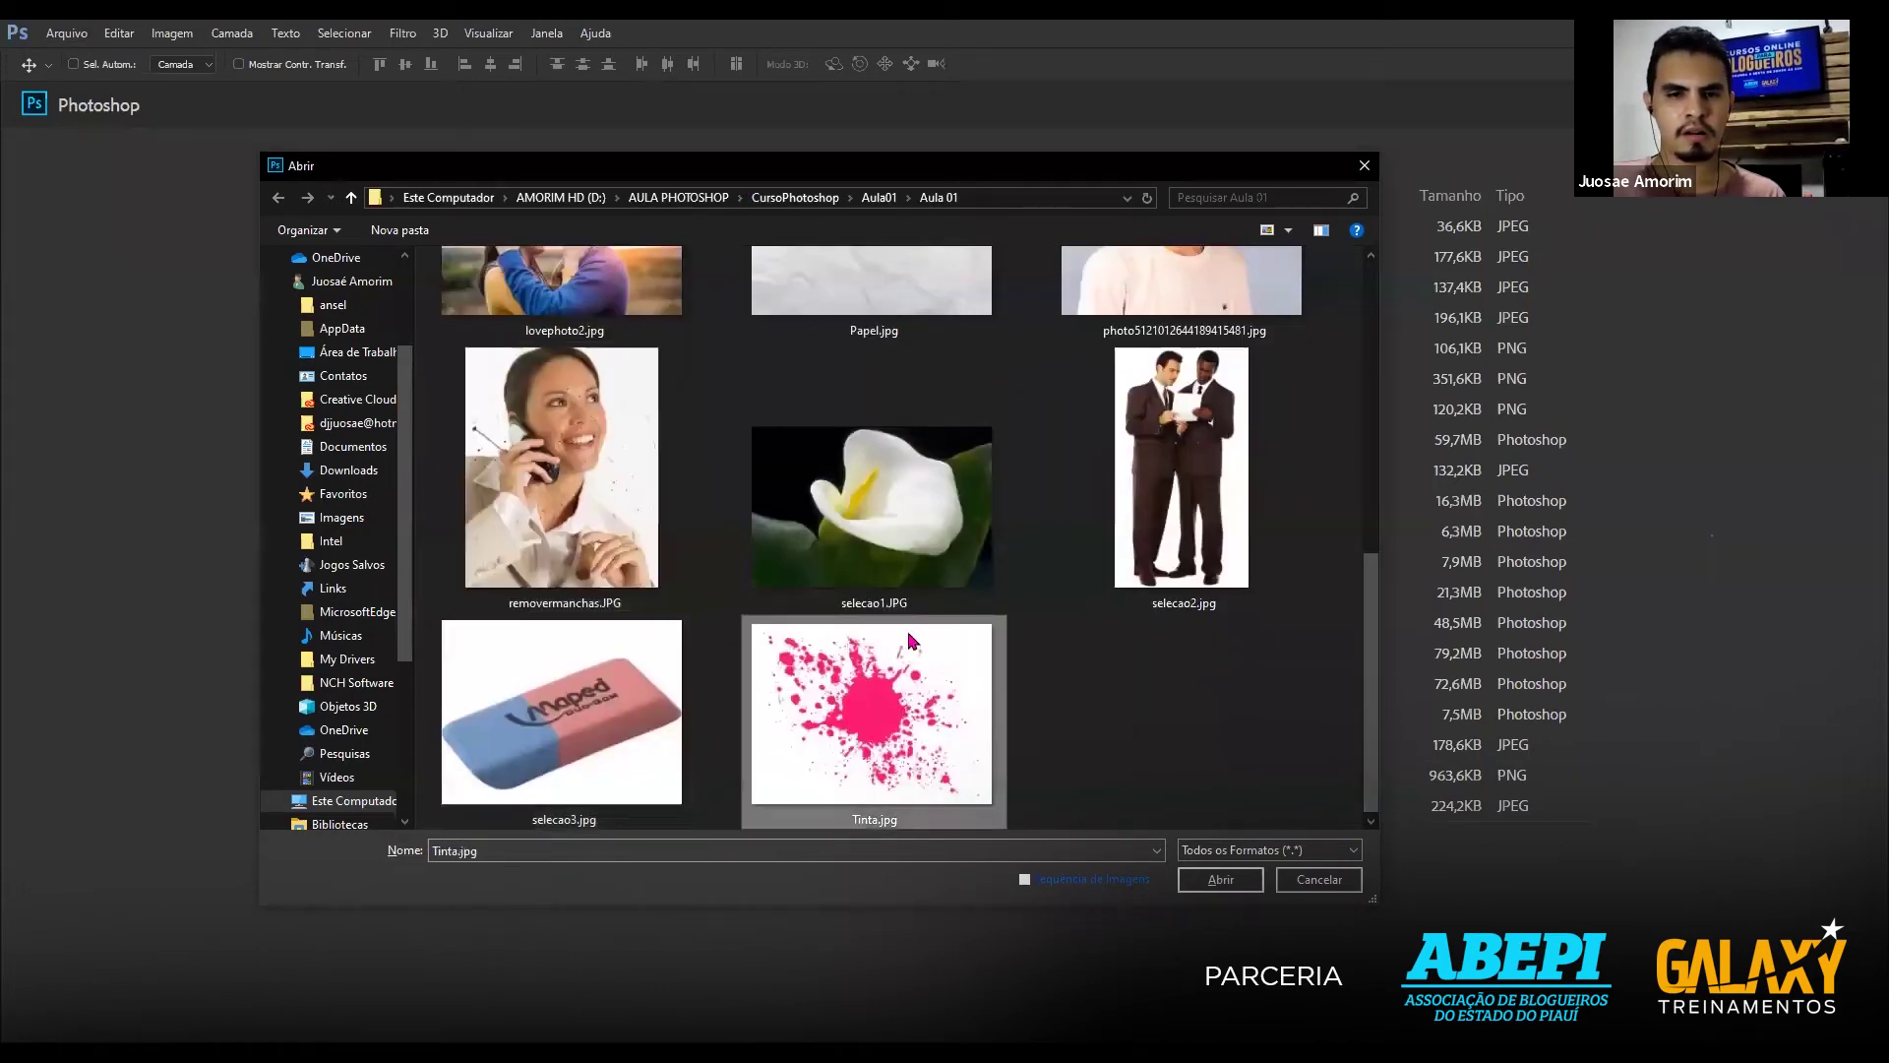
pyautogui.click(883, 546)
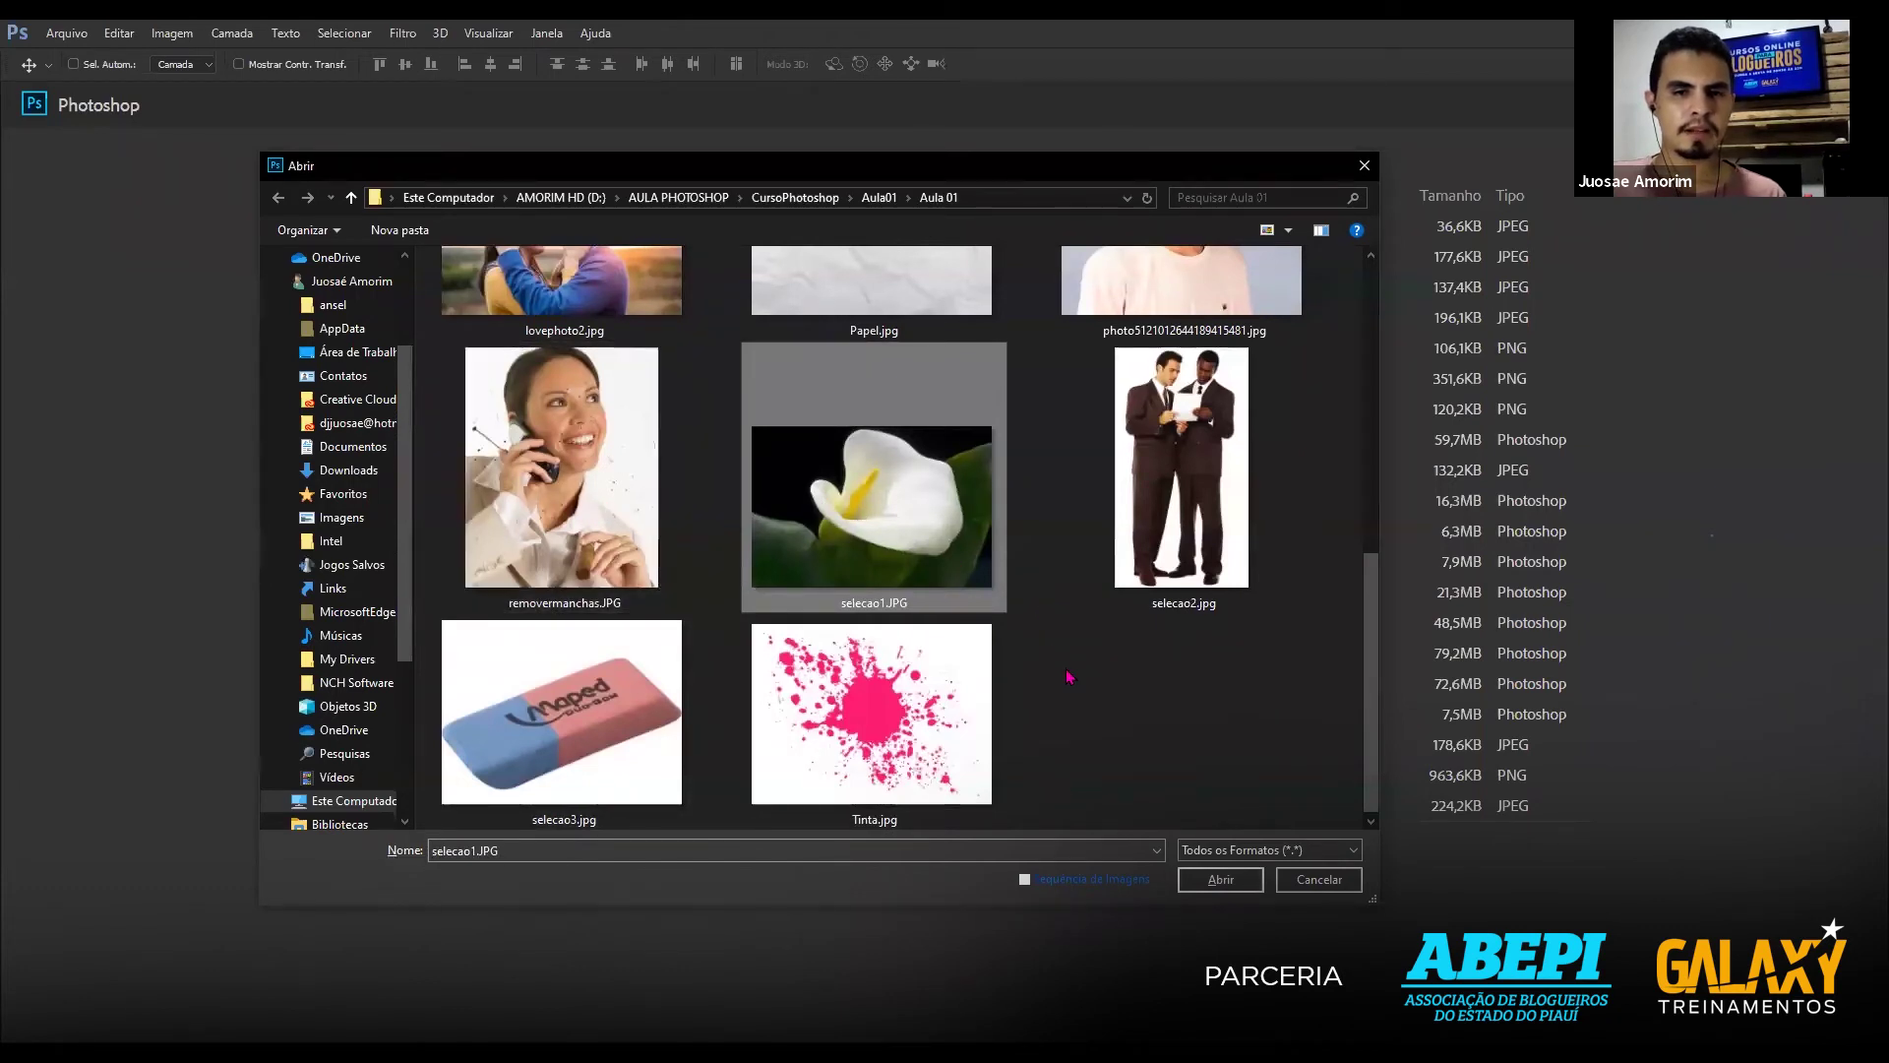
pyautogui.moveTo(1371, 682); pyautogui.dragTo(1374, 642)
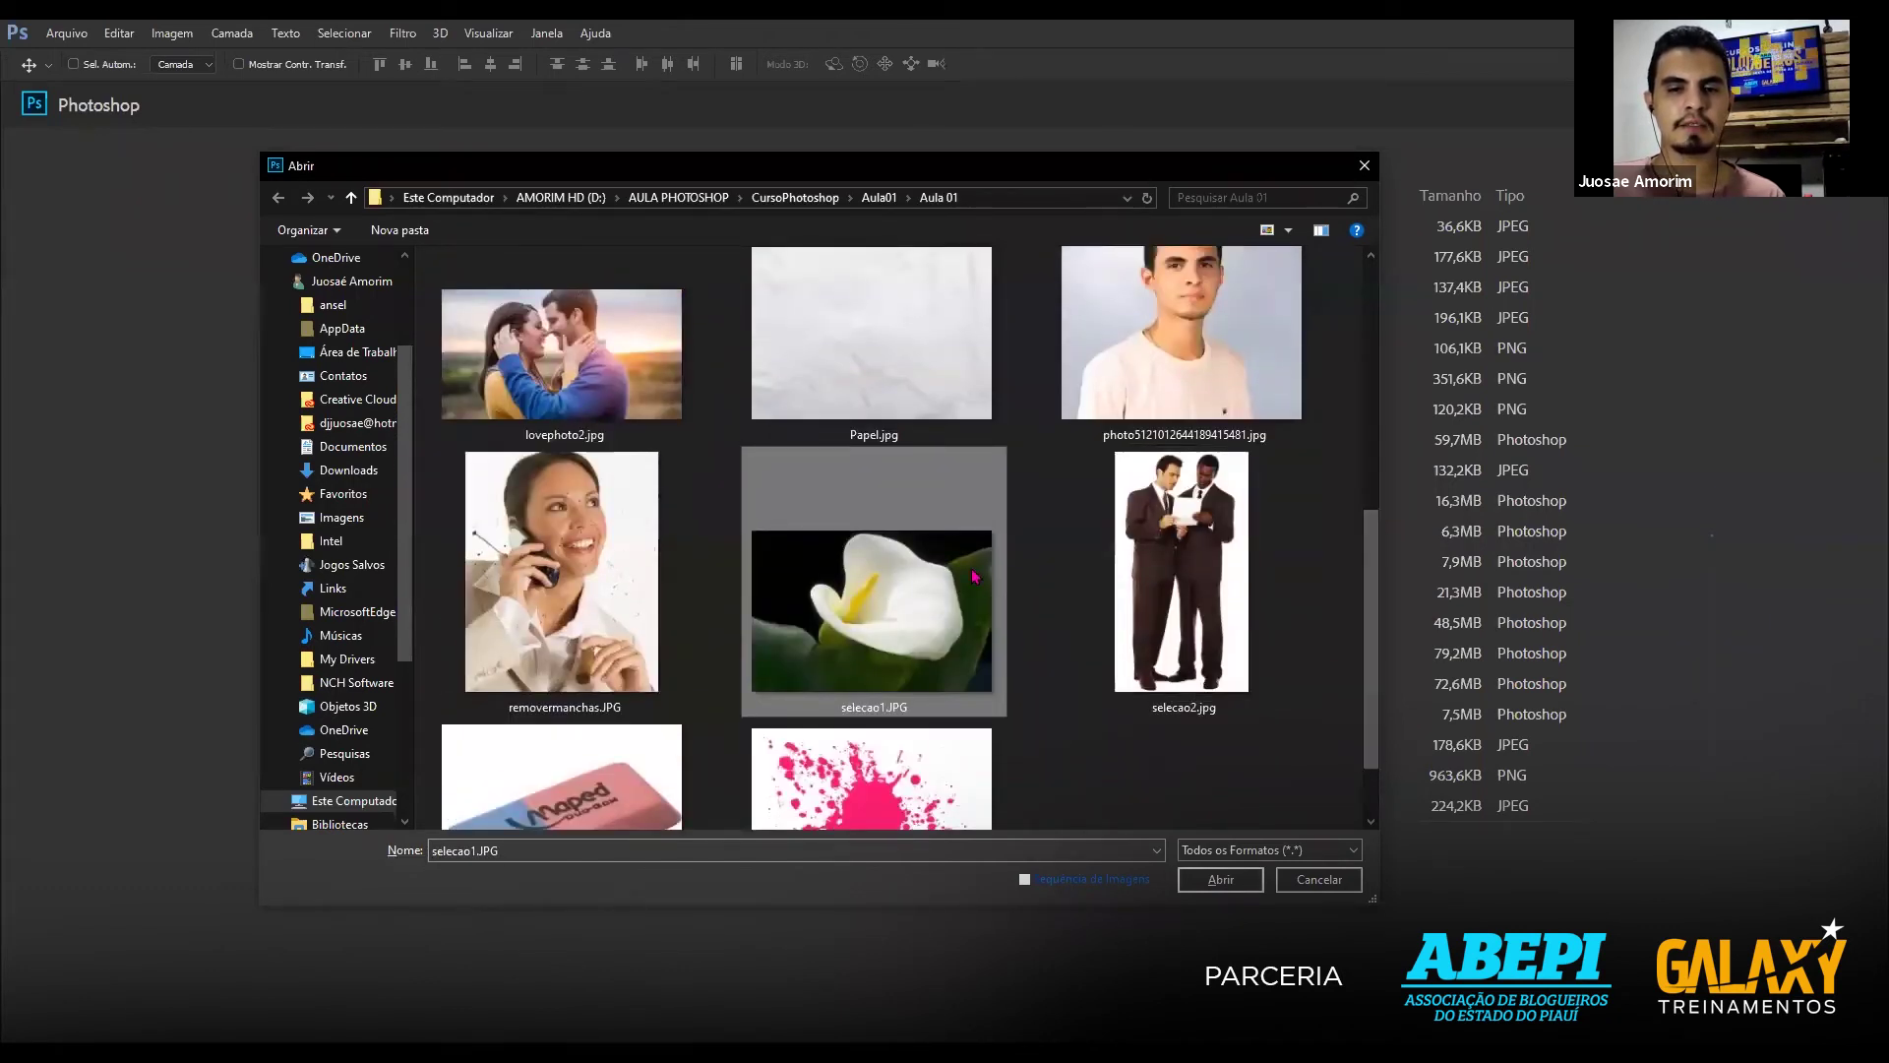
pyautogui.click(1206, 879)
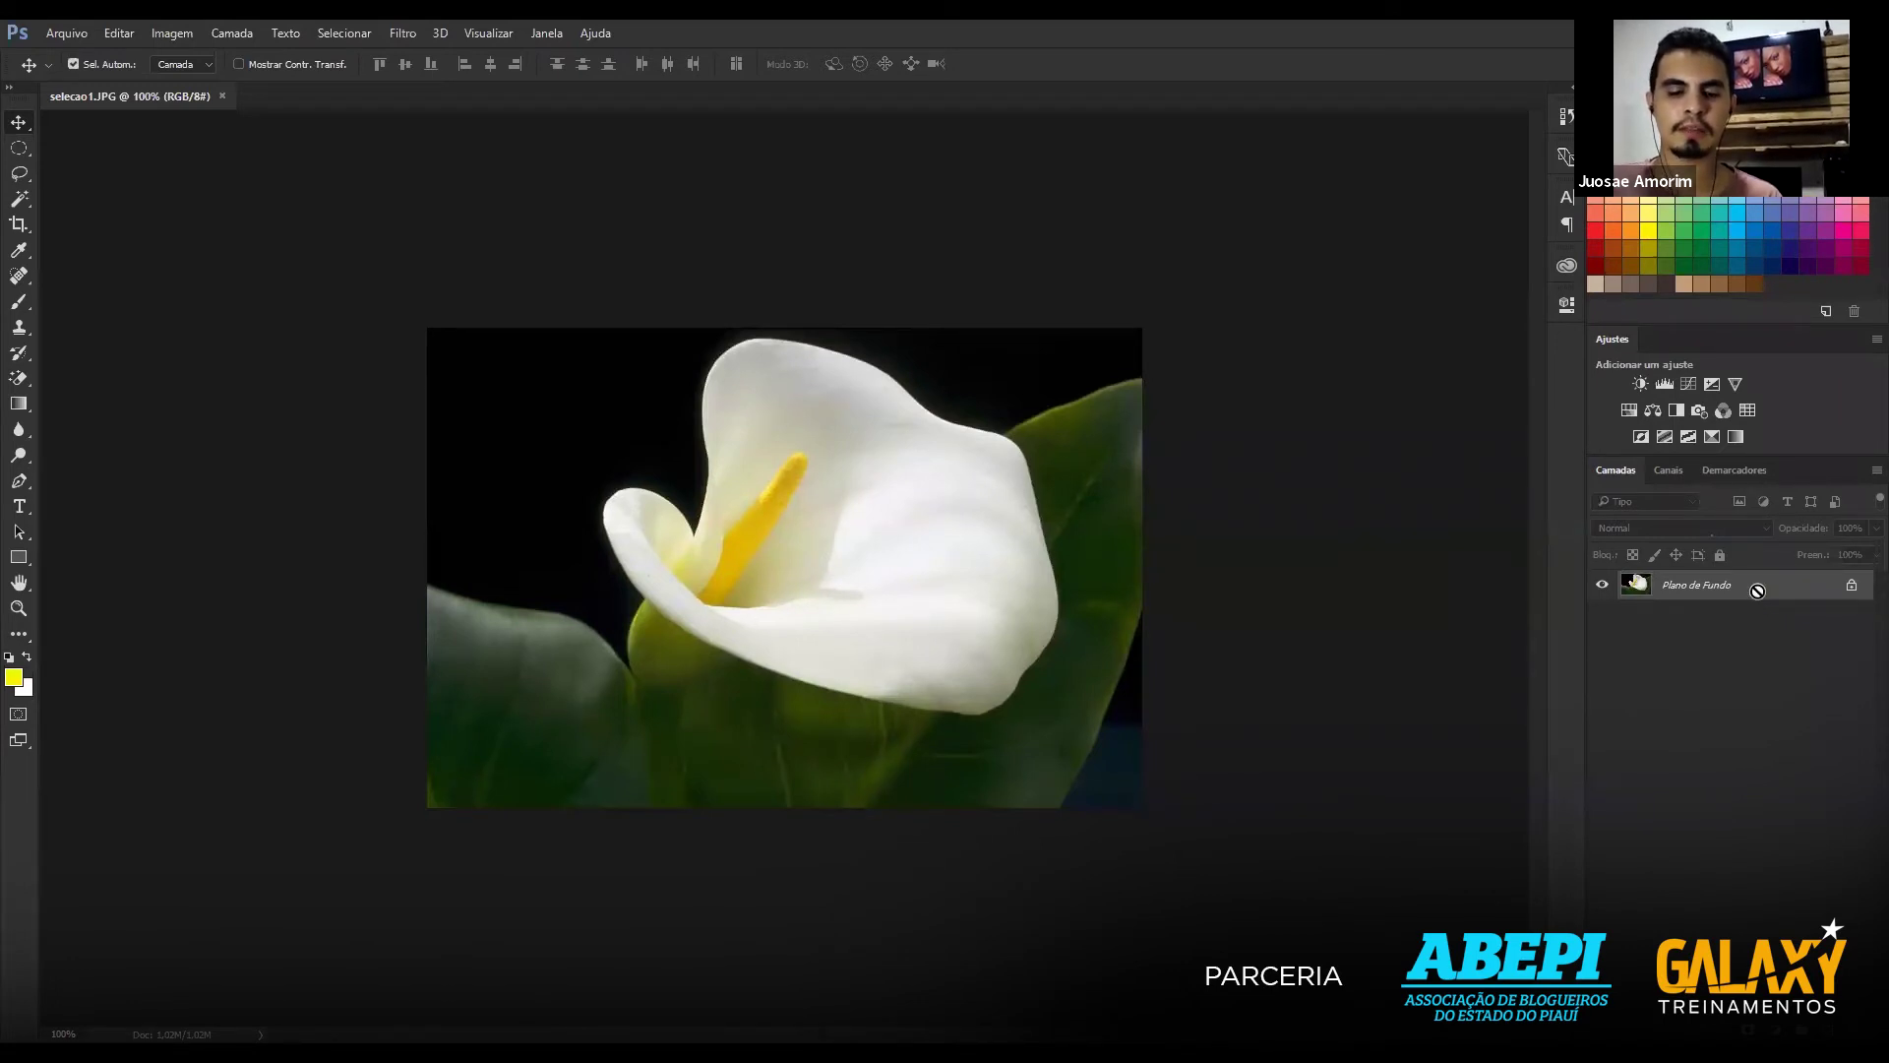
# Duplicate the background layer with Ctrl+J and undo twice, then choose Duplicate Layer from its menu.
pyautogui.hotkey('ctrl', 'j')
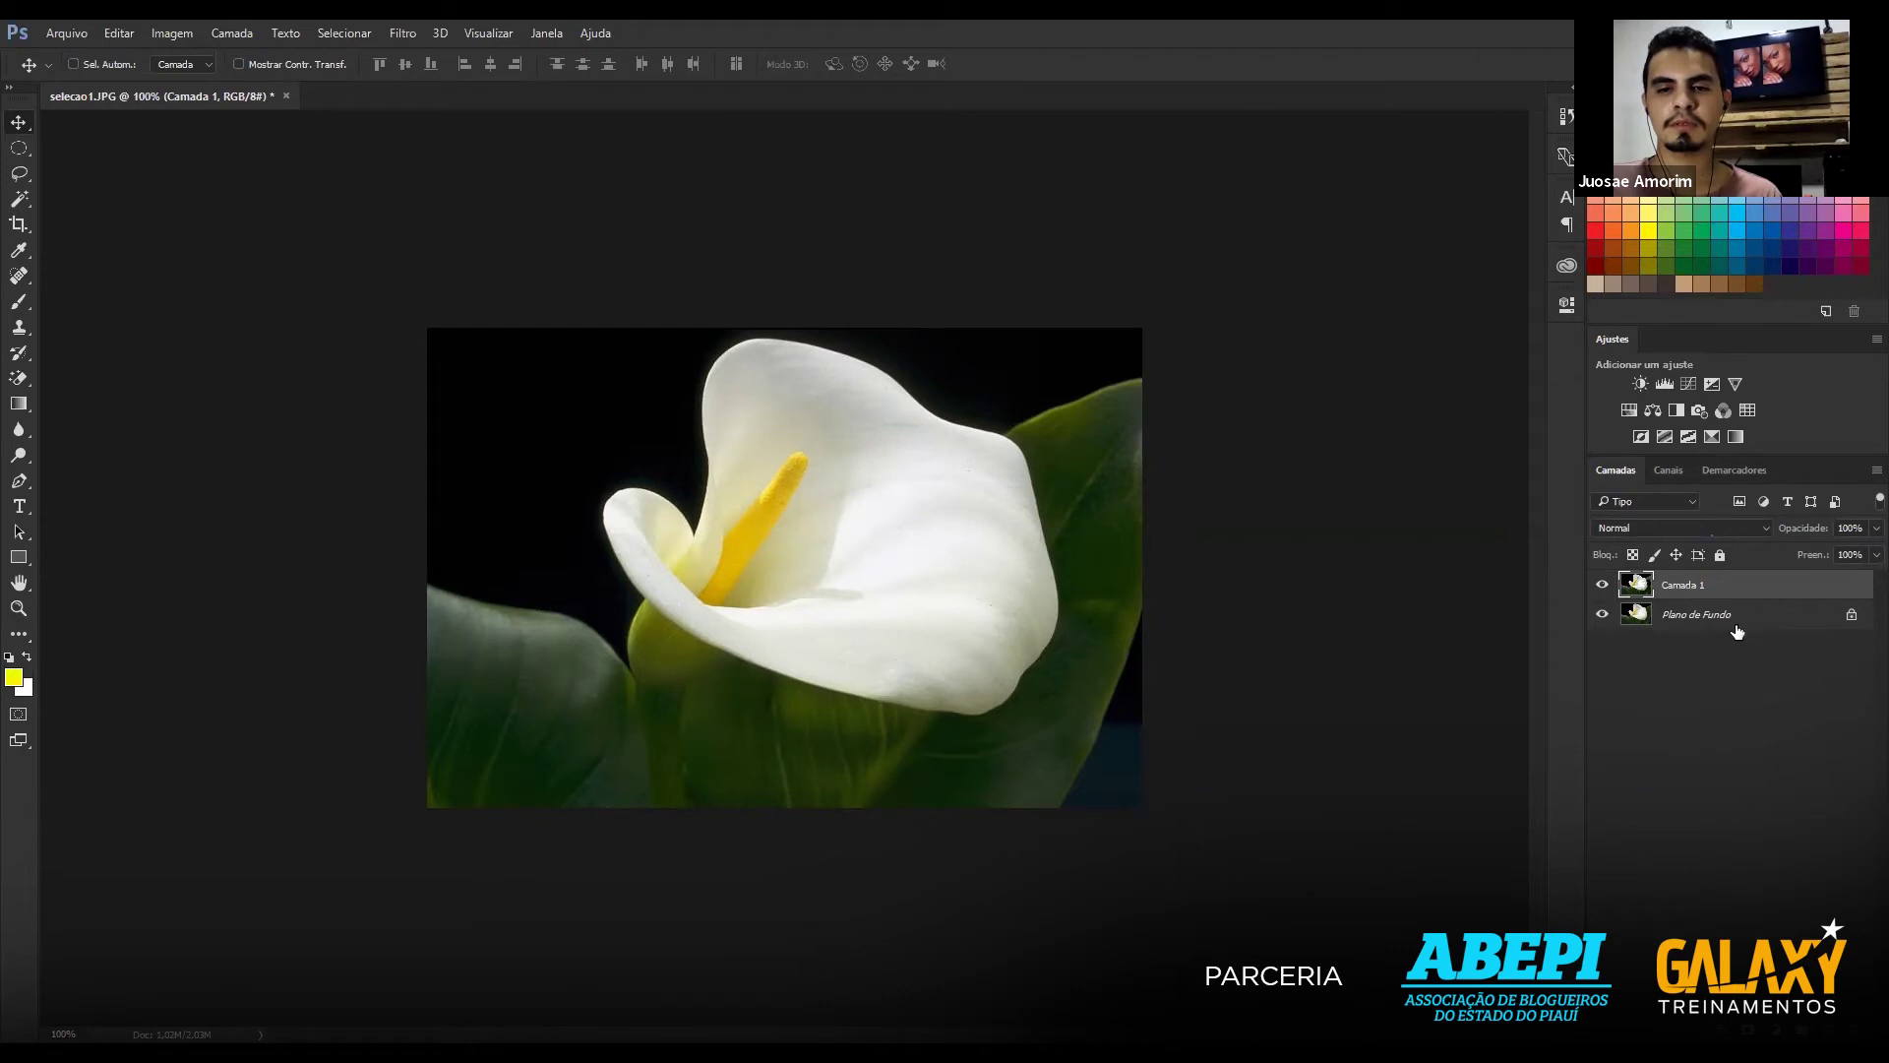
pyautogui.hotkey('ctrl', 'z')
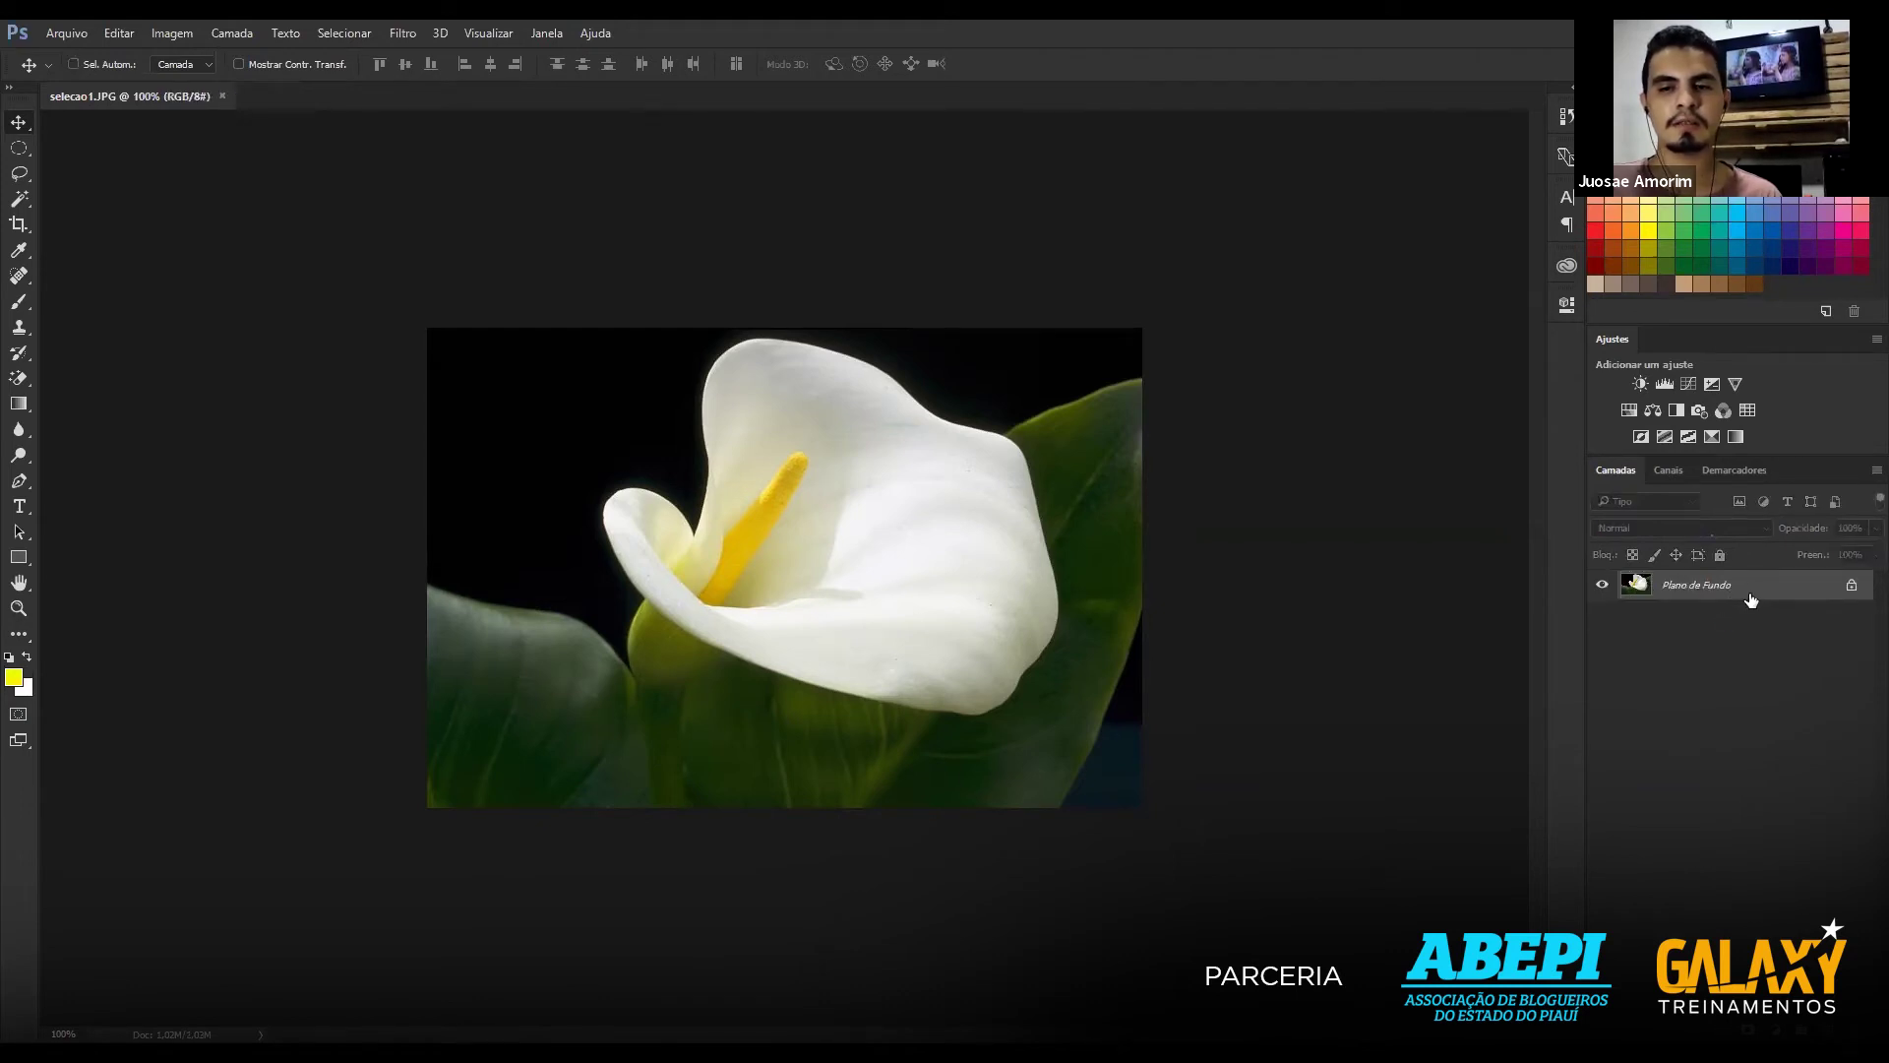
pyautogui.hotkey('ctrl', 'j')
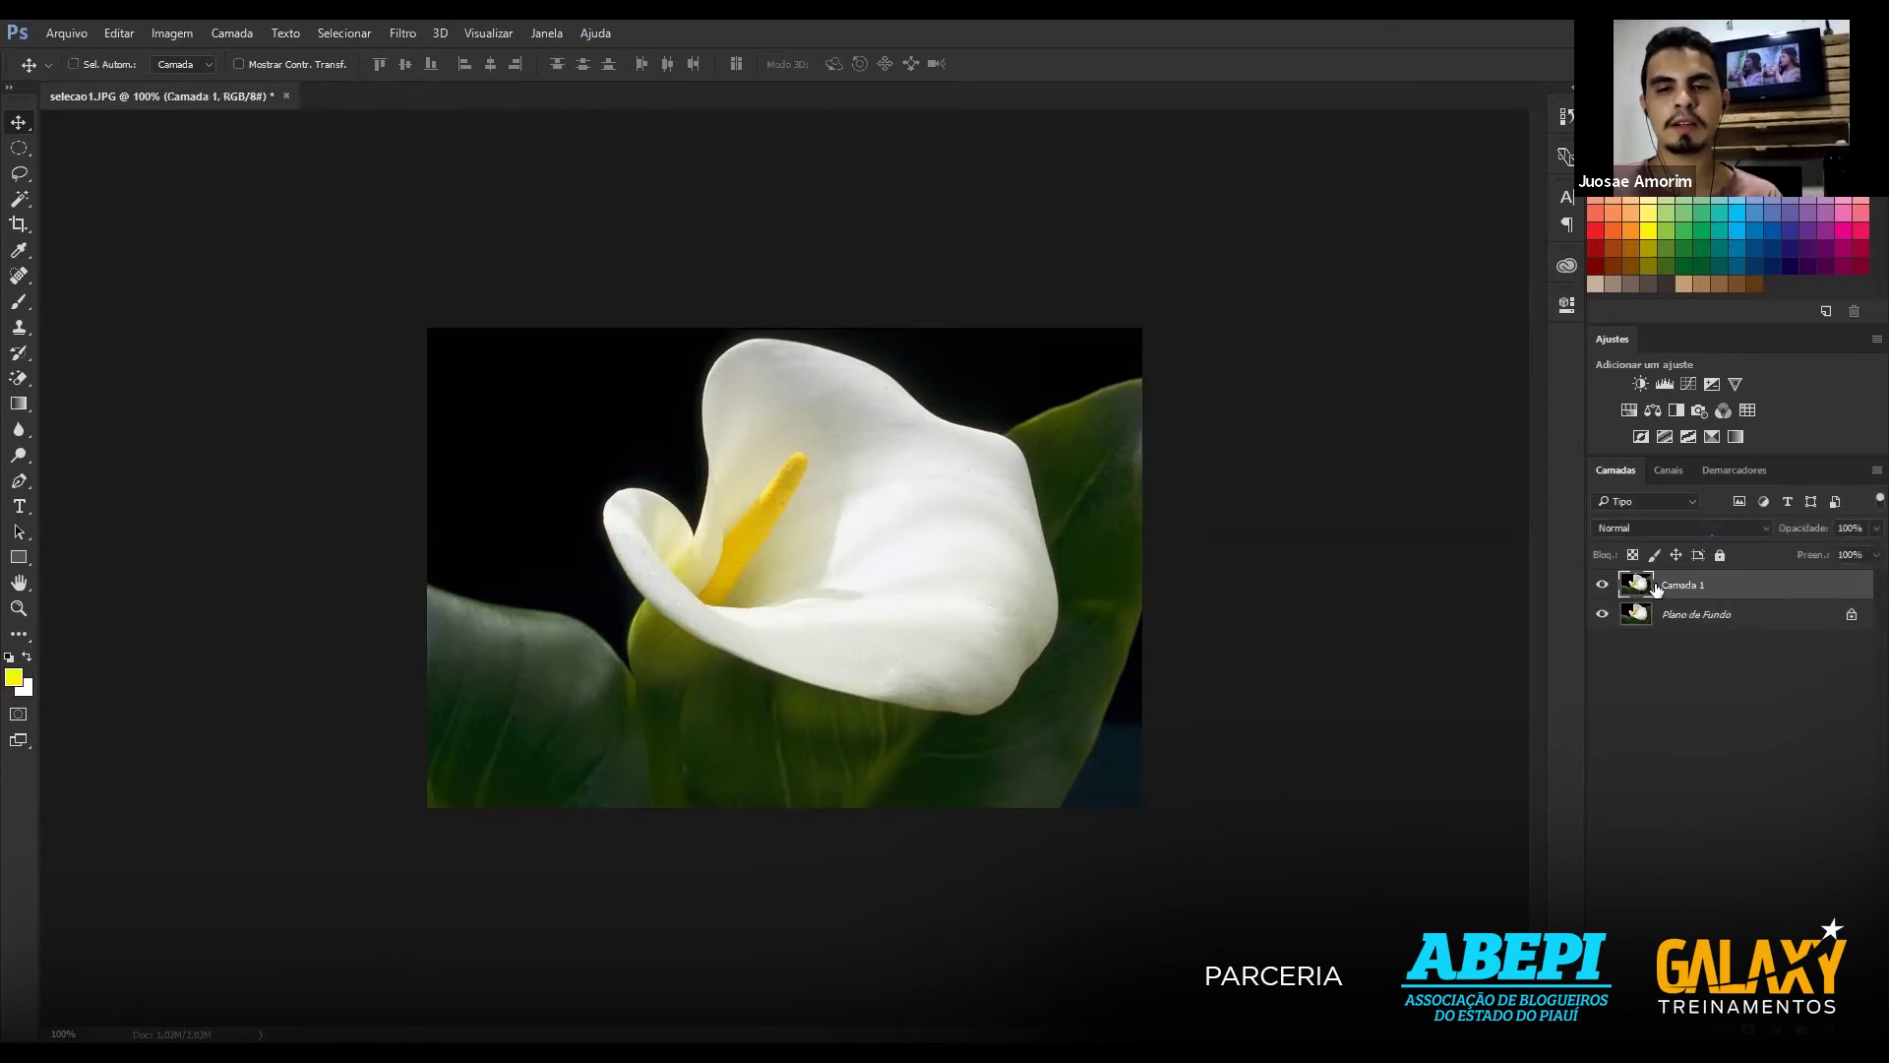
pyautogui.hotkey('ctrl', 'z')
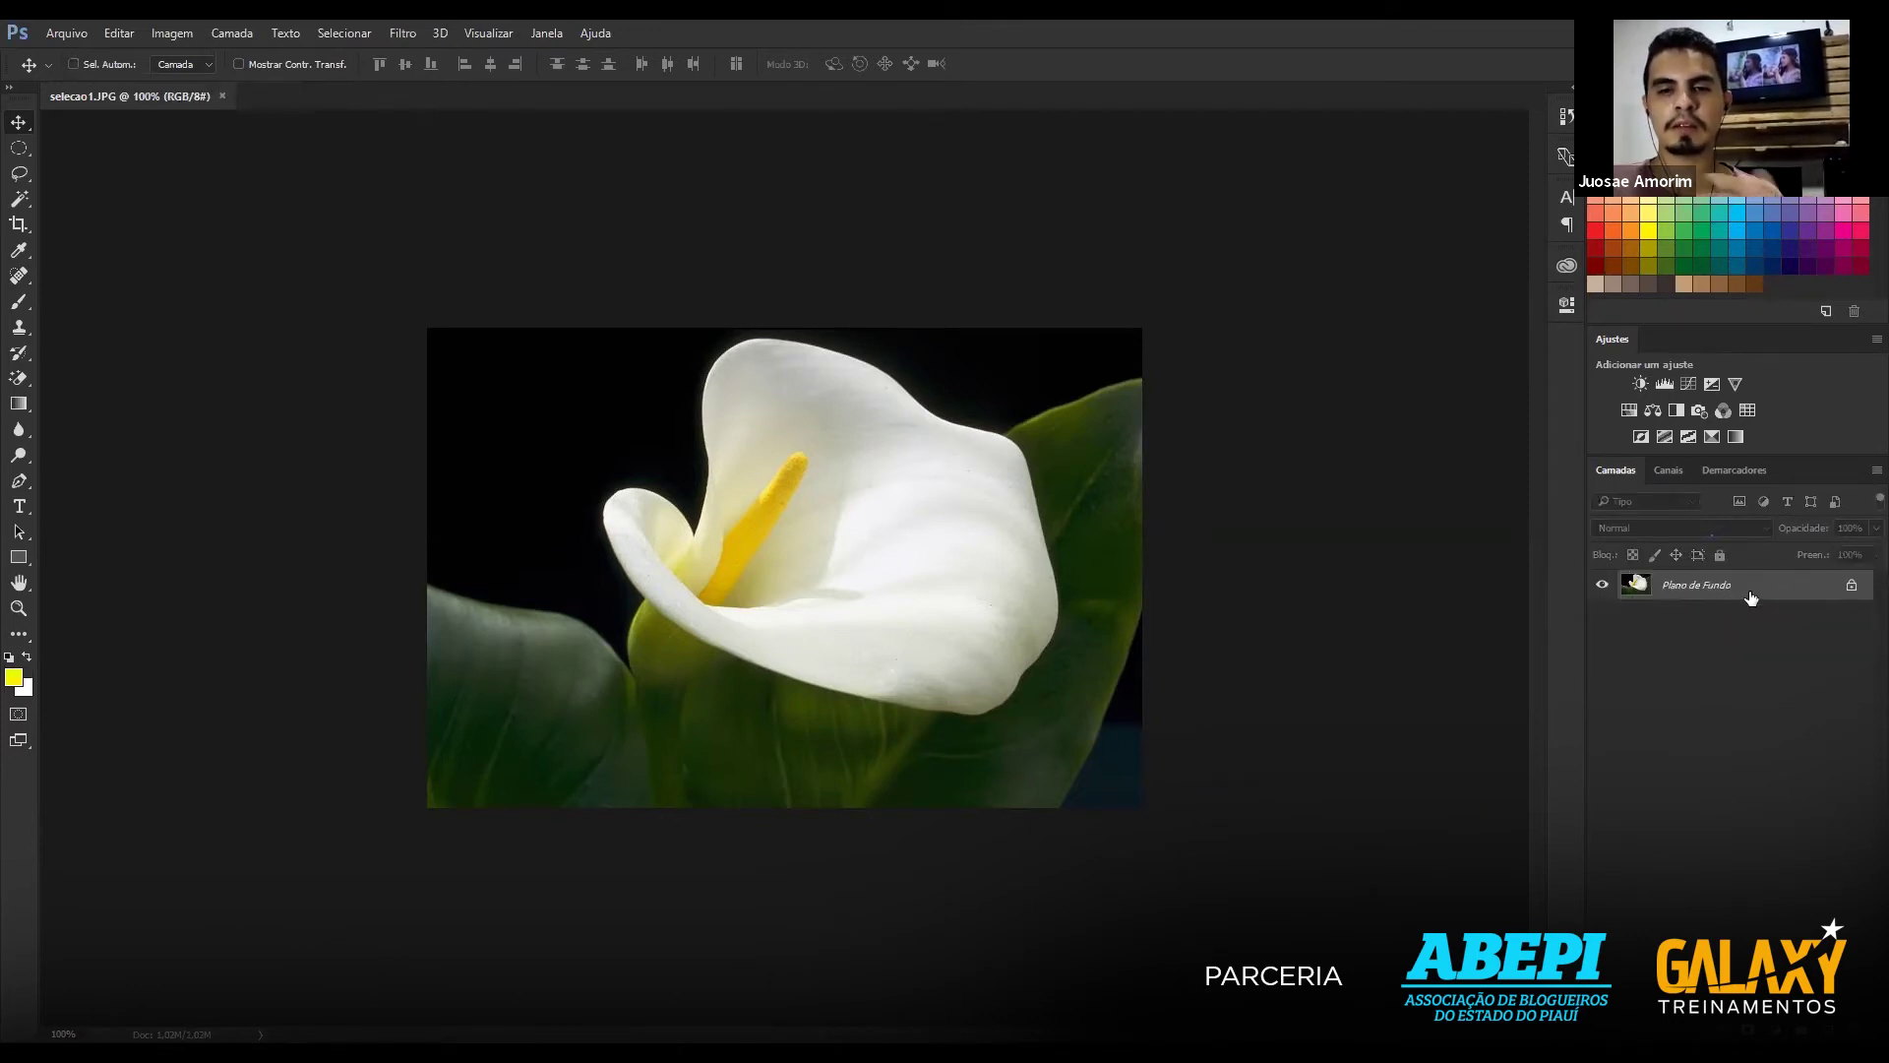
pyautogui.rightClick(1753, 597)
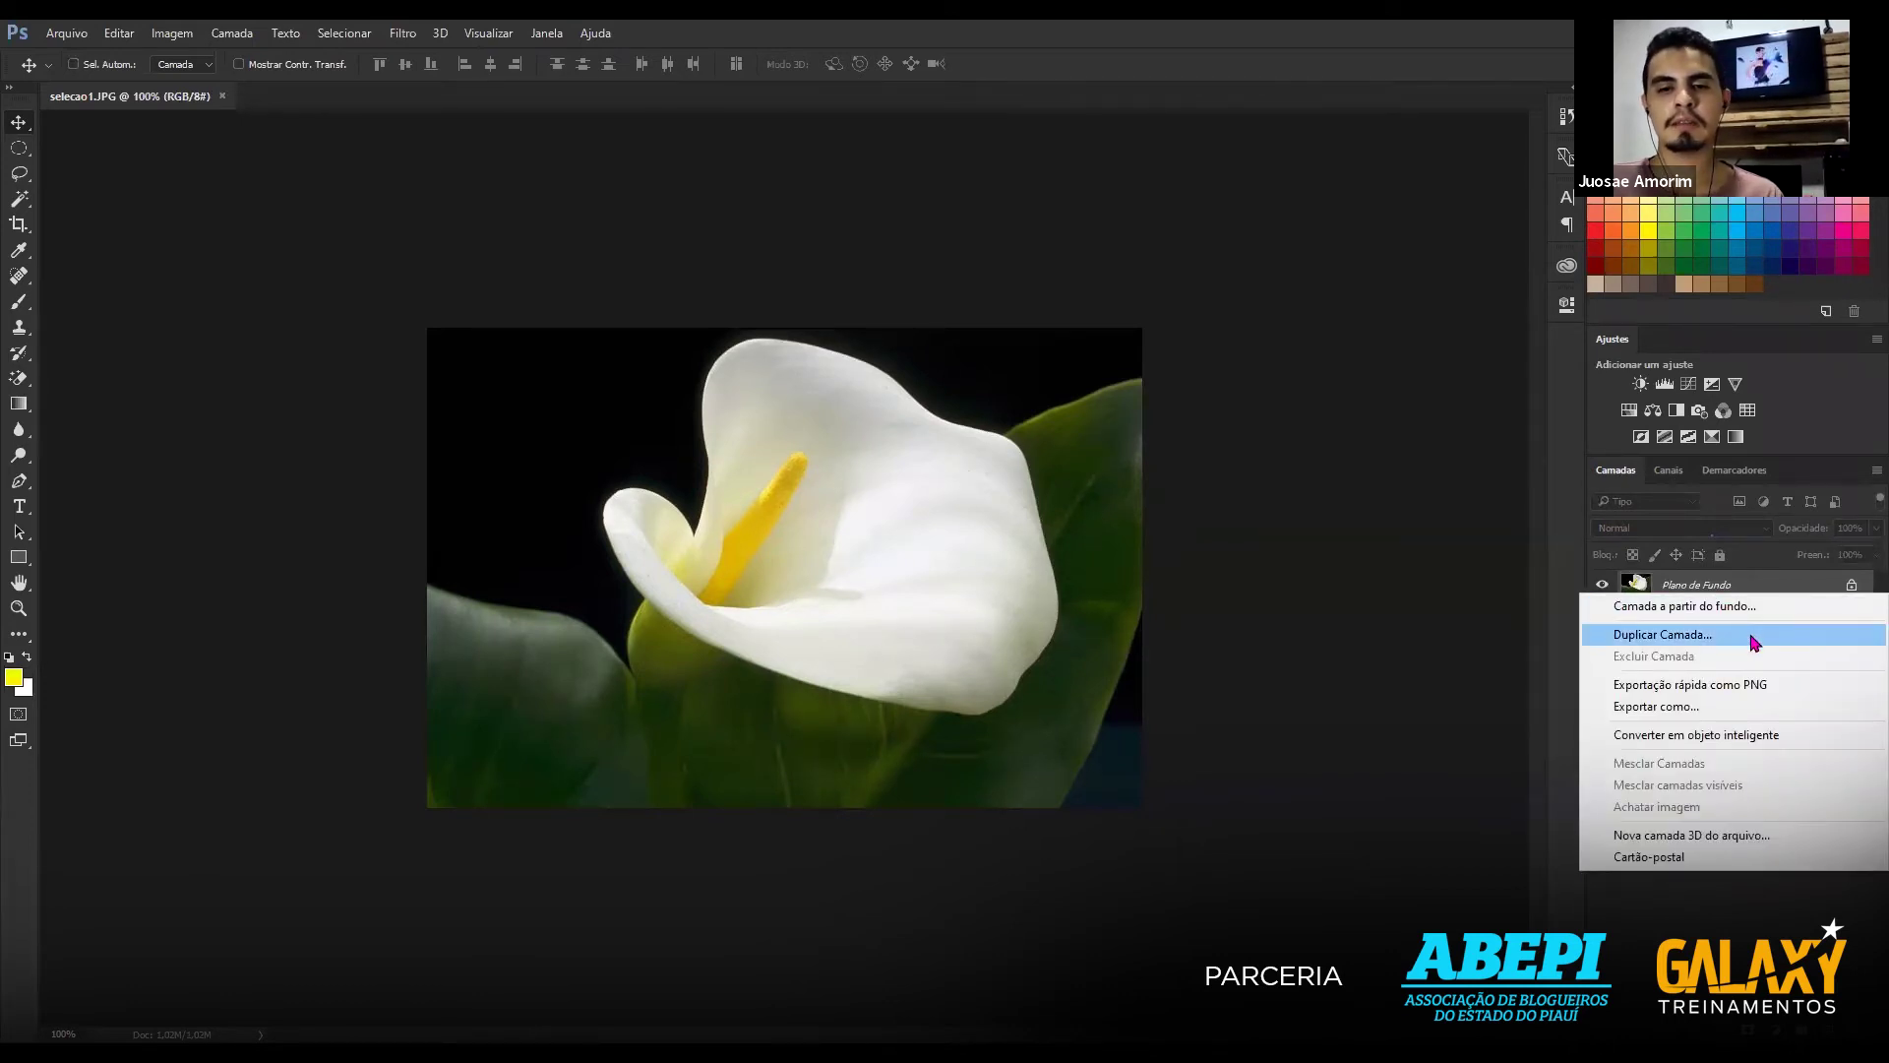
pyautogui.click(1752, 640)
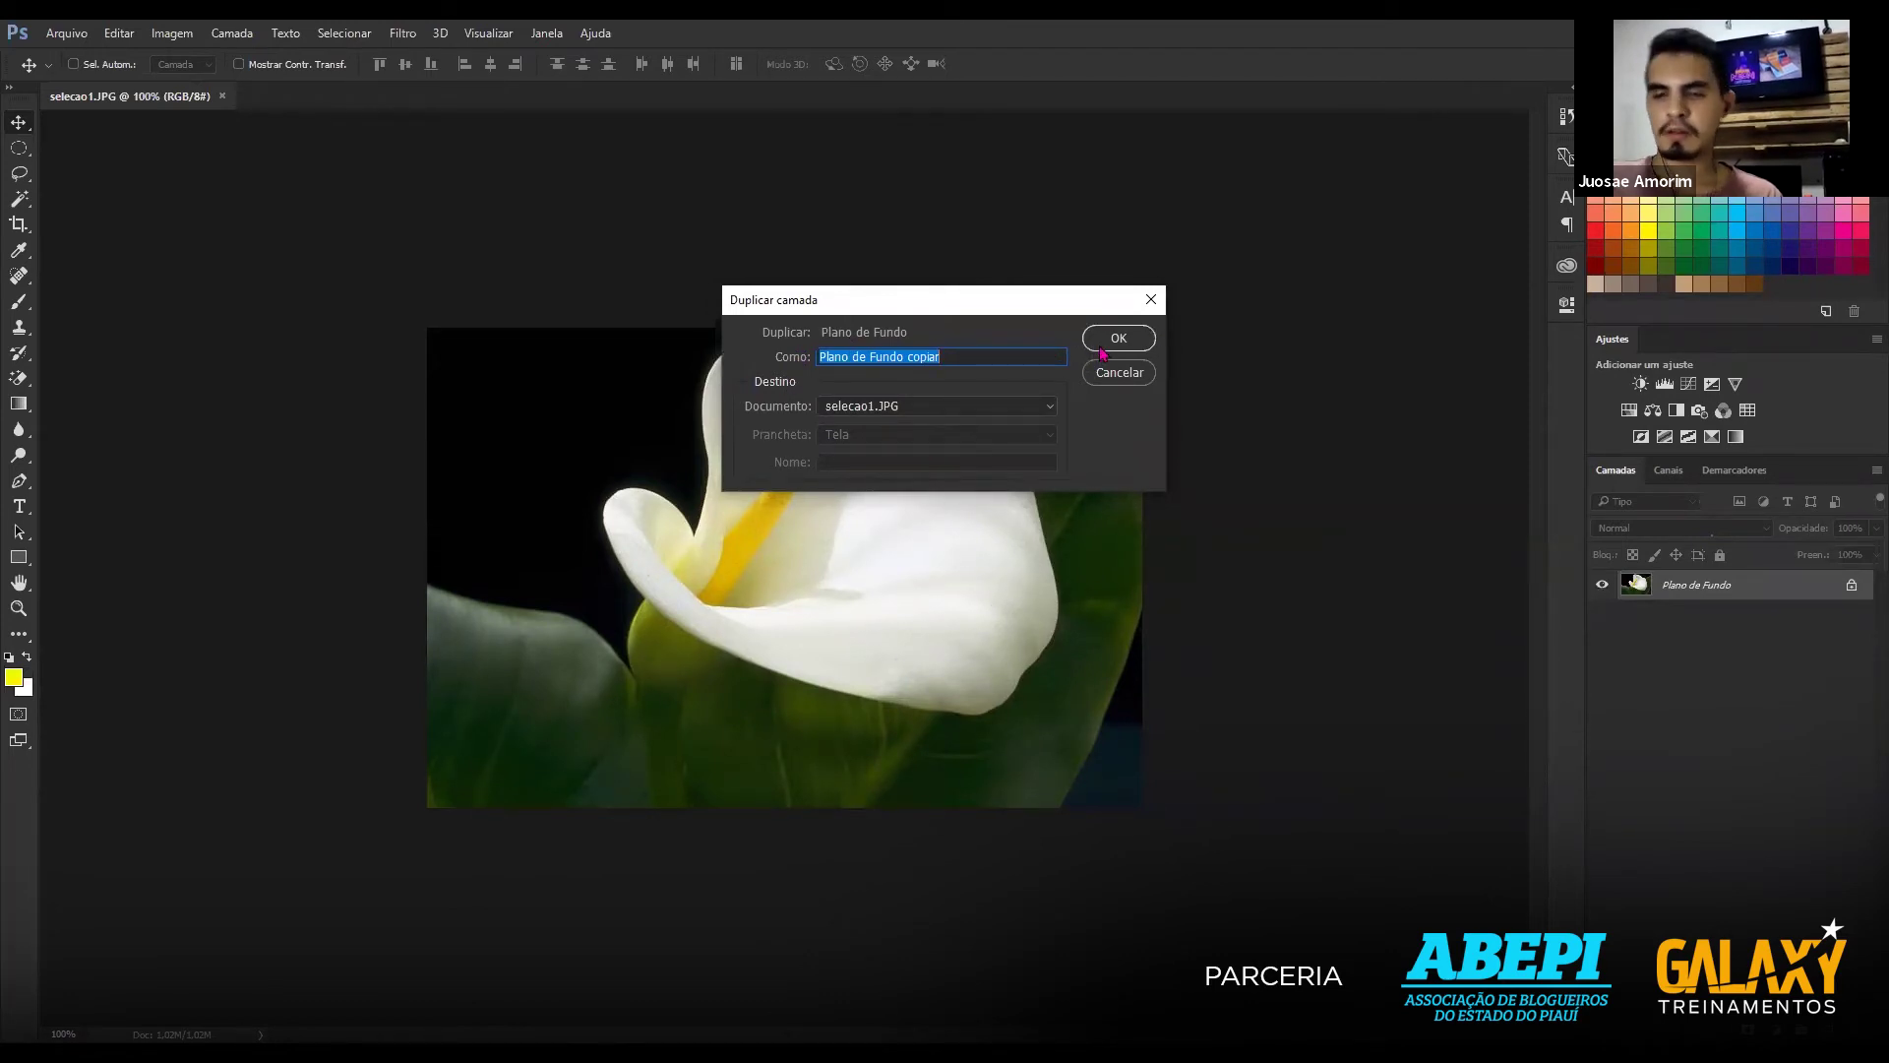
# Confirm the Plano de Fundo duplicate and rename the copied layer FLOR.
pyautogui.click(1104, 345)
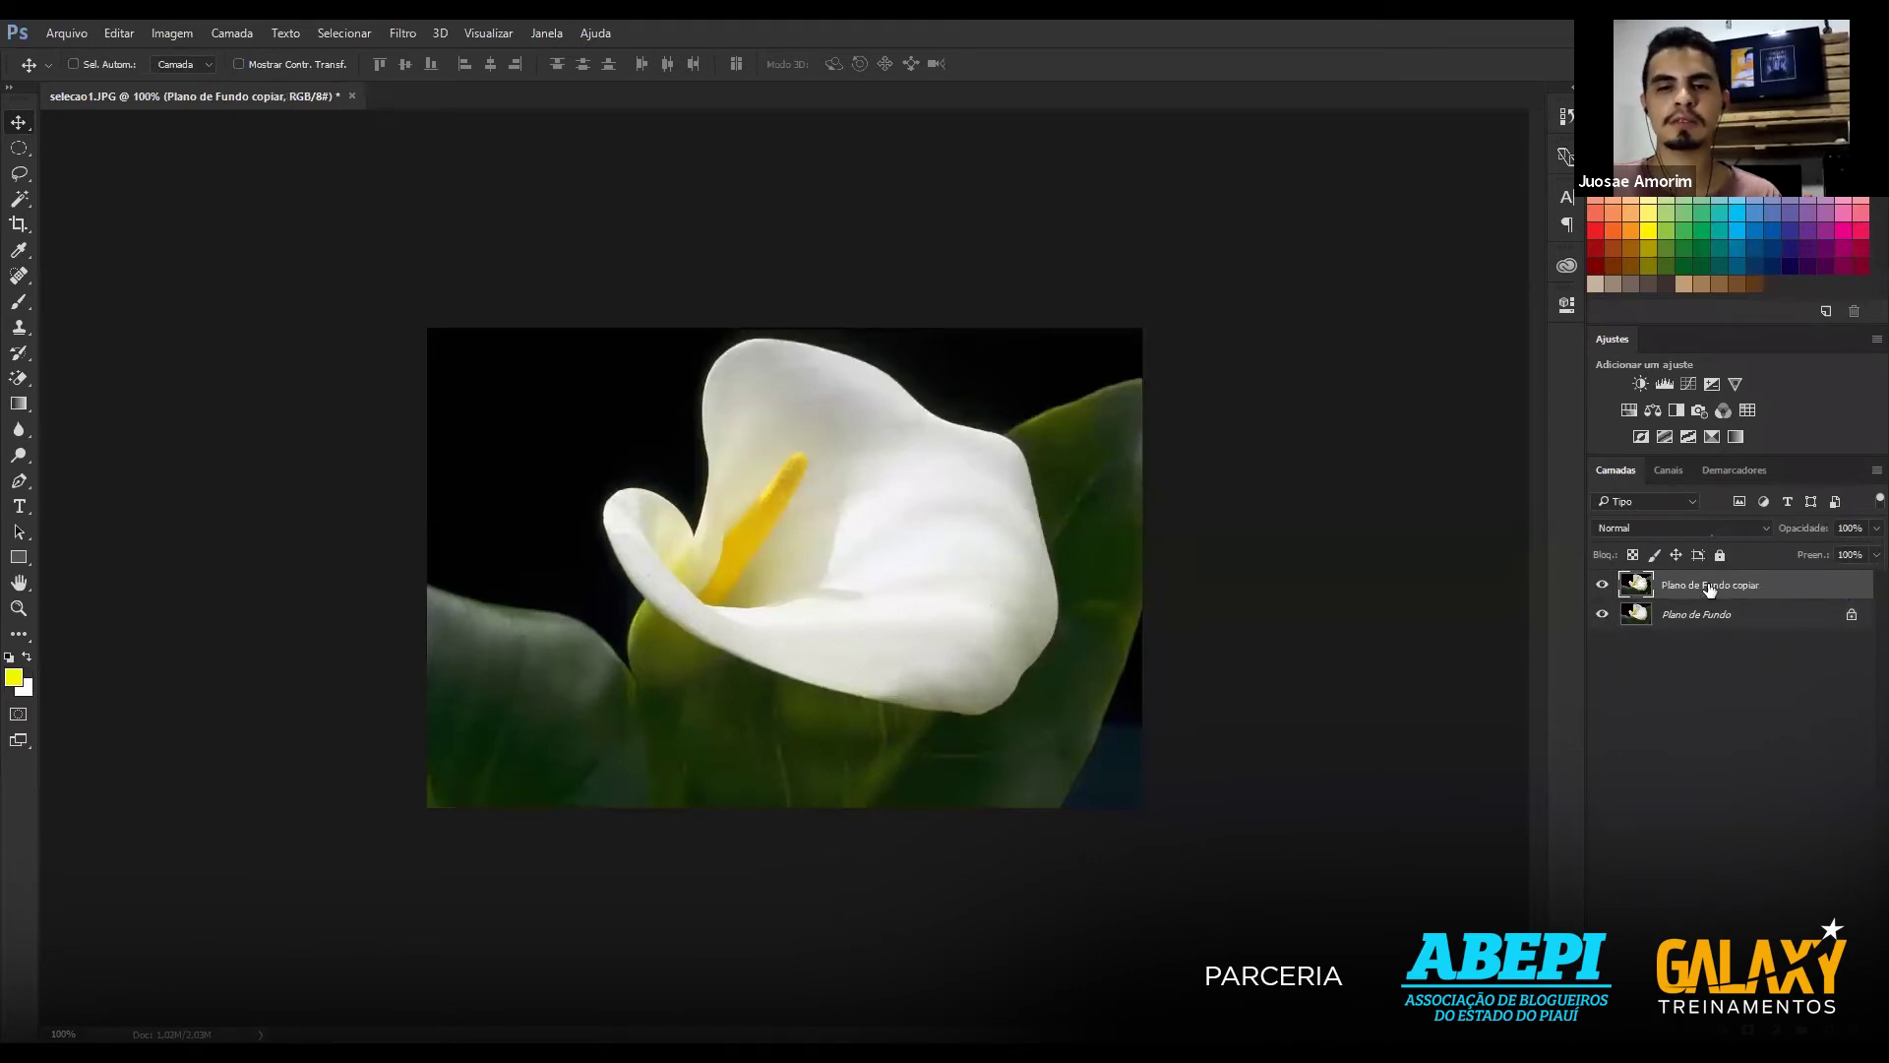
pyautogui.click(1712, 622)
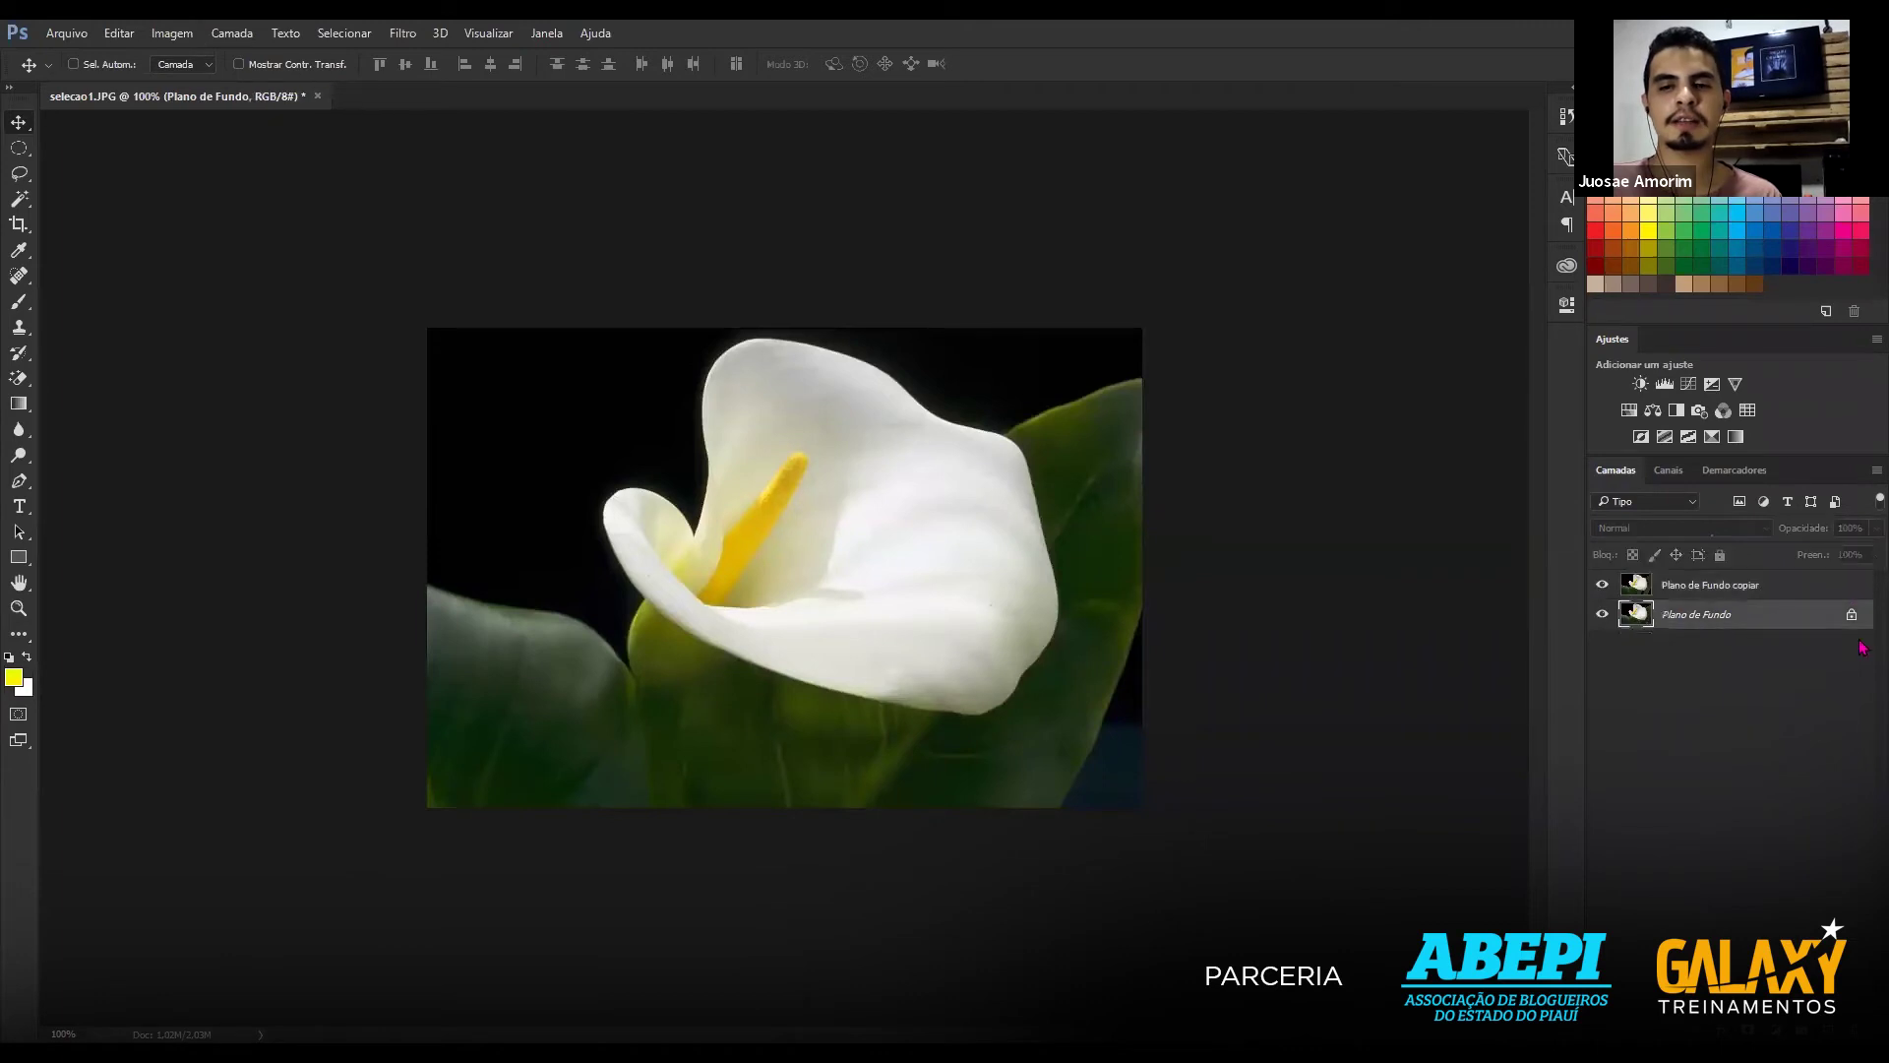
pyautogui.click(1708, 587)
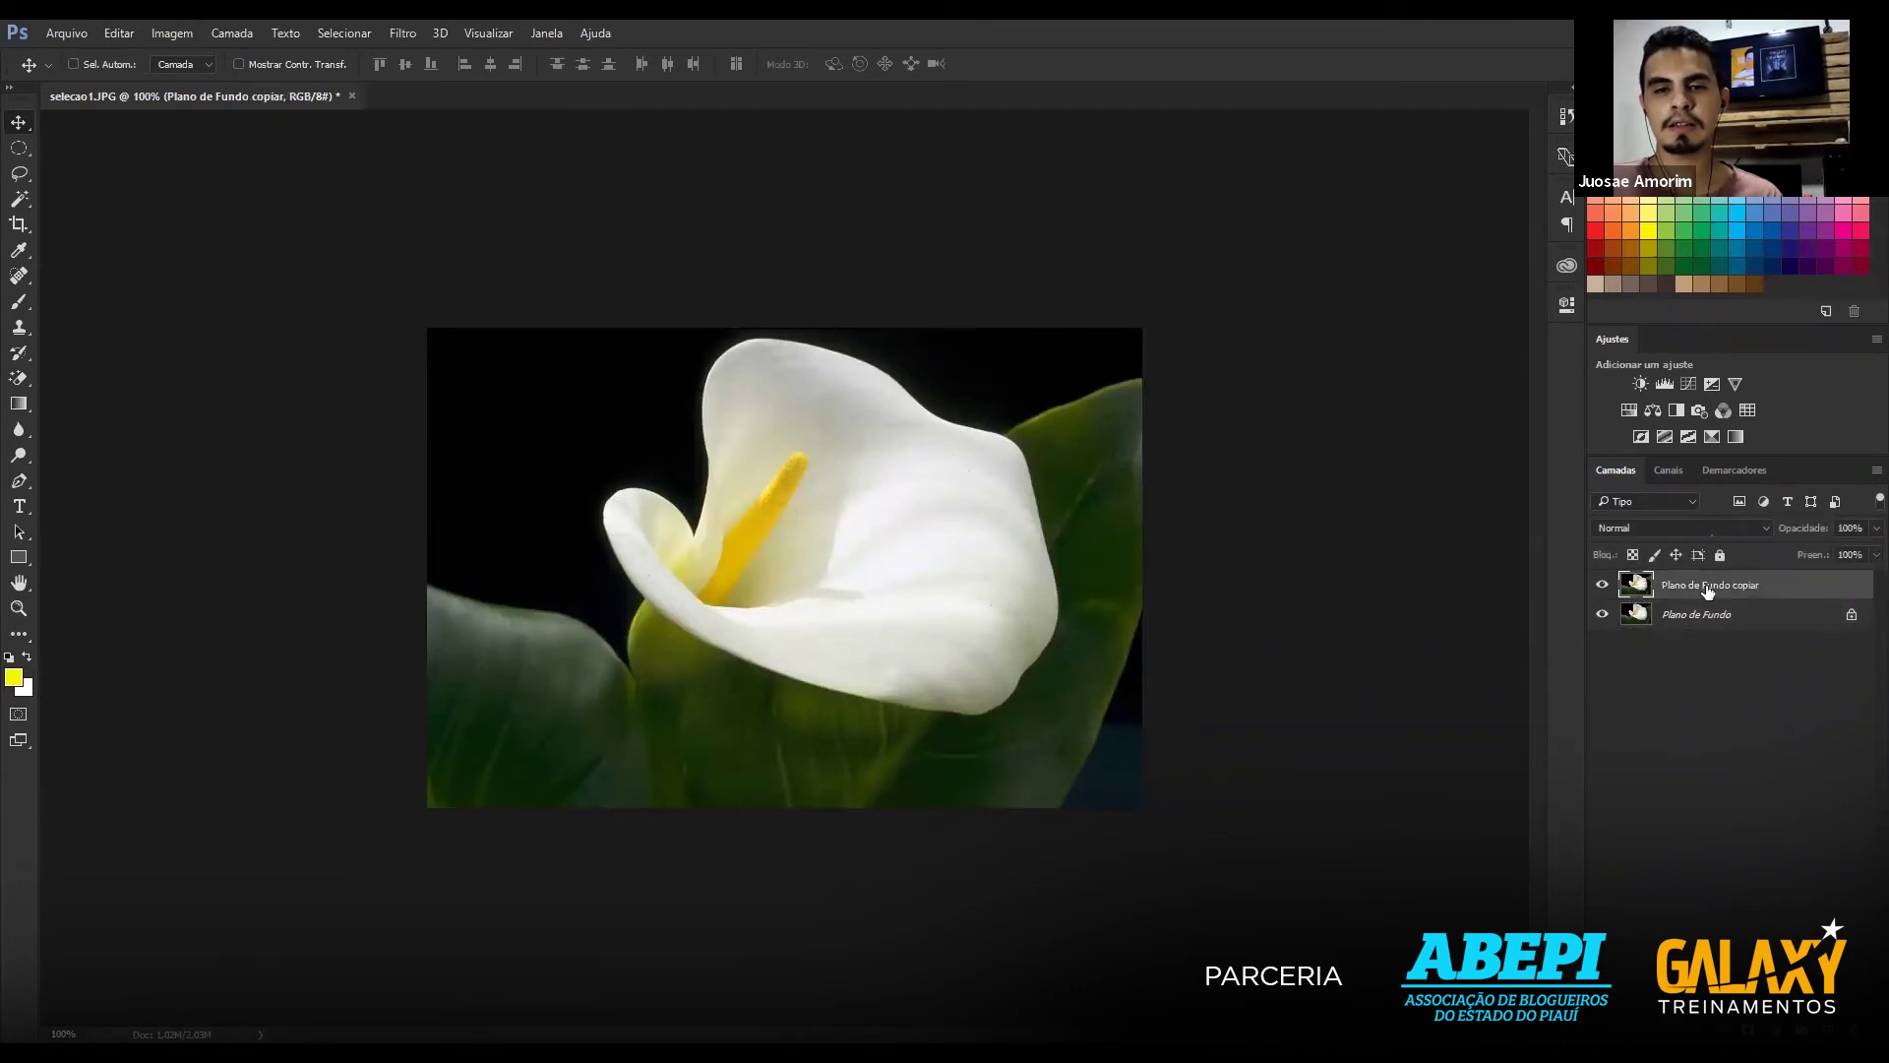
pyautogui.doubleClick(1748, 588)
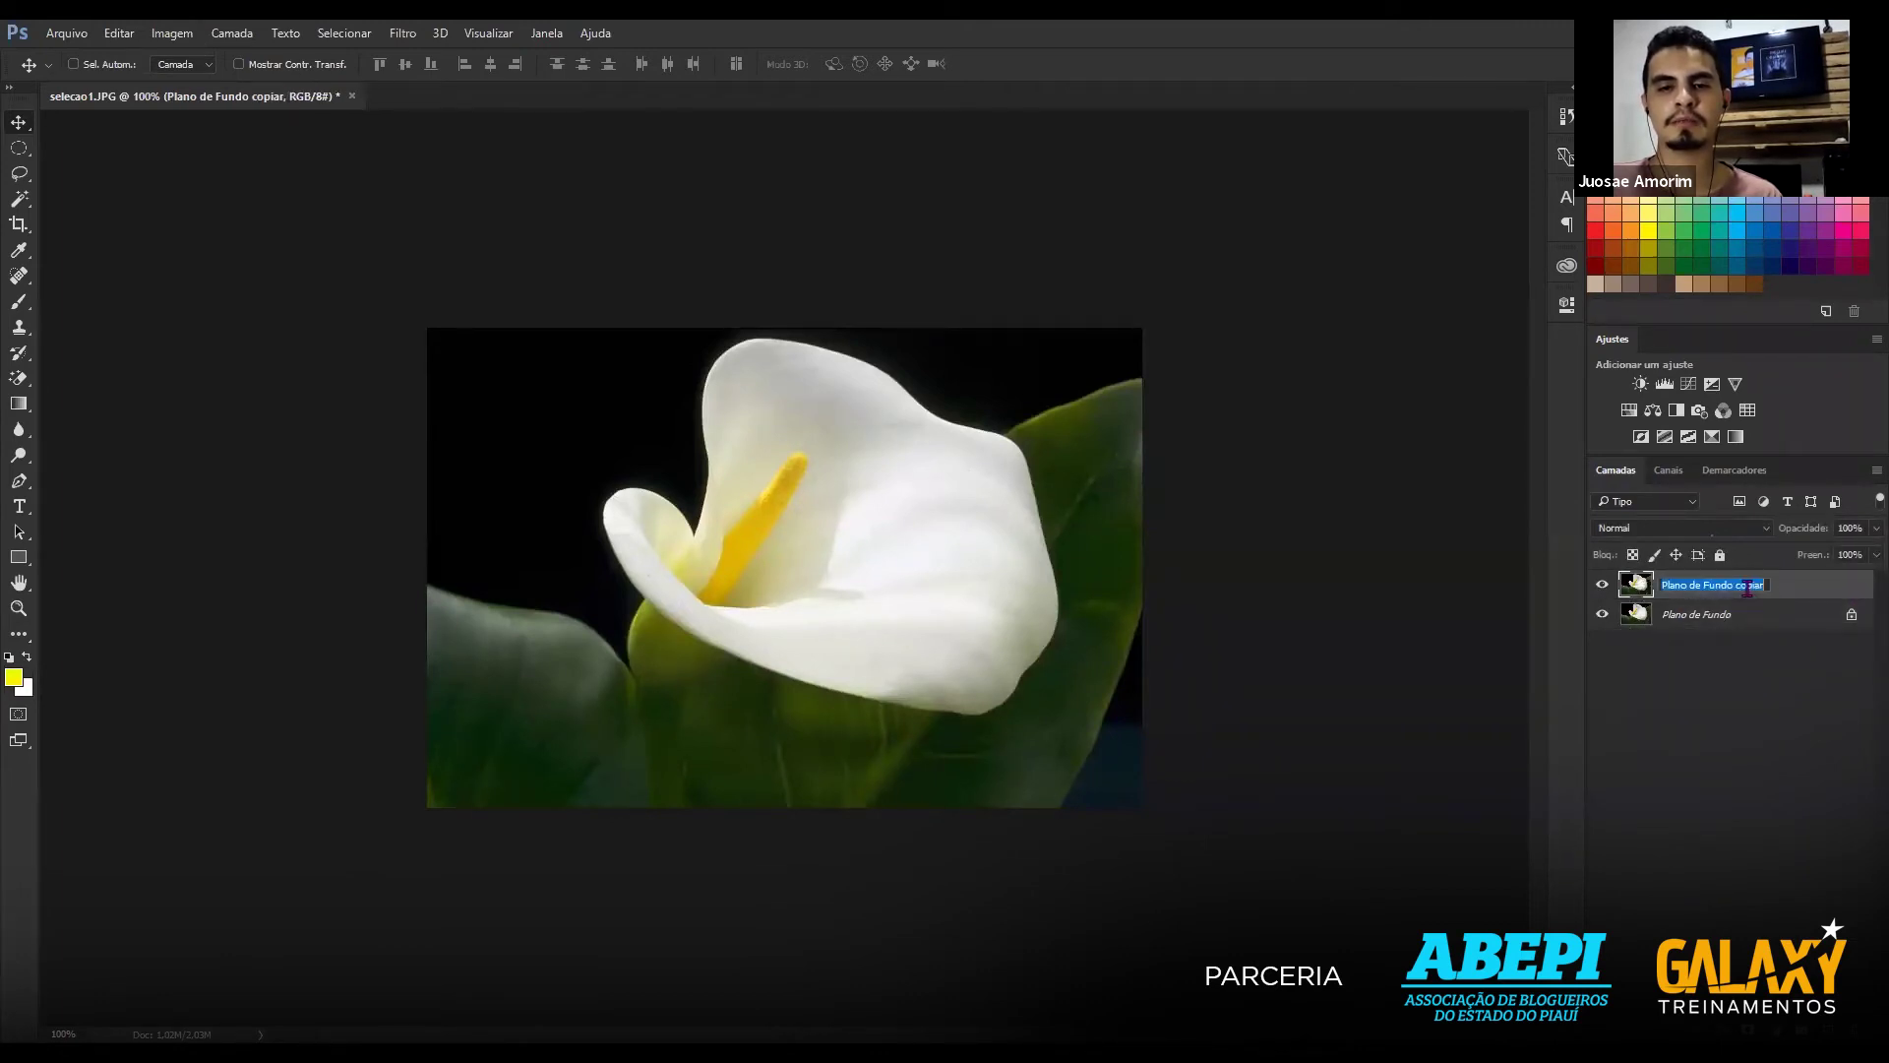
pyautogui.write('FLOR')
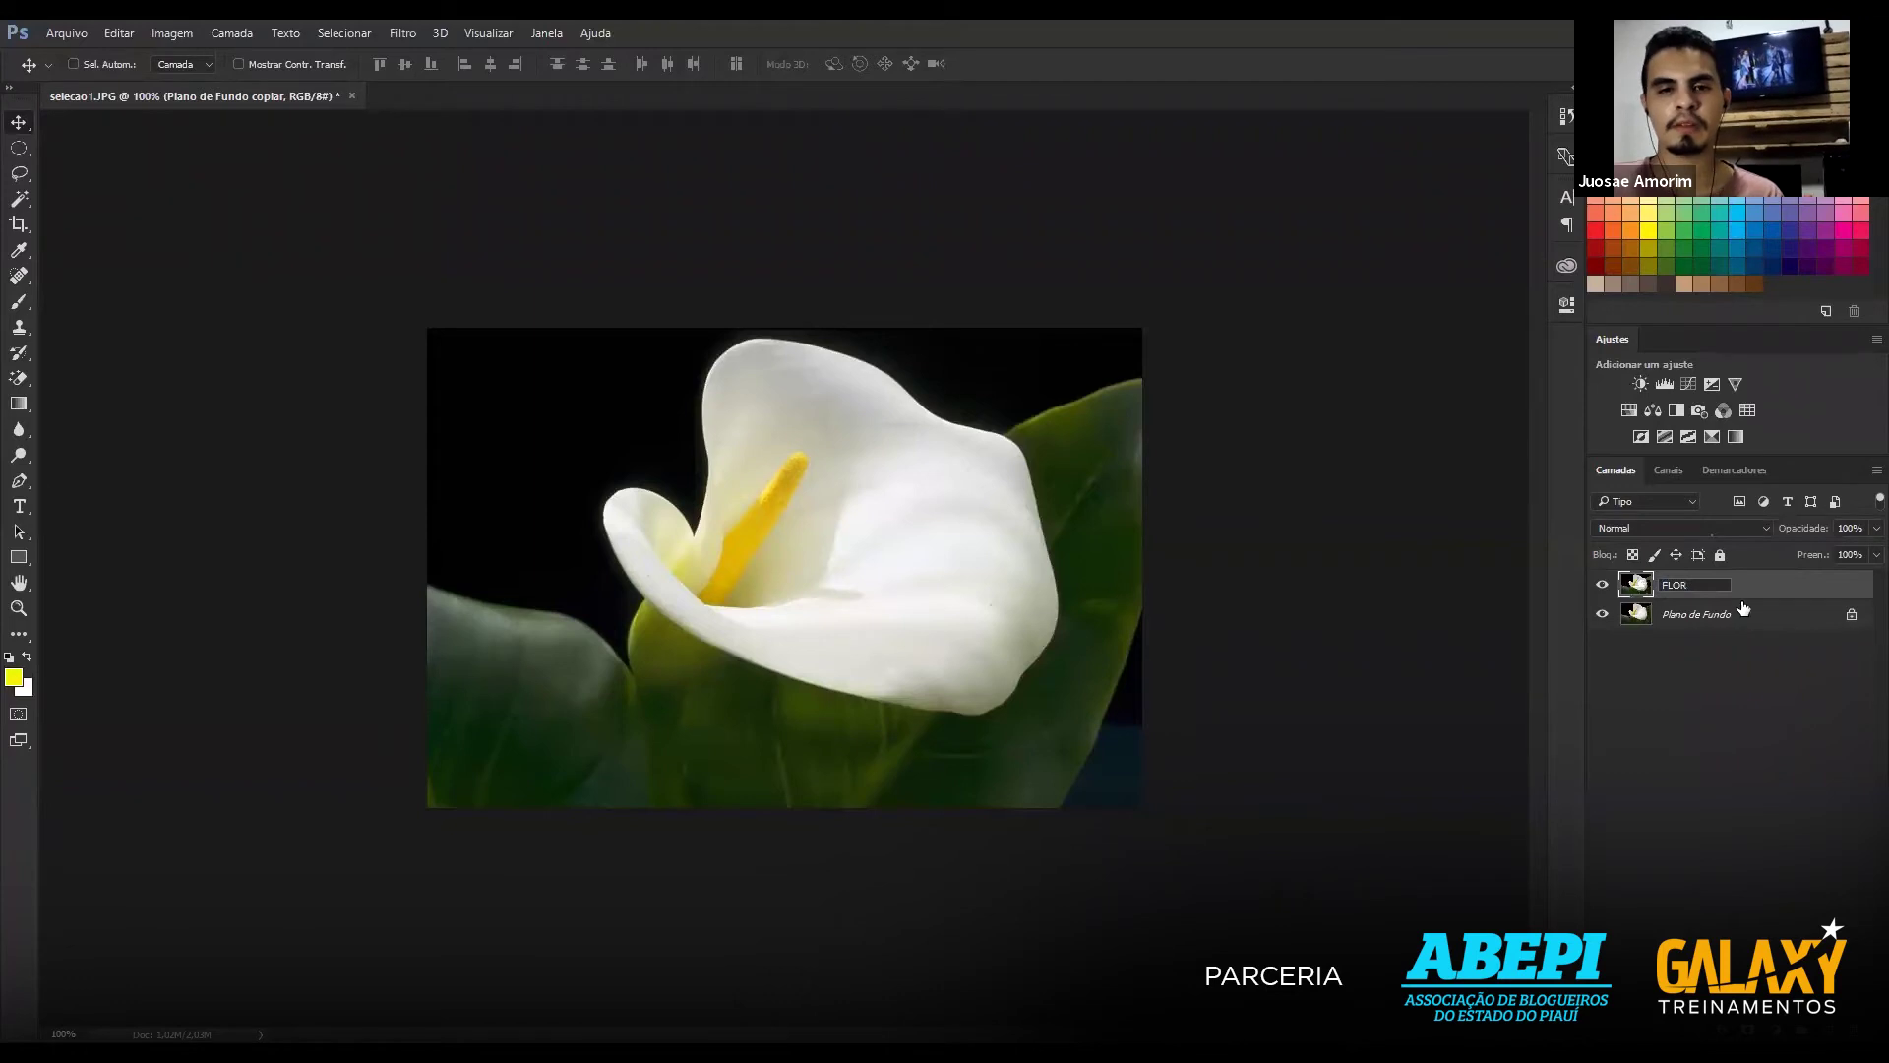
pyautogui.press('Return')
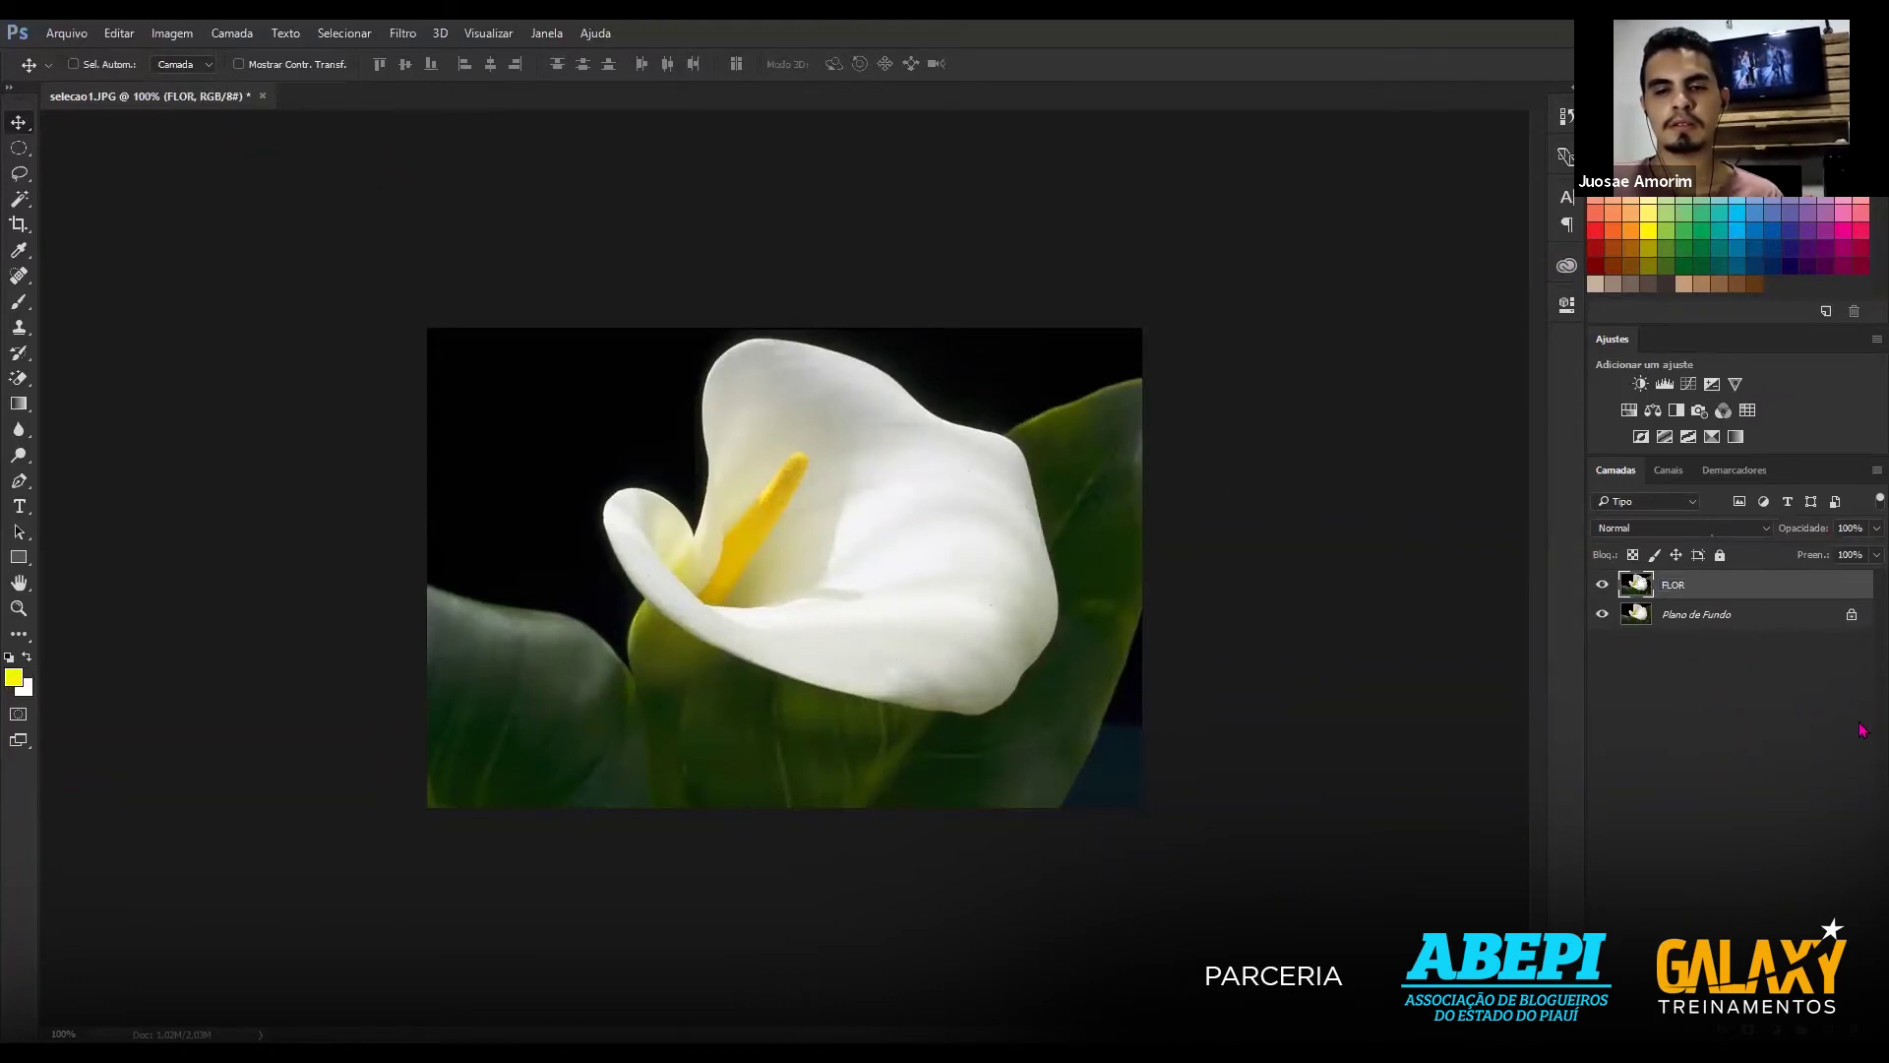
pyautogui.hotkey('ctrl', '-')
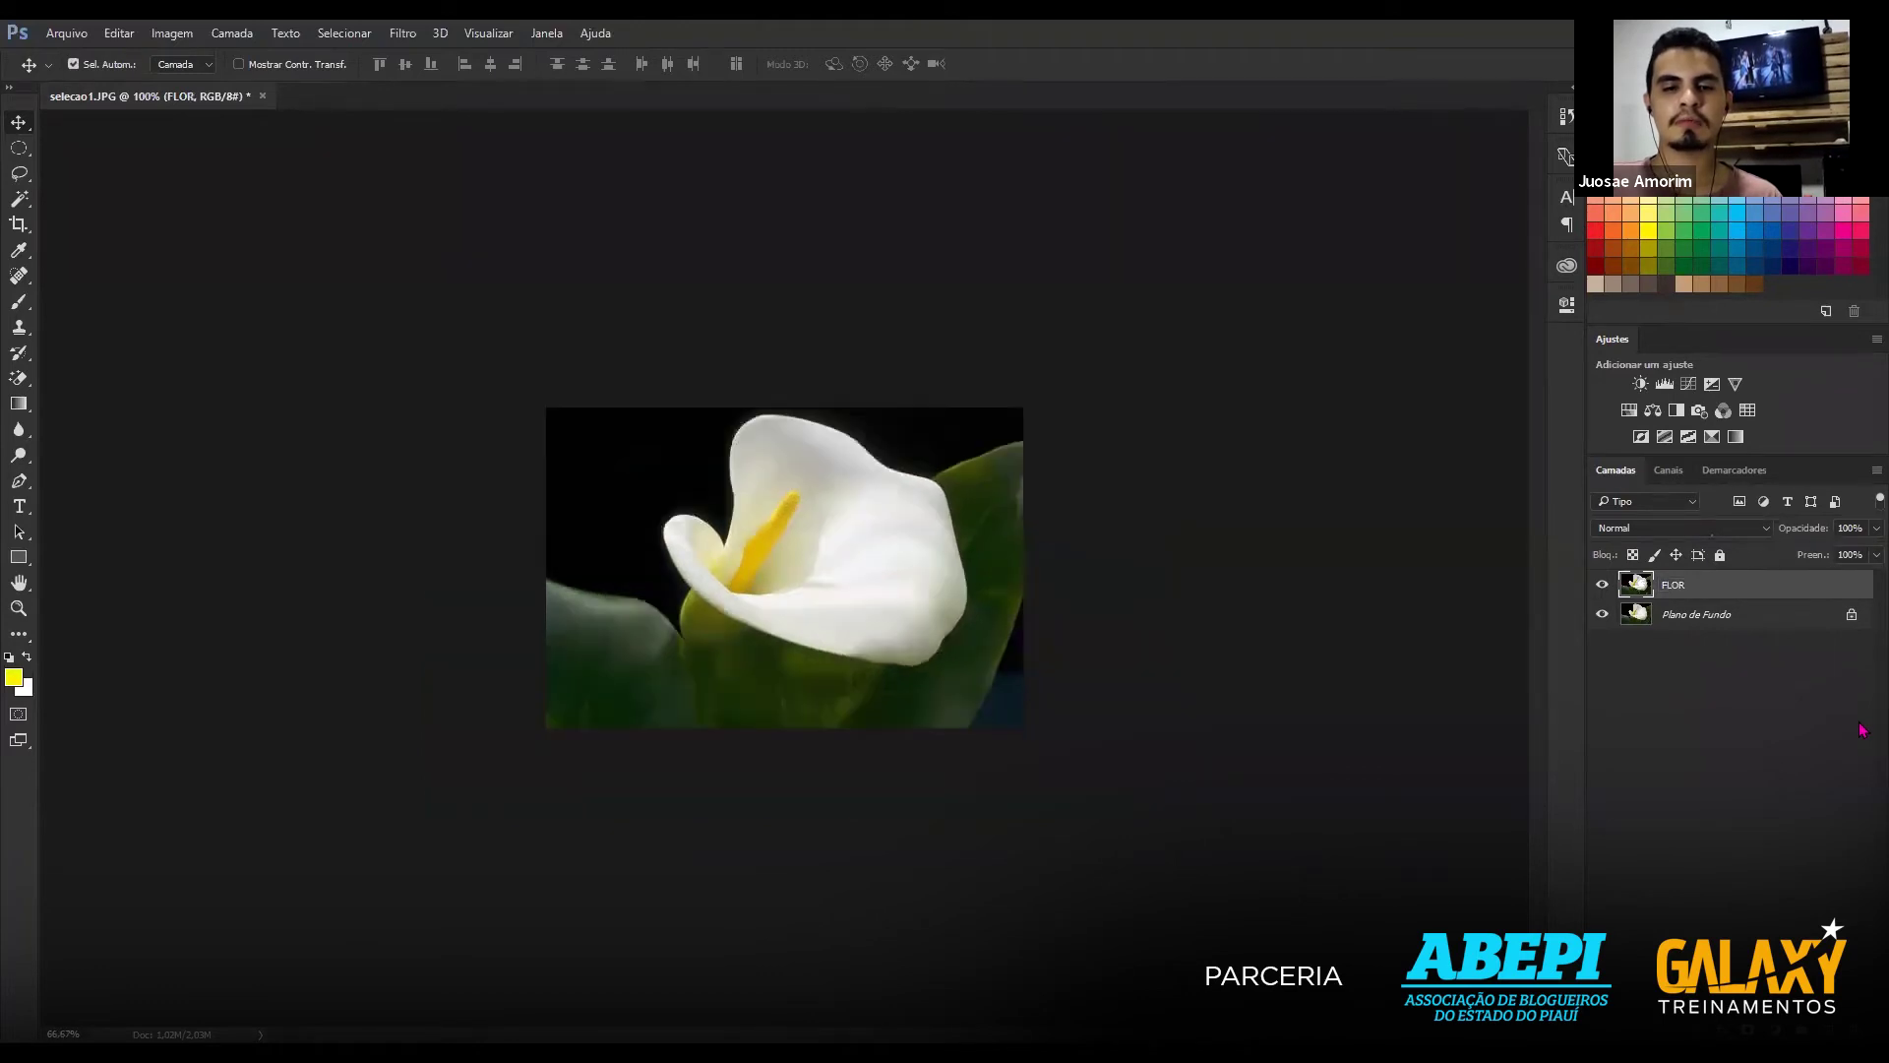
pyautogui.hotkey('ctrl', '0')
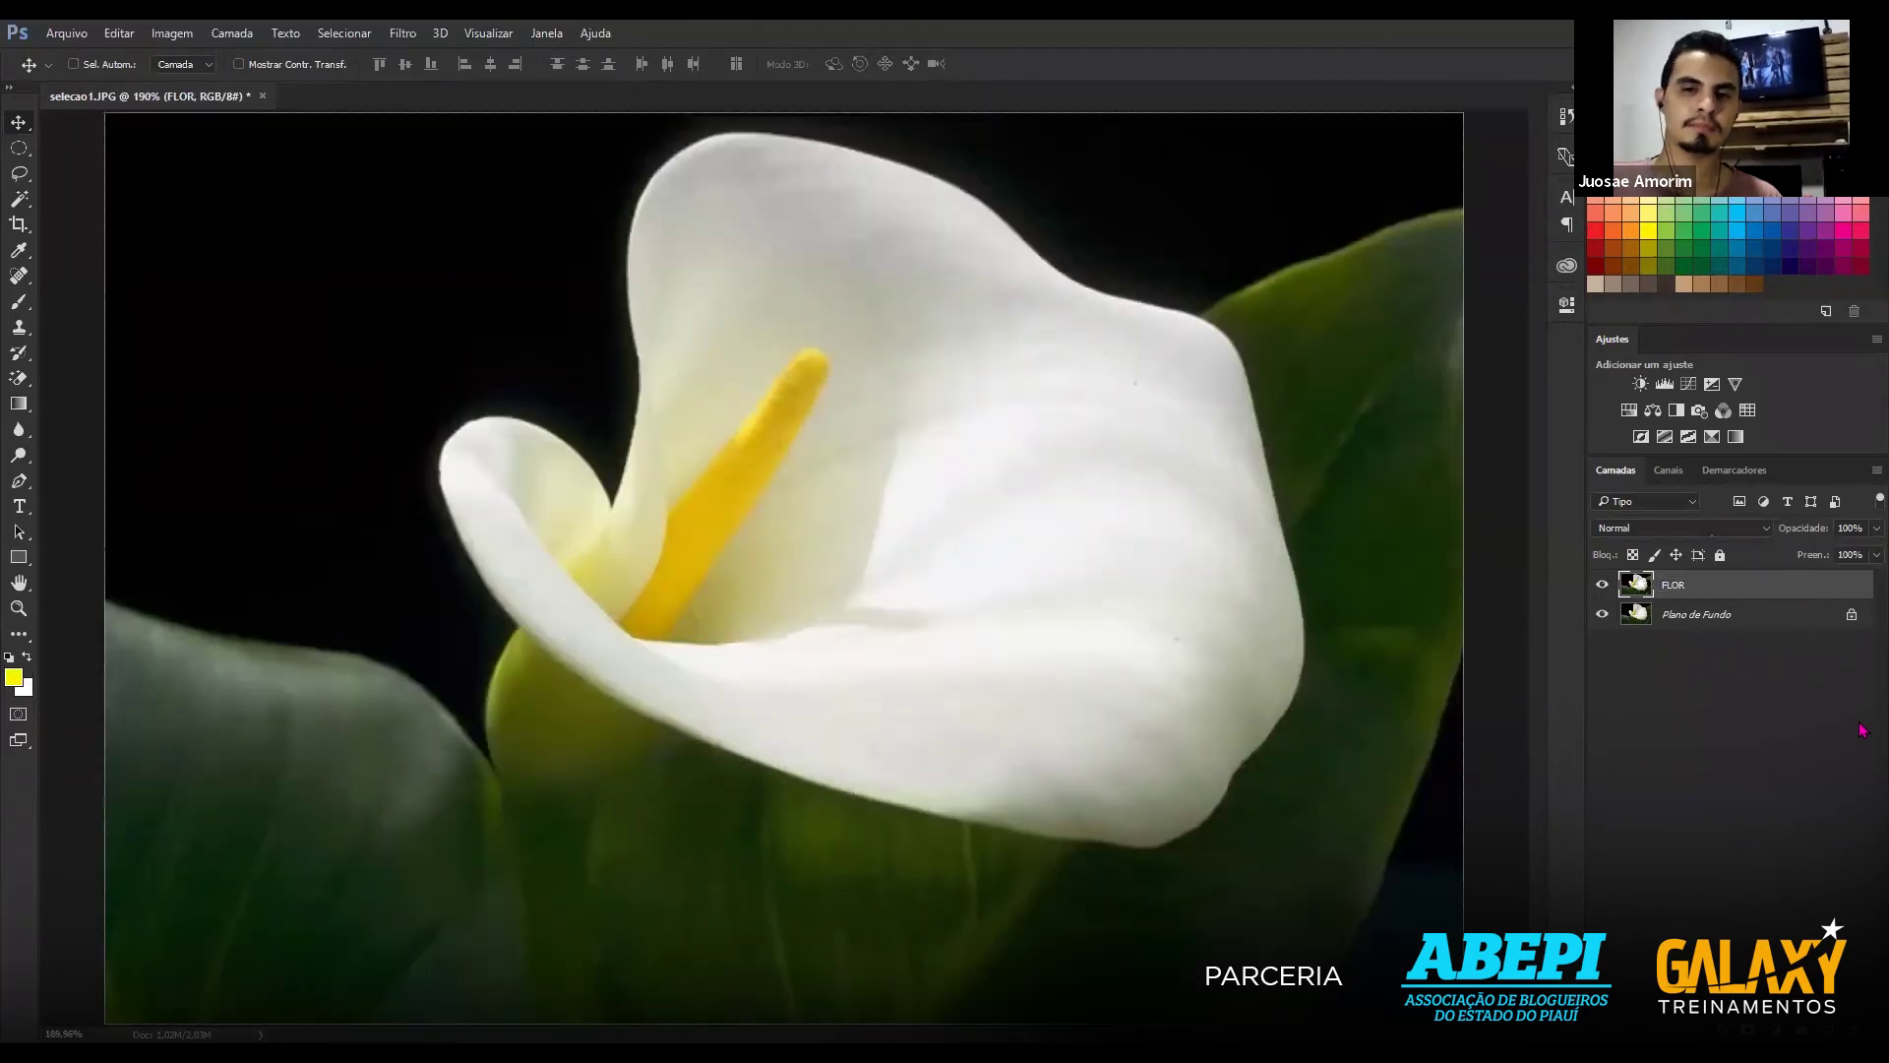
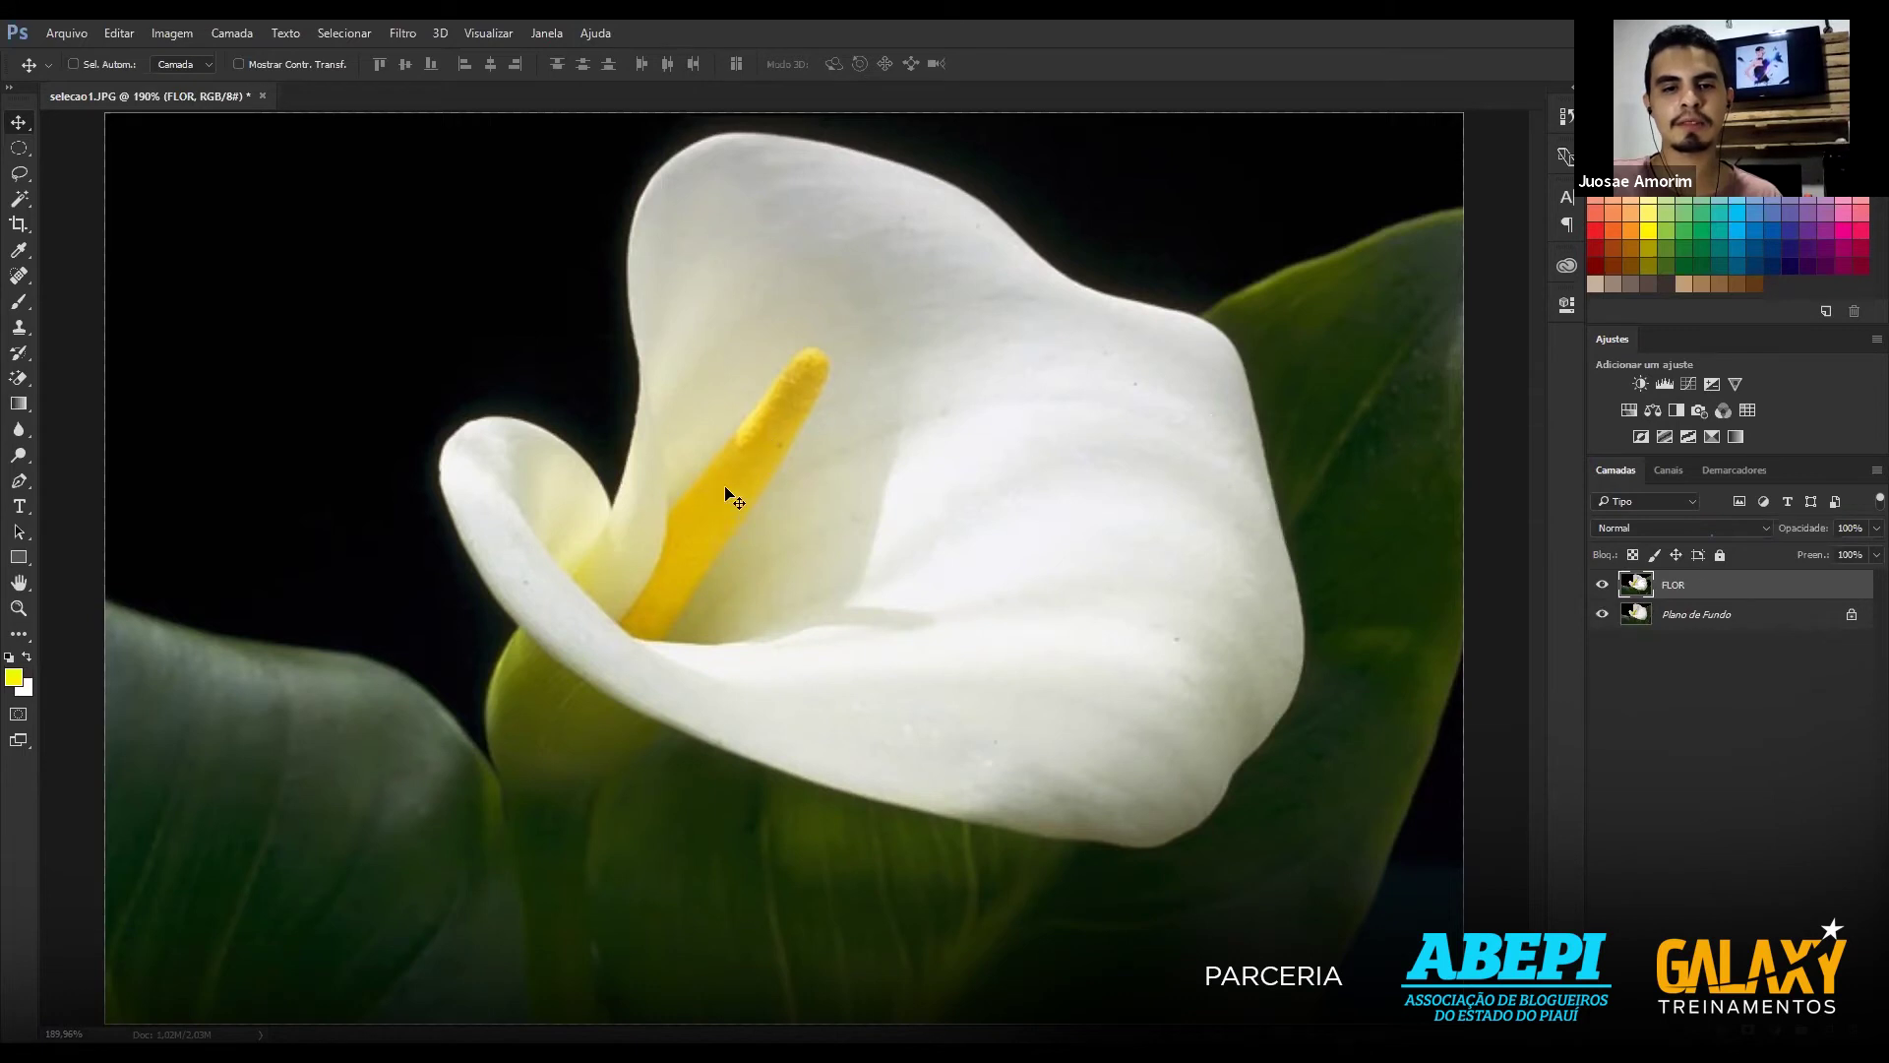
# Nudge the FLOR layer slightly on the canvas and switch to the Quick Selection tool.
pyautogui.moveTo(751, 494)
pyautogui.mouseDown()
pyautogui.moveTo(739, 504)
pyautogui.moveTo(821, 512)
pyautogui.mouseUp()
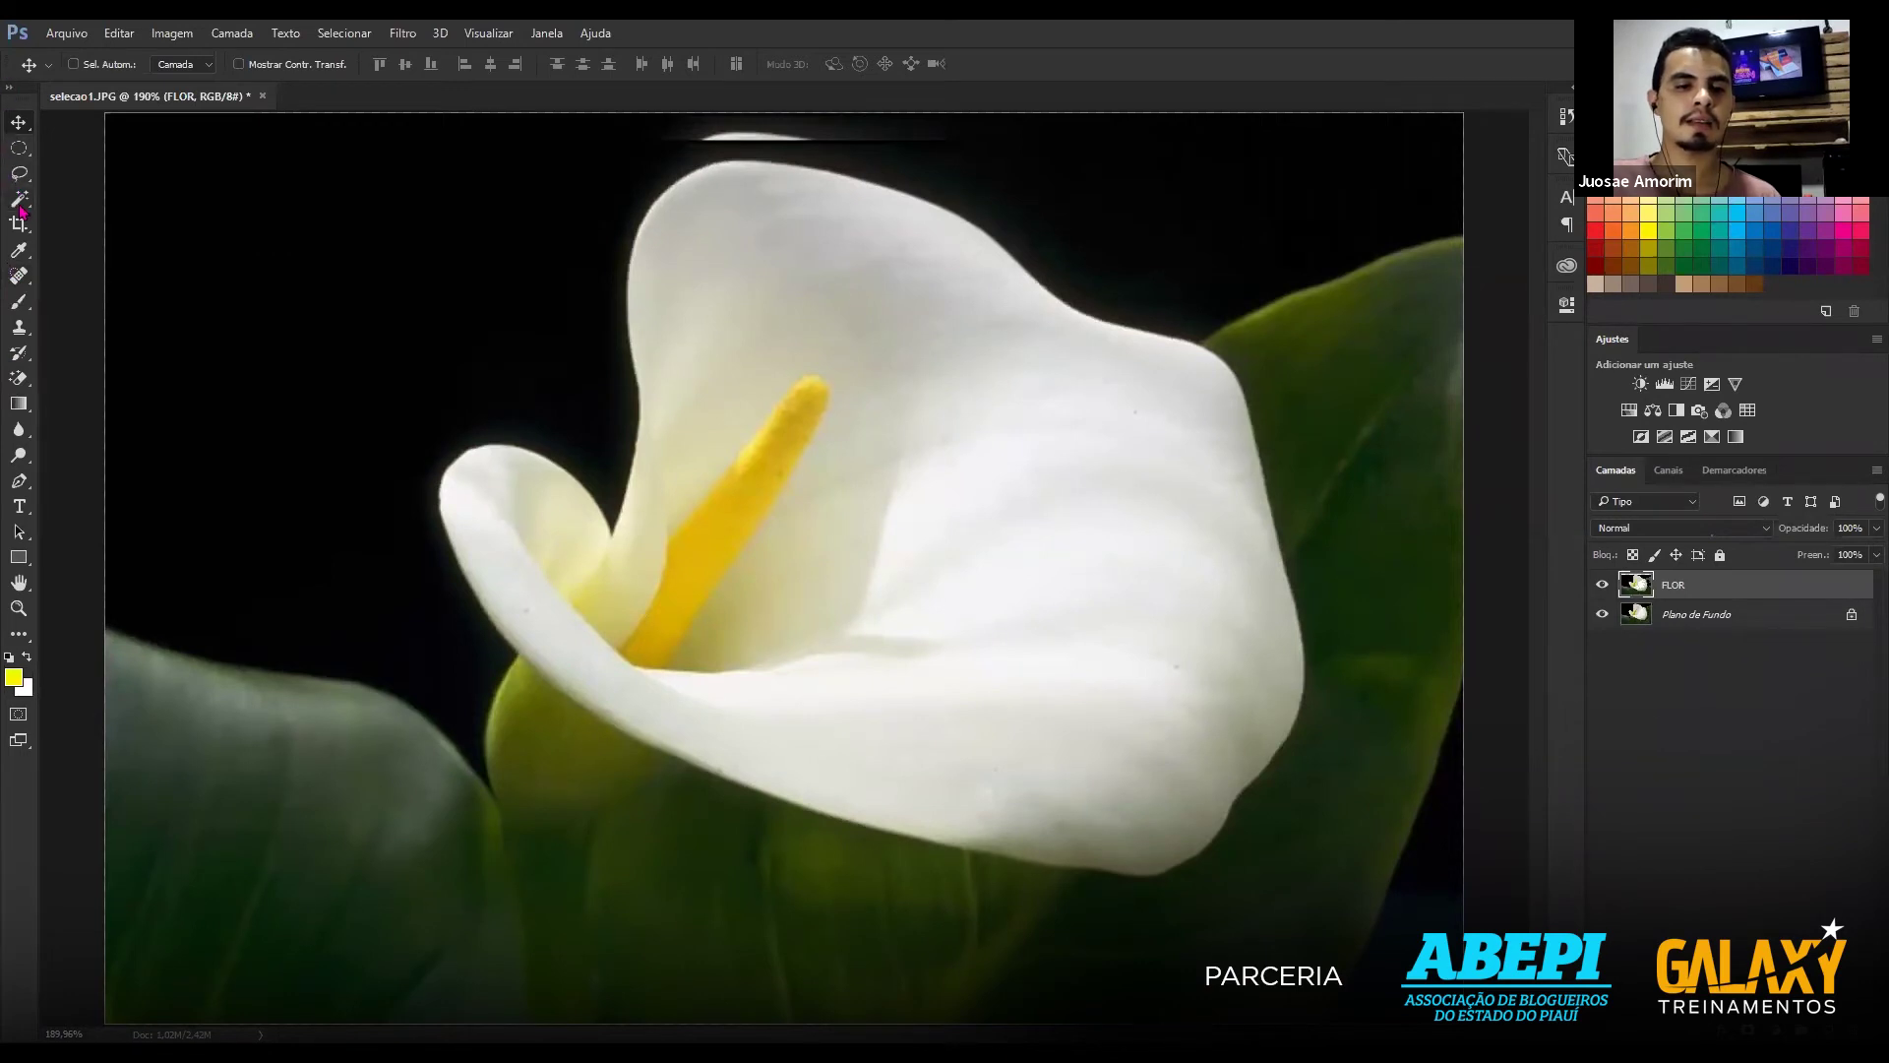
pyautogui.moveTo(20, 202); pyautogui.dragTo(89, 205)
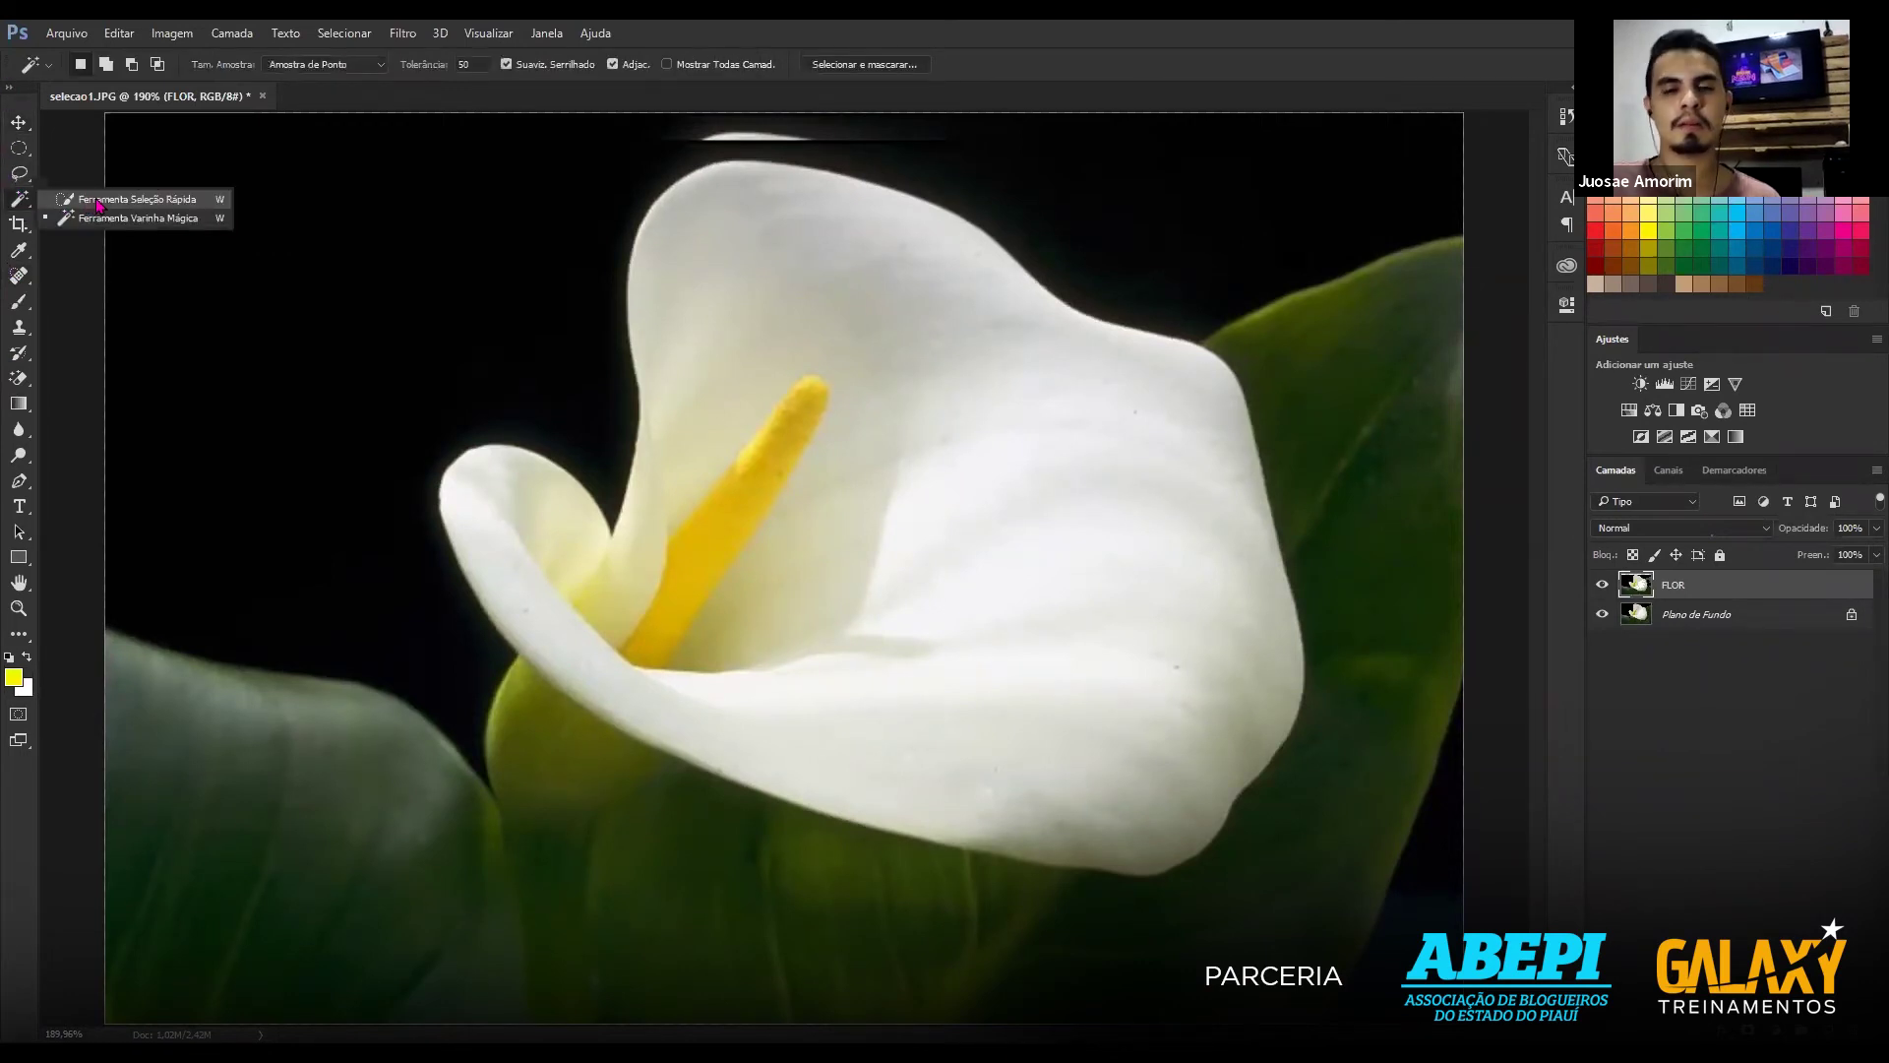
pyautogui.click(99, 205)
# Keep Quick Selection active, resize its brush, and open the brush size settings.
pyautogui.moveTo(11, 204); pyautogui.dragTo(62, 212)
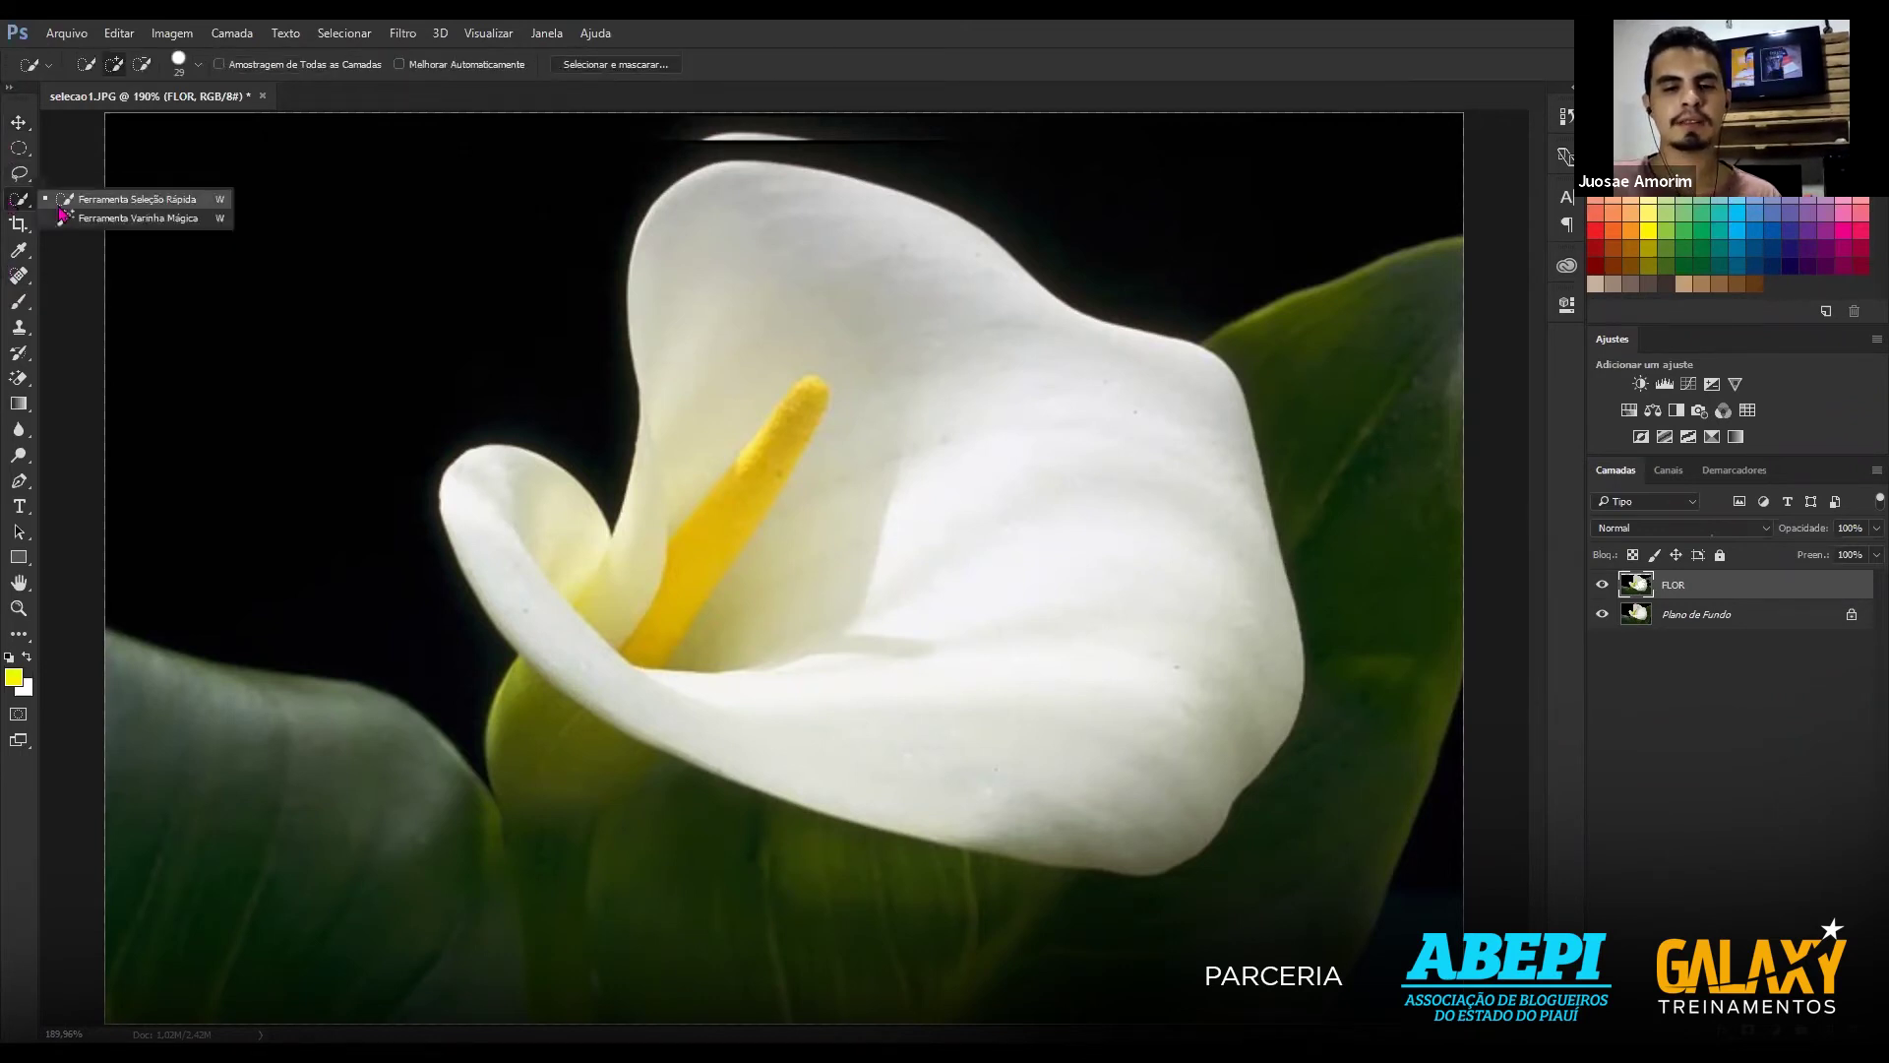
pyautogui.click(59, 203)
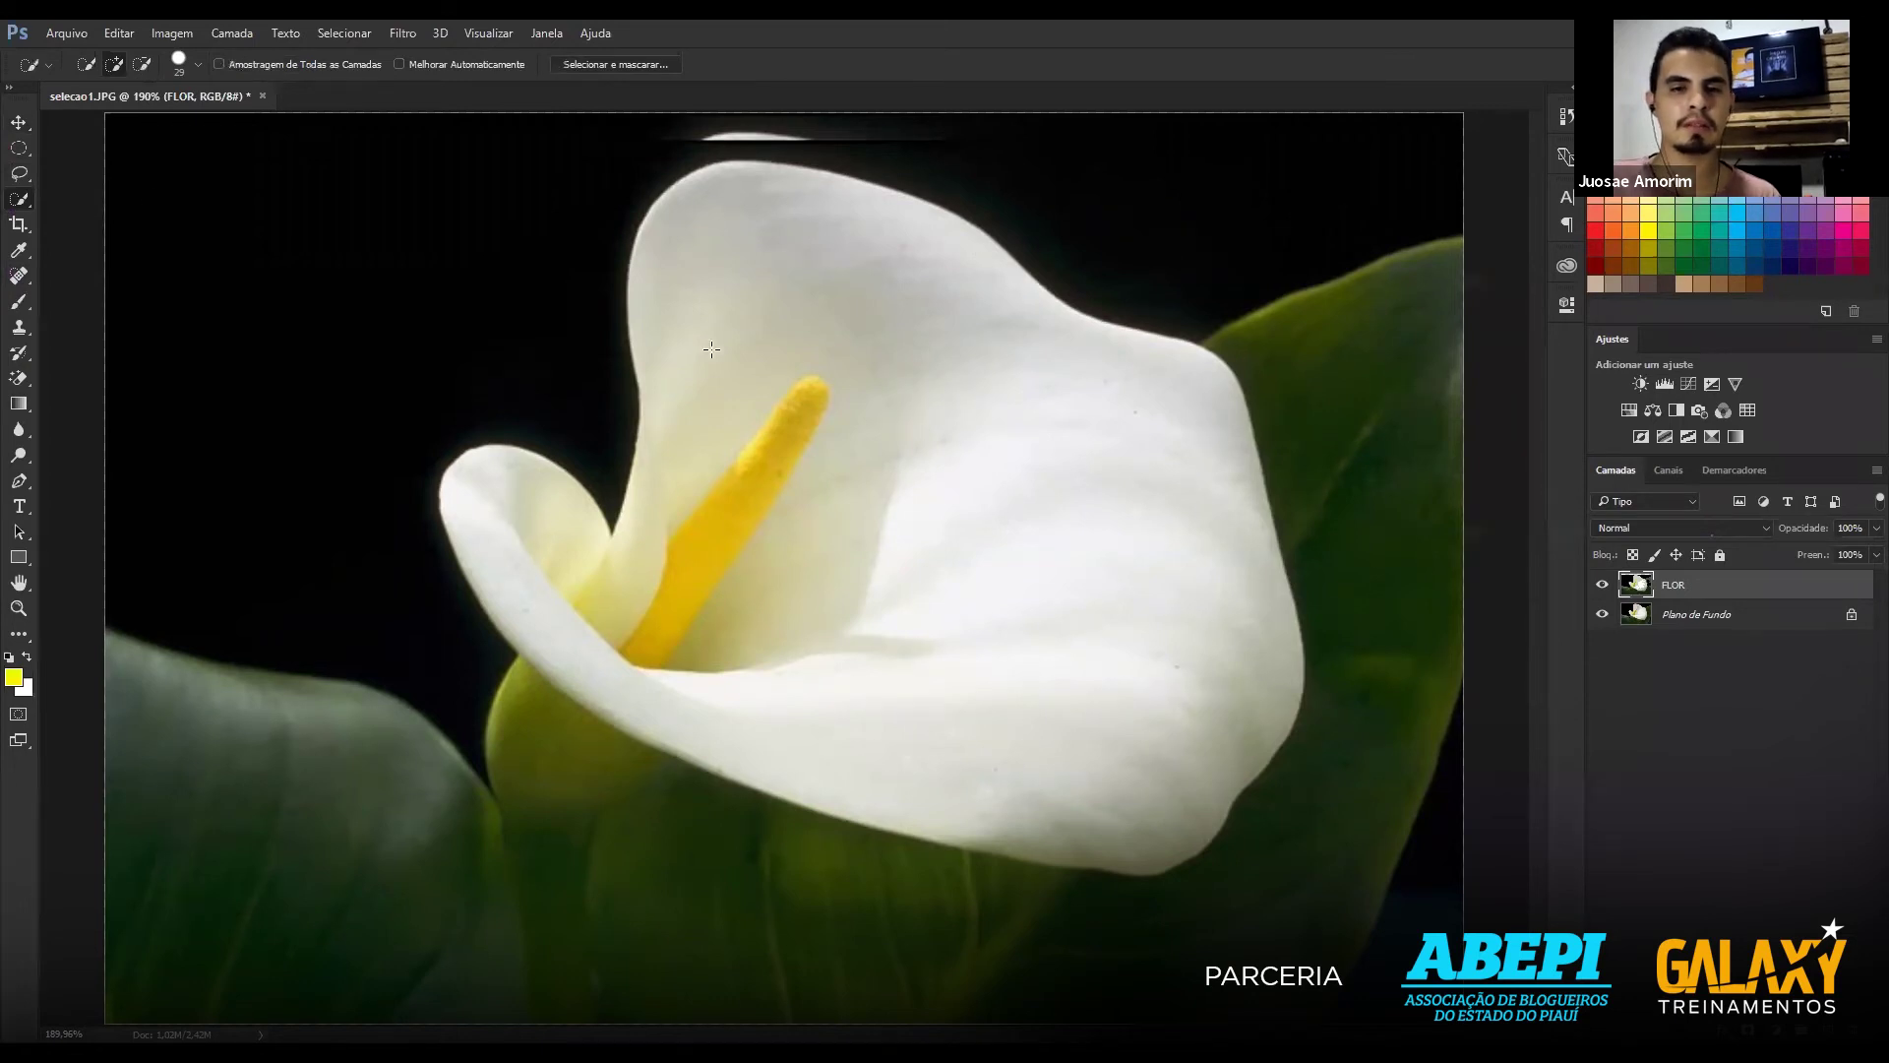
pyautogui.moveTo(848, 489)
pyautogui.mouseDown()
pyautogui.moveTo(884, 498)
pyautogui.moveTo(900, 564)
pyautogui.mouseUp()
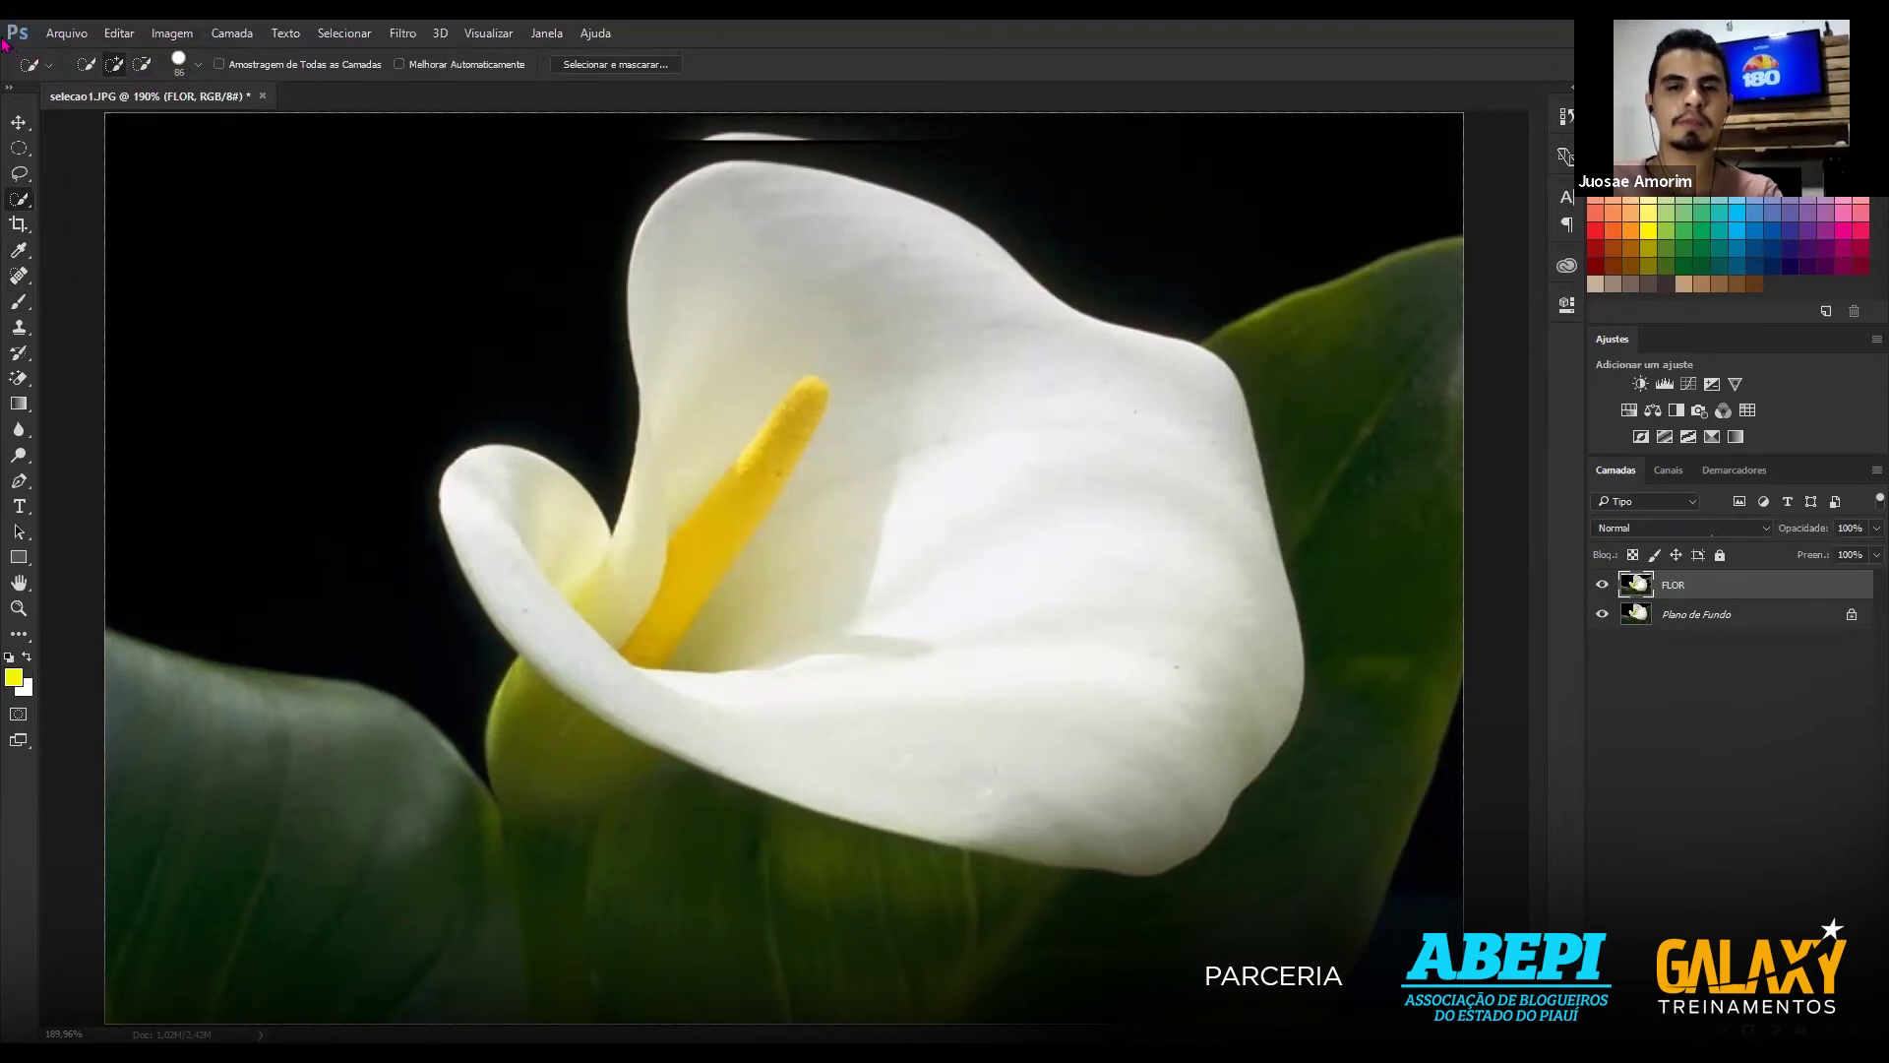
pyautogui.click(198, 65)
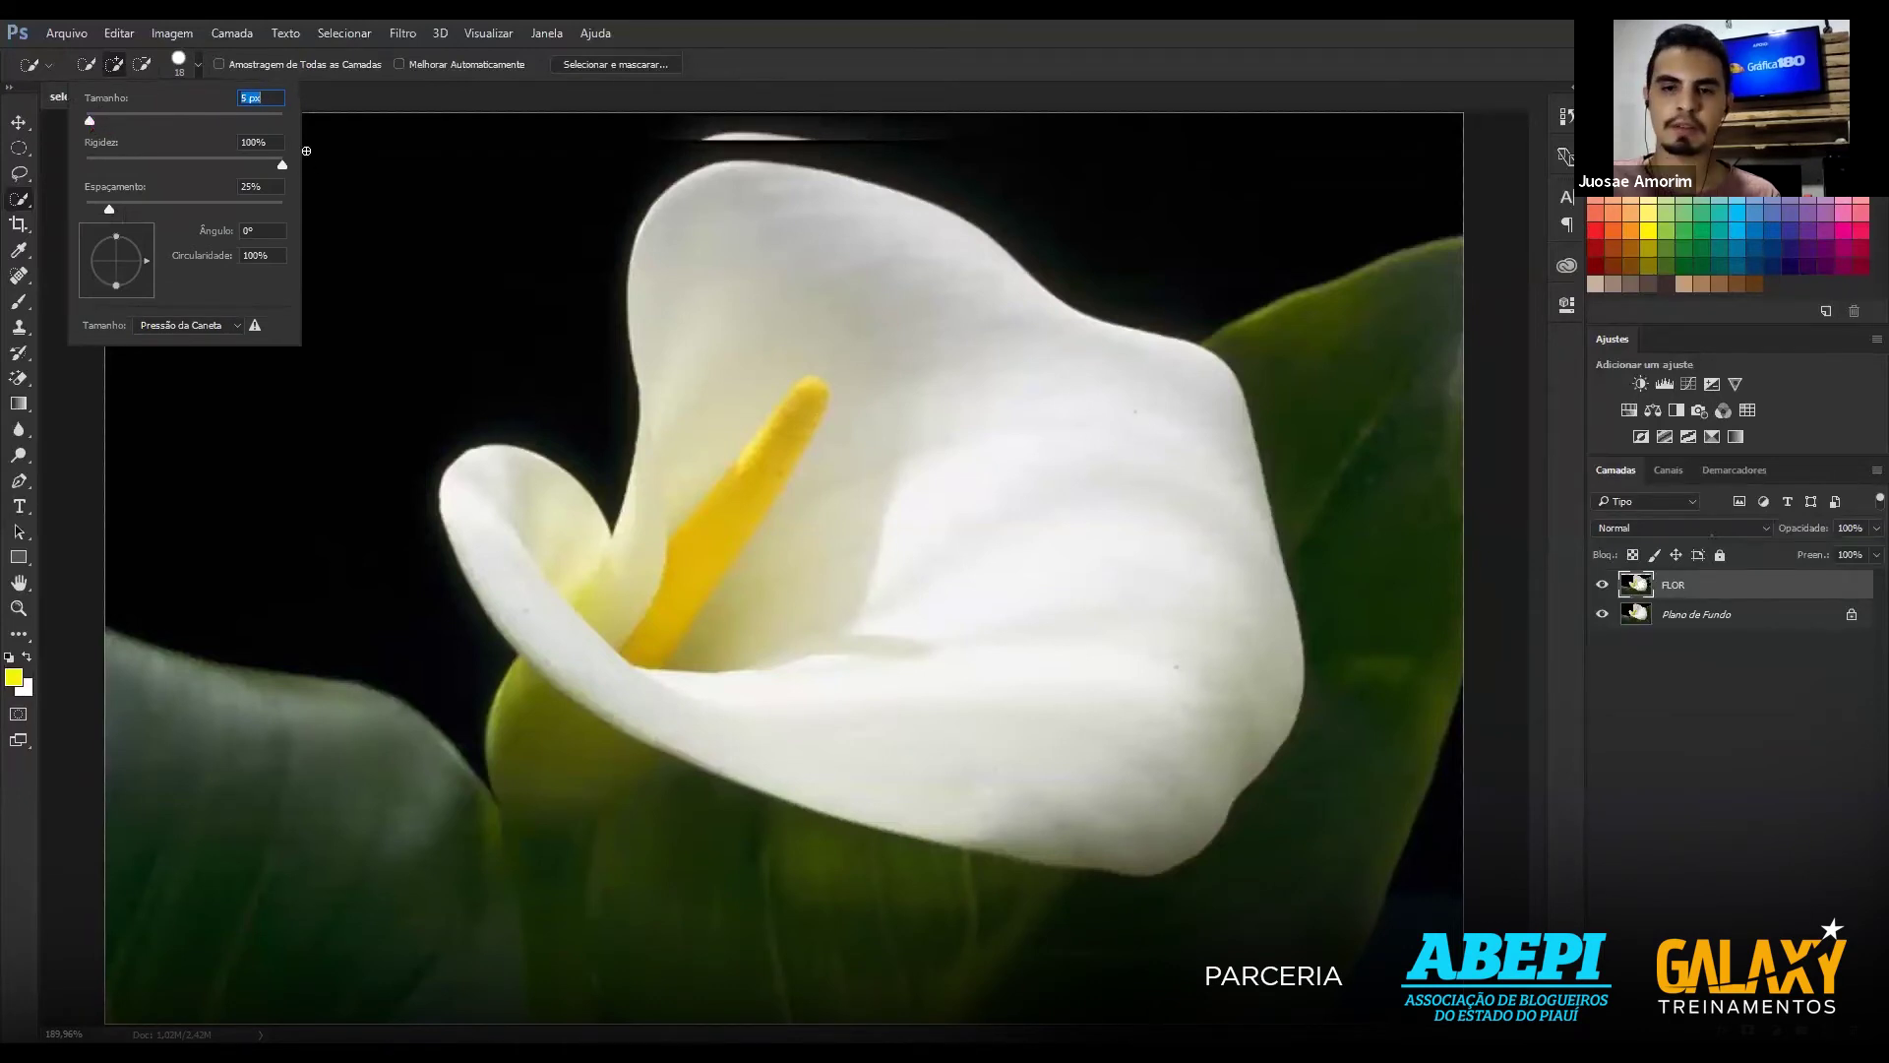
# Enlarge the Quick Selection brush to 75 px and set it to Subtract from selection.
pyautogui.moveTo(90, 122); pyautogui.dragTo(184, 122)
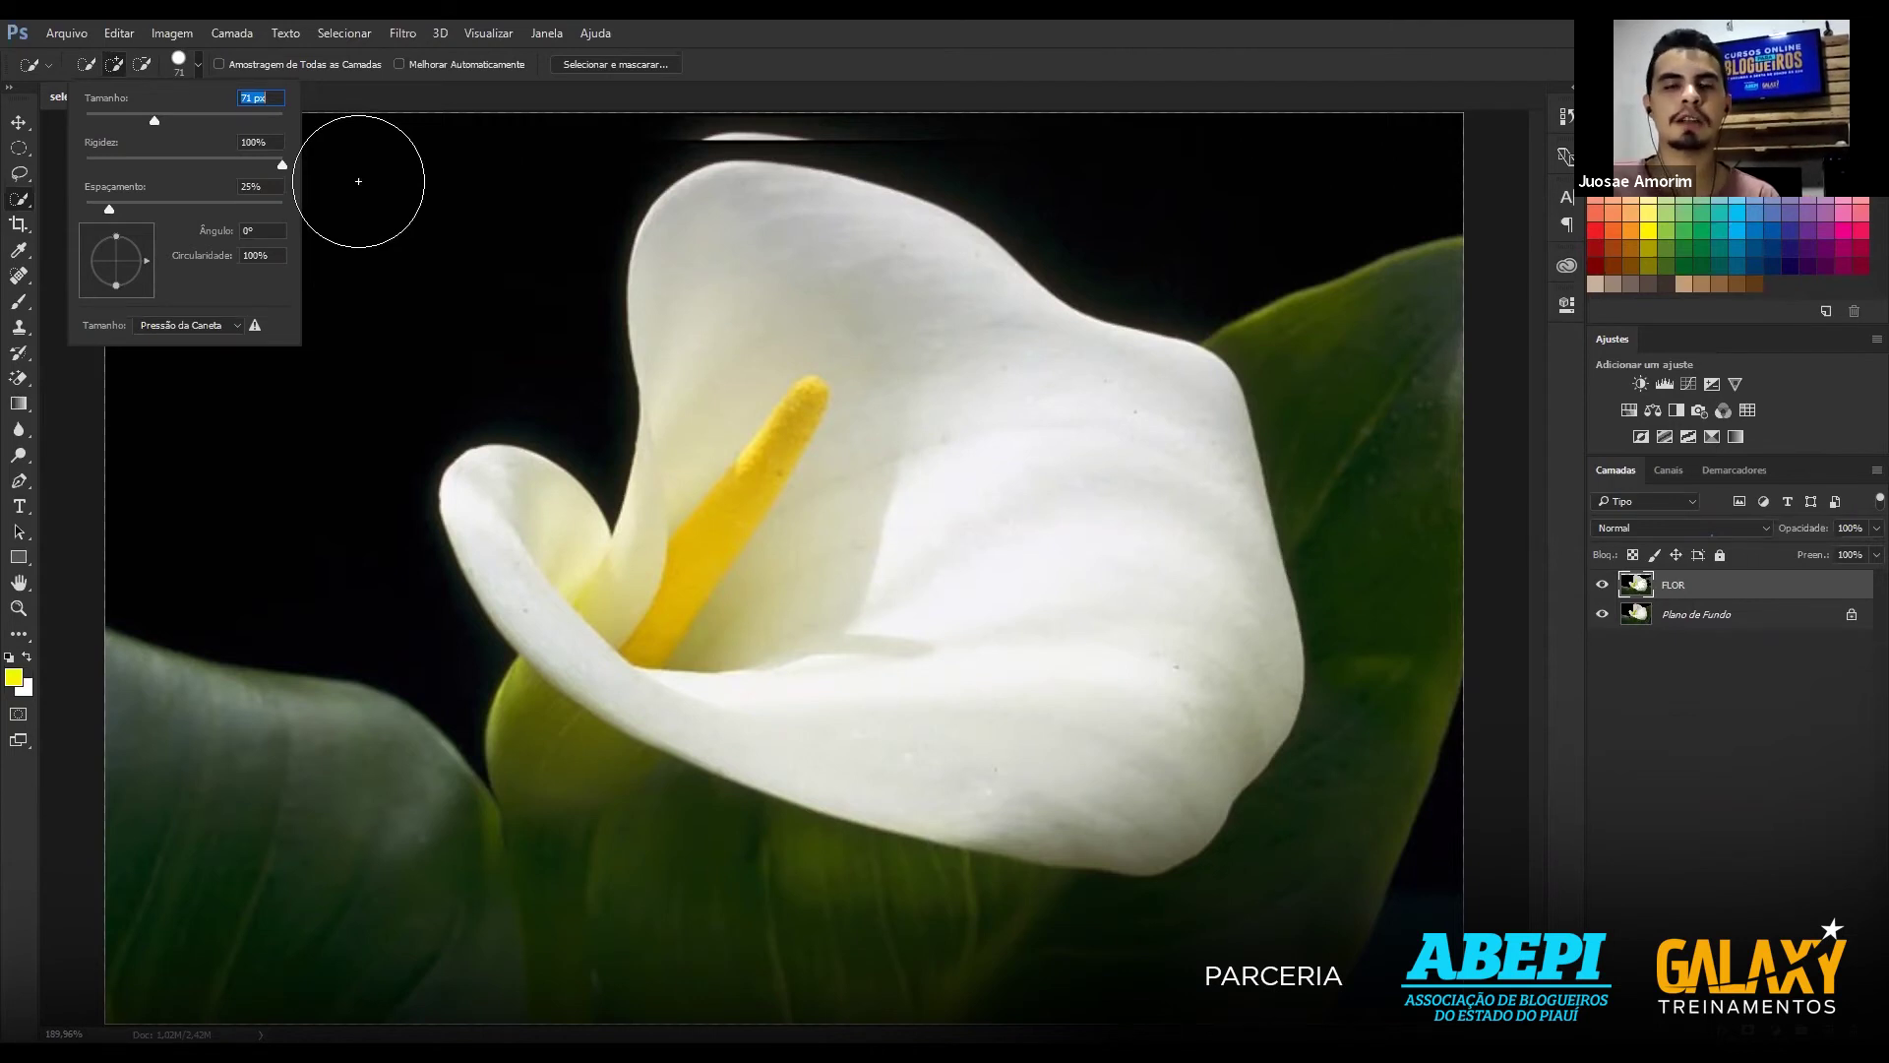
pyautogui.click(143, 65)
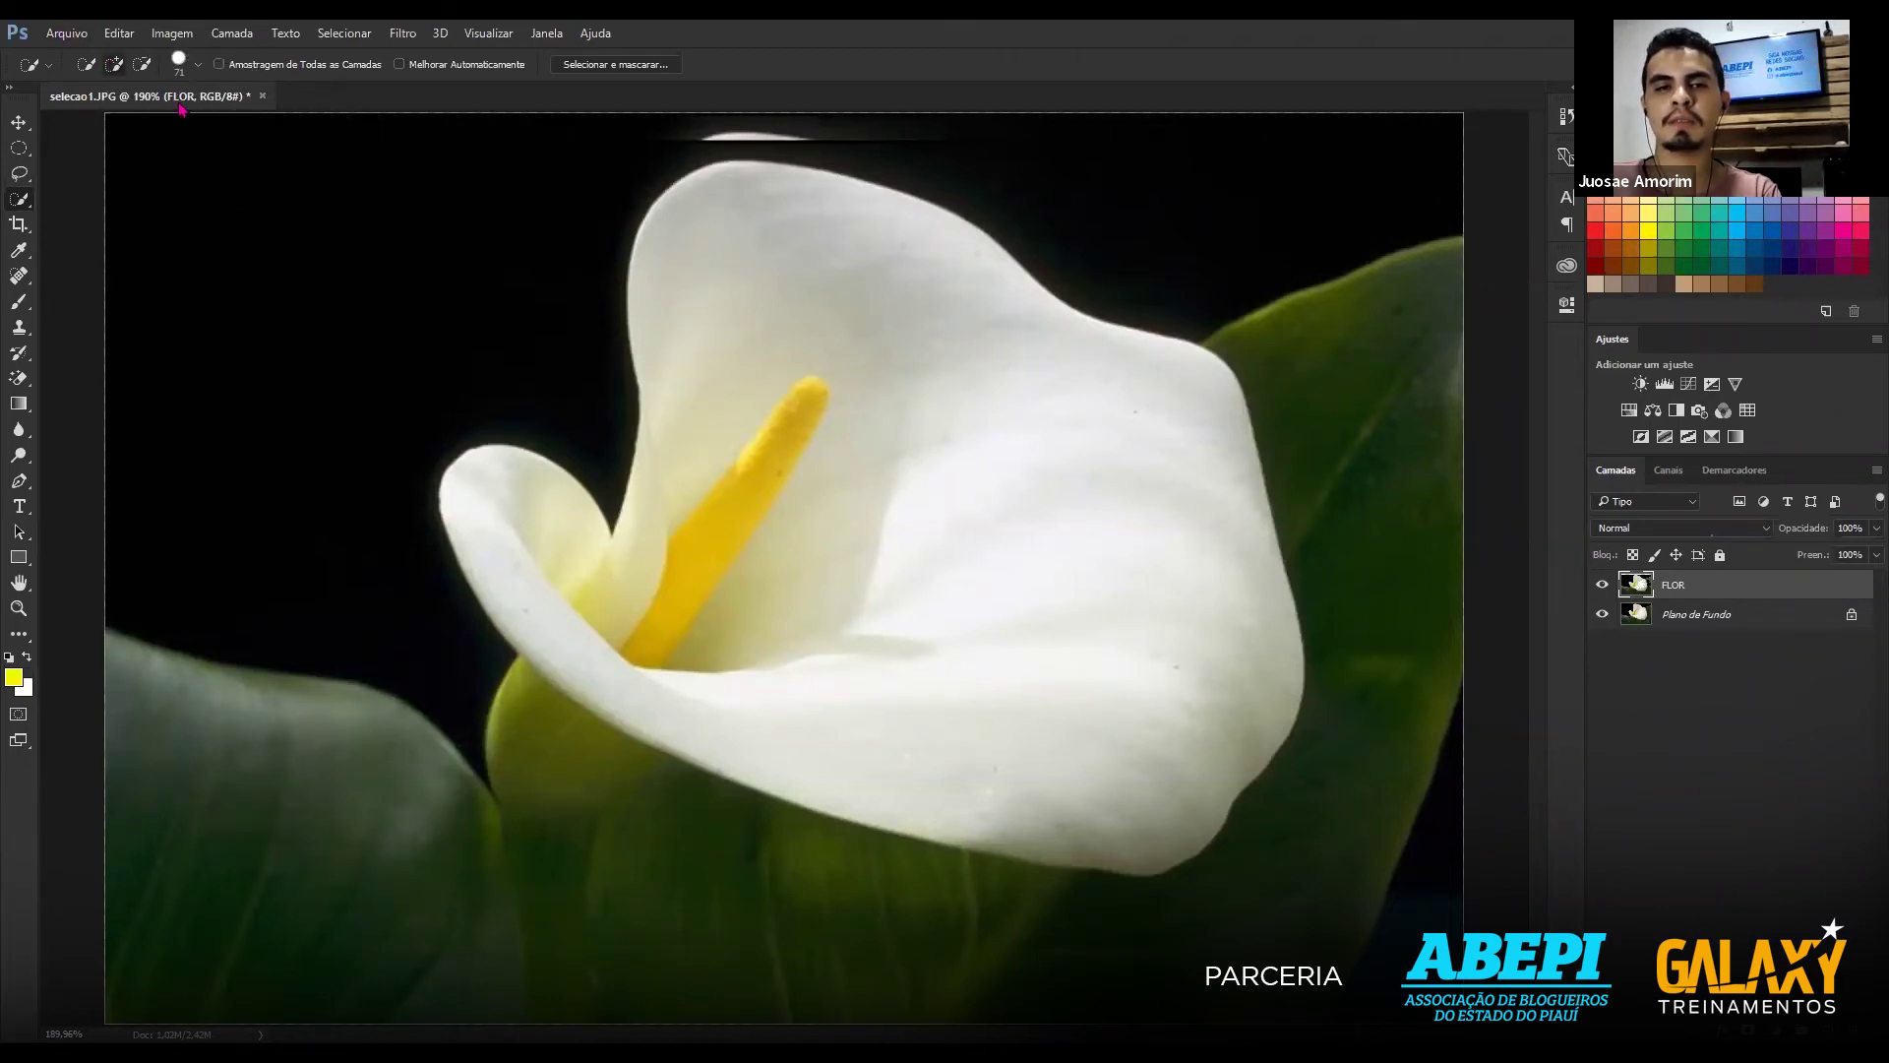
# Start a Quick Selection on the yellow spadix and zoom in on it.
pyautogui.press('alt')
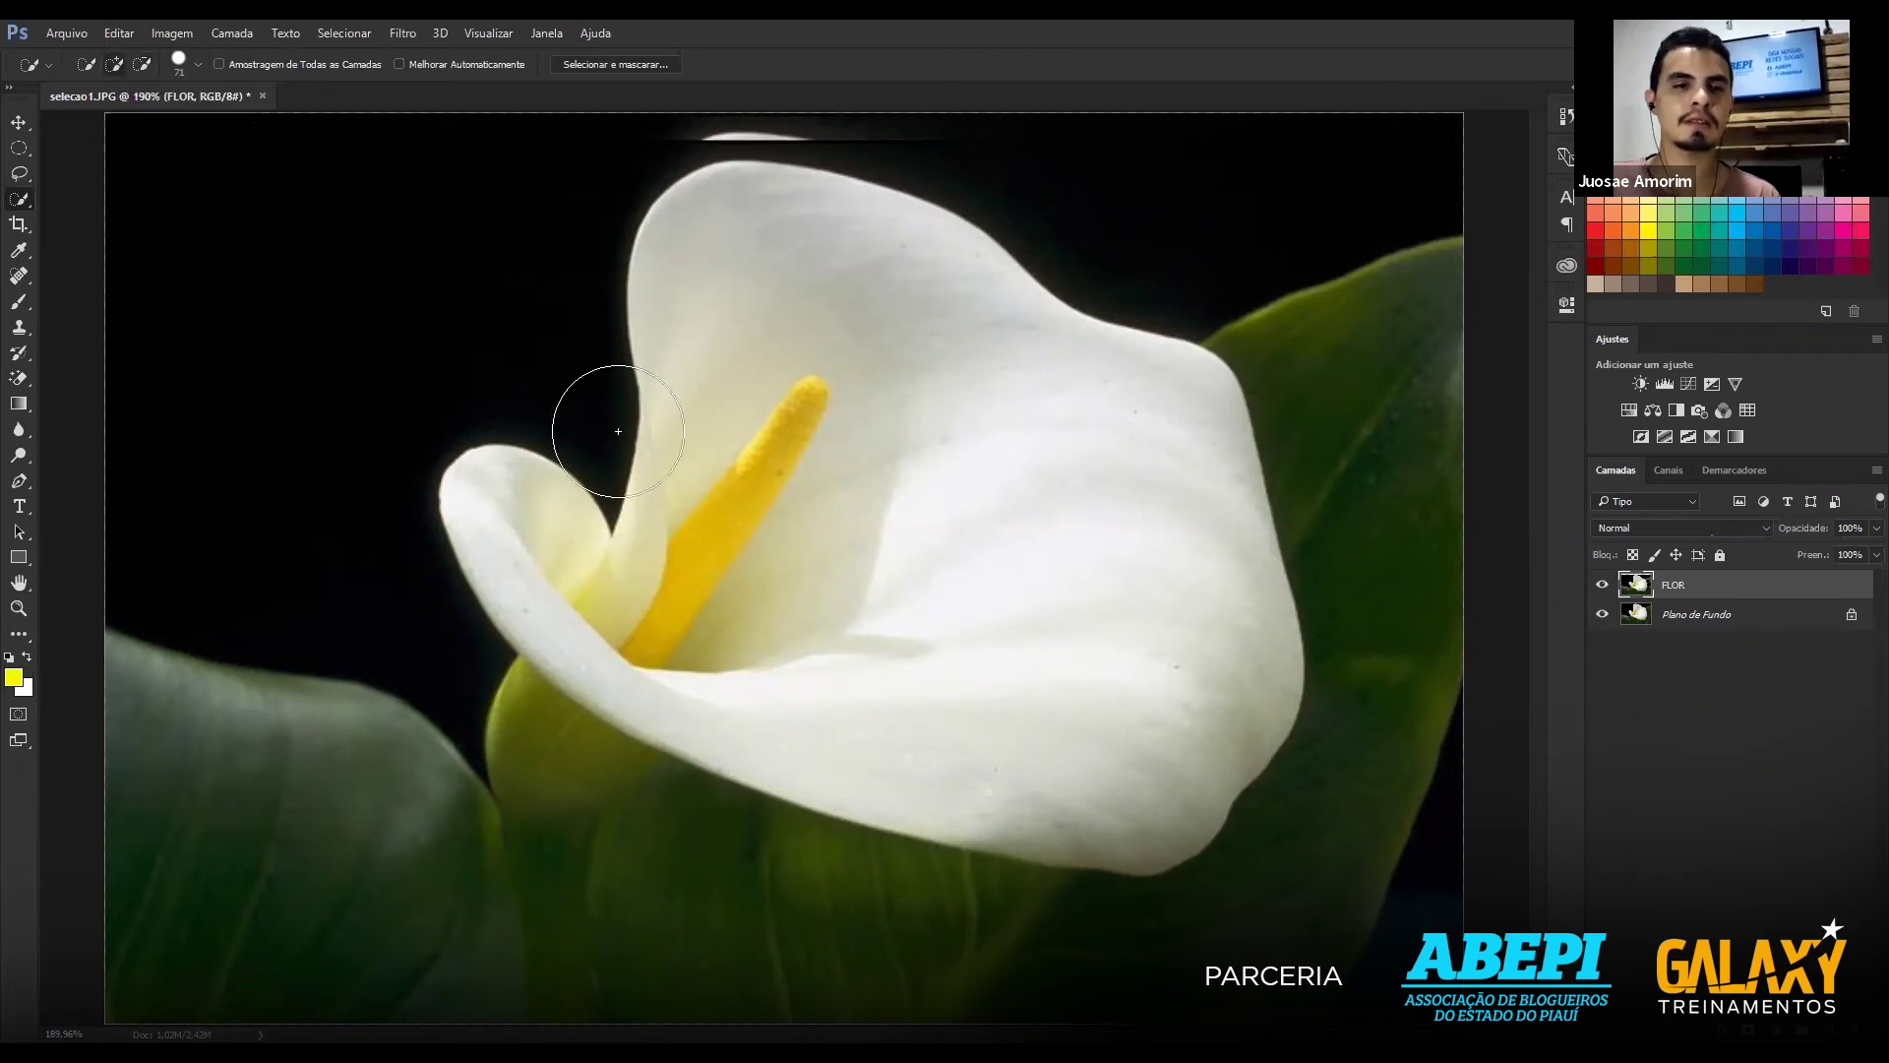
pyautogui.click(828, 479)
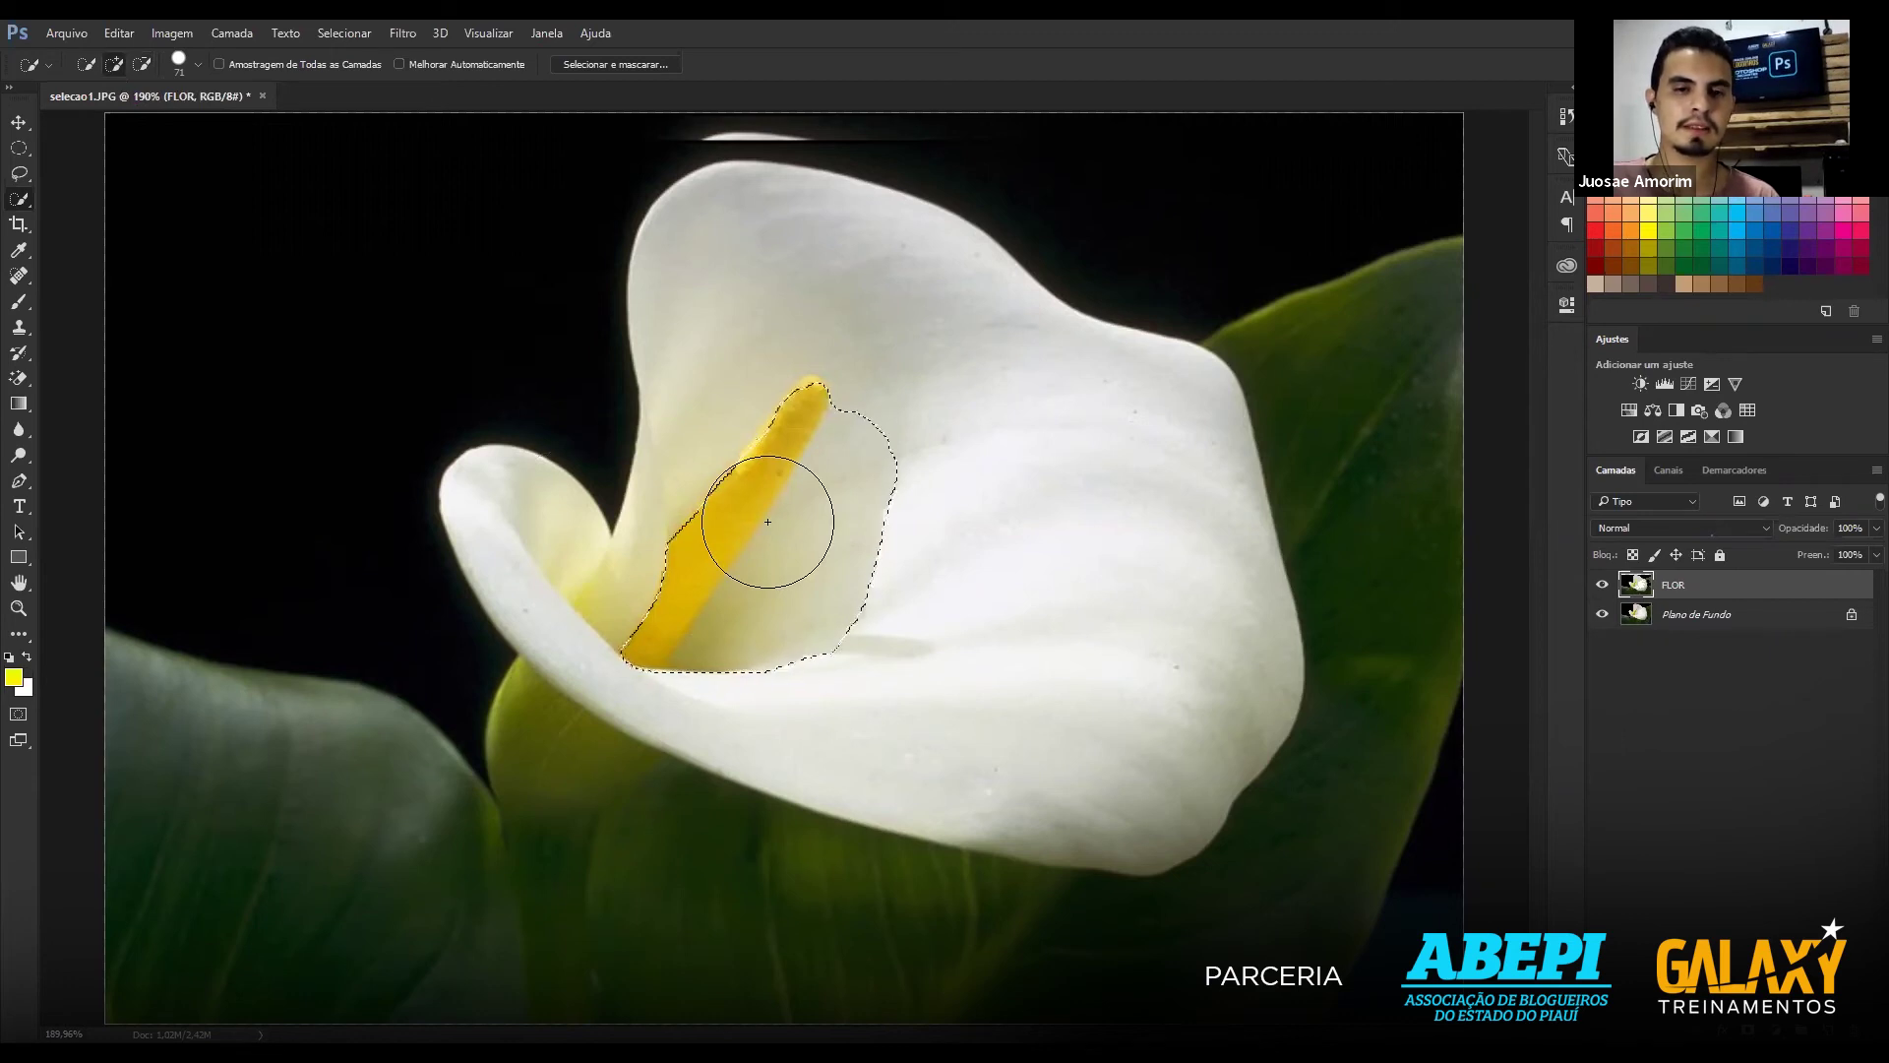
pyautogui.scroll(1, 767, 519)
pyautogui.scroll(2, 766, 518)
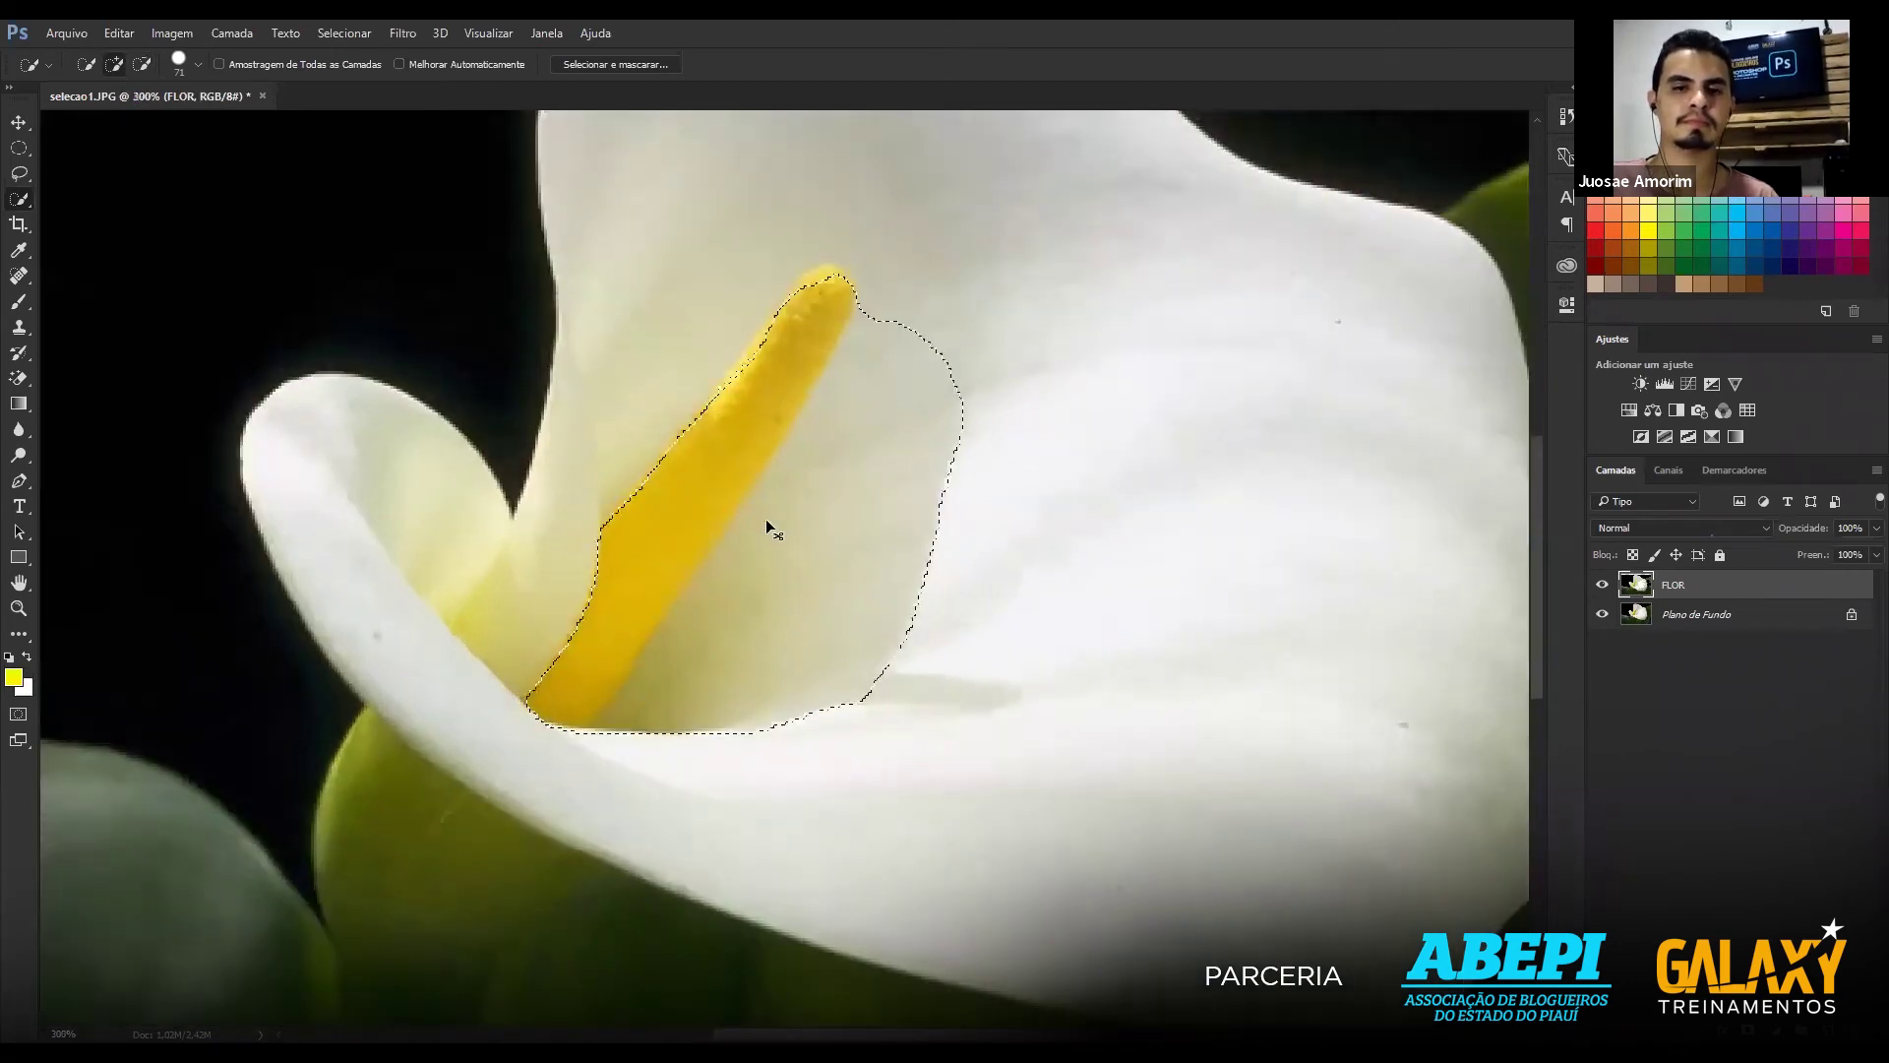
pyautogui.scroll(2, 766, 518)
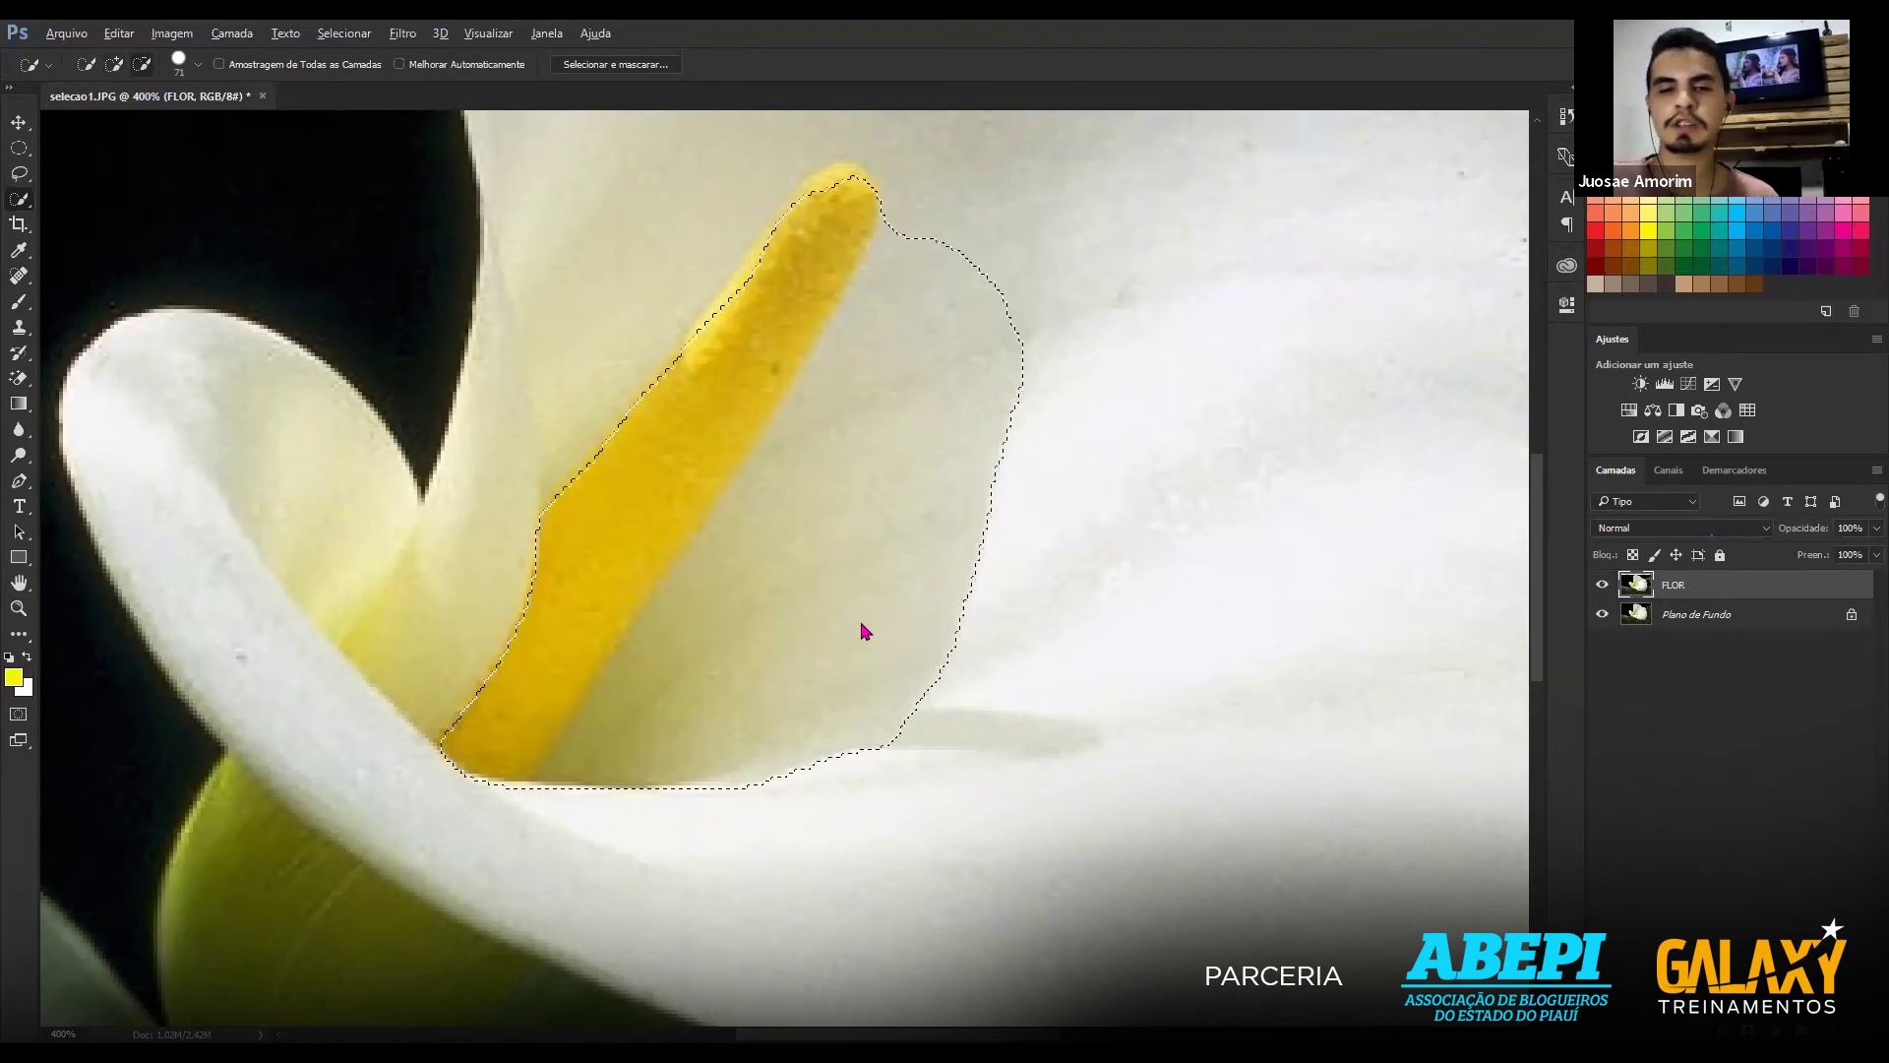
# Subtract the neighbouring petal area from the spadix selection, tightening its edge.
pyautogui.click(907, 655)
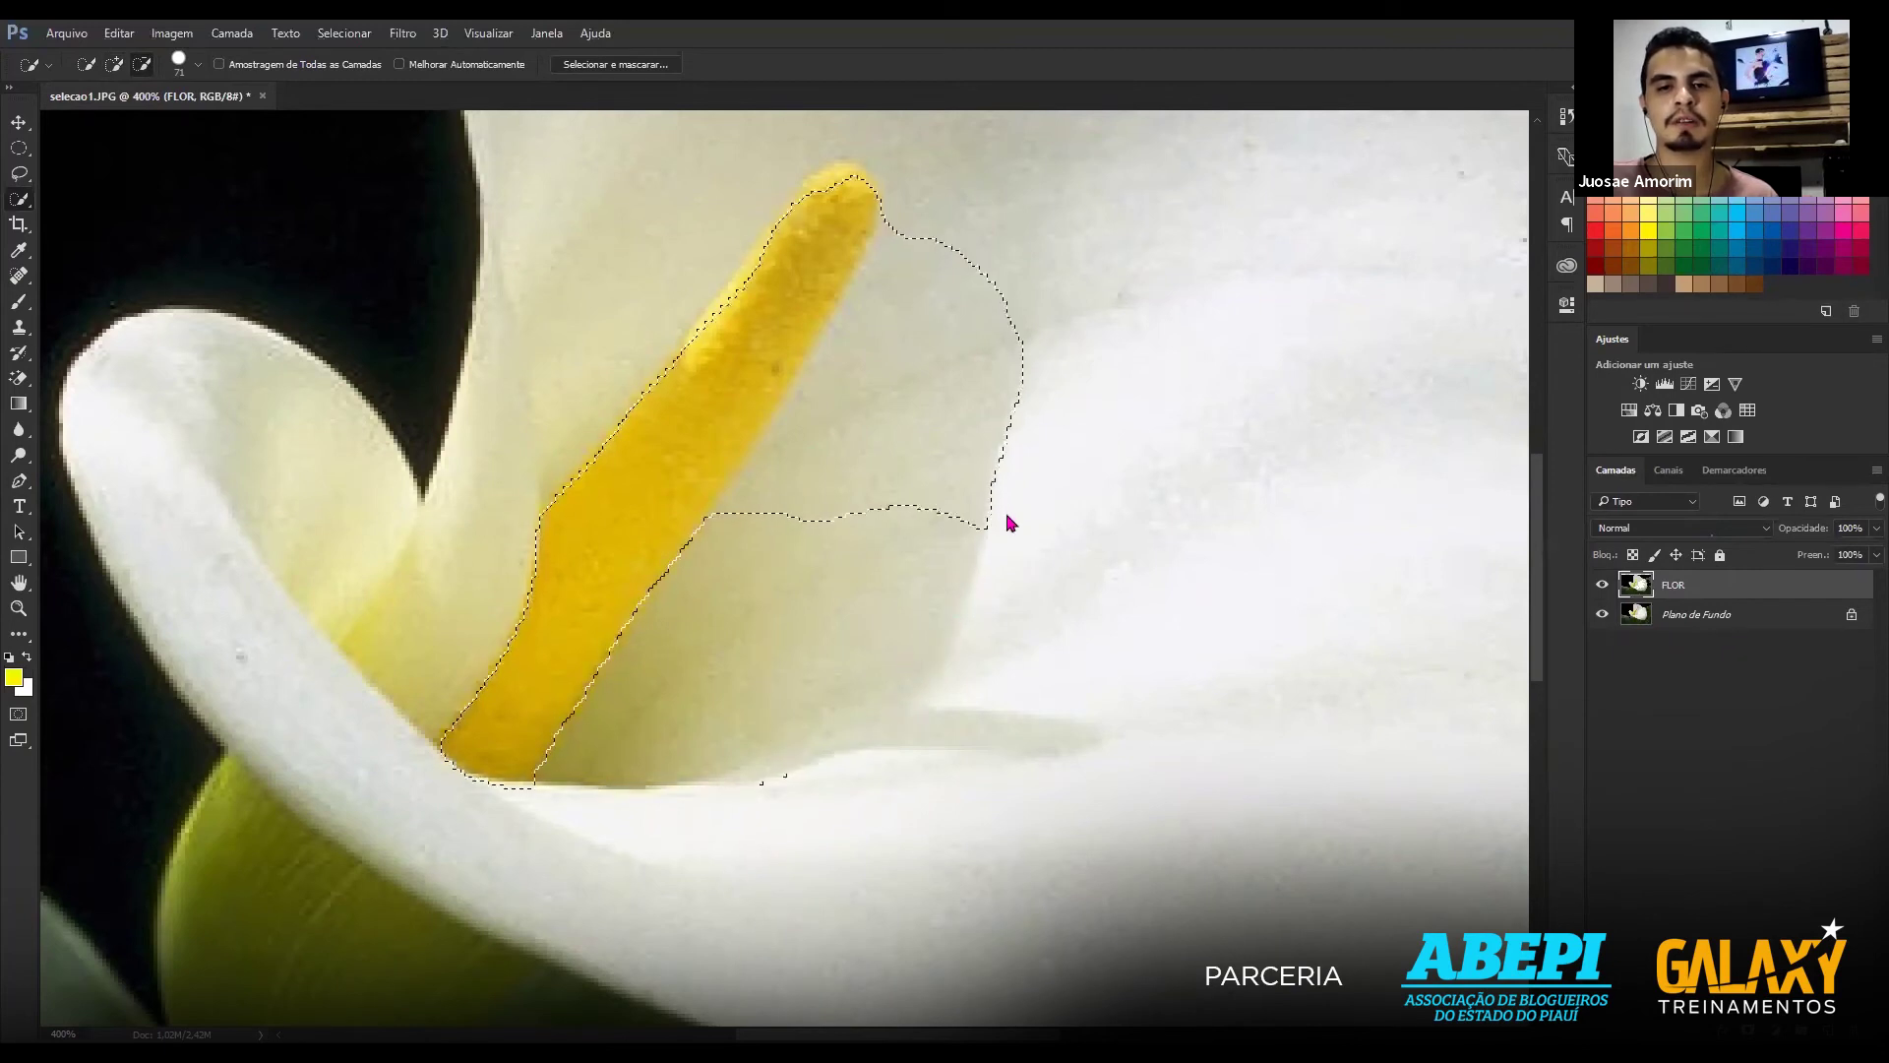
pyautogui.moveTo(1011, 523)
pyautogui.mouseDown()
pyautogui.moveTo(999, 561)
pyautogui.moveTo(932, 570)
pyautogui.moveTo(895, 524)
pyautogui.mouseUp()
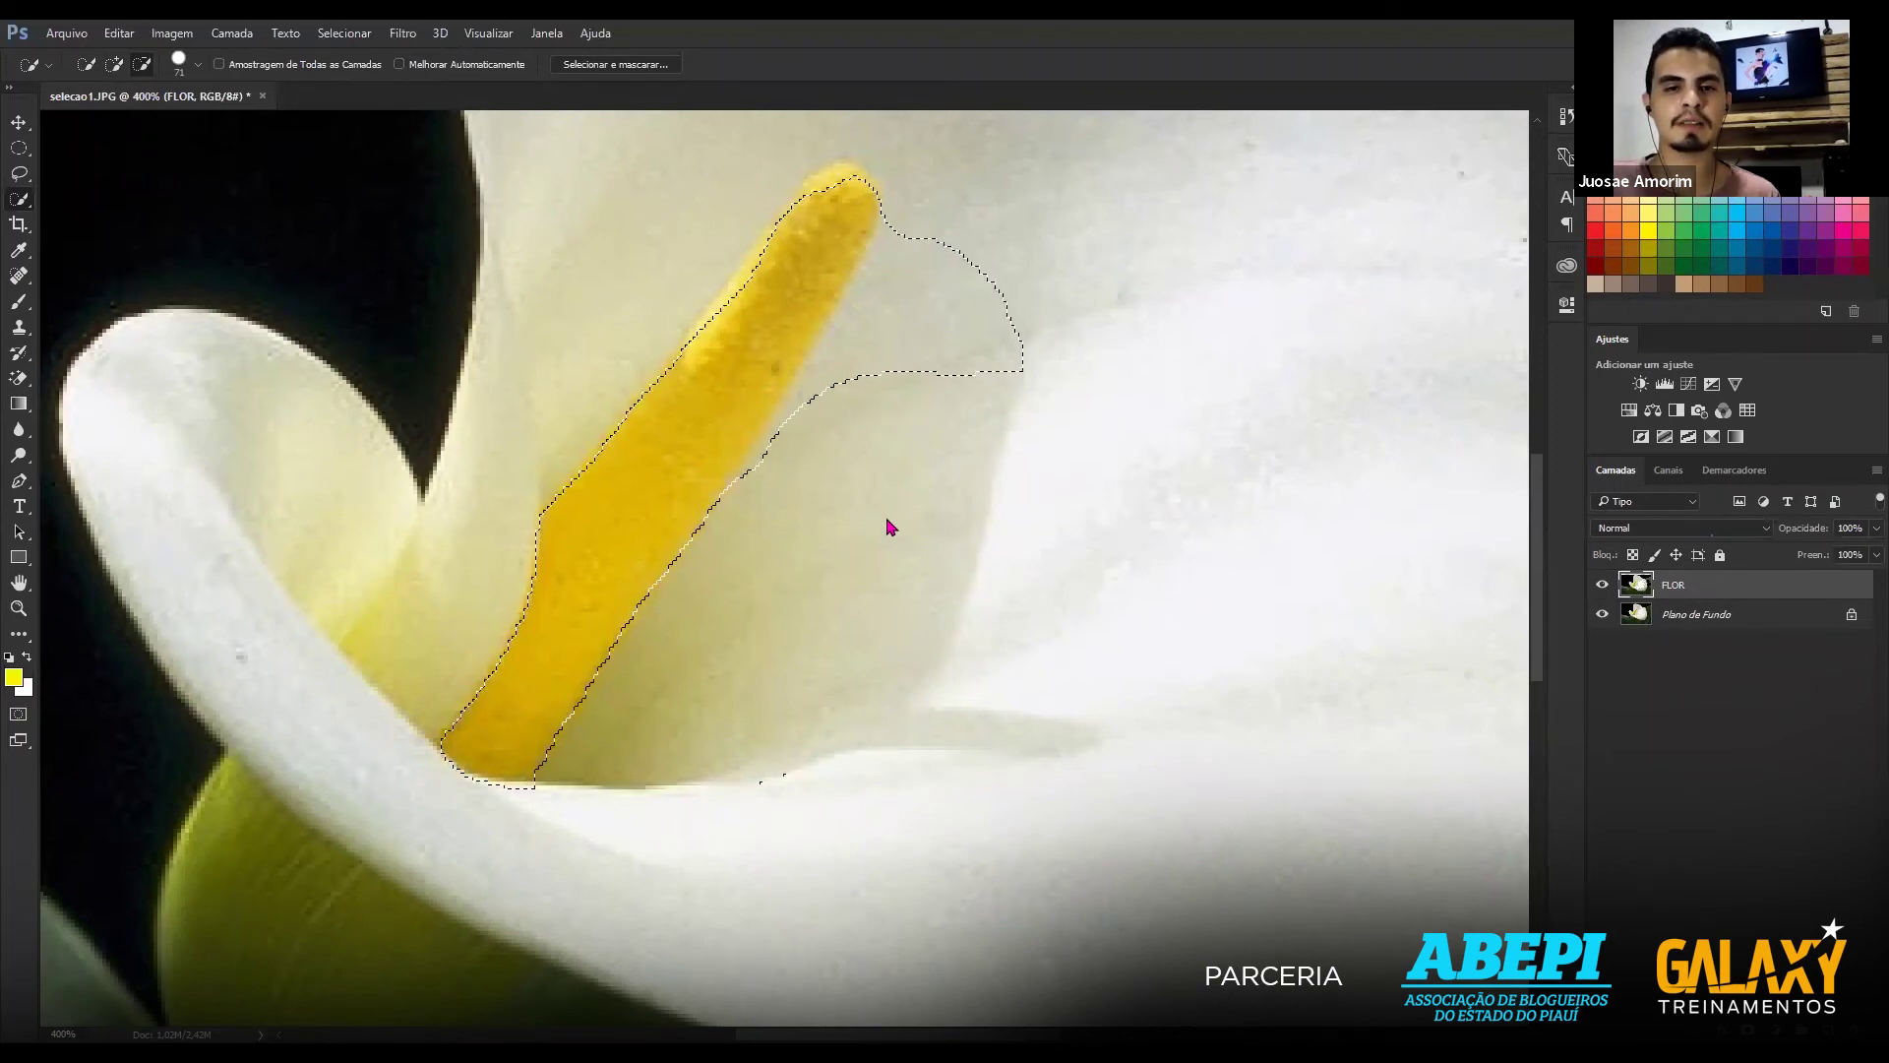
pyautogui.moveTo(936, 456)
pyautogui.mouseDown()
pyautogui.moveTo(968, 421)
pyautogui.moveTo(974, 364)
pyautogui.mouseUp()
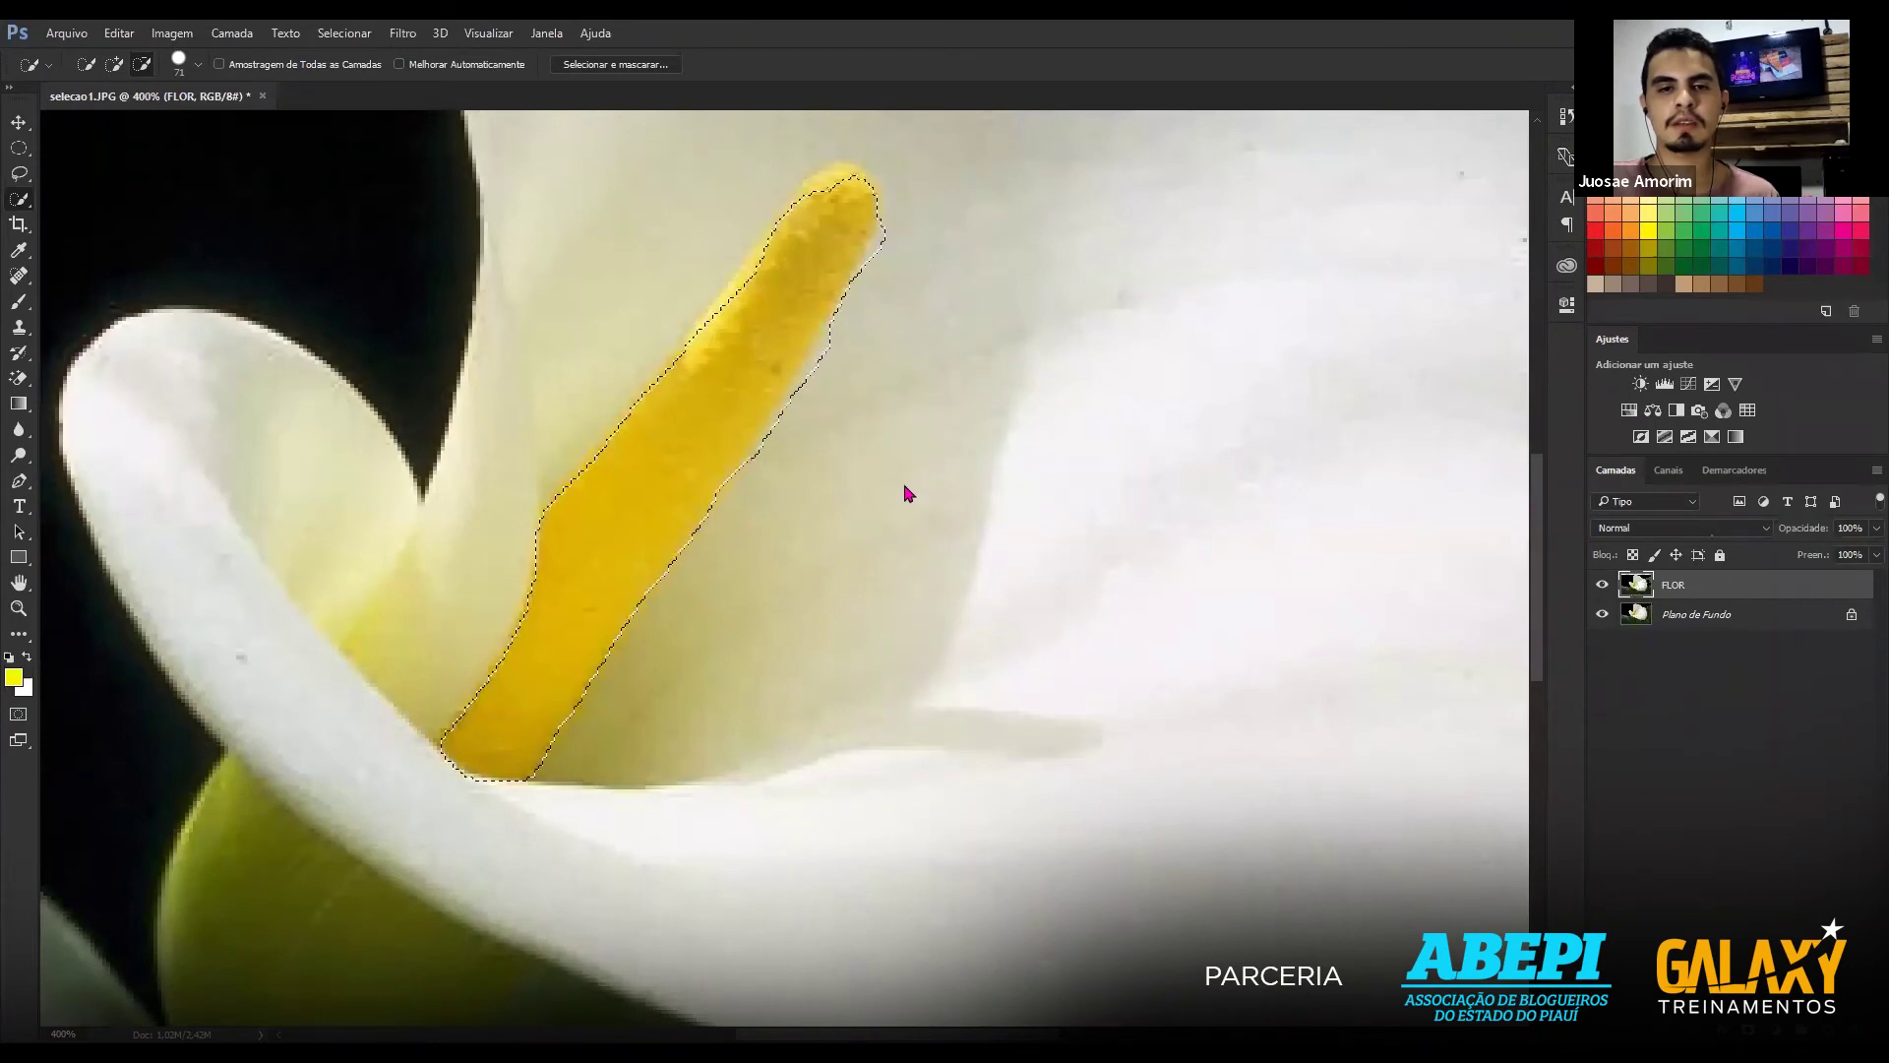
pyautogui.moveTo(940, 424); pyautogui.dragTo(999, 316)
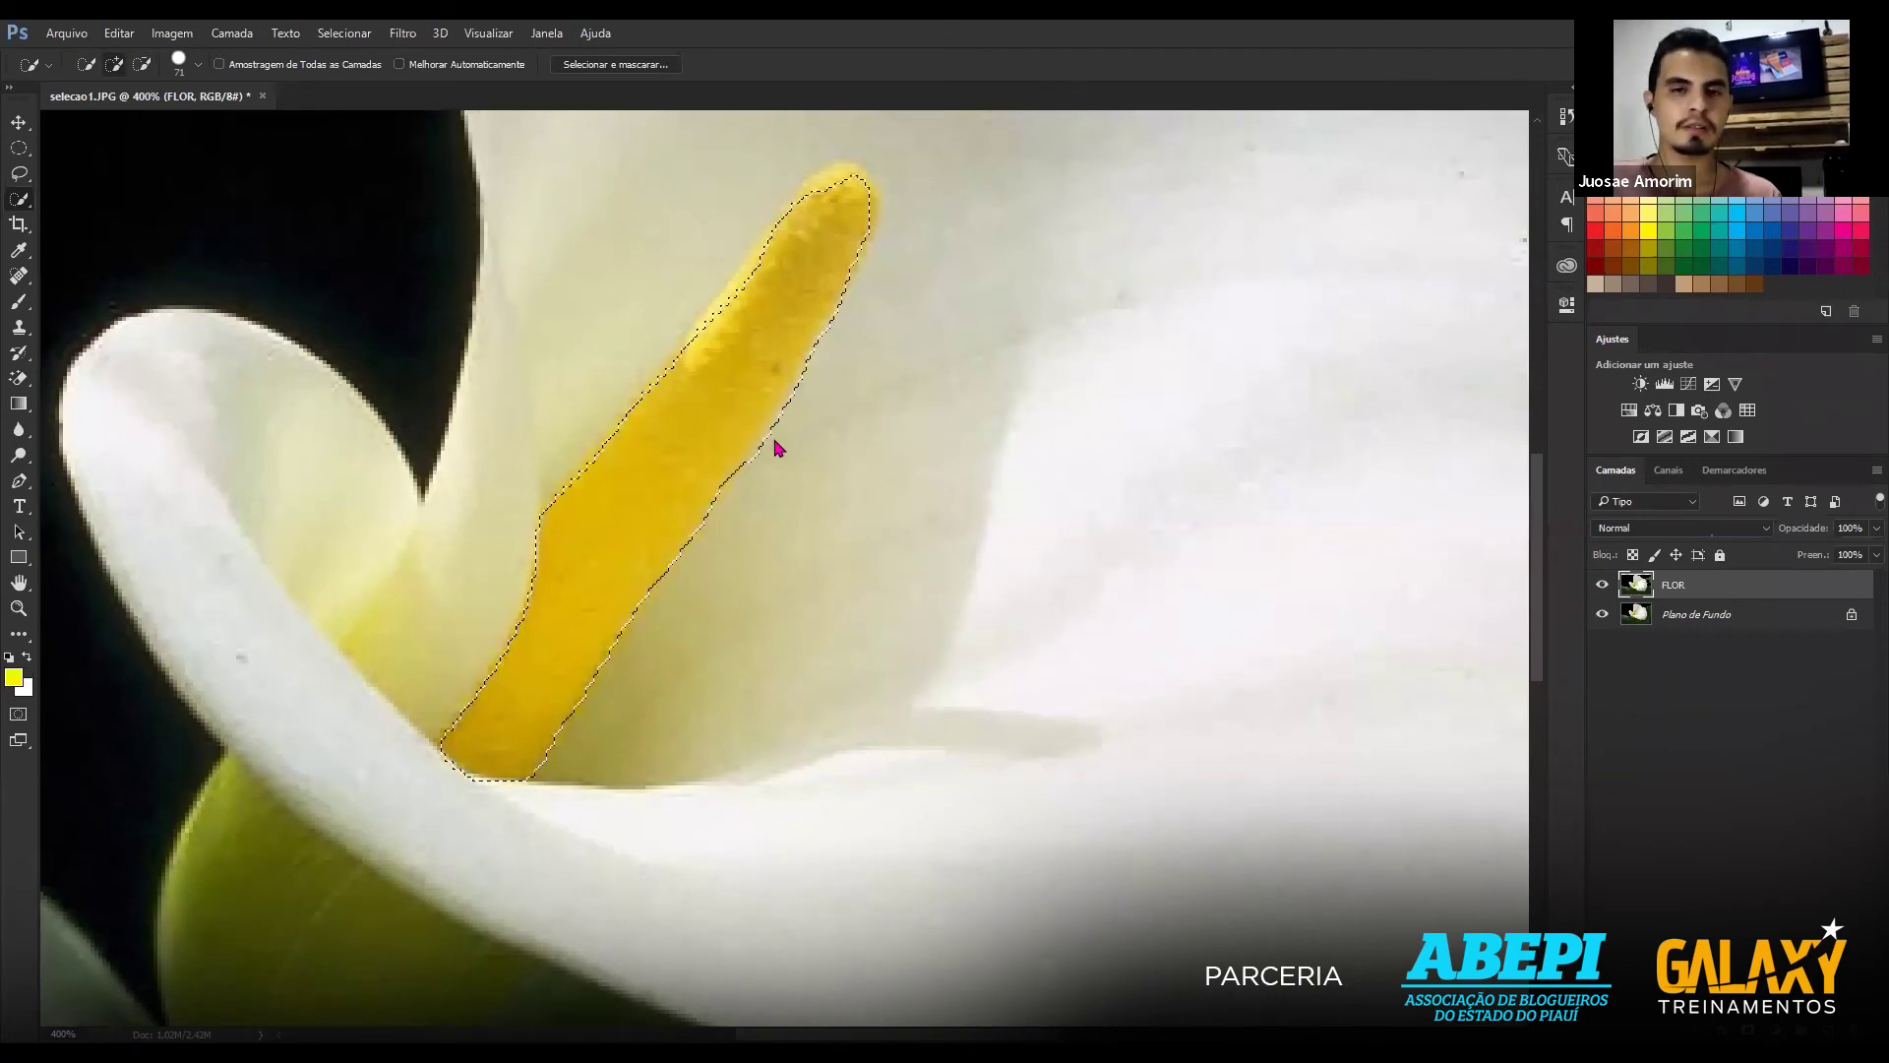
# Zoom in closely on the spadix tip and shrink the selection brush for fine work.
pyautogui.hotkey('ctrl', 'd')
pyautogui.hotkey('ctrl', '+')
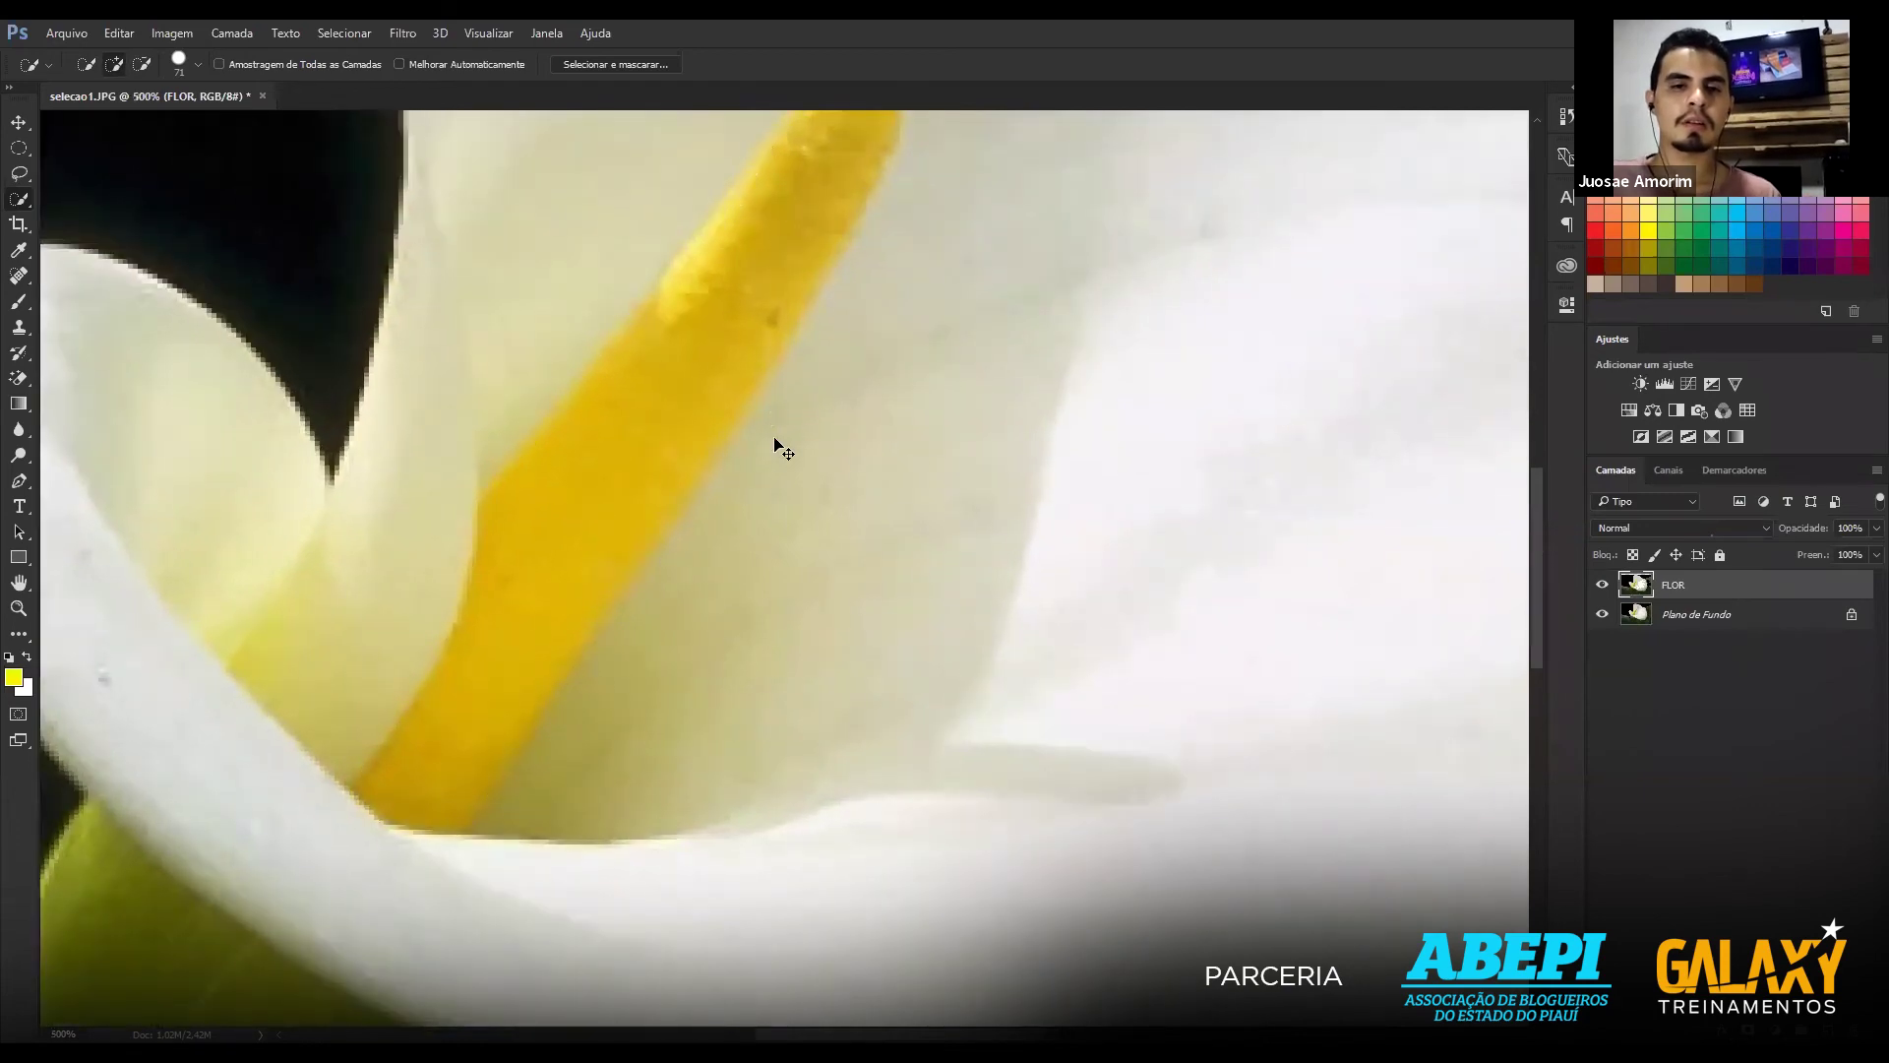
pyautogui.hotkey('ctrl', '+')
pyautogui.hotkey('ctrl', '+')
pyautogui.hotkey('ctrl', 'shift', 'd')
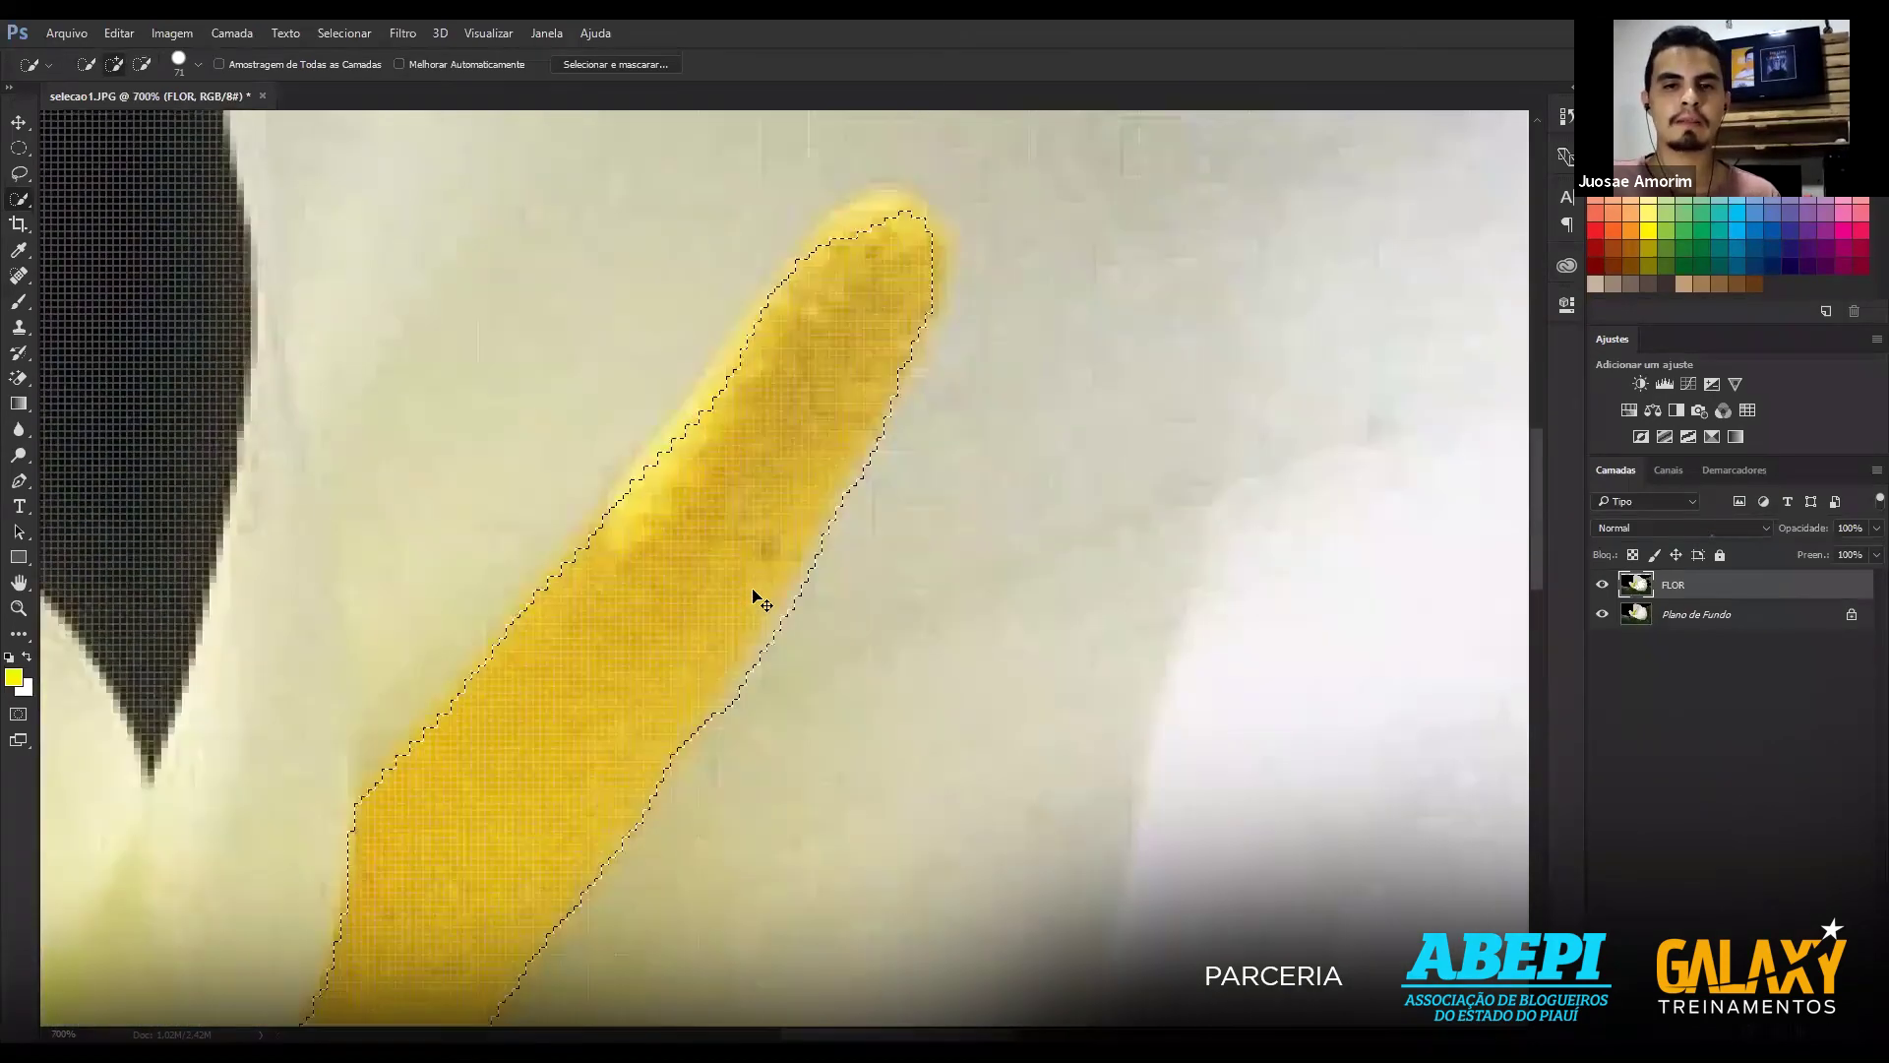
pyautogui.scroll(1, 817, 576)
pyautogui.keyDown('alt'); pyautogui.rightClick(904, 555); pyautogui.keyUp('alt')
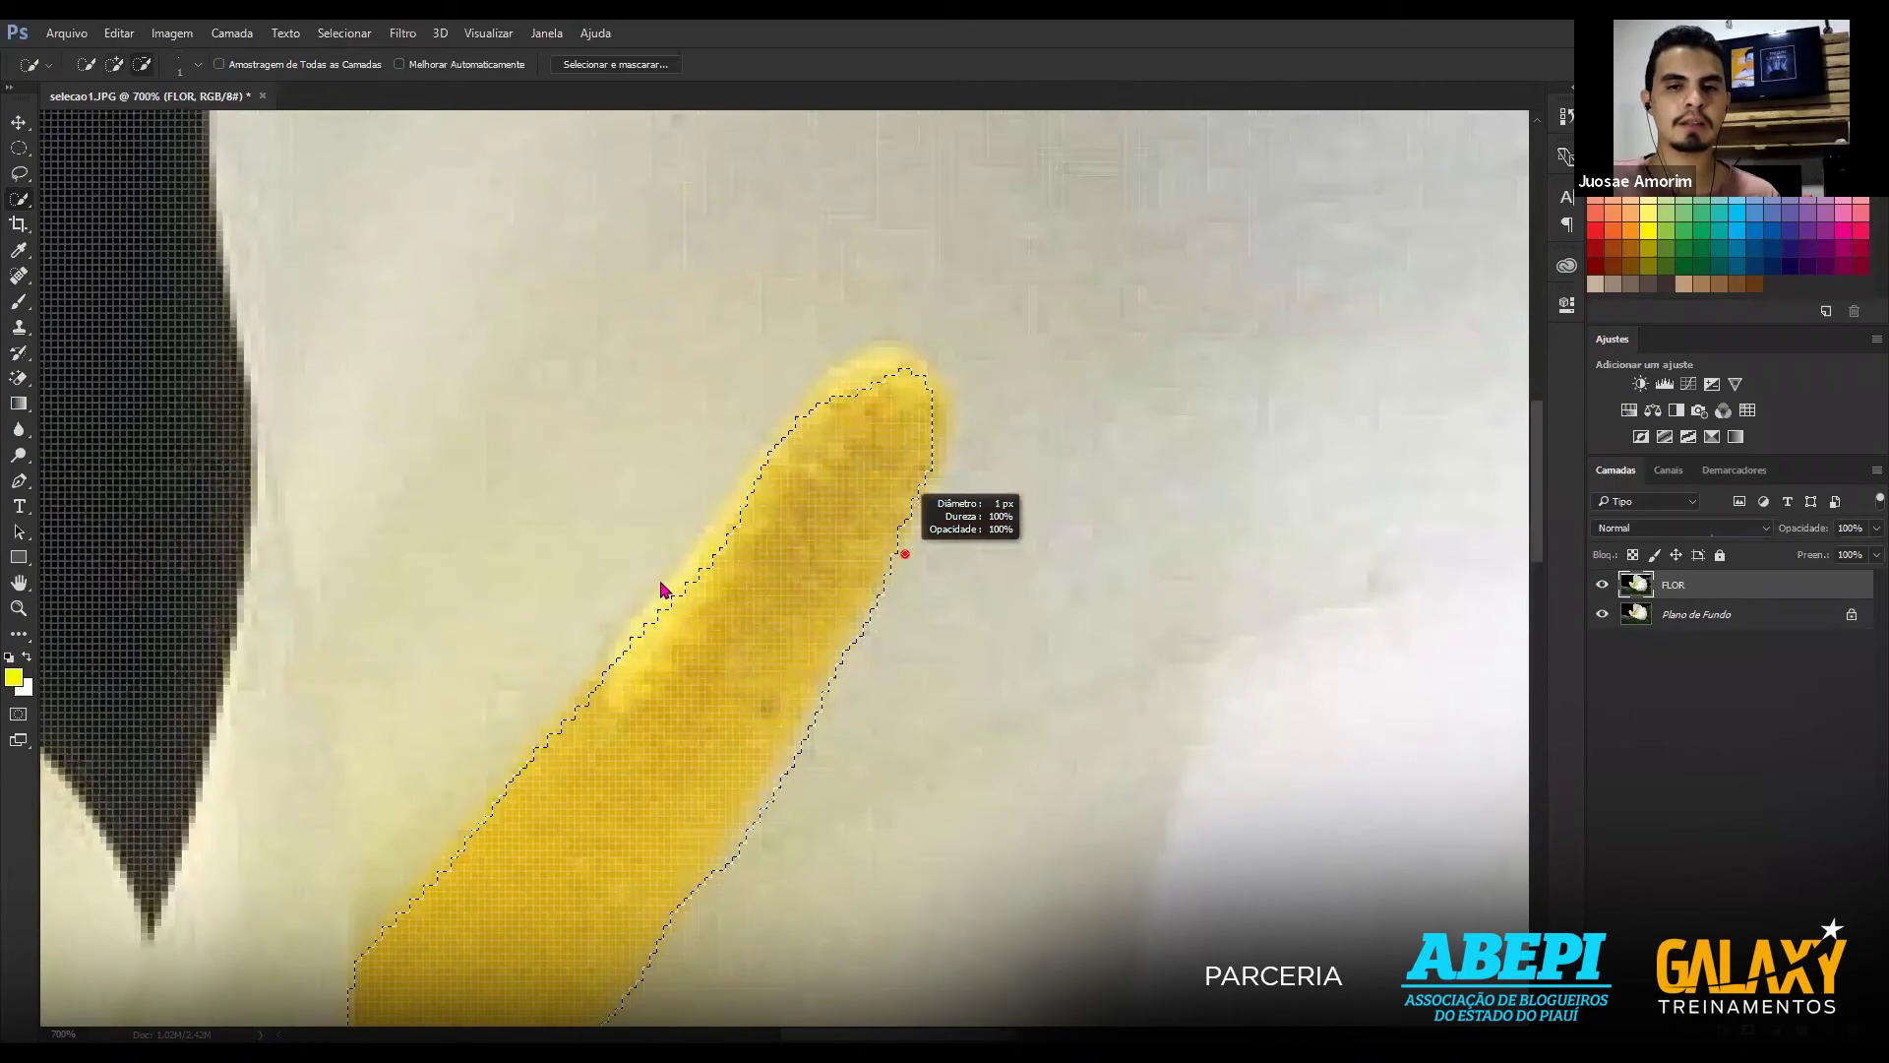
pyautogui.keyDown('alt'); pyautogui.rightClick(938, 403); pyautogui.keyUp('alt')
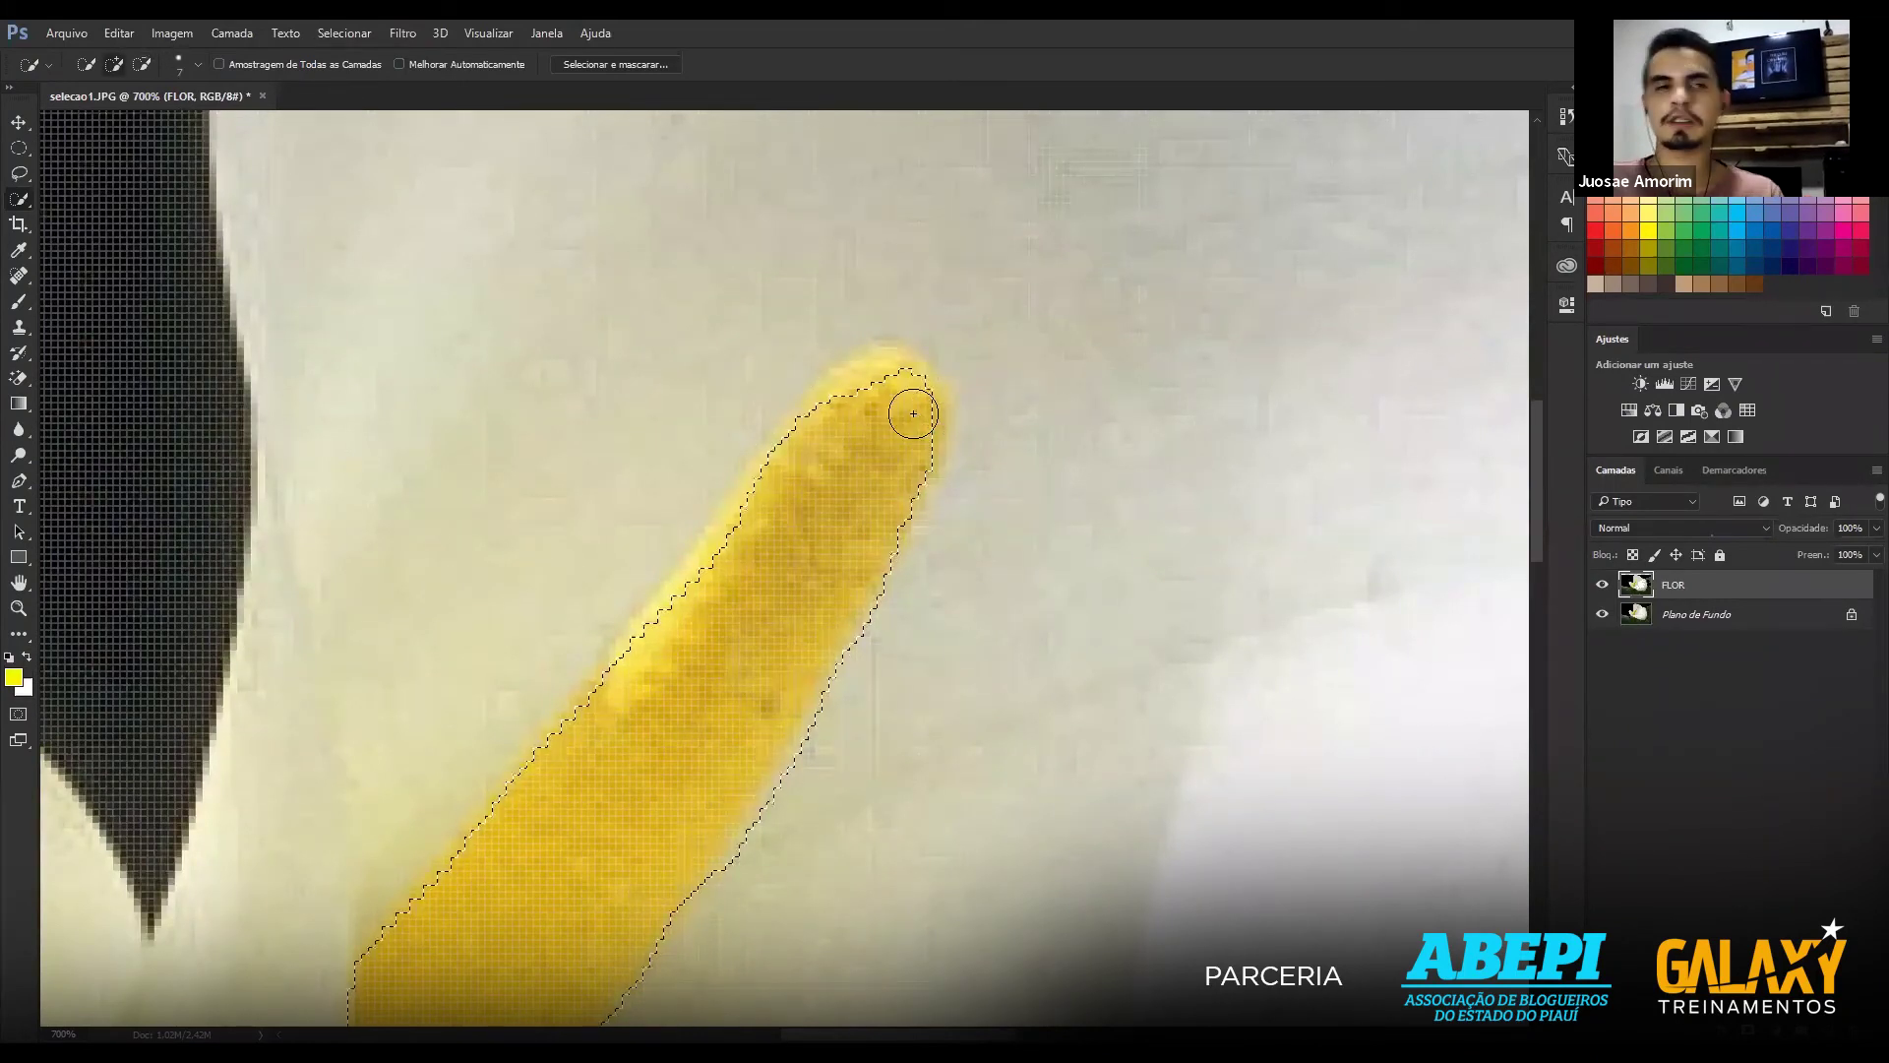
# Refine the selection around the spadix tip and along its edges with add/subtract strokes.
pyautogui.moveTo(913, 414); pyautogui.dragTo(886, 423)
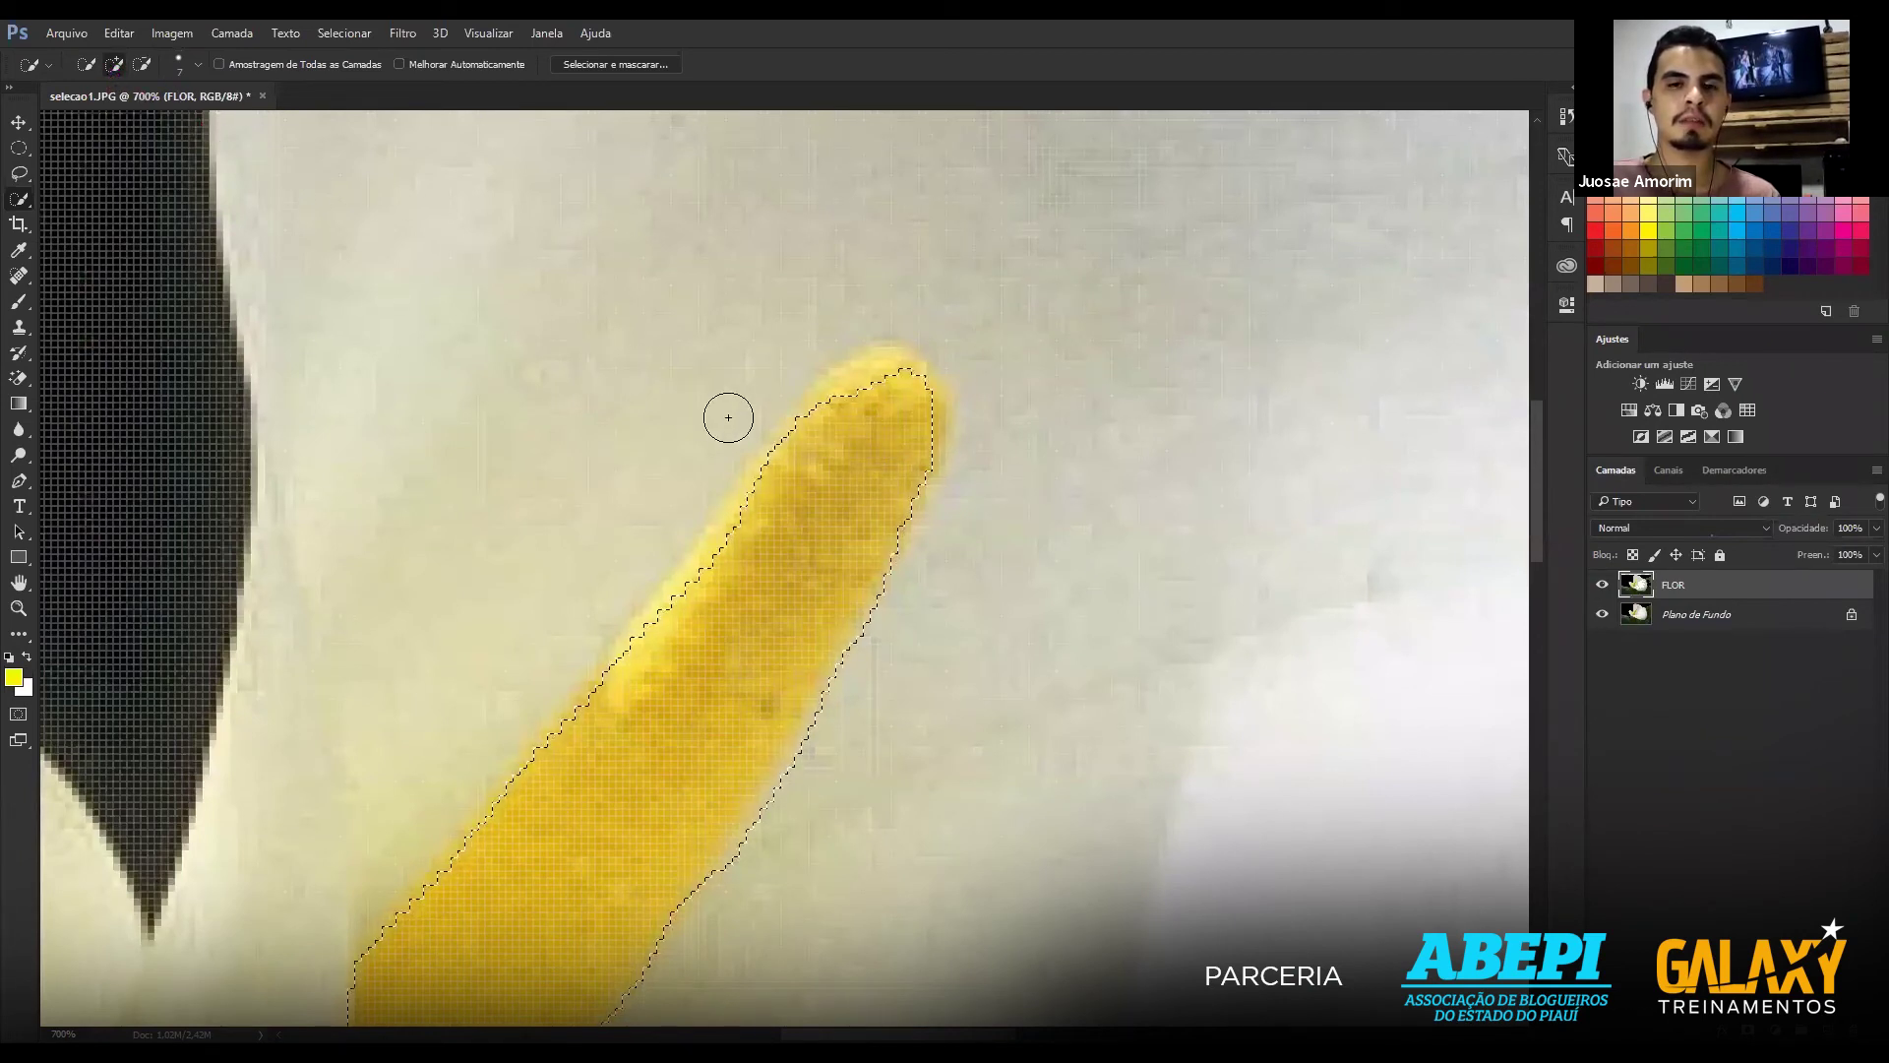
pyautogui.moveTo(831, 405); pyautogui.dragTo(866, 379)
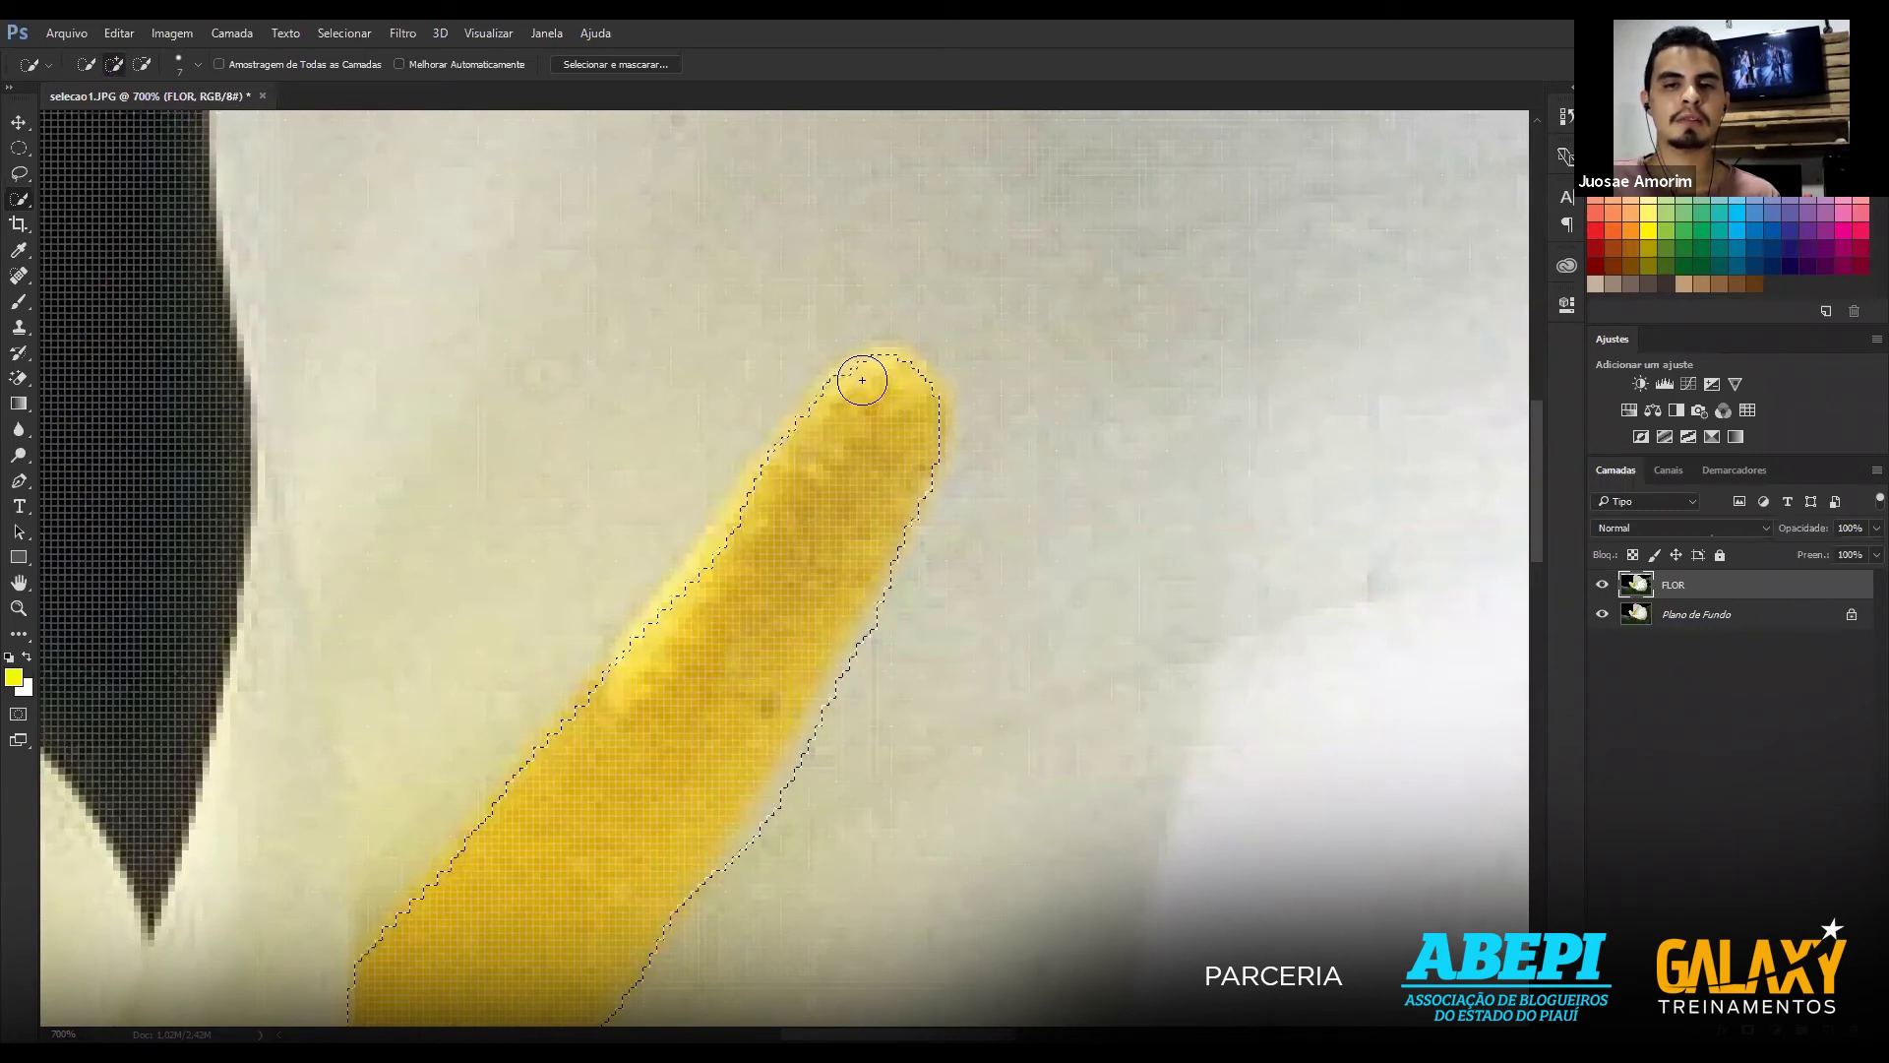
pyautogui.moveTo(883, 382)
pyautogui.mouseDown()
pyautogui.moveTo(864, 393)
pyautogui.moveTo(909, 401)
pyautogui.moveTo(797, 788)
pyautogui.moveTo(738, 888)
pyautogui.moveTo(803, 794)
pyautogui.mouseUp()
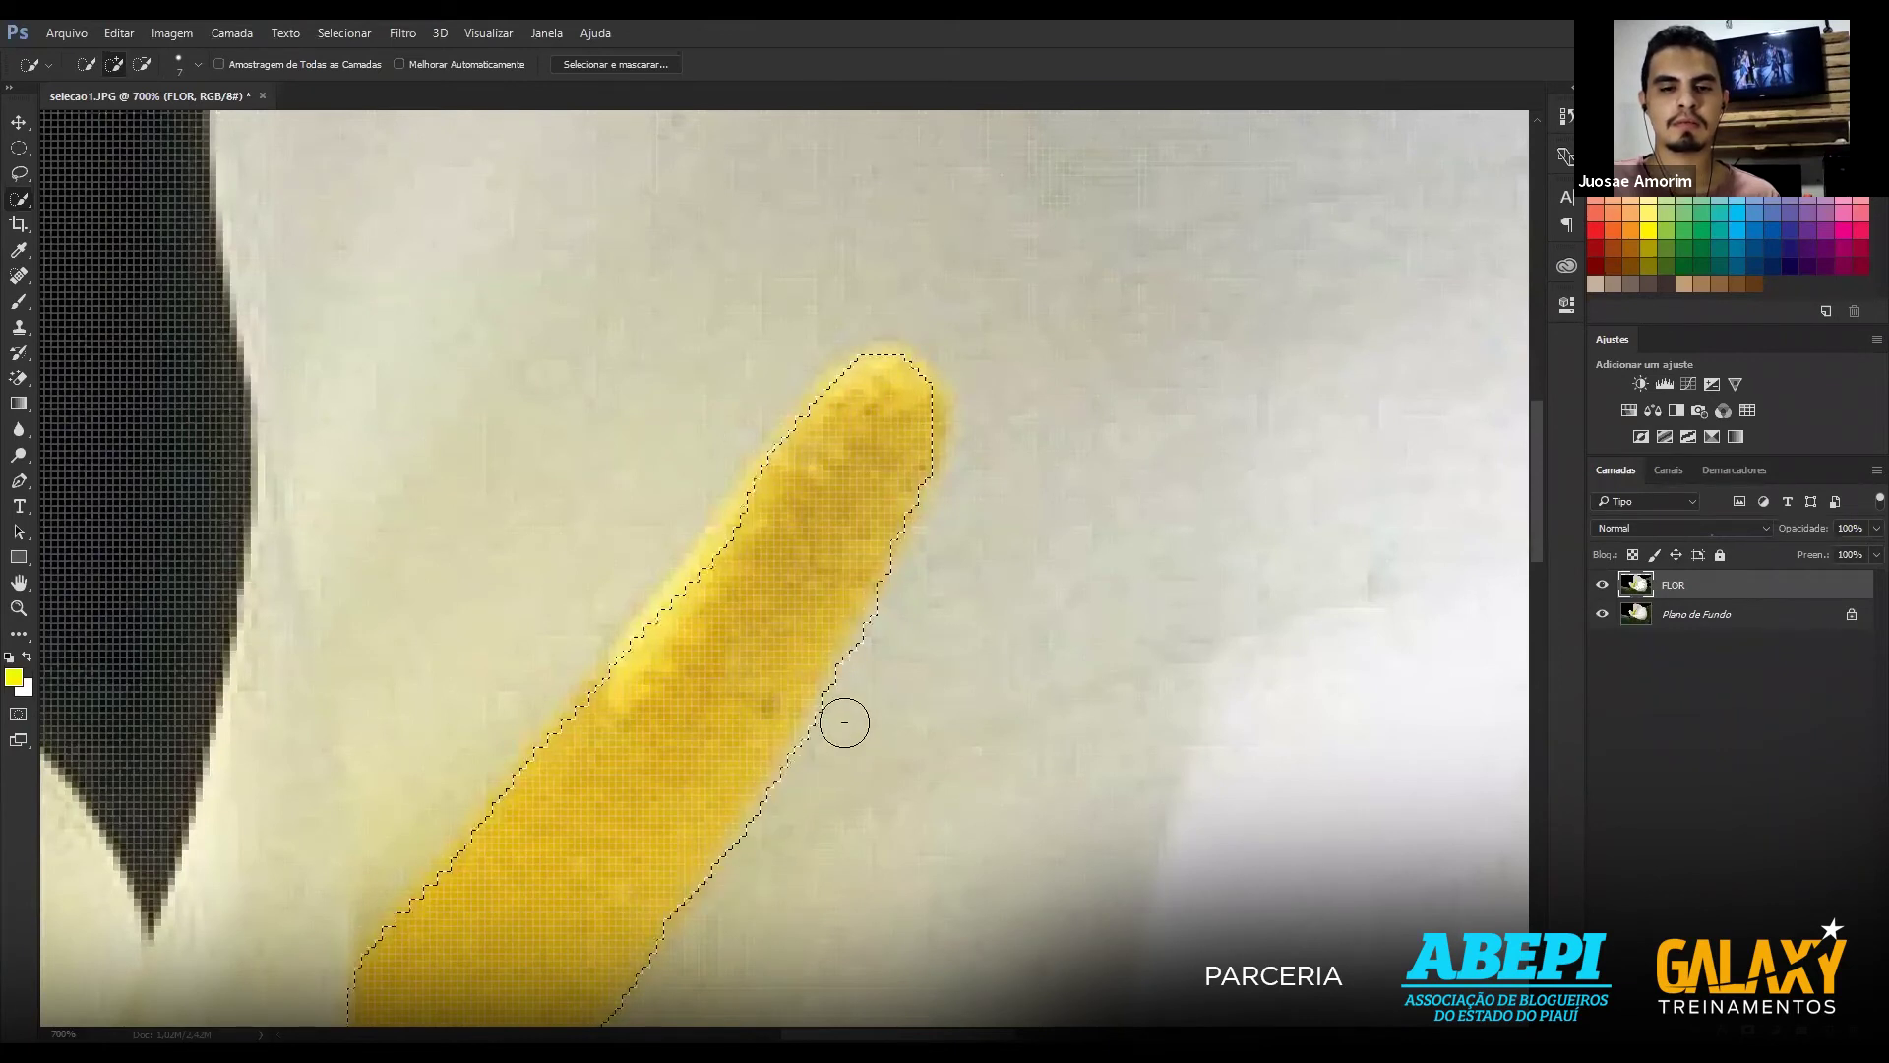
pyautogui.moveTo(675, 654)
pyautogui.mouseDown()
pyautogui.moveTo(668, 625)
pyautogui.moveTo(777, 486)
pyautogui.mouseUp()
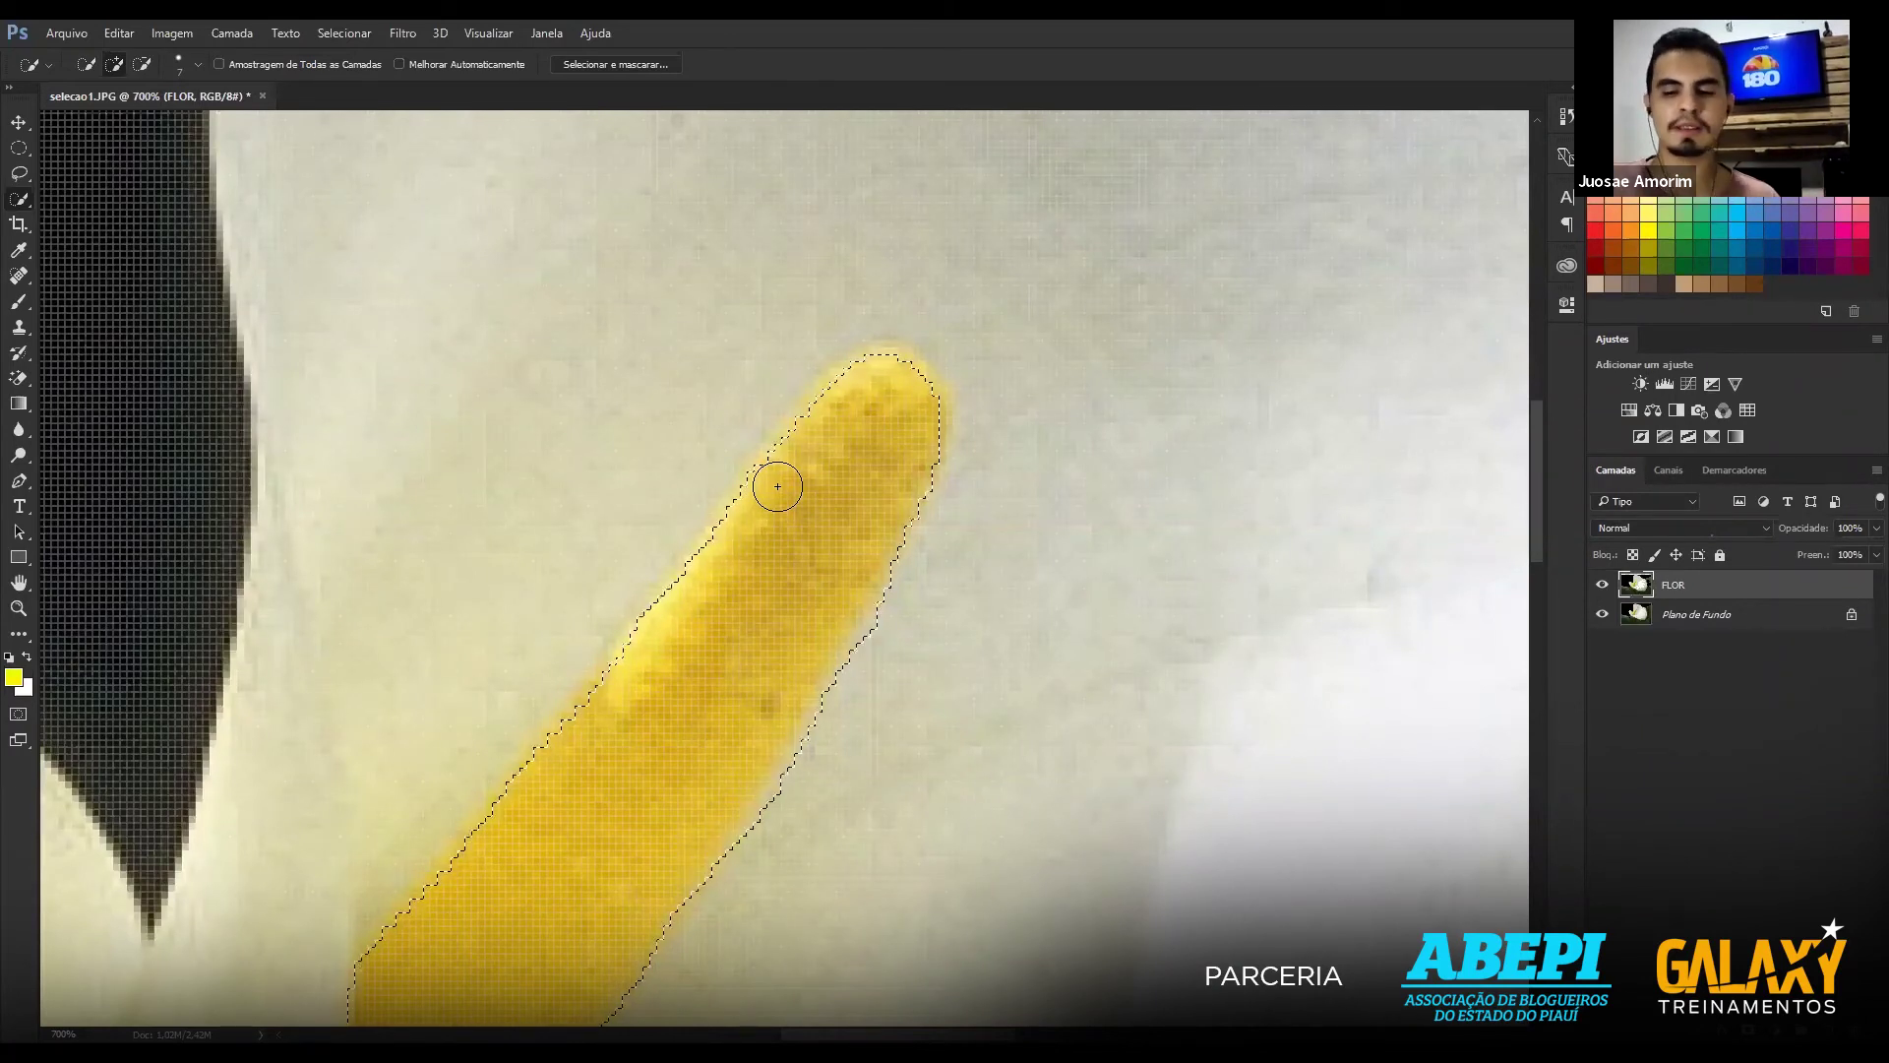
# Zoom back out to view the whole flower.
pyautogui.hotkey('ctrl', 'd')
pyautogui.scroll(-2, 781, 492)
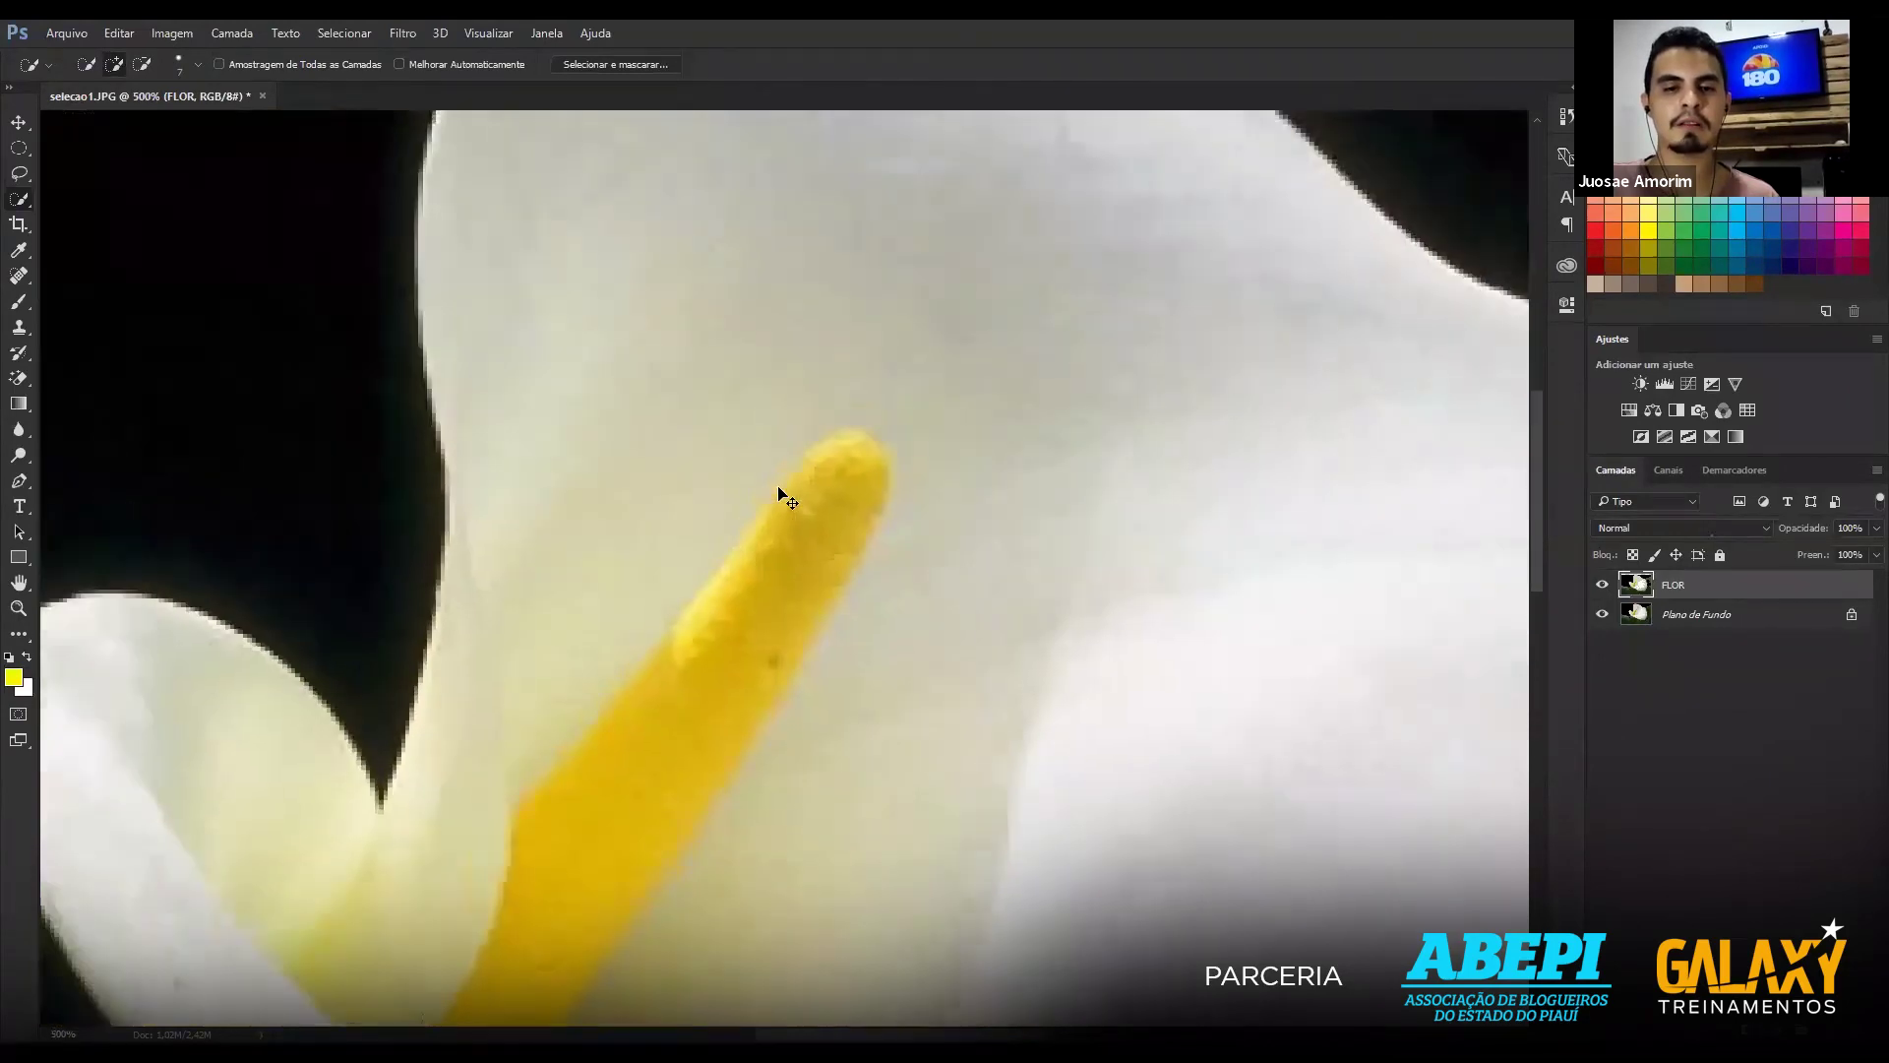
pyautogui.scroll(-1, 780, 492)
pyautogui.scroll(-1, 780, 492)
pyautogui.scroll(-1, 777, 486)
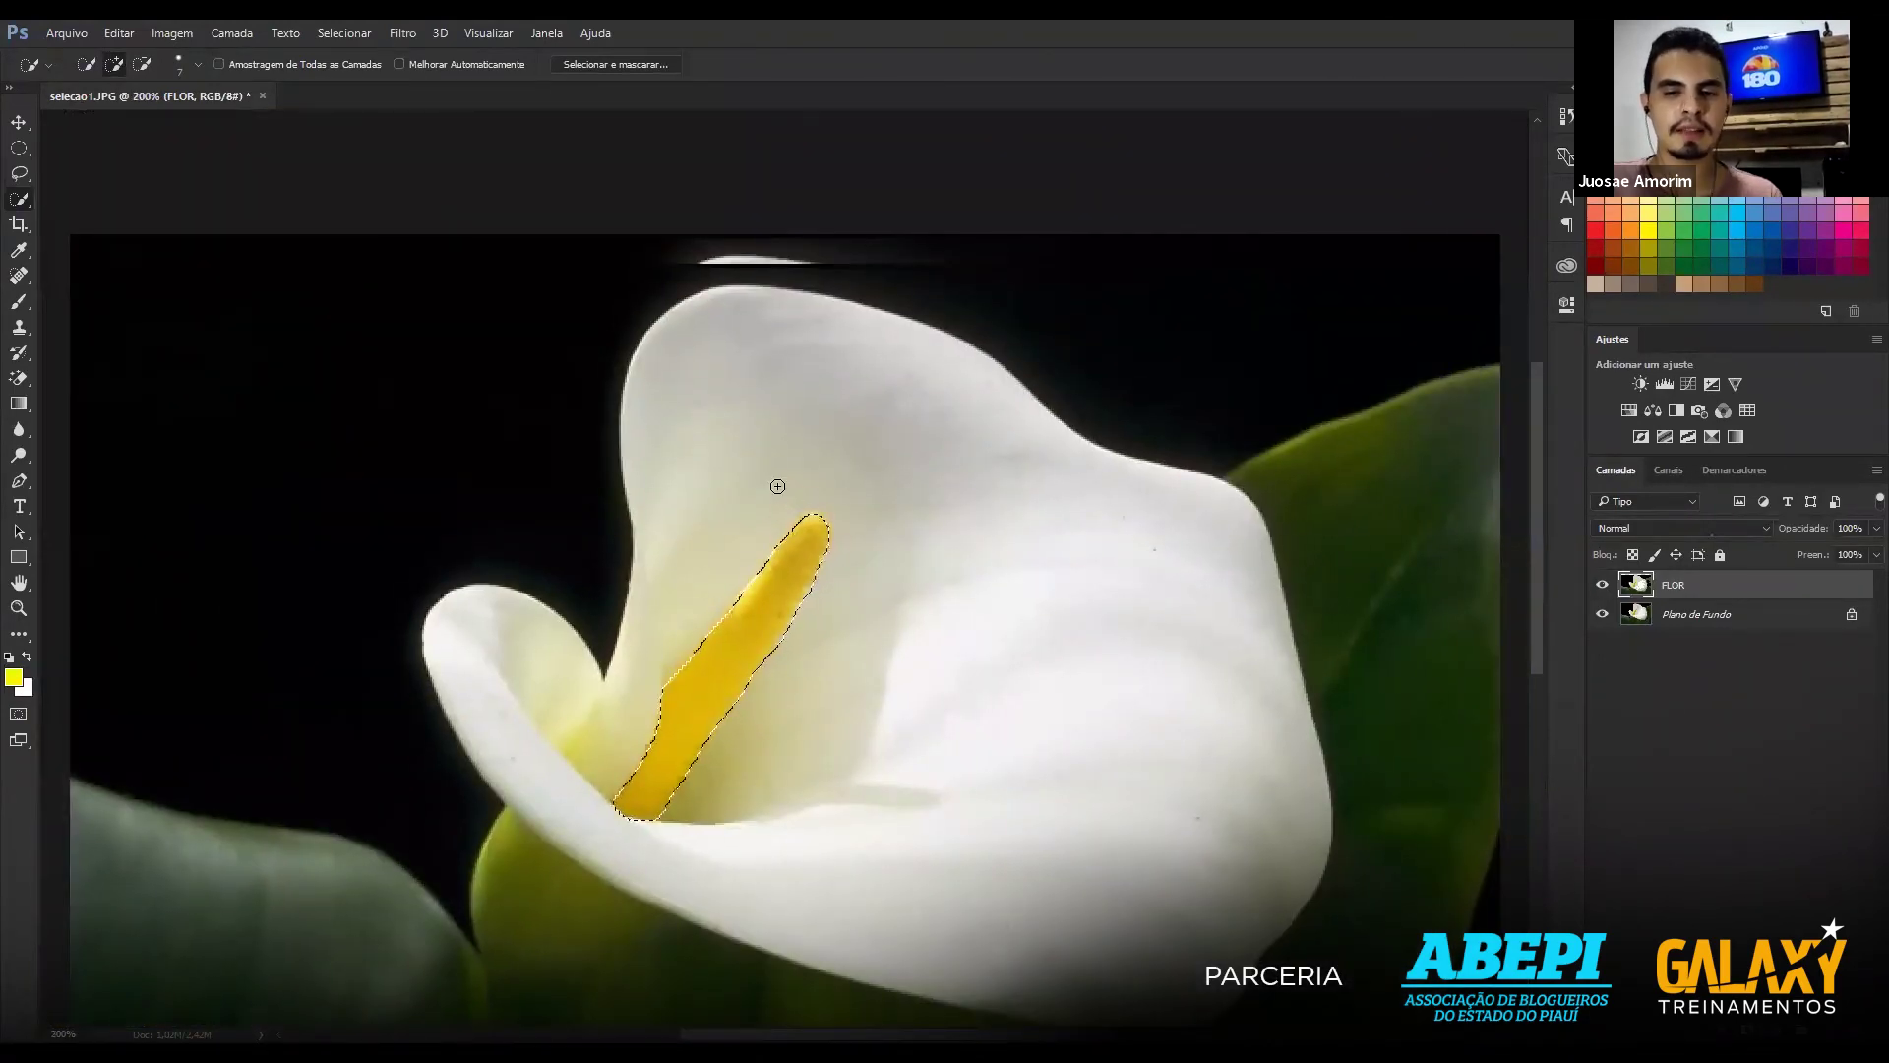
pyautogui.scroll(-1, 778, 486)
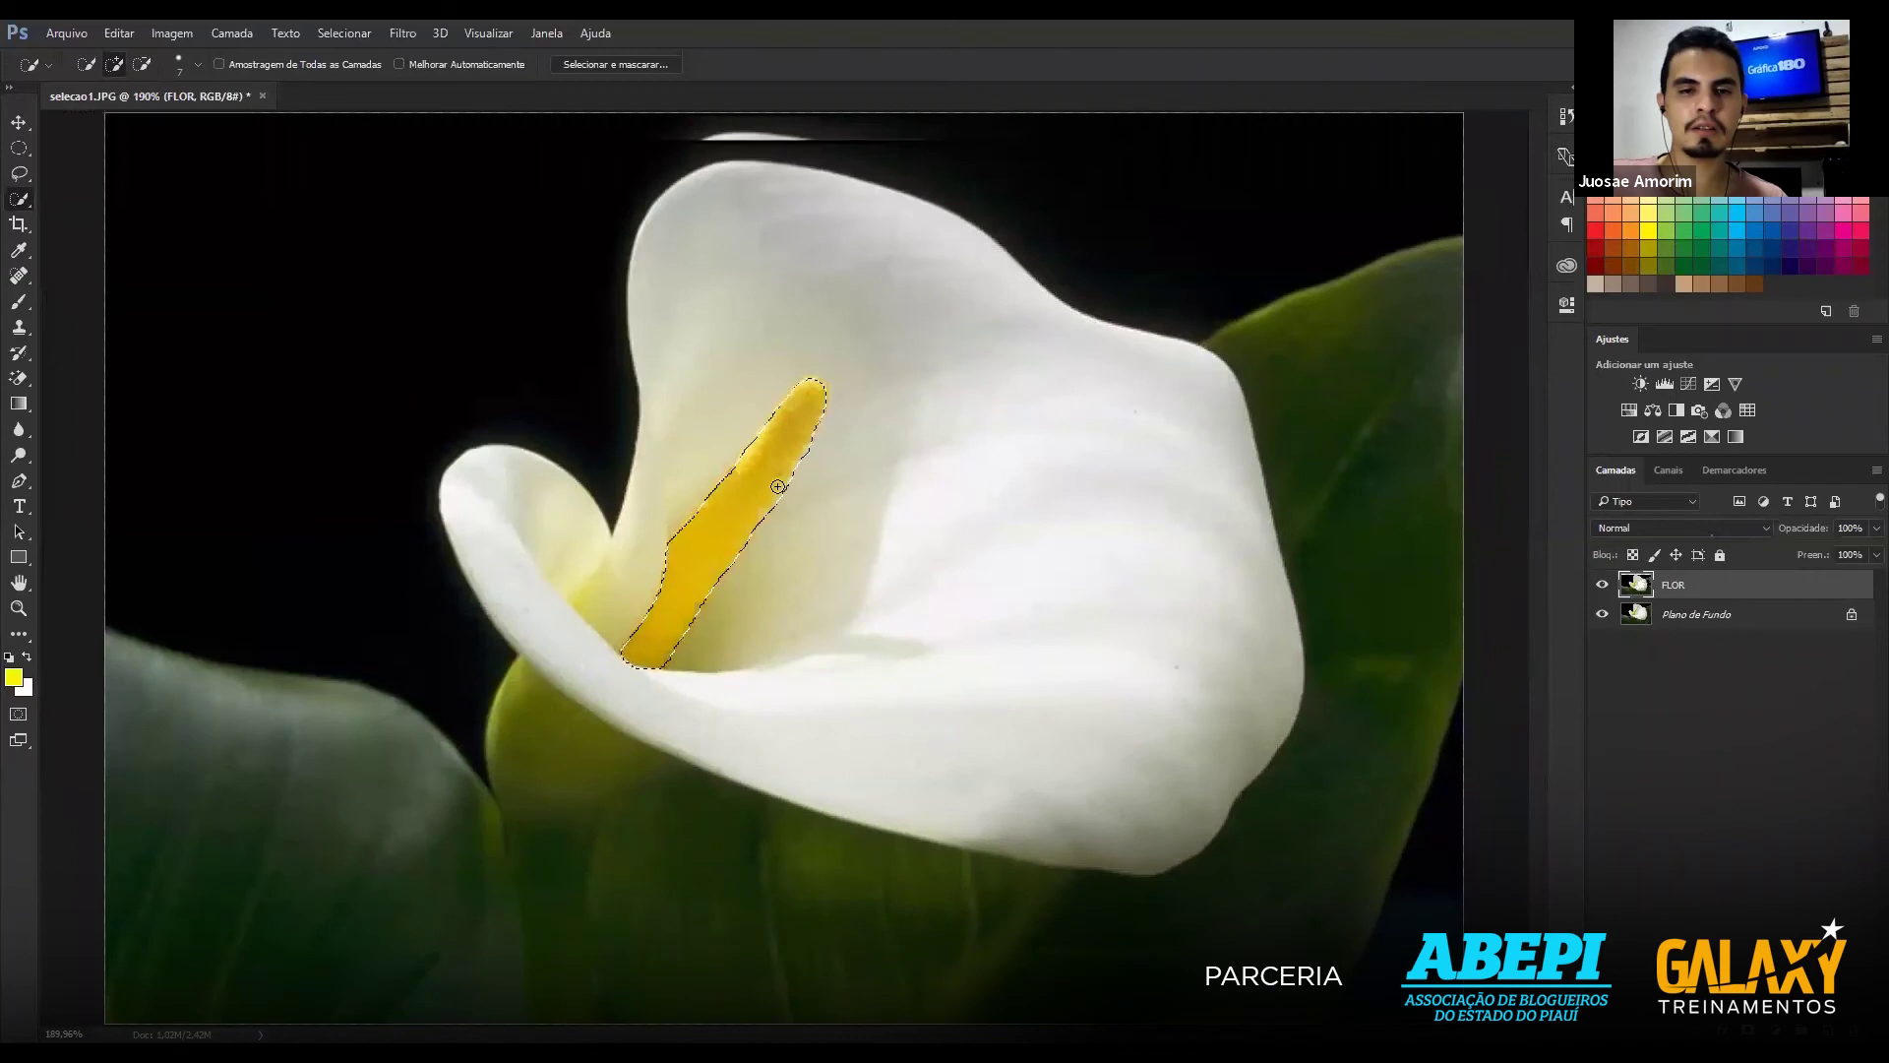
# Enlarge the brush, add the white petal to the selection, and fill it with yellow.
pyautogui.press('alt')
pyautogui.moveTo(749, 611); pyautogui.dragTo(822, 616)
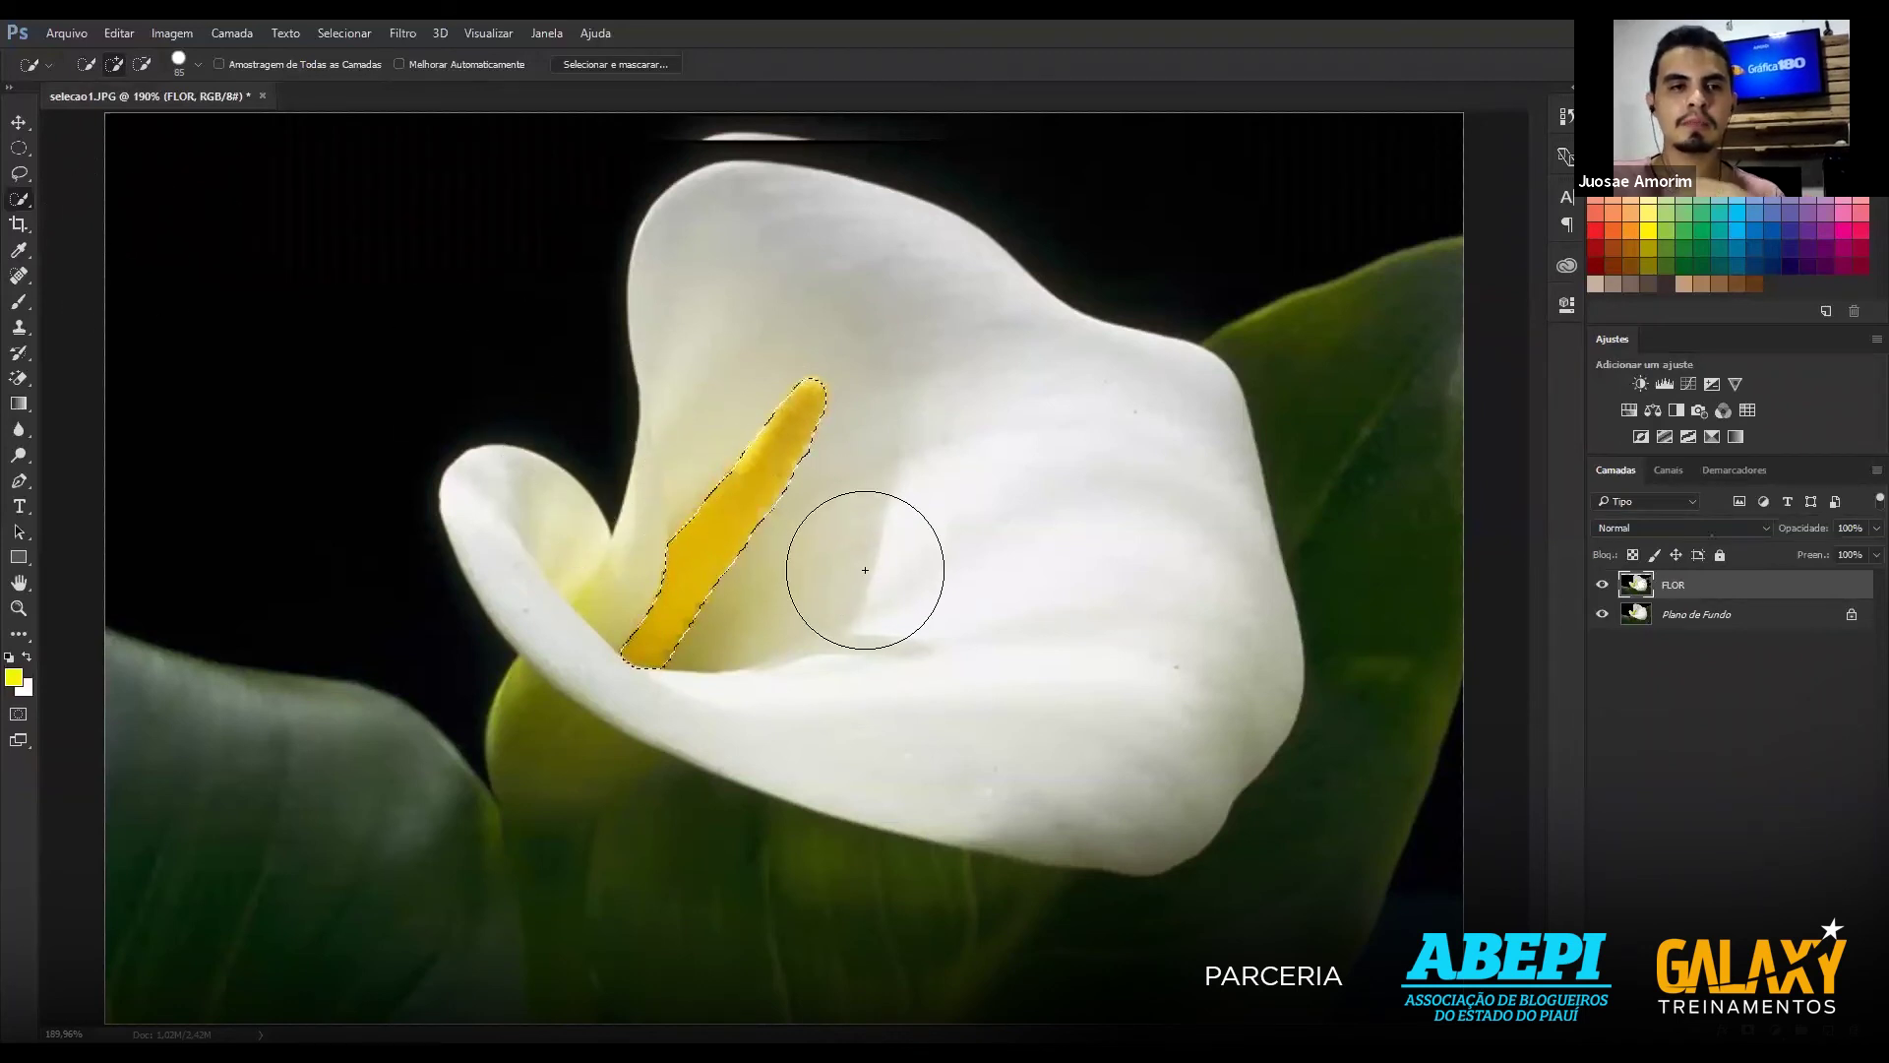
pyautogui.moveTo(912, 548)
pyautogui.mouseDown()
pyautogui.moveTo(841, 409)
pyautogui.moveTo(738, 561)
pyautogui.mouseUp()
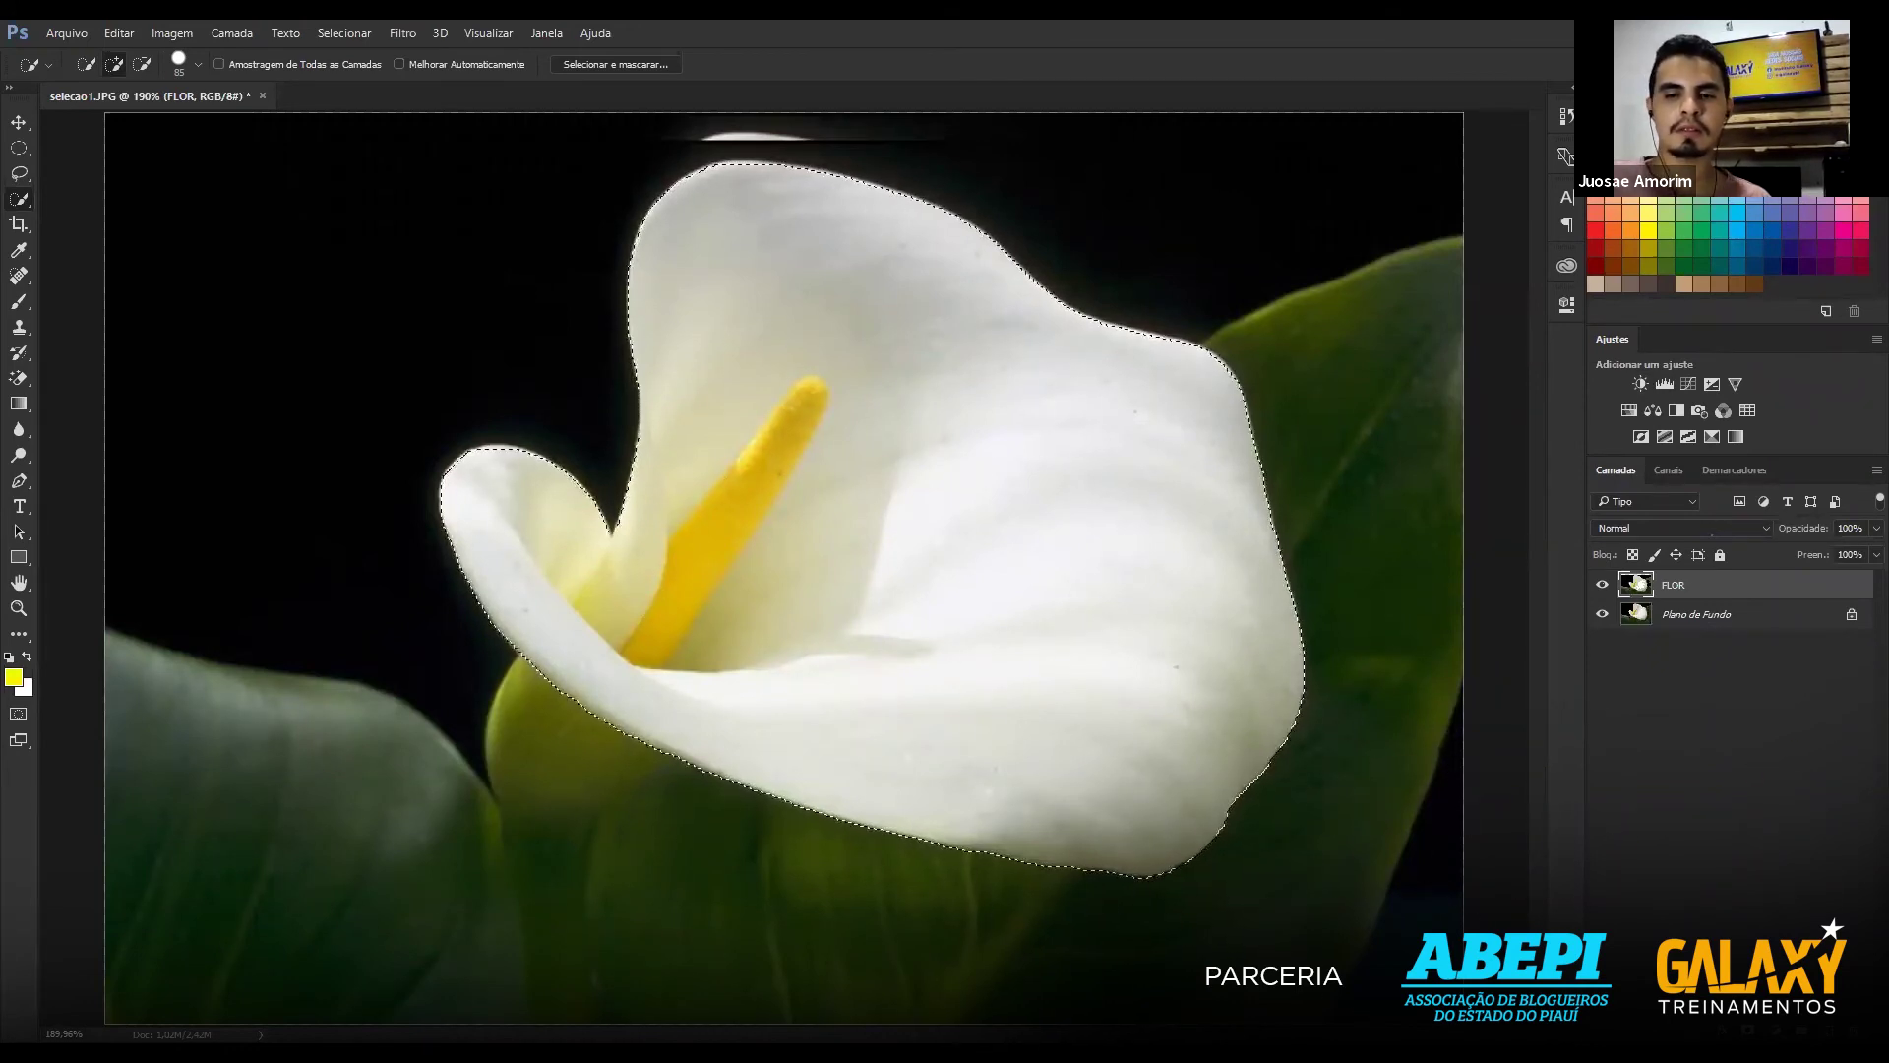
pyautogui.hotkey('alt', 'BackSpace')
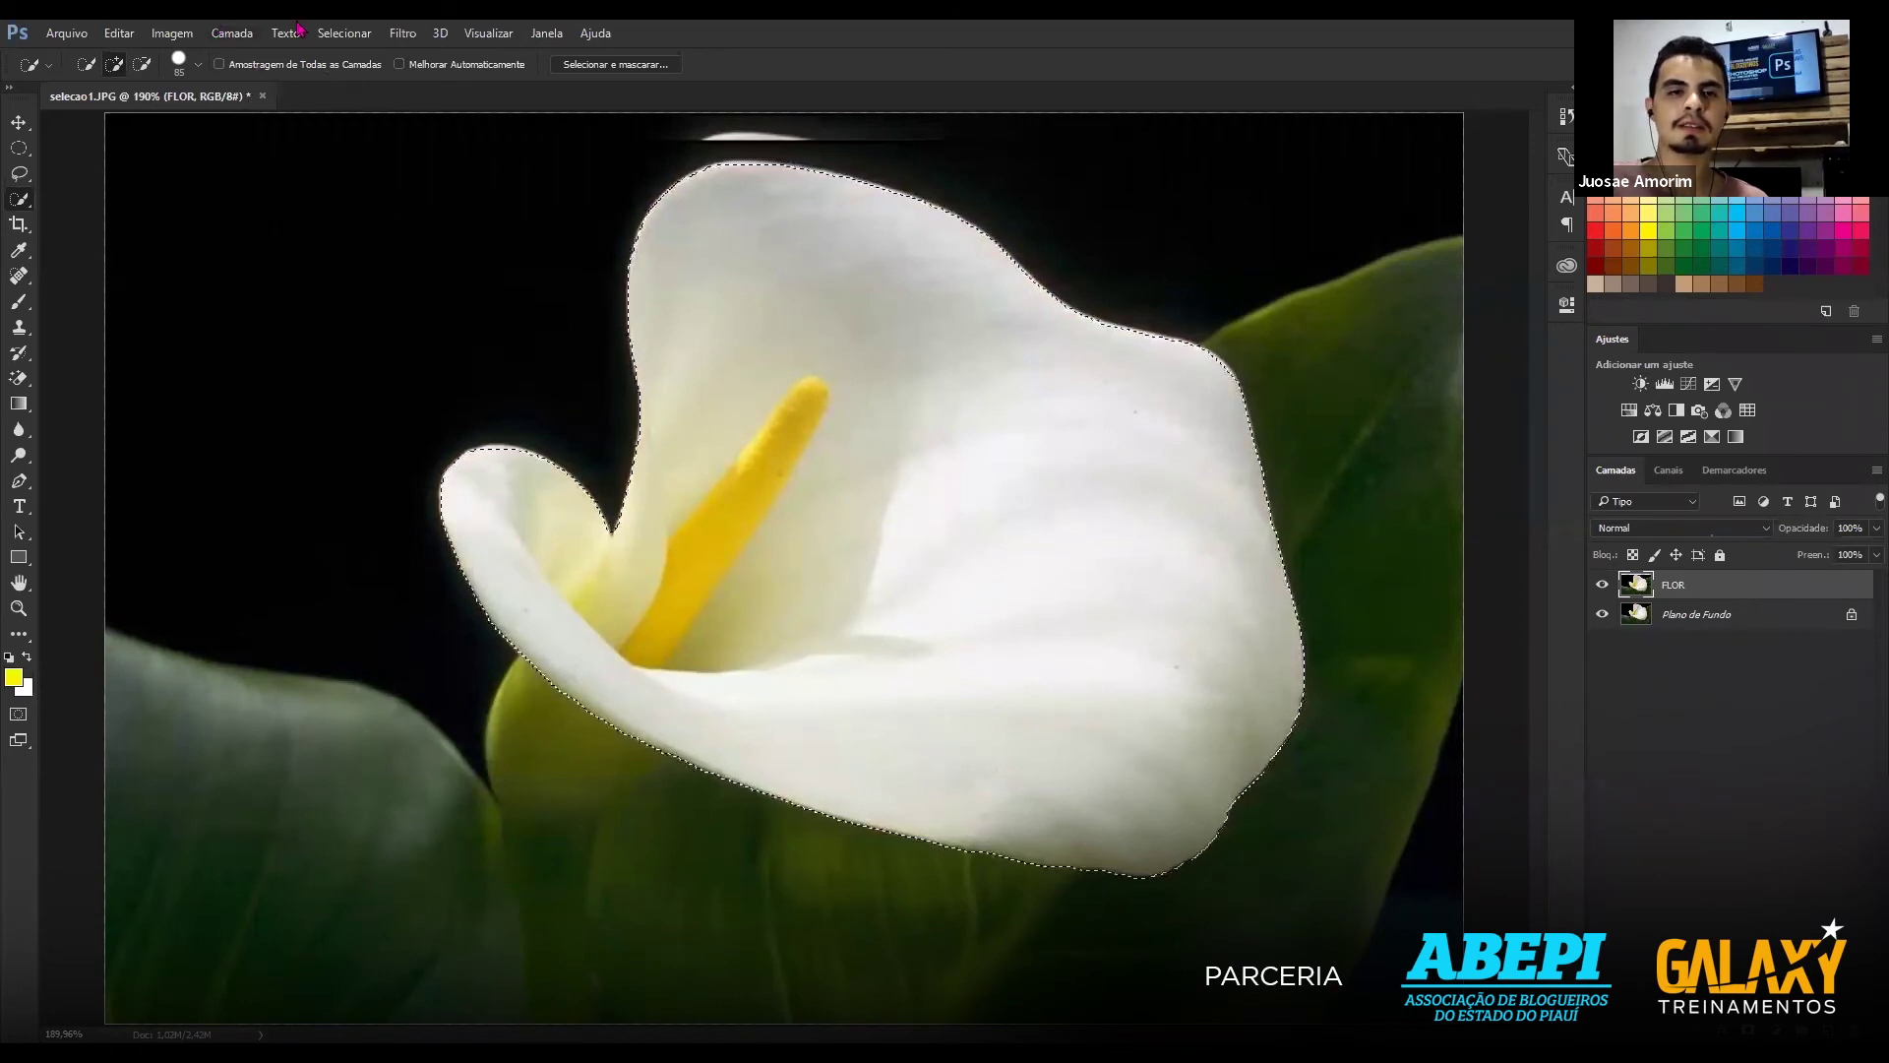
pyautogui.click(349, 32)
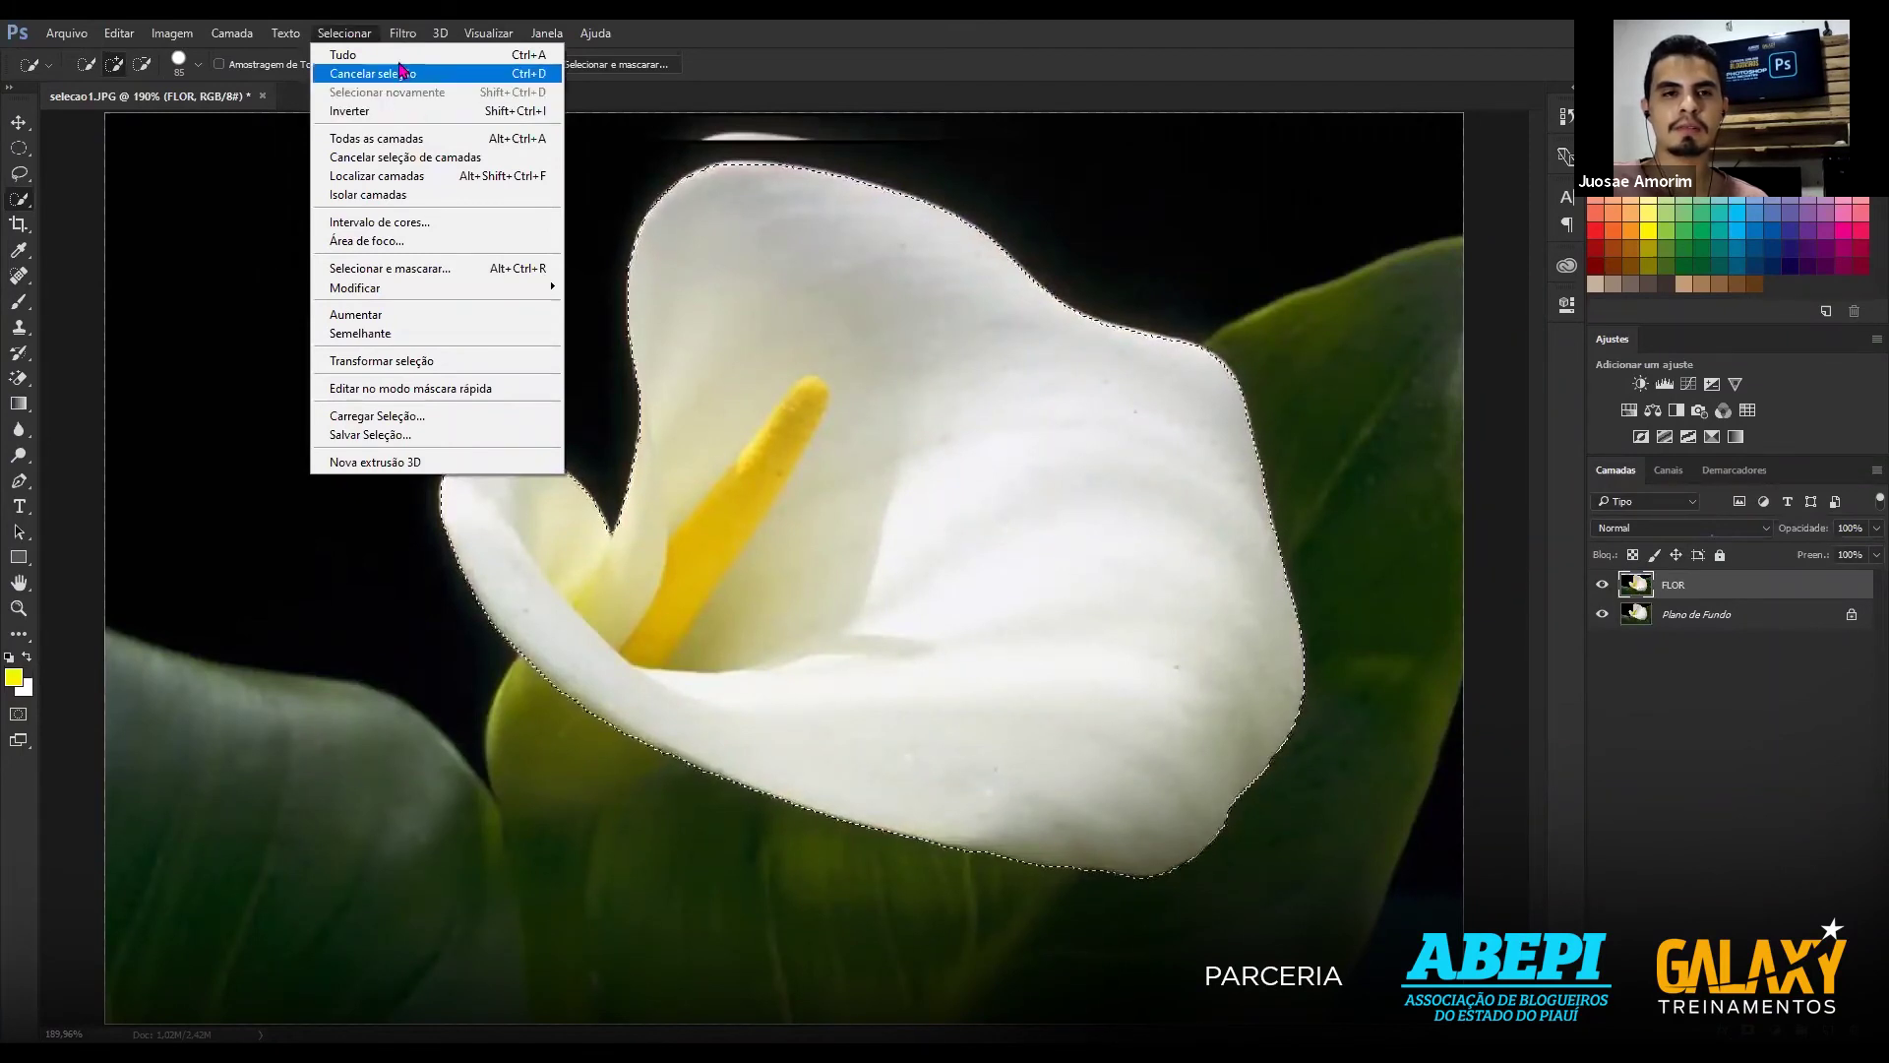
pyautogui.click(374, 39)
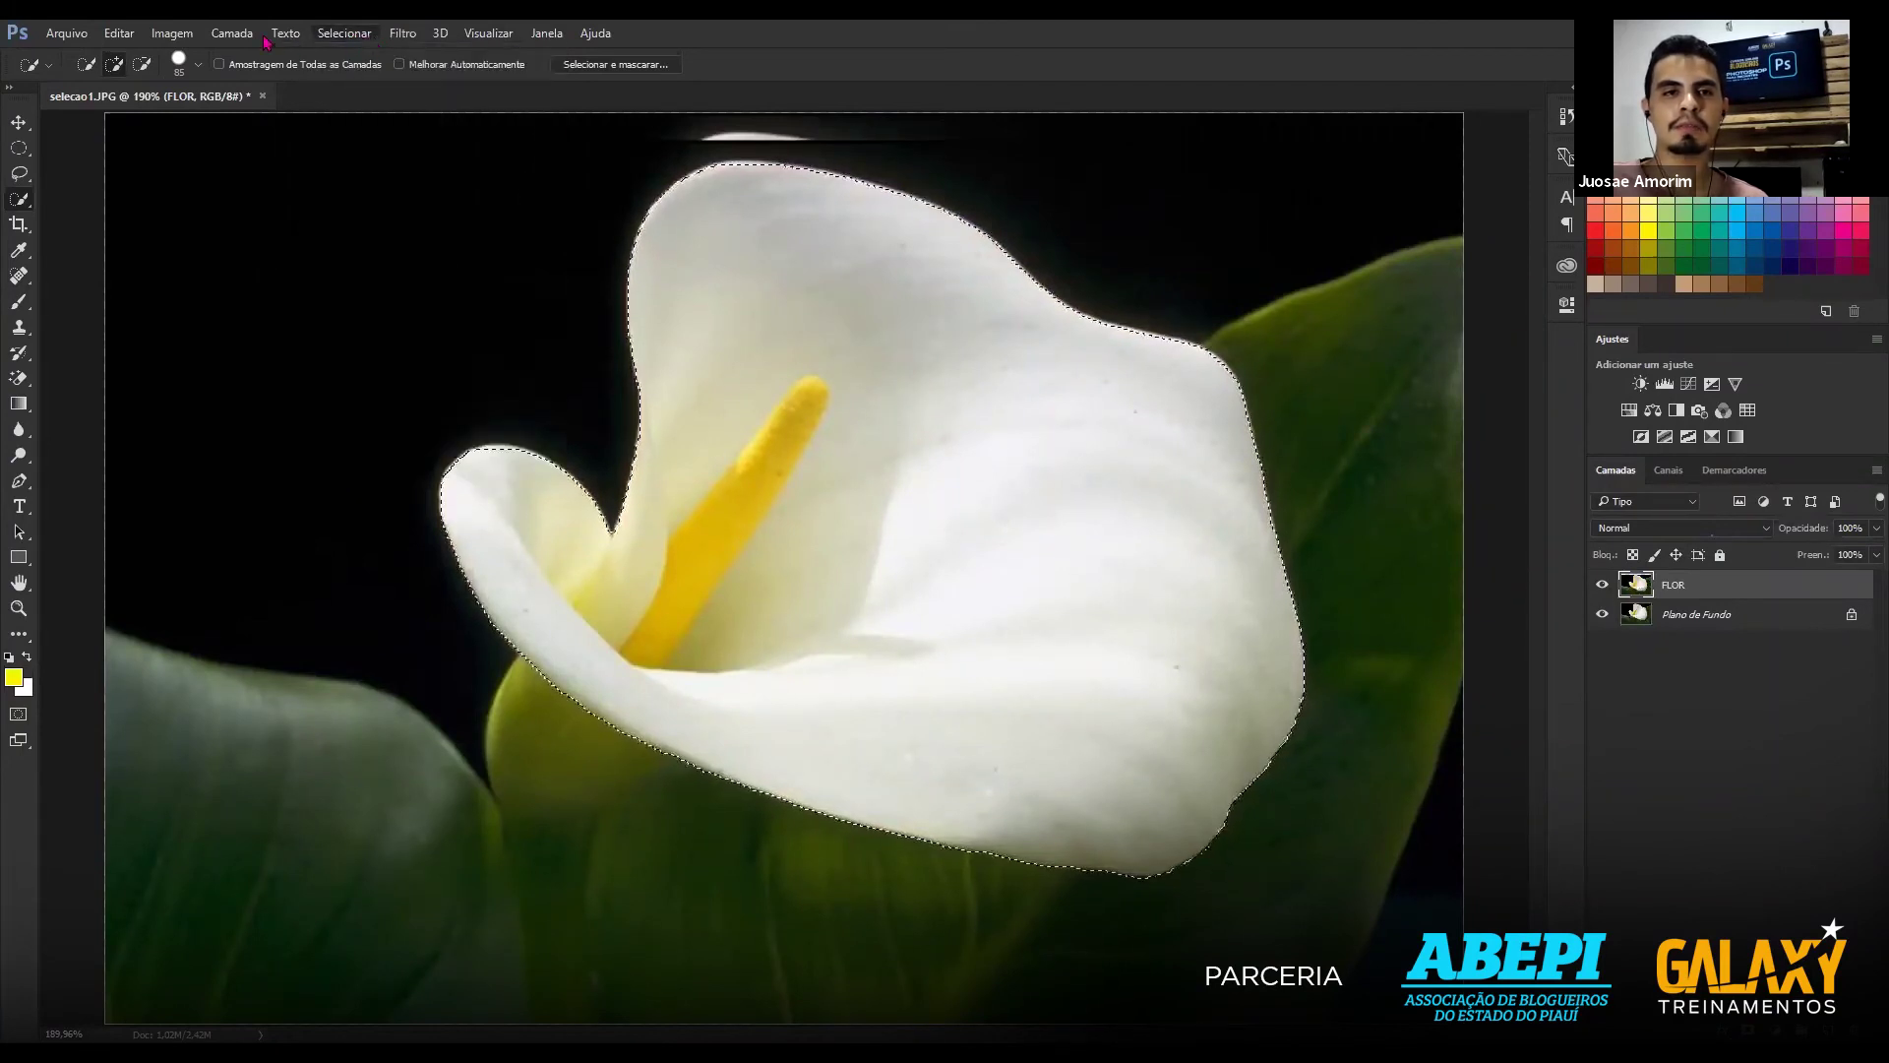
pyautogui.click(339, 32)
pyautogui.click(344, 36)
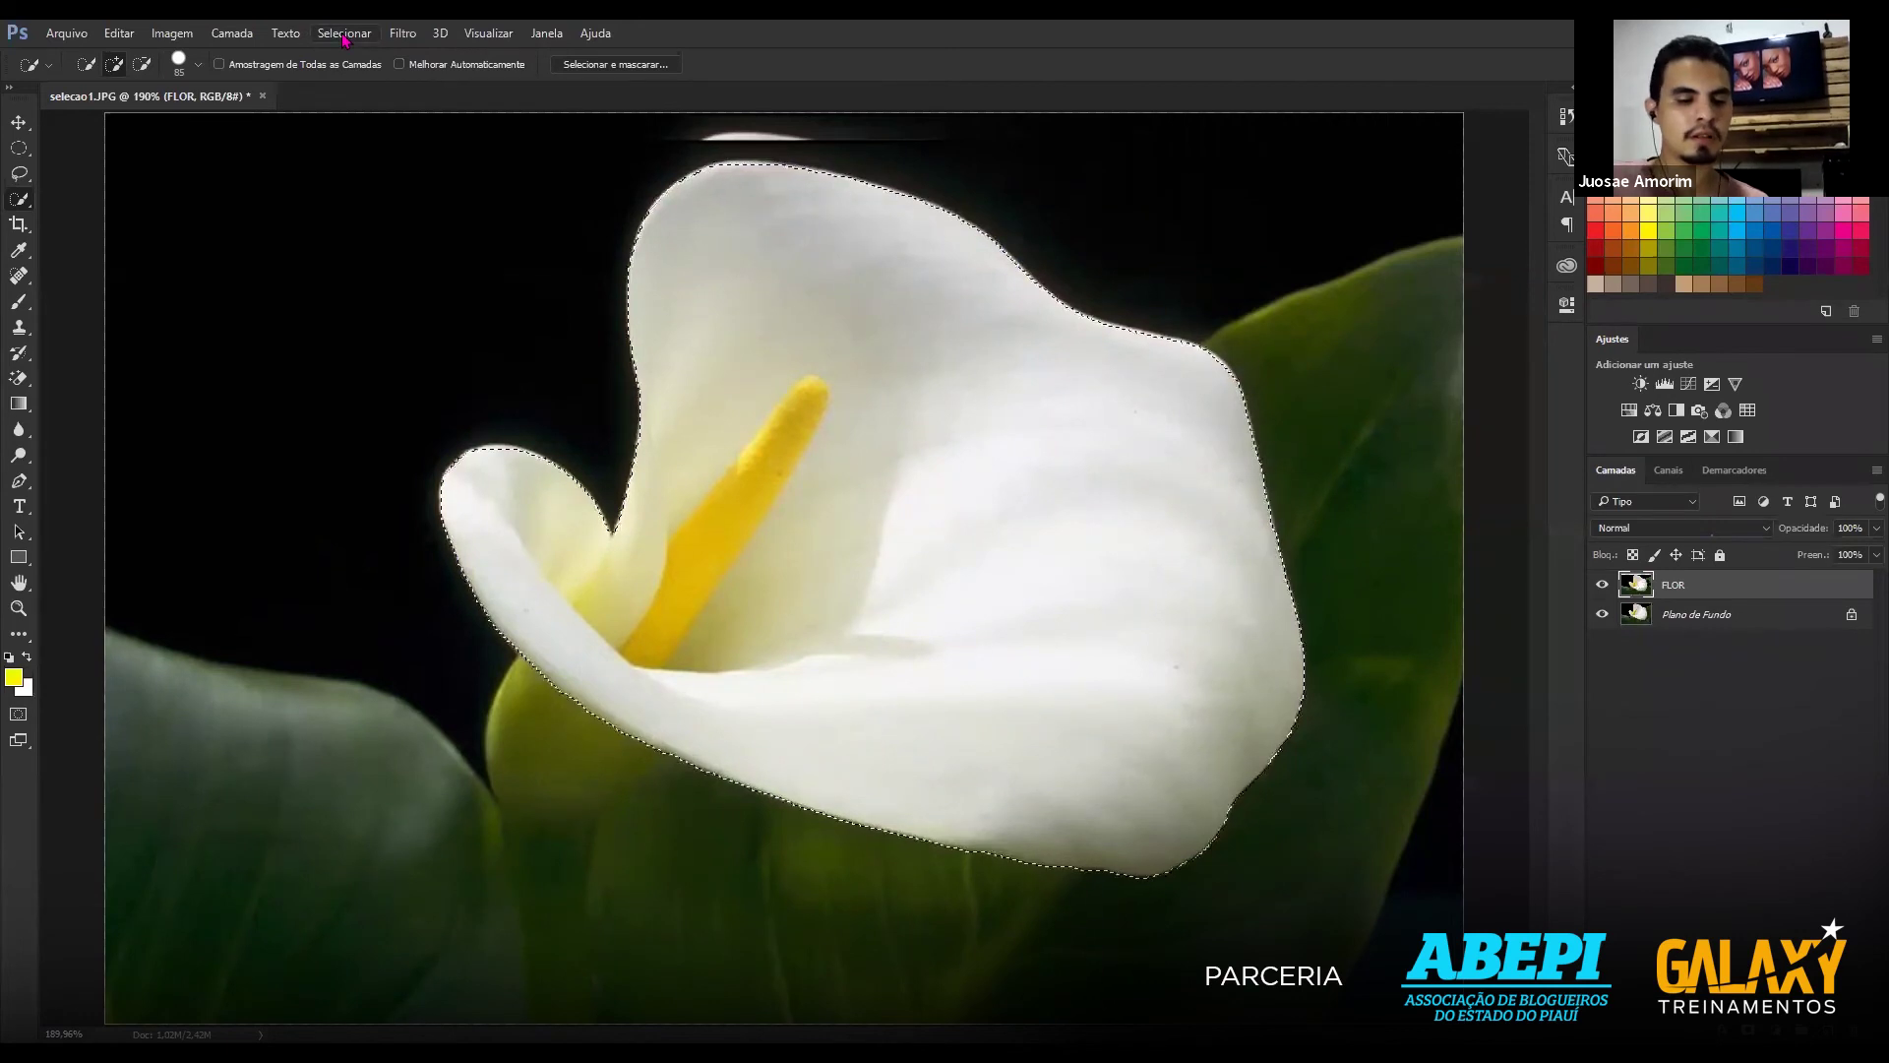
pyautogui.hotkey('ctrl', 'shift', 'i')
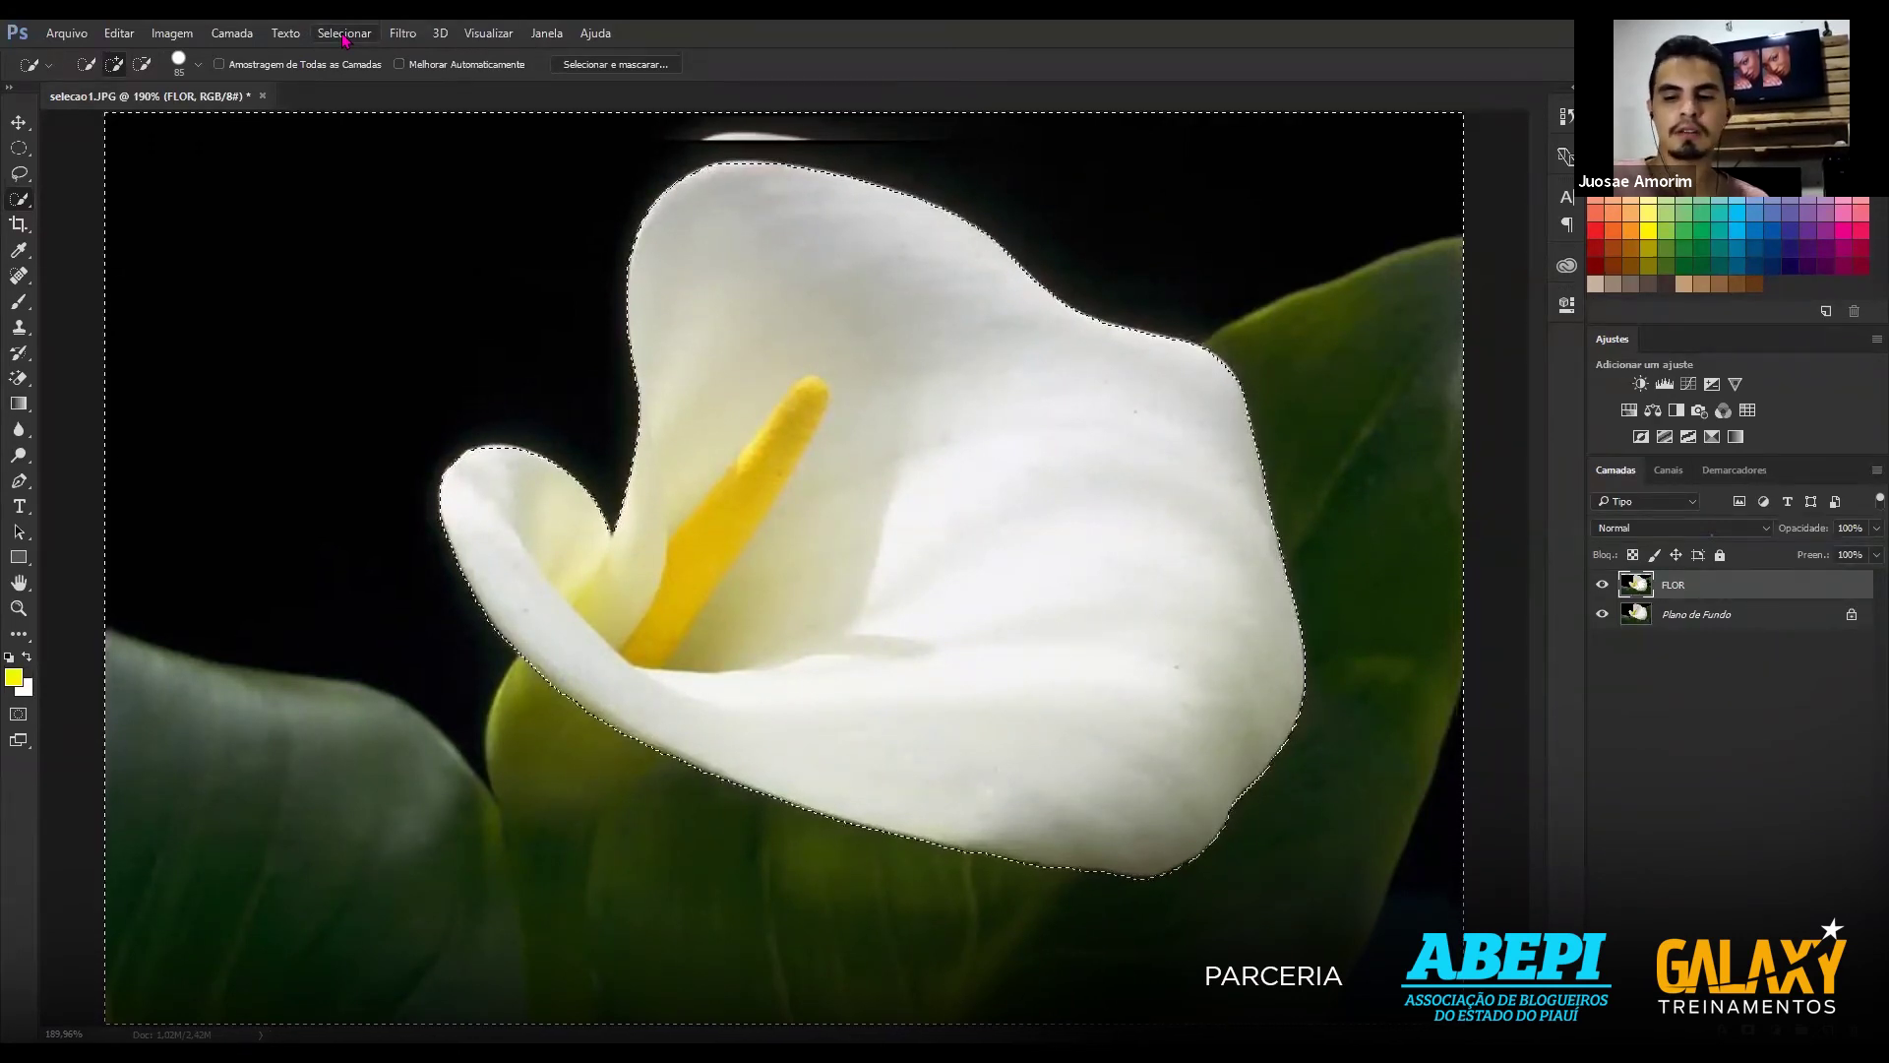
# Test yellow fills on the flower selection with Alt+Backspace and undo each one.
pyautogui.hotkey('alt', 'BackSpace')
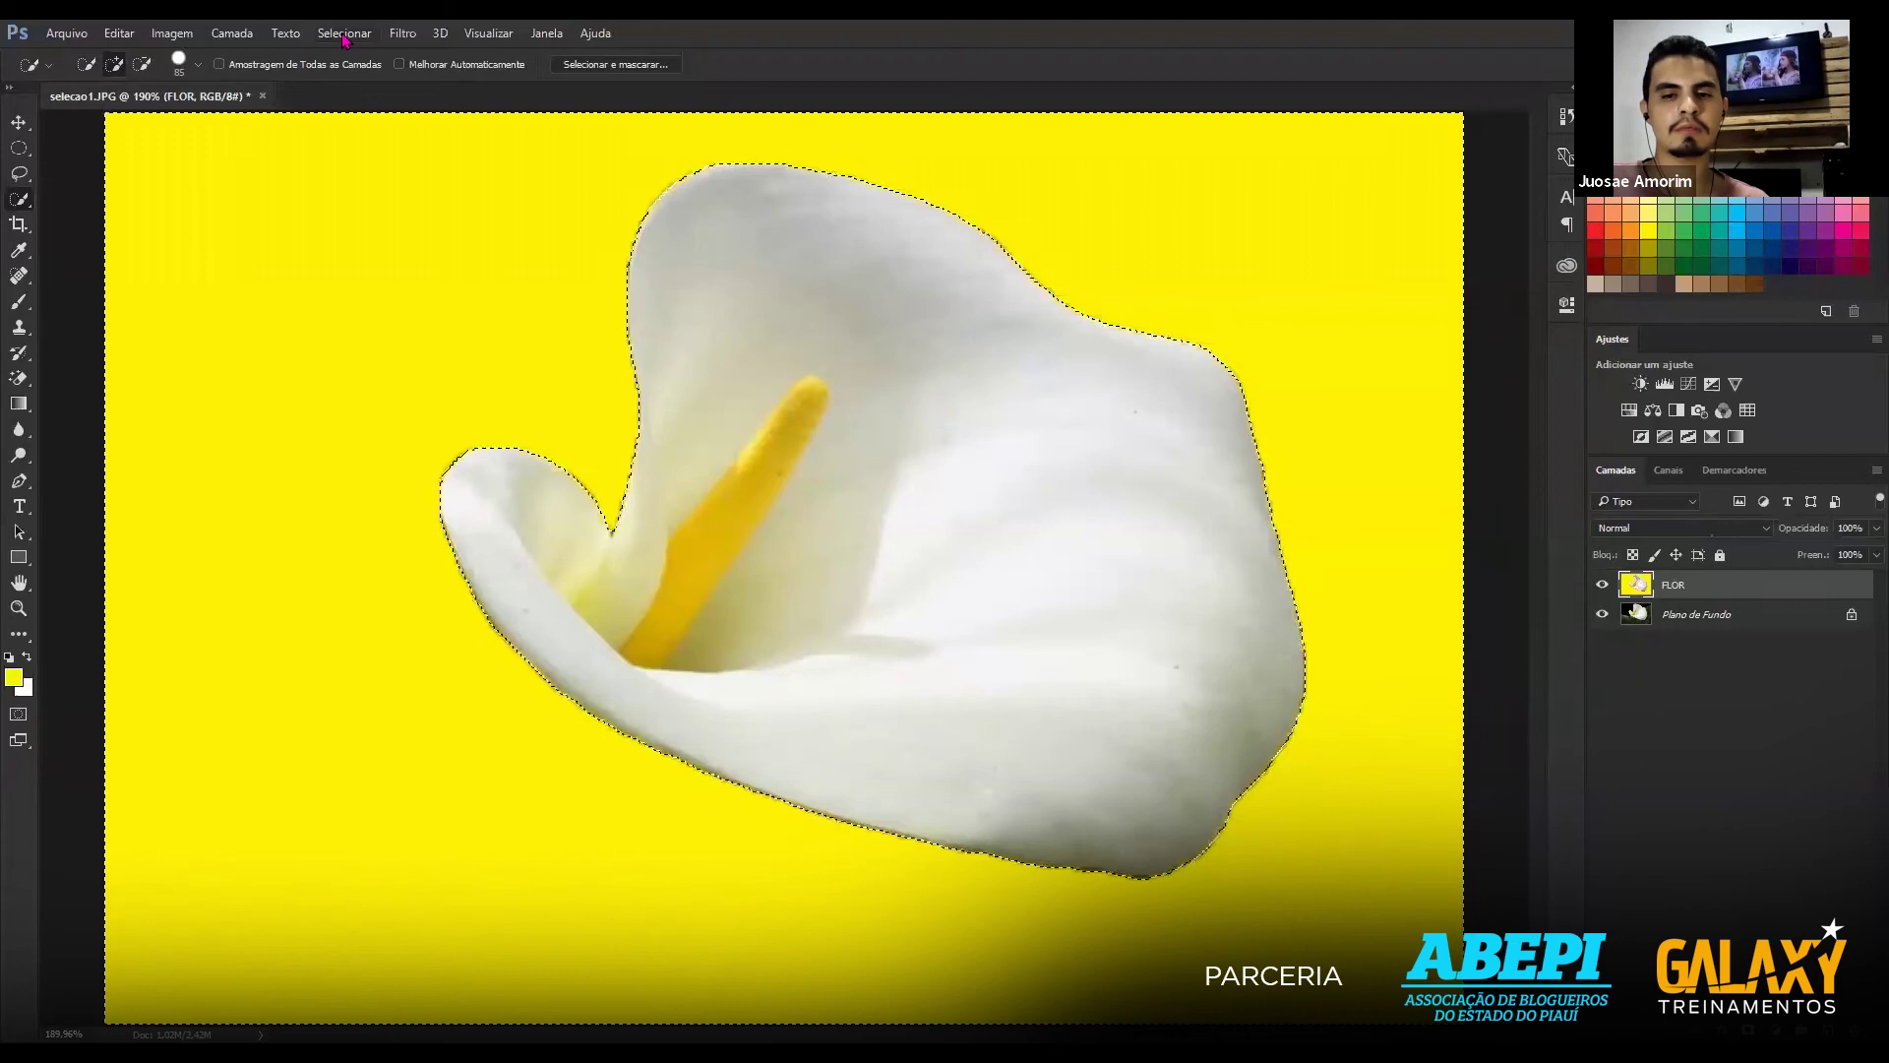
pyautogui.hotkey('ctrl', 'z')
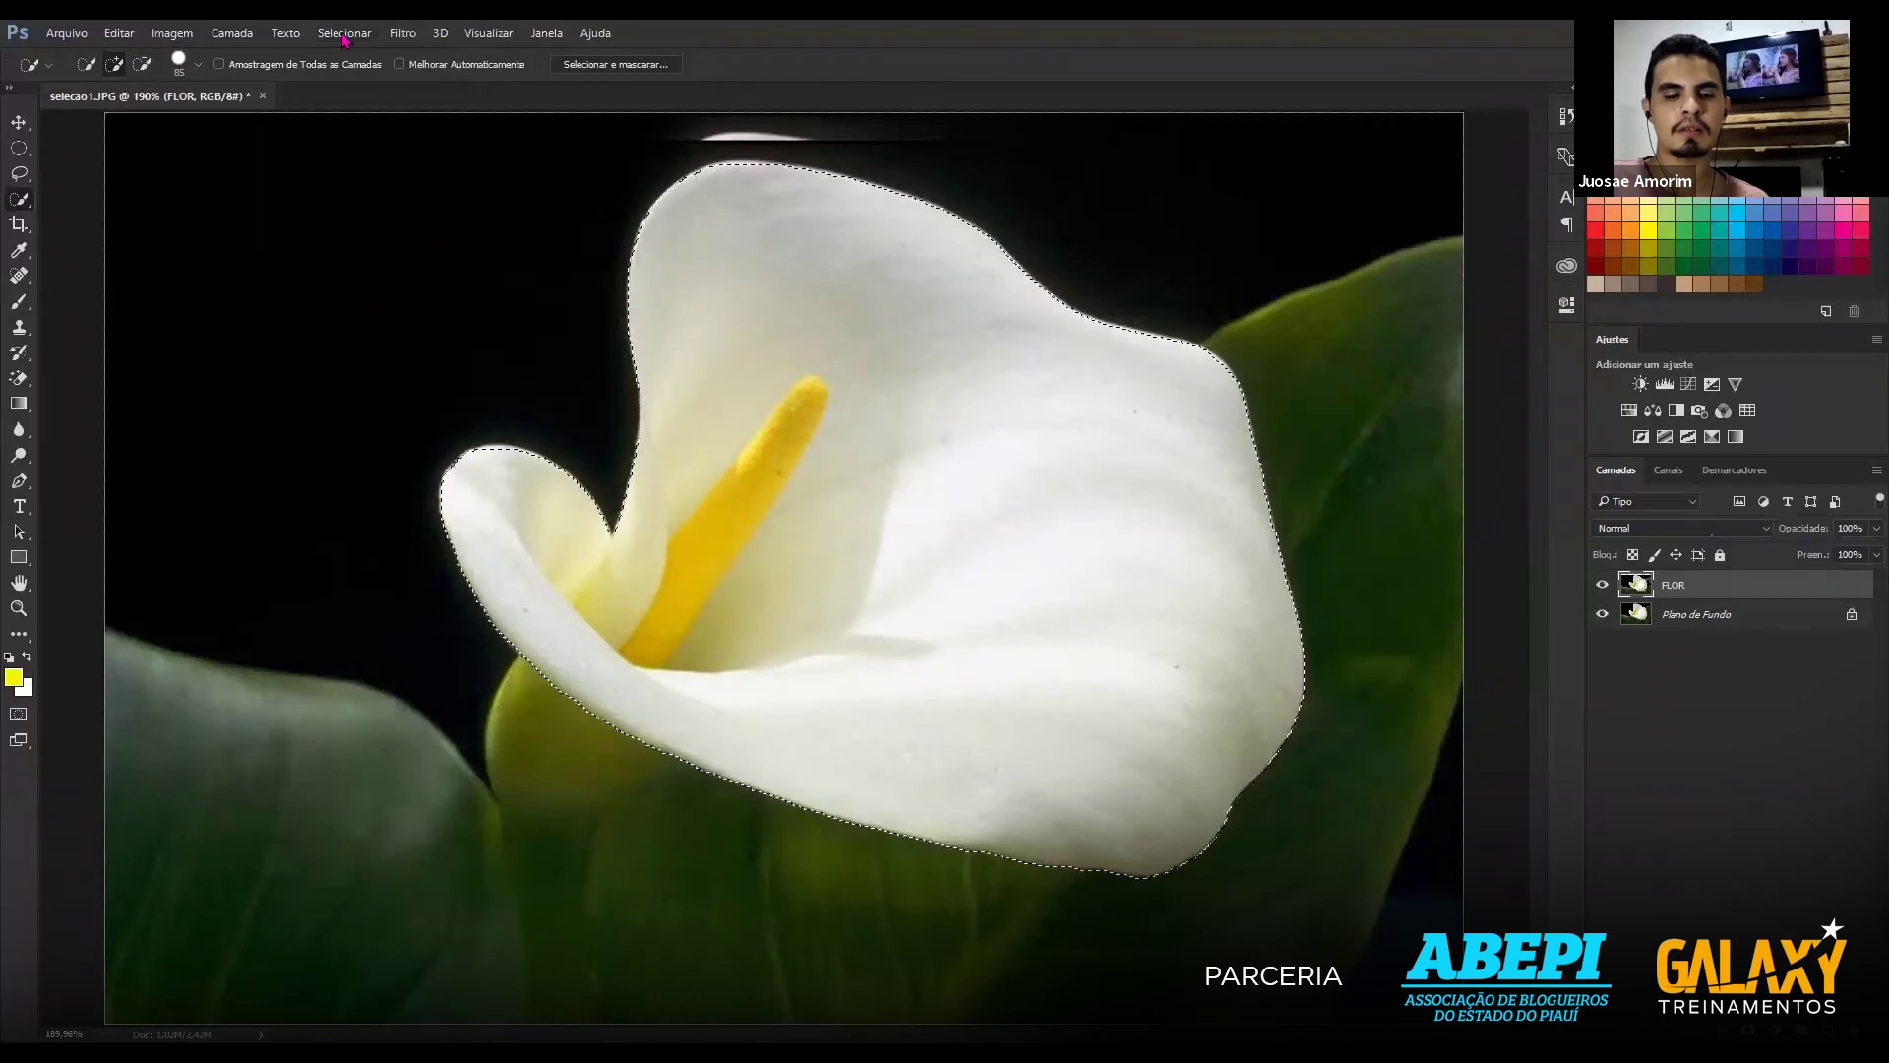
pyautogui.hotkey('alt', 'BackSpace')
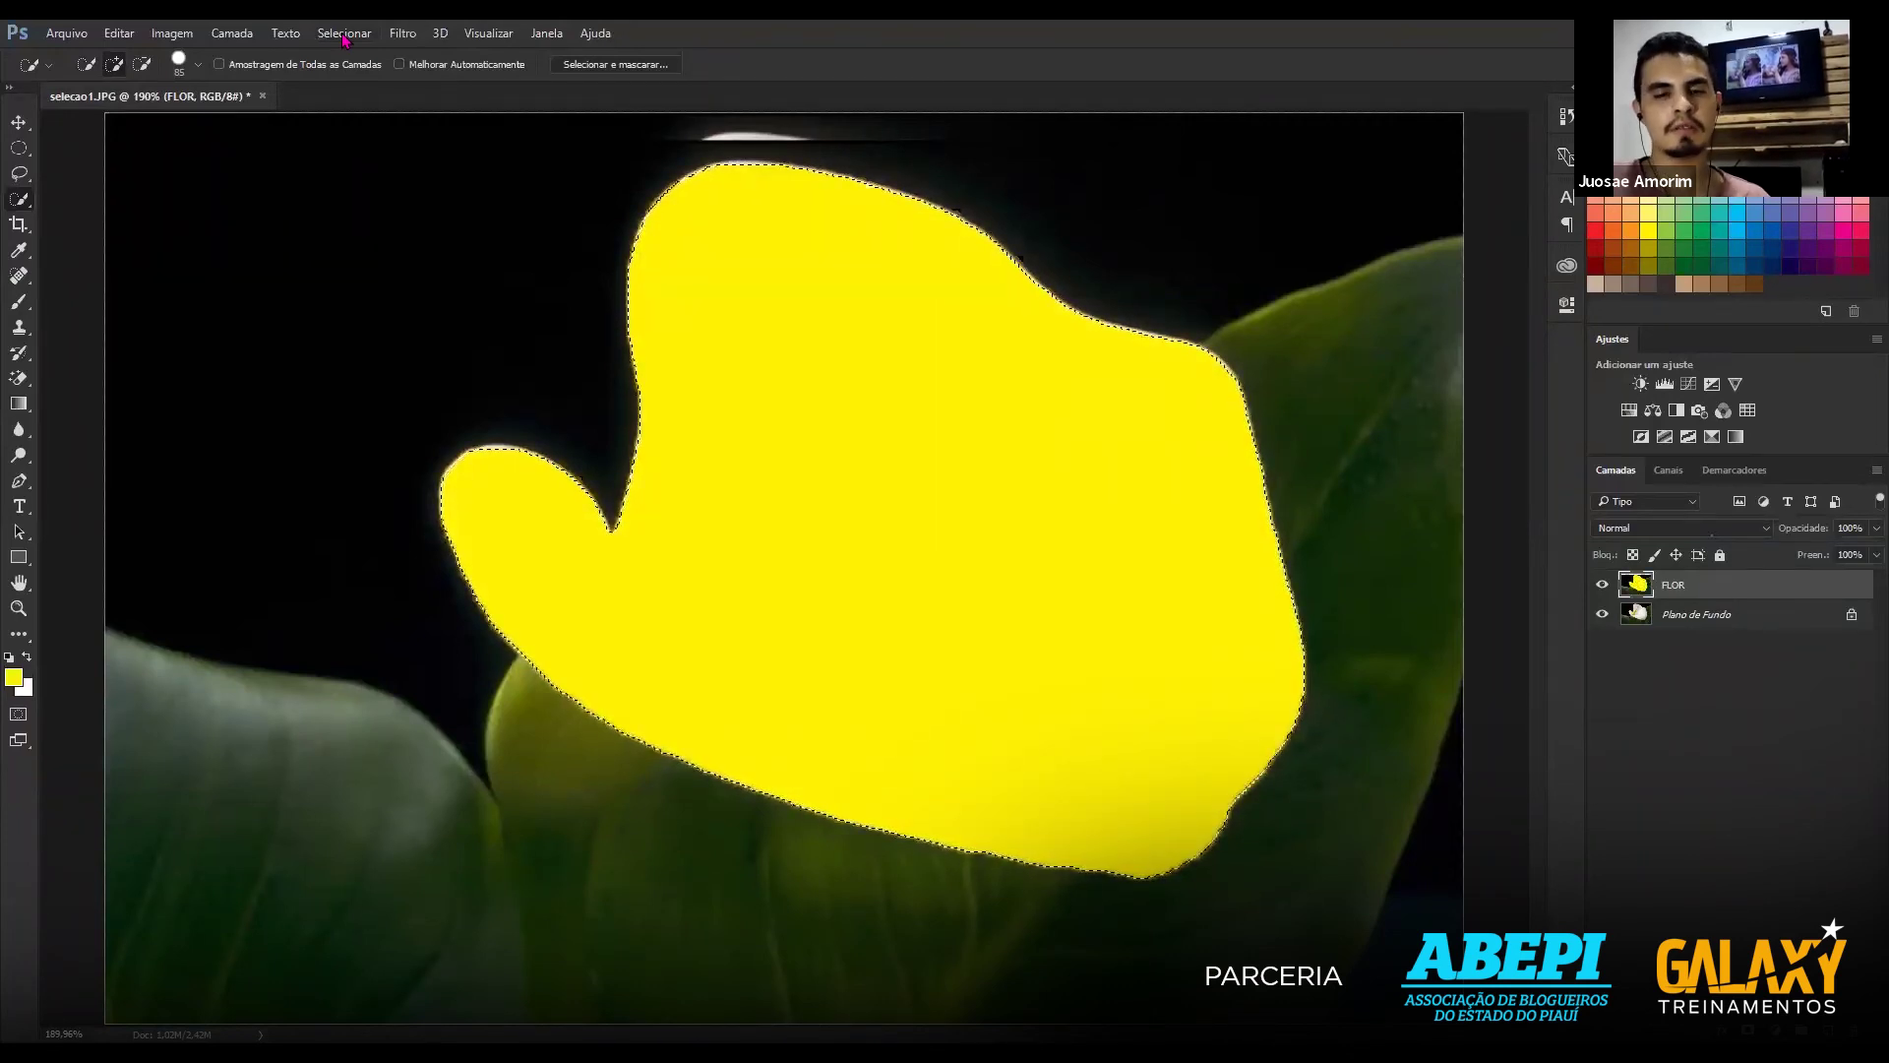
pyautogui.hotkey('ctrl', 'z')
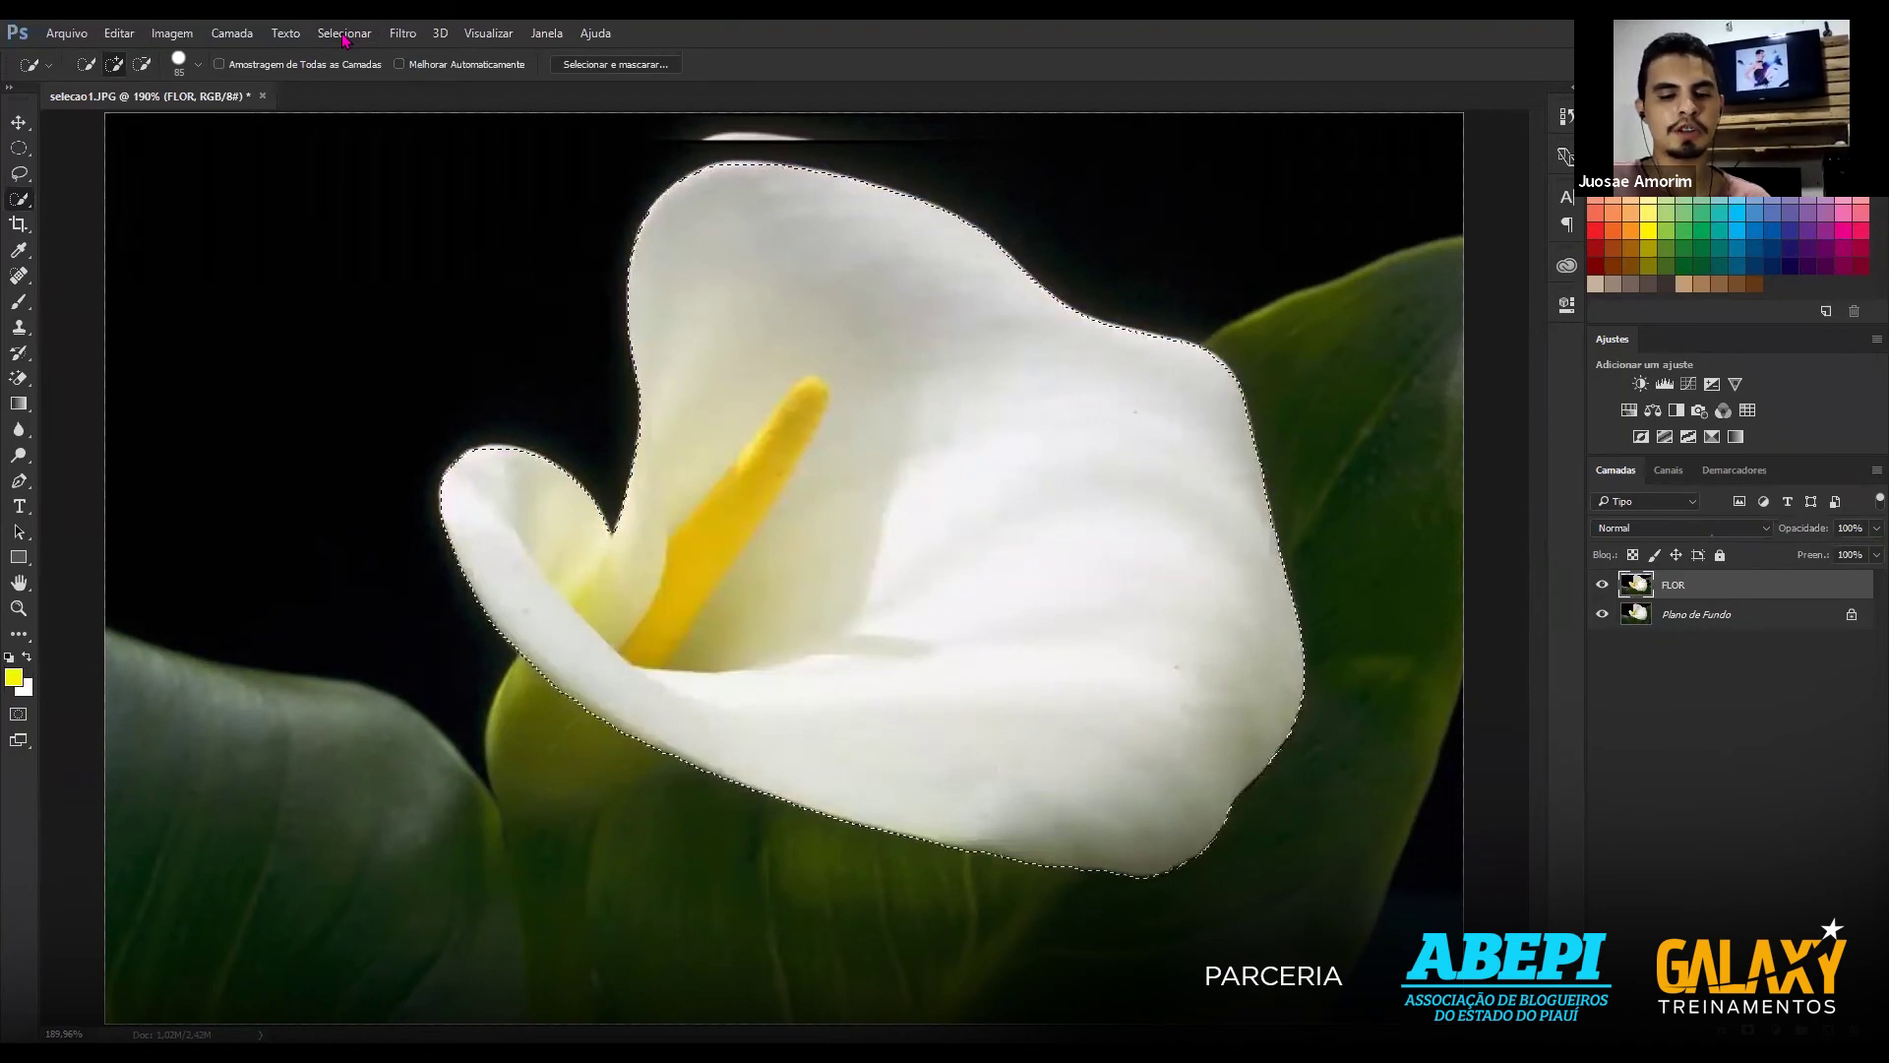
# Fill the inverted surroundings with yellow, undo it, then invert back and deselect.
pyautogui.hotkey('ctrl', 'shift', 'i')
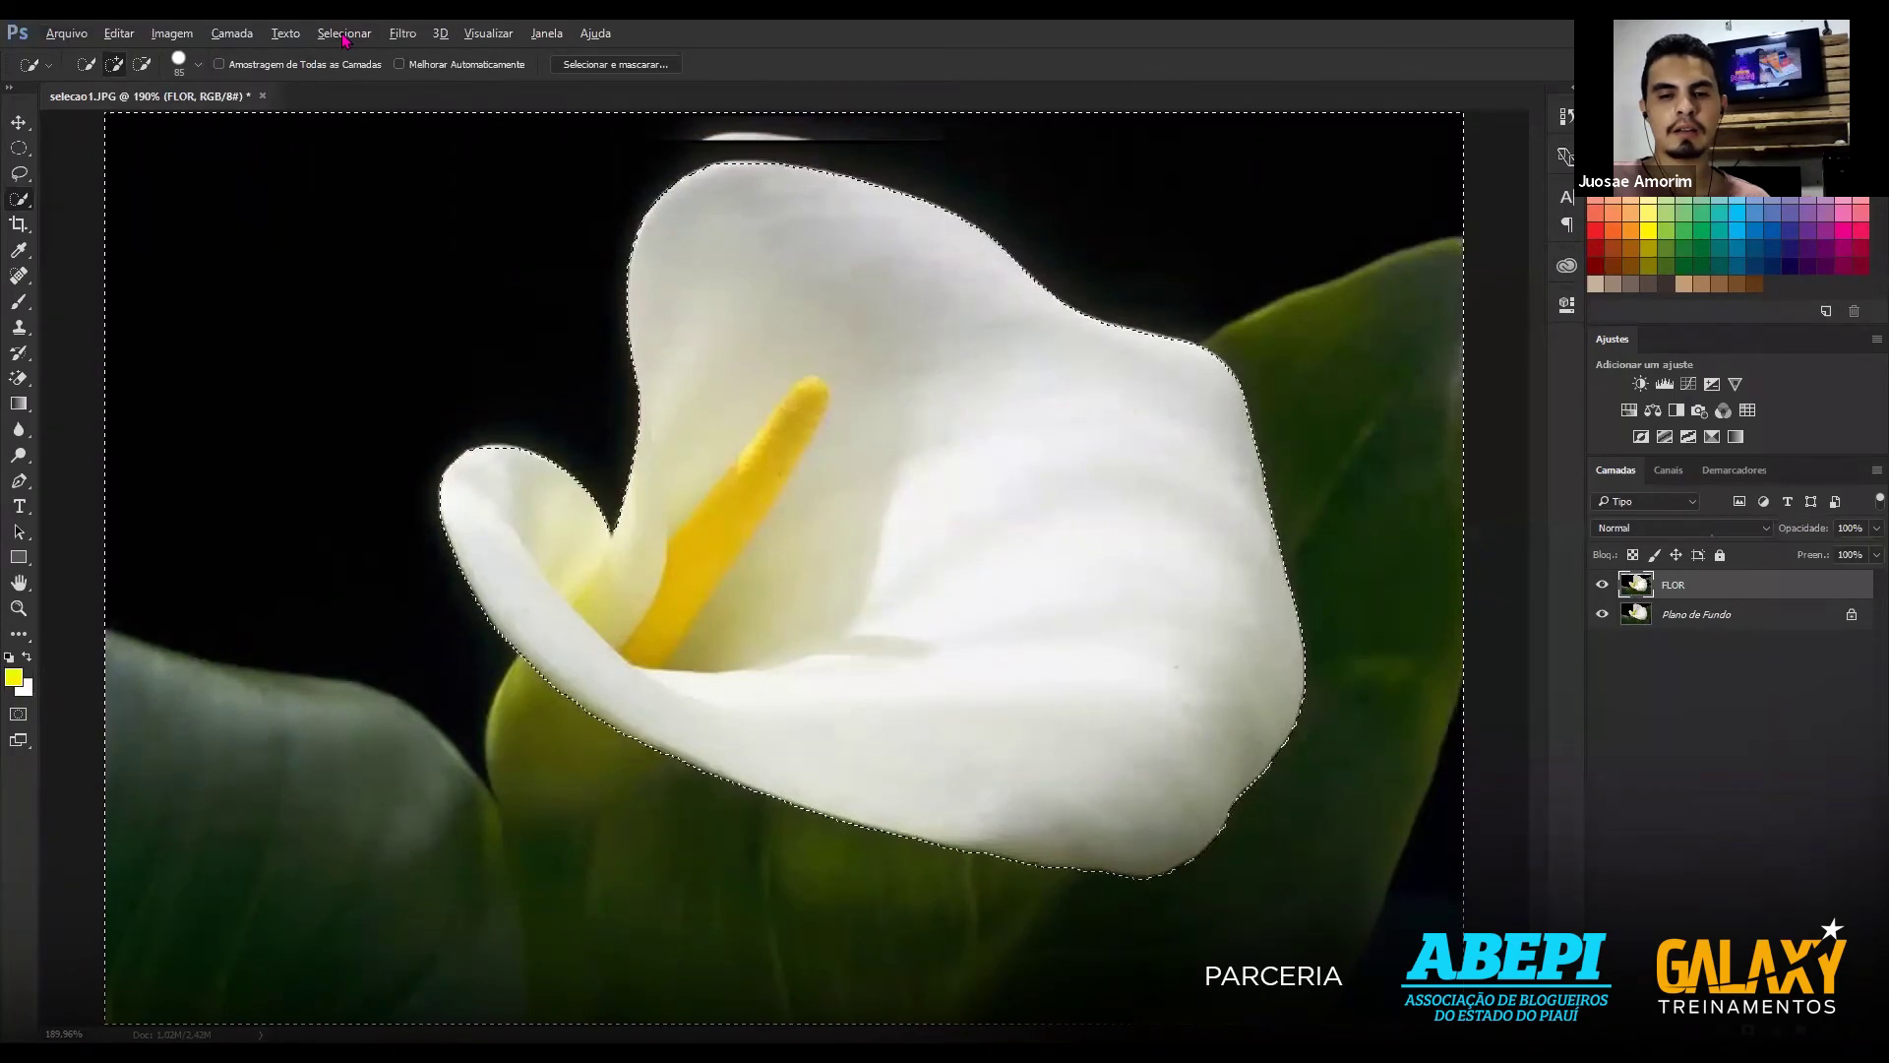
pyautogui.hotkey('alt', 'BackSpace')
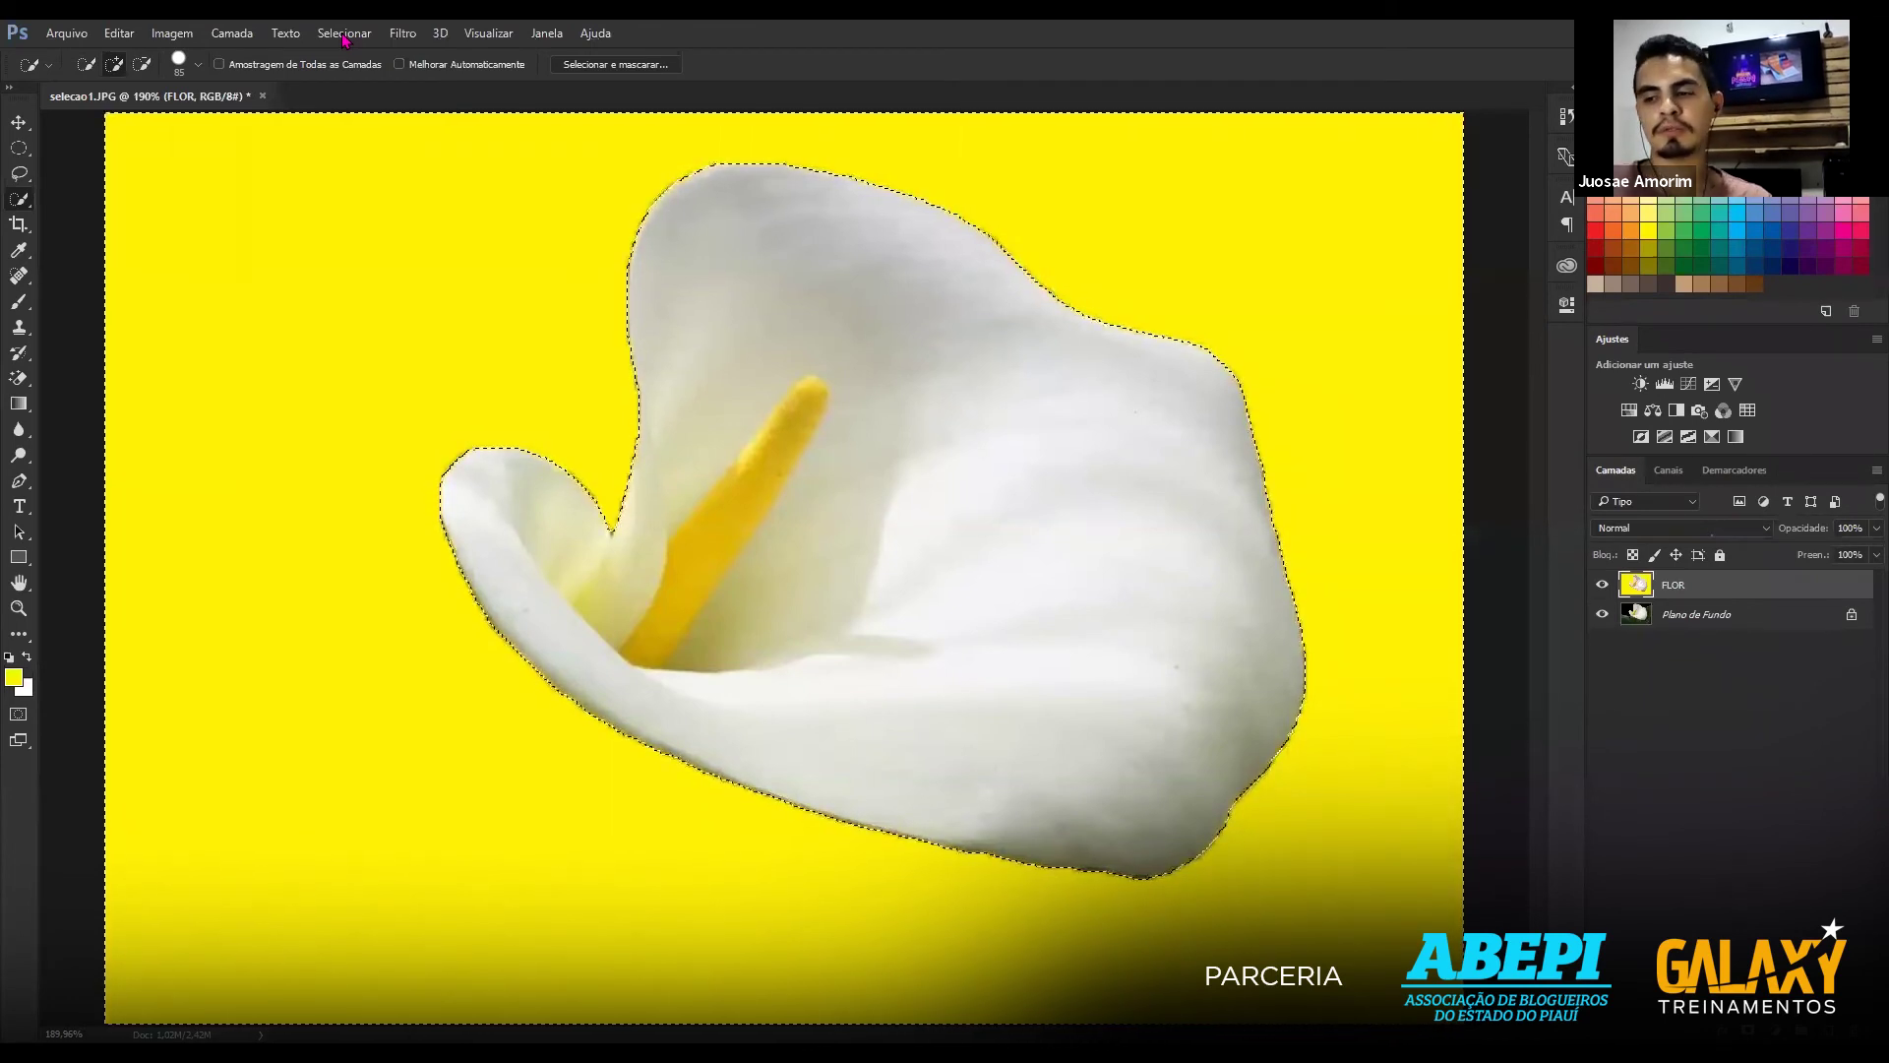
pyautogui.hotkey('ctrl', 'z')
pyautogui.hotkey('ctrl', 'z')
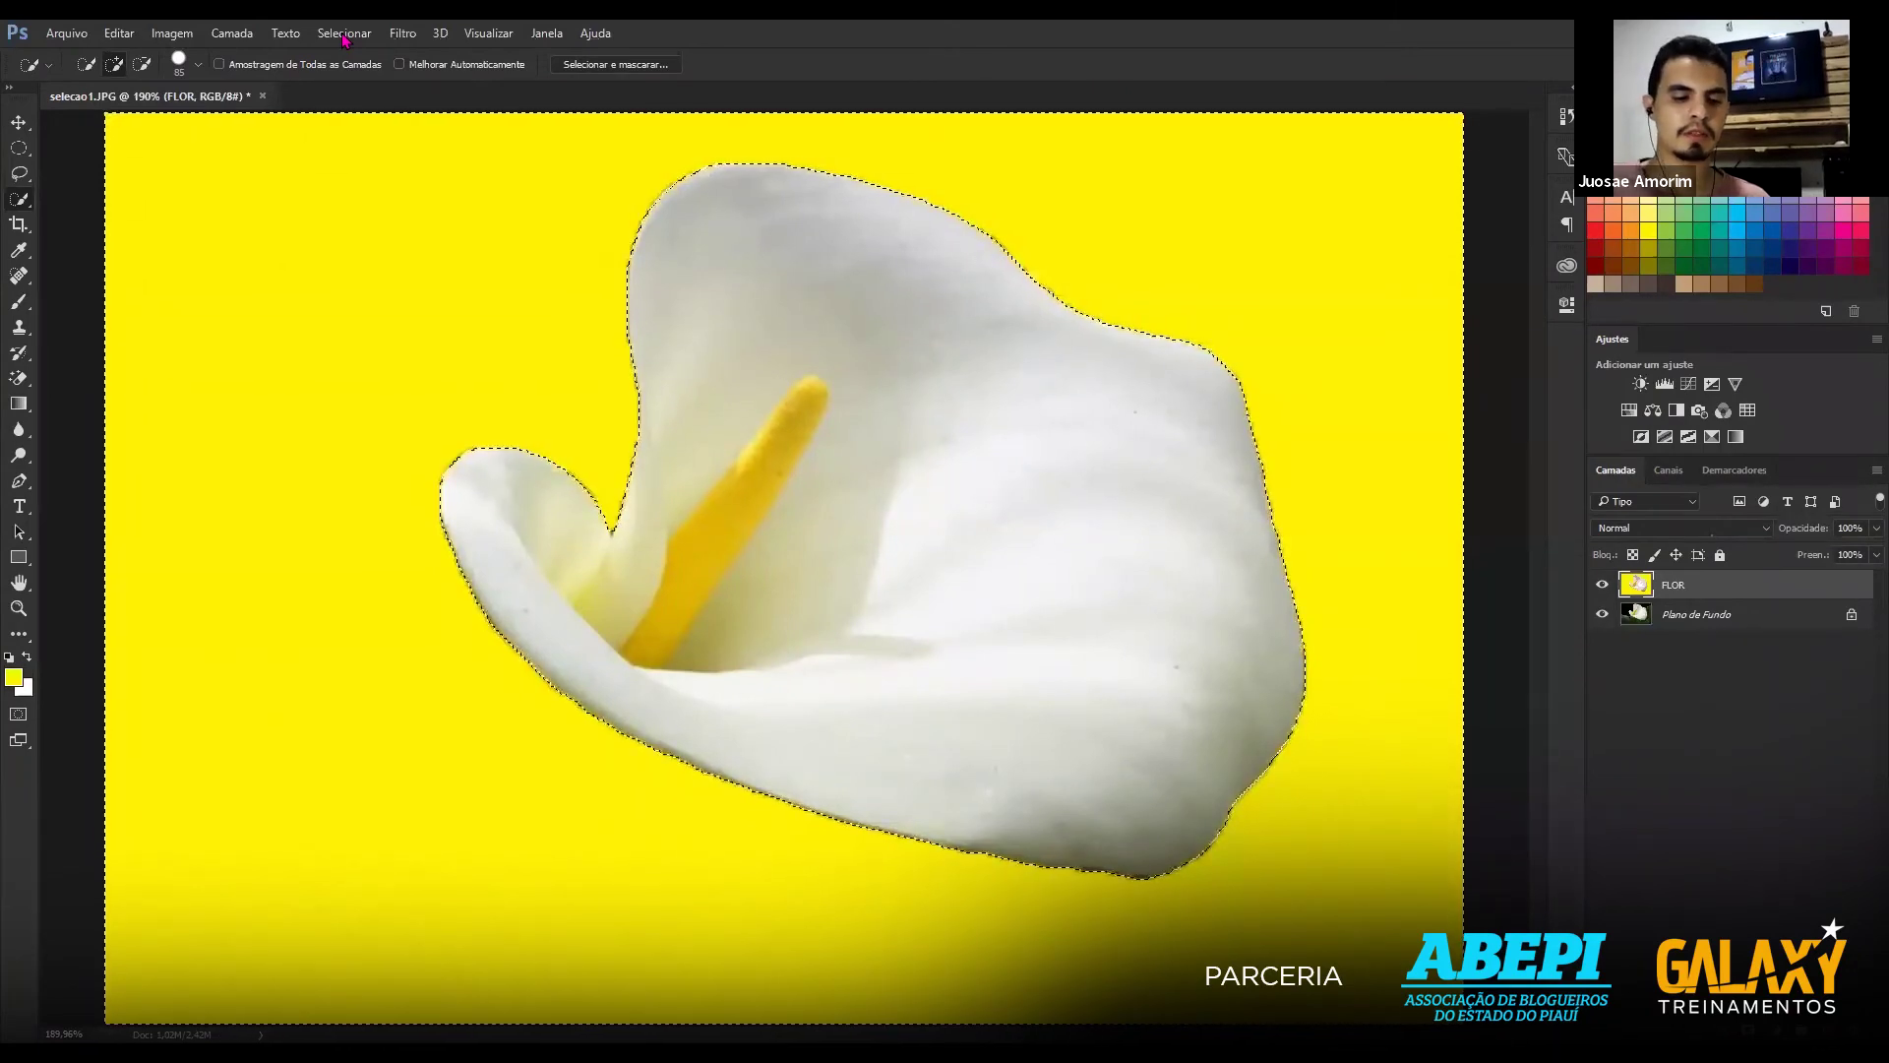
pyautogui.hotkey('ctrl', 'z')
pyautogui.hotkey('ctrl', 'shift', 'i')
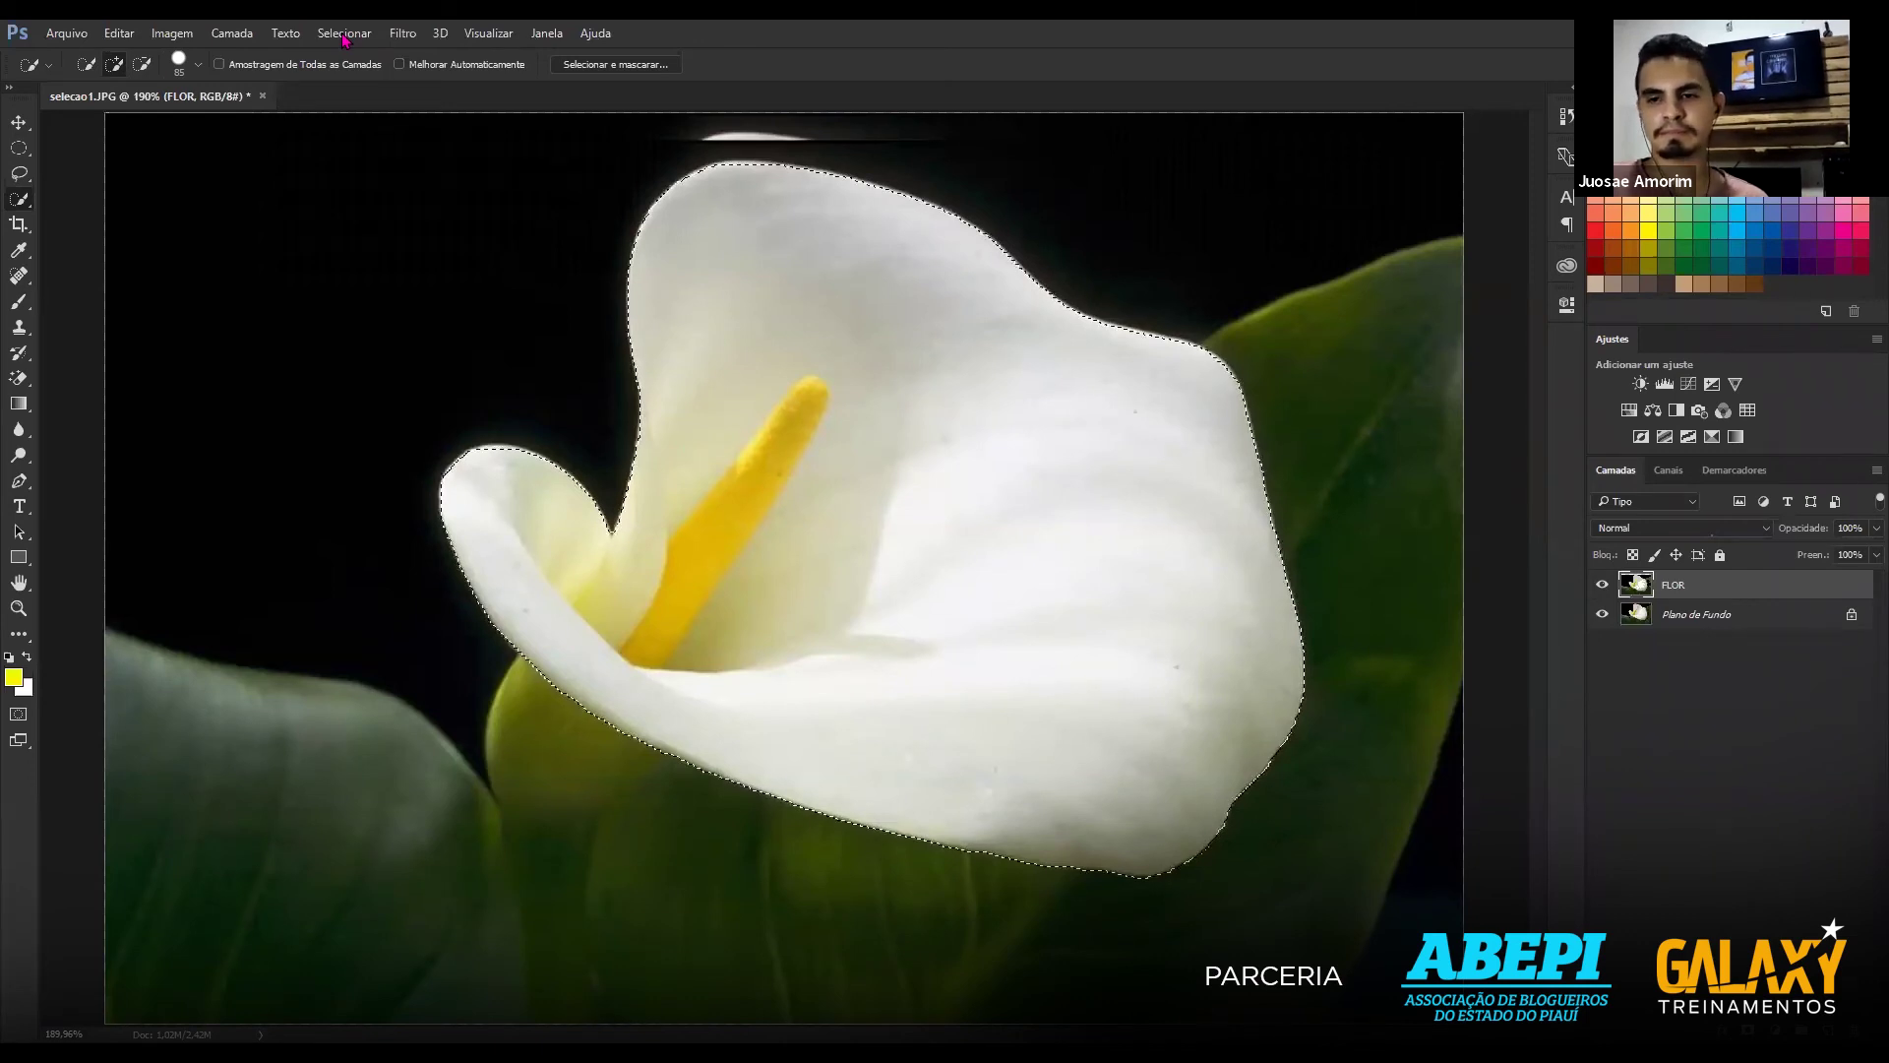
pyautogui.hotkey('ctrl', 'd')
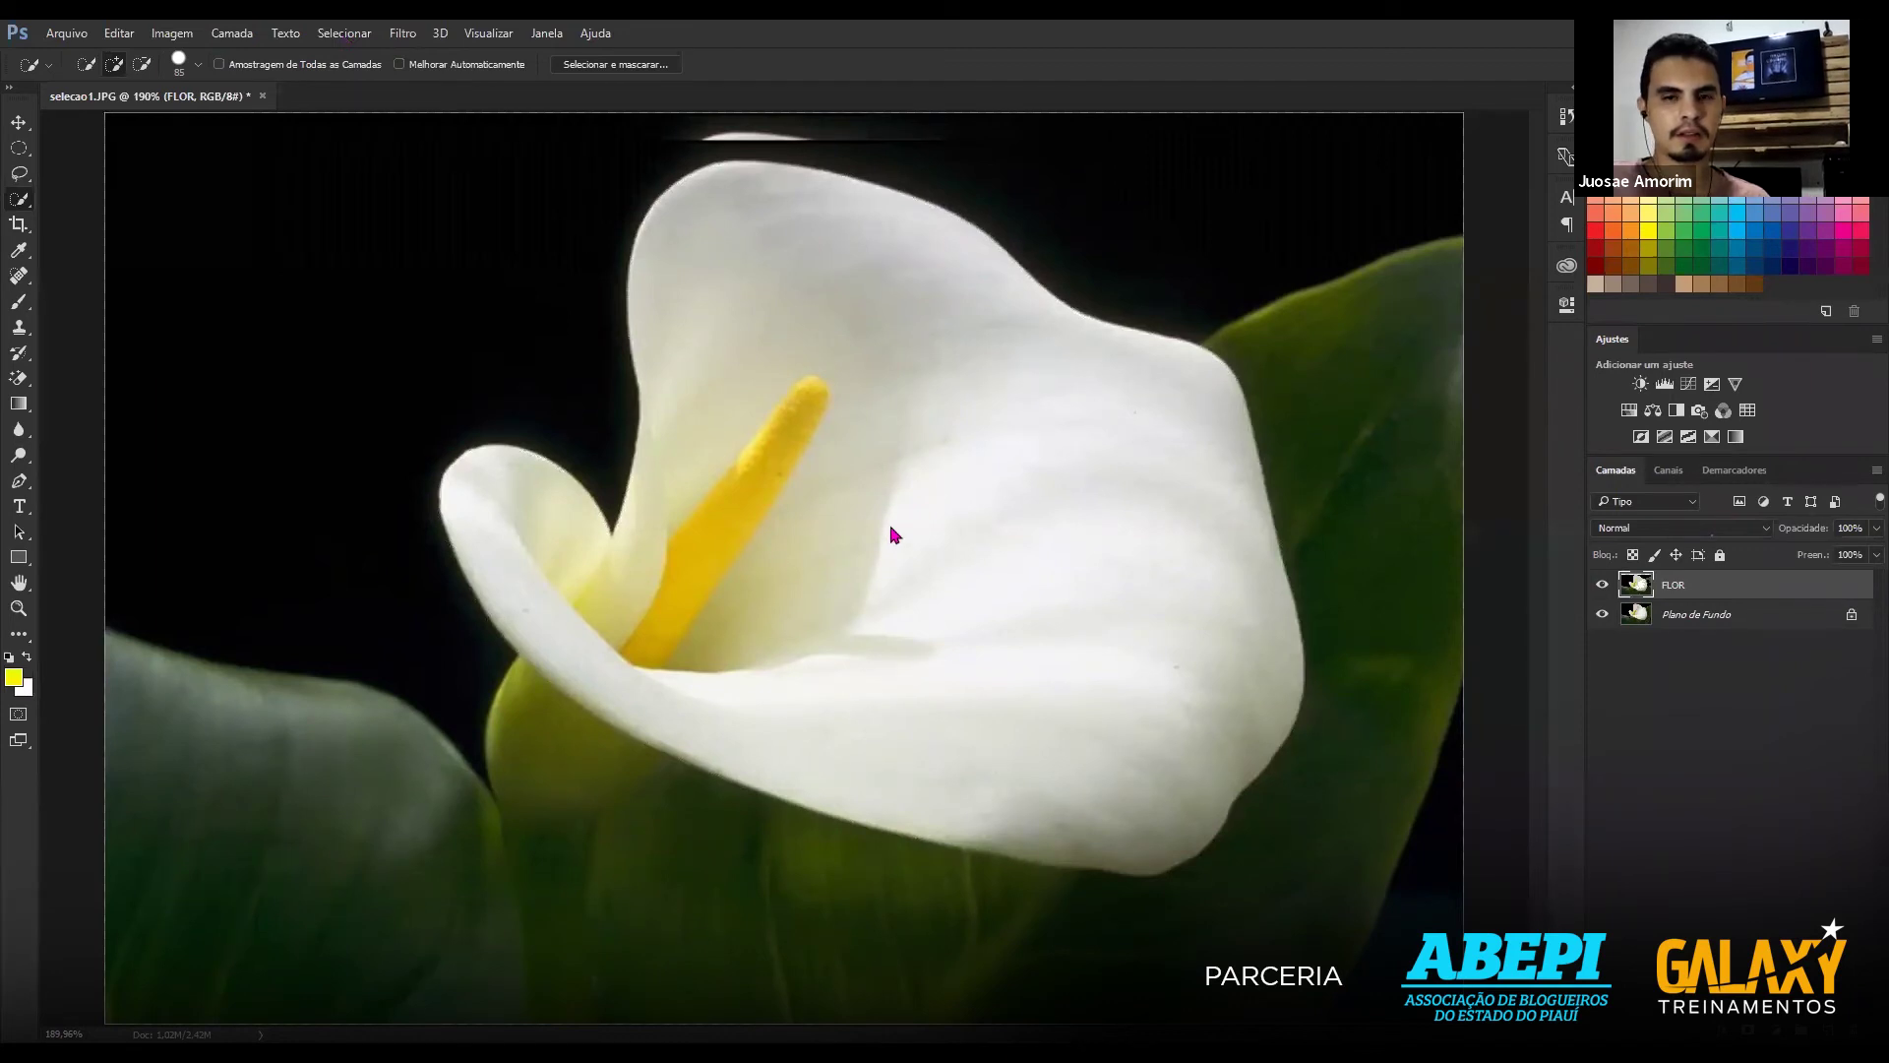
# Reselect the flower with Shift+Ctrl+D and show the new fill/adjustment layer list.
pyautogui.hotkey('ctrl', 'shift', 'd')
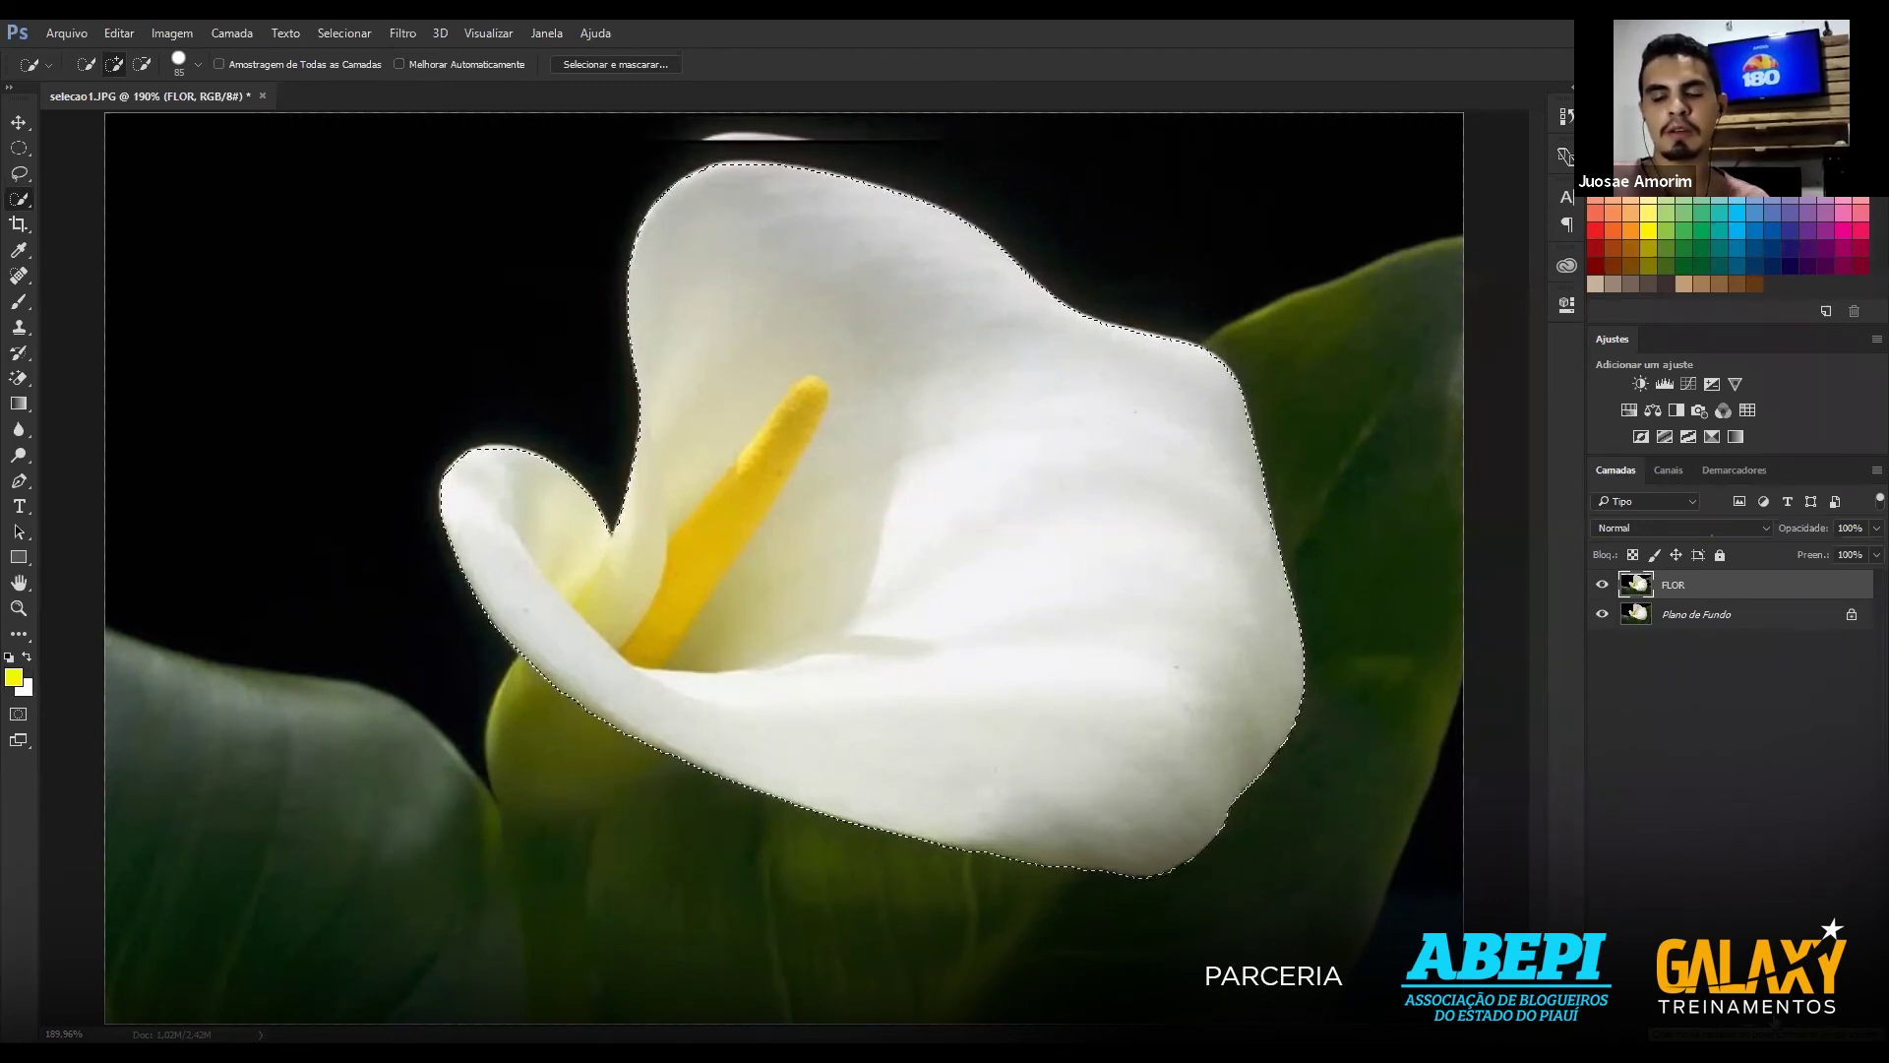
pyautogui.click(1762, 1029)
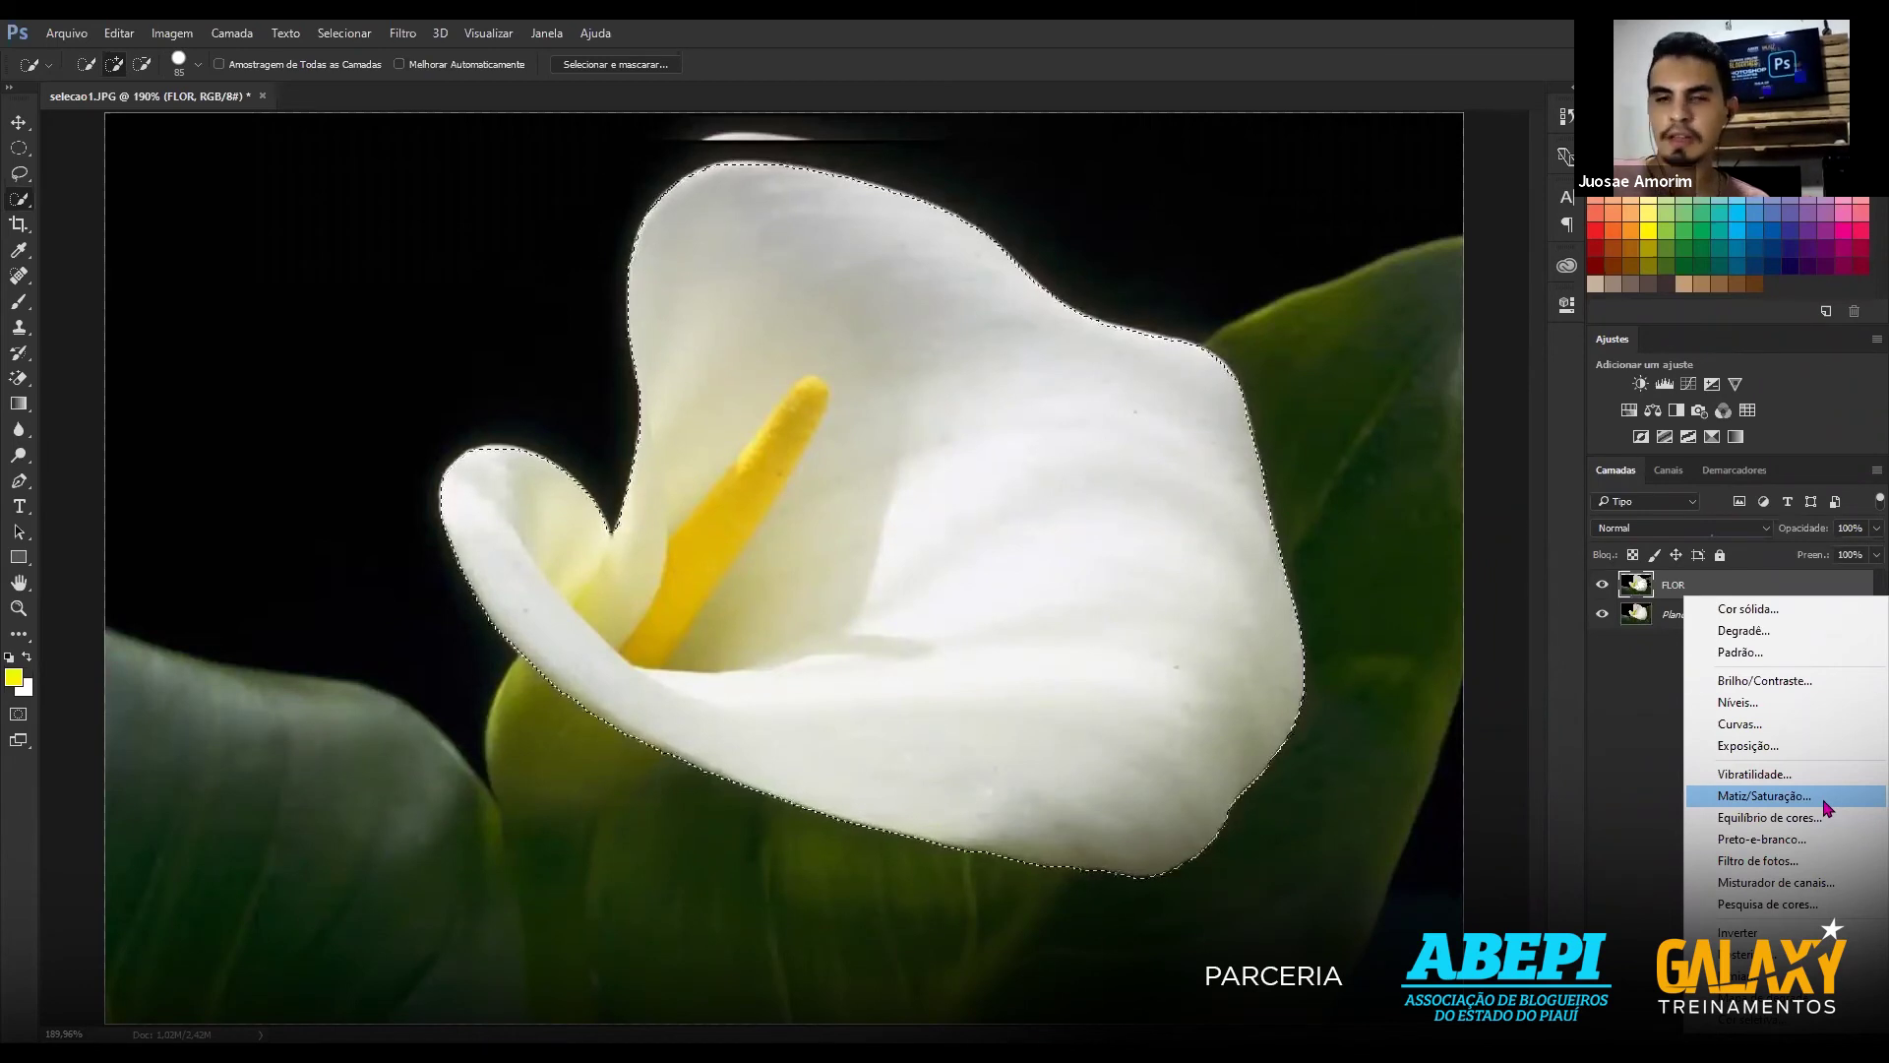
# Dismiss the adjustment list and hide the Plano de Fundo background layer.
pyautogui.press('Escape')
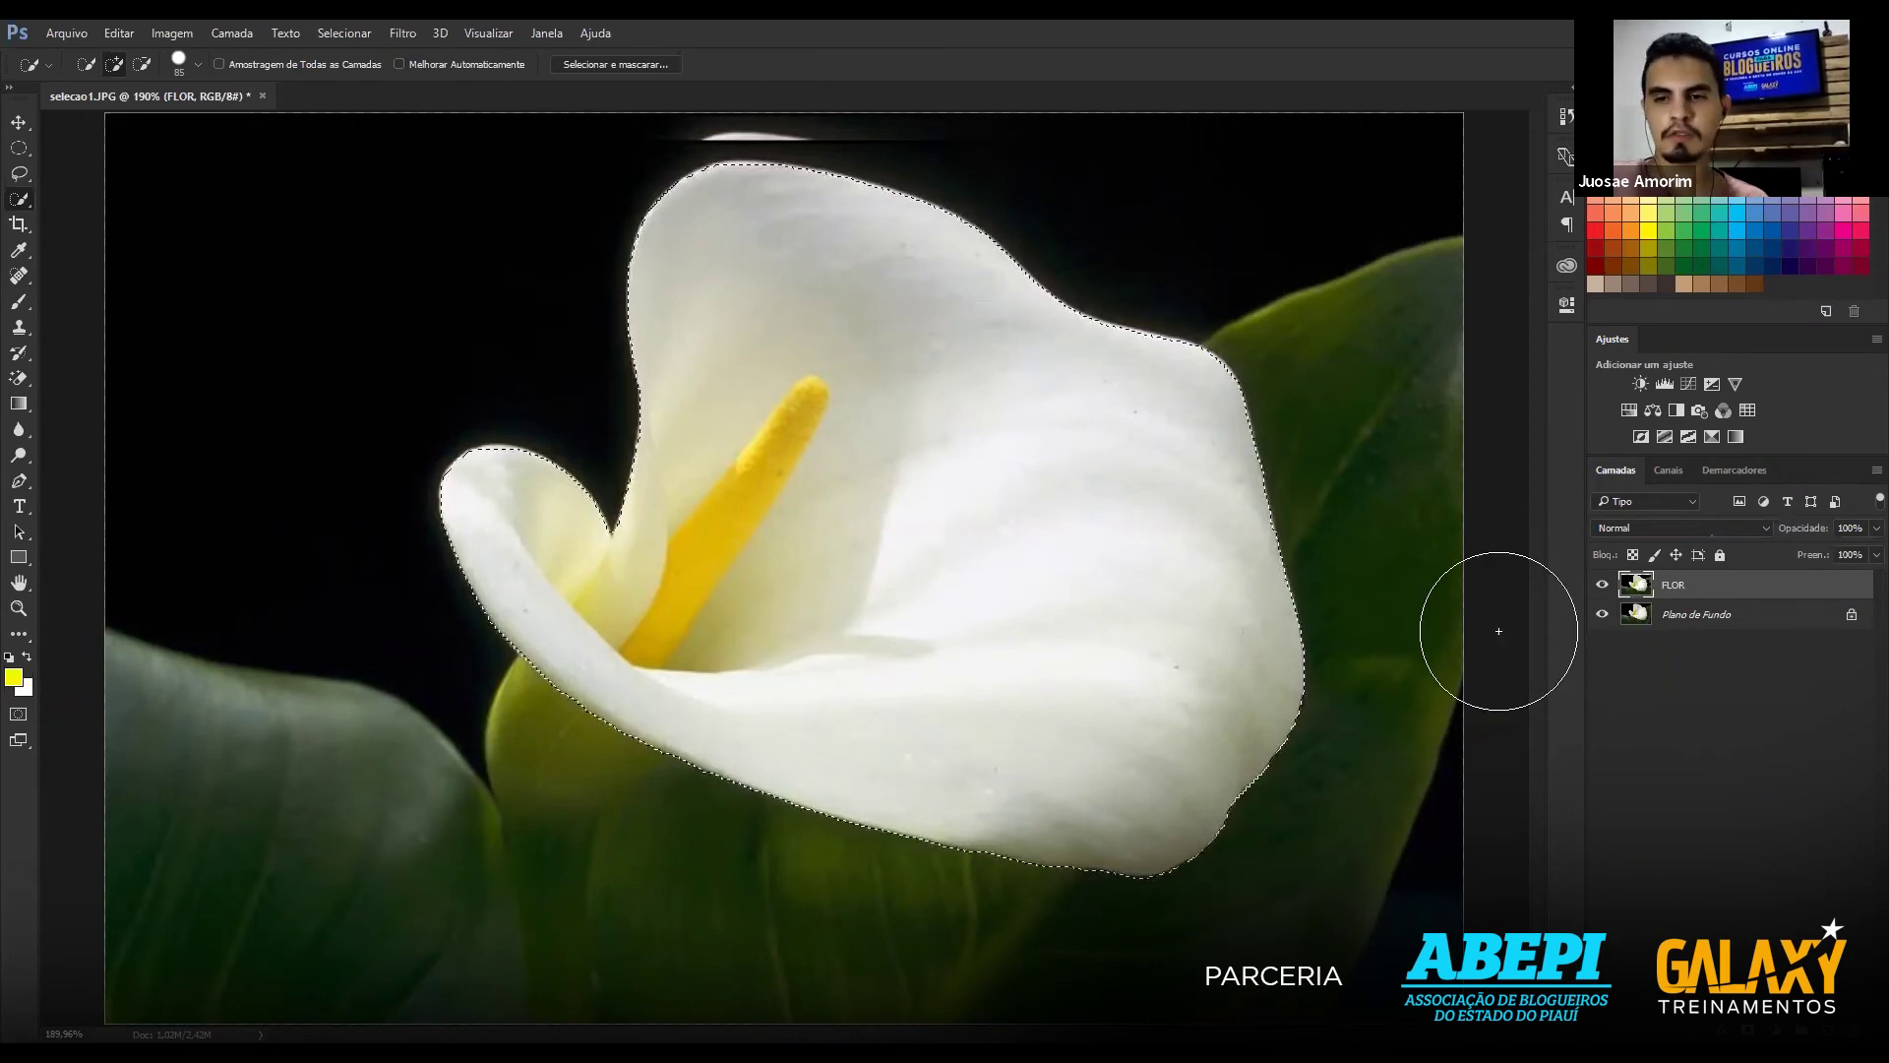
pyautogui.click(1602, 614)
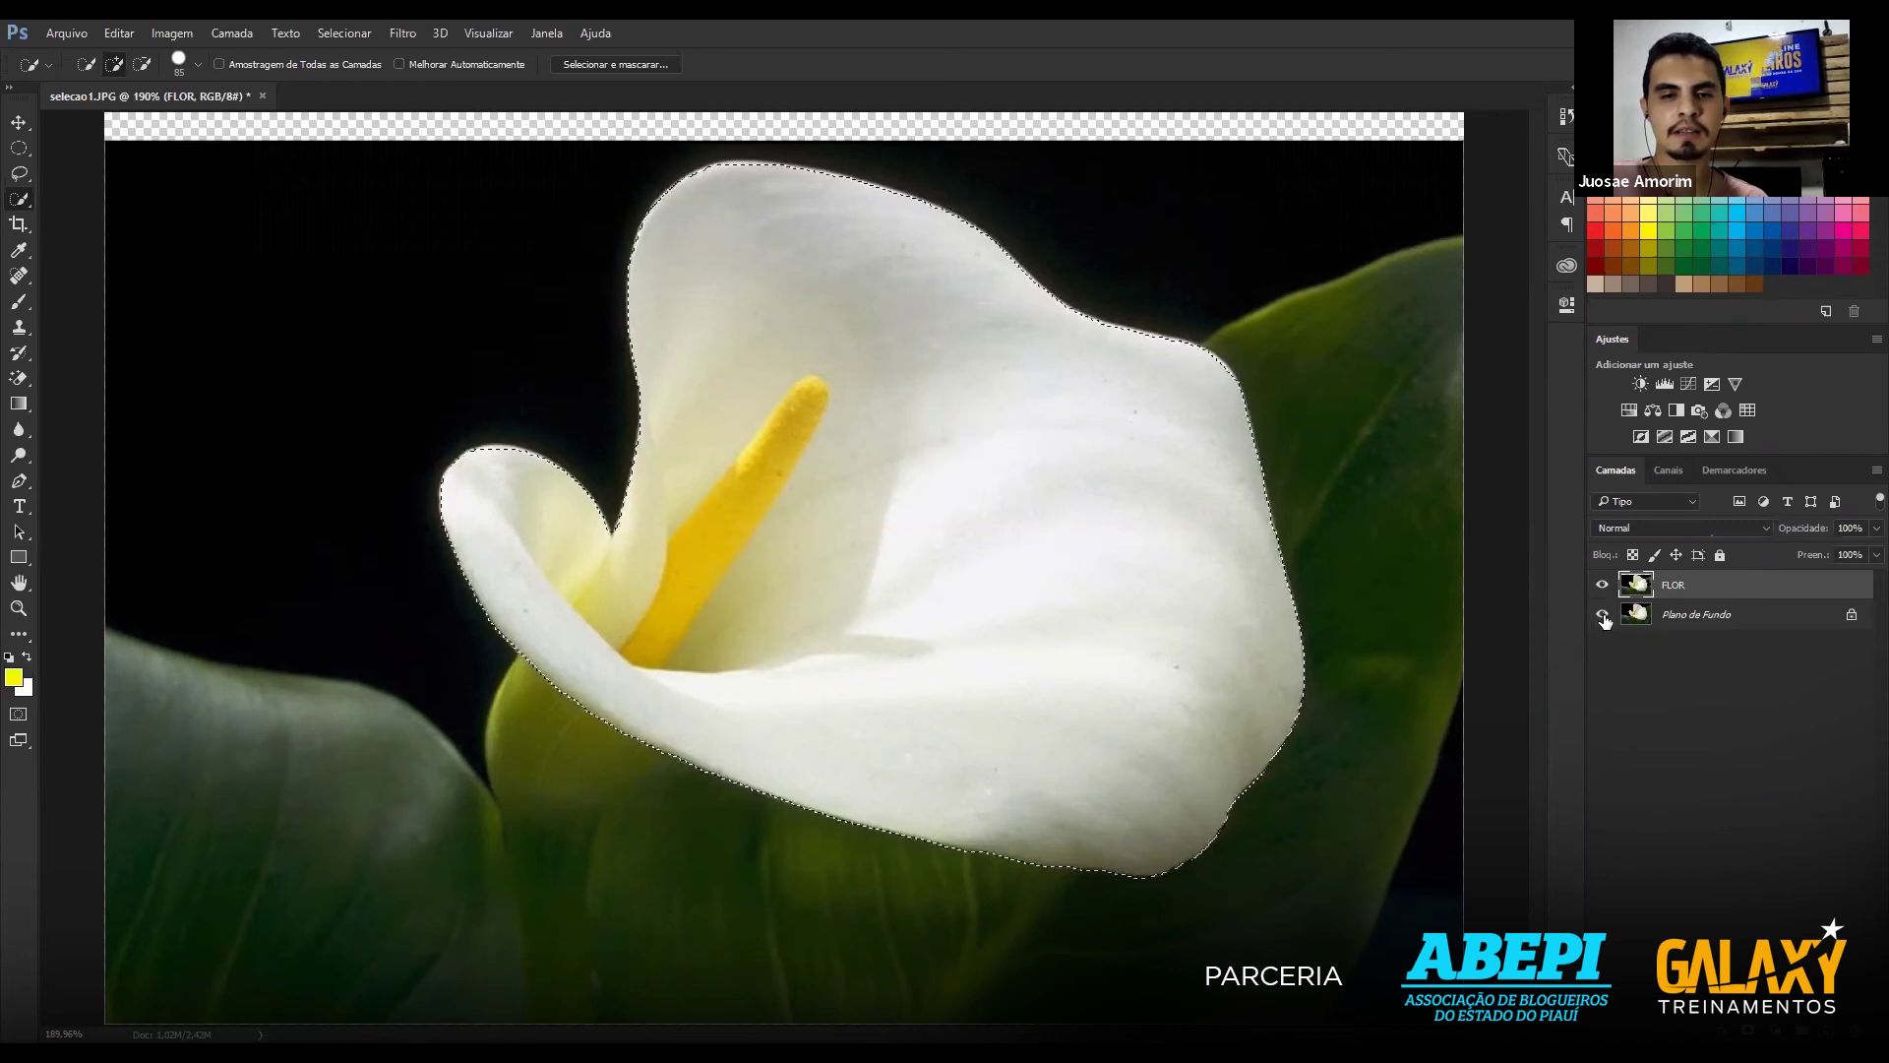
pyautogui.click(1602, 614)
pyautogui.click(1602, 614)
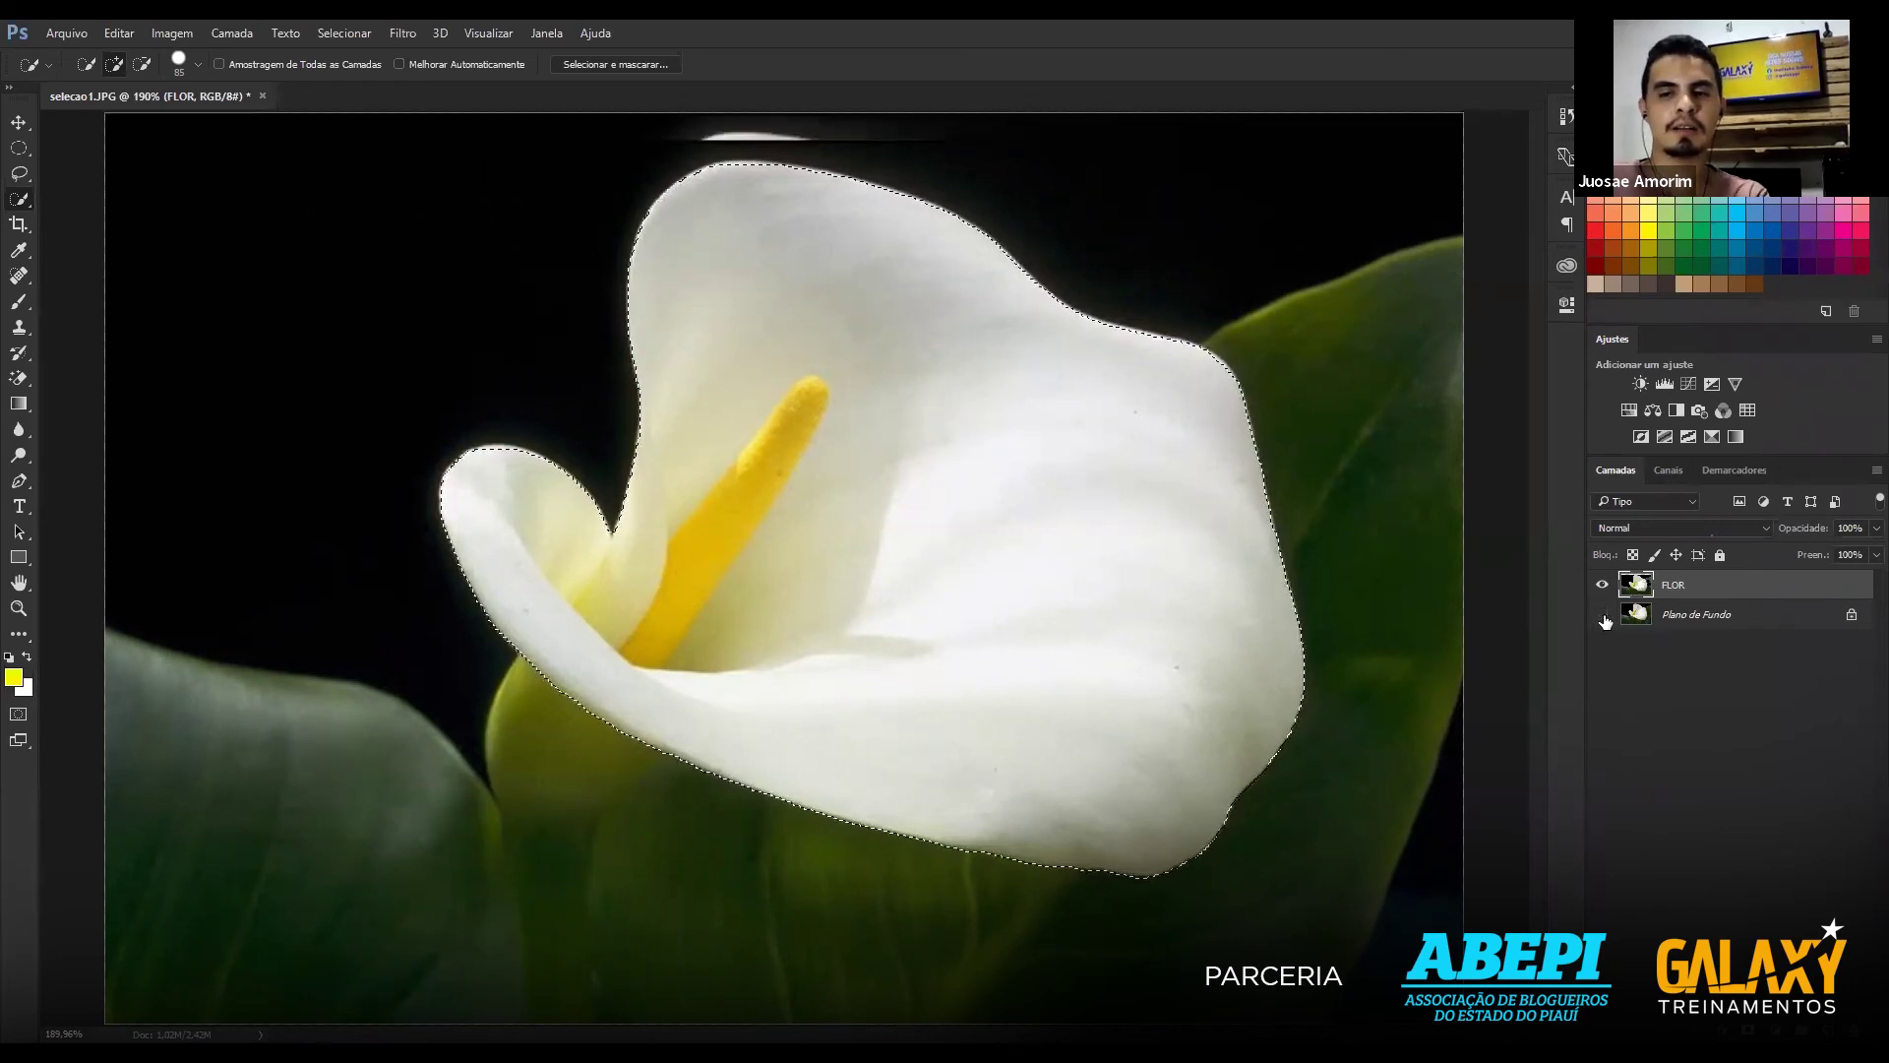
pyautogui.click(1604, 616)
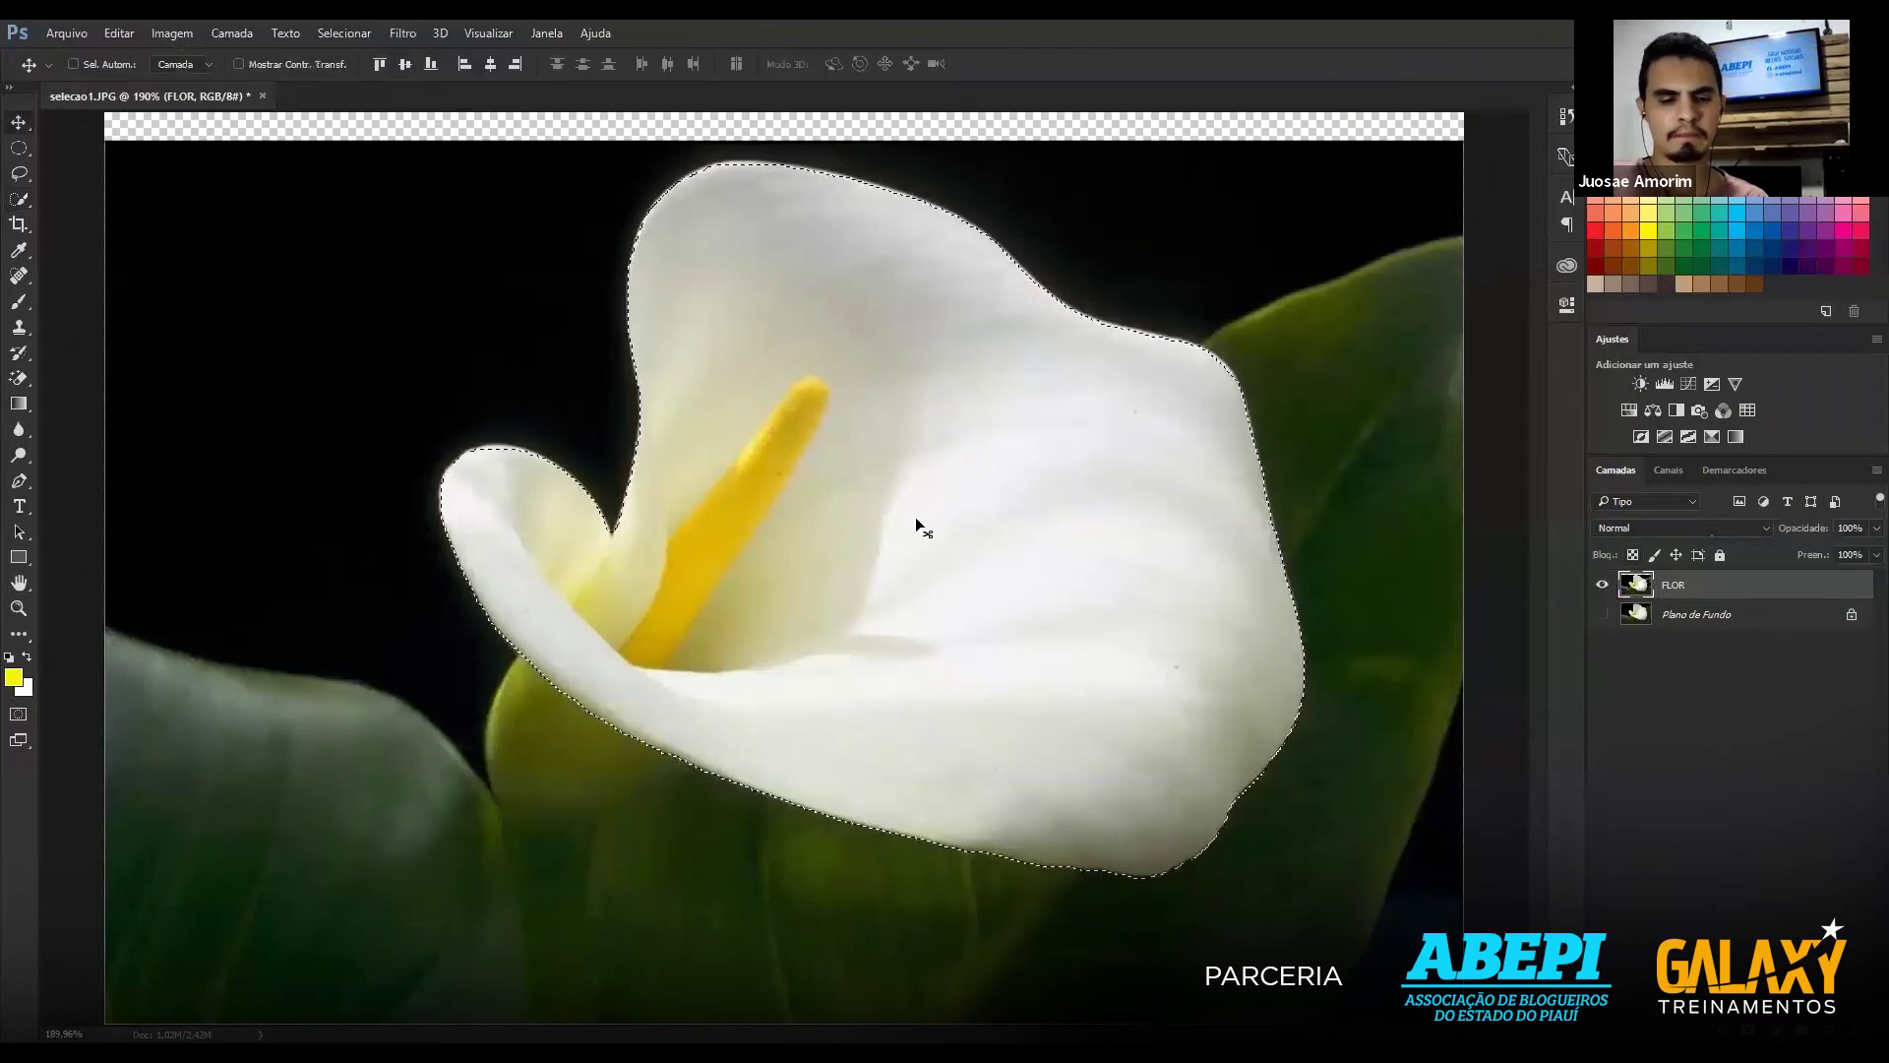
# Switch to the Move tool with Auto-Select on, view at 100%, and clear the selection.
pyautogui.press('v')
pyautogui.moveTo(915, 542); pyautogui.dragTo(912, 512)
pyautogui.hotkey('ctrl', 'z')
pyautogui.click(74, 64)
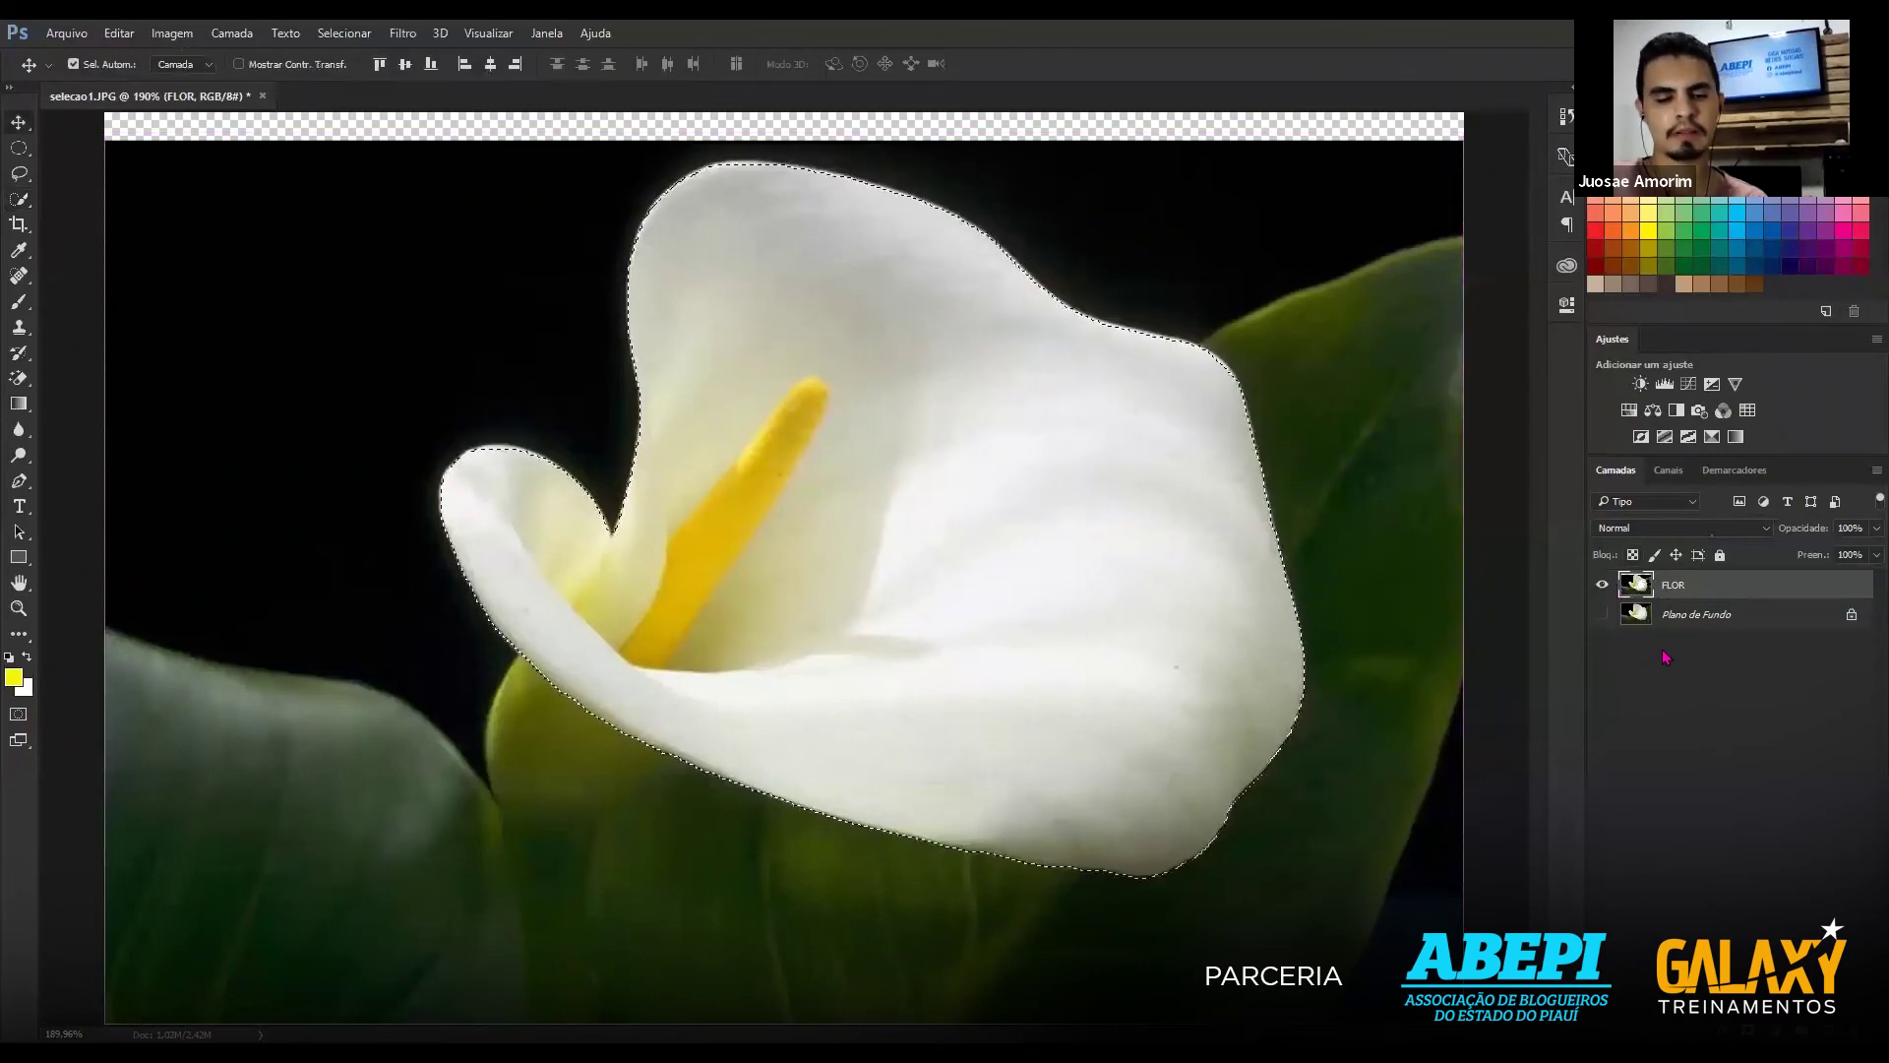
pyautogui.hotkey('ctrl', 'shift', 'i')
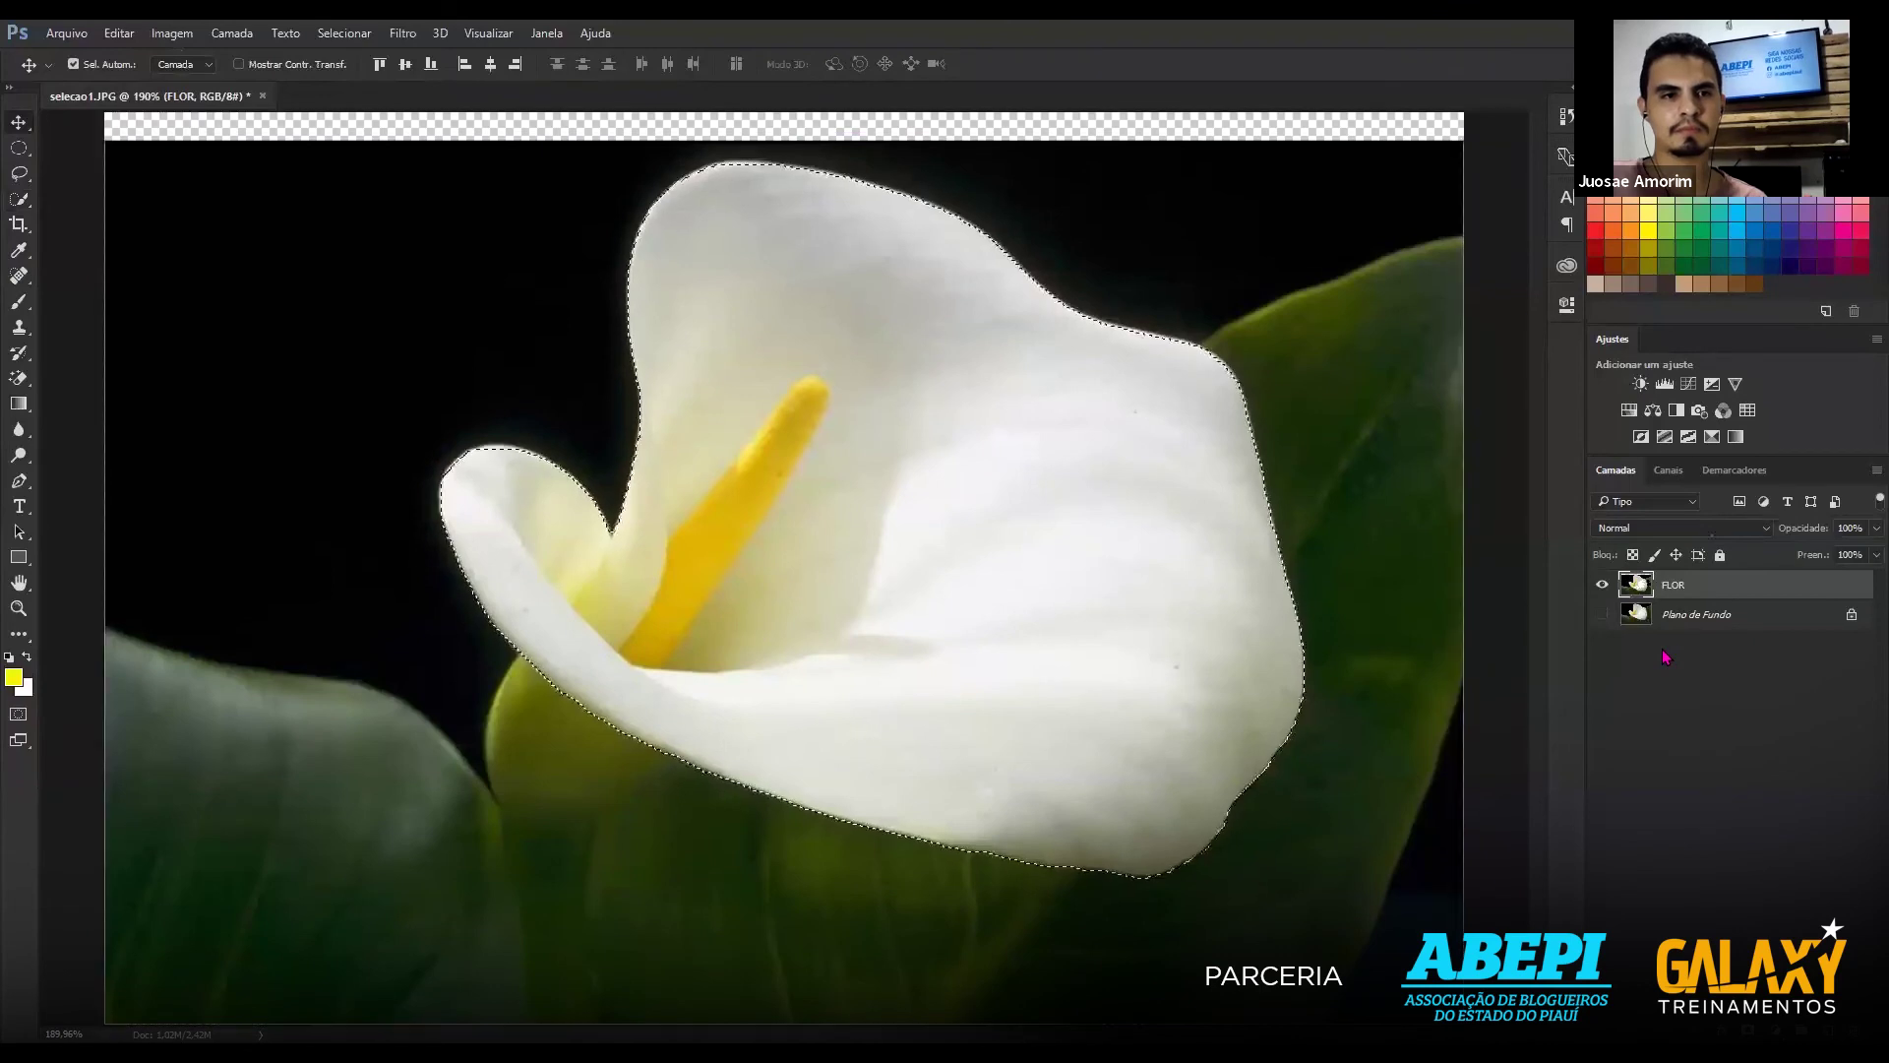
pyautogui.hotkey('ctrl', '1')
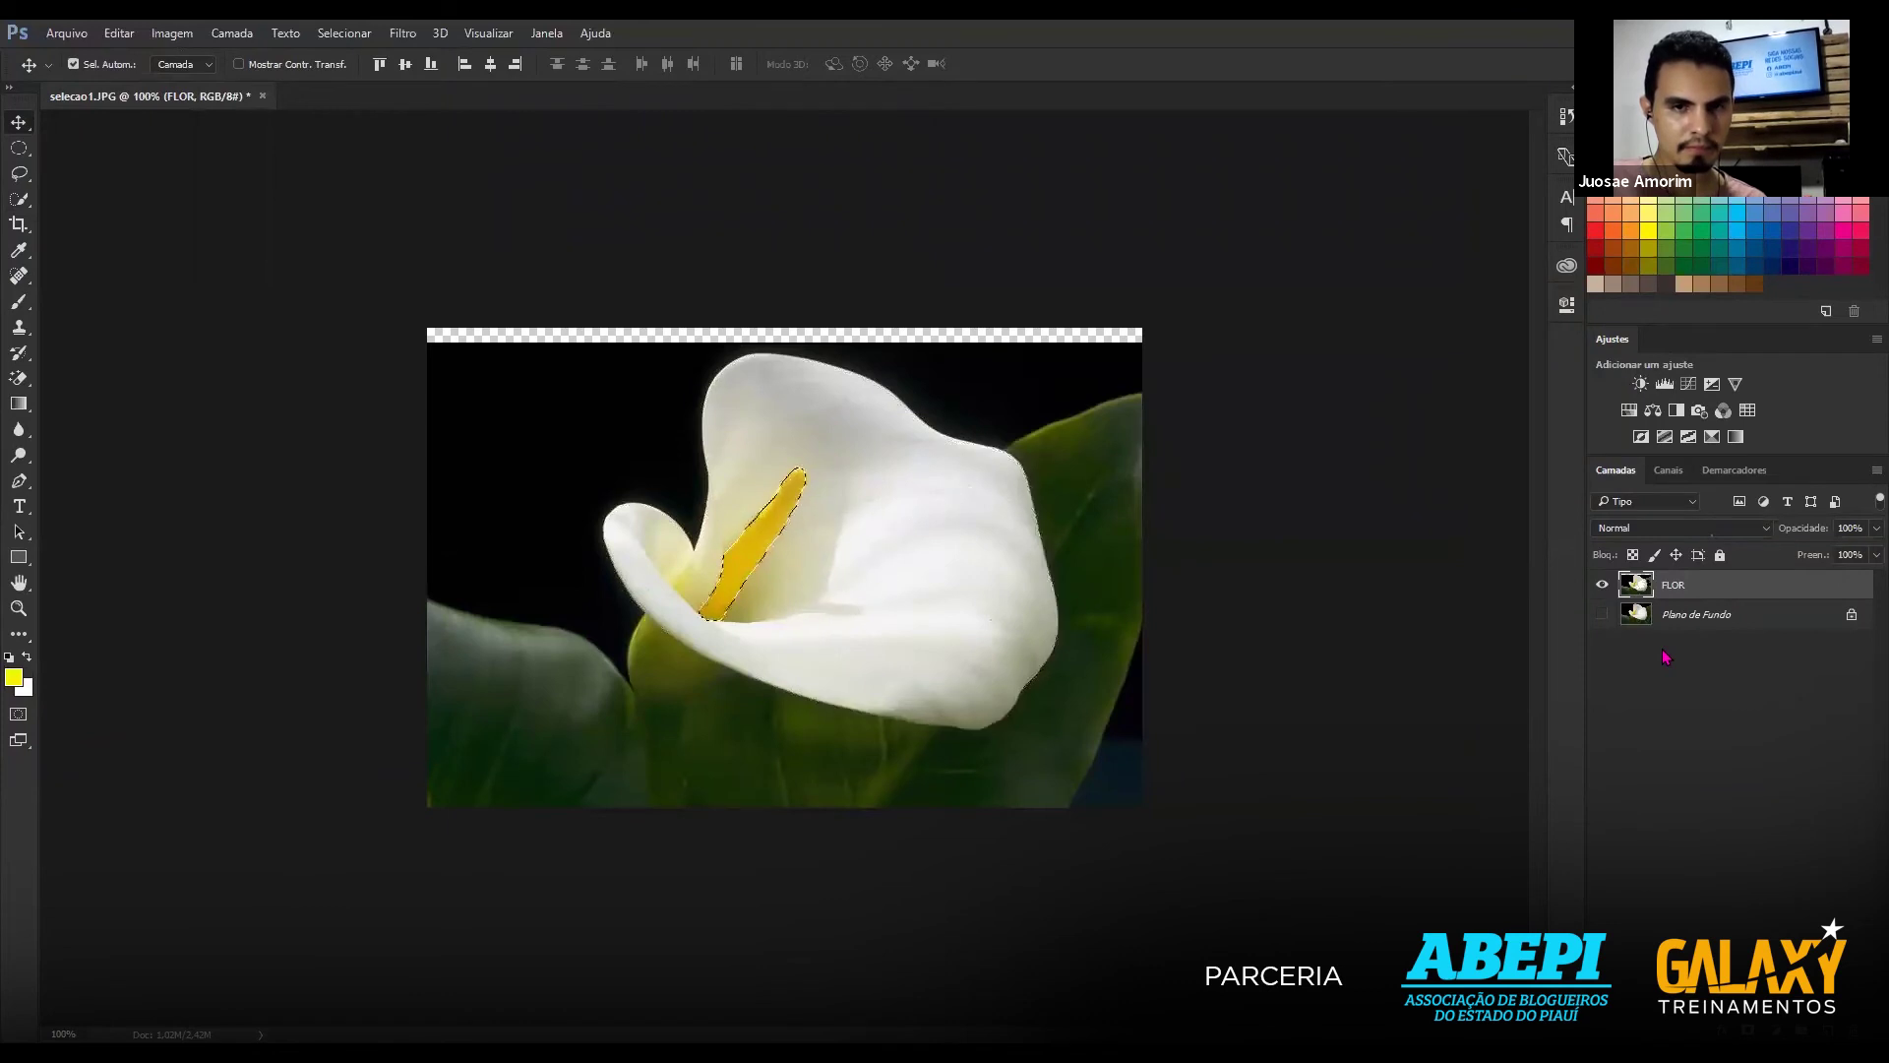
pyautogui.hotkey('ctrl', 'd')
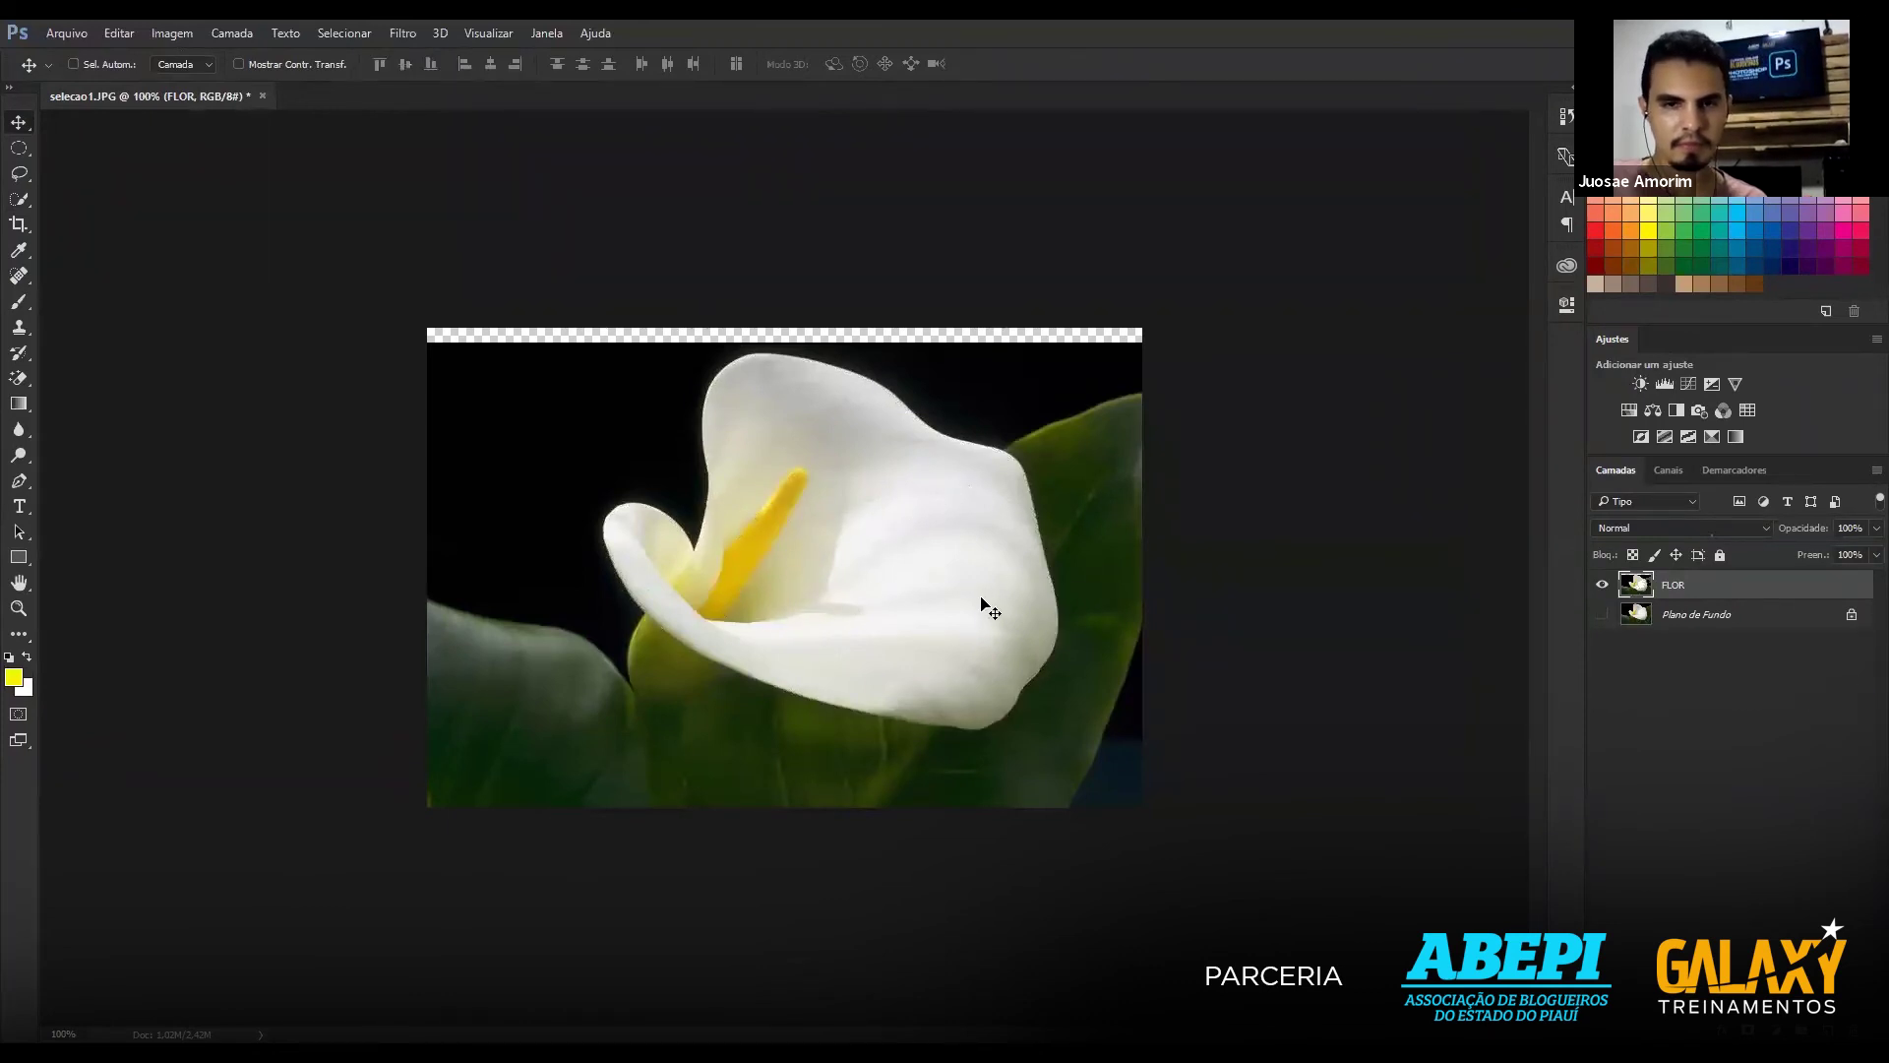
# Shift the FLOR layer up to close the top gap, fit the view, and Quick Select the flower.
pyautogui.moveTo(983, 599); pyautogui.dragTo(982, 584)
pyautogui.hotkey('ctrl', '0')
pyautogui.press('w')
pyautogui.moveTo(935, 456); pyautogui.dragTo(966, 557)
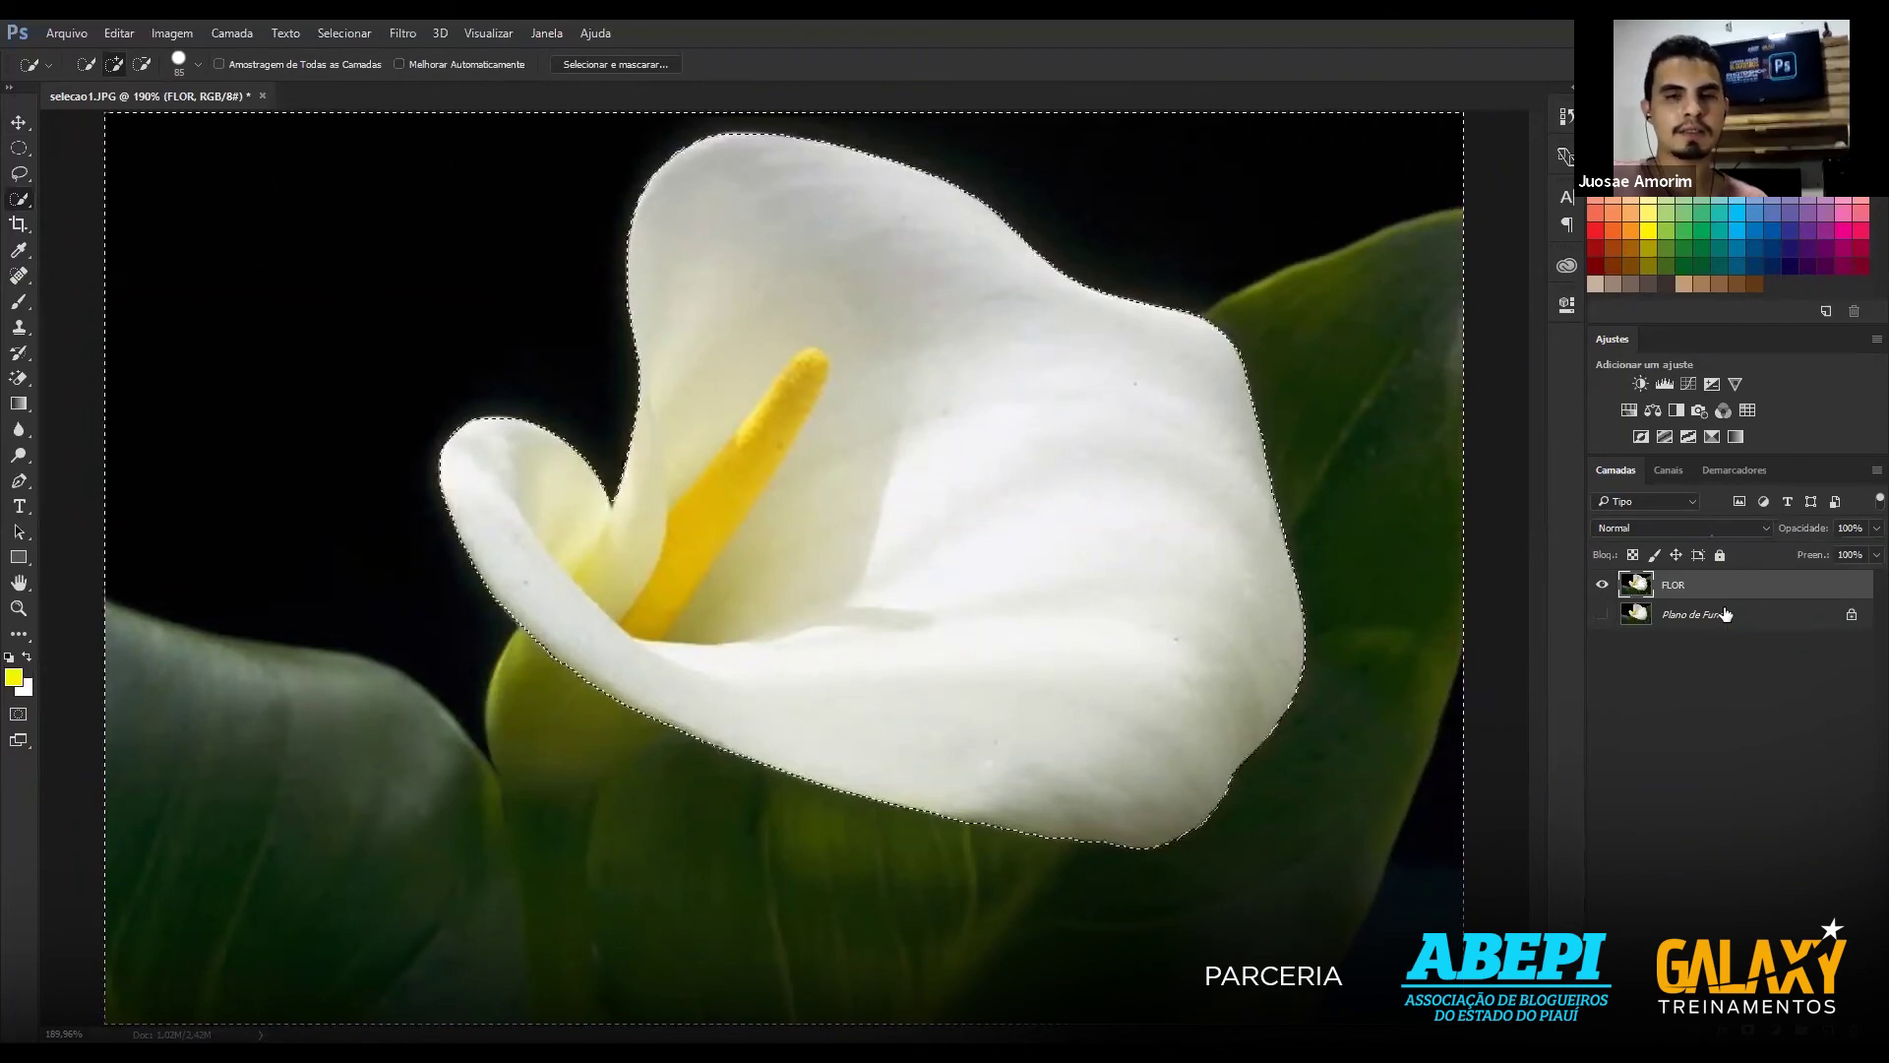
# Test deleting the flower's surroundings, undo it, and copy the flower to Camada 1 with Ctrl+J.
pyautogui.hotkey('ctrl', 'shift', 'i')
pyautogui.press('Delete')
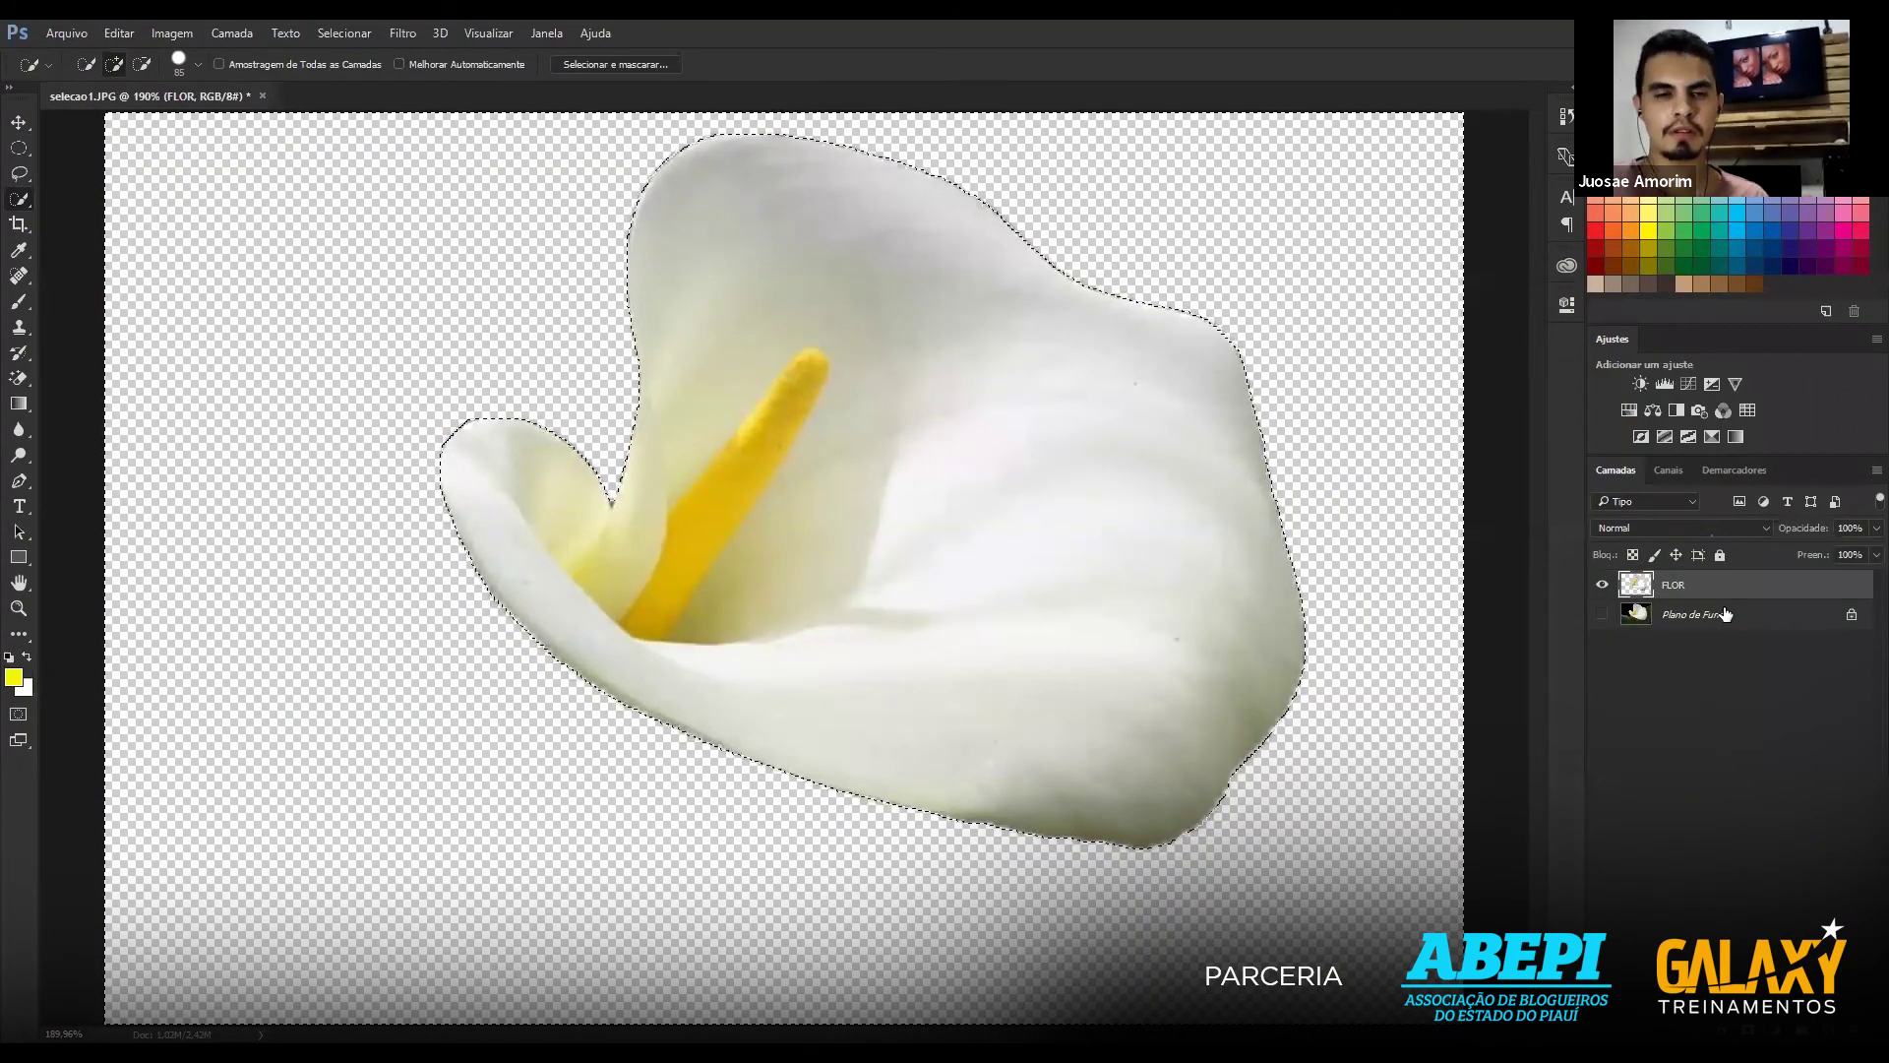
pyautogui.hotkey('ctrl', 'z')
pyautogui.hotkey('ctrl', 'shift', 'i')
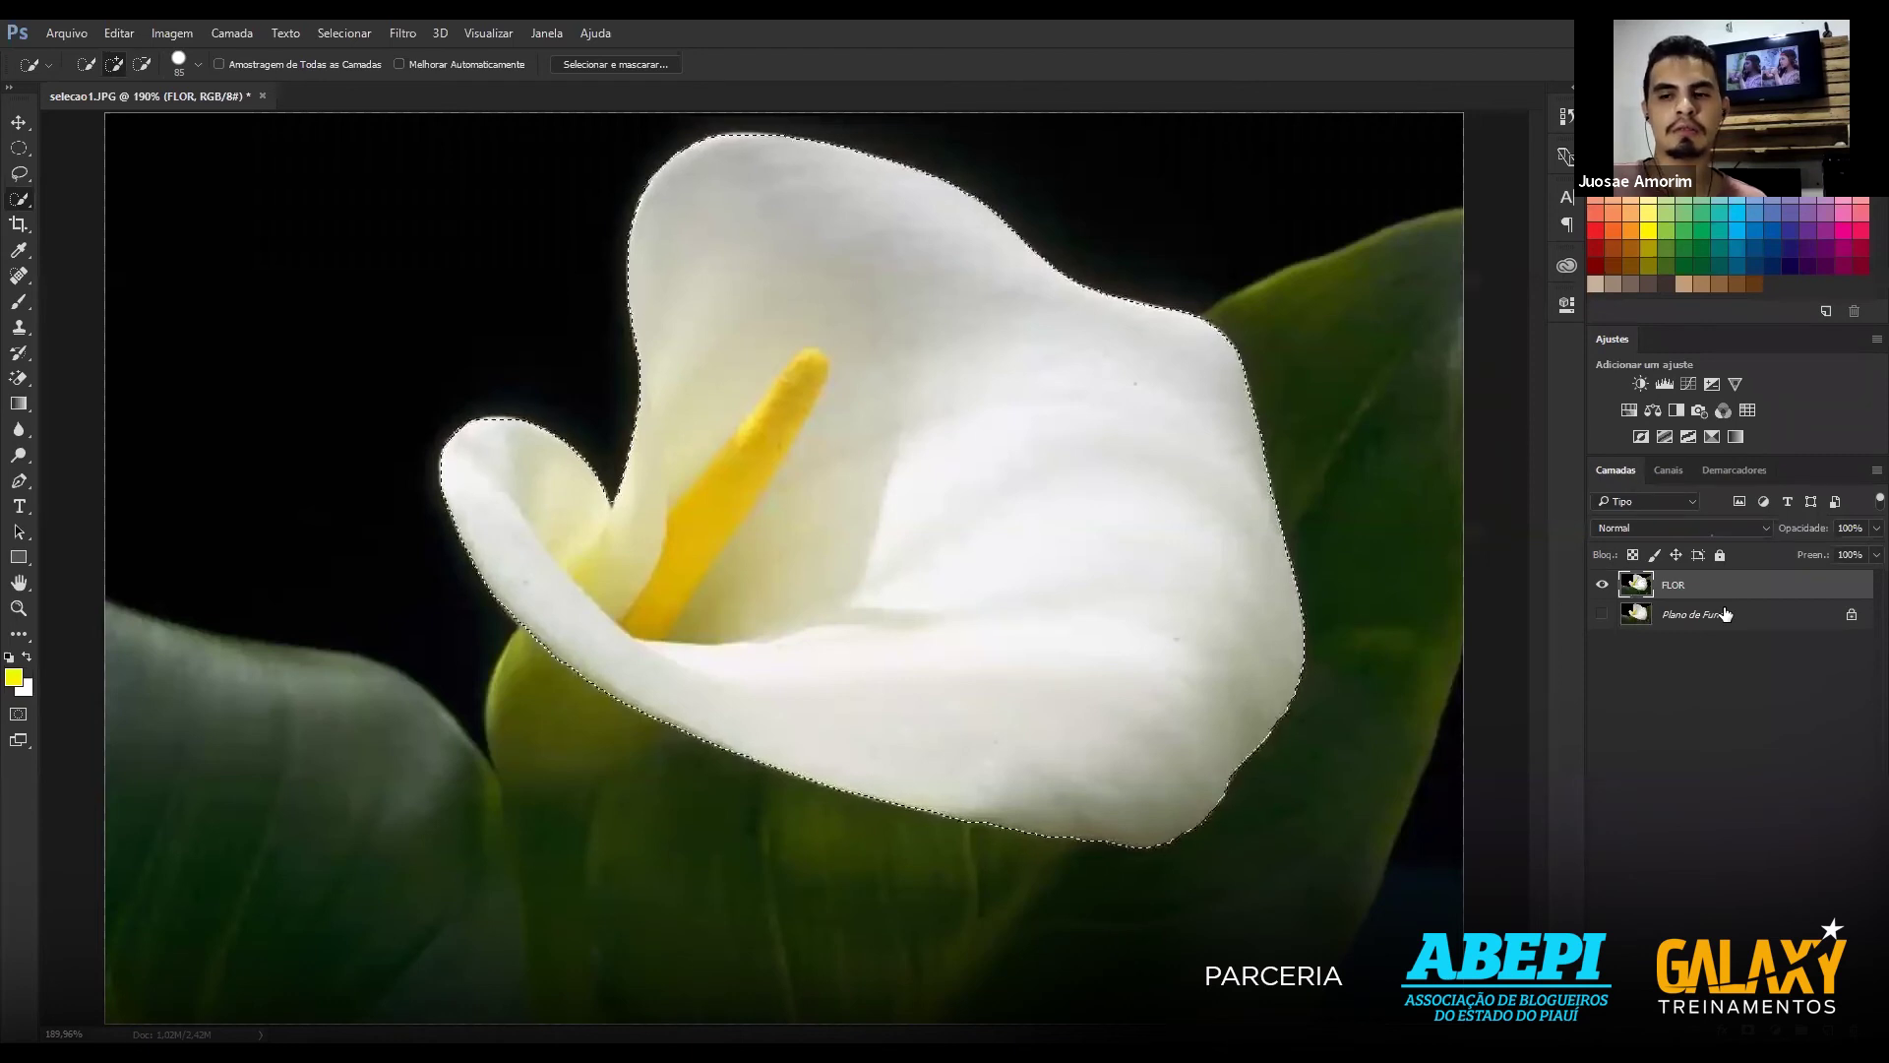
pyautogui.hotkey('ctrl', 'j')
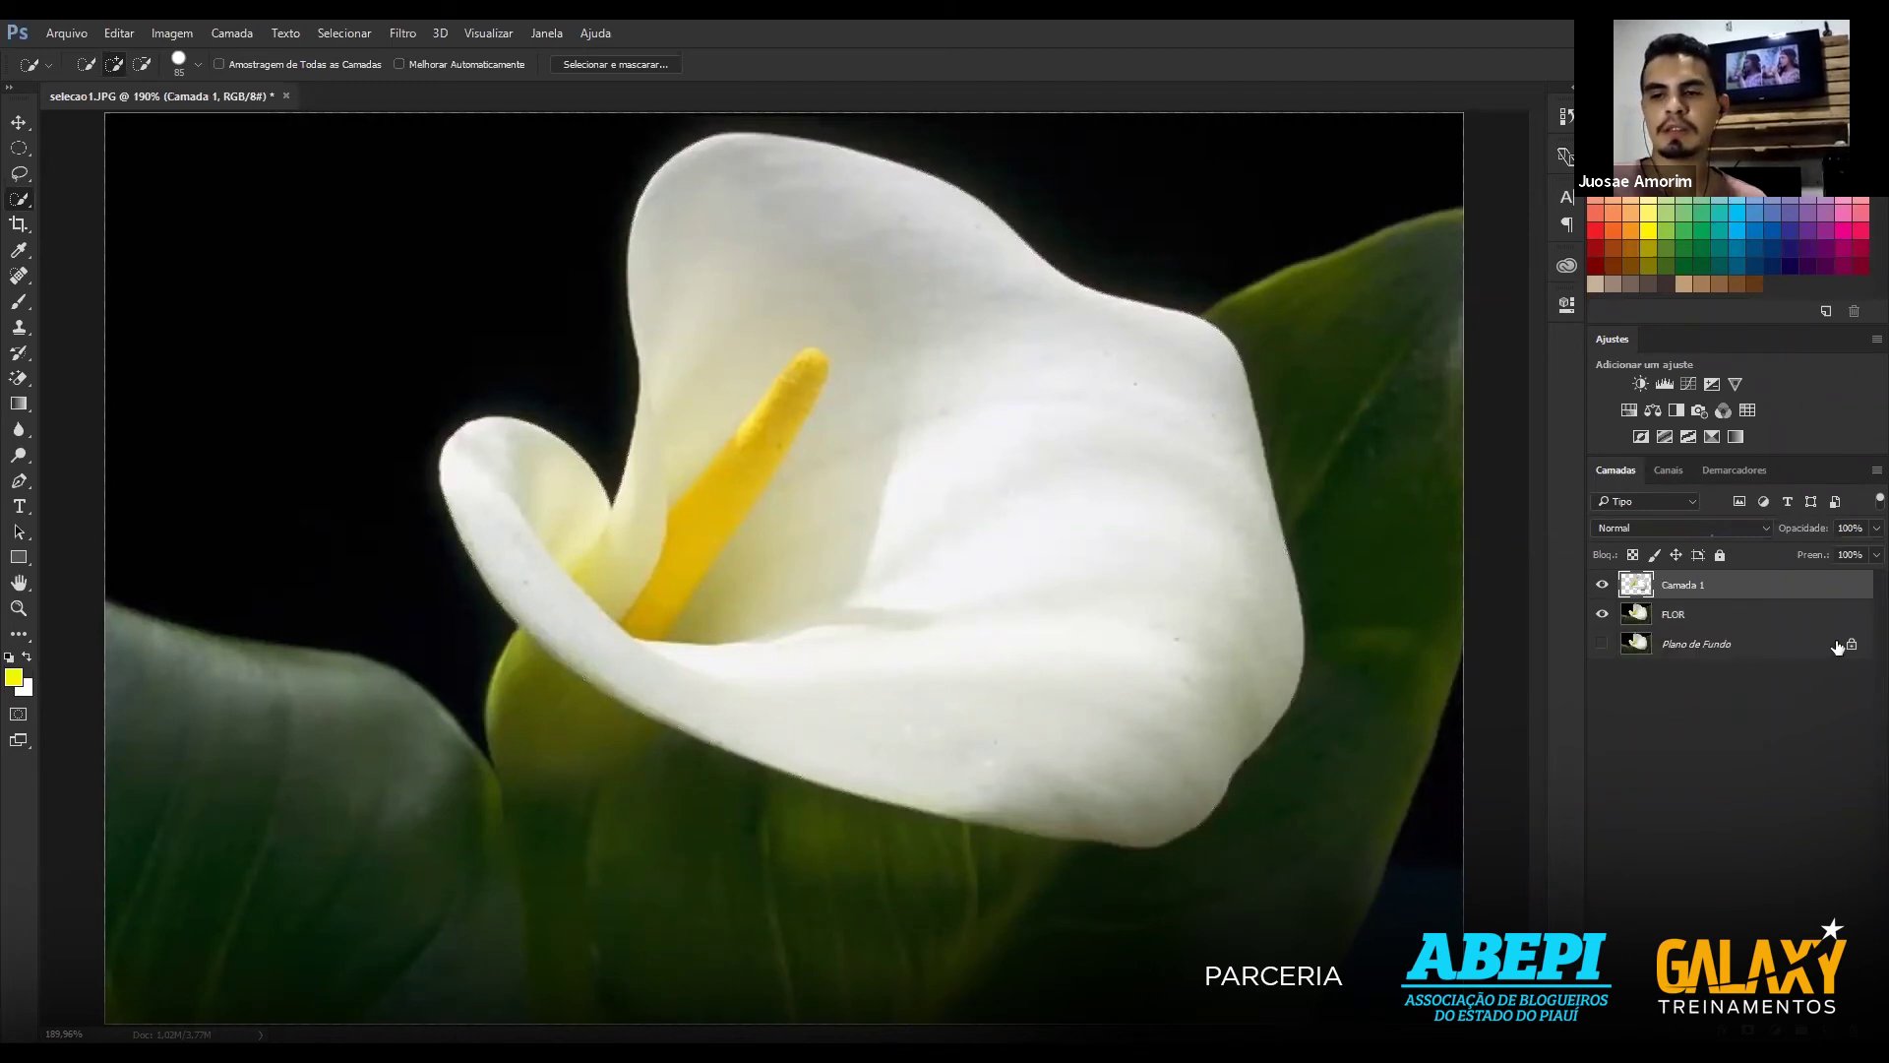
# Hide Plano de Fundo and FLOR to preview the cut-out flower on Camada 1.
pyautogui.click(1727, 649)
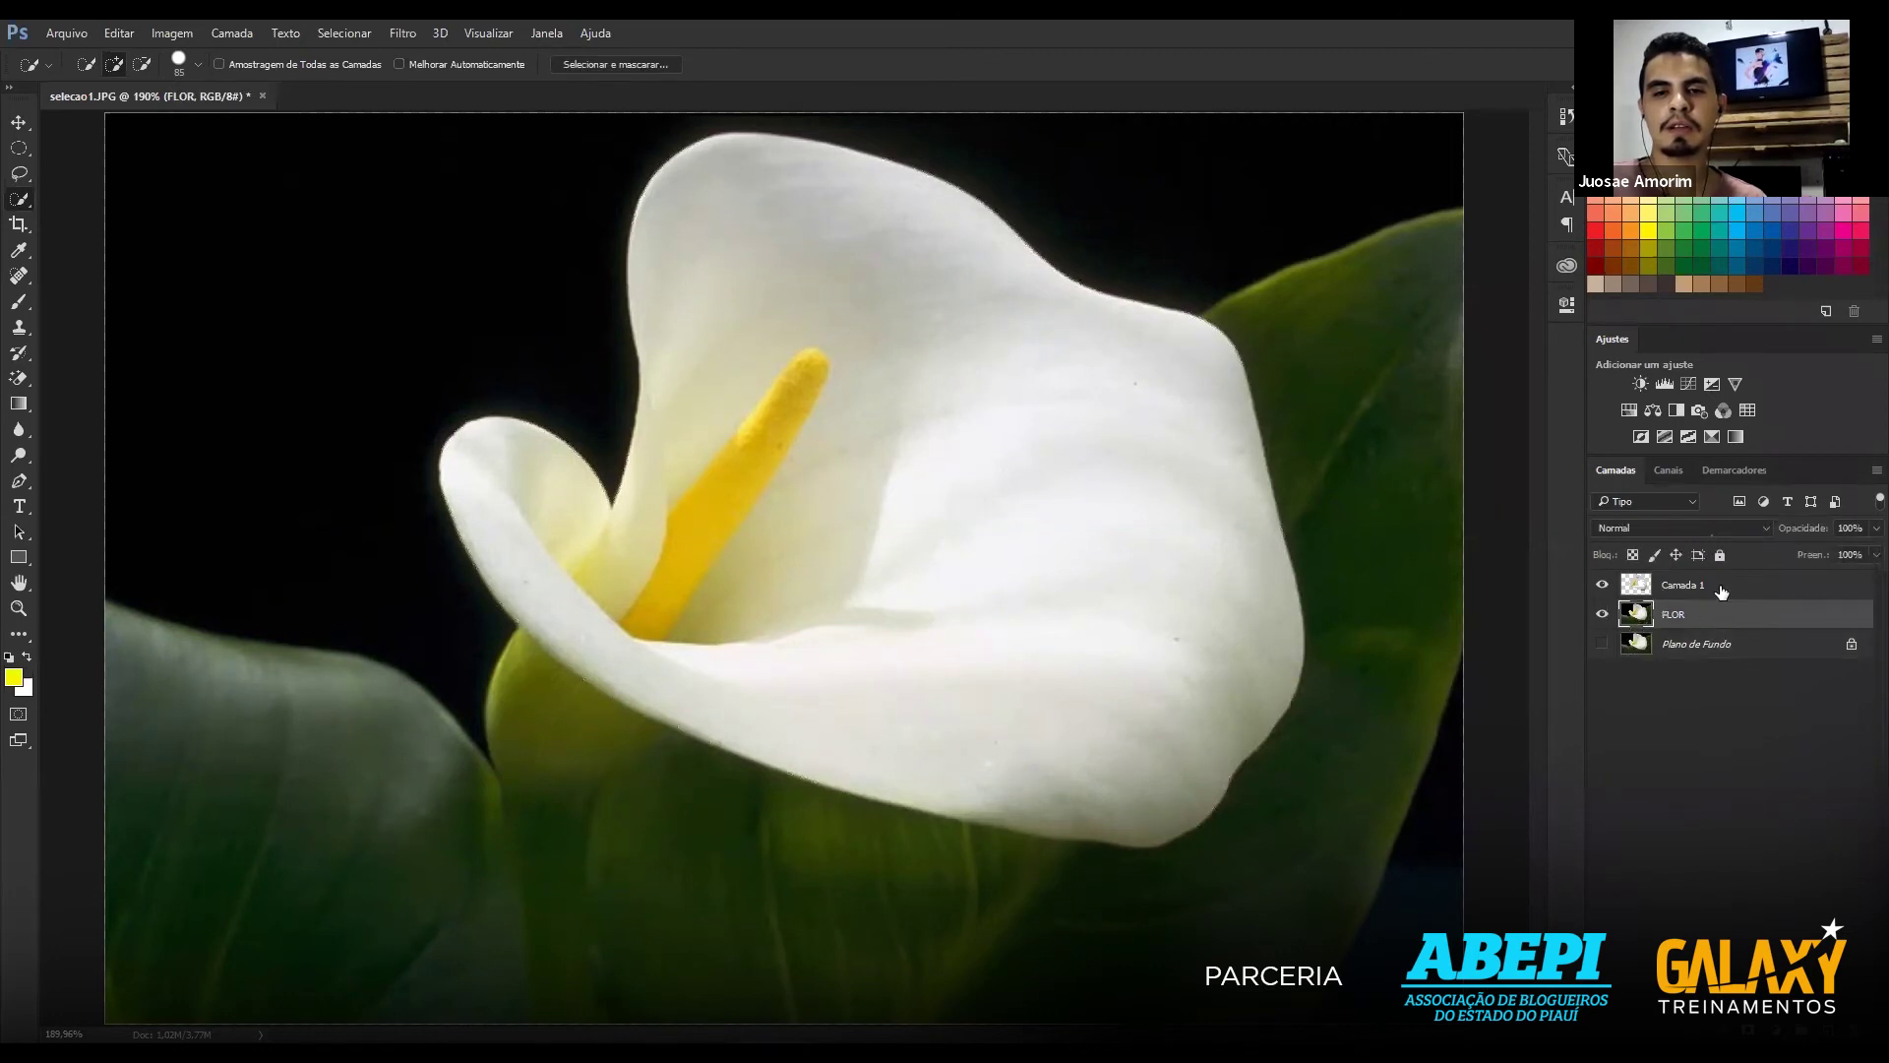
pyautogui.click(1720, 588)
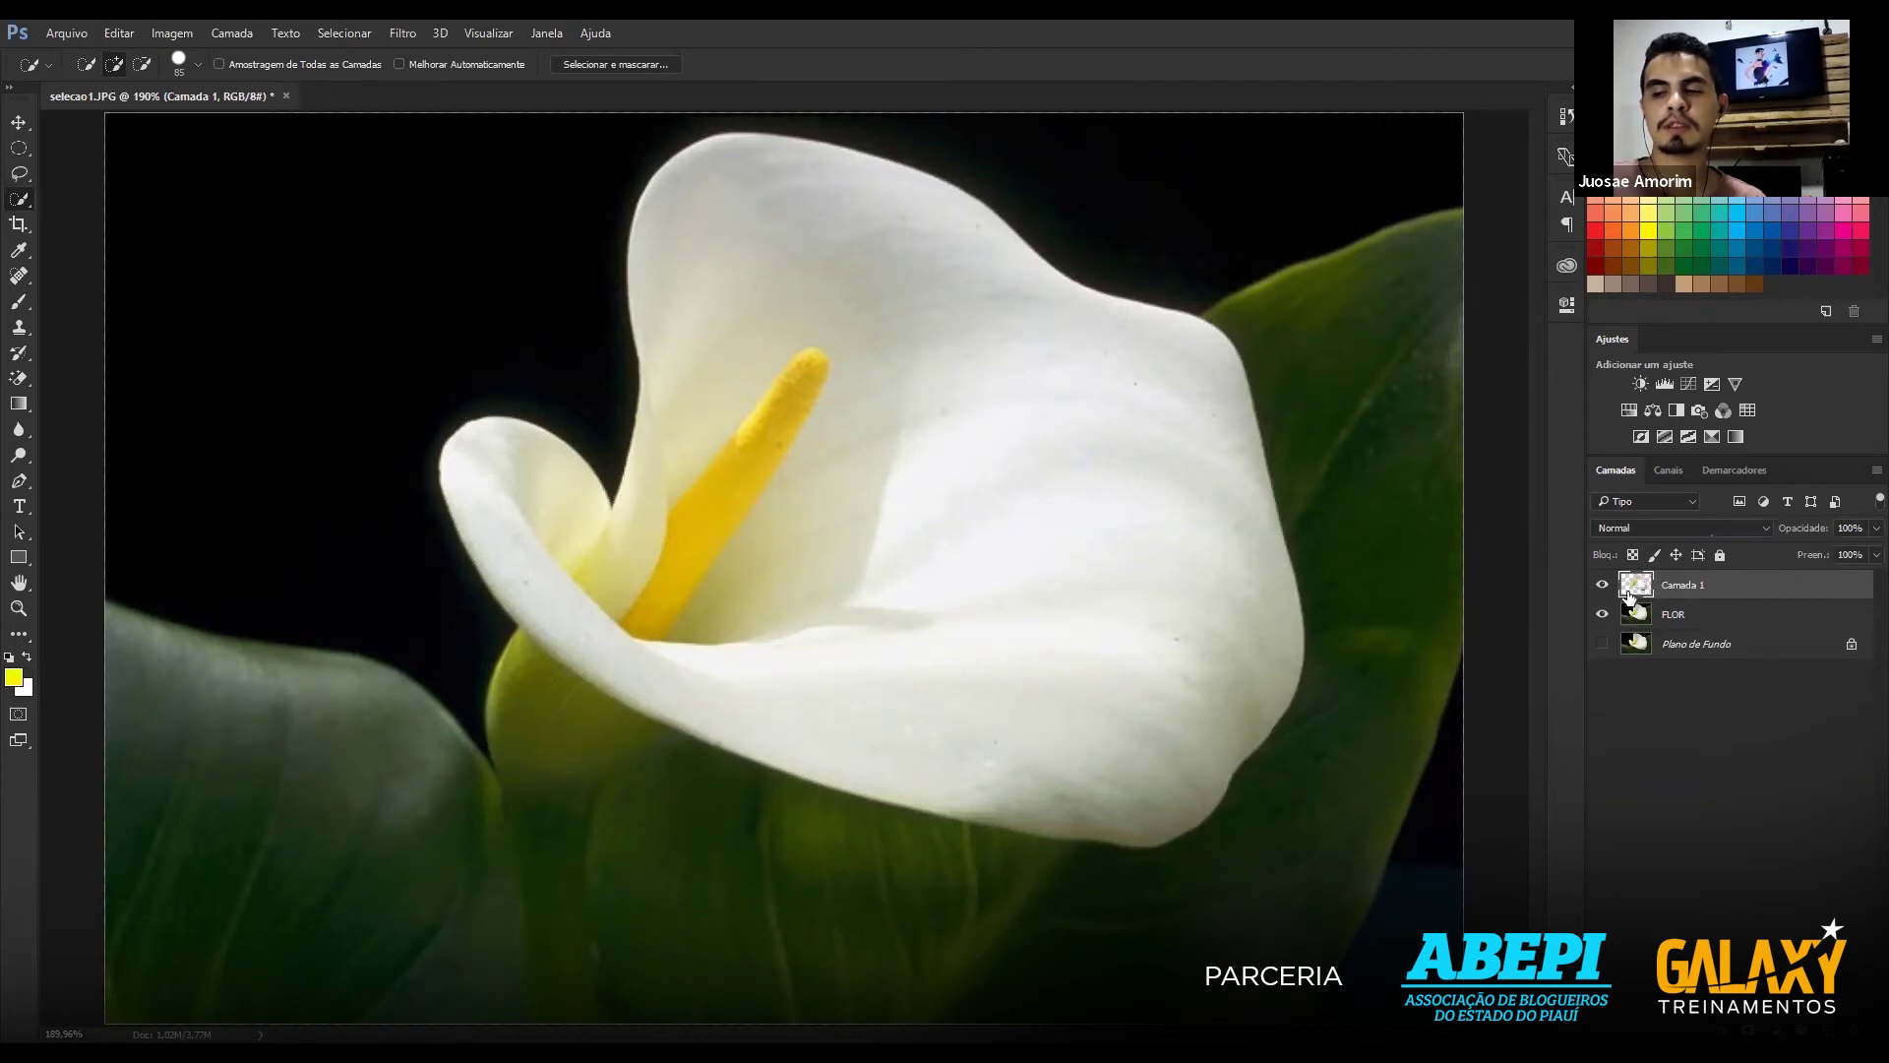
pyautogui.click(1603, 642)
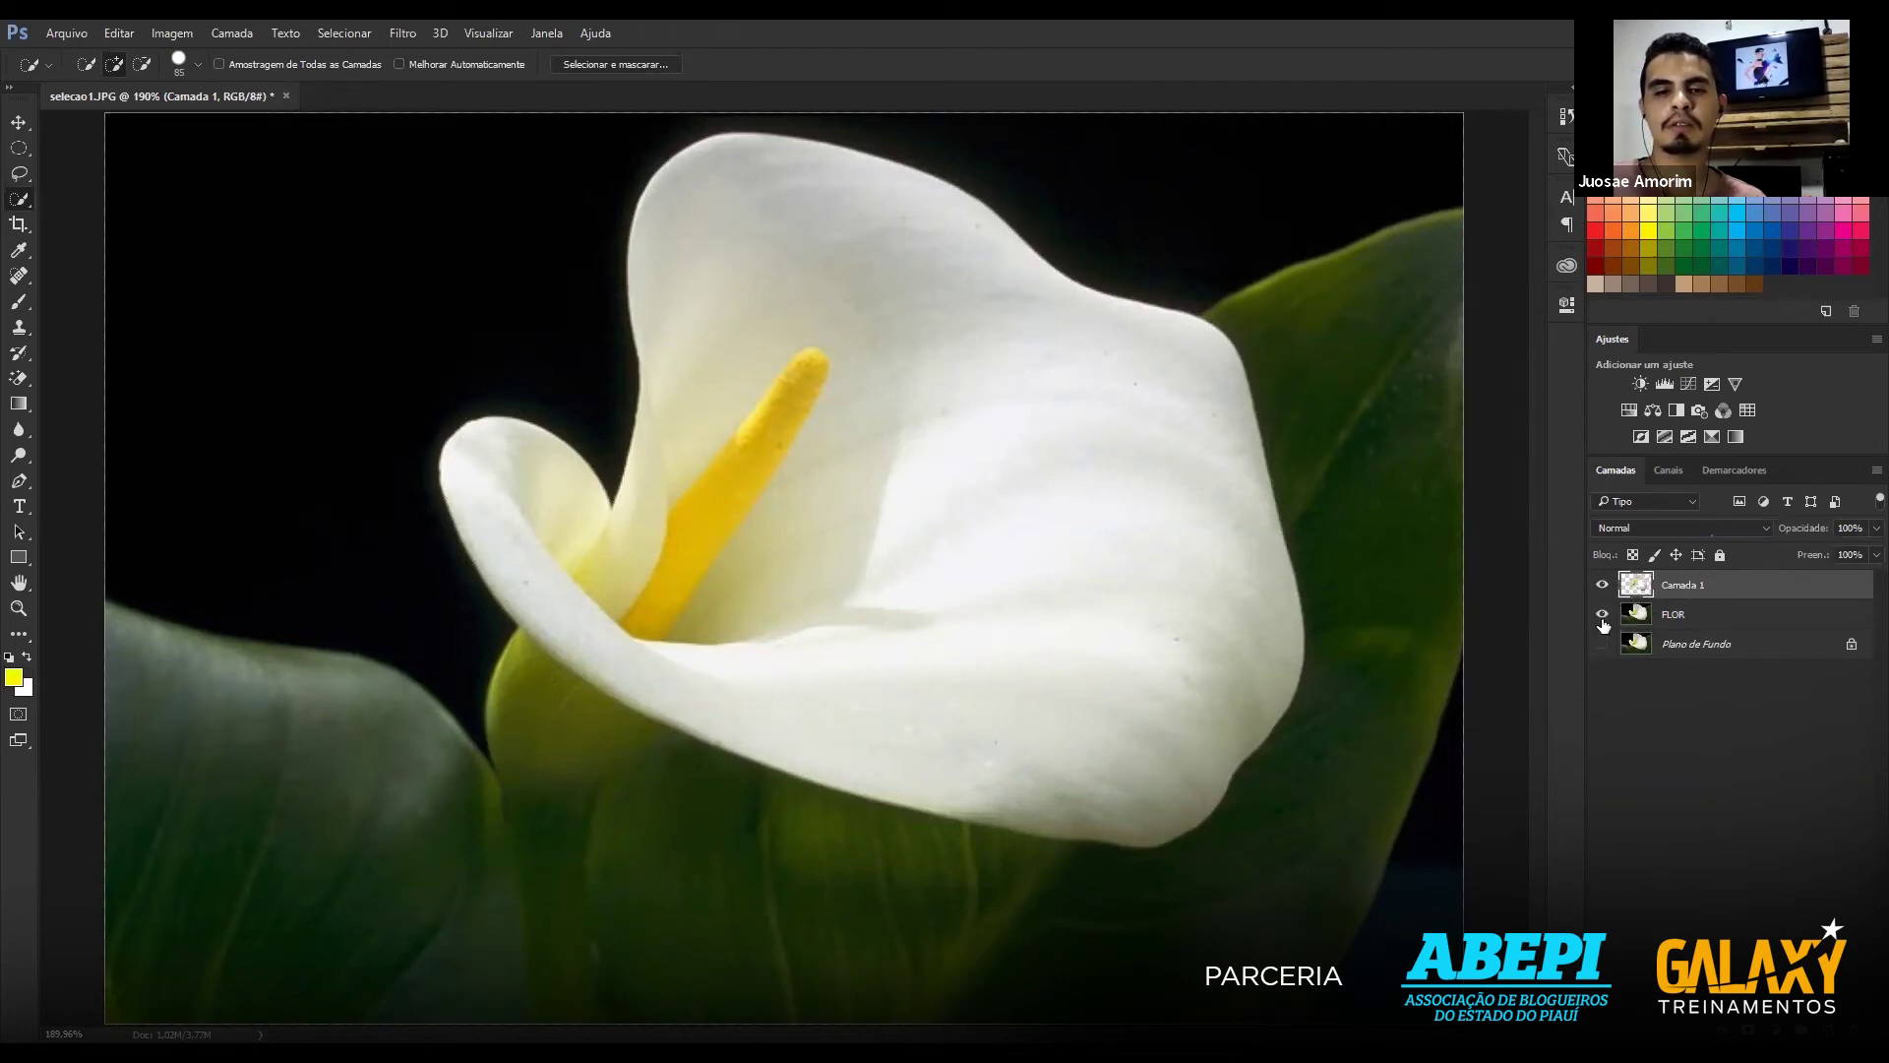
pyautogui.click(1603, 614)
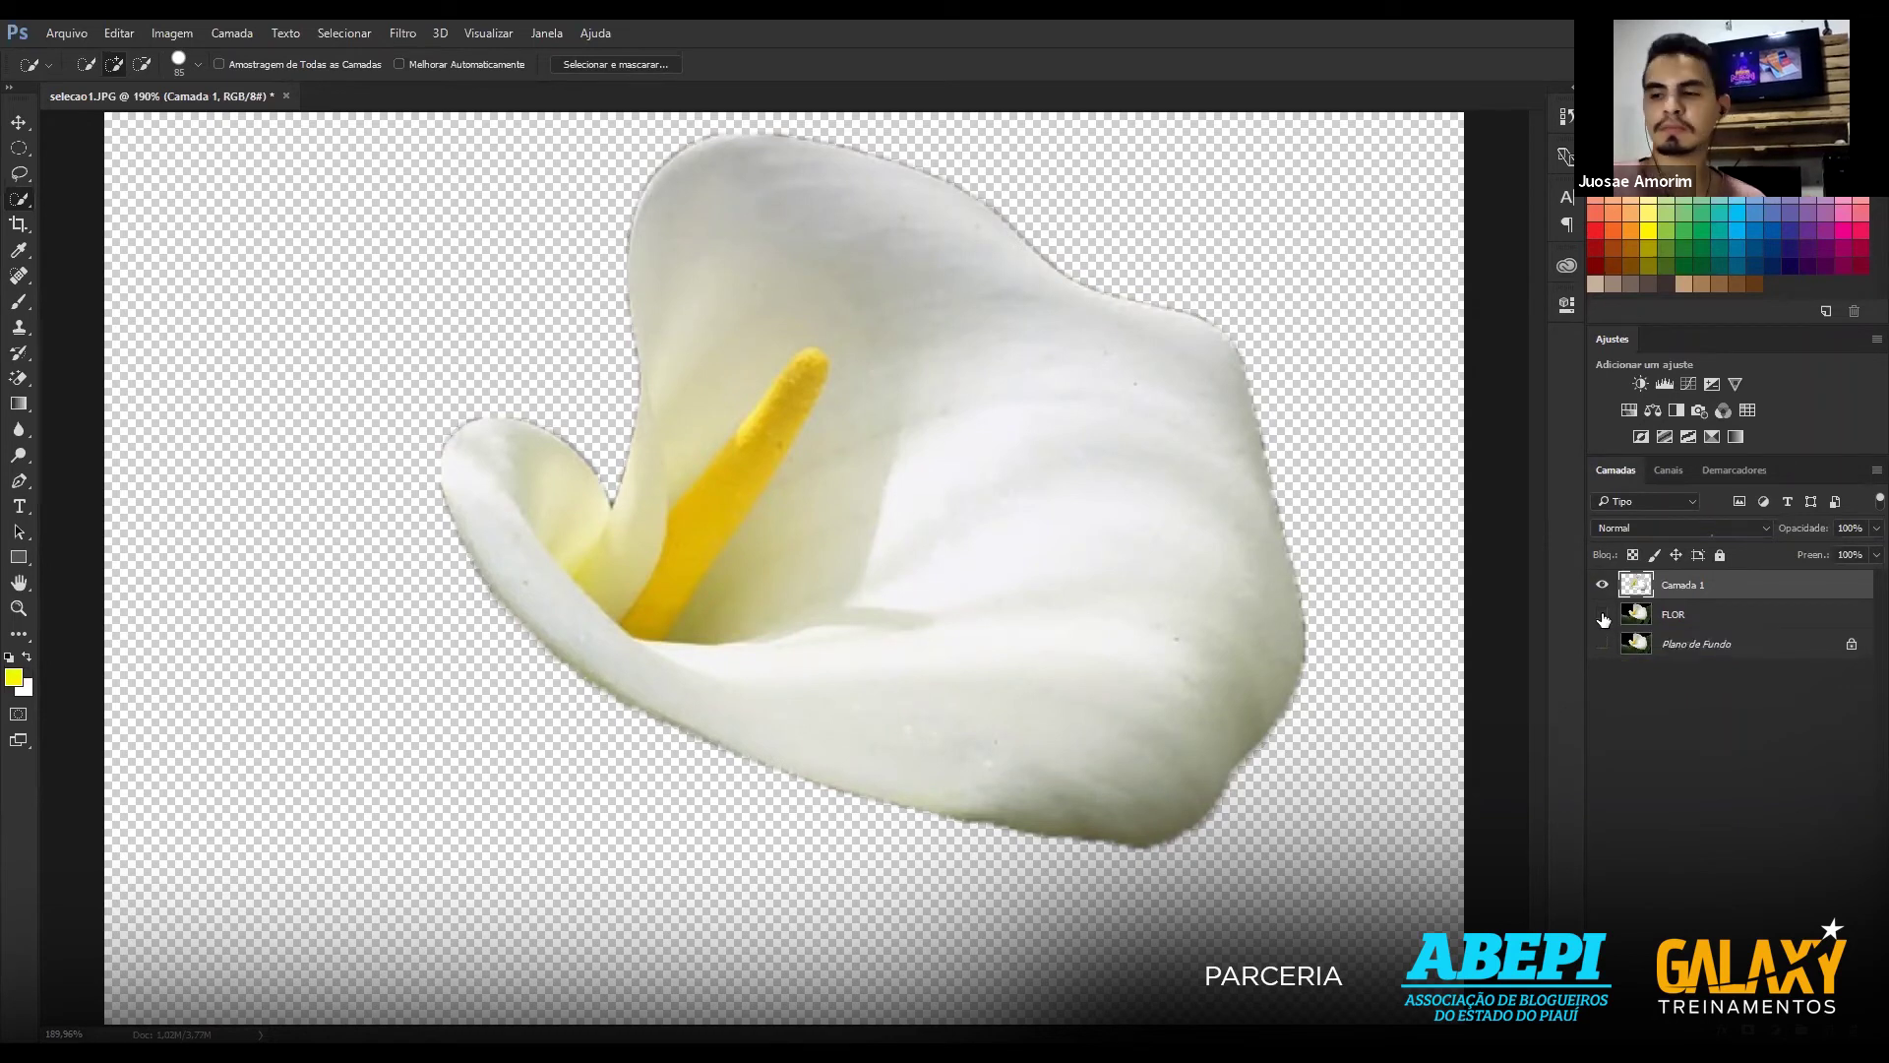
pyautogui.click(1601, 586)
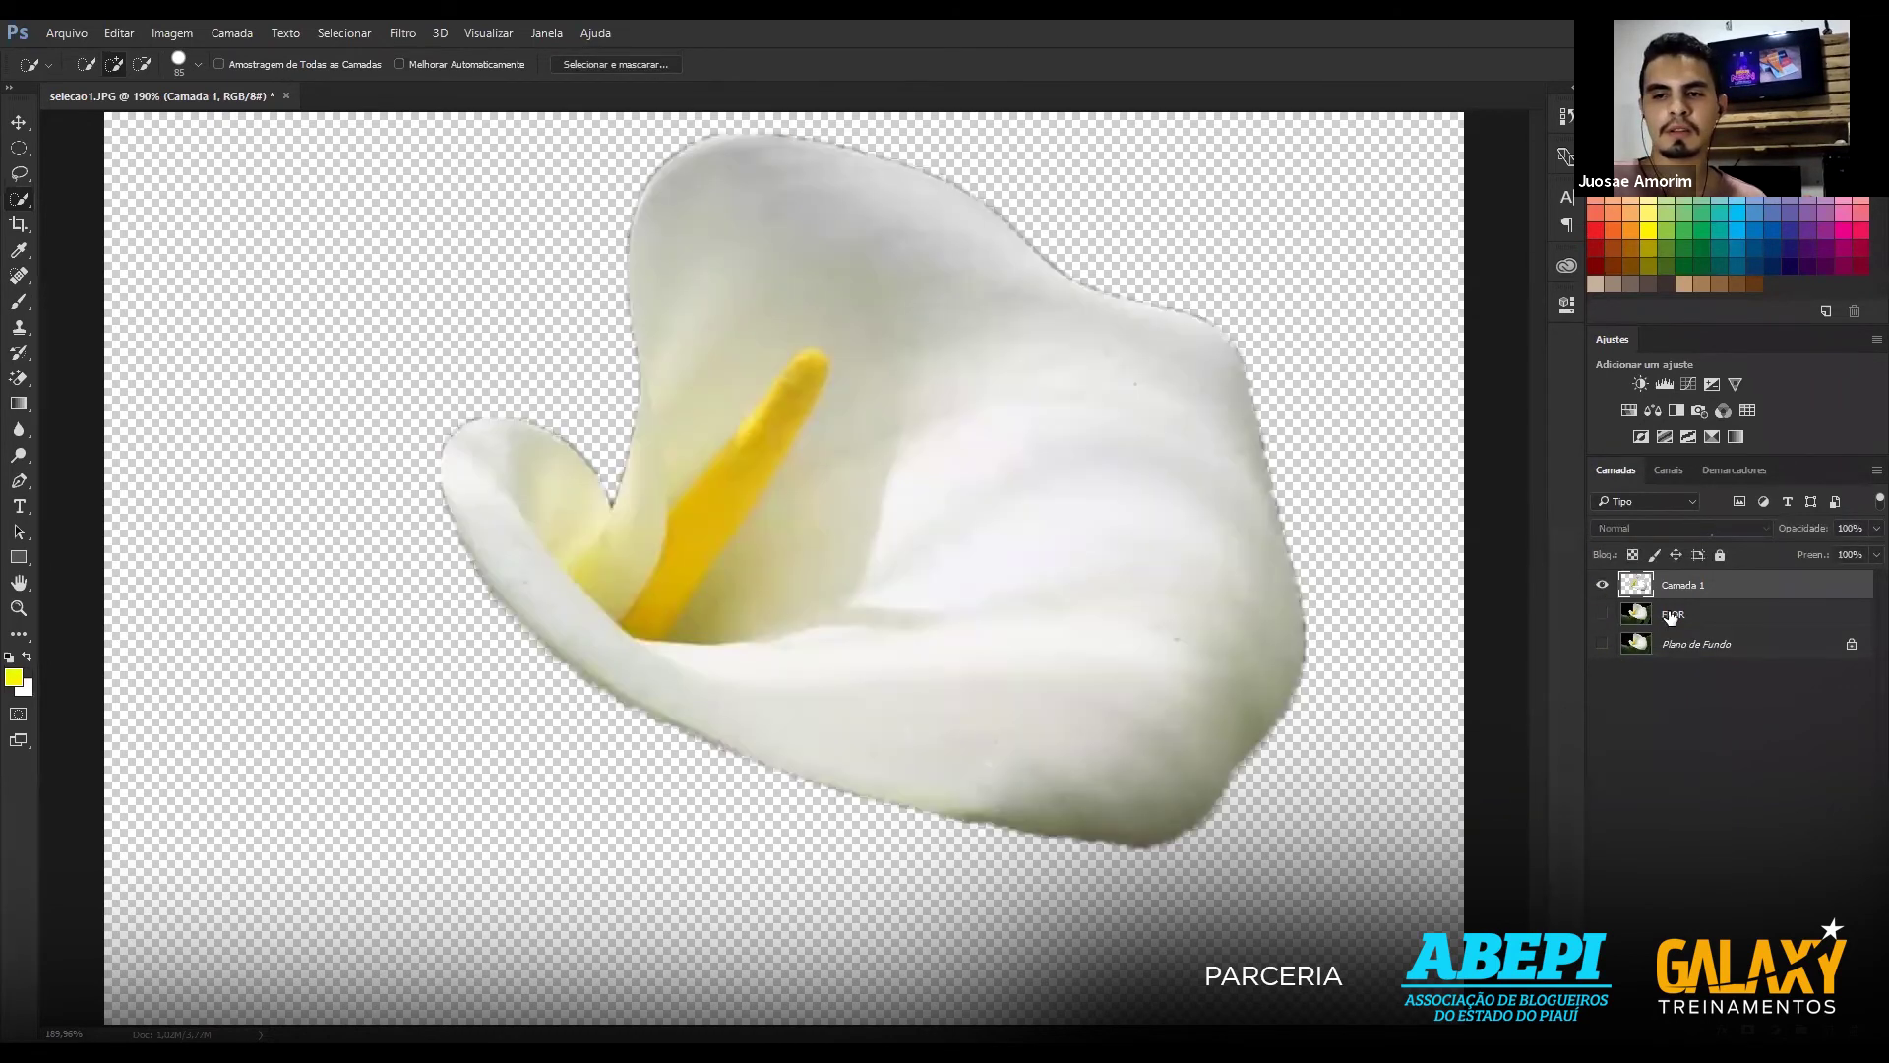
# Add a new layer under the cut-out flower and fill it with yellow.
pyautogui.click(1670, 615)
pyautogui.hotkey('ctrl', 'shift', 'alt', 'n')
pyautogui.hotkey('alt', 'BackSpace')
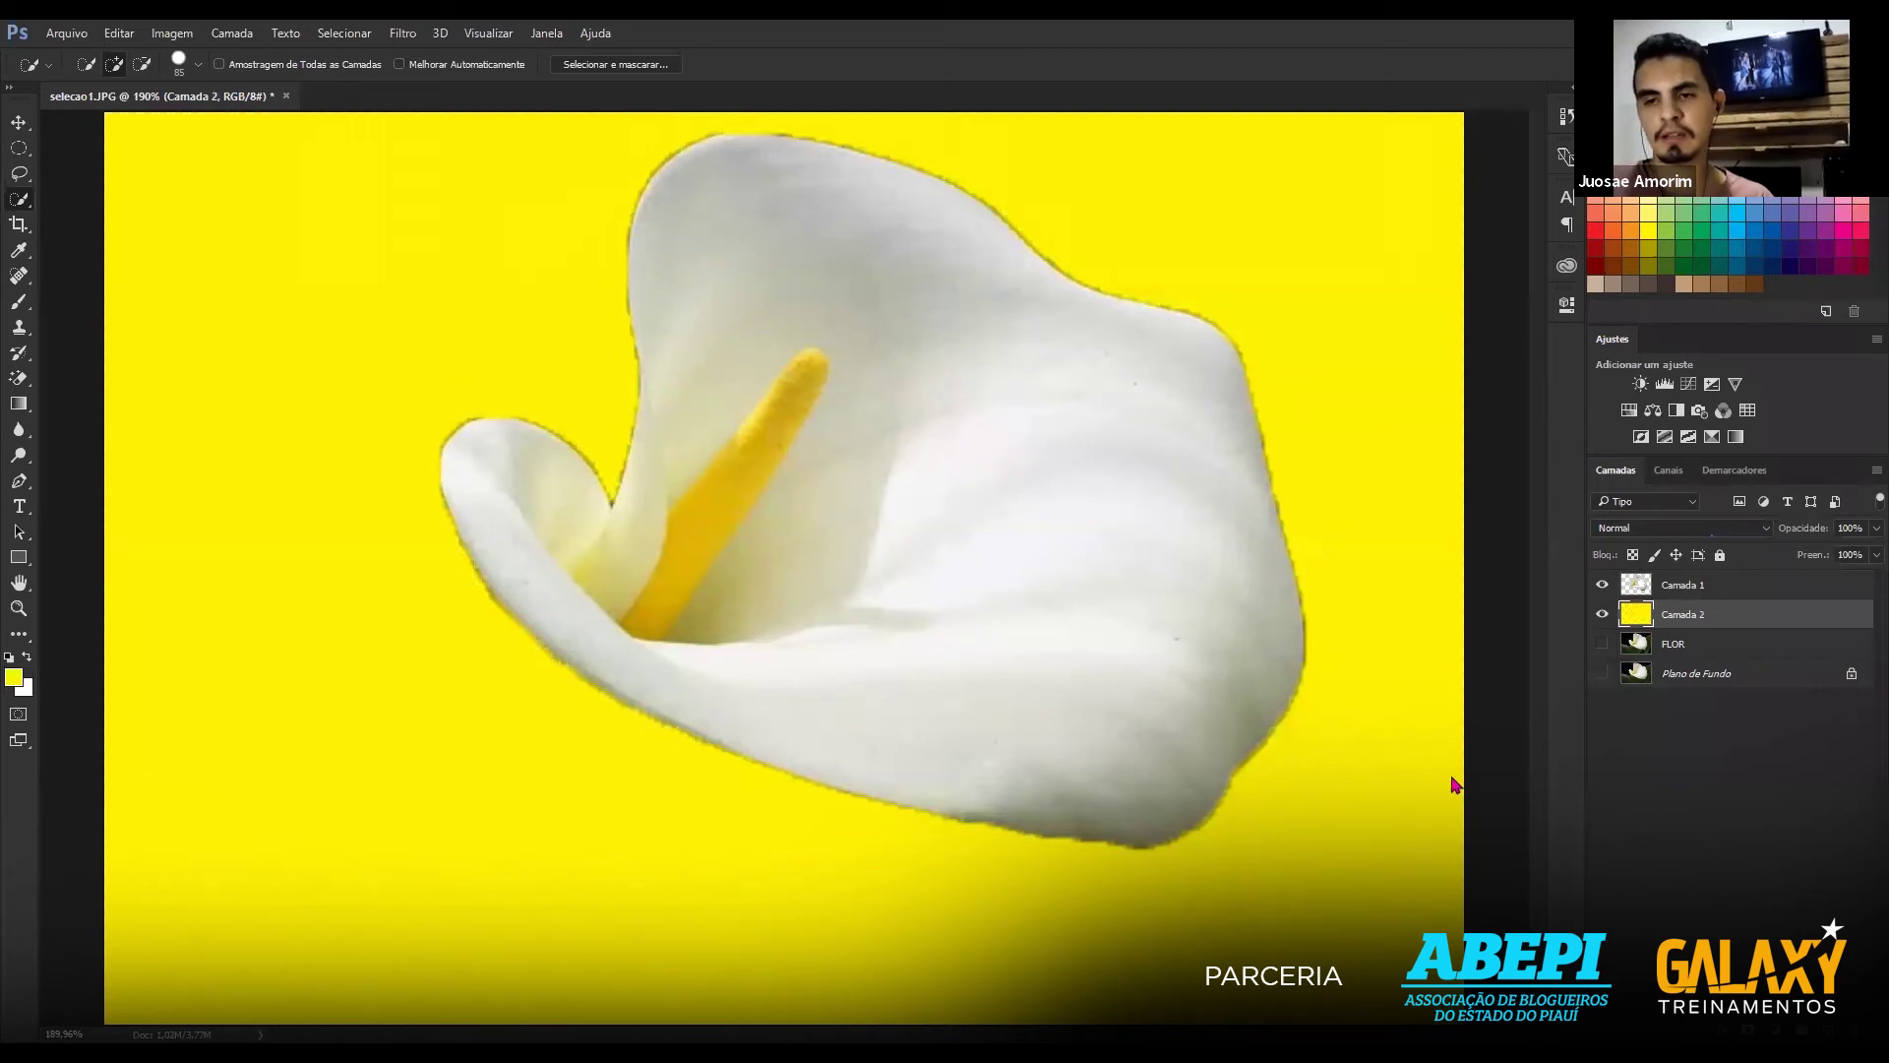
# Undo the yellow fill and extra layers, returning to FLOR with the flower selected.
pyautogui.click(1713, 588)
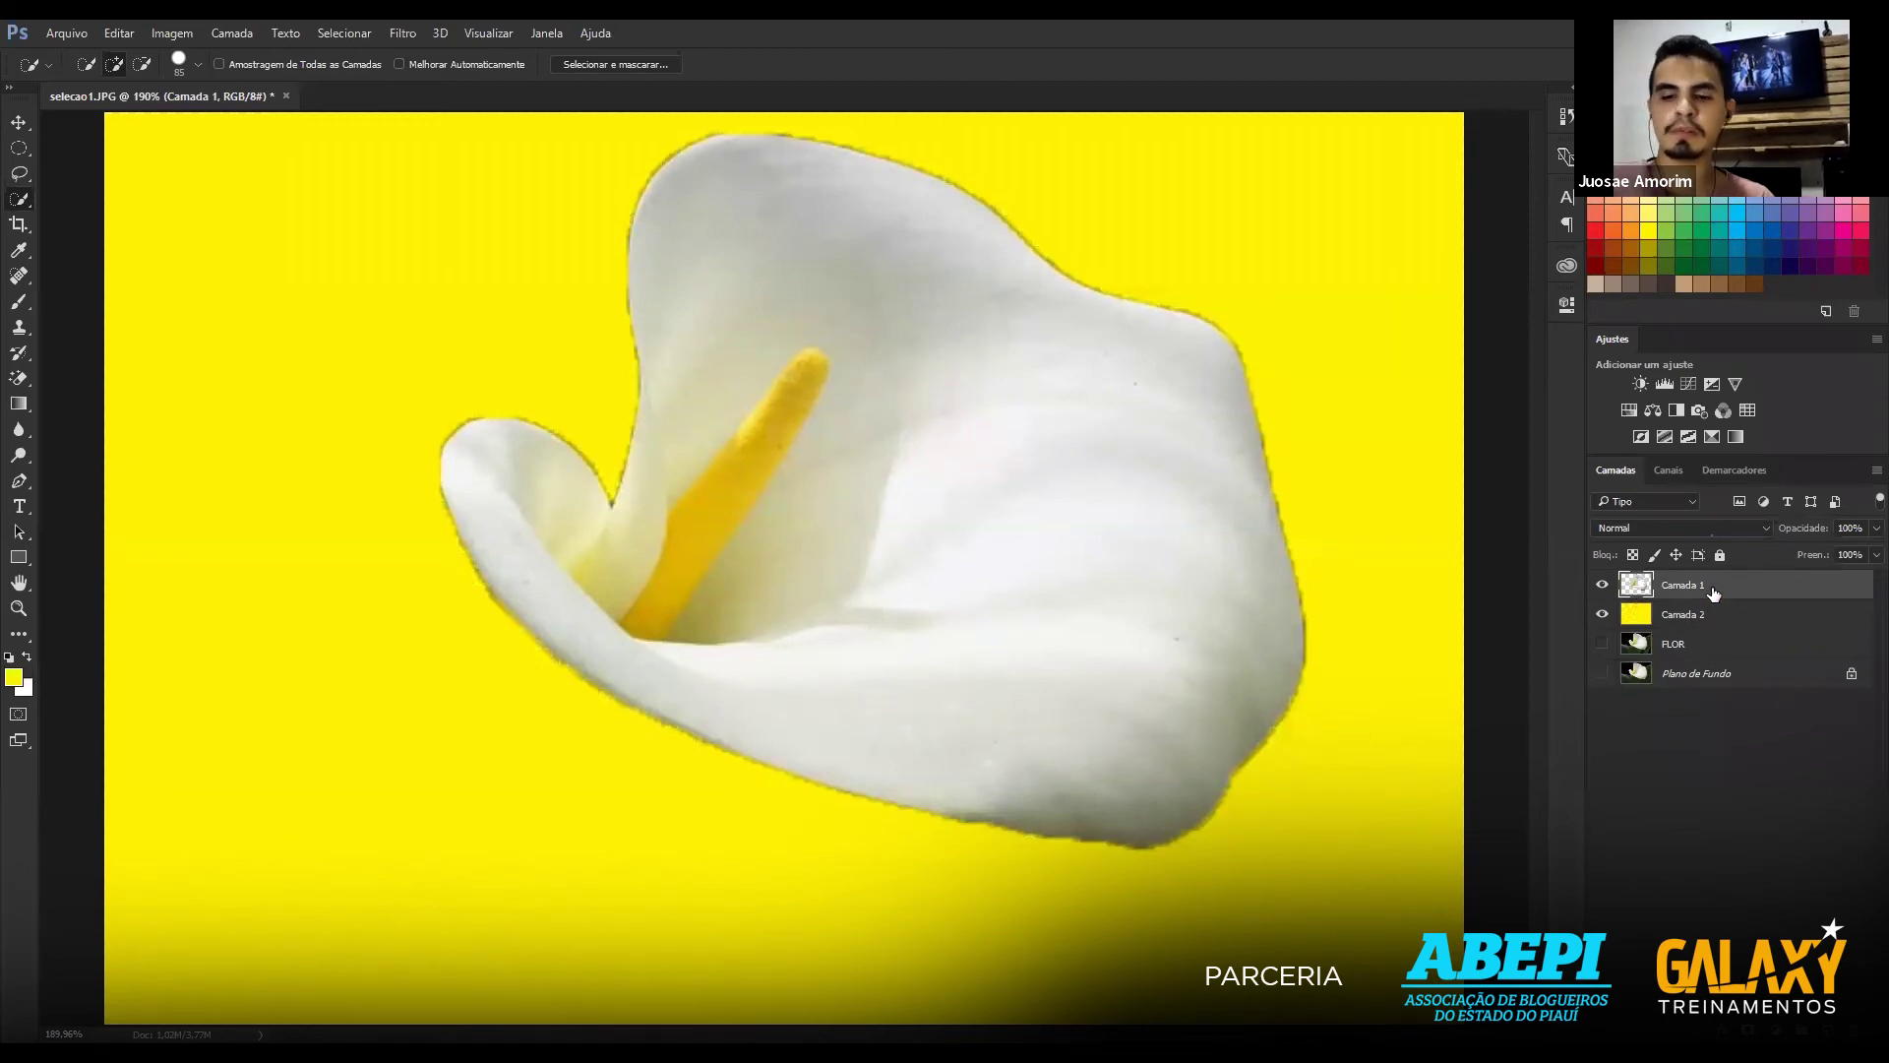
pyautogui.hotkey('ctrl', 'z')
pyautogui.hotkey('ctrl', 'z')
pyautogui.hotkey('ctrl', 'z')
pyautogui.hotkey('ctrl', 'z')
pyautogui.hotkey('ctrl', 'z')
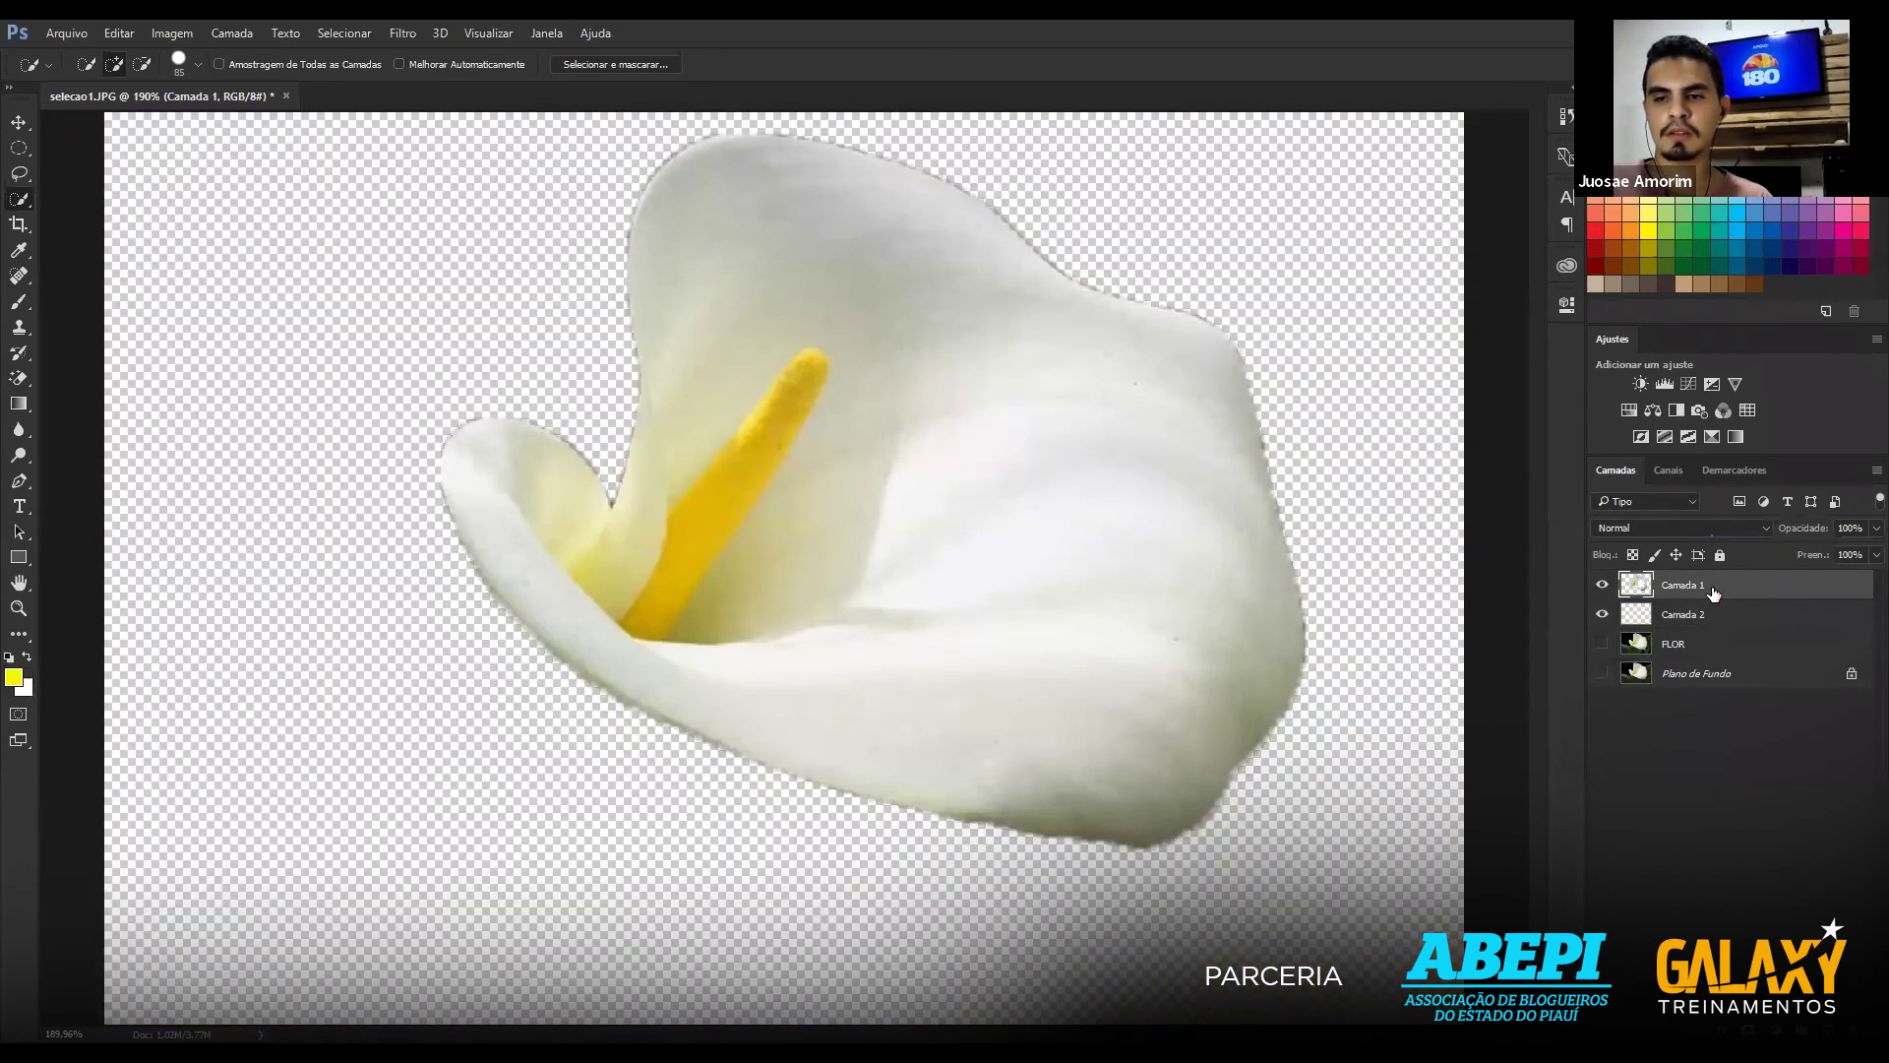
pyautogui.hotkey('ctrl', 'alt', 'z')
pyautogui.hotkey('ctrl', 'alt', 'z')
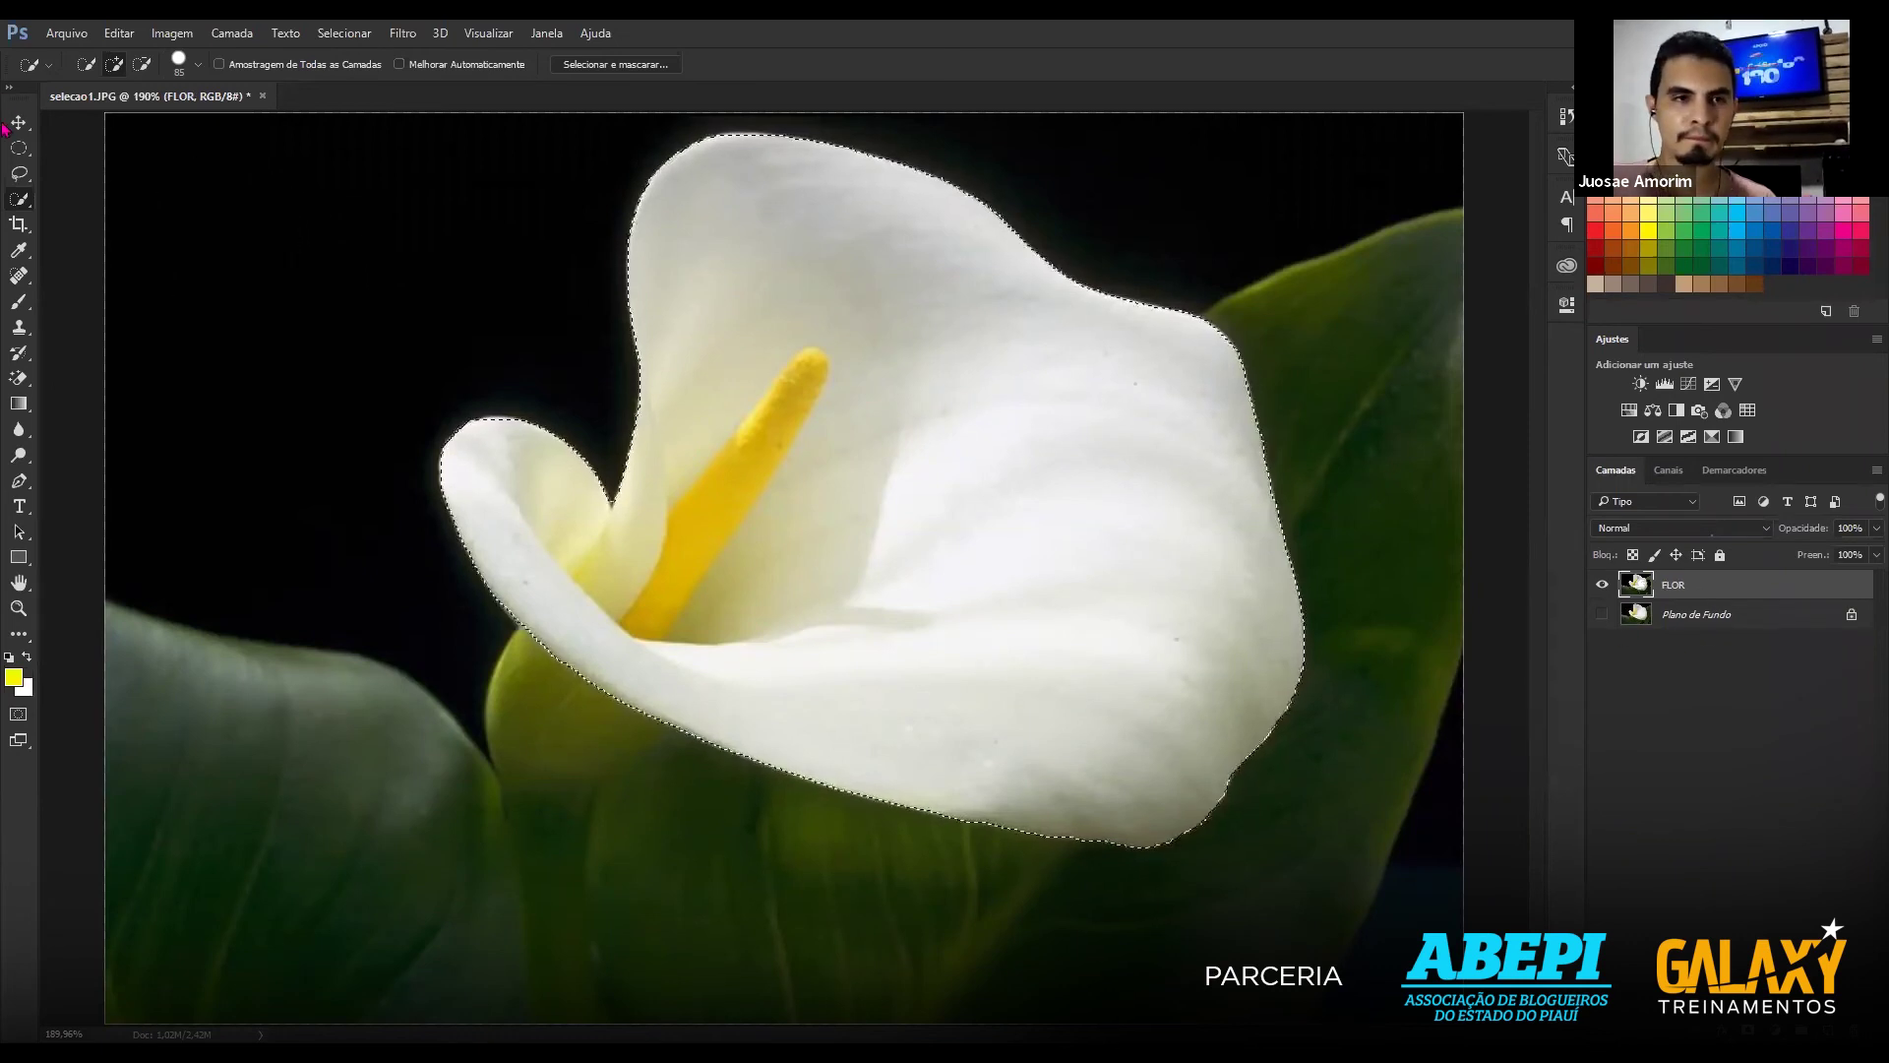
# Reselect the calla lily with Quick Selection and add a Matiz/Saturação adjustment layer.
pyautogui.hotkey('ctrl', 'd')
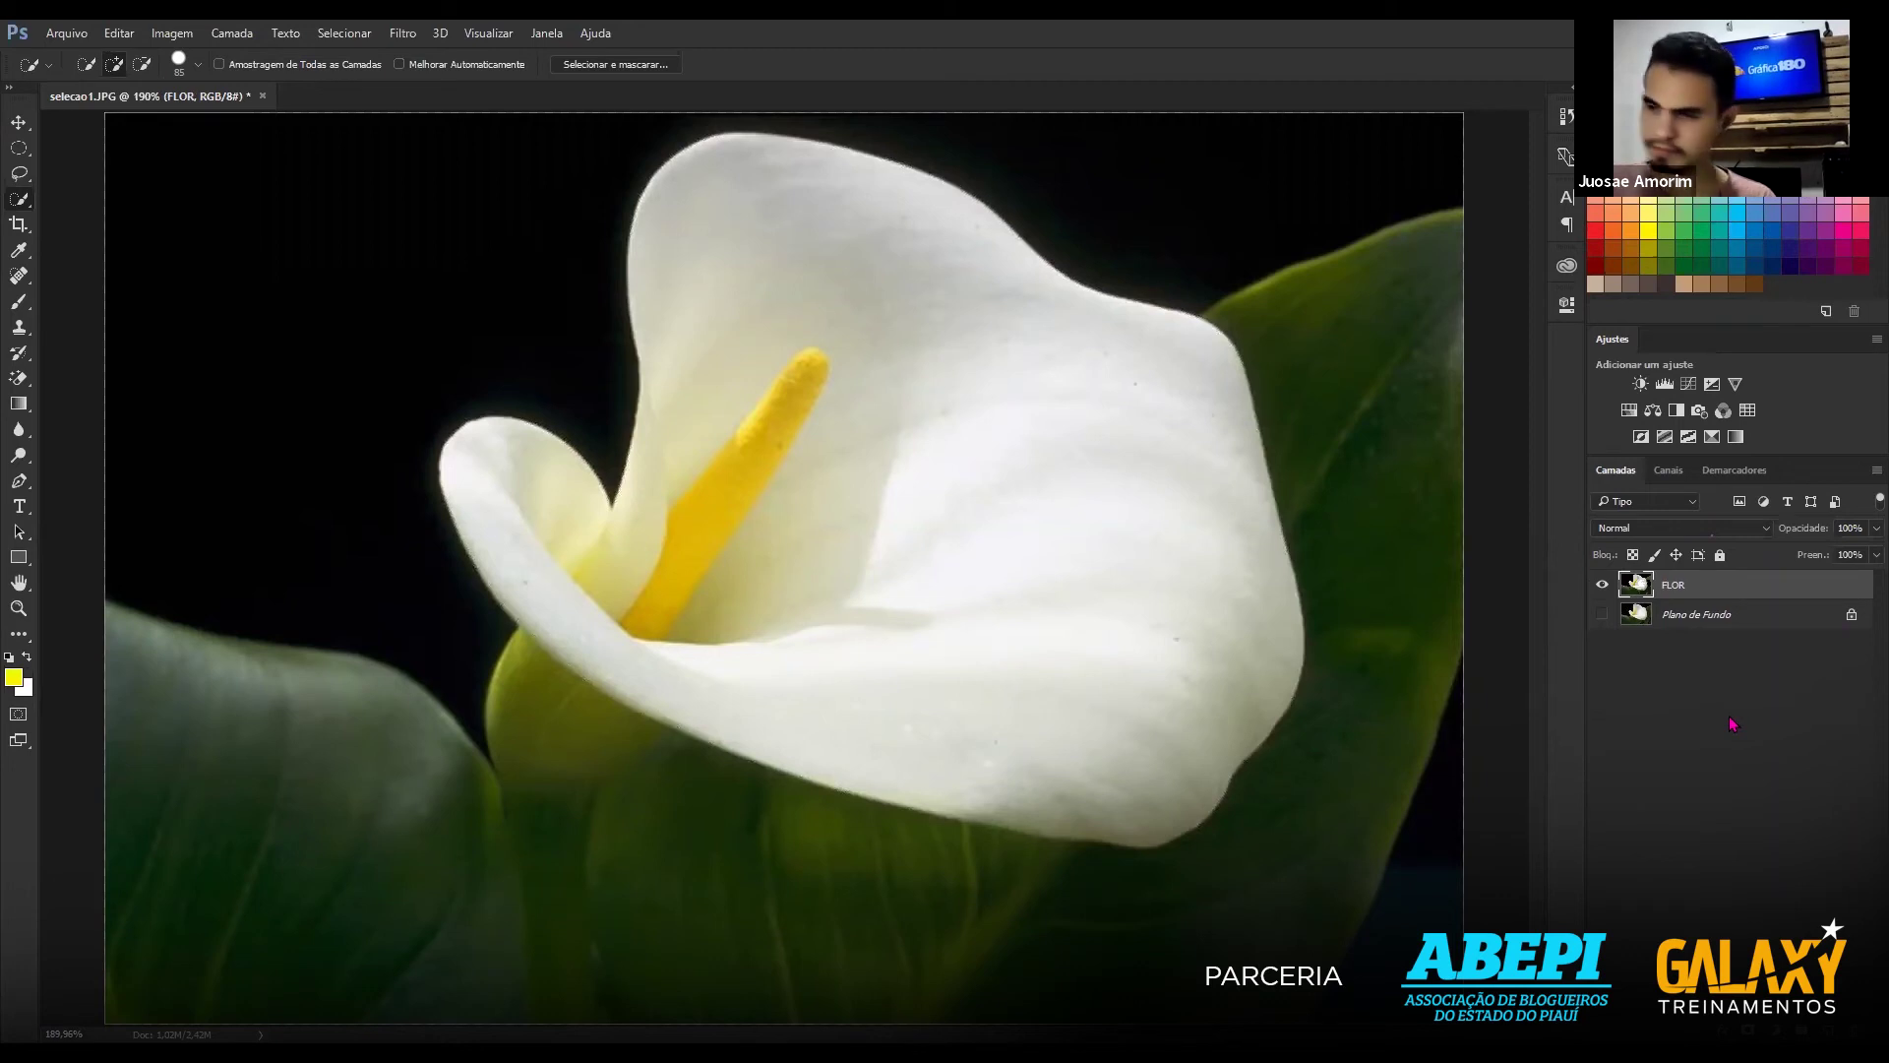
pyautogui.moveTo(1109, 572)
pyautogui.mouseDown()
pyautogui.moveTo(823, 410)
pyautogui.moveTo(906, 515)
pyautogui.moveTo(779, 310)
pyautogui.mouseUp()
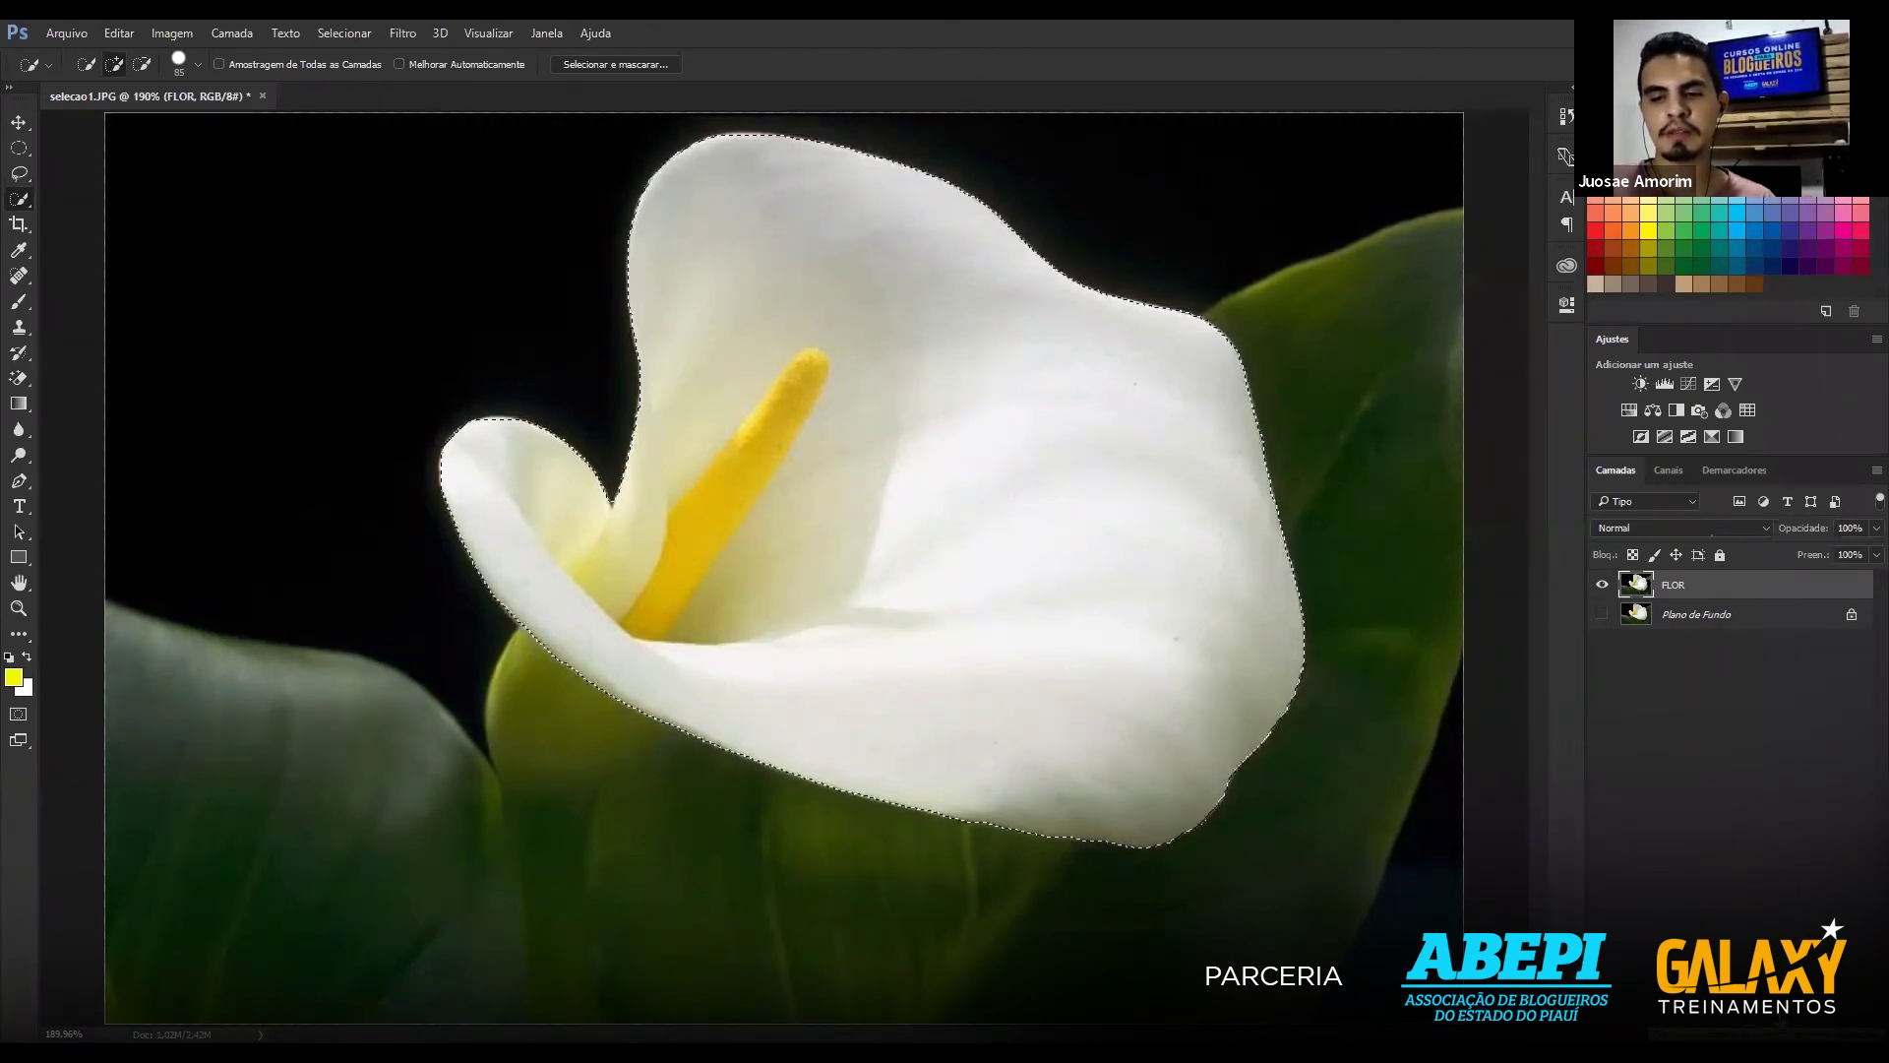
pyautogui.click(1768, 1026)
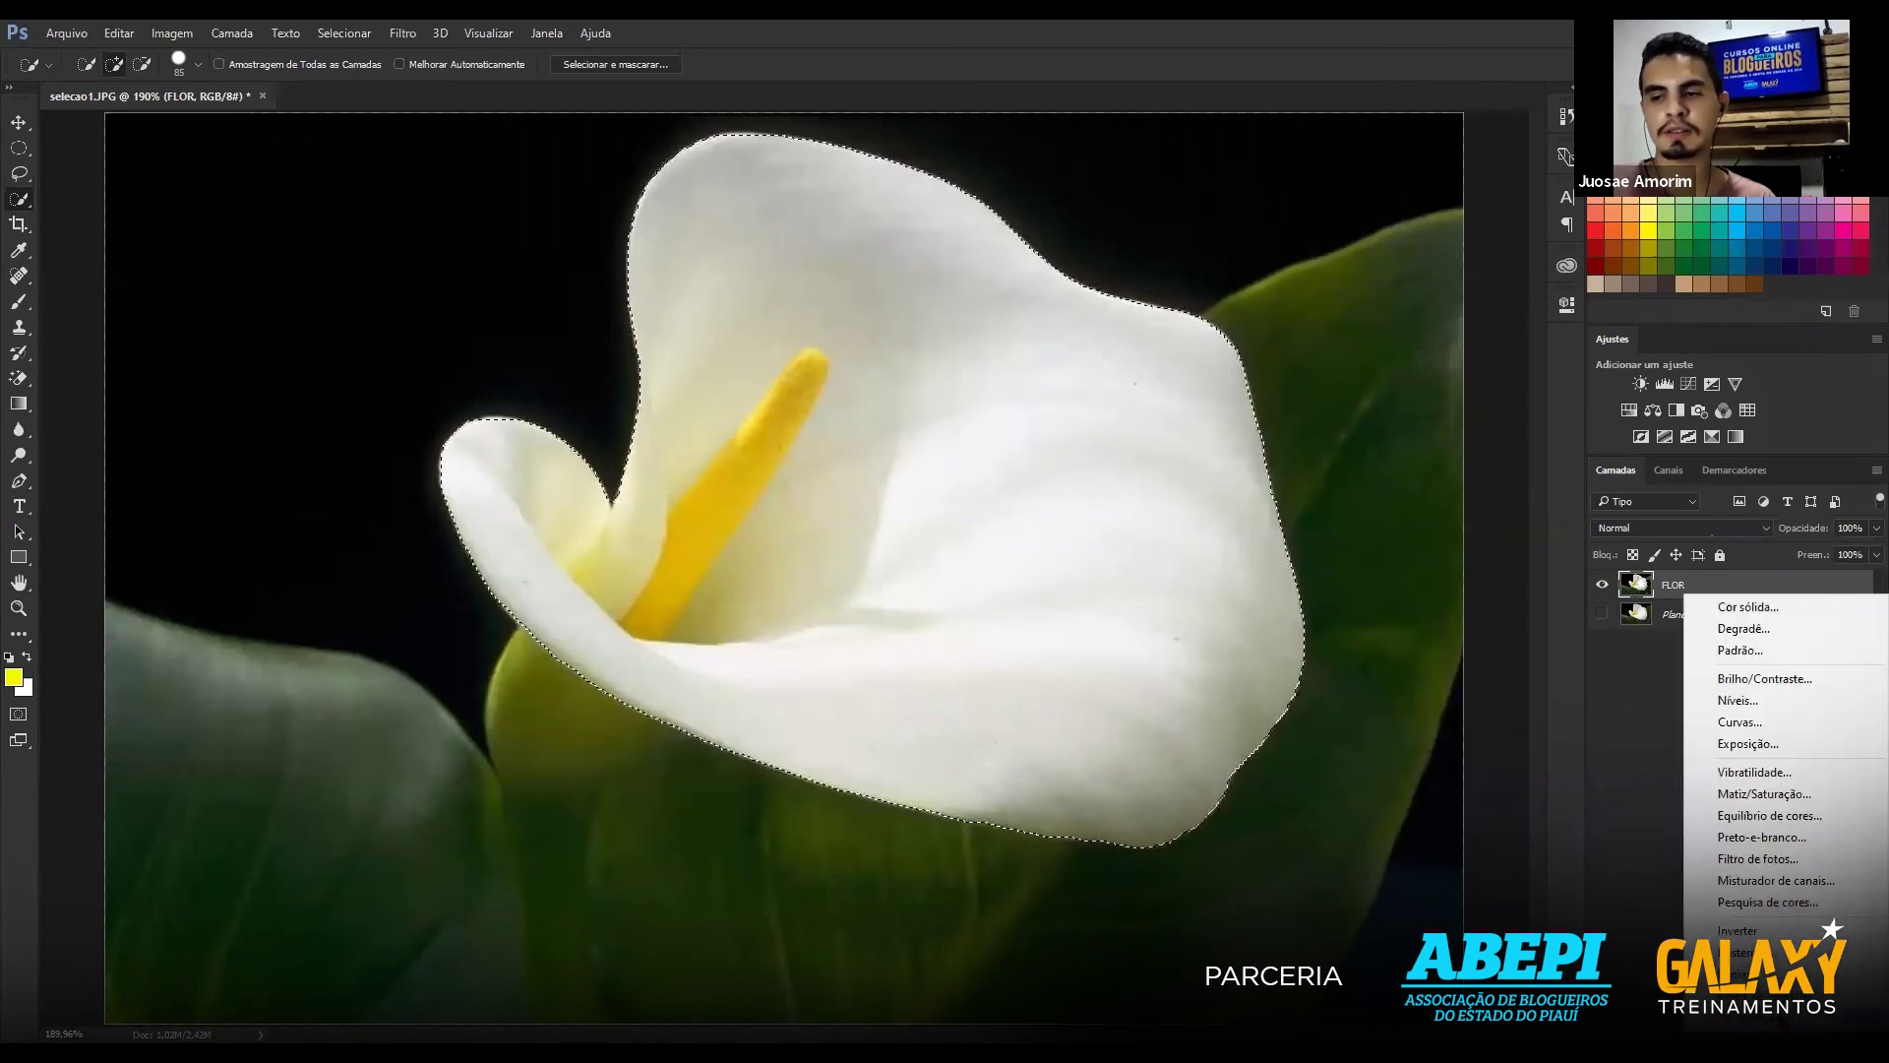
pyautogui.click(1775, 797)
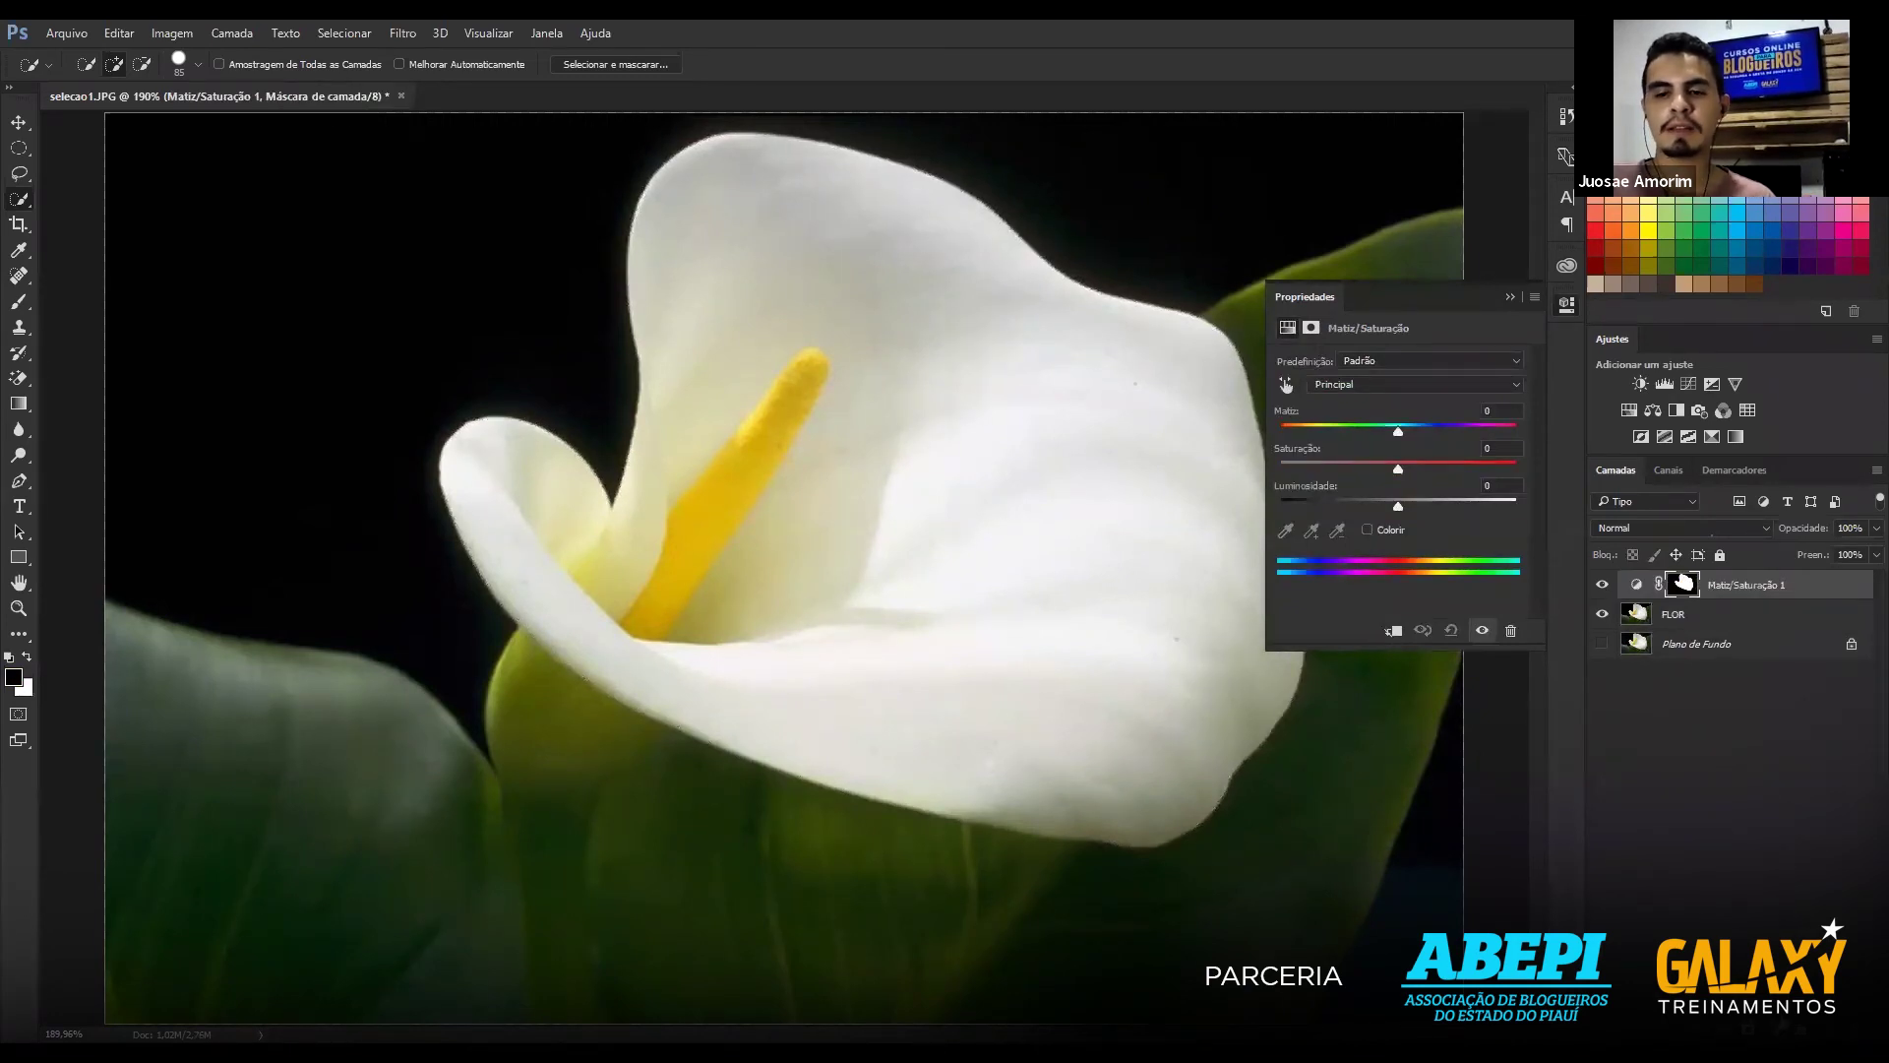
# Enable Colorir in the Matiz/Saturação properties for the flower.
pyautogui.click(1684, 1029)
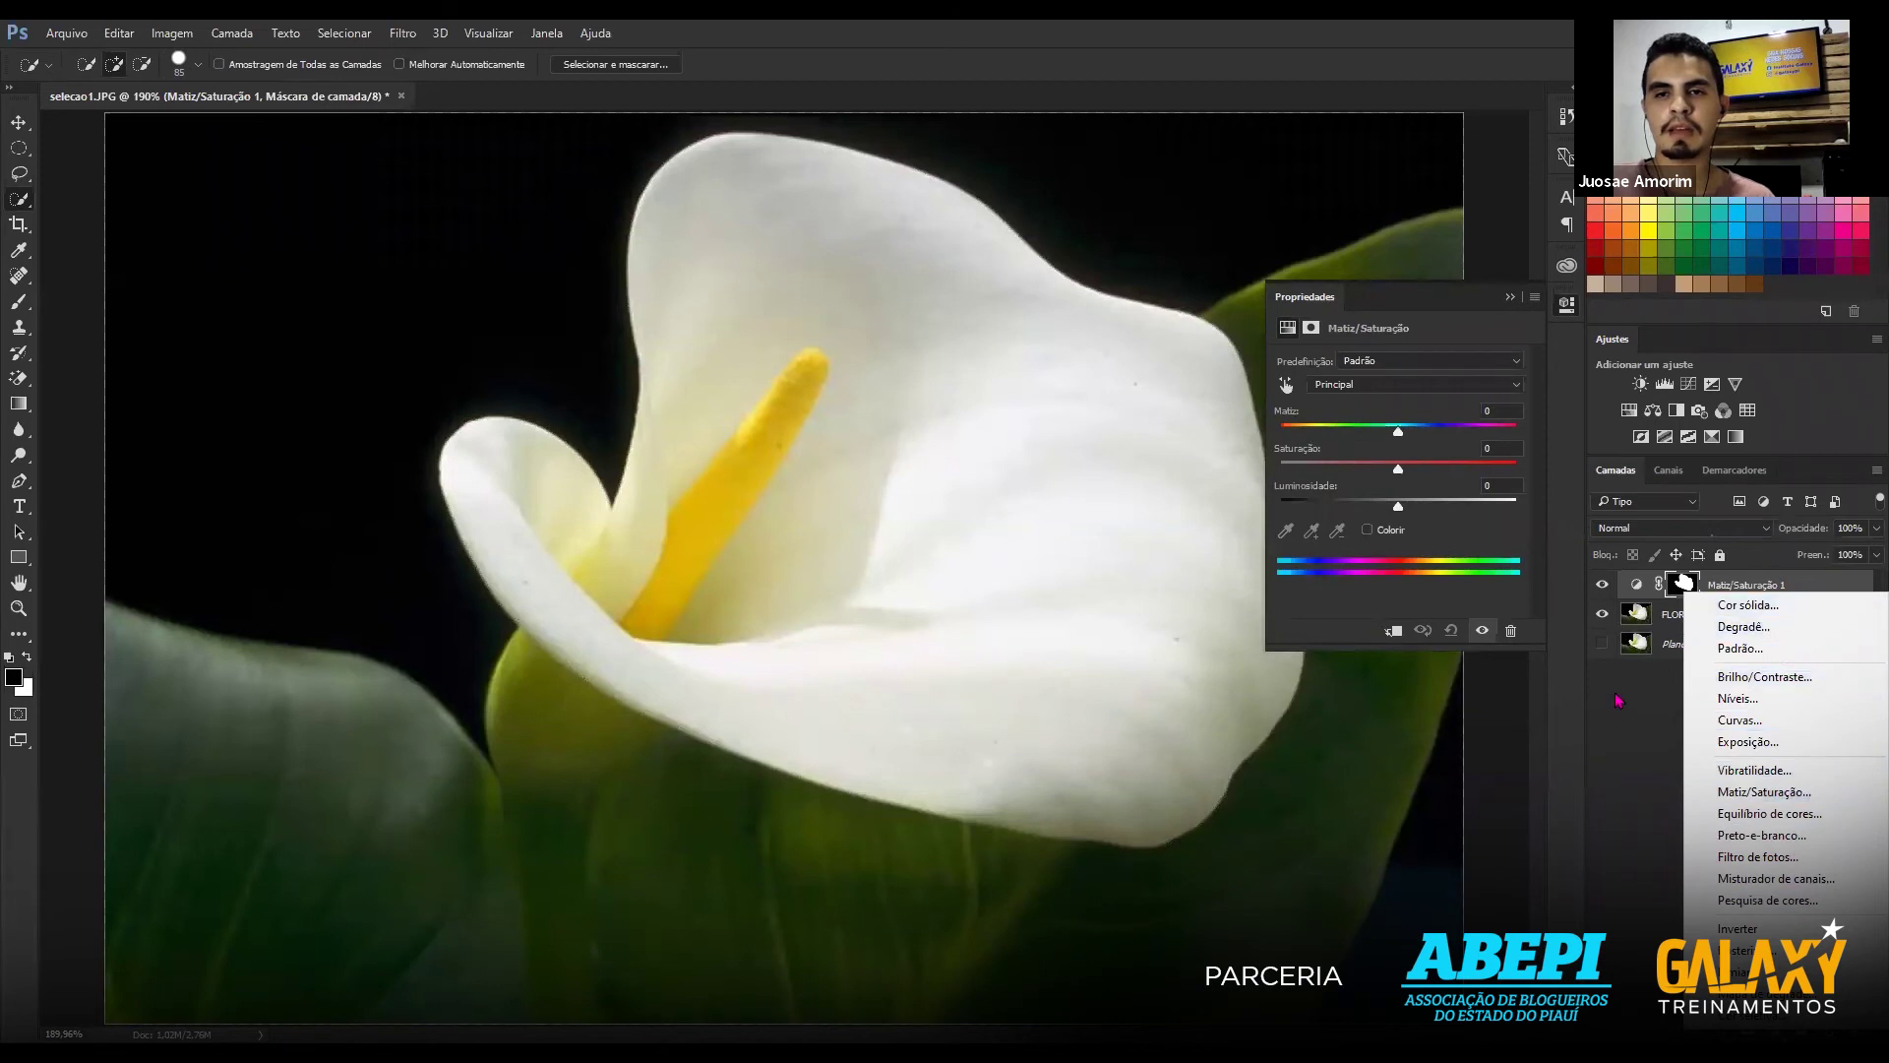
pyautogui.click(1741, 583)
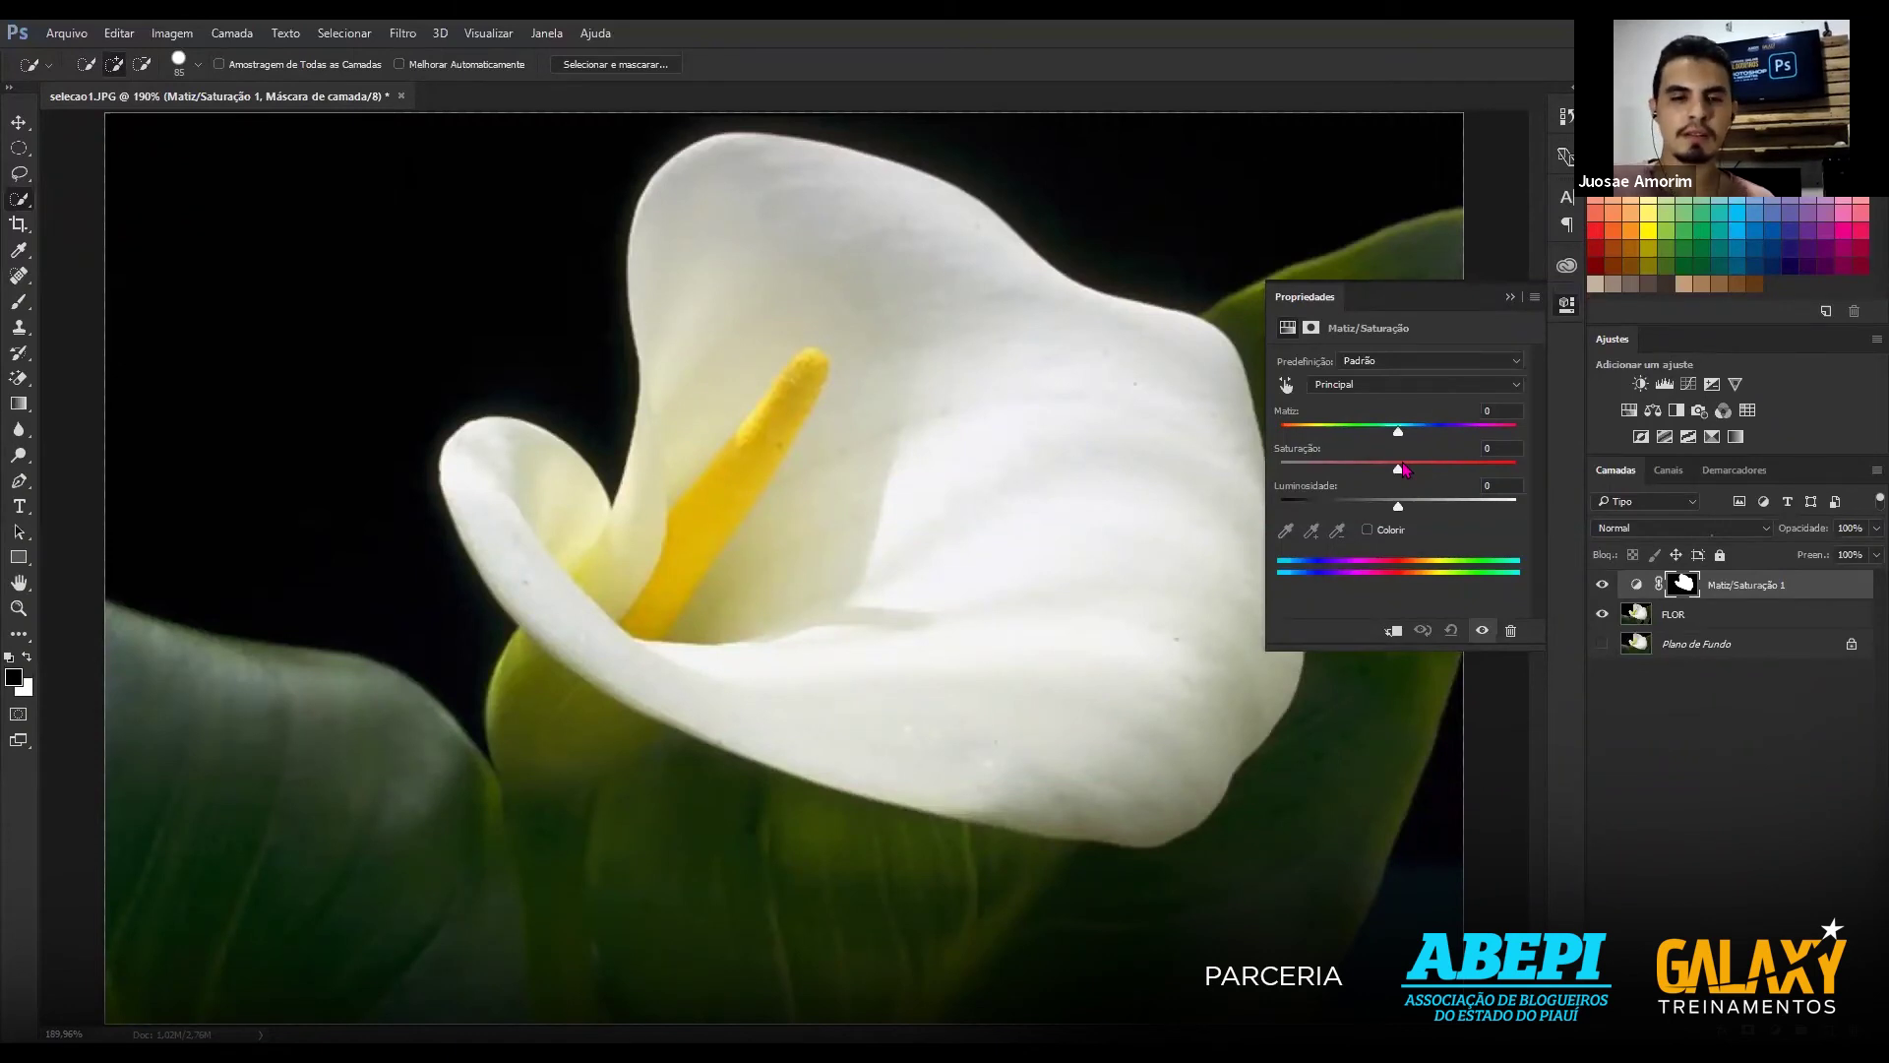
pyautogui.click(1367, 530)
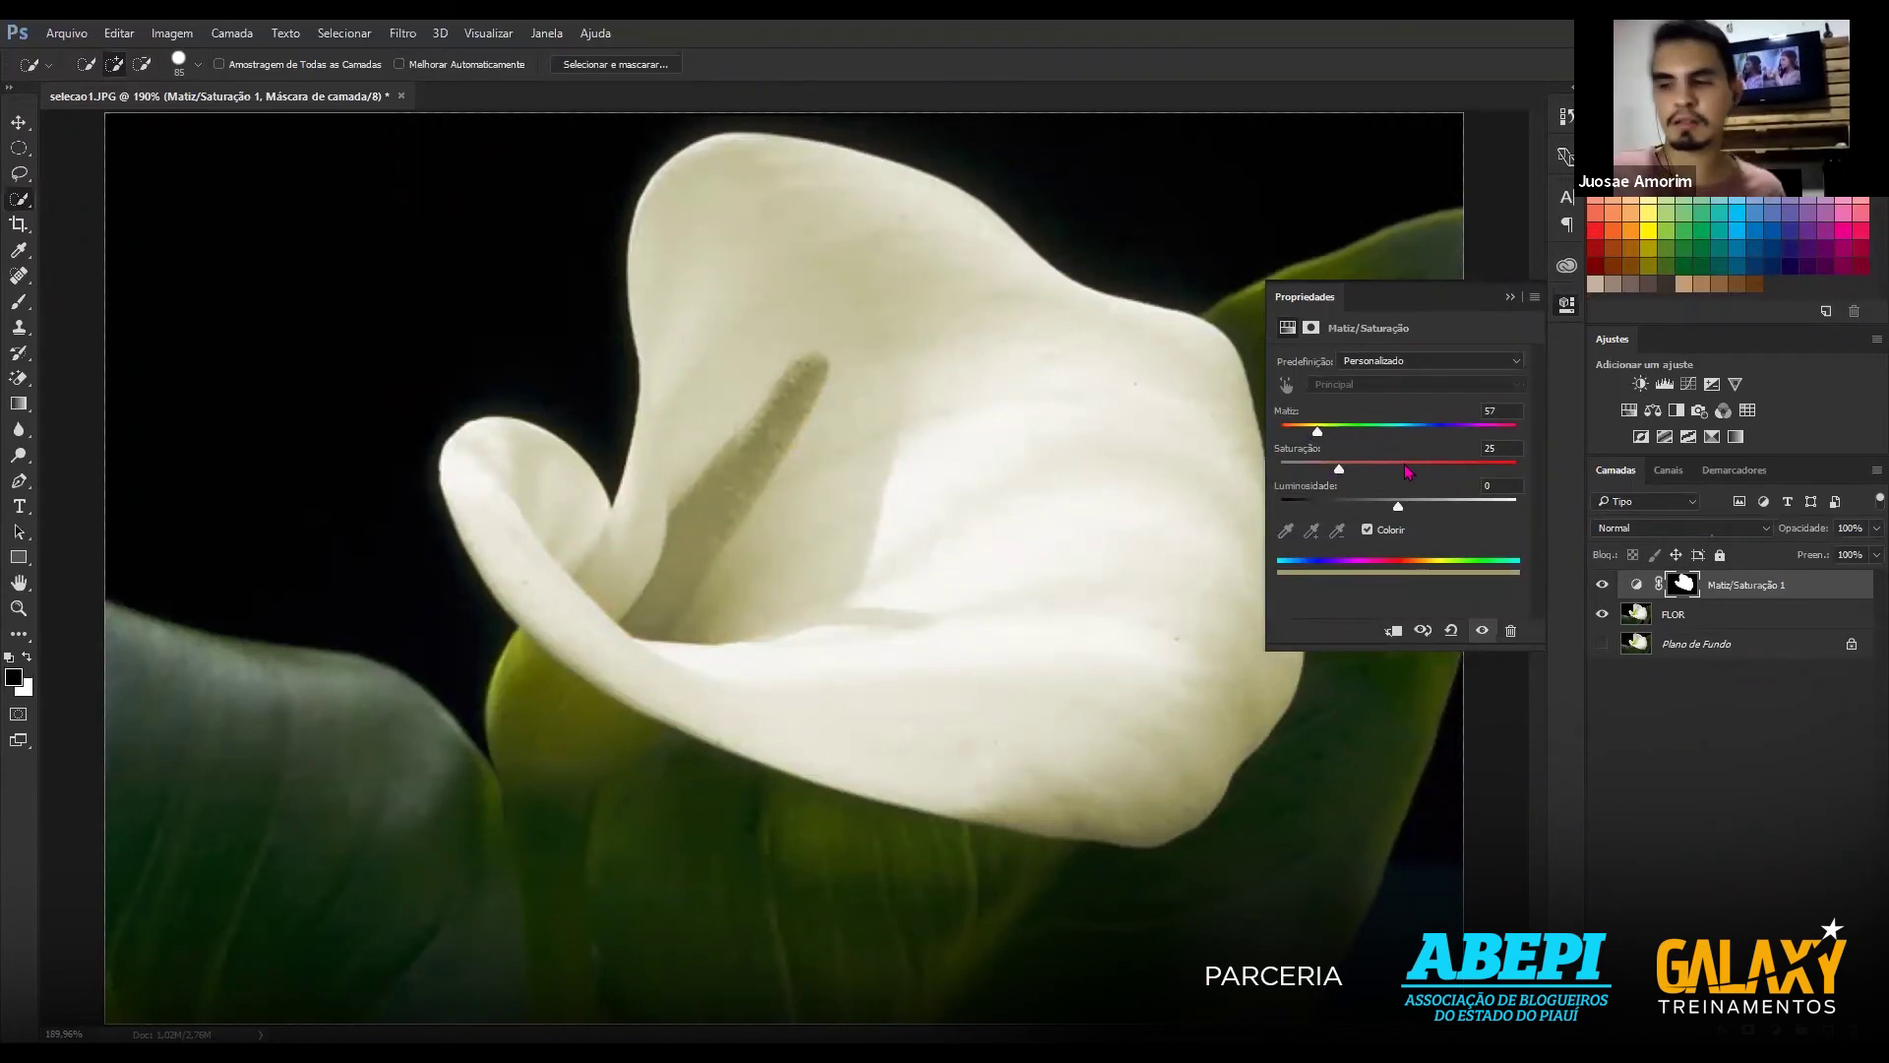
# Test the Saturação and Luminosidade sliders, then set both to 0 so the flower turns grey.
pyautogui.moveTo(1404, 464)
pyautogui.mouseDown()
pyautogui.moveTo(1477, 430)
pyautogui.moveTo(1266, 456)
pyautogui.mouseUp()
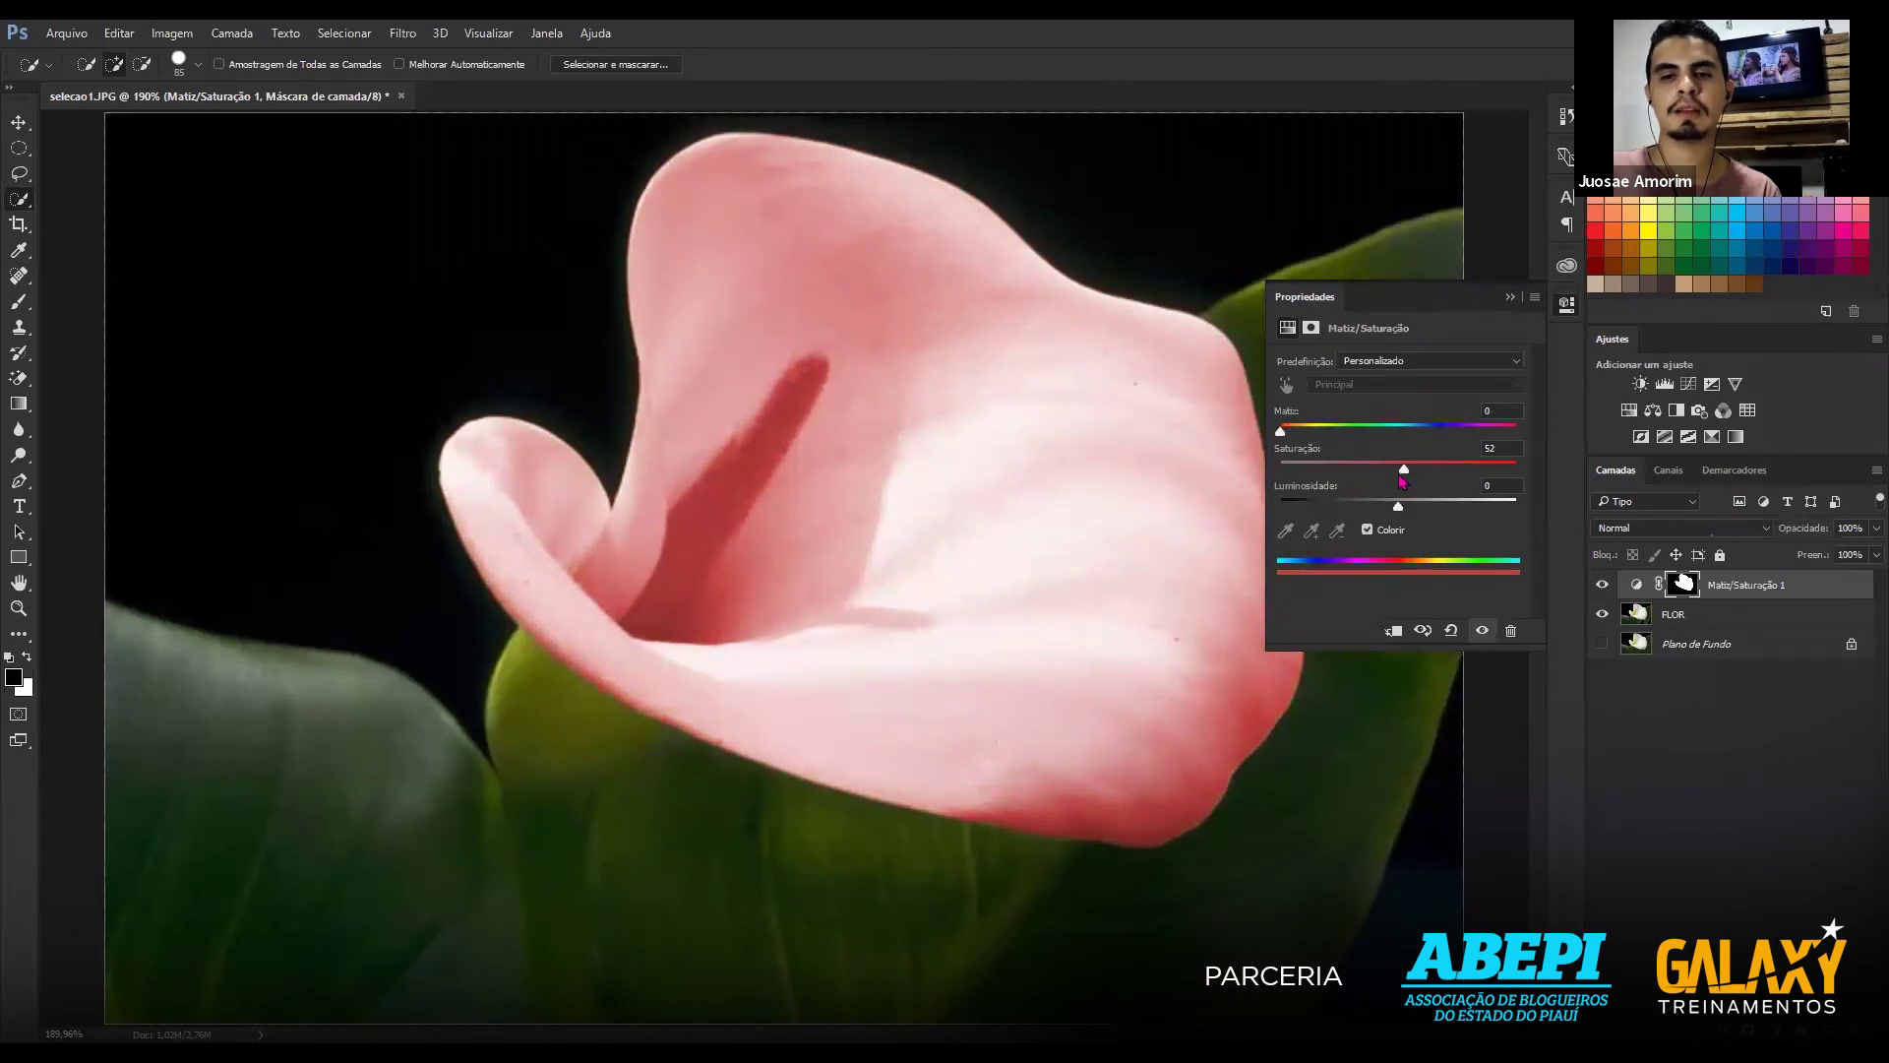
pyautogui.moveTo(1403, 470); pyautogui.dragTo(1532, 480)
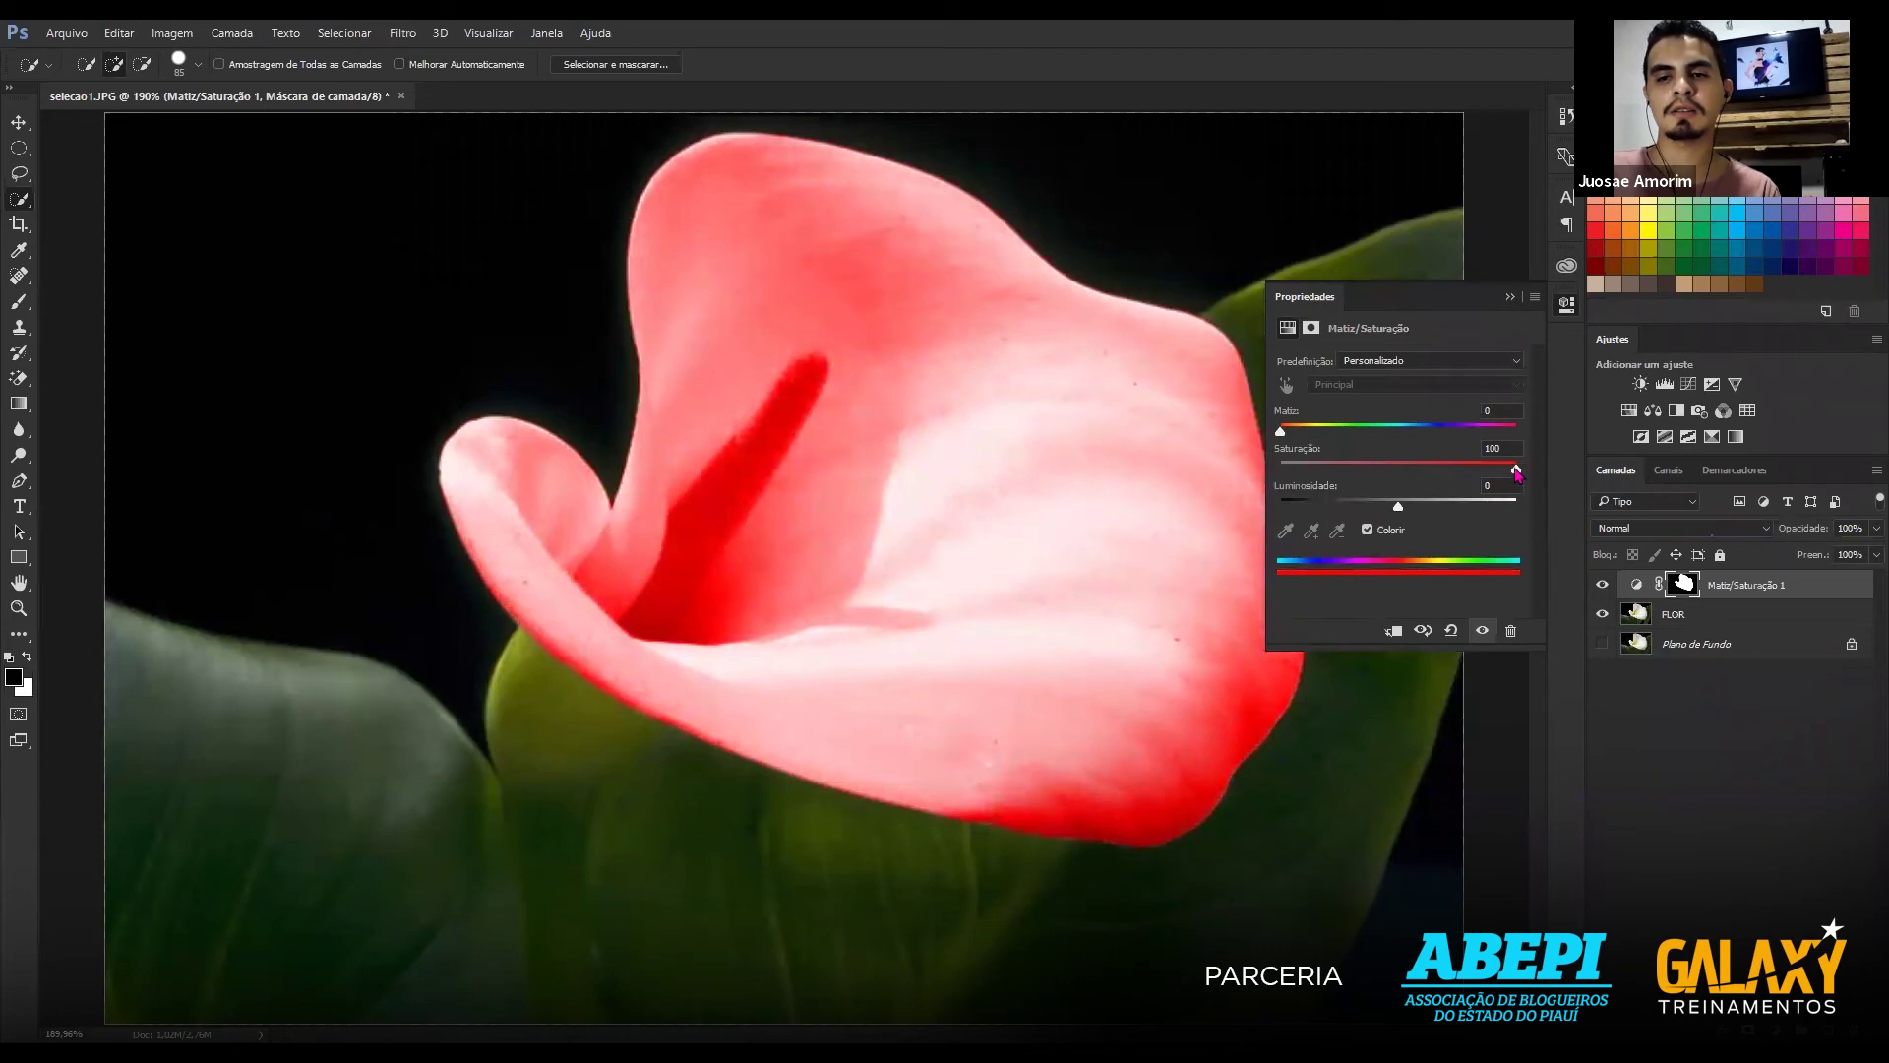
pyautogui.moveTo(1517, 474); pyautogui.dragTo(1279, 473)
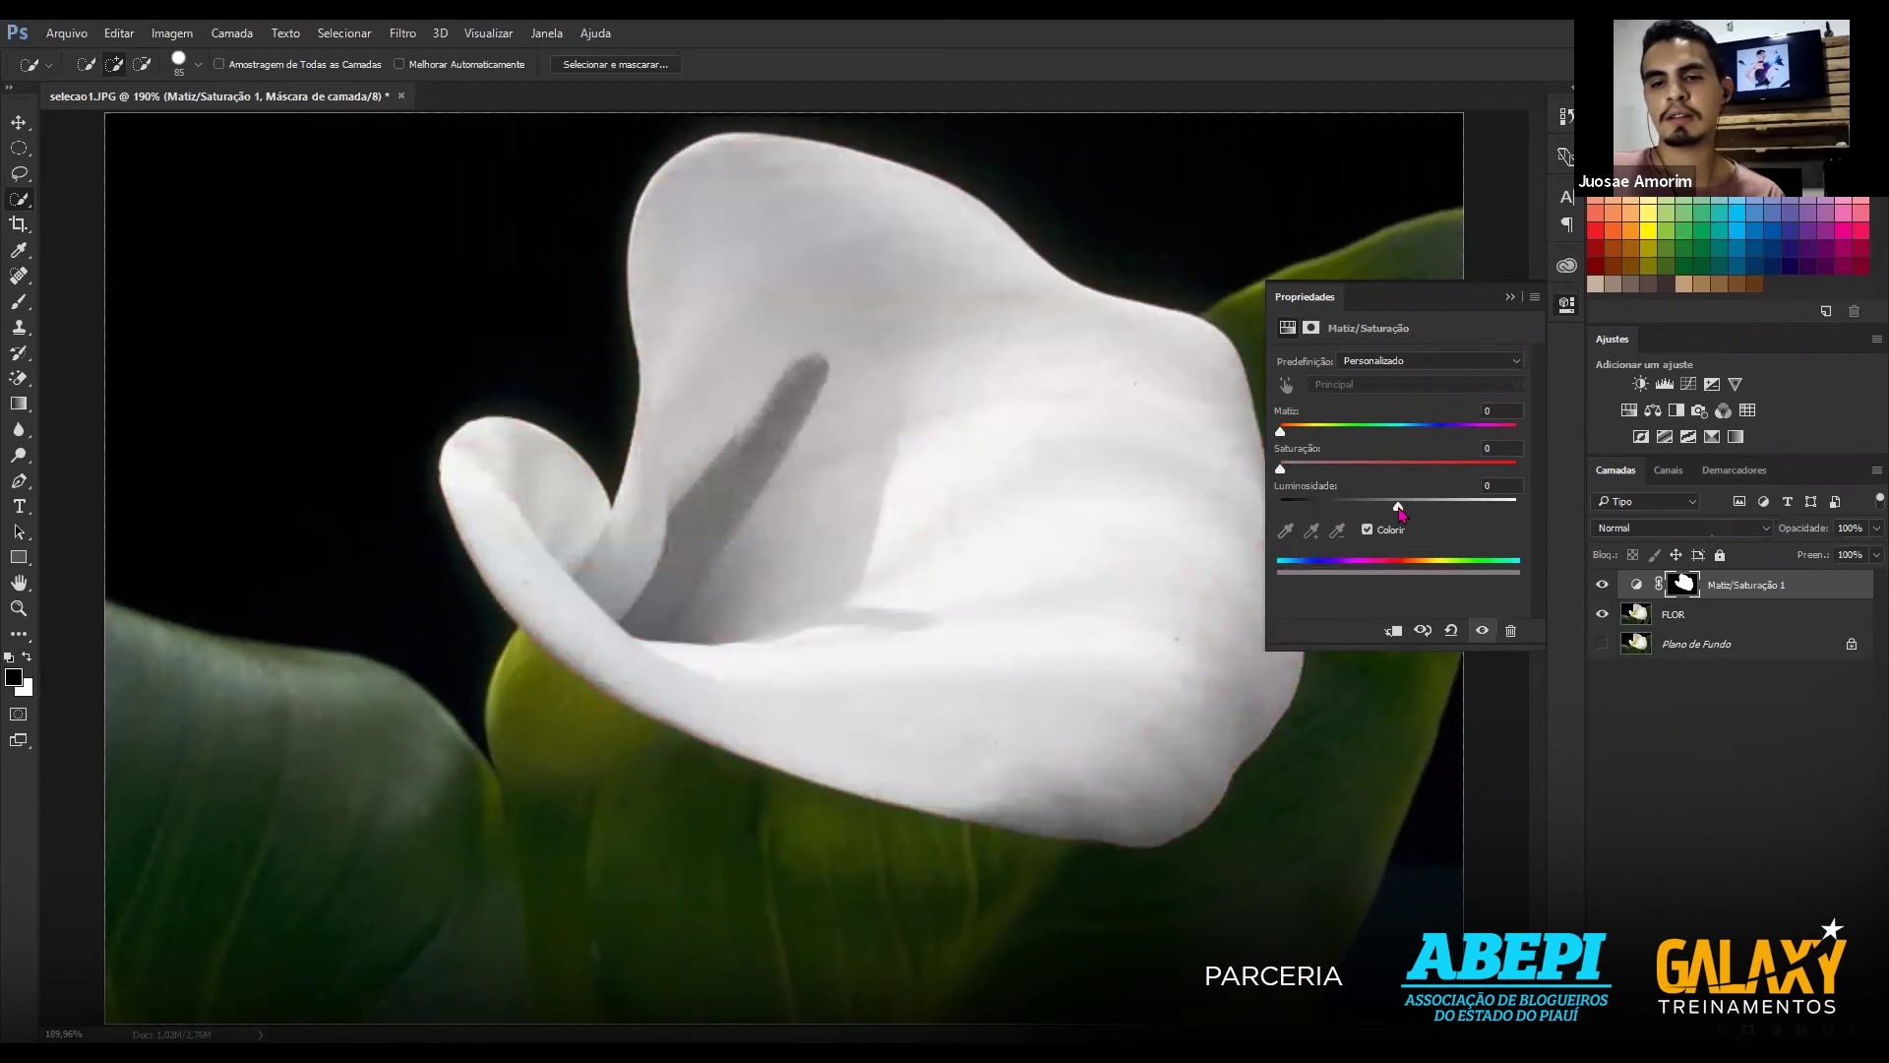
pyautogui.moveTo(1426, 505); pyautogui.dragTo(1541, 506)
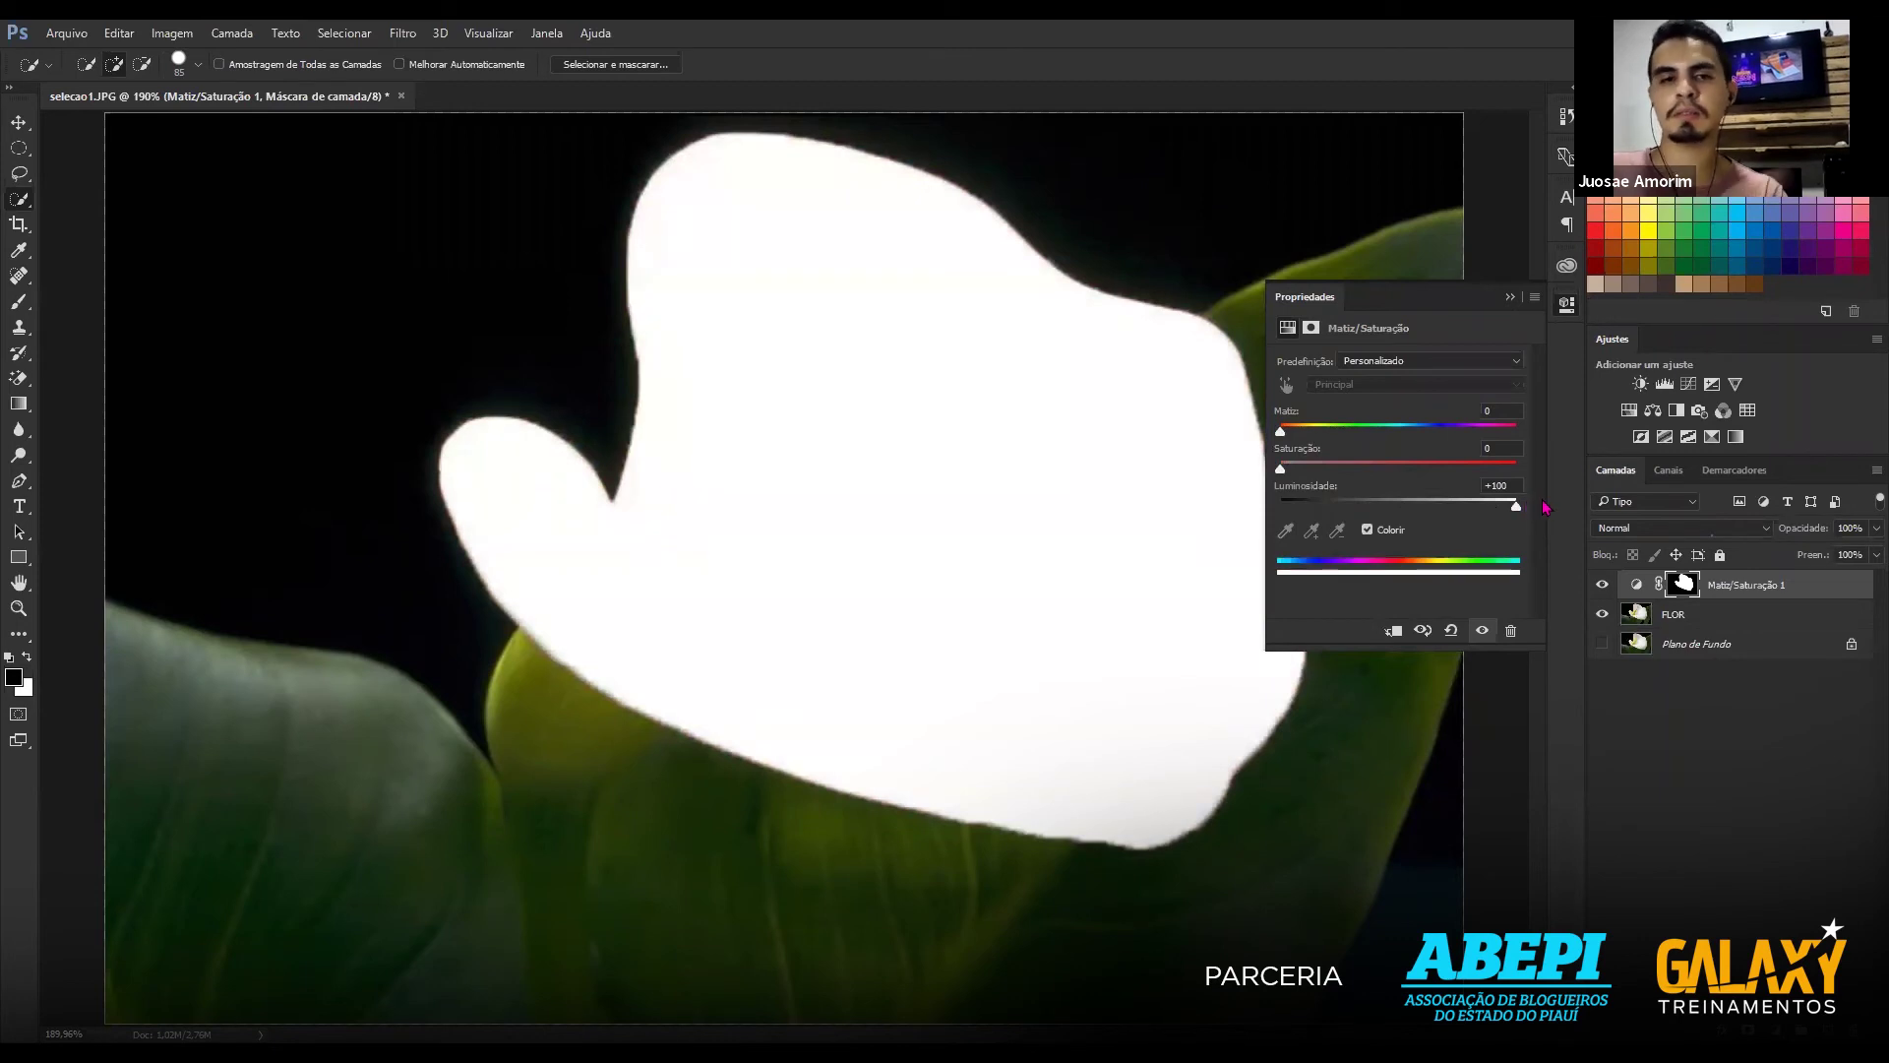
pyautogui.moveTo(1543, 506); pyautogui.dragTo(1255, 522)
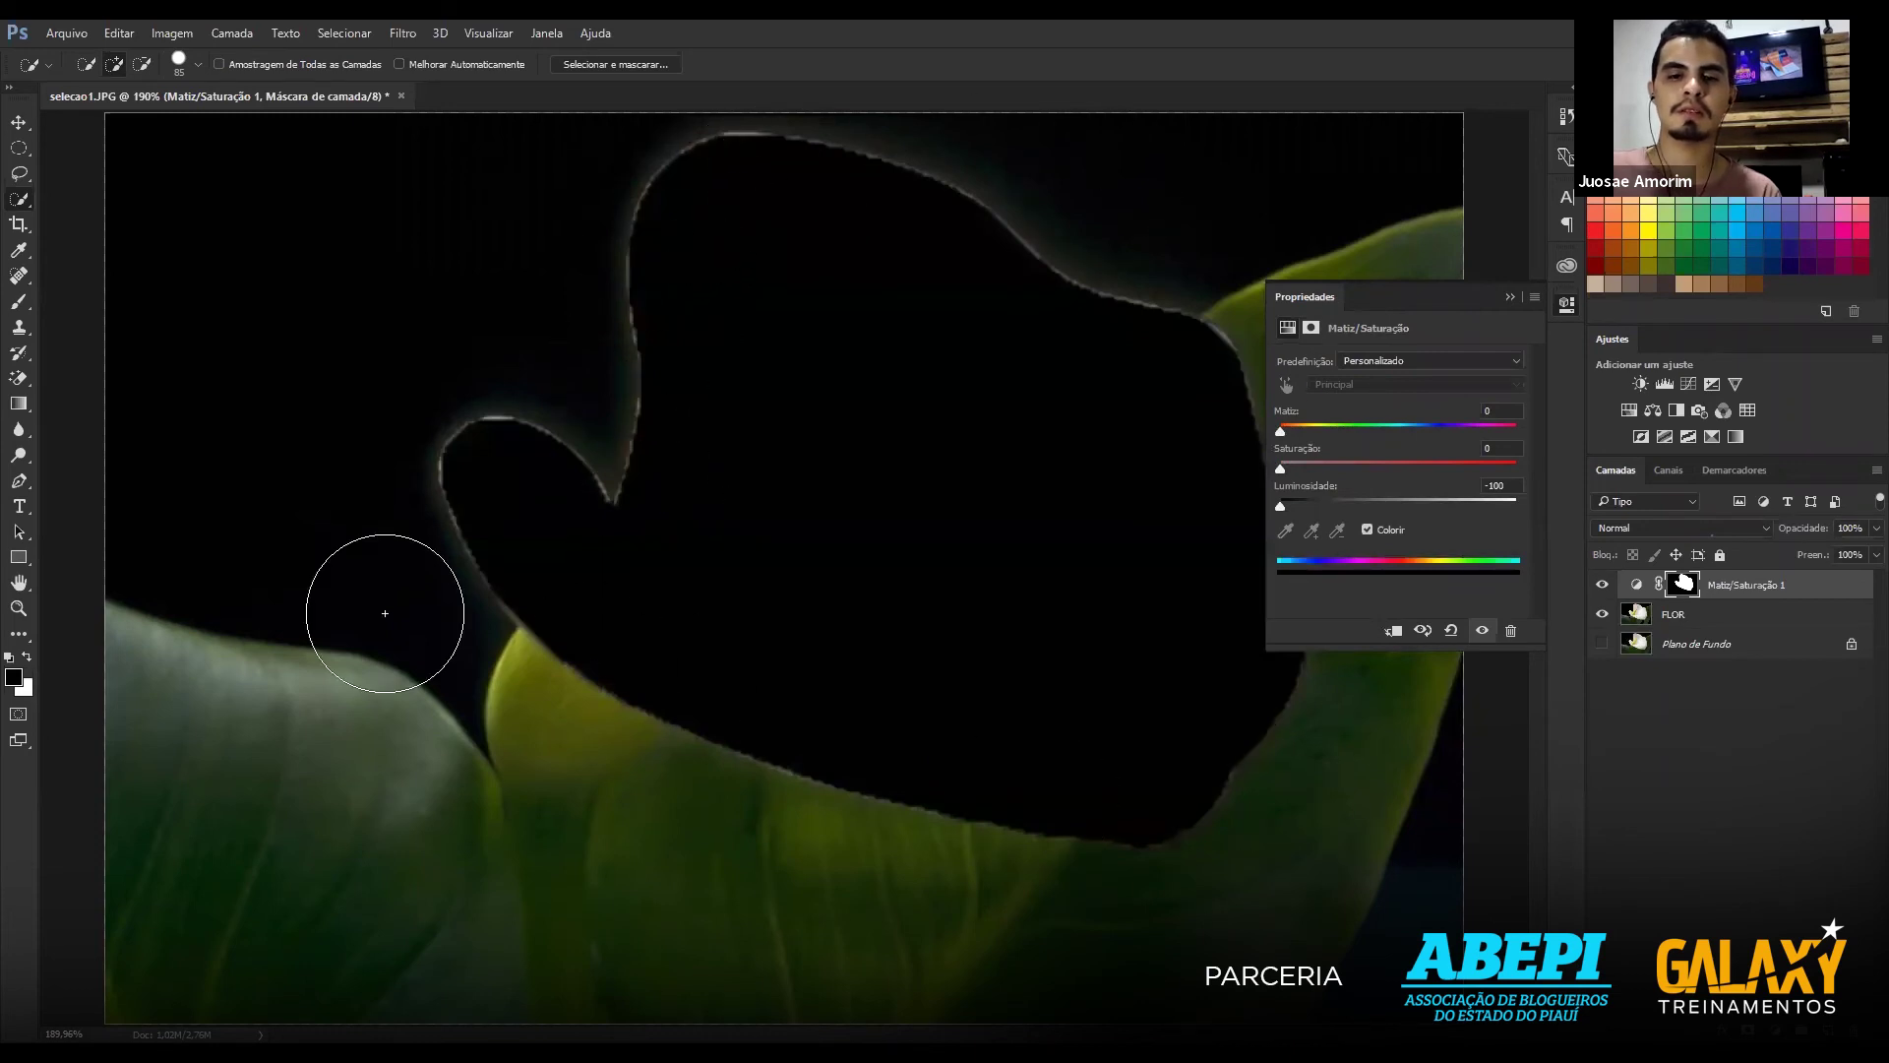
pyautogui.doubleClick(1496, 485)
pyautogui.write('0')
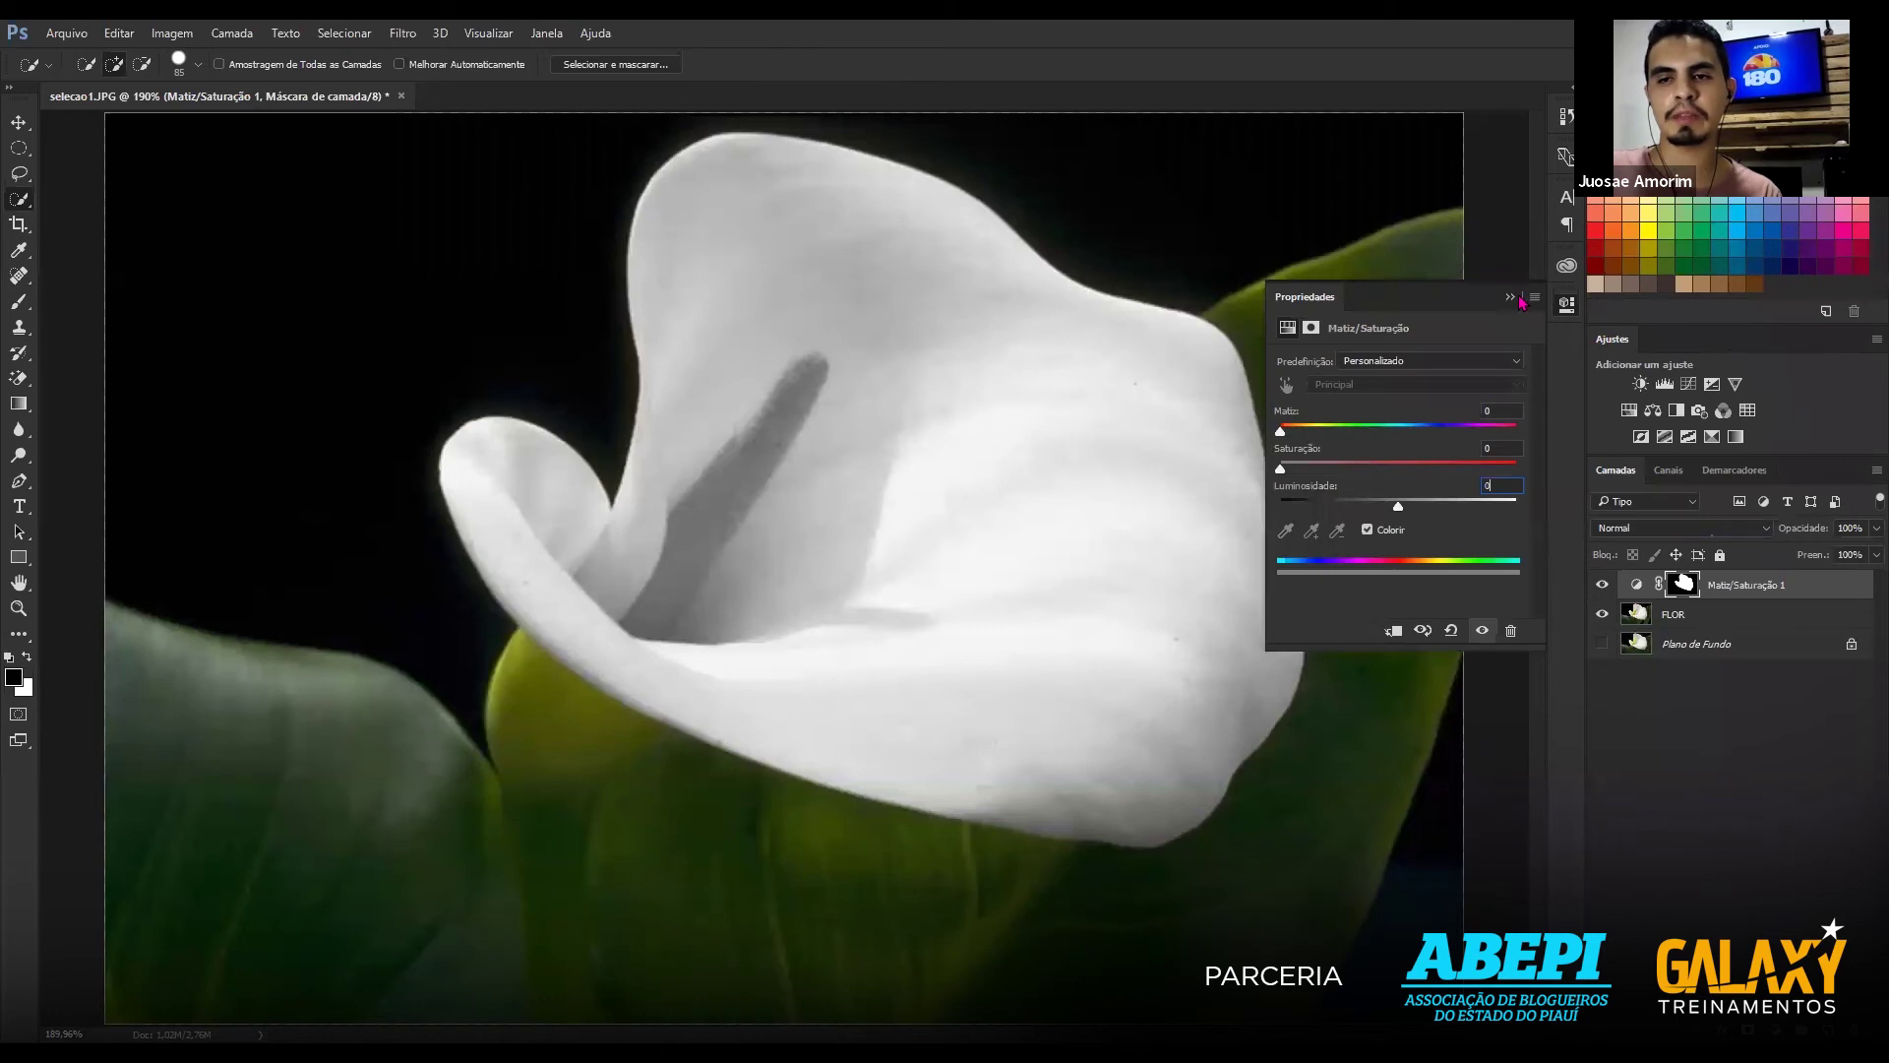
pyautogui.click(1689, 589)
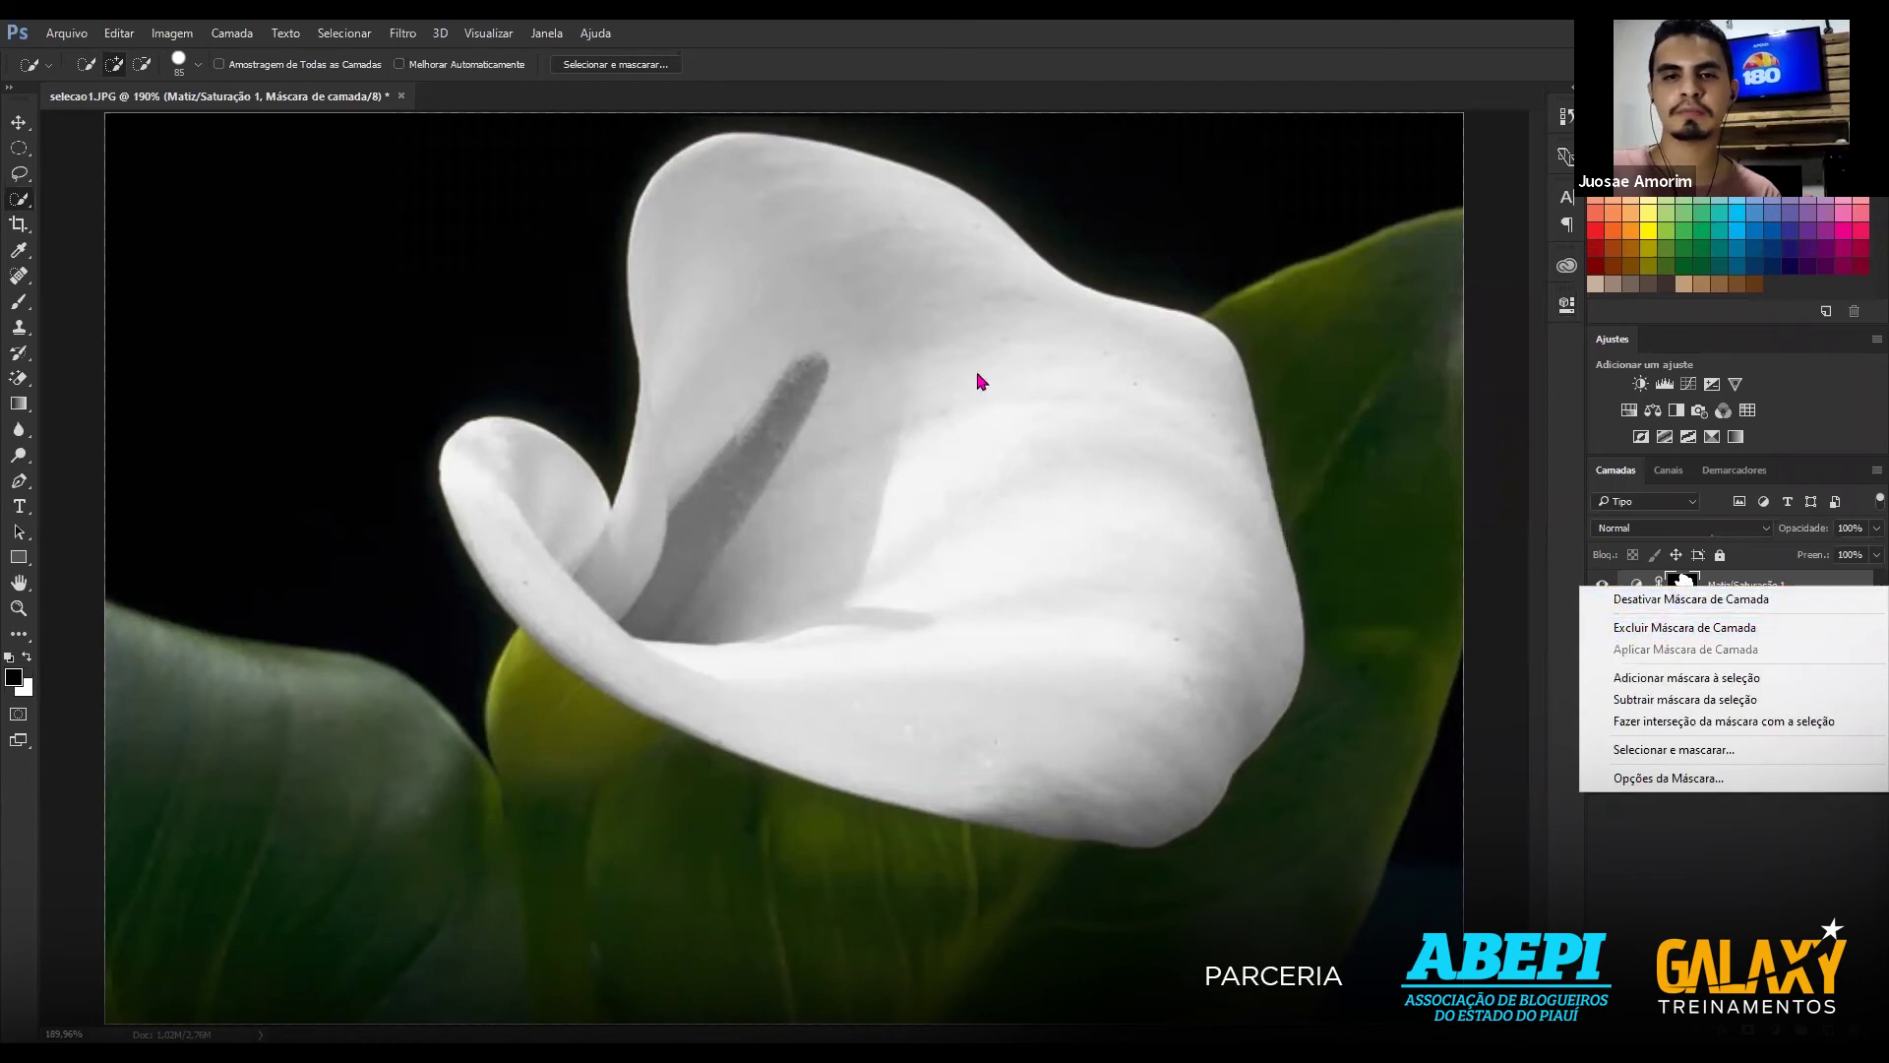
# Reopen the Hue/Saturation settings and set colorize saturation to 51 for a pink flower.
pyautogui.click(1568, 317)
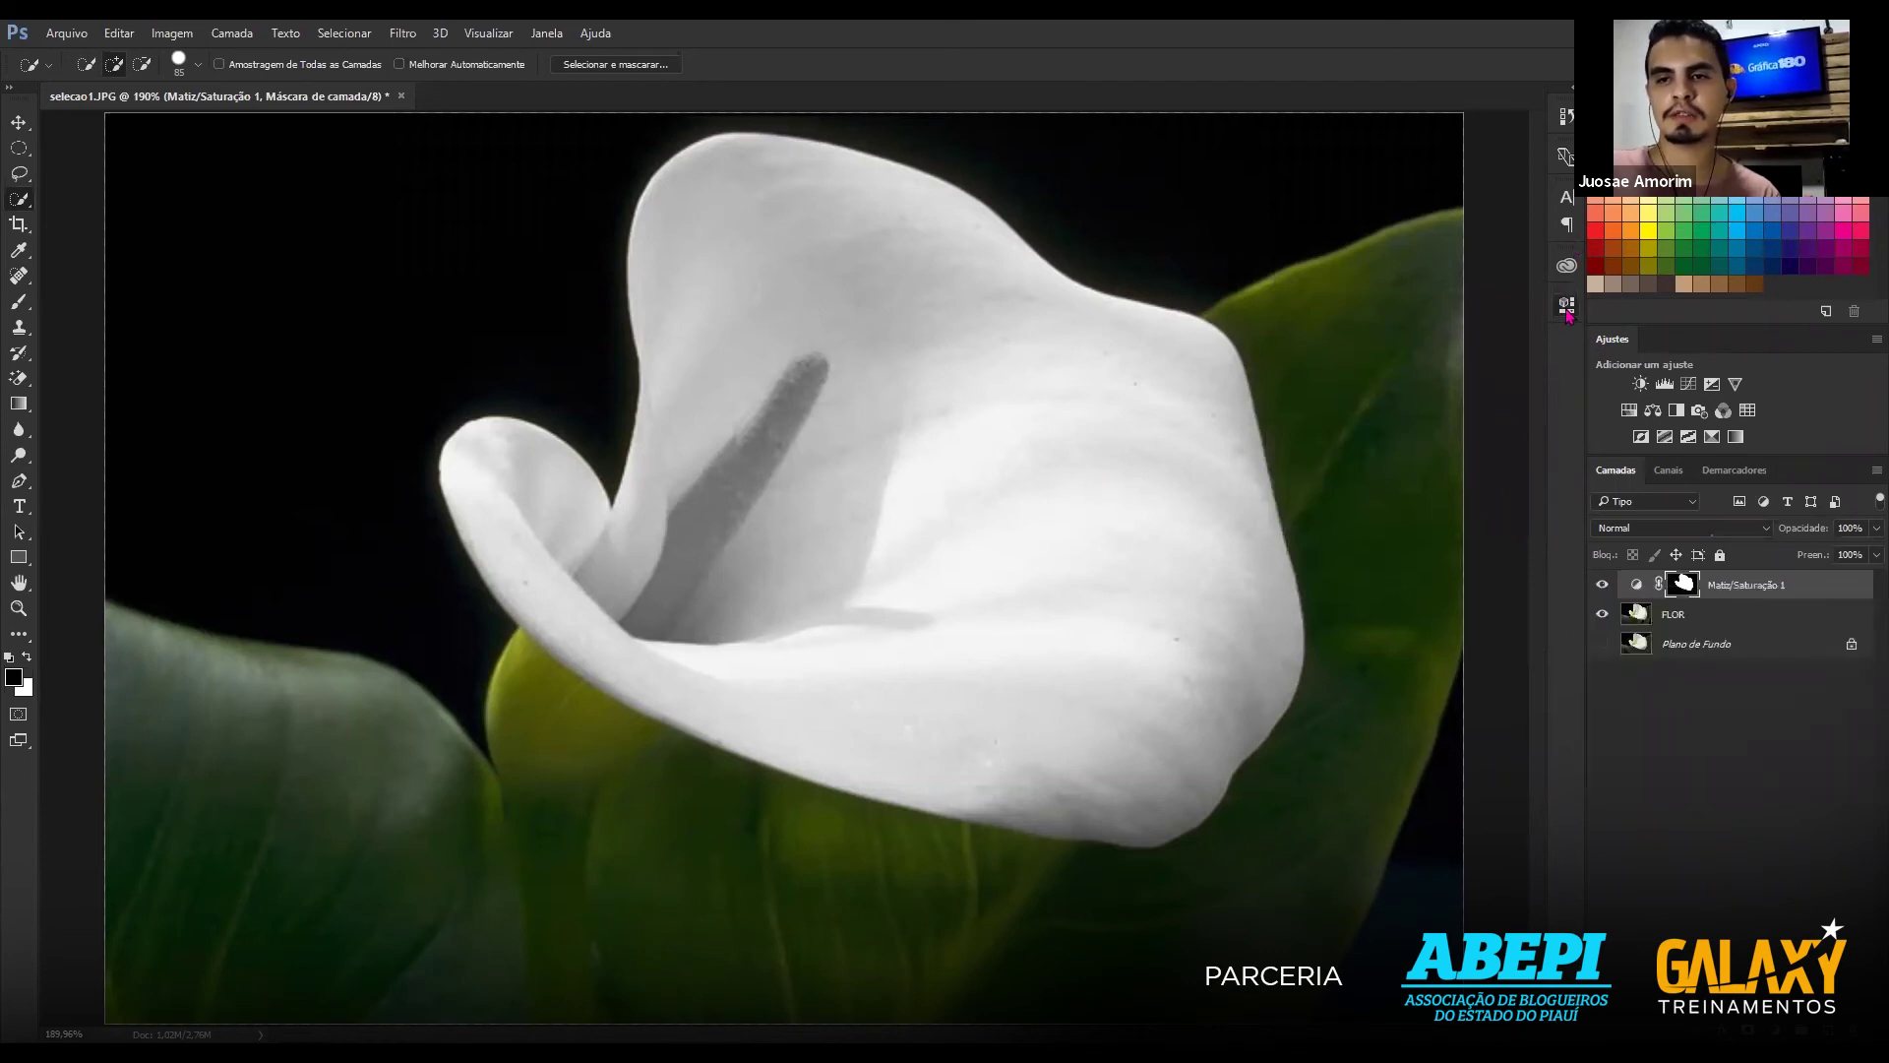
pyautogui.click(1567, 313)
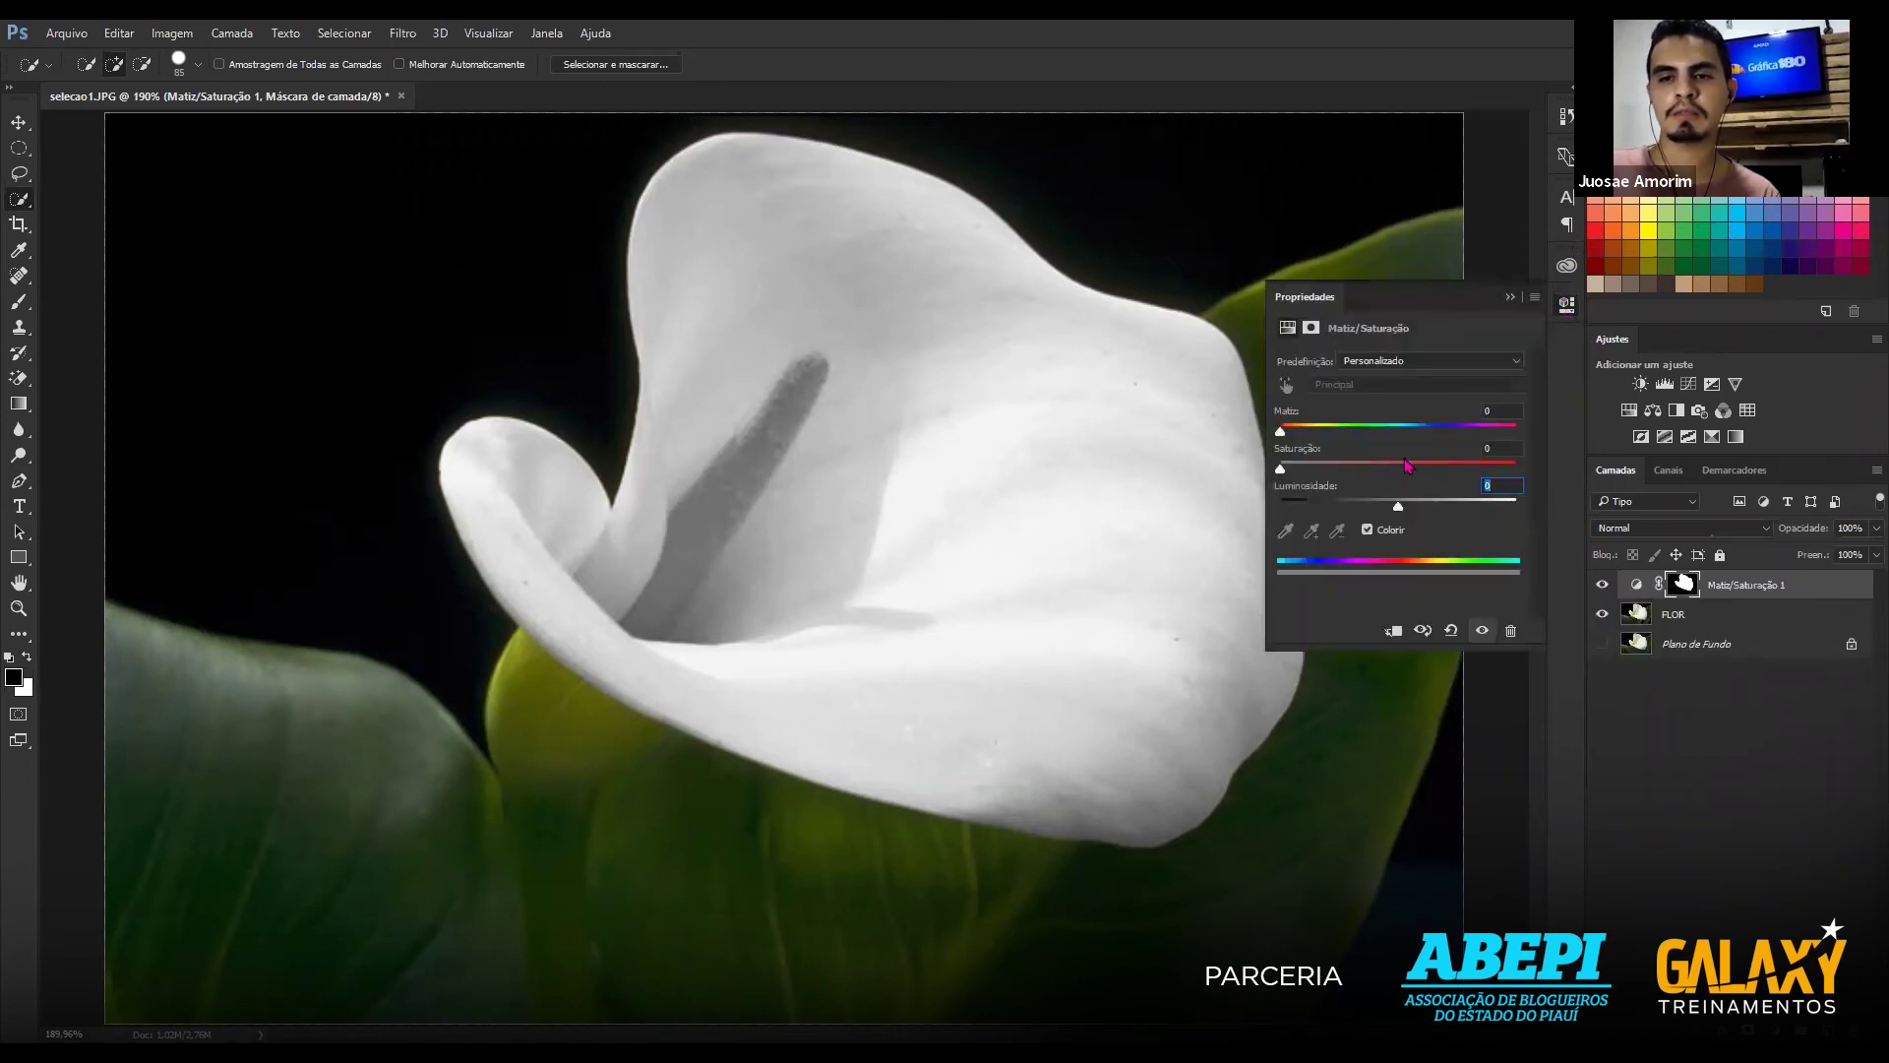
pyautogui.click(1408, 467)
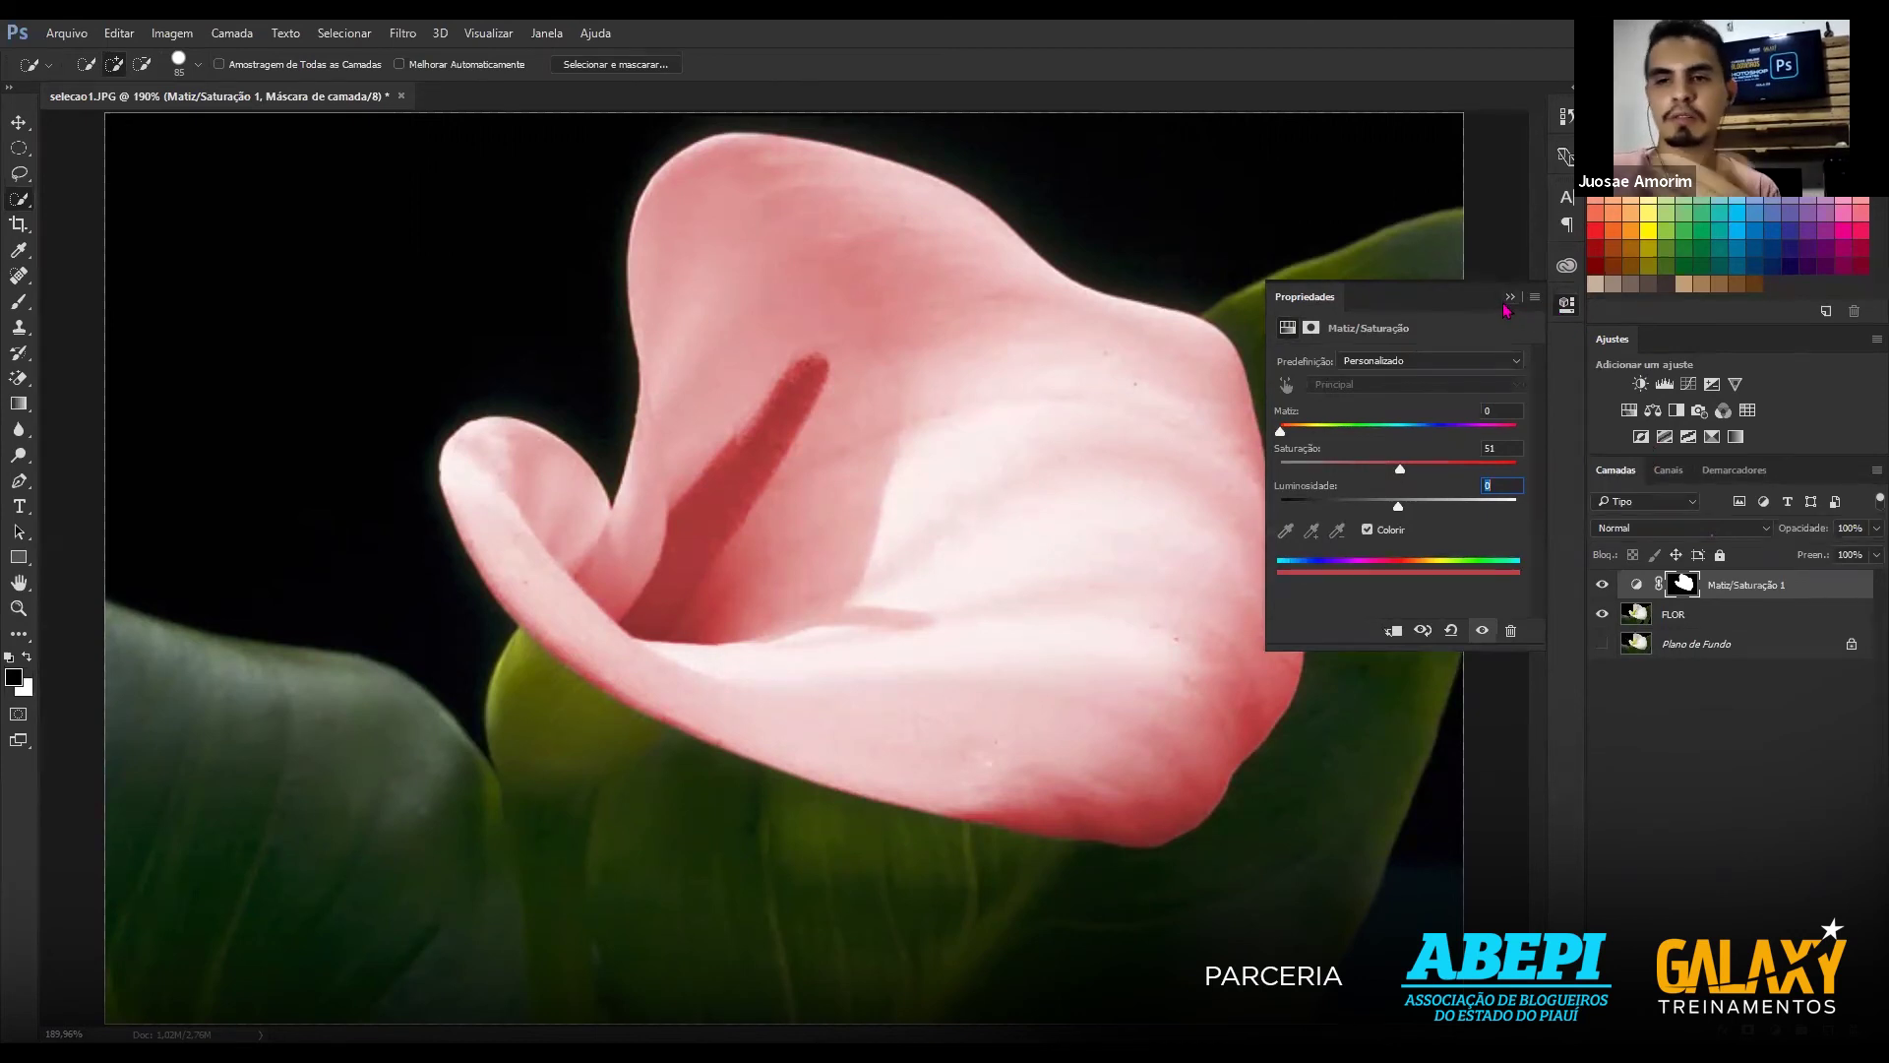
pyautogui.click(1510, 297)
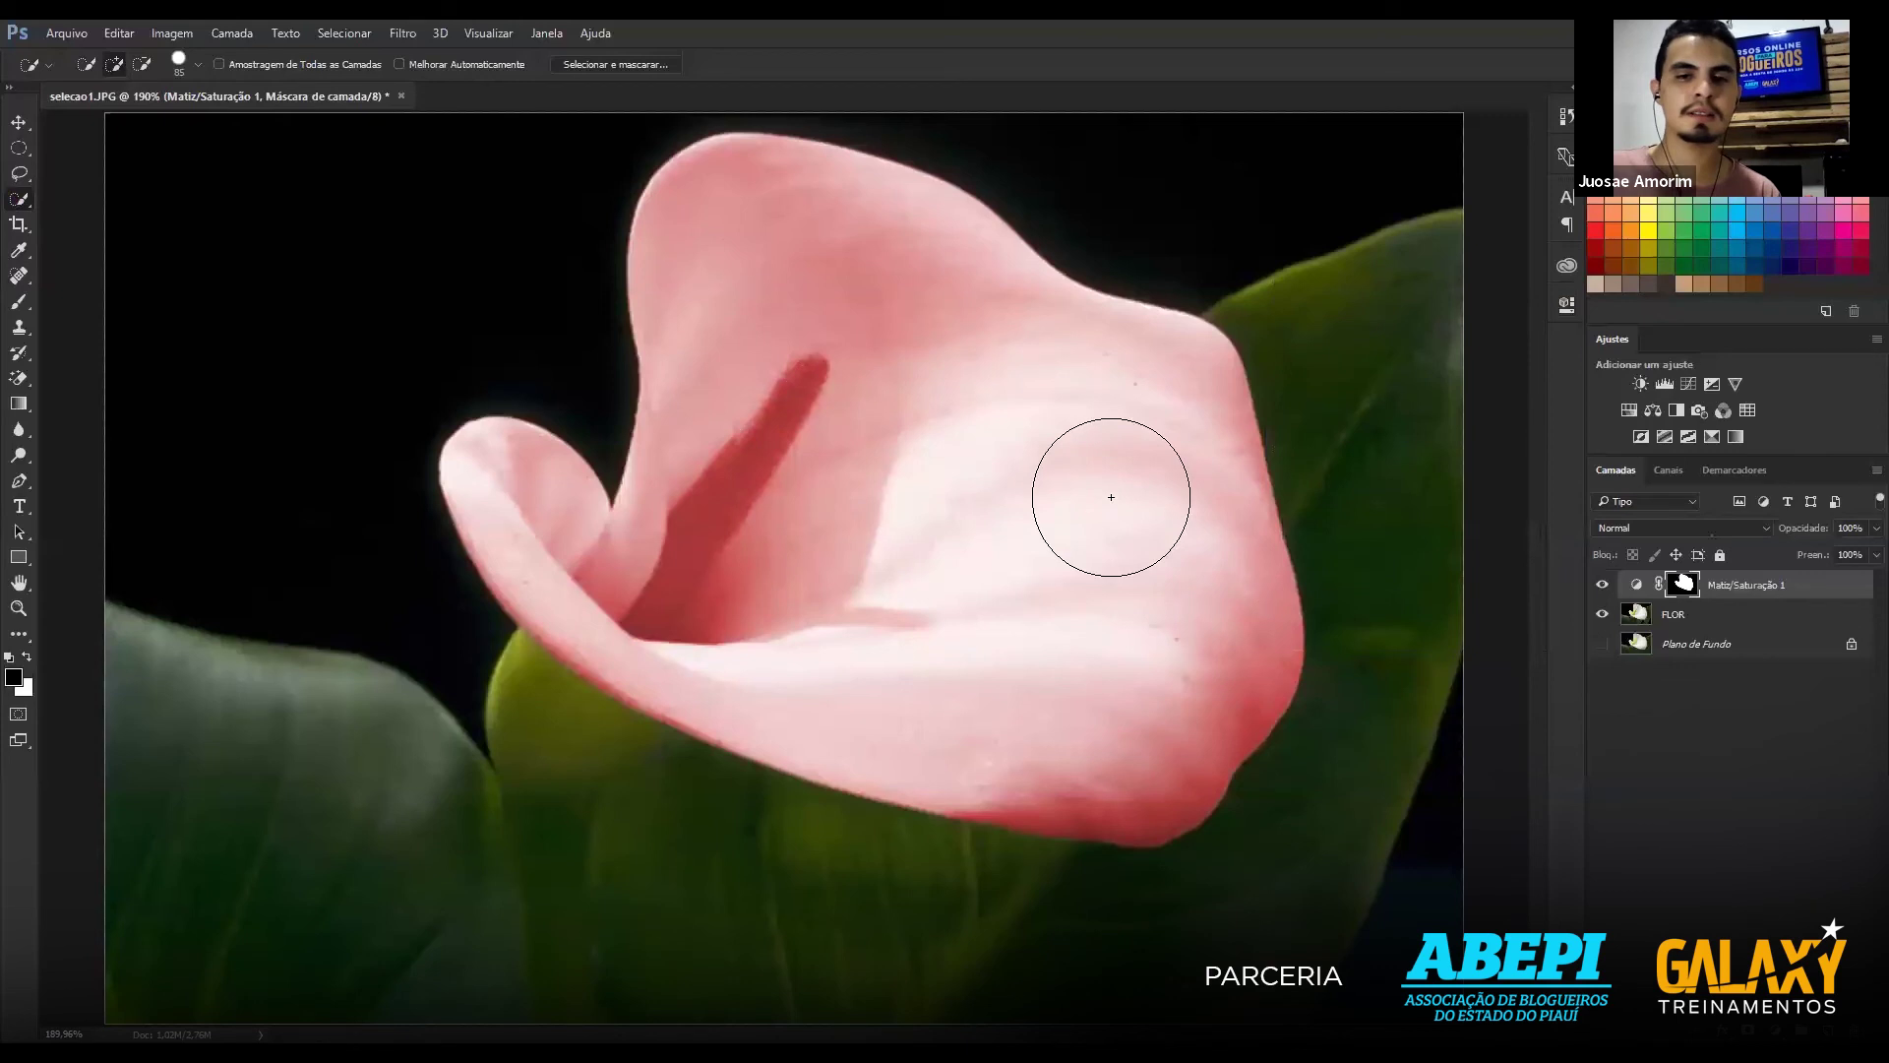
# Load the flower selection from the mask and choose a 300 px brush tip.
pyautogui.keyDown('ctrl'); pyautogui.click(1685, 585); pyautogui.keyUp('ctrl')
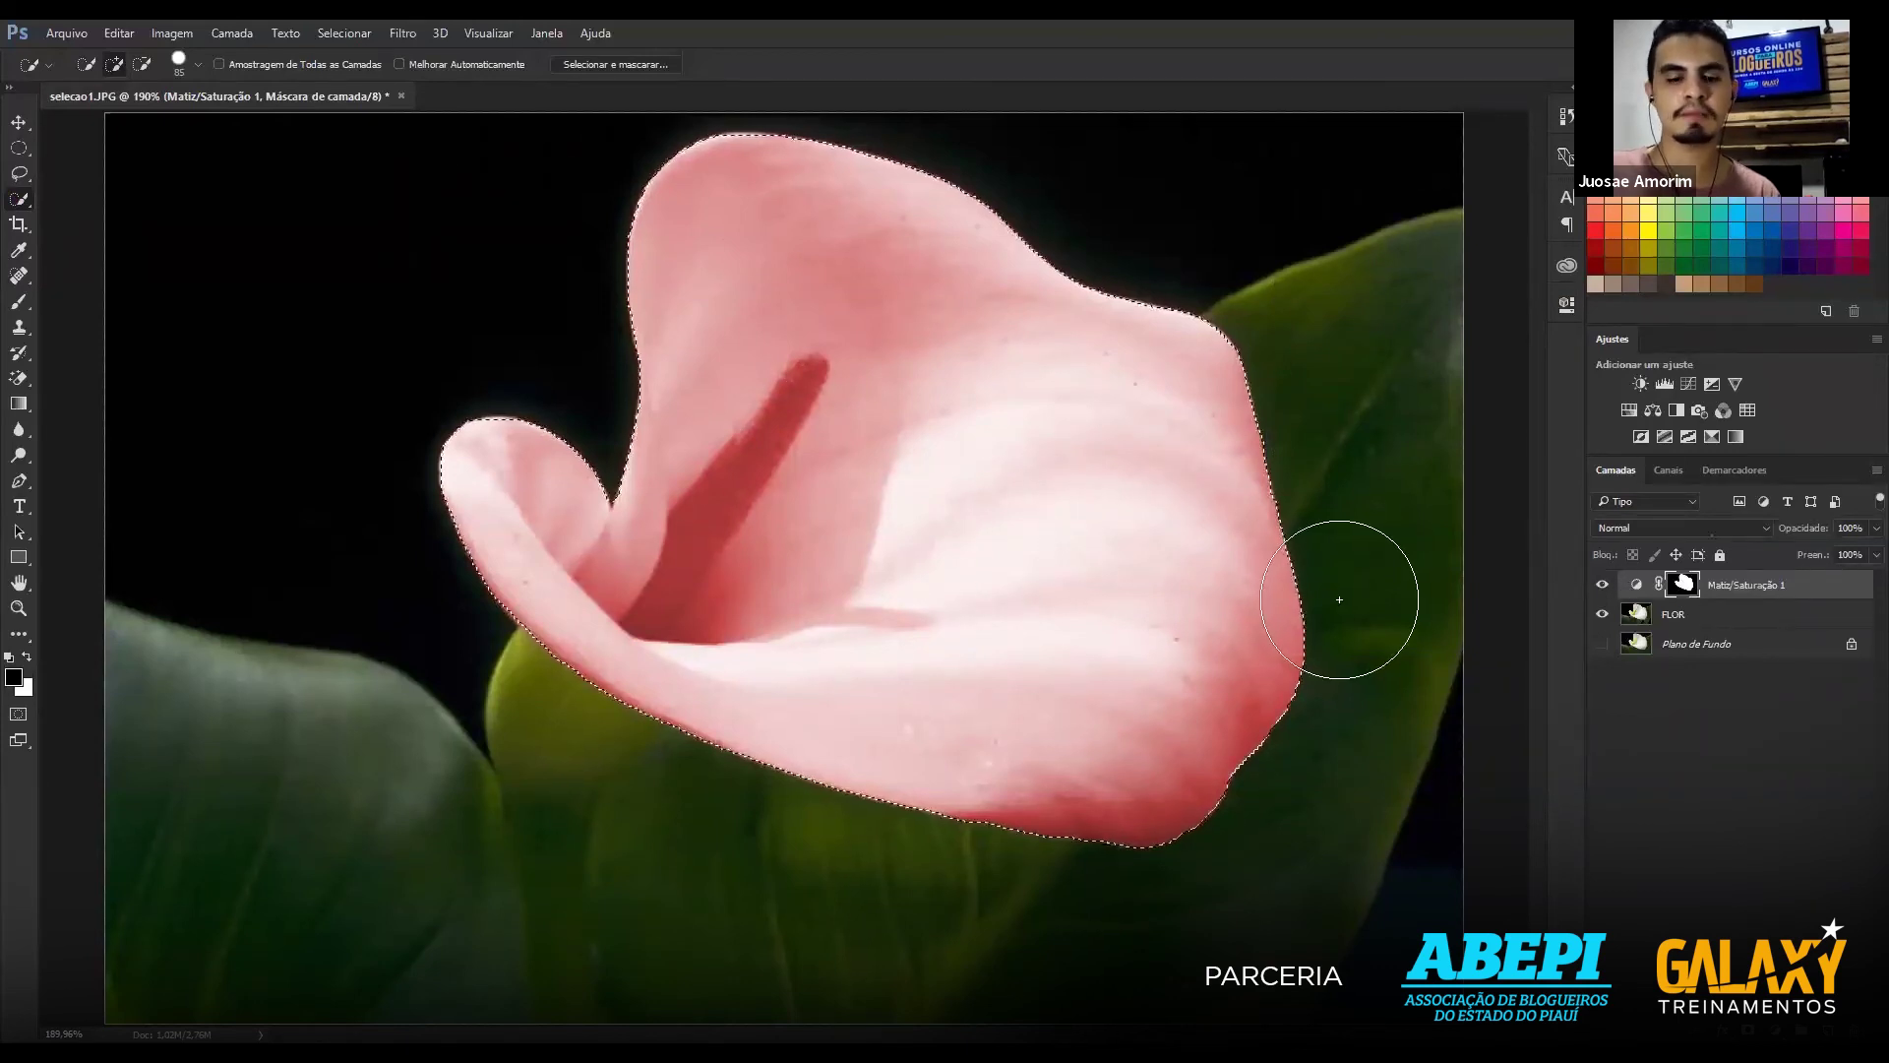
pyautogui.press('b')
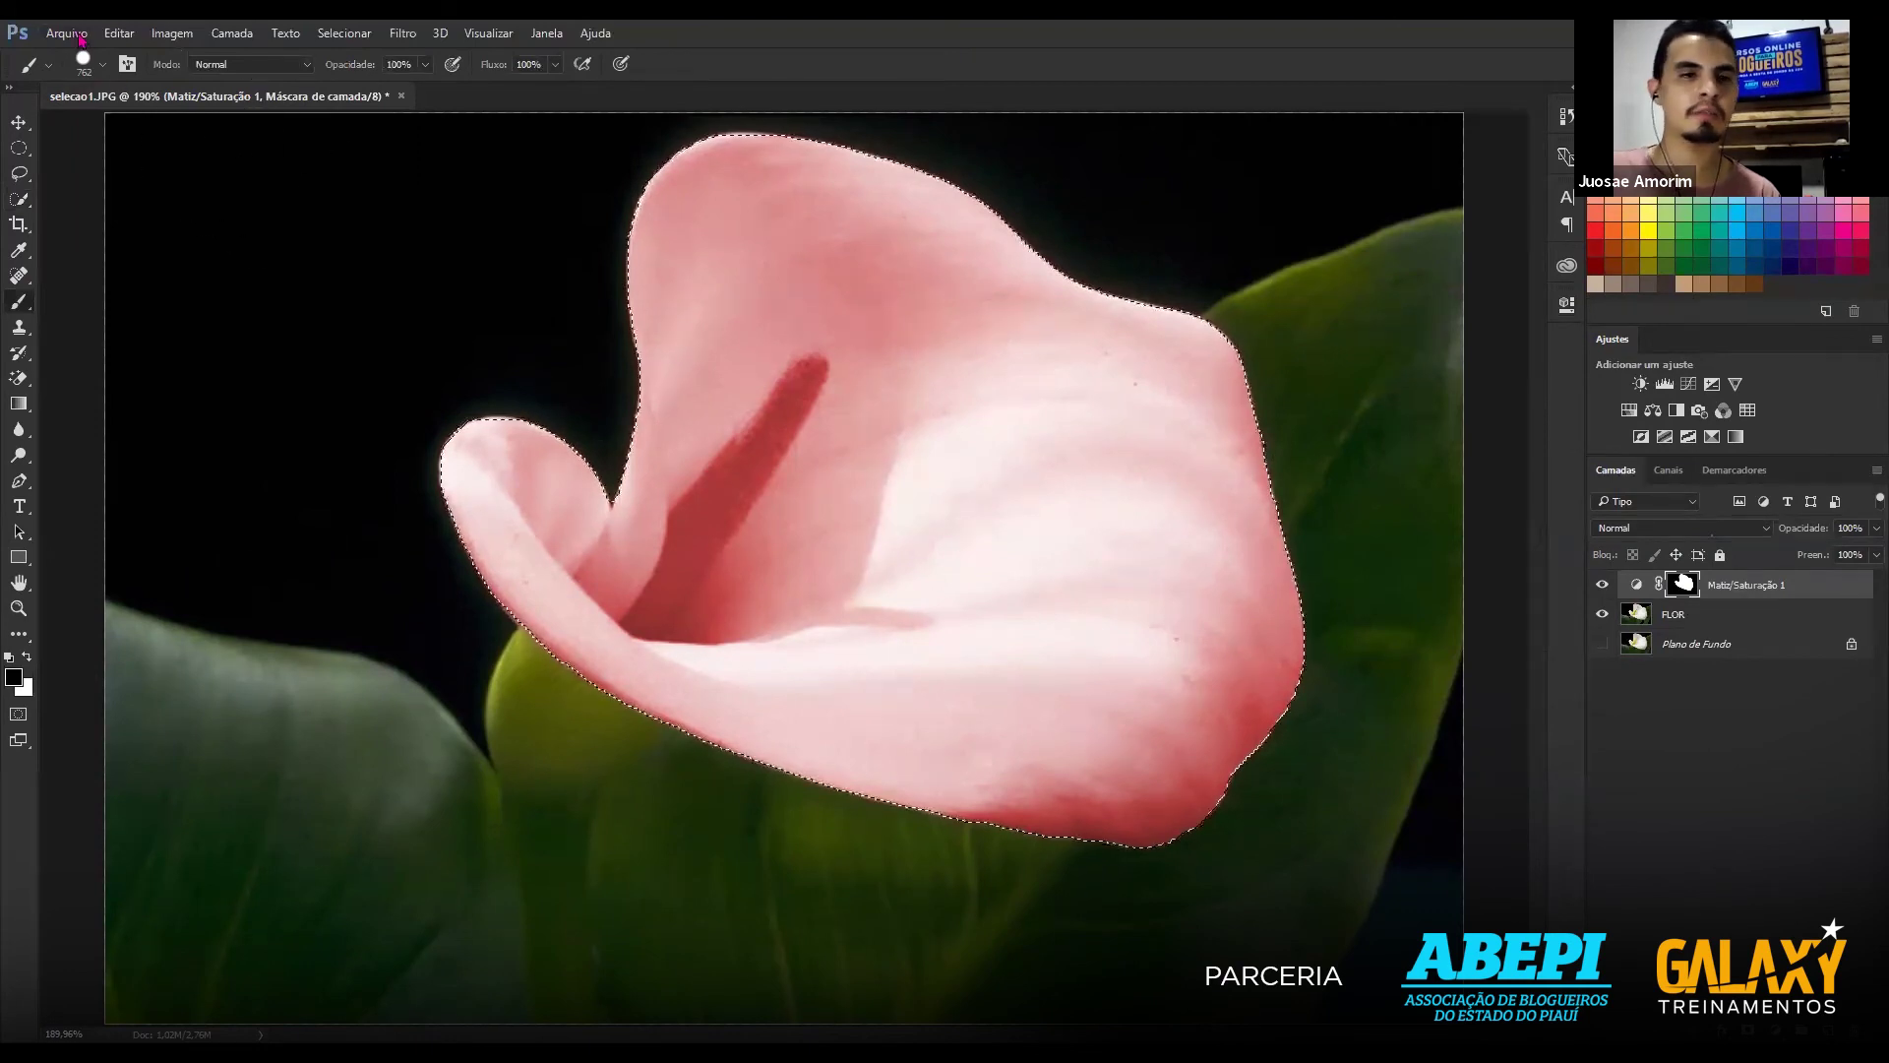
pyautogui.click(102, 65)
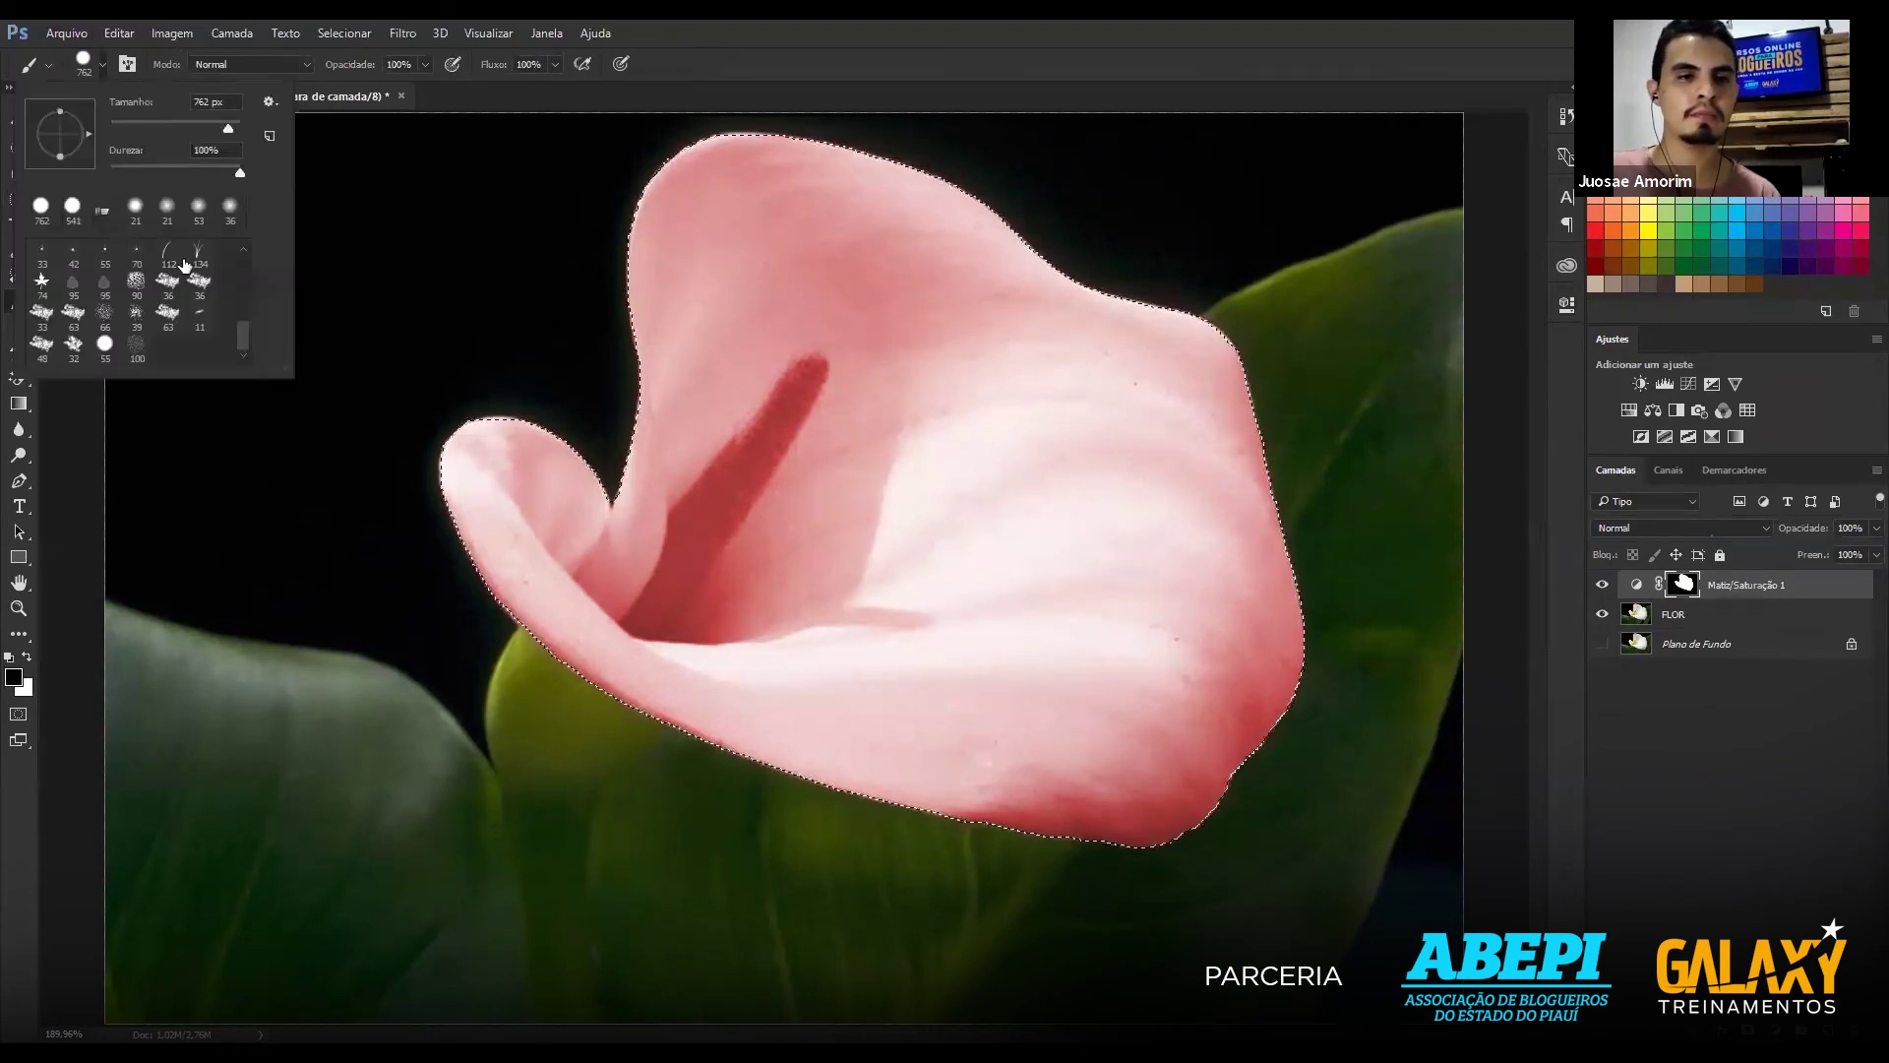
pyautogui.scroll(2, 96, 345)
pyautogui.scroll(2, 95, 342)
pyautogui.scroll(2, 96, 339)
pyautogui.scroll(2, 95, 334)
pyautogui.click(102, 285)
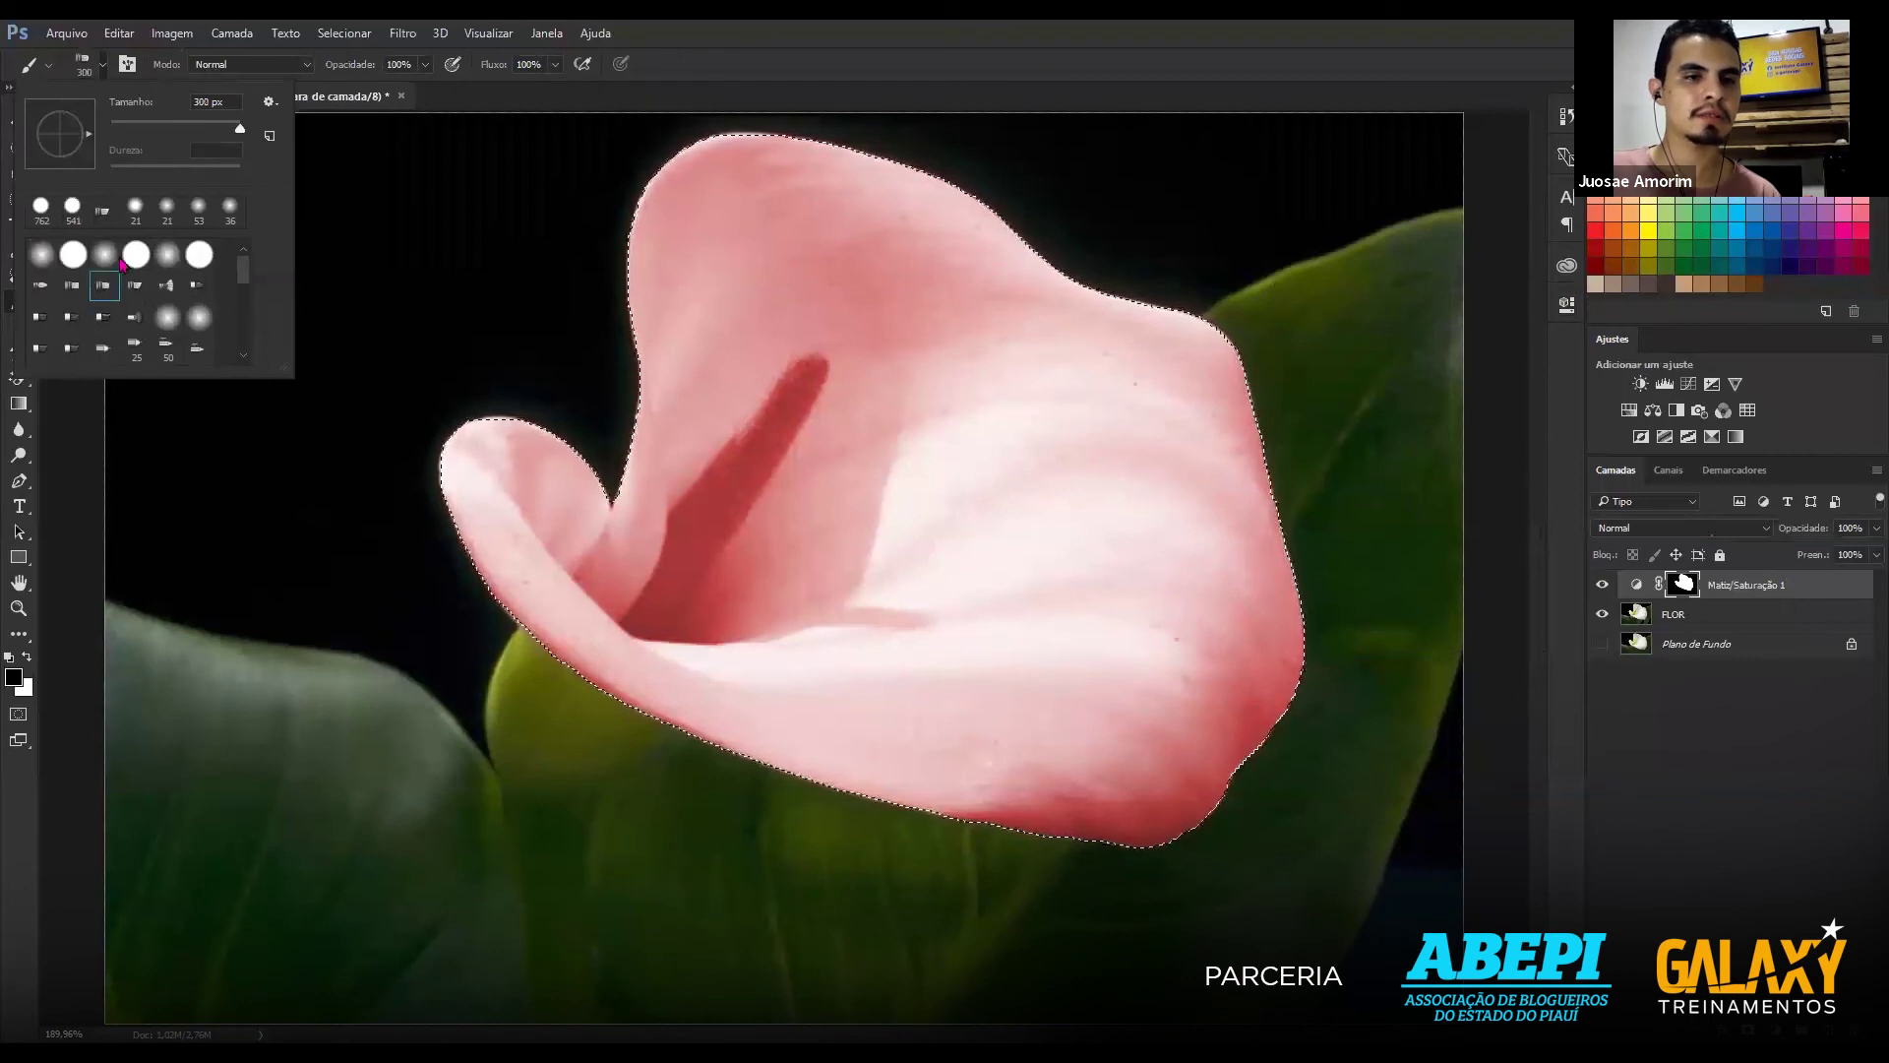
pyautogui.click(897, 528)
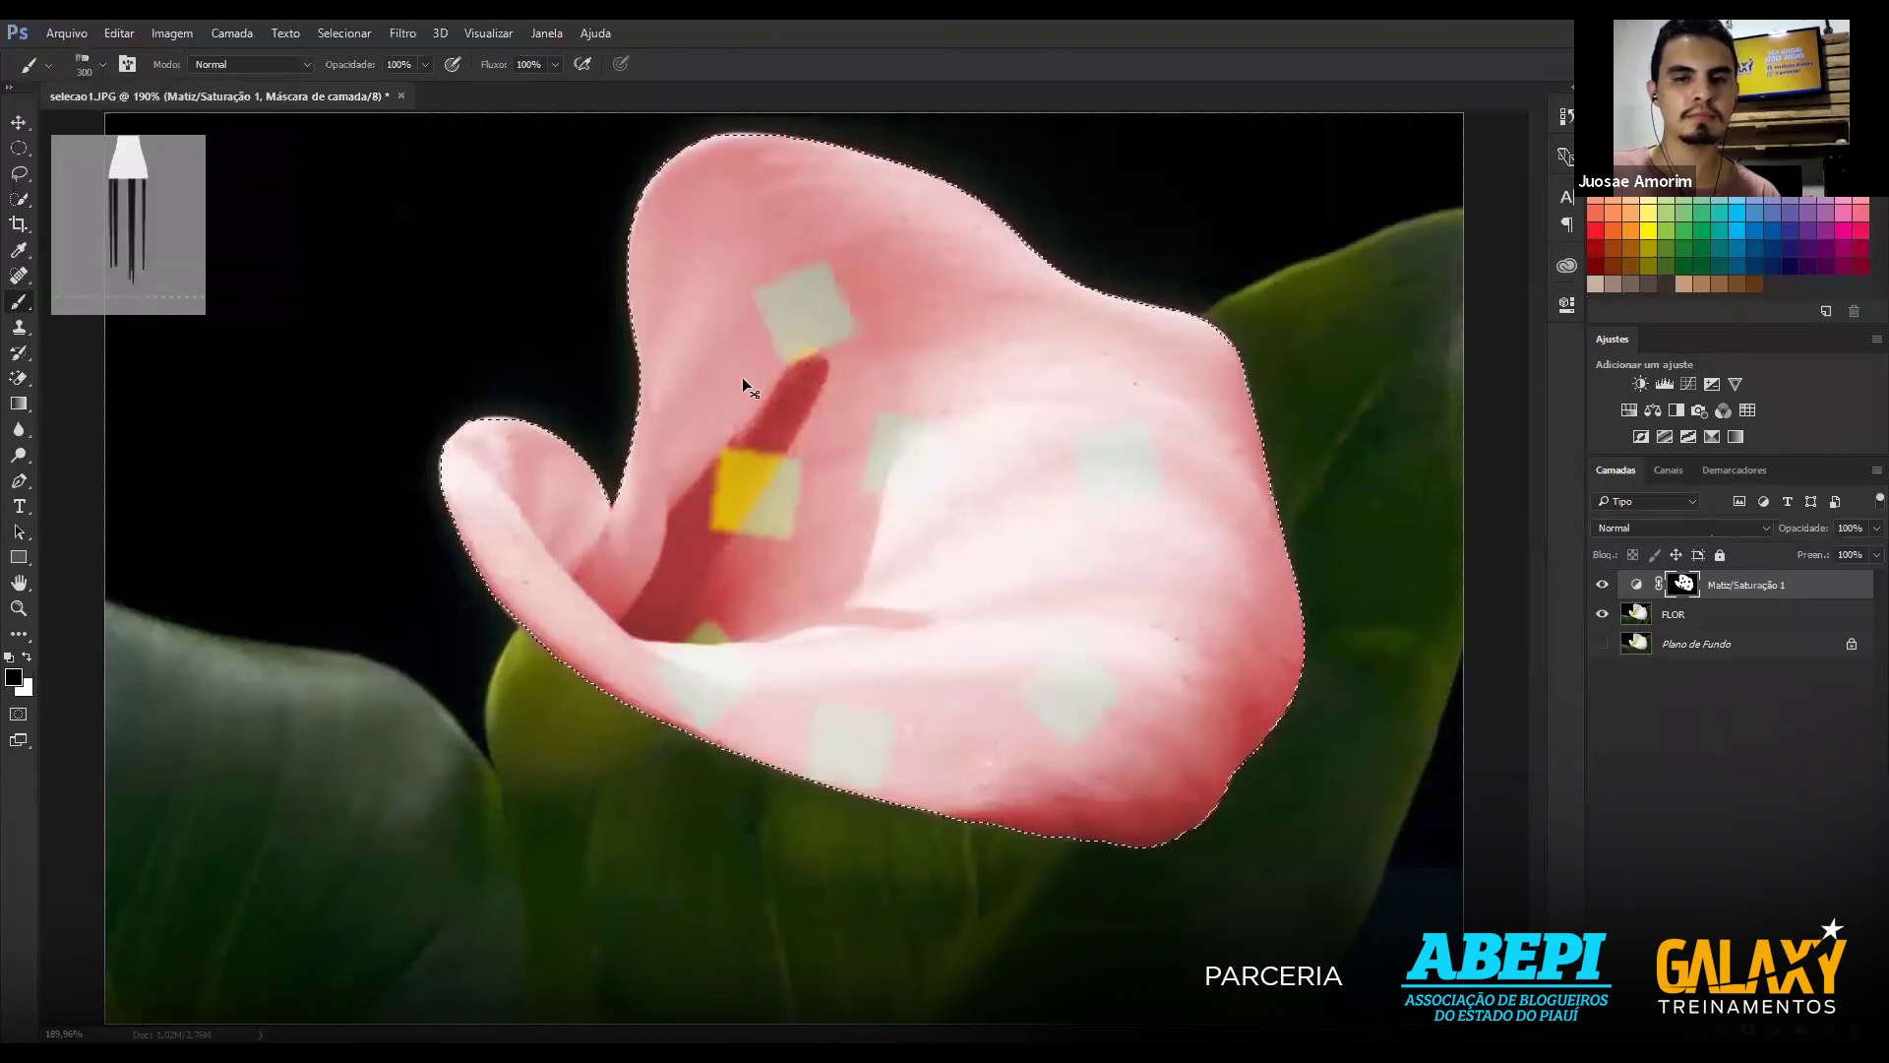
pyautogui.moveTo(128, 222)
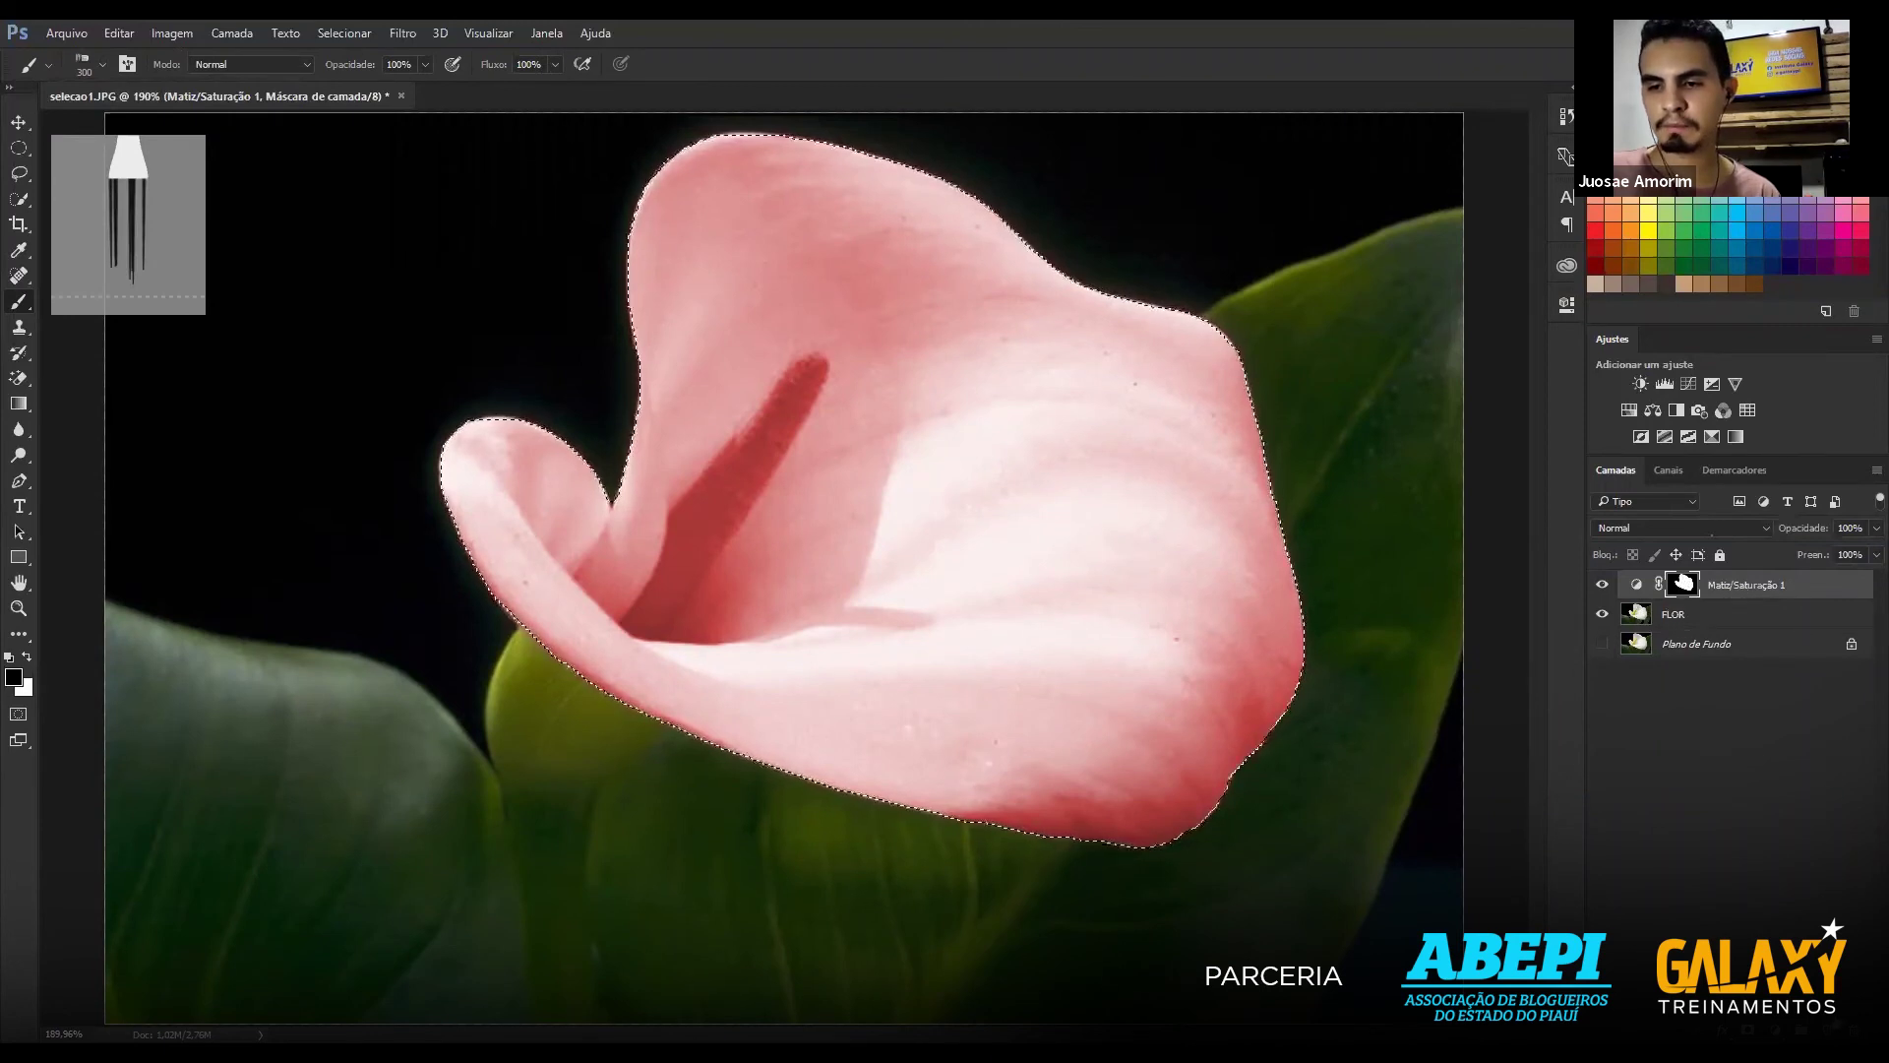
# Add a new empty layer, hide the Hue/Saturation adjustment, and set the colour to red.
pyautogui.hotkey('ctrl', 'shift', 'alt', 'n')
pyautogui.click(1603, 614)
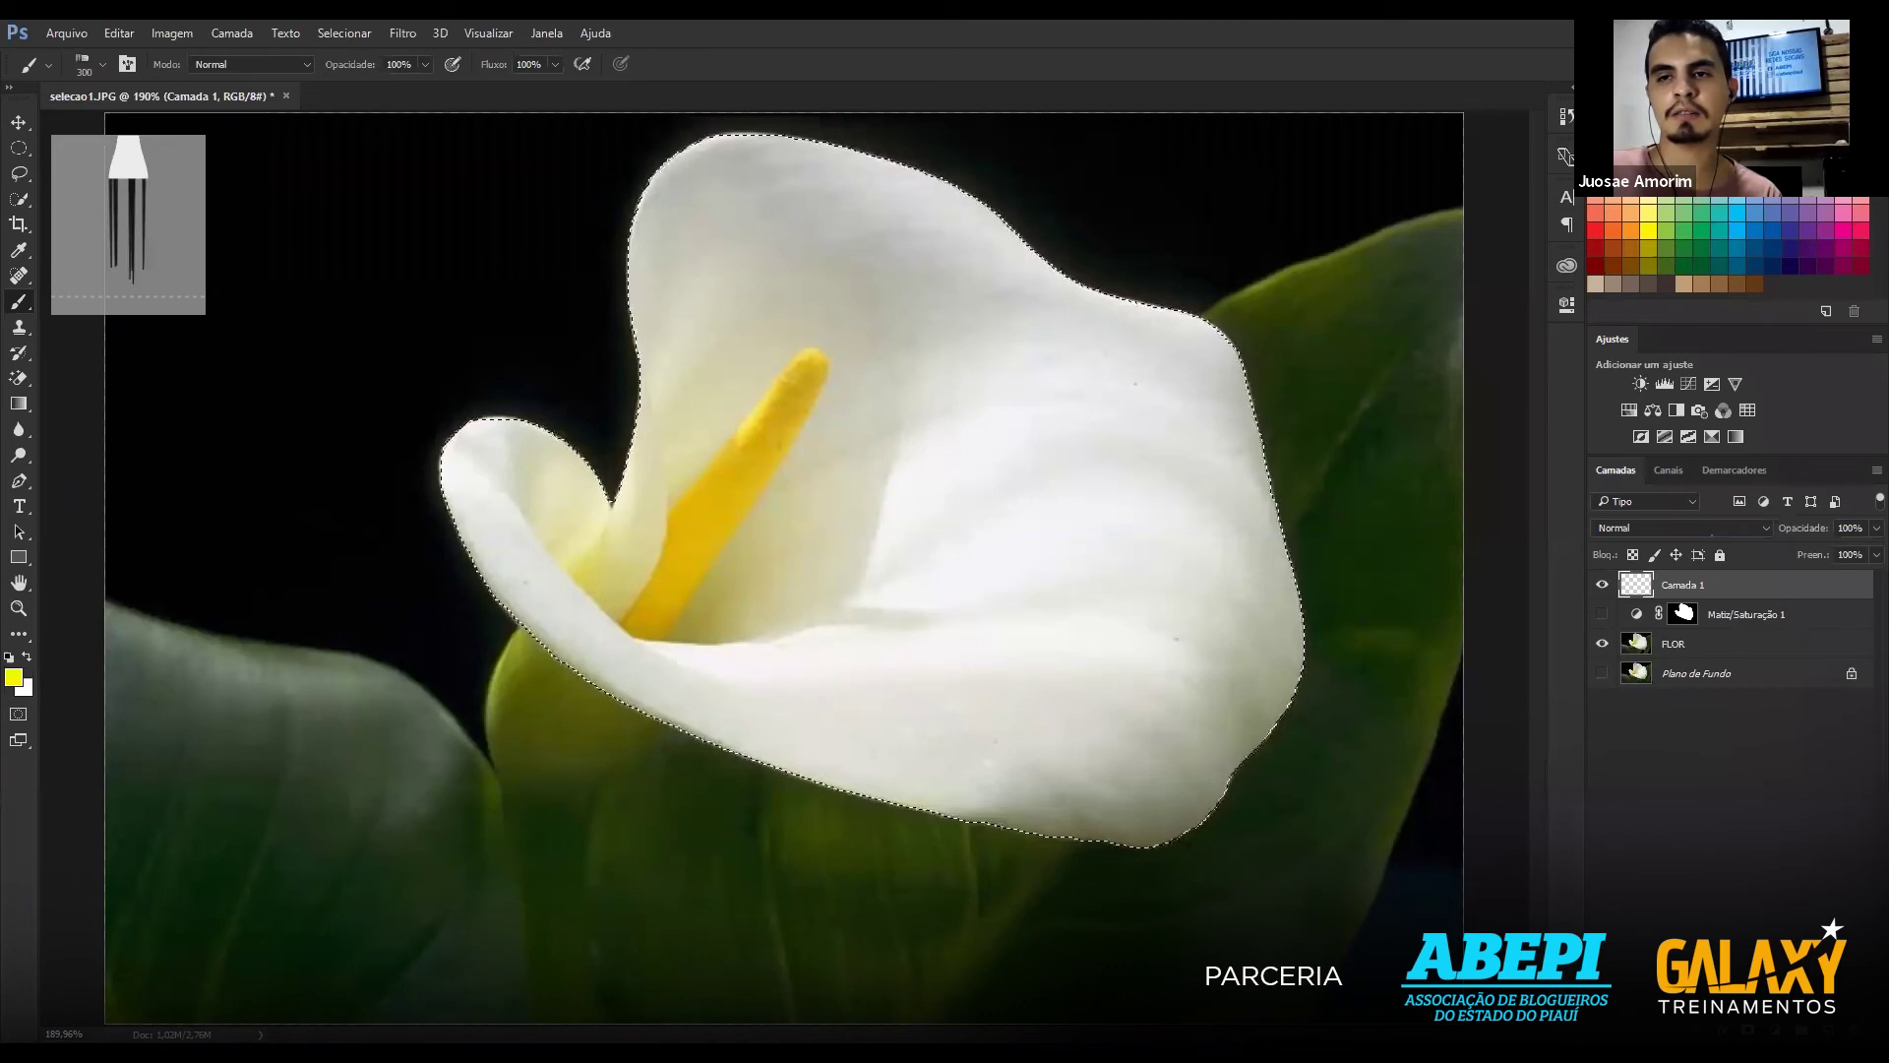
pyautogui.click(1596, 230)
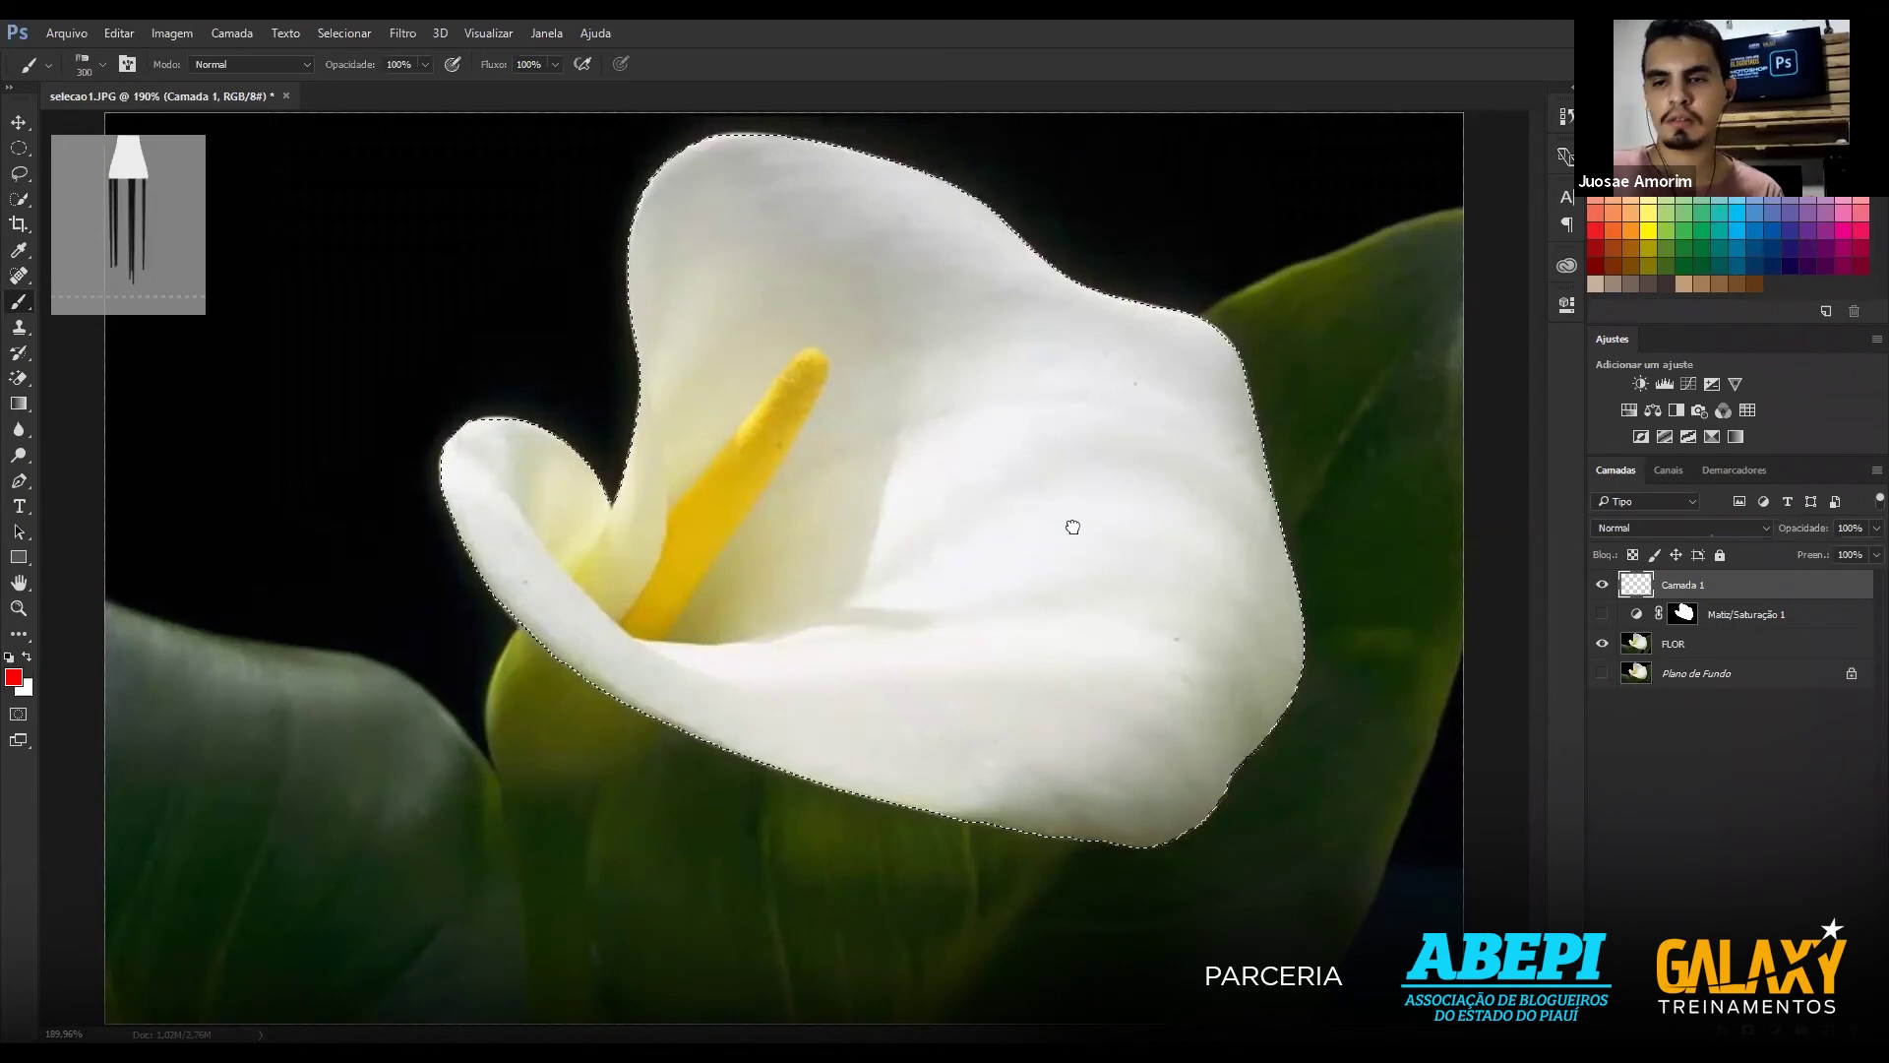
# Paint red over the white flower on Camada 1, then deselect and delete the test layer.
pyautogui.hotkey('ctrl', 'd')
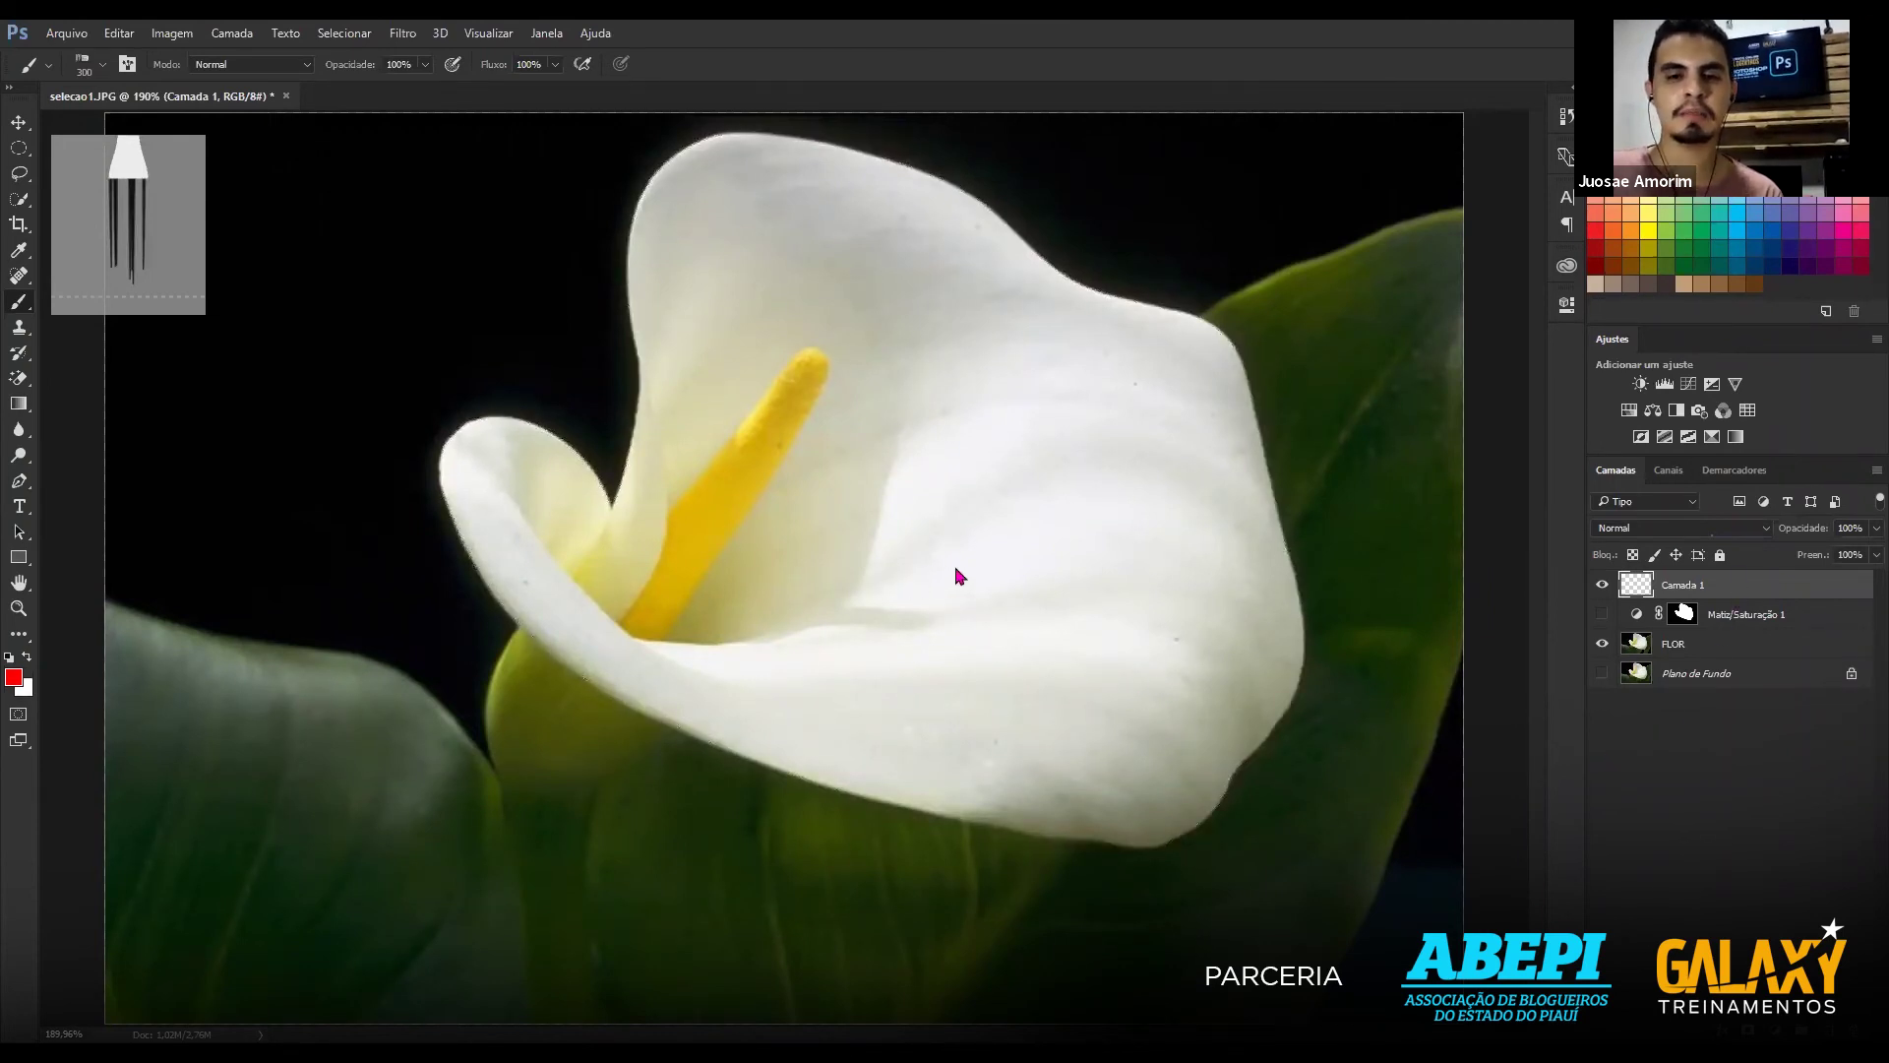
pyautogui.moveTo(1061, 593)
pyautogui.mouseDown()
pyautogui.moveTo(944, 565)
pyautogui.moveTo(923, 657)
pyautogui.moveTo(845, 681)
pyautogui.moveTo(797, 497)
pyautogui.moveTo(842, 346)
pyautogui.moveTo(1068, 664)
pyautogui.moveTo(1131, 689)
pyautogui.moveTo(864, 512)
pyautogui.moveTo(741, 463)
pyautogui.moveTo(572, 567)
pyautogui.moveTo(497, 543)
pyautogui.moveTo(1023, 241)
pyautogui.moveTo(1078, 600)
pyautogui.moveTo(1138, 519)
pyautogui.moveTo(1222, 647)
pyautogui.moveTo(1013, 228)
pyautogui.moveTo(1060, 274)
pyautogui.moveTo(859, 361)
pyautogui.mouseUp()
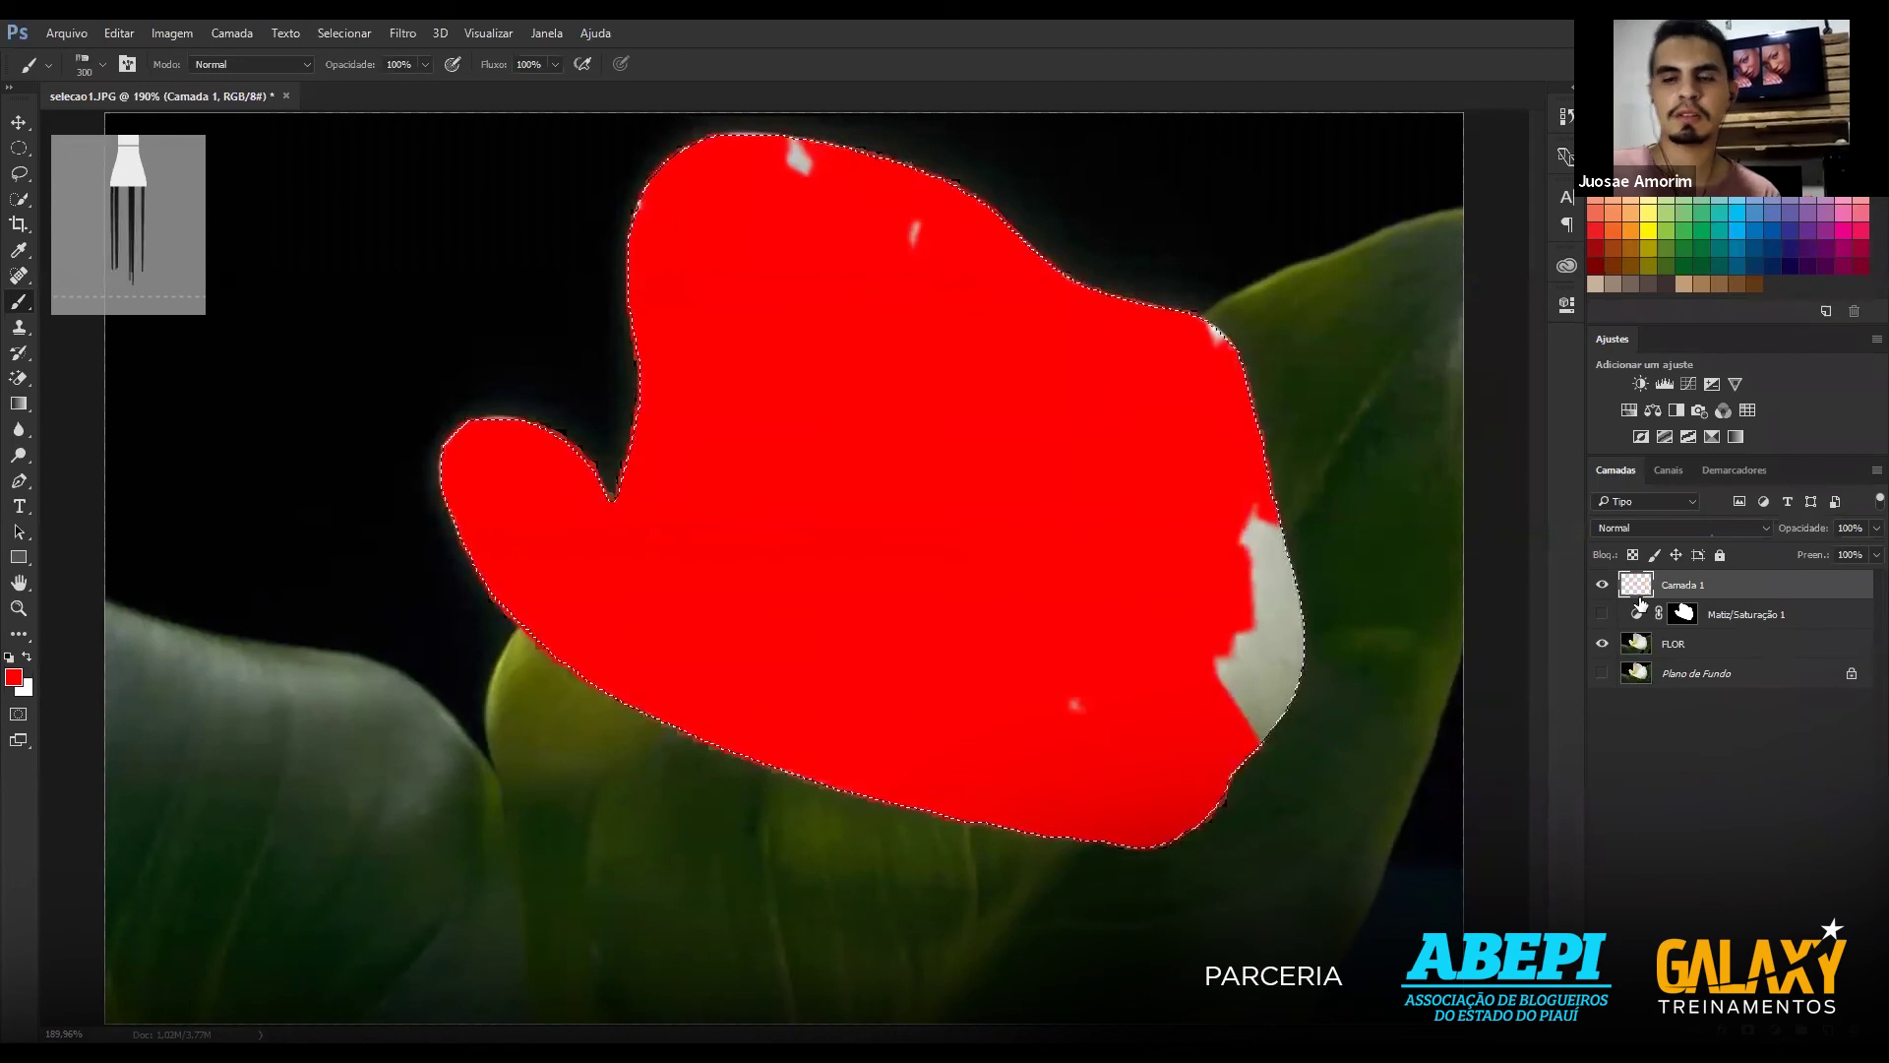
pyautogui.press('Delete')
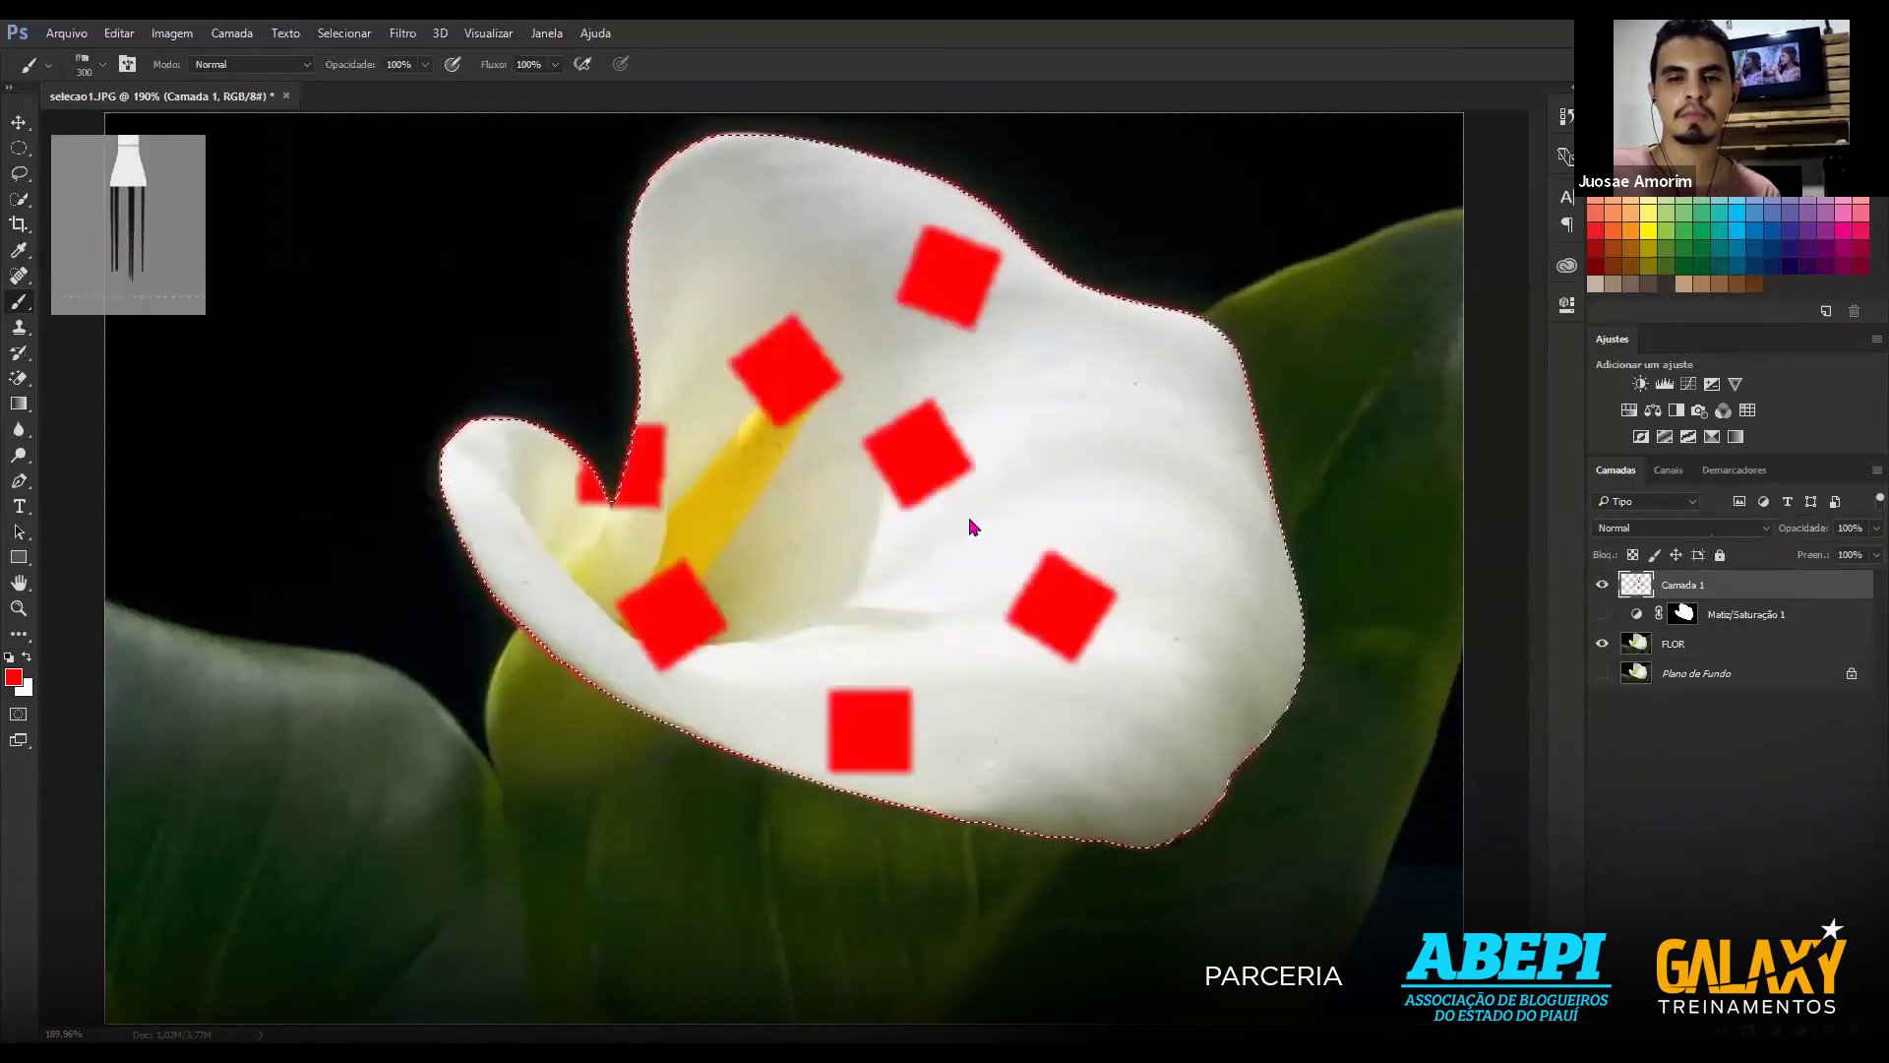
pyautogui.moveTo(969, 526)
pyautogui.mouseDown()
pyautogui.moveTo(1083, 591)
pyautogui.moveTo(1155, 604)
pyautogui.moveTo(947, 470)
pyautogui.moveTo(955, 581)
pyautogui.moveTo(952, 317)
pyautogui.moveTo(669, 551)
pyautogui.moveTo(992, 548)
pyautogui.mouseUp()
pyautogui.hotkey('ctrl', 'z')
pyautogui.hotkey('ctrl', 'z')
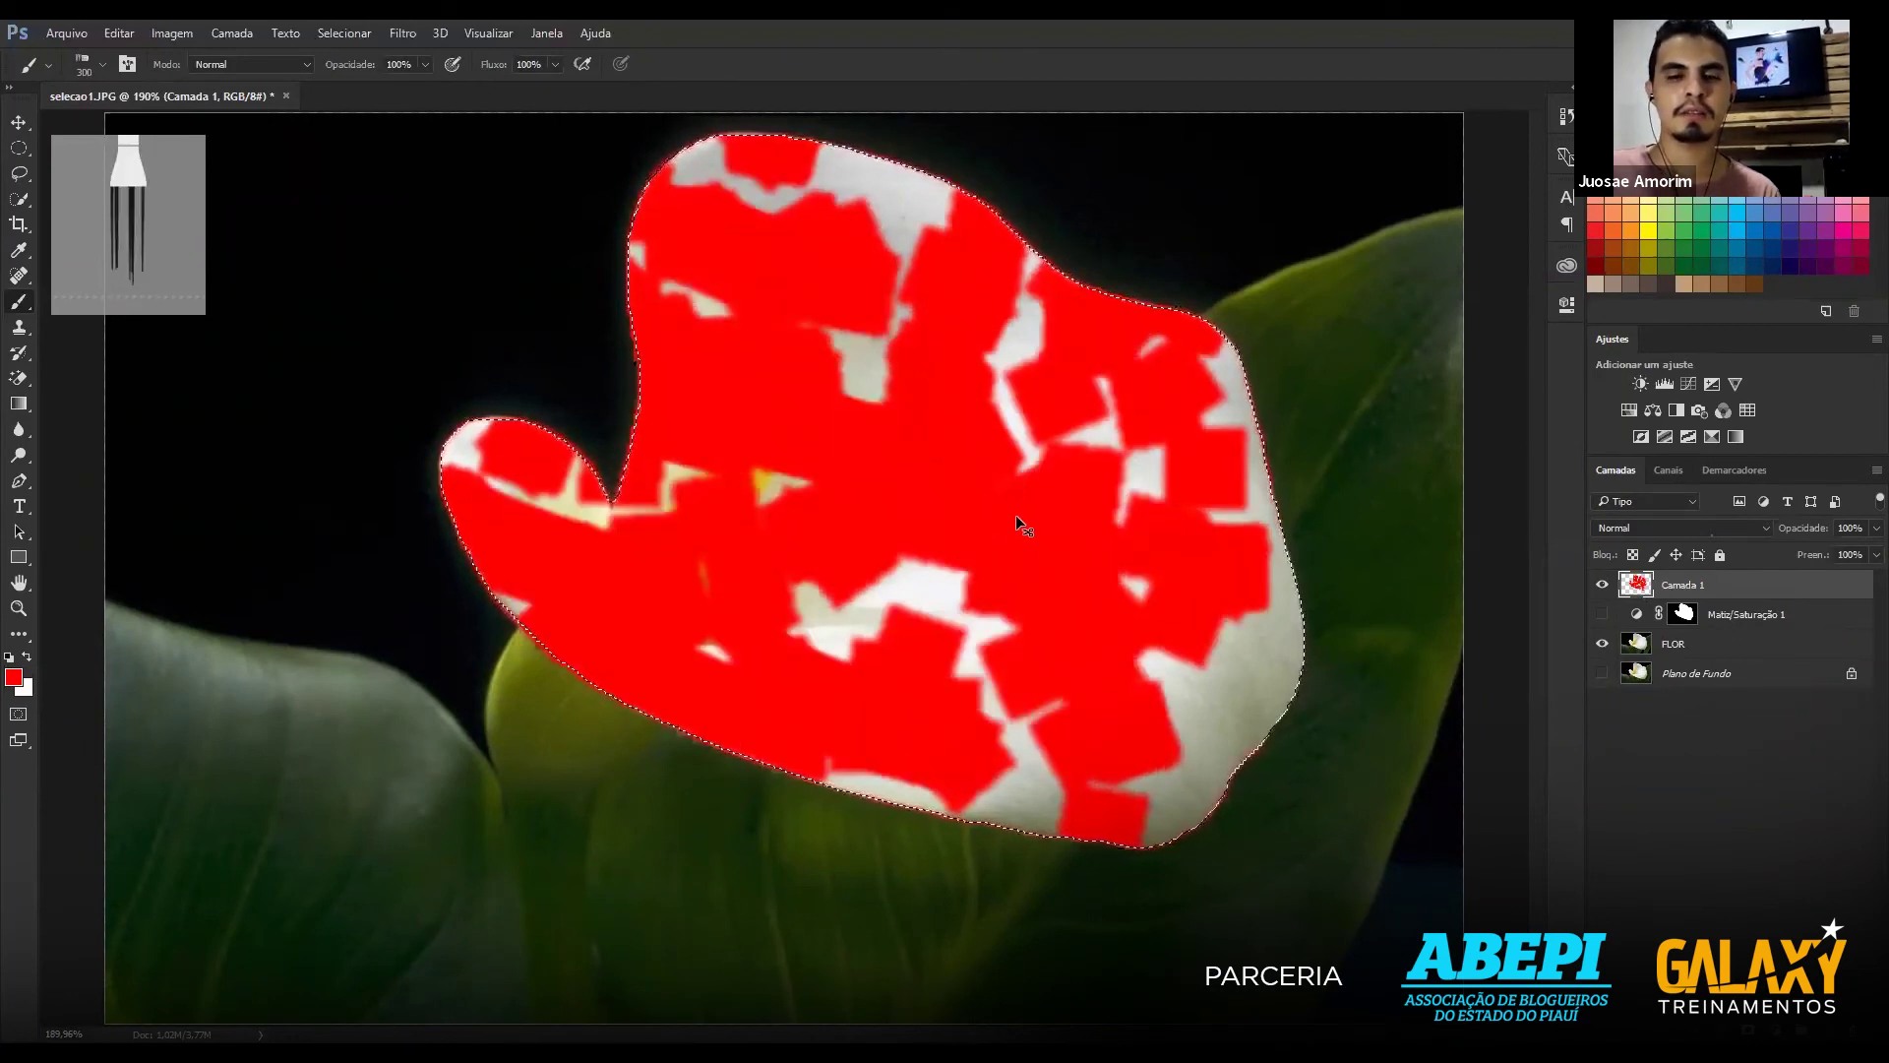
pyautogui.moveTo(549, 634); pyautogui.dragTo(492, 462)
pyautogui.moveTo(586, 371); pyautogui.dragTo(872, 740)
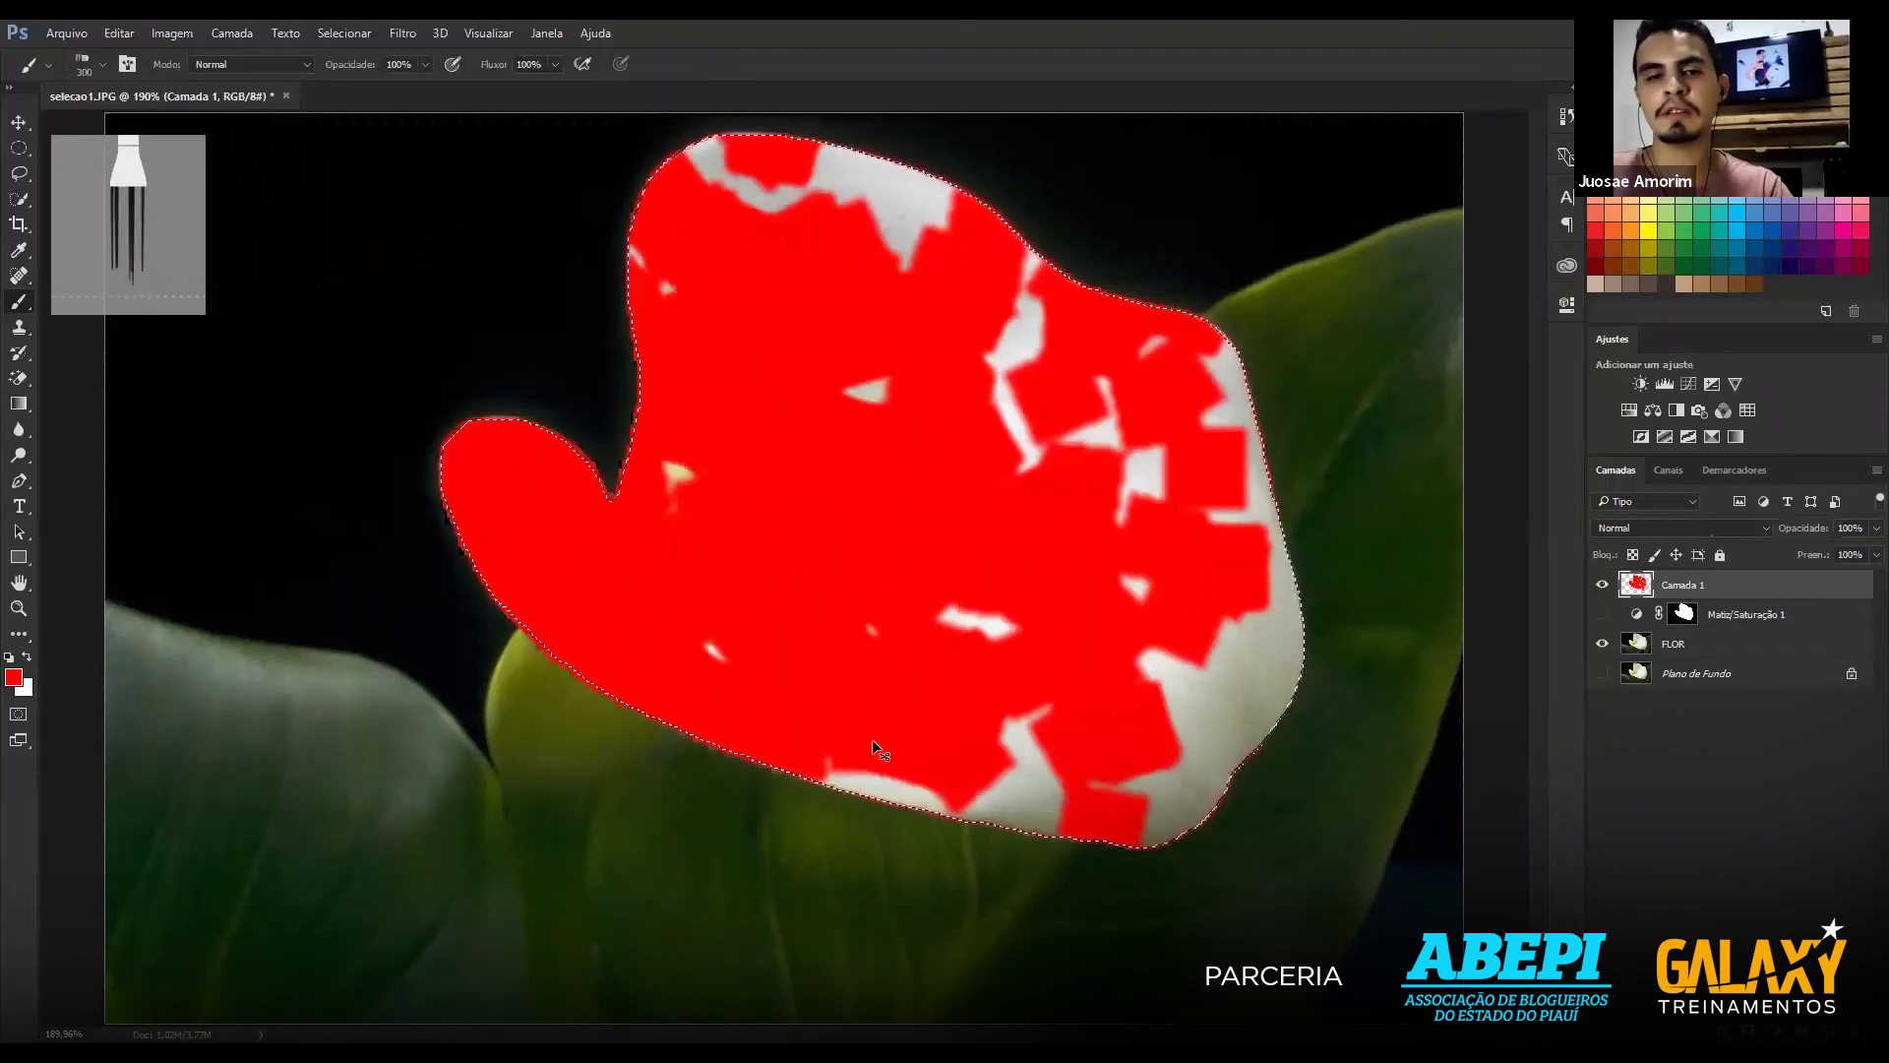
pyautogui.moveTo(899, 723)
pyautogui.mouseDown()
pyautogui.moveTo(1084, 628)
pyautogui.moveTo(826, 350)
pyautogui.moveTo(877, 238)
pyautogui.moveTo(950, 405)
pyautogui.moveTo(882, 583)
pyautogui.moveTo(1277, 516)
pyautogui.mouseUp()
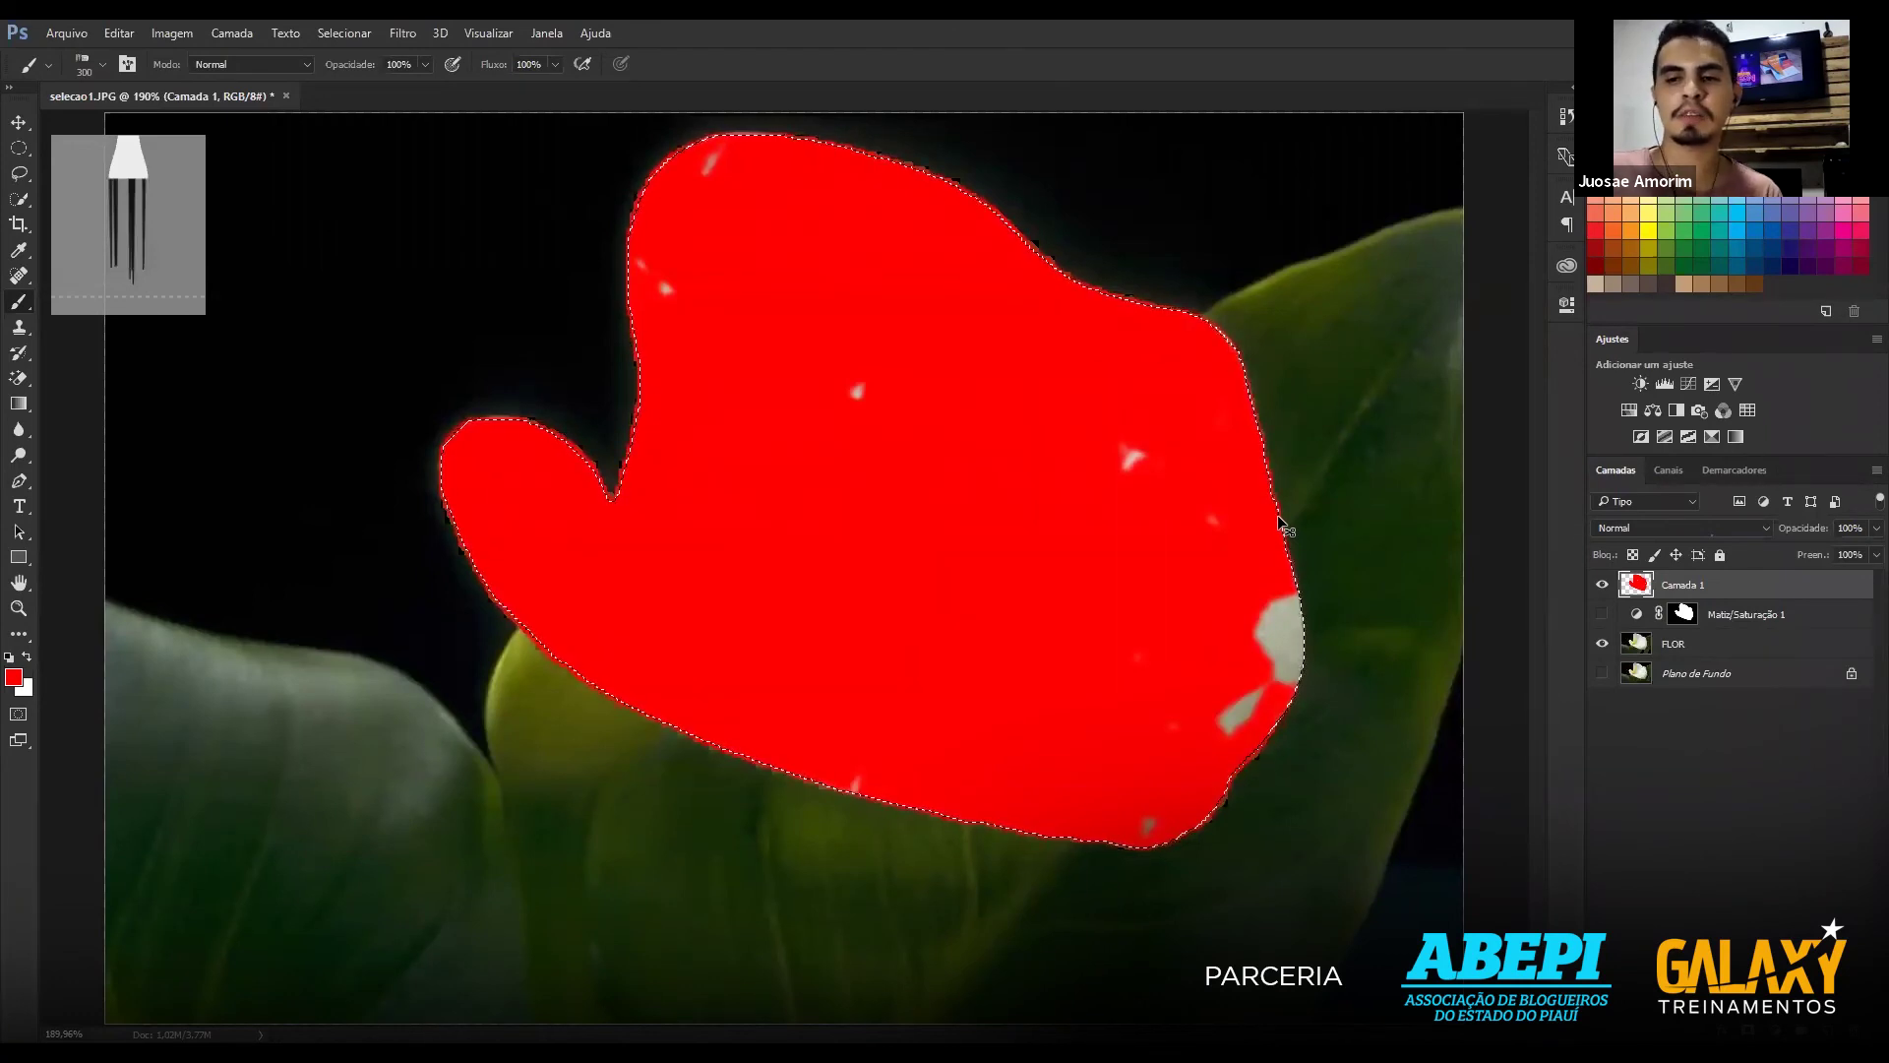
pyautogui.hotkey('ctrl', 'd')
pyautogui.press('Delete')
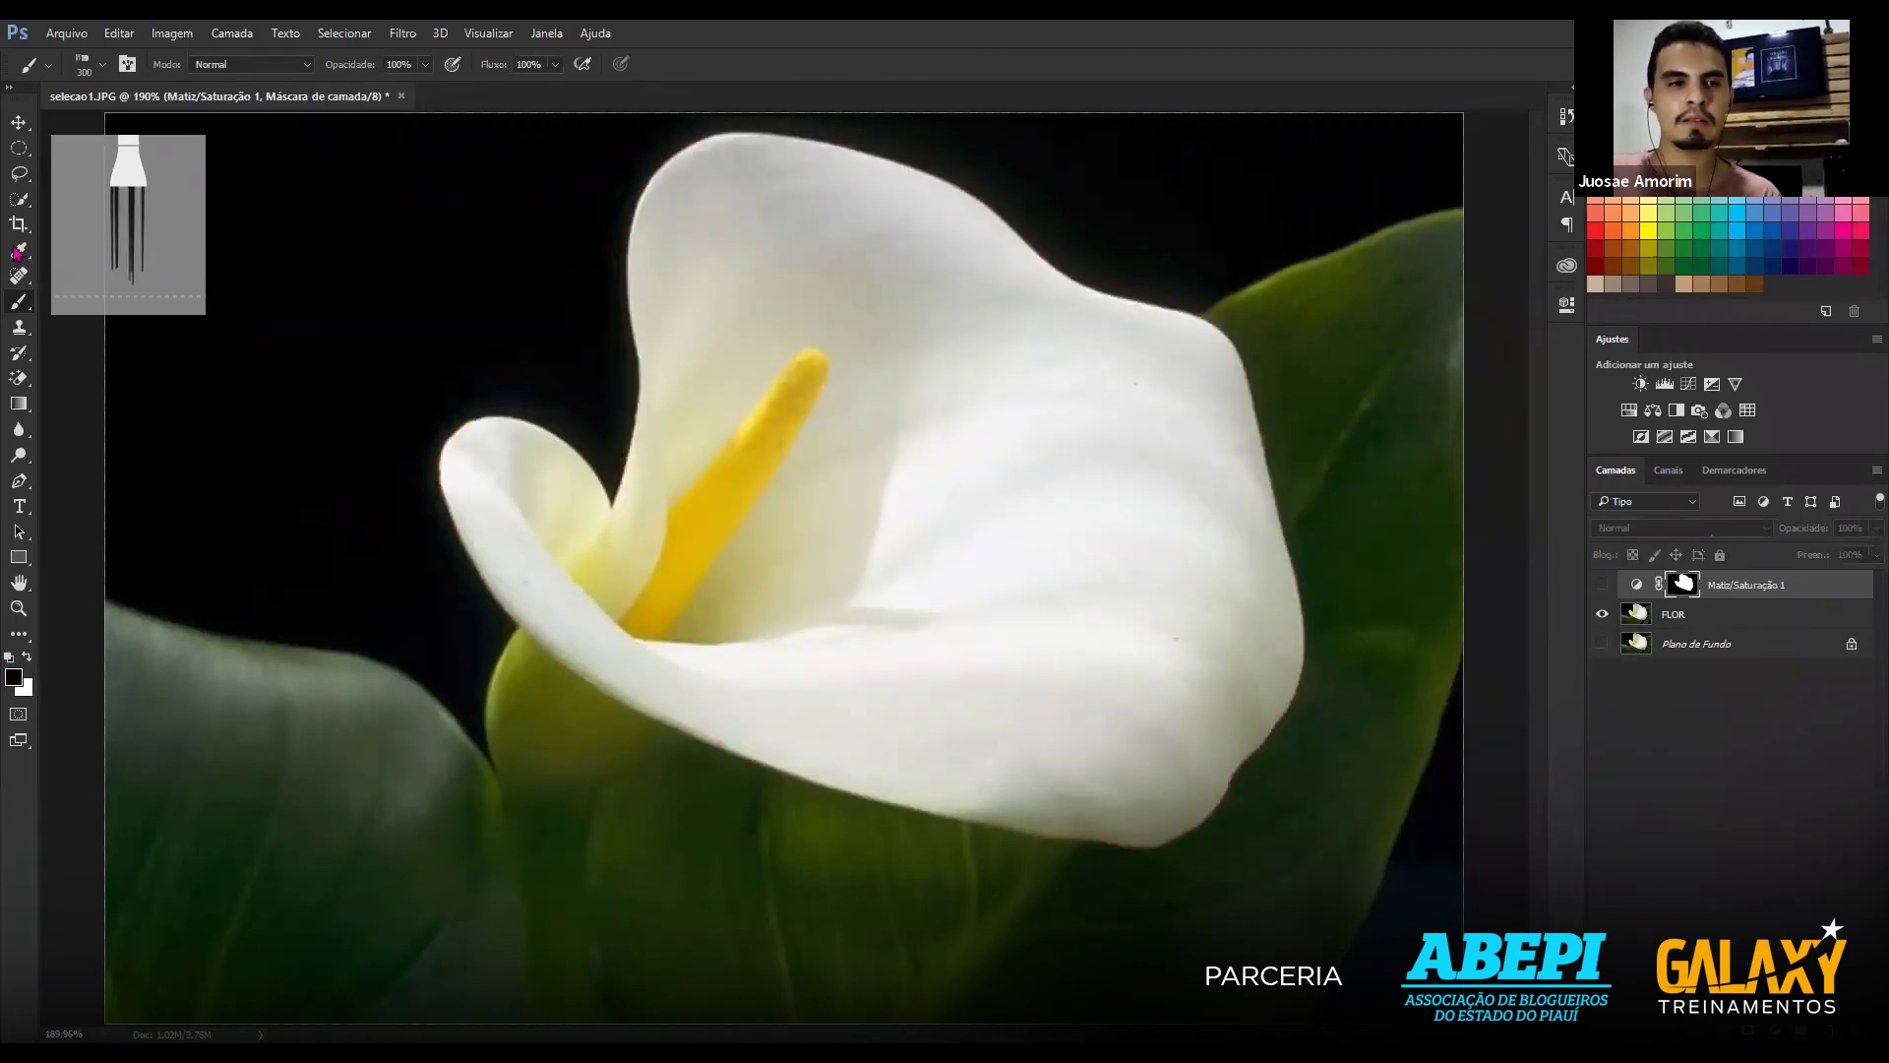
# Select the flower, show Matiz/Saturação 1, and open its hue and saturation settings.
pyautogui.click(18, 209)
pyautogui.click(1104, 558)
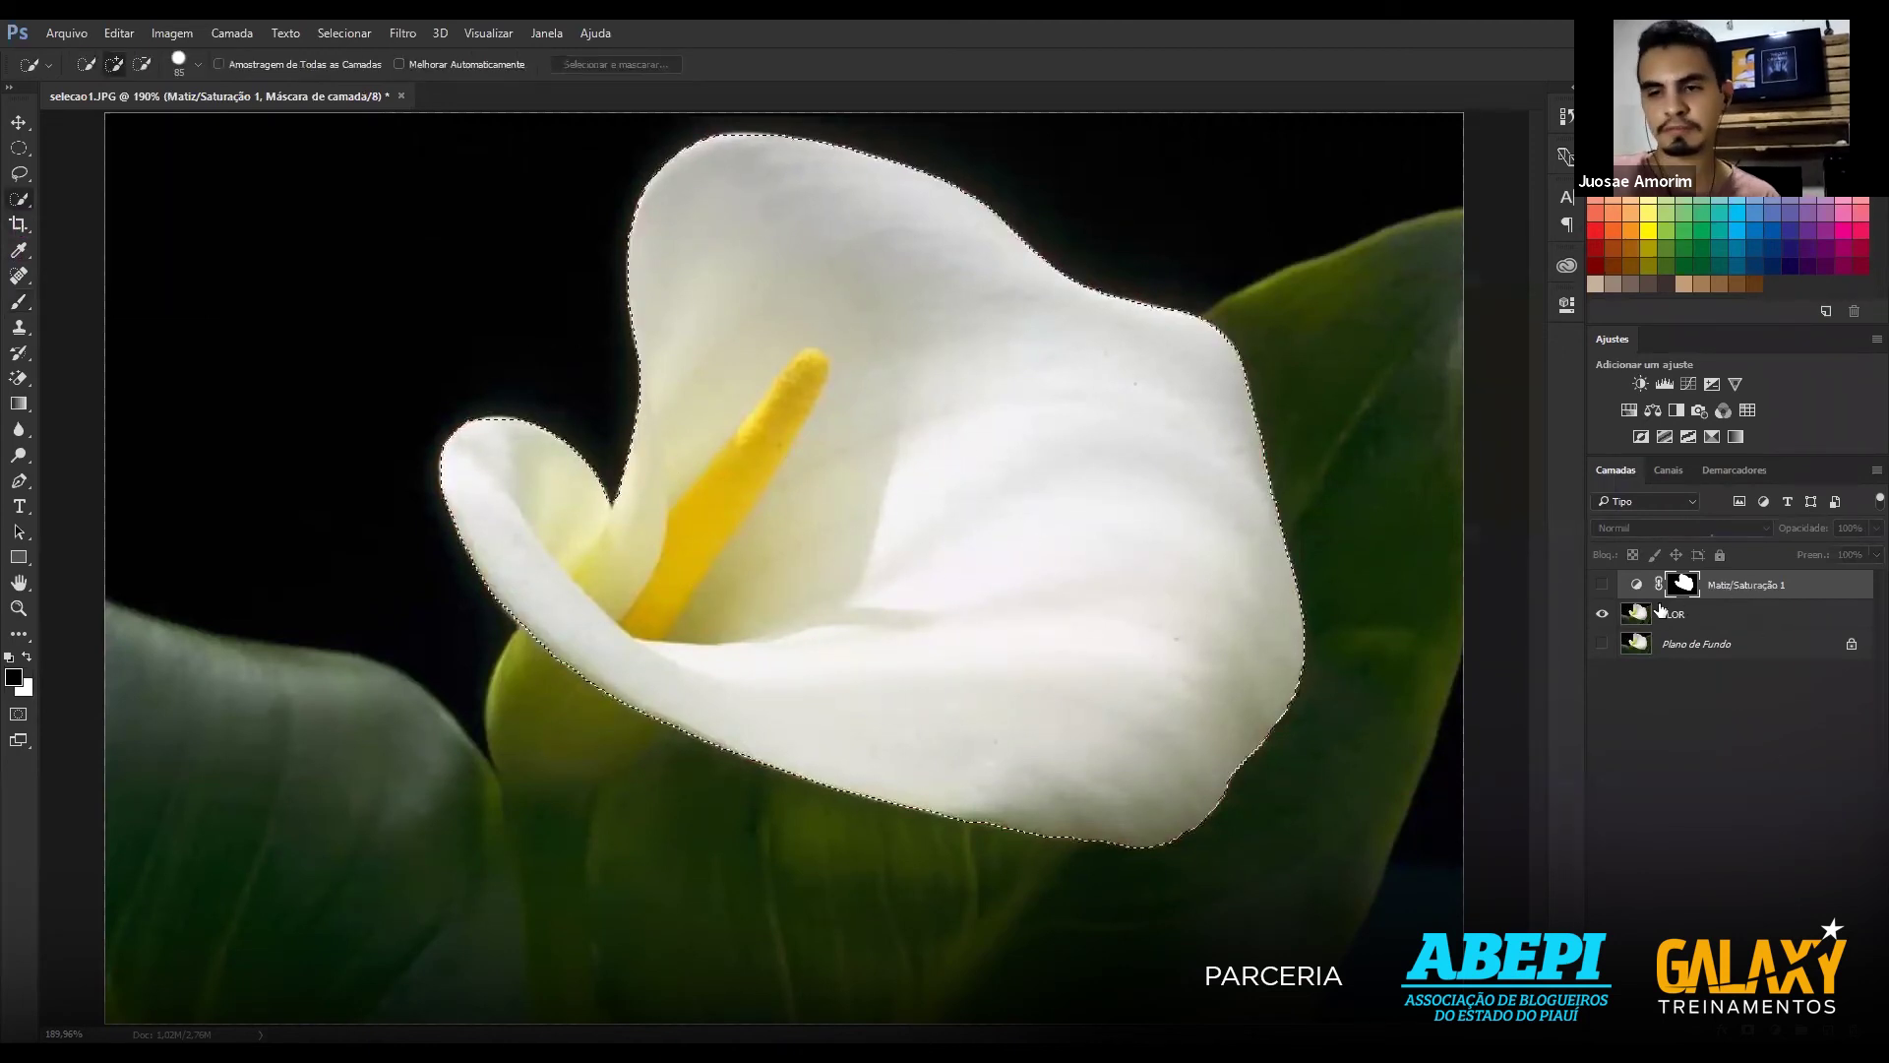
pyautogui.click(1602, 588)
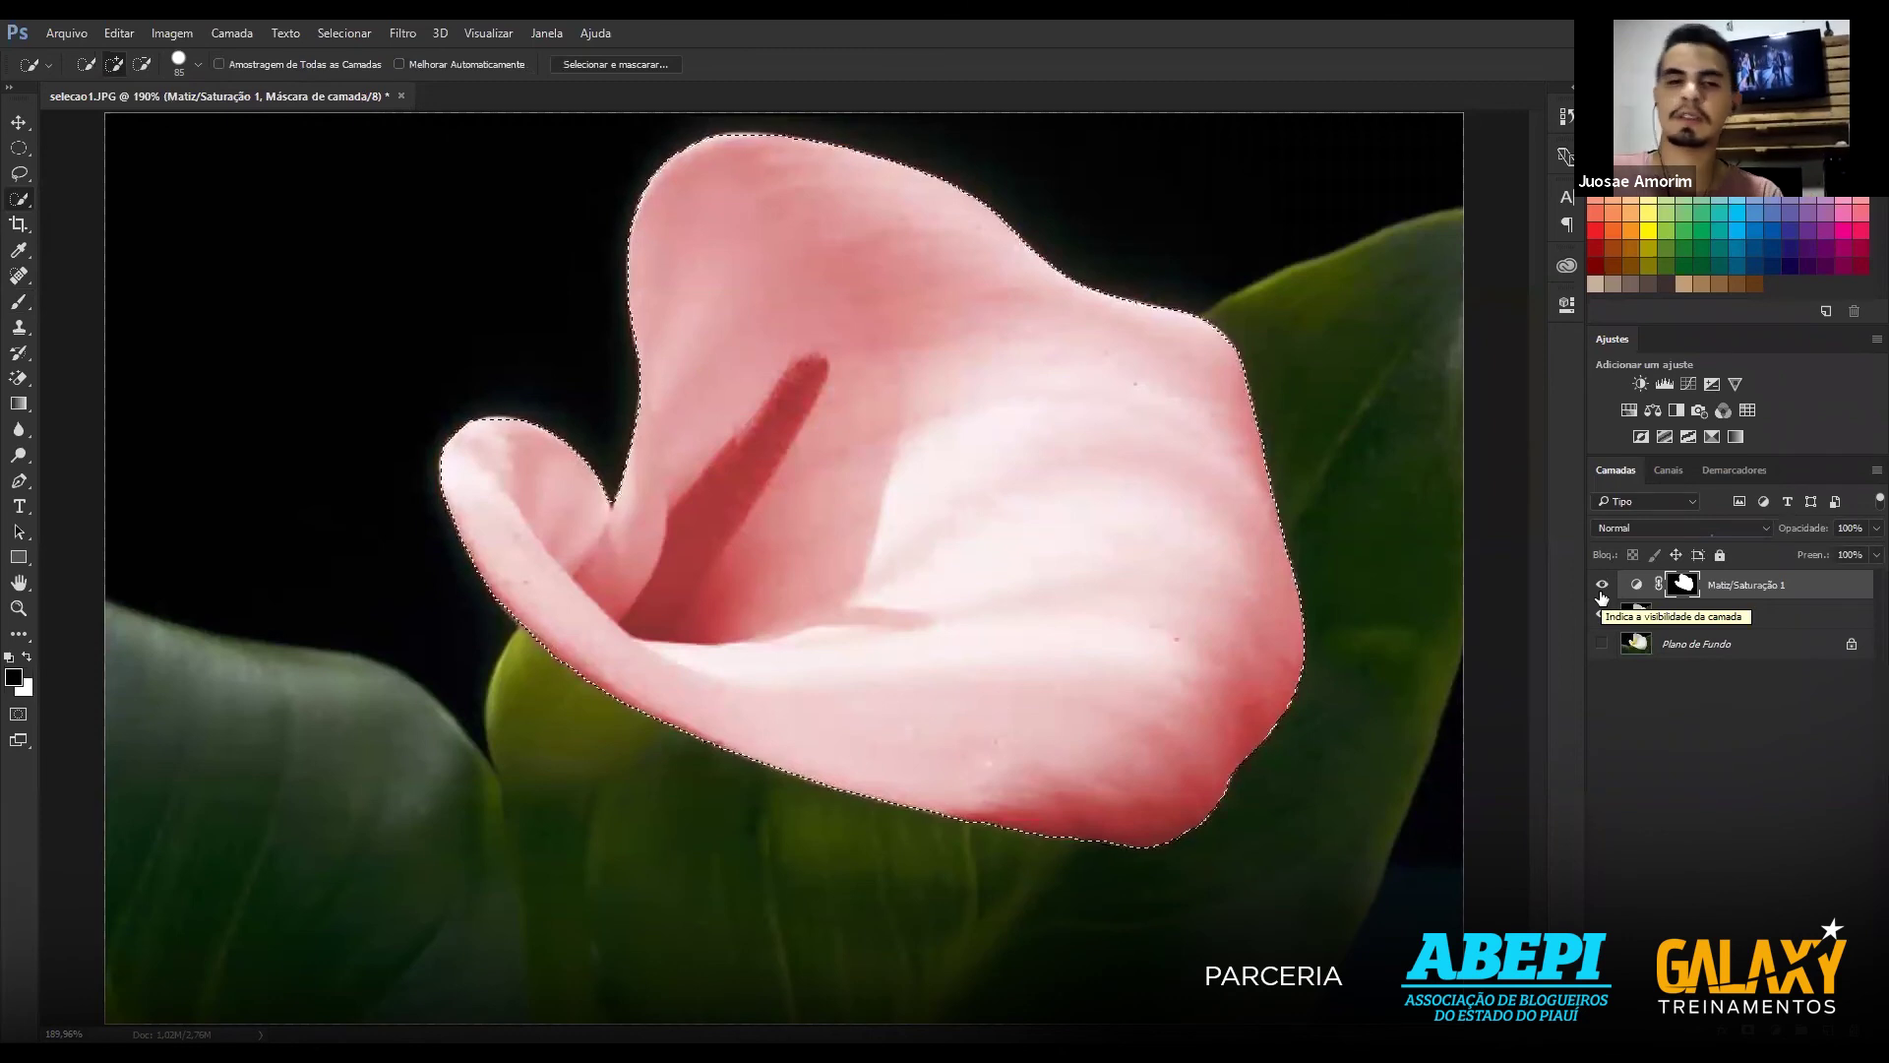
pyautogui.click(1638, 588)
pyautogui.doubleClick(1638, 588)
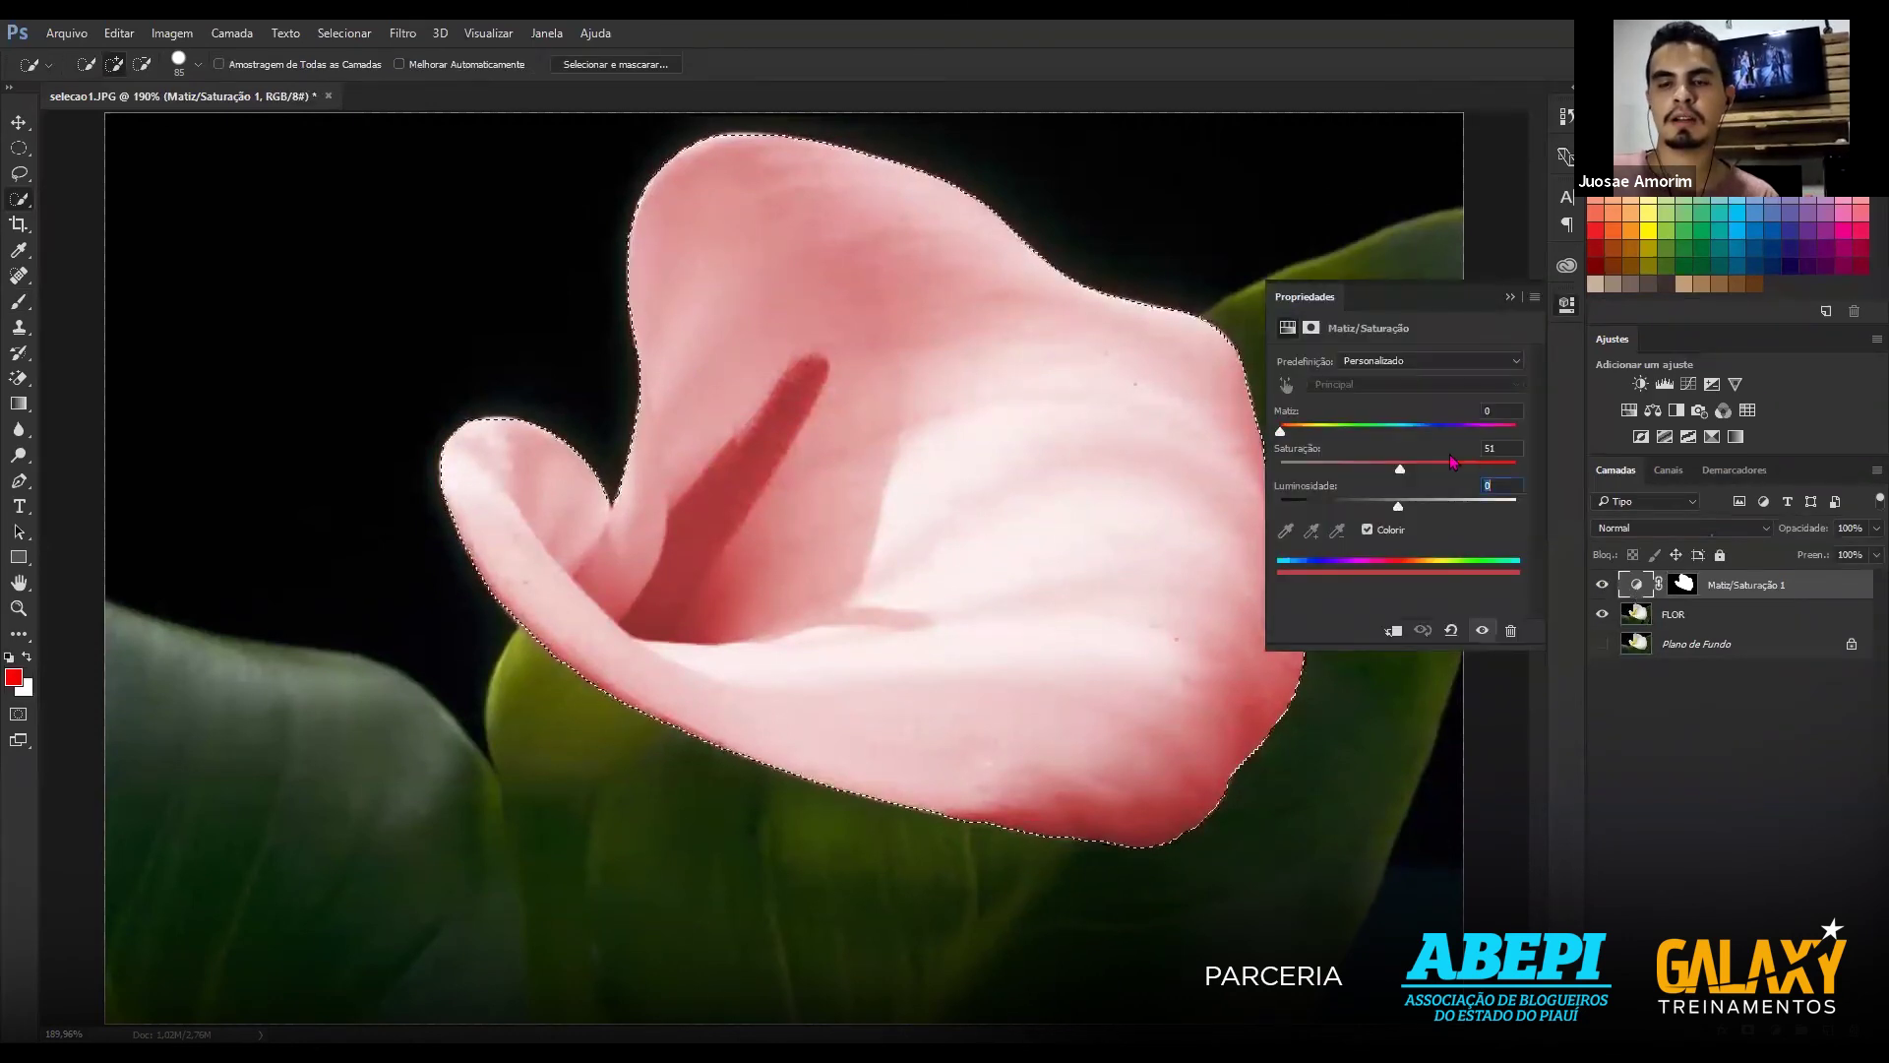
# Set the flower's hue to 15 and saturation to 57, then close settings and deselect.
pyautogui.moveTo(1281, 430)
pyautogui.mouseDown()
pyautogui.moveTo(1412, 431)
pyautogui.moveTo(1351, 464)
pyautogui.mouseUp()
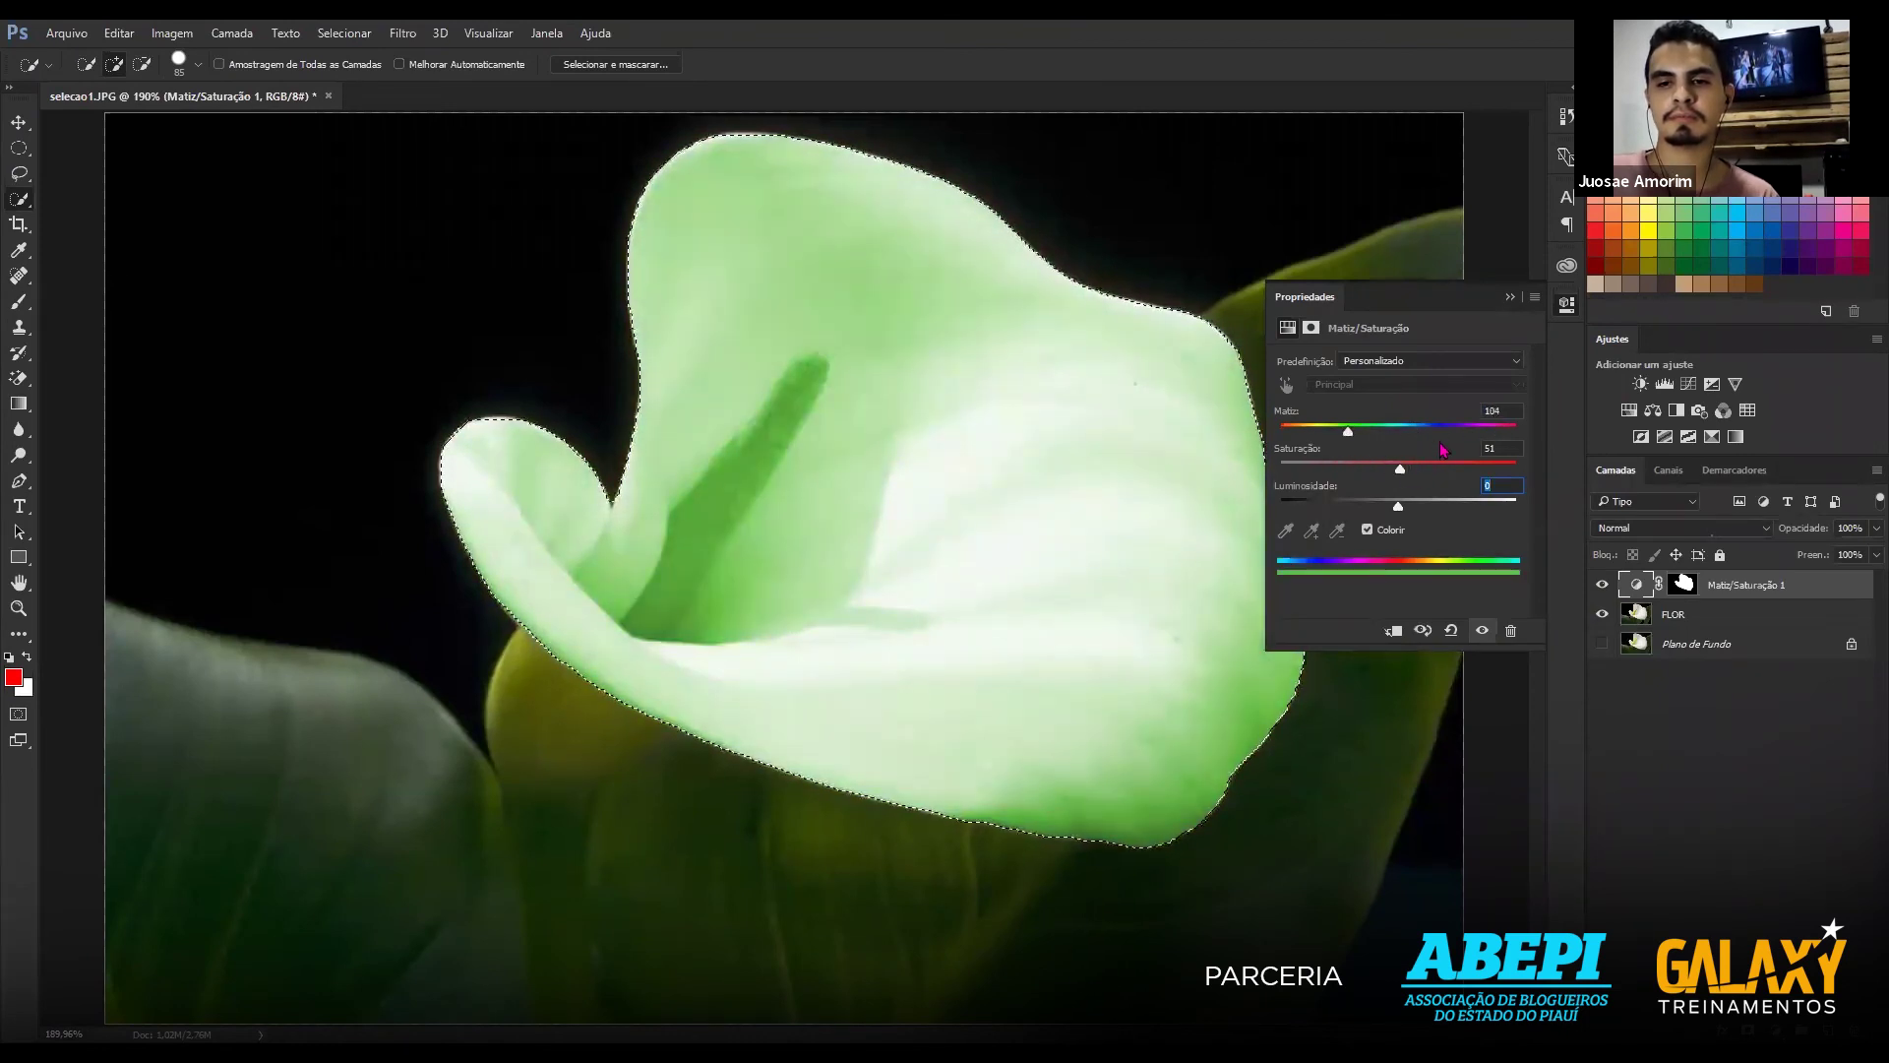
pyautogui.moveTo(1449, 434); pyautogui.dragTo(1511, 434)
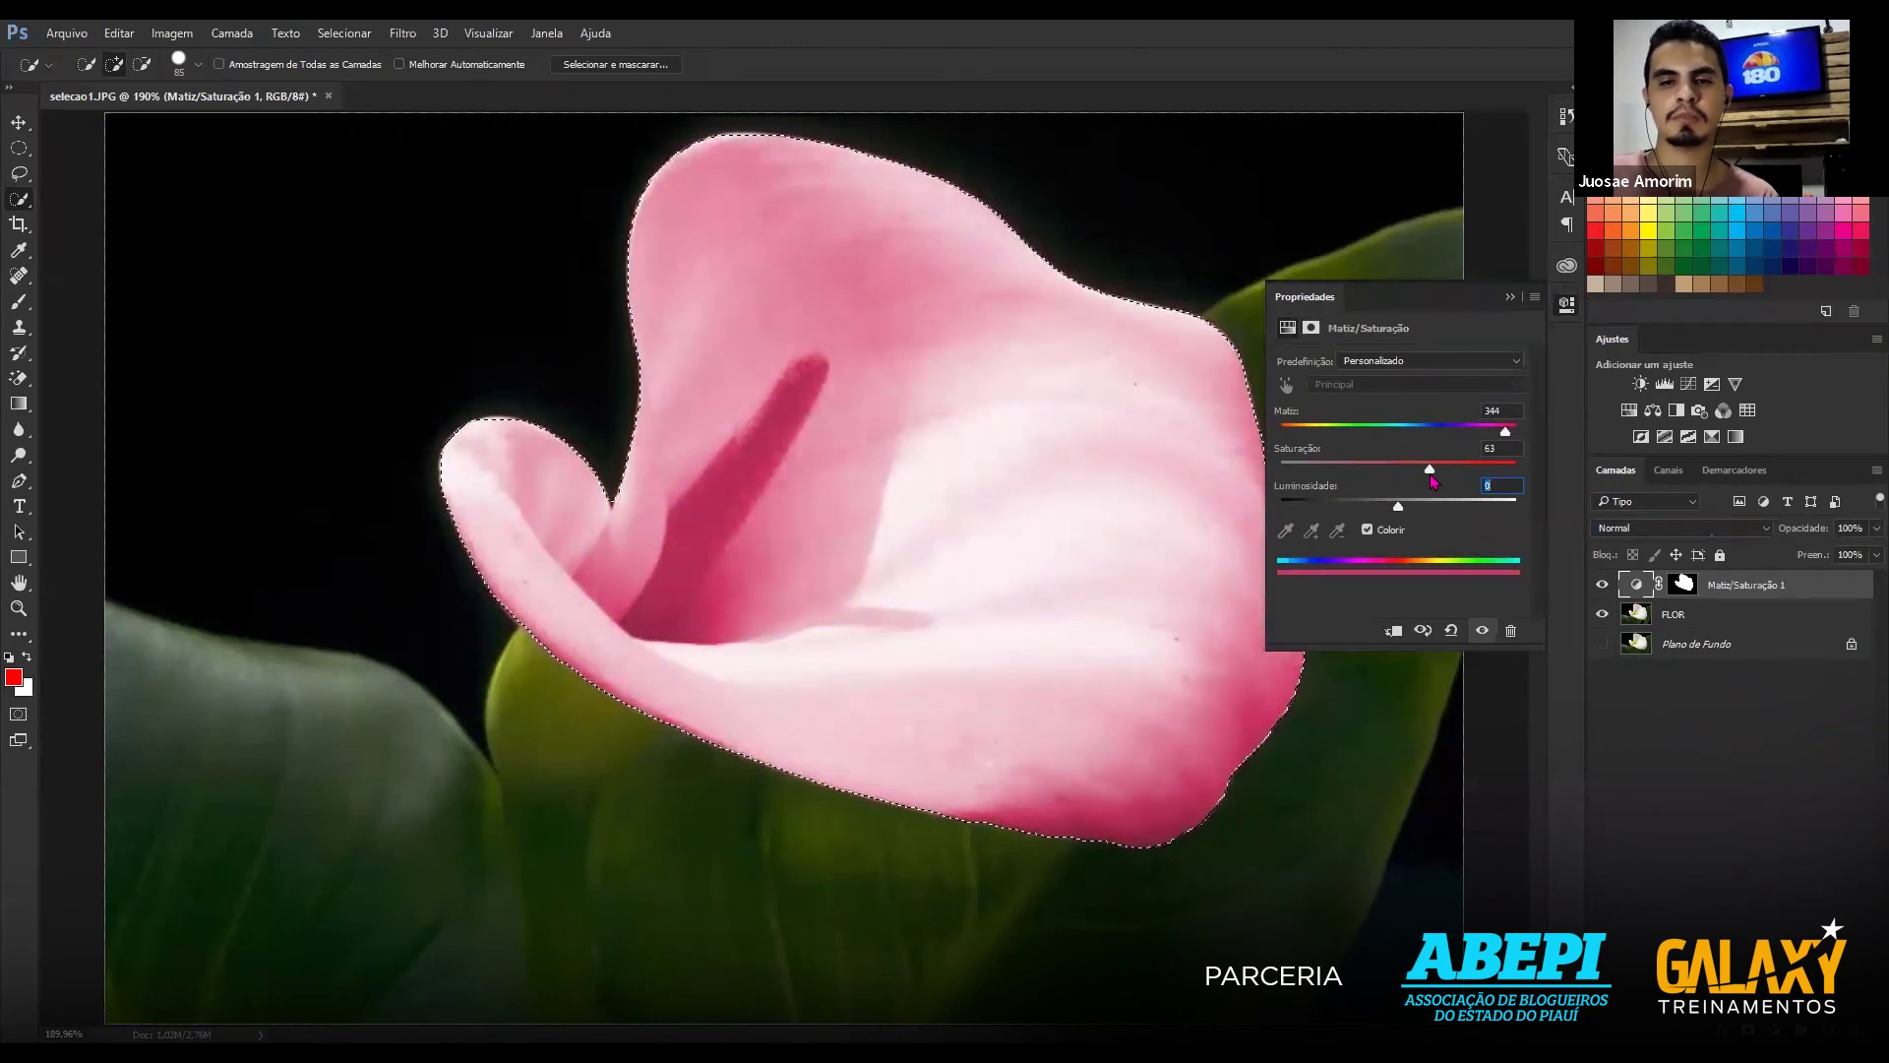
pyautogui.moveTo(1506, 432); pyautogui.dragTo(1491, 433)
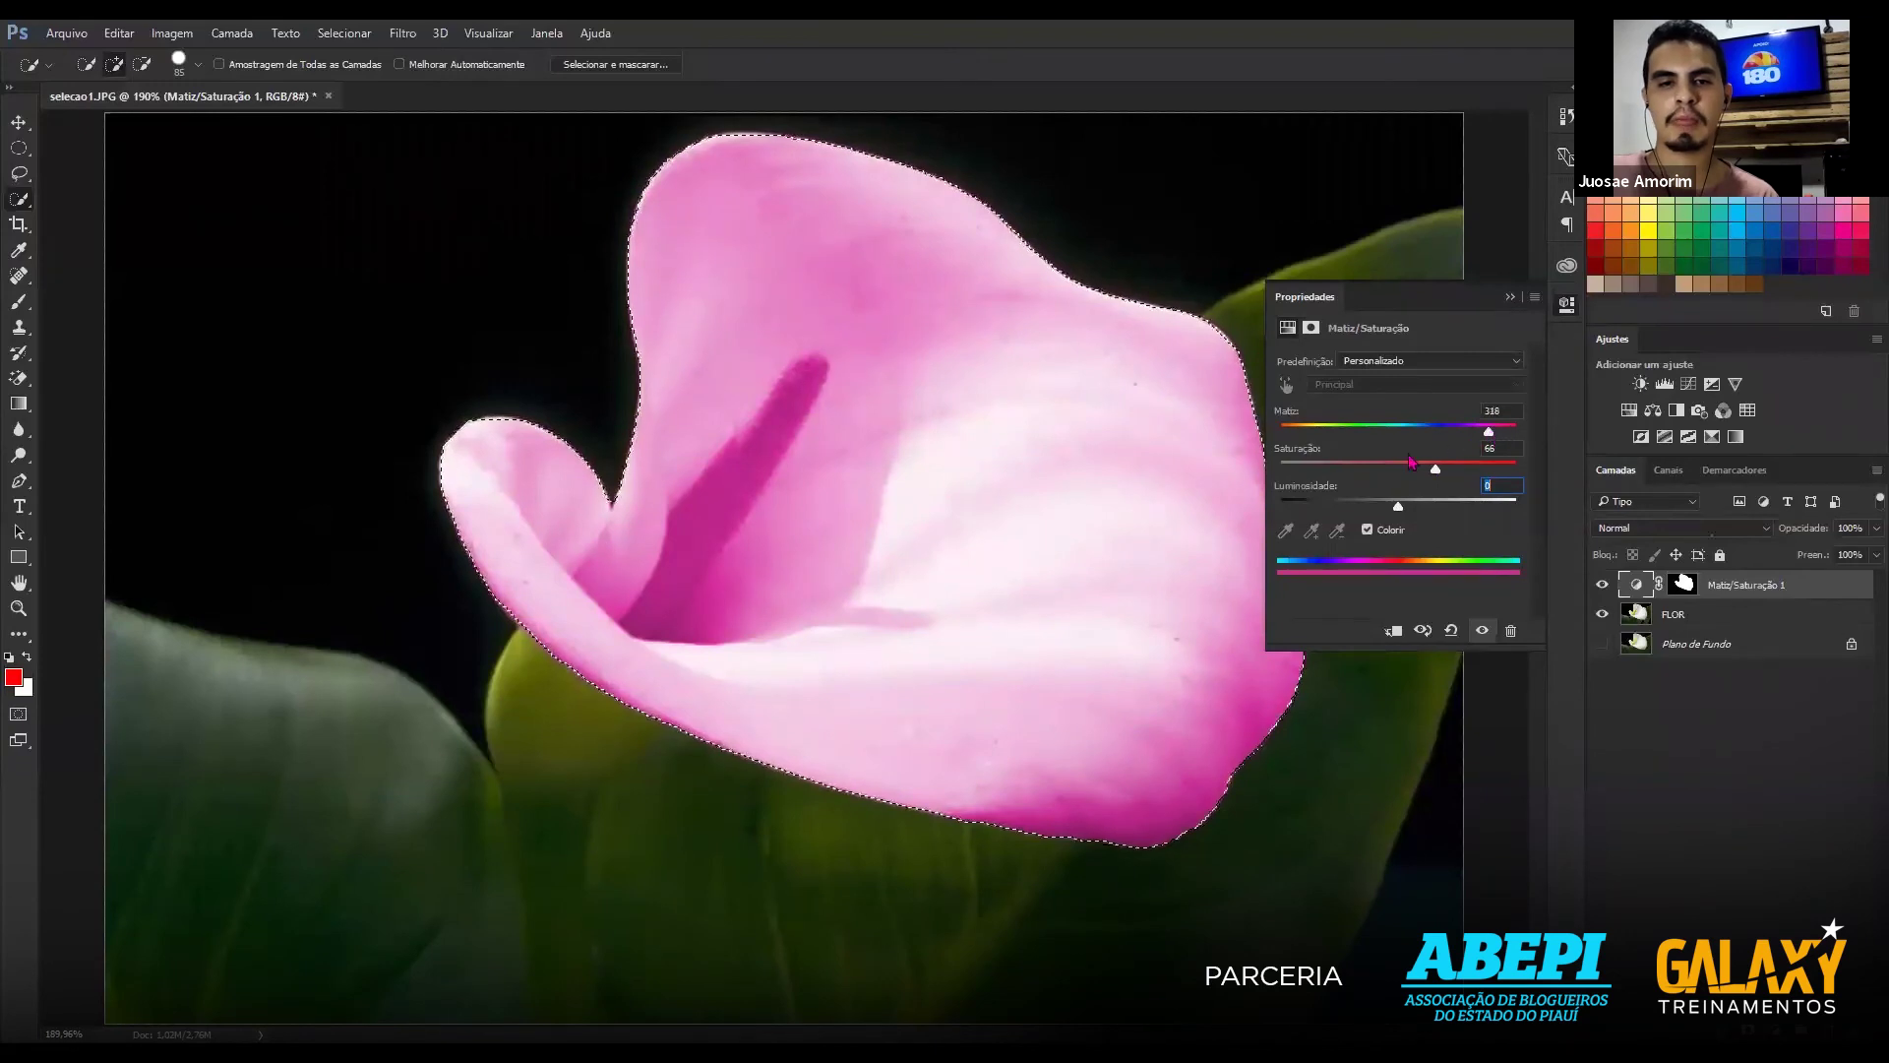
pyautogui.click(1315, 431)
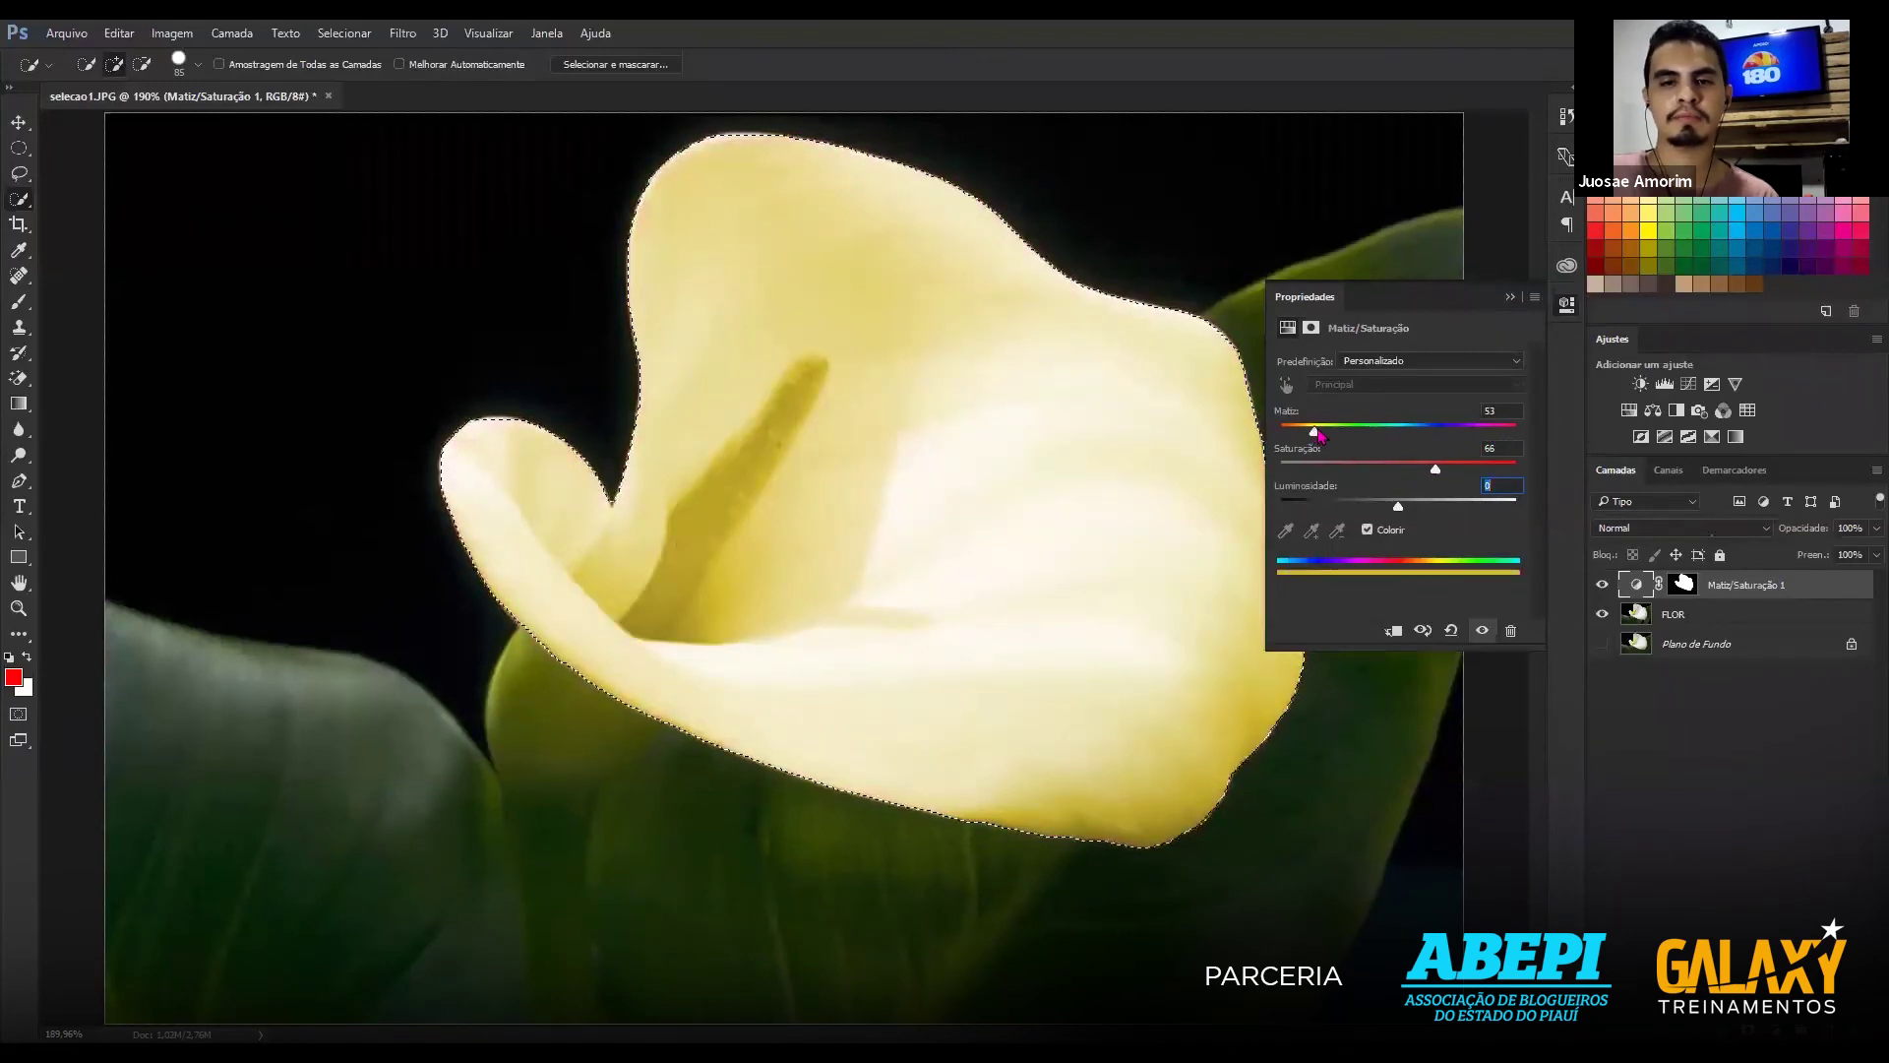
pyautogui.moveTo(1335, 433); pyautogui.dragTo(1283, 433)
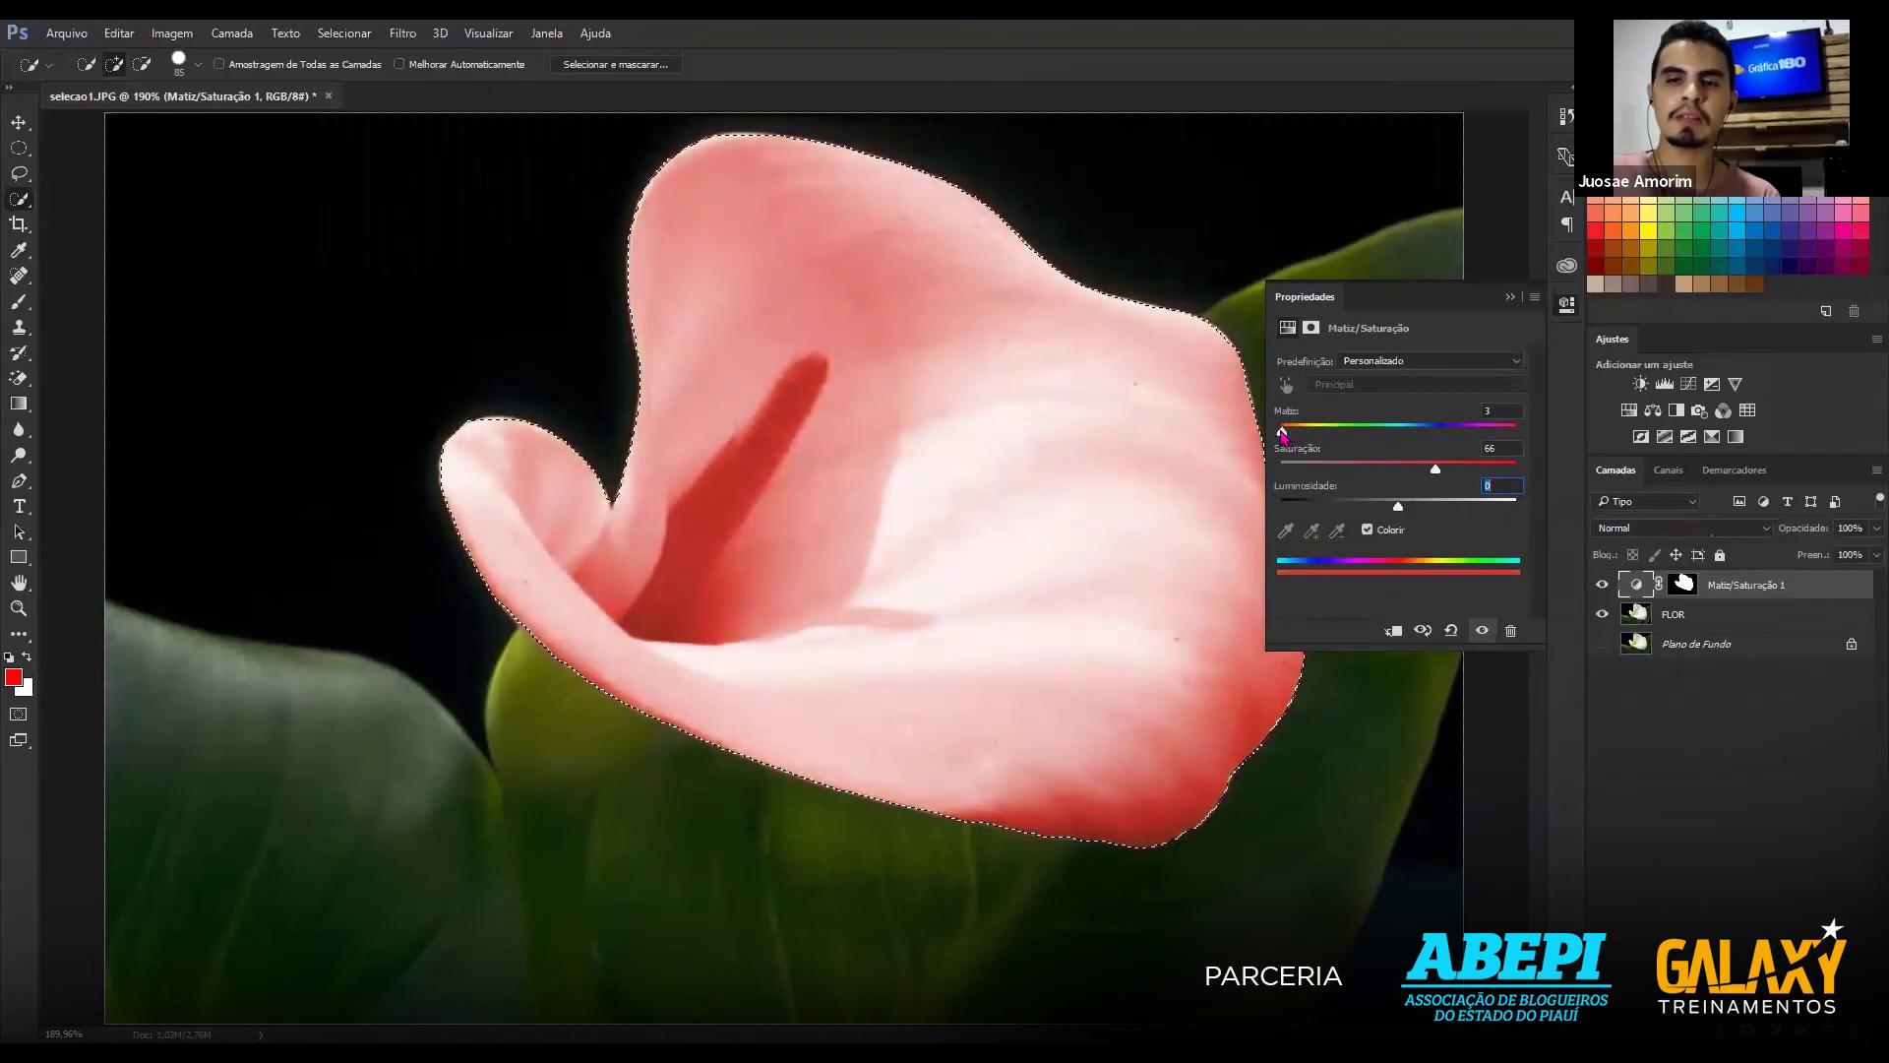
pyautogui.moveTo(1284, 433); pyautogui.dragTo(1290, 433)
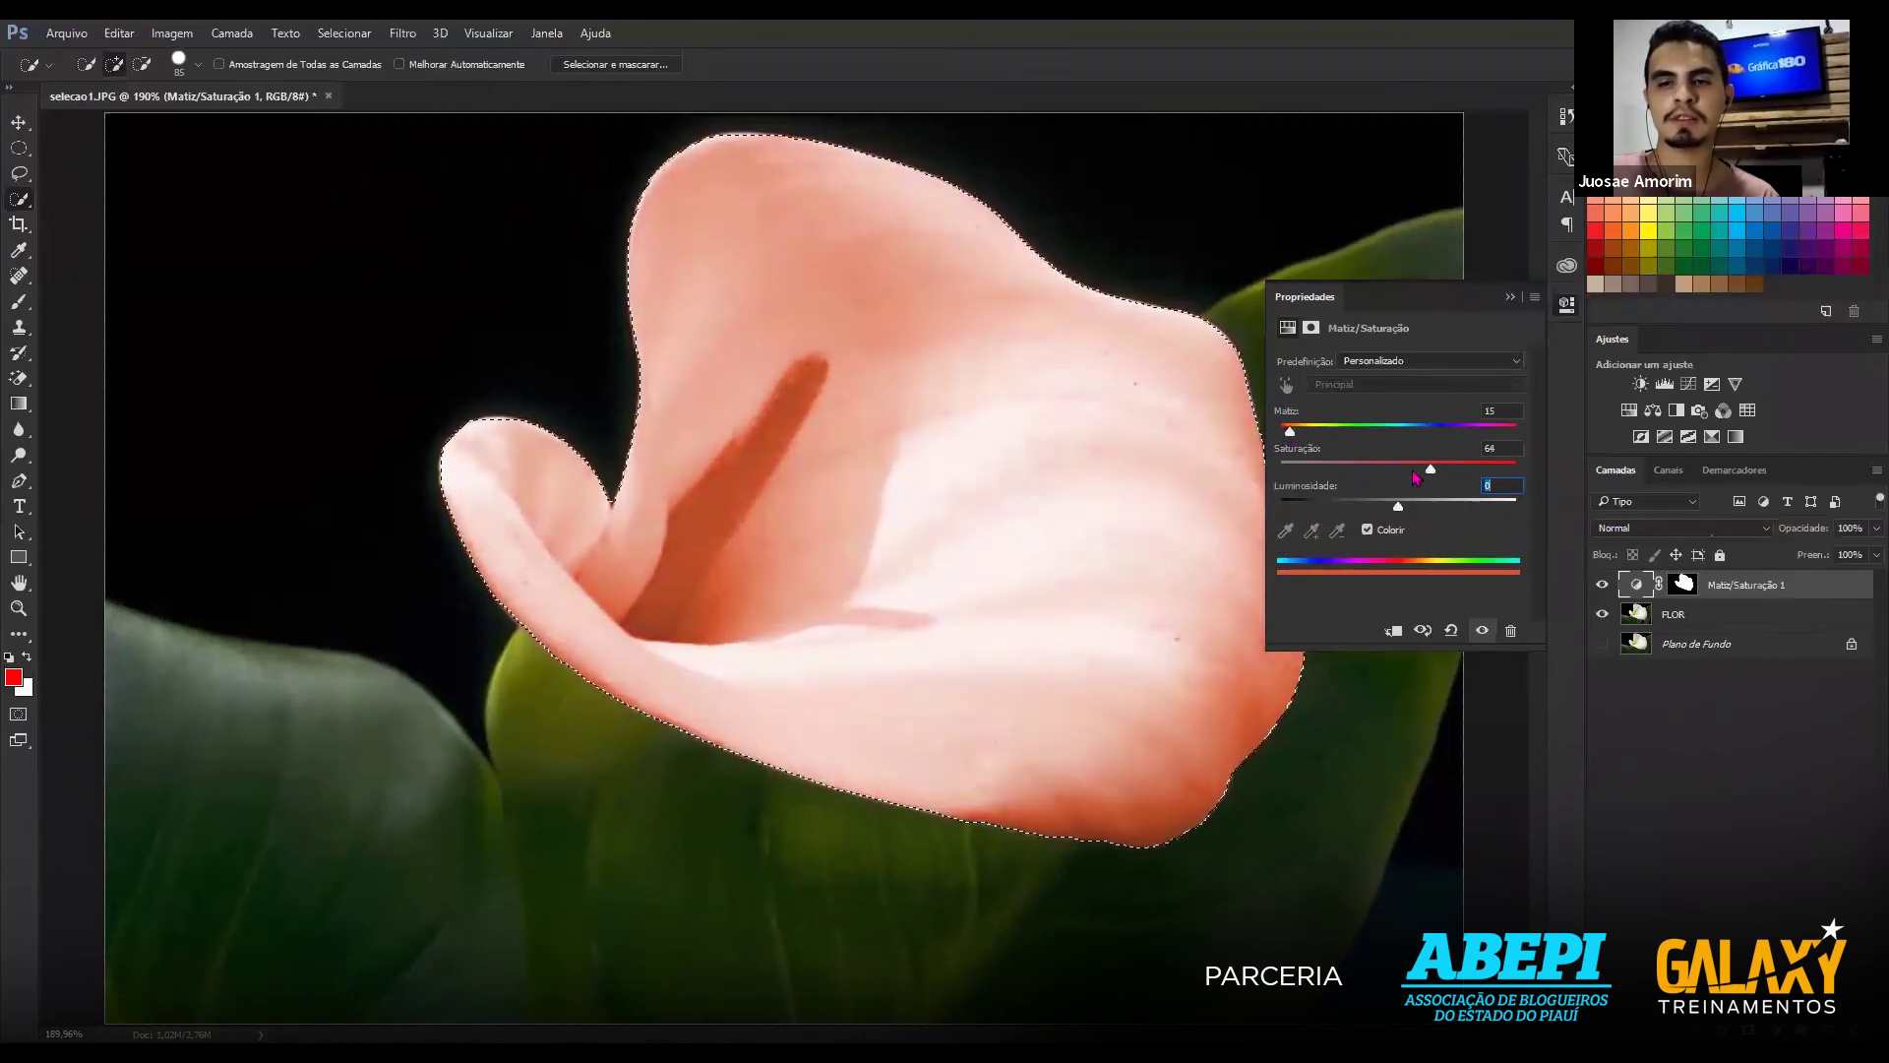
pyautogui.moveTo(1432, 470); pyautogui.dragTo(1296, 470)
pyautogui.click(1437, 472)
pyautogui.moveTo(1436, 472); pyautogui.dragTo(1416, 471)
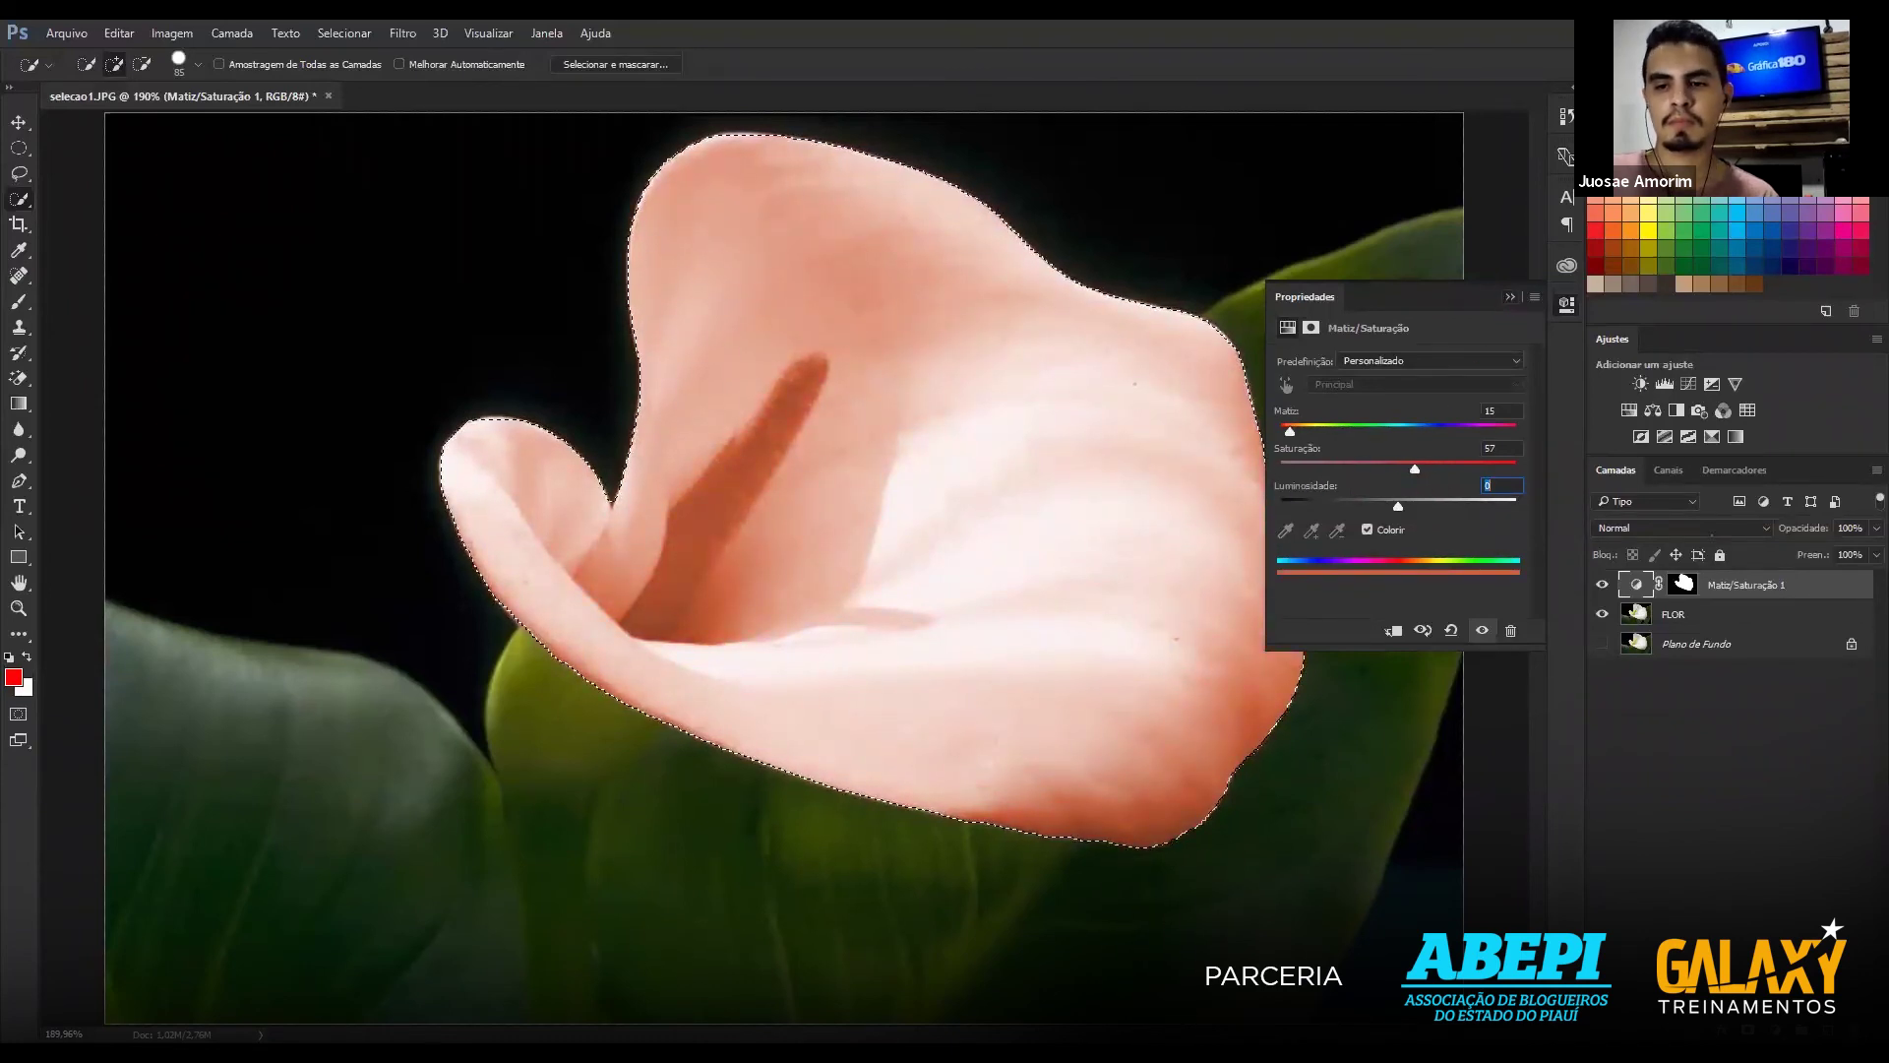
pyautogui.click(1510, 296)
pyautogui.hotkey('ctrl', 'd')
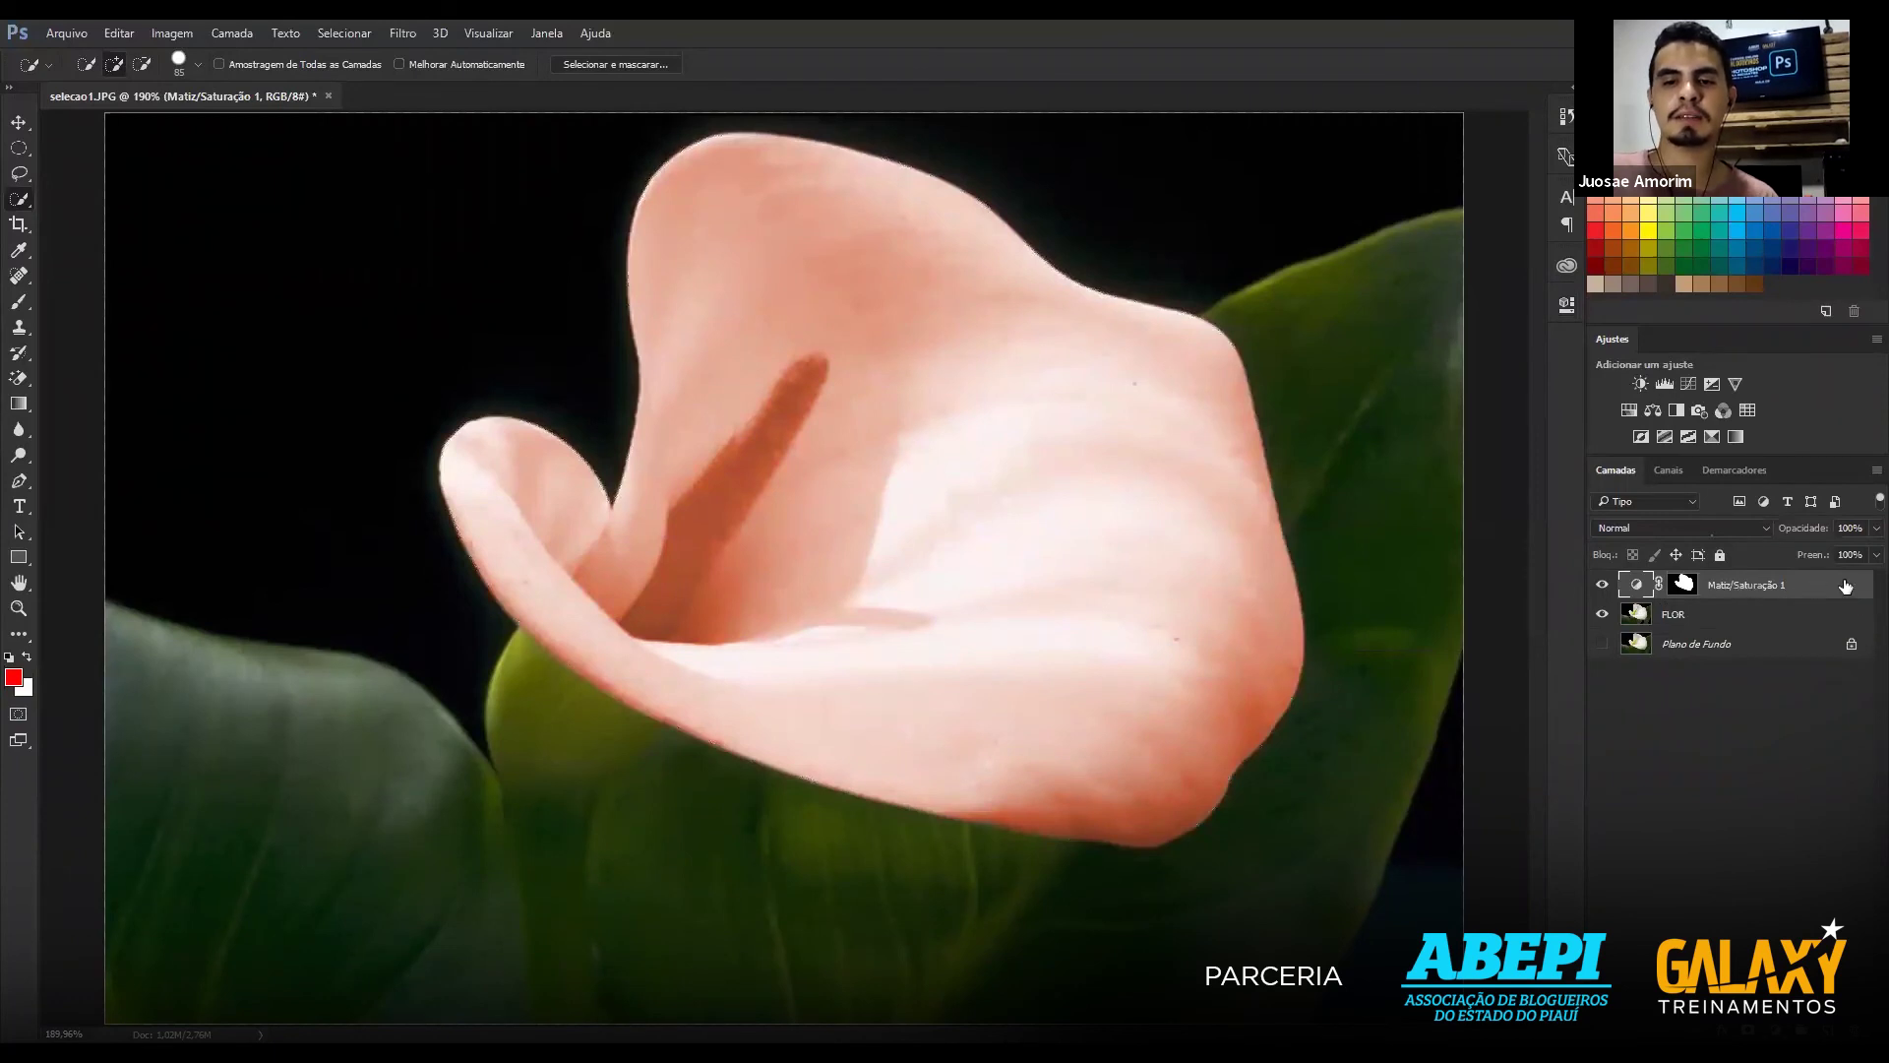
# Reopen and close the Matiz/Saturação 1 settings, then delete that adjustment layer.
pyautogui.click(1683, 586)
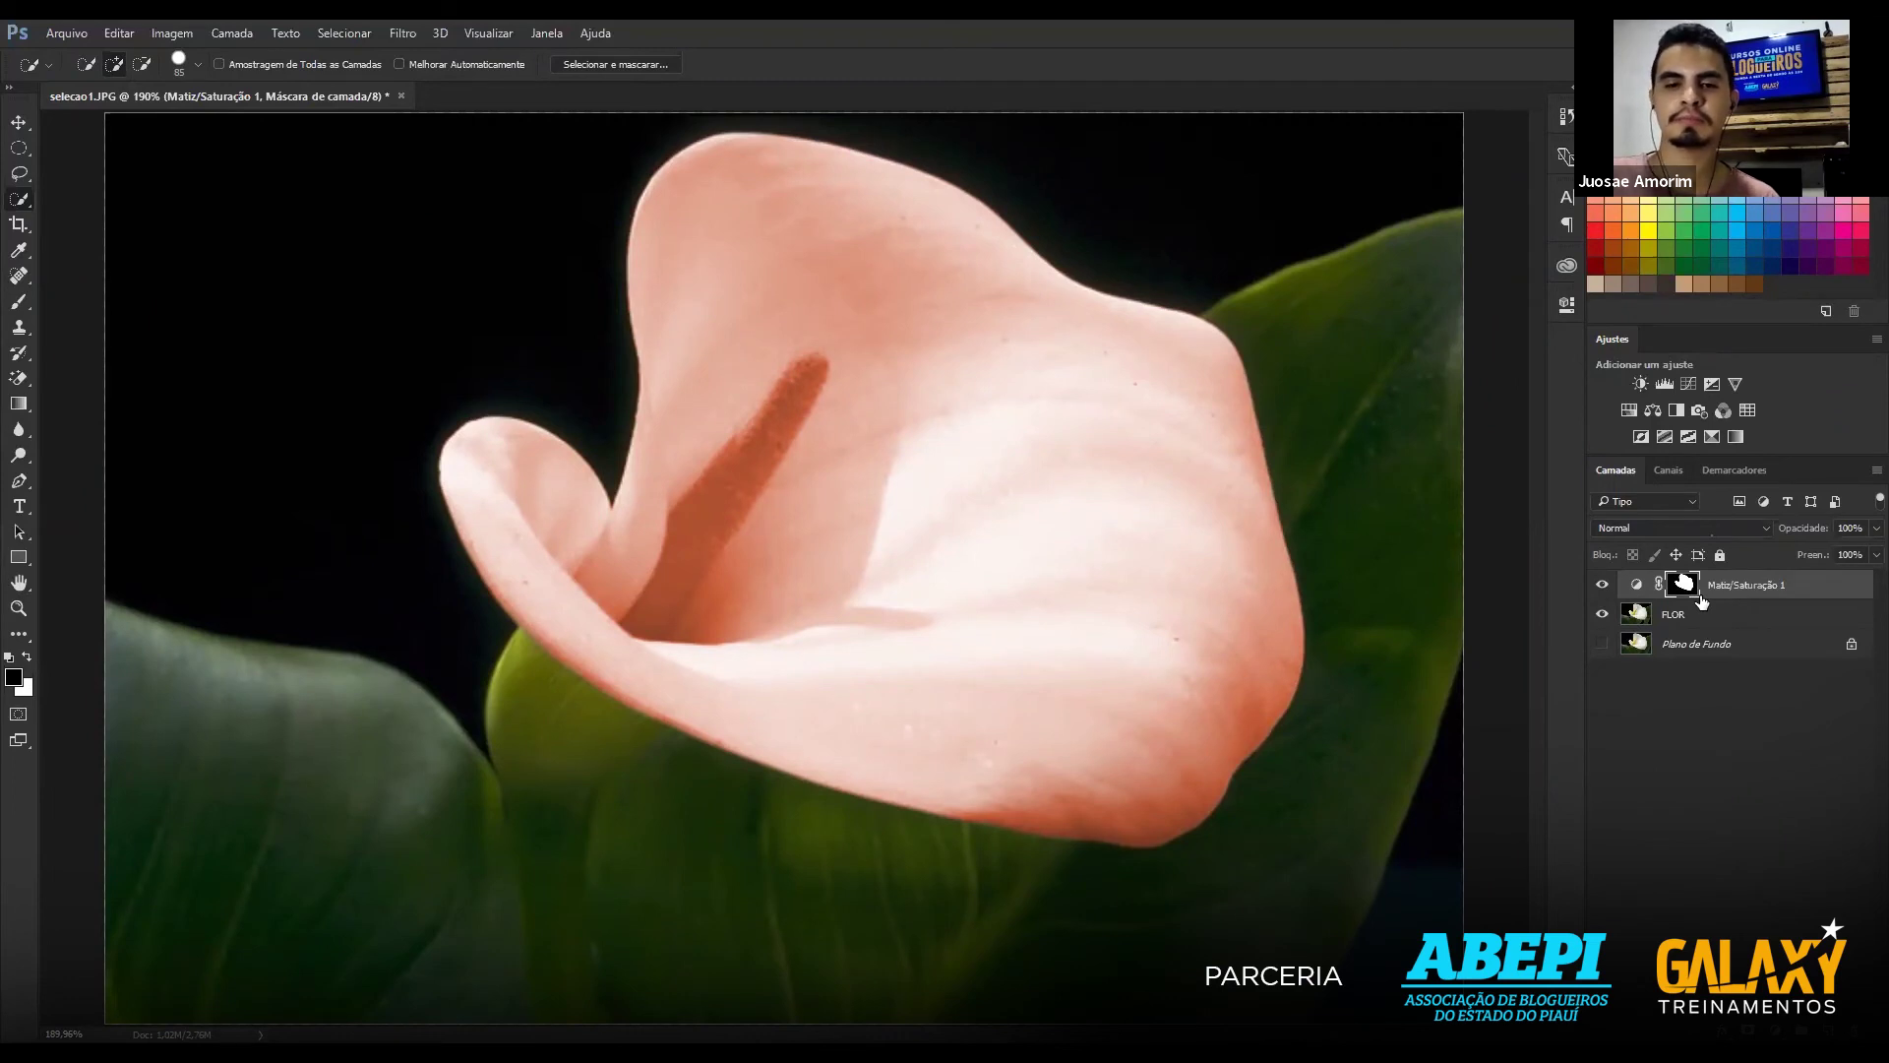
pyautogui.click(1636, 587)
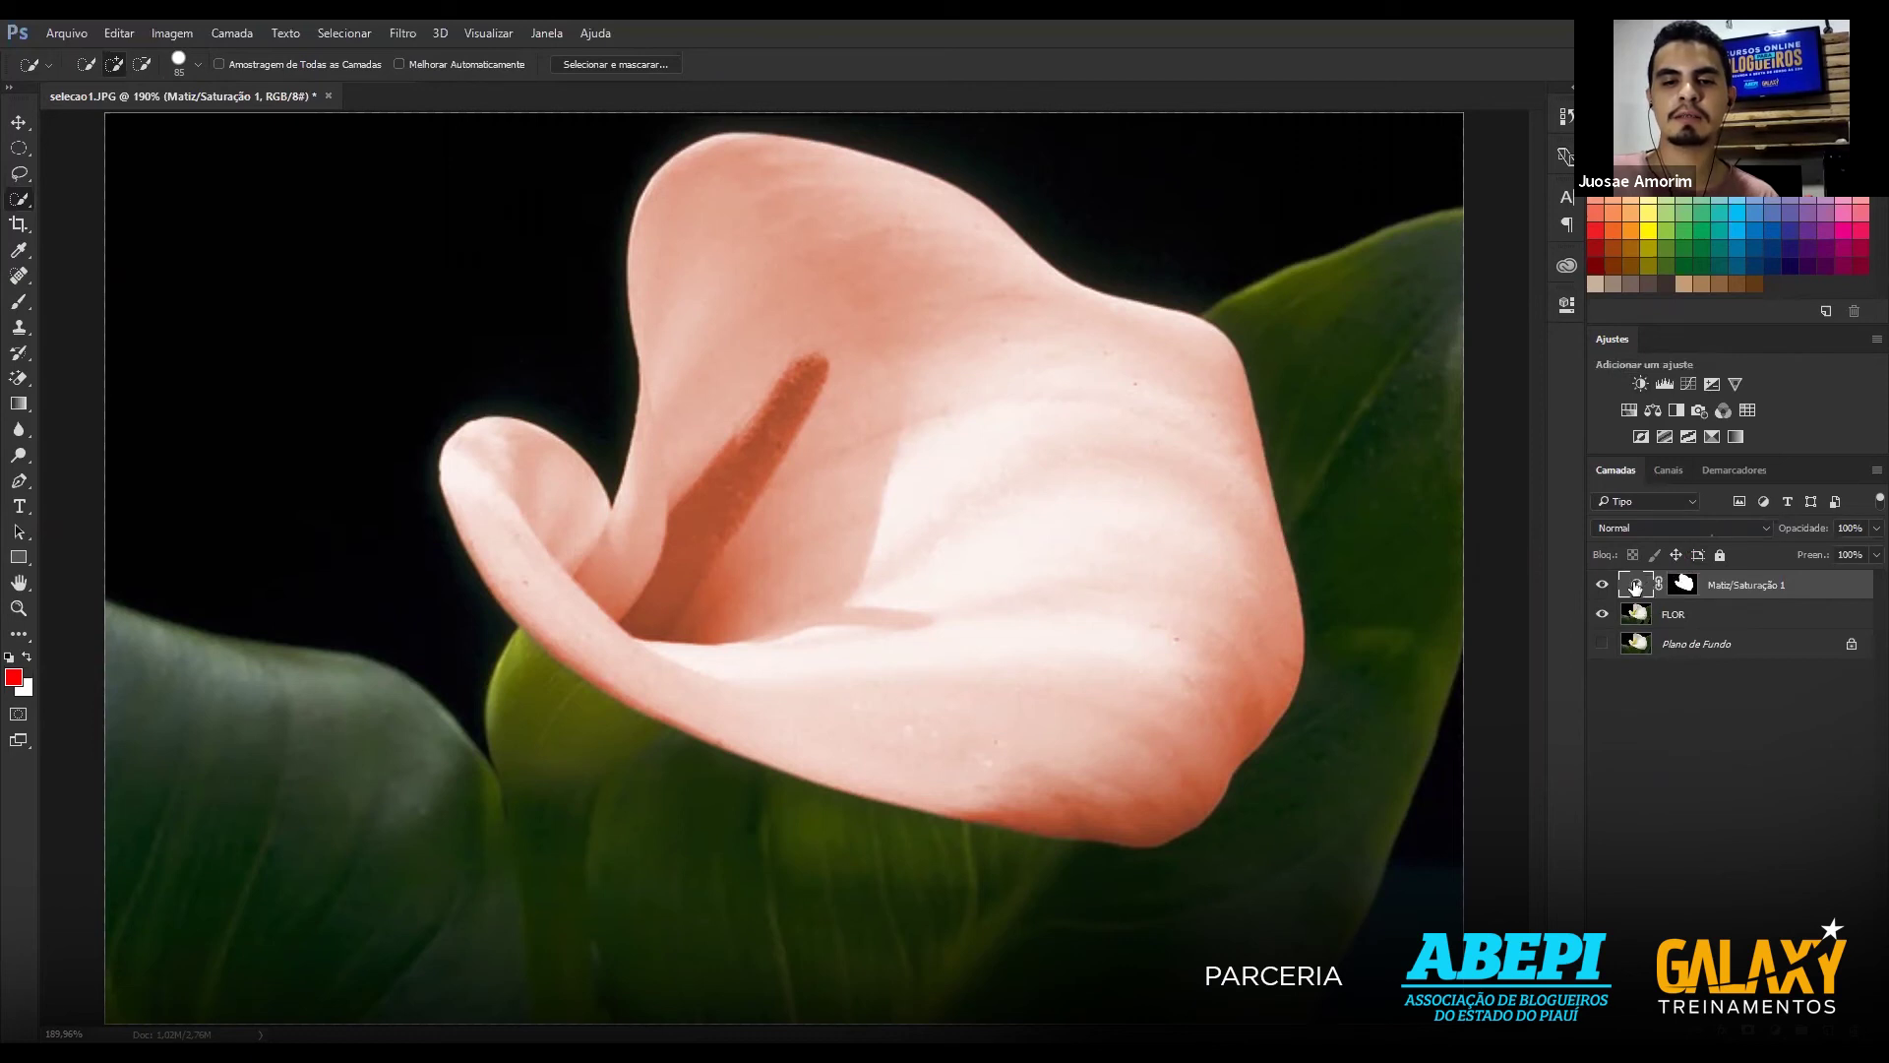
pyautogui.doubleClick(1637, 586)
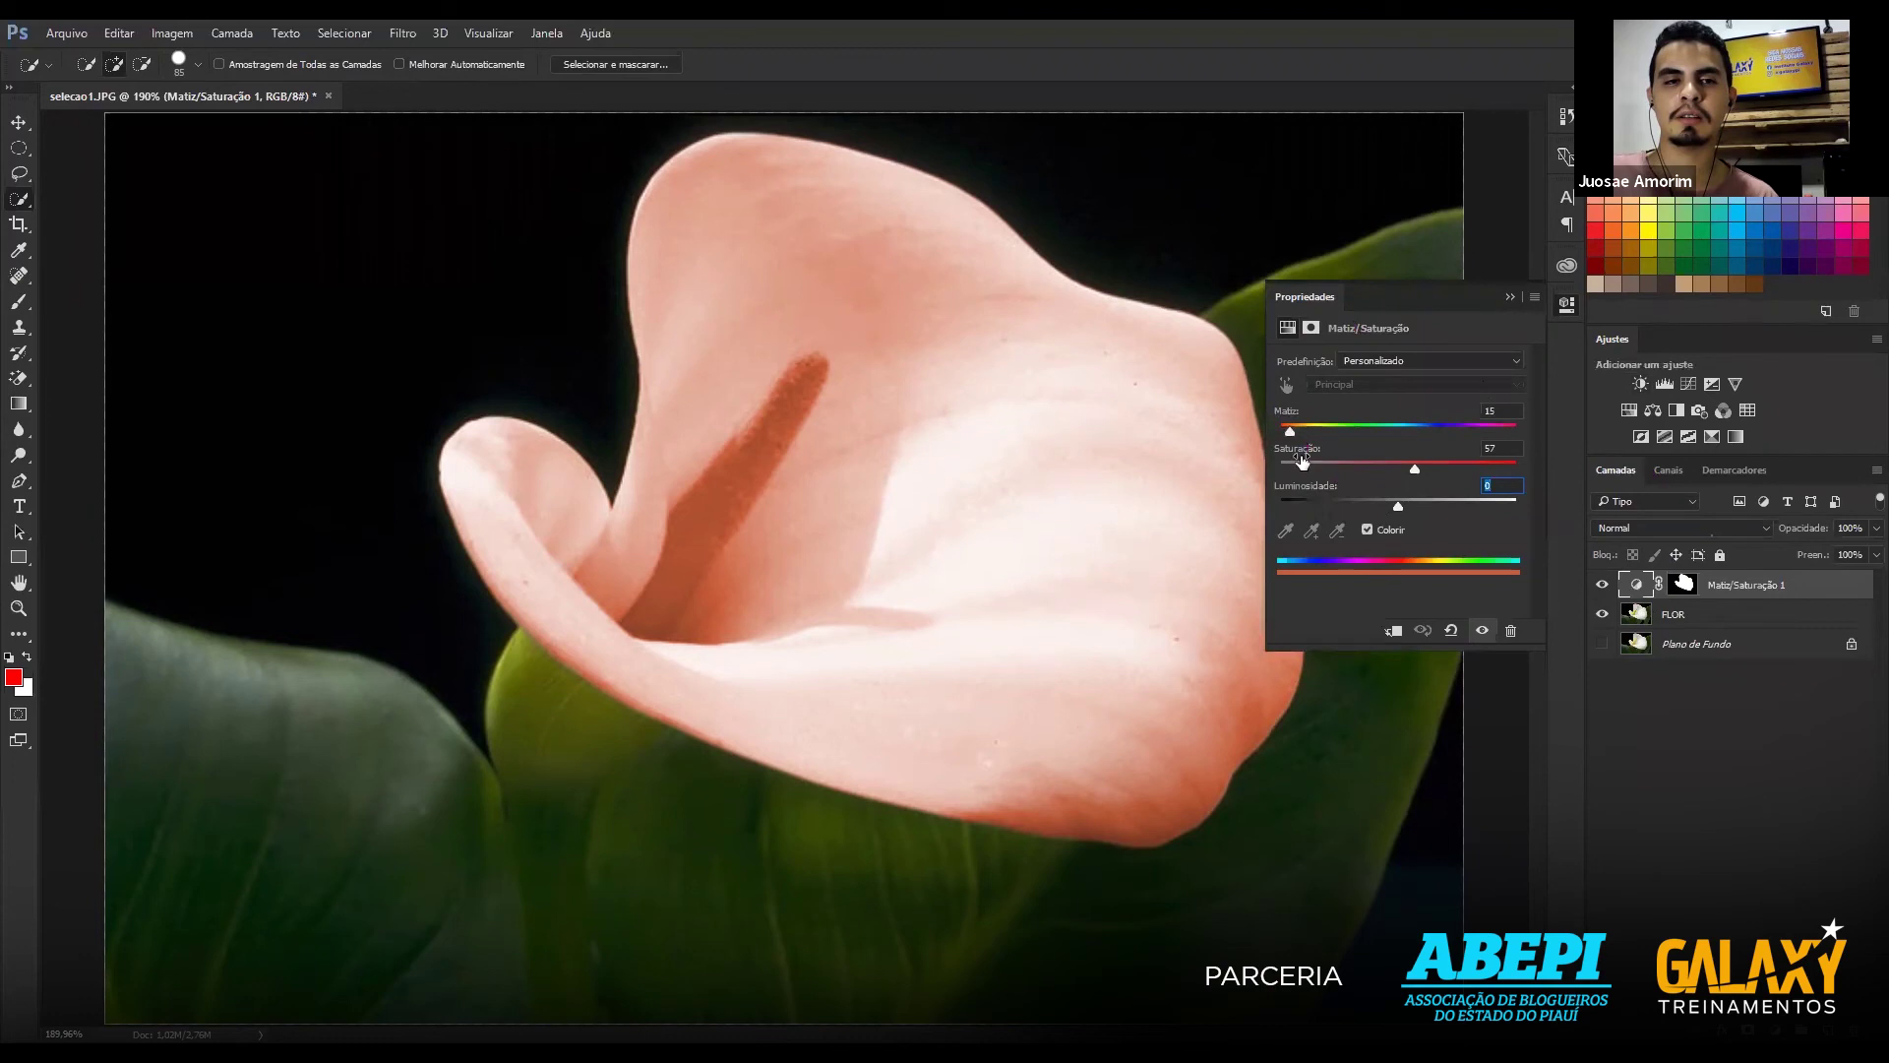
pyautogui.click(1512, 299)
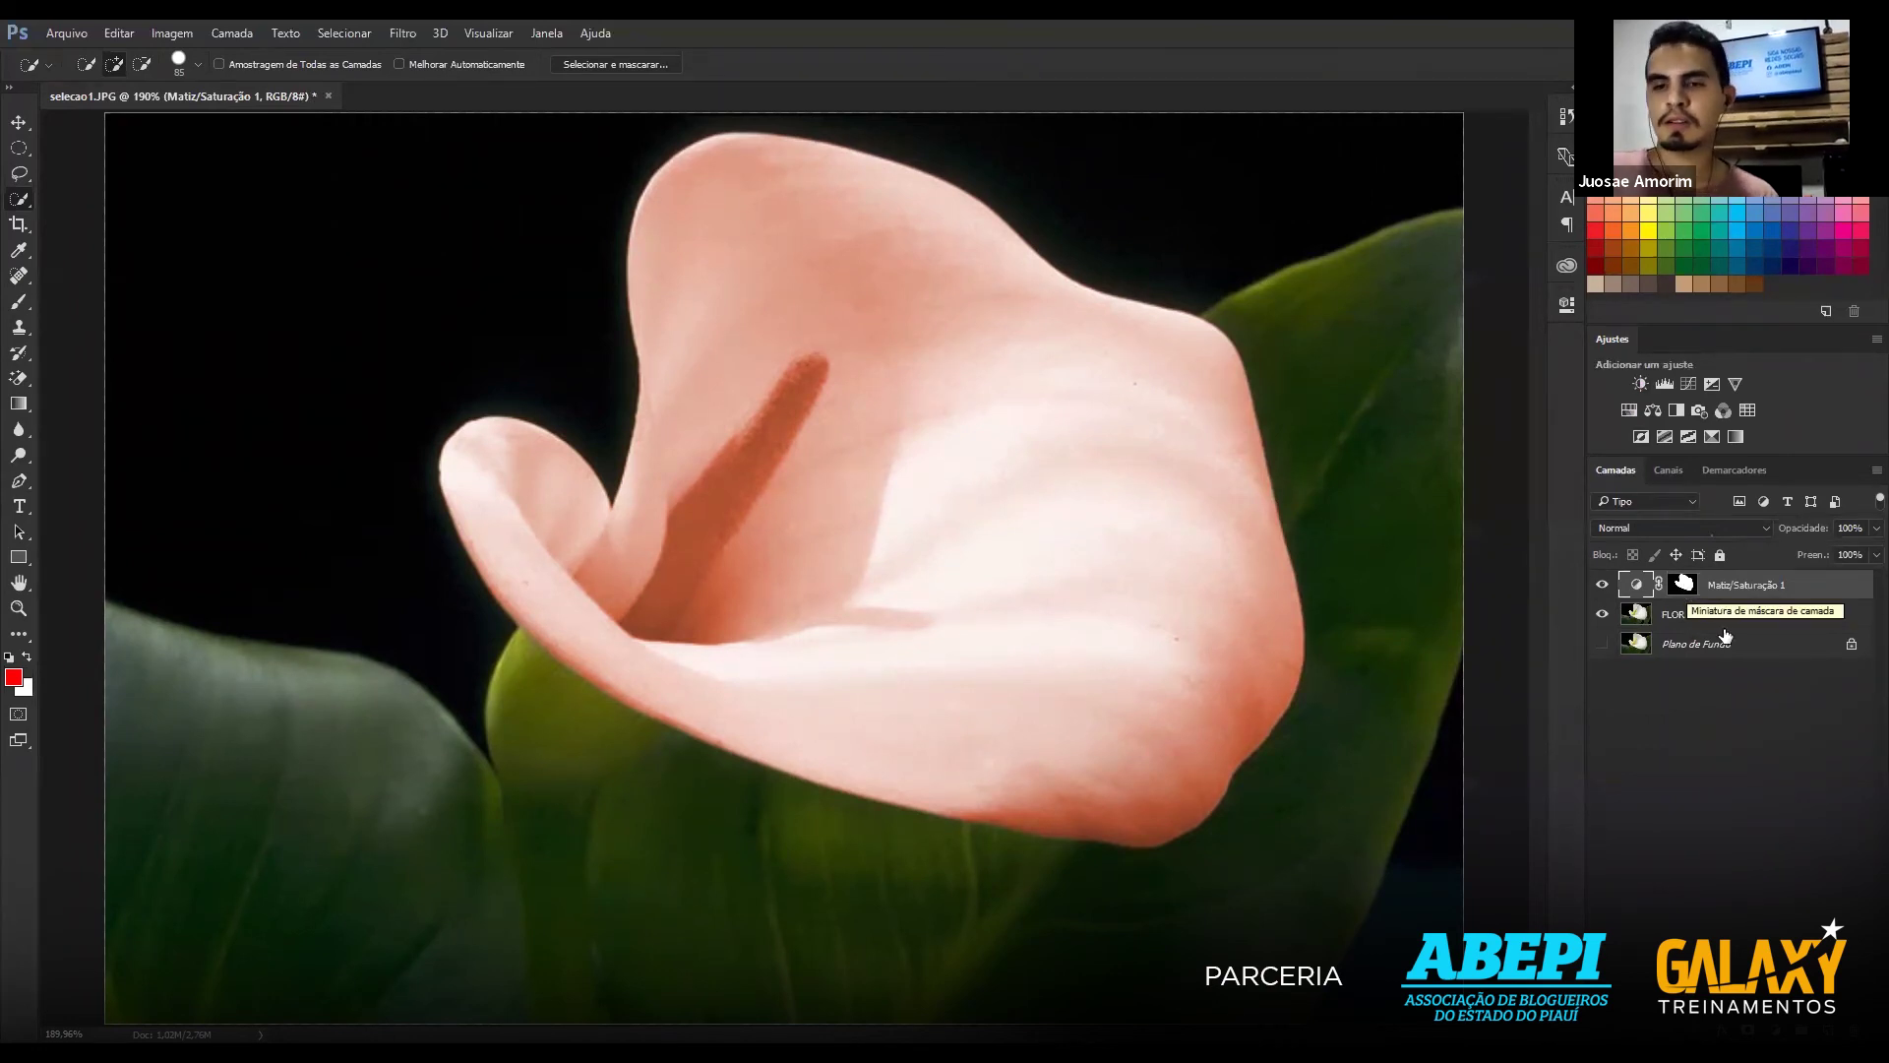
pyautogui.press('Delete')
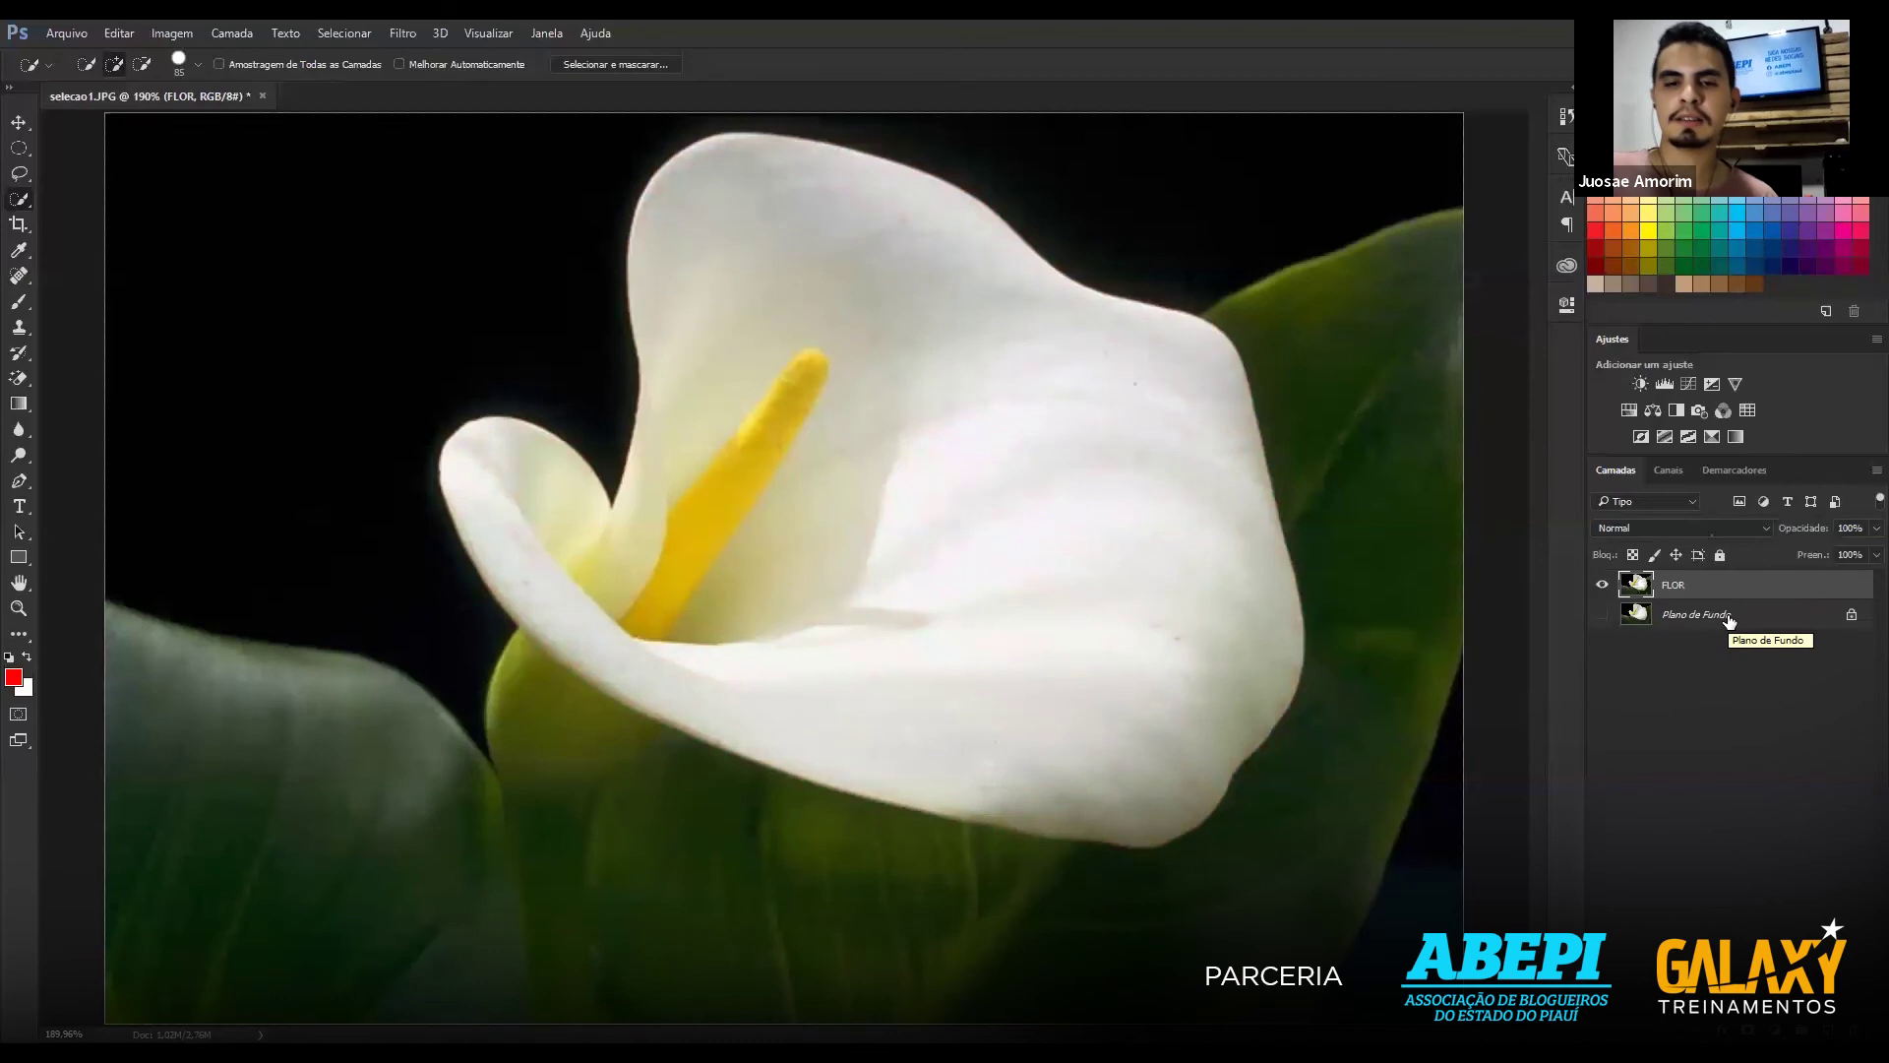
# Select the white flower on FLOR with Quick Selection and show the new adjustment layer list.
pyautogui.moveTo(953, 493); pyautogui.dragTo(934, 619)
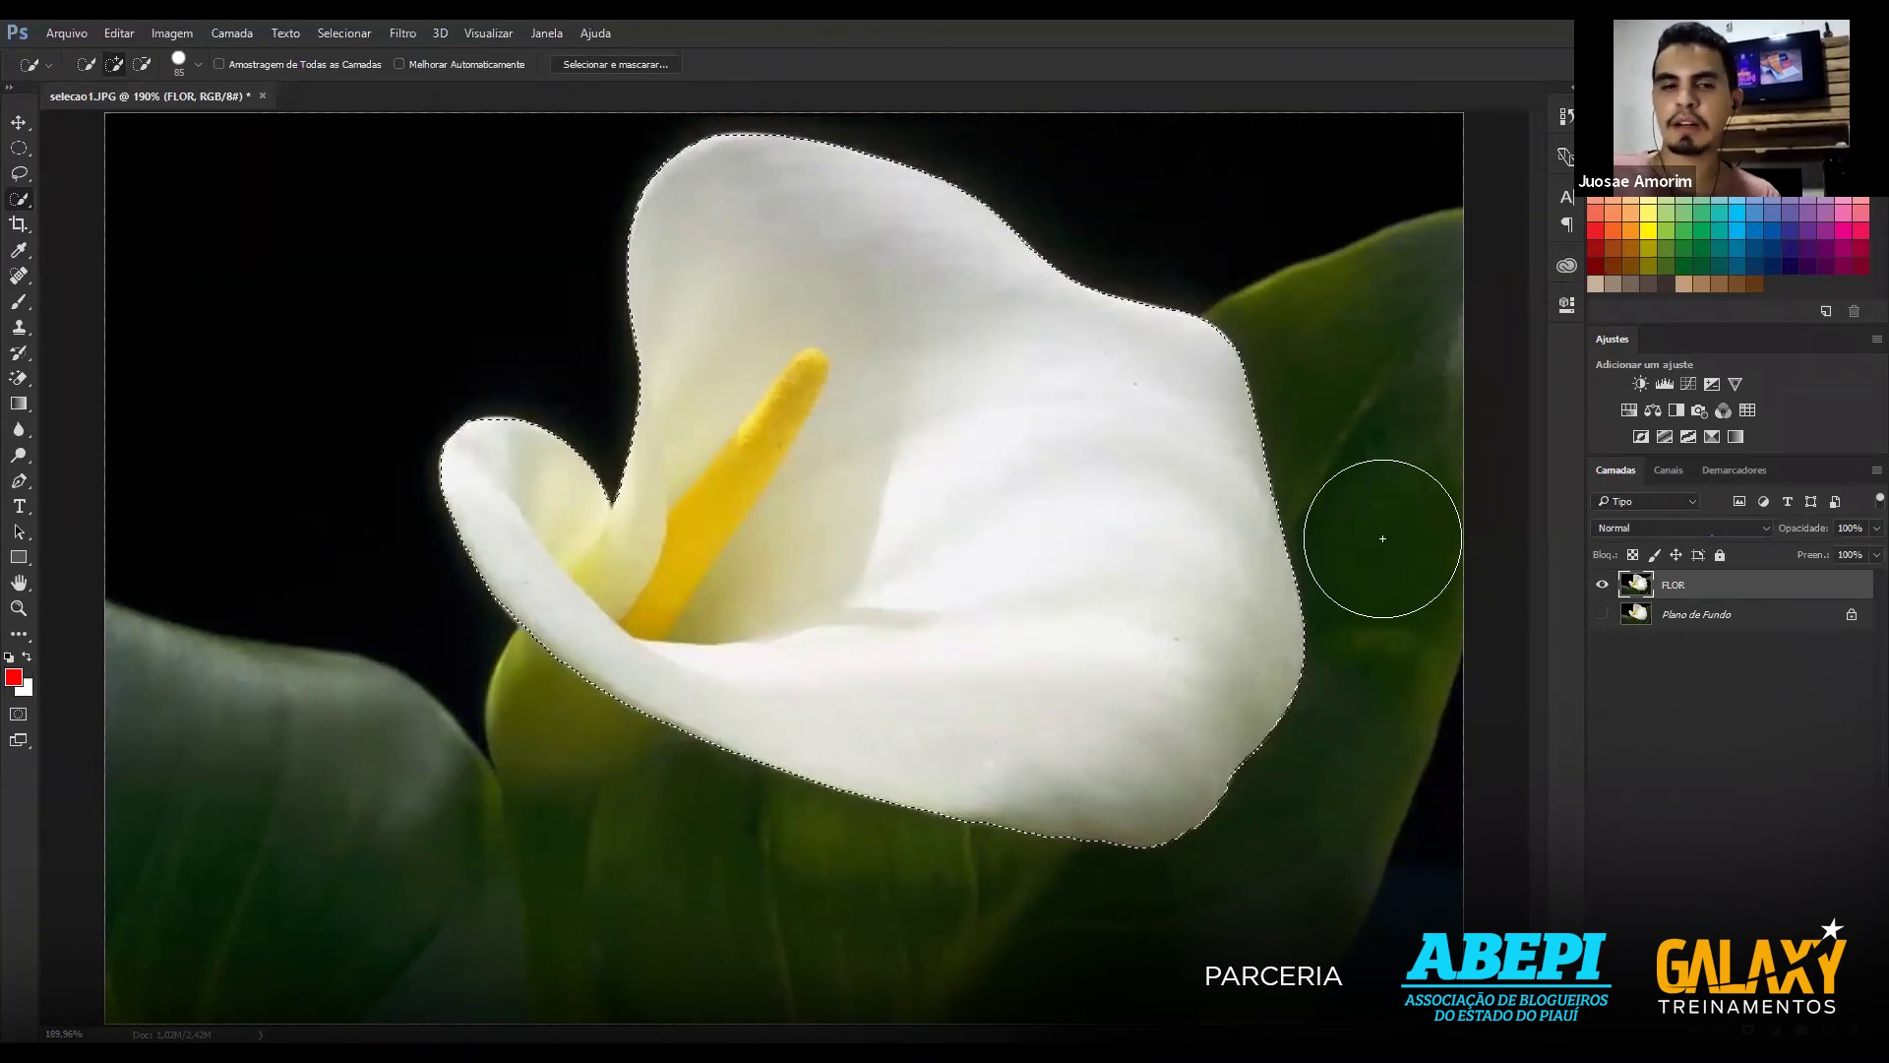
pyautogui.hotkey('ctrl', 'd')
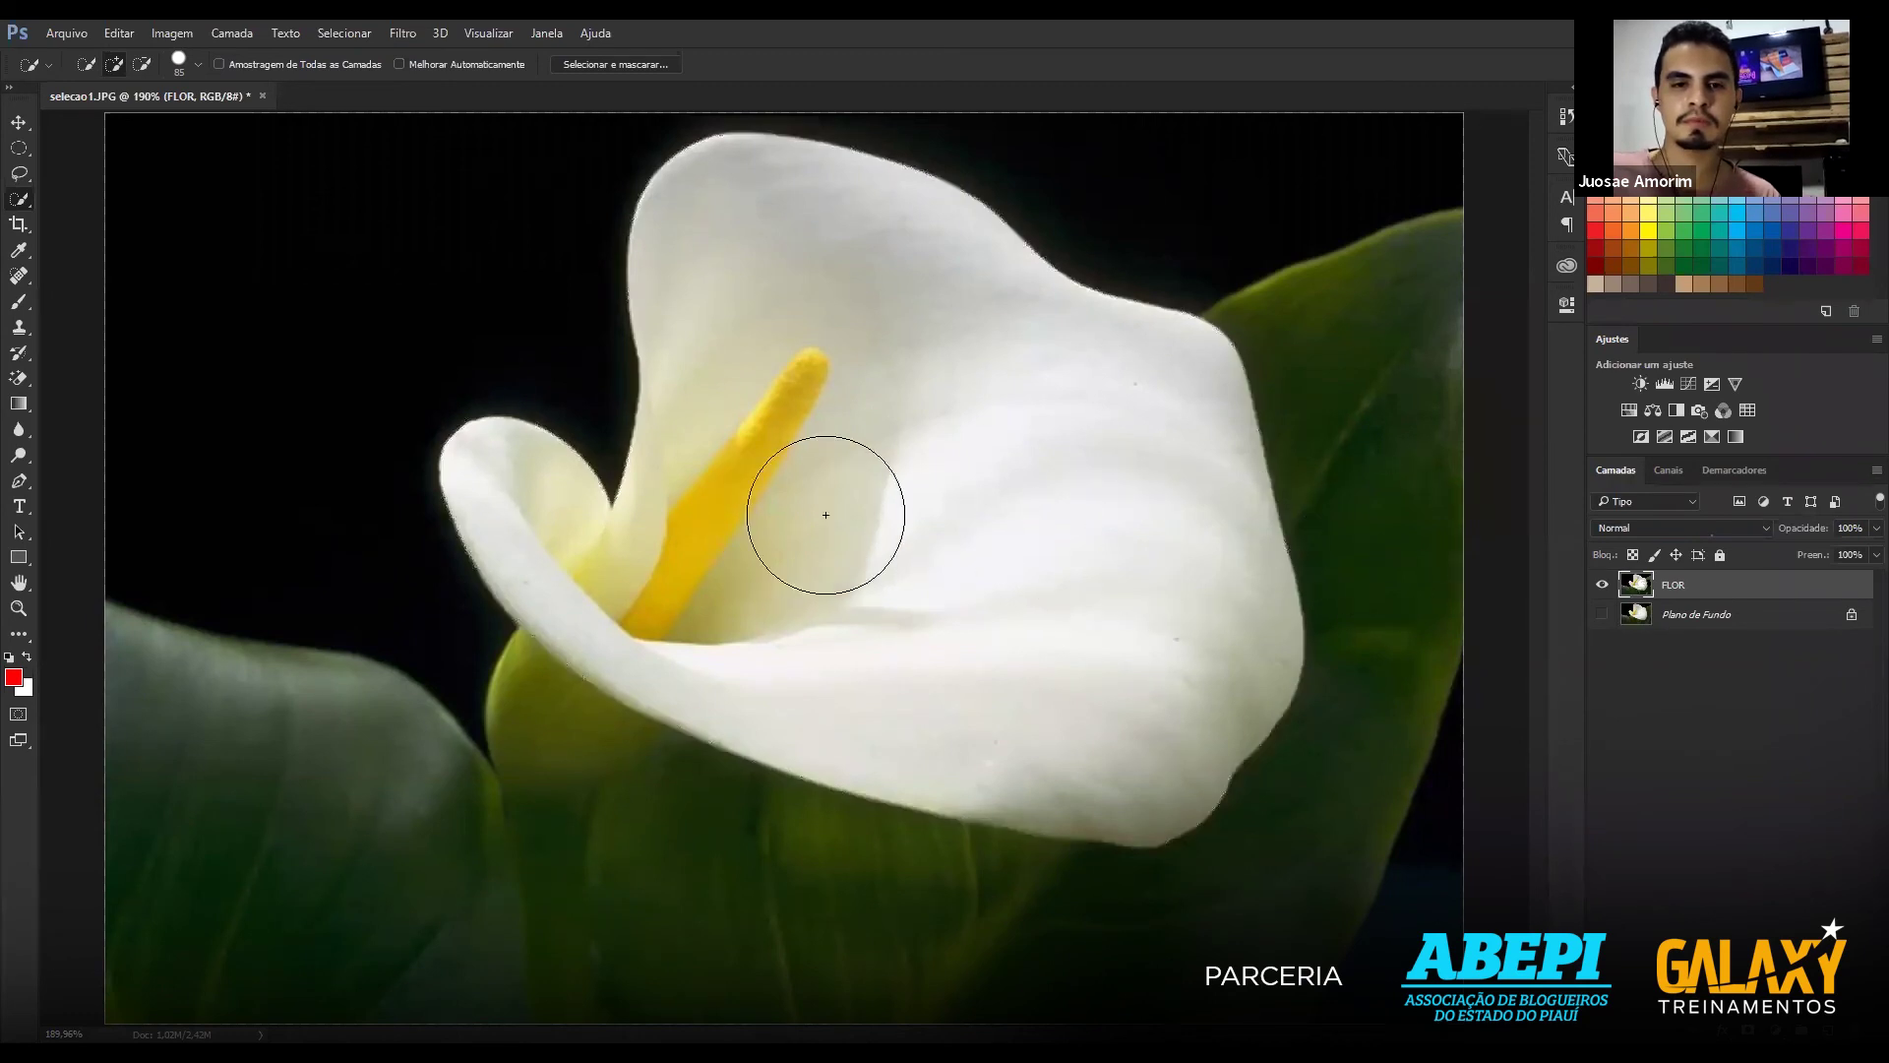
pyautogui.click(1748, 1030)
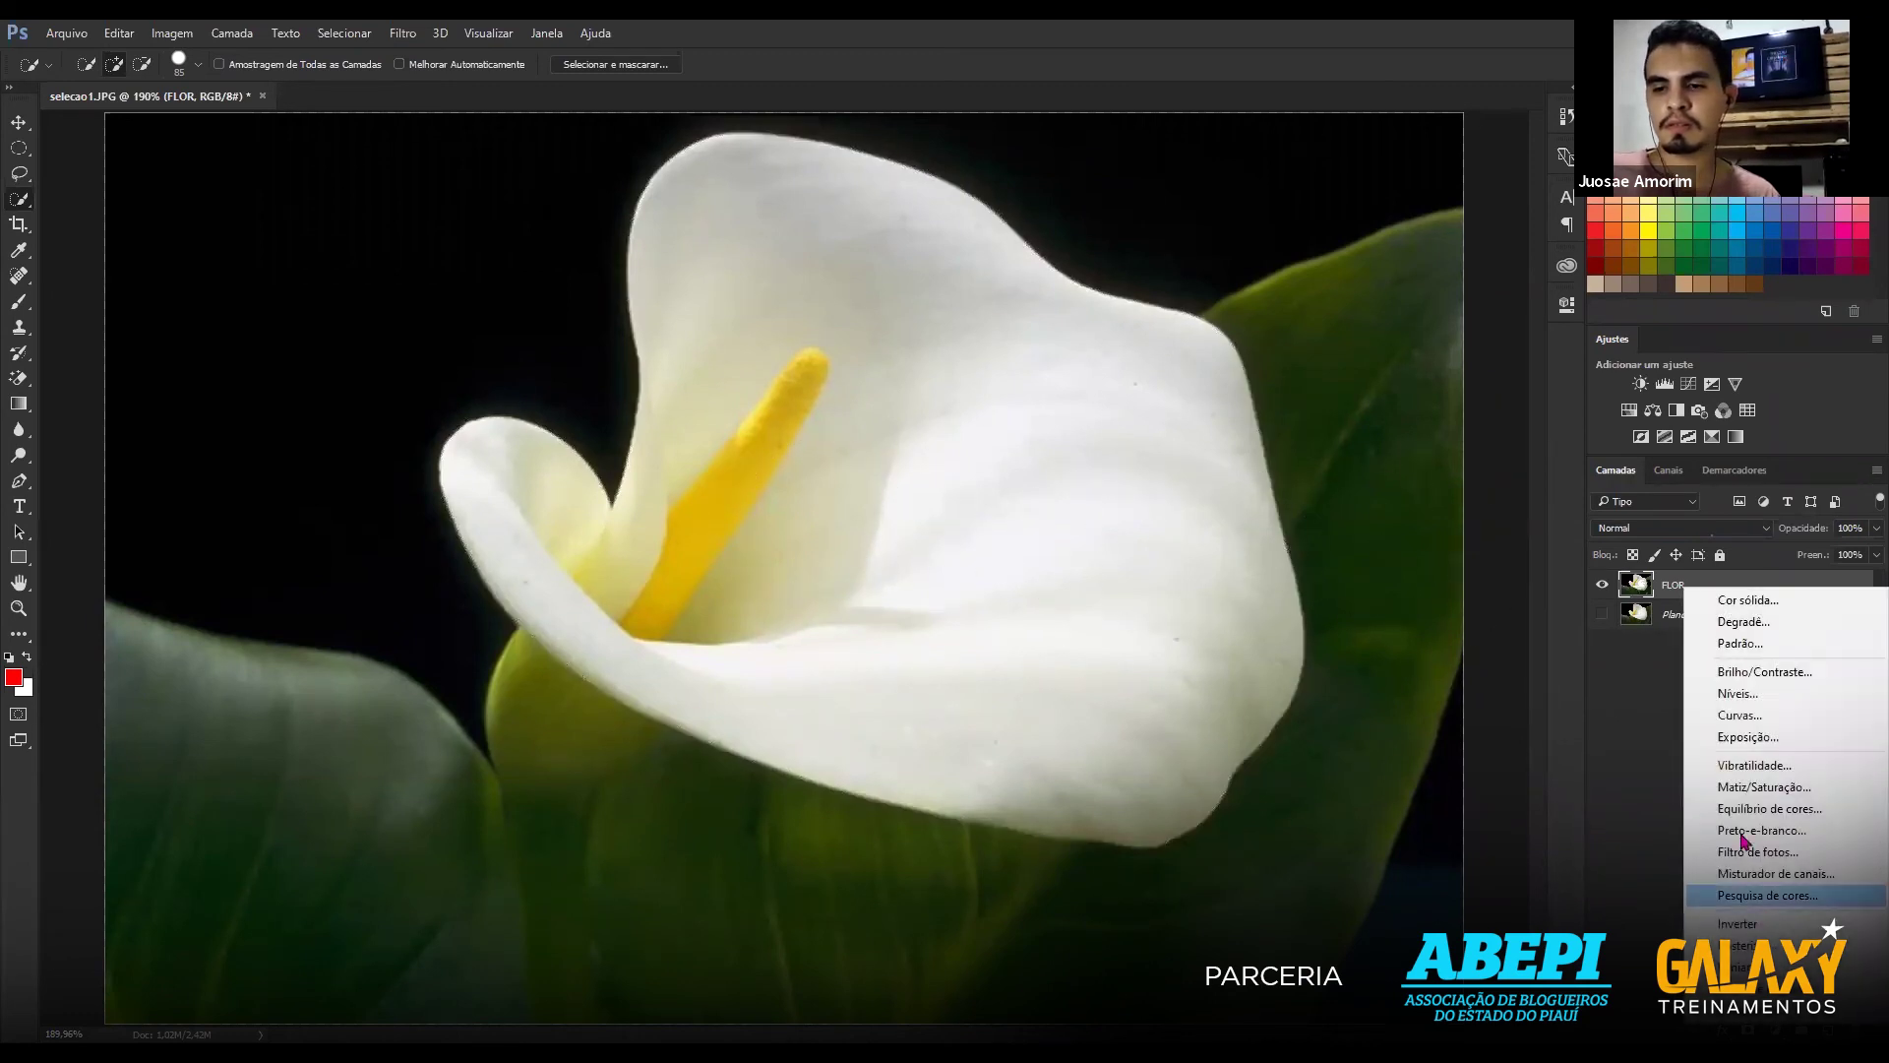
pyautogui.press('Escape')
pyautogui.hotkey('ctrl', 'z')
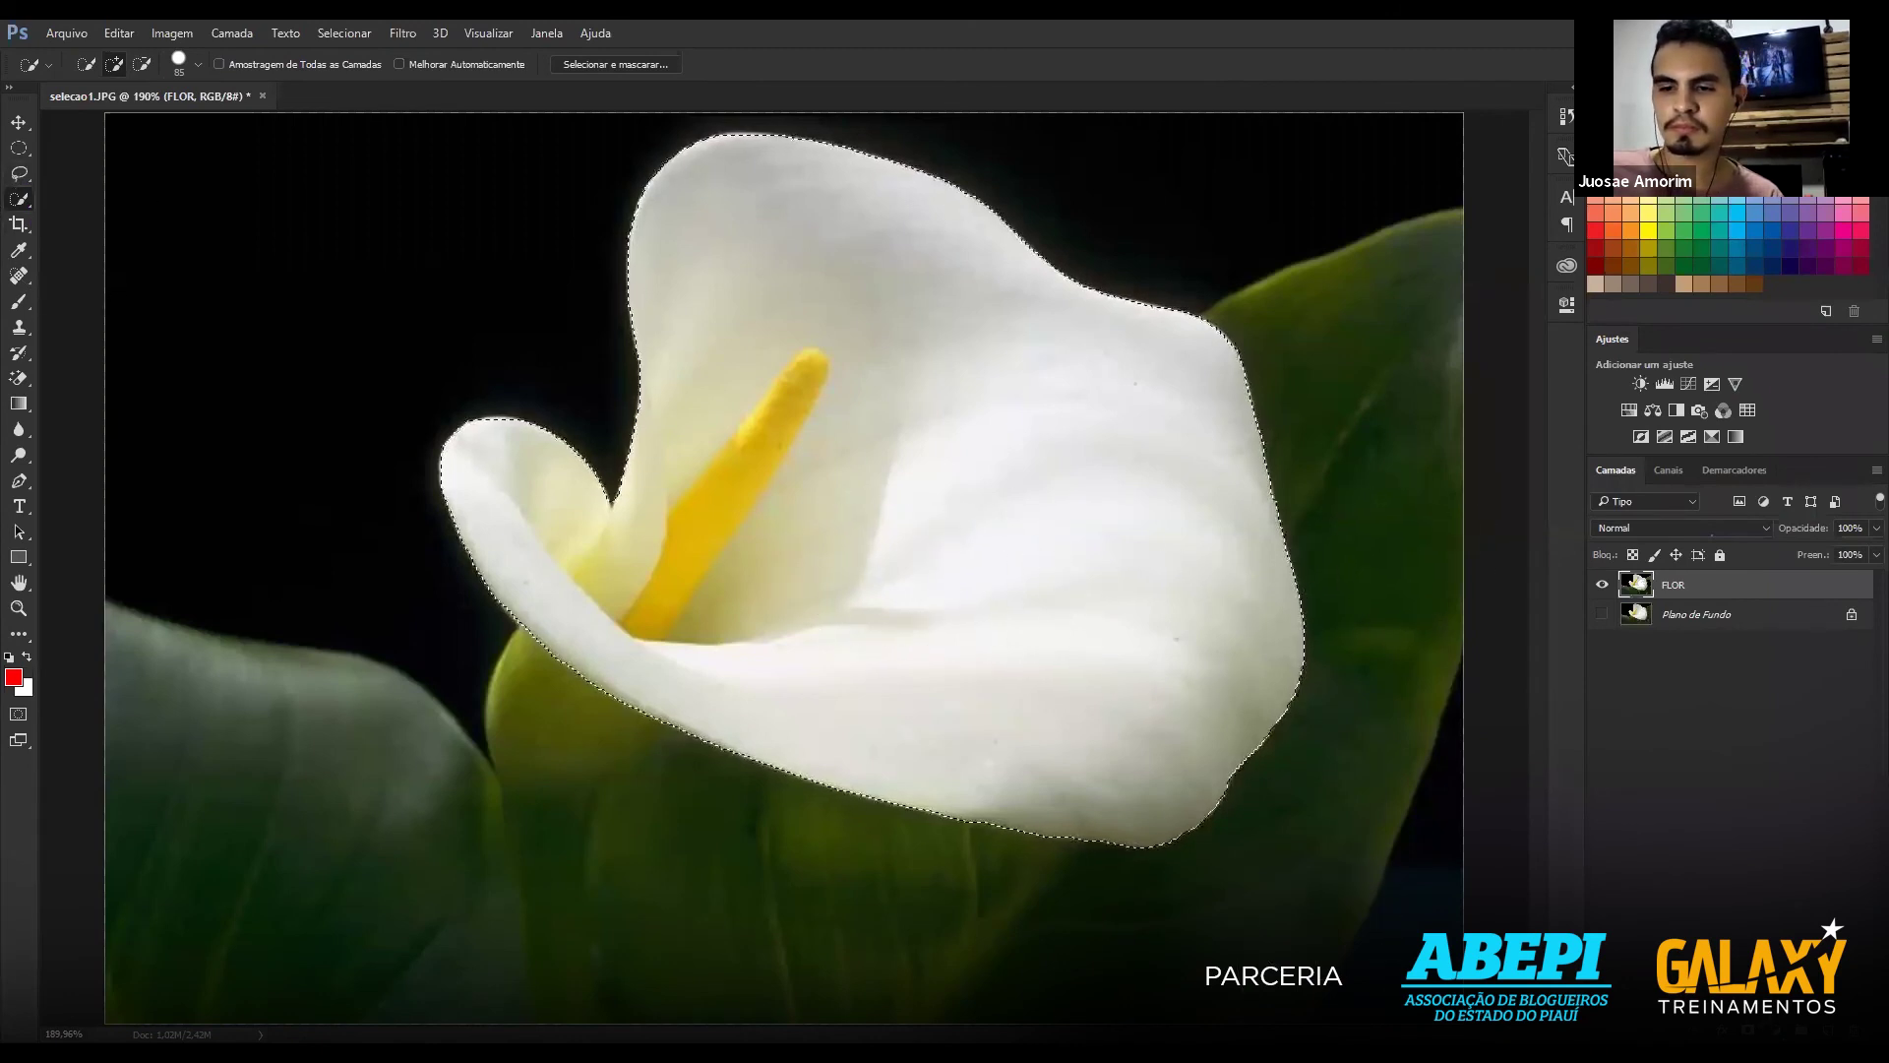
pyautogui.click(1803, 1029)
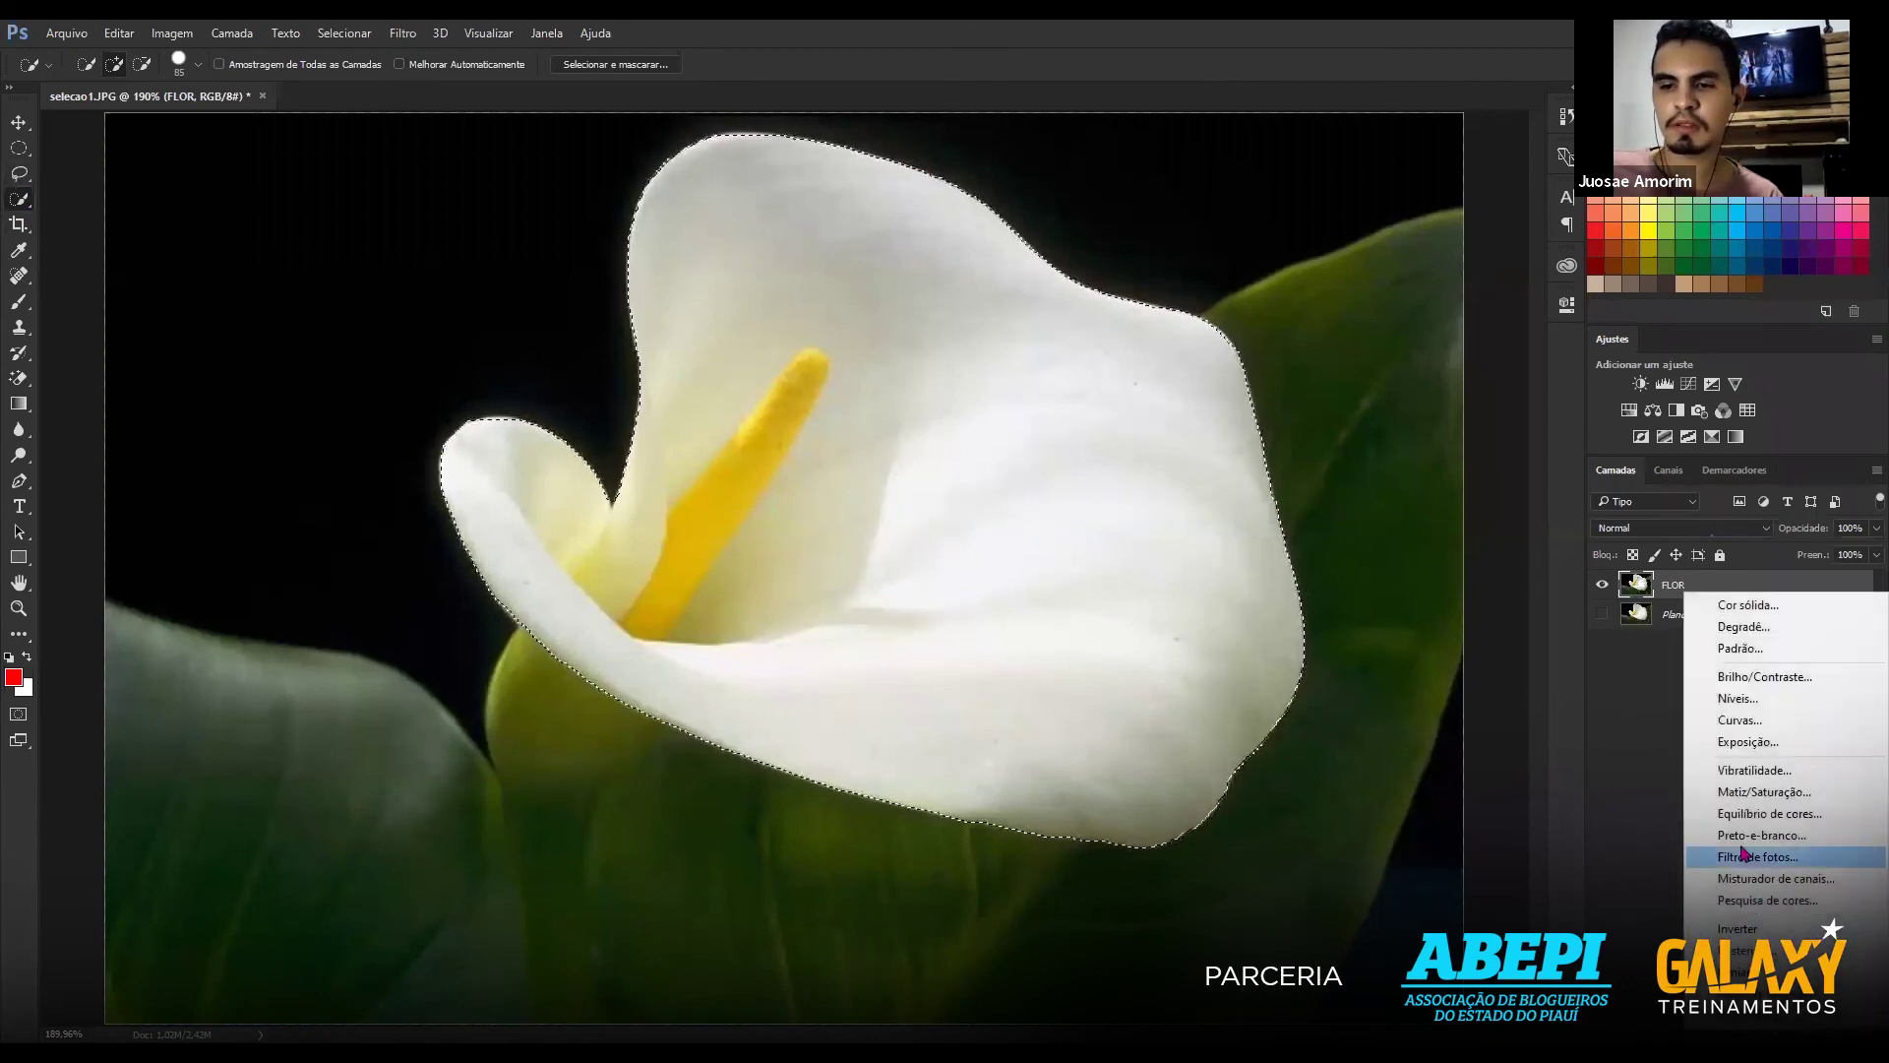
# Add a colorized Hue/Saturation layer with raised saturation for a stronger pink flower.
pyautogui.click(1732, 795)
pyautogui.click(1367, 529)
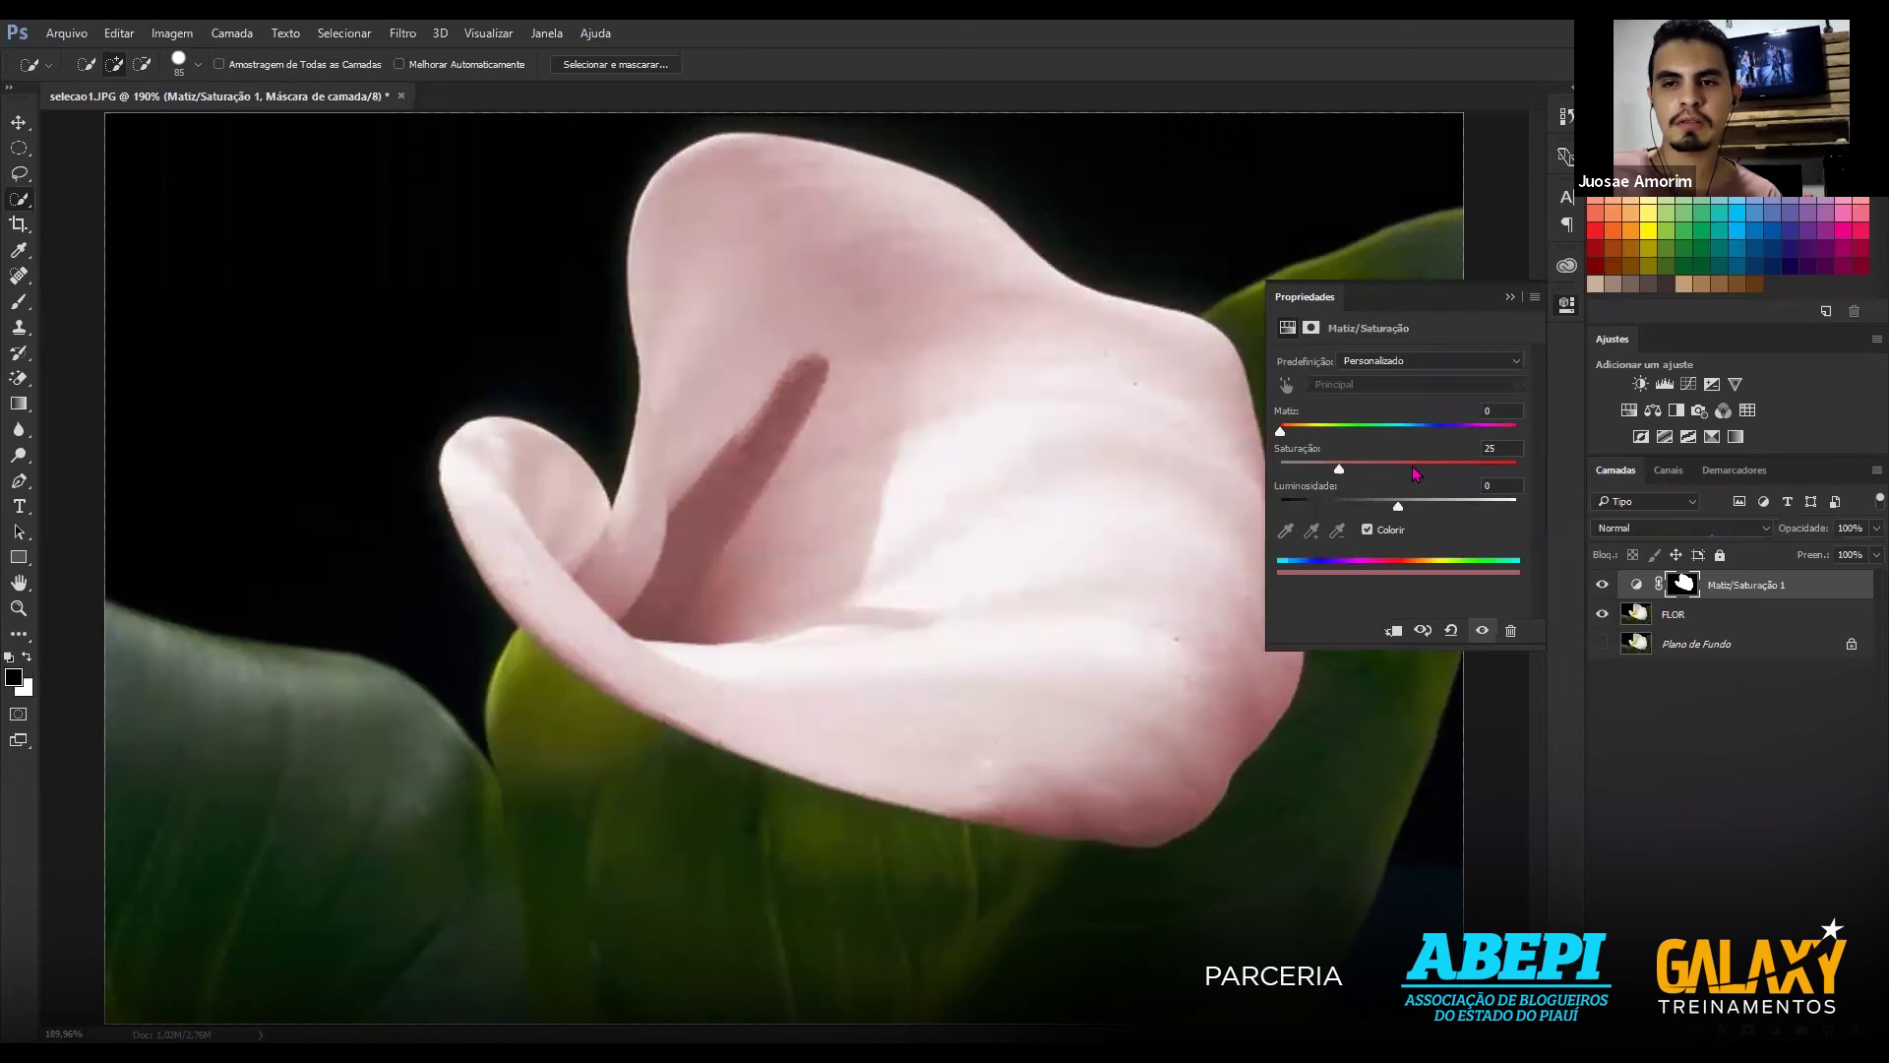
pyautogui.click(1413, 463)
pyautogui.click(1511, 296)
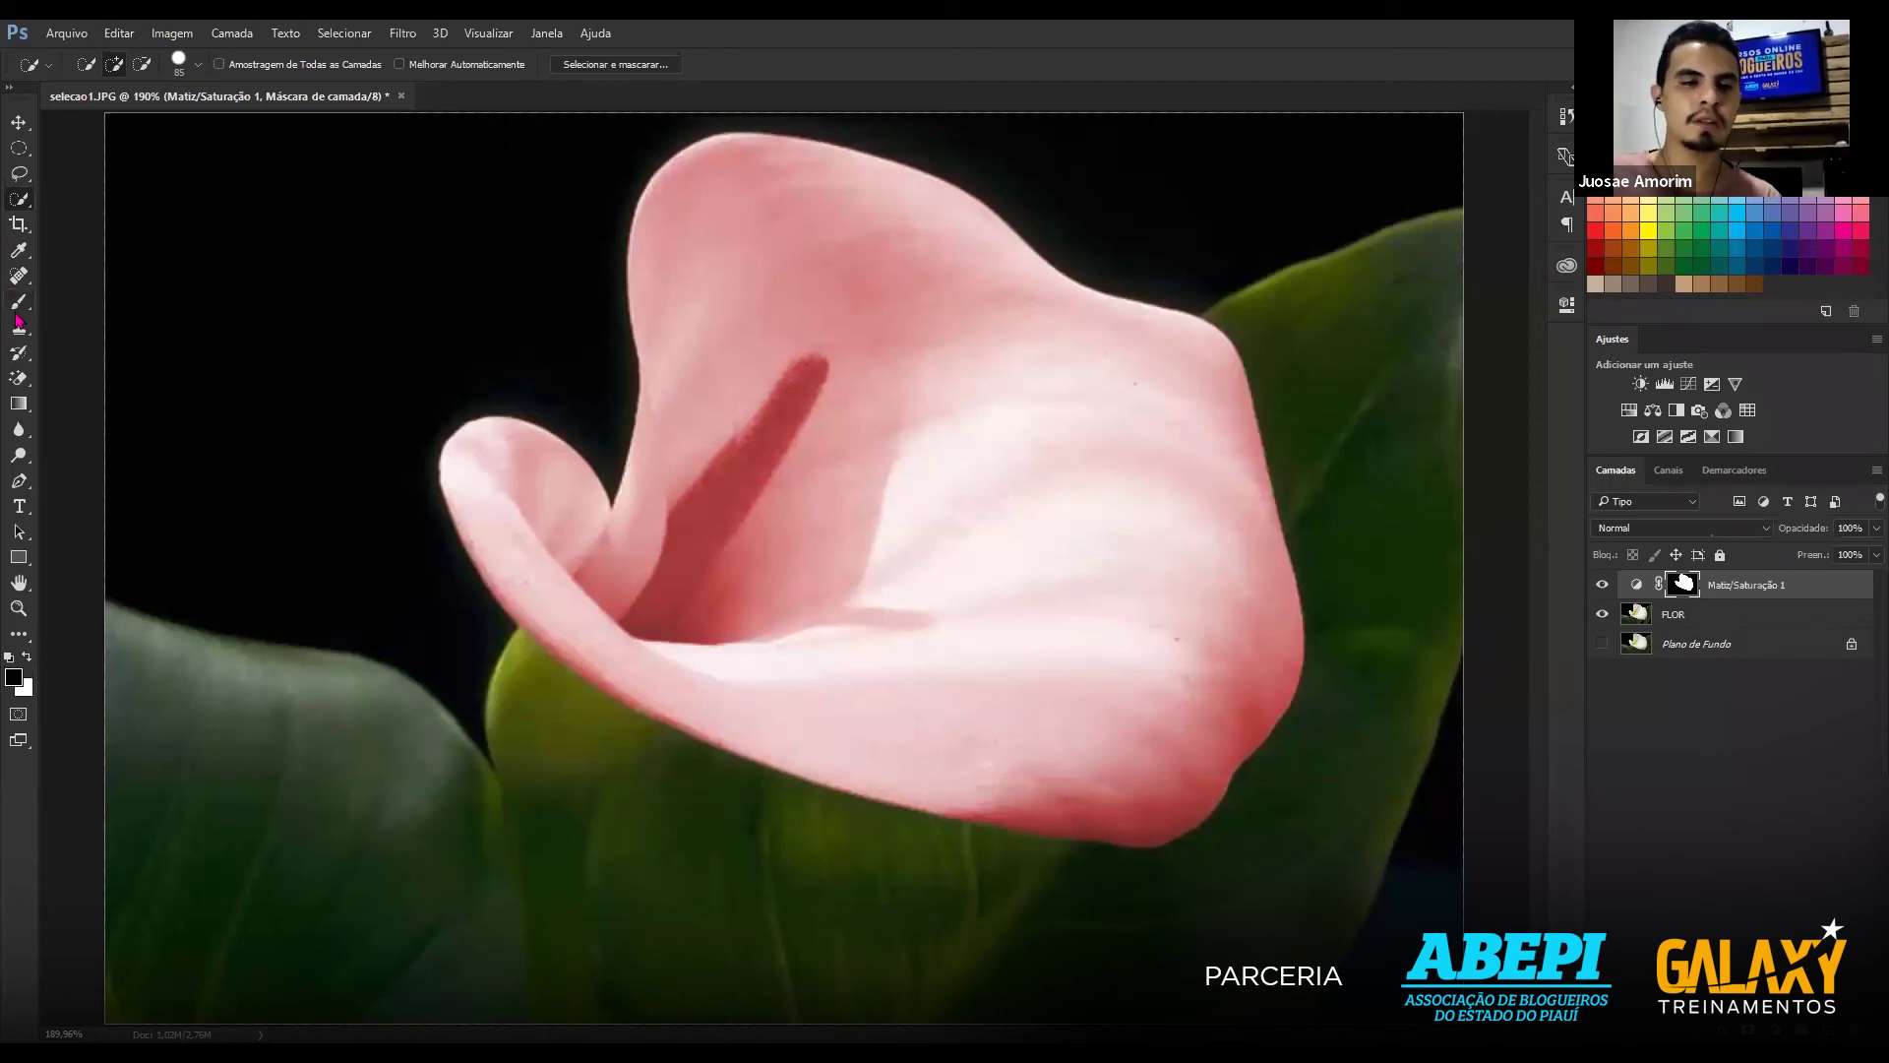
pyautogui.rightClick(18, 378)
# Switch to the Eraser Tool and give it a hard 21 px round brush.
pyautogui.click(99, 378)
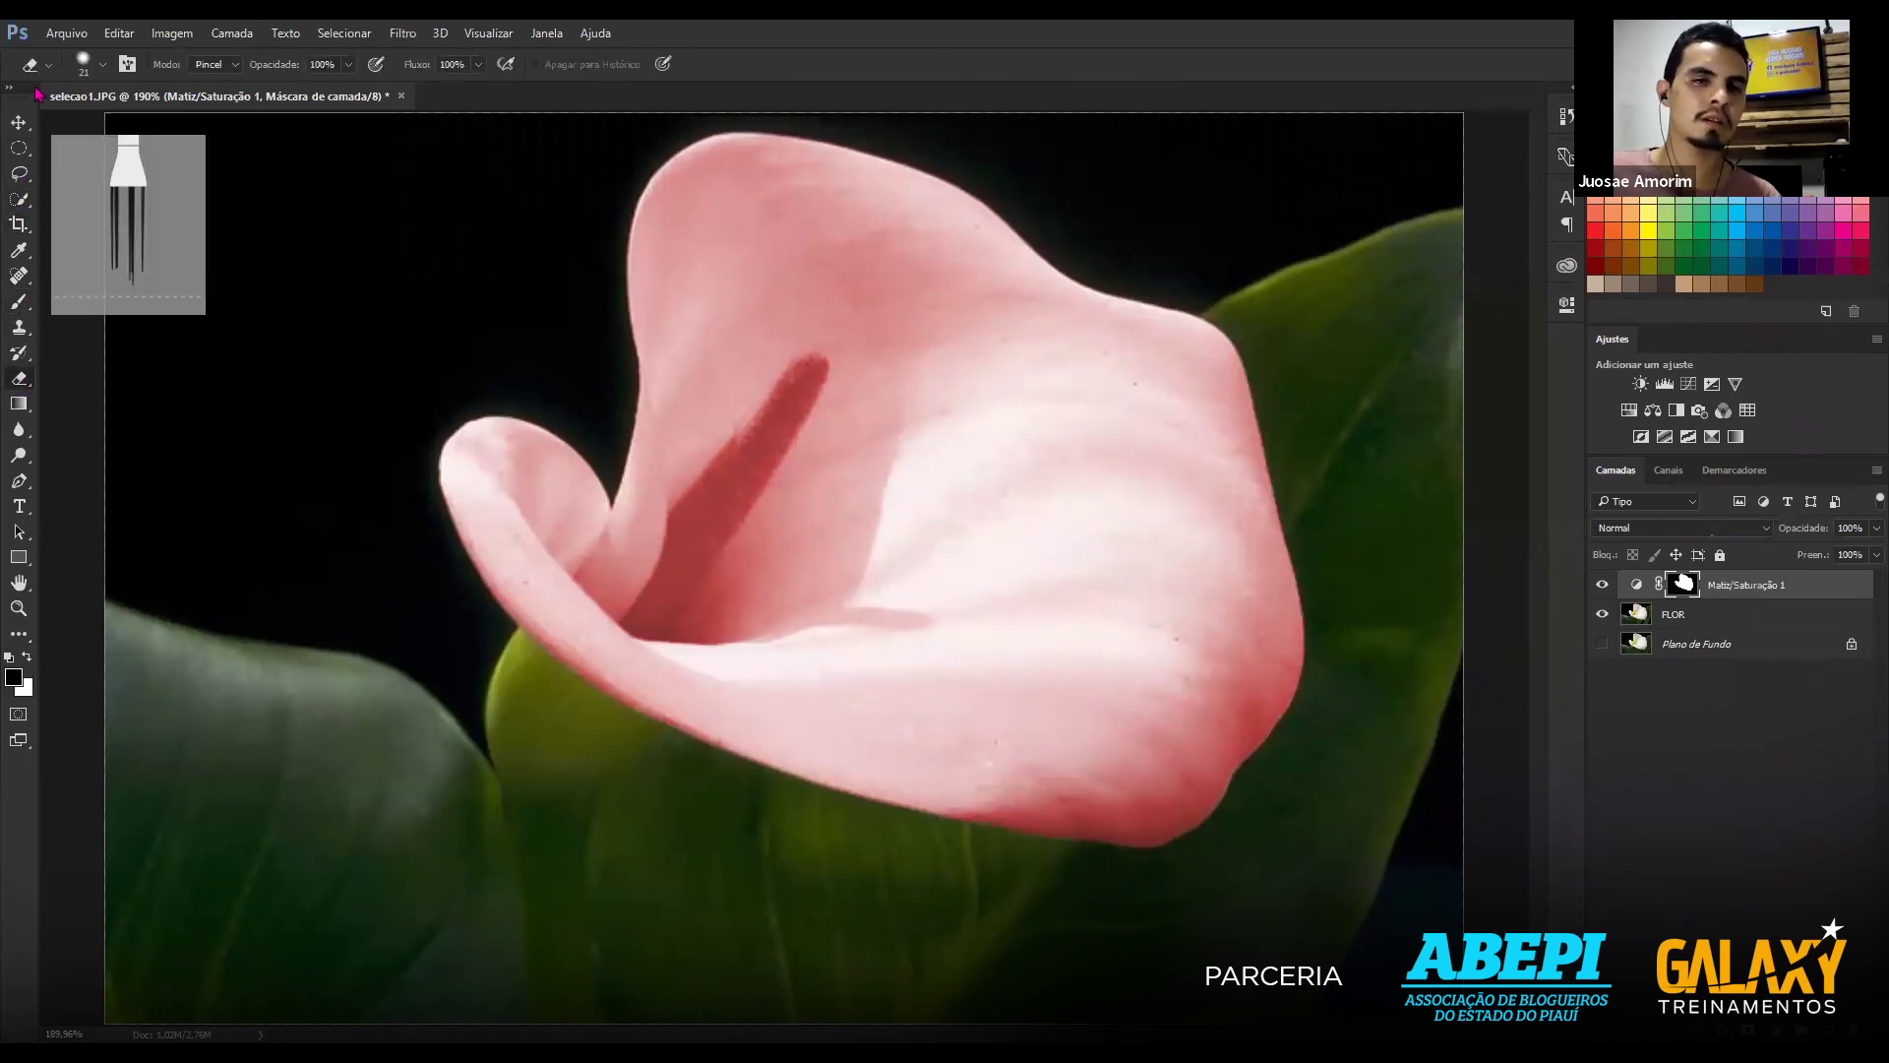
pyautogui.click(102, 65)
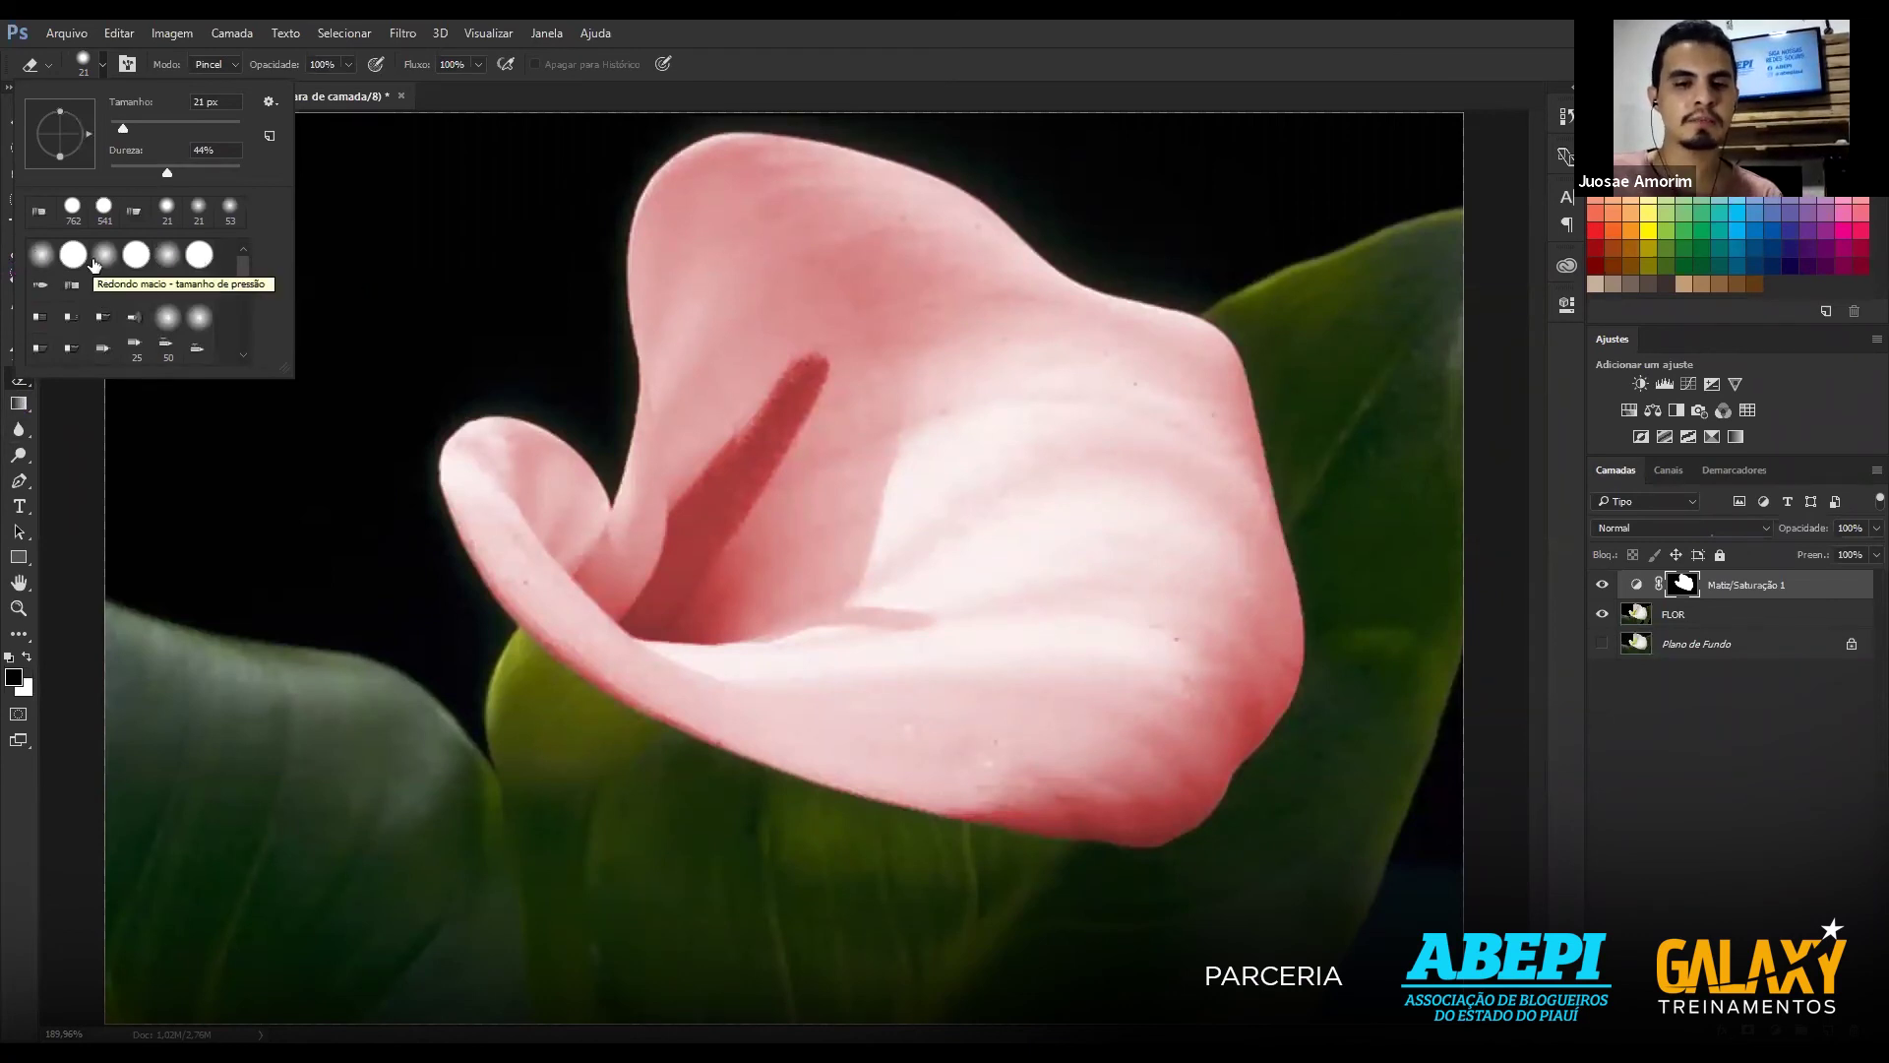
pyautogui.click(41, 257)
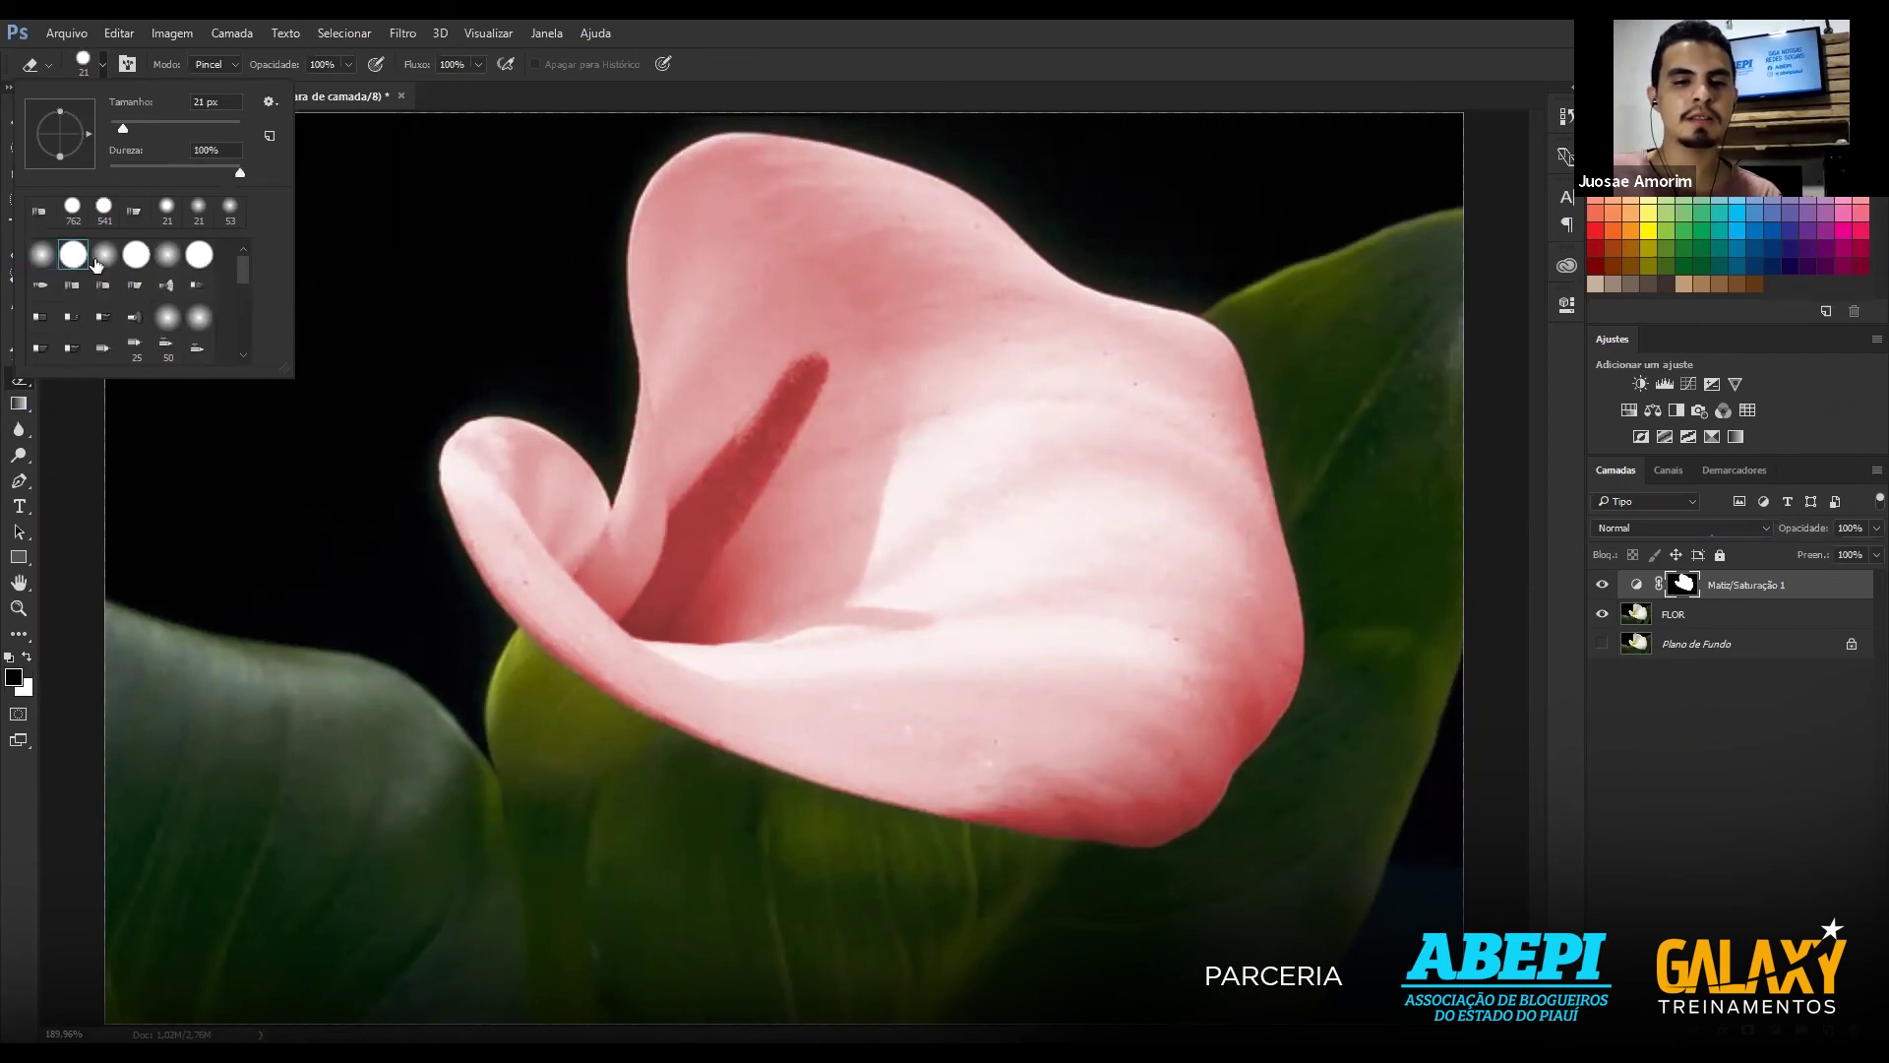
pyautogui.click(136, 256)
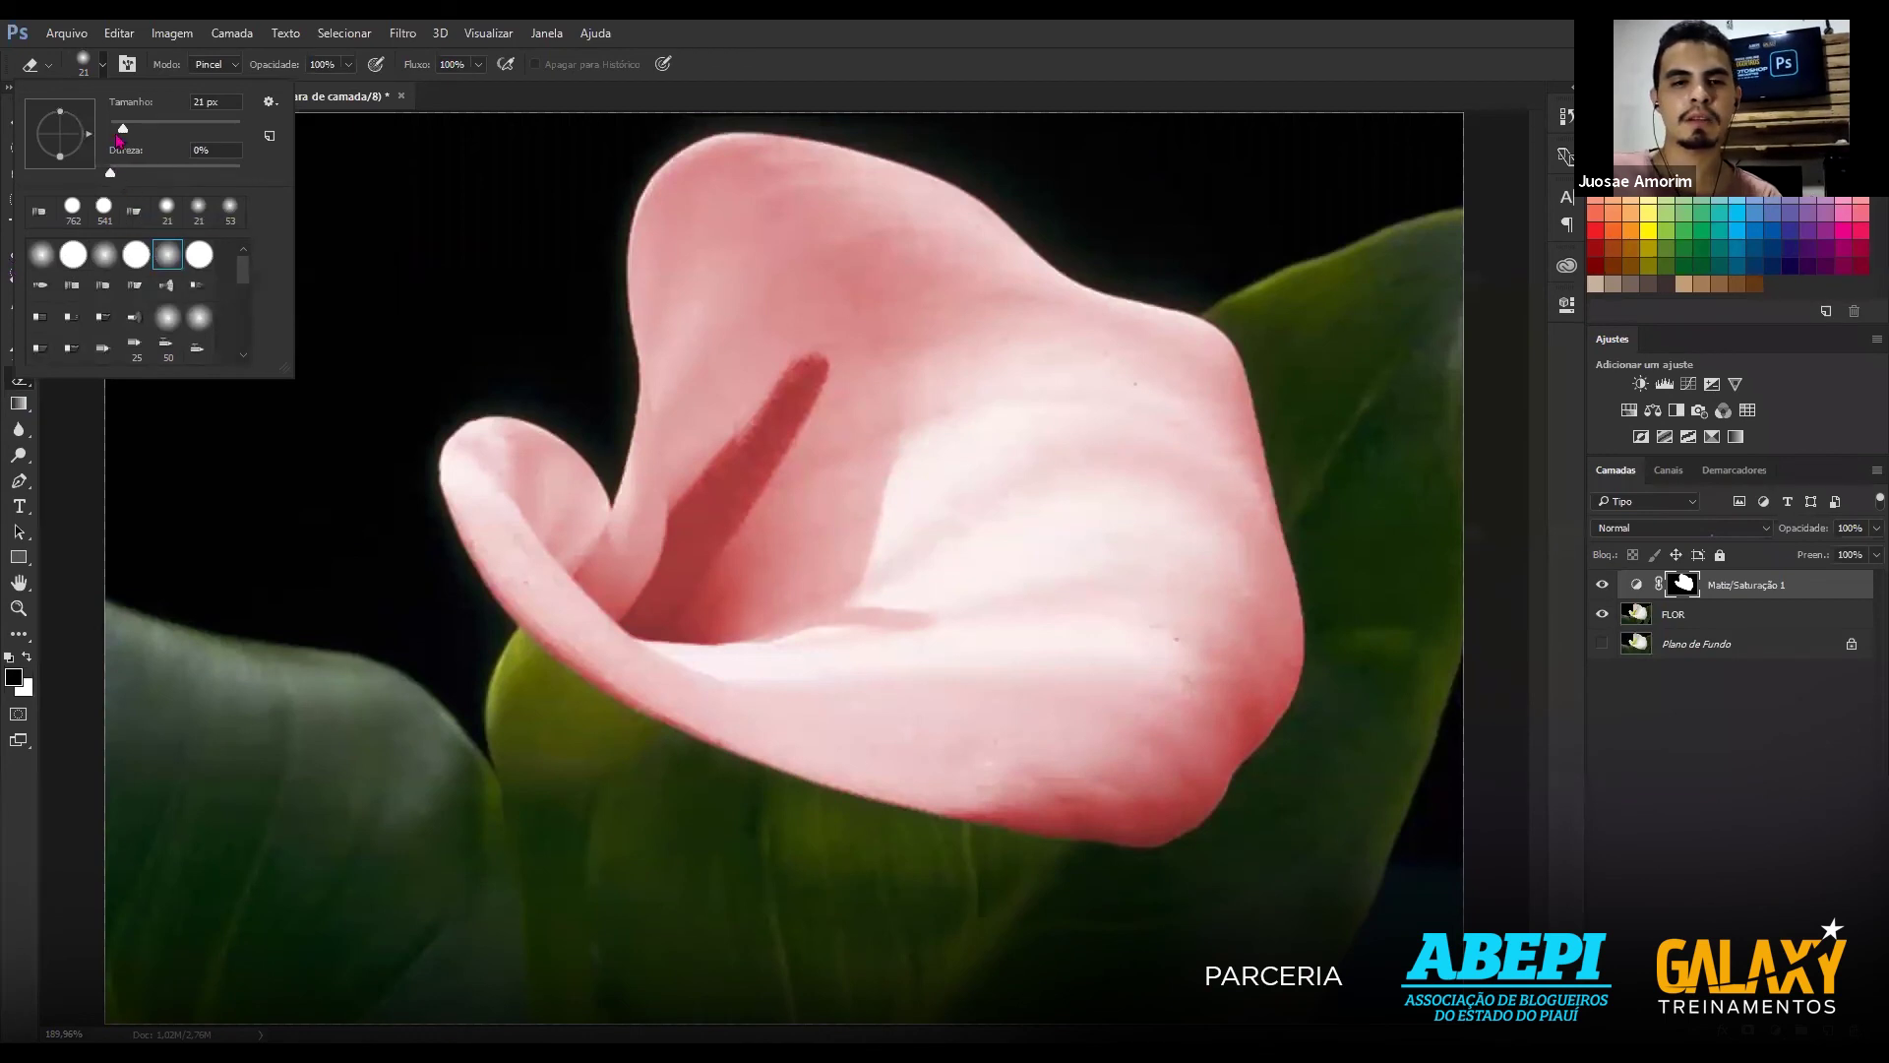
pyautogui.click(135, 258)
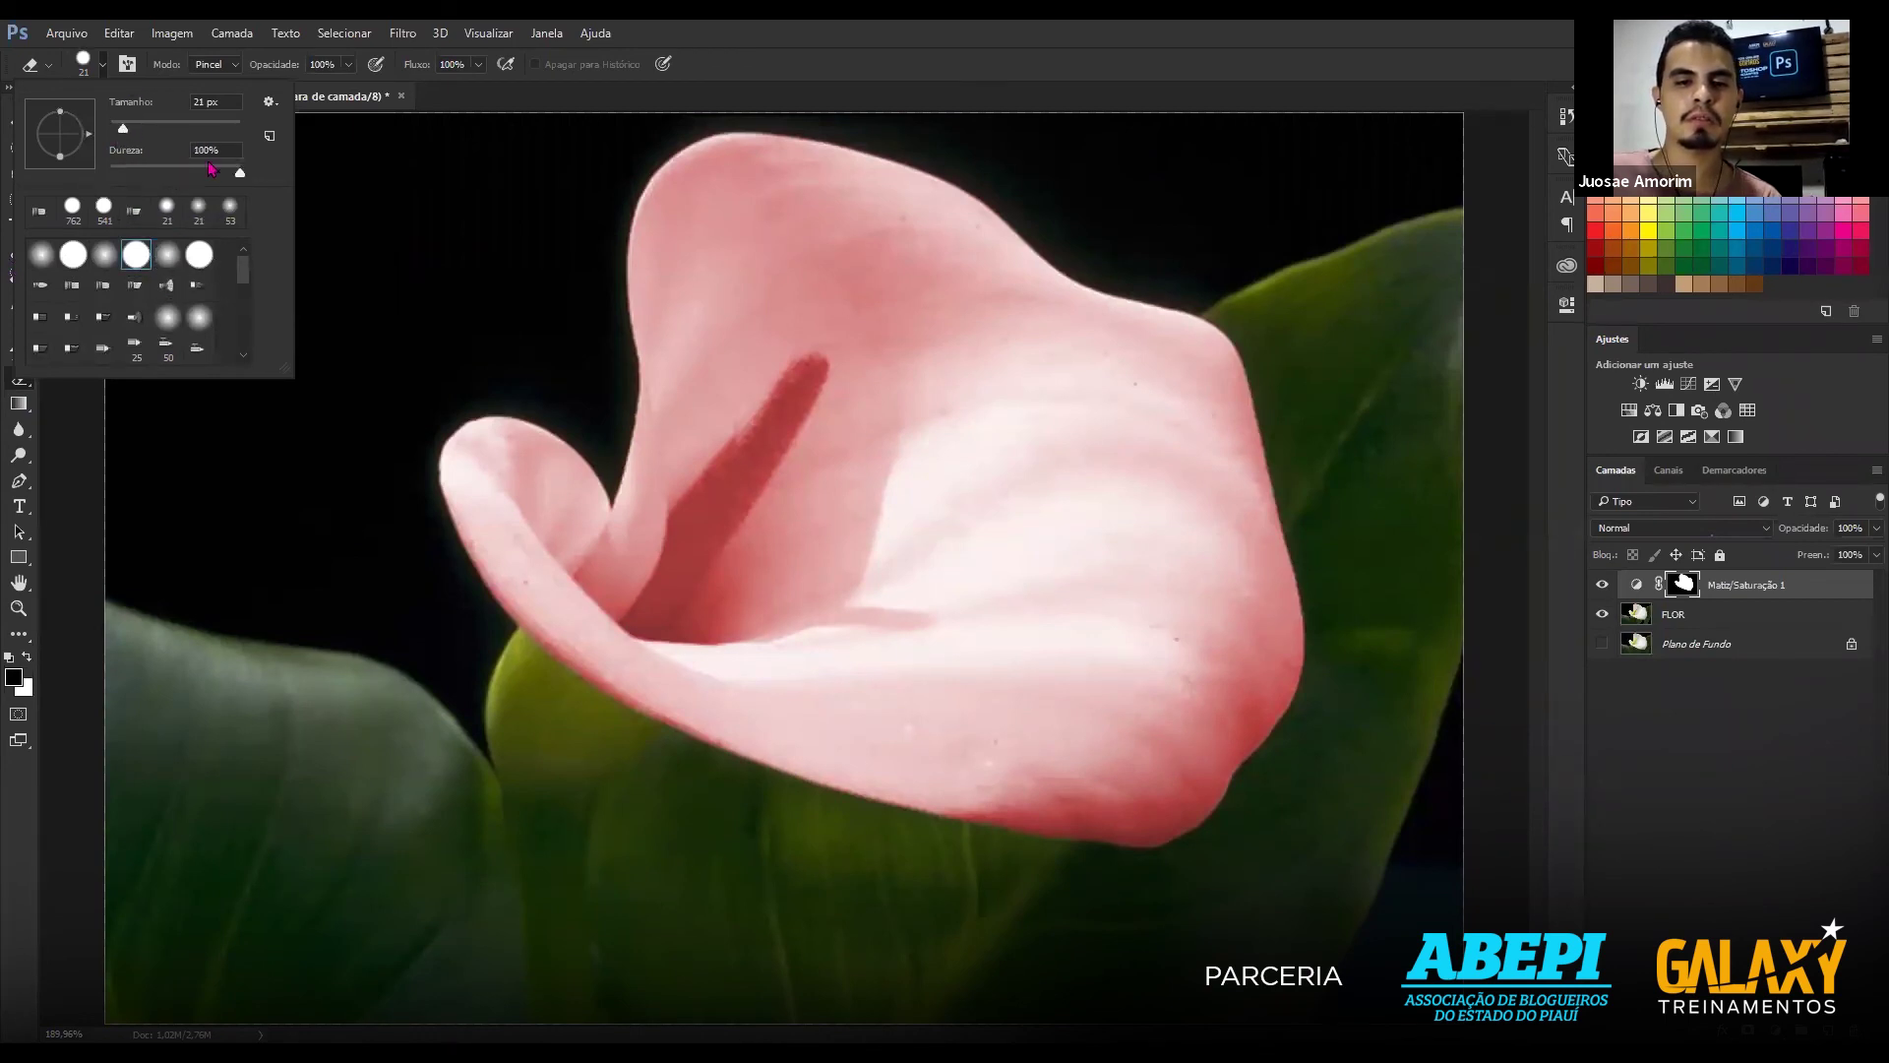
pyautogui.moveTo(240, 175)
pyautogui.mouseDown()
pyautogui.moveTo(98, 193)
pyautogui.moveTo(265, 197)
pyautogui.mouseUp()
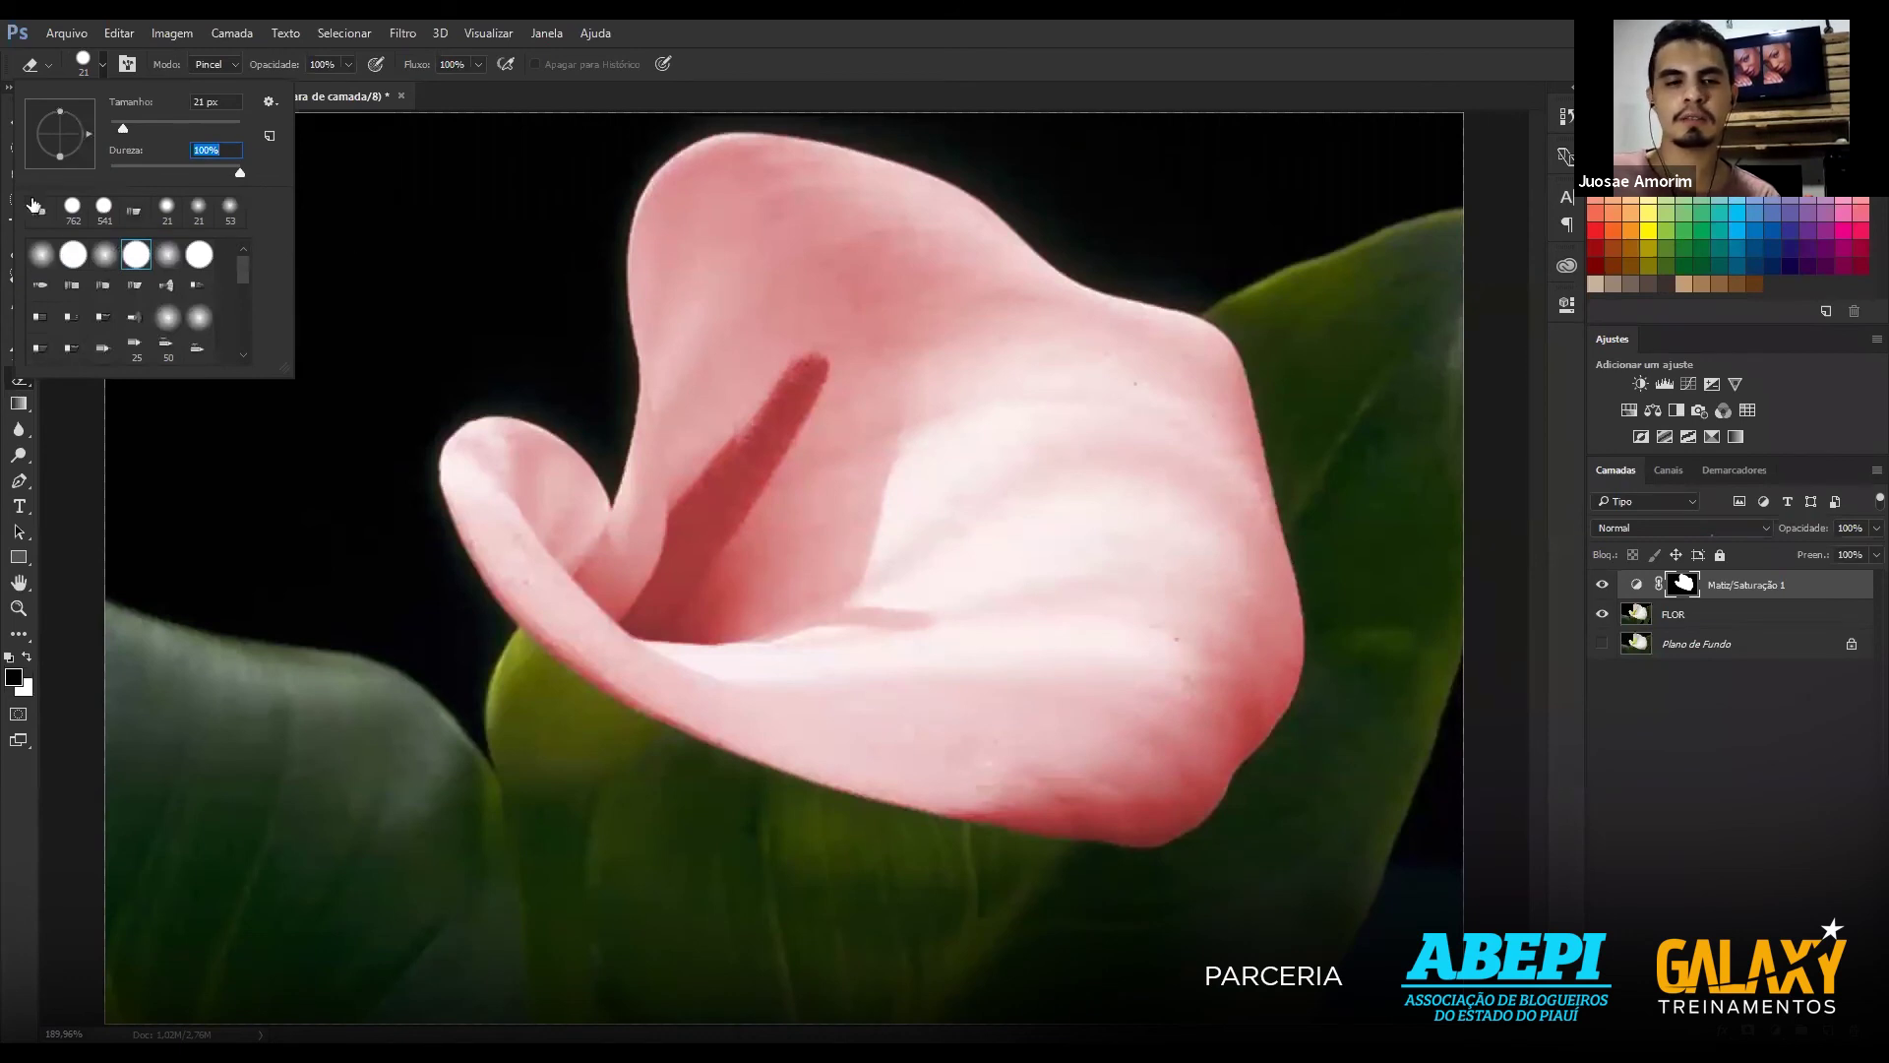
pyautogui.click(101, 66)
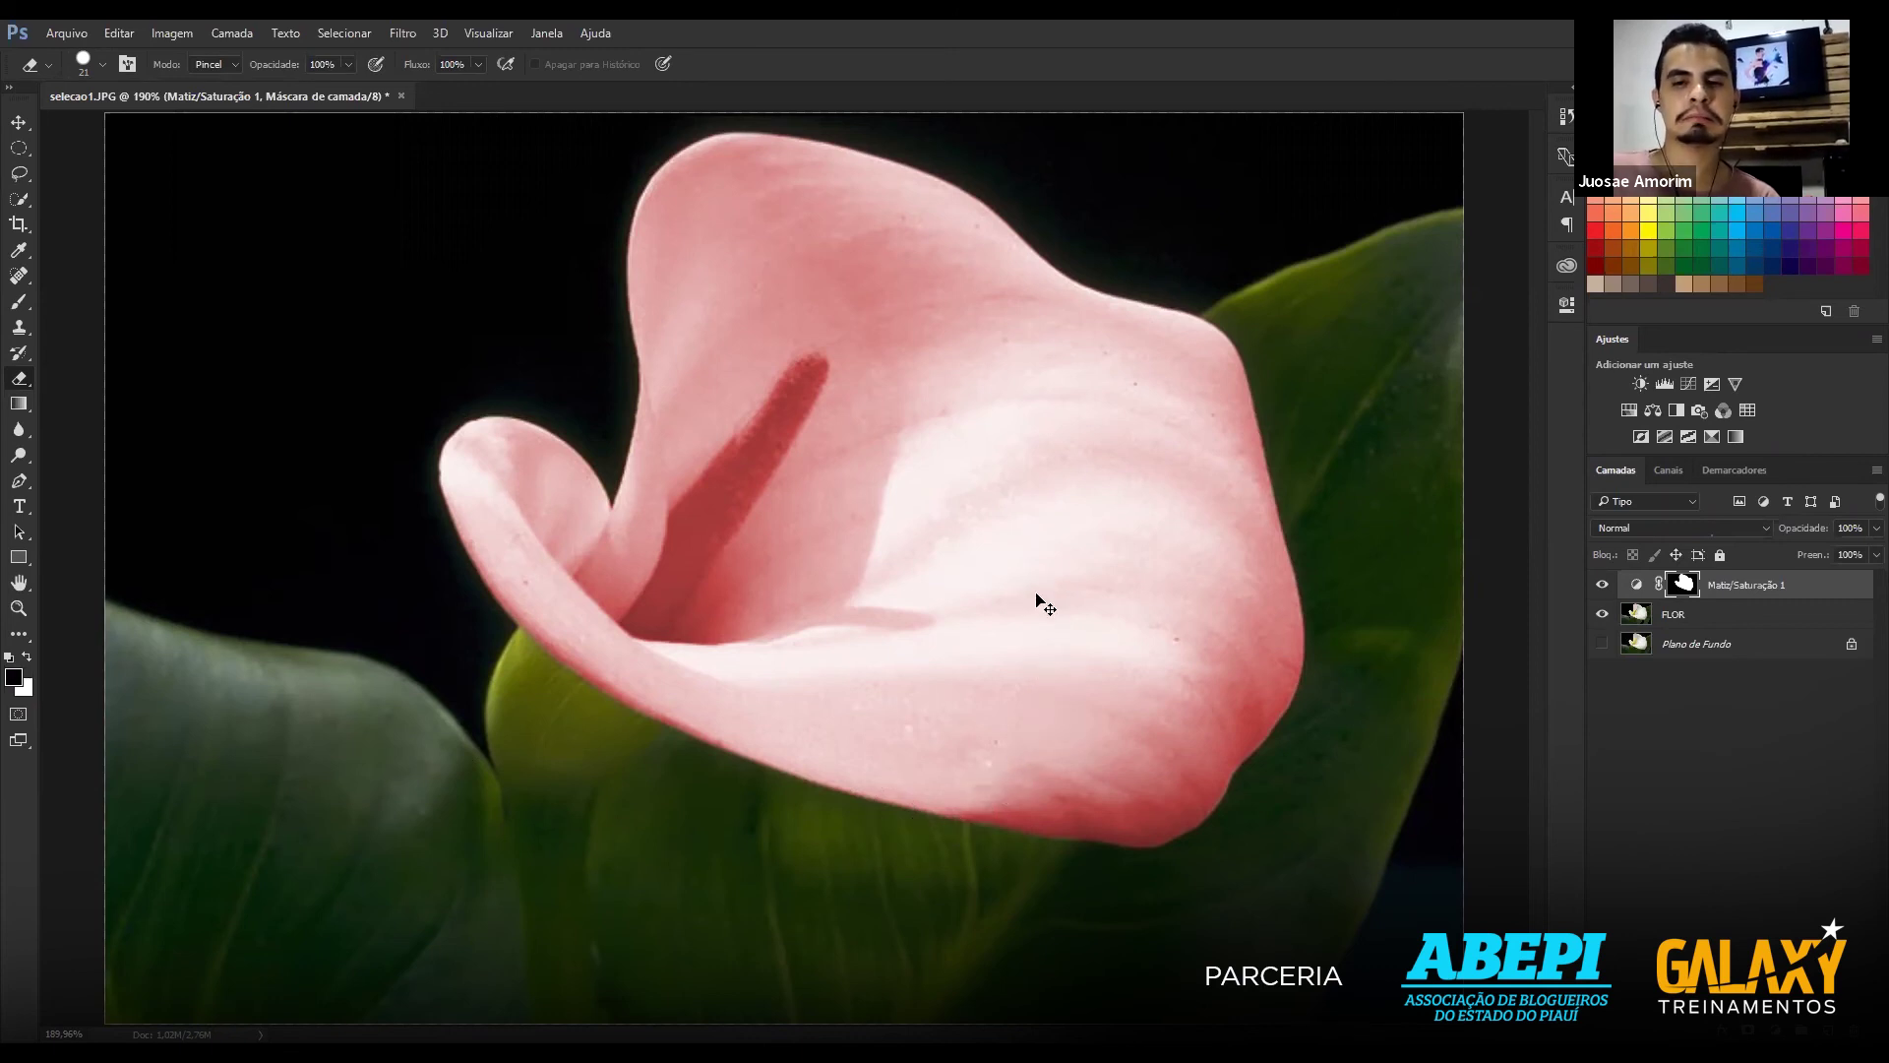
# Zoom to 400%, make white the foreground, trial-erase along the stamen, then undo those strokes.
pyautogui.hotkey('ctrl', '+')
pyautogui.hotkey('ctrl', '+')
pyautogui.hotkey('ctrl', '+')
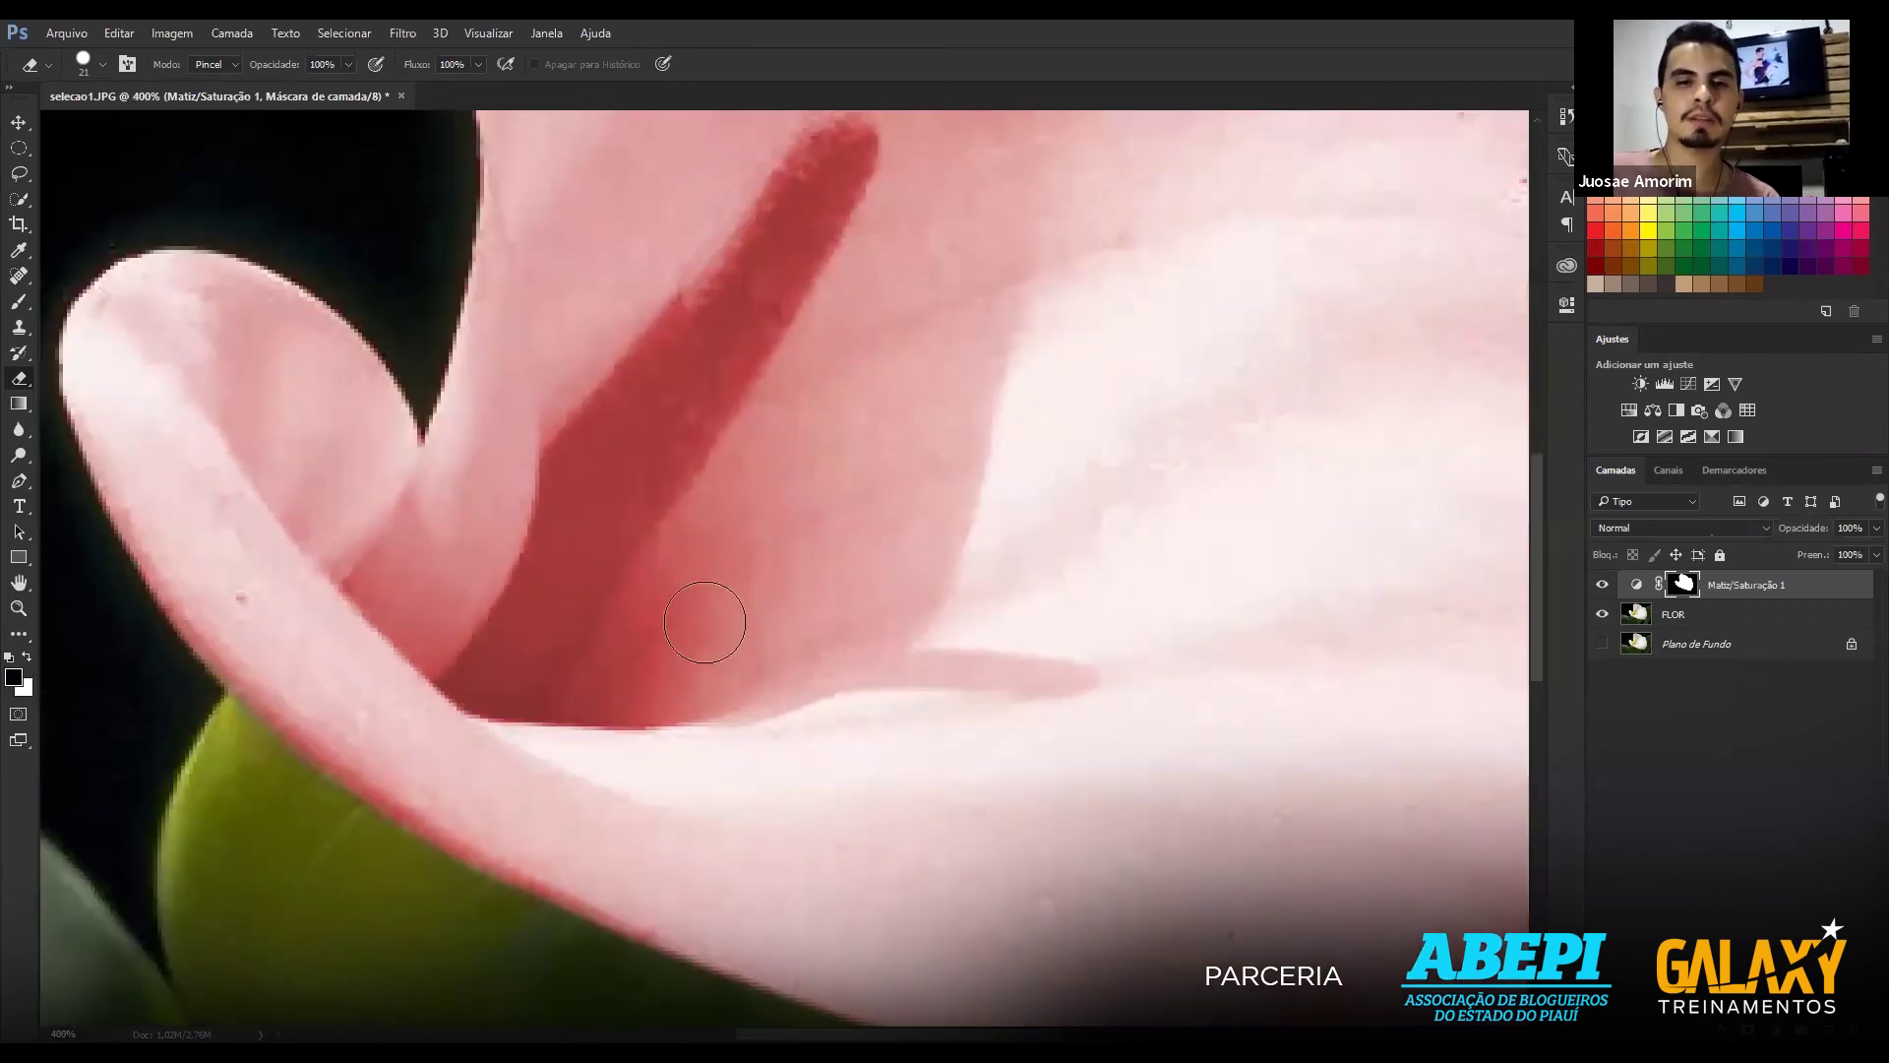
pyautogui.scroll(2, 698, 628)
pyautogui.scroll(1, 698, 632)
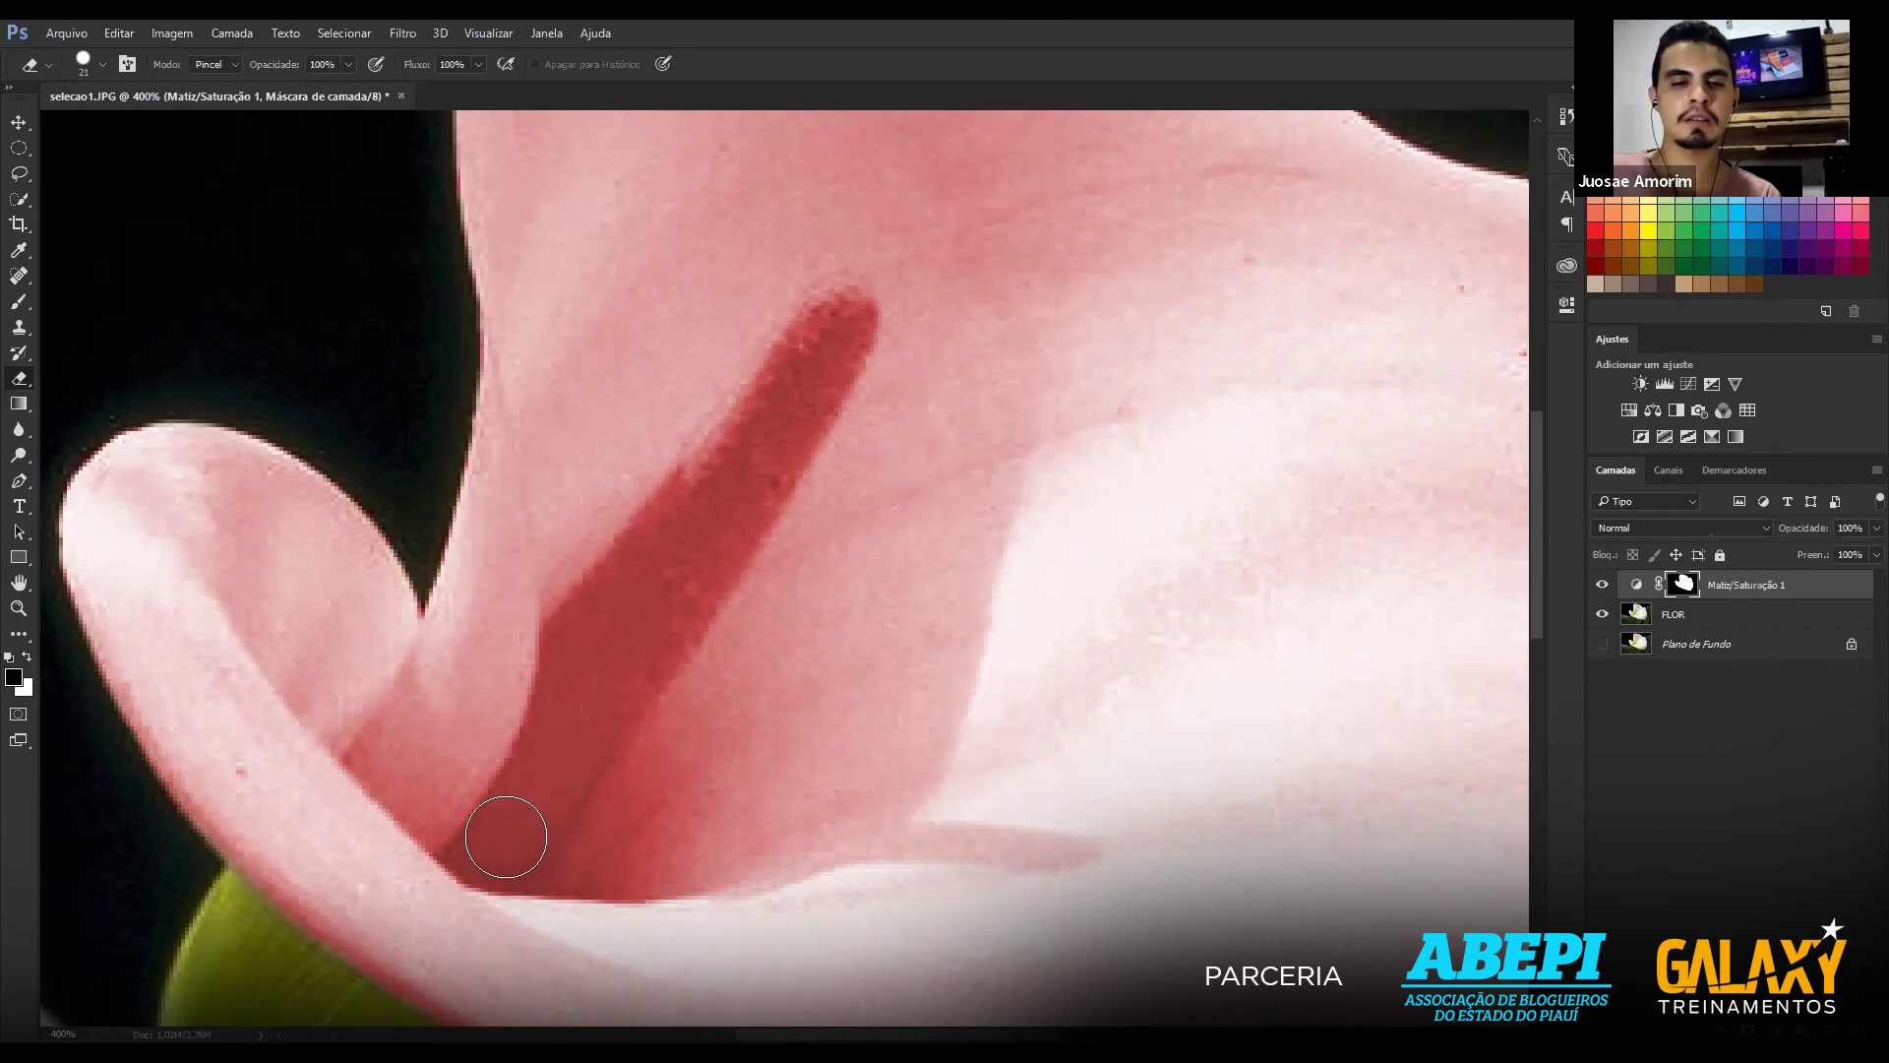
pyautogui.press('x')
pyautogui.click(497, 846)
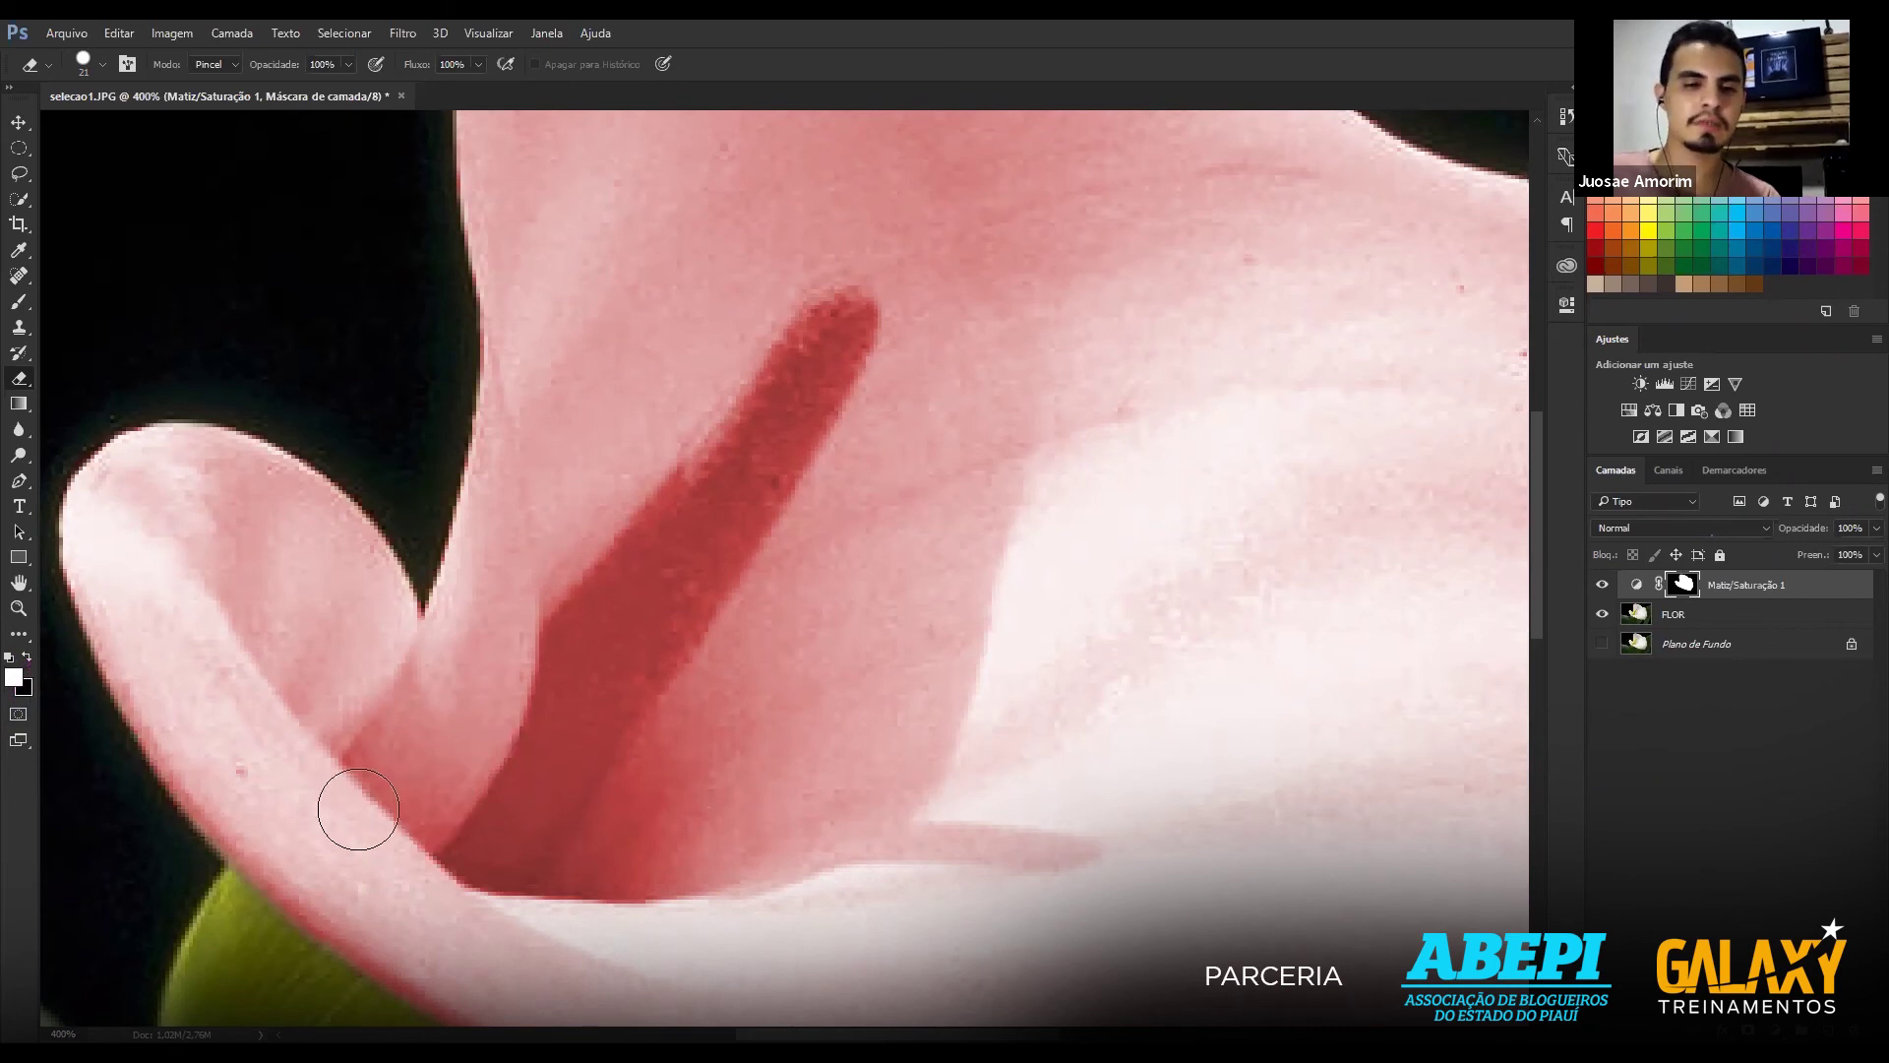
pyautogui.click(510, 832)
pyautogui.moveTo(495, 843); pyautogui.dragTo(641, 599)
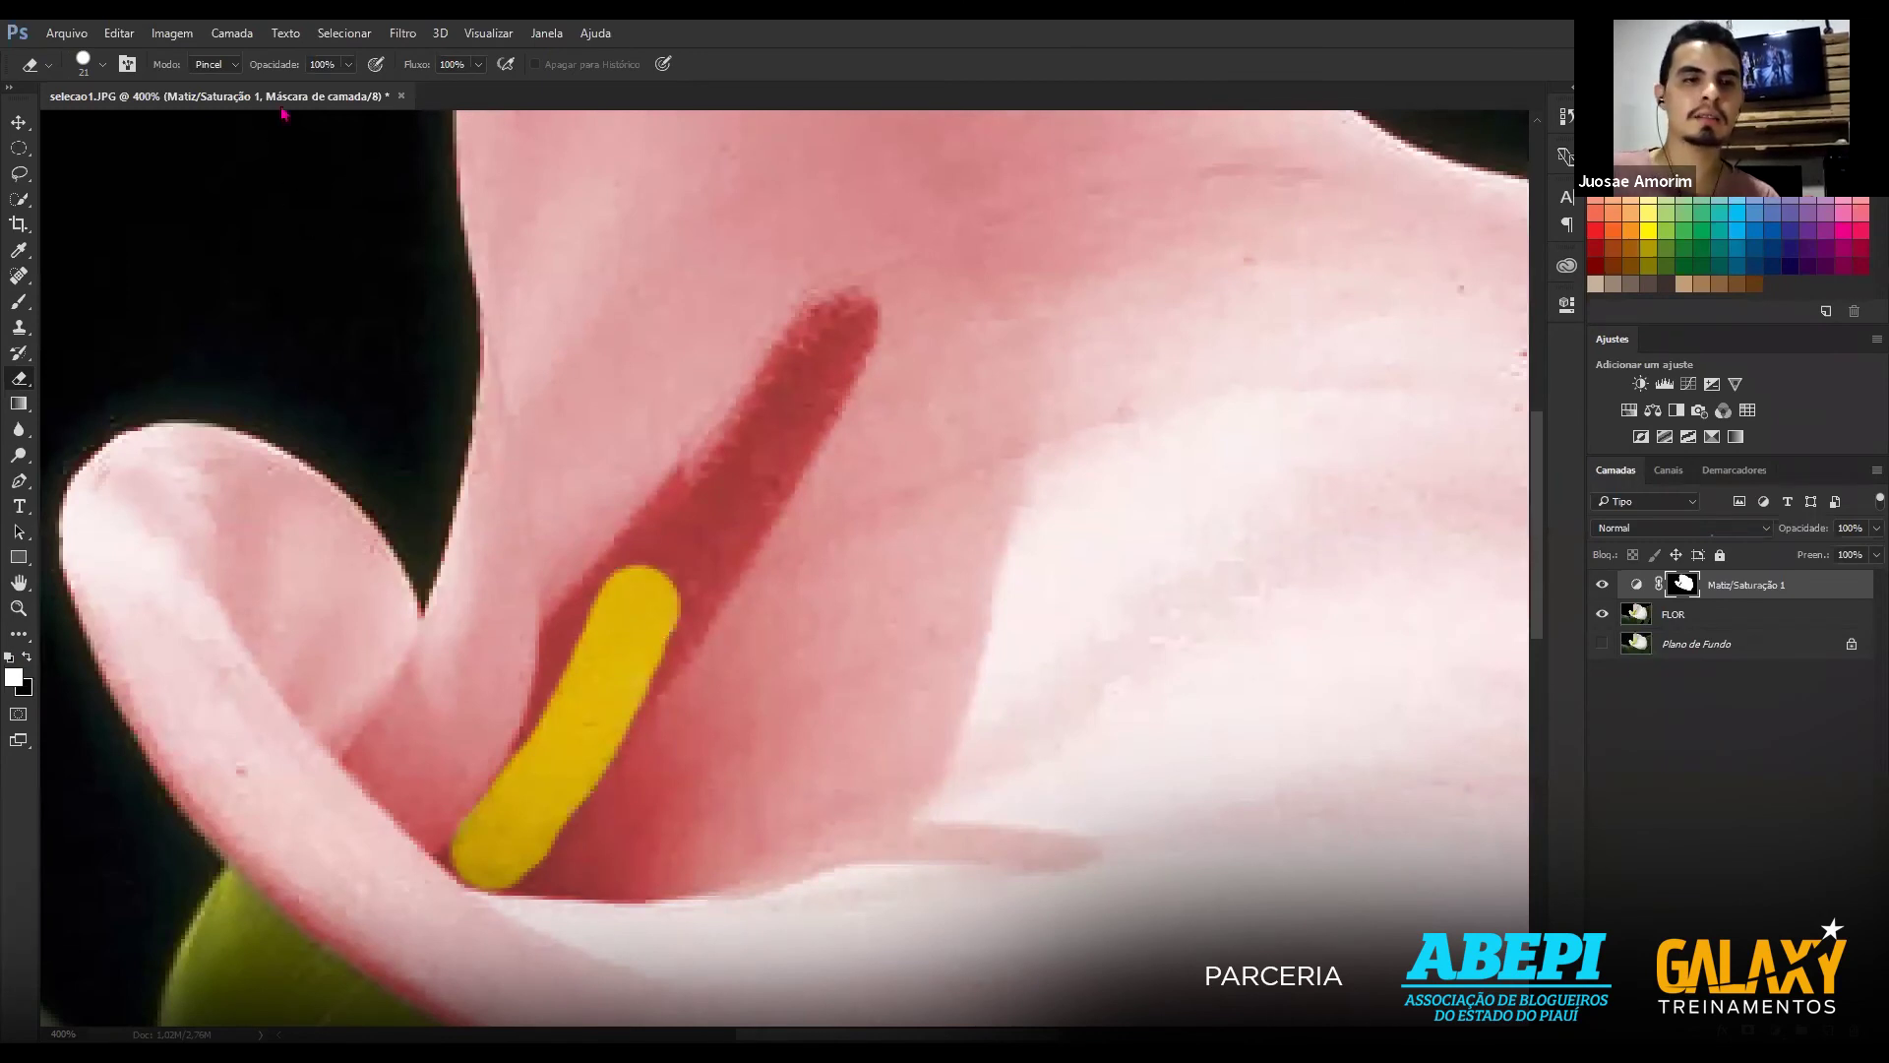
pyautogui.moveTo(611, 633)
pyautogui.mouseDown()
pyautogui.moveTo(835, 329)
pyautogui.moveTo(527, 843)
pyautogui.moveTo(548, 751)
pyautogui.moveTo(633, 581)
pyautogui.moveTo(843, 317)
pyautogui.mouseUp()
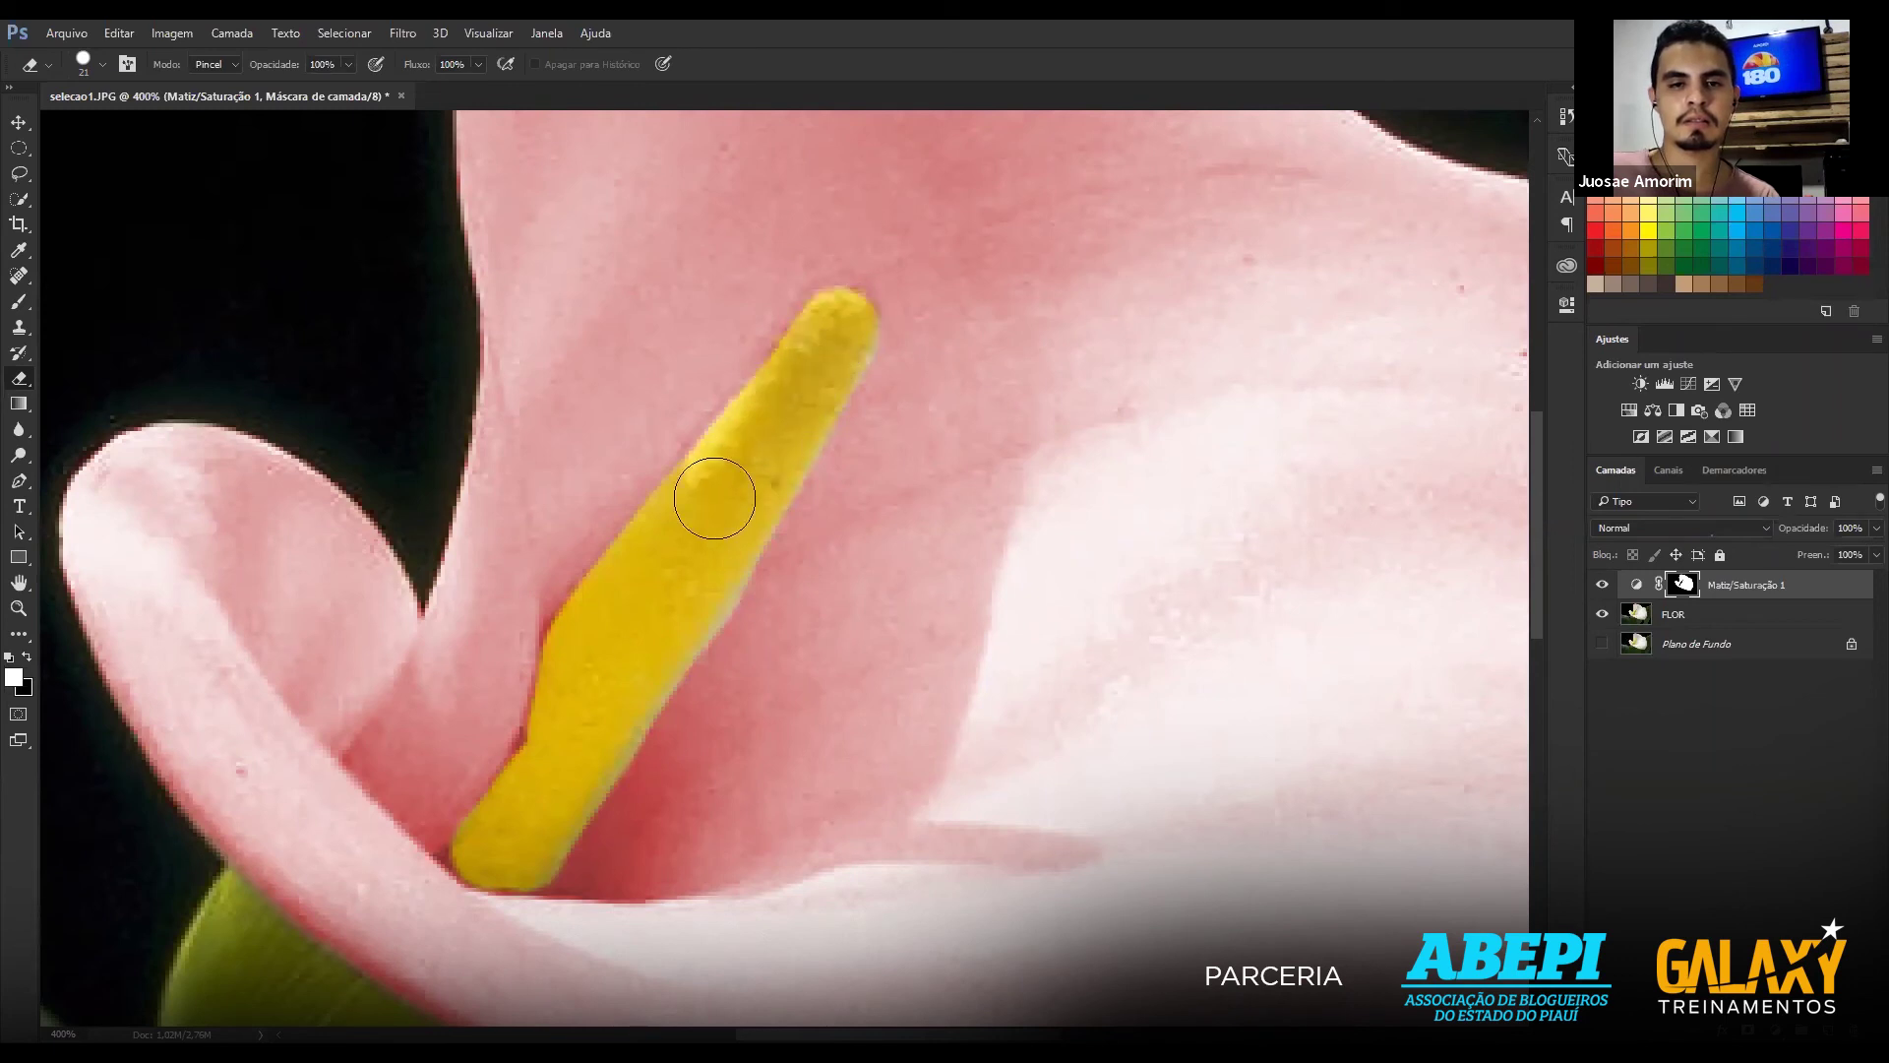
pyautogui.moveTo(583, 644); pyautogui.dragTo(476, 862)
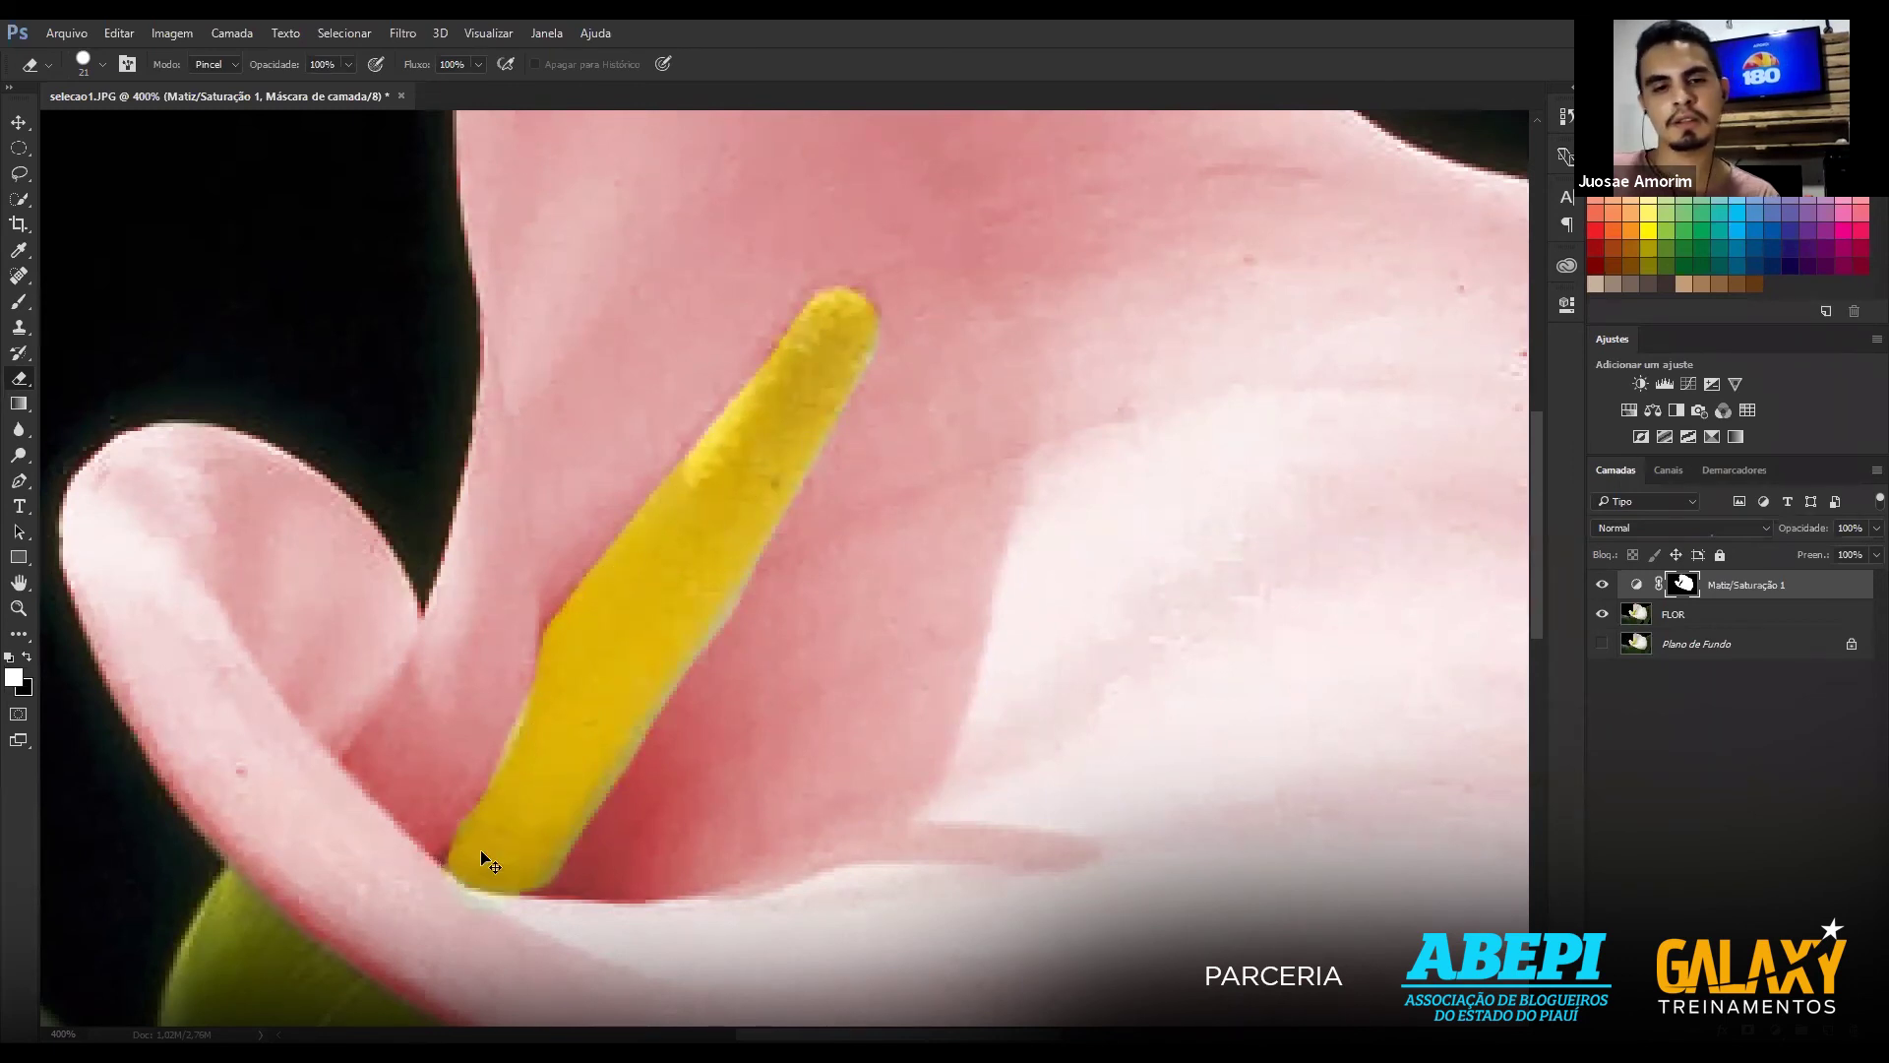
pyautogui.hotkey('ctrl', 'z')
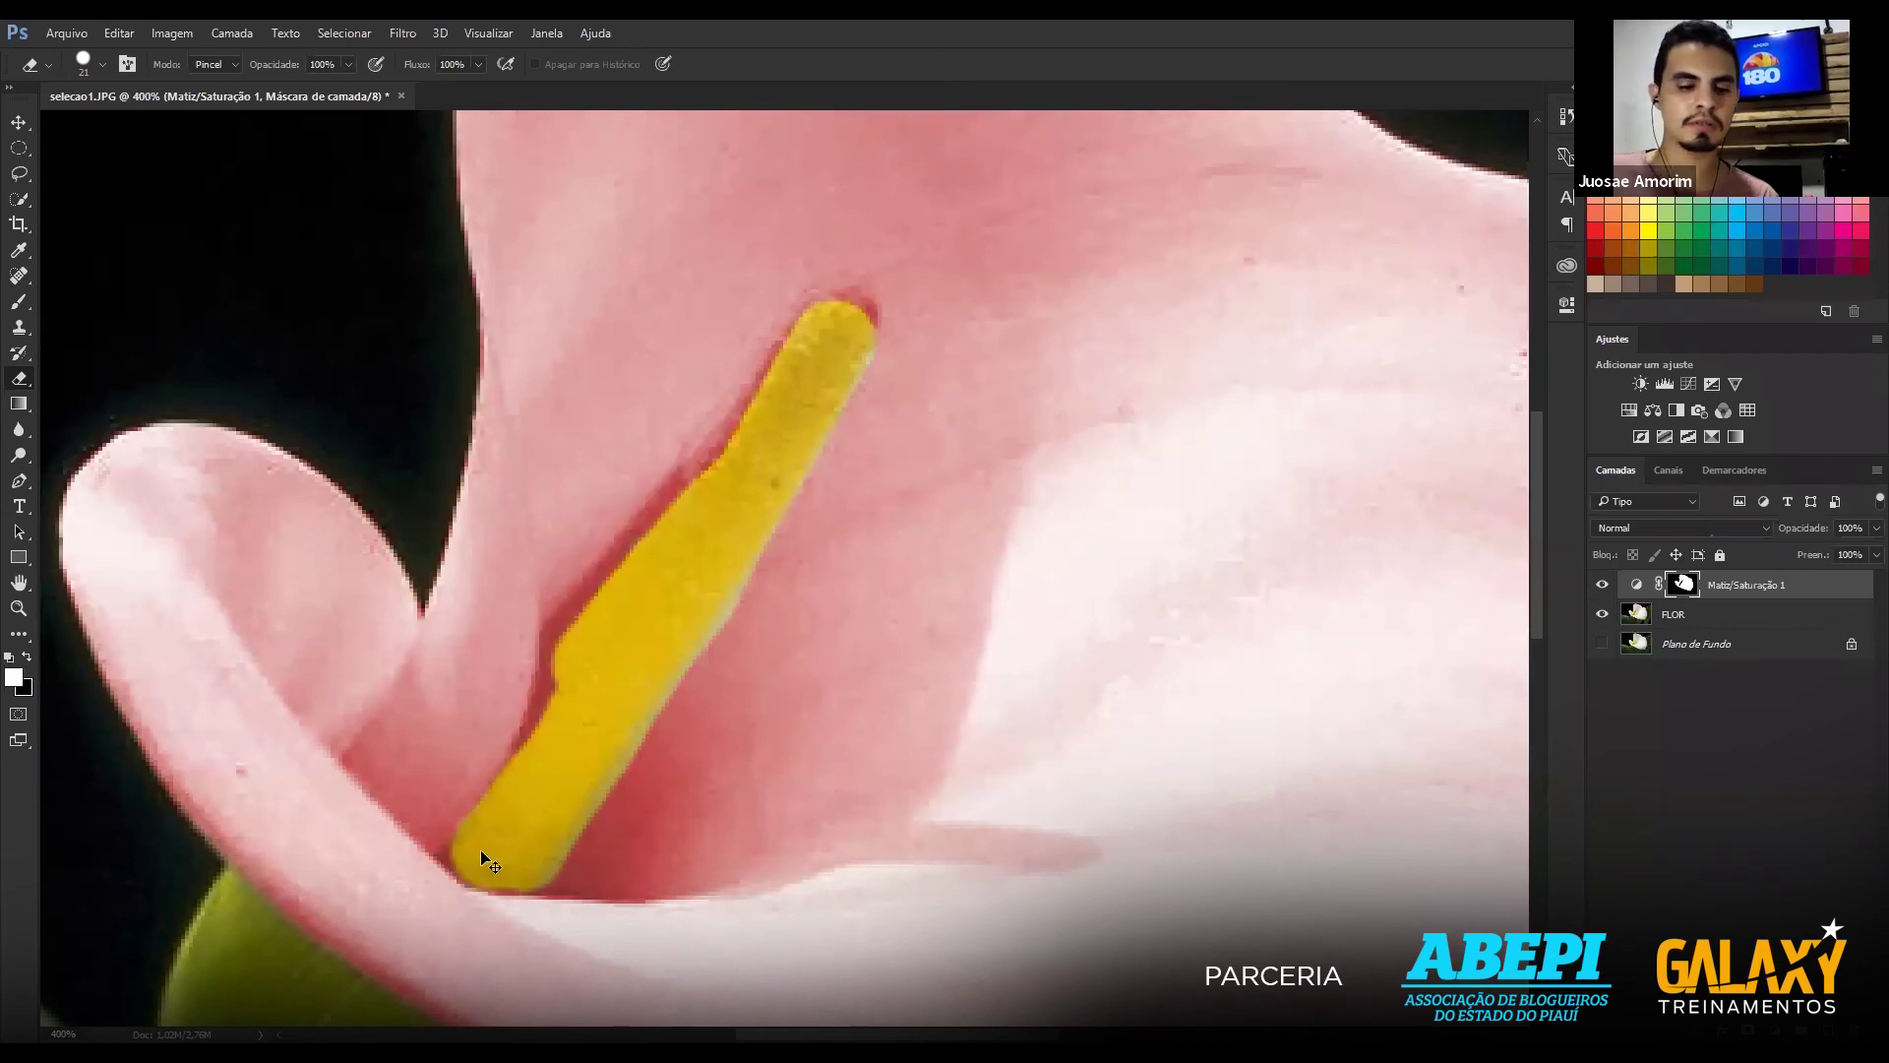
pyautogui.hotkey('ctrl', 'z')
pyautogui.hotkey('ctrl', 'z')
pyautogui.hotkey('ctrl', 'z')
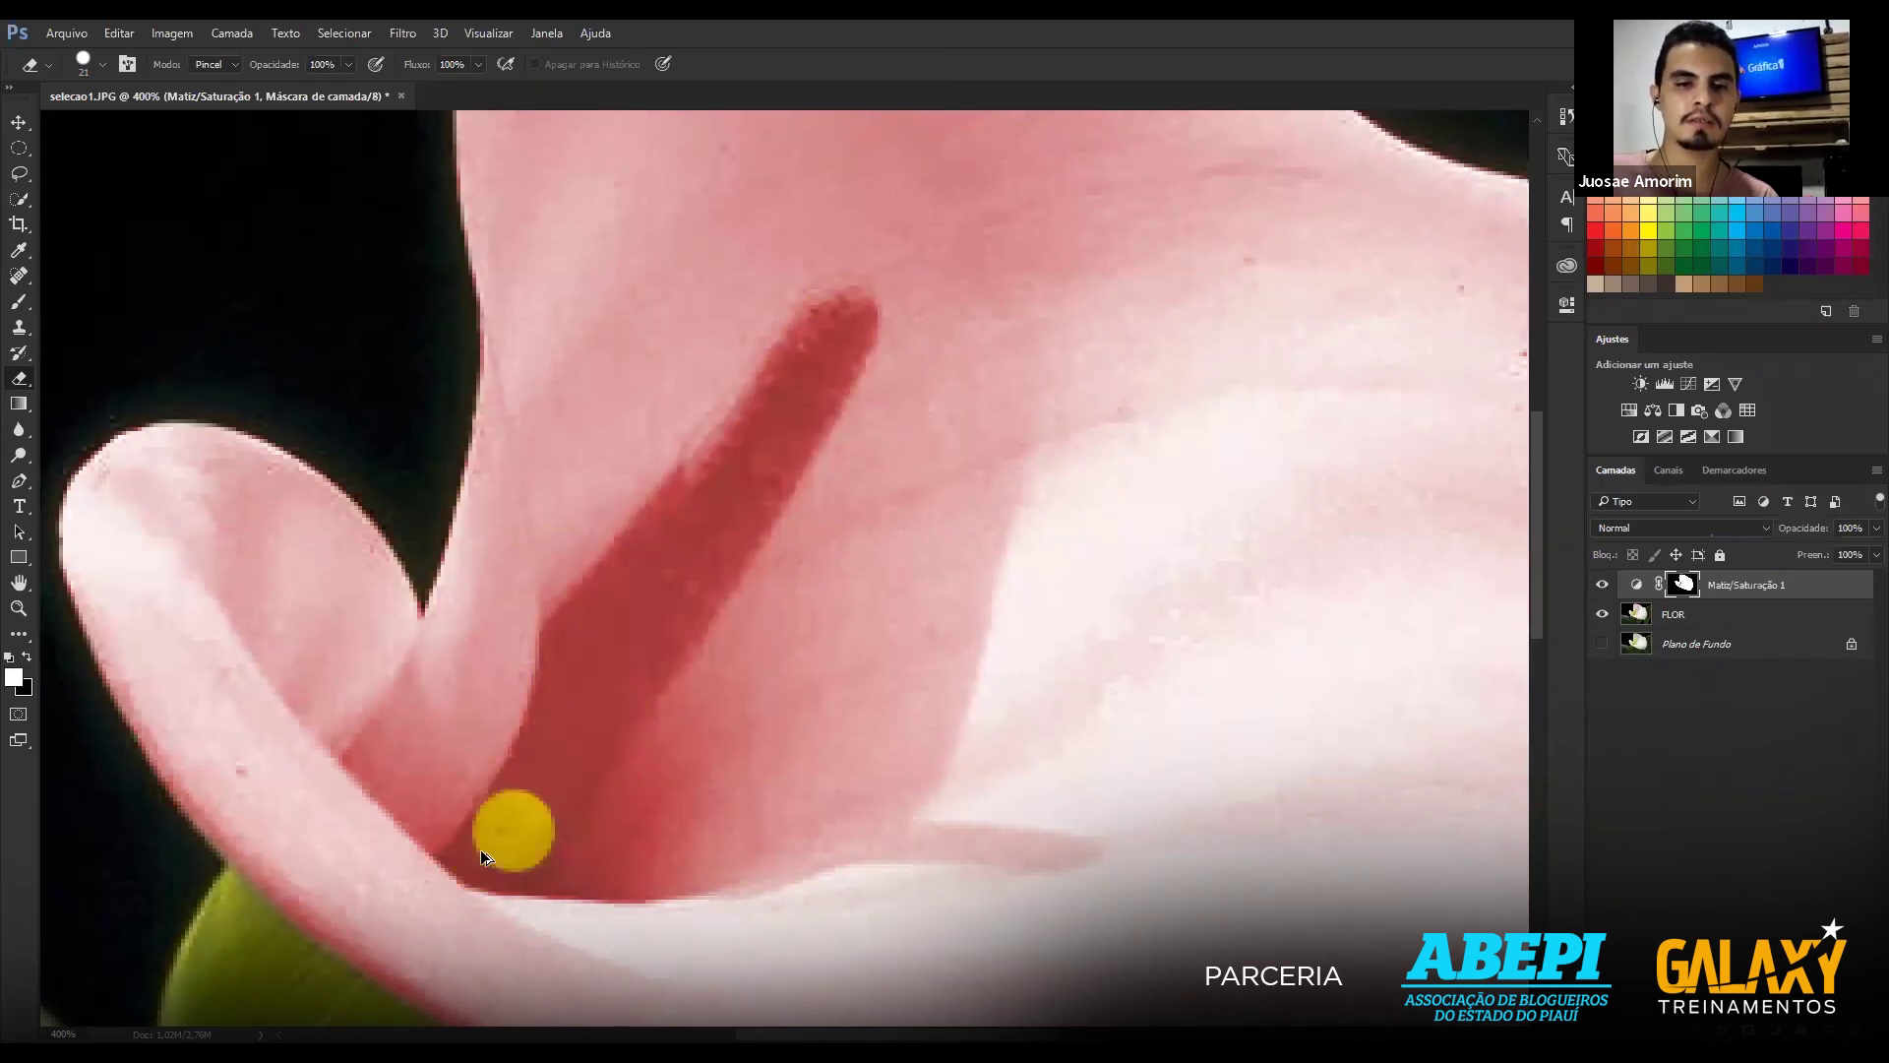
pyautogui.hotkey('ctrl', 'z')
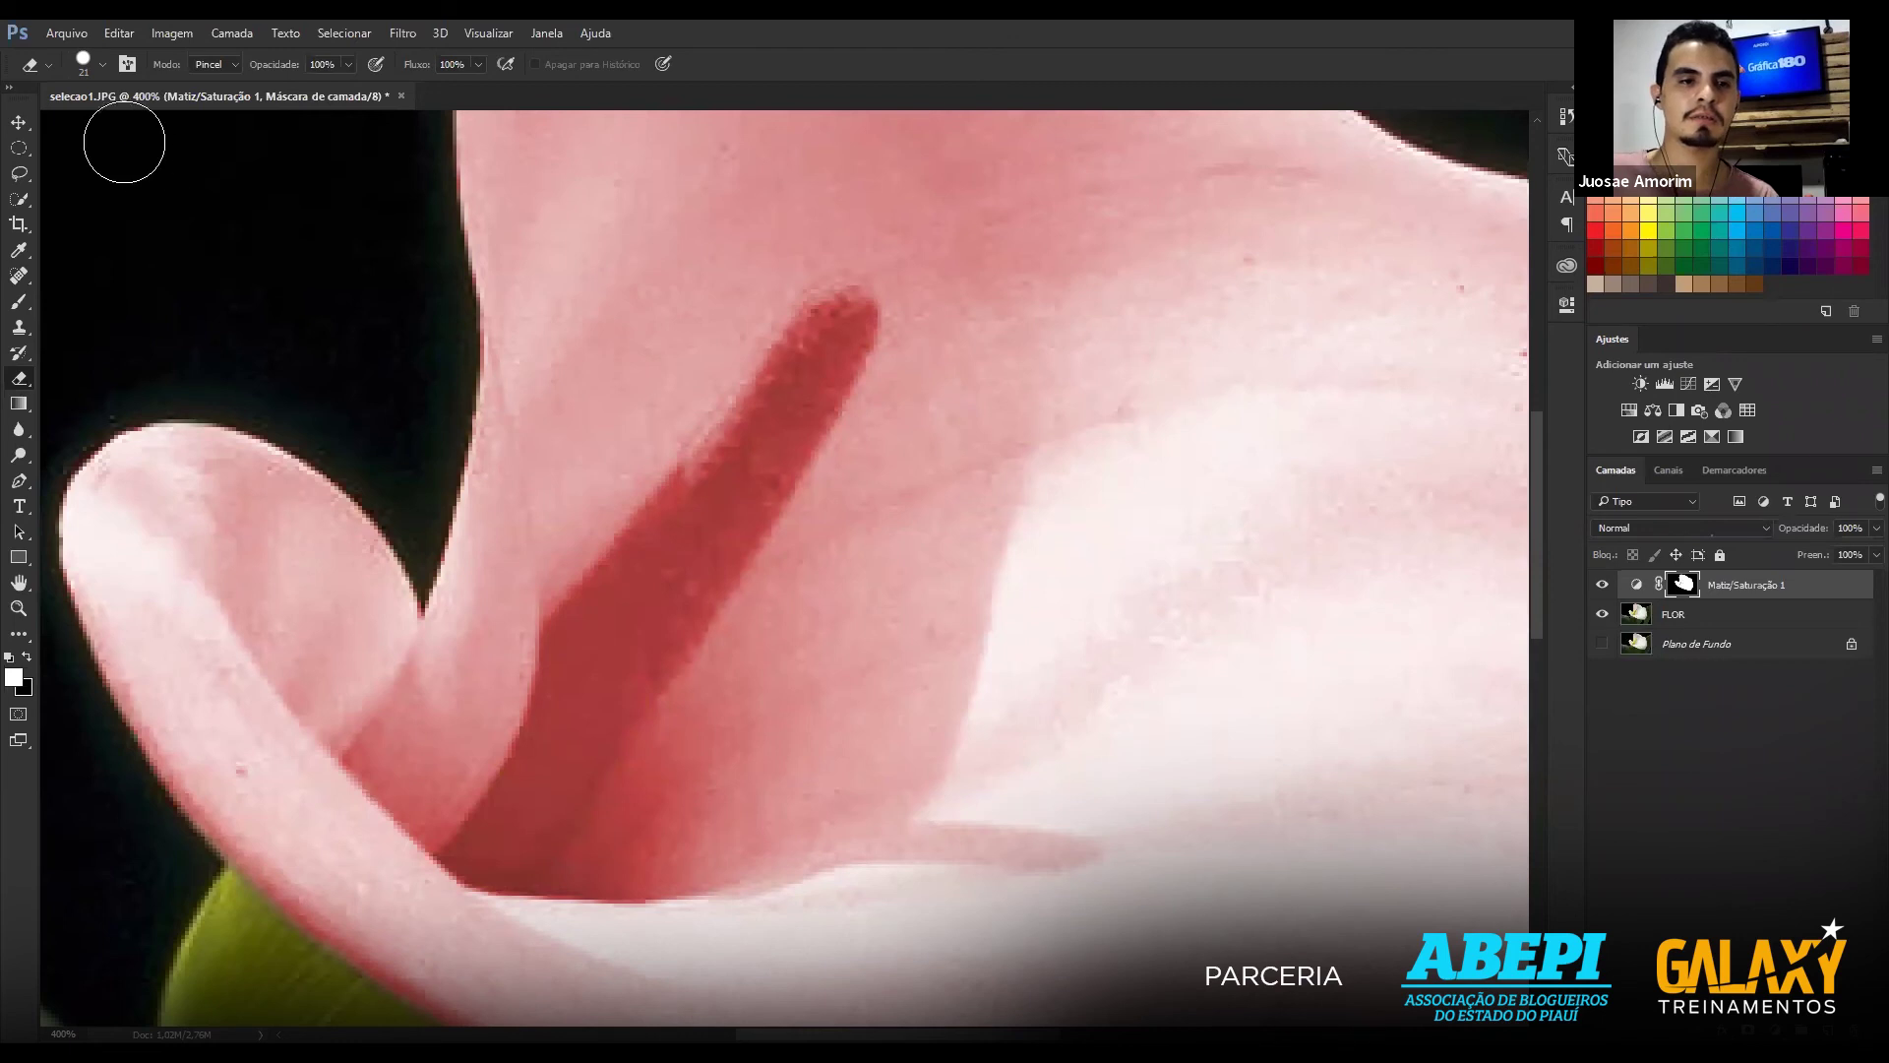
# Switch the eraser to a soft 21 px round brush at 0% hardness.
pyautogui.click(103, 65)
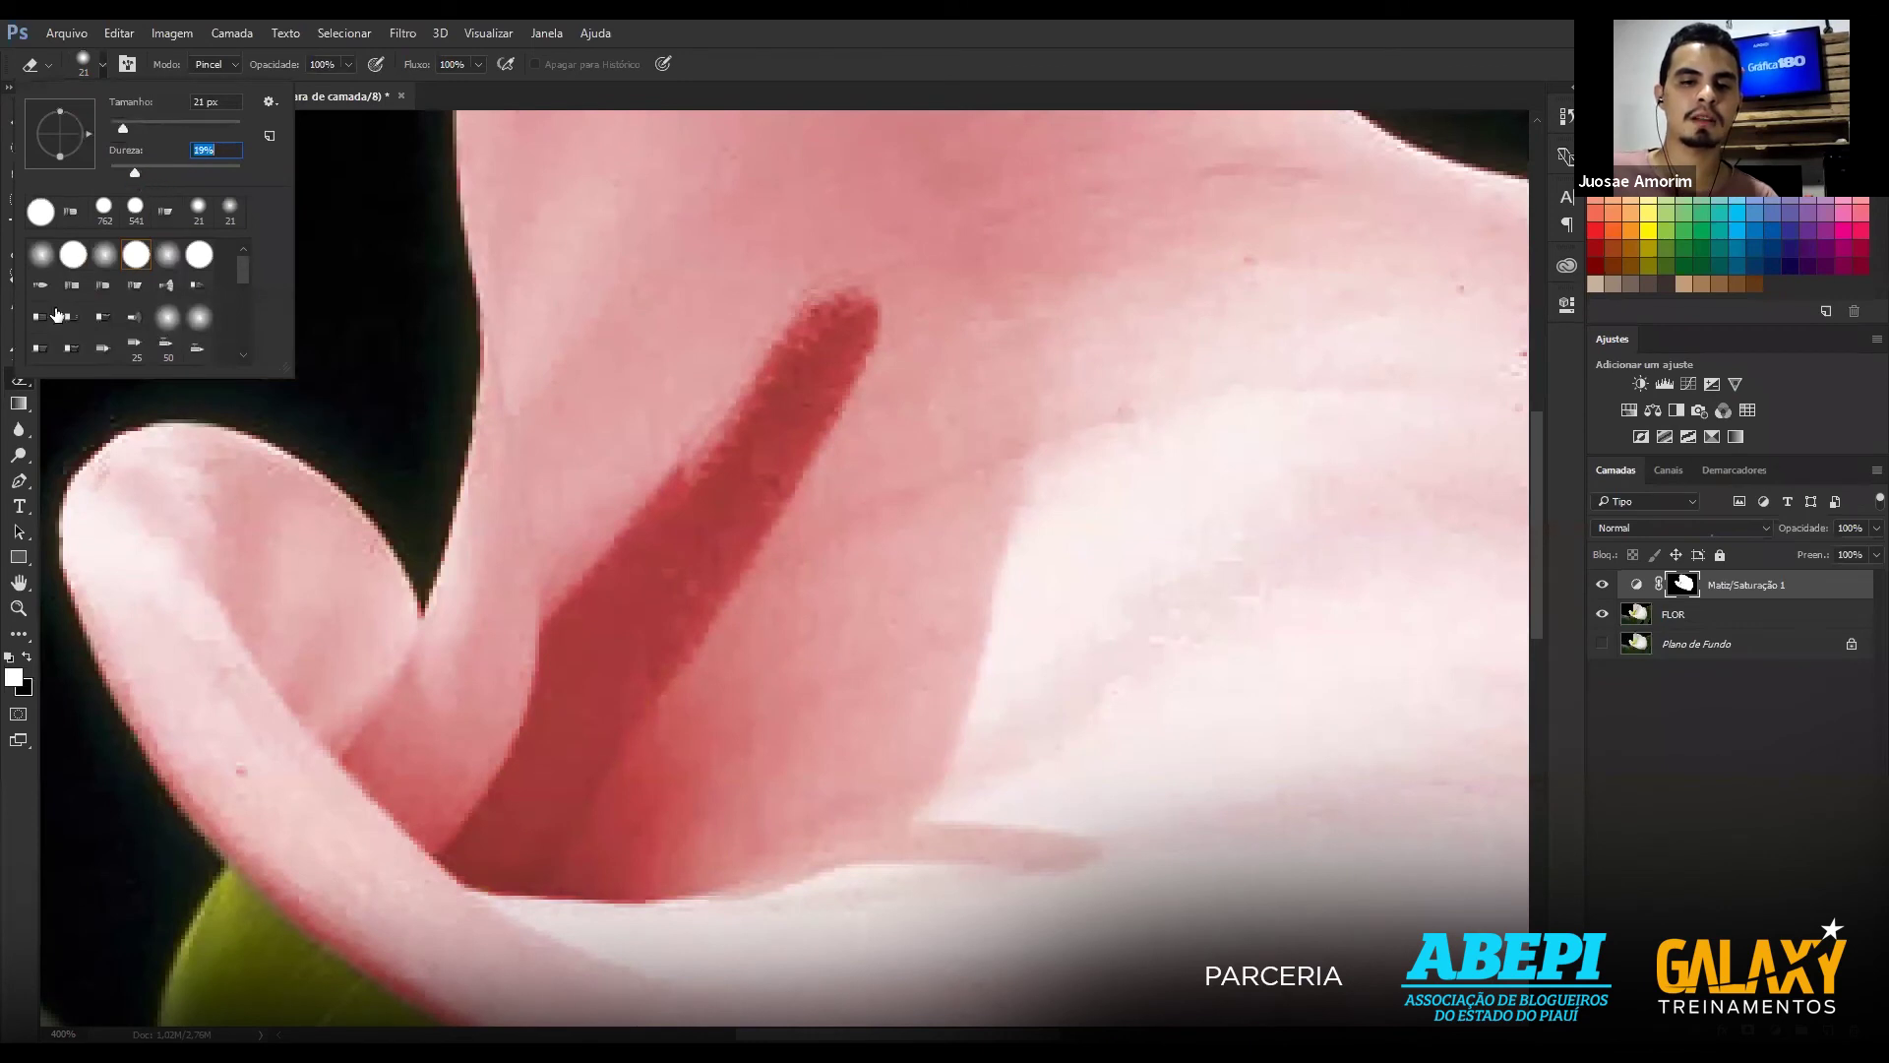
pyautogui.click(105, 260)
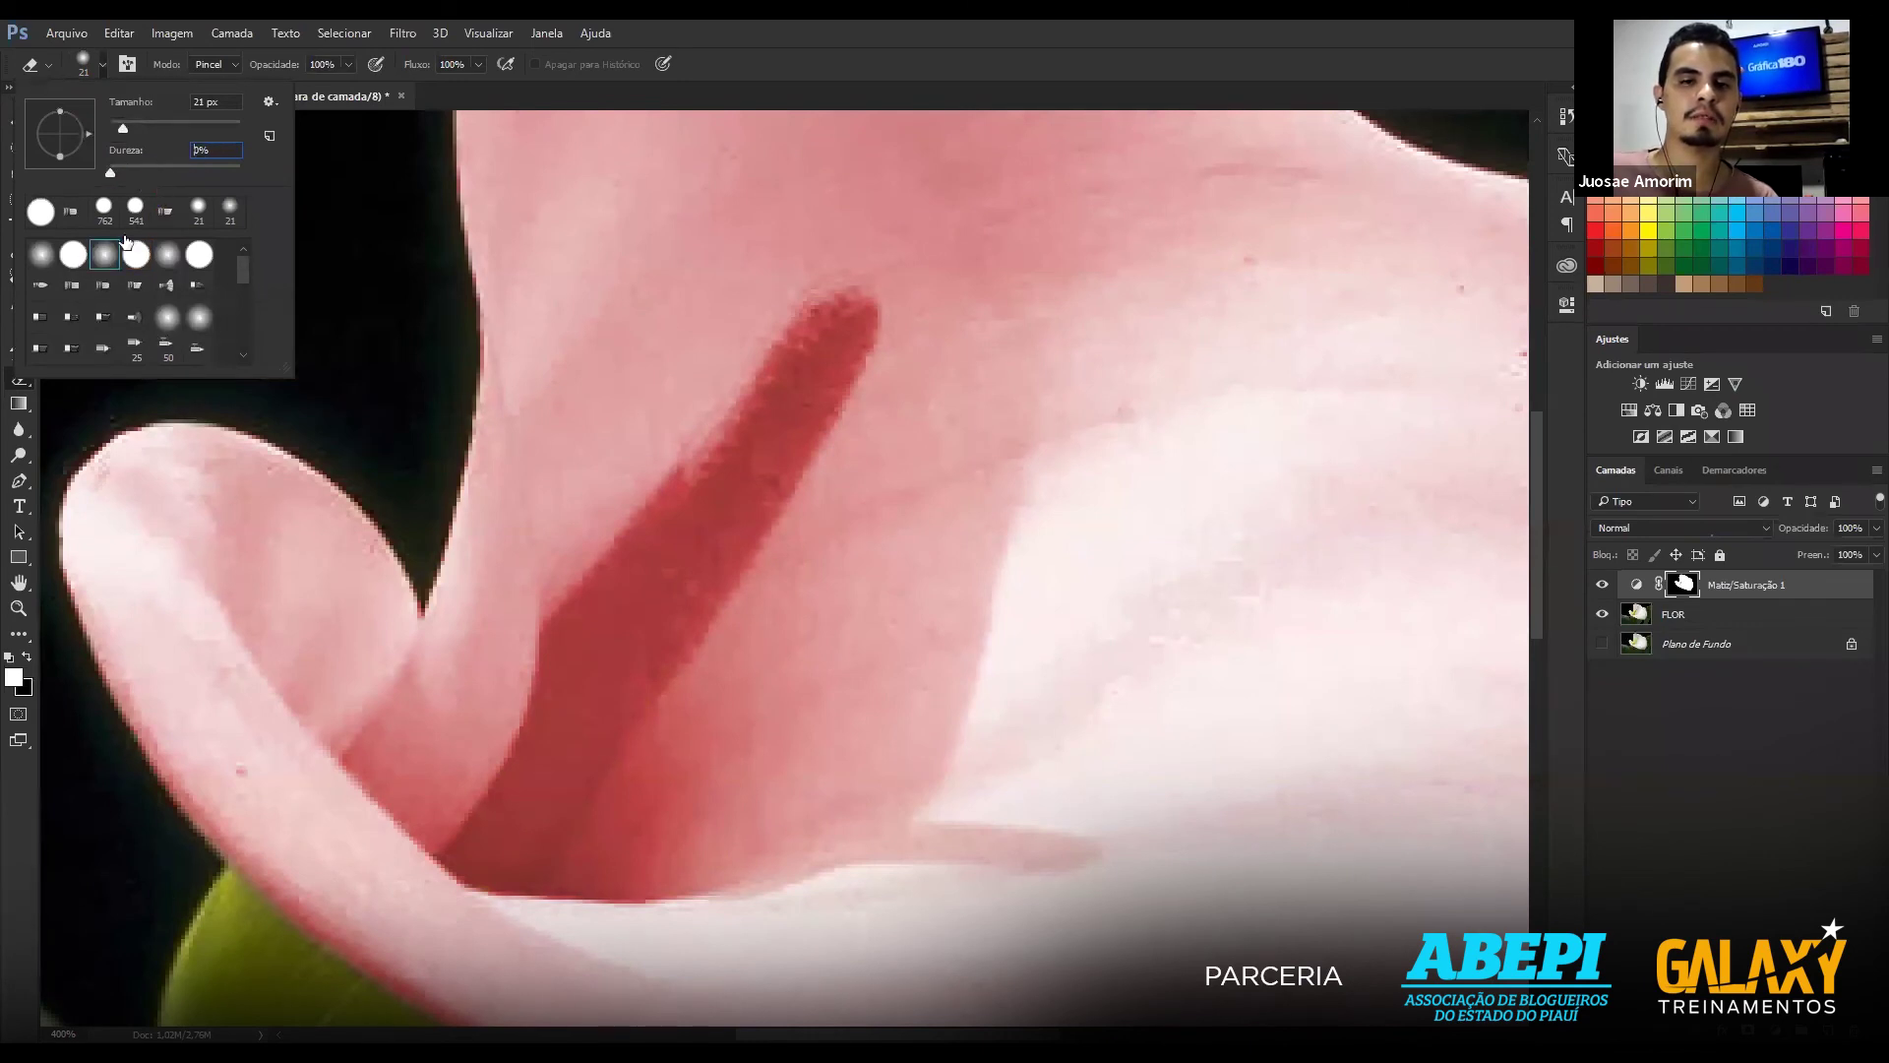
pyautogui.click(105, 65)
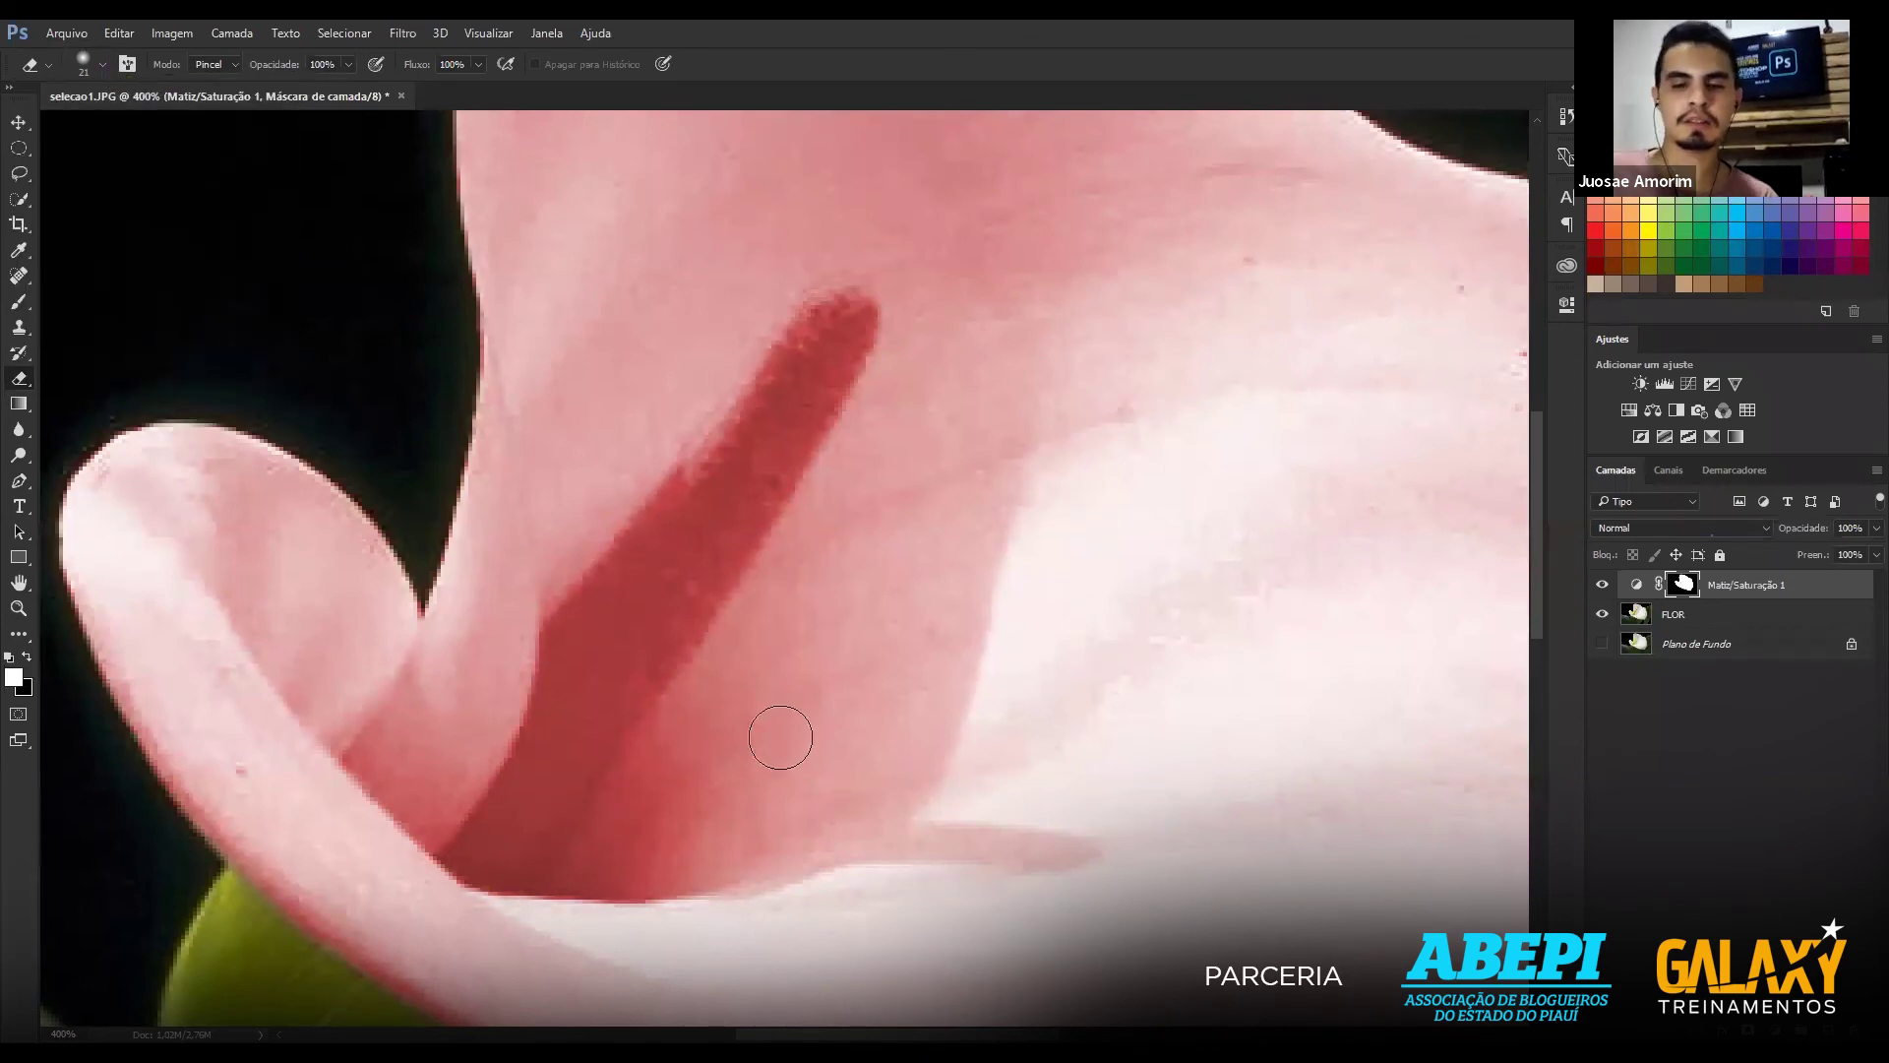
# Paint soft eraser strokes along the spadix on the mask, then fit the image on screen.
pyautogui.click(489, 843)
pyautogui.moveTo(530, 798); pyautogui.dragTo(633, 626)
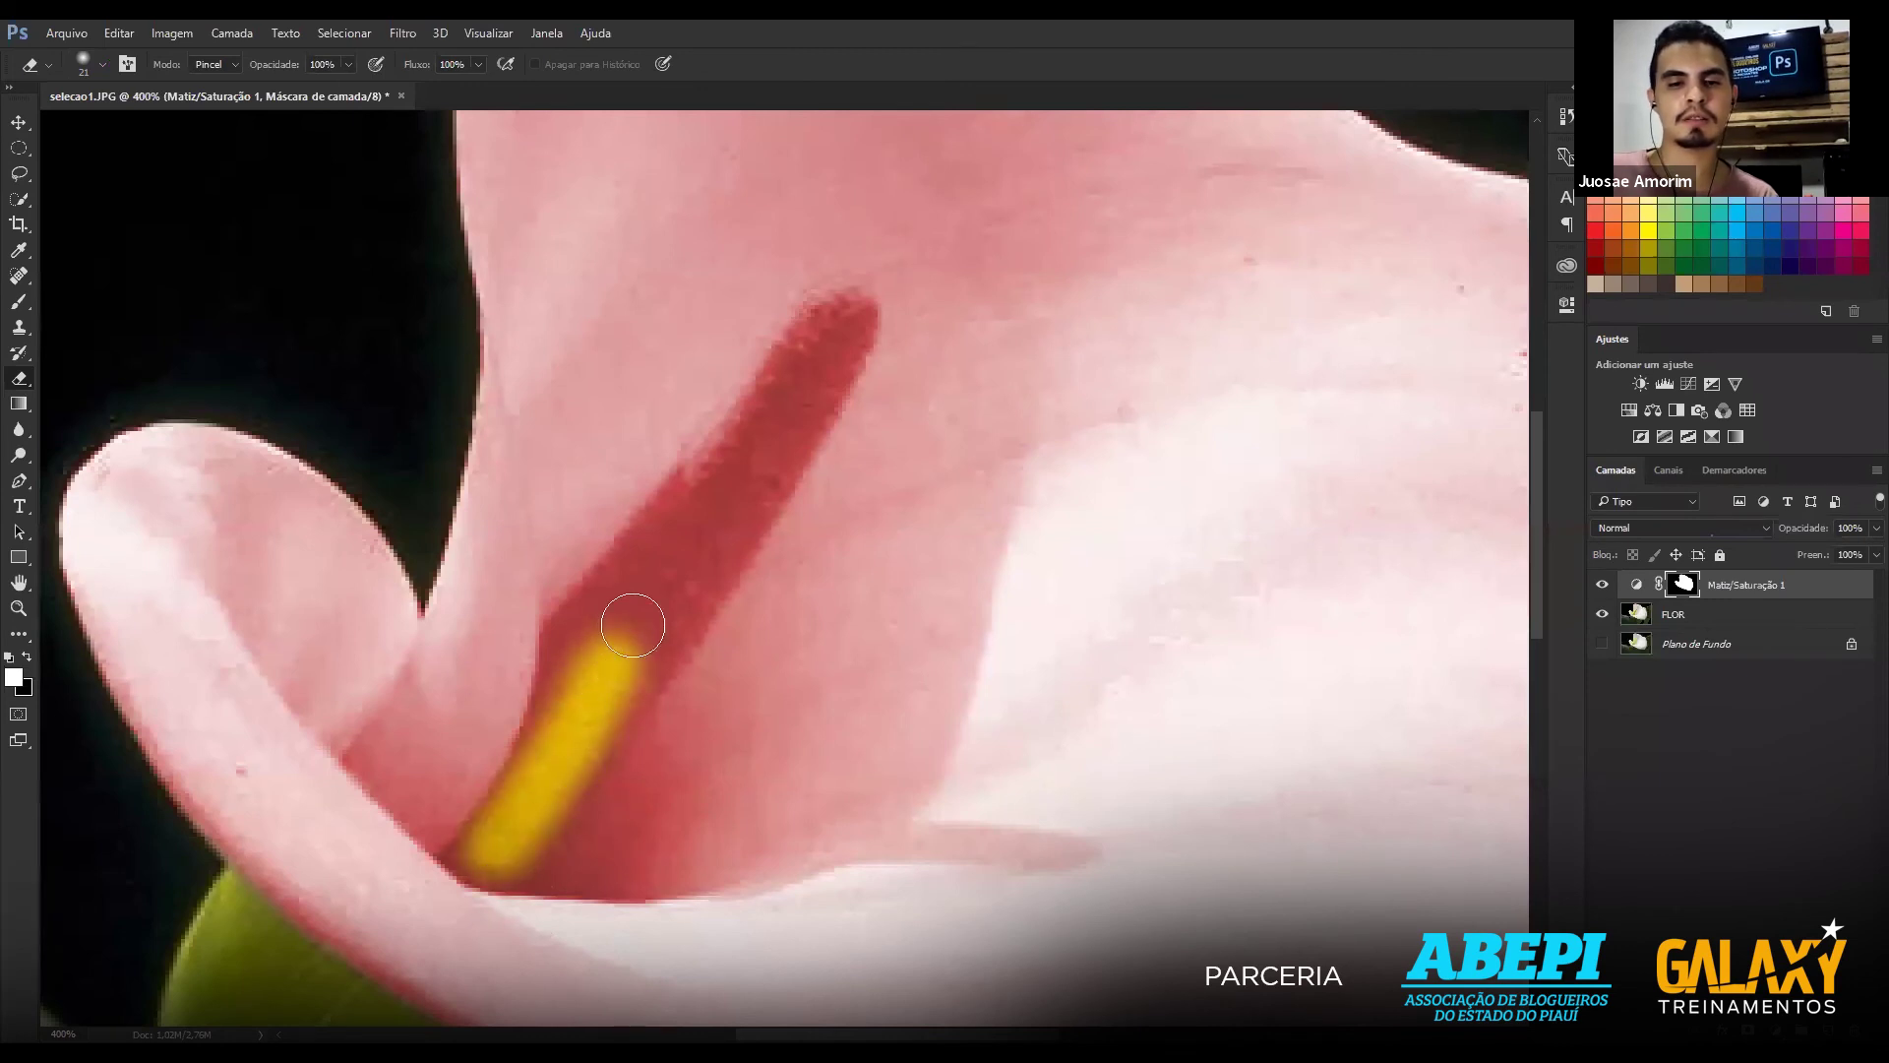
pyautogui.moveTo(633, 626)
pyautogui.mouseDown()
pyautogui.moveTo(575, 674)
pyautogui.moveTo(655, 569)
pyautogui.moveTo(569, 726)
pyautogui.mouseUp()
pyautogui.moveTo(514, 788)
pyautogui.mouseDown()
pyautogui.moveTo(729, 529)
pyautogui.moveTo(540, 824)
pyautogui.mouseUp()
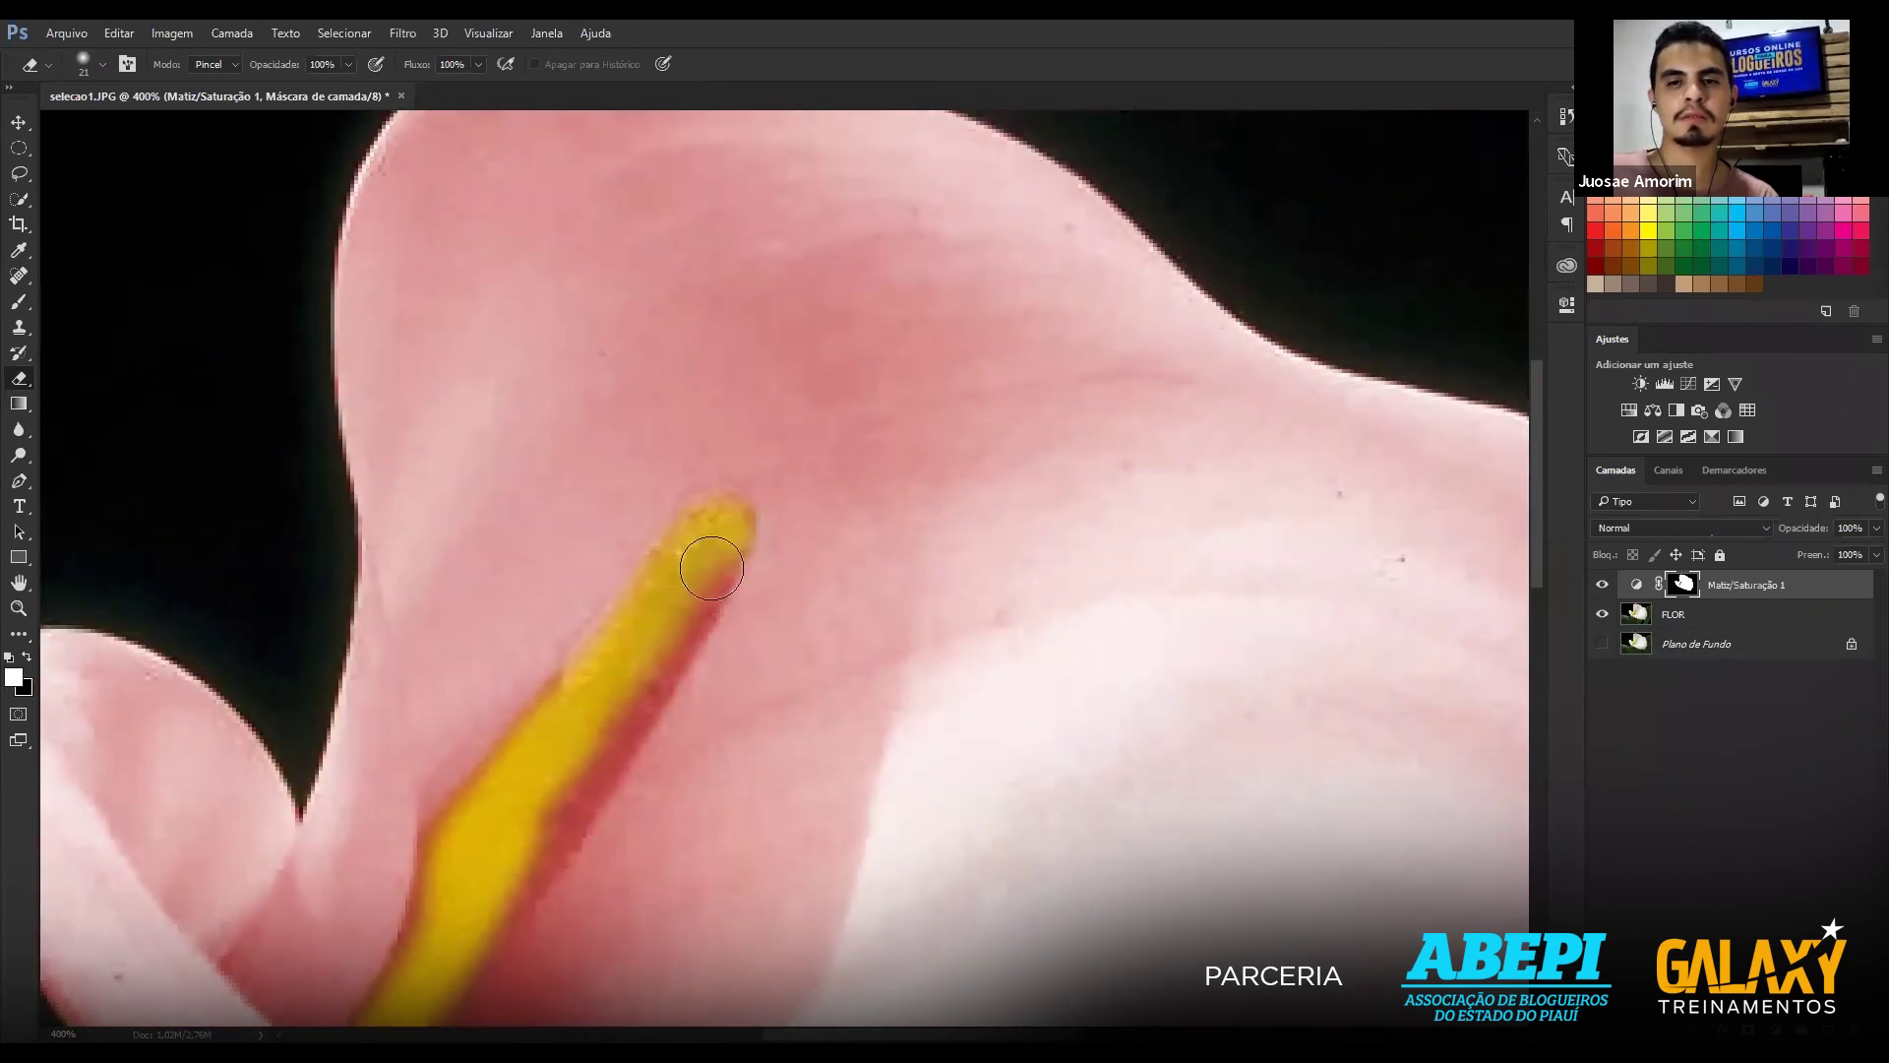
pyautogui.moveTo(604, 614)
pyautogui.mouseDown()
pyautogui.moveTo(678, 396)
pyautogui.moveTo(645, 553)
pyautogui.moveTo(438, 844)
pyautogui.moveTo(413, 847)
pyautogui.moveTo(445, 860)
pyautogui.mouseUp()
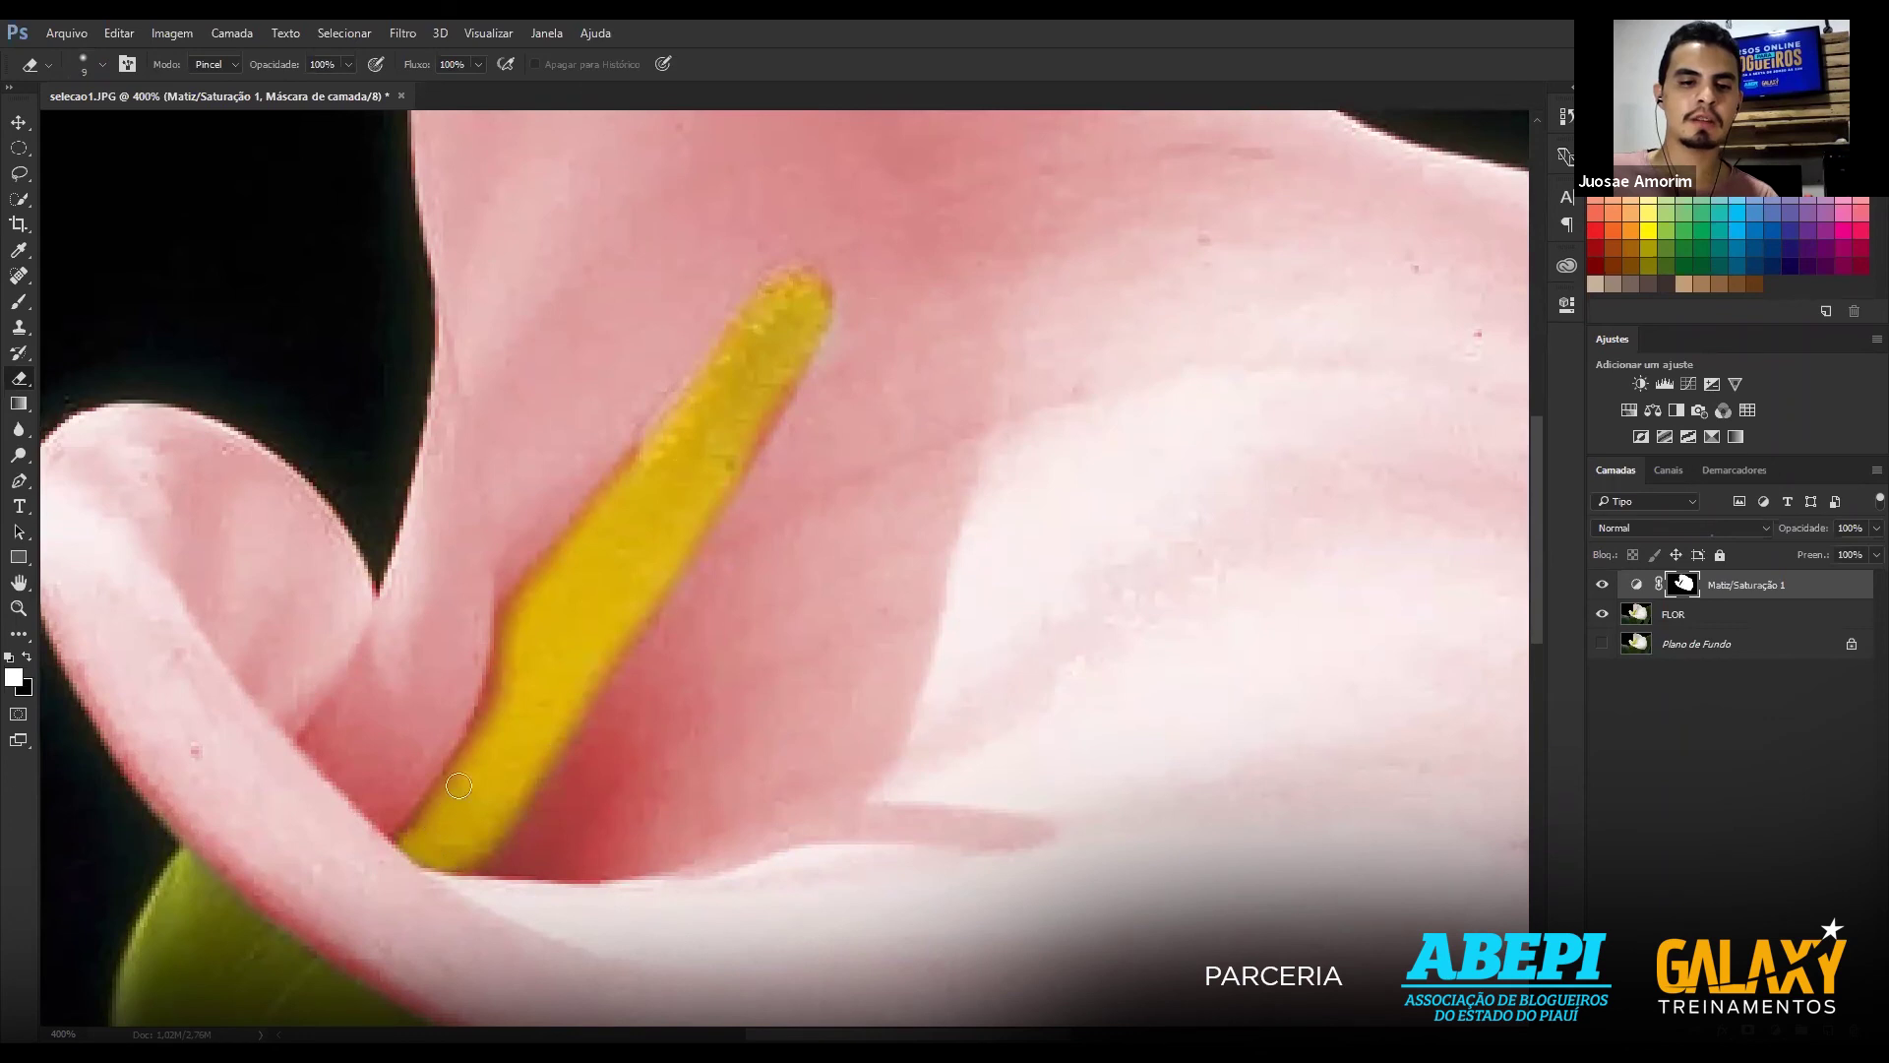
pyautogui.moveTo(492, 697)
pyautogui.mouseDown()
pyautogui.moveTo(507, 619)
pyautogui.moveTo(638, 458)
pyautogui.mouseUp()
pyautogui.moveTo(591, 613)
pyautogui.mouseDown()
pyautogui.moveTo(485, 772)
pyautogui.moveTo(654, 576)
pyautogui.moveTo(682, 506)
pyautogui.mouseUp()
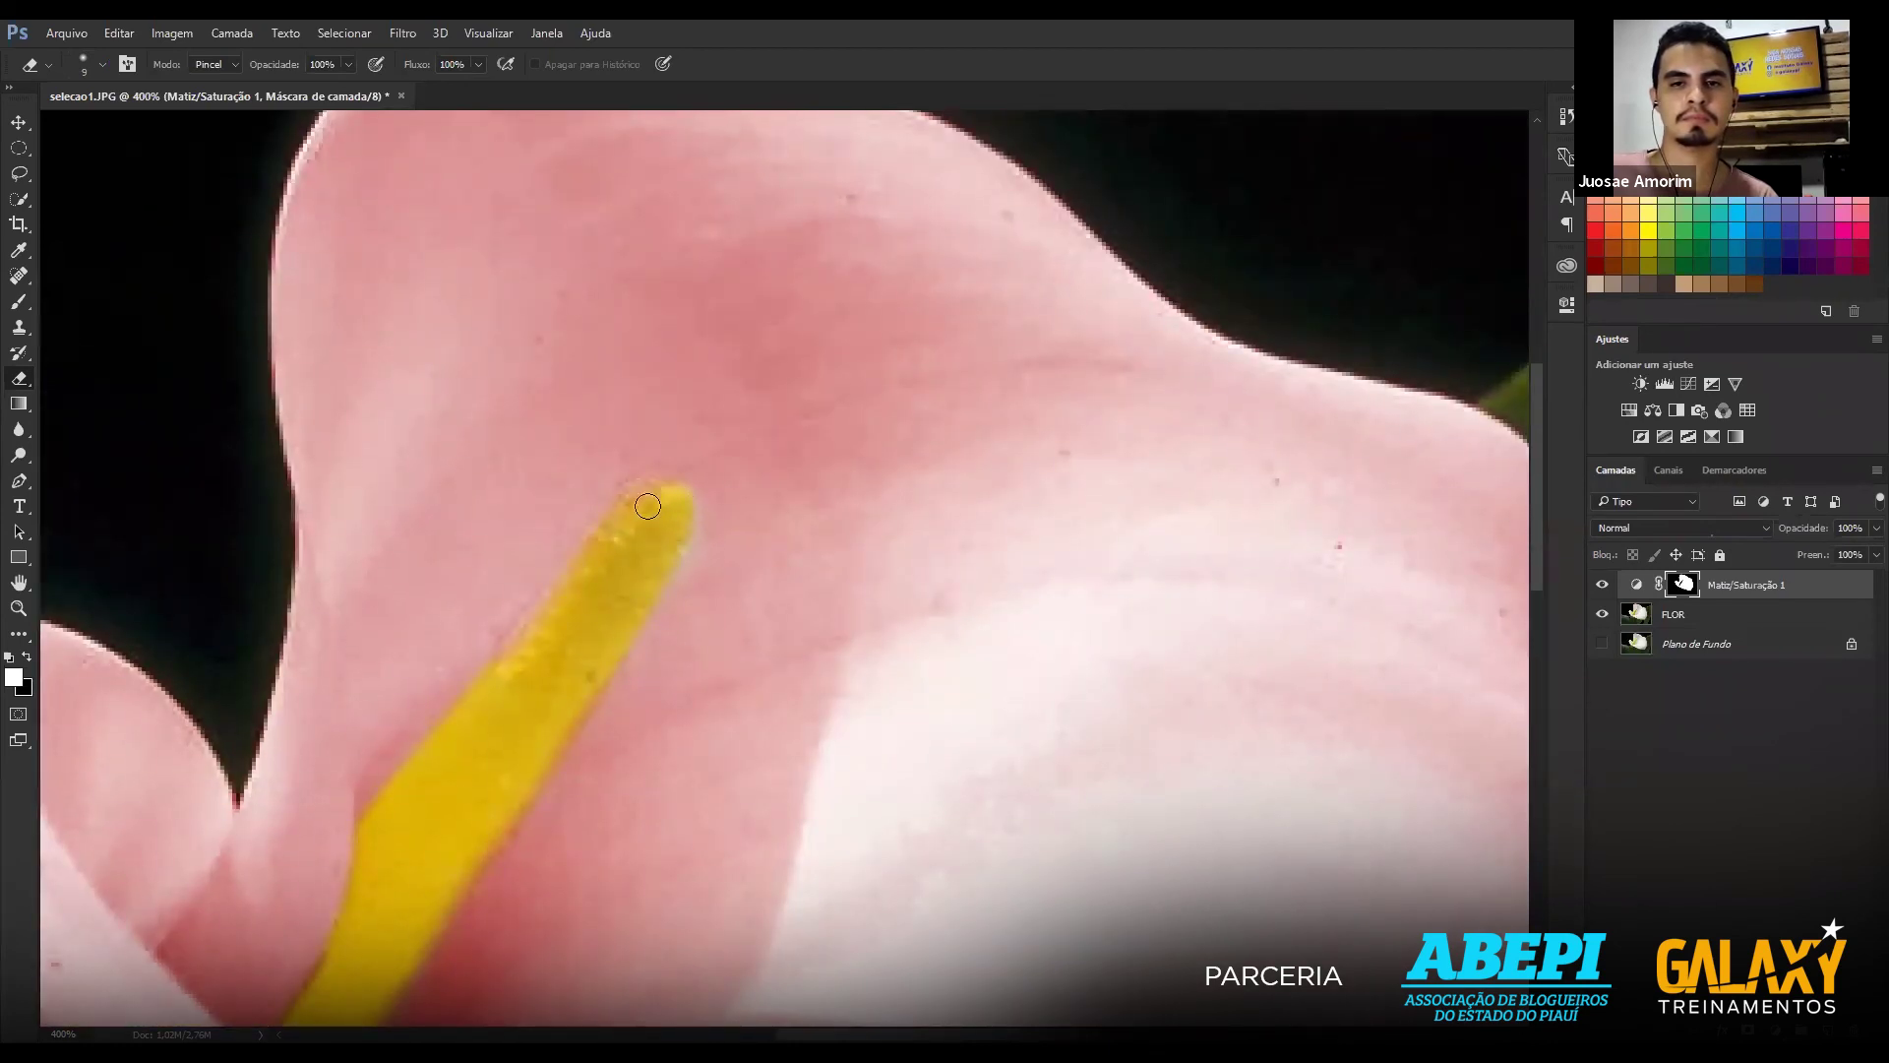
pyautogui.moveTo(539, 630); pyautogui.dragTo(461, 723)
pyautogui.hotkey('ctrl', '0')
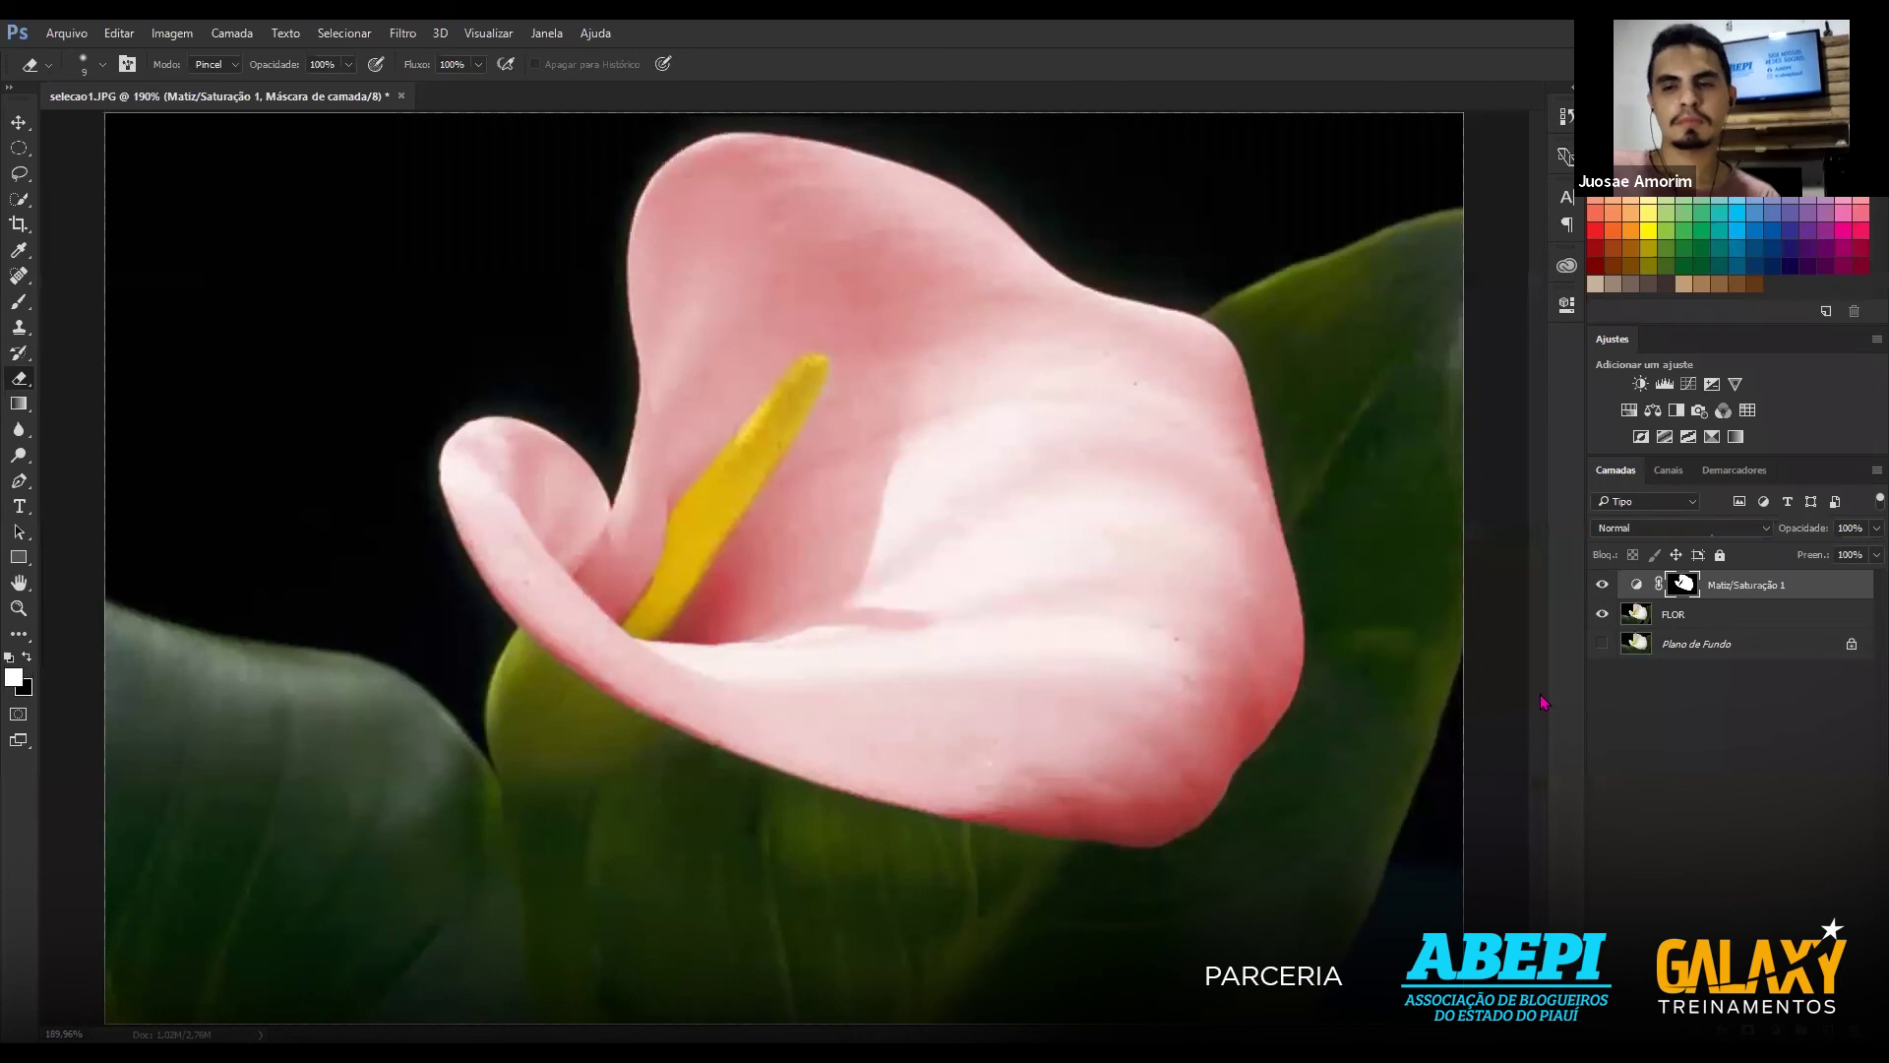
# Readjust the Hue/Saturation hue to a pink-magenta, then return to its mask.
pyautogui.click(1636, 585)
pyautogui.moveTo(1350, 438)
pyautogui.mouseDown()
pyautogui.moveTo(1389, 433)
pyautogui.moveTo(1394, 468)
pyautogui.mouseUp()
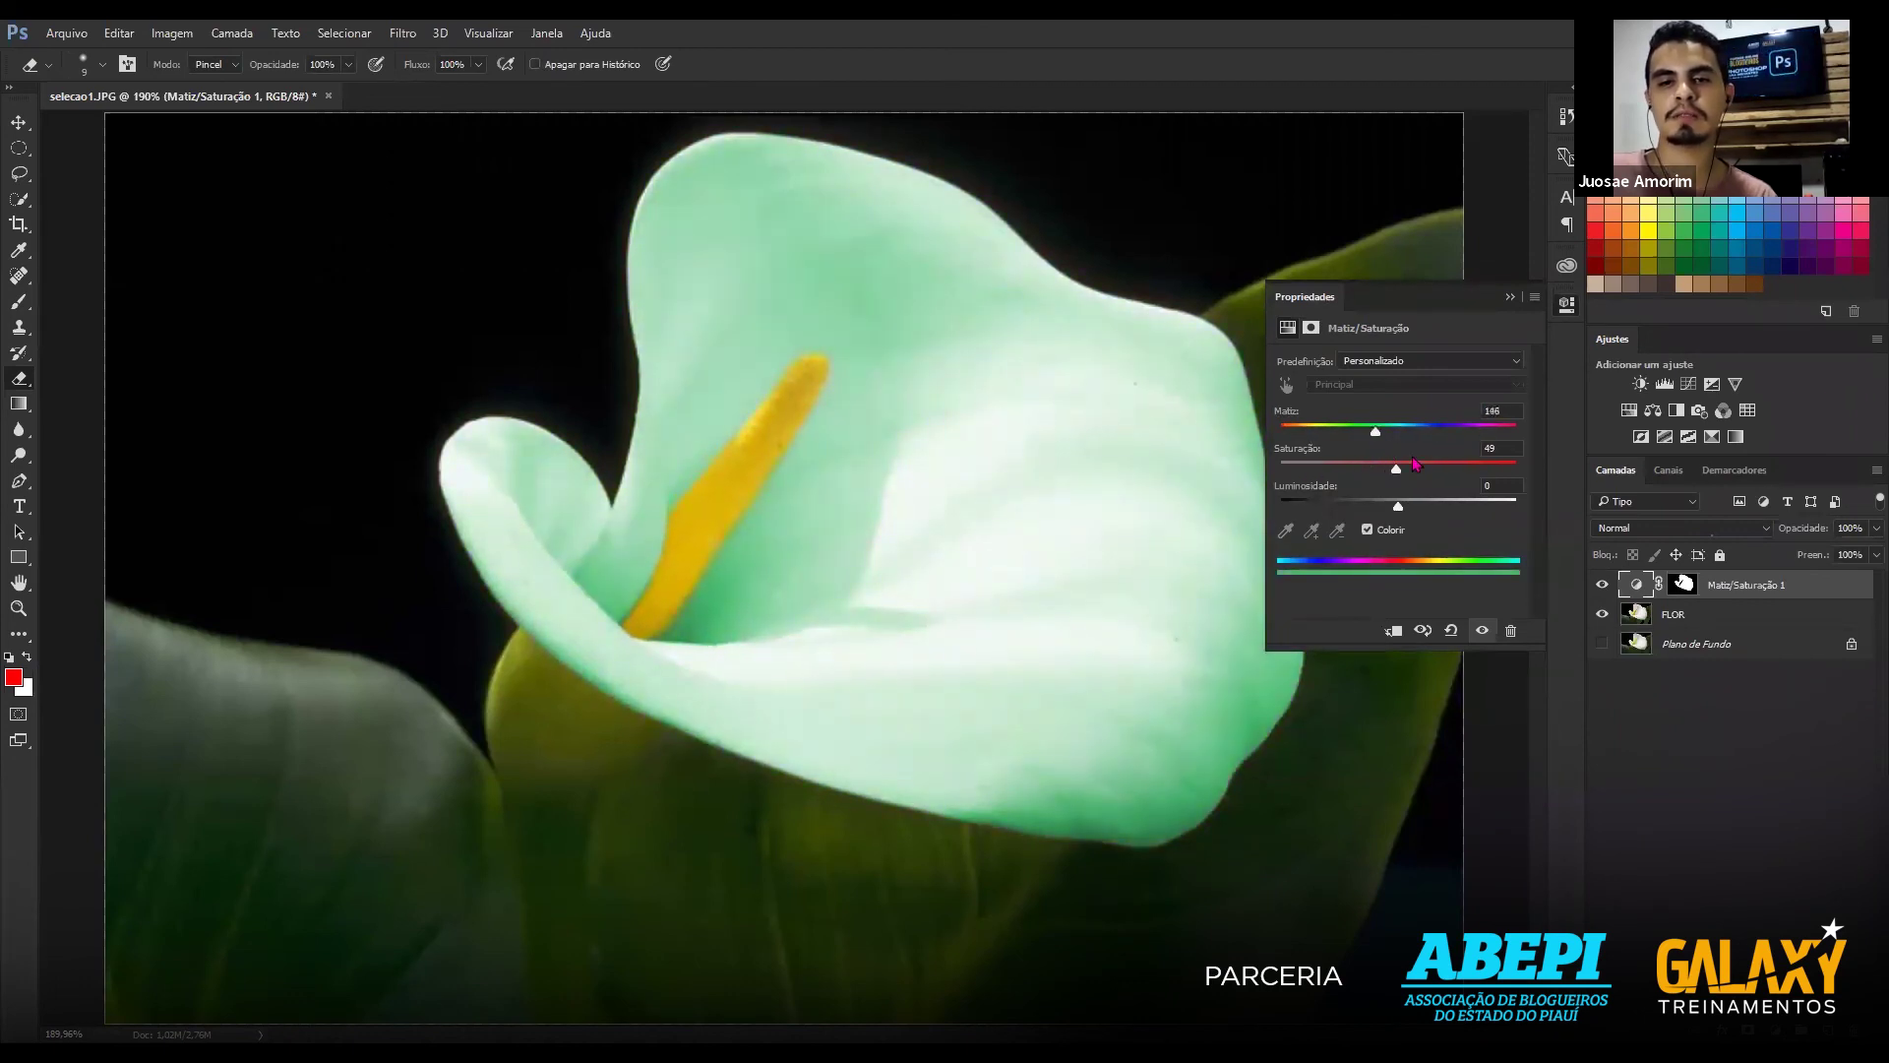
pyautogui.moveTo(1403, 465); pyautogui.dragTo(1387, 455)
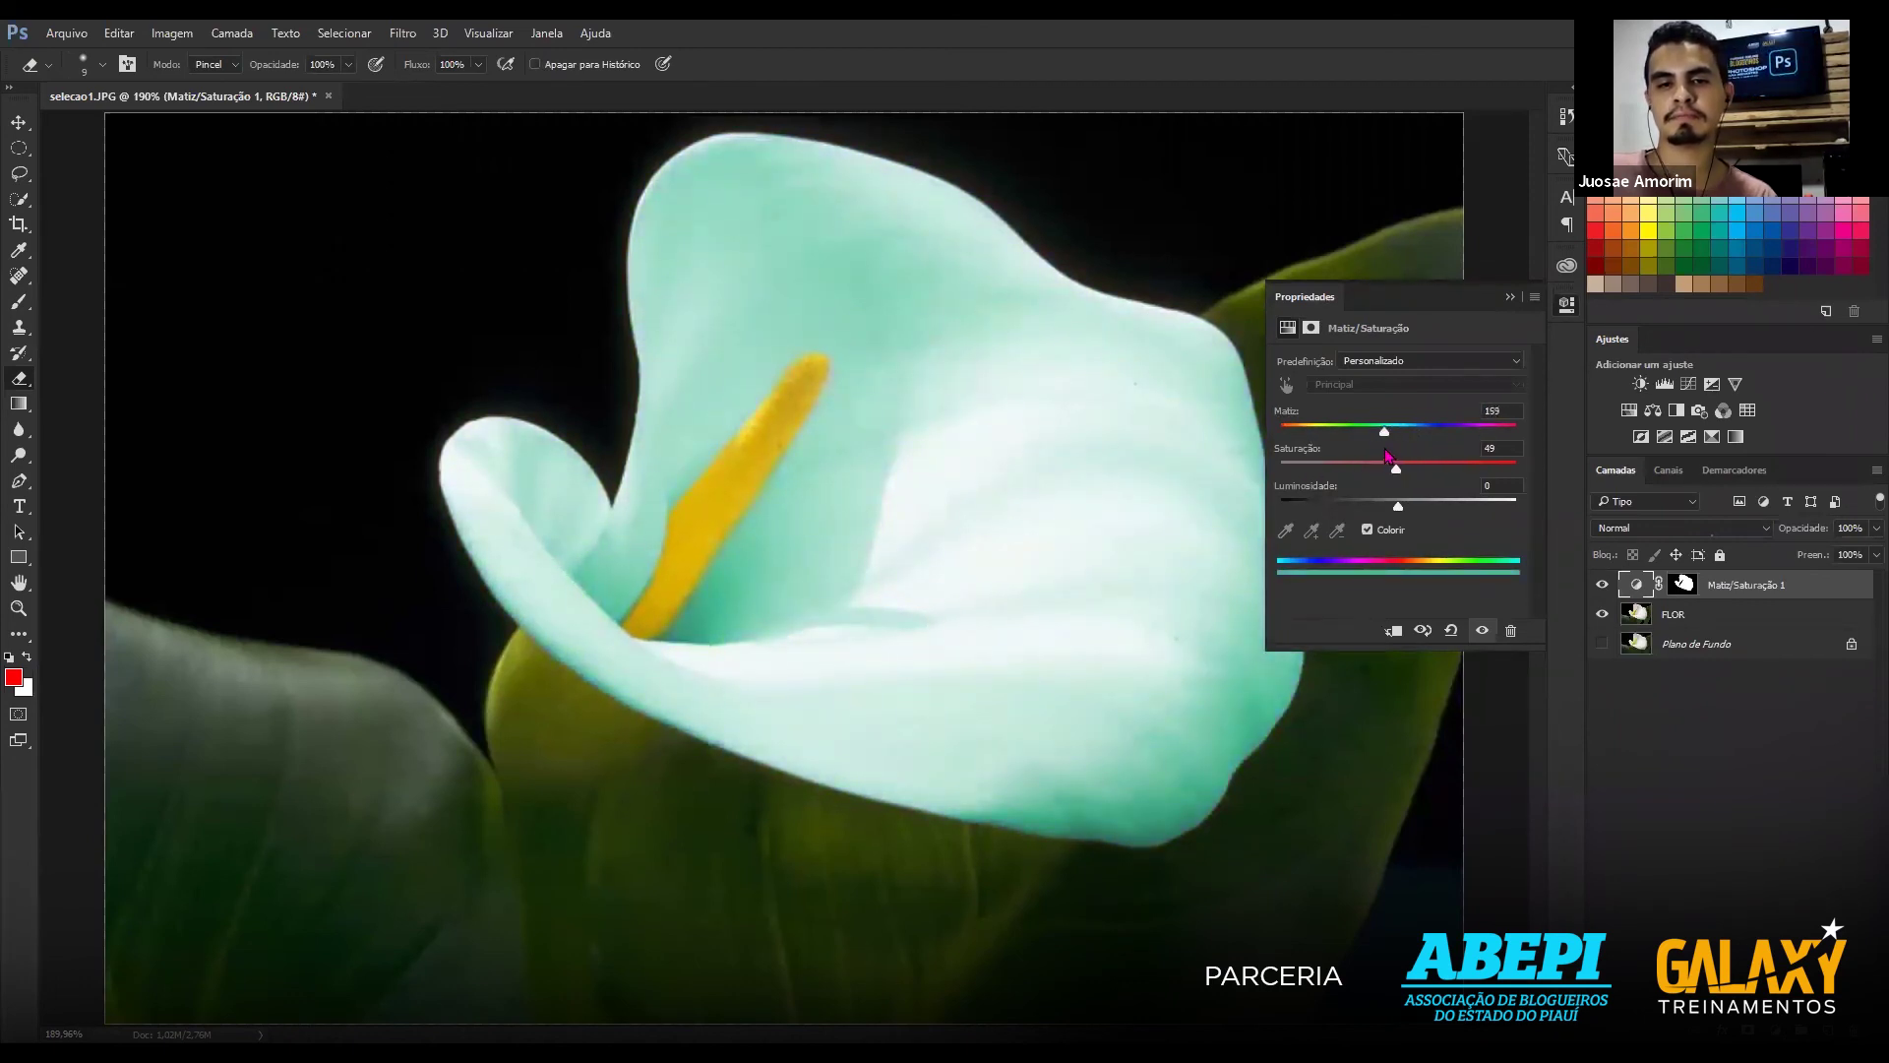
pyautogui.moveTo(1399, 439); pyautogui.dragTo(1487, 442)
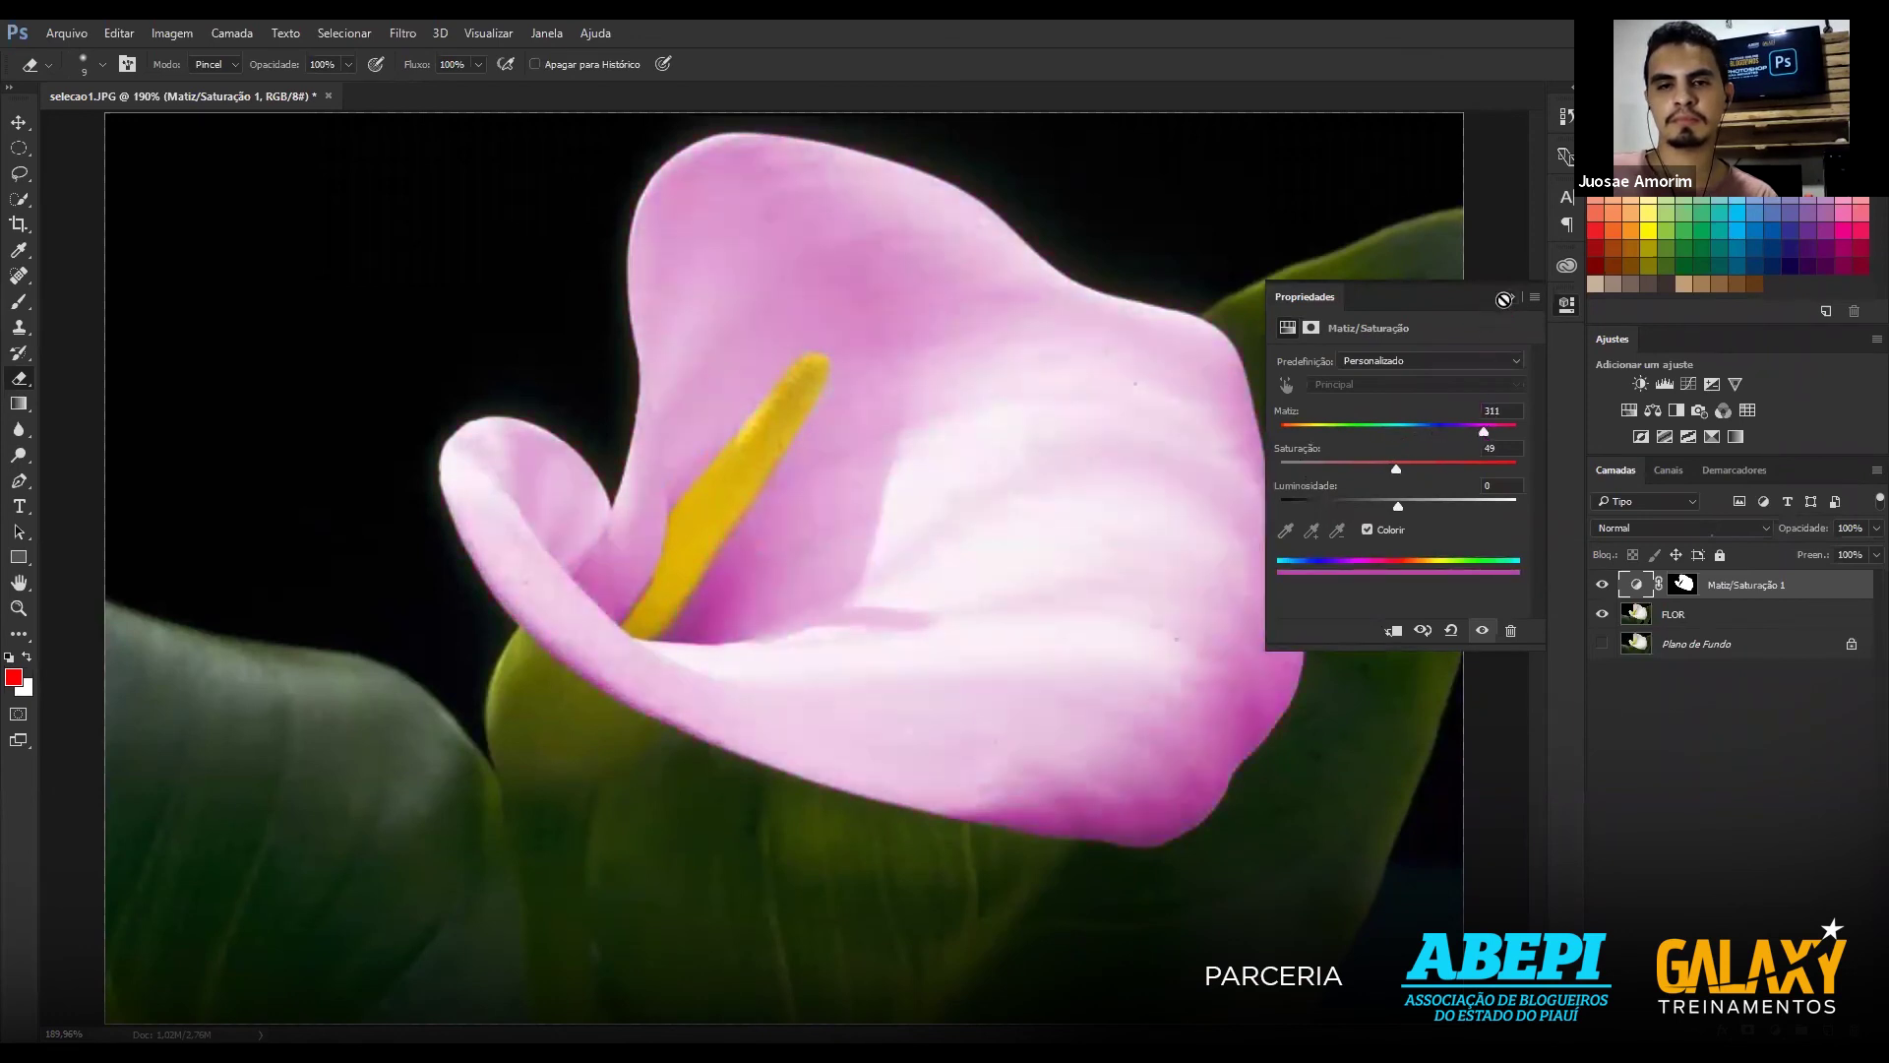
pyautogui.click(1503, 299)
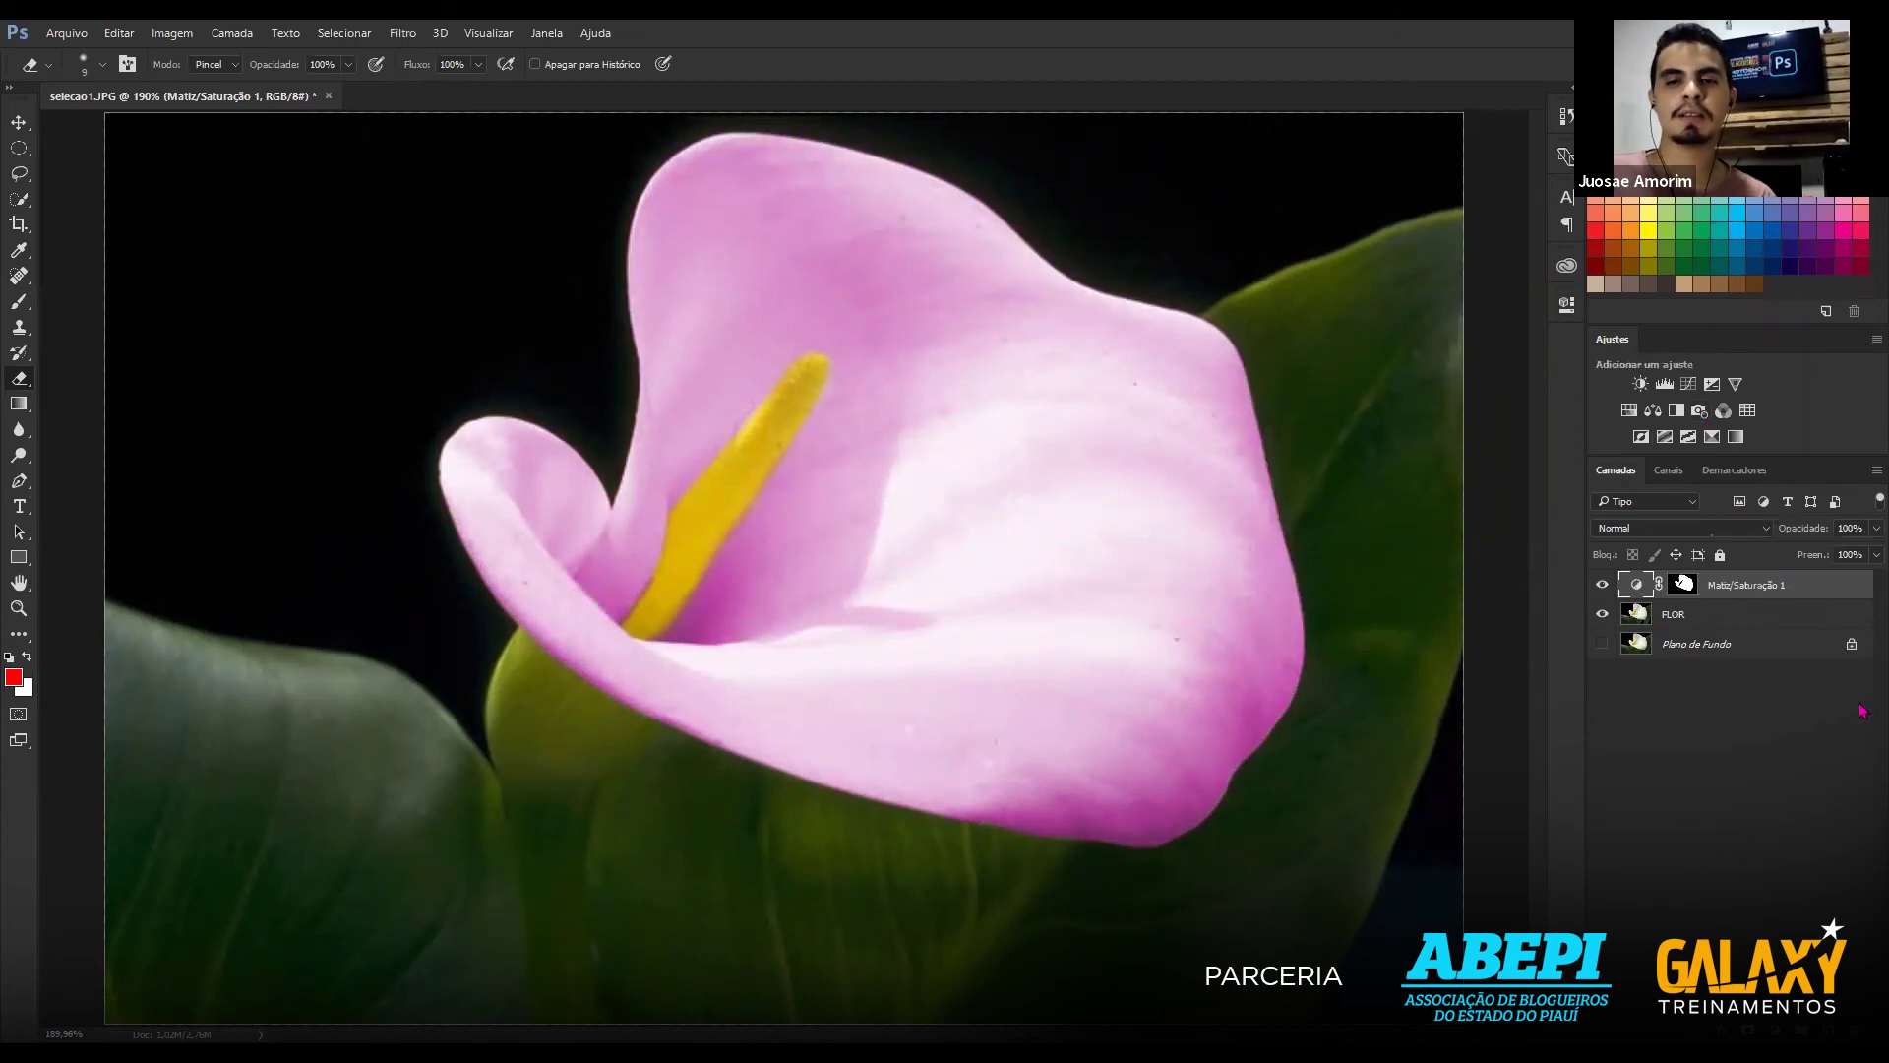
pyautogui.click(1682, 590)
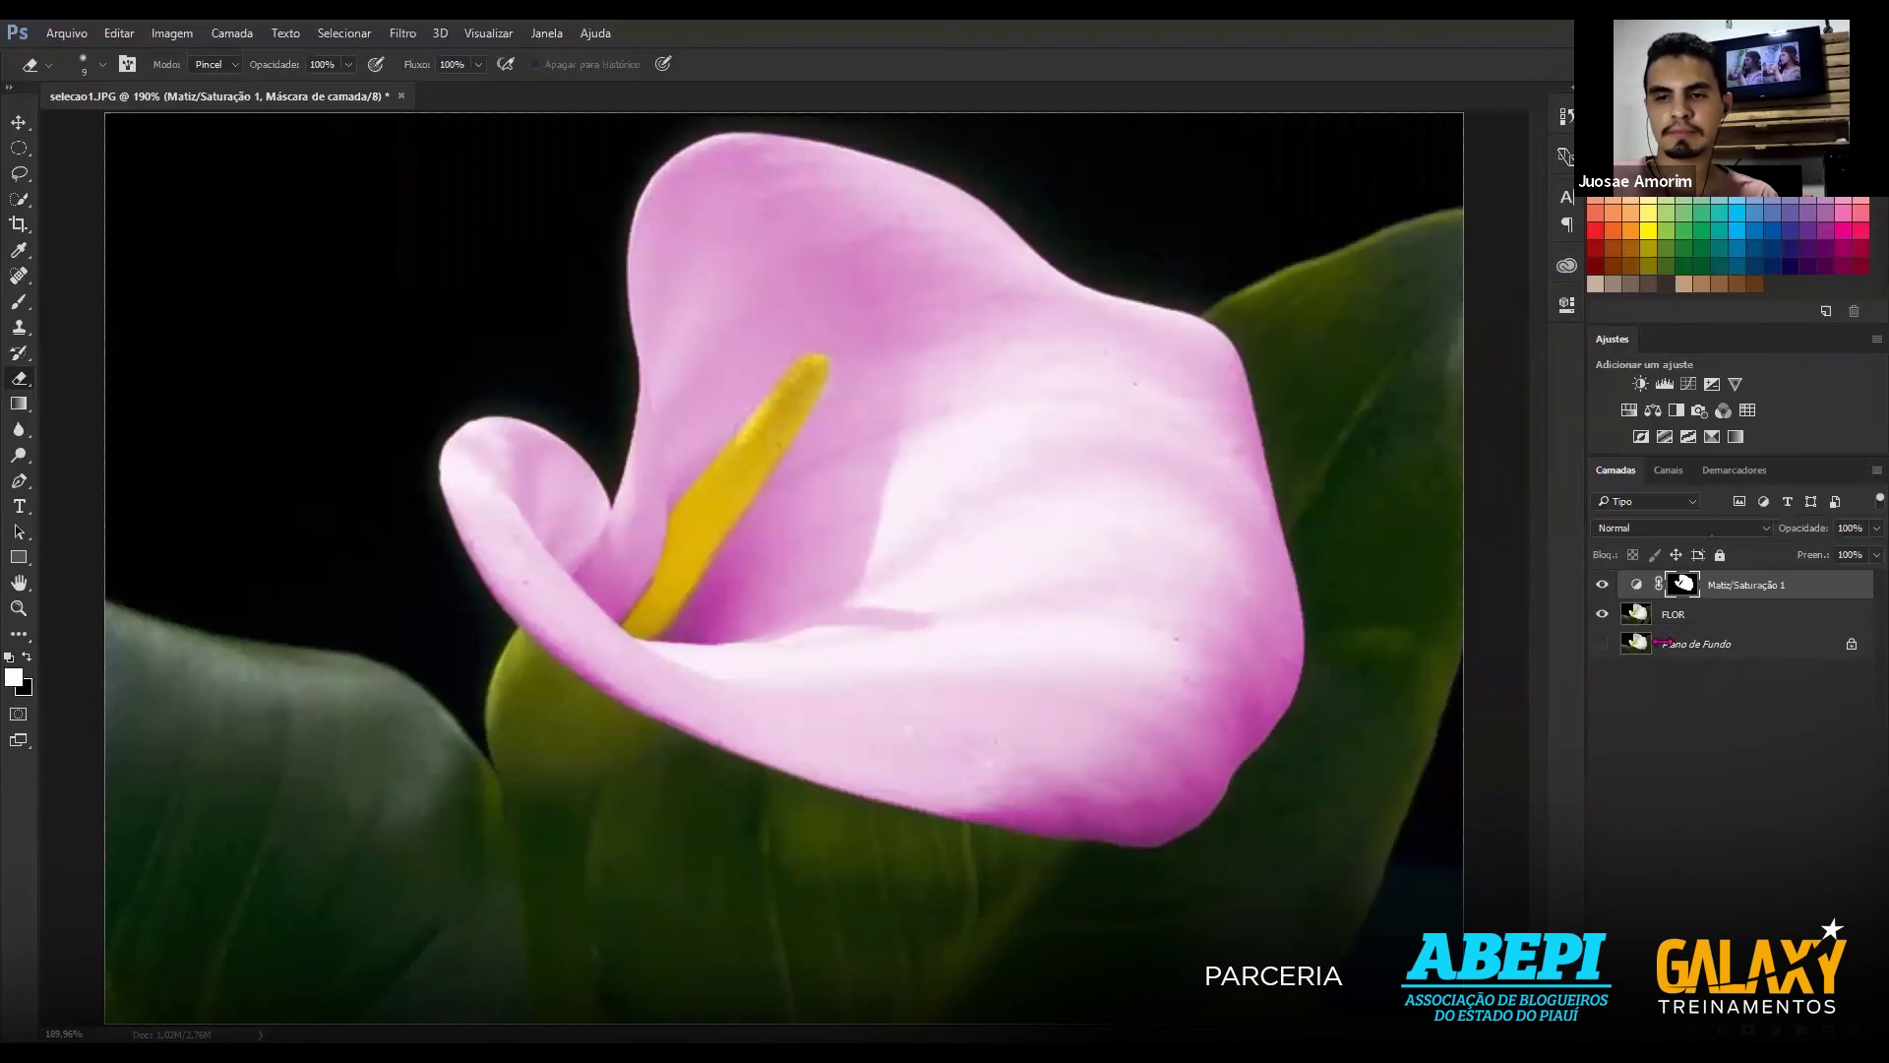
# Hide the Matiz/Saturação 1 tint and load its mask as a flower selection.
pyautogui.click(1704, 620)
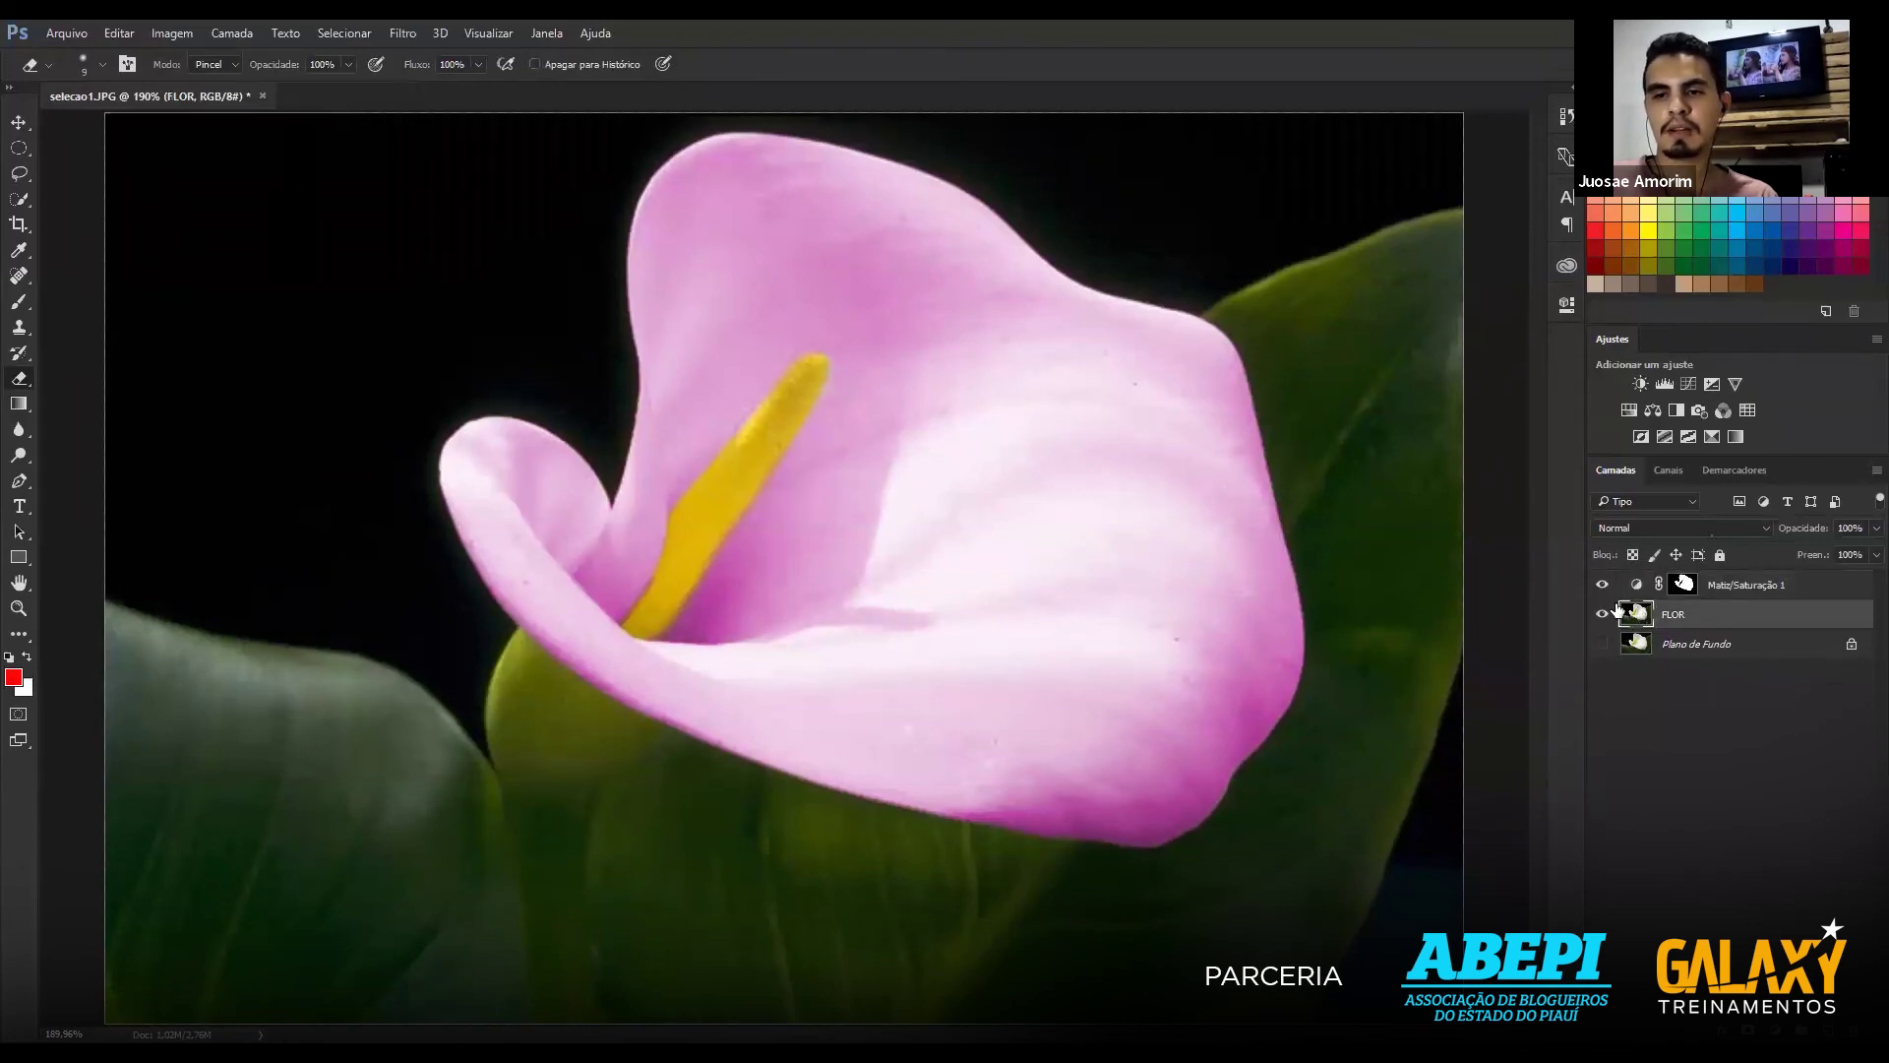
pyautogui.click(1602, 614)
pyautogui.click(1602, 614)
pyautogui.click(1716, 595)
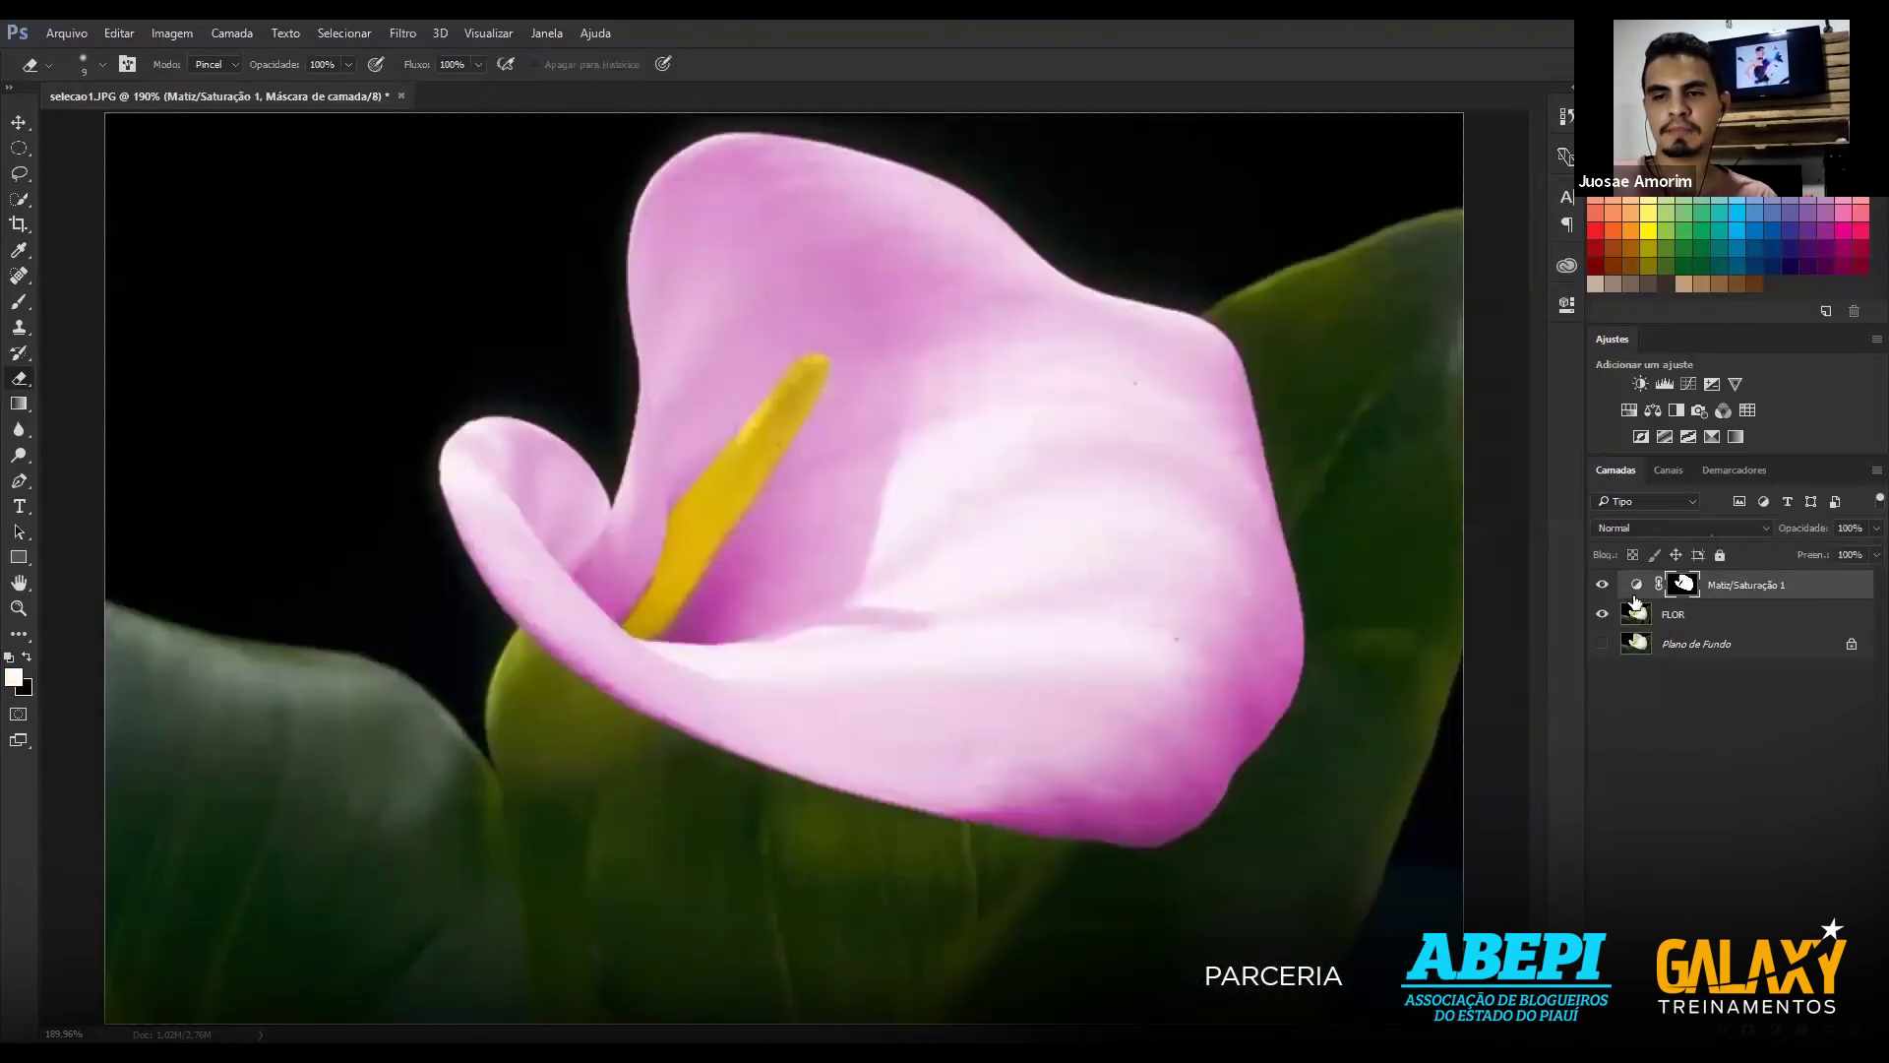
pyautogui.click(1604, 587)
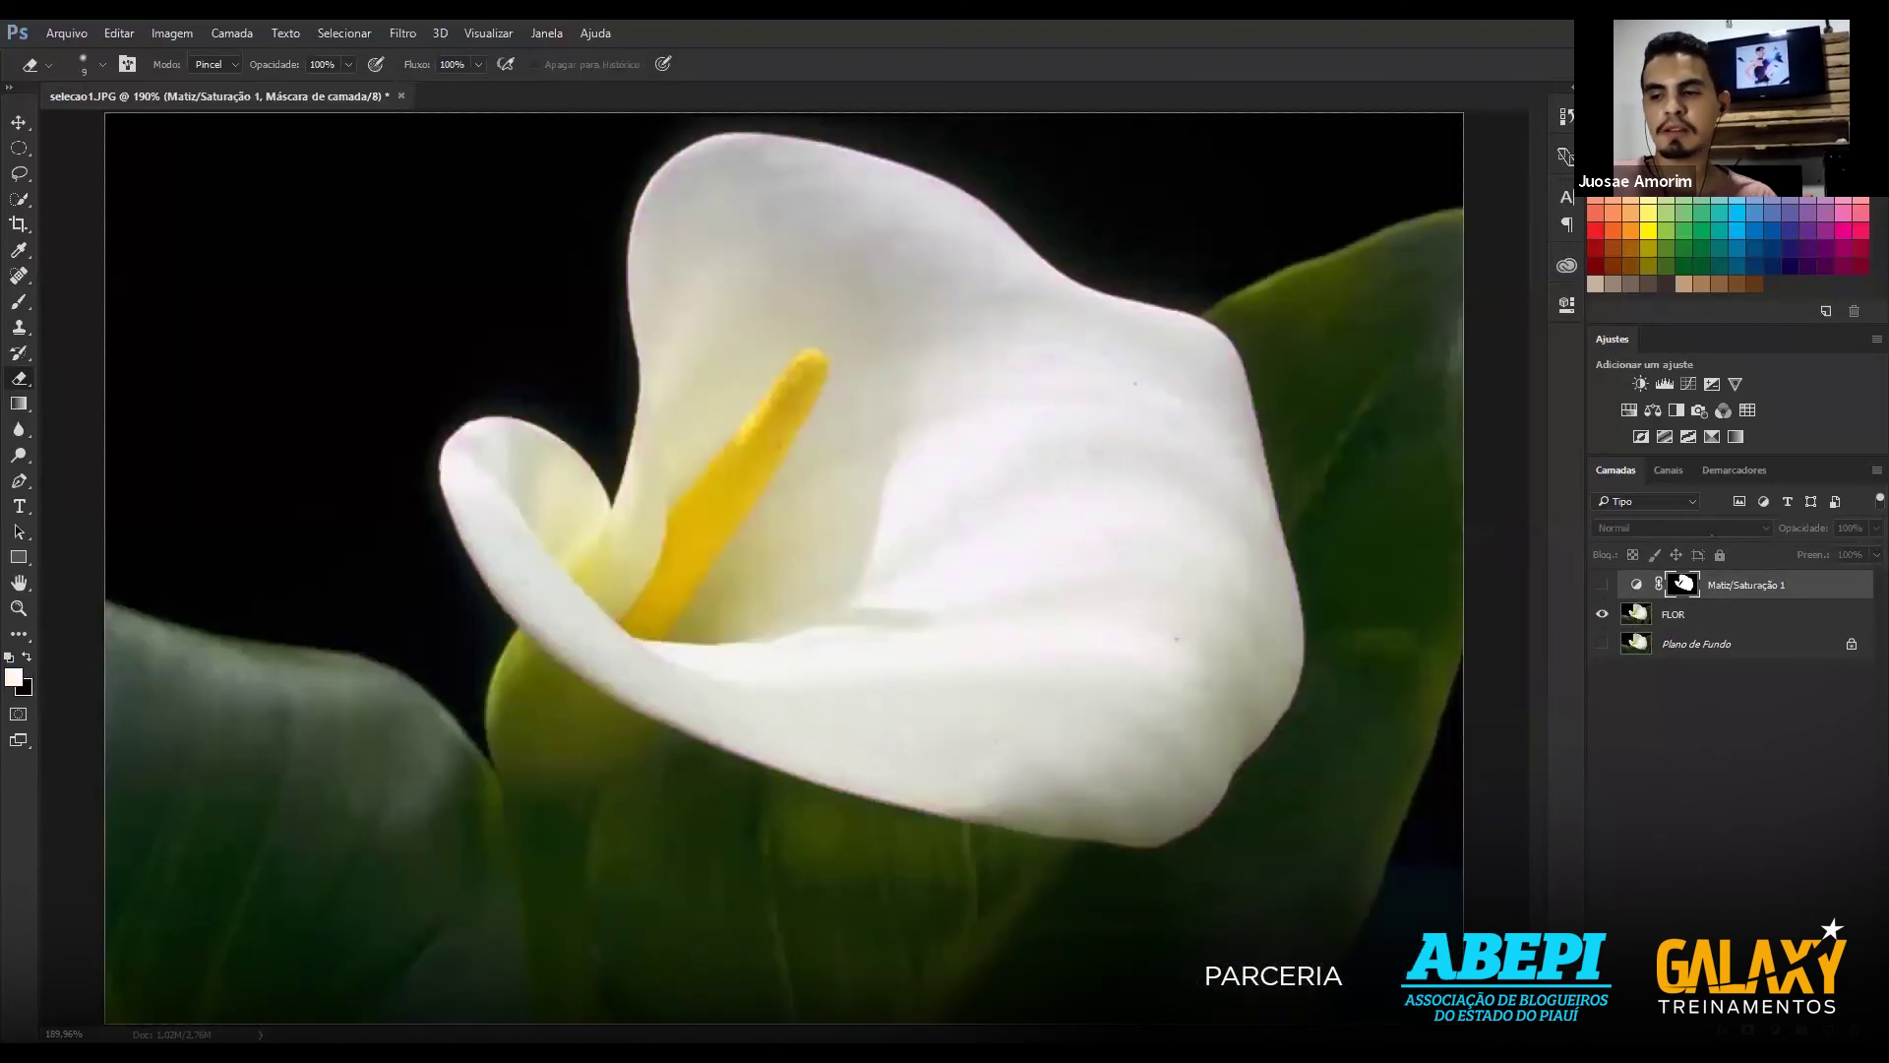
pyautogui.keyDown('ctrl'); pyautogui.click(1683, 584); pyautogui.keyUp('ctrl')
# Invert the selection and add a Black & White adjustment layer outside the flower.
pyautogui.press('w')
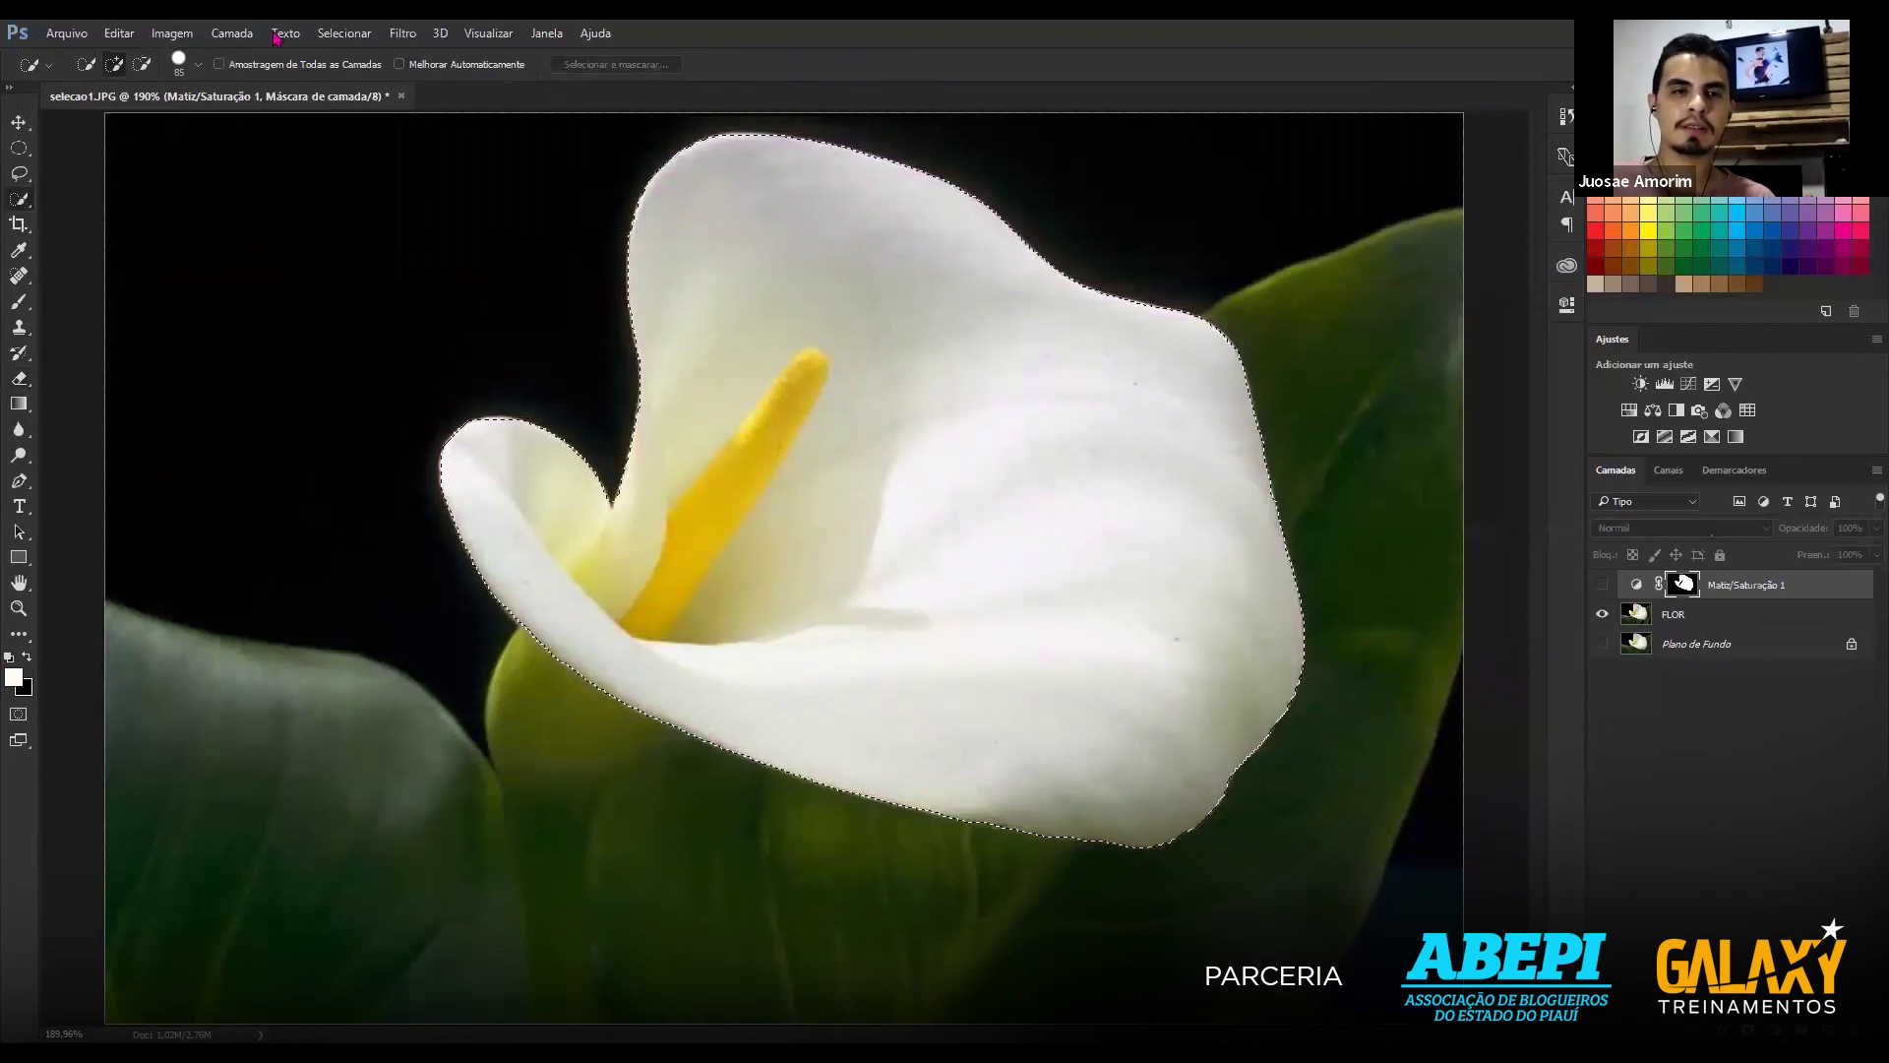
pyautogui.click(325, 36)
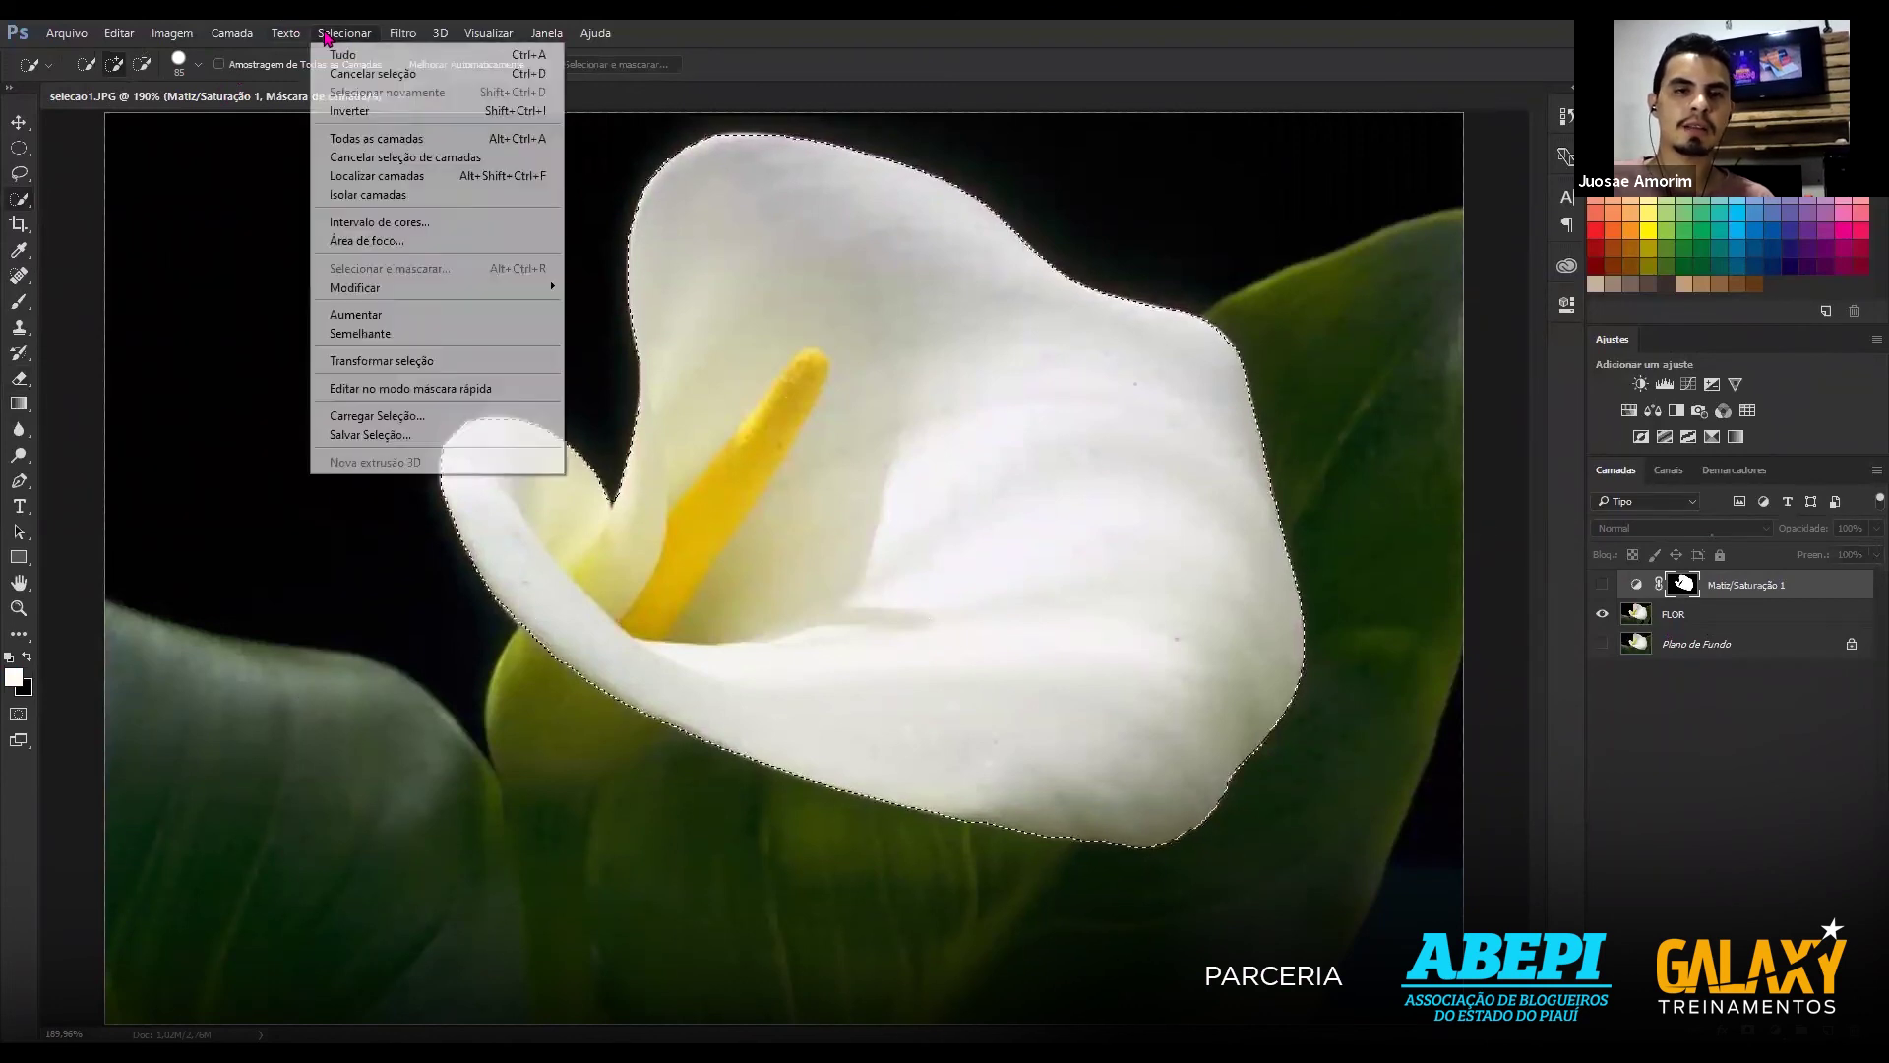
pyautogui.click(342, 112)
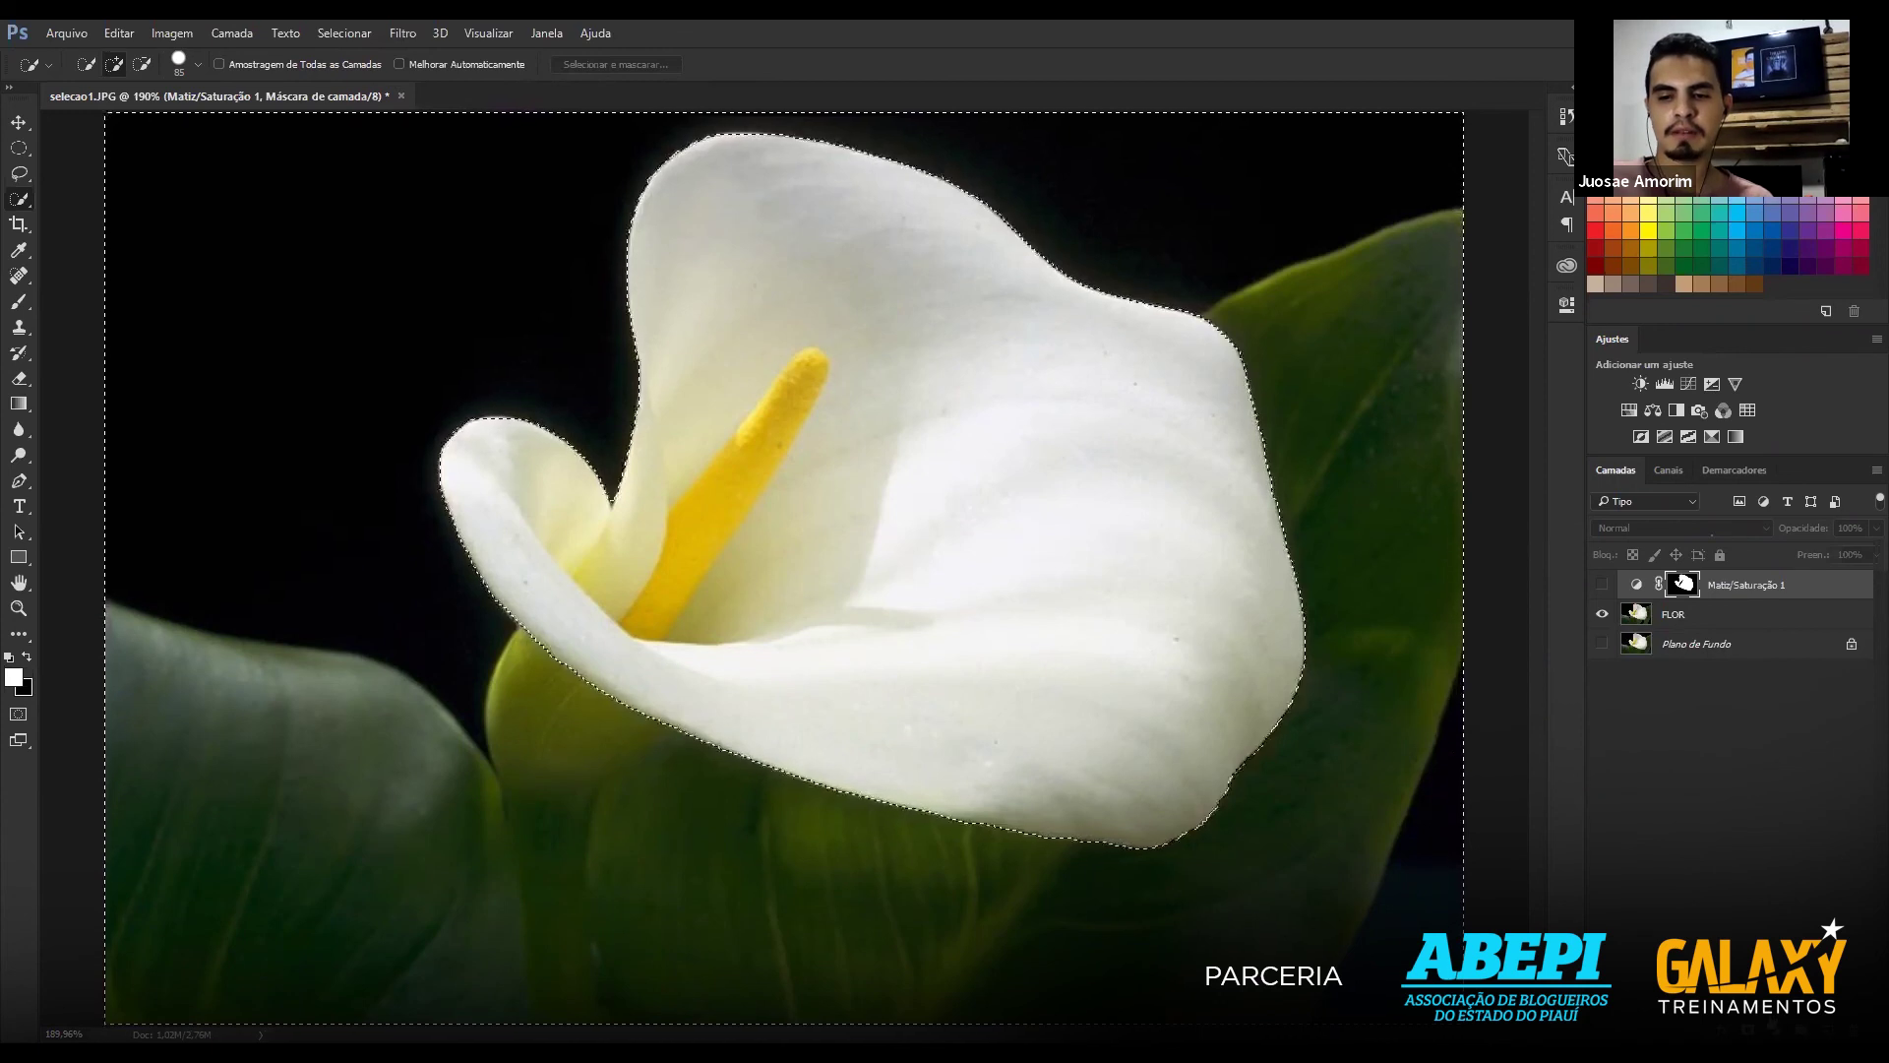
pyautogui.click(1776, 1028)
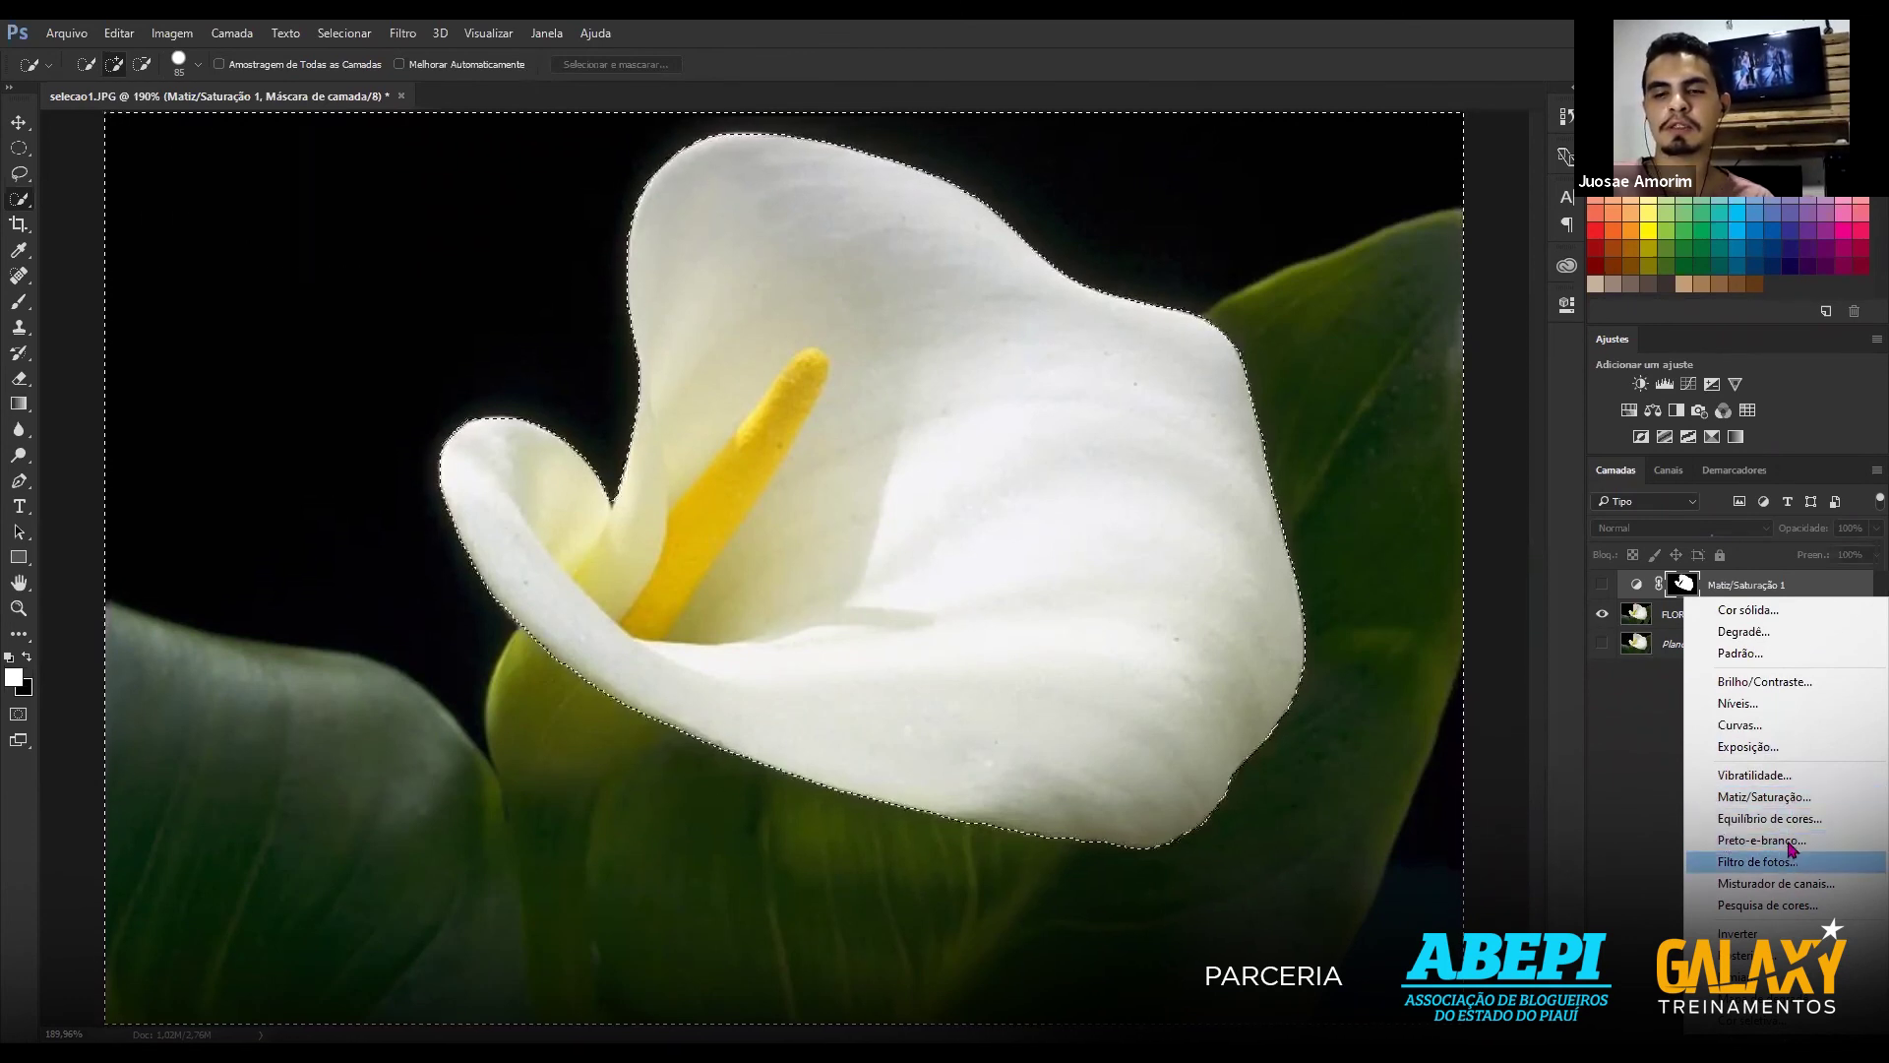
pyautogui.click(1789, 841)
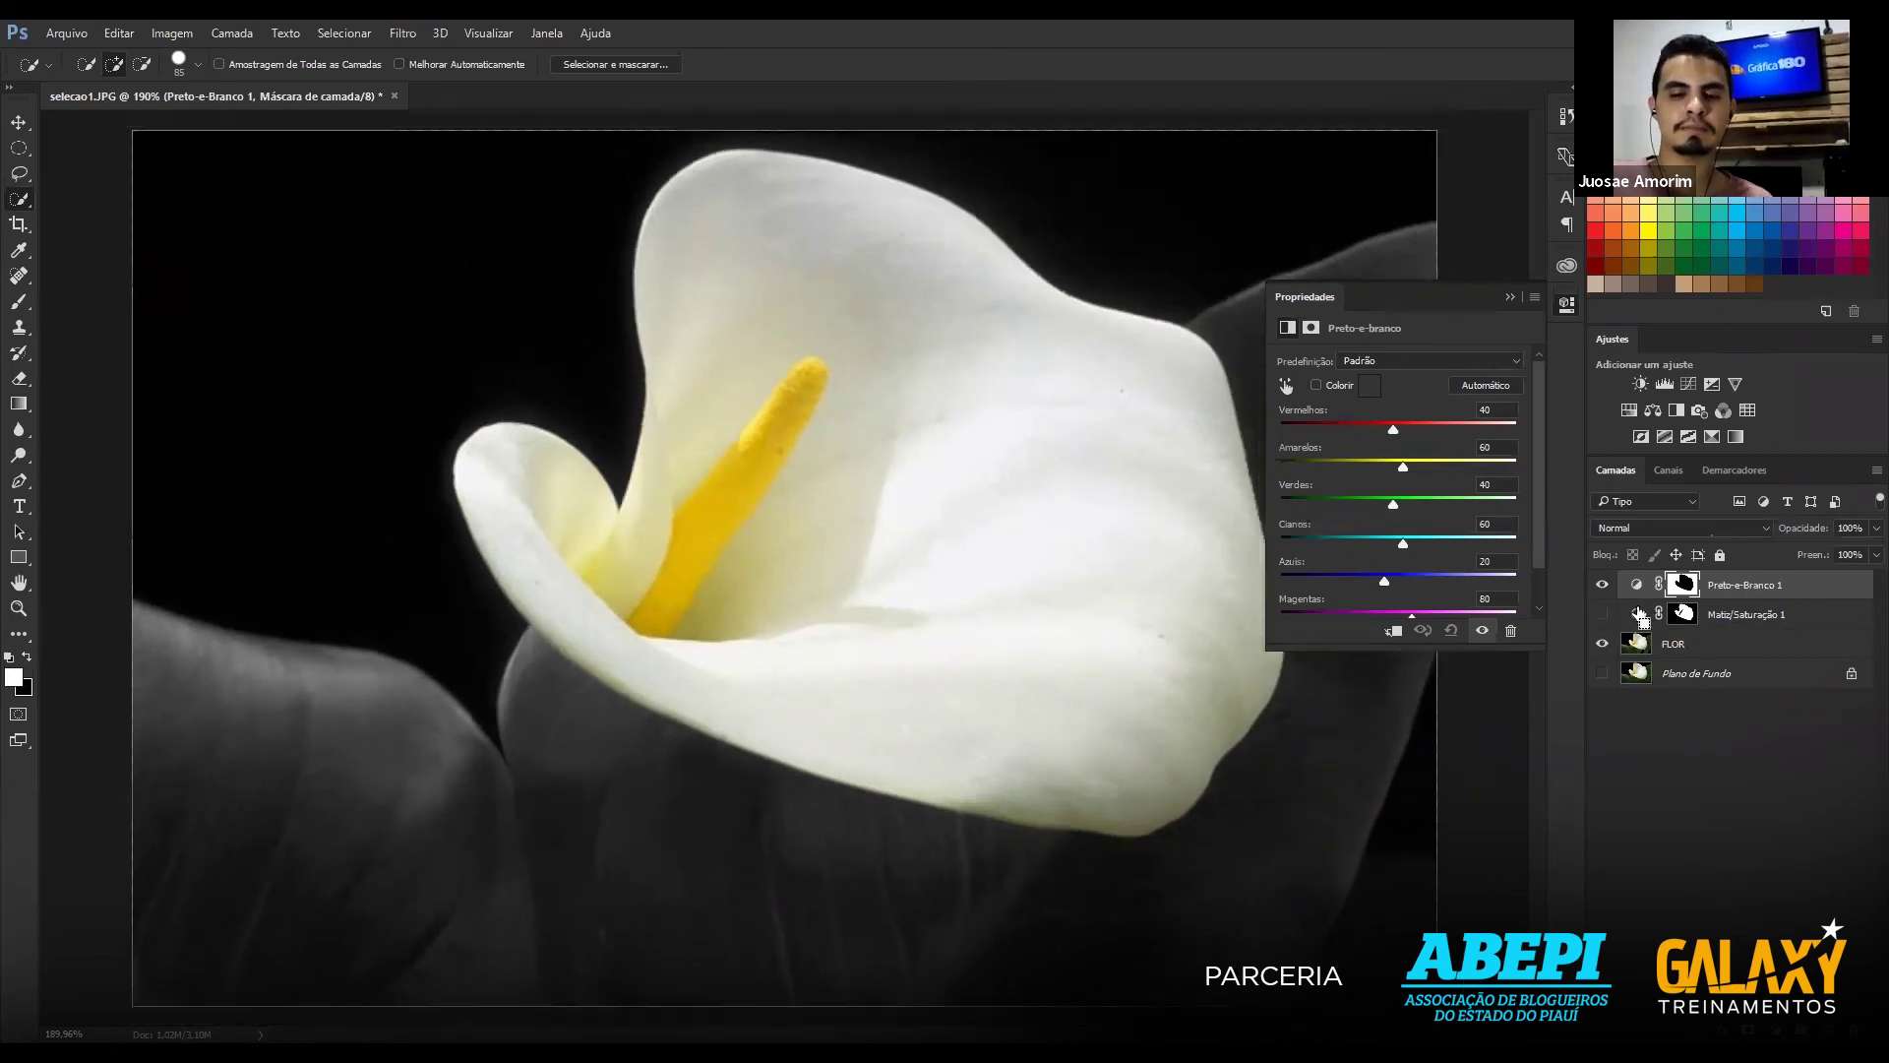
# Collapse the Black & White properties panel.
pyautogui.hotkey('ctrl', '-')
pyautogui.hotkey('ctrl', '-')
pyautogui.hotkey('ctrl', '-')
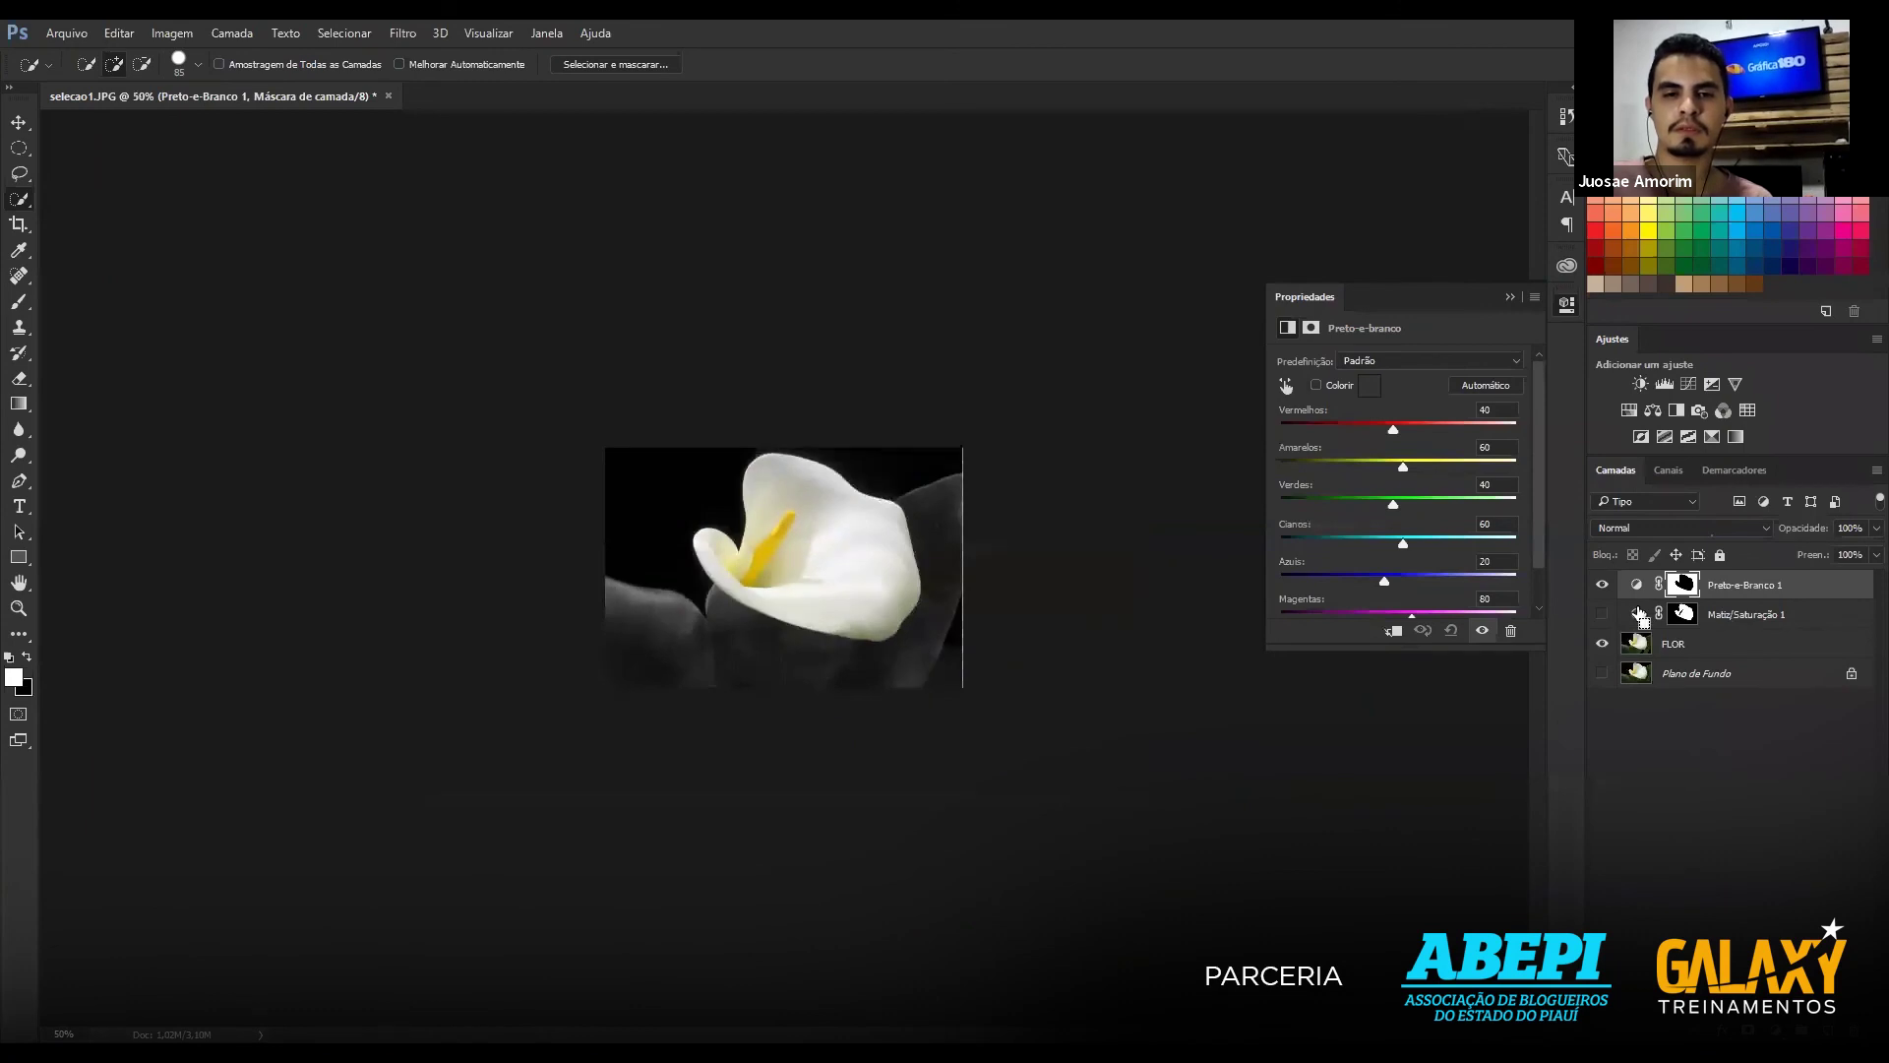
pyautogui.hotkey('ctrl', '+')
pyautogui.hotkey('ctrl', '+')
pyautogui.hotkey('ctrl', '+')
pyautogui.hotkey('ctrl', '-')
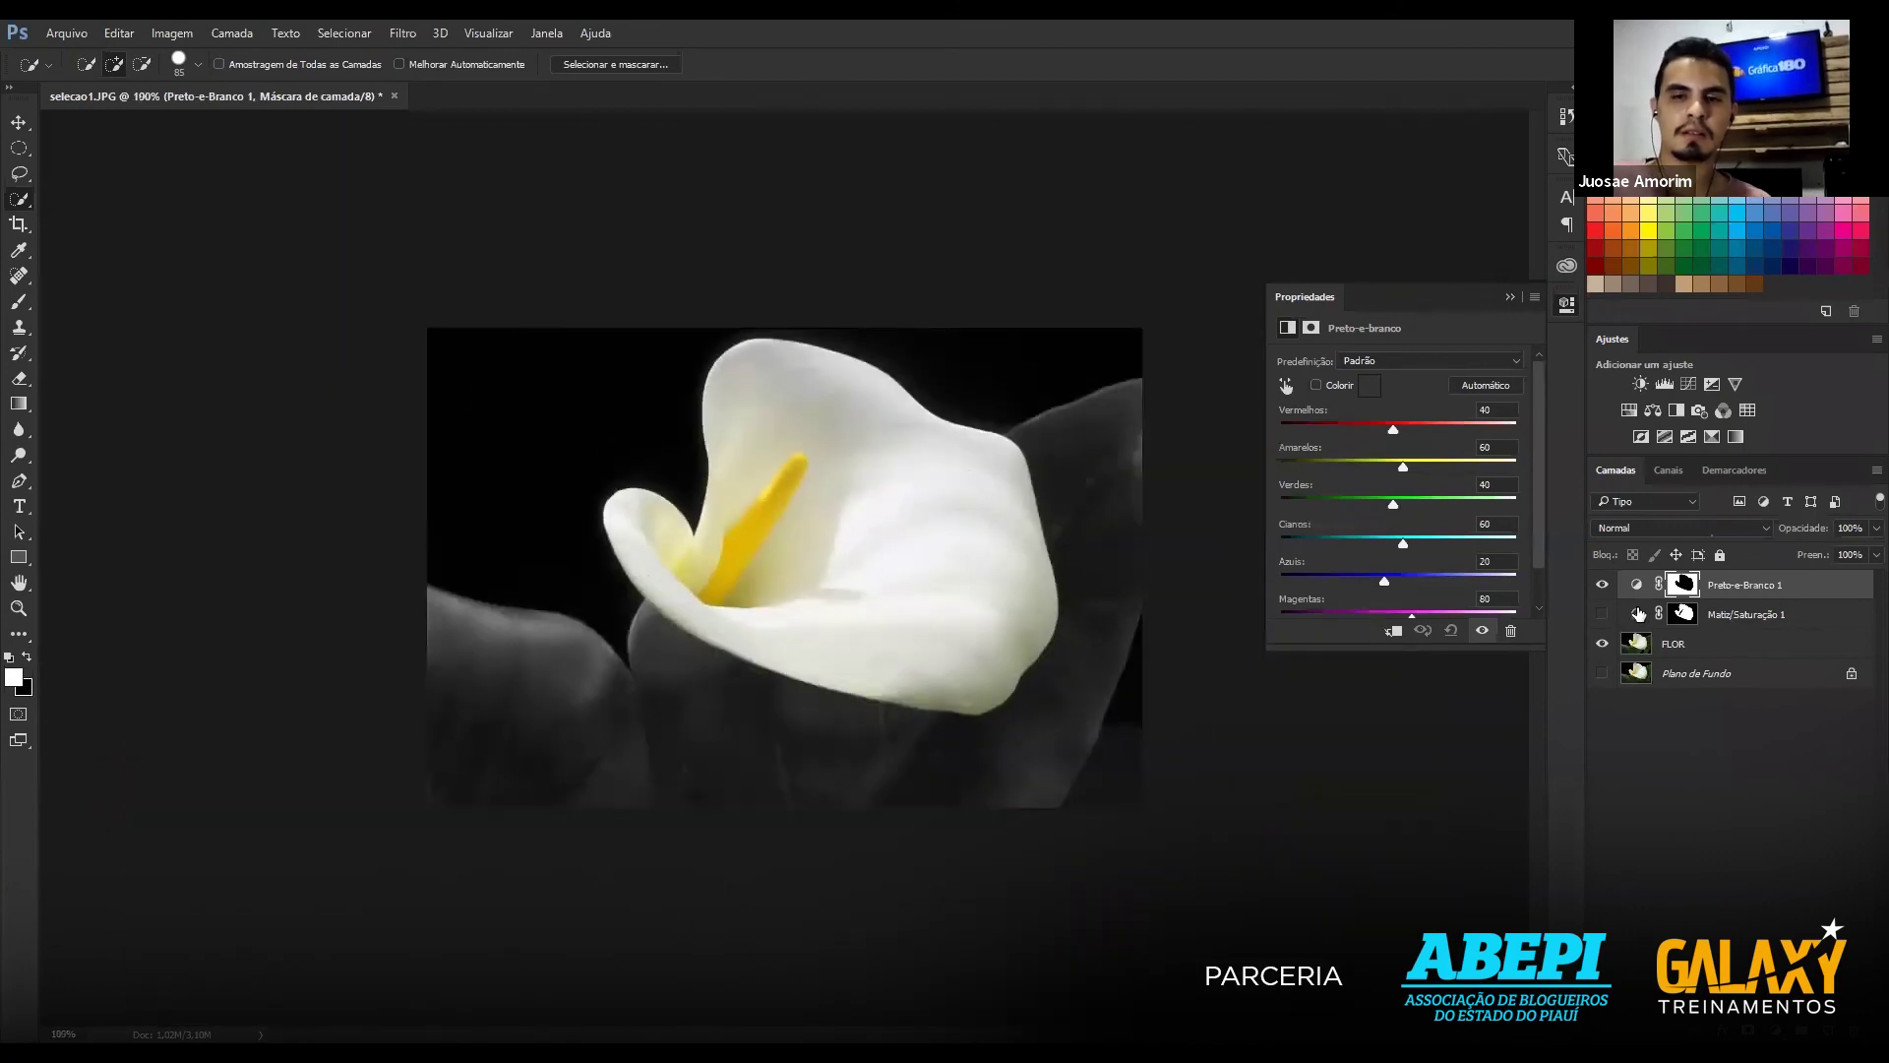
pyautogui.click(1508, 297)
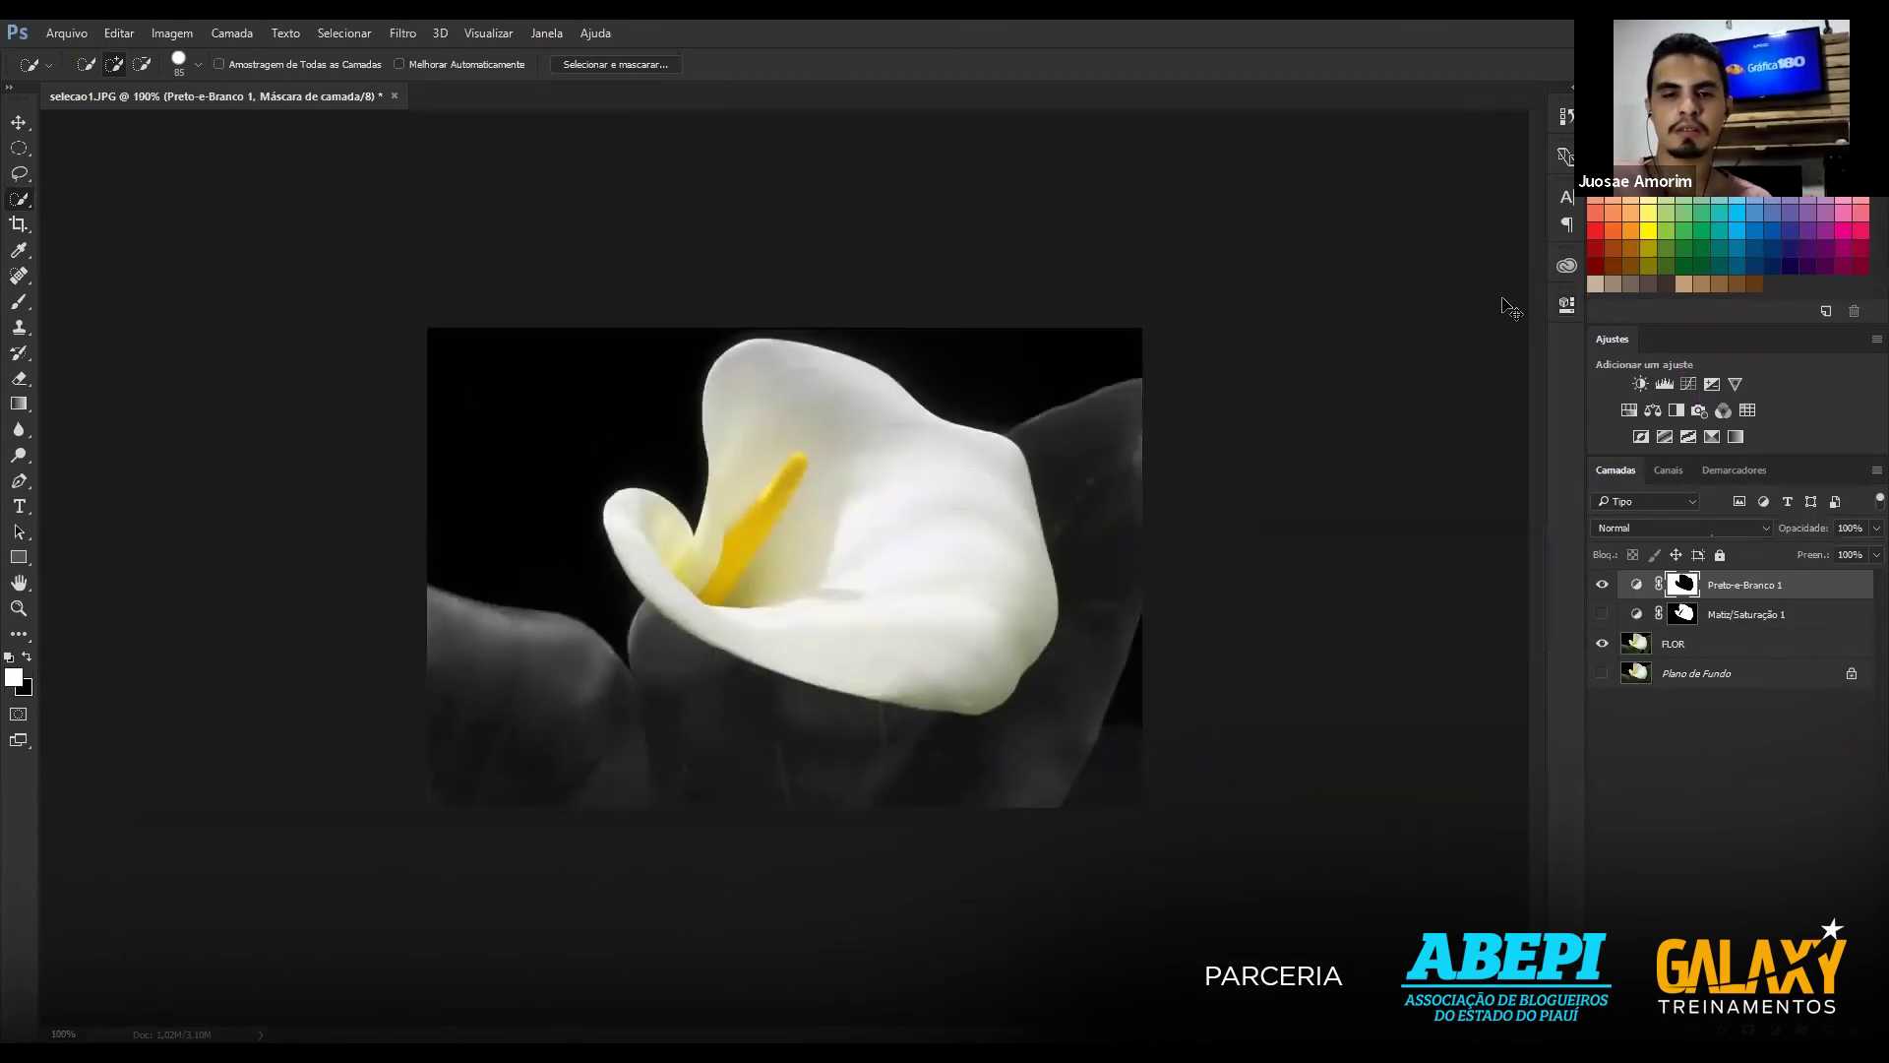
pyautogui.hotkey('ctrl', '+')
pyautogui.hotkey('ctrl', '-')
# Toggle the Black & White and pink tint layers to compare, leaving Black & White on.
pyautogui.click(1596, 585)
pyautogui.click(1596, 586)
pyautogui.click(1596, 585)
pyautogui.click(1596, 586)
pyautogui.click(1596, 586)
pyautogui.click(1597, 587)
pyautogui.click(1597, 586)
pyautogui.click(1597, 586)
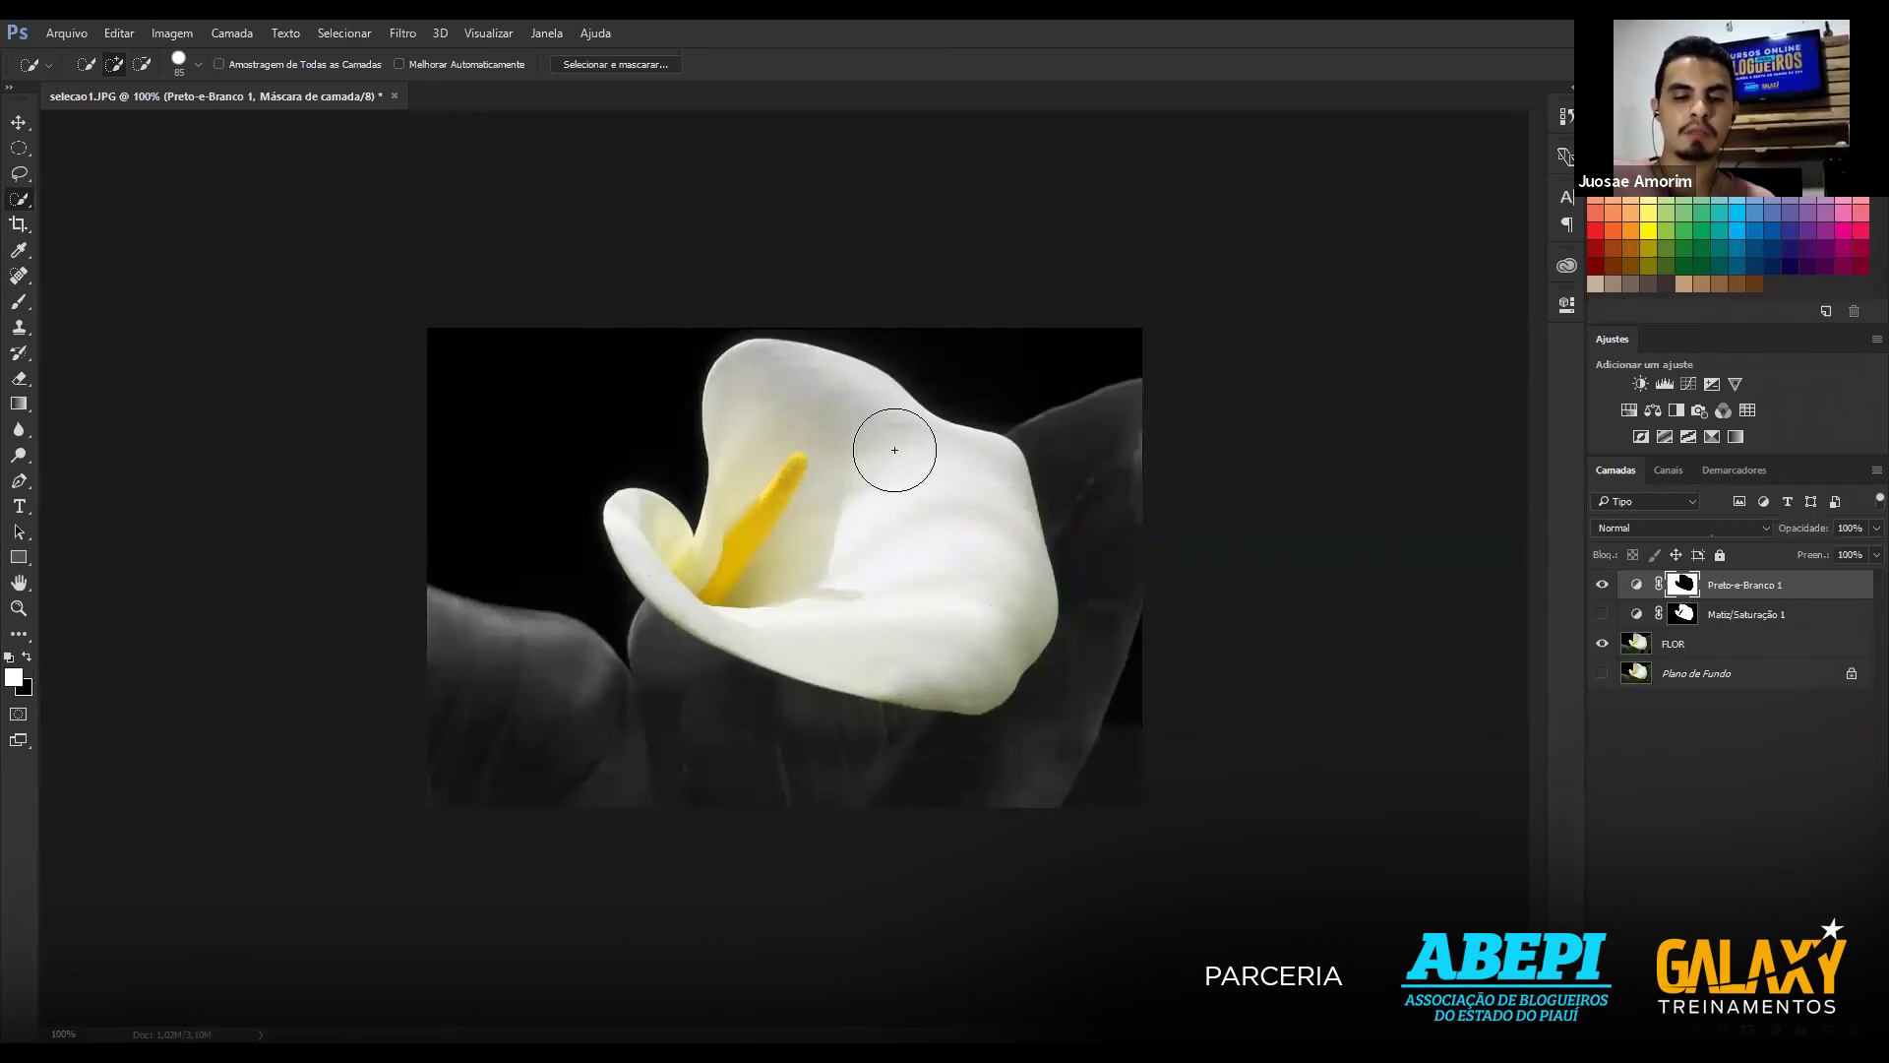
pyautogui.hotkey('ctrl', '+')
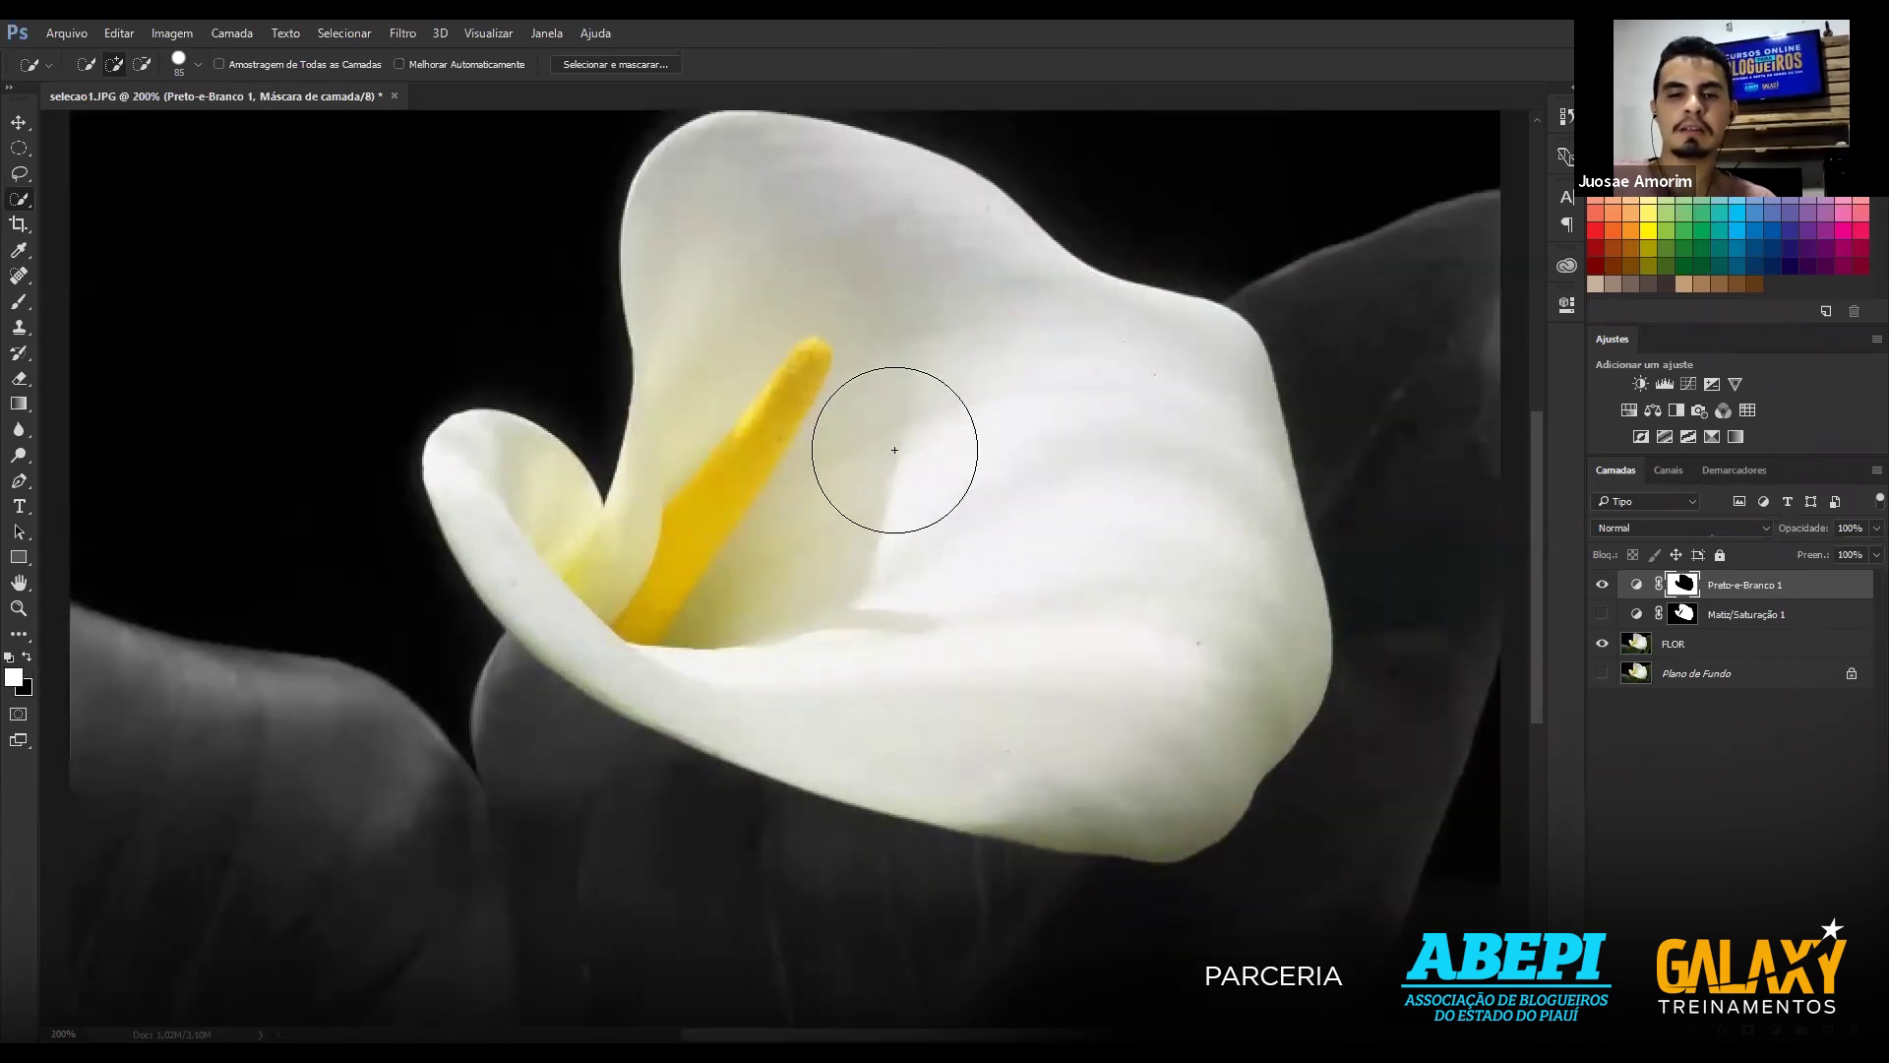
pyautogui.click(1602, 586)
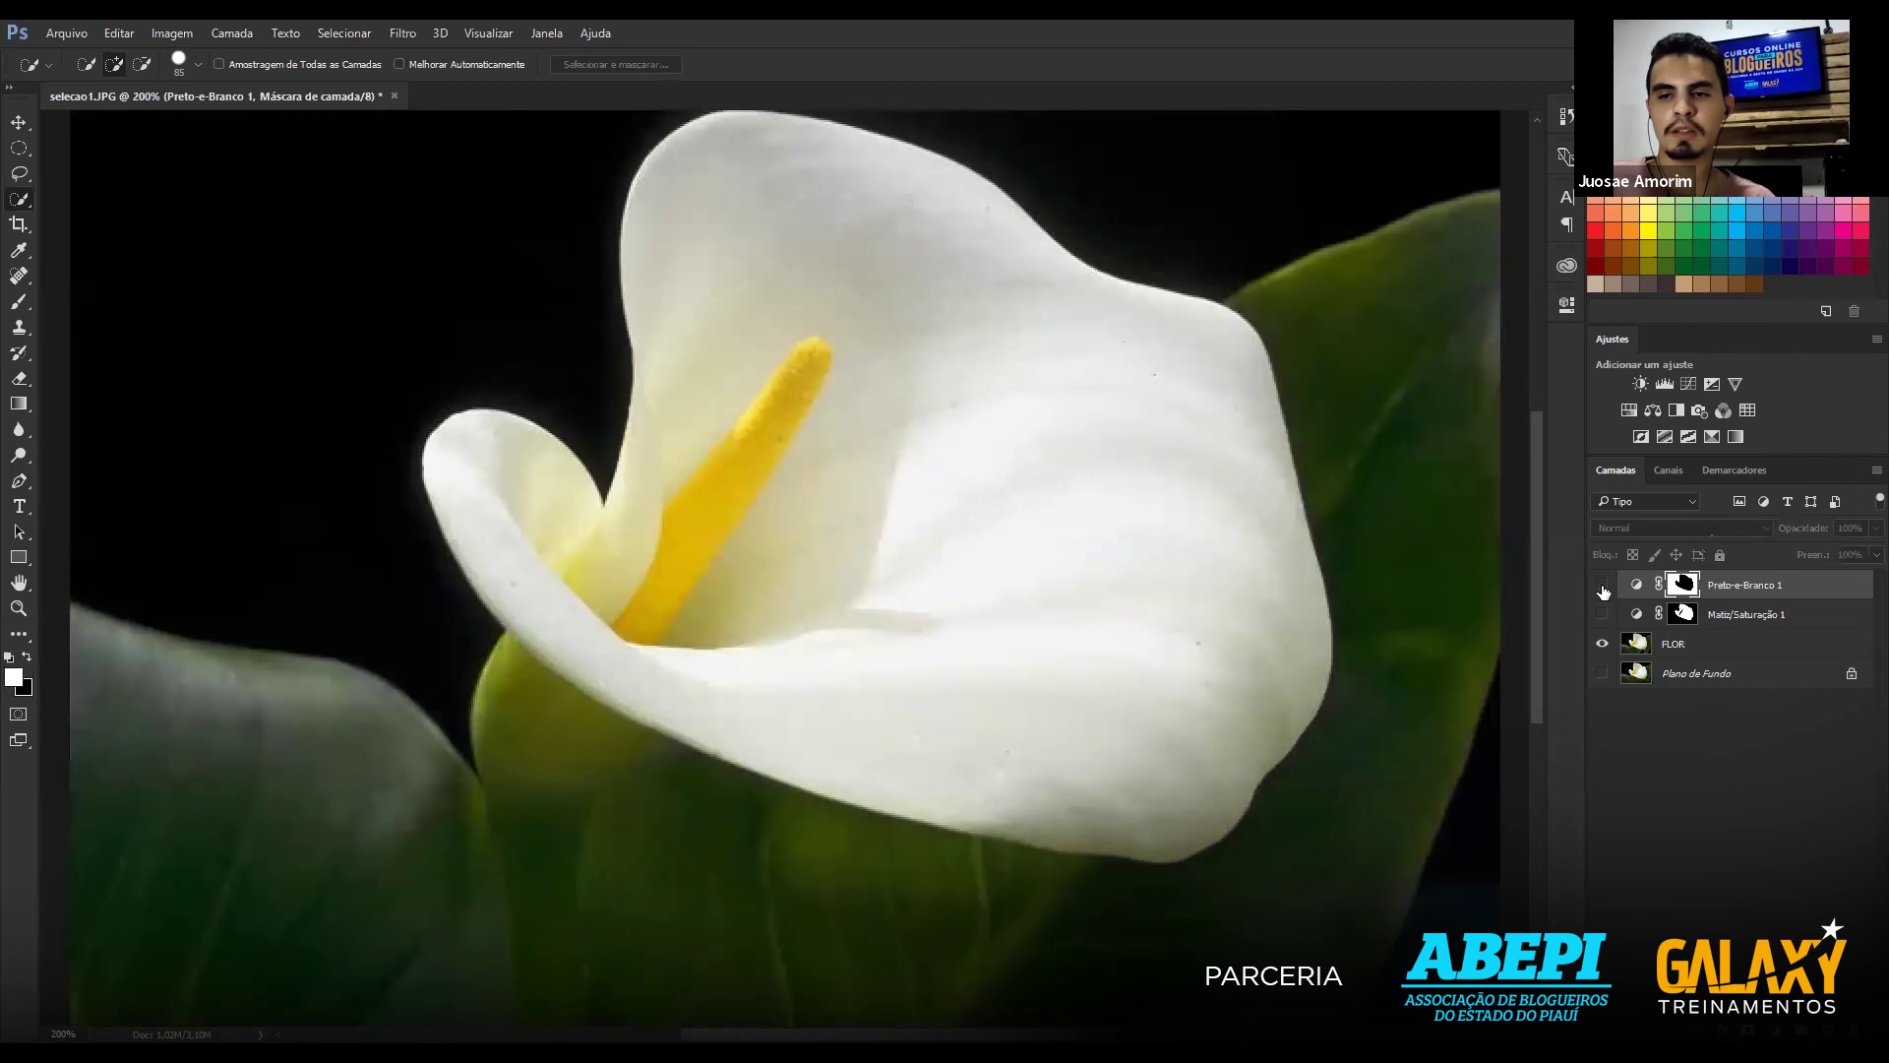
pyautogui.click(1602, 614)
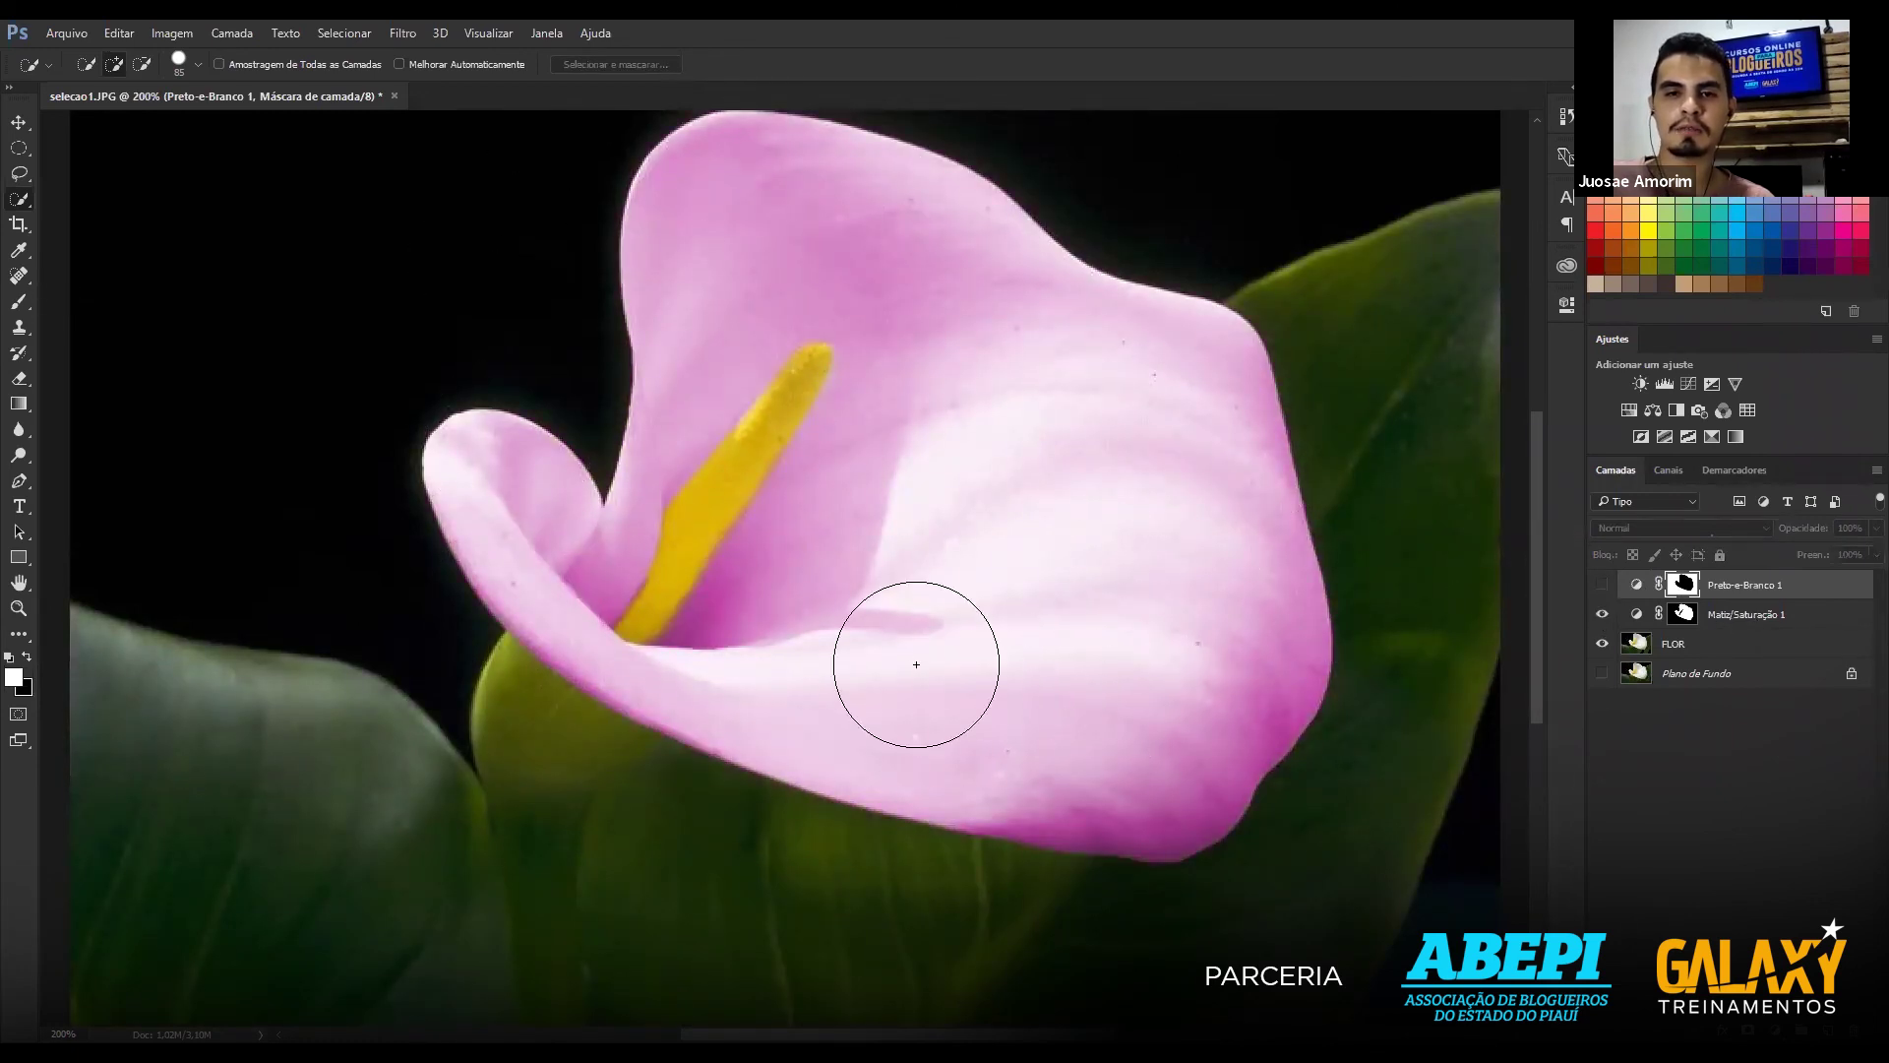
pyautogui.click(1602, 613)
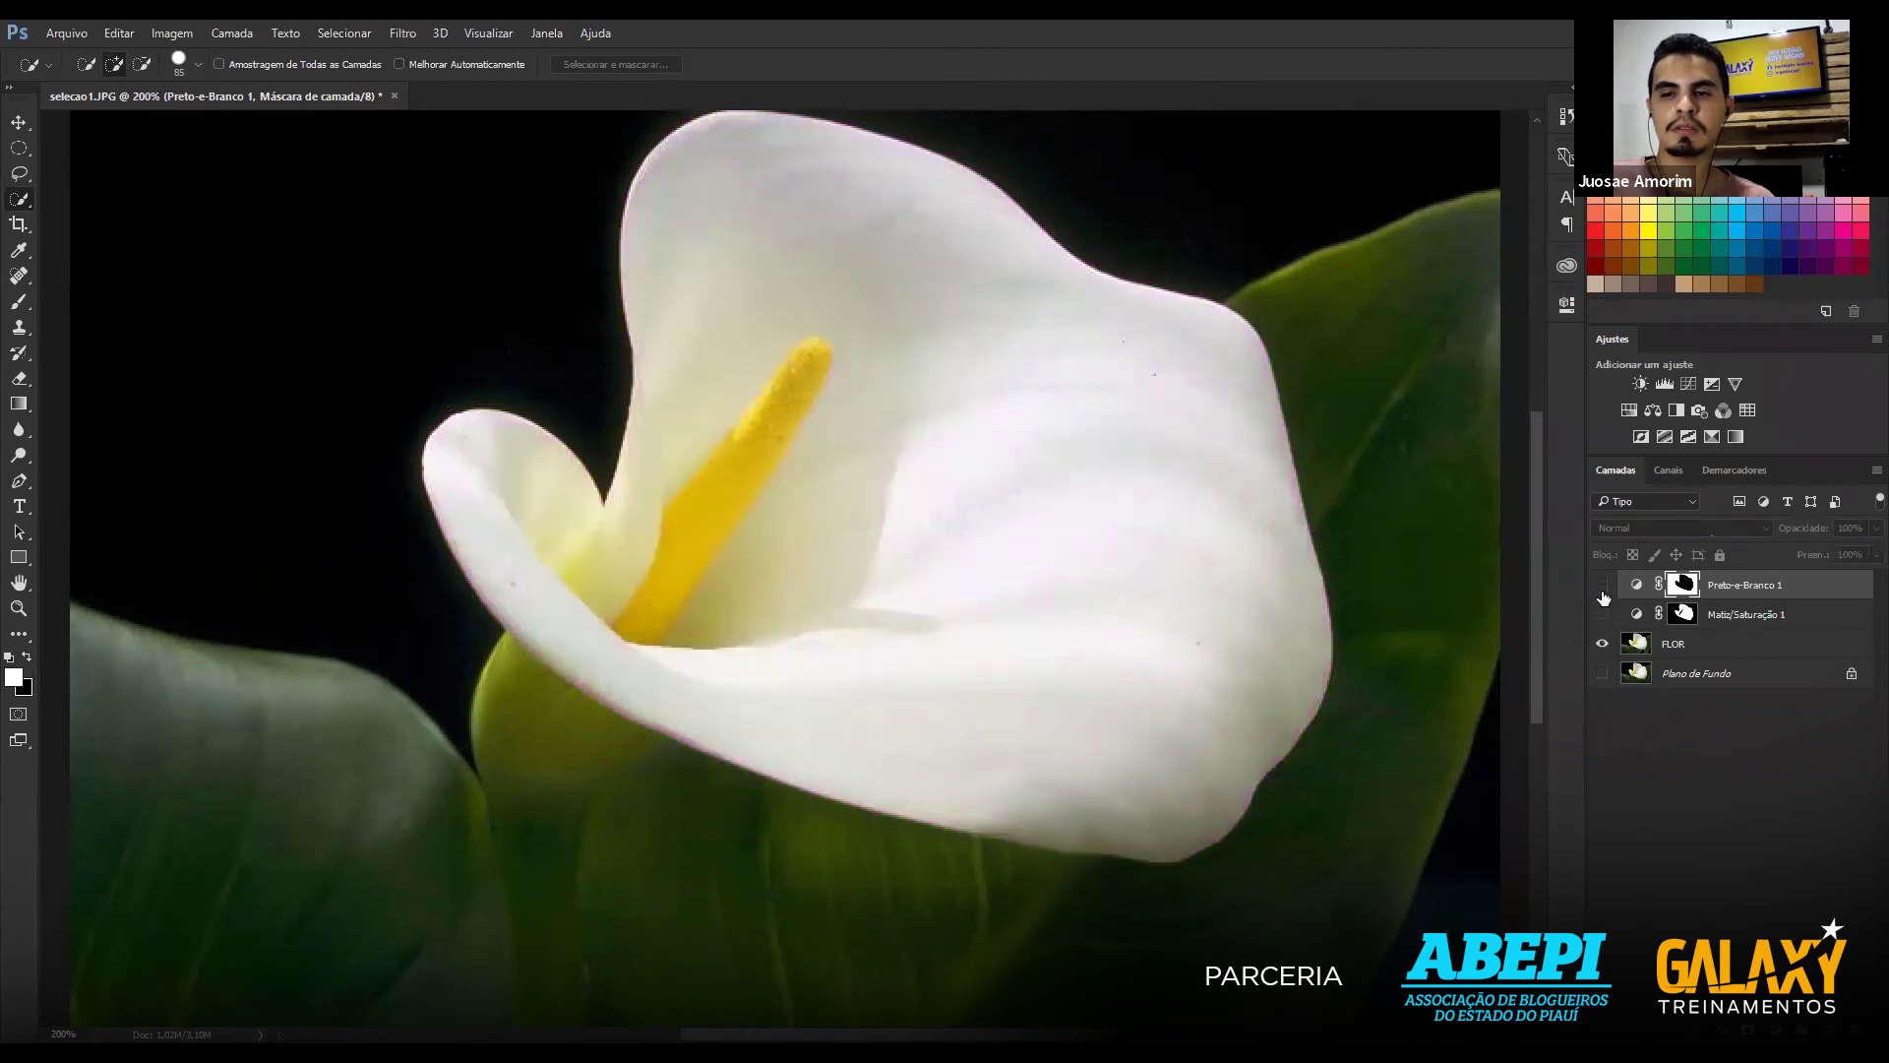
pyautogui.click(1605, 586)
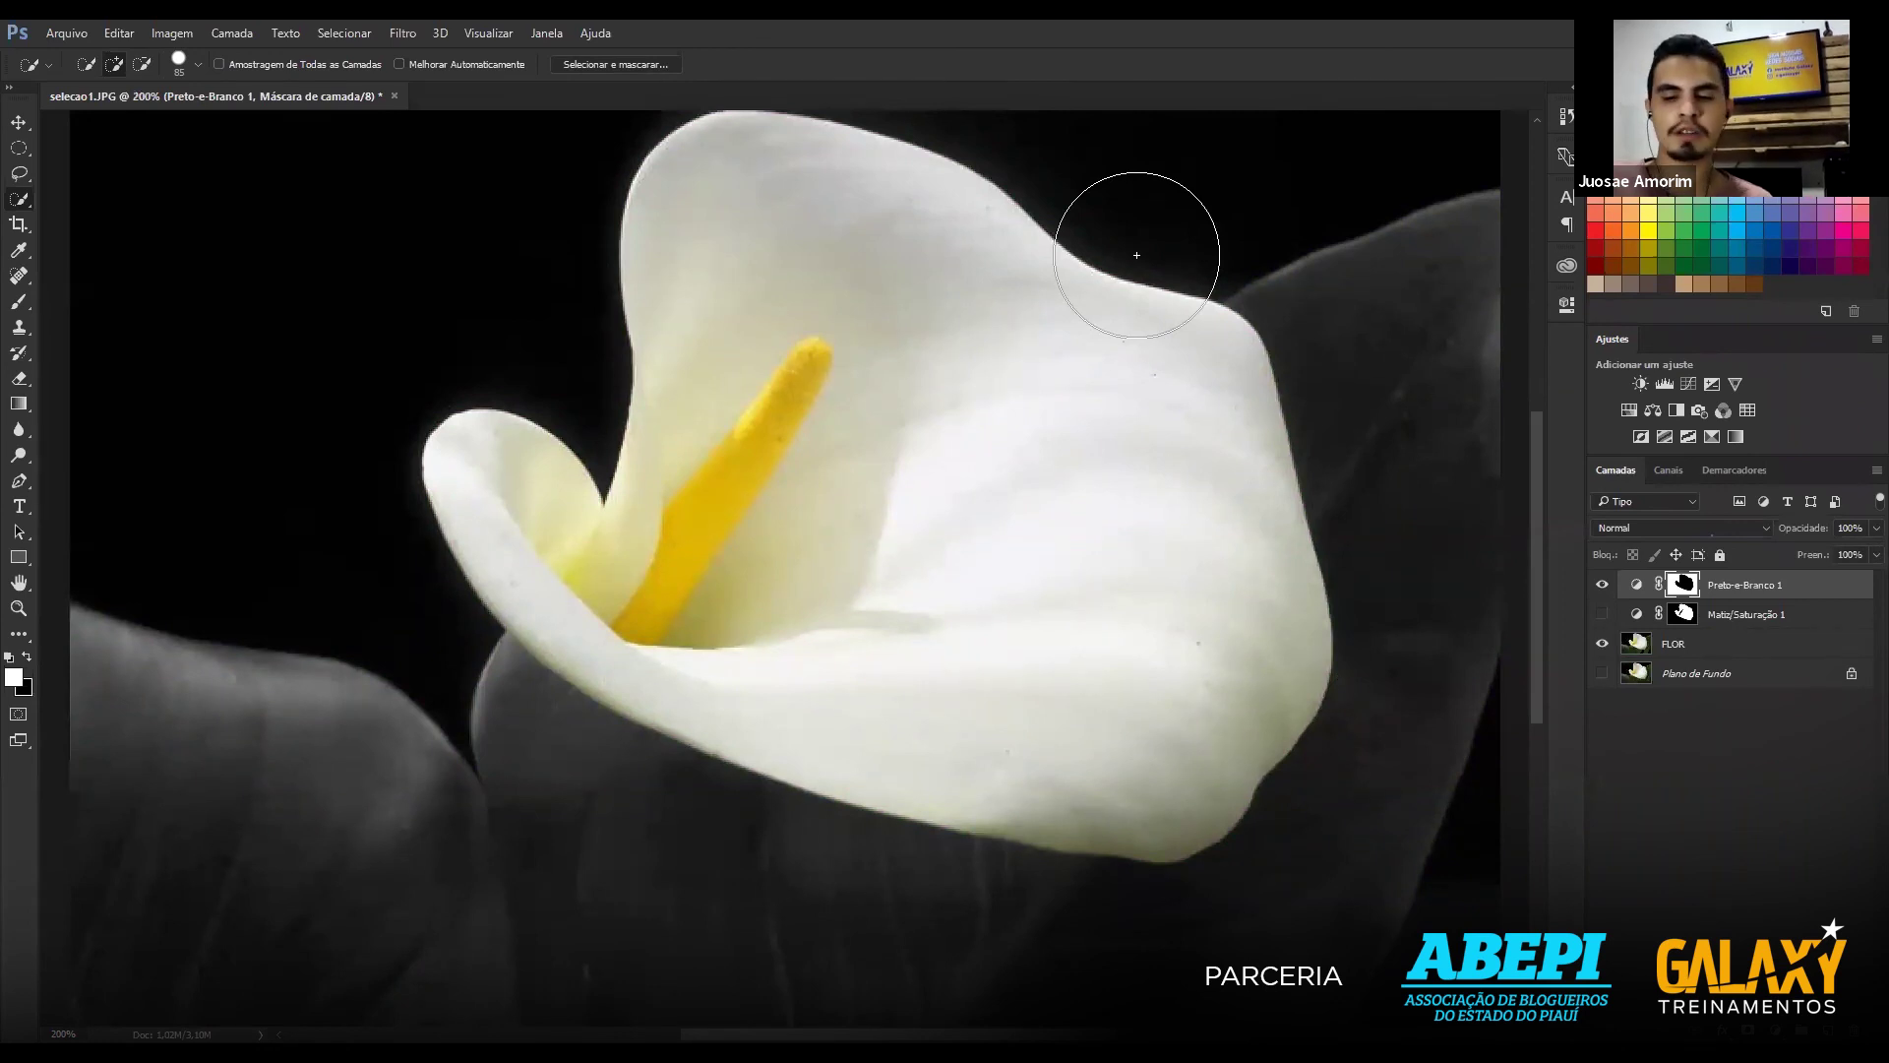
pyautogui.hotkey('ctrl', '-')
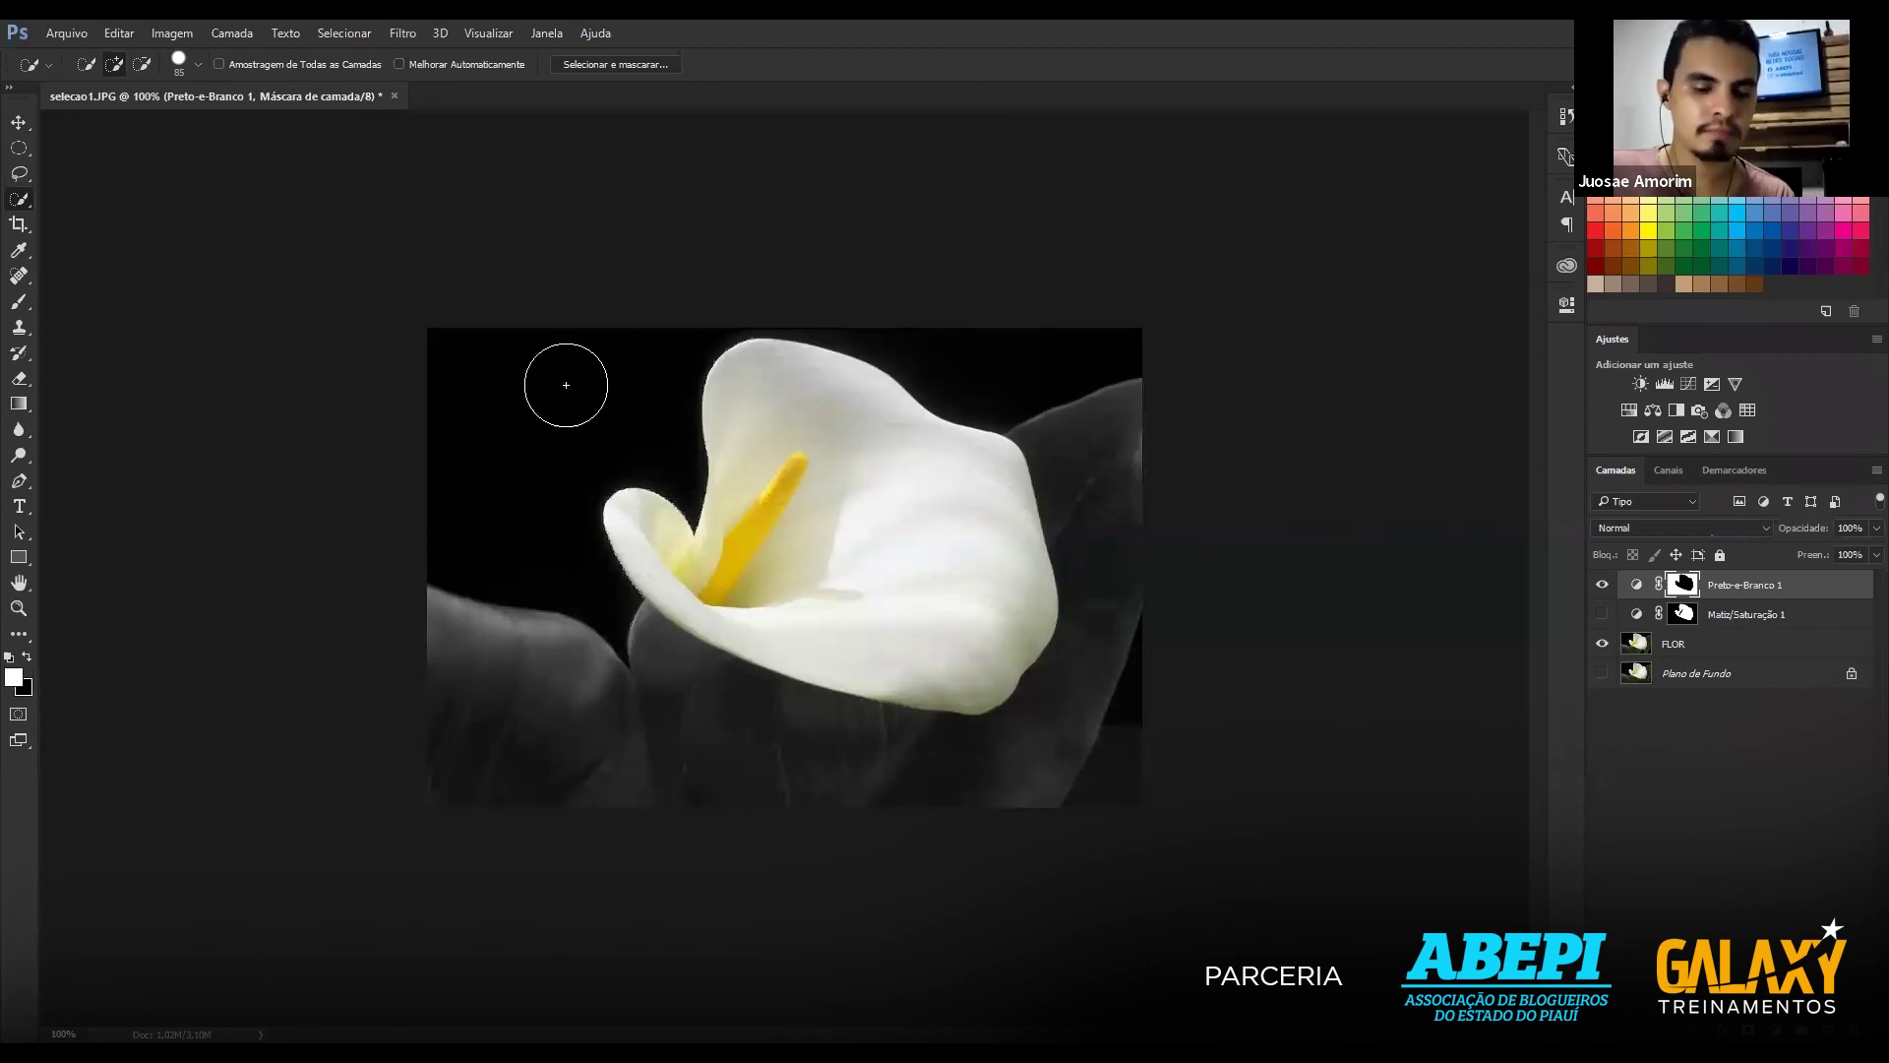
# Select the Move tool and toggle the Matiz/Saturação 1 pink tint, leaving it on.
pyautogui.click(16, 123)
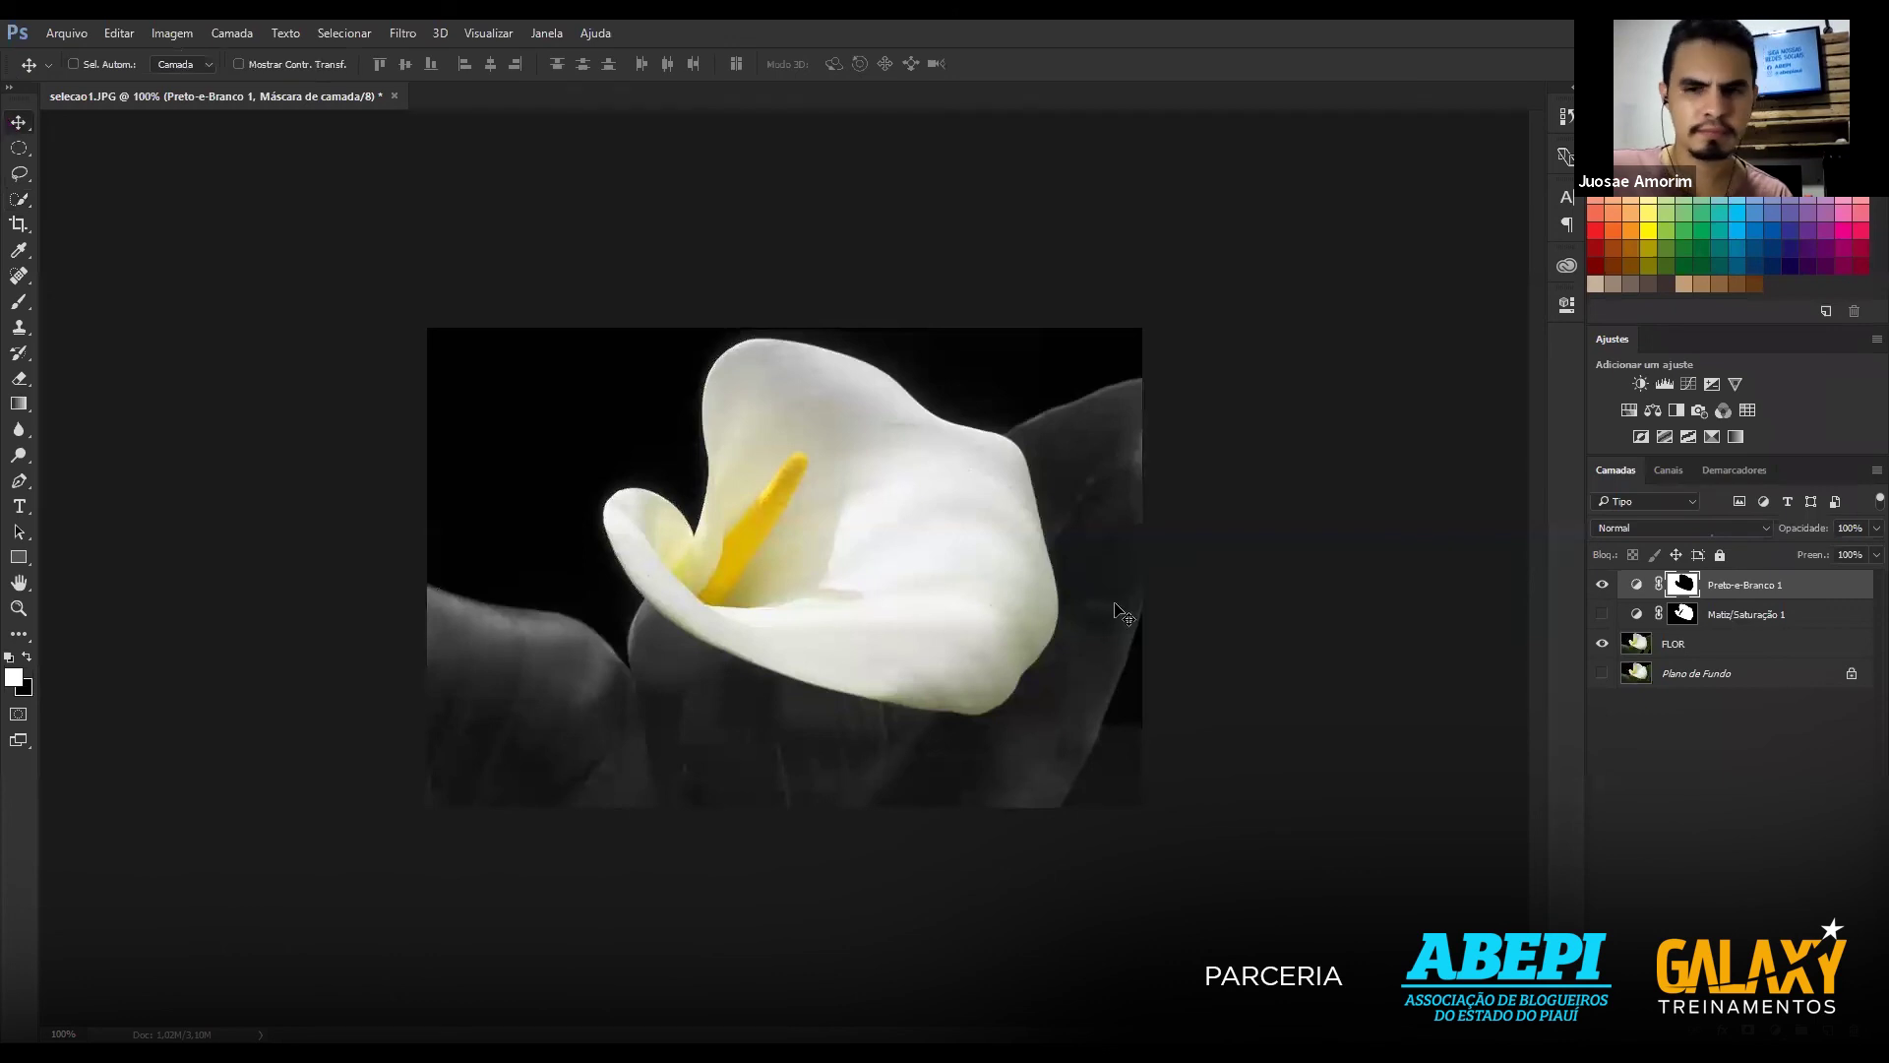
pyautogui.hotkey('ctrl', '+')
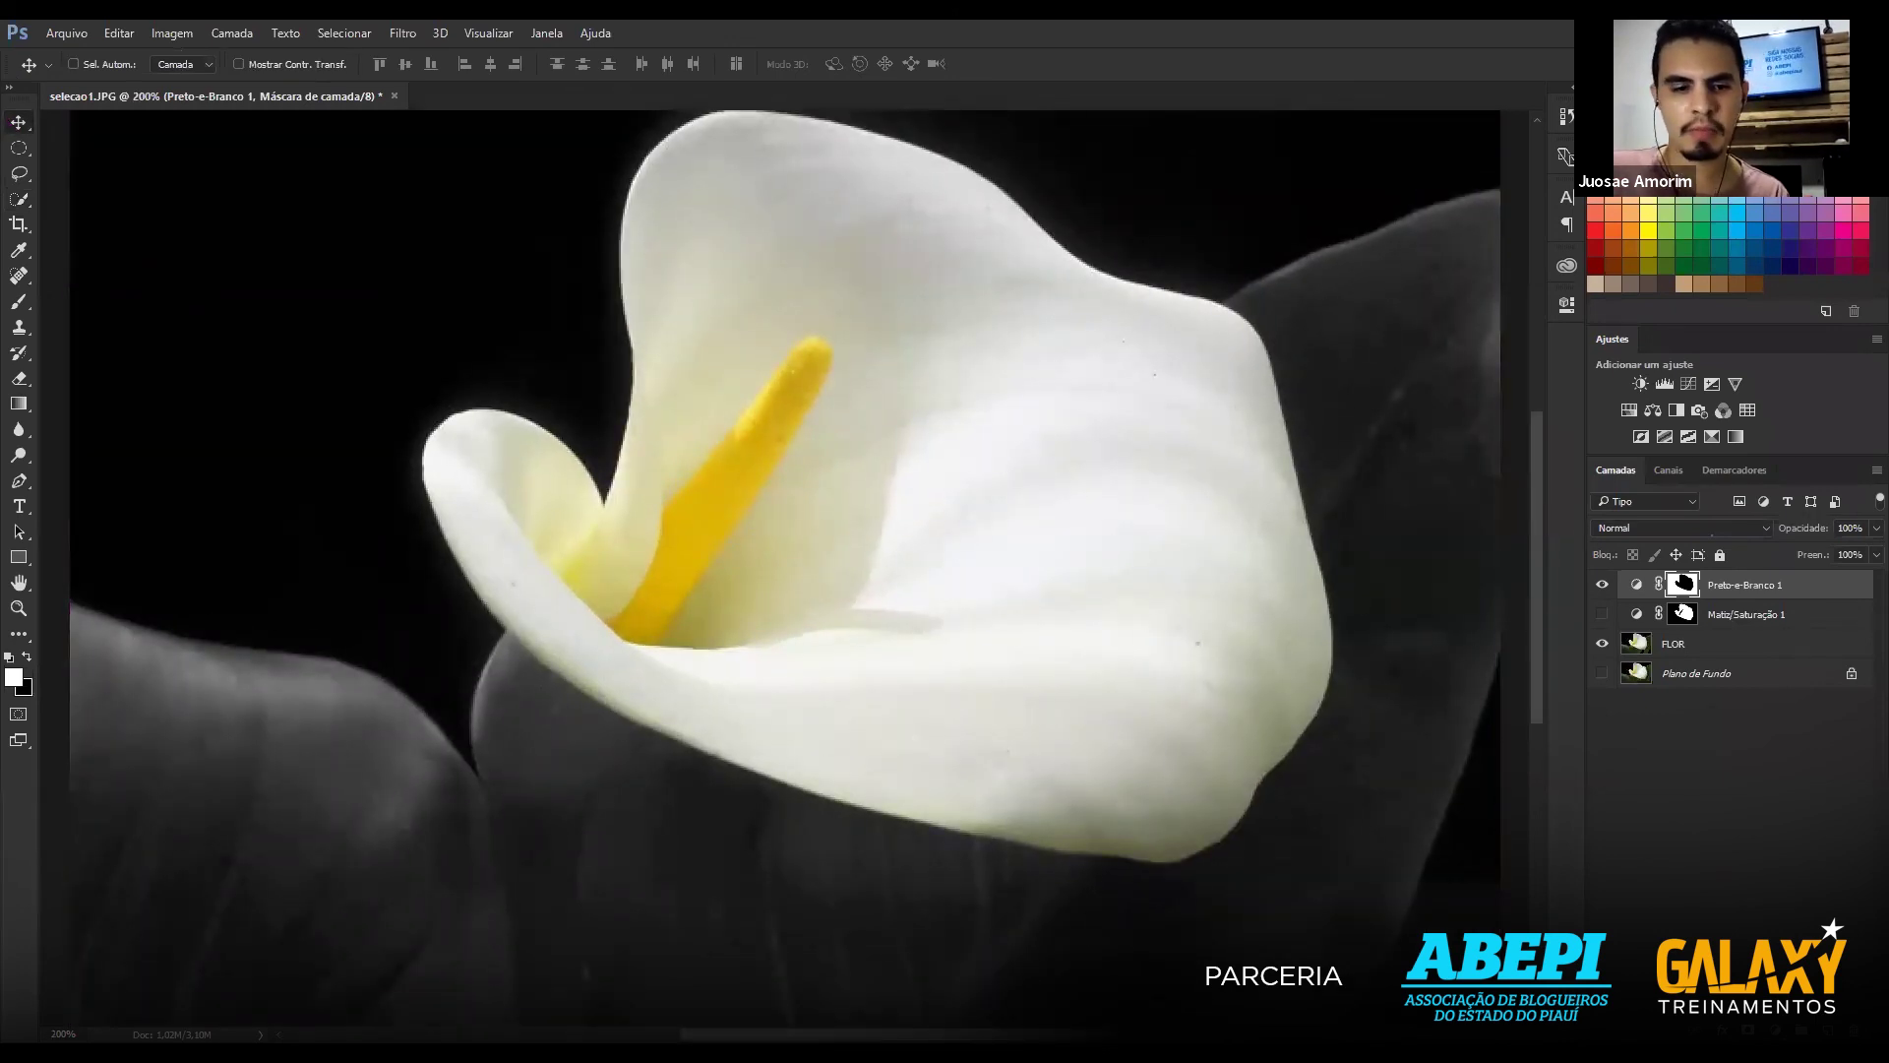
pyautogui.hotkey('ctrl', '-')
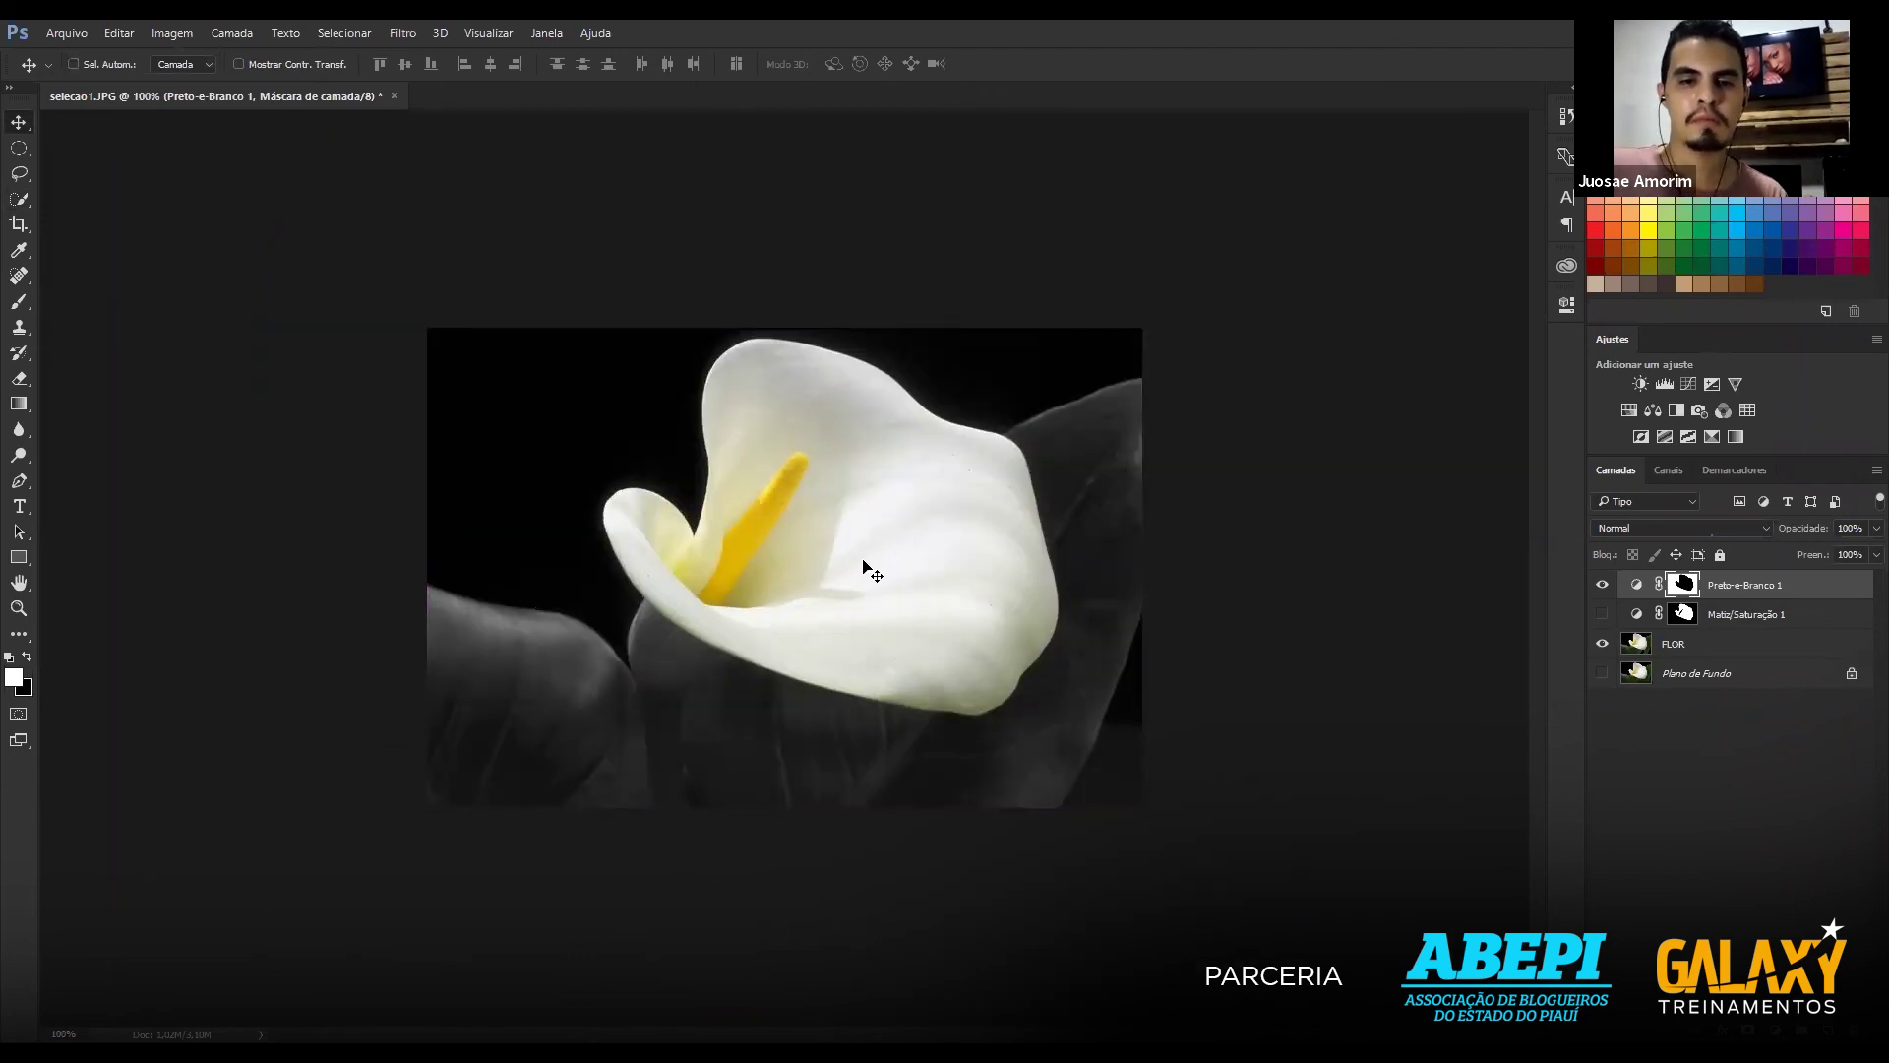
pyautogui.scroll(3, 866, 569)
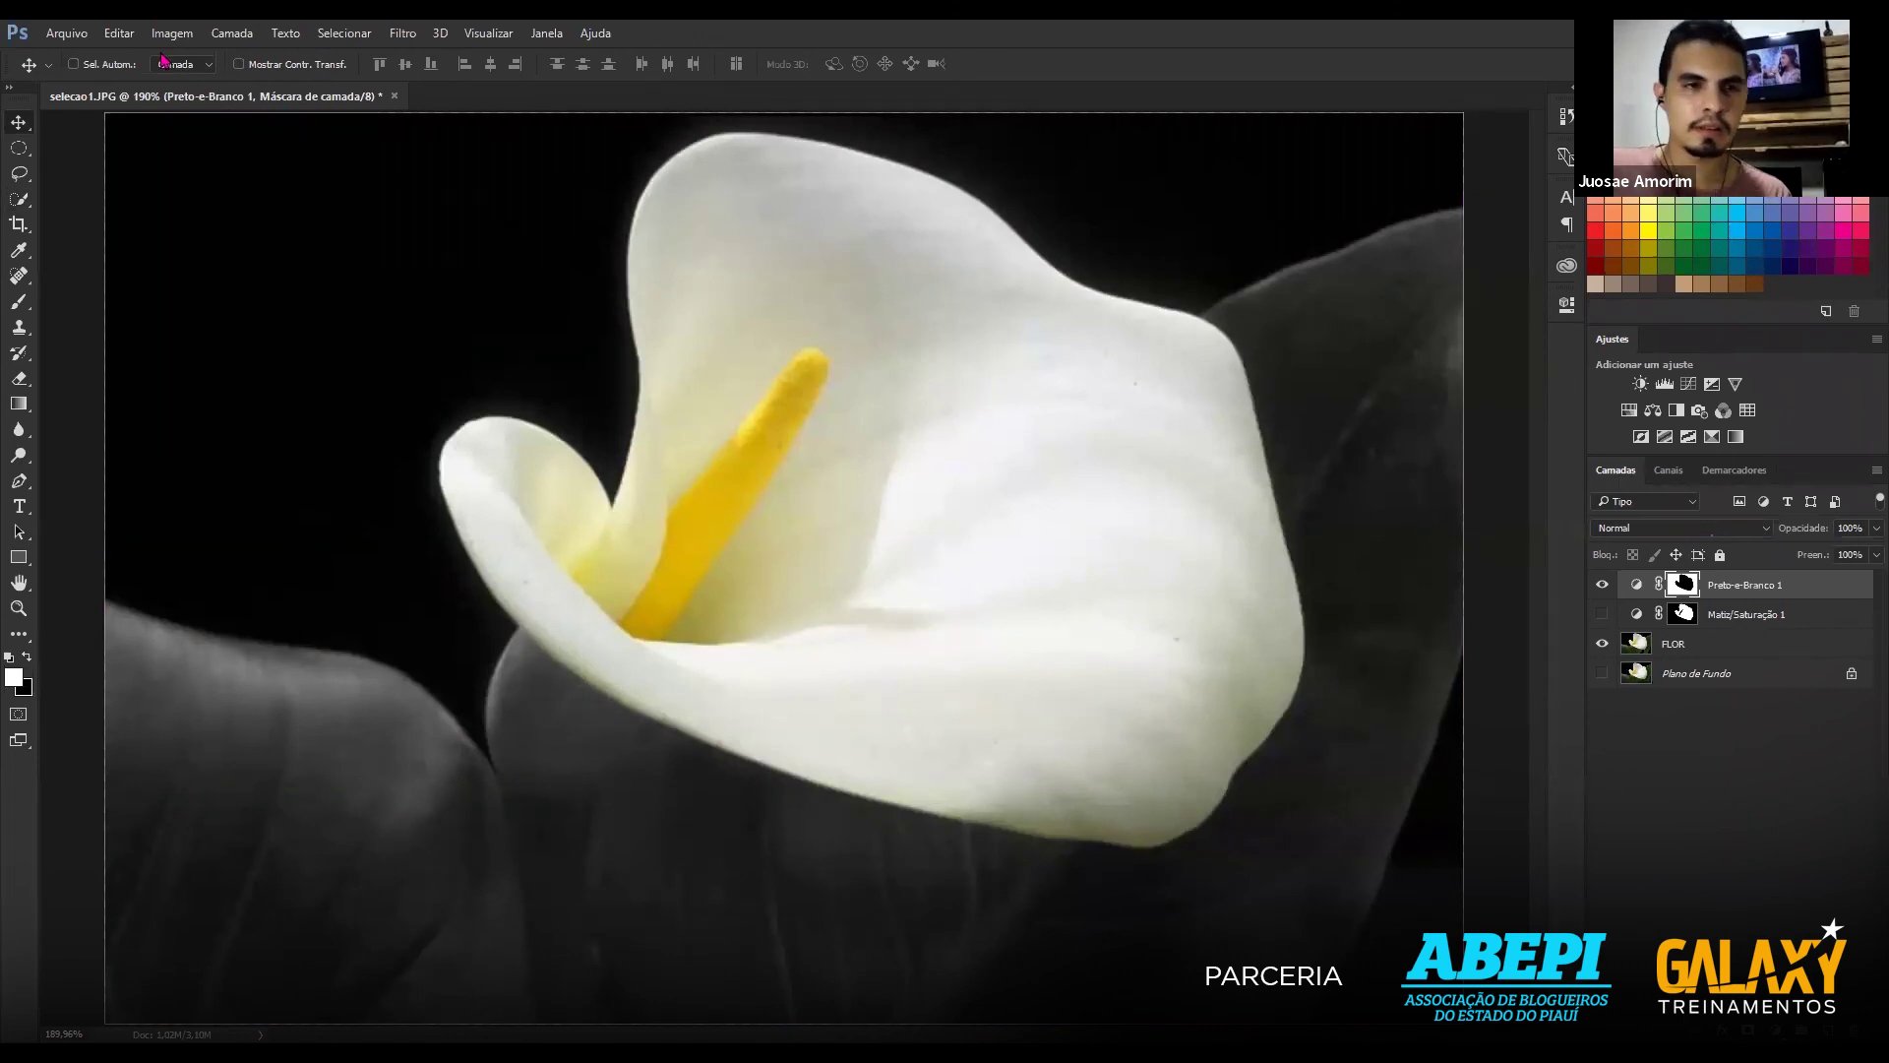
pyautogui.click(1601, 586)
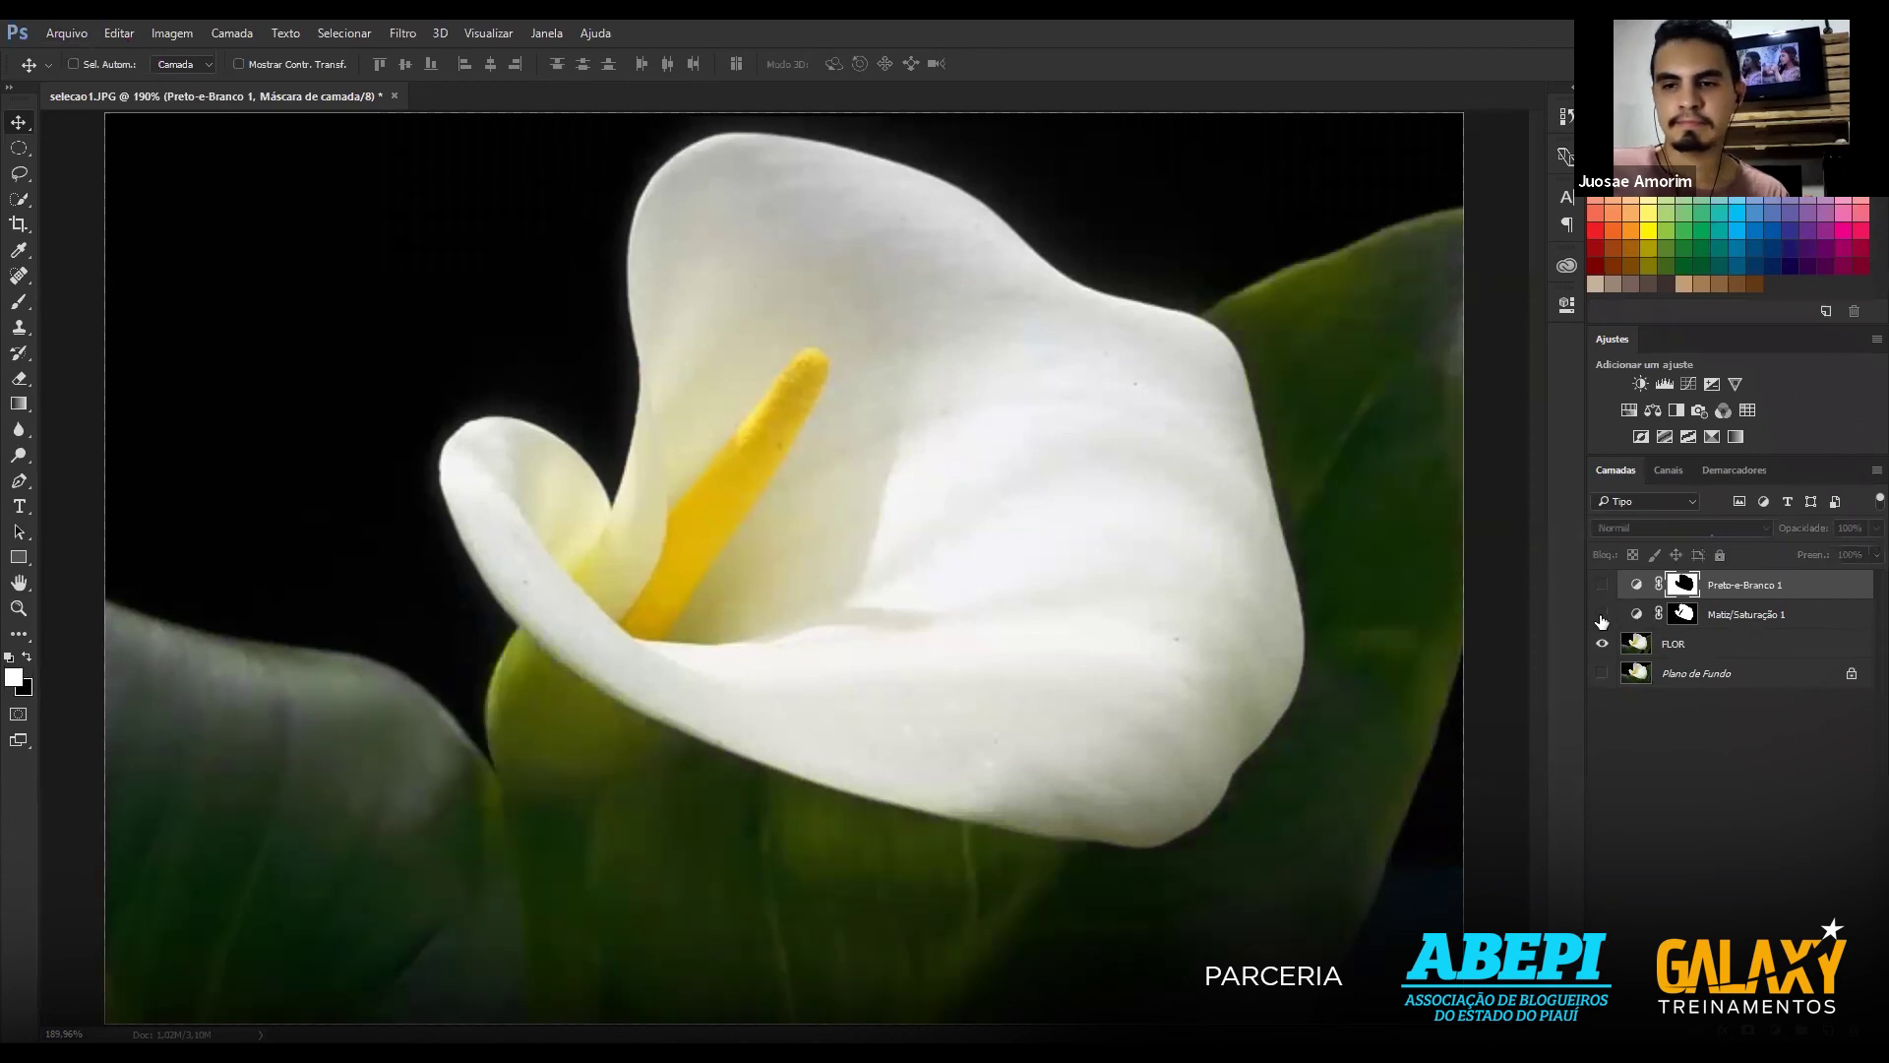
pyautogui.click(1601, 615)
pyautogui.click(1601, 615)
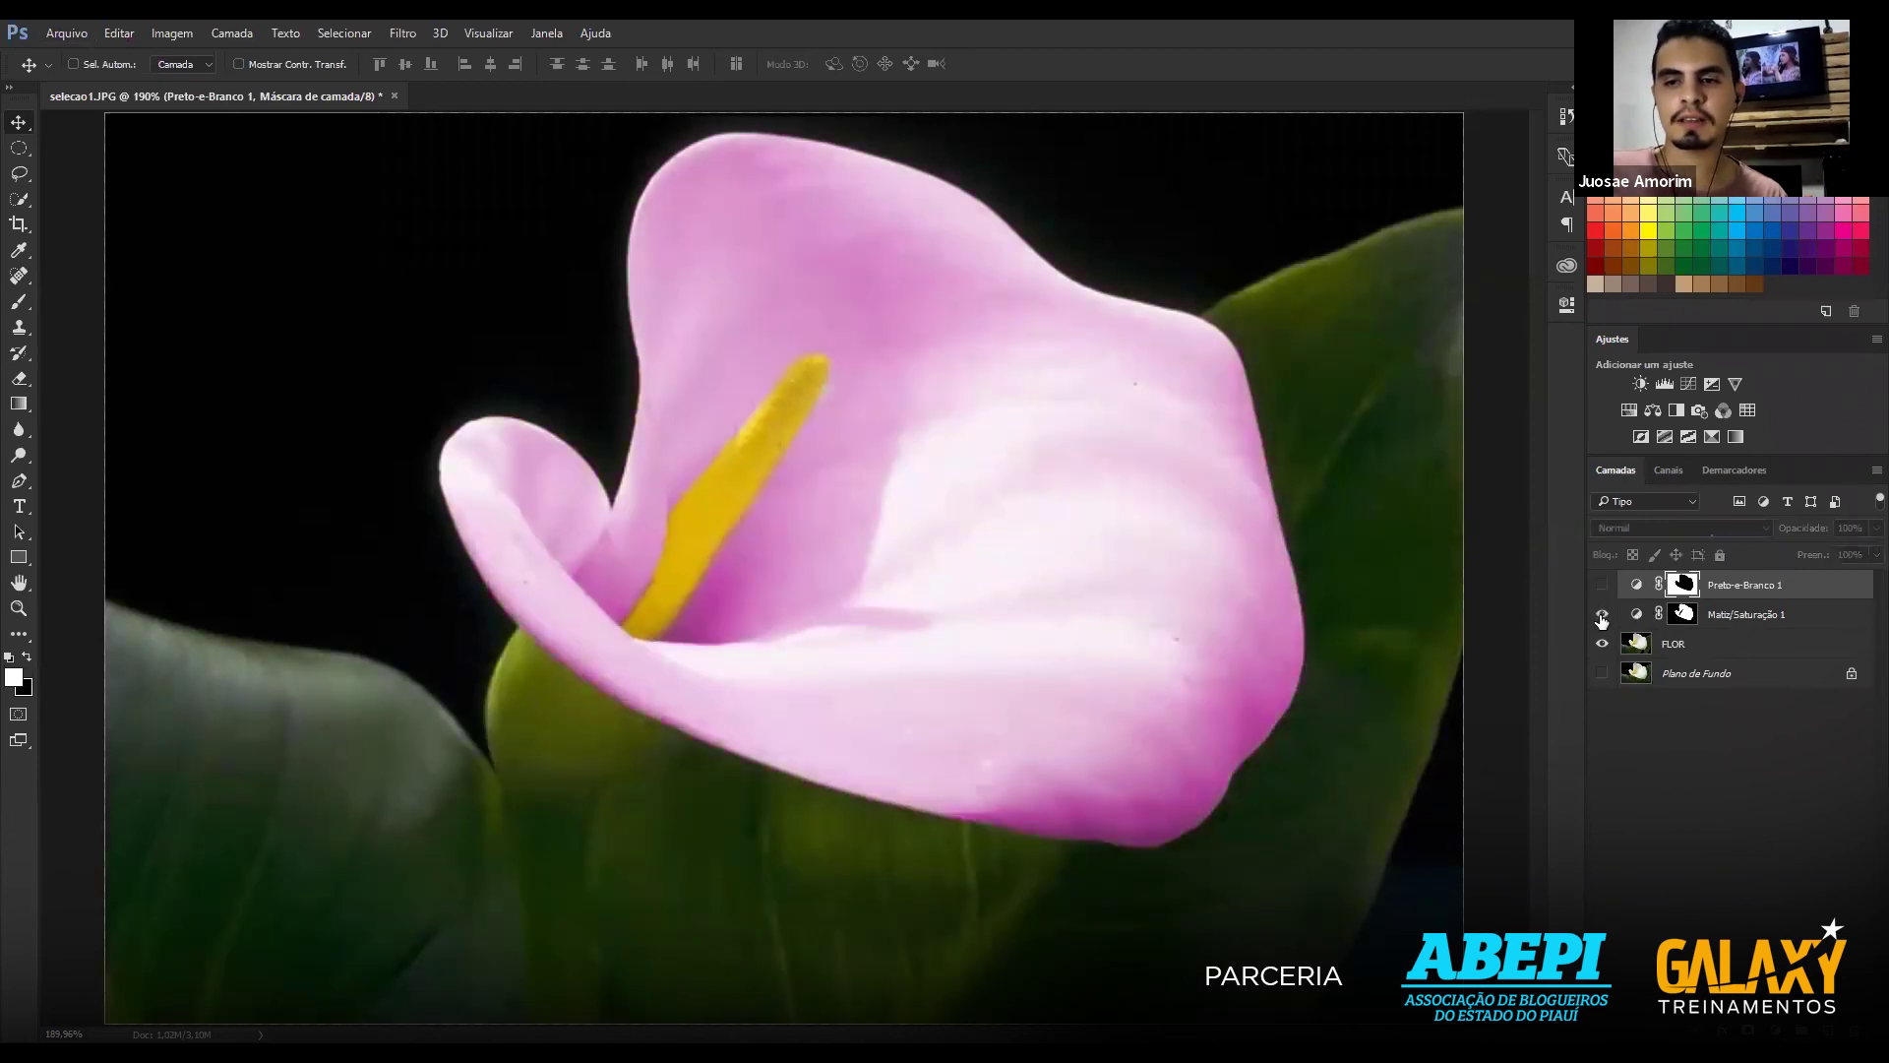
pyautogui.click(1601, 615)
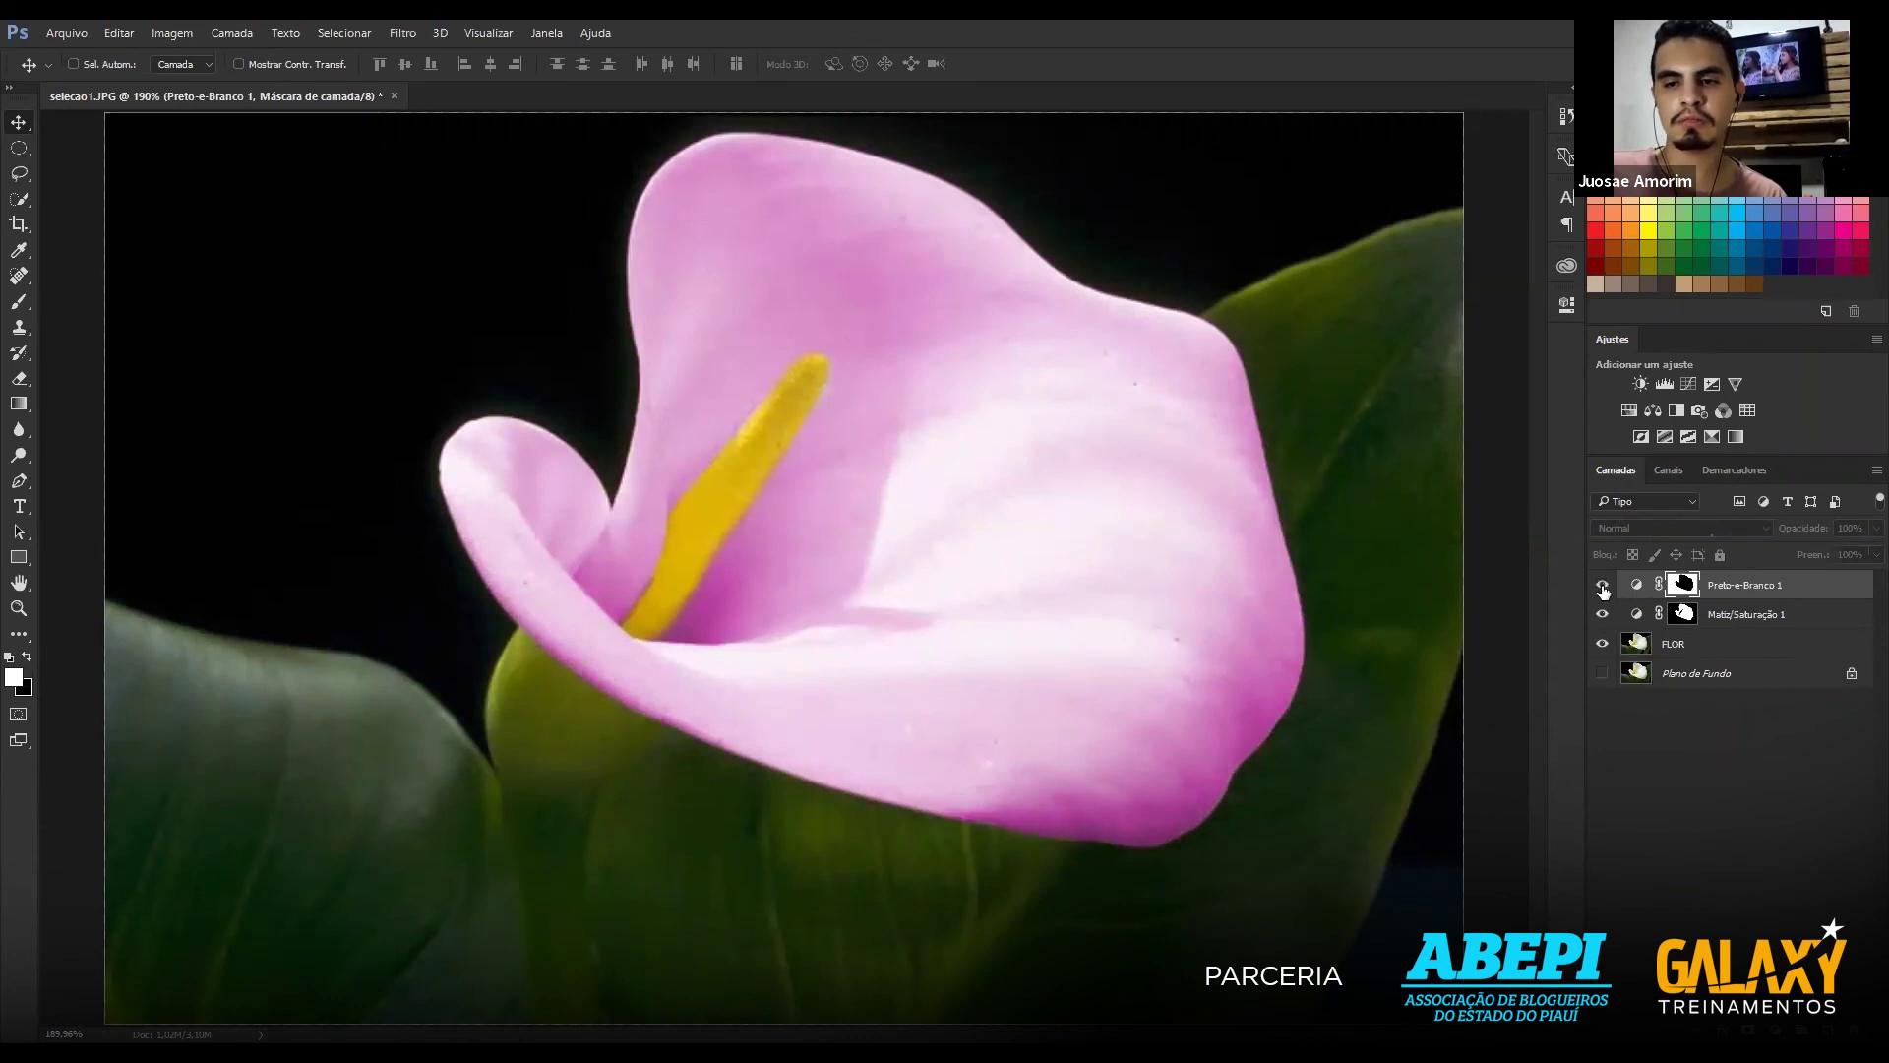
# Turn Preto-e-Branco 1 back on and compare leaves and flower with each adjustment toggled.
pyautogui.click(1603, 585)
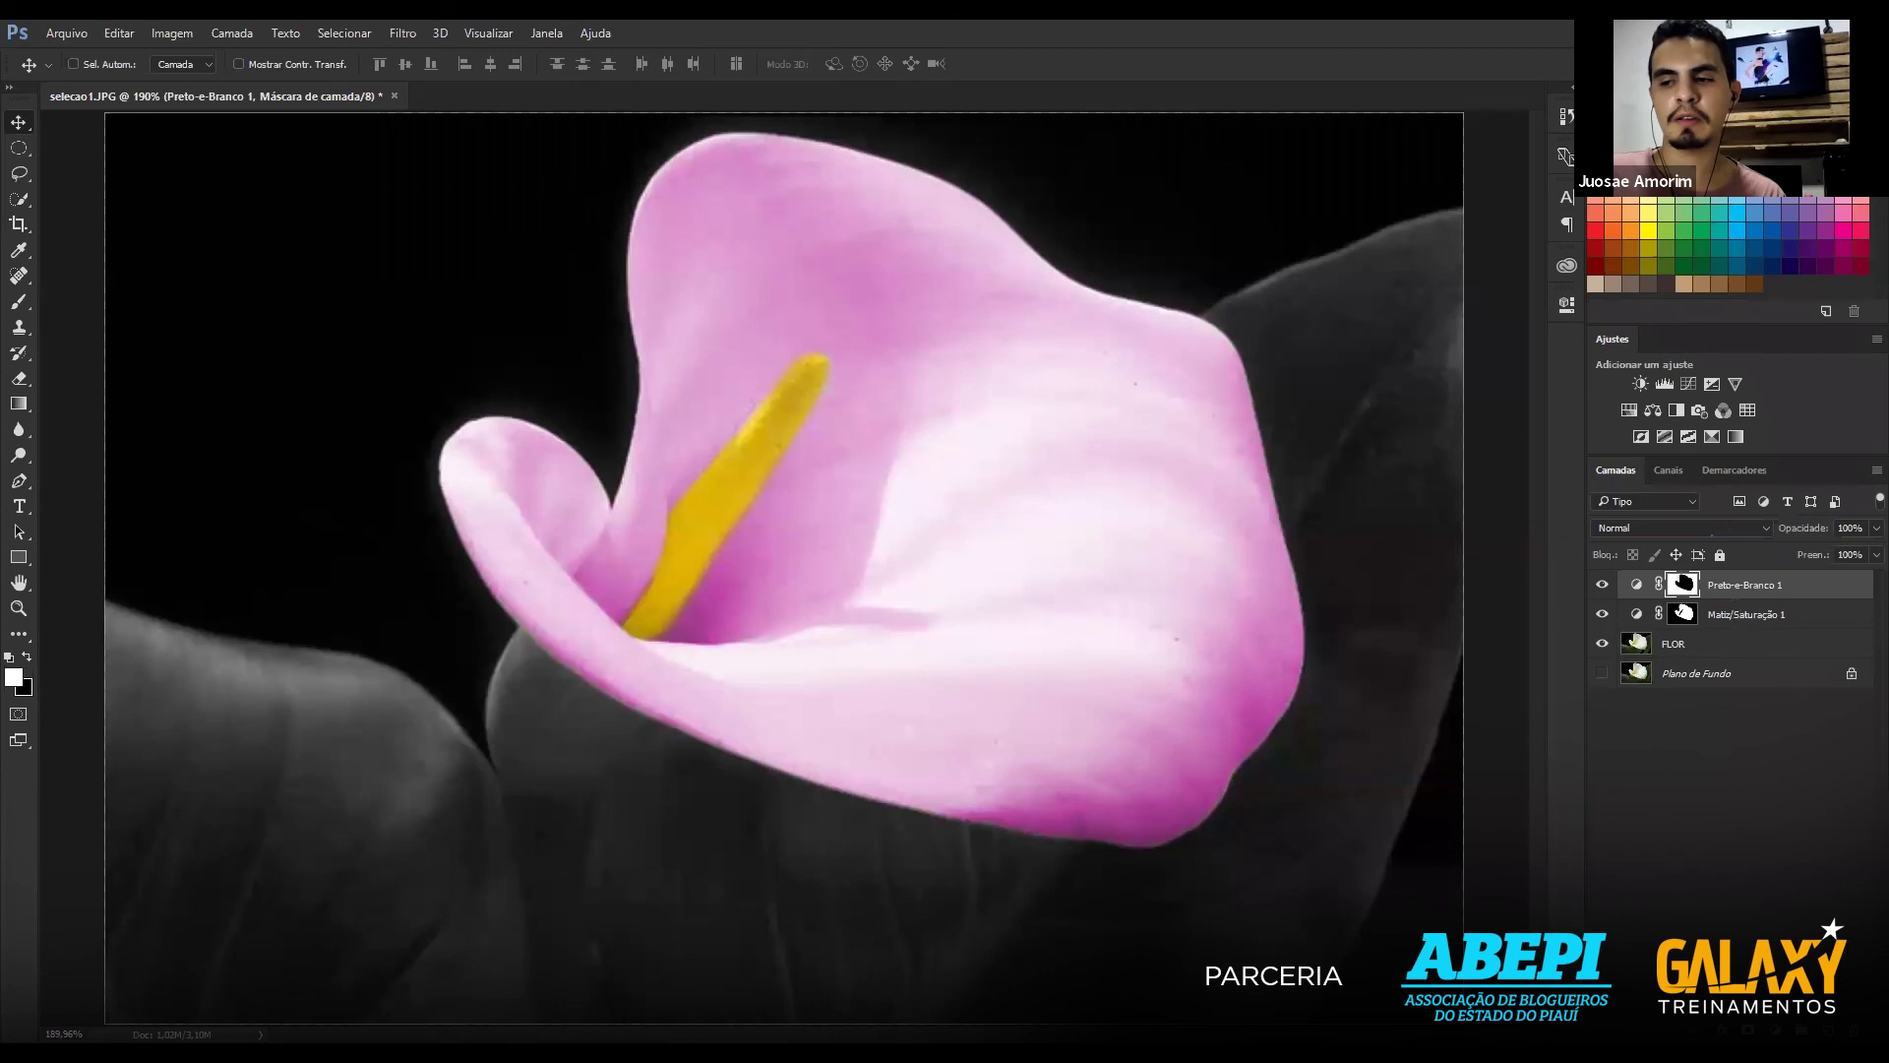
pyautogui.click(1602, 586)
pyautogui.doubleClick(1603, 586)
pyautogui.click(1602, 586)
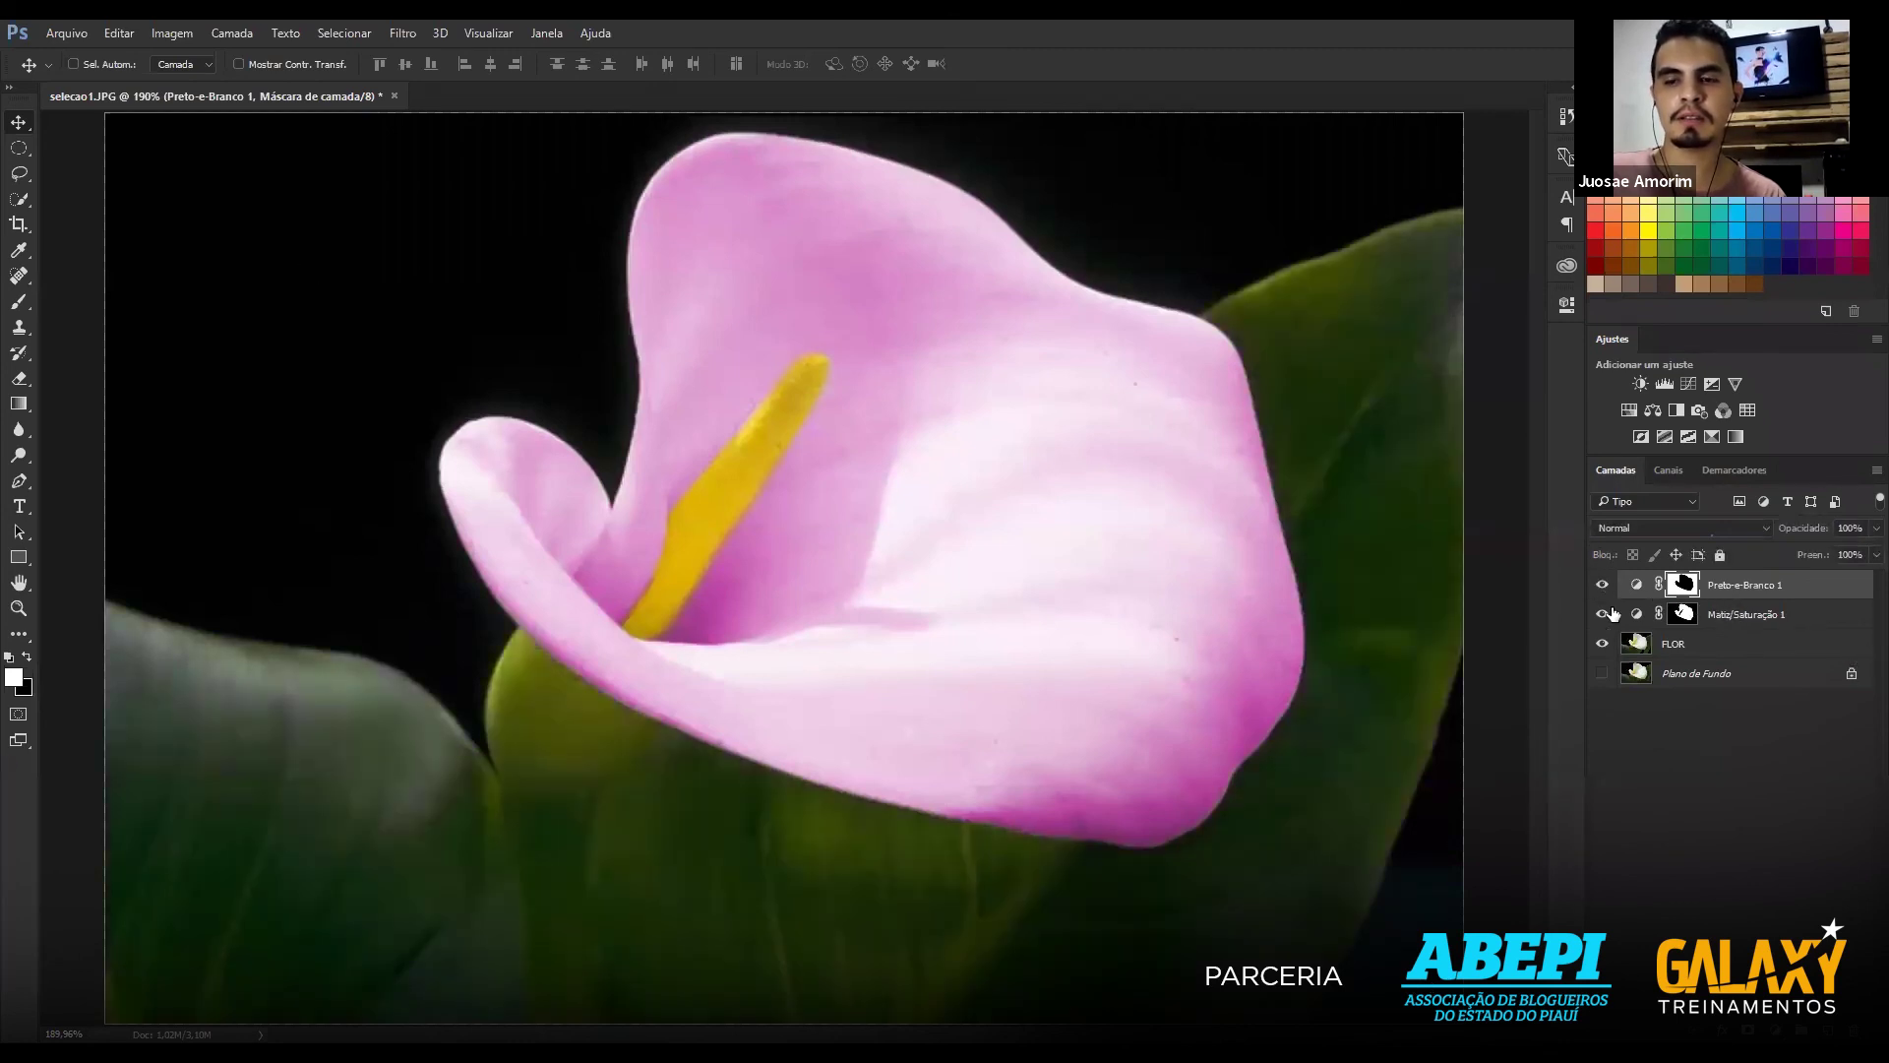
pyautogui.doubleClick(1602, 616)
pyautogui.click(1602, 616)
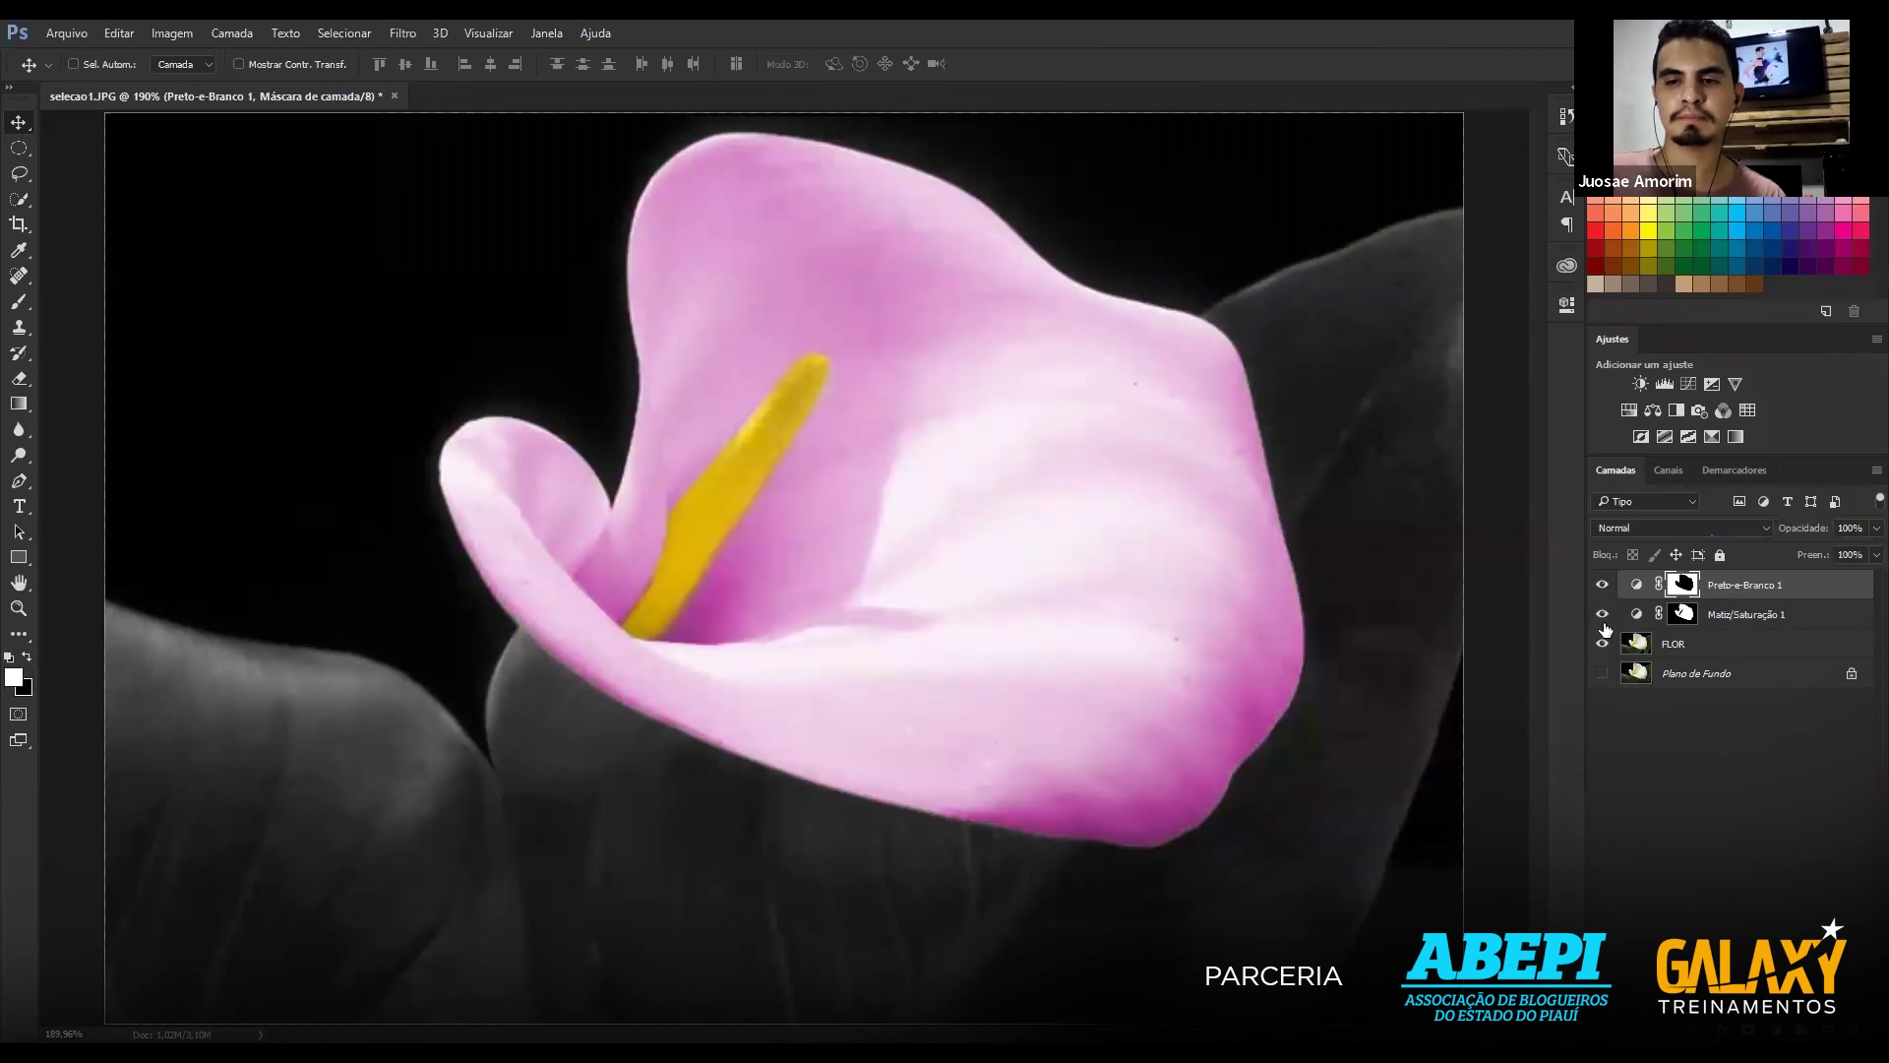
# Close the flower document without saving and open removermanchas.JPG.
pyautogui.click(395, 97)
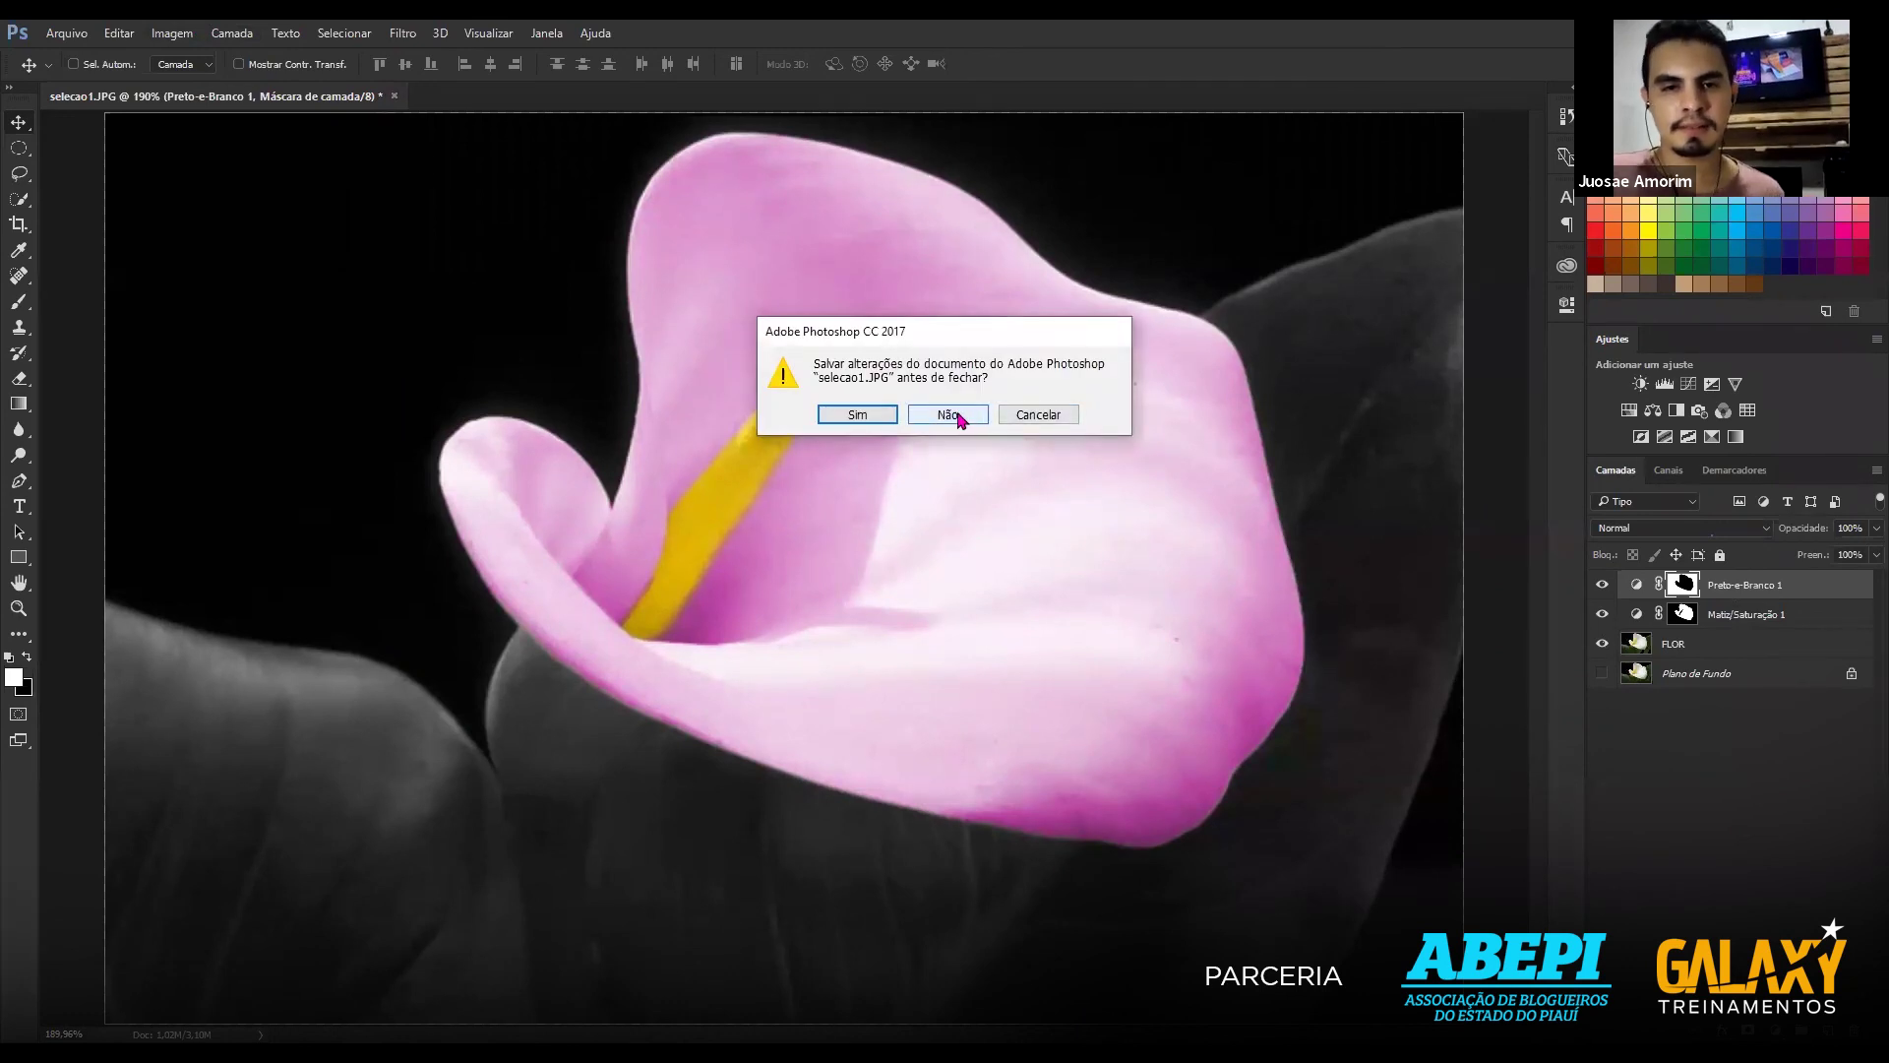
pyautogui.click(949, 415)
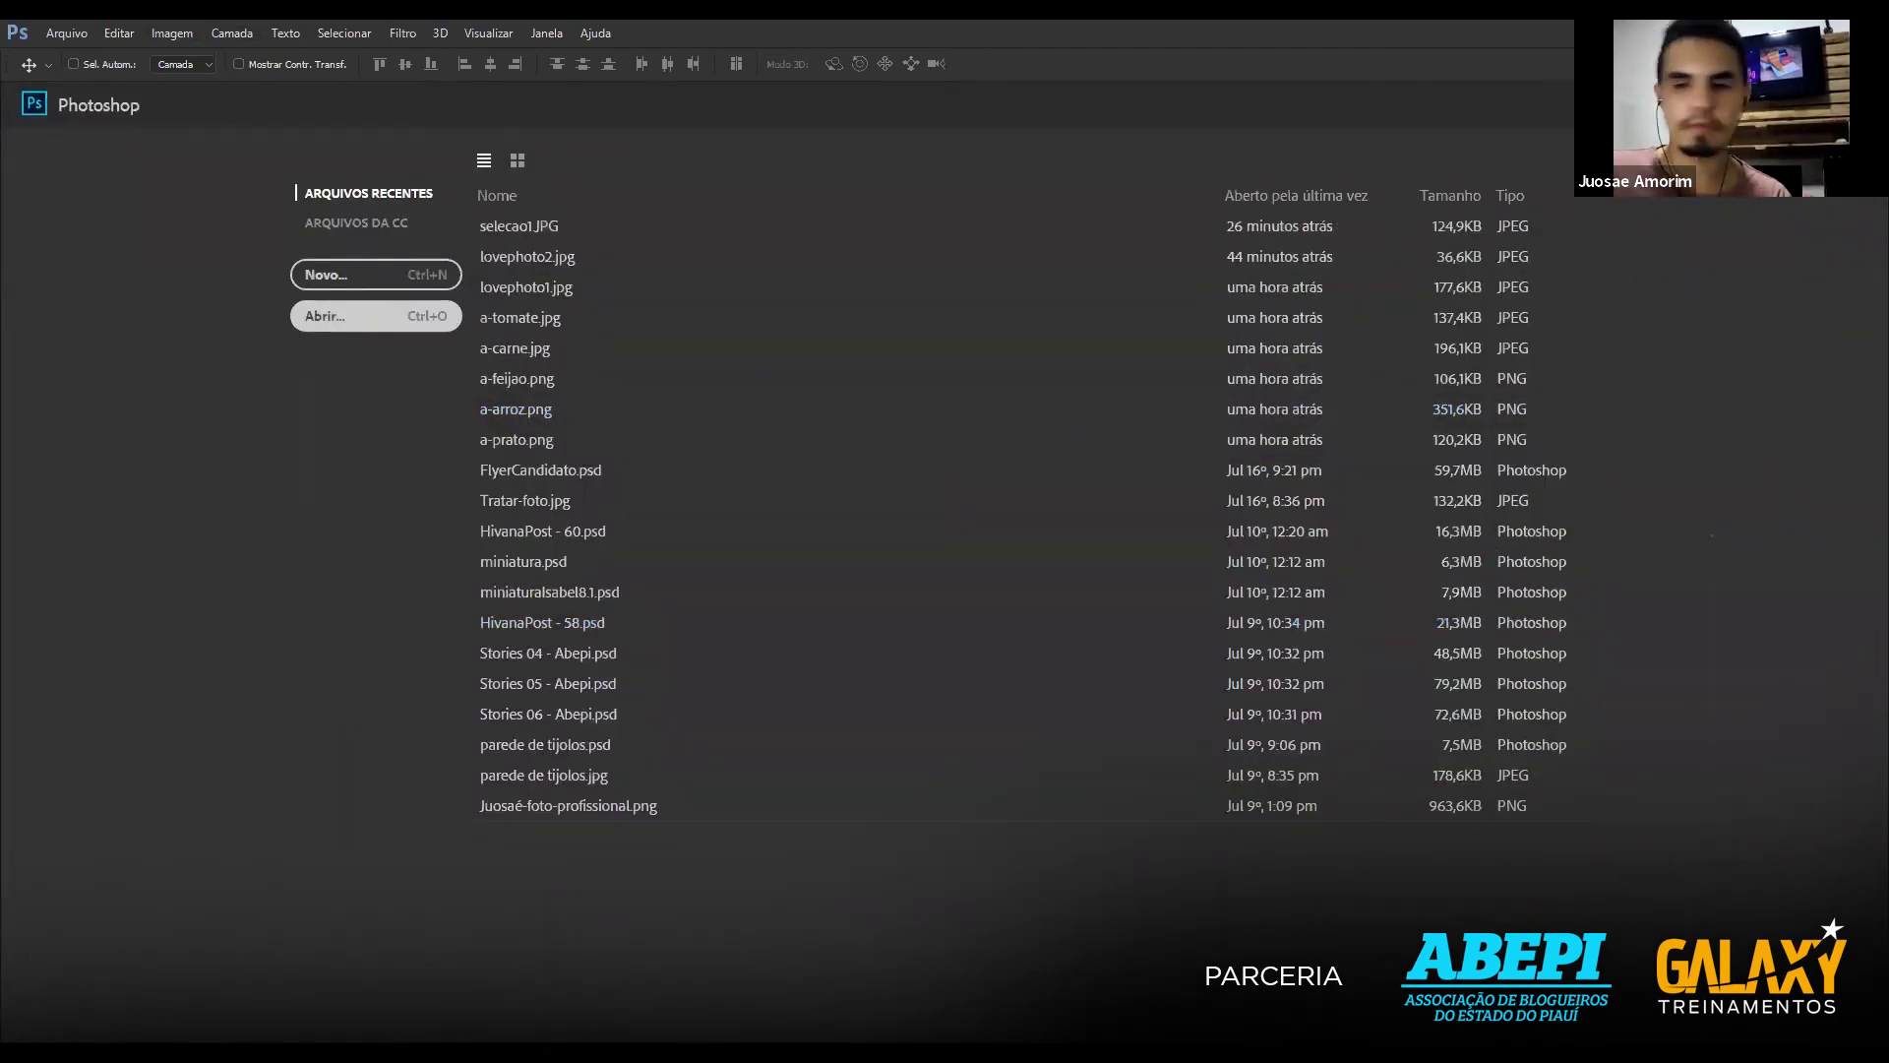
pyautogui.click(335, 315)
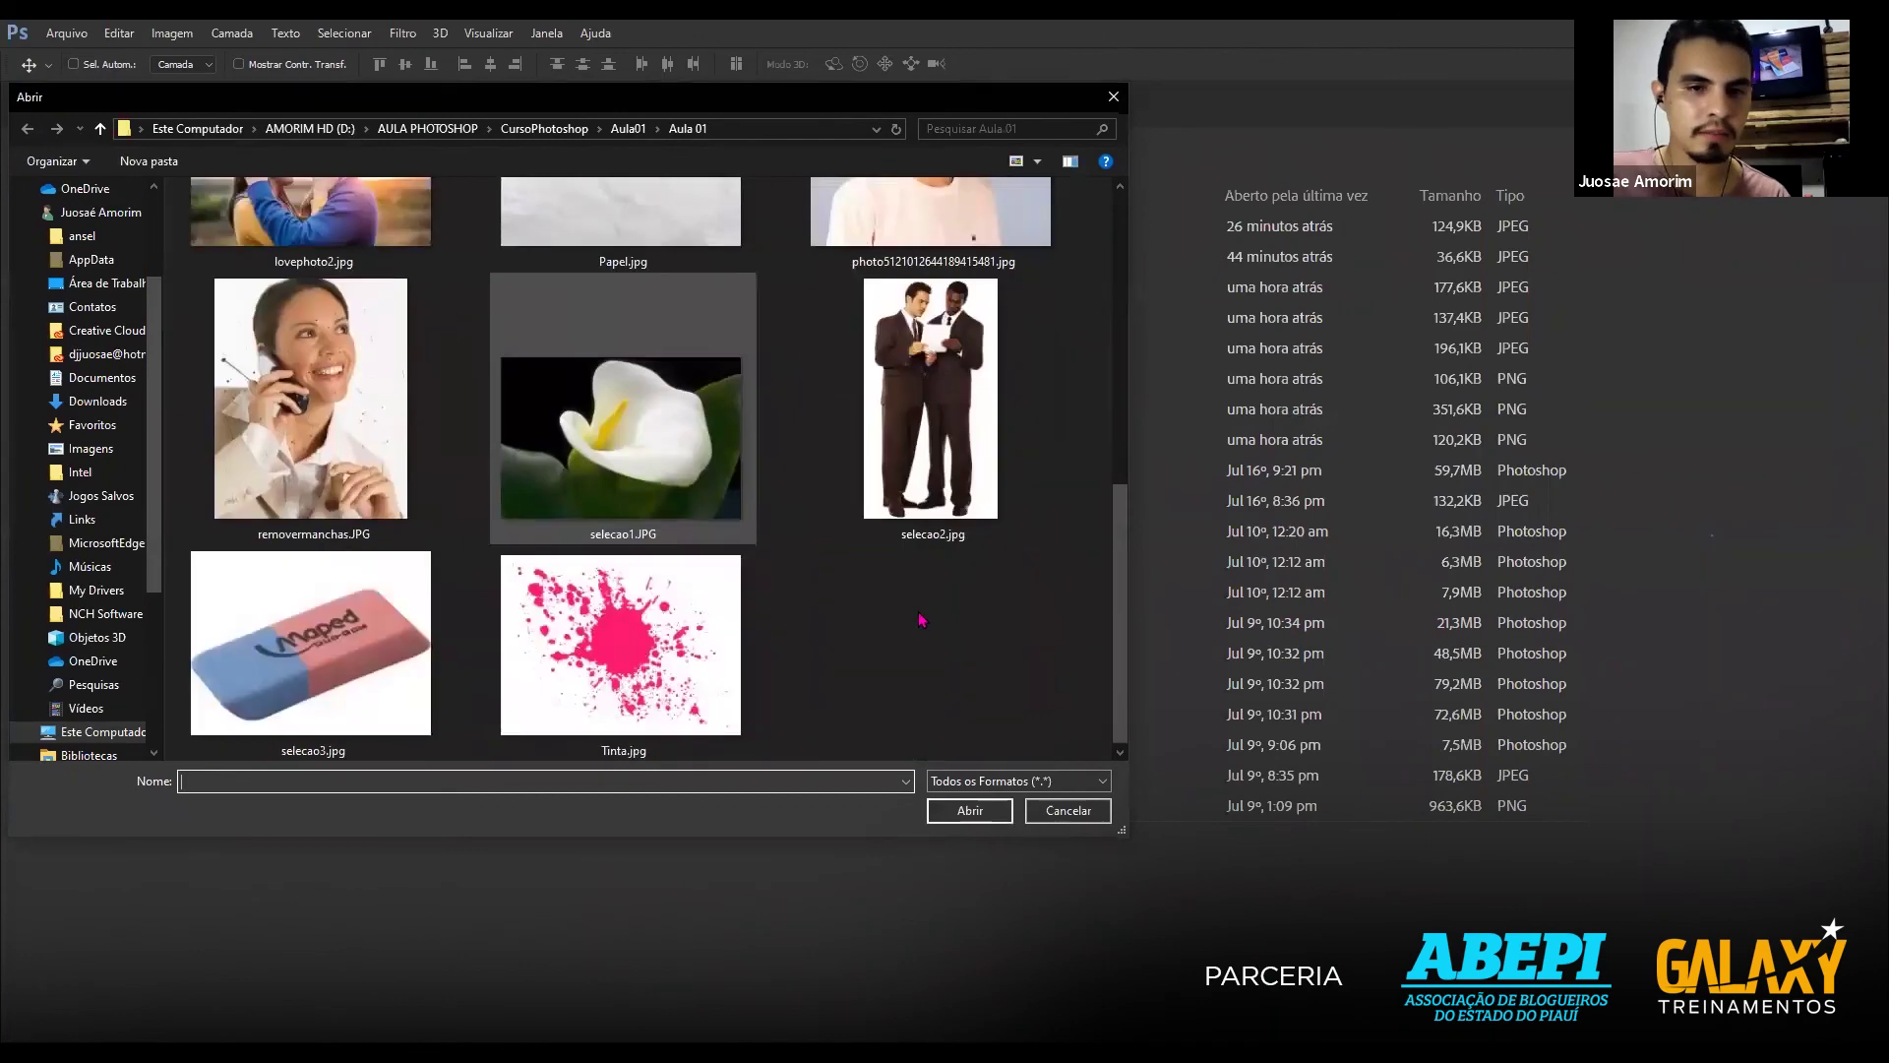
pyautogui.click(413, 649)
pyautogui.scroll(2, 320, 433)
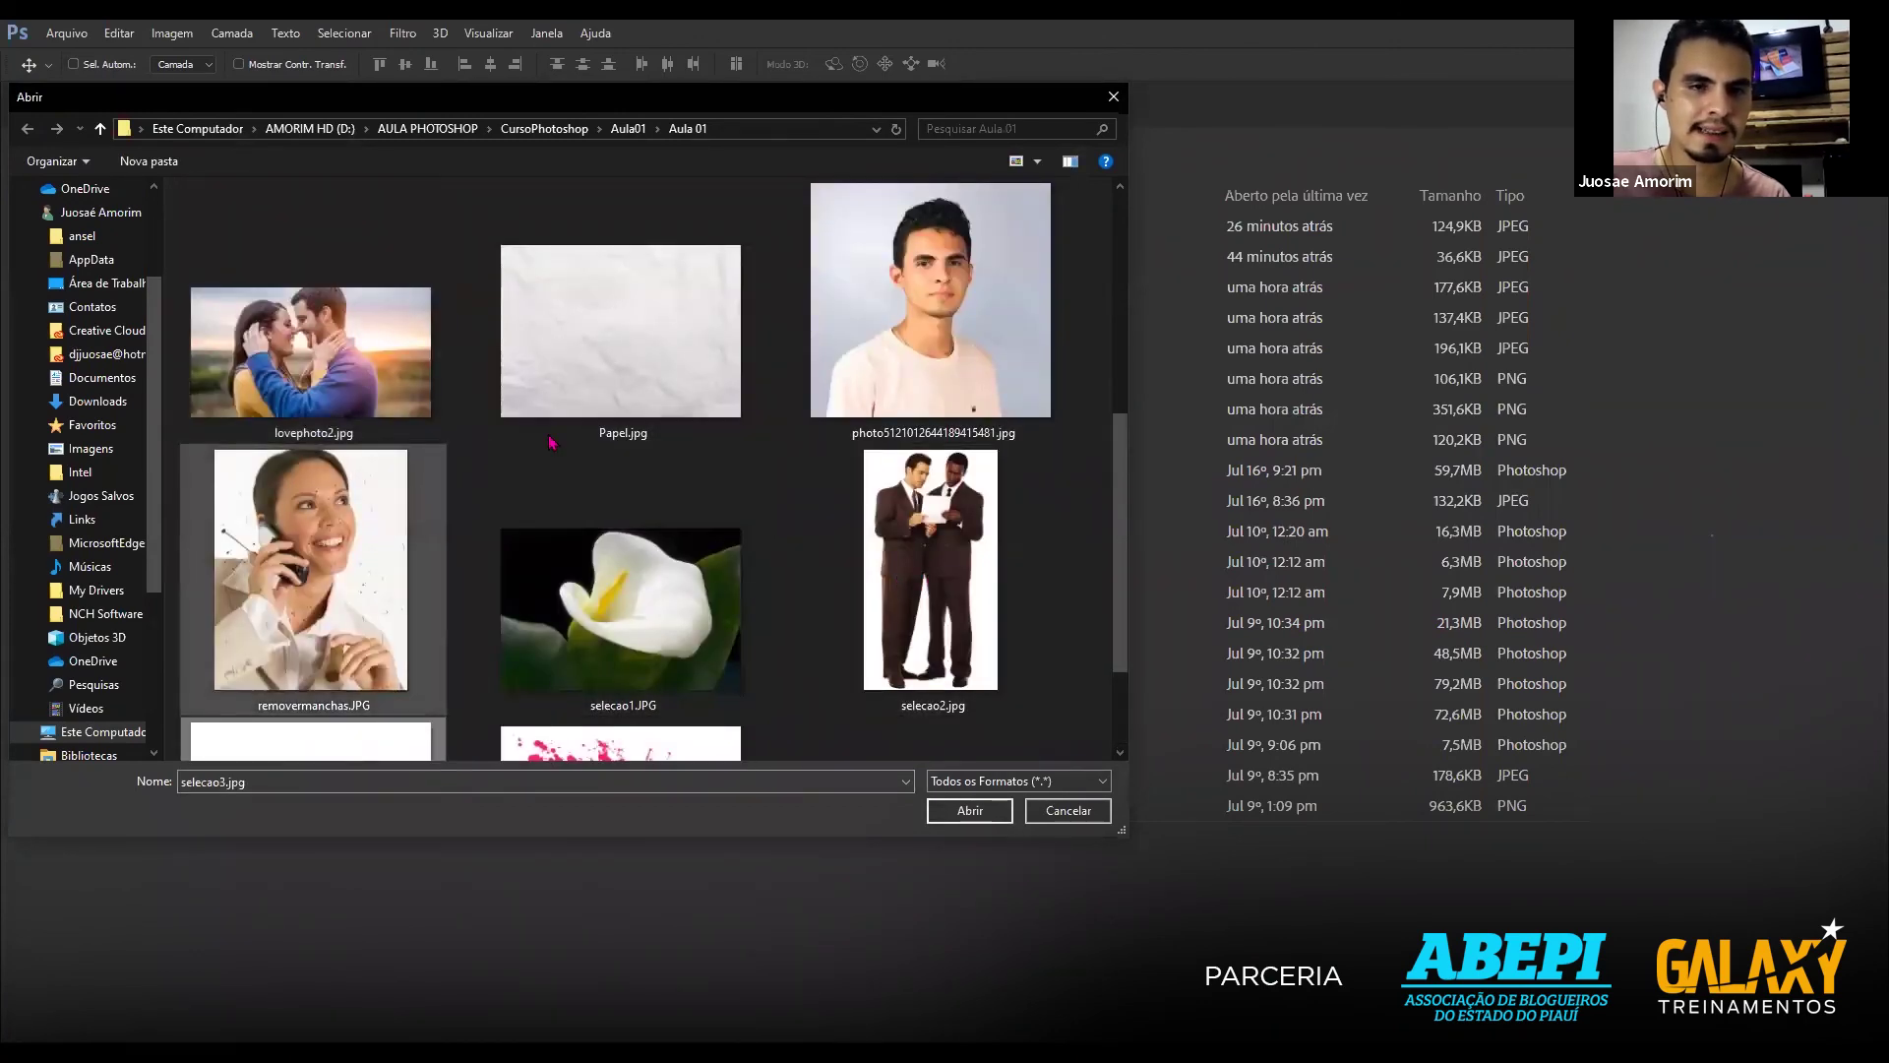
pyautogui.click(366, 611)
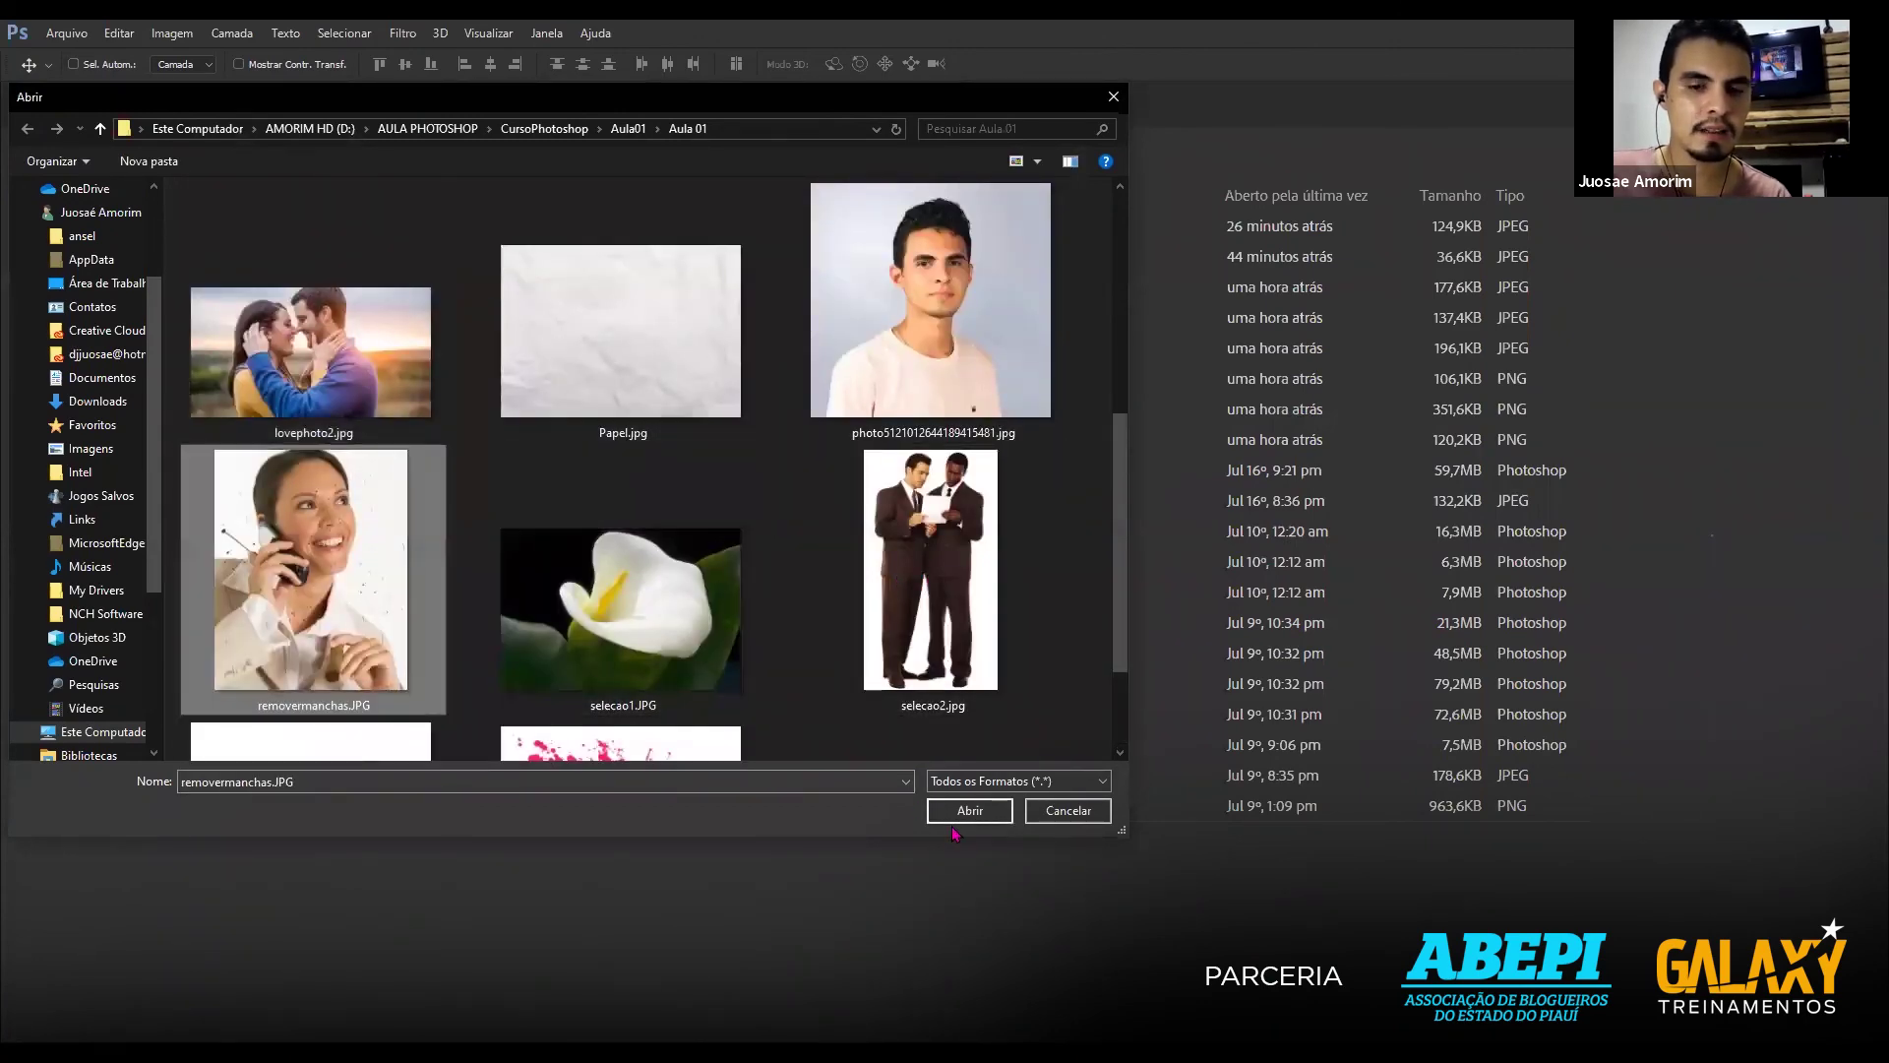
pyautogui.click(1038, 162)
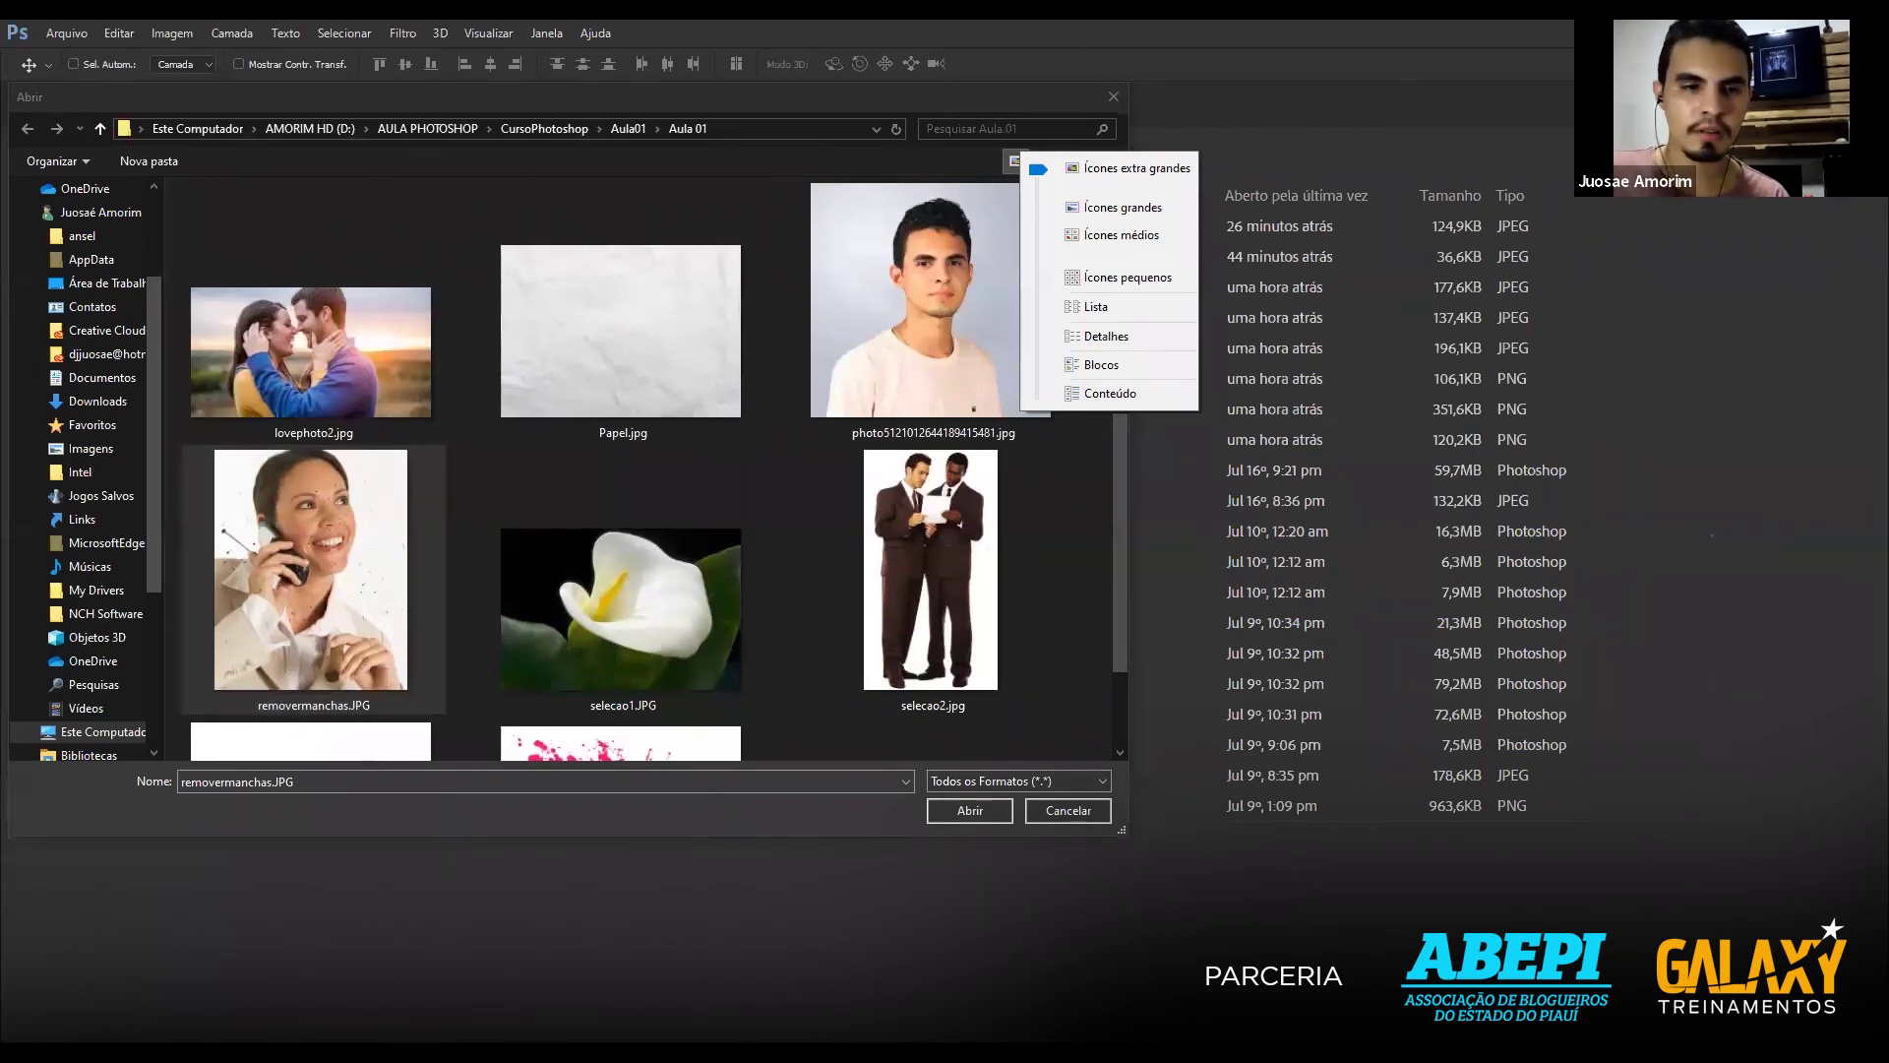
pyautogui.click(969, 813)
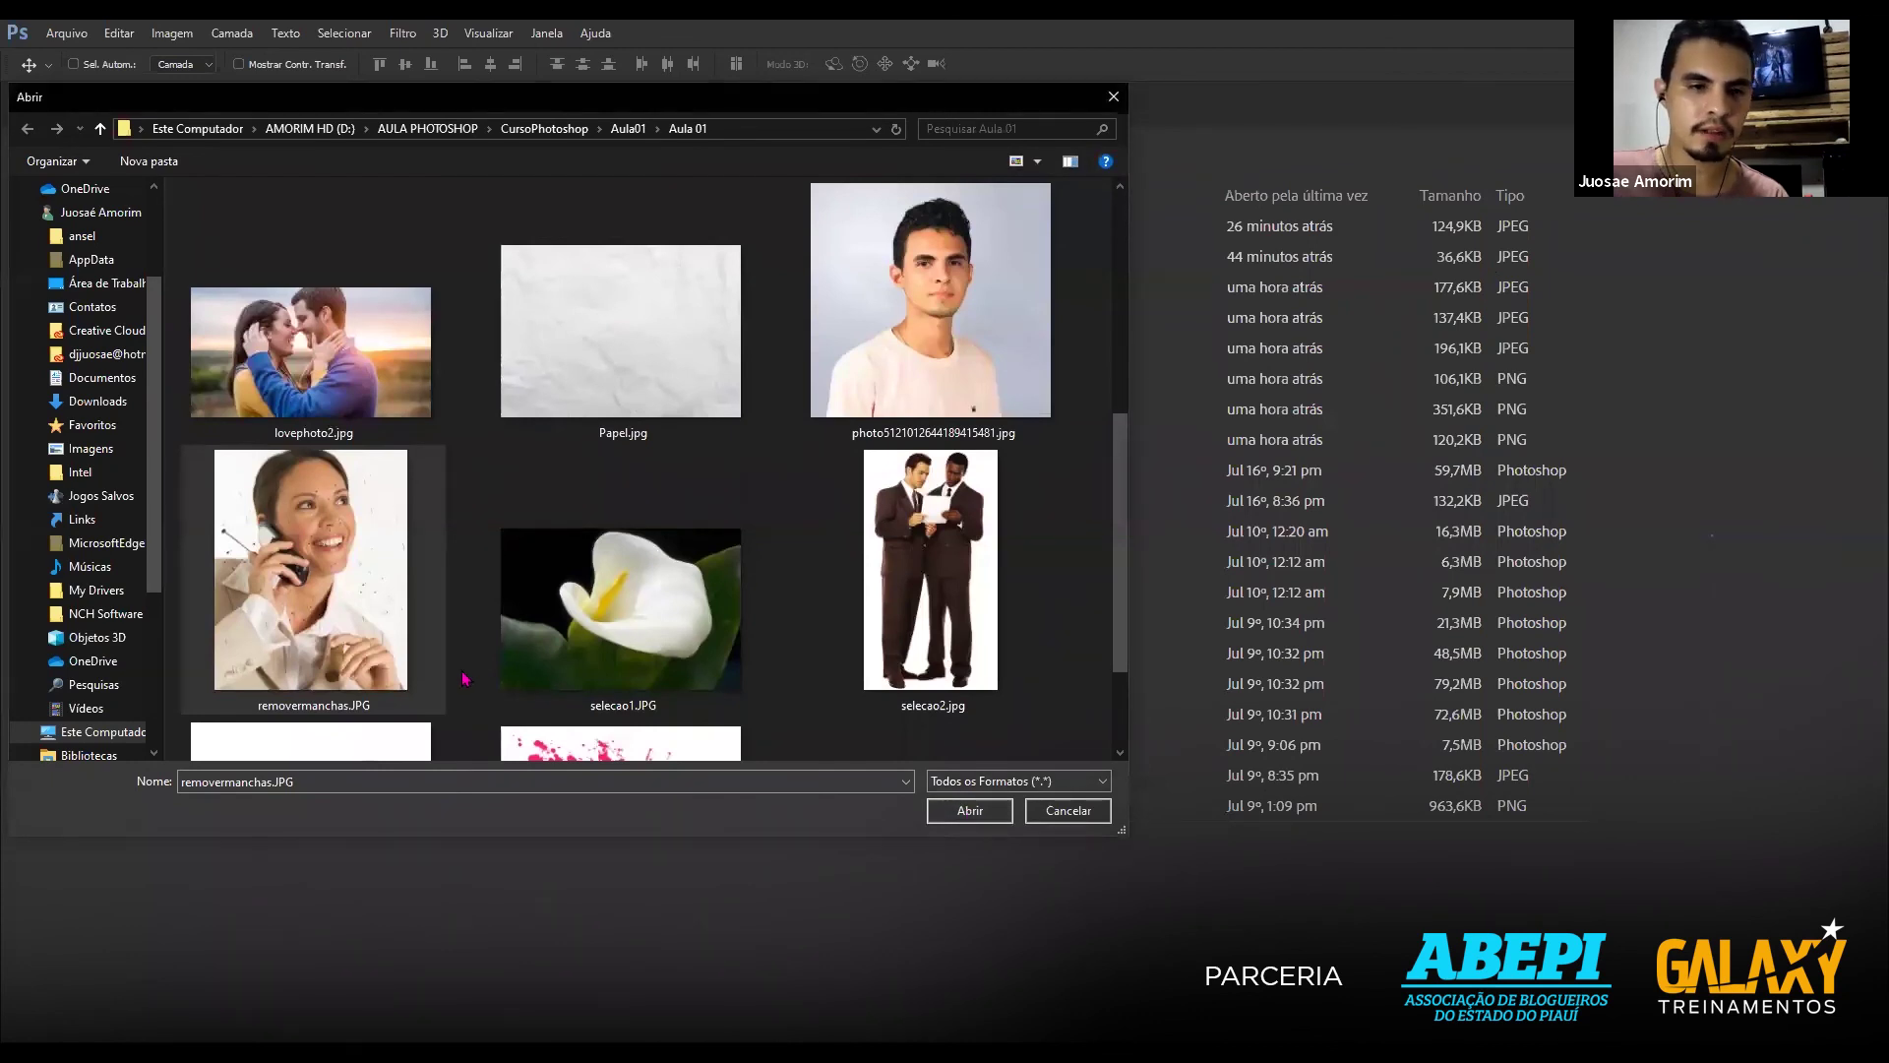
pyautogui.click(984, 817)
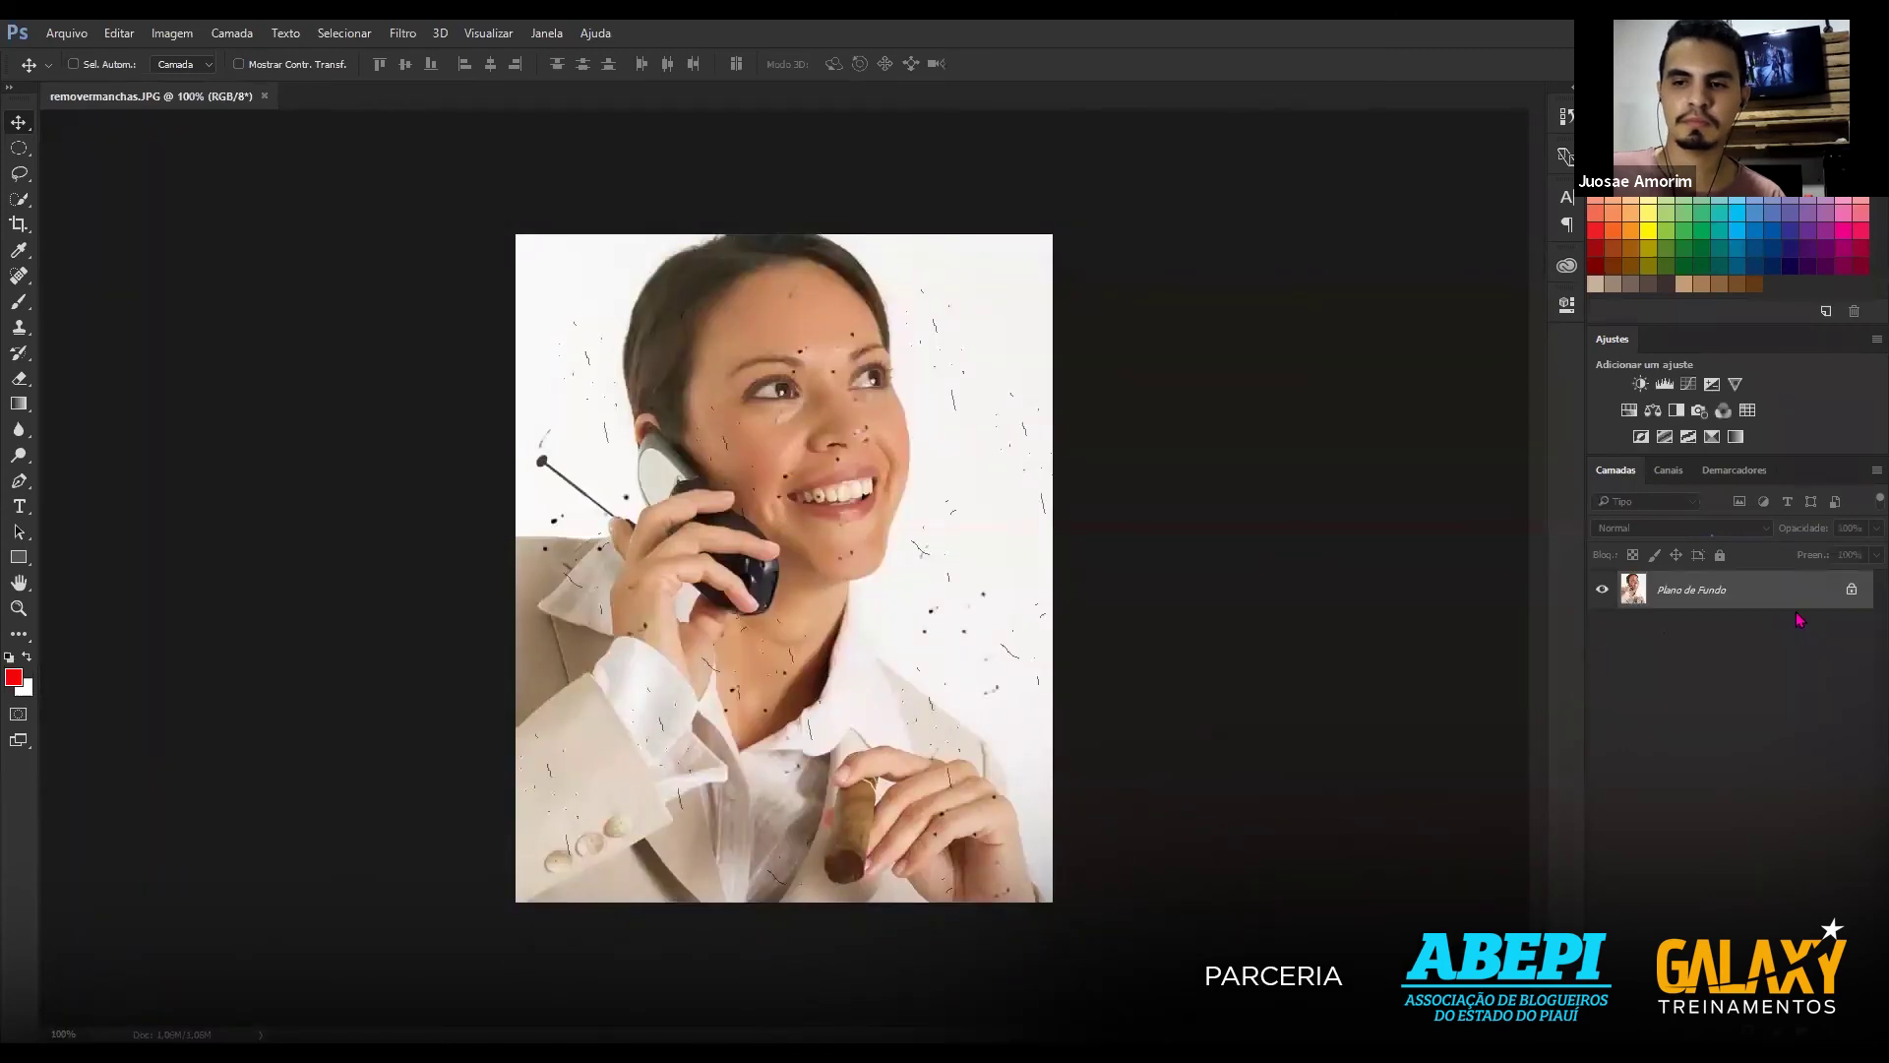
# Unlock the background as Camada 0, duplicate it as Camada 0 copiar, and hide the original.
pyautogui.click(1850, 591)
pyautogui.hotkey('ctrl', 'j')
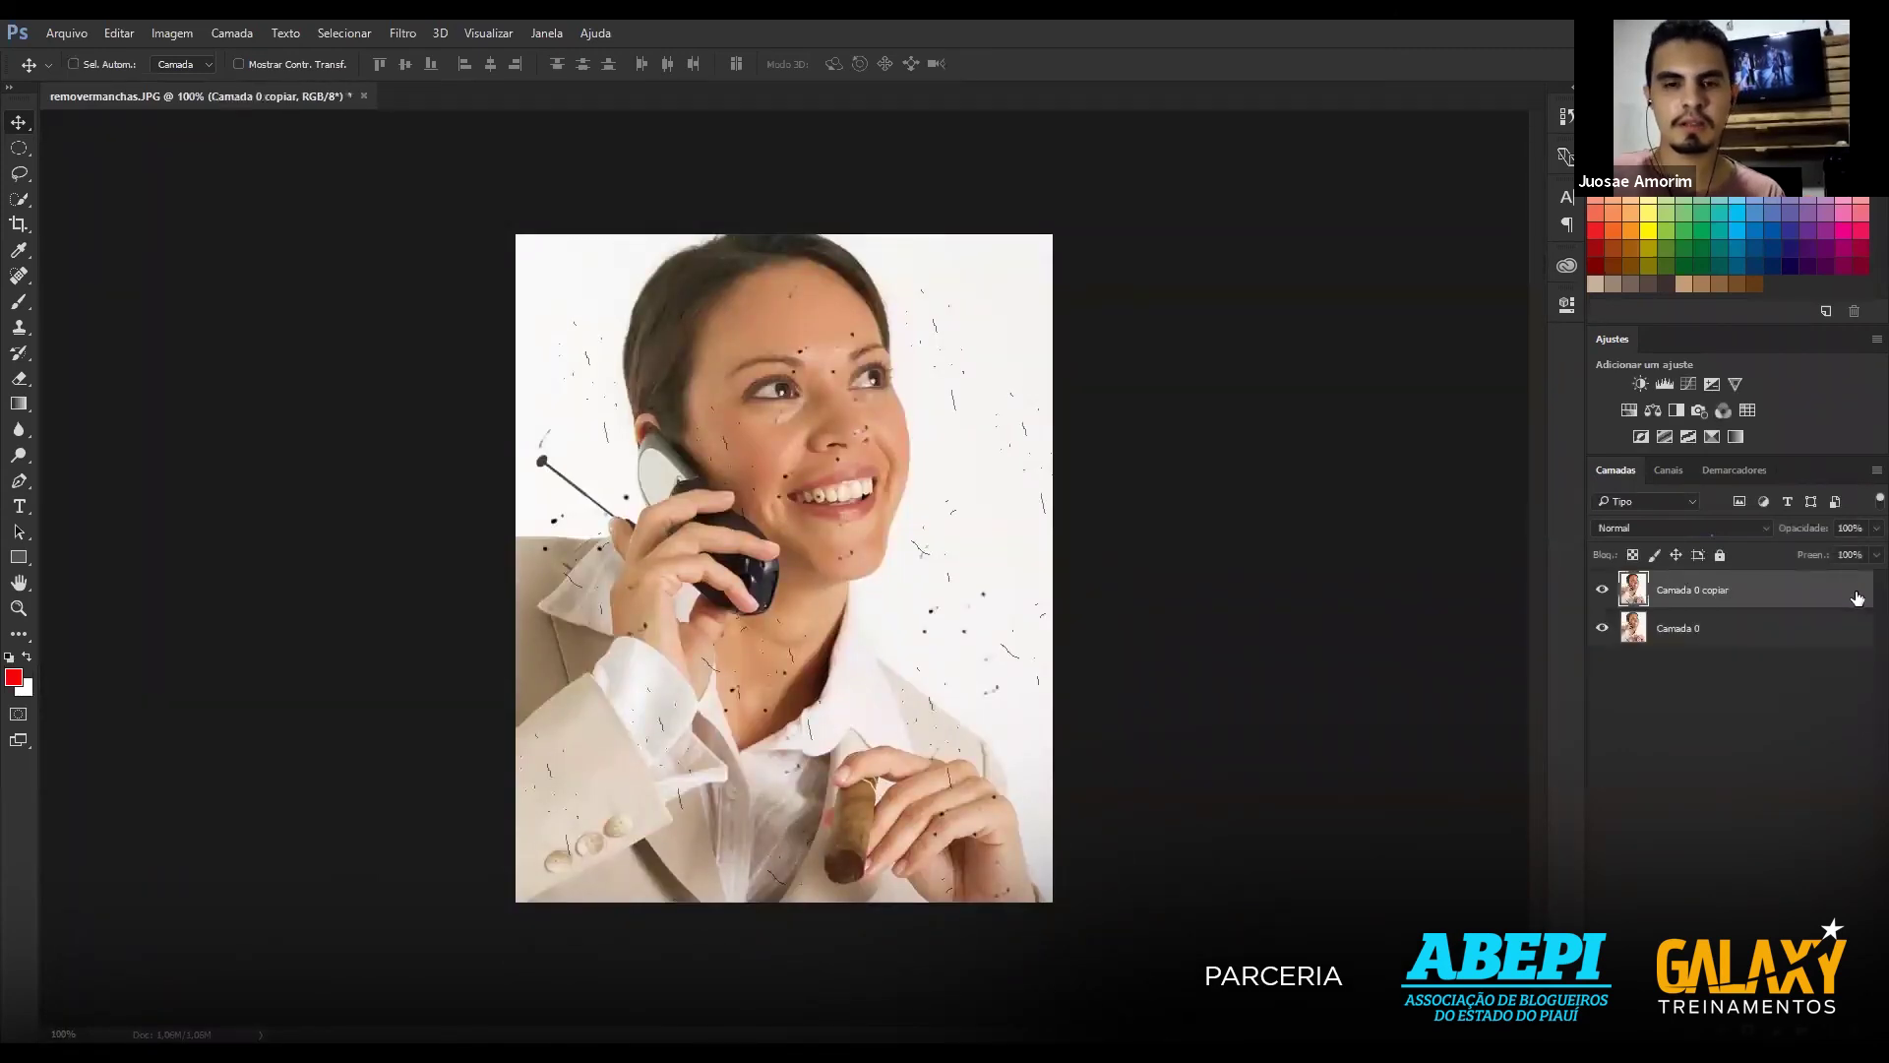
pyautogui.hotkey('ctrl', '0')
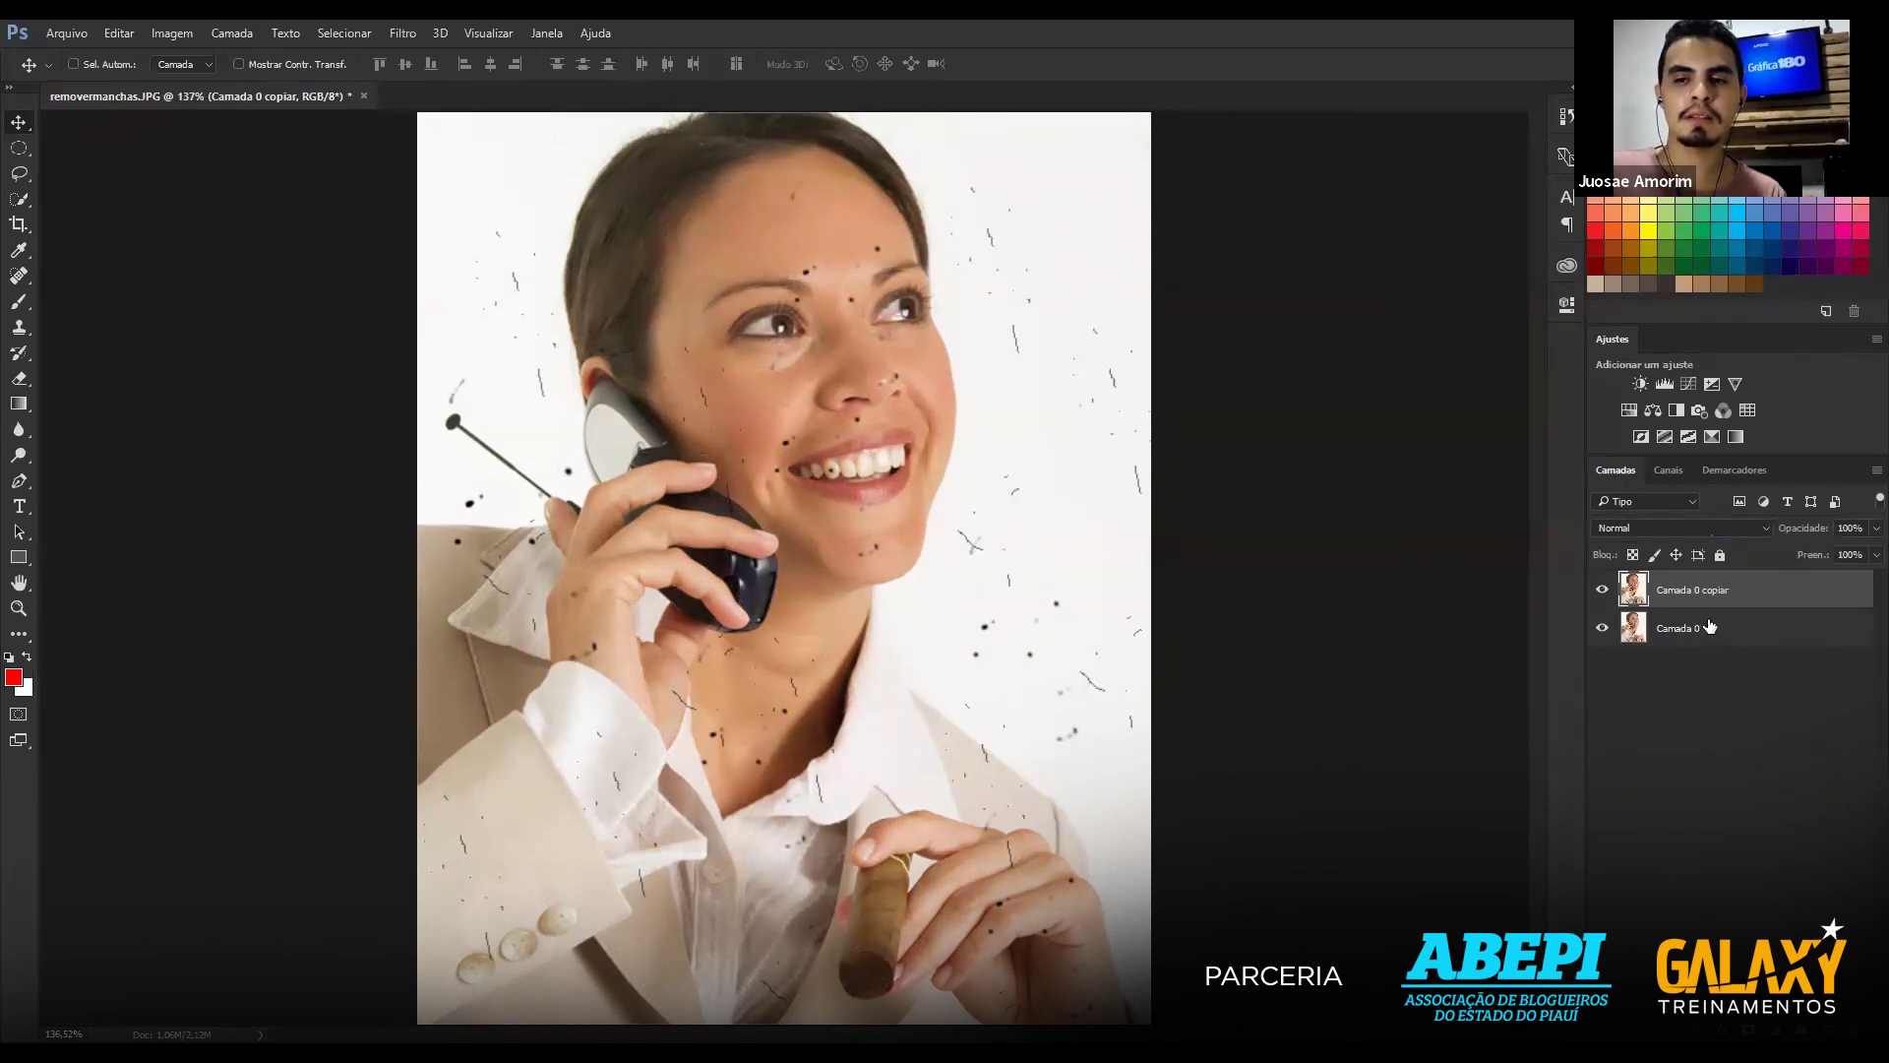
pyautogui.press('Delete')
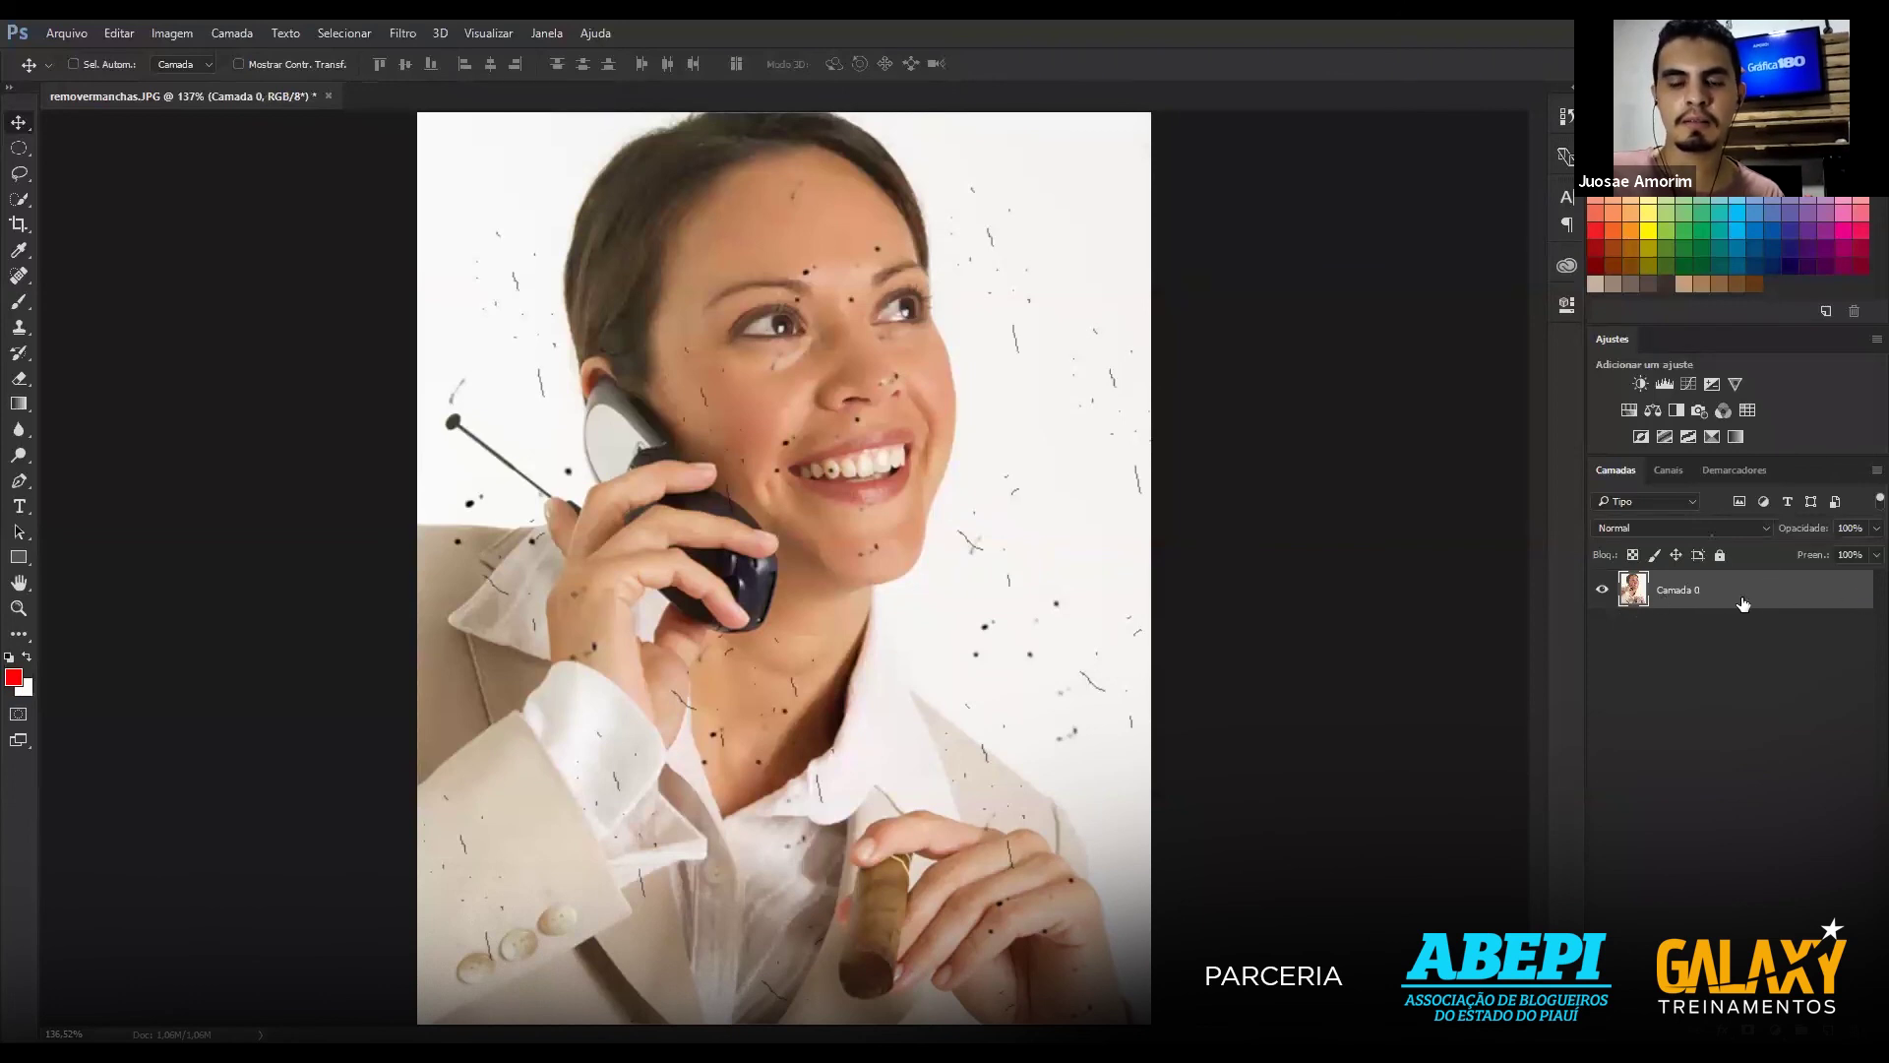
pyautogui.hotkey('ctrl', 'j')
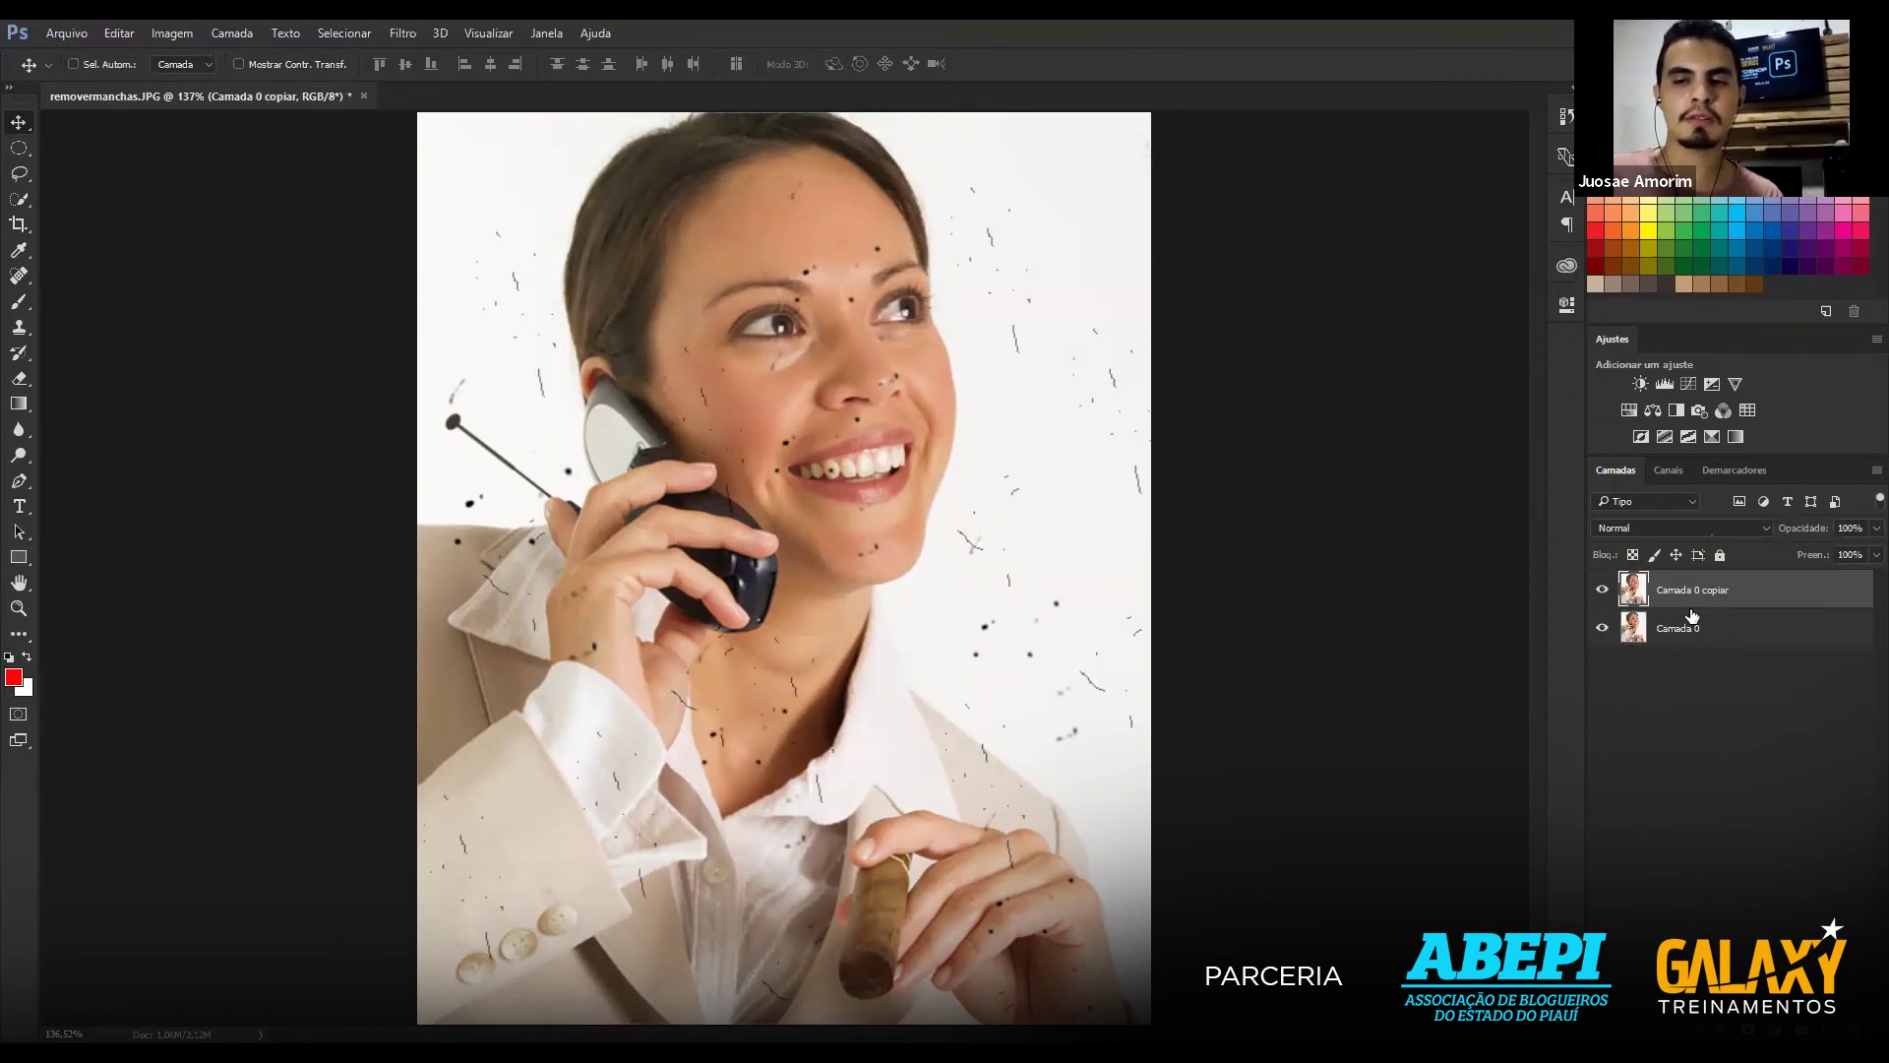
pyautogui.click(1602, 626)
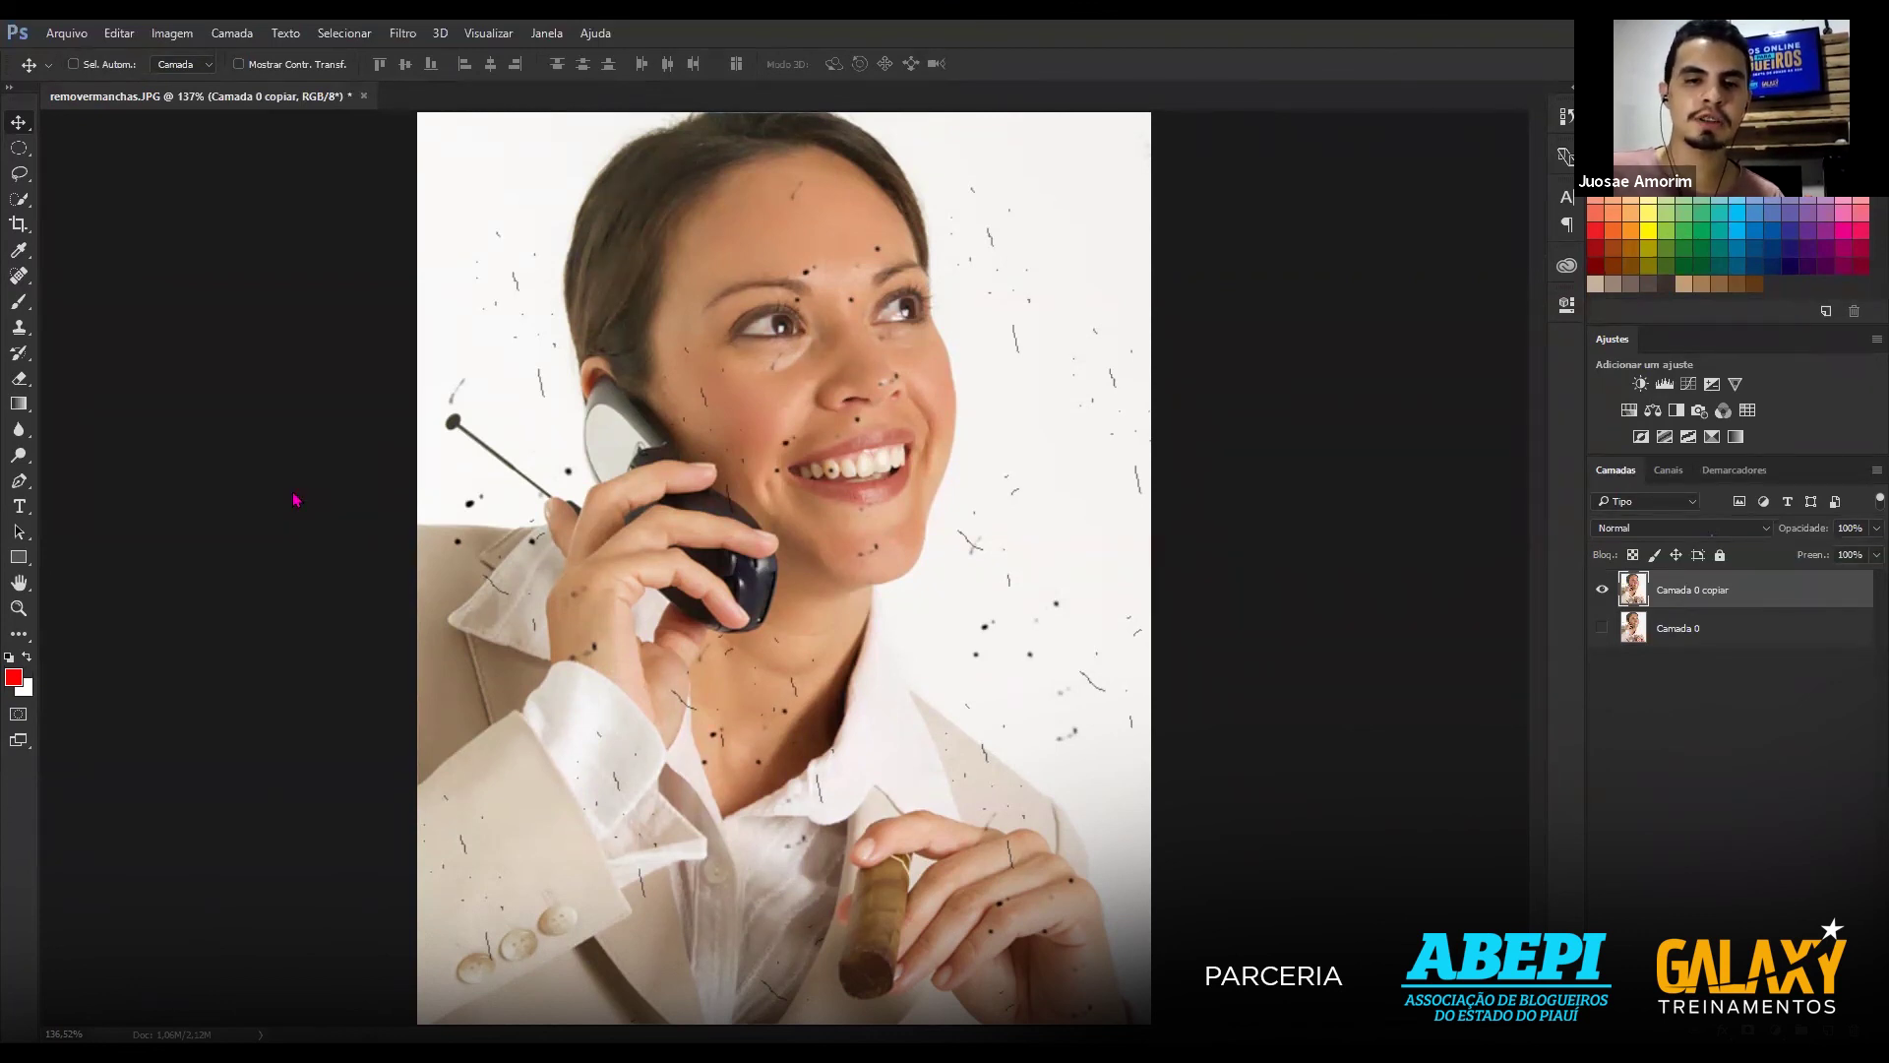
pyautogui.hotkey('ctrl', '+')
pyautogui.hotkey('ctrl', '+')
pyautogui.hotkey('ctrl', '+')
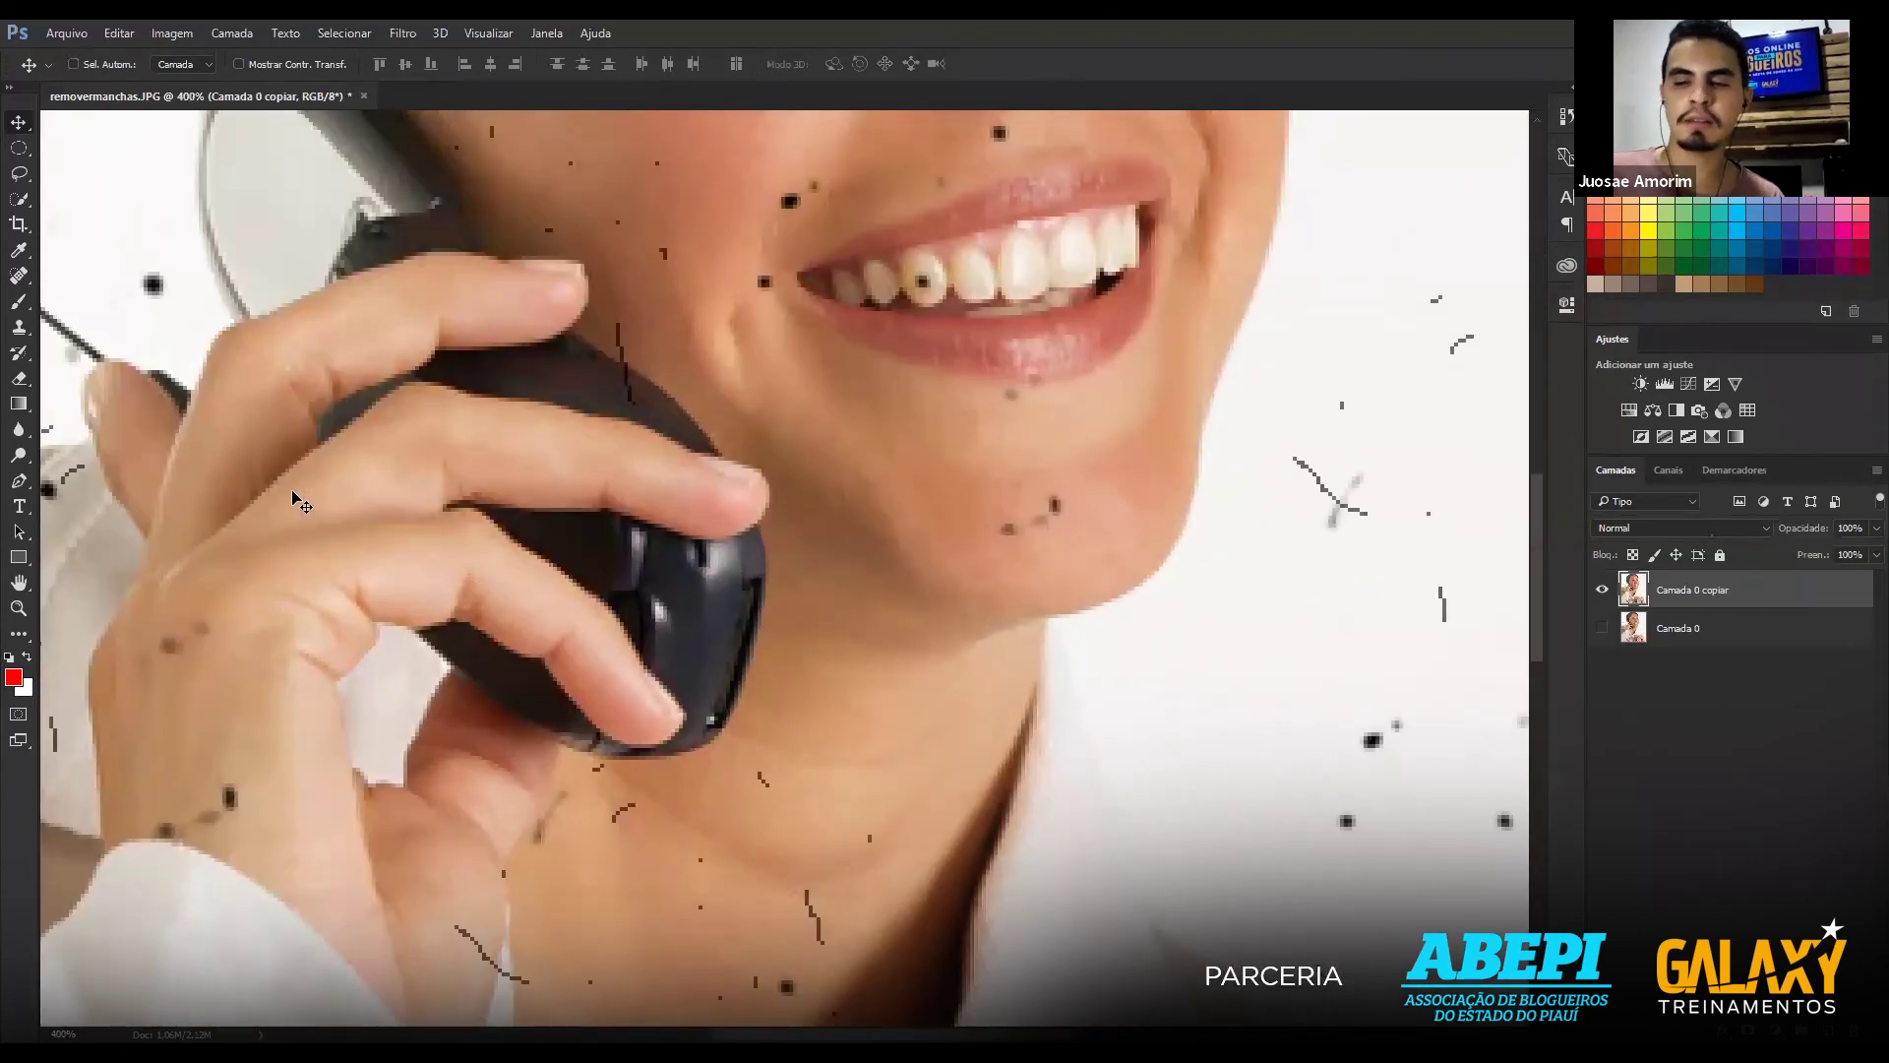
pyautogui.hotkey('ctrl', '-')
pyautogui.hotkey('ctrl', '-')
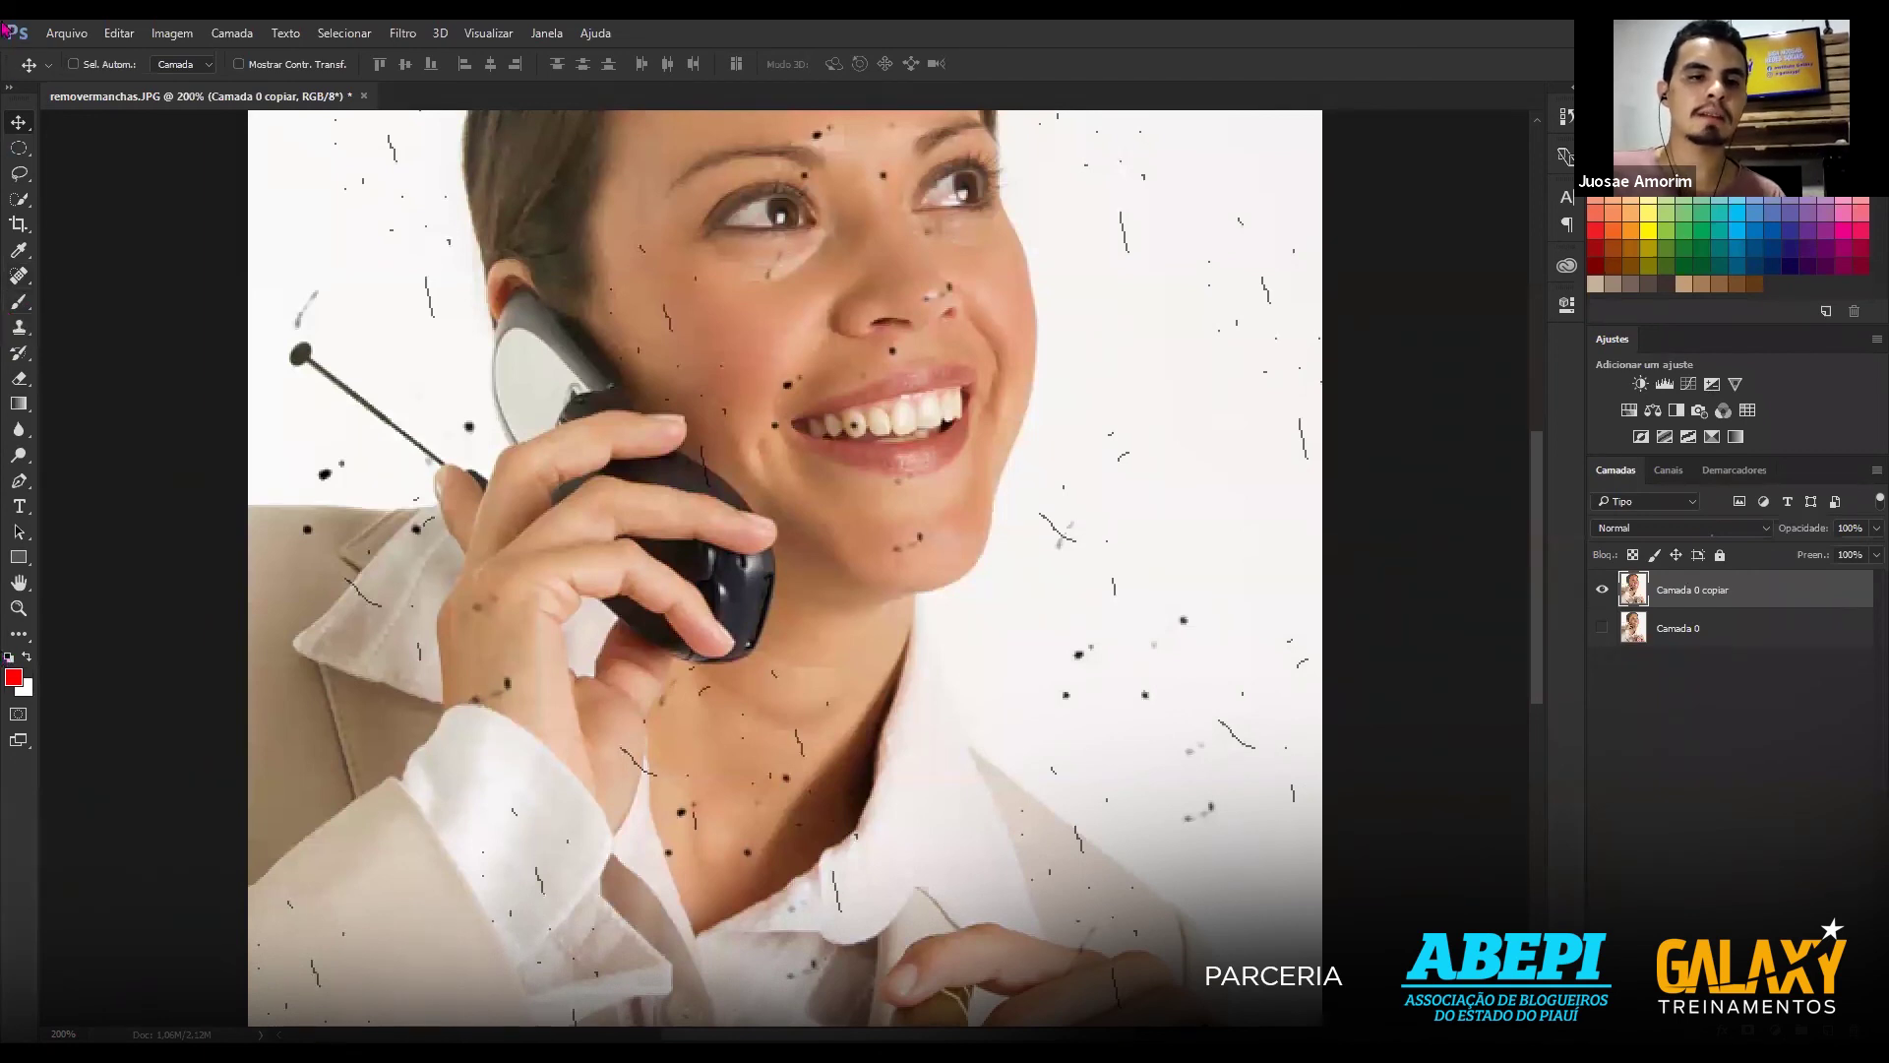
pyautogui.click(21, 279)
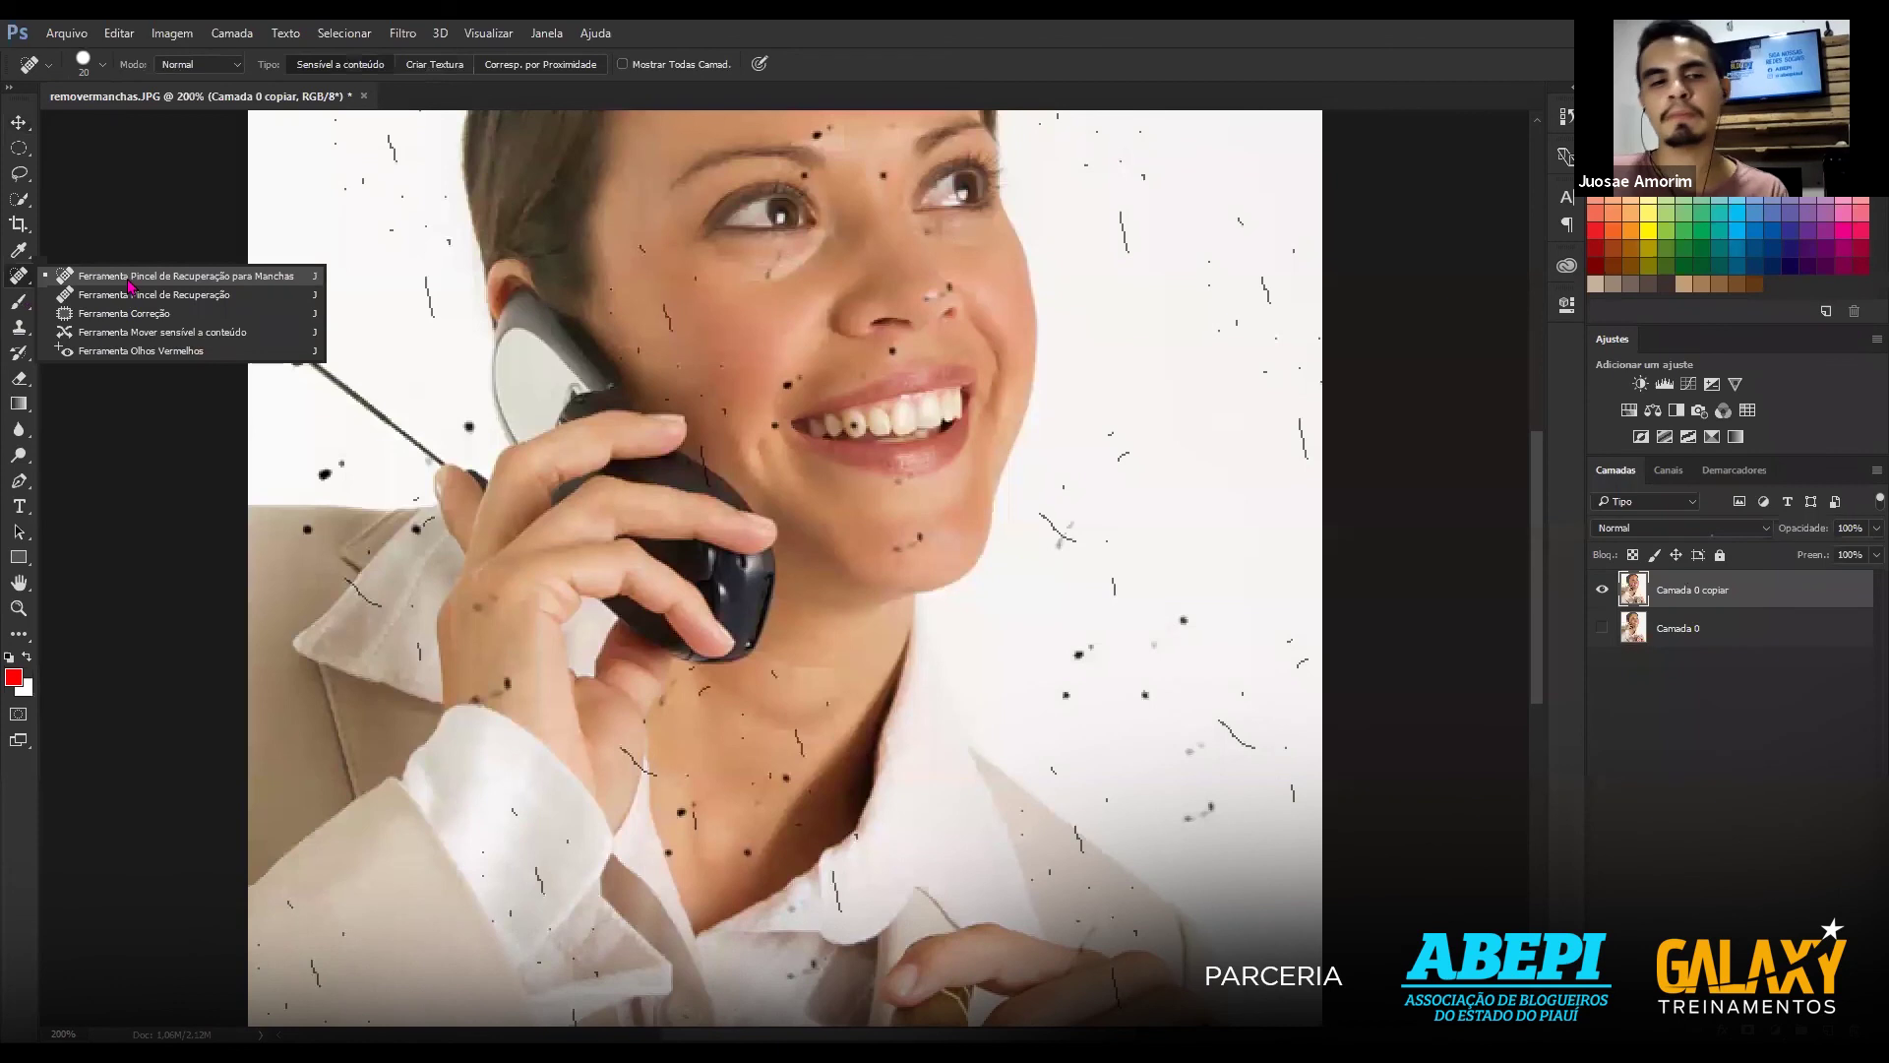
# Spot-heal the cheek spot and the specks on the background right of the face.
pyautogui.click(30, 283)
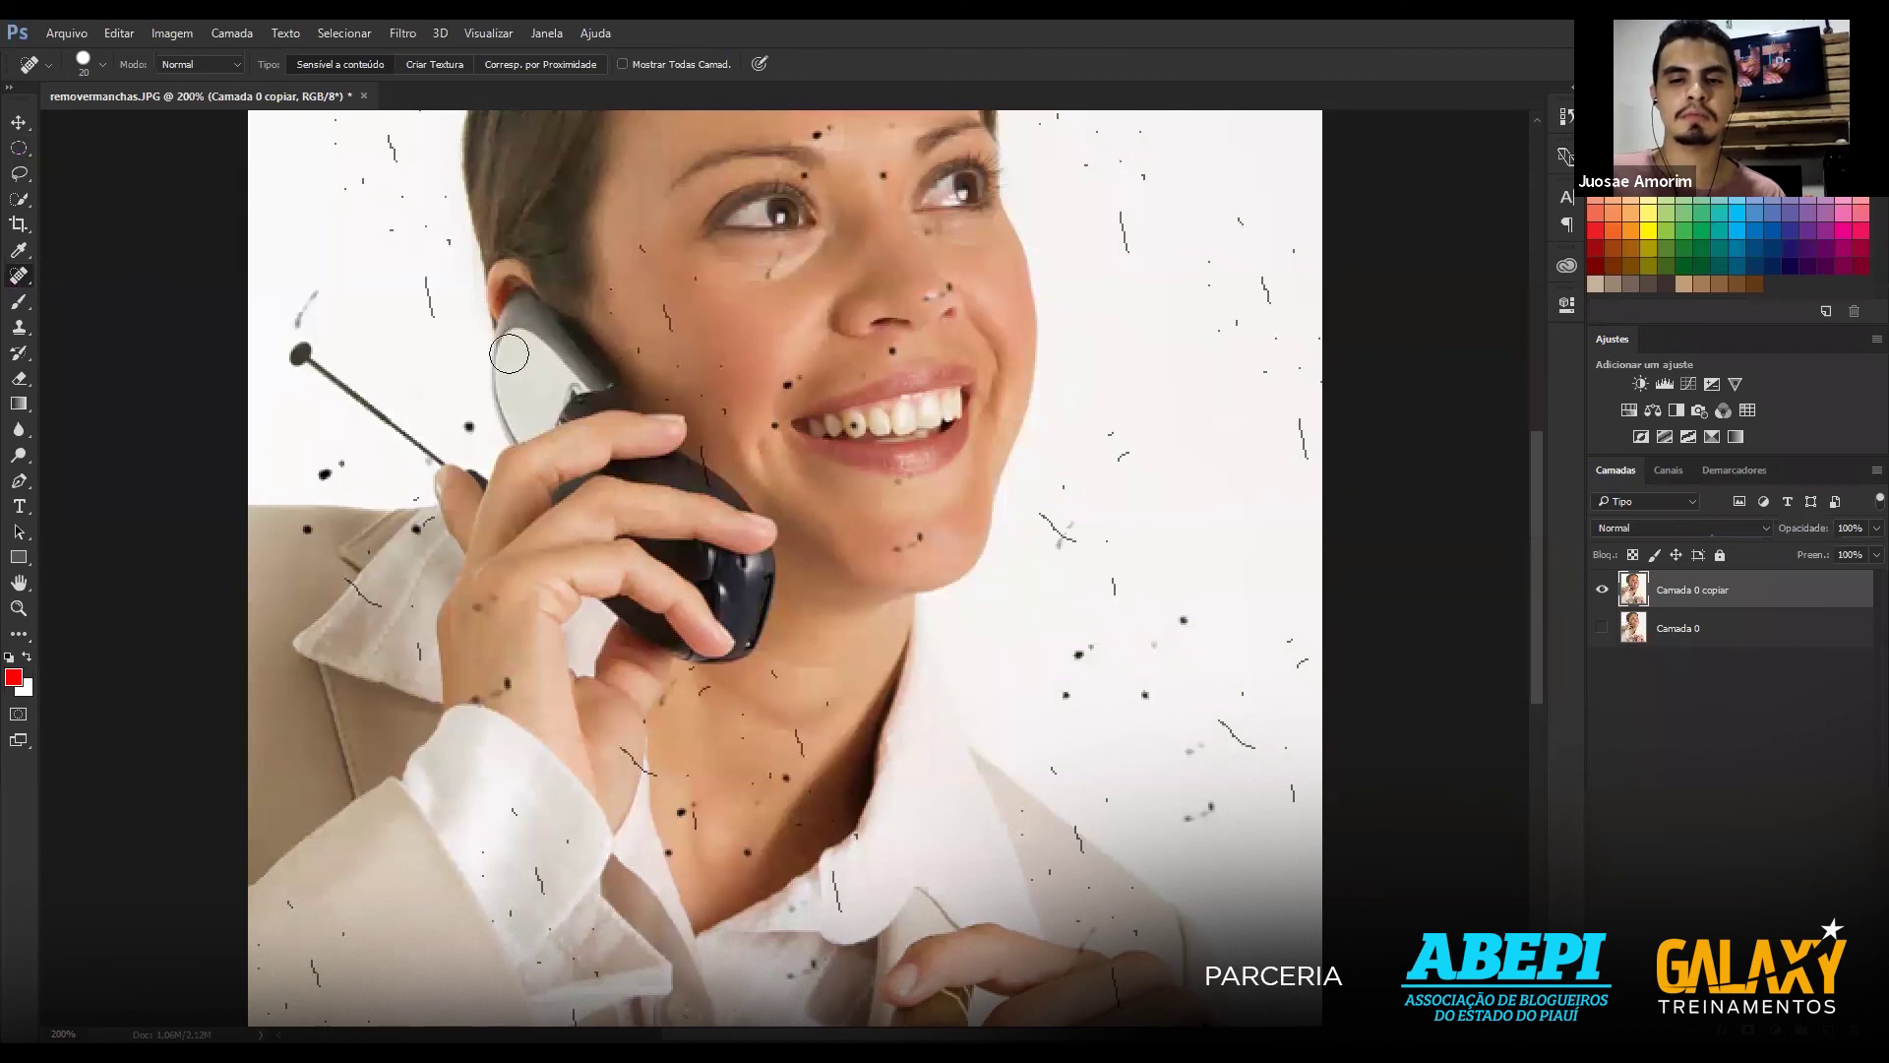
pyautogui.moveTo(664, 313); pyautogui.dragTo(674, 325)
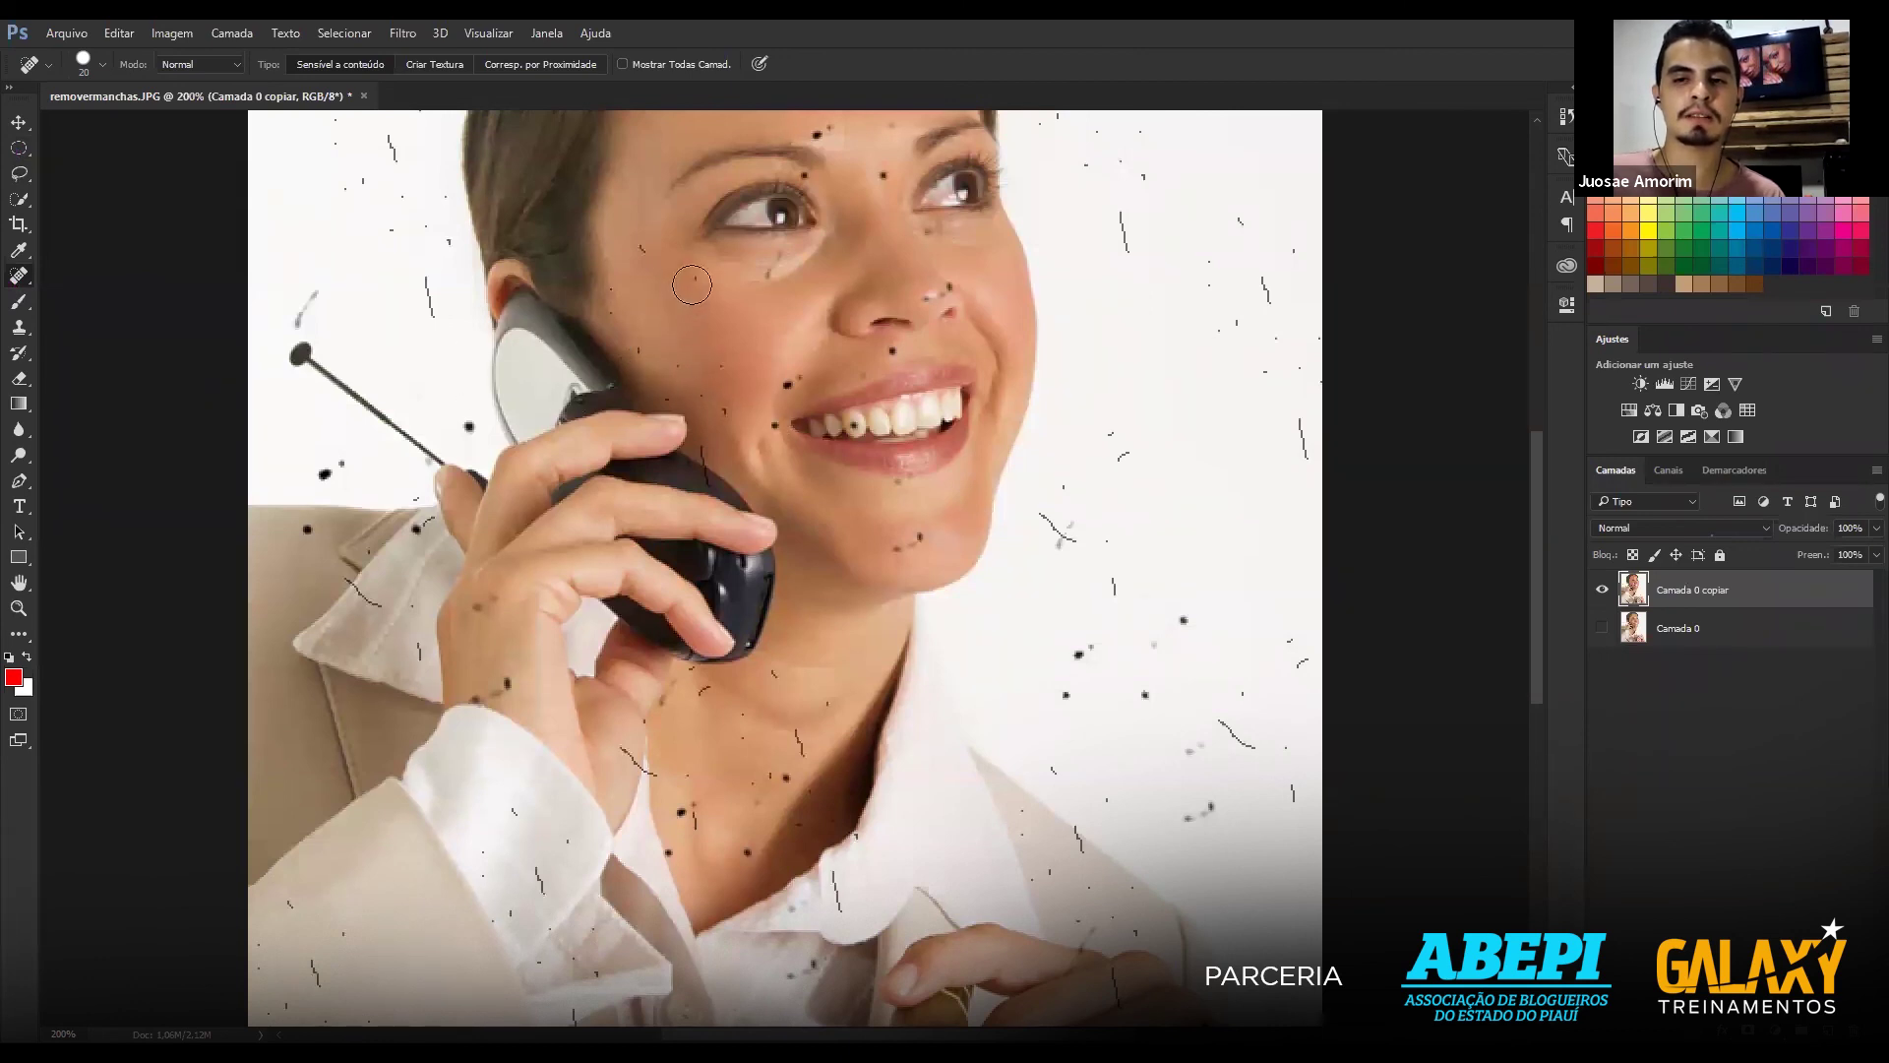
pyautogui.click(630, 246)
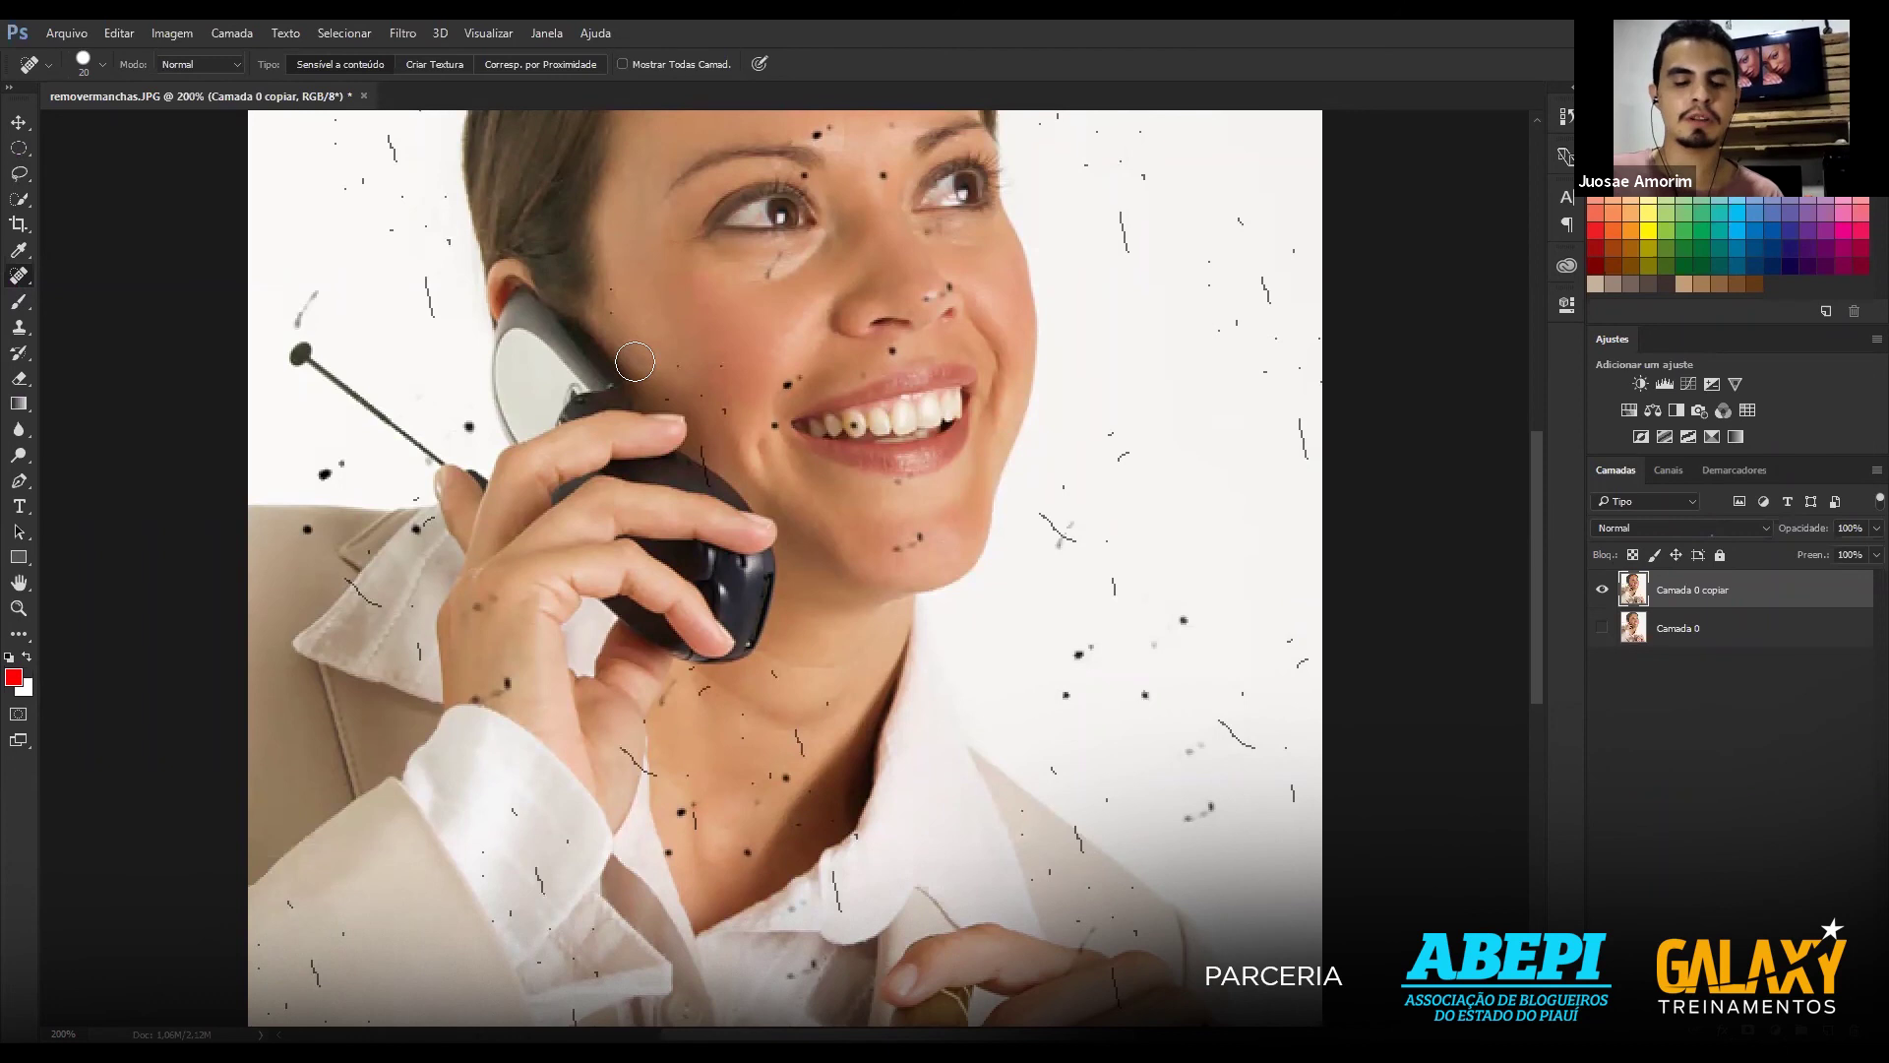
pyautogui.moveTo(1045, 516)
pyautogui.mouseDown()
pyautogui.moveTo(1066, 536)
pyautogui.moveTo(1113, 454)
pyautogui.mouseUp()
pyautogui.moveTo(1122, 222); pyautogui.dragTo(1123, 268)
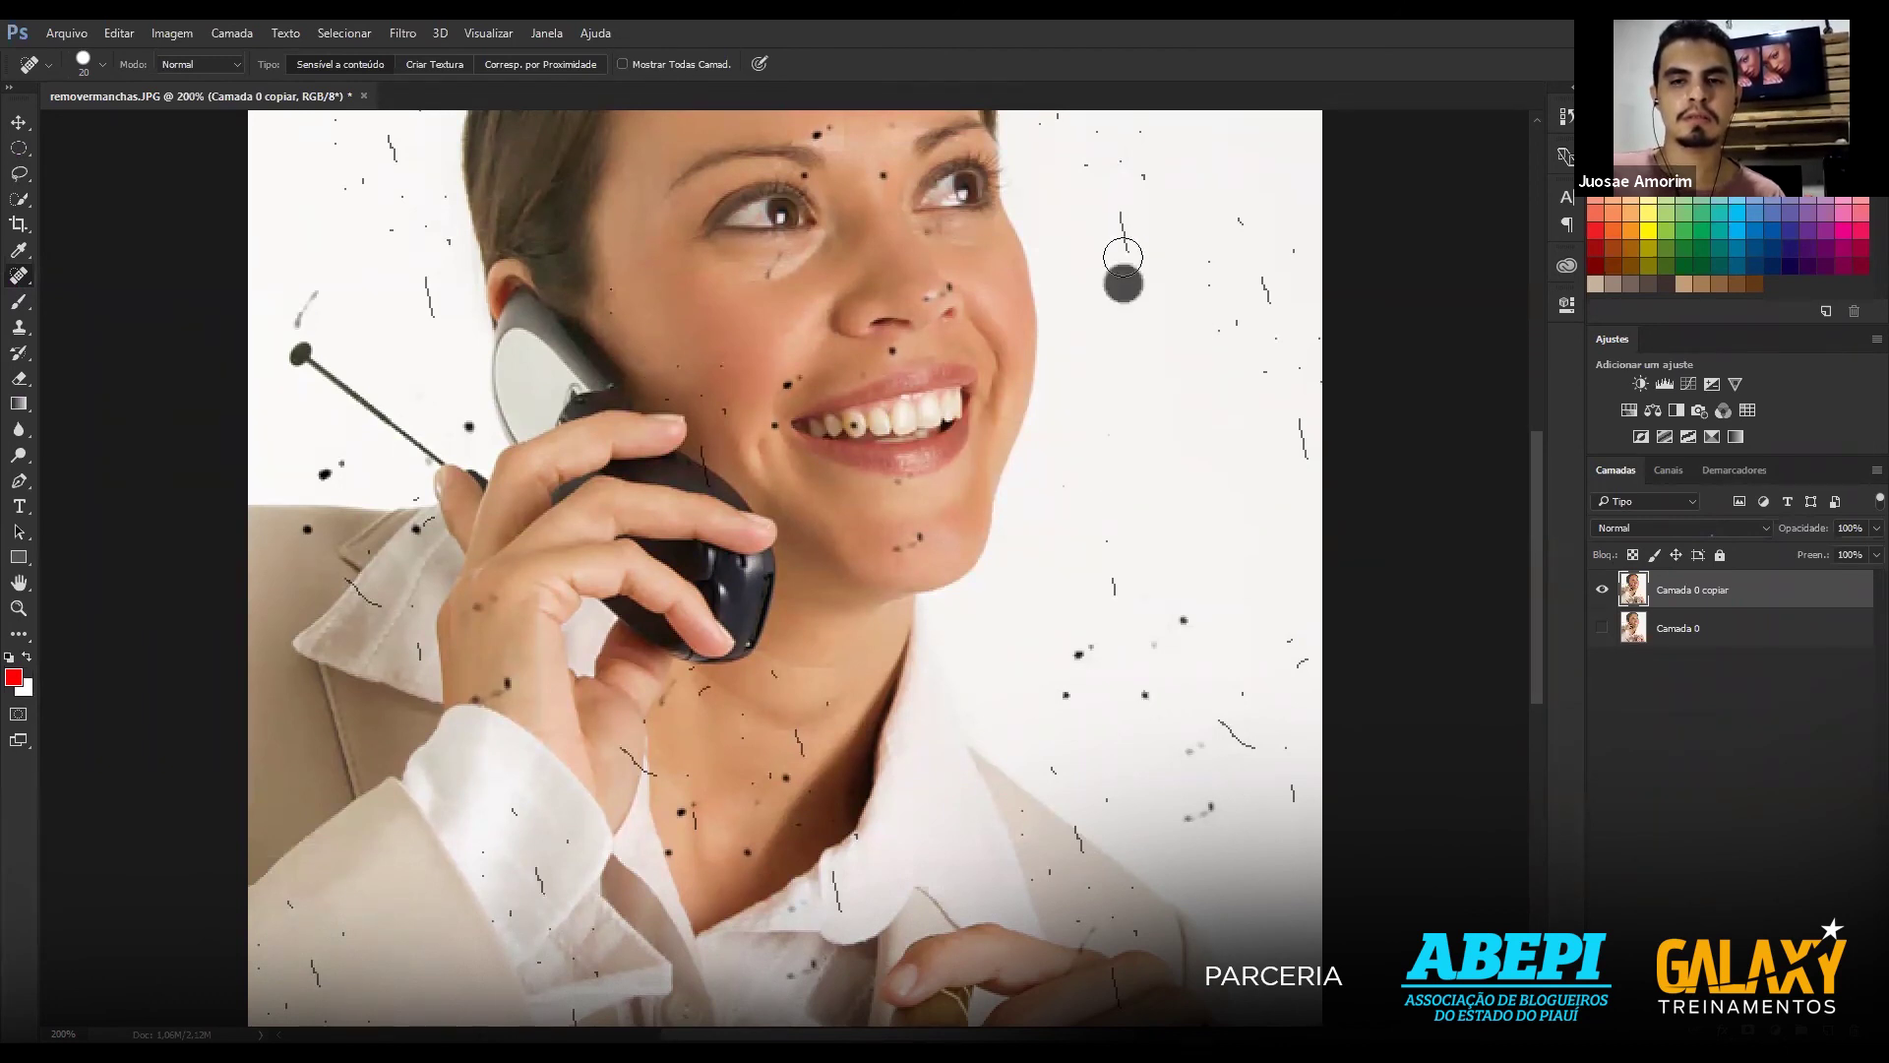
pyautogui.moveTo(1094, 138); pyautogui.dragTo(1090, 154)
pyautogui.click(1122, 222)
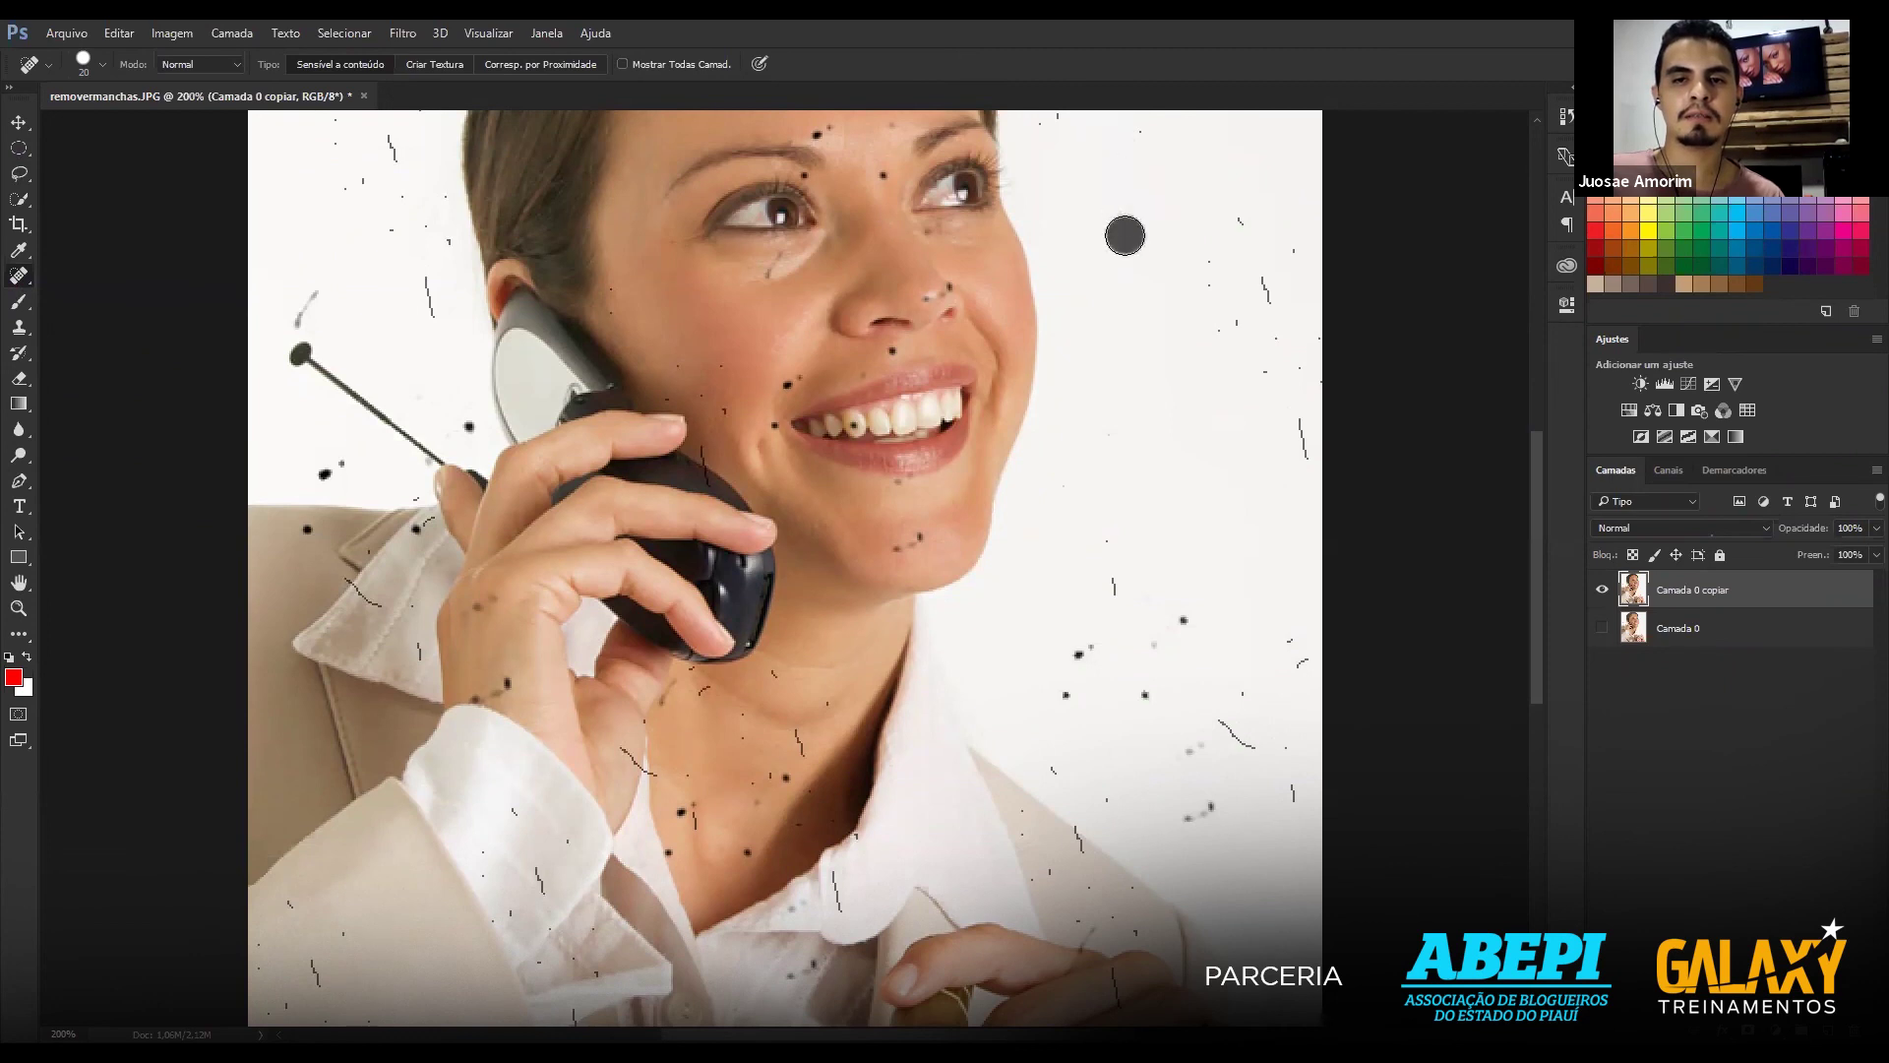
pyautogui.click(1233, 329)
pyautogui.click(1263, 278)
pyautogui.click(1218, 228)
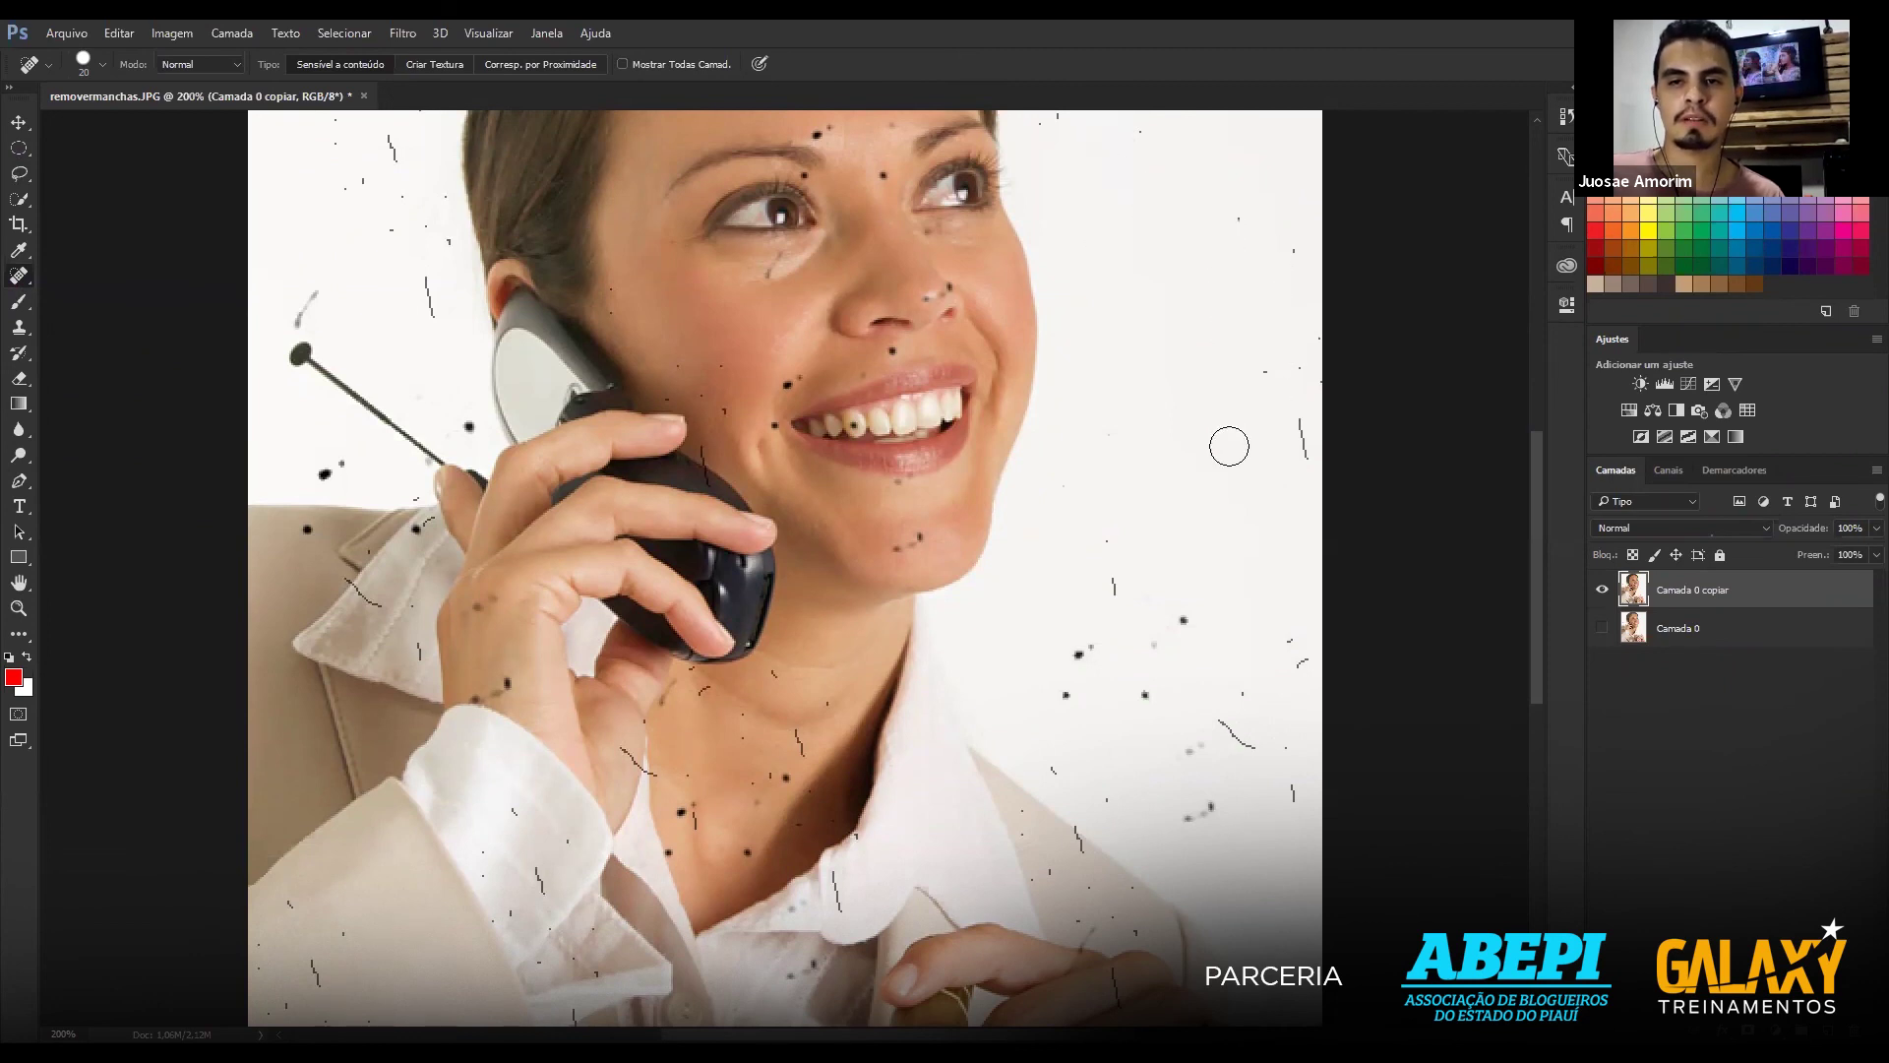
# Heal more background specks, undo an oversized heal over the mouth, and shrink the brush.
pyautogui.keyDown('alt'); pyautogui.rightClick(1140, 577); pyautogui.keyUp('alt')
pyautogui.click(1105, 695)
pyautogui.click(1206, 769)
pyautogui.moveTo(1208, 635); pyautogui.dragTo(1265, 787)
pyautogui.moveTo(1264, 531)
pyautogui.mouseDown()
pyautogui.moveTo(1249, 359)
pyautogui.moveTo(1291, 335)
pyautogui.moveTo(1286, 261)
pyautogui.mouseUp()
pyautogui.click(1245, 213)
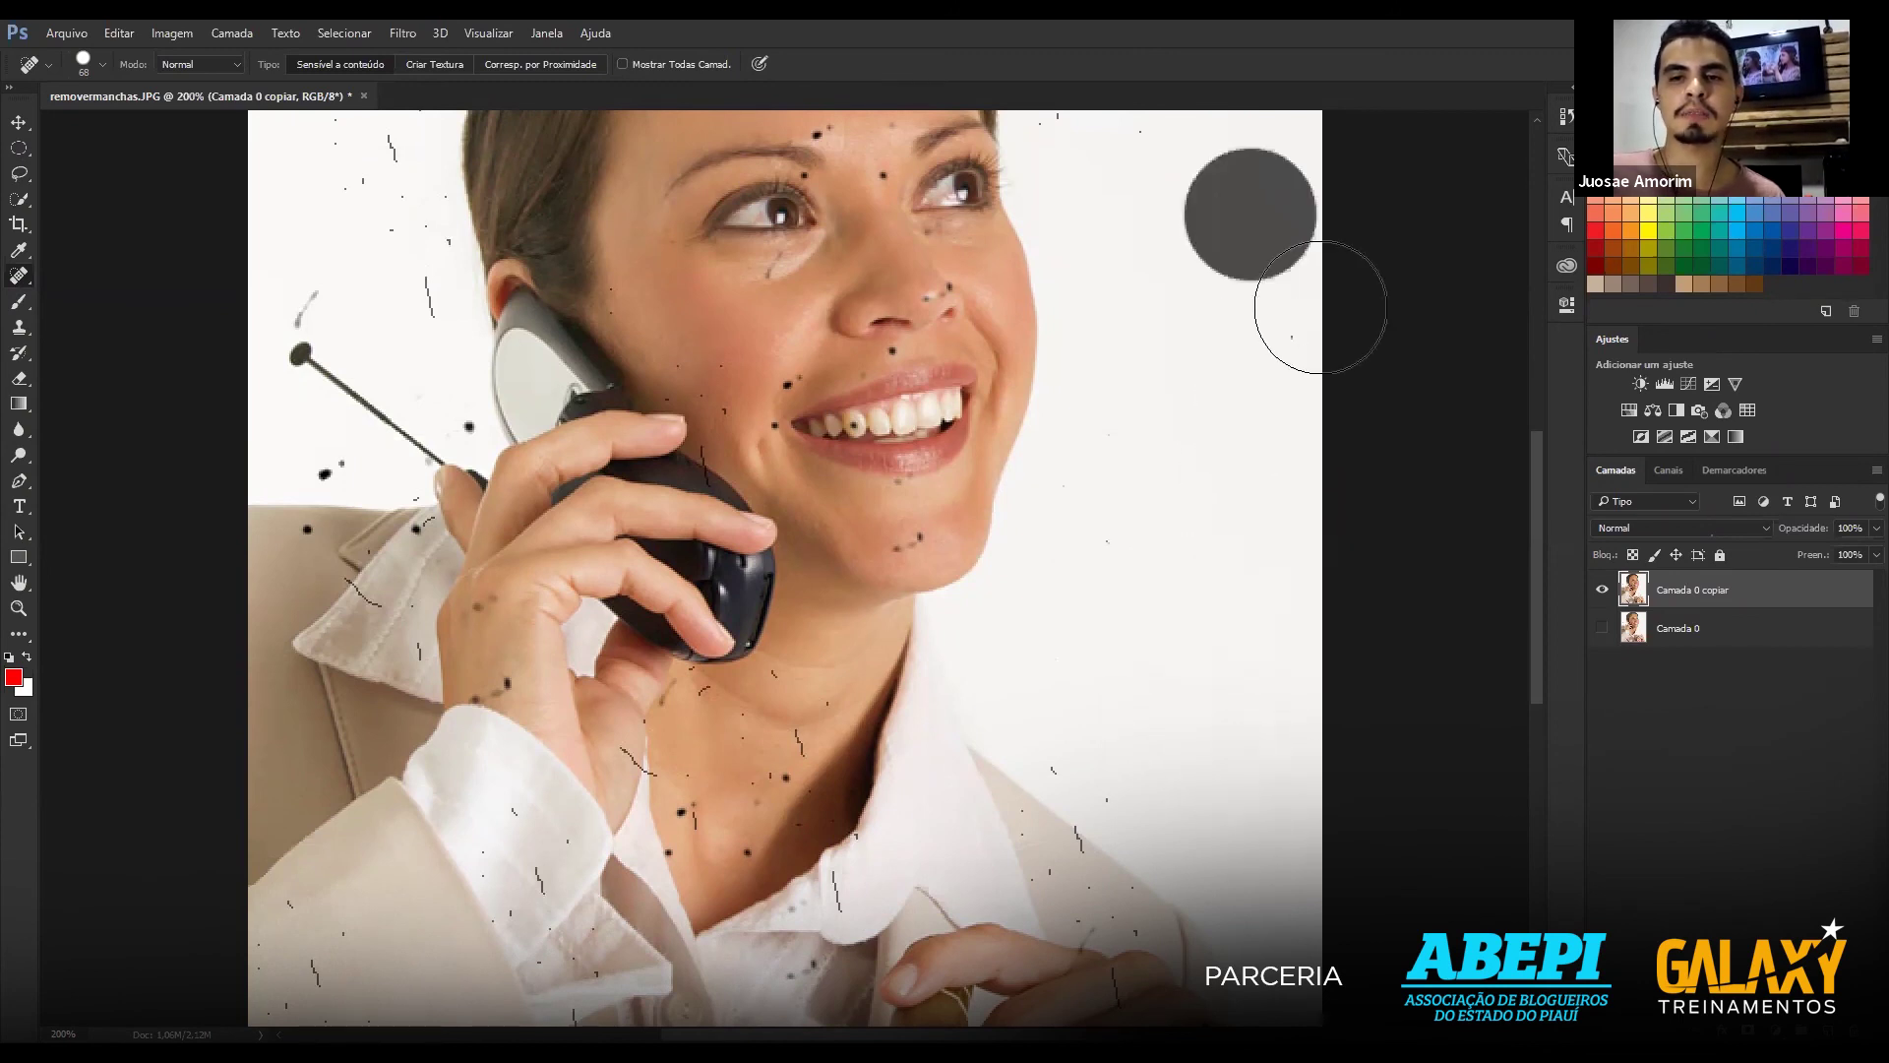
pyautogui.moveTo(1152, 392); pyautogui.dragTo(962, 554)
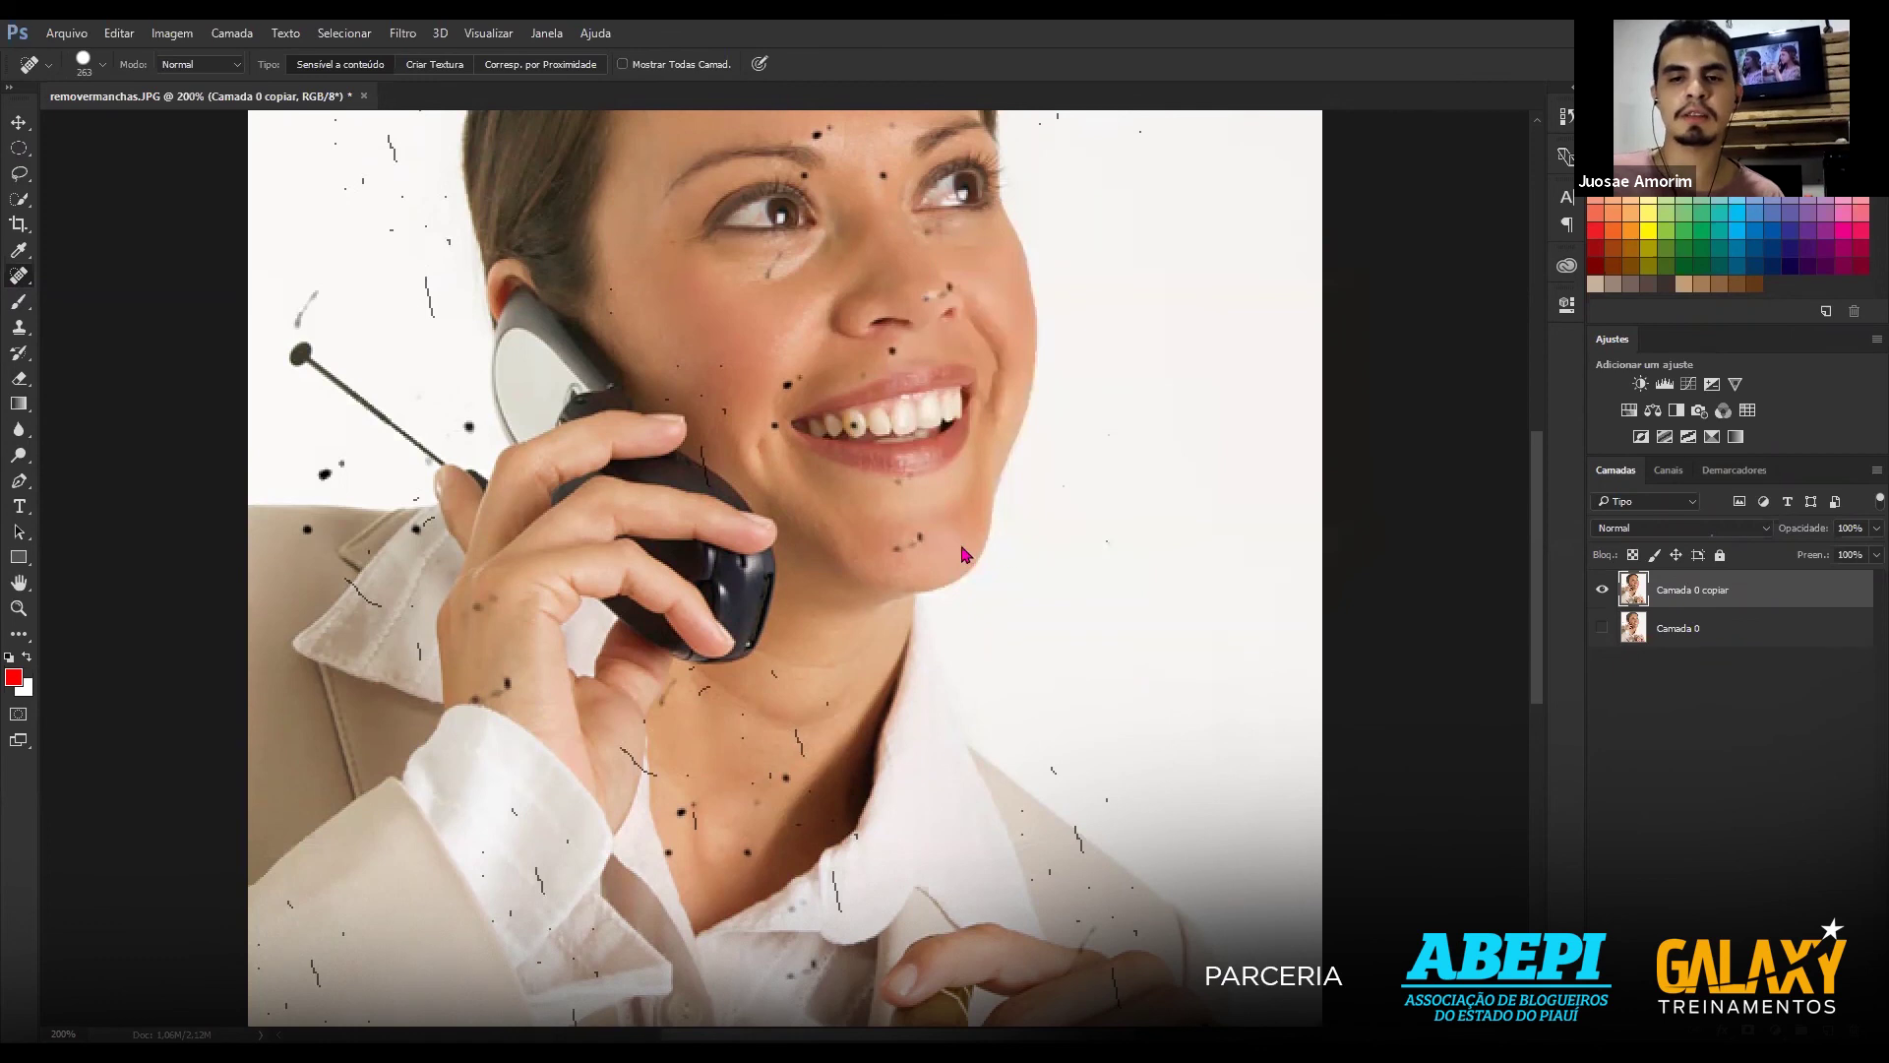
pyautogui.click(874, 457)
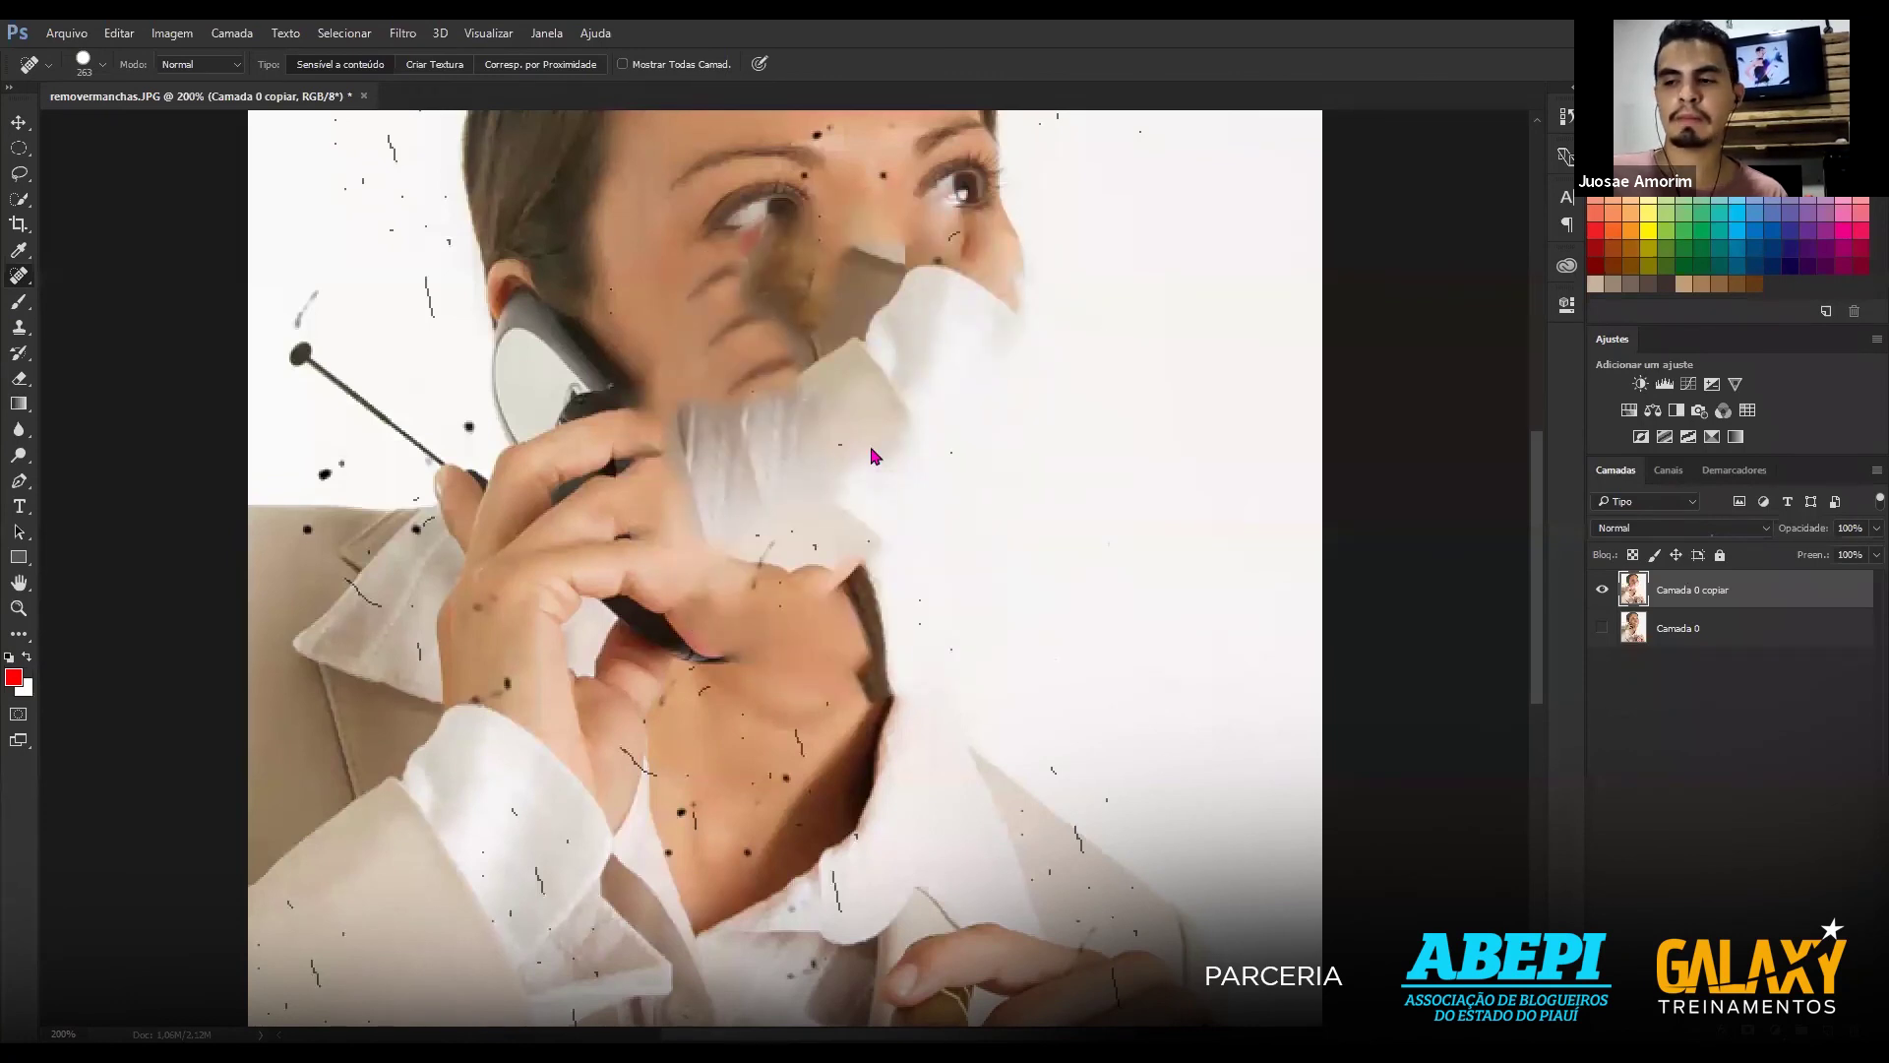
pyautogui.hotkey('ctrl', 'z')
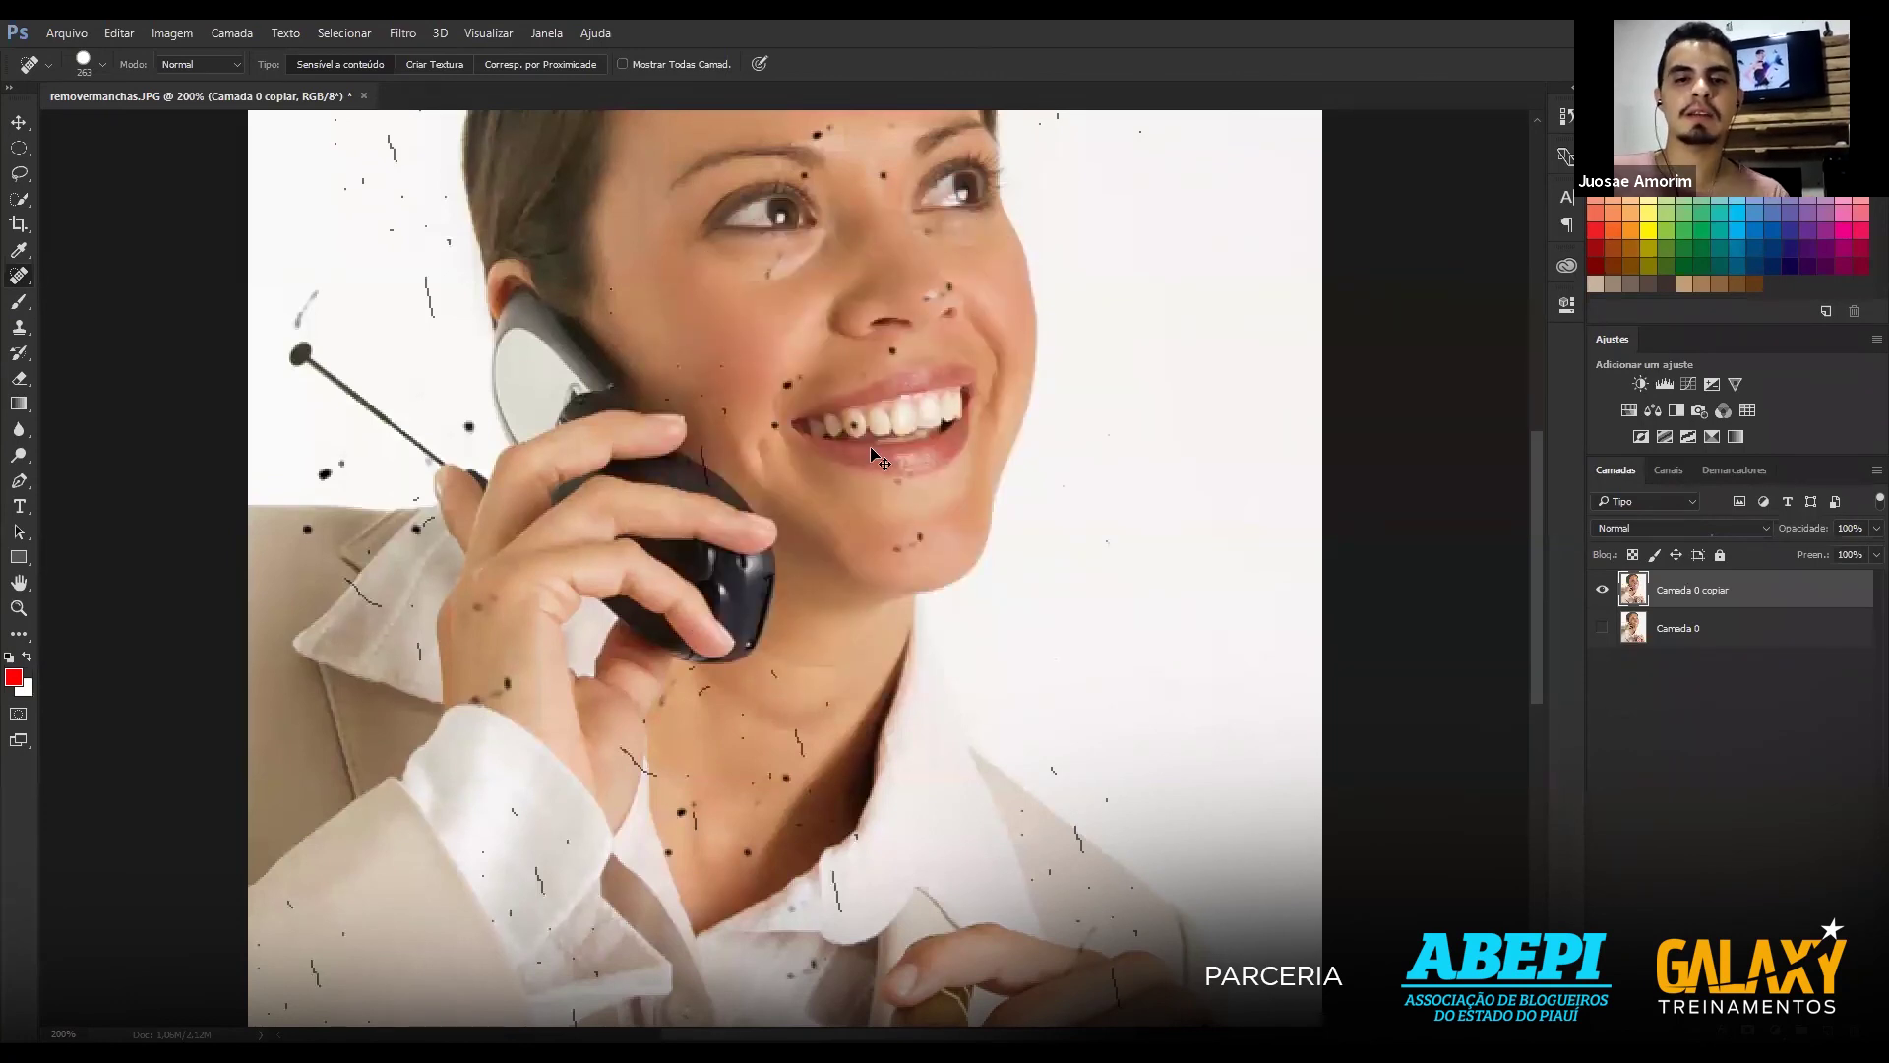
pyautogui.moveTo(870, 446)
pyautogui.mouseDown()
pyautogui.moveTo(836, 424)
pyautogui.moveTo(866, 460)
pyautogui.mouseUp()
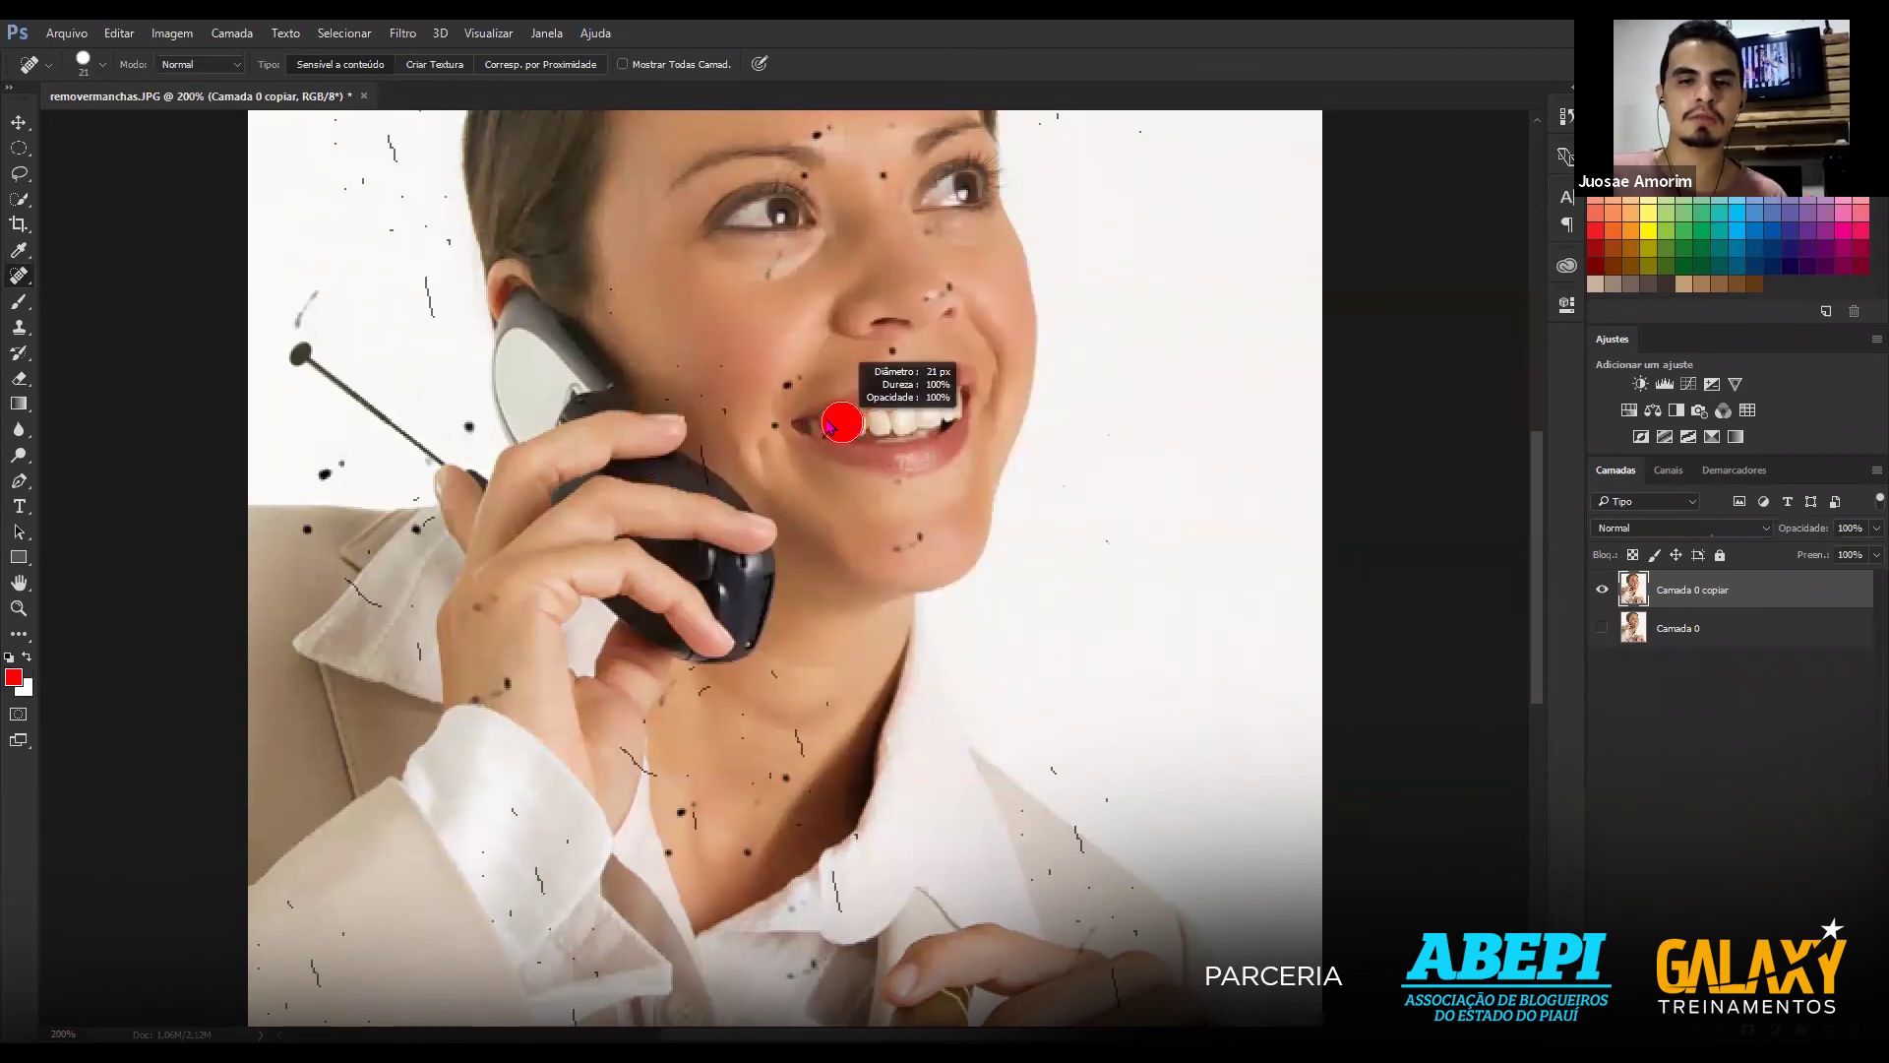
# Heal the dark spots on the chin, above the lip, beside the nose, near the eyebrow and on the cheek.
pyautogui.click(914, 540)
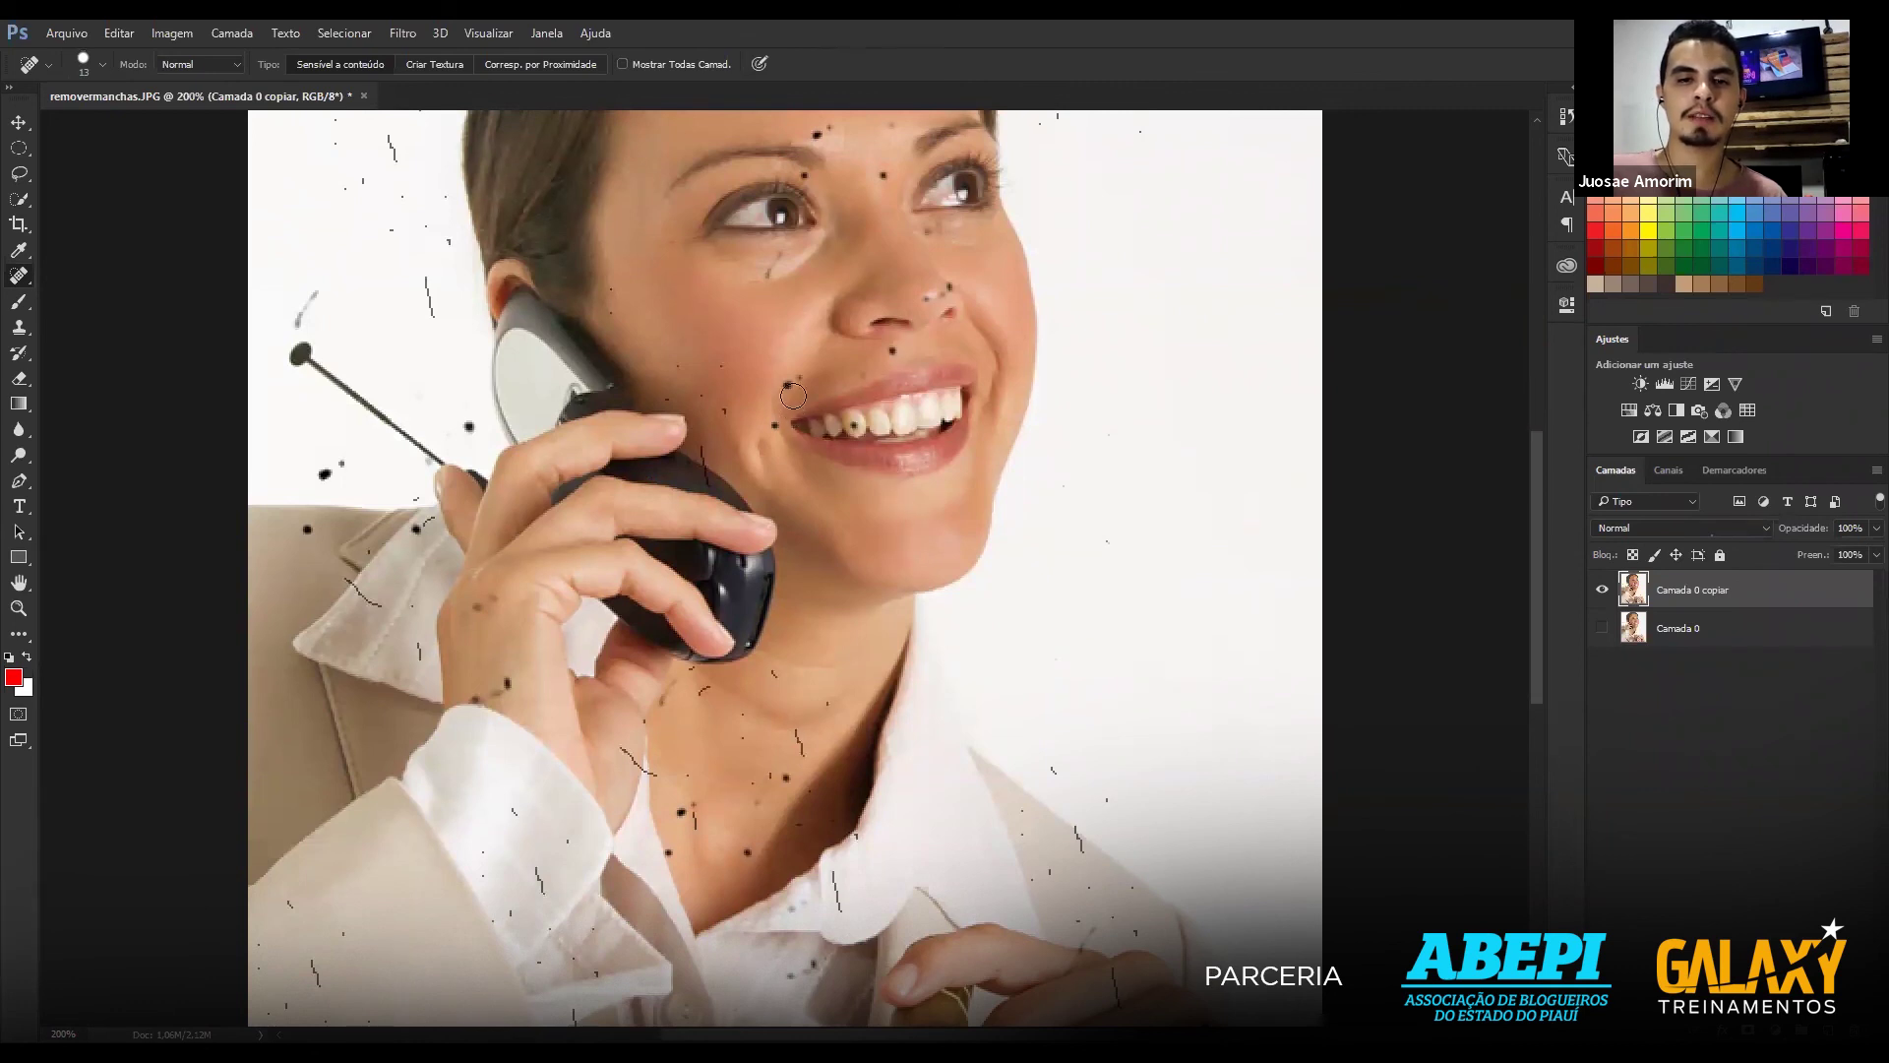
pyautogui.click(862, 370)
pyautogui.click(950, 289)
pyautogui.click(882, 175)
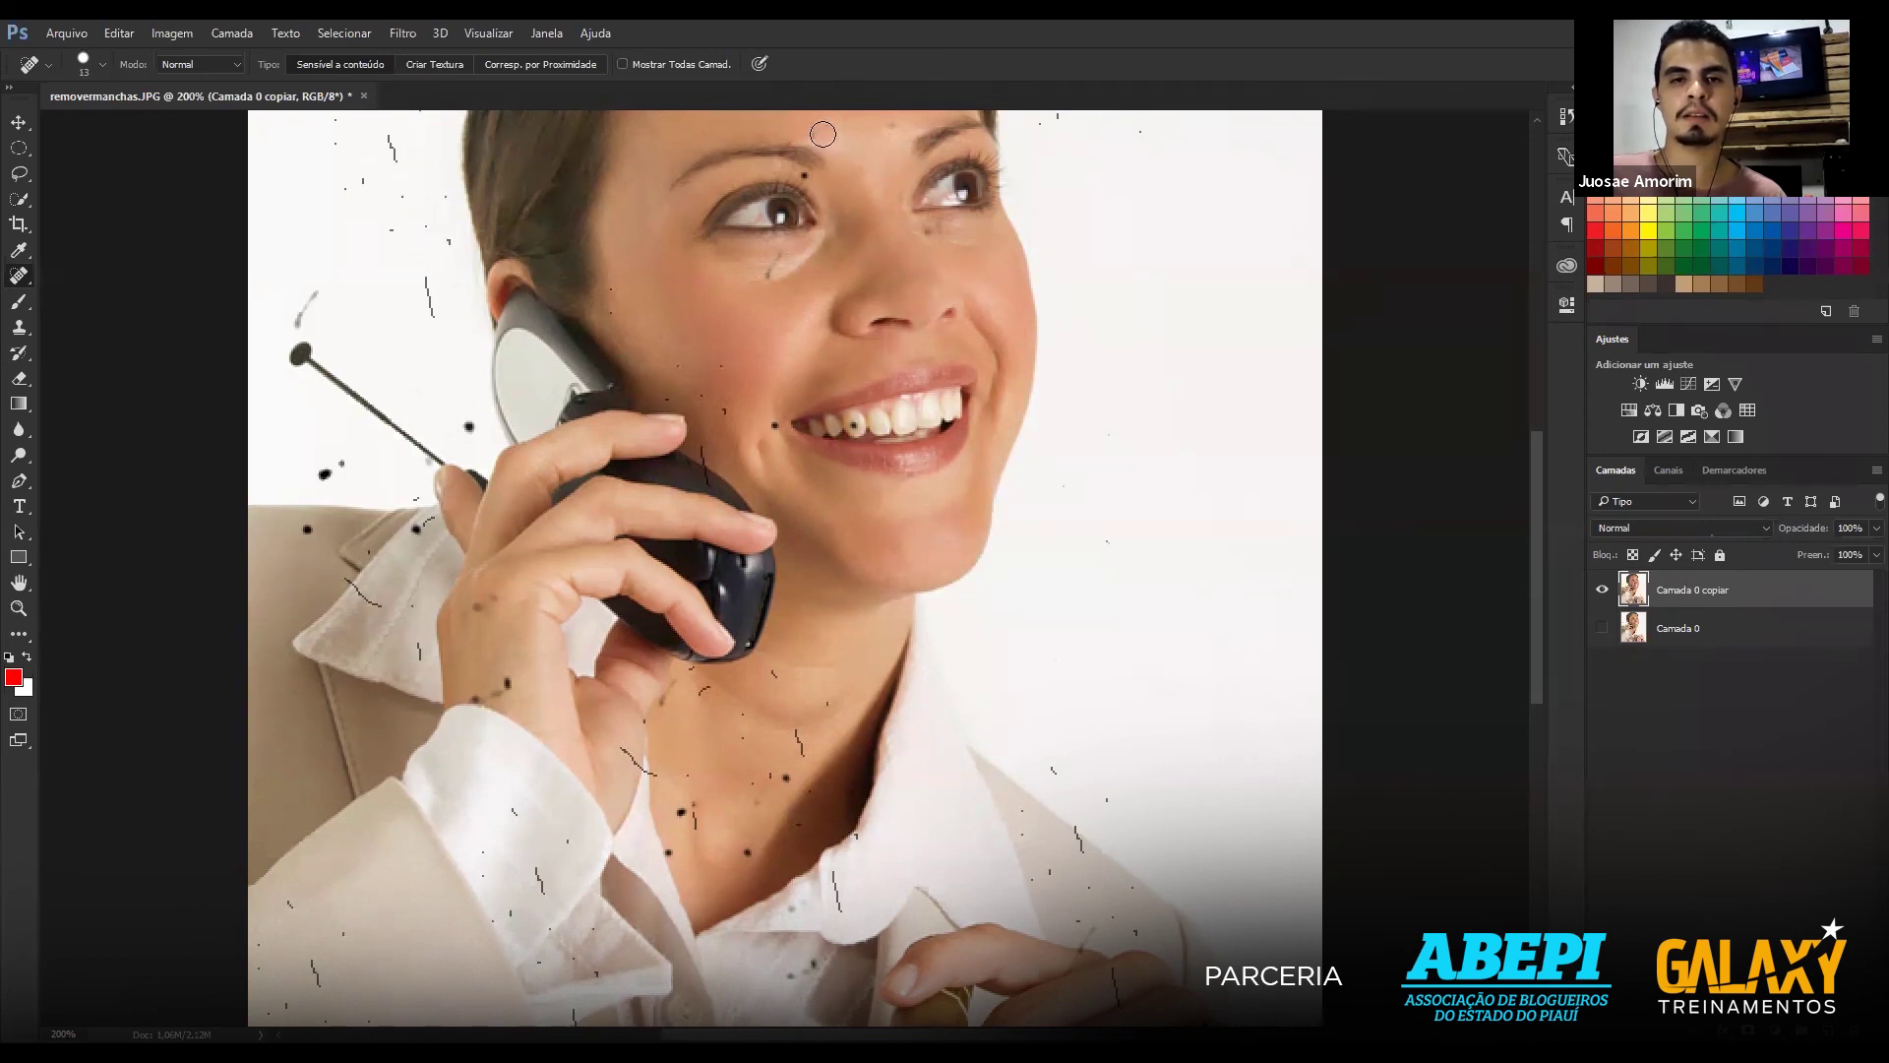
pyautogui.click(807, 176)
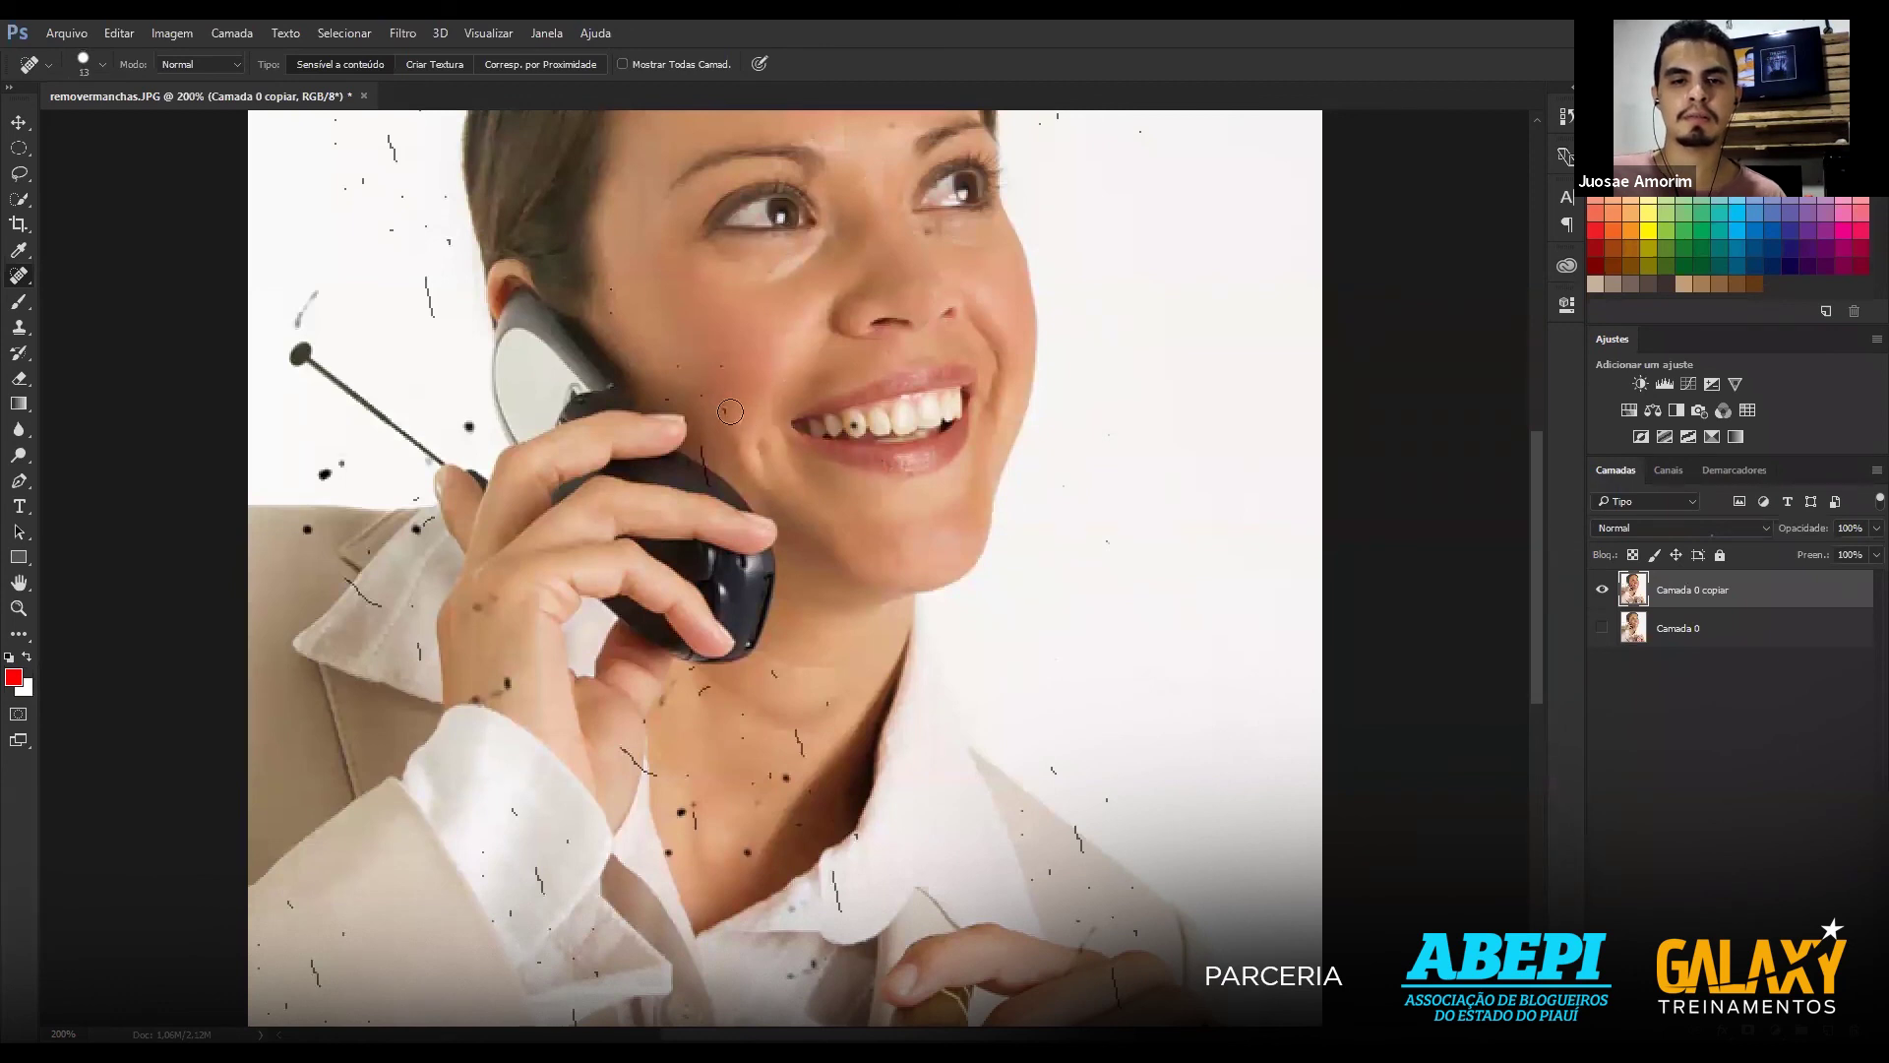
pyautogui.click(672, 394)
# Resize the brush, heal the forehead spot, then delete the layer 'Camada 0 copiar'.
pyautogui.keyDown('alt'); pyautogui.rightClick(851, 422); pyautogui.keyUp('alt')
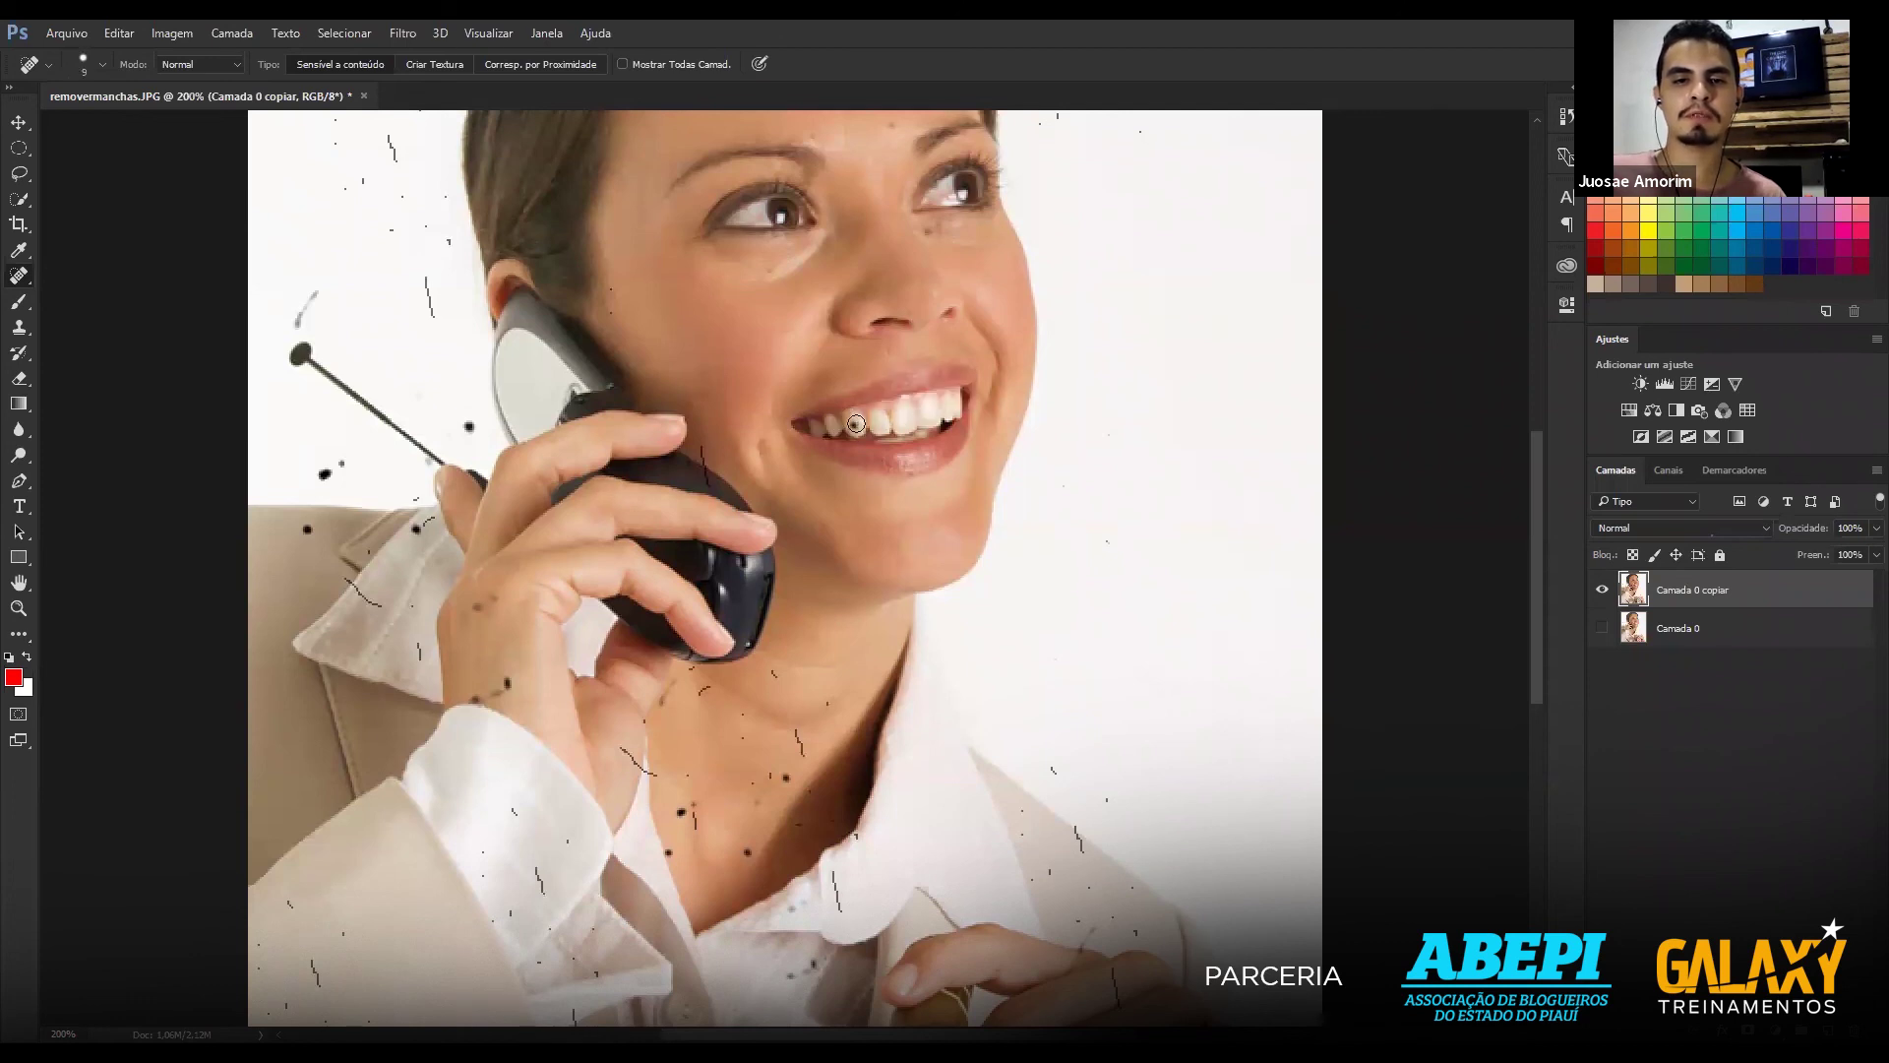
pyautogui.scroll(1, 813, 535)
pyautogui.scroll(3, 886, 394)
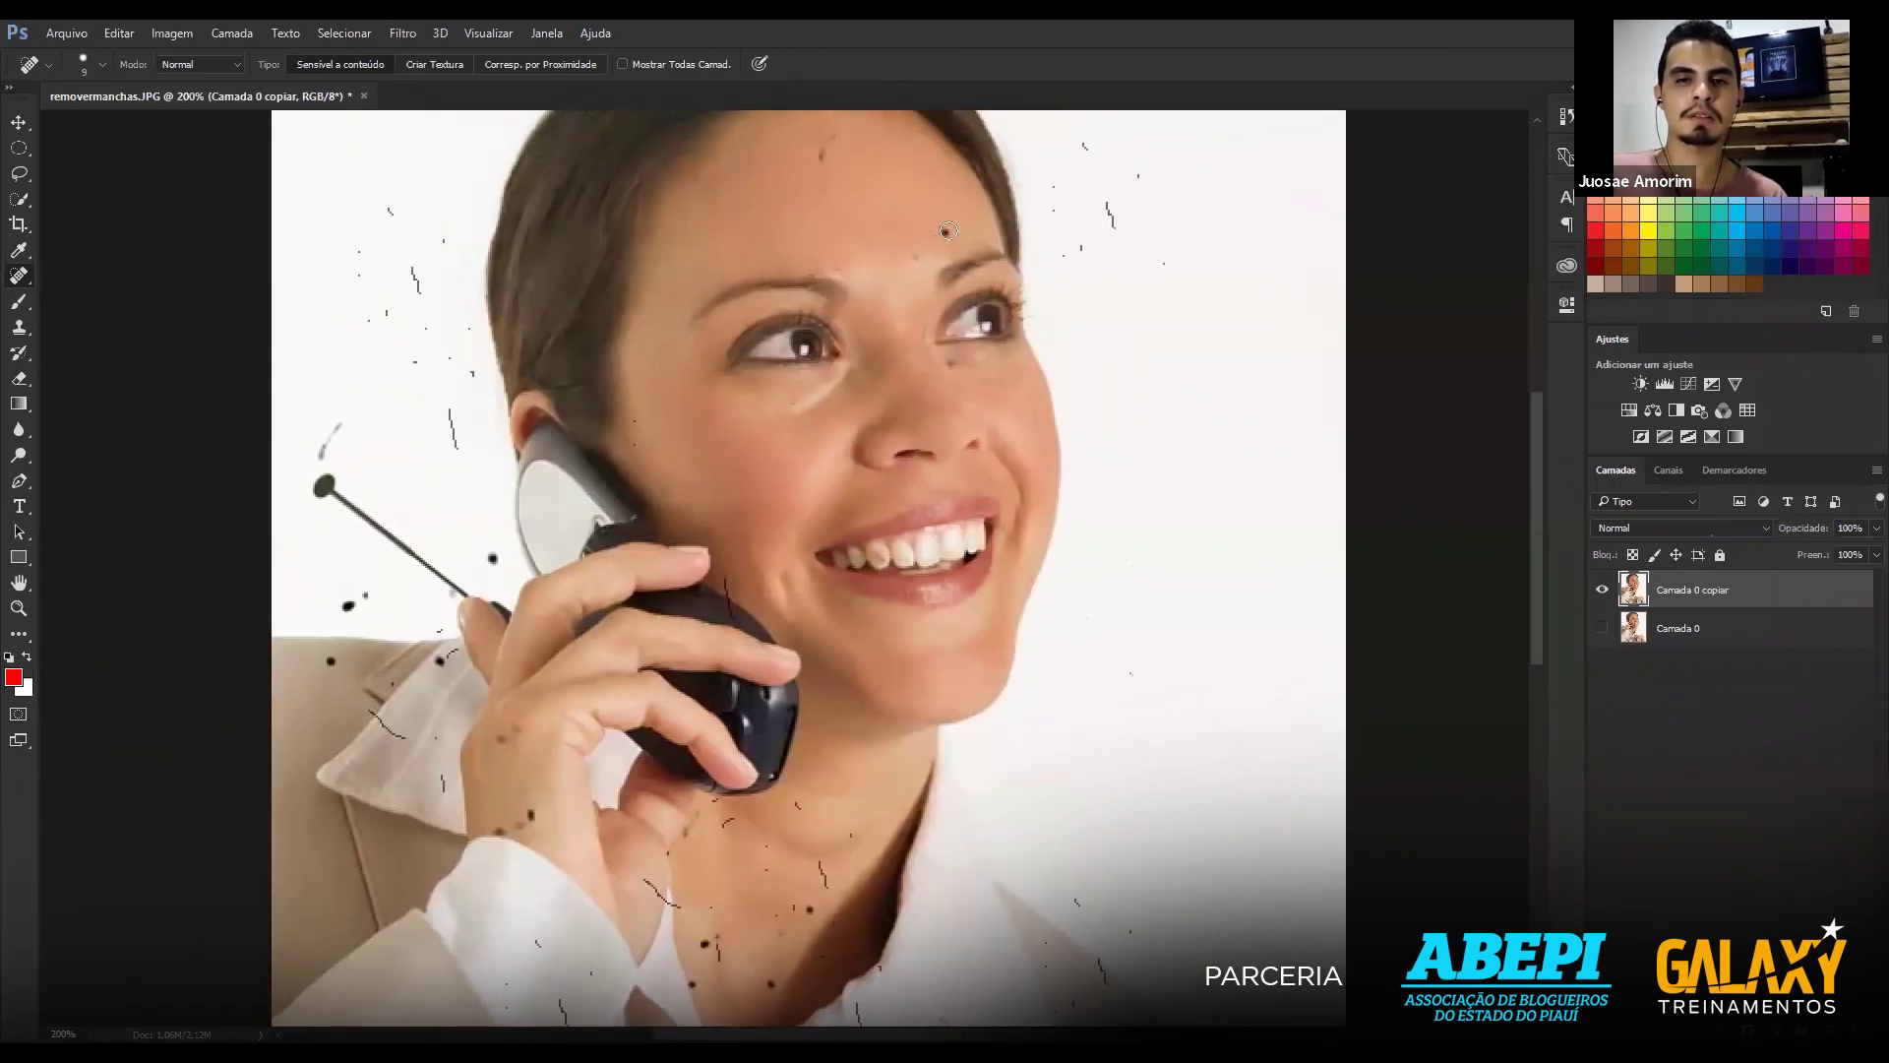
pyautogui.moveTo(834, 133); pyautogui.dragTo(834, 134)
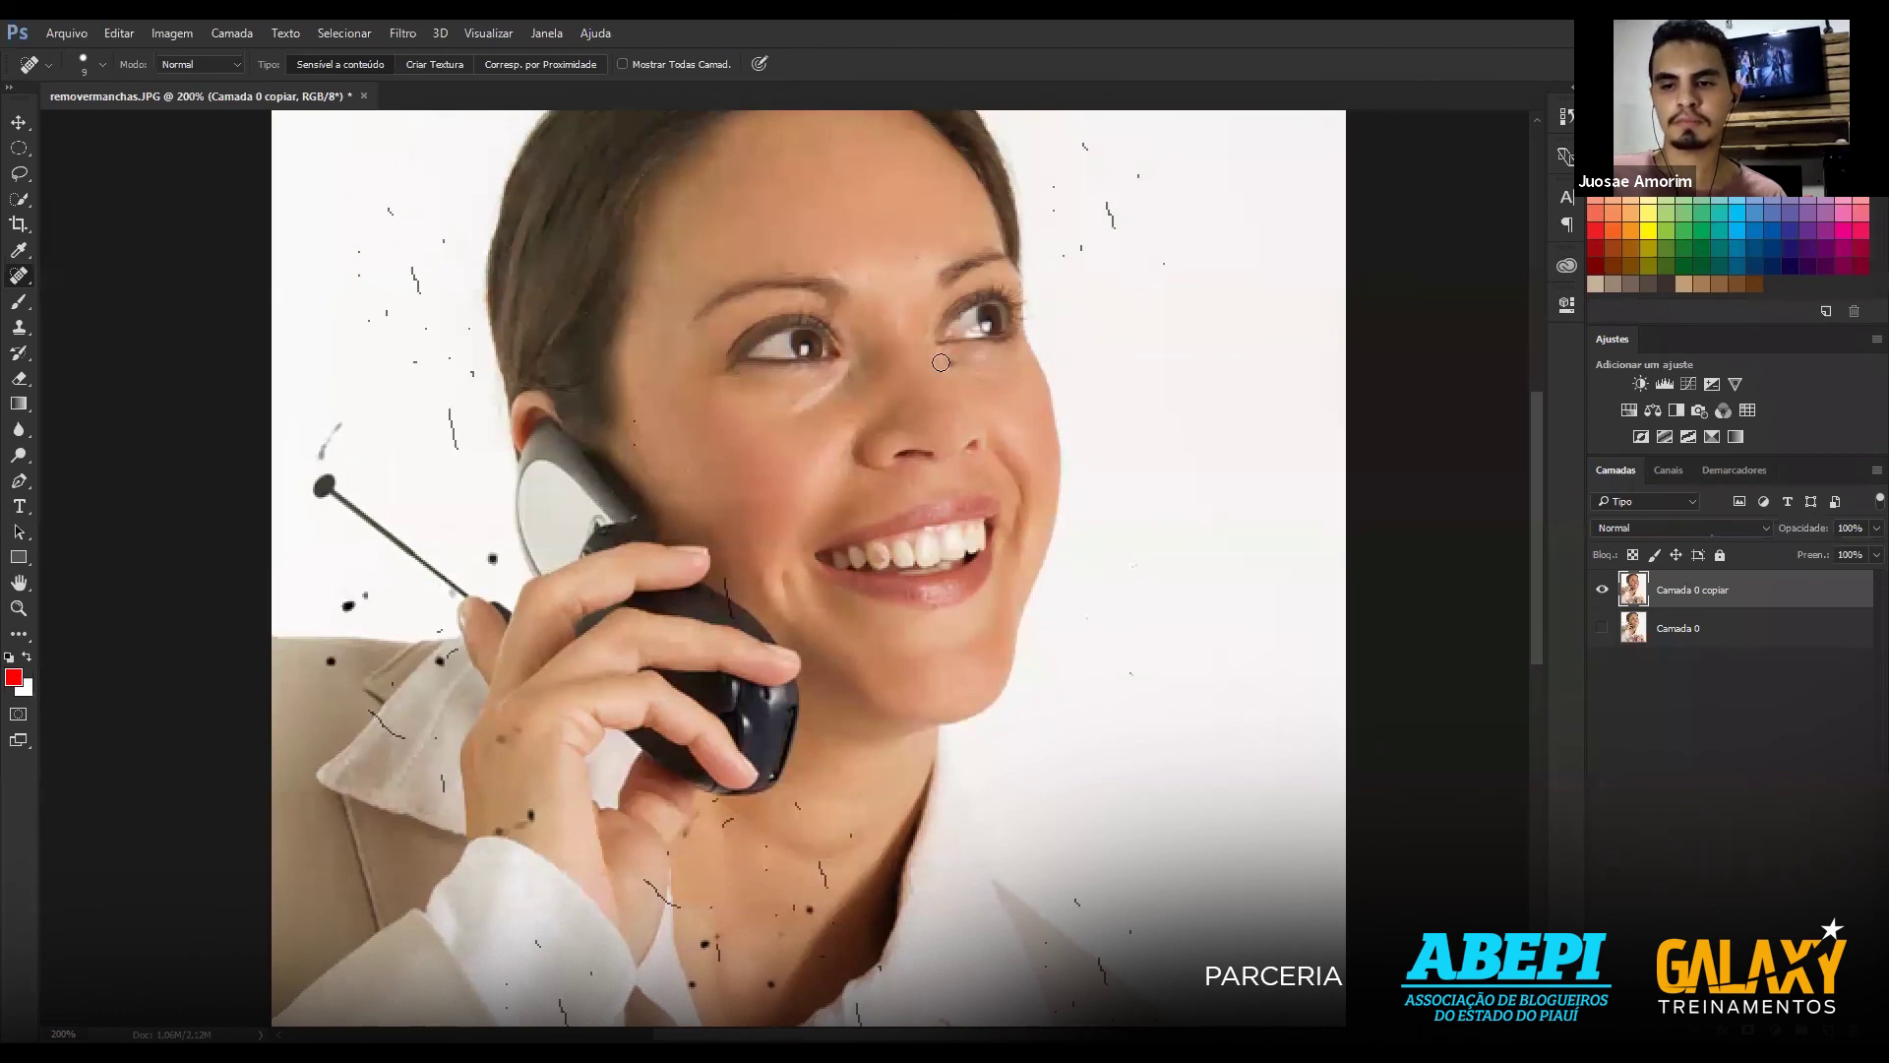
pyautogui.press('Delete')
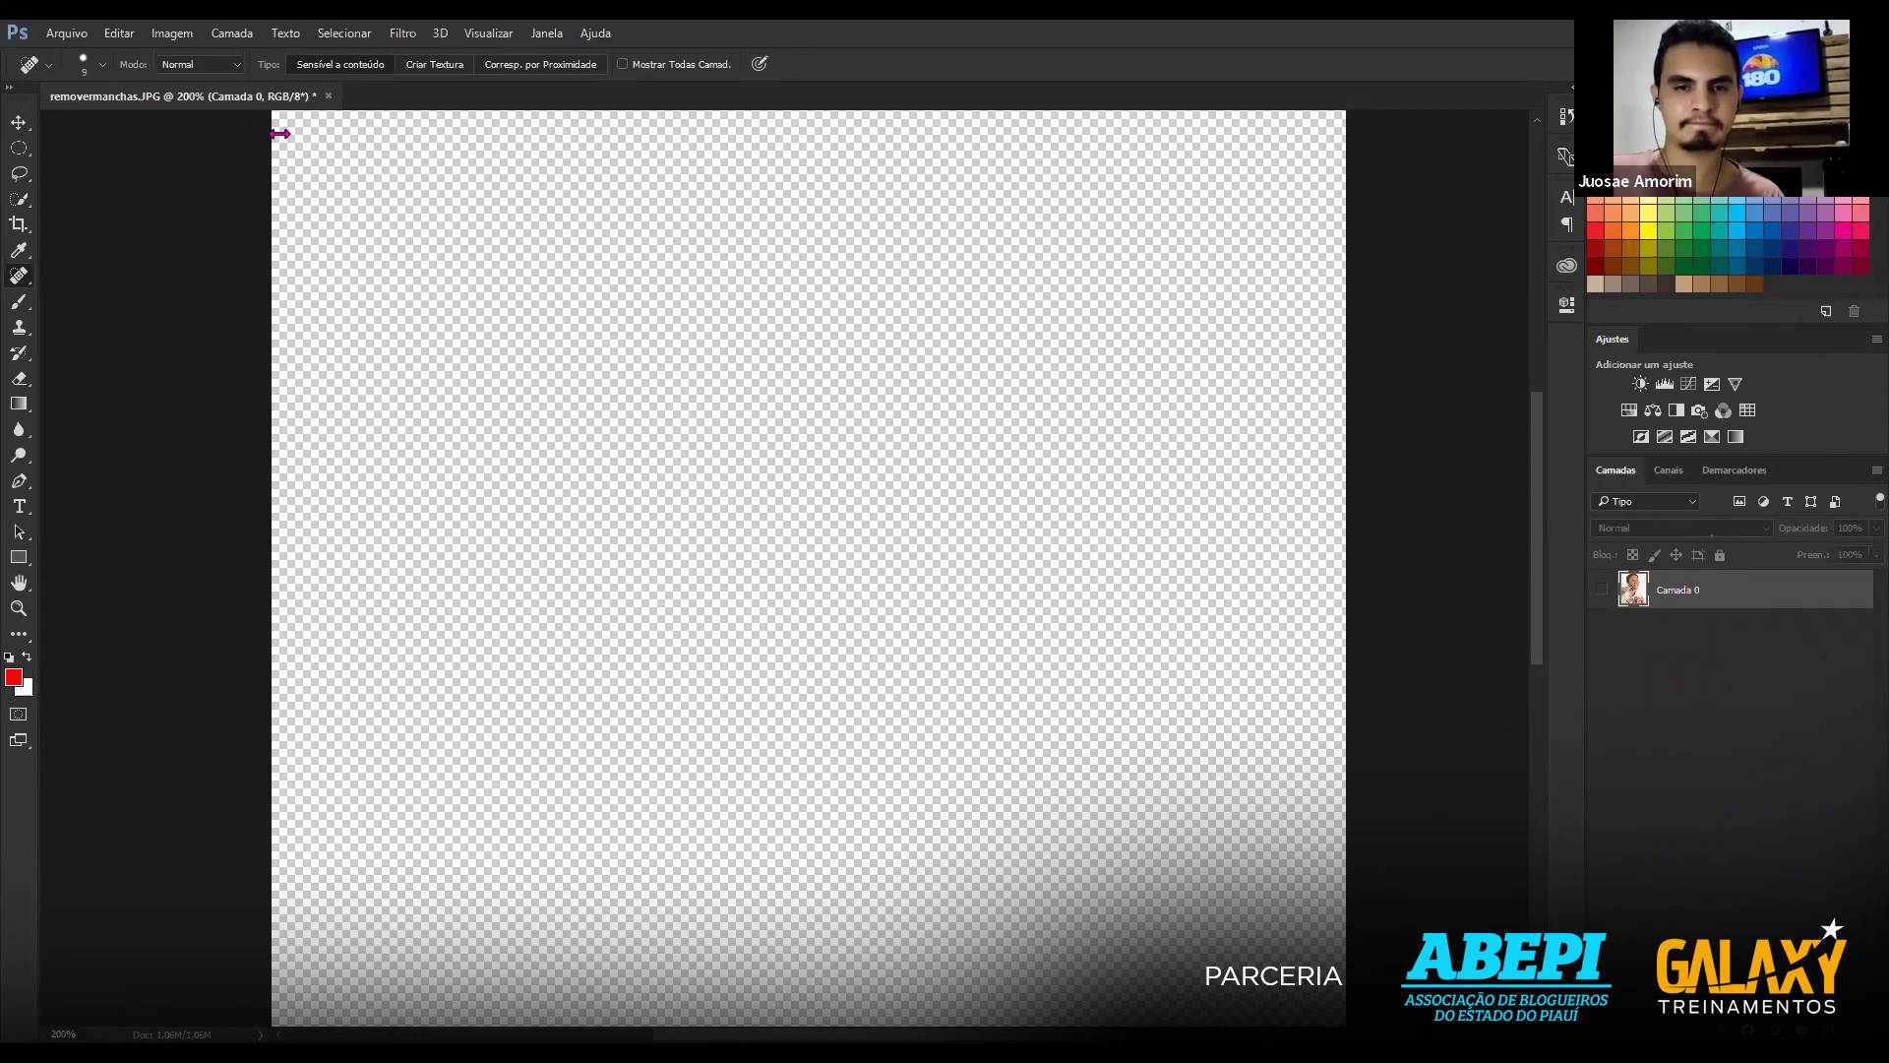
# Try healing strokes on the emptied canvas, then zoom in toward the mouth.
pyautogui.click(582, 396)
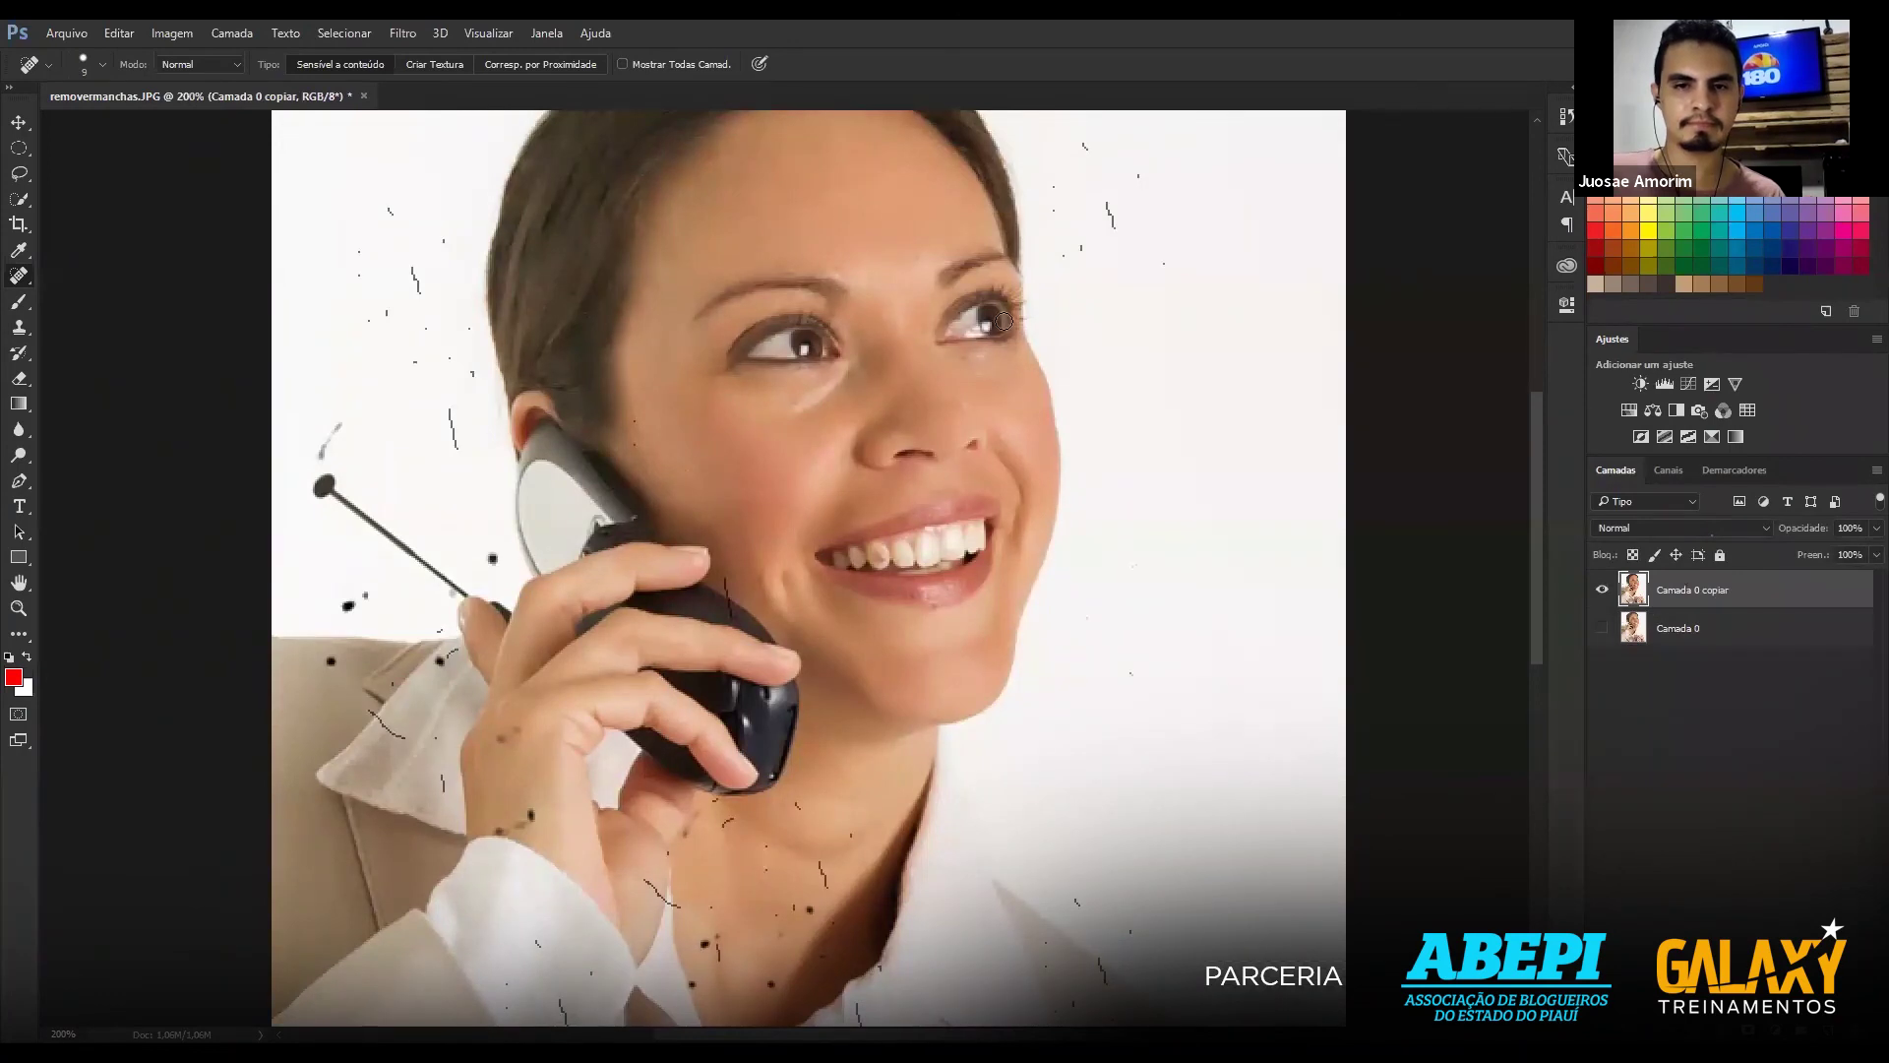
pyautogui.moveTo(1108, 202); pyautogui.dragTo(1110, 218)
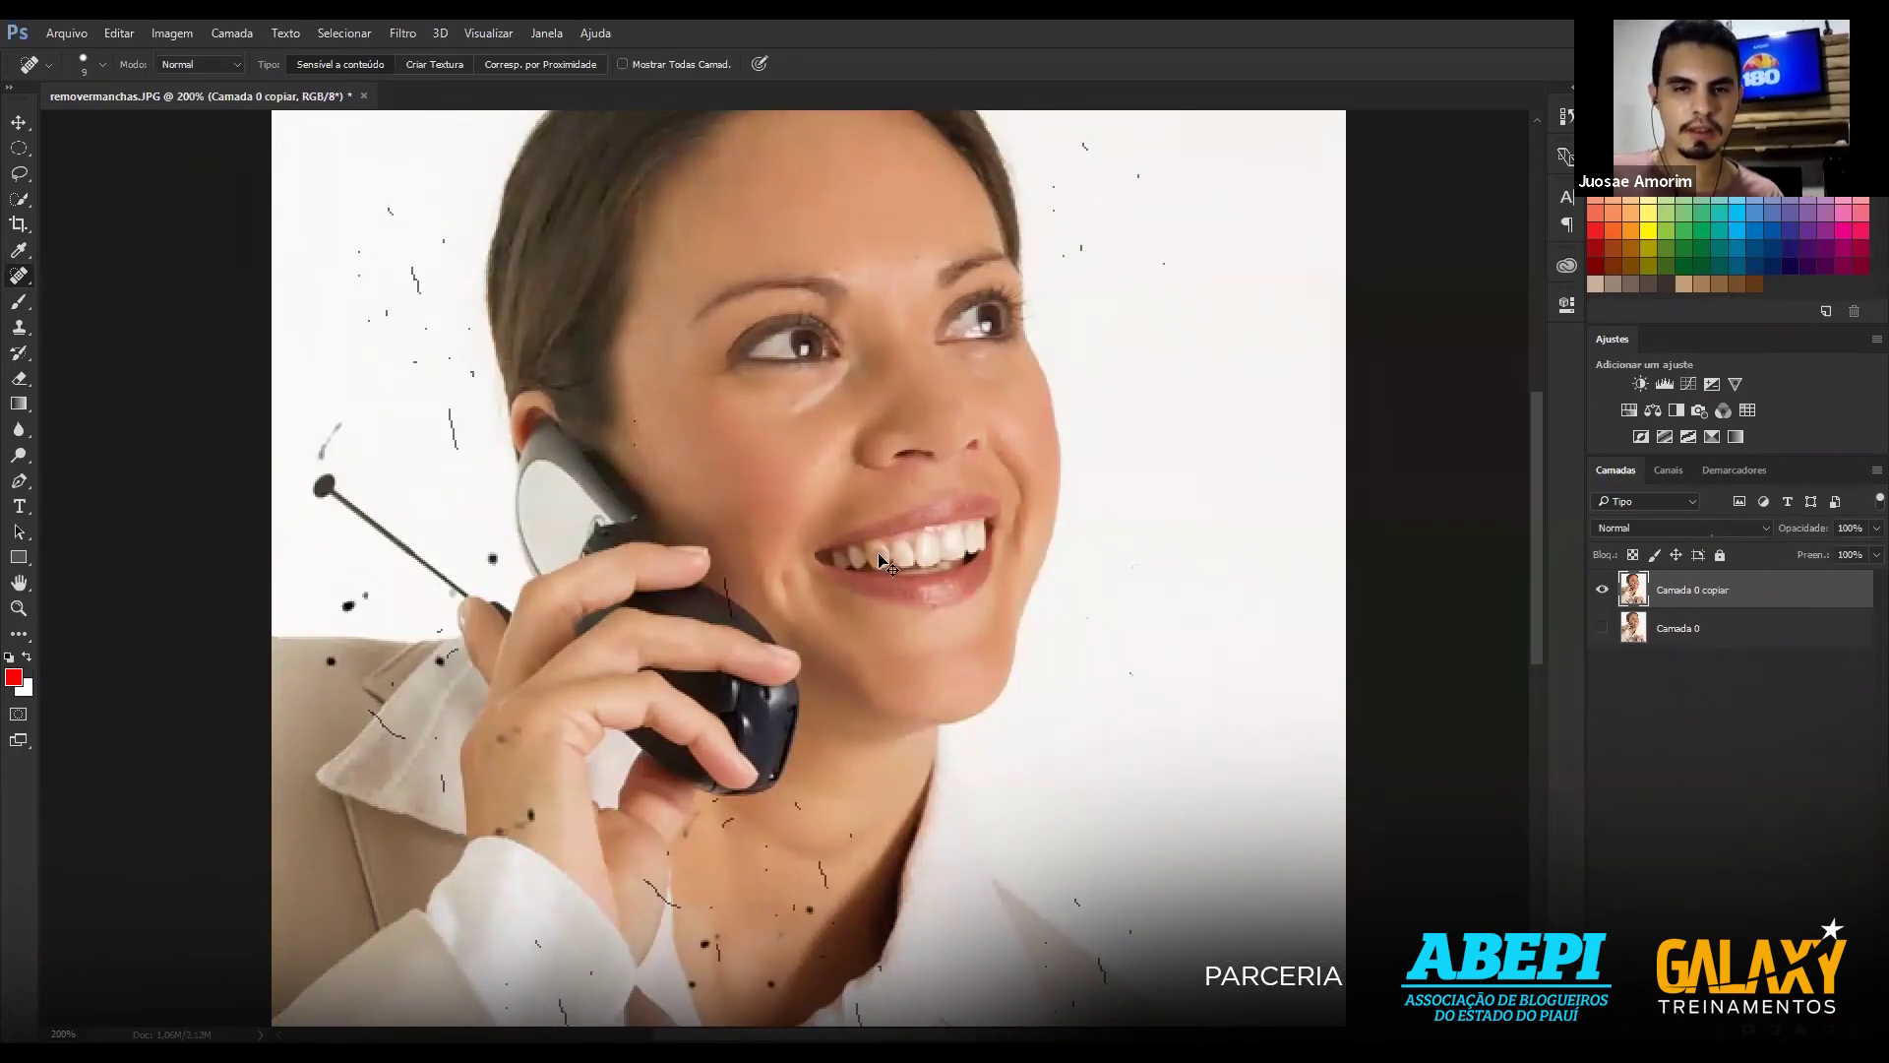
pyautogui.scroll(3, 878, 556)
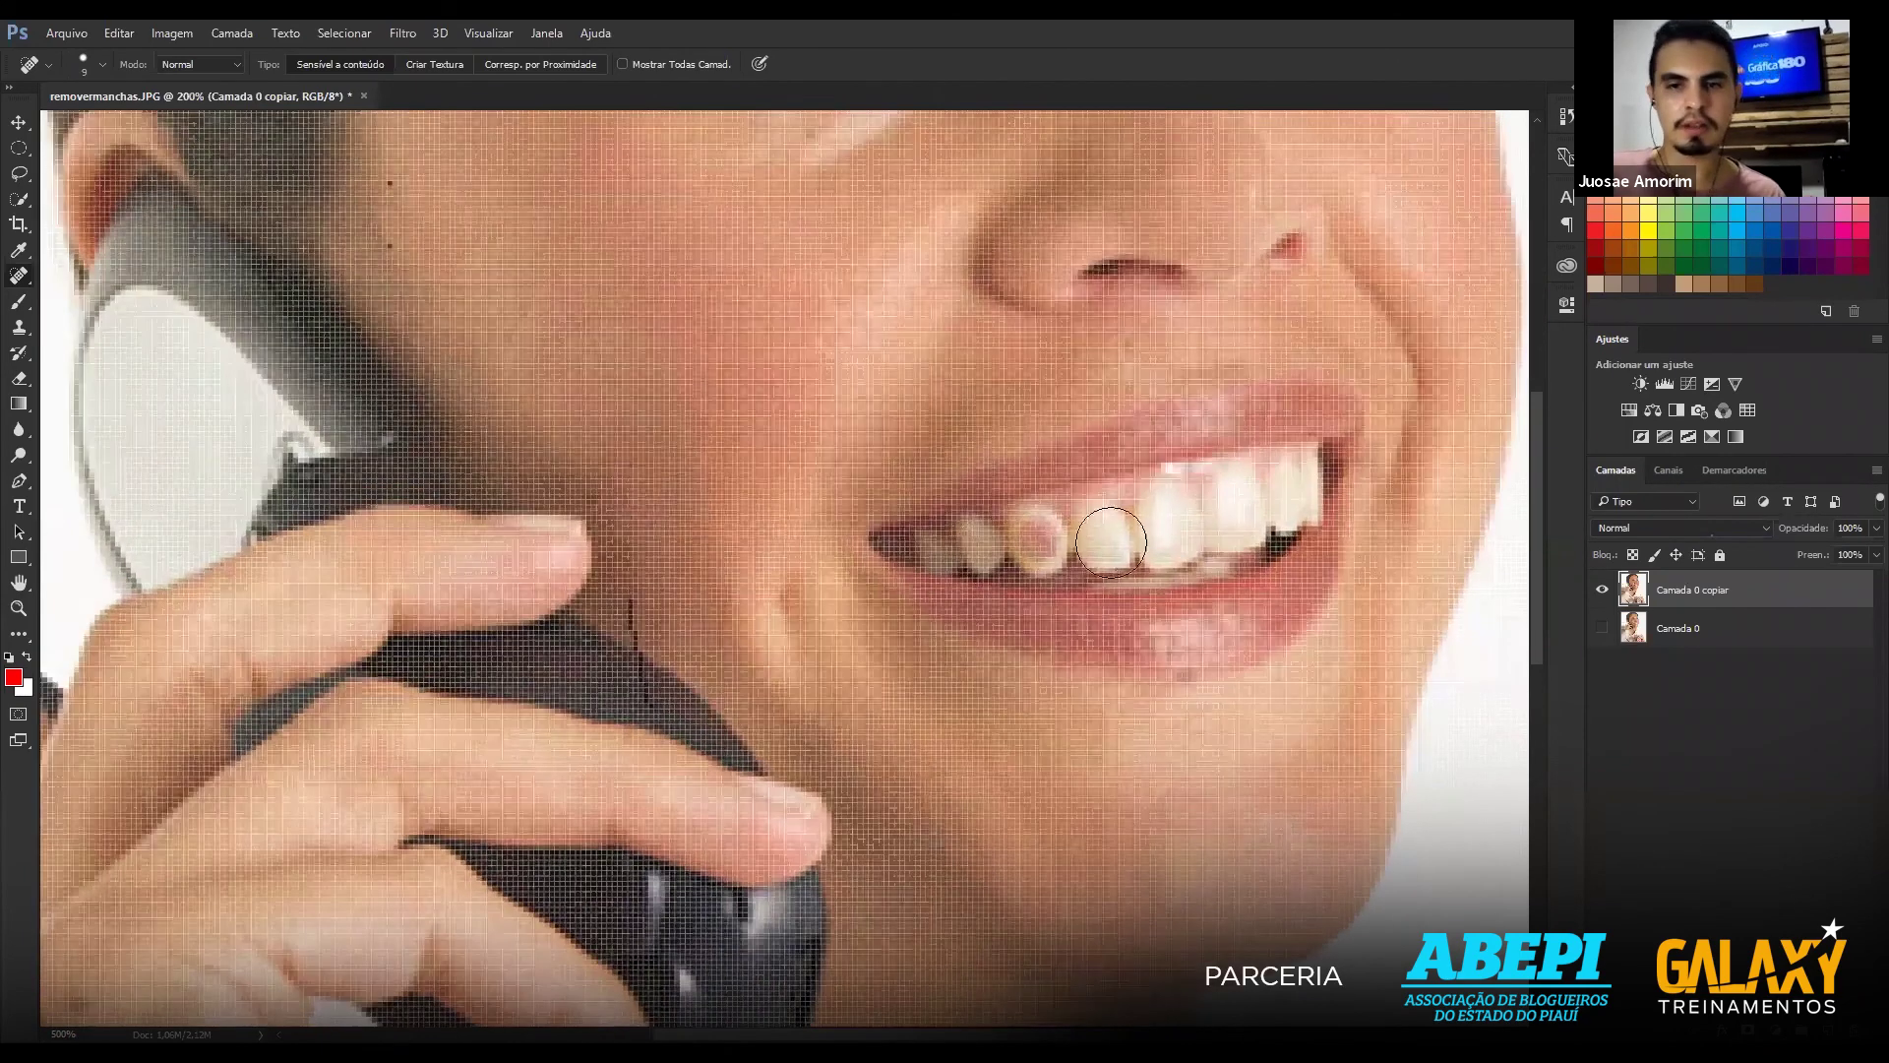
pyautogui.scroll(2, 878, 556)
# Dab the Spot Healing Brush repeatedly on the darker tooth beside the front teeth.
pyautogui.moveTo(1166, 527); pyautogui.dragTo(1171, 532)
pyautogui.click(1170, 533)
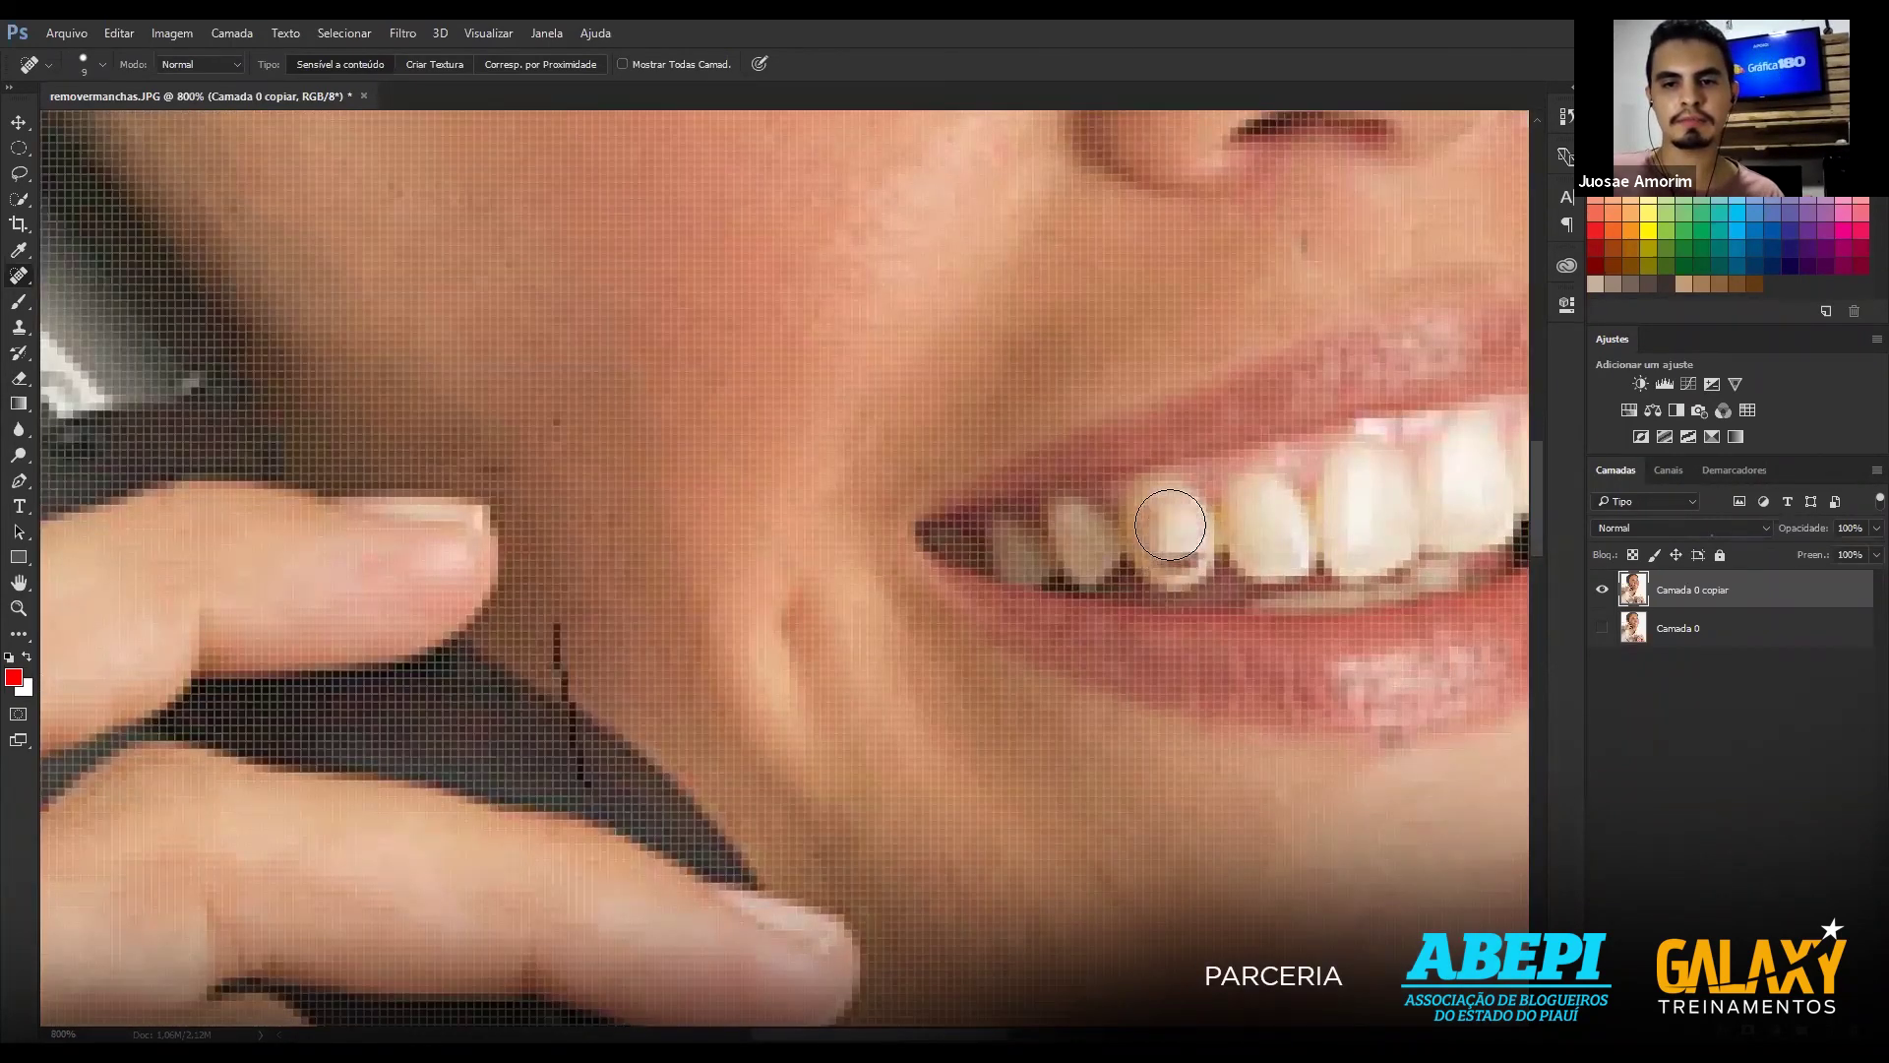
pyautogui.click(1168, 538)
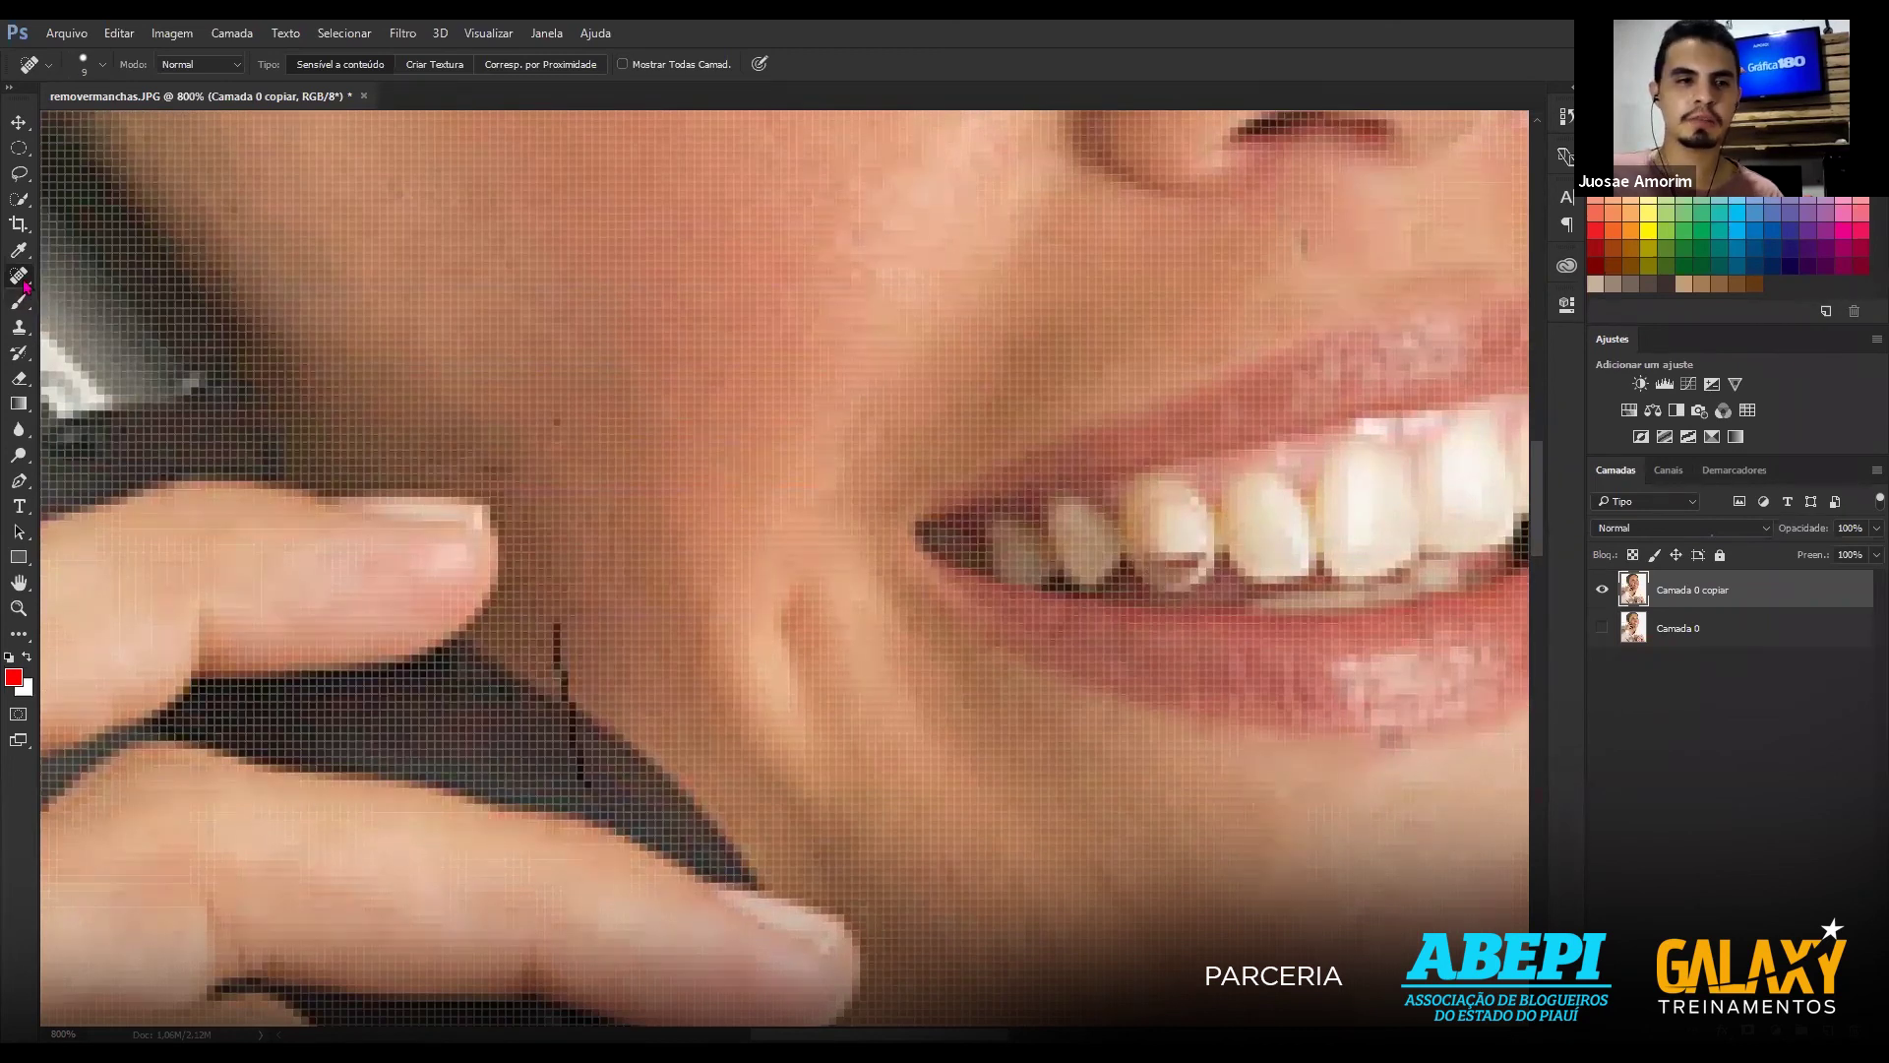
pyautogui.rightClick(106, 309)
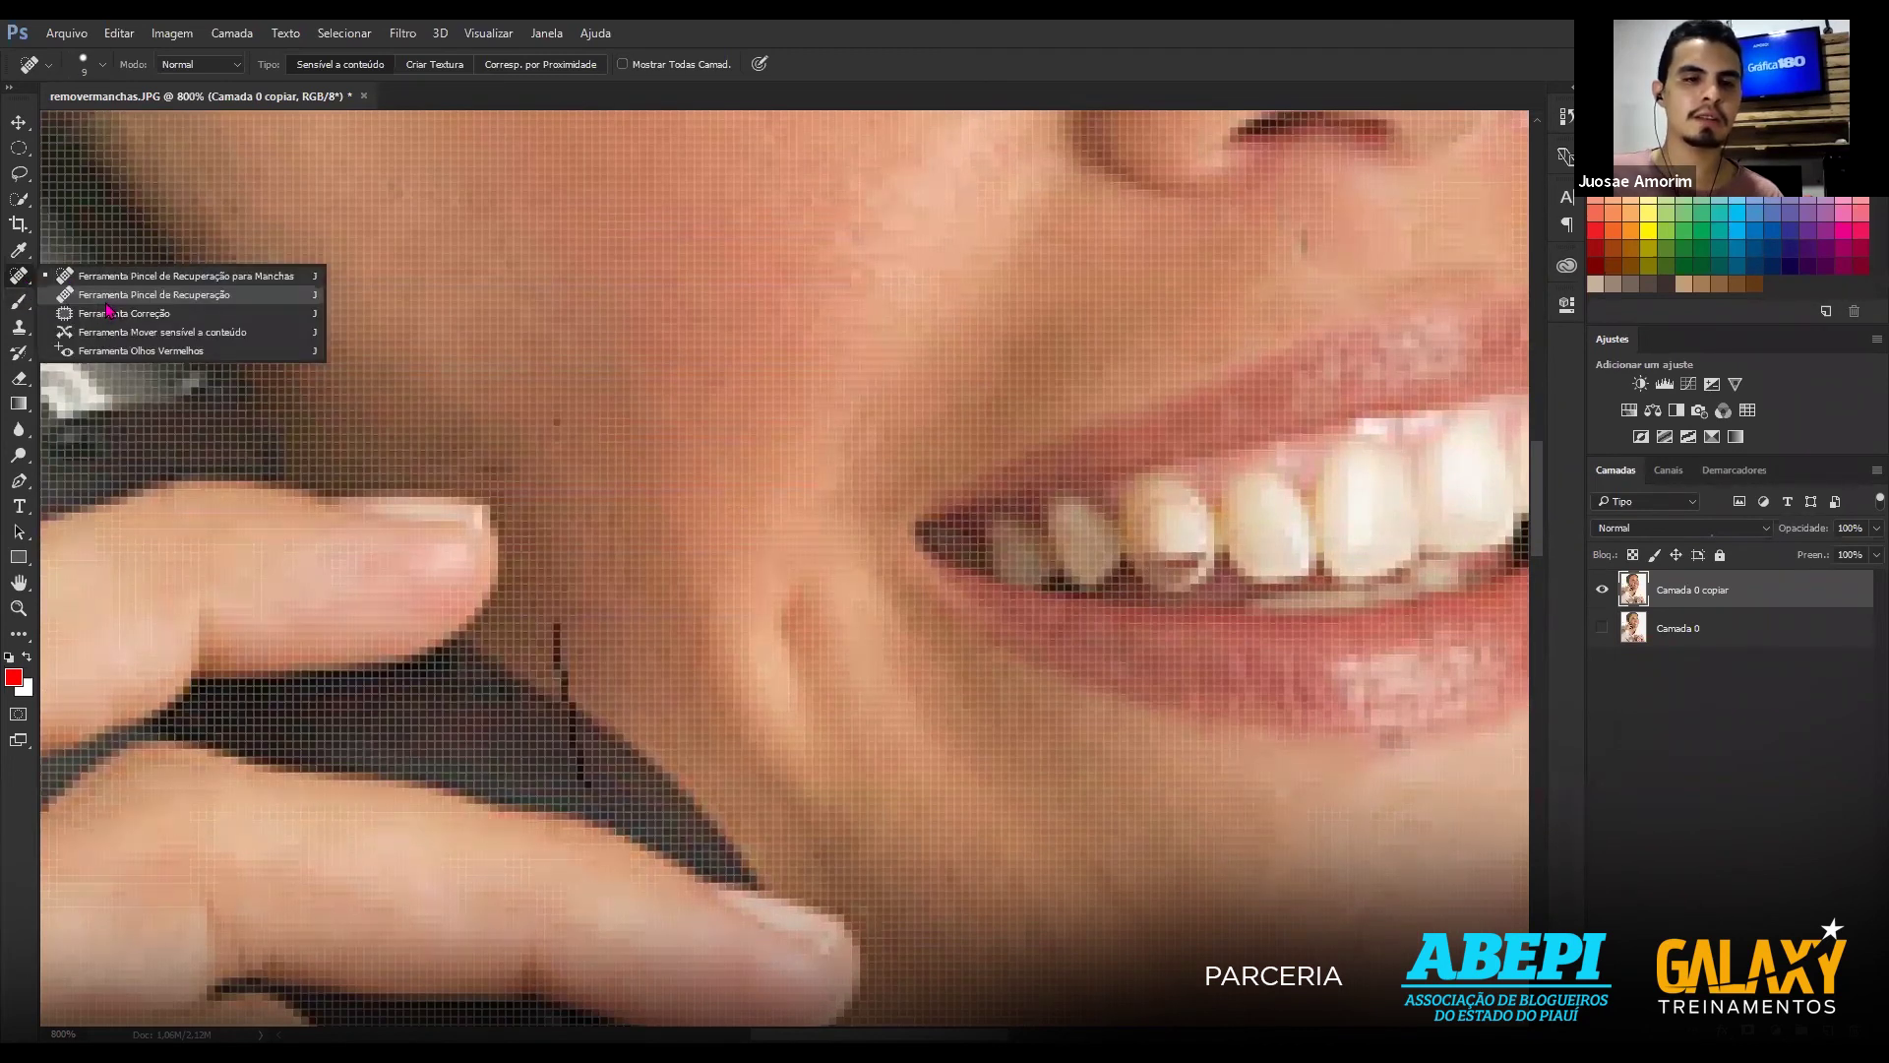
# Switch to the Healing Brush Tool from the healing tools flyout.
pyautogui.click(108, 299)
pyautogui.rightClick(20, 279)
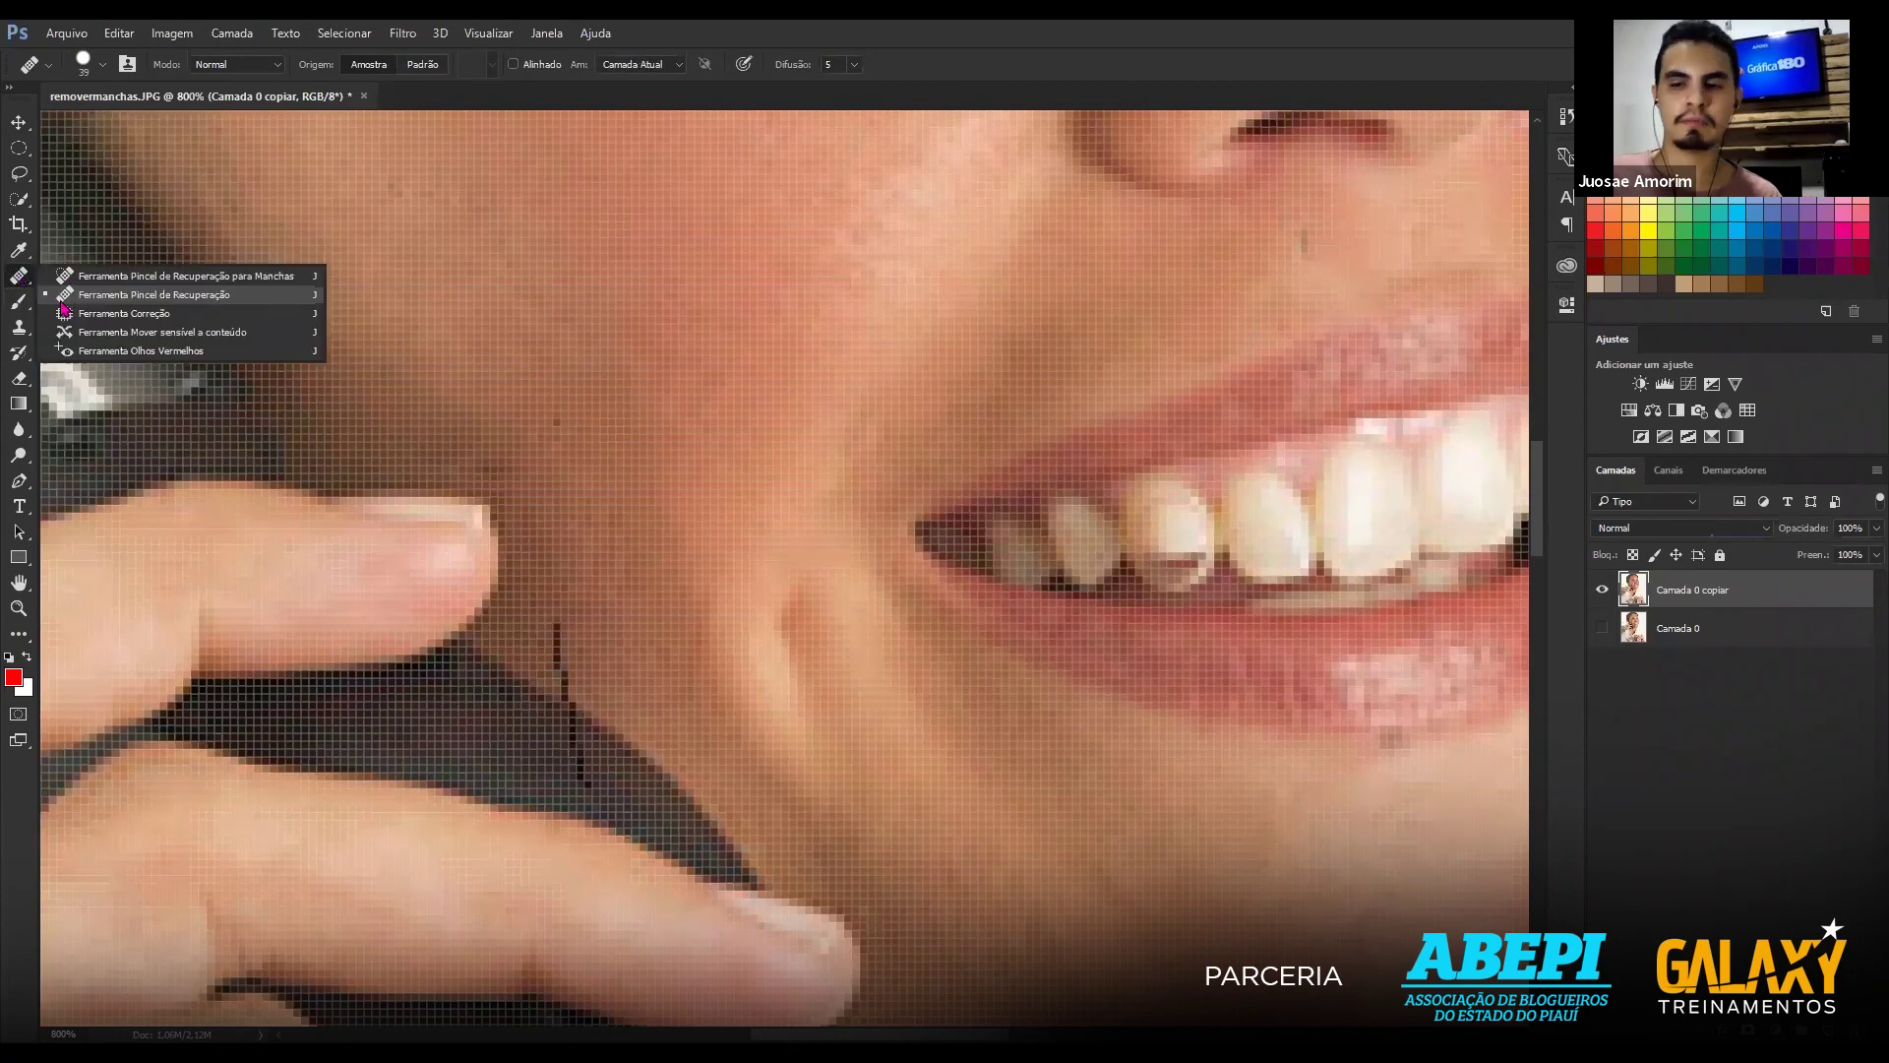
pyautogui.click(61, 300)
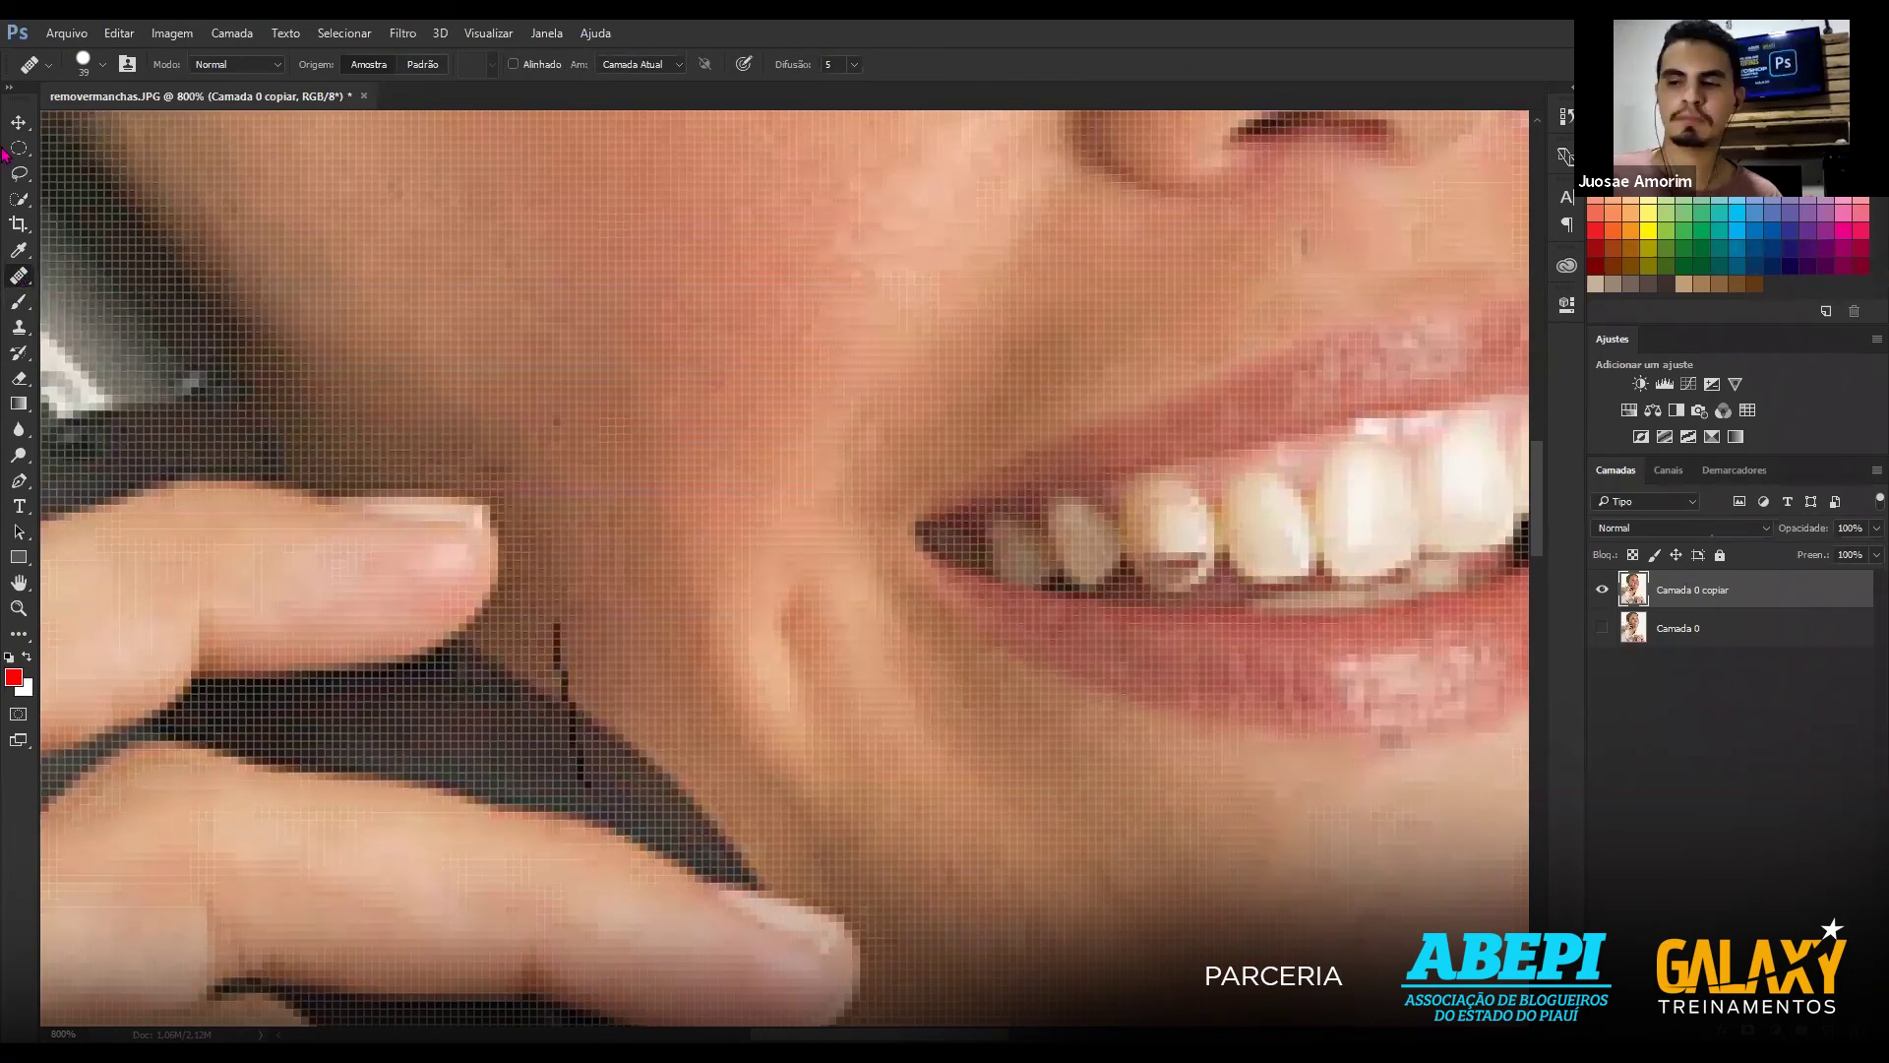
pyautogui.rightClick(19, 276)
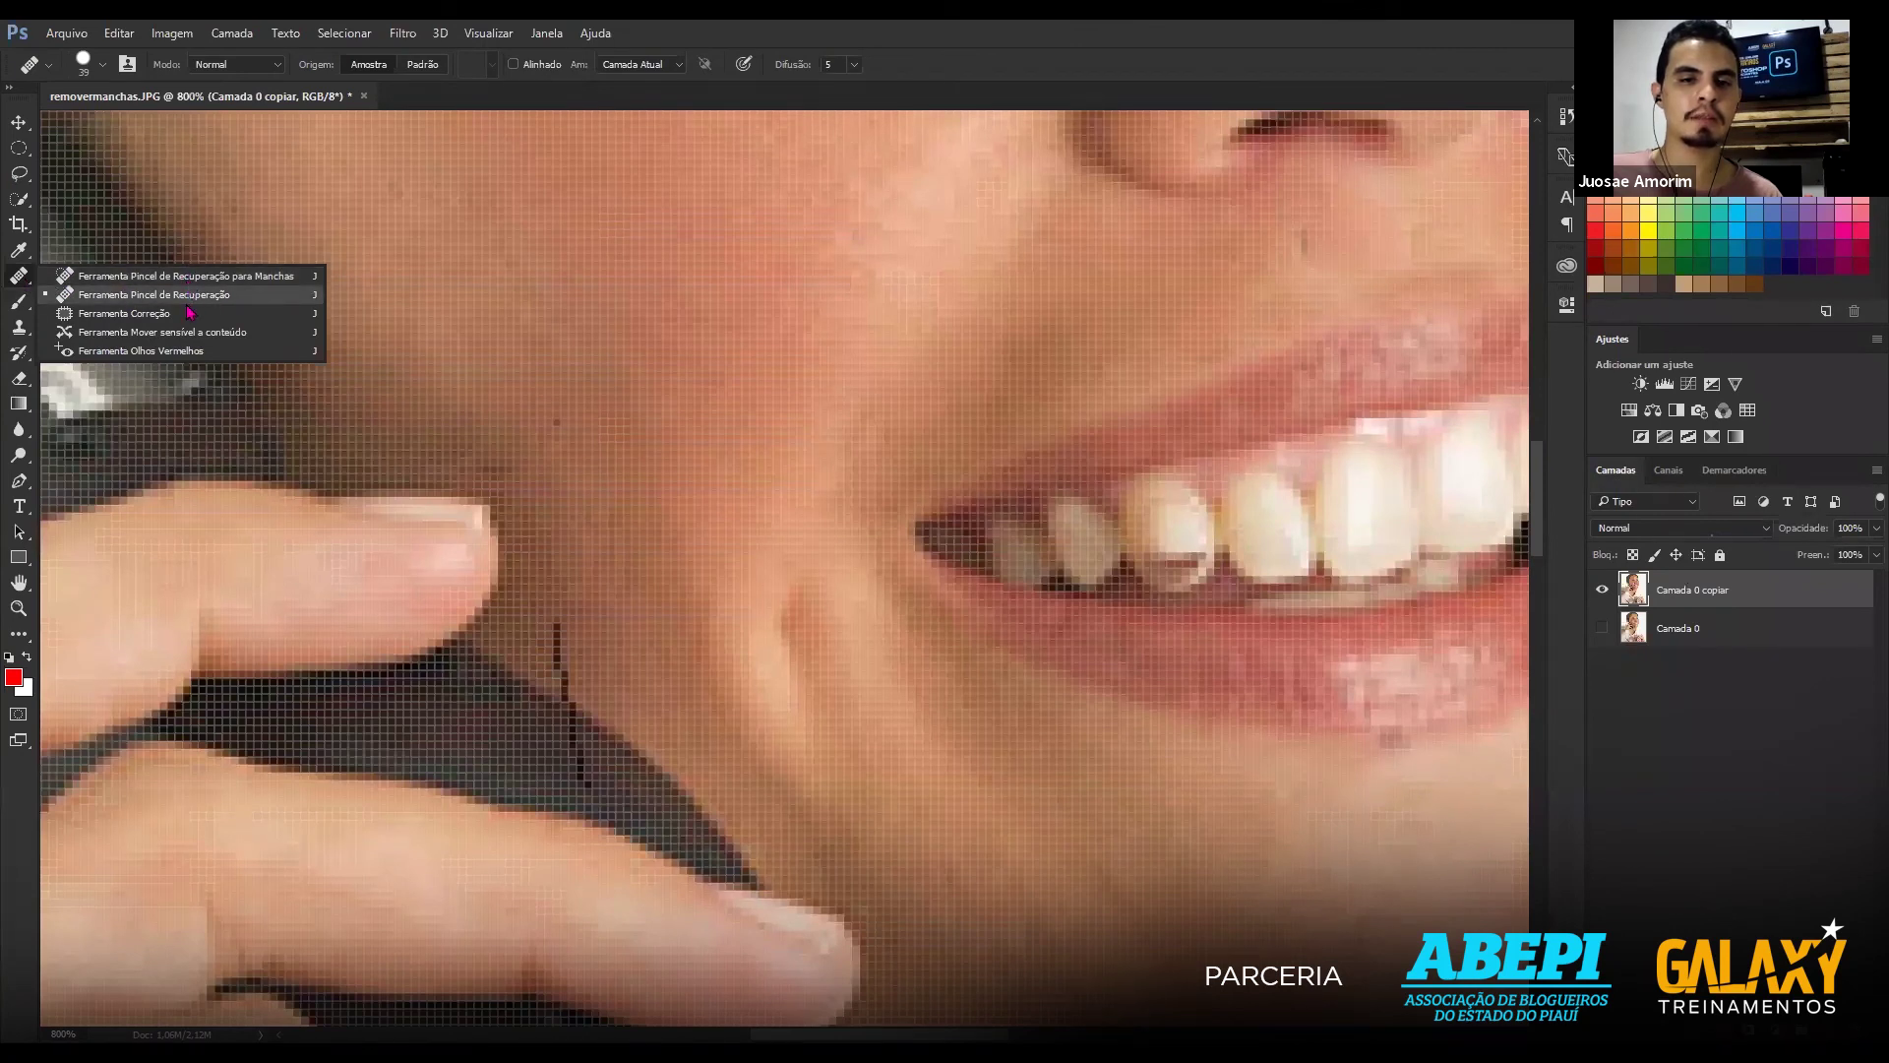
pyautogui.click(579, 451)
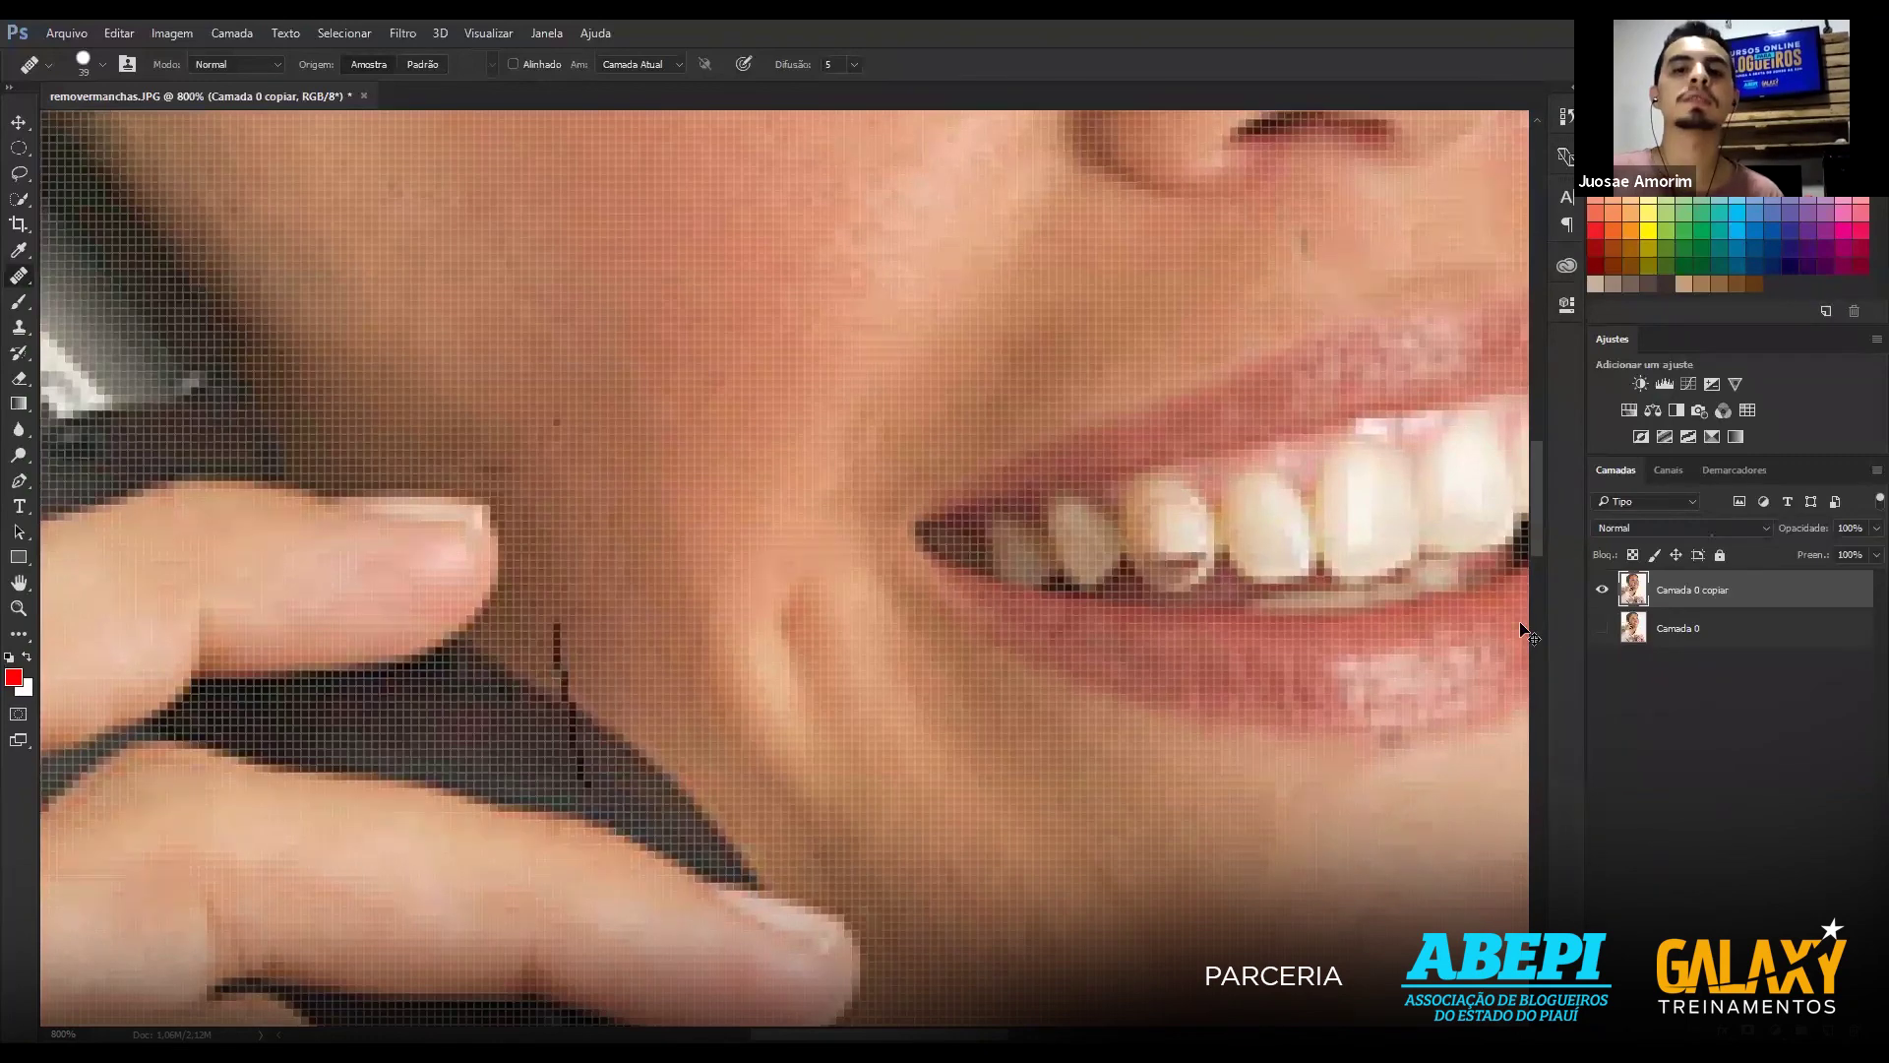
# Zoom in to 1200% on the mouth and shrink the healing brush to size 8.
pyautogui.hotkey('ctrl', '-')
pyautogui.hotkey('ctrl', '-')
pyautogui.hotkey('ctrl', '-')
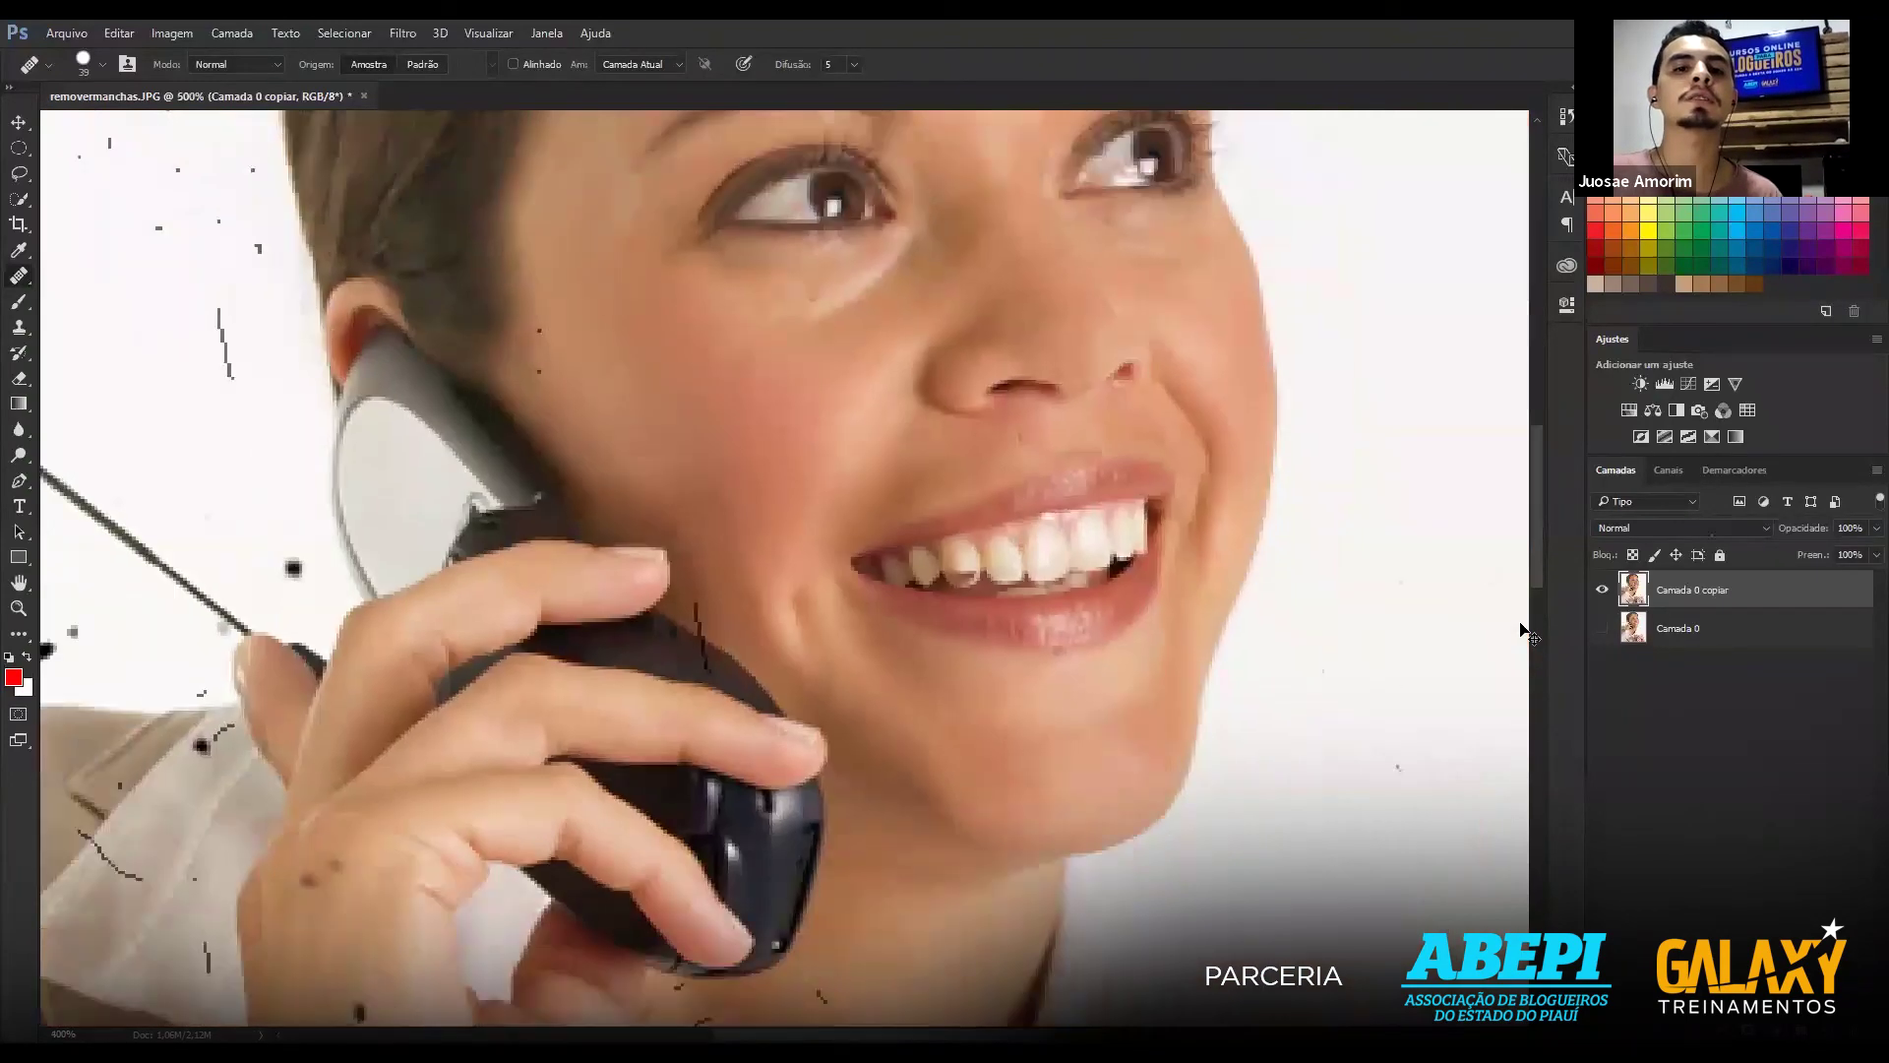
pyautogui.hotkey('ctrl', '-')
pyautogui.hotkey('ctrl', '+')
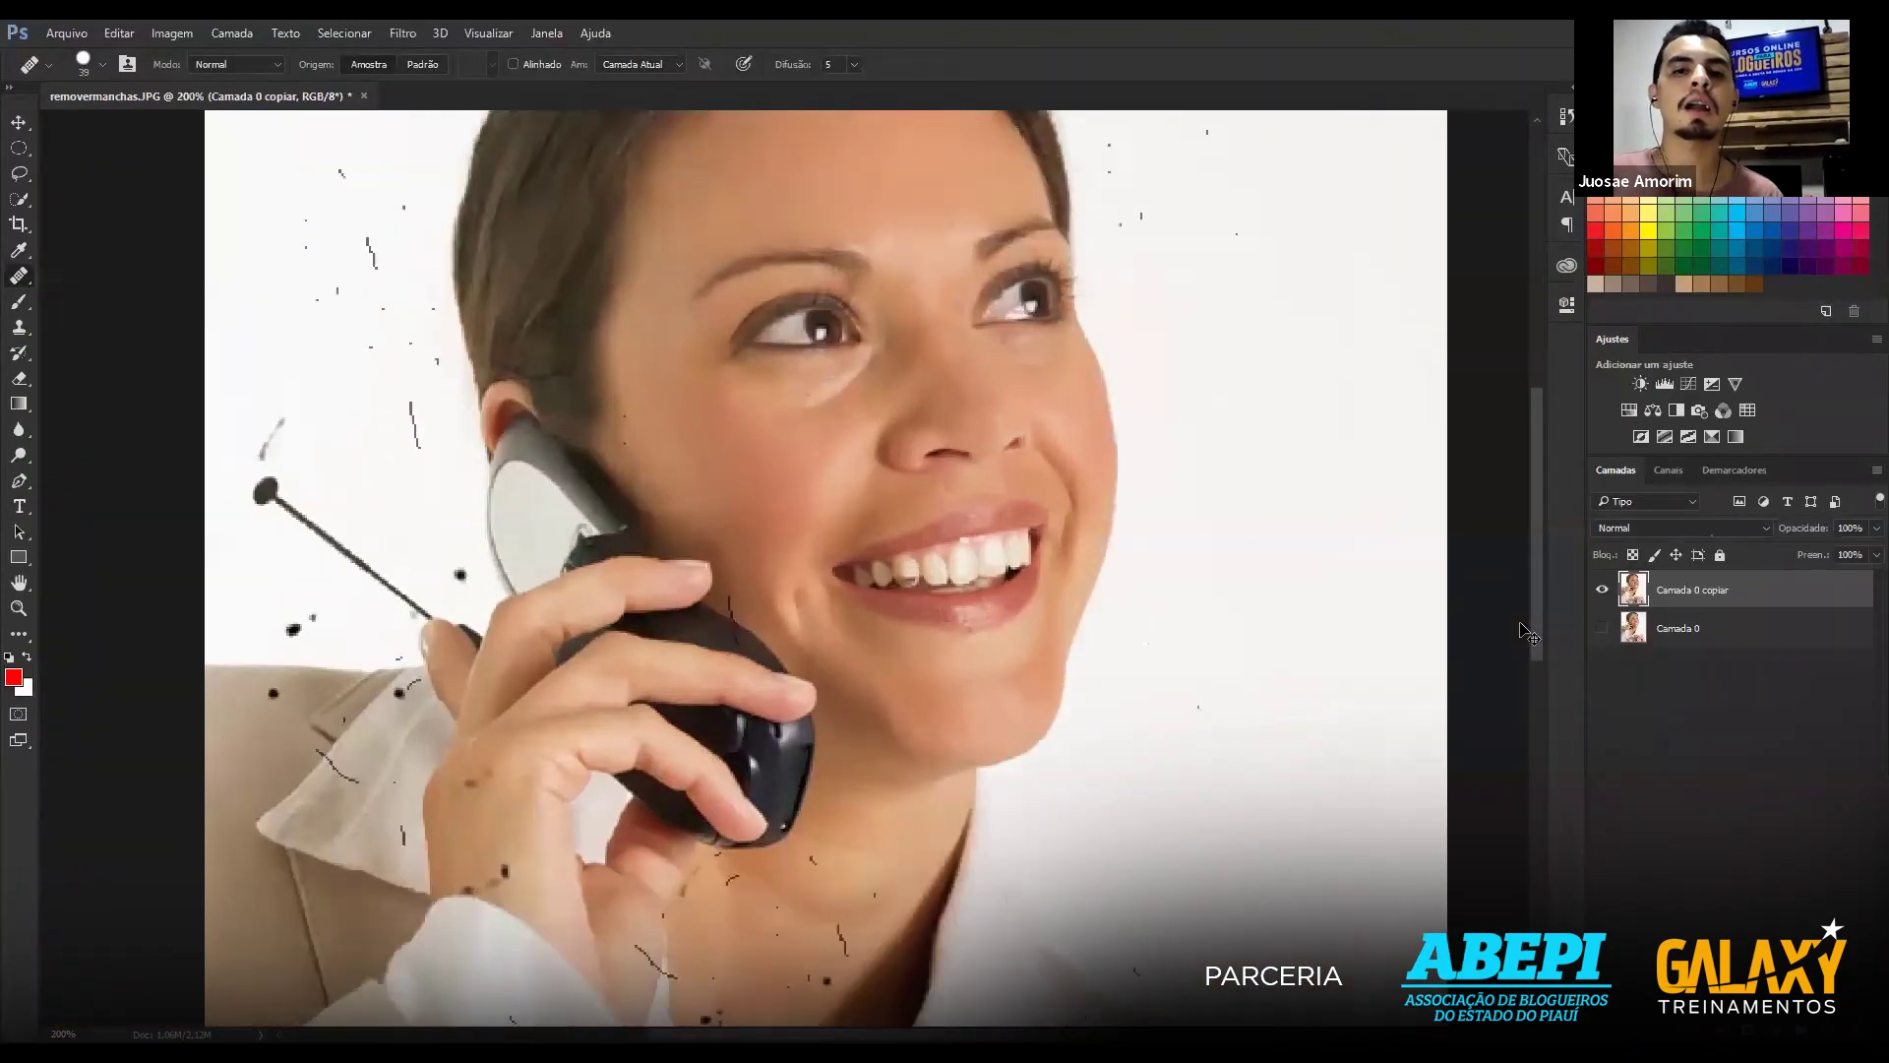
pyautogui.hotkey('ctrl', '+')
pyautogui.hotkey('ctrl', '+')
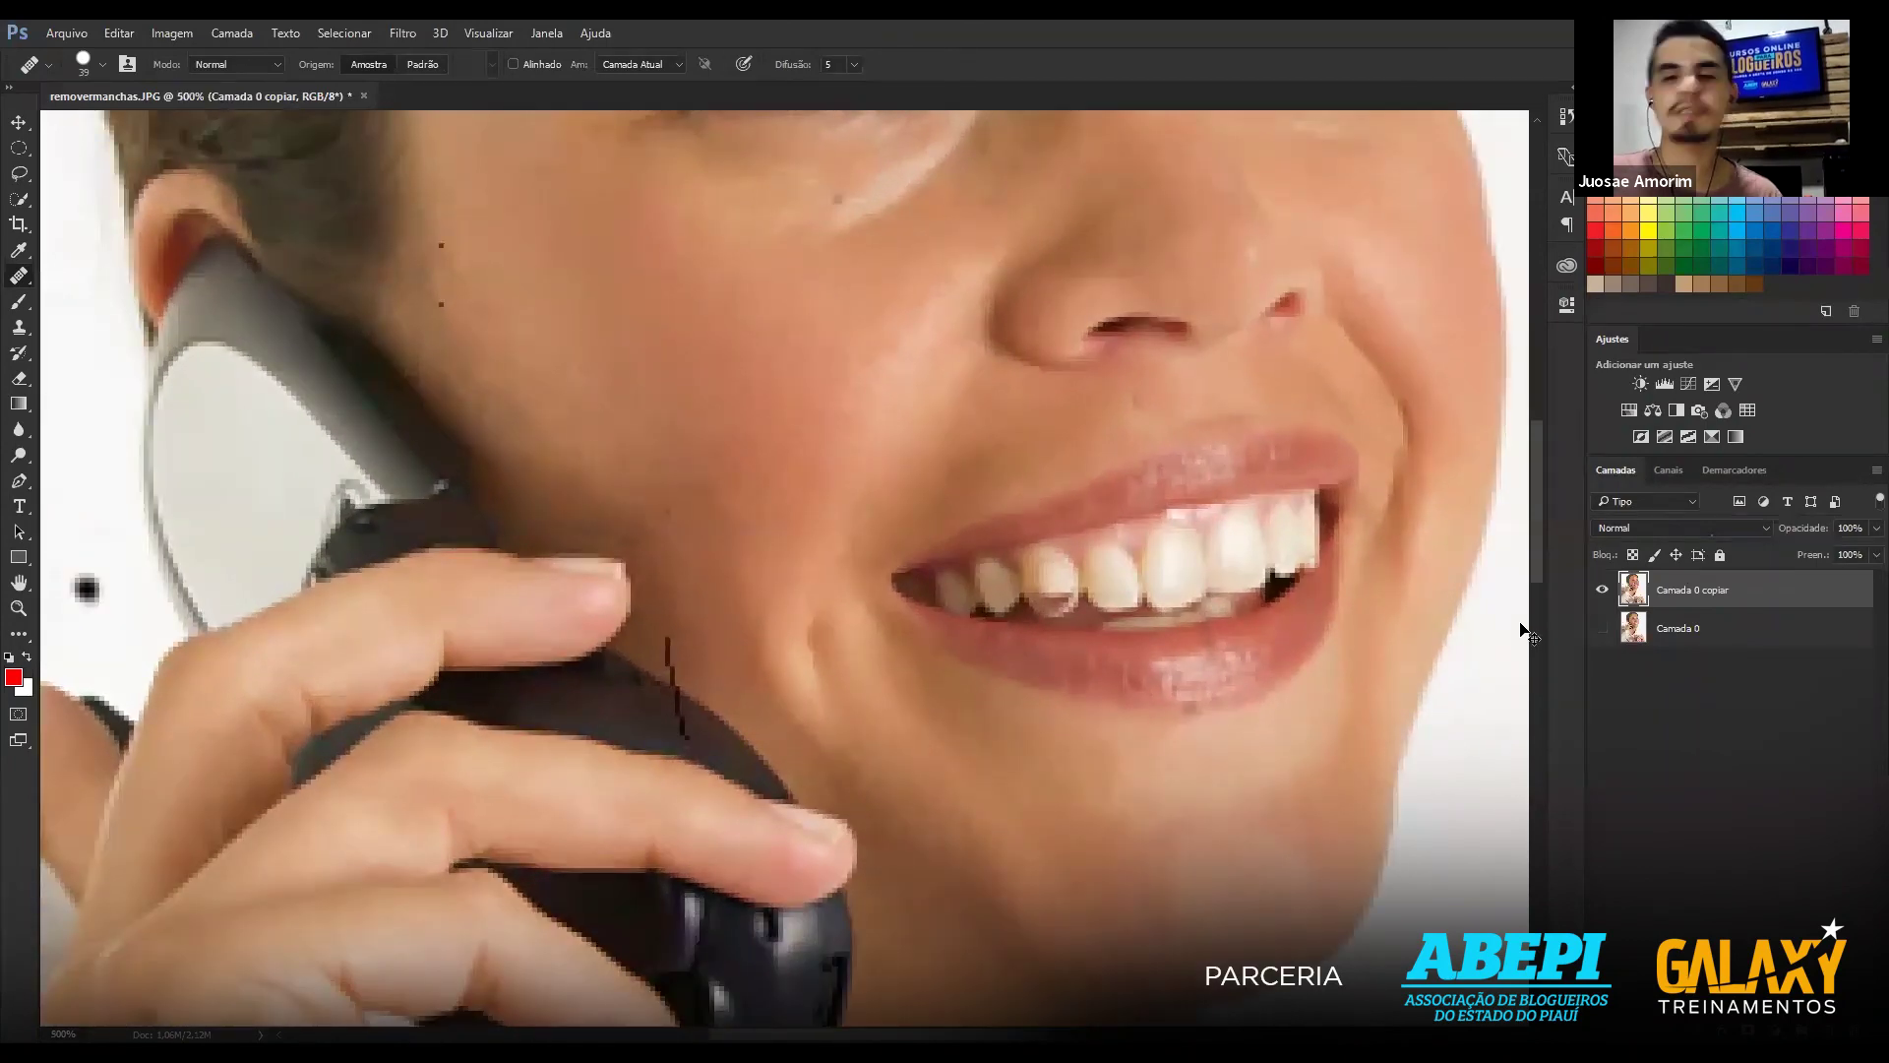
pyautogui.hotkey('ctrl', '+')
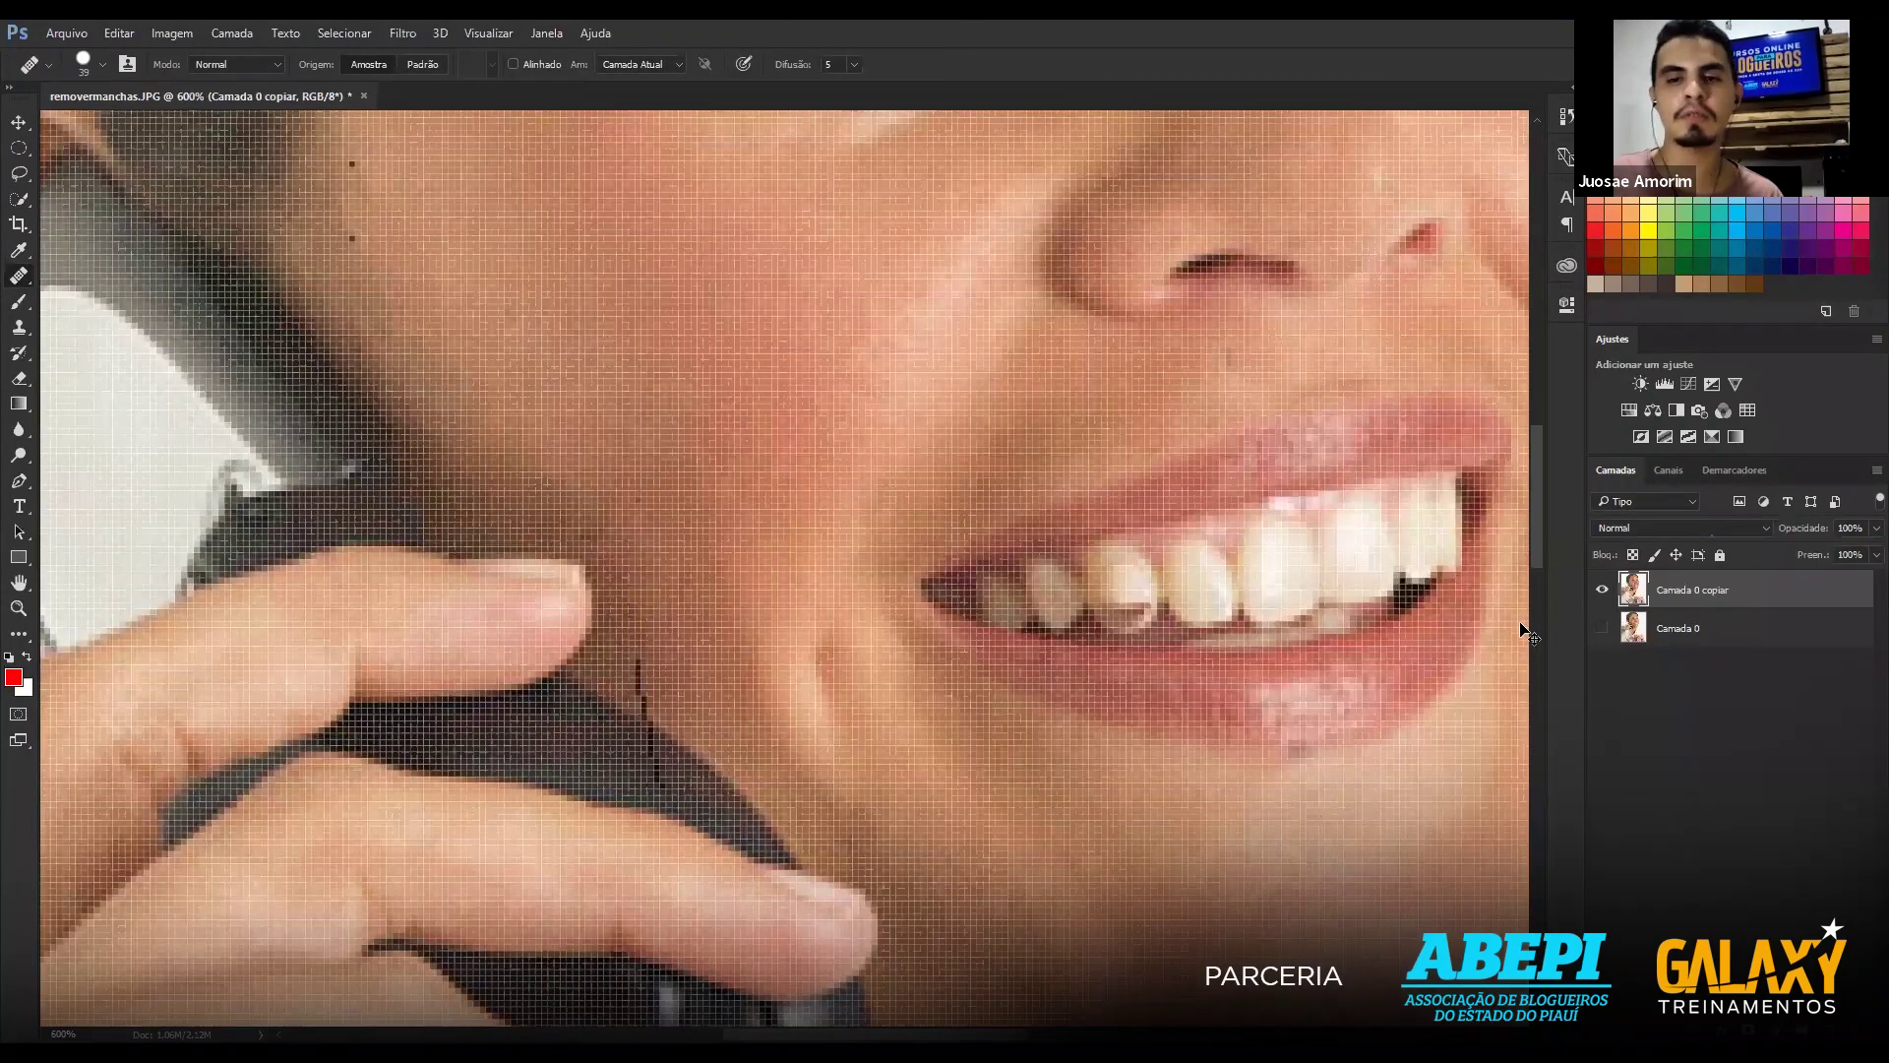
pyautogui.hotkey('ctrl', '+')
pyautogui.hotkey('ctrl', '+')
pyautogui.hotkey('ctrl', '+')
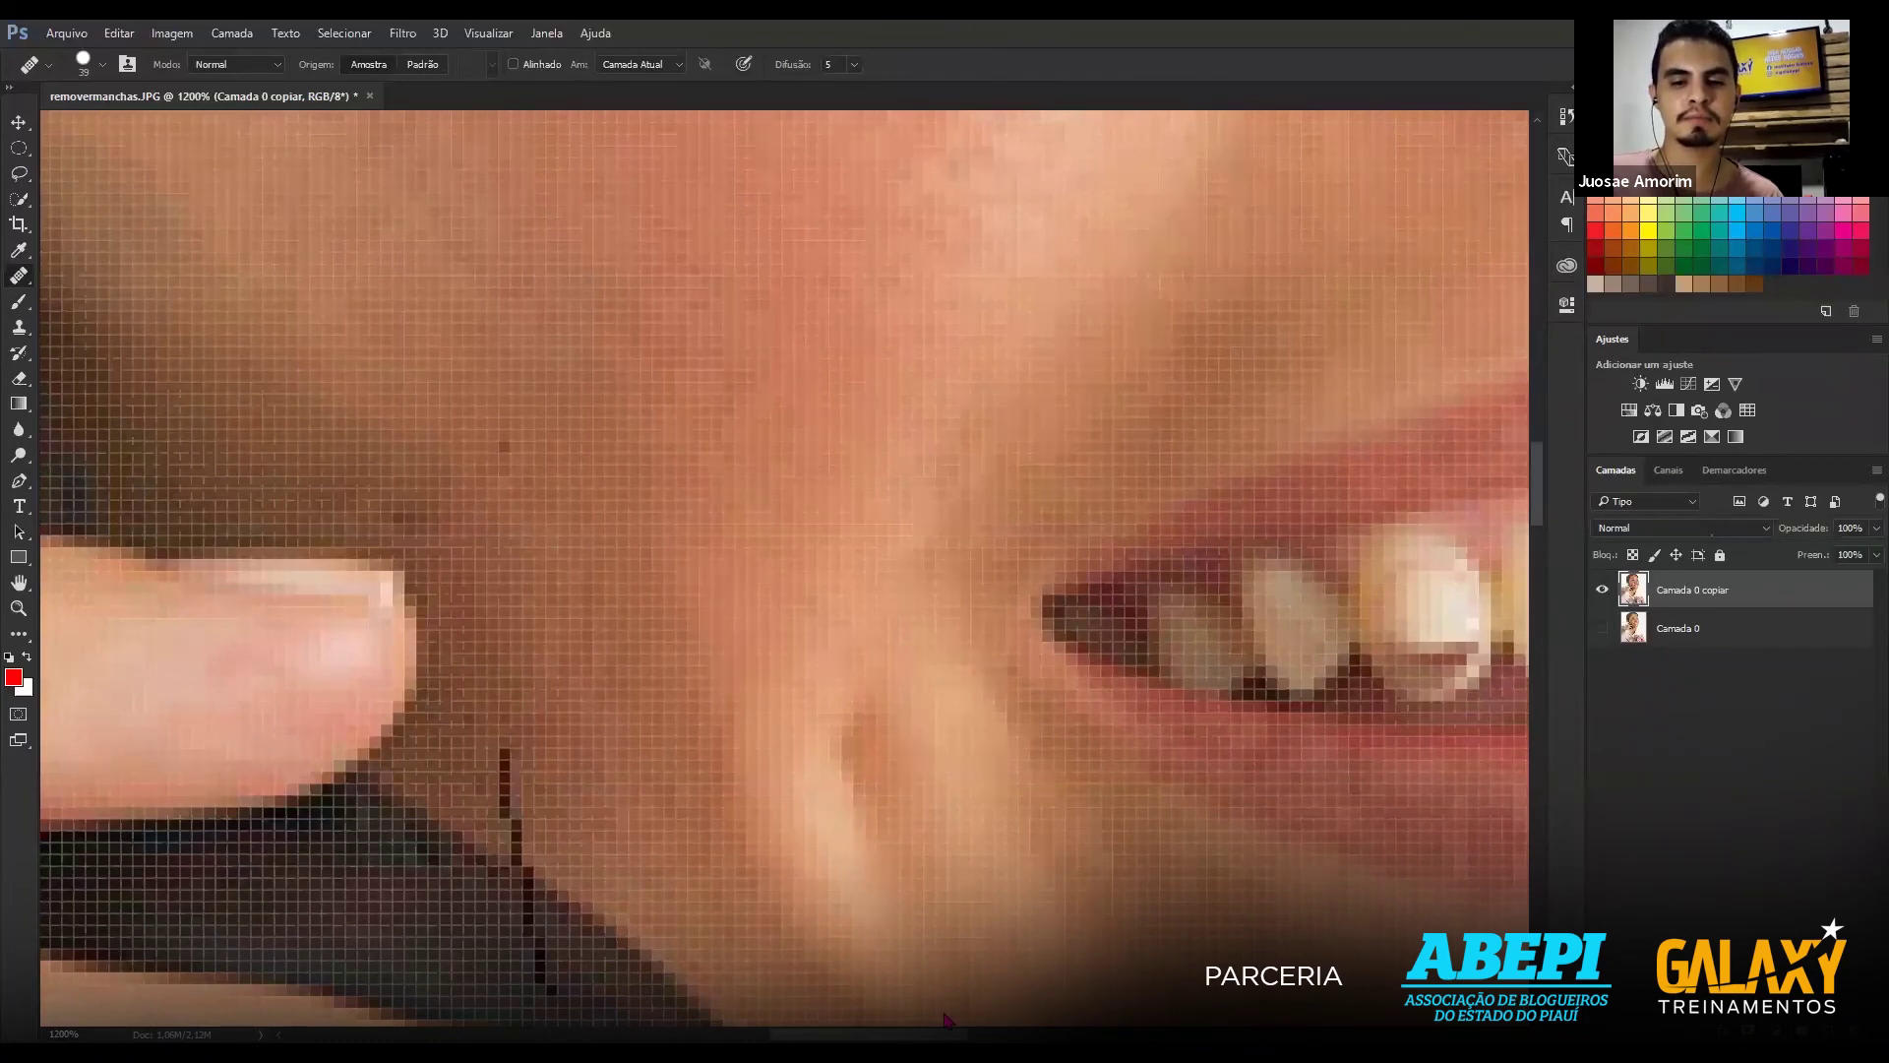
pyautogui.hscroll(6, 886, 689)
pyautogui.hscroll(2, 836, 649)
pyautogui.press('[')
pyautogui.press('[')
pyautogui.press('[')
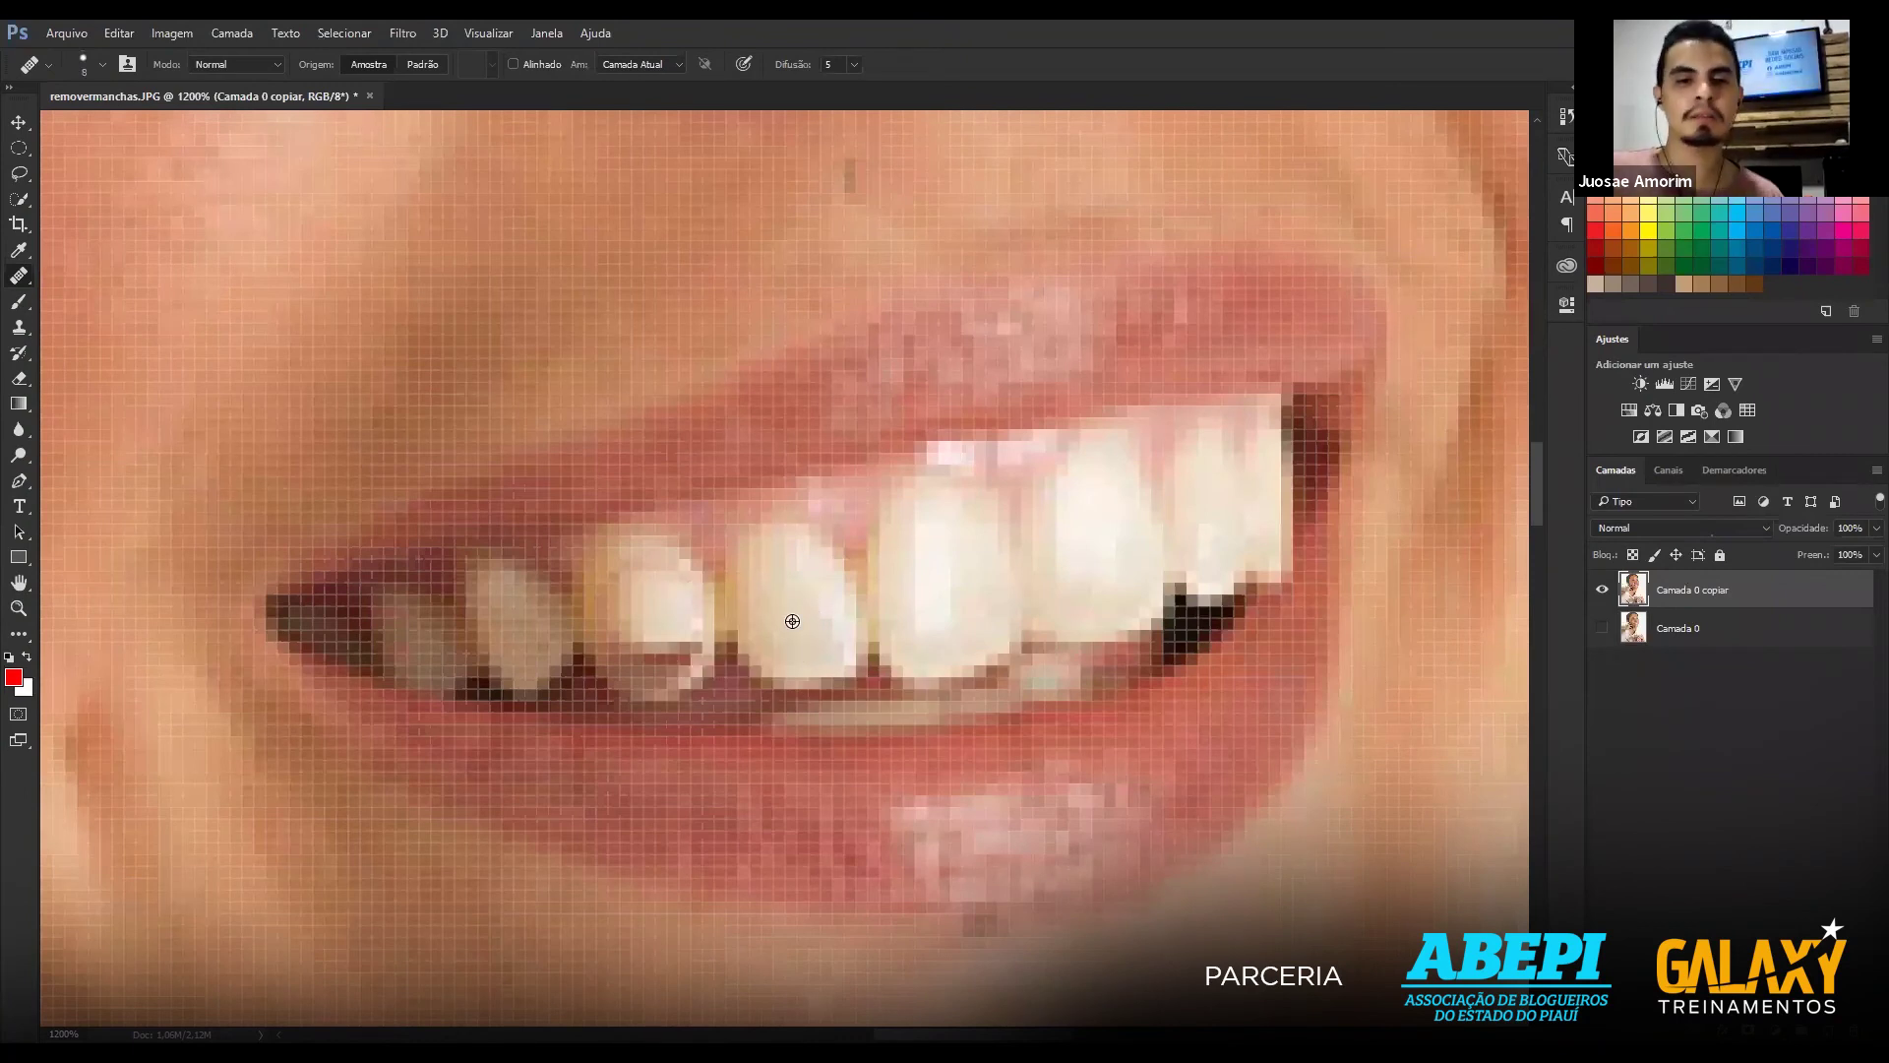
# Sample the clean front tooth and paint over the dark tooth to lighten and blend it.
pyautogui.keyDown('alt'); pyautogui.click(792, 621); pyautogui.keyUp('alt')
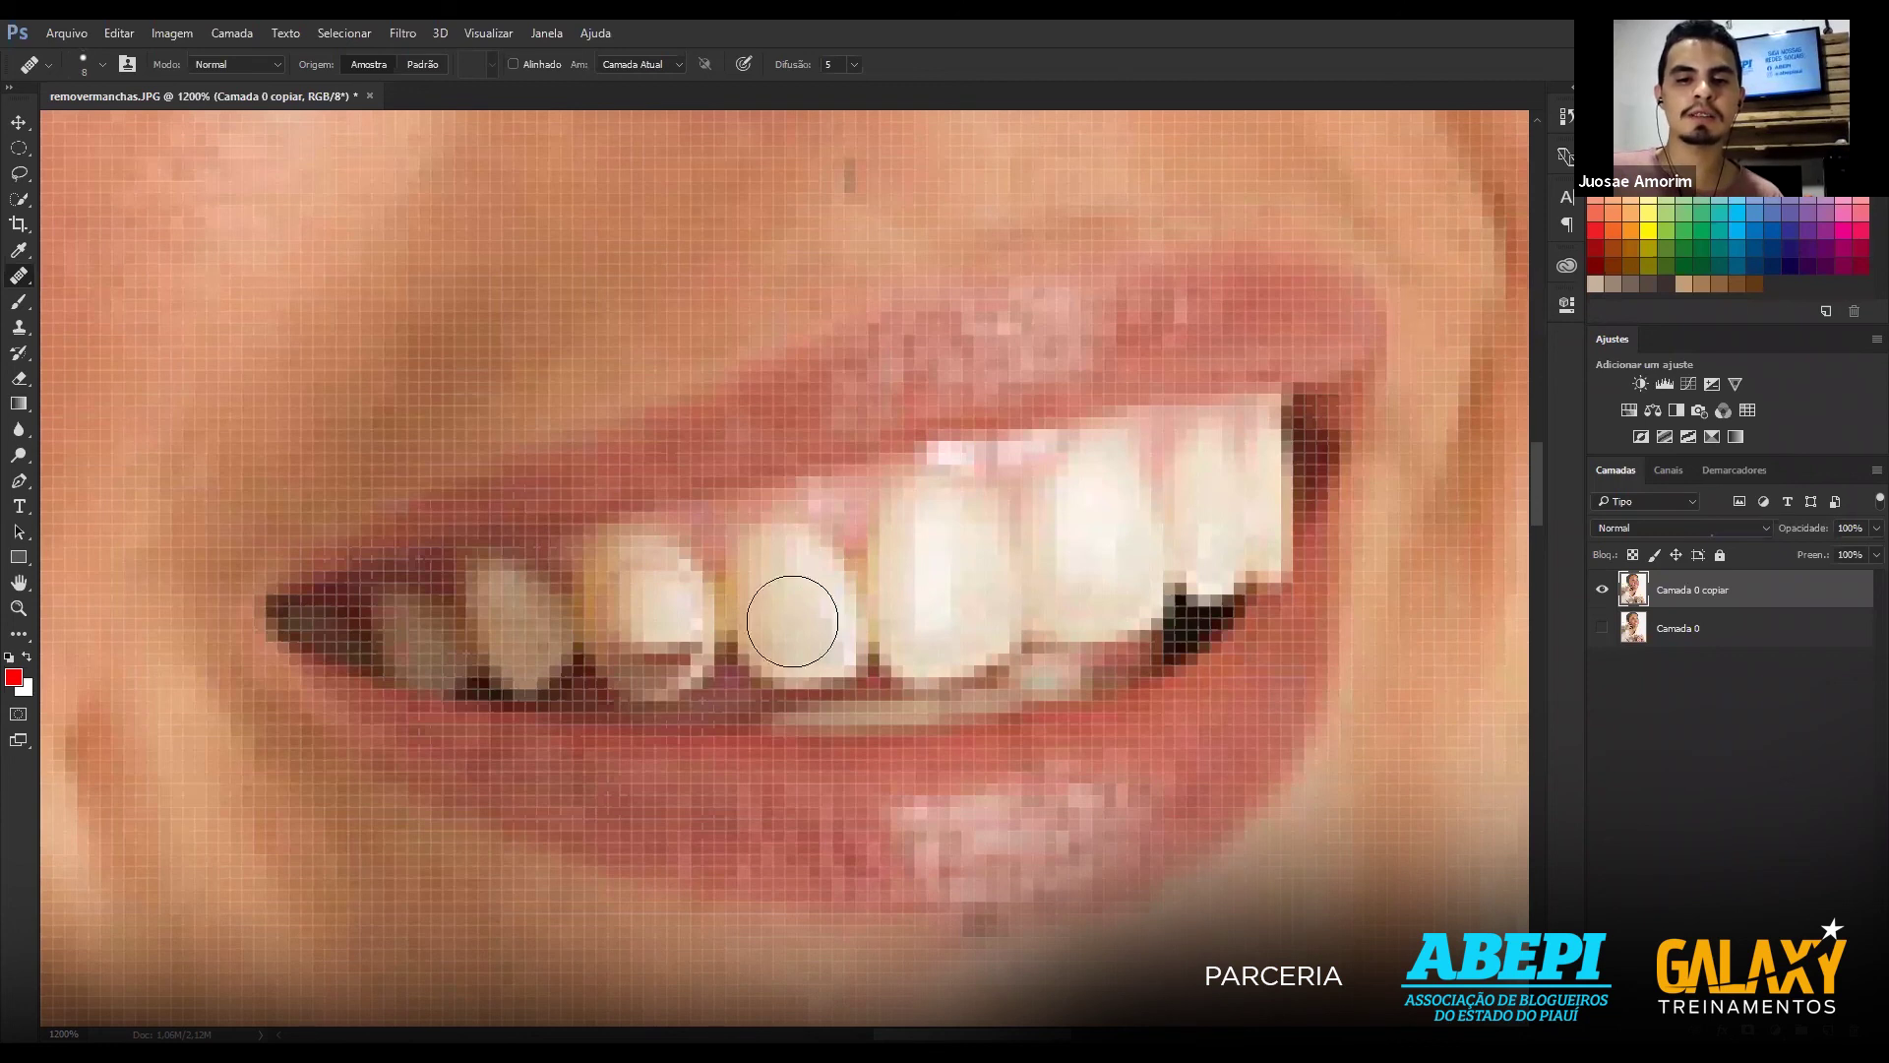
pyautogui.moveTo(704, 603); pyautogui.dragTo(656, 637)
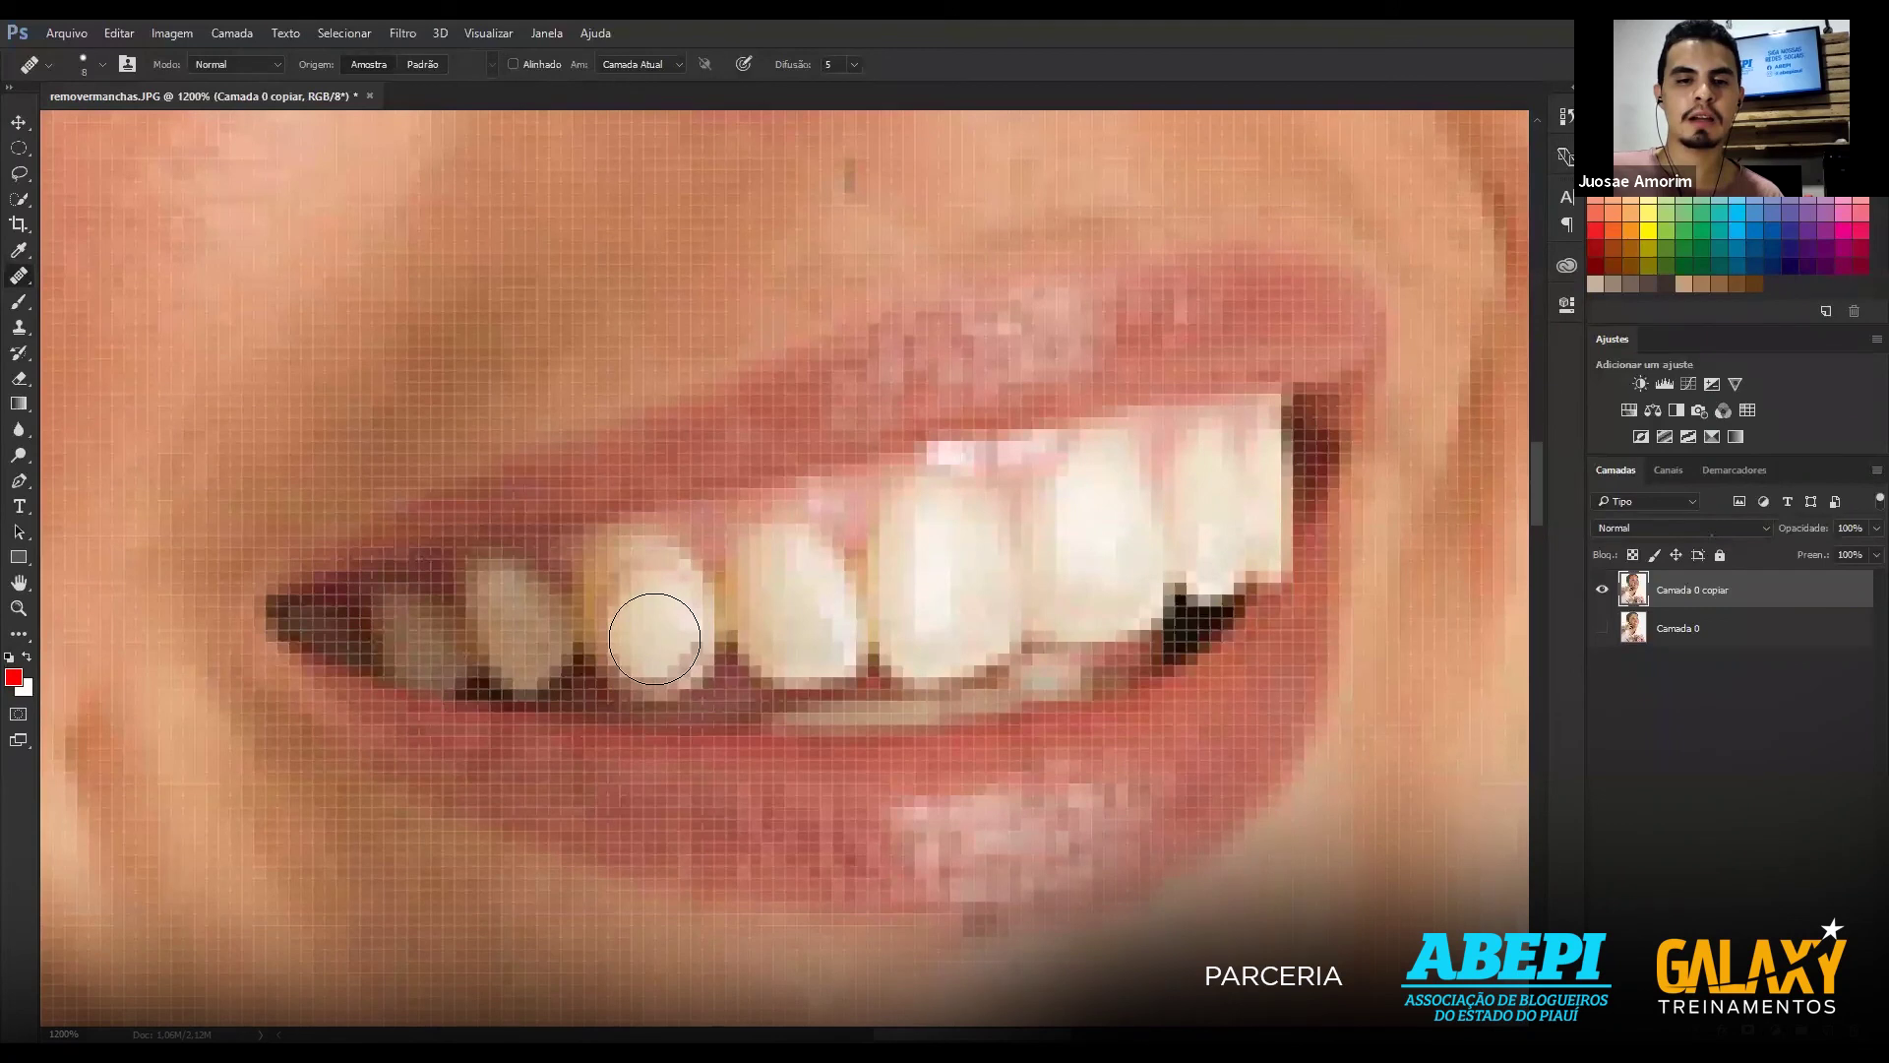
pyautogui.moveTo(653, 633)
pyautogui.mouseDown()
pyautogui.moveTo(639, 605)
pyautogui.moveTo(651, 657)
pyautogui.mouseUp()
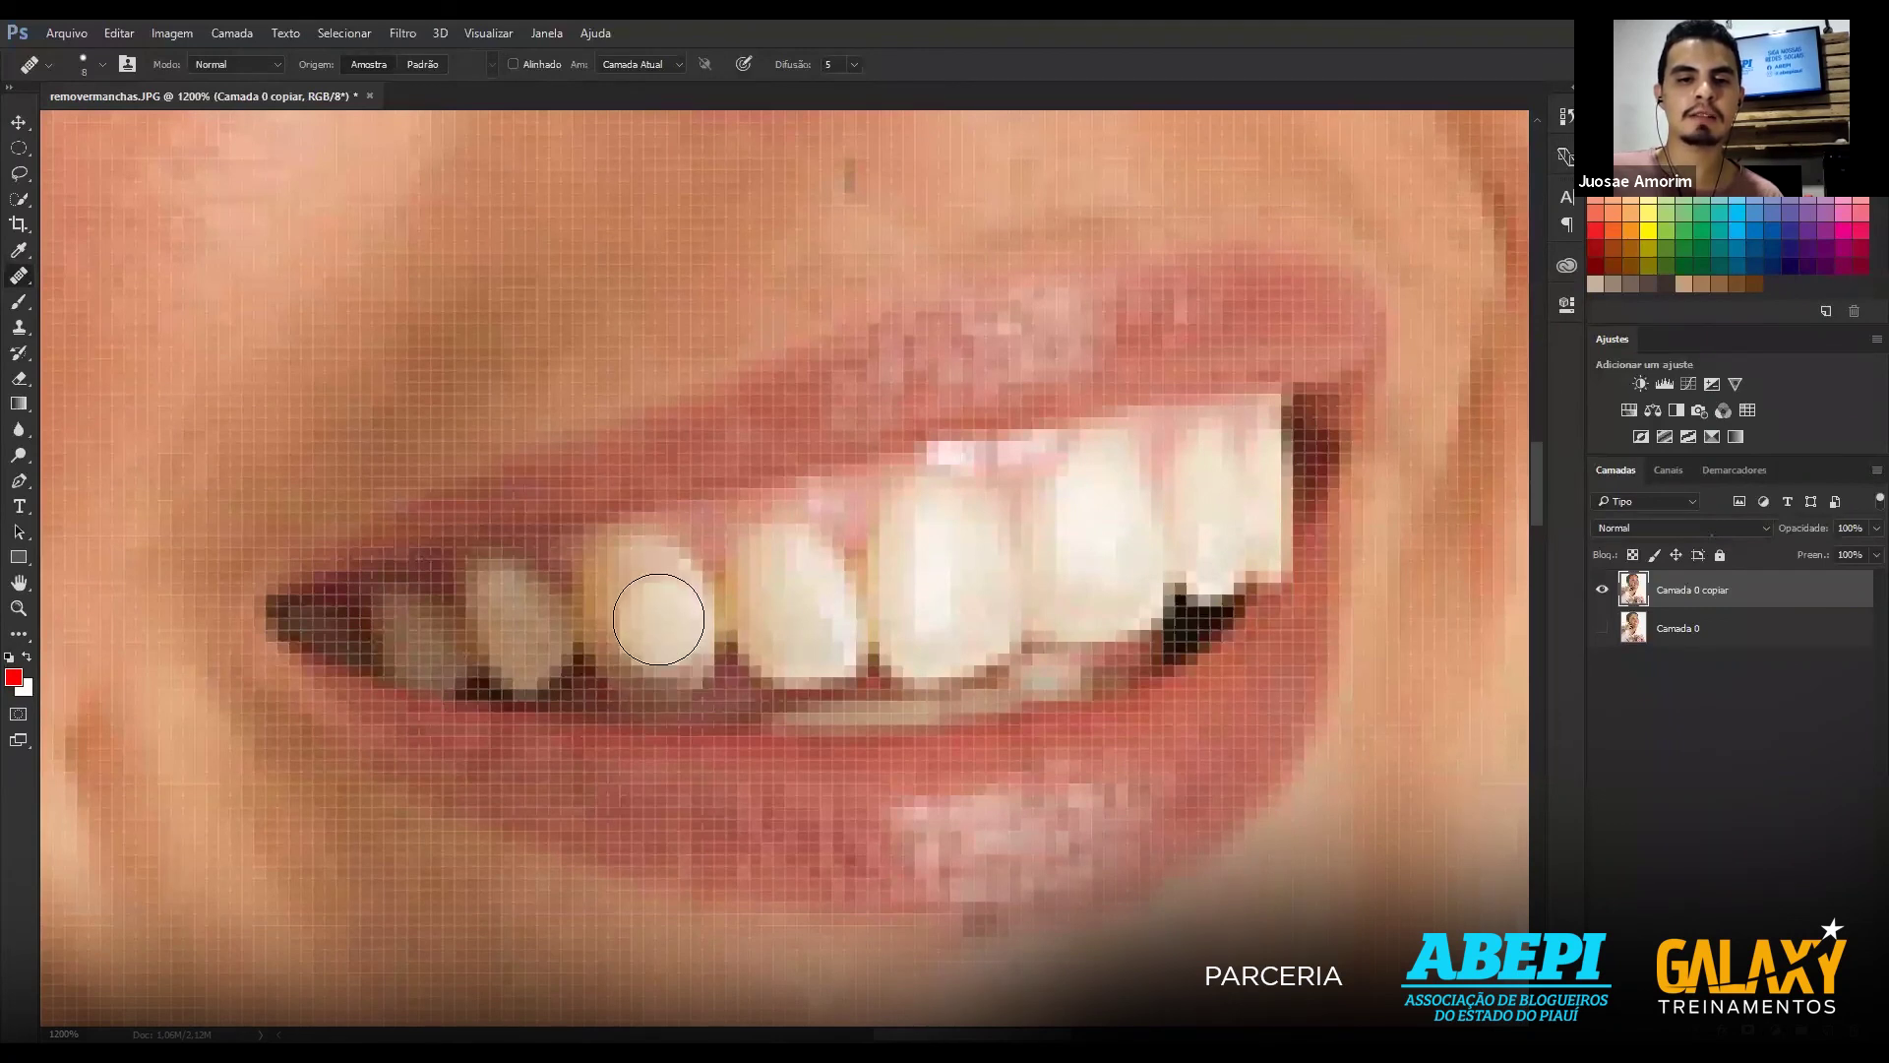
pyautogui.moveTo(625, 569)
pyautogui.mouseDown()
pyautogui.moveTo(623, 666)
pyautogui.moveTo(660, 630)
pyautogui.mouseUp()
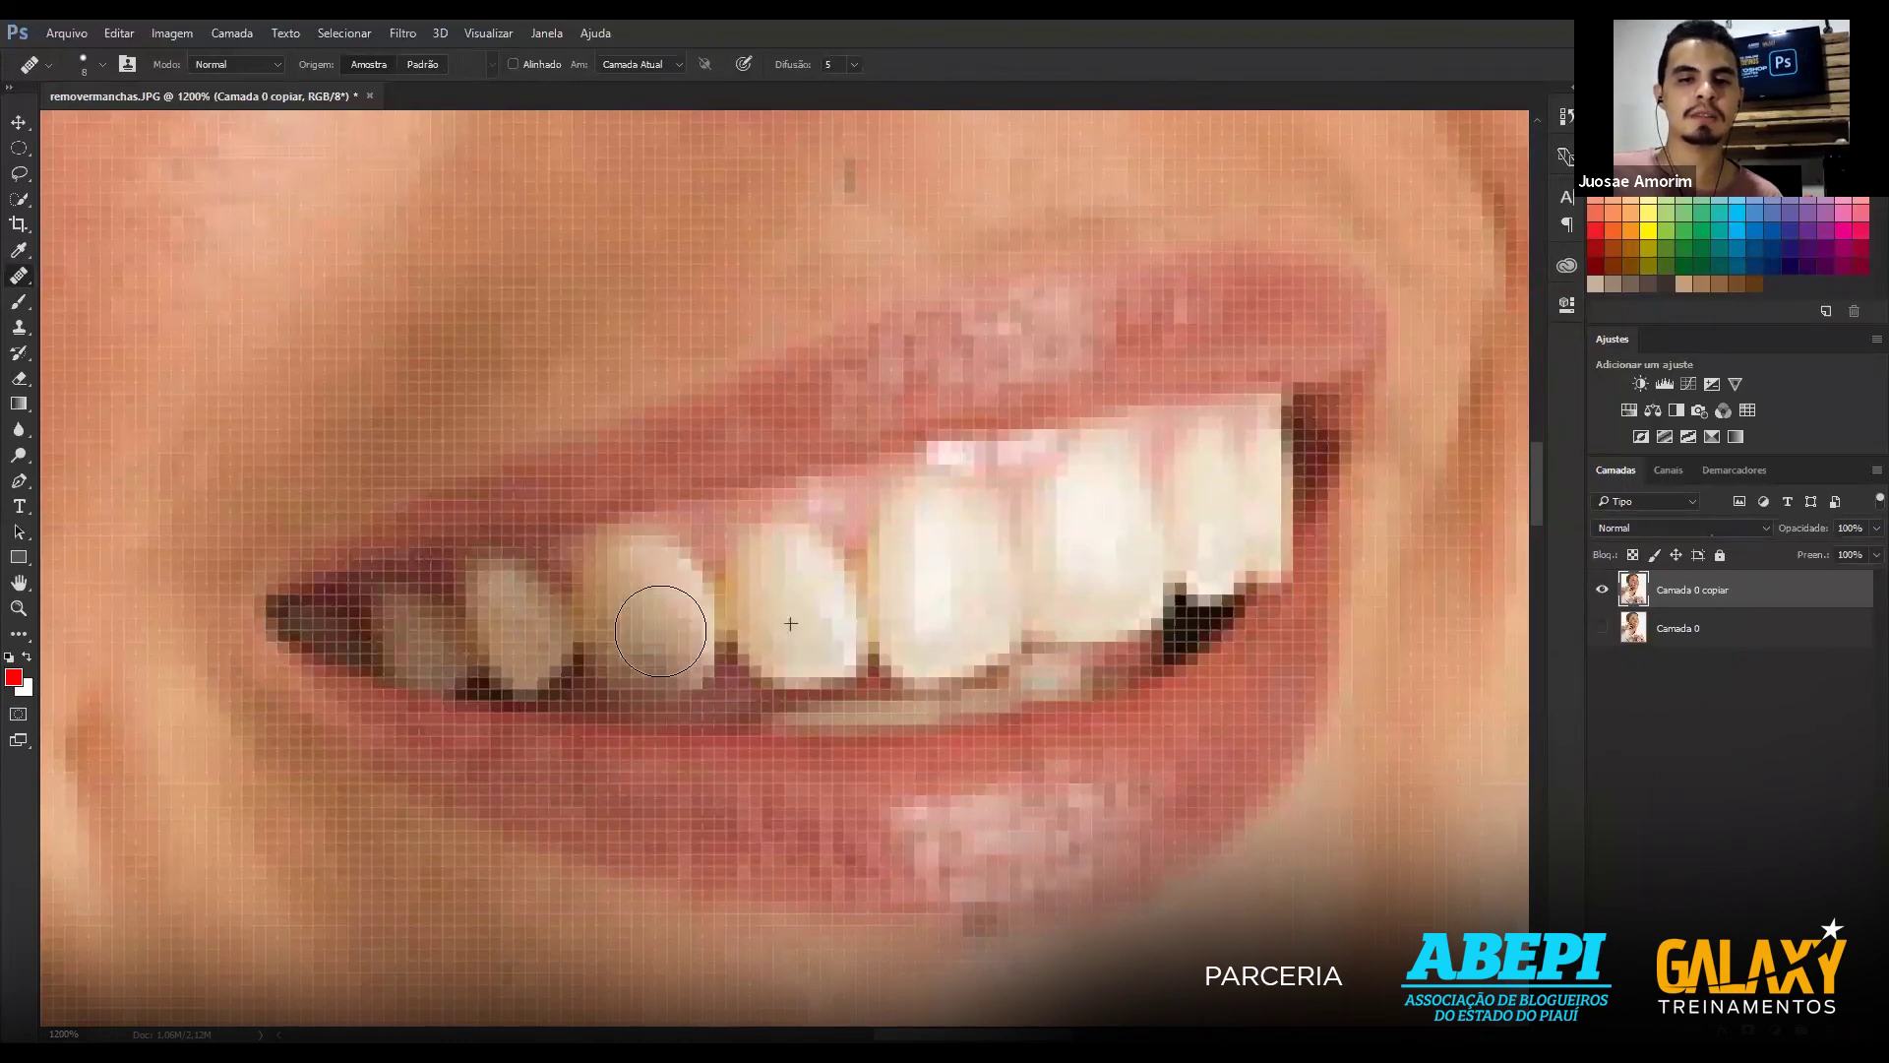
pyautogui.moveTo(654, 620); pyautogui.dragTo(731, 653)
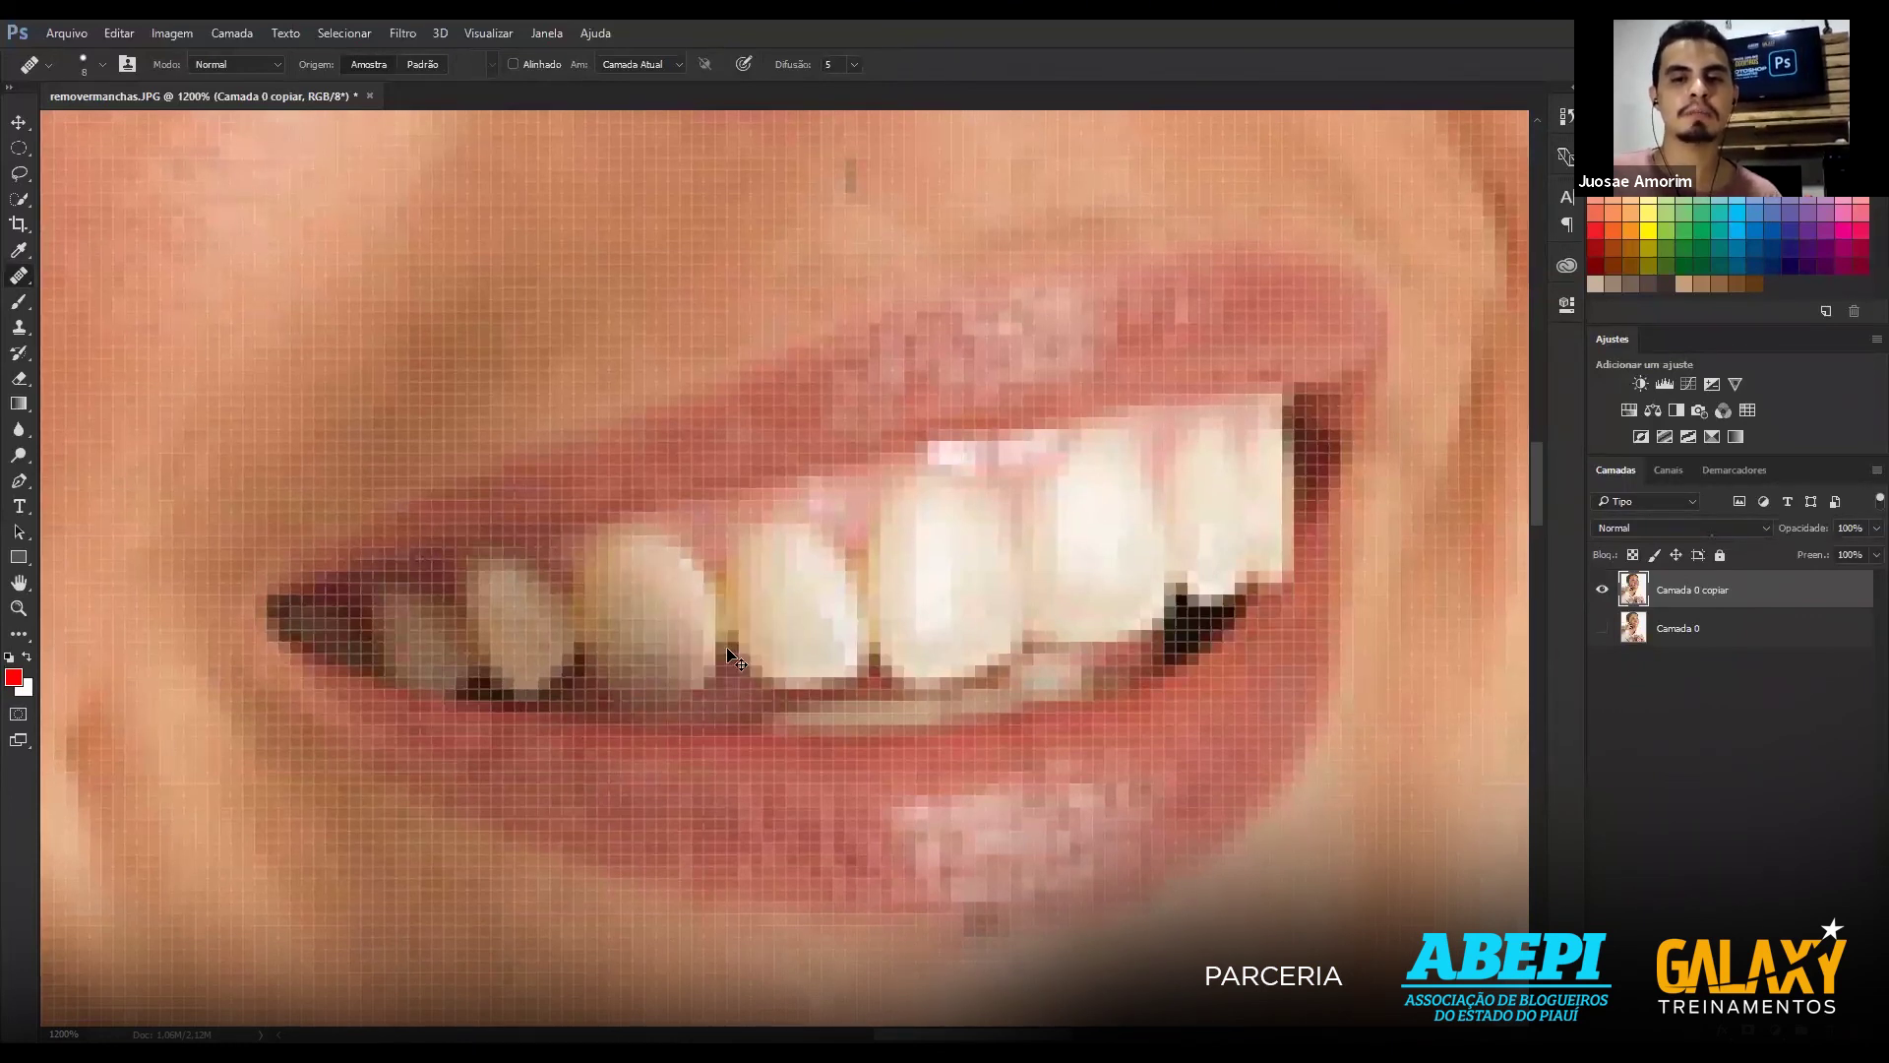
pyautogui.scroll(-1, 733, 658)
pyautogui.scroll(-1, 734, 654)
pyautogui.scroll(-1, 733, 650)
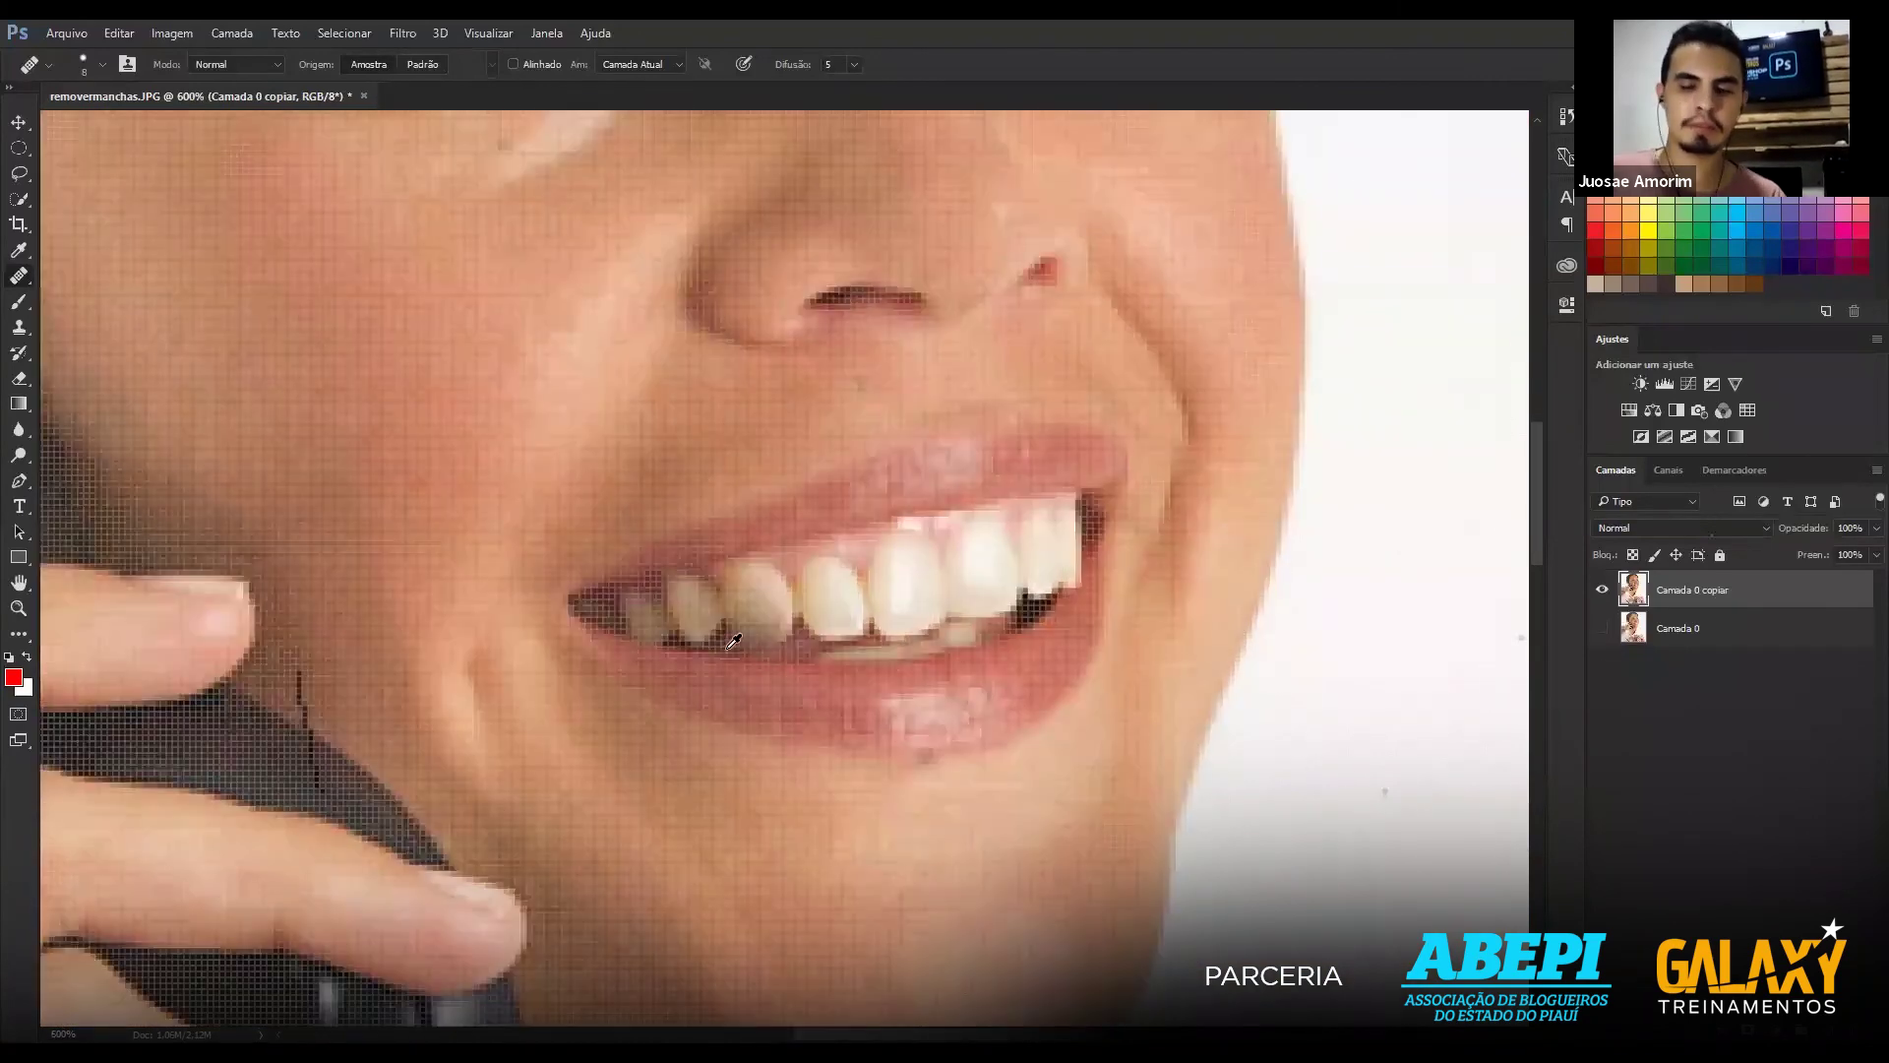
pyautogui.scroll(1, 733, 641)
# Pick the light tooth tone as paint colour and shrink the Brush to a 6 px tip.
pyautogui.press('i')
pyautogui.click(870, 614)
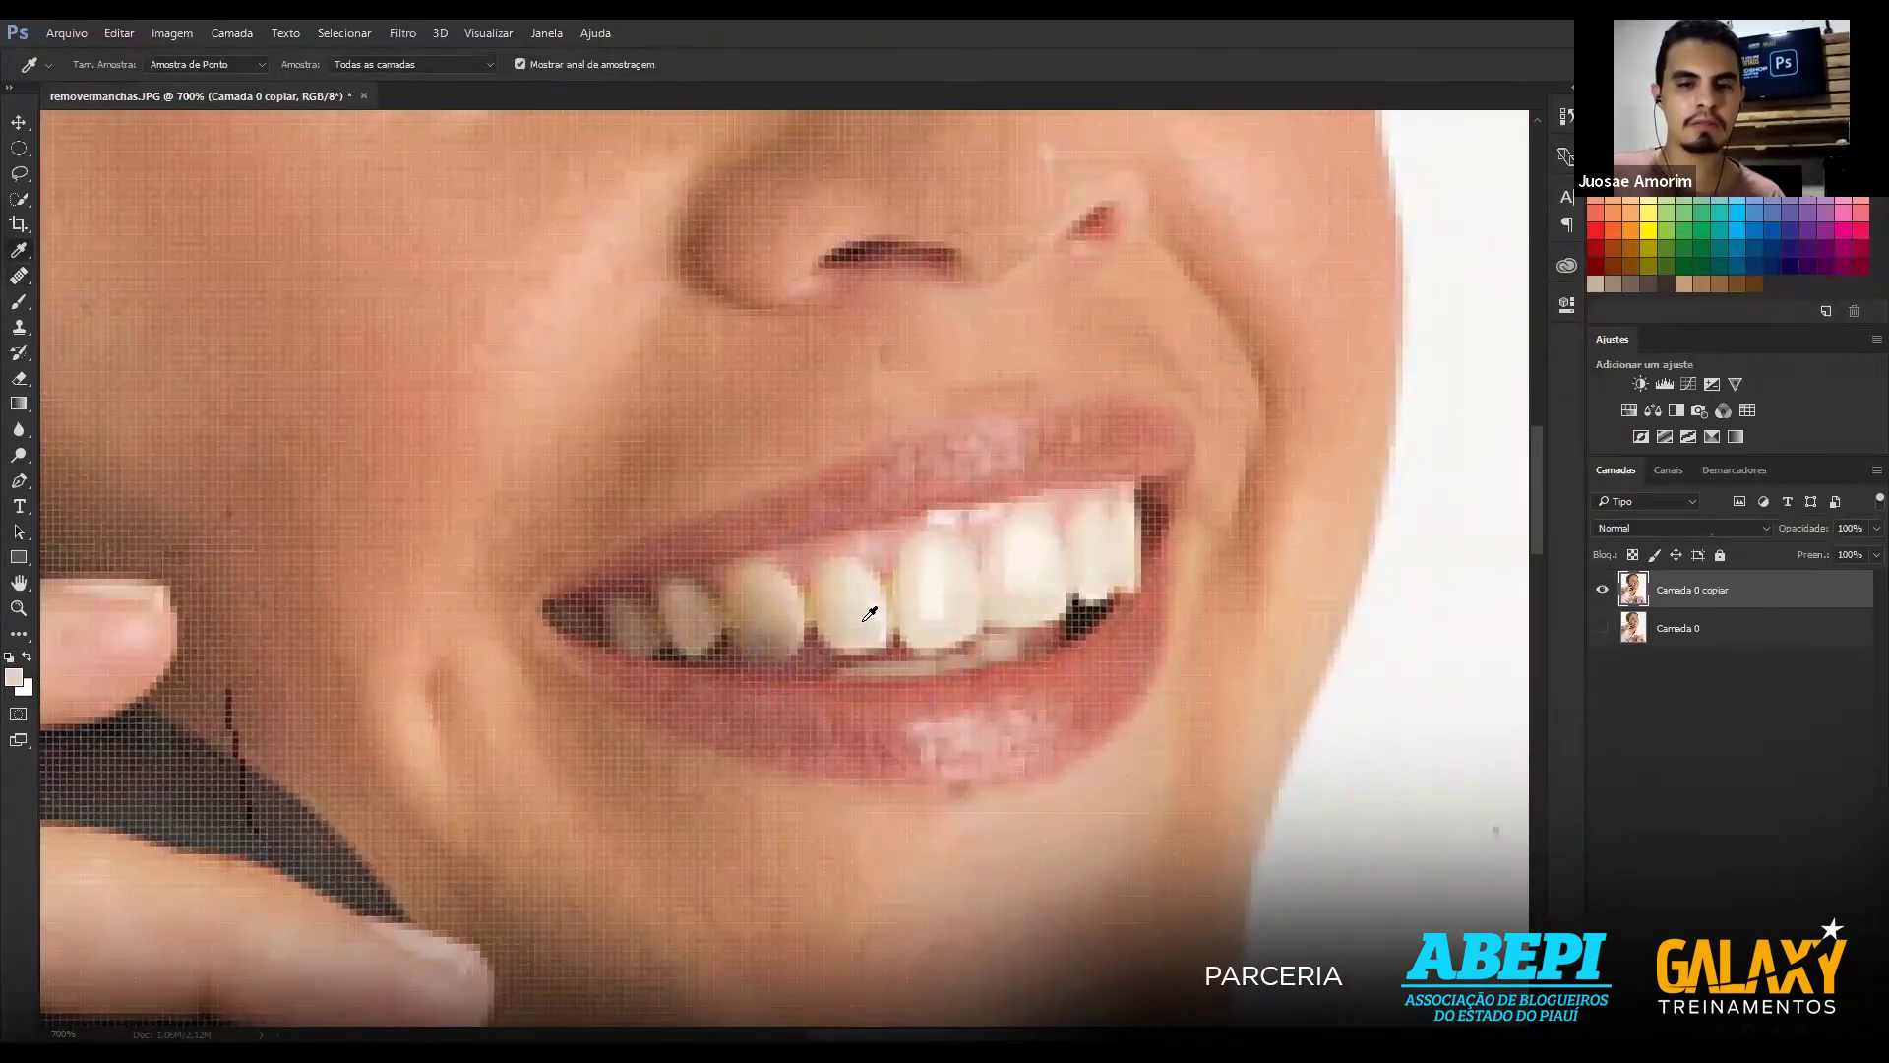
pyautogui.press('b')
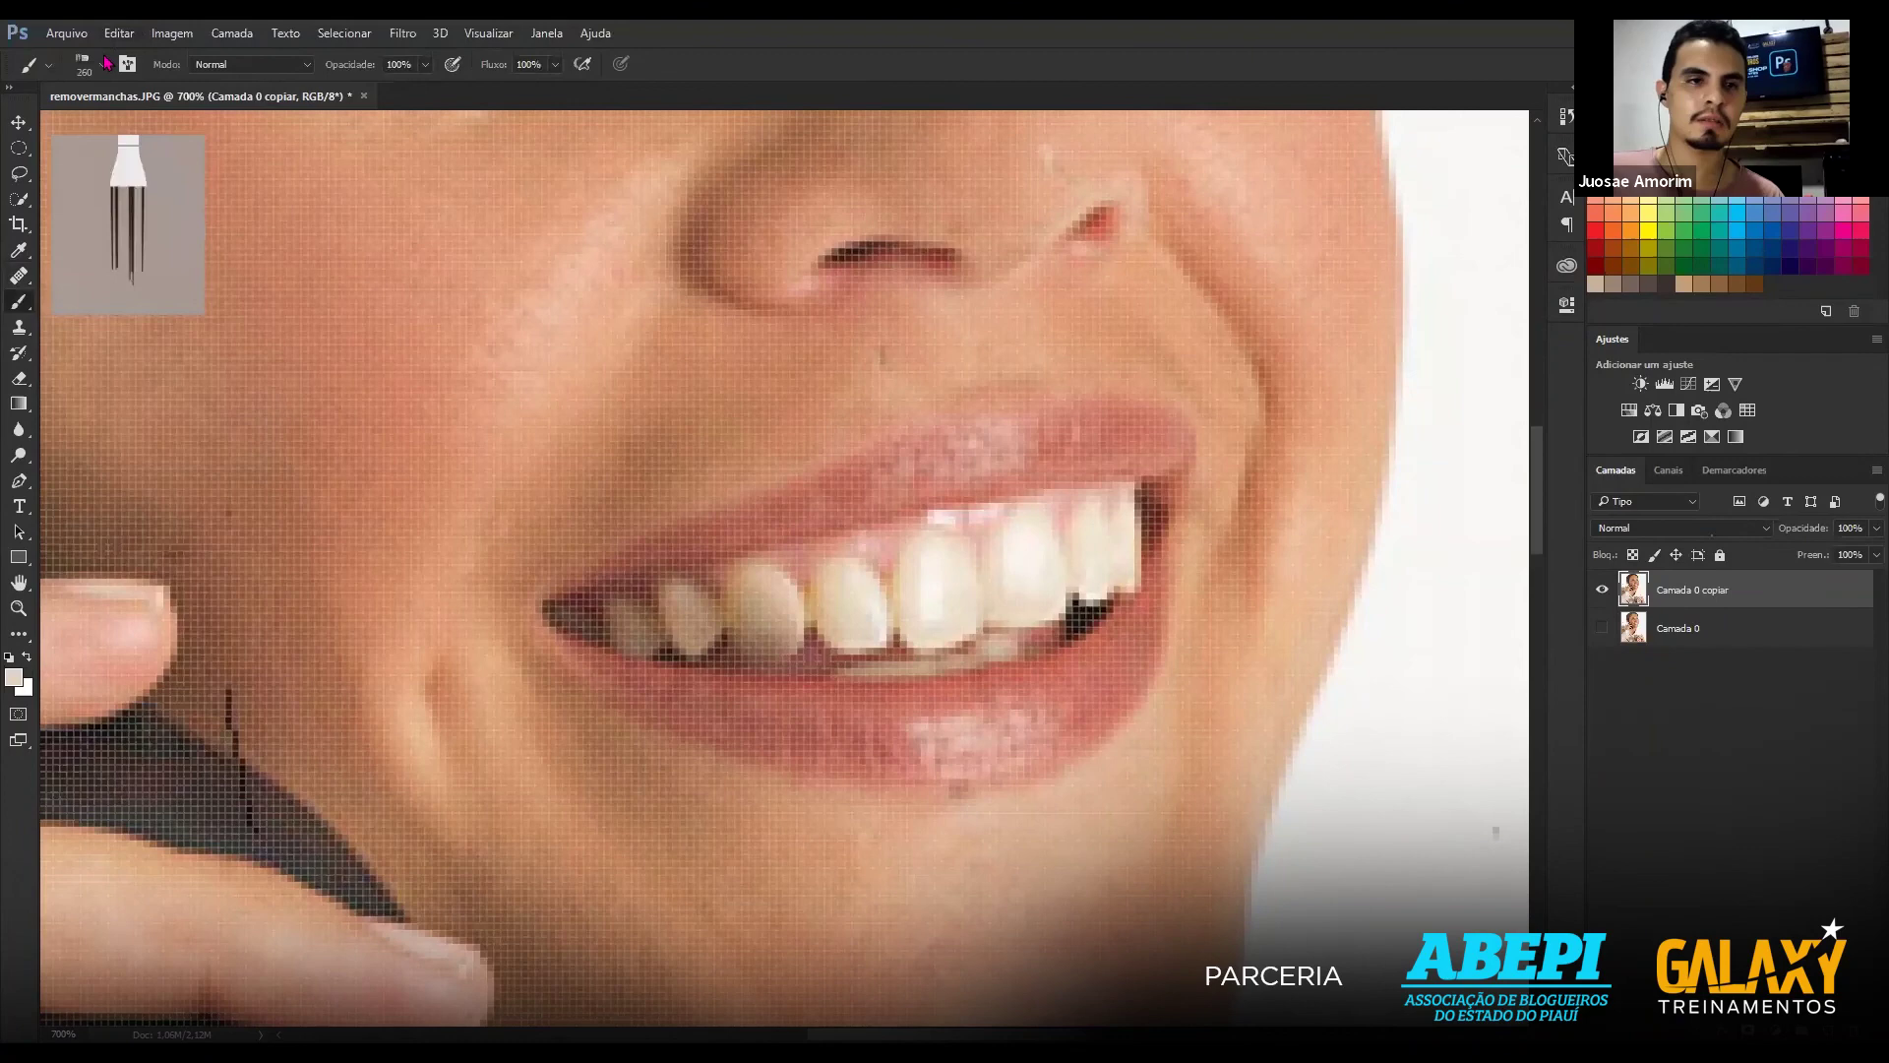
pyautogui.rightClick(72, 220)
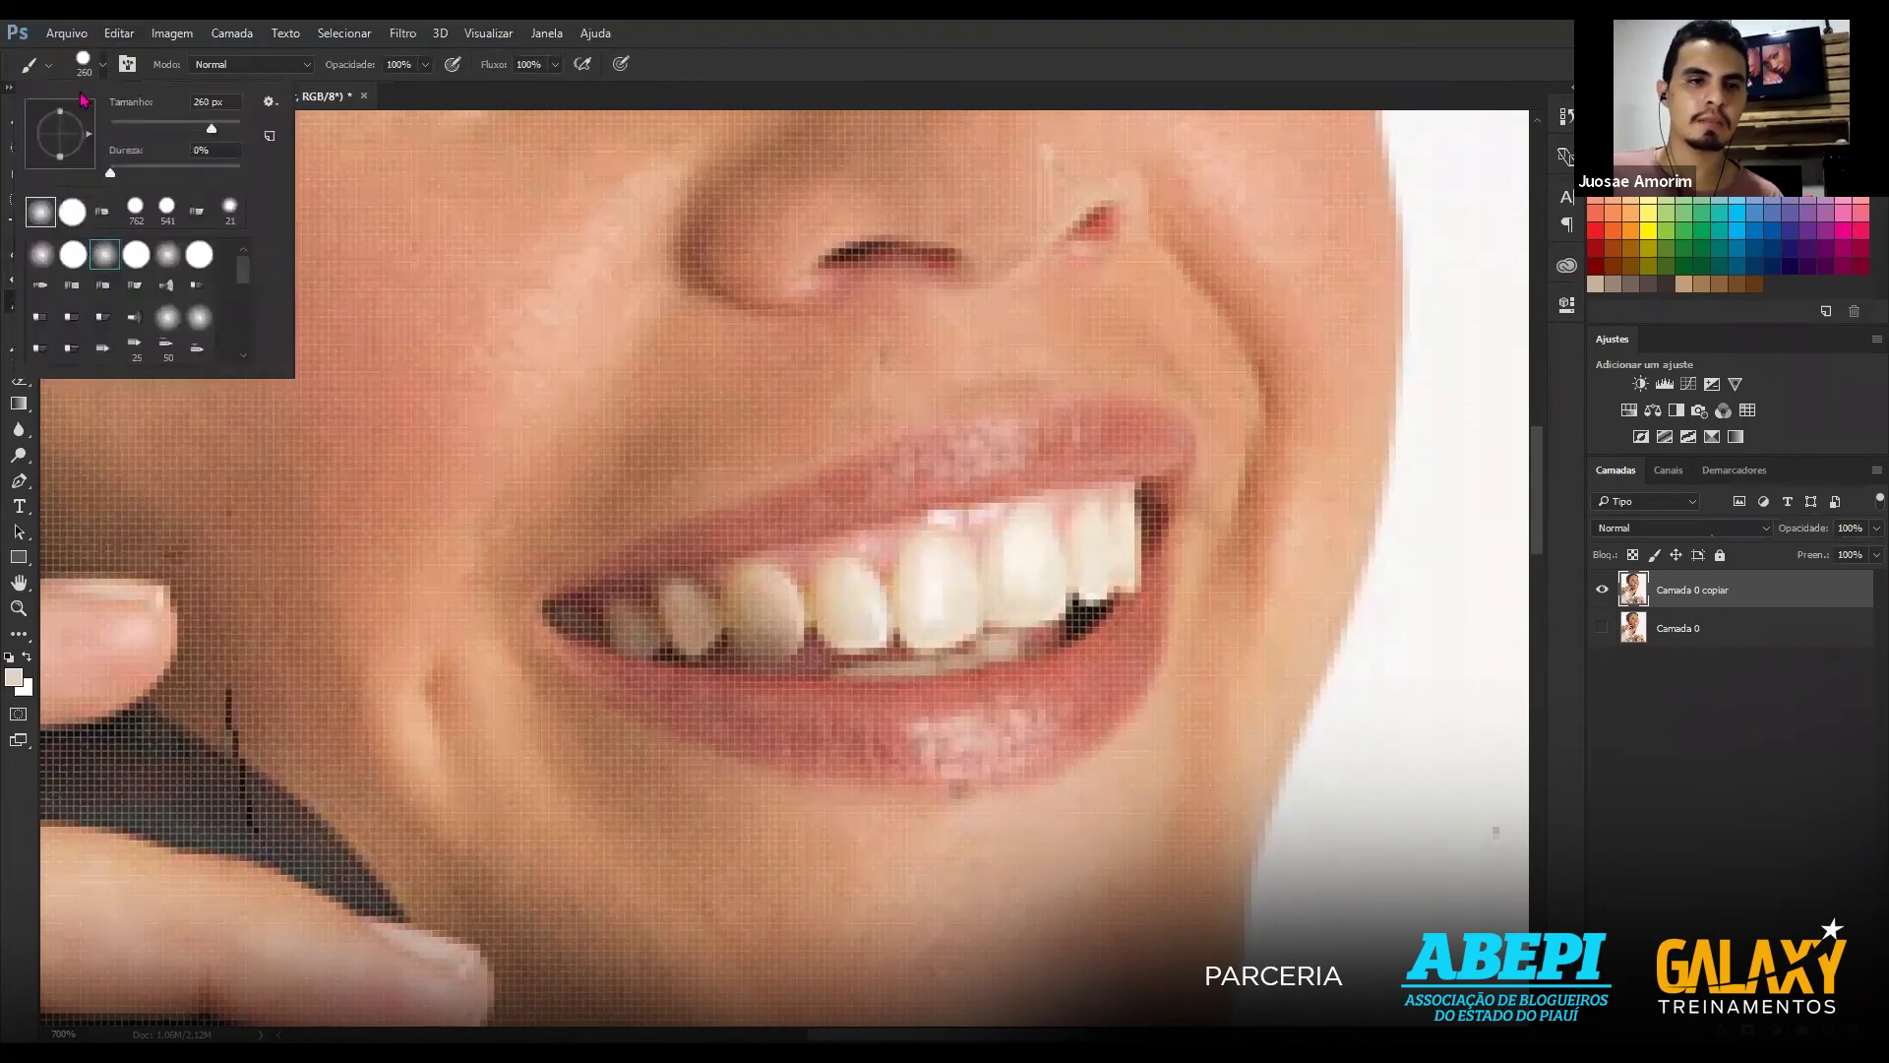
pyautogui.press('Escape')
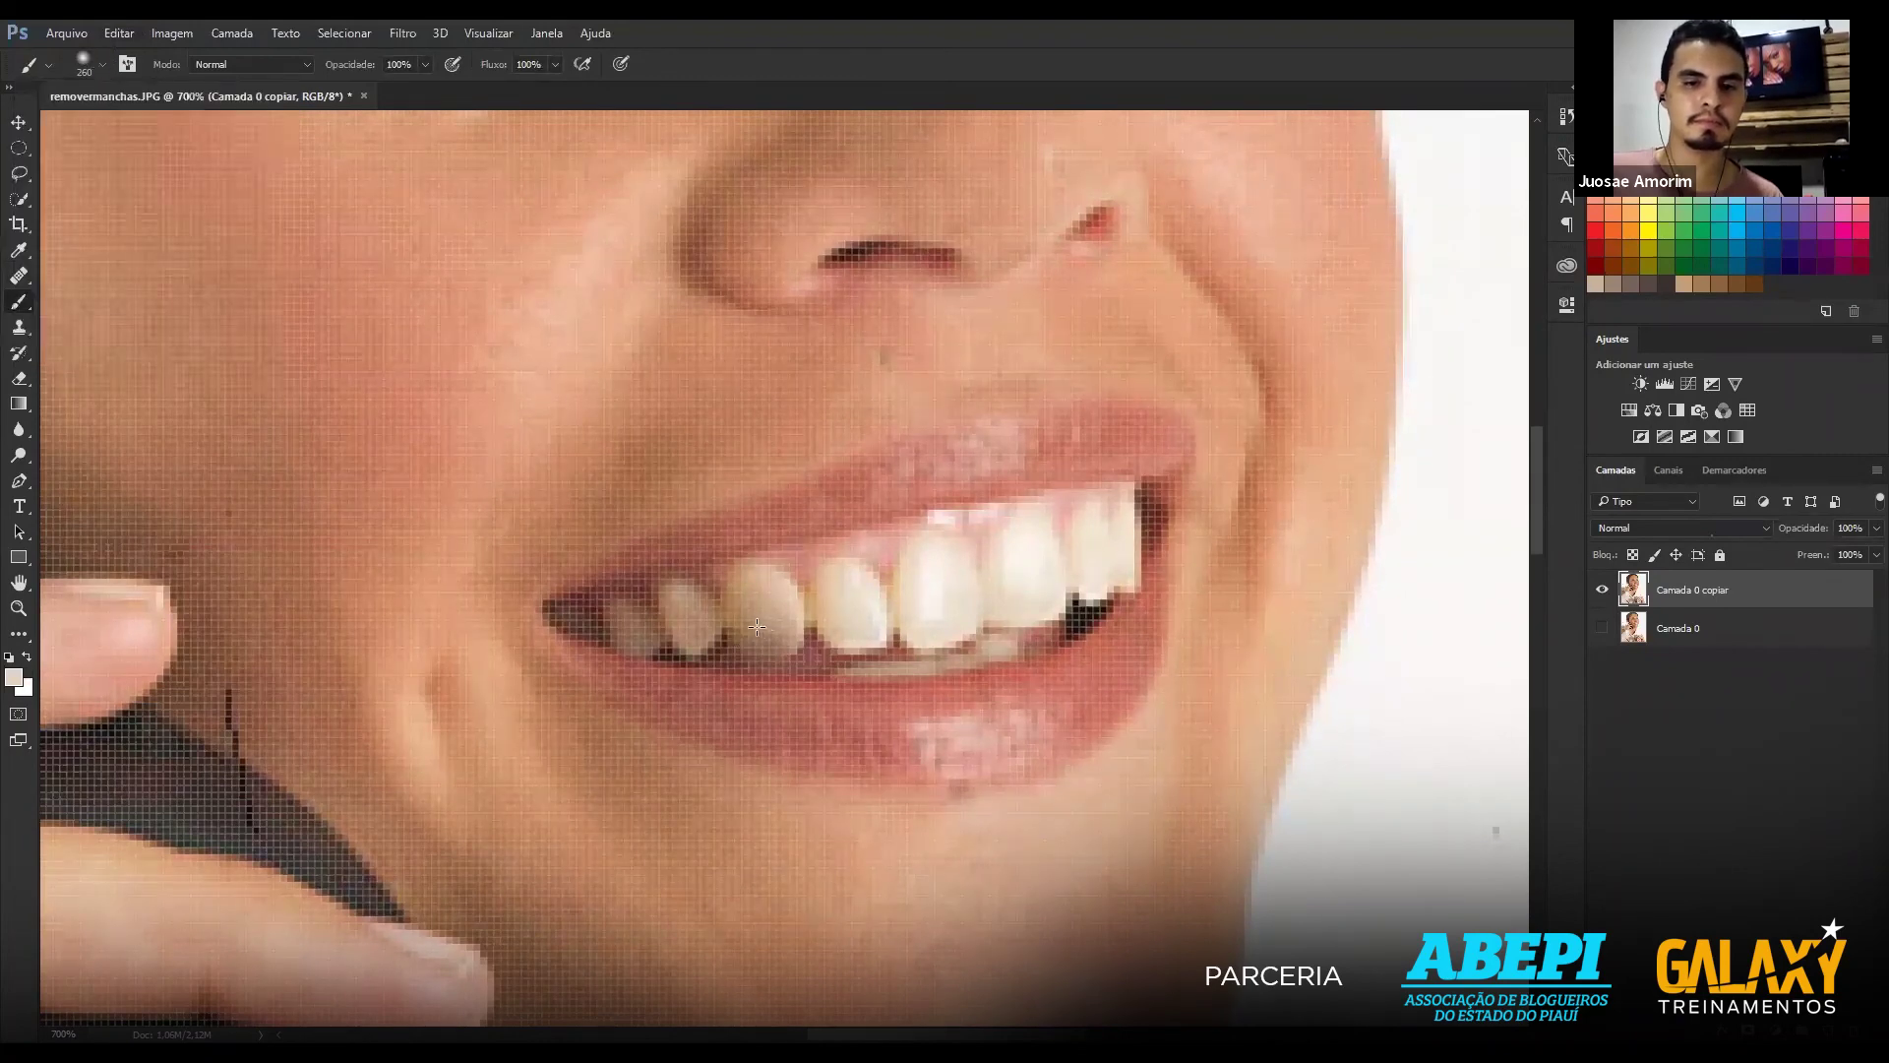
pyautogui.moveTo(831, 592); pyautogui.dragTo(464, 597)
pyautogui.moveTo(686, 613); pyautogui.dragTo(630, 629)
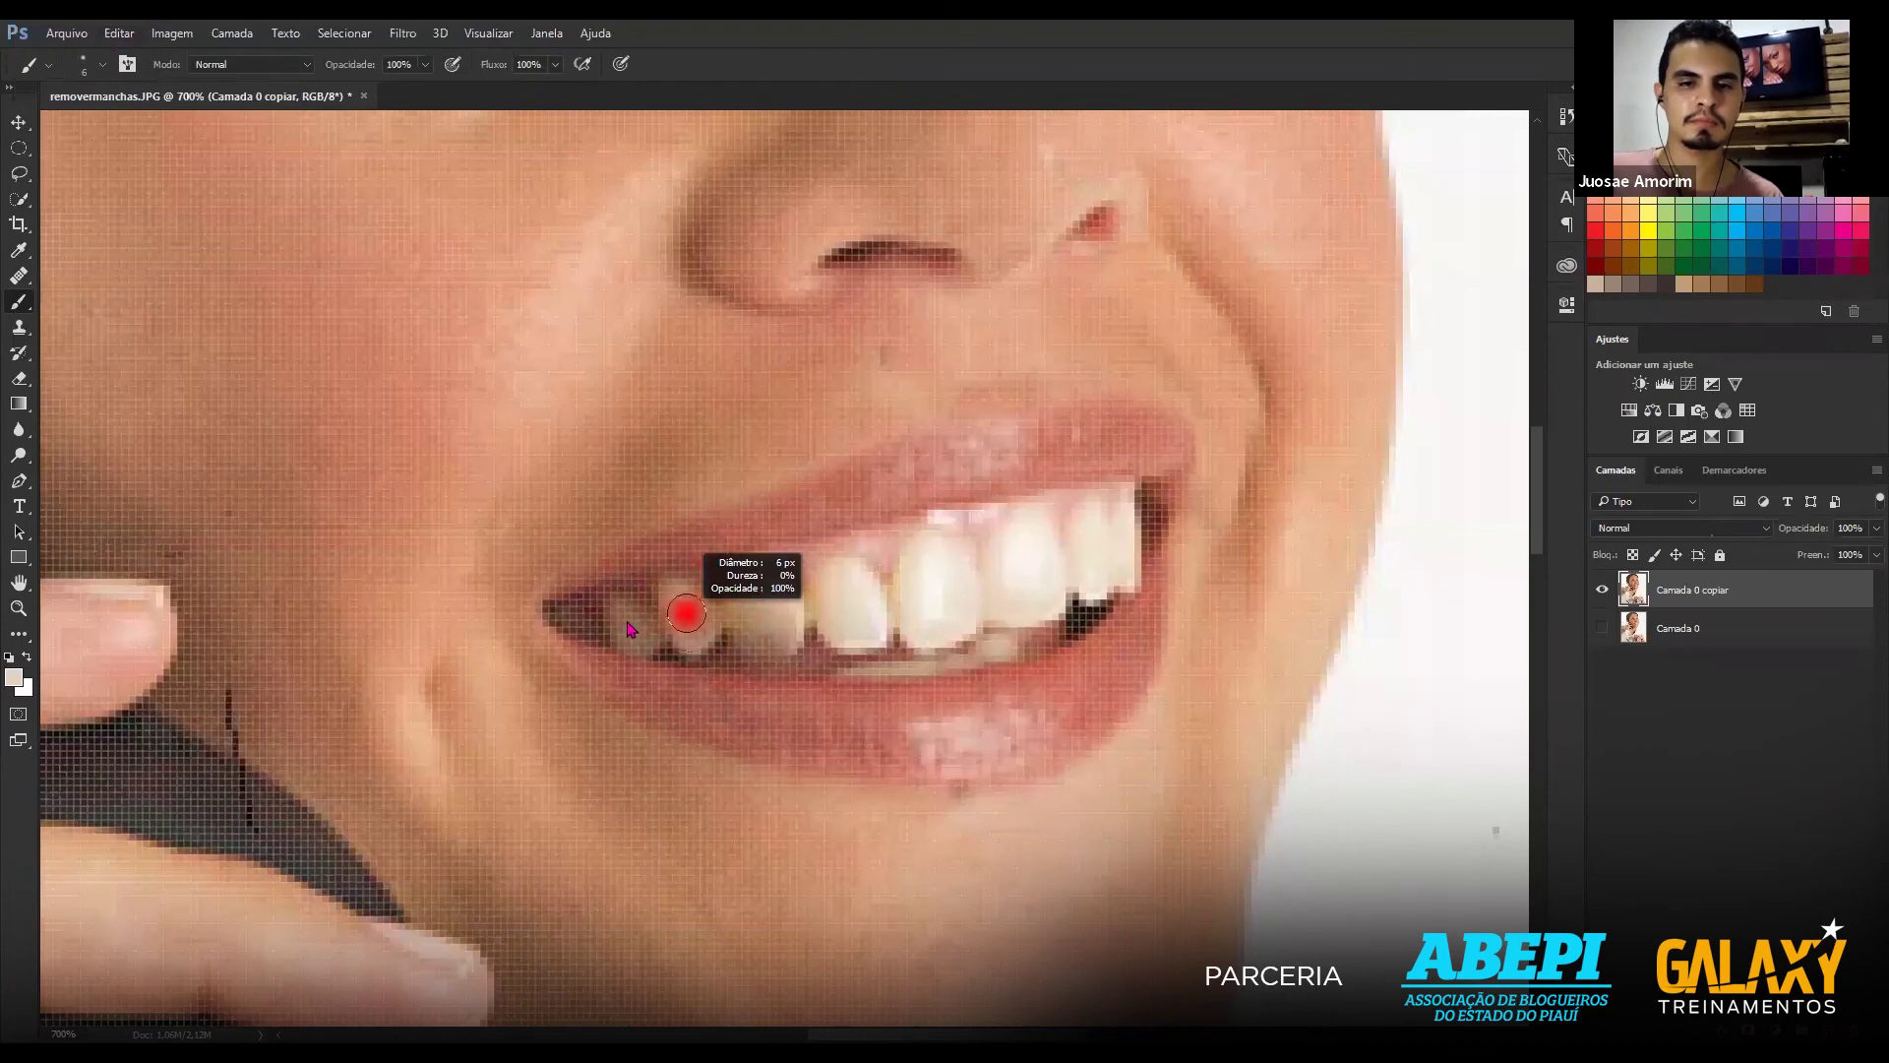
# Paint over the yellowish left tooth, undo the stroke, and zoom out to 200%.
pyautogui.moveTo(766, 610); pyautogui.dragTo(746, 582)
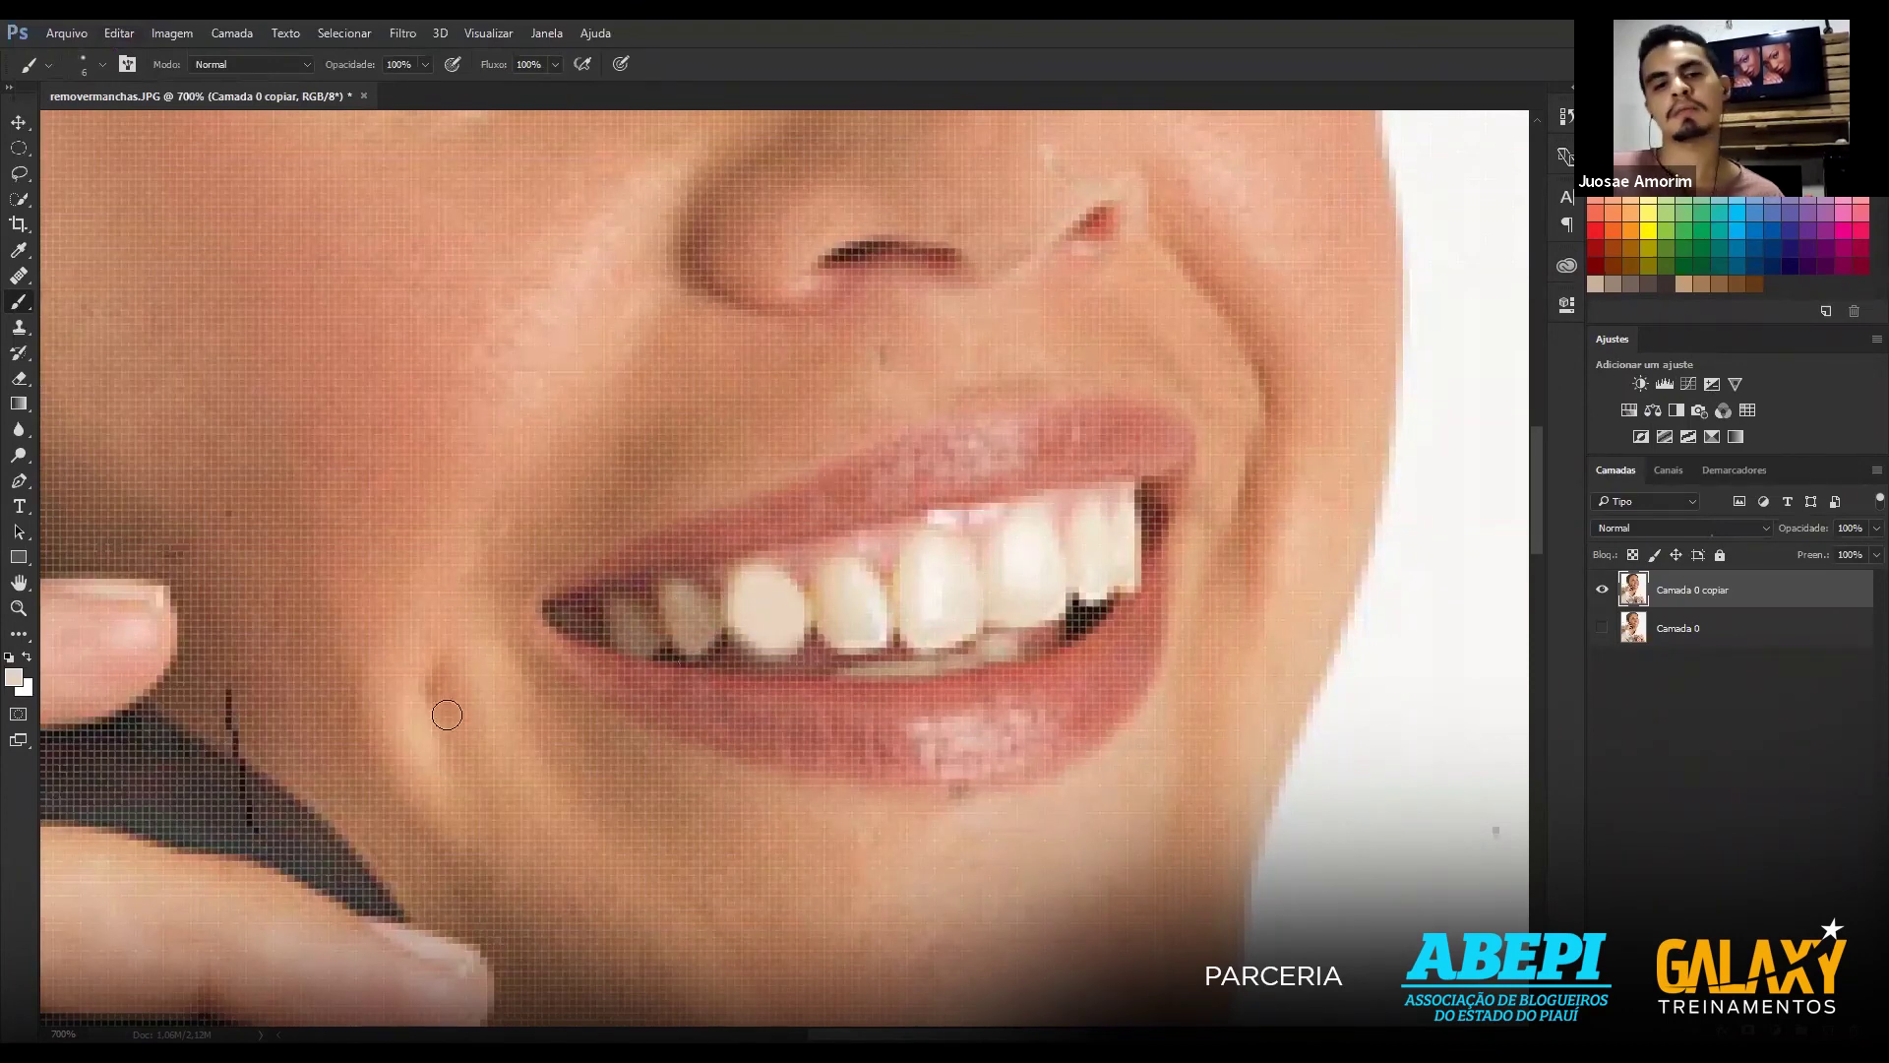
pyautogui.hotkey('ctrl', 'z')
pyautogui.hotkey('ctrl', '0')
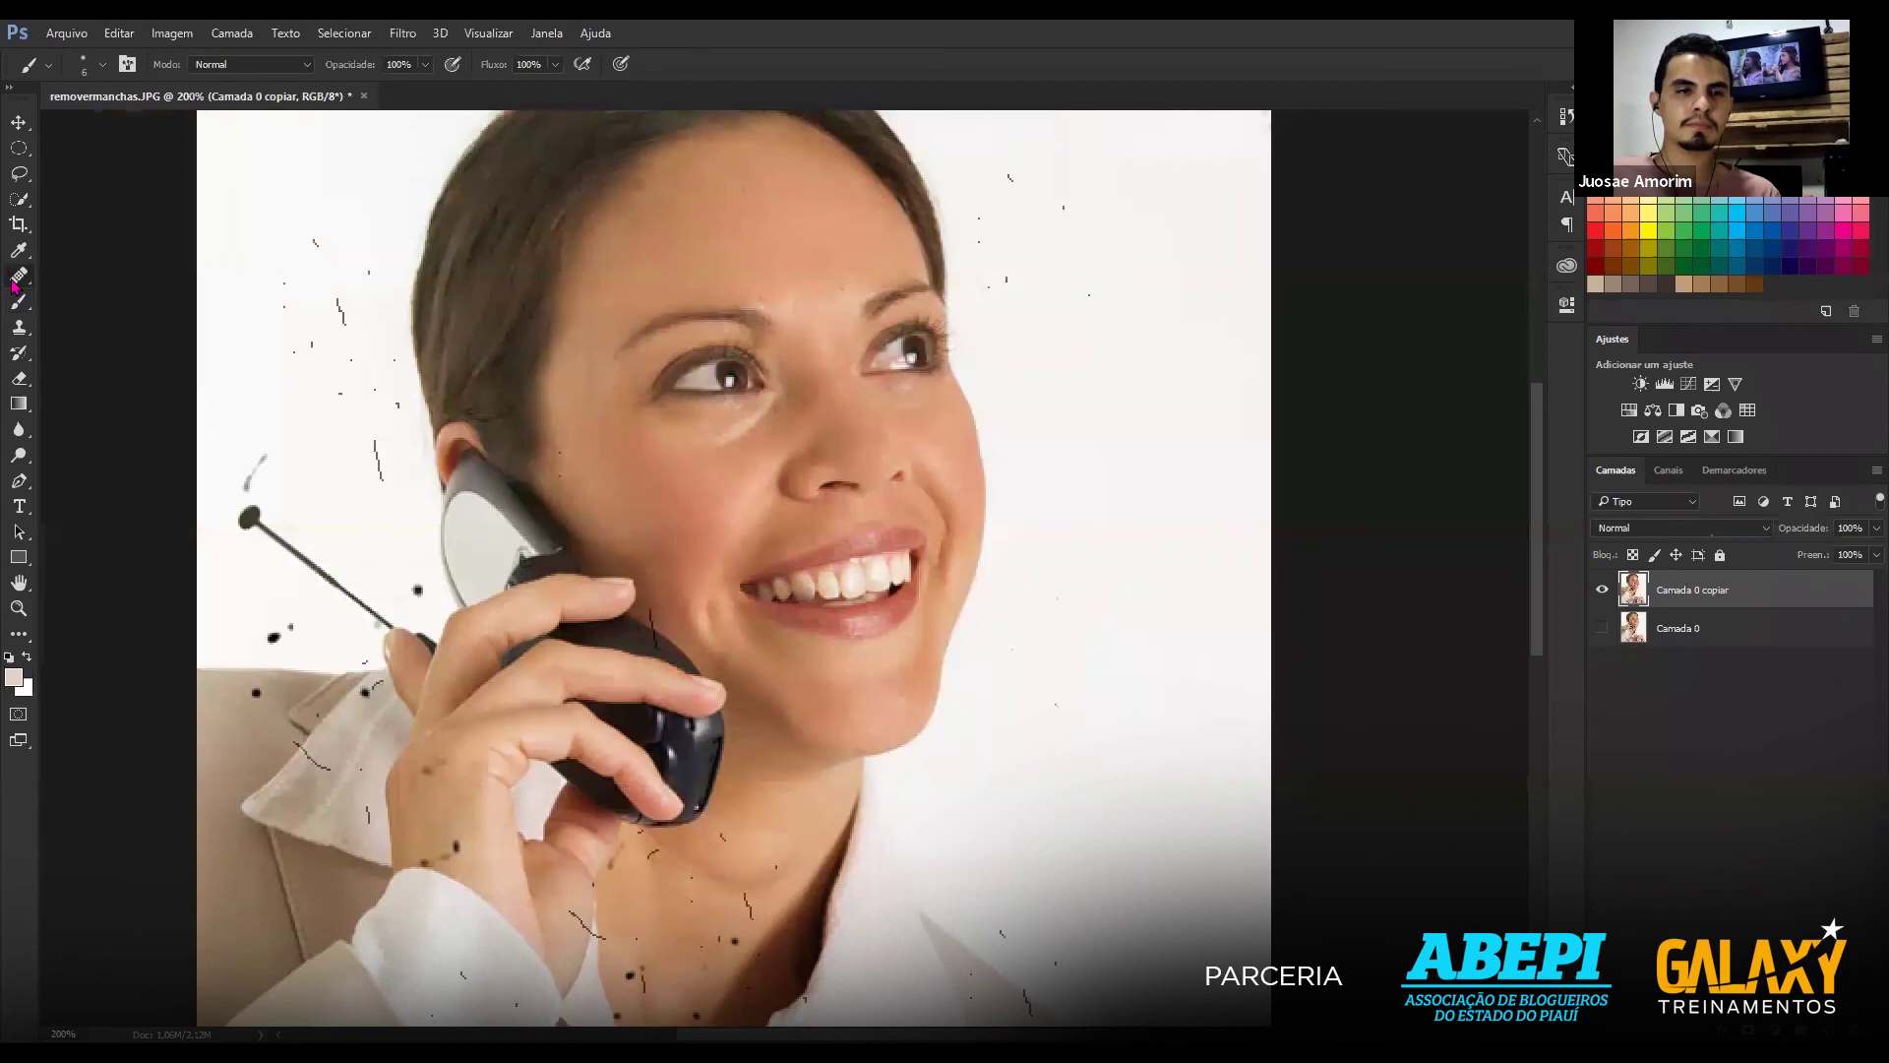
# Heal the speck, scratch and grey smudge beside the antenna with the Spot Healing Brush.
pyautogui.click(18, 275)
pyautogui.moveTo(319, 300)
pyautogui.mouseDown()
pyautogui.moveTo(319, 264)
pyautogui.moveTo(339, 414)
pyautogui.moveTo(376, 450)
pyautogui.mouseUp()
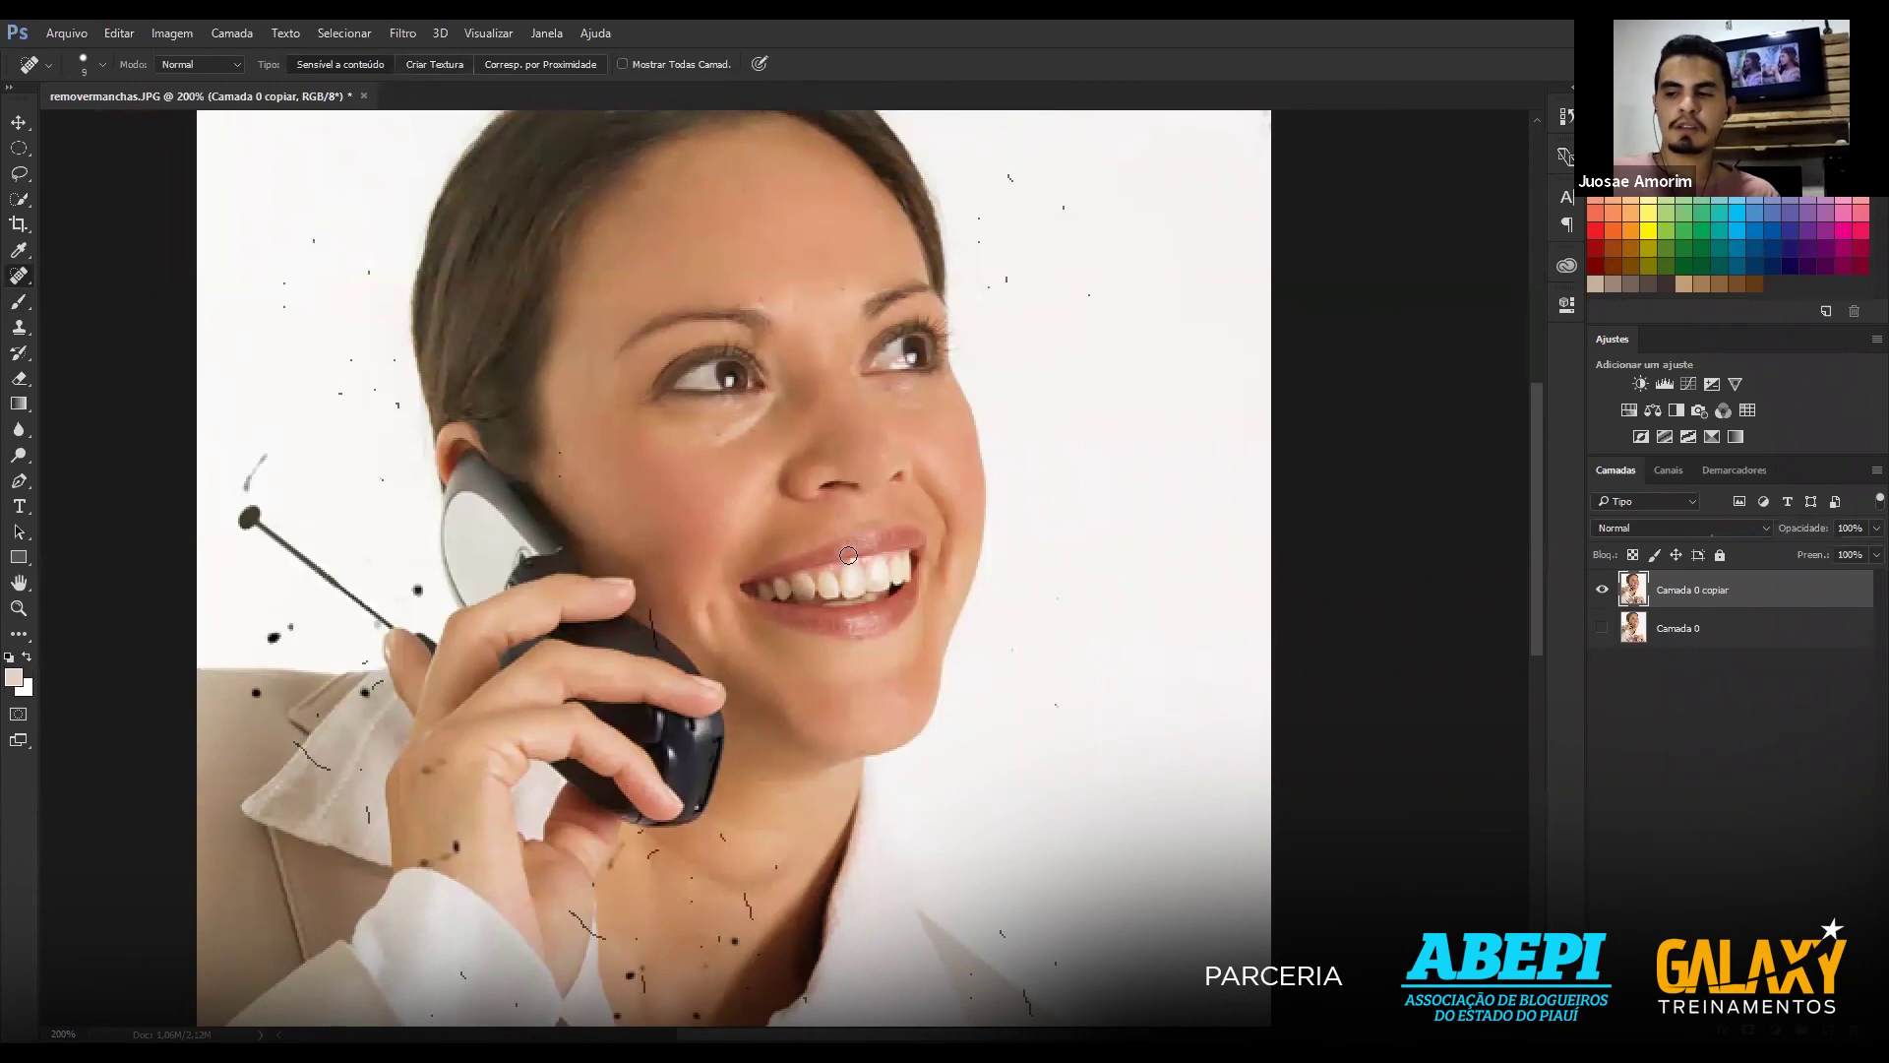
pyautogui.keyDown('alt'); pyautogui.rightClick(456, 506); pyautogui.keyUp('alt')
pyautogui.moveTo(264, 458); pyautogui.dragTo(251, 482)
pyautogui.keyDown('alt'); pyautogui.rightClick(271, 473); pyautogui.keyUp('alt')
pyautogui.click(241, 478)
# Heal the background dust specks, the left-side dark specks and the speck on the hand.
pyautogui.click(313, 240)
pyautogui.moveTo(345, 362)
pyautogui.mouseDown()
pyautogui.moveTo(350, 405)
pyautogui.moveTo(397, 398)
pyautogui.mouseUp()
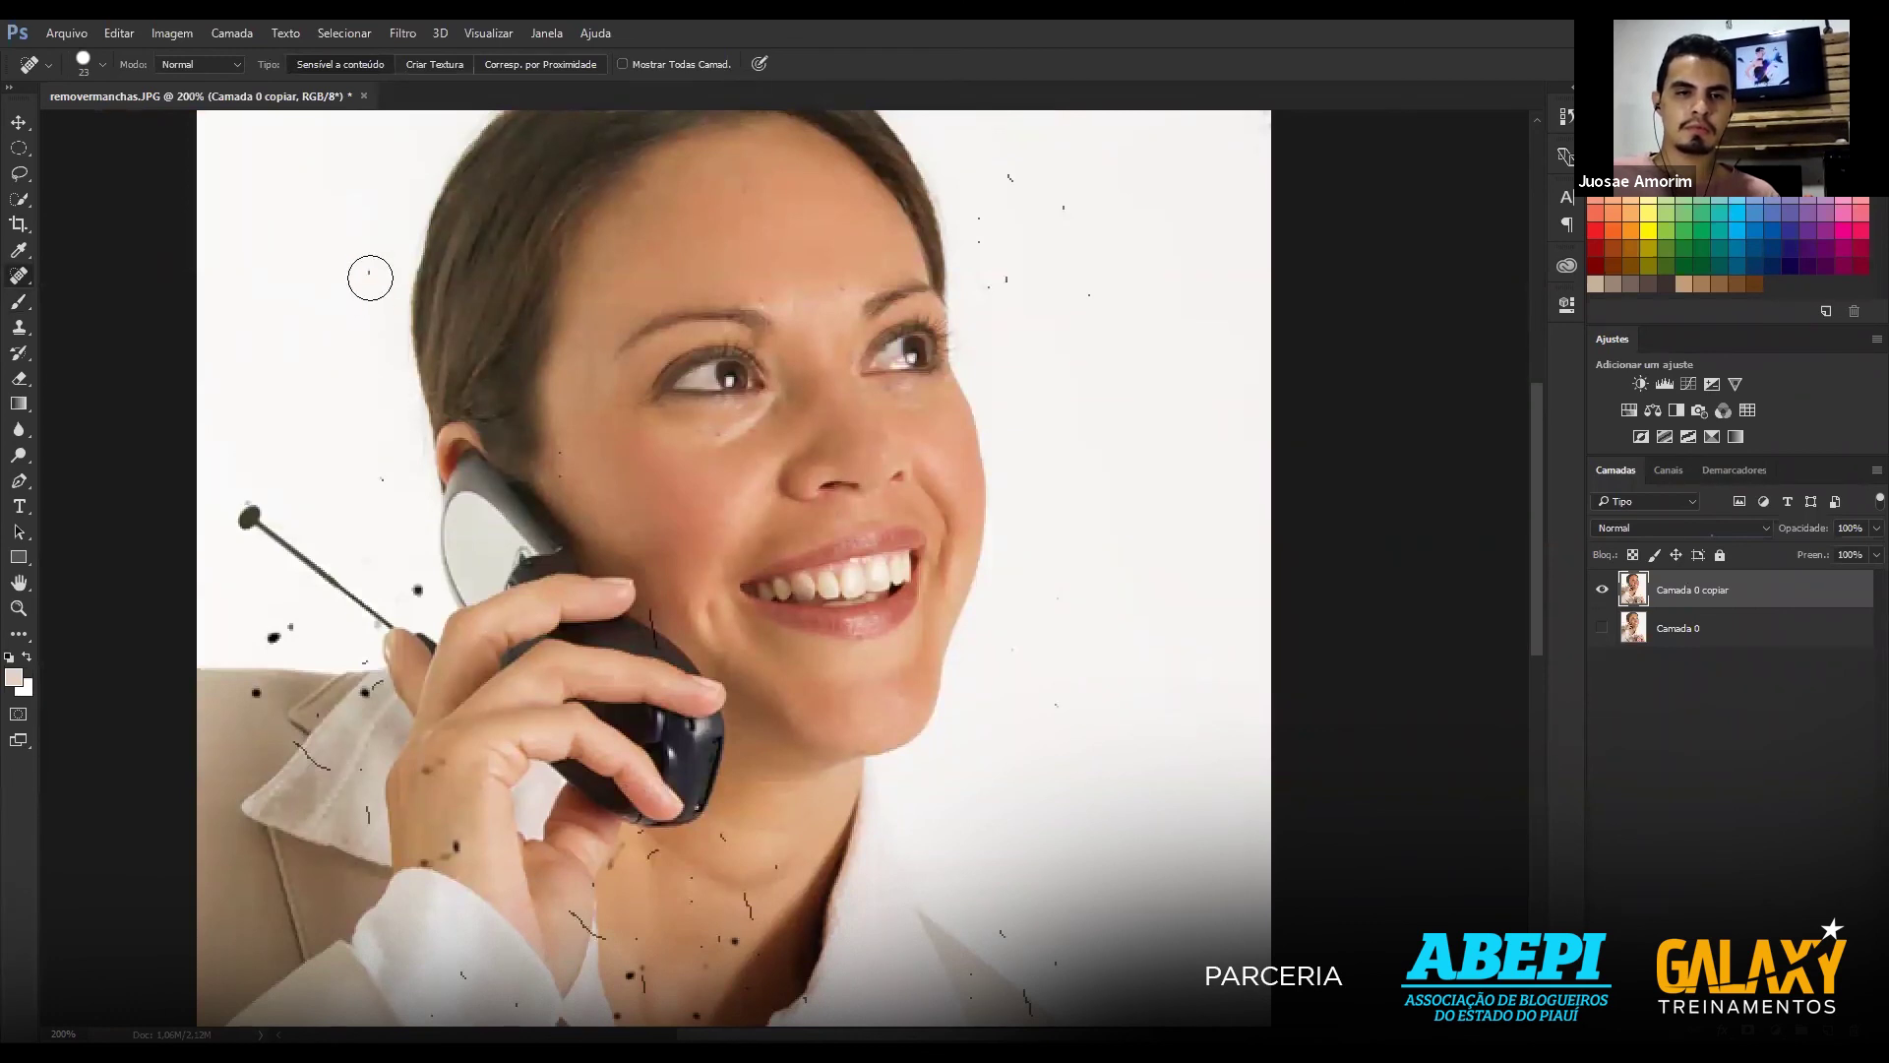
pyautogui.click(417, 589)
pyautogui.click(382, 478)
pyautogui.click(278, 637)
pyautogui.click(255, 693)
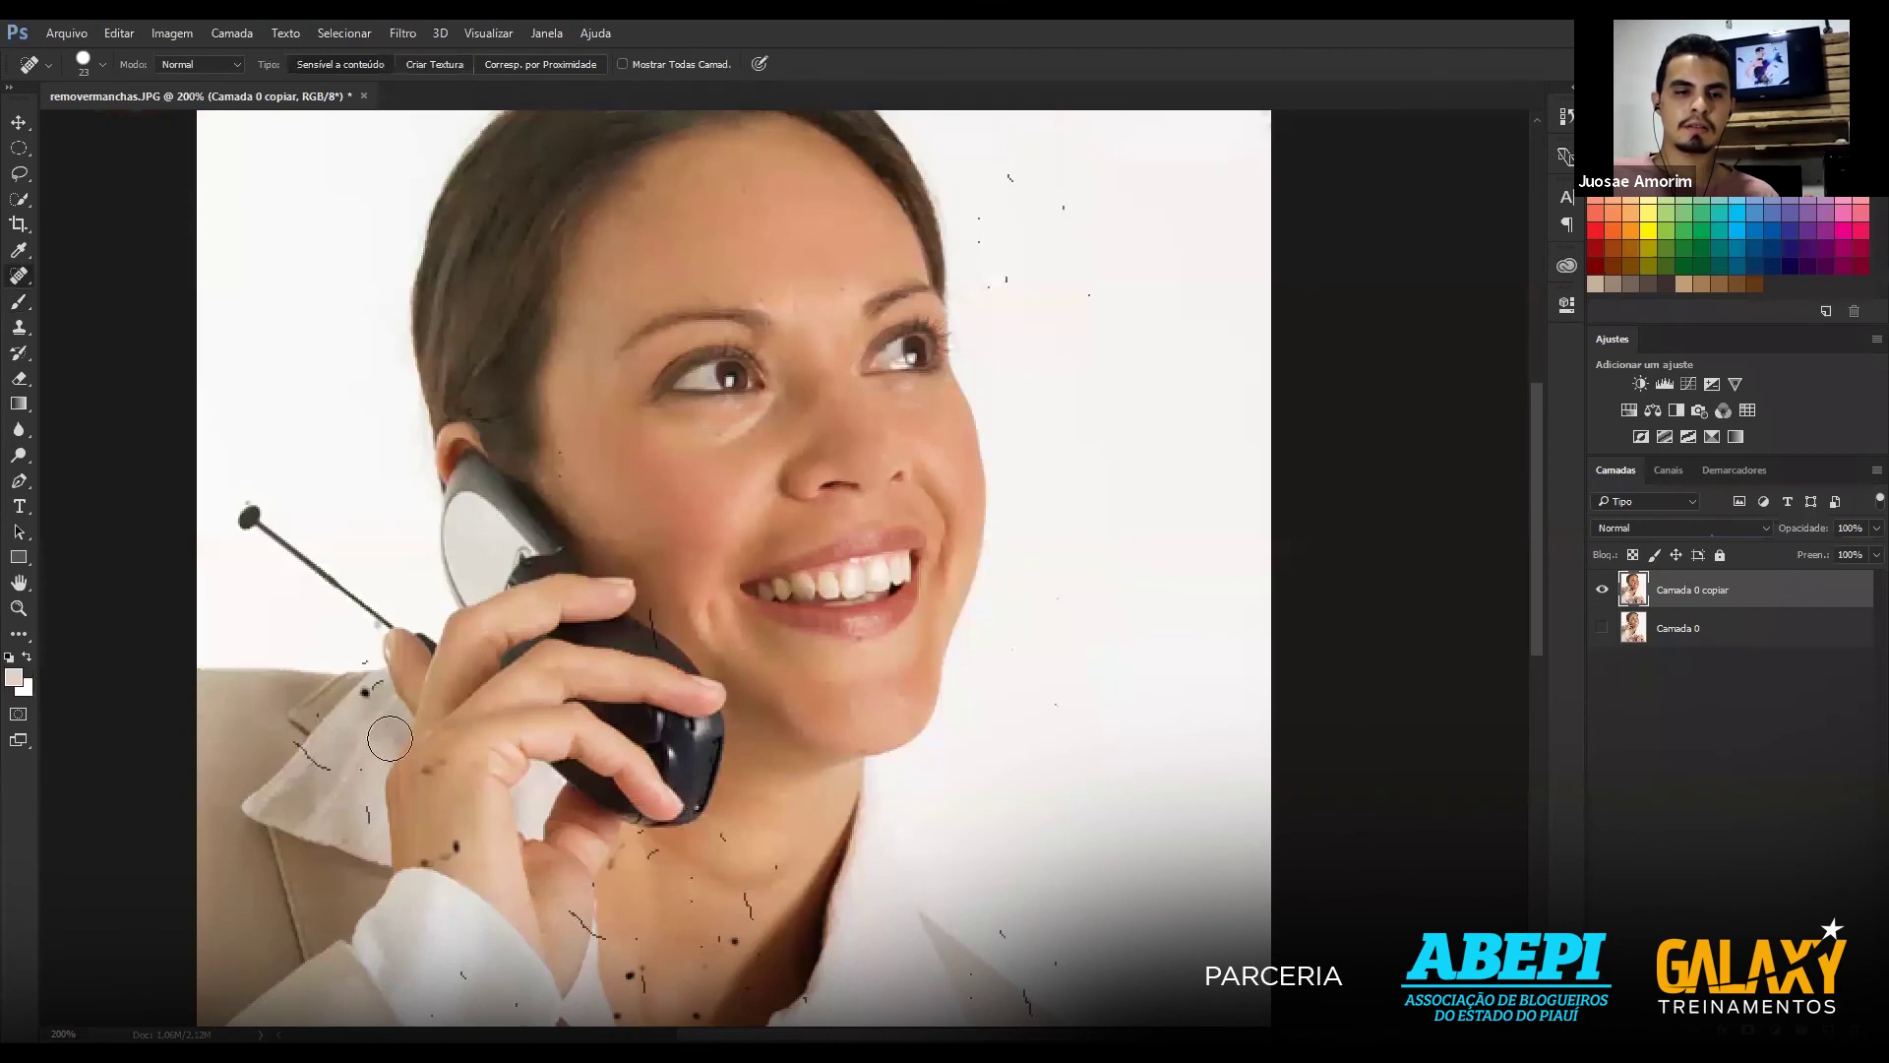
pyautogui.click(453, 847)
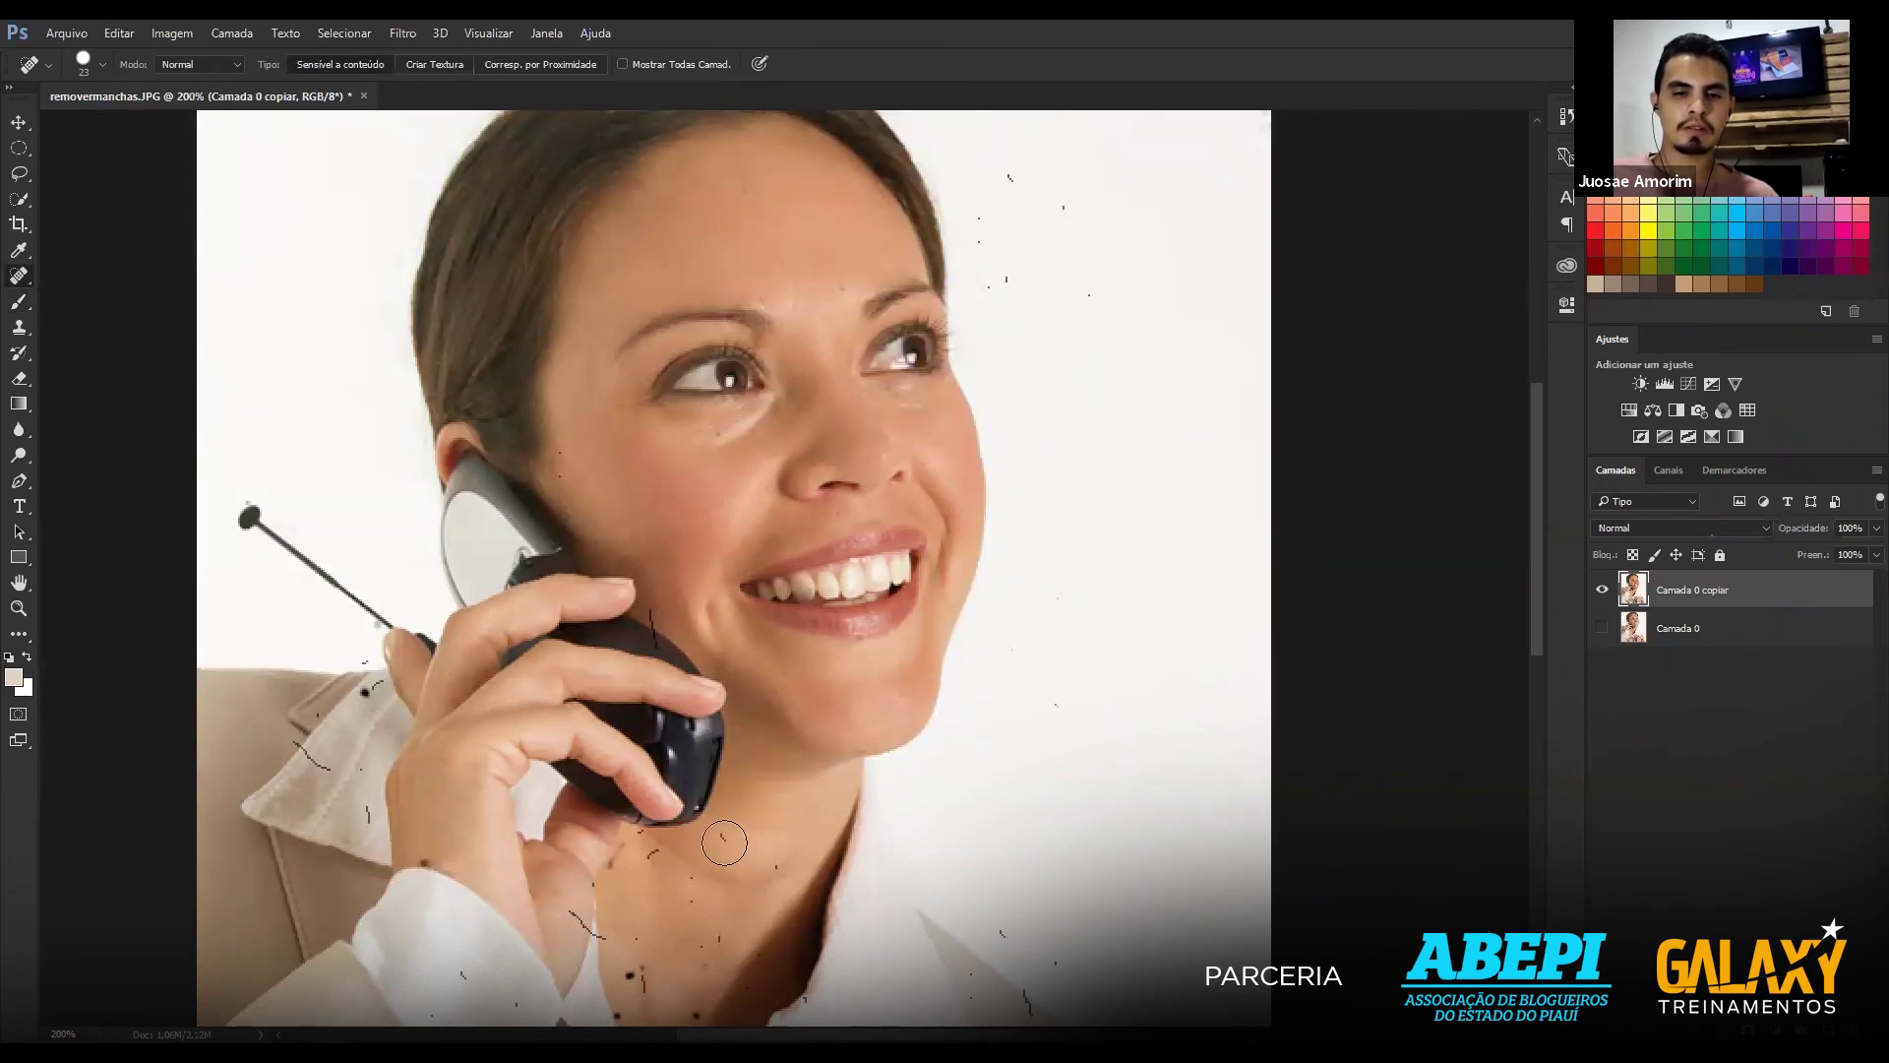
# Heal the specks to the right of her head, then zoom out.
pyautogui.moveTo(1000, 246)
pyautogui.mouseDown()
pyautogui.moveTo(988, 207)
pyautogui.moveTo(1050, 164)
pyautogui.mouseUp()
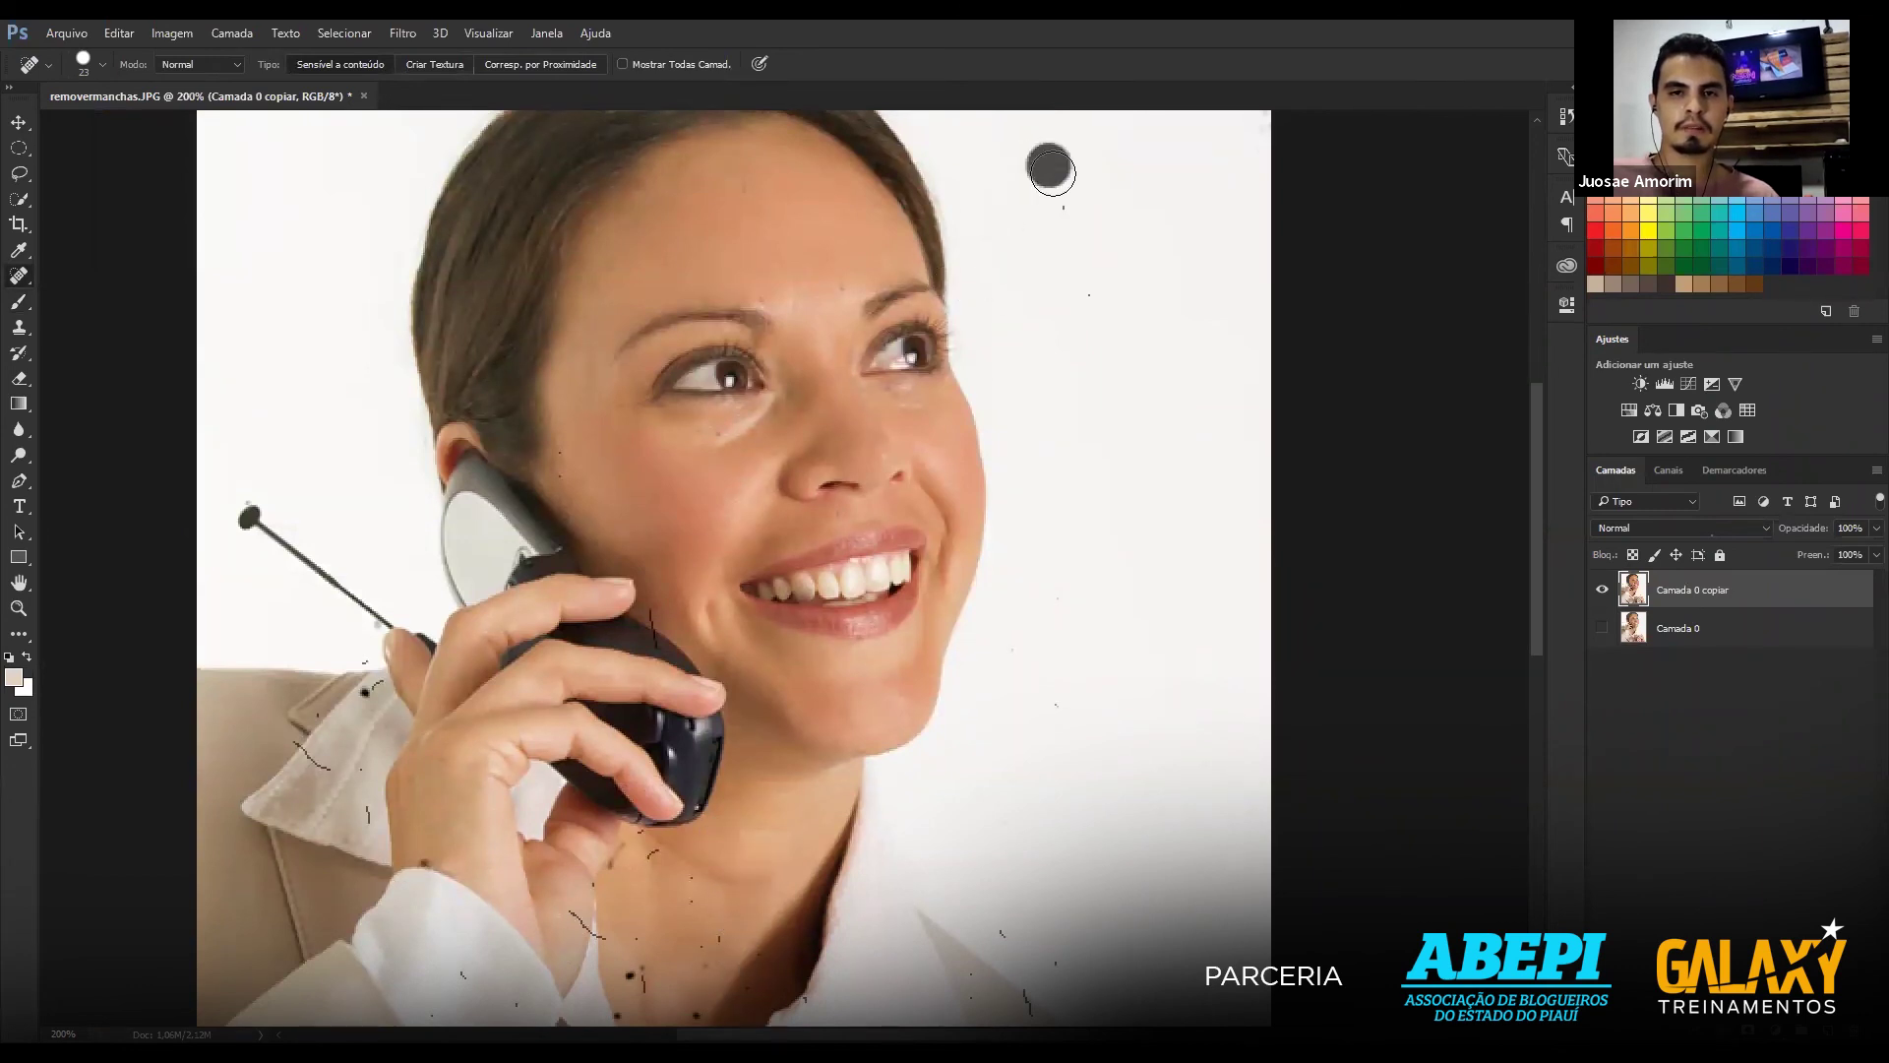
pyautogui.click(1082, 202)
pyautogui.moveTo(1100, 232); pyautogui.dragTo(1070, 322)
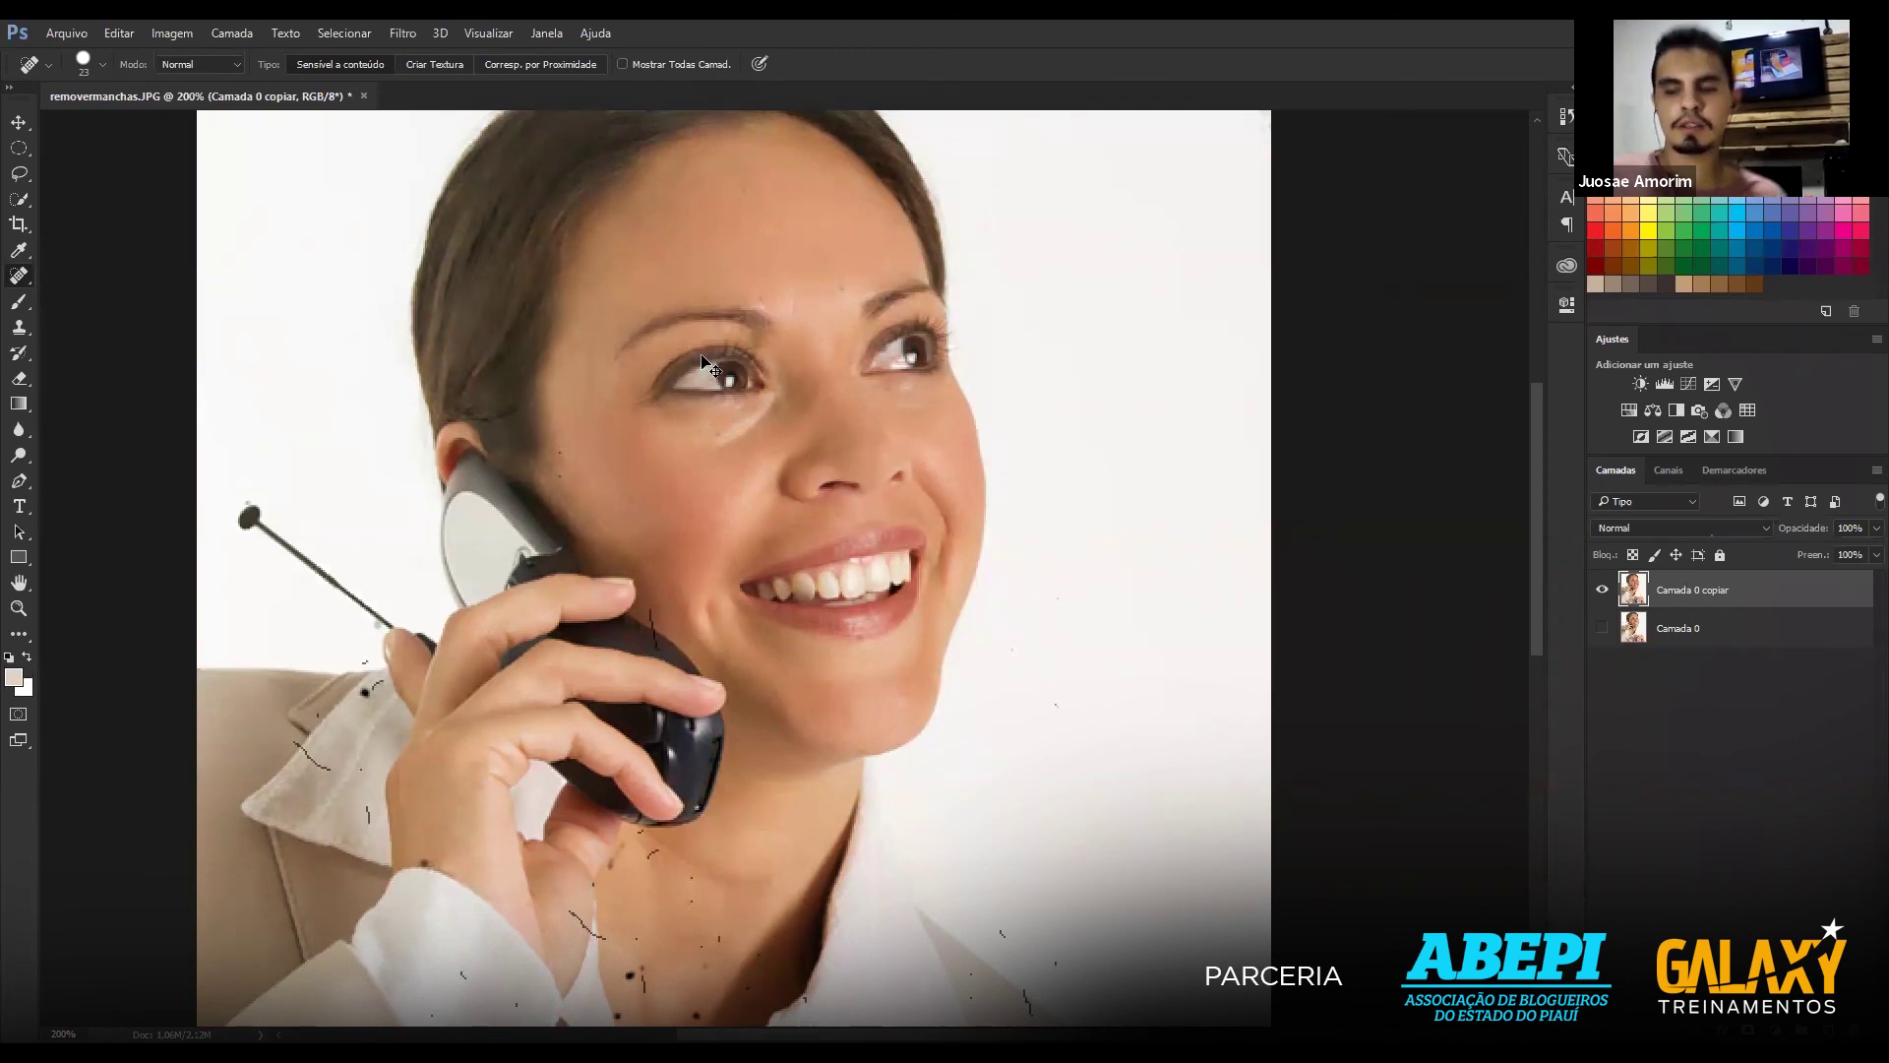
pyautogui.hotkey('ctrl', '-')
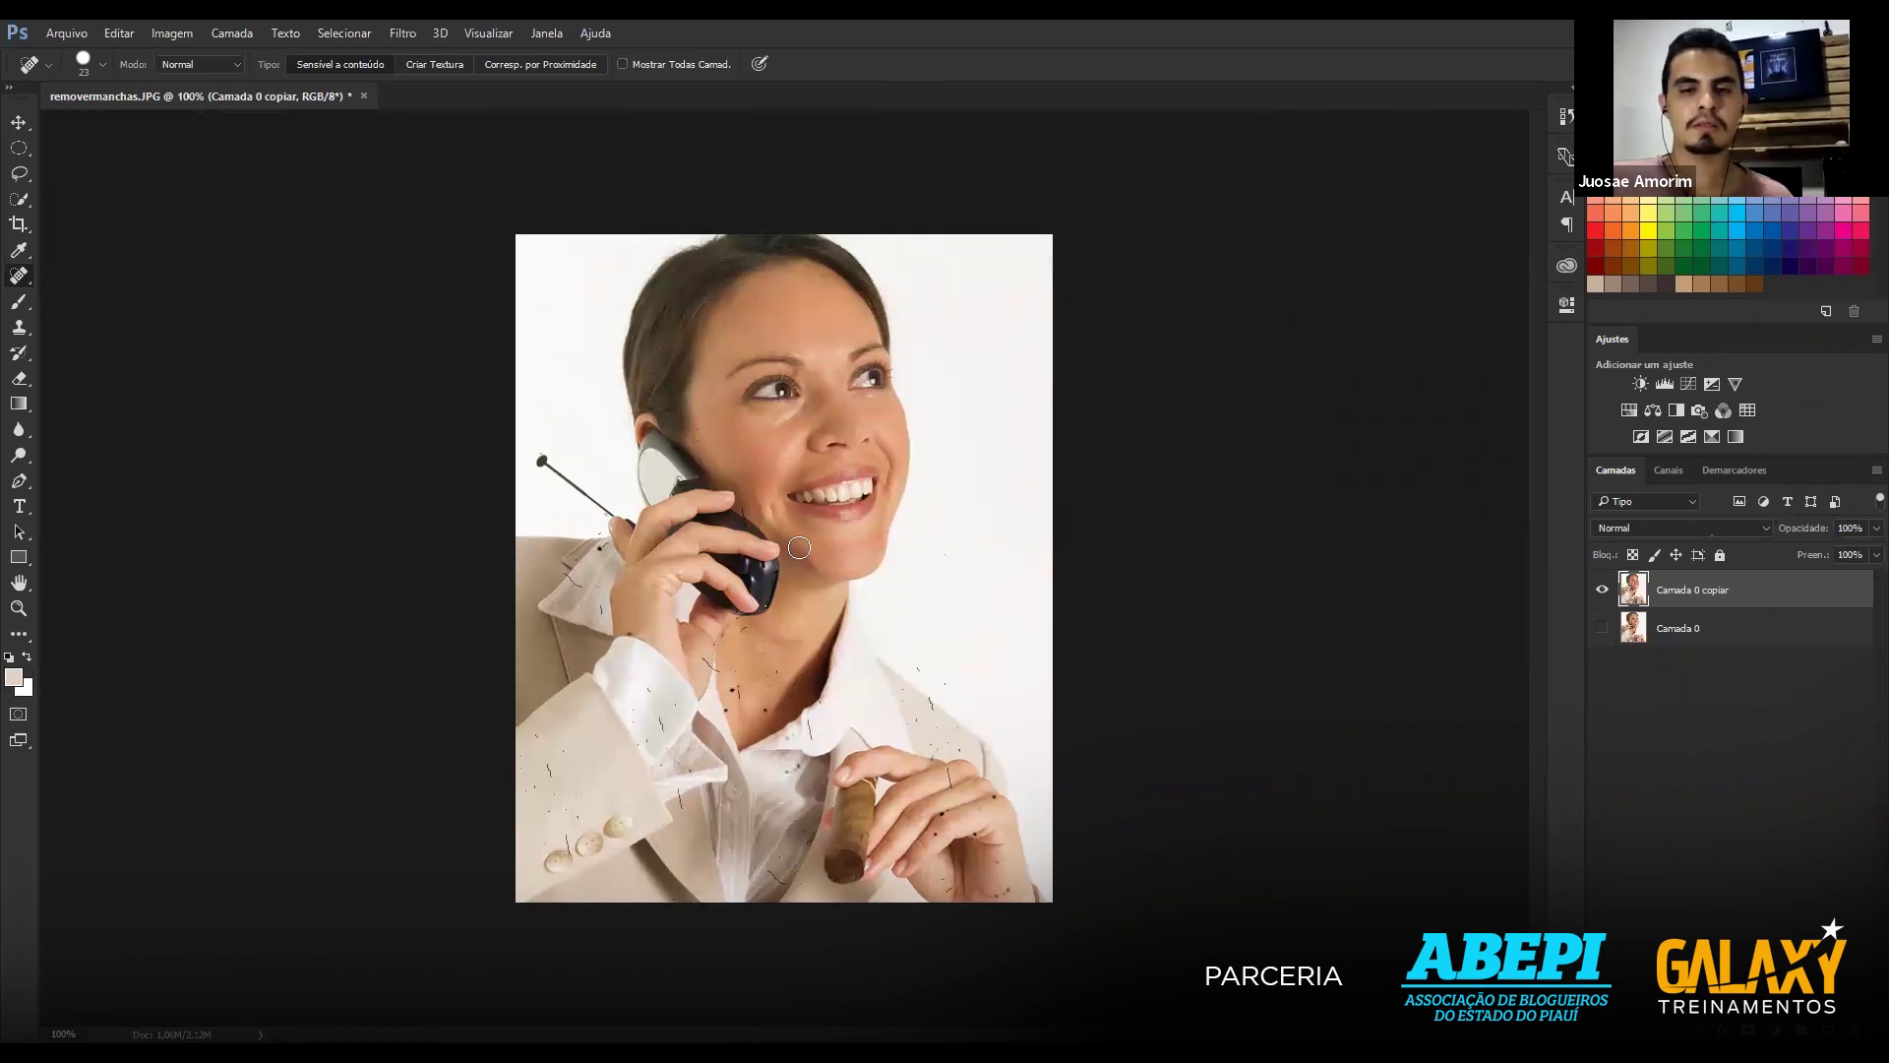
pyautogui.scroll(2, 799, 547)
# Zoom to 300% and heal the moles above the eyebrow and on the cheek beside the ear.
pyautogui.scroll(4, 792, 543)
pyautogui.scroll(2, 802, 541)
pyautogui.scroll(2, 802, 540)
pyautogui.scroll(2, 804, 280)
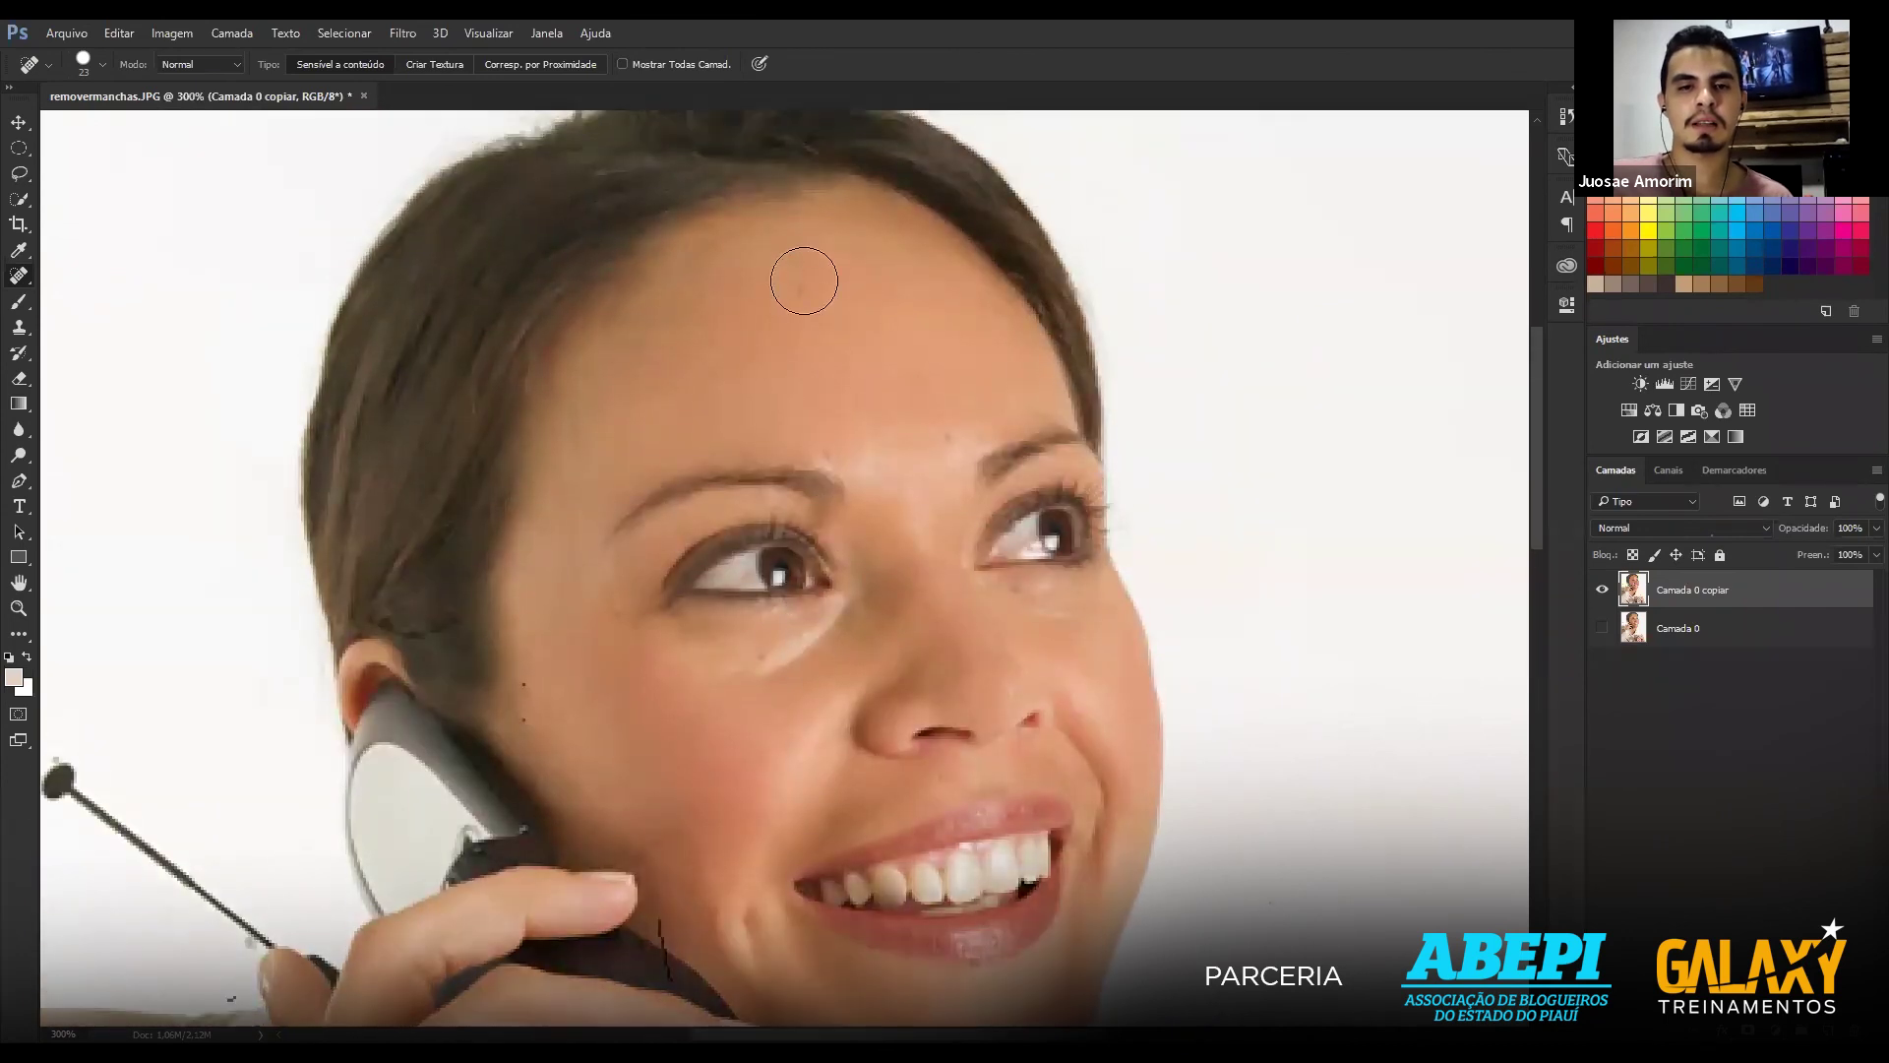
pyautogui.click(927, 425)
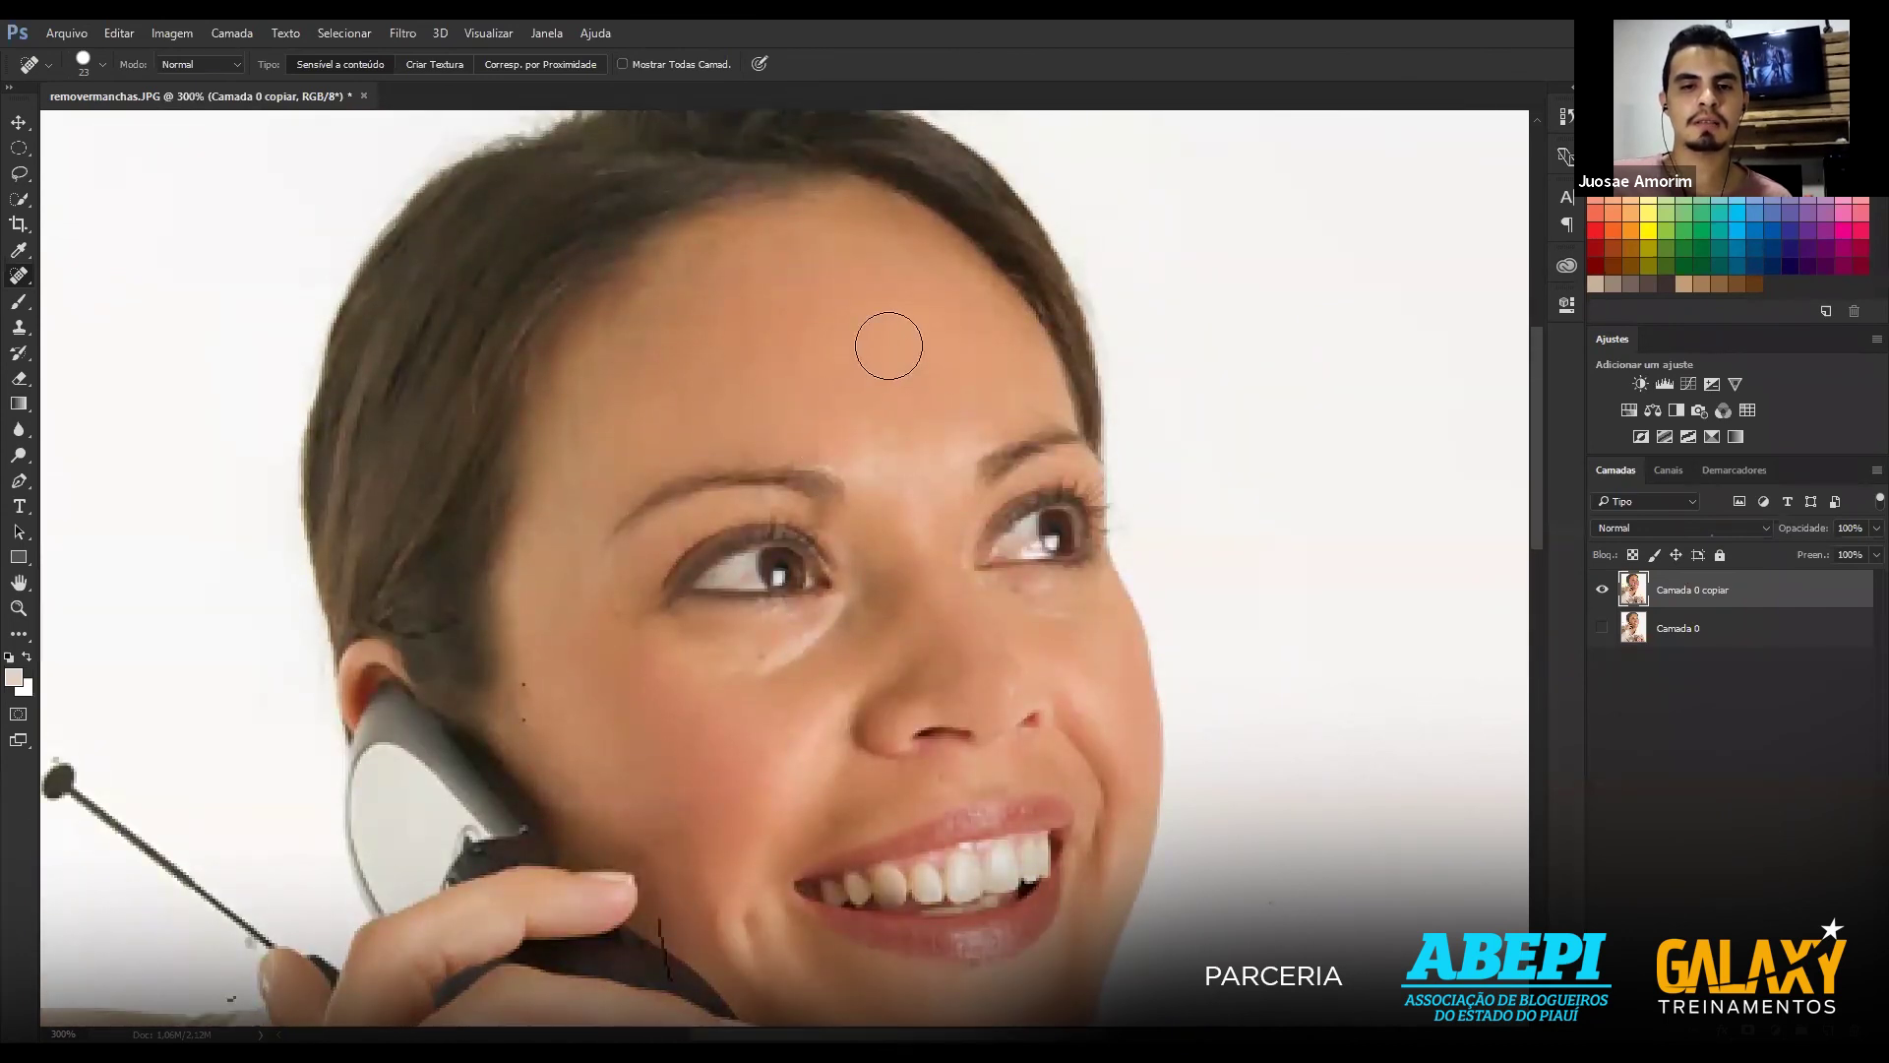
pyautogui.click(524, 684)
pyautogui.click(524, 719)
# With a smaller tip, heal the collar dots and curved scratch plus the diagonal neck scratch, then zoom to 100%.
pyautogui.scroll(-6, 653, 523)
pyautogui.press('[')
pyautogui.press('[')
pyautogui.scroll(-2, 708, 591)
pyautogui.hscroll(-3, 751, 569)
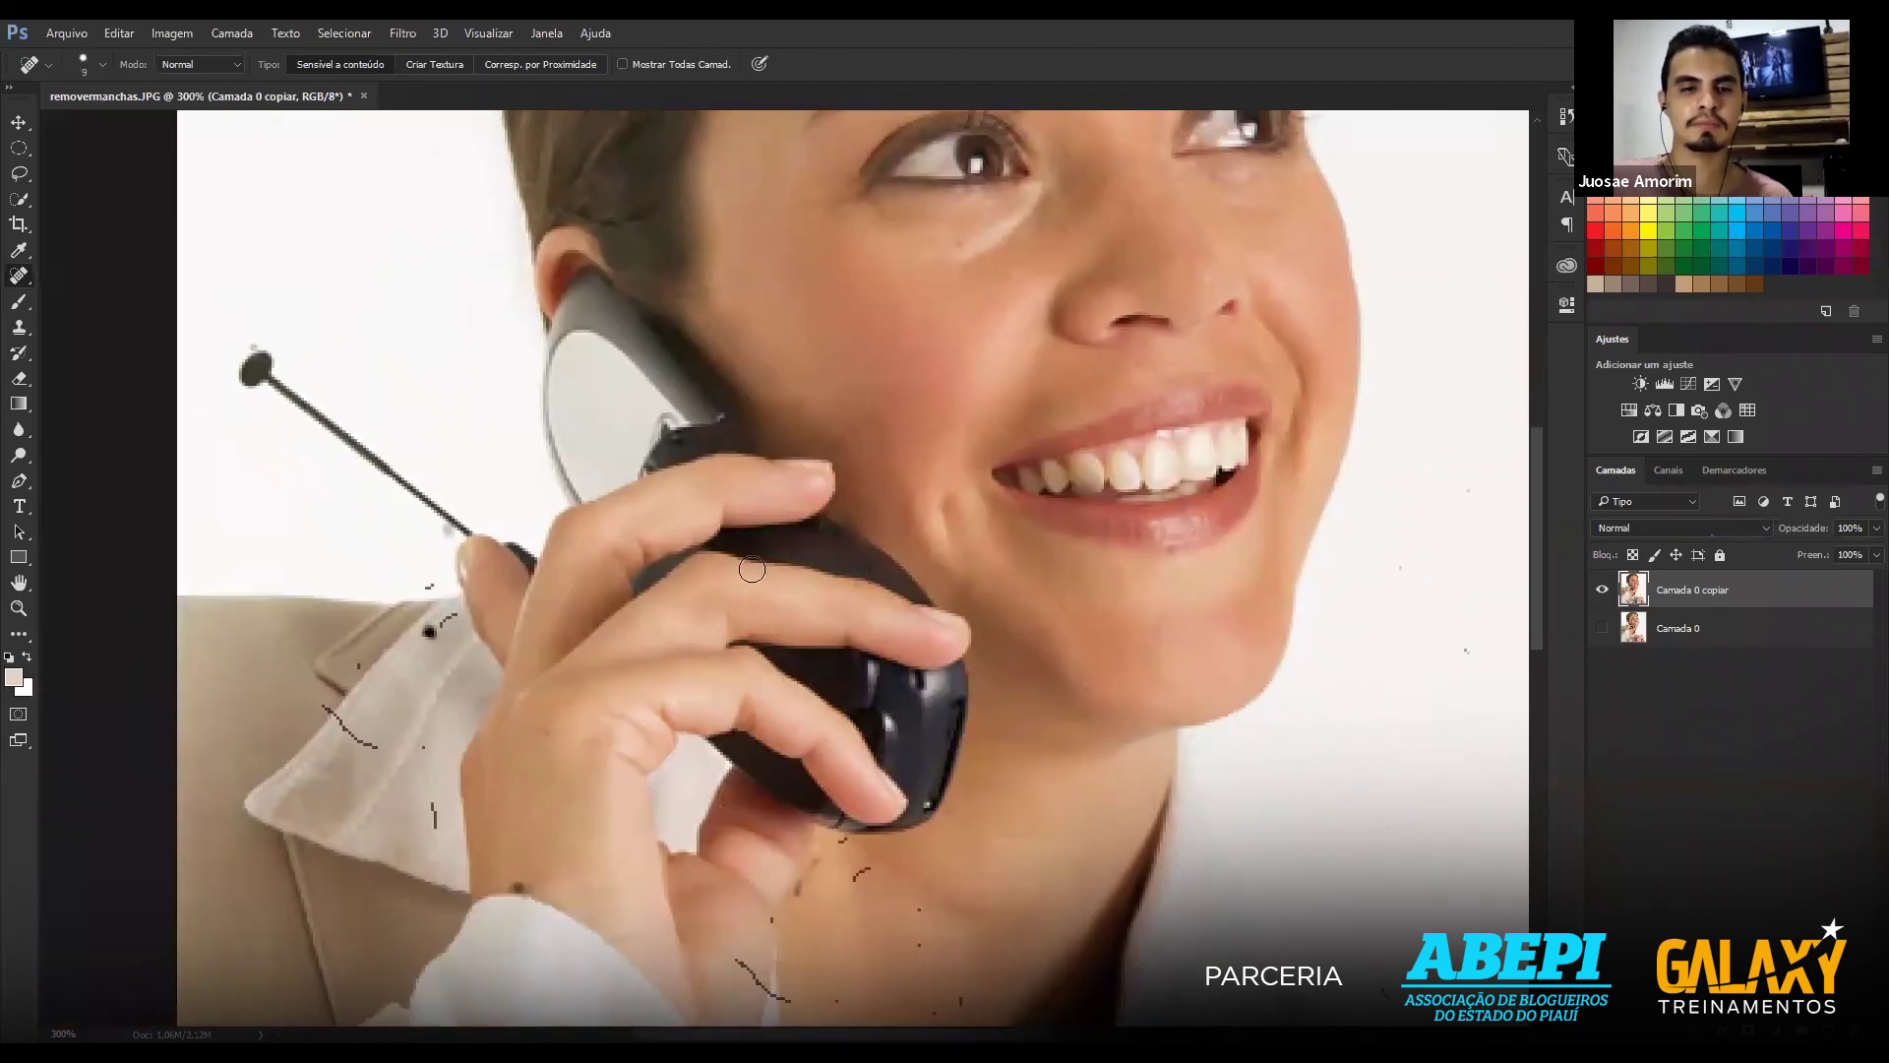
pyautogui.click(430, 587)
pyautogui.click(430, 630)
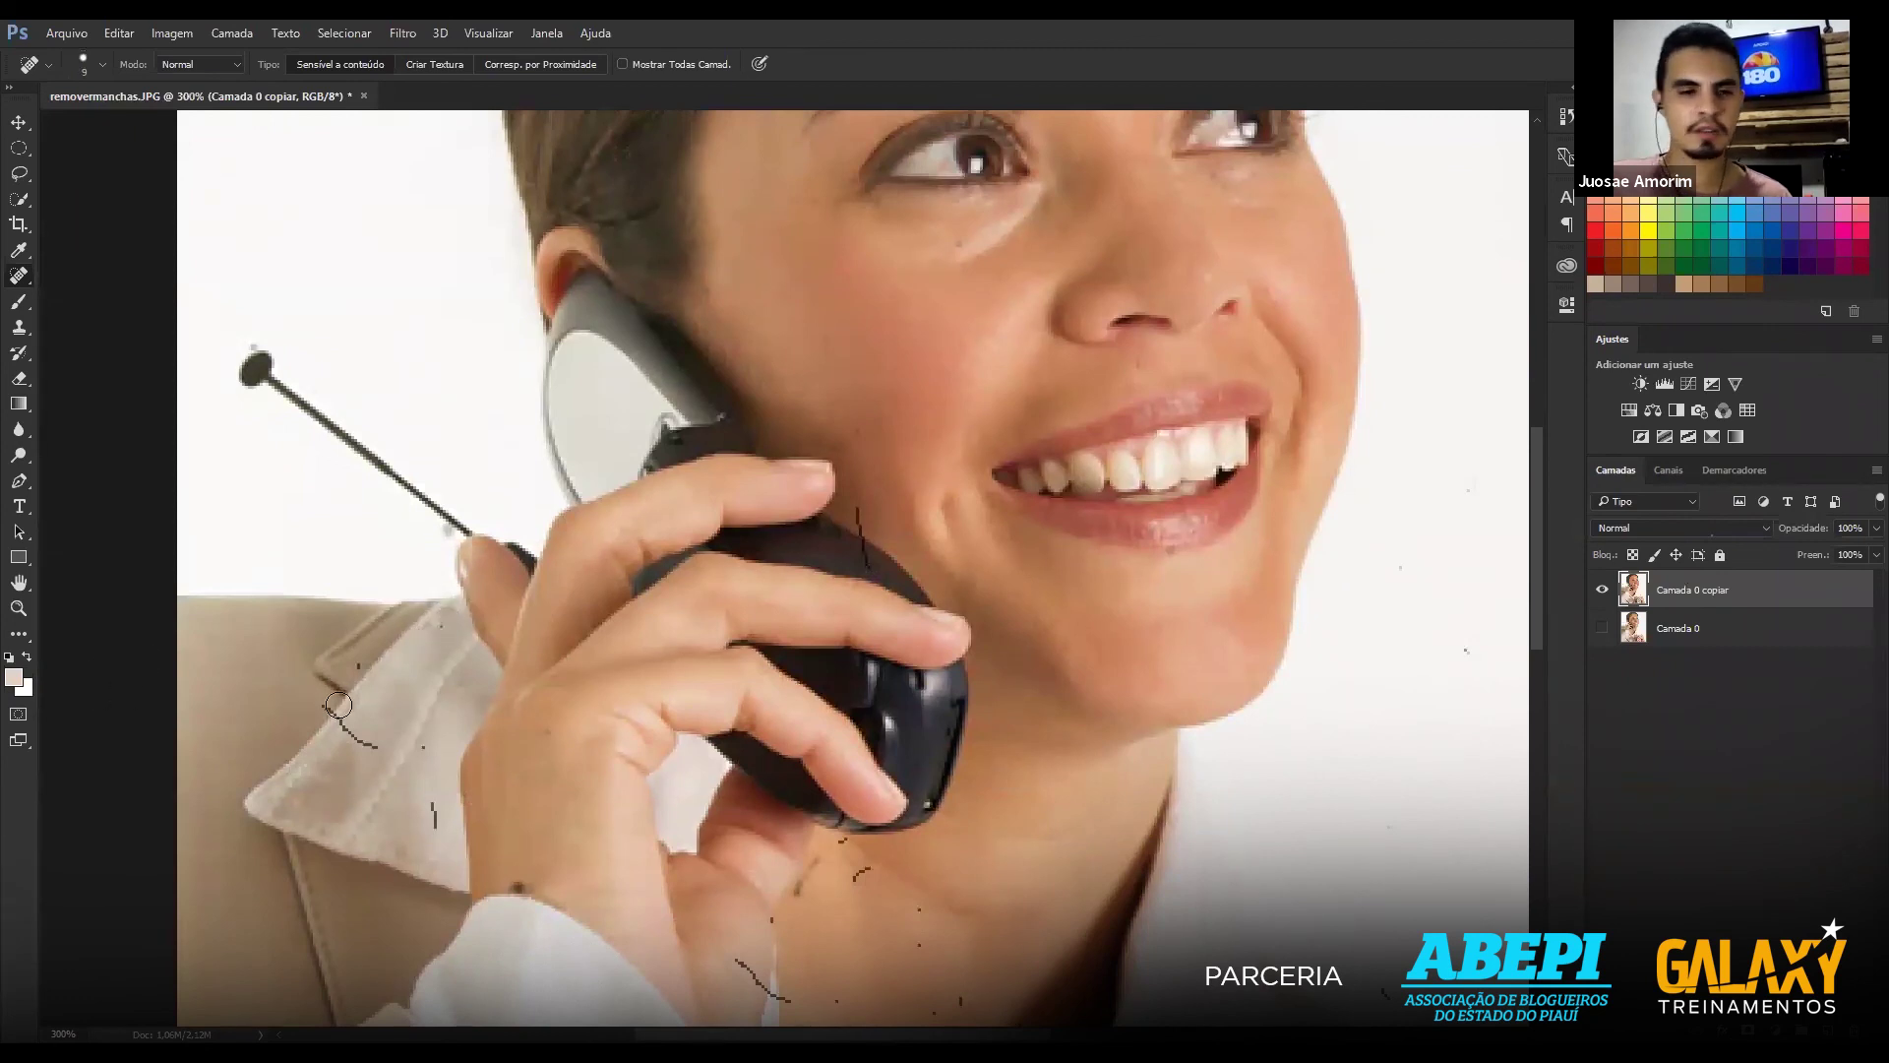
pyautogui.moveTo(318, 707); pyautogui.dragTo(347, 732)
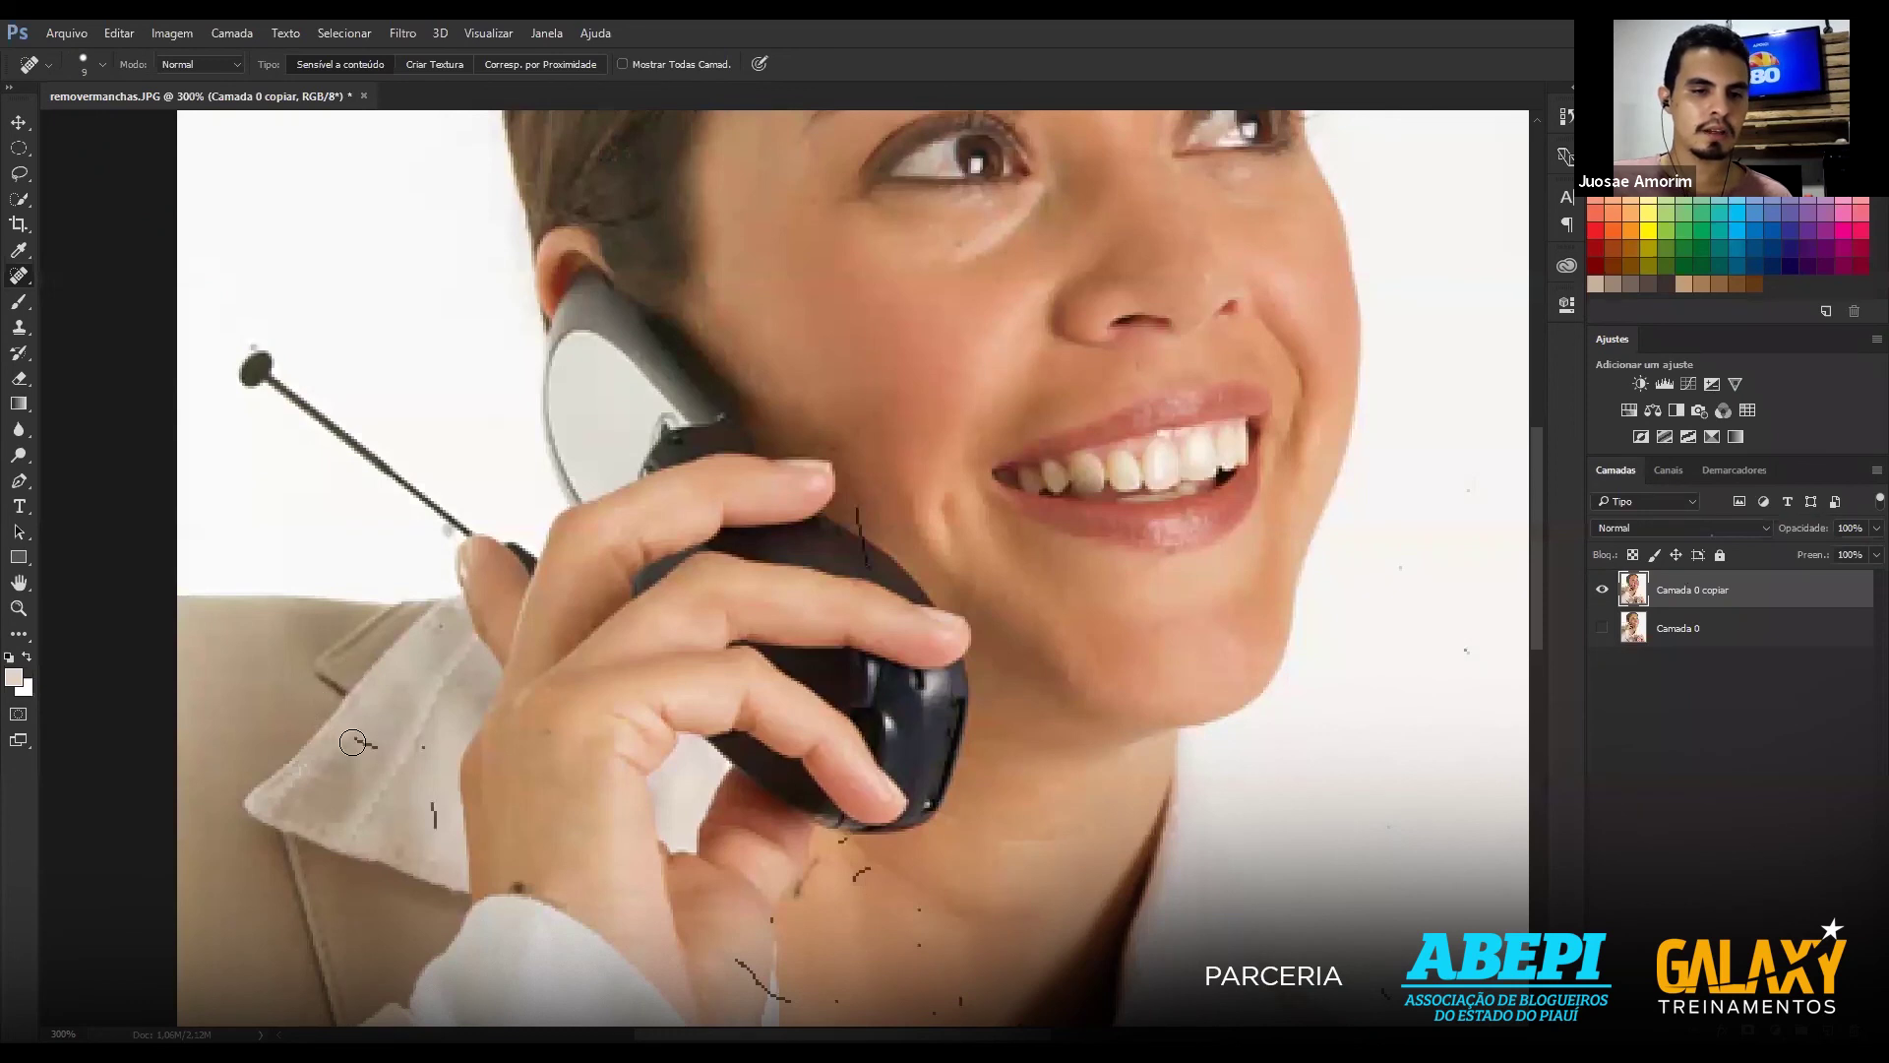
pyautogui.moveTo(347, 738)
pyautogui.mouseDown()
pyautogui.moveTo(396, 748)
pyautogui.moveTo(435, 826)
pyautogui.mouseUp()
pyautogui.click(423, 748)
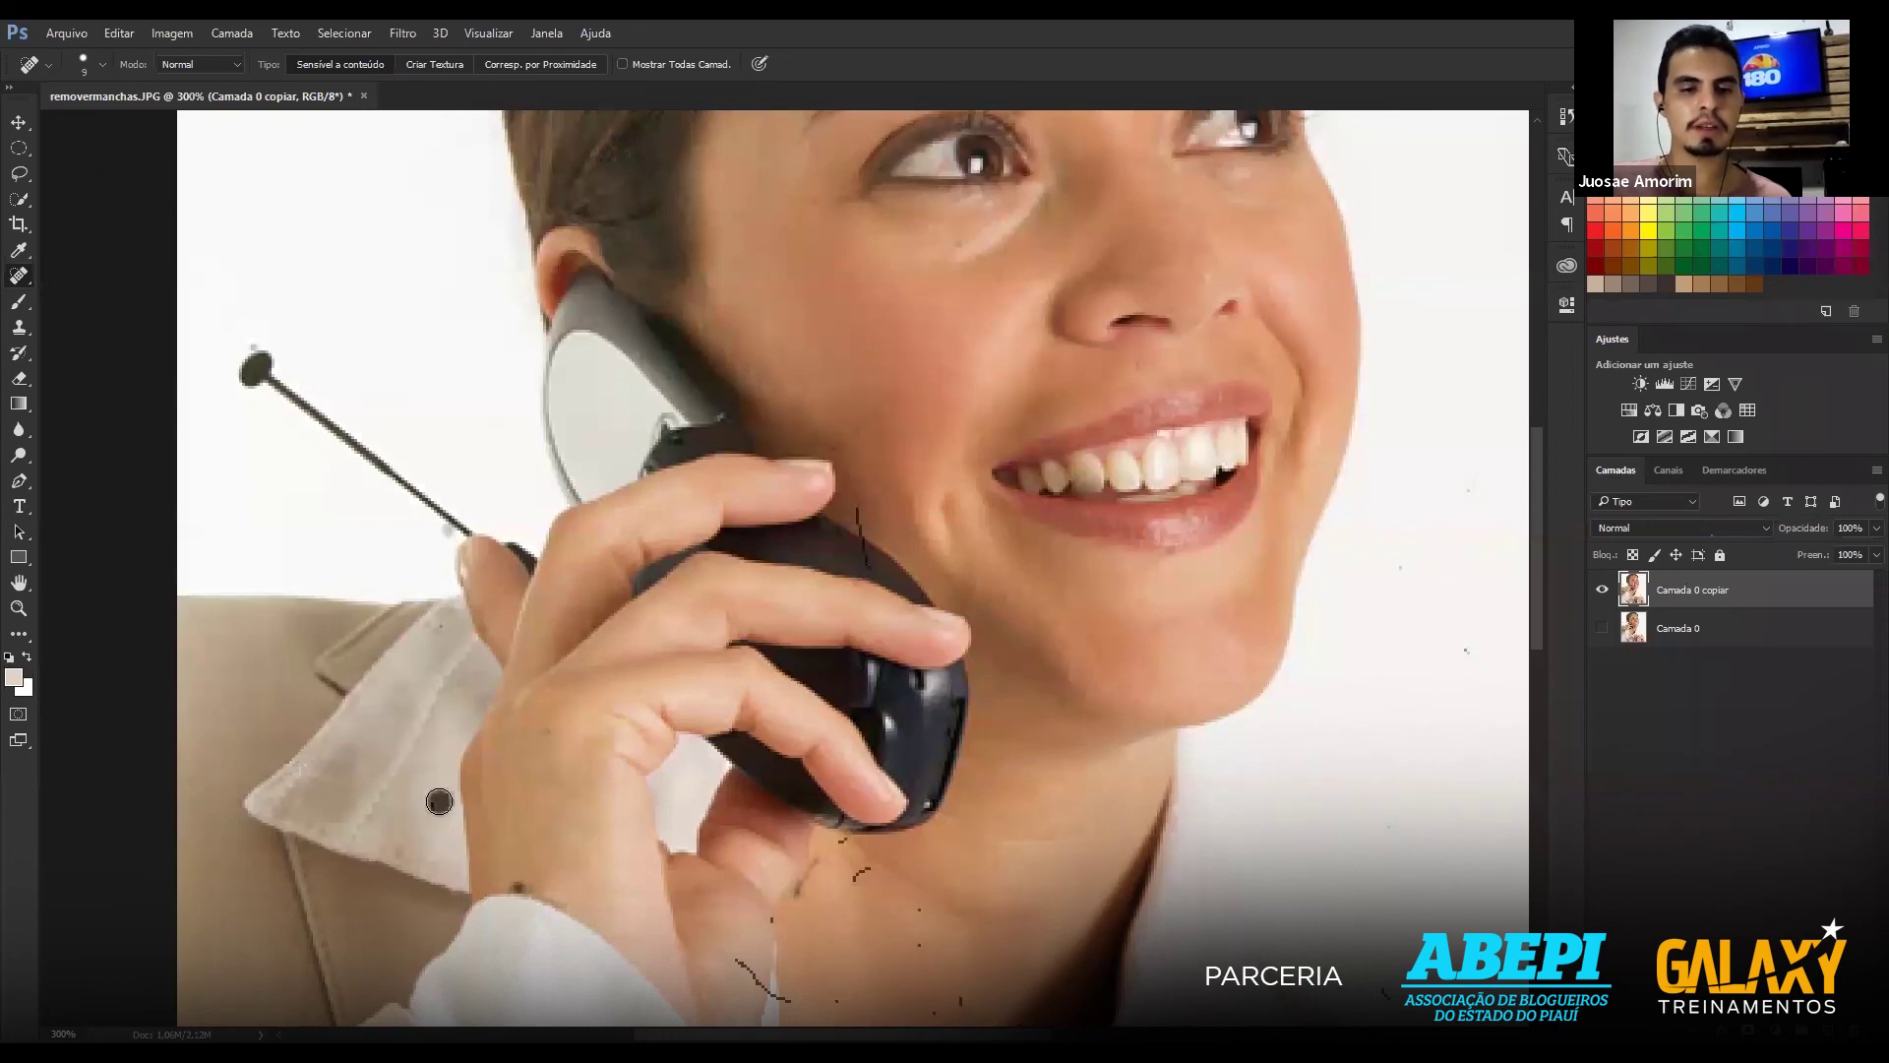
pyautogui.moveTo(816, 862)
pyautogui.mouseDown()
pyautogui.moveTo(798, 898)
pyautogui.moveTo(854, 879)
pyautogui.mouseUp()
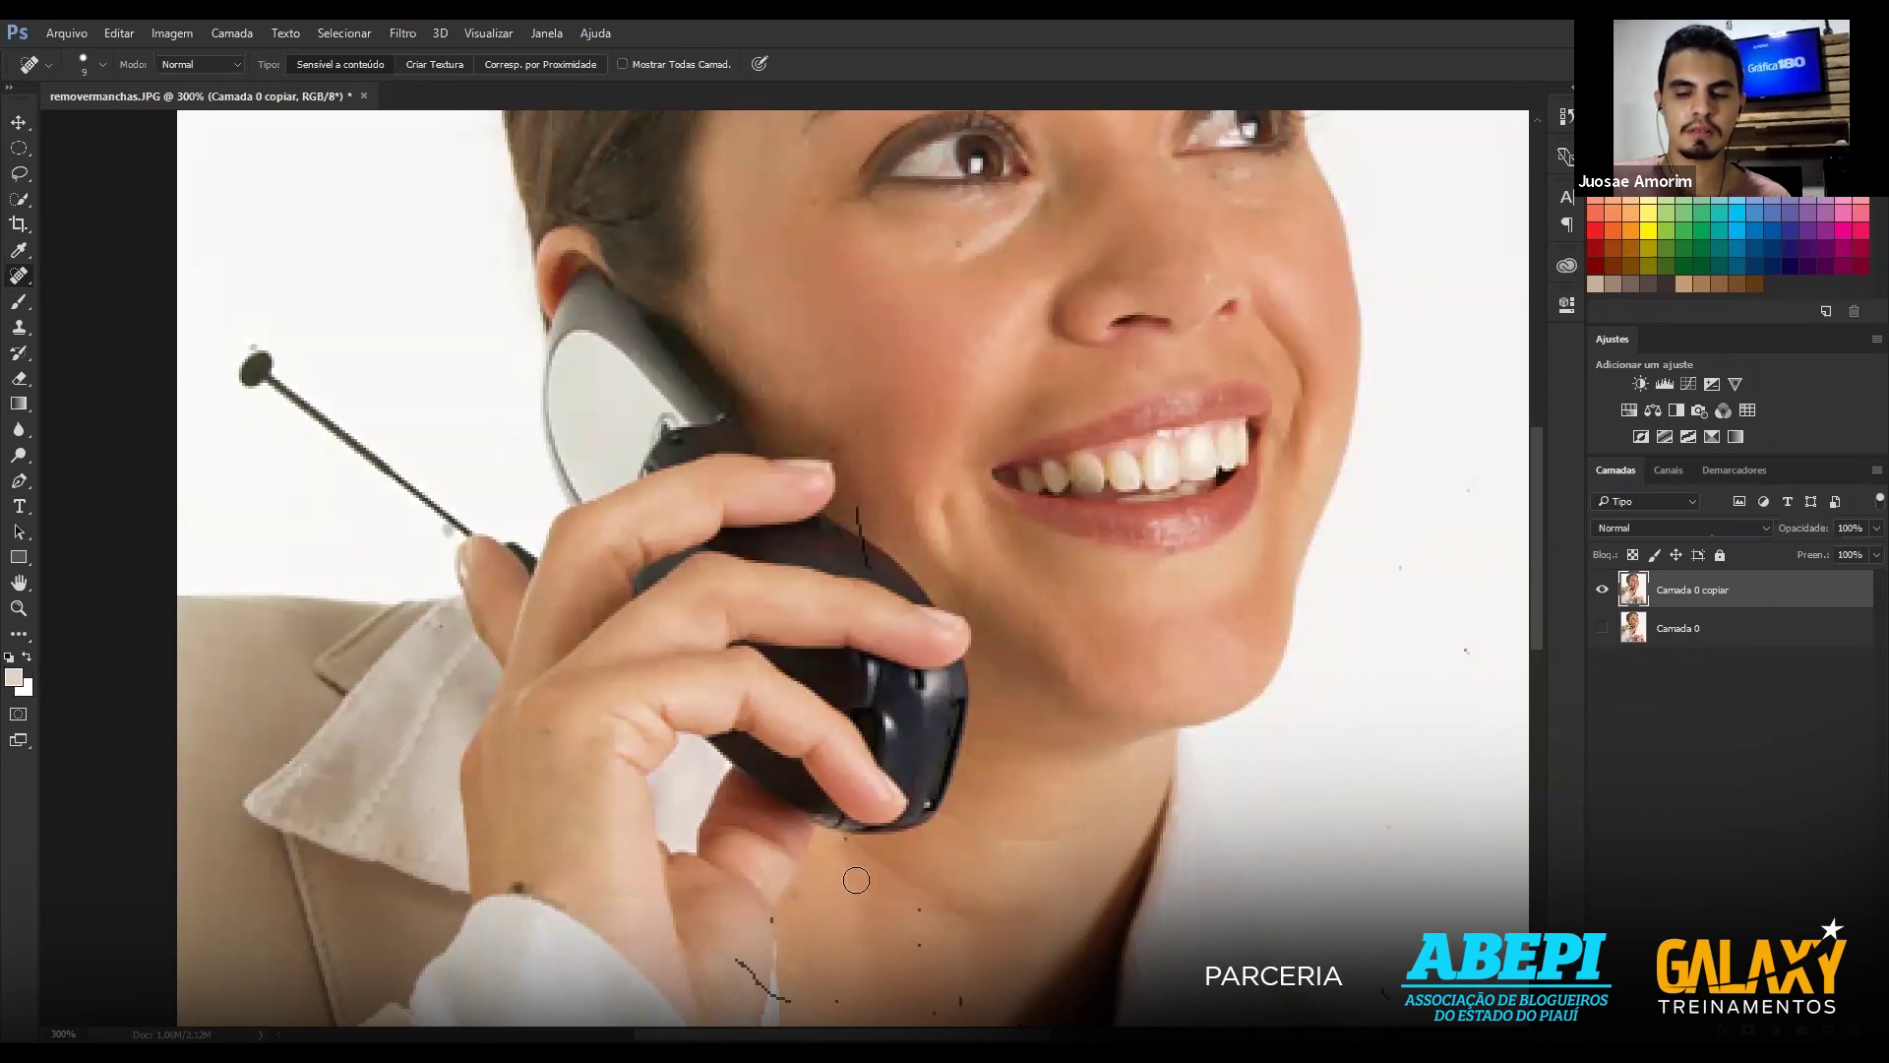
pyautogui.hotkey('ctrl', '1')
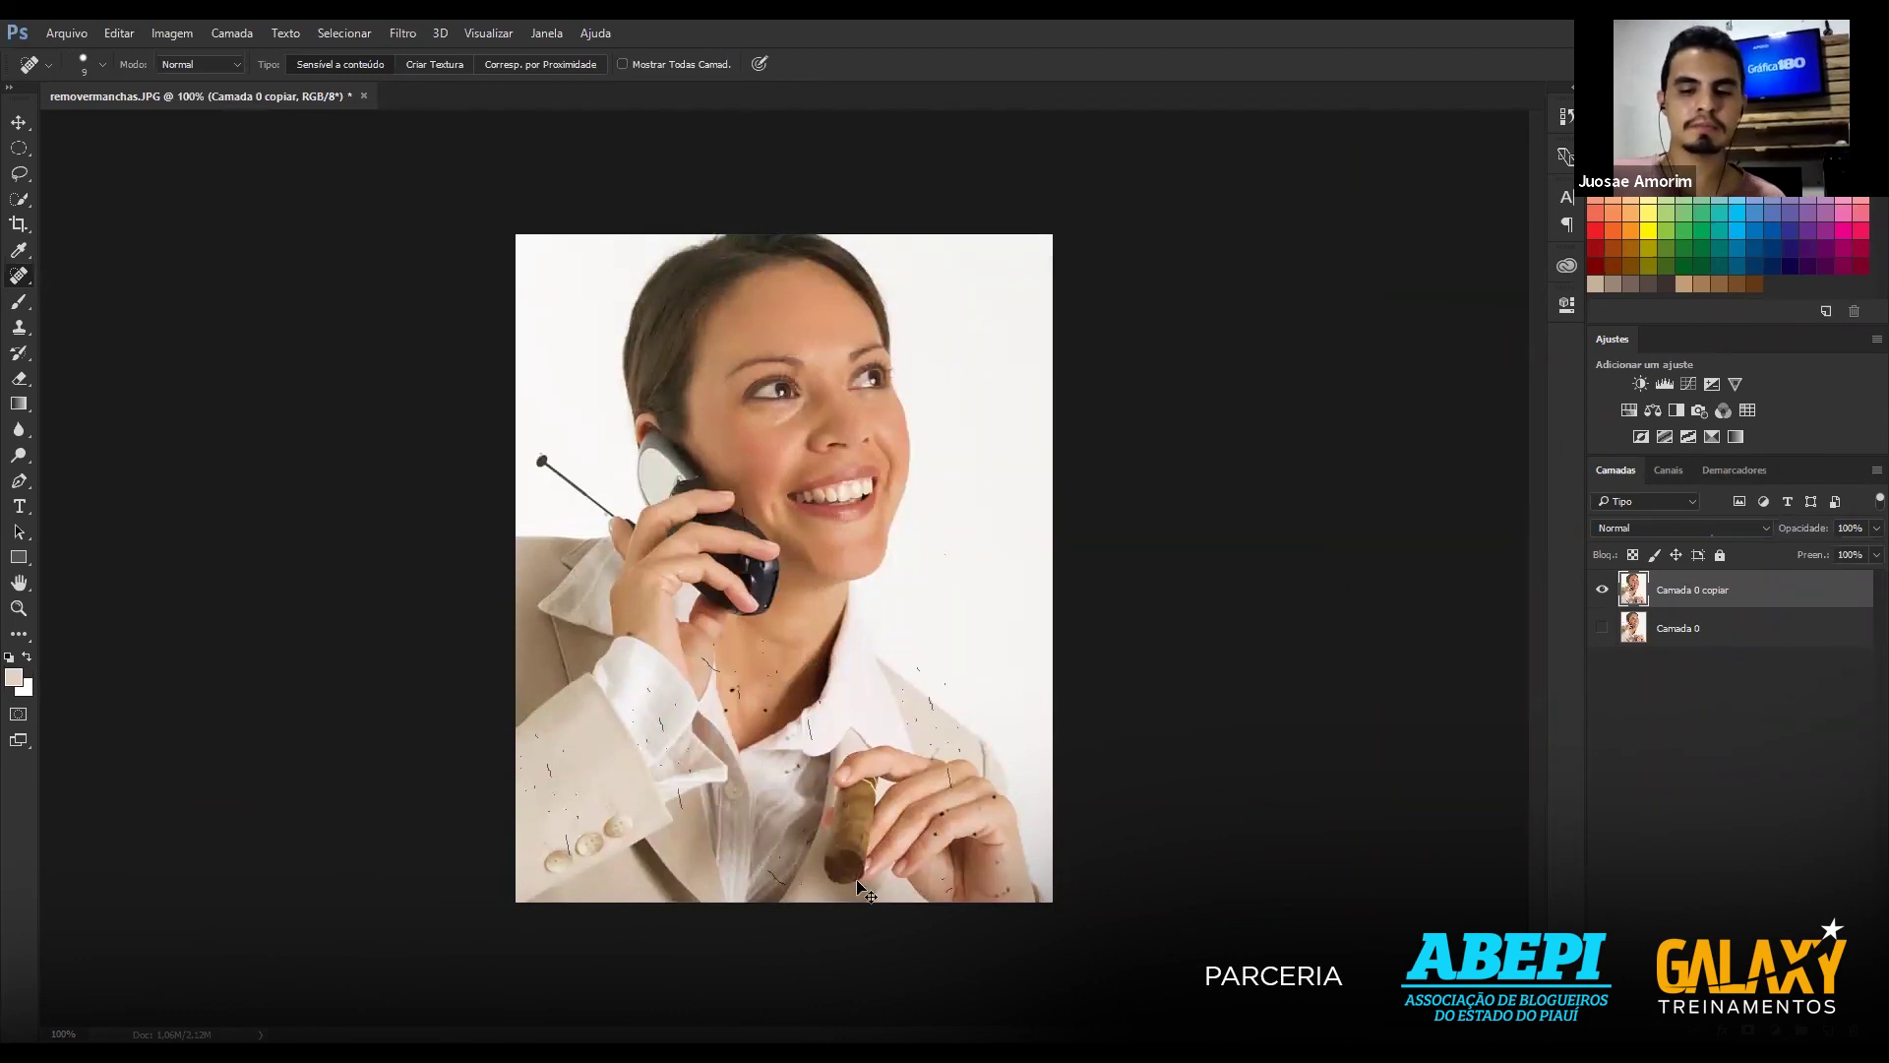
# Fit the photo to the window, then heal the shirt-cuff spot and curved neck scratch with a tiny tip.
pyautogui.hotkey('ctrl', '0')
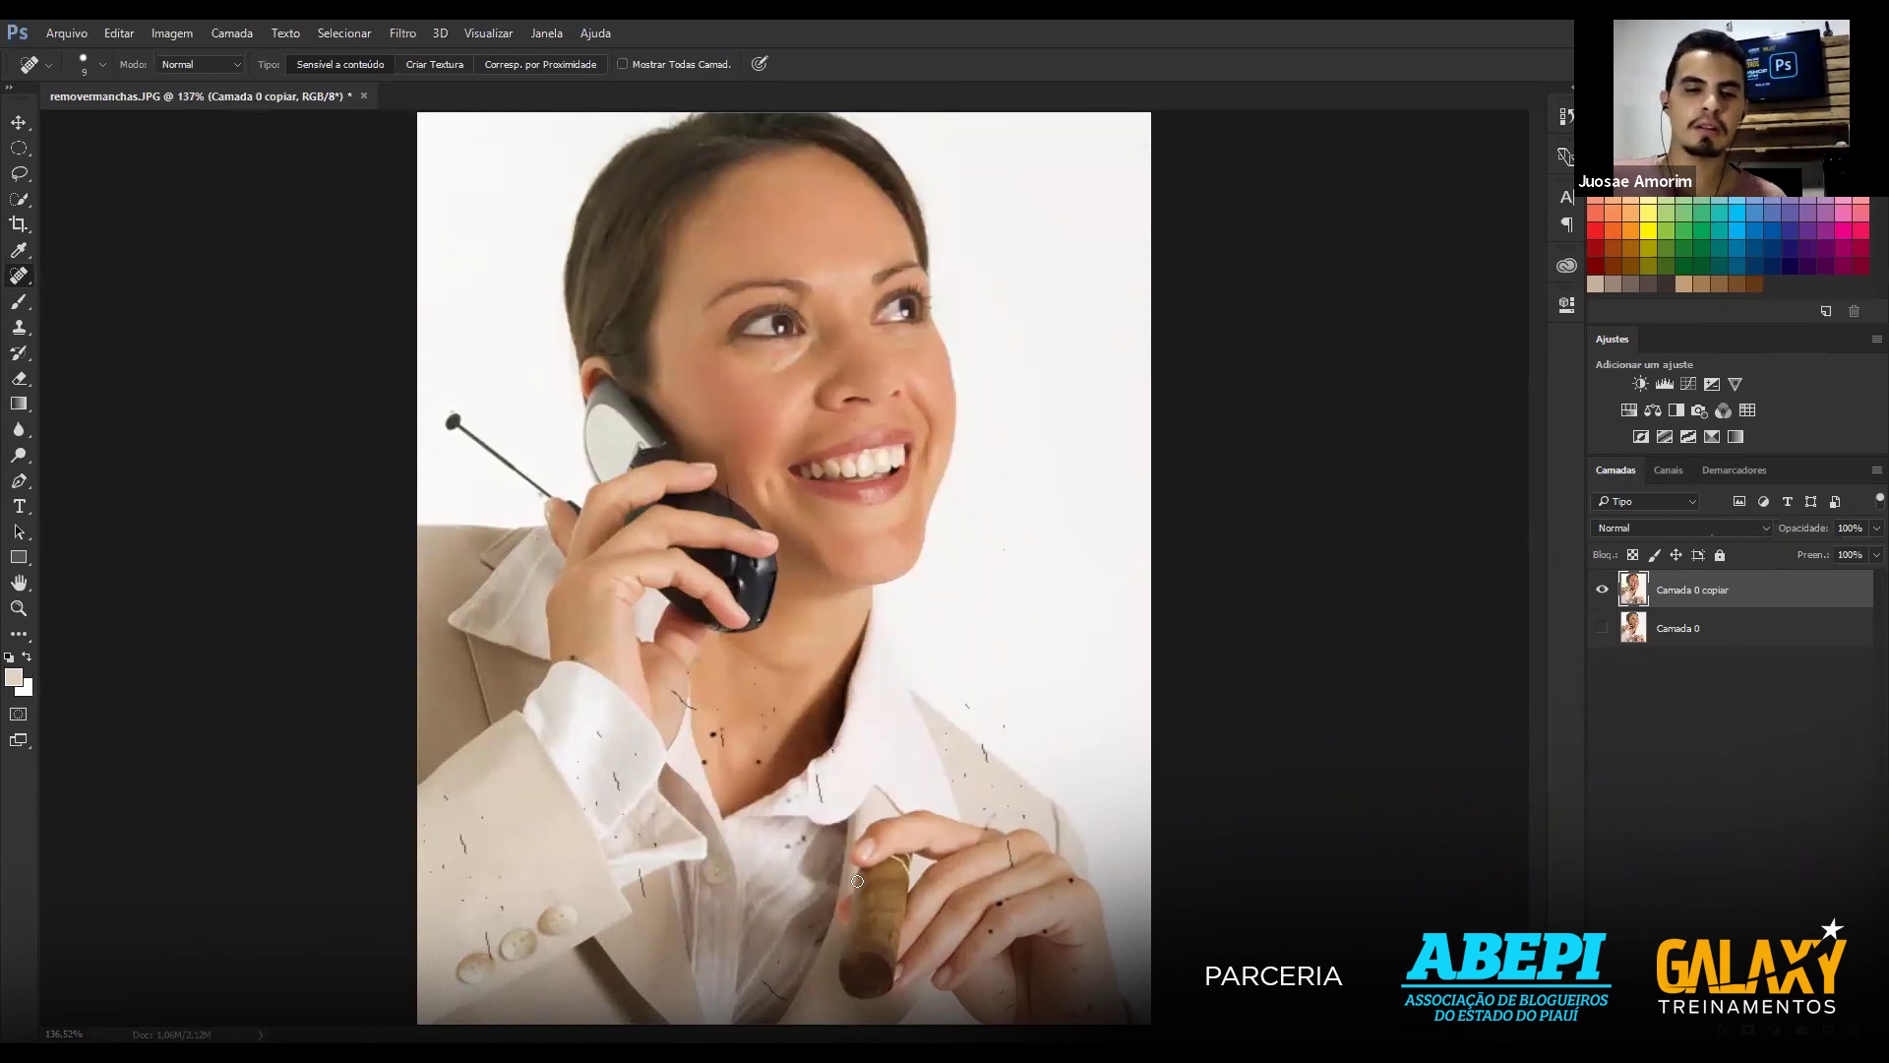
pyautogui.keyDown('alt'); pyautogui.rightClick(463, 876); pyautogui.keyUp('alt')
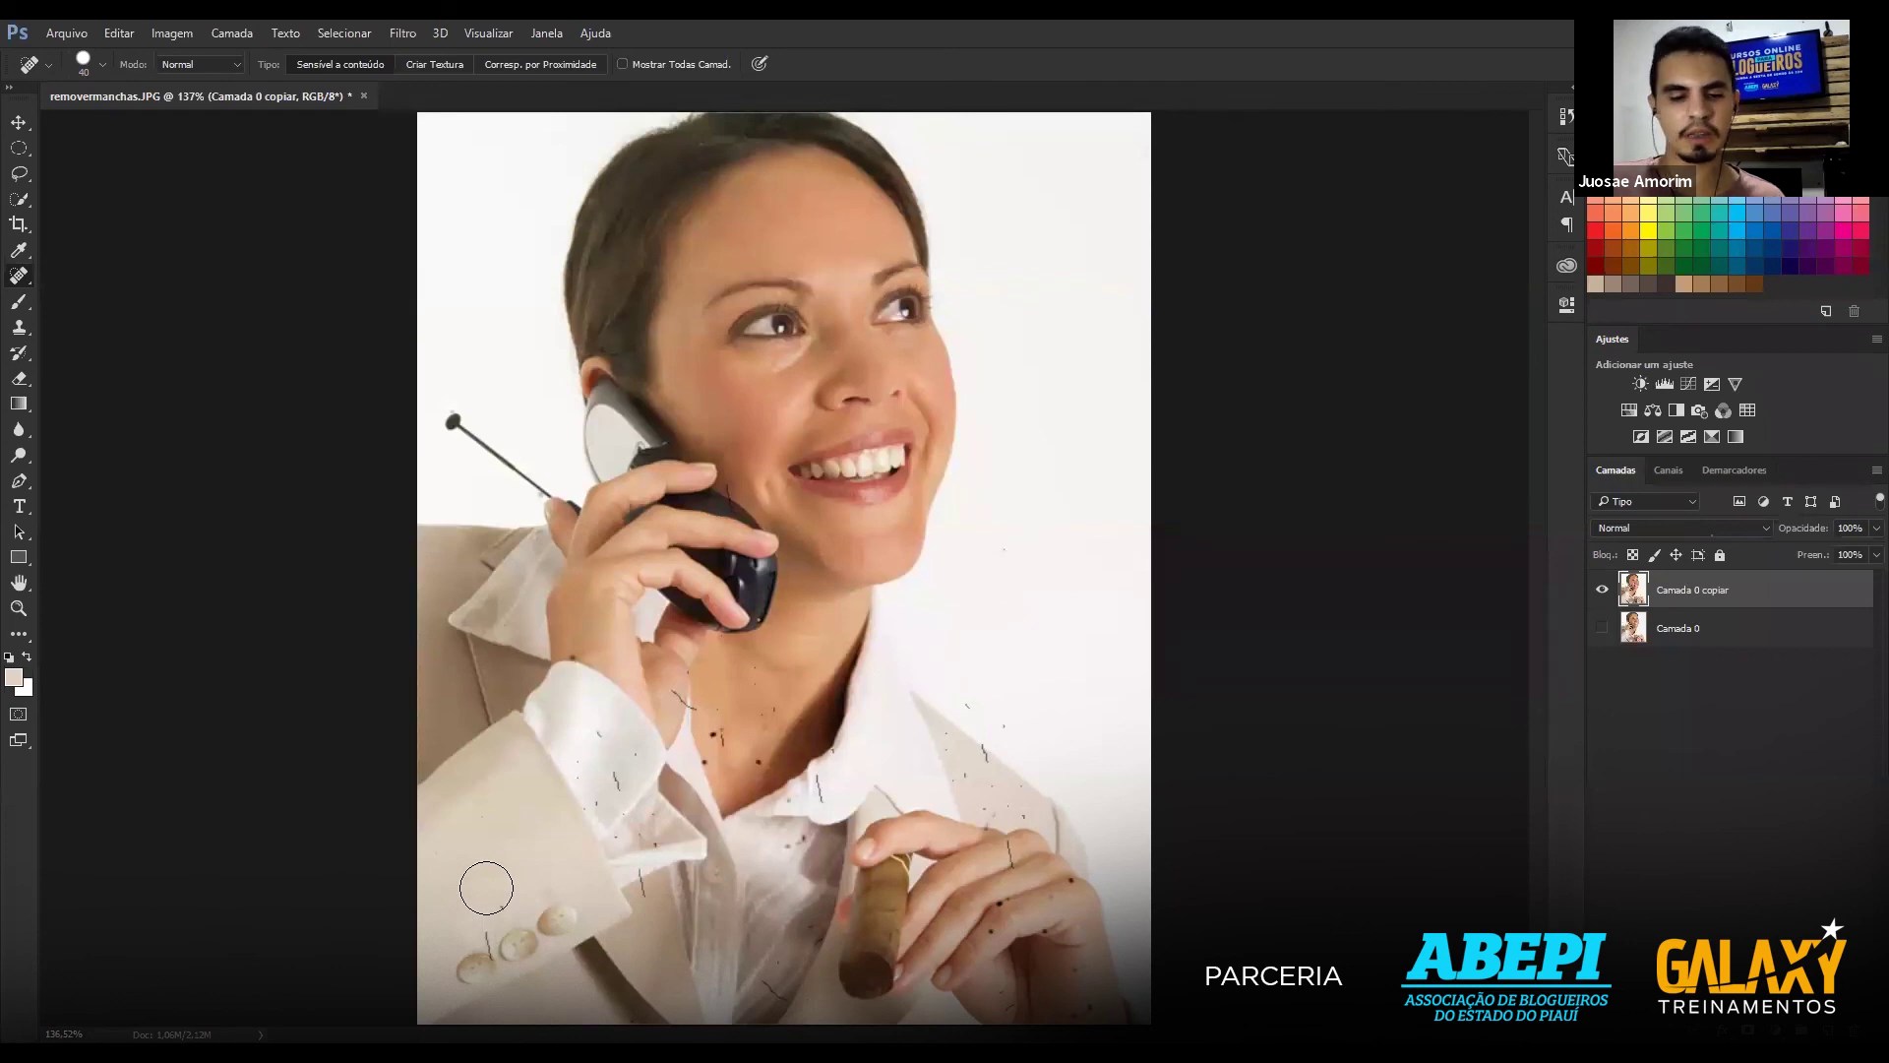
pyautogui.keyDown('alt'); pyautogui.rightClick(628, 780); pyautogui.keyUp('alt')
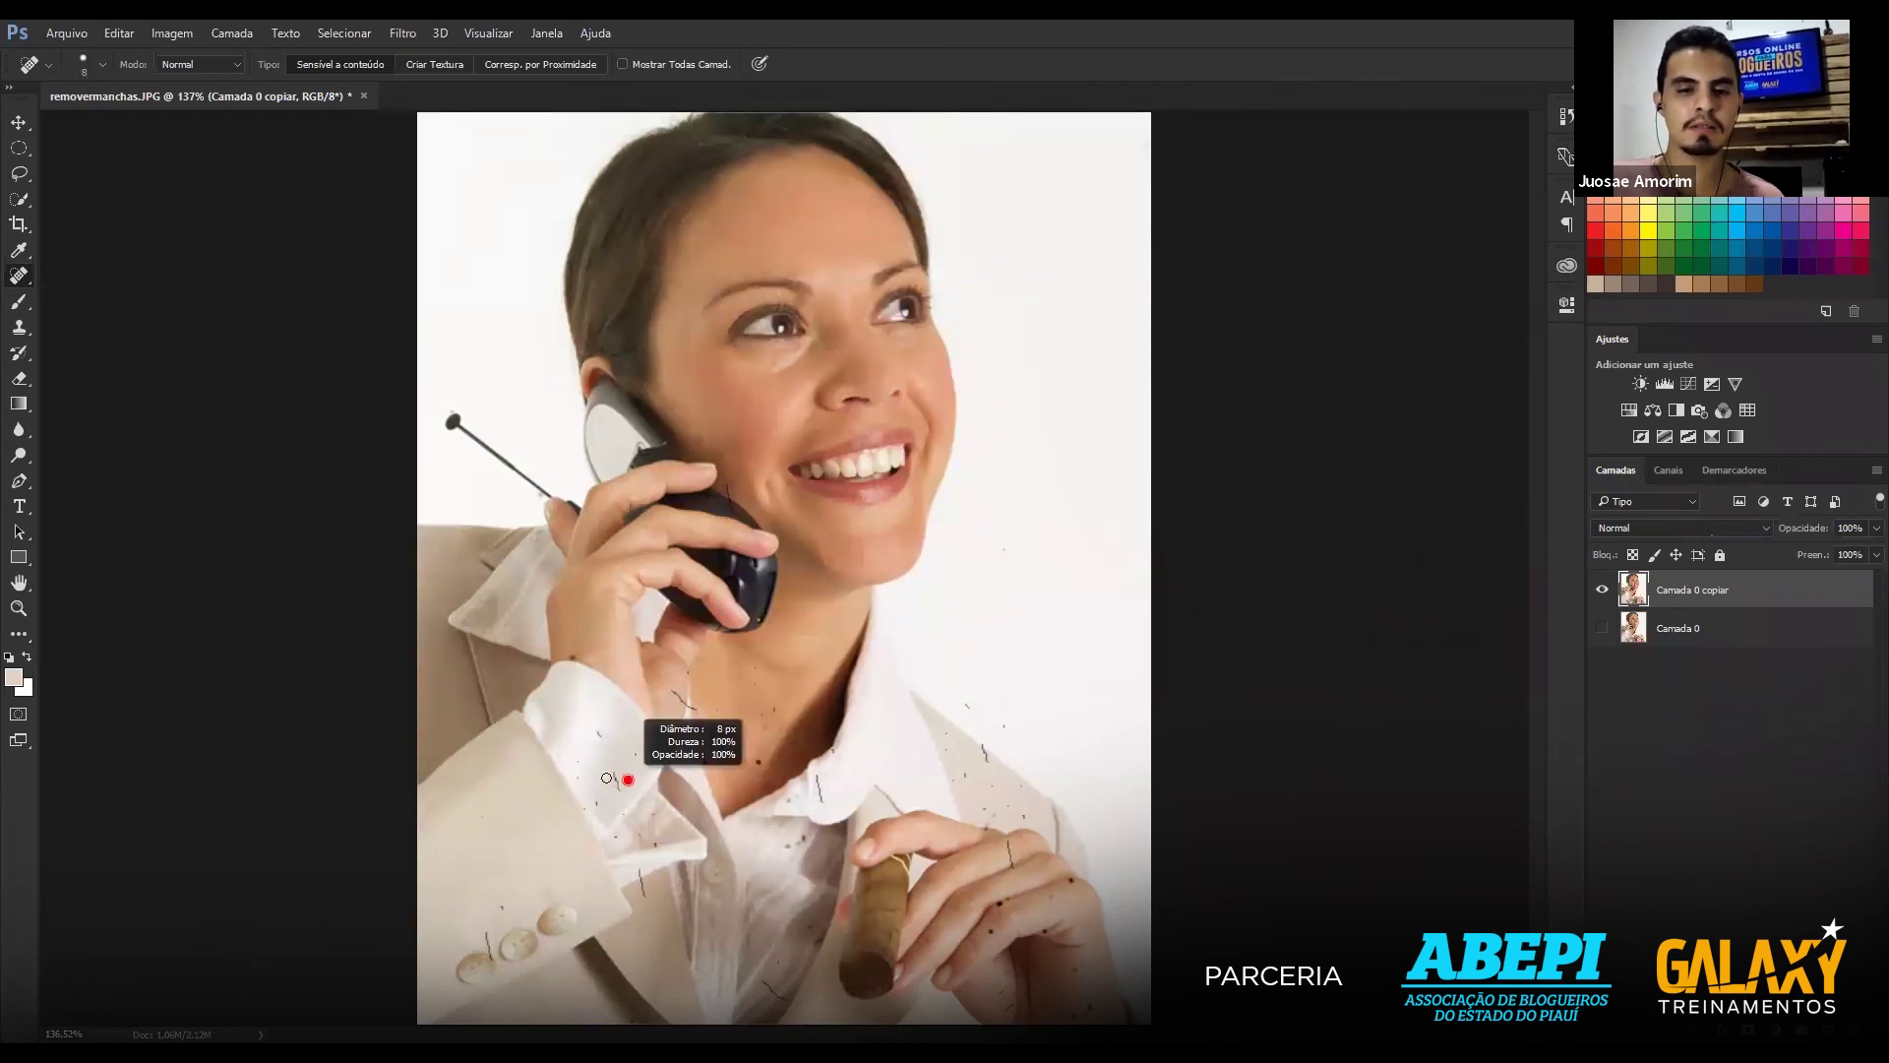
pyautogui.click(616, 785)
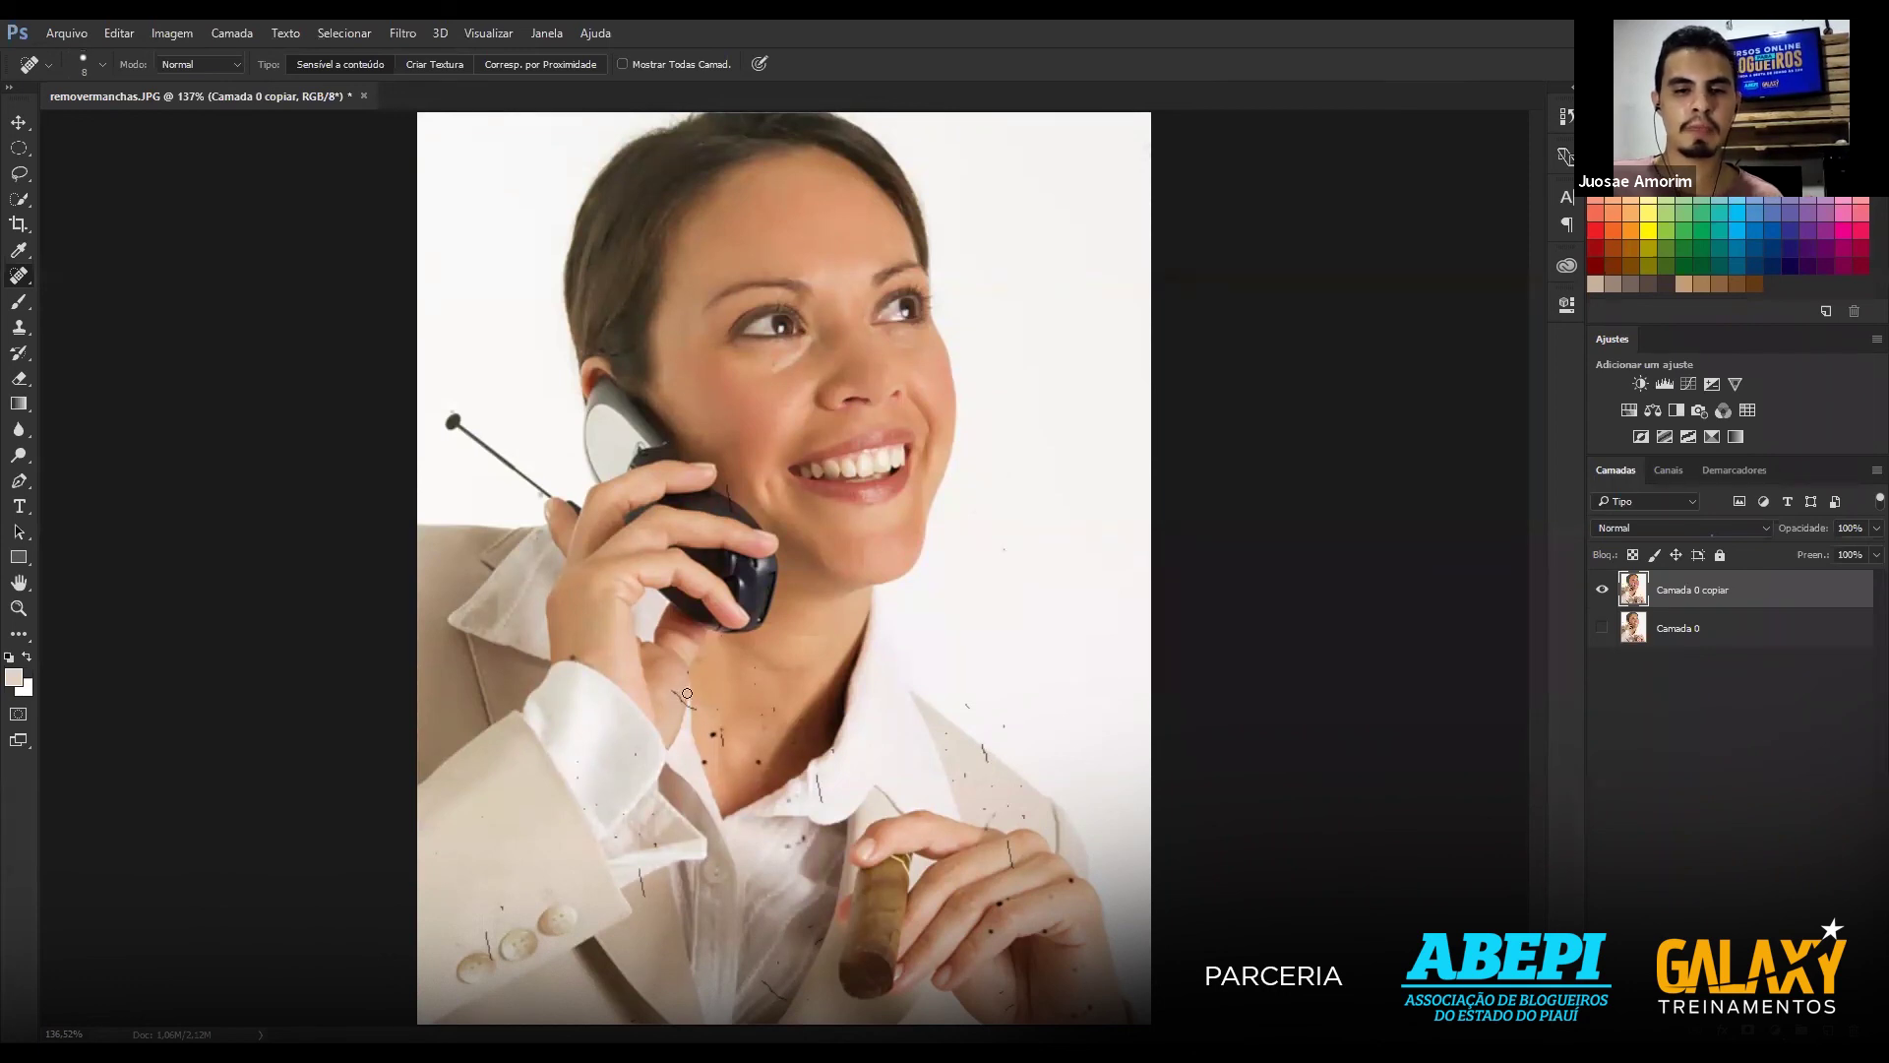
pyautogui.moveTo(673, 691); pyautogui.dragTo(692, 704)
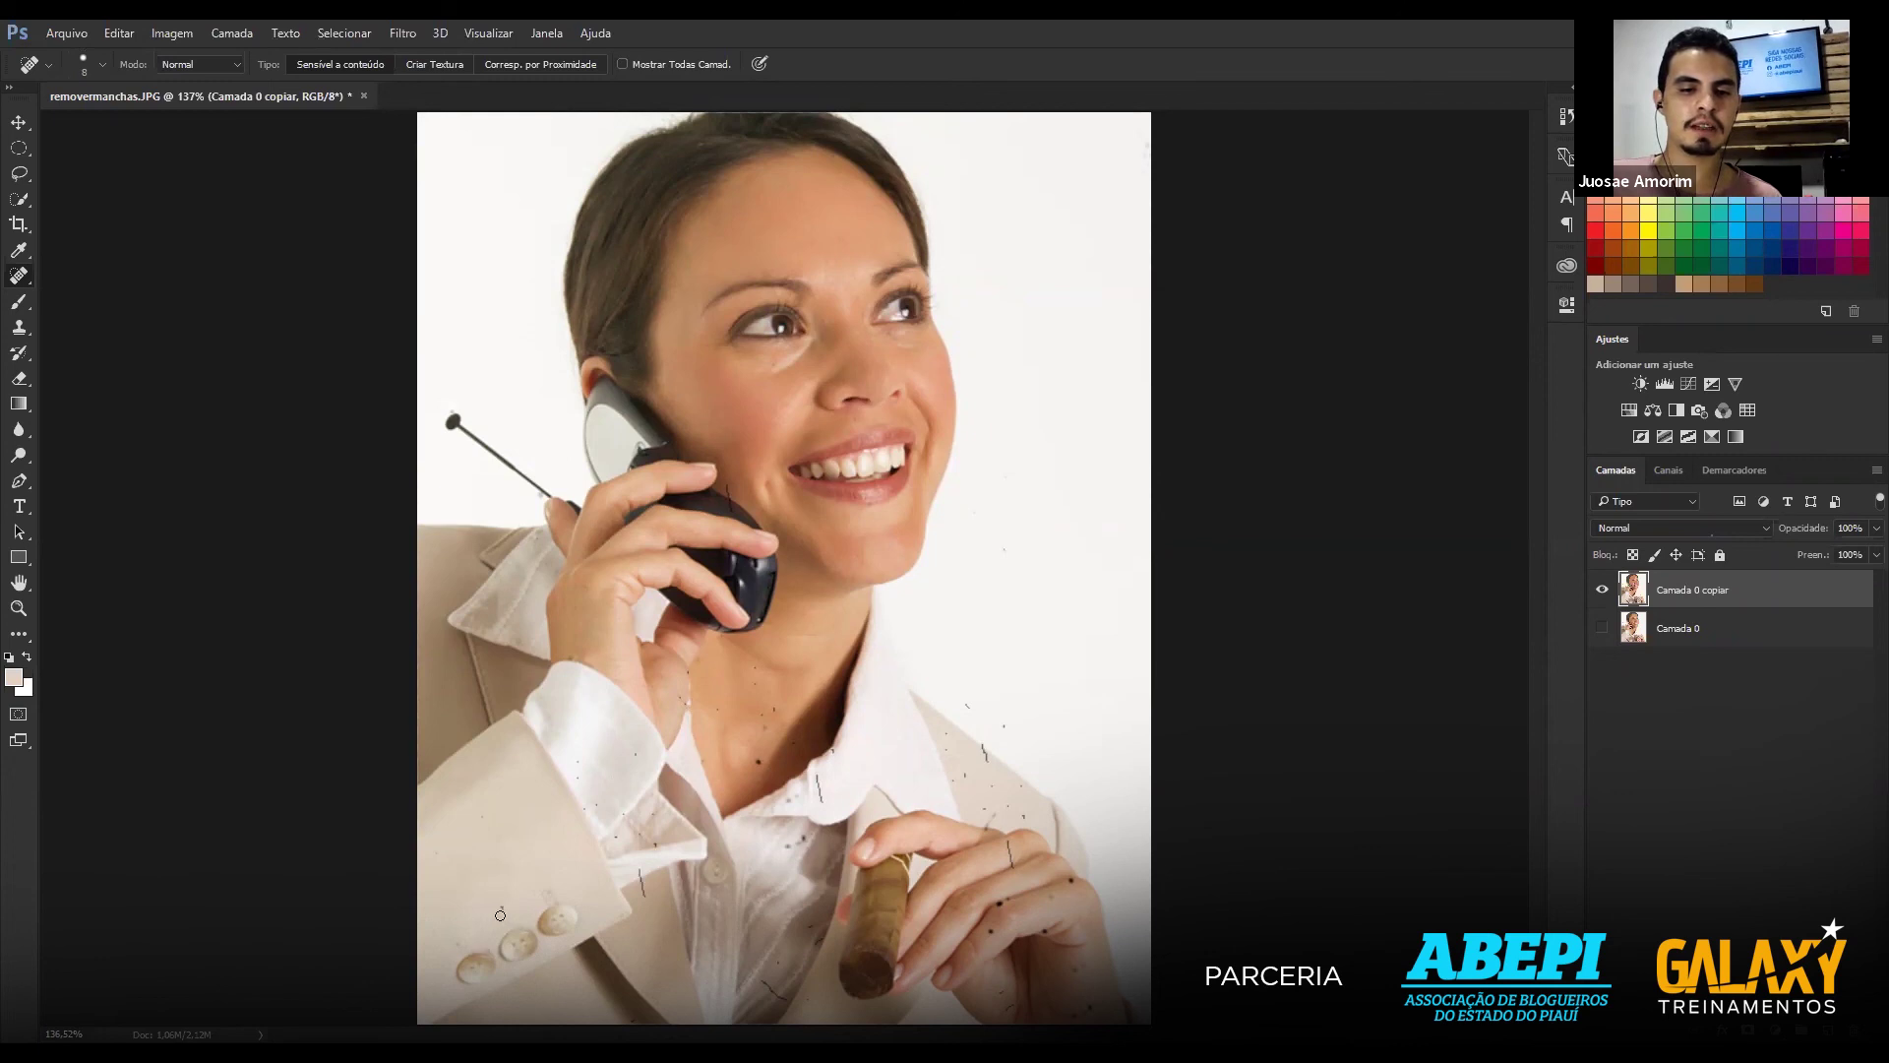
# Enlarge the healing brush and heal three dark spots along the neck.
pyautogui.press(']')
pyautogui.press(']')
pyautogui.press(']')
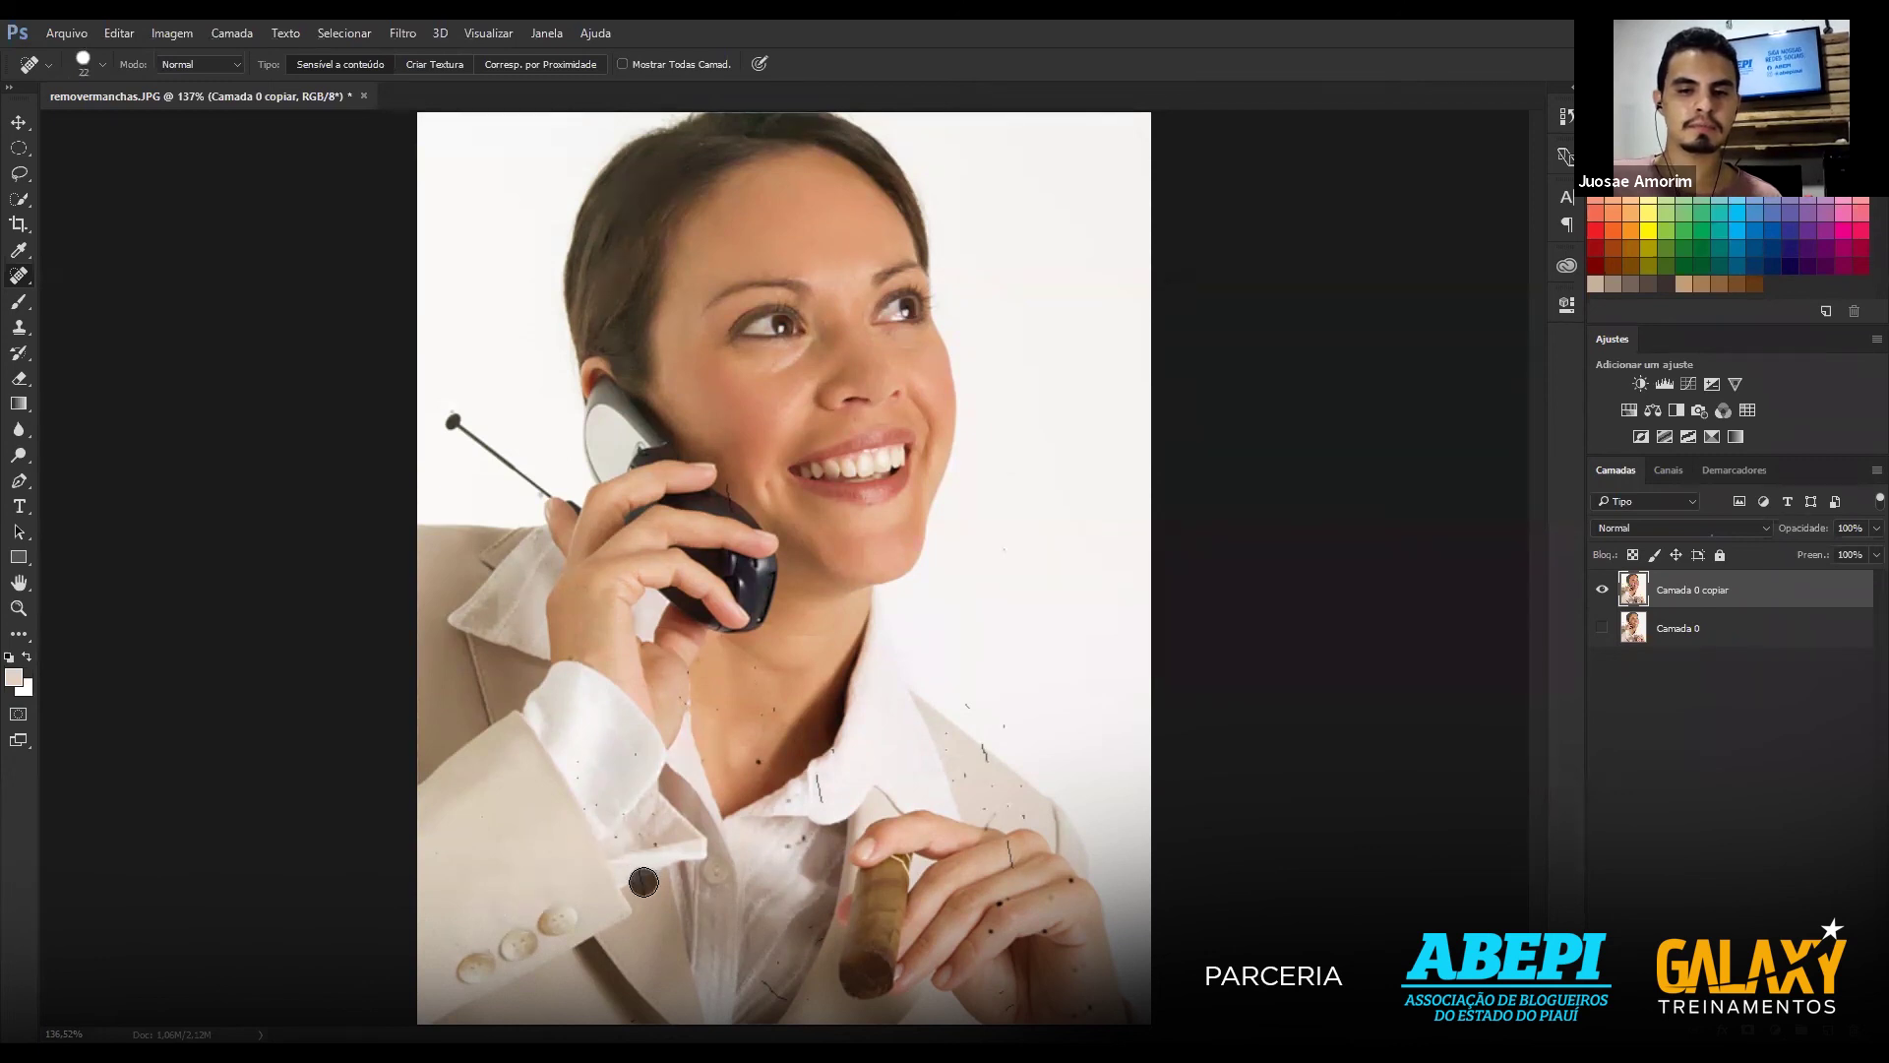
pyautogui.click(764, 750)
pyautogui.click(763, 717)
pyautogui.click(755, 681)
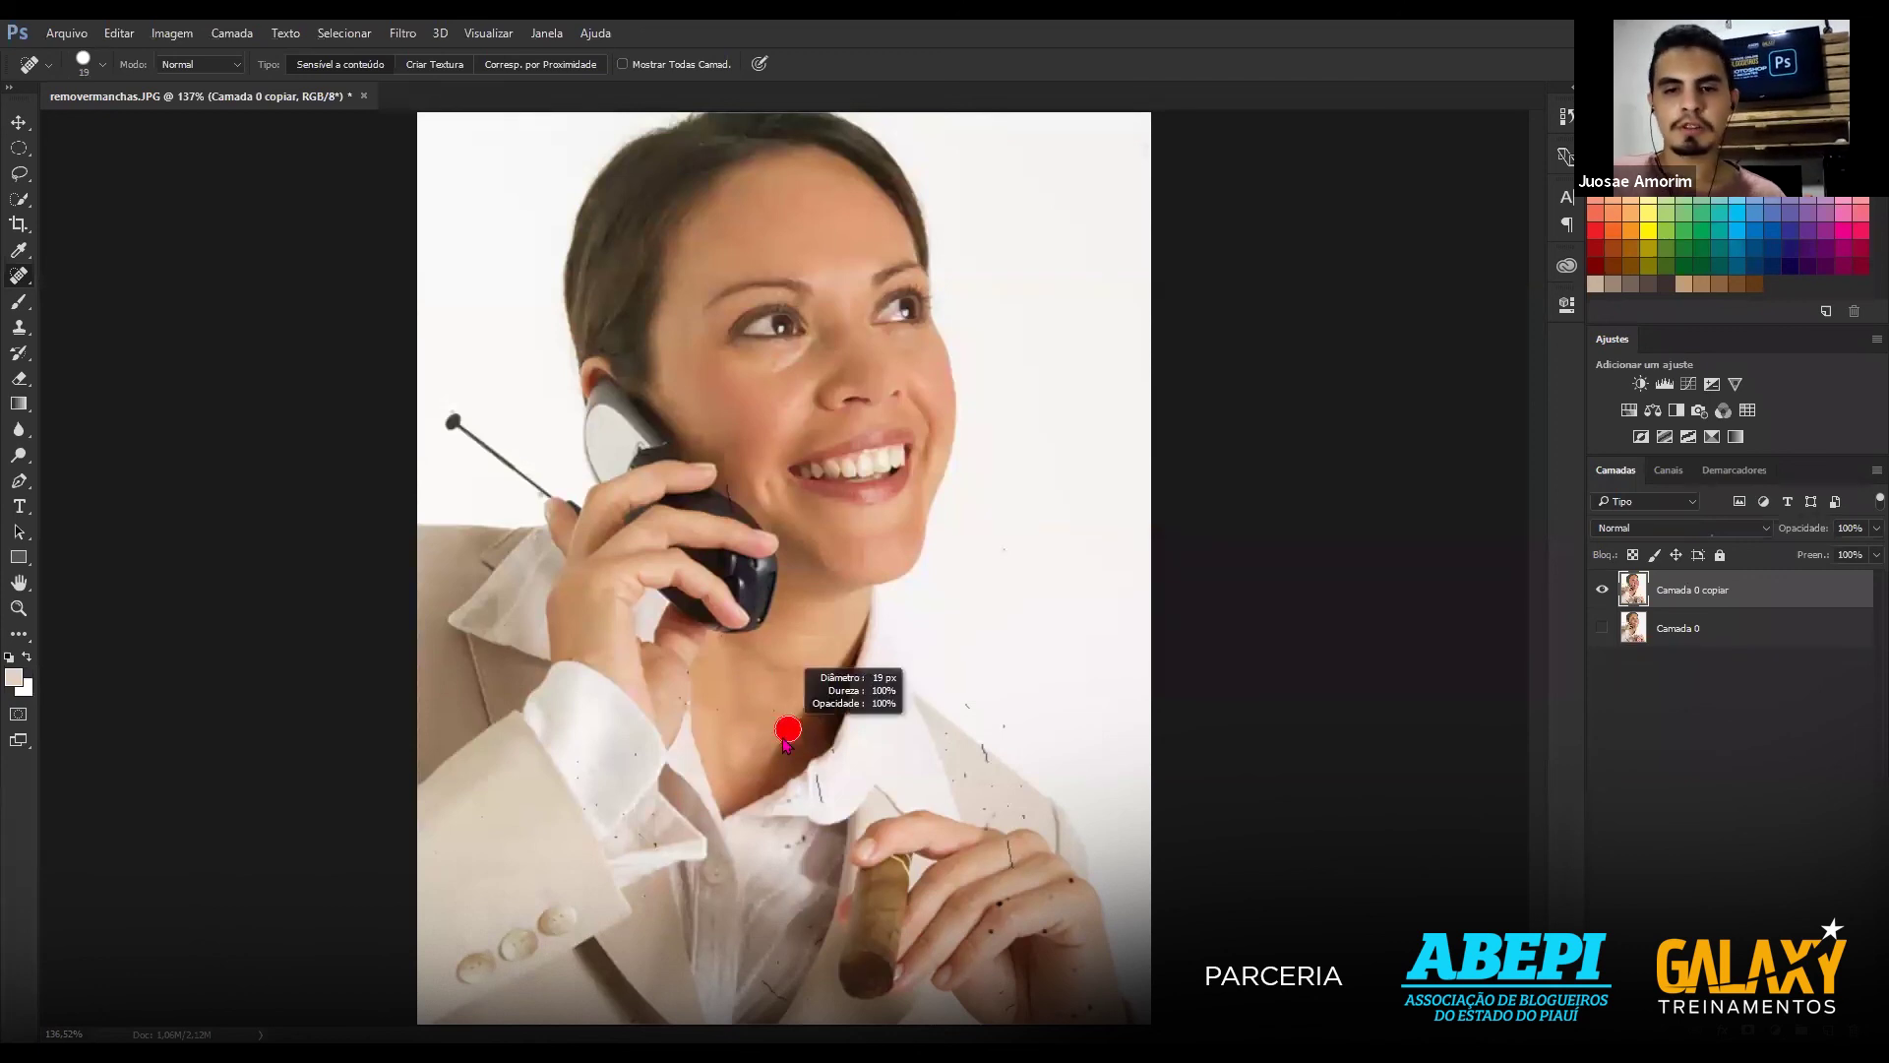
# Heal the four collar spots, shrink the brush to its smallest tip, and zoom out.
pyautogui.moveTo(825, 799); pyautogui.dragTo(823, 782)
pyautogui.click(986, 754)
pyautogui.click(1002, 727)
pyautogui.click(972, 702)
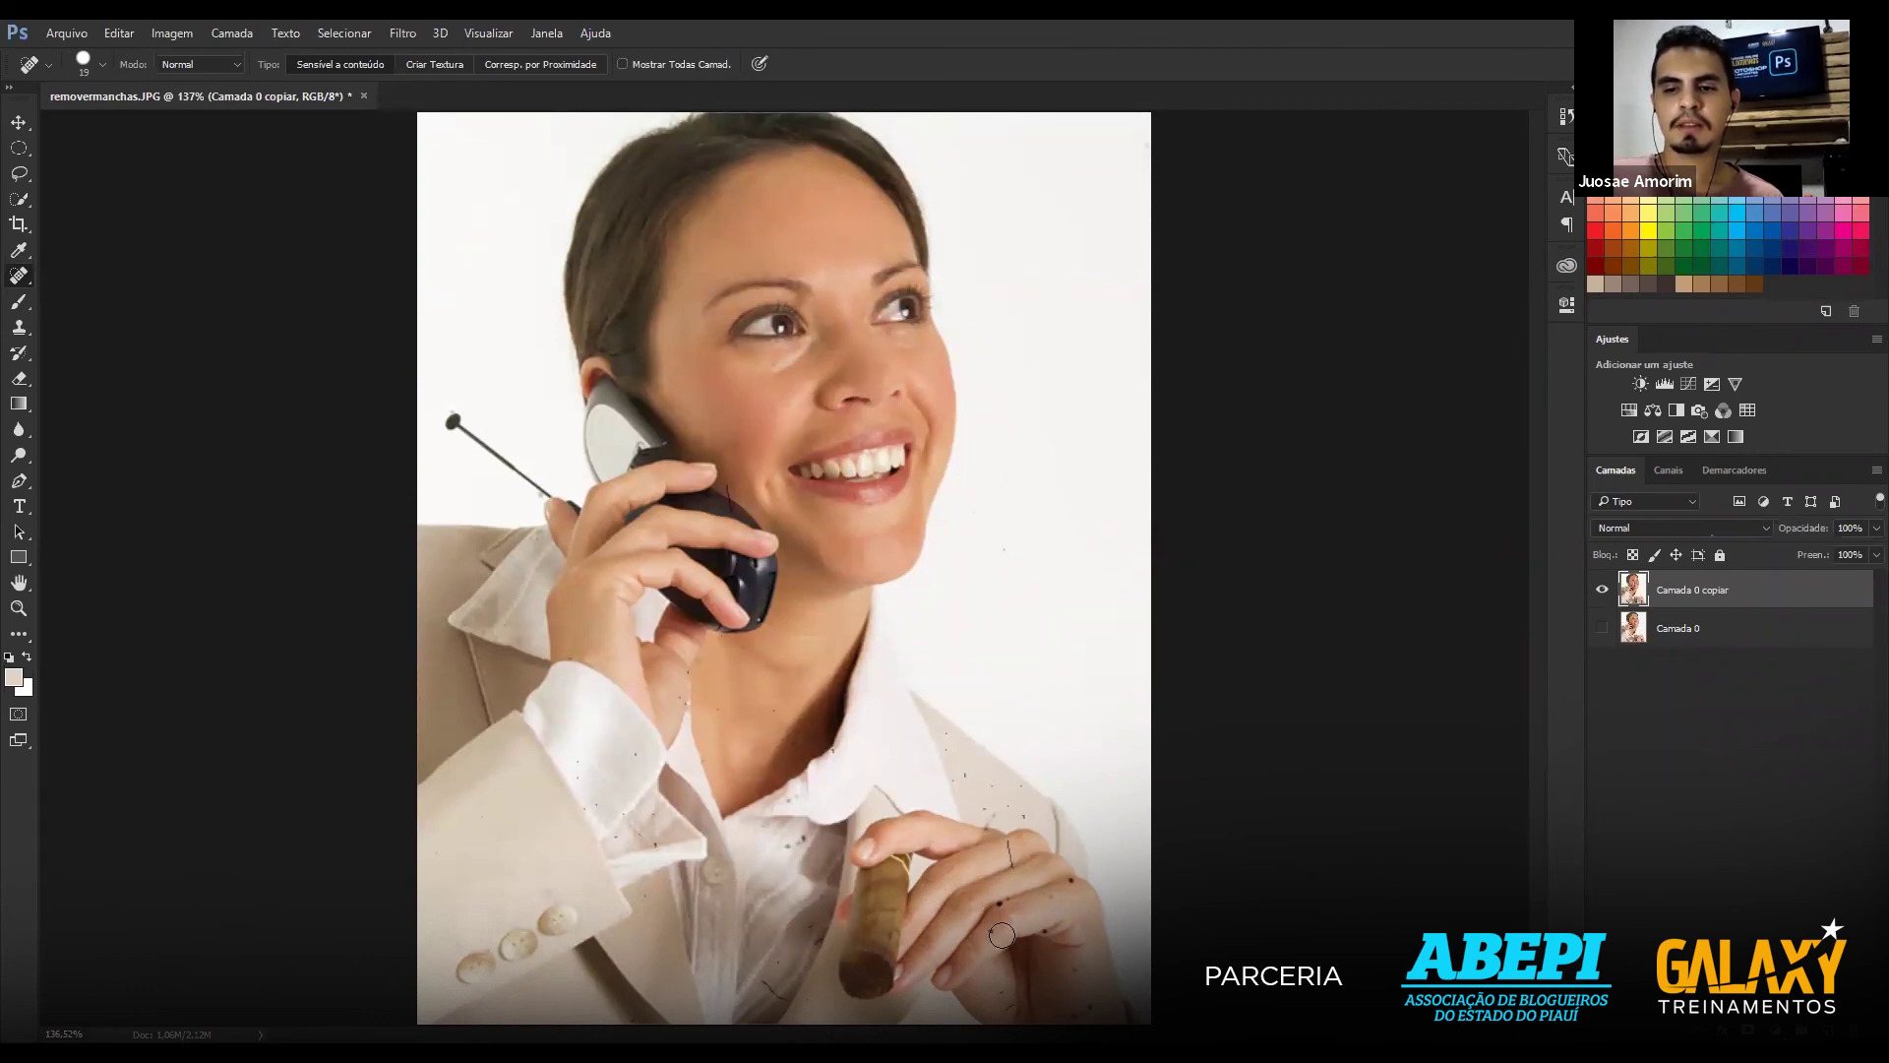
pyautogui.moveTo(871, 984)
pyautogui.mouseDown()
pyautogui.moveTo(809, 965)
pyautogui.moveTo(832, 964)
pyautogui.mouseUp()
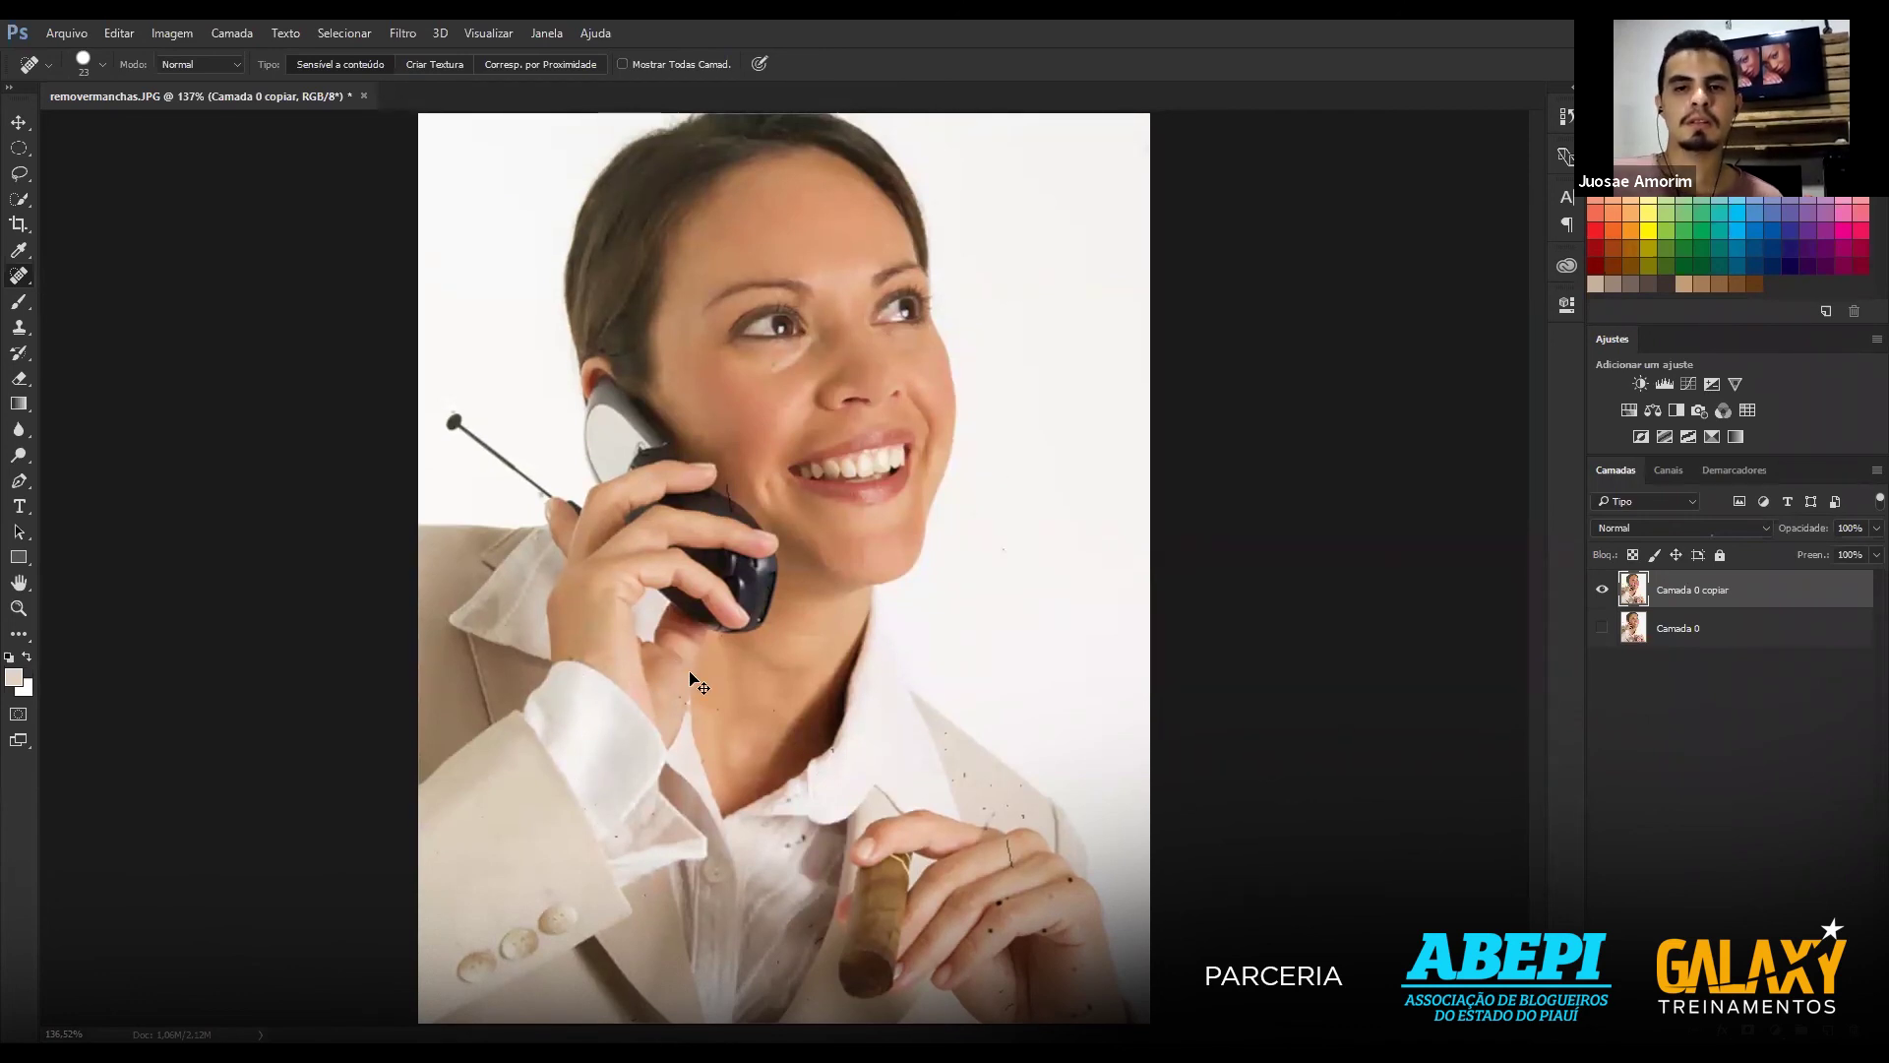
pyautogui.hotkey('ctrl', '-')
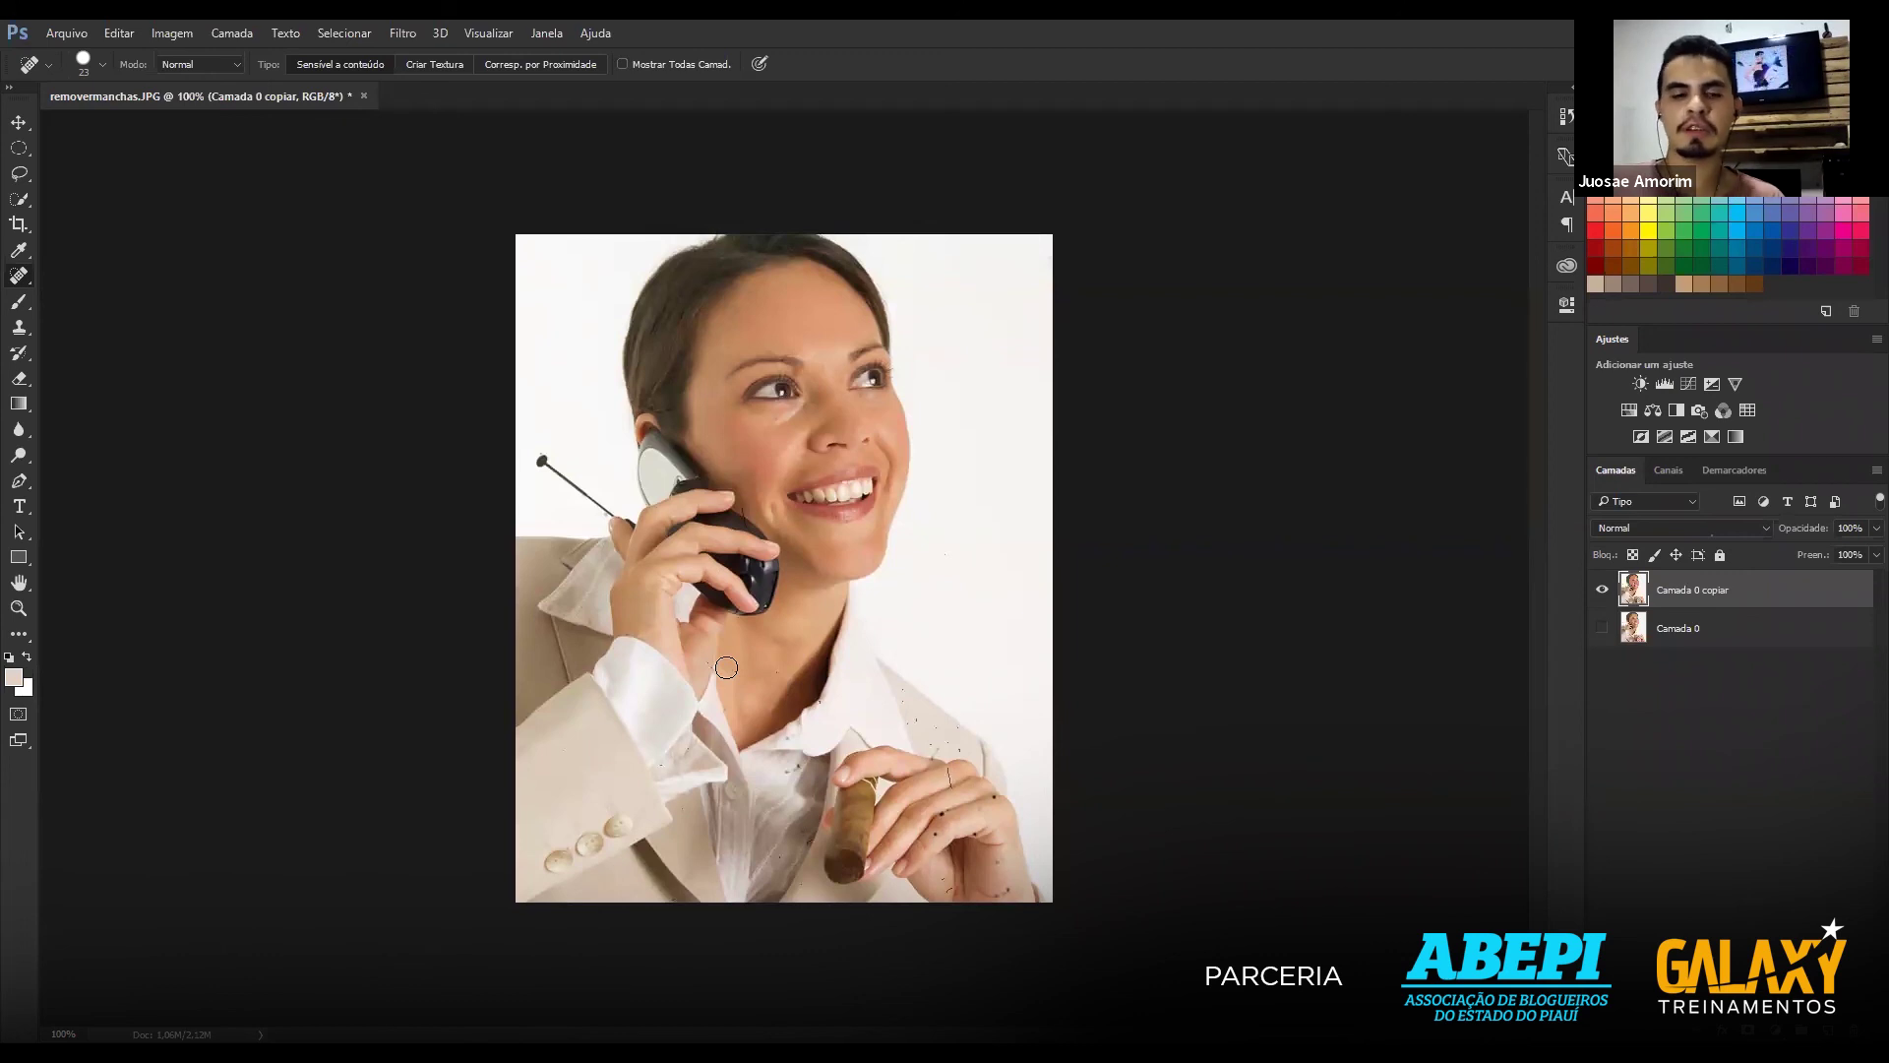
pyautogui.click(22, 125)
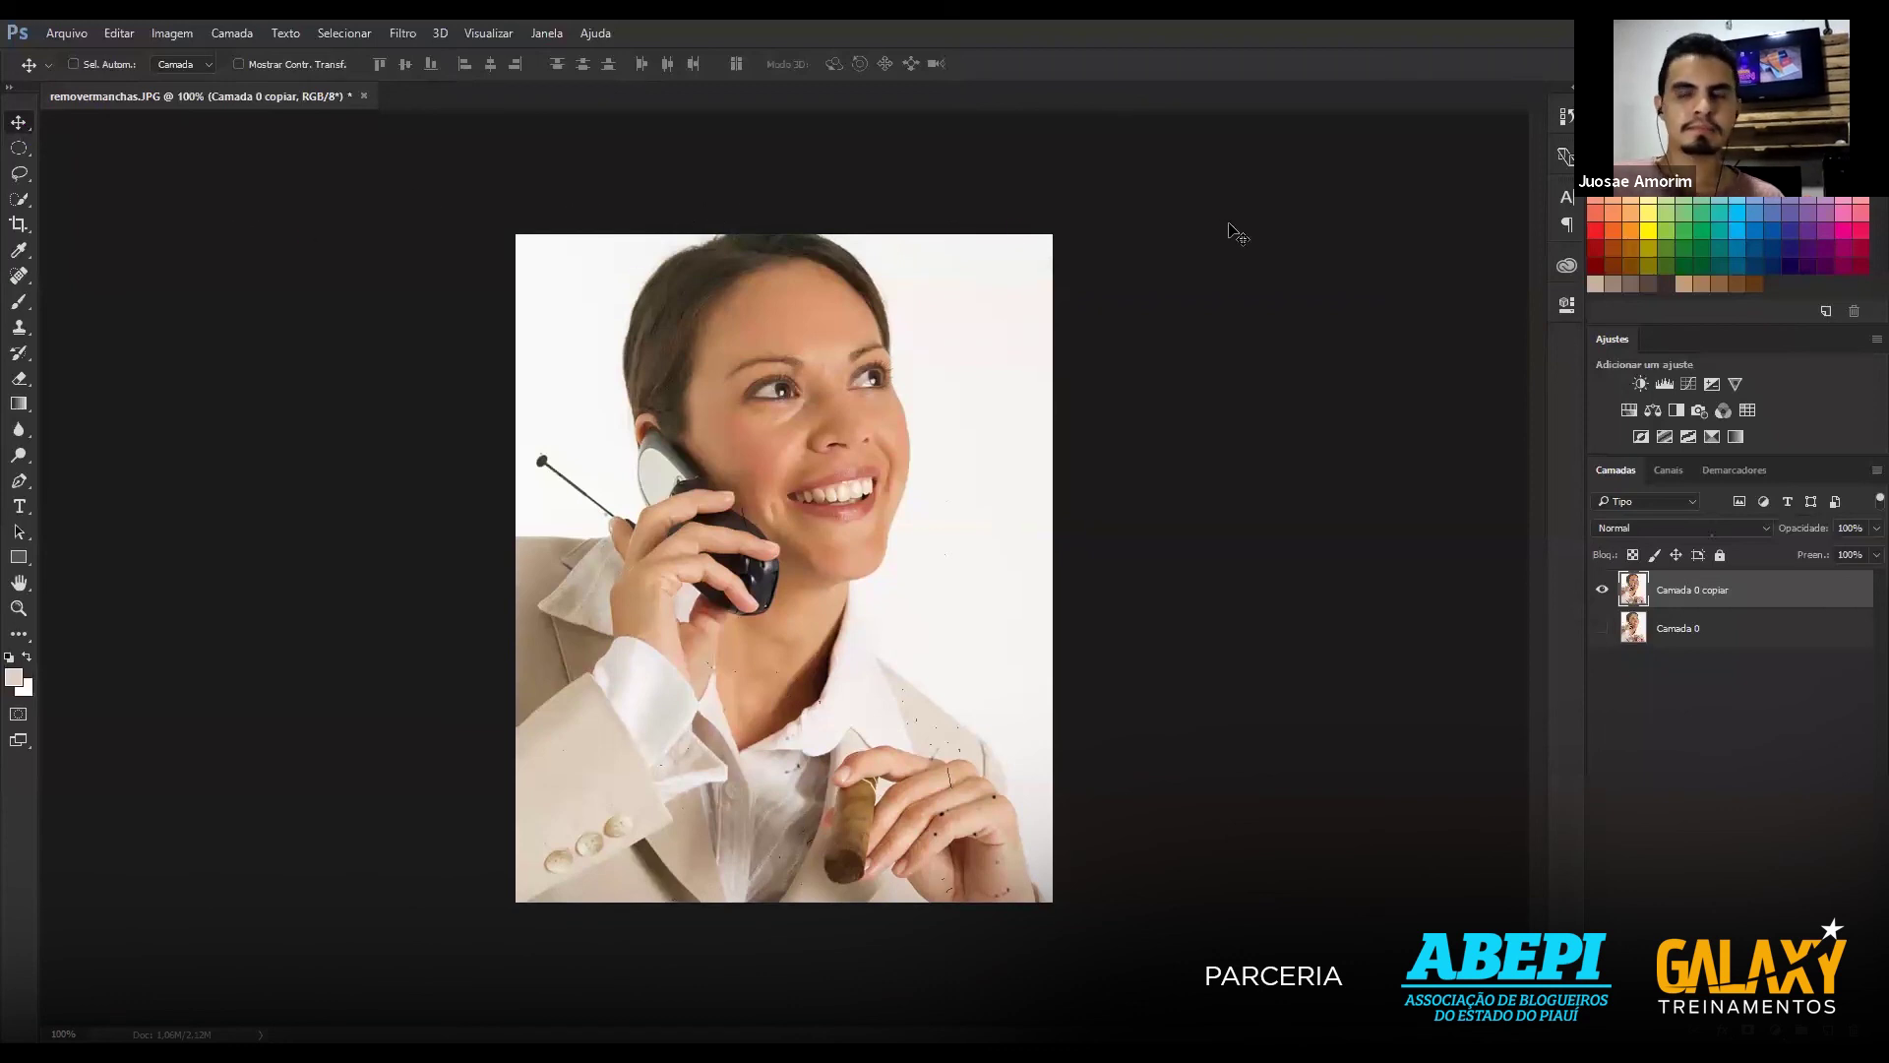
pyautogui.hotkey('ctrl', '0')
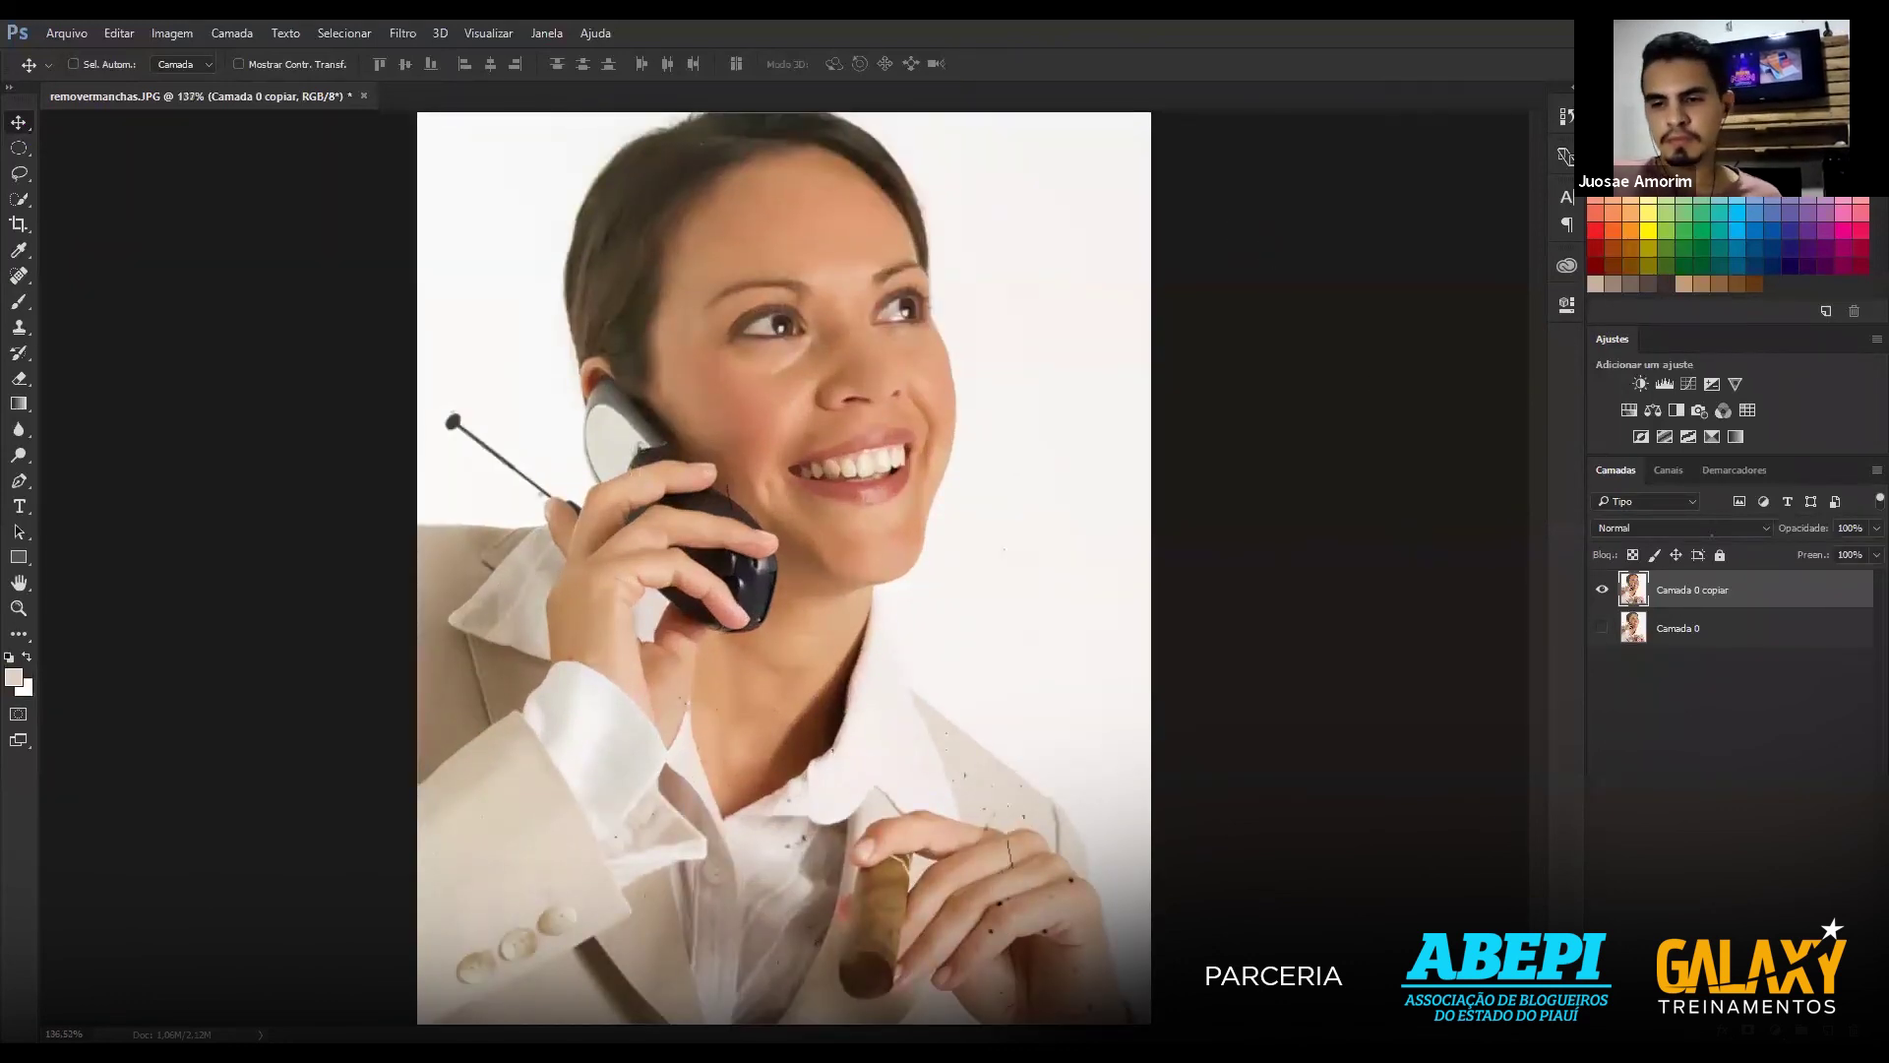